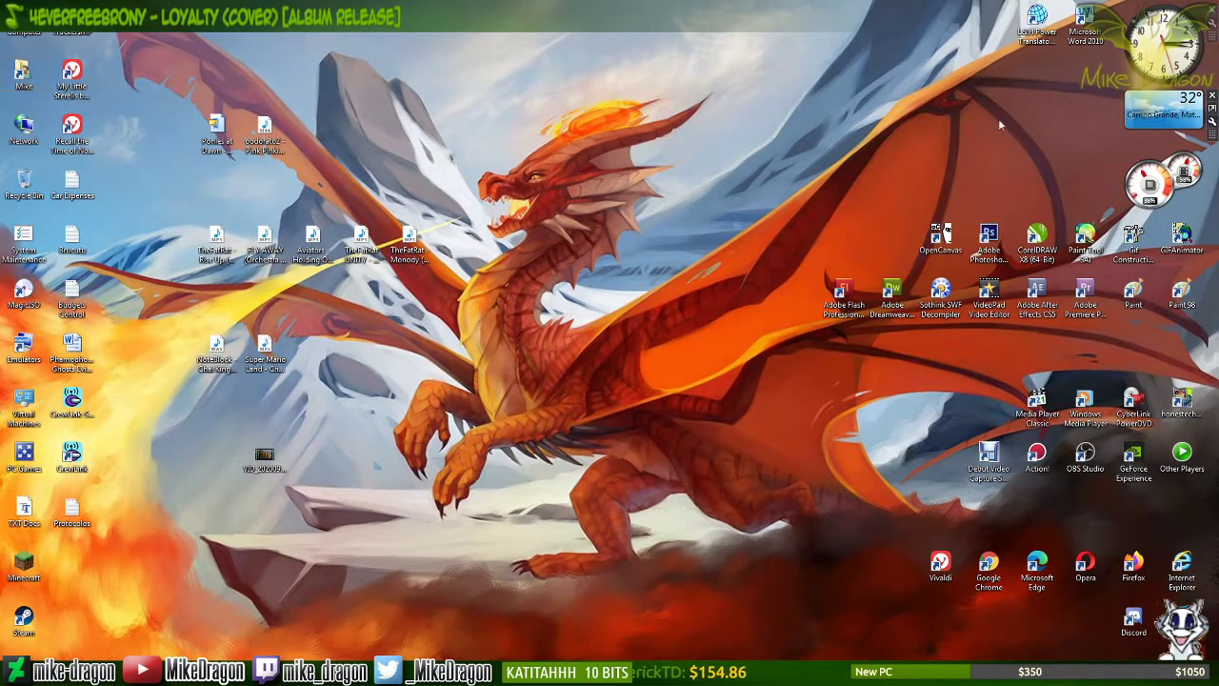
Step: Switch to the ALPHA2.psd artwork in Photoshop and show the dragon's tail and surrounding snow at 50% zoom
drag(602, 114, 600, 143)
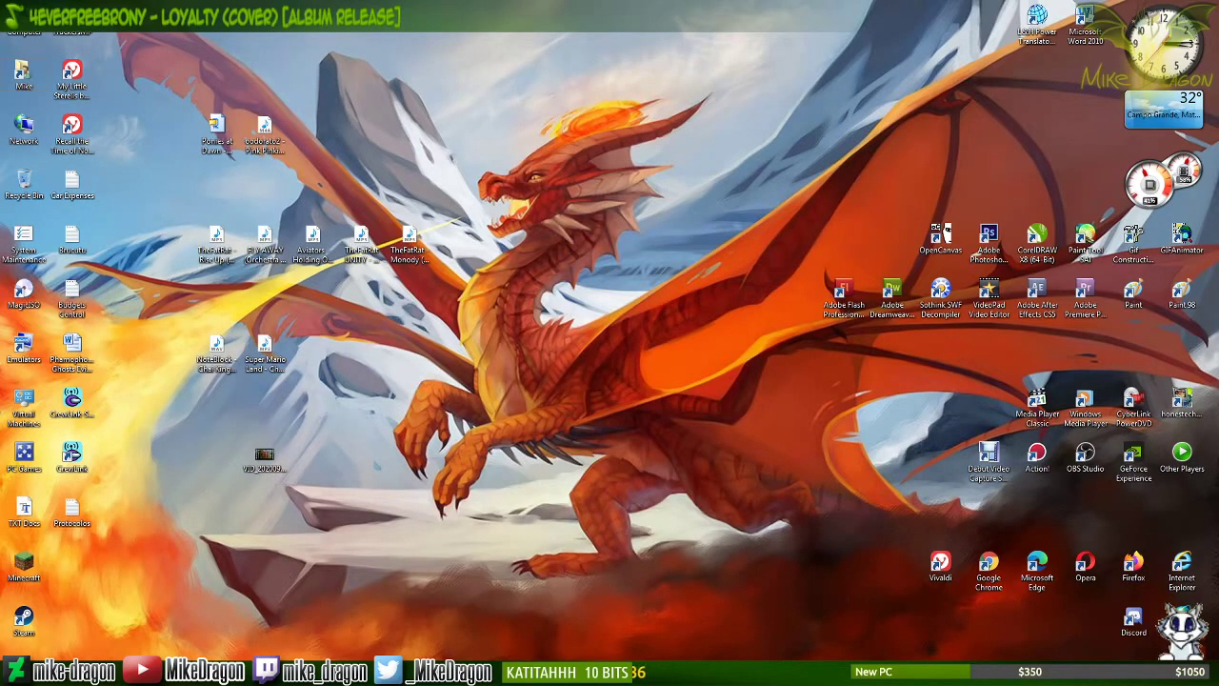
key(alt+Tab)
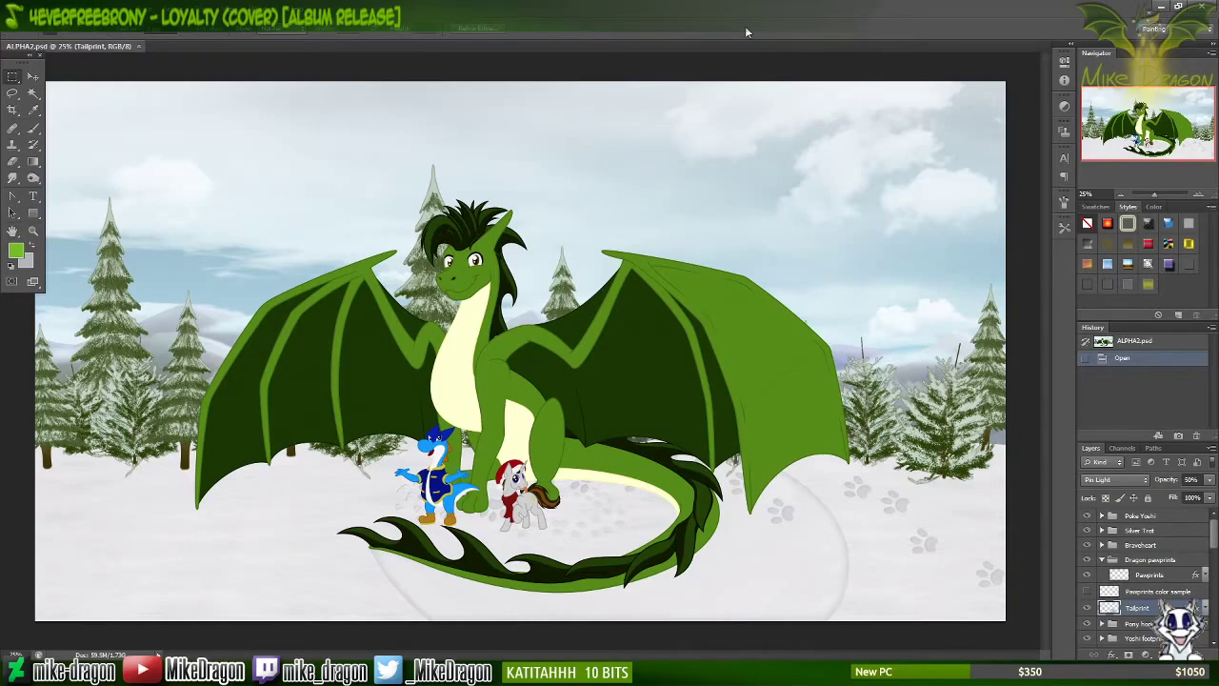
key(ctrl+plus)
key(ctrl+plus)
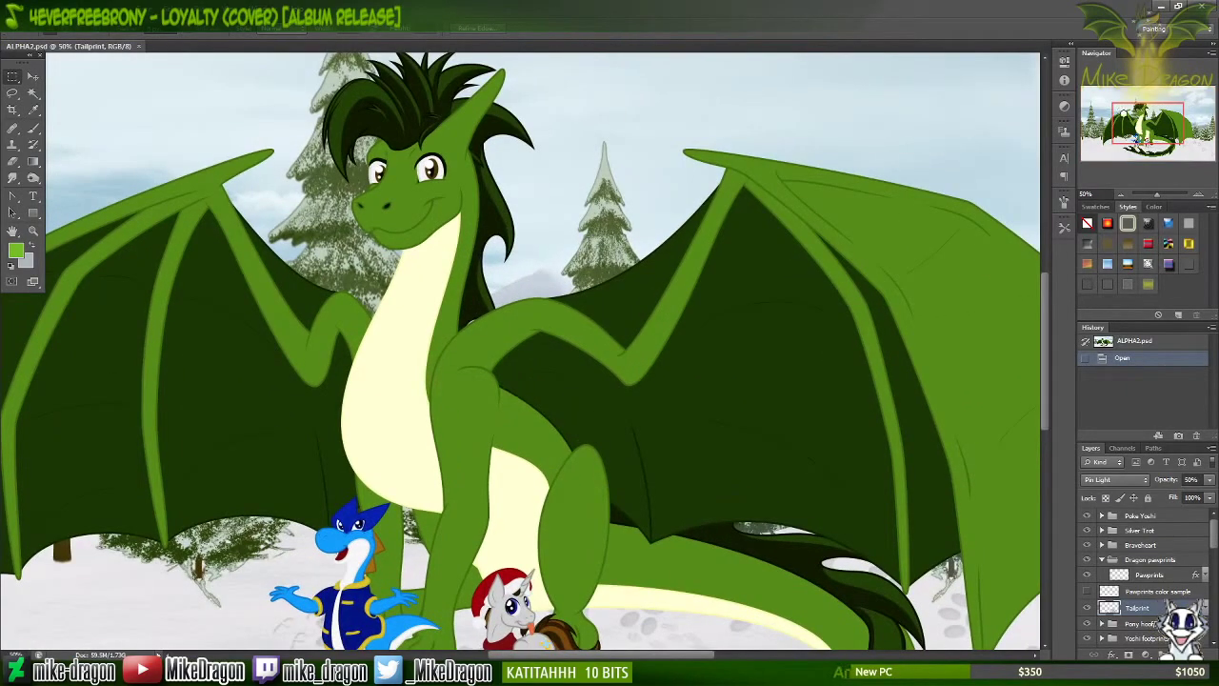
key(ctrl+plus)
drag(1144, 116, 1145, 145)
key(ctrl+minus)
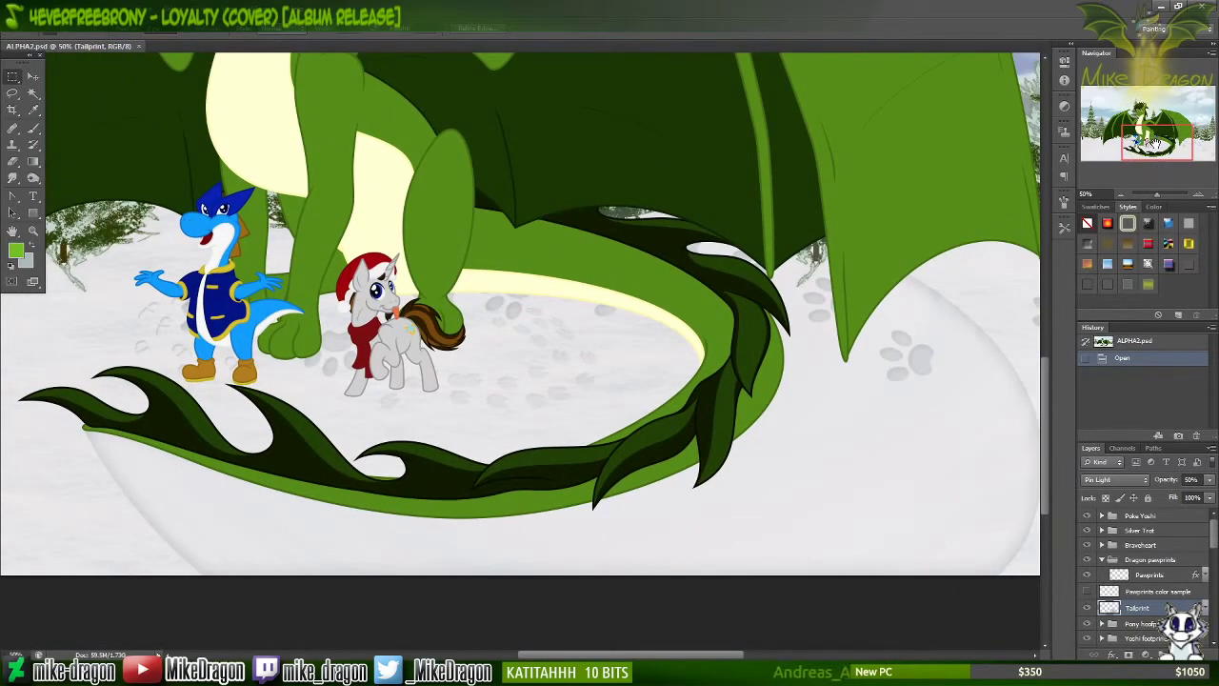
drag(1158, 145, 1159, 144)
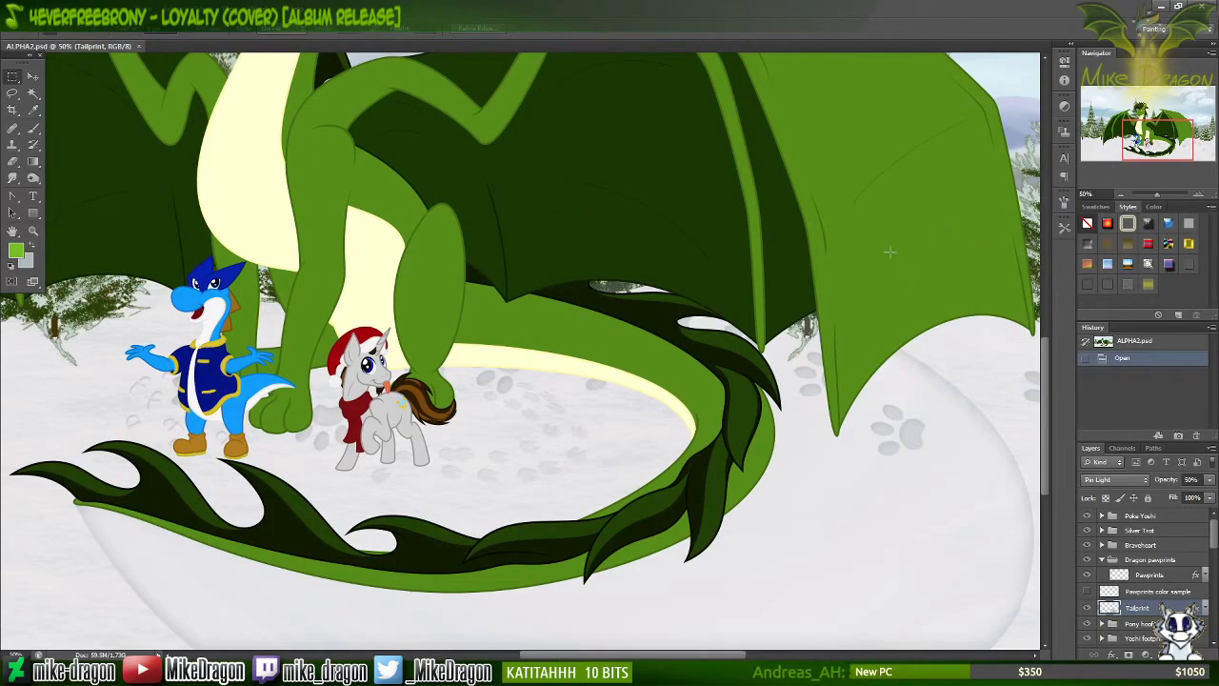
scroll(890, 252, down, 2)
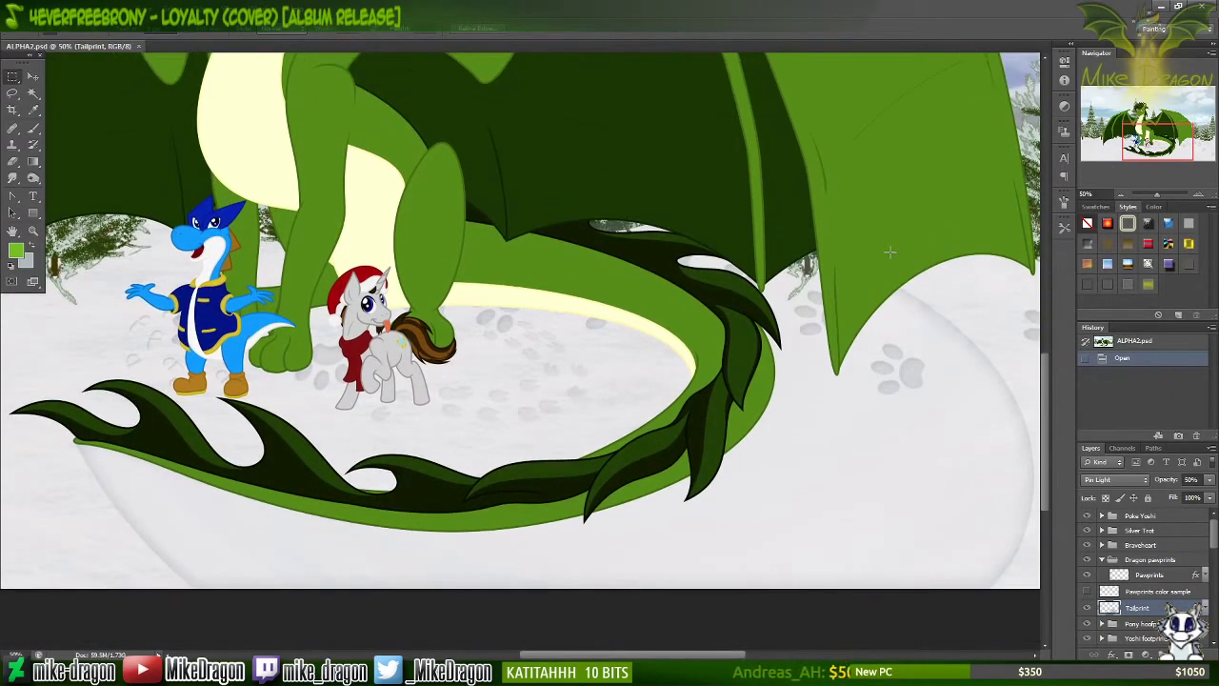
Step: Toggle the Tailprint layer's visibility to compare the snow around the tail with and without the imprint
key(b)
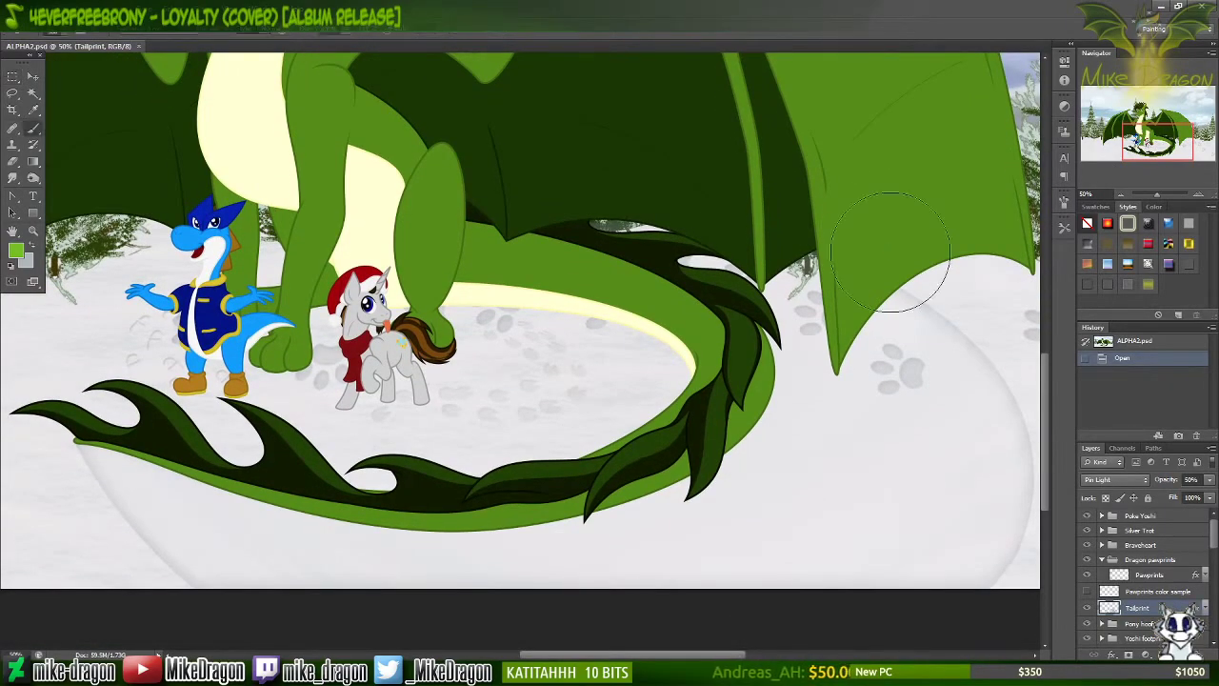
click(1088, 607)
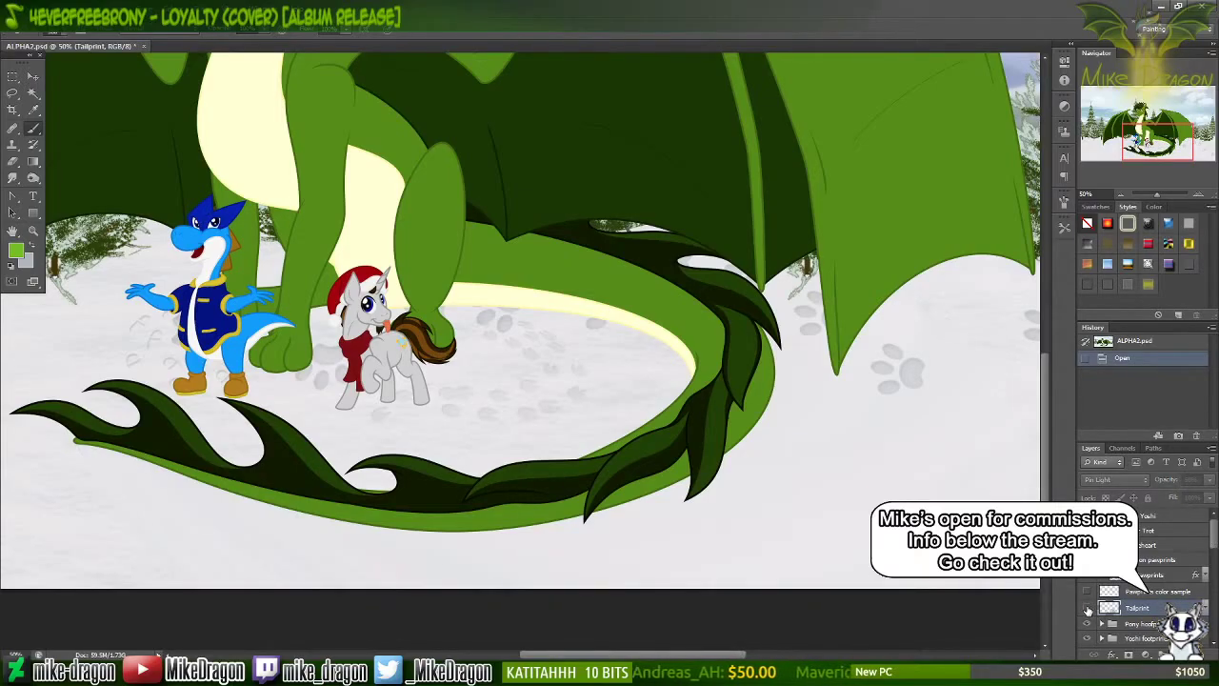
click(1087, 608)
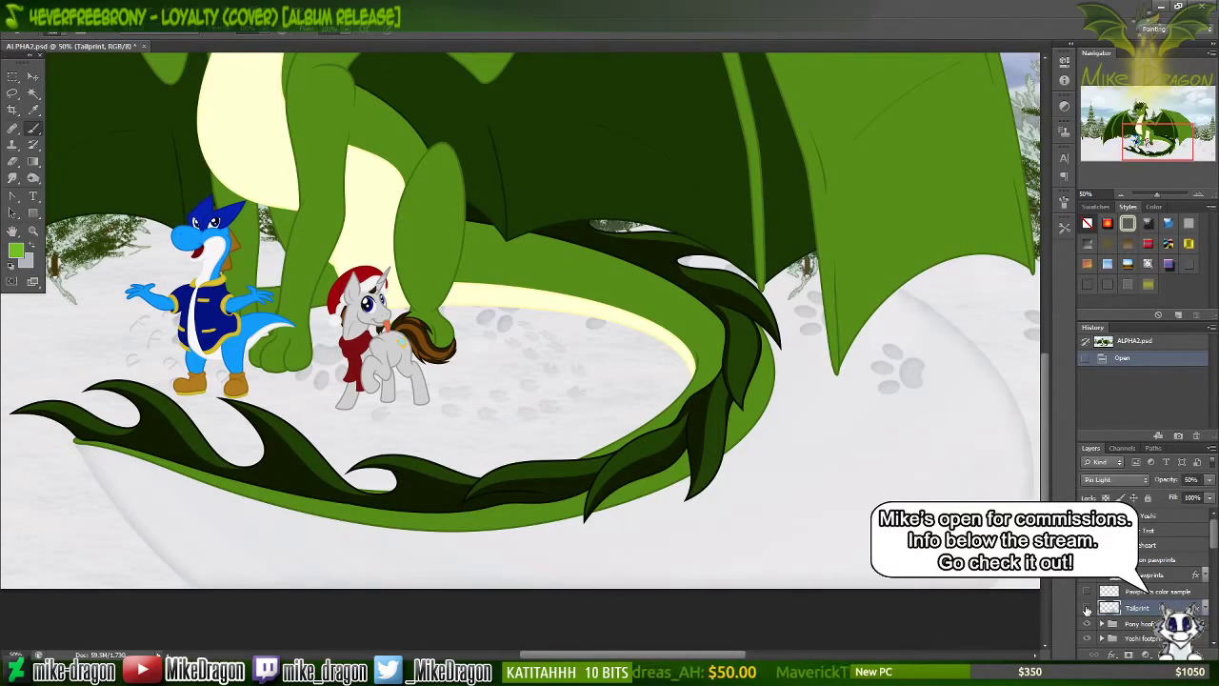
click(1088, 607)
click(1088, 608)
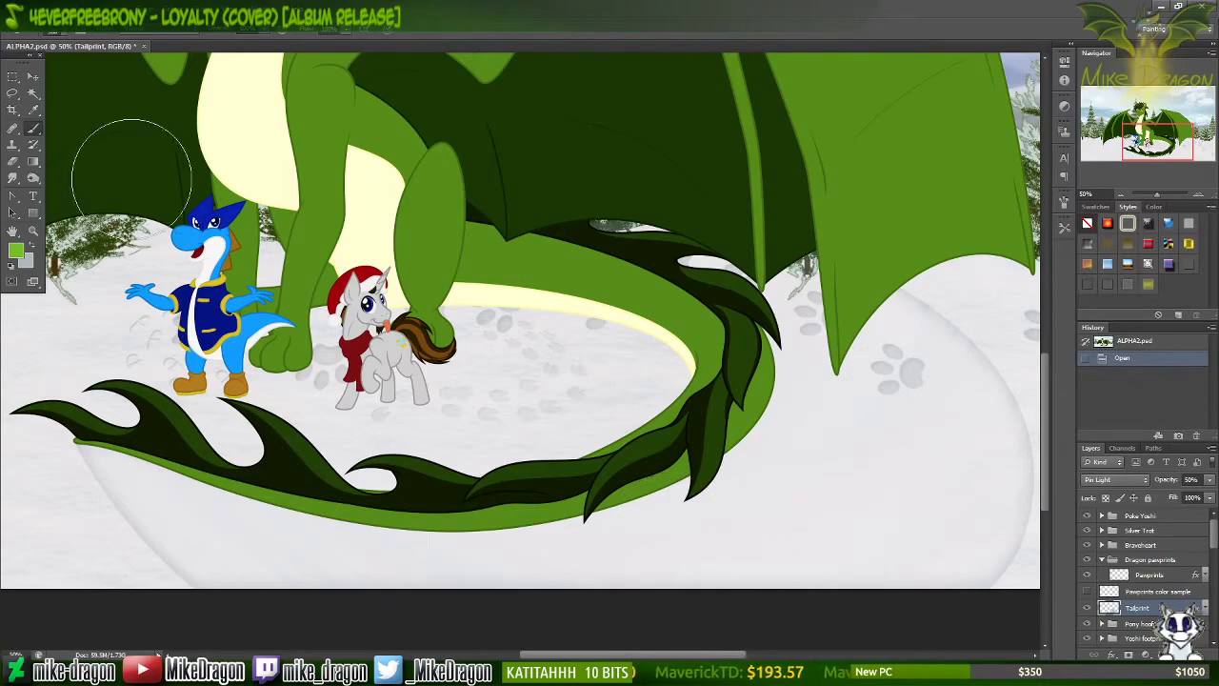
Step: Choose the rough-textured 100 px brush preset and add a new layer directly above Tailprint
right_click(621, 462)
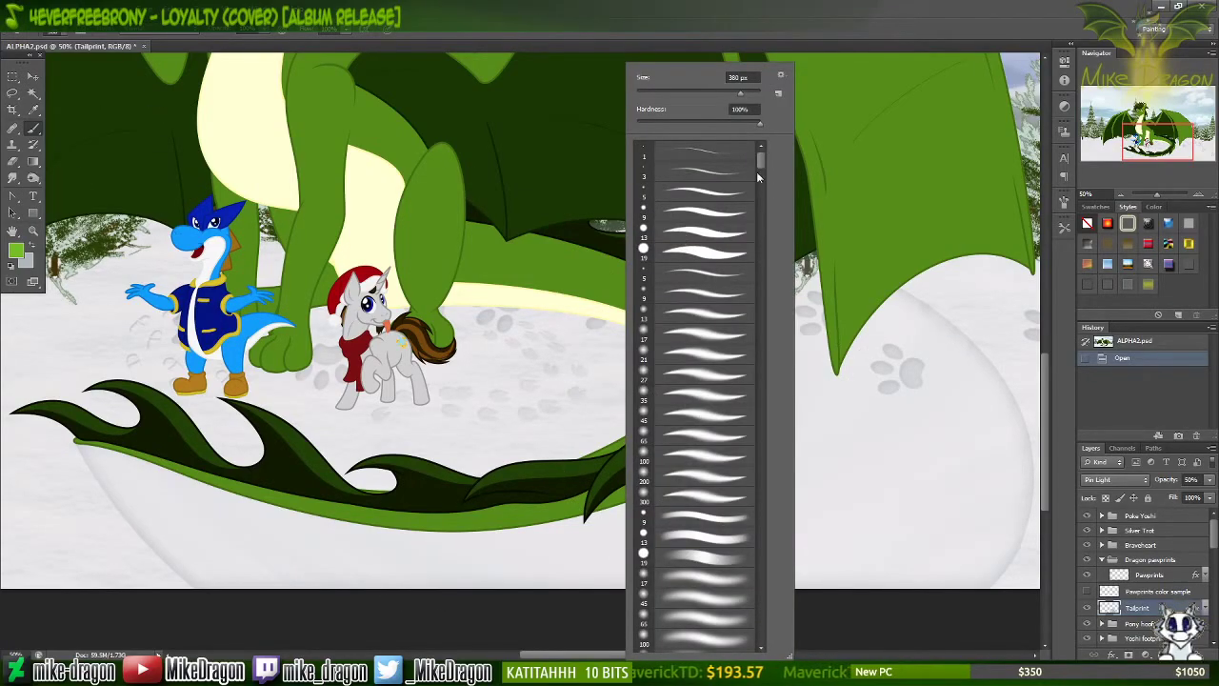
drag(764, 155, 755, 216)
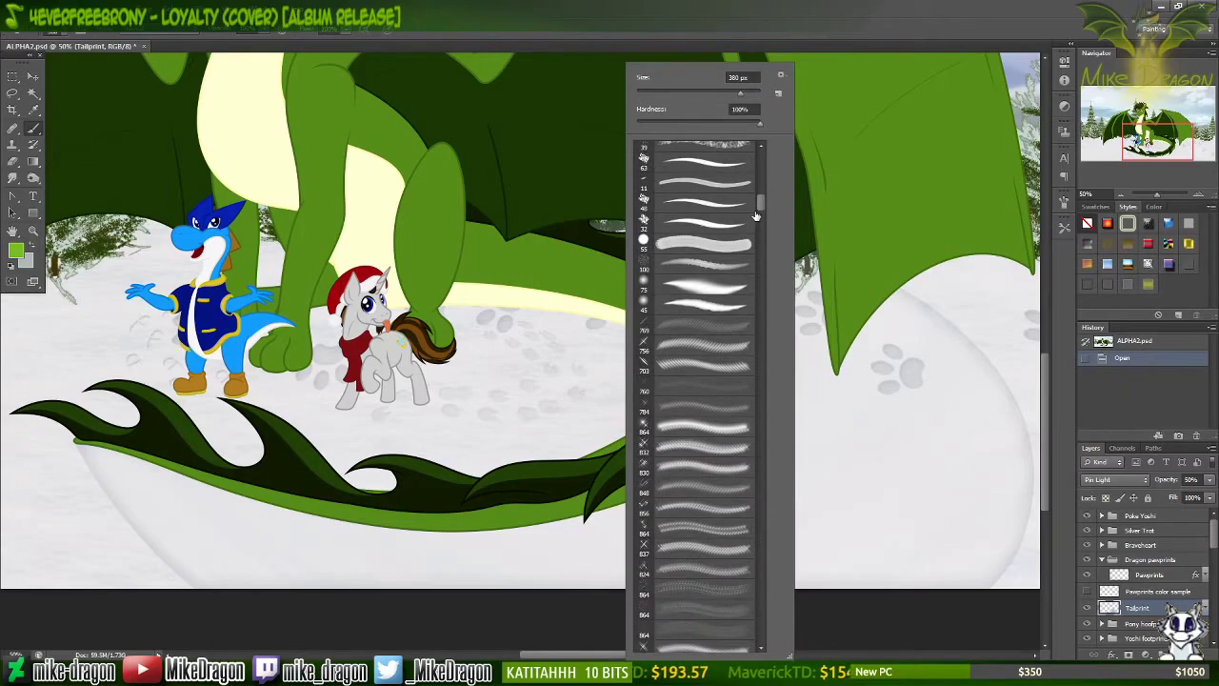
click(667, 269)
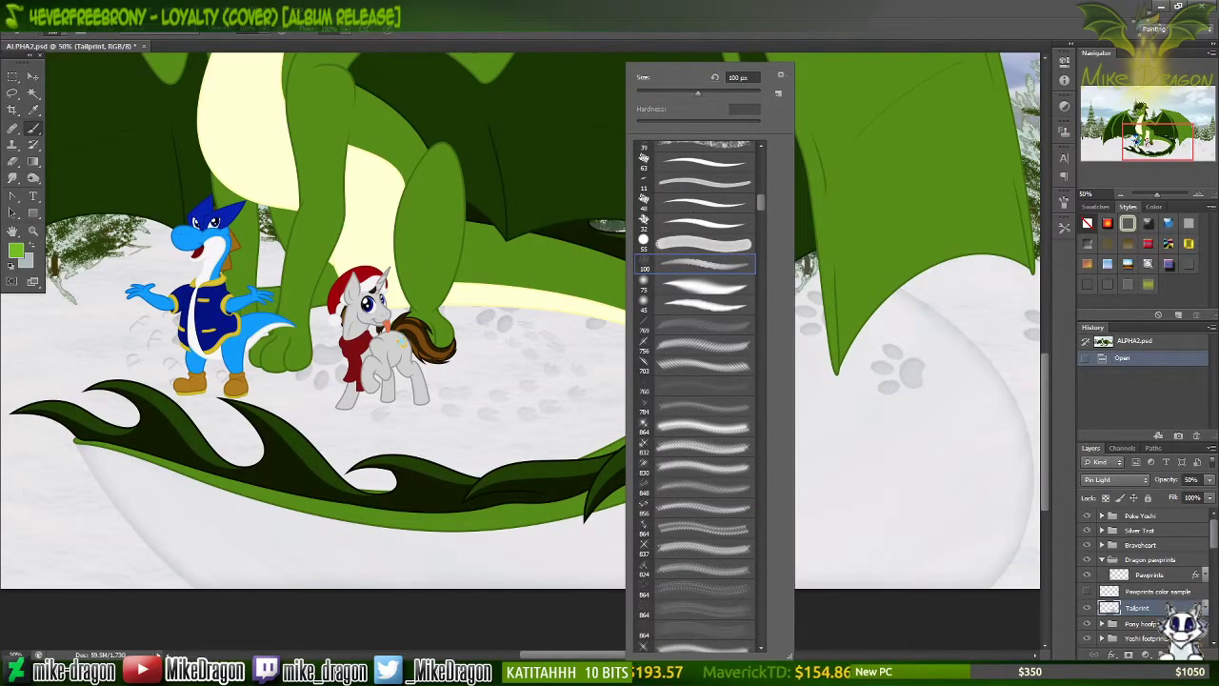
key(ctrl+shift+alt+n)
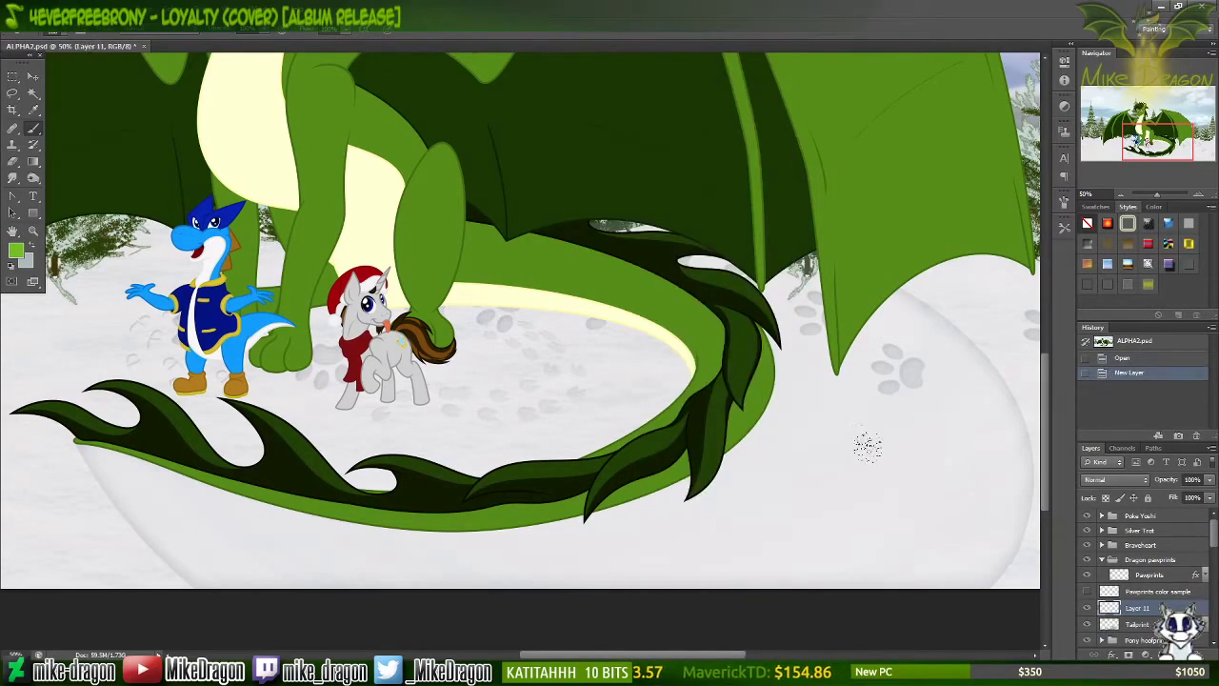
Step: Try the rough-textured brush at 300 px with green strokes on the snow beside the tail, undoing each one
right_click(858, 286)
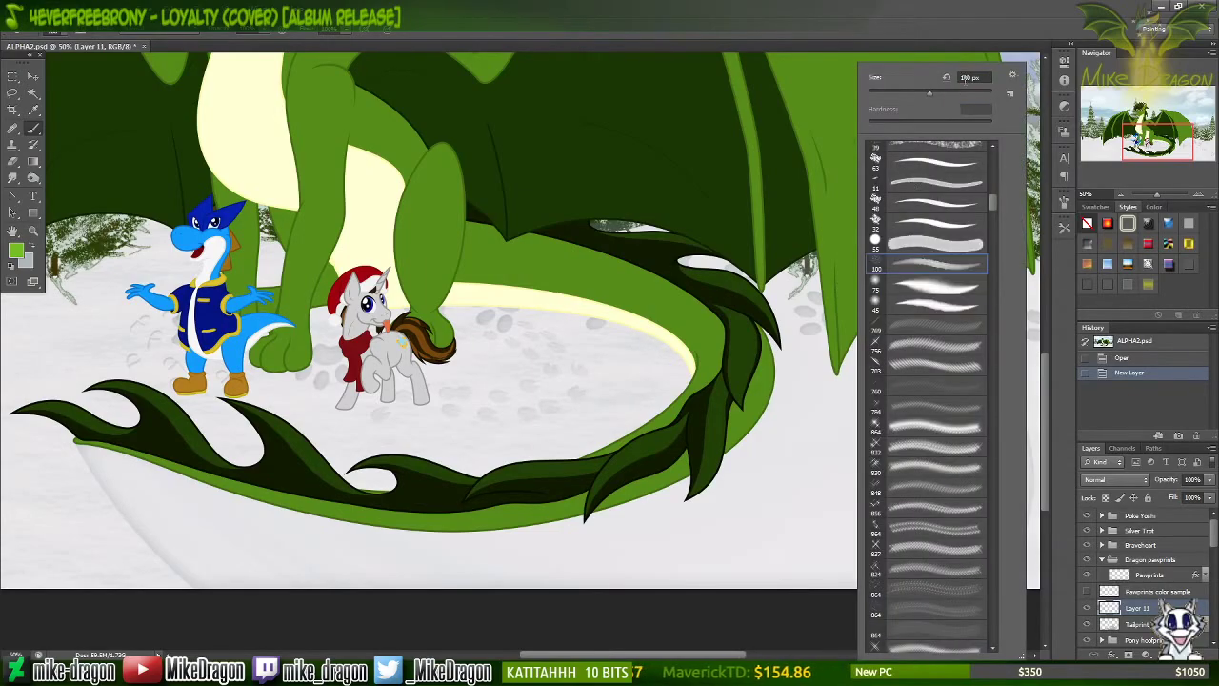
scroll(967, 77, down, 5)
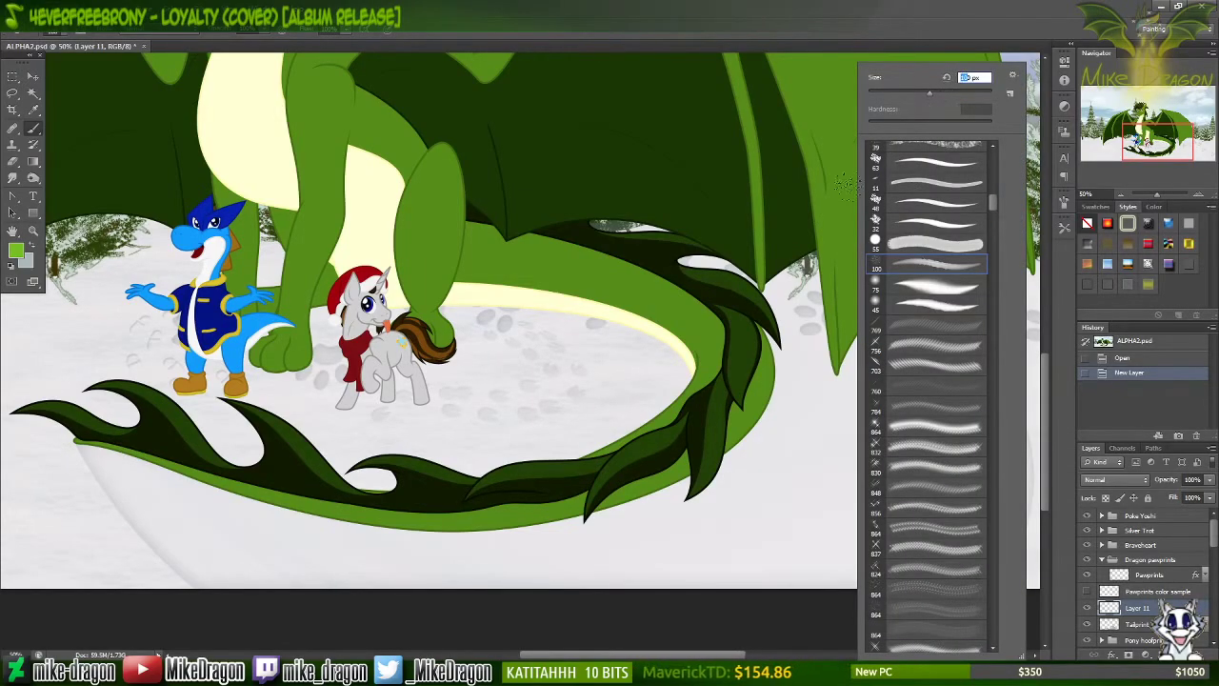
double_click(934, 514)
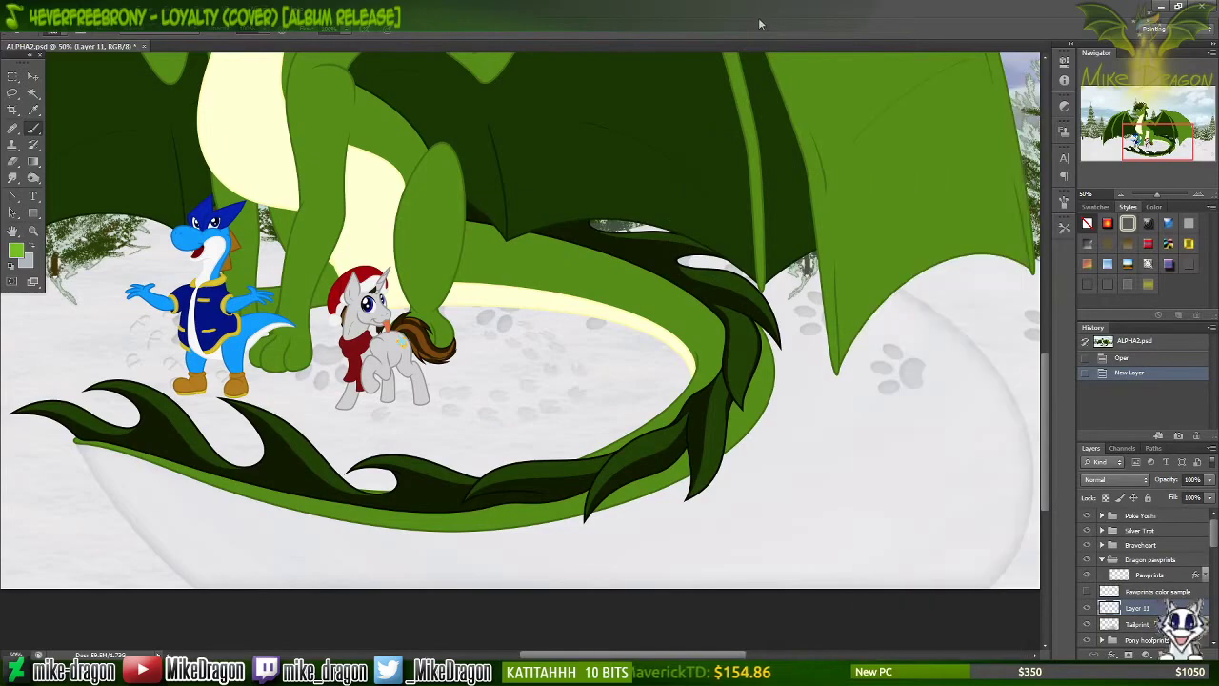
click(872, 453)
mouse_move(830, 420)
mouse_down()
mouse_move(806, 476)
mouse_move(748, 518)
mouse_move(754, 548)
mouse_up()
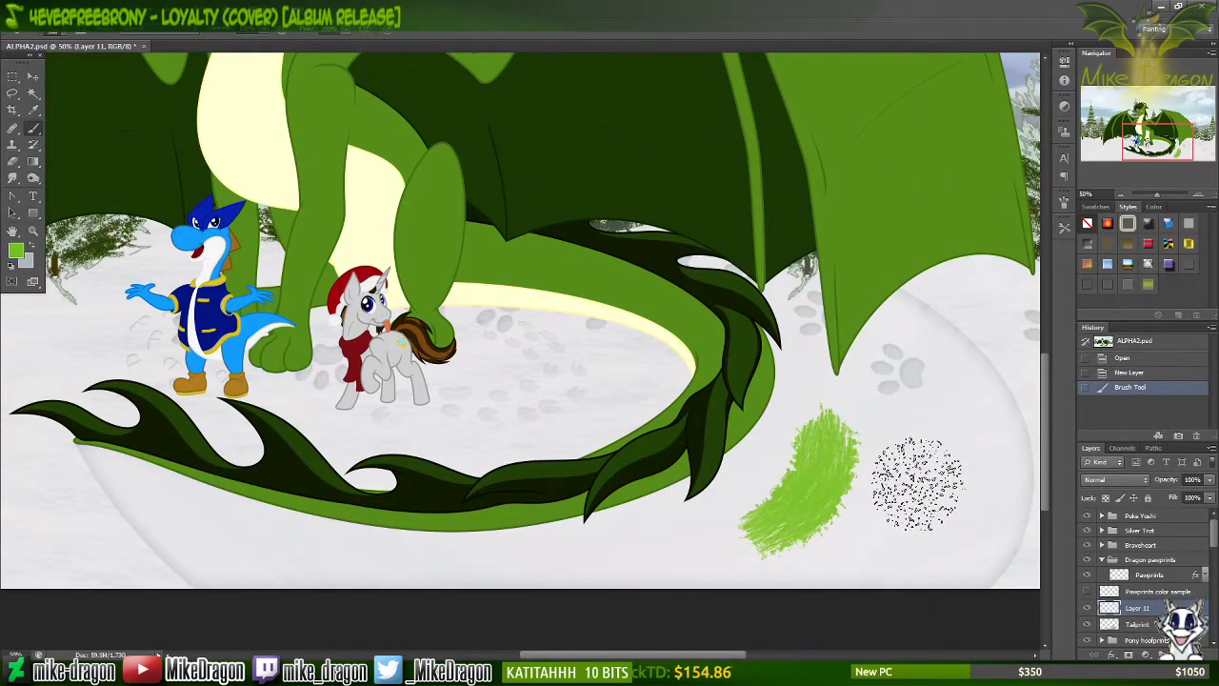
key(ctrl+z)
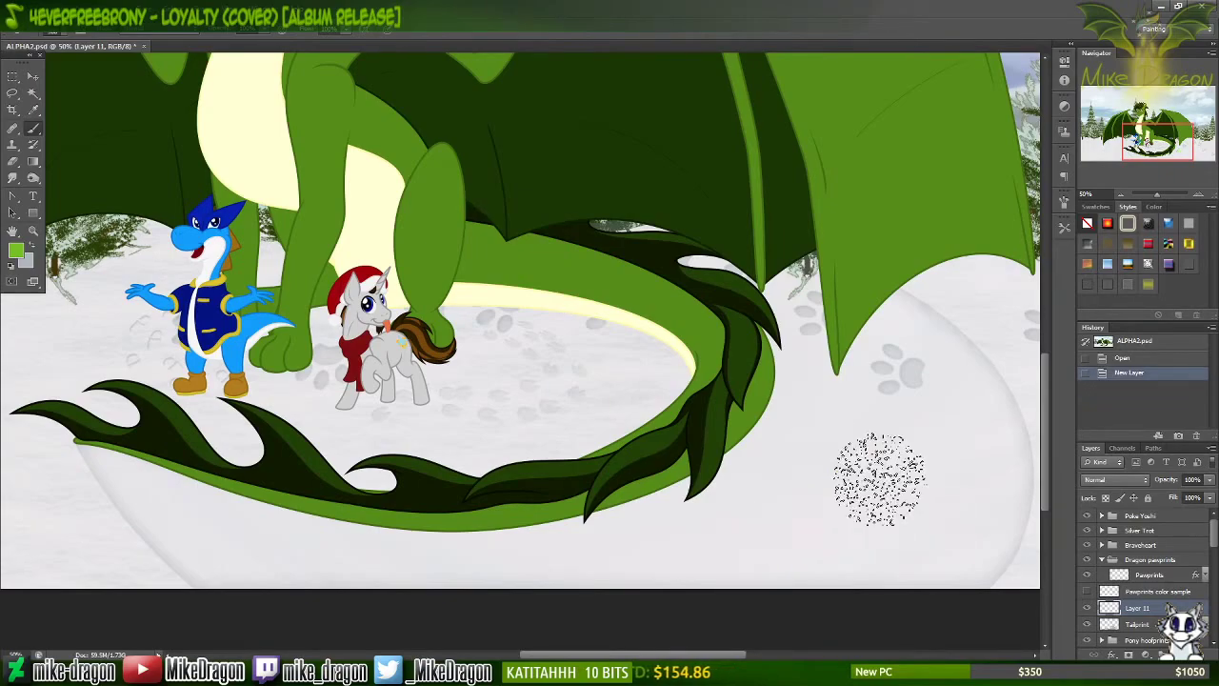
mouse_move(876, 441)
mouse_down()
mouse_move(724, 503)
mouse_move(733, 506)
mouse_up()
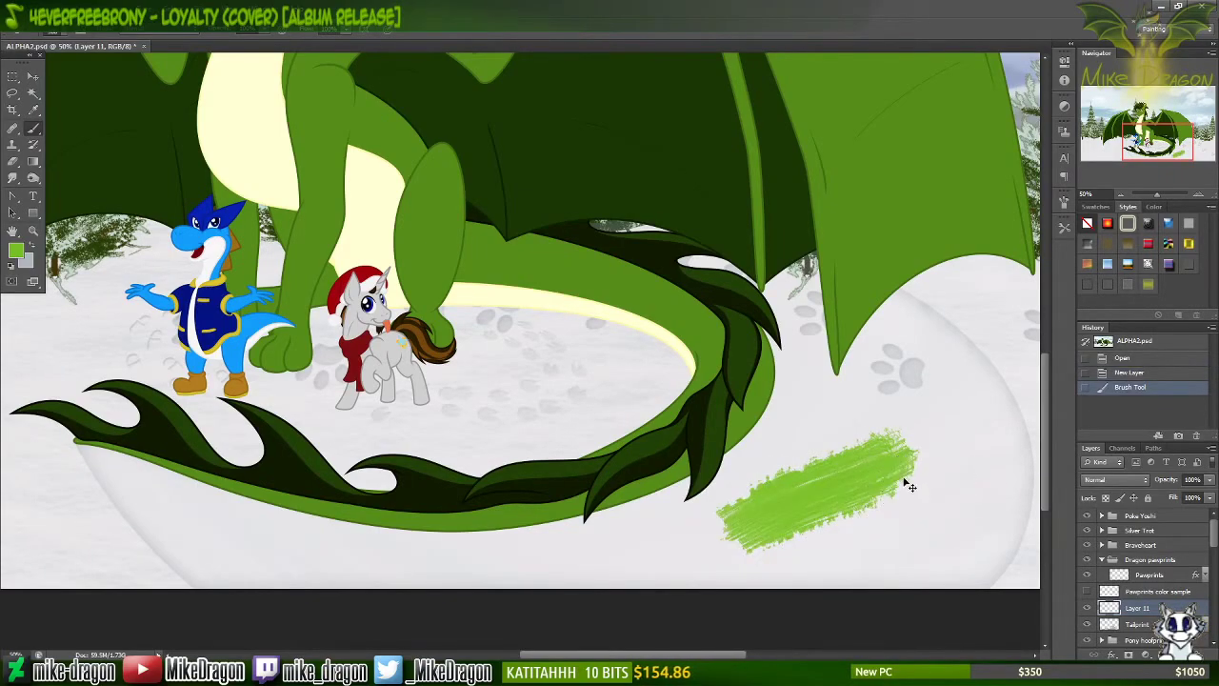
key(ctrl+z)
Step: Try the dotted 100 px brush preset enlarged to 300 px with one stroke on the snow, and undo it
right_click(872, 496)
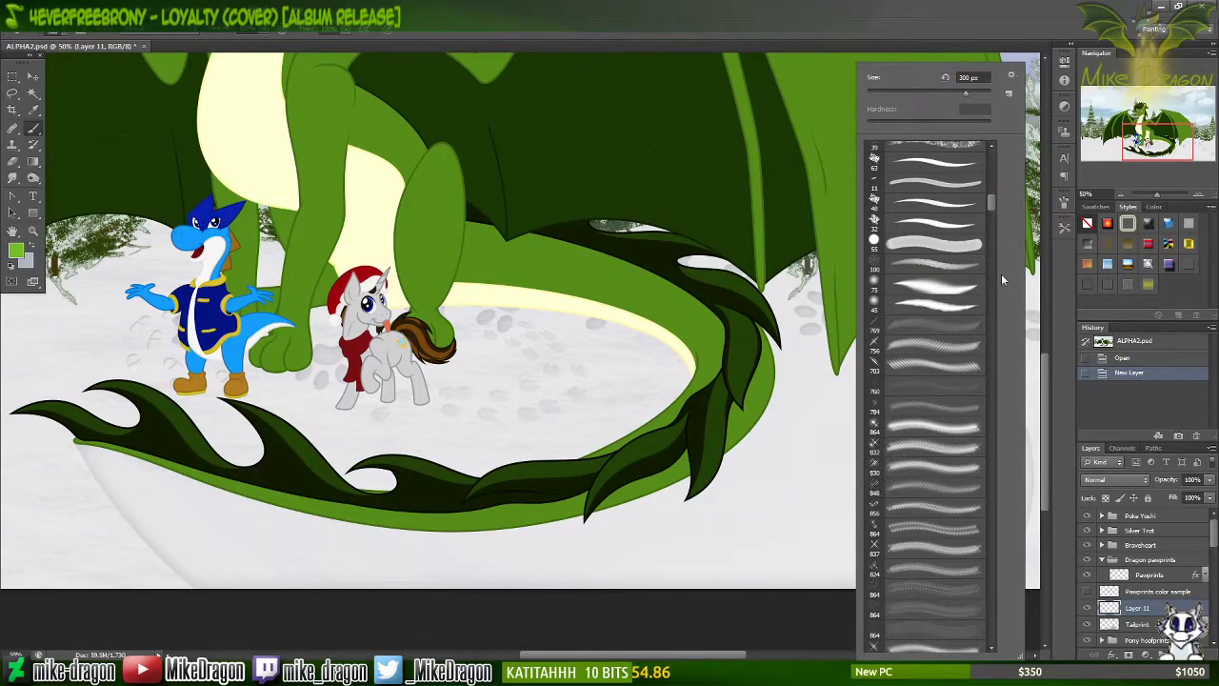
drag(992, 203, 987, 217)
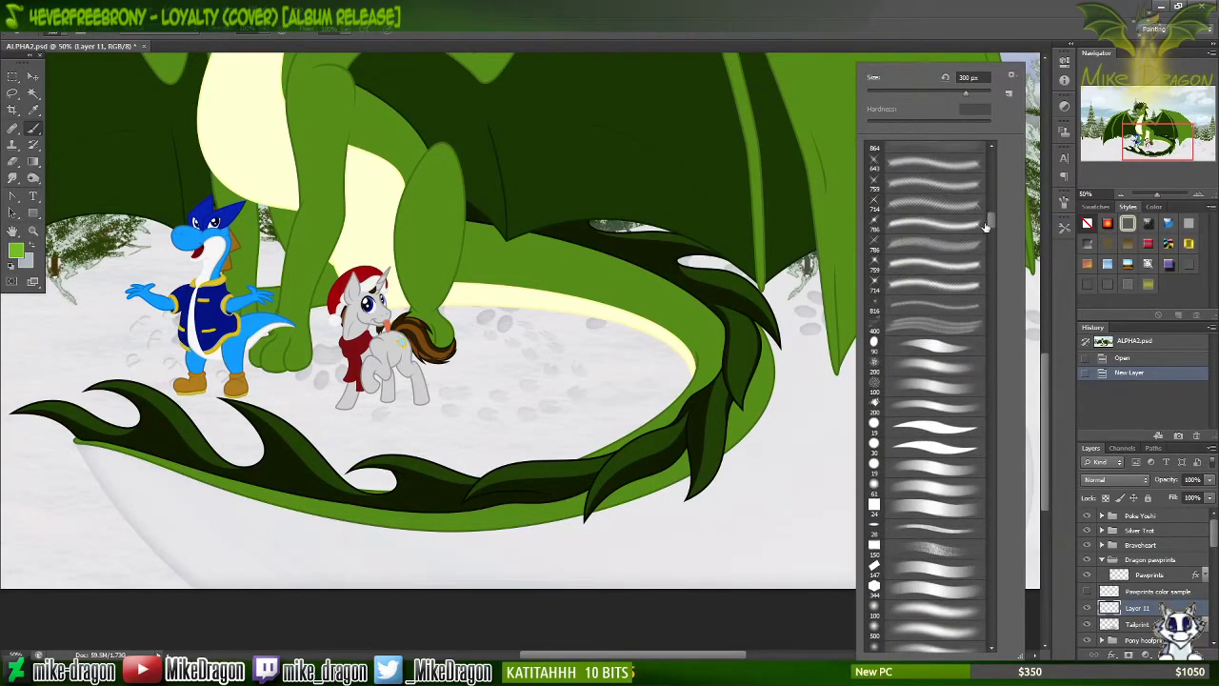
click(874, 389)
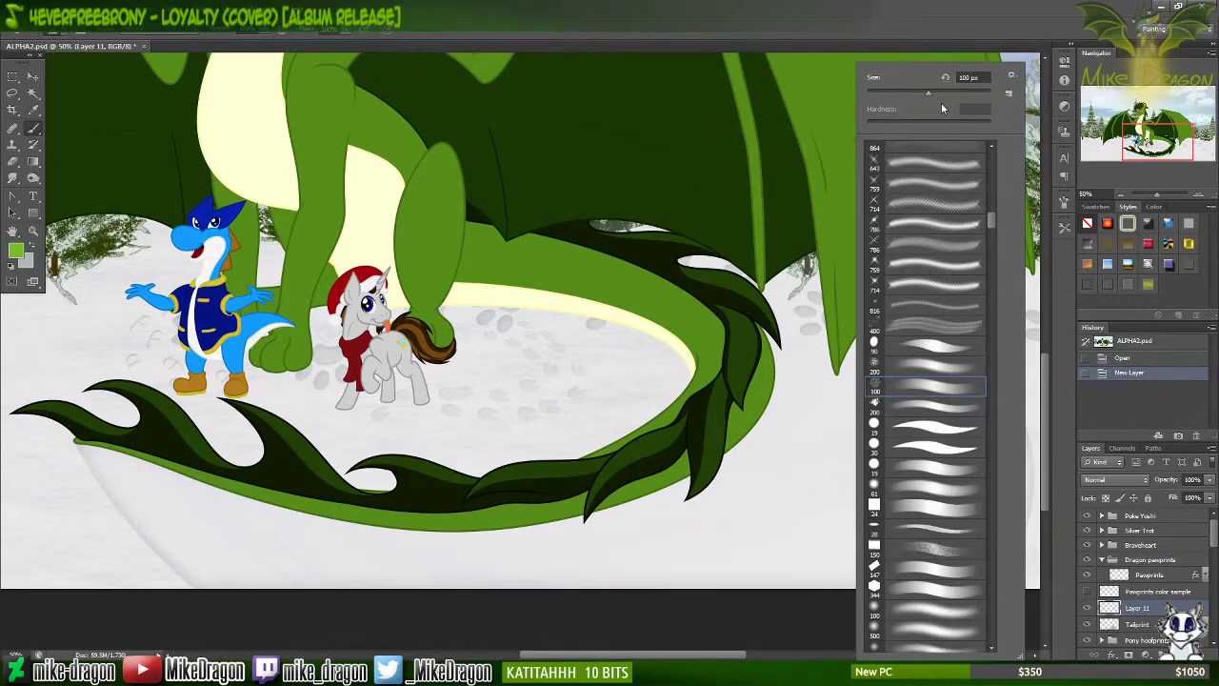
click(959, 79)
text(200)
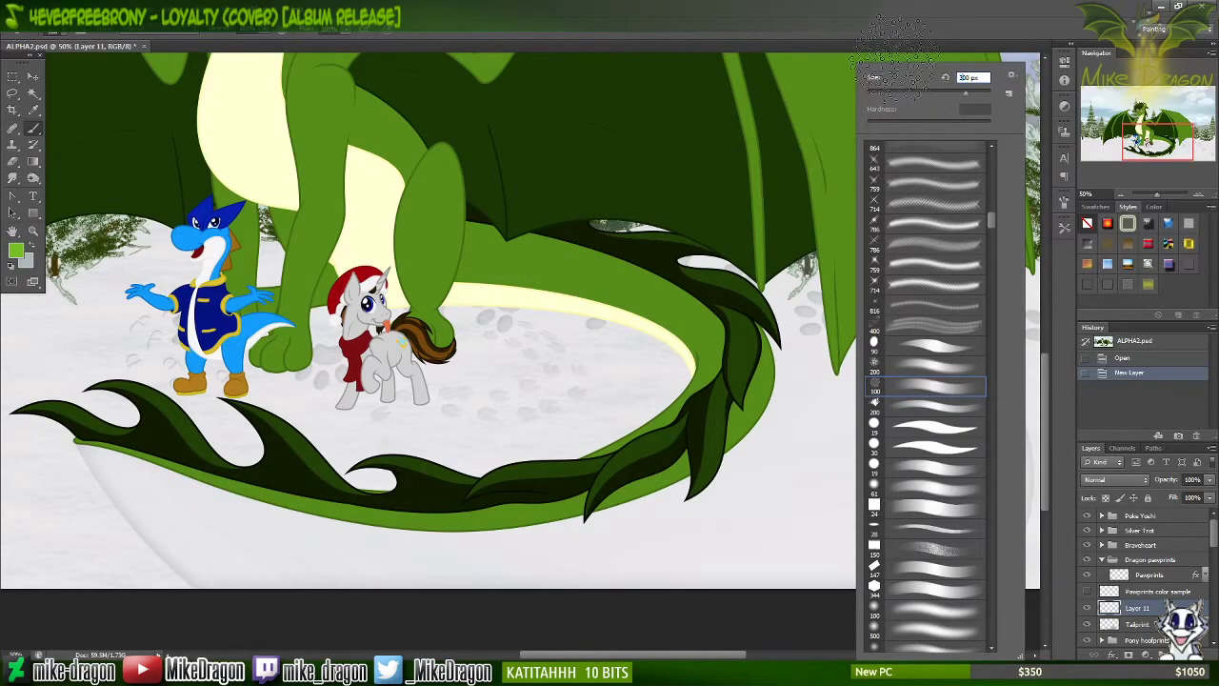
key(Return)
mouse_move(833, 420)
mouse_down()
mouse_move(830, 448)
mouse_move(809, 444)
mouse_move(810, 492)
mouse_move(781, 548)
mouse_up()
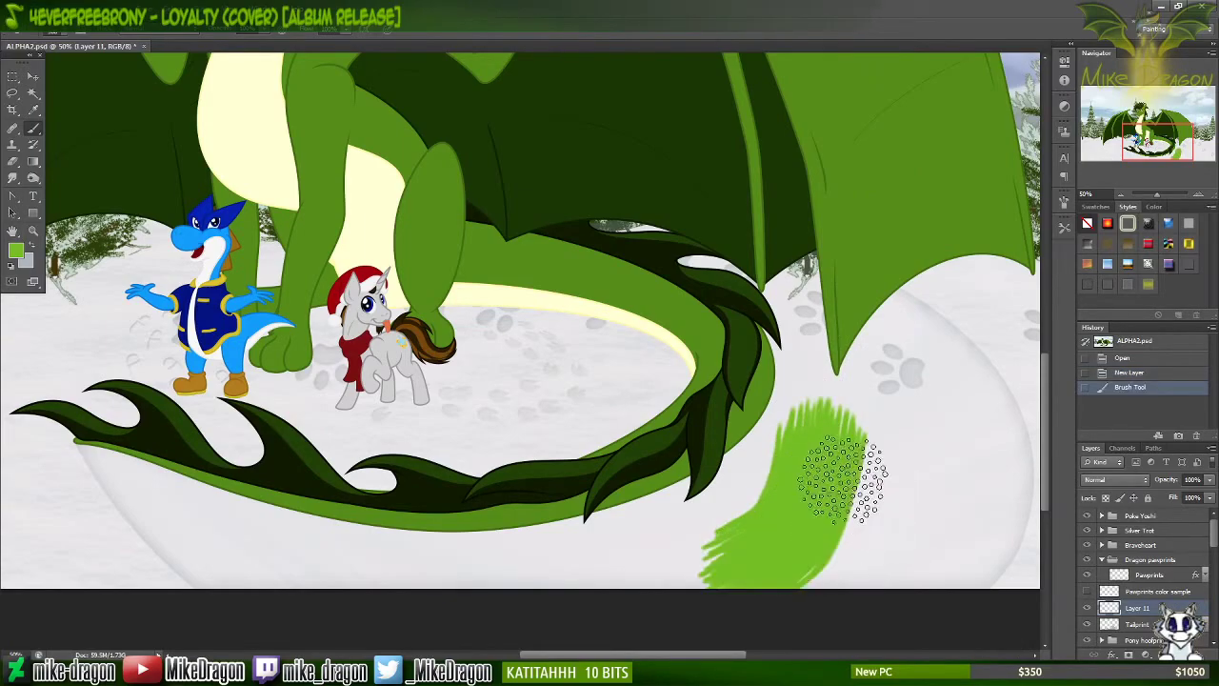
key(ctrl+z)
Step: Try the 250 px textured brush preset with a stroke on the snow beside the tail, and undo it
right_click(839, 443)
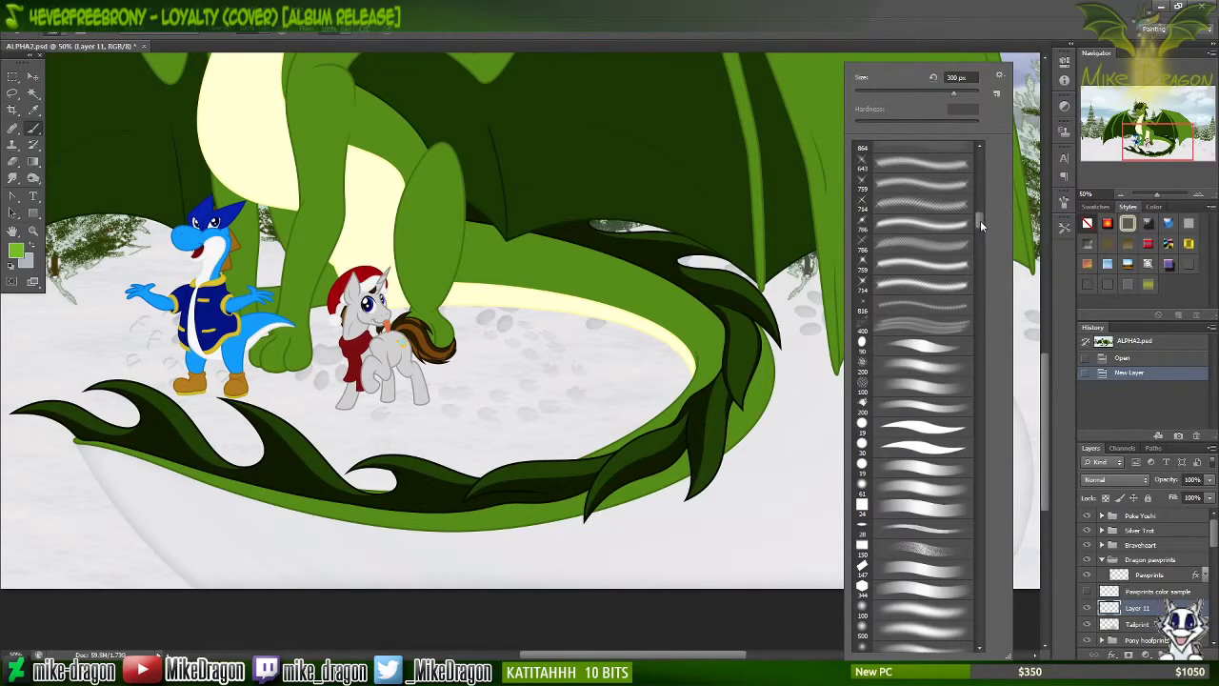
drag(980, 220, 976, 233)
click(886, 379)
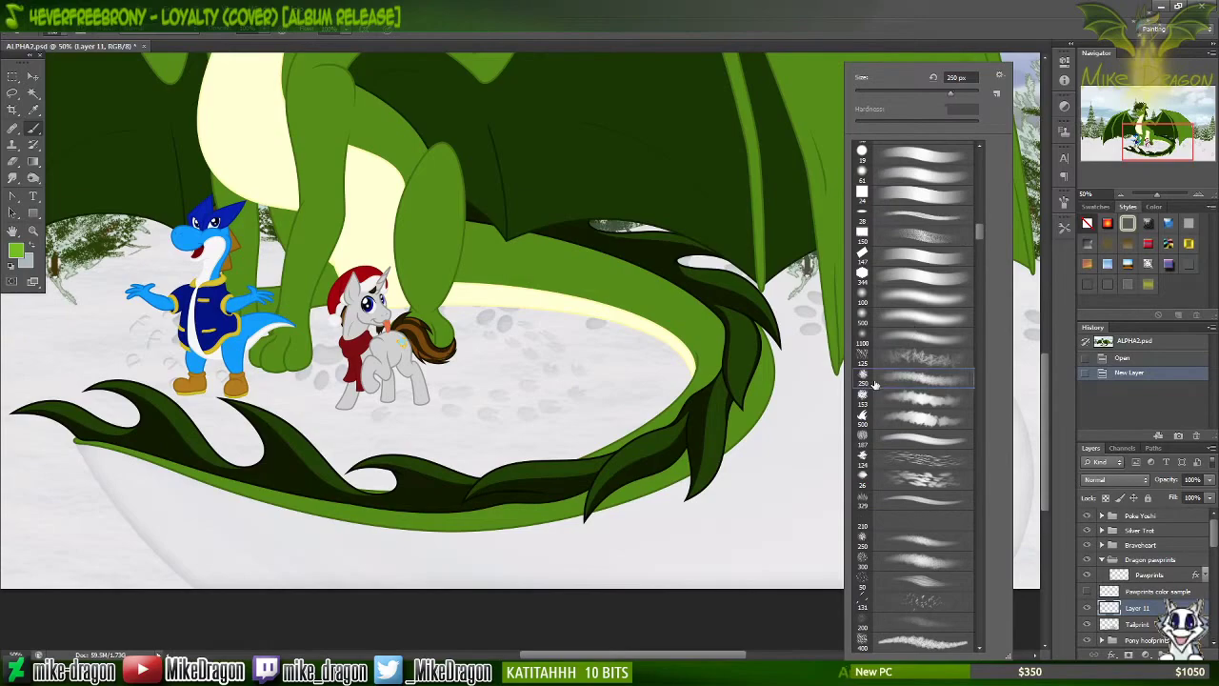
mouse_move(816, 424)
mouse_down()
mouse_move(809, 479)
mouse_move(766, 538)
mouse_up()
key(ctrl+z)
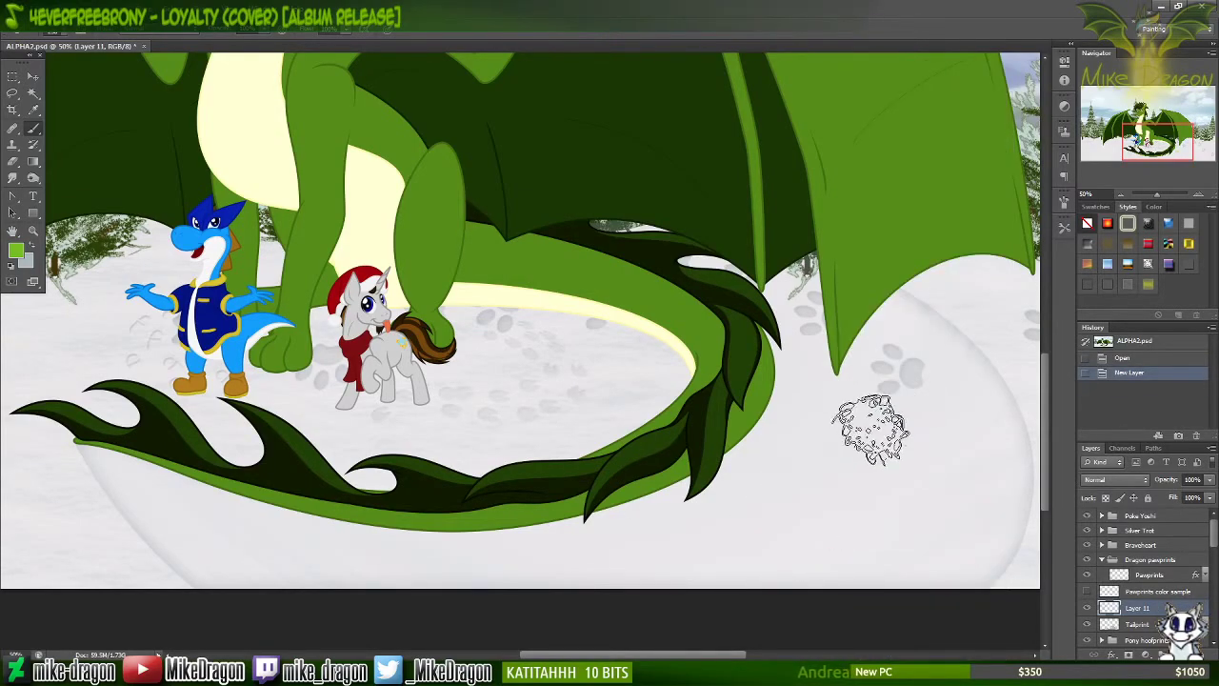
Step: Try the 70 px streaky brush preset with strokes on the snow beside the tail, and undo them
right_click(868, 433)
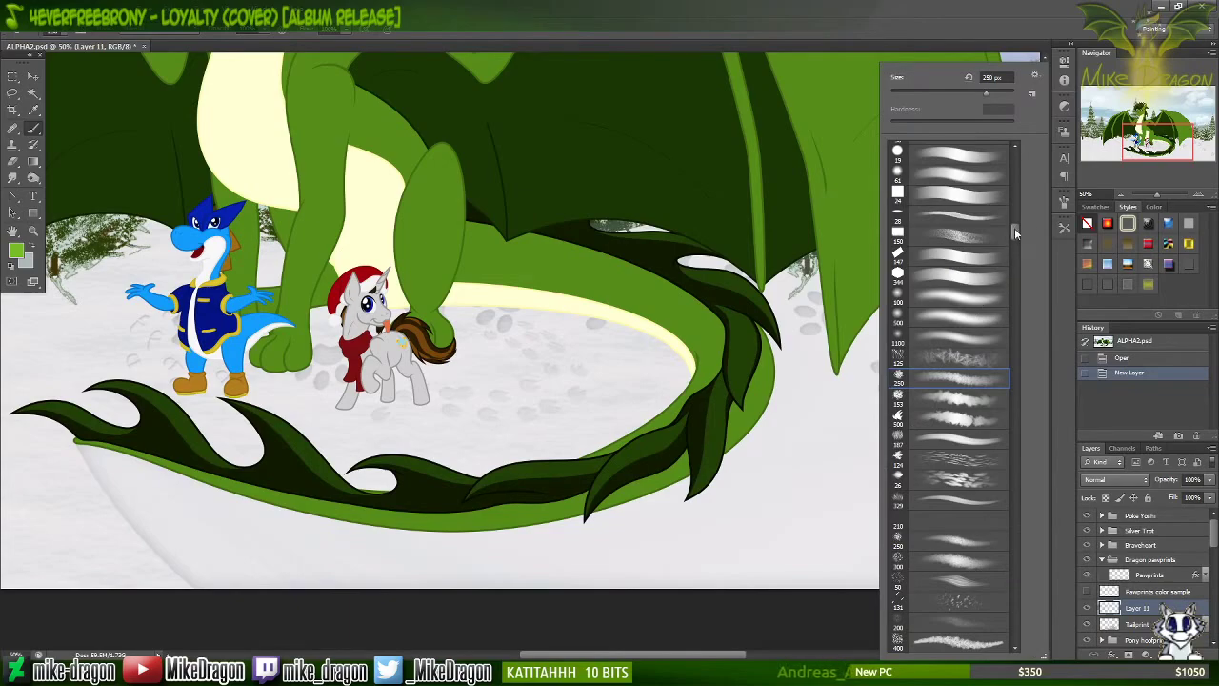
drag(1016, 232, 1017, 243)
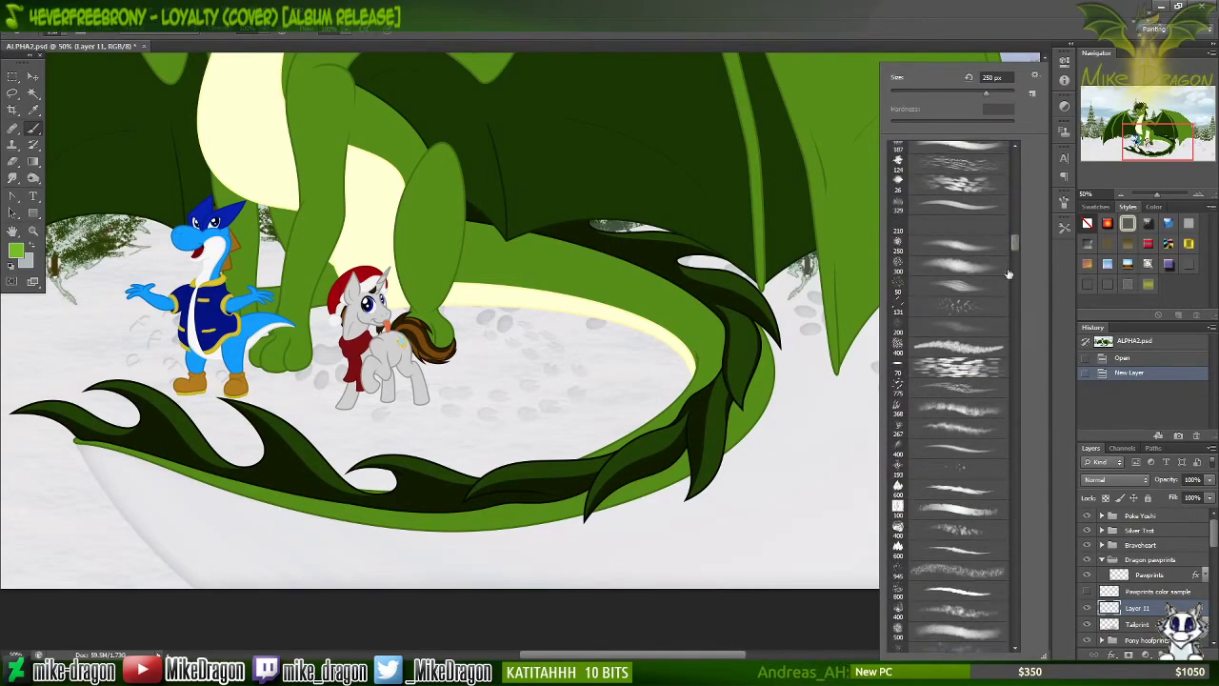
click(956, 373)
click(832, 428)
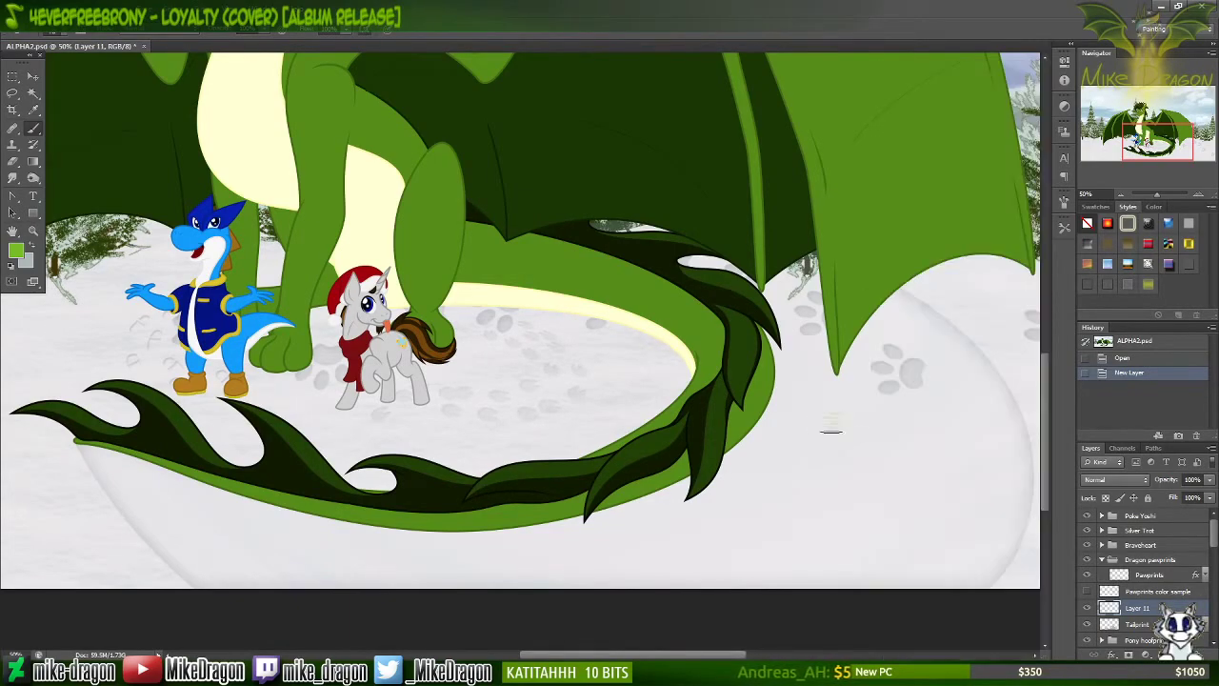
mouse_move(832, 431)
mouse_down()
mouse_move(802, 491)
mouse_move(767, 522)
mouse_move(724, 535)
mouse_move(776, 493)
mouse_move(943, 491)
mouse_up()
key(ctrl+z)
key(ctrl+z)
Step: Choose the 193 px splatter brush preset and, after undoing a short test, paint a green speckled trail on the snow along the tail's outer curve
right_click(884, 451)
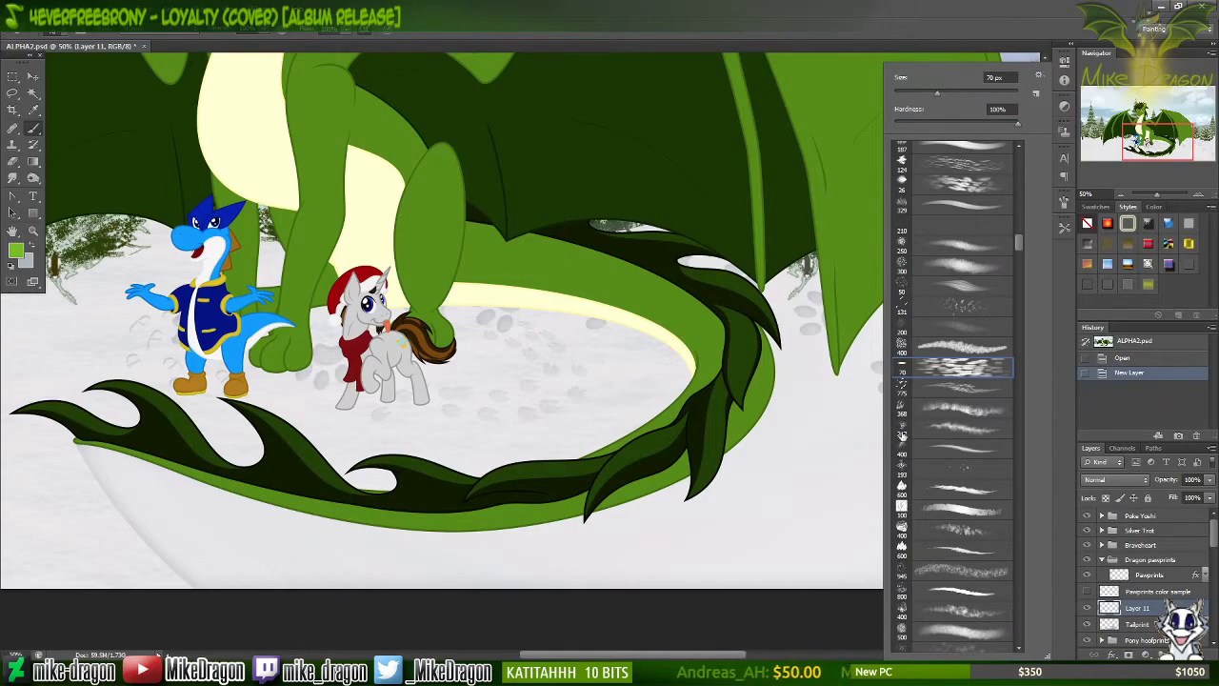
click(962, 467)
drag(783, 525, 770, 541)
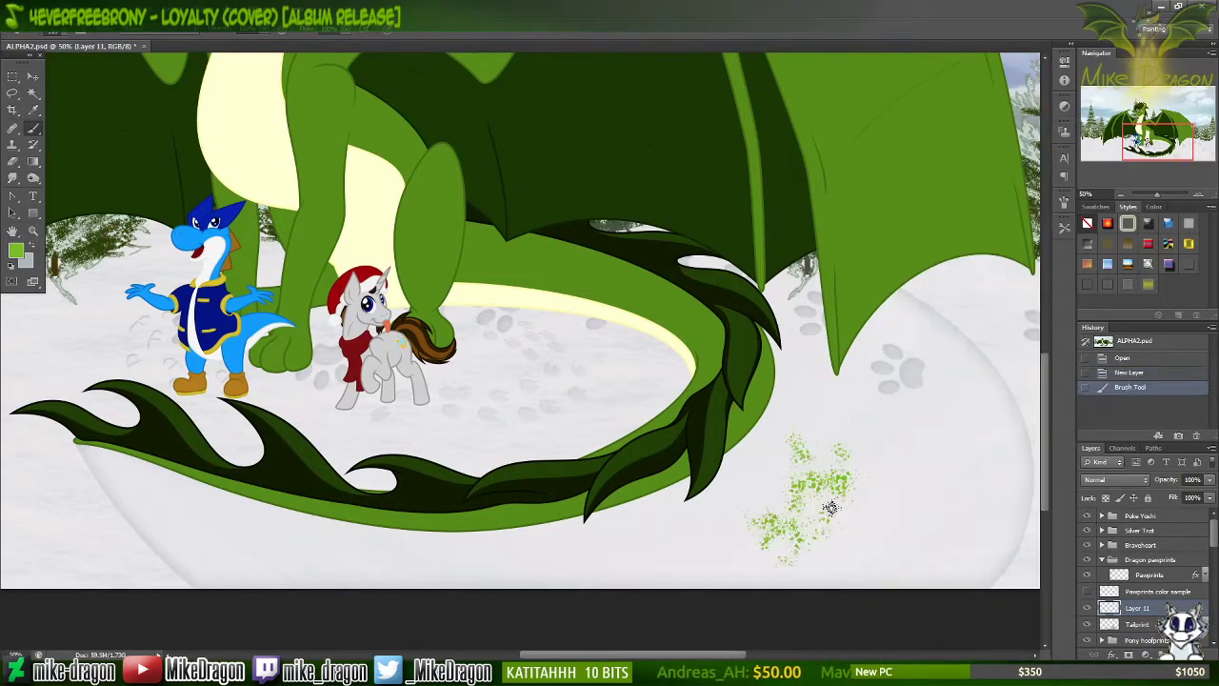
key(ctrl+z)
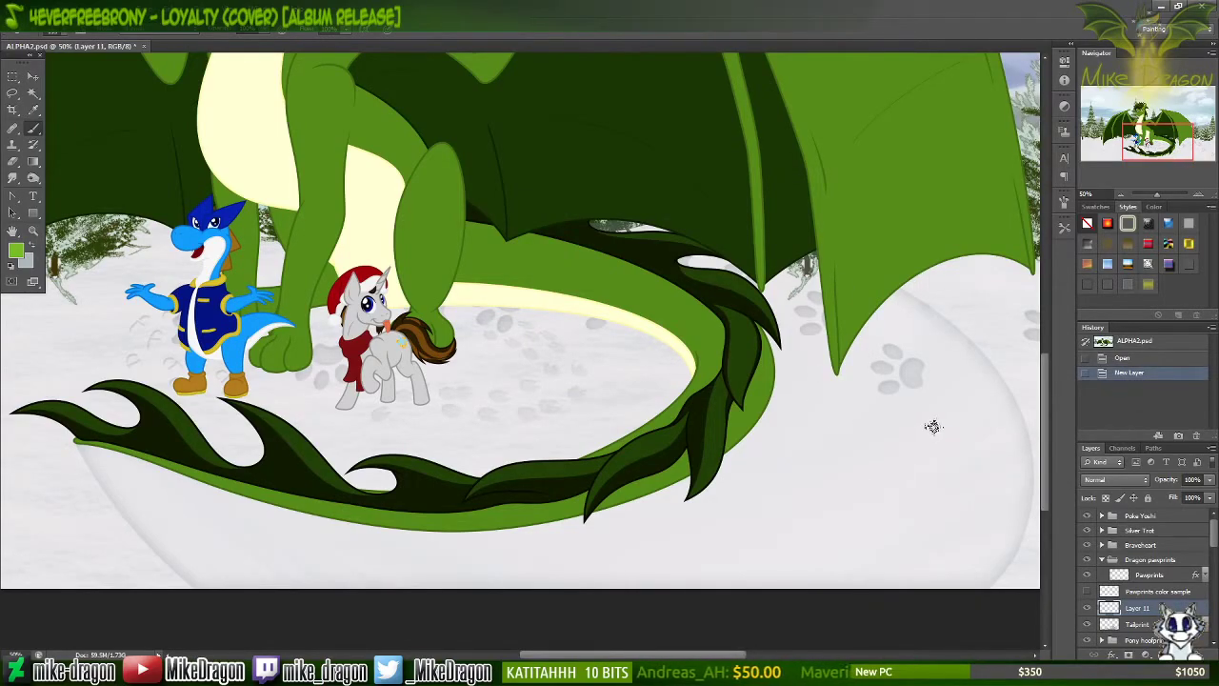
mouse_move(931, 427)
mouse_down()
mouse_move(859, 505)
mouse_move(773, 545)
mouse_move(530, 574)
mouse_move(338, 572)
mouse_up()
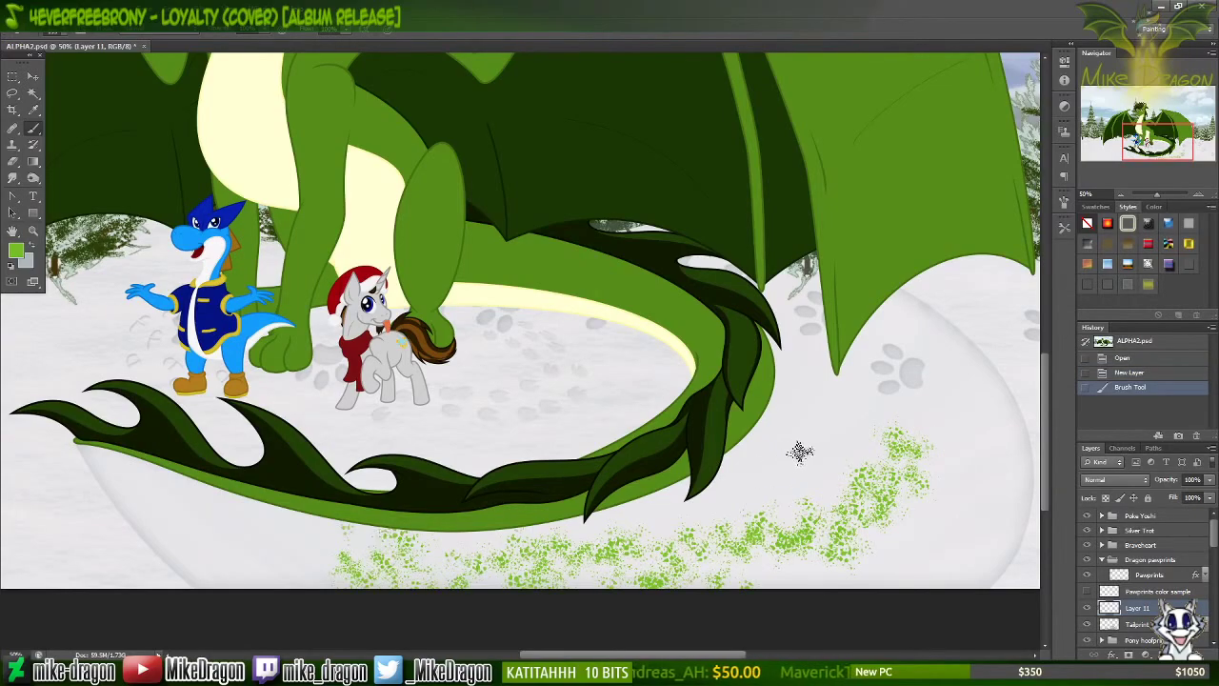
Step: Undo the green speckled trail, and try further strokes with the 193 px splatter brush on the snow beside the tail, undoing each one
key(ctrl+z)
mouse_move(846, 393)
mouse_down()
mouse_move(917, 477)
mouse_move(786, 527)
mouse_move(543, 571)
mouse_up()
key(ctrl+z)
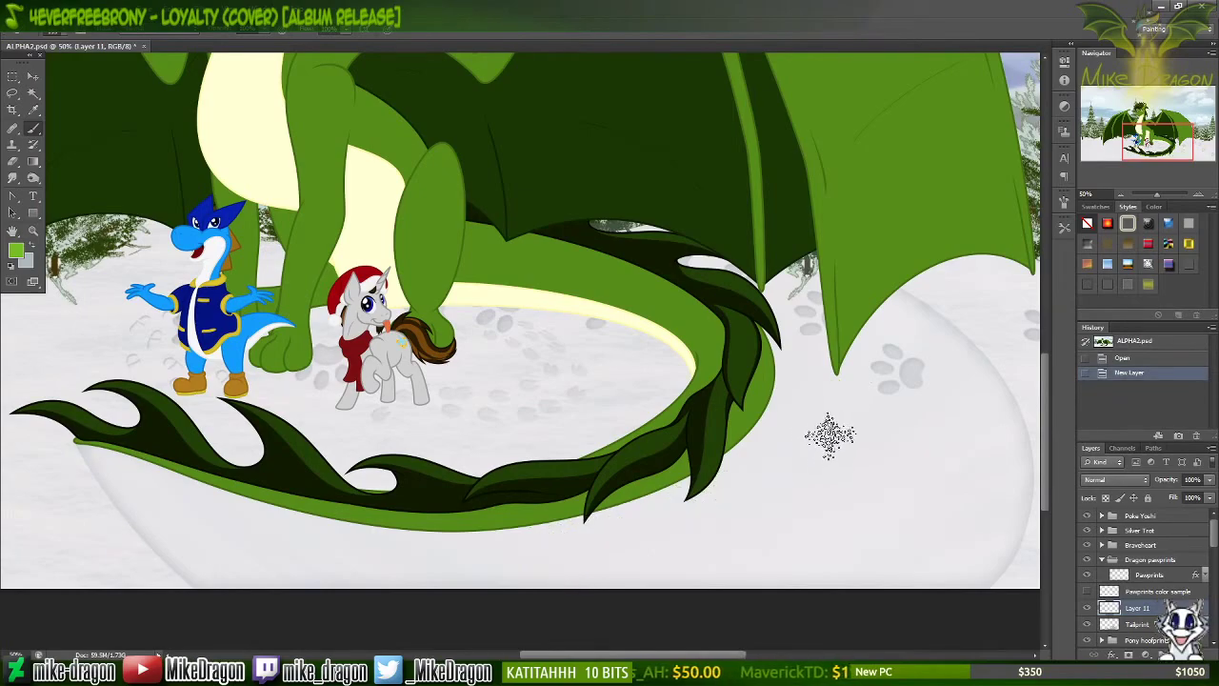
mouse_move(812, 428)
mouse_down()
mouse_move(911, 467)
mouse_move(878, 487)
mouse_move(773, 470)
mouse_move(684, 507)
mouse_move(719, 583)
mouse_move(970, 512)
mouse_up()
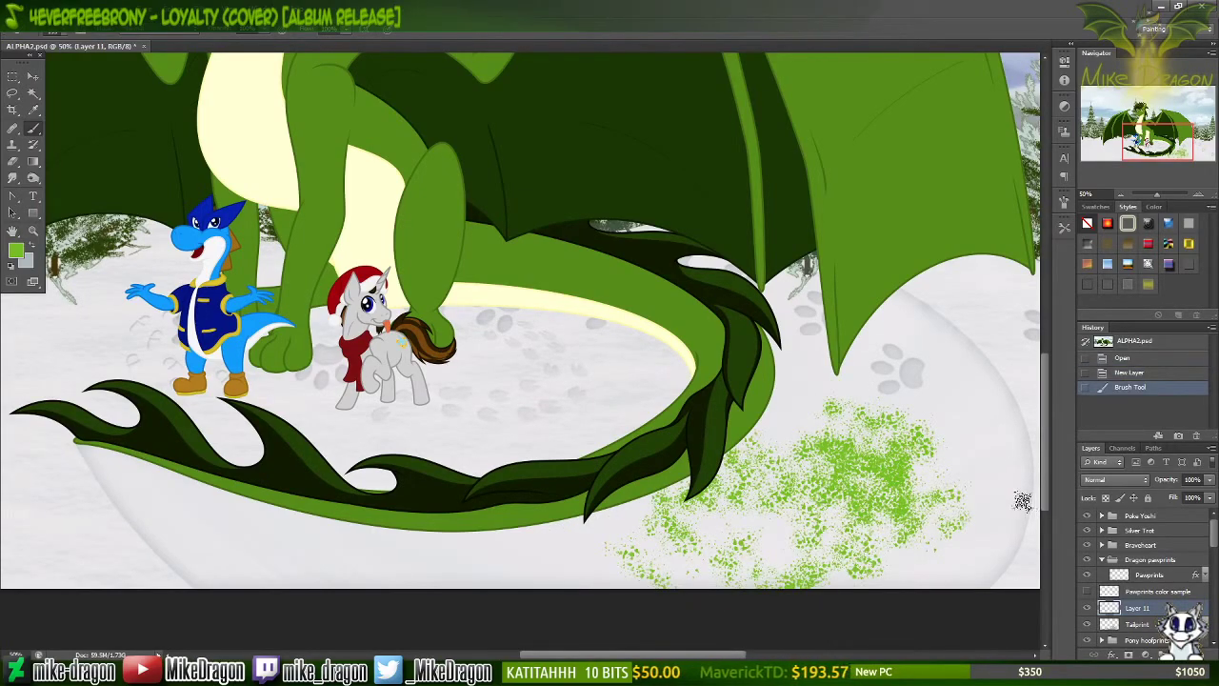
key(ctrl+z)
mouse_move(905, 405)
mouse_down()
mouse_move(809, 479)
mouse_move(824, 583)
mouse_up()
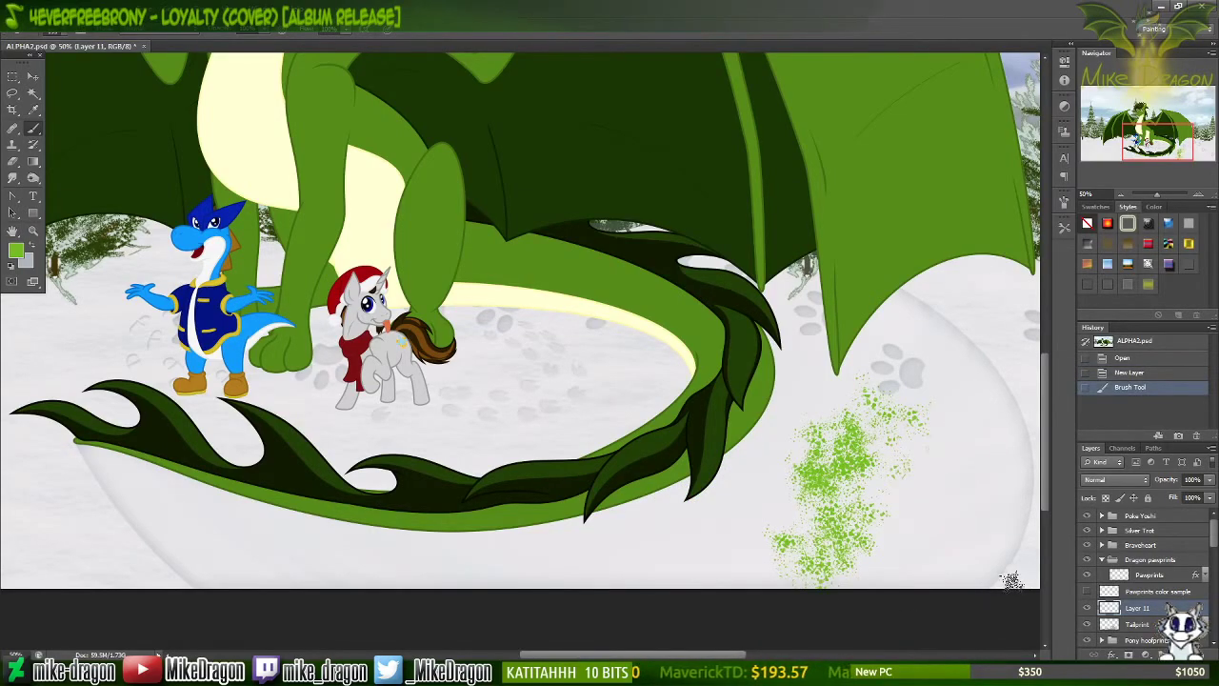
key(ctrl+z)
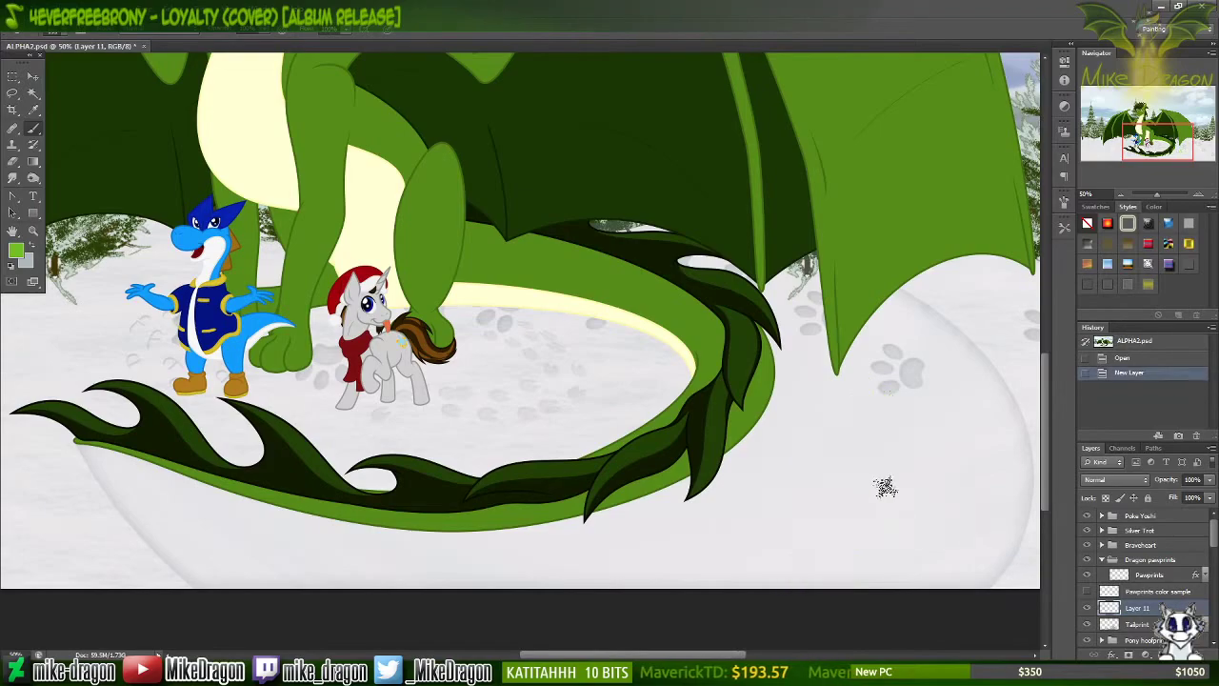
Step: Try the faint 200 px speckled brush preset with a stroke on the snow along the tail's outer curve, and undo it
right_click(853, 487)
scroll(1017, 238, up, 1)
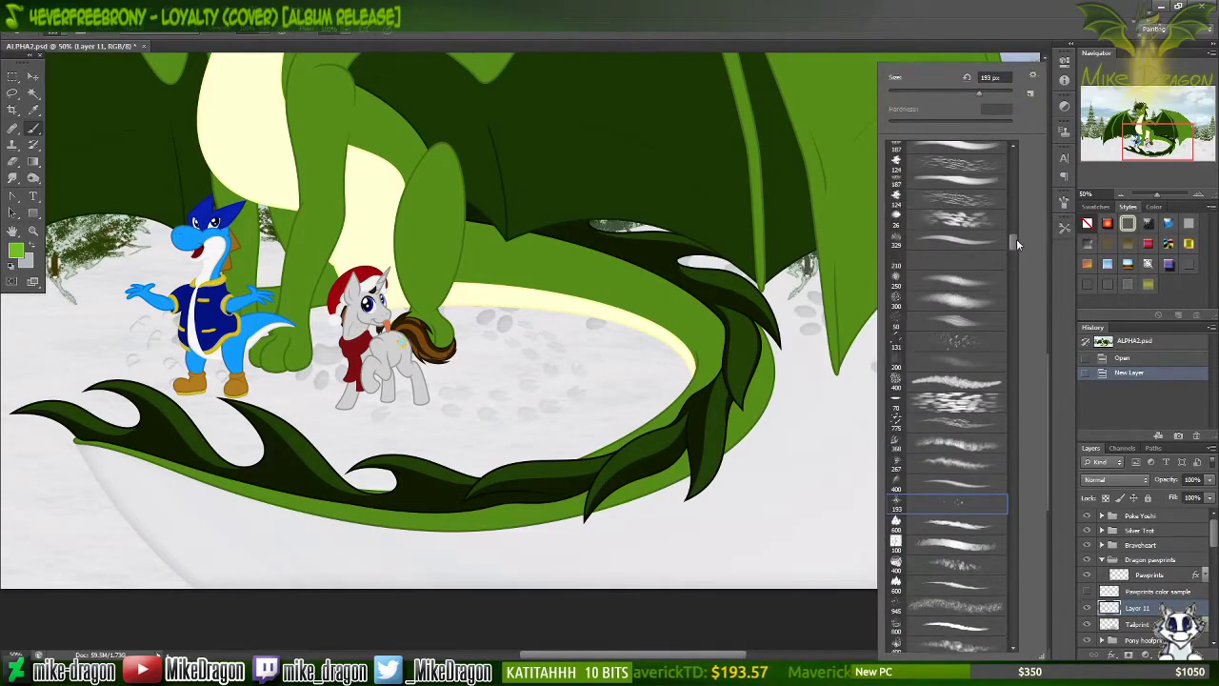
scroll(1013, 240, down, 5)
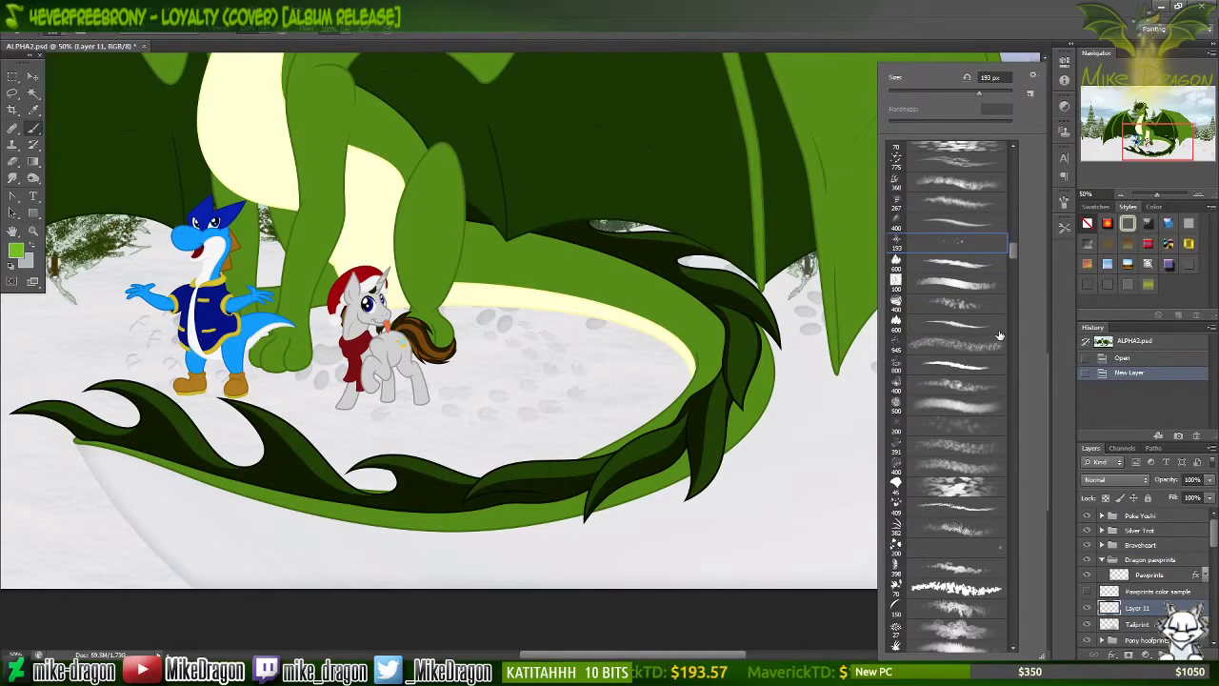
click(923, 431)
click(809, 459)
mouse_move(810, 465)
mouse_down()
mouse_move(722, 543)
mouse_move(600, 583)
mouse_up()
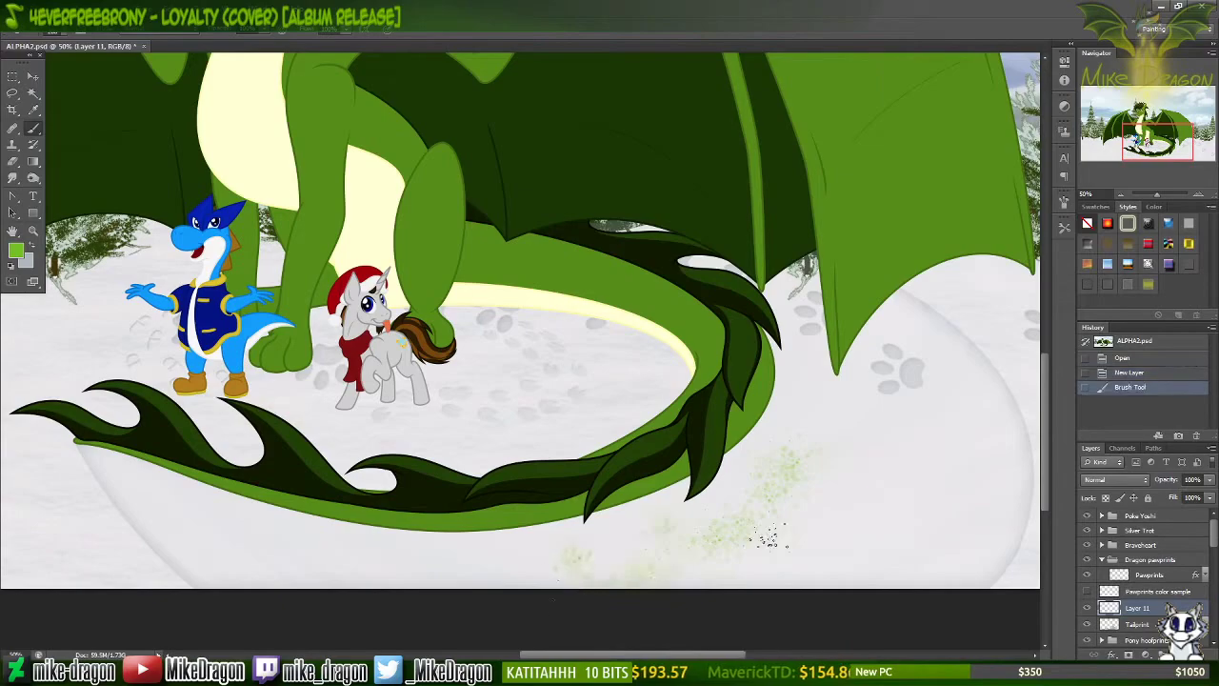
key(ctrl+z)
Step: Try the 800 px crack-shaped brush preset with a stroke on the snow beside the tail, and undo it
right_click(801, 476)
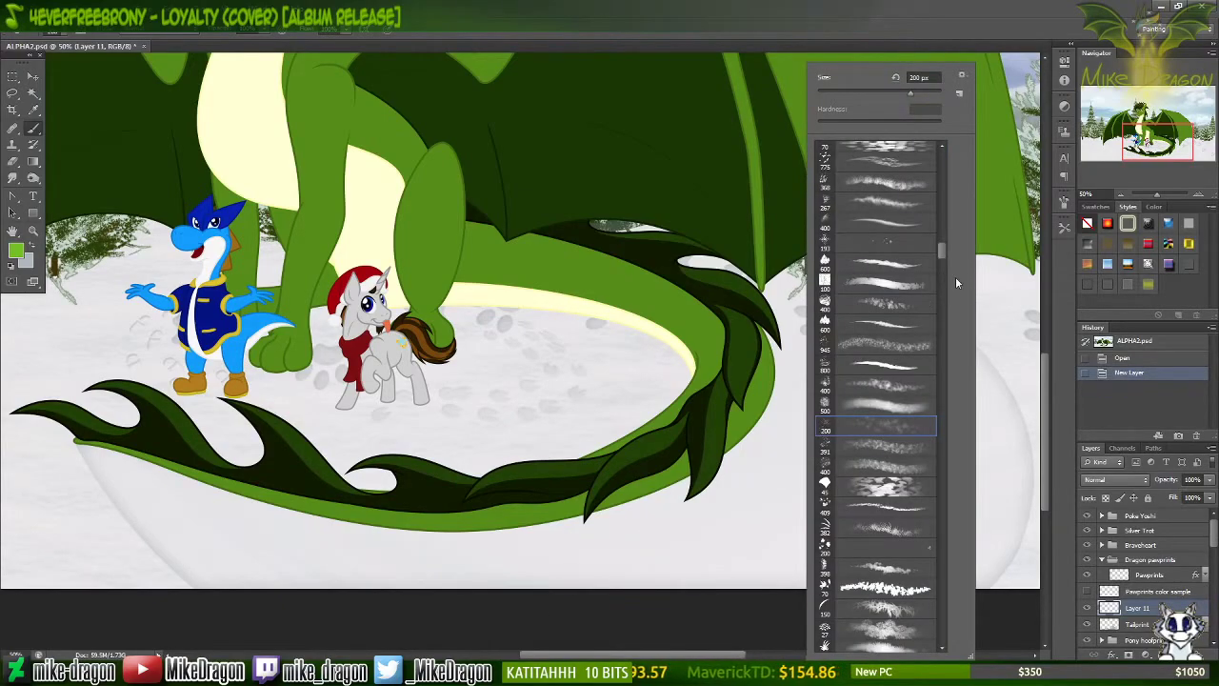
scroll(941, 253, down, 10)
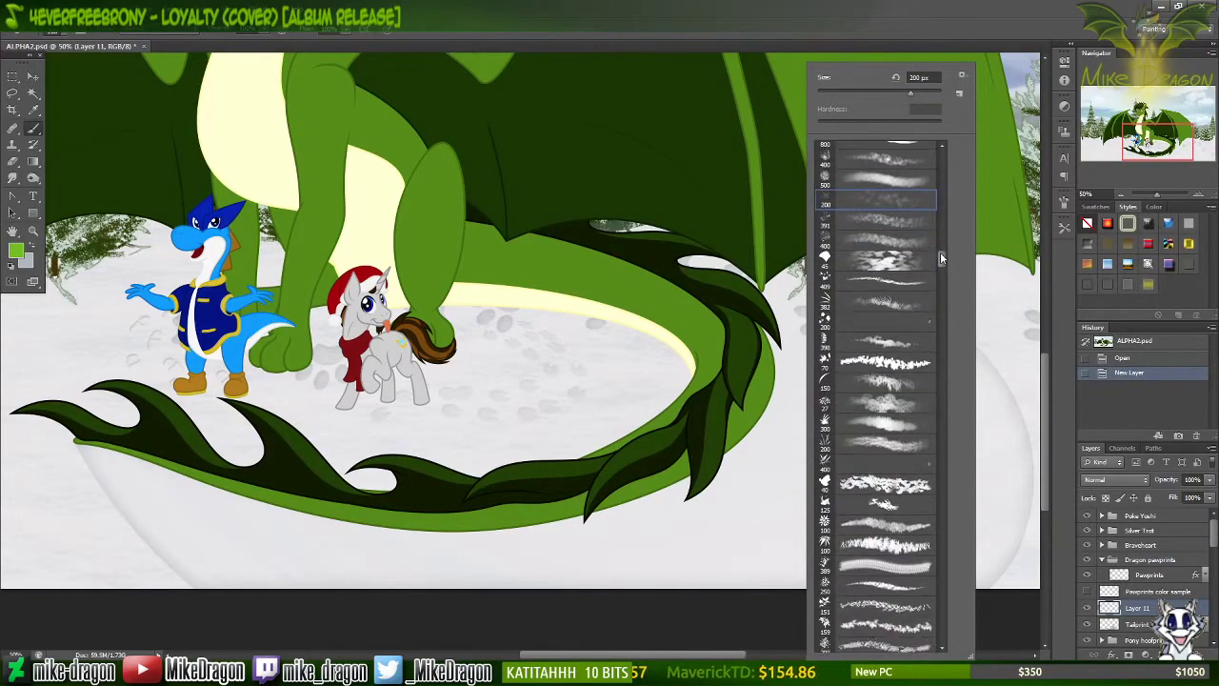
scroll(940, 262, down, 10)
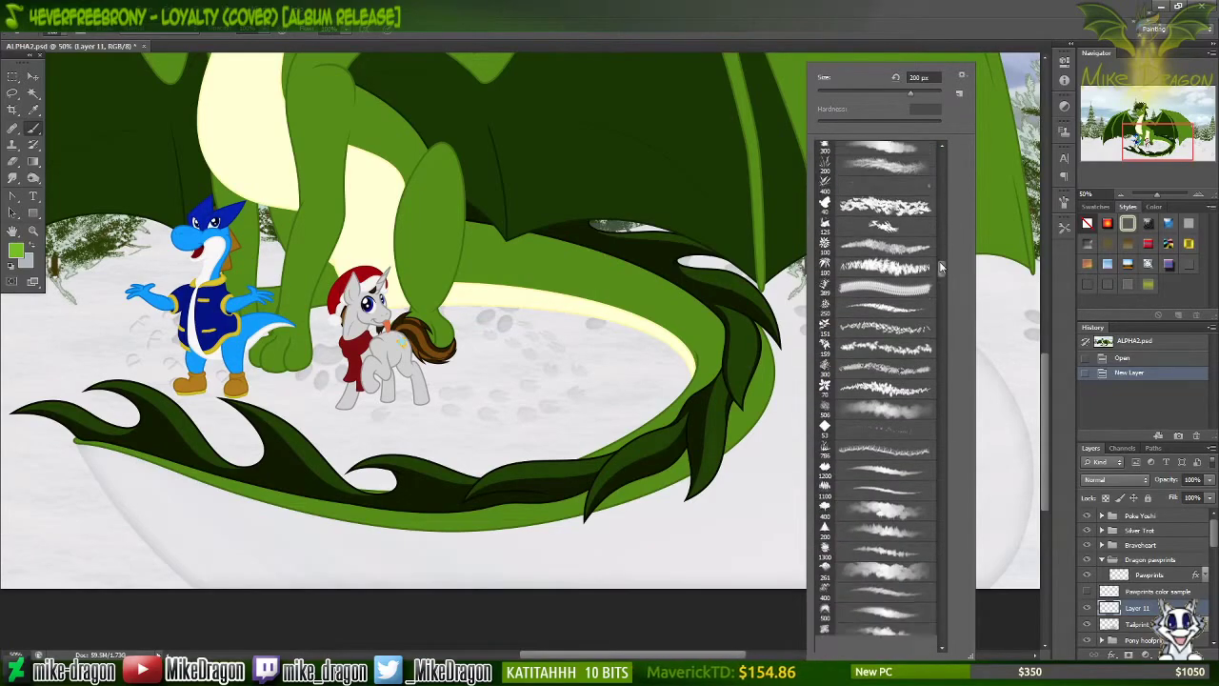
scroll(938, 279, down, 5)
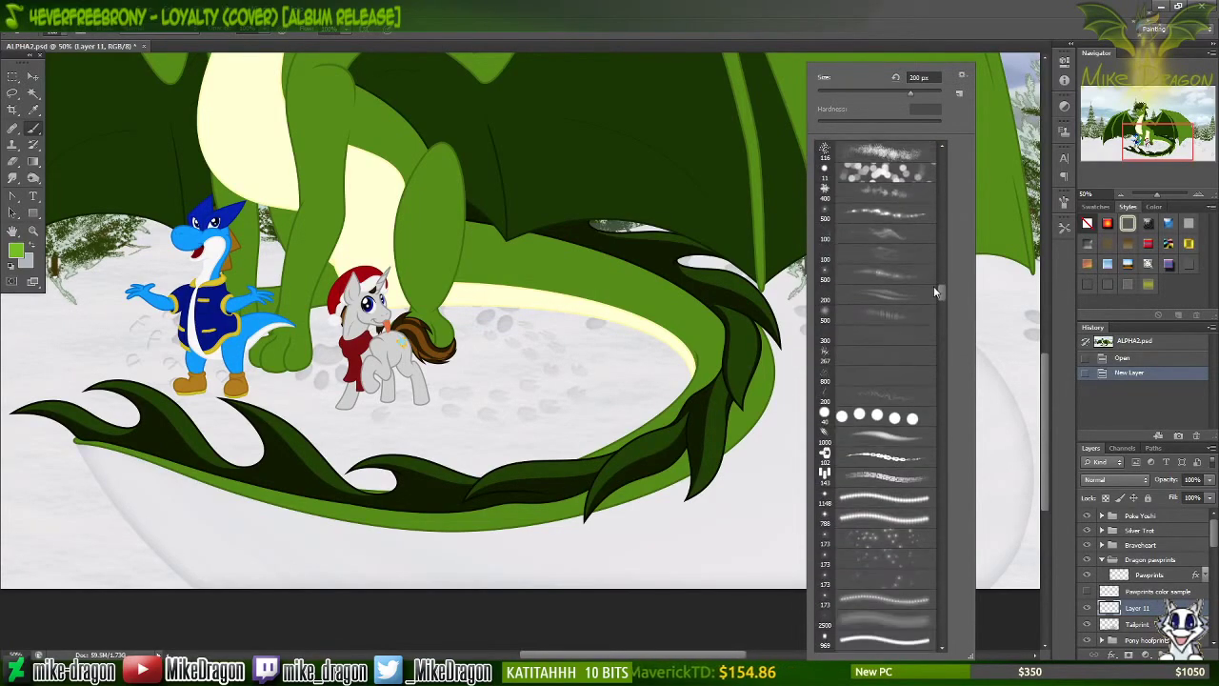
click(848, 379)
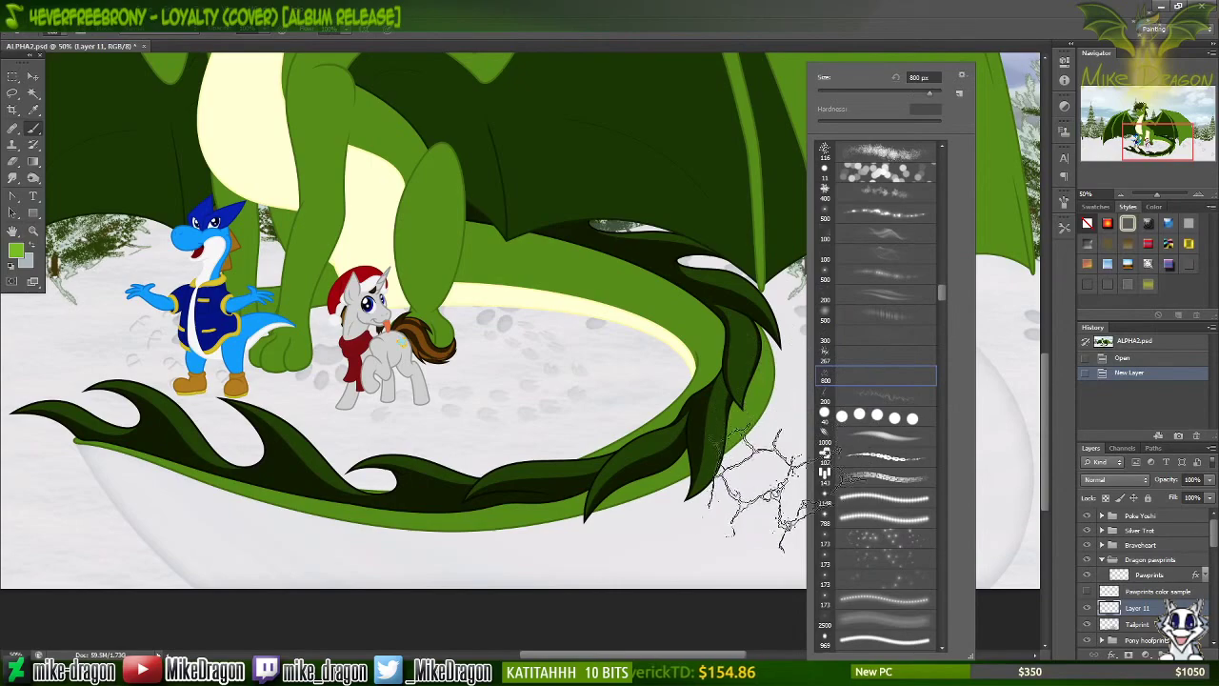
click(714, 530)
mouse_move(724, 548)
mouse_down()
mouse_move(870, 400)
mouse_move(990, 415)
mouse_up()
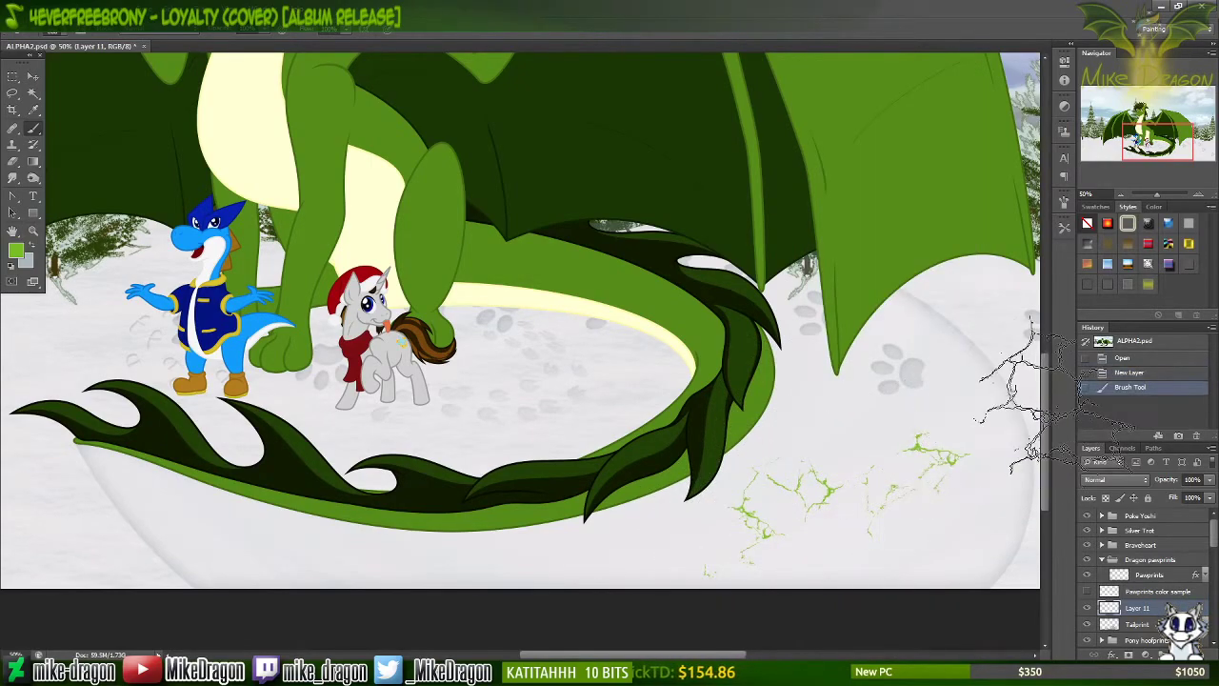
key(ctrl+z)
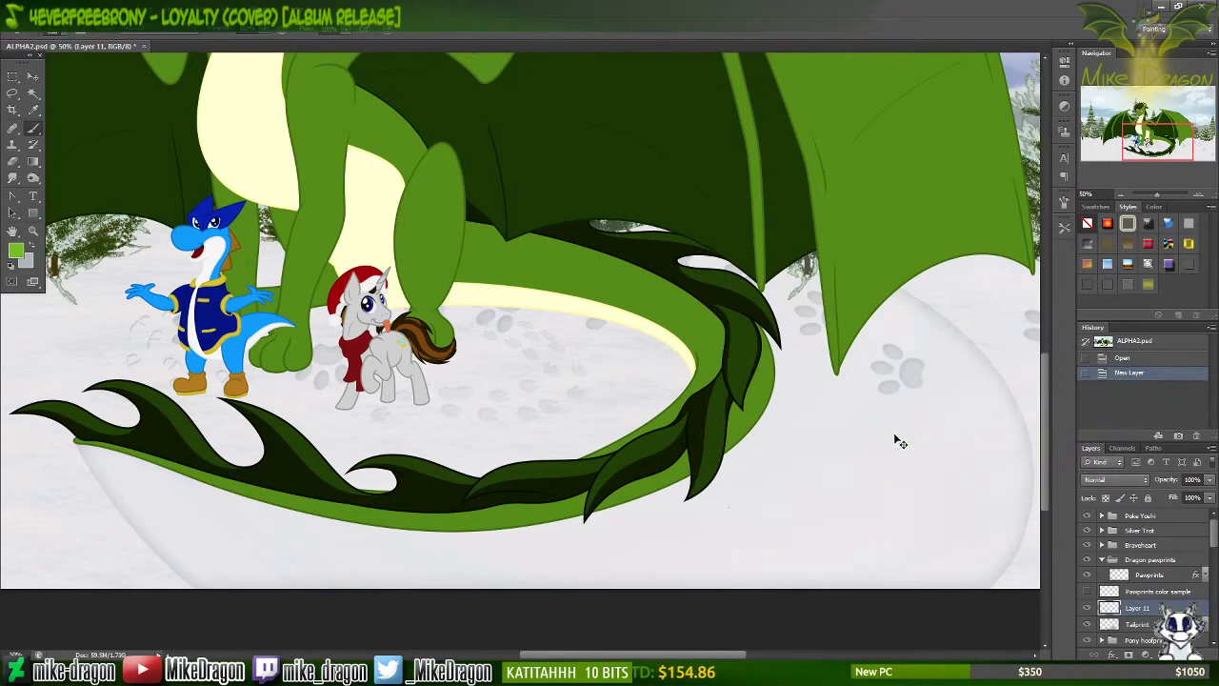
Step: Try the 116 px scattered-dot brush preset with a stroke on the snow beside the tail, and undo it
right_click(899, 442)
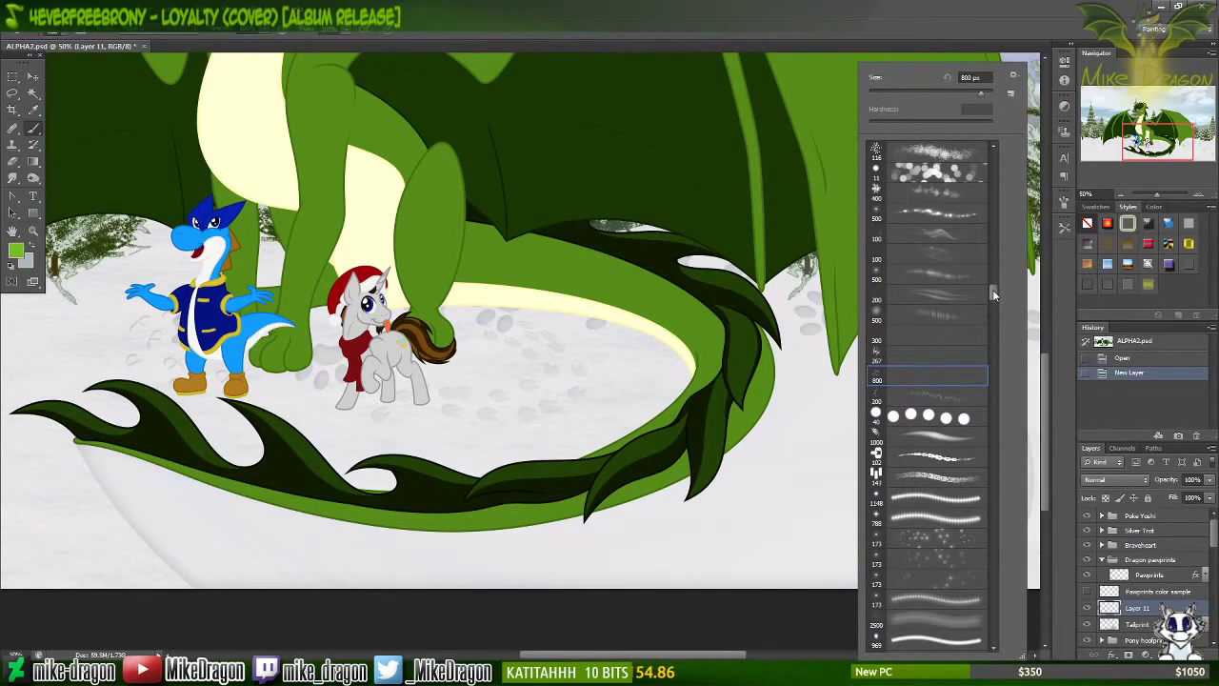
click(927, 148)
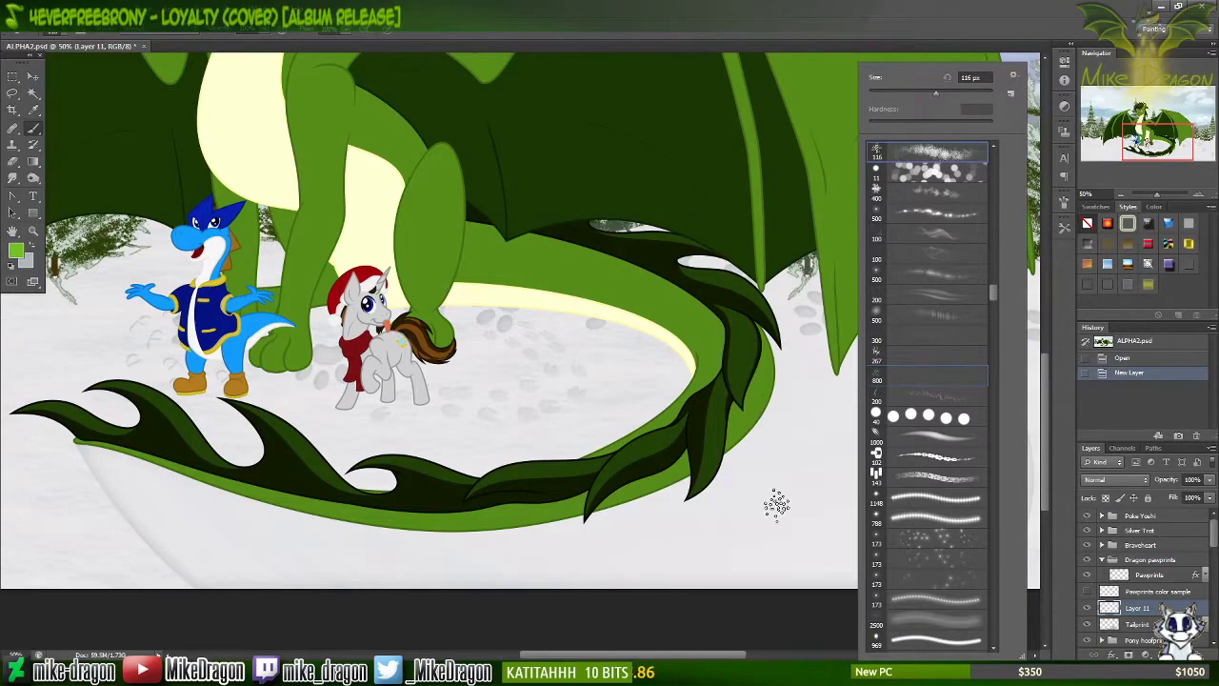
drag(722, 556, 905, 431)
key(ctrl+z)
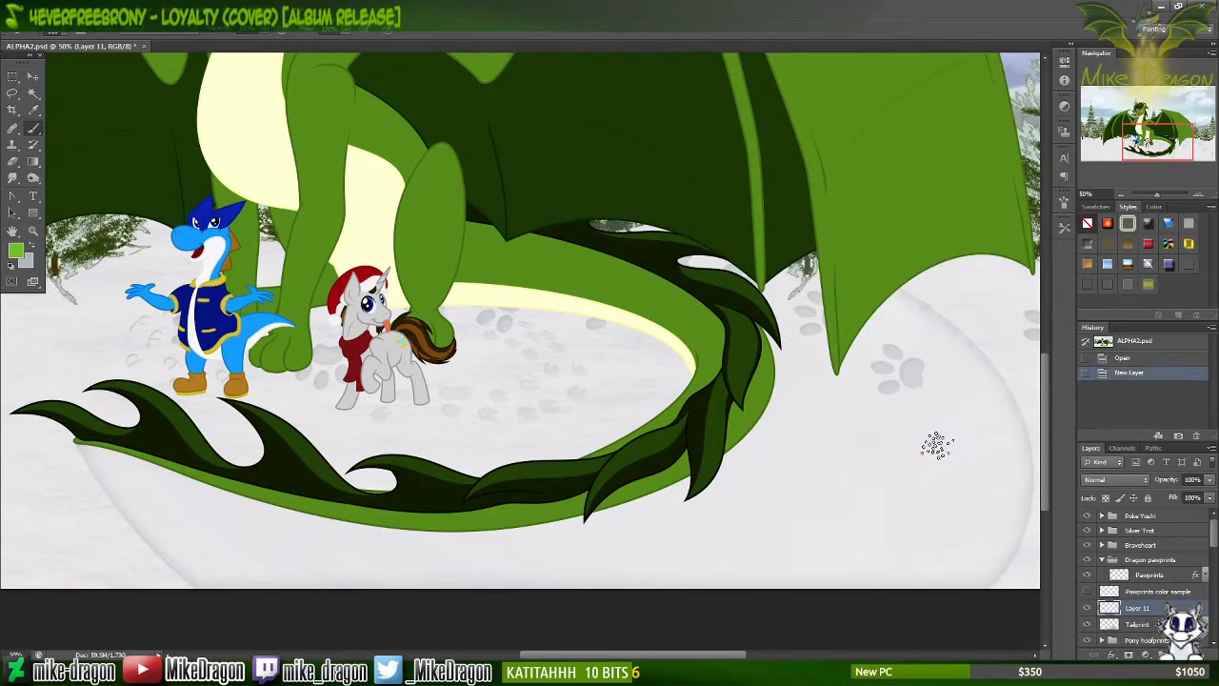
Step: Try the 66 px textured brush preset at its default size with a stroke on the snow, and undo it
right_click(885, 464)
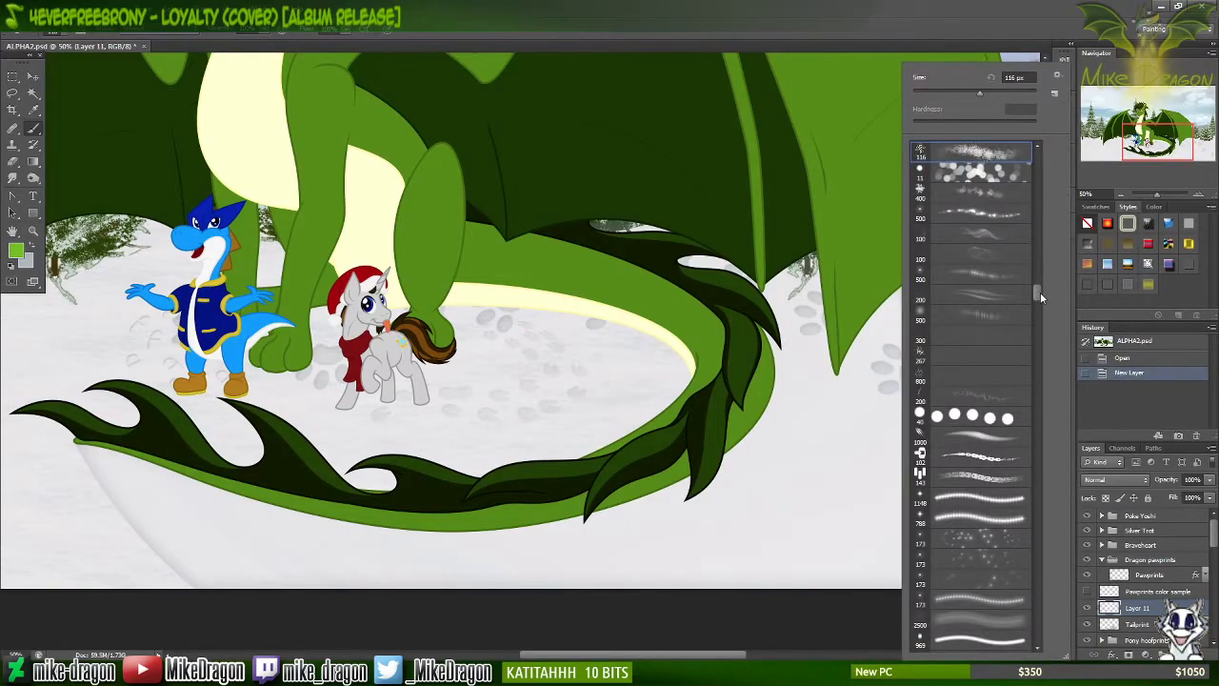
mouse_move(1037, 294)
mouse_down()
mouse_move(1033, 342)
mouse_move(1029, 231)
mouse_move(1047, 183)
mouse_move(1036, 200)
mouse_up()
click(981, 278)
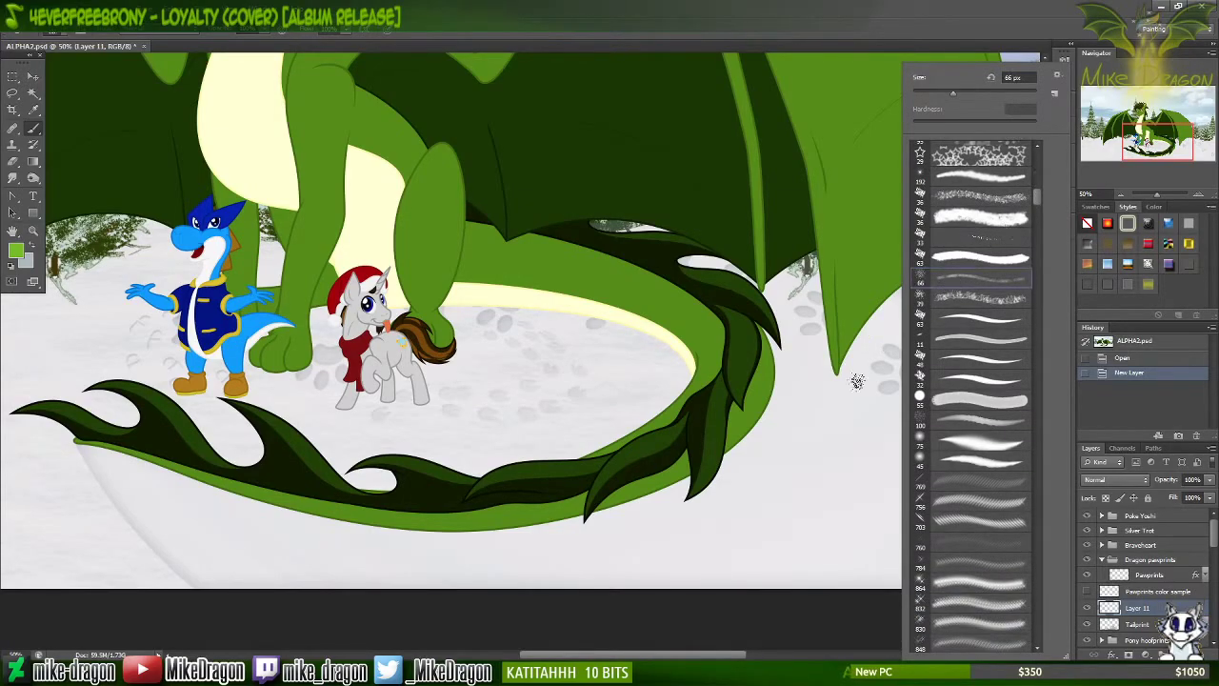
drag(817, 449, 790, 537)
key(ctrl+z)
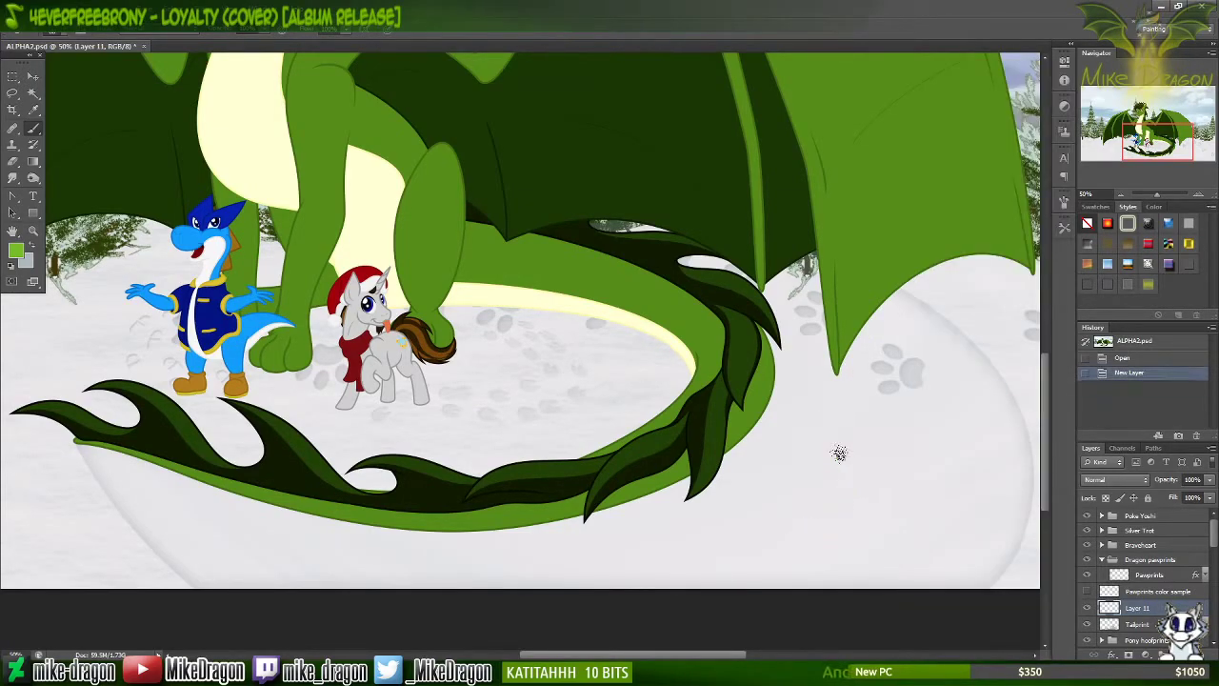
Step: Enlarge the 66 px textured brush to 300 px, paint test strokes on the snow beside the tail, and undo them
right_click(837, 457)
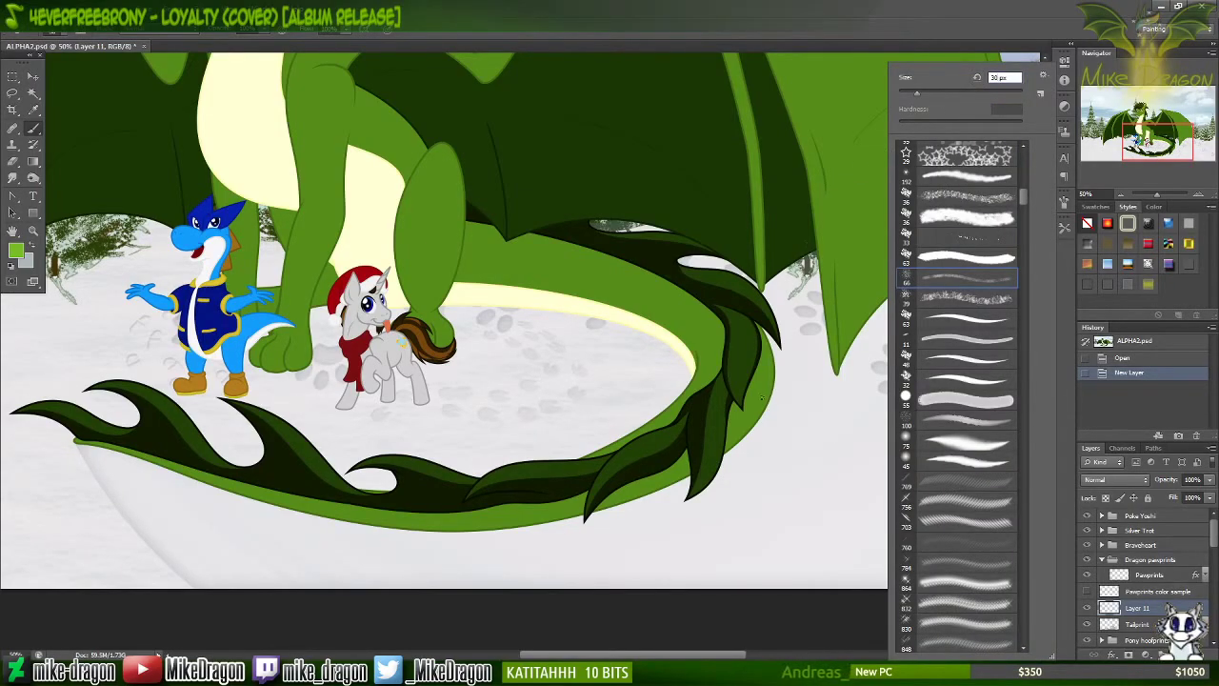
mouse_move(705, 557)
mouse_down()
mouse_move(796, 512)
mouse_move(925, 449)
mouse_up()
key(ctrl+z)
mouse_move(836, 444)
mouse_down()
mouse_move(808, 486)
mouse_move(705, 539)
mouse_move(901, 500)
mouse_up()
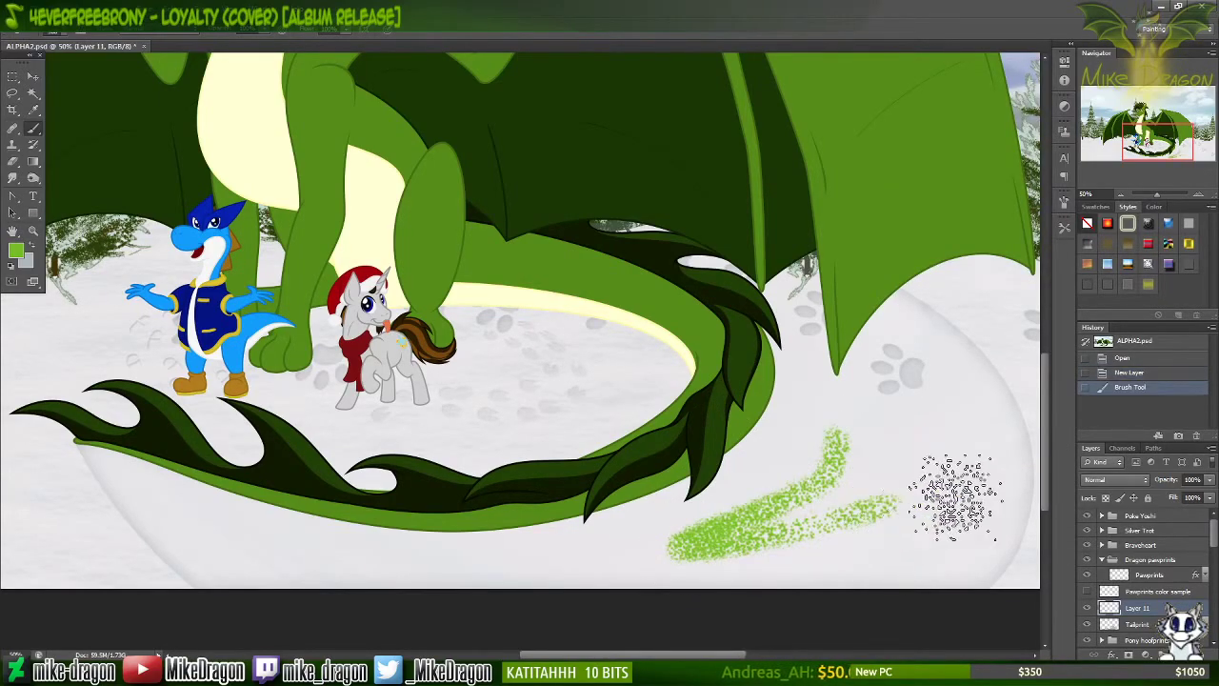
key(ctrl+z)
mouse_move(798, 436)
mouse_down()
mouse_move(712, 559)
mouse_move(962, 482)
mouse_move(838, 563)
mouse_move(933, 501)
mouse_move(937, 492)
mouse_move(881, 535)
mouse_move(867, 525)
mouse_move(932, 501)
mouse_move(874, 520)
mouse_move(958, 466)
mouse_move(957, 453)
mouse_move(932, 463)
mouse_move(919, 435)
mouse_move(905, 435)
mouse_move(914, 501)
mouse_move(836, 568)
mouse_move(646, 568)
mouse_move(610, 545)
mouse_up()
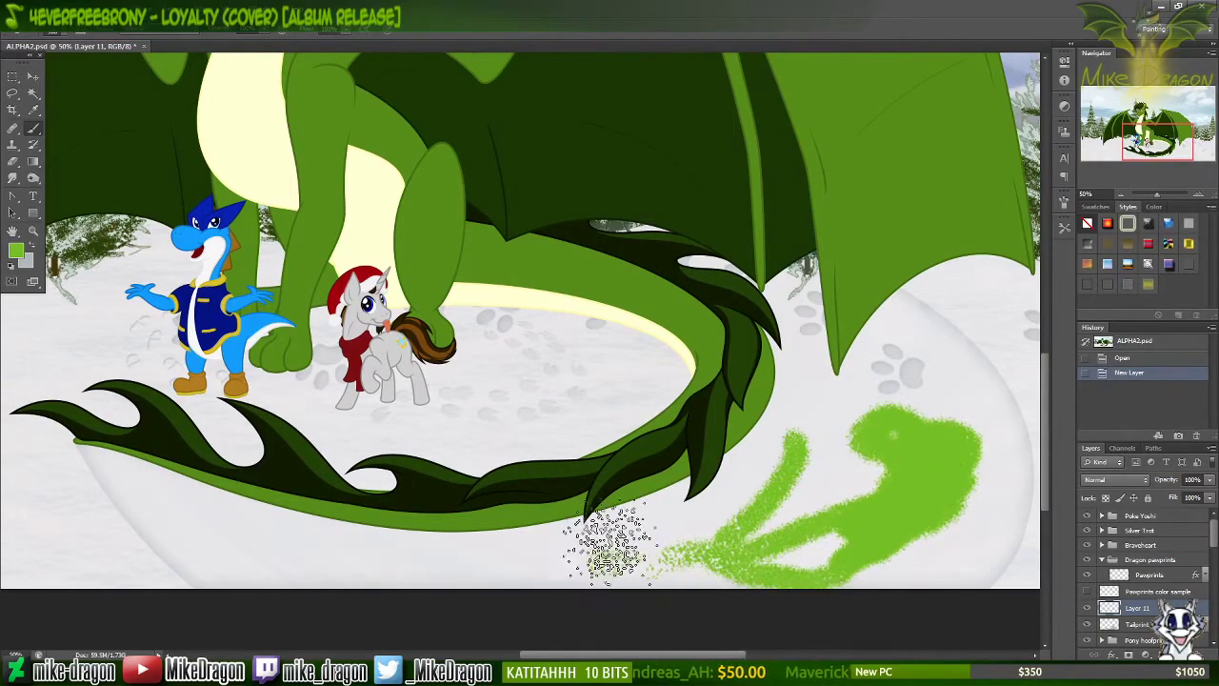
key(ctrl+z)
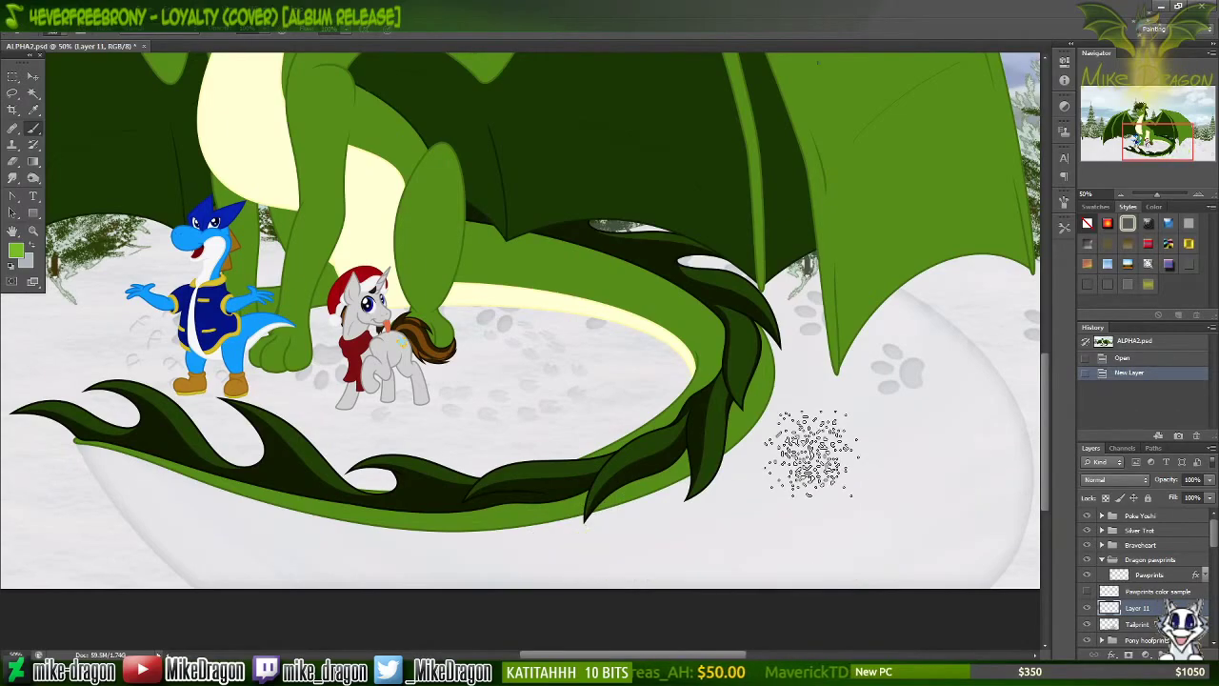
Step: Try the 192 px brush preset with a stroke on the snow below the paw print, and undo it
right_click(810, 453)
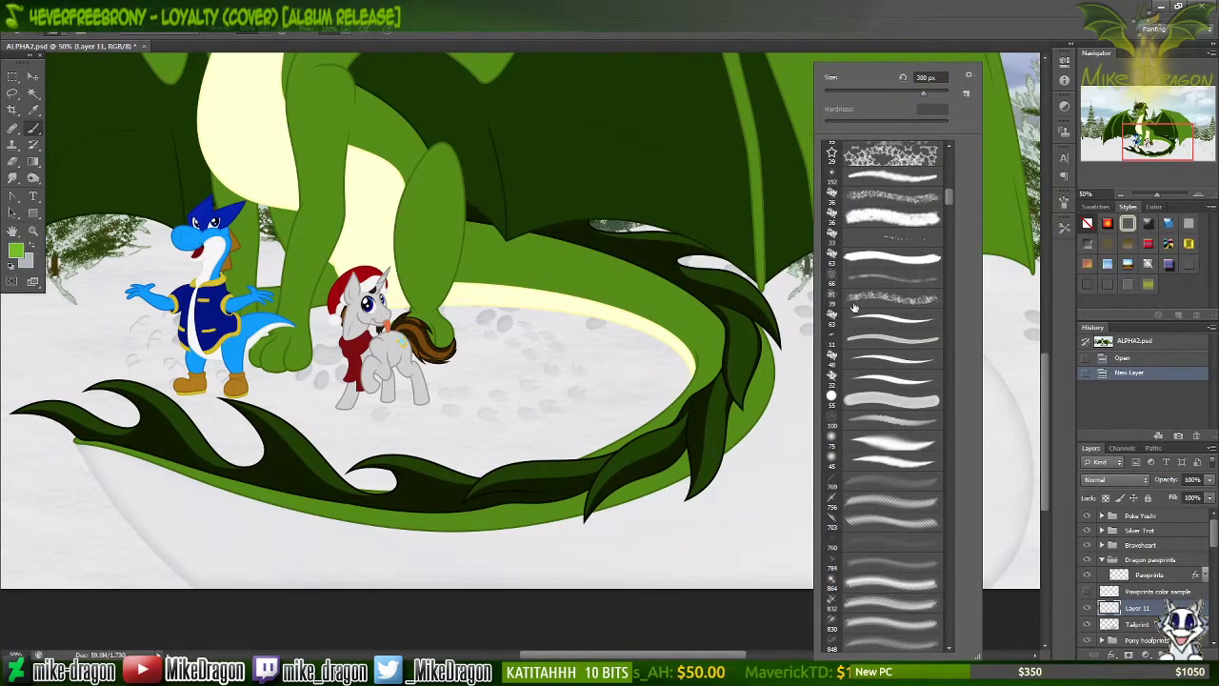
click(856, 177)
drag(721, 551, 898, 479)
key(ctrl+z)
Step: Try the 100 px textured brush preset with a stroke on the snow beside the tail, and undo it
right_click(875, 480)
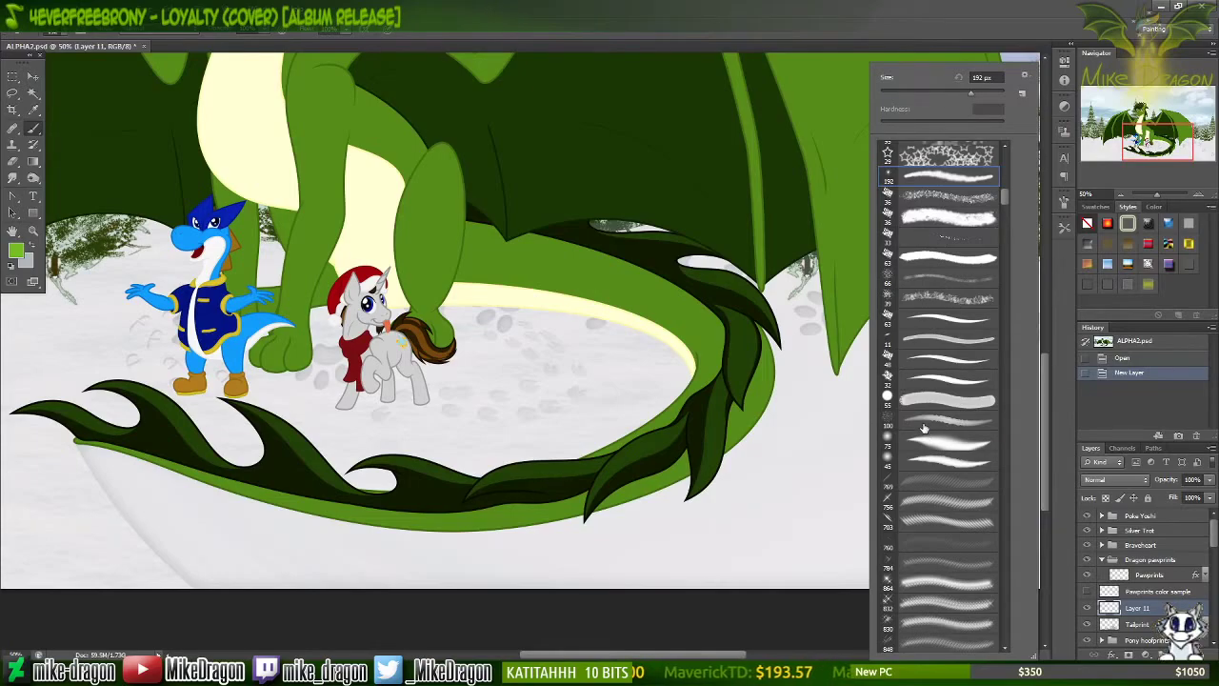
drag(774, 490, 939, 422)
key(ctrl+z)
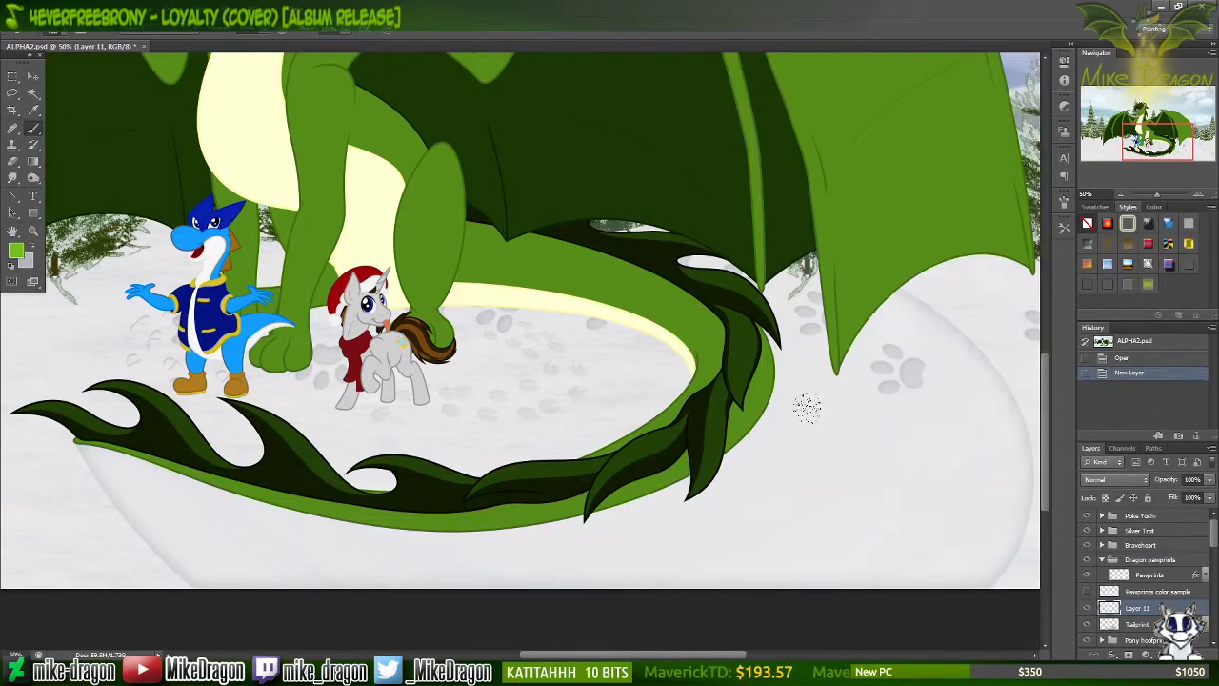
Step: Try the 59 px spatter brush preset enlarged to 300 px with strokes on the snow beside the tail, and undo them
right_click(828, 402)
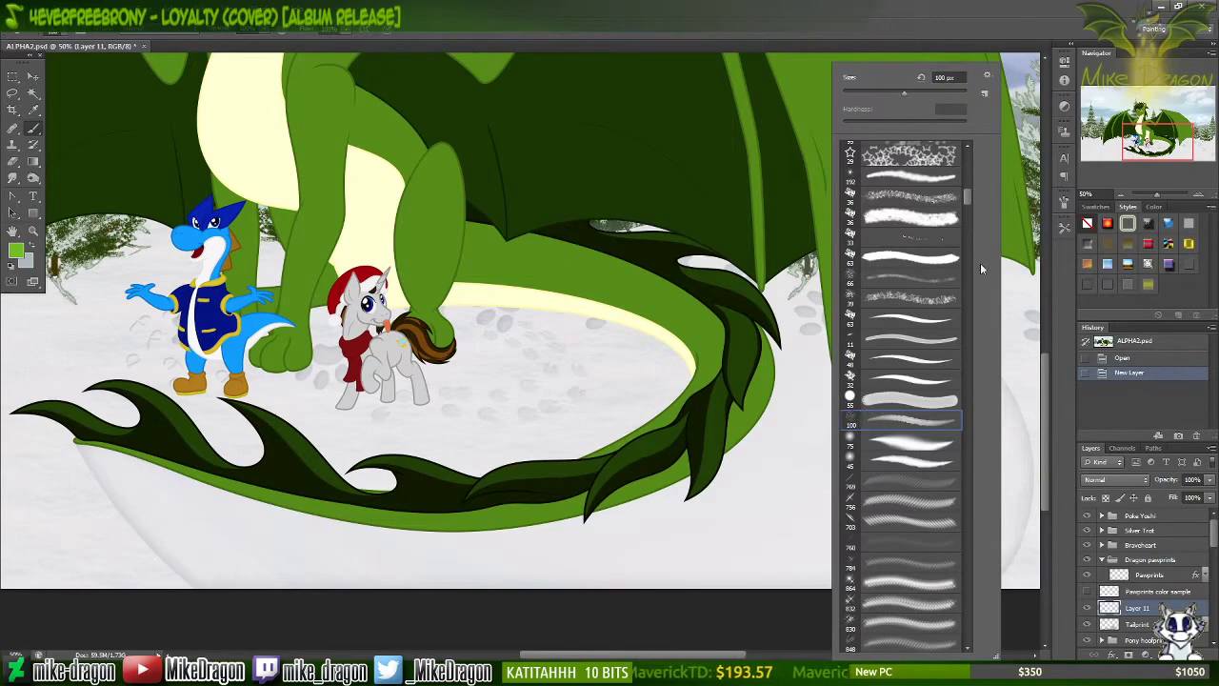
scroll(967, 192, up, 5)
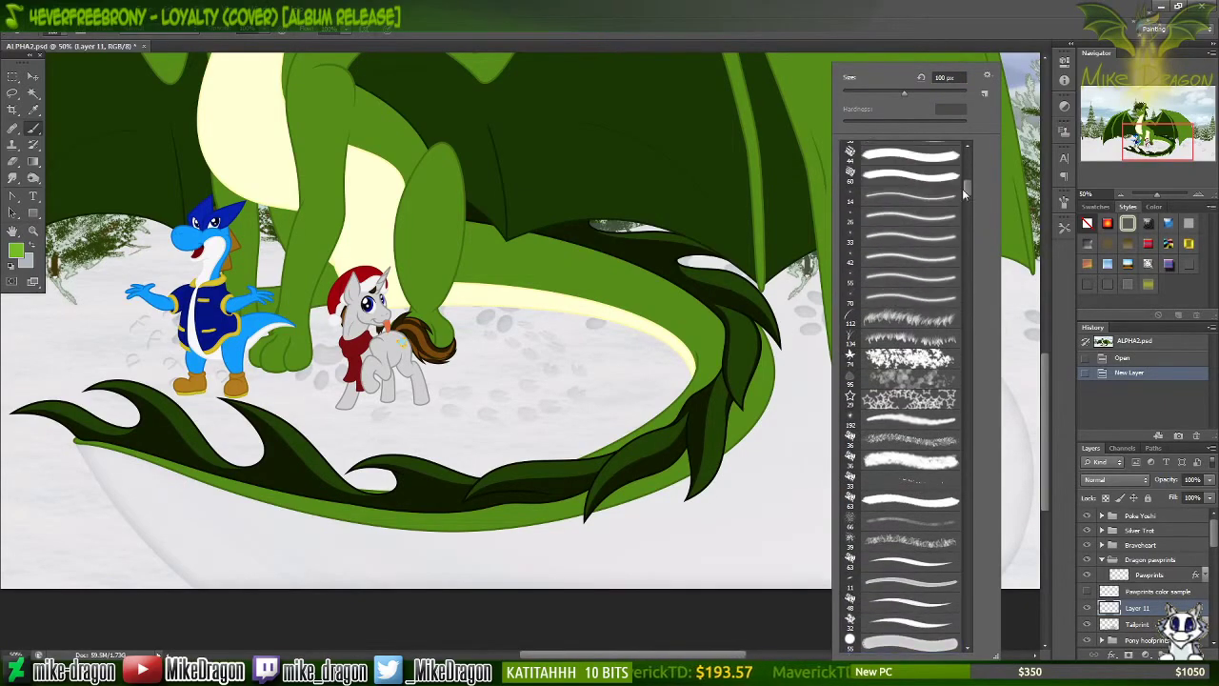
click(876, 464)
drag(963, 184, 977, 167)
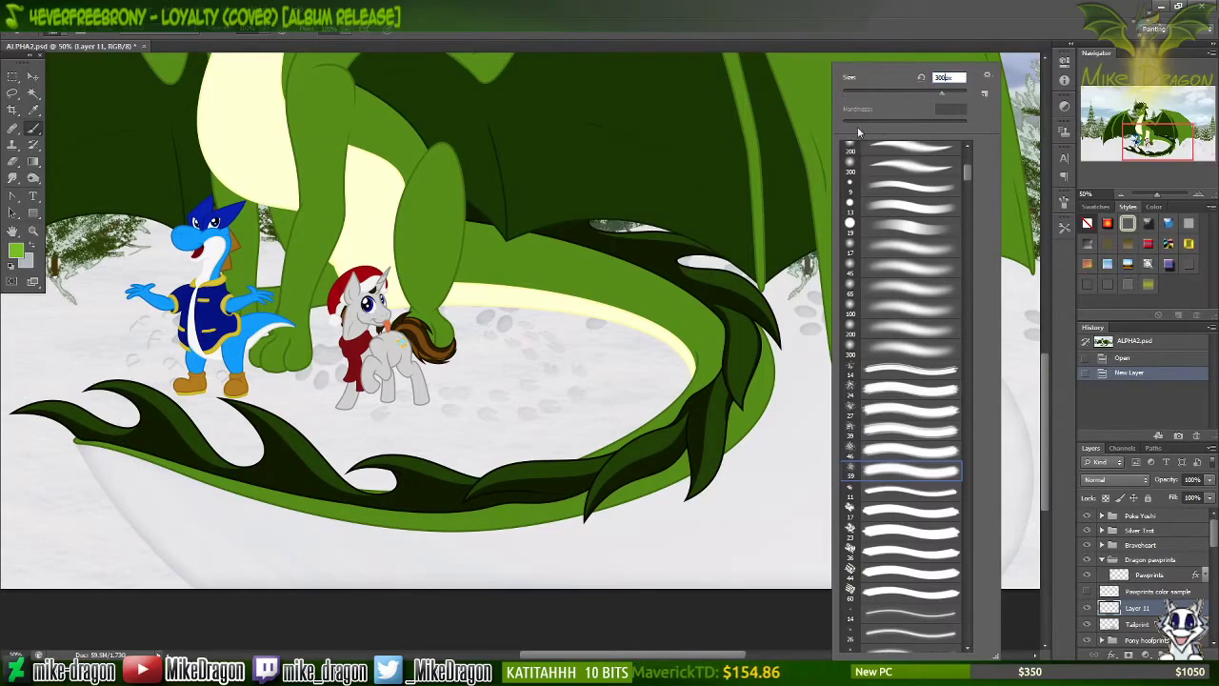
key(Return)
mouse_move(829, 390)
mouse_down()
mouse_move(843, 462)
mouse_move(776, 529)
mouse_up()
key(ctrl+z)
drag(789, 449, 667, 563)
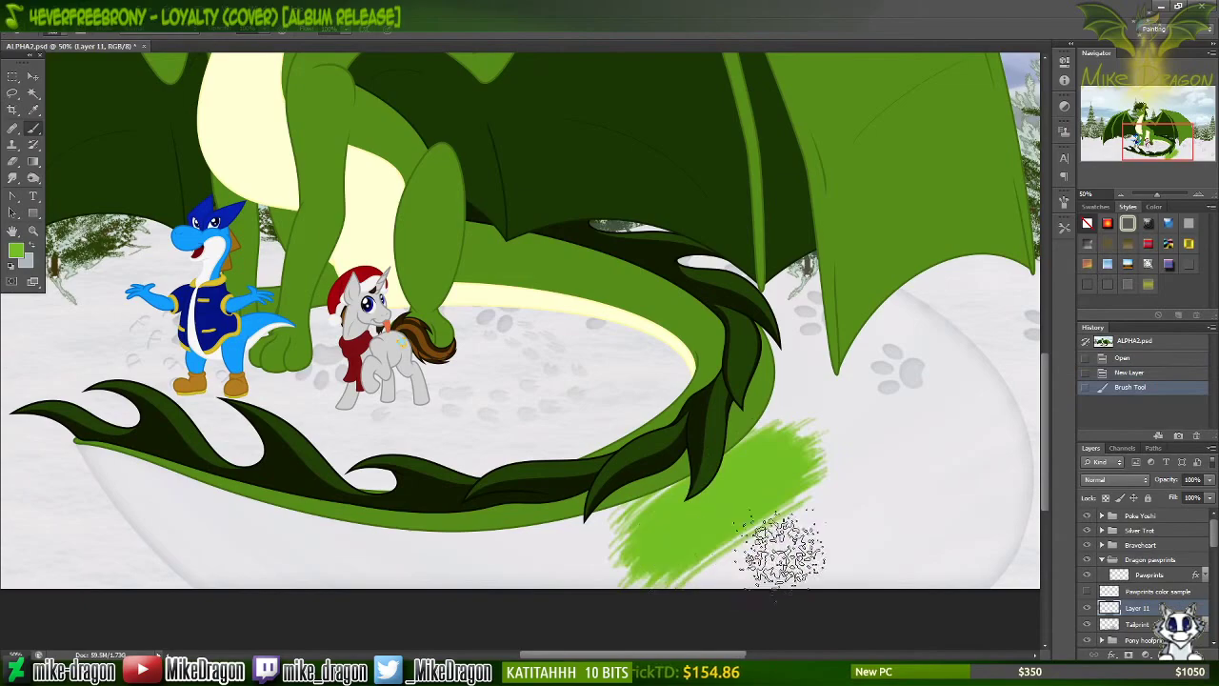
key(ctrl+z)
Step: Try the 27 px spatter brush preset at an enlarged size with a green patch on the snow beside the tail, and undo it
right_click(817, 488)
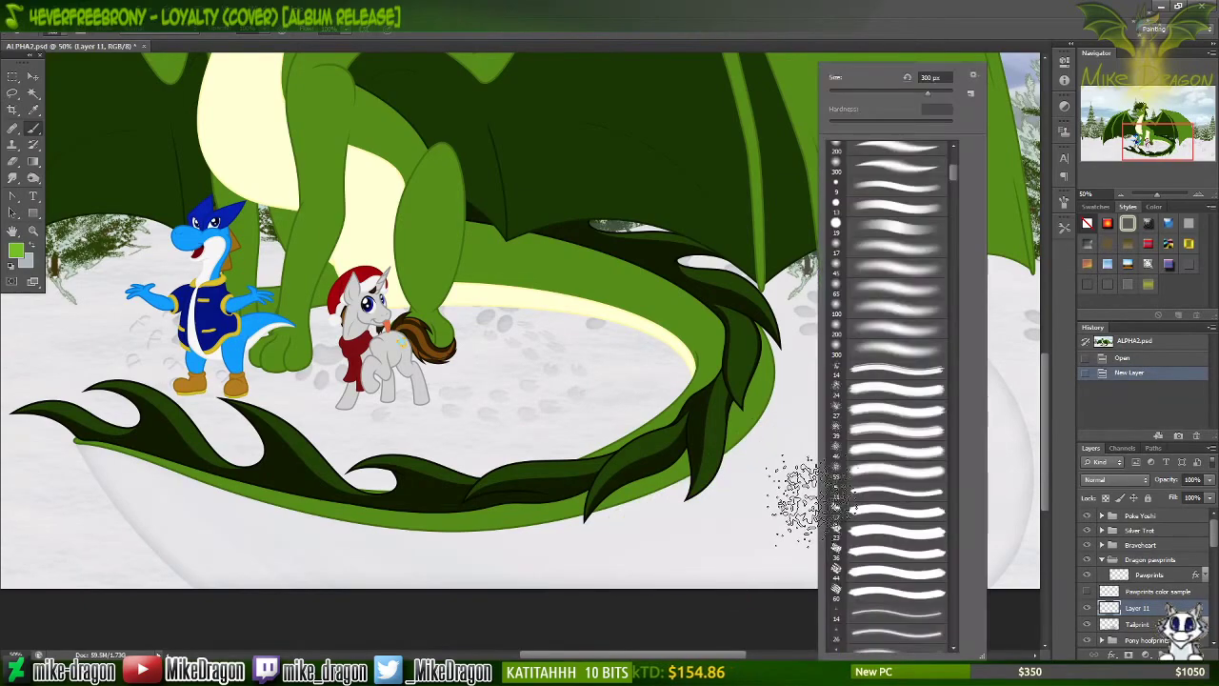
click(838, 416)
key(Return)
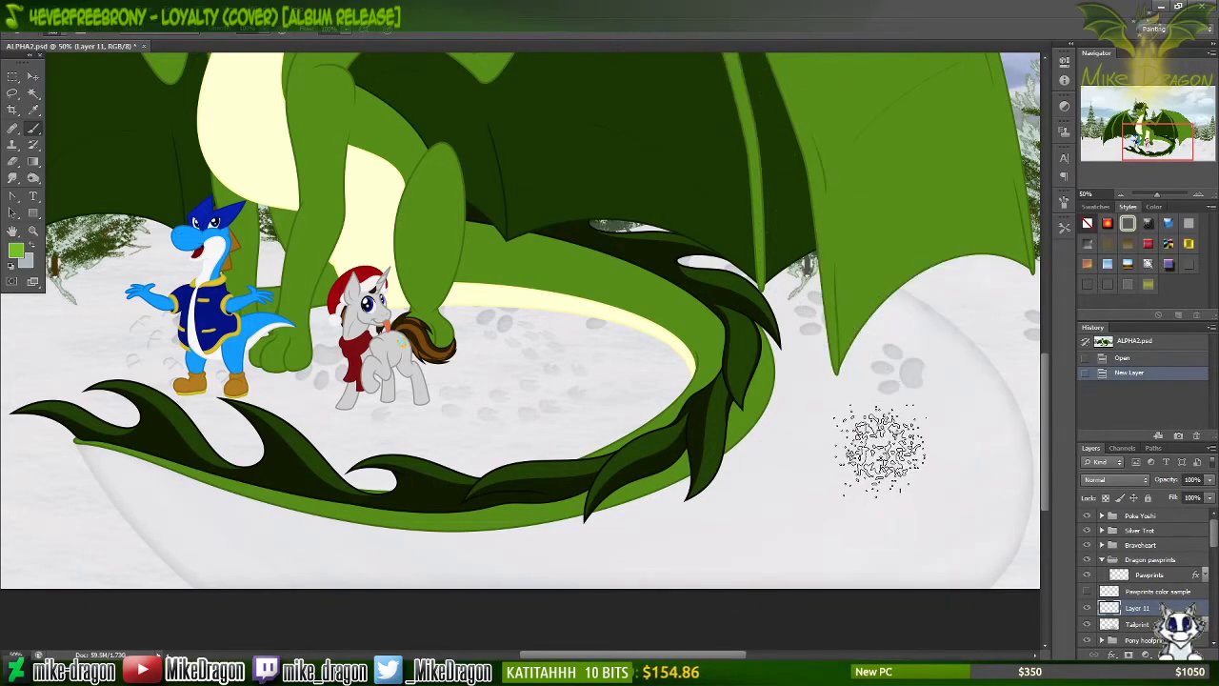
mouse_move(881, 447)
mouse_down()
mouse_move(820, 417)
mouse_move(762, 414)
mouse_move(767, 429)
mouse_up()
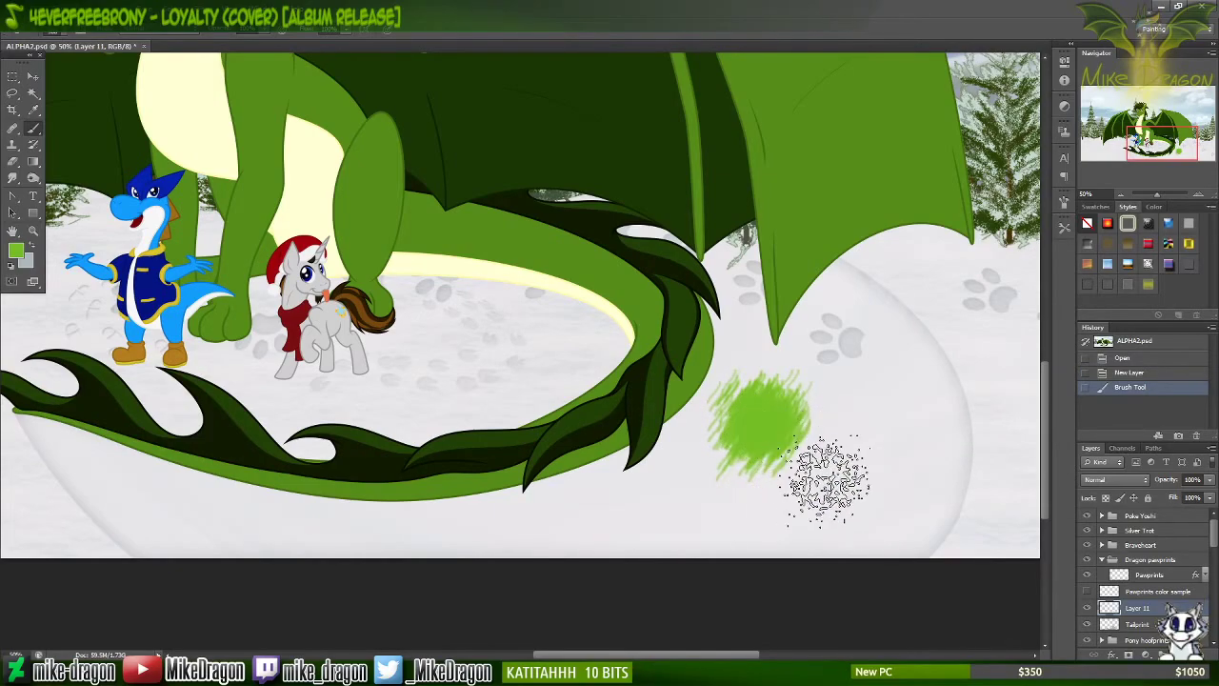
key(ctrl+z)
Step: Try the 60 px textured brush preset enlarged to 300 px with a stroke on the snow beside the tail, and undo it
right_click(768, 448)
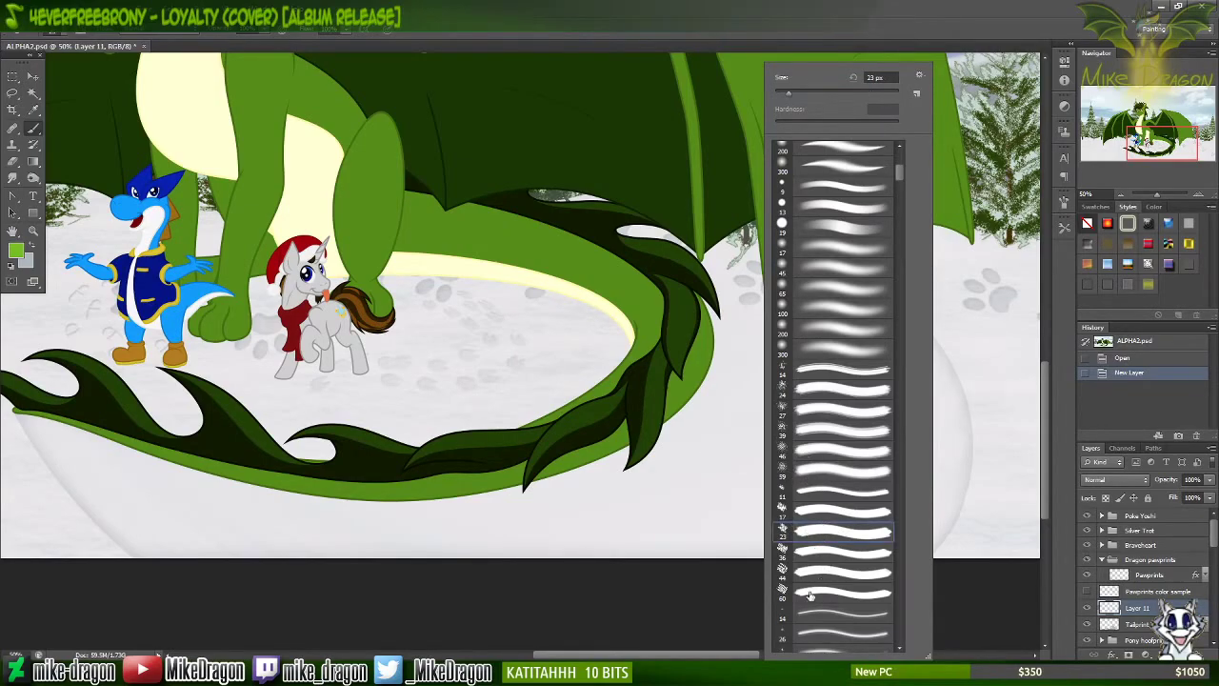
click(875, 79)
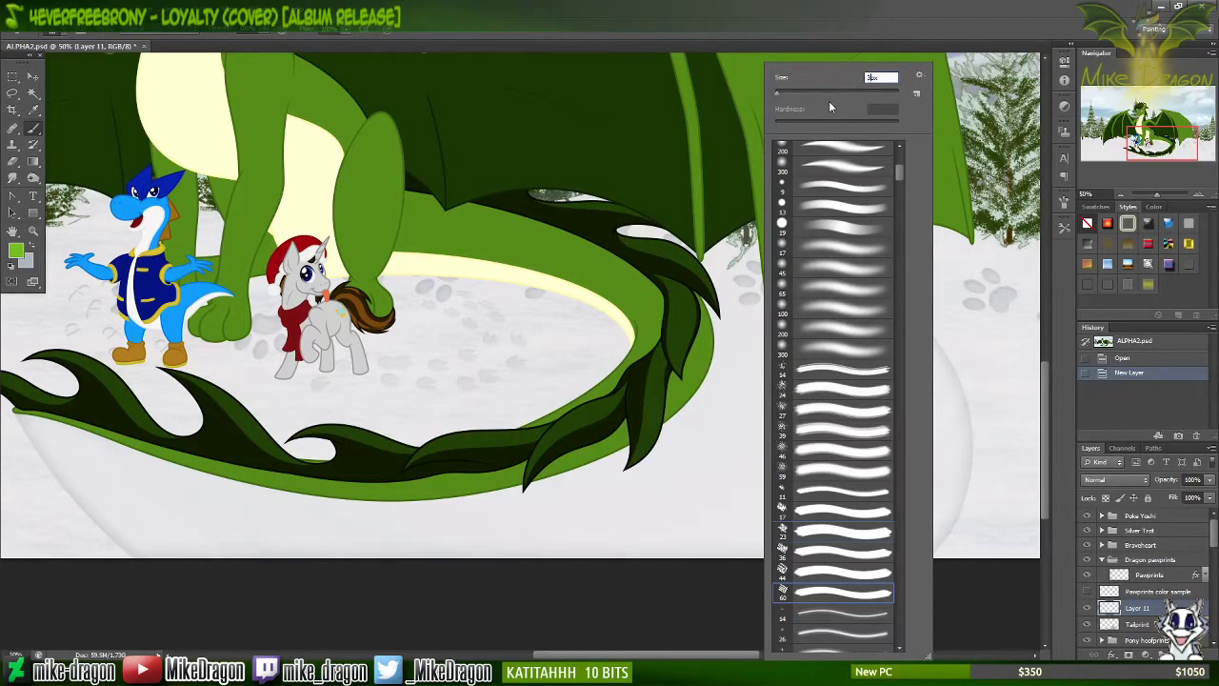
key(Return)
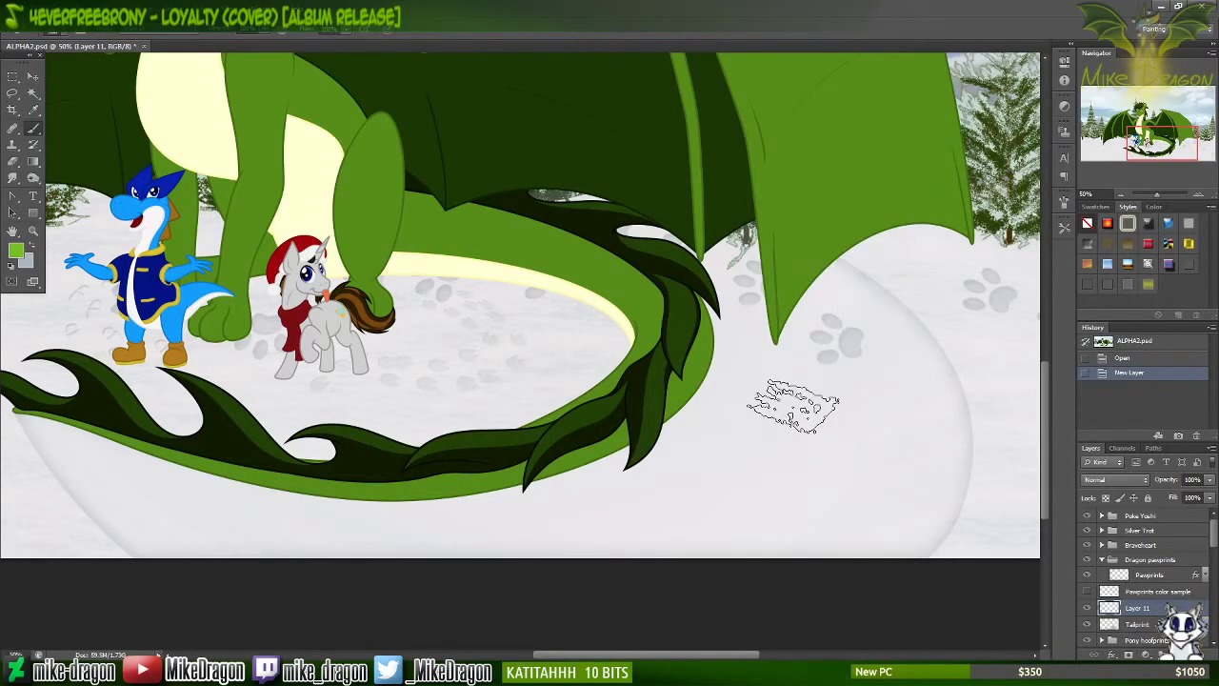
mouse_move(790, 403)
mouse_down()
mouse_move(761, 457)
mouse_move(681, 524)
mouse_up()
key(ctrl+z)
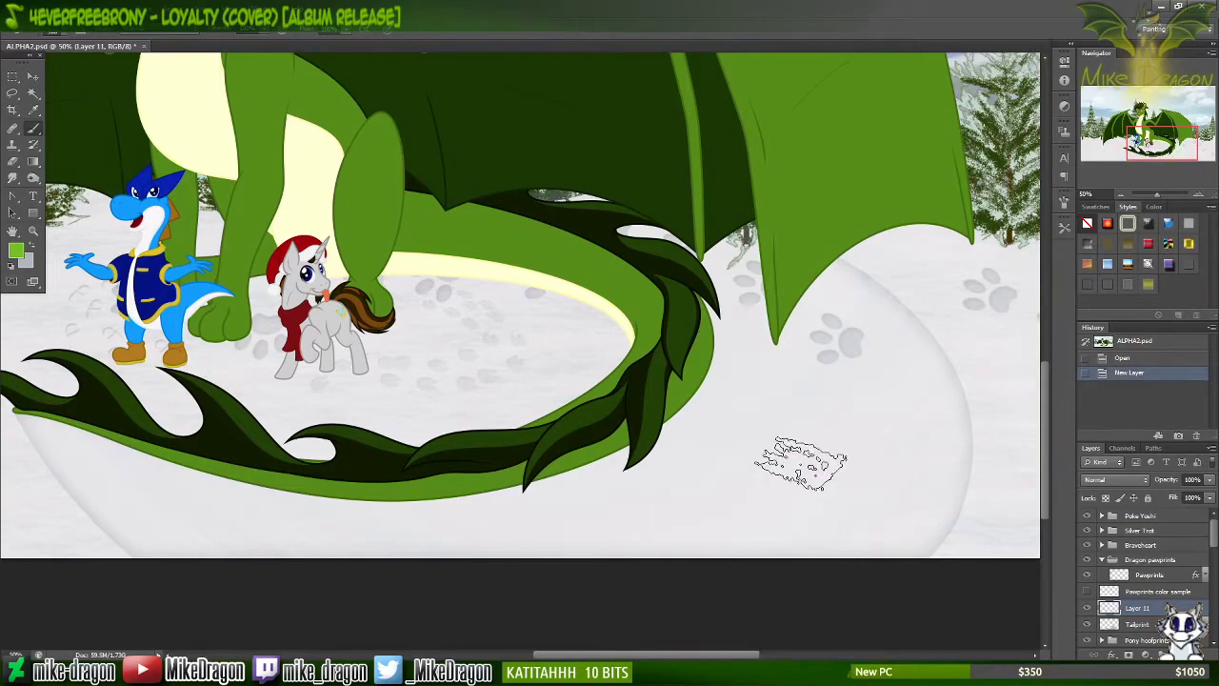
Step: Try the 150 px textured brush preset with a stroke on the snow beside the tail, and undo it
right_click(790, 458)
scroll(934, 175, down, 5)
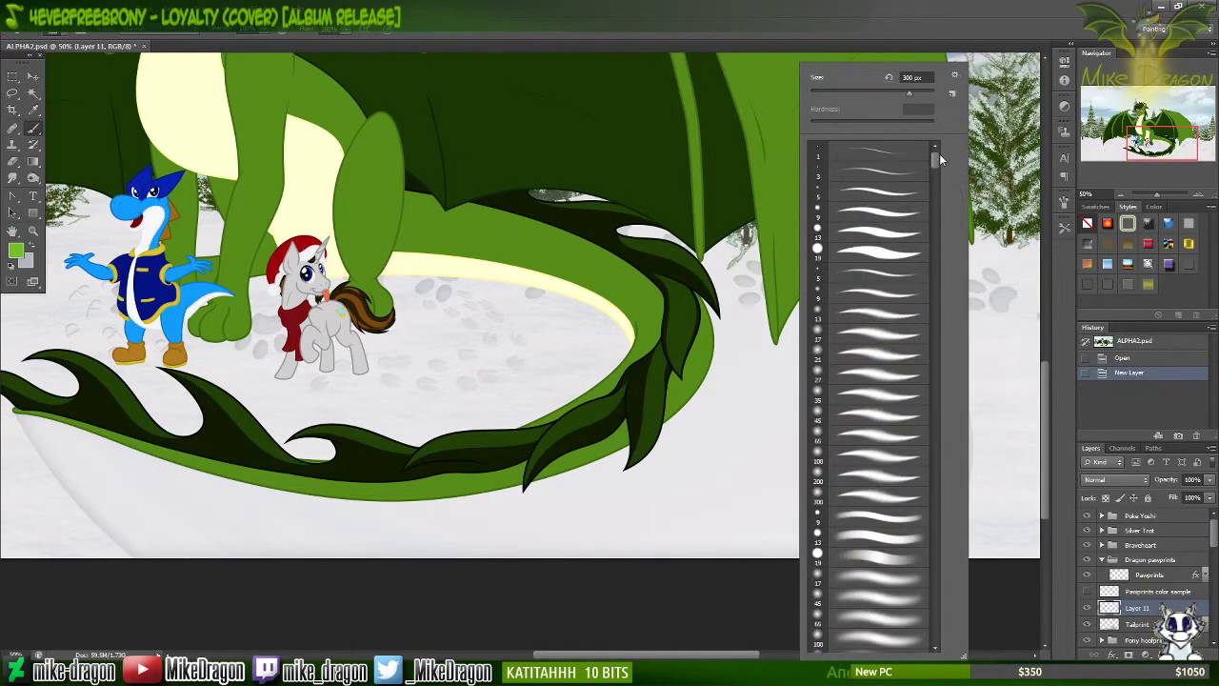
scroll(918, 233, down, 4)
click(877, 201)
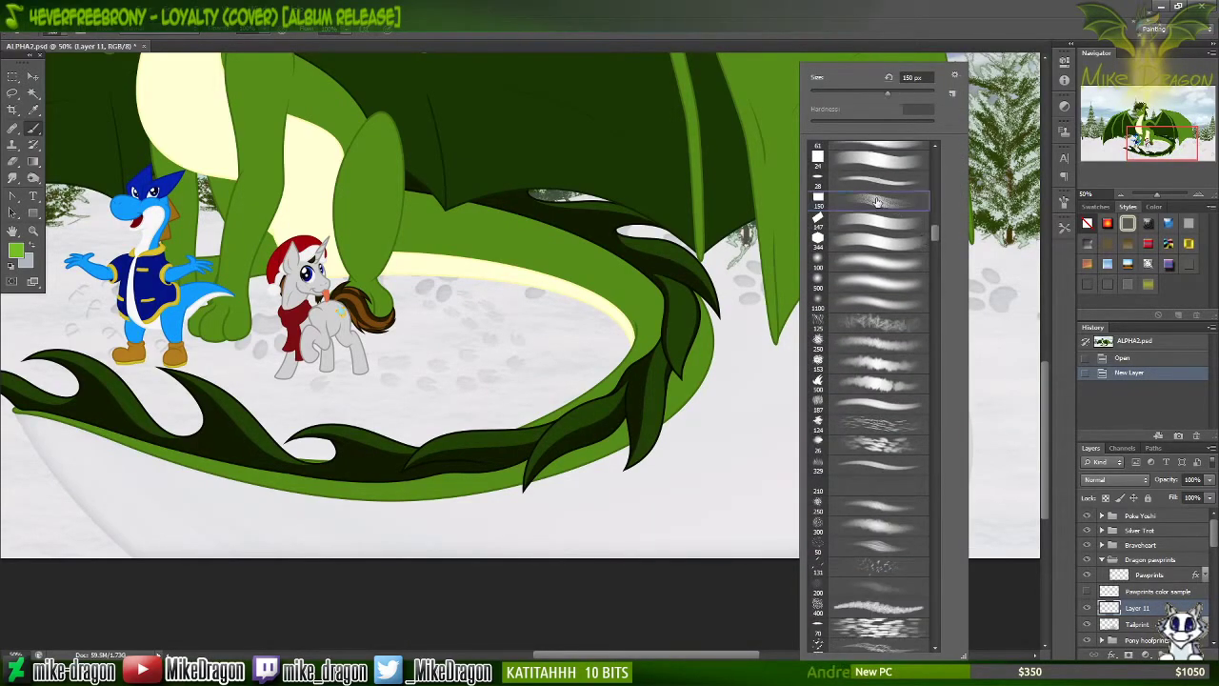
mouse_move(722, 412)
mouse_down()
mouse_move(887, 445)
mouse_move(827, 438)
mouse_move(720, 517)
mouse_move(645, 523)
mouse_up()
key(ctrl+z)
key(ctrl+z)
Step: Try the 8 px scattered-dot brush preset enlarged to 300 px with a stroke across the snow beside the tail, and undo it
right_click(759, 424)
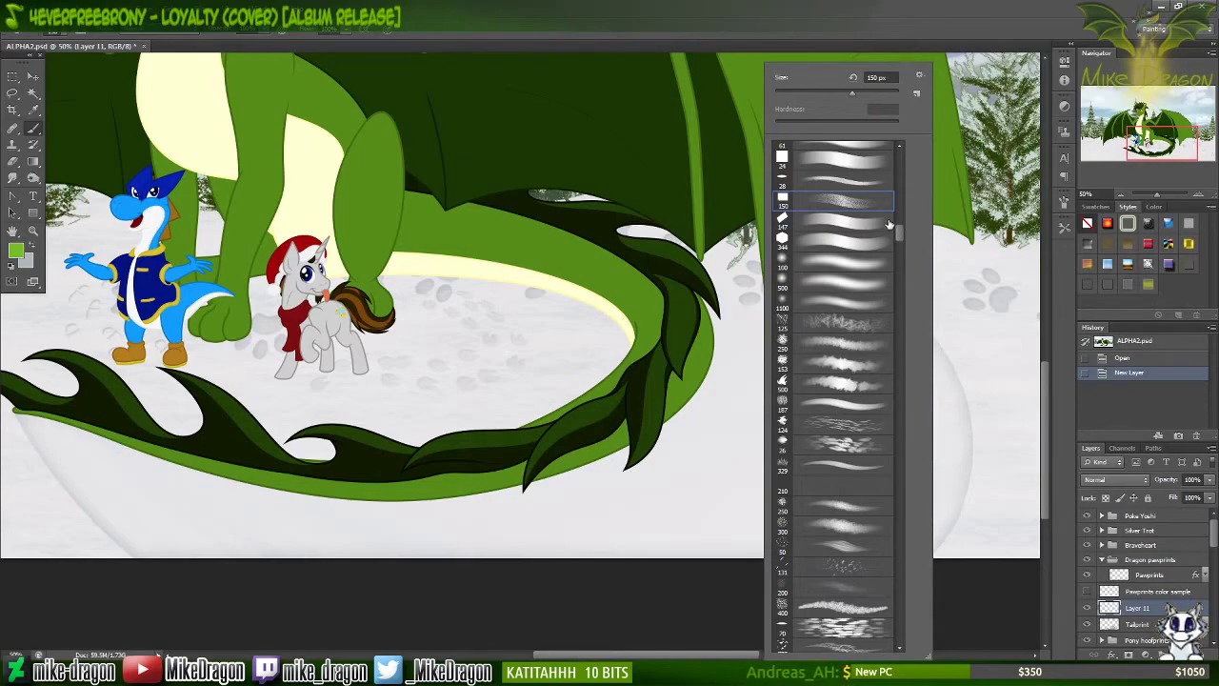
drag(902, 228, 895, 326)
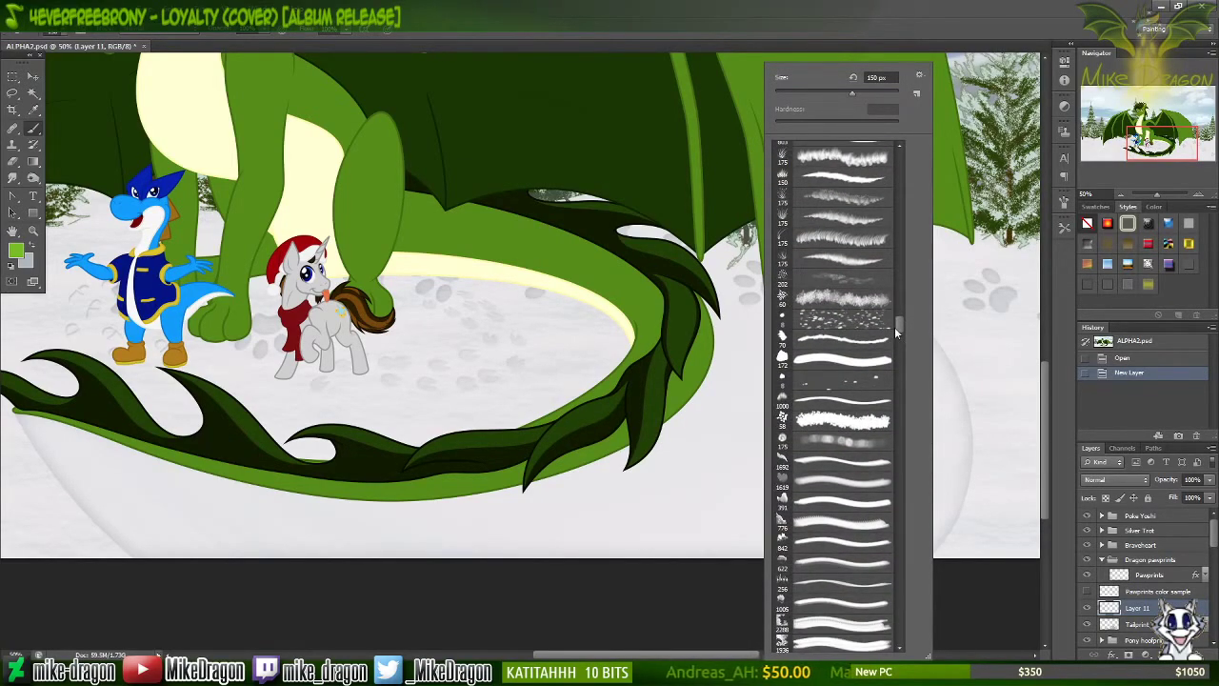
click(843, 320)
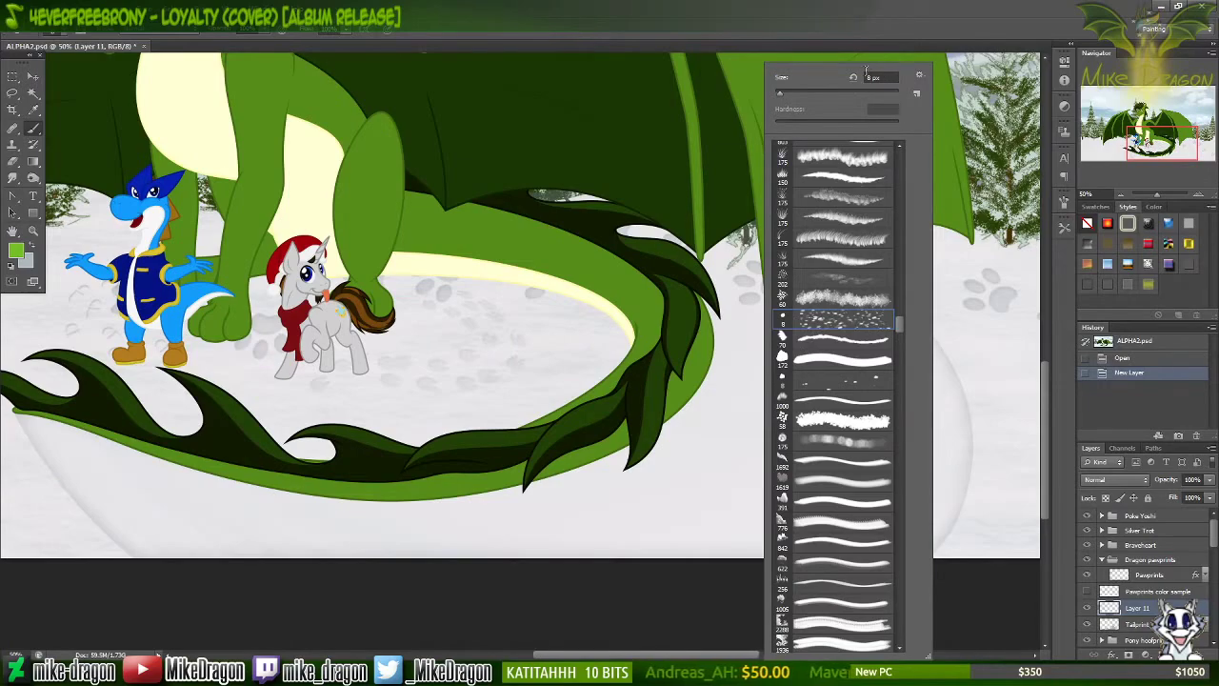
text(800)
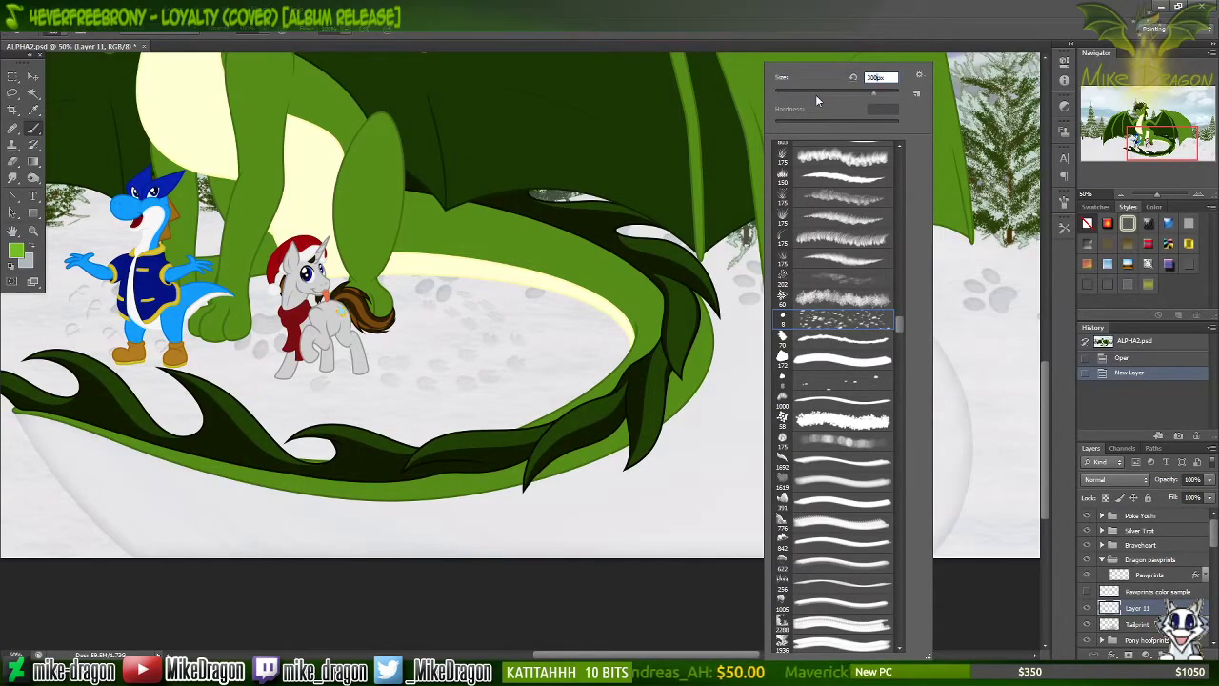
key(Return)
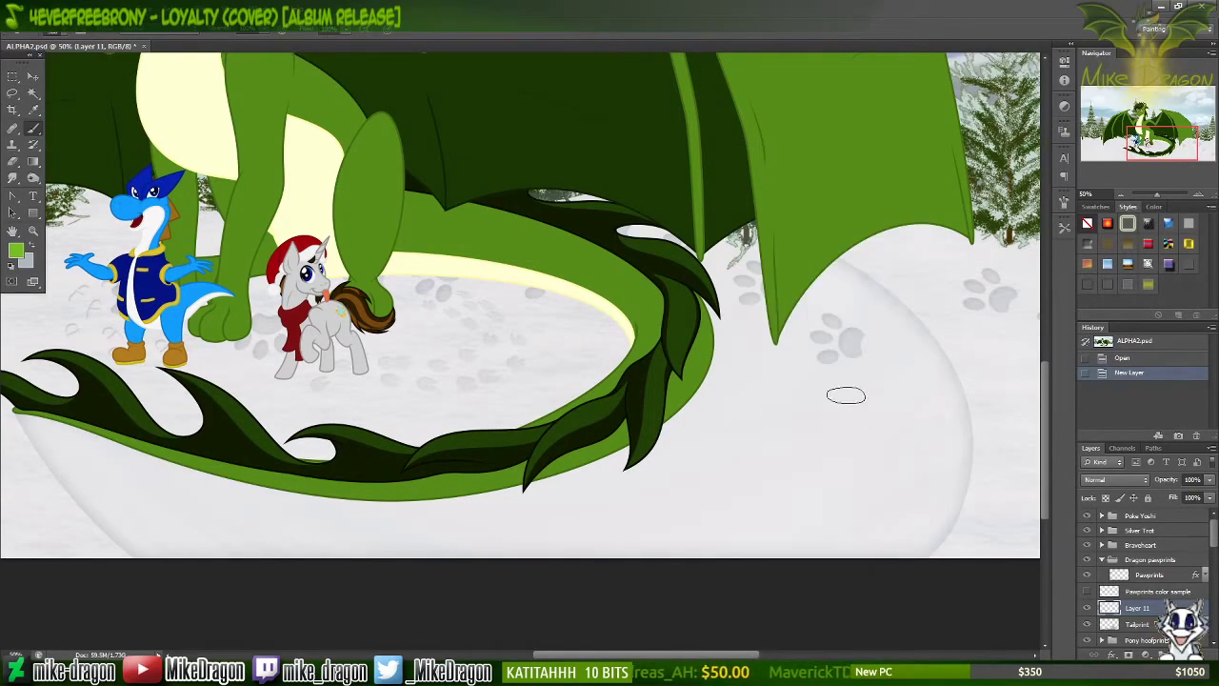
mouse_move(846, 395)
mouse_down()
mouse_move(771, 468)
mouse_move(610, 505)
mouse_move(576, 499)
mouse_up()
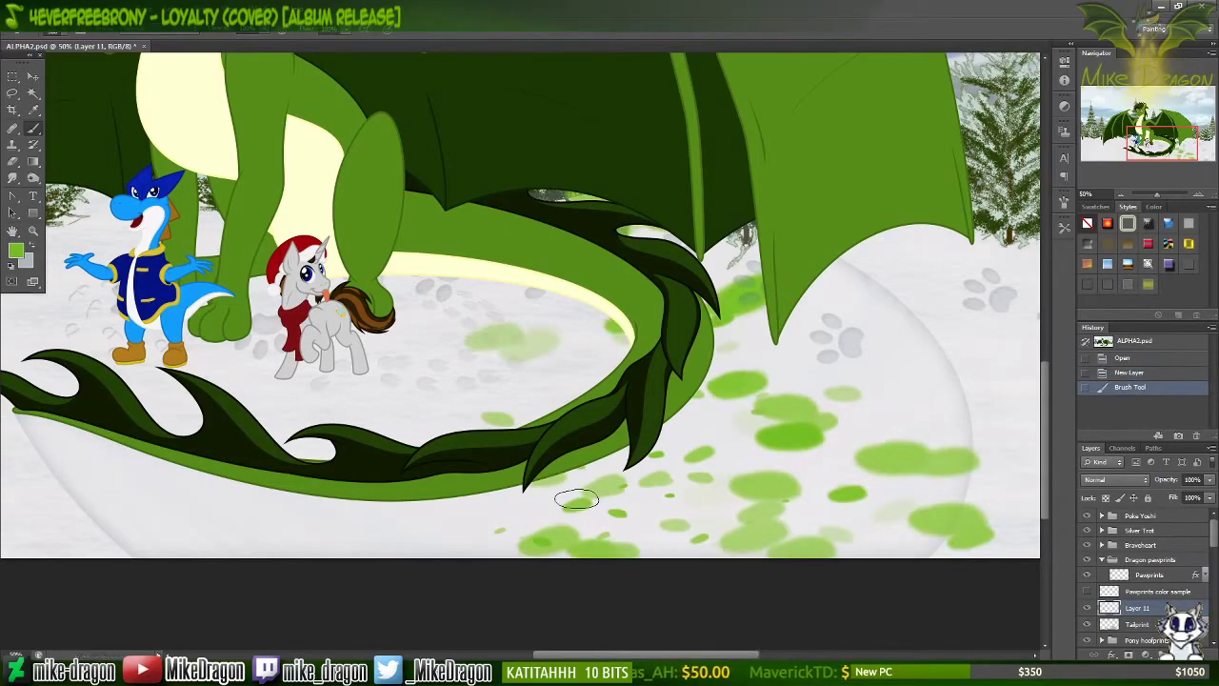
key(ctrl+z)
Step: Try the 617 px droplet brush preset reduced to 300 px with strokes on the snow beside the tail, and undo them
right_click(861, 414)
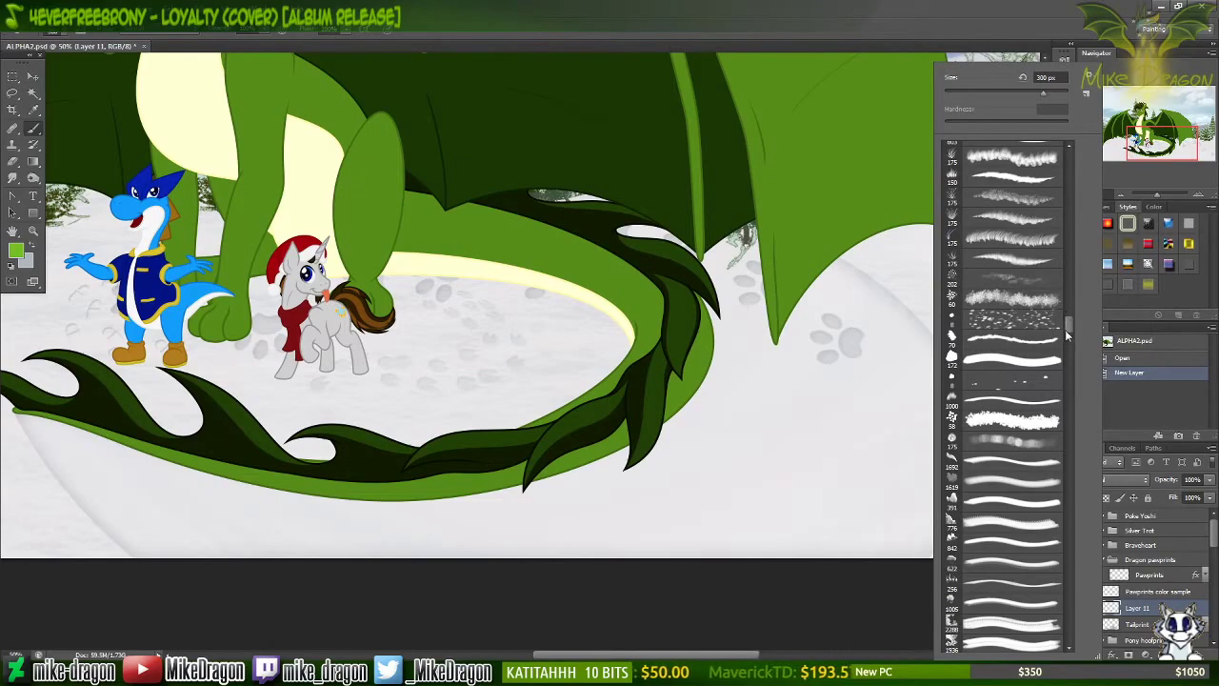
mouse_move(1066, 332)
mouse_down()
mouse_move(1069, 322)
mouse_move(1069, 360)
mouse_move(1073, 351)
mouse_up()
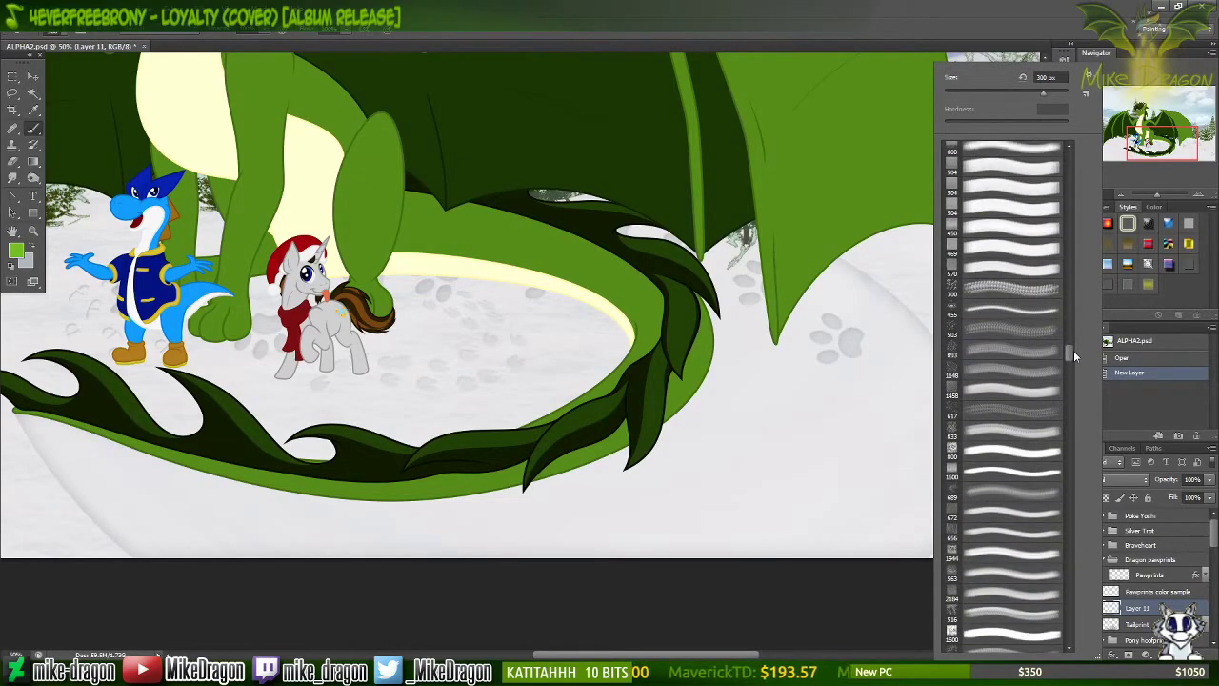
click(987, 411)
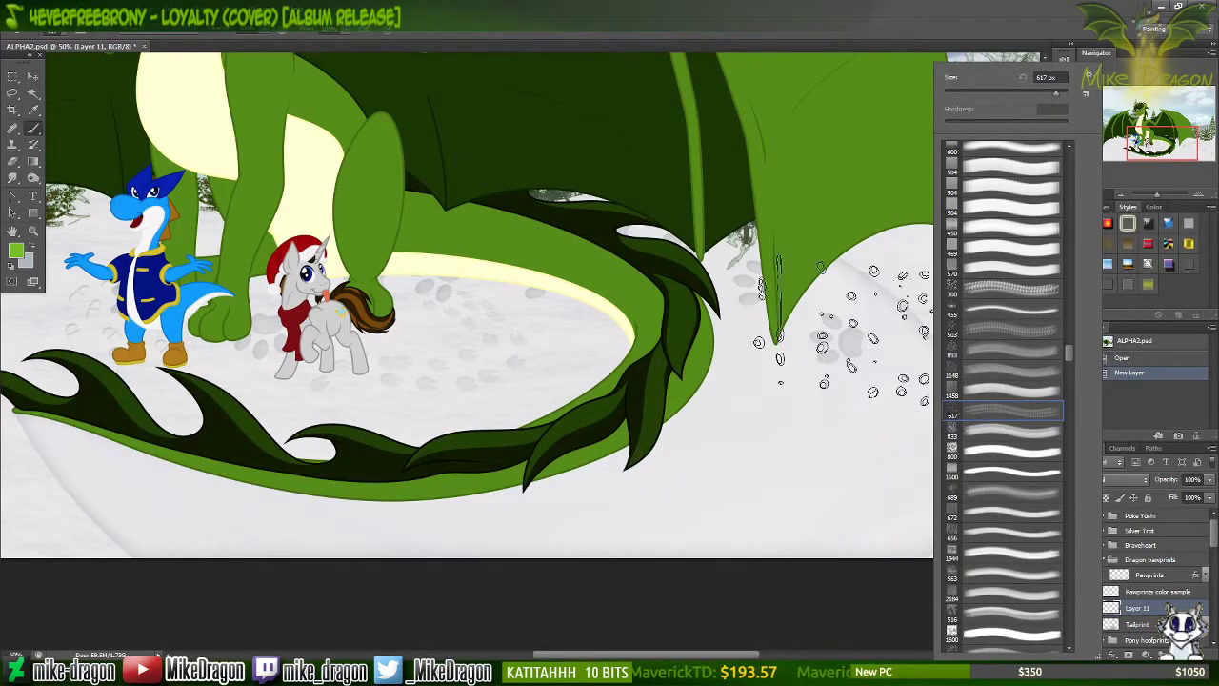
click(841, 334)
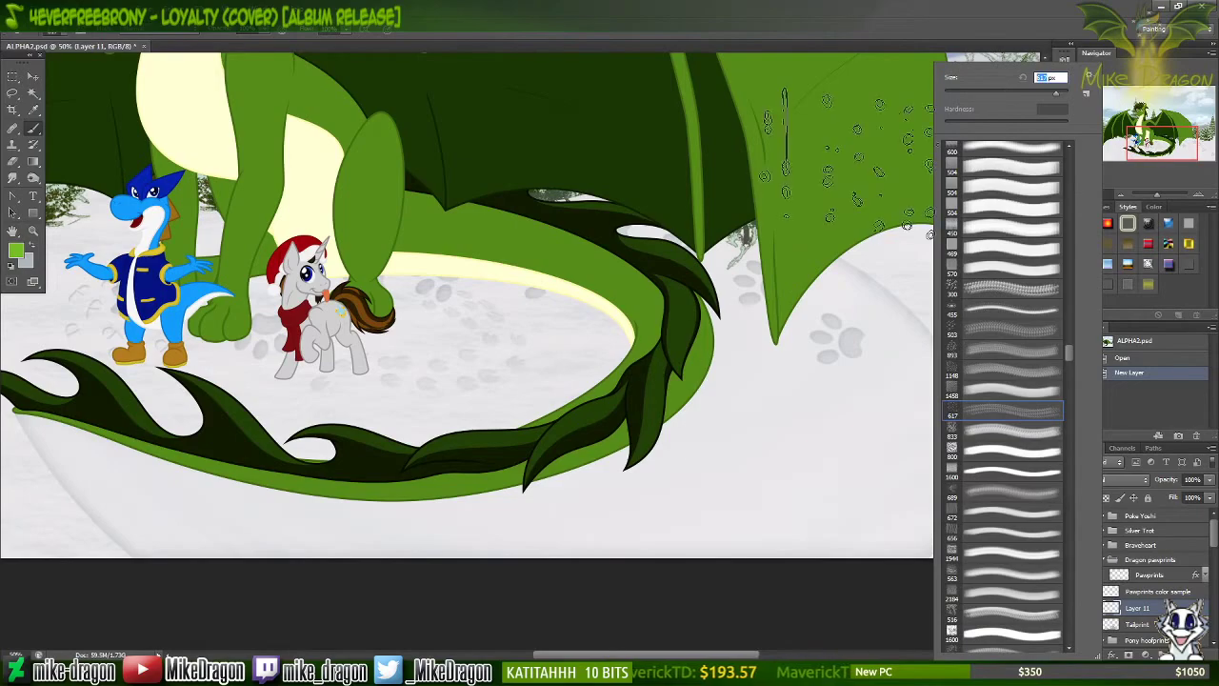
text(300)
key(Return)
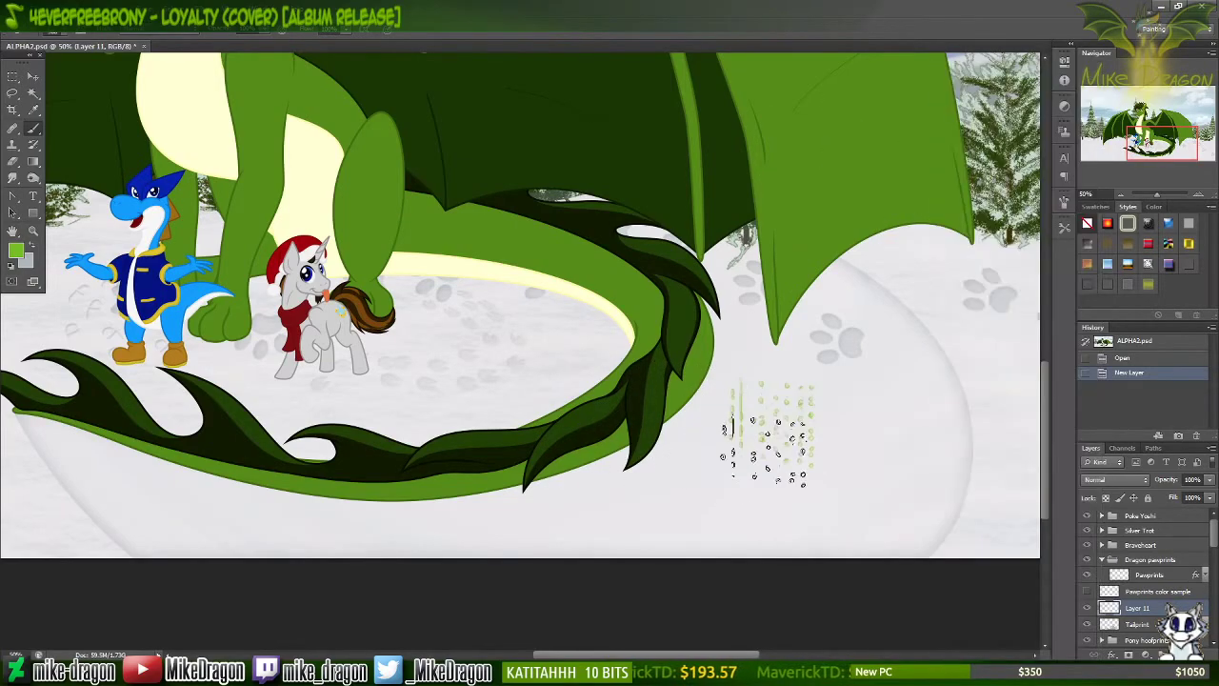
mouse_move(757, 419)
mouse_down()
mouse_move(676, 511)
mouse_move(575, 558)
mouse_up()
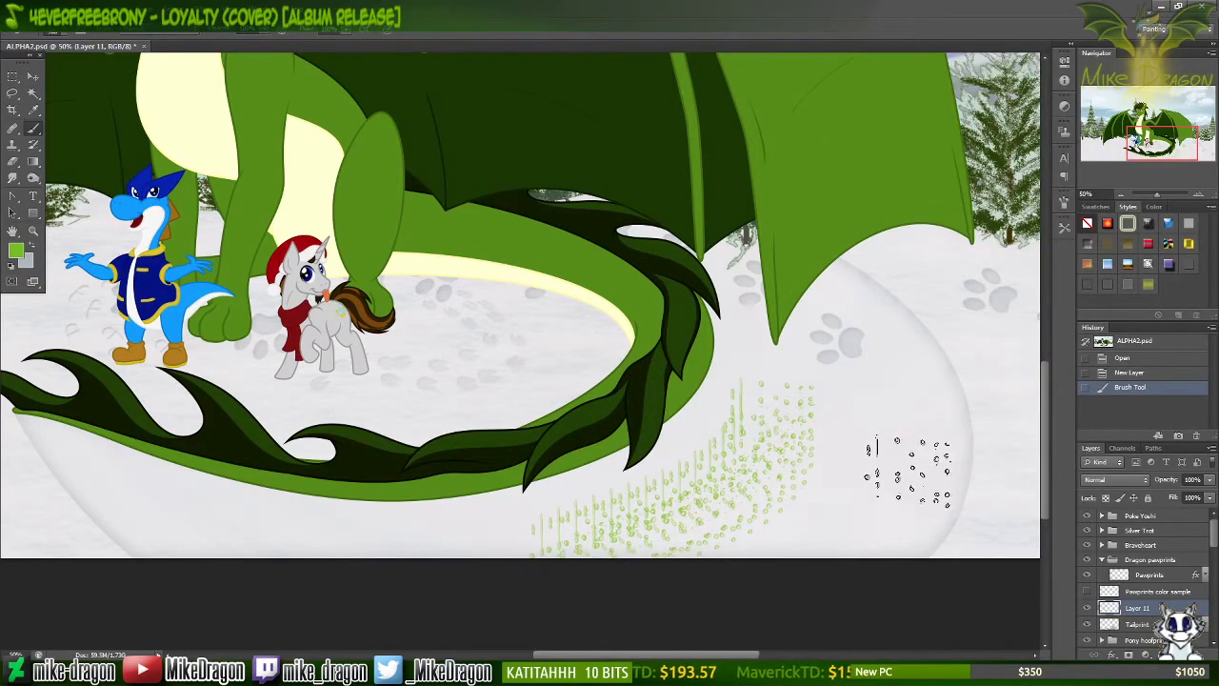
key(ctrl+z)
mouse_move(846, 360)
mouse_down()
mouse_move(862, 381)
mouse_move(857, 477)
mouse_move(681, 515)
mouse_move(788, 448)
mouse_move(811, 405)
mouse_up()
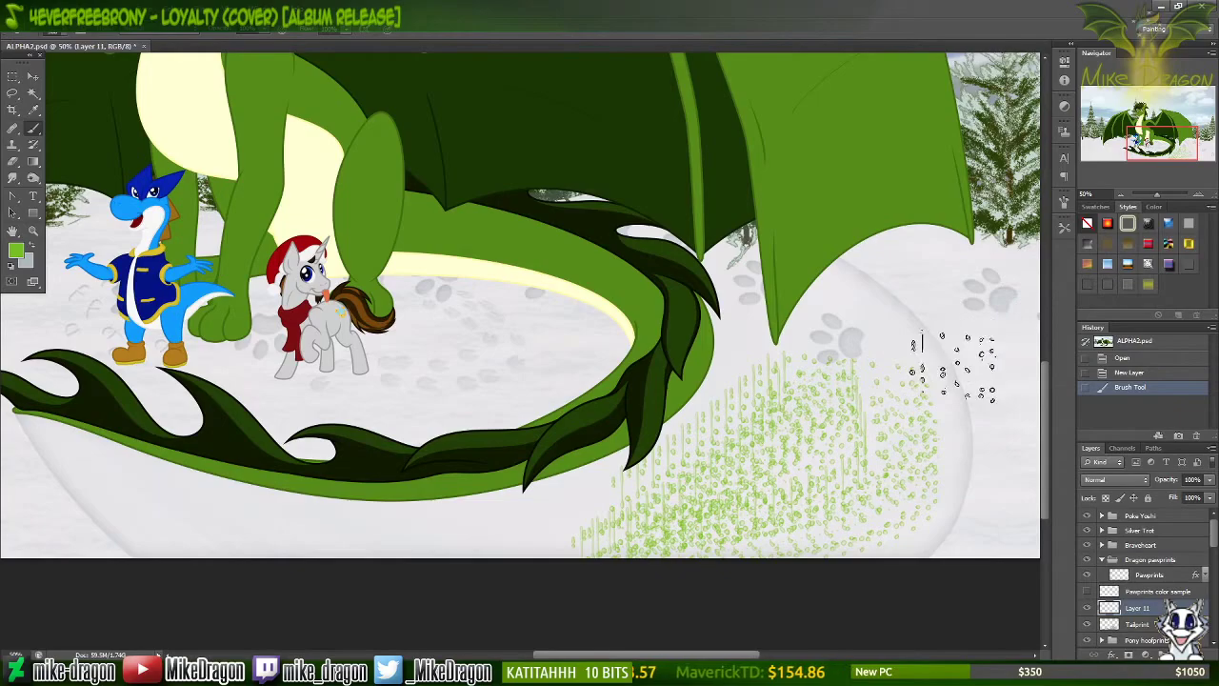
key(ctrl+z)
Step: Try the 833 px grainy brush preset with a stroke on the snow below the paw print, and undo it
right_click(811, 422)
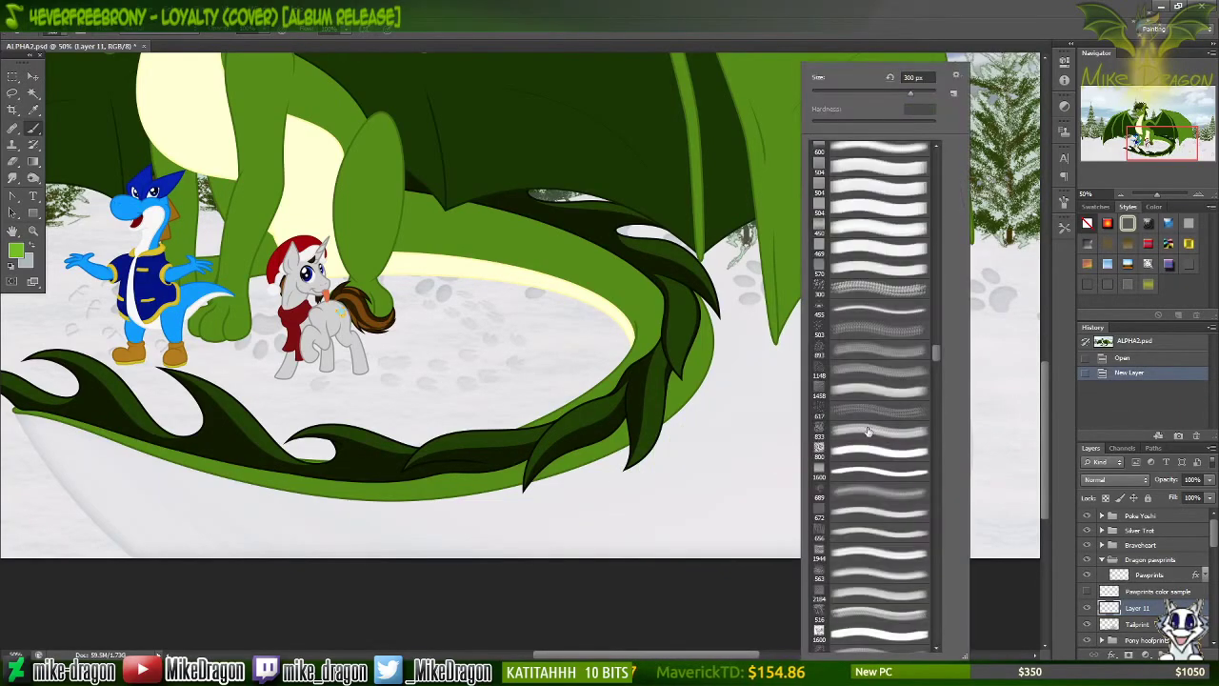
double_click(862, 426)
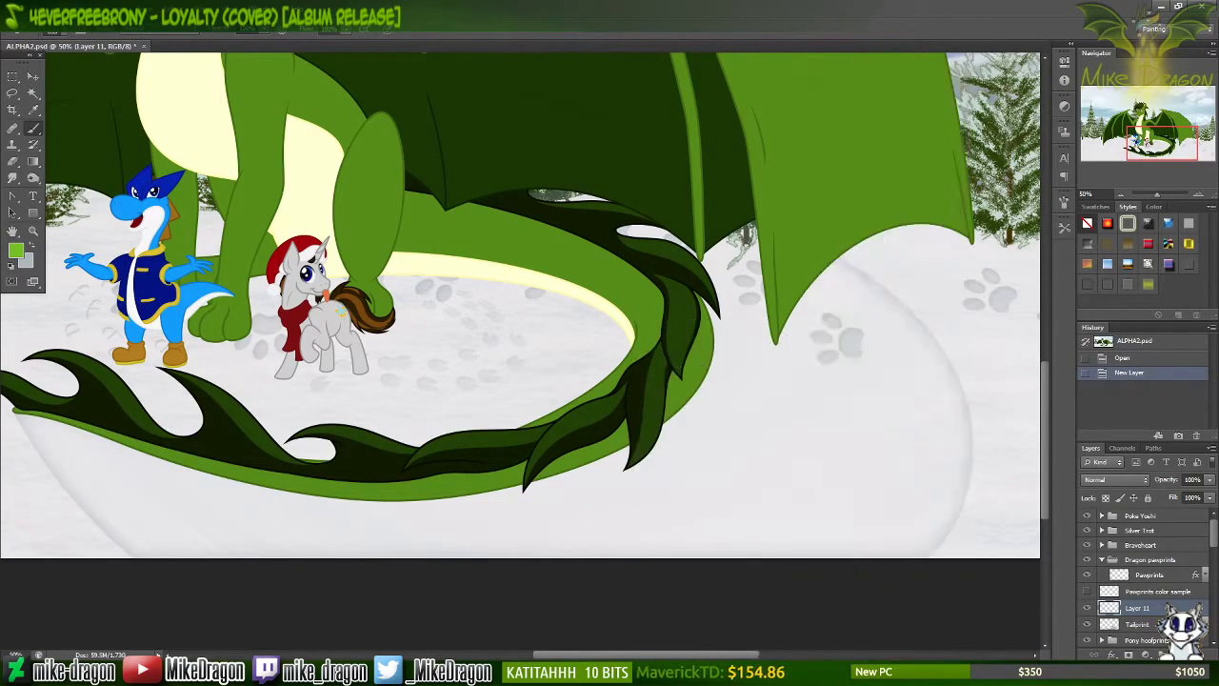
mouse_move(820, 409)
mouse_down()
mouse_move(905, 457)
mouse_move(686, 495)
mouse_up()
key(ctrl+z)
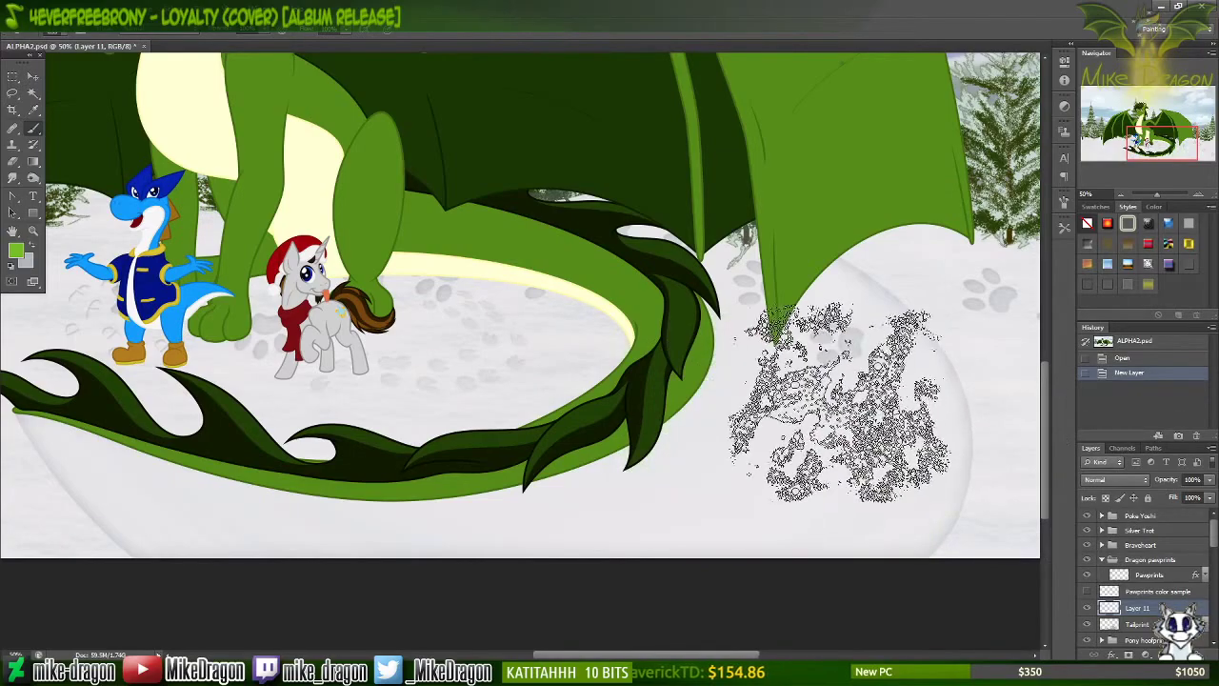
Step: Try the 503 px droplet brush preset with a stroke on the snow beside the tail, and undo it
right_click(817, 340)
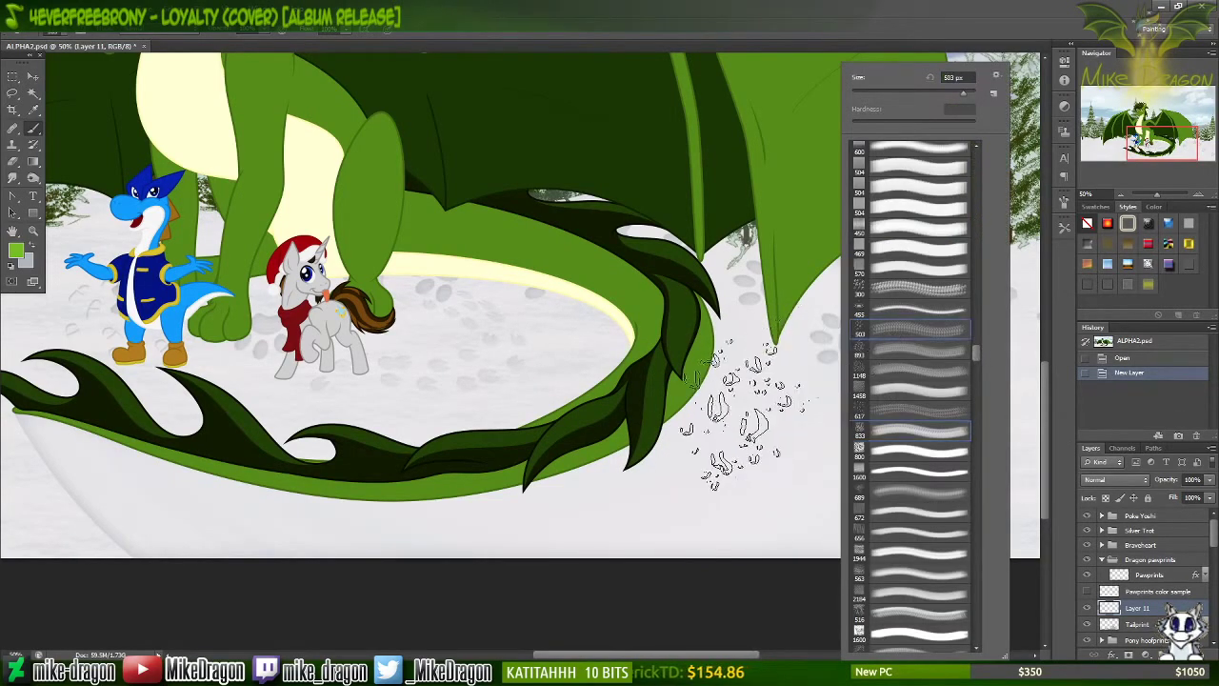
mouse_move(741, 435)
mouse_down()
mouse_move(767, 450)
mouse_move(754, 532)
mouse_move(700, 533)
mouse_up()
key(ctrl+z)
Step: Try the 300 px bubble brush preset with a stroke on the snow beside the tail, and undo it
right_click(825, 434)
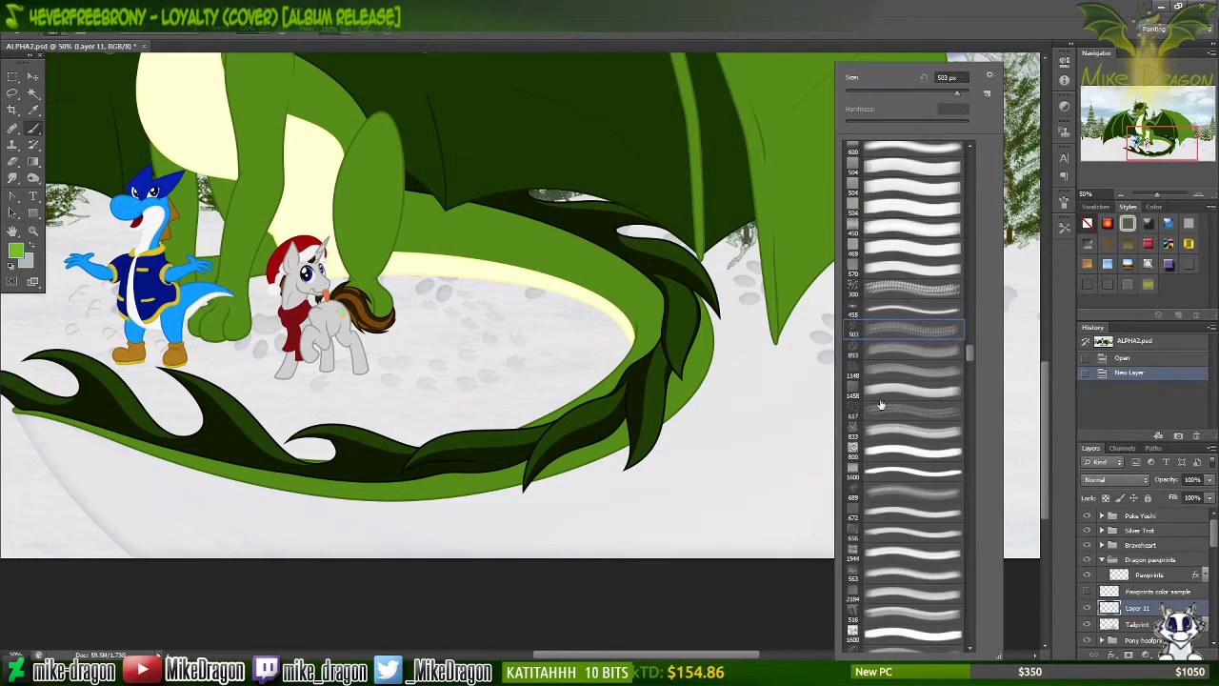
click(886, 294)
mouse_move(767, 405)
mouse_down()
mouse_move(731, 402)
mouse_move(752, 443)
mouse_move(709, 509)
mouse_up()
key(ctrl+z)
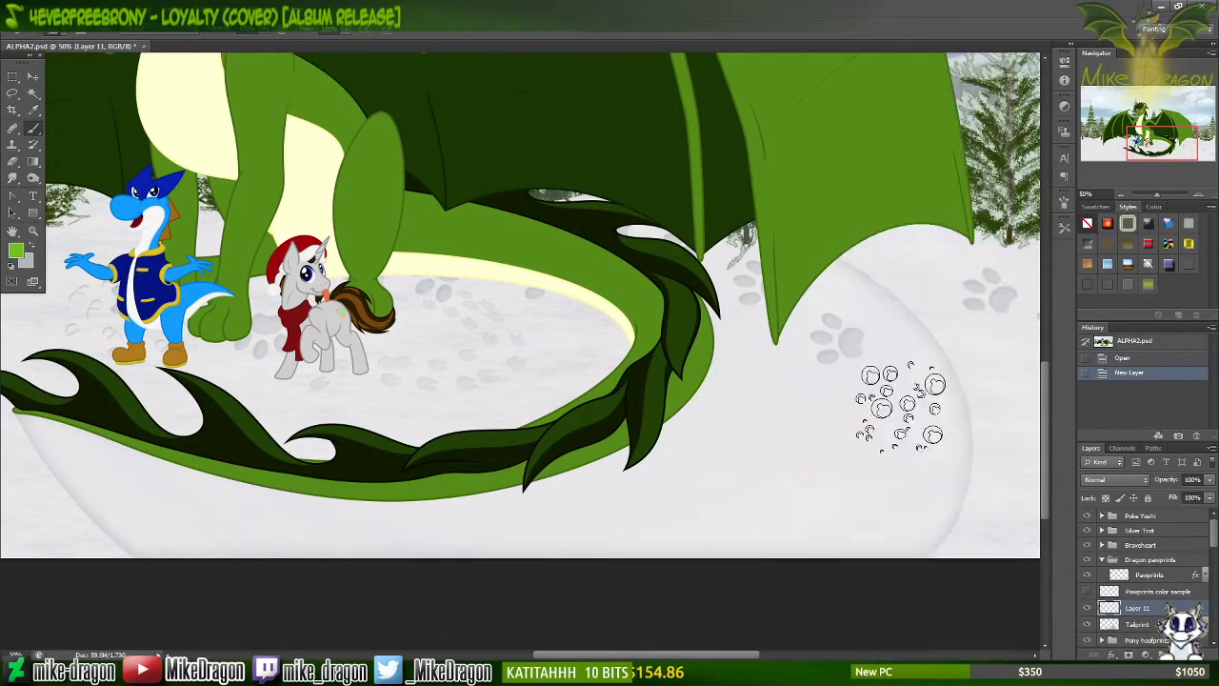
Step: Try the 792 px streaky brush preset with a broad green stroke on the snow beside the tail, and undo it
right_click(962, 392)
drag(979, 359, 990, 385)
click(915, 310)
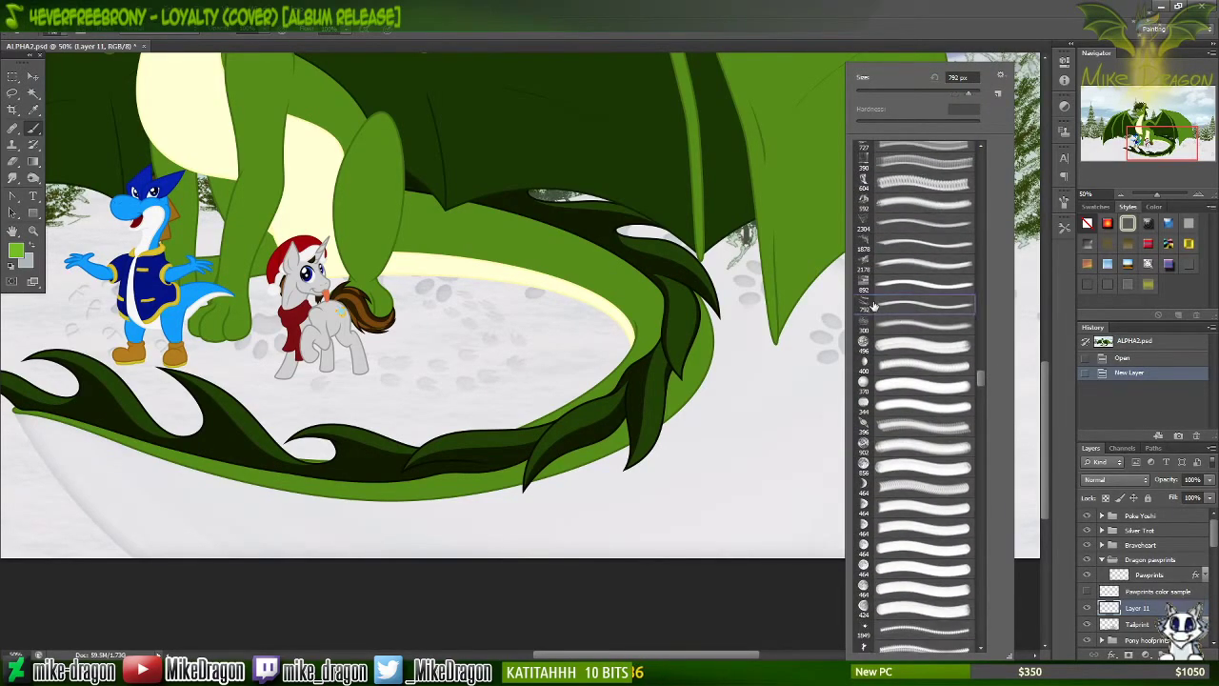
mouse_move(838, 381)
mouse_down()
mouse_move(638, 412)
mouse_move(867, 448)
mouse_up()
key(ctrl+alt+z)
key(ctrl+alt+z)
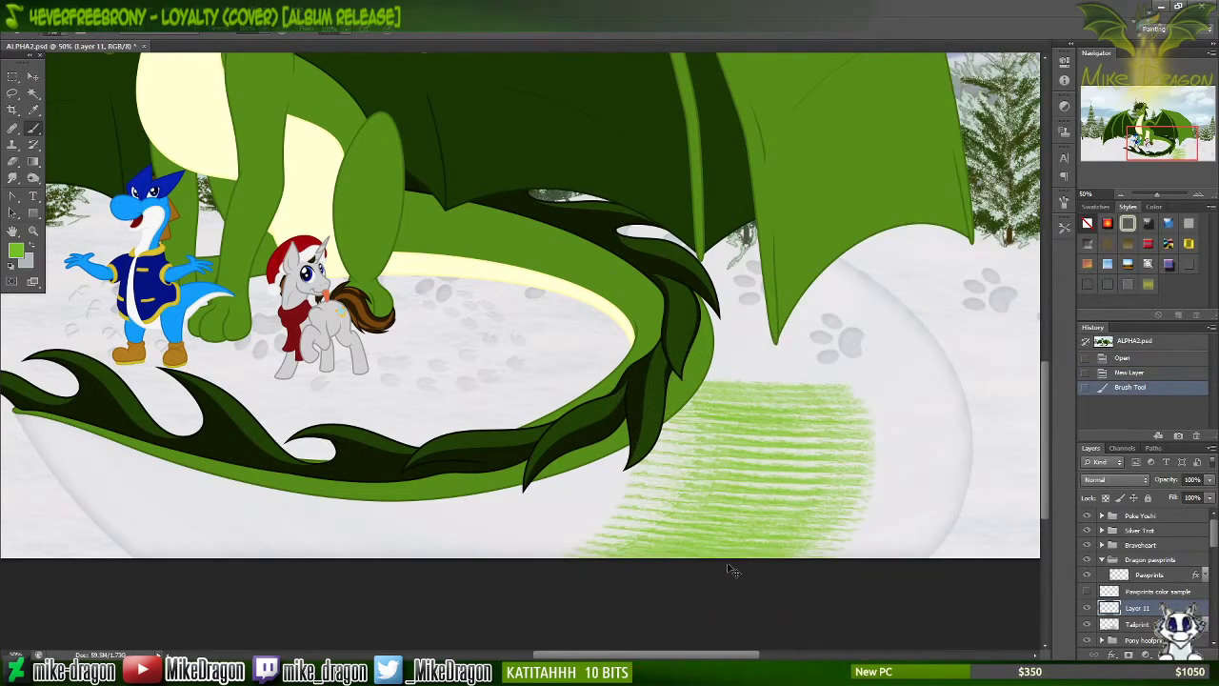
Step: Try the 205 px cloud-like brush preset with strokes on the snow beside the tail, and undo them
right_click(734, 409)
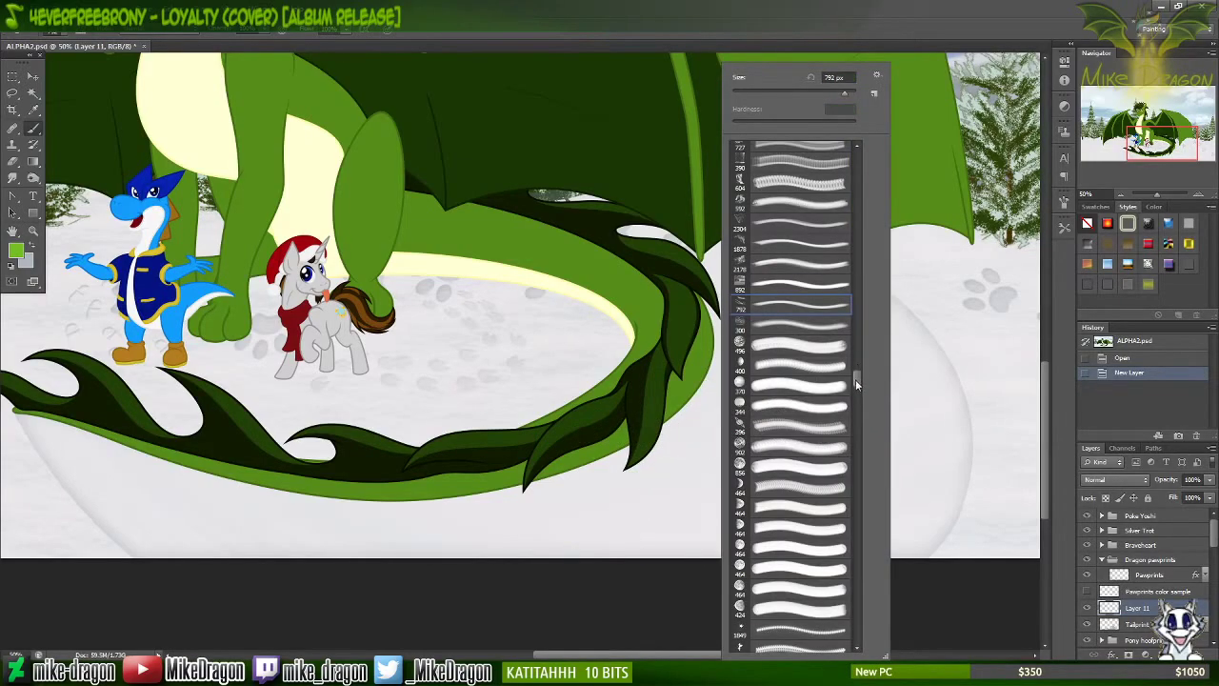
drag(860, 380, 853, 448)
scroll(852, 447, down, 3)
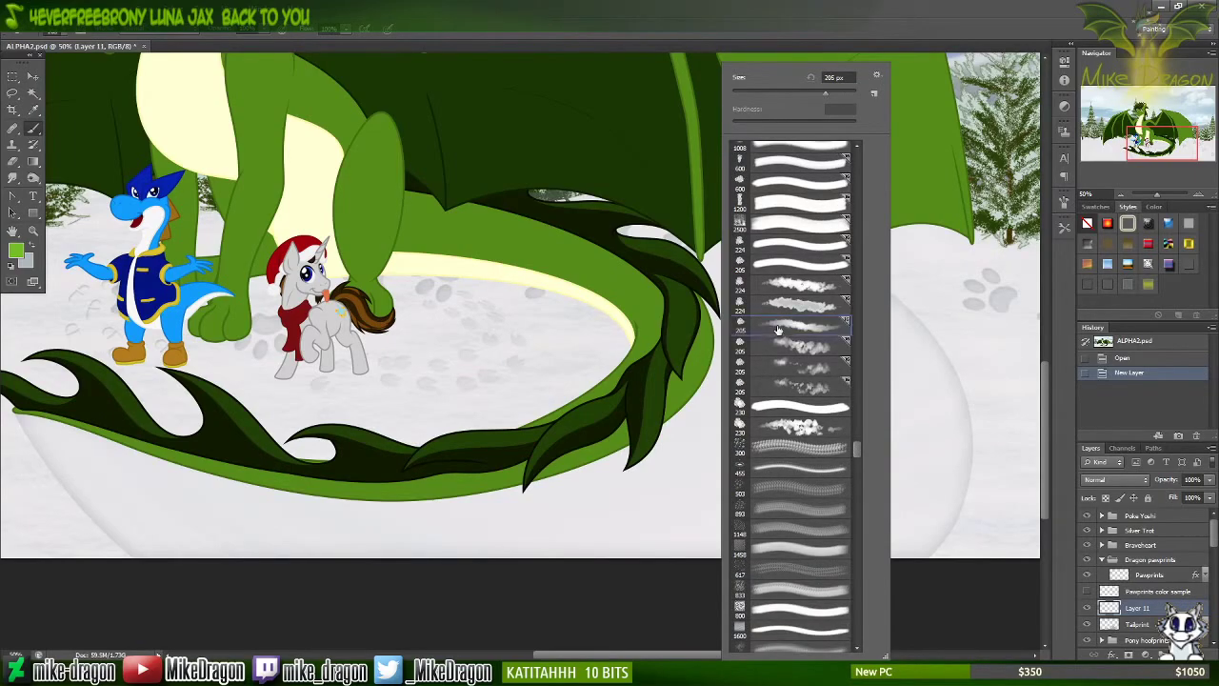
click(628, 508)
mouse_move(610, 505)
mouse_down()
mouse_move(734, 474)
mouse_move(926, 452)
mouse_up()
key(ctrl+z)
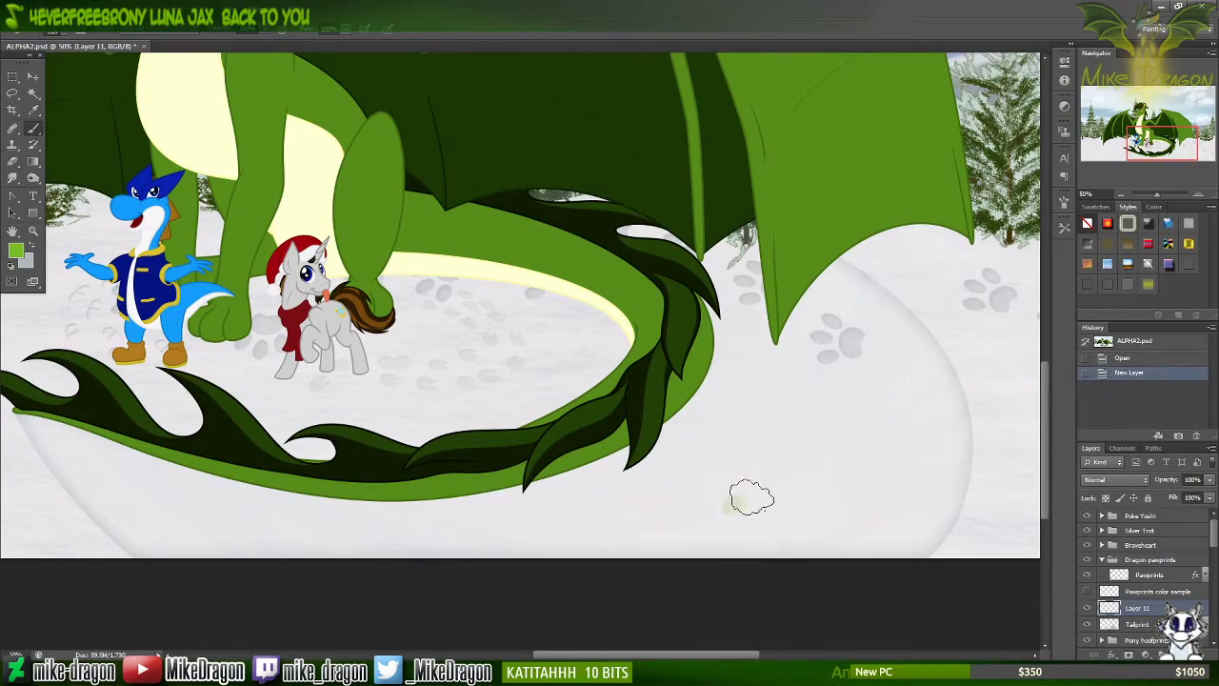
mouse_move(753, 497)
mouse_down()
mouse_move(734, 457)
mouse_move(776, 384)
mouse_move(797, 428)
mouse_move(797, 363)
mouse_move(734, 368)
mouse_move(721, 448)
mouse_up()
key(ctrl+z)
Step: Try the 1458 px textured brush preset with a stroke on the snow beside the tail, and undo it
right_click(825, 427)
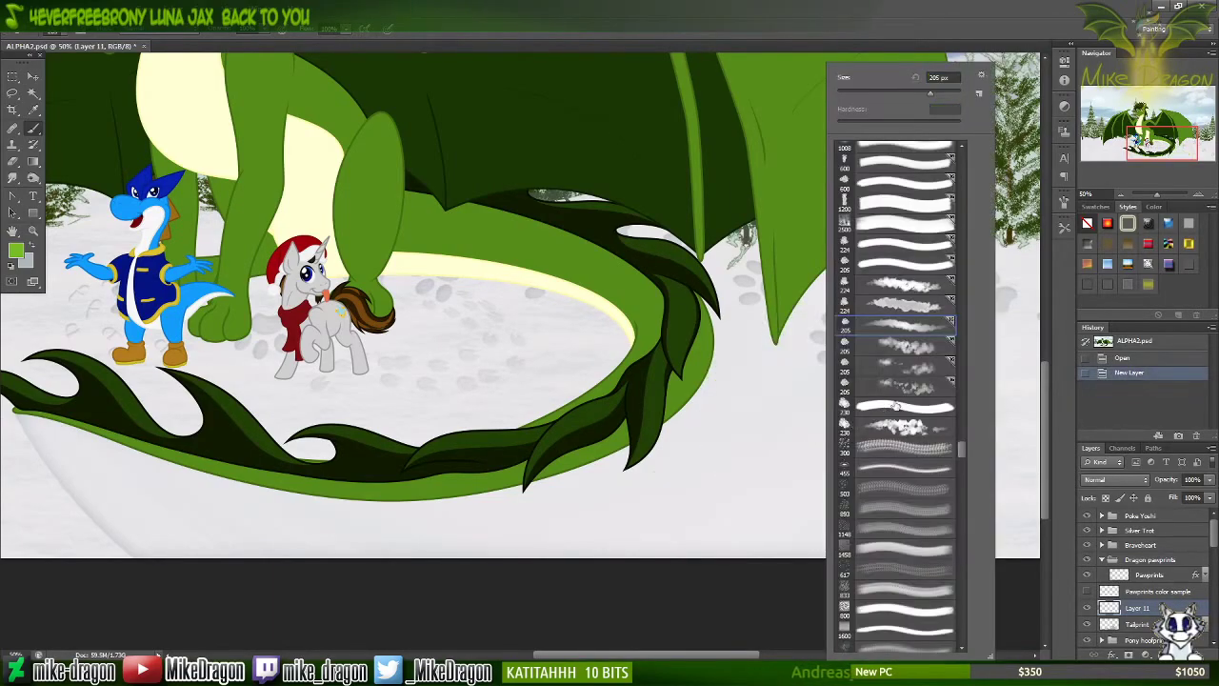
scroll(964, 450, down, 5)
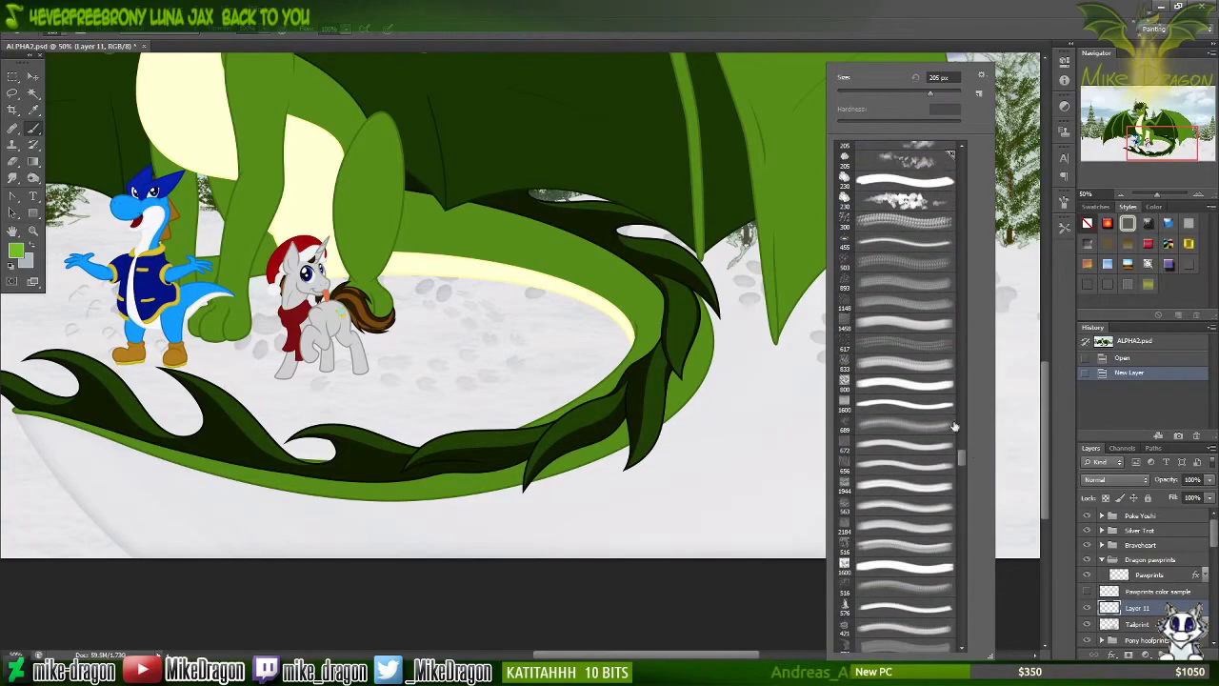
click(905, 323)
mouse_move(753, 429)
mouse_down()
mouse_move(724, 410)
mouse_move(810, 401)
mouse_up()
key(ctrl+z)
Step: Try a rippled-line textured brush preset with a green patch on the snow below the paw print, and undo it
right_click(809, 400)
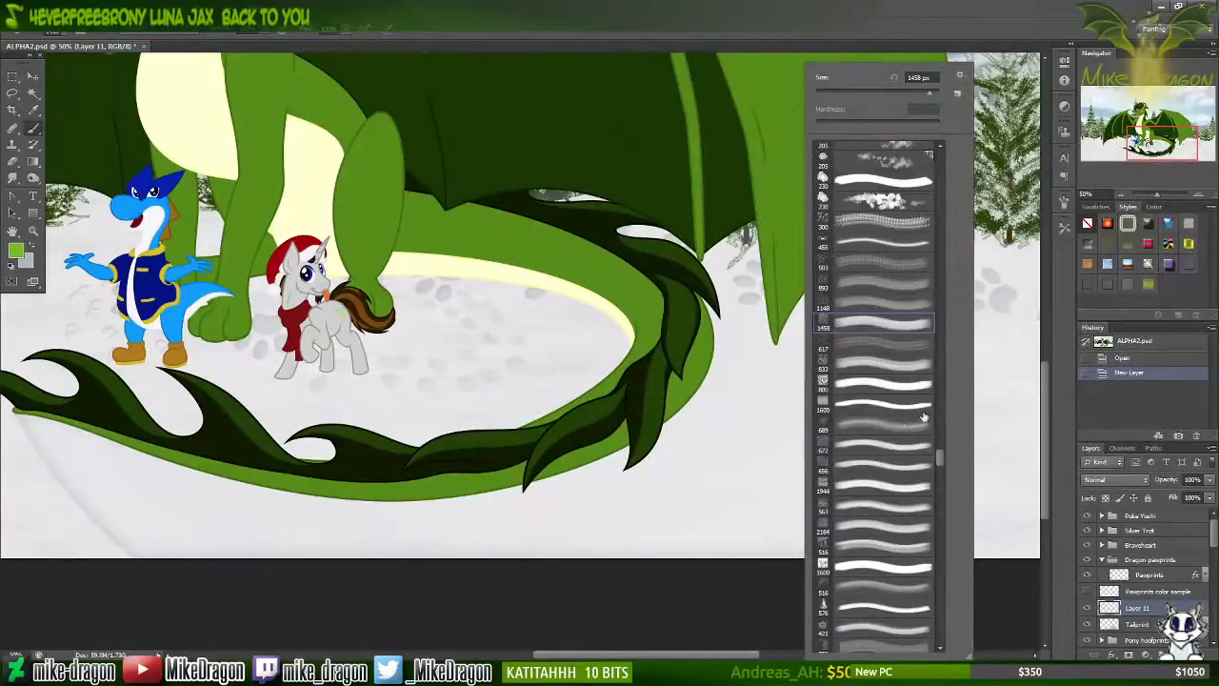
double_click(824, 500)
drag(724, 467, 810, 467)
mouse_move(959, 436)
mouse_down()
mouse_move(776, 456)
mouse_move(977, 469)
mouse_move(958, 463)
mouse_up()
click(1160, 388)
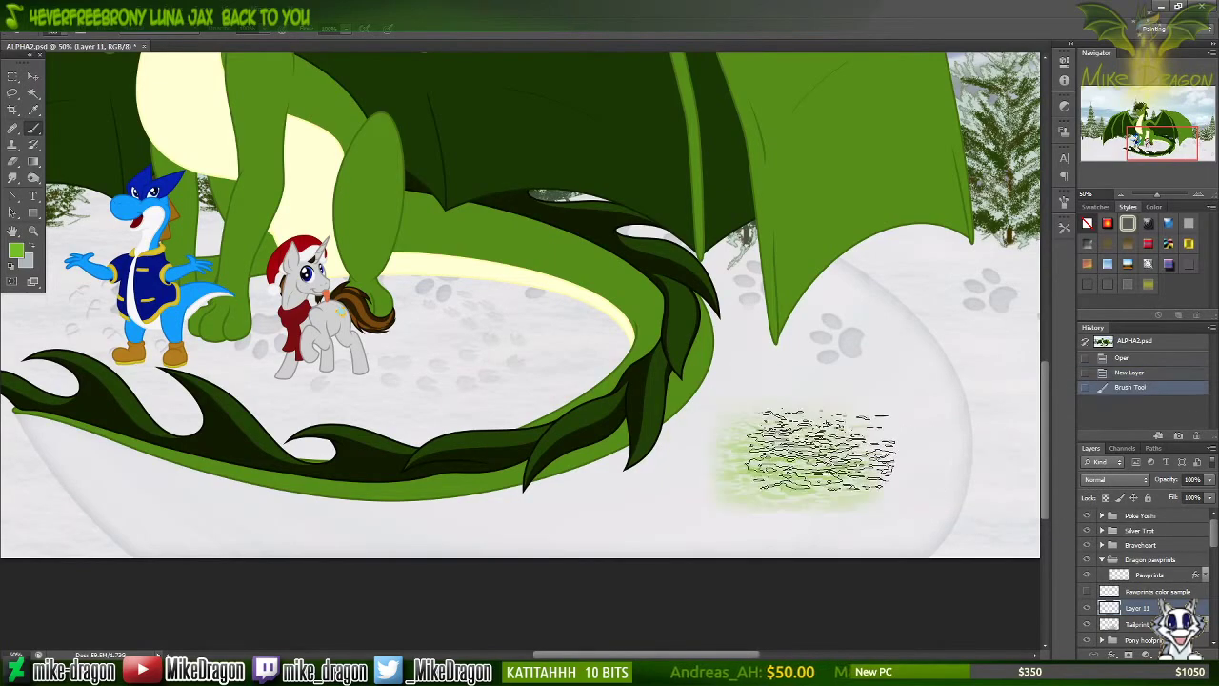
mouse_move(1096, 371)
mouse_down()
mouse_move(1058, 351)
mouse_move(1055, 419)
mouse_up()
key(ctrl+z)
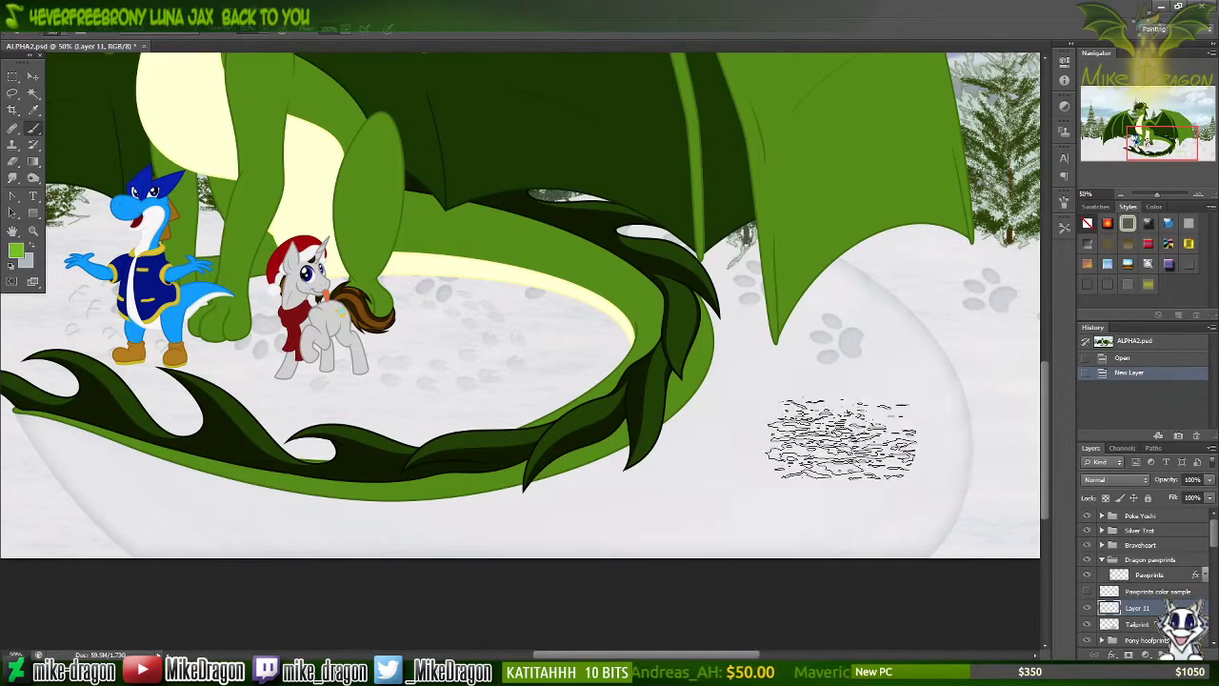
Step: Look through further brush presets, try the 320 px drop-shaped one with a green dab below the paw print, and undo it
right_click(812, 442)
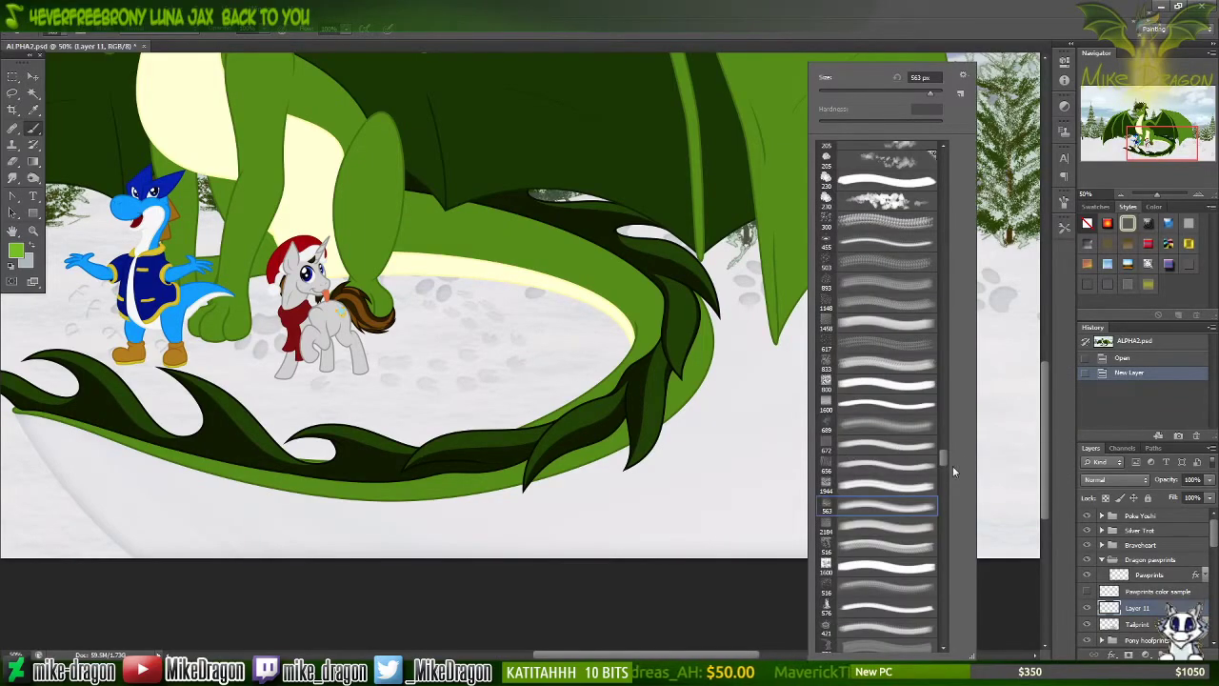
drag(942, 457, 953, 463)
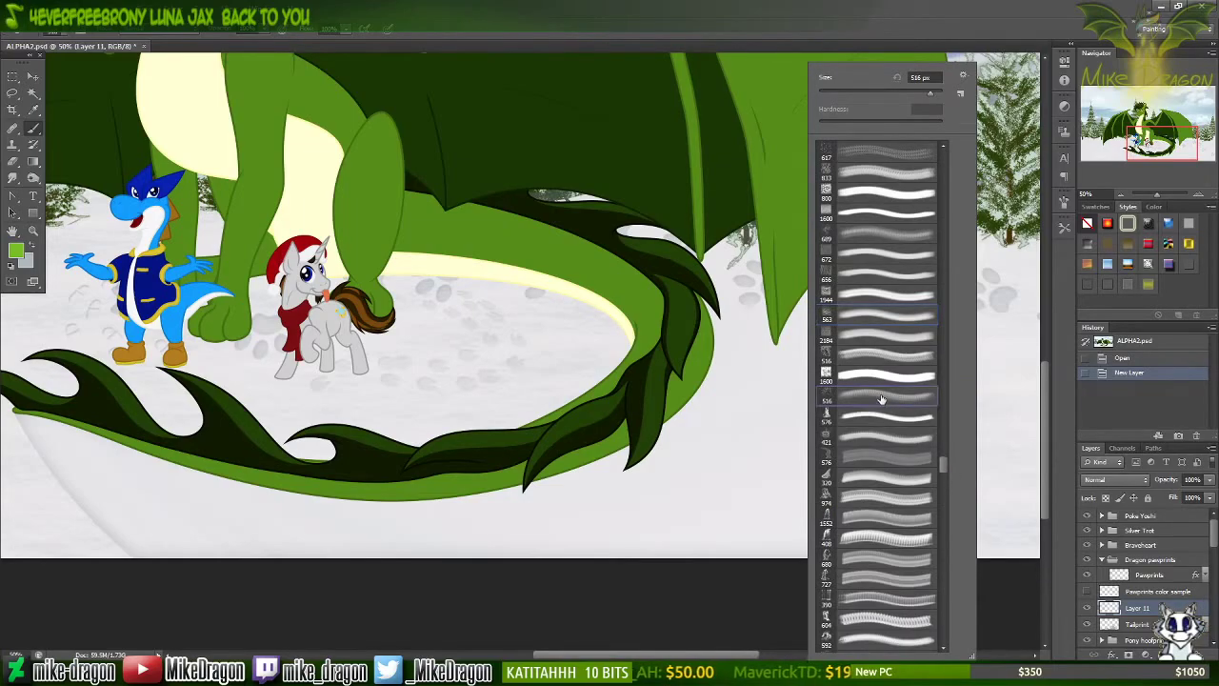
click(710, 414)
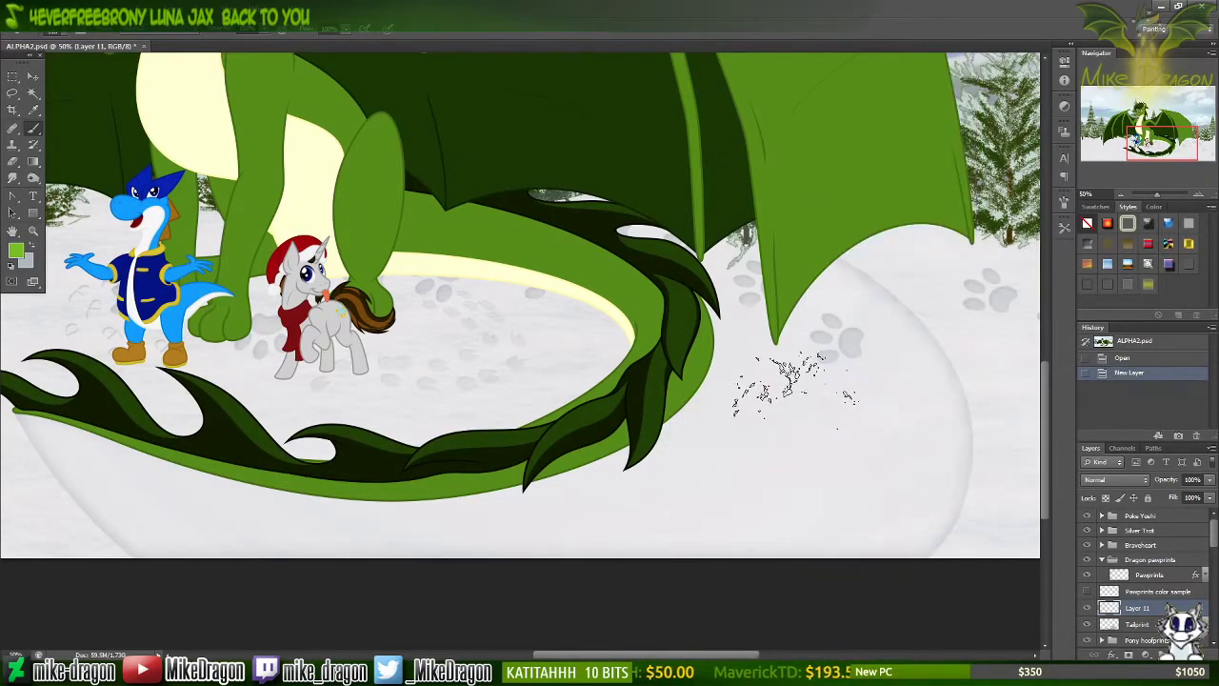
right_click(790, 389)
click(757, 473)
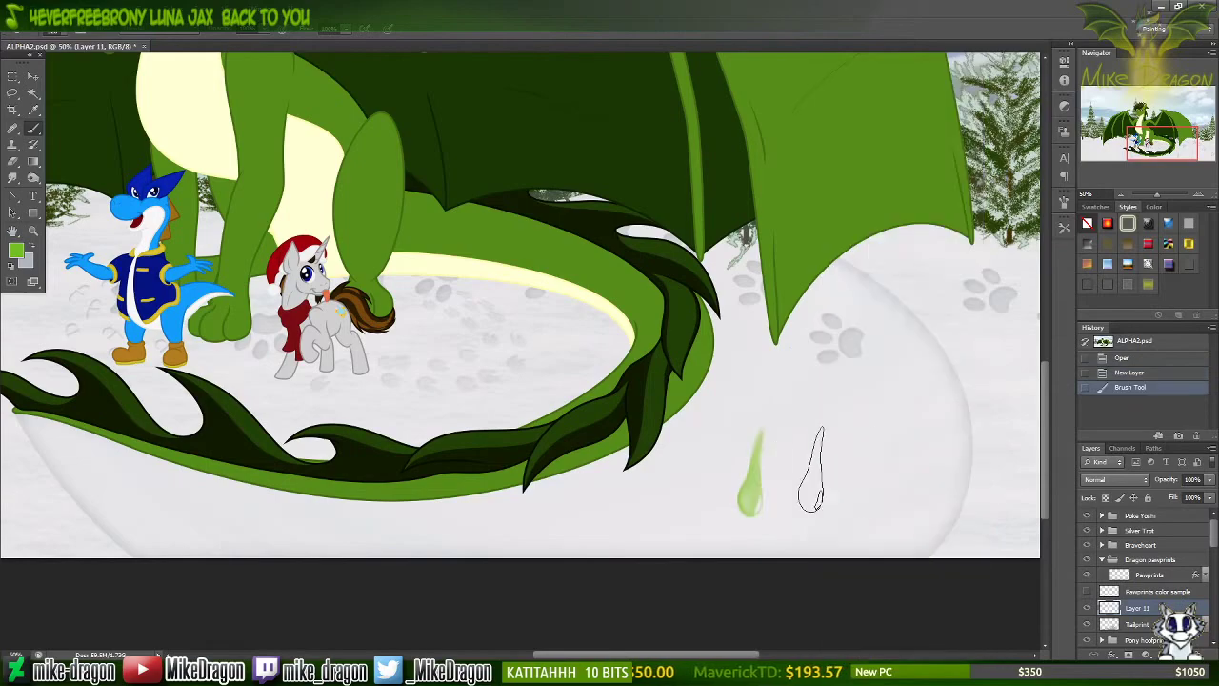
key(ctrl+z)
Step: Try the 408 px streaky brush preset with a short green stroke on the snow beside the tail, and undo it
right_click(857, 460)
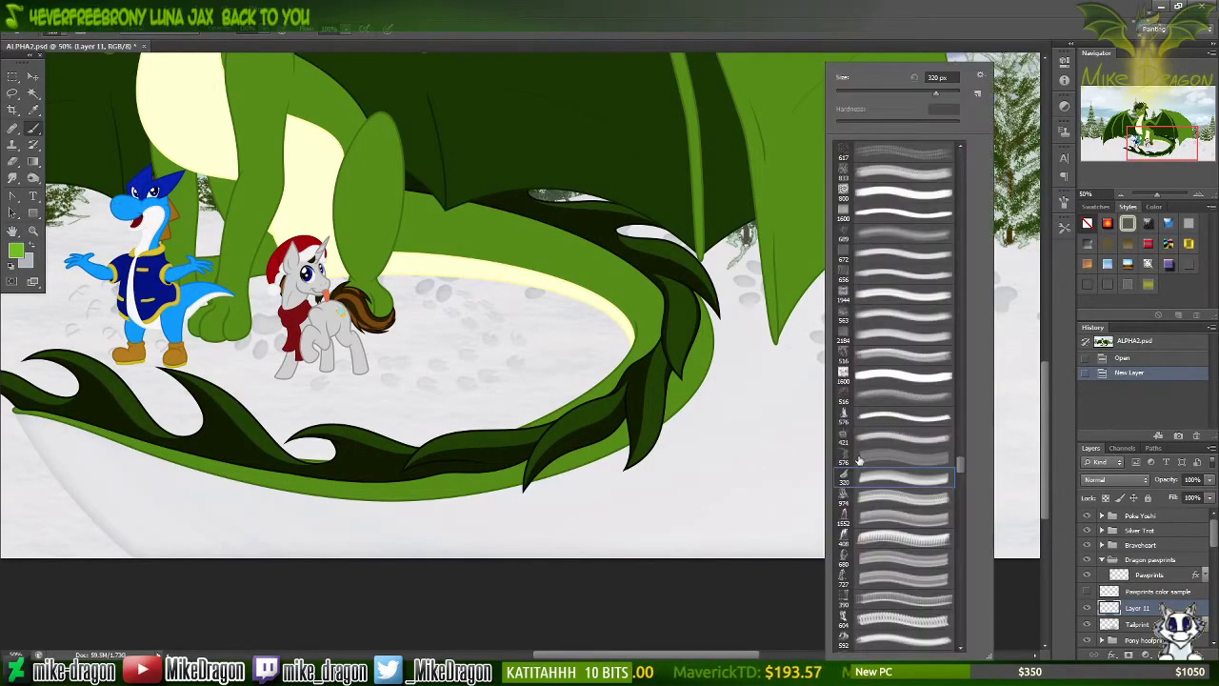
click(857, 539)
click(738, 495)
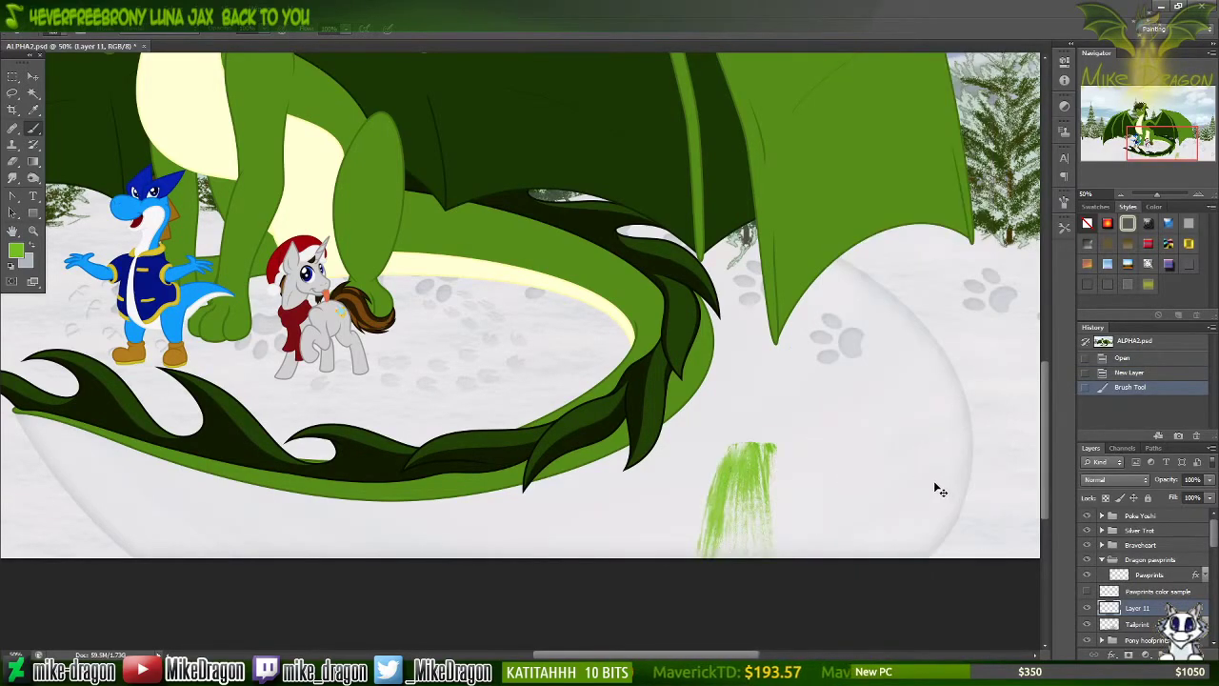
key(ctrl+z)
Step: Try the 100 px speckled brush preset with repeated diagonal green strokes on the snow beside the tail, and undo them
right_click(825, 448)
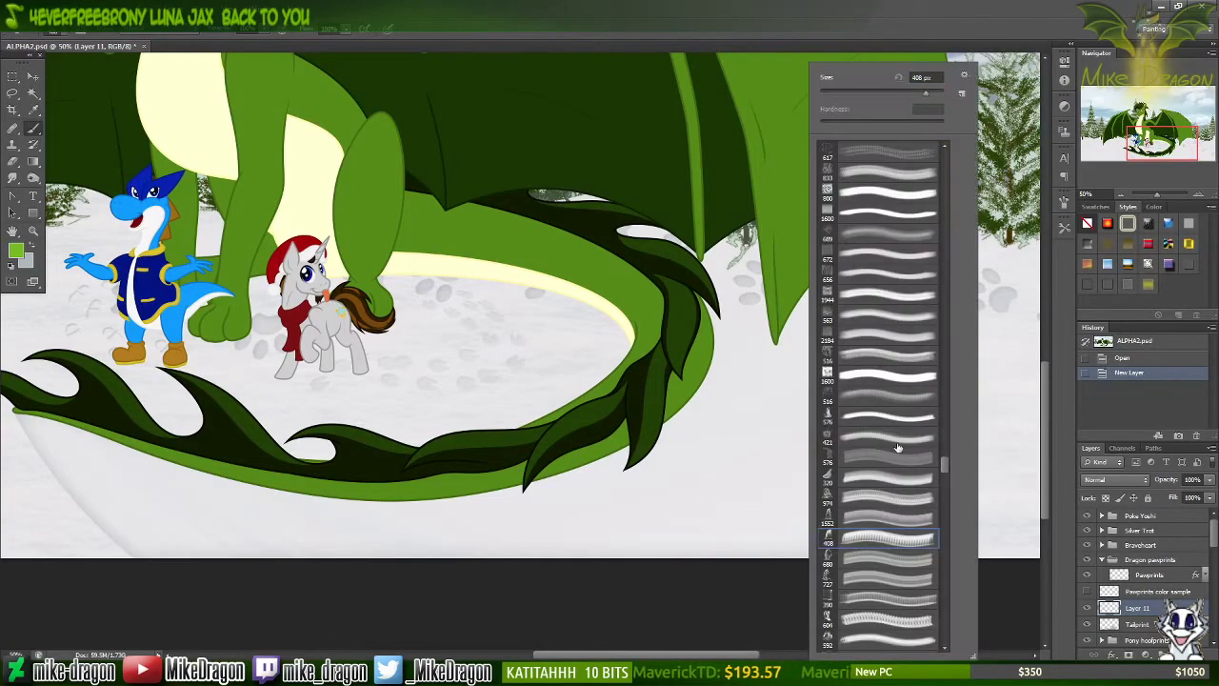
drag(945, 466, 950, 484)
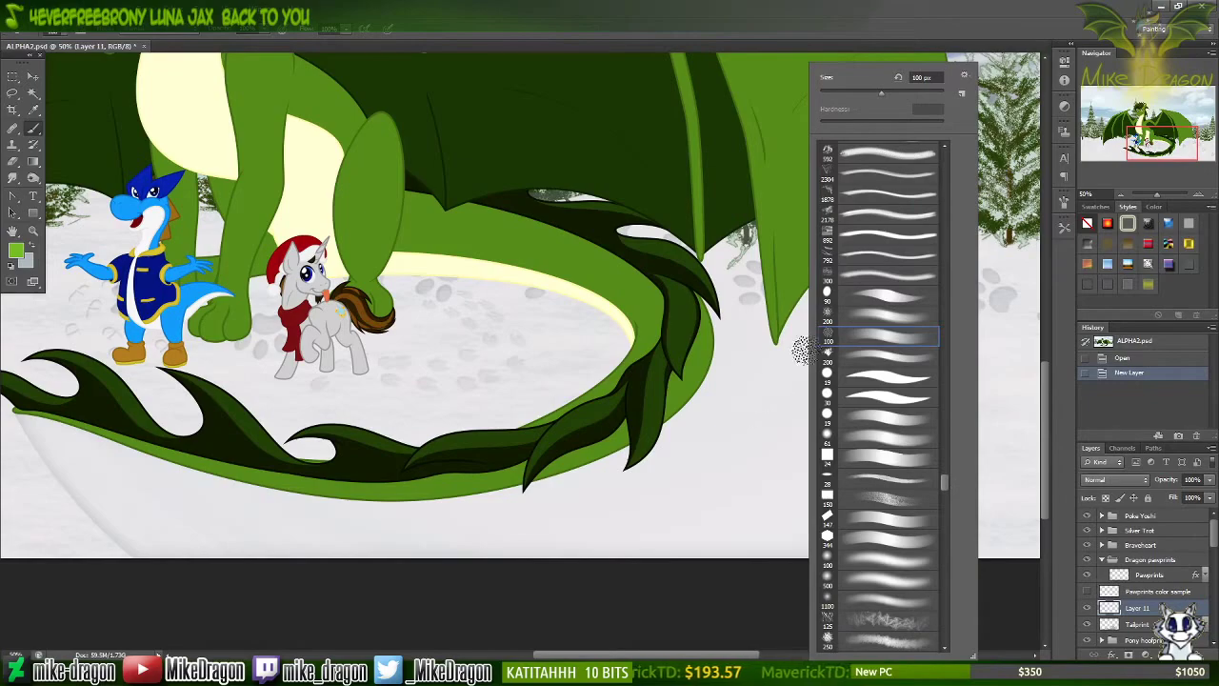
click(734, 403)
mouse_move(762, 399)
mouse_down()
mouse_move(813, 467)
mouse_move(647, 506)
mouse_move(620, 535)
mouse_up()
key(ctrl+z)
mouse_move(737, 395)
mouse_down()
mouse_move(737, 432)
mouse_move(609, 543)
mouse_up()
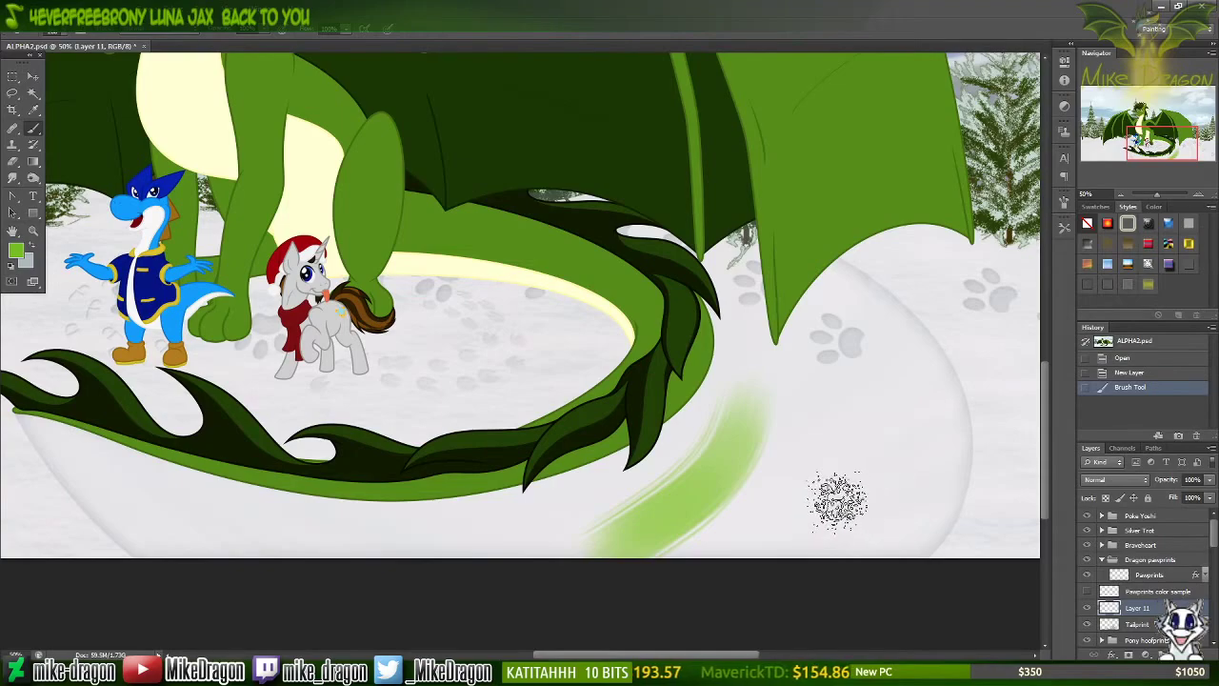
key(ctrl+z)
right_click(815, 466)
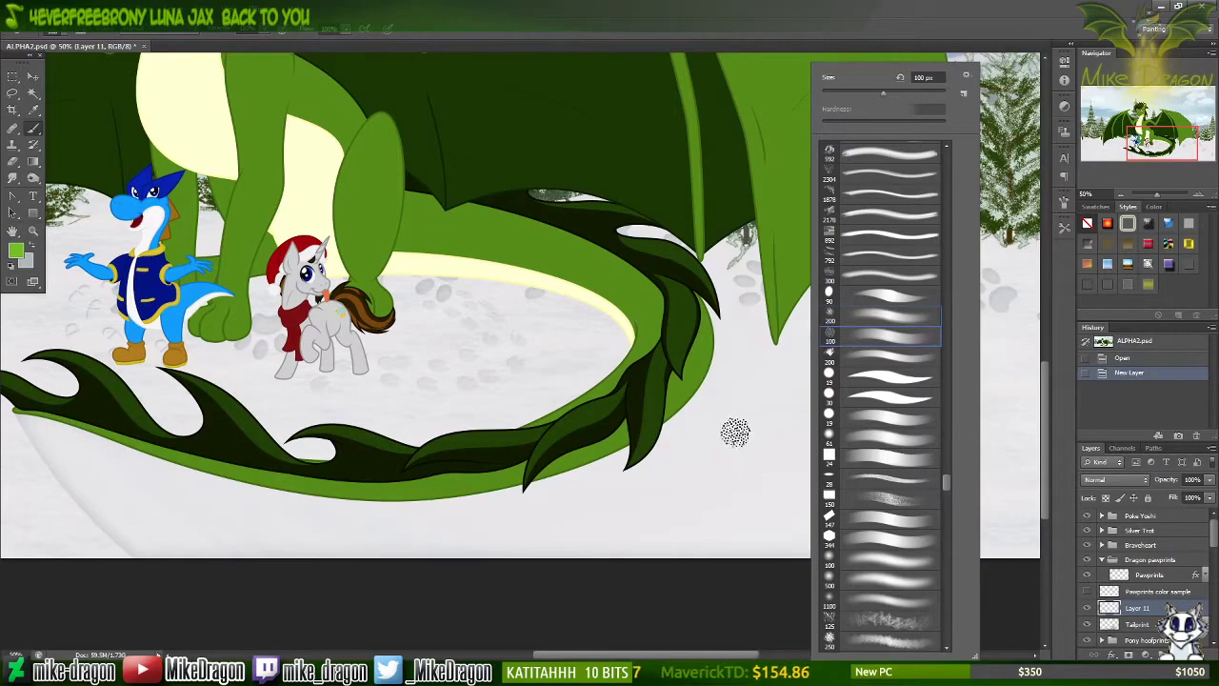
click(735, 432)
drag(738, 405, 657, 517)
key(ctrl+z)
drag(803, 445, 628, 532)
key(ctrl+z)
Step: Try the 28 px brush preset with a diagonal stroke on the snow beside the tail, and undo it
right_click(788, 484)
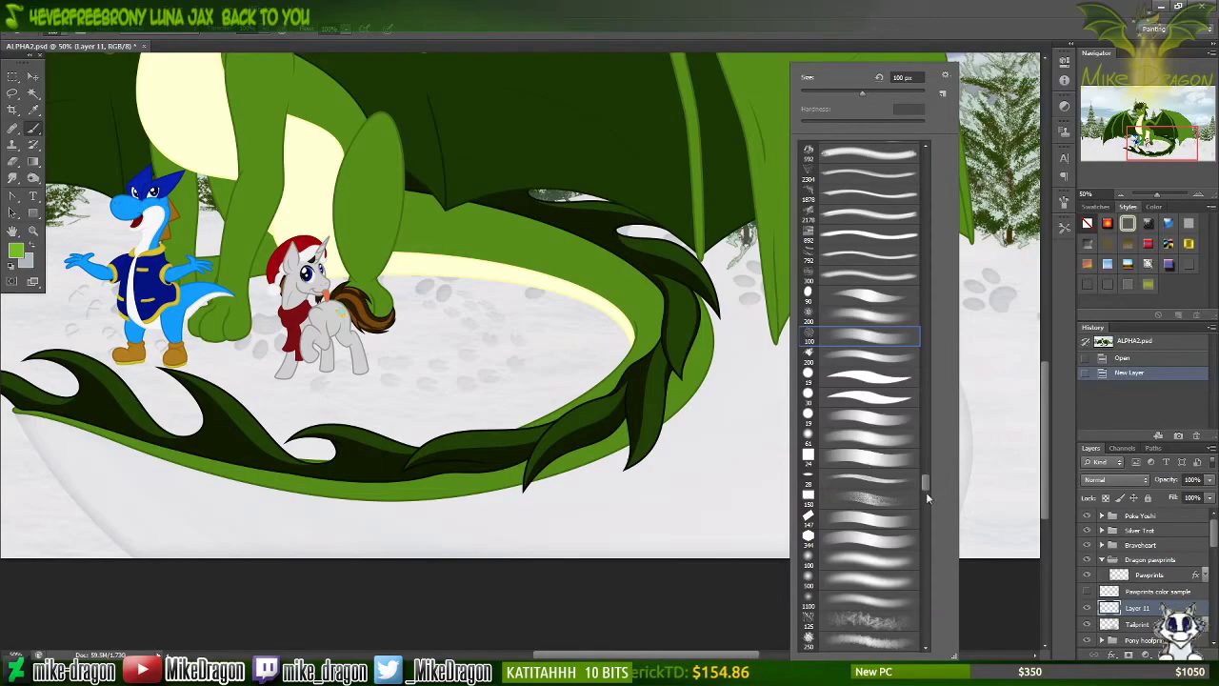
click(746, 446)
mouse_move(748, 467)
mouse_down()
mouse_move(653, 519)
mouse_move(624, 550)
mouse_up()
key(ctrl+z)
Step: Try the 300 px speckled brush preset with green strokes on the snow beside the tail, and undo them
right_click(777, 456)
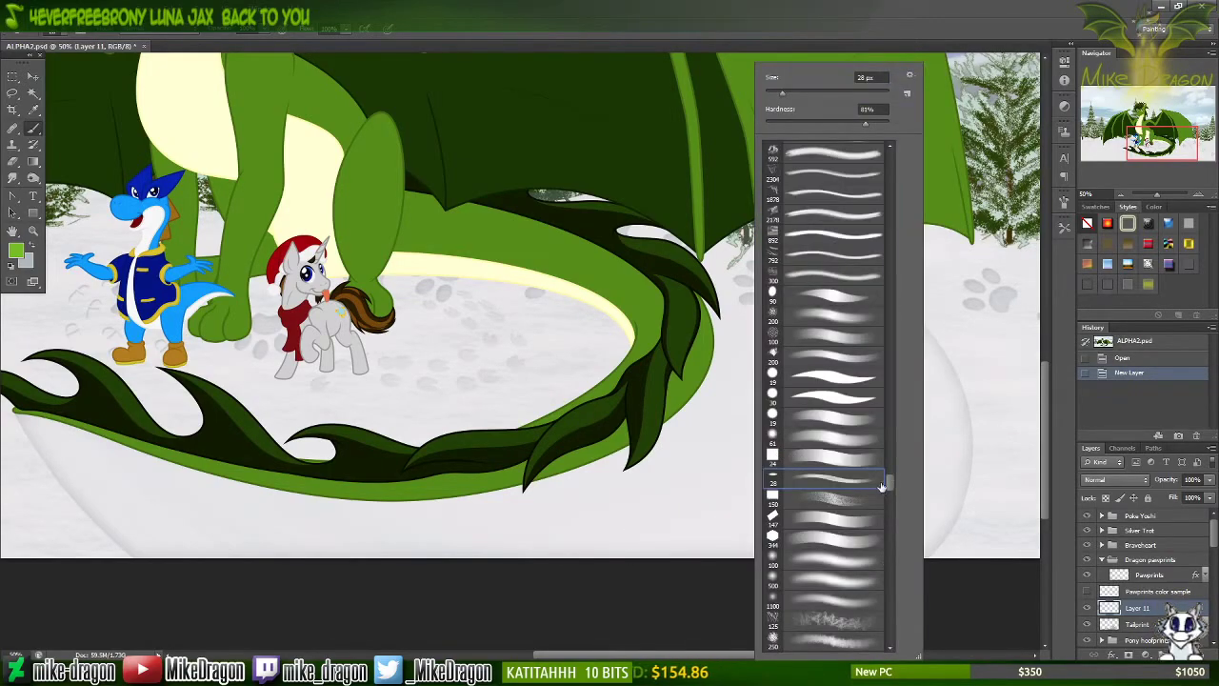
drag(889, 477, 896, 493)
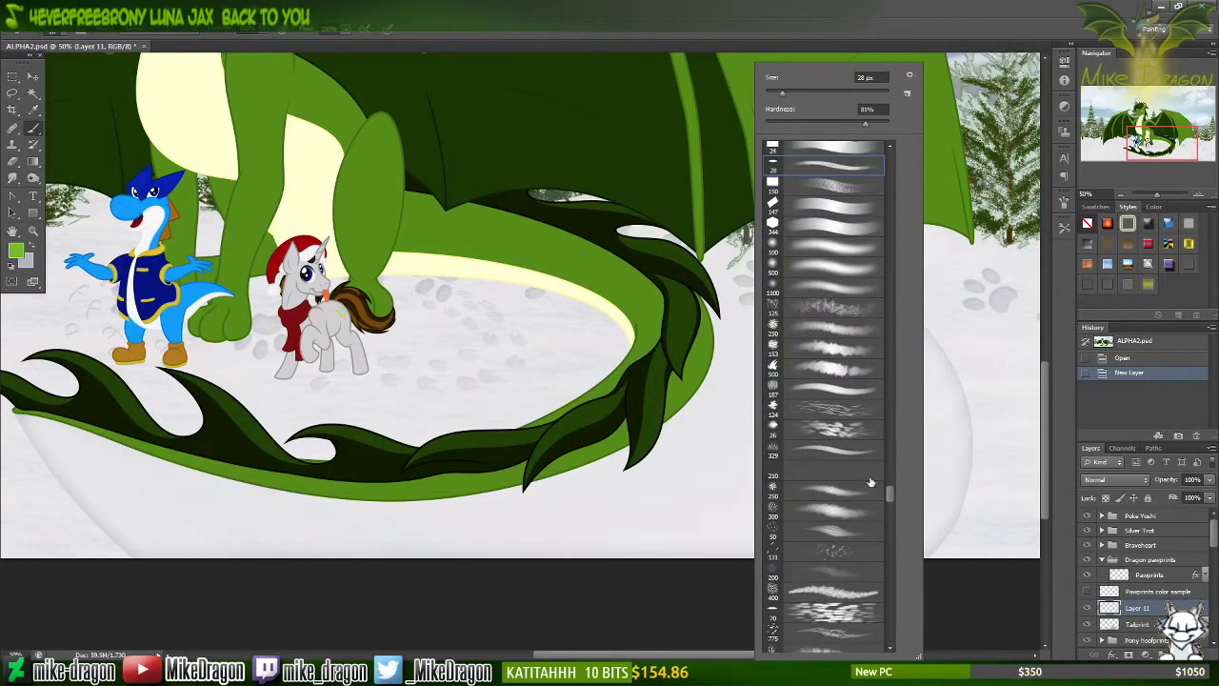
click(702, 435)
drag(724, 423, 553, 558)
key(ctrl+z)
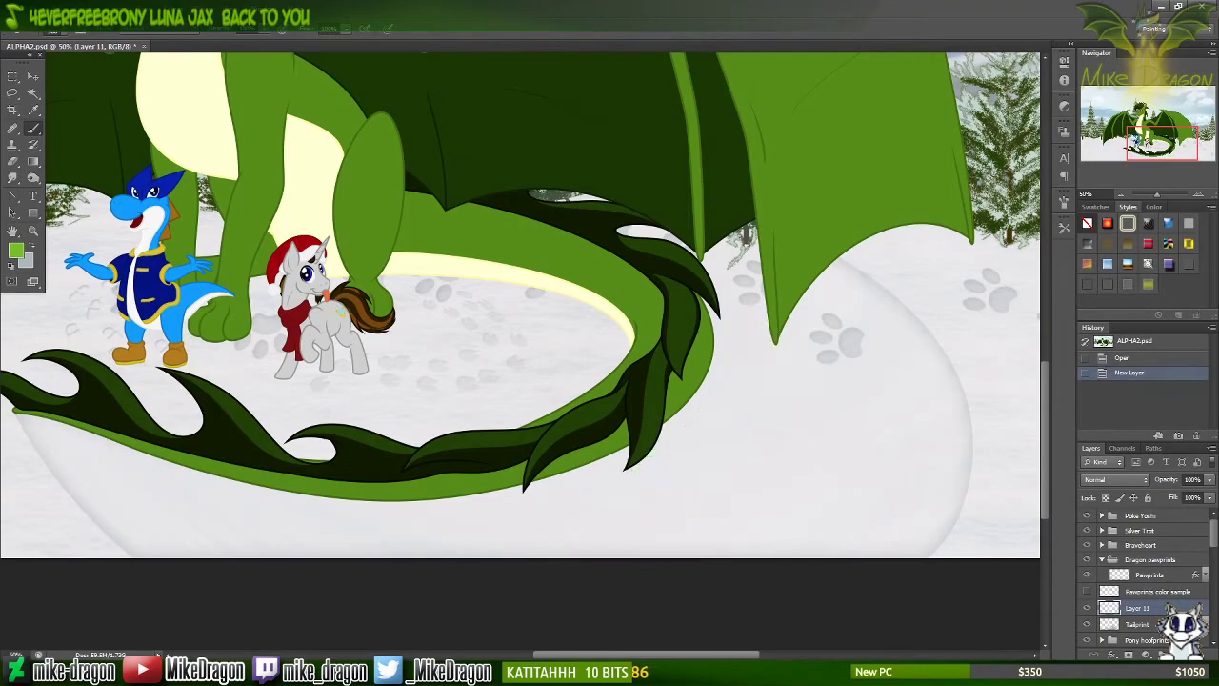
mouse_move(738, 433)
mouse_down()
mouse_move(577, 580)
mouse_move(530, 588)
mouse_move(719, 481)
mouse_move(756, 564)
mouse_up()
key(ctrl+z)
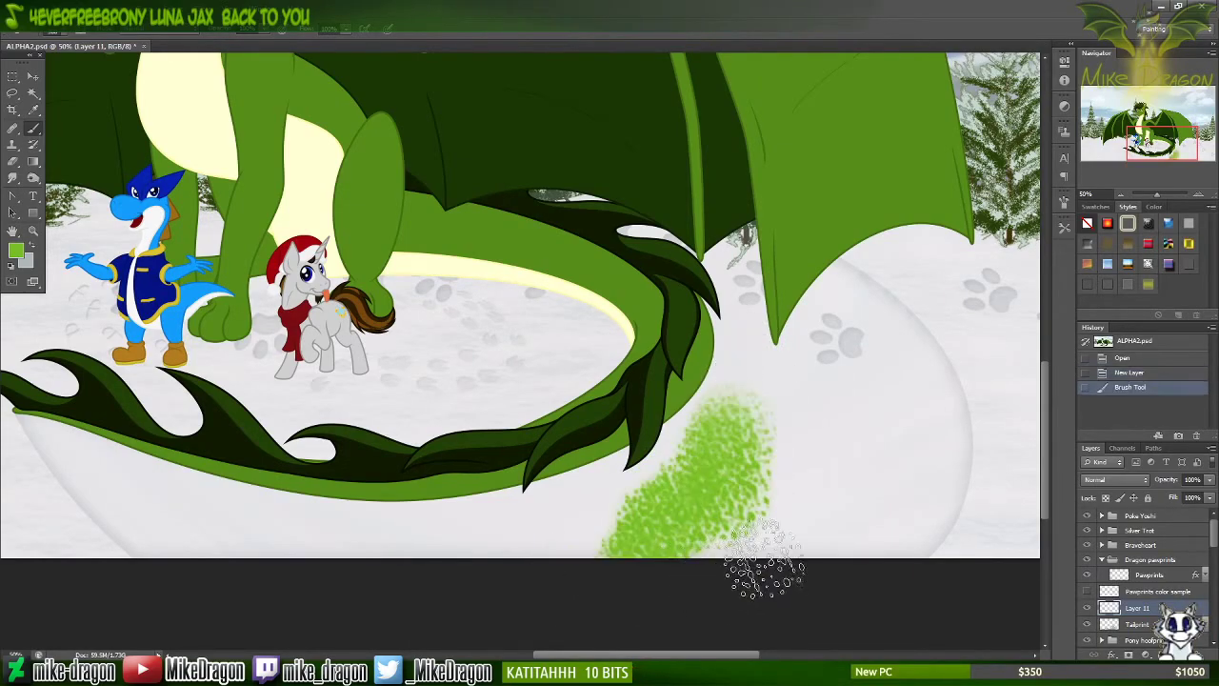
key(ctrl+z)
Step: Choose the 400 px textured brush preset and test it with short green strokes on the snow beside the tail, undoing each one
right_click(768, 435)
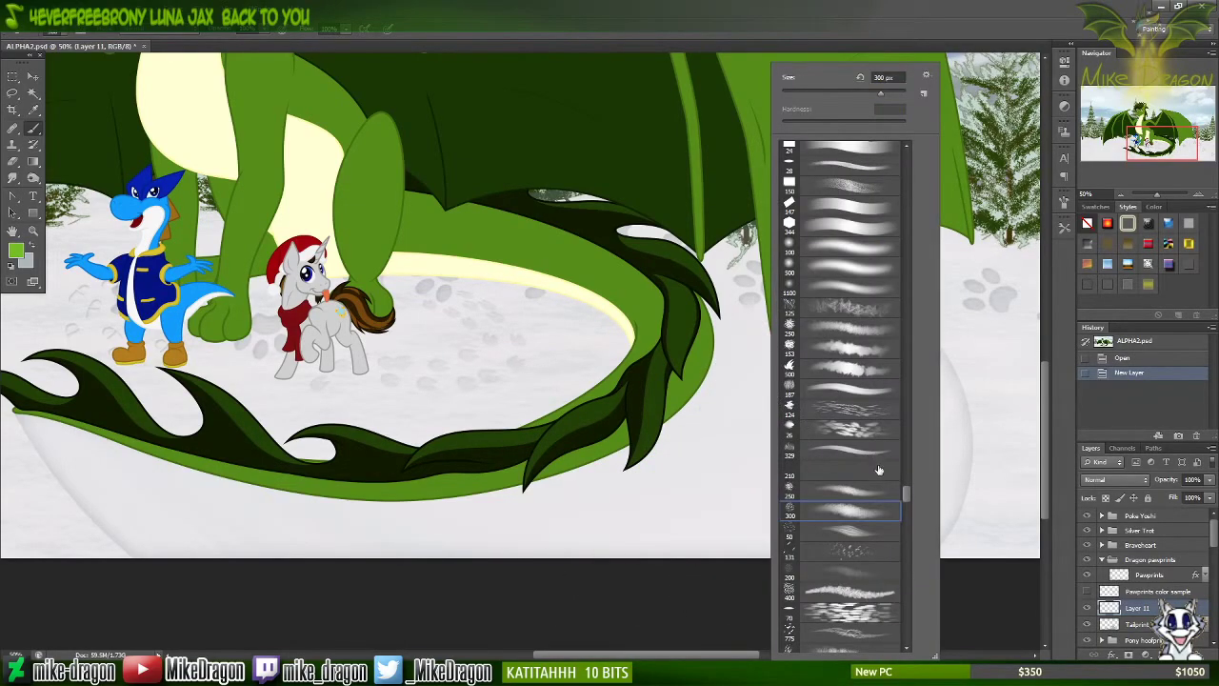
click(845, 592)
drag(710, 472, 776, 500)
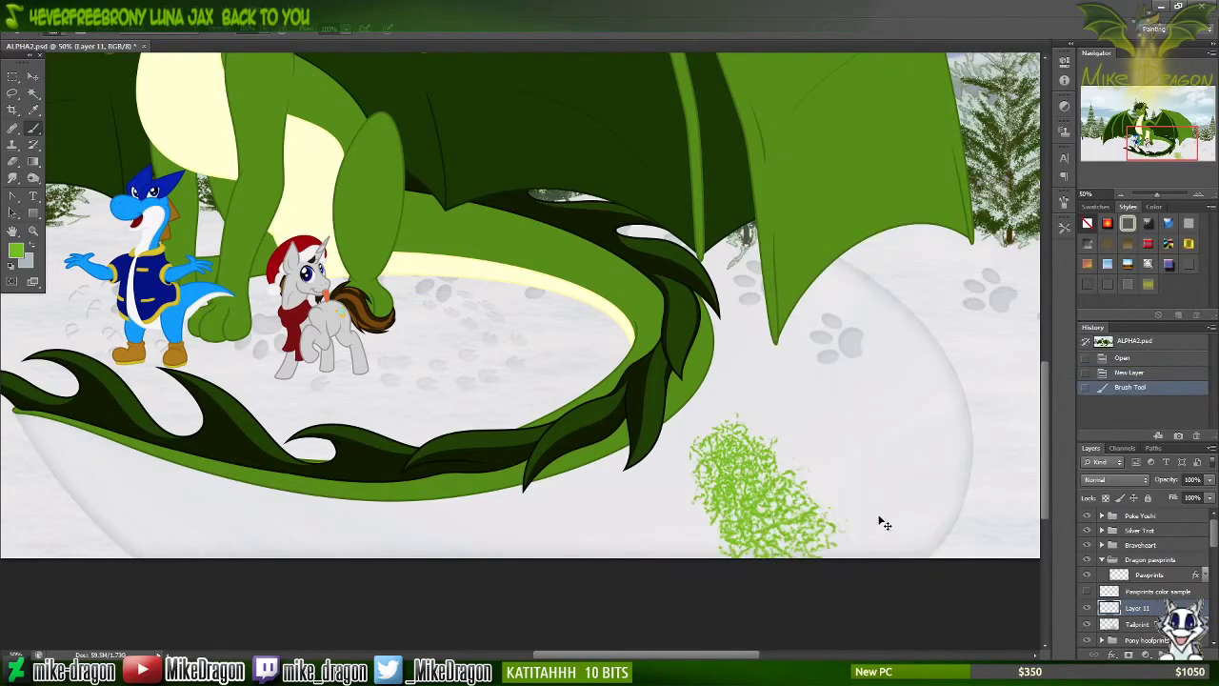
key(ctrl+z)
mouse_move(753, 400)
mouse_down()
mouse_move(670, 508)
mouse_move(599, 517)
mouse_up()
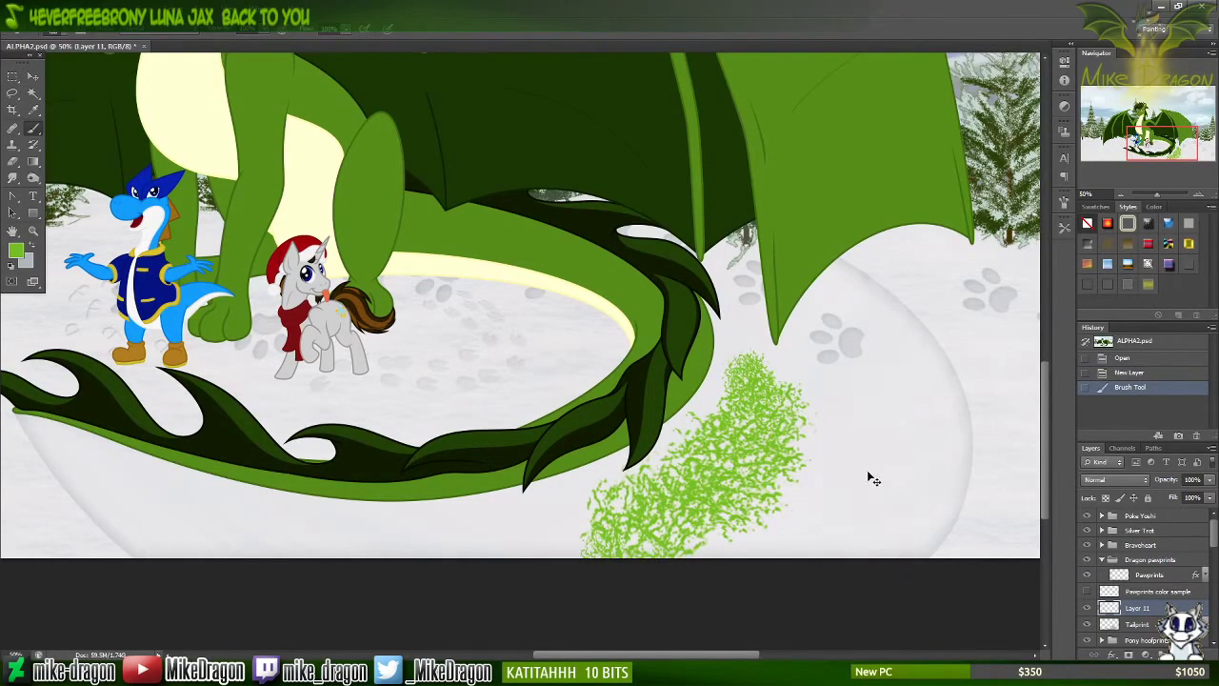
key(ctrl+z)
Step: Try long green strokes of the textured brush along the curve of the tail imprint, and undo them
mouse_move(748, 386)
mouse_down()
mouse_move(679, 490)
mouse_move(601, 538)
mouse_move(462, 567)
mouse_move(290, 558)
mouse_move(29, 409)
mouse_up()
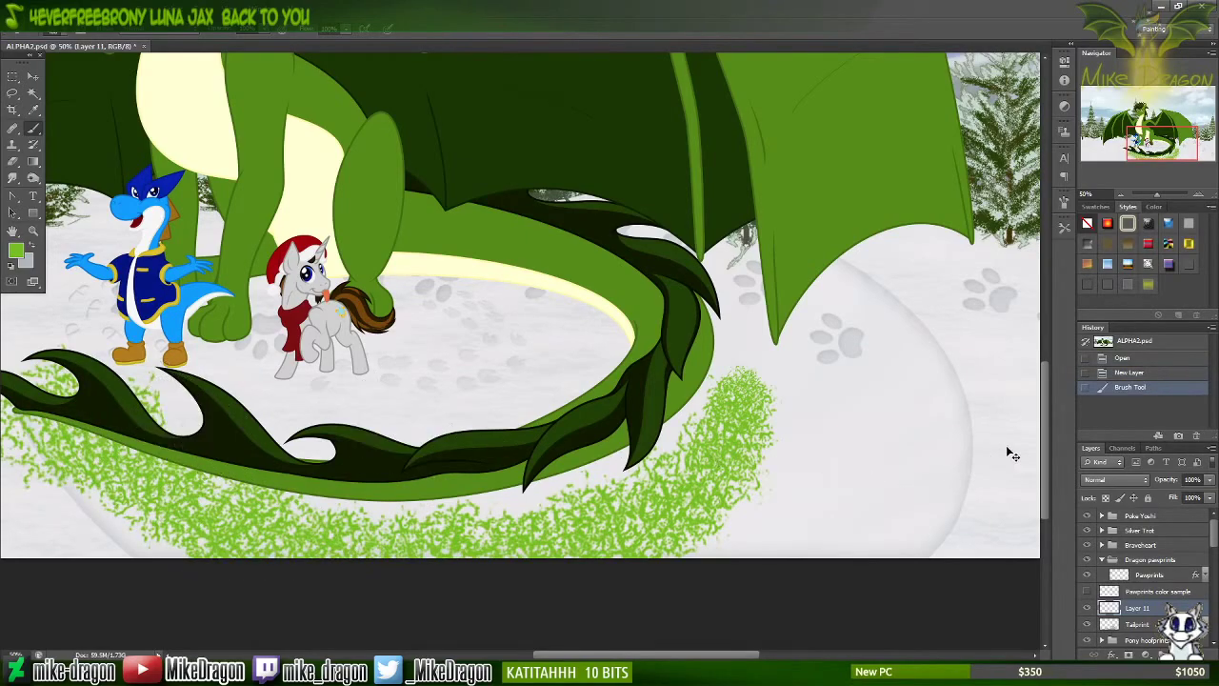
key(ctrl+z)
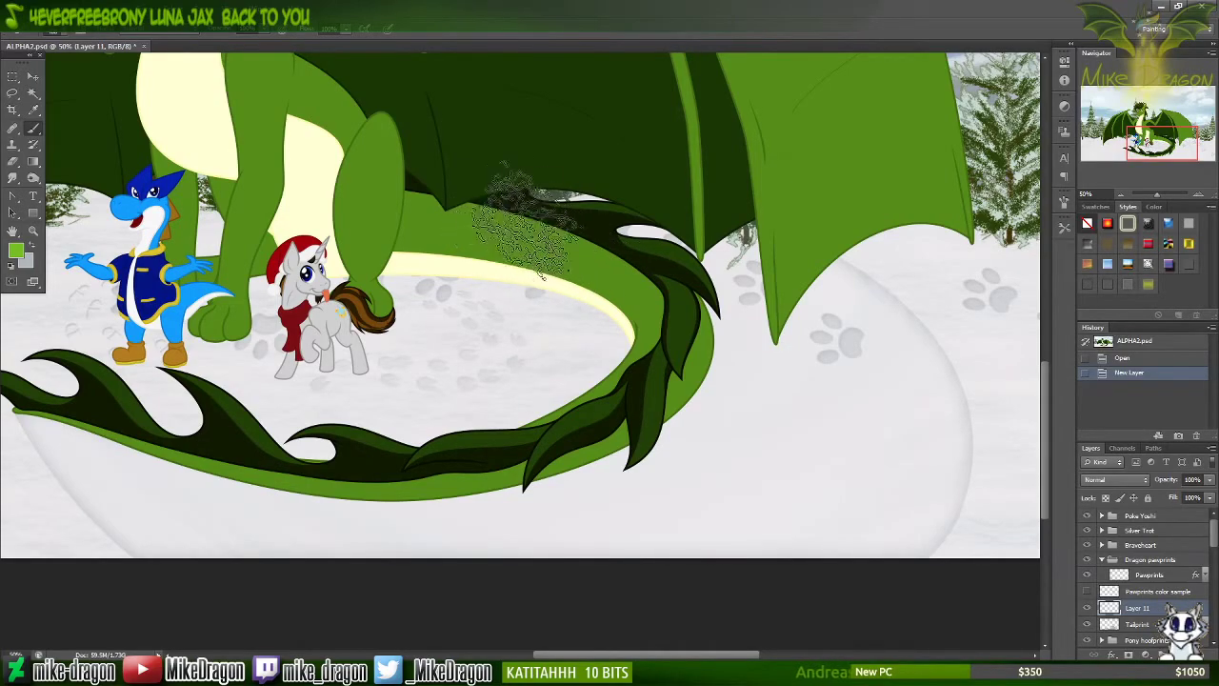
mouse_move(504, 240)
mouse_down()
mouse_move(670, 219)
mouse_move(862, 319)
mouse_move(938, 452)
mouse_move(896, 562)
mouse_move(715, 605)
mouse_up()
key(ctrl+z)
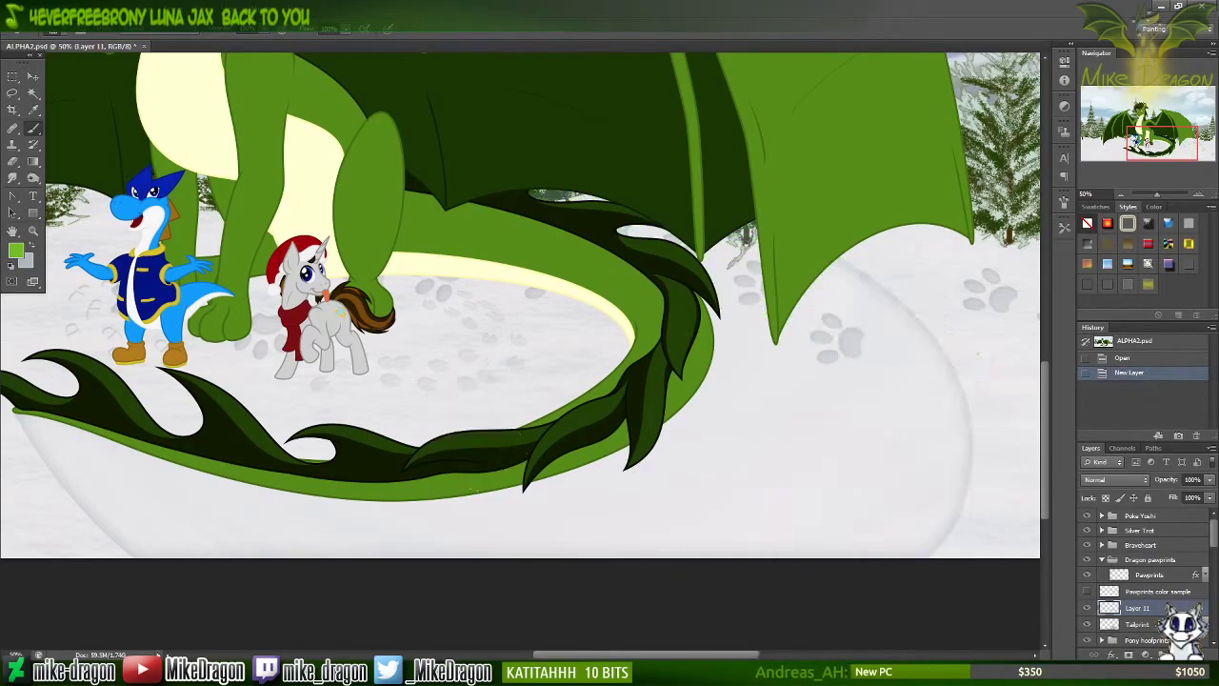
Step: Swap the foreground and background colors and paint grey texture over the whole tail imprint on Layer 11
key(x)
mouse_move(771, 314)
mouse_down()
mouse_move(843, 310)
mouse_move(884, 481)
mouse_move(776, 586)
mouse_up()
key(ctrl+z)
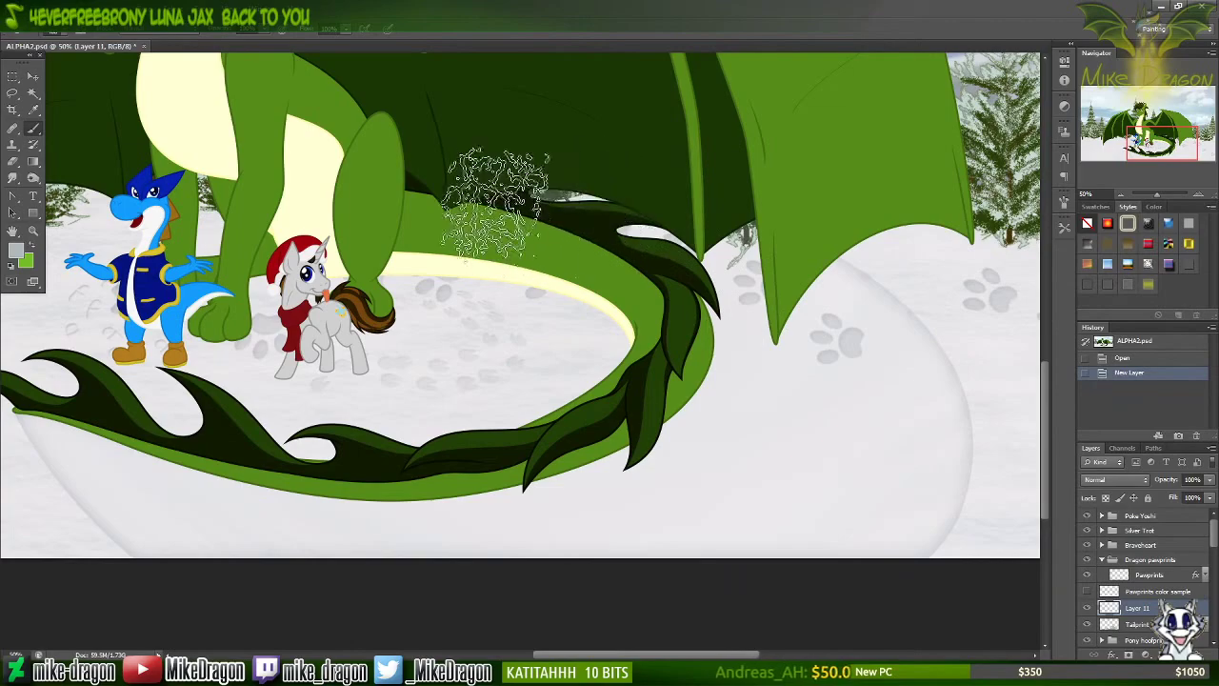
mouse_move(710, 242)
mouse_down()
mouse_move(829, 299)
mouse_move(885, 340)
mouse_move(914, 383)
mouse_move(931, 422)
mouse_move(916, 515)
mouse_move(849, 569)
mouse_move(700, 592)
mouse_move(285, 559)
mouse_move(168, 518)
mouse_move(14, 390)
mouse_up()
mouse_move(767, 366)
mouse_down()
mouse_move(803, 490)
mouse_move(517, 504)
mouse_move(123, 408)
mouse_move(43, 366)
mouse_up()
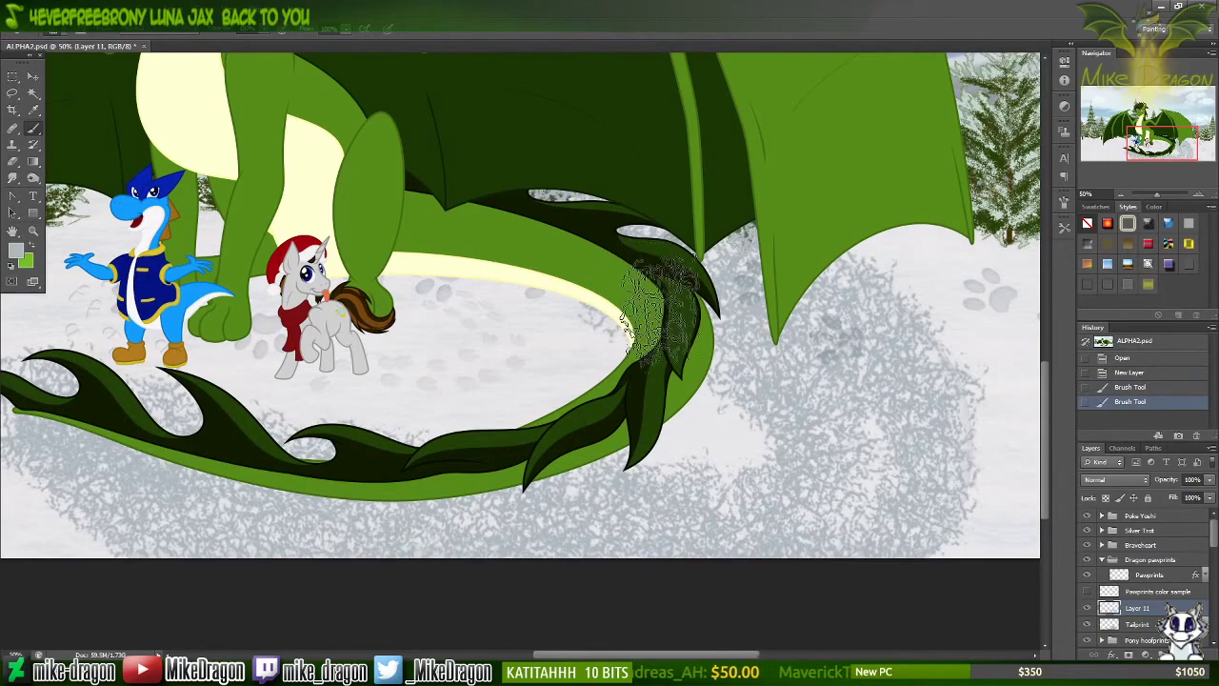
mouse_move(657, 305)
mouse_down()
mouse_move(670, 377)
mouse_move(617, 457)
mouse_up()
drag(724, 419, 724, 427)
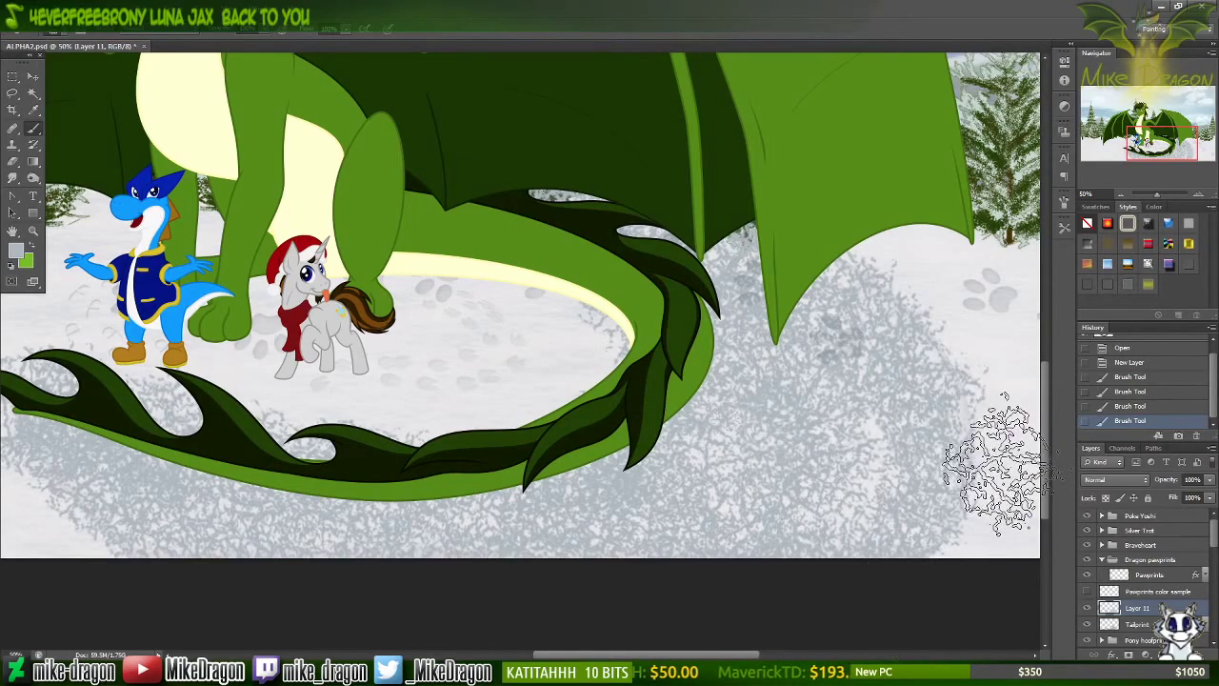
Step: Make a selection that follows the outline of the Tailprint layer's content
key(ctrl+minus)
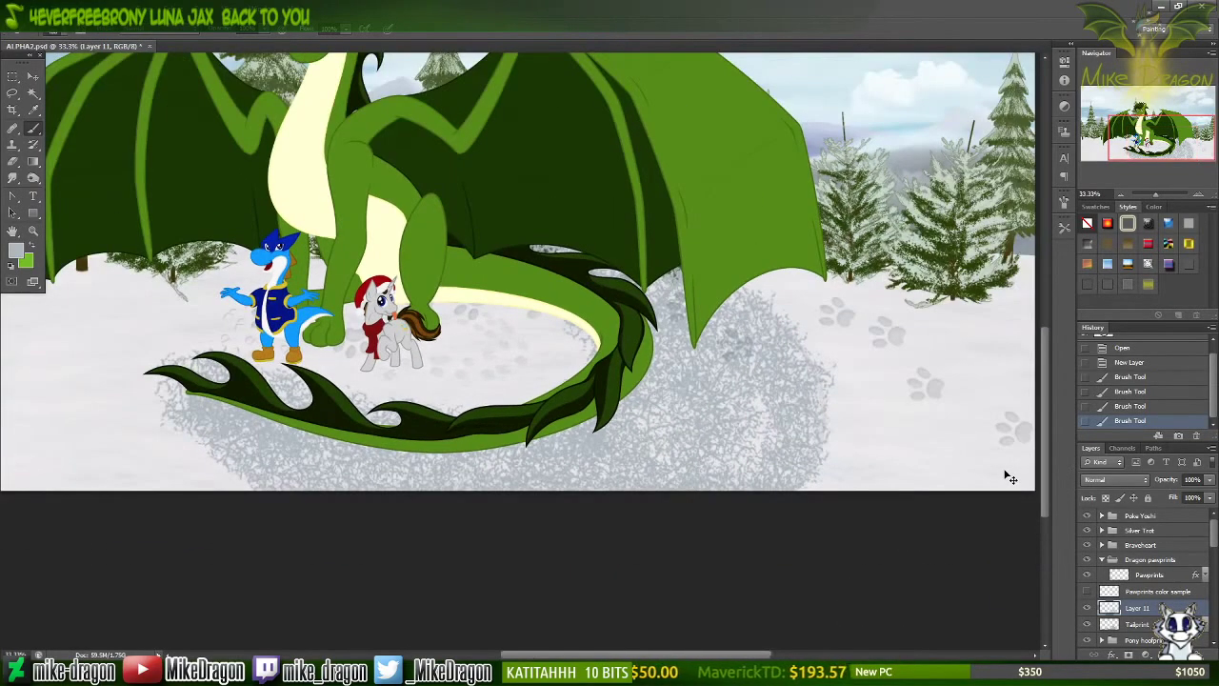
scroll(962, 462, up, 2)
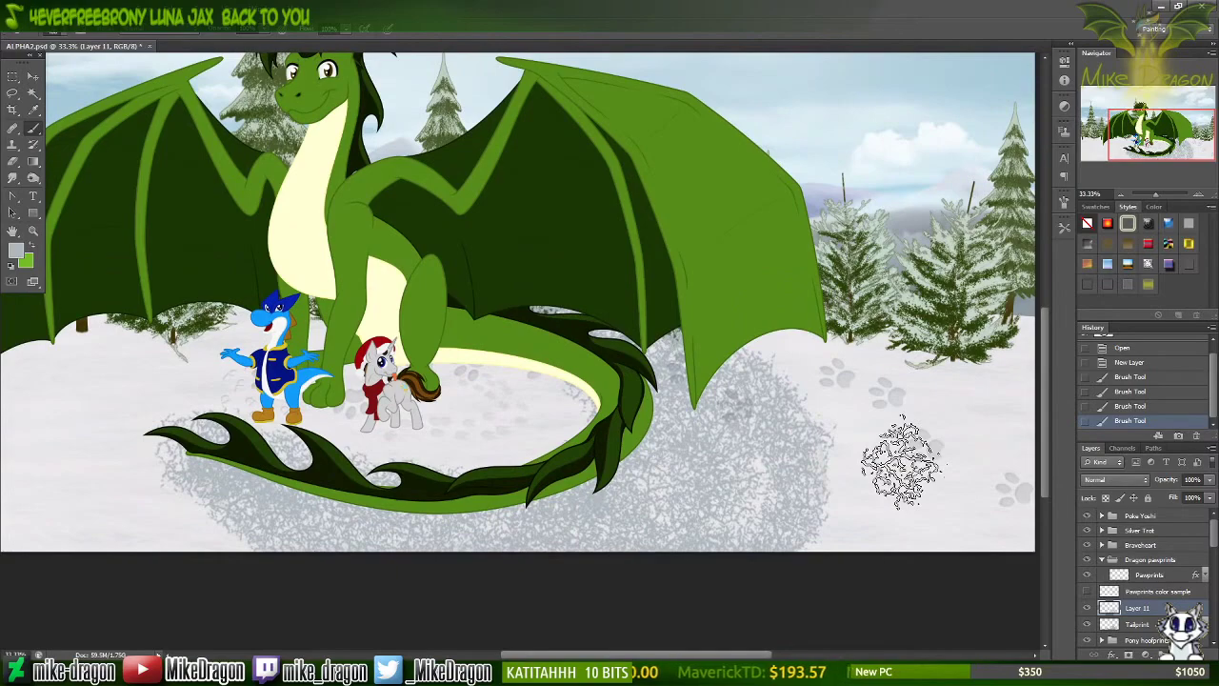
click(924, 447)
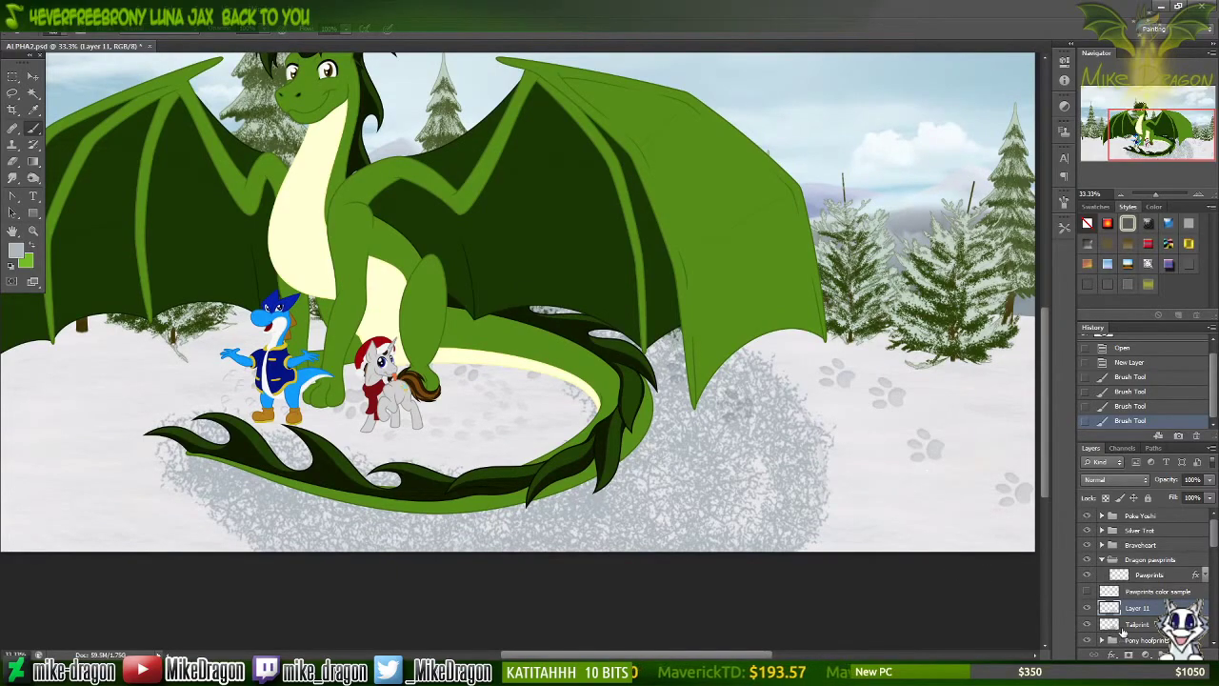
click(1111, 624)
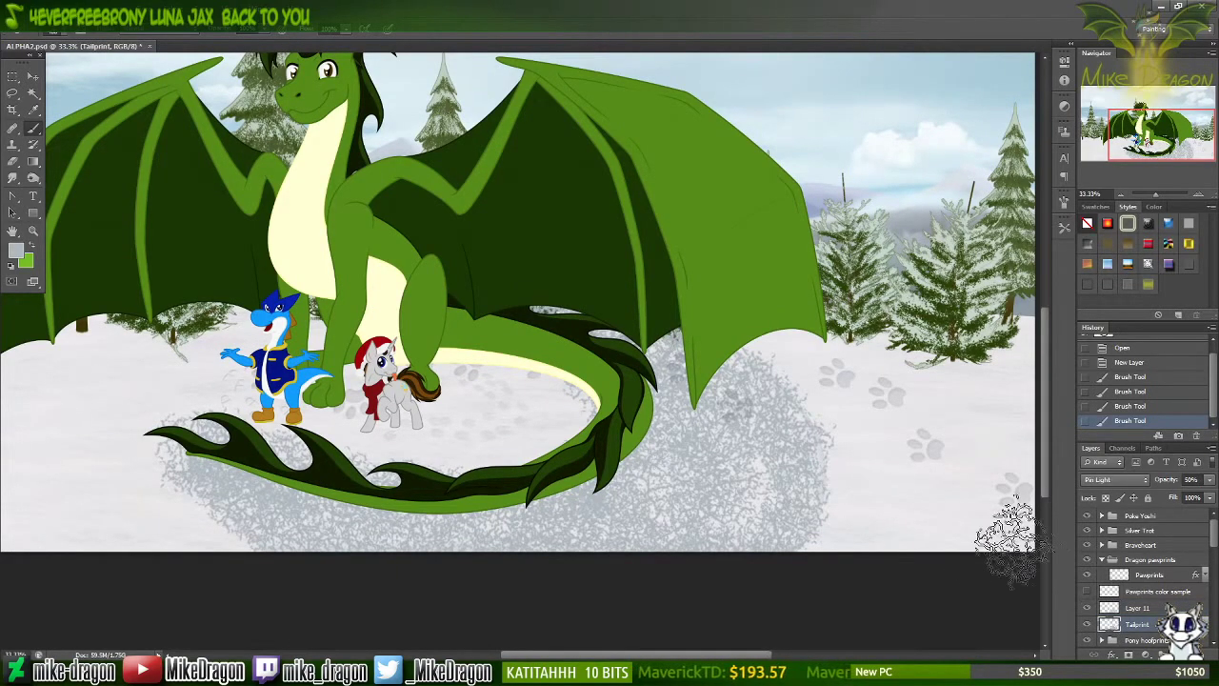
key(ctrl+a)
key(v)
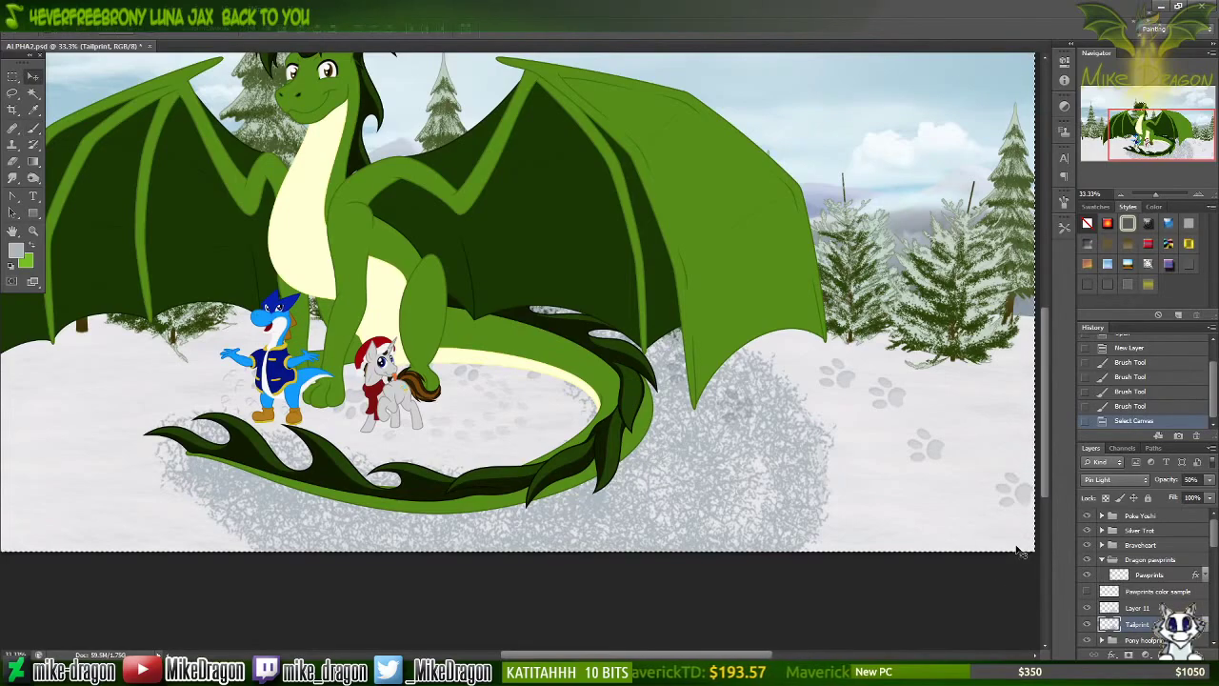
key(Left)
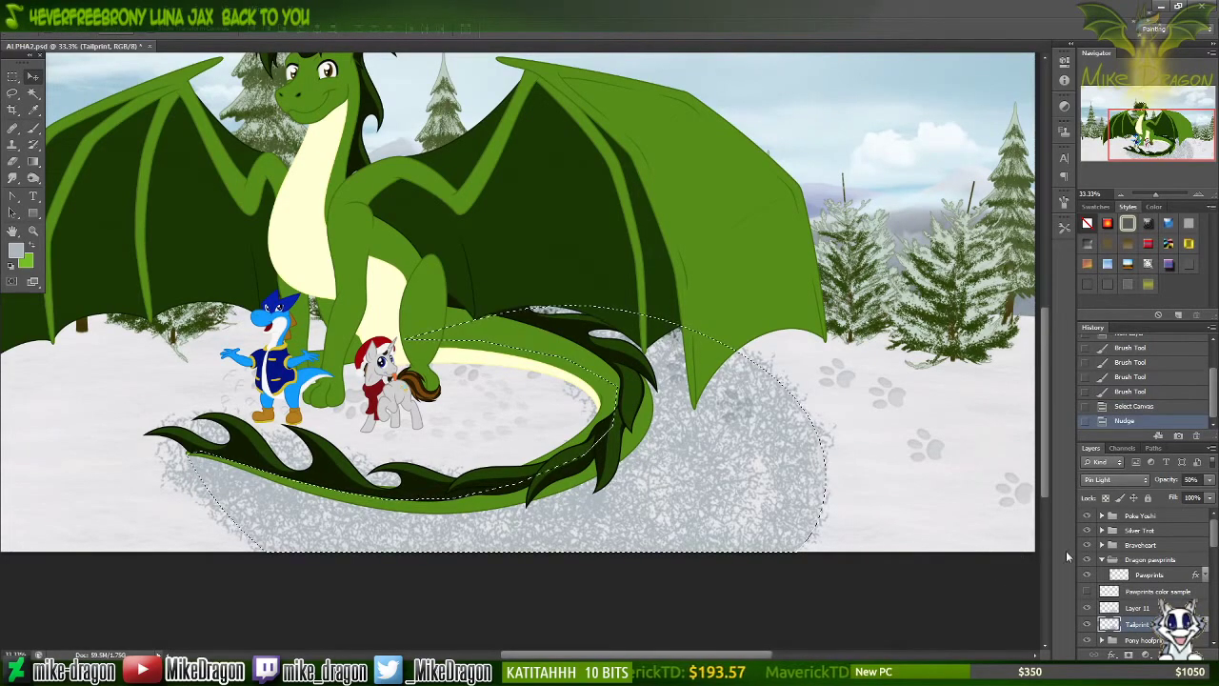
Step: Make Layer 11 active, invert the selection and view the Smudge tool's brush settings
click(1142, 608)
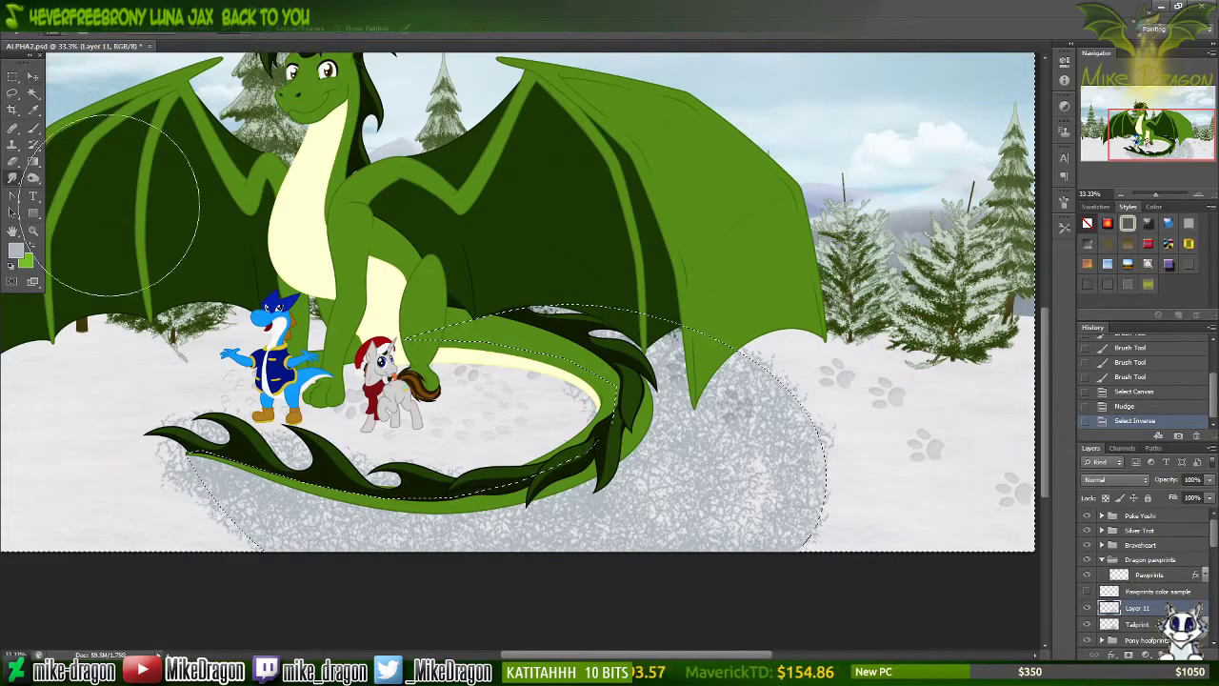
right_click(705, 416)
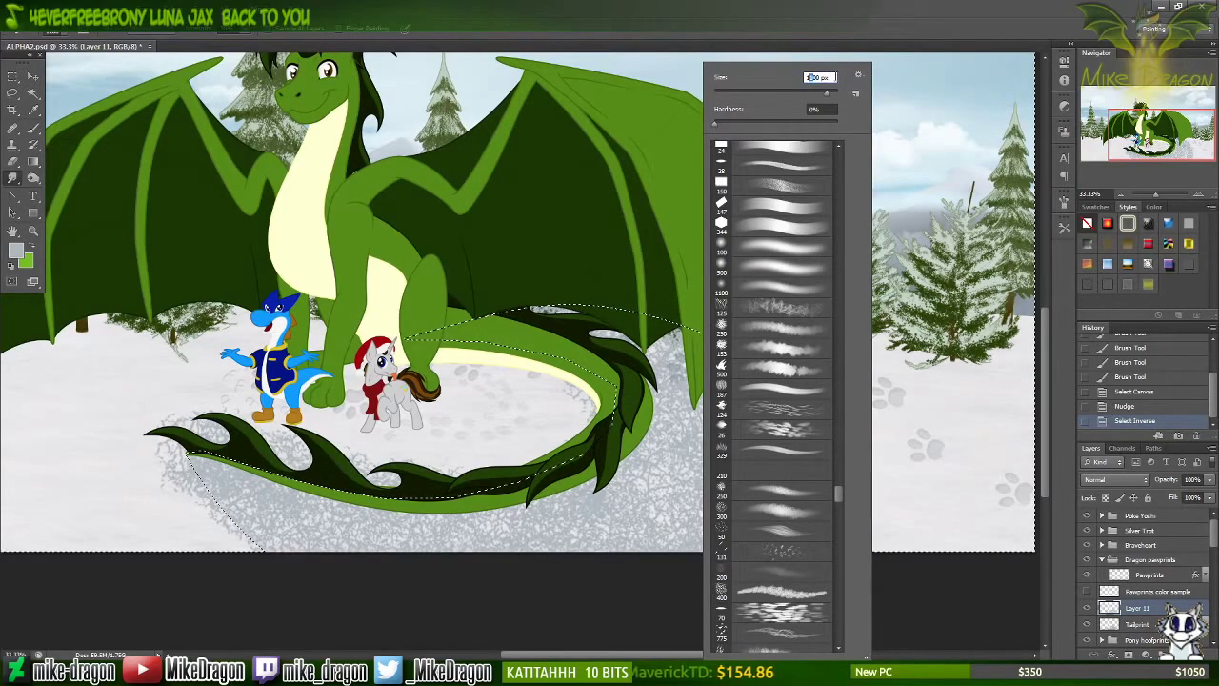
click(774, 21)
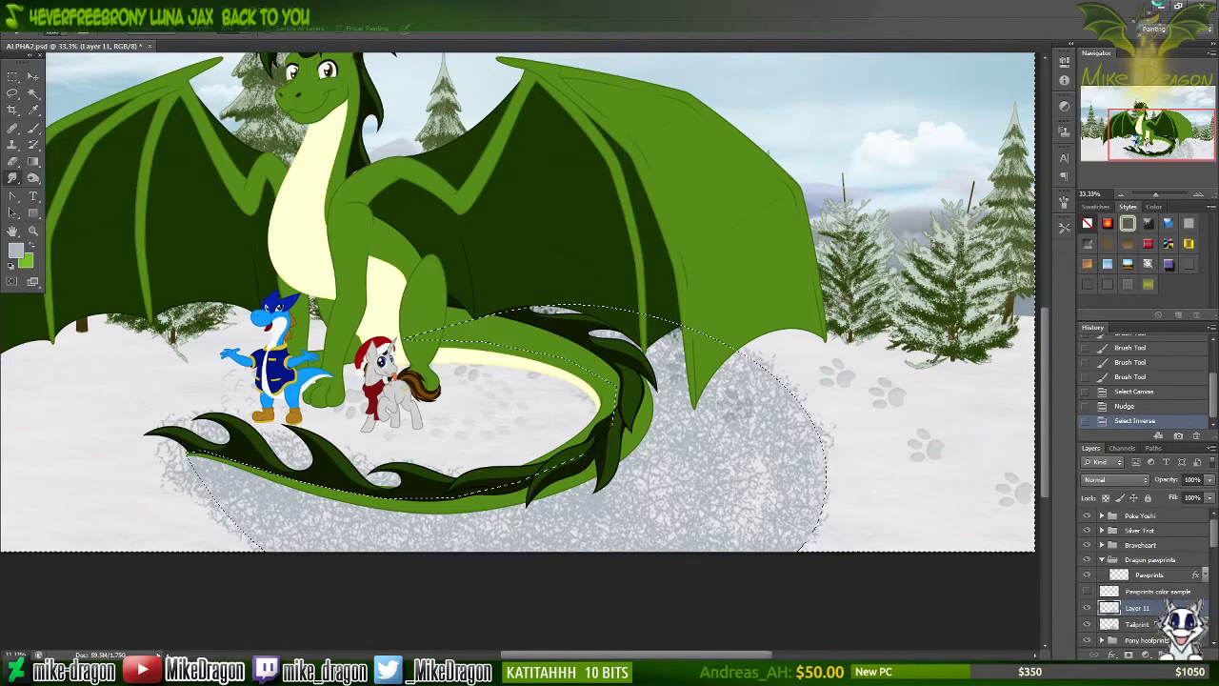
Step: Switch to Windows Explorer and open the Desktop folder
key(super+e)
click(612, 158)
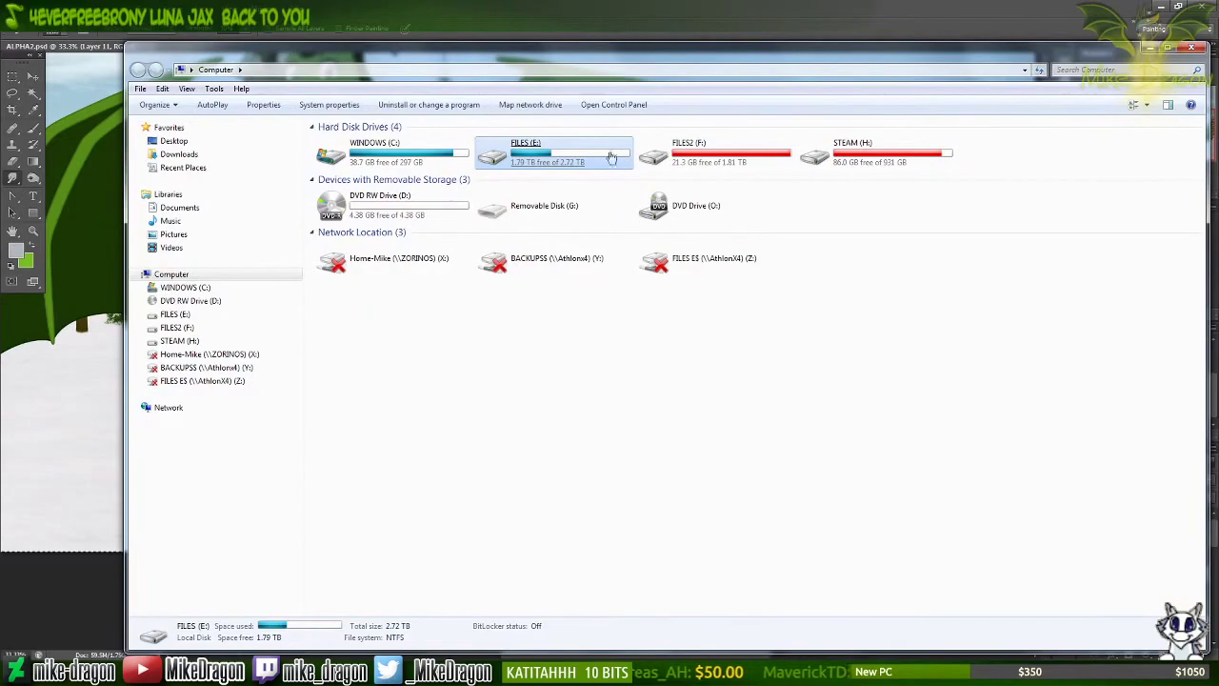
click(173, 141)
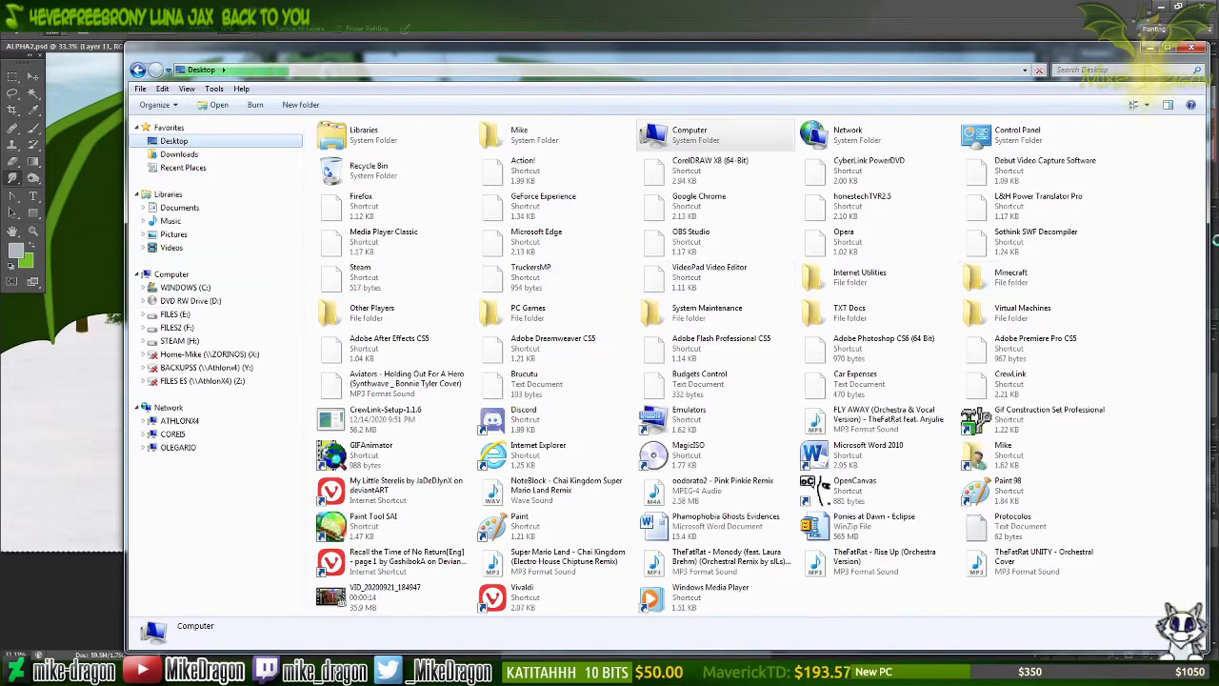
Step: Open the Emulators folder from the Desktop, launch VisualBoyAdvance and minimize the Explorer window
click(1188, 232)
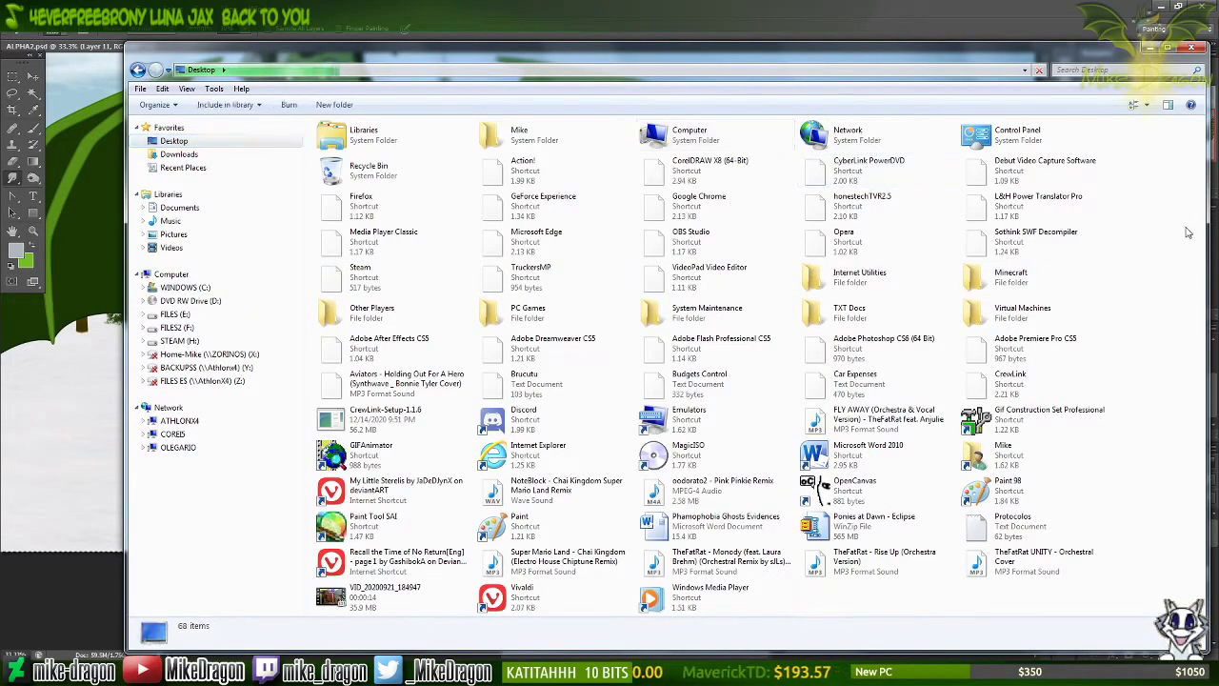
click(694, 419)
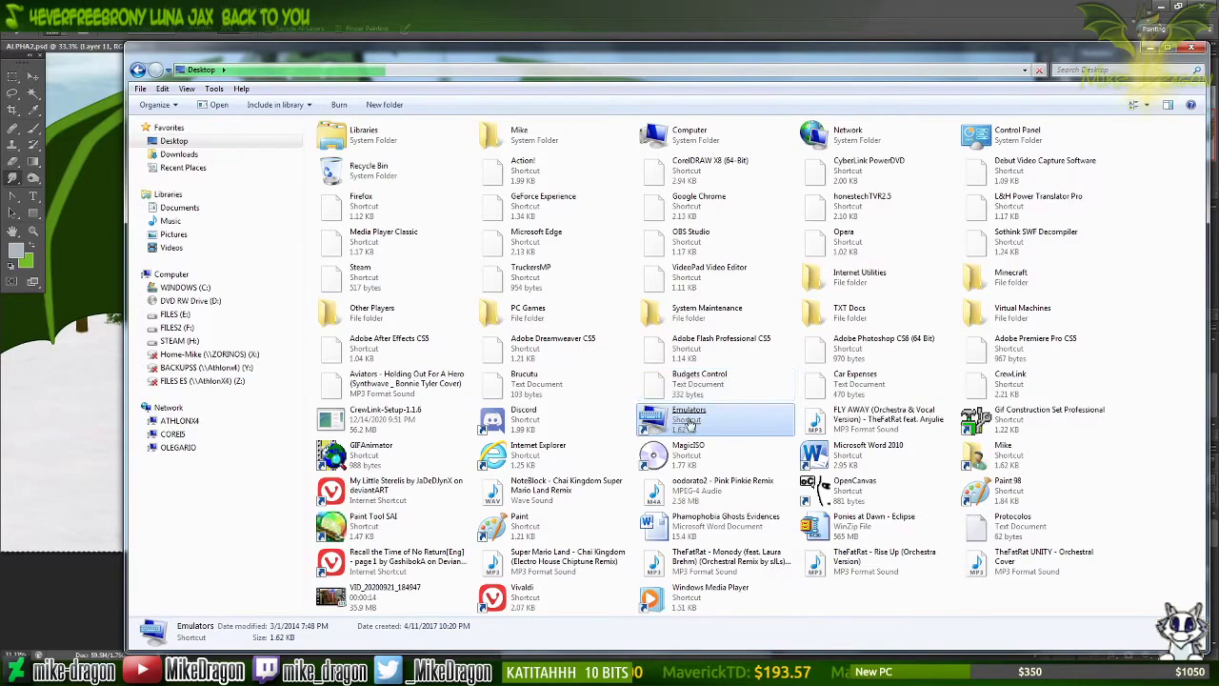
double_click(690, 422)
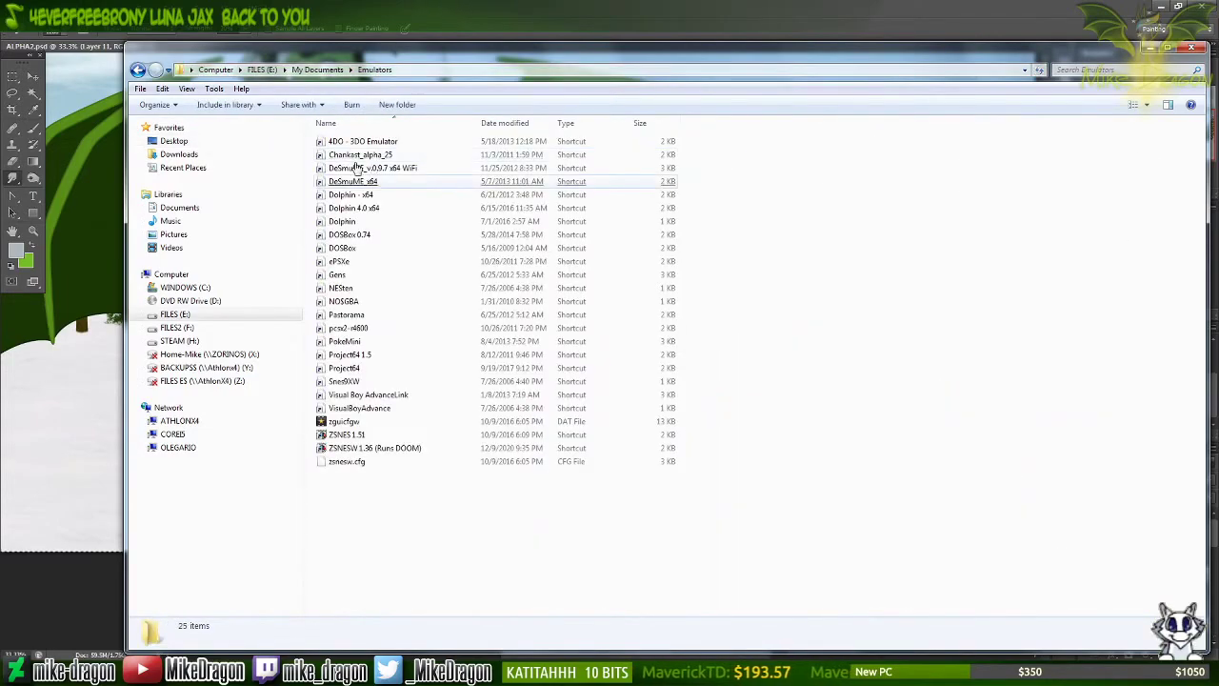
double_click(381, 410)
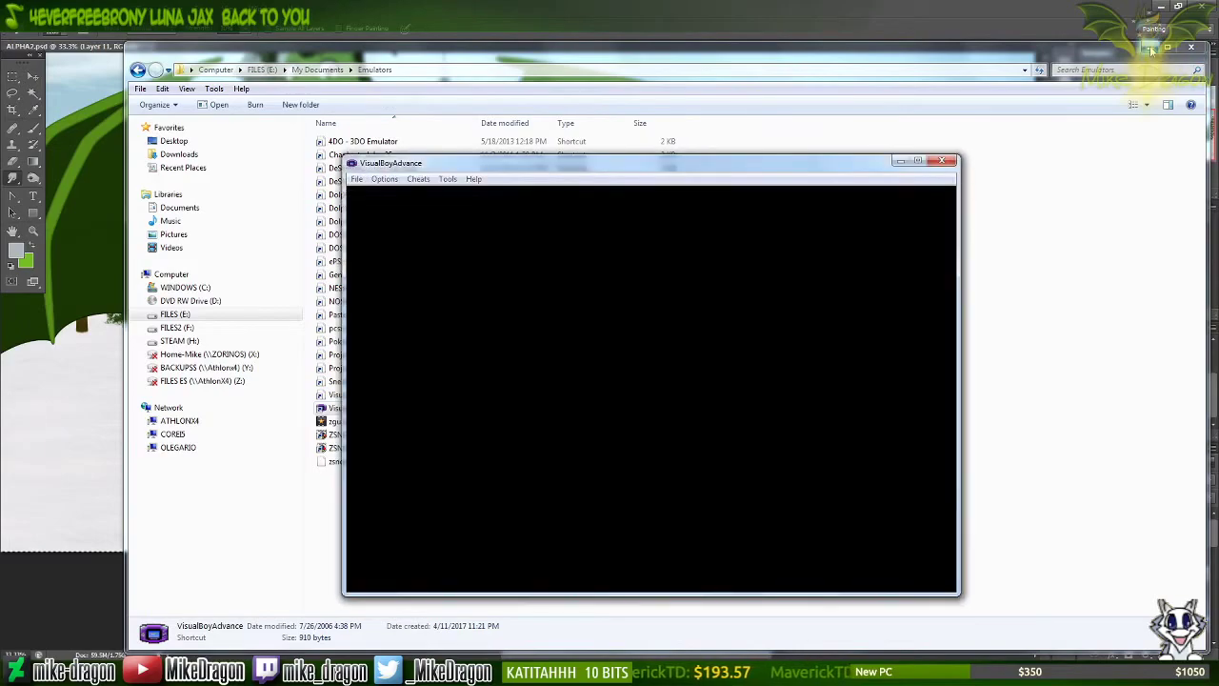
click(1149, 48)
Step: Start opening a ROM in VisualBoyAdvance and look through the games in the Others folder under Roms
click(355, 179)
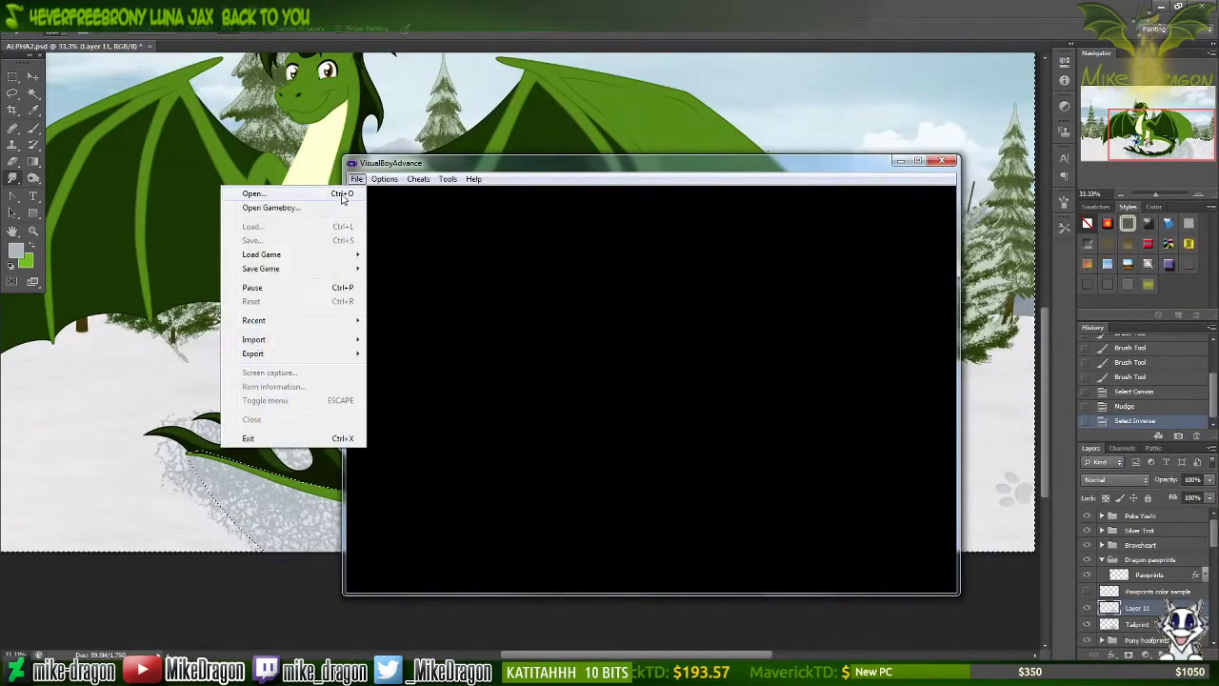
click(345, 196)
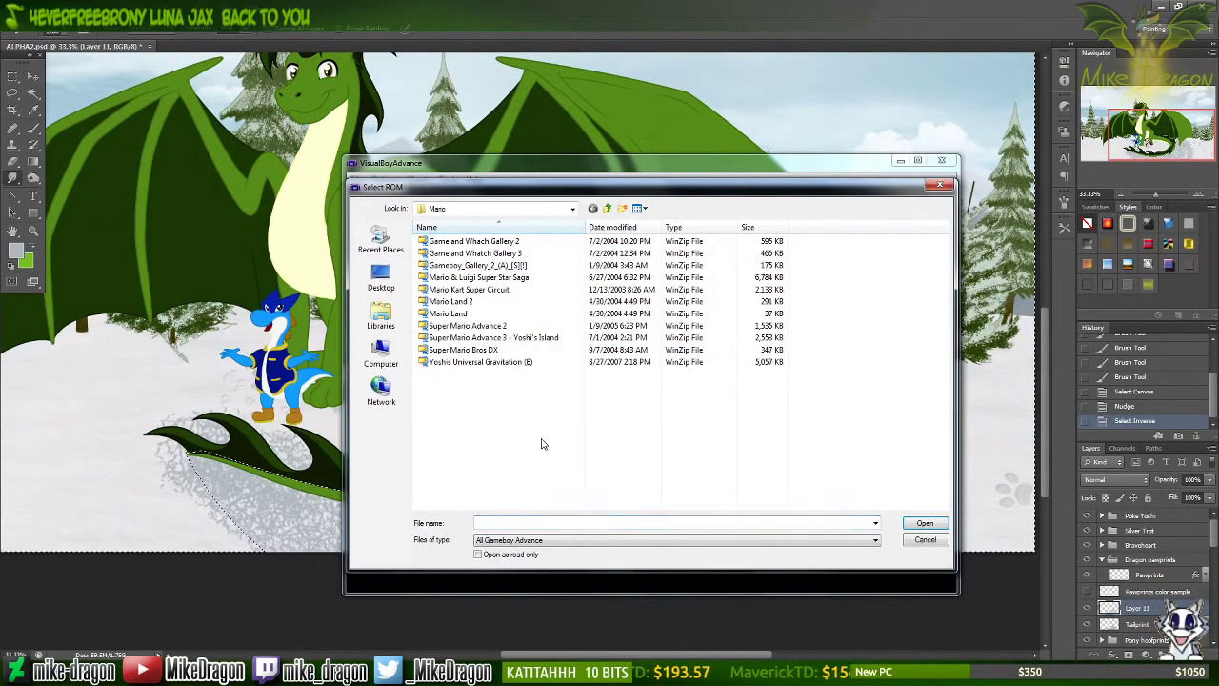
key(BackSpace)
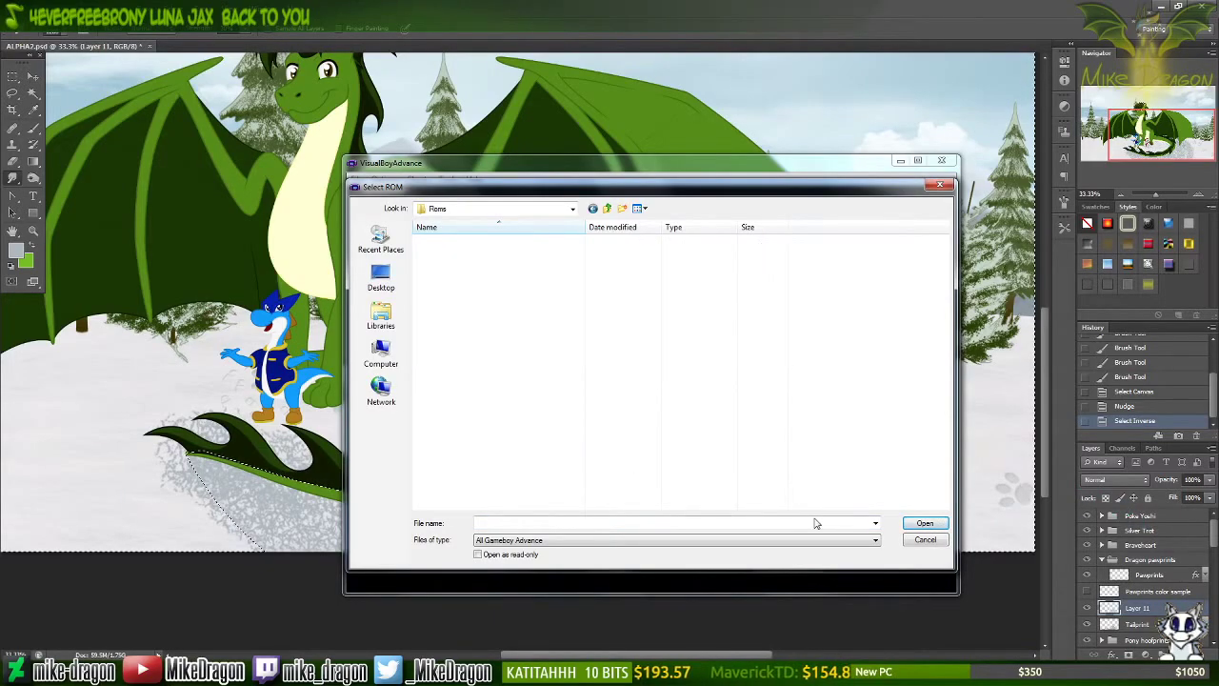
click(441, 317)
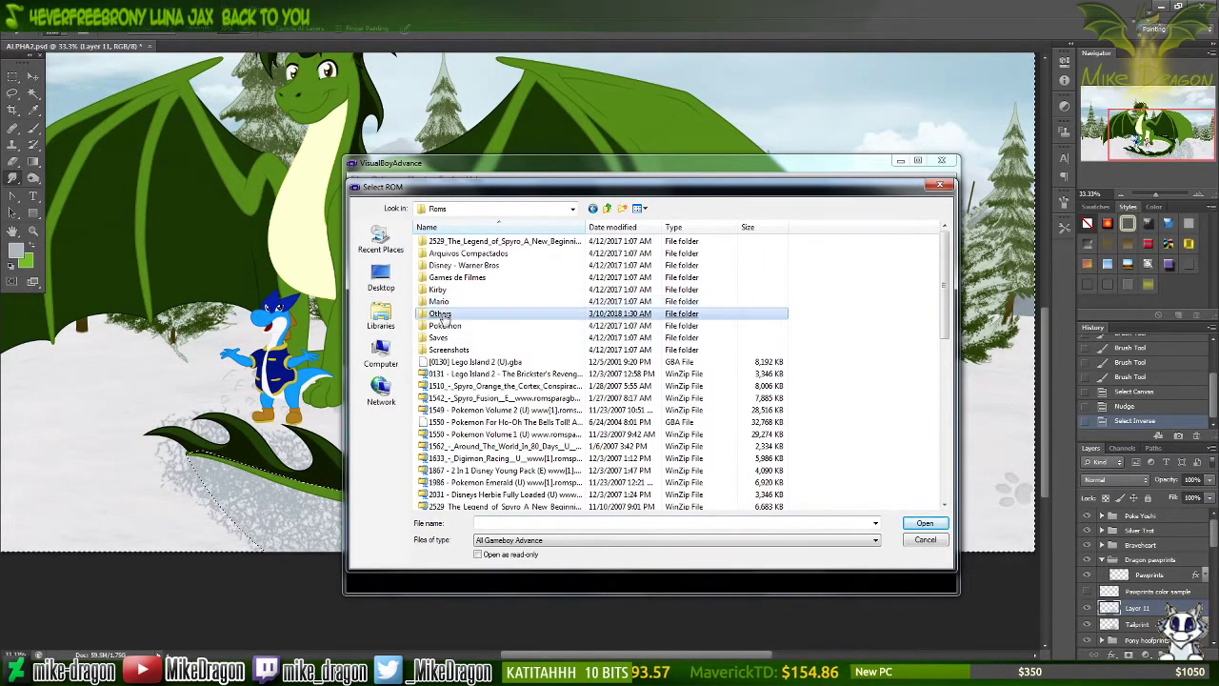
double_click(441, 316)
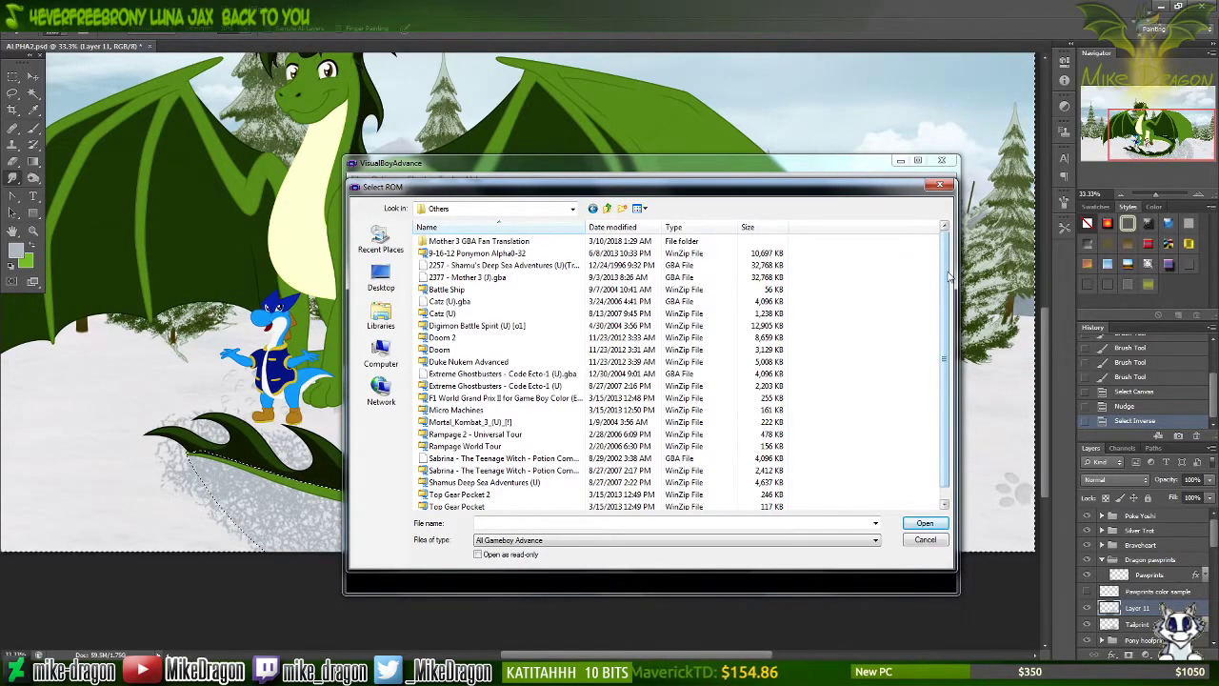
drag(949, 277, 952, 300)
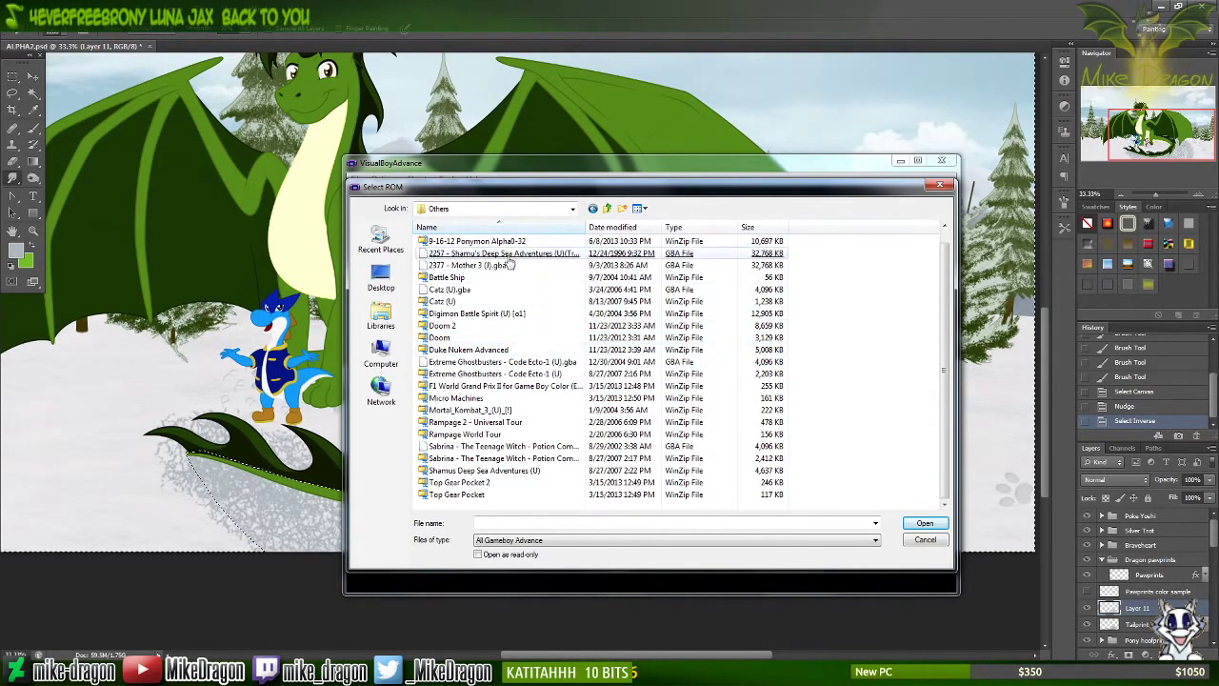
Step: Go back up to the Roms folder and look through the games in its Mario folder
click(606, 209)
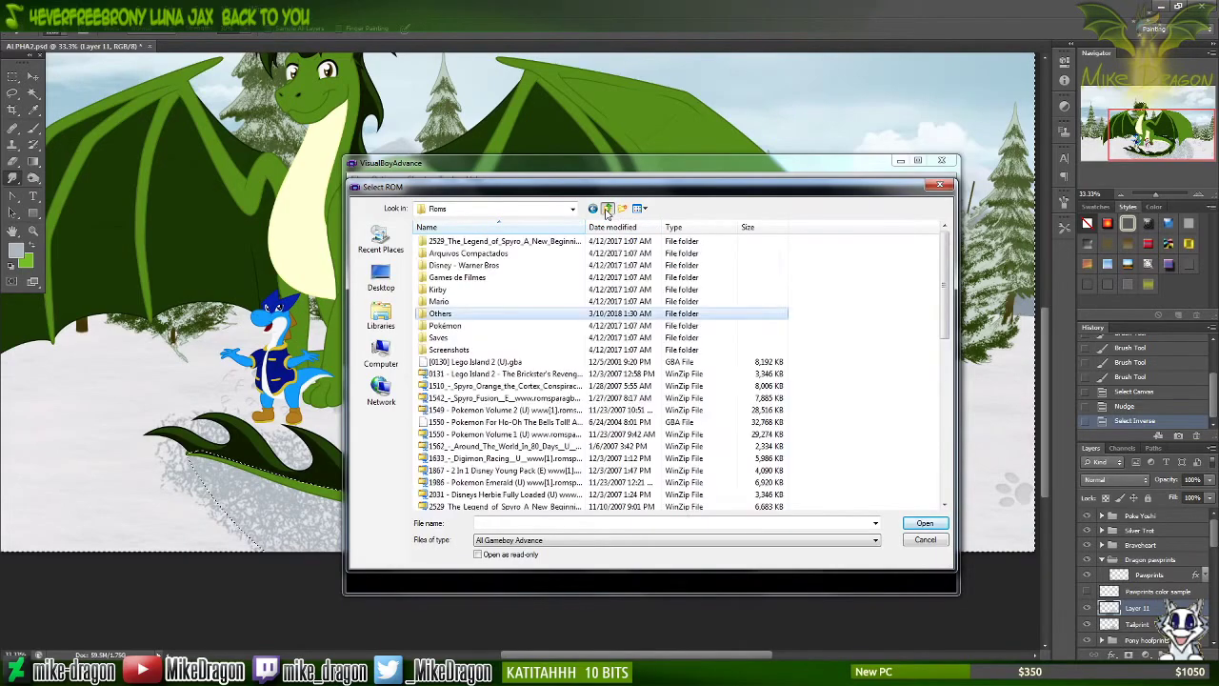
click(461, 339)
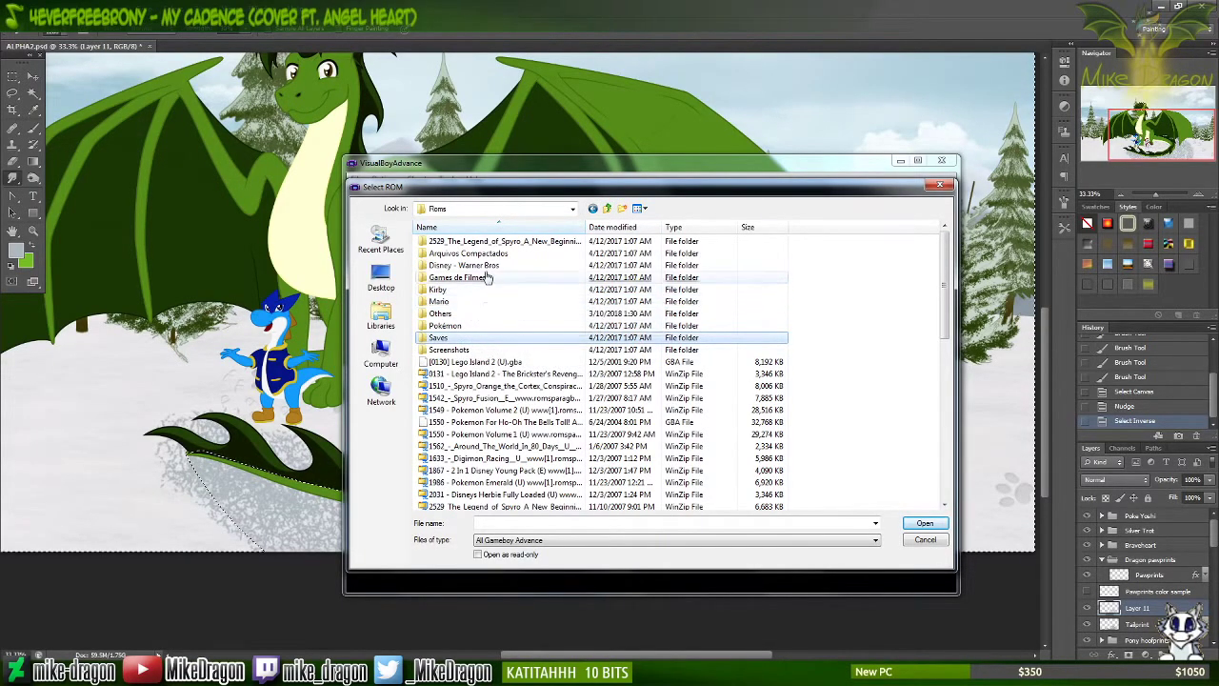
click(474, 305)
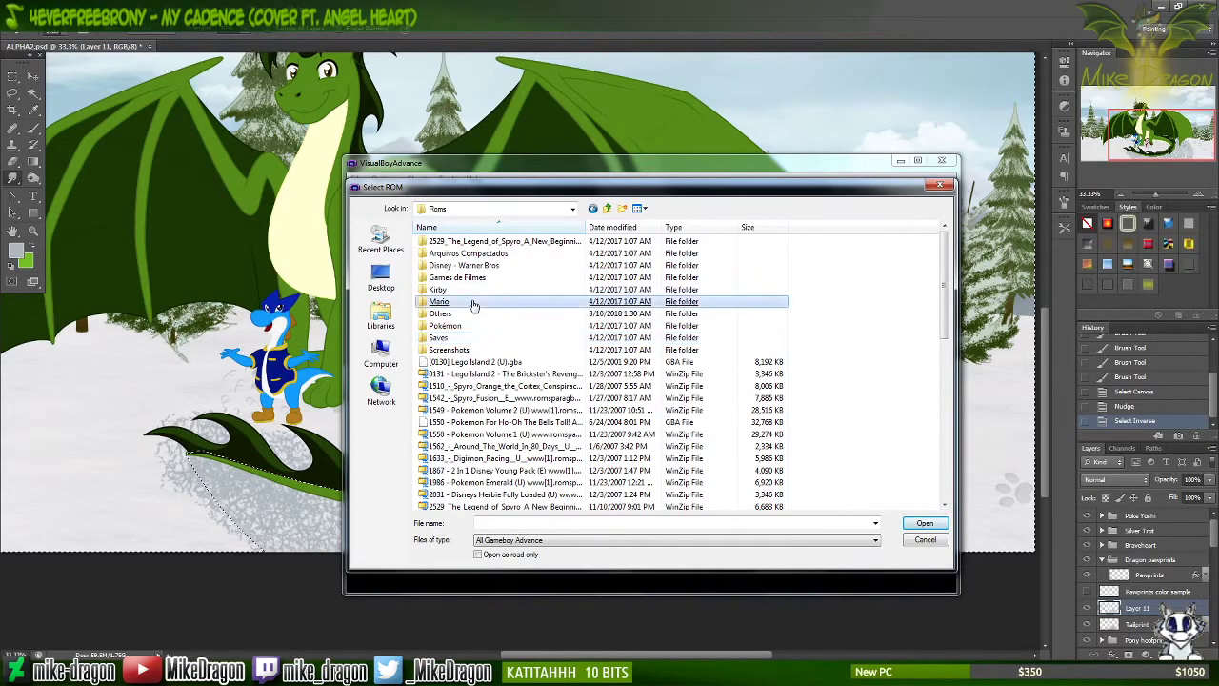
double_click(474, 303)
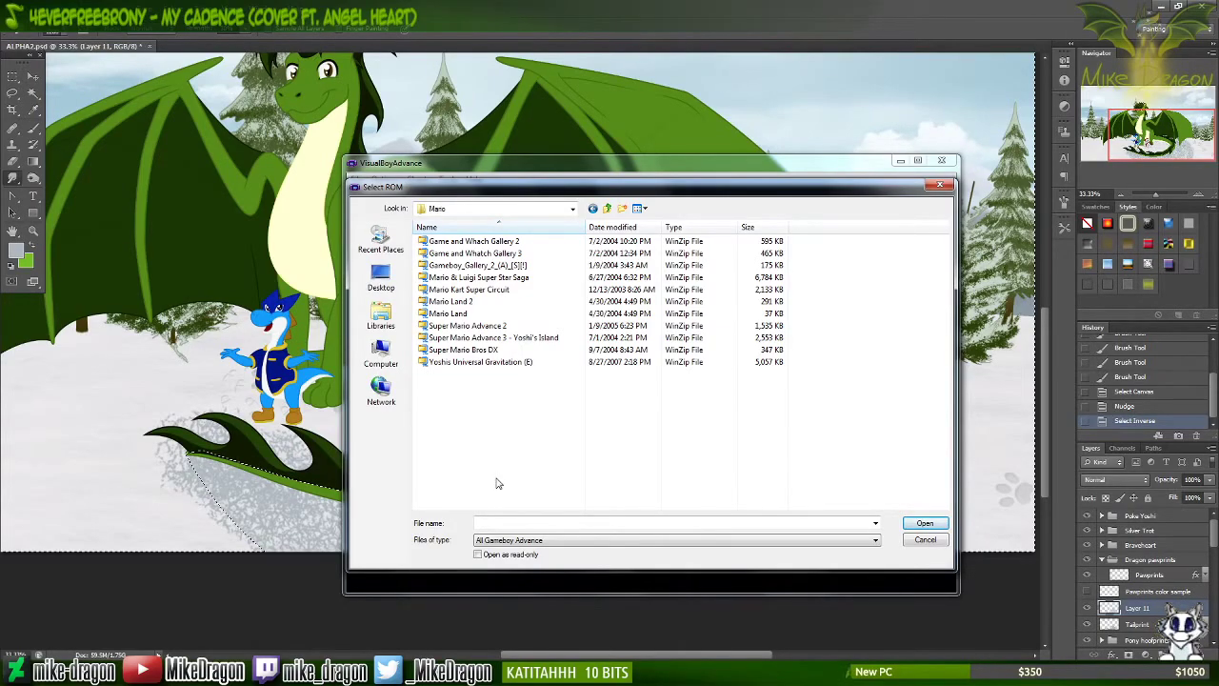
key(BackSpace)
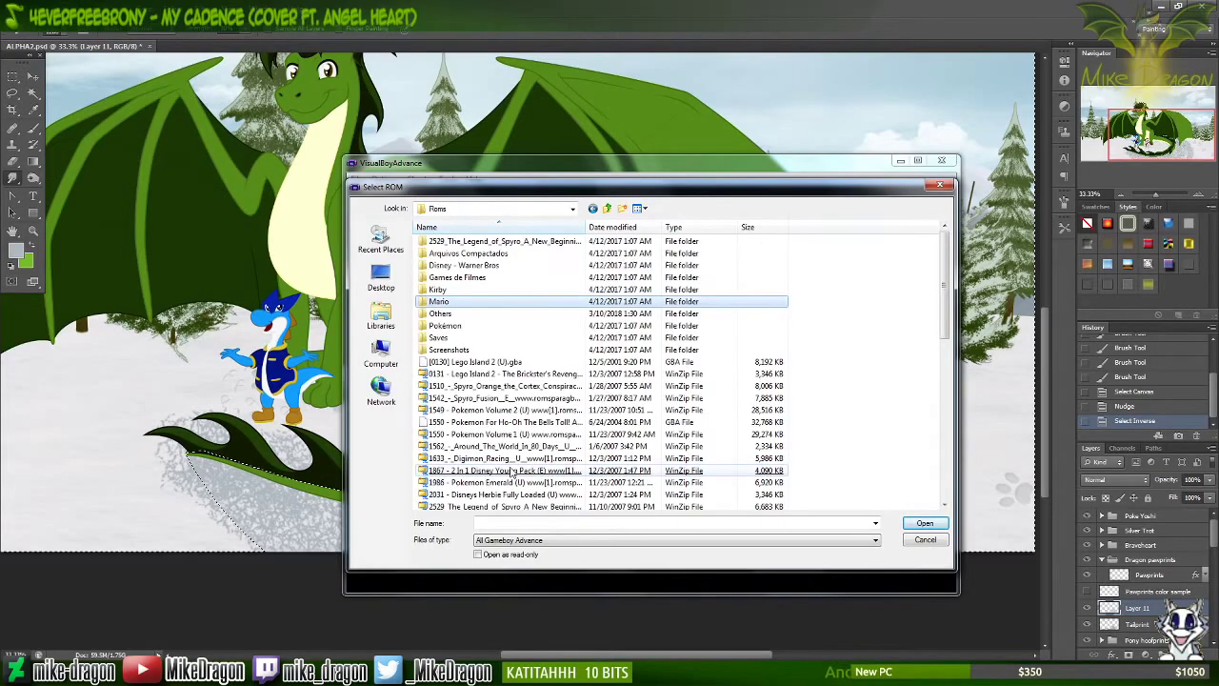
Step: Look through the whole list of game files stored directly in the Roms folder
scroll(896, 357, down, 3)
scroll(896, 358, down, 2)
scroll(895, 356, up, 3)
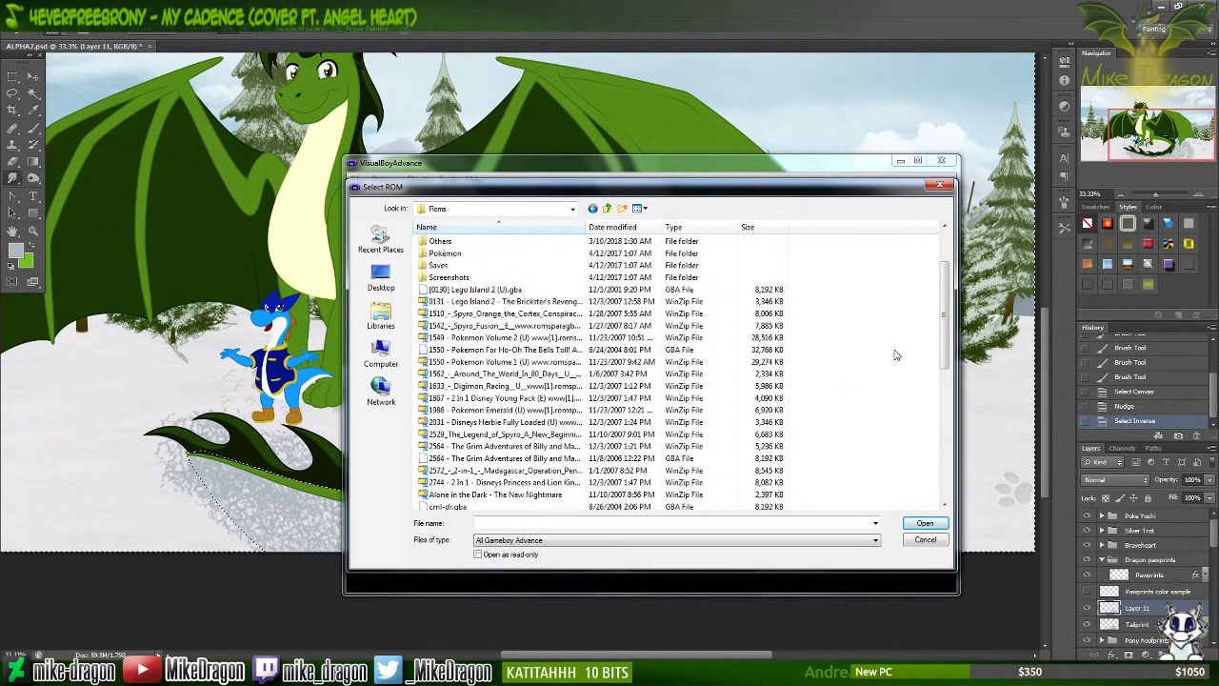
scroll(895, 356, down, 7)
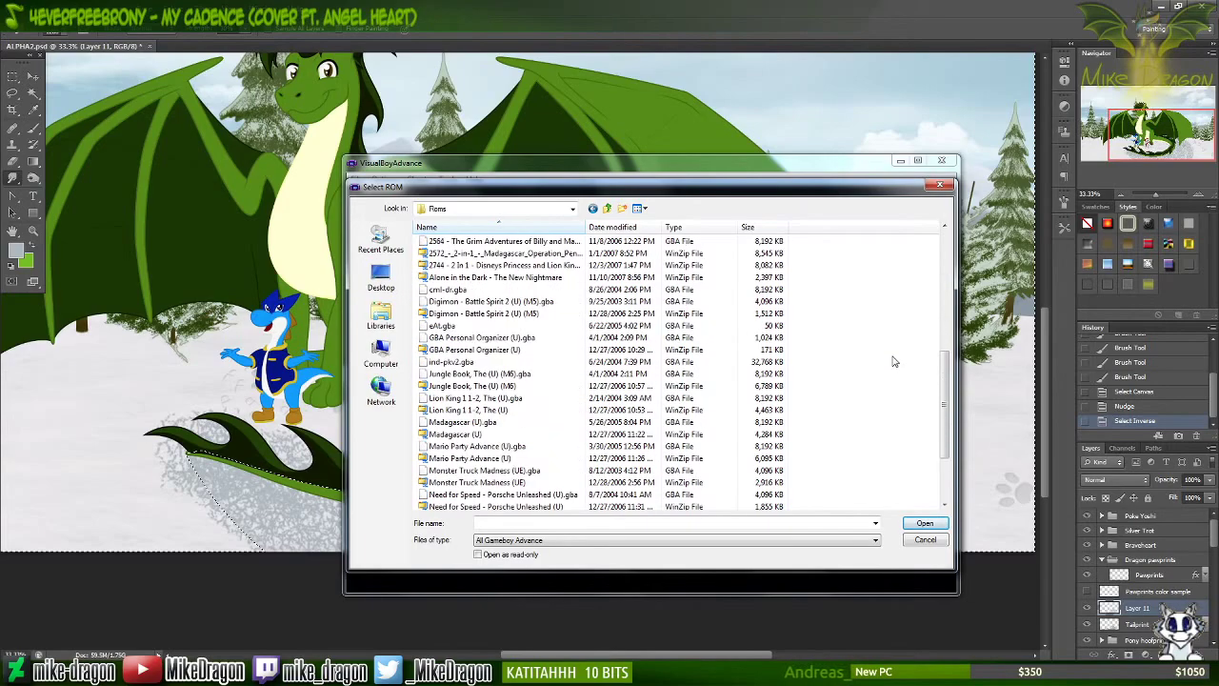
scroll(894, 356, up, 5)
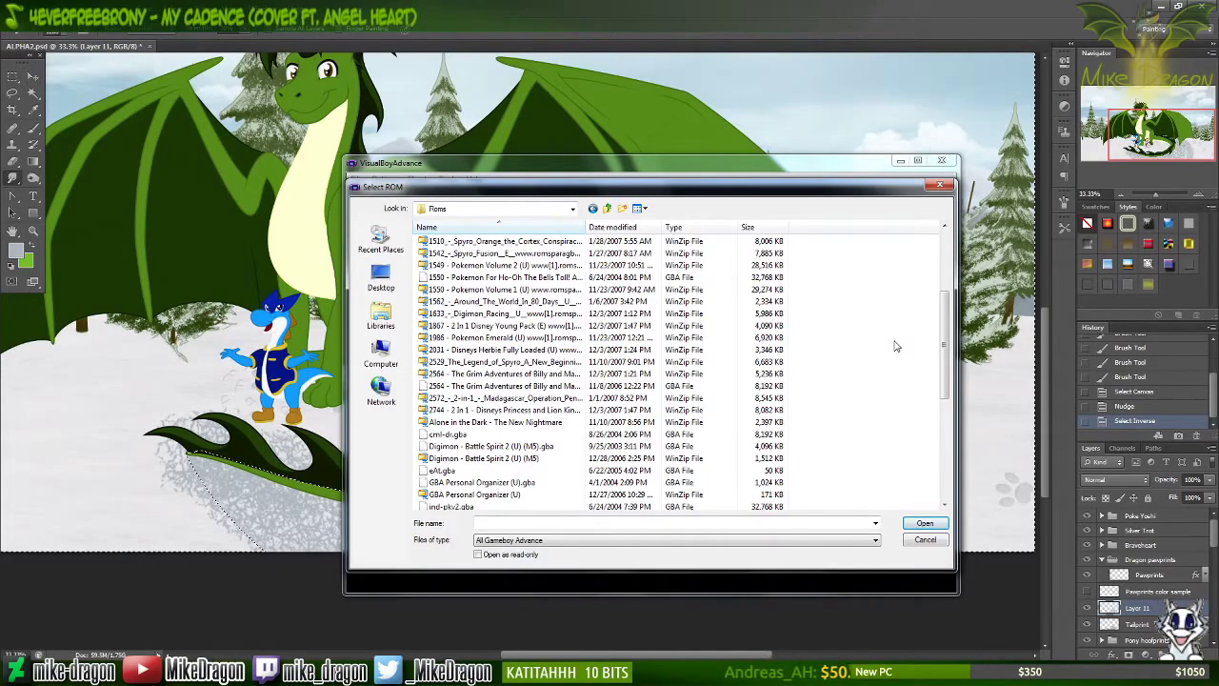
scroll(896, 347, down, 7)
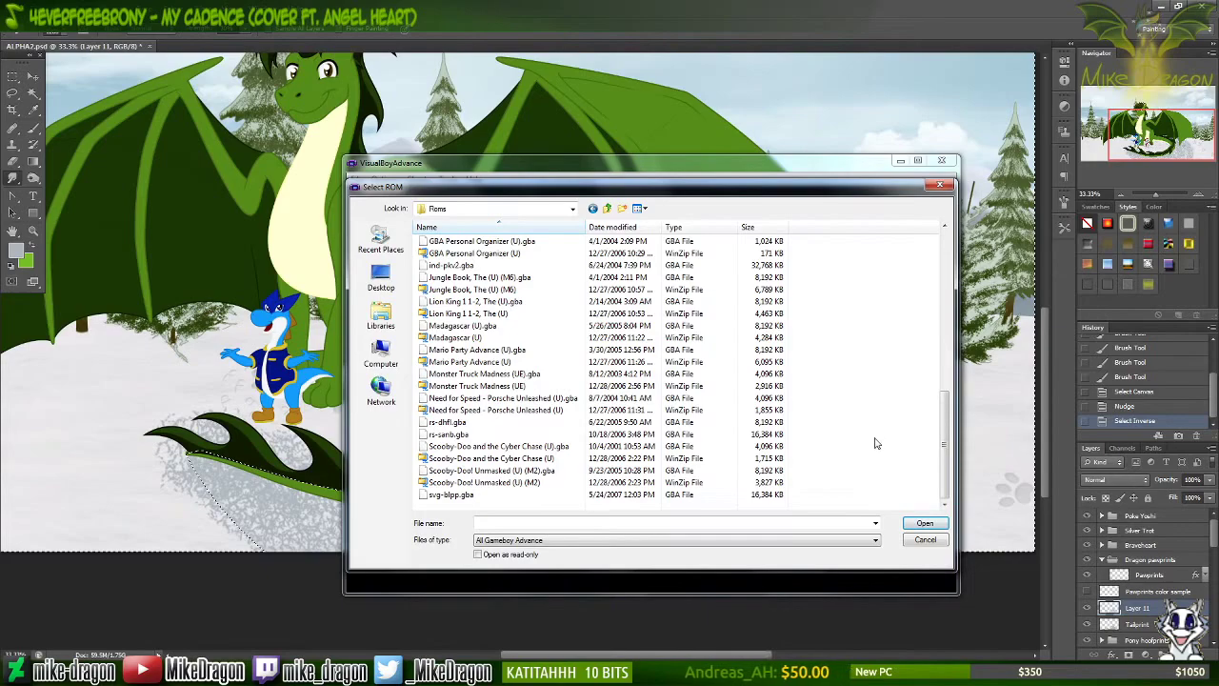
scroll(876, 446, up, 12)
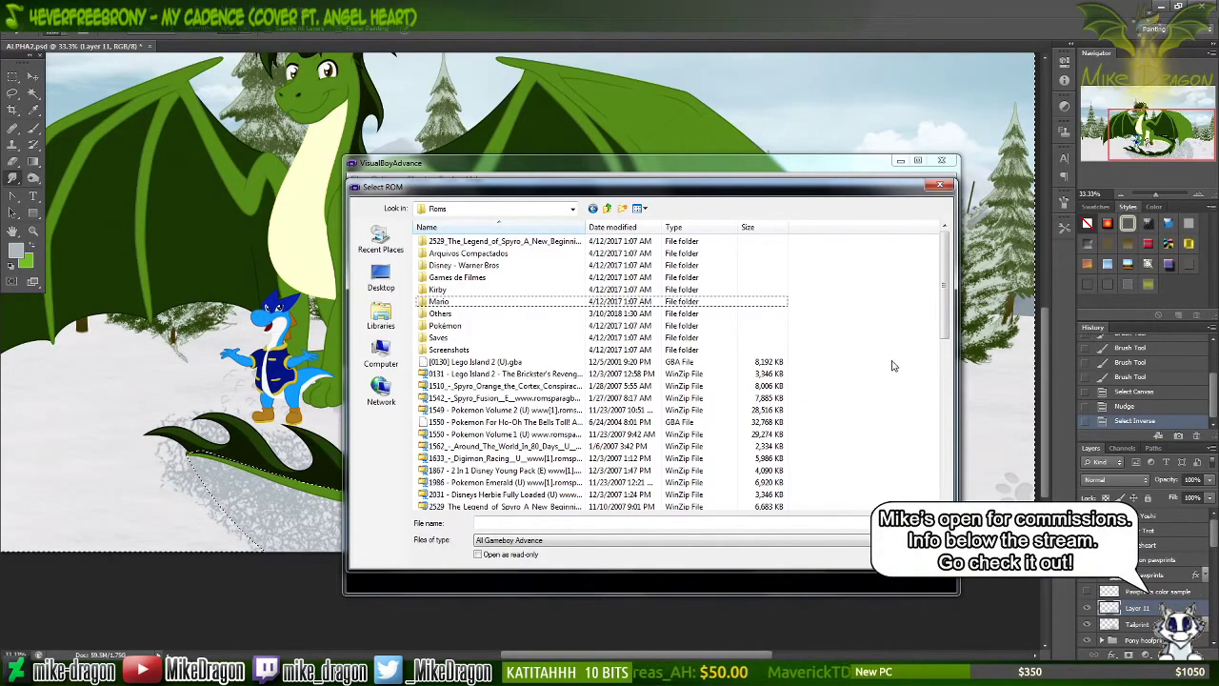
Step: Check the games in the Disney - Warner Bros folder, then cancel the ROM selection and close VisualBoyAdvance
click(467, 278)
click(476, 266)
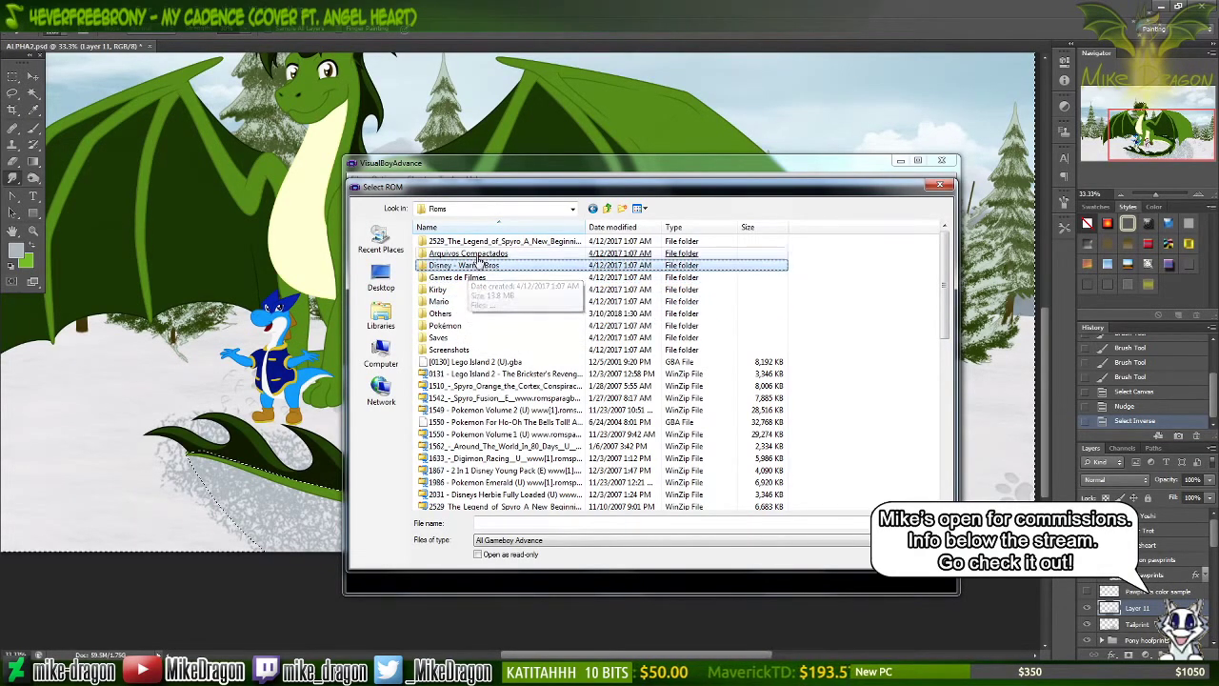
double_click(479, 268)
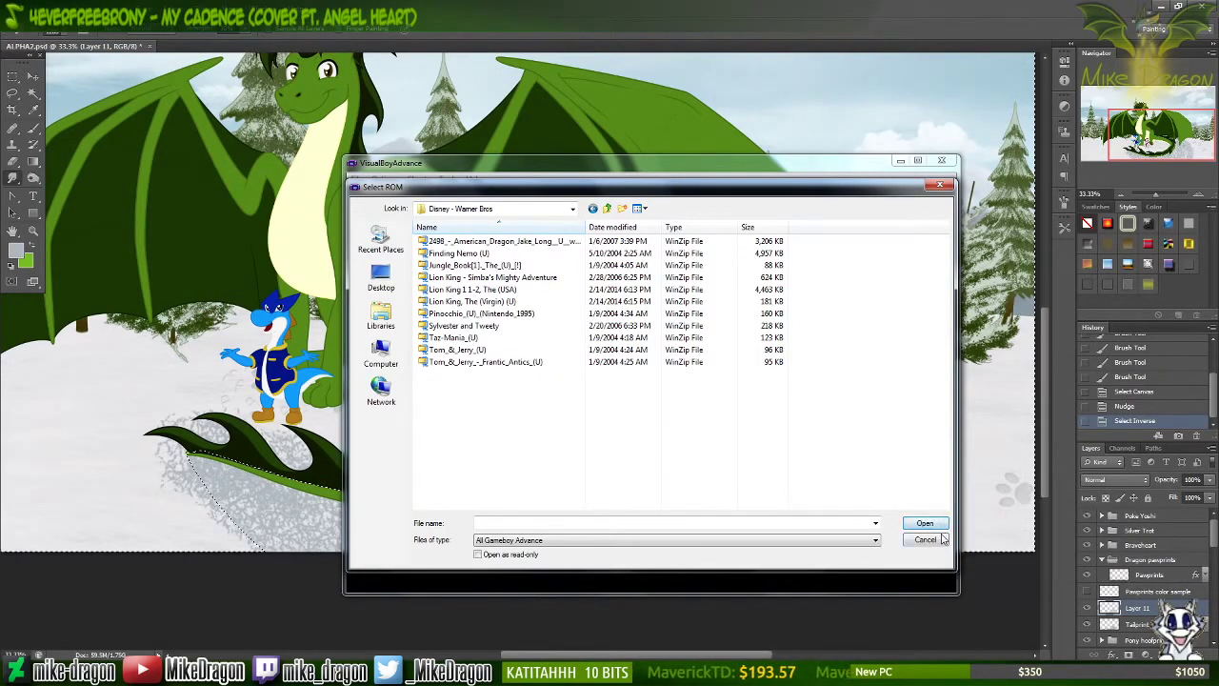
click(925, 539)
click(943, 164)
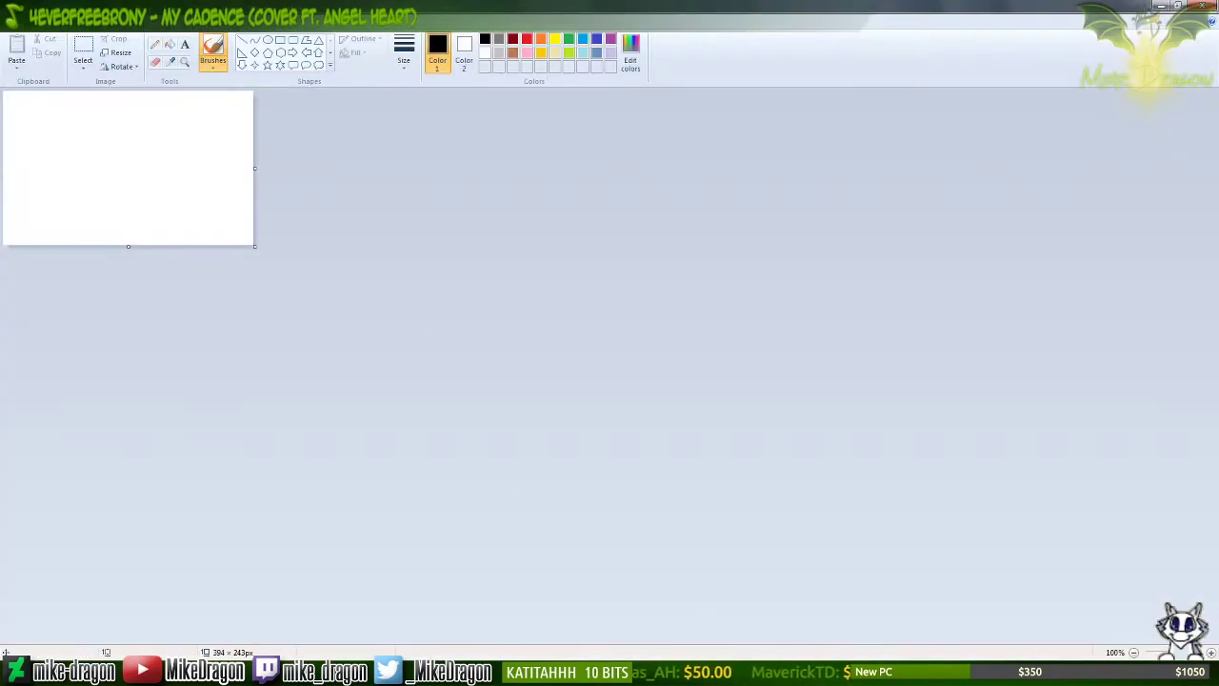
Step: Restore the Paint window to a smaller size over Photoshop and enlarge the blank canvas to 541 × 417 px
drag(613, 7, 643, 178)
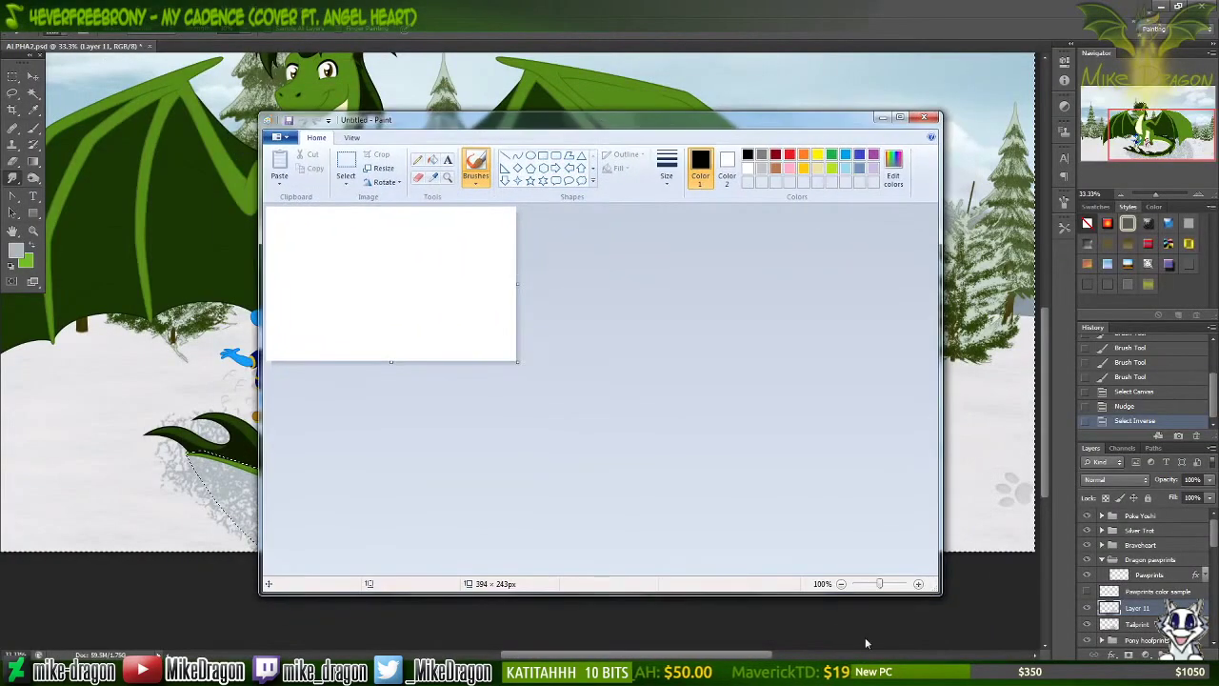
drag(936, 590, 645, 429)
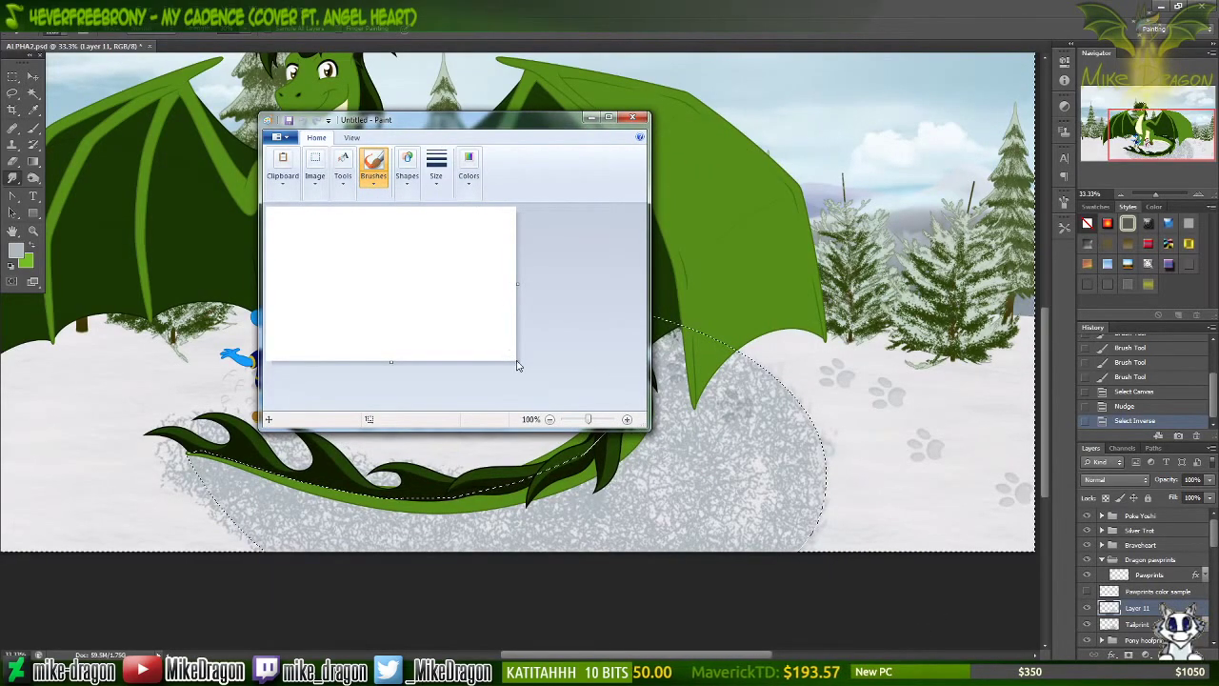
mouse_move(516, 363)
mouse_down()
mouse_move(643, 411)
mouse_move(578, 410)
mouse_move(646, 467)
mouse_move(649, 493)
mouse_up()
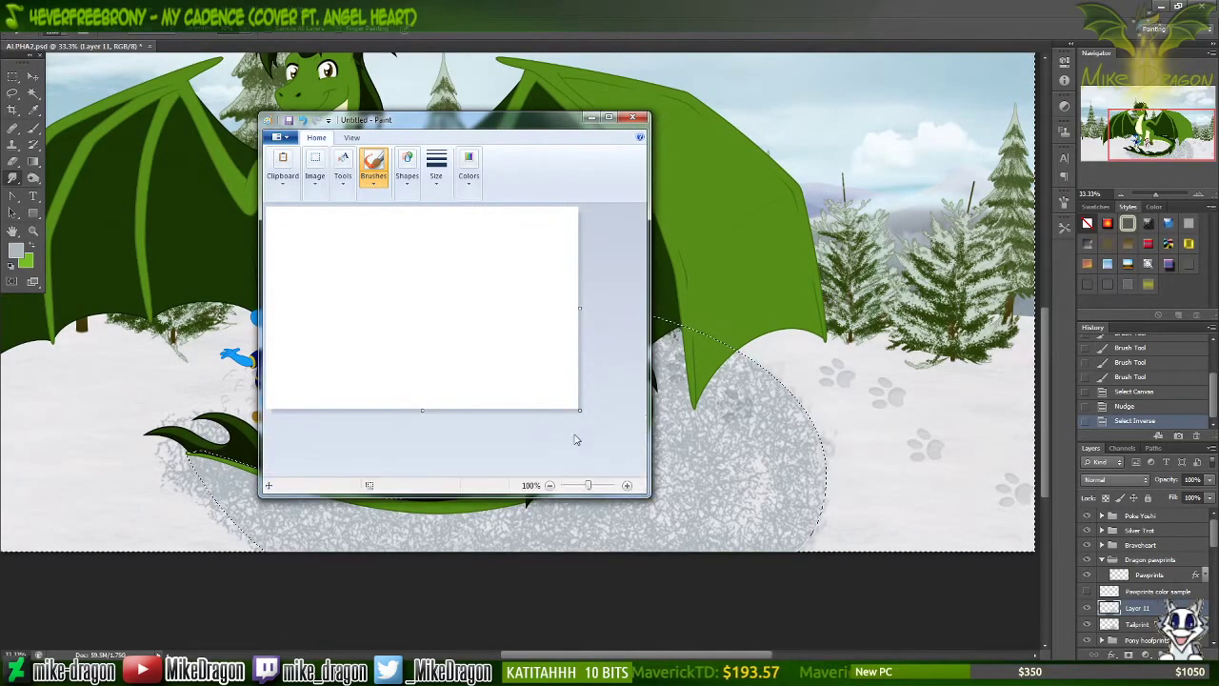
mouse_move(579, 411)
mouse_down()
mouse_move(635, 494)
mouse_move(618, 494)
mouse_up()
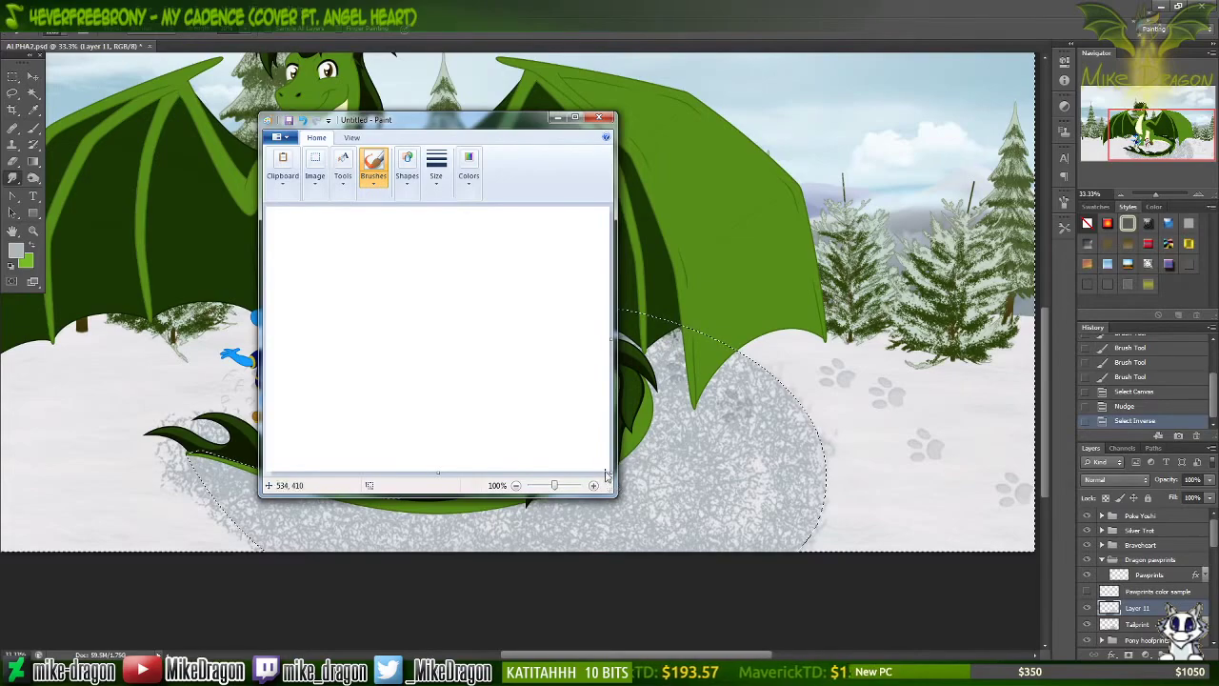
key(super+Up)
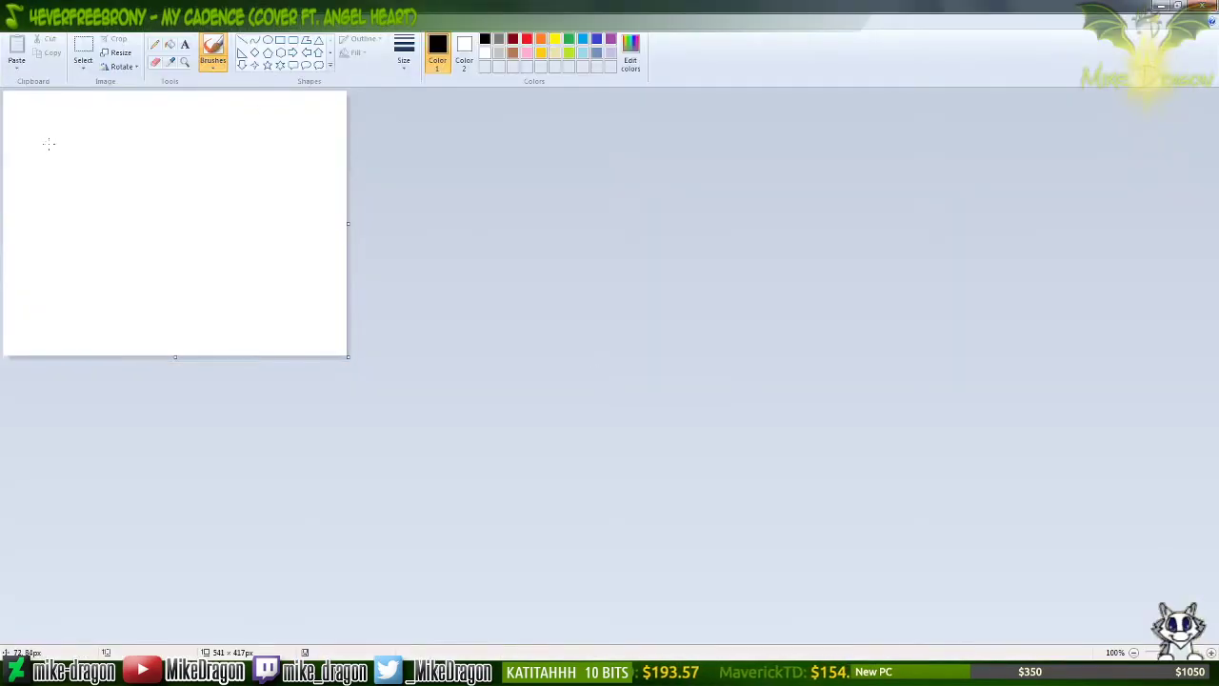
mouse_move(50, 147)
mouse_down()
mouse_move(99, 139)
mouse_move(167, 243)
mouse_move(233, 298)
mouse_up()
key(ctrl+z)
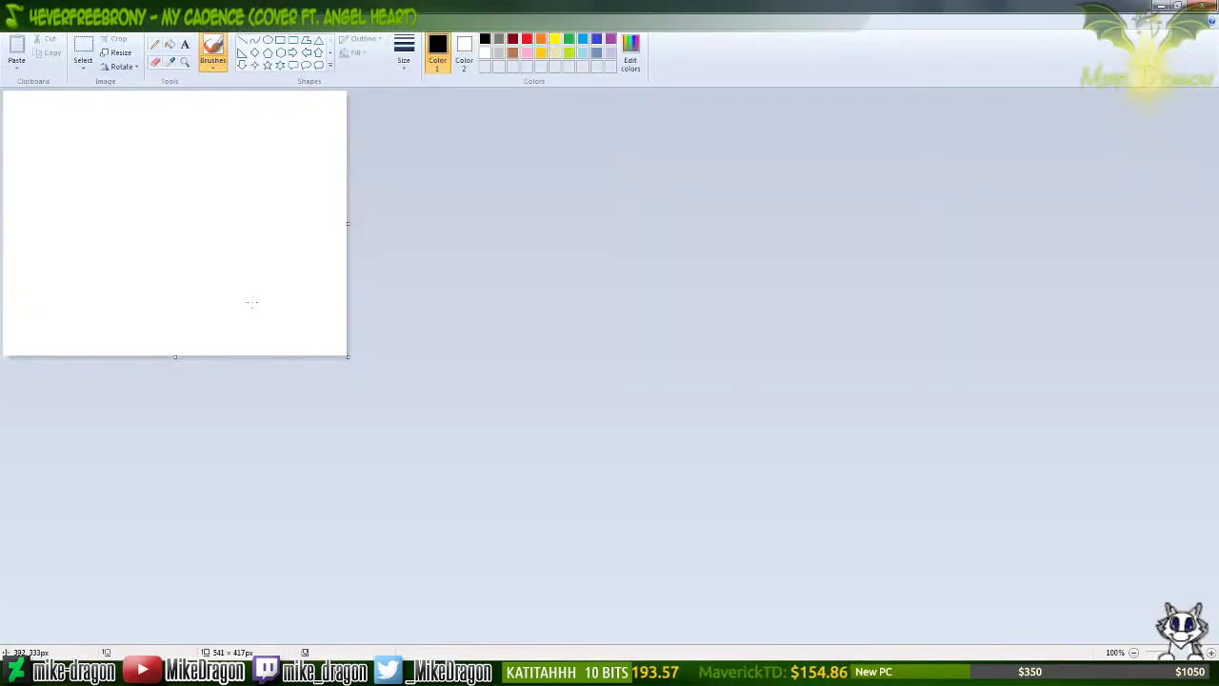
key(super+Down)
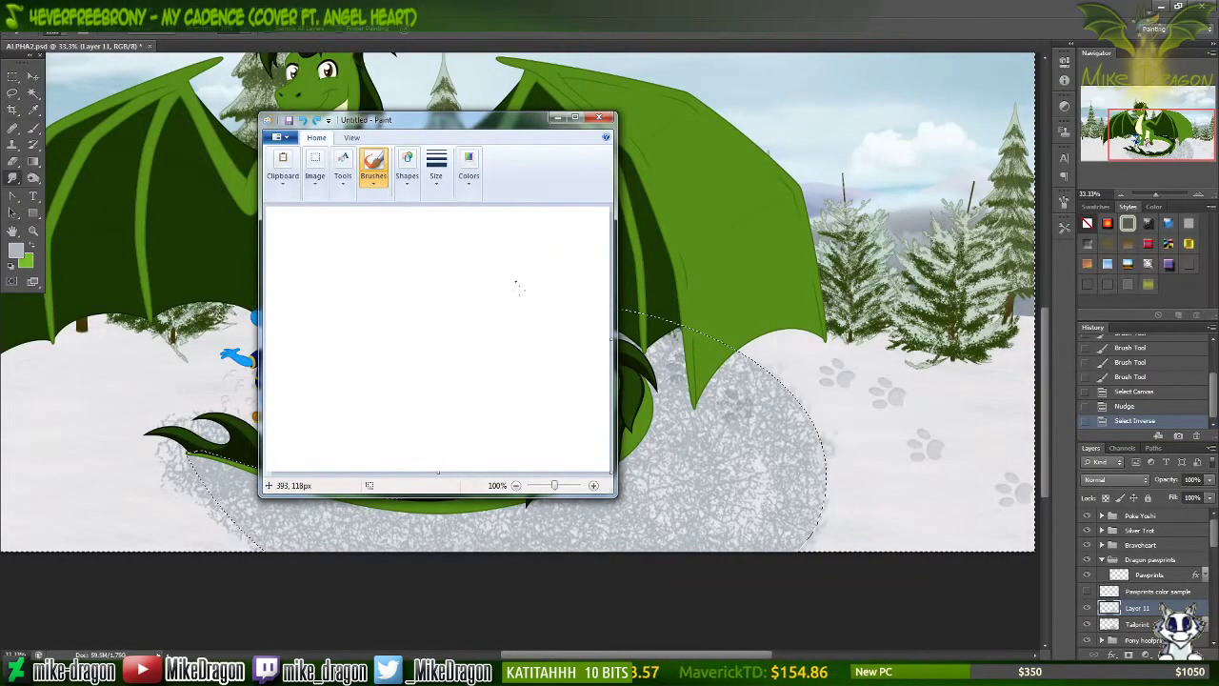
Step: Move the Paint window lower and draw a tic-tac-toe grid with two vertical and two horizontal black brush lines
mouse_move(422, 122)
mouse_down()
mouse_move(412, 208)
mouse_move(410, 193)
mouse_up()
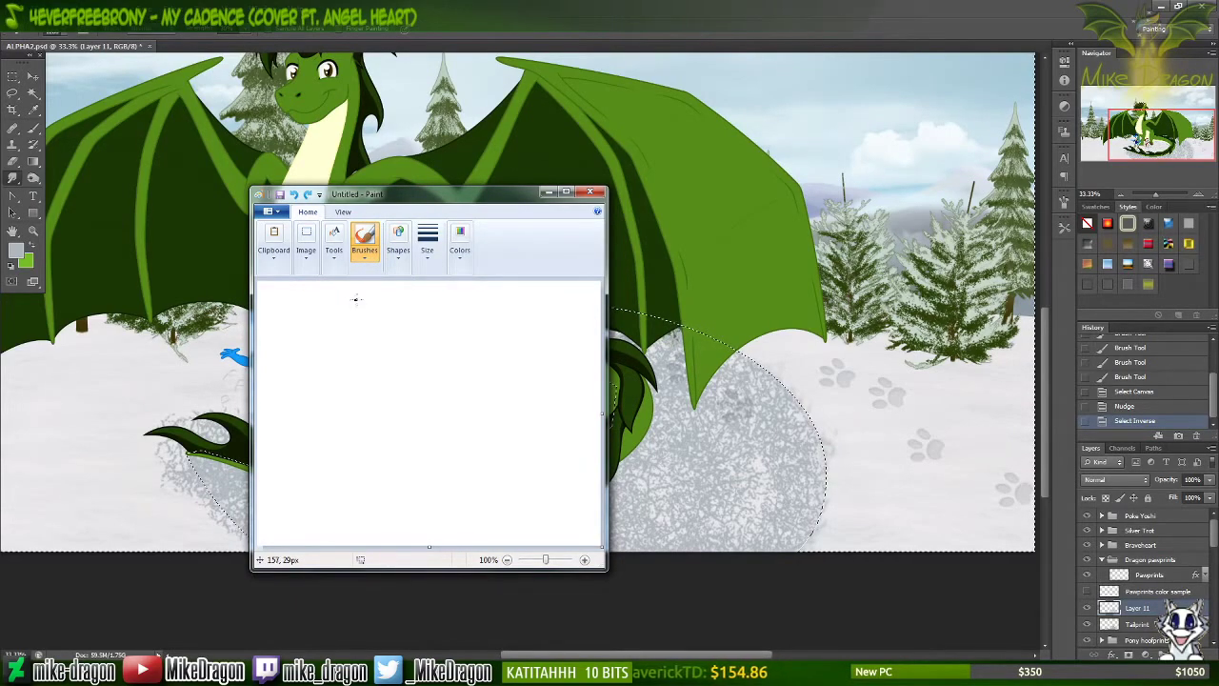
drag(354, 325, 357, 522)
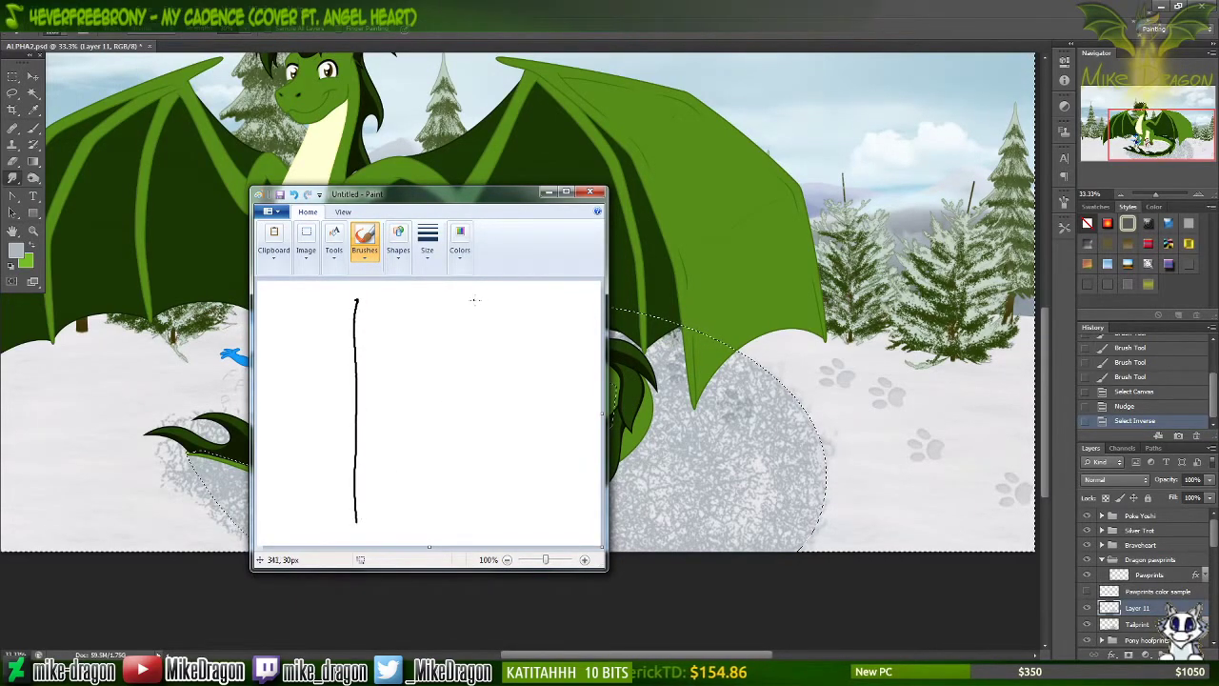
drag(471, 301, 470, 529)
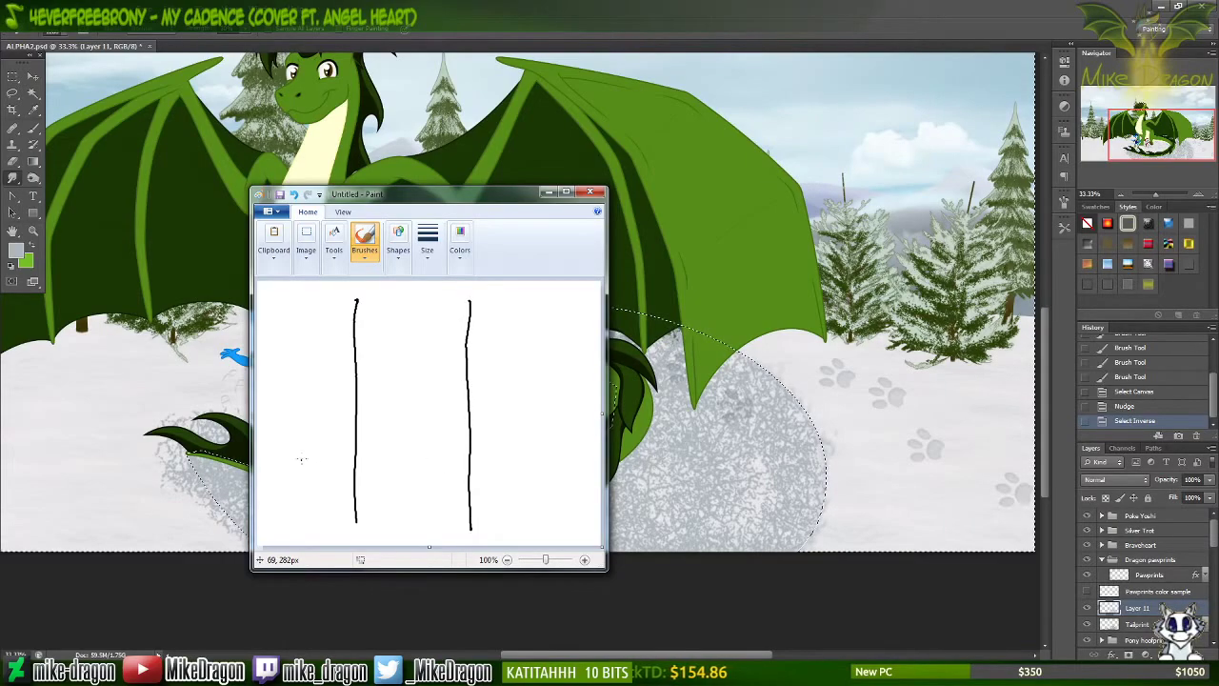
drag(280, 463, 530, 454)
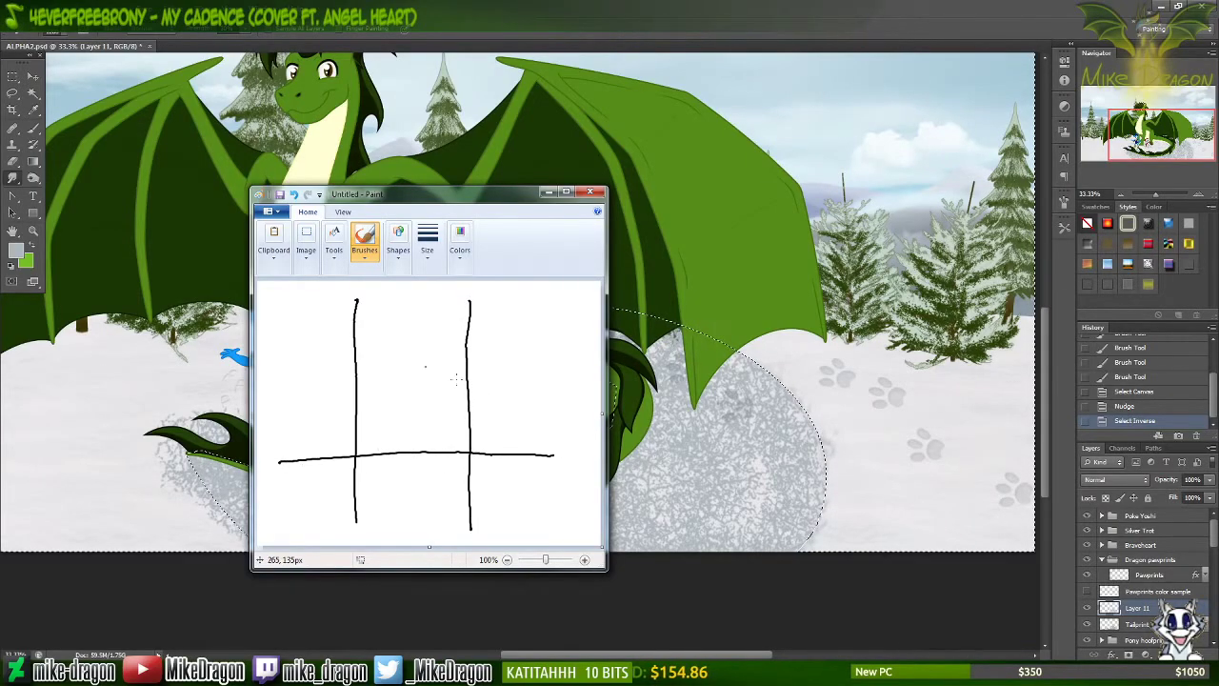
drag(286, 352, 533, 353)
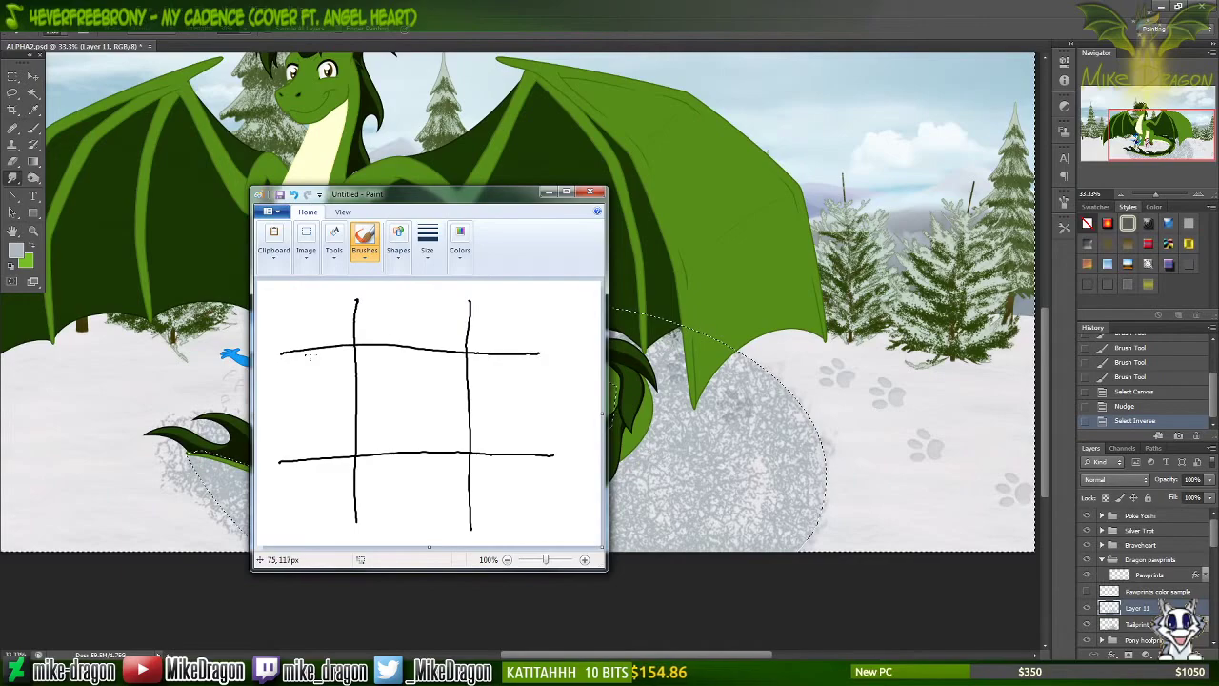
Step: Undo the wavy upper horizontal line of the tic-tac-toe grid, redraw it straighter with the brush, and nudge the Paint window slightly
key(ctrl+z)
drag(280, 358, 556, 358)
key(ctrl+a)
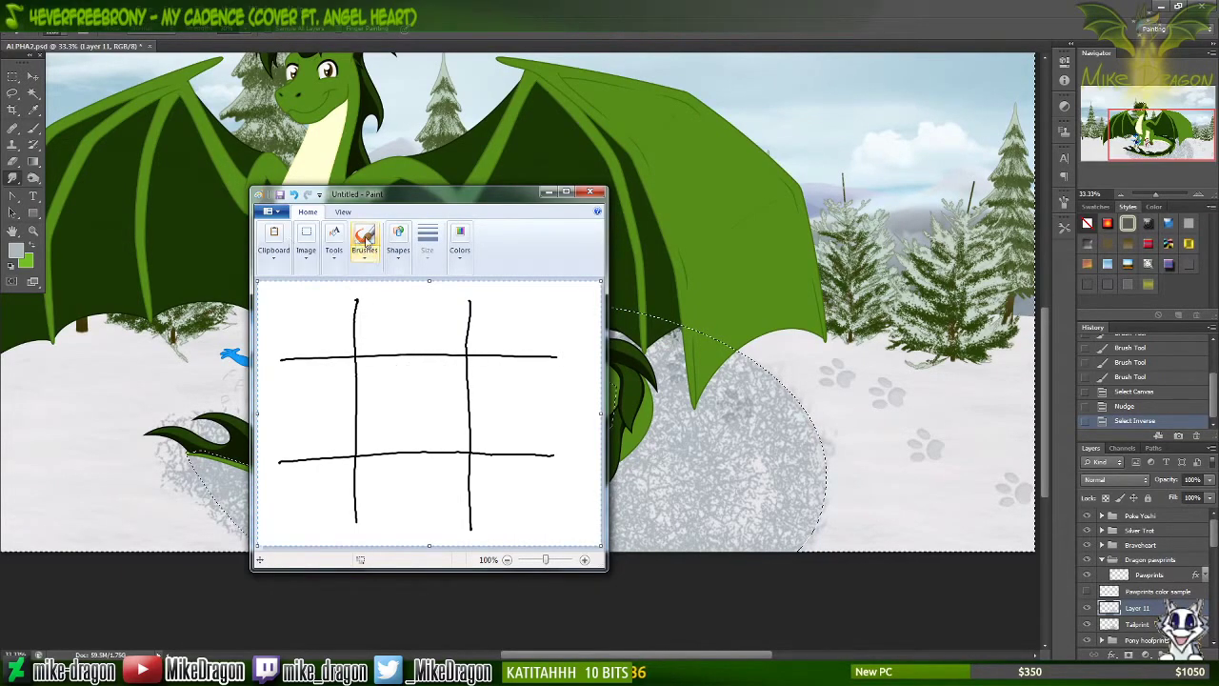
click(367, 240)
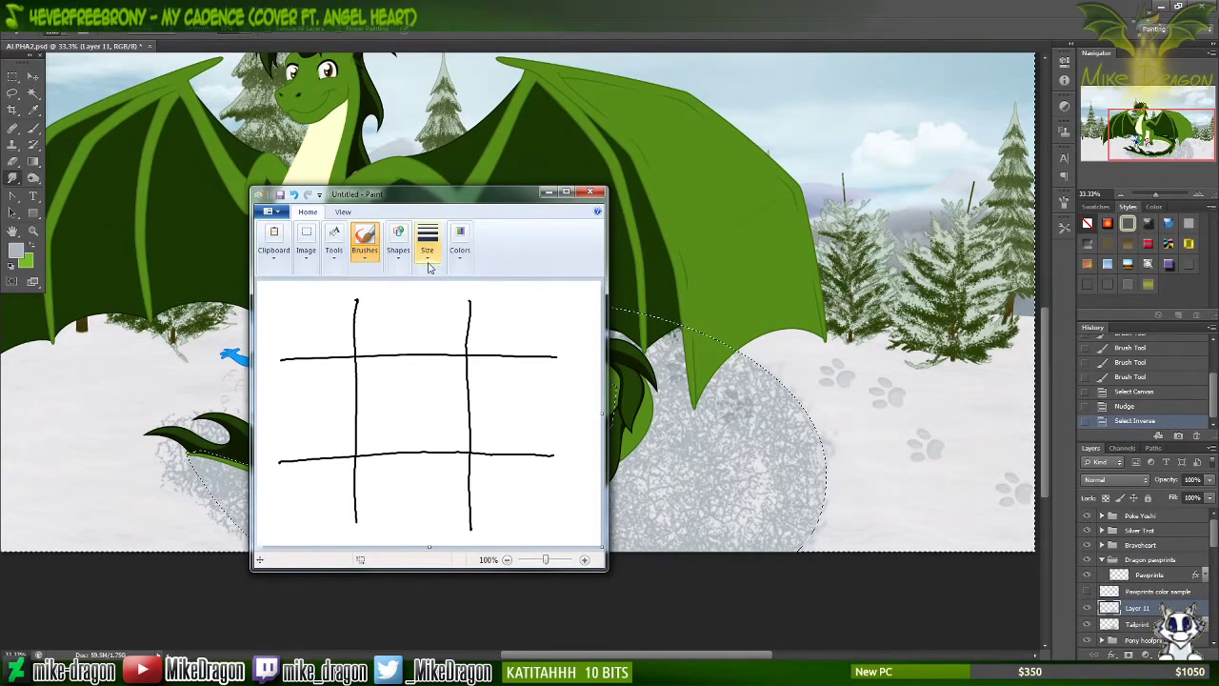
mouse_move(424, 196)
mouse_down()
mouse_move(378, 192)
mouse_move(410, 189)
mouse_up()
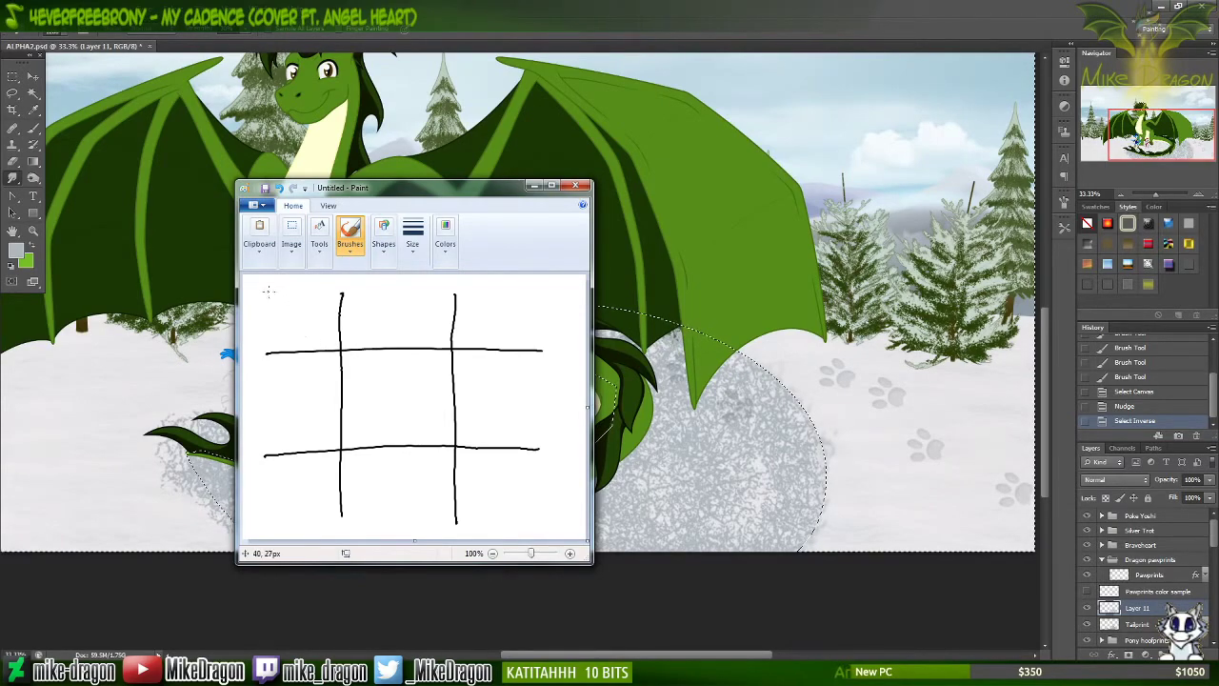
Step: Draw X marks in the grid's top-left, centre and bottom-left cells and O marks in the top-middle and bottom-right cells
mouse_move(267, 292)
mouse_down()
mouse_move(308, 327)
mouse_move(262, 337)
mouse_up()
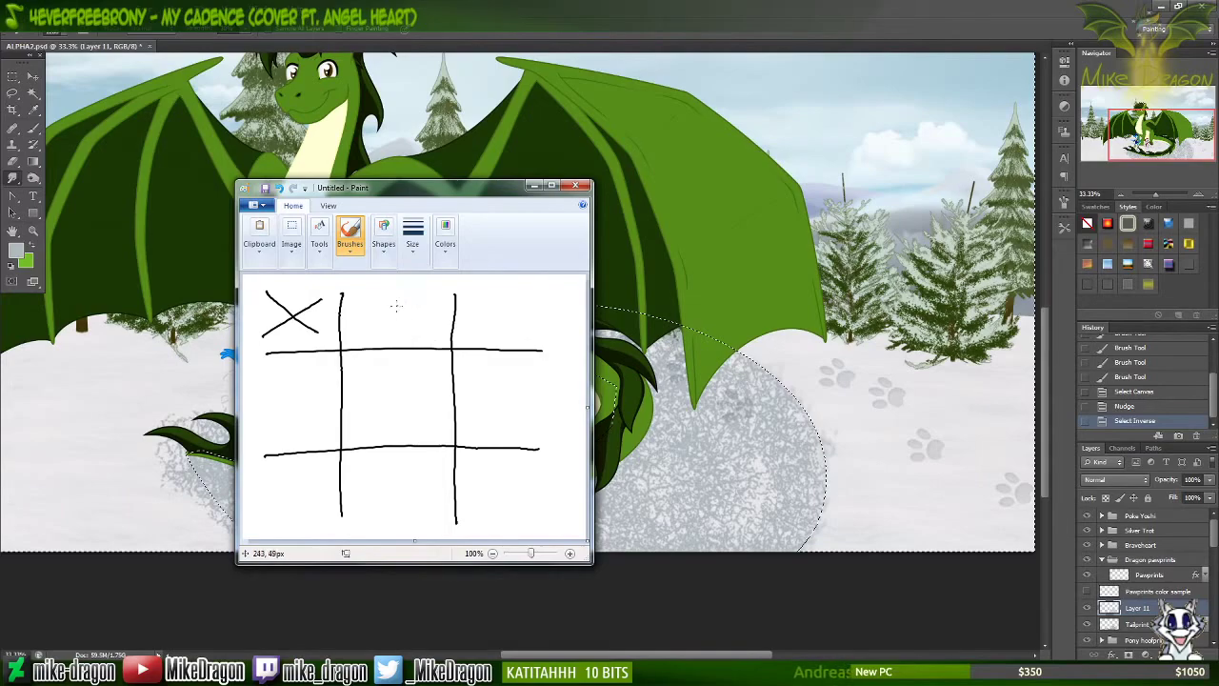
mouse_move(398, 304)
mouse_down()
mouse_move(376, 327)
mouse_move(398, 302)
mouse_up()
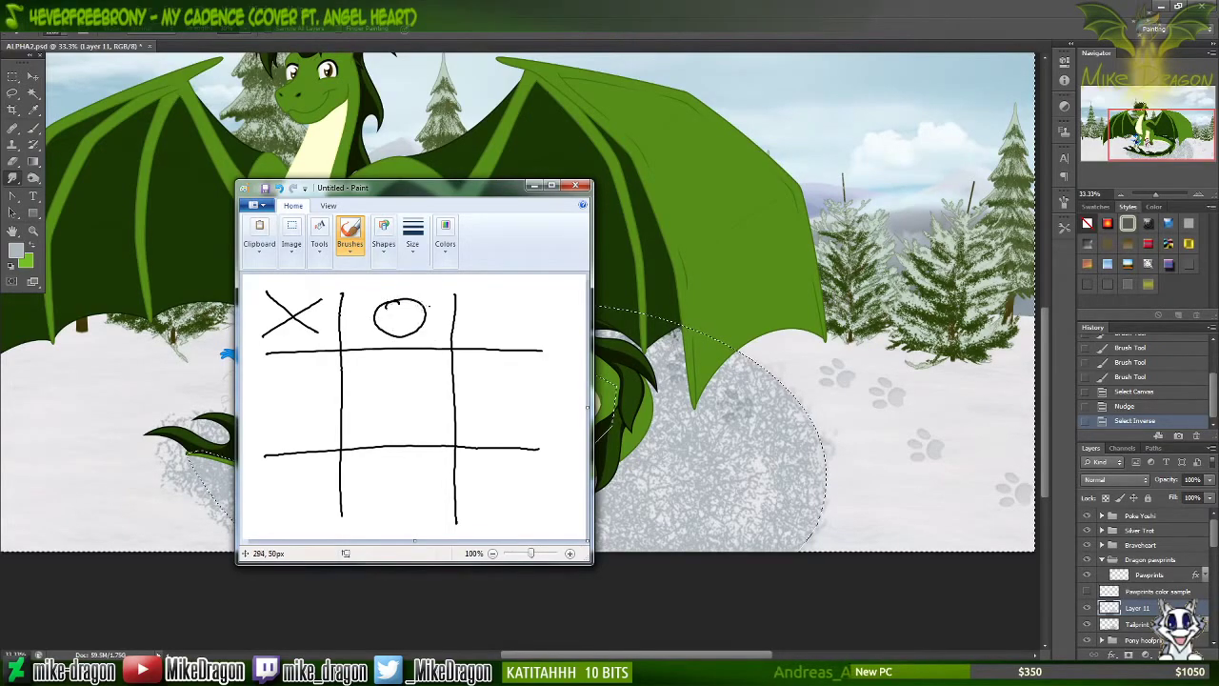
mouse_move(367, 380)
mouse_down()
mouse_move(426, 424)
mouse_move(420, 366)
mouse_up()
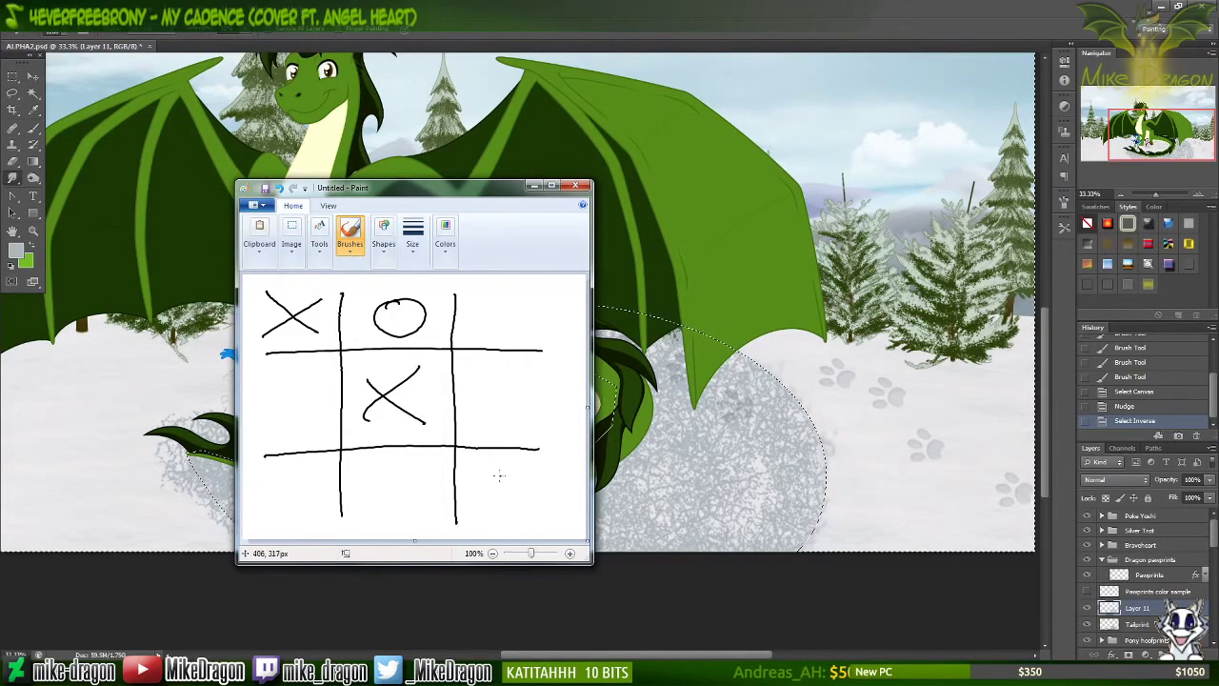
mouse_move(499, 471)
mouse_down()
mouse_move(520, 481)
mouse_move(487, 467)
mouse_up()
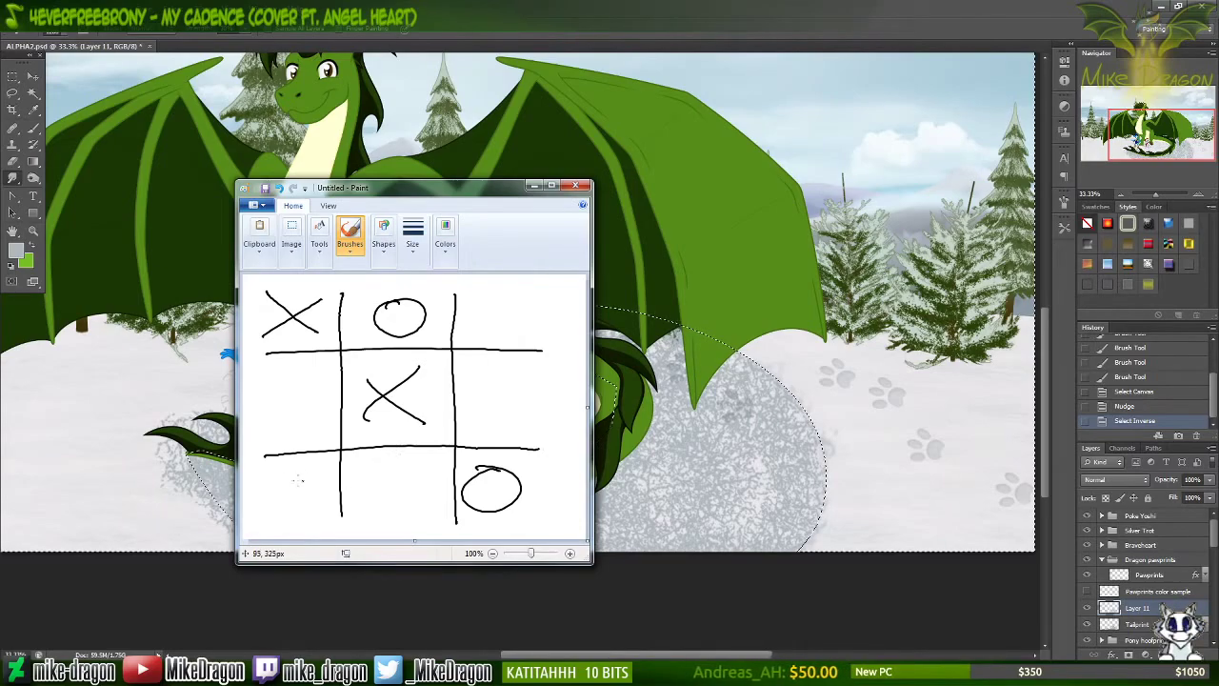
mouse_move(282, 482)
mouse_down()
mouse_move(333, 503)
mouse_move(278, 511)
mouse_up()
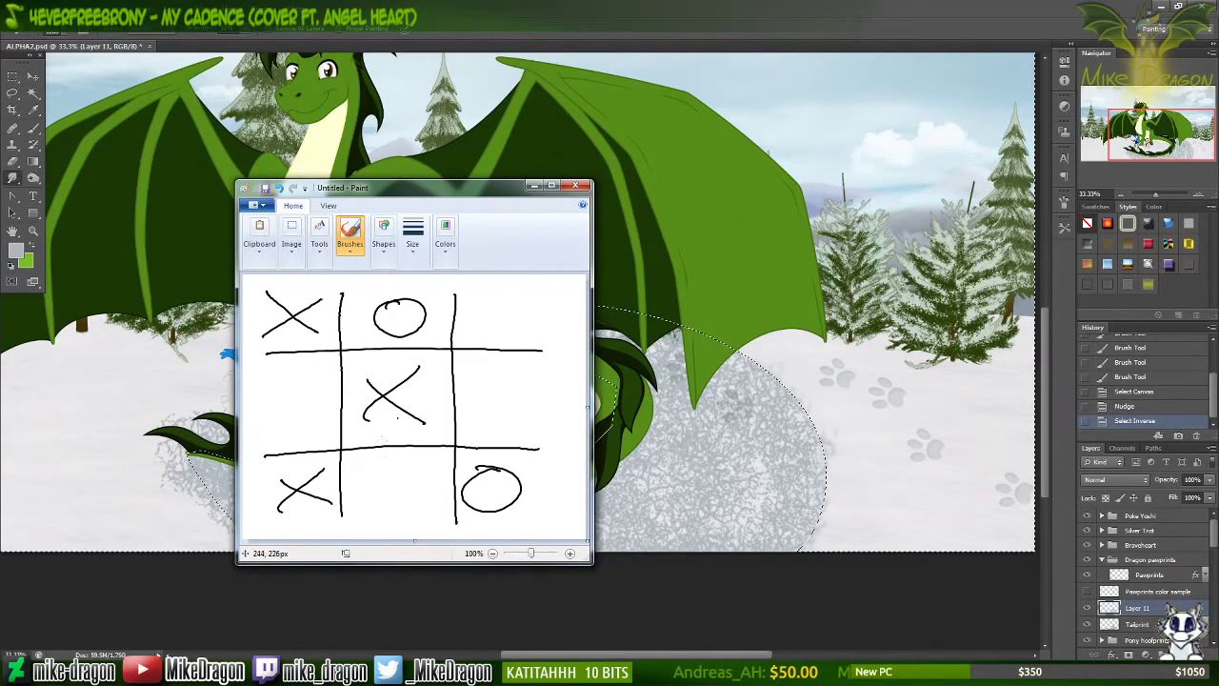
Step: Fill the remaining cells with O marks at top-right and middle-left and X marks at middle-right and bottom-middle
mouse_move(493, 305)
mouse_down()
mouse_move(495, 346)
mouse_move(497, 301)
mouse_up()
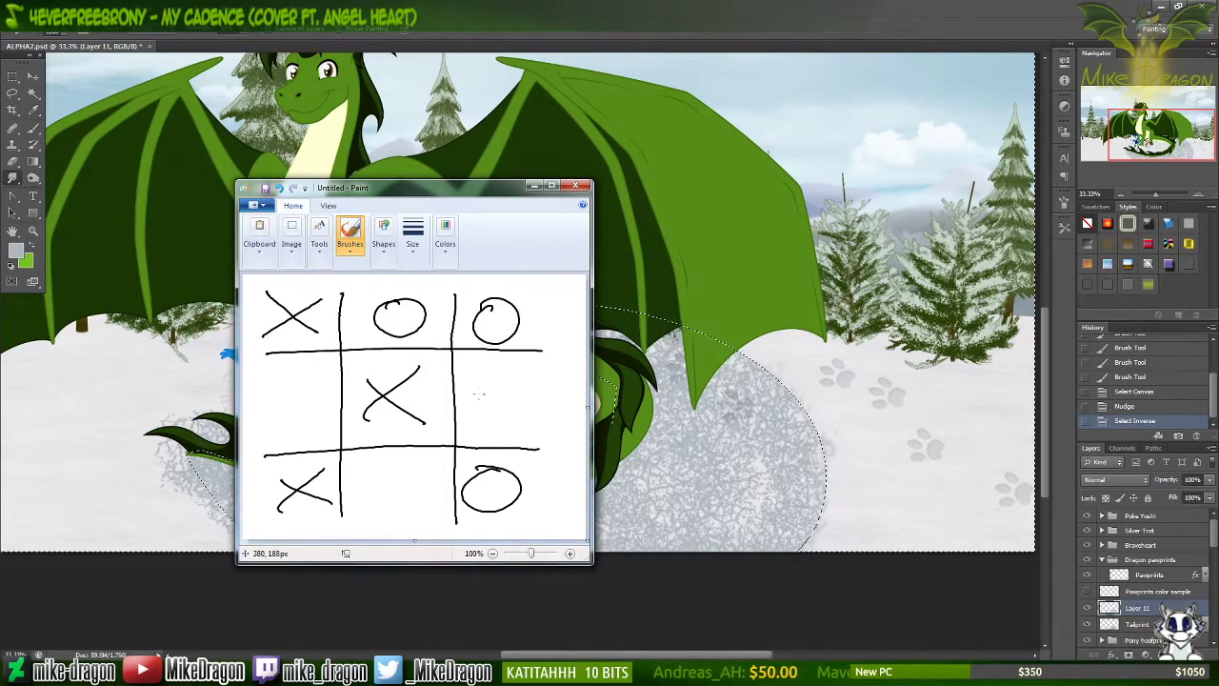
drag(482, 385, 535, 428)
drag(534, 379, 482, 427)
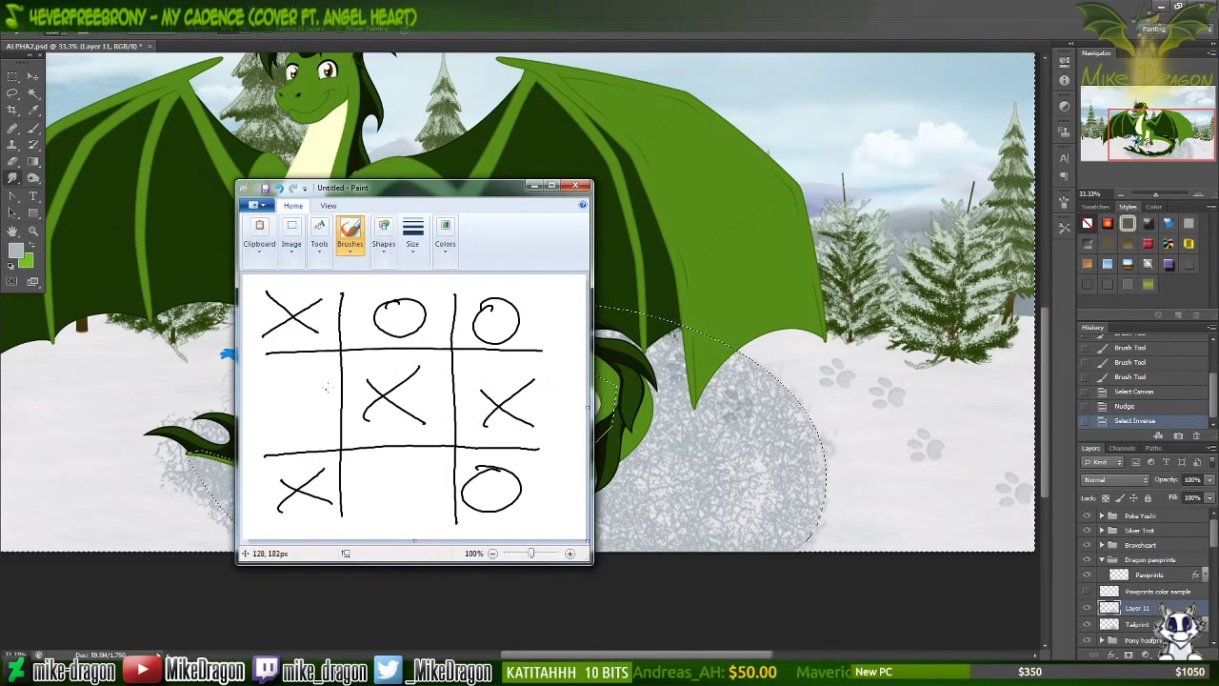
drag(295, 396, 272, 419)
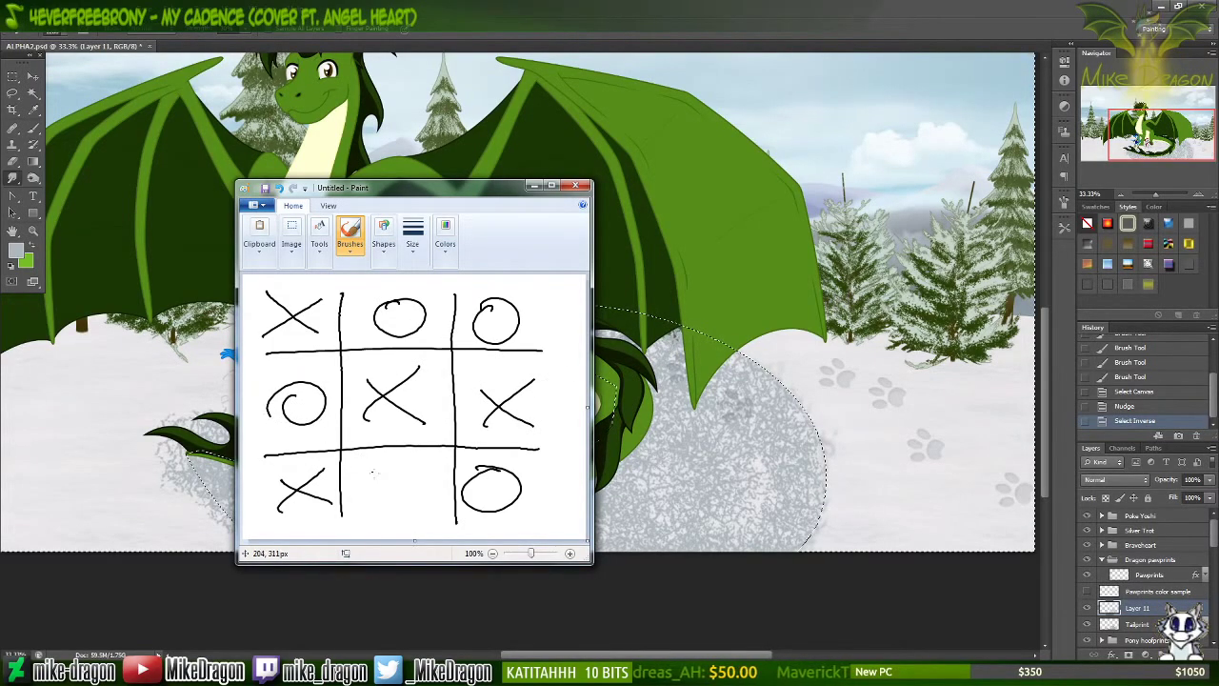
drag(371, 470, 426, 510)
drag(425, 457, 367, 510)
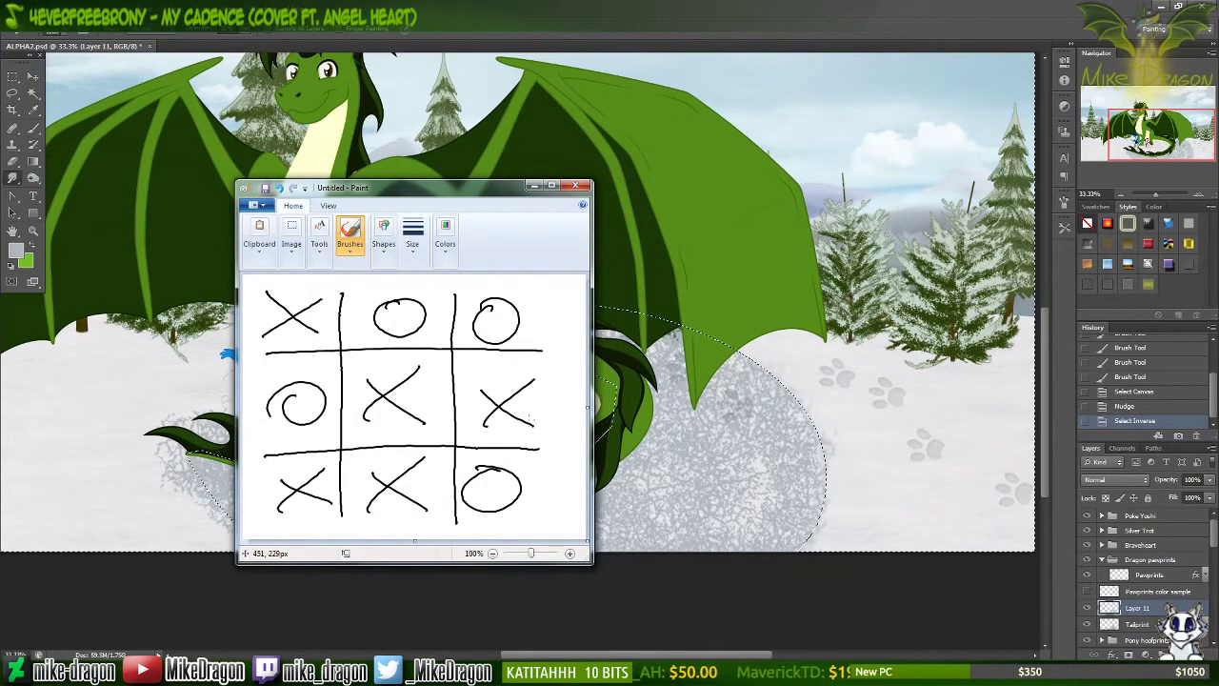
Step: Undo all the X and O marks back to the empty grid and keep the brush selected
key(ctrl+z)
key(ctrl+z)
key(ctrl+z)
key(ctrl+z)
key(ctrl+z)
key(ctrl+z)
key(ctrl+z)
key(ctrl+z)
key(ctrl+z)
key(ctrl+z)
key(ctrl+z)
key(ctrl+z)
key(ctrl+z)
key(ctrl+z)
click(349, 232)
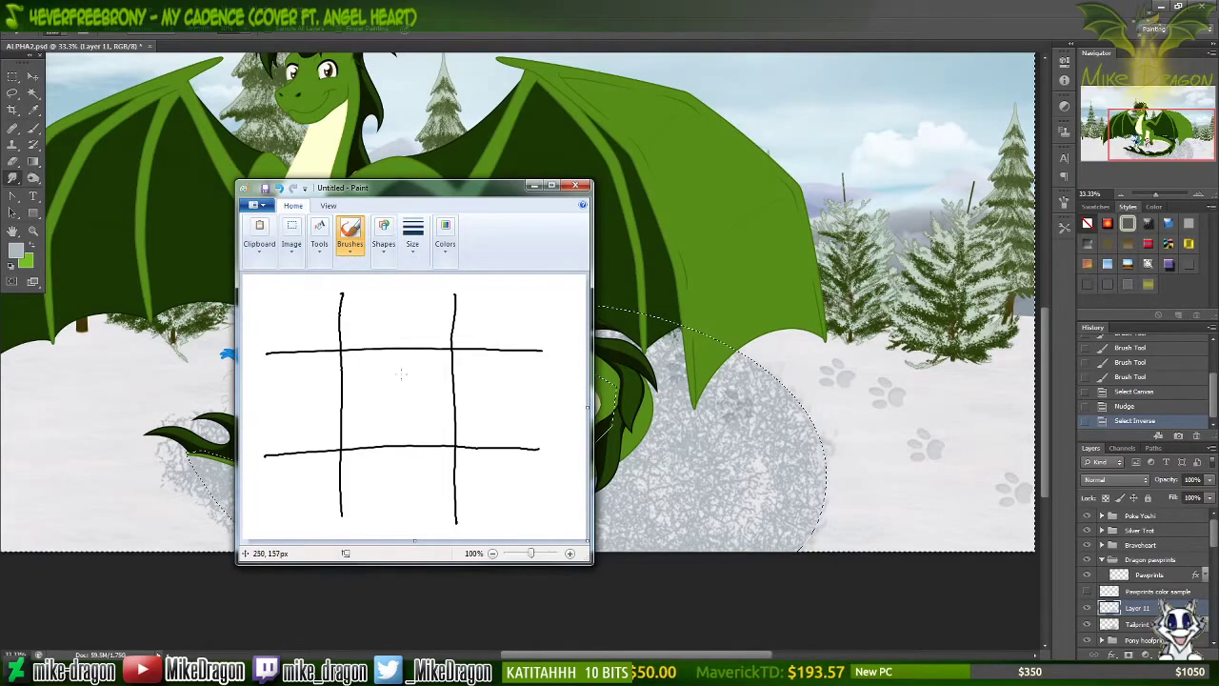
Step: Draw O marks in the top-middle and top-left cells and X marks in the centre and top-right cells
mouse_move(400, 300)
mouse_down()
mouse_move(379, 307)
mouse_move(398, 301)
mouse_up()
drag(374, 389, 423, 412)
drag(369, 419, 424, 380)
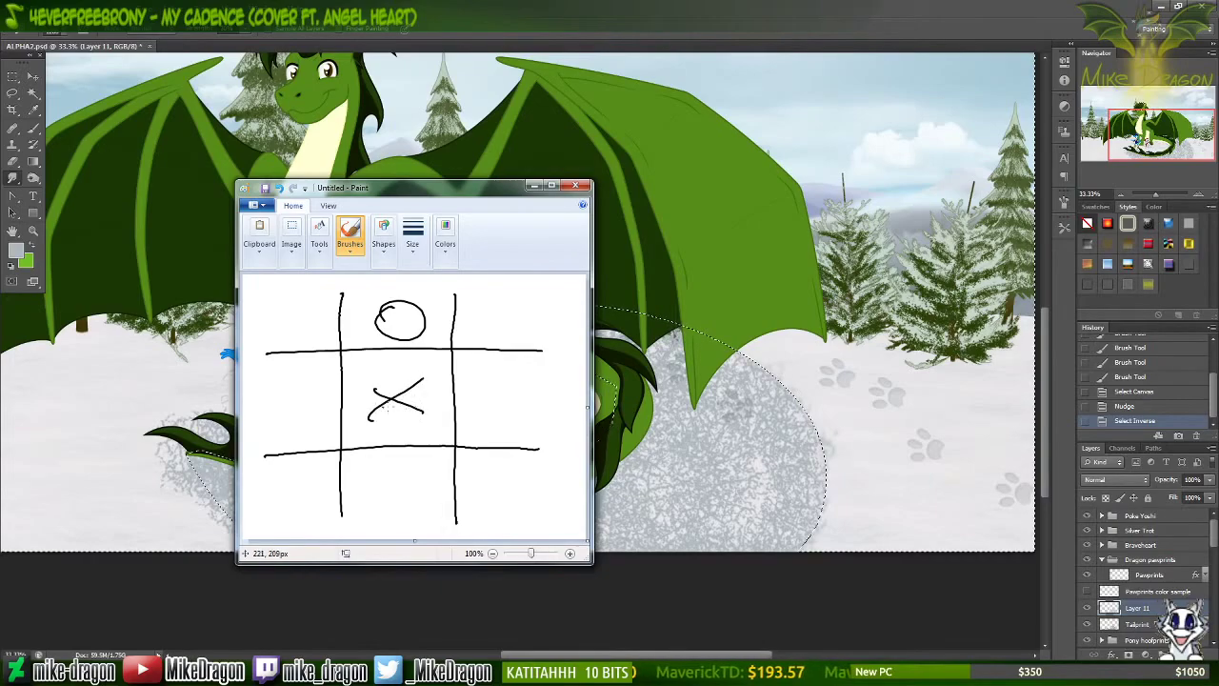
mouse_move(305, 318)
mouse_down()
mouse_move(287, 338)
mouse_move(307, 316)
mouse_up()
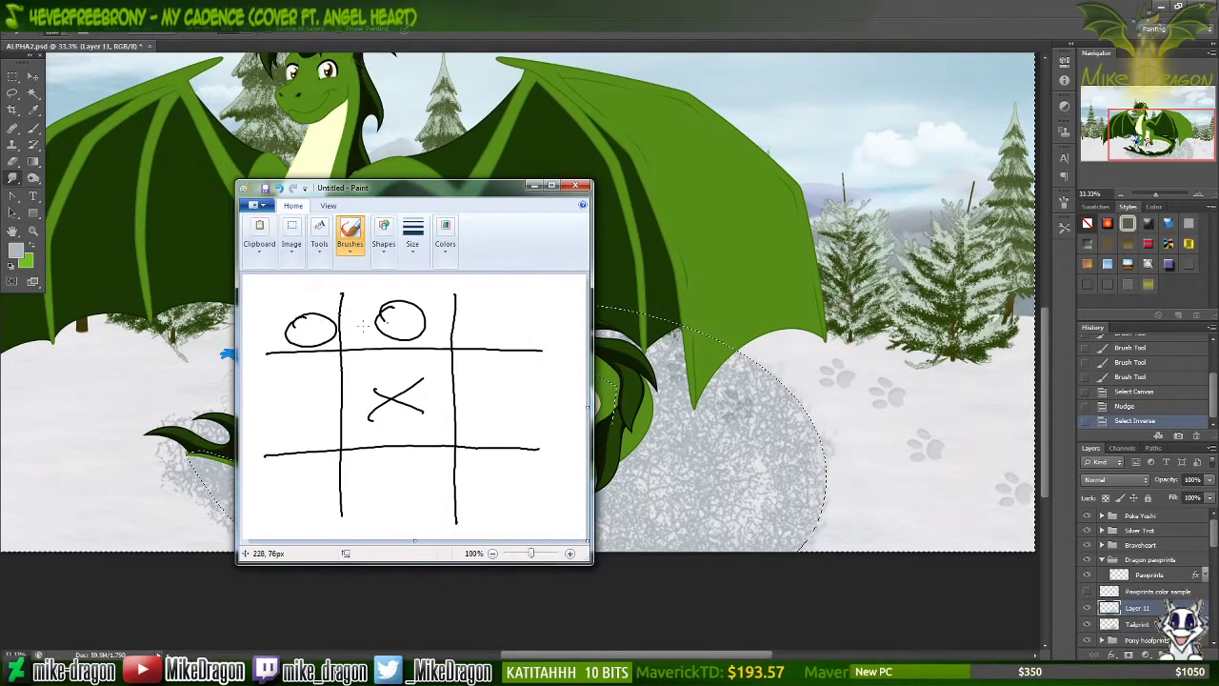
drag(469, 306, 512, 330)
drag(465, 333, 520, 303)
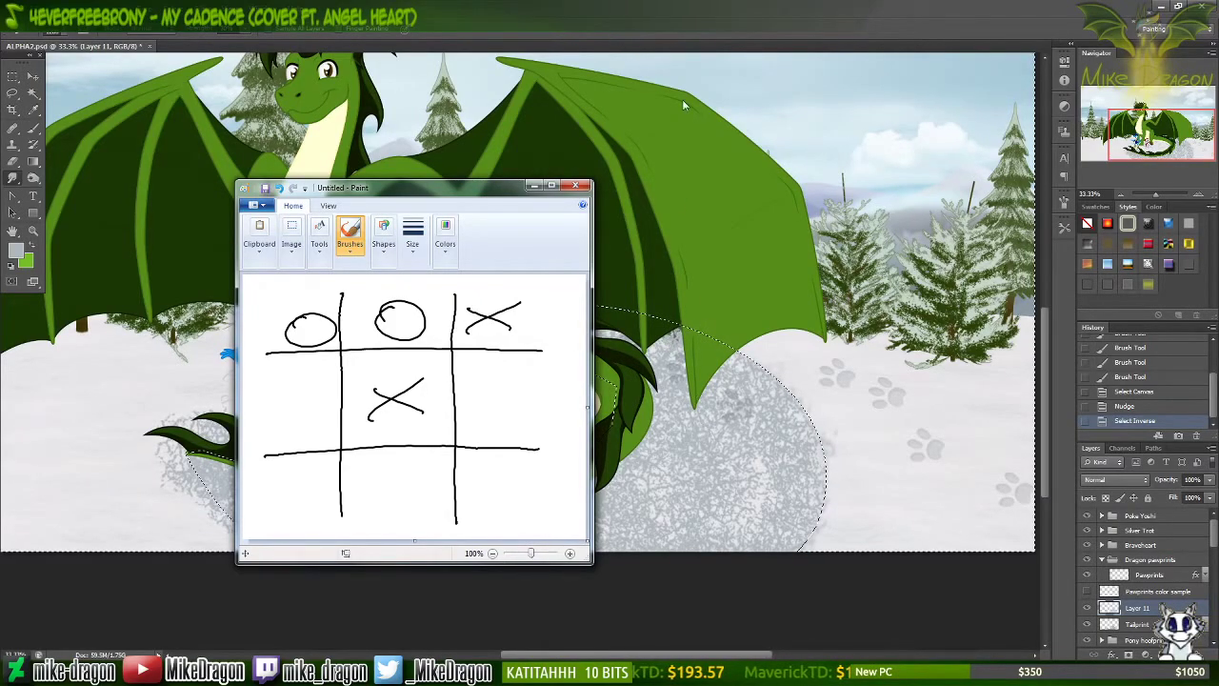
Step: Hide the Paint window, cycle through the open windows and bring Paint back over Photoshop
click(667, 133)
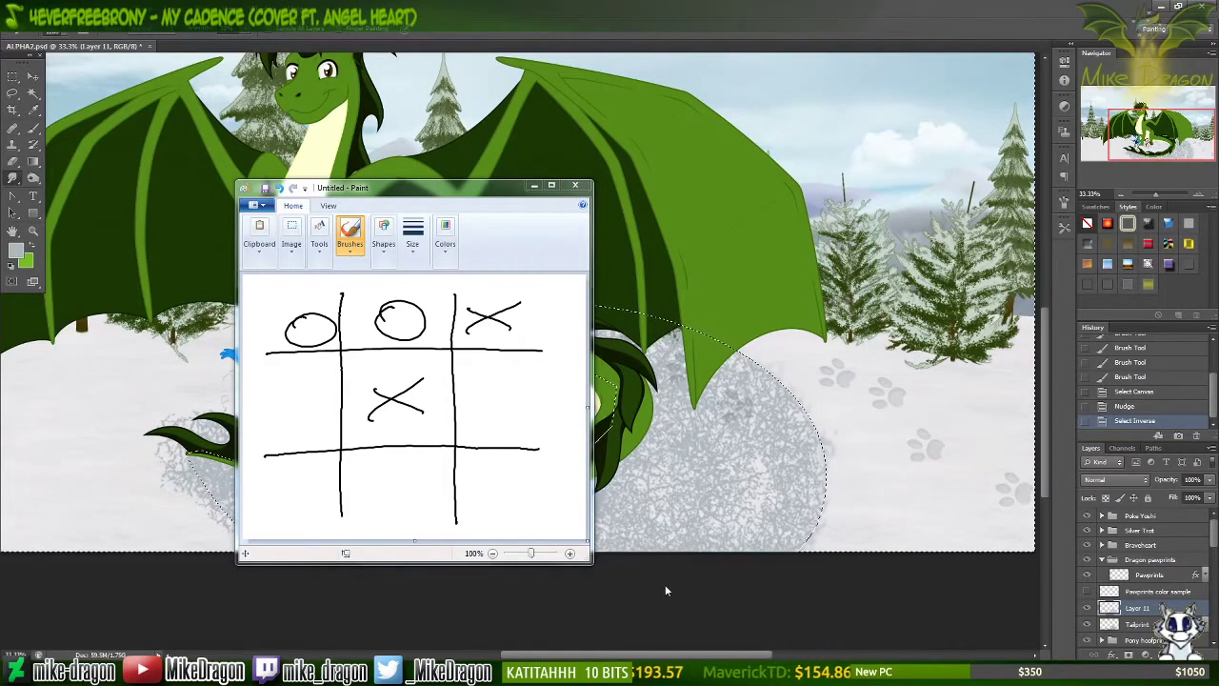
click(550, 184)
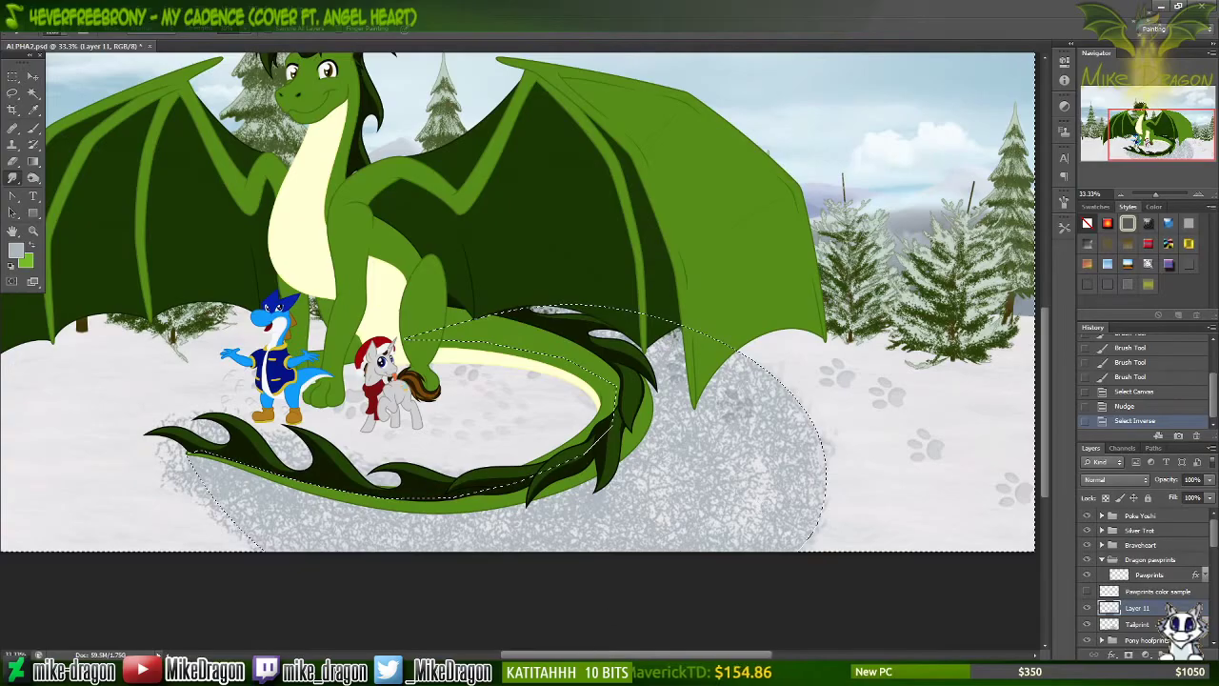
key(alt+Tab)
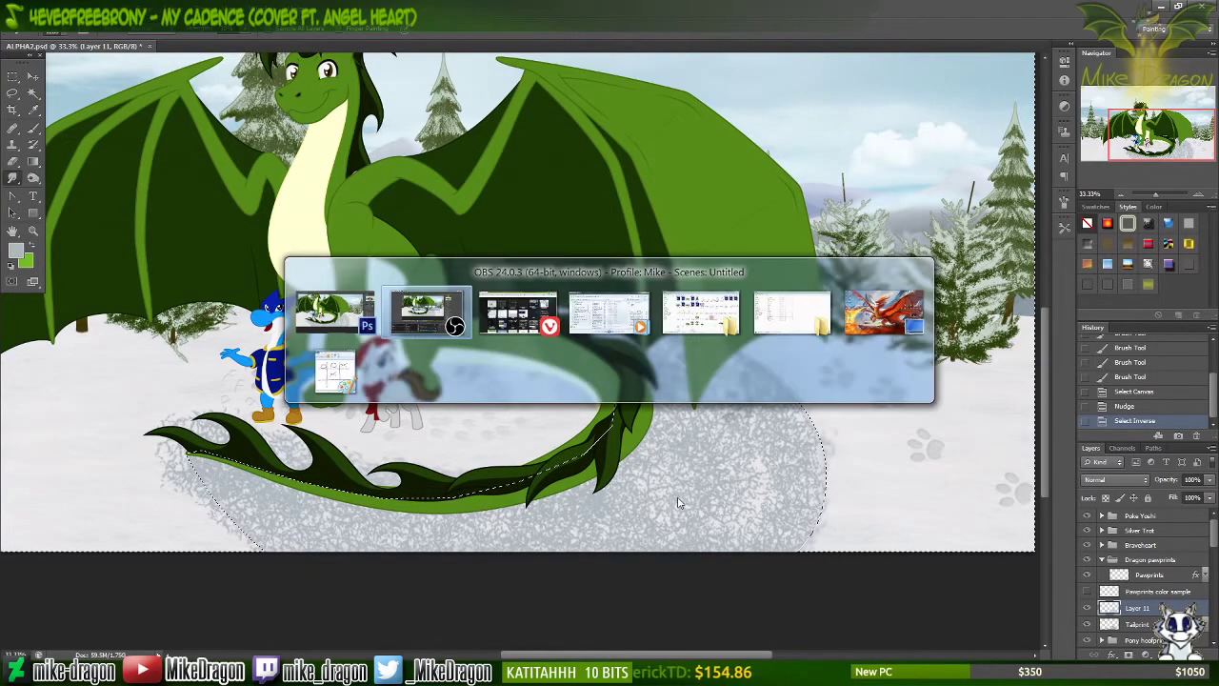
key(alt+Tab)
key(Tab)
key(Tab)
key(Tab)
key(Tab)
key(Tab)
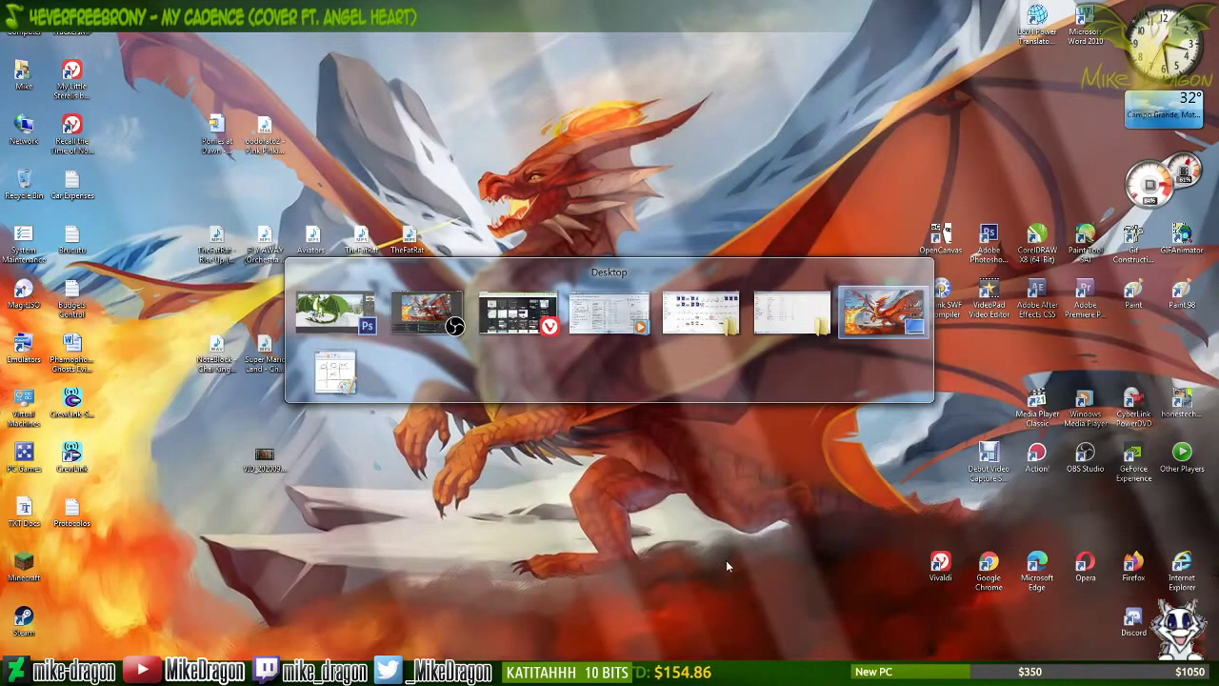
key(Tab)
key(Tab)
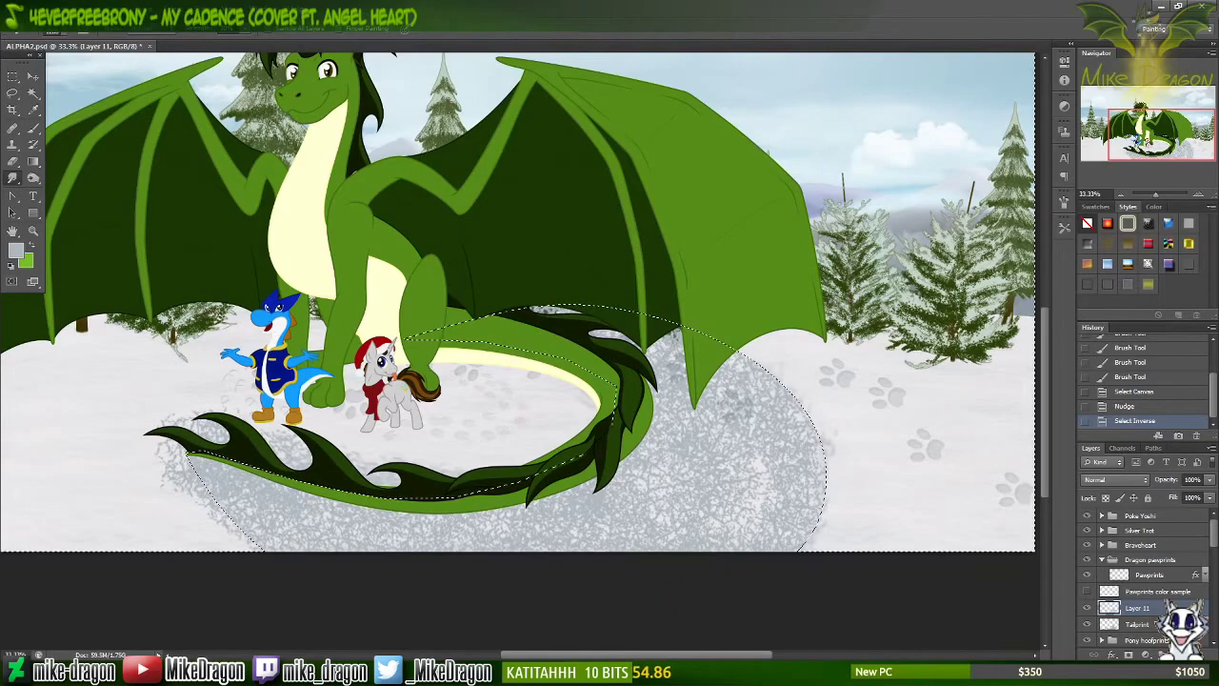
key(alt+Tab)
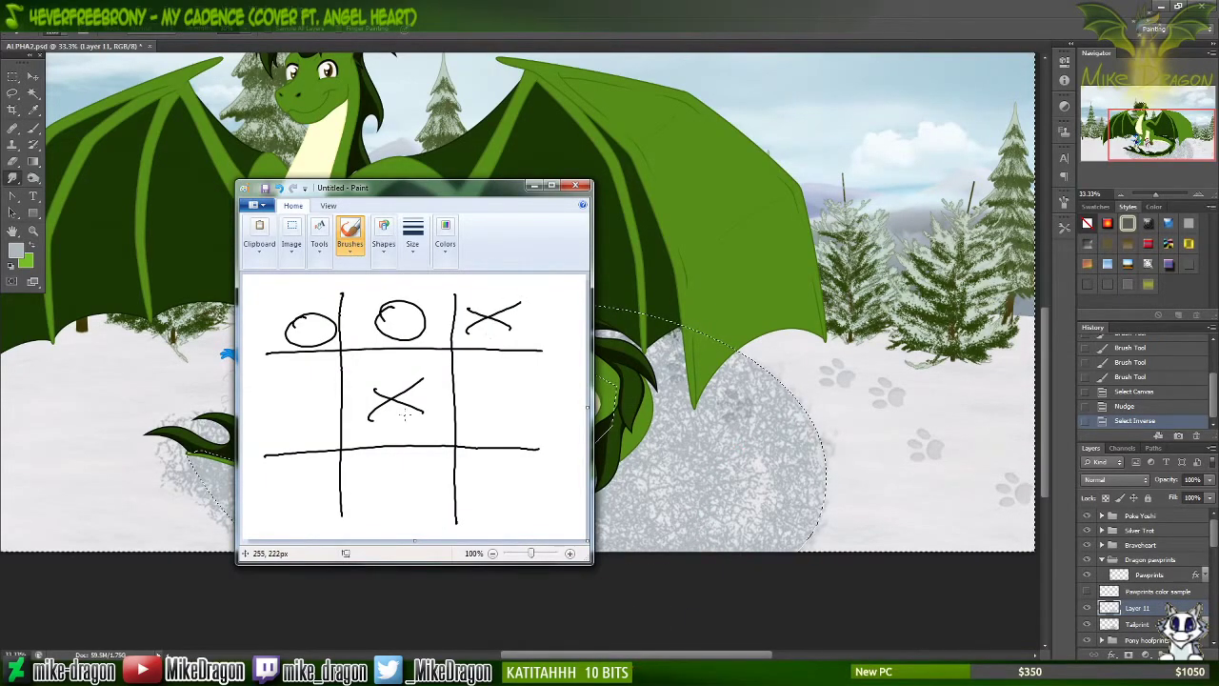
Step: Redraw the last stroke of the top-right X, and fill the remaining cells with O's at bottom-left, bottom-middle and middle-right and X's at middle-left and bottom-right
key(ctrl+z)
drag(521, 303, 466, 334)
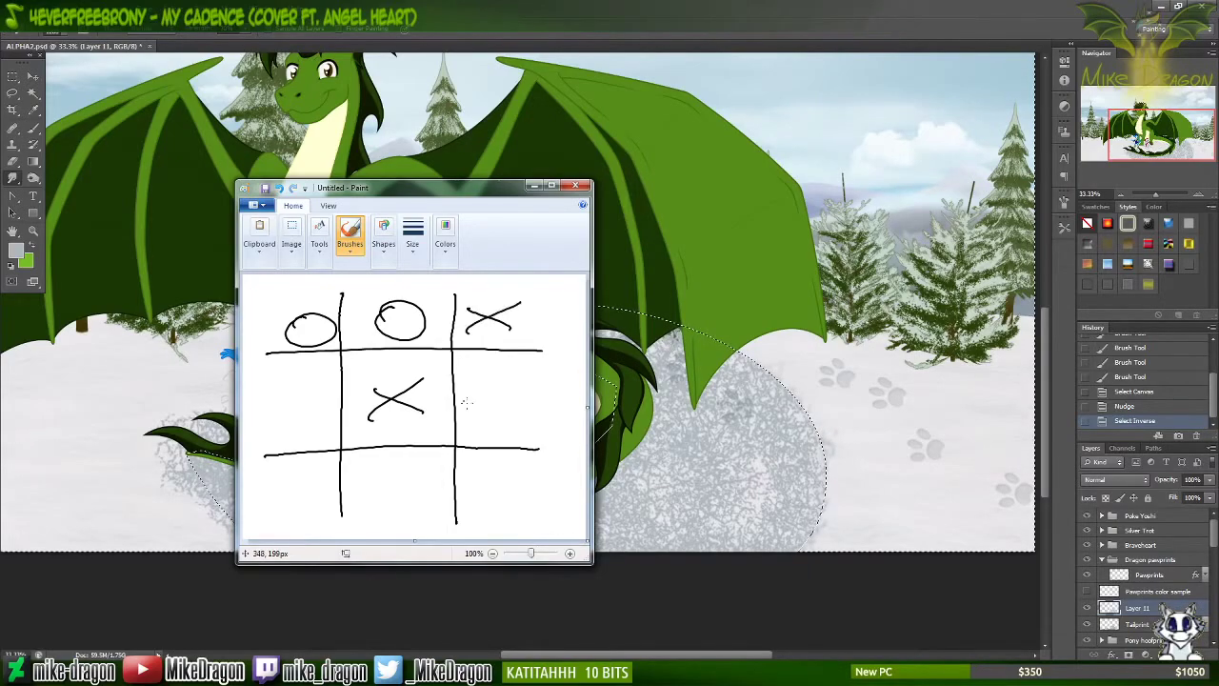
mouse_move(295, 476)
mouse_down()
mouse_move(317, 484)
mouse_move(291, 474)
mouse_up()
mouse_move(286, 405)
mouse_down()
mouse_move(322, 439)
mouse_move(324, 398)
mouse_up()
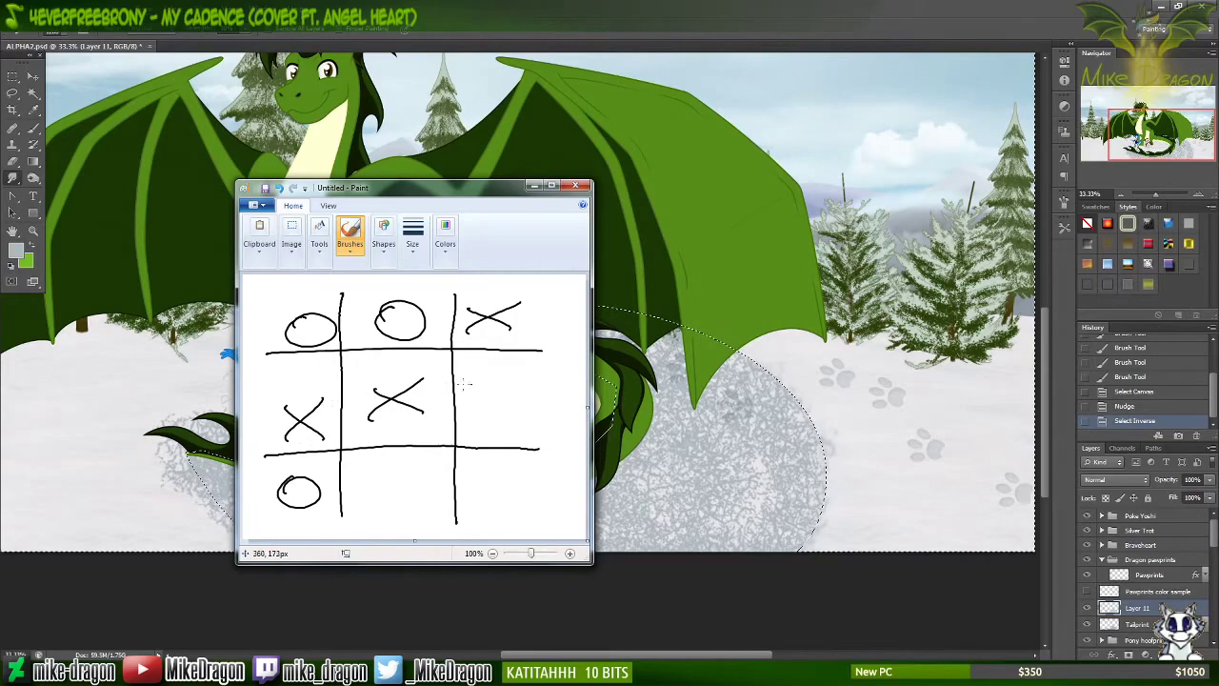
mouse_move(397, 482)
mouse_down()
mouse_move(408, 511)
mouse_move(398, 481)
mouse_move(505, 501)
mouse_move(468, 506)
mouse_up()
mouse_move(512, 402)
mouse_down()
mouse_move(510, 433)
mouse_move(514, 404)
mouse_up()
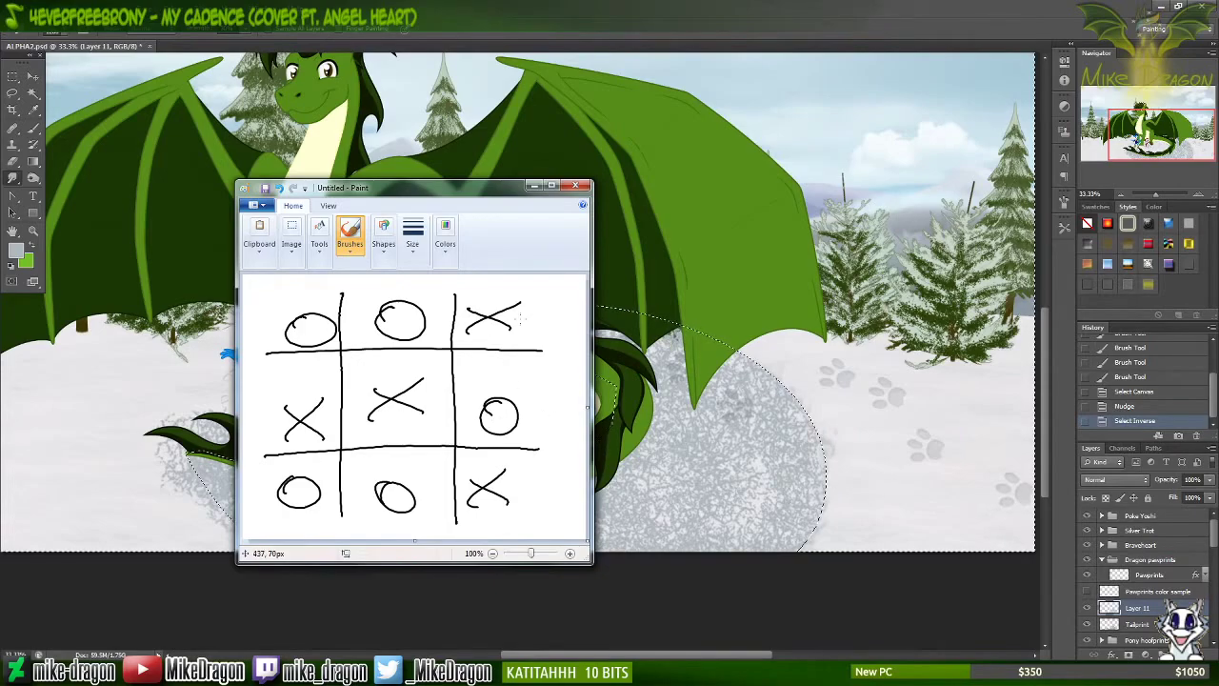
Step: Undo every mark of the second game so only the empty tic-tac-toe grid is left
key(ctrl+z)
key(ctrl+z)
key(ctrl+z)
key(ctrl+z)
key(ctrl+z)
key(ctrl+z)
key(ctrl+z)
key(ctrl+z)
key(ctrl+z)
key(ctrl+z)
key(ctrl+z)
key(ctrl+z)
key(ctrl+z)
key(ctrl+z)
key(ctrl+z)
key(ctrl+z)
key(ctrl+z)
key(ctrl+z)
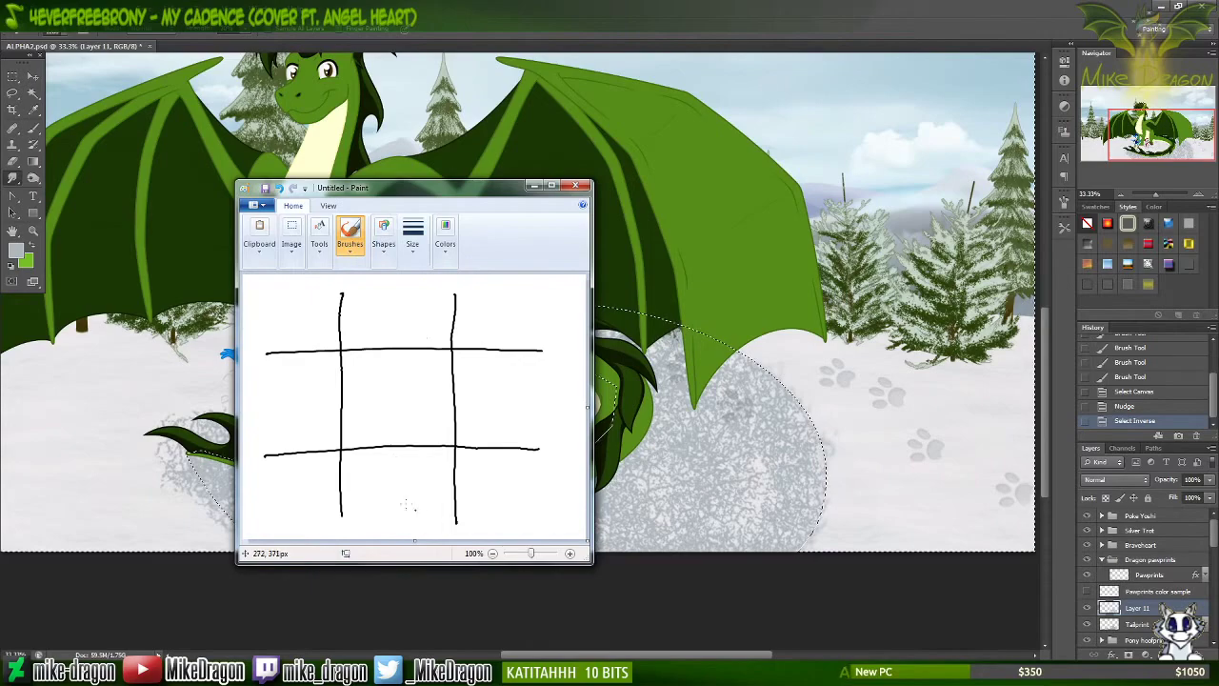
Step: Draw X marks in the bottom-middle, top-right and middle-left cells and O marks in the centre and middle-right cells
drag(368, 476, 431, 502)
drag(379, 500, 434, 471)
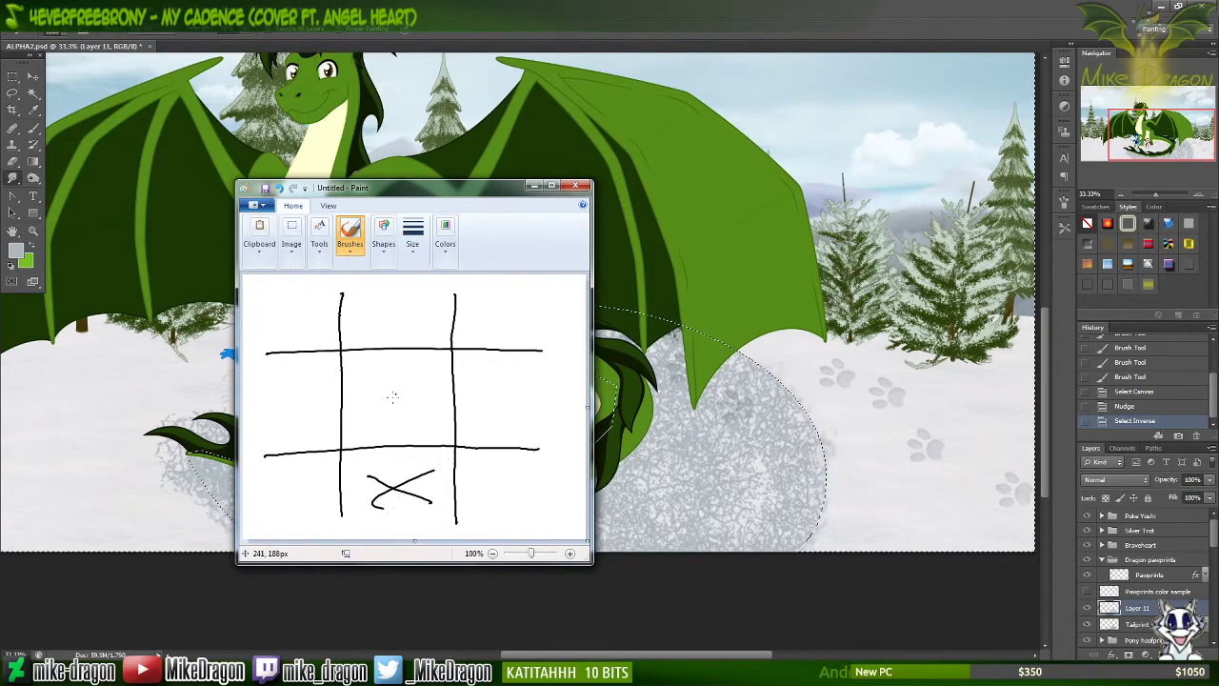
mouse_move(381, 393)
mouse_down()
mouse_move(407, 416)
mouse_move(375, 386)
mouse_up()
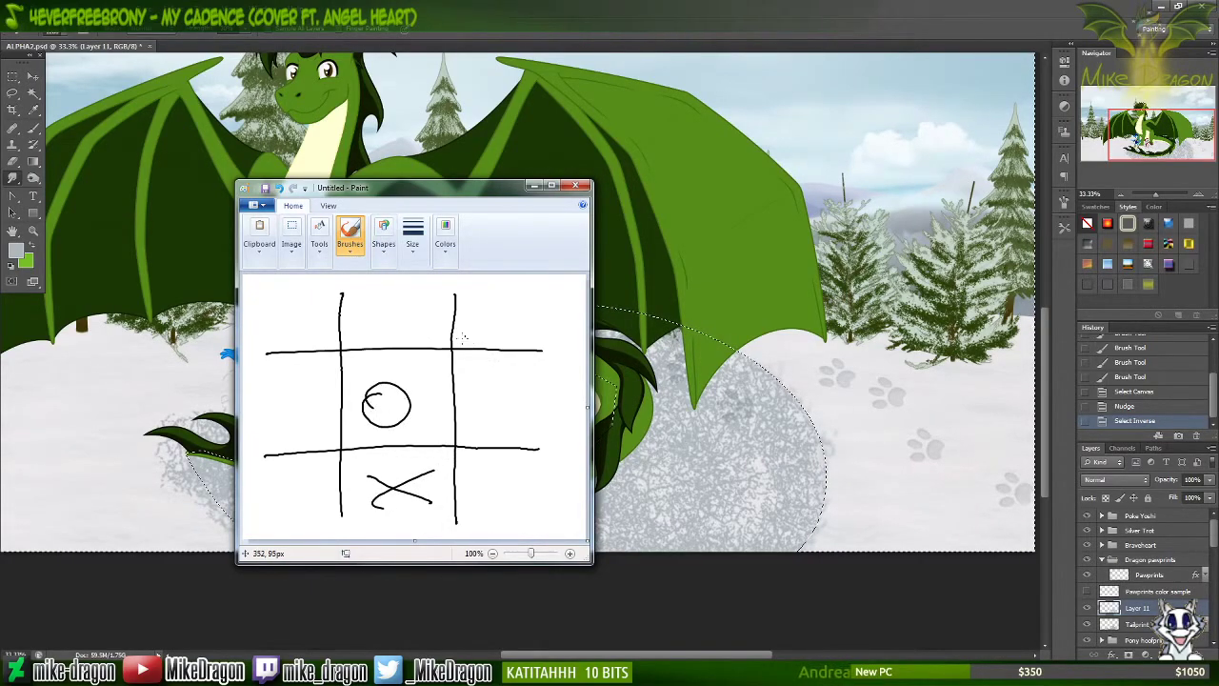
mouse_move(471, 321)
mouse_down()
mouse_move(534, 328)
mouse_move(483, 334)
mouse_up()
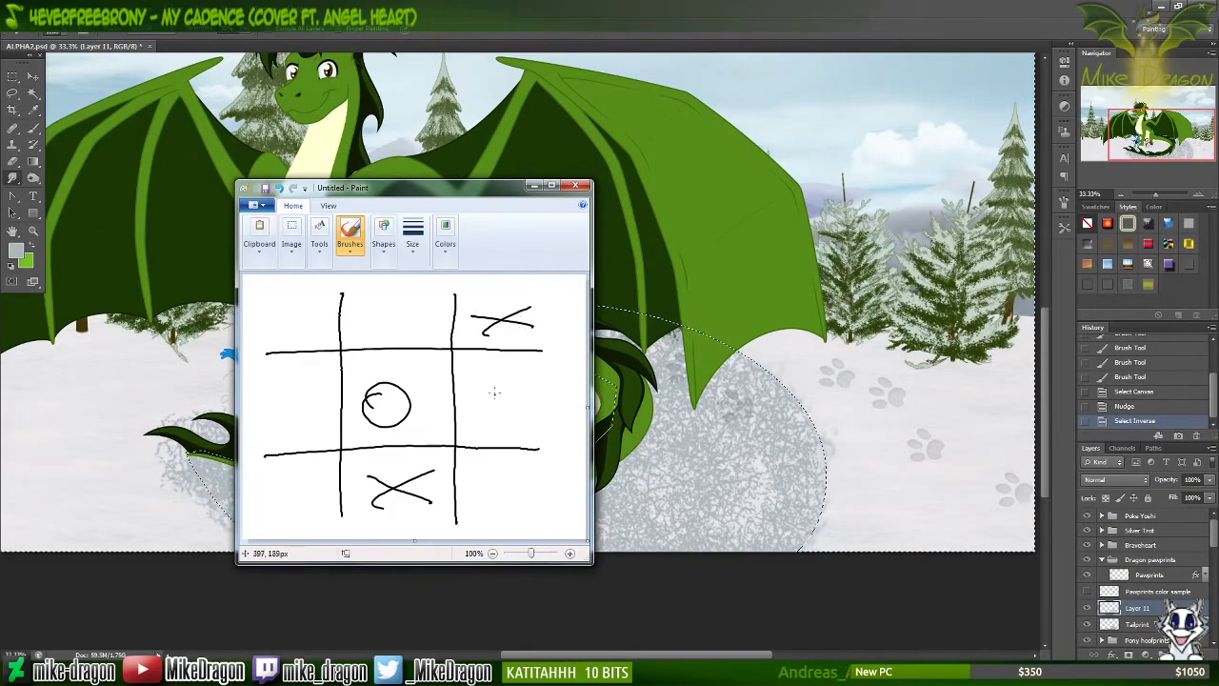
mouse_move(493, 395)
mouse_down()
mouse_move(505, 404)
mouse_move(491, 396)
mouse_up()
mouse_move(278, 402)
mouse_down()
mouse_move(323, 434)
mouse_move(284, 436)
mouse_up()
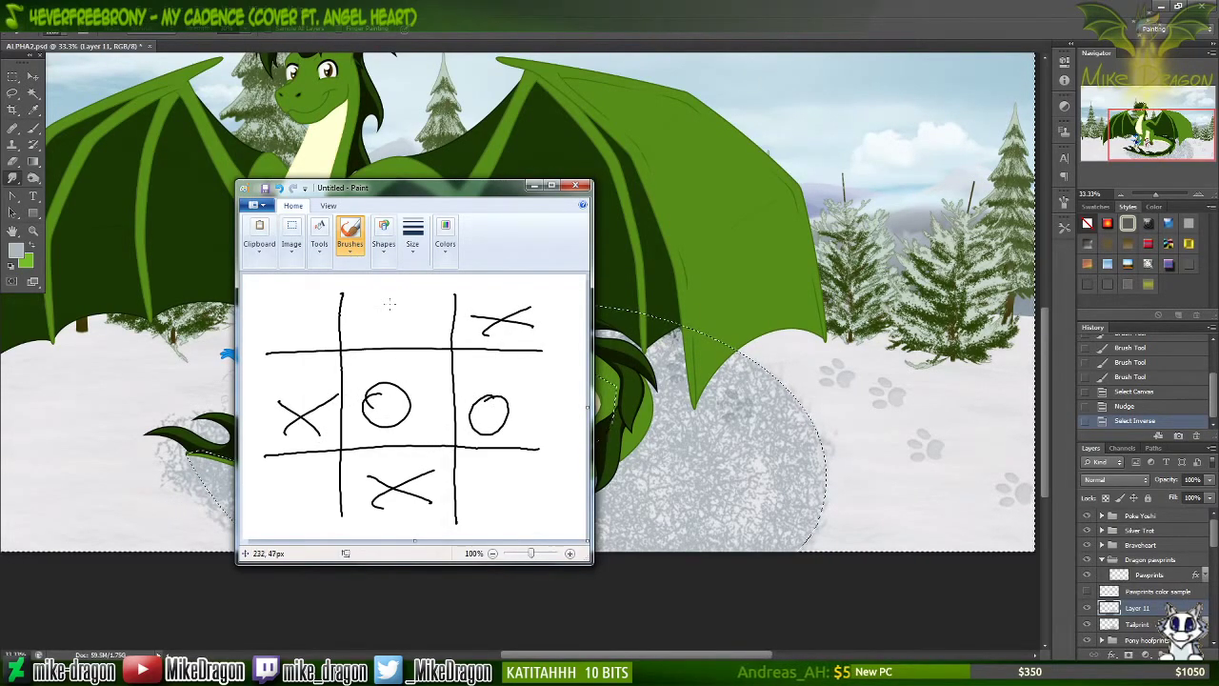
Step: Fill the remaining cells with O's at top-middle and bottom-right and X's at top-left and bottom-left, and strike a vertical line through the left column
mouse_move(389, 302)
mouse_down()
mouse_move(366, 322)
mouse_move(391, 305)
mouse_up()
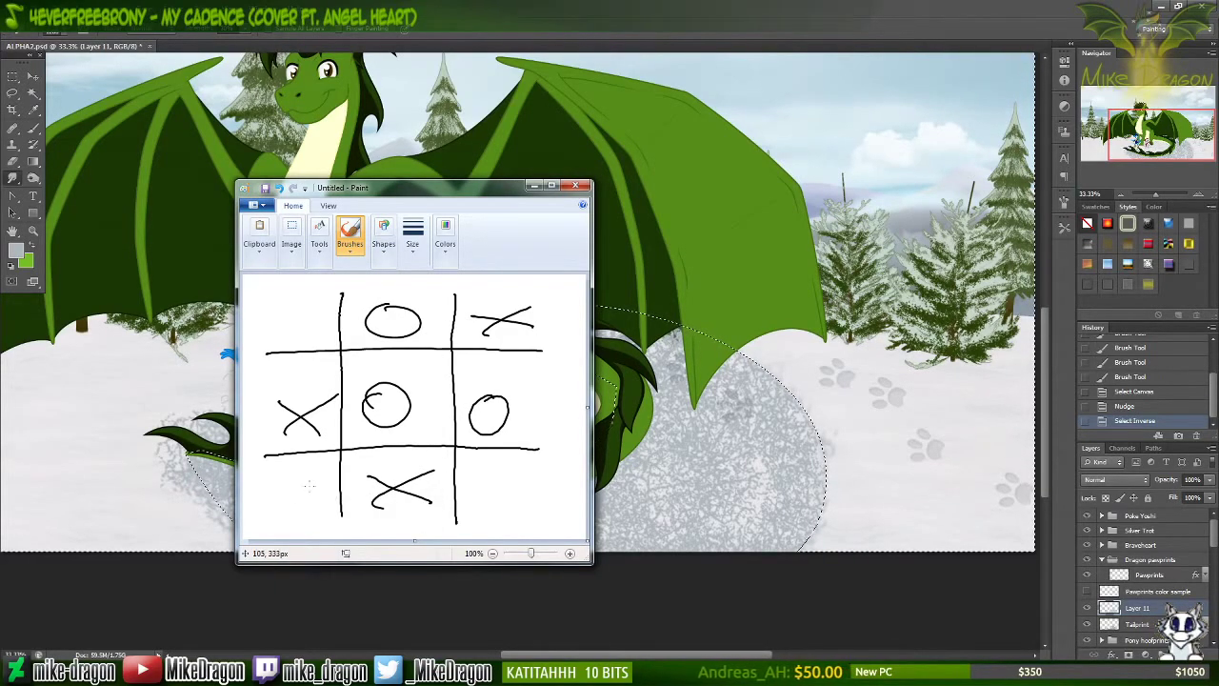
mouse_move(280, 309)
mouse_down()
mouse_move(316, 356)
mouse_move(329, 306)
mouse_up()
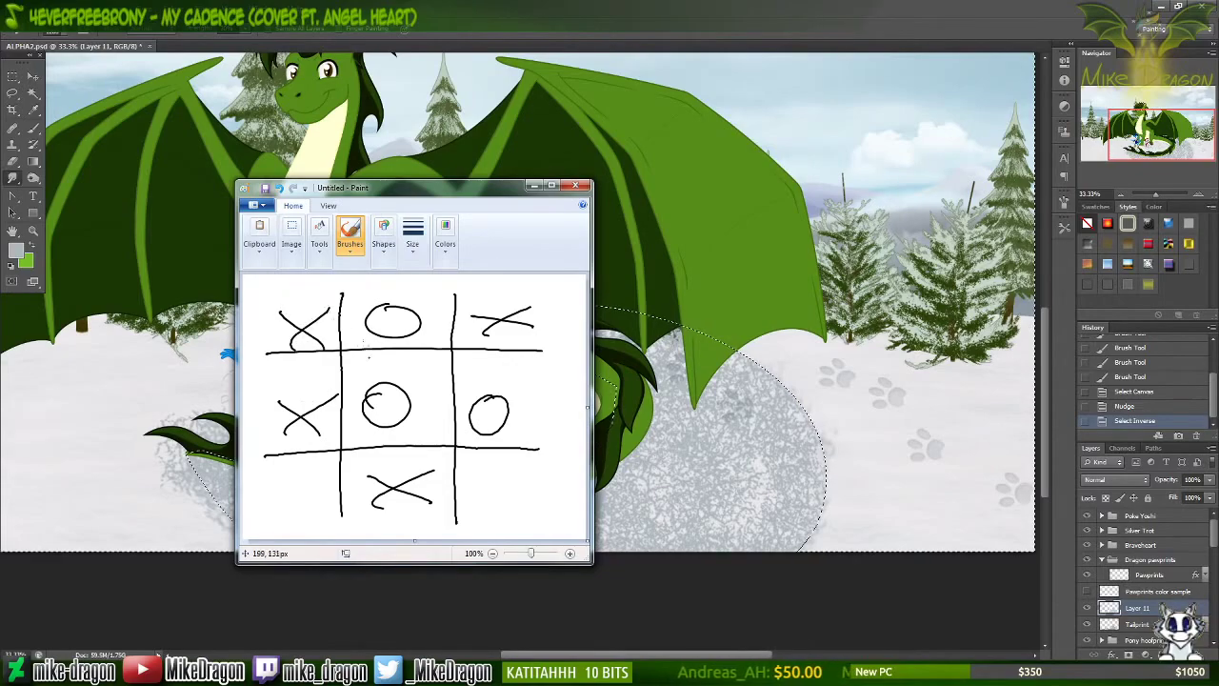
mouse_move(495, 481)
mouse_down()
mouse_move(520, 495)
mouse_move(498, 473)
mouse_up()
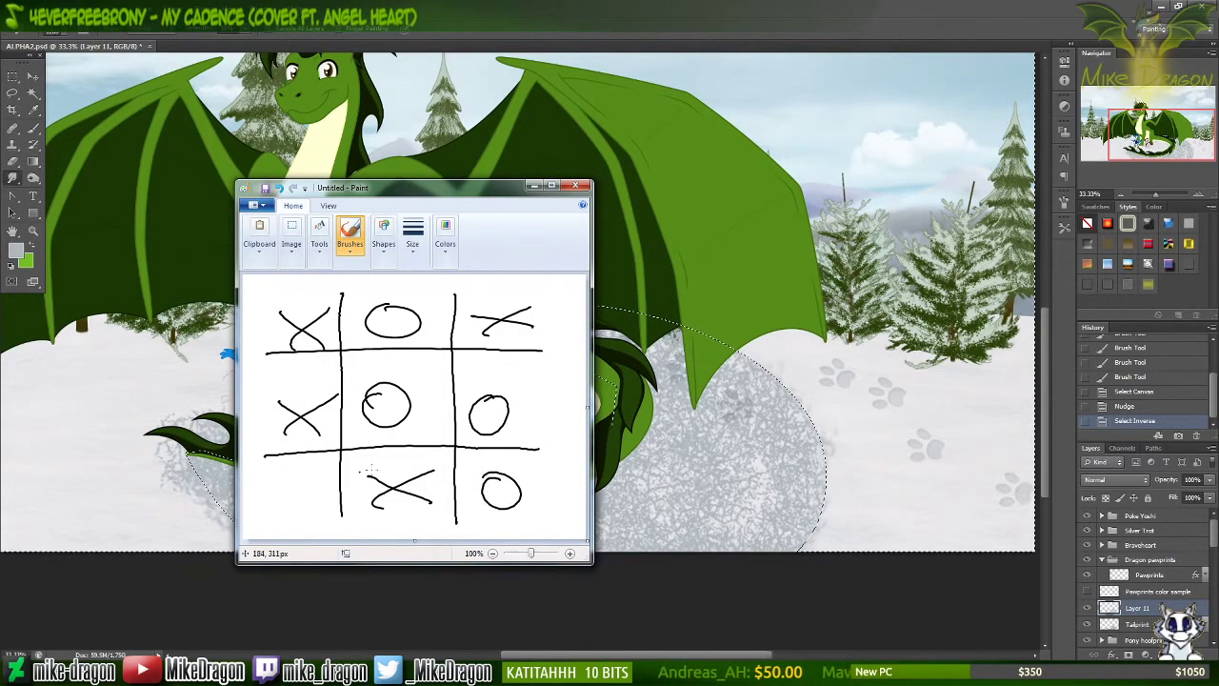
drag(275, 481, 321, 516)
drag(325, 463, 284, 515)
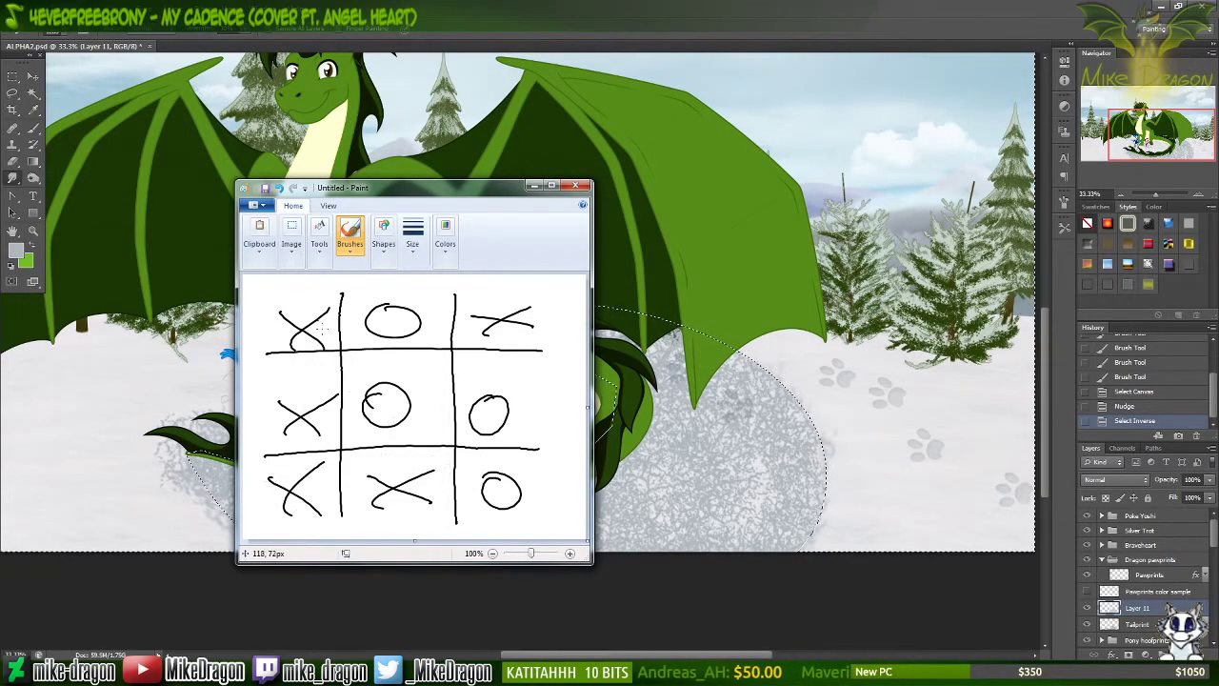
drag(300, 297, 302, 520)
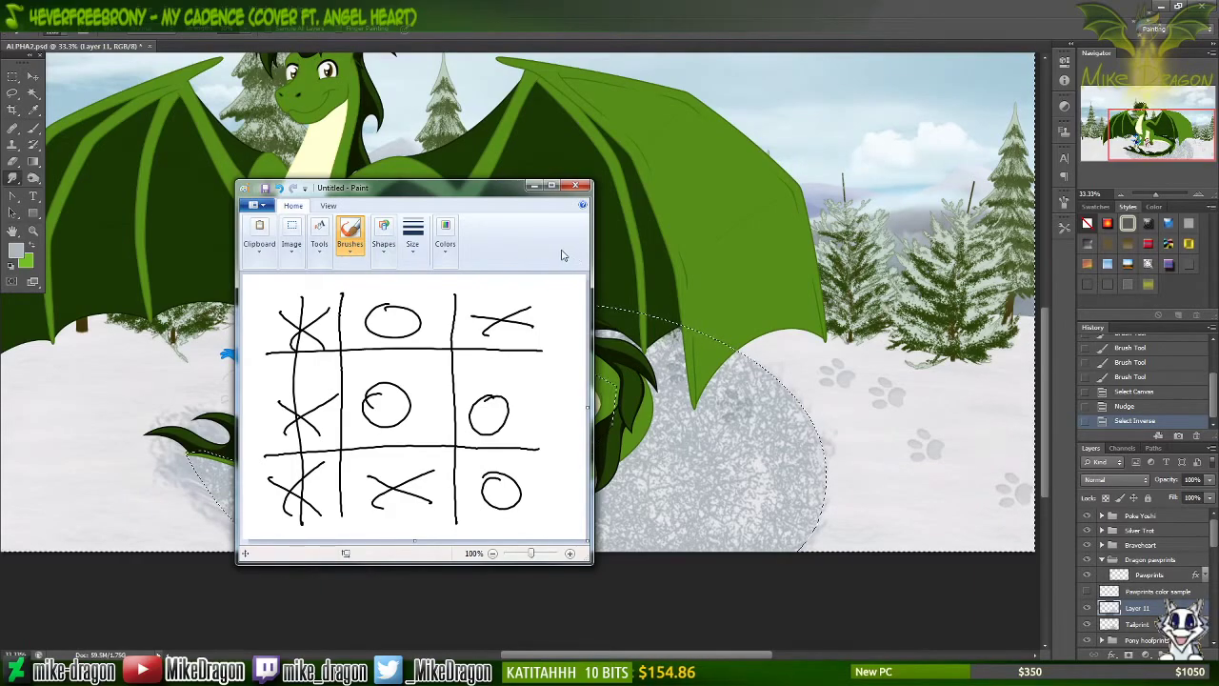
Step: Open the Windows Run box and enter the game score "X 1 vs O 0" in it
key(super+r)
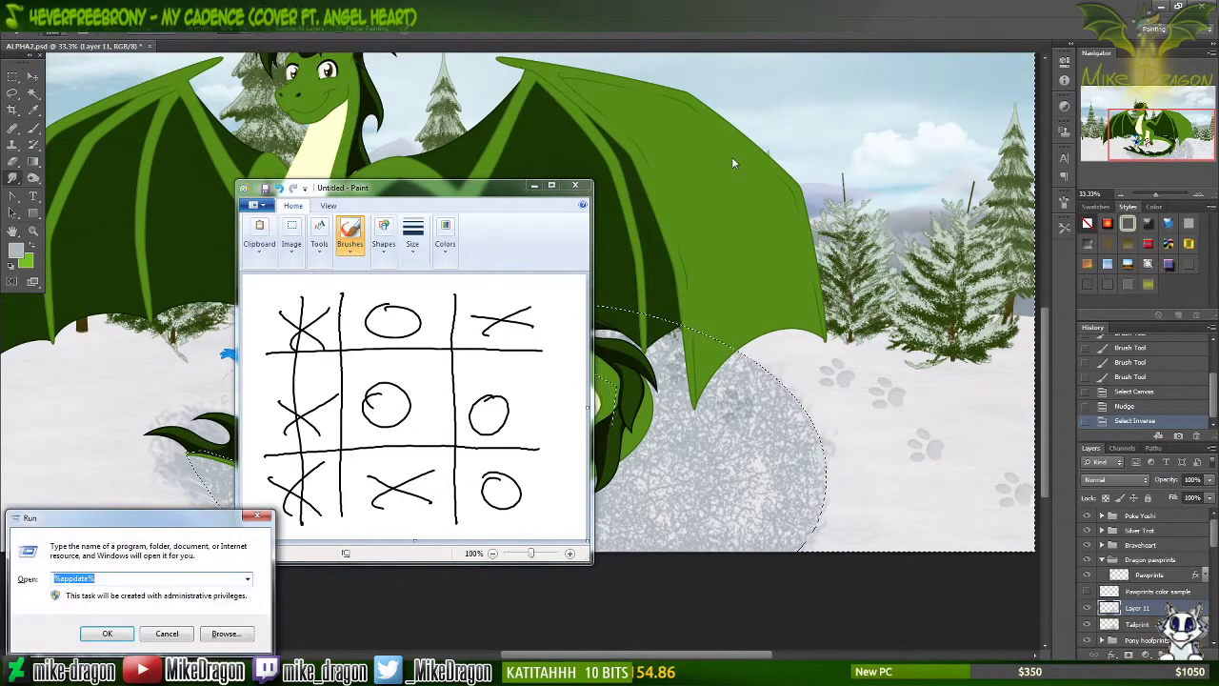
text(X 1)
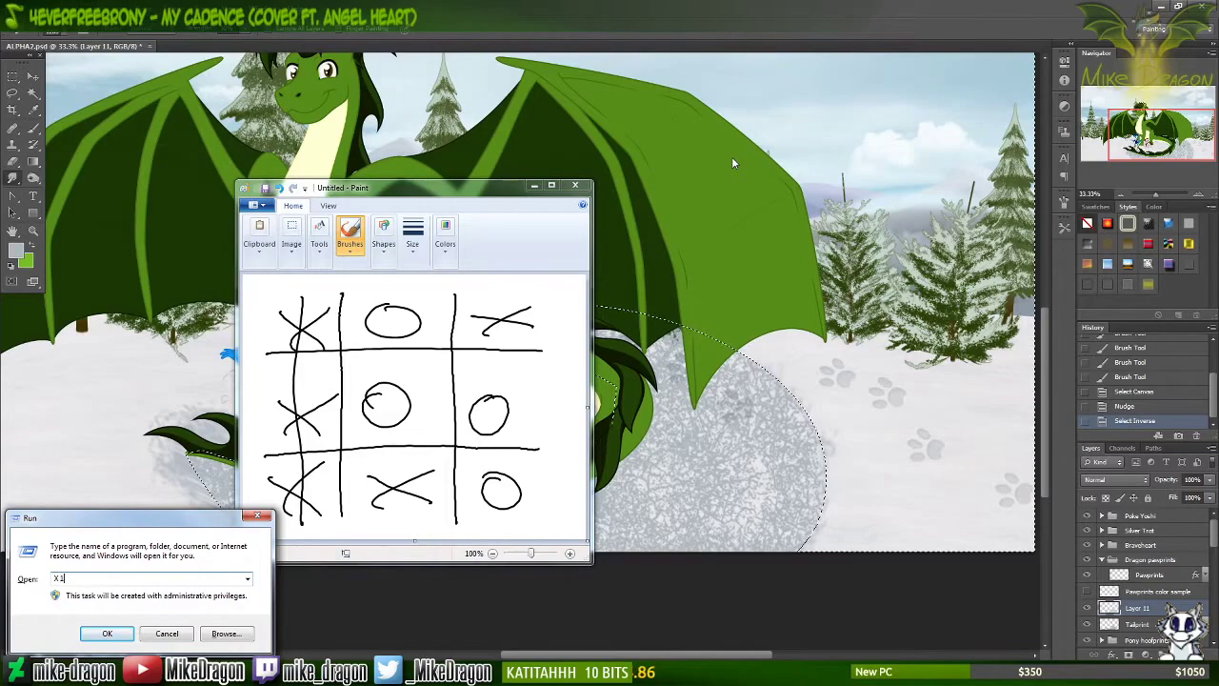
text( vs O 0)
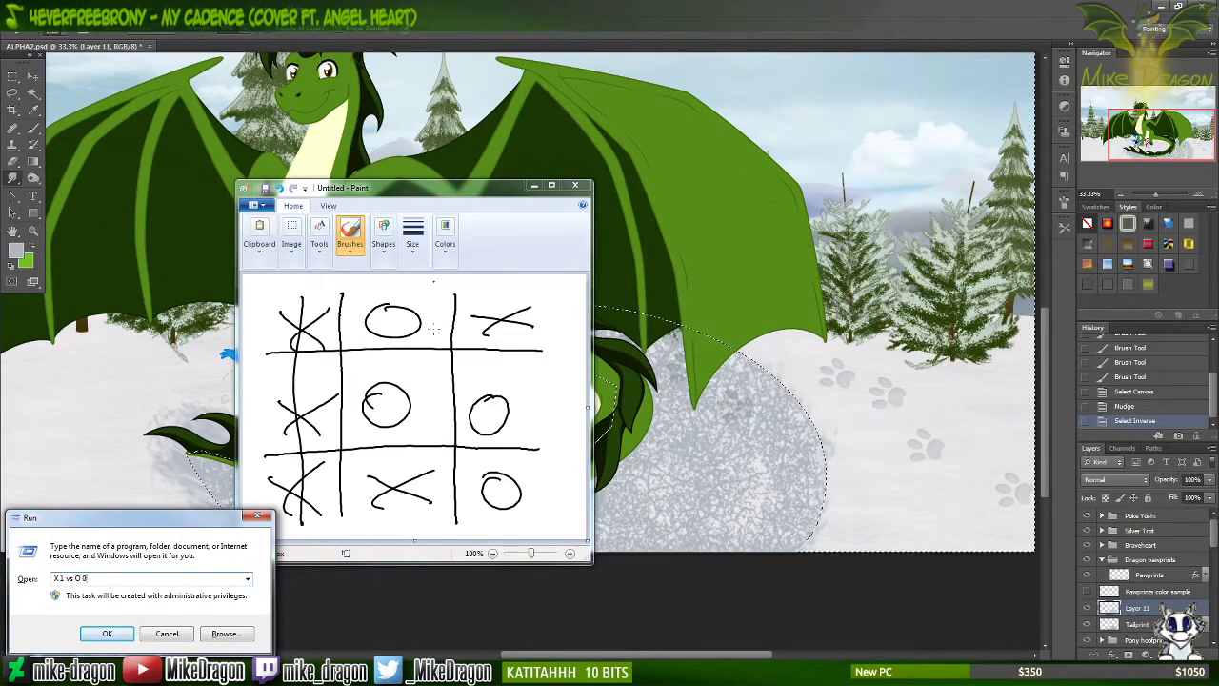
Step: Return to Paint, paste the empty tic-tac-toe grid over the finished game and select the brush
click(514, 229)
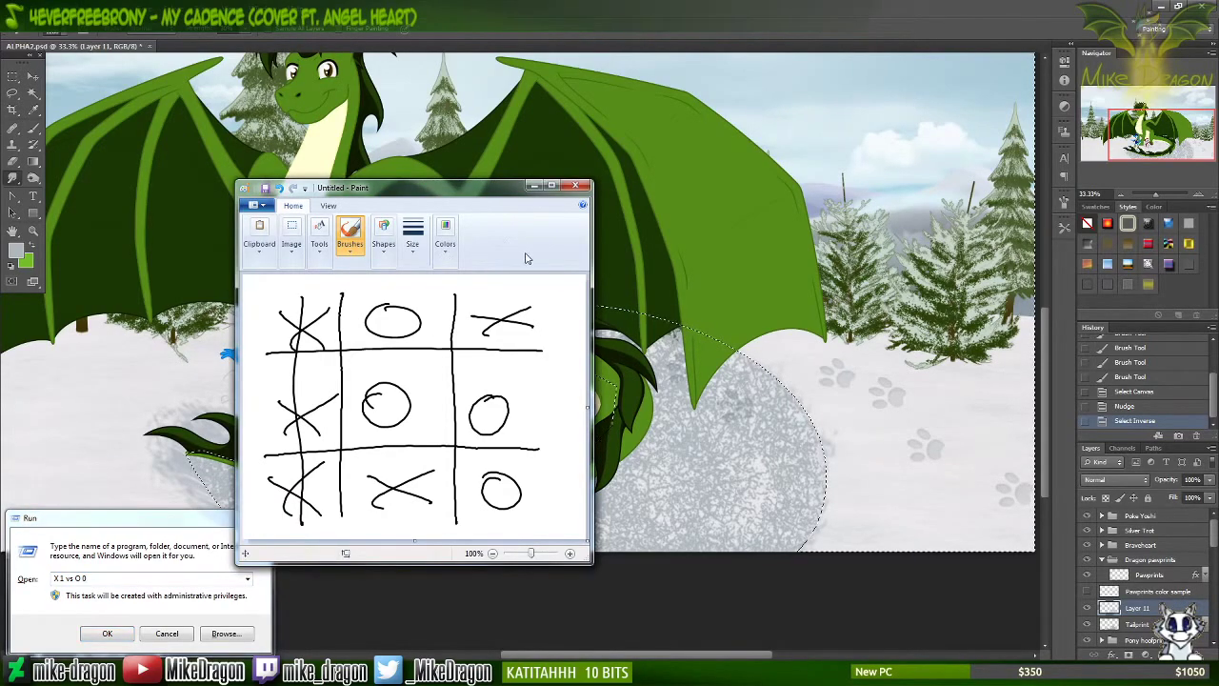
key(ctrl+v)
click(353, 231)
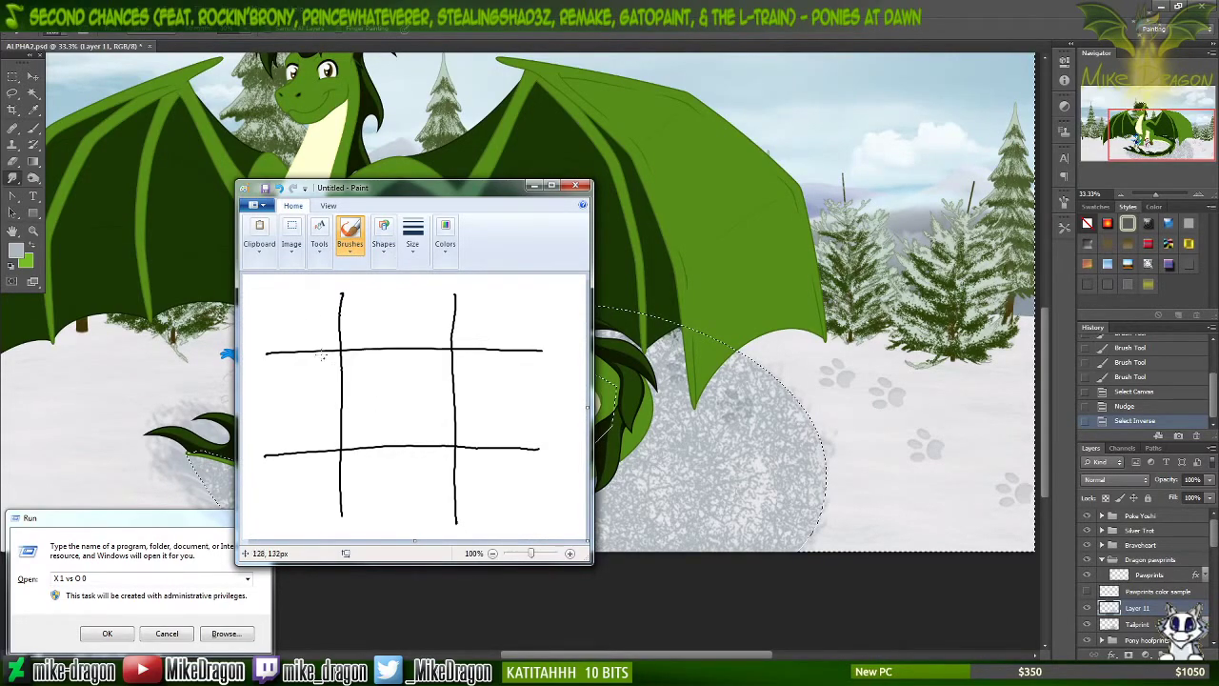
Step: Draw O marks in the bottom-left and top-right cells and X marks in the centre and middle-right cells
drag(286, 476, 288, 478)
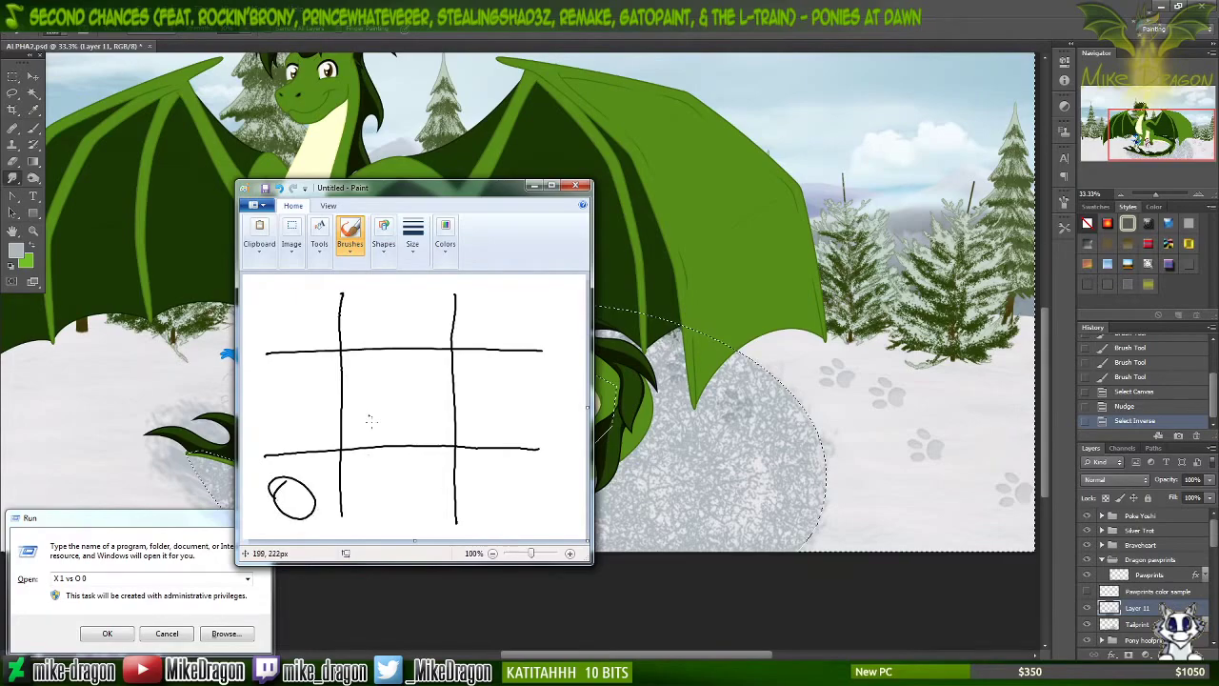
drag(356, 409, 419, 420)
drag(358, 434, 414, 394)
mouse_move(492, 307)
mouse_down()
mouse_move(493, 335)
mouse_move(493, 307)
mouse_up()
drag(481, 388, 508, 425)
drag(477, 422, 519, 386)
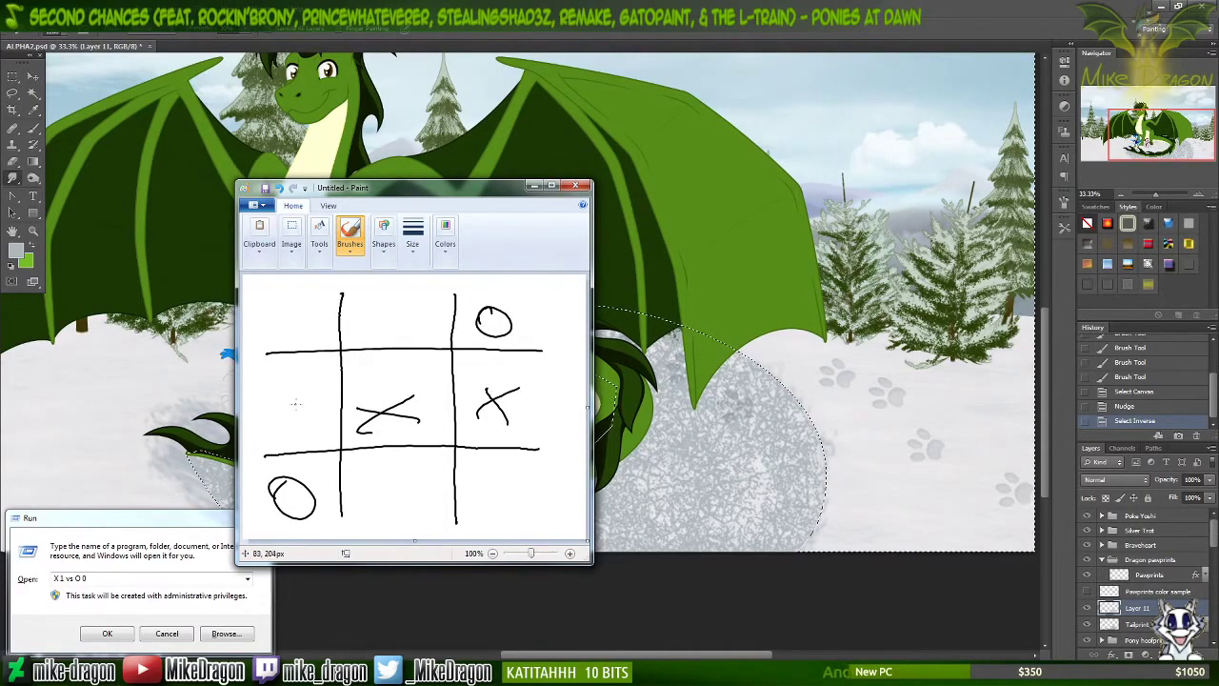
Step: Fill the remaining cells with O's at middle-left, bottom-right and top-middle and X's at top-left and bottom-middle
drag(296, 400, 297, 401)
mouse_move(282, 309)
mouse_down()
mouse_move(328, 341)
mouse_move(324, 299)
mouse_up()
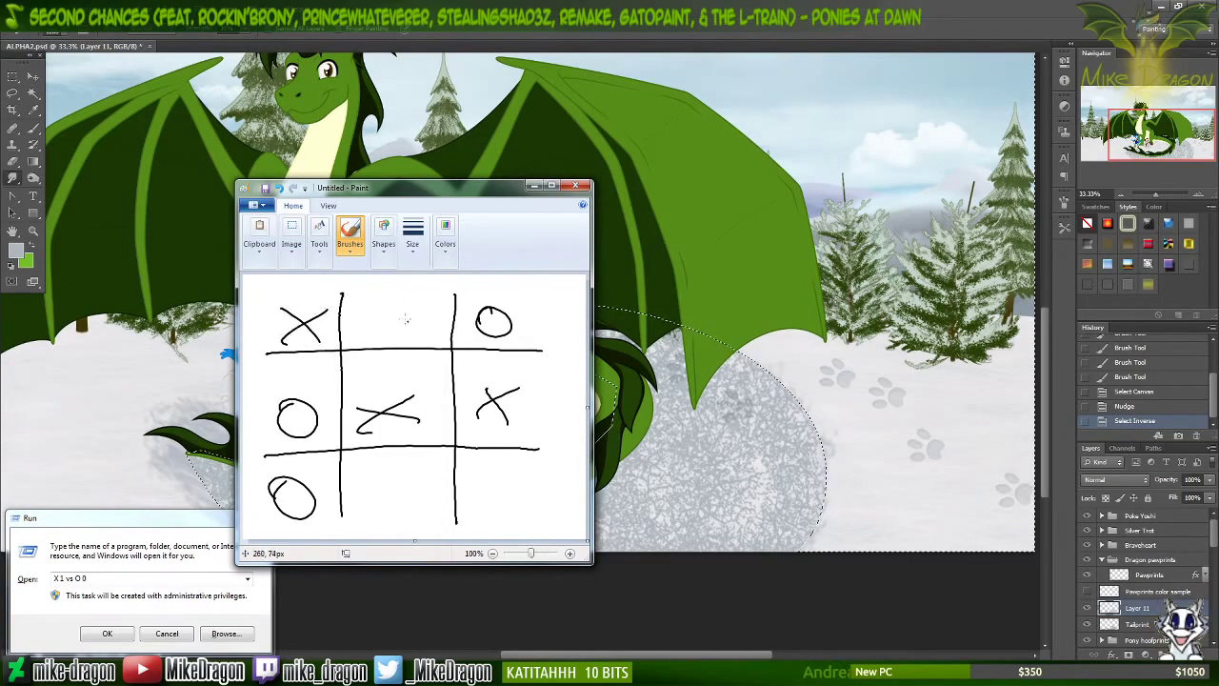
mouse_move(503, 479)
mouse_down()
mouse_move(520, 511)
mouse_move(488, 507)
mouse_up()
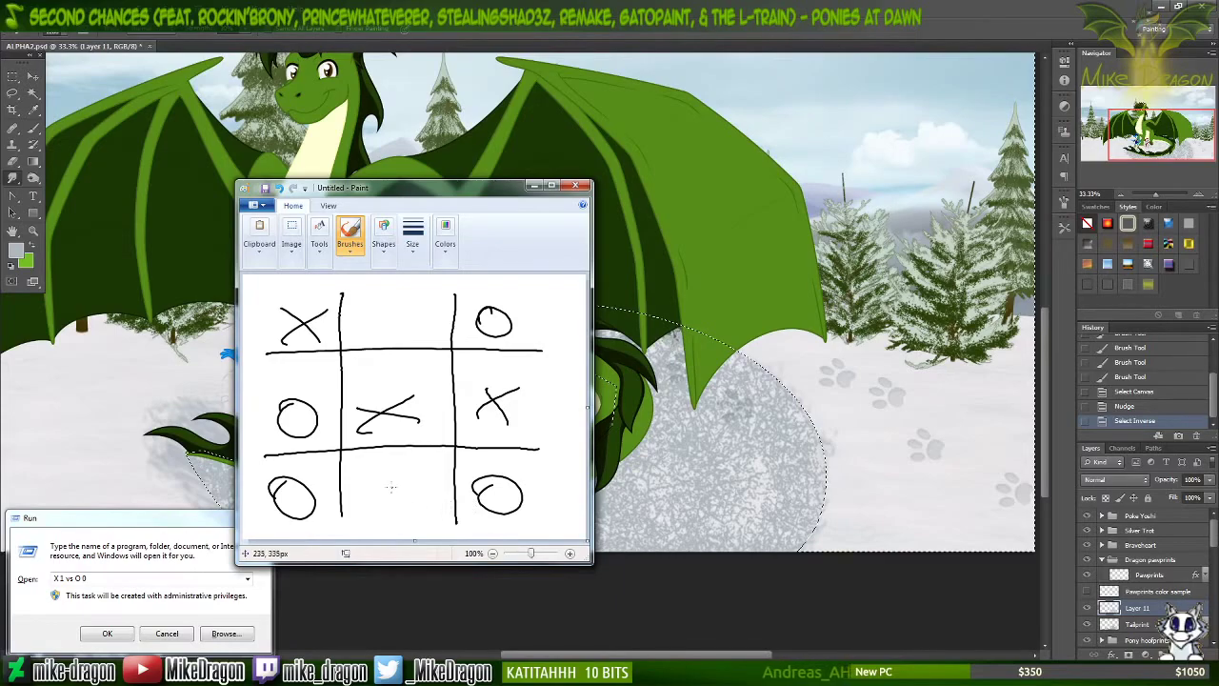
drag(372, 488, 419, 510)
drag(417, 479, 370, 511)
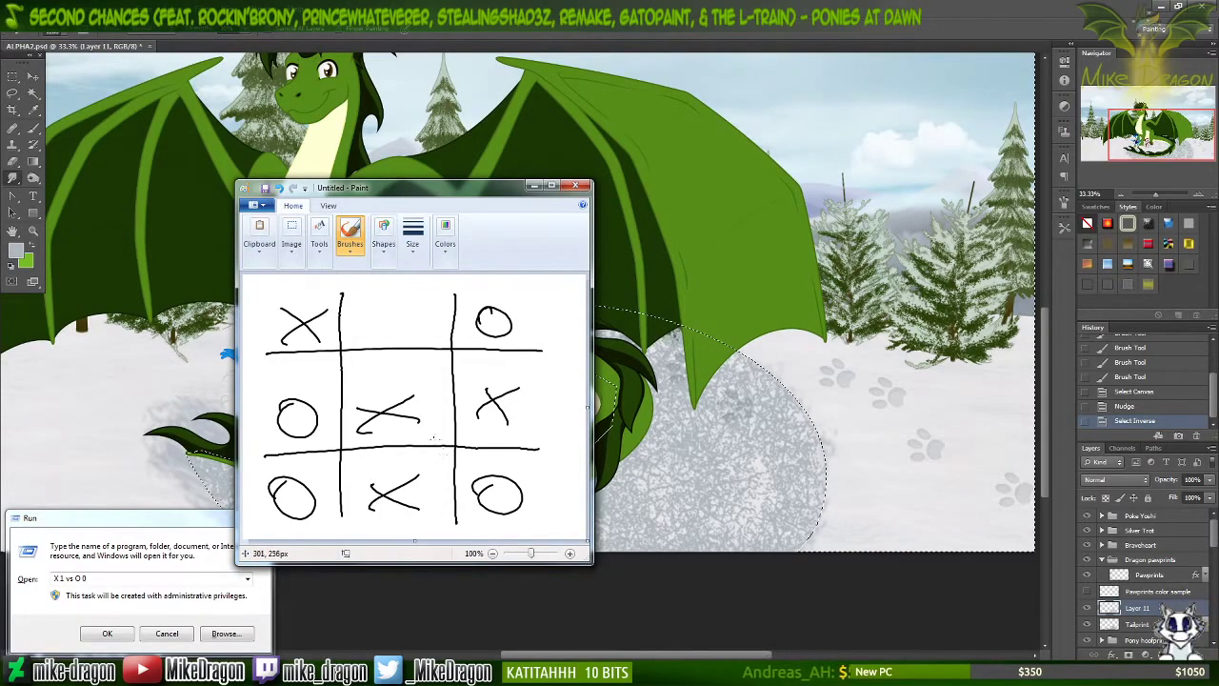
mouse_move(382, 303)
mouse_down()
mouse_move(403, 325)
mouse_move(388, 299)
mouse_up()
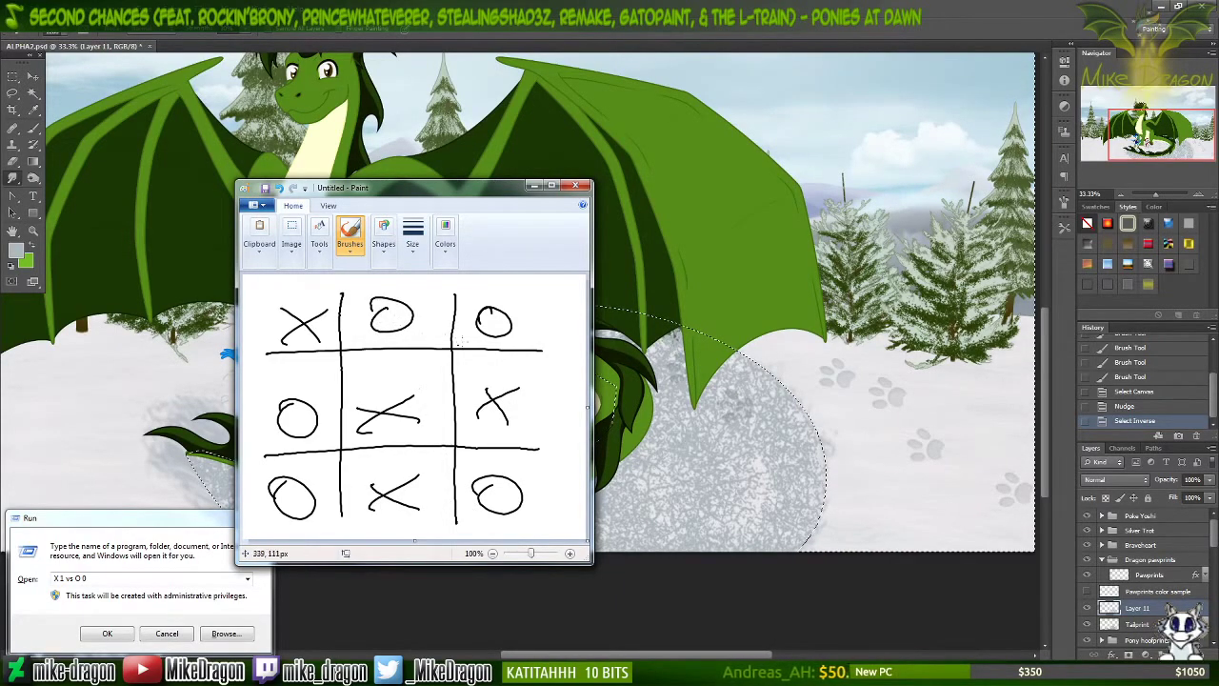
Step: Undo every mark of the drawn game so only the empty grid is left
key(ctrl+z)
key(ctrl+z)
key(ctrl+z)
key(ctrl+z)
key(ctrl+z)
key(ctrl+z)
key(ctrl+z)
key(ctrl+z)
key(ctrl+z)
key(ctrl+z)
key(ctrl+z)
key(ctrl+z)
key(ctrl+z)
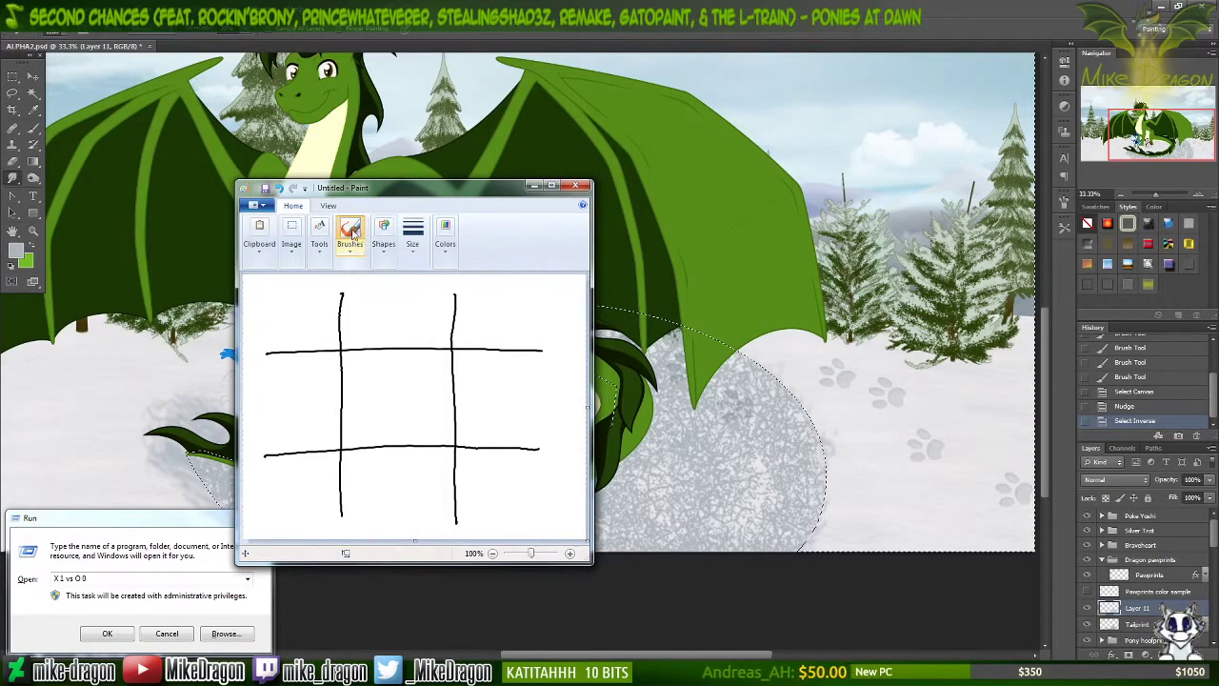
Step: Draw X's in the centre, top-left and bottom-right cells and O's at bottom-left and top-right, and strike a diagonal line through the X's
mouse_move(368, 379)
mouse_down()
mouse_move(423, 420)
mouse_move(425, 375)
mouse_up()
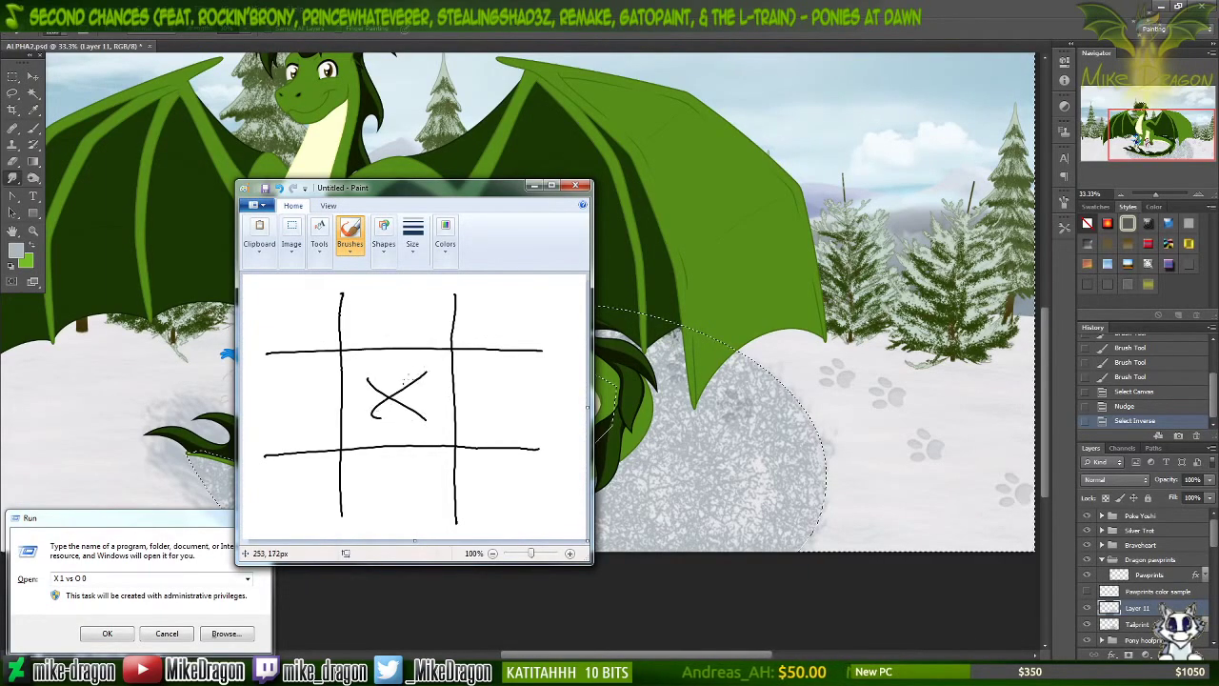
mouse_move(305, 474)
mouse_down()
mouse_move(284, 501)
mouse_move(306, 476)
mouse_up()
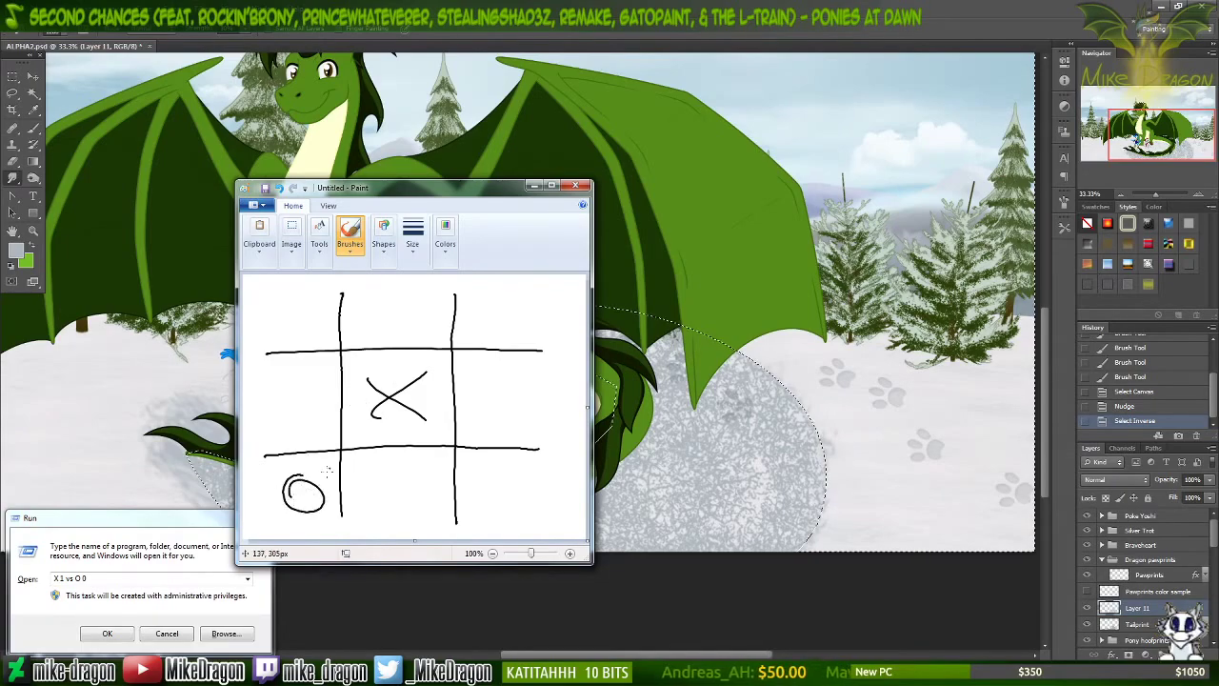
drag(294, 305, 333, 341)
drag(339, 300, 296, 344)
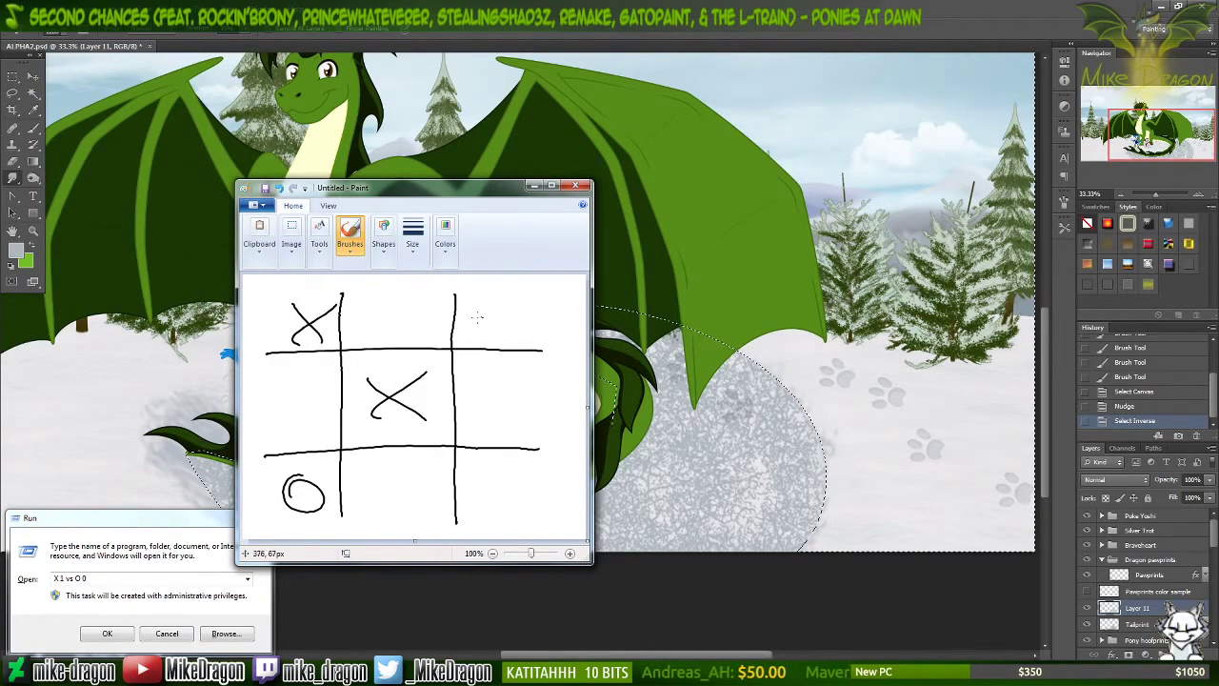
mouse_move(500, 310)
mouse_down()
mouse_move(485, 321)
mouse_move(511, 323)
mouse_up()
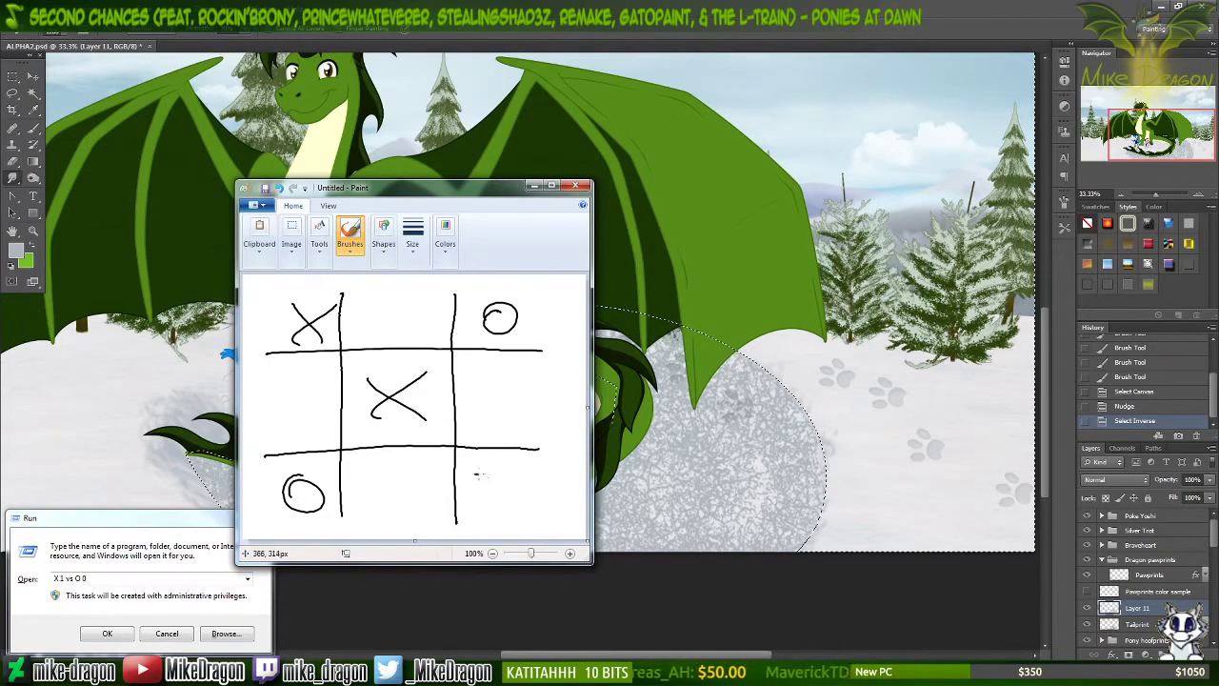
drag(479, 474, 522, 508)
drag(527, 467, 481, 507)
drag(284, 298, 533, 502)
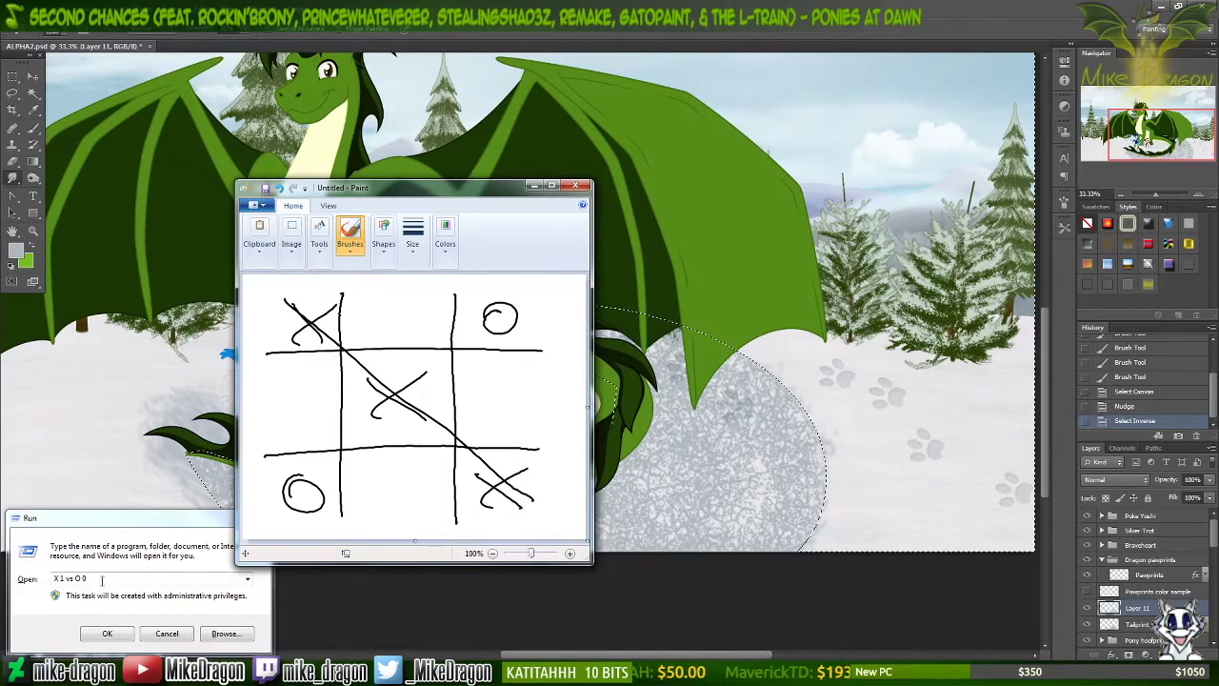
Step: Change the X score in the Run box to 2 and return to Paint
double_click(59, 578)
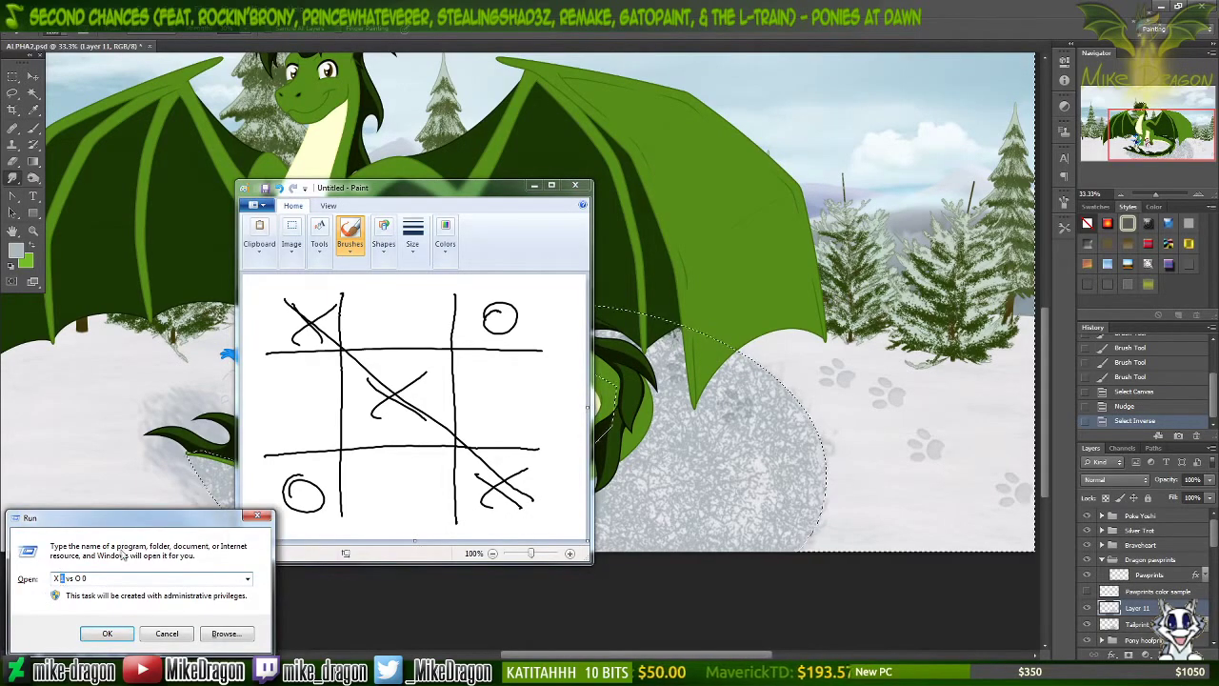
text(2)
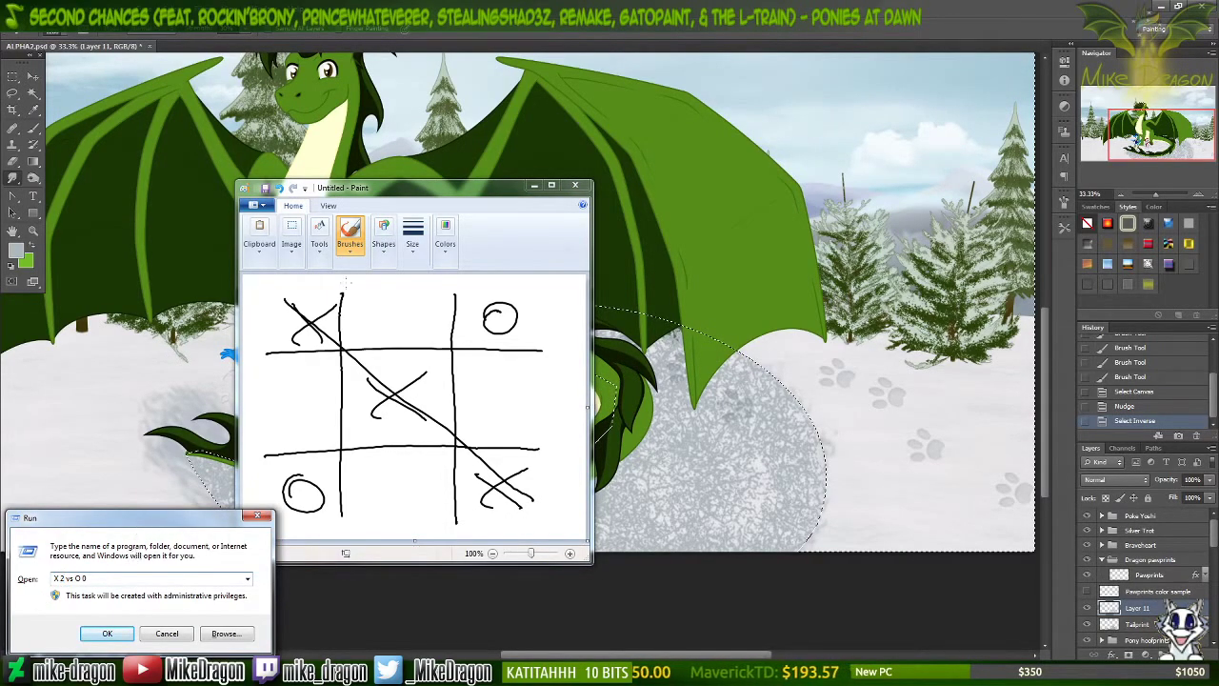
click(505, 226)
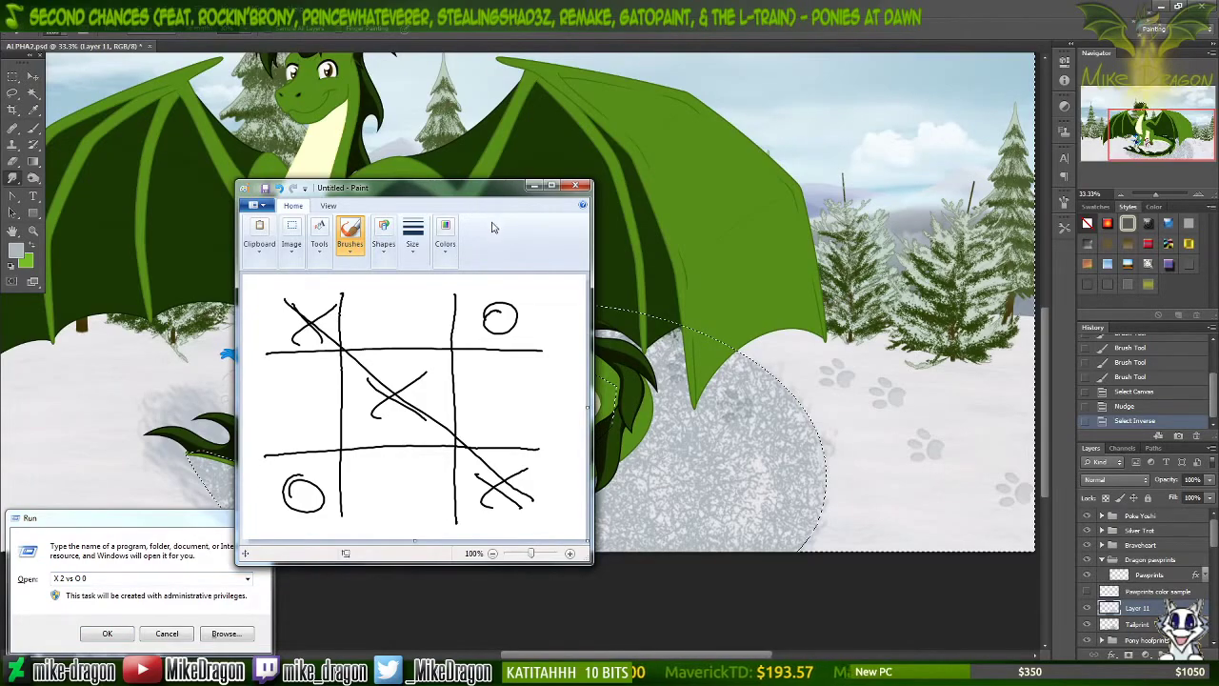
Step: Paste the empty grid over the diagonal-win game and select the brush for a new round
key(ctrl+v)
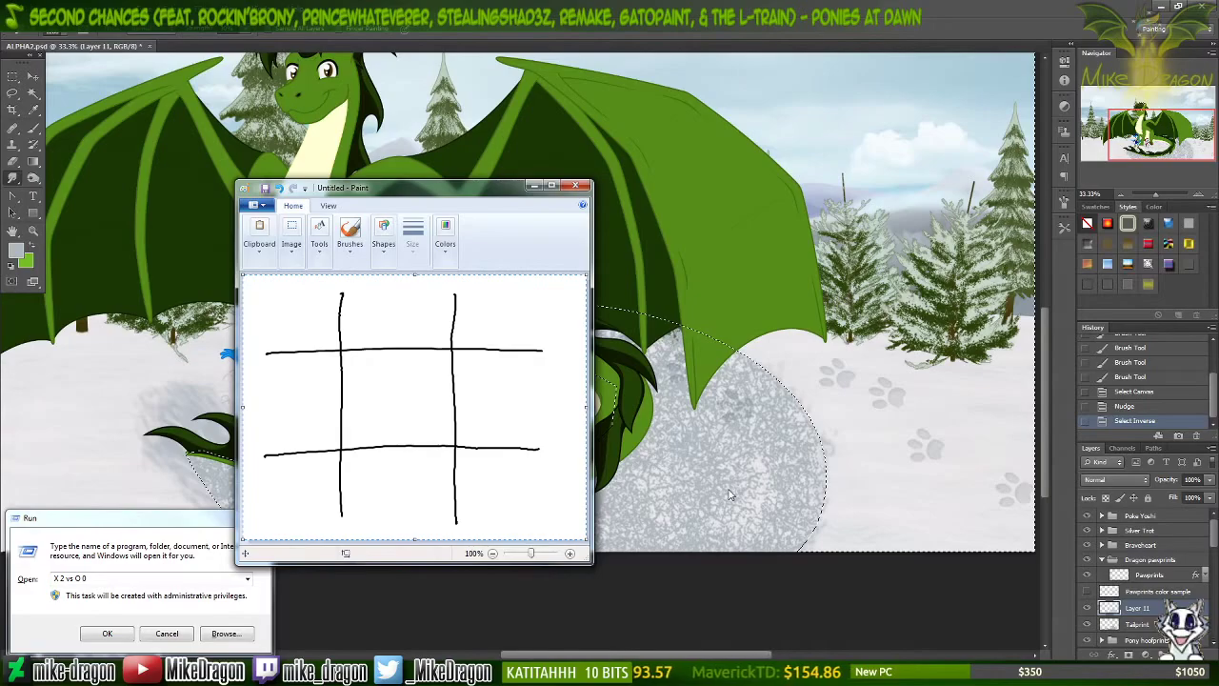
click(351, 233)
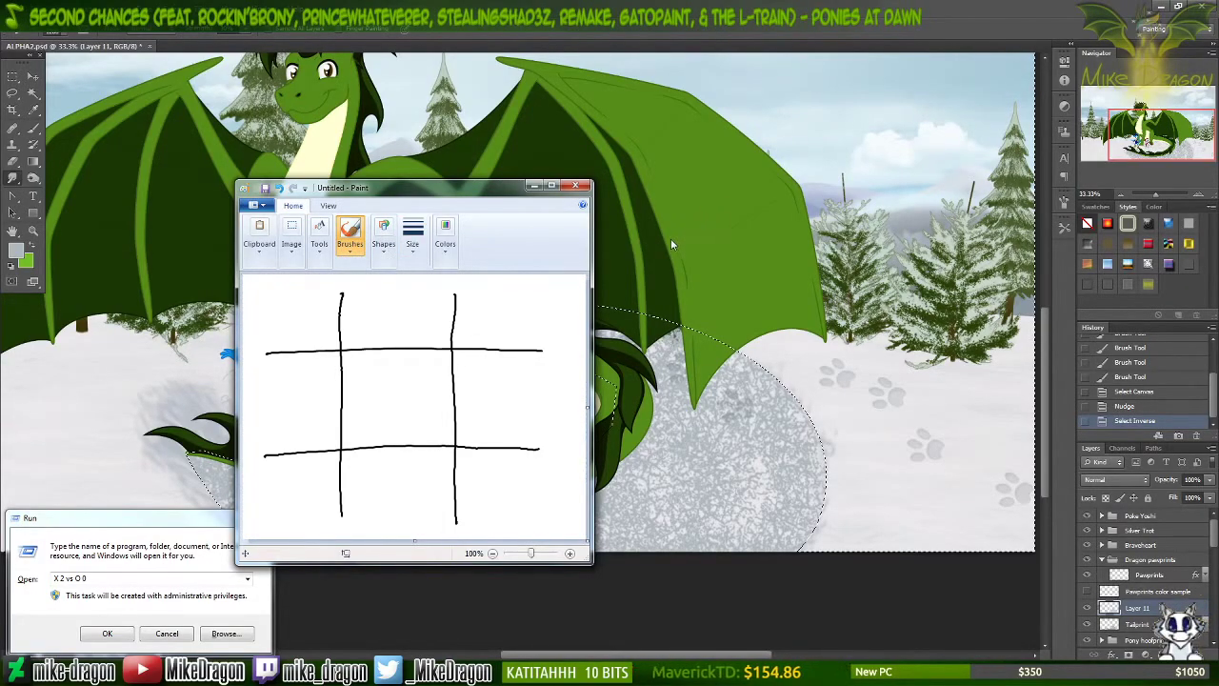
key(super+Tab)
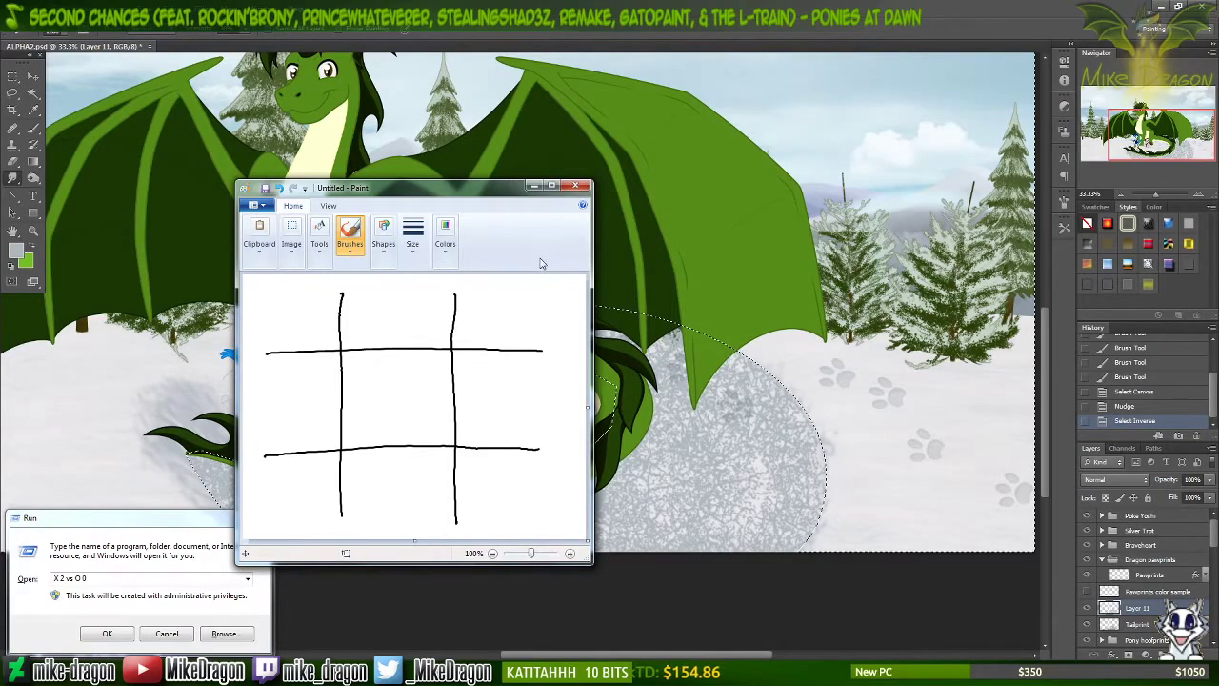
click(352, 238)
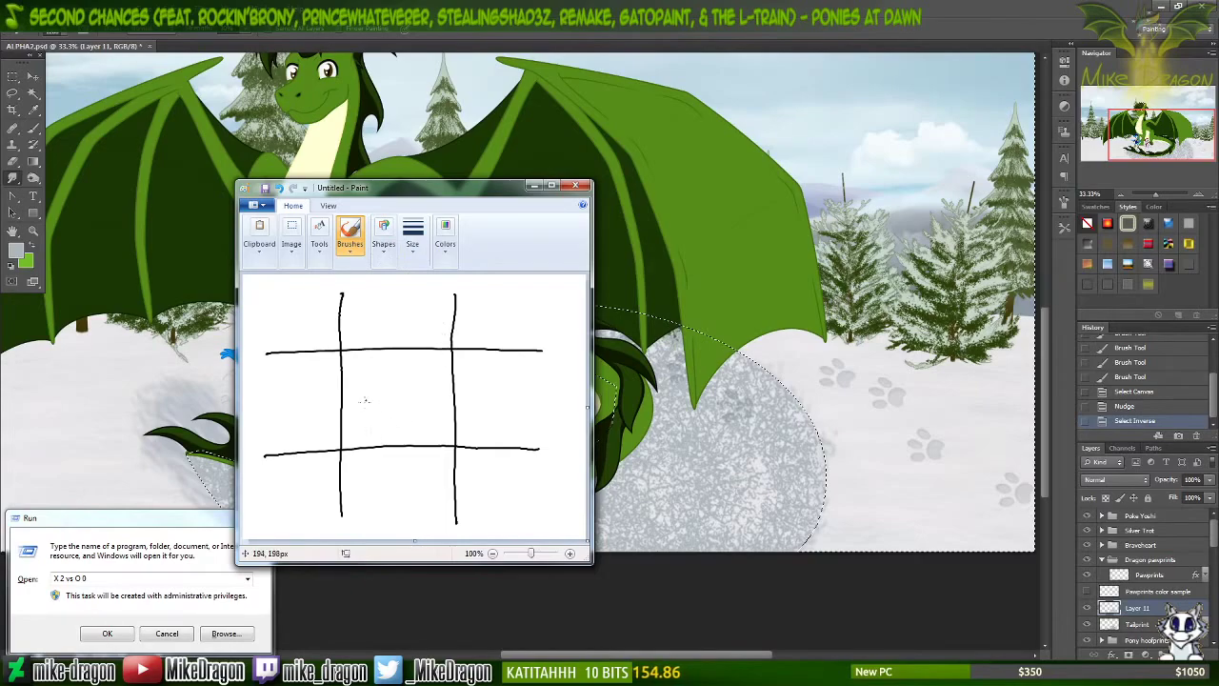
Step: Draw O marks in the middle-left and middle-right cells and X marks in the bottom-middle and centre cells
drag(299, 402, 295, 419)
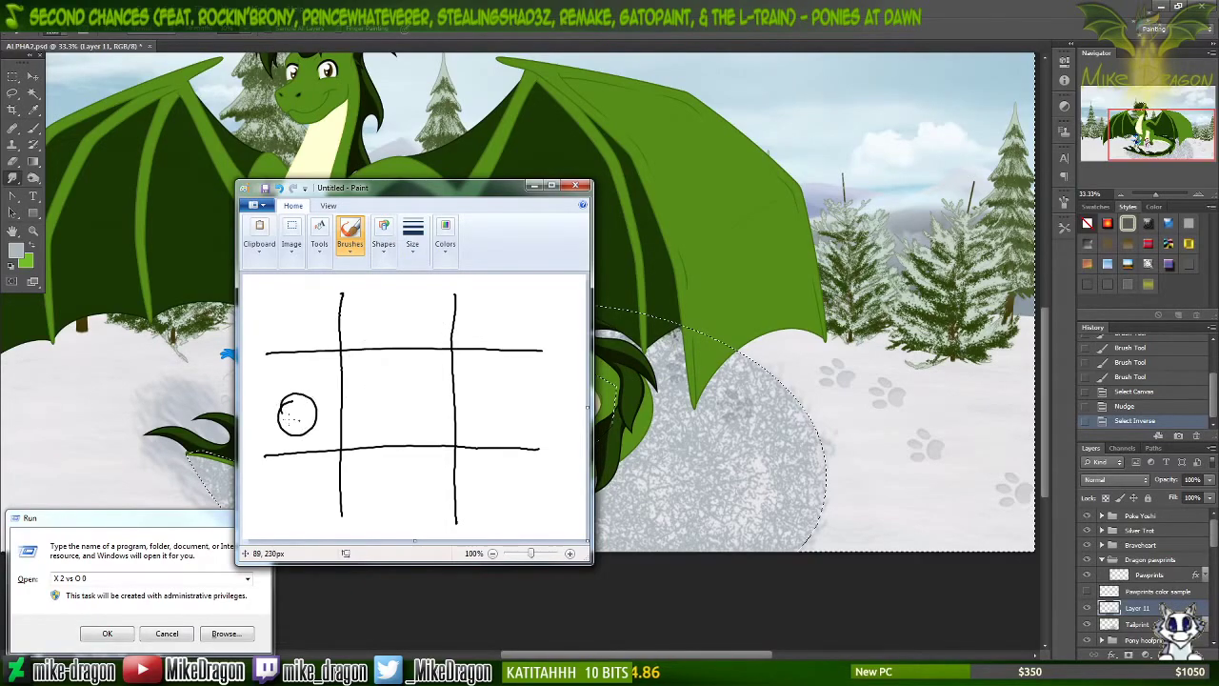
drag(360, 471, 437, 505)
drag(436, 467, 377, 507)
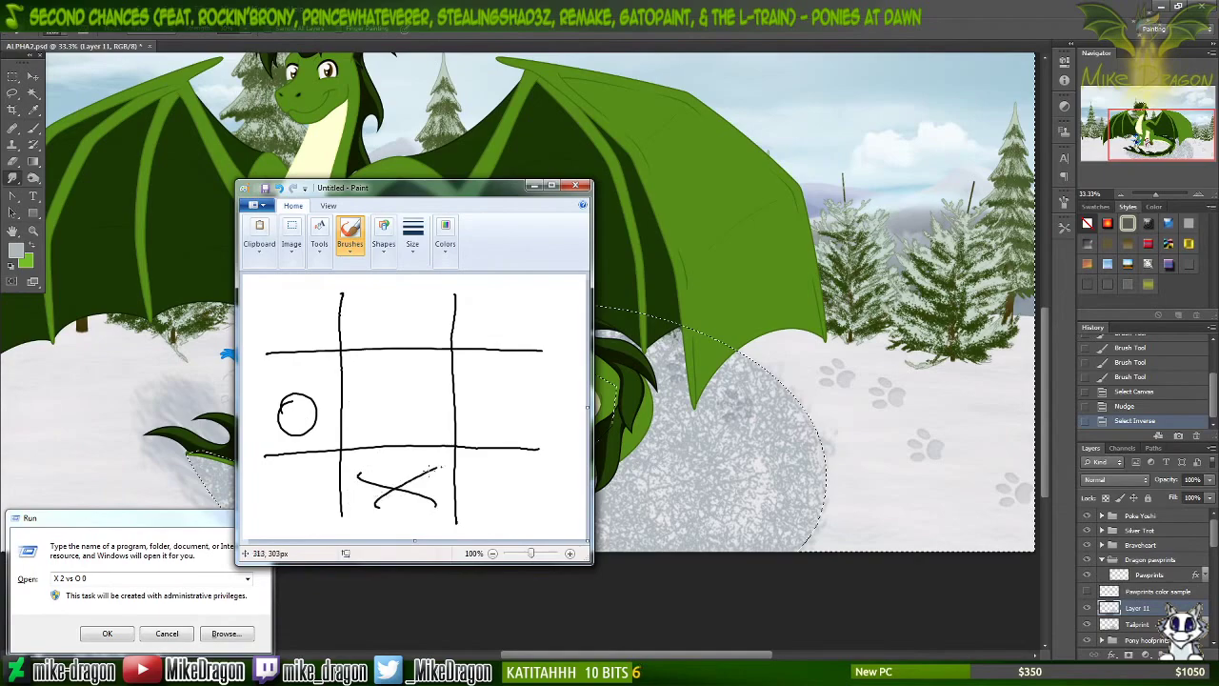
mouse_move(505, 400)
mouse_down()
mouse_move(500, 430)
mouse_move(505, 401)
mouse_up()
drag(367, 395, 413, 426)
drag(383, 428, 424, 385)
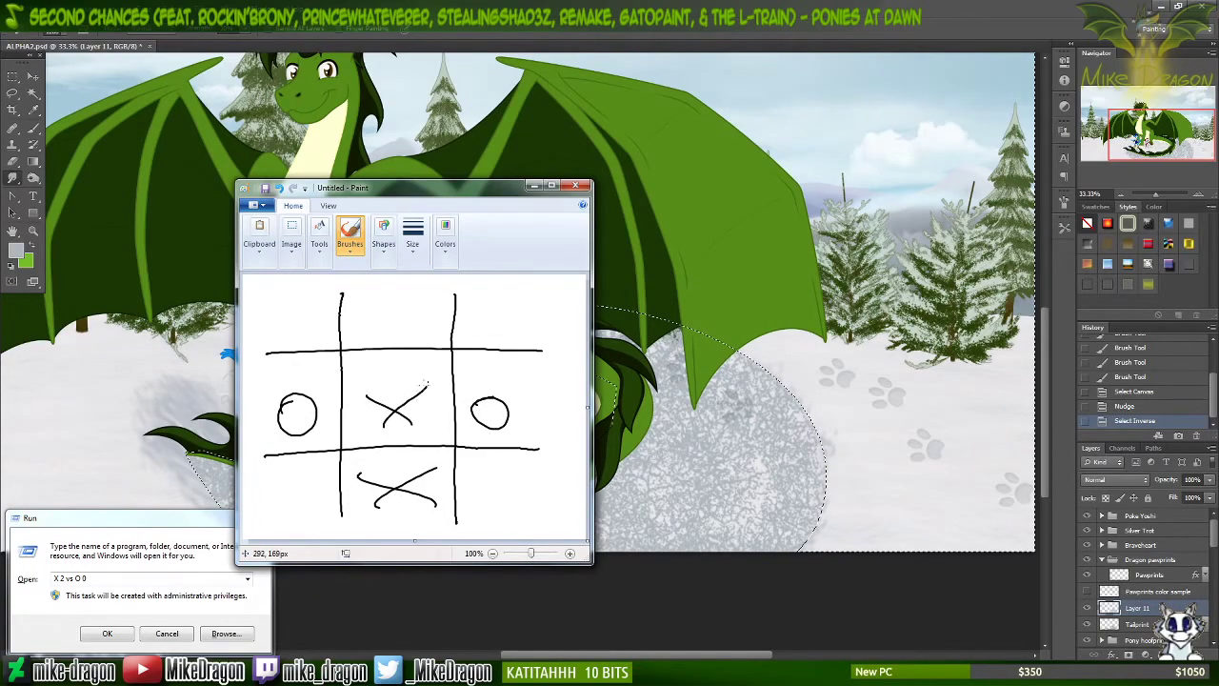
Step: Fill the remaining cells with O's at top-middle, bottom-left and bottom-right and X's at top-right and top-left
mouse_move(393, 301)
mouse_down()
mouse_move(375, 324)
mouse_move(405, 301)
mouse_move(511, 335)
mouse_up()
drag(464, 335, 515, 303)
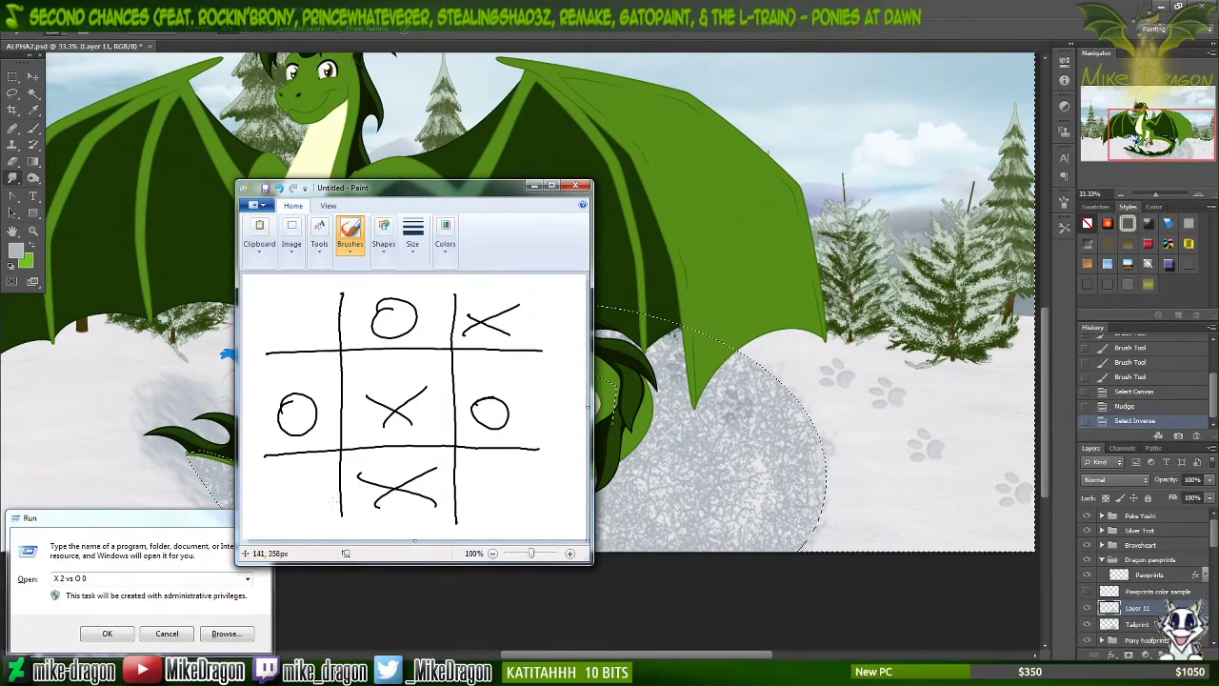
drag(297, 484, 300, 480)
mouse_move(285, 311)
mouse_down()
mouse_move(317, 340)
mouse_move(291, 339)
mouse_up()
drag(490, 471, 482, 473)
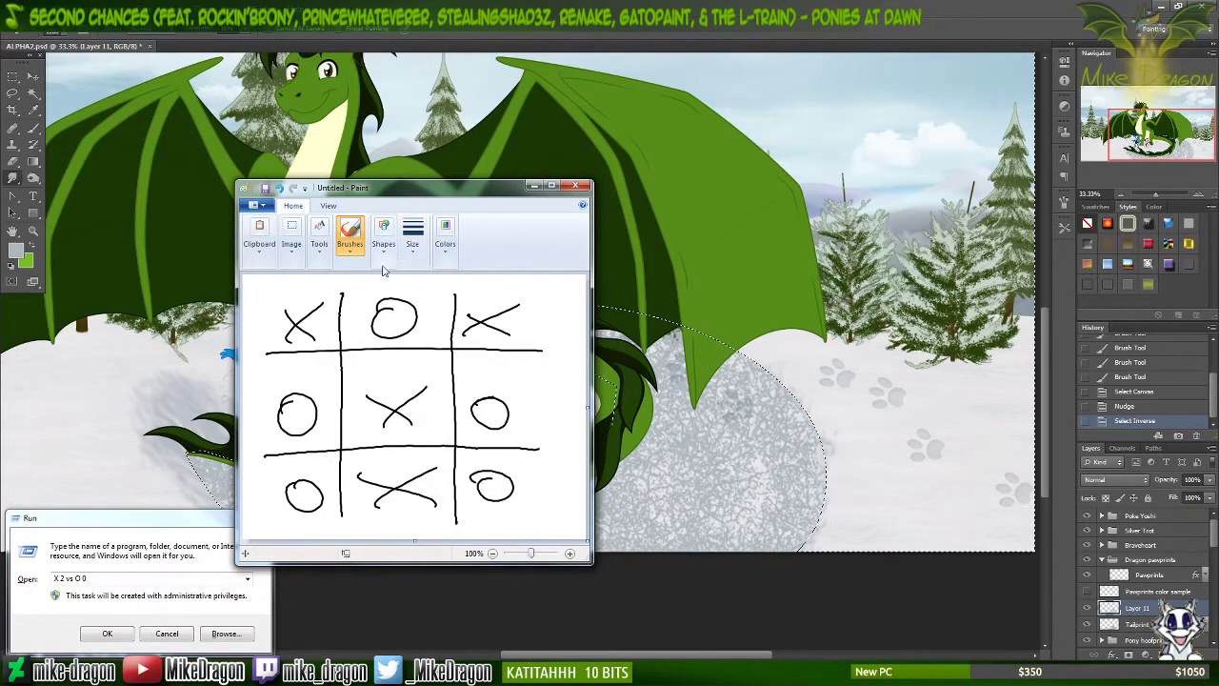
Step: Undo all X and O marks of this round, back to the blank tic-tac-toe grid
key(ctrl+z)
key(ctrl+z)
key(ctrl+z)
key(ctrl+z)
key(ctrl+z)
key(ctrl+z)
key(ctrl+z)
key(ctrl+z)
key(ctrl+z)
key(ctrl+z)
key(ctrl+z)
key(ctrl+z)
key(ctrl+z)
key(ctrl+z)
Step: Select the brush and open a new round with an X in the bottom-left cell
click(351, 230)
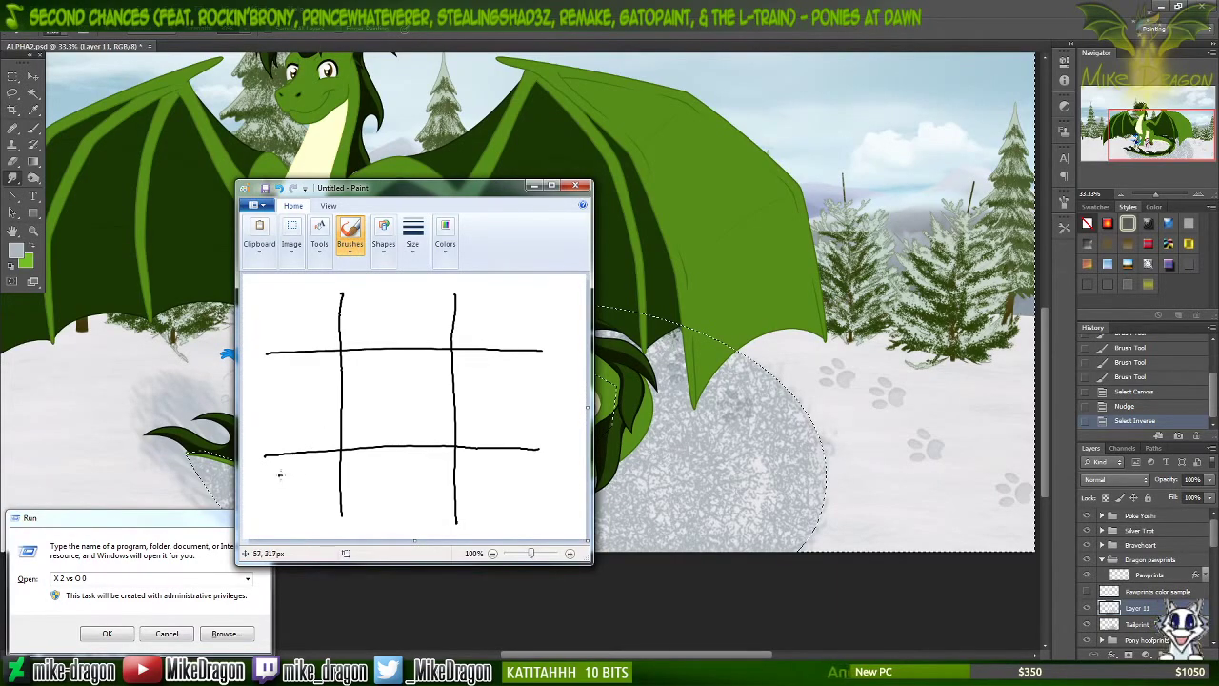
drag(279, 474, 324, 515)
drag(328, 464, 275, 514)
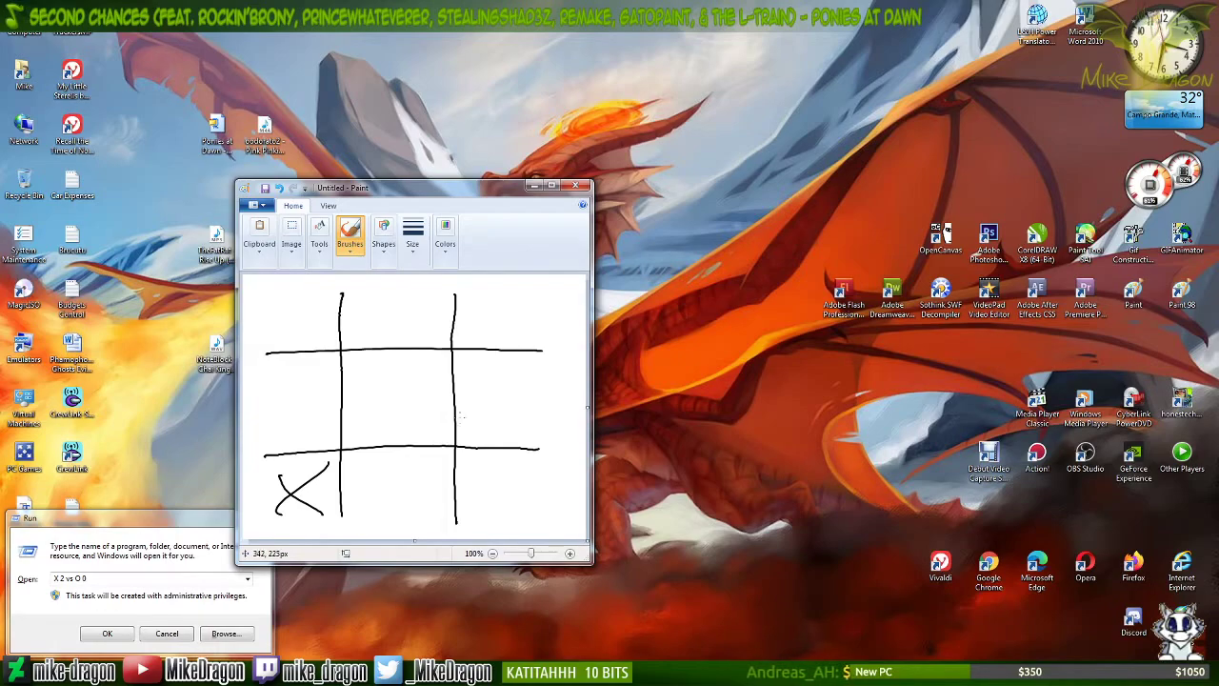
Step: Bring Paint back in front of Photoshop and draw O's at top-right and middle-right and X's in the centre and bottom-right cells
key(alt+Tab)
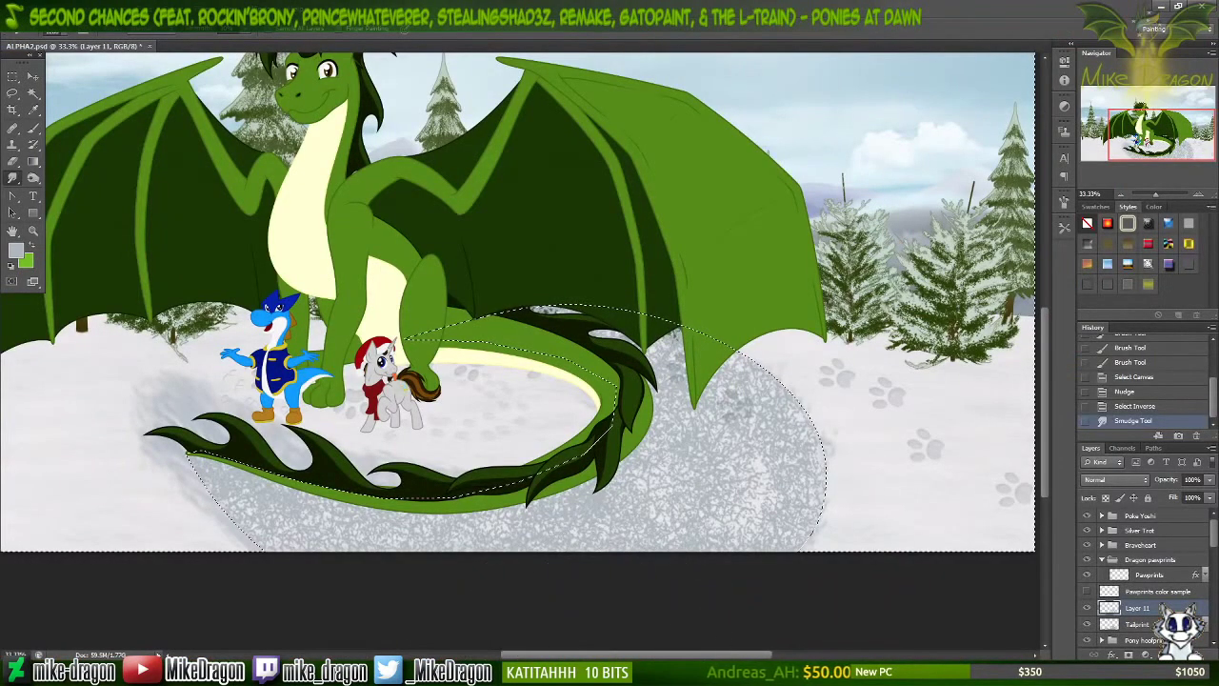
key(alt+Tab)
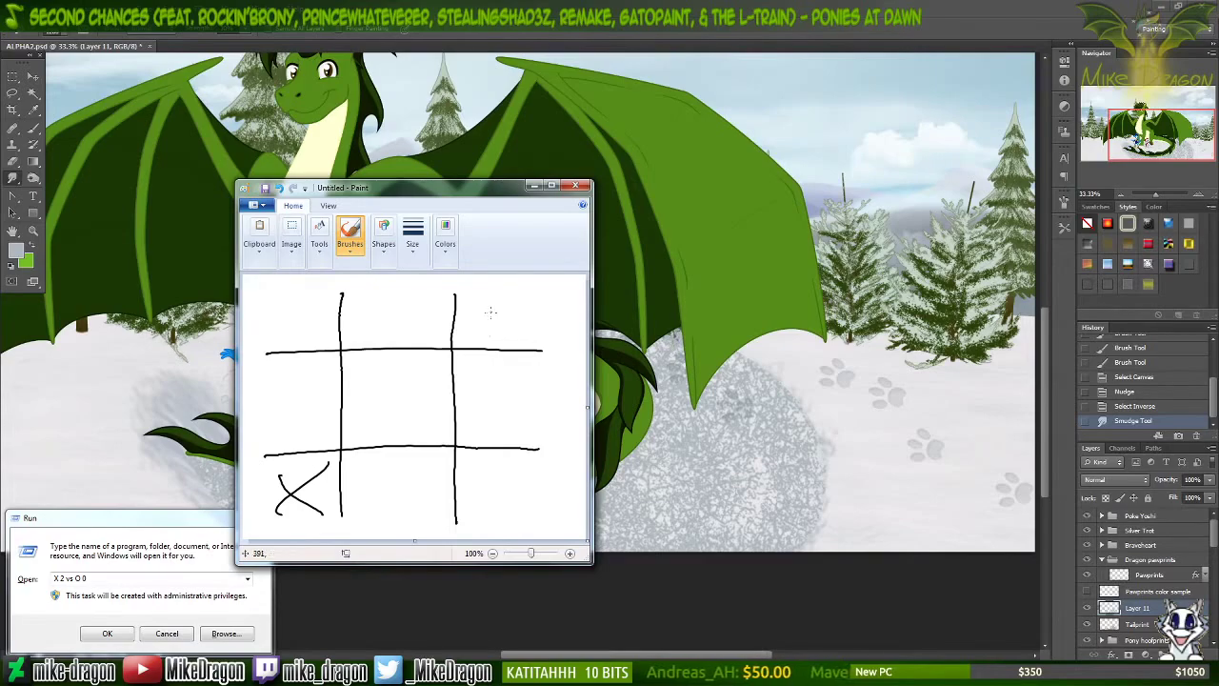
drag(490, 311, 483, 332)
drag(369, 388, 429, 415)
drag(429, 385, 376, 420)
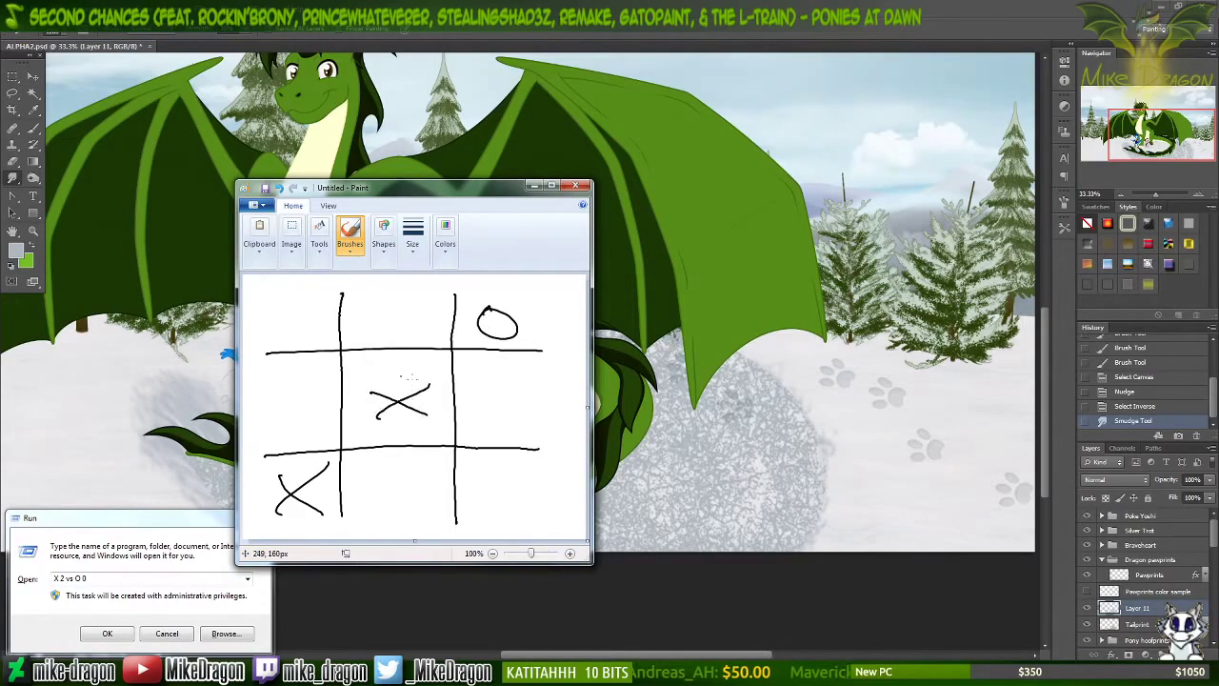
mouse_move(499, 393)
mouse_down()
mouse_move(481, 409)
mouse_move(502, 393)
mouse_up()
drag(479, 471, 520, 502)
drag(533, 461, 474, 504)
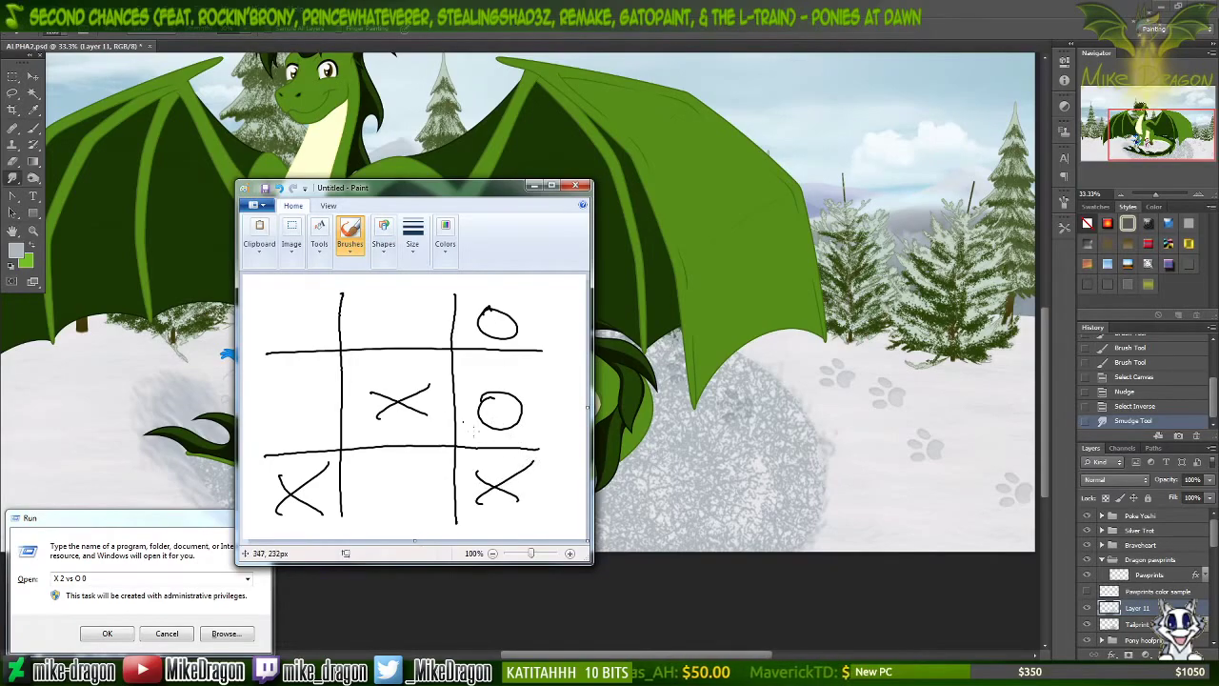
Step: Draw an O in the top-left cell and an X in the bottom-middle cell, and strike a line through the bottom row
mouse_move(307, 308)
mouse_down()
mouse_move(302, 338)
mouse_move(280, 319)
mouse_move(306, 306)
mouse_up()
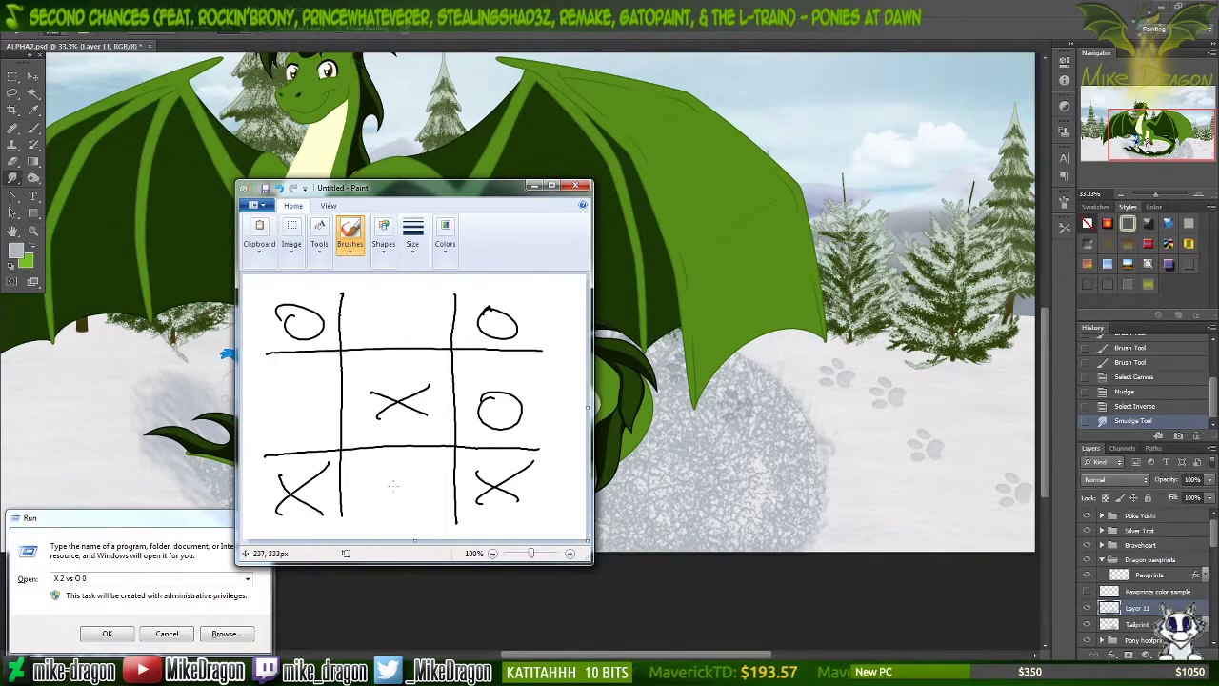
drag(368, 473, 417, 512)
drag(367, 511, 424, 465)
drag(257, 495, 568, 494)
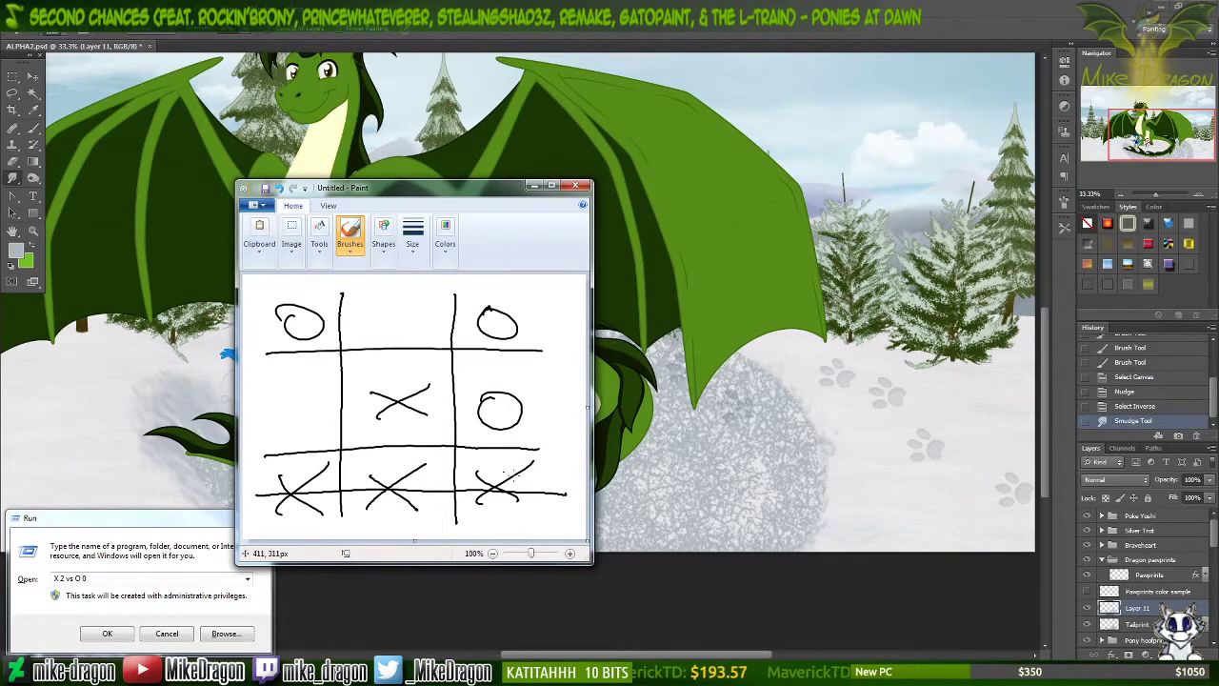
Step: Update the score note in the Run box to 3 for X and dismiss the box
double_click(61, 579)
text(3)
key(Escape)
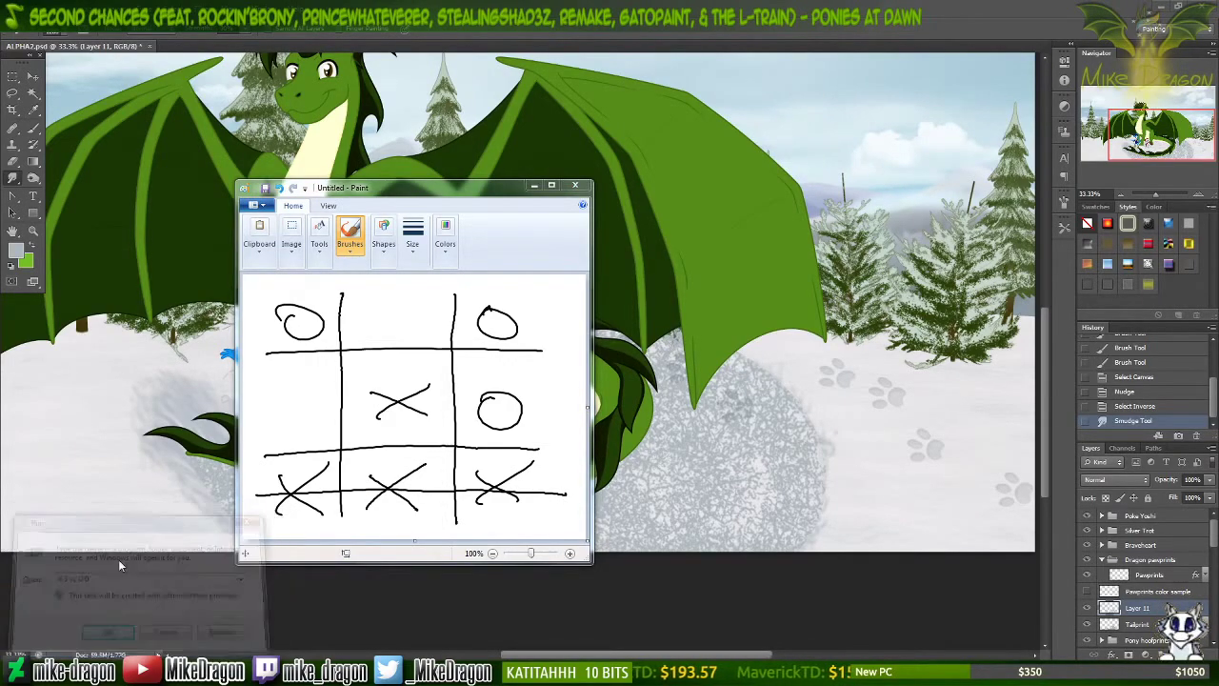
Step: Maximize the Paint window and close it without saving the tic-tac-toe drawing
click(552, 186)
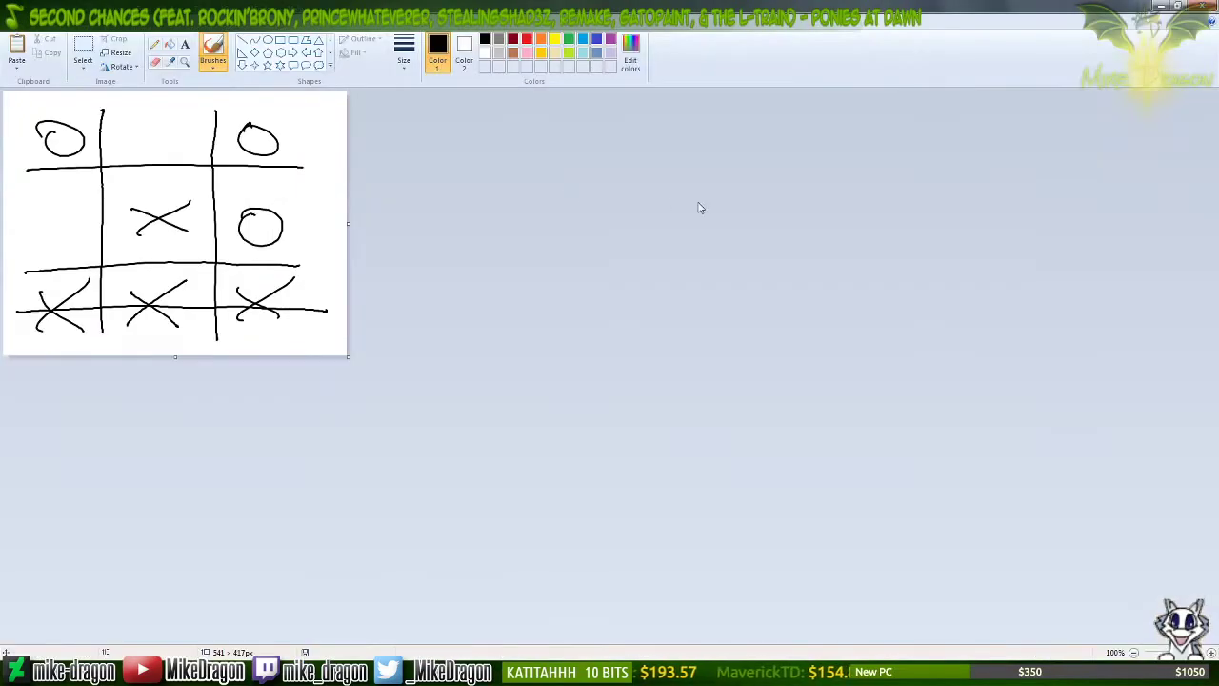
click(1202, 5)
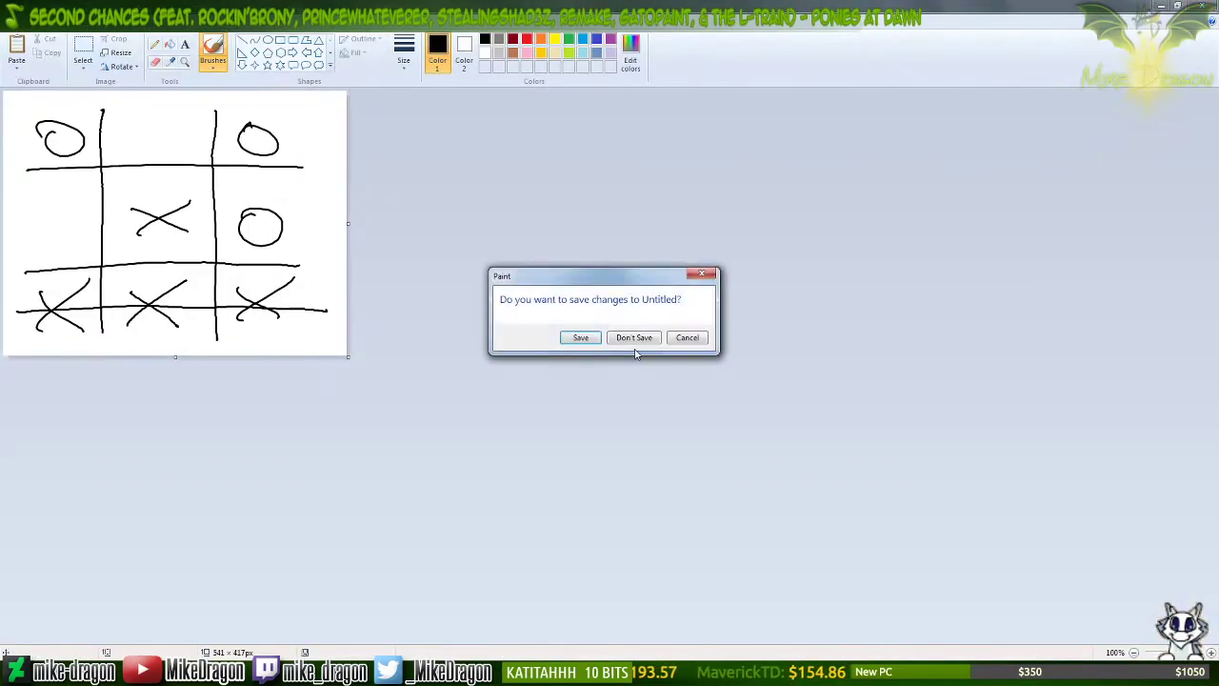
click(634, 337)
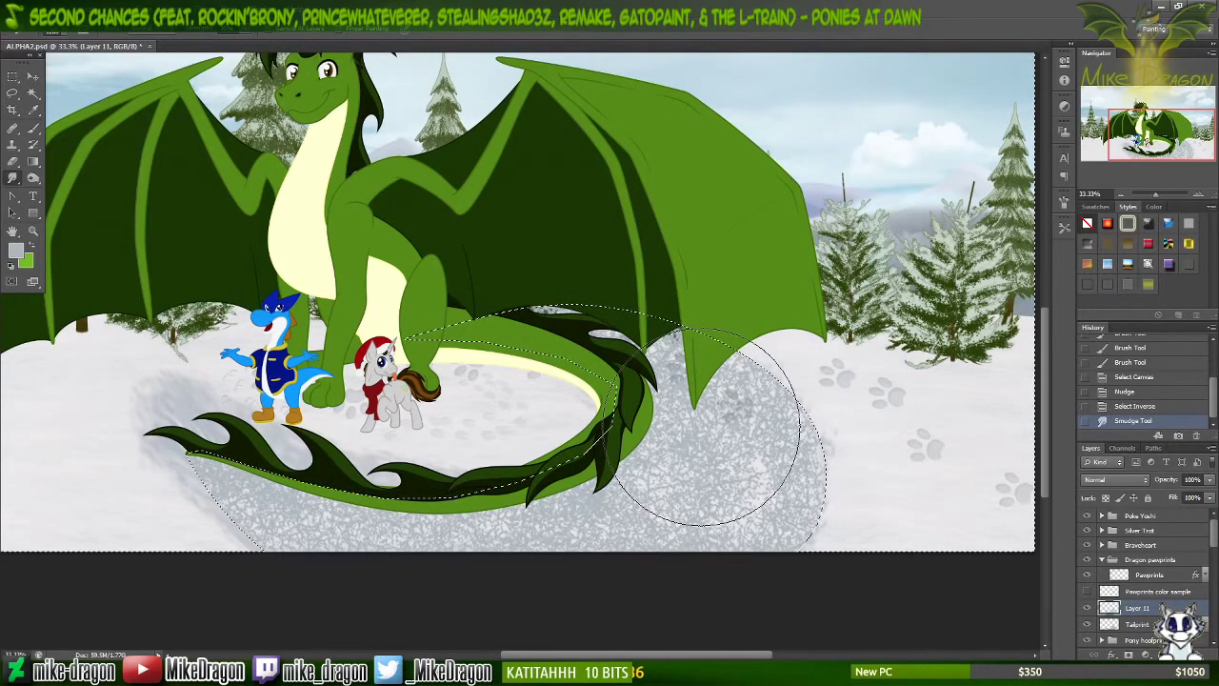
Step: Undo the smudging on Layer 11 and invert the selection to cover the tail imprint
key(v)
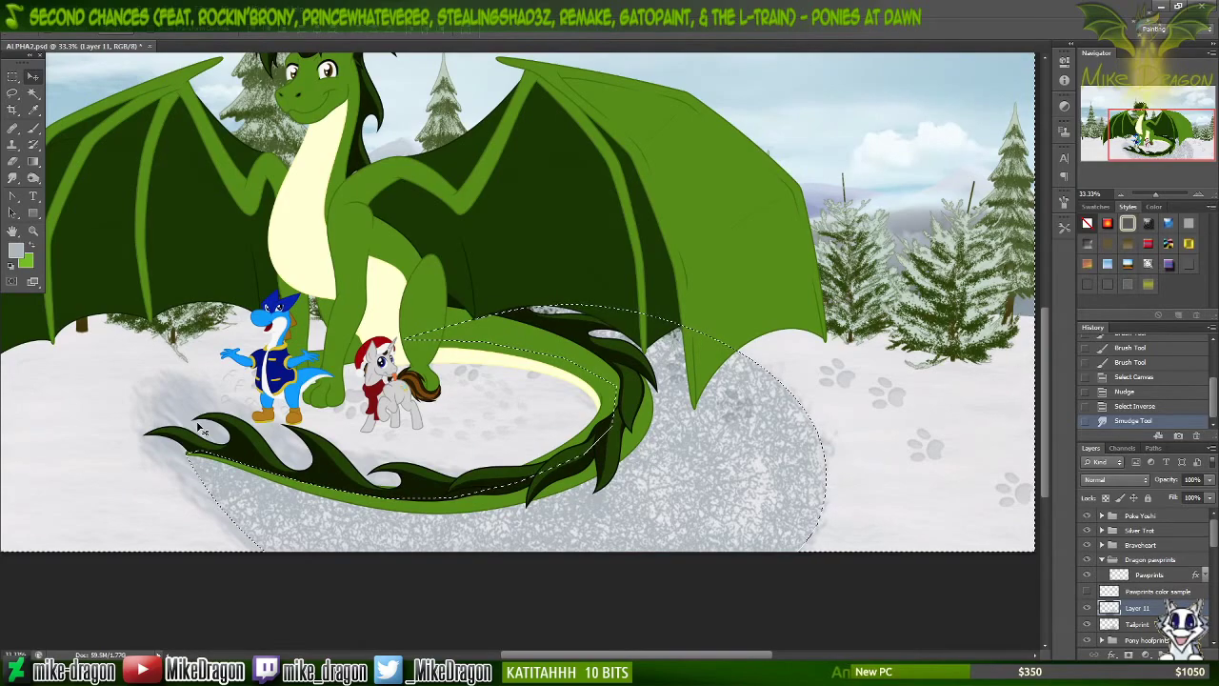
key(ctrl+z)
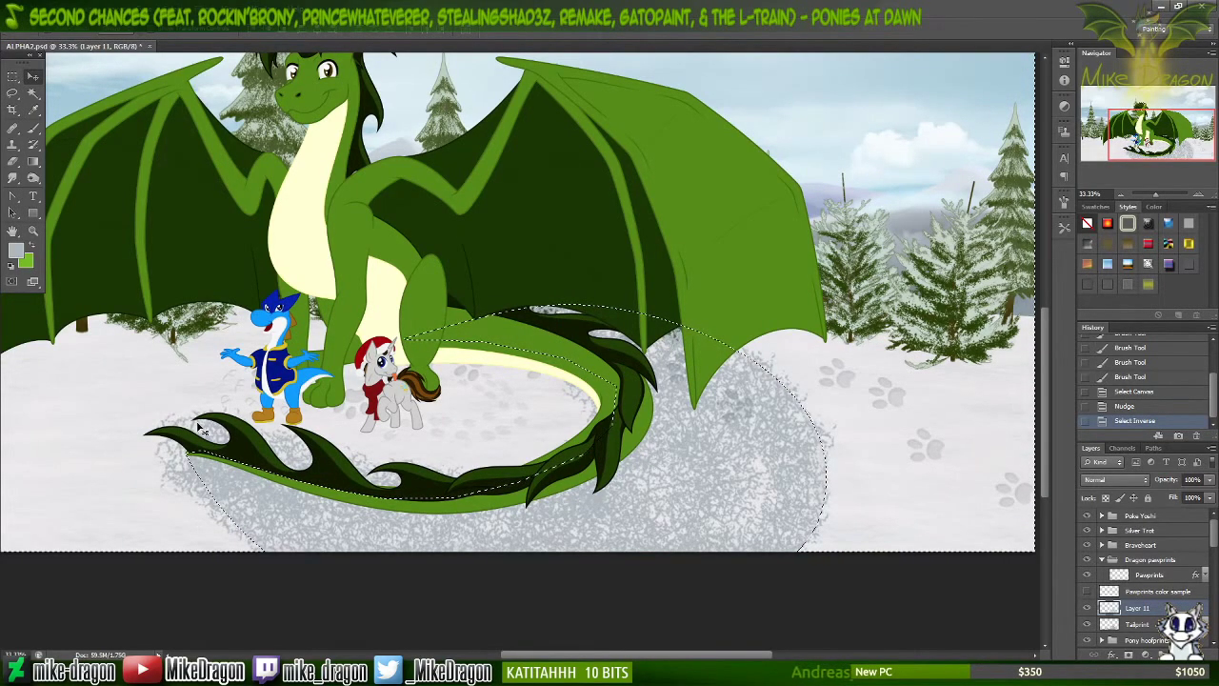
key(ctrl+shift+i)
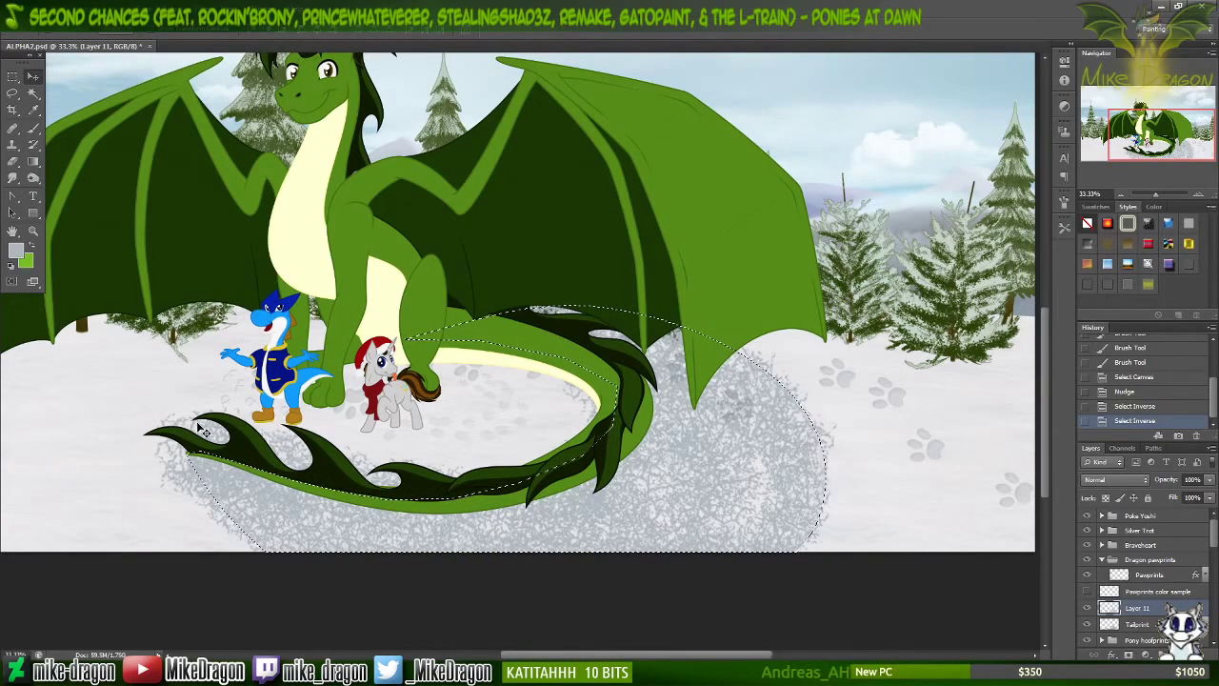
Step: Select the Smudge tool and reduce its brush size by four steps
click(13, 179)
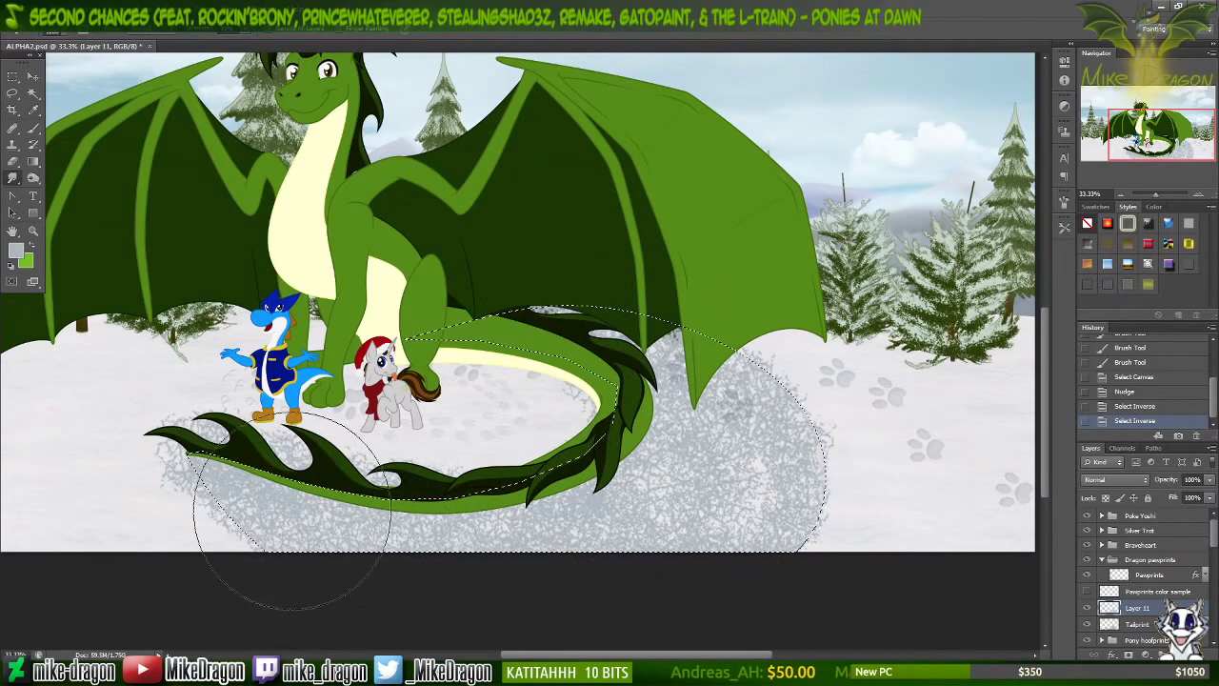
key(bracketleft)
key(bracketleft)
key(bracketleft)
key(bracketleft)
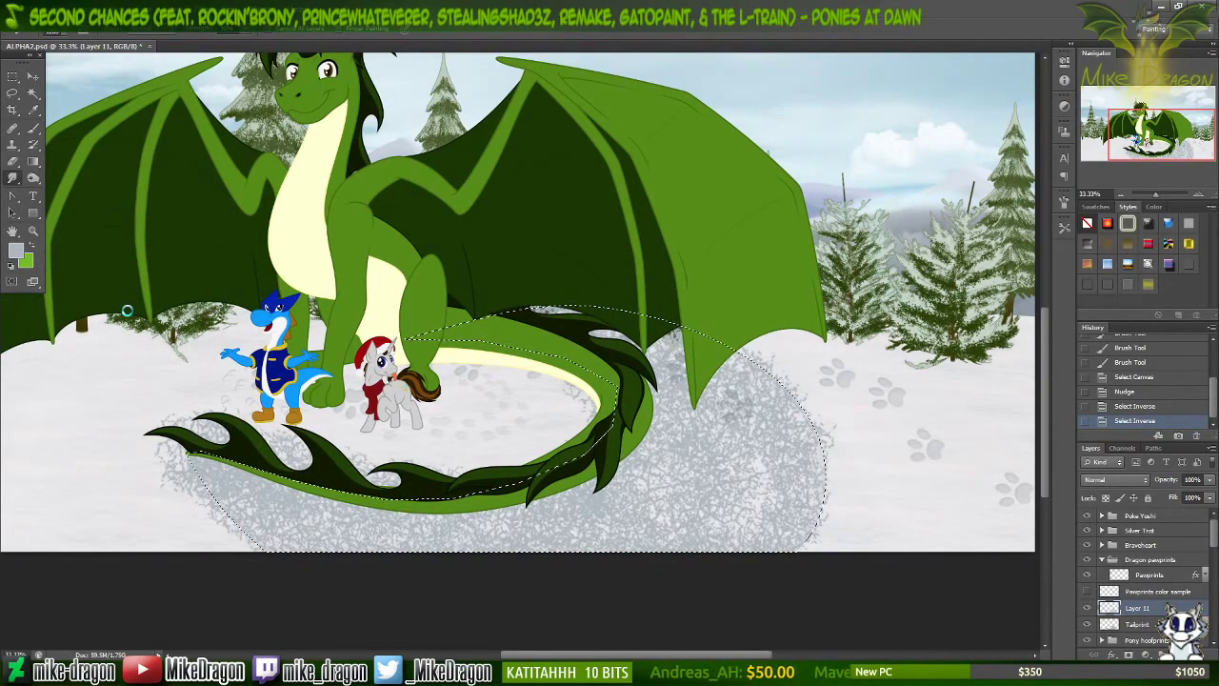
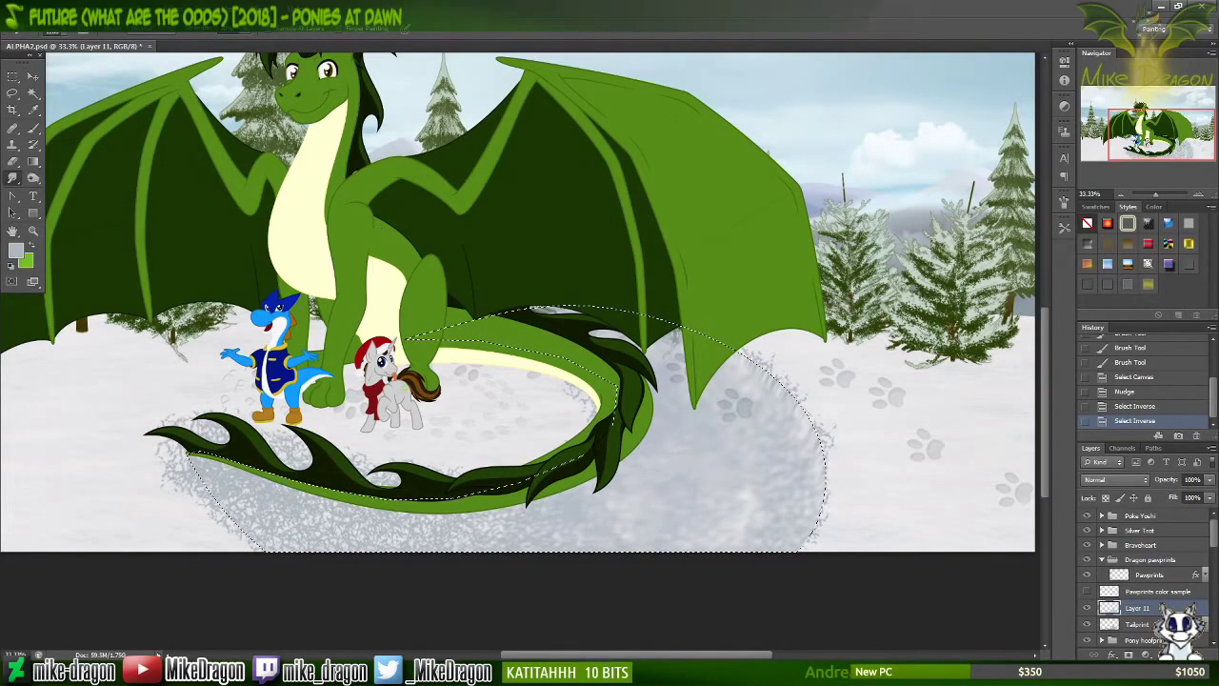
Step: Switch to the Emulators folder, launch VisualBoyAdvance and close the folder window
key(alt+Tab)
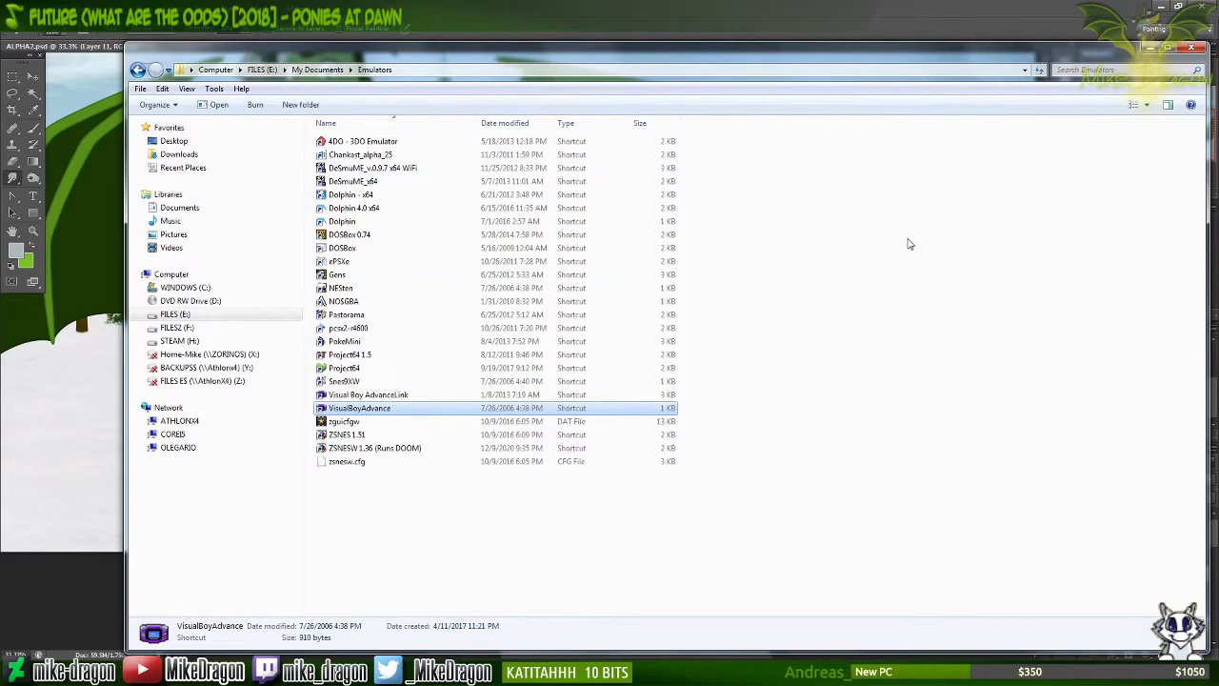
key(Return)
key(alt+F4)
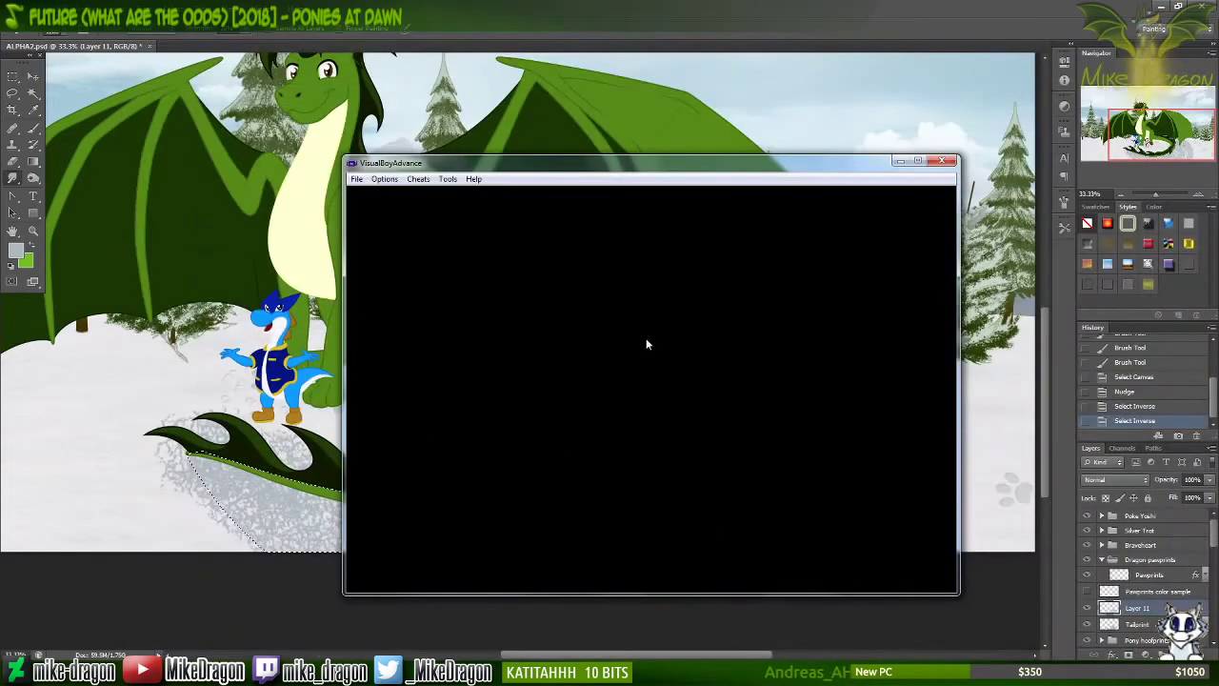
Step: Load the Tetris ROM from the Others folder and move the emulator window toward the upper part of the screen
key(ctrl+o)
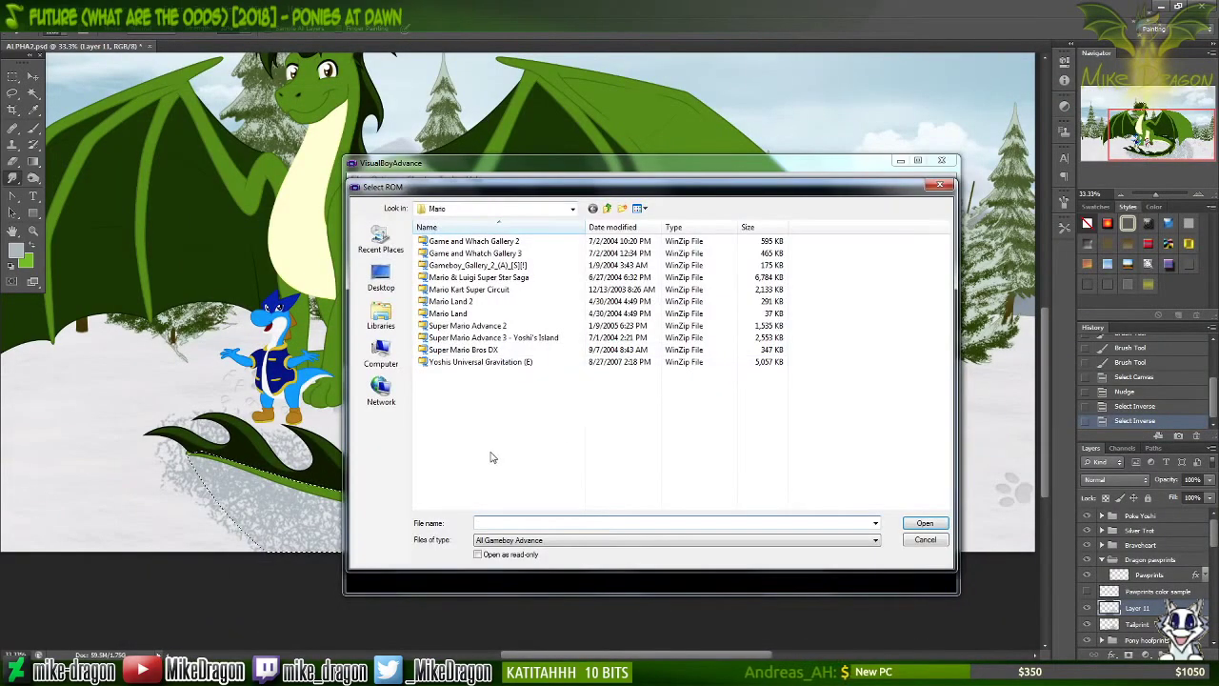
key(BackSpace)
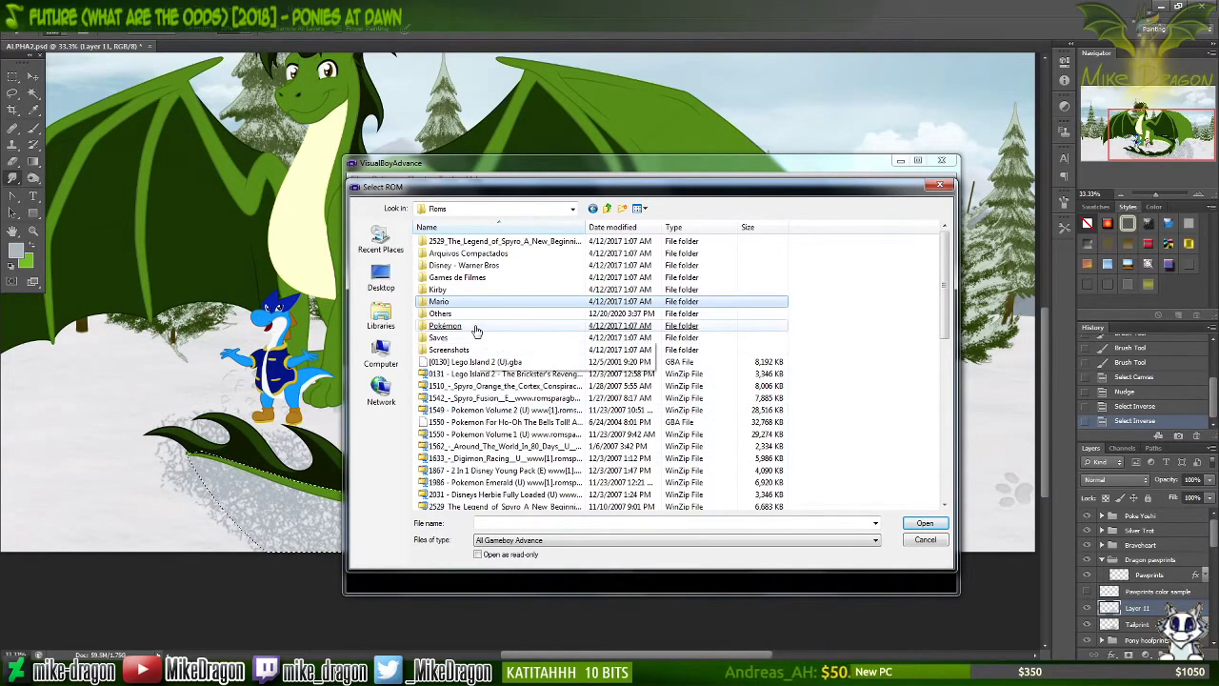
double_click(446, 314)
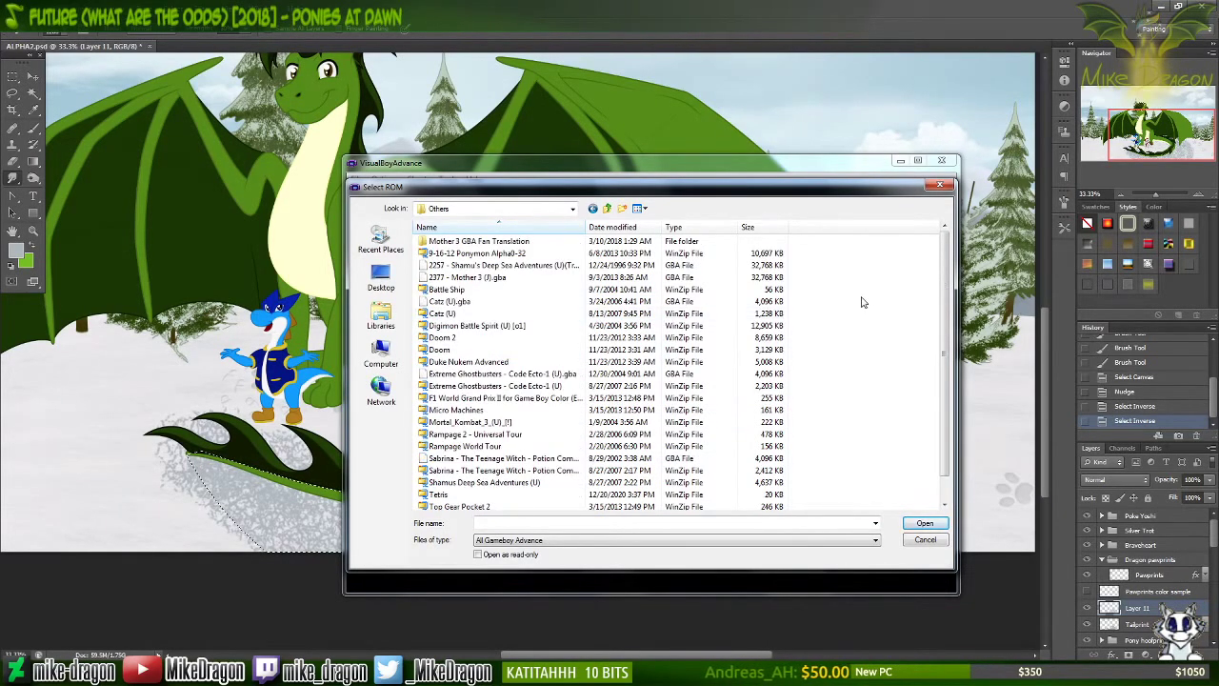
key(t)
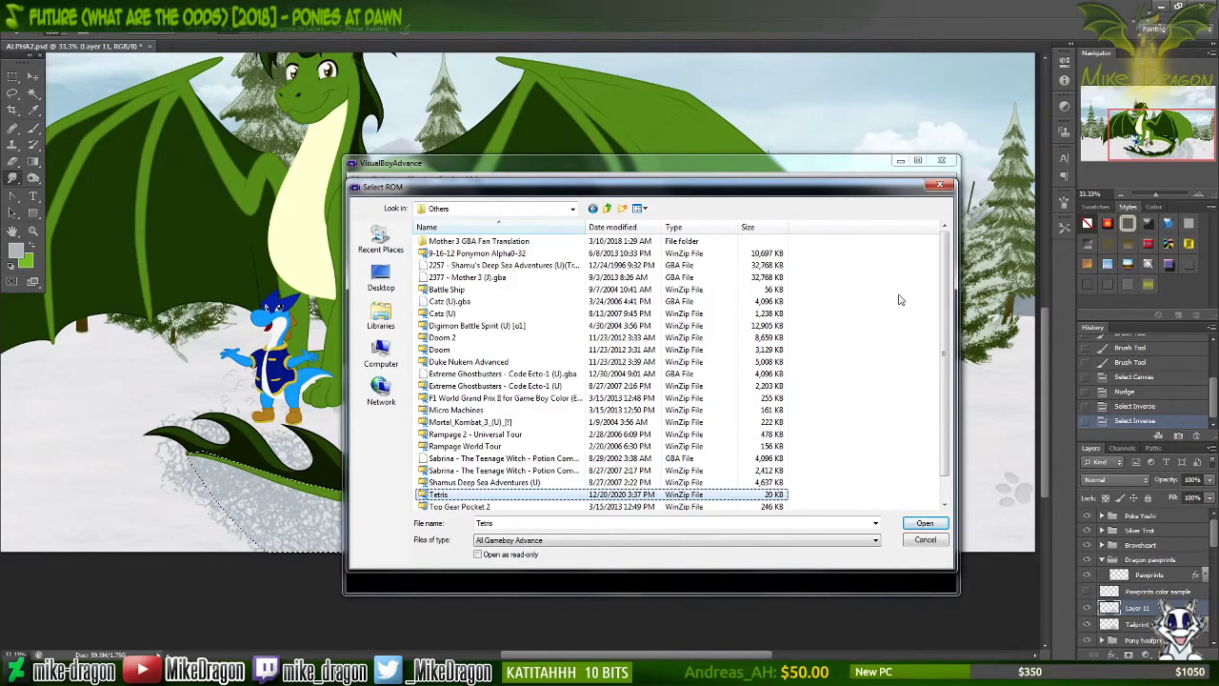
key(Return)
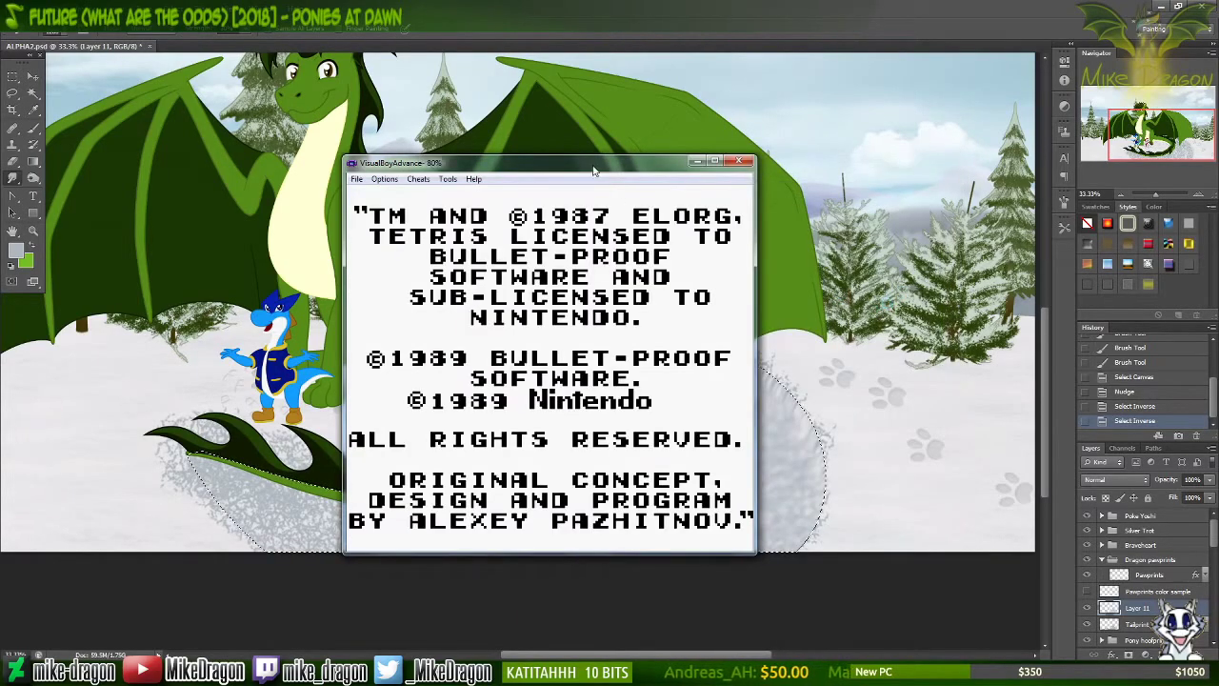
drag(602, 173, 412, 75)
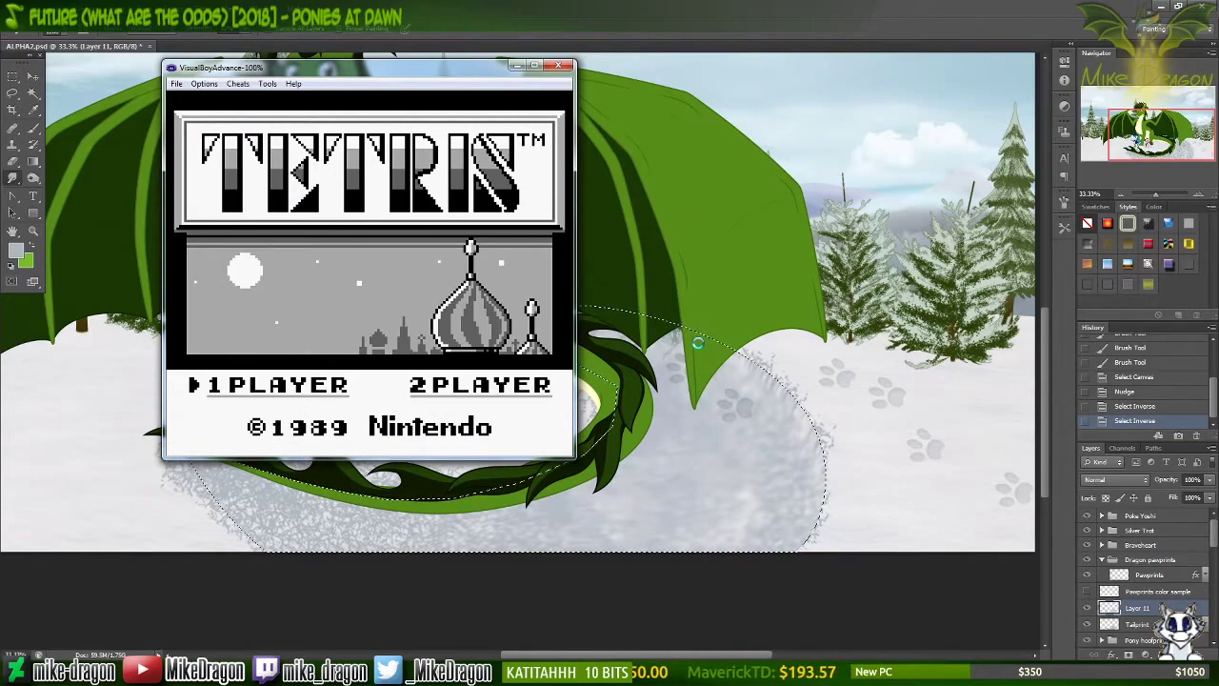
Step: Start a one-player A-Type game with A-Type music at level 0
key(Return)
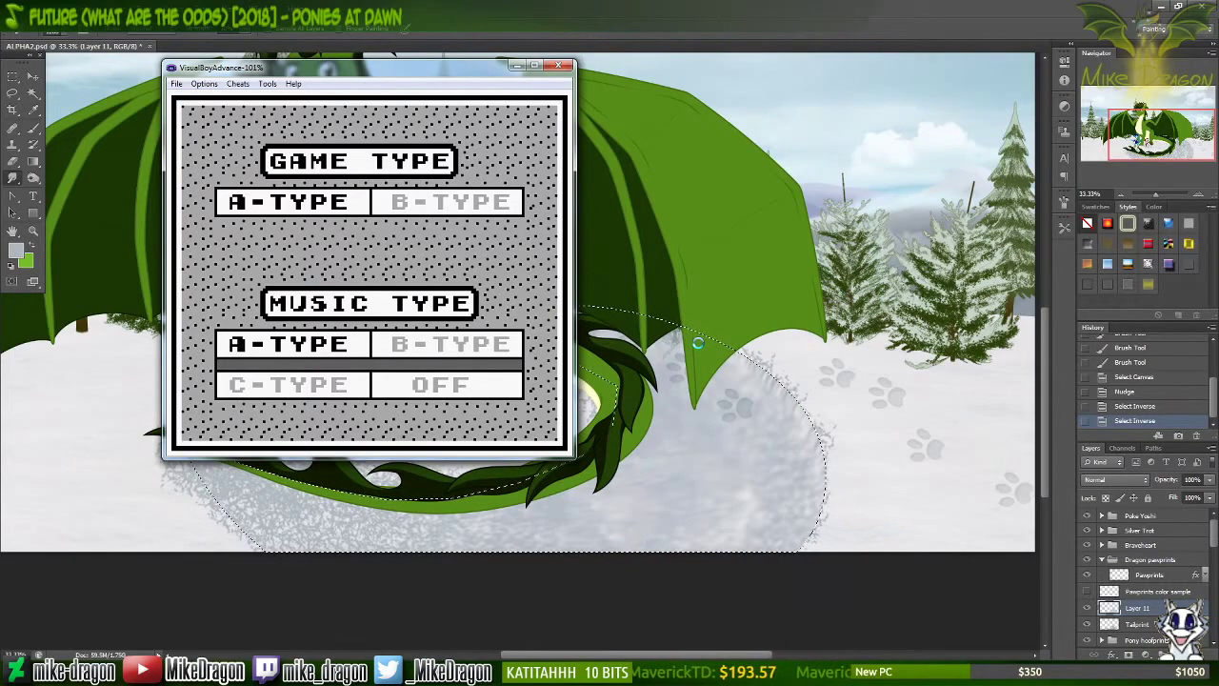
key(Return)
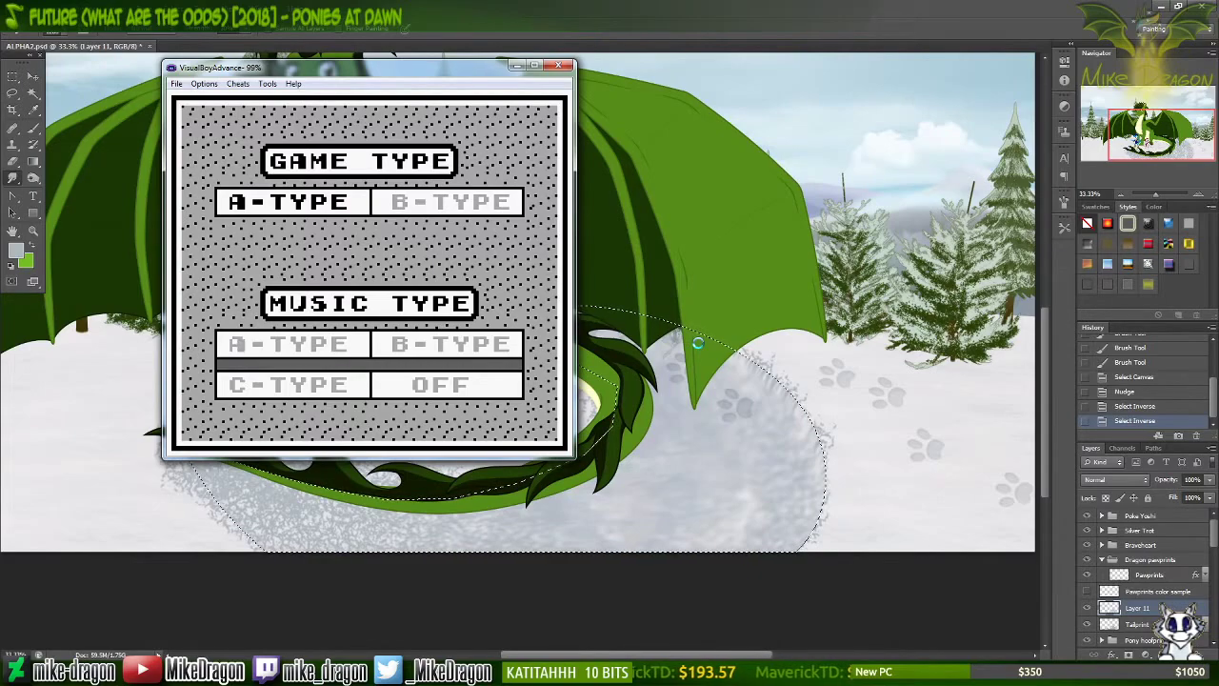
key(Return)
key(Return)
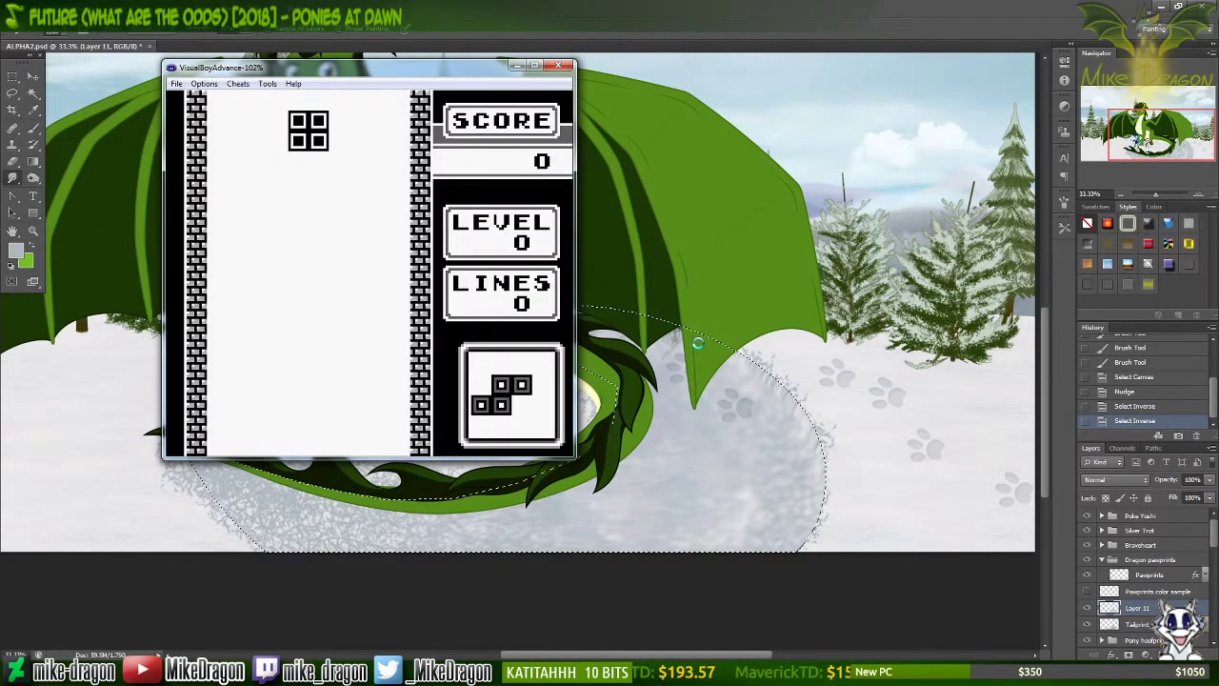
Step: Drop the first square piece against the left wall at the bottom of the well
key(Left)
key(Left)
key(Left)
key(Left)
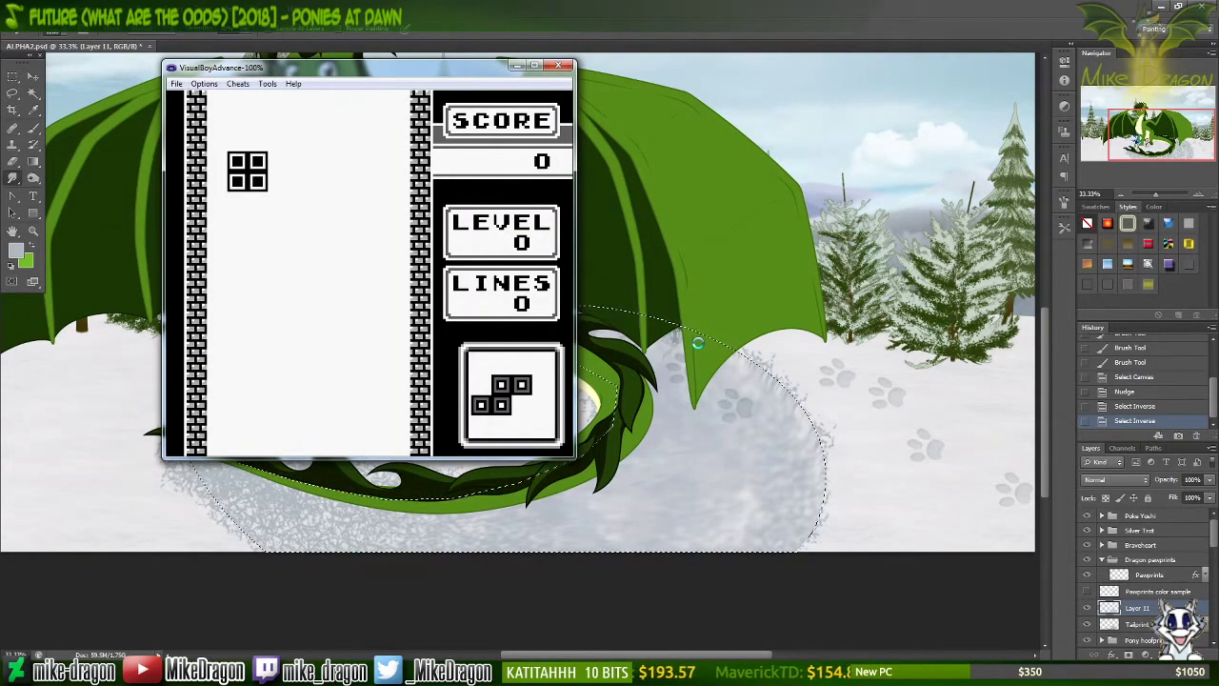
key(Down)
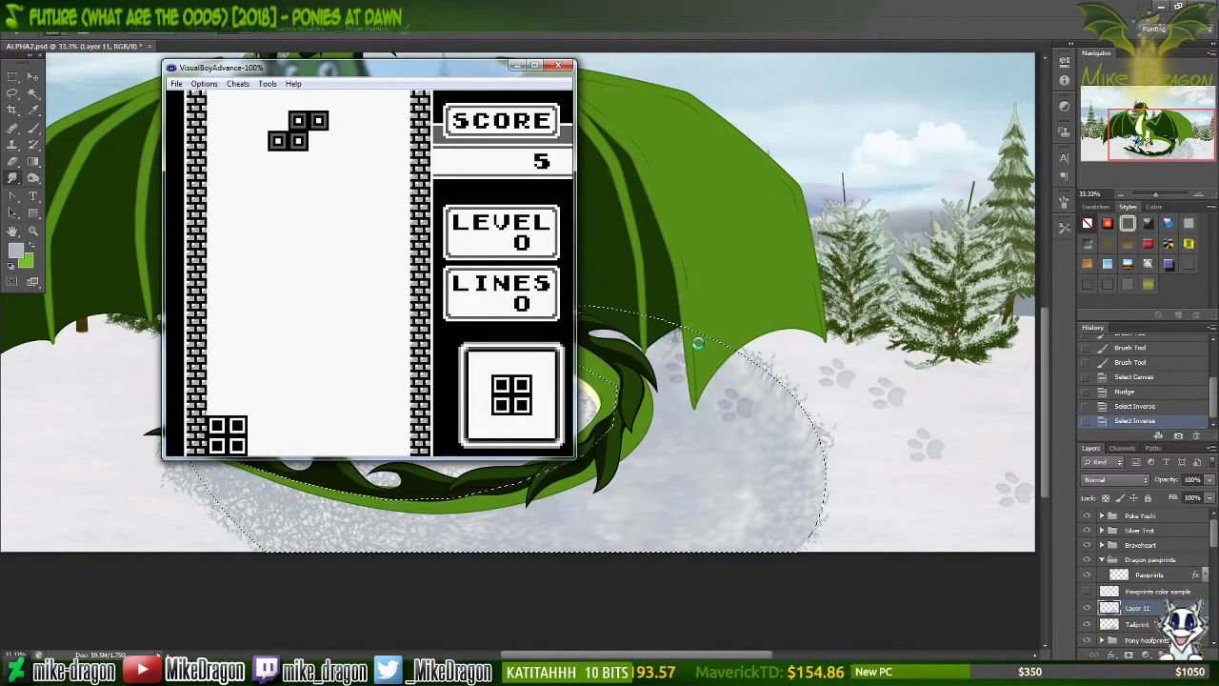
Step: Rotate the S piece upright and drop it over the right edge of the square at the left wall
key(z)
key(Left)
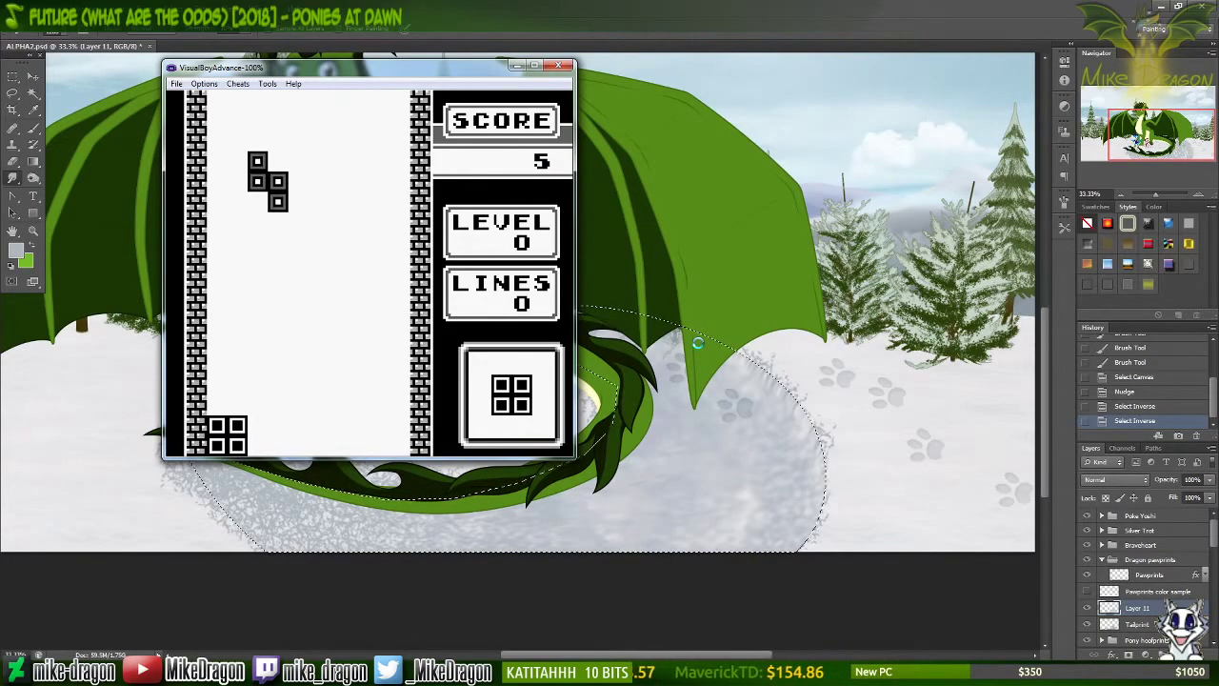
key(Left)
key(Down)
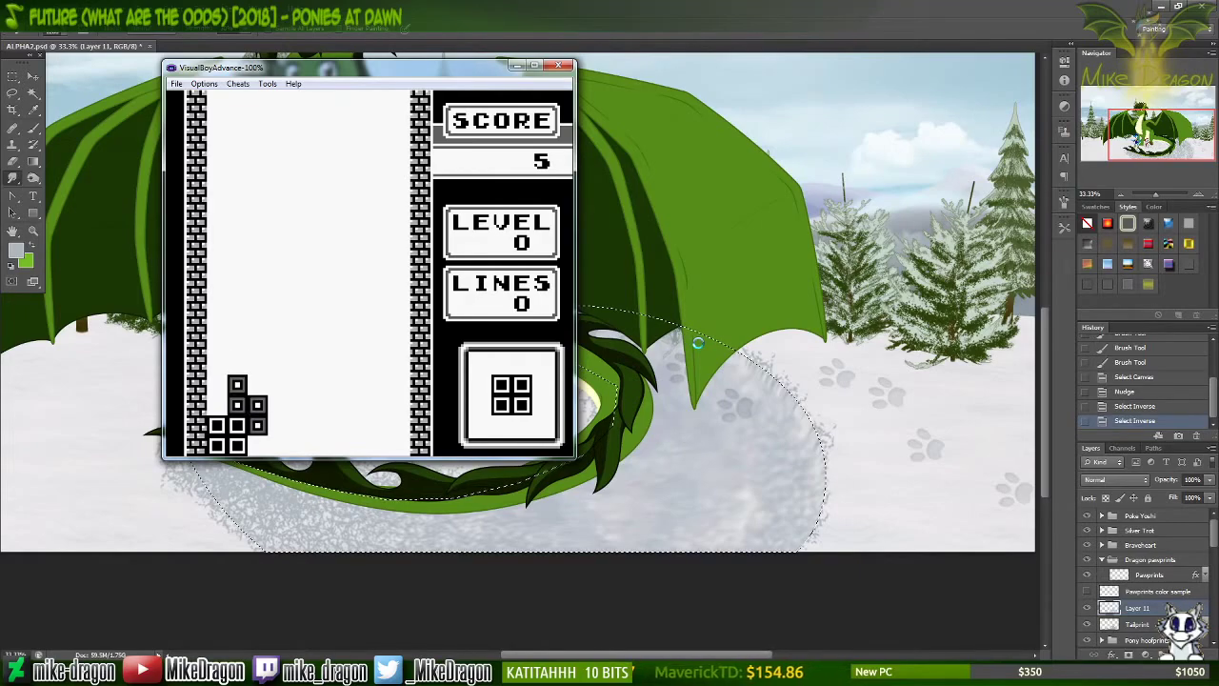
Step: Drop the second square piece against the right wall at the bottom of the well
key(Right)
key(Right)
key(Right)
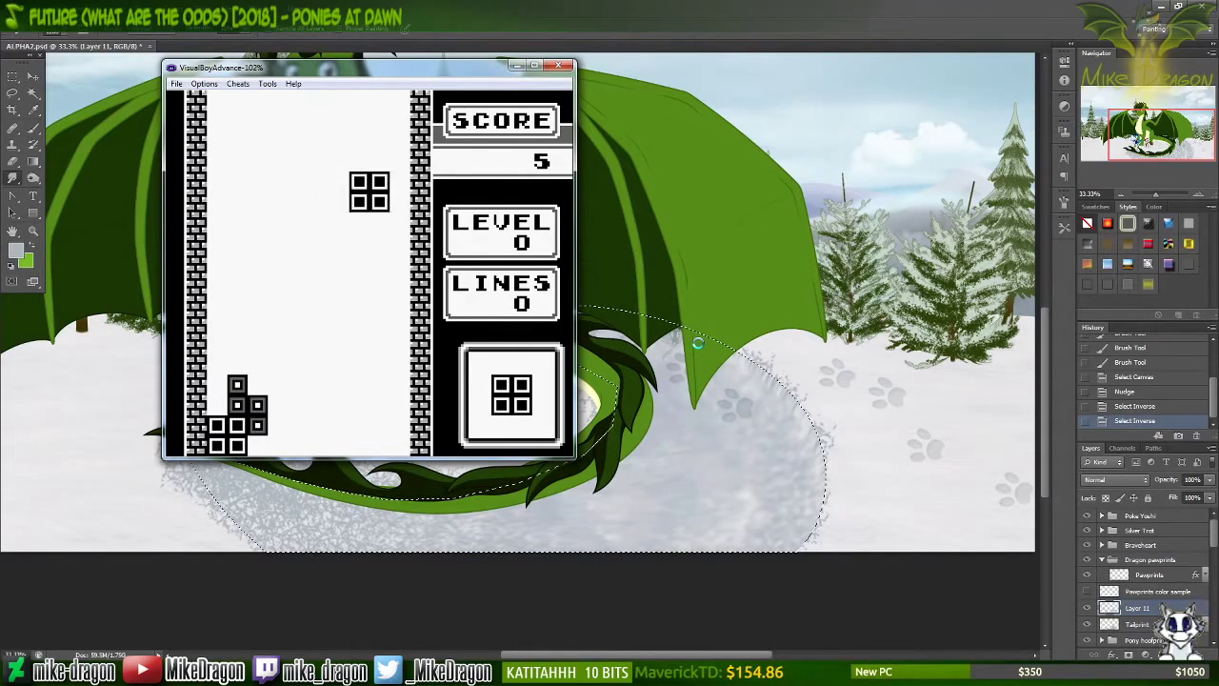
key(Right)
key(Down)
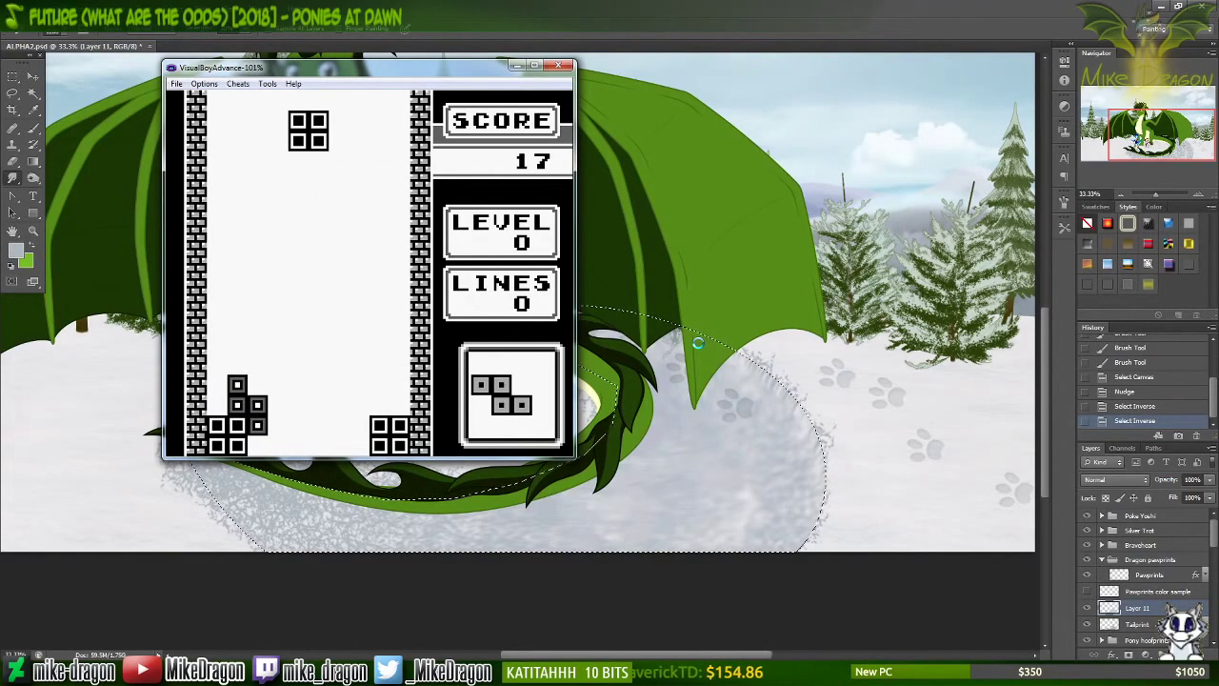
Step: Drop the third square piece directly beside the square at the right wall
key(Right)
key(Down)
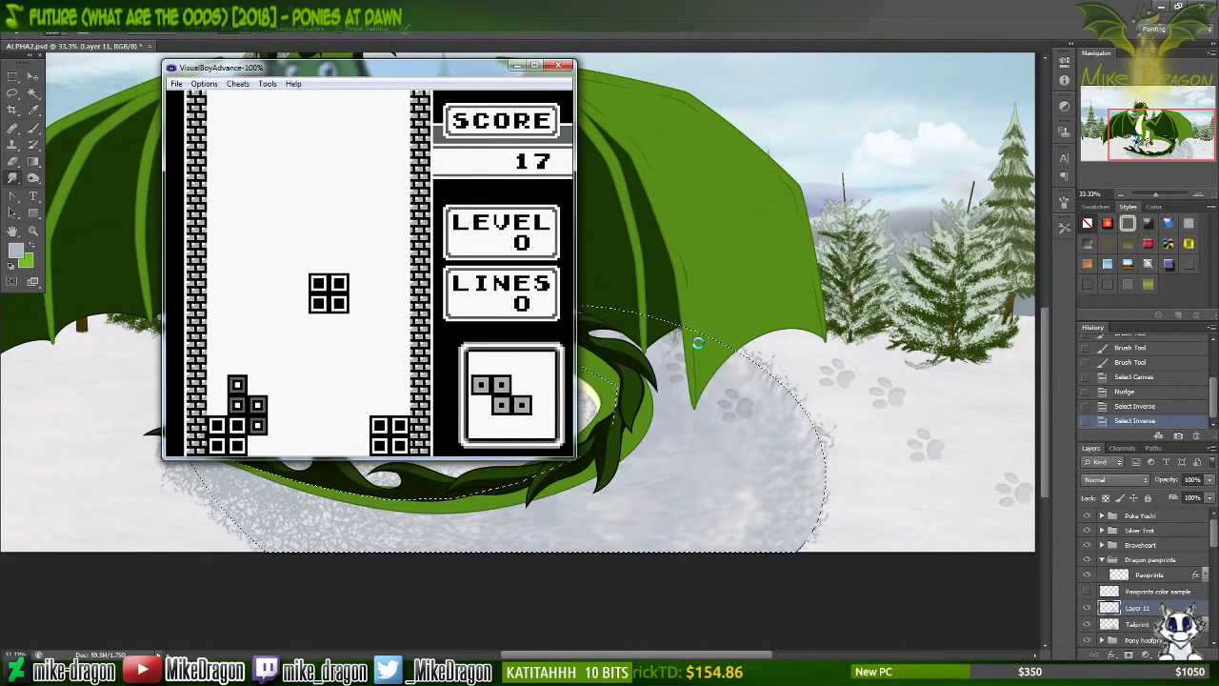
key(Right)
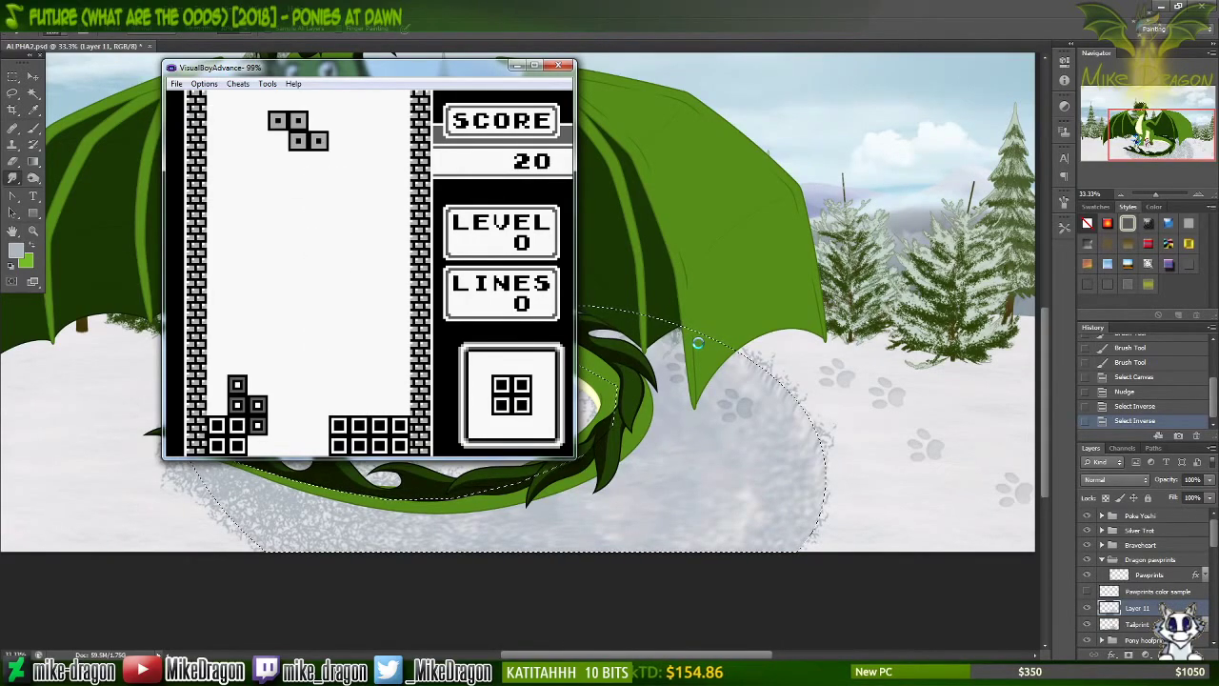
Step: Rotate the Z piece upright and drop it against the left wall on top of the stack
key(z)
key(z)
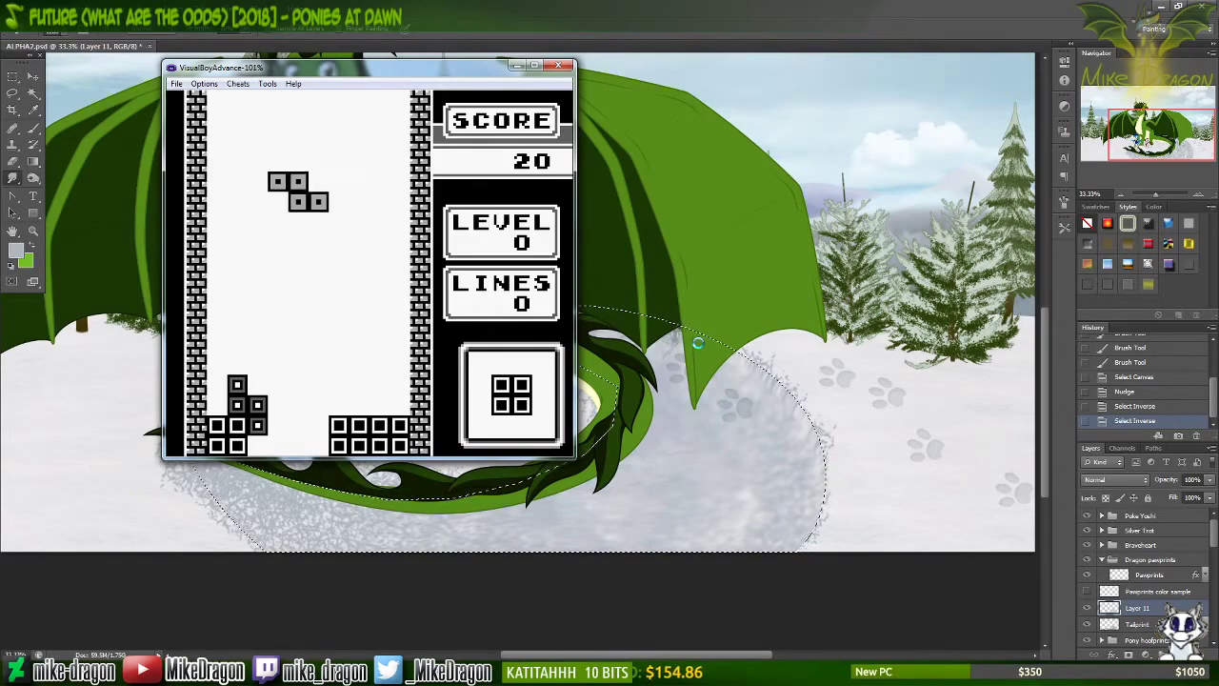
key(z)
key(Left)
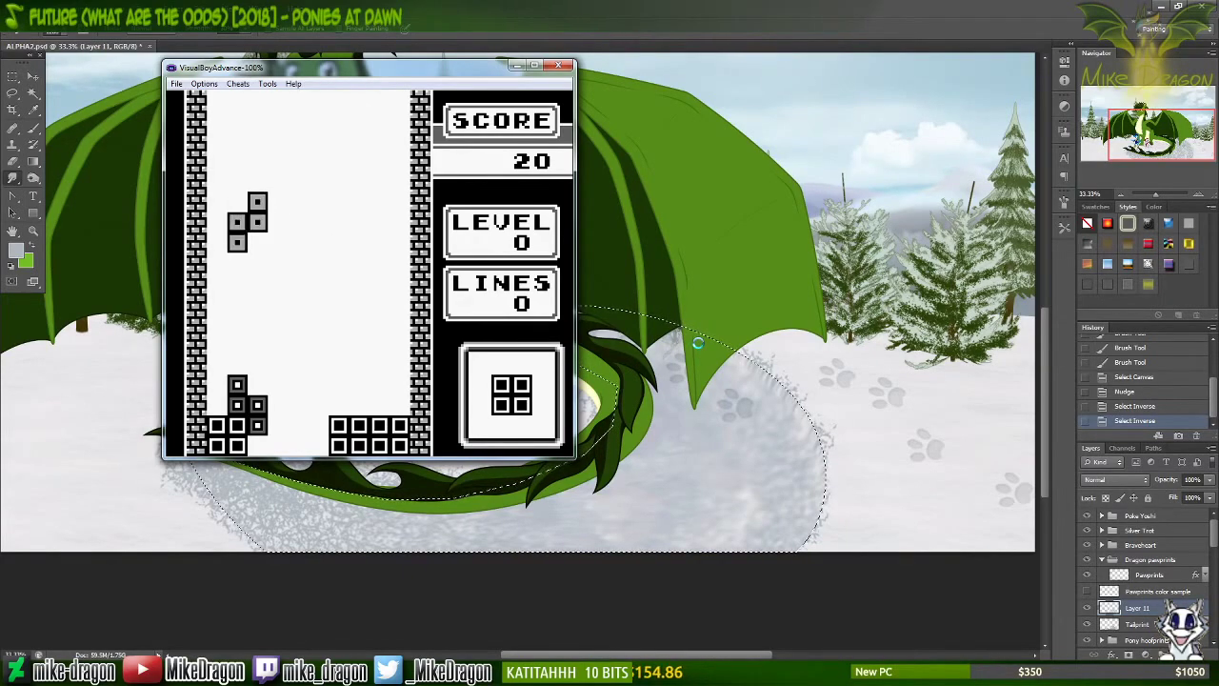
key(z)
key(Left)
key(Left)
key(z)
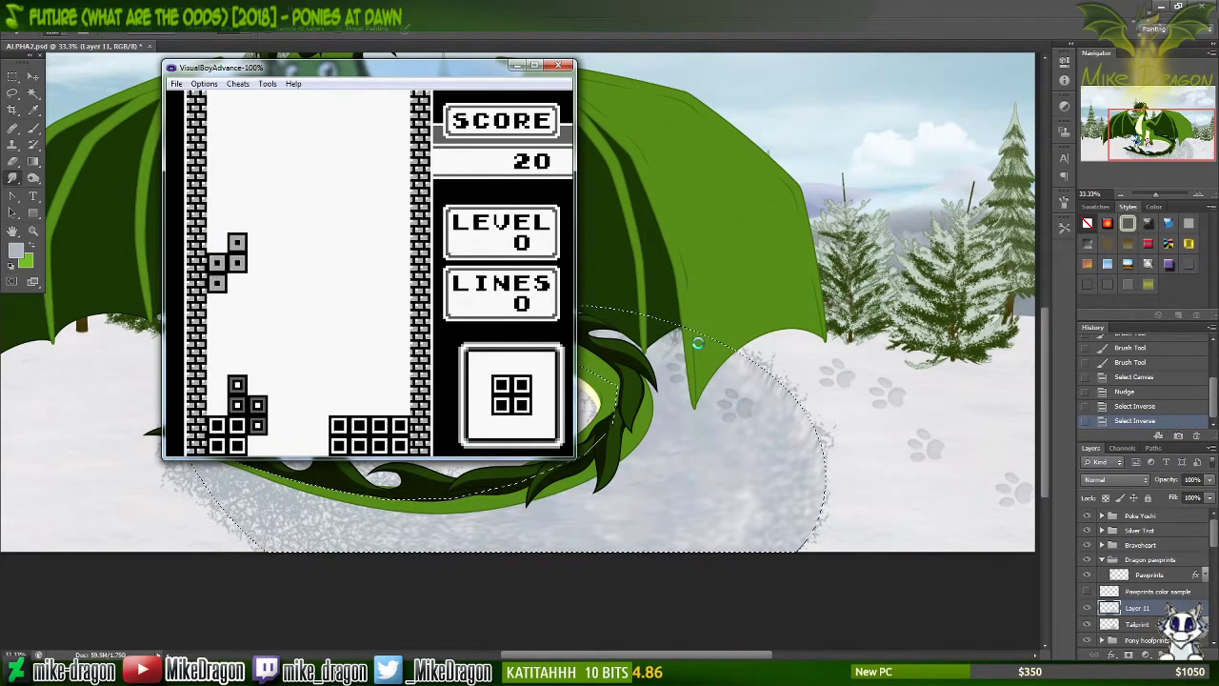
key(Down)
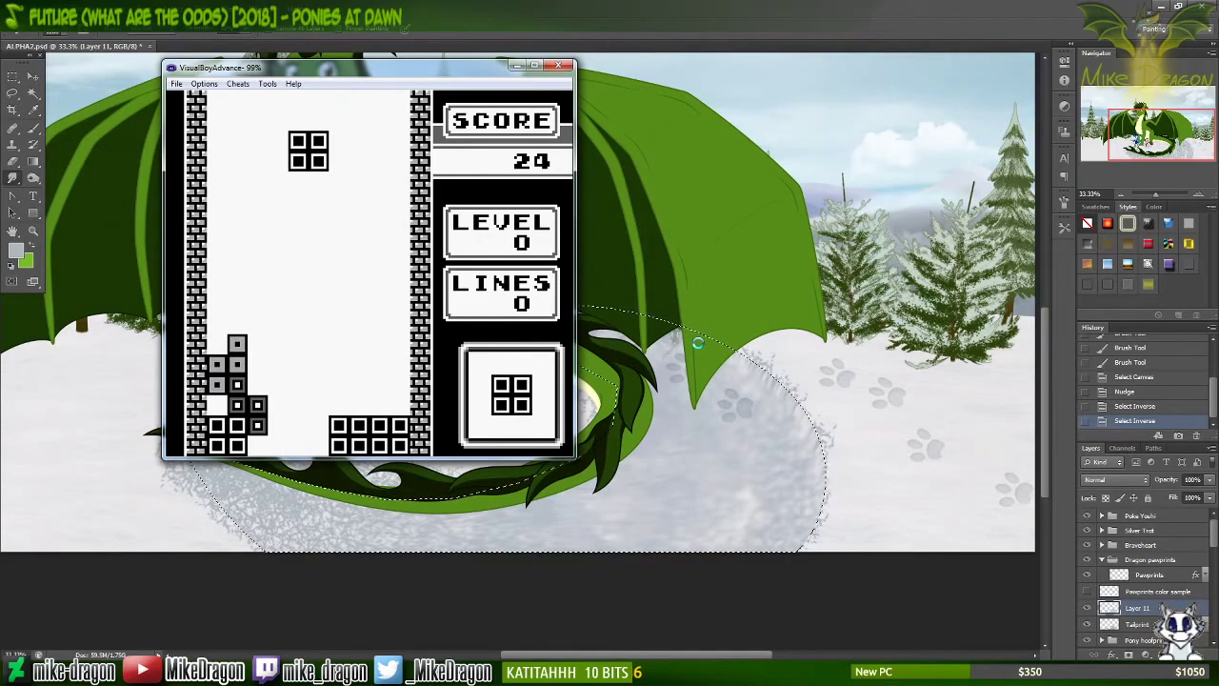
Step: Drop one square piece beside the bottom squares and another on top of them against the right wall
key(Down)
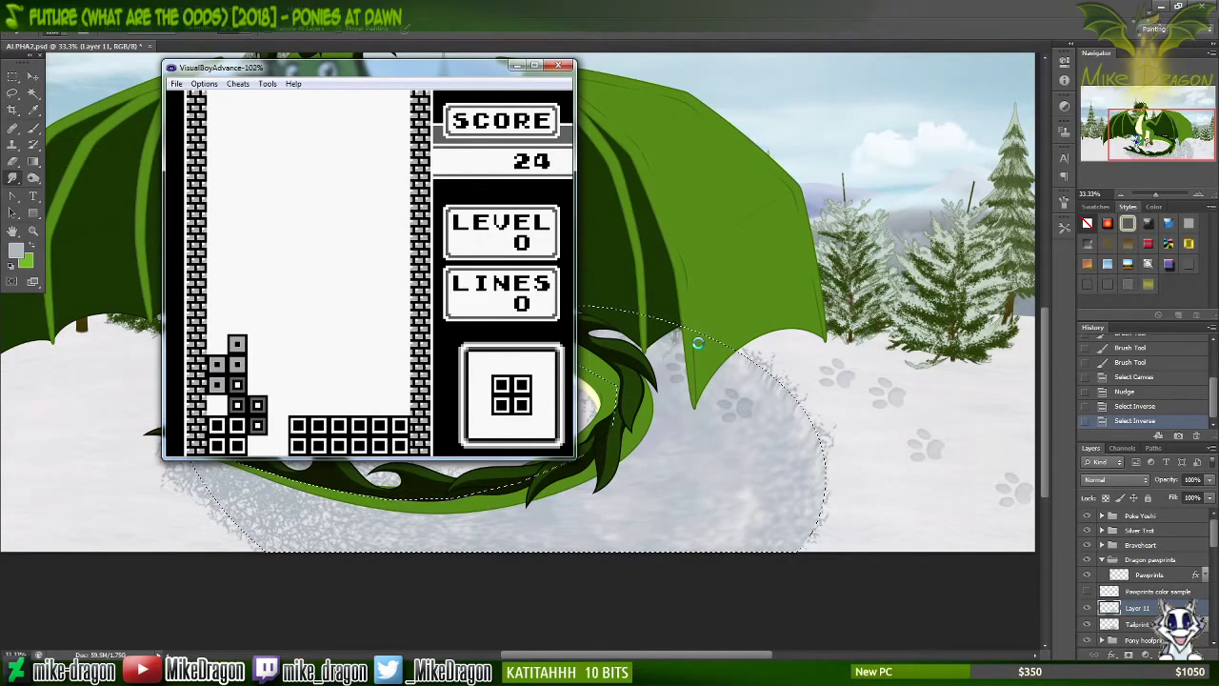
key(Right)
key(Right)
key(Right)
key(Right)
key(Down)
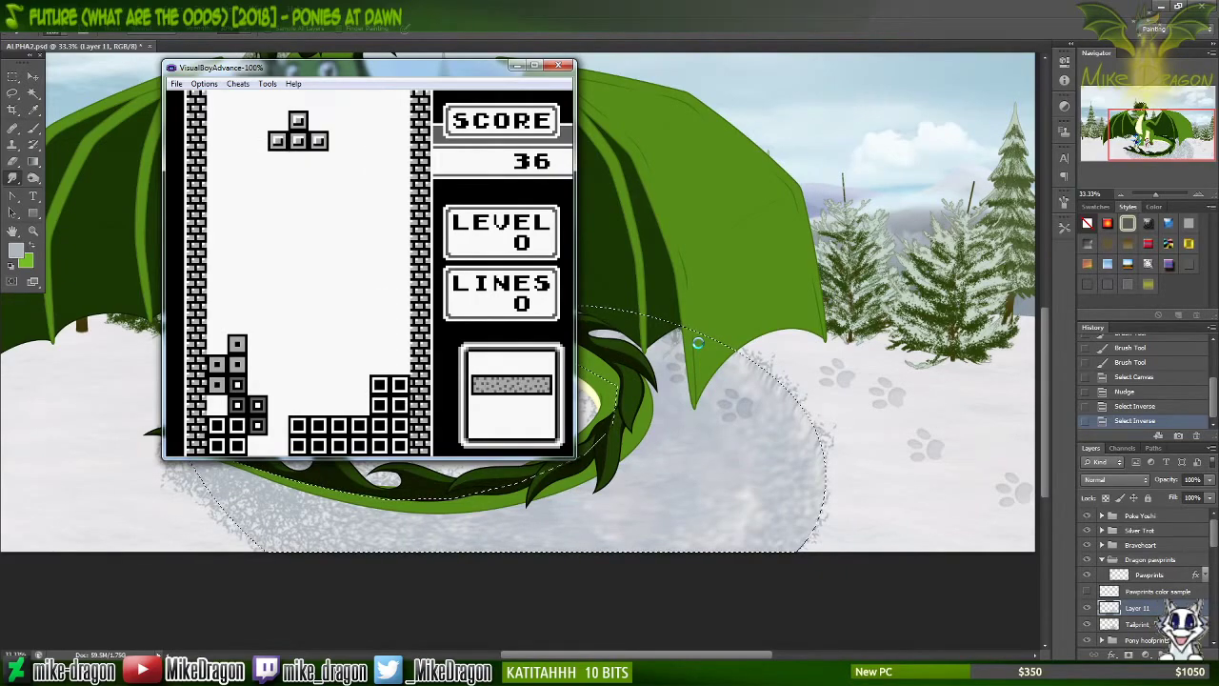
Step: Rotate the T piece so it points up and drop it on the squares, directly beside the upper square at the right wall
key(z)
key(z)
key(Right)
key(Down)
key(z)
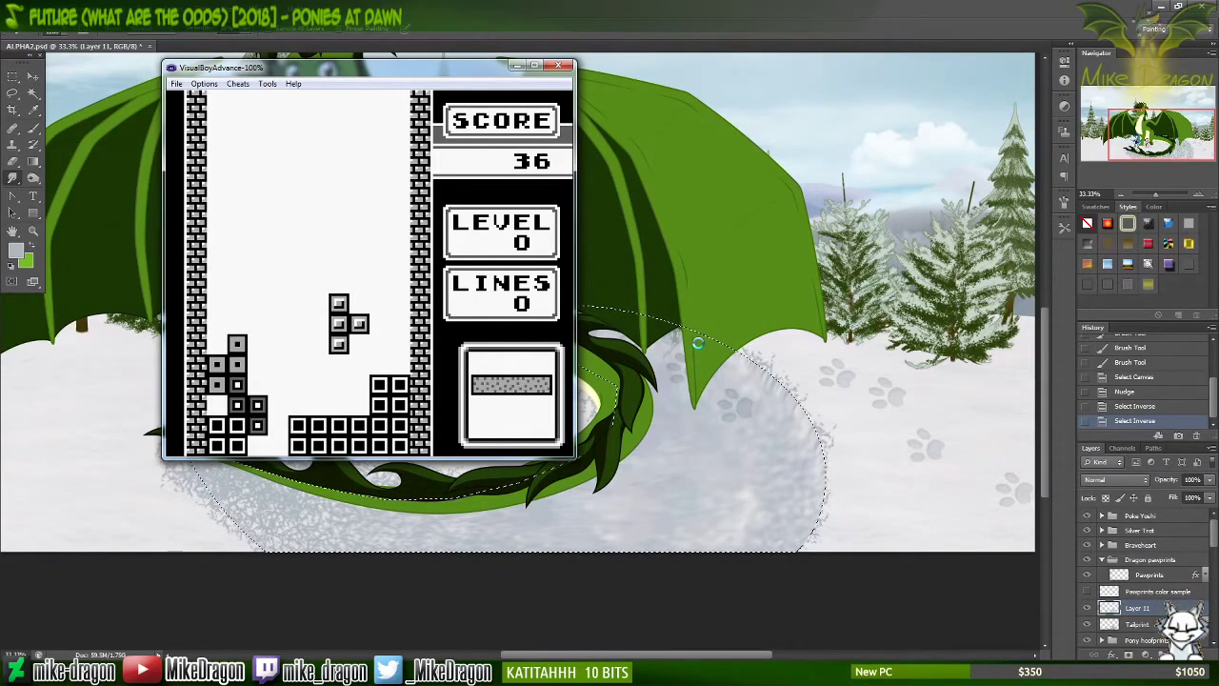
key(z)
key(z)
key(z)
key(Down)
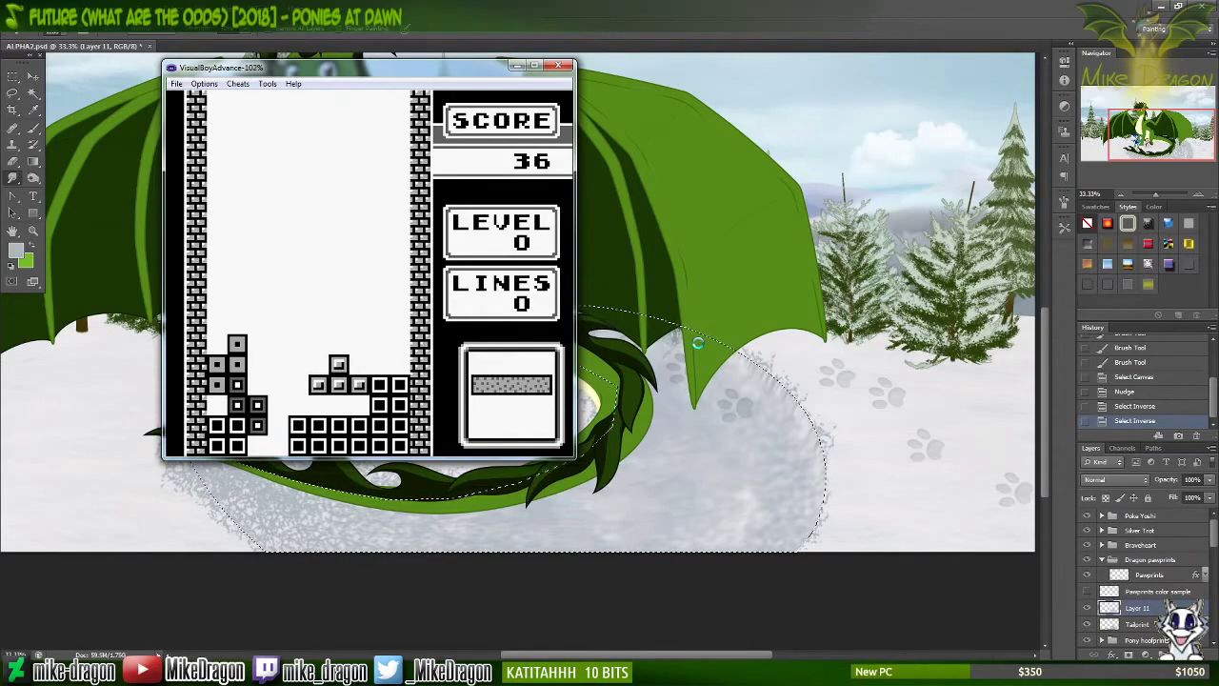
Step: Rotate the straight piece upright and drop it into the open one-column gap at the bottom
key(z)
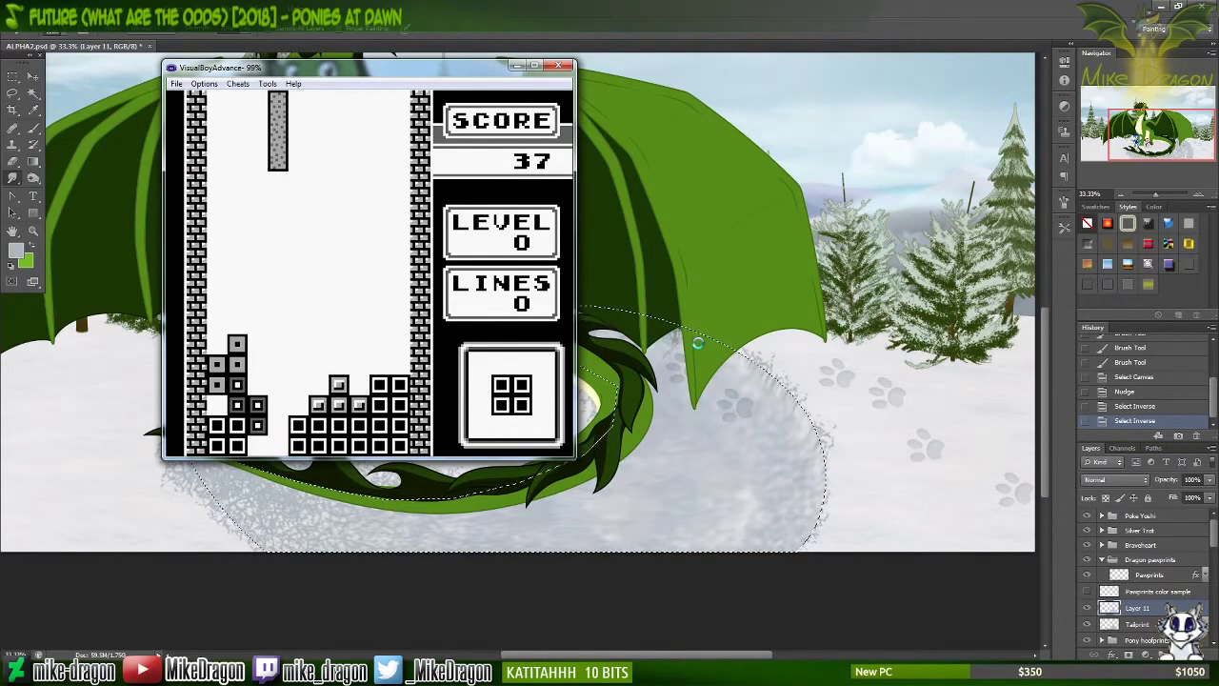
key(Down)
key(Down)
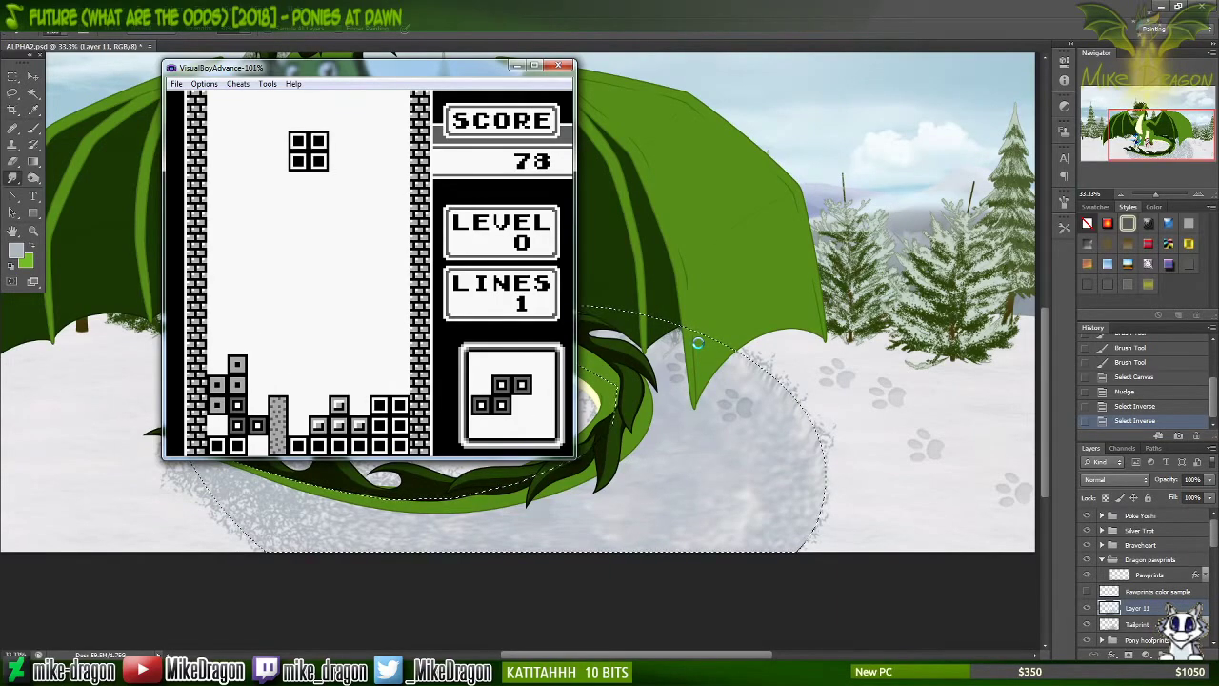
Step: Drop the square piece against the right wall on top of the stacked squares
key(Right)
key(Right)
key(Right)
key(Right)
key(Down)
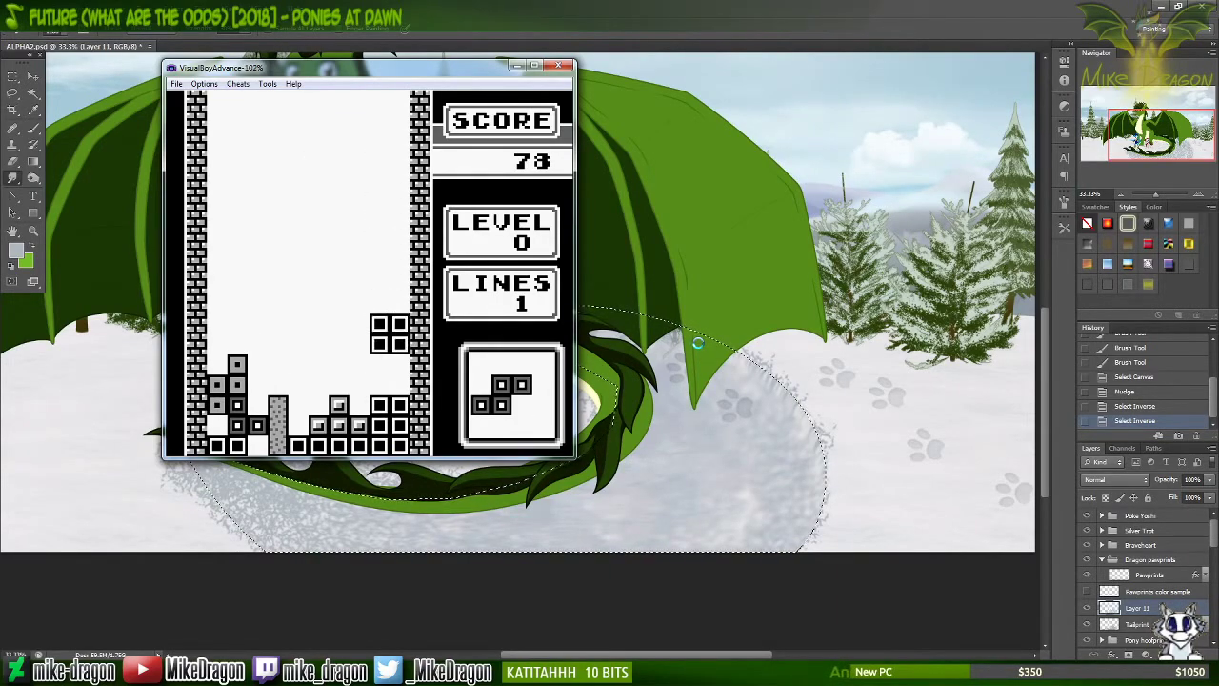
Step: Rotate the S piece upright and drop it onto the T piece beside the squares at the right wall
key(z)
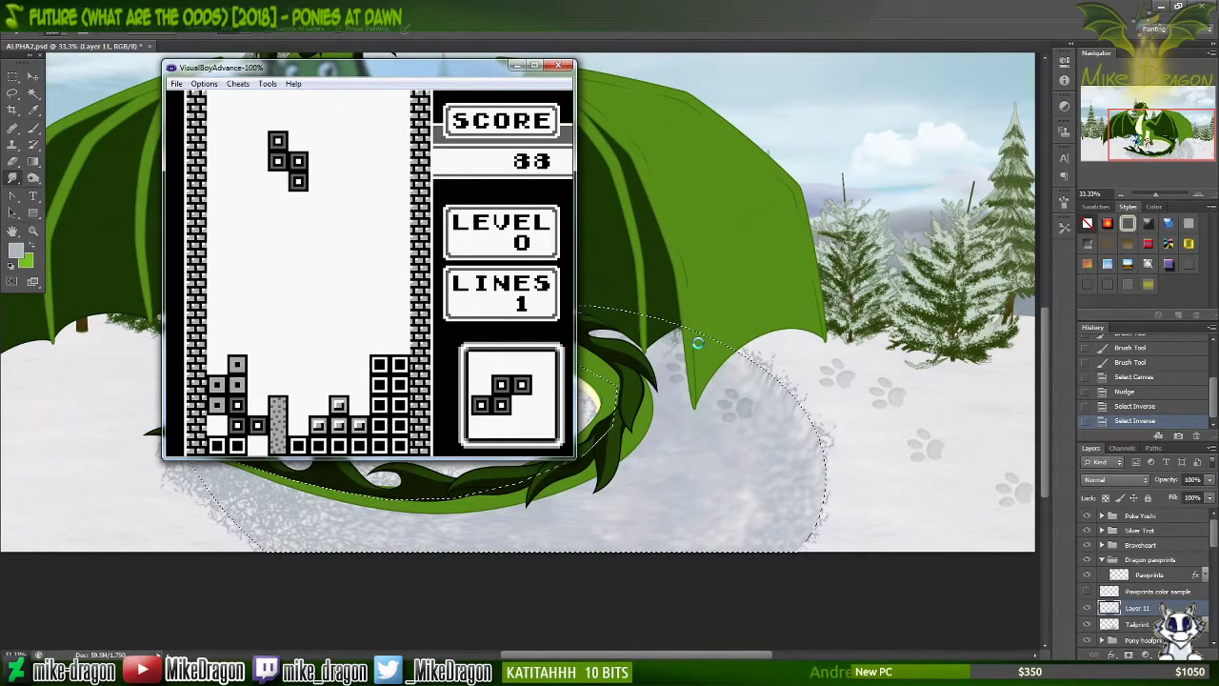
key(Right)
key(Right)
key(Down)
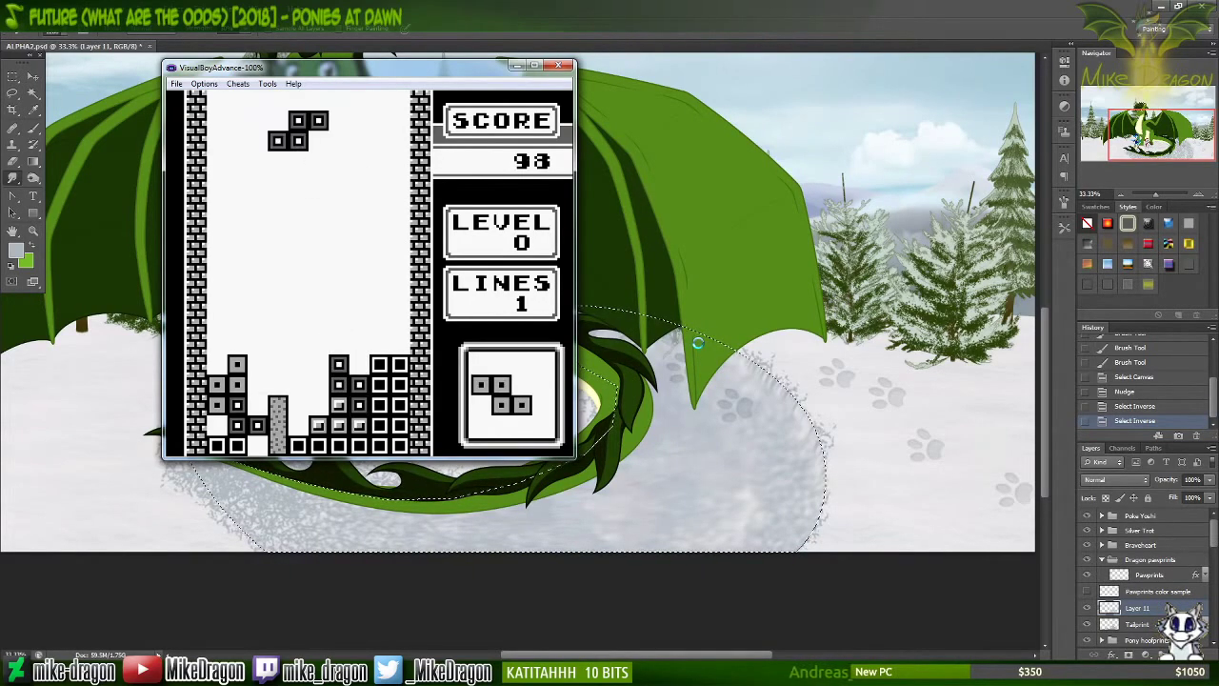
Step: Rotate the second S piece upright and drop it directly on top of the upright S piece
key(z)
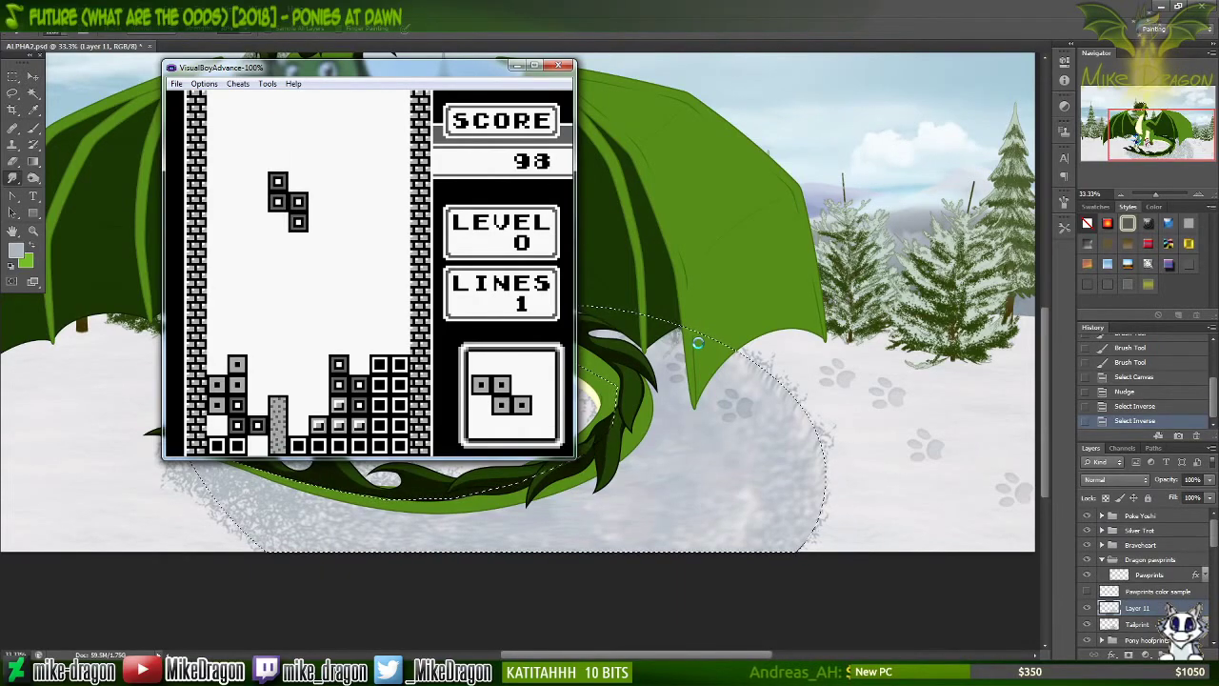
key(Right)
key(Right)
key(Right)
key(Down)
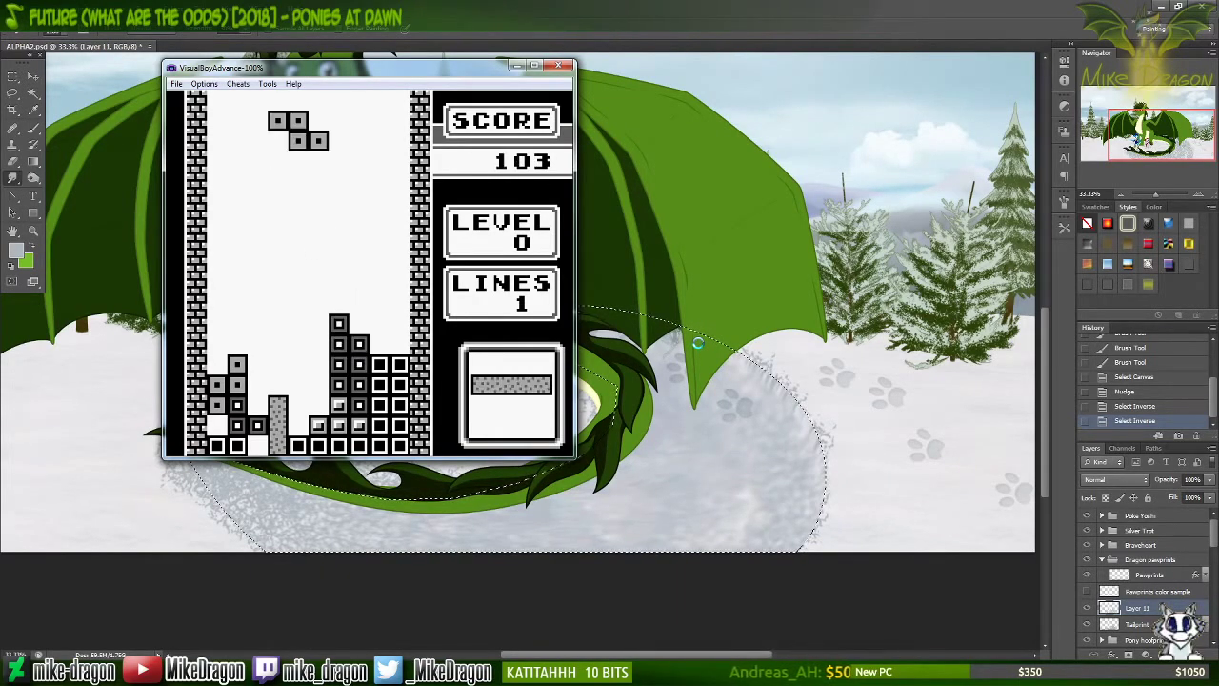
Step: Rotate the Z piece upright and drop it against the left side of the tall right-hand stack
key(z)
key(Left)
key(Left)
key(Left)
key(Down)
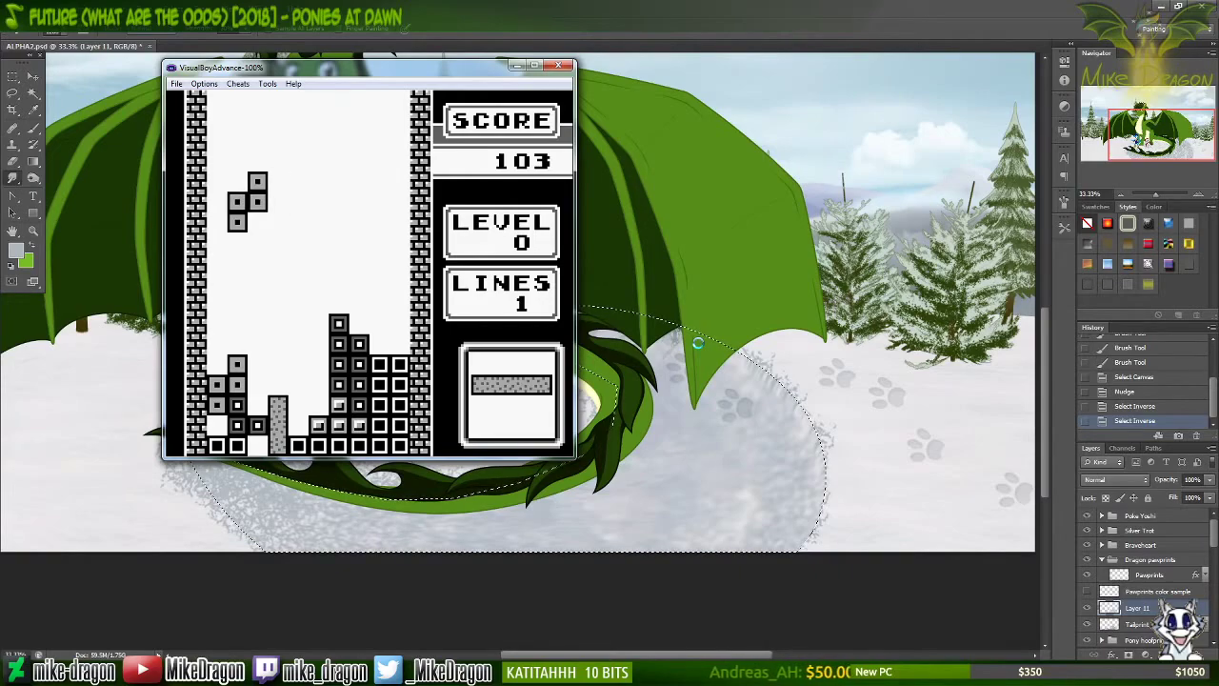
key(Right)
key(Right)
key(Right)
key(Right)
key(Down)
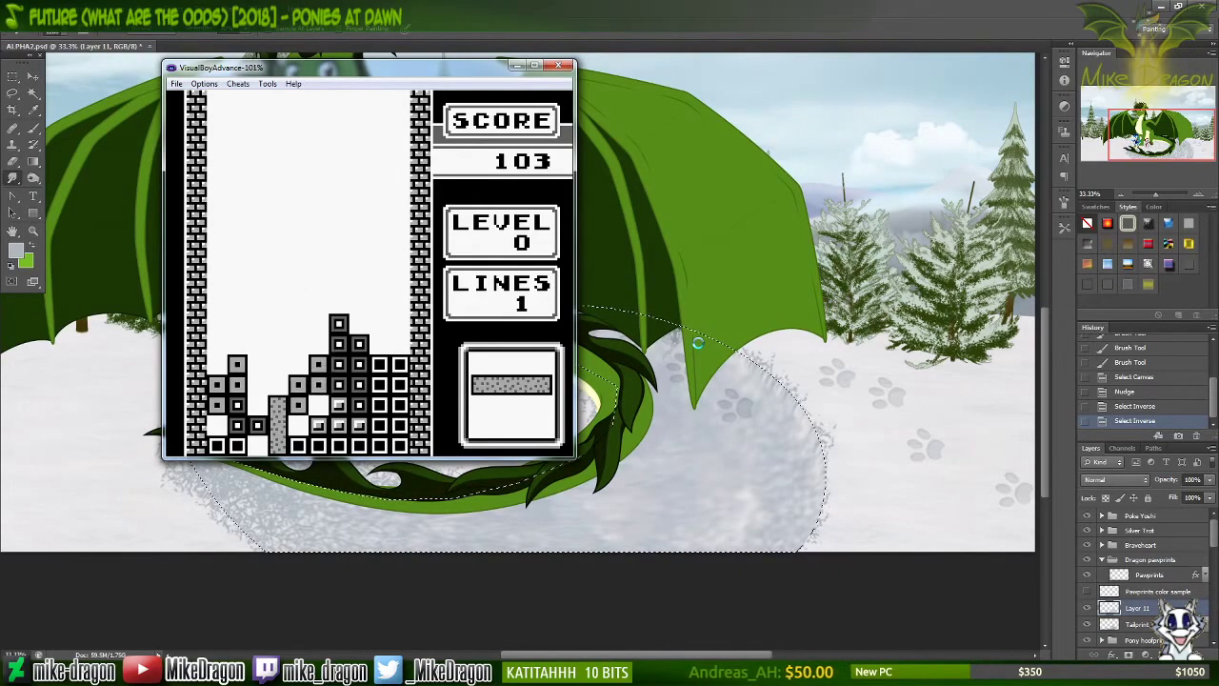
Step: Rotate the straight piece upright and drop it against the left wall on top of the stack
key(z)
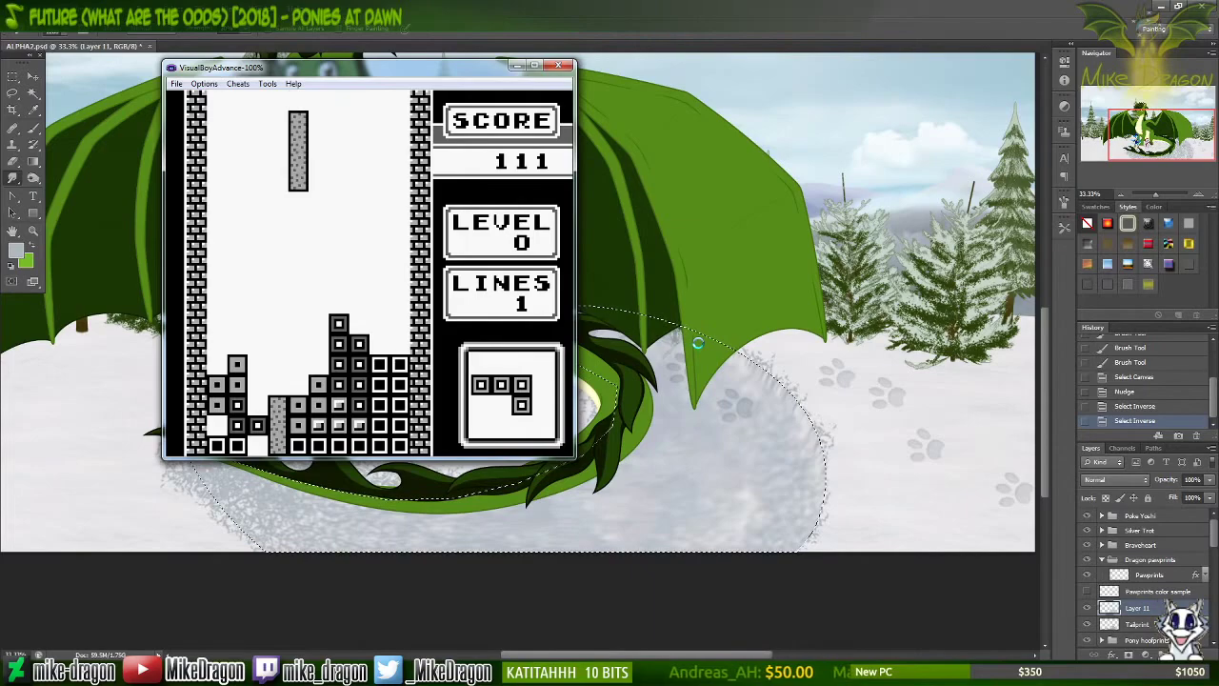
key(Left)
key(Left)
key(Left)
key(Left)
key(Left)
key(Down)
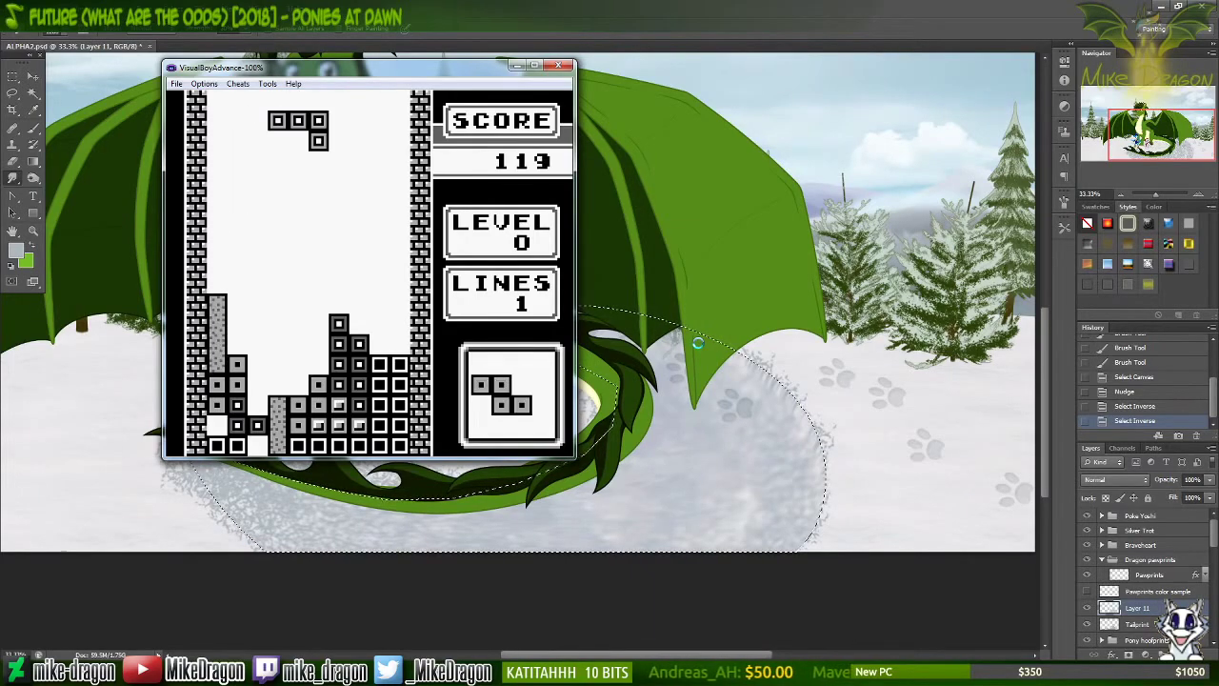
Step: Rotate the J piece so its hook points up and right and drop it beside the left stack to fill the gap
key(z)
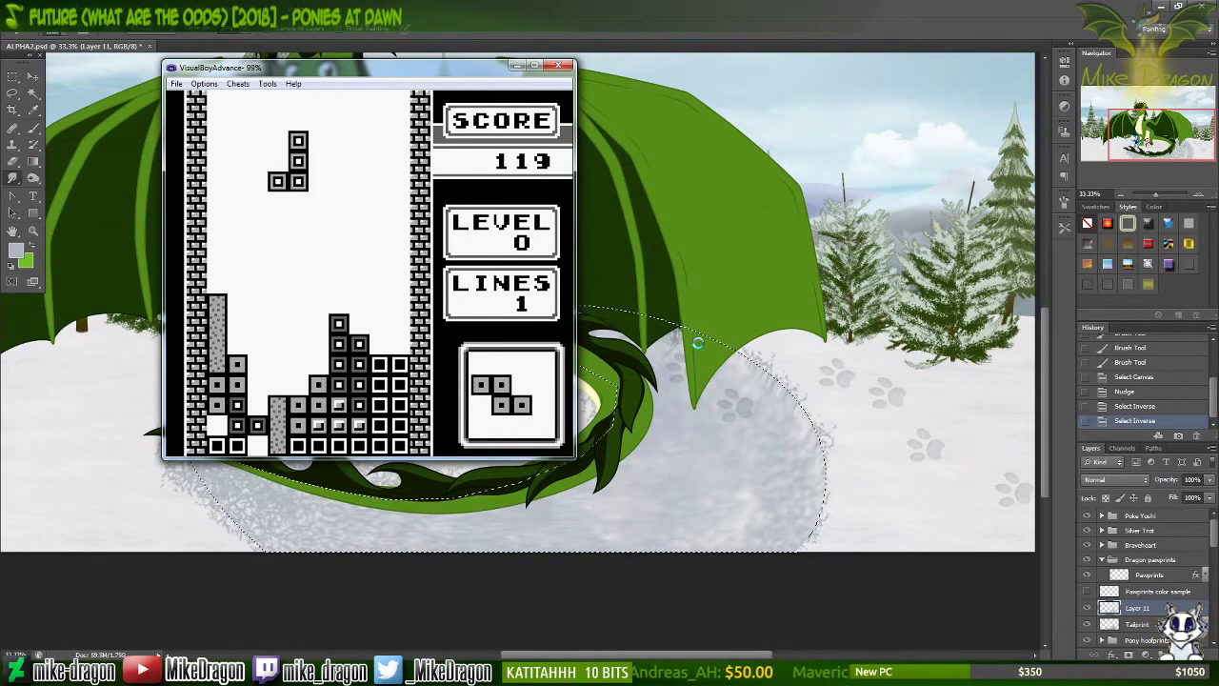
key(z)
key(z)
key(Left)
key(Left)
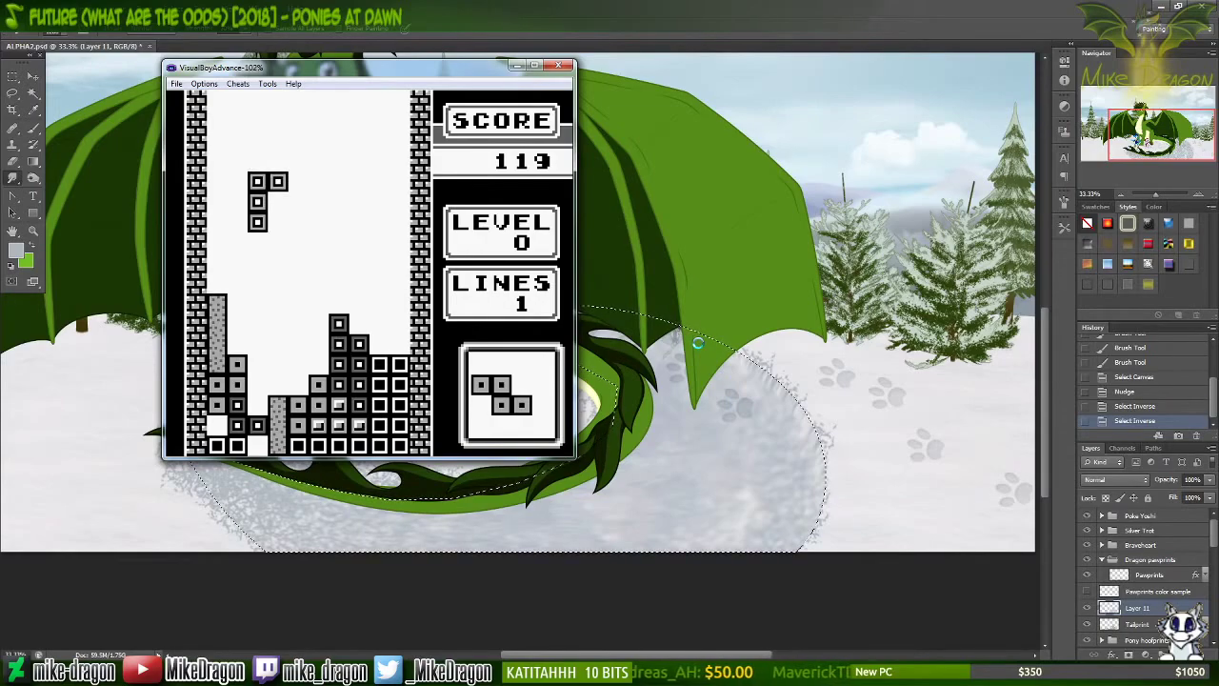
key(z)
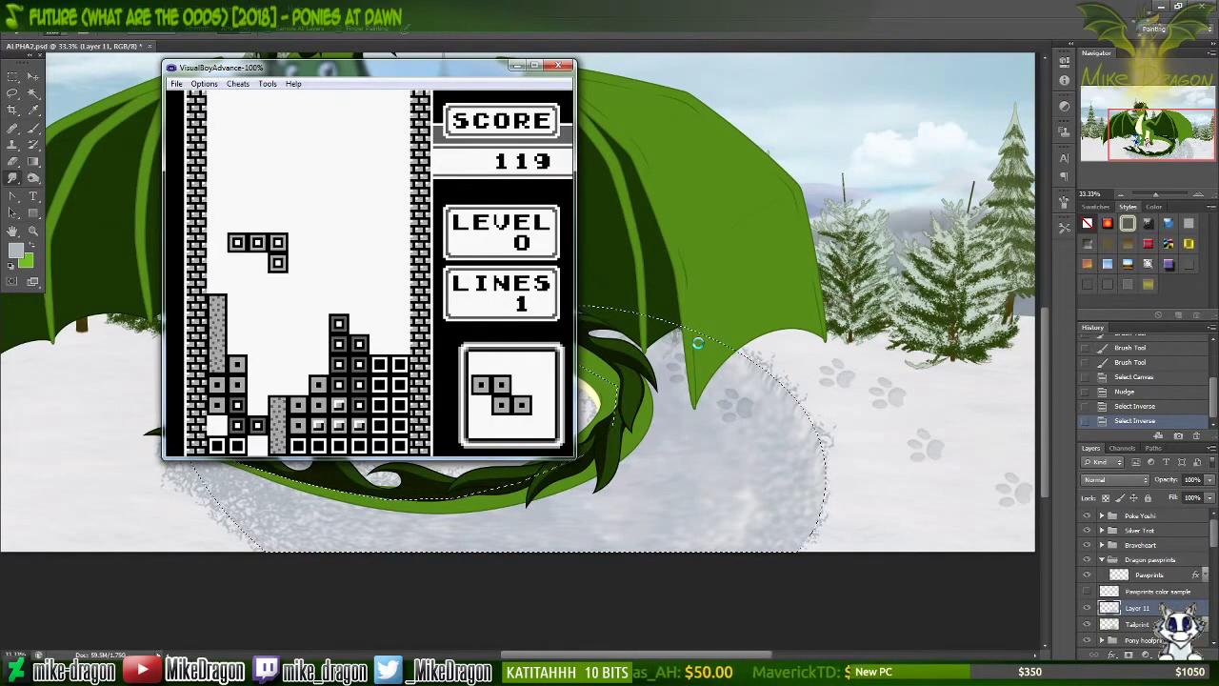
key(z)
key(z)
key(z)
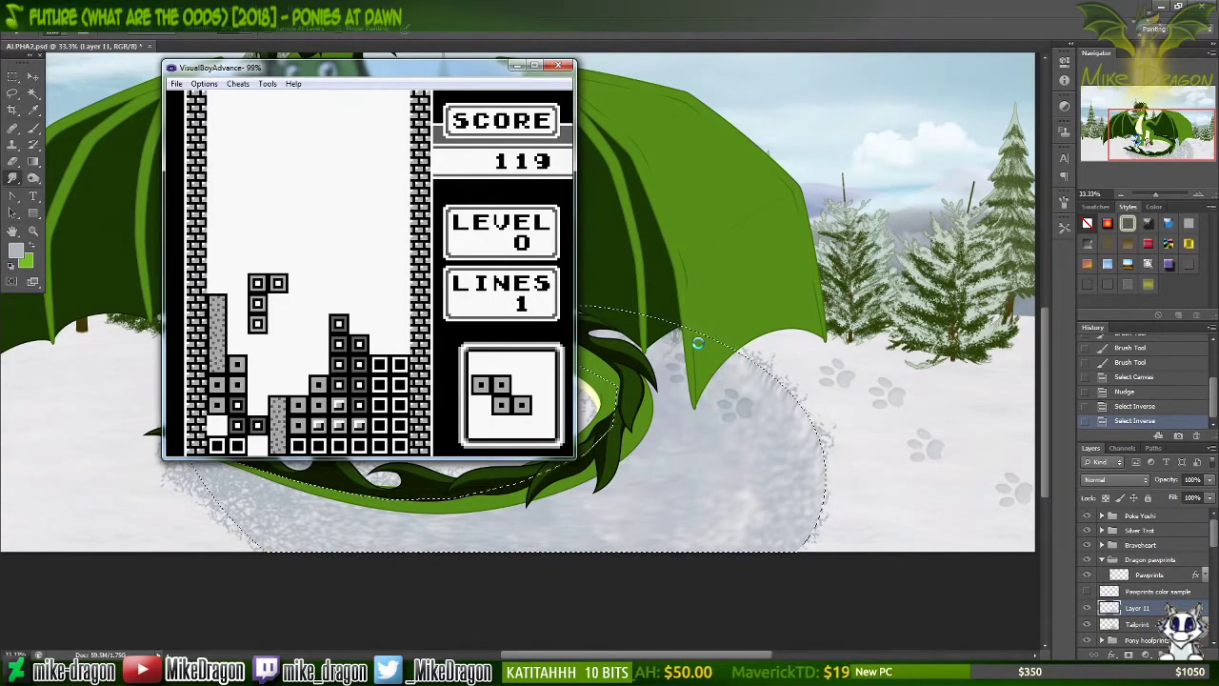
key(Down)
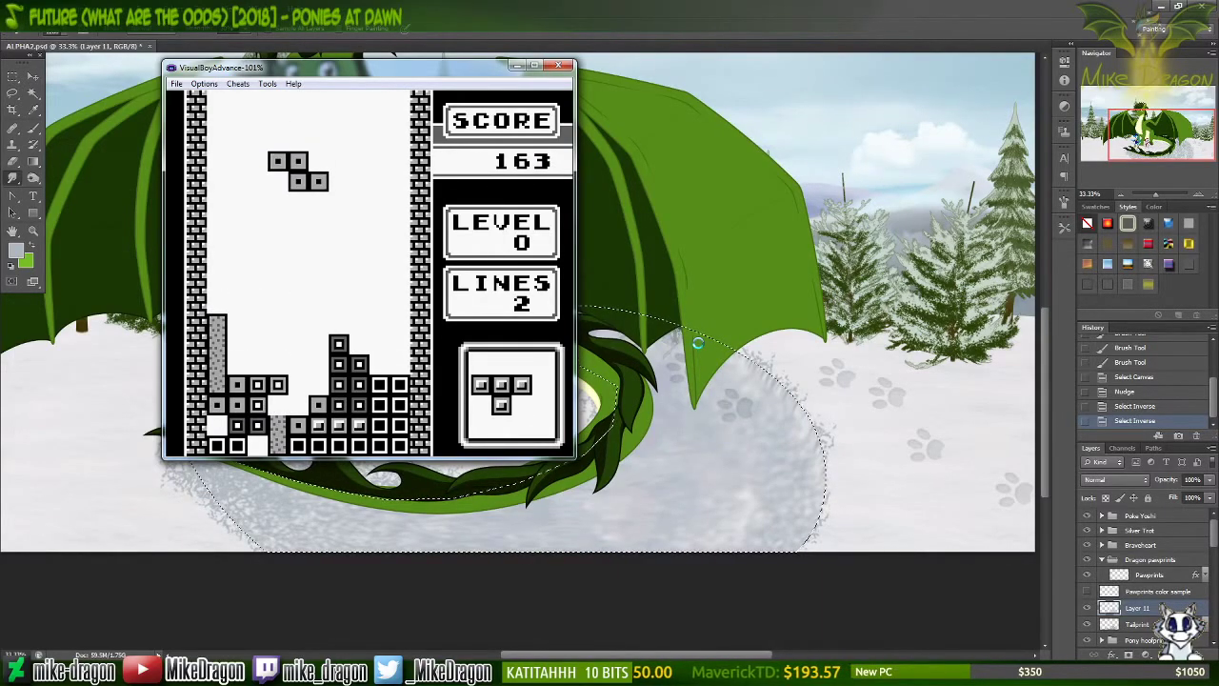
Step: Return the Z piece to its flat orientation and drop it against the right wall on top of the stack
key(z)
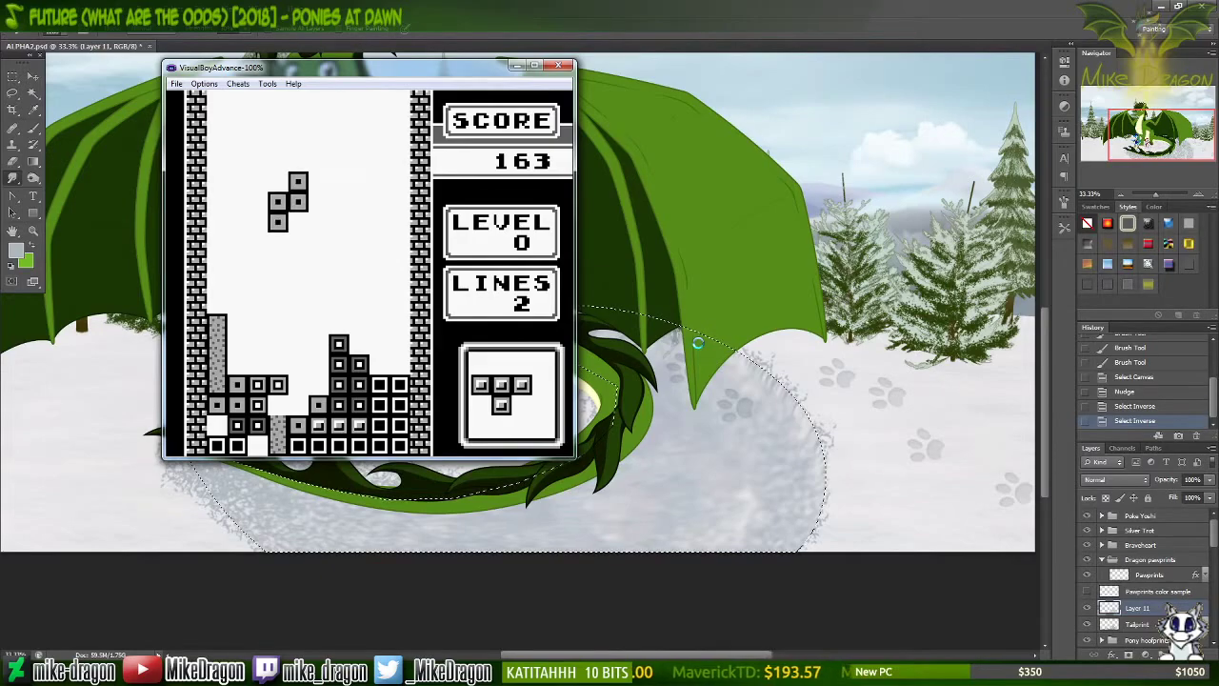
key(z)
key(Right)
key(Right)
key(Right)
key(Right)
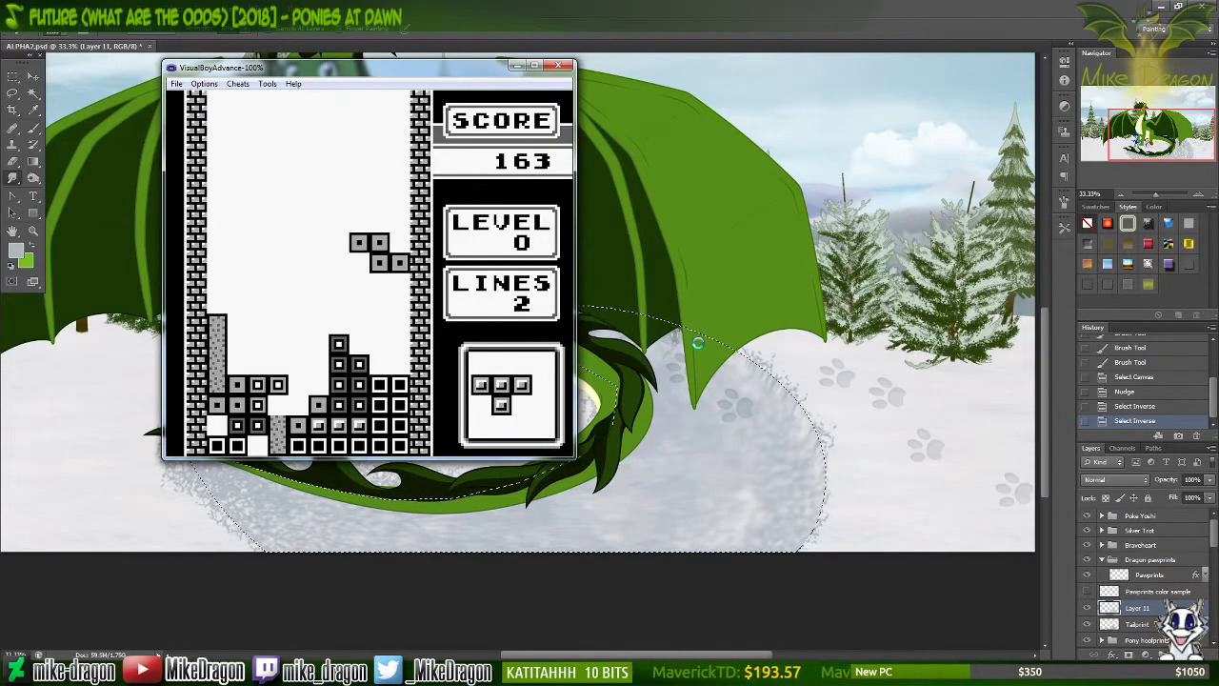
key(Down)
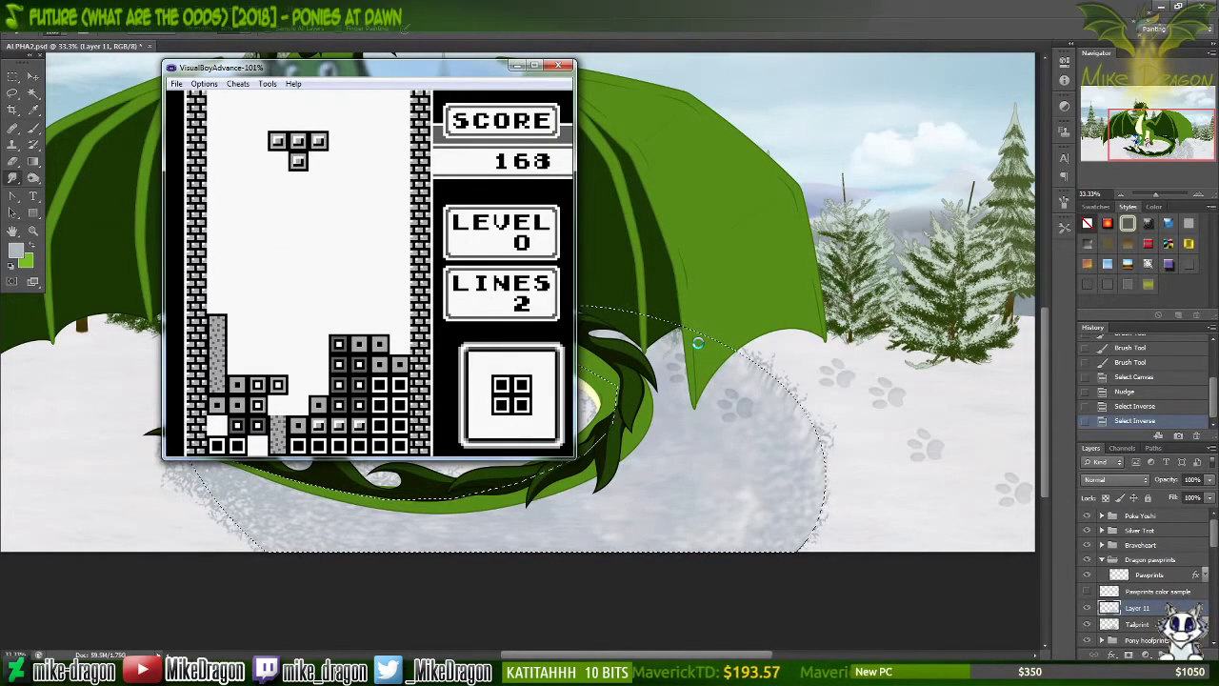
Step: Rotate the T piece so it points left and drop it against the right wall on top of the flat Z piece
key(z)
key(Right)
key(Right)
key(Right)
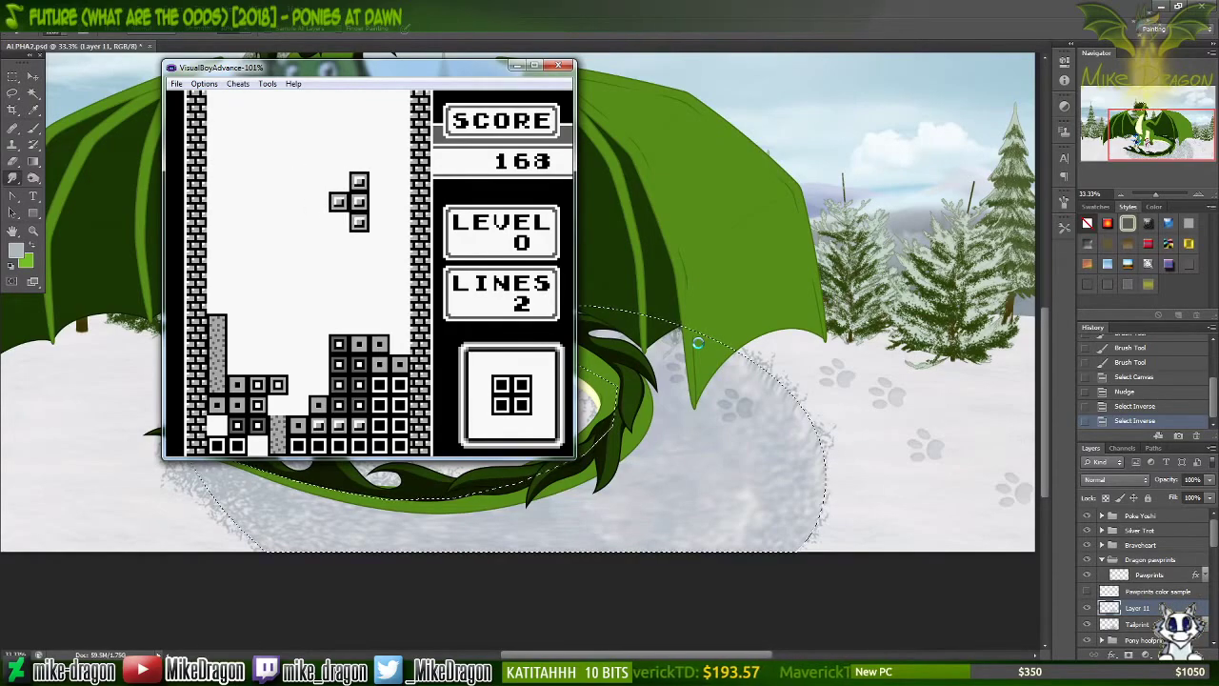
key(Right)
key(Right)
key(Down)
Step: Drop the square piece directly beside the upright straight piece at the left wall
key(Left)
key(Left)
key(Left)
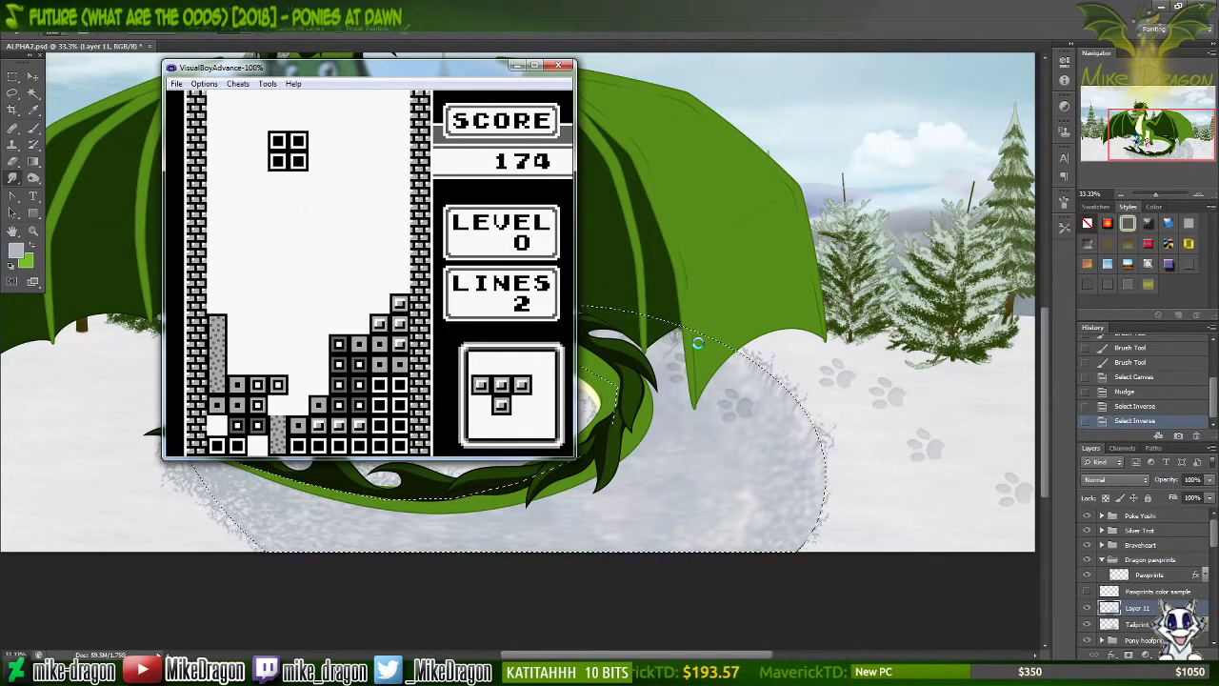
key(Down)
key(Down)
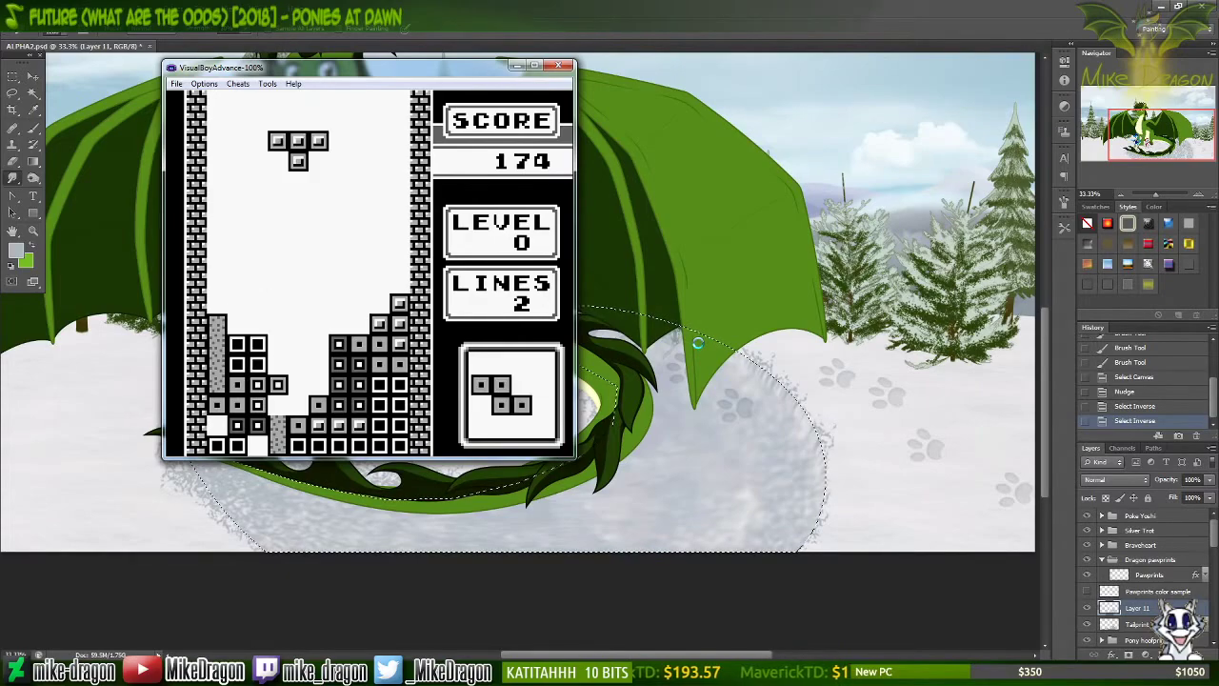
Step: Rotate the T piece so it points right and drop it into the gap between the left and right stacks
key(z)
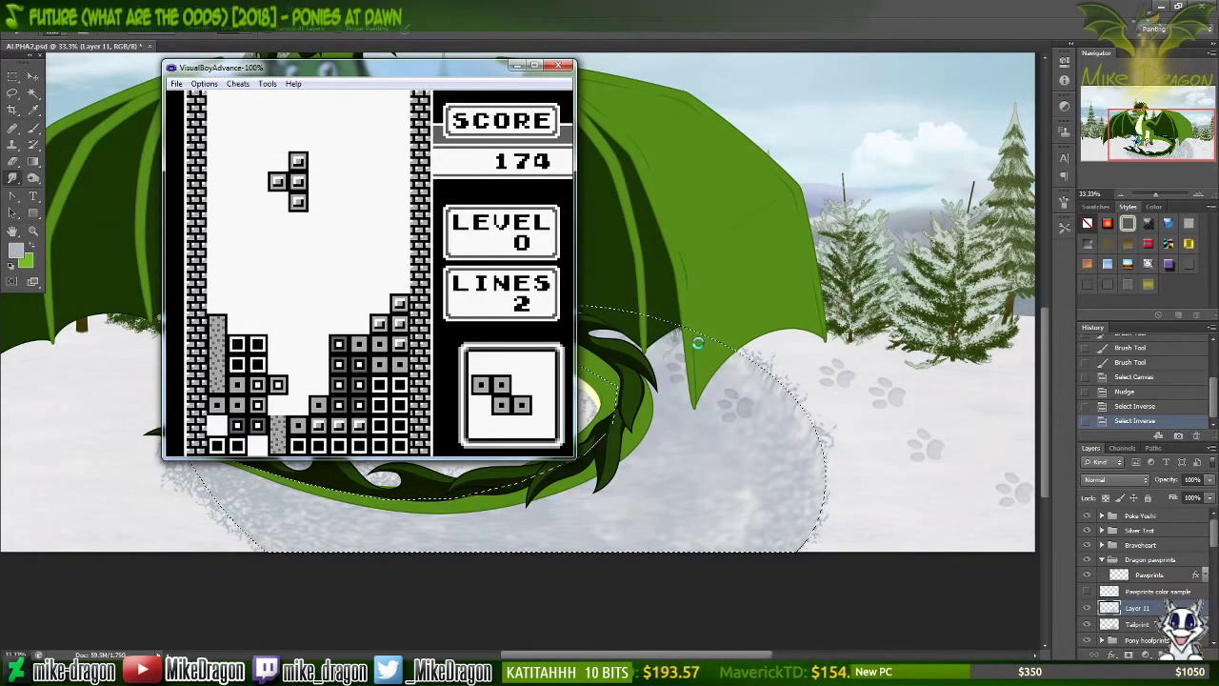
key(z)
key(z)
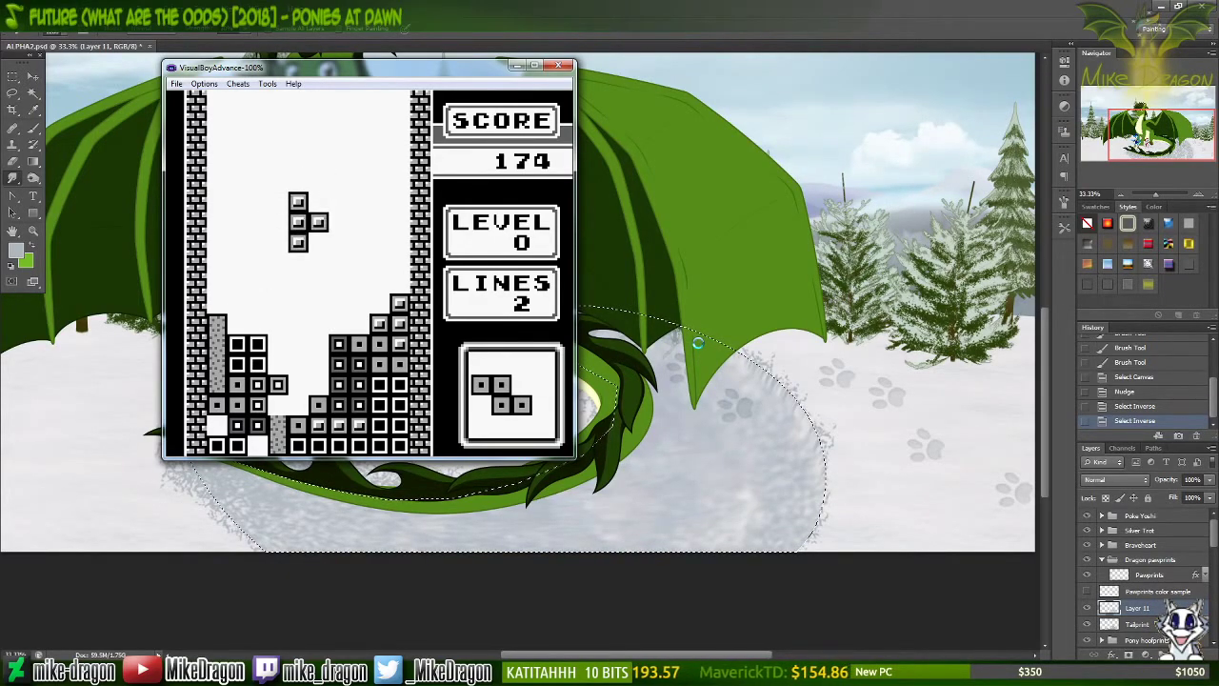
key(Down)
key(Down)
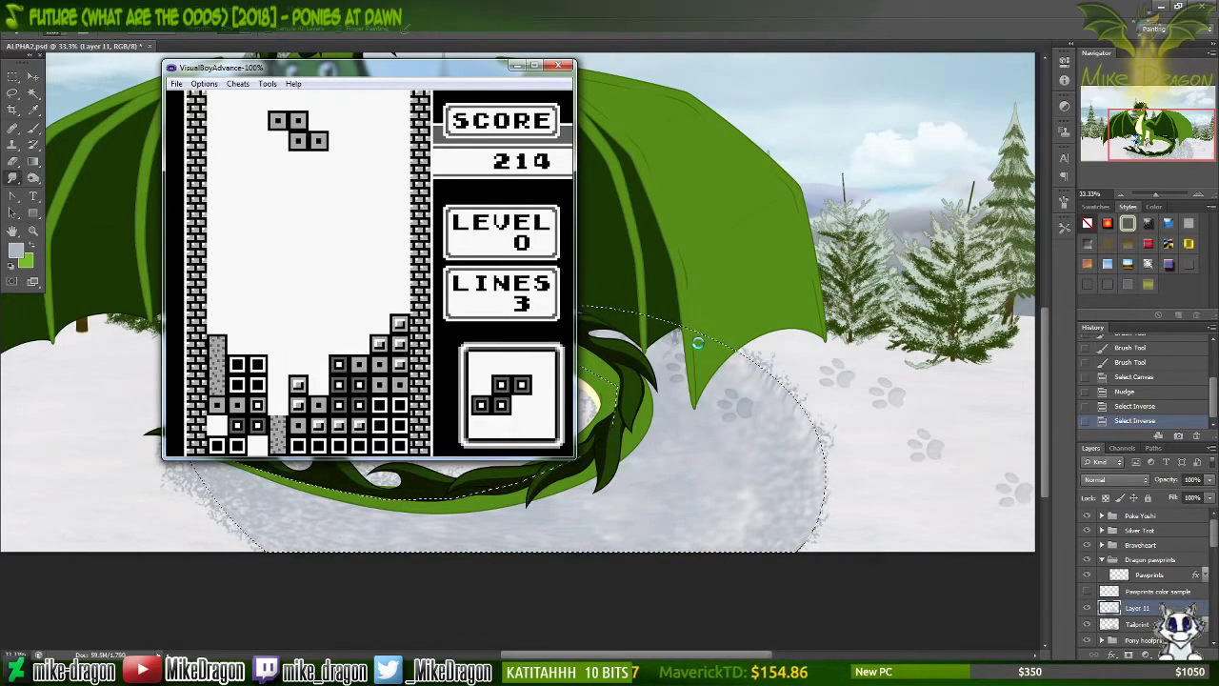
Step: Rotate the Z piece upright and drop it onto the right-hand stack, one column away from the wall
key(z)
key(Right)
key(Right)
key(Right)
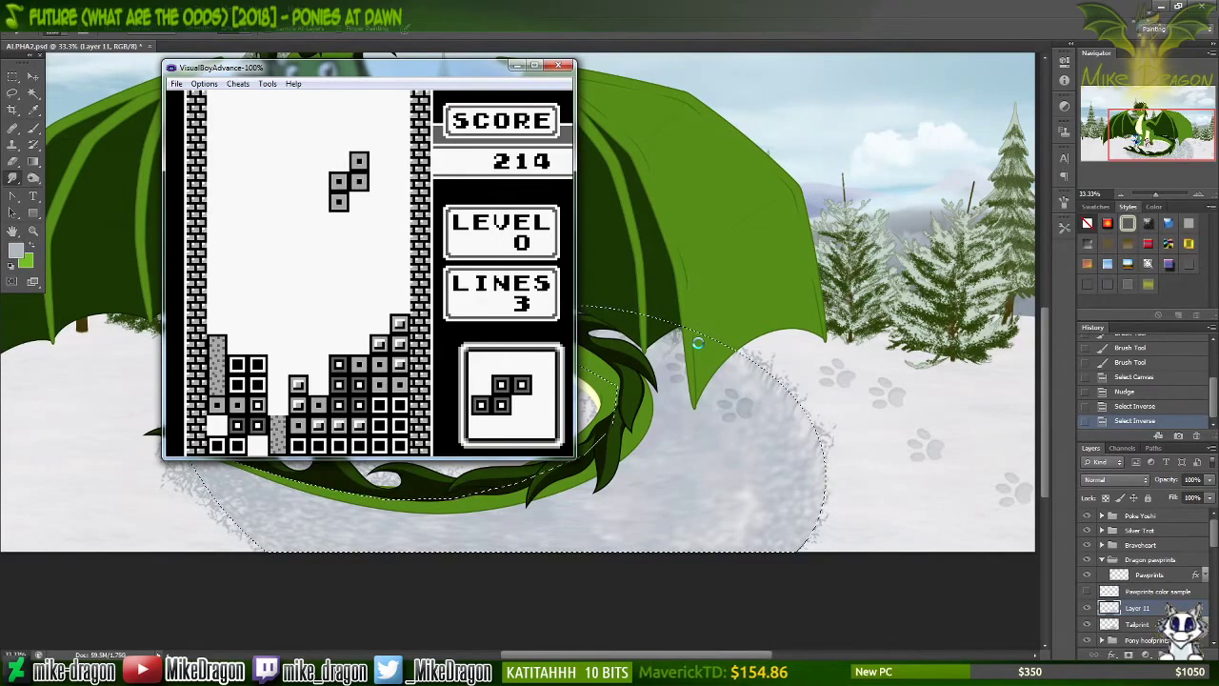
key(Right)
key(Down)
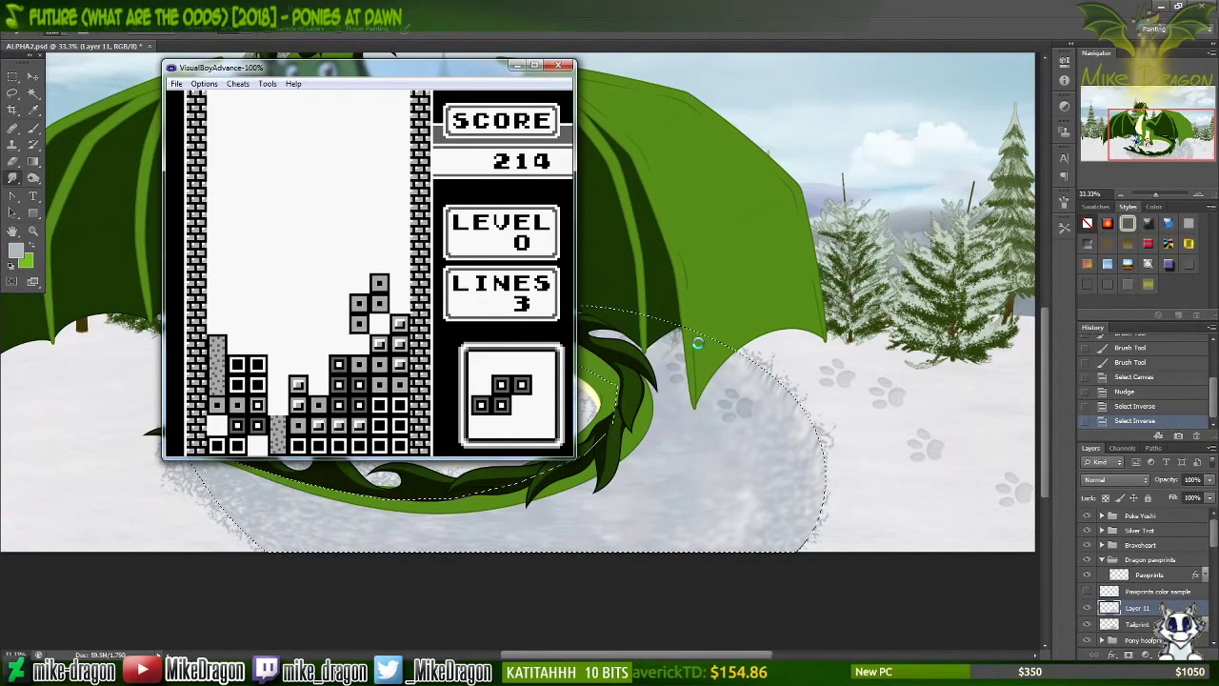
Step: Rotate the S piece upright and drop it into the low spot just left of the right-hand stack
key(Left)
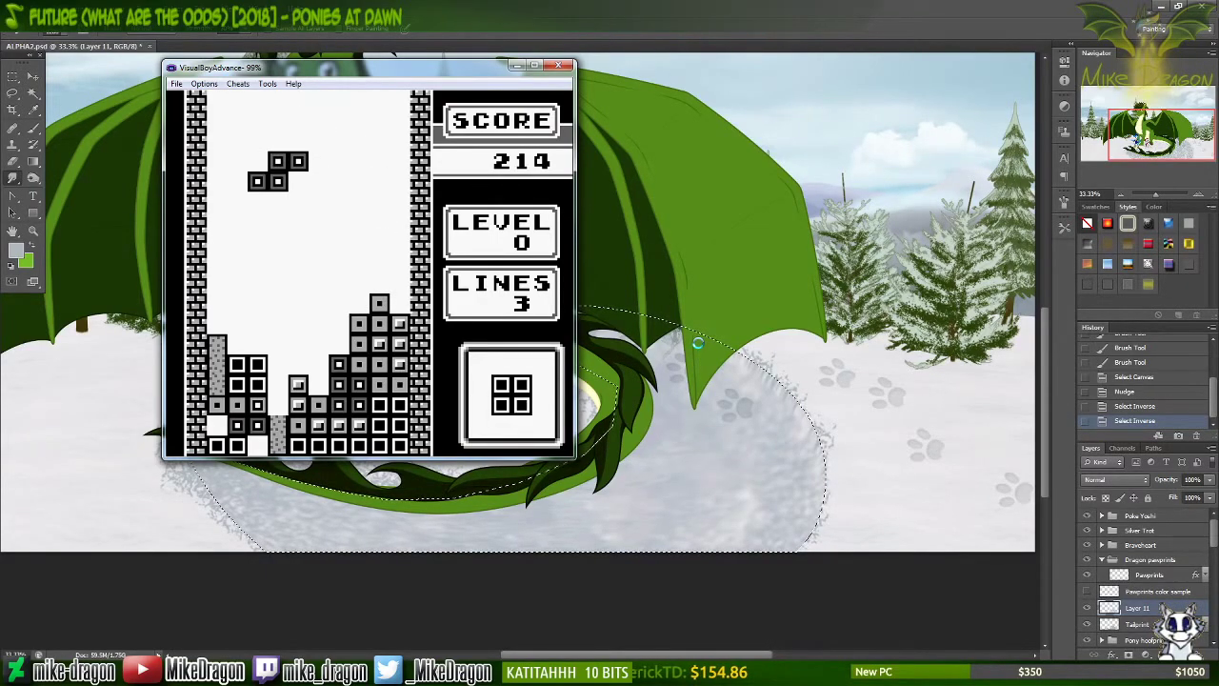
key(Left)
key(Left)
key(z)
key(Right)
key(Right)
key(Right)
key(Right)
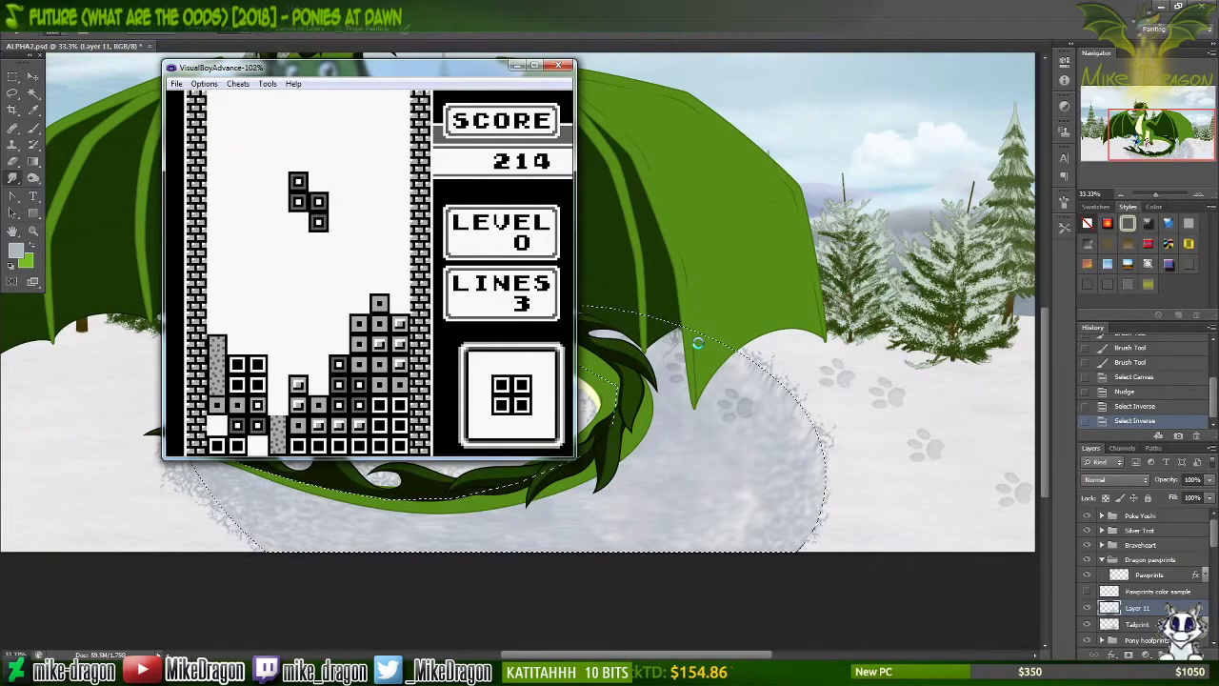
key(Down)
Step: Drop the square piece on the flat ledge of the right-hand stack, and the straight piece upright into the one-column gap between the stacks
key(Right)
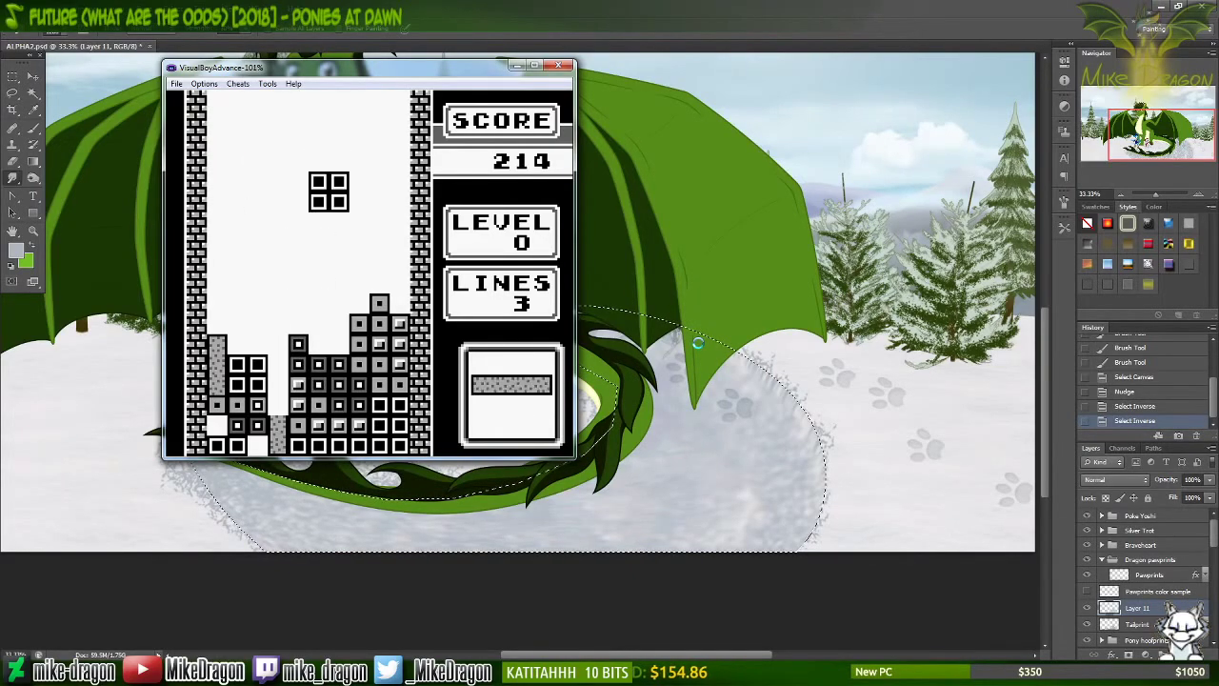
key(Down)
key(z)
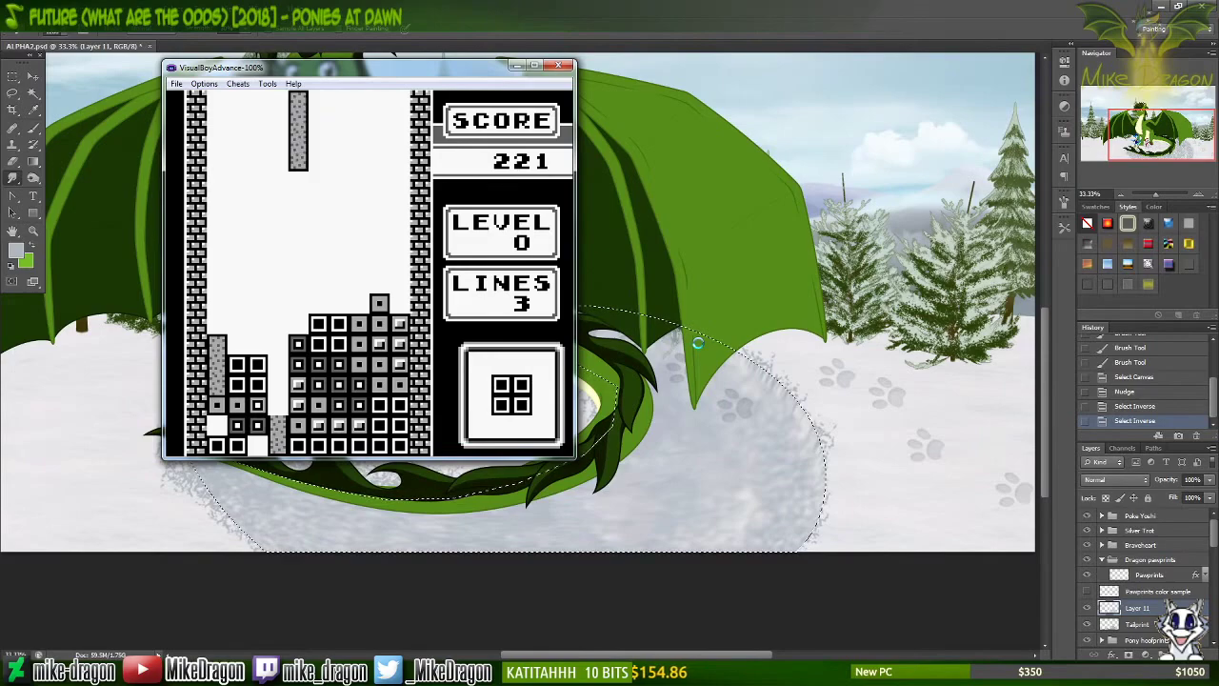
key(Left)
key(Down)
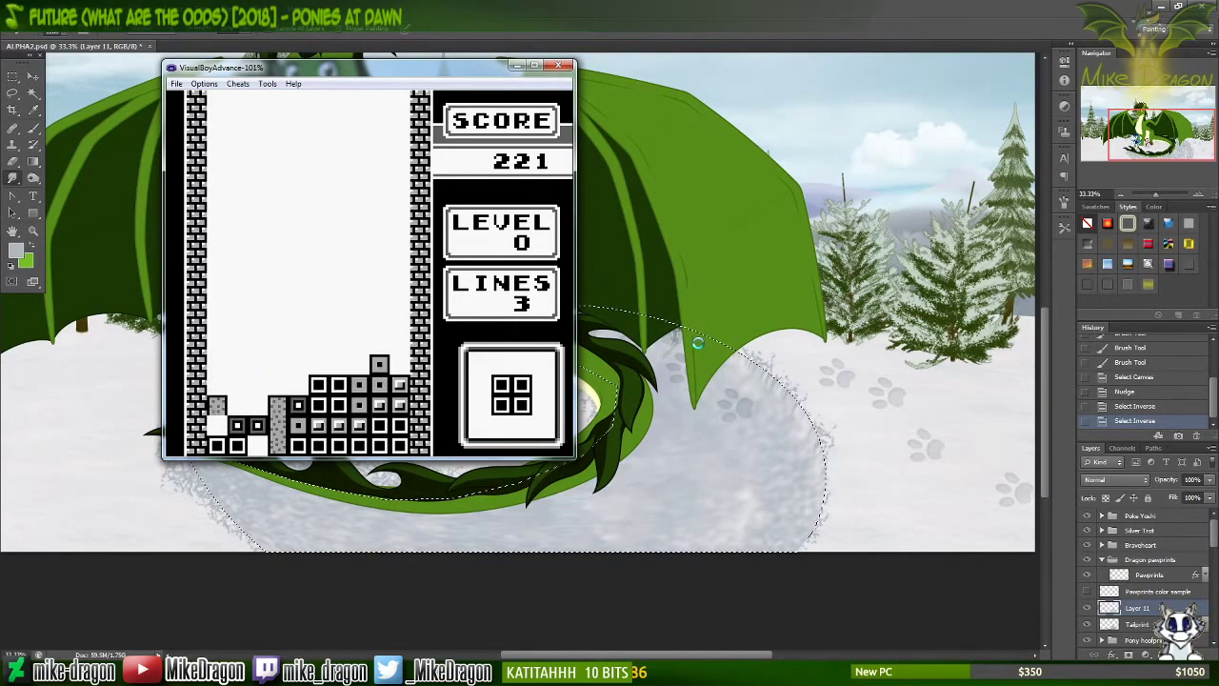
Step: Drop the square piece into the two-column dip between the left wall's single block and the upright straight piece
key(Left)
key(Left)
key(Left)
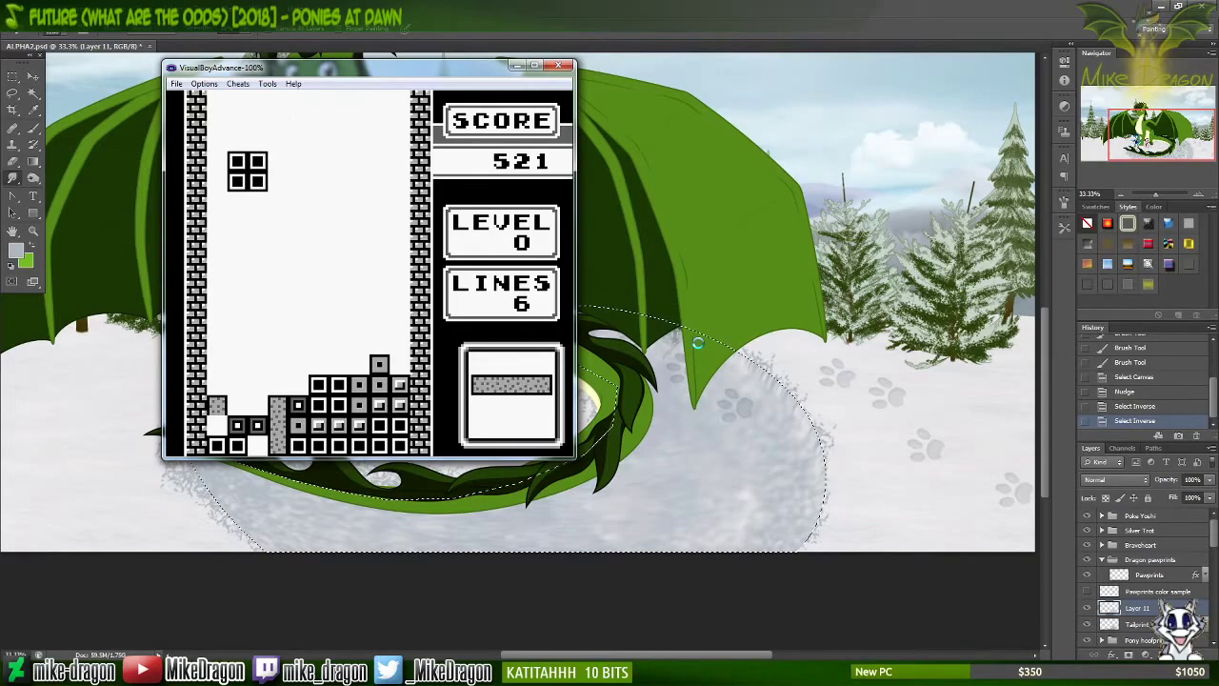
key(Down)
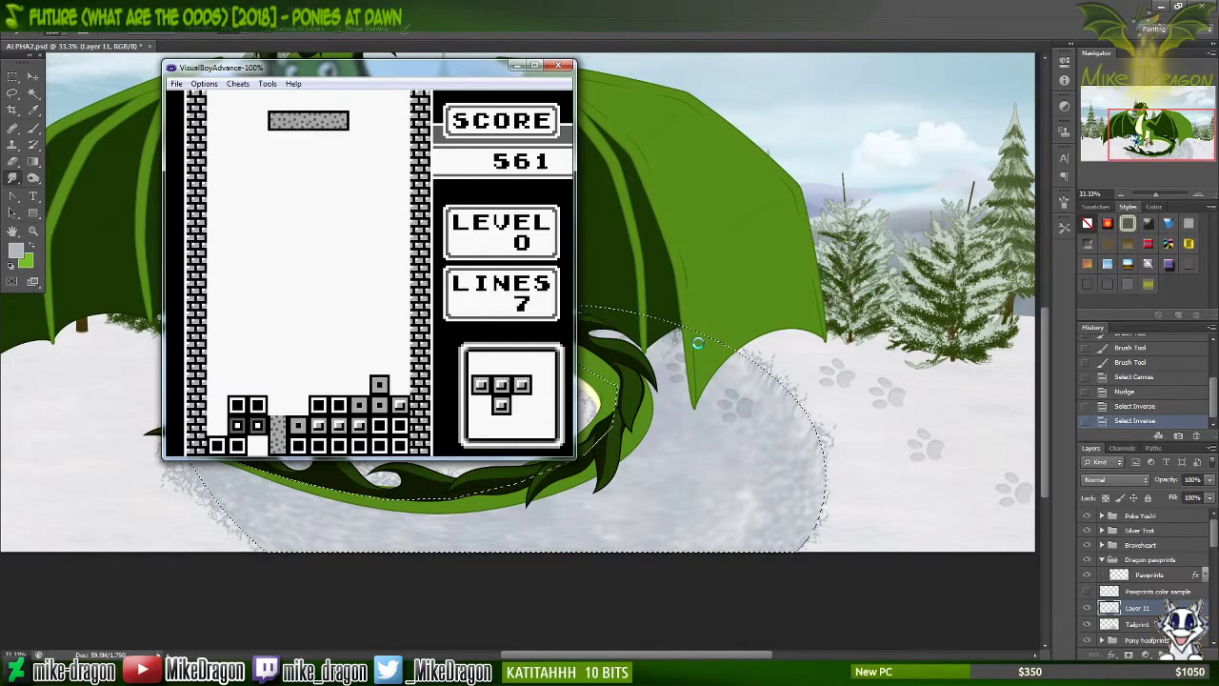
Step: Rotate the straight piece upright and drop it into the empty column against the left wall
key(z)
key(Left)
key(Left)
key(Left)
key(Left)
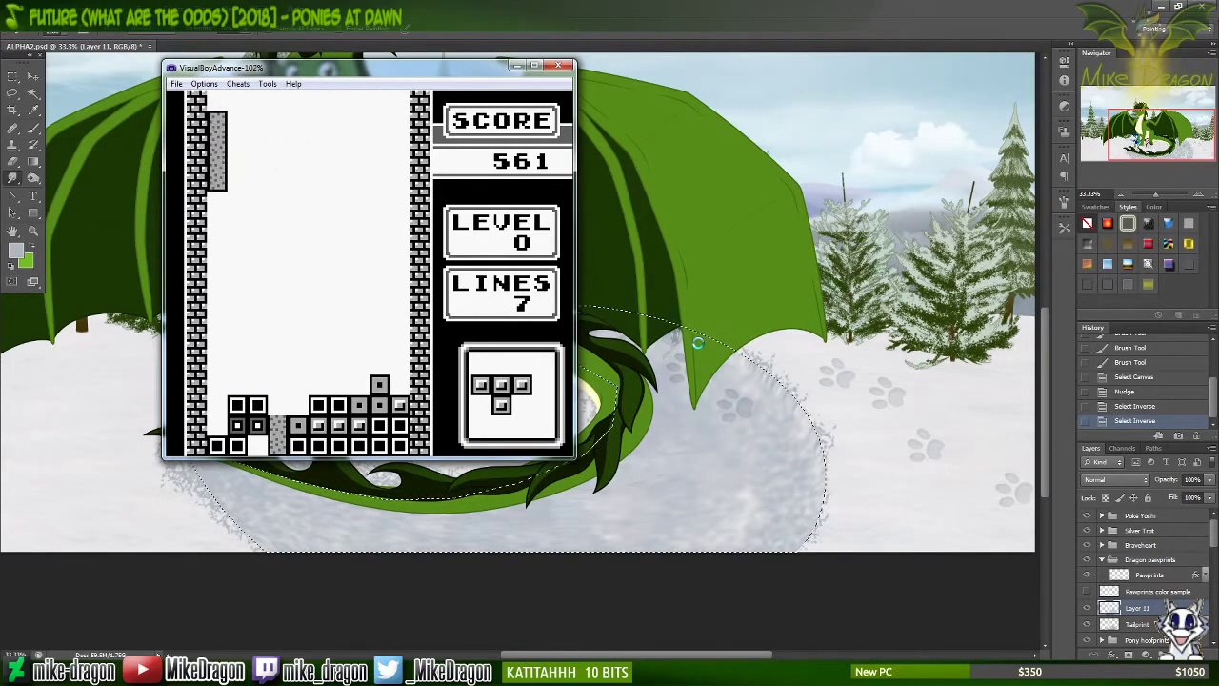
key(Down)
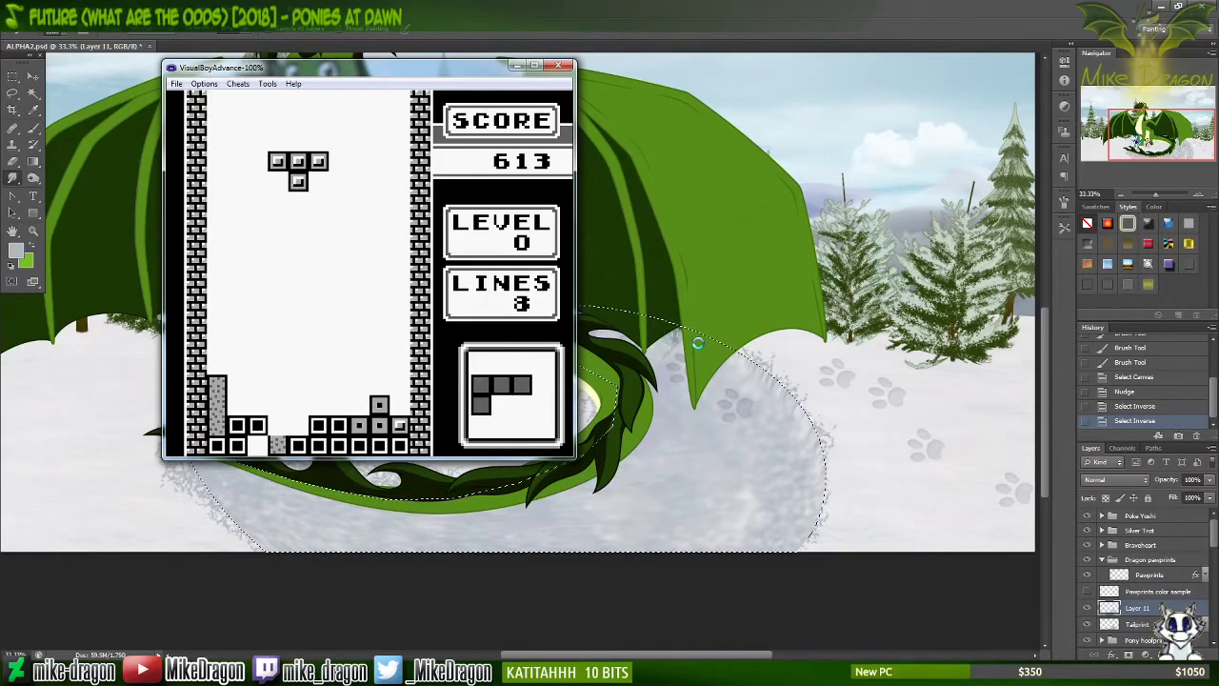
Step: Rotate the T piece so it points left and drop it against the right wall, over the raised block beside it
key(Right)
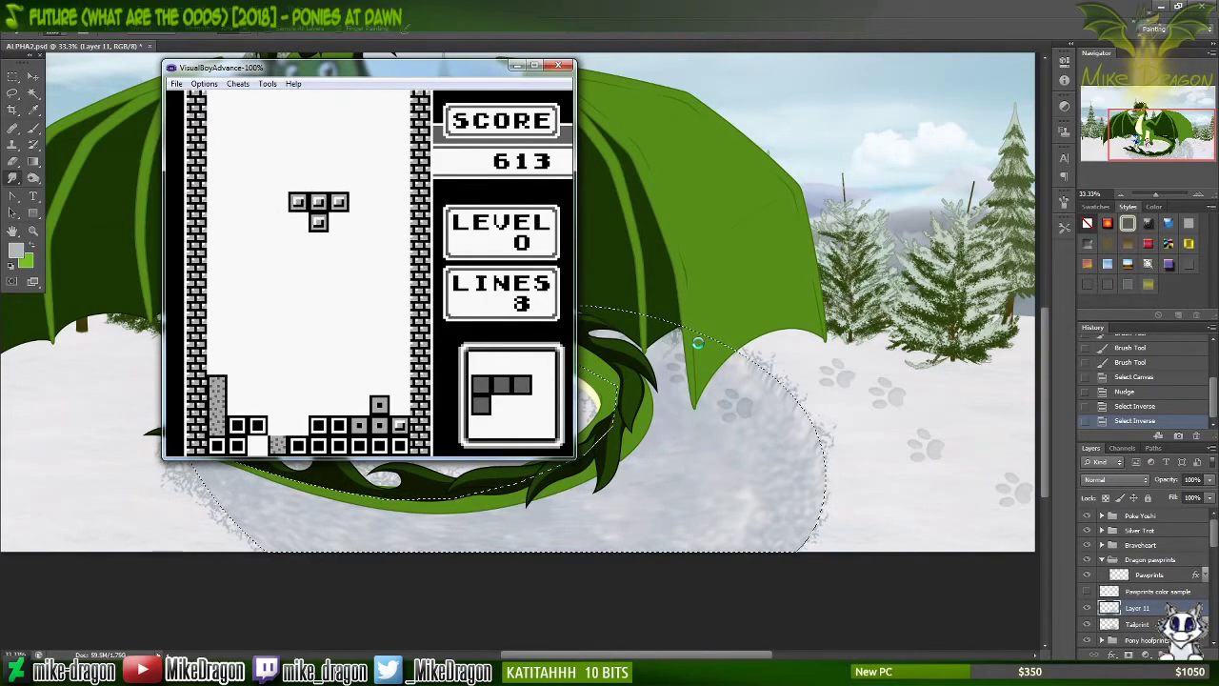
key(Right)
key(Right)
key(Right)
key(Right)
key(Down)
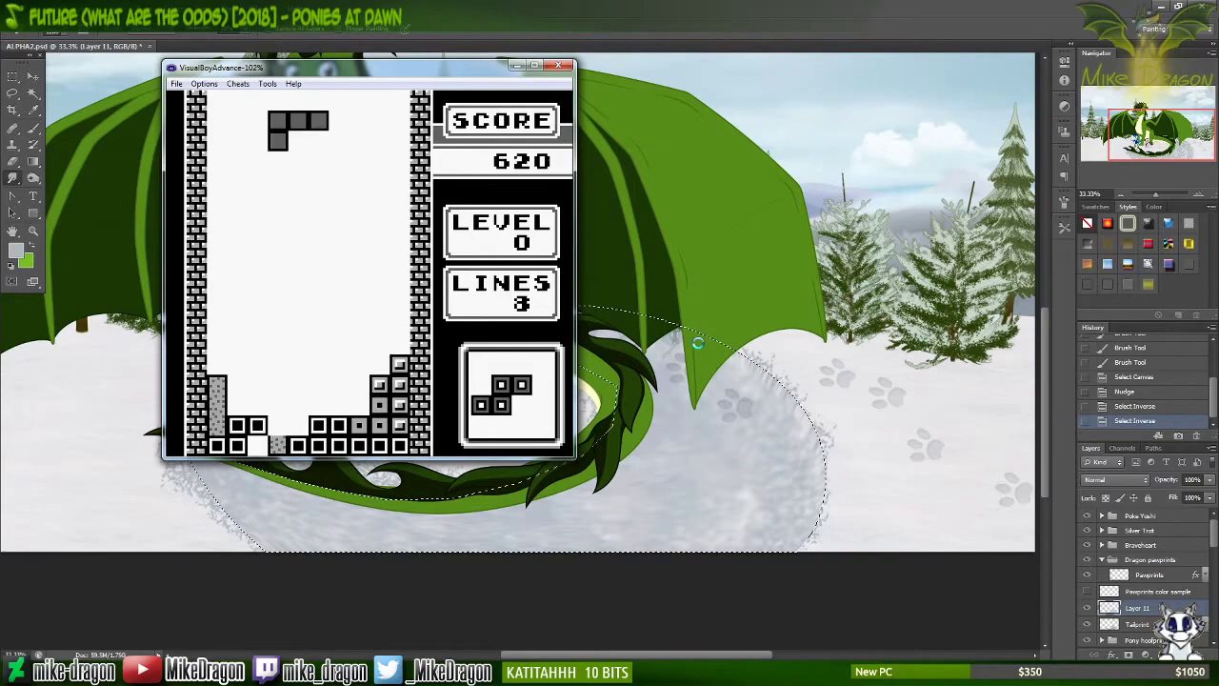
Step: Rotate the L piece upright with its foot pointing right and drop it into the low gap between the left and right stacks
key(z)
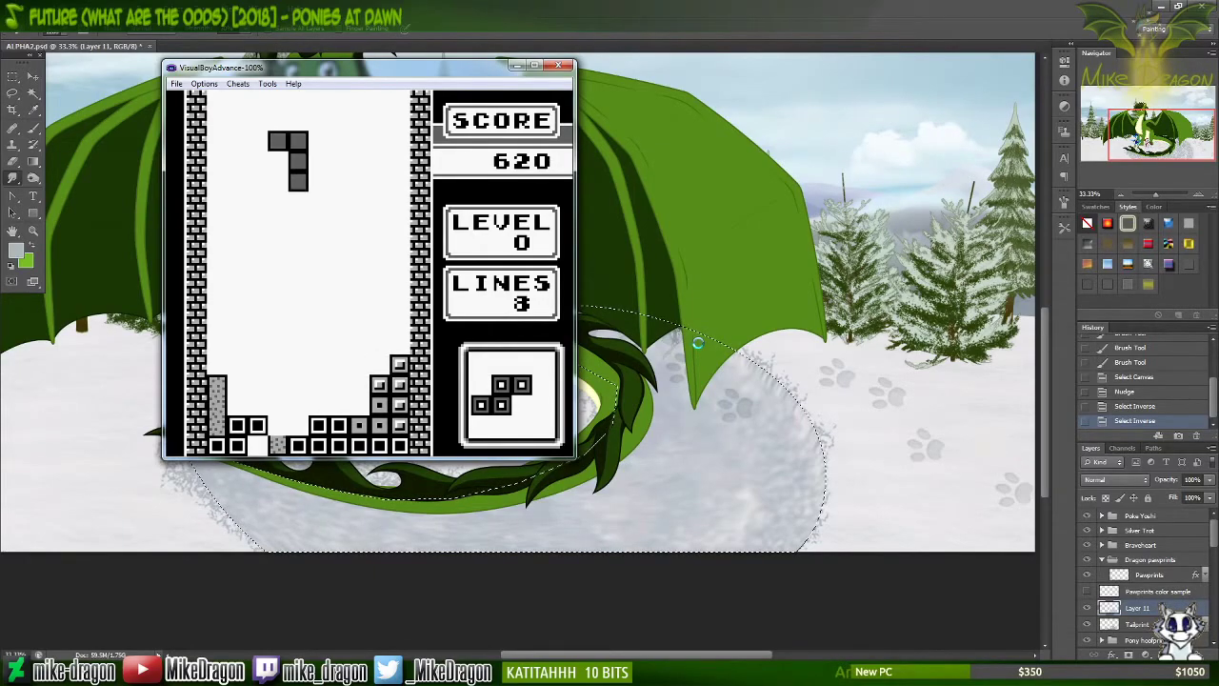
key(Down)
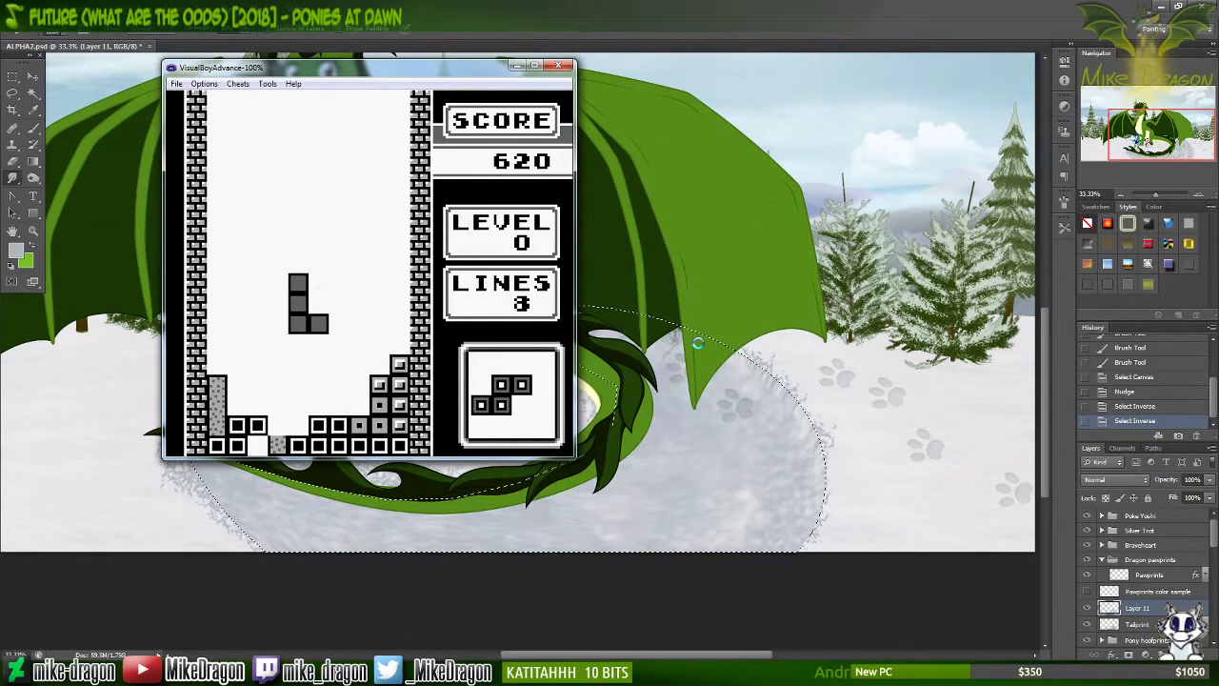
key(Left)
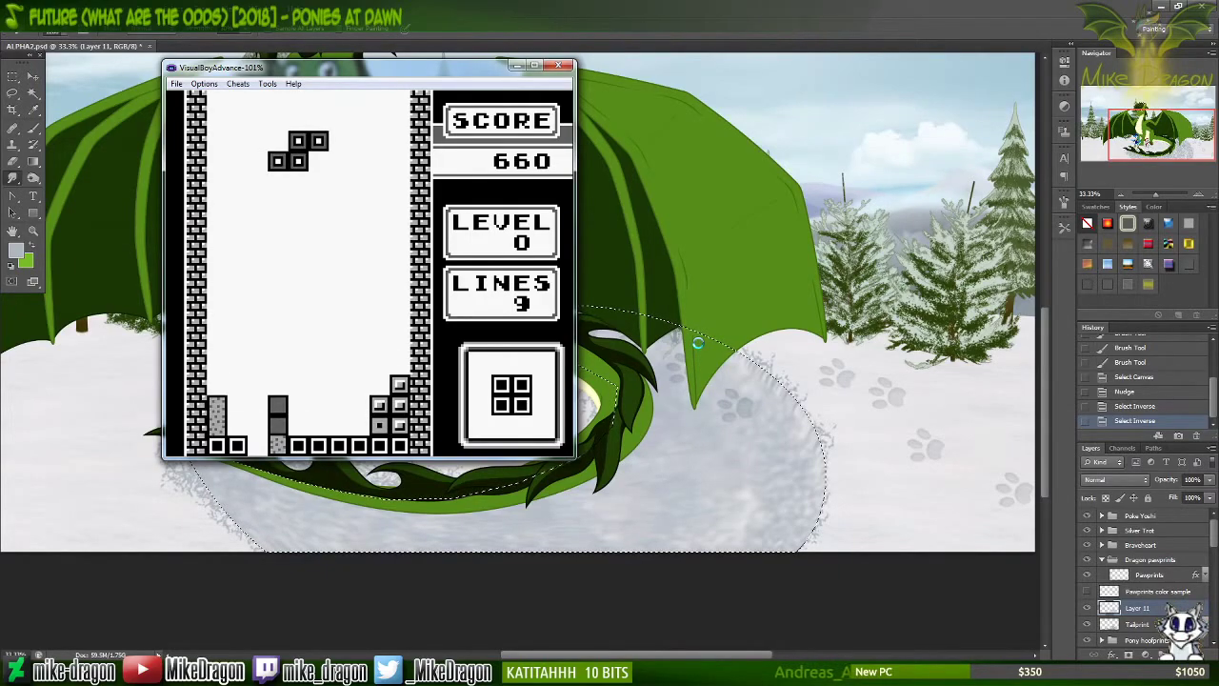
Step: Drop the S piece upright into the gap between the left-wall piece and the L piece, and the square directly right of the L piece
key(z)
key(Left)
key(Left)
key(Down)
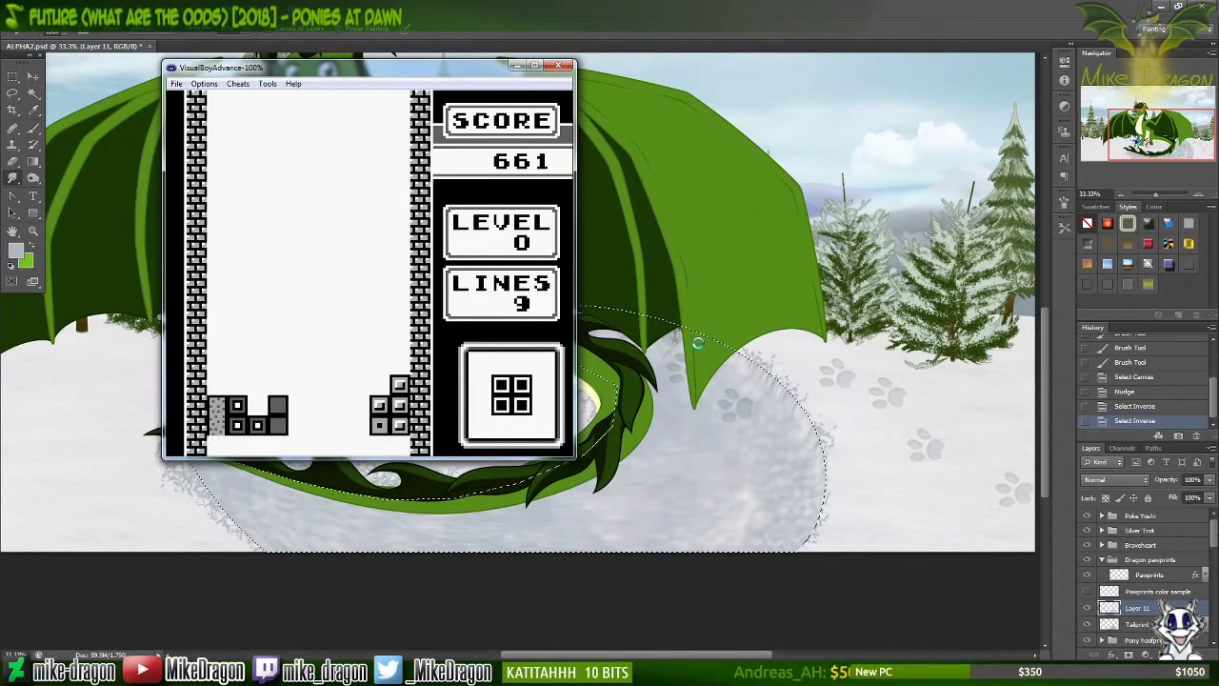
key(Down)
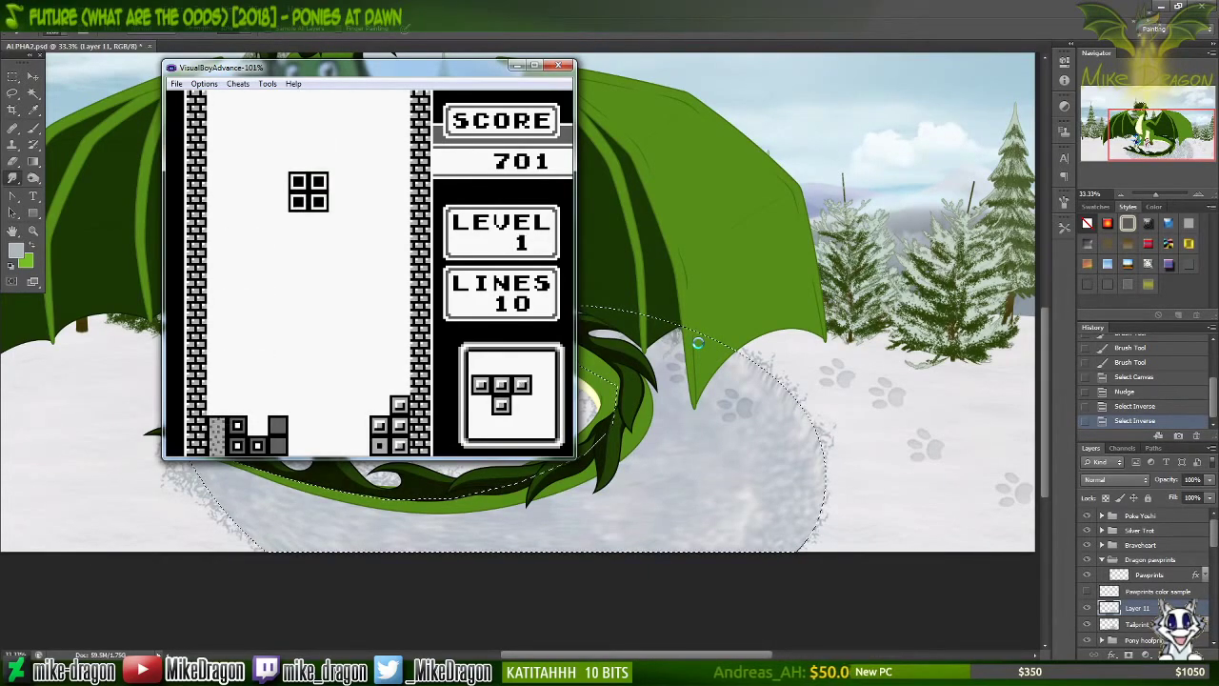
key(Down)
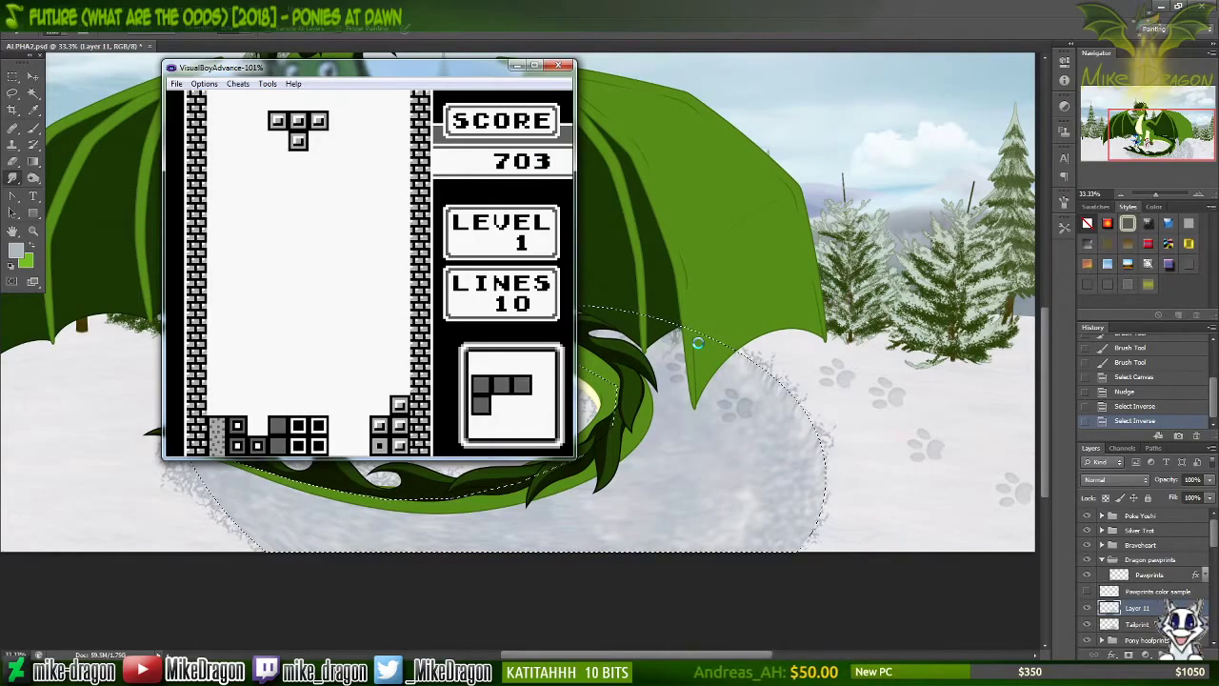
Step: Drop the T piece pointing down into the one-column notch in the left-hand stack
key(z)
key(z)
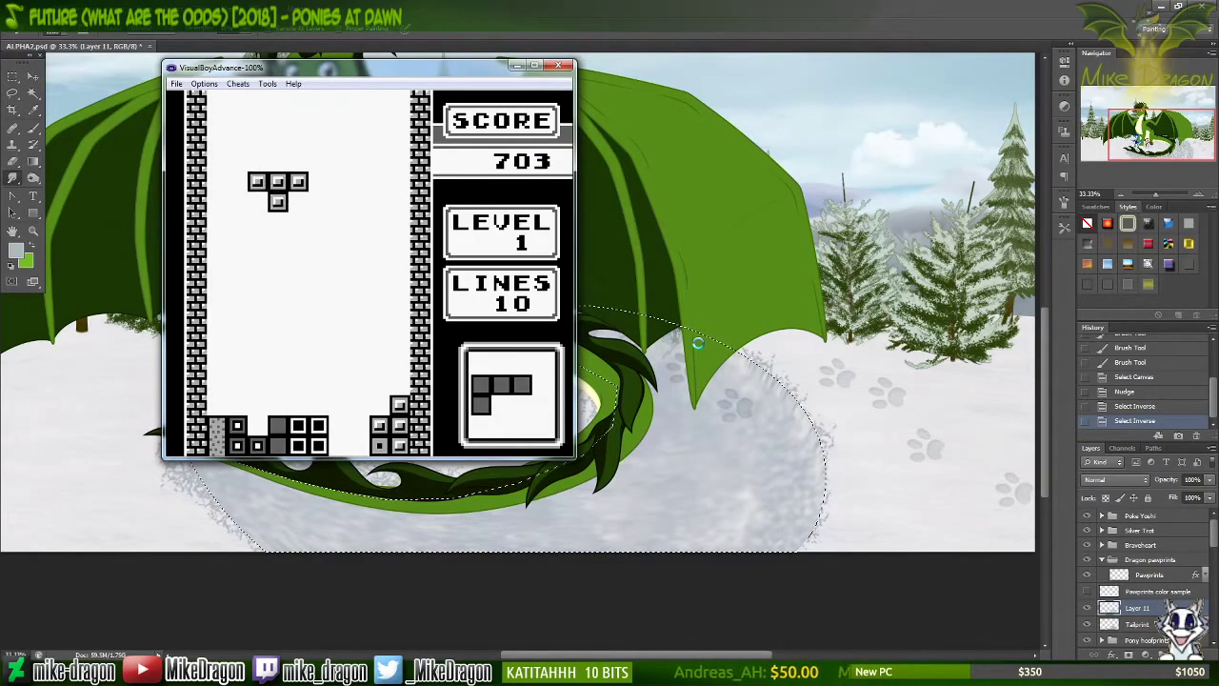
key(Left)
key(Left)
key(Down)
key(Down)
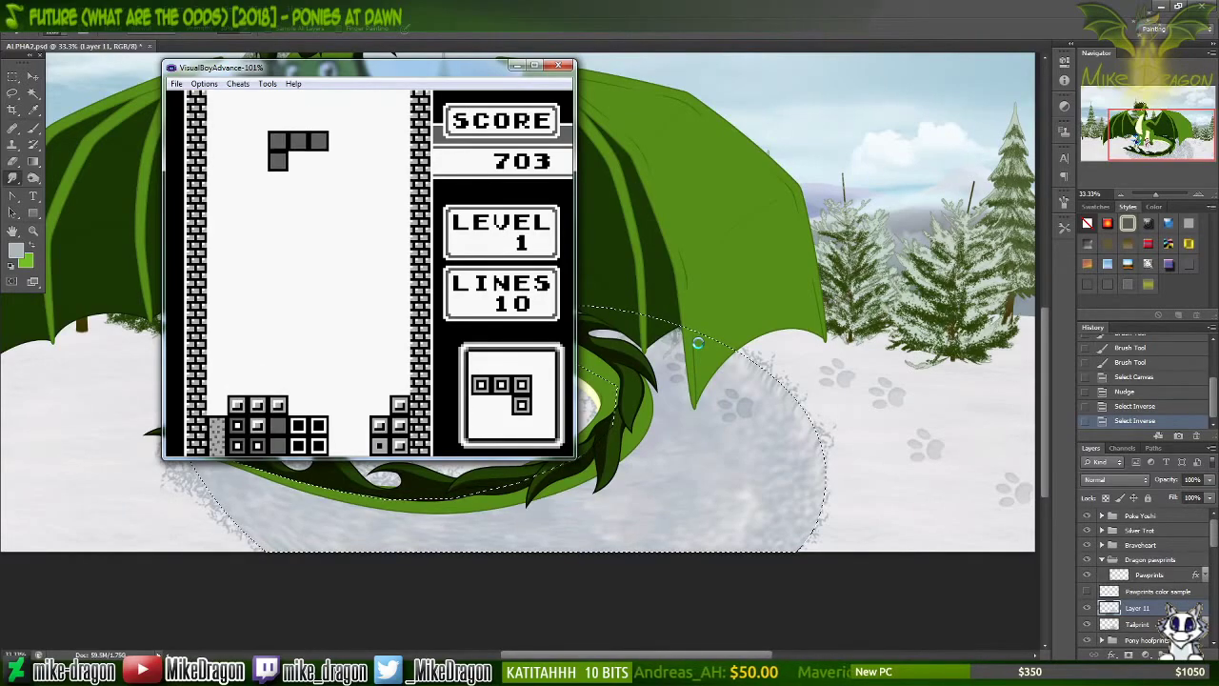
Step: Rotate the L piece upright with its foot pointing right and drop it into the two-column gap between the square and the right-hand stack
key(z)
key(z)
key(z)
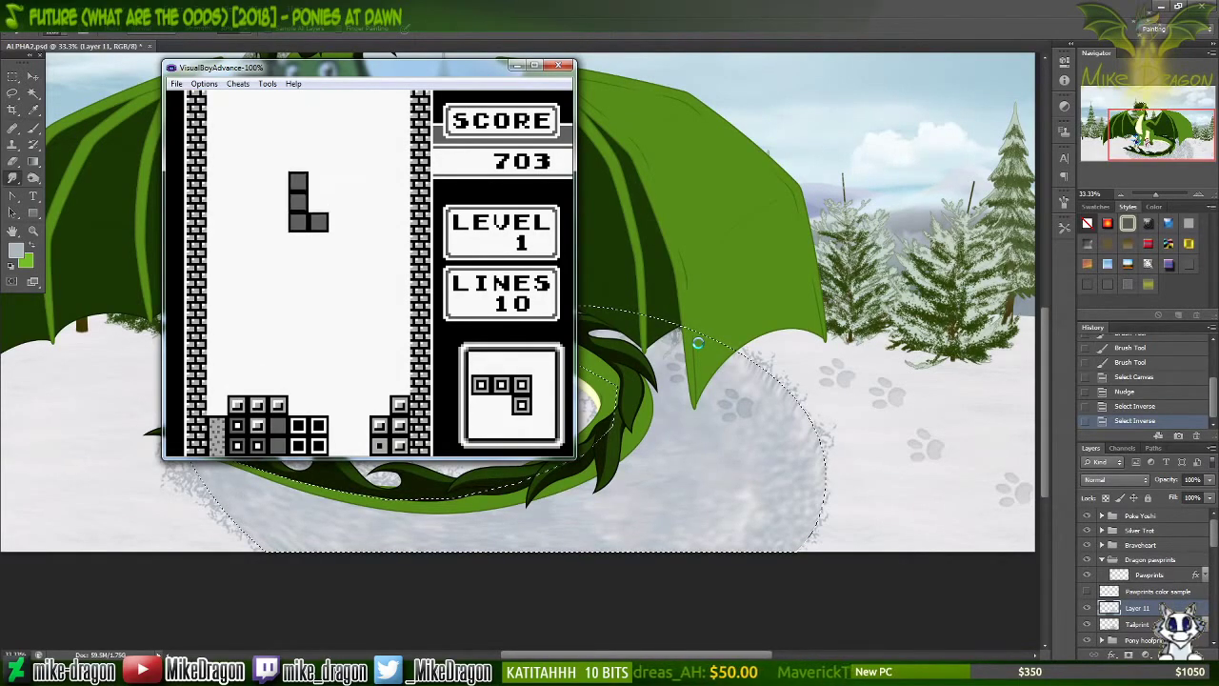
key(Right)
key(Right)
key(Down)
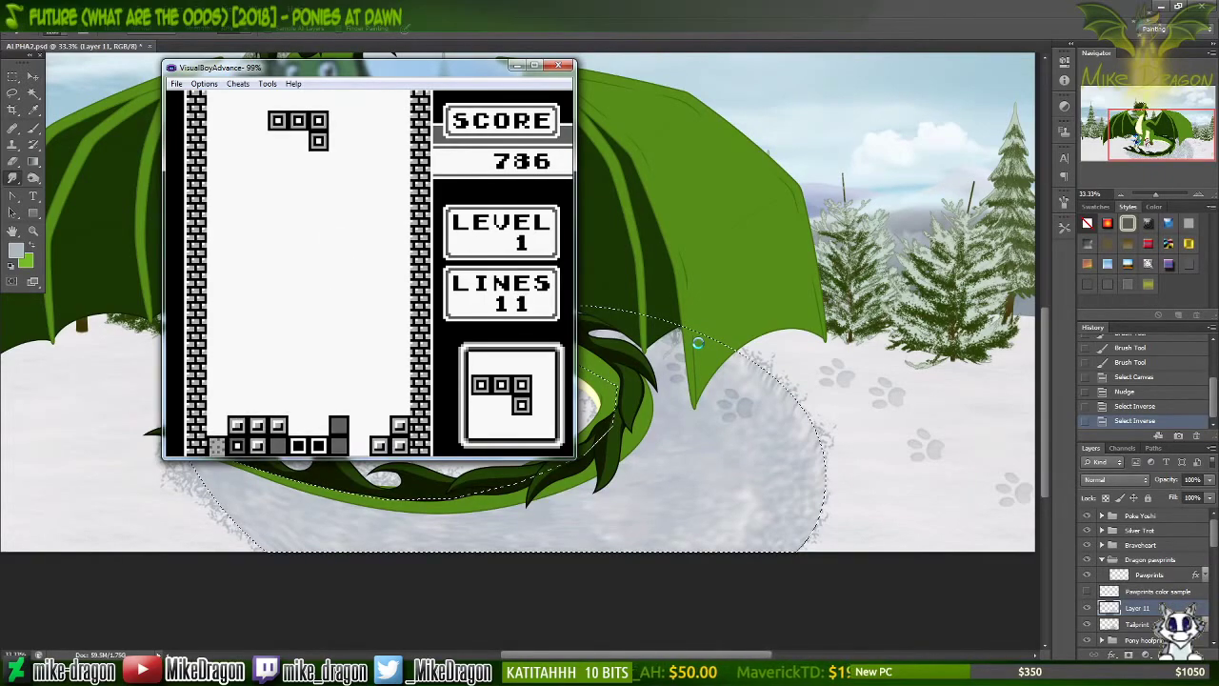
Step: Rotate the J piece upright with its foot pointing left and drop it into the two-column dip right of the flat T piece
key(z)
key(Down)
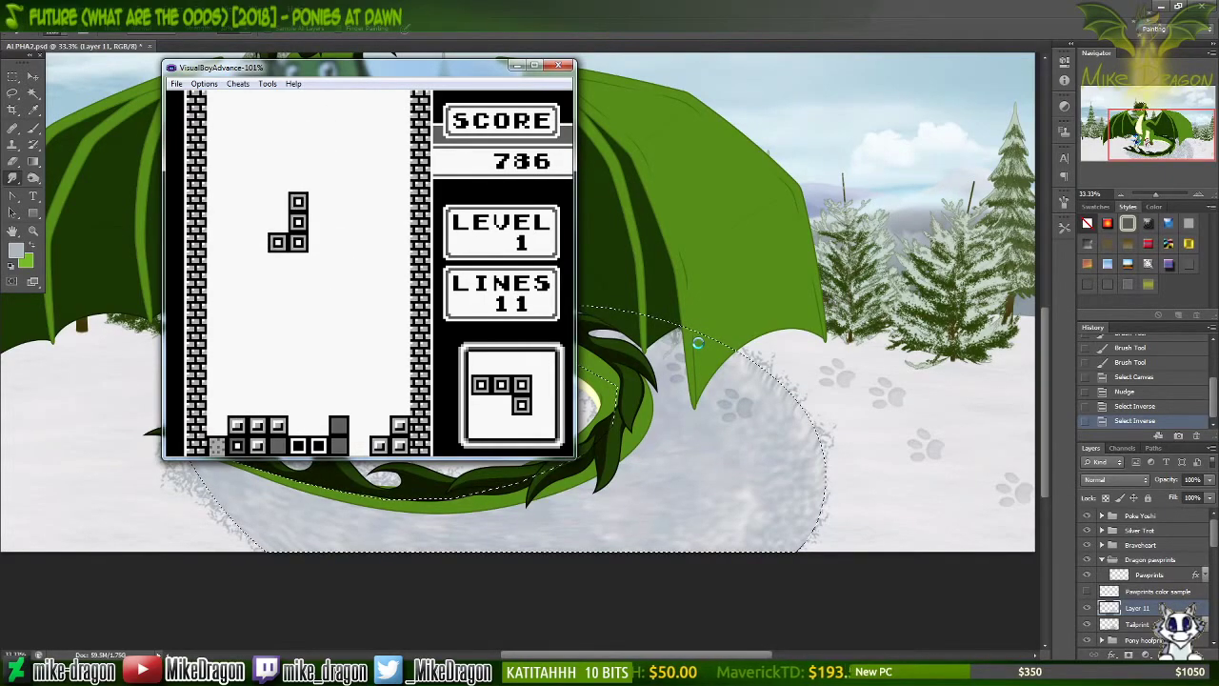
key(Right)
key(Down)
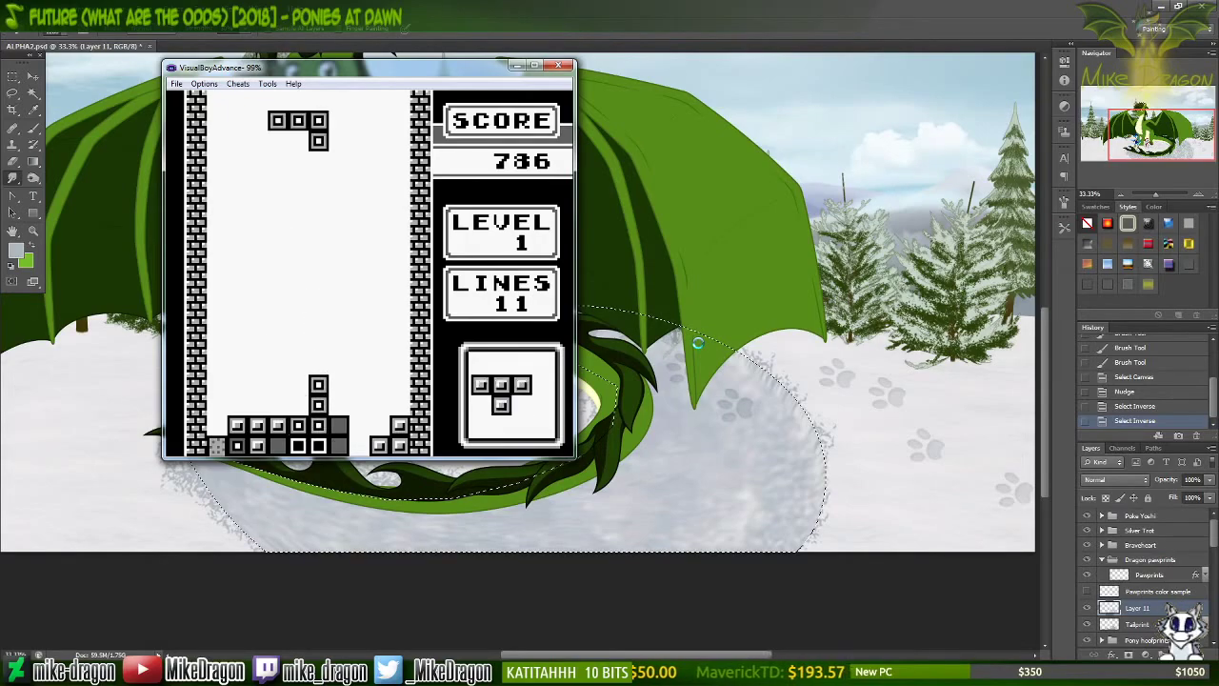
Step: Turn the second J piece flat with its end block up on the left side and drop it directly left of the upright J piece
key(Right)
key(Right)
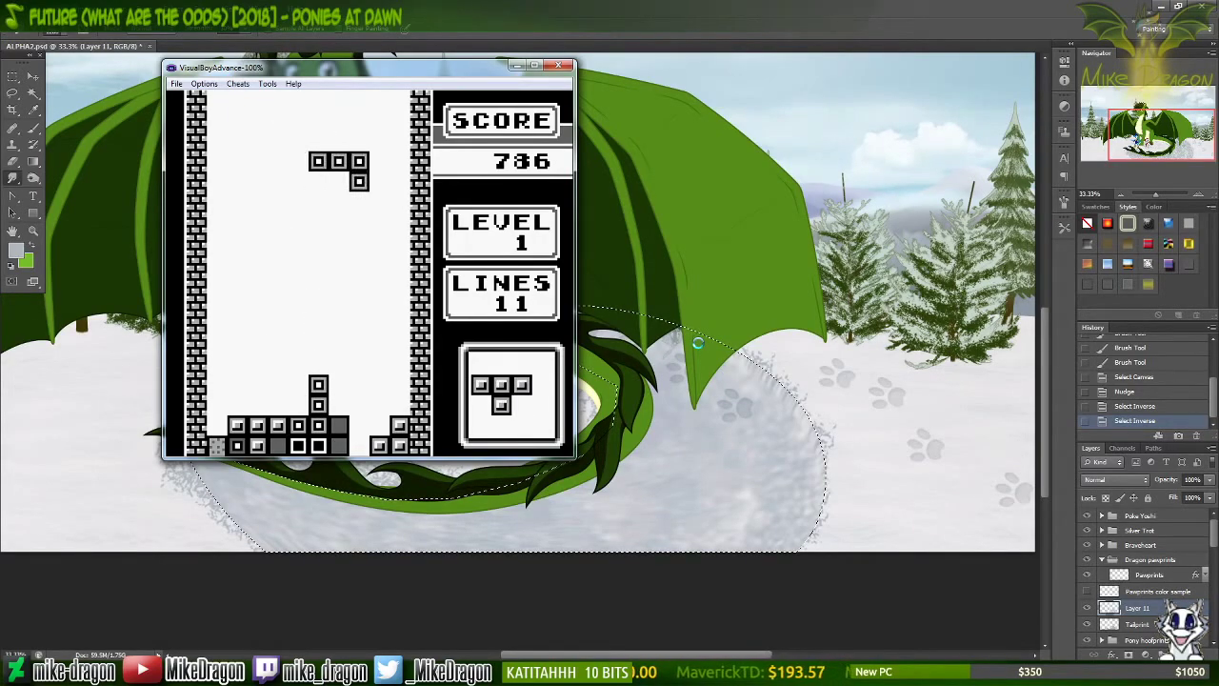
key(z)
key(z)
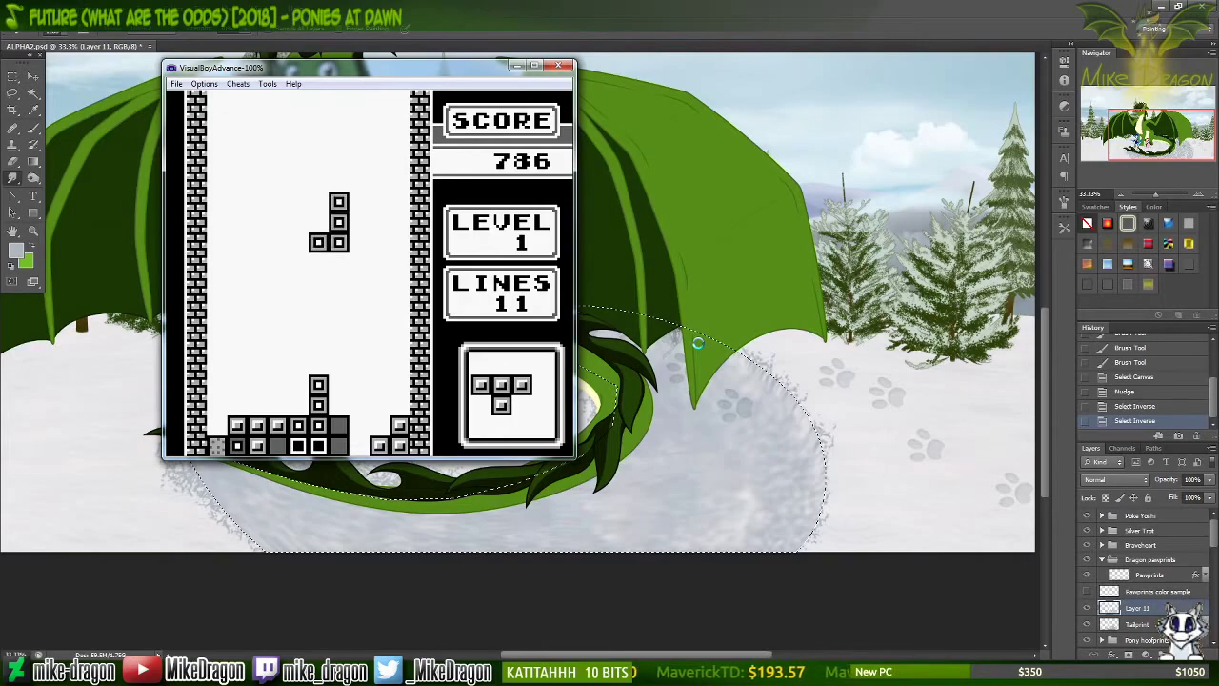
key(Left)
key(Left)
key(Left)
key(Down)
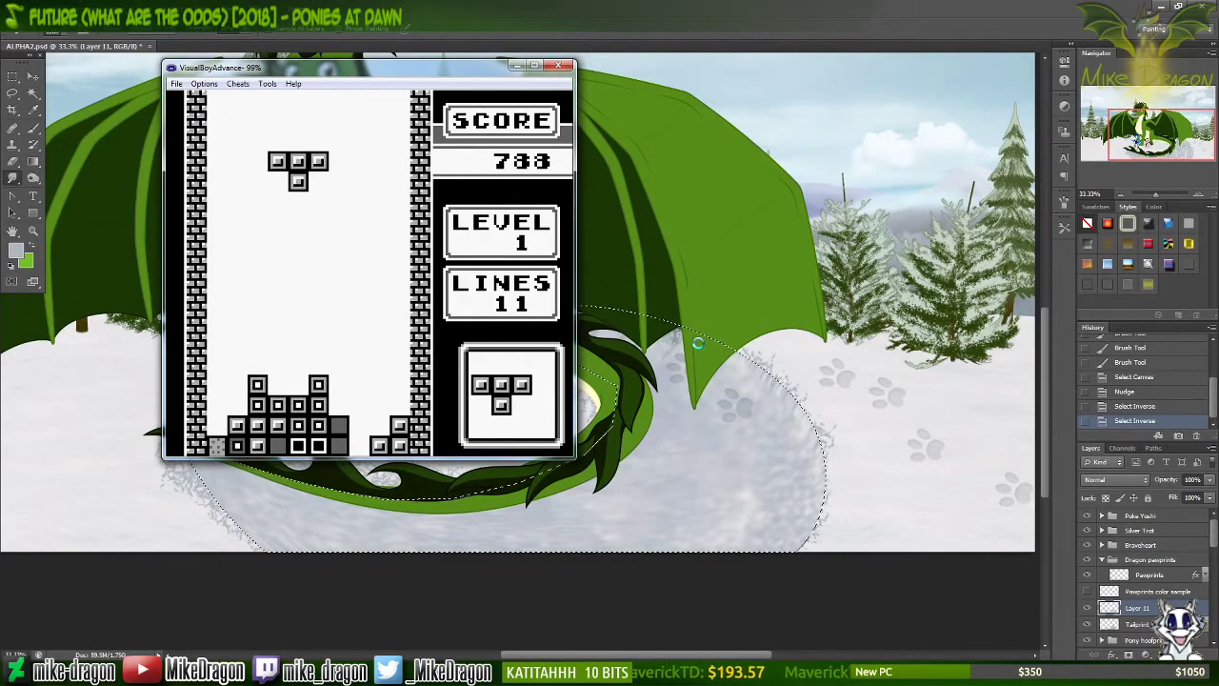
Step: Rotate the T piece so it points right and drop its stem into the one-column gap in the right-hand half
key(Right)
key(Right)
key(Right)
key(z)
key(z)
key(z)
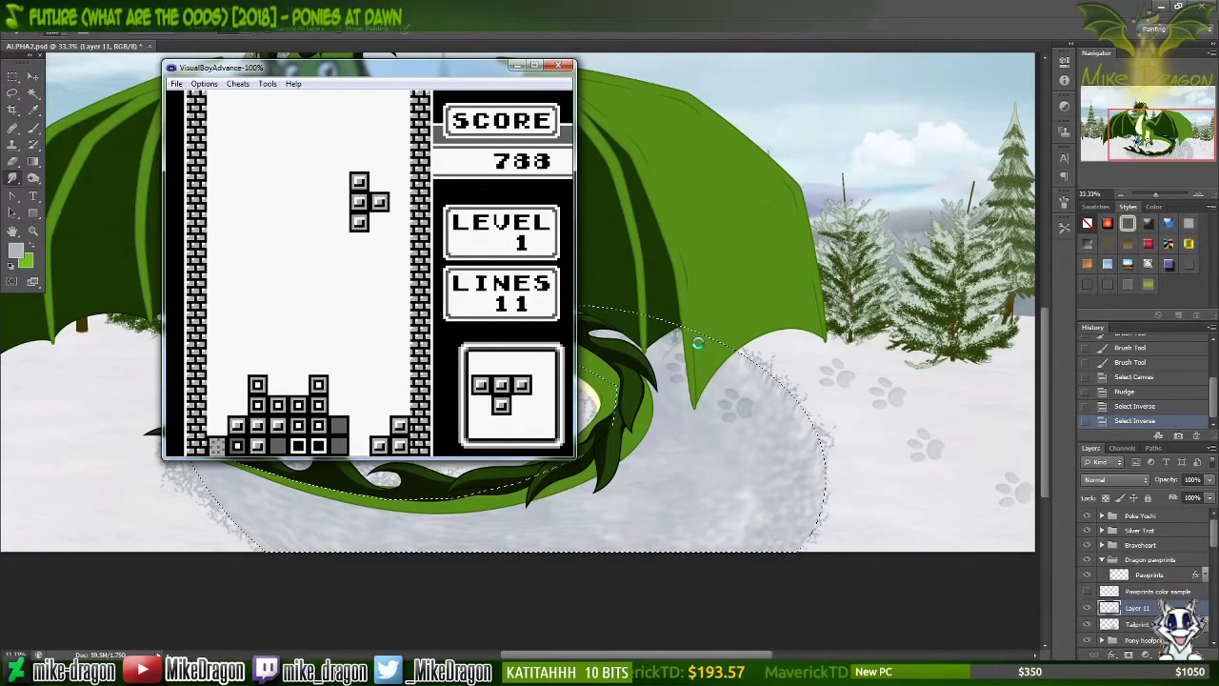
key(Down)
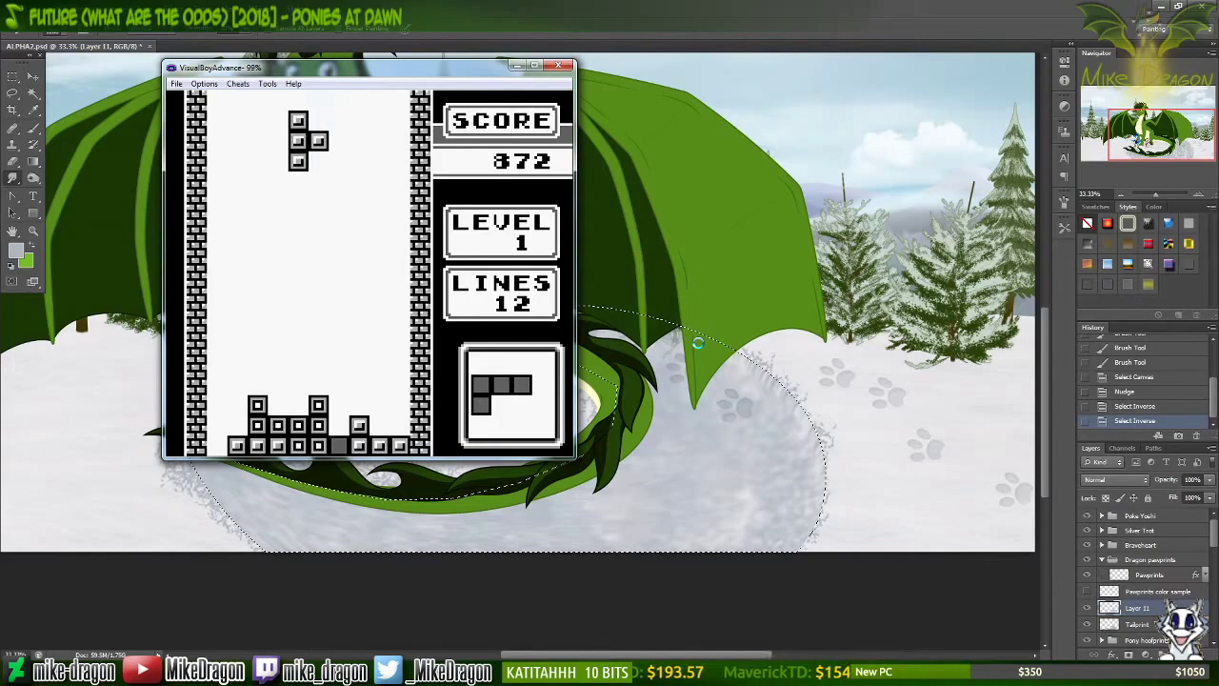
Step: Drop the right-pointing T piece against the left wall to fill the empty corner column
key(Left)
key(Left)
key(Left)
key(Left)
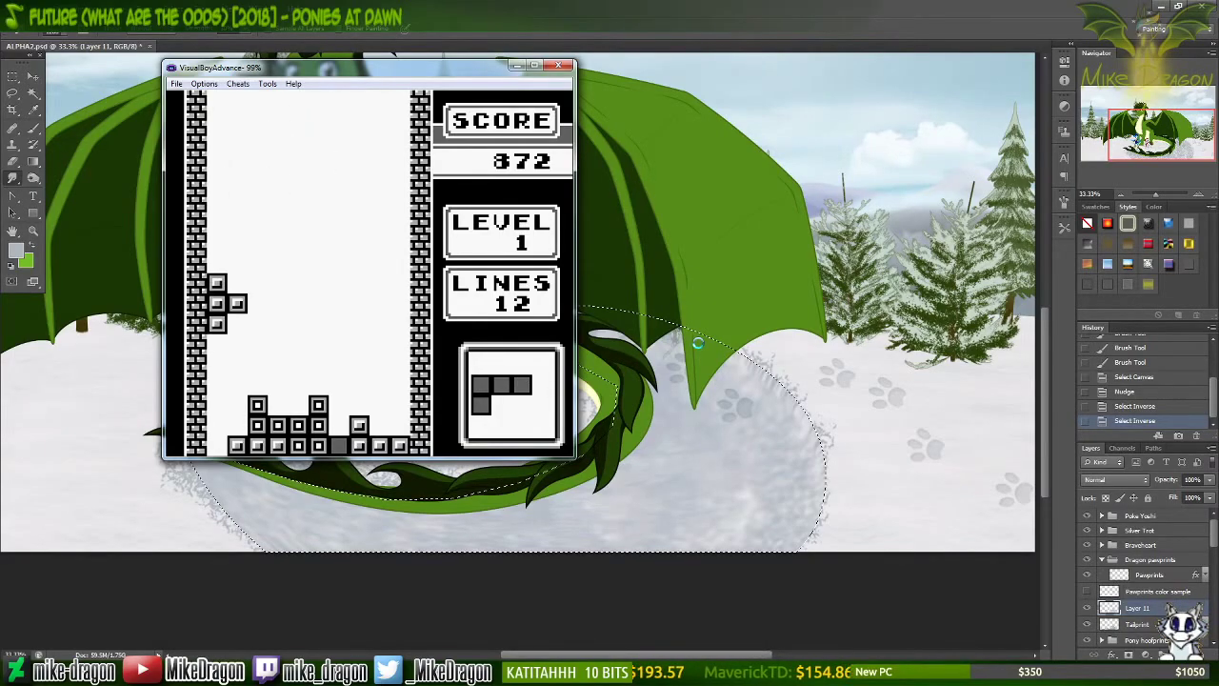
key(Down)
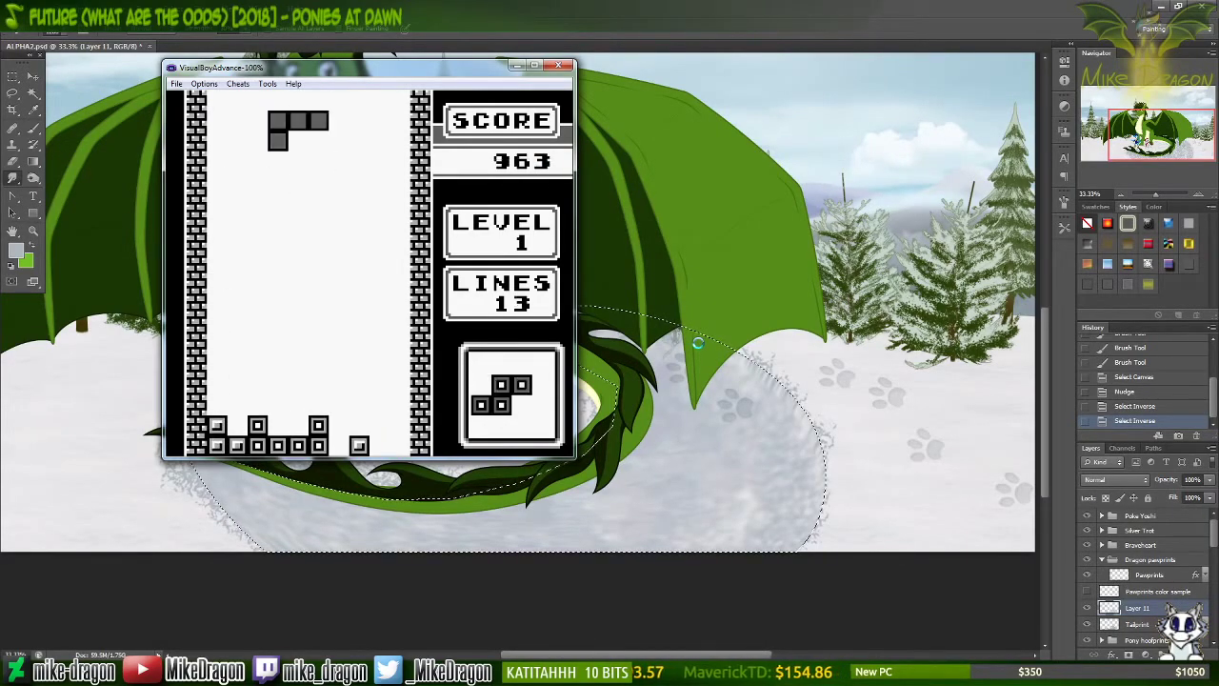
Step: Rotate the L piece upright with its foot pointing right and drop it into the two free columns at the right wall
key(z)
key(z)
key(z)
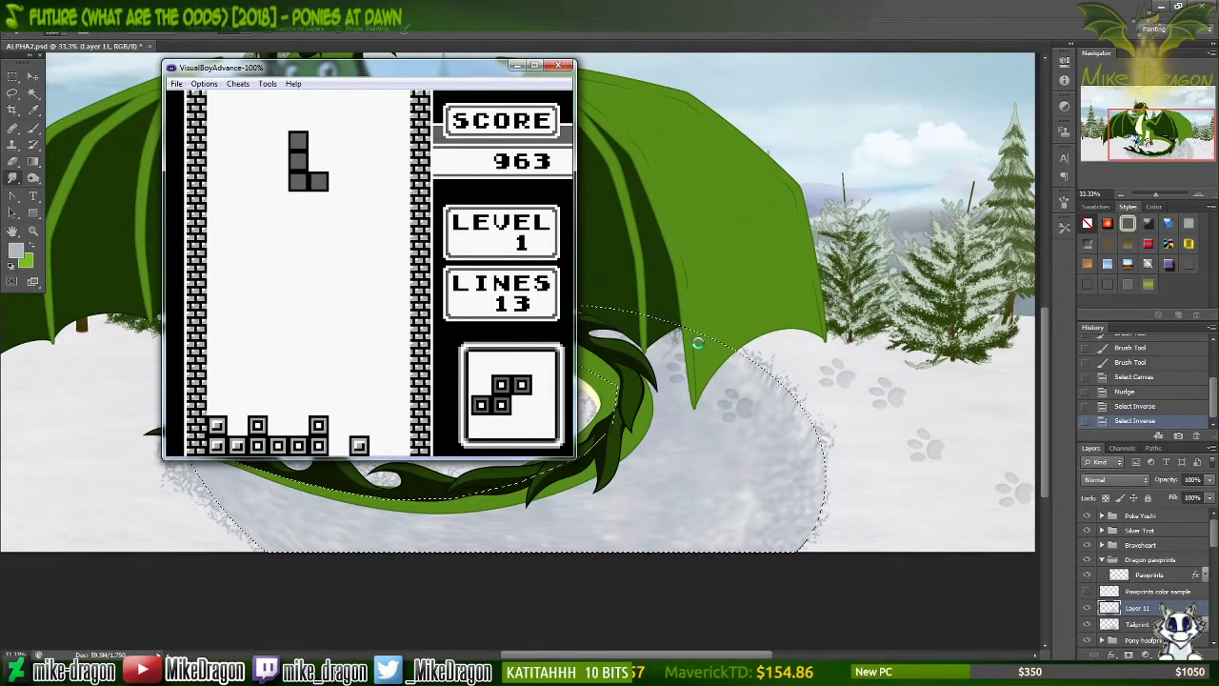
key(Right)
key(Right)
key(Right)
key(Right)
key(Down)
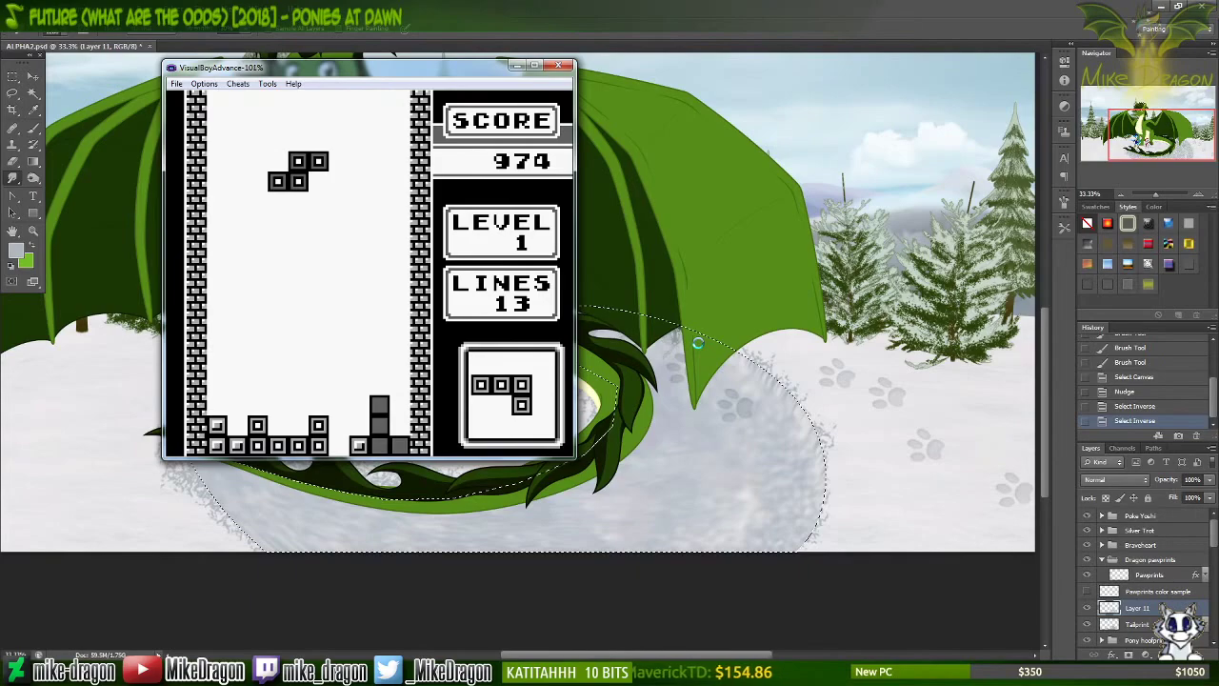
Step: Rotate the S piece upright and drop it against the left wall so its lower end fills the adjacent notch
key(z)
key(Left)
key(Left)
key(Left)
key(Down)
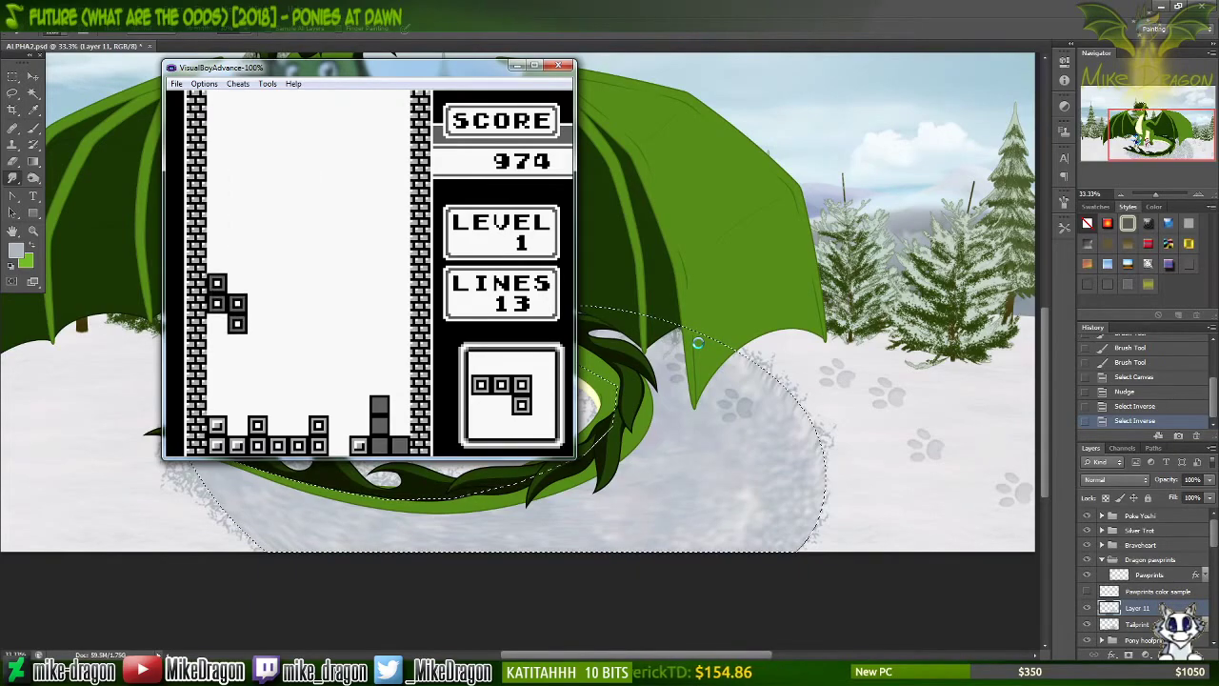
Step: Drop the upright S piece against the left wall, and stand the J piece upright in the fourth and fifth columns
key(Down)
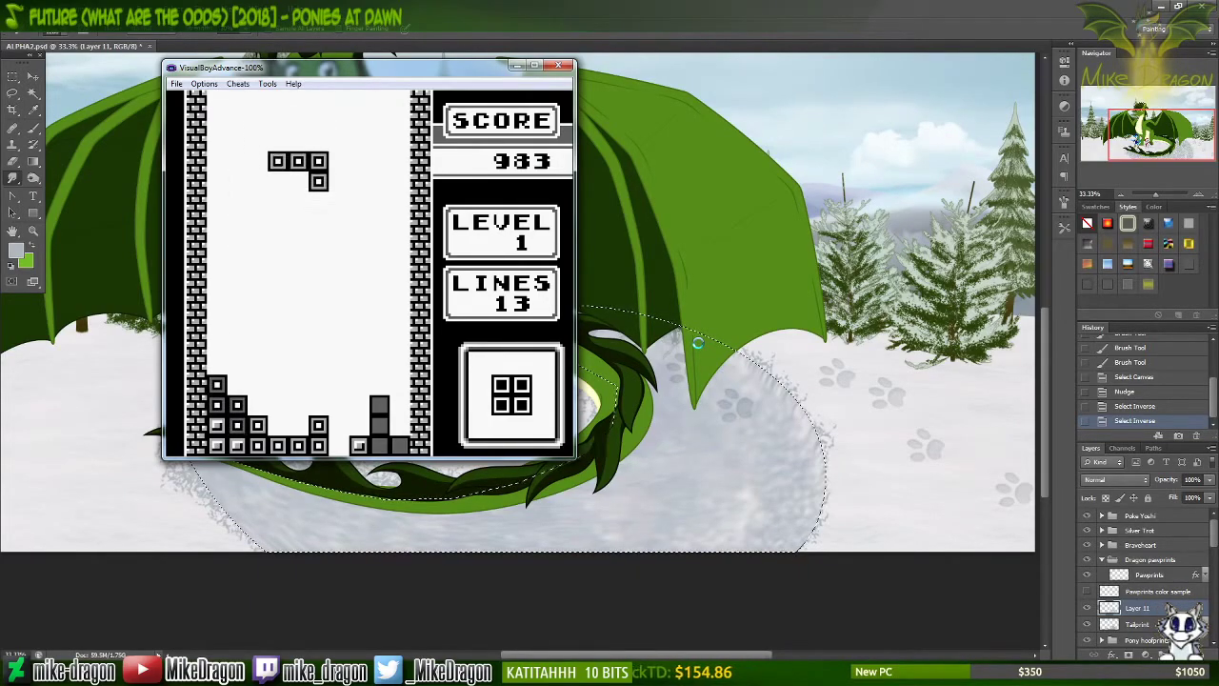
key(z)
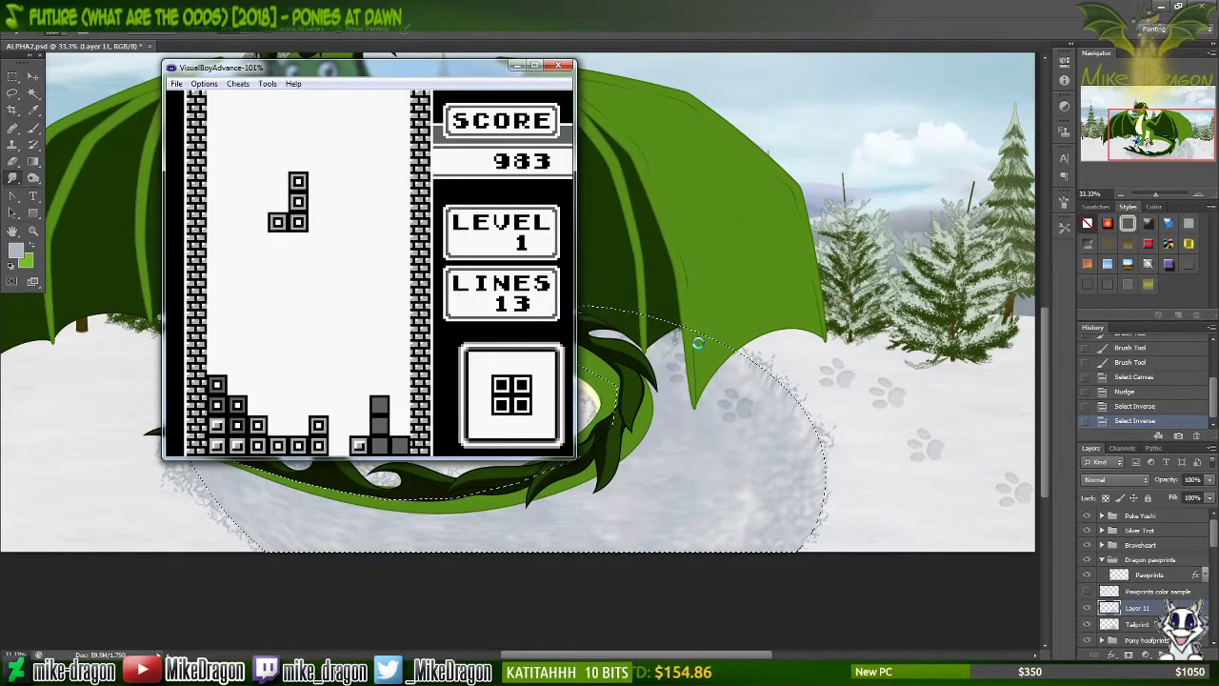
key(Down)
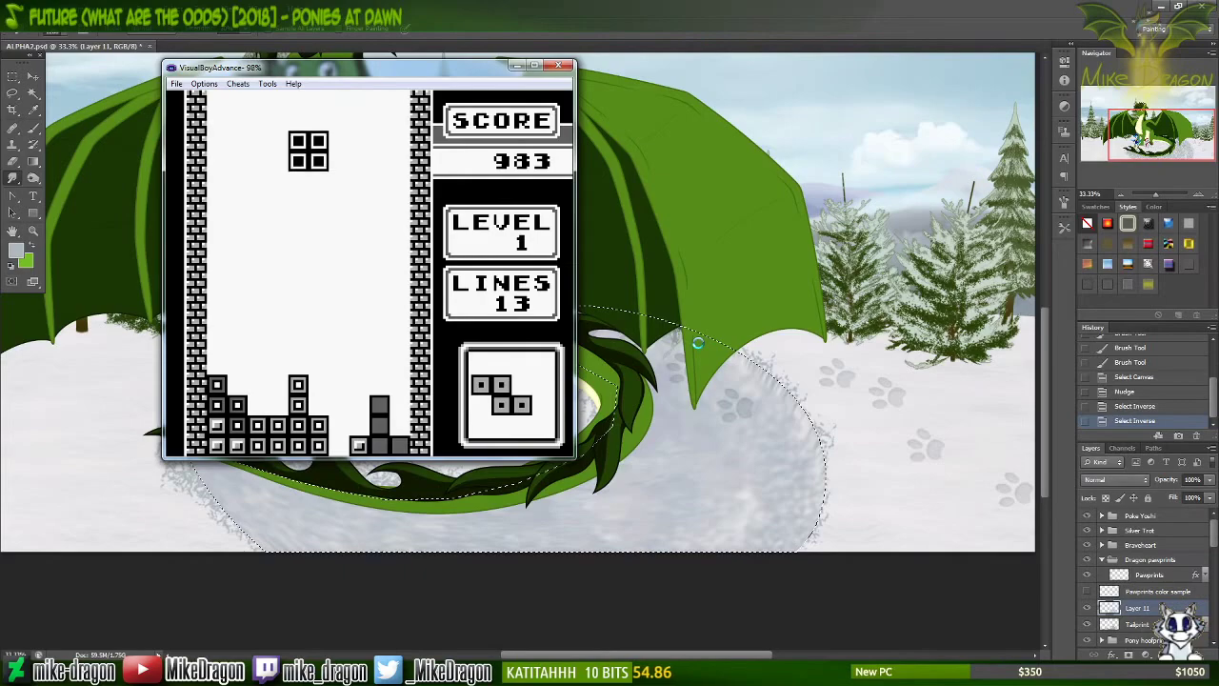
Step: Place the square Tetris piece in the third and fourth columns, beside the upright J piece
key(Left)
key(Left)
key(Down)
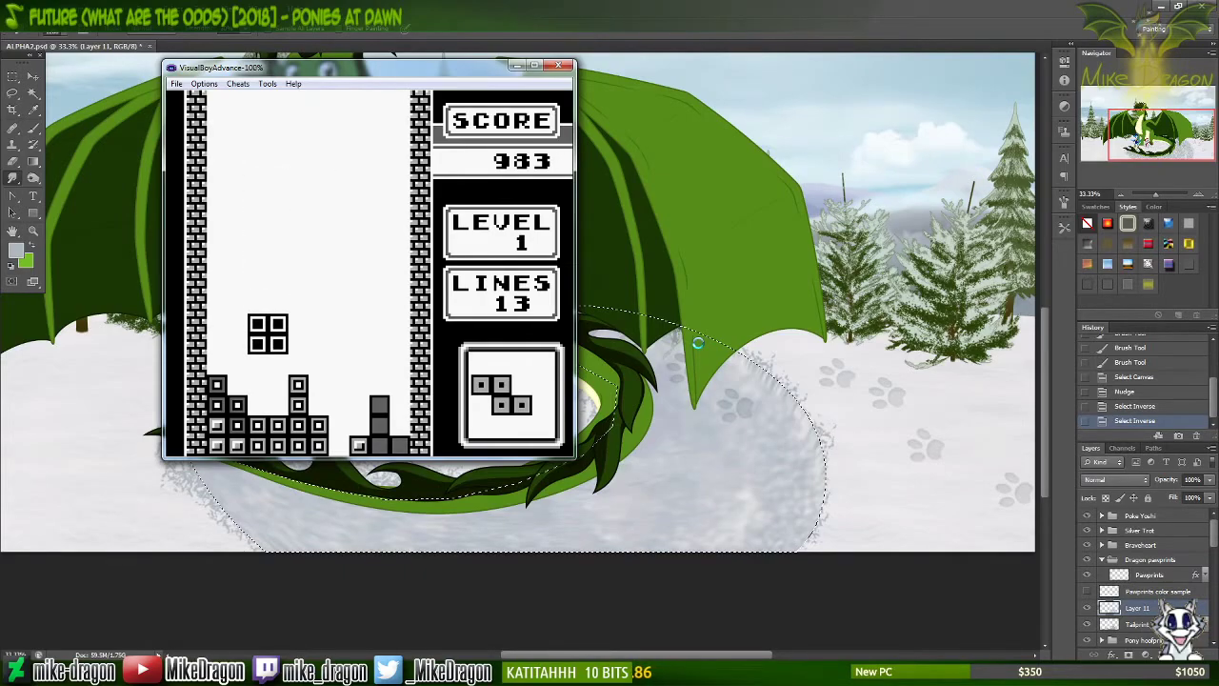
key(Down)
Step: Rotate the Z piece upright and drop it into the seventh-column gap to complete the bottom row
key(z)
key(Right)
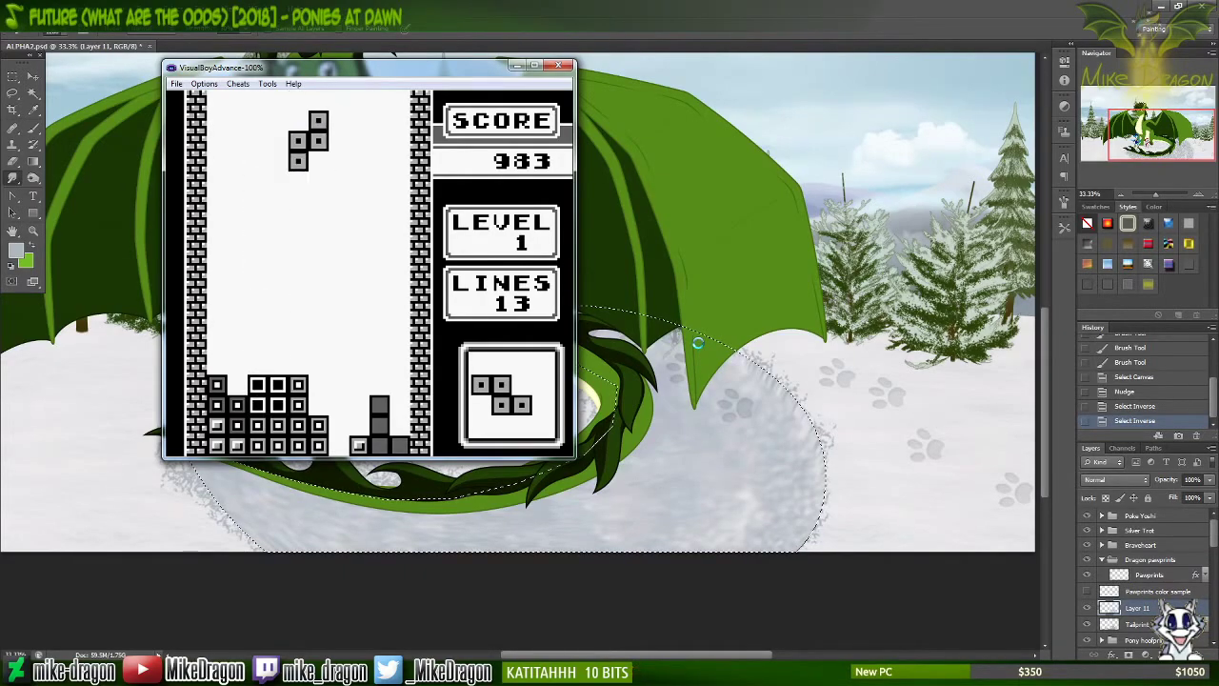
key(Right)
key(Right)
key(Down)
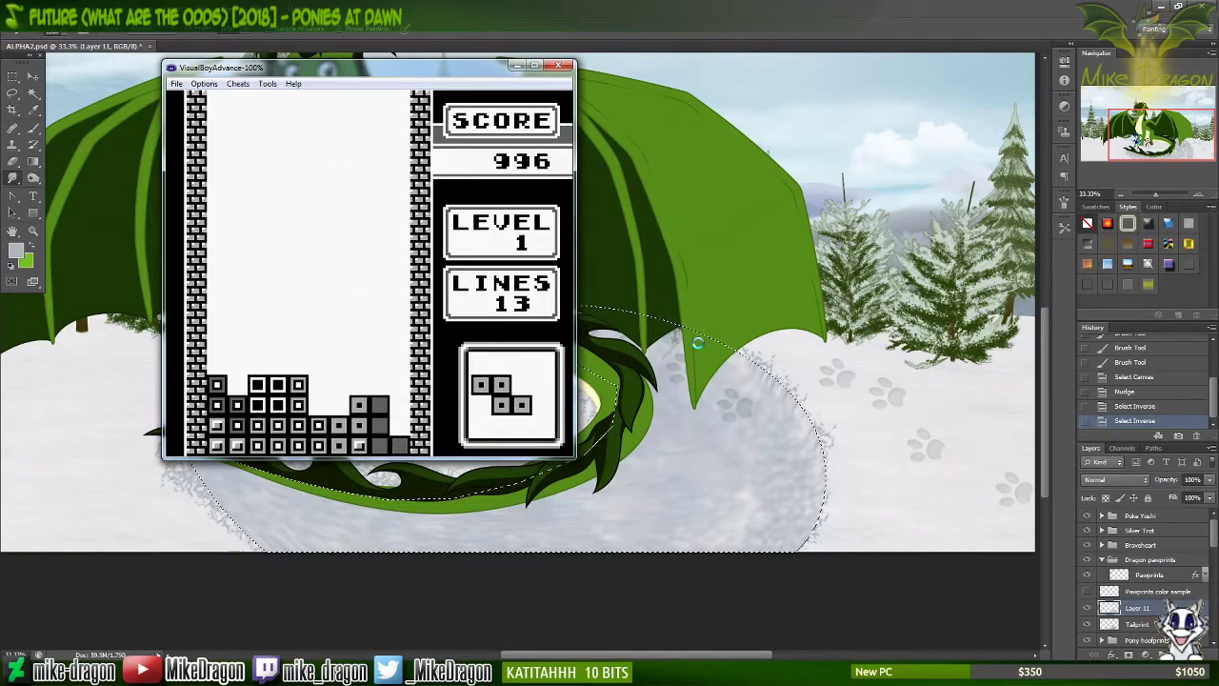
Step: Rotate the next Z piece upright and drop it onto the second and third columns
key(z)
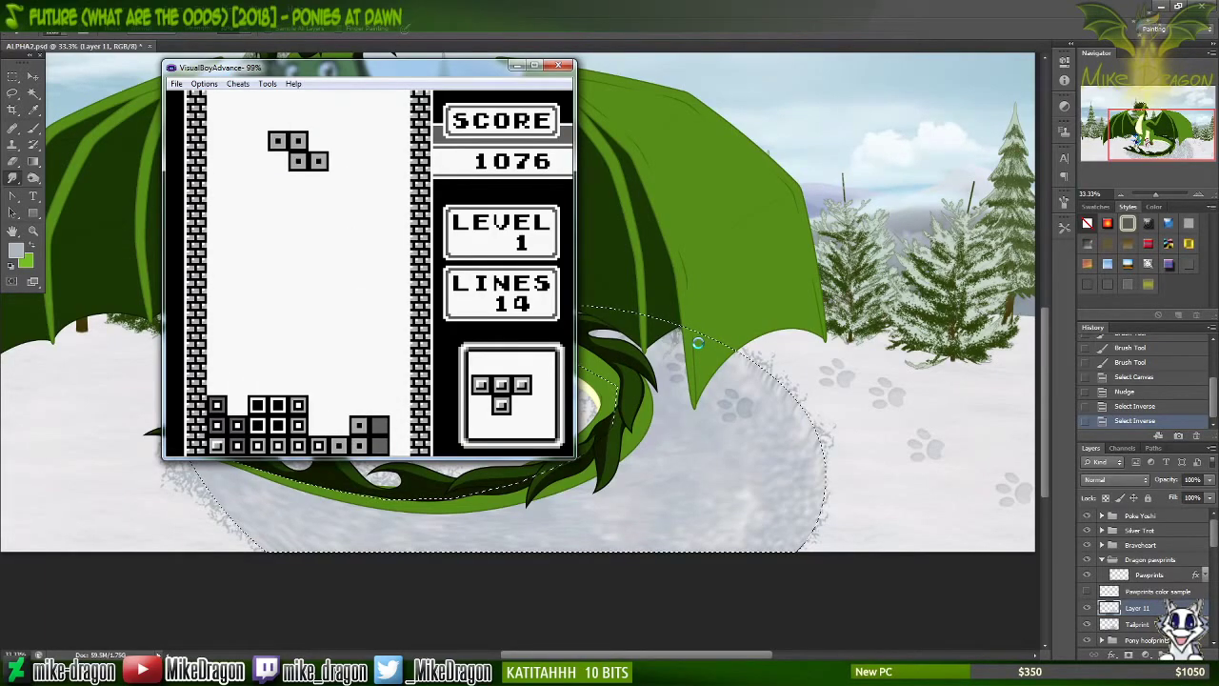
key(Left)
key(Left)
key(Down)
key(Down)
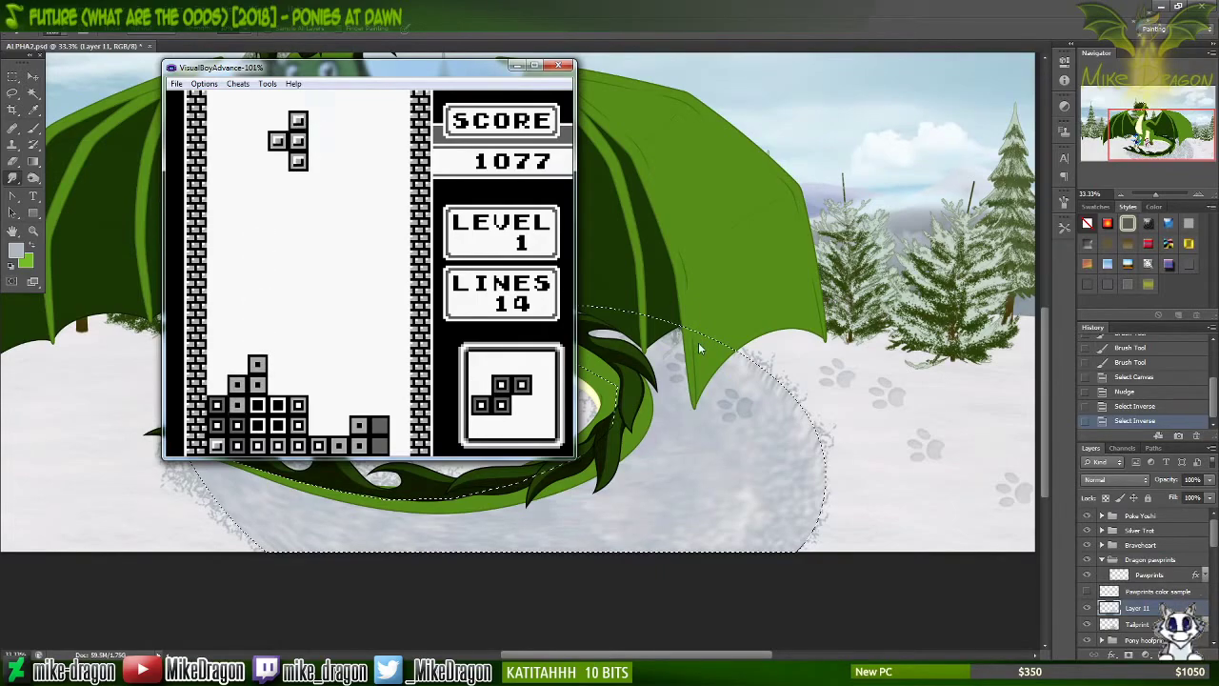
Step: Pause the Tetris game and minimise the VisualBoyAdvance window to return to the Photoshop canvas
click(698, 342)
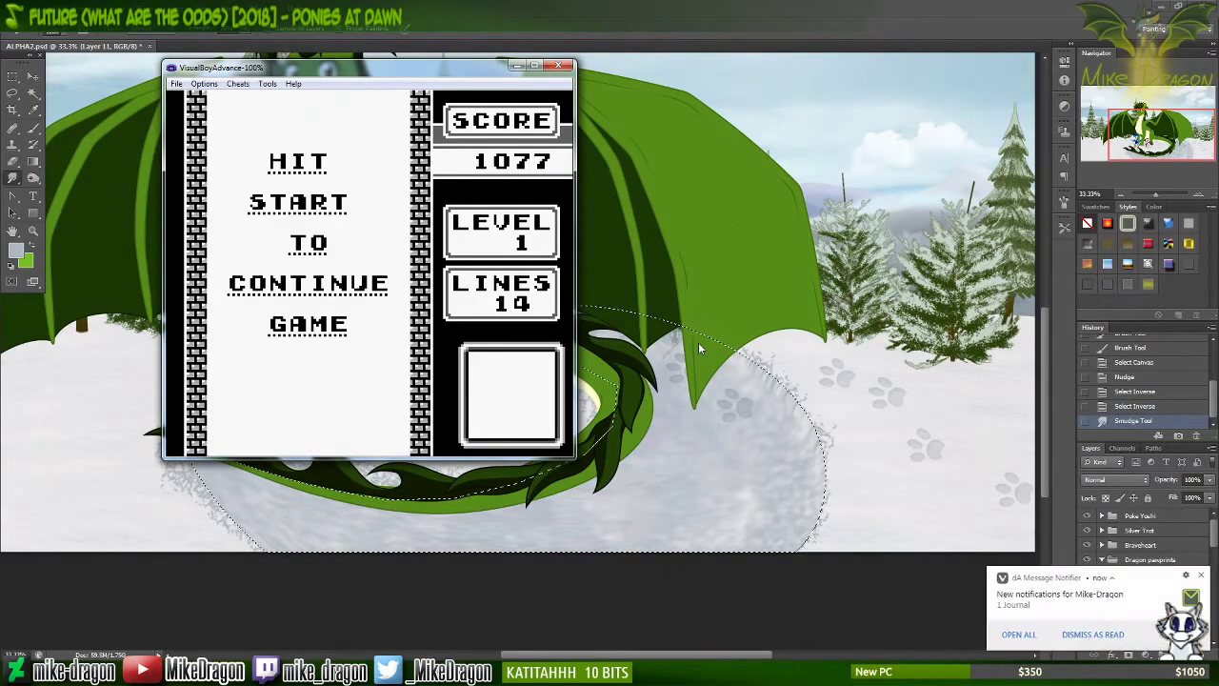
click(515, 66)
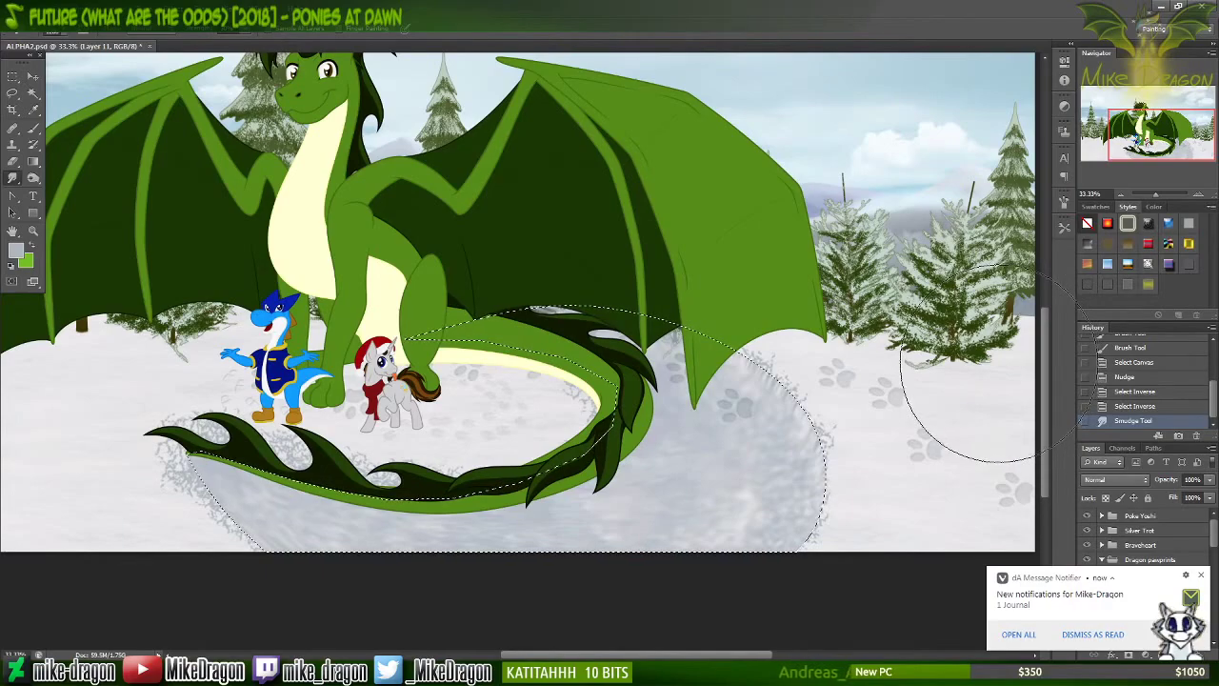
Step: Select the Smudge tool and choose the 506 px textured brush preset for the snow around the dragon's tail
key(ctrl+plus)
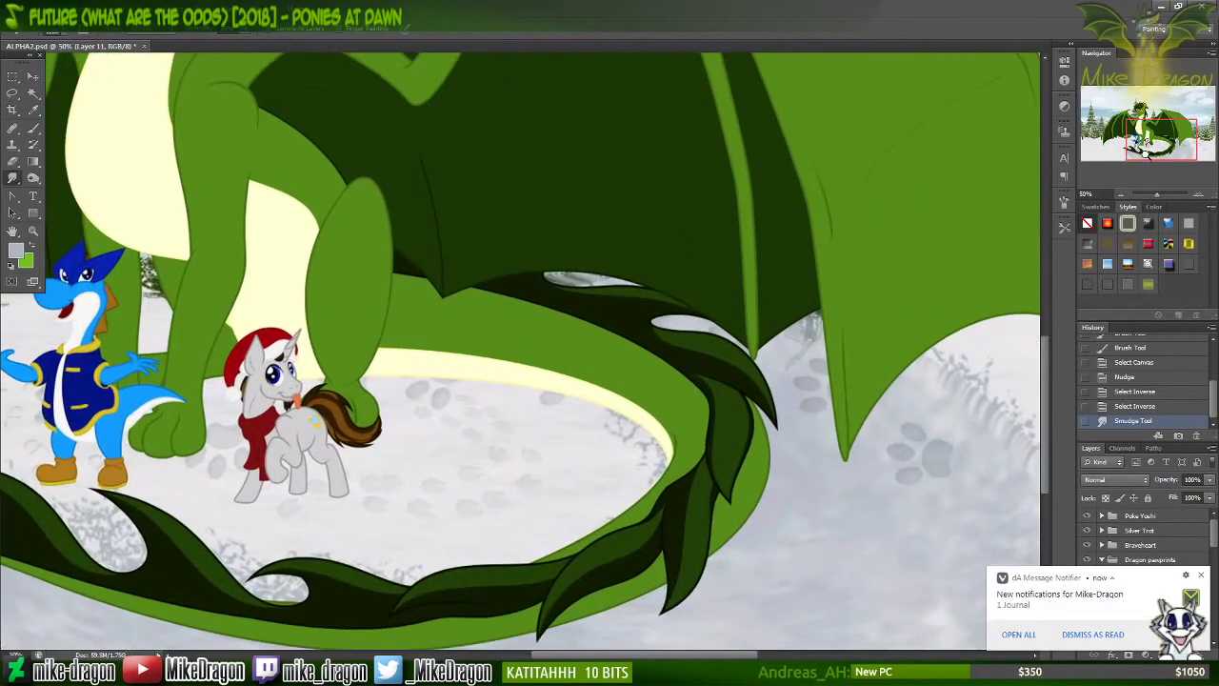
key(ctrl+plus)
drag(1159, 158, 1167, 152)
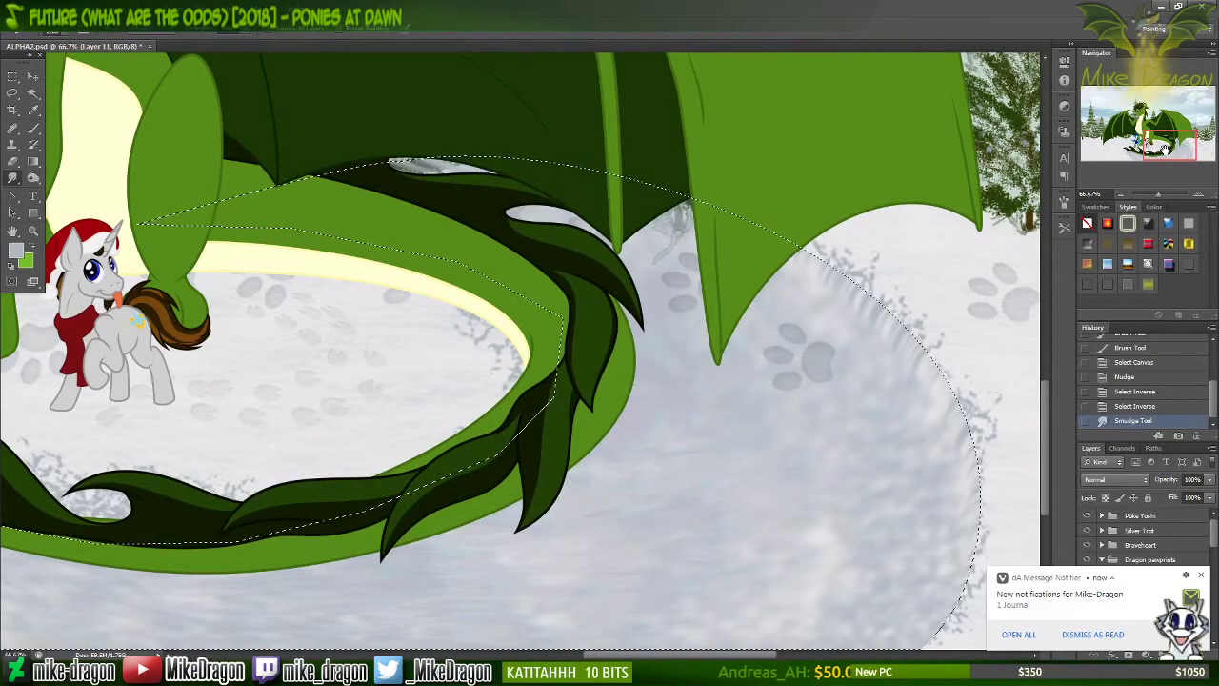
key(ctrl+minus)
key(ctrl+minus)
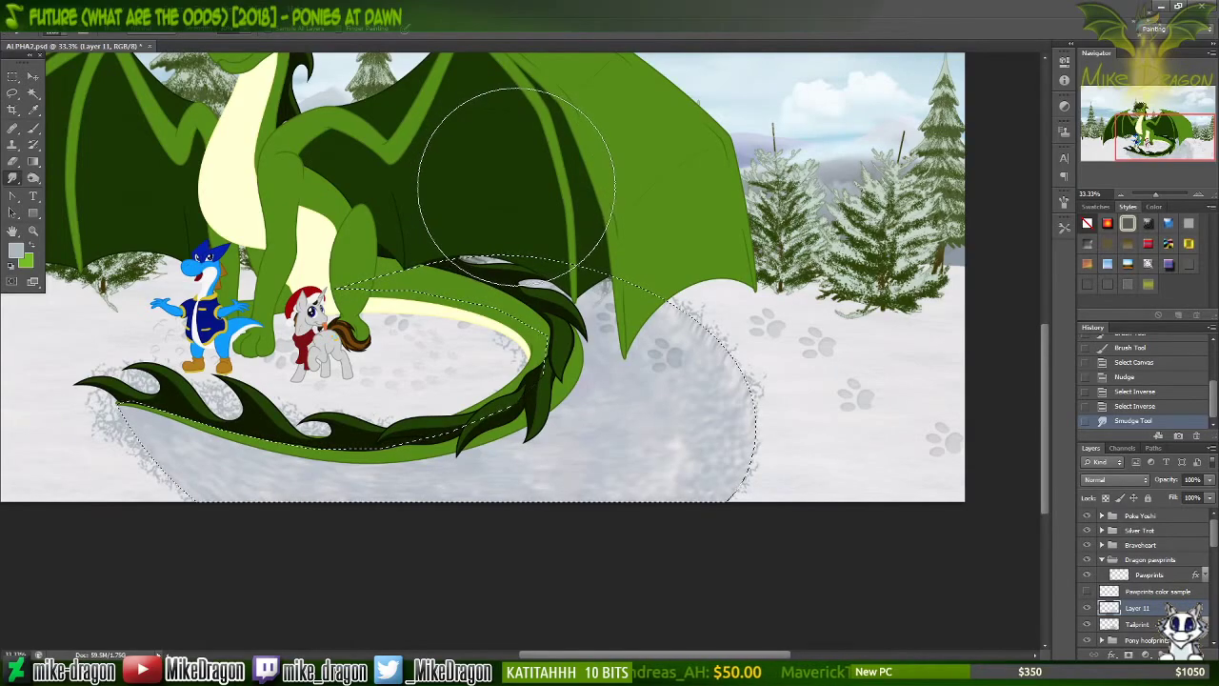
key(v)
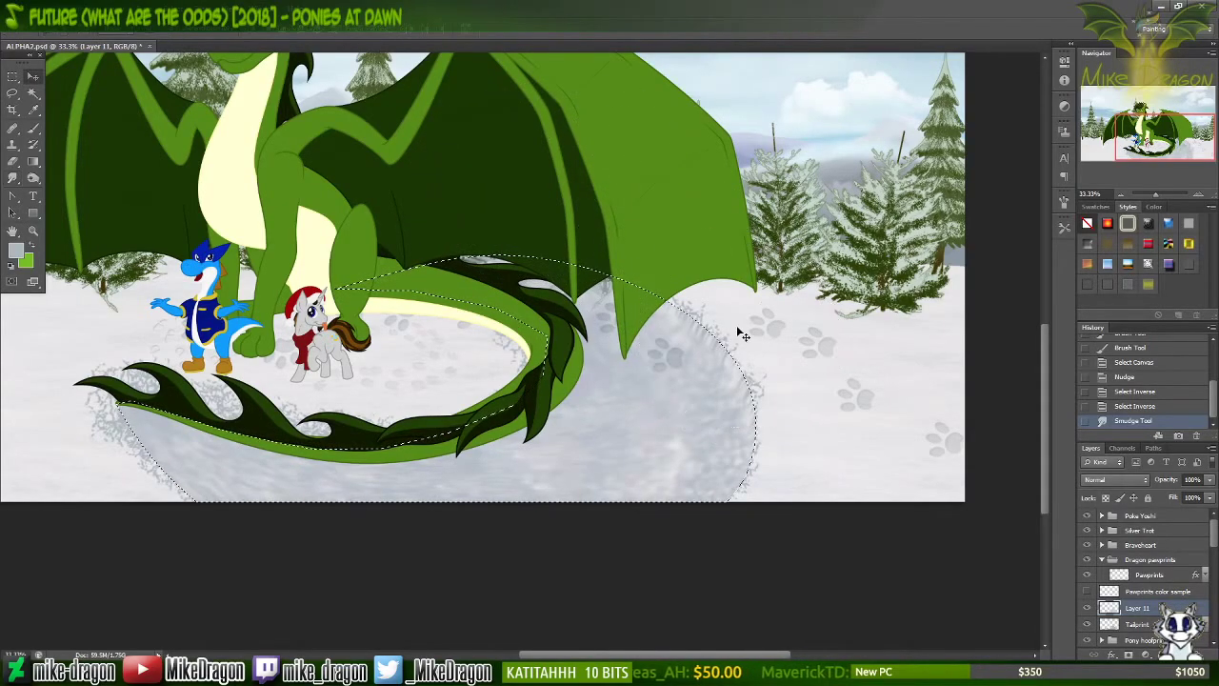
click(13, 181)
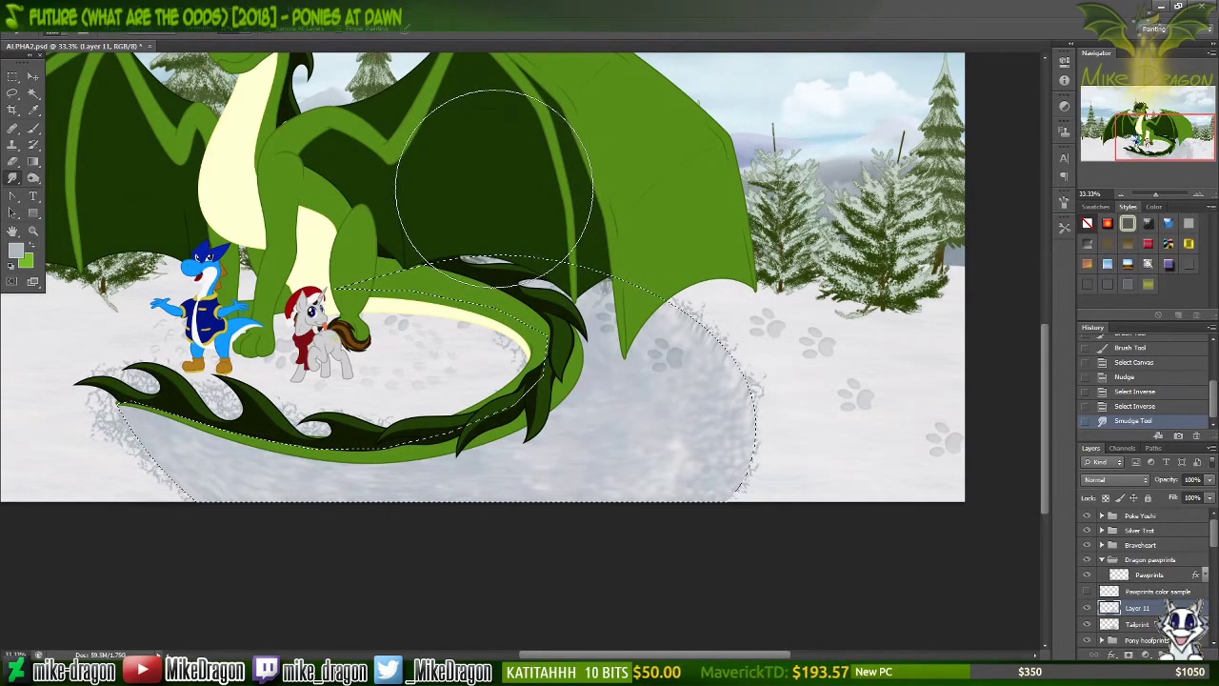
right_click(500, 215)
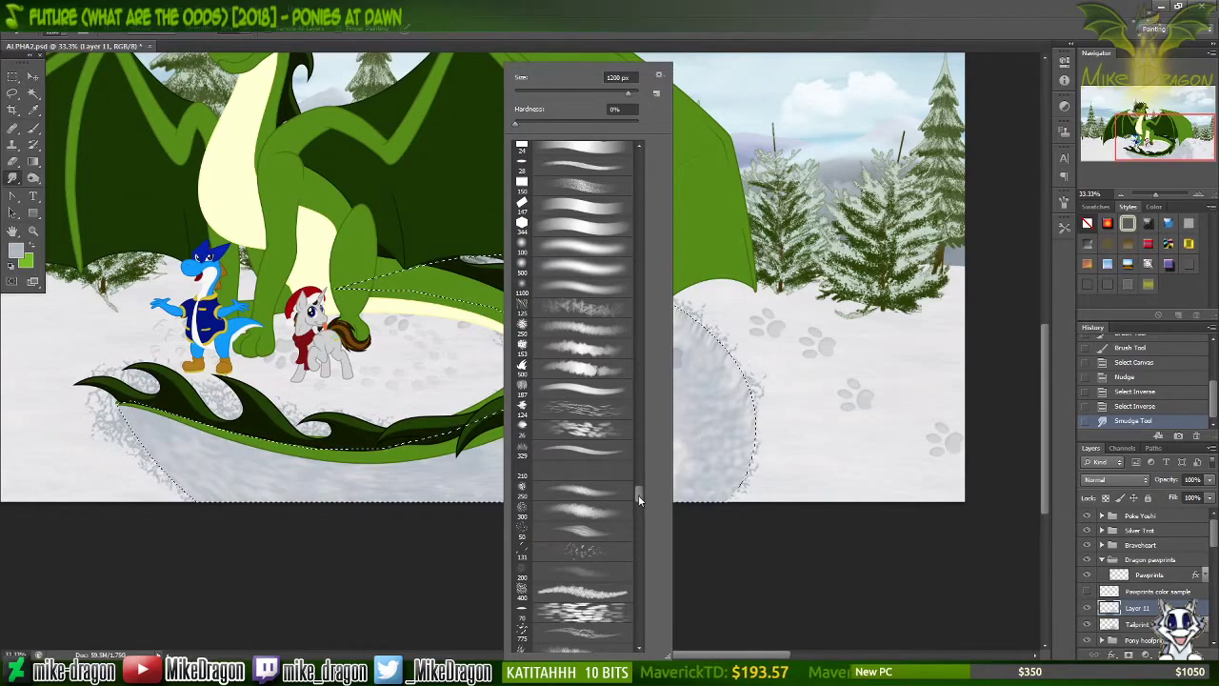
drag(638, 494, 641, 530)
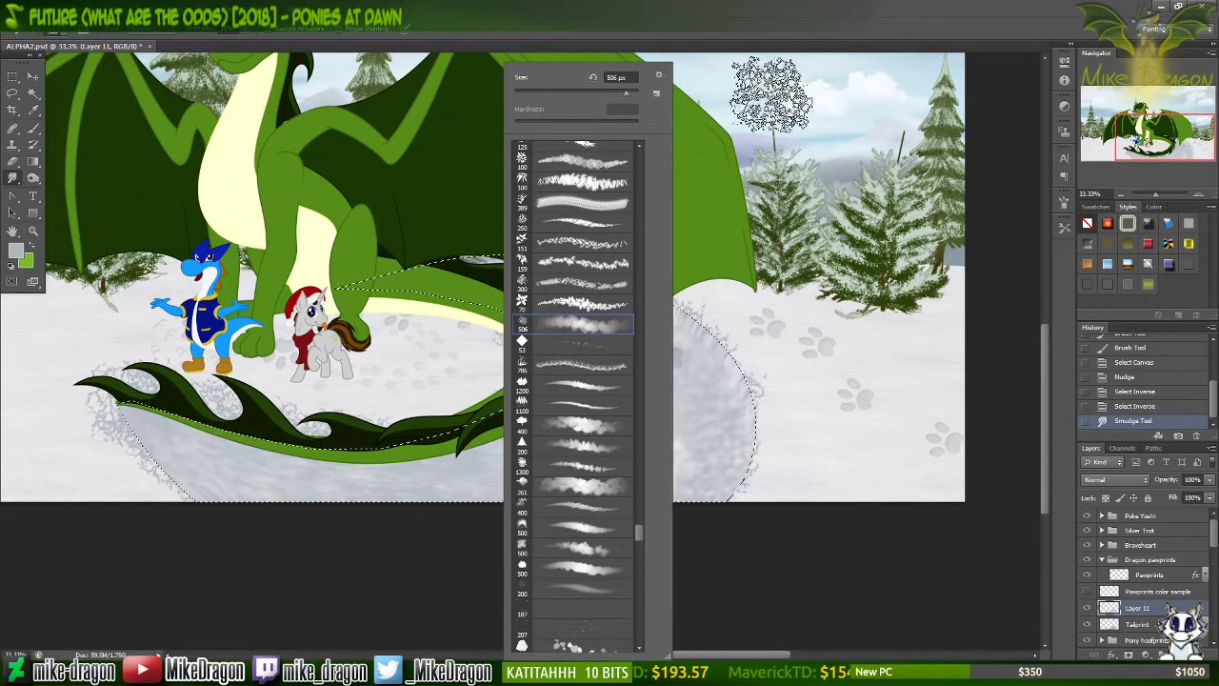
click(724, 123)
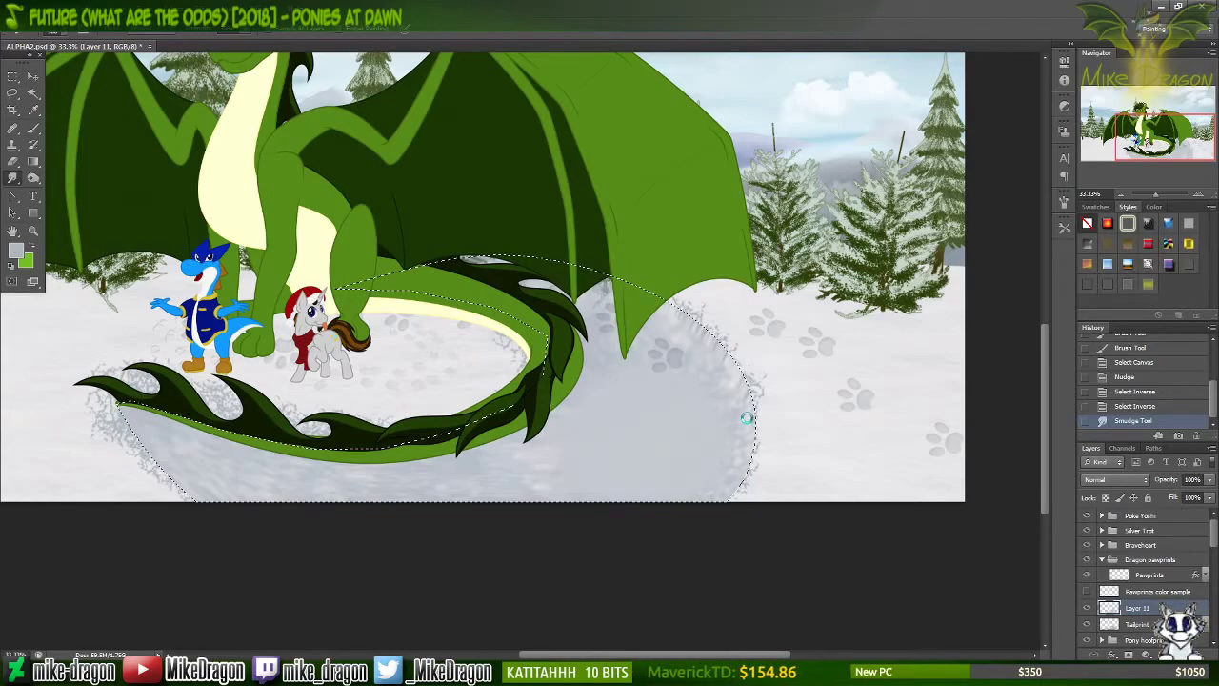
Step: Try smudging the grey snow inside the selection beside the dragon's tail with the 506 px brush, undoing the strokes
click(746, 418)
key(ctrl+z)
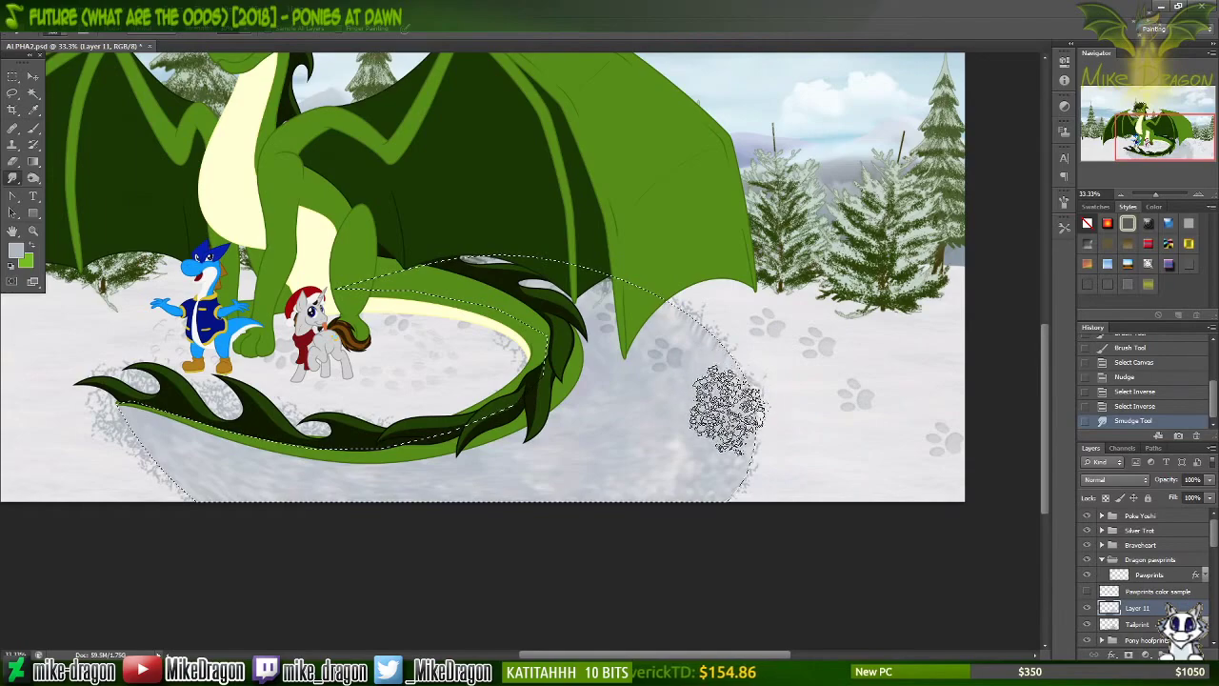
mouse_move(679, 495)
mouse_down()
mouse_move(626, 510)
mouse_move(774, 533)
mouse_up()
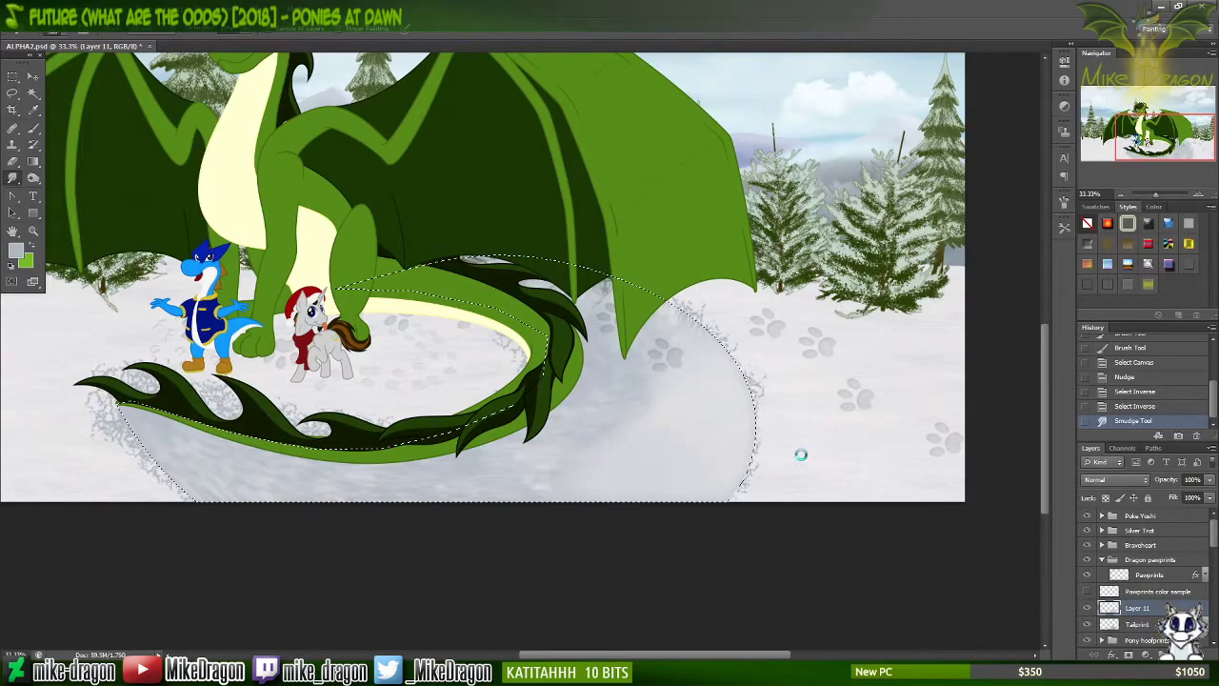
key(ctrl+plus)
key(ctrl+plus)
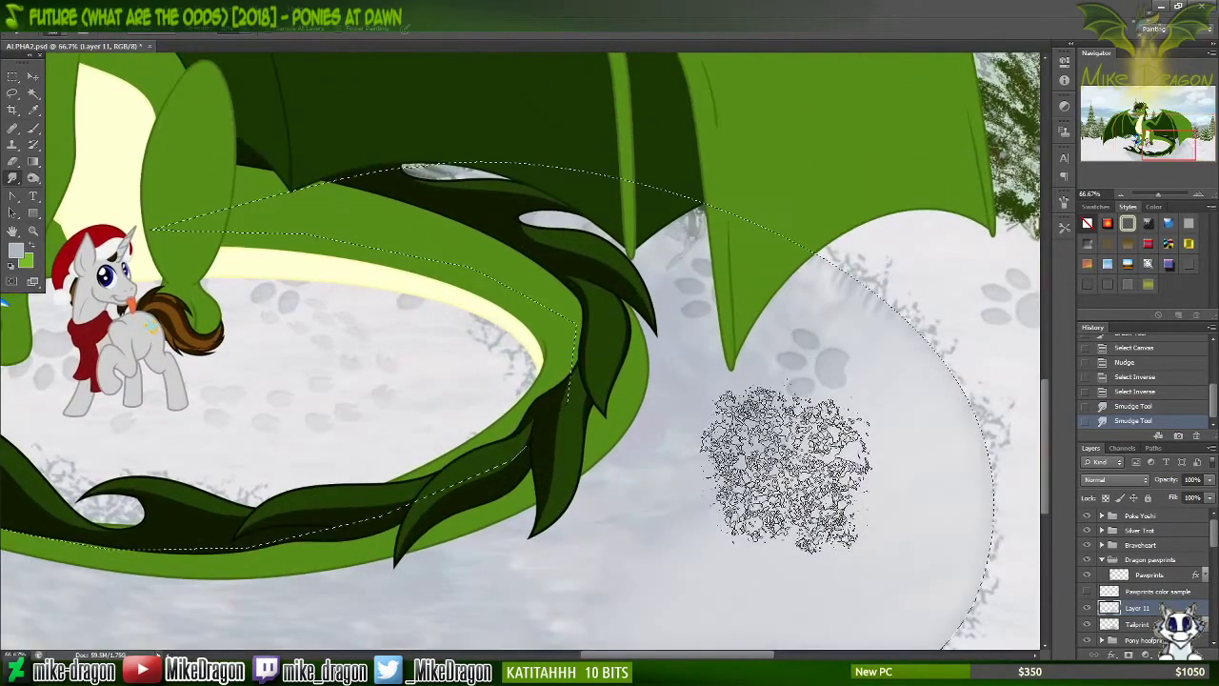
drag(1189, 137, 1176, 170)
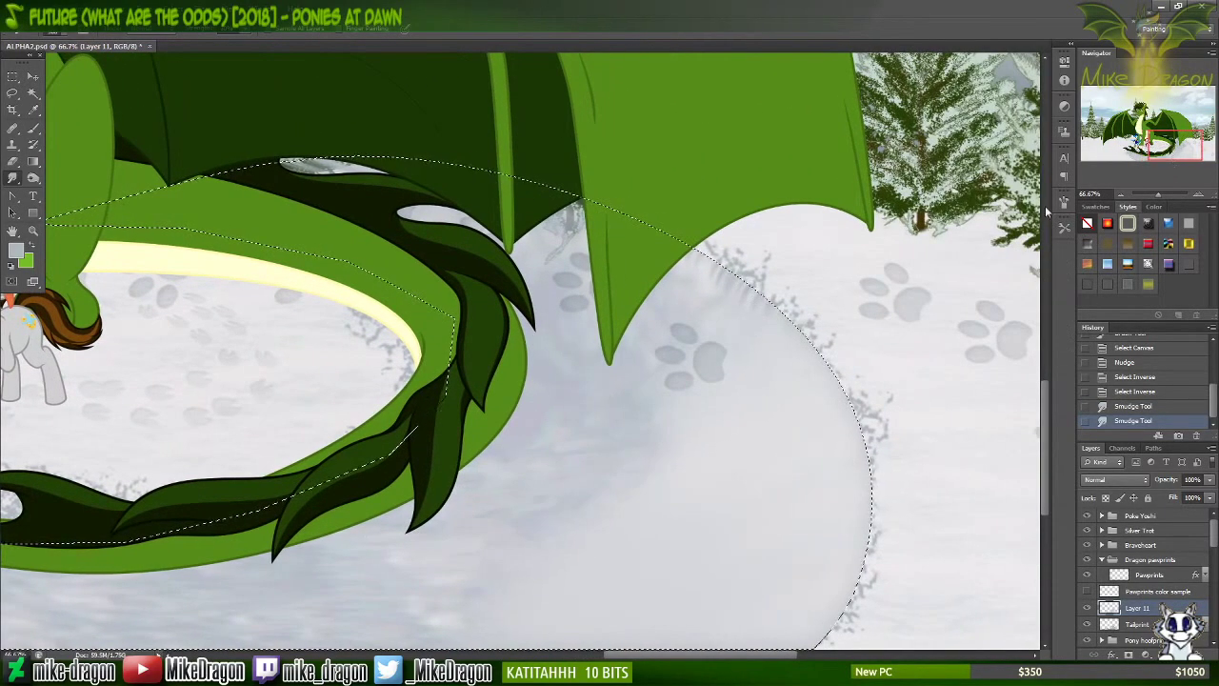
scroll(790, 153, down, 4)
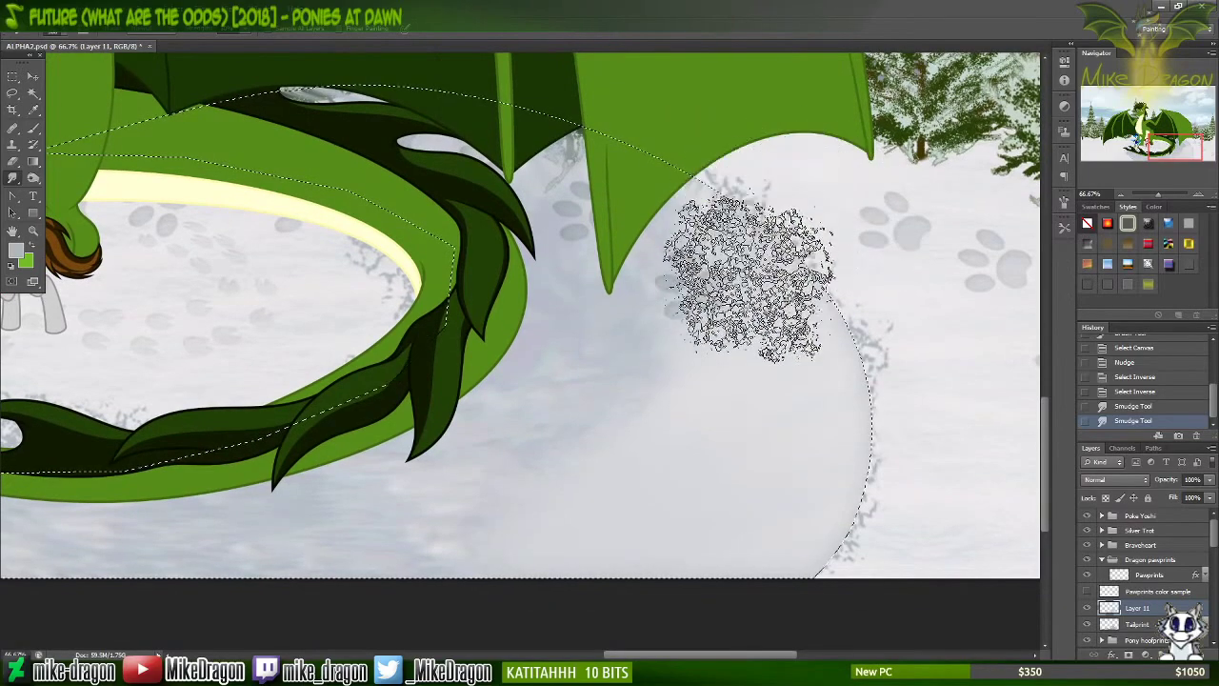
key(ctrl+z)
Step: Try smudging the snow at the selection's lower right curve with the 193 px splatter brush, undoing the strokes
right_click(579, 291)
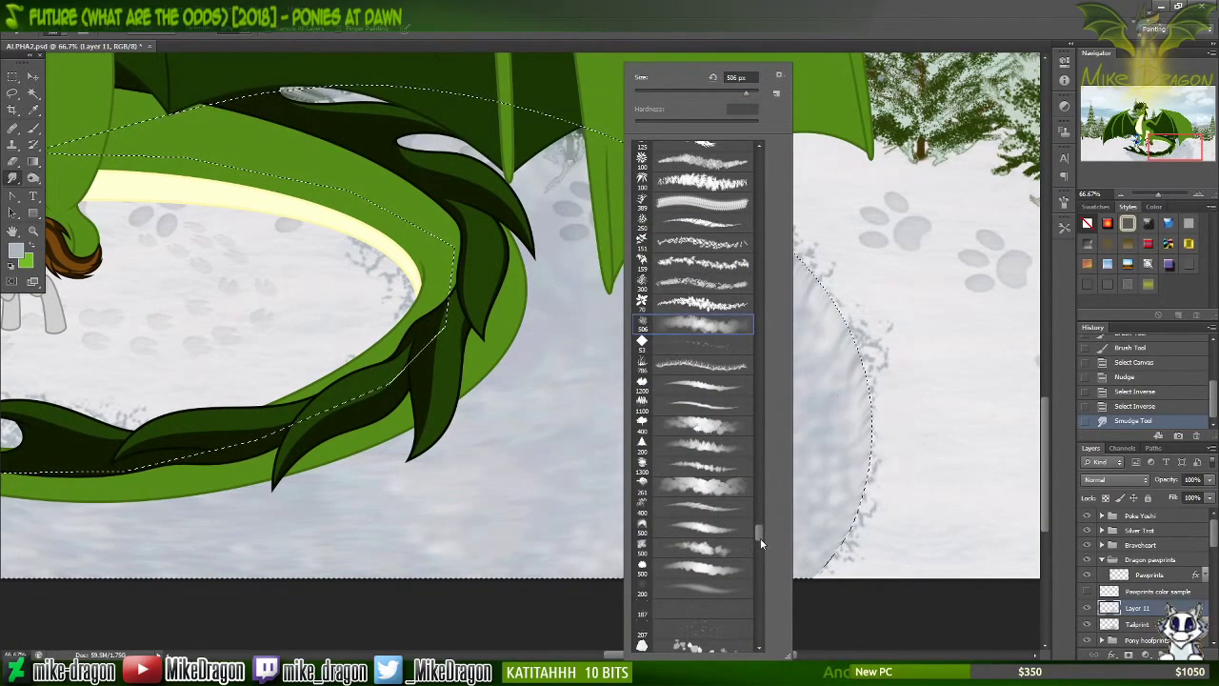
drag(758, 533, 756, 500)
click(695, 523)
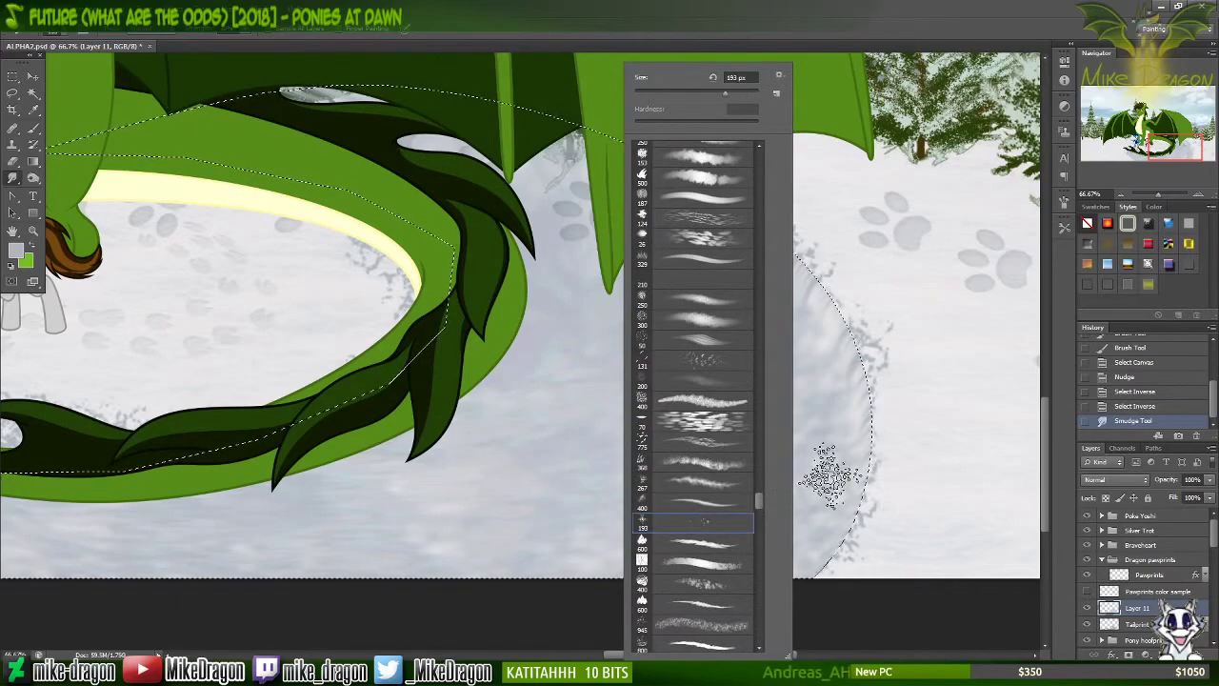
click(812, 394)
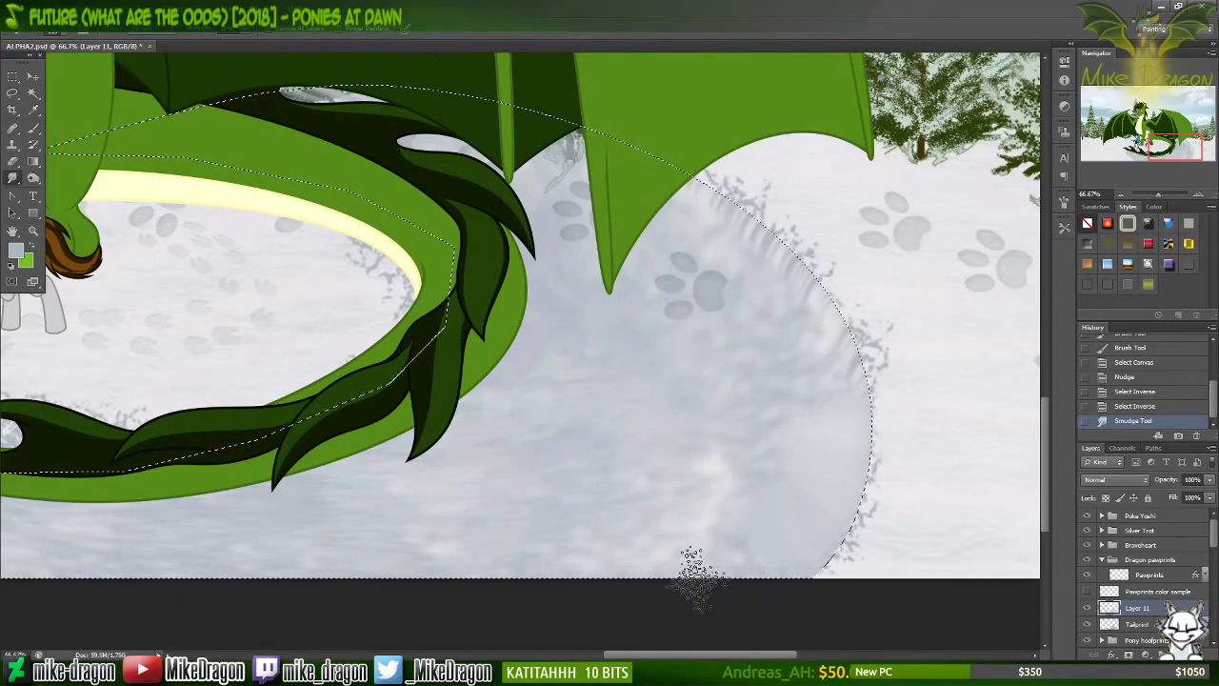
drag(654, 578, 845, 535)
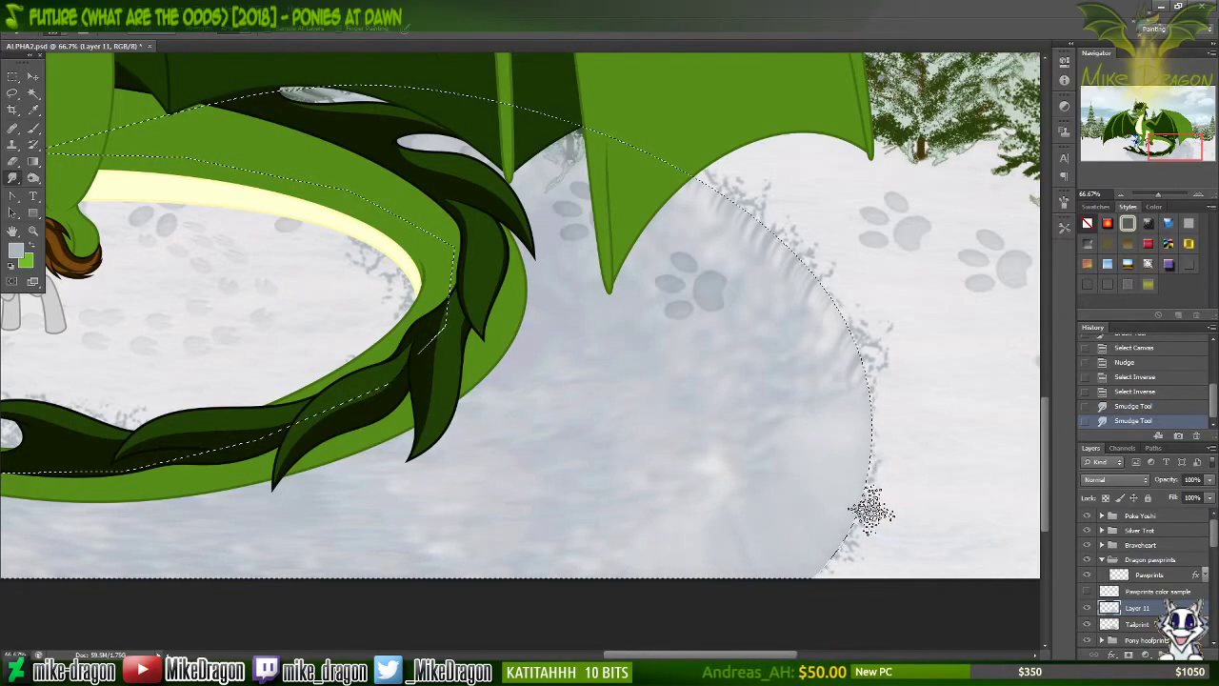
key(ctrl+z)
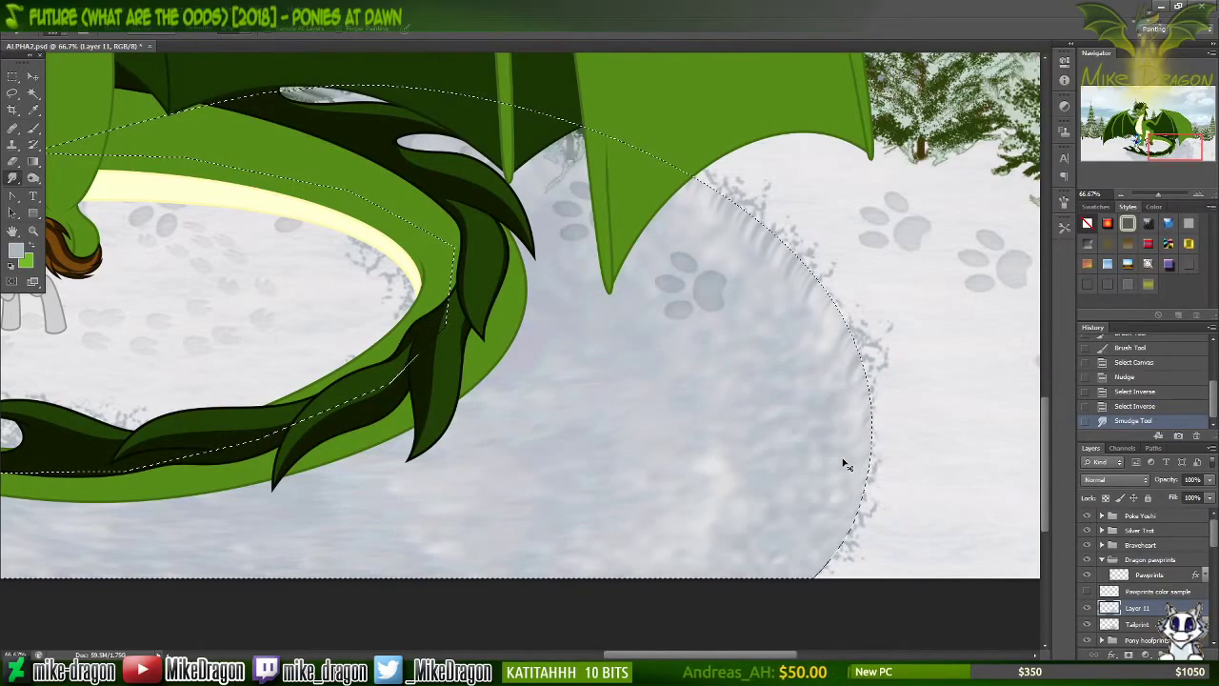
Step: Set the splatter Smudge brush size to 300 px
key(ctrl+minus)
key(ctrl+minus)
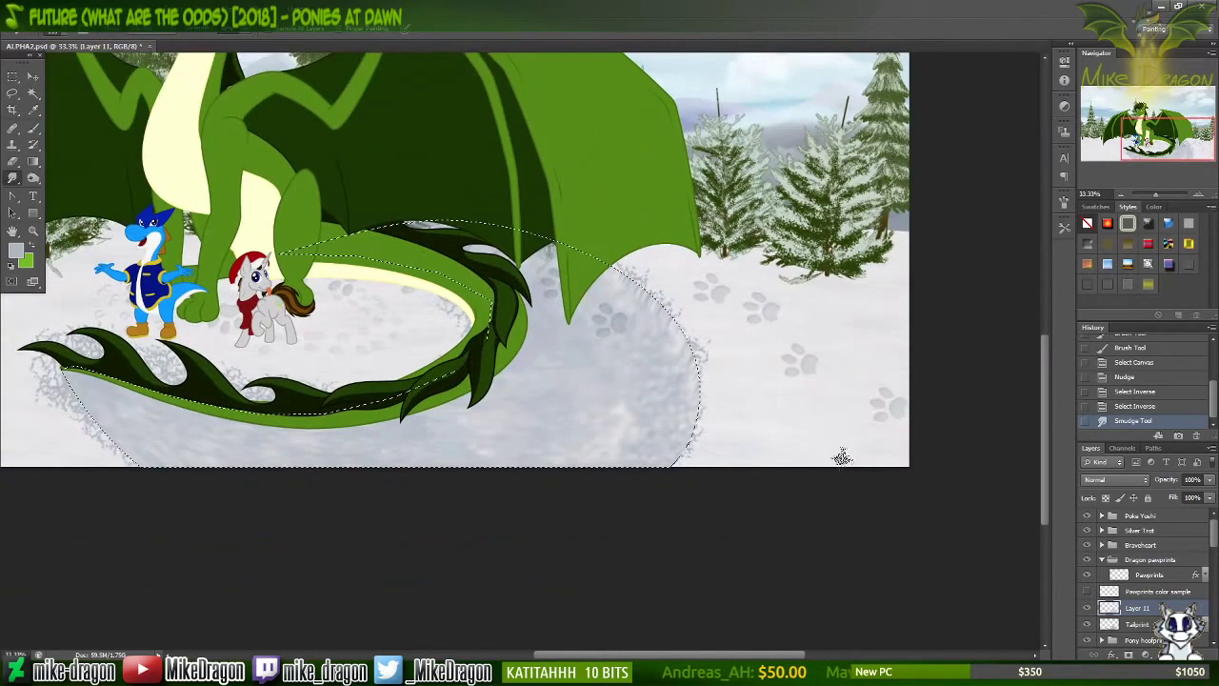
scroll(722, 420, left, 3)
right_click(706, 420)
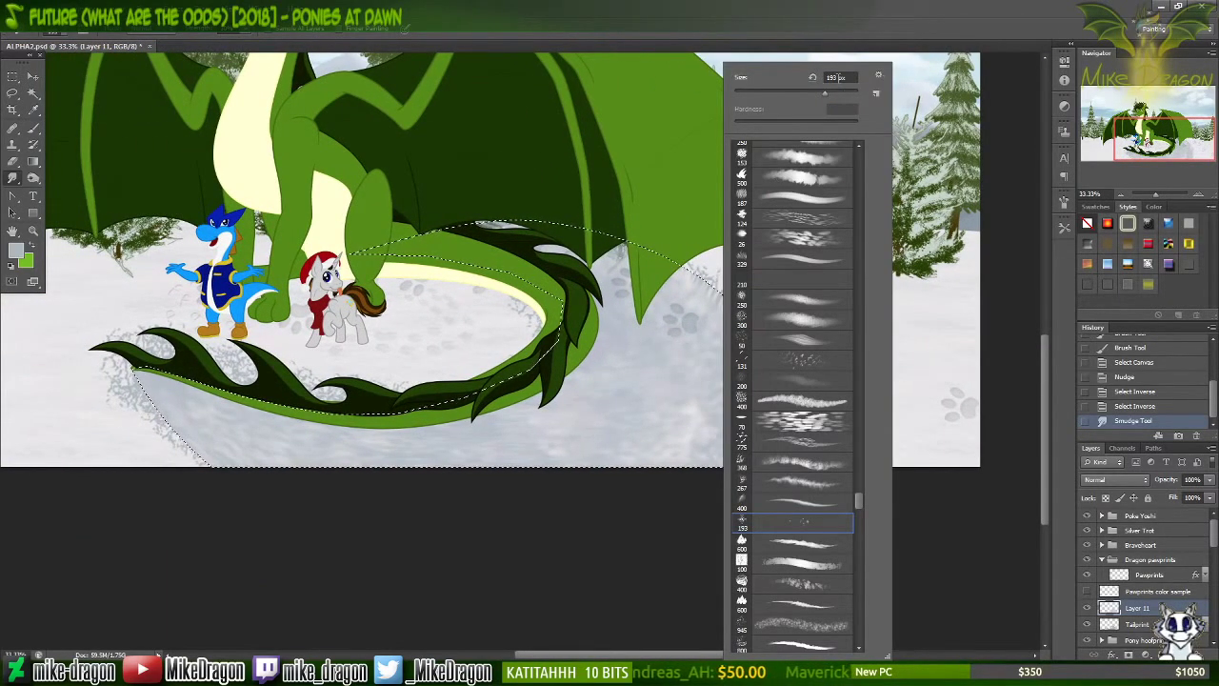
click(785, 18)
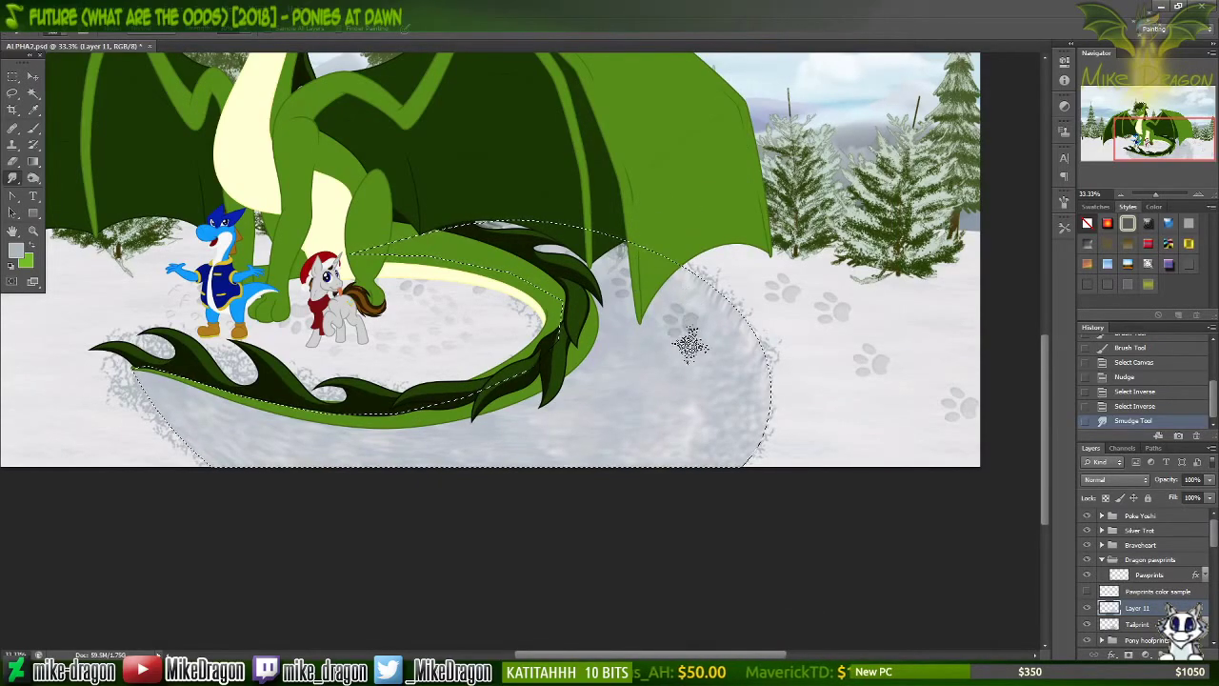
Step: Try the splatter Smudge brush at 100 px and at 1000 px over the snow beside the dragon's tail
right_click(702, 369)
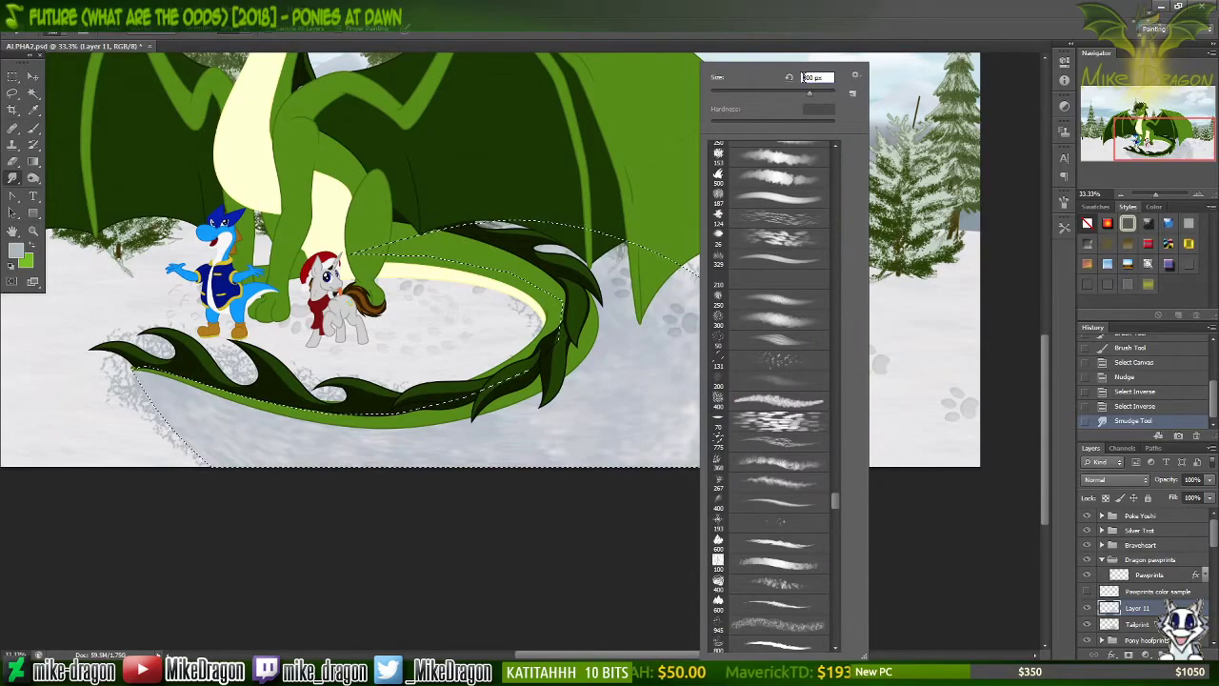
drag(810, 92, 777, 78)
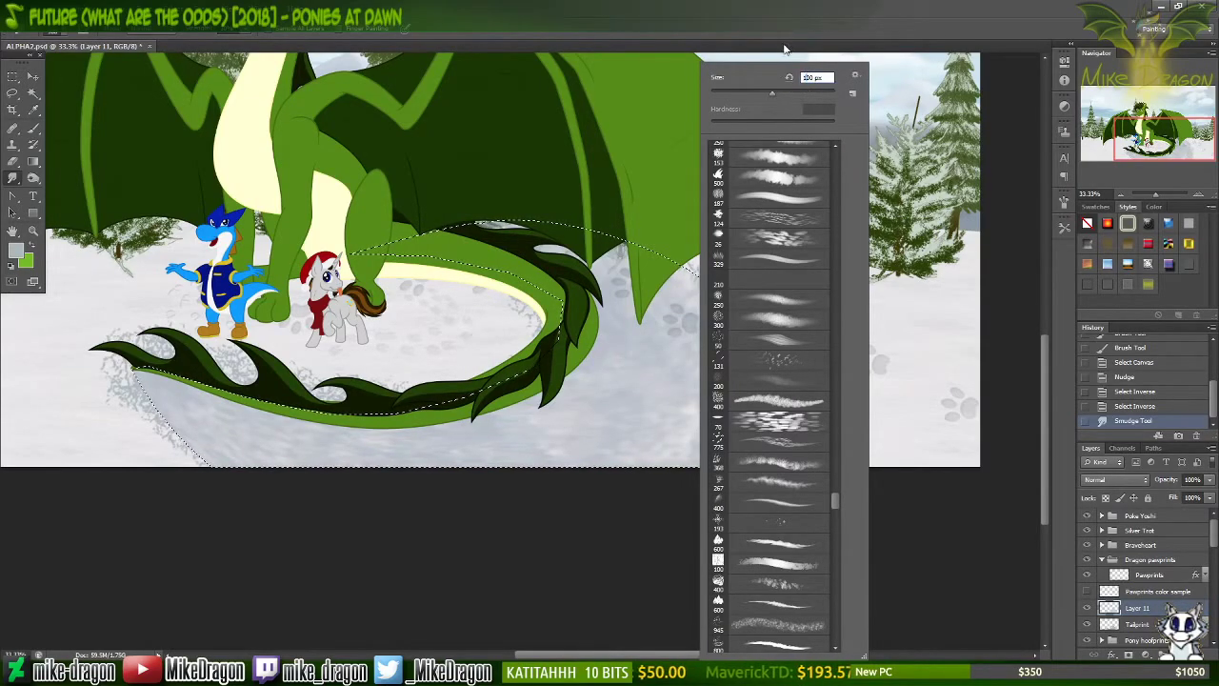
click(785, 48)
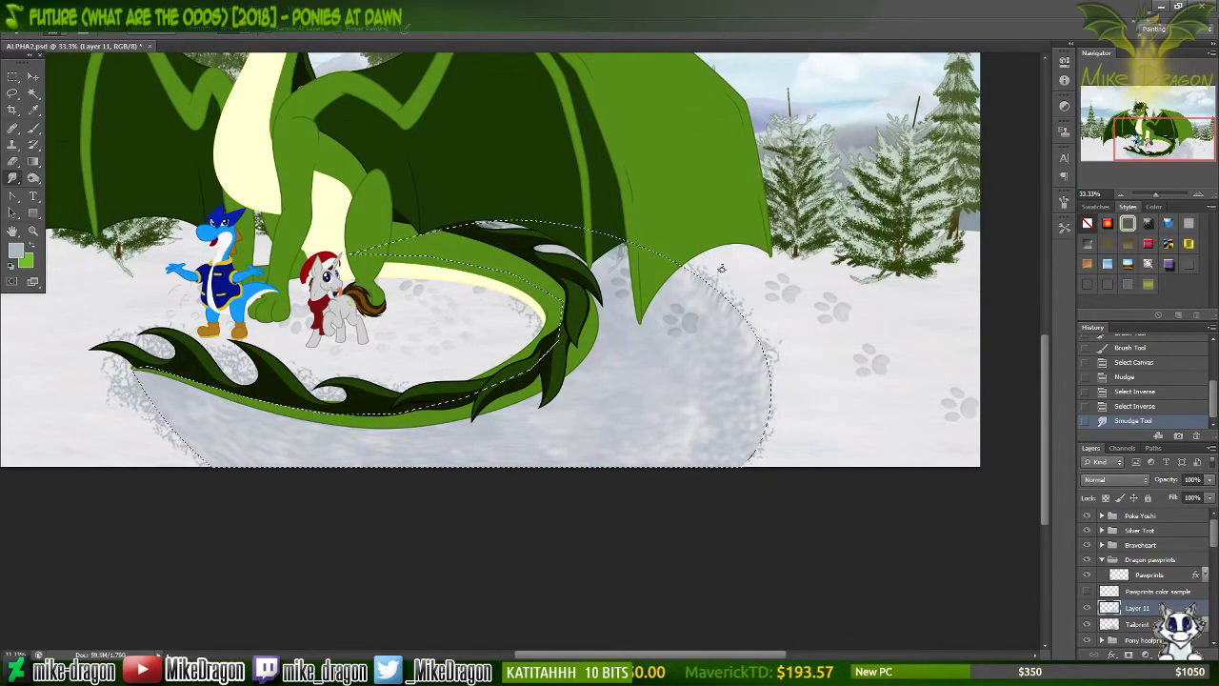
right_click(720, 343)
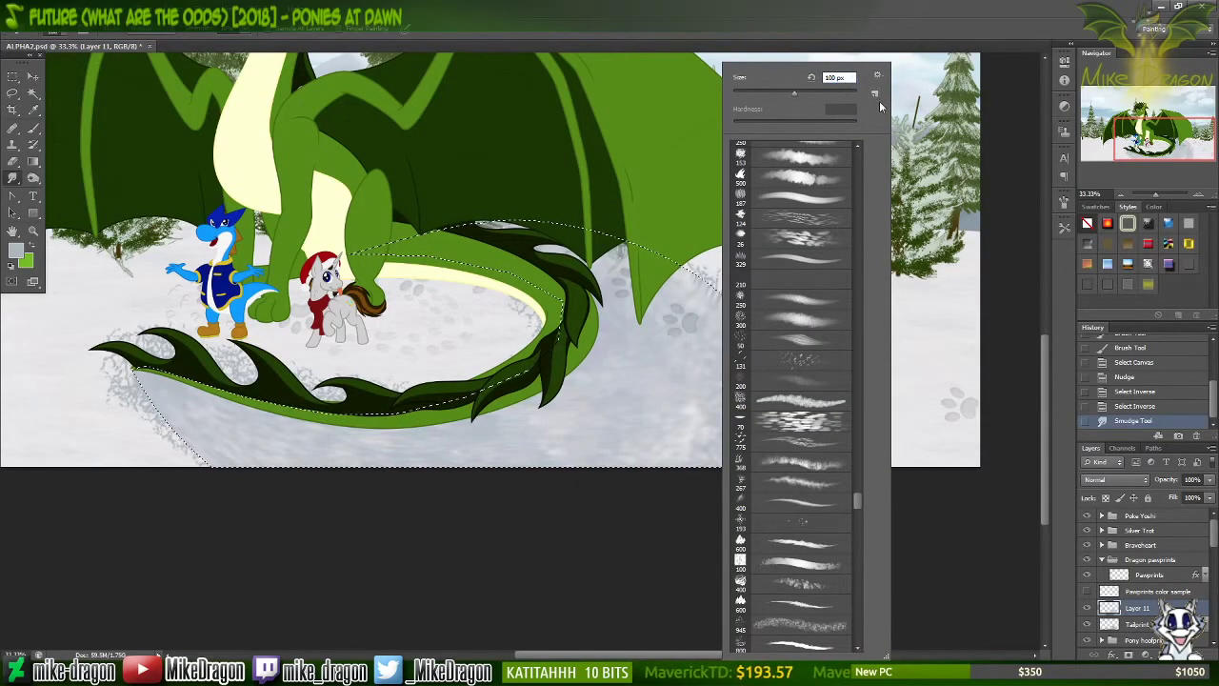
click(865, 61)
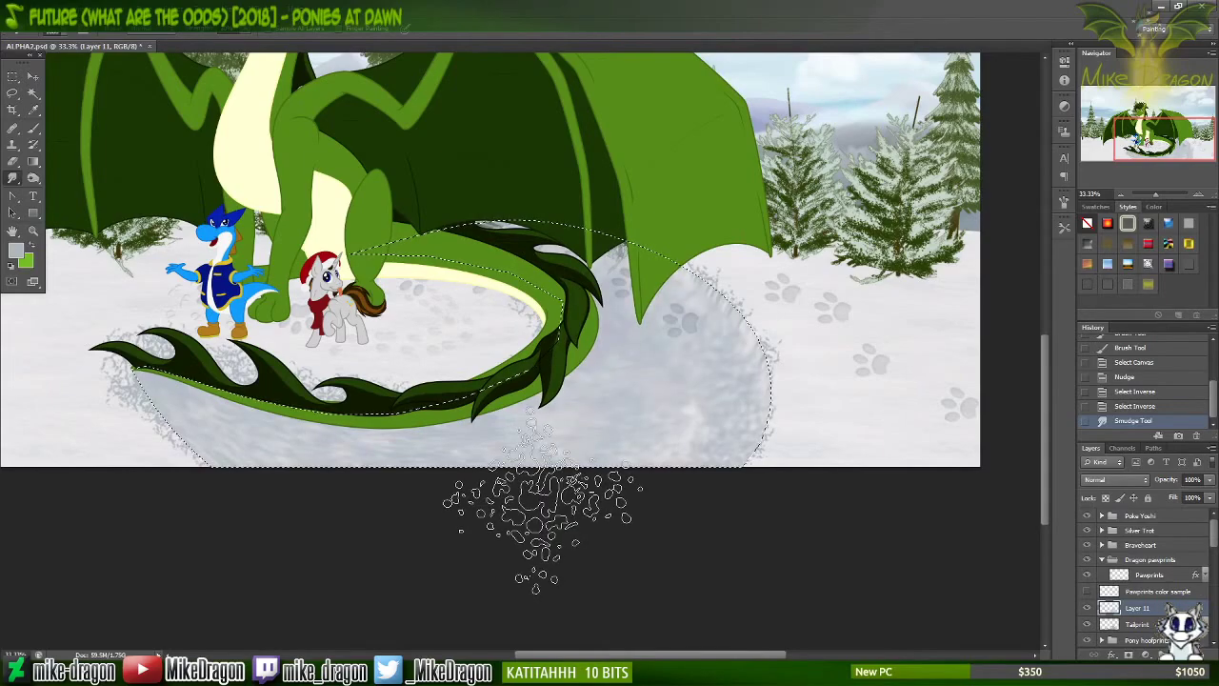
Step: Browse the brush presets and try selecting the 391 px and 116 px textured brushes for smudging
right_click(686, 376)
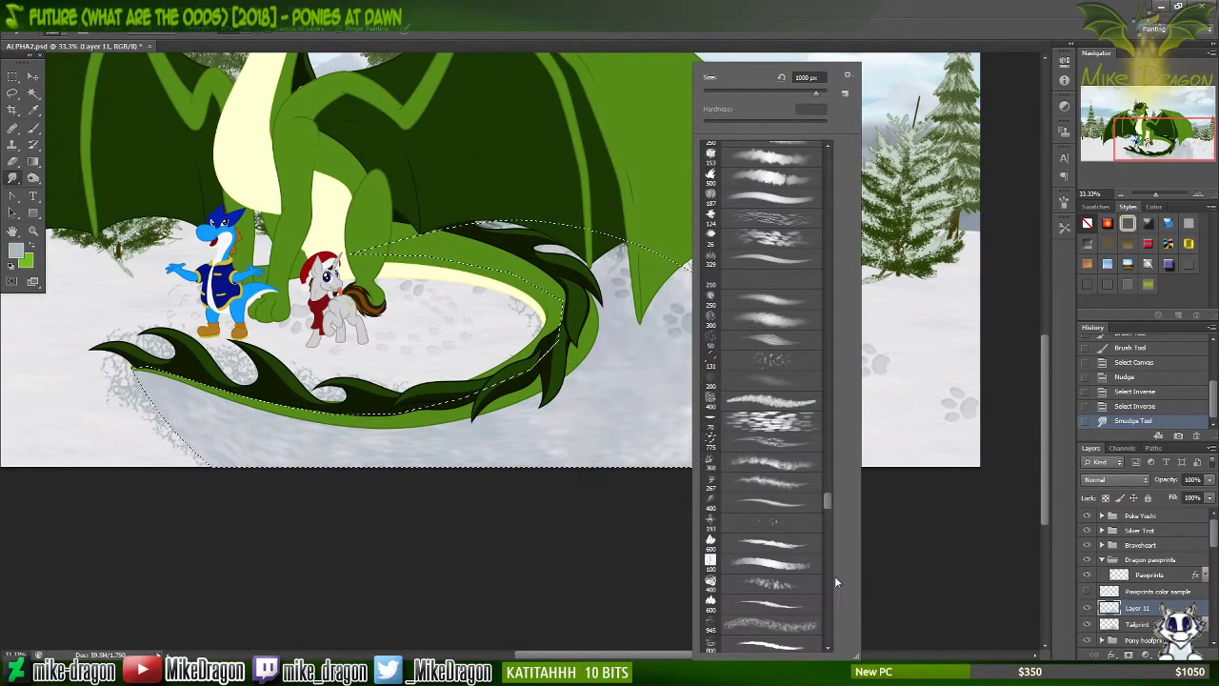
drag(833, 498, 831, 510)
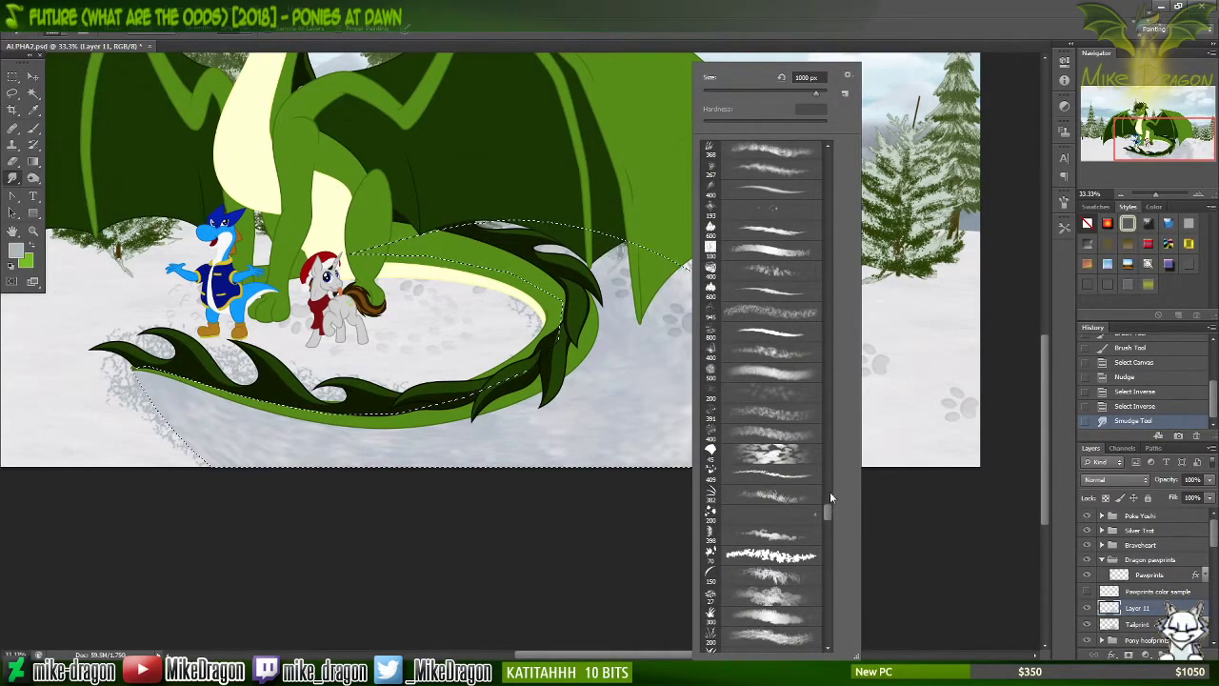
click(776, 410)
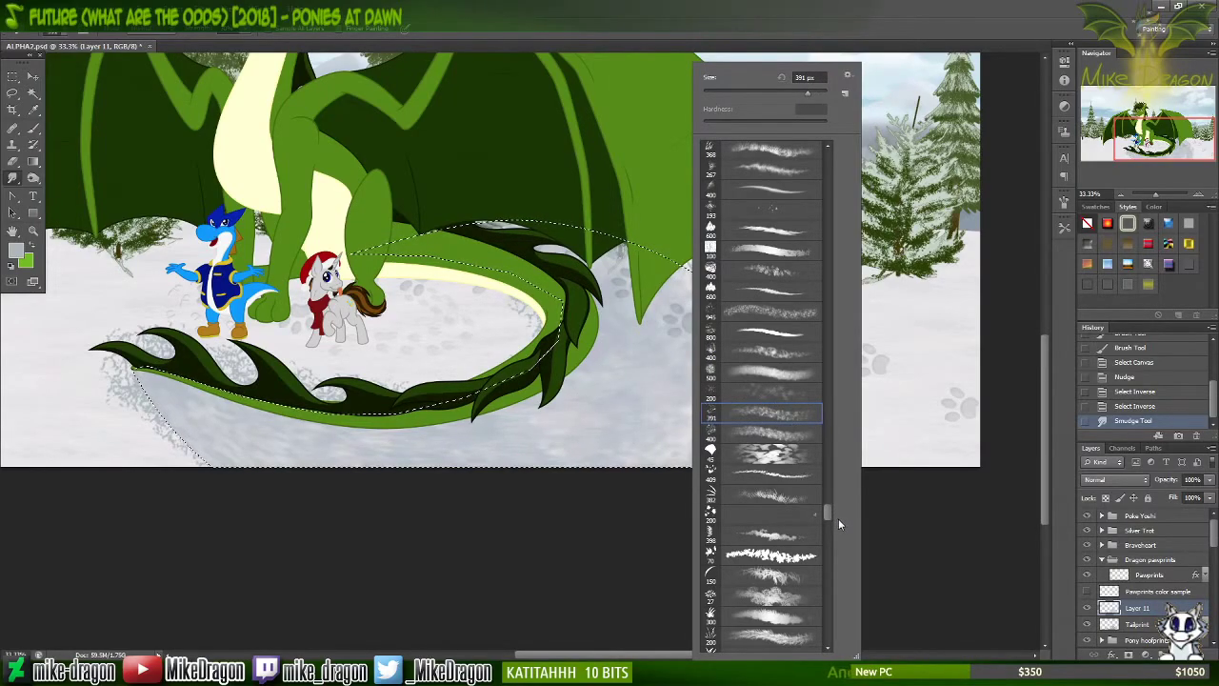
drag(824, 515, 836, 529)
scroll(827, 526, down, 3)
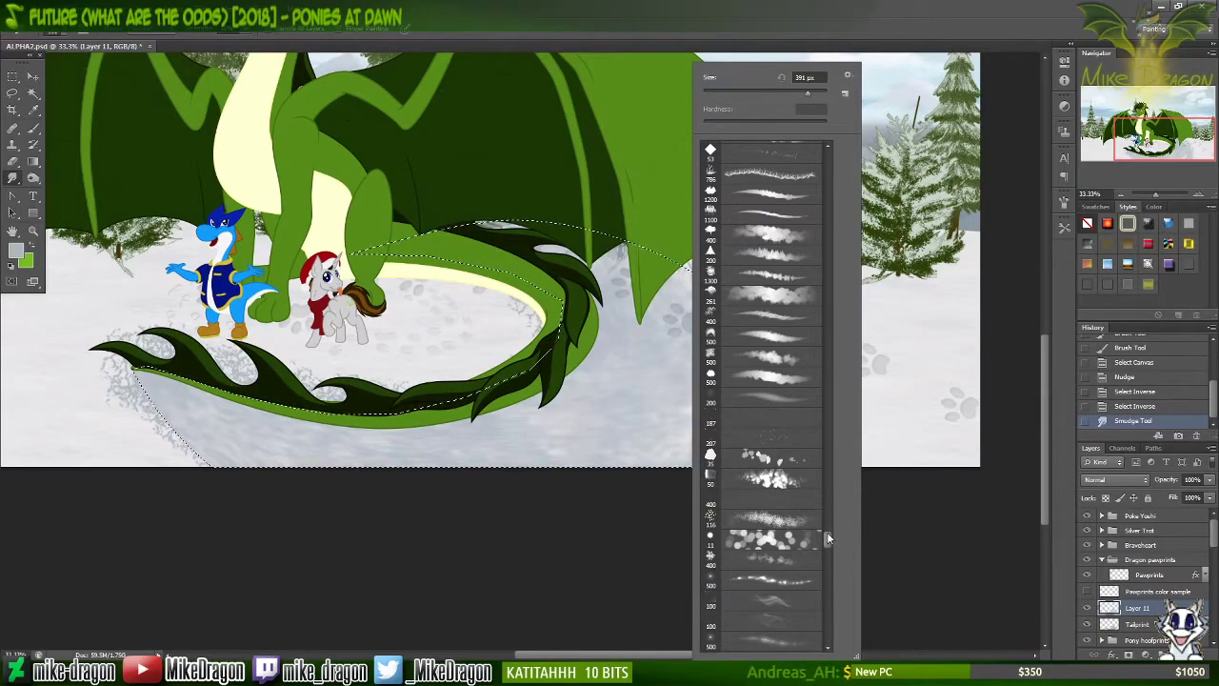
scroll(830, 539, down, 3)
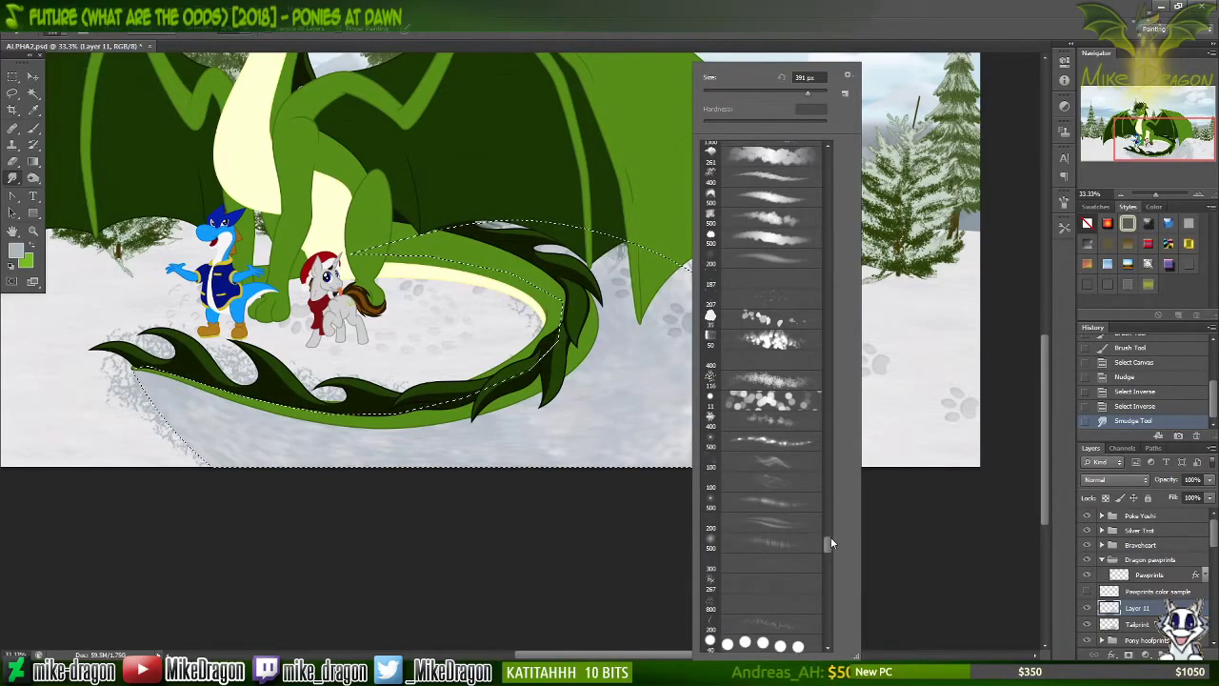
click(766, 386)
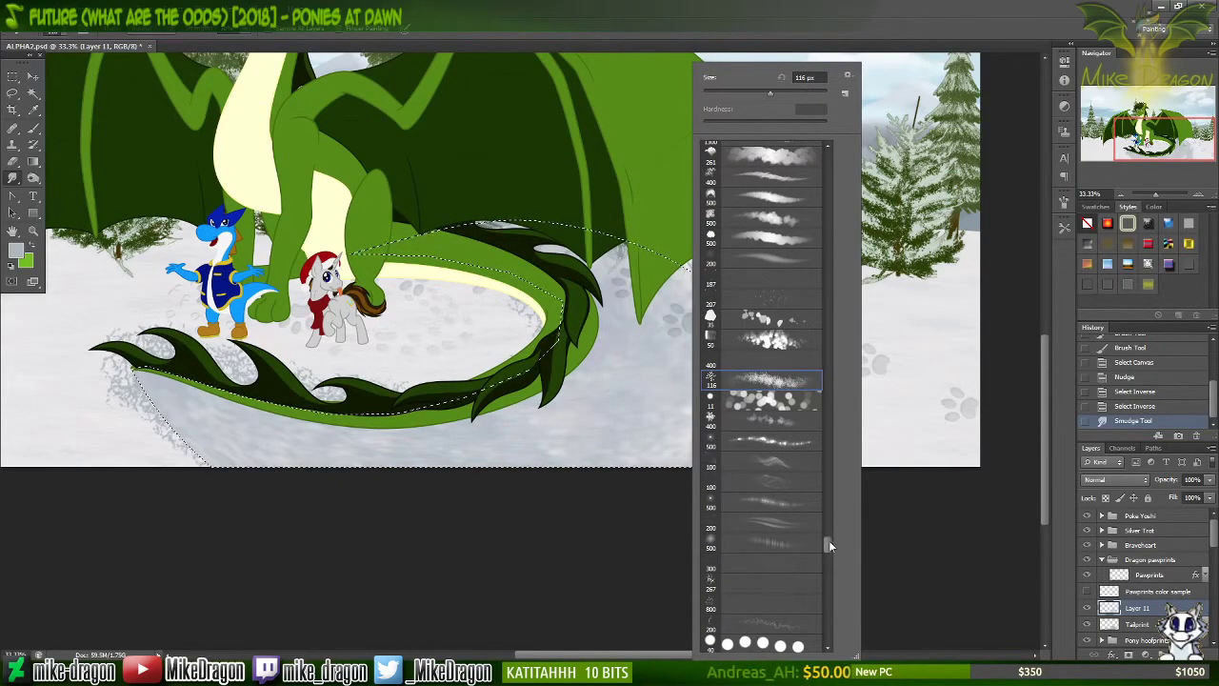
Step: Choose the 59 px spatter preset for the Smudge tool and set its size to 1000 px
mouse_move(829, 541)
mouse_down()
mouse_move(823, 646)
mouse_move(837, 604)
mouse_move(808, 319)
mouse_move(850, 167)
mouse_move(827, 174)
mouse_up()
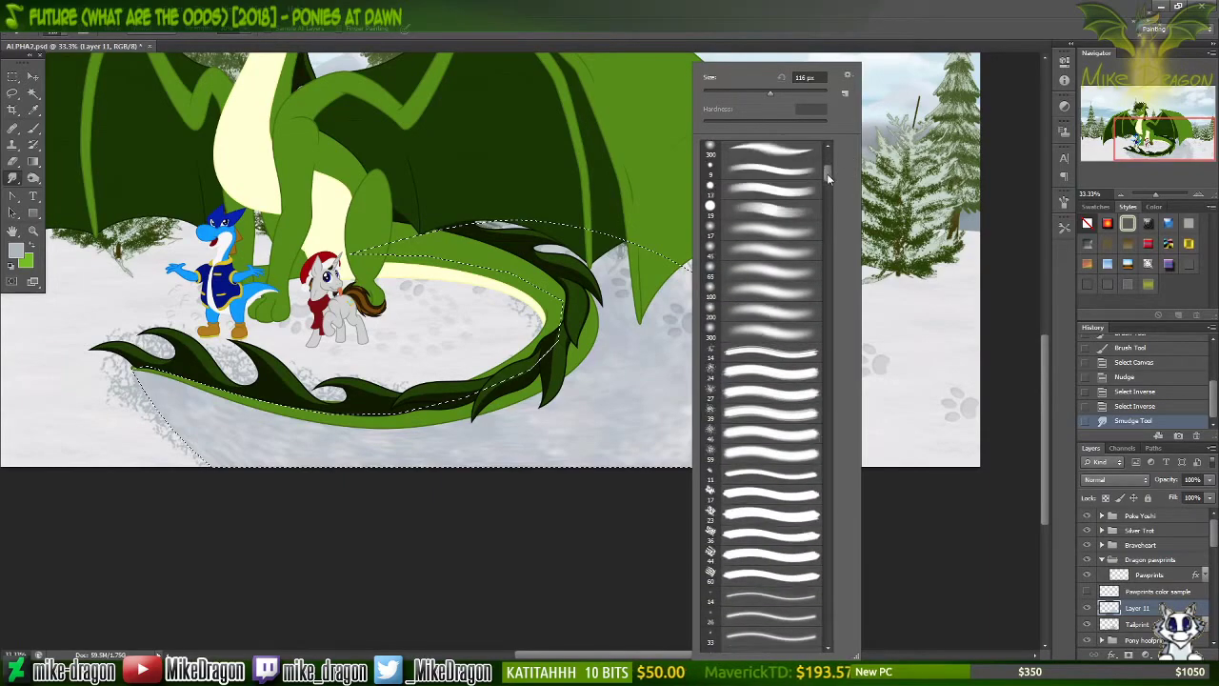
click(732, 457)
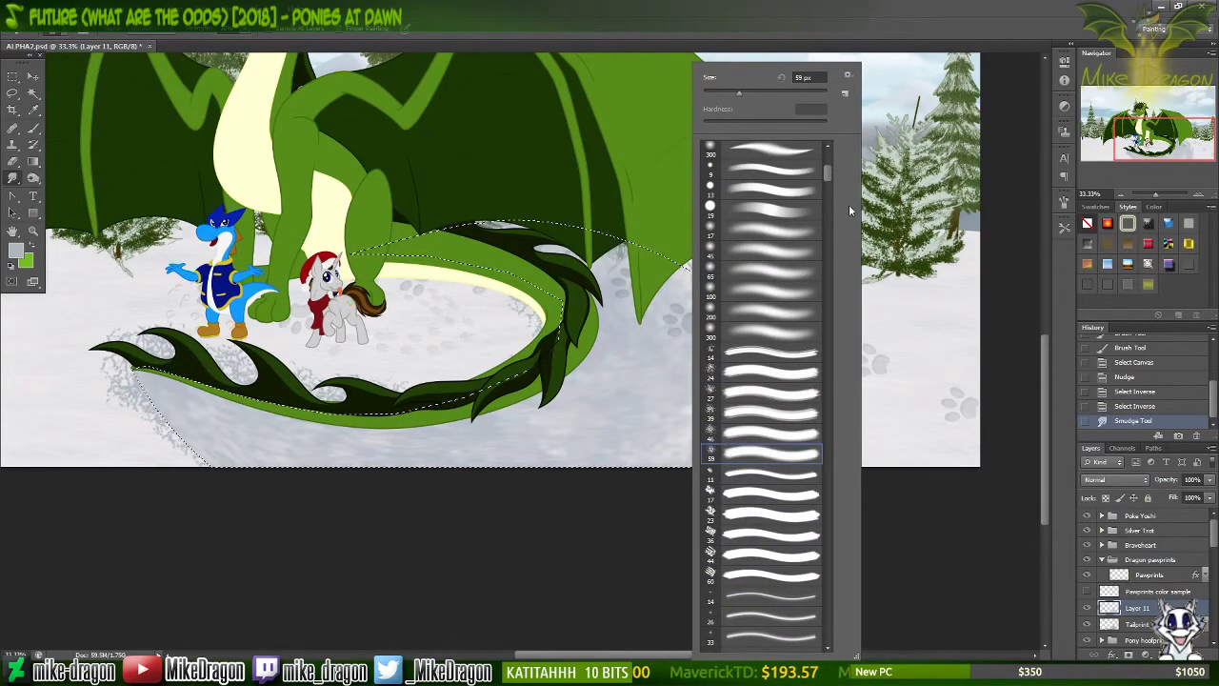
click(796, 80)
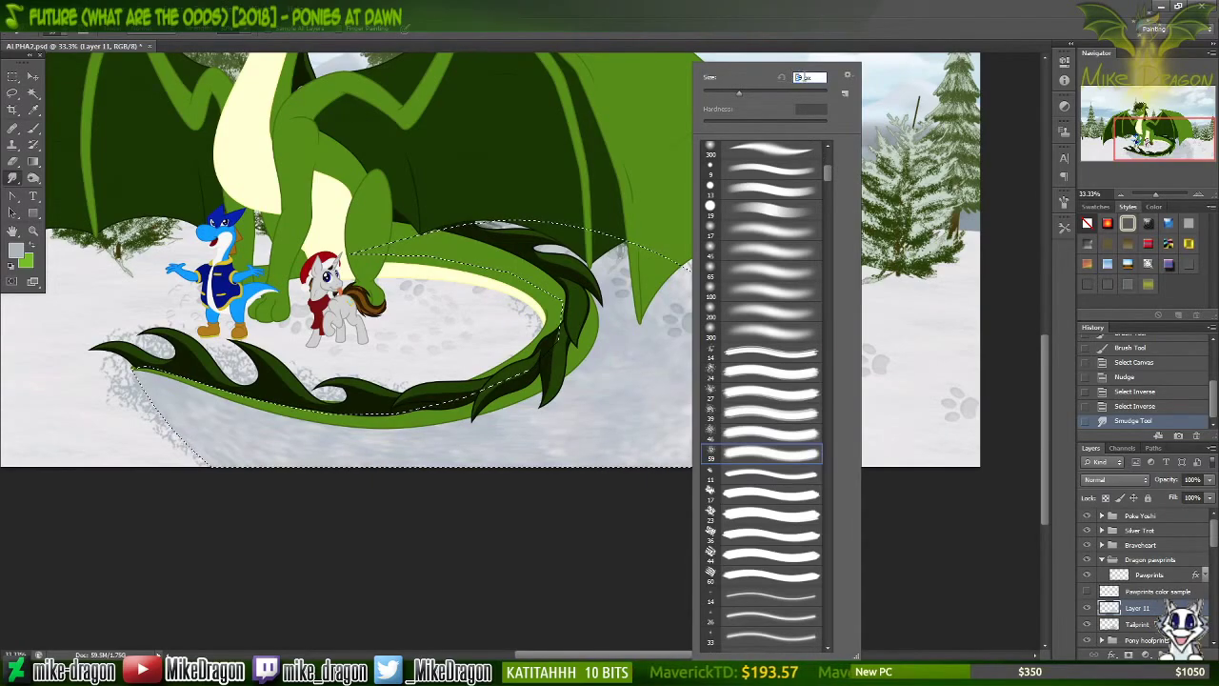
text(1000)
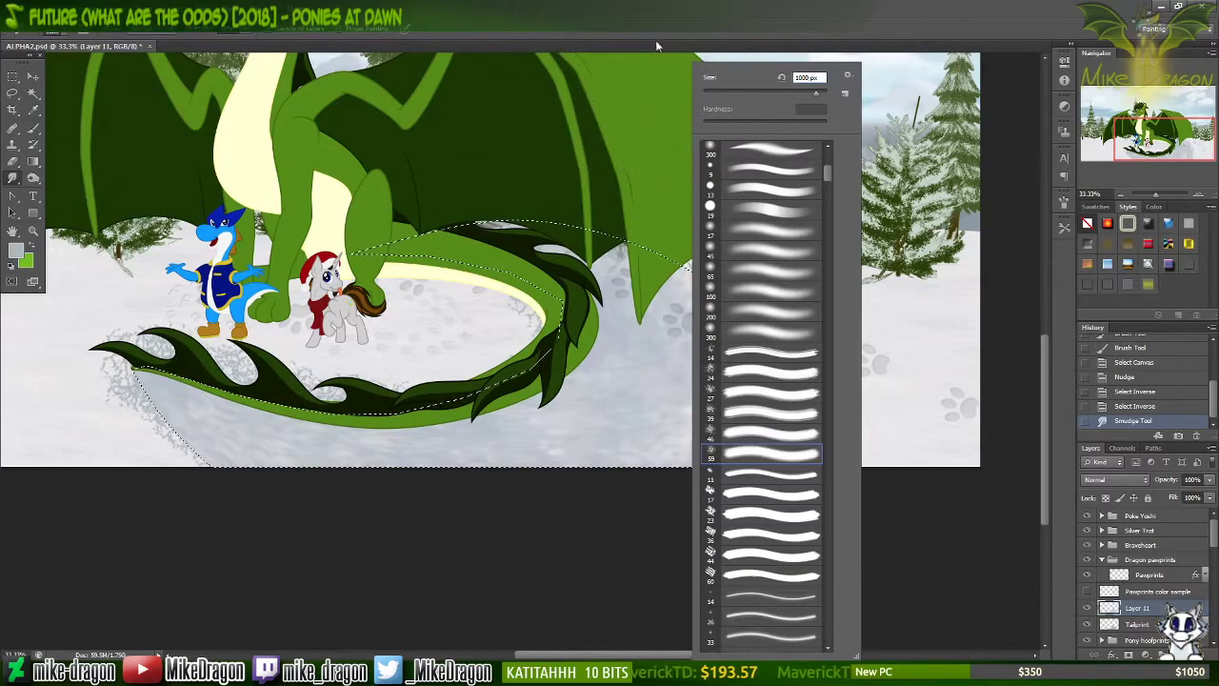
key(Return)
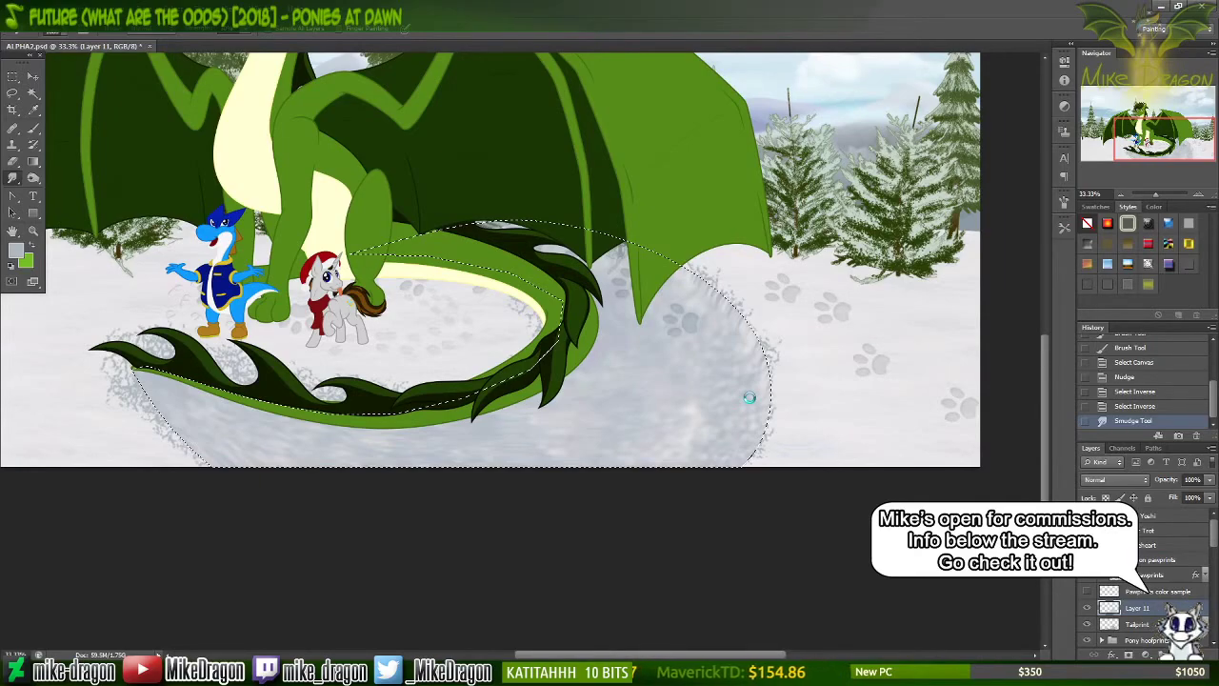
Step: Switch to VisualBoyAdvance, resume the paused Tetris game and place the T piece upright against the left wall
key(alt+Tab)
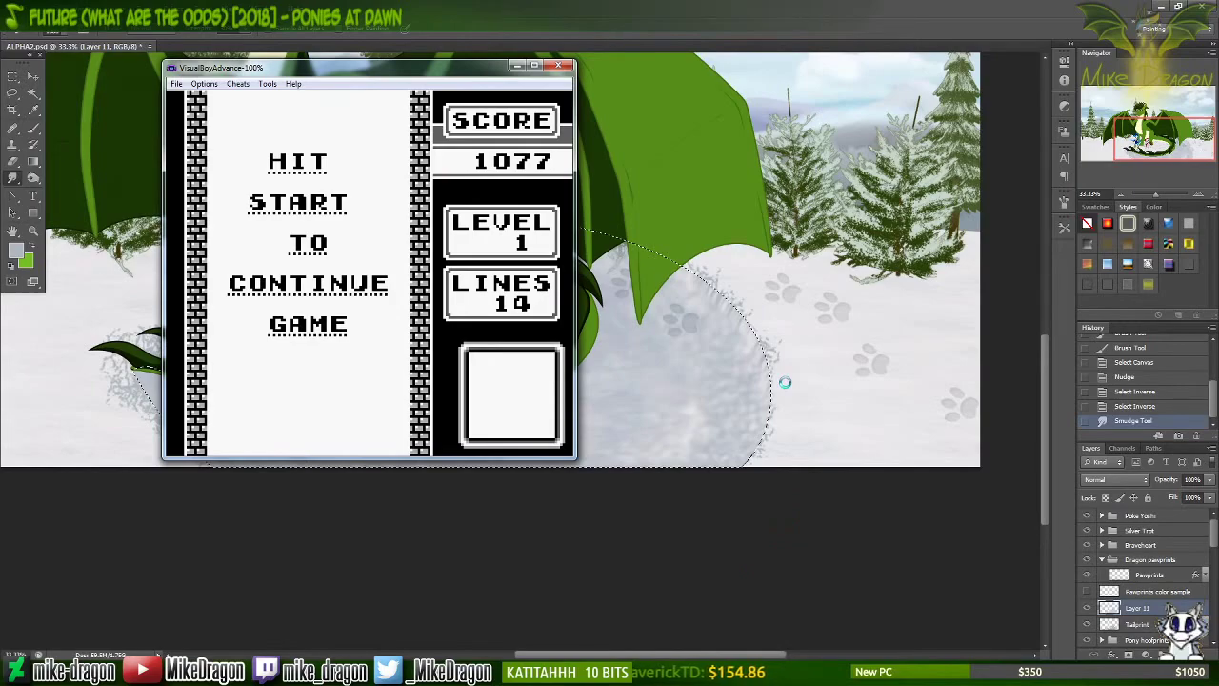
key(Return)
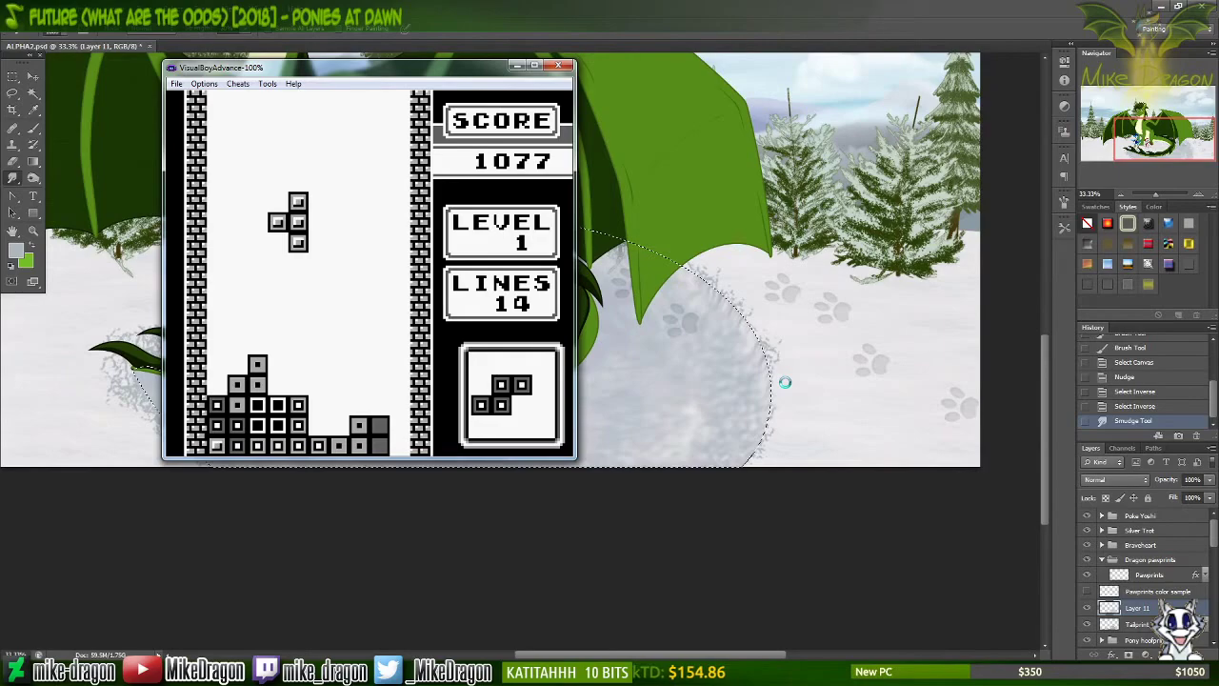
key(Left)
key(Left)
key(Left)
key(z)
key(z)
key(Down)
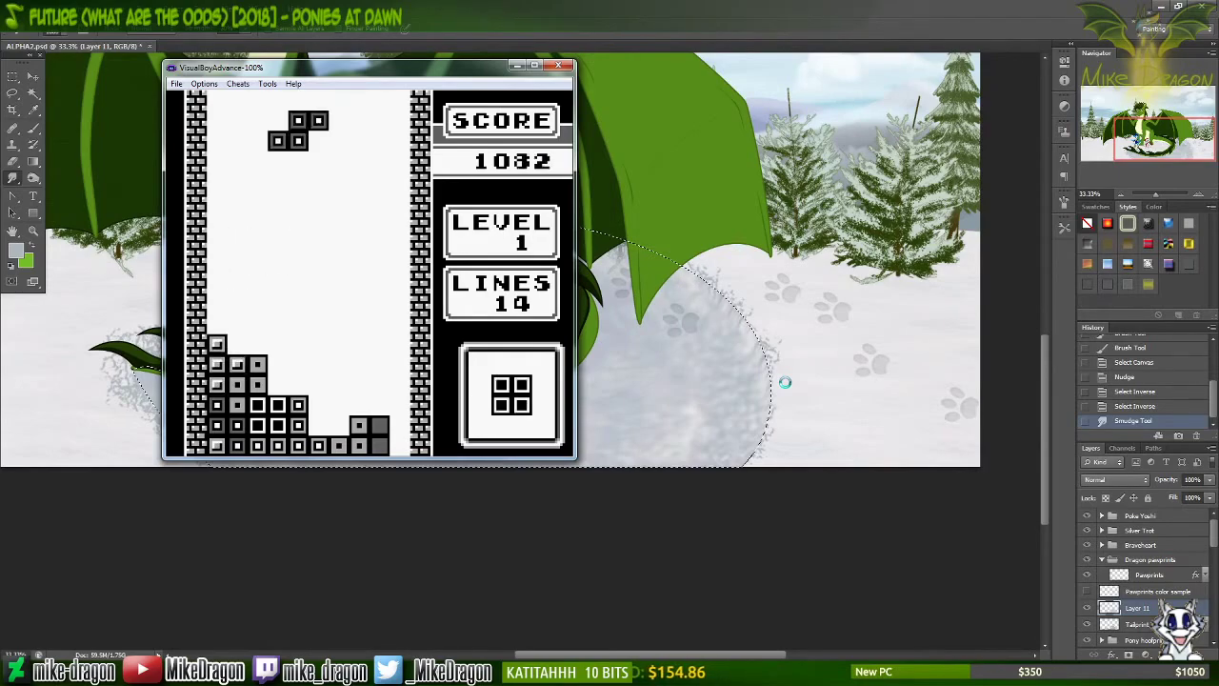
Step: Place the S piece flat in the sixth to eighth columns and the square piece in the fourth and fifth
key(Right)
key(Right)
key(Down)
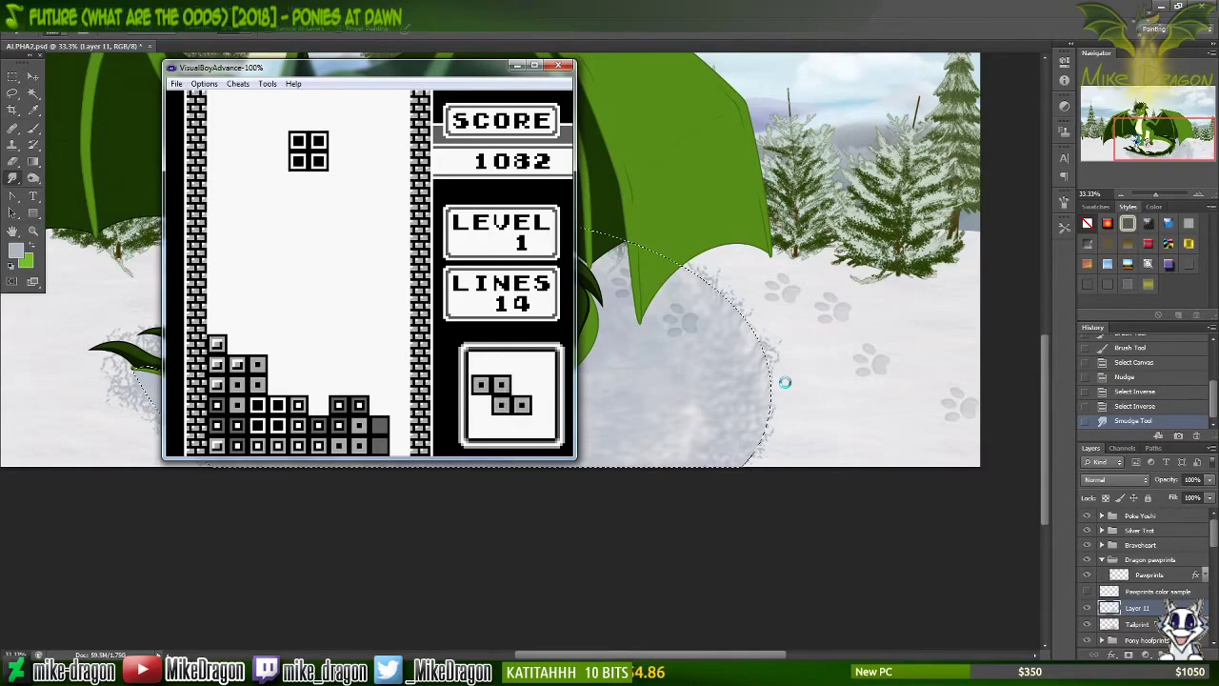
key(Left)
key(Down)
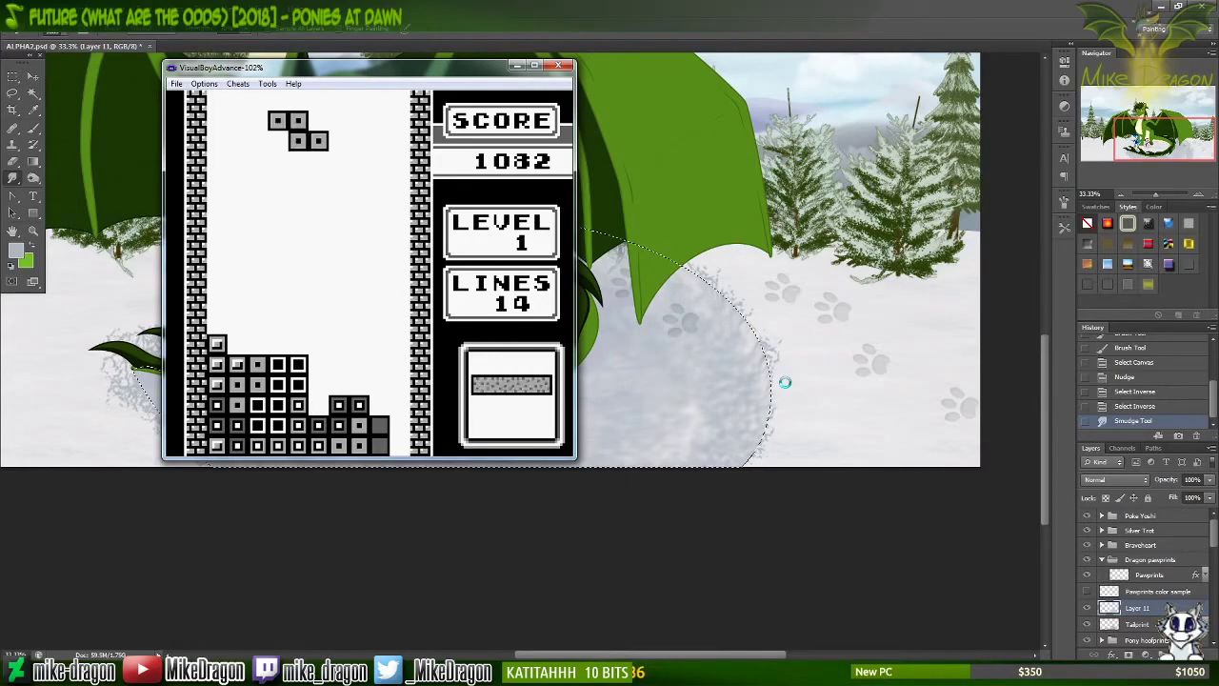
Step: Place the Z piece upright in the sixth and seventh columns and the I piece upright against the right wall
key(z)
key(Right)
key(Down)
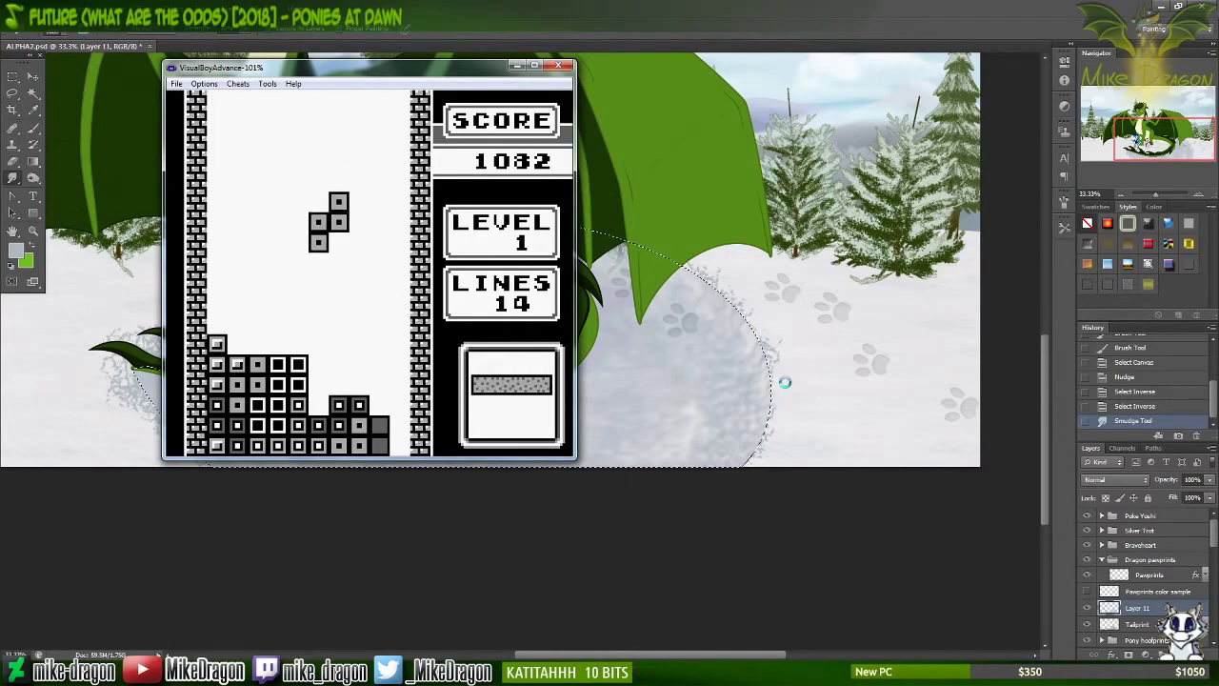
key(z)
key(Right)
key(Right)
key(Right)
key(Right)
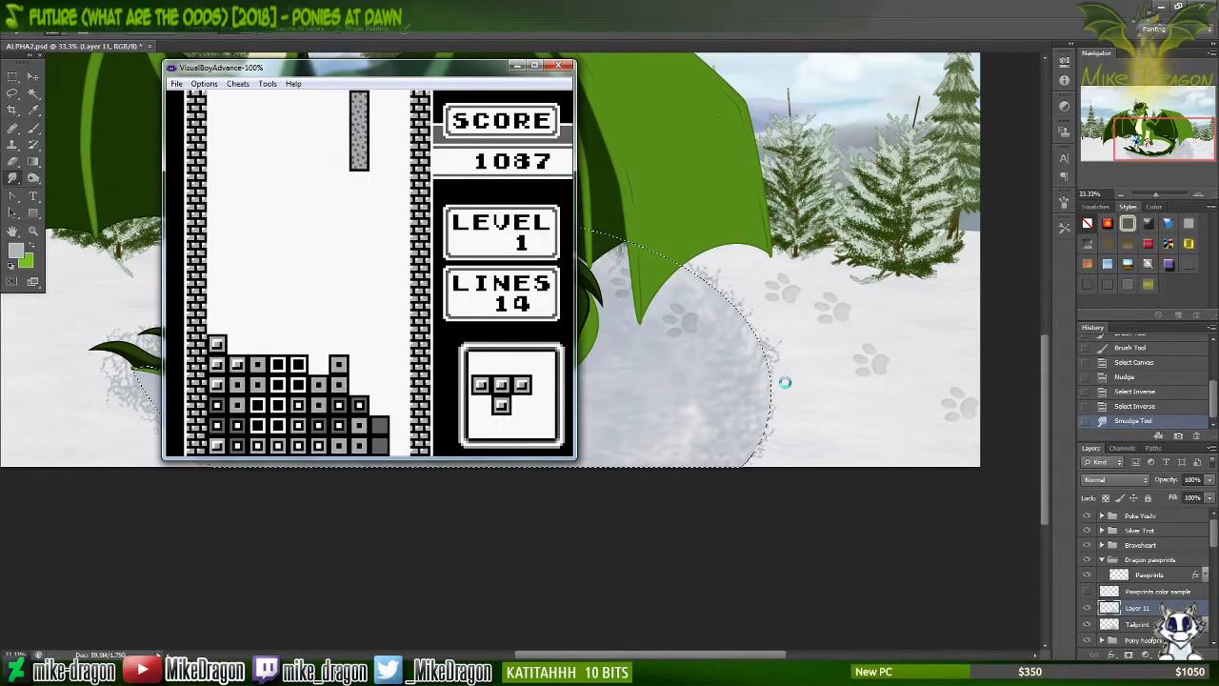
key(Down)
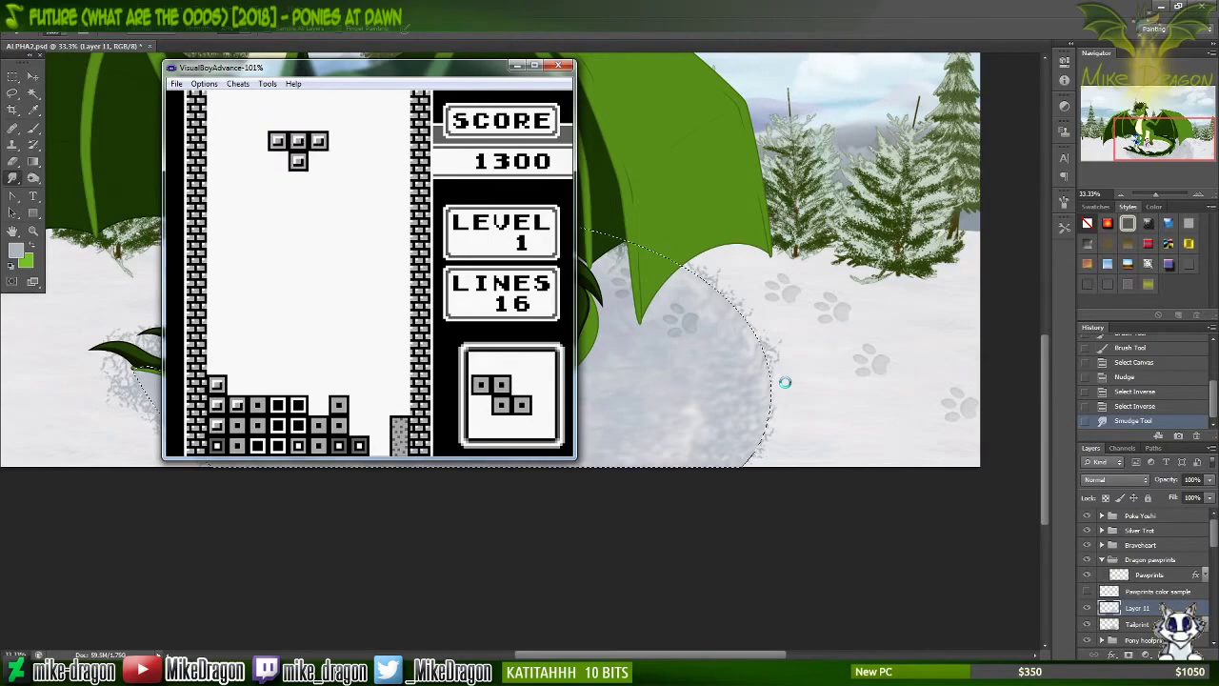
Step: Fit the T piece point-down into the sixth-column gap and lay the Z piece flat against the left wall
key(Right)
key(Down)
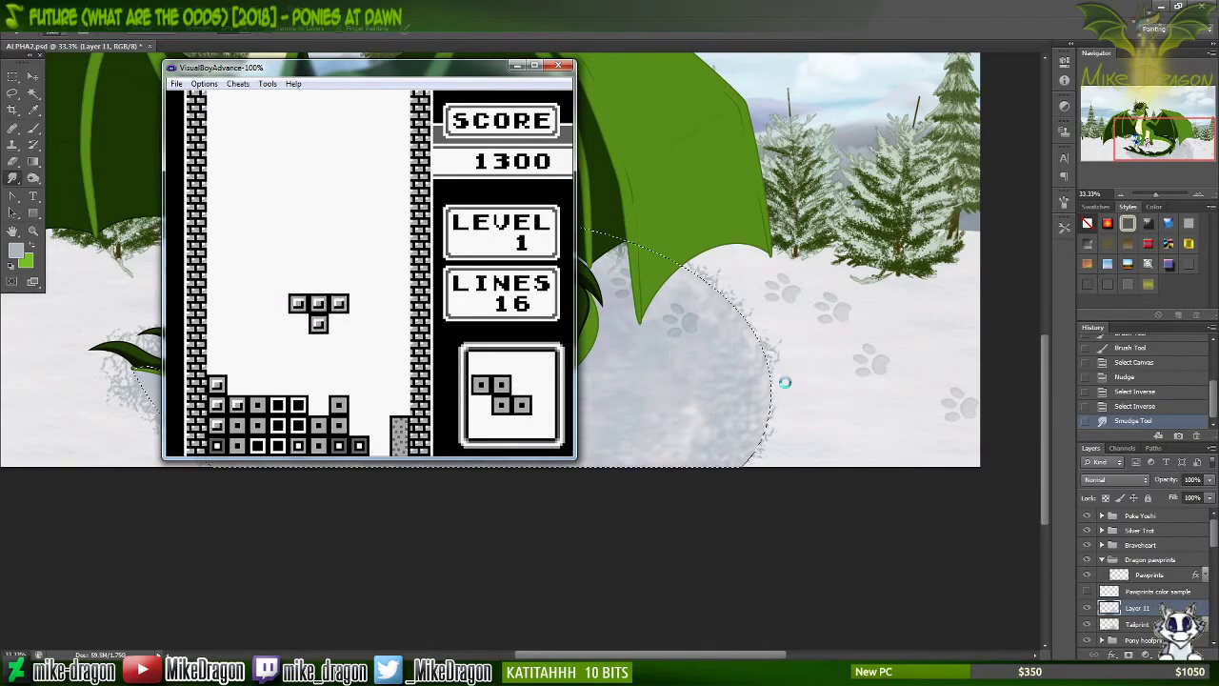
key(z)
key(z)
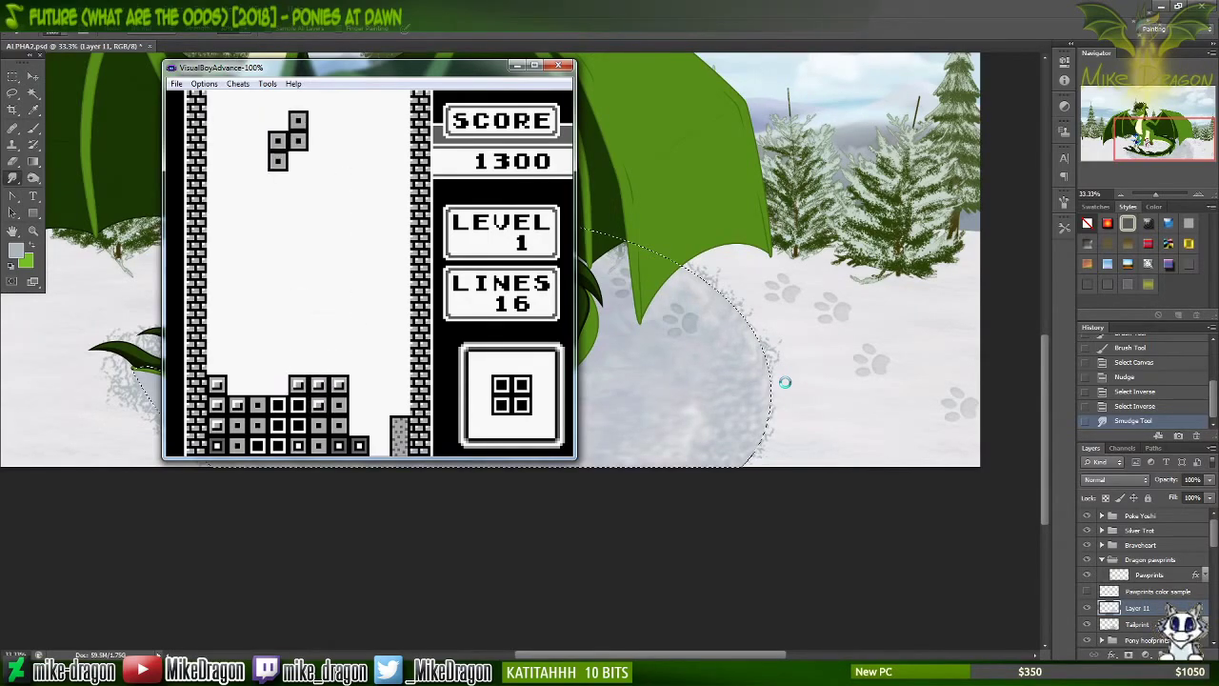
key(Left)
key(Left)
key(Left)
key(Down)
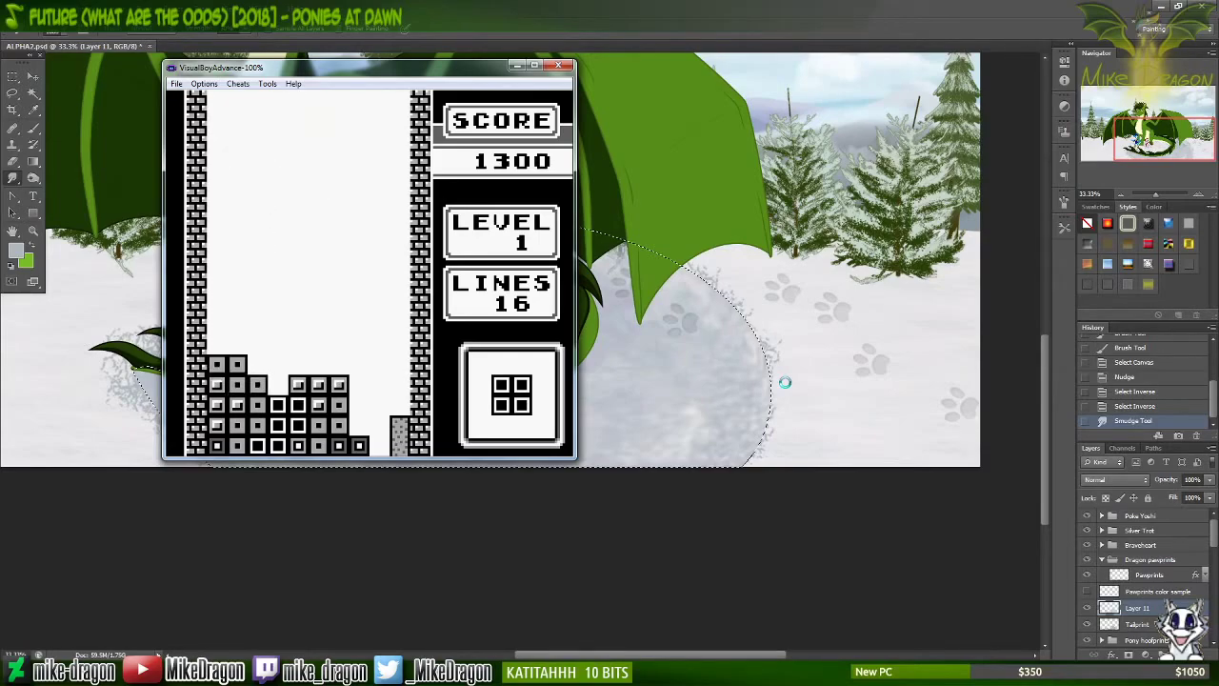
Step: Stack the square piece on the two leftmost columns of the Tetris board
key(Left)
key(Left)
key(Left)
key(Left)
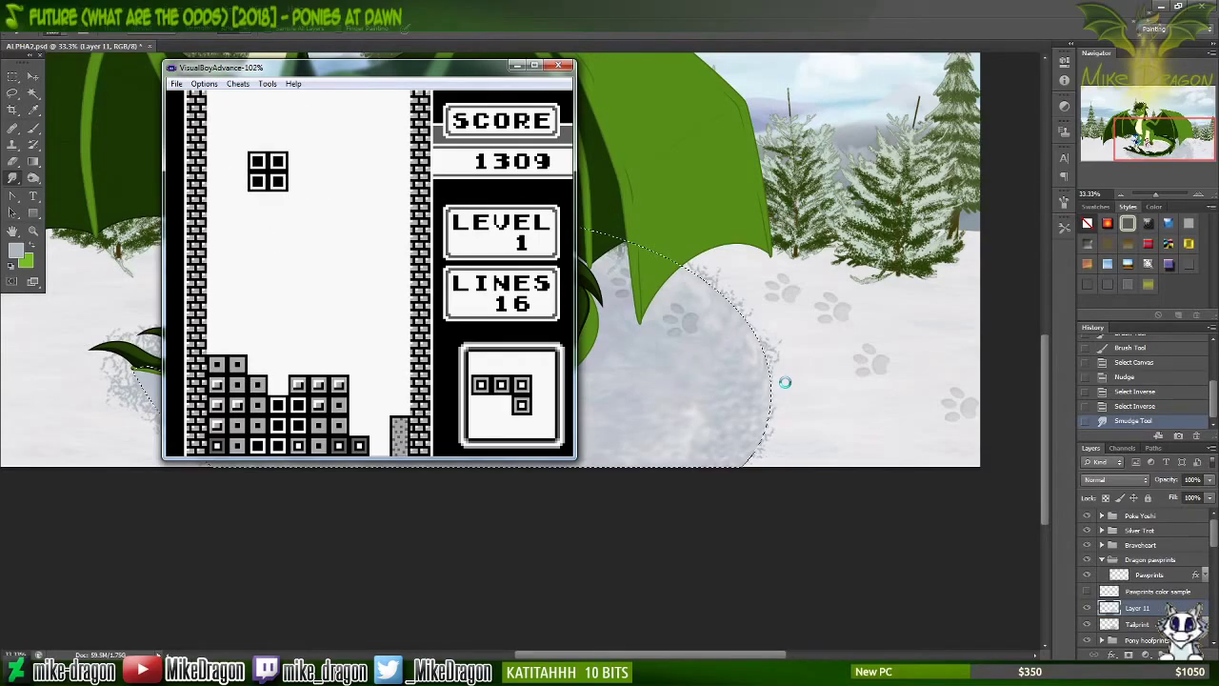
key(Down)
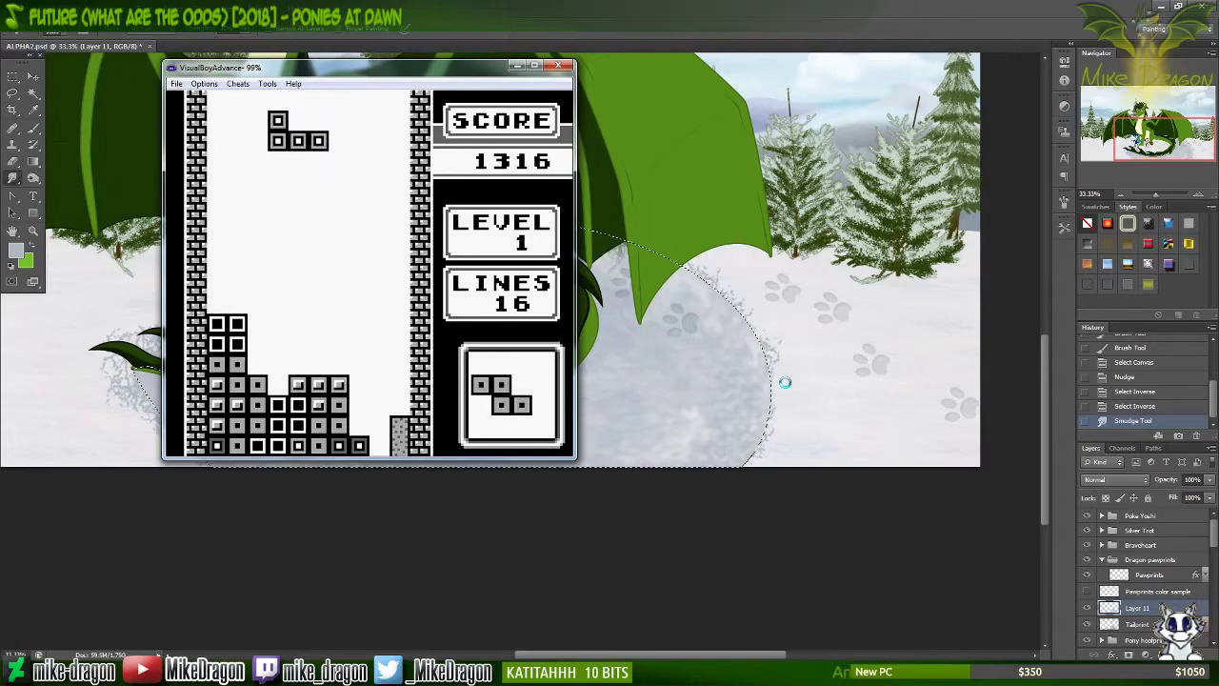
Step: Lay the J piece flat across the fifth to seventh columns with its raised block in the fifth column
key(z)
key(z)
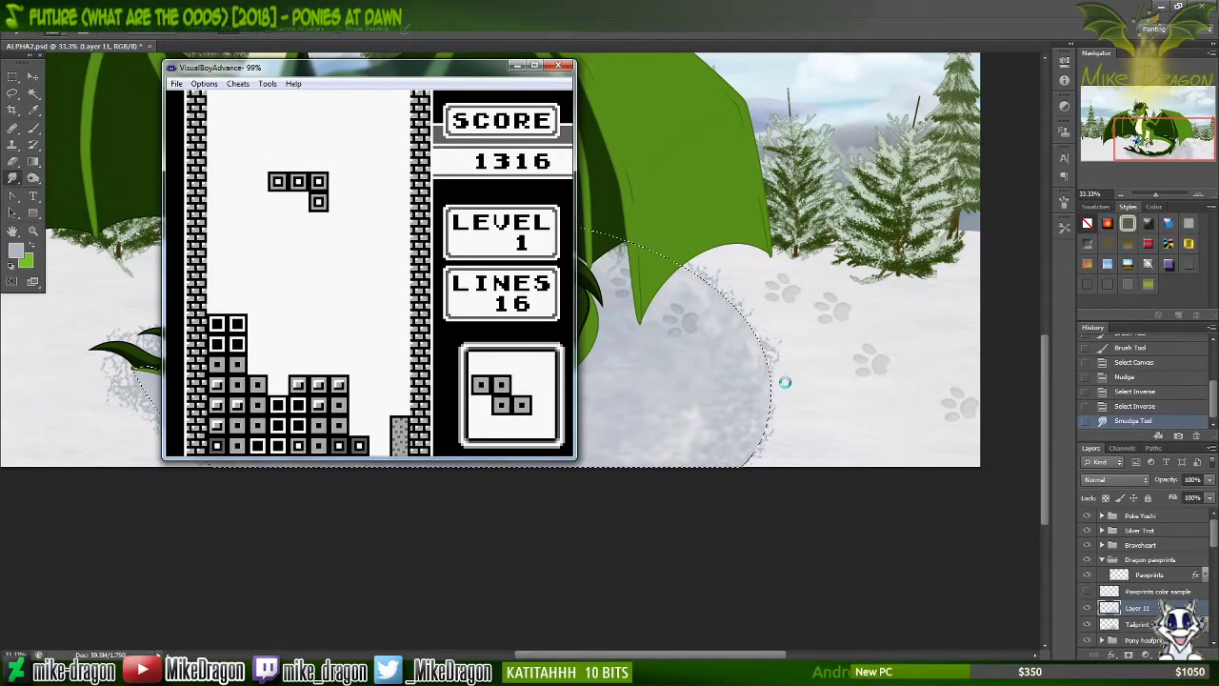
key(z)
key(z)
key(Right)
key(Down)
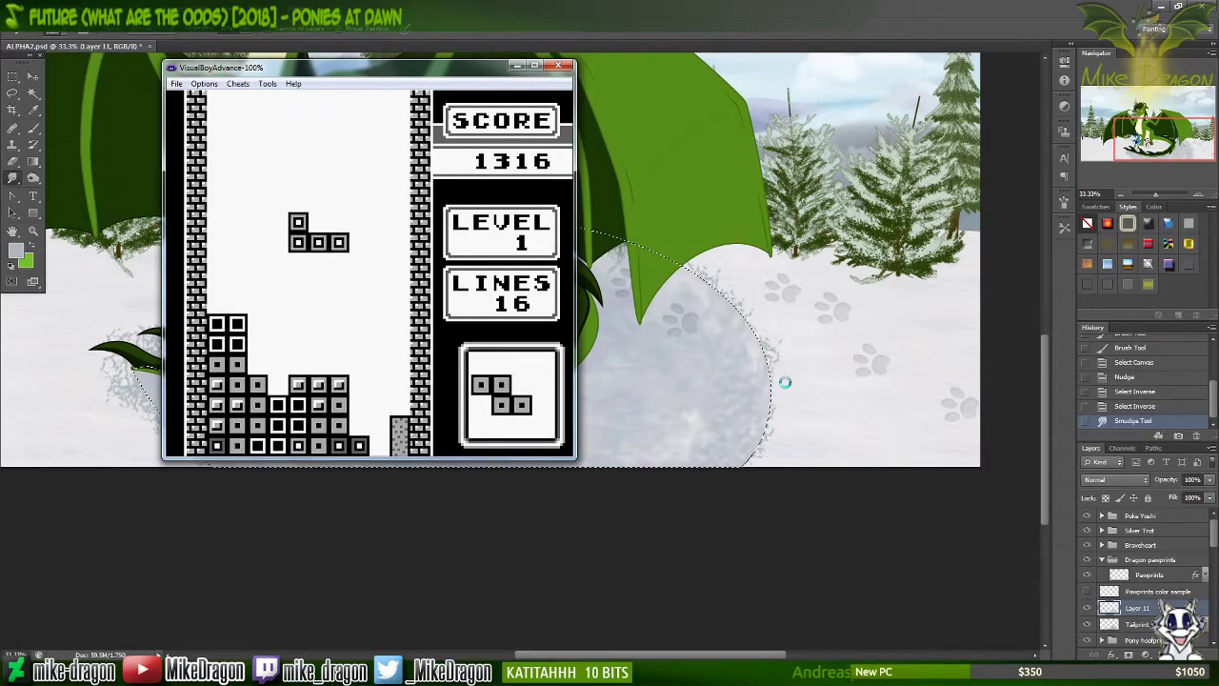
Step: Lay the Z piece flat on top of the J piece across the fifth to seventh columns
key(z)
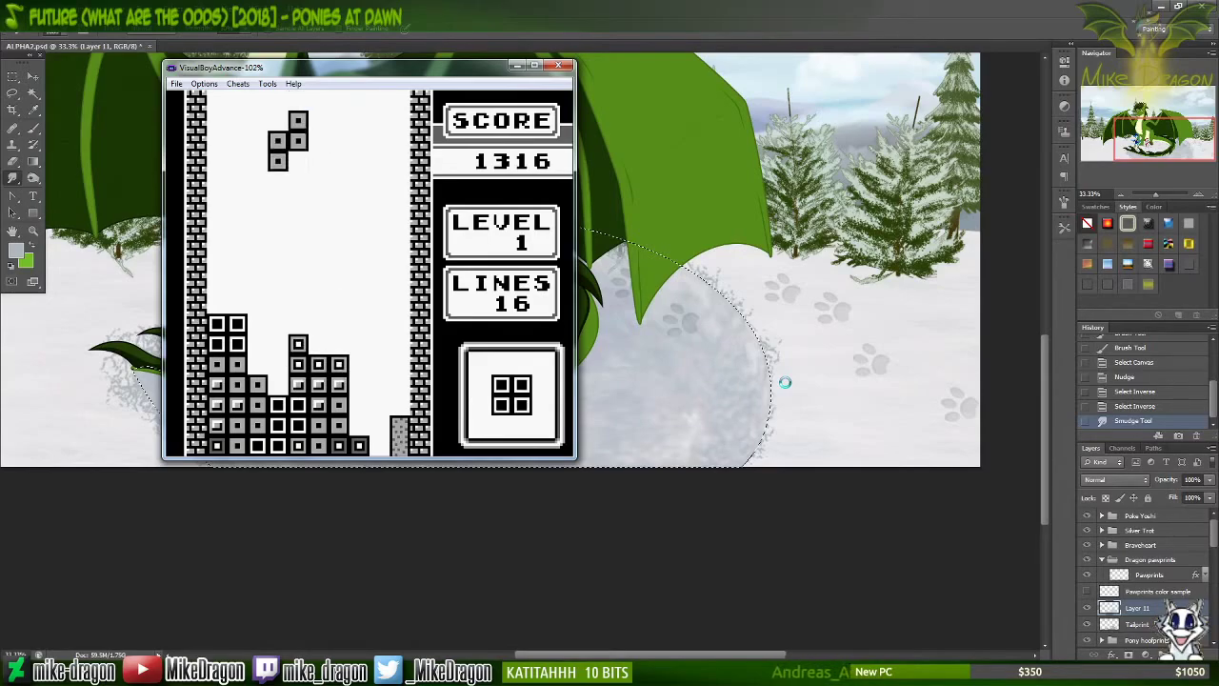
key(z)
key(Right)
key(Right)
key(z)
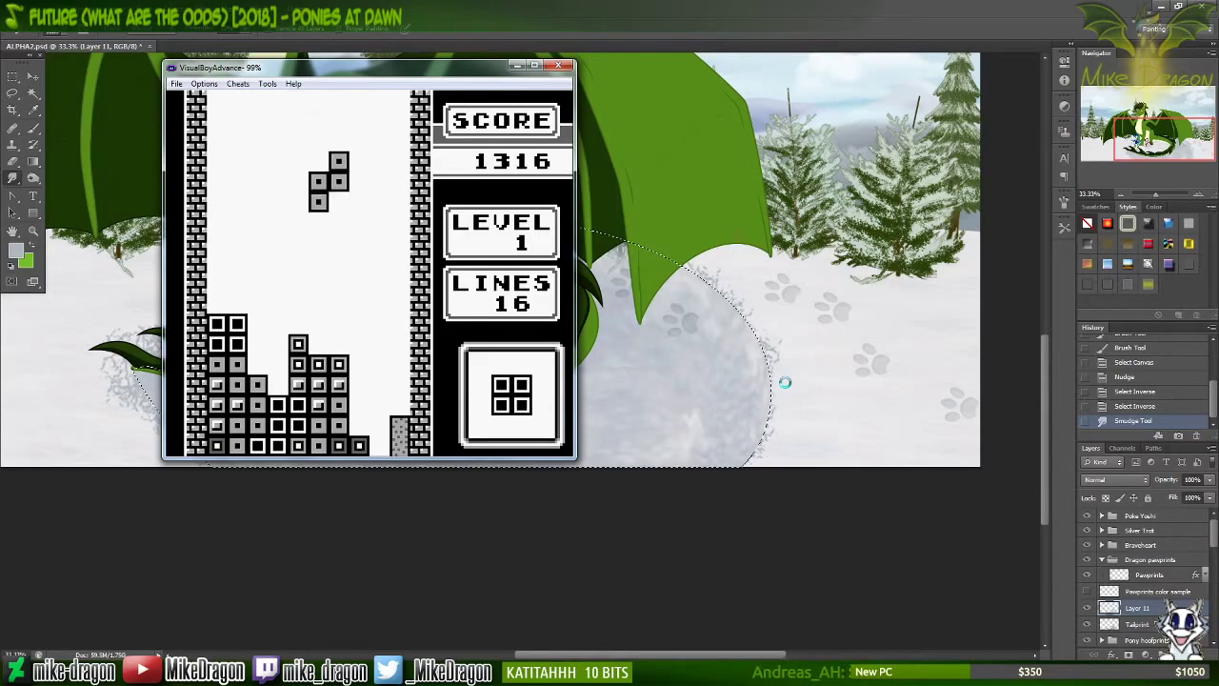
key(z)
key(z)
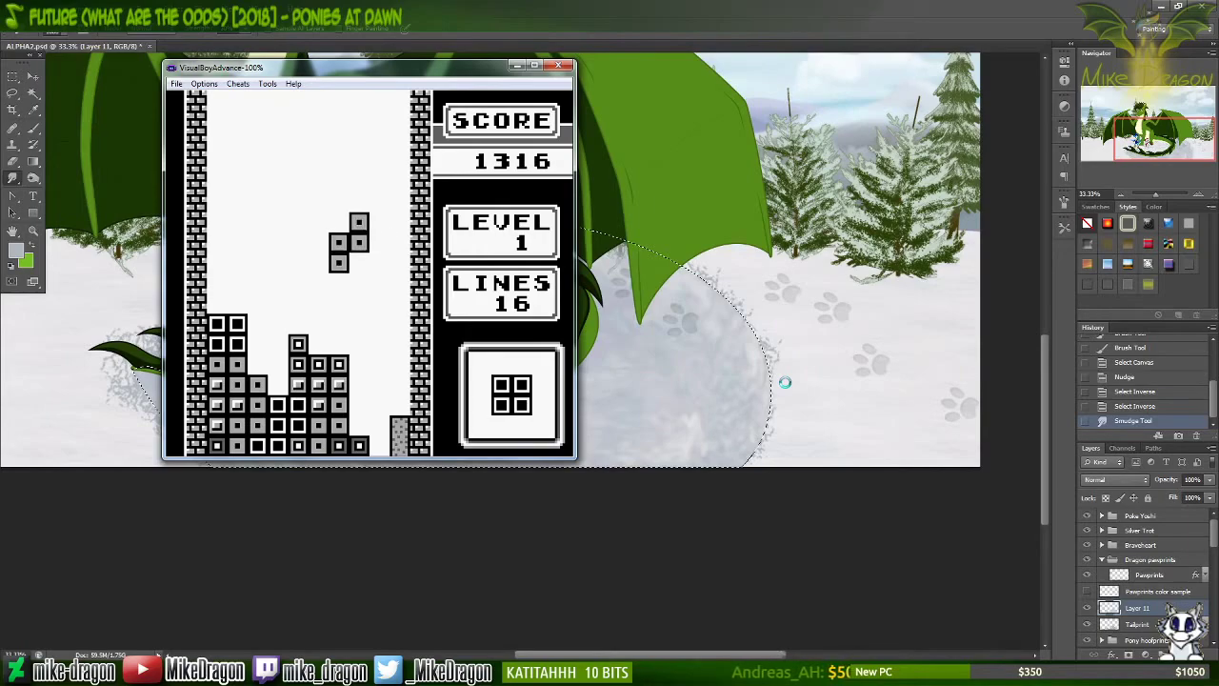
key(z)
key(Left)
key(Down)
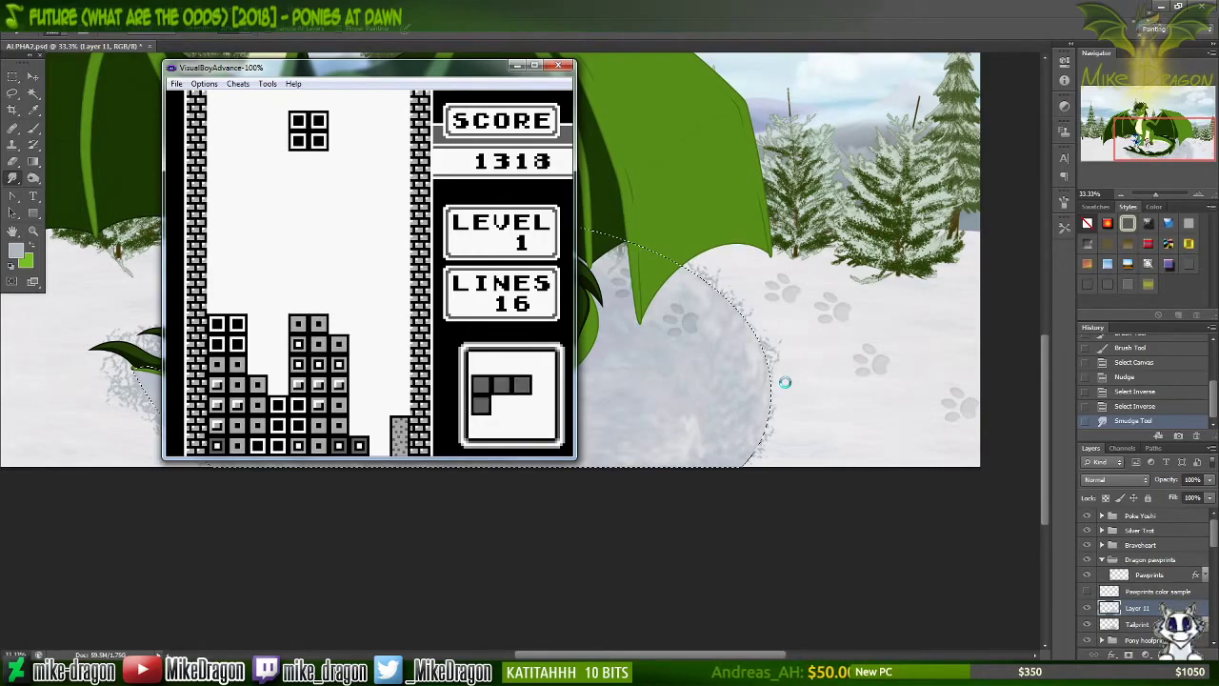
Step: Stack the square piece on top of the tower in the first and second columns of the Tetris board
key(Left)
key(Left)
key(Left)
key(Left)
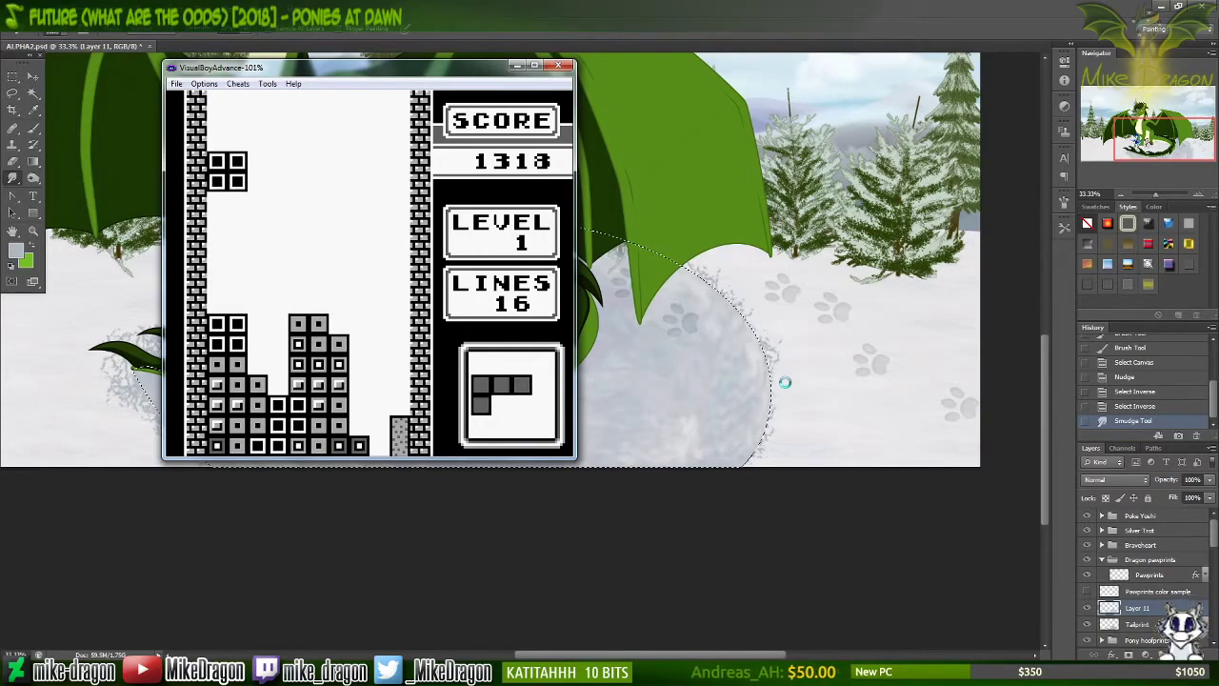
key(Down)
Step: Stand the L piece upright on the fifth and sixth columns, with its foot in the sixth column
key(z)
key(z)
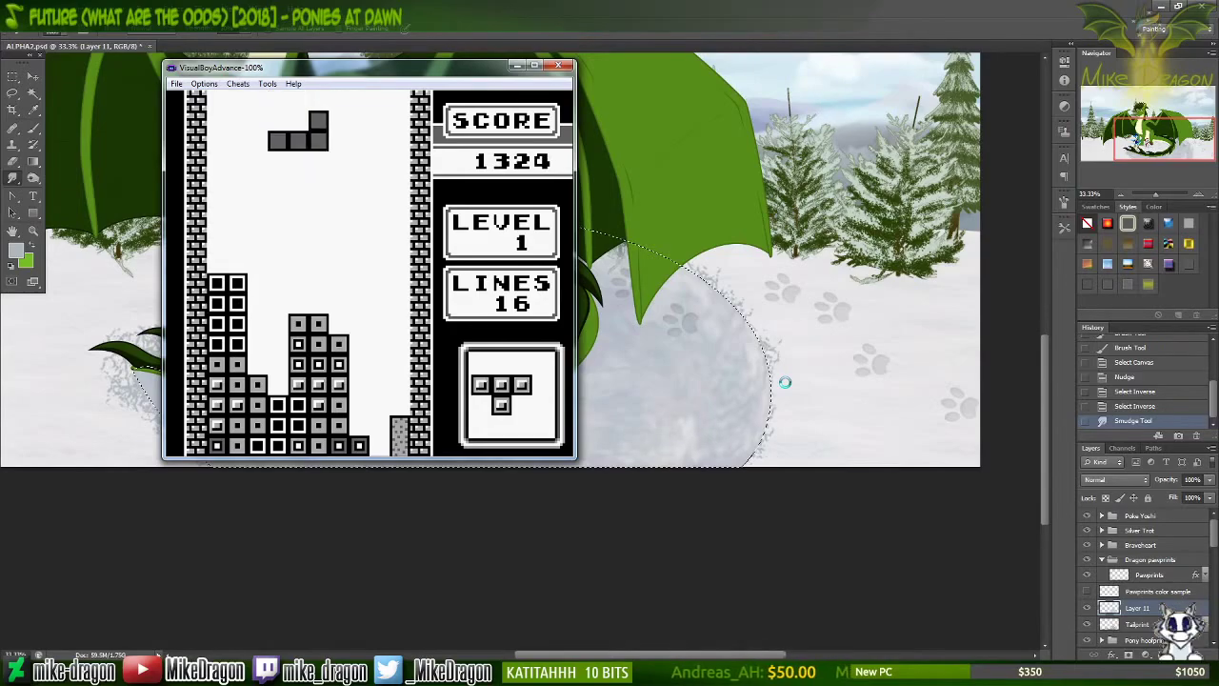
key(z)
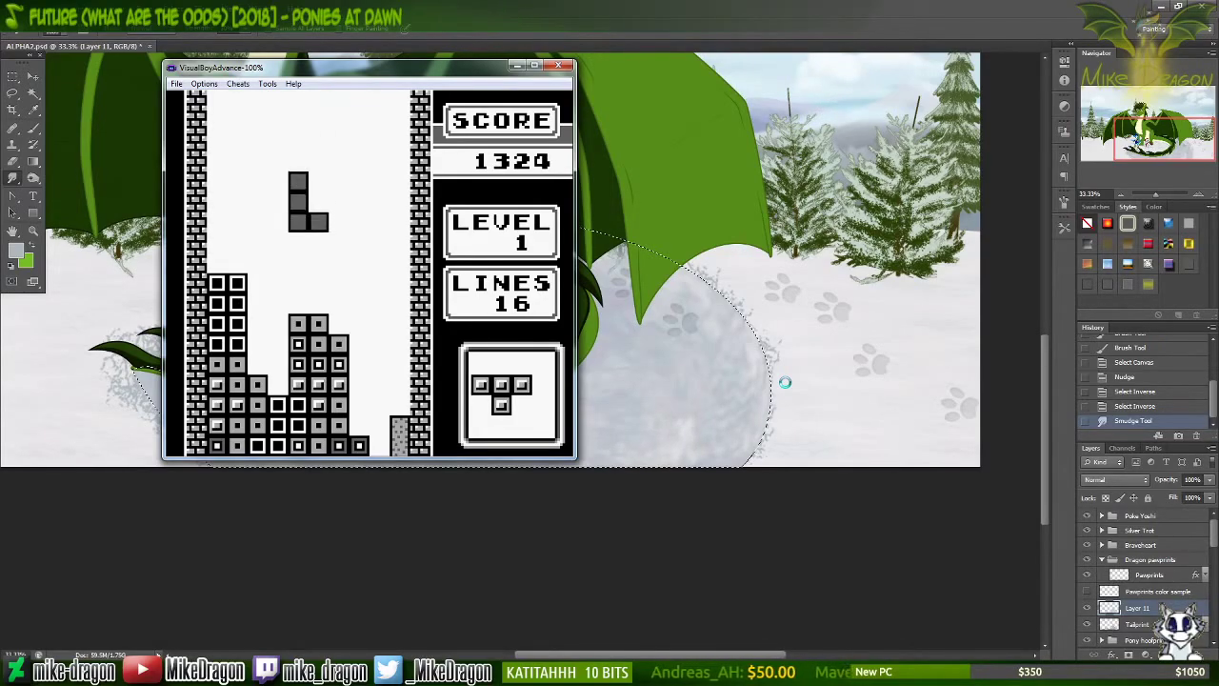
key(Down)
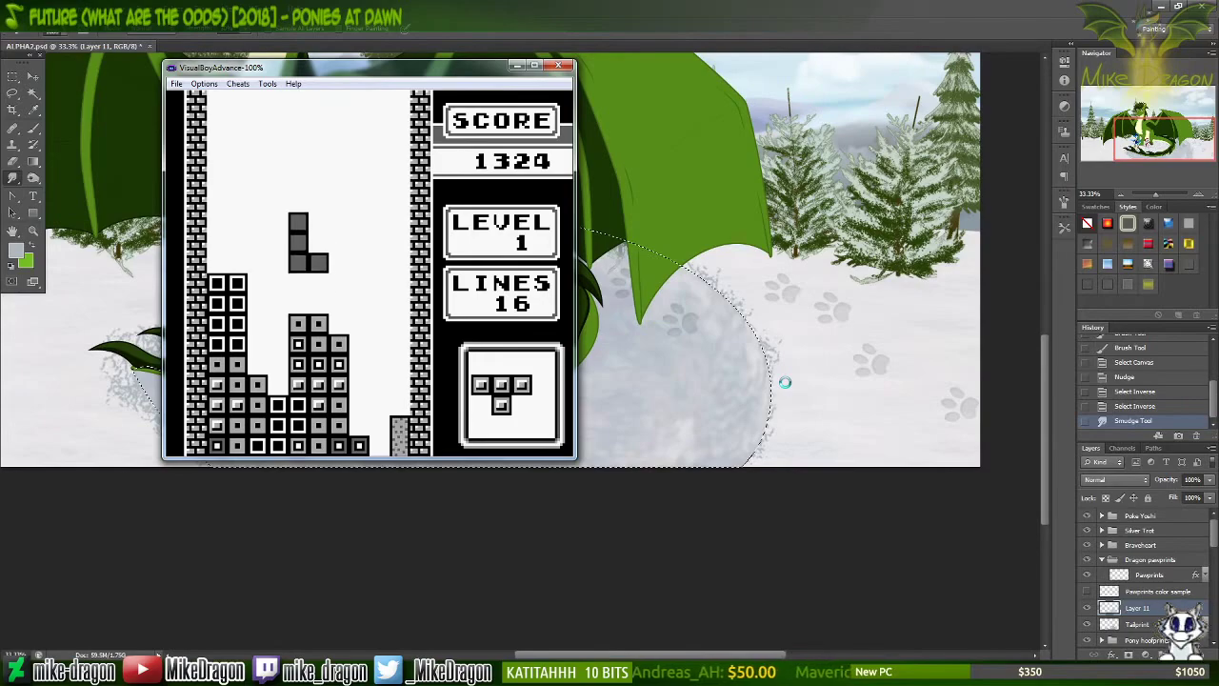
Step: Fit the T piece upright into the fourth column with its stem resting over the third column
key(Left)
key(z)
key(Left)
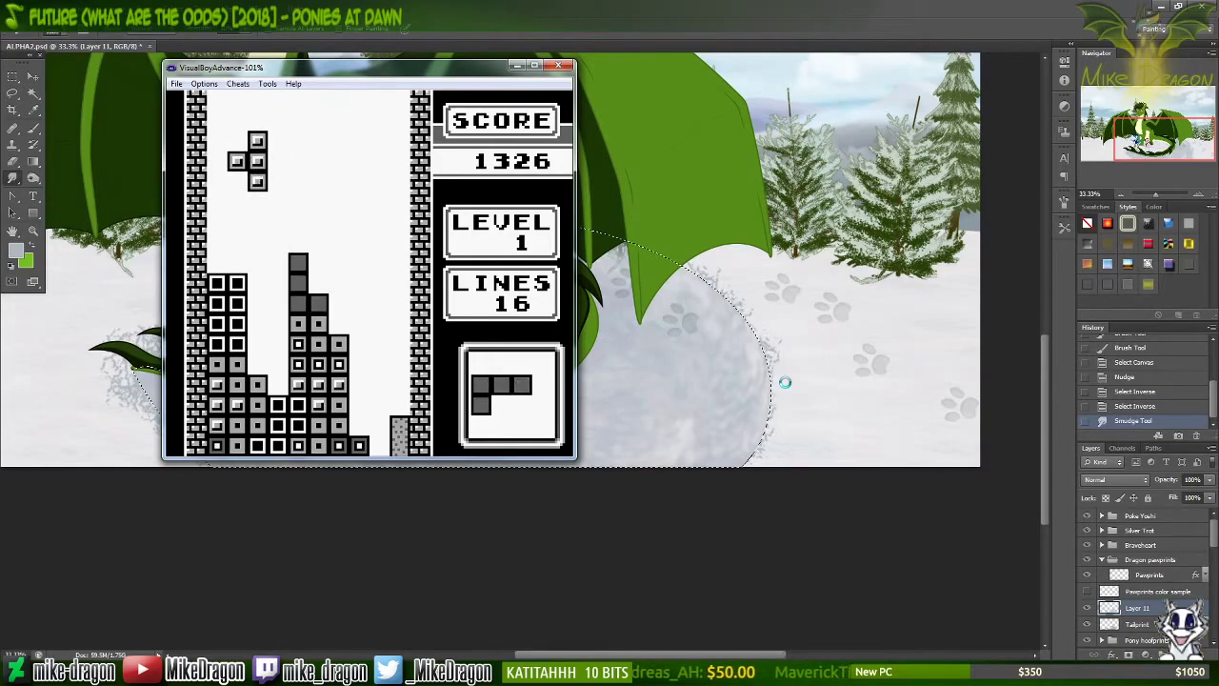
key(Right)
key(Down)
key(Down)
Step: Lower the L piece vertically into the ninth-column gap with its top block over the eighth column
key(z)
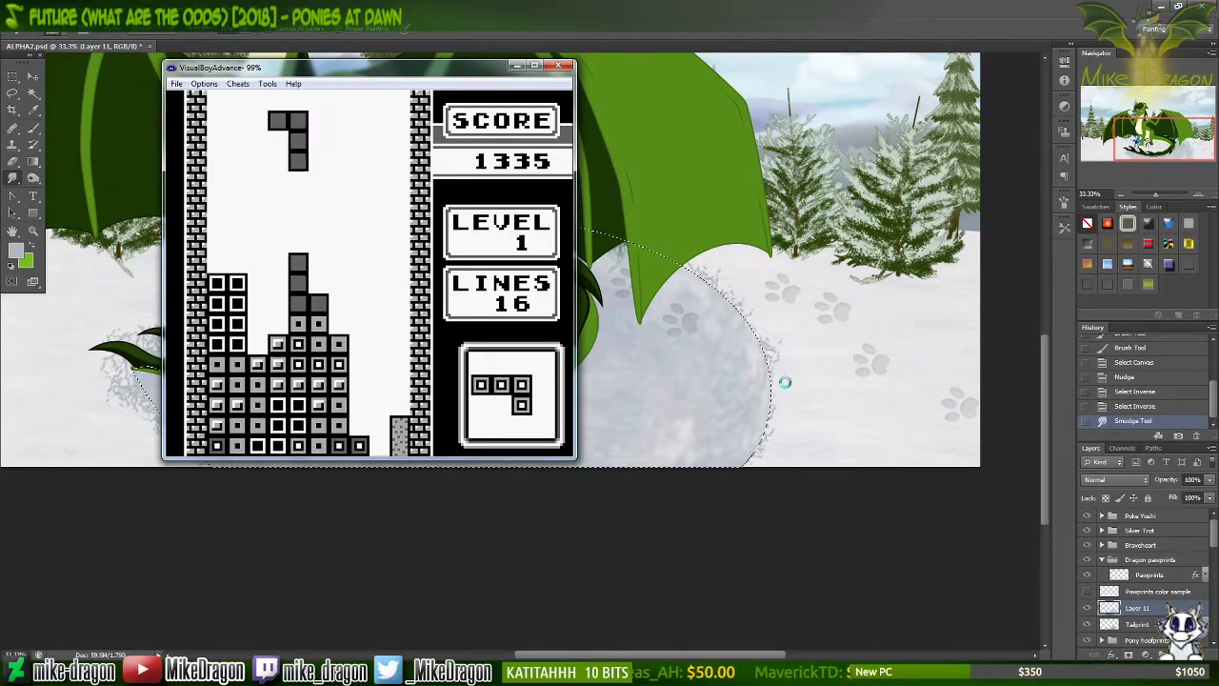
key(Right)
key(Right)
key(Right)
key(Right)
key(Down)
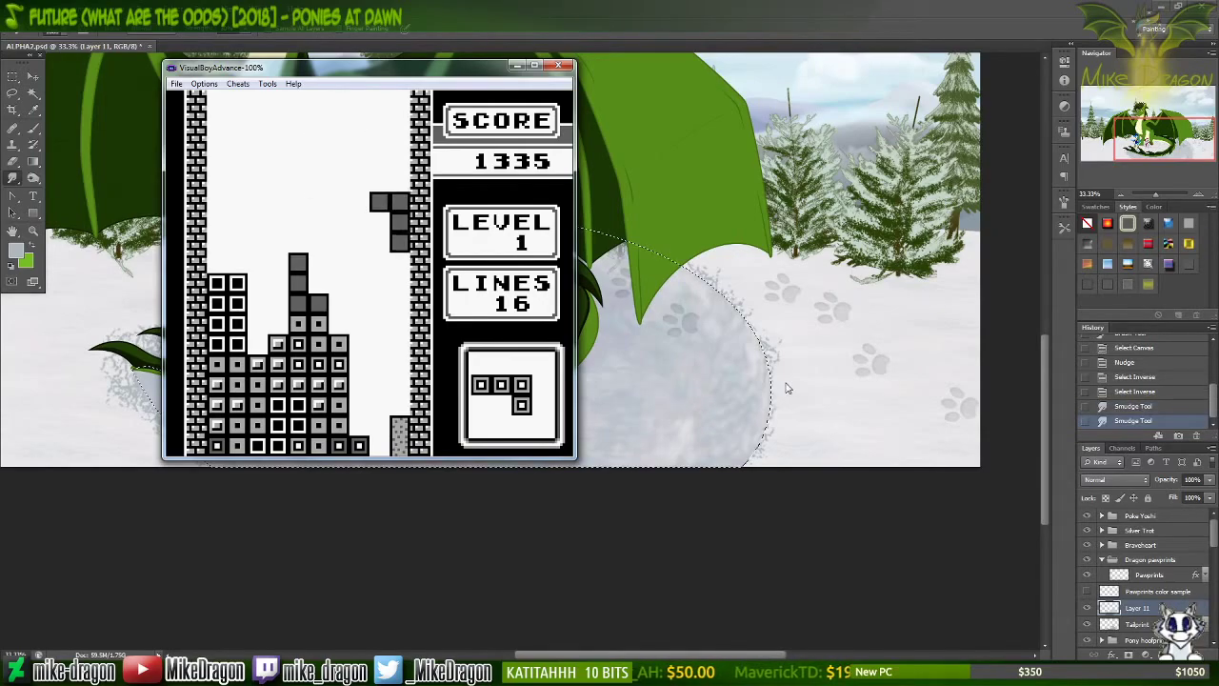
key(Down)
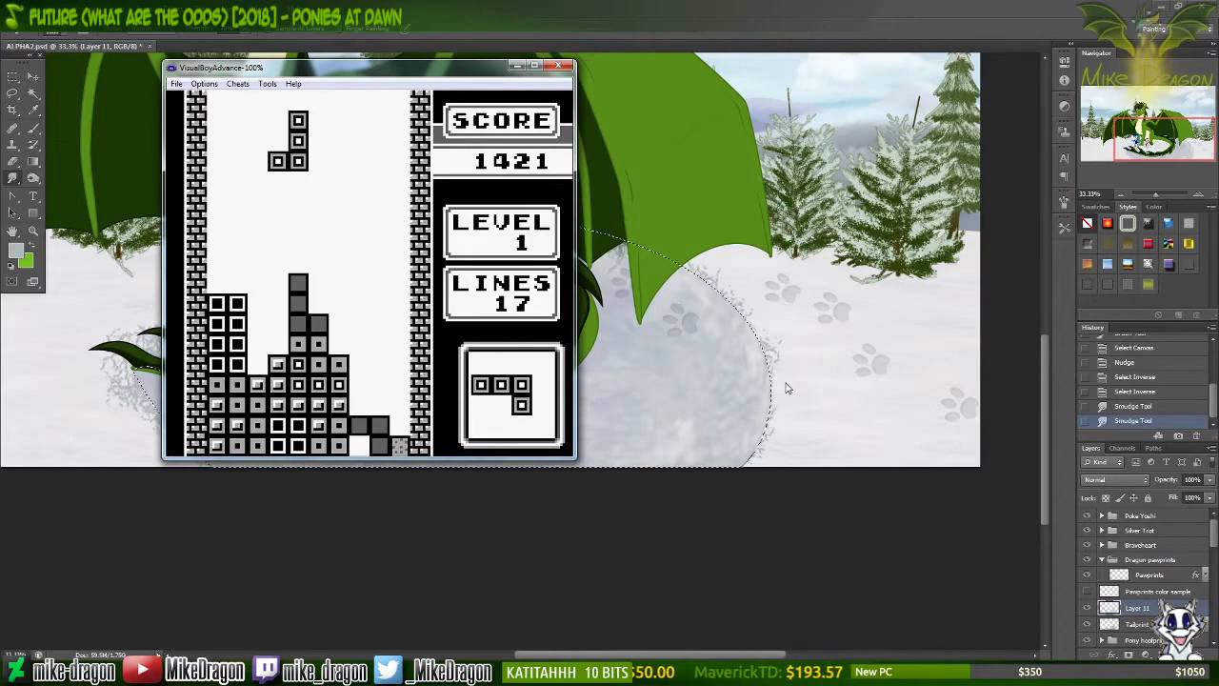
Step: Lay the J piece flat across the eighth to tenth columns with its hook pointing down into the tenth column
key(z)
key(Right)
key(x)
key(Right)
key(Right)
key(Right)
key(Down)
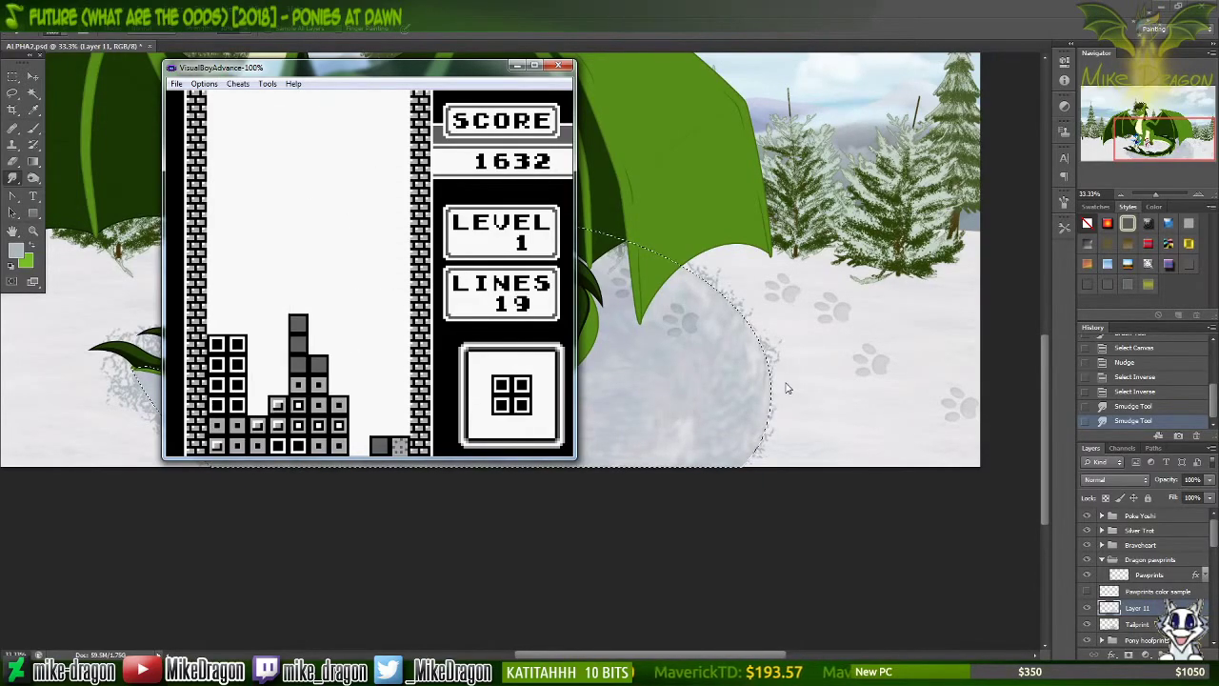
Step: Pause Tetris, switch to Photoshop and smudge more of the snow shading around the dragon's tail
key(Return)
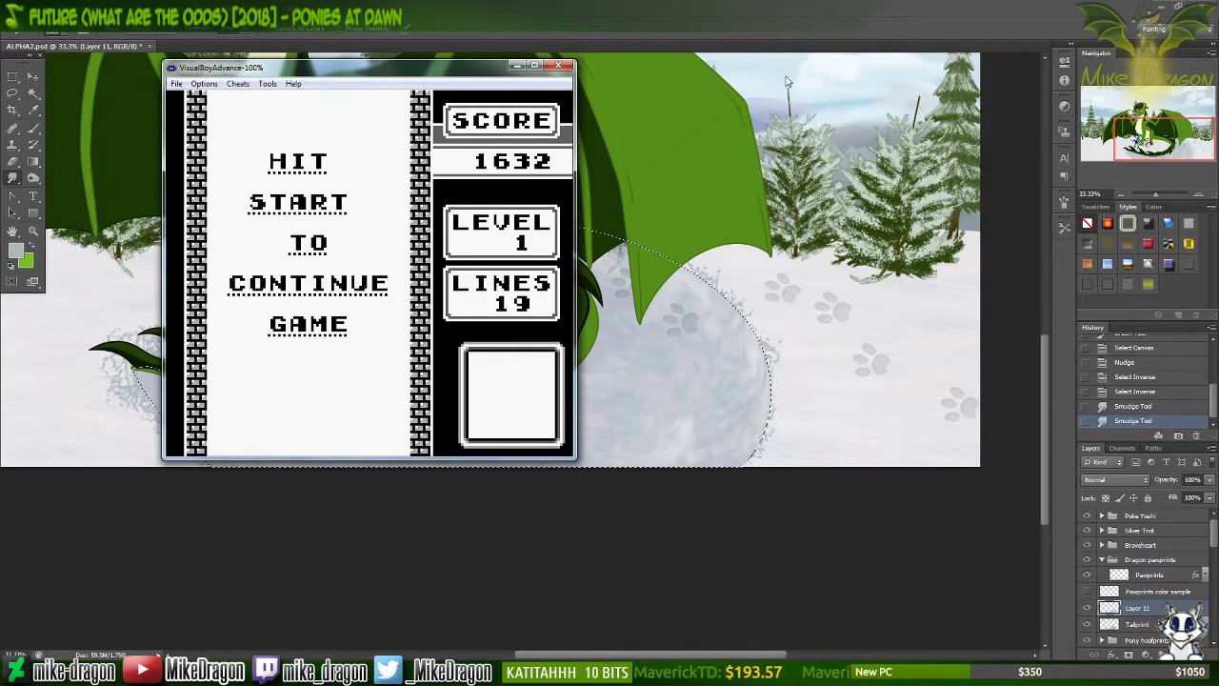
click(790, 21)
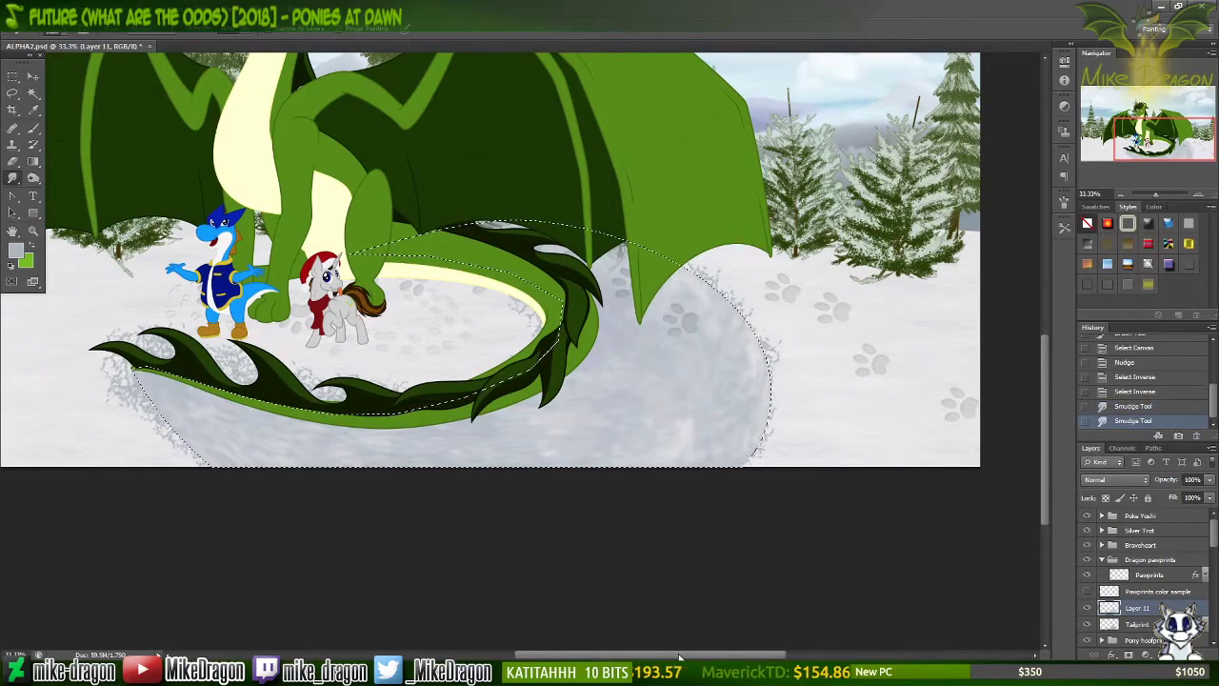
shift+click(591, 371)
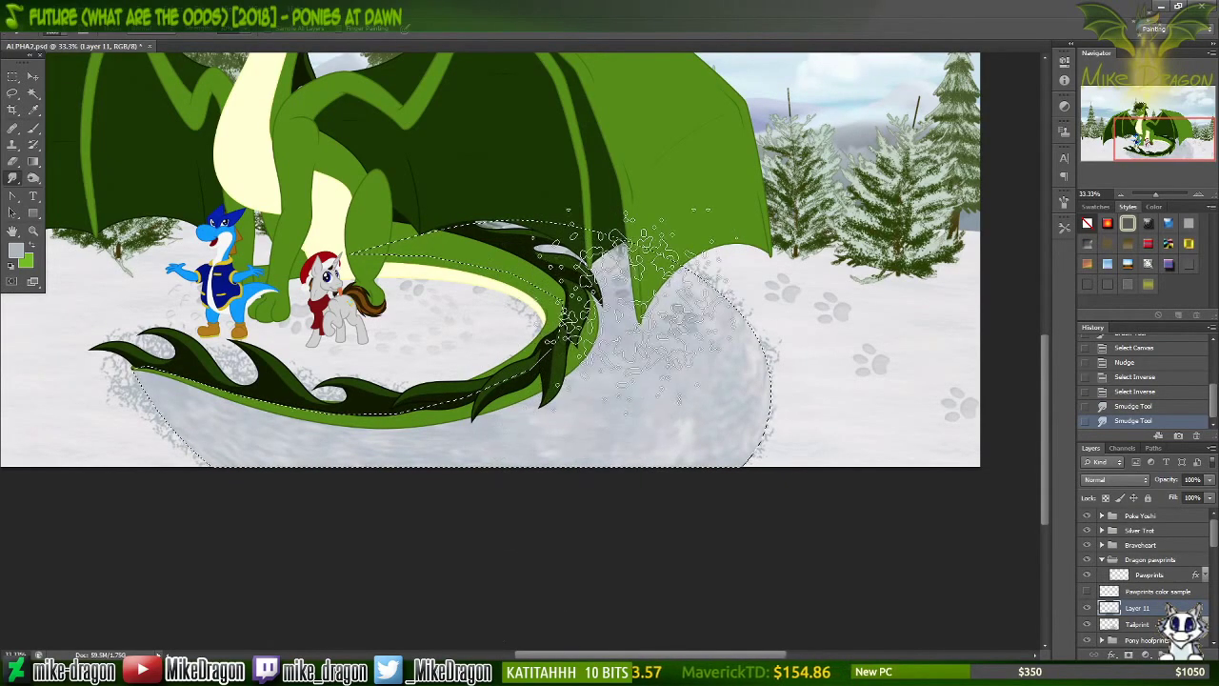
mouse_move(590, 371)
mouse_down()
mouse_move(508, 192)
mouse_move(454, 205)
mouse_move(424, 253)
mouse_move(571, 256)
mouse_move(652, 290)
mouse_move(680, 328)
mouse_move(678, 390)
mouse_move(579, 427)
mouse_move(395, 415)
mouse_move(286, 384)
mouse_move(214, 327)
mouse_move(200, 262)
mouse_up()
drag(255, 176, 307, 217)
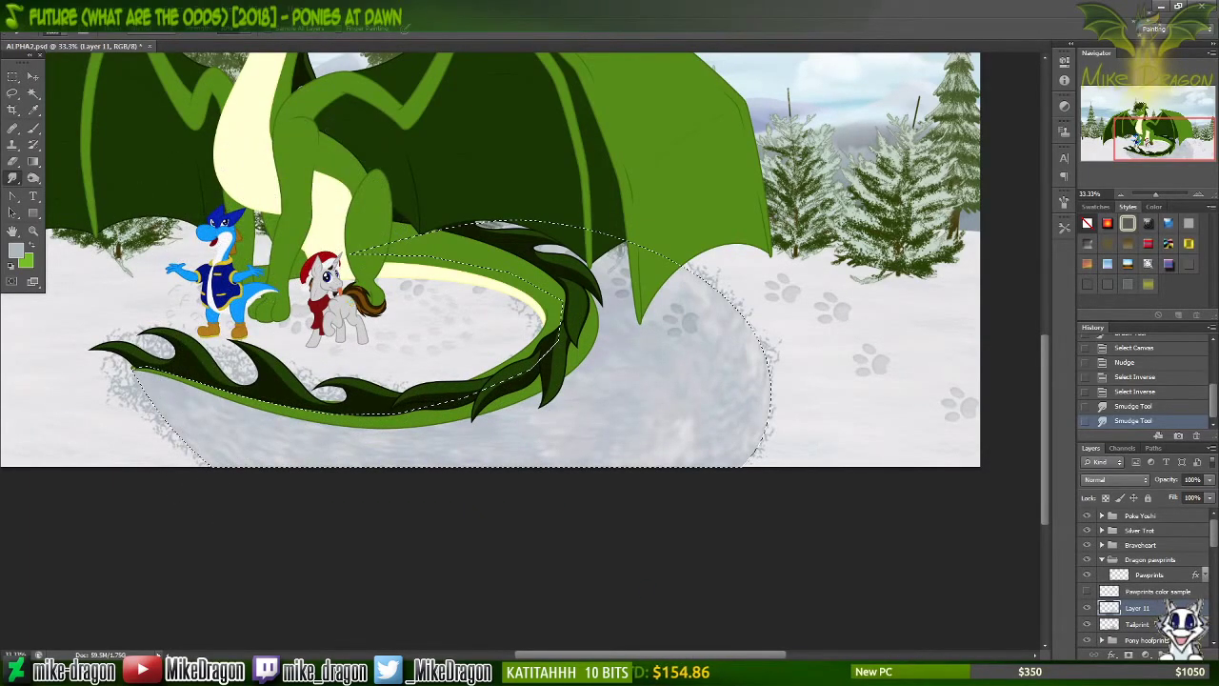
Step: Switch to VisualBoyAdvance, resume Tetris and stand the J piece upright against the right wall with its foot in the ninth column
key(alt+Tab)
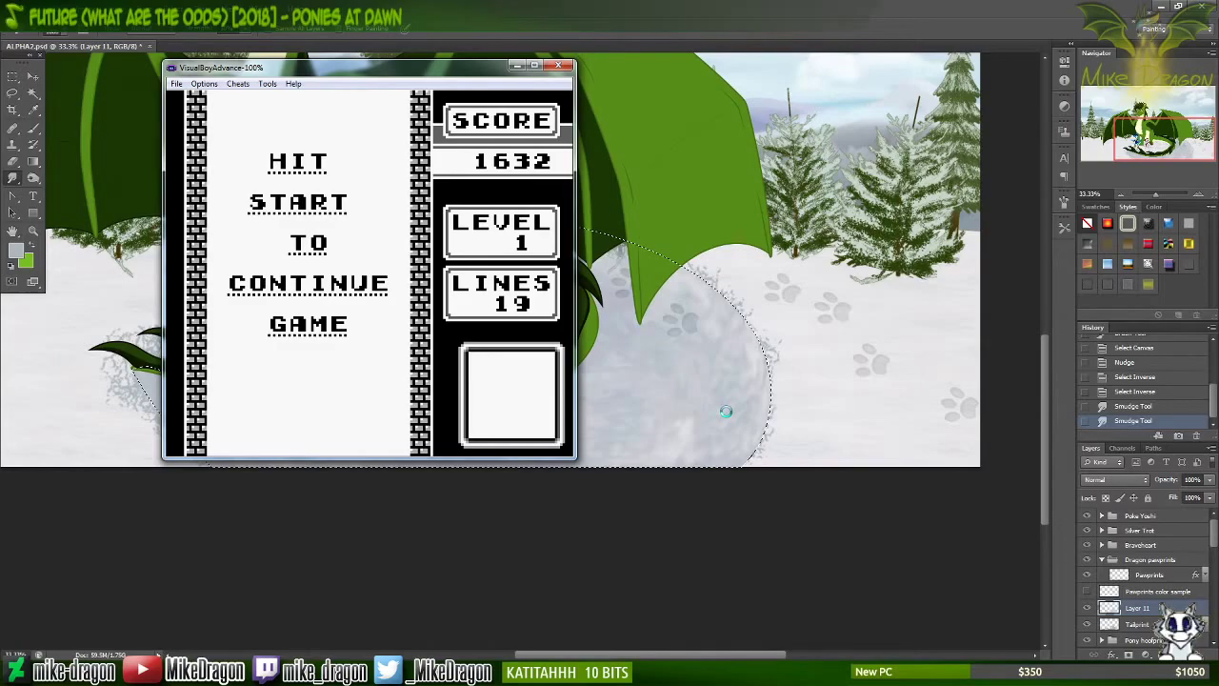
key(Return)
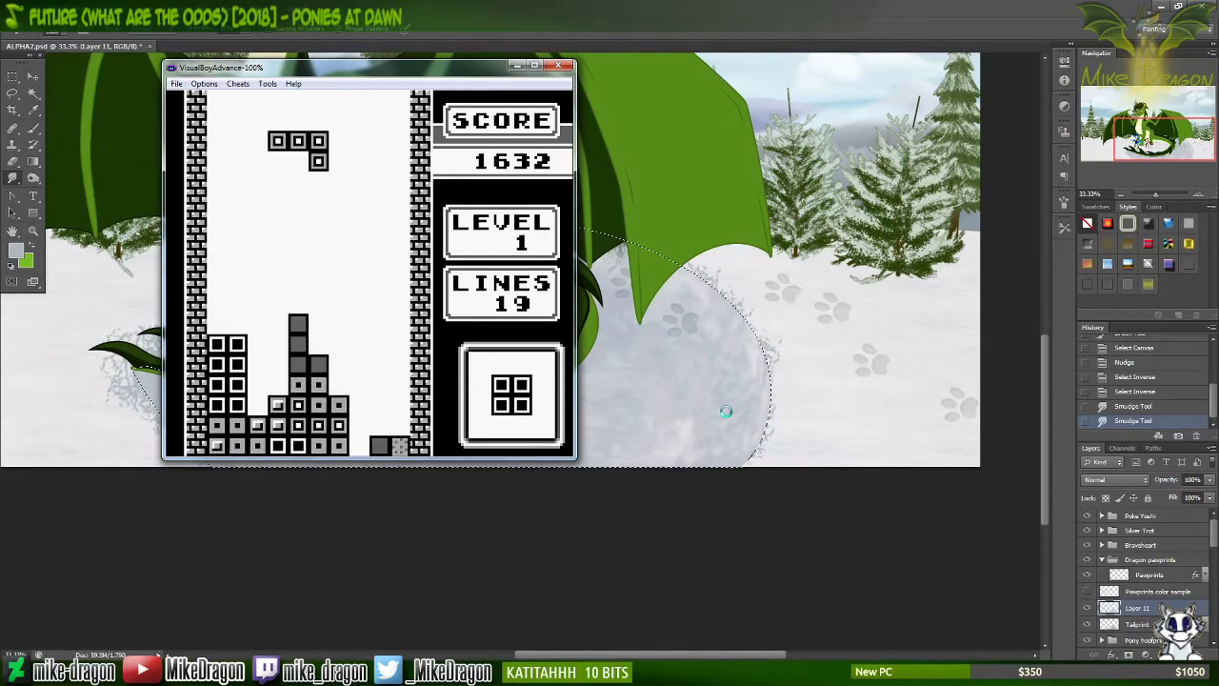
key(Right)
key(Right)
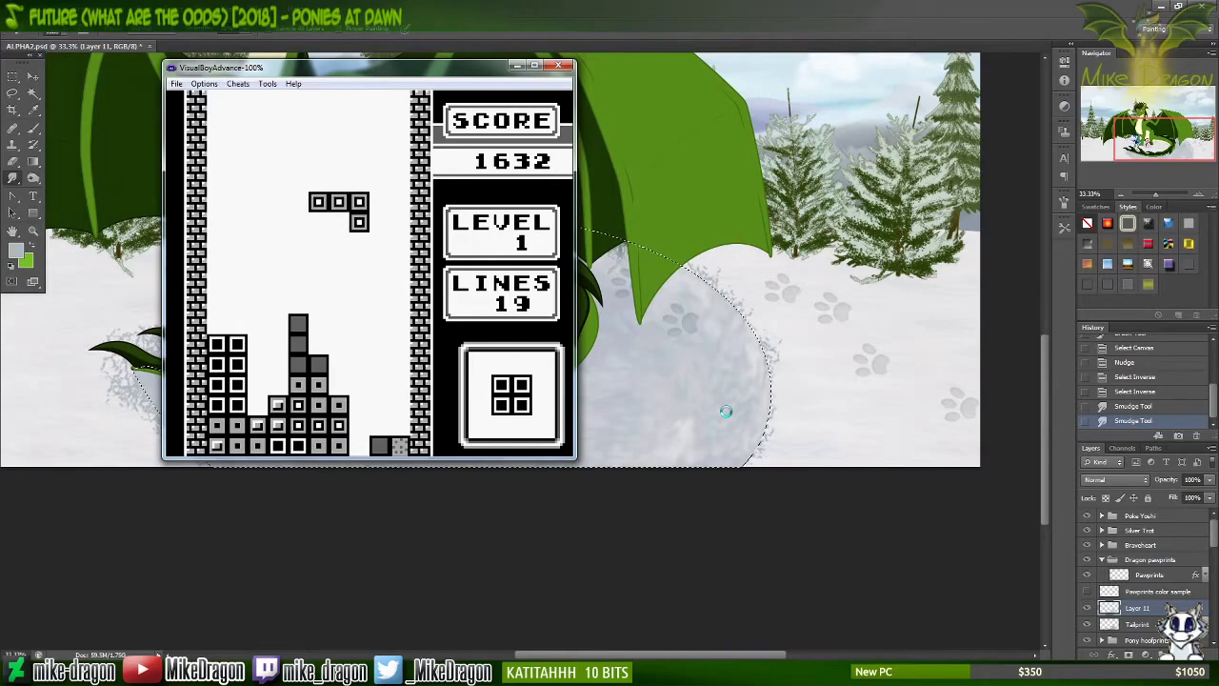
key(z)
key(Right)
key(Right)
key(Right)
key(Down)
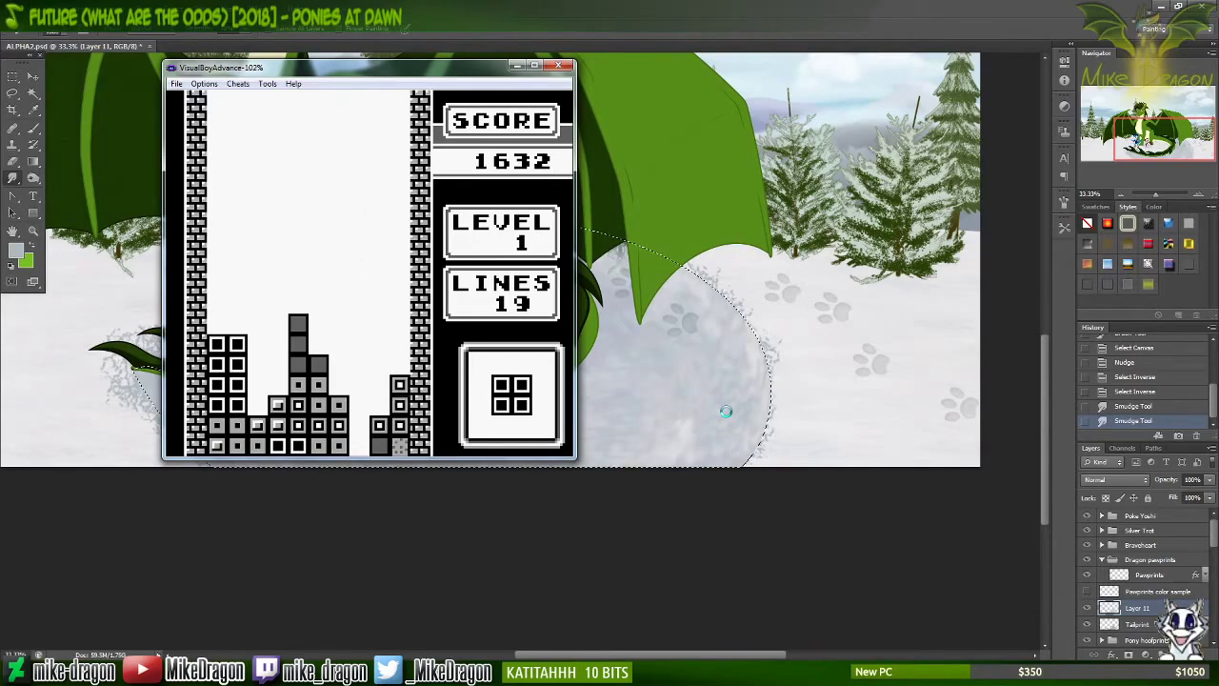
Step: Place the square piece on top of the two leftmost columns
key(Left)
key(Left)
key(Down)
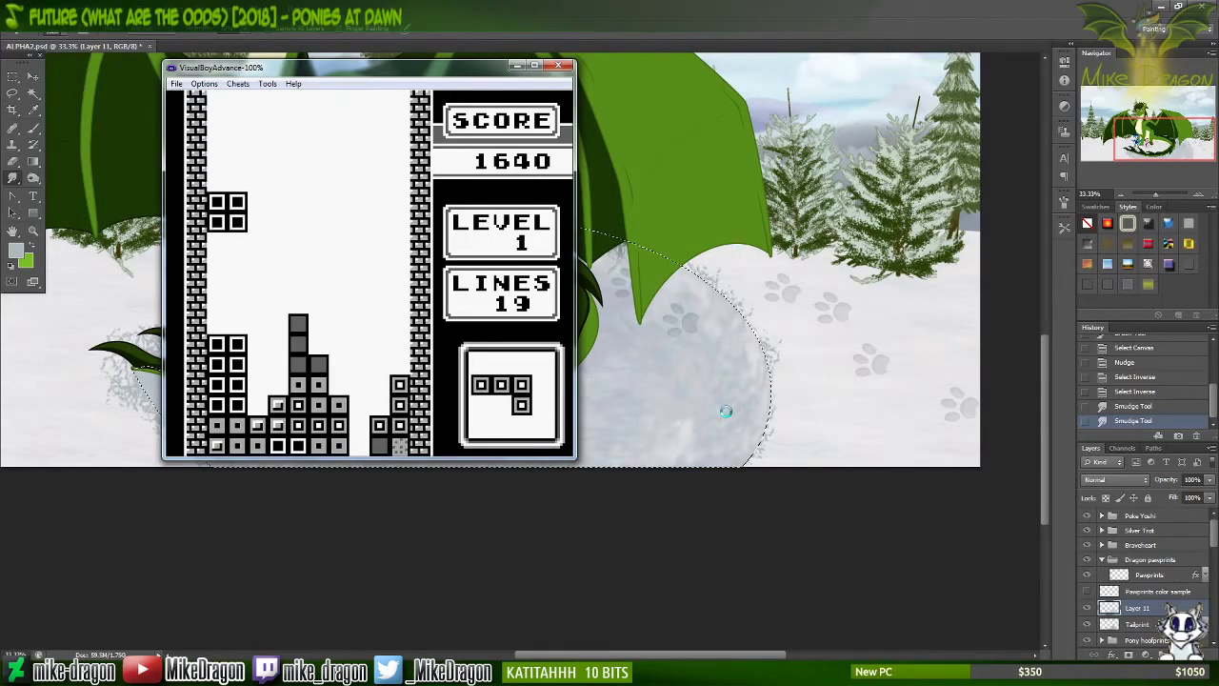
Step: Drop the J piece vertically into the eighth-column gap with its top block over the ninth column
key(z)
key(z)
key(Right)
key(z)
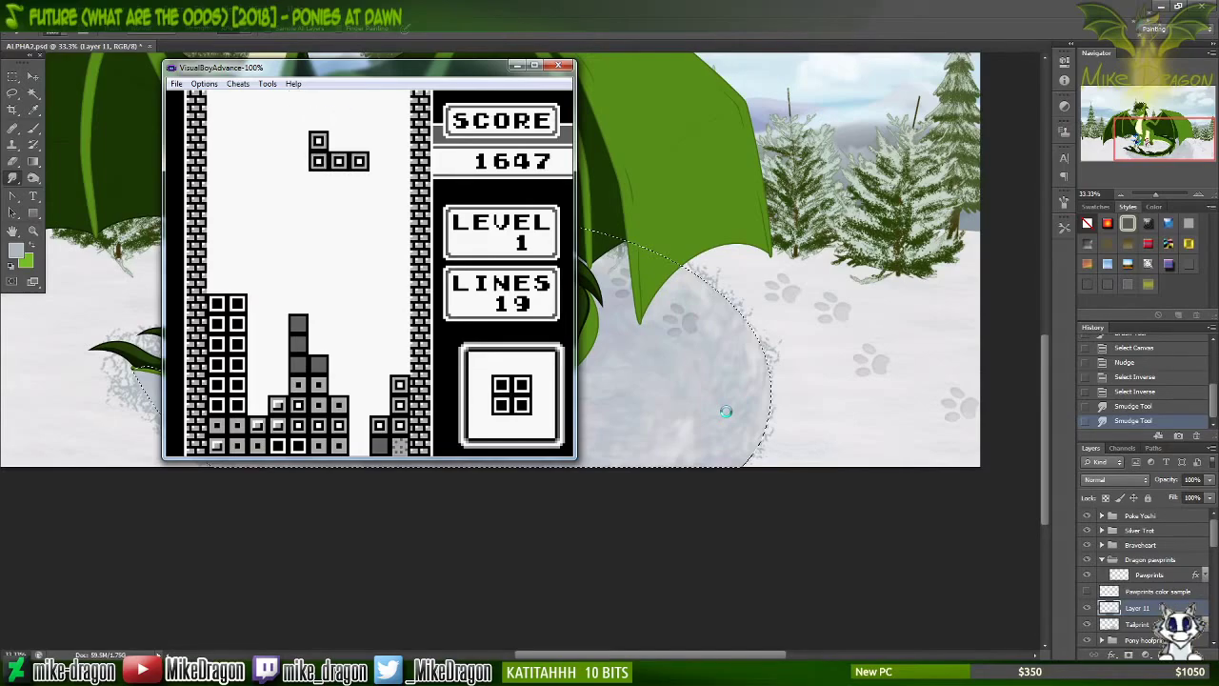
key(z)
key(Right)
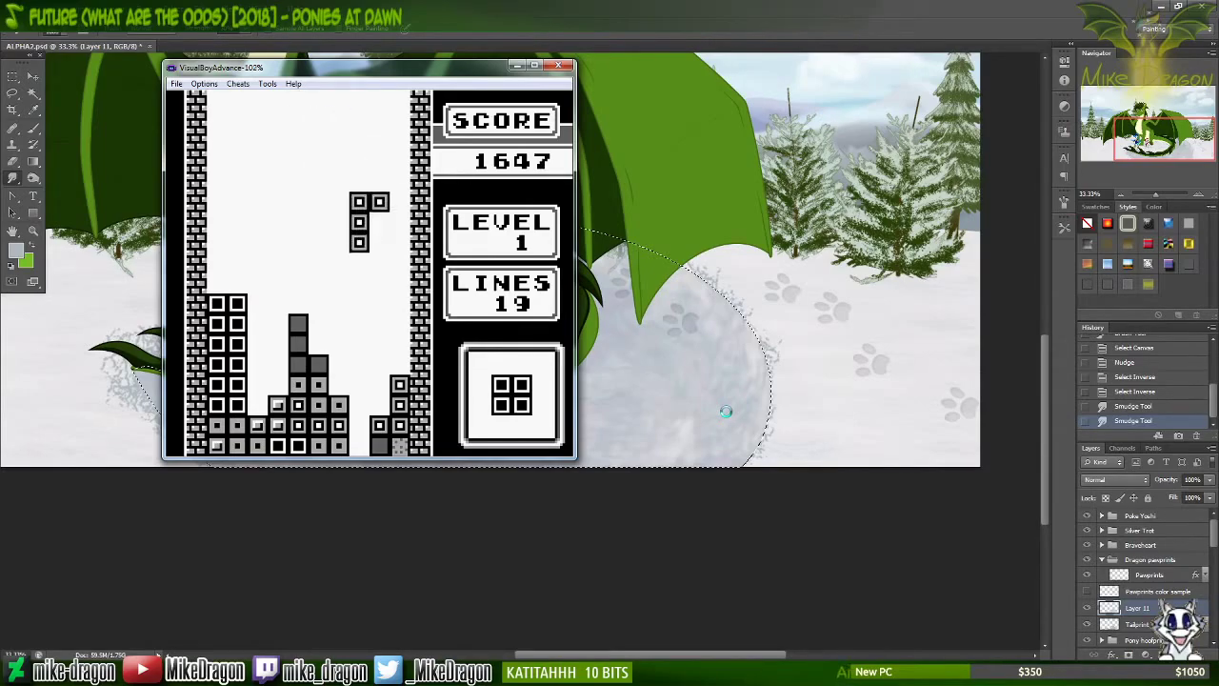
key(Down)
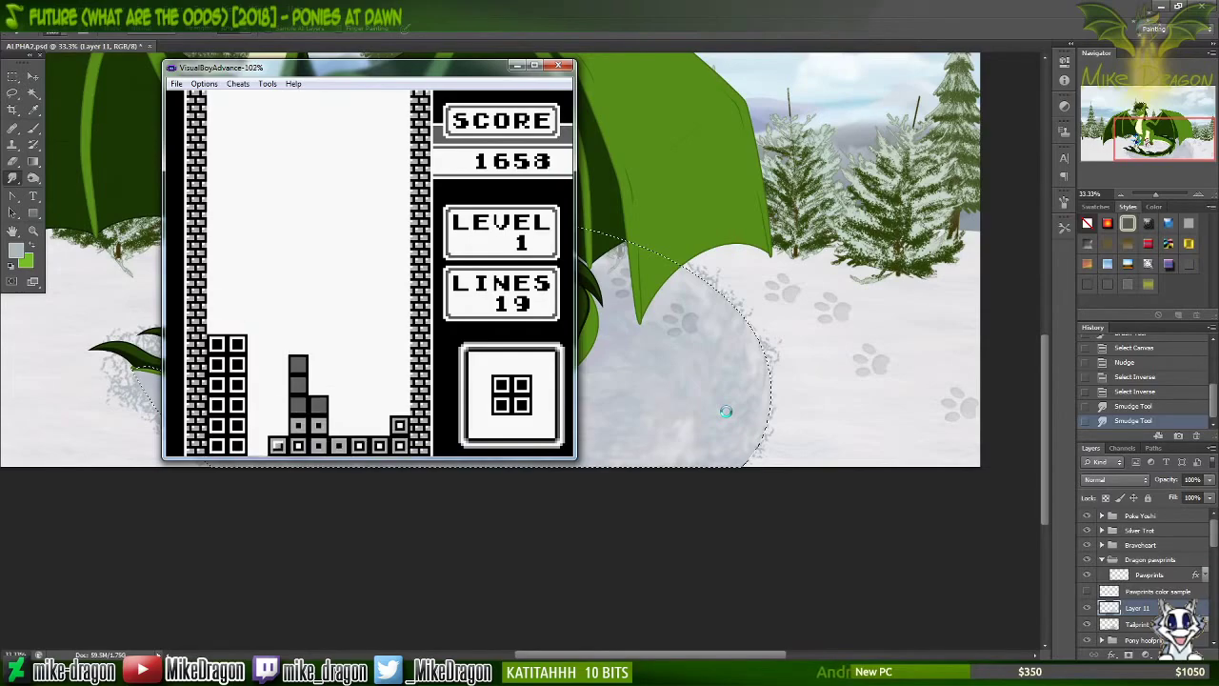
Step: Set the square piece on the eighth and ninth columns, beside the raised block at the right wall
key(Right)
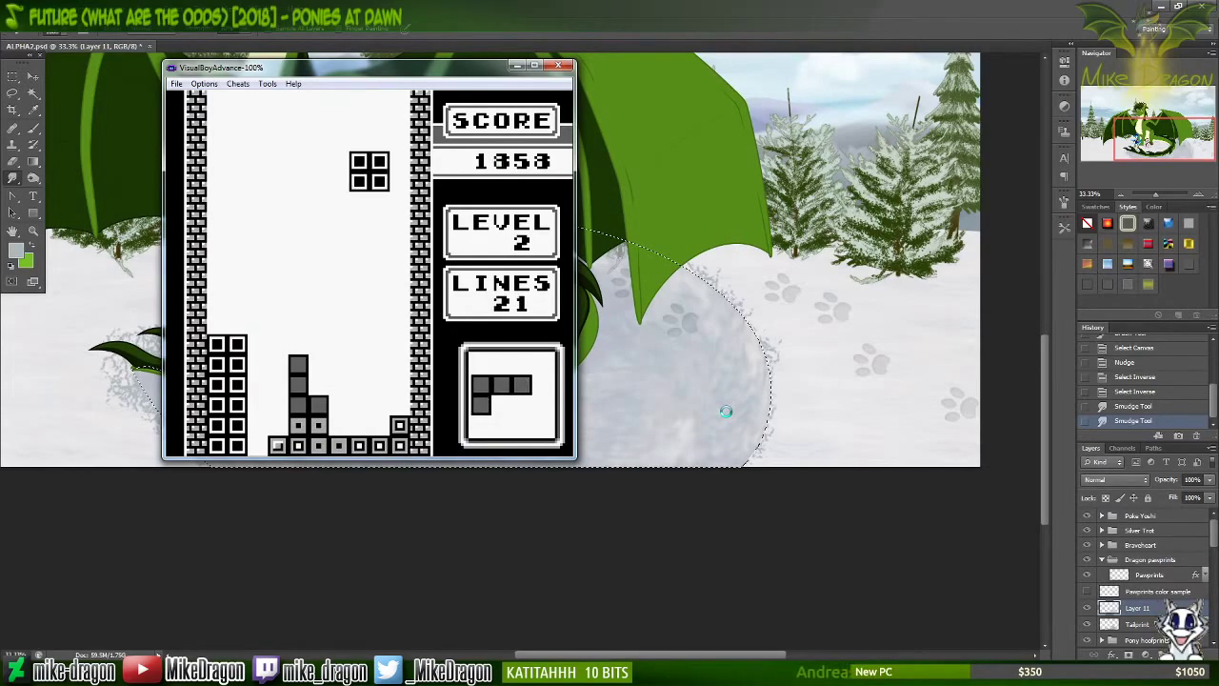
key(Down)
key(Right)
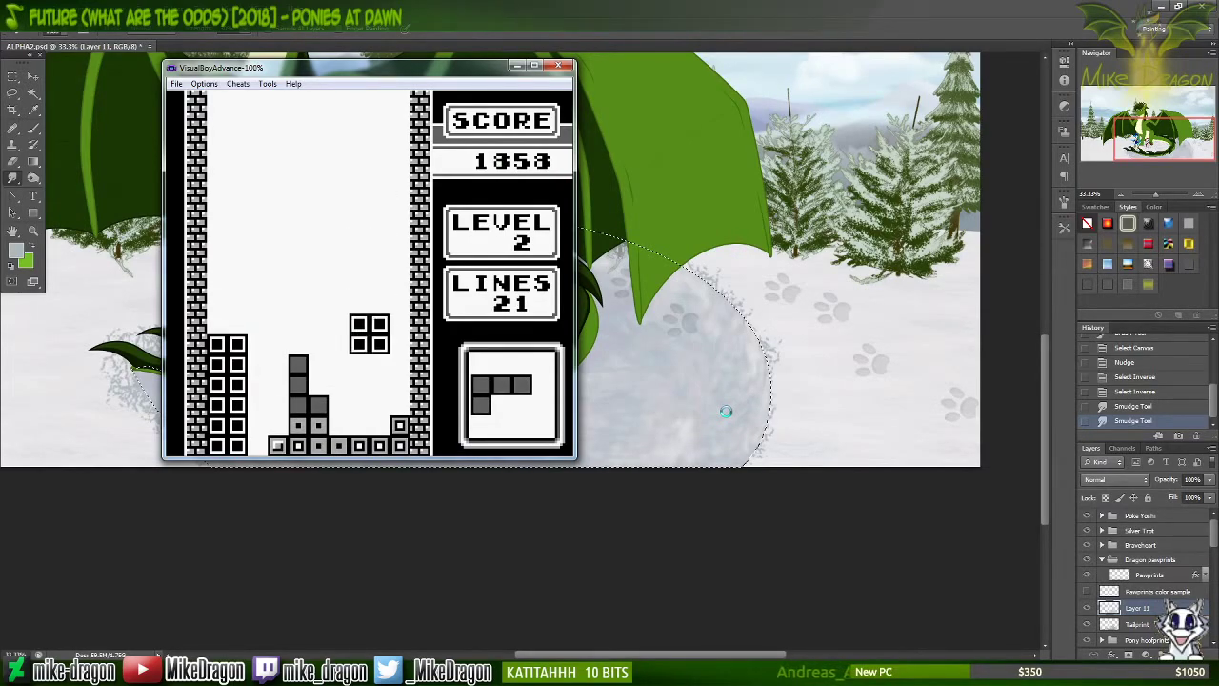
key(Down)
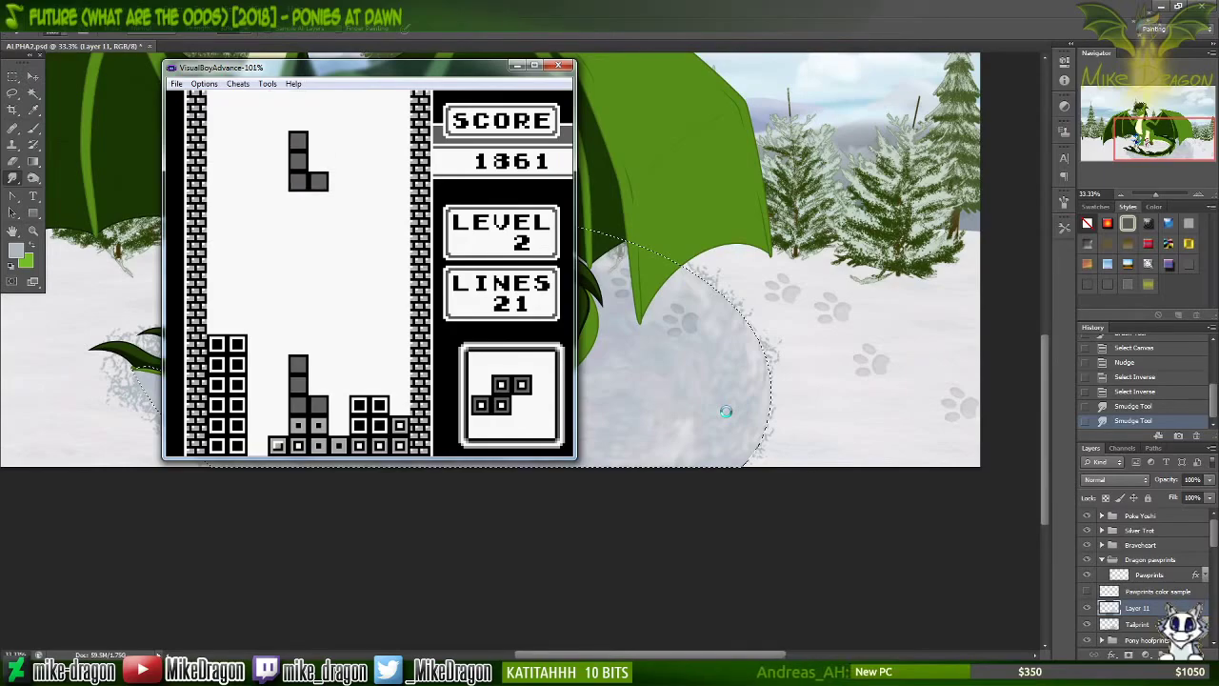
Step: Fit the L piece vertically into the seventh-column gap with its top block over the sixth column
key(z)
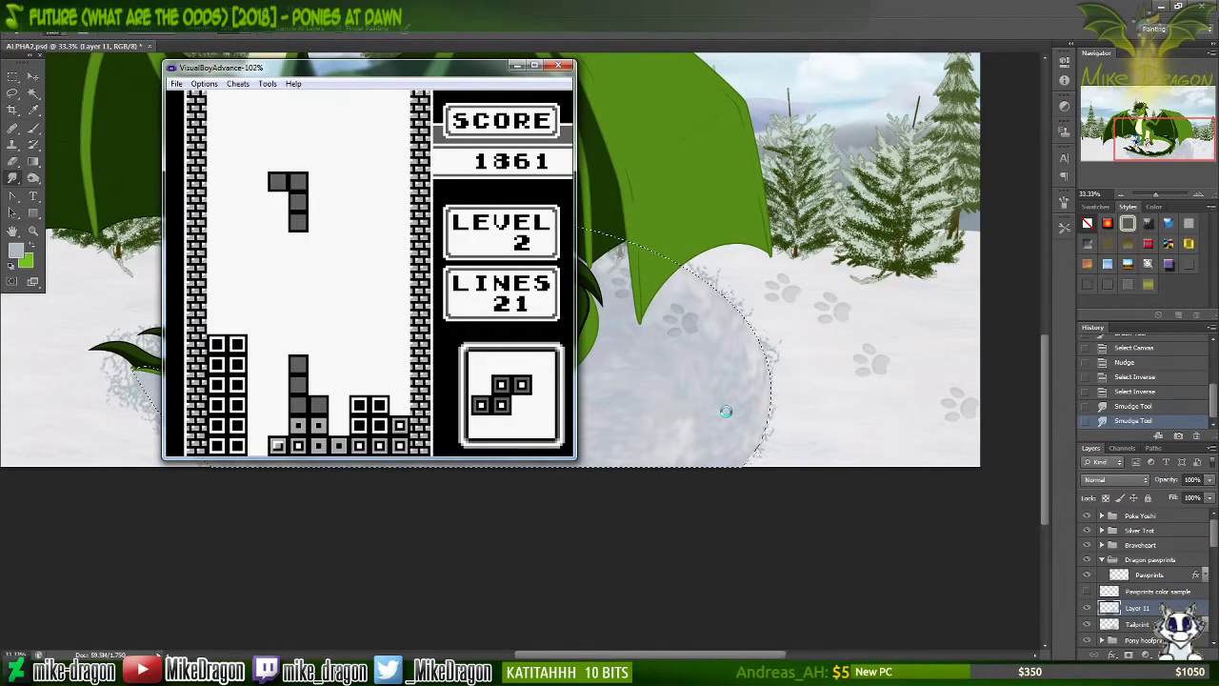
key(Right)
key(Right)
key(Down)
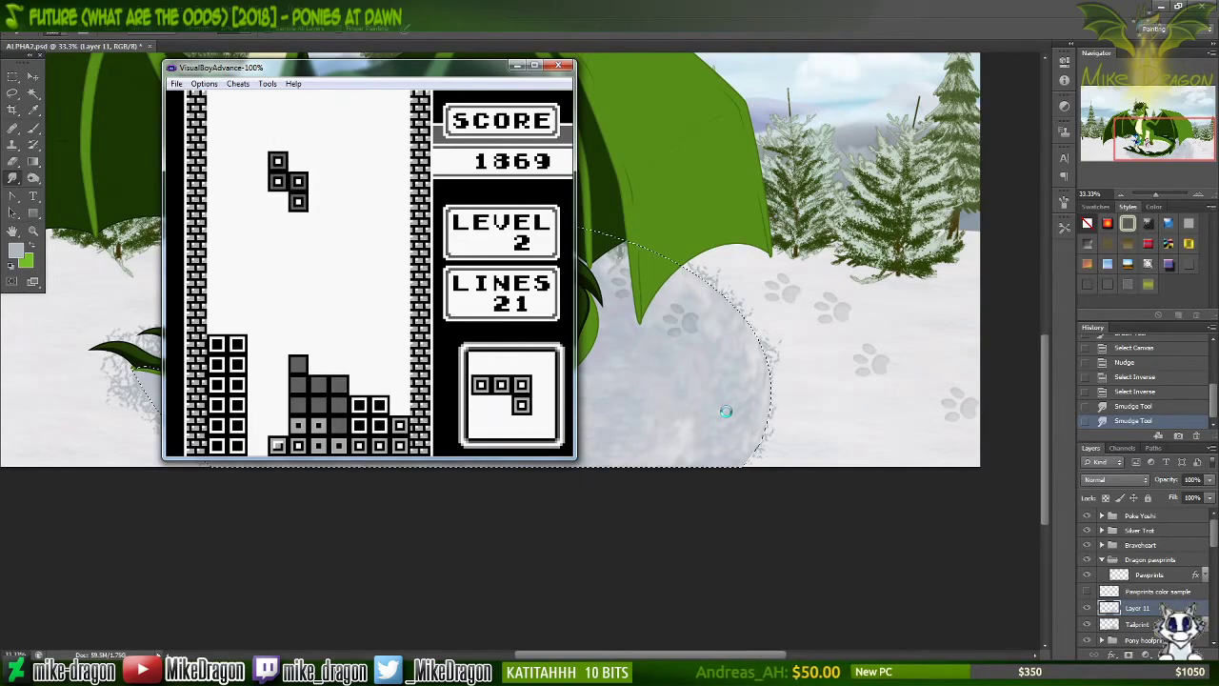
Step: Stand the S piece upright in the ninth and tenth columns against the right wall
key(Right)
key(Right)
key(Right)
key(Right)
key(Right)
key(Down)
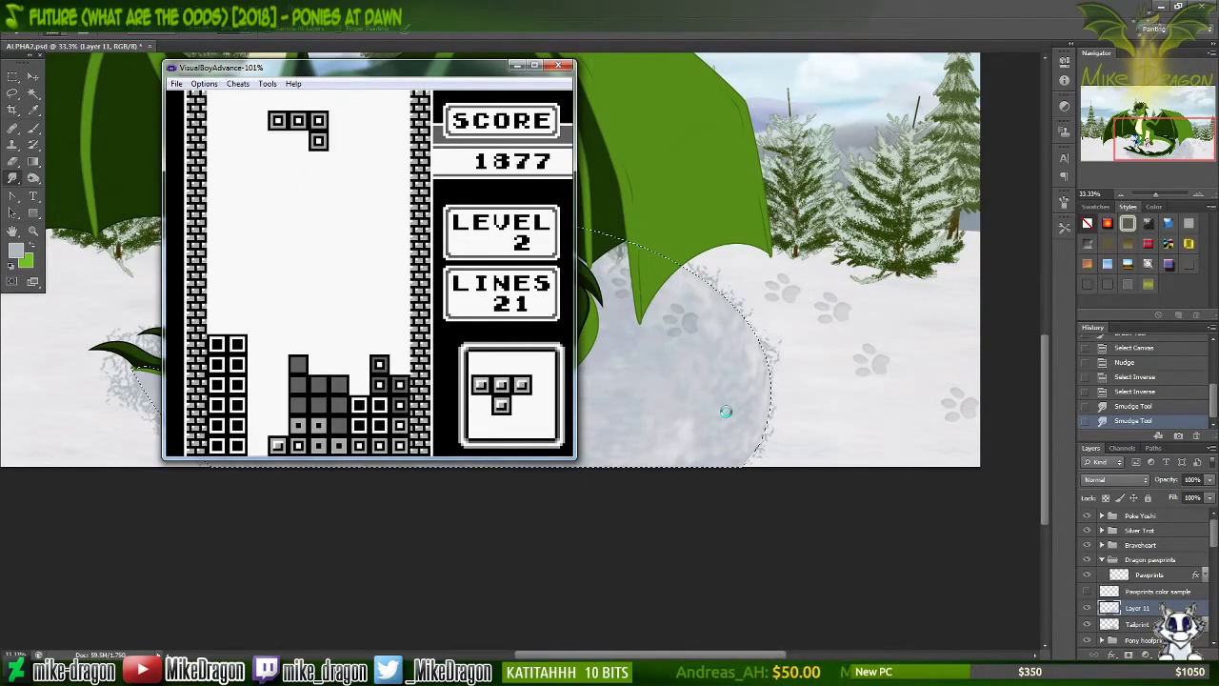
Step: Lay the J piece flat across the sixth to eighth columns with its hook down in the eighth column
key(Right)
key(Right)
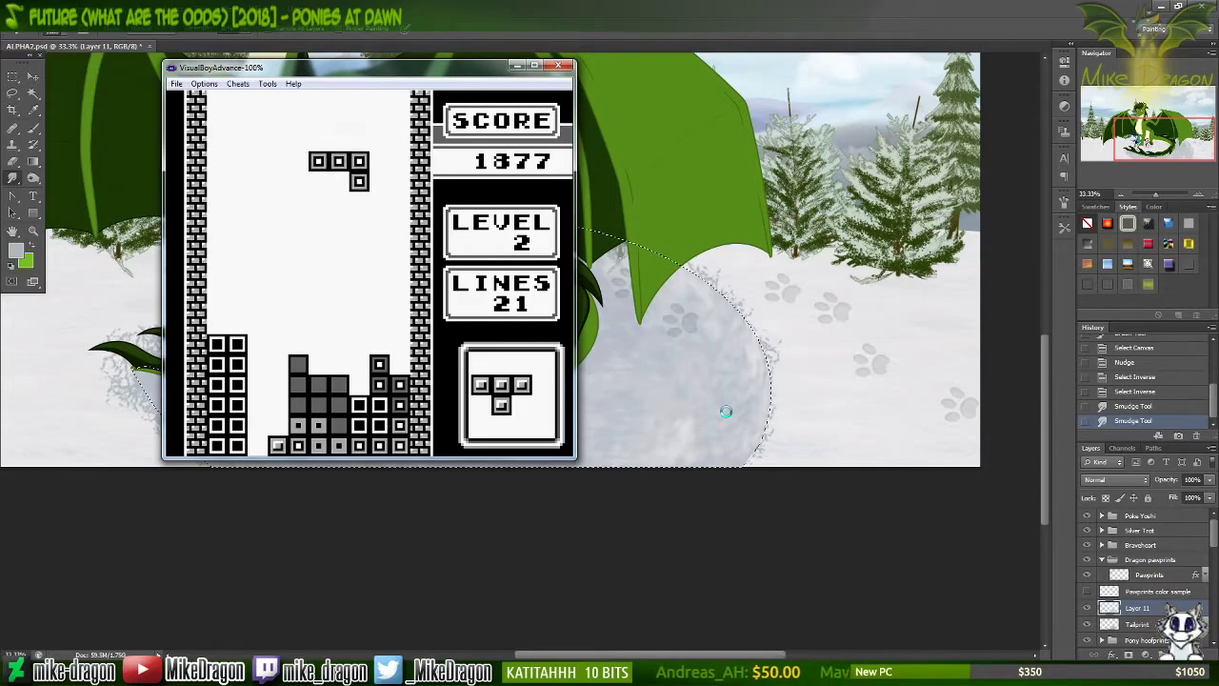
key(Down)
key(Down)
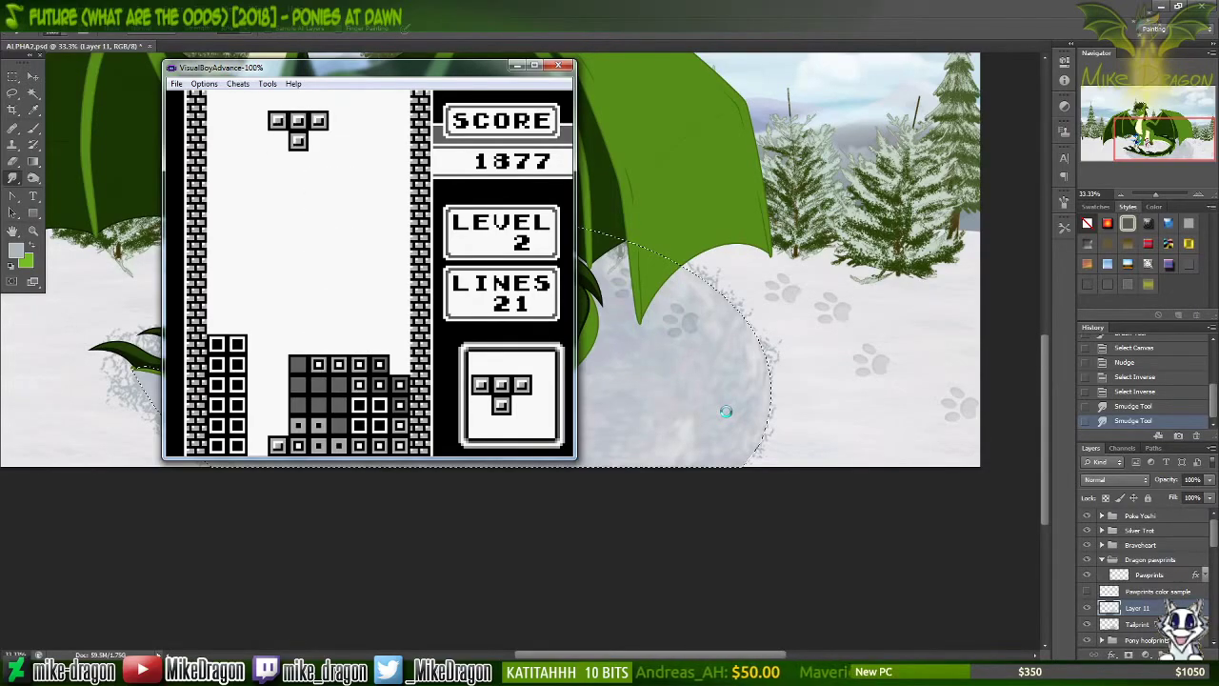
Step: Drop the T piece upright into the third-column gap with its stem pointing right over the fourth column
key(Right)
key(Right)
key(Right)
key(Left)
key(Left)
key(Left)
key(Left)
key(Left)
key(Left)
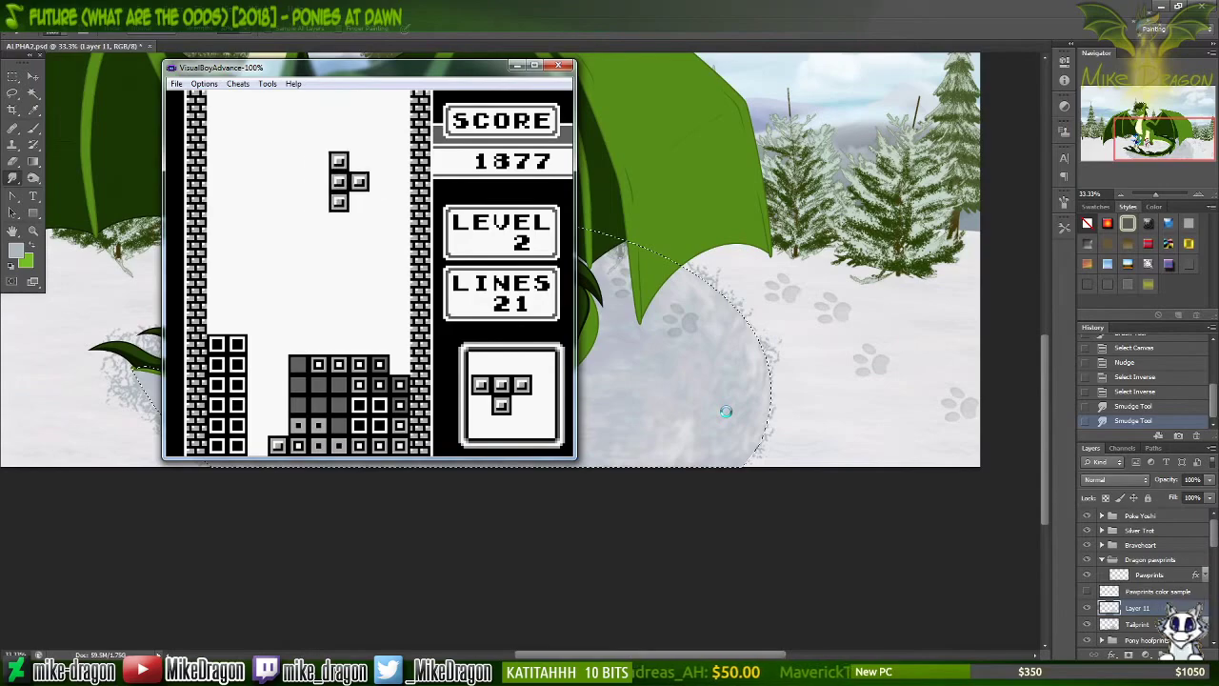
key(Down)
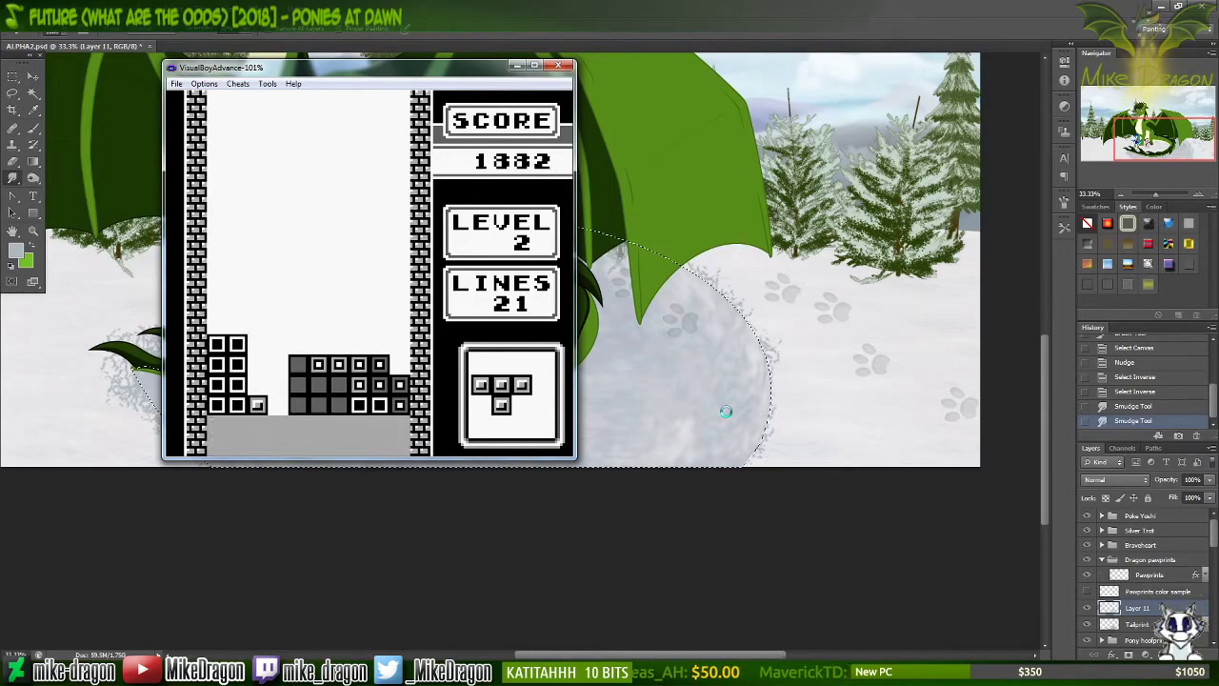
Step: Fit the next T piece upright into the fourth-column gap with its stem pointing left over the third column
key(z)
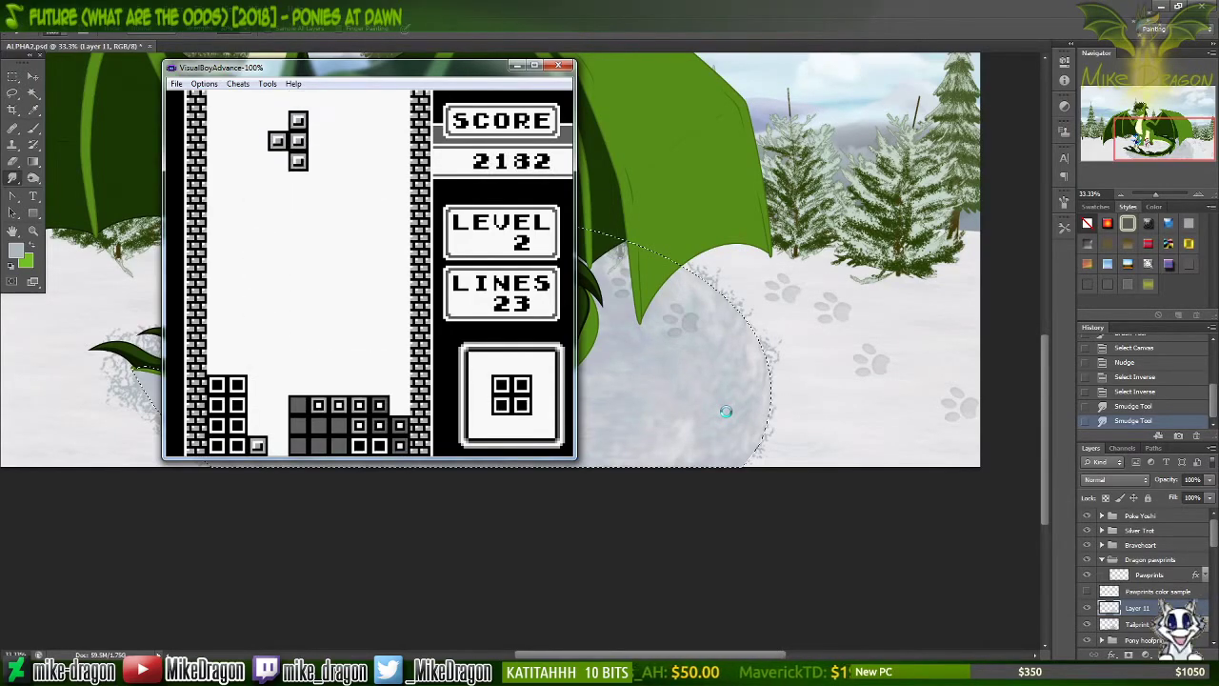
key(Left)
key(Left)
key(Right)
key(Down)
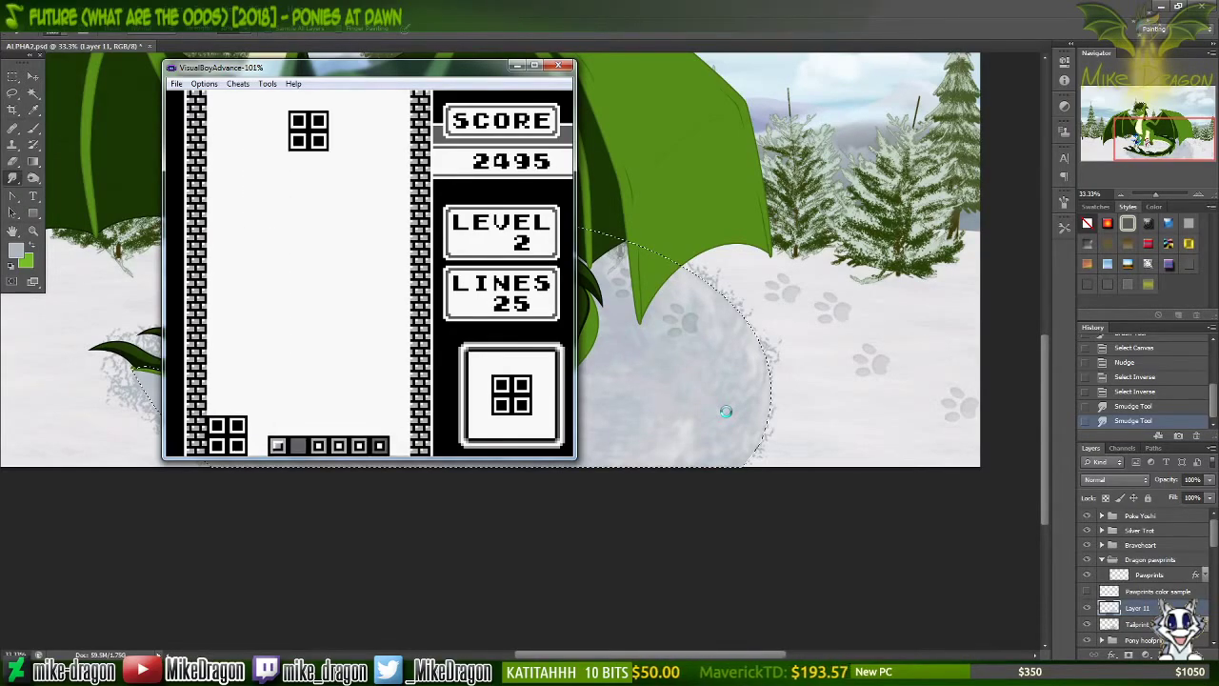
Step: Place two square pieces side by side, one on the eighth and ninth columns and one on the sixth and seventh
key(Right)
key(Right)
key(Down)
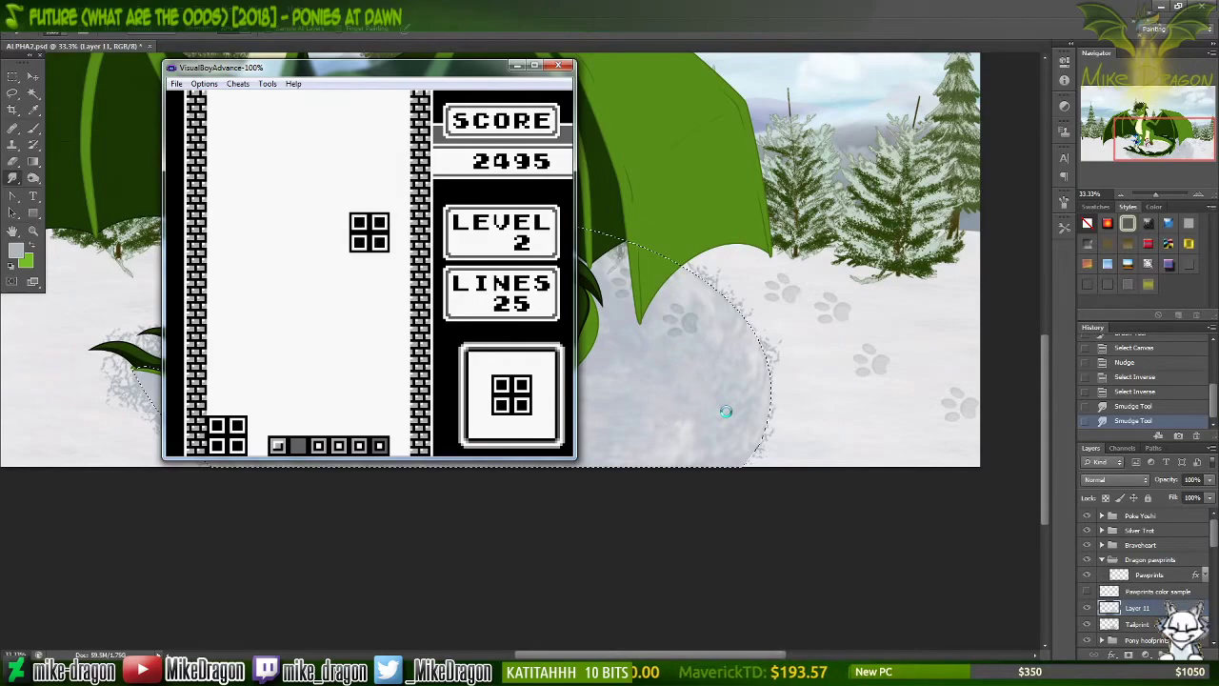
key(Right)
key(Down)
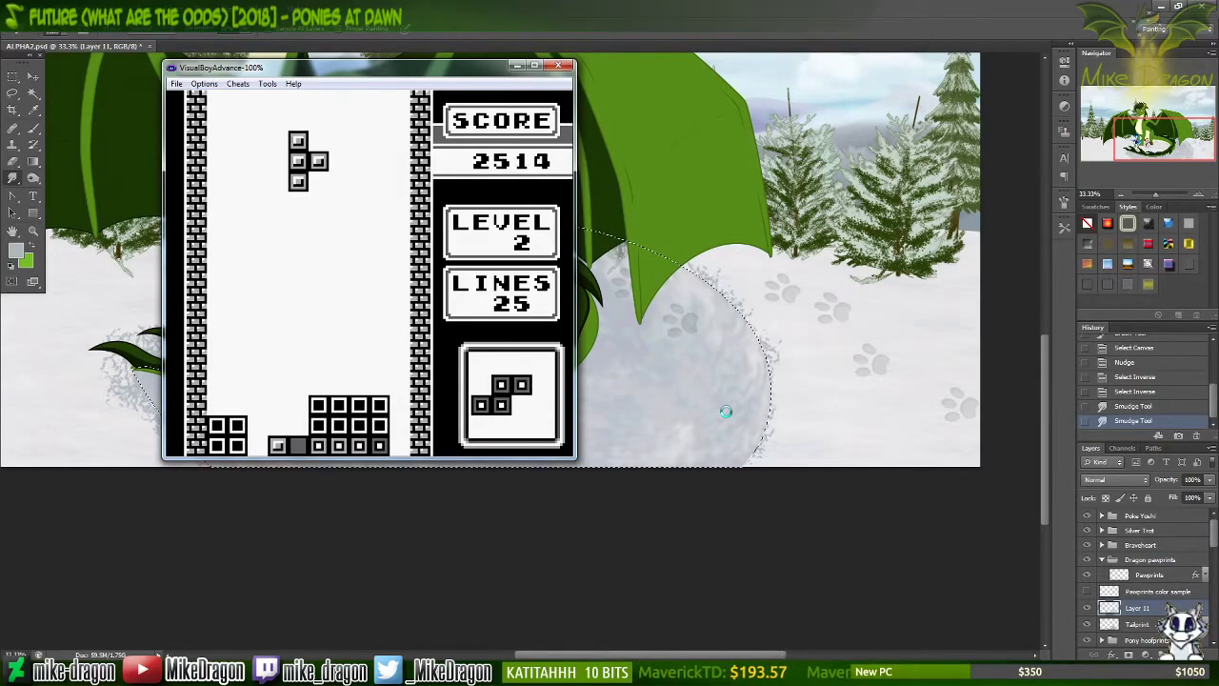
Step: Fit the T piece upright into the third column with its stem over the fourth-column block
key(Left)
key(Left)
key(Left)
key(Down)
key(Right)
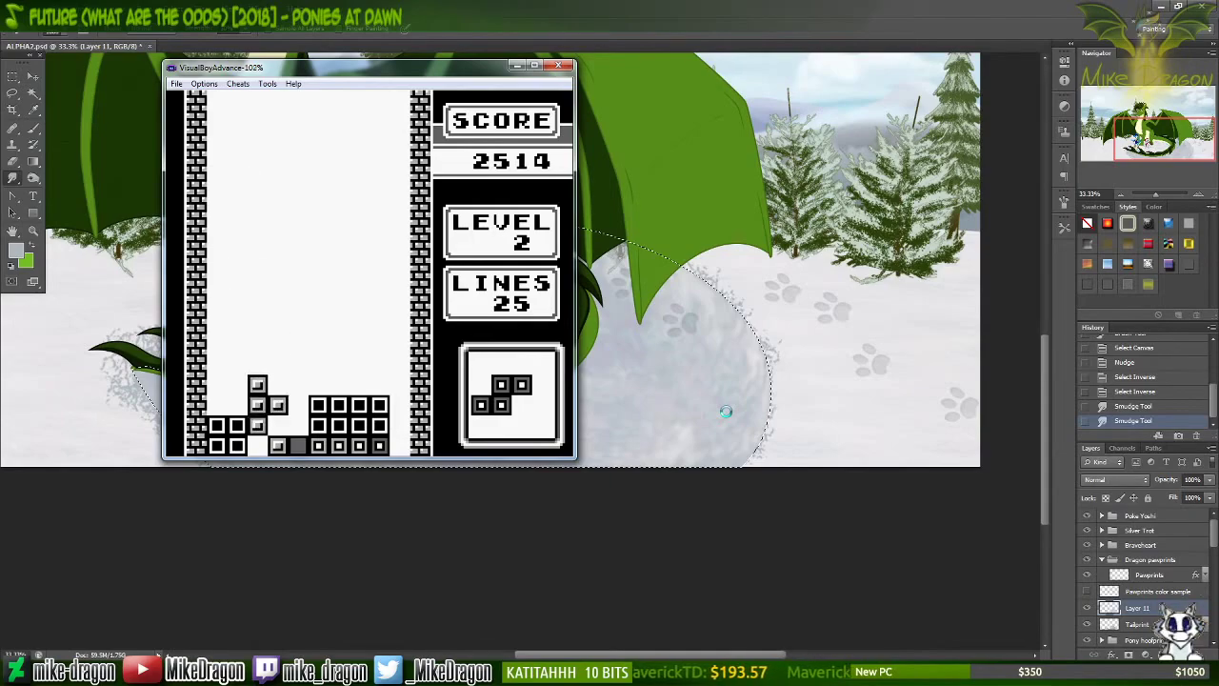
key(Down)
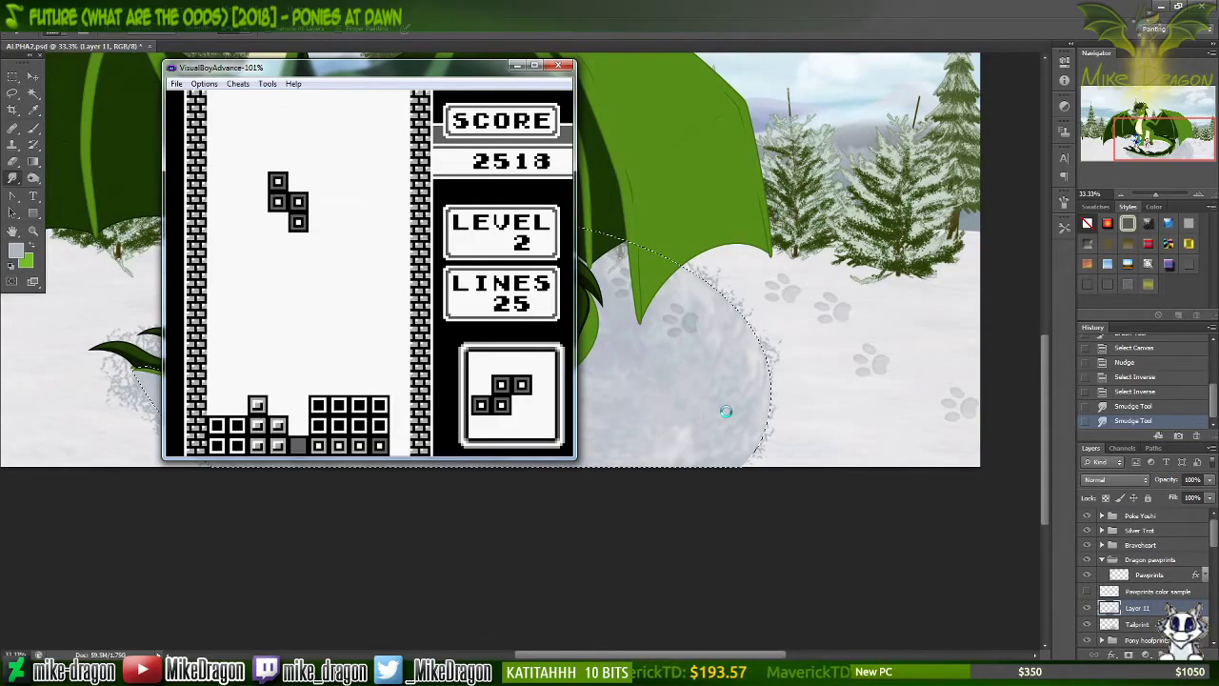
Step: Place one S piece upright on the fourth and fifth columns and lay the next flat over the first three columns
key(z)
key(Left)
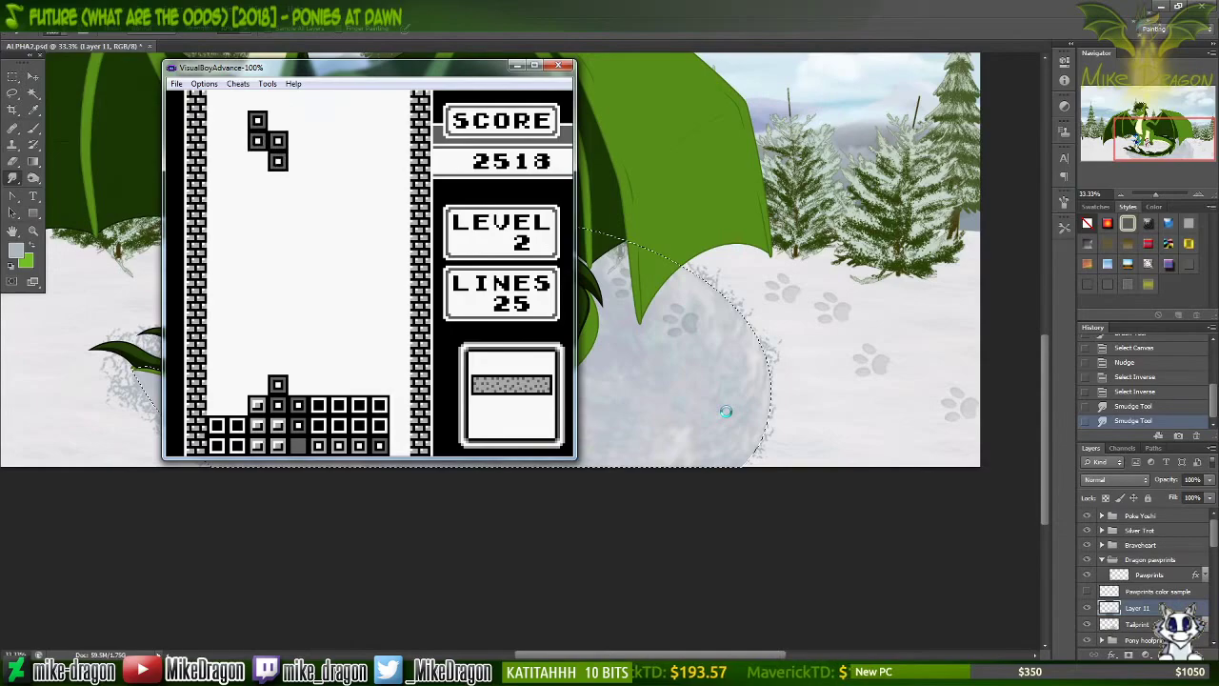
key(Down)
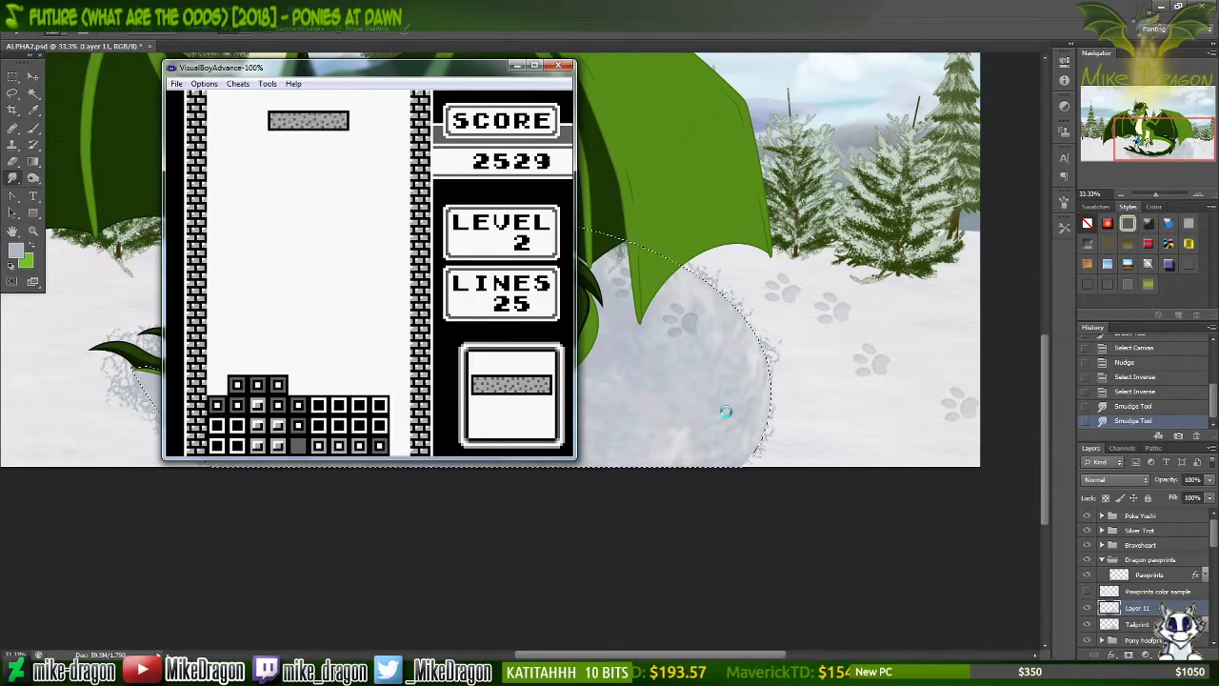
Step: Stand an I piece upright in the tenth column and lay the next one flat across the sixth to ninth columns
key(z)
key(Right)
key(Right)
key(Right)
key(Right)
key(Down)
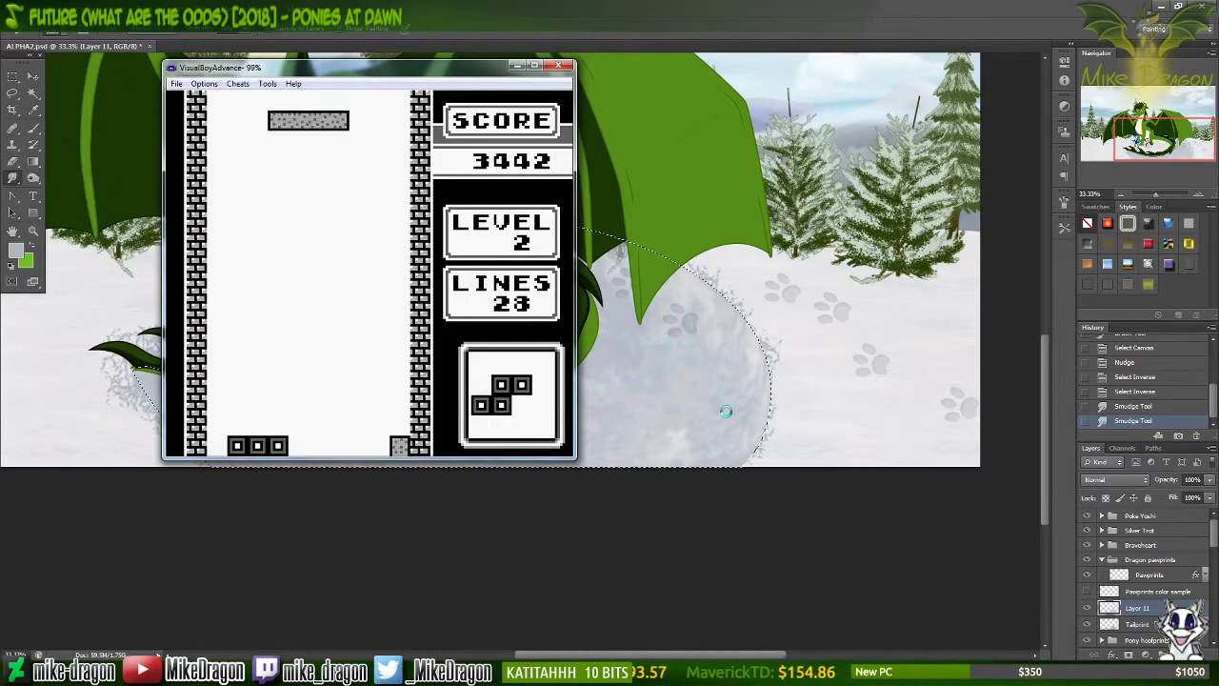
key(Right)
key(Down)
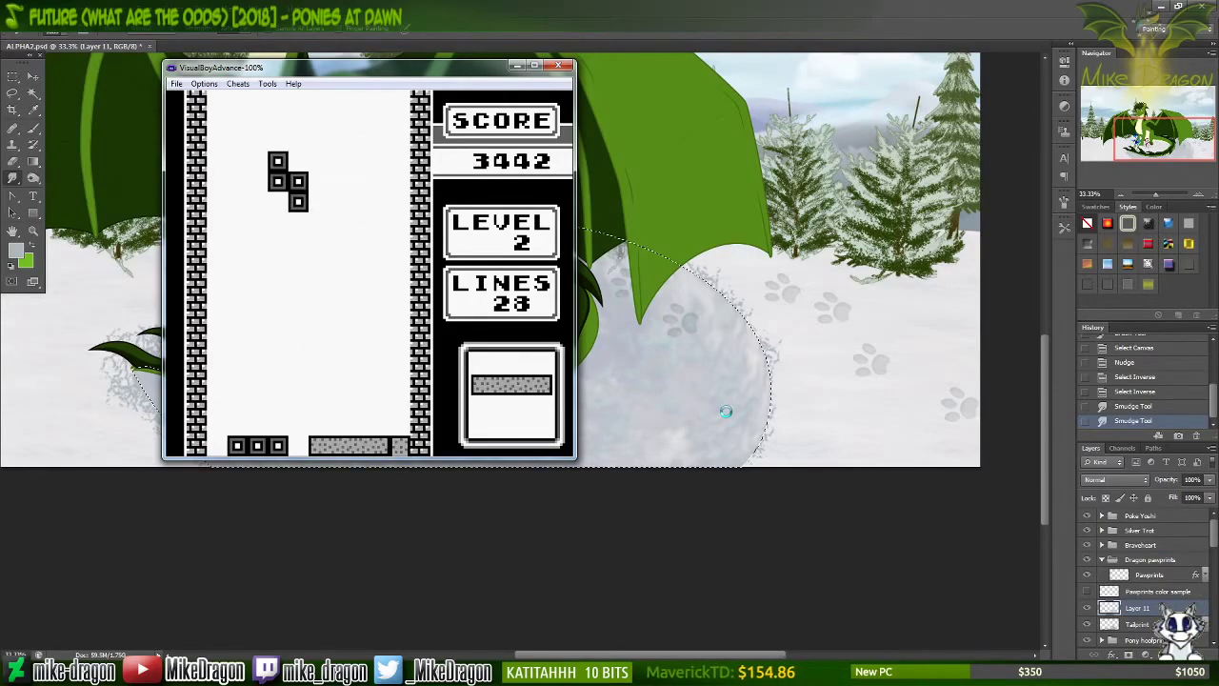
Step: Set the S piece upright on the fourth and fifth columns and stand an I piece in the first column
key(Down)
key(z)
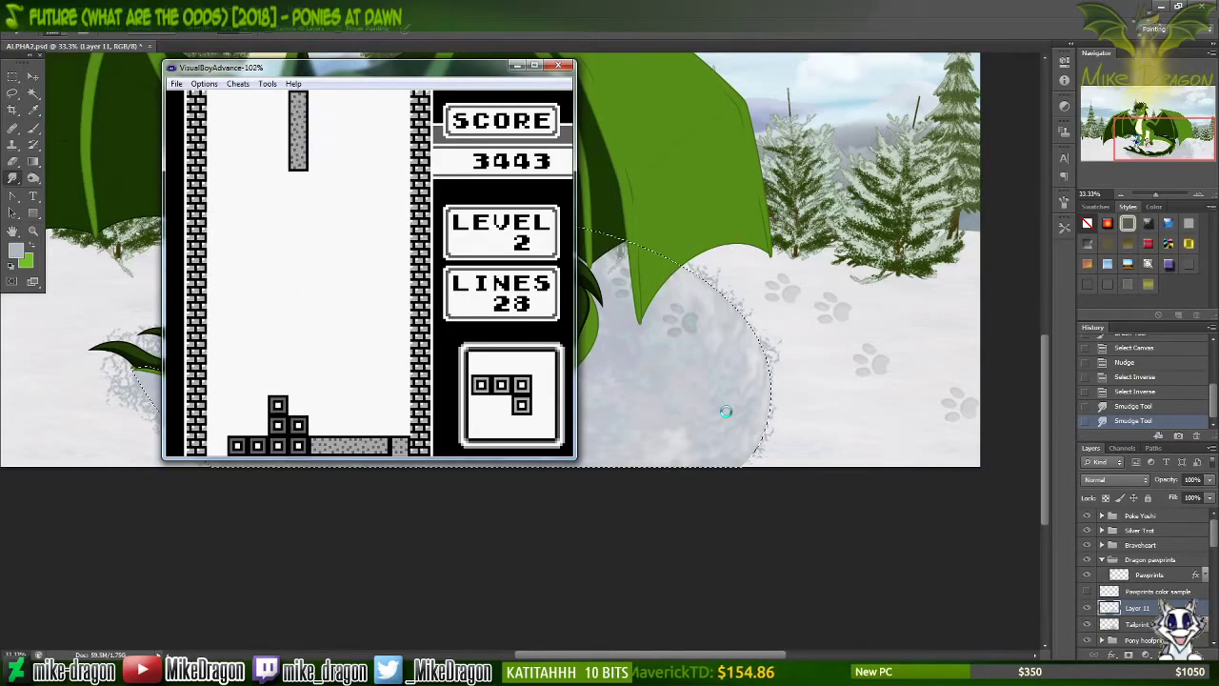
key(Left)
key(Left)
key(Left)
key(Left)
key(Down)
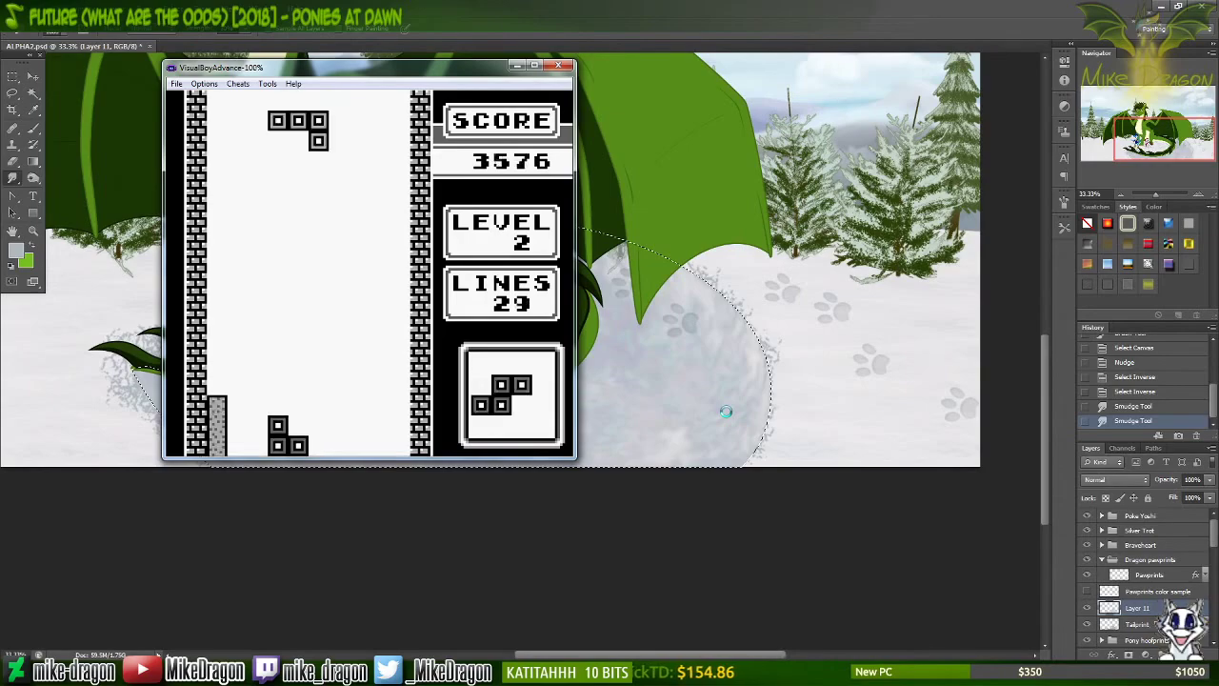
Step: Stand the J piece in the tenth column with its foot in the ninth, and lay the S piece flat over the seventh to ninth
key(z)
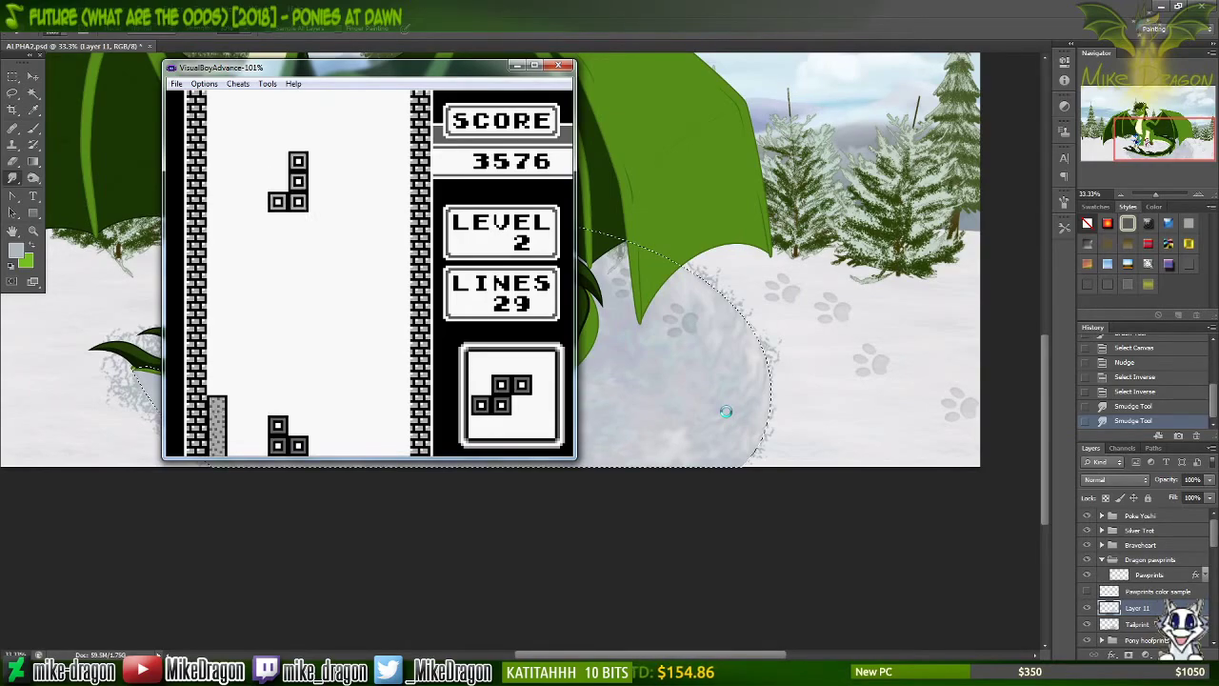
key(Right)
key(Right)
key(Right)
key(Right)
key(Down)
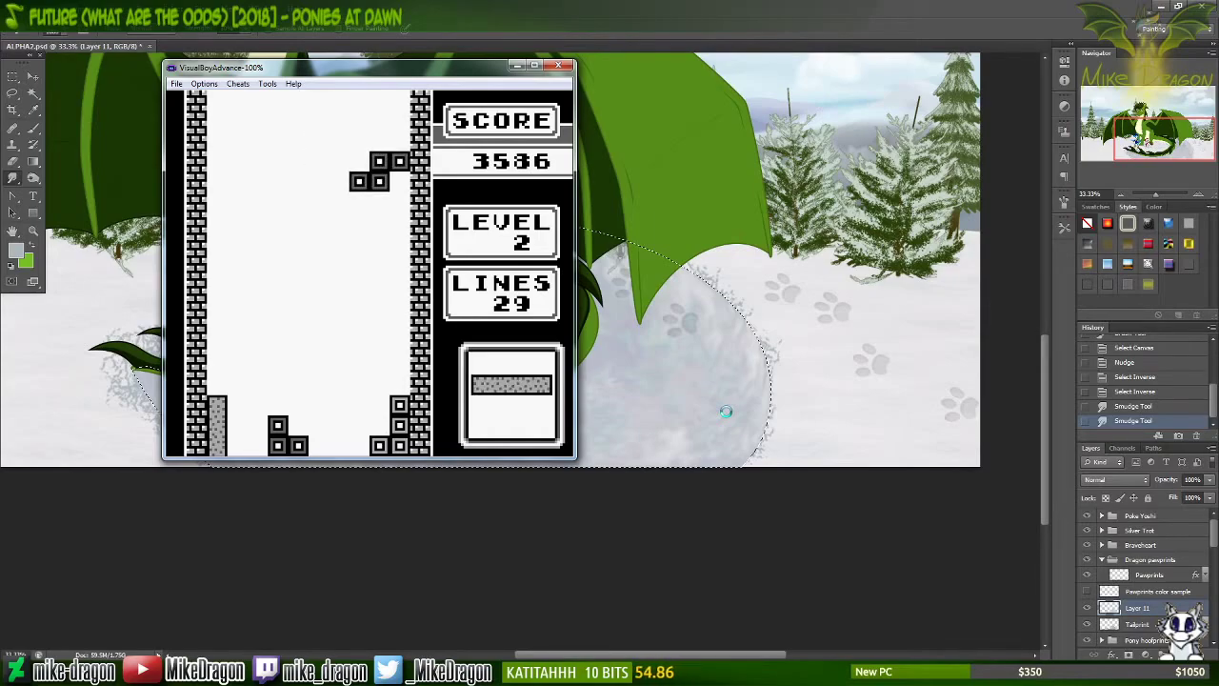
key(Down)
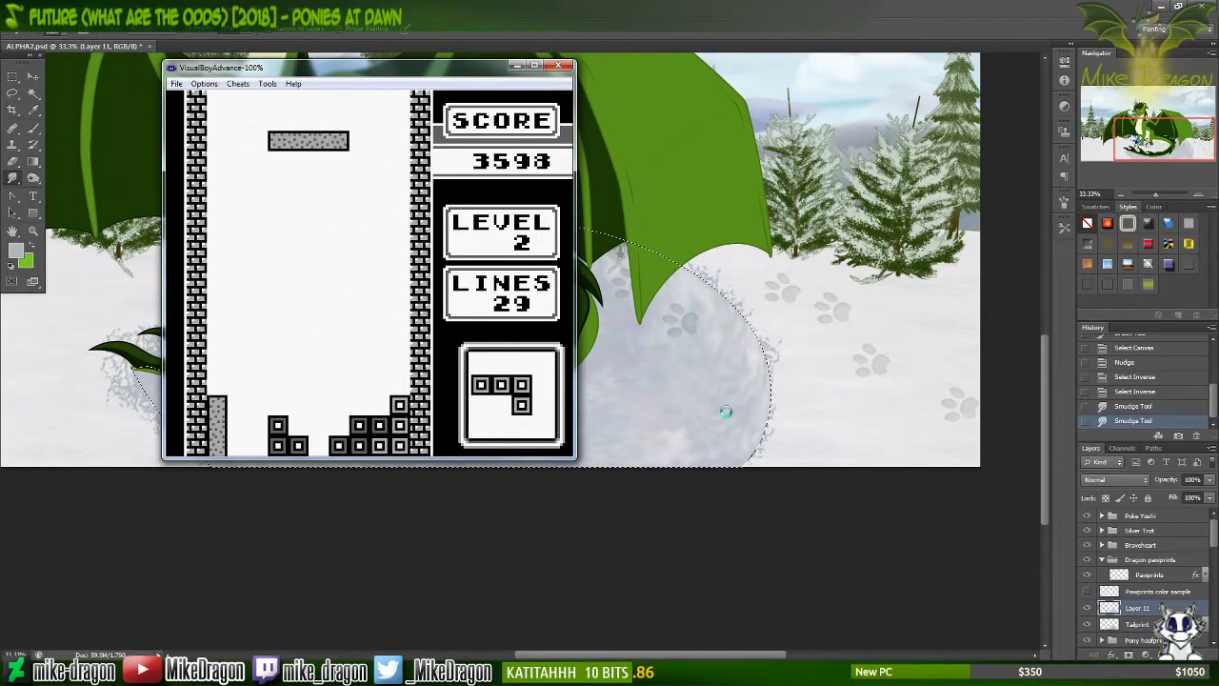
Step: Stand the I piece upright in the second column beside the one in the first
key(z)
key(Left)
key(Left)
key(Left)
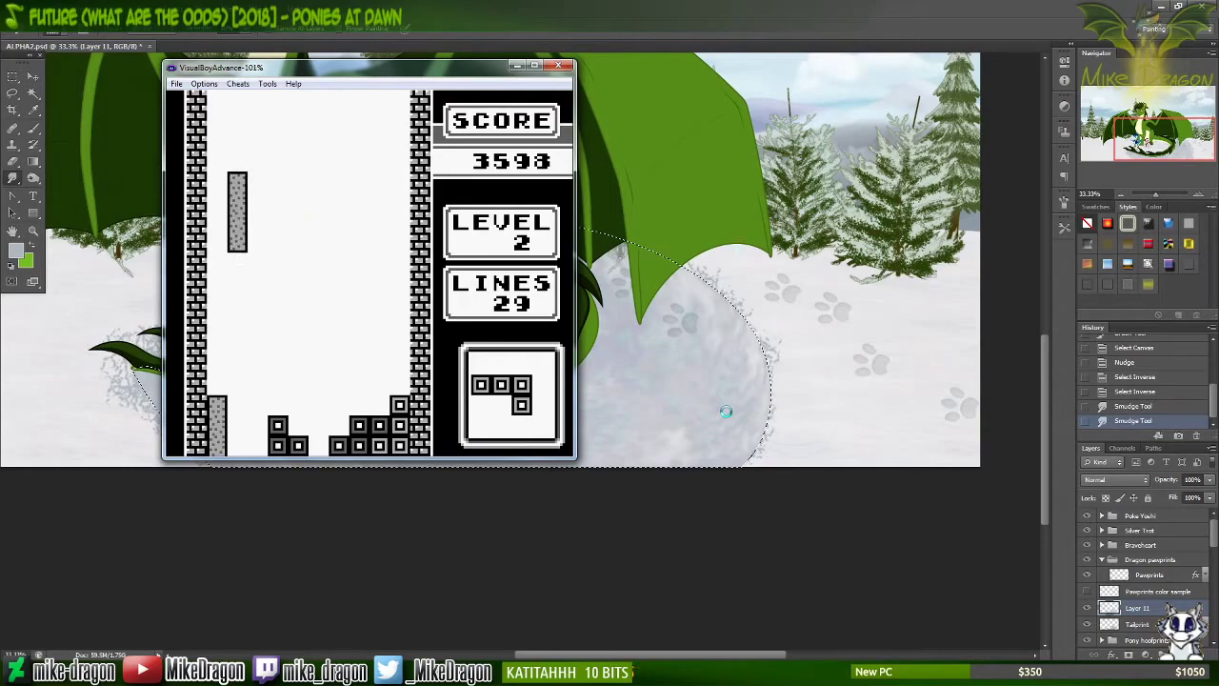
key(Down)
Step: Fit the J piece upright into the third column with its upper hook over the fourth column
key(z)
key(z)
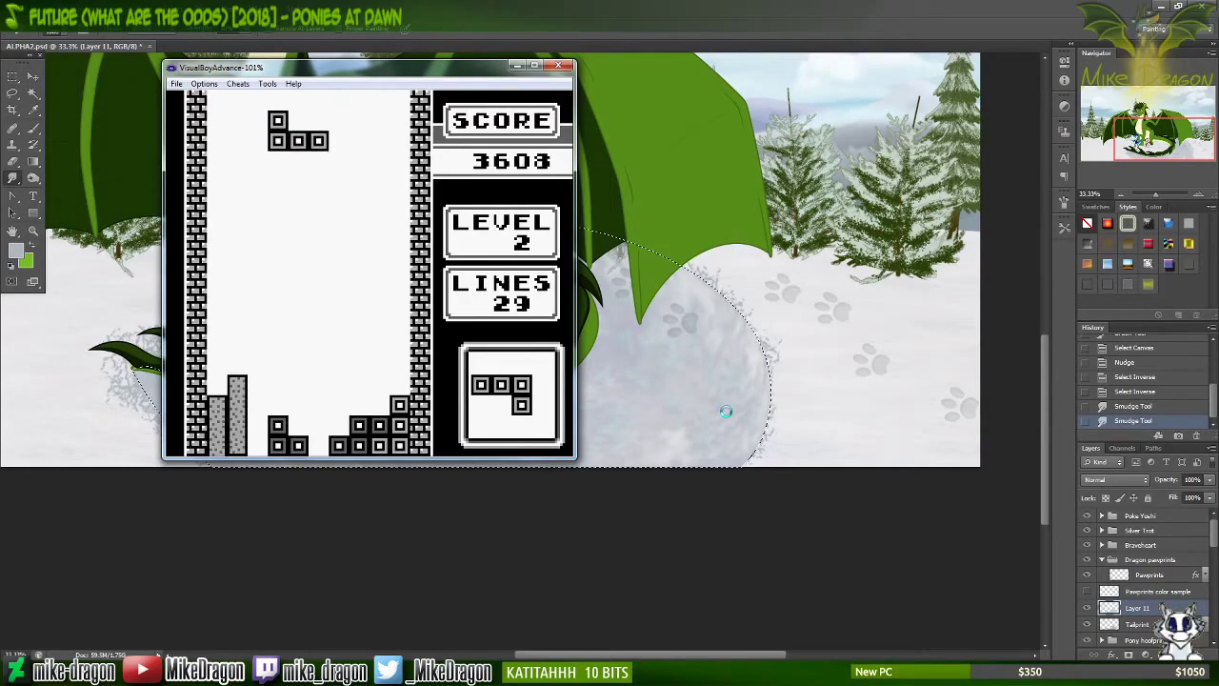
key(z)
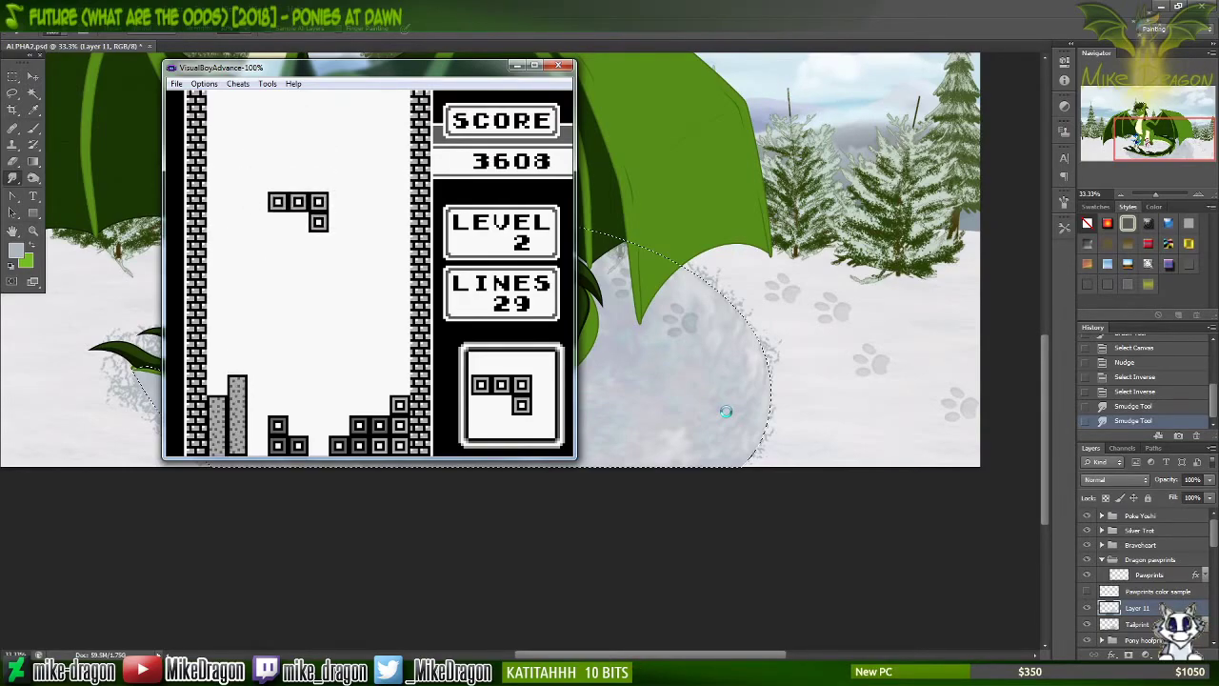
key(z)
key(z)
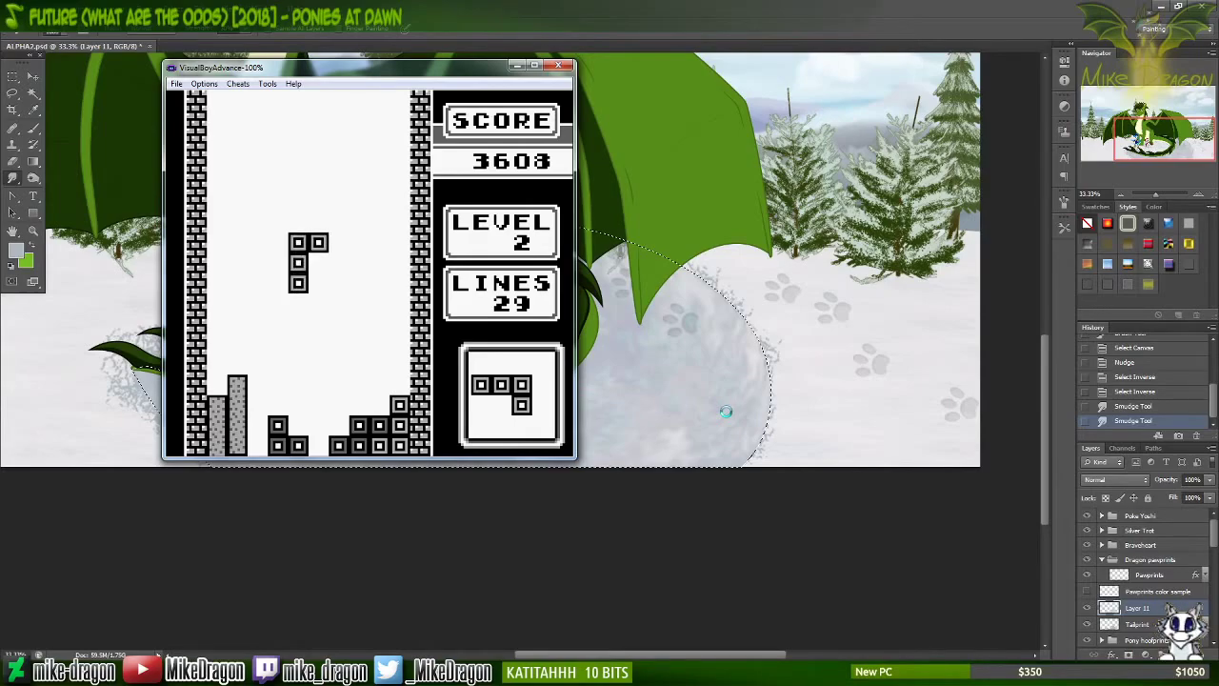
key(Left)
key(Left)
key(Down)
key(Down)
key(Down)
key(Down)
key(Down)
key(Down)
key(Down)
key(Down)
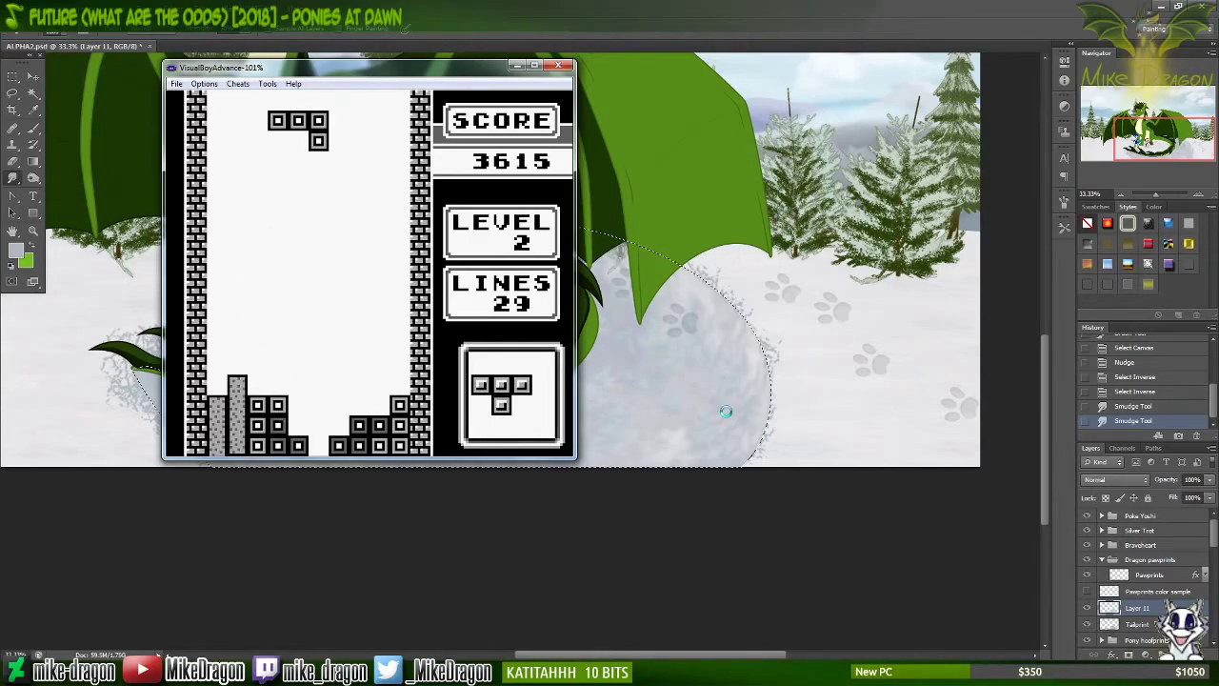
Step: Stand the J piece upright on the ninth column with its foot over the eighth column
key(Right)
key(Right)
key(z)
key(Right)
key(Right)
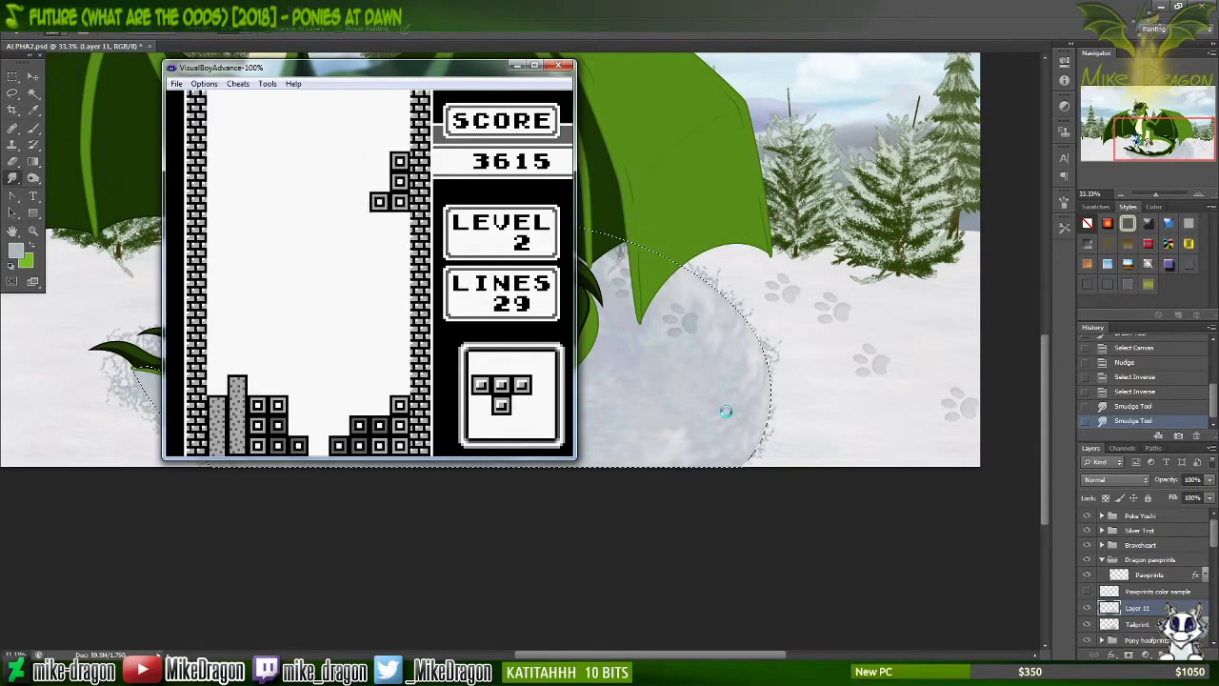
key(Left)
key(Down)
key(Down)
key(Down)
key(Down)
key(Down)
key(Down)
key(Down)
key(Down)
key(Down)
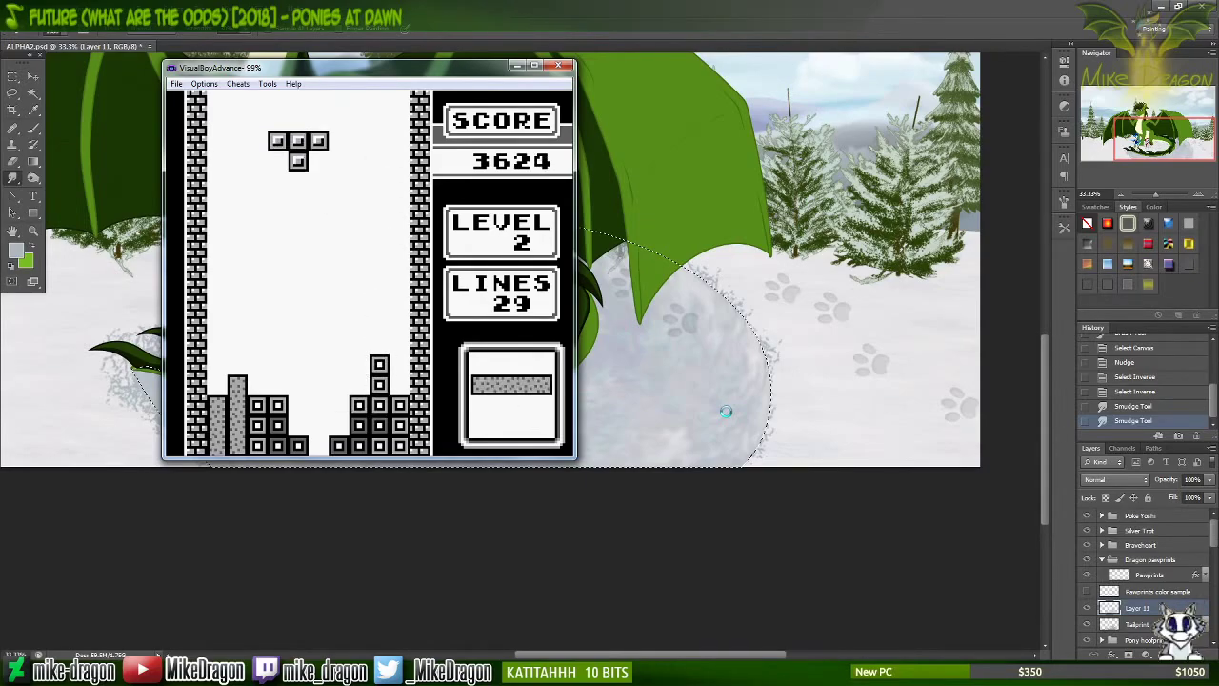
Step: Drop the T piece across the fifth to seventh columns with its stem pointing down into the sixth-column gap
key(Right)
key(Down)
key(Down)
key(Down)
key(Down)
key(Down)
key(Down)
key(Down)
key(Down)
key(Down)
key(Down)
key(Down)
key(Down)
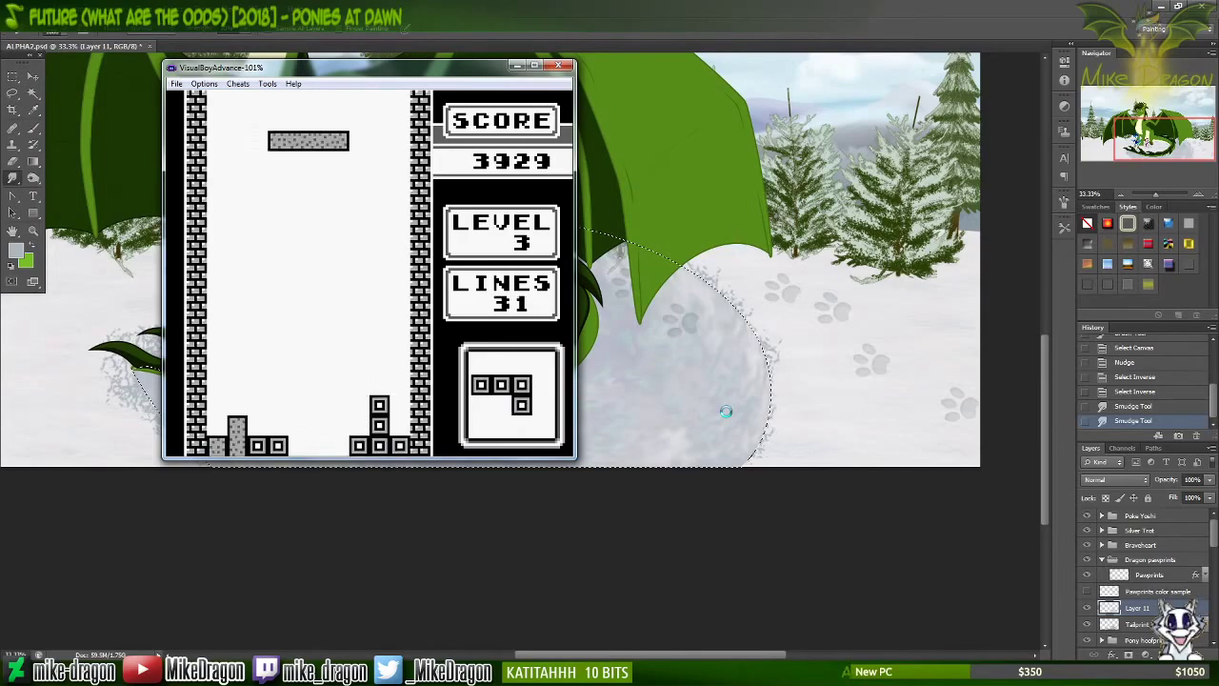
Step: Stand the I piece upright on the tenth column against the wall
key(z)
key(Right)
key(Right)
key(Right)
key(Right)
key(Right)
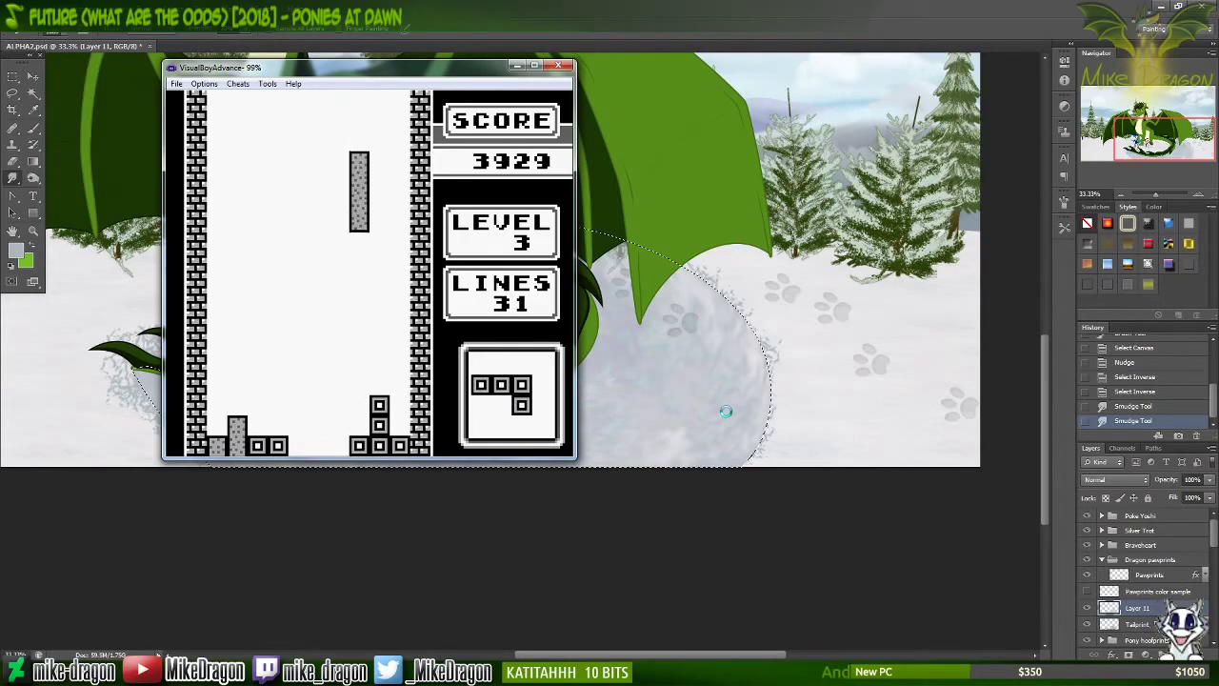
key(Down)
key(Down)
key(Down)
key(Down)
key(Down)
key(Down)
key(Down)
key(Down)
key(Down)
key(Down)
Step: Lay the J piece flat in the fifth-to-seventh-column gap with its raised block over the fifth column
key(z)
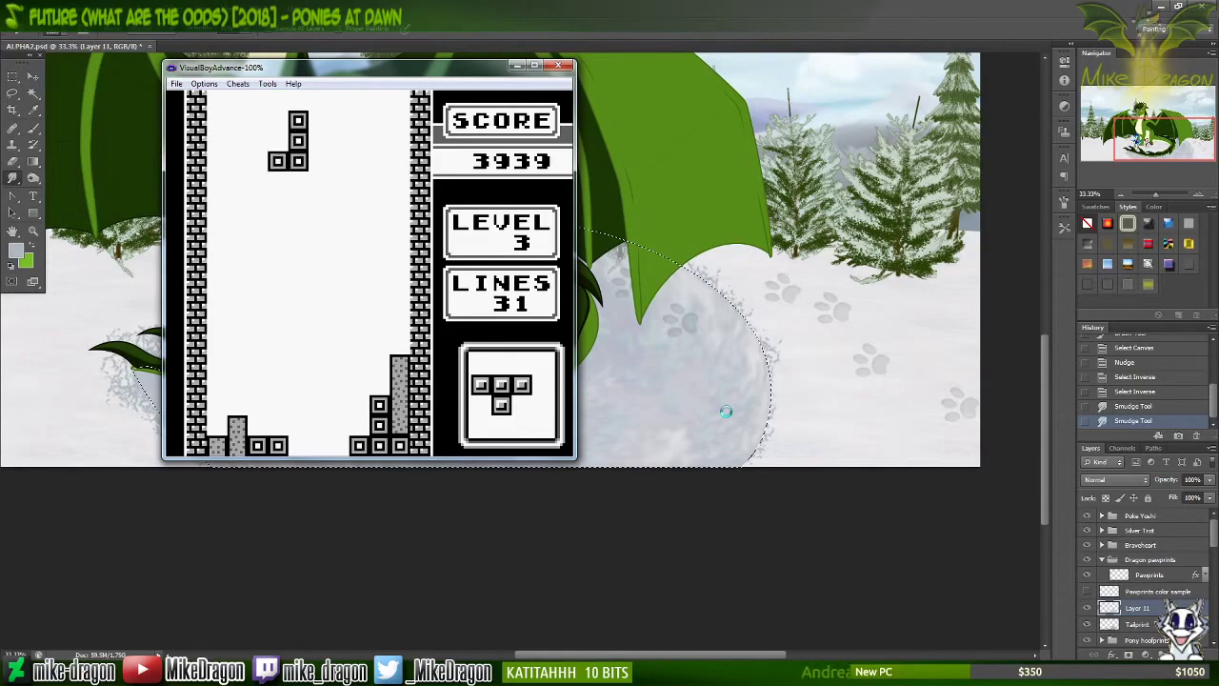
key(Right)
key(Down)
key(Down)
key(Down)
key(Down)
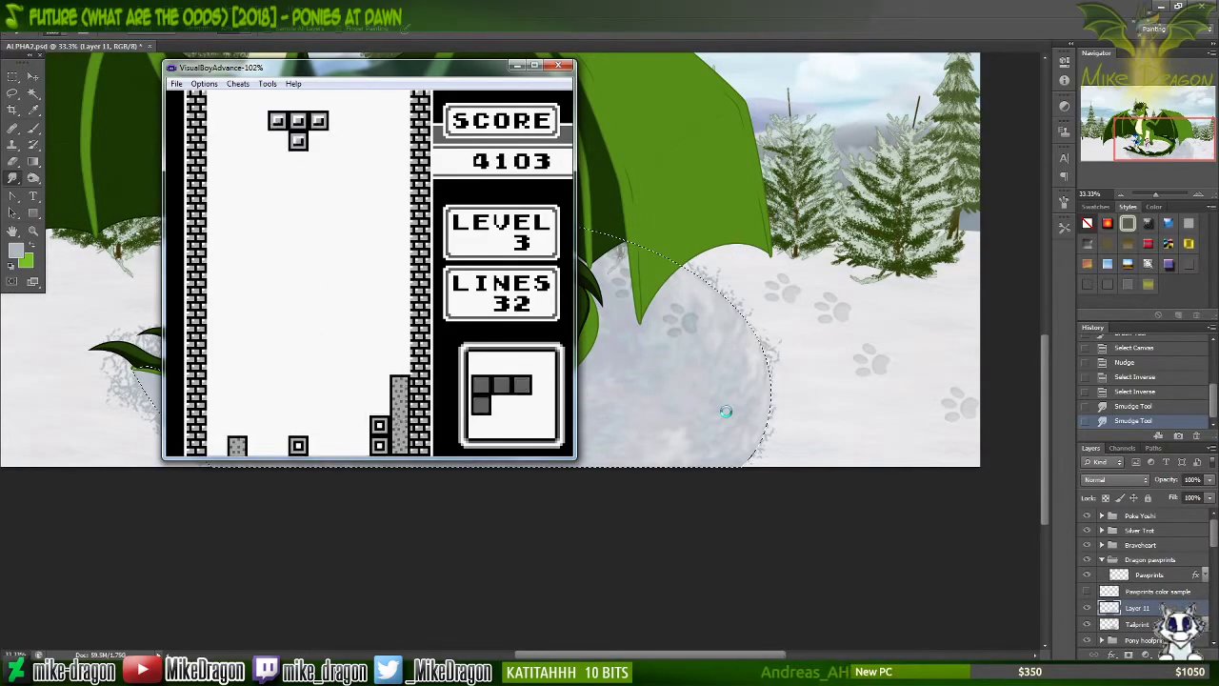
Step: Lay the T piece flat in the sixth-to-eighth-column gap with its stem pointing up over the seventh column
key(z)
key(z)
key(Right)
key(Right)
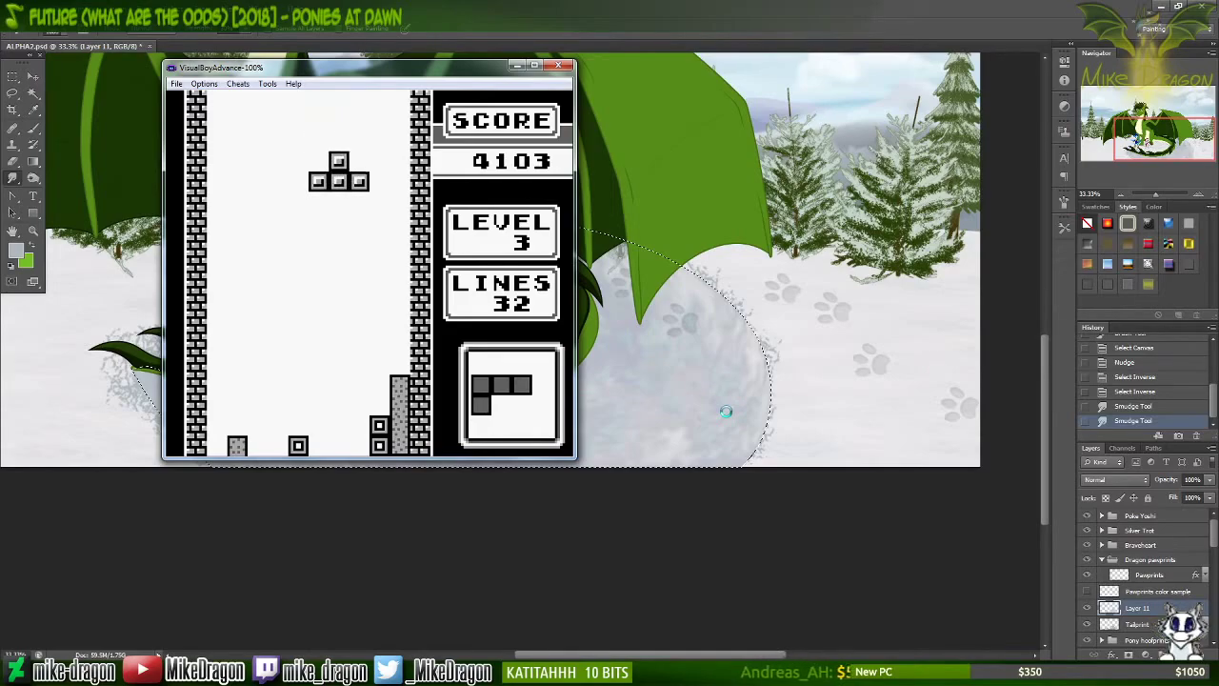
key(Down)
key(Down)
key(Down)
key(Down)
key(Down)
key(Down)
key(Down)
key(Down)
key(Down)
Step: Stand the L piece upright on the fifth column with its foot over the sixth column
key(z)
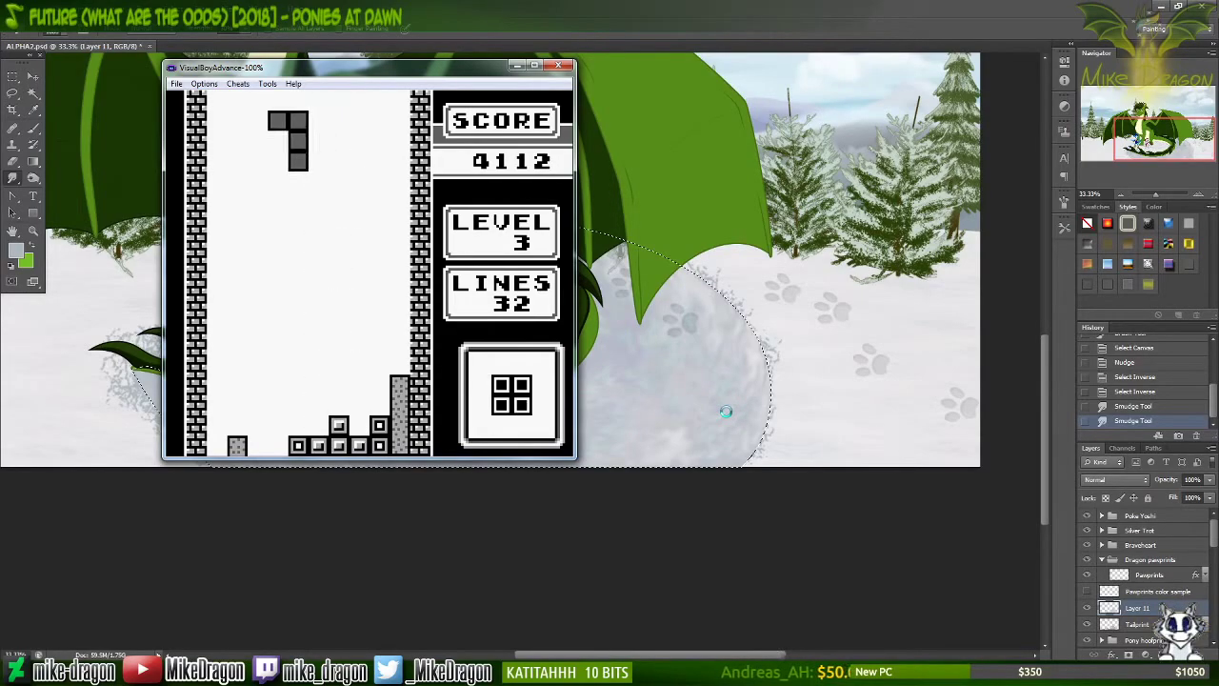
key(Left)
key(Left)
key(z)
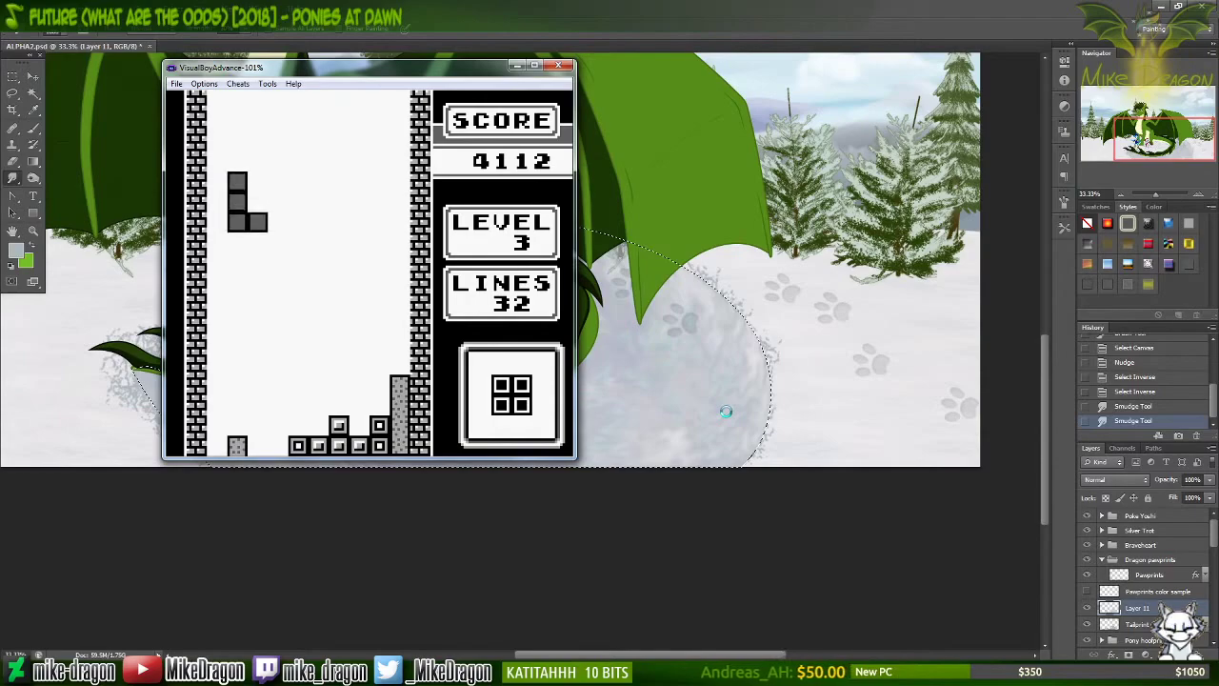
key(Right)
key(Right)
key(Right)
key(Right)
key(Right)
key(z)
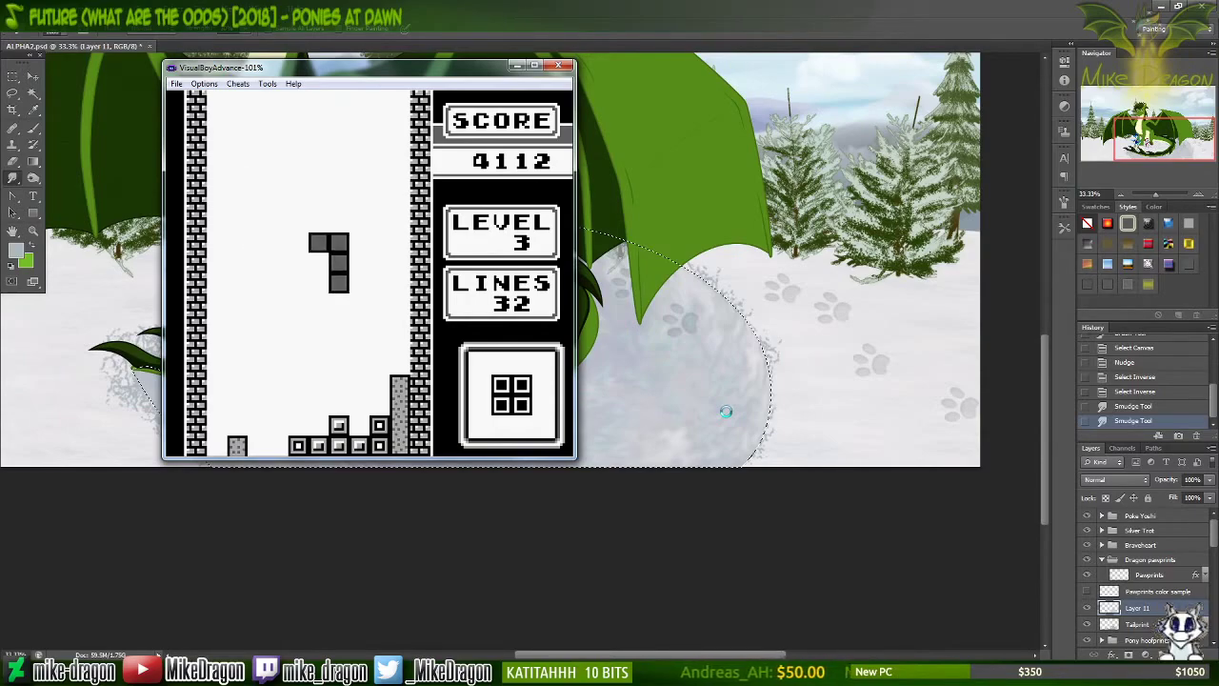
key(z)
key(z)
key(Left)
key(Down)
key(Down)
key(Down)
key(Down)
key(Down)
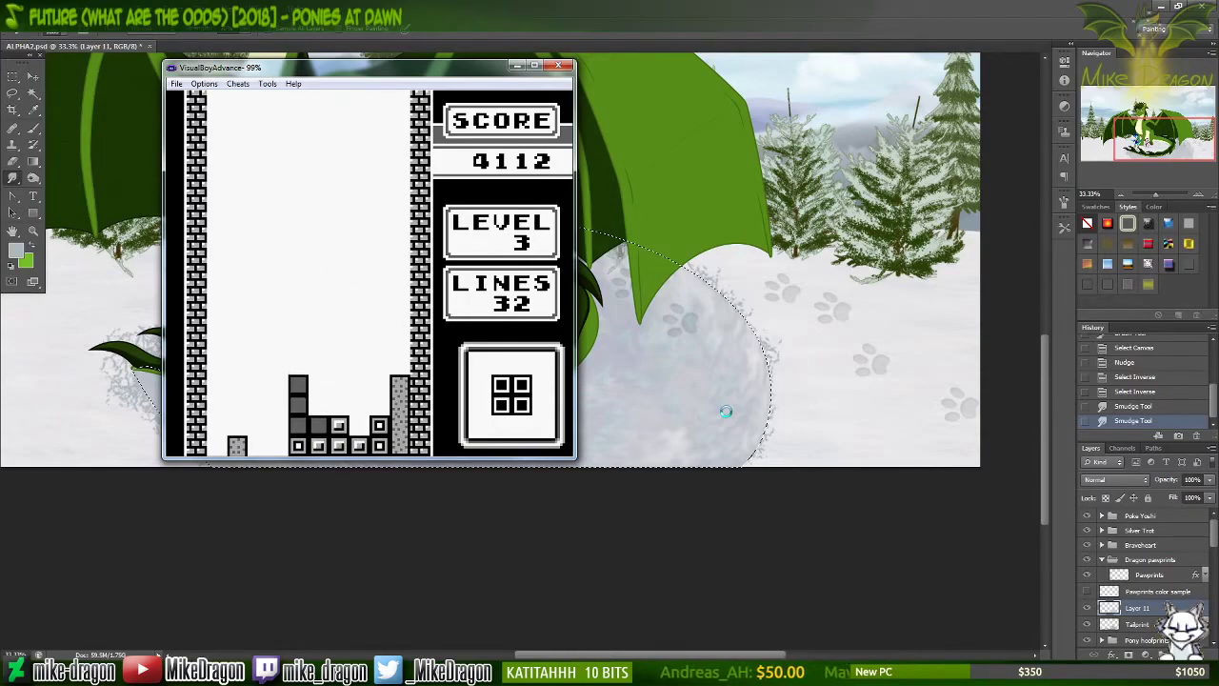
Step: Drop the square piece into the gap at the third and fourth columns
key(Left)
key(Left)
key(Down)
key(Down)
key(Down)
key(Down)
key(Down)
key(Down)
key(Down)
key(Down)
key(Down)
key(Down)
key(Down)
key(Down)
key(Down)
key(Down)
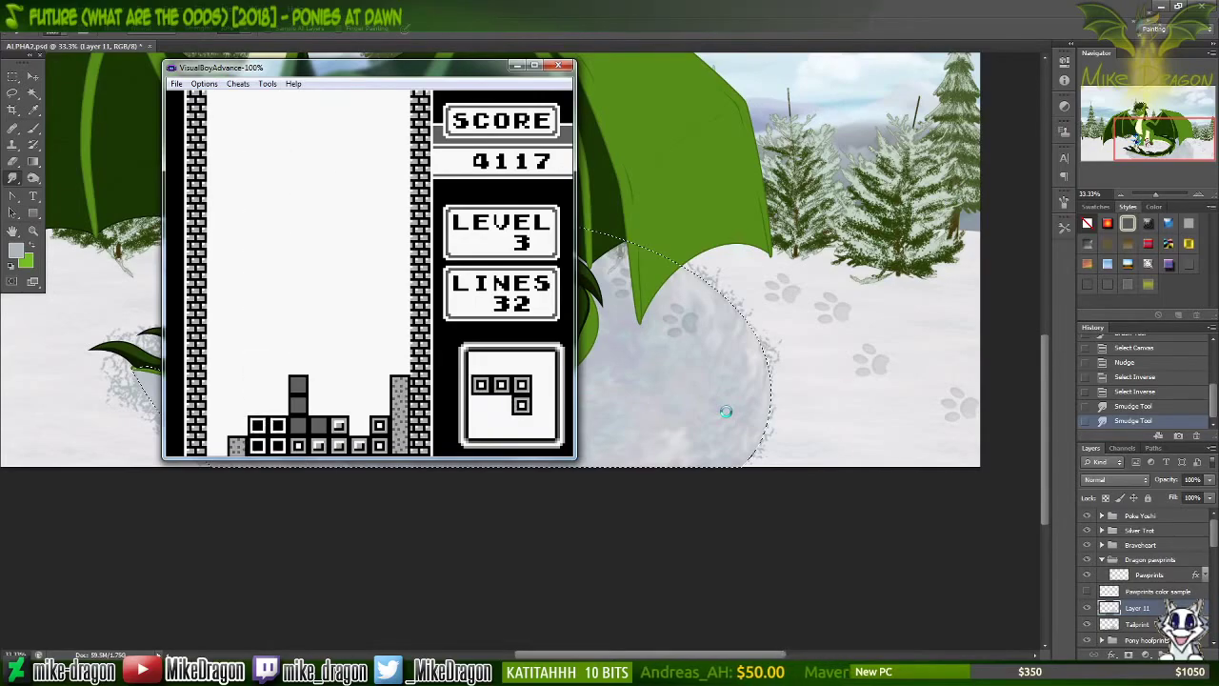
Step: Lay the J piece flat across the sixth to eighth columns with its hook filling the eighth-column gap
key(z)
key(z)
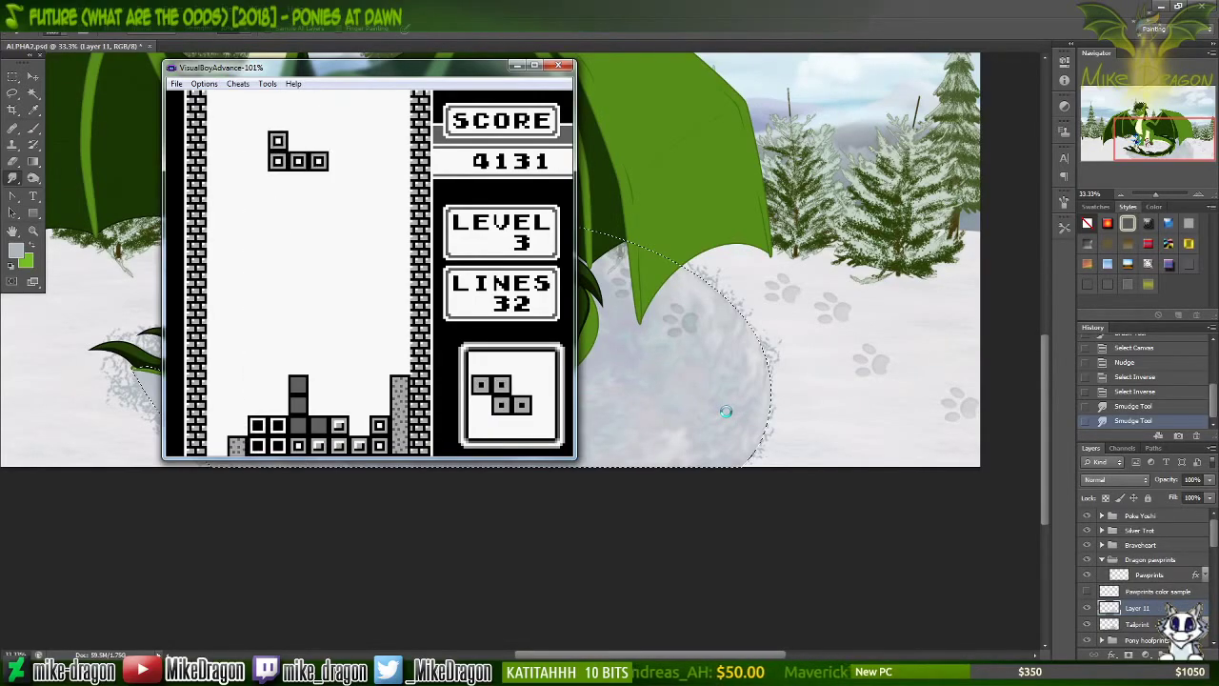
key(Left)
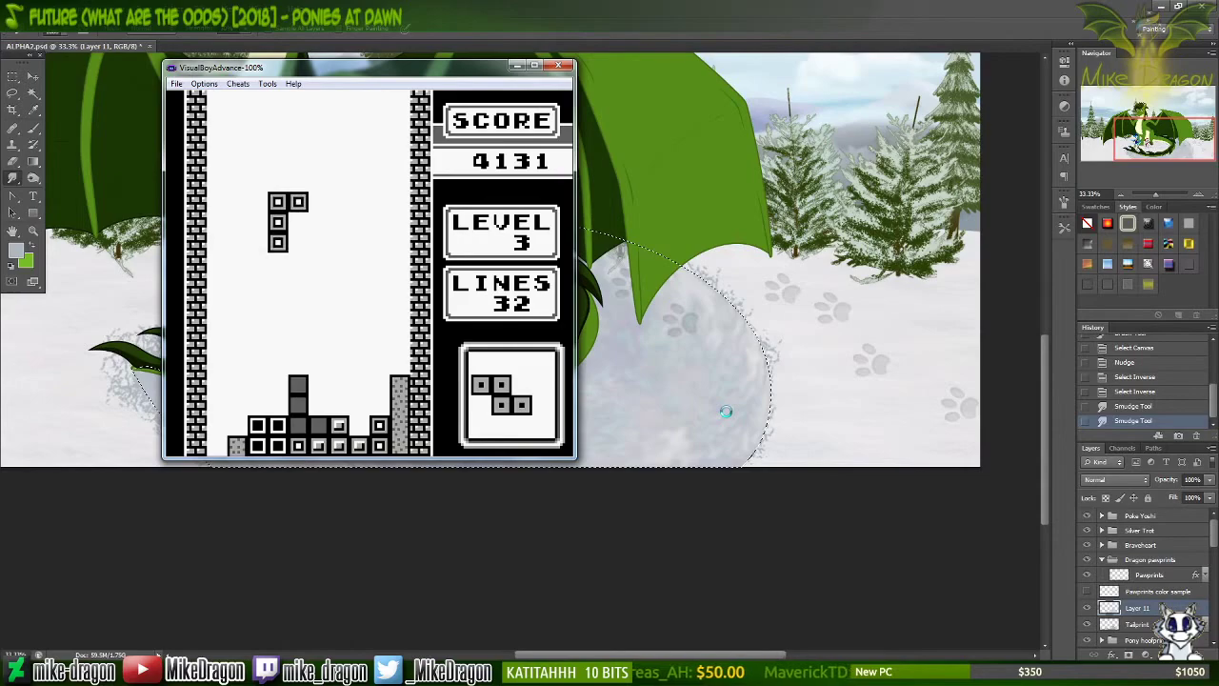
key(Right)
key(z)
key(Down)
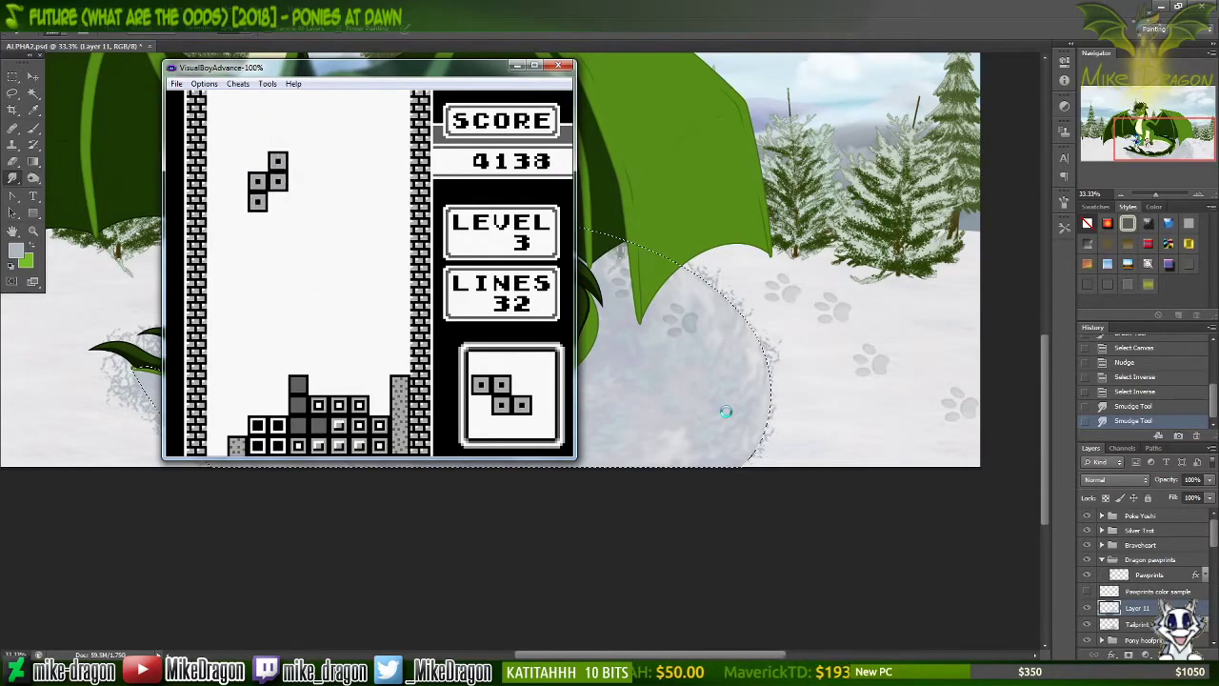
Step: Fit the Z piece upright into the first-column gap with its upper half over the second column
key(Left)
key(Down)
key(Left)
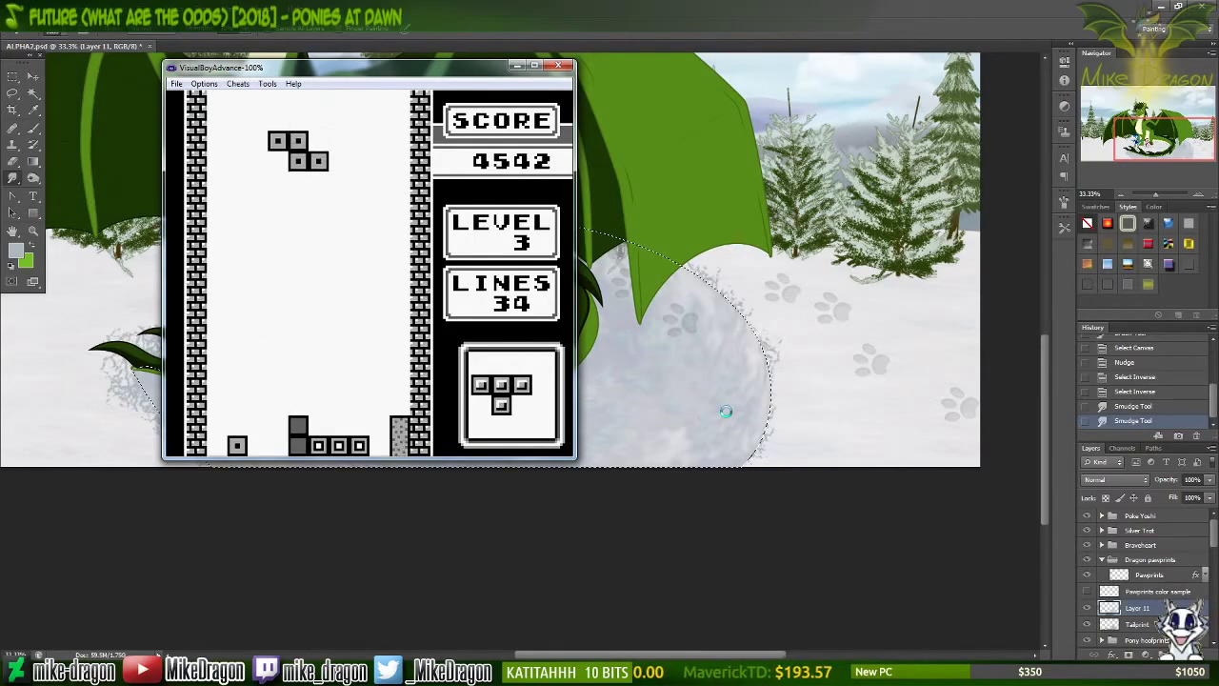
Step: Lay the Z piece flat with its upper half over the second and third columns and its lower half filling the third and fourth
key(Left)
key(Left)
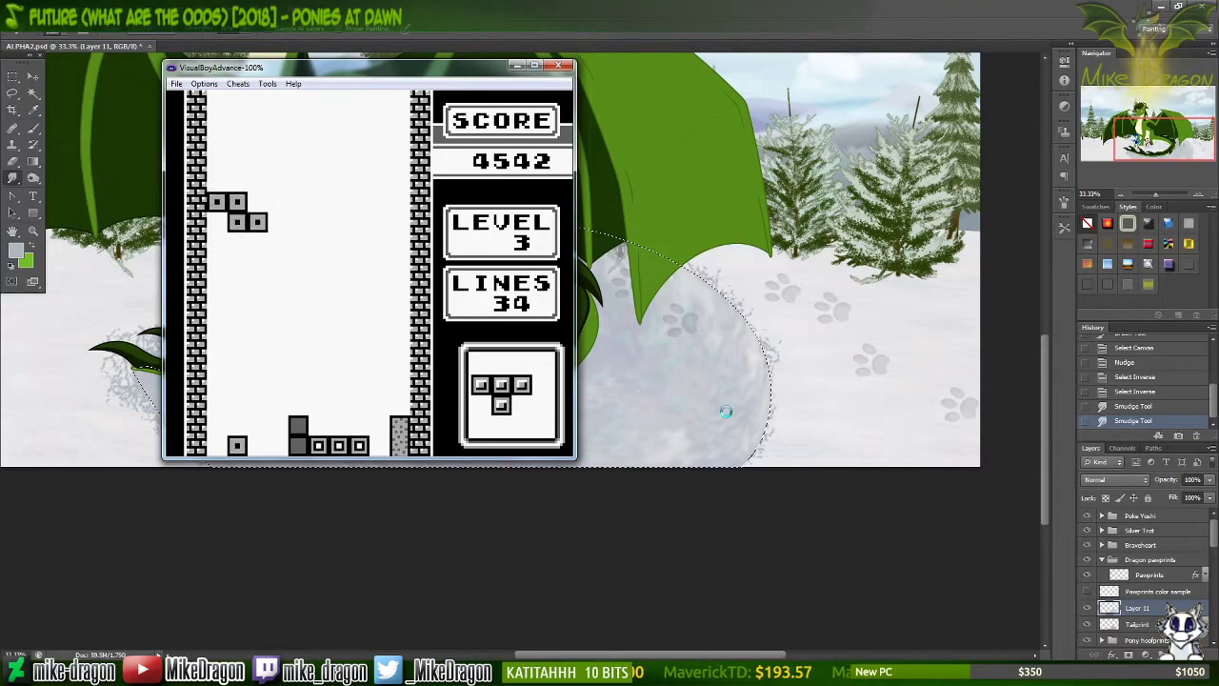
key(Down)
key(Down)
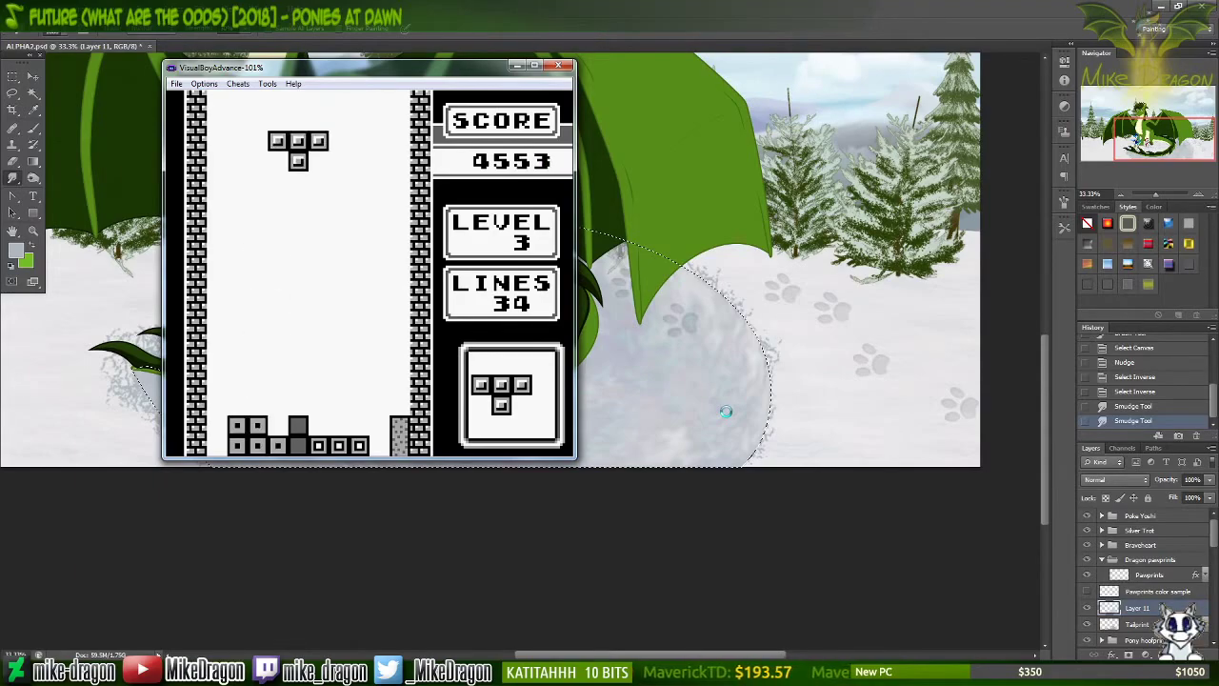
Step: Stand the T piece upright in the ninth-column gap with its stem over the eighth column
key(Left)
key(z)
key(Right)
key(Right)
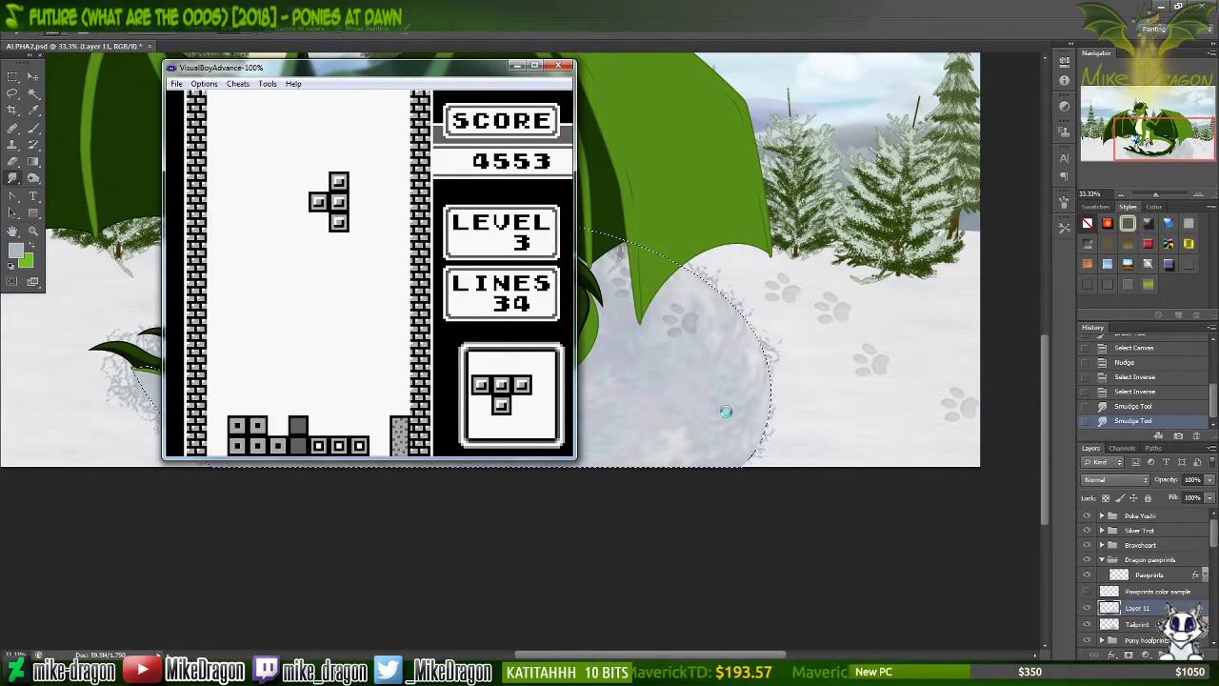
key(Right)
key(Right)
key(Down)
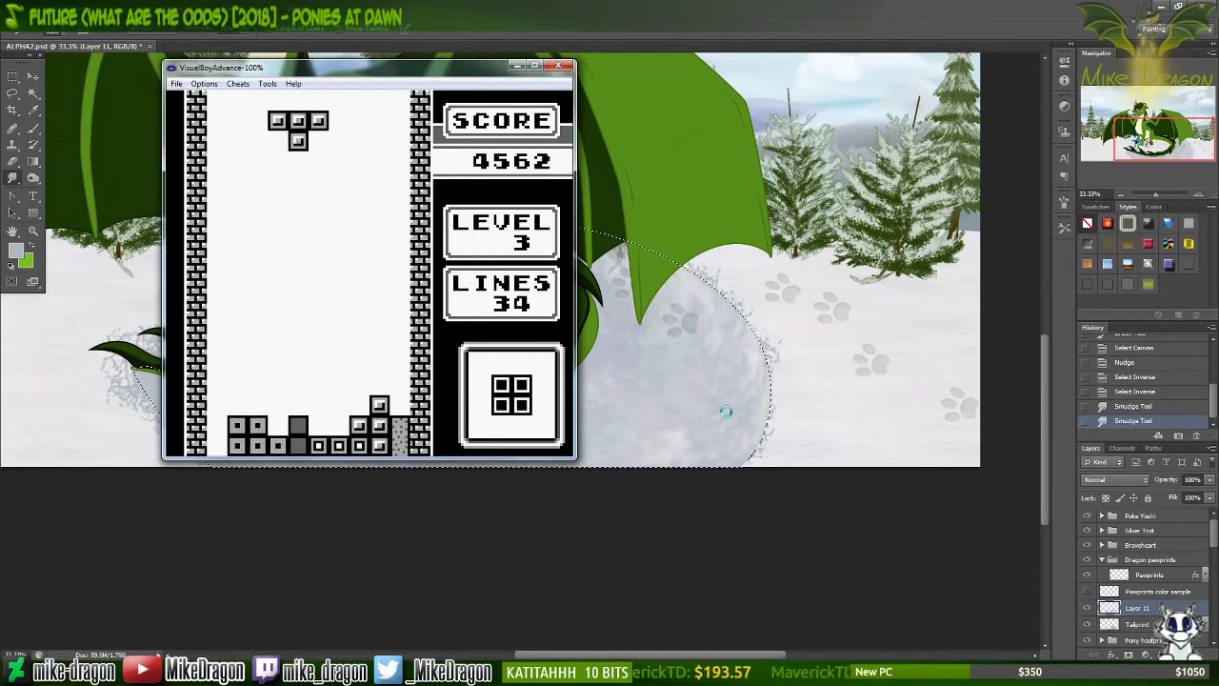
Step: Set the T piece stem-down across the third to fifth columns and drop the square piece onto the sixth and seventh columns
key(Left)
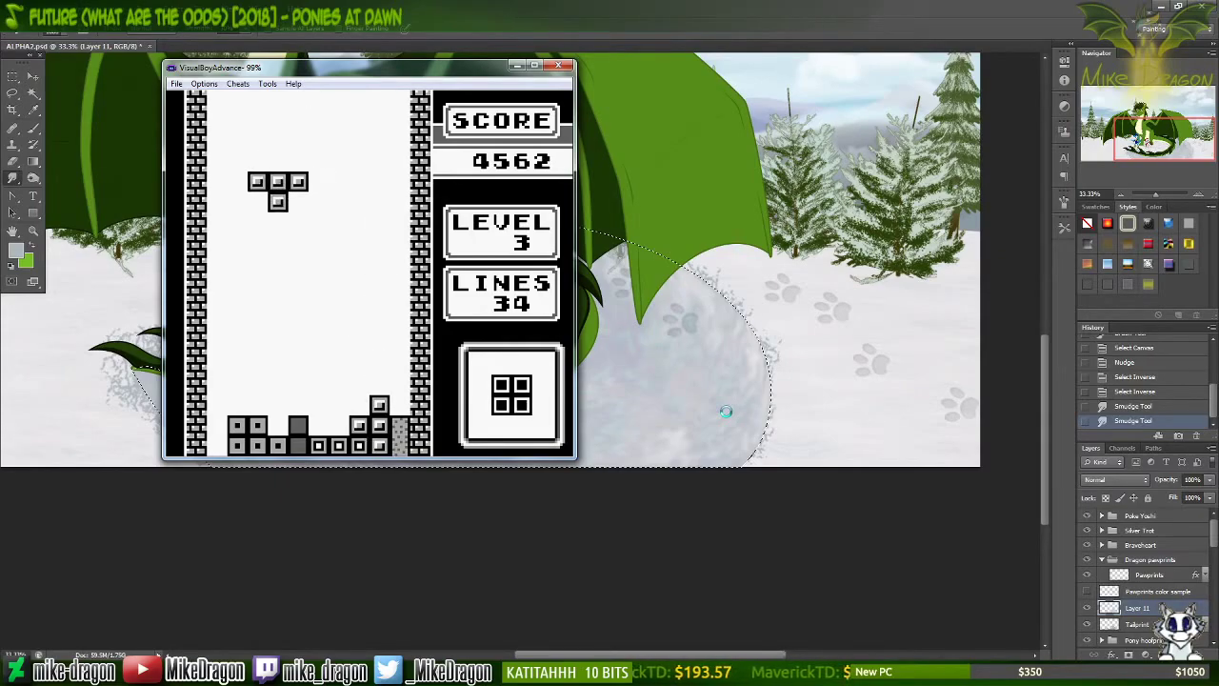
key(Down)
key(Down)
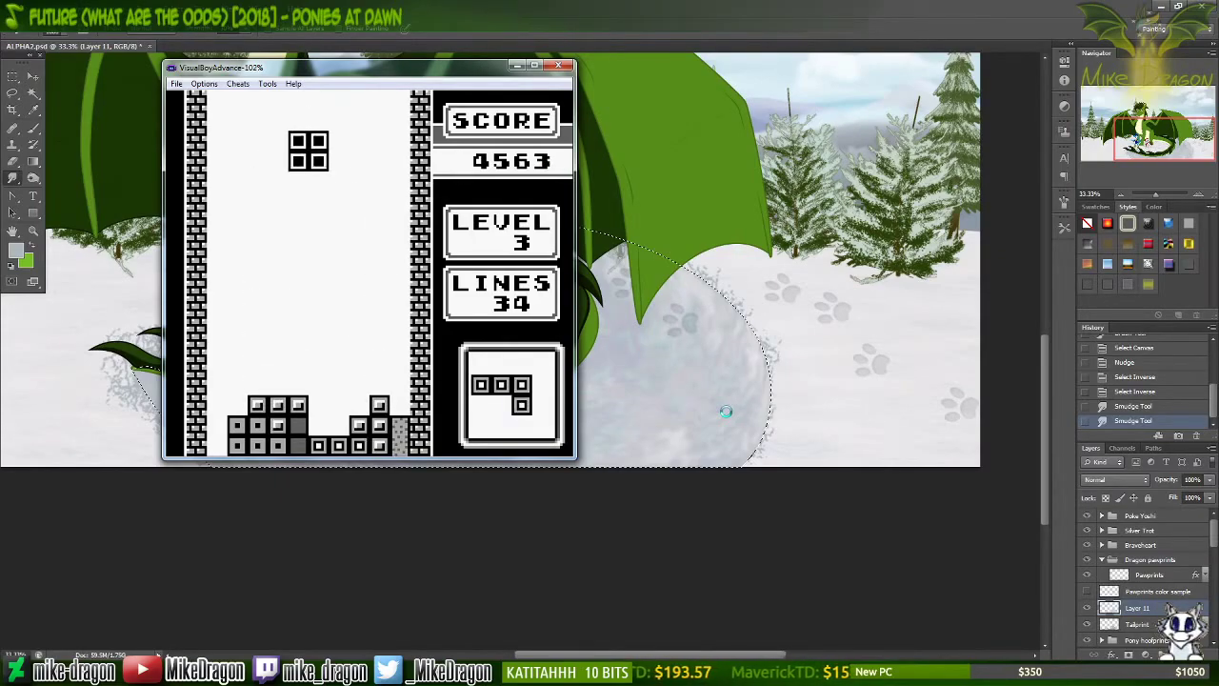
key(Right)
key(Down)
Step: Fit the J piece upright into the first-column gap with its hook over the second column
key(z)
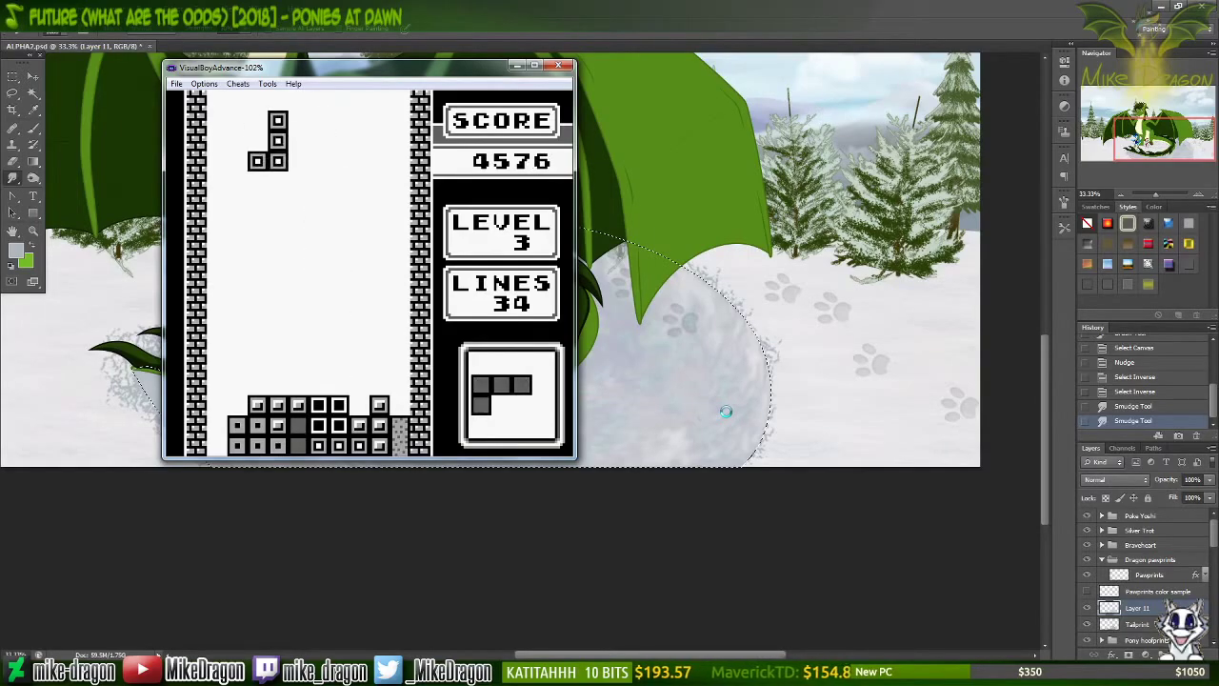
key(Left)
key(Left)
key(Left)
key(Down)
key(Down)
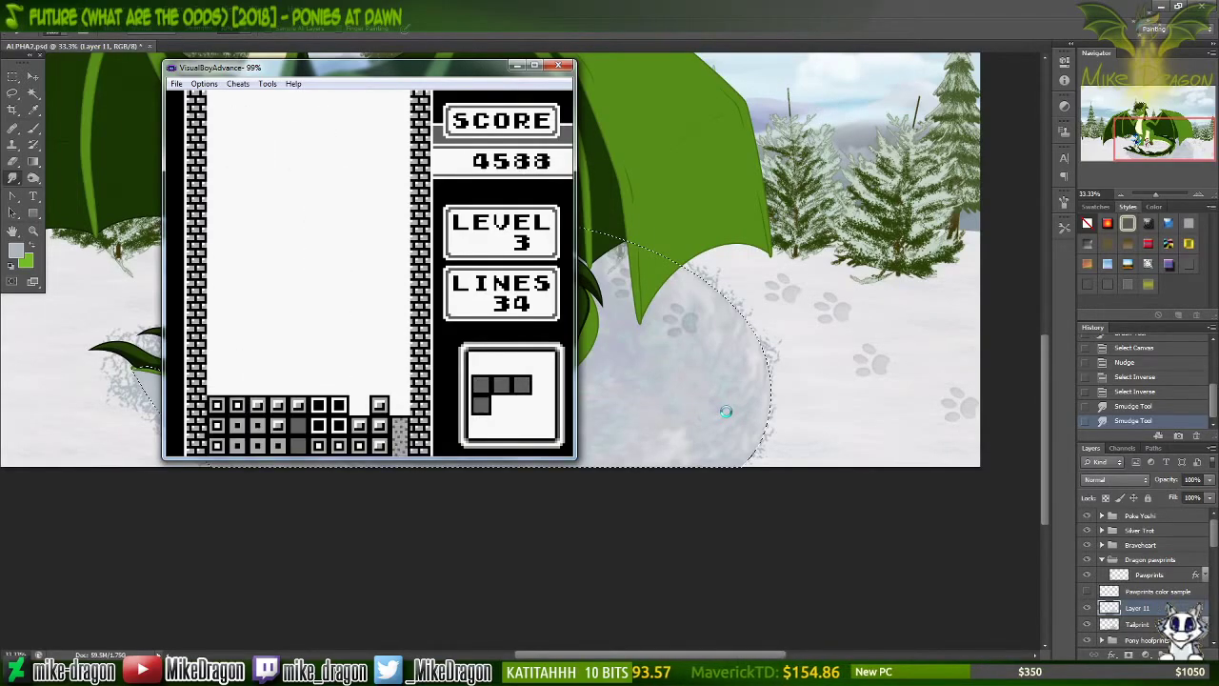
Step: Lay the L piece flat across the eighth to tenth columns with its hook filling the eighth-column gap
key(Right)
key(Right)
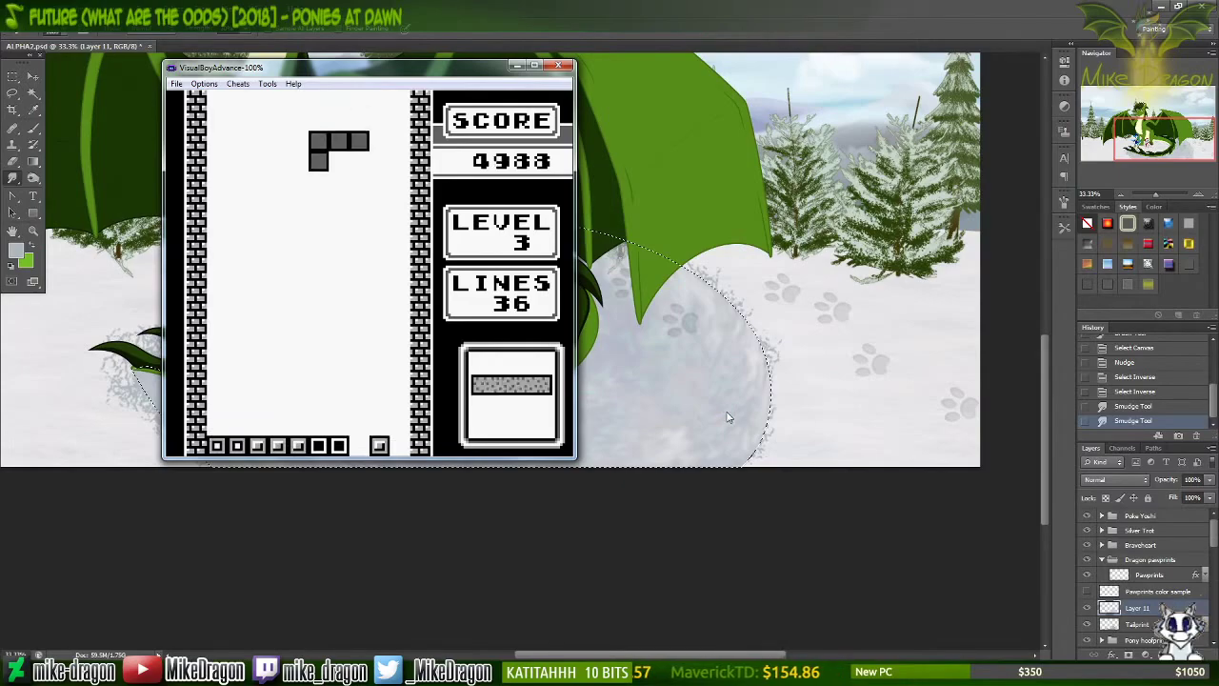
key(z)
key(Right)
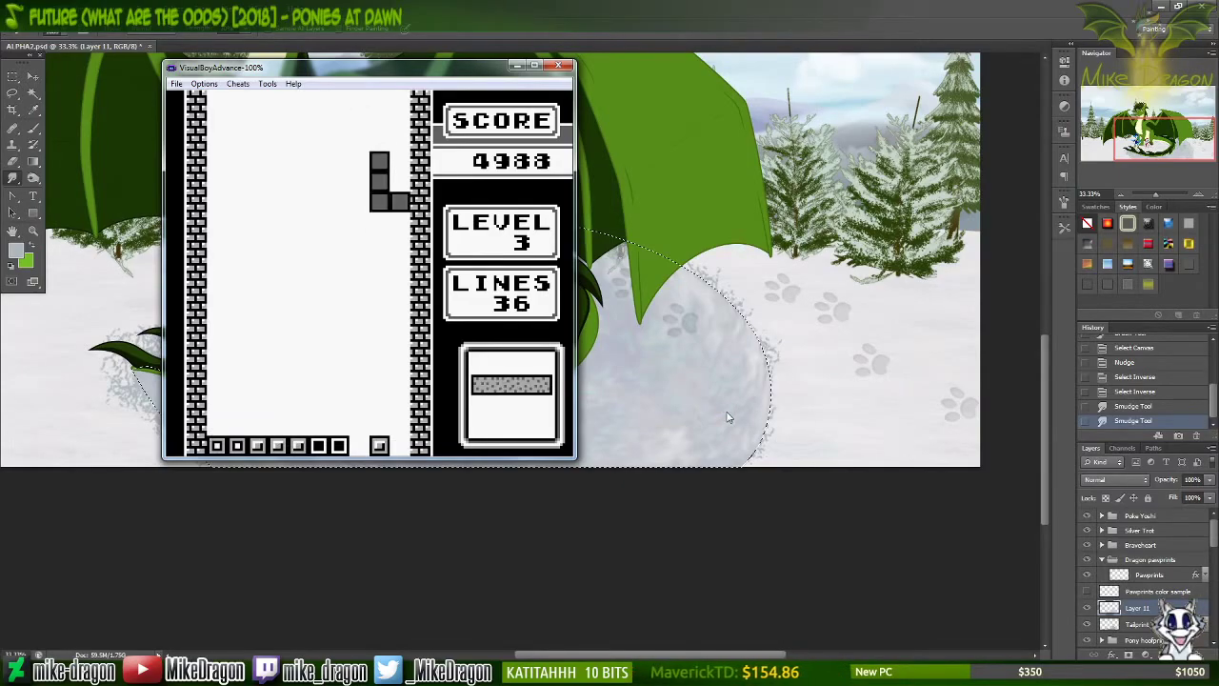
key(x)
key(Right)
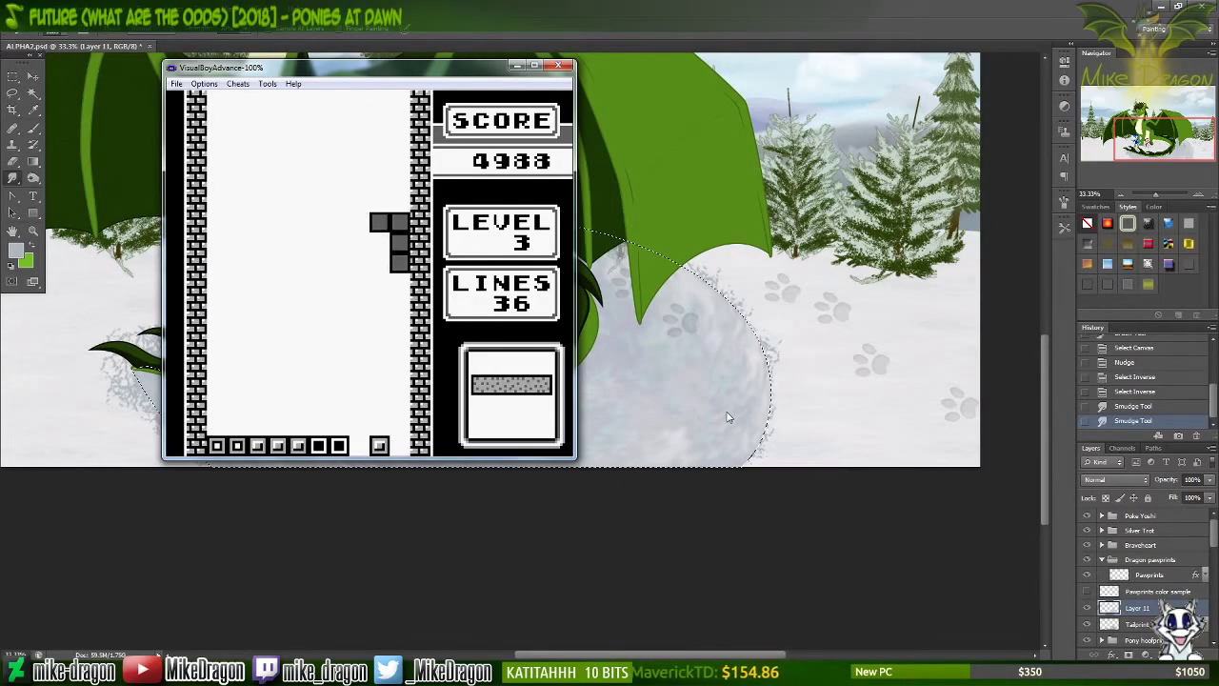
key(Left)
key(z)
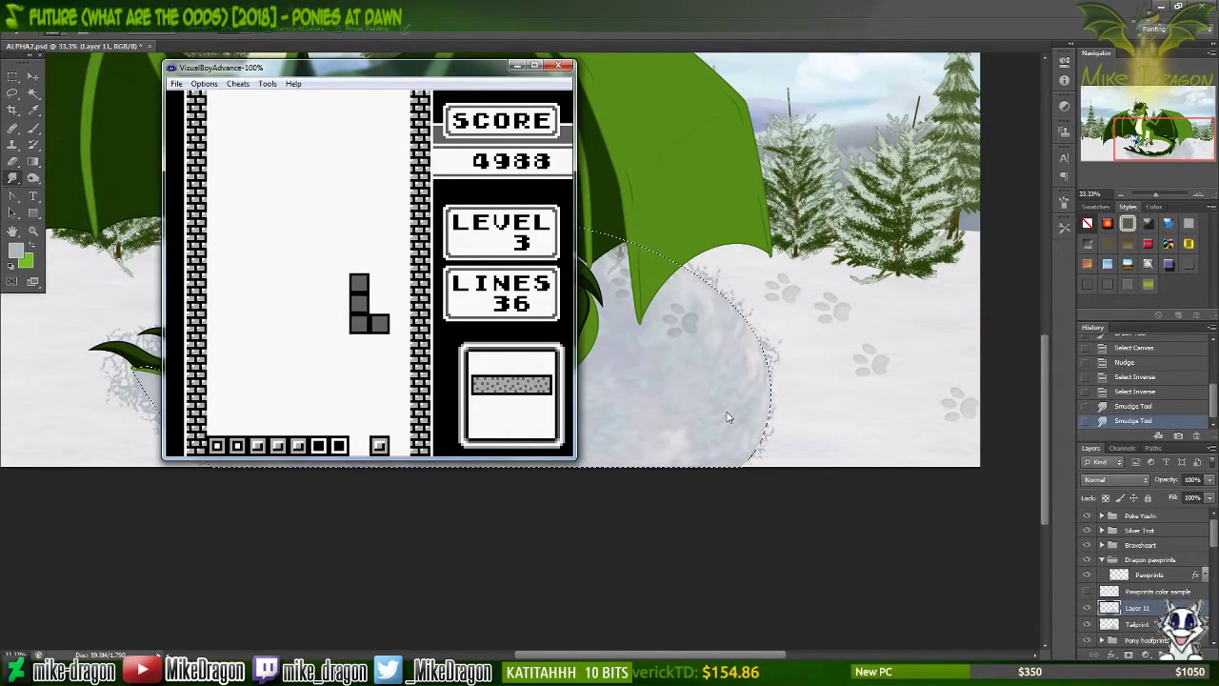
key(z)
key(Right)
key(Down)
key(Down)
key(Down)
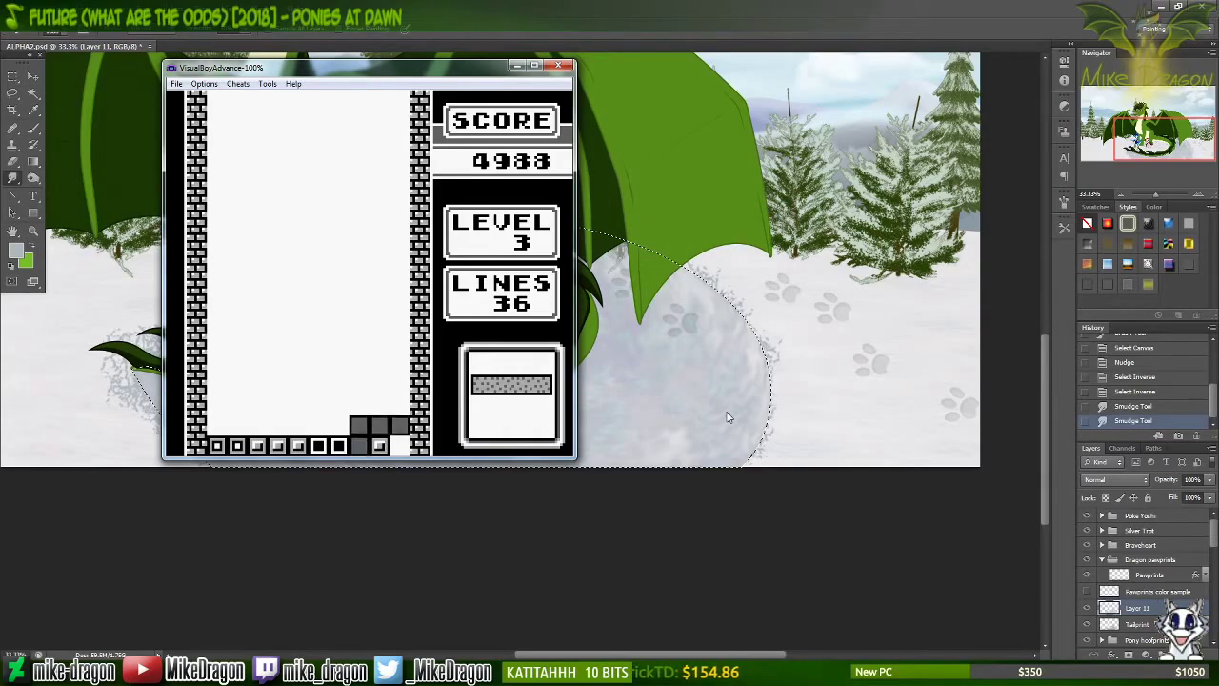
Step: Pause the Tetris game and switch to Photoshop to view the smudged snow around the dragon's tail
key(Return)
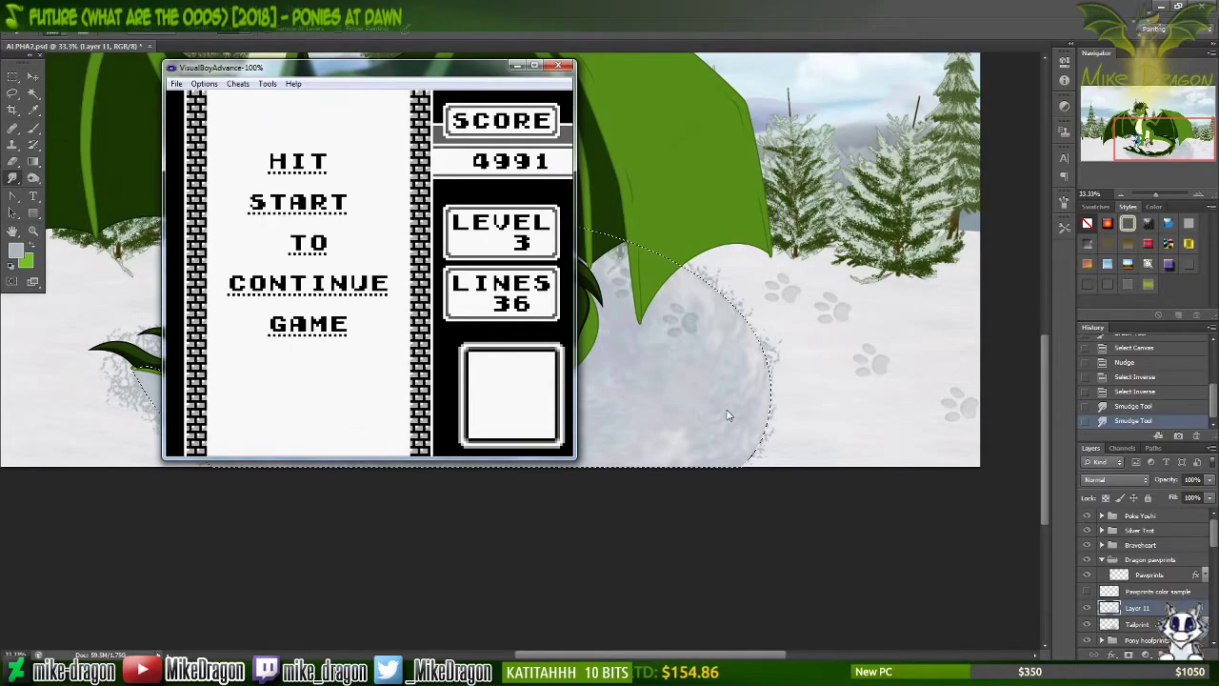
click(655, 31)
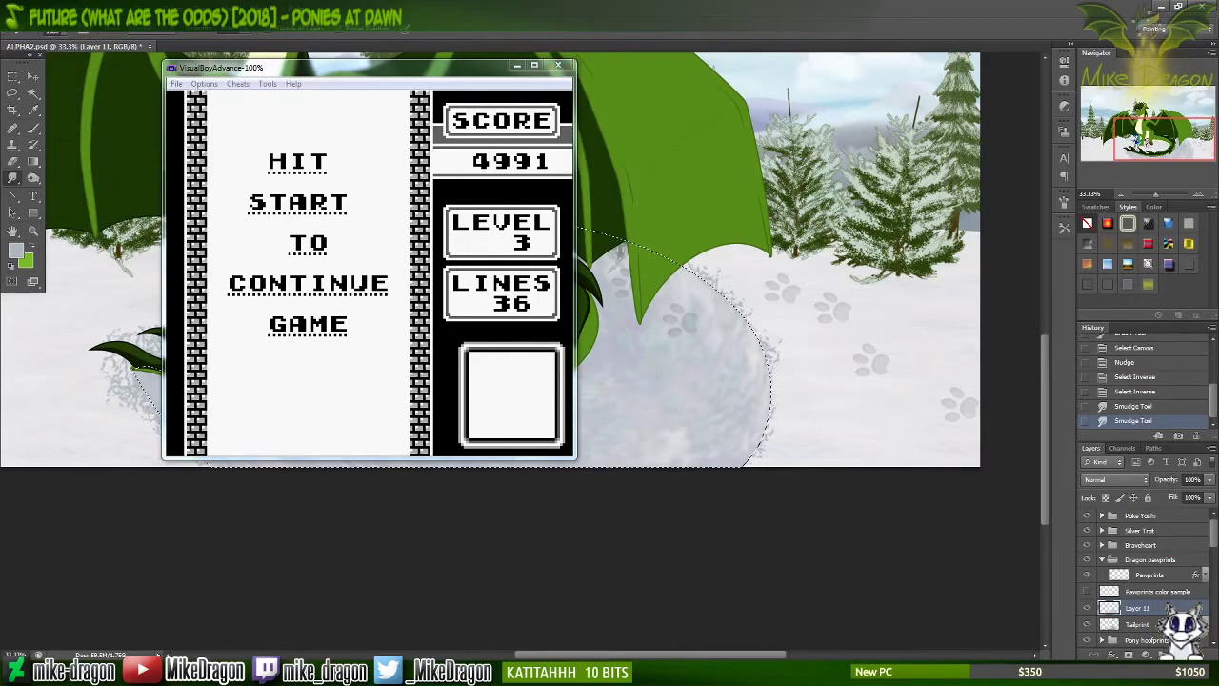
key(super+Down)
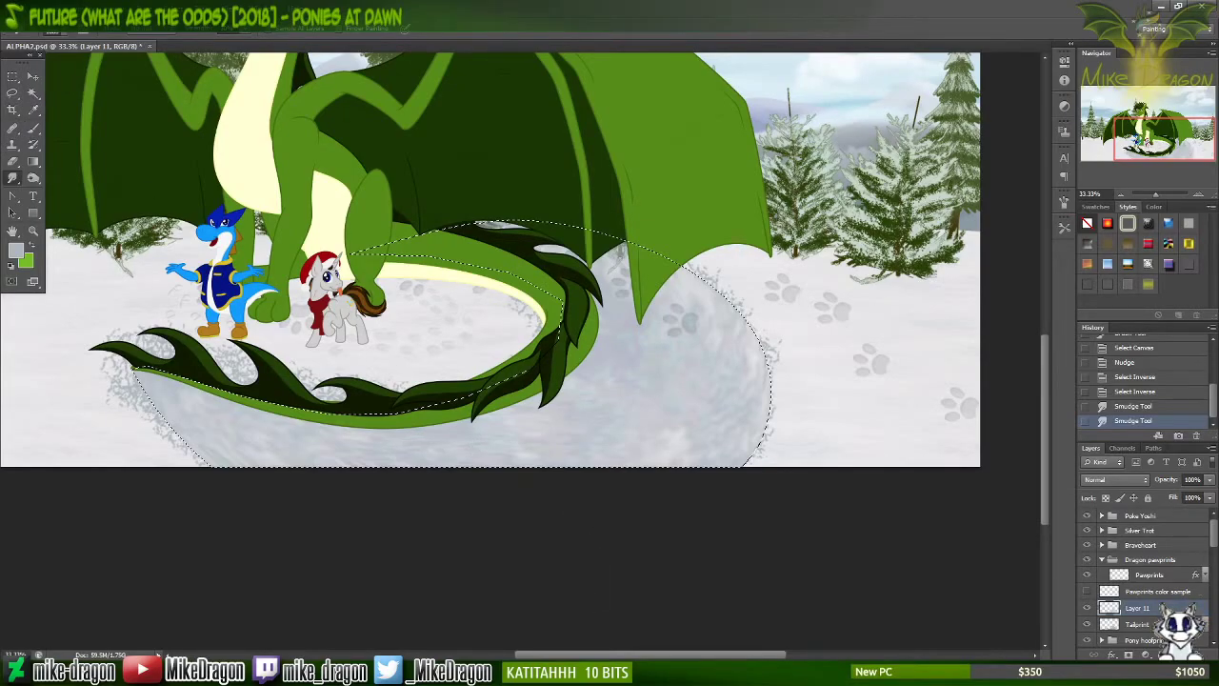
Step: Switch back to VisualBoyAdvance, resume the Tetris game and drop the long bar flat onto the fourth to seventh columns
key(alt+Tab)
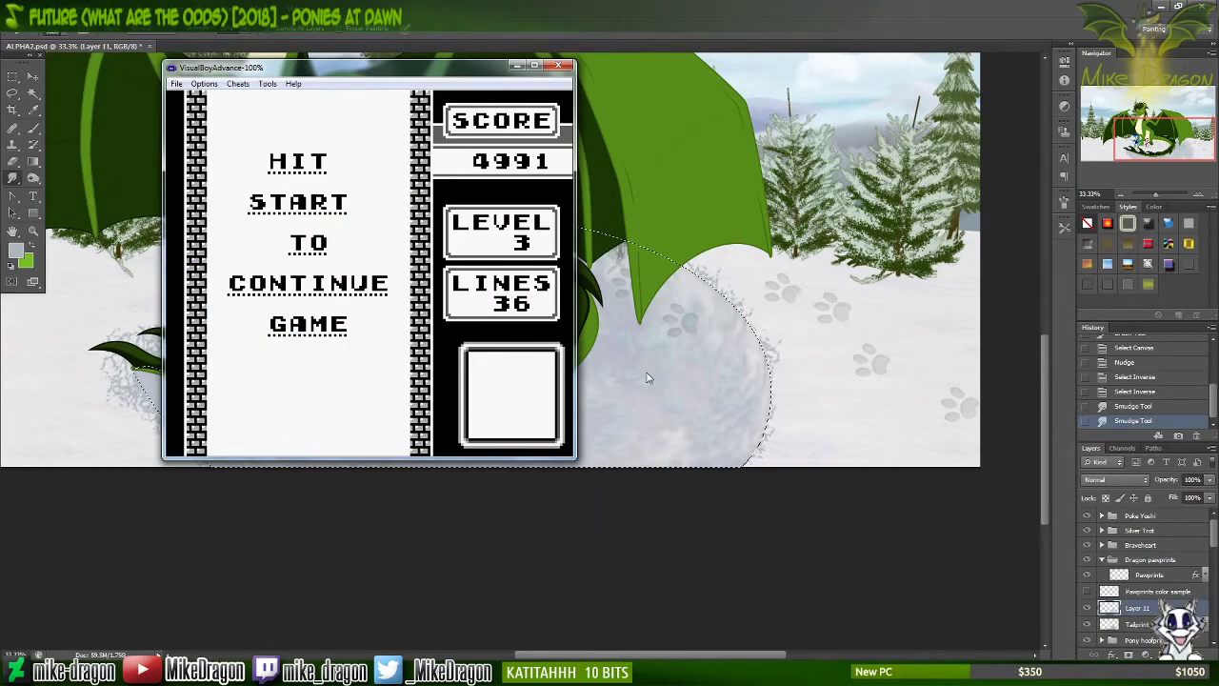
key(Return)
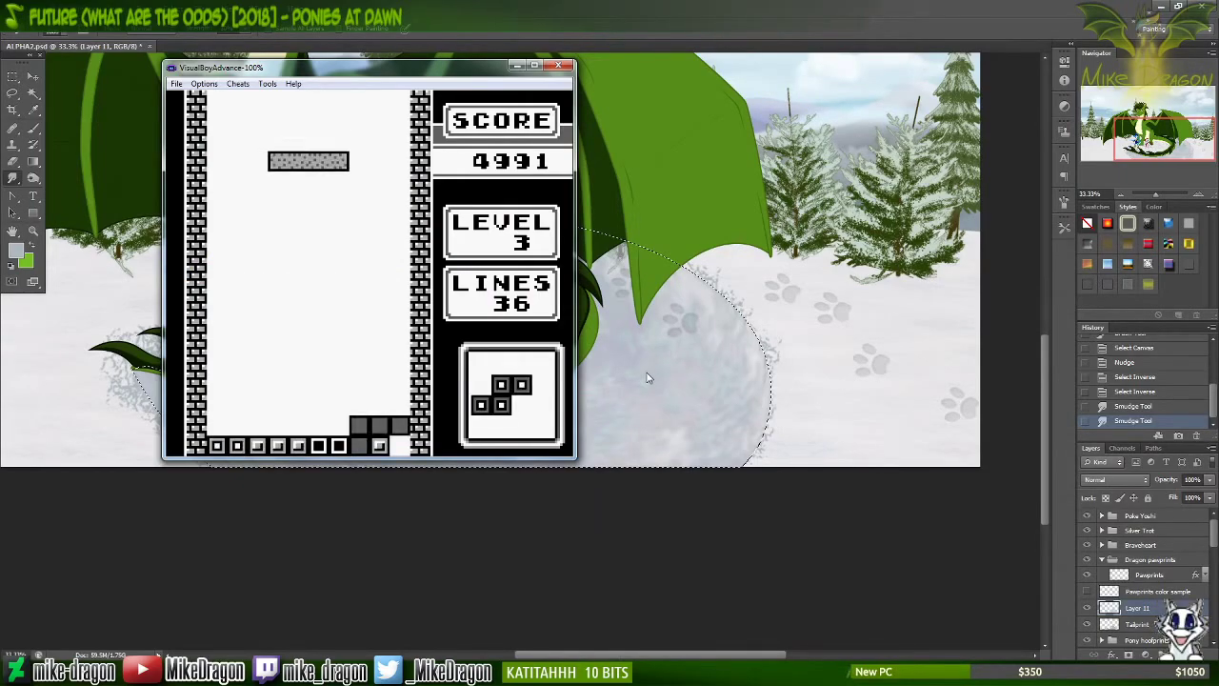
key(Down)
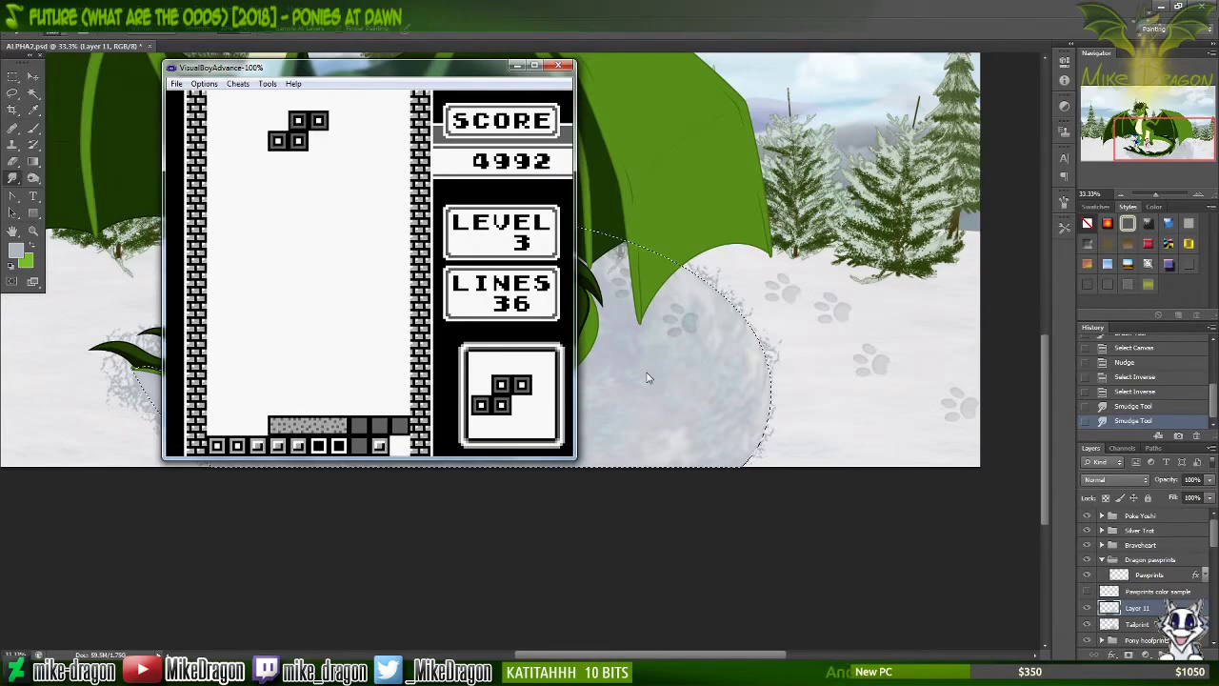
Step: Lay the S piece flat with its lower half on the second and third columns and its upper half over the third and fourth
key(Left)
key(Left)
key(Down)
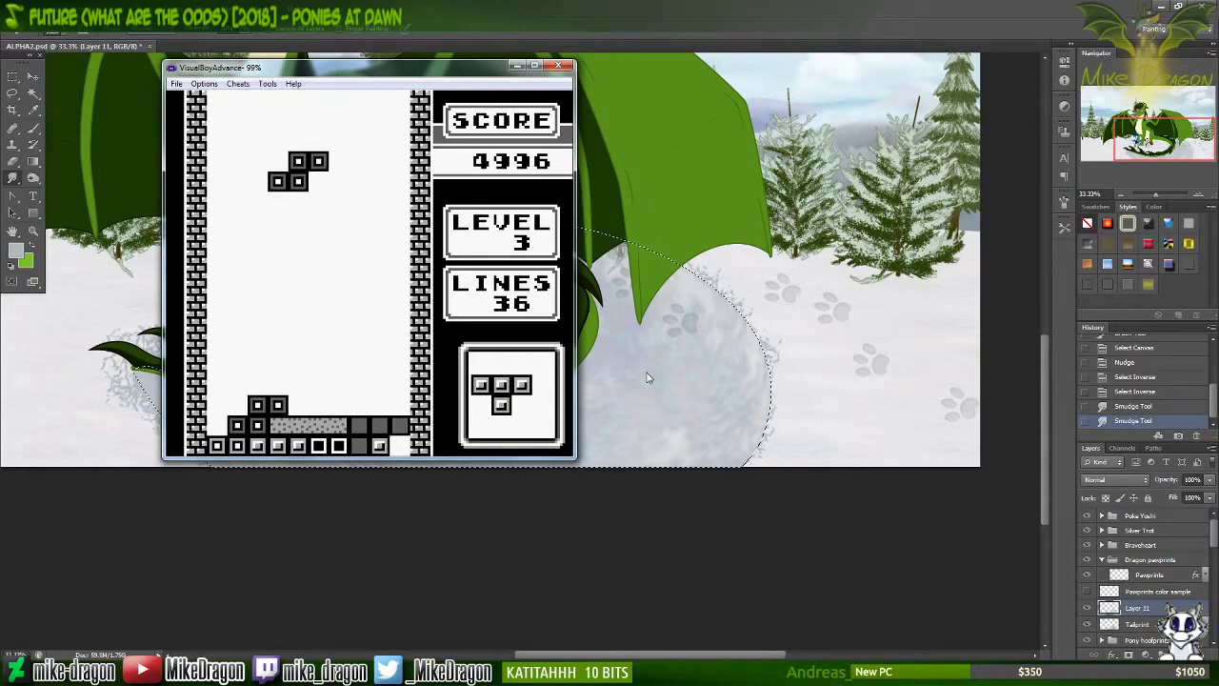
Step: Stand the second S piece upright on the fourth and fifth columns with its higher half over the fourth
key(z)
key(z)
key(Left)
key(z)
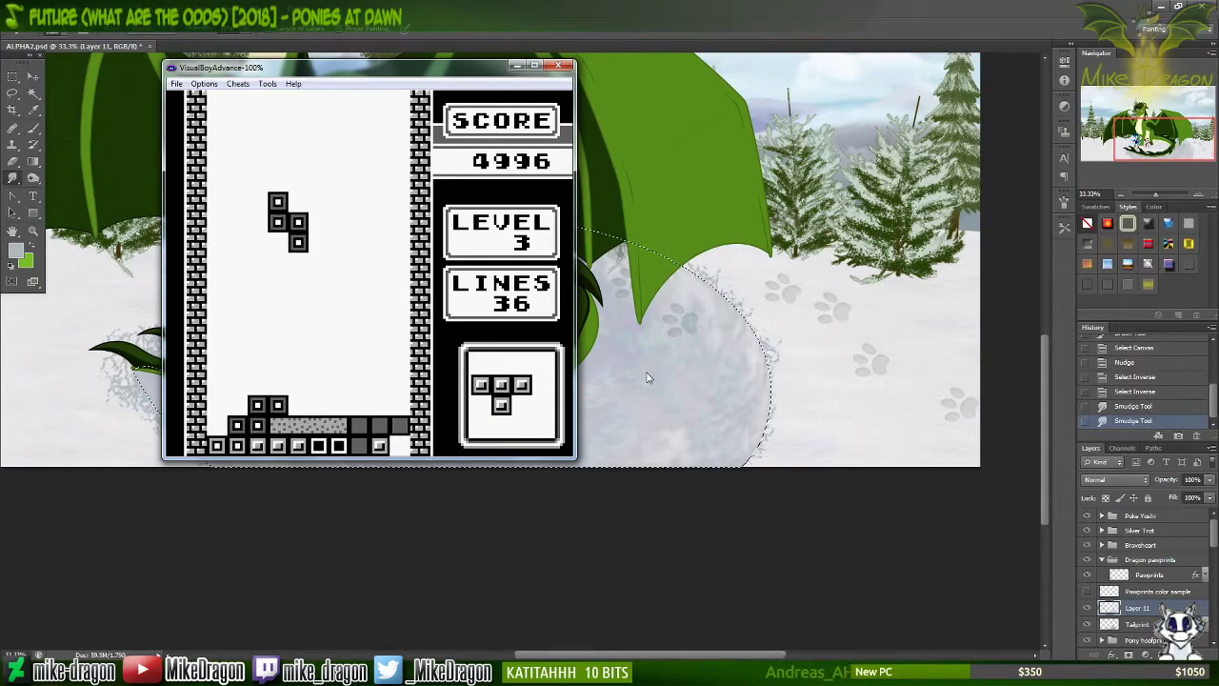
key(Down)
key(z)
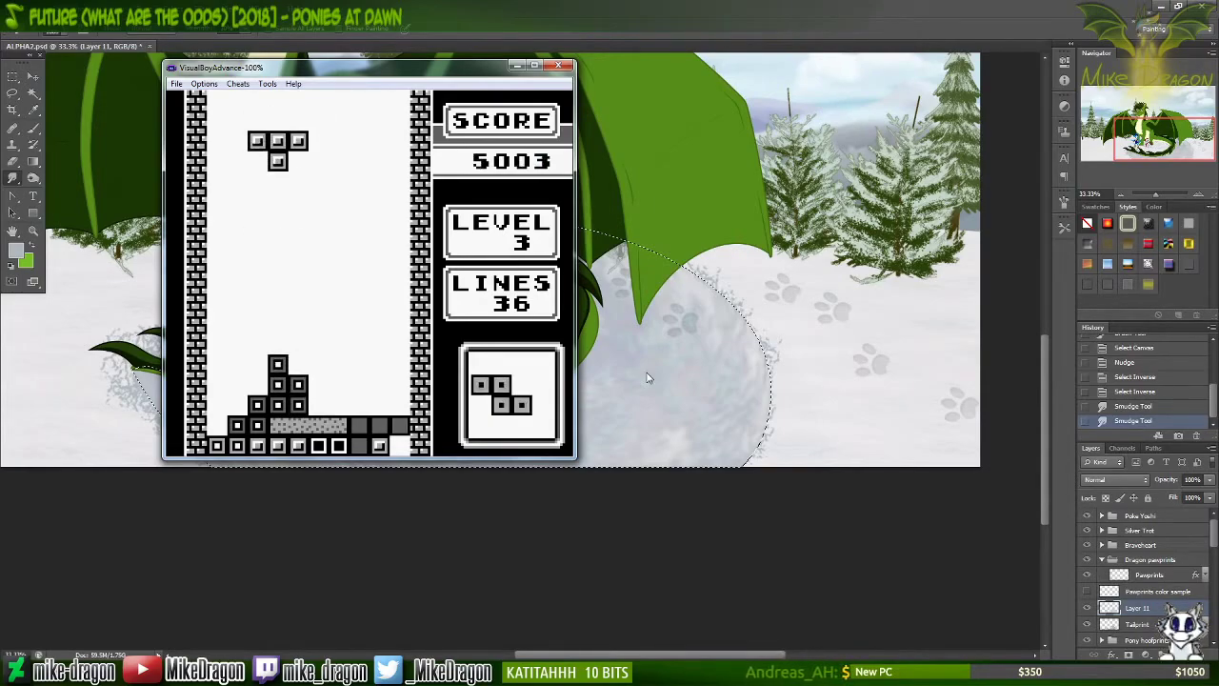
Step: Fit the T piece upright into the first-column gap with its stem over the second column
key(Left)
key(Left)
key(z)
key(Left)
key(z)
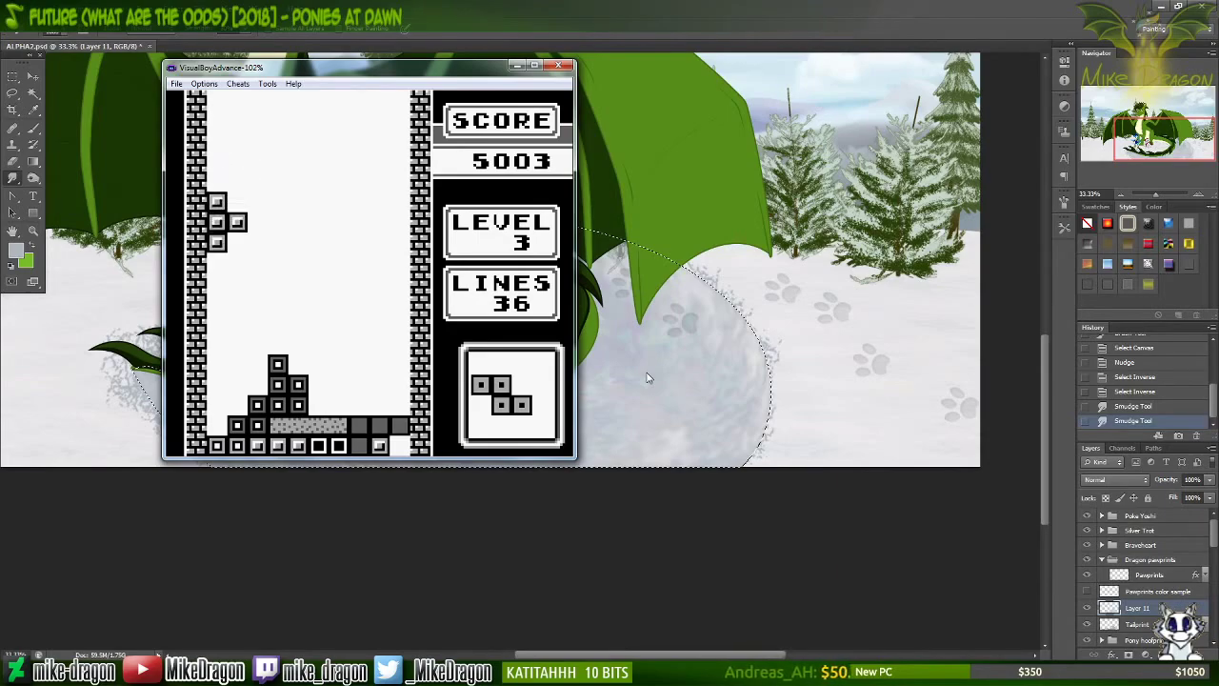
key(Down)
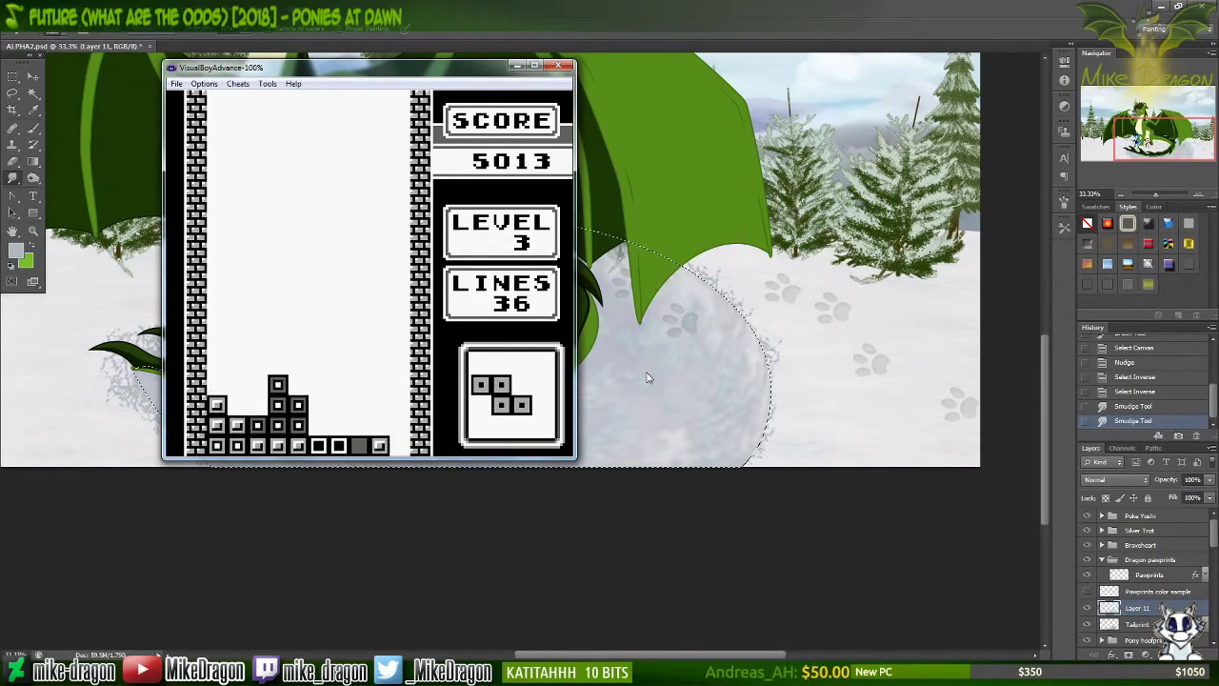
Step: Lay the Z piece flat with its upper half over the first and second columns and its lower half on the second and third
key(Right)
key(z)
key(z)
key(z)
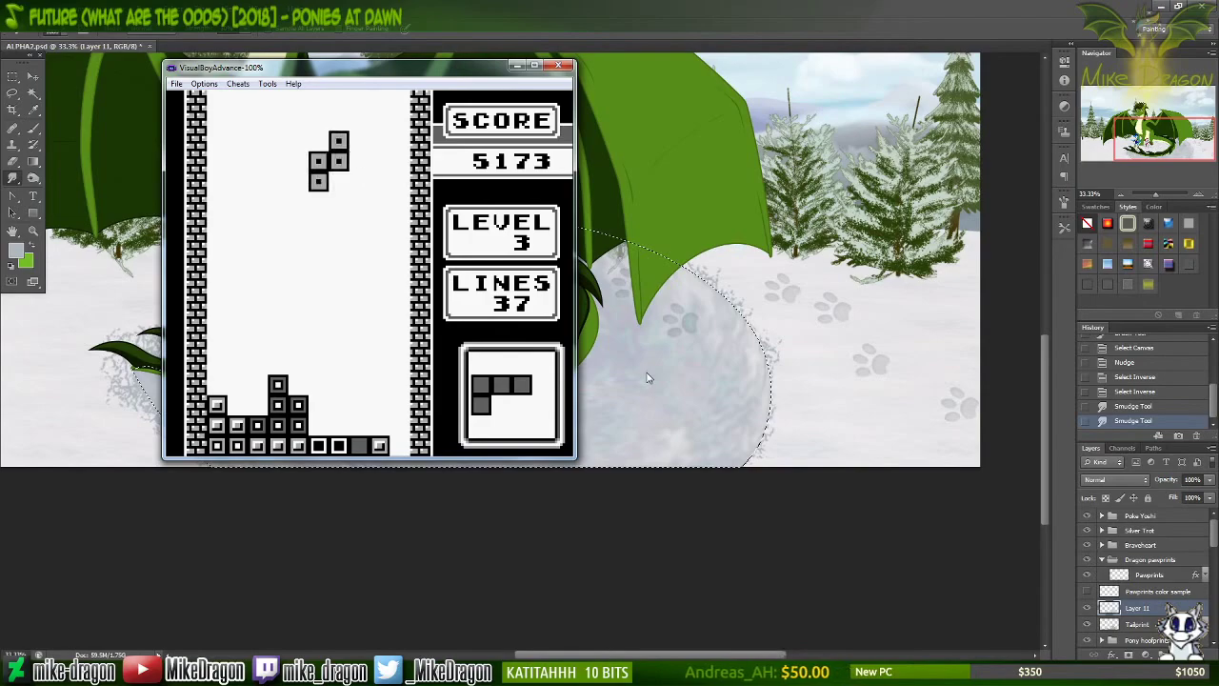
key(Left)
key(z)
key(Left)
key(Left)
key(Left)
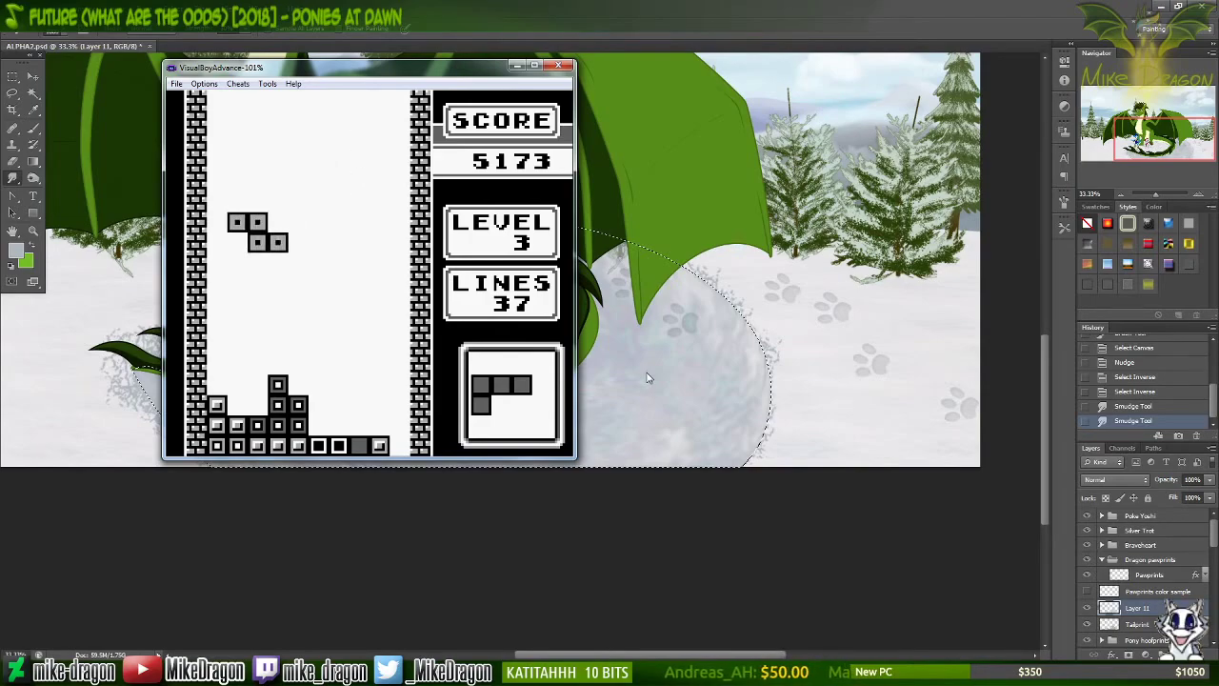
key(Down)
key(z)
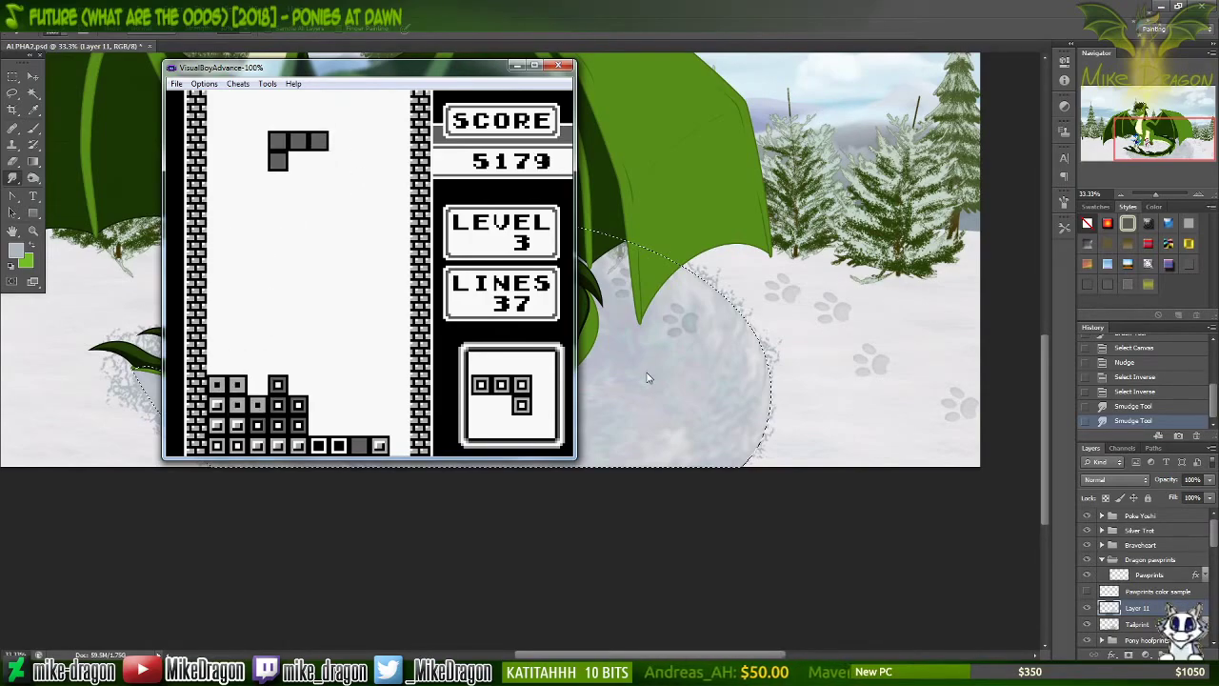
Step: Lay the L piece flat on the sixth to eighth columns with its hook pointing up in the eighth column
key(Right)
key(Right)
key(z)
key(Right)
key(Down)
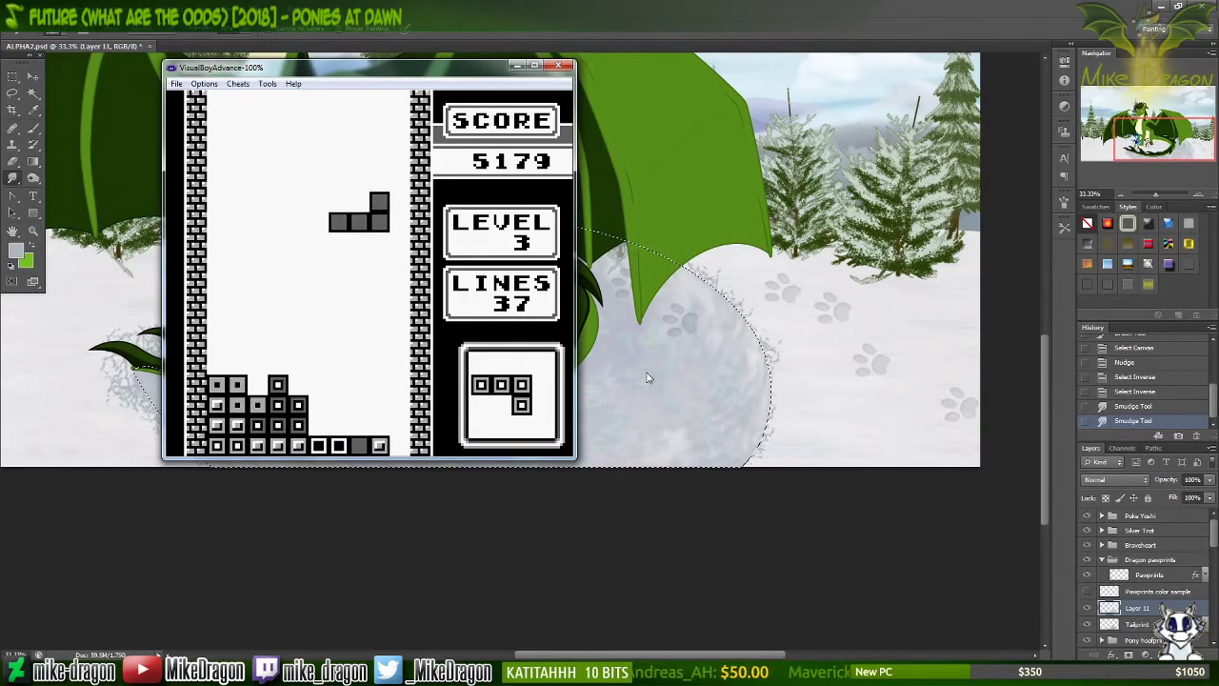
key(Left)
key(Down)
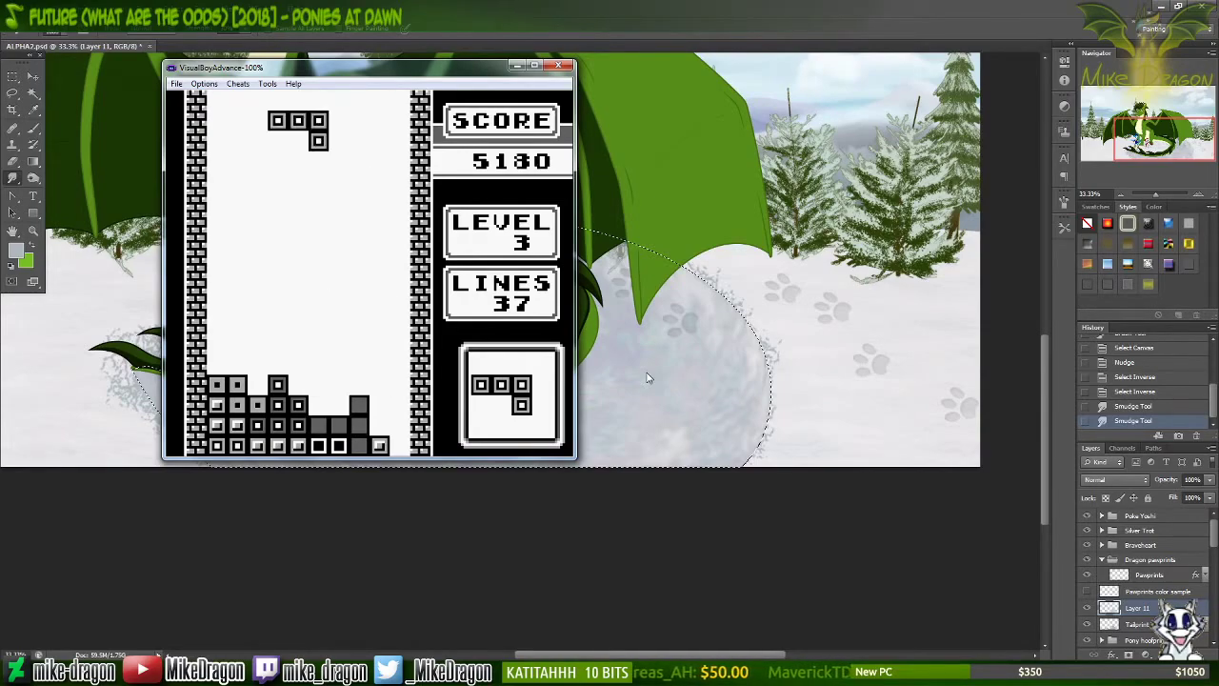
key(Right)
key(Right)
key(Right)
key(Right)
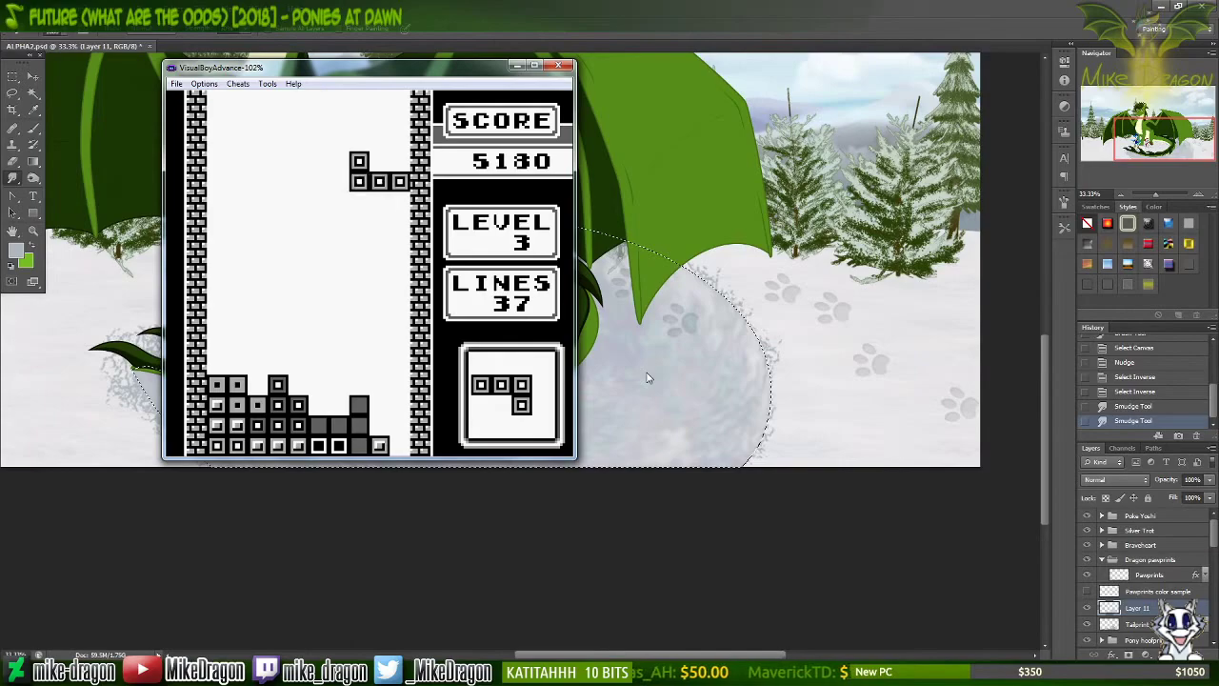
Step: Lay the J piece flat across the first to third columns with its hook filling the third-column gap
key(z)
key(x)
key(Left)
key(Left)
key(Left)
key(Left)
key(Left)
key(Left)
key(Left)
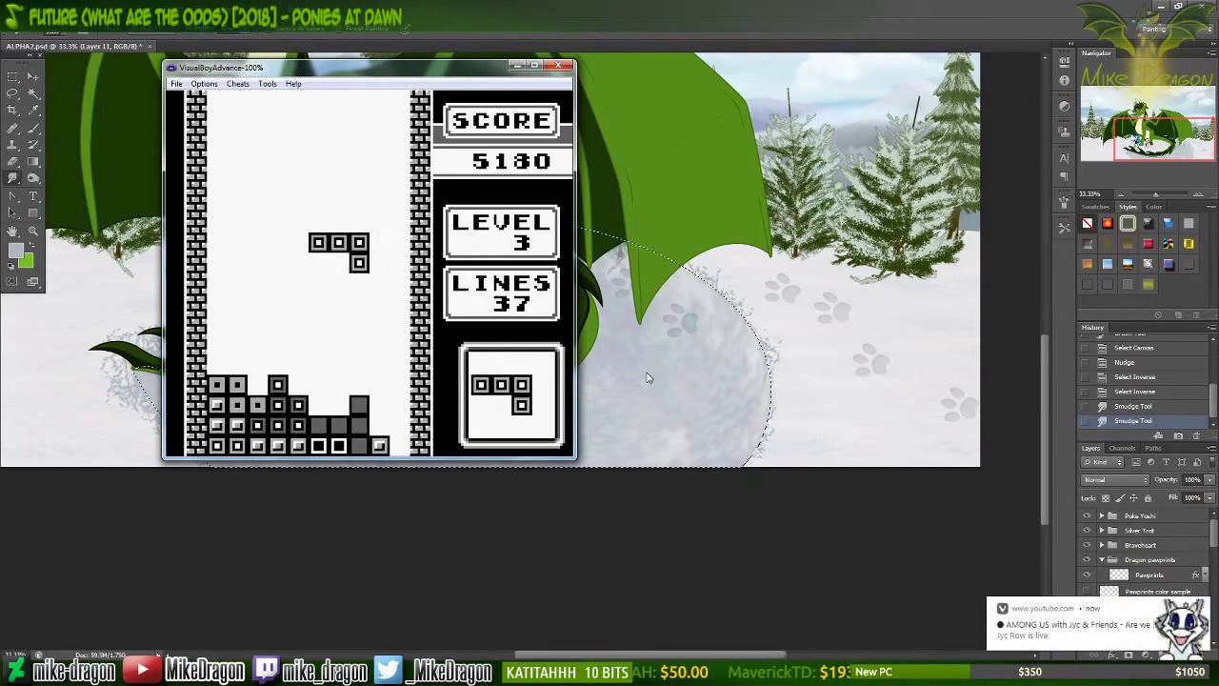
key(Down)
key(Down)
key(Down)
key(Down)
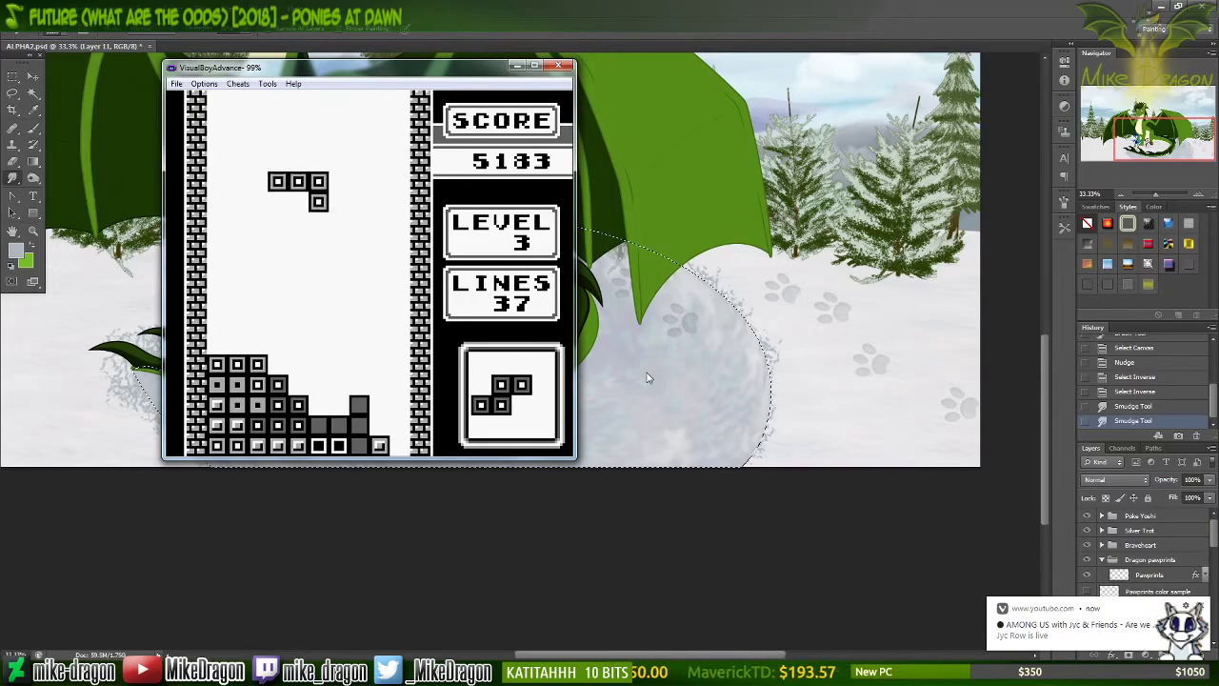
Step: Pause the Tetris game and resume it
key(Return)
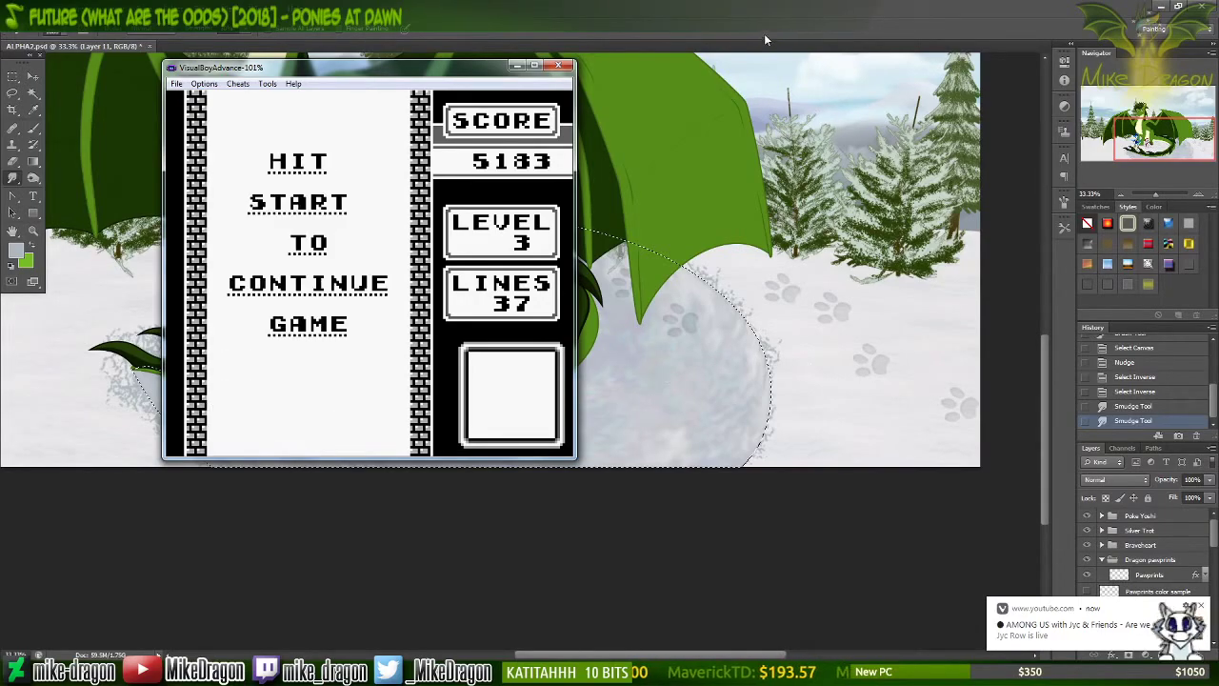
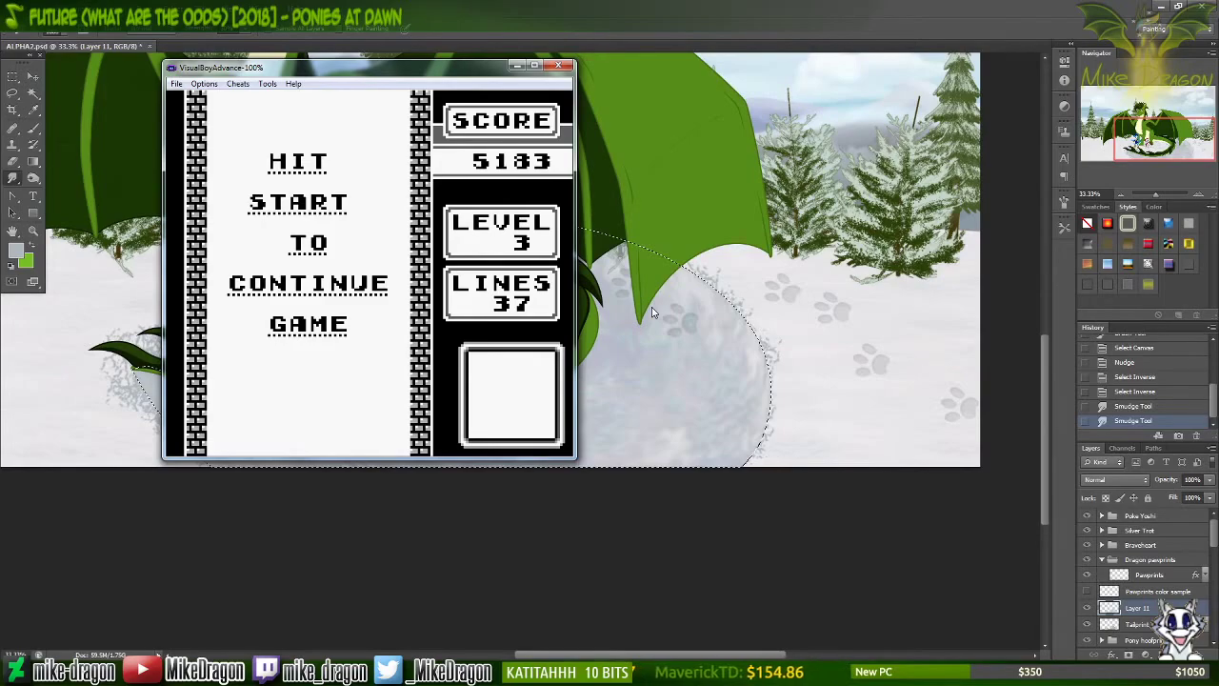
key(Return)
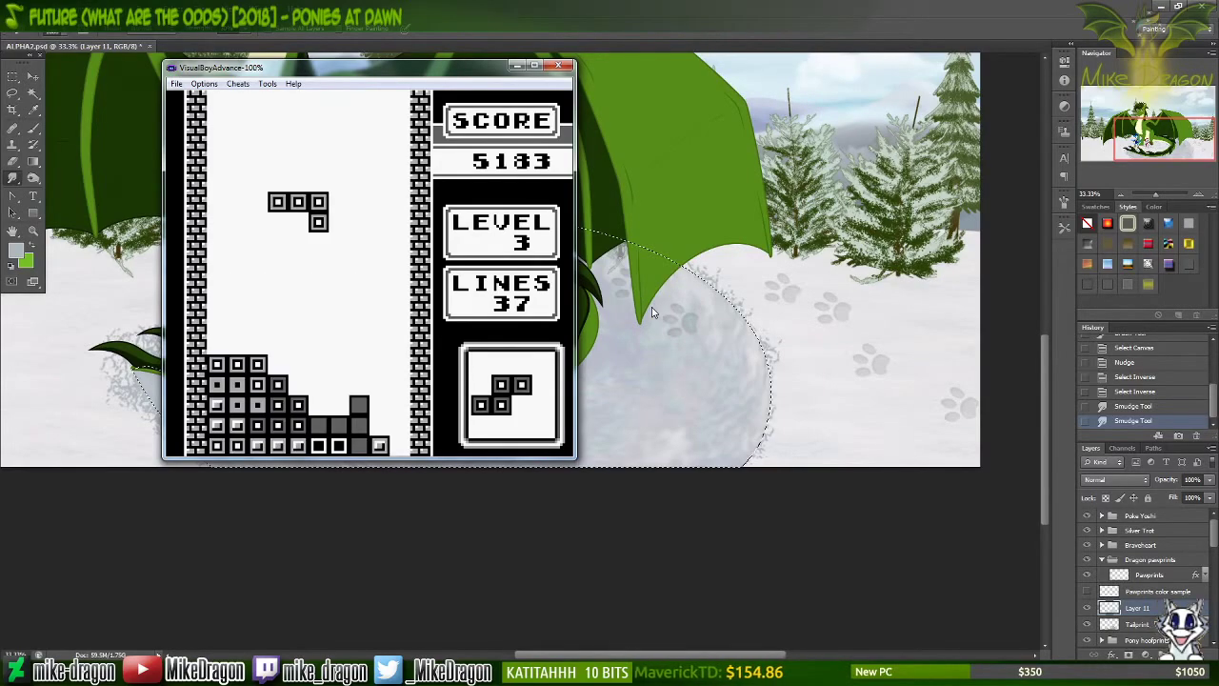
Step: Stand the J piece upright in the seventh column with its foot over the sixth column
key(z)
key(Right)
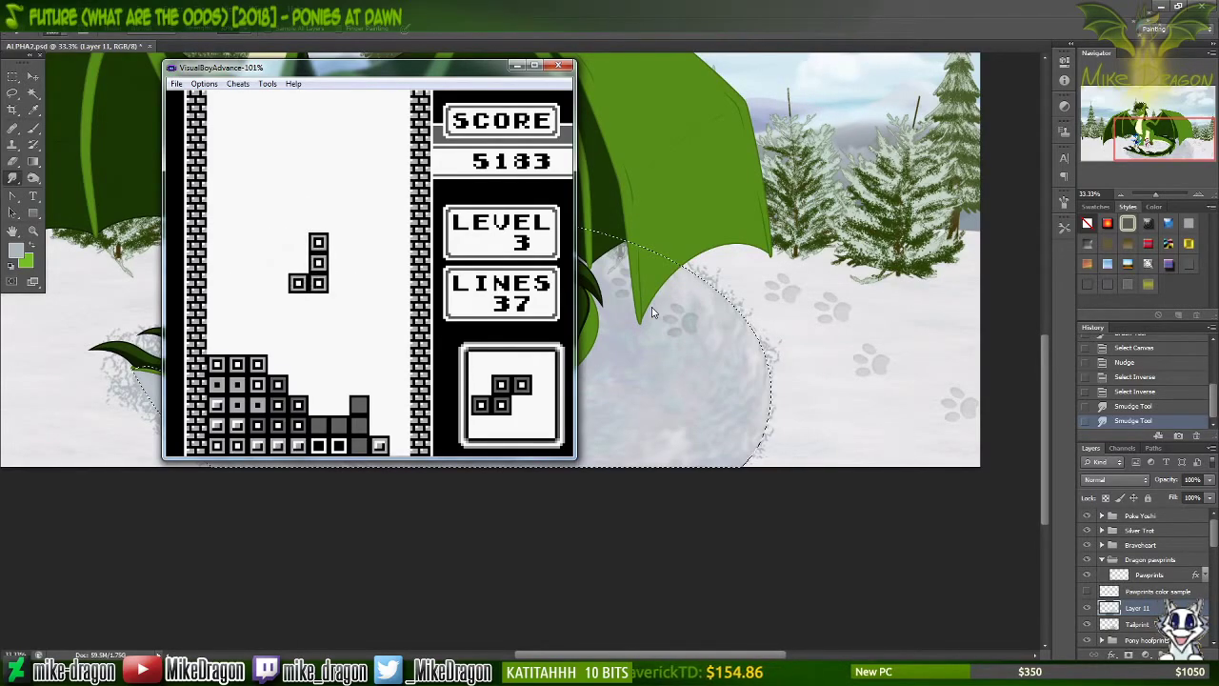
key(Right)
key(Right)
key(Left)
key(Down)
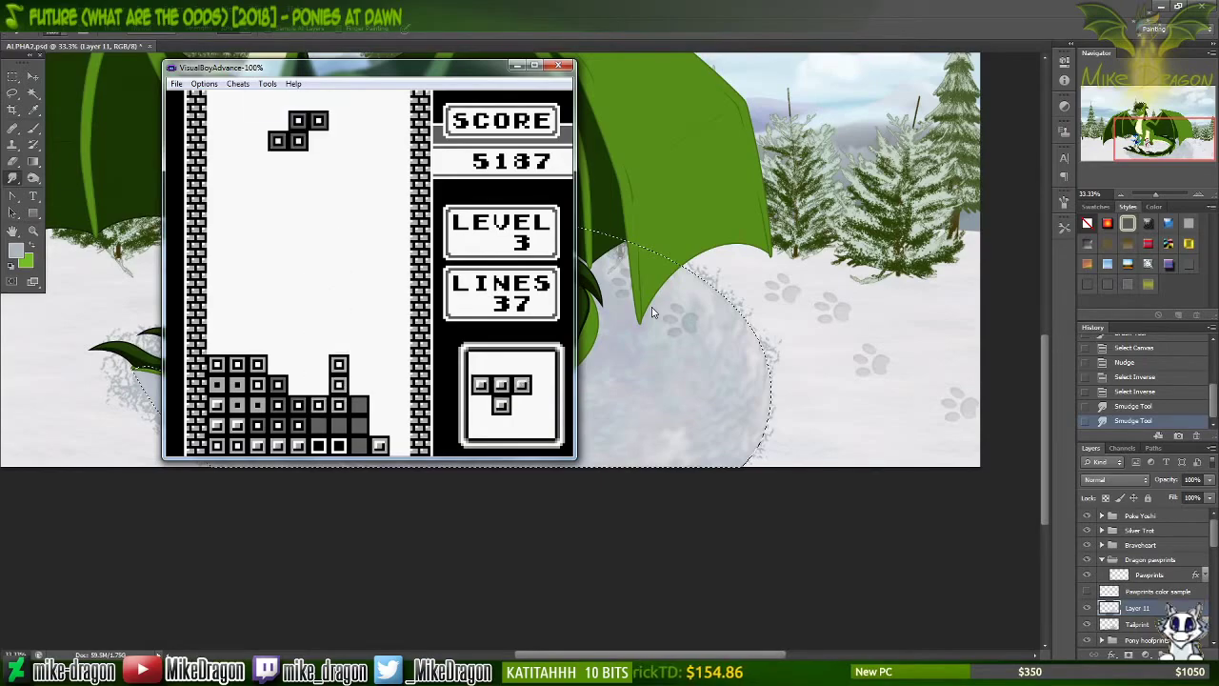
Step: Stand the S piece upright in the ninth and tenth columns to complete the two lowest rows
key(z)
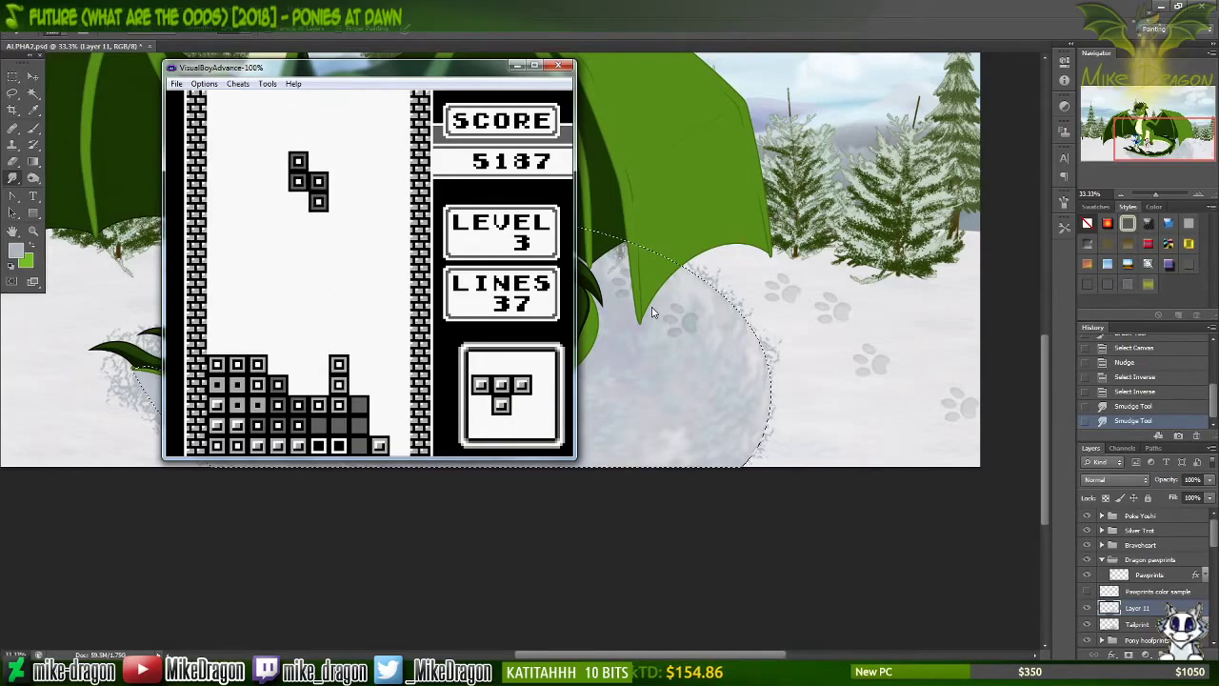
key(Right)
key(Right)
key(Right)
key(Right)
key(Down)
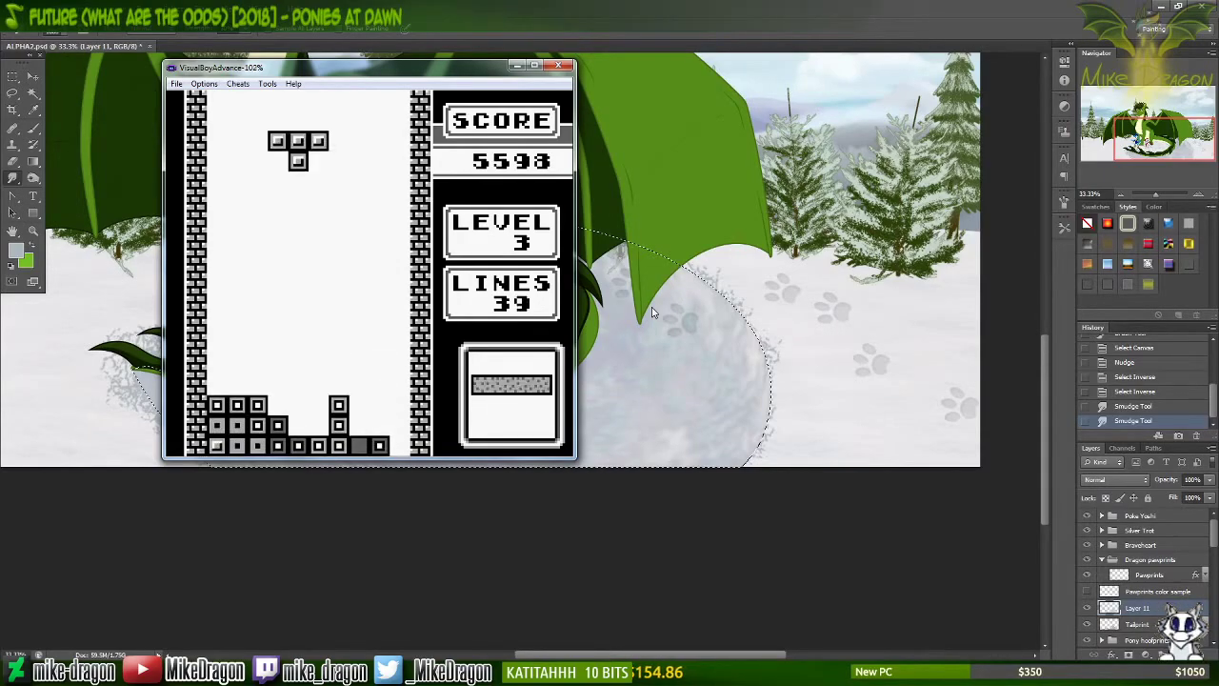
Step: Stand the T piece upright in the tenth column with its nub over the ninth, completing the lowest row
key(z)
key(Right)
key(Right)
key(Right)
key(Right)
key(Right)
key(Down)
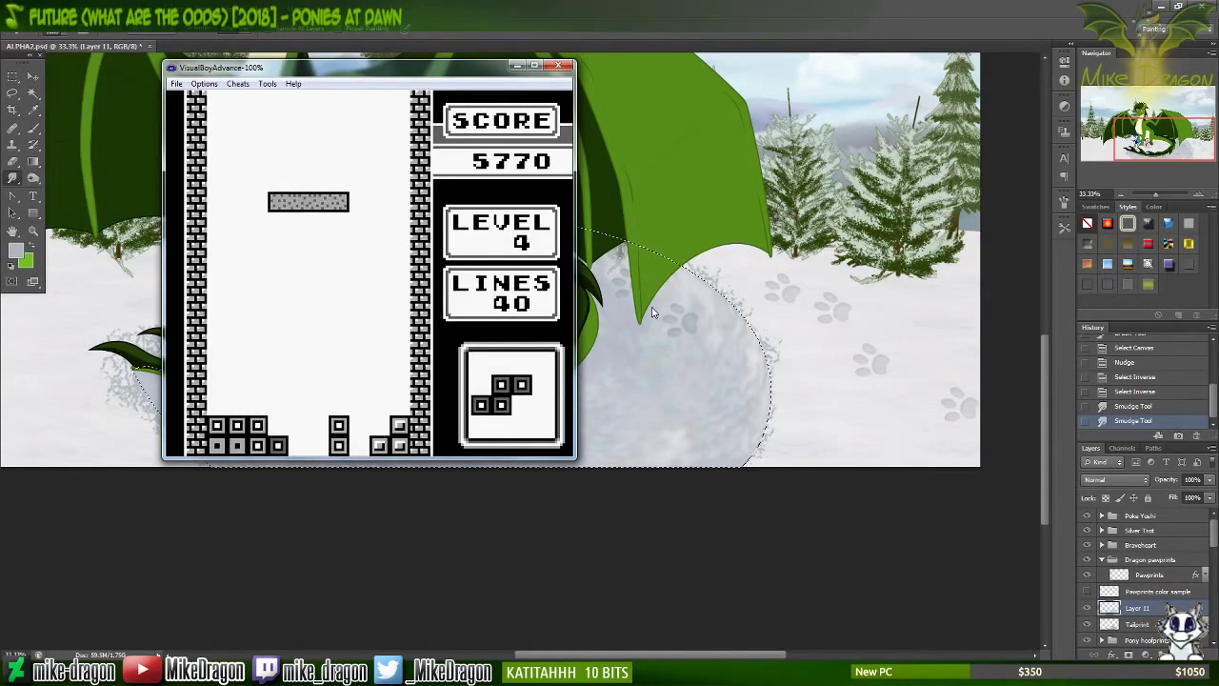
Step: Stand the I piece upright in the eighth column and the S piece upright across the fourth and fifth columns
key(z)
key(Right)
key(Right)
key(Right)
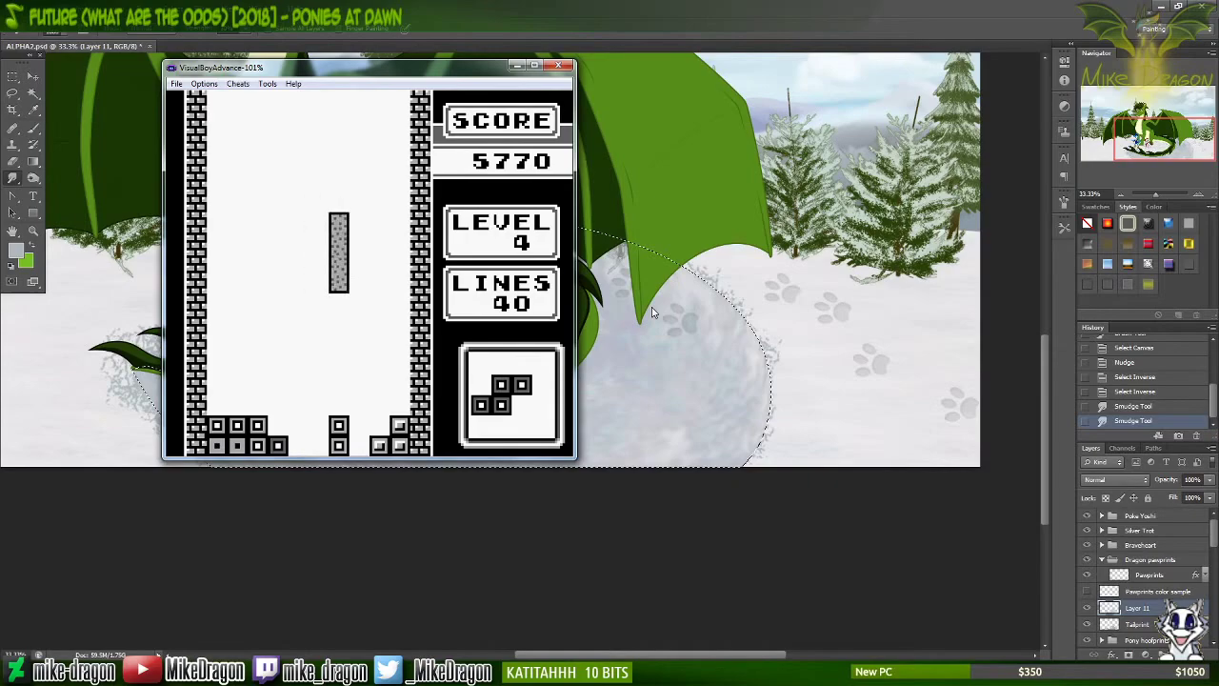
key(Down)
key(z)
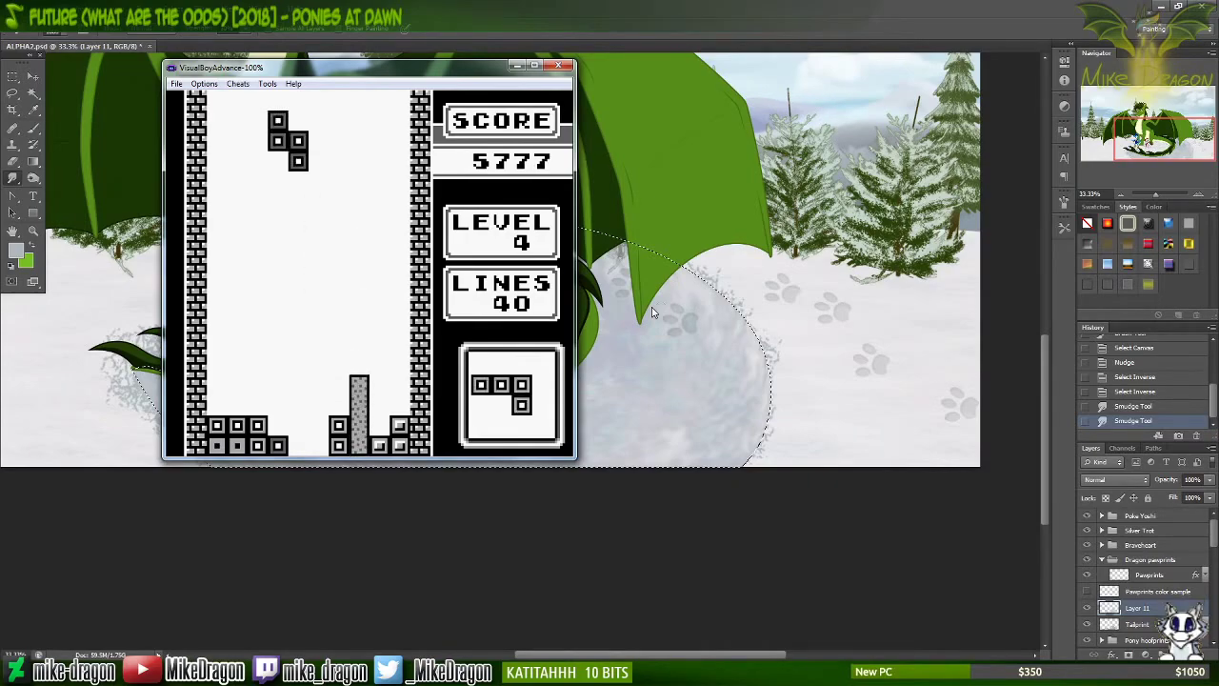
key(Down)
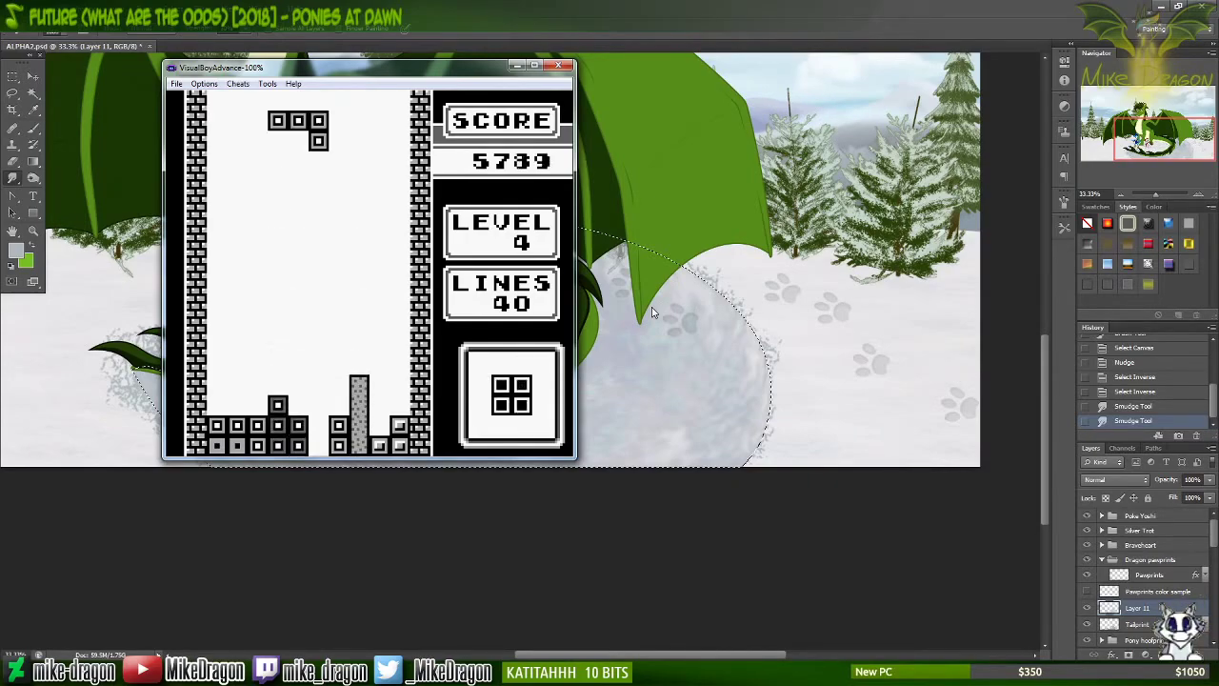
Step: Stand the J piece upright in the sixth-column gap with its hook over the seventh column, completing the lowest row
key(z)
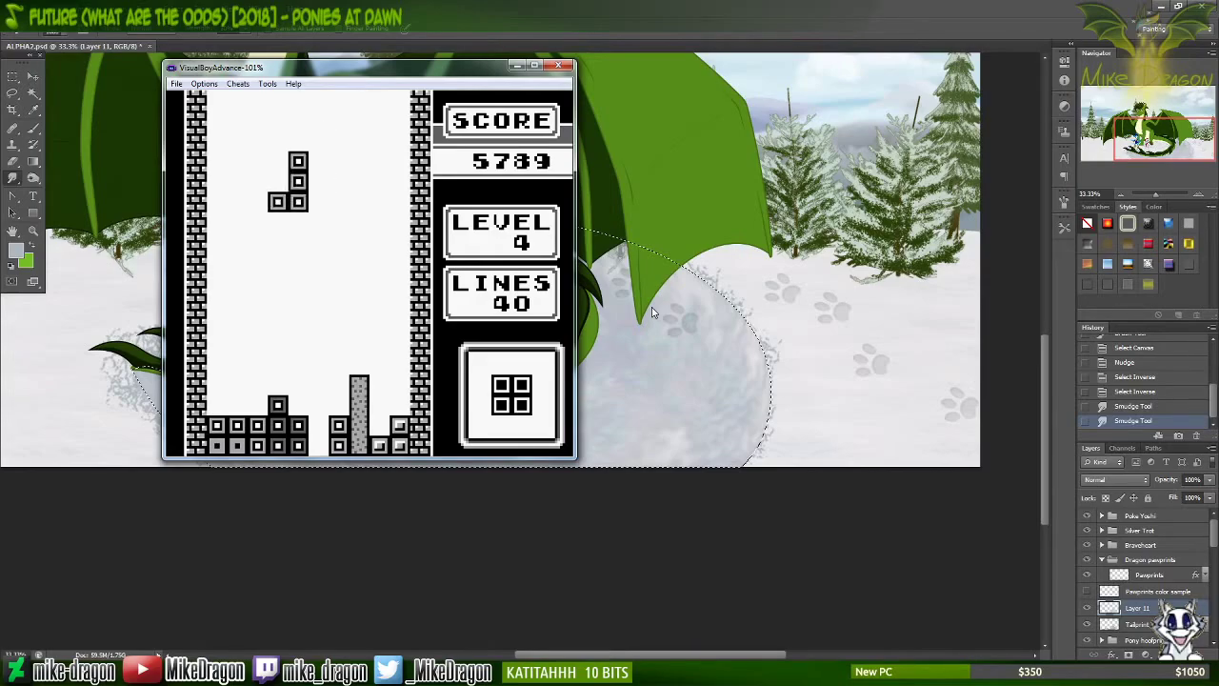
key(z)
key(z)
key(Right)
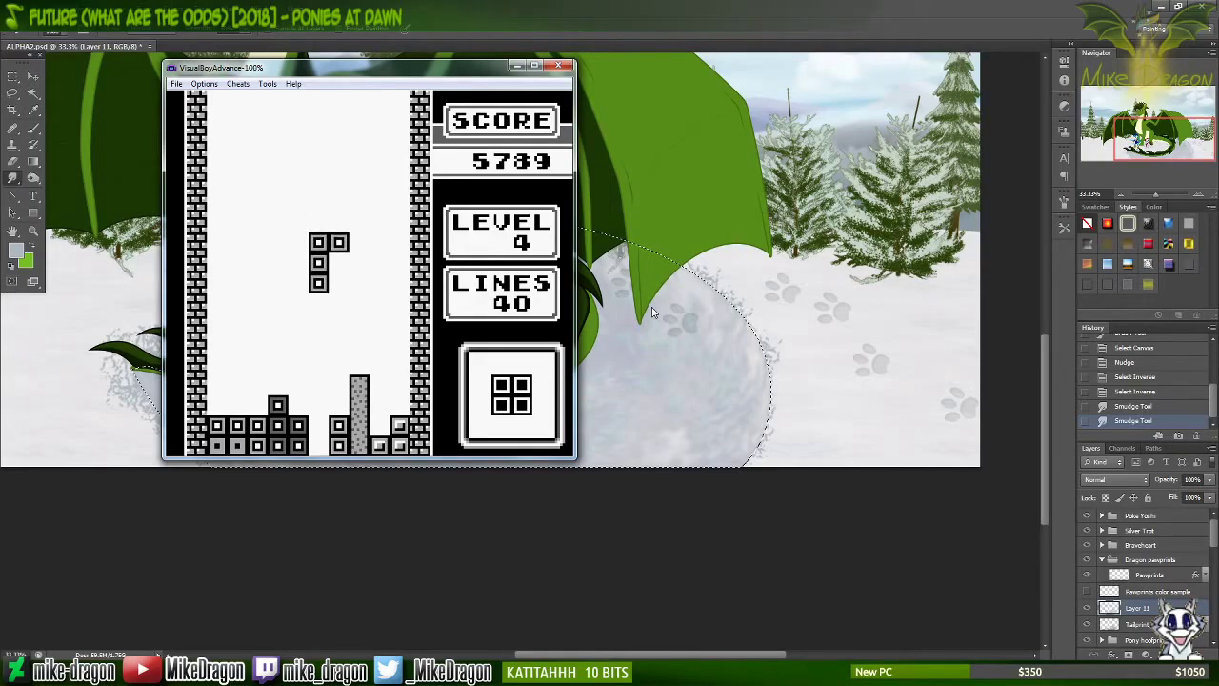
key(Down)
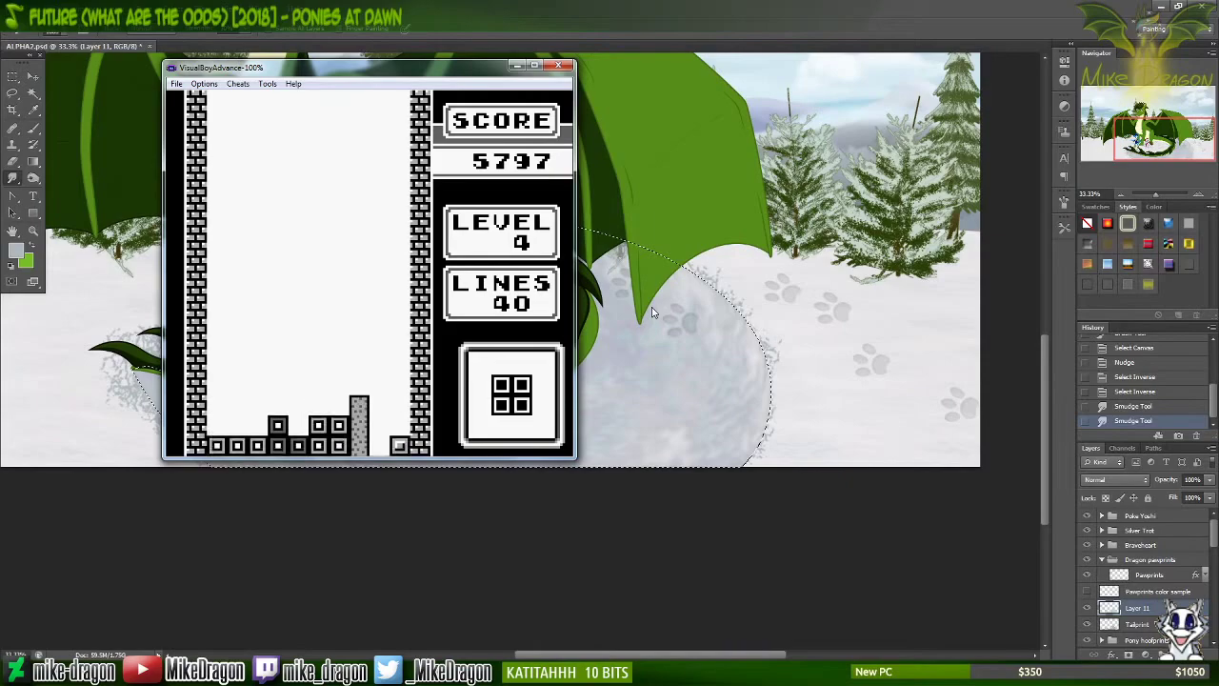
Step: Place the square O piece on the first and second columns
key(Left)
key(Left)
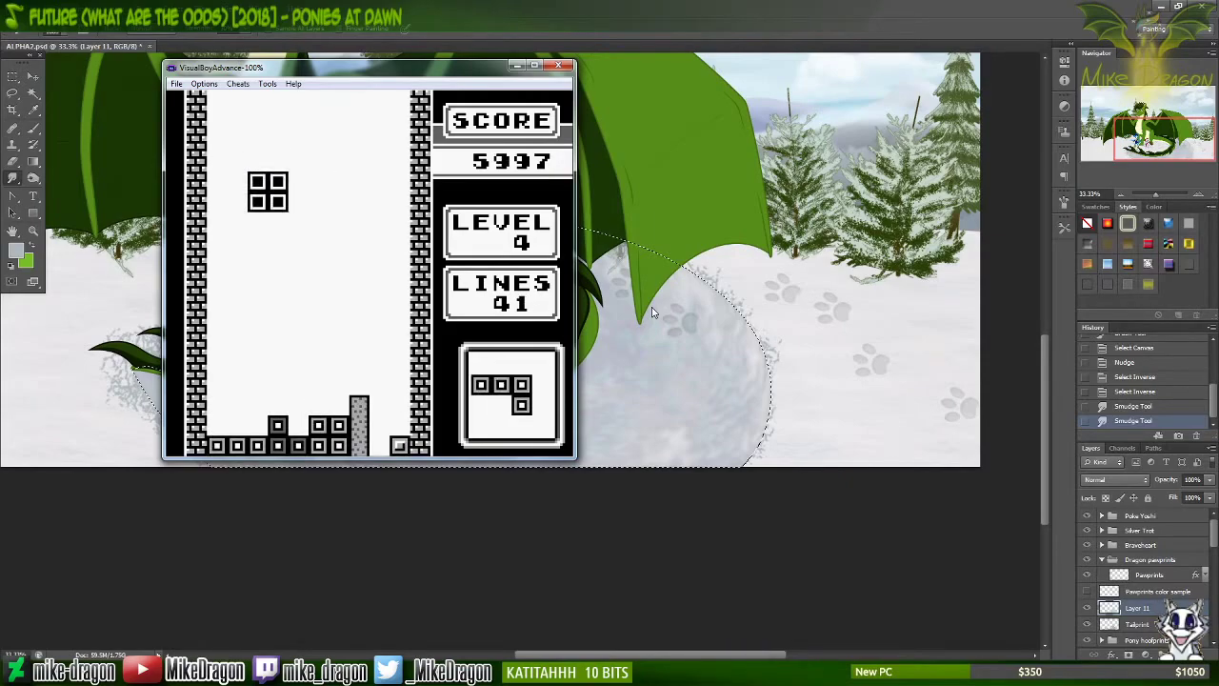
key(Left)
key(Left)
key(Down)
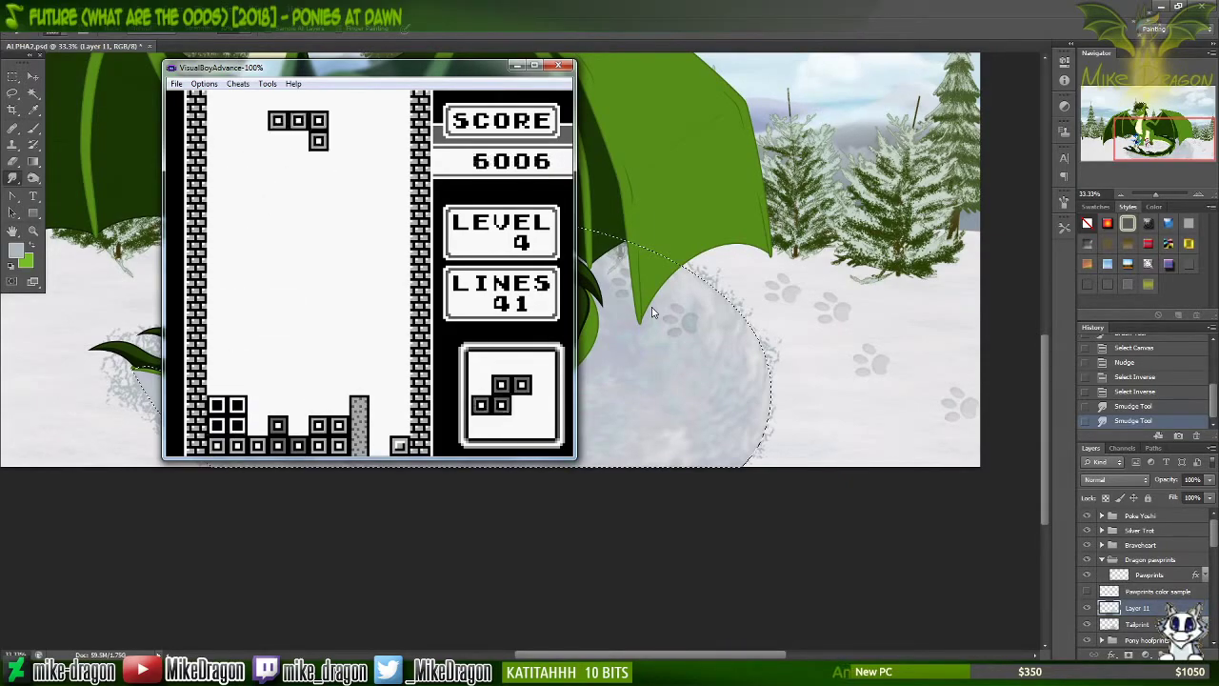
Step: Stand the J piece upright on the second column with its foot on the first, on top of the square piece
key(x)
key(x)
key(x)
key(Left)
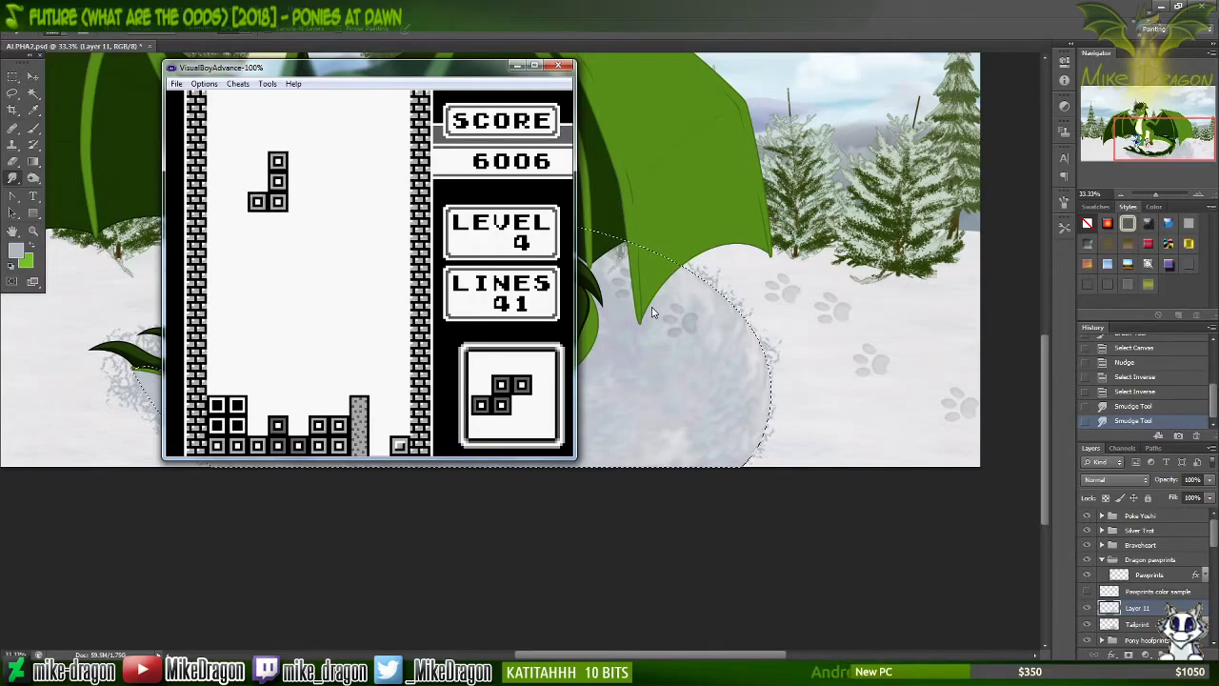
key(x)
key(x)
key(Right)
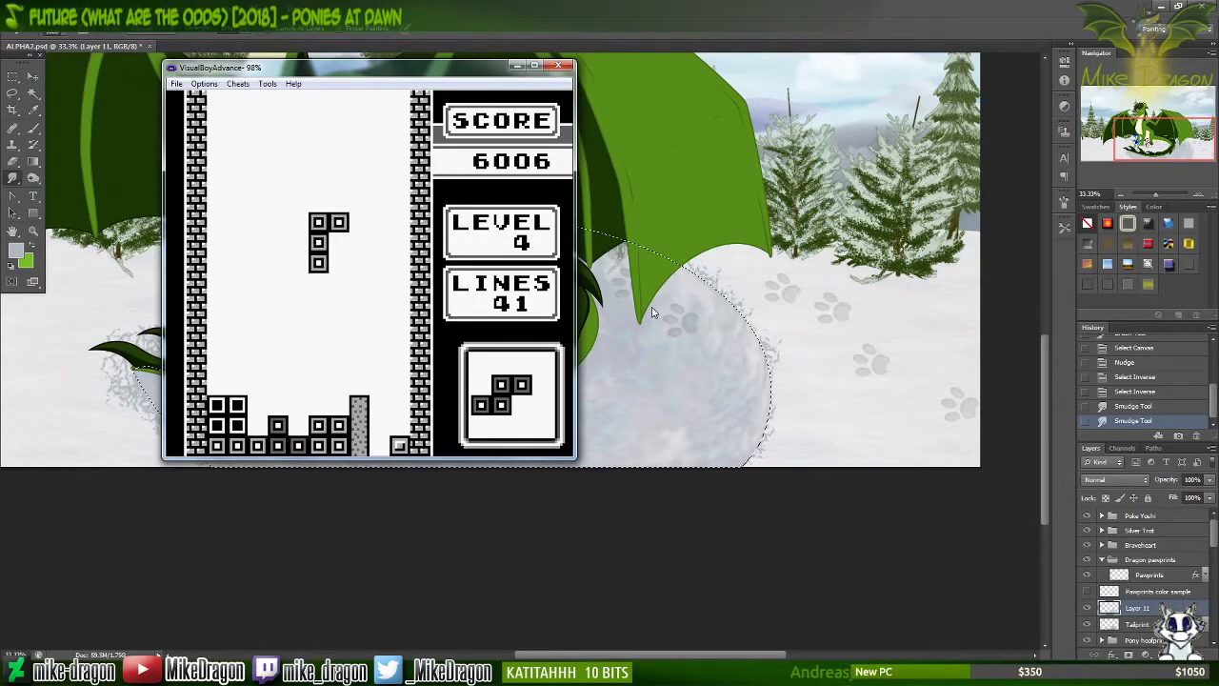
key(x)
key(Left)
key(Left)
key(Left)
key(x)
key(Left)
key(Down)
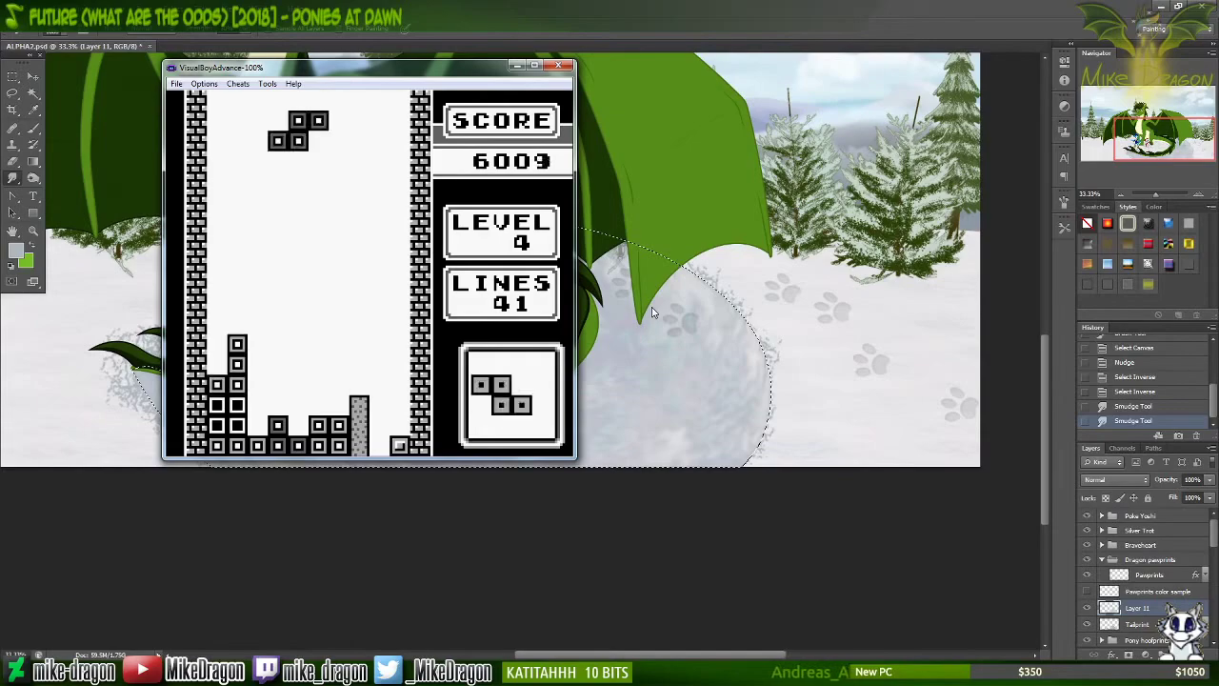
Step: Stand the S piece upright across the fourth and fifth columns and pause the Tetris game
key(x)
key(Down)
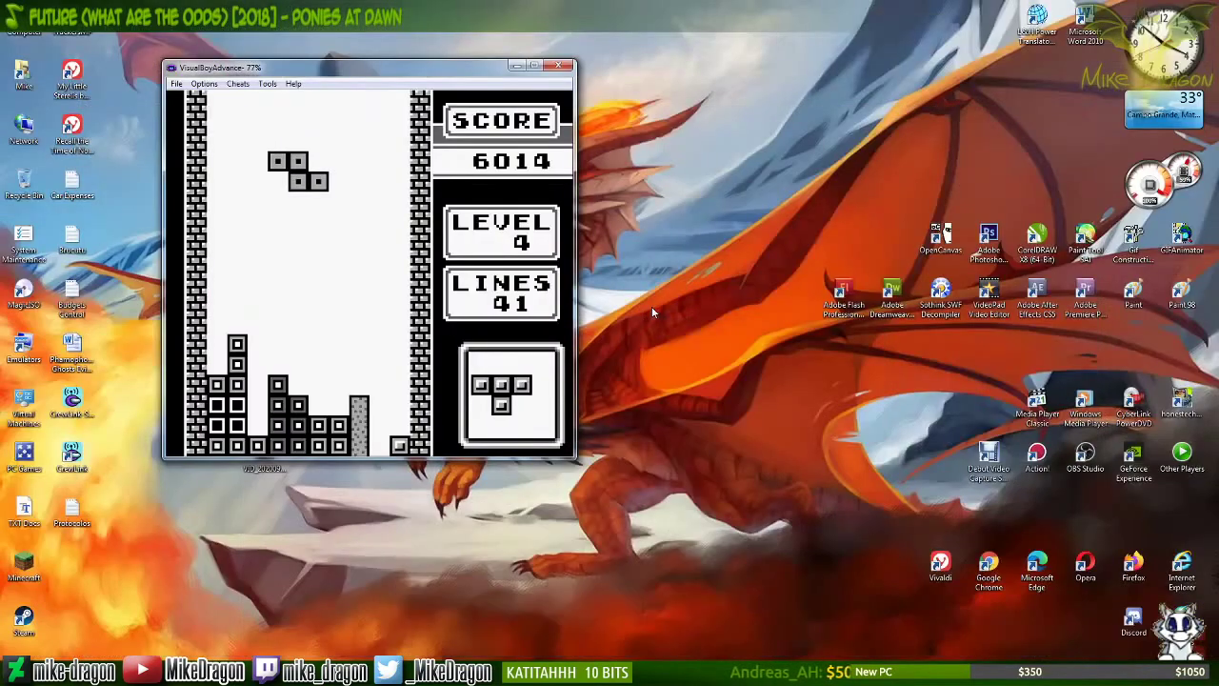
key(Return)
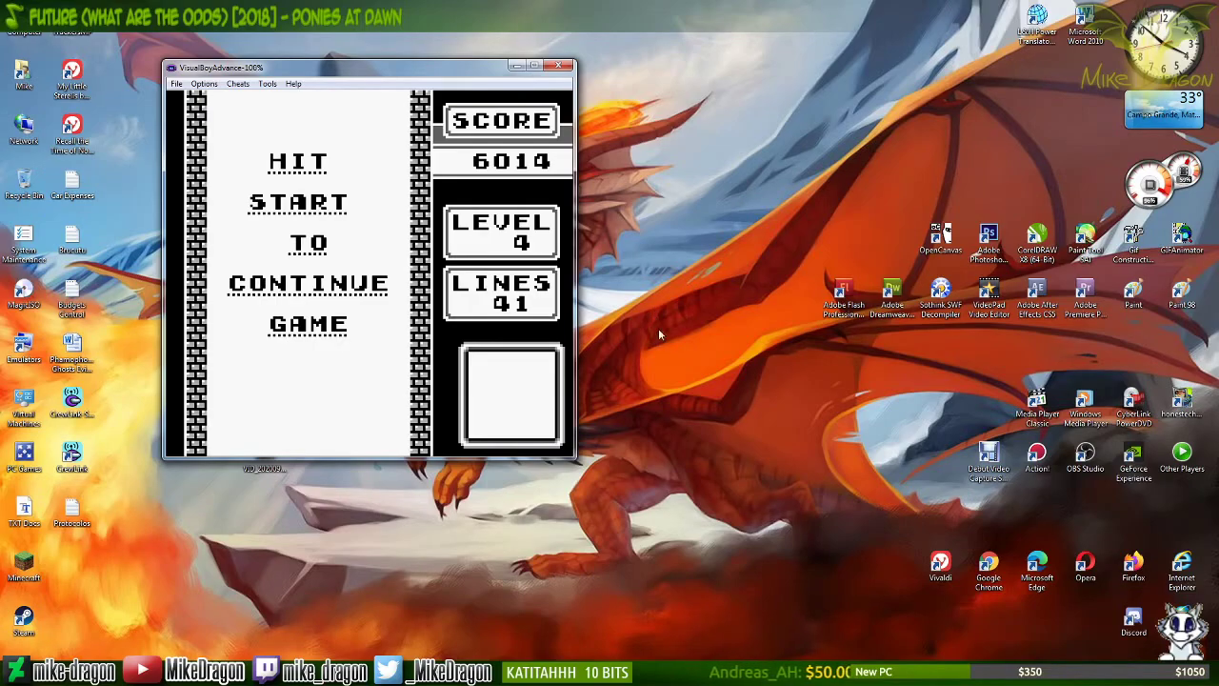
Step: Switch back to Photoshop and inspect the smudged snow shading around the dragon's tail at 50% zoom
key(alt+Tab)
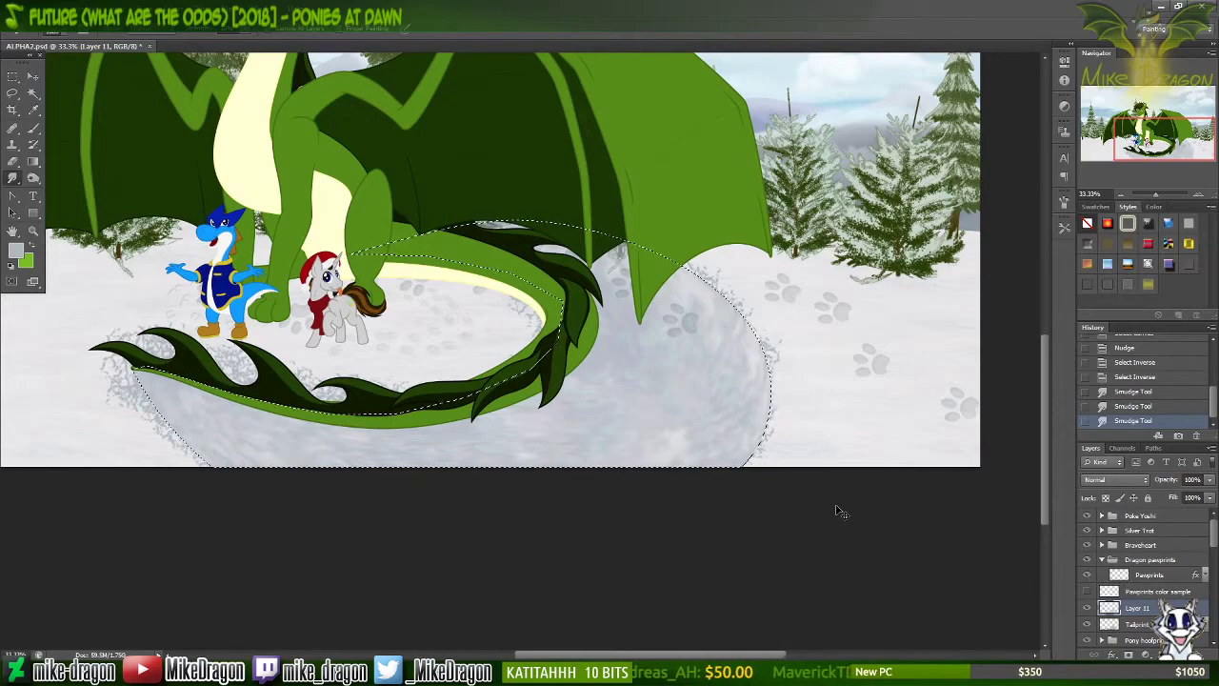
key(ctrl+plus)
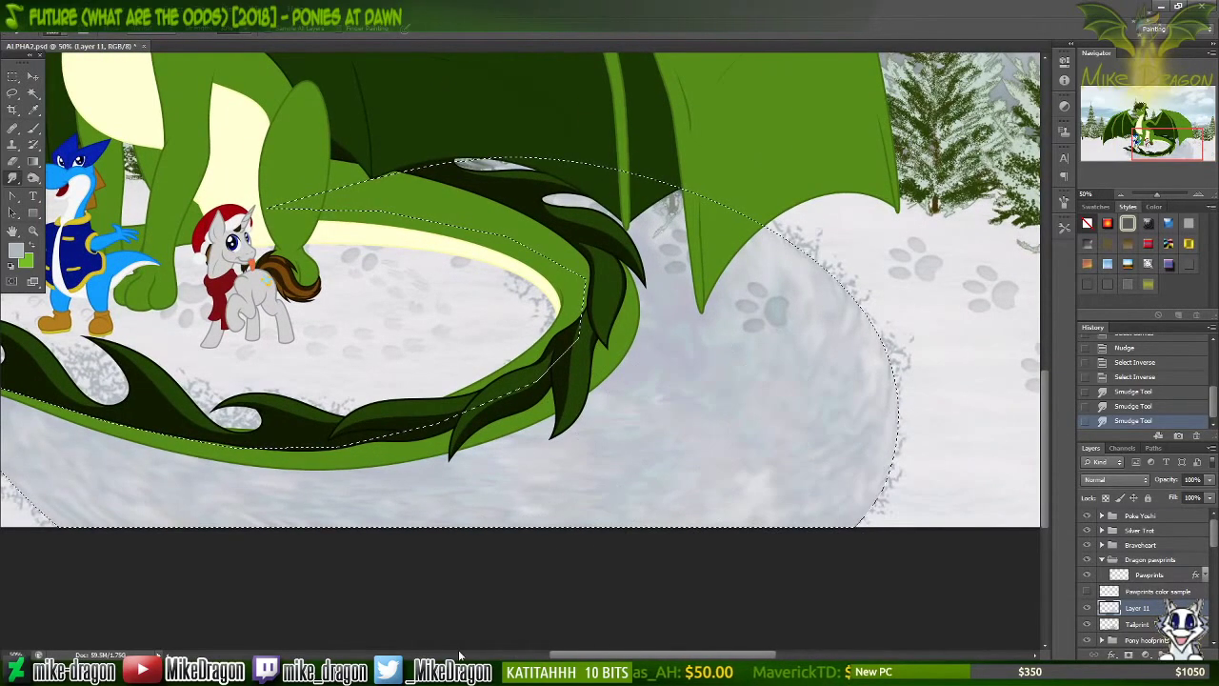
scroll(508, 619, left, 3)
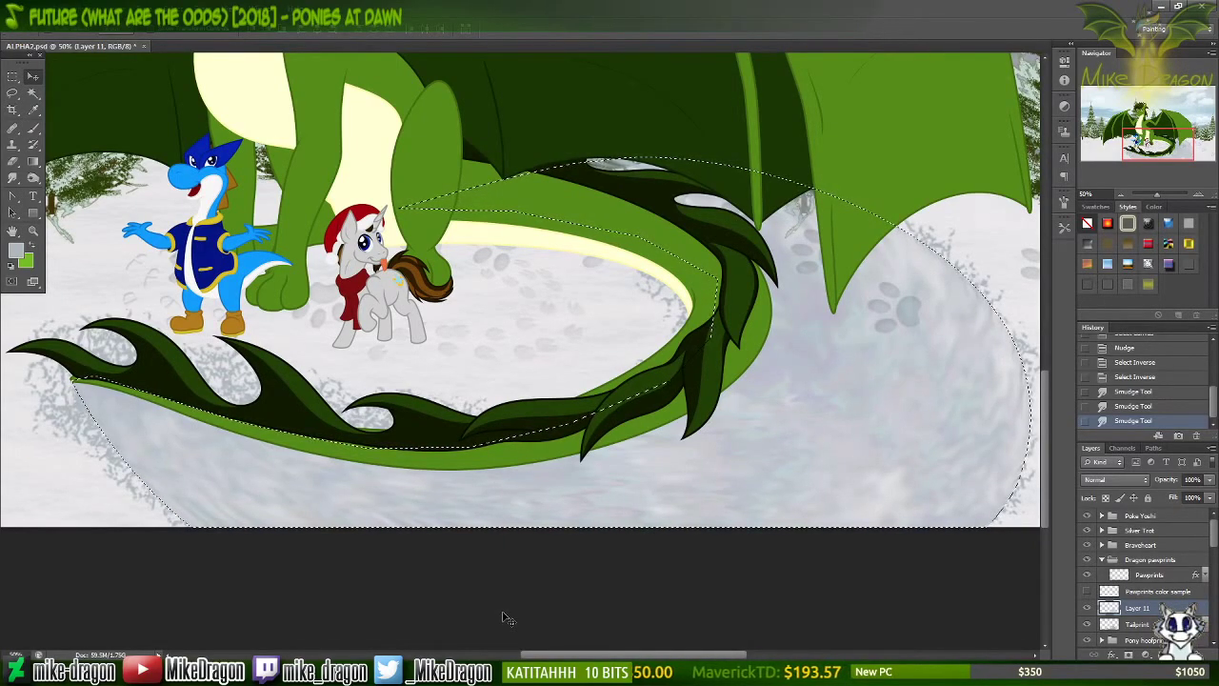
scroll(507, 619, right, 1)
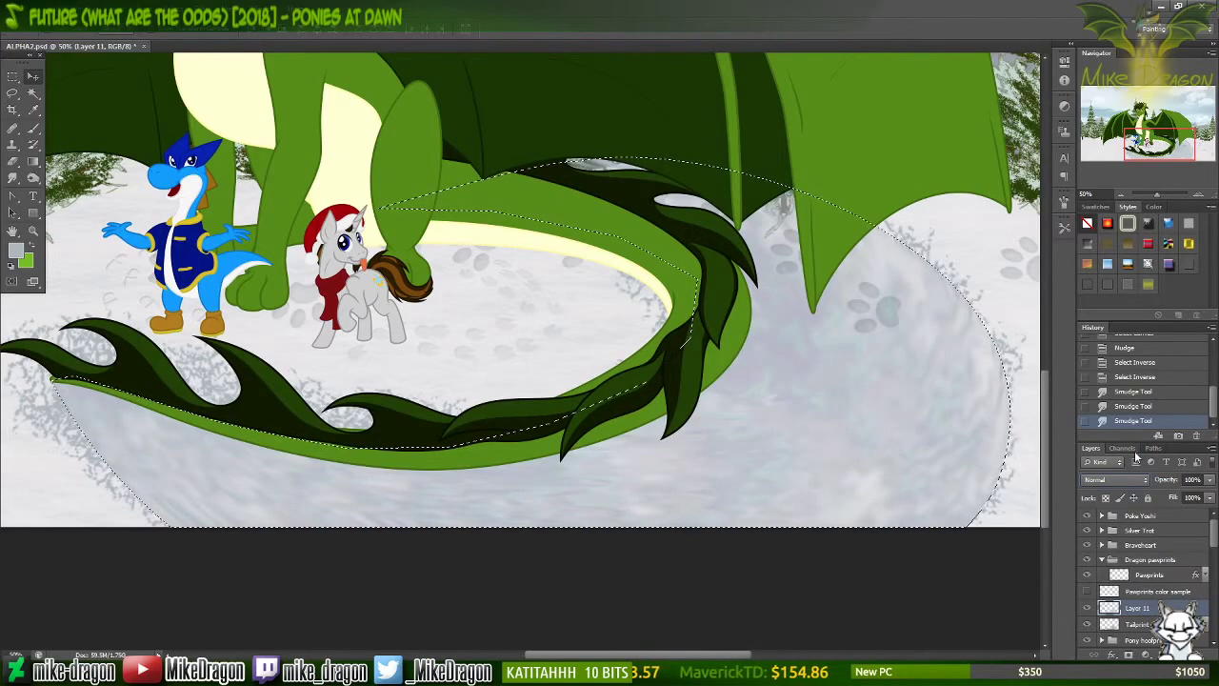
Step: Try the Dissolve, Color Burn, Linear Burn and Darker Color blend modes on Layer 11
scroll(1131, 489, down, 2)
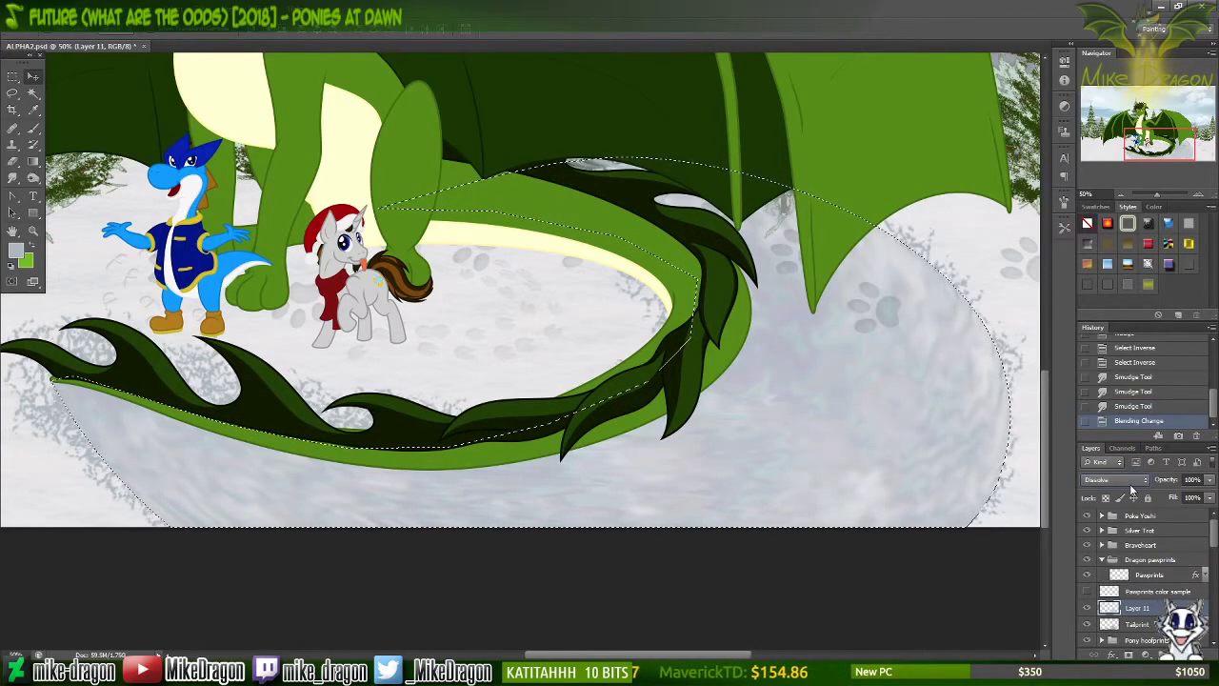
scroll(1132, 488, down, 2)
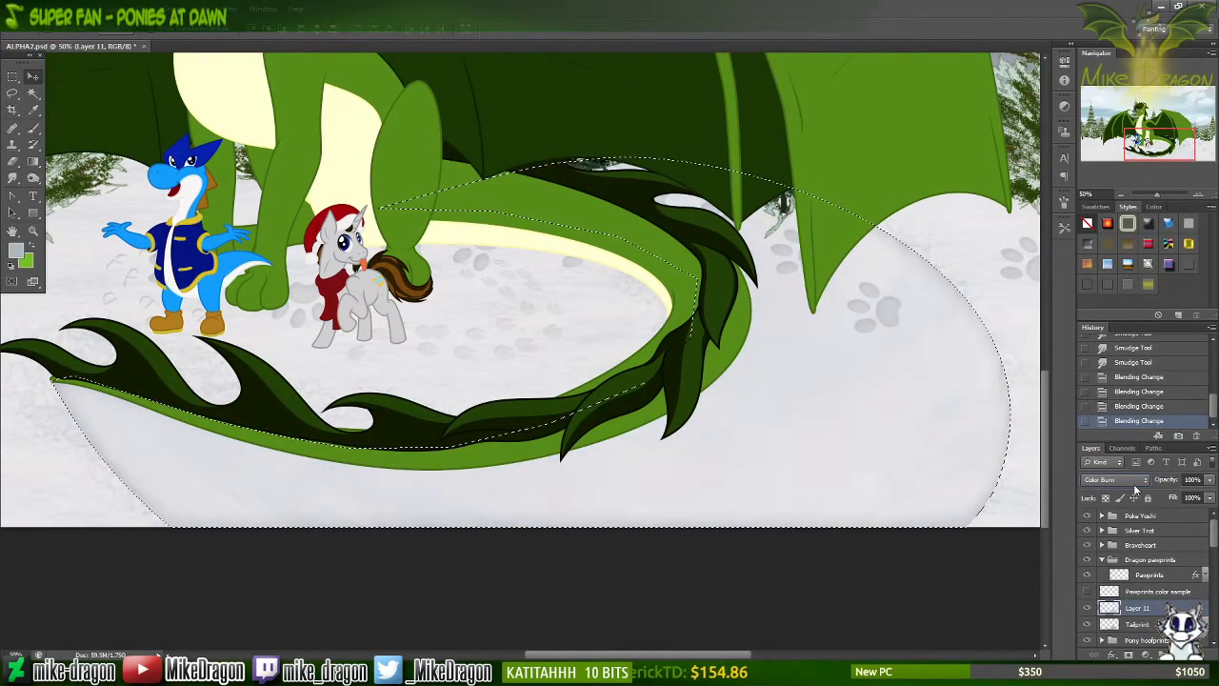
scroll(1139, 483, down, 1)
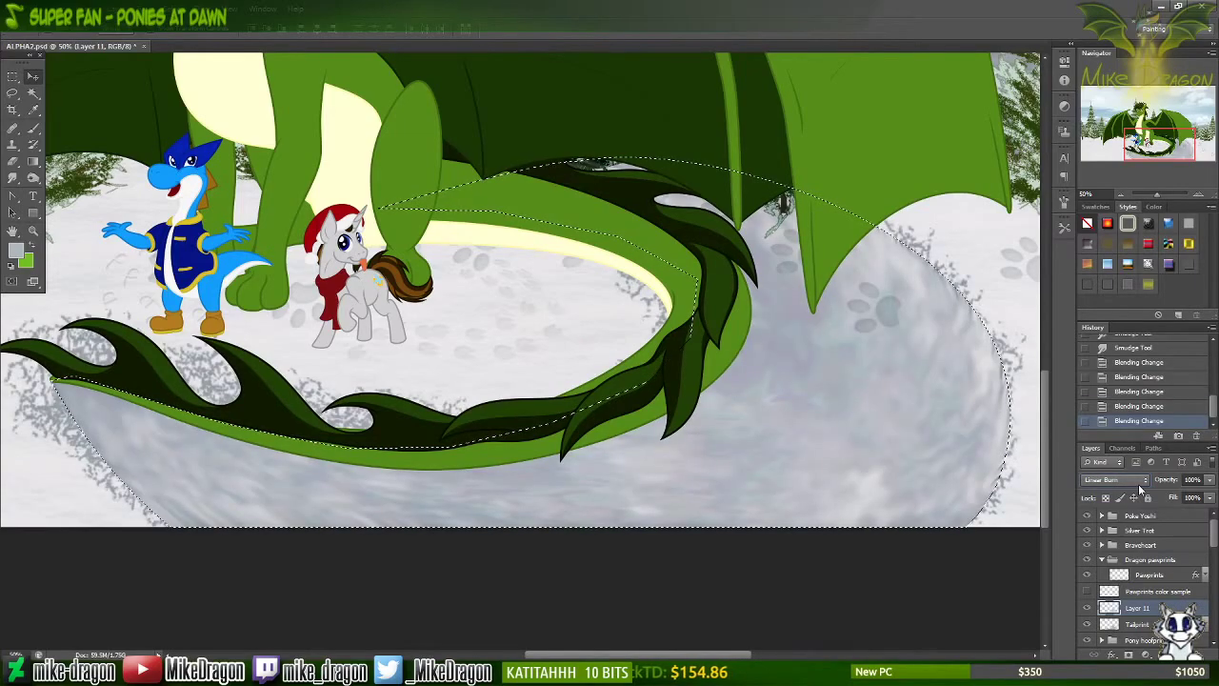
scroll(1139, 484, down, 1)
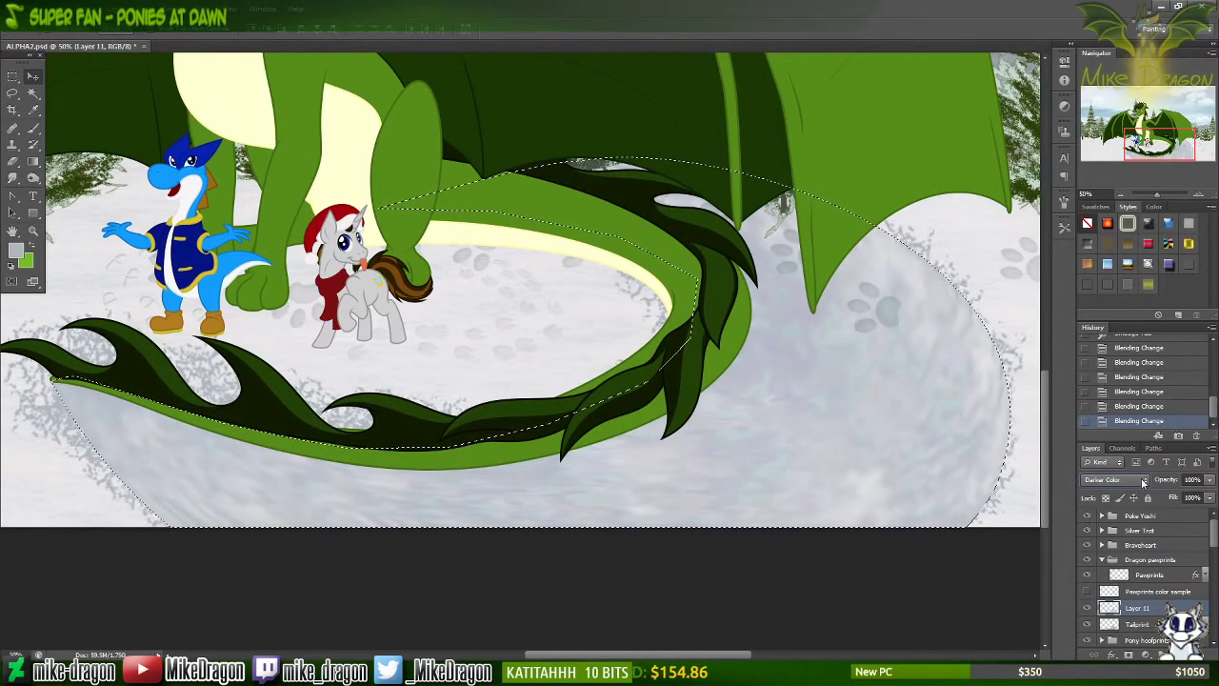
Step: Try the Color Dodge, Lighter Color, Soft Light, Vivid Light and Hard Mix blend modes on Layer 11
scroll(1145, 480, down, 1)
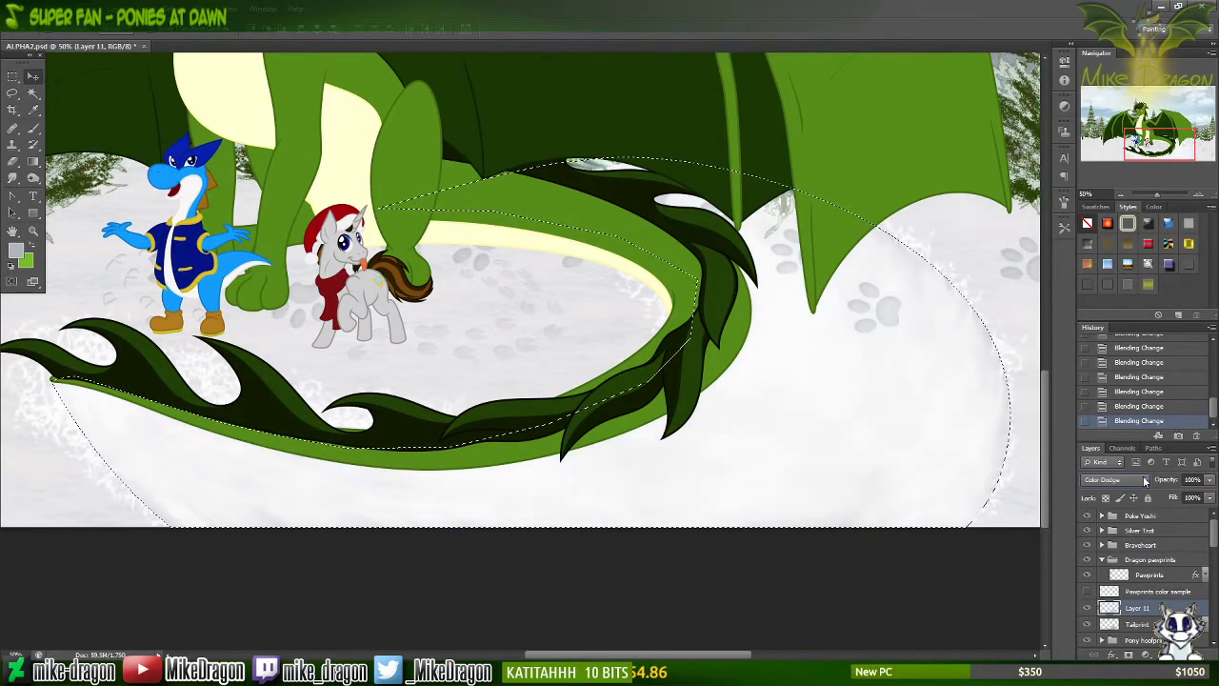
scroll(1145, 480, down, 1)
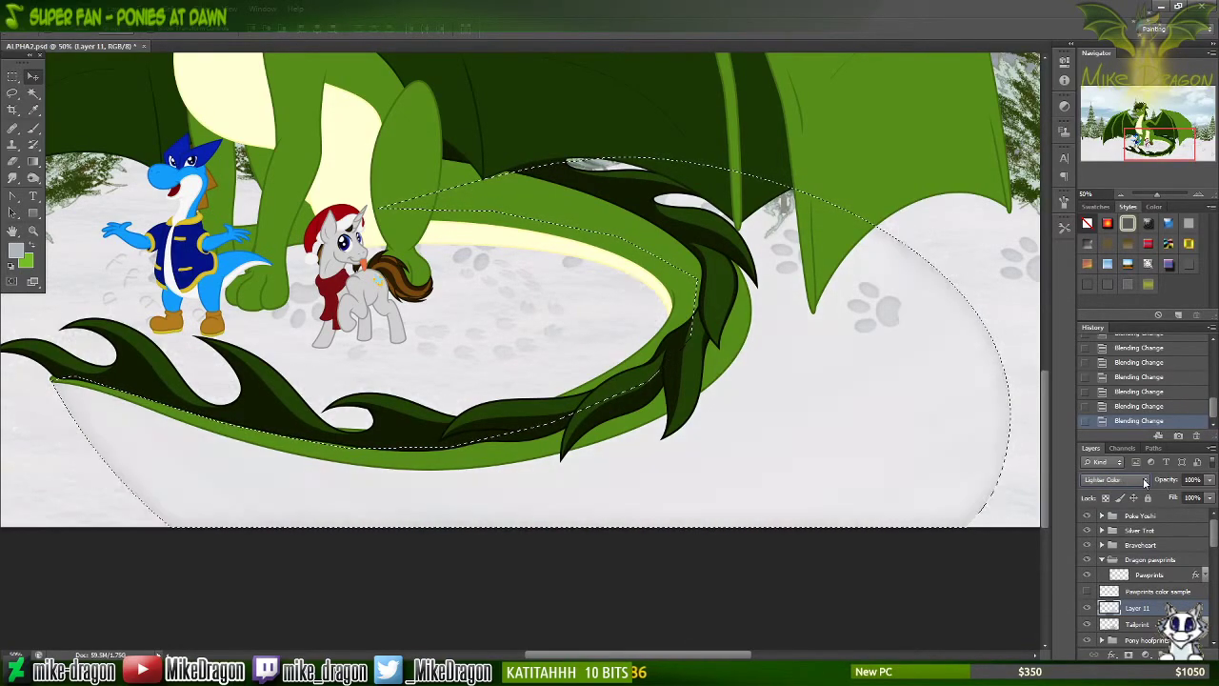
scroll(1145, 482, down, 1)
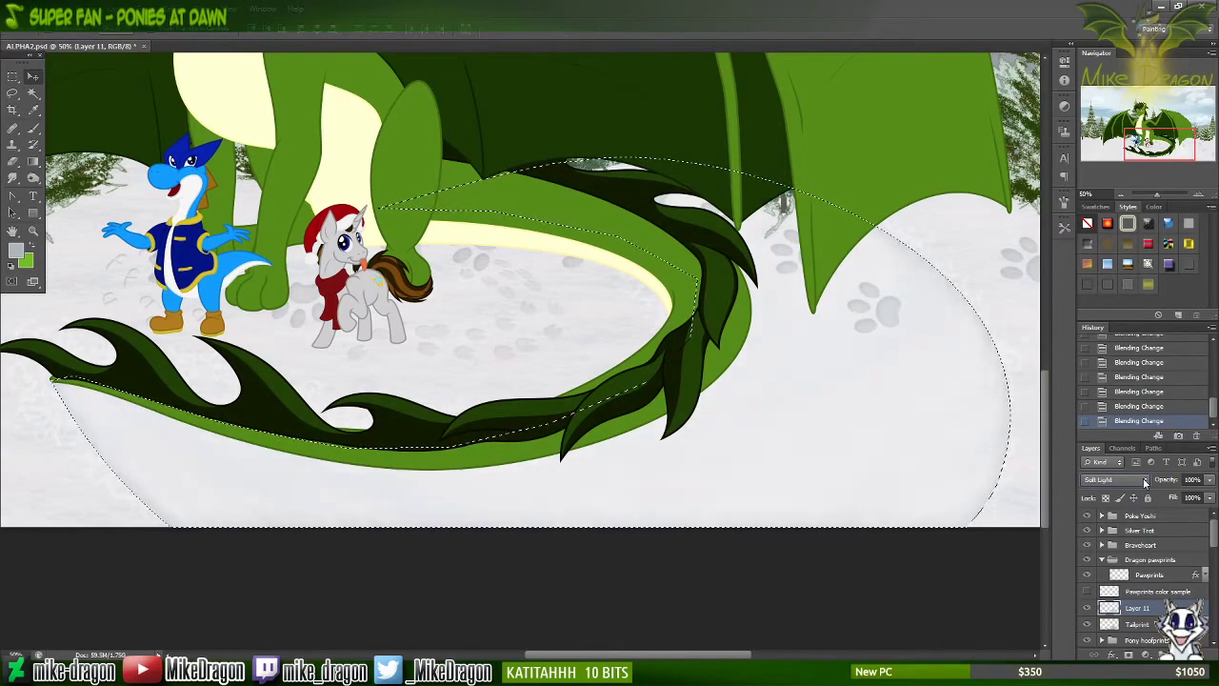
scroll(1145, 482, down, 1)
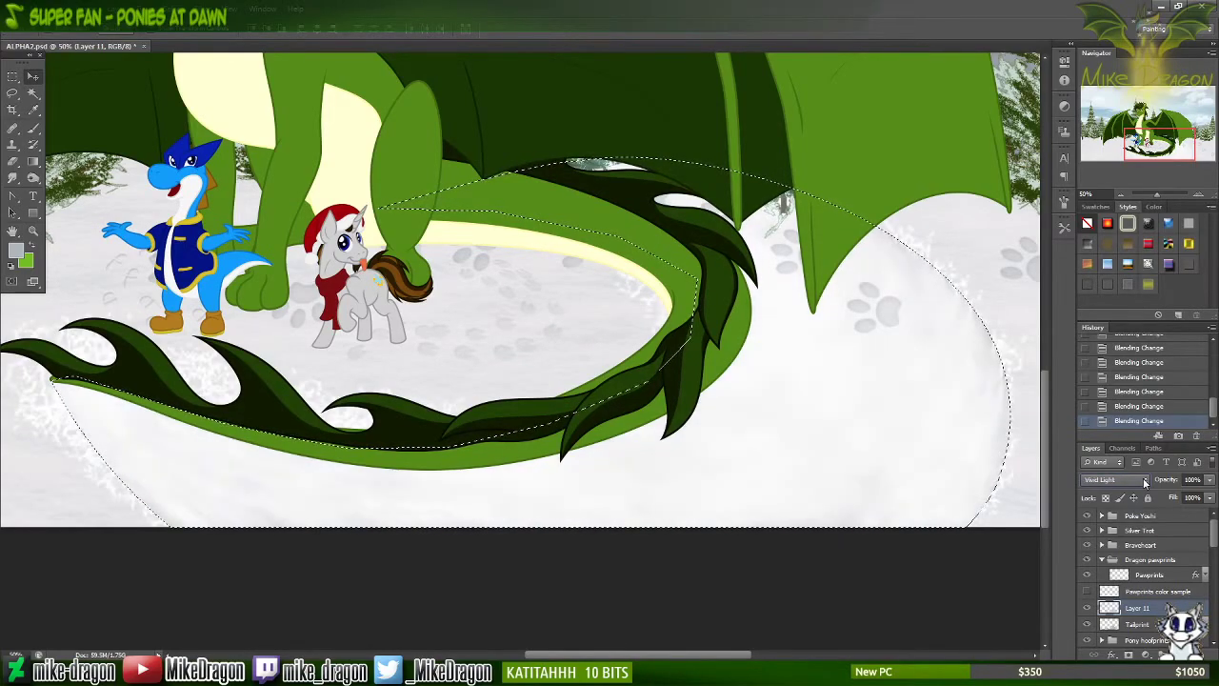
scroll(1145, 482, down, 1)
scroll(1145, 482, down, 1)
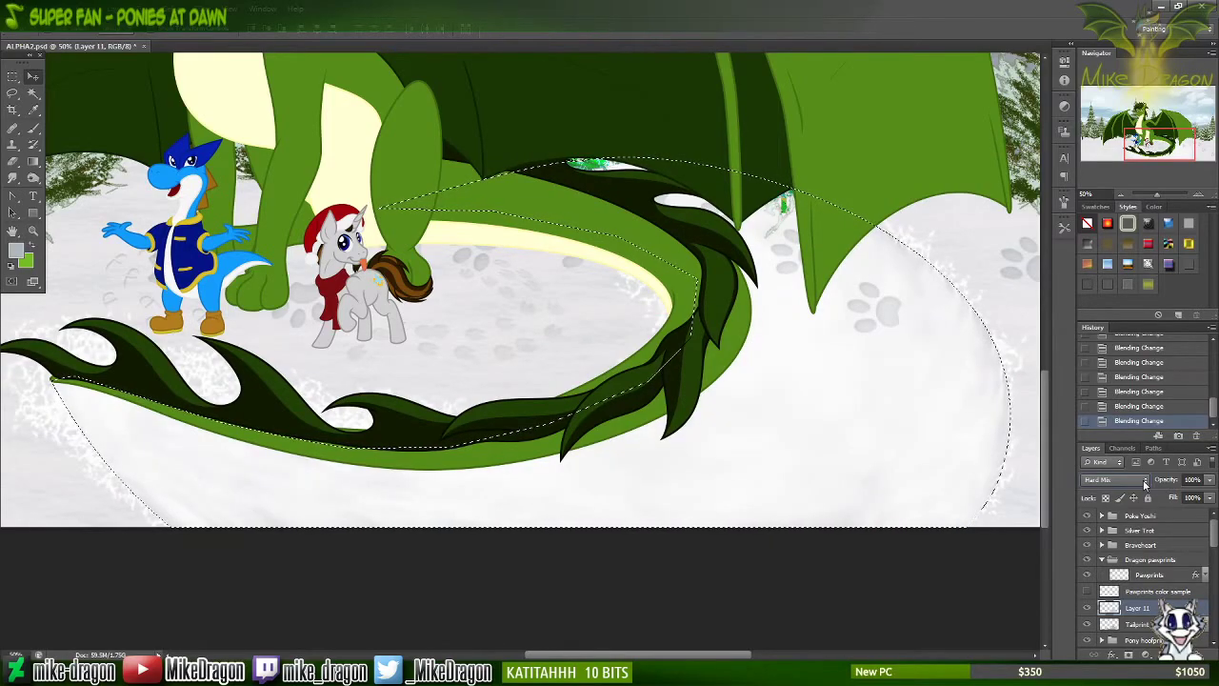
Step: Try the Difference, Subtract, Hue, Color and Luminosity blend modes on Layer 11
scroll(1145, 482, down, 1)
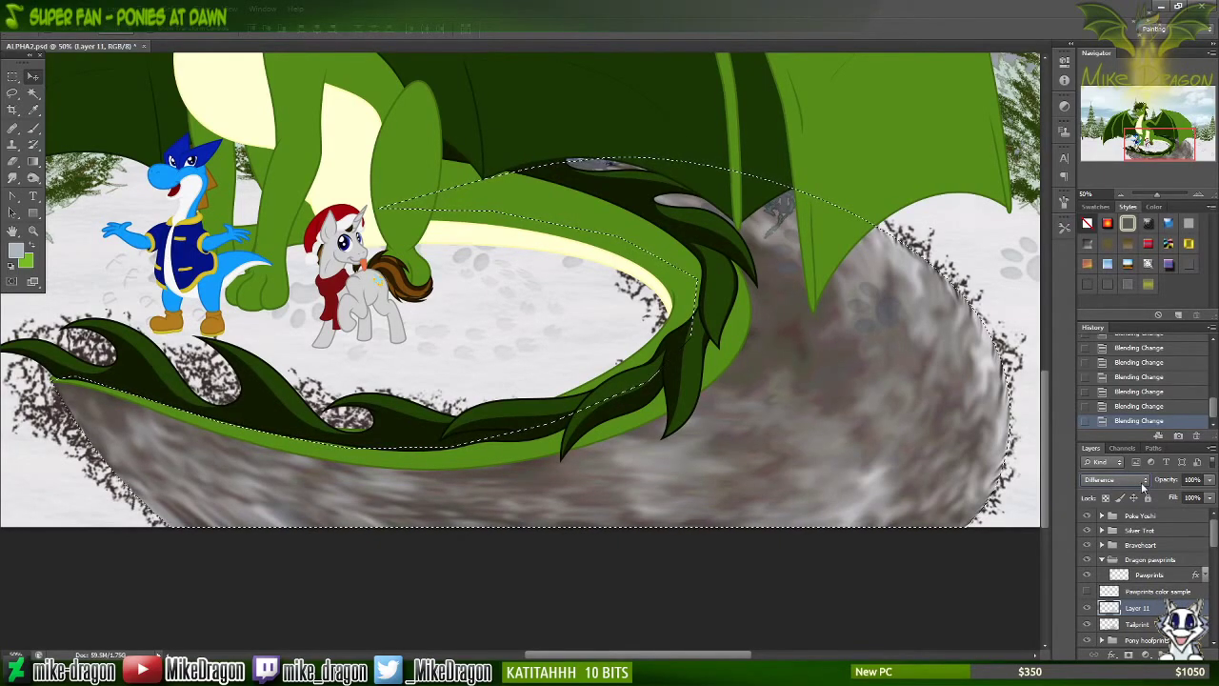
scroll(1145, 487, down, 1)
scroll(1145, 486, down, 1)
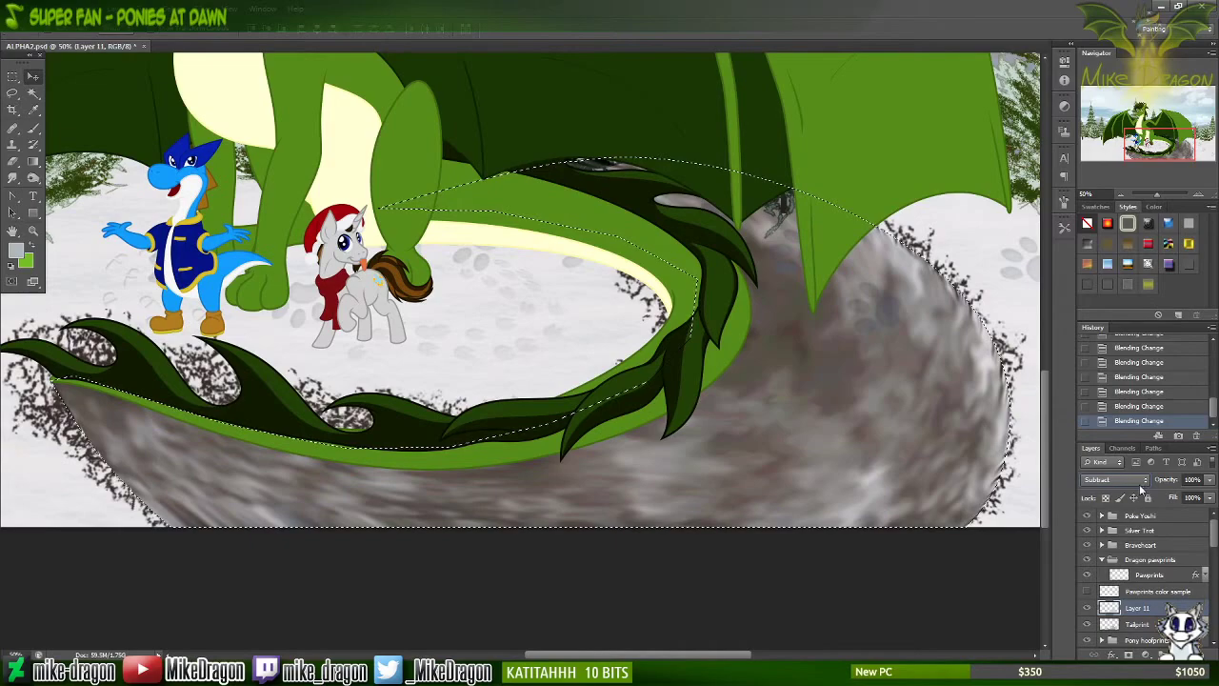
scroll(1139, 484, down, 1)
scroll(1139, 484, down, 1)
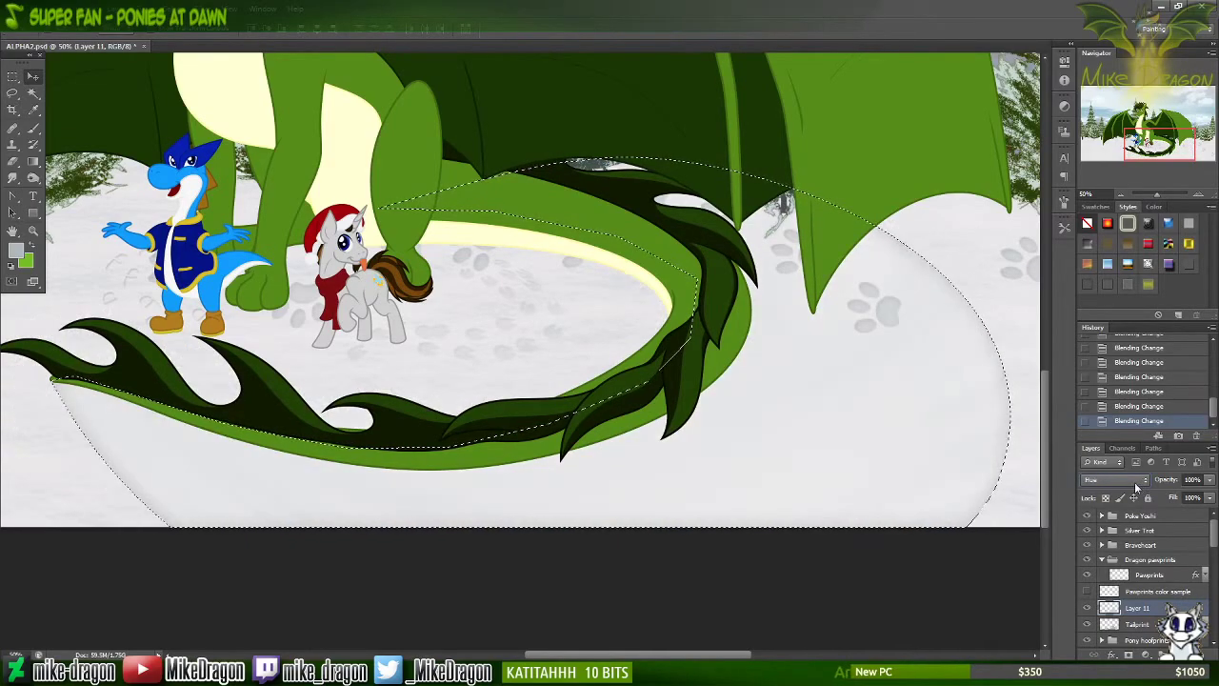
scroll(1135, 482, down, 1)
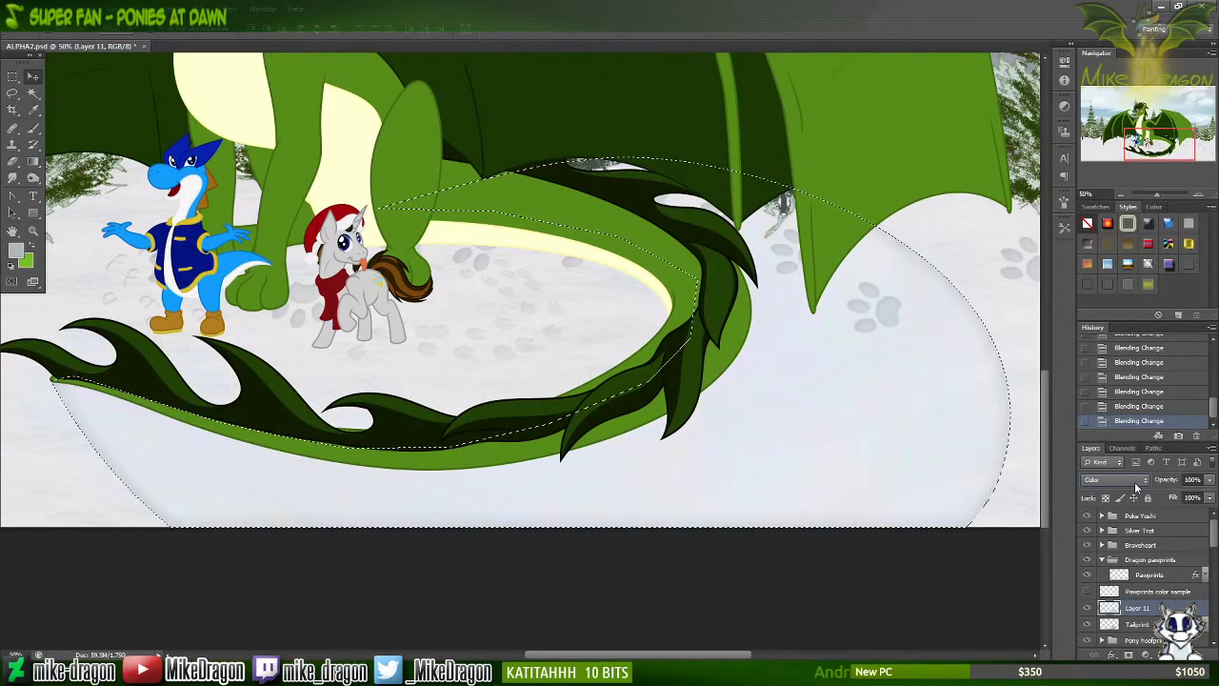
scroll(1135, 482, down, 1)
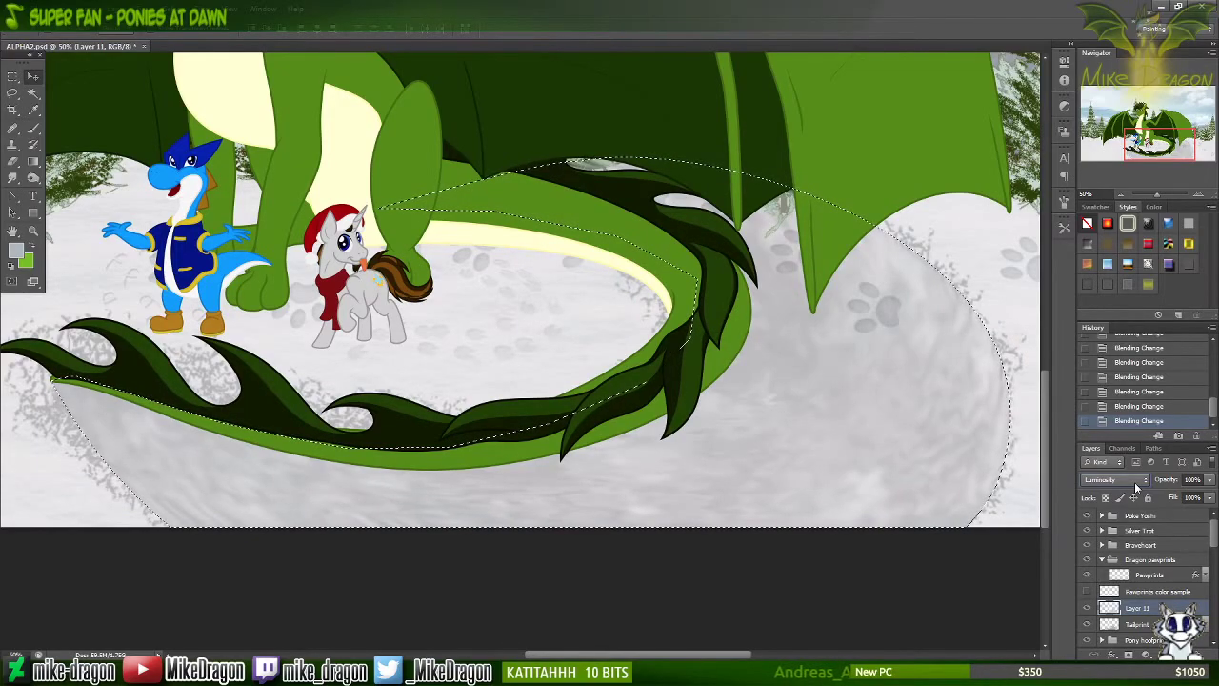
Step: Set Layer 11's blend mode to Normal and move the layer below Tailprint
click(1135, 482)
click(1115, 155)
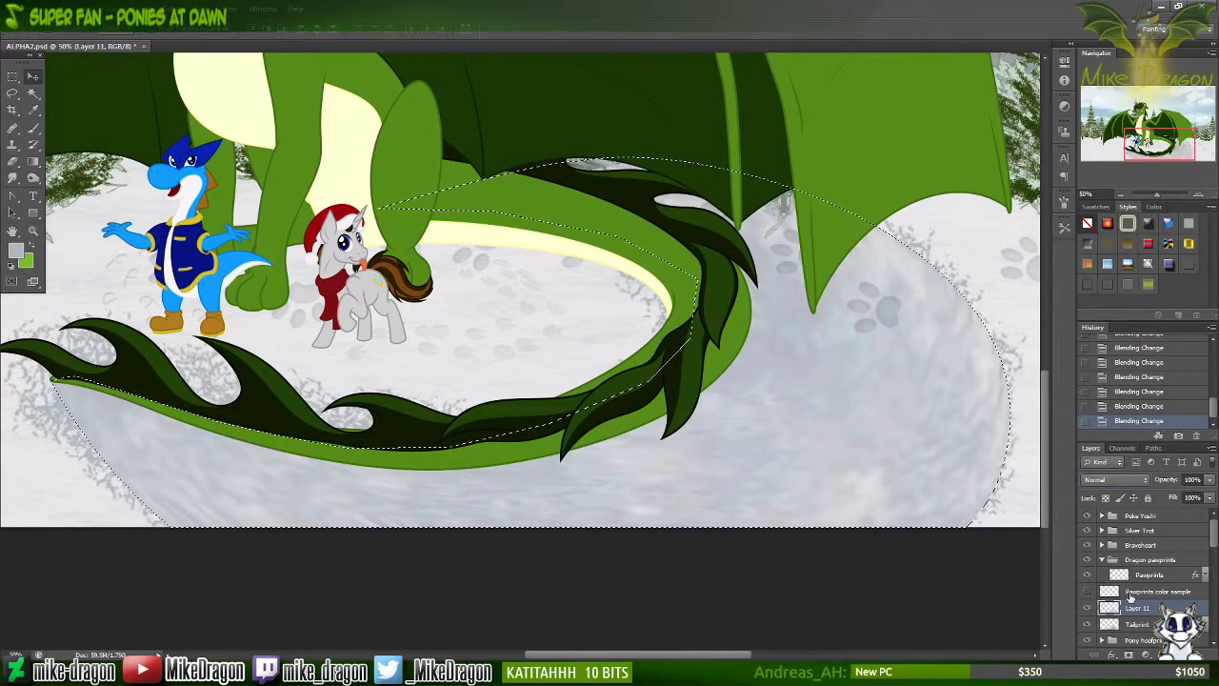
drag(1115, 607, 1115, 629)
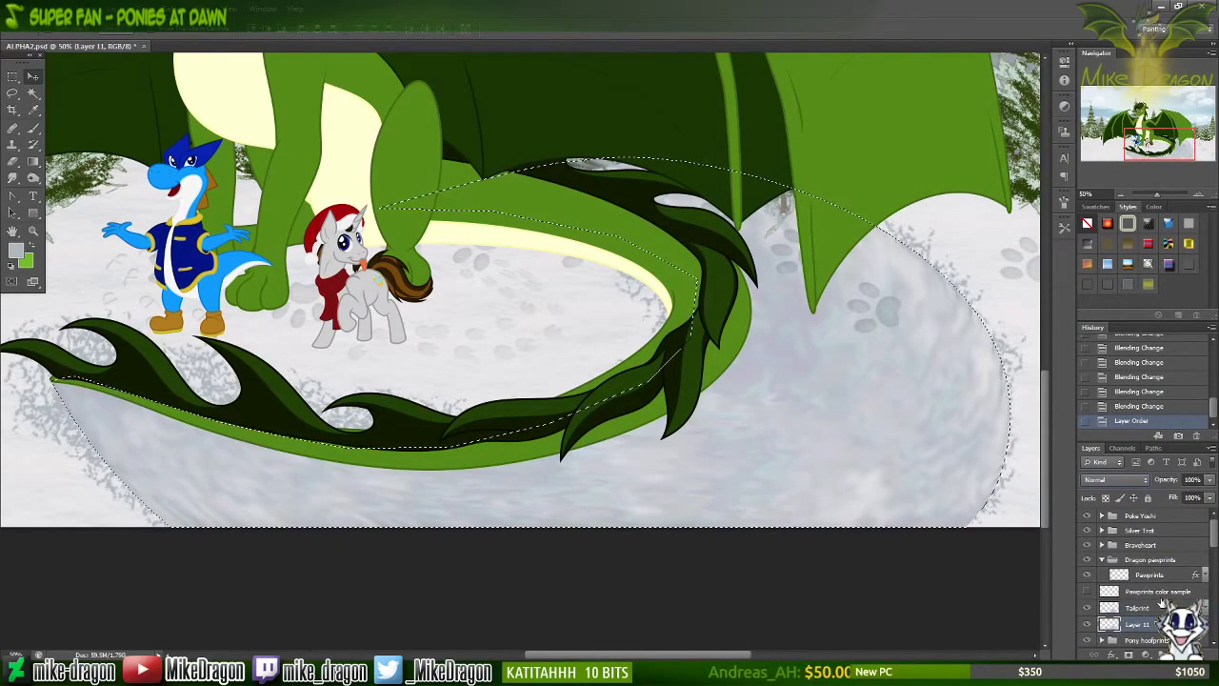
Step: Try the Dissolve, Color Burn and Darker Color blend modes on Layer 11 beneath Tailprint
click(1139, 481)
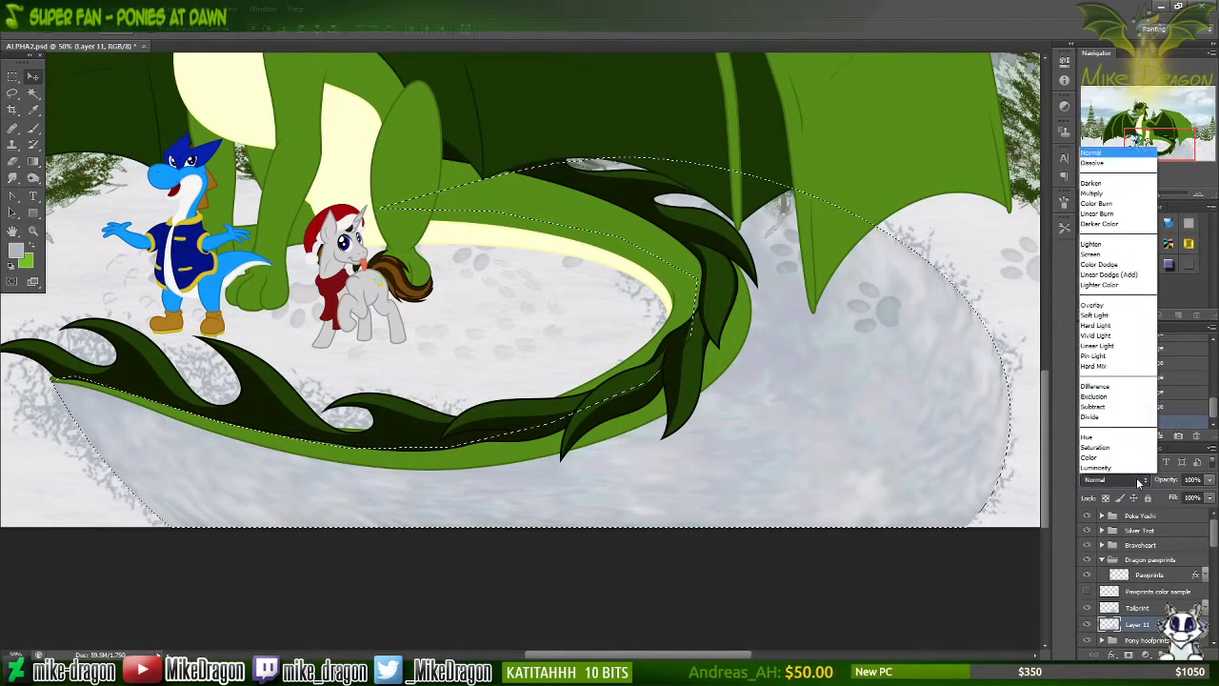
key(Down)
key(Return)
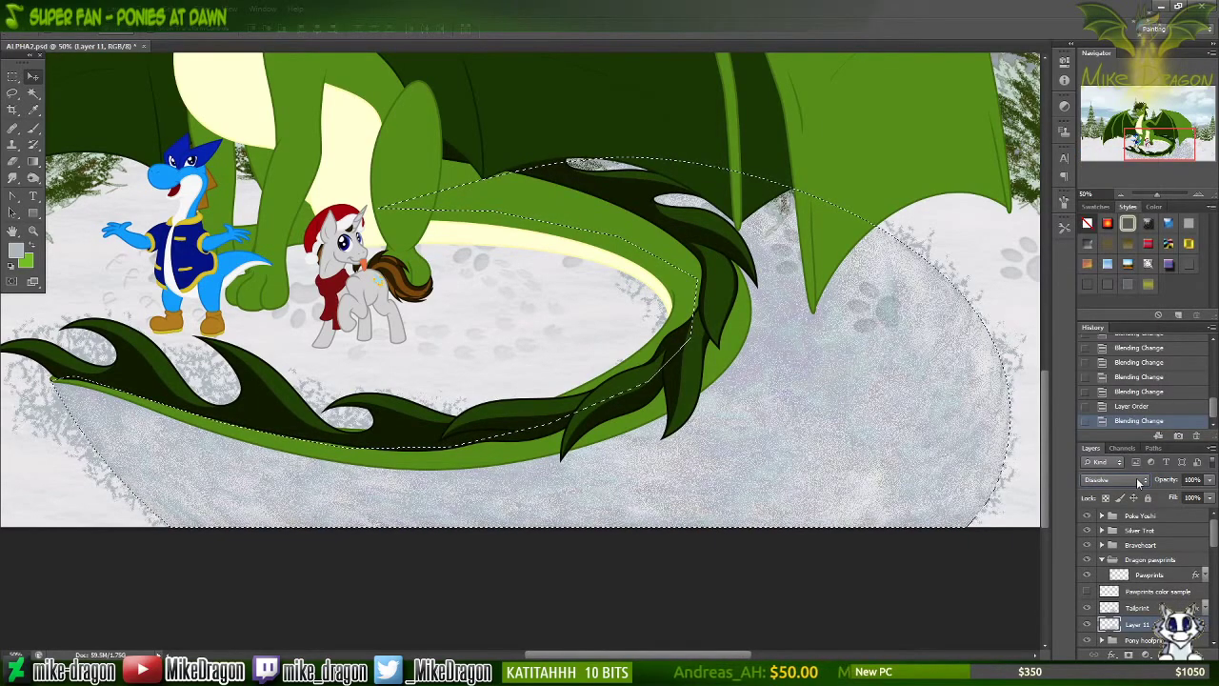
key(Down)
key(Down)
key(Down)
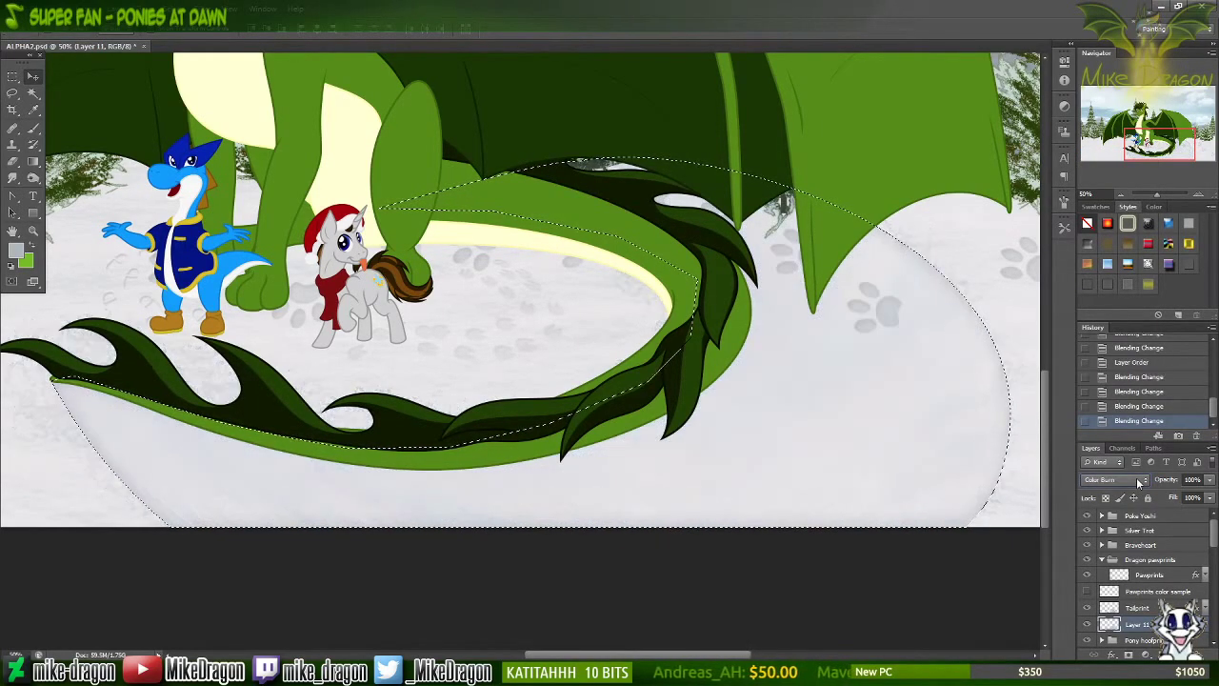
key(Down)
key(Down)
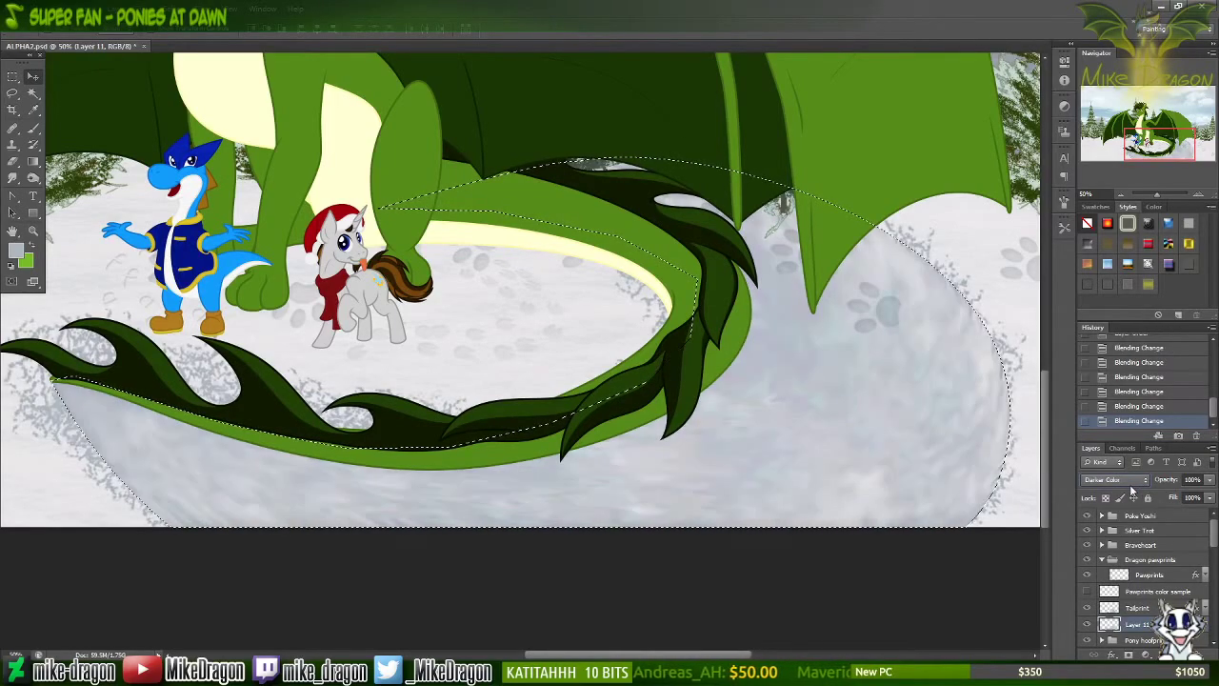
Step: Try the Color Dodge, Linear Dodge (Add), Vivid Light and Hard Mix blend modes on Layer 11
scroll(1140, 516, down, 1)
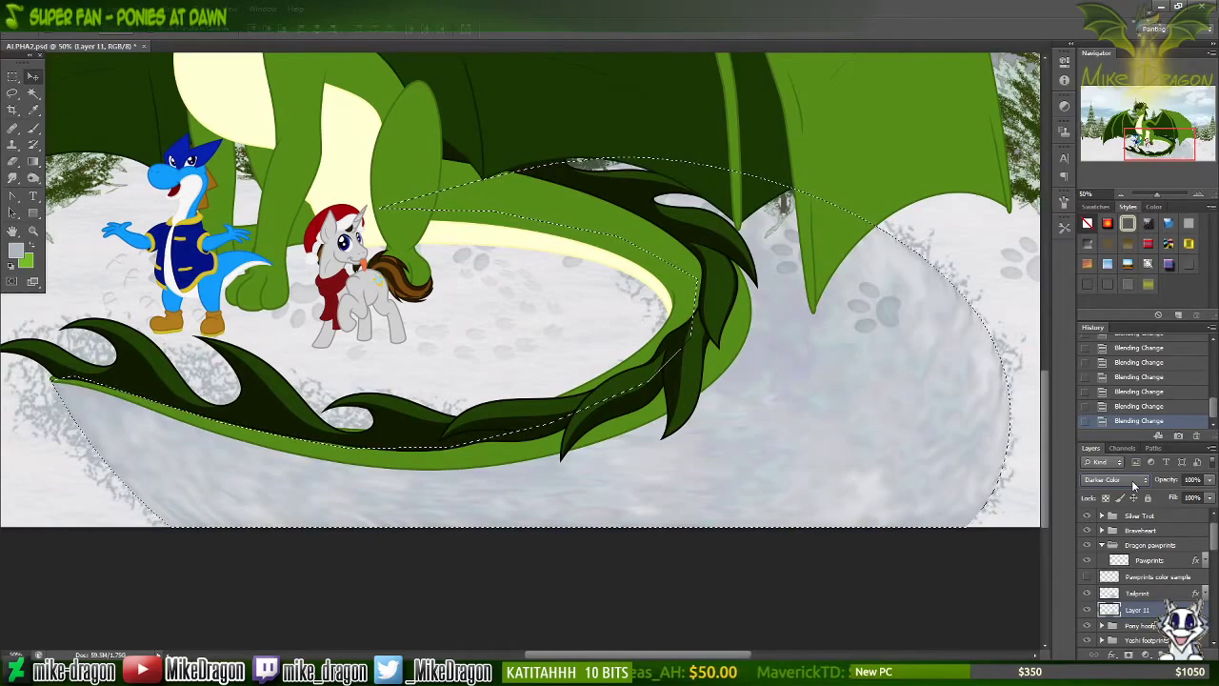
scroll(1132, 480, down, 1)
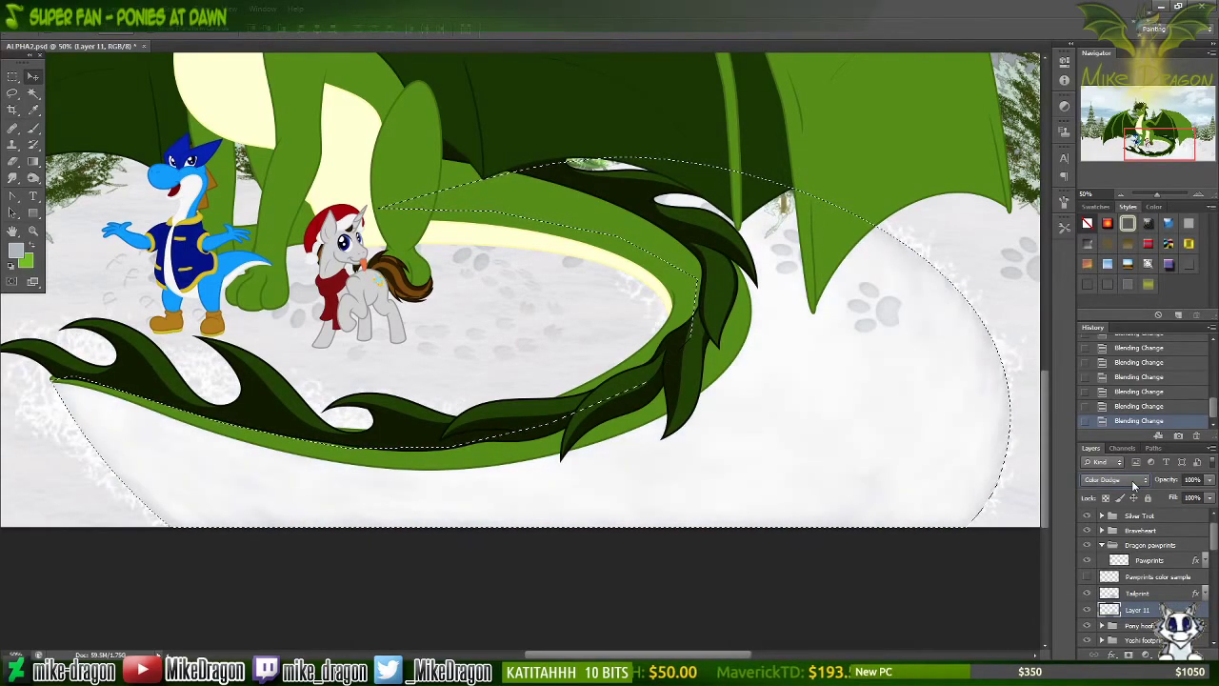
scroll(1132, 480, down, 2)
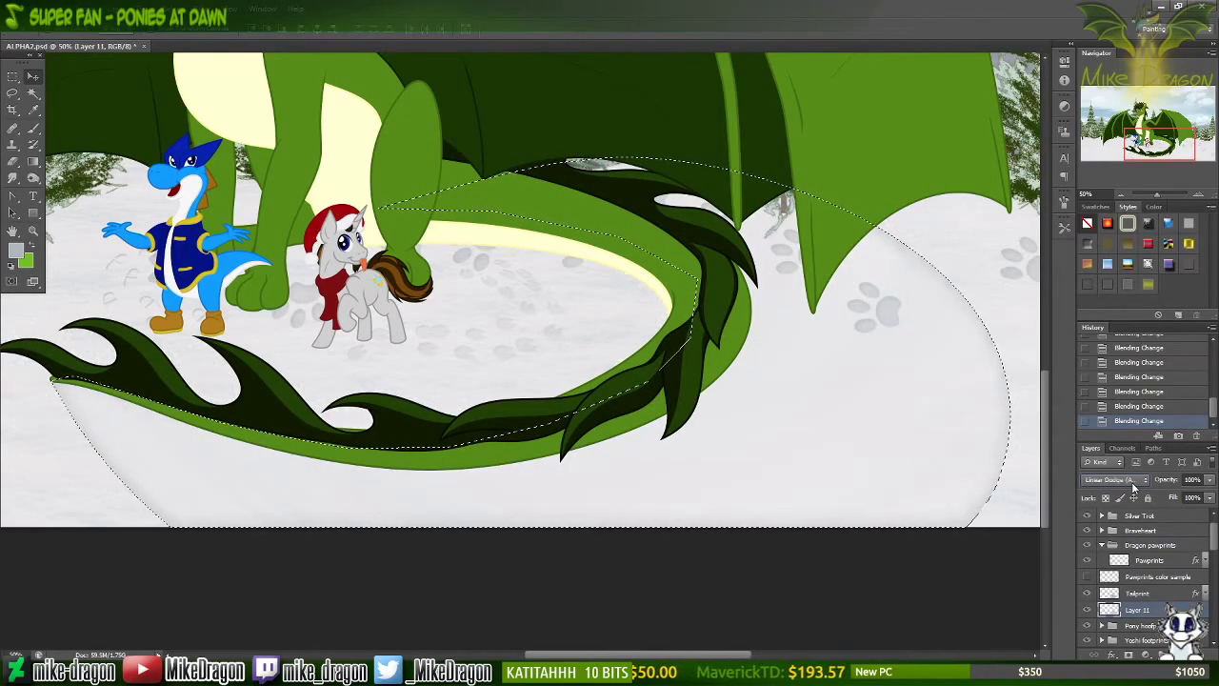
scroll(1132, 482, up, 1)
scroll(1132, 482, down, 2)
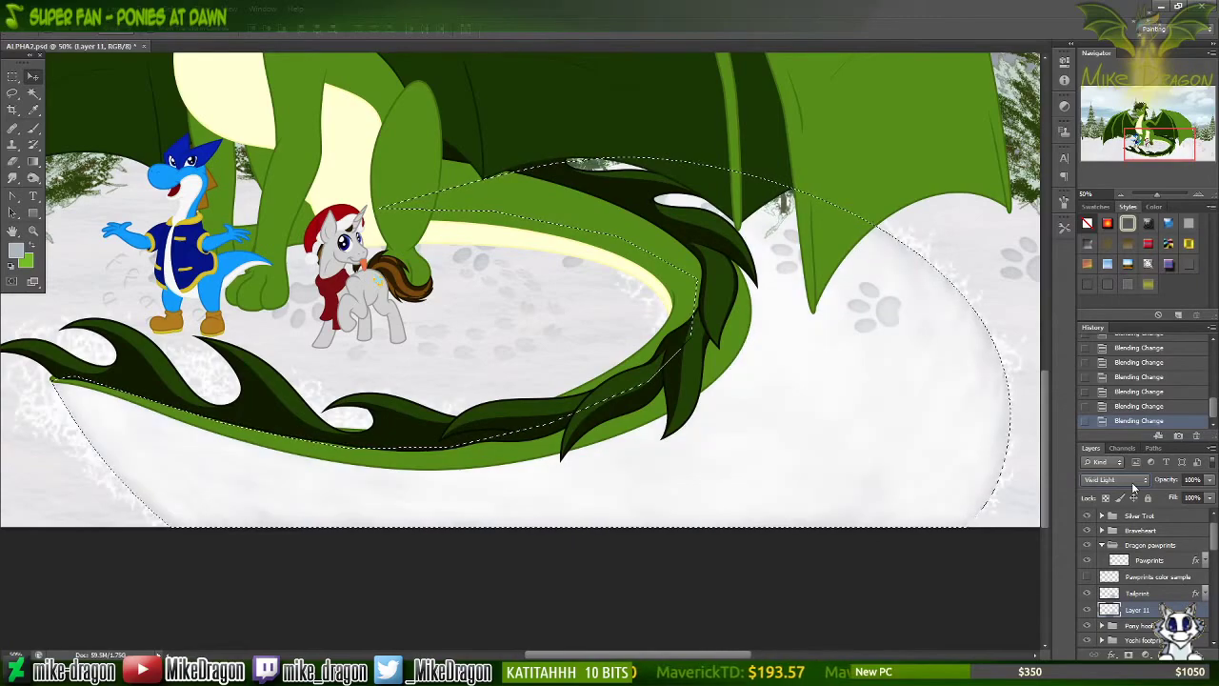
scroll(1131, 482, down, 2)
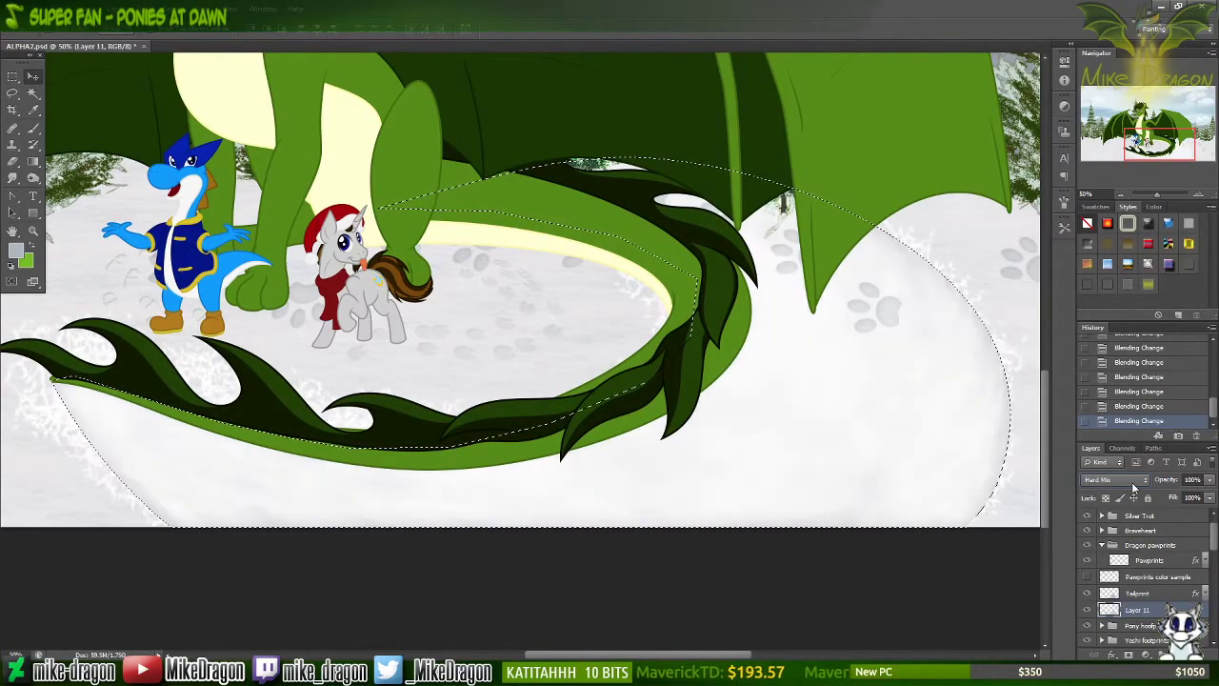
Step: Try the Exclusion, Color and Luminosity blend modes on Layer 11
scroll(1131, 482, down, 2)
scroll(1132, 482, down, 3)
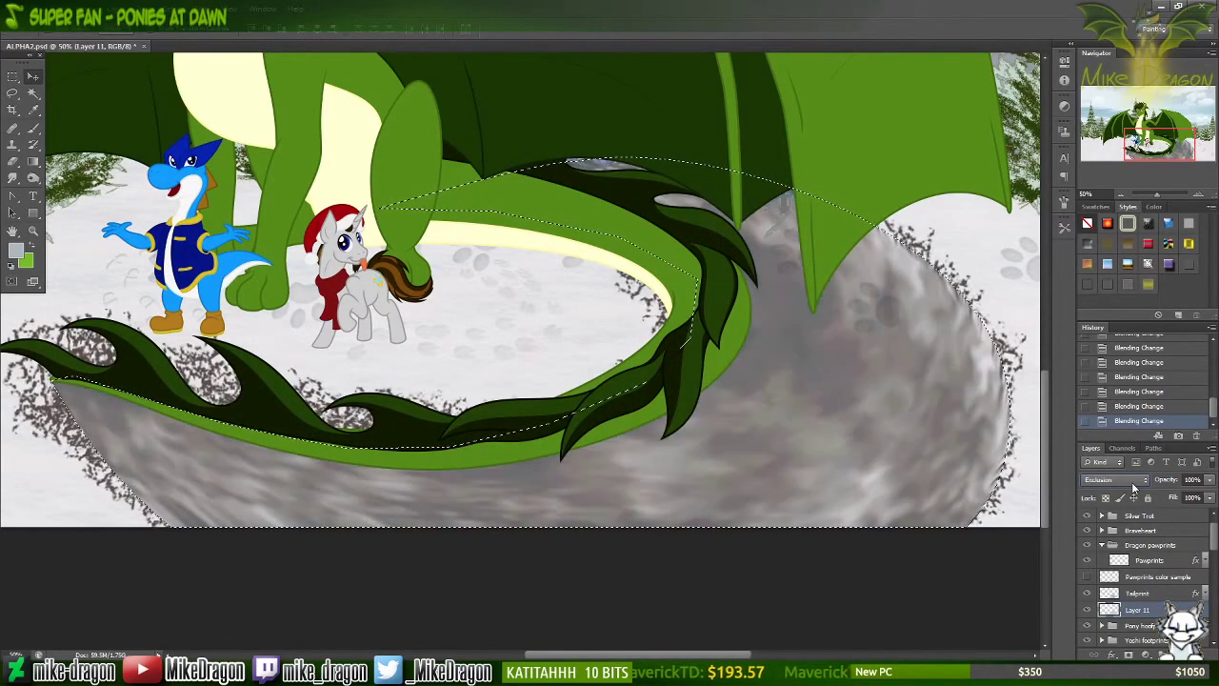
scroll(1130, 483, down, 1)
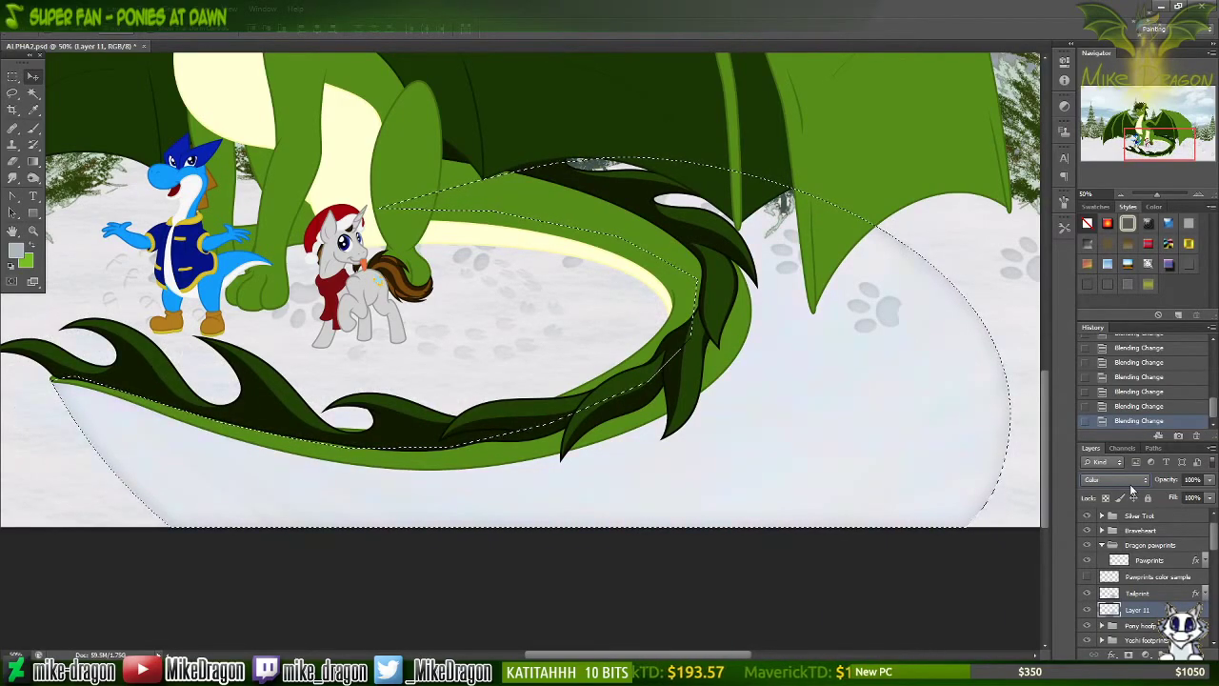
scroll(1131, 484, down, 2)
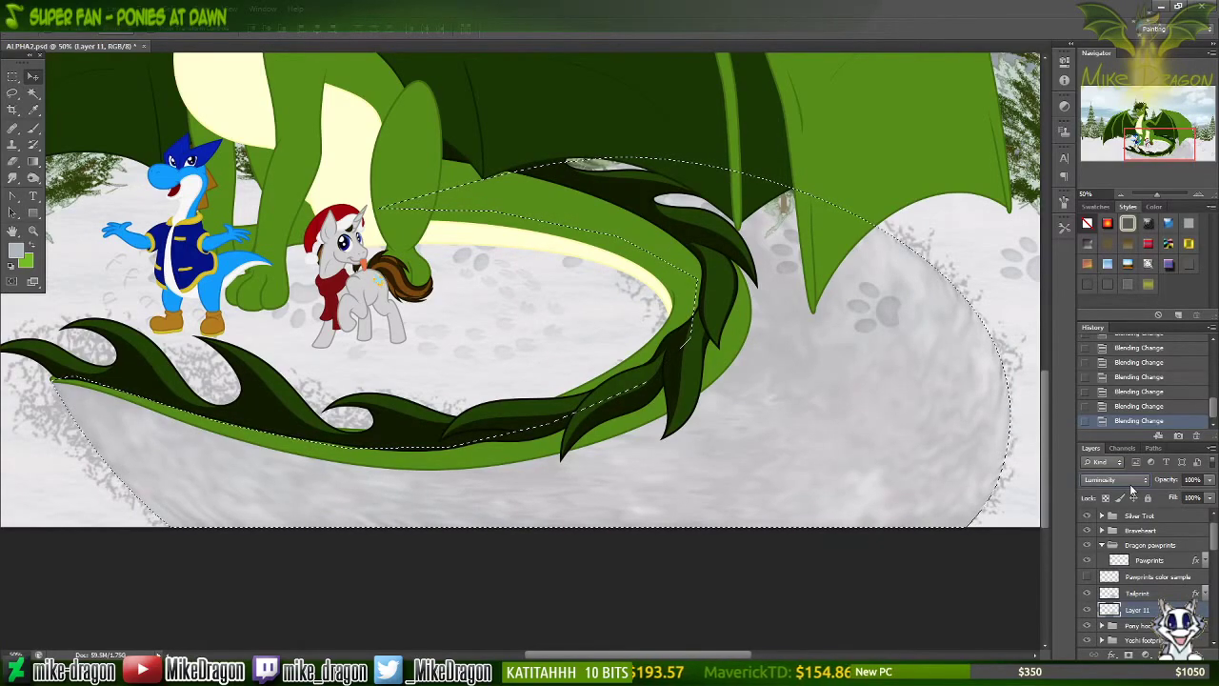
Step: Set Layer 11's blend mode to Normal and its opacity to 50%
click(1126, 480)
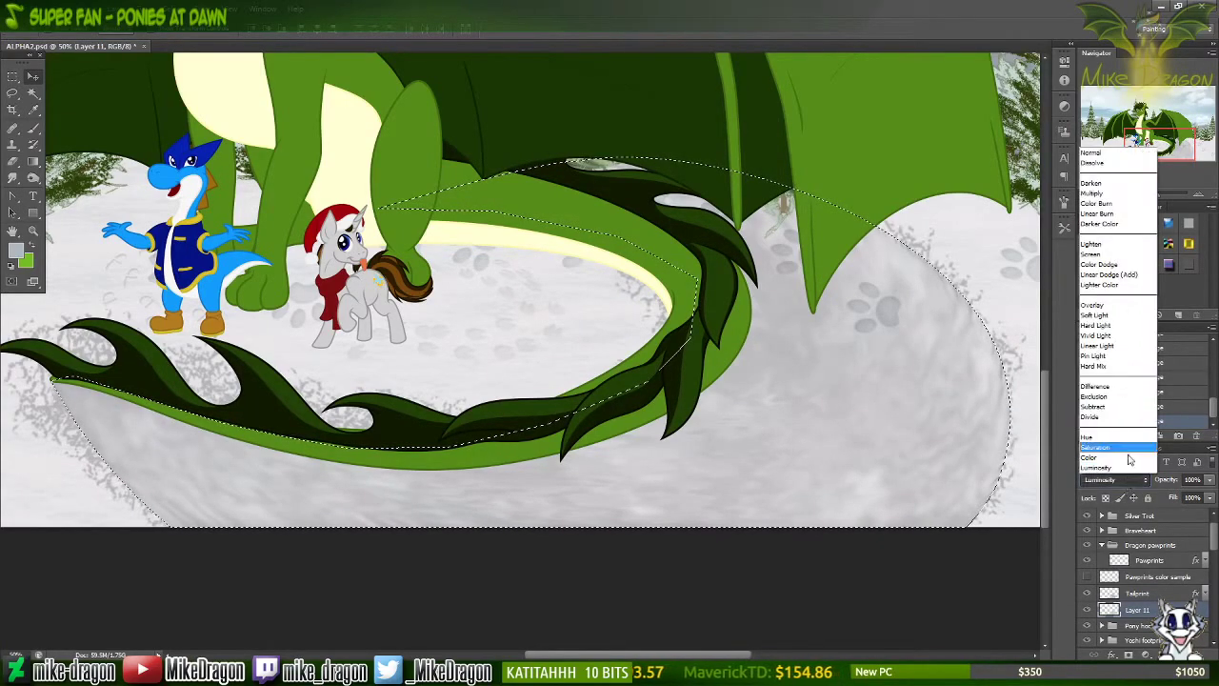
click(1098, 160)
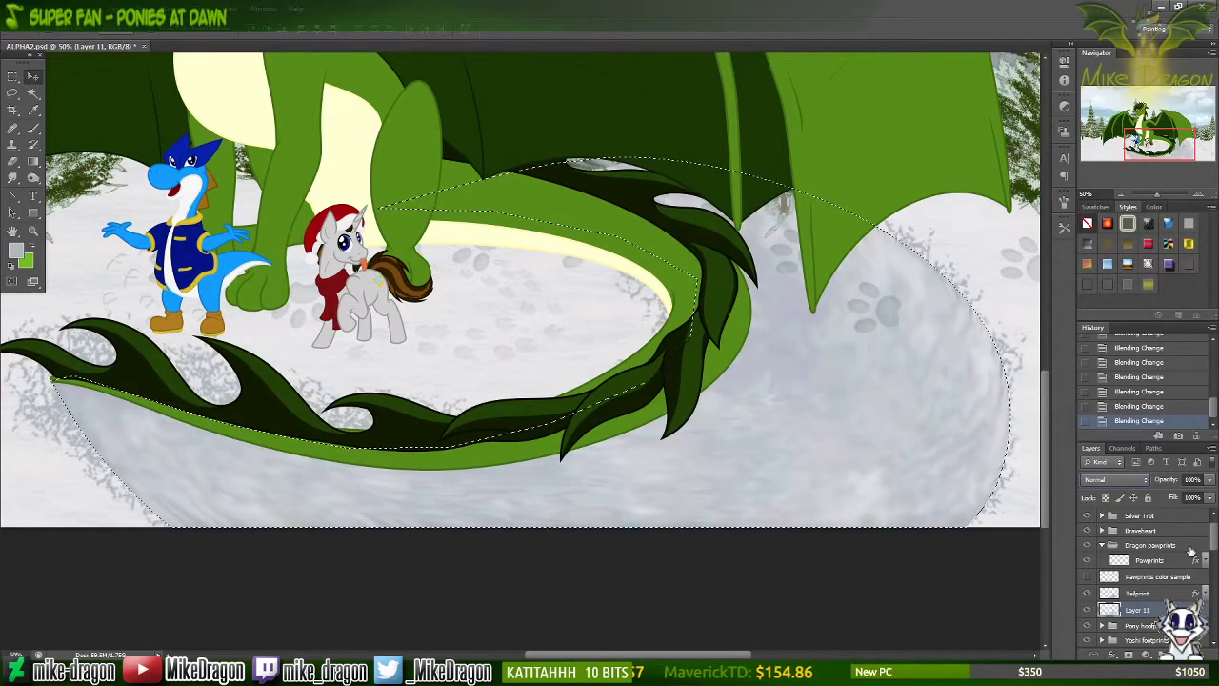
click(1189, 480)
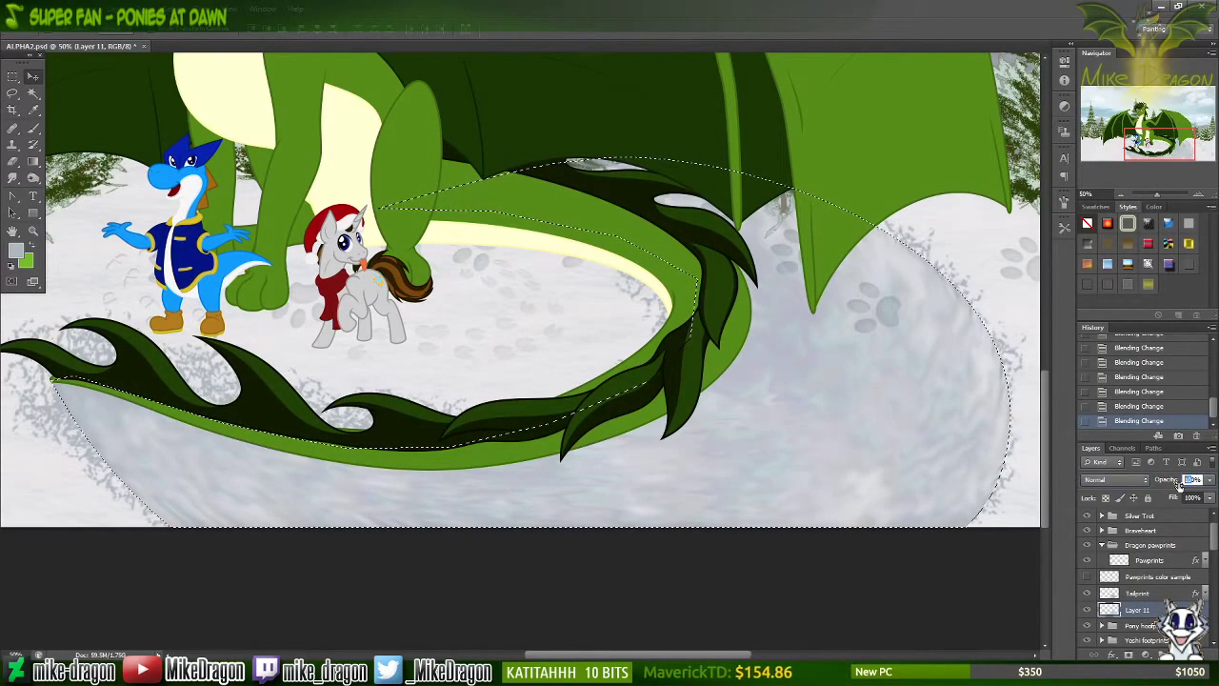
text(50)
key(Return)
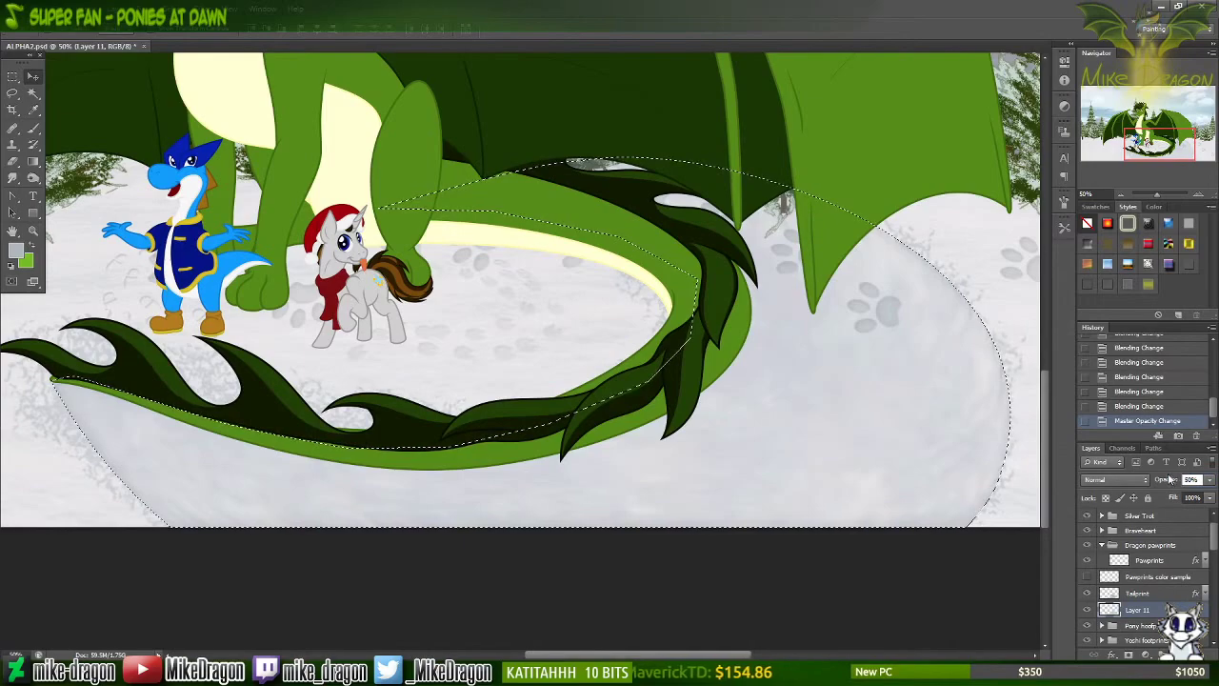
Step: Invert the selection, erase Layer 11's stray shading outside the tail print with an enlarged eraser, and deselect
key(ctrl+minus)
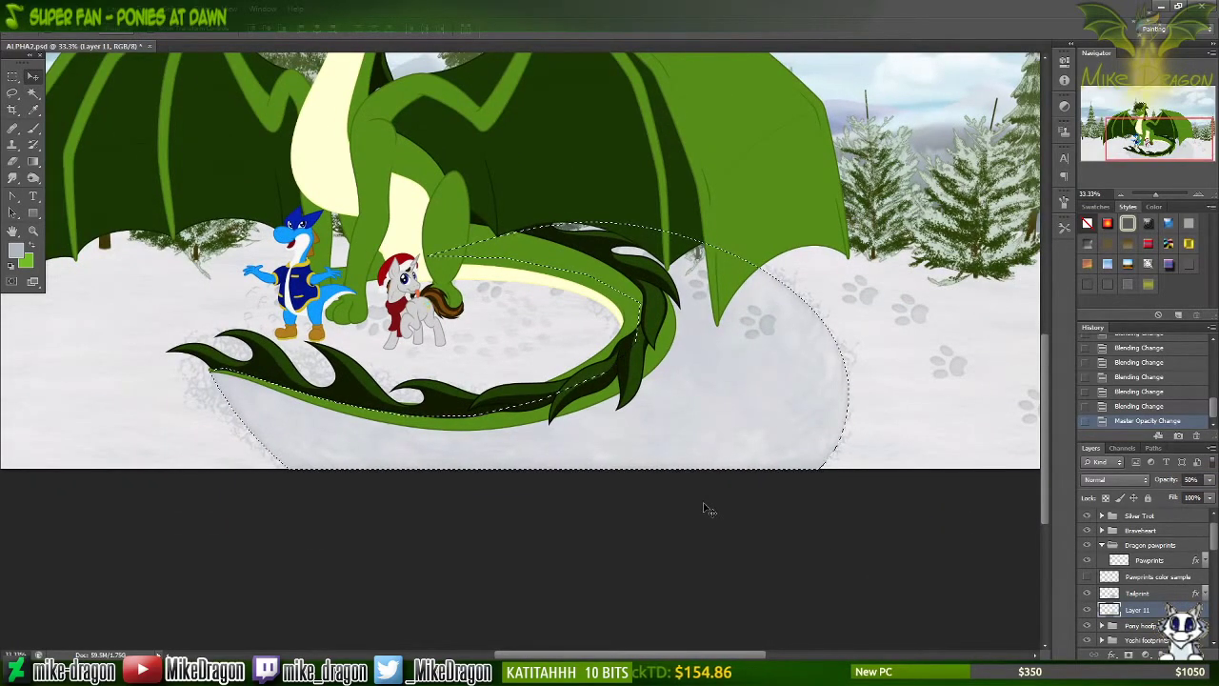
key(ctrl+shift+i)
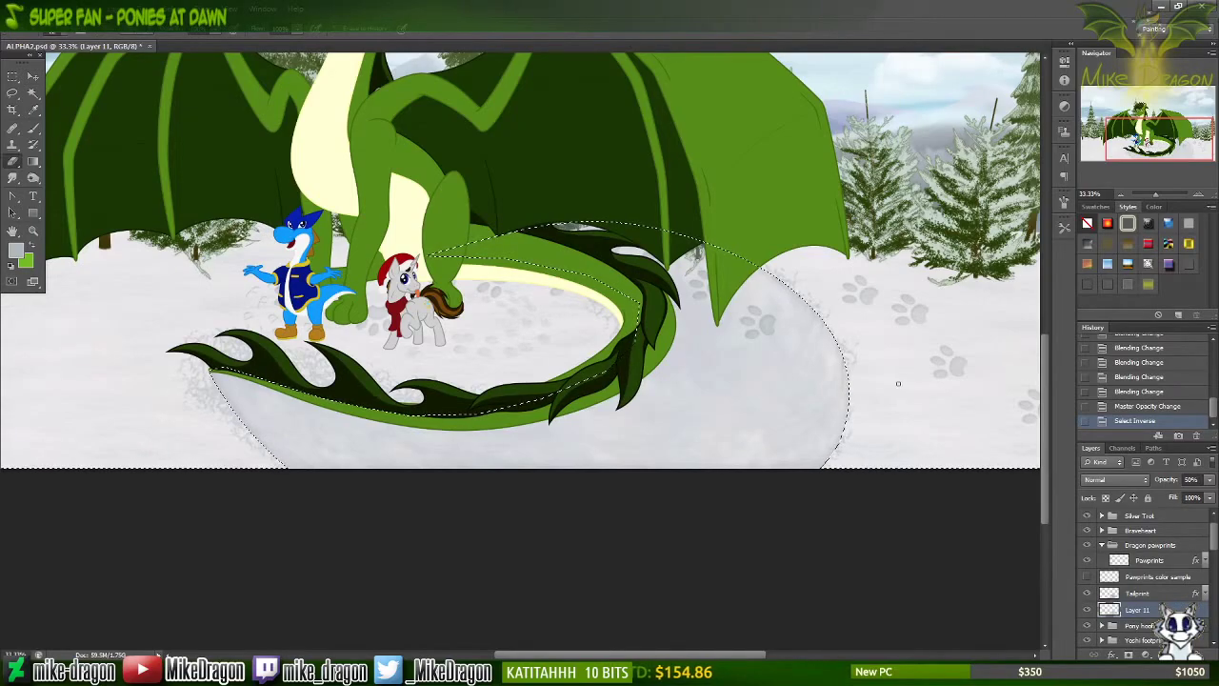
right_click(897, 383)
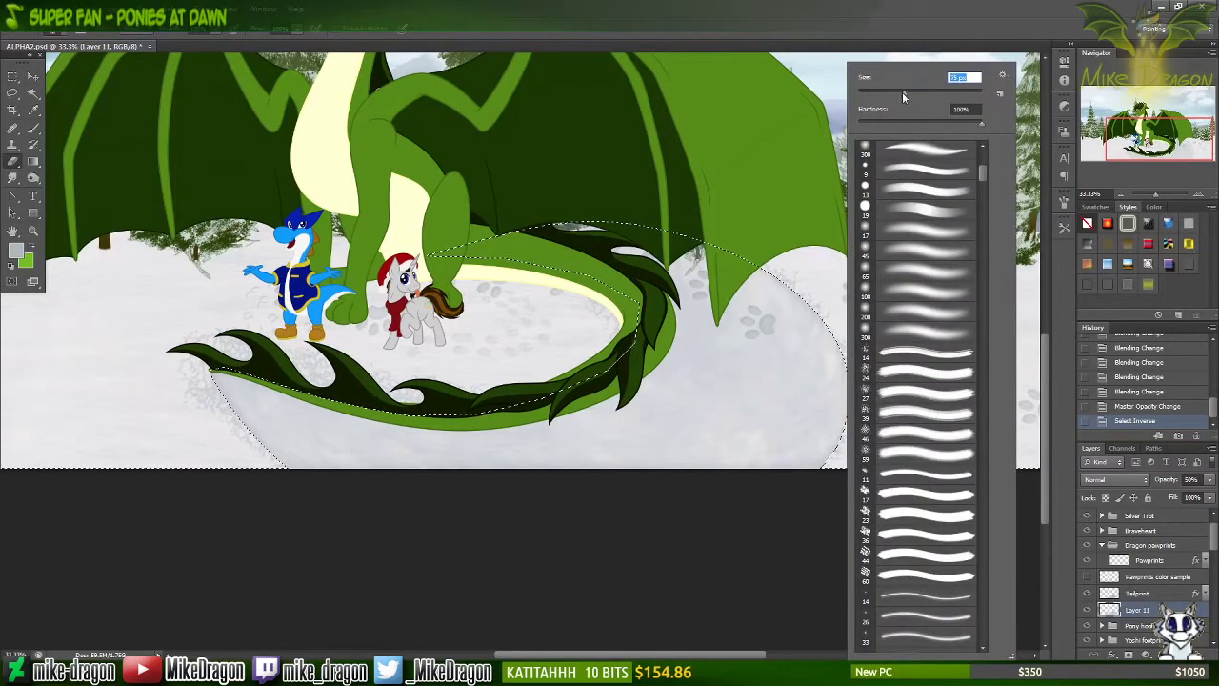
drag(902, 91, 947, 91)
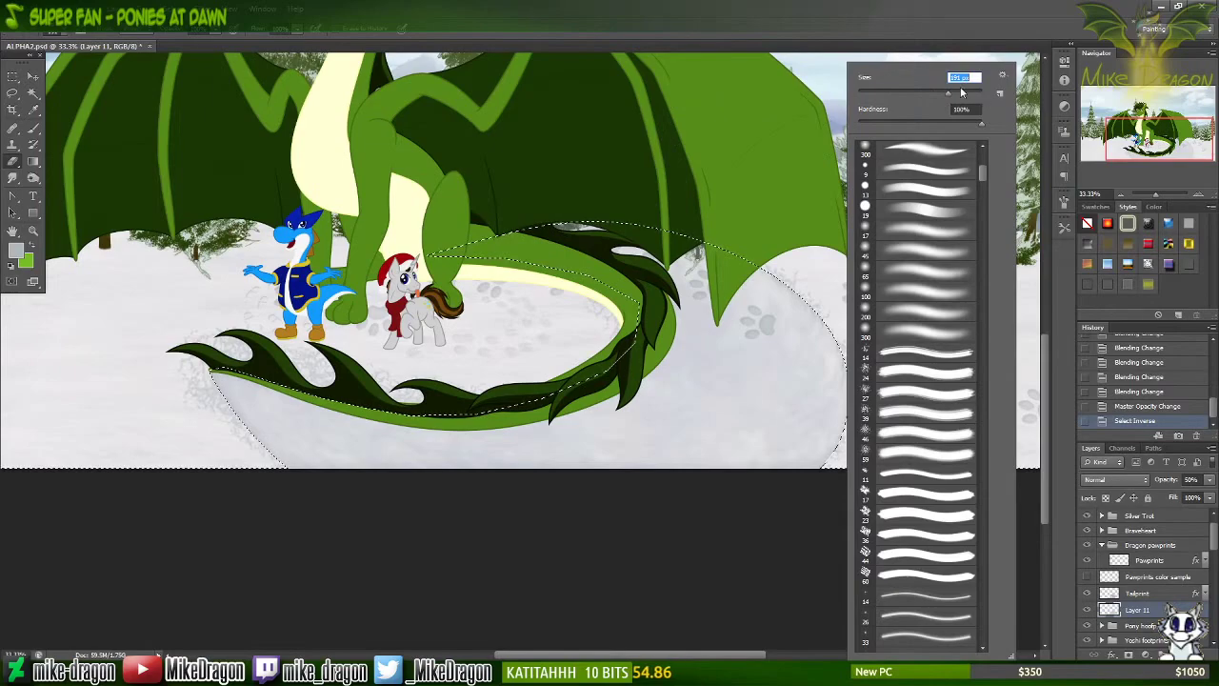
key(Return)
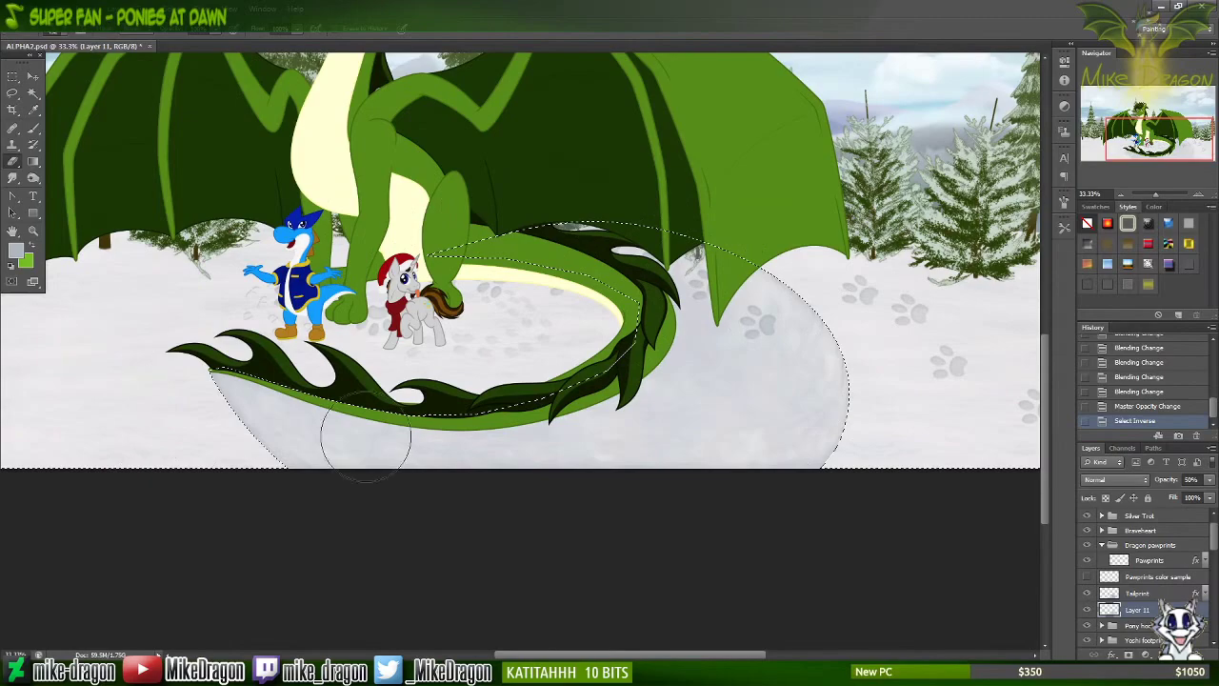
drag(366, 439, 694, 512)
key(ctrl+d)
Step: Copy the Tailprint layer's style and paste it onto Layer 11
key(ctrl+plus)
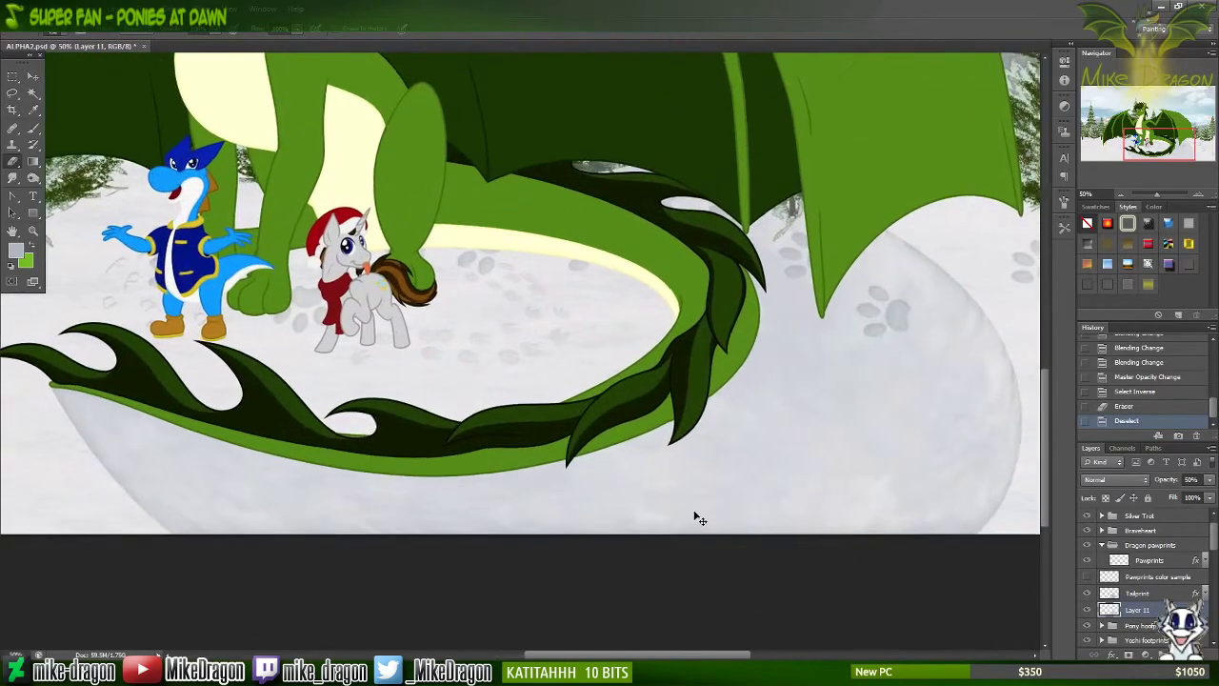
key(ctrl+plus)
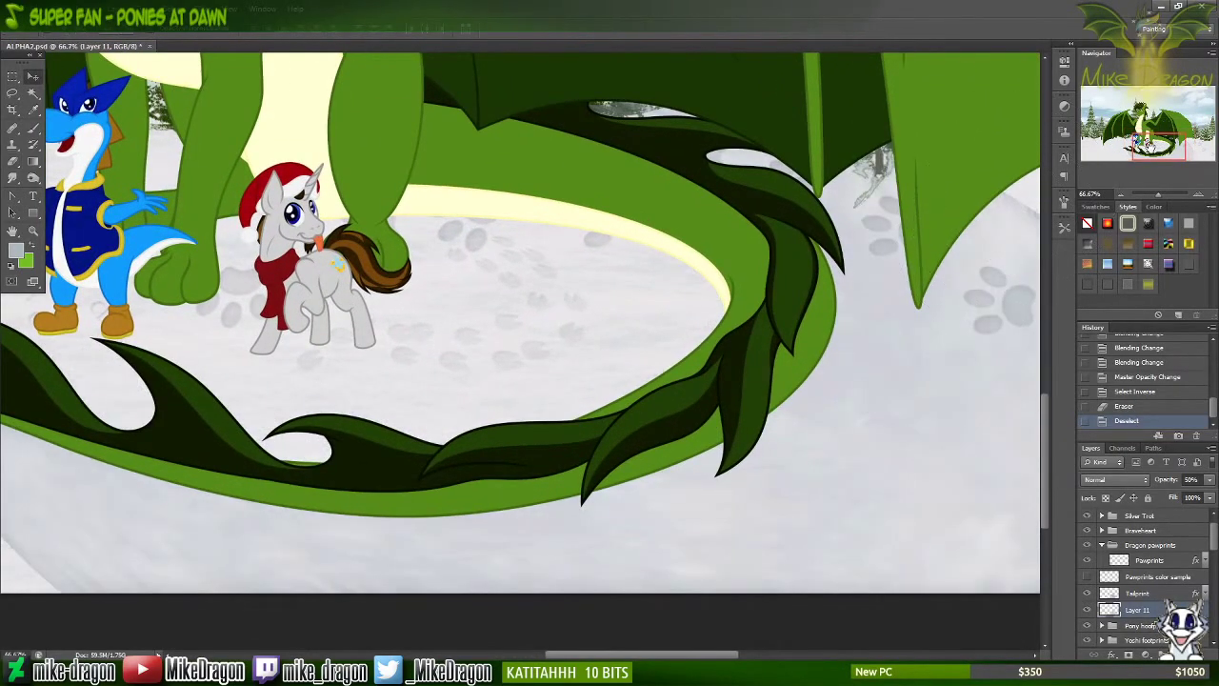
drag(1149, 149, 1168, 146)
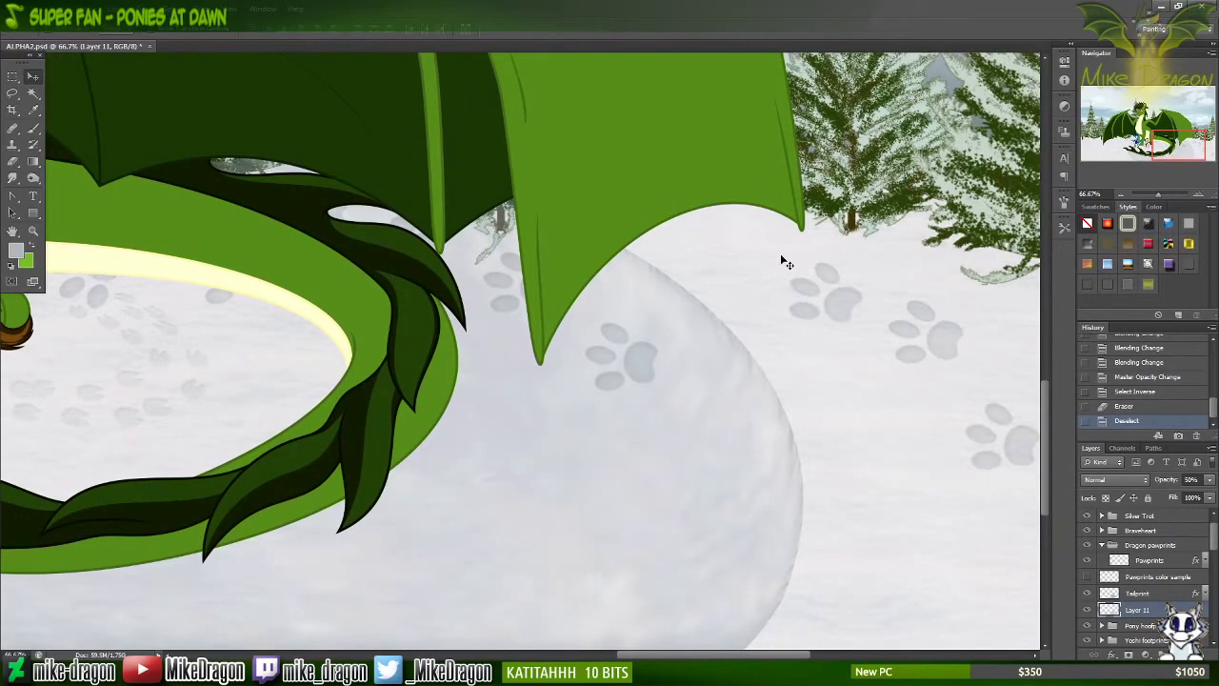
key(ctrl+minus)
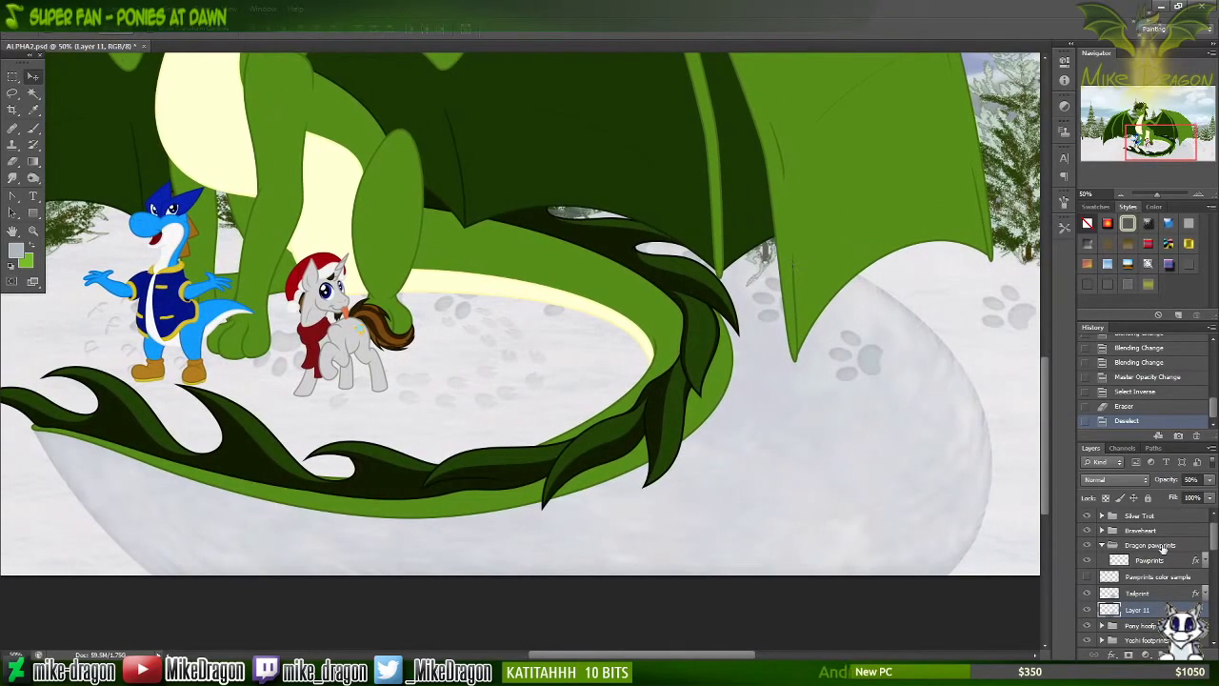
right_click(1163, 595)
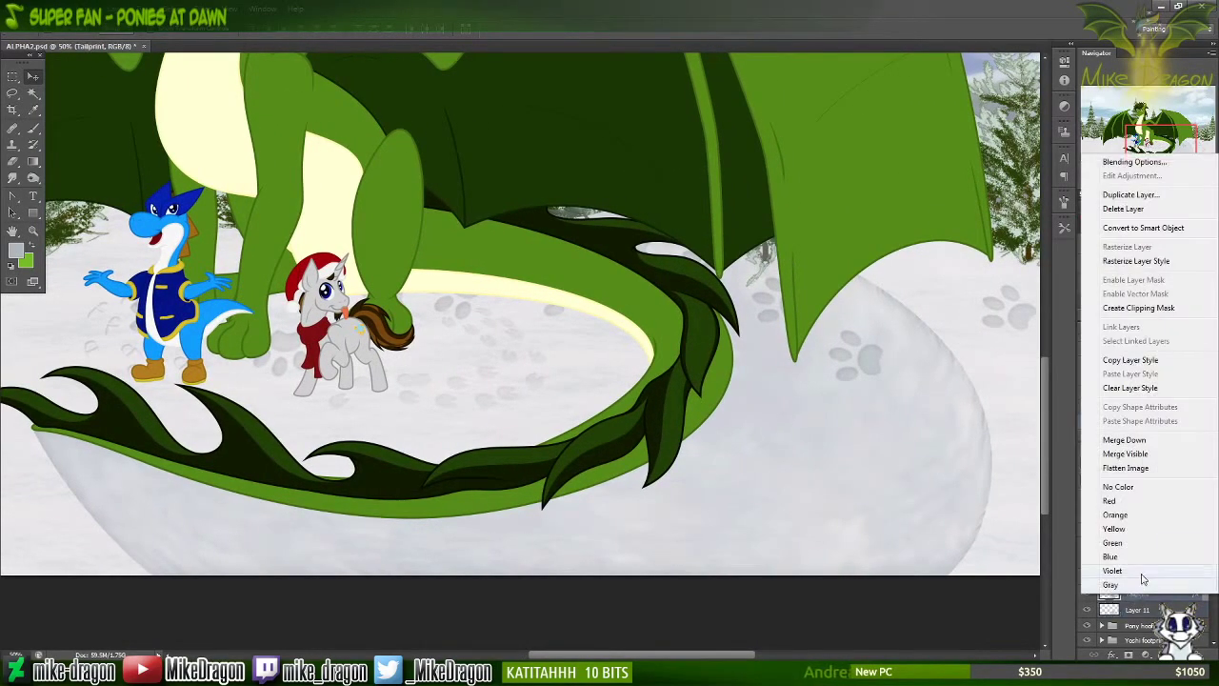
click(1131, 361)
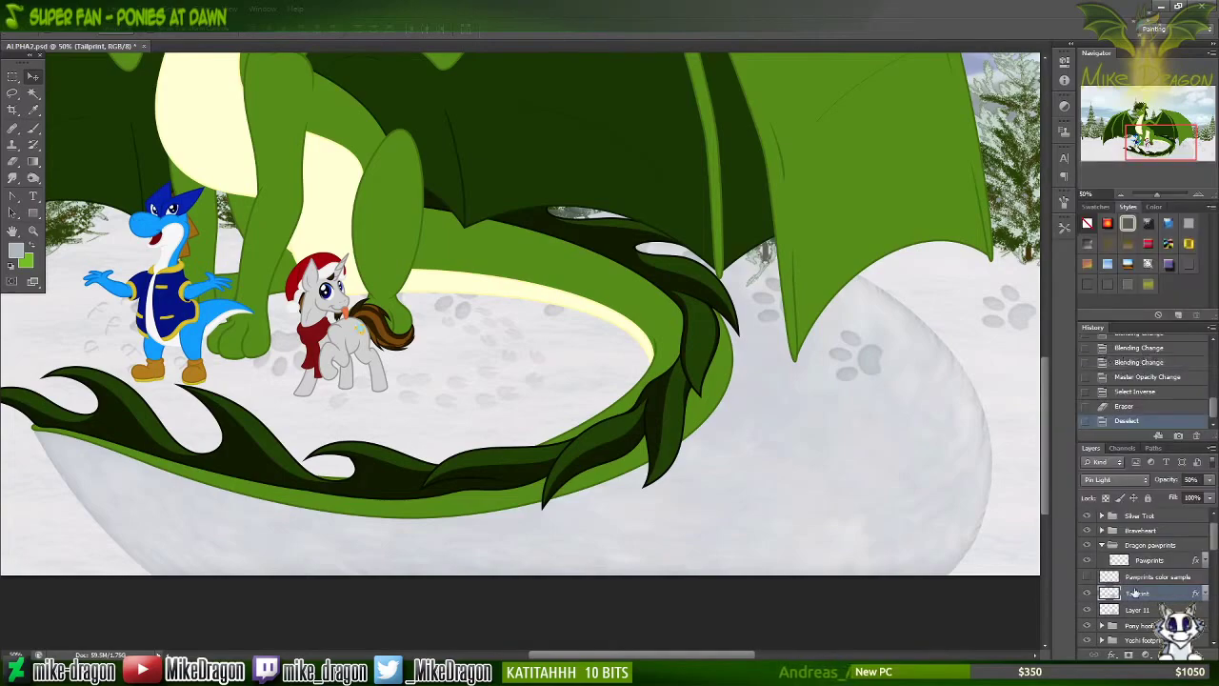
right_click(1137, 611)
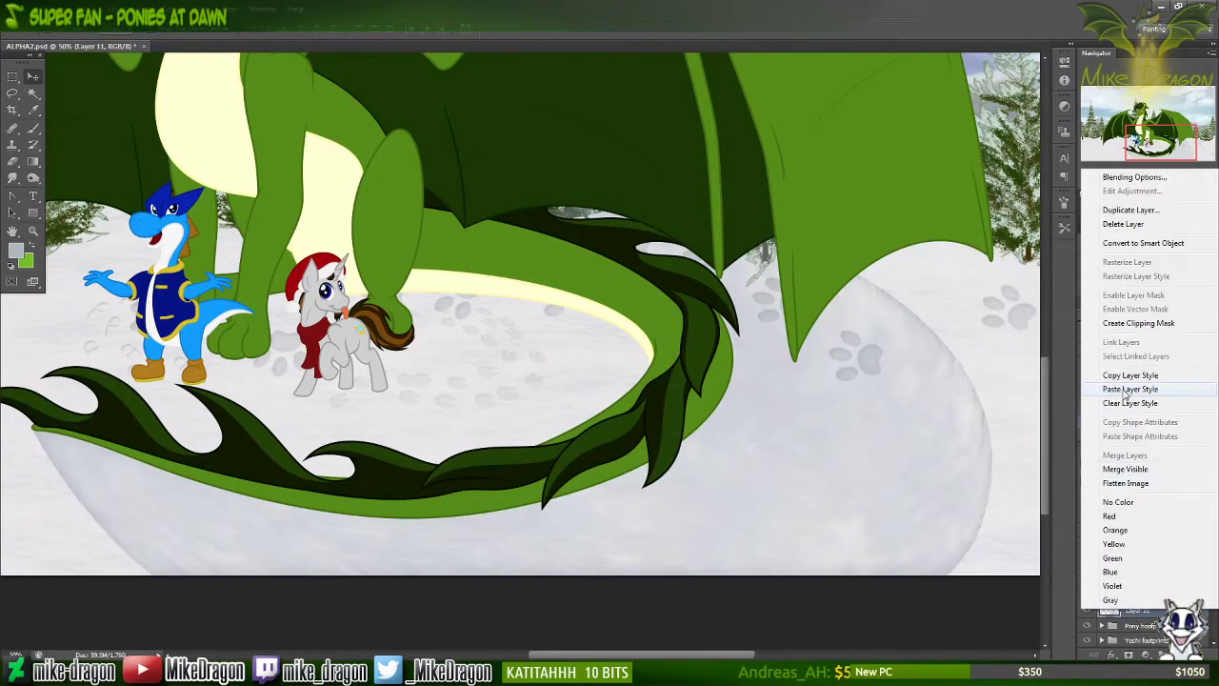
click(1130, 390)
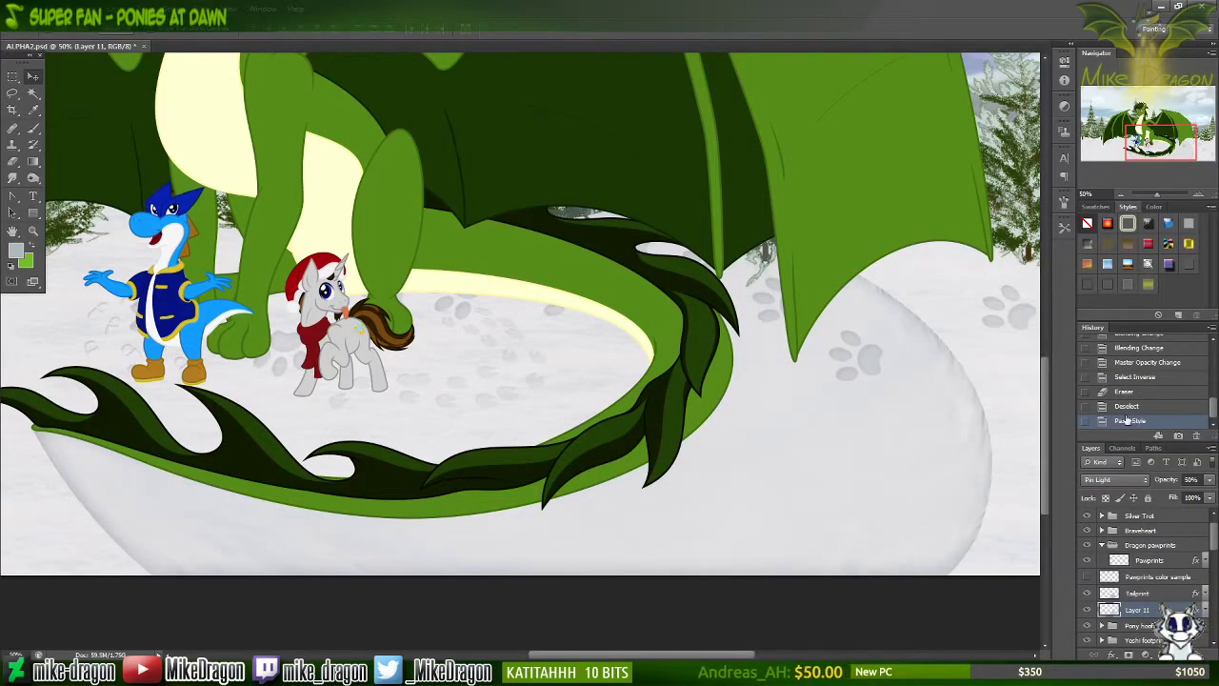
Step: Set Layer 11's opacity to 100%
scroll(862, 370, up, 1)
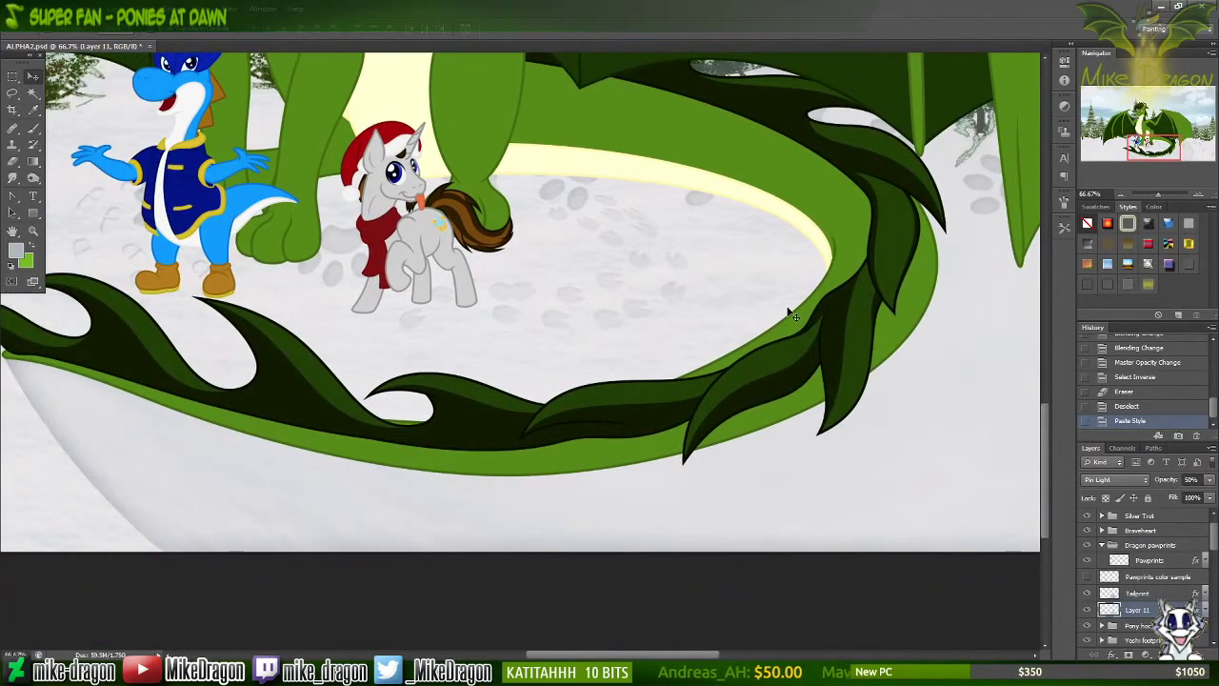
scroll(810, 304, right, 5)
scroll(842, 284, right, 2)
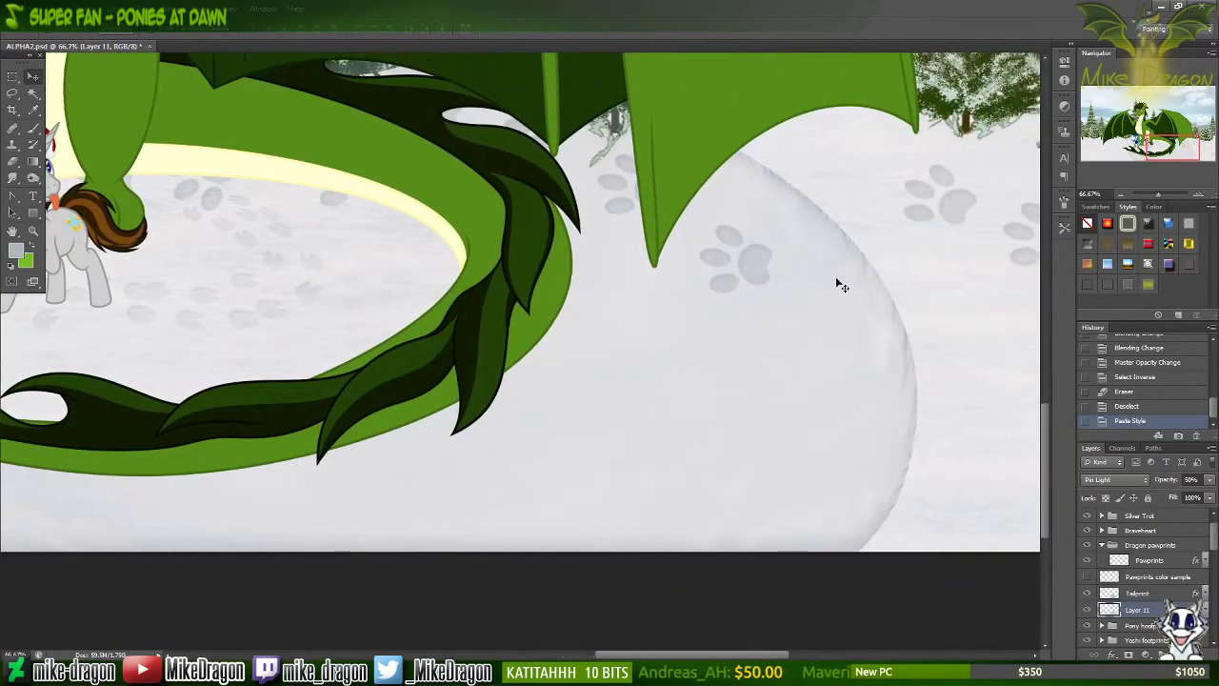
click(1191, 479)
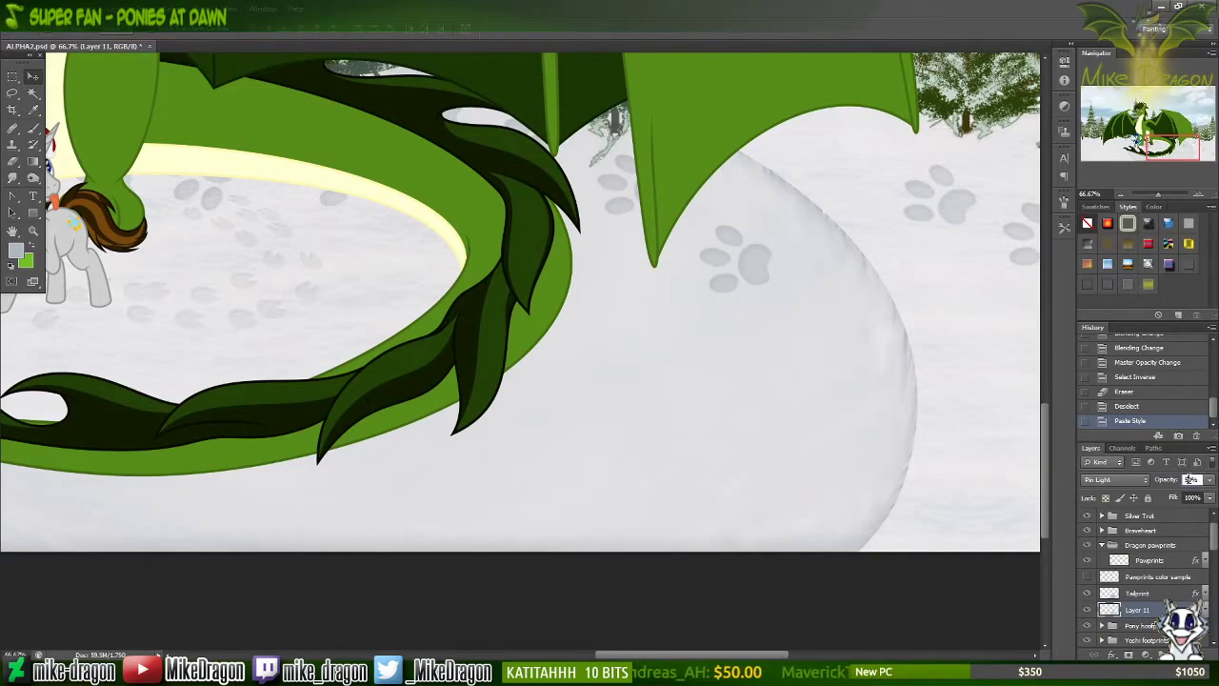
text(100)
key(Return)
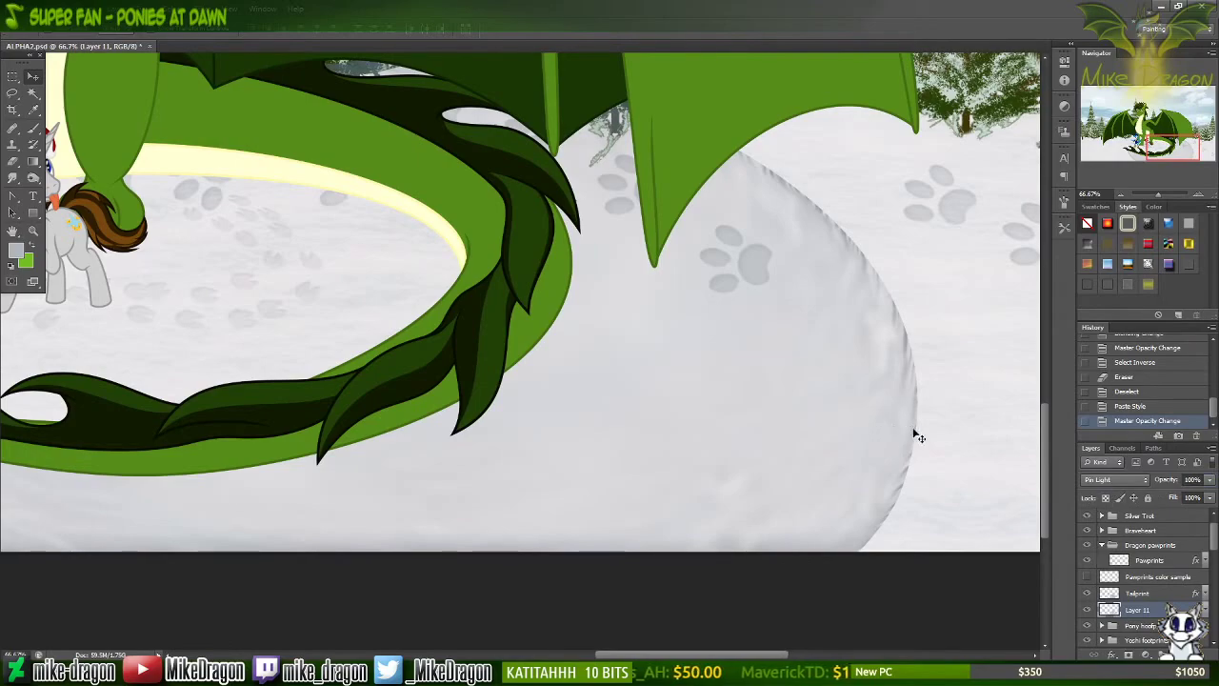
Step: Check the shading at the tail print's outer edge and rename Layer 11 as "Tail trails"
key(ctrl+minus)
scroll(939, 435, left, 5)
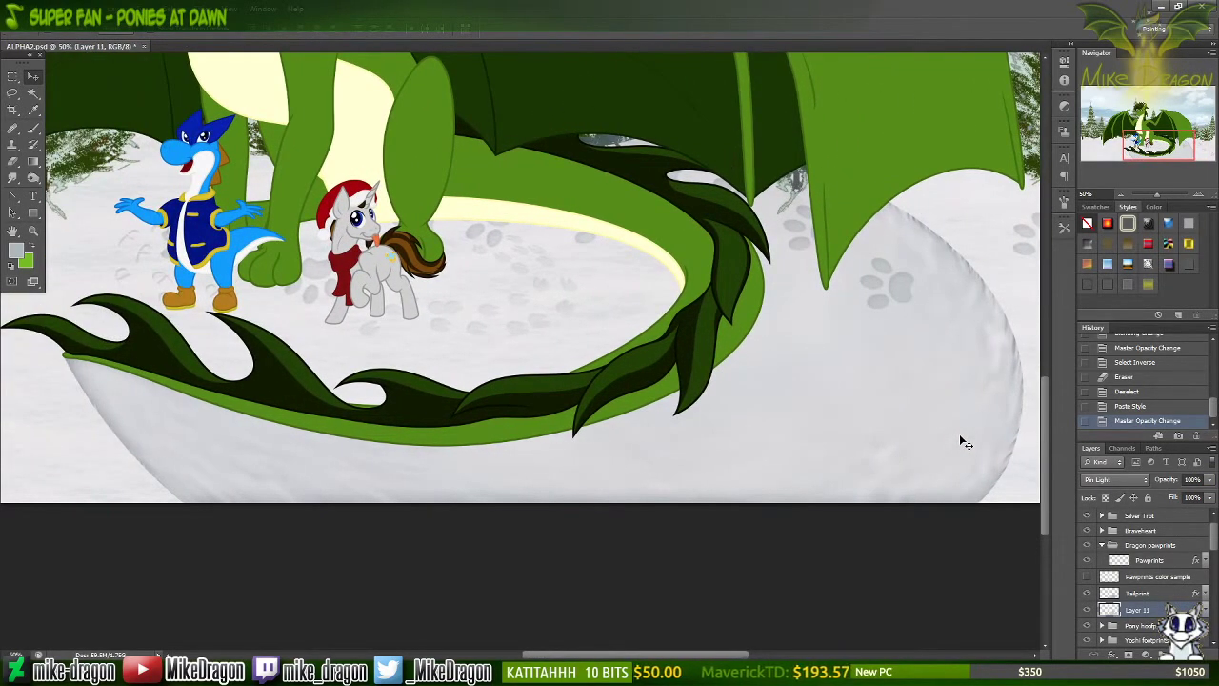
key(ctrl+minus)
key(ctrl+plus)
key(ctrl+plus)
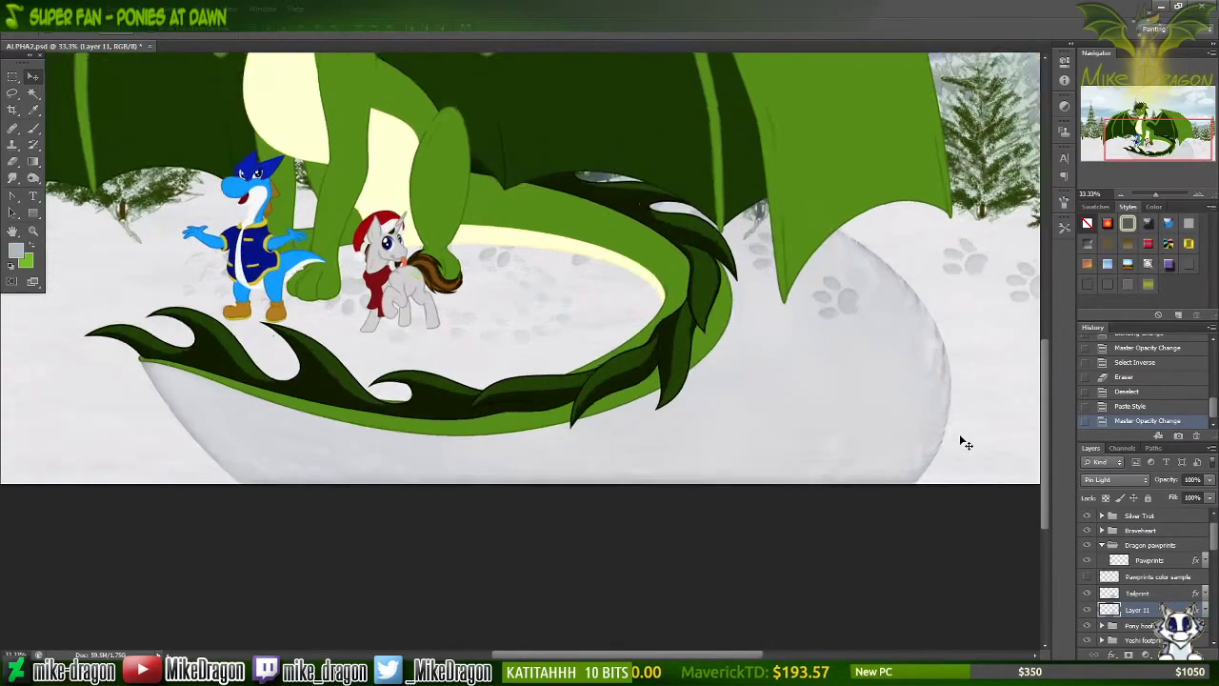
scroll(959, 436, right, 4)
scroll(962, 448, right, 6)
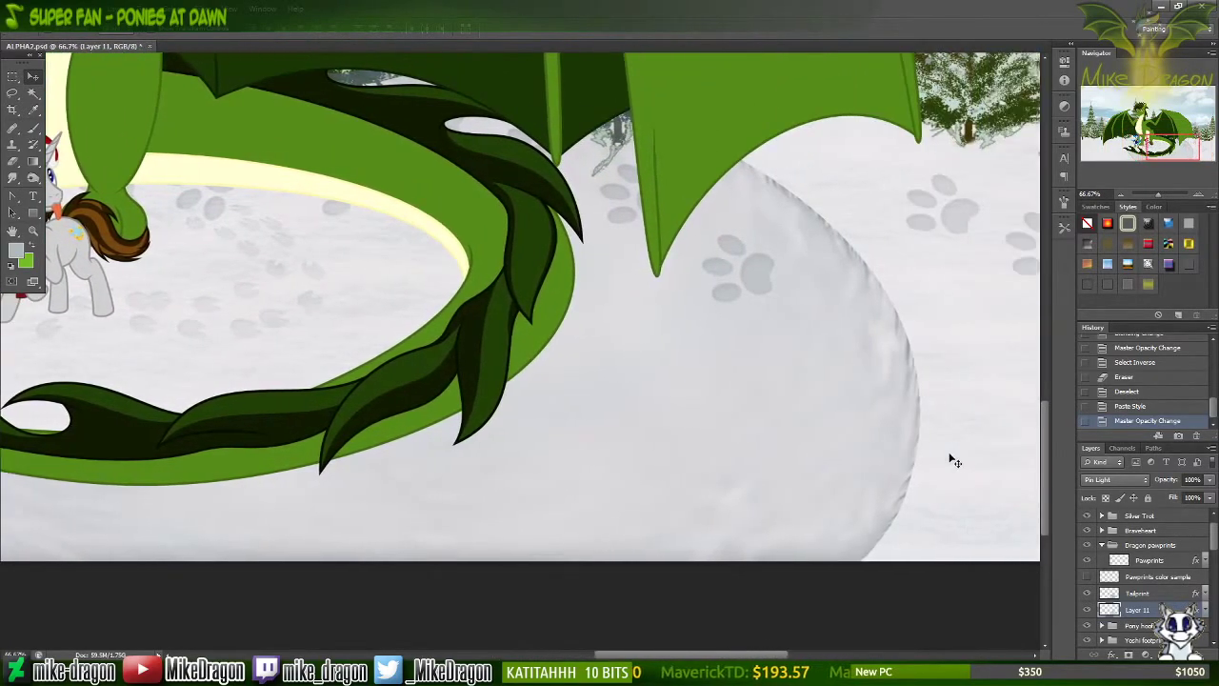
double_click(1141, 610)
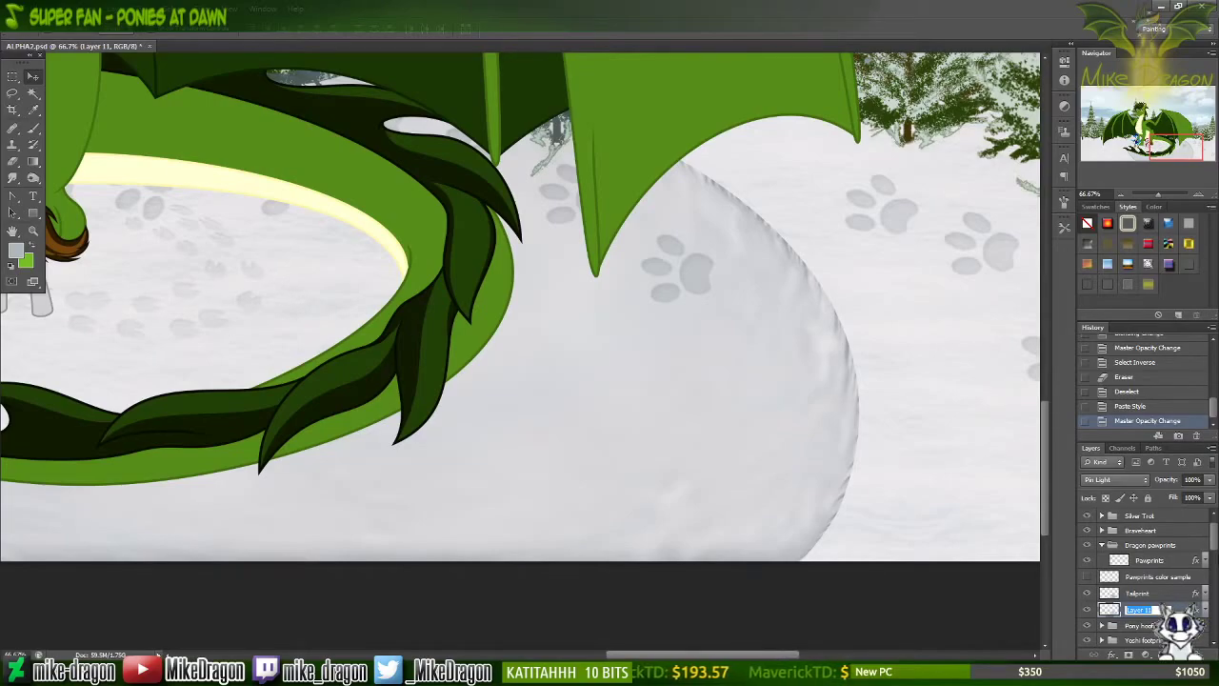
text(Tail trails)
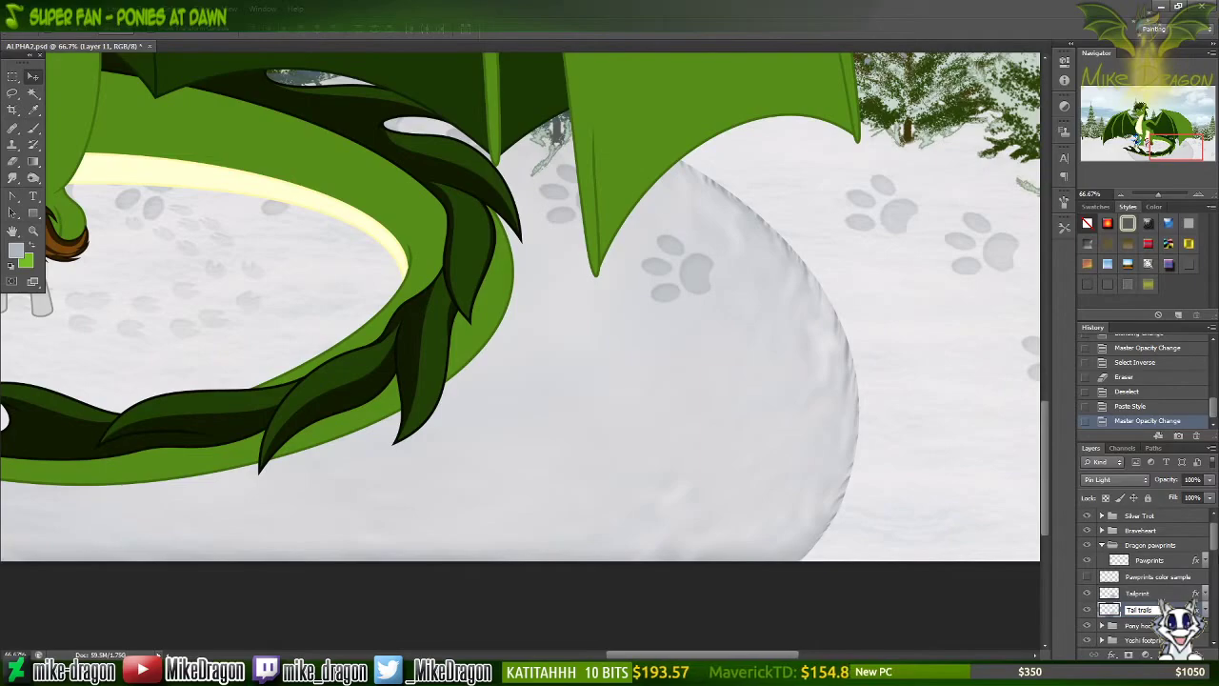
key(Return)
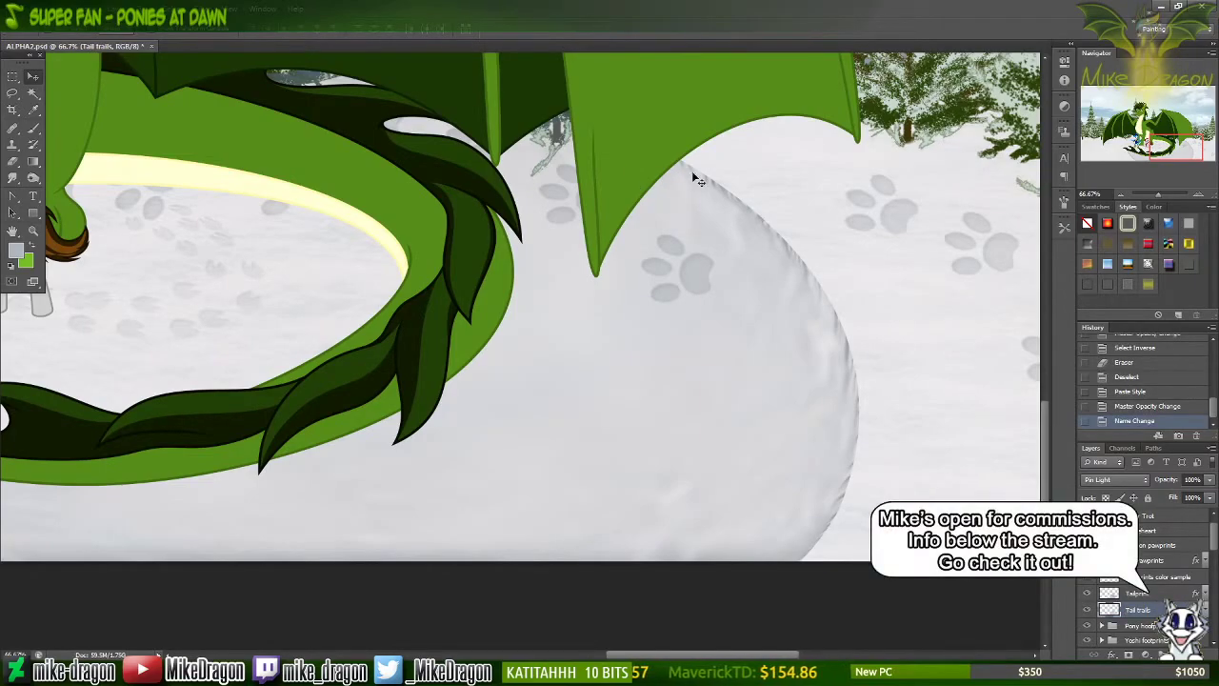
Step: Smooth the jagged outer edge of the Tail trails shading using the Smudge tool with a soft round 300 px brush
click(13, 177)
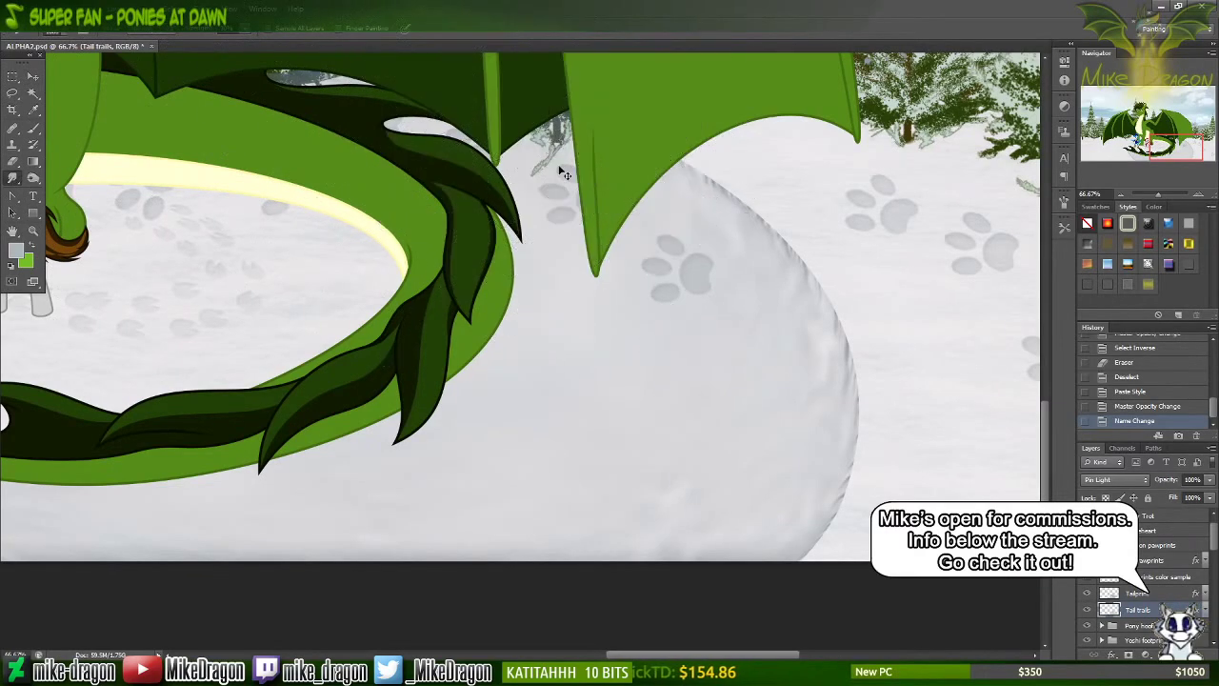
scroll(562, 173, down, 2)
drag(562, 173, 600, 311)
right_click(600, 311)
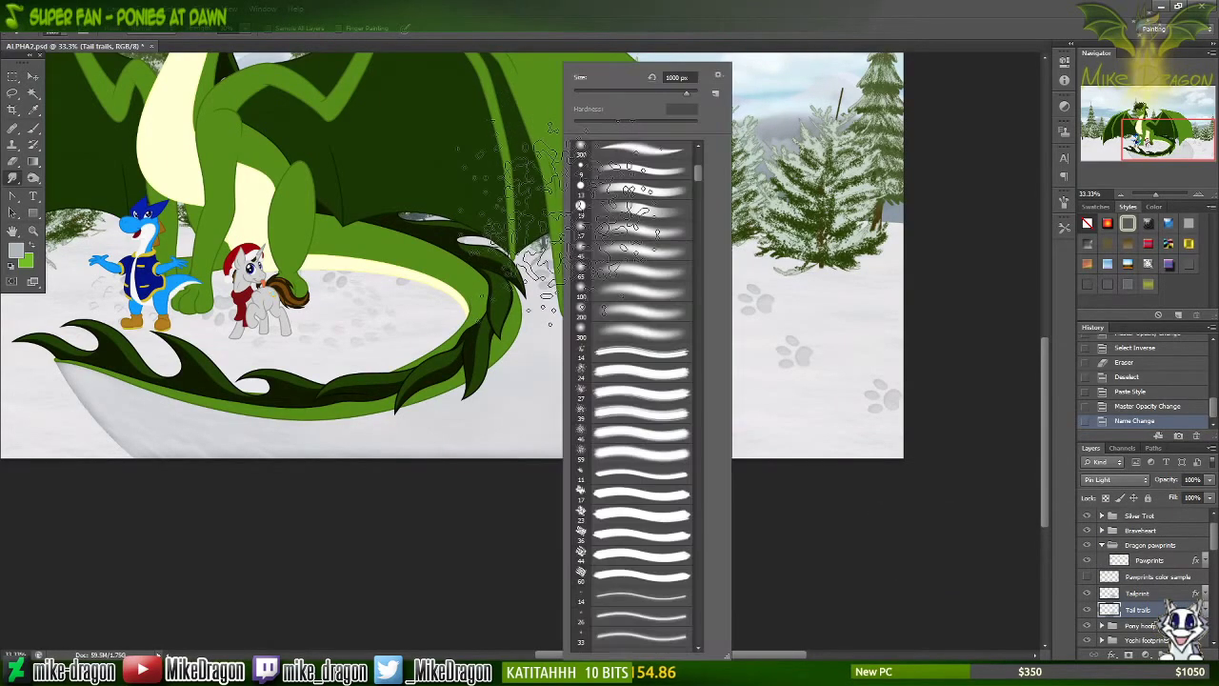
click(624, 335)
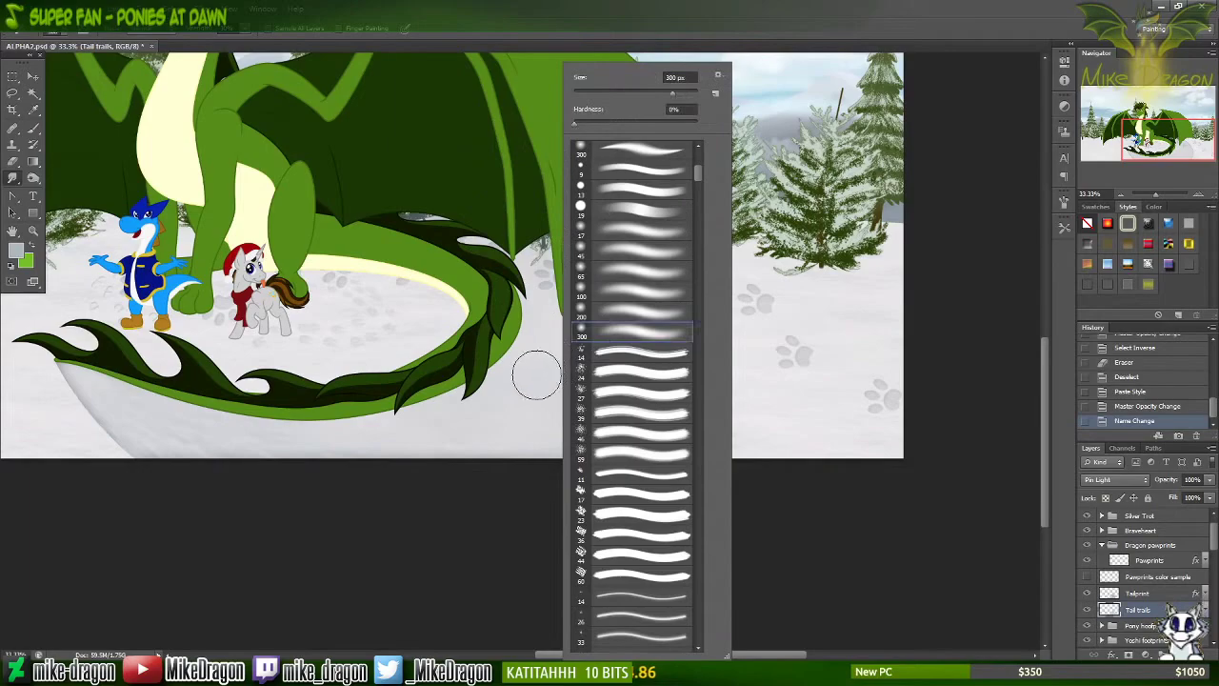
click(549, 18)
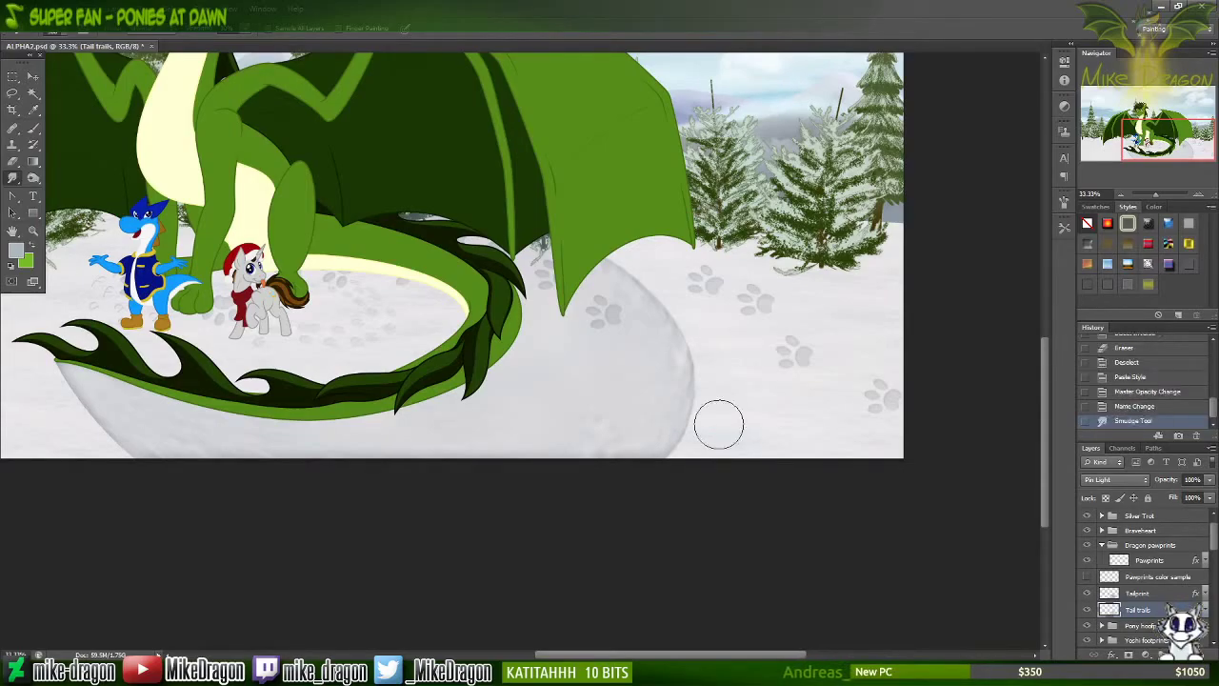
Step: Compare the tail print's edge with and without the last smudge stroke, and examine the shading along the whole tail
key(ctrl+plus)
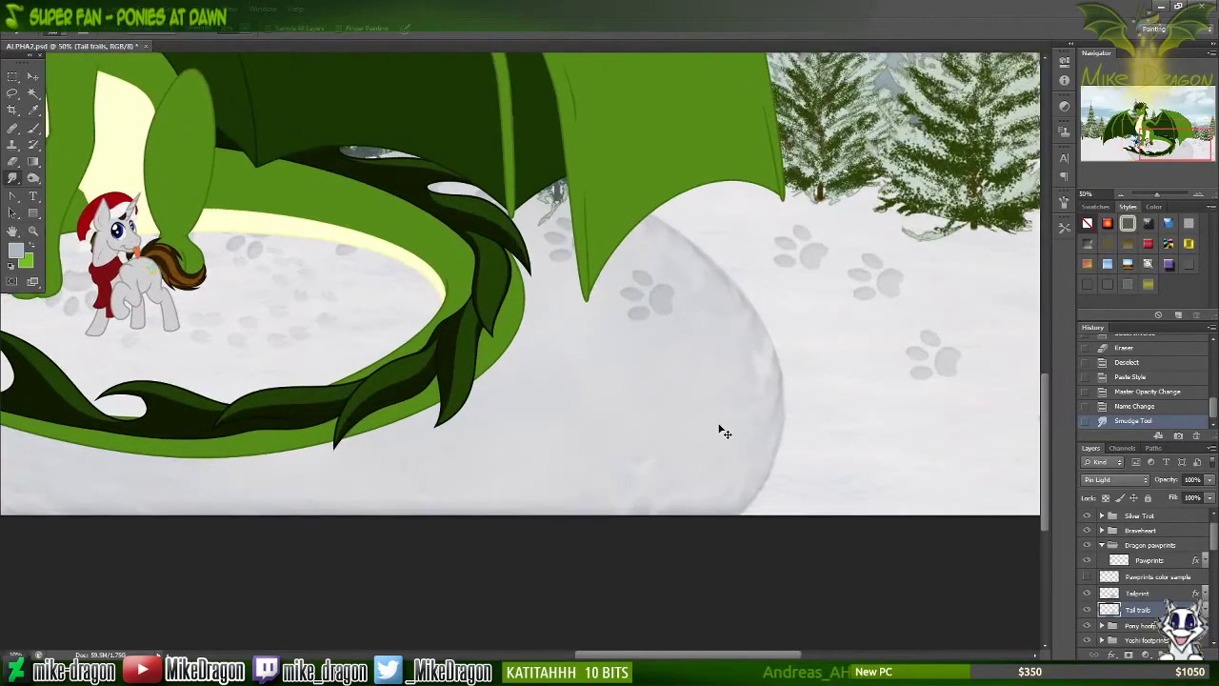
key(ctrl+plus)
scroll(644, 403, right, 3)
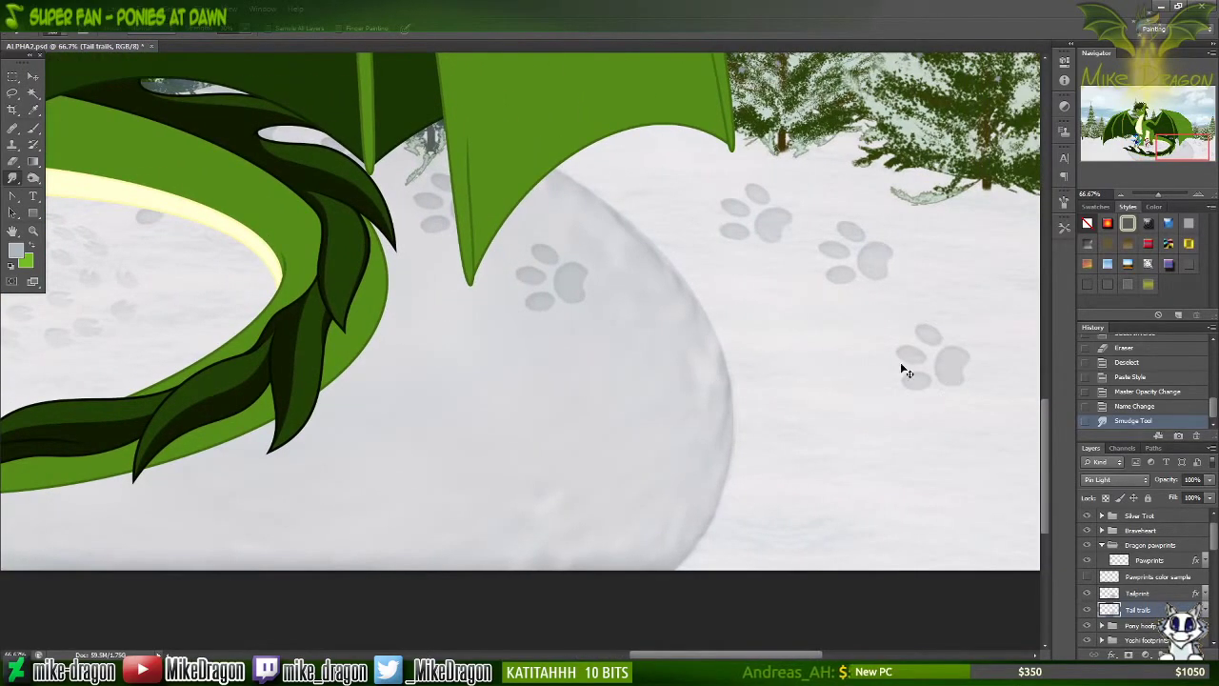
key(ctrl+z)
key(ctrl+z)
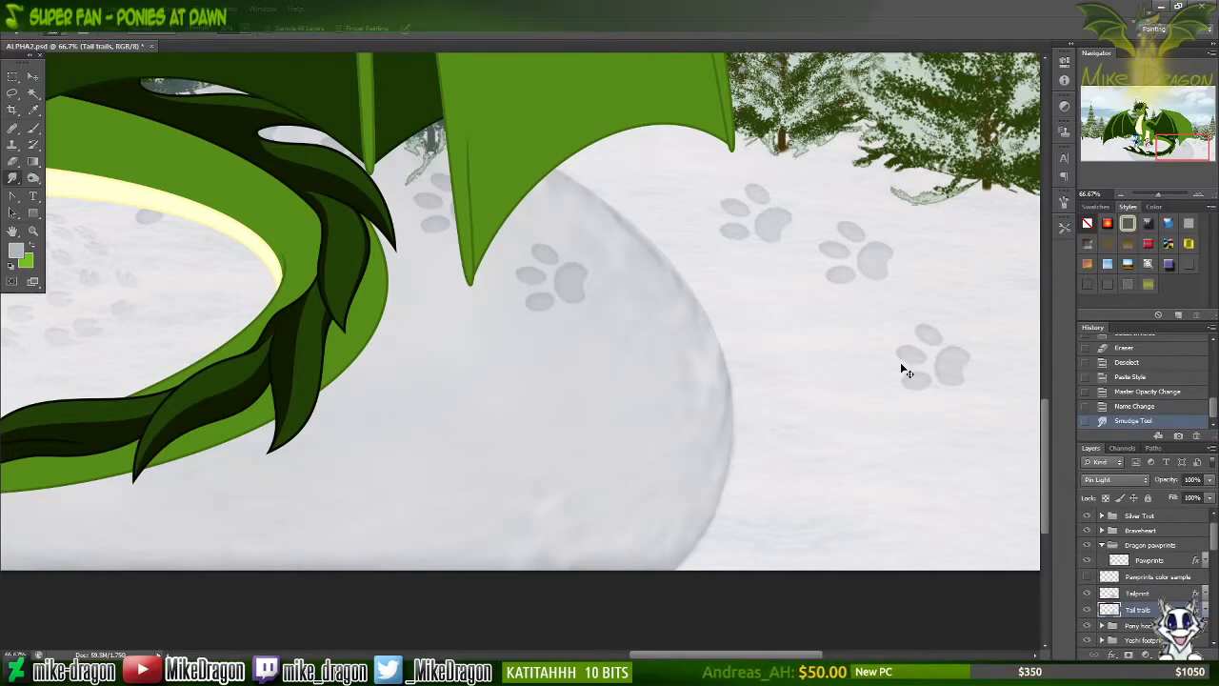
key(ctrl+z)
key(ctrl+z)
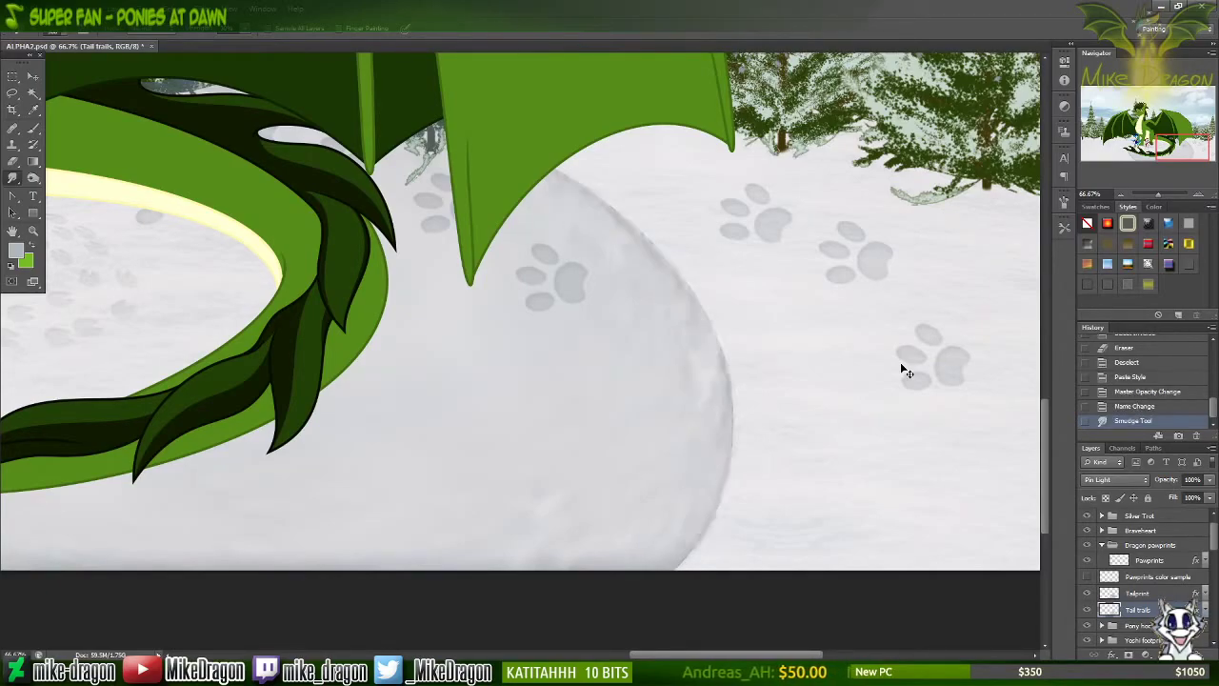
scroll(902, 369, left, 3)
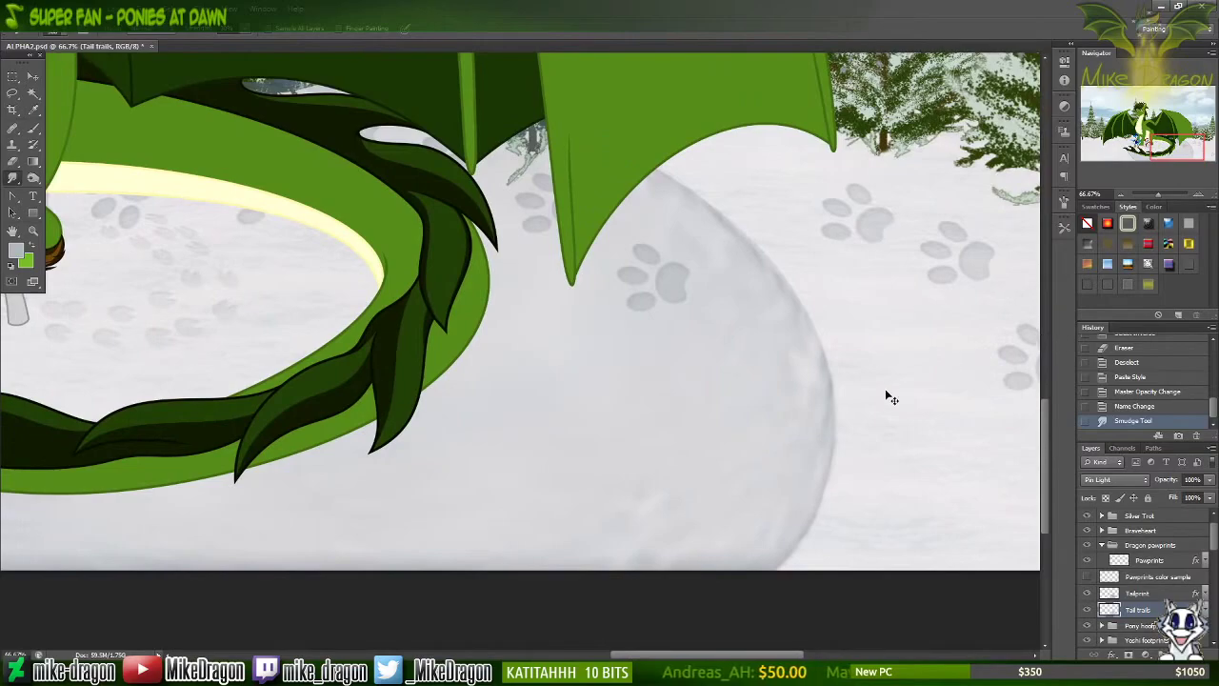
scroll(886, 396, left, 5)
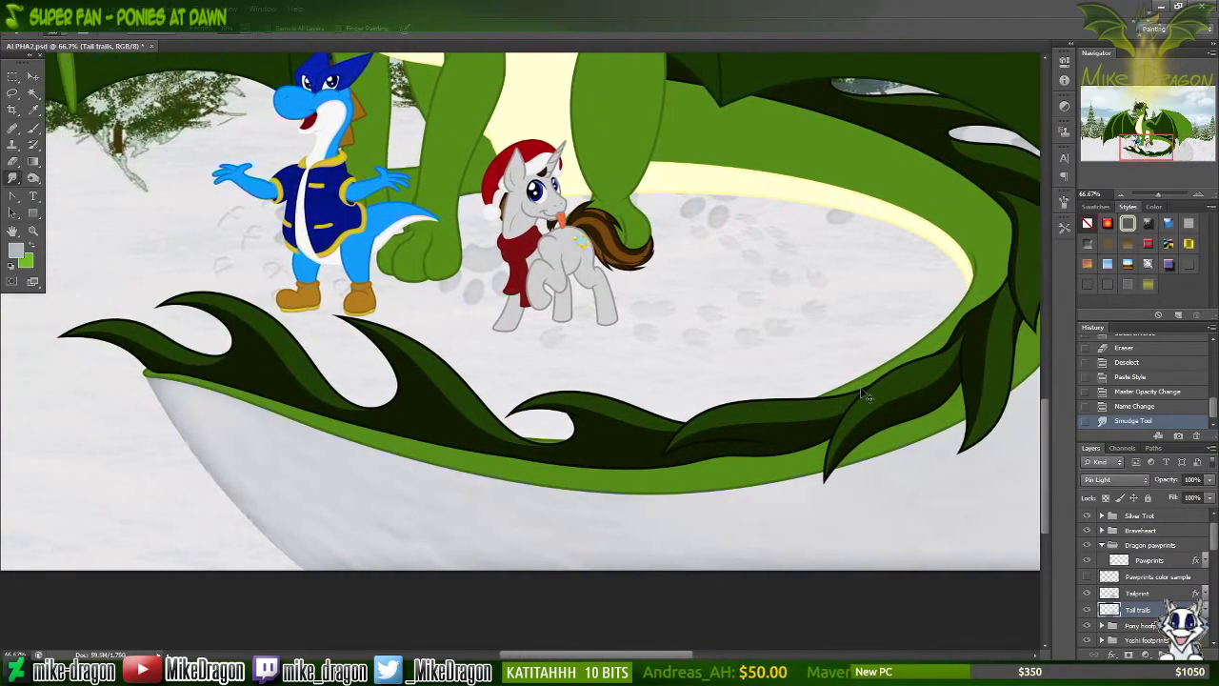
scroll(862, 395, left, 1)
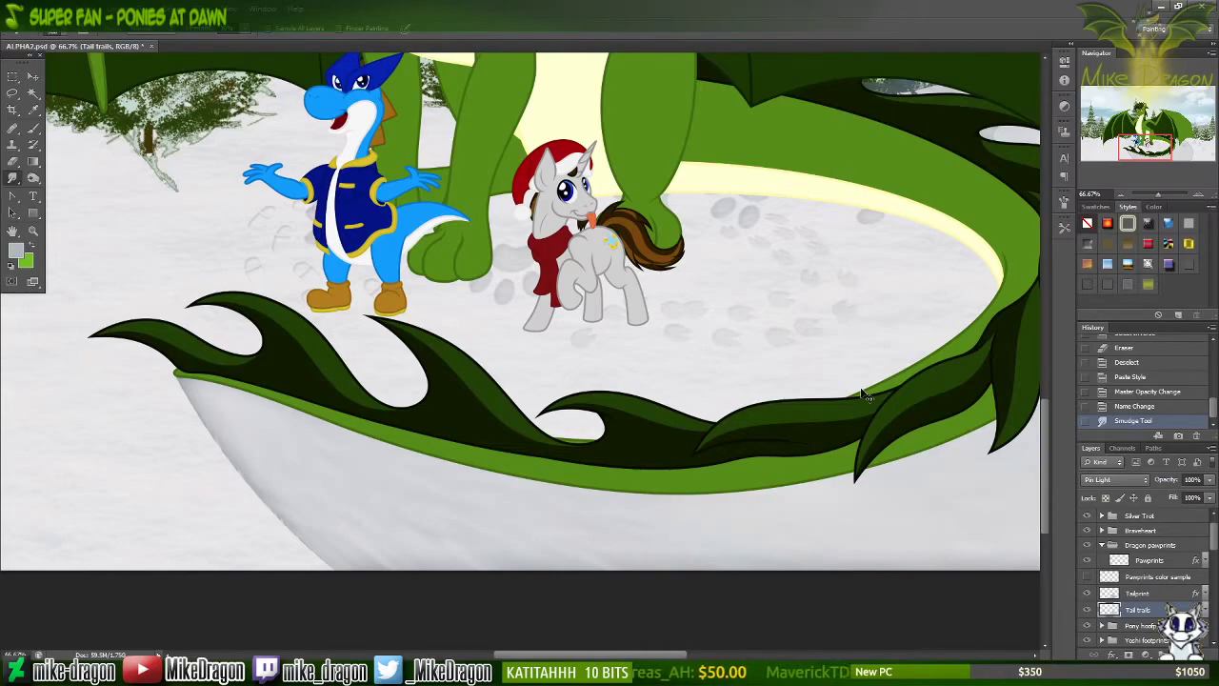
Step: Check the whole picture and save the document
key(ctrl+minus)
key(ctrl+minus)
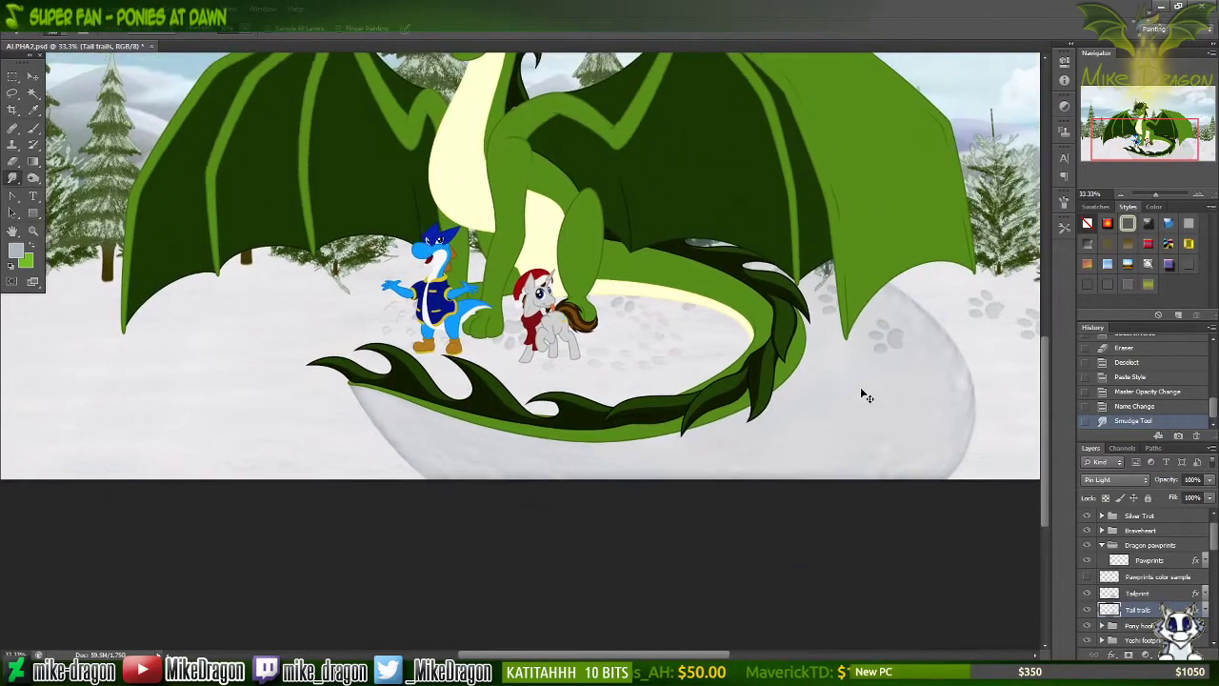
key(ctrl+minus)
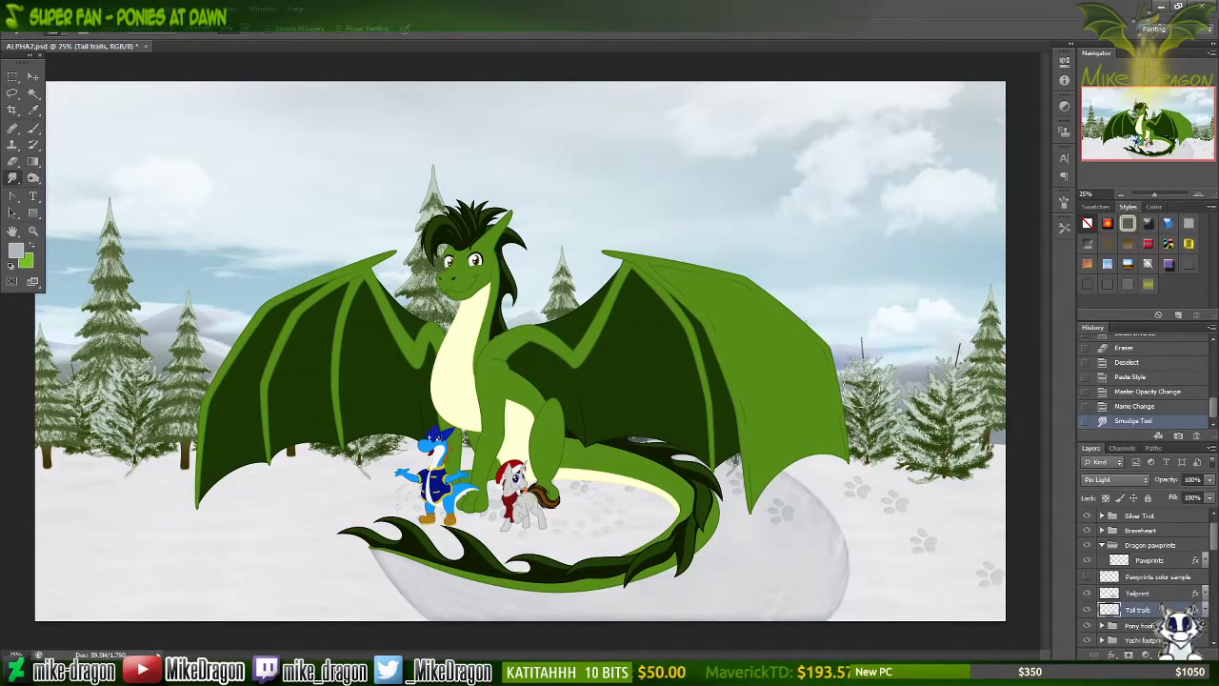
key(ctrl+s)
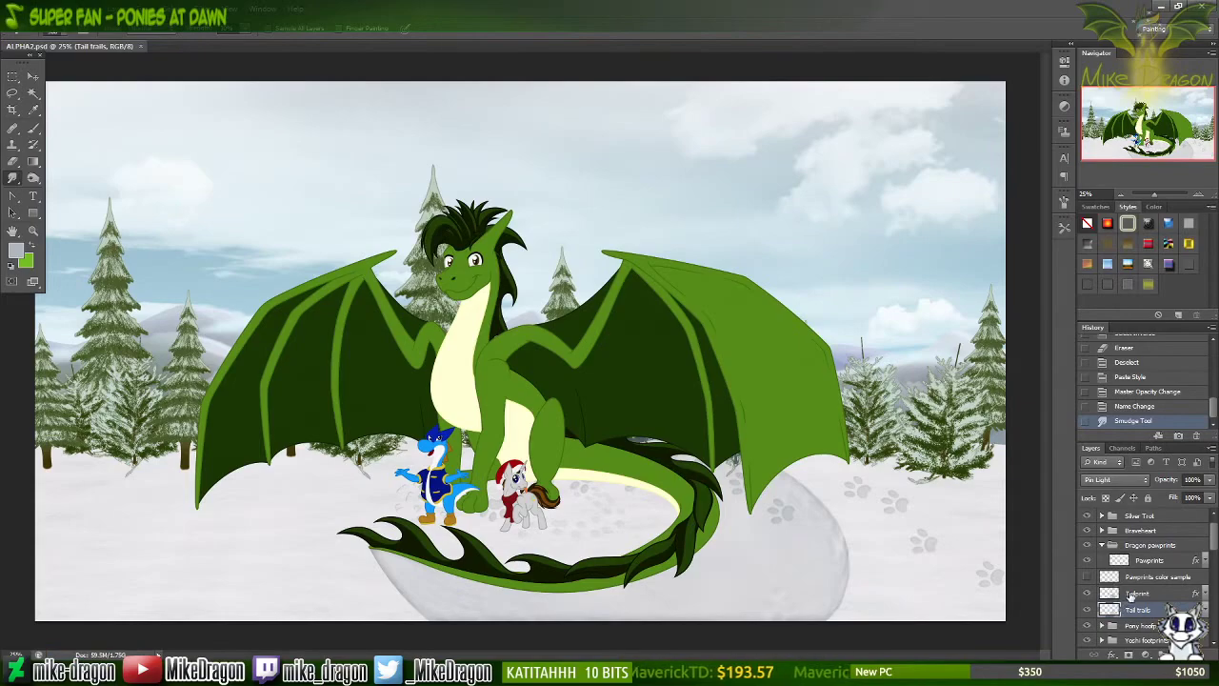
Step: Try stretching the Tailprint and Tail trails layers together horizontally, widening the print beyond the dragon's tail with Free Transform
click(1131, 594)
key(ctrl+t)
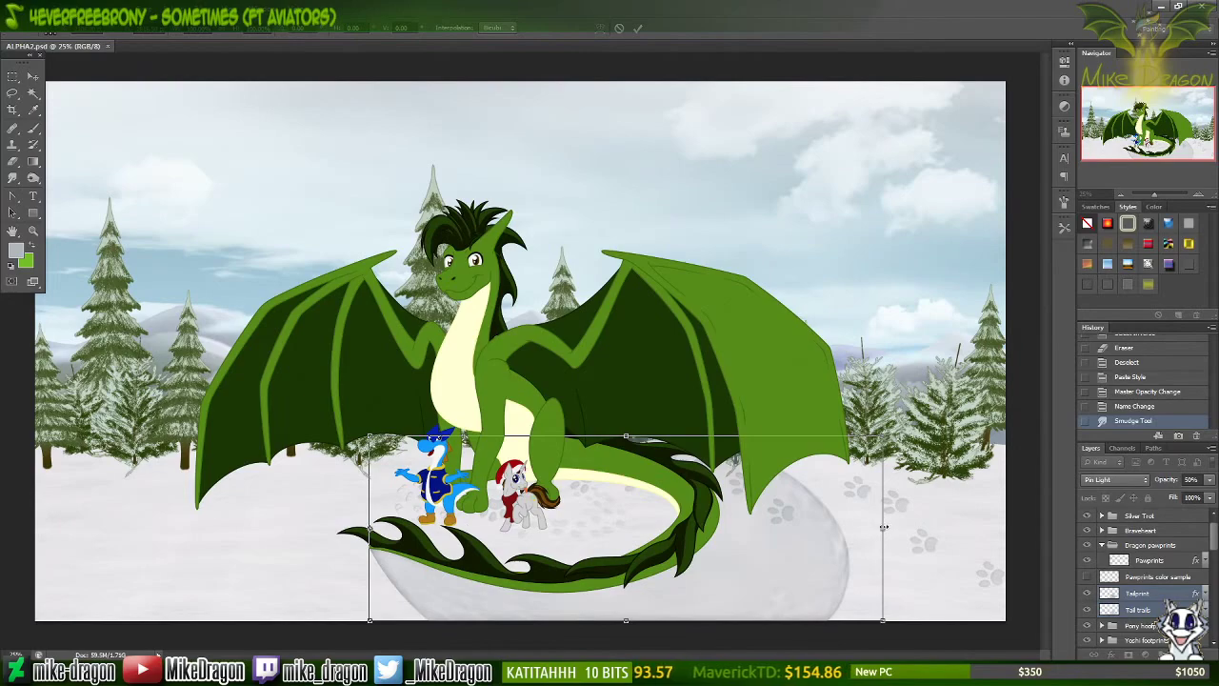
drag(883, 528, 927, 528)
drag(927, 528, 926, 528)
right_click(726, 509)
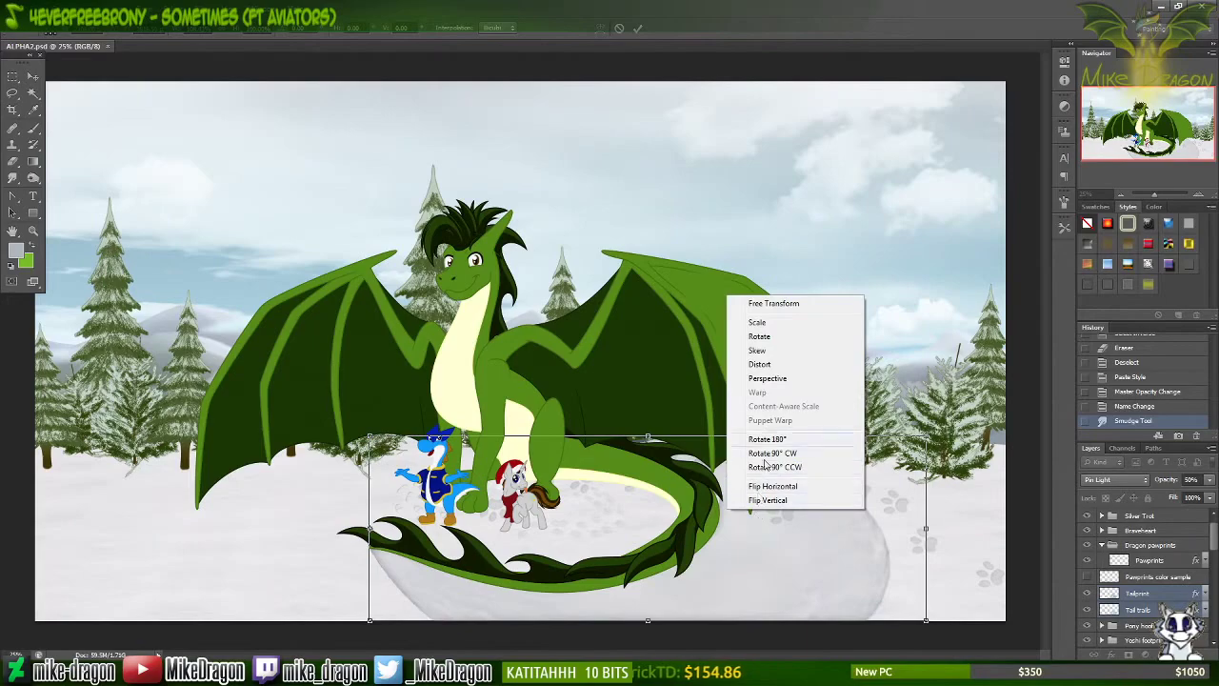
click(743, 546)
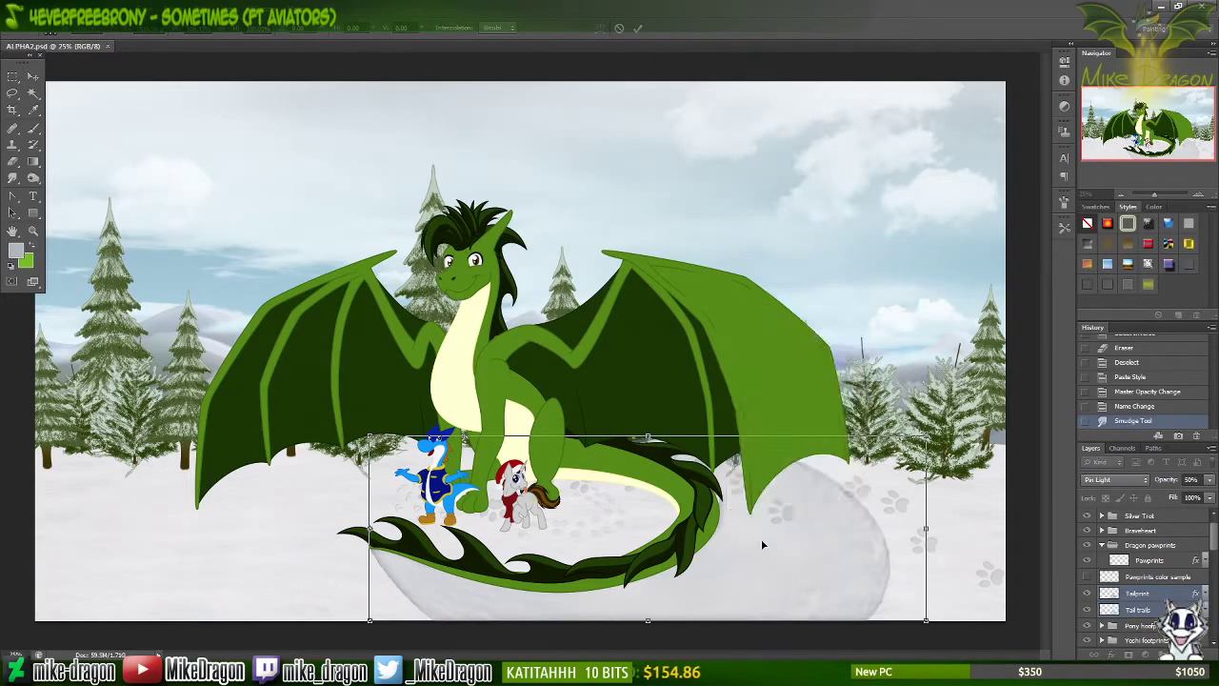
key(Return)
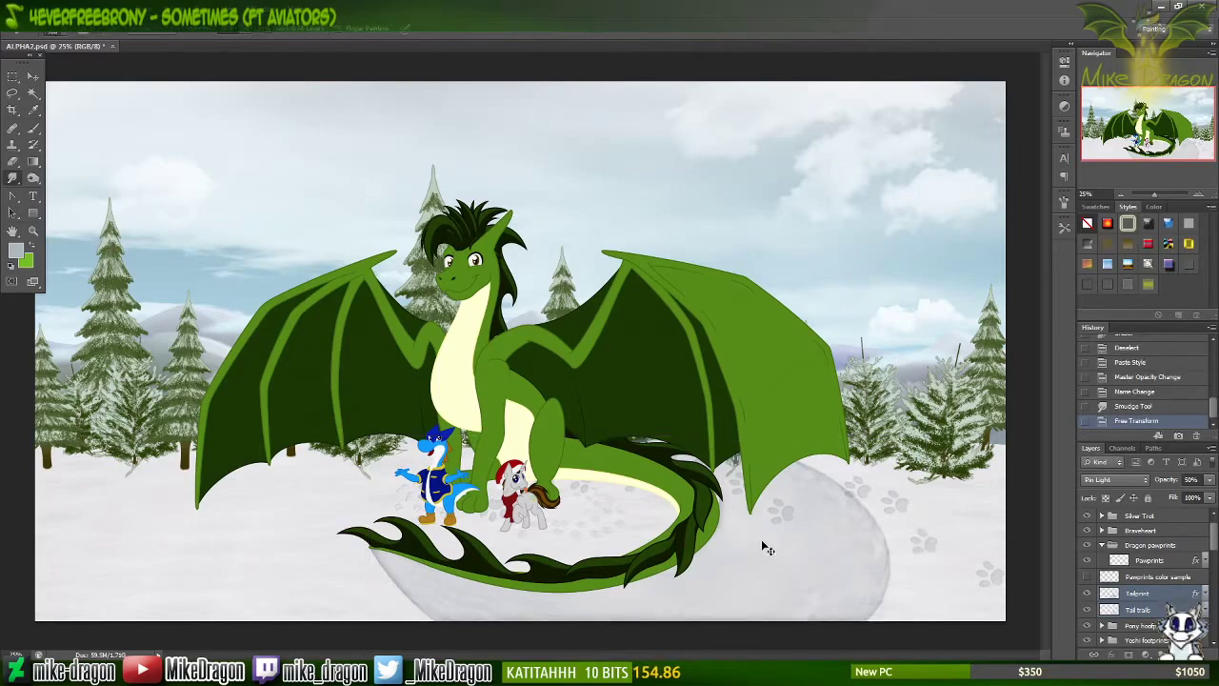
Step: Compare the tail print with and without the horizontal stretch around the outer curve of the dragon's tail
key(ctrl+plus)
scroll(762, 476, down, 6)
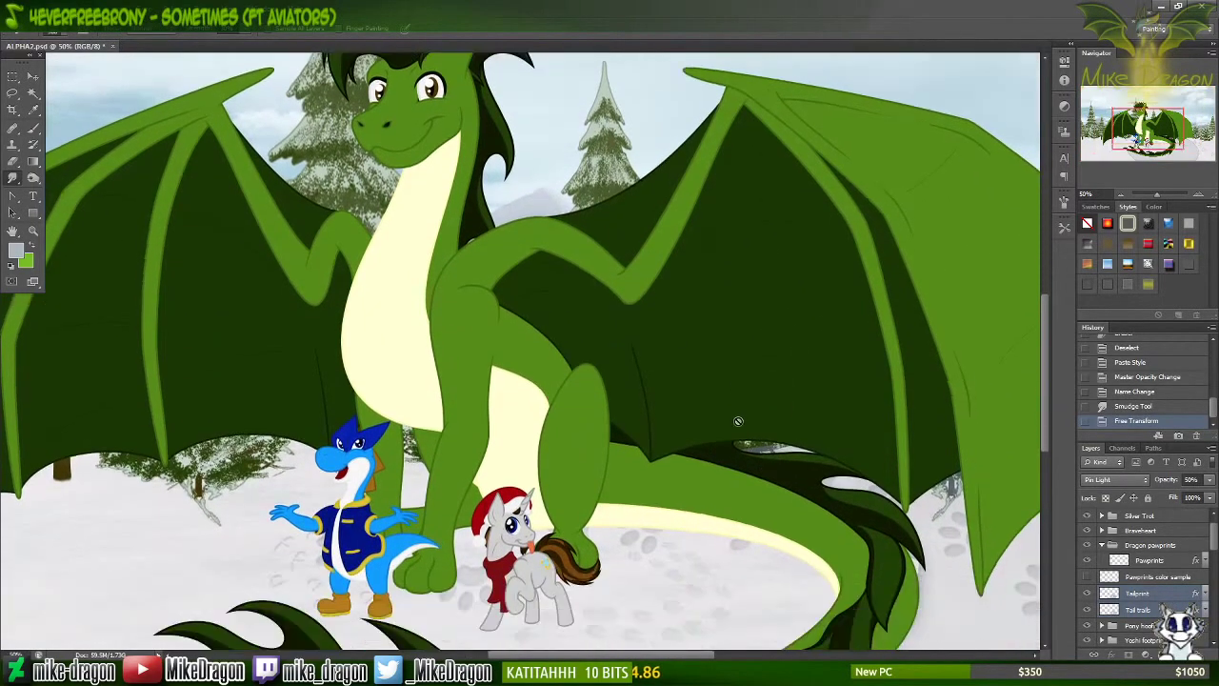
scroll(655, 372, right, 5)
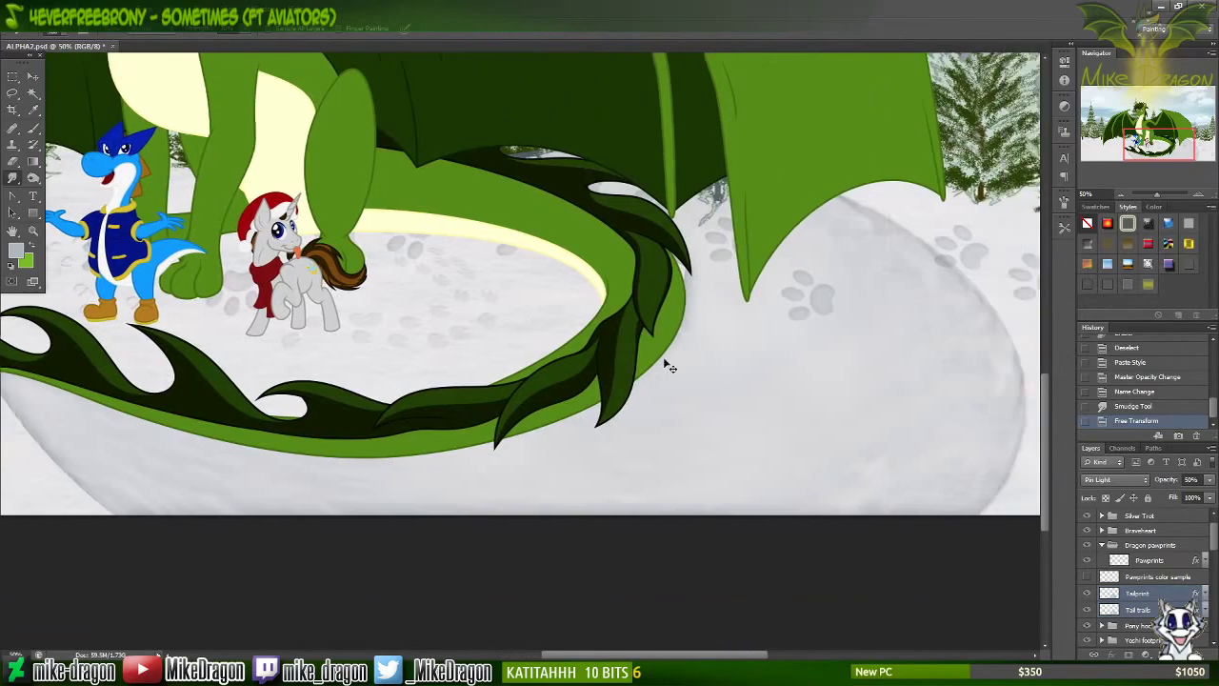
key(ctrl+z)
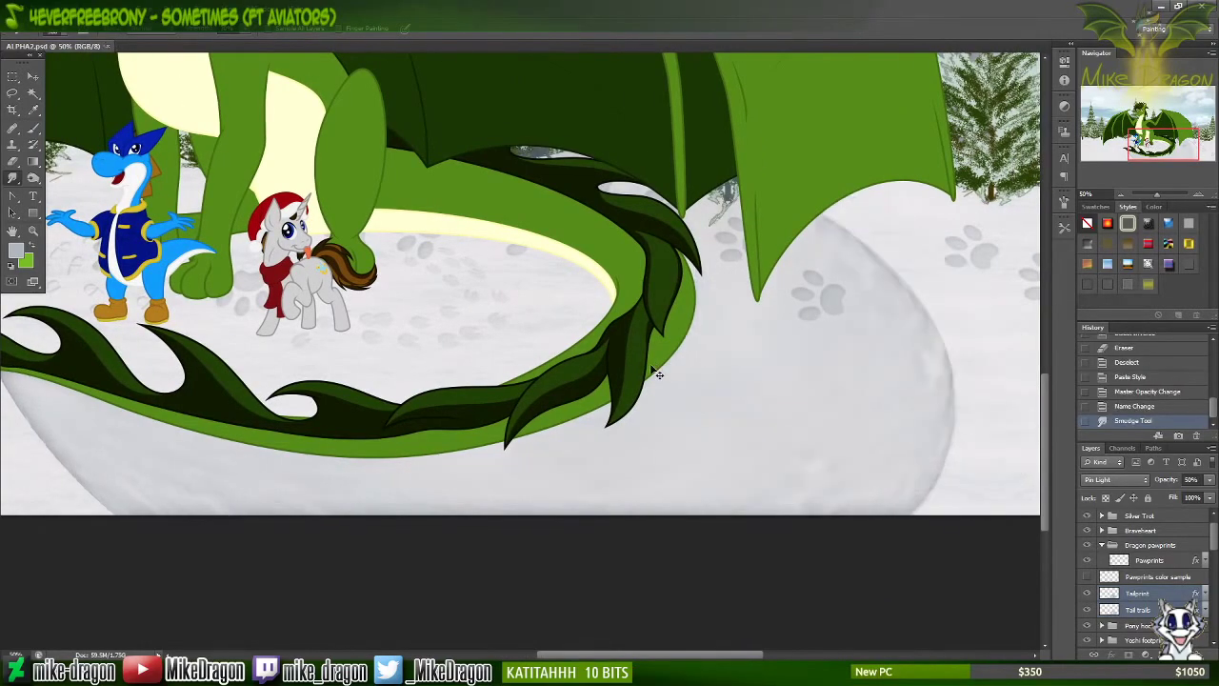
key(ctrl+z)
scroll(641, 357, down, 1)
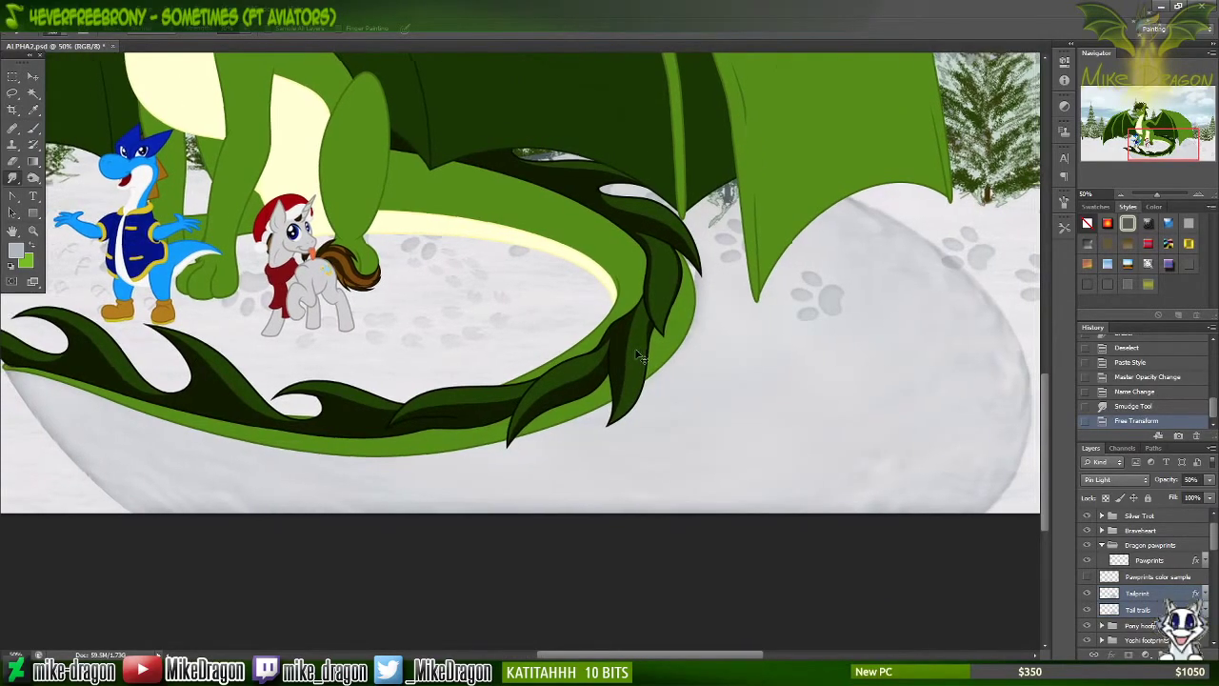
key(ctrl+z)
key(ctrl+z)
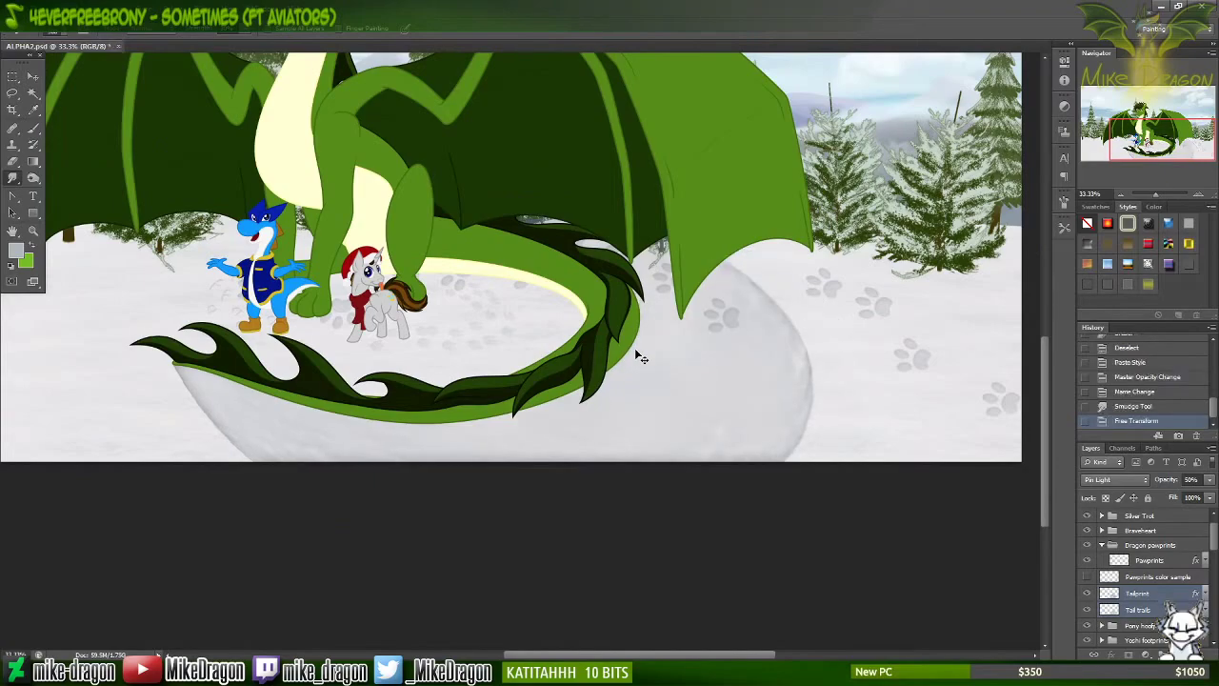
key(ctrl+z)
key(ctrl+z)
key(ctrl+z)
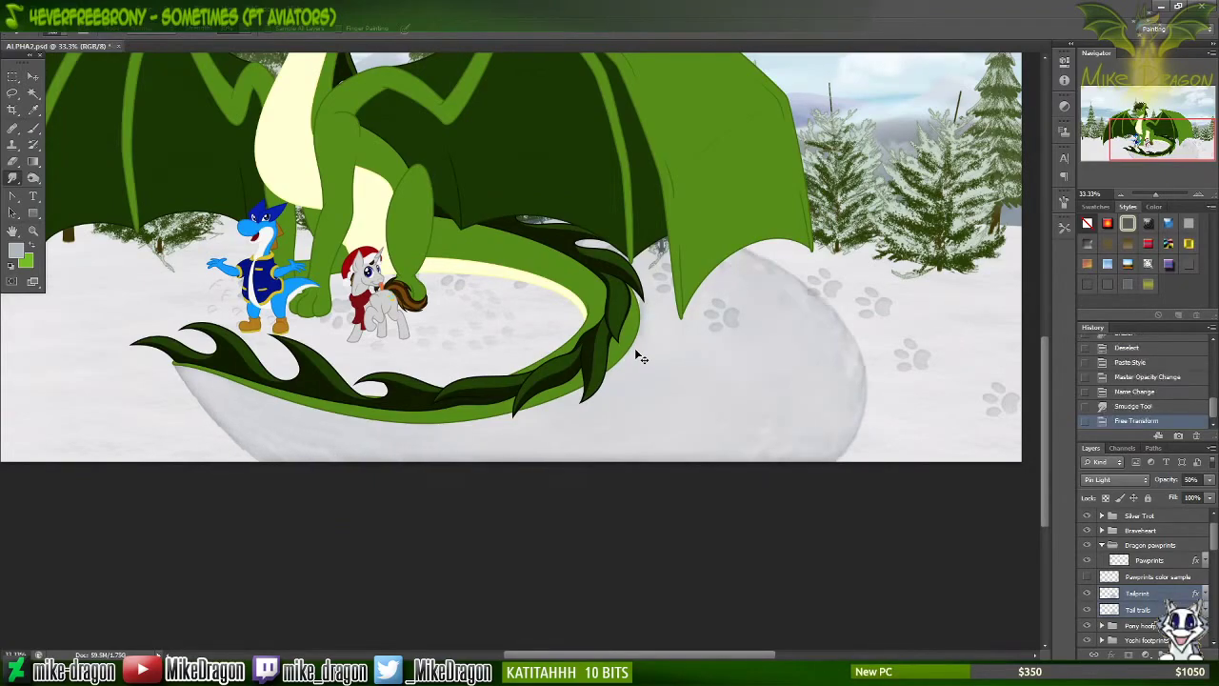
Step: Compare the whole picture with and without the stretched tail print, and undo the stretch
scroll(641, 357, down, 1)
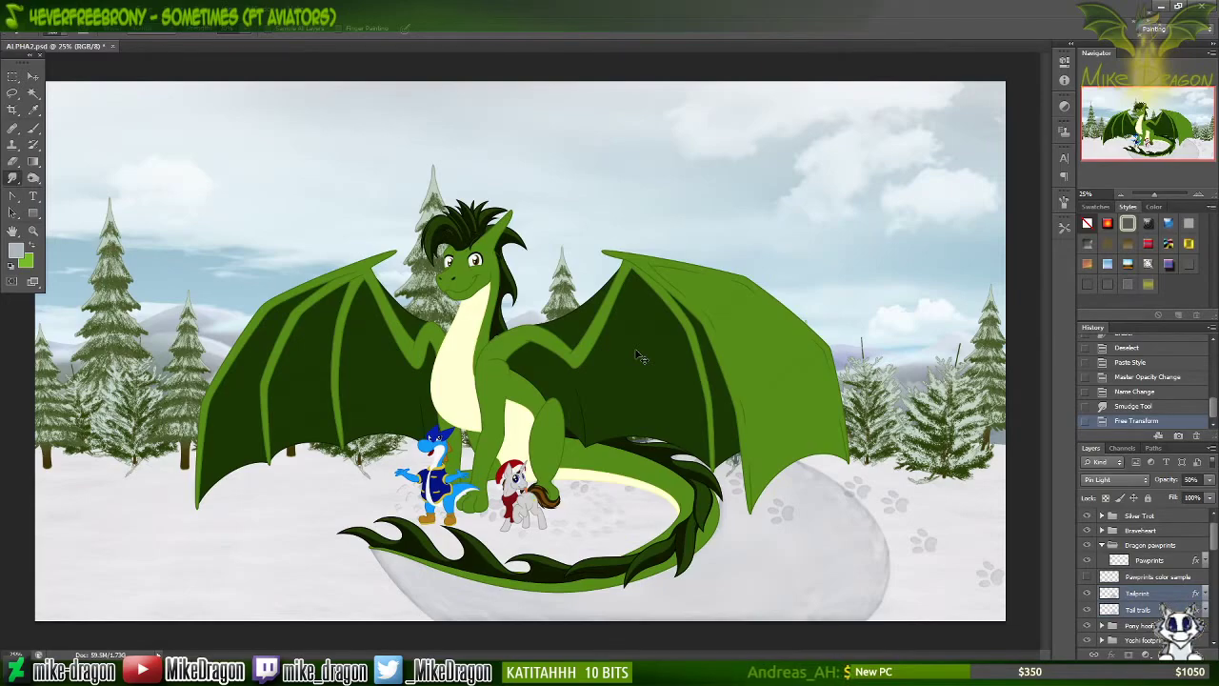
key(ctrl+z)
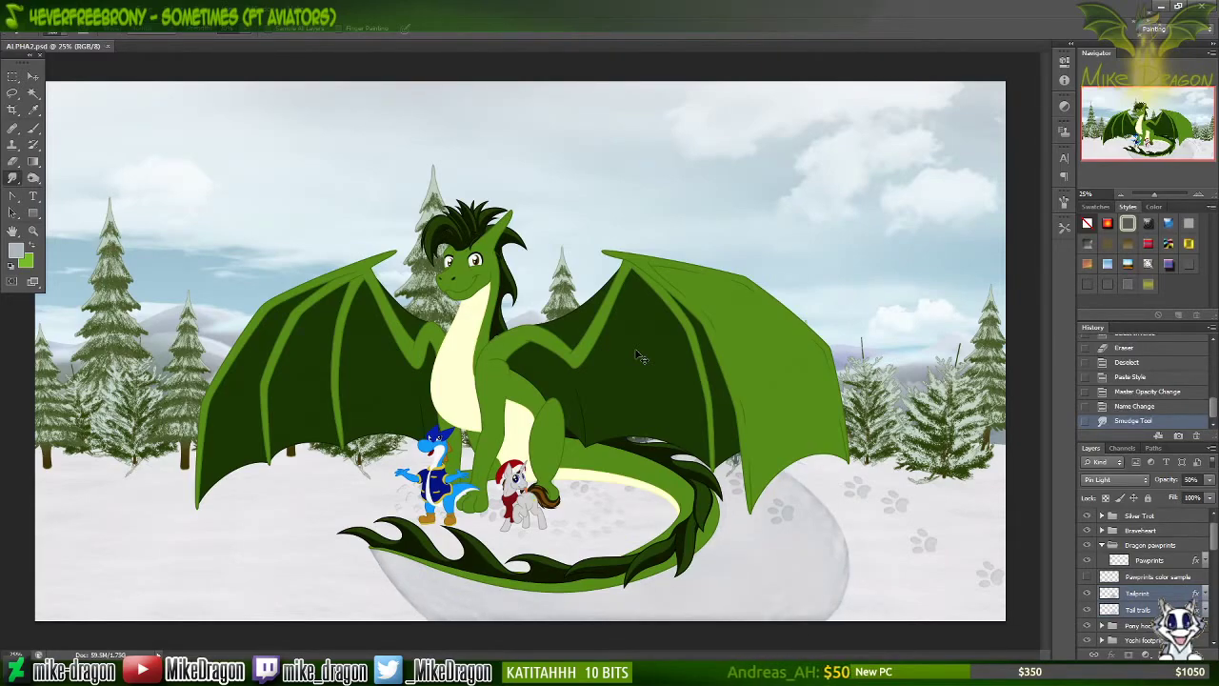
key(ctrl+z)
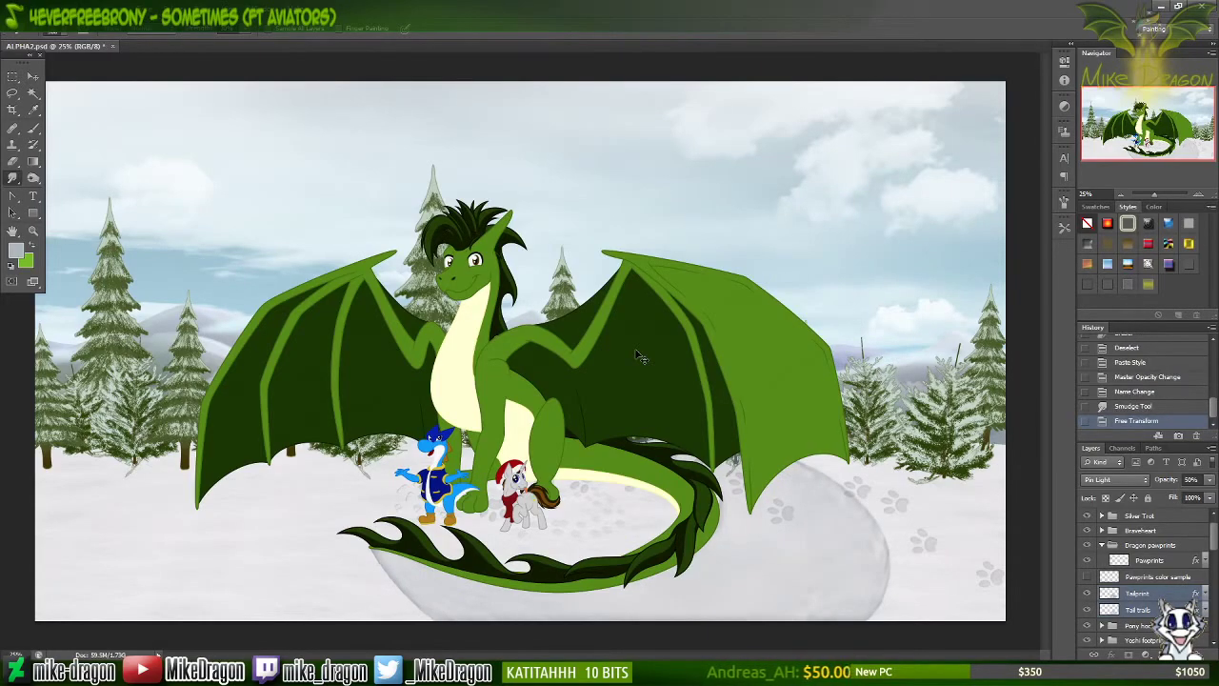
key(ctrl+z)
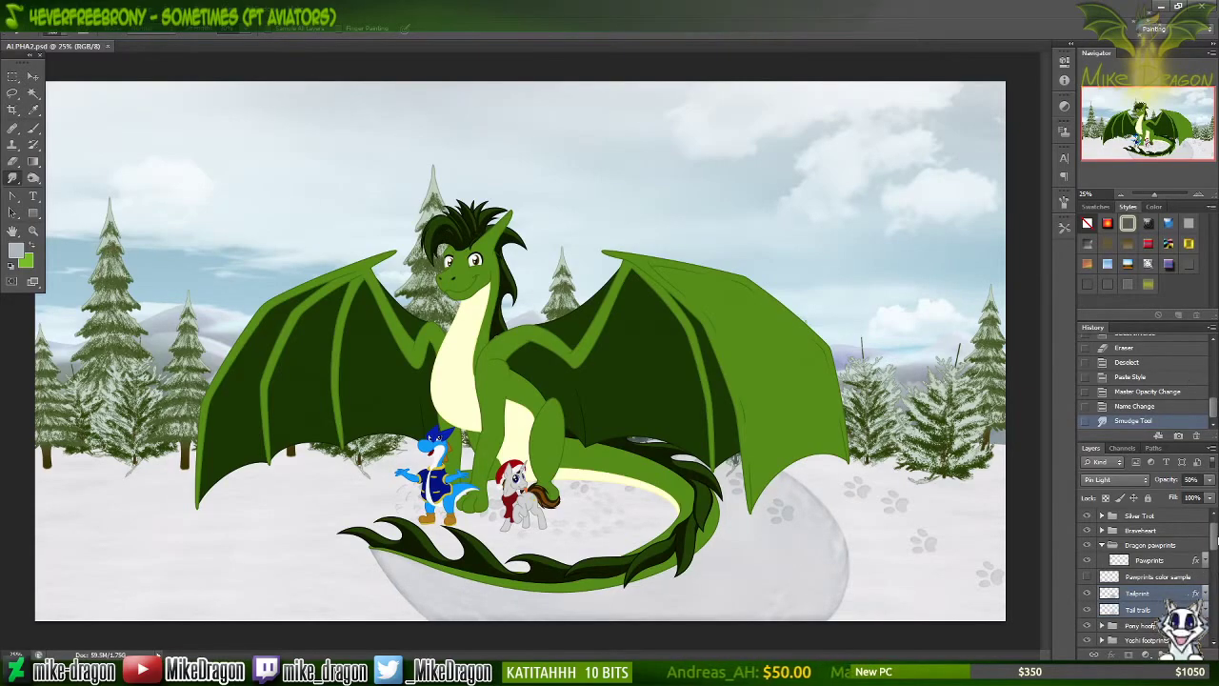
Step: Move the Tailprint and Tail trails layers into the Background group, directly below the Trees group, and inspect the print beside the wing
drag(1215, 538, 1216, 555)
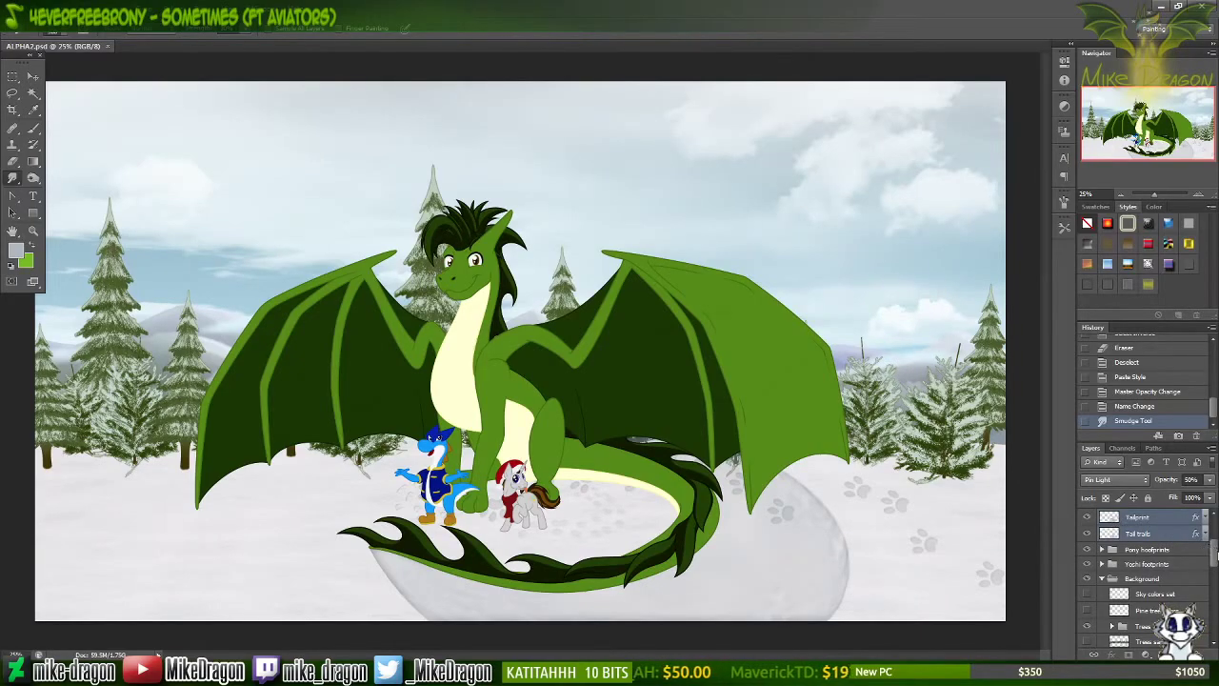
drag(1113, 533, 1122, 625)
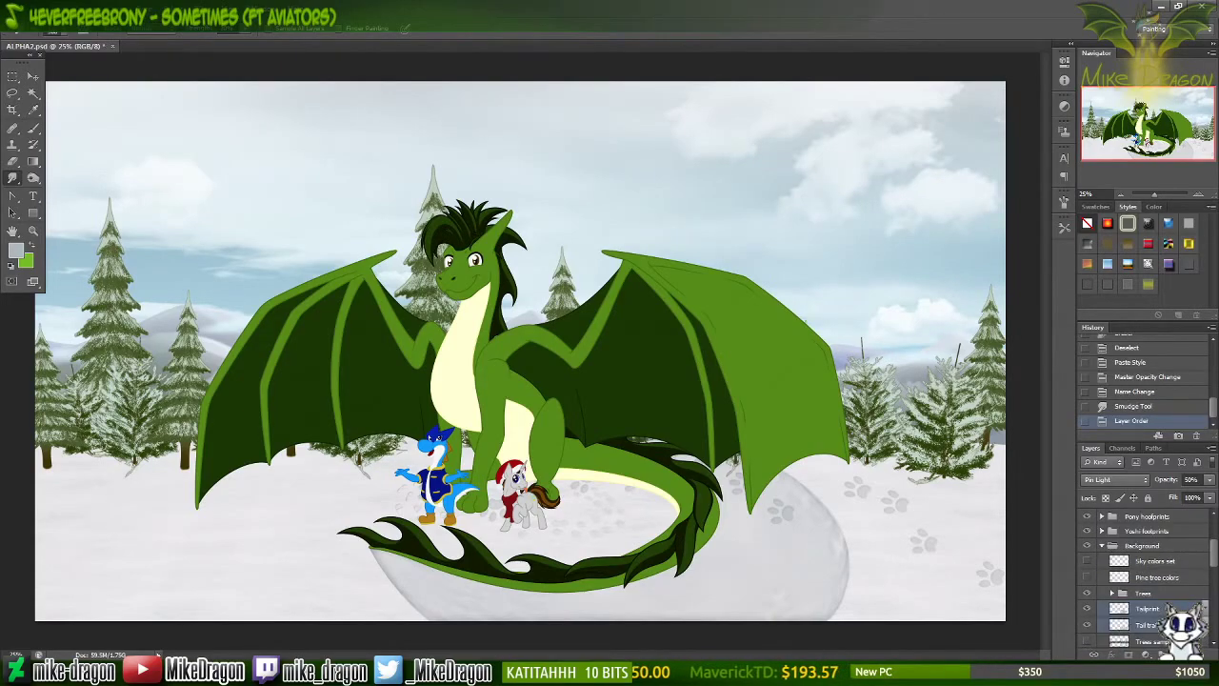
key(ctrl+plus)
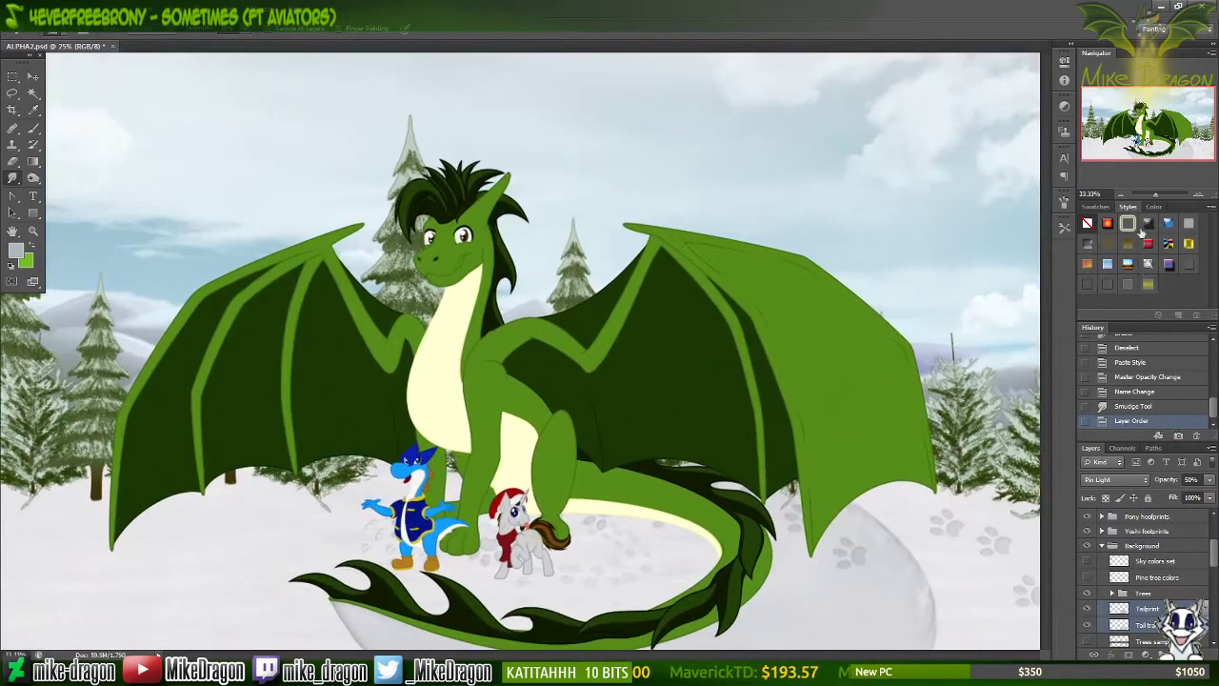
key(ctrl+plus)
drag(1138, 153, 1149, 154)
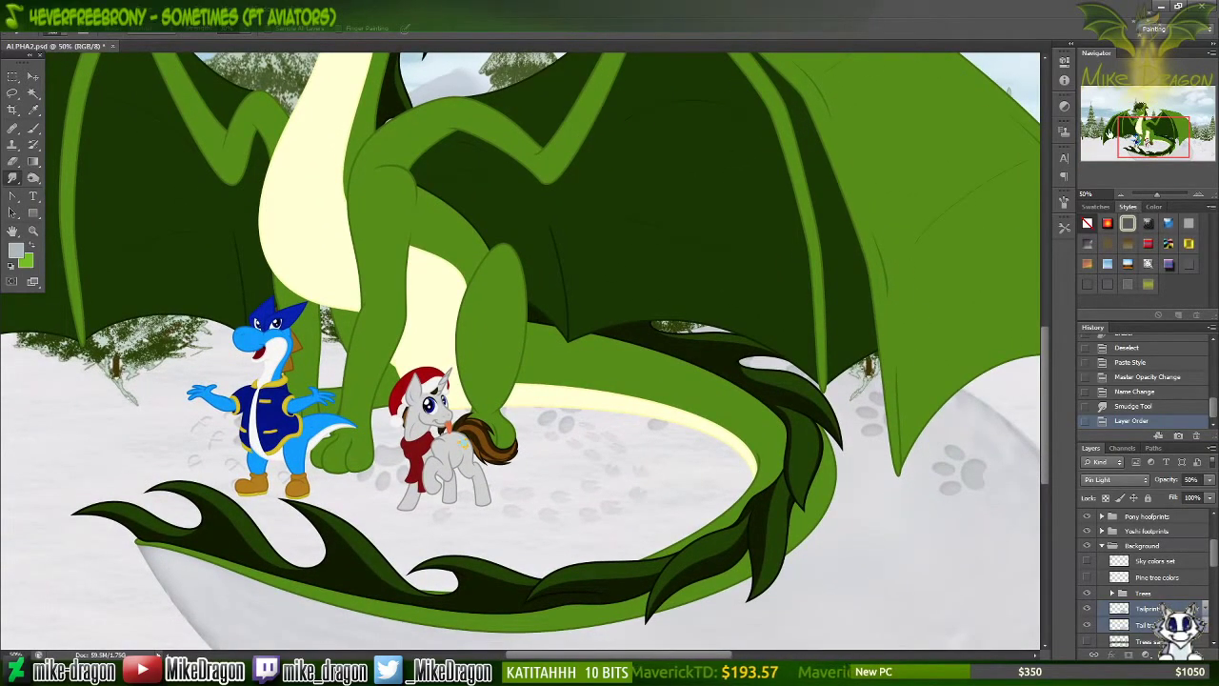
drag(1174, 141, 1194, 143)
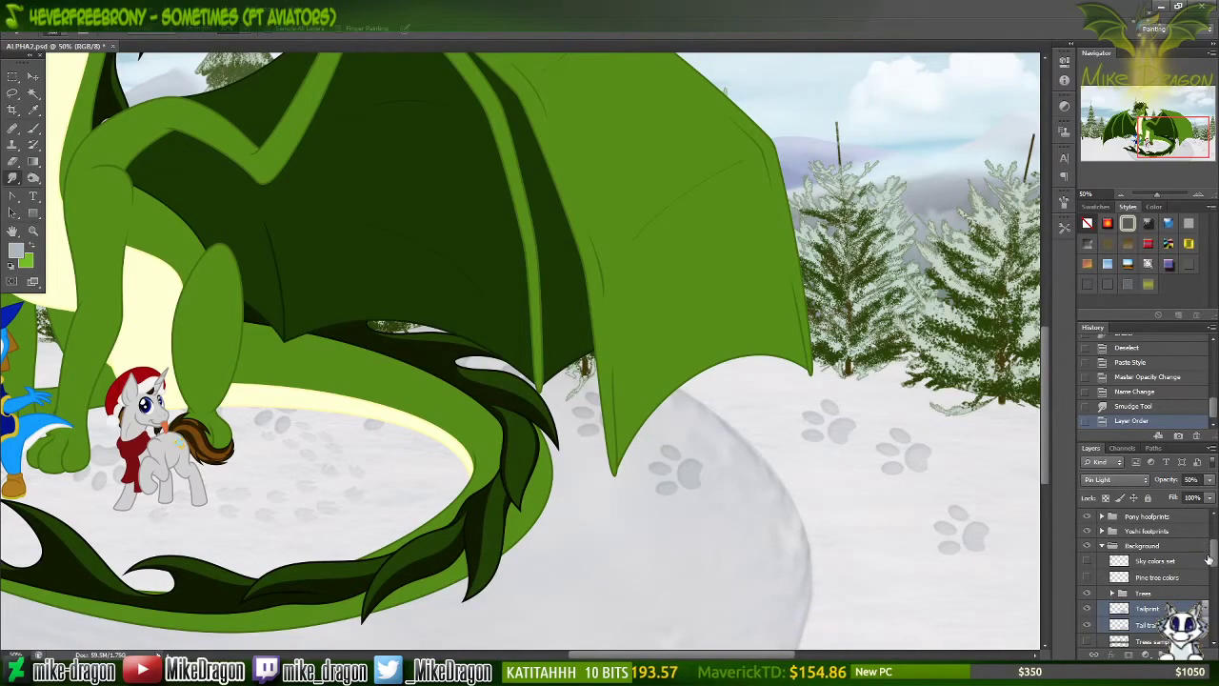
Step: Temporarily hide the Braveheart dragon group to examine the whole tail print, pawprints and trees behind it, and show the group again
drag(1210, 560, 1213, 539)
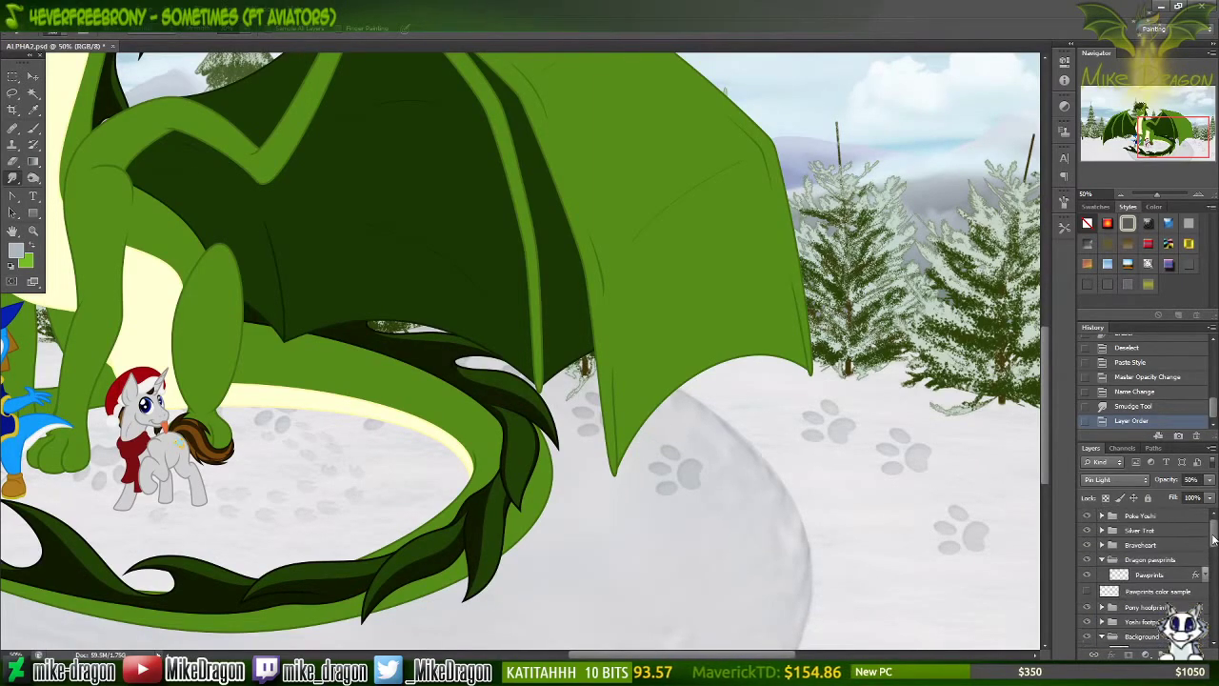
click(1088, 545)
scroll(1198, 572, up, 5)
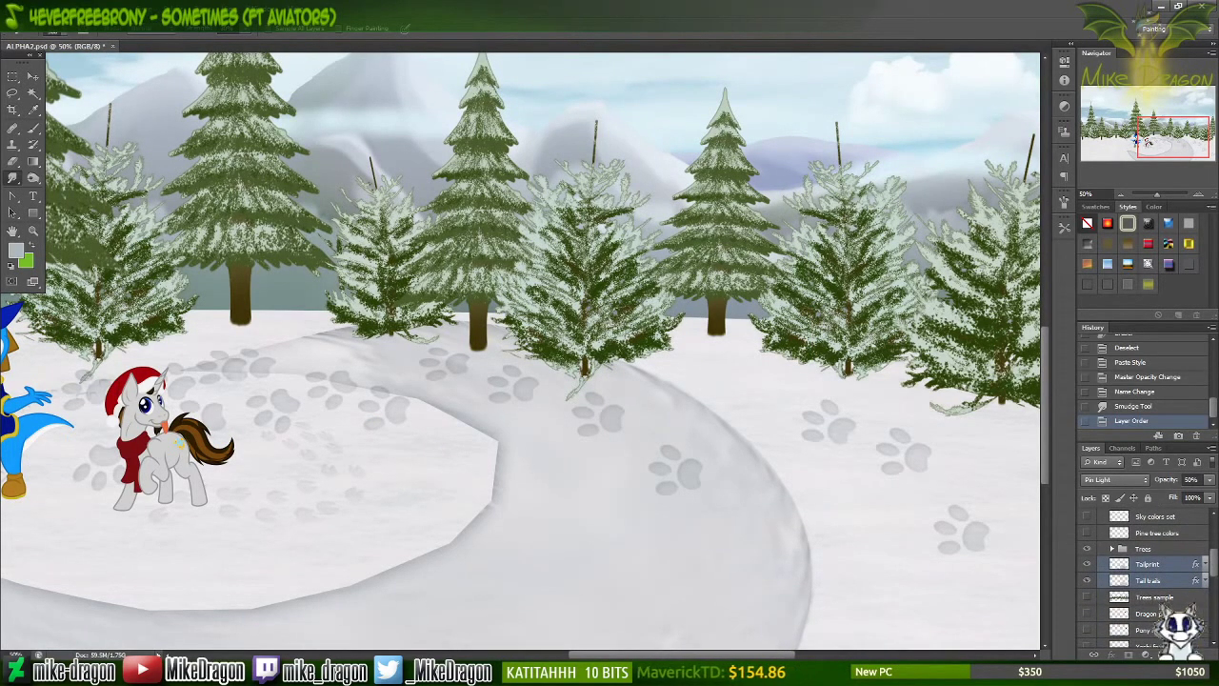
scroll(1207, 571, down, 5)
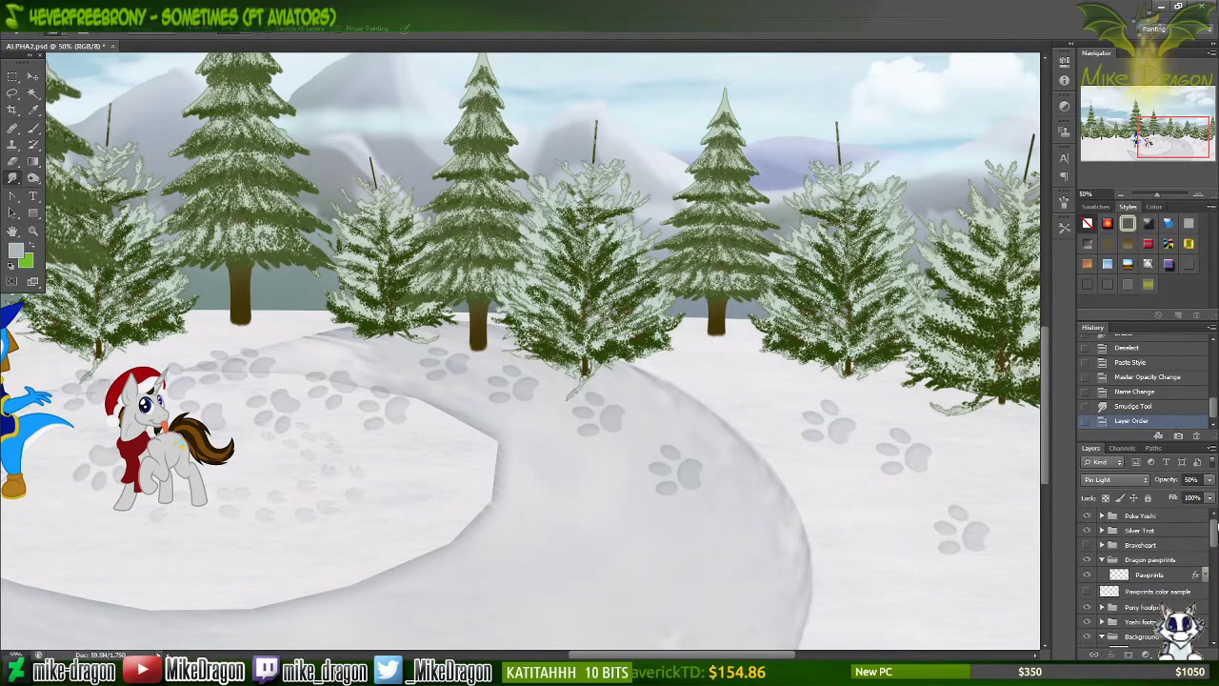
click(1088, 545)
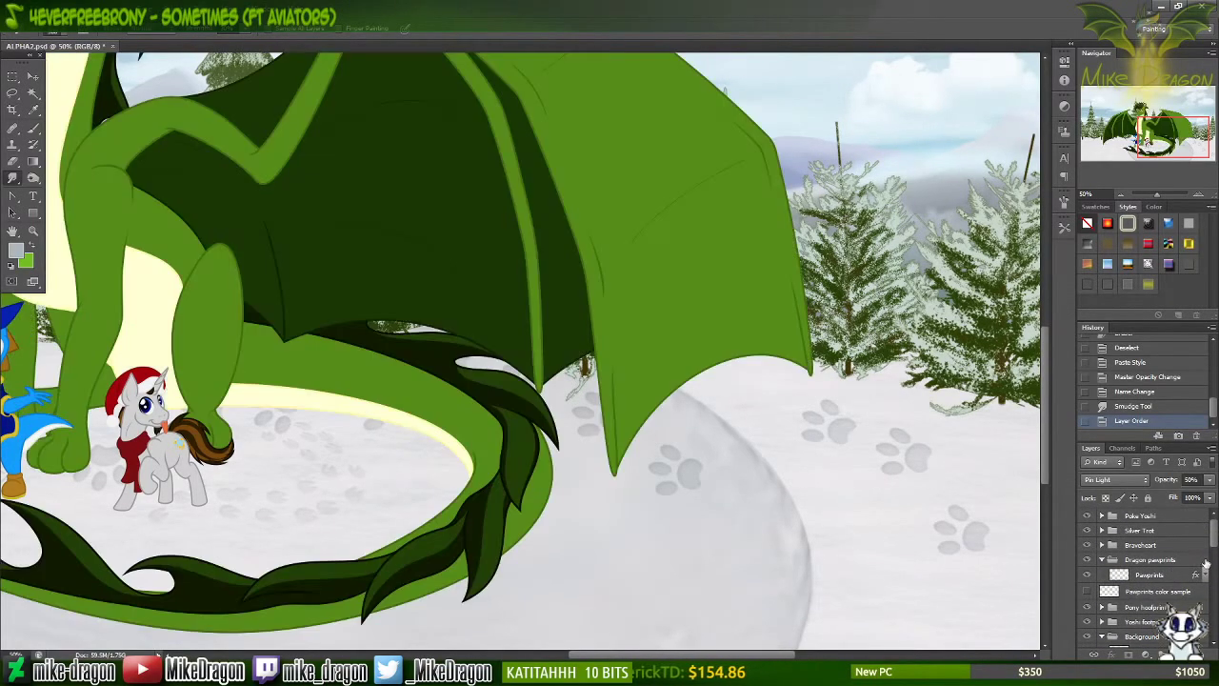
Step: Expand the Trees group and select the Pine trees 2 layer that holds the tree showing beneath the dragon's wing
scroll(1110, 535, down, 5)
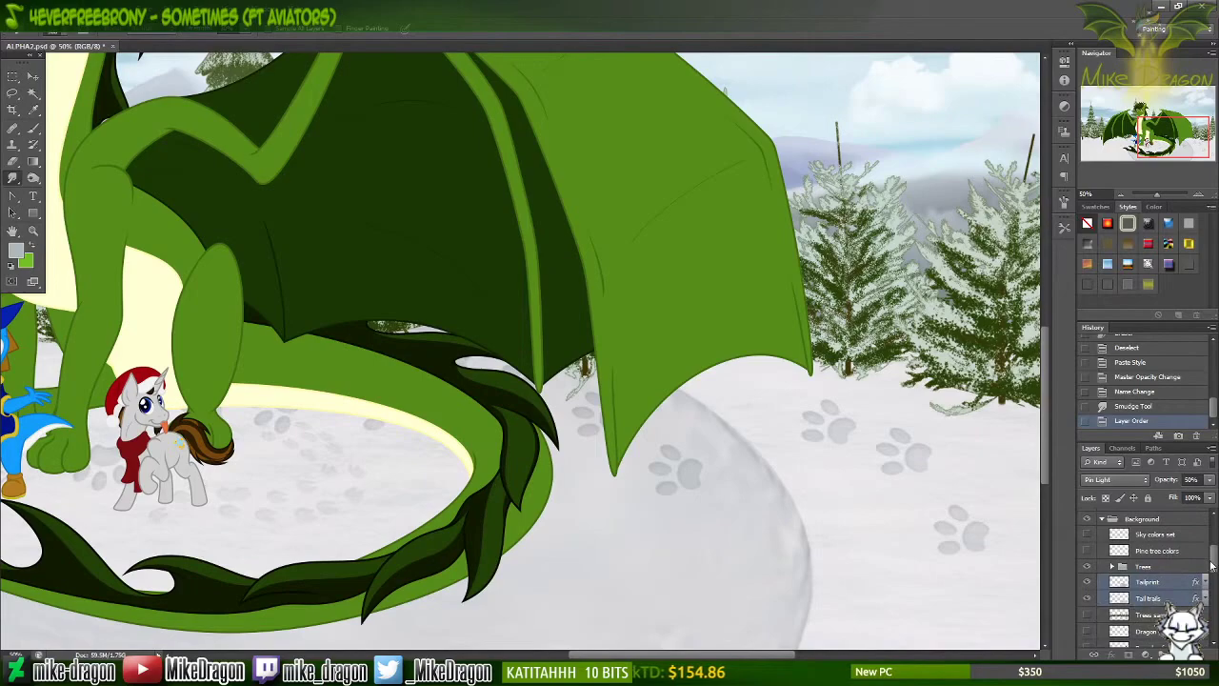
click(1114, 567)
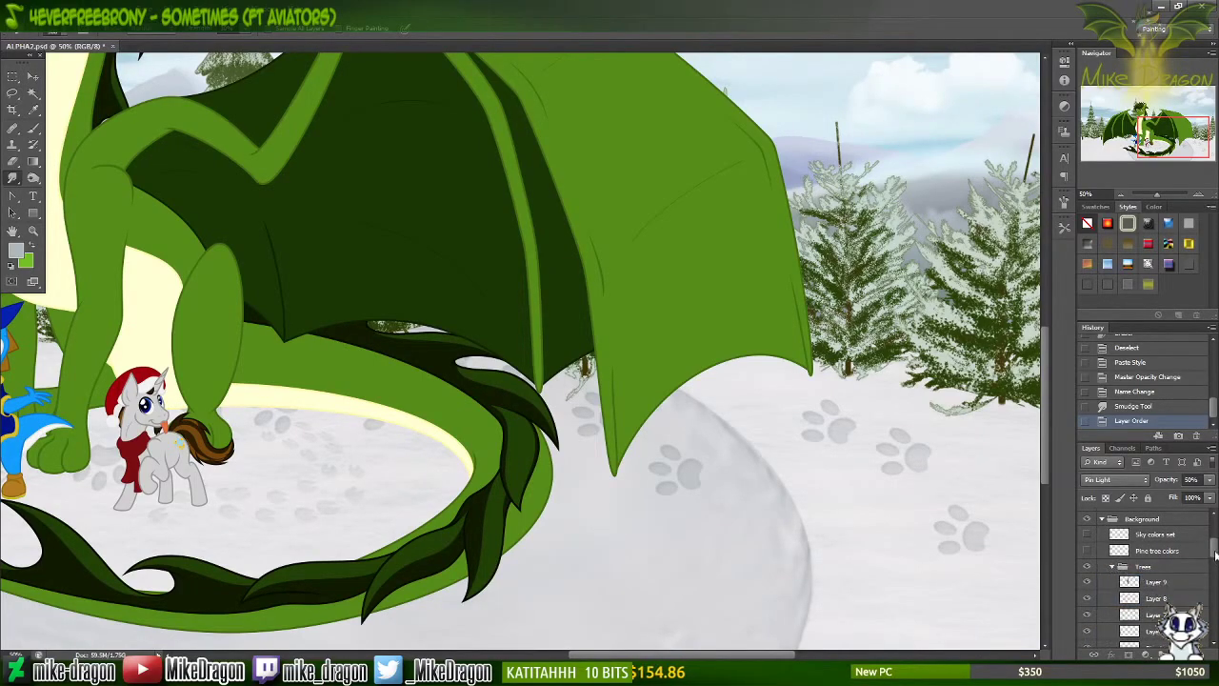
drag(1214, 553, 1209, 567)
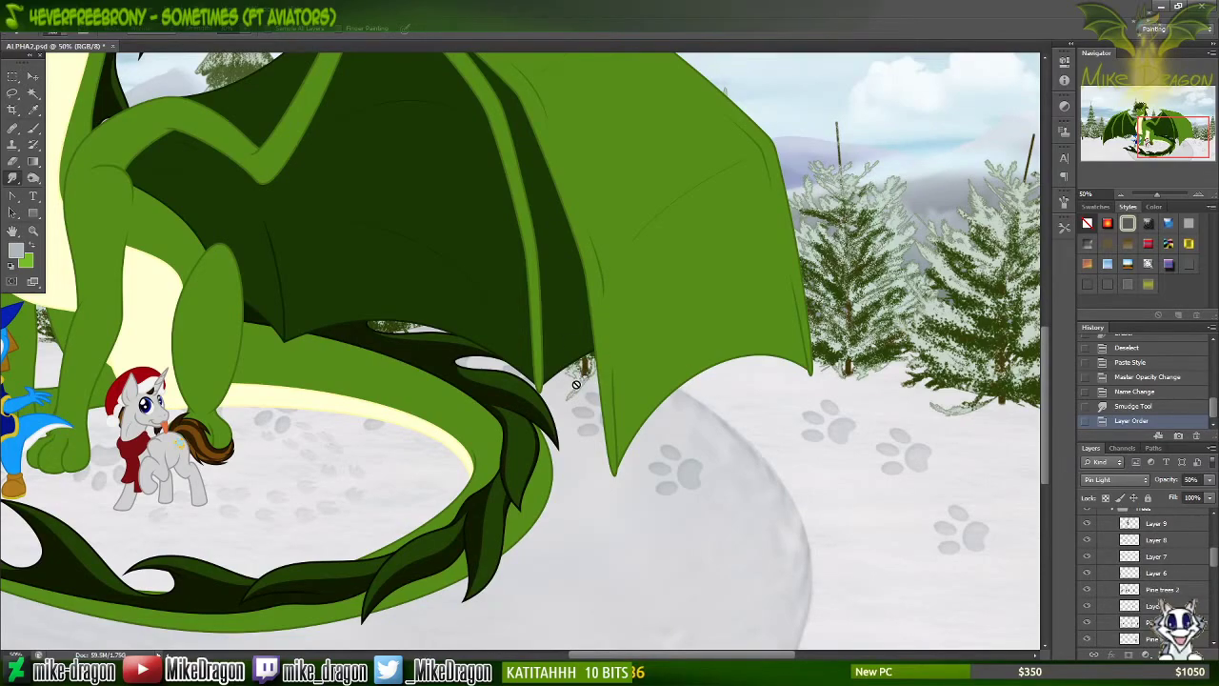
click(1087, 591)
click(1137, 591)
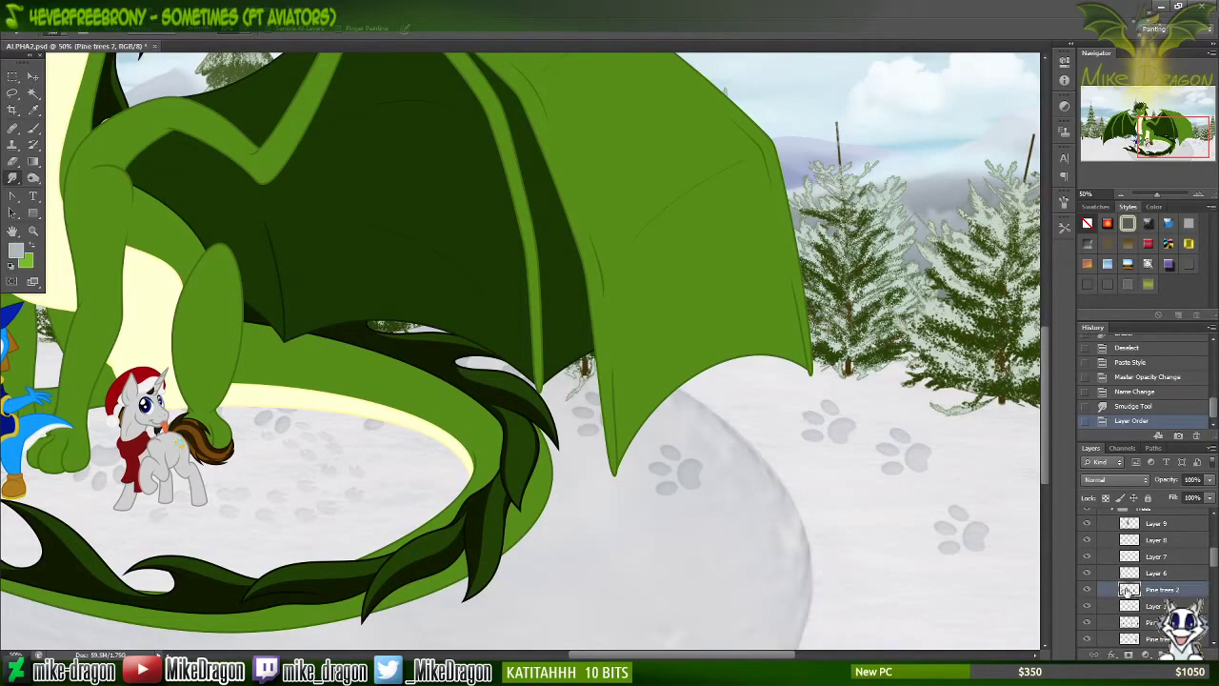
Step: Erase the pine tree's trunk and stray branch showing between the wing and tail with an enlarged hard round eraser brush
key(e)
right_click(654, 462)
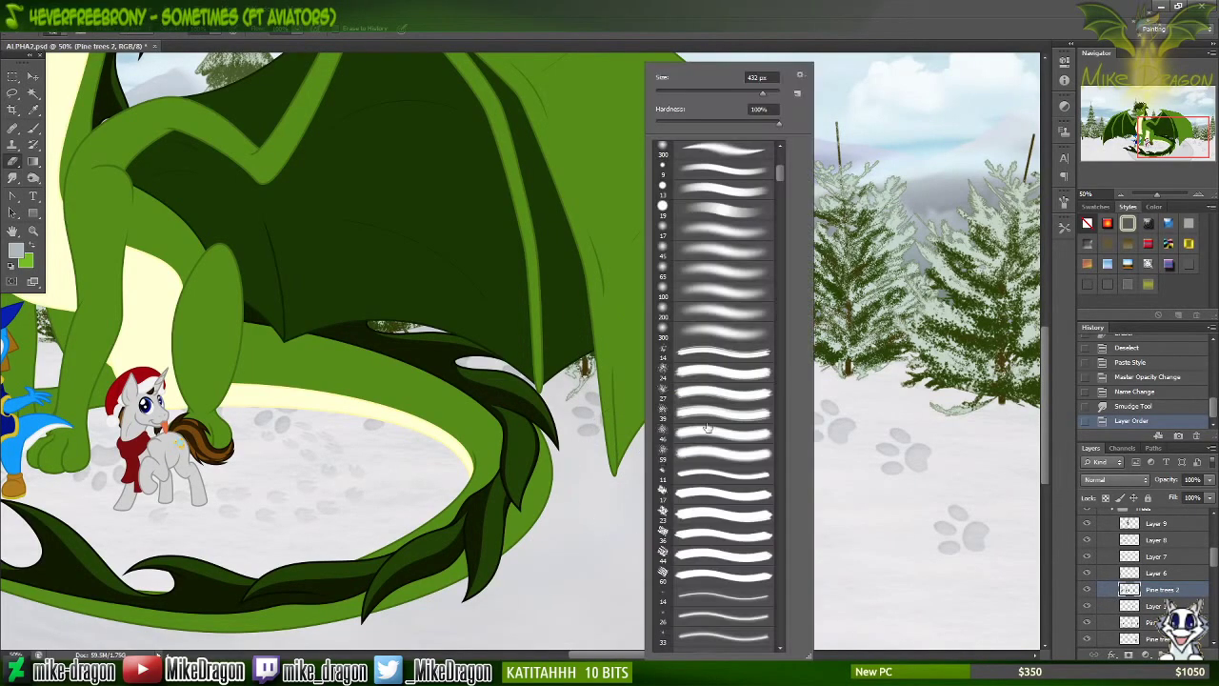
drag(779, 177, 789, 164)
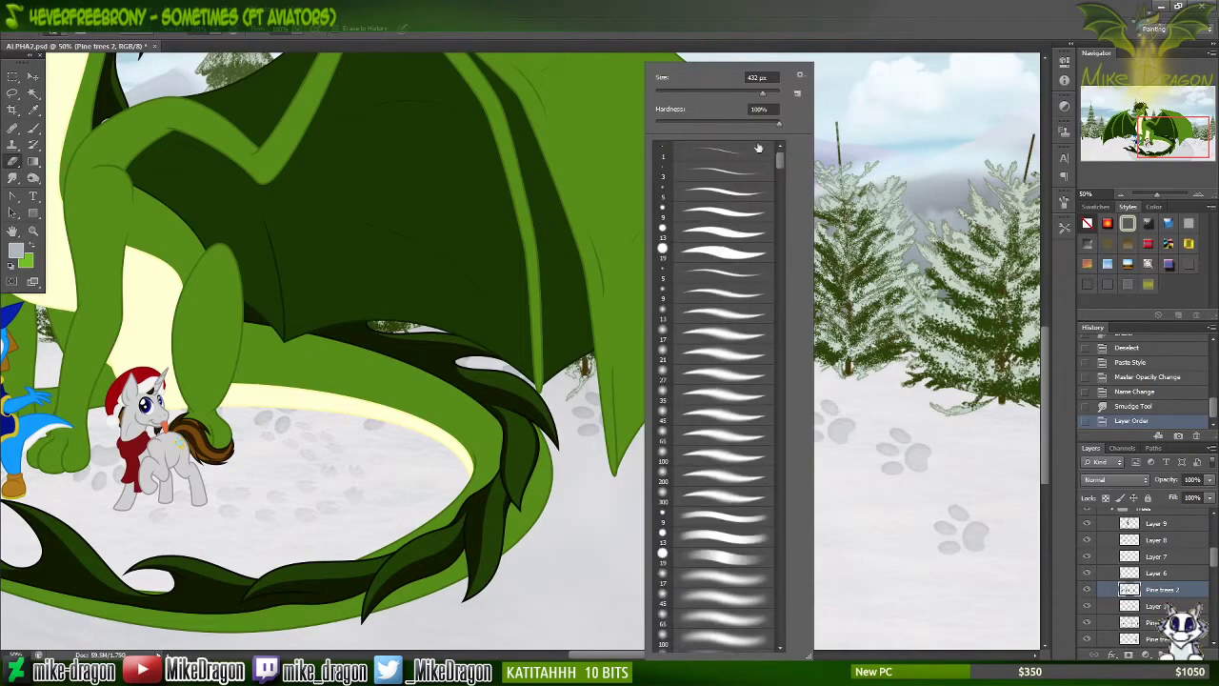
click(669, 255)
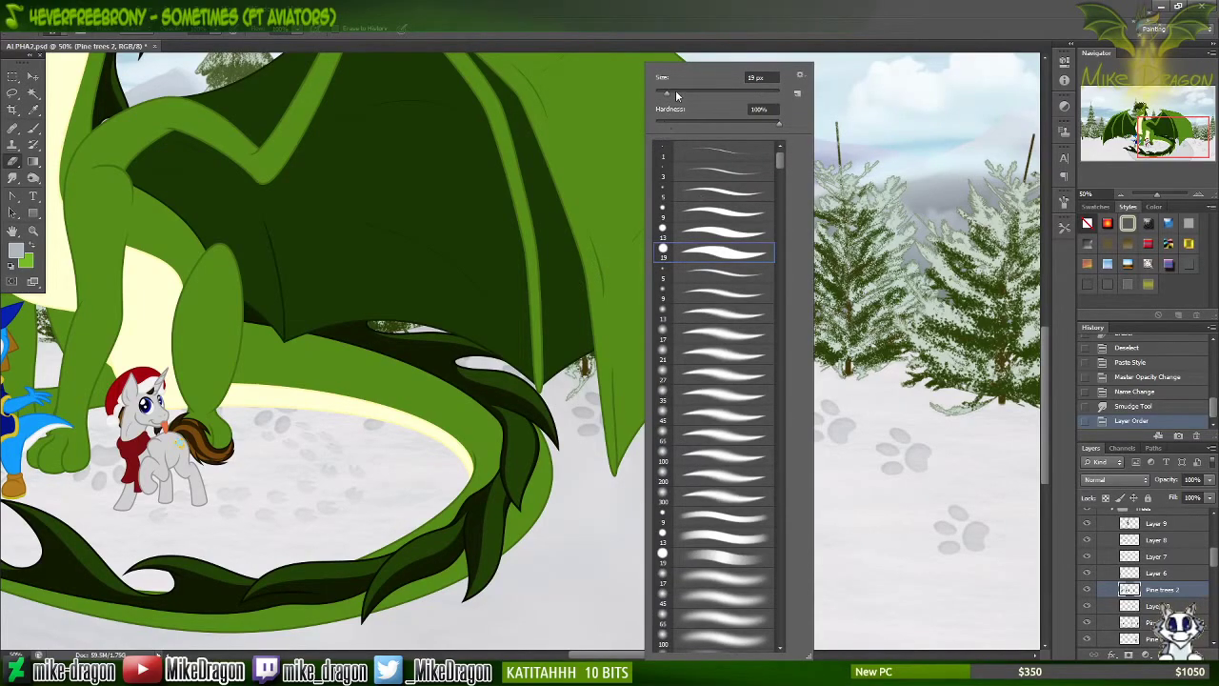
drag(678, 95, 721, 94)
click(638, 31)
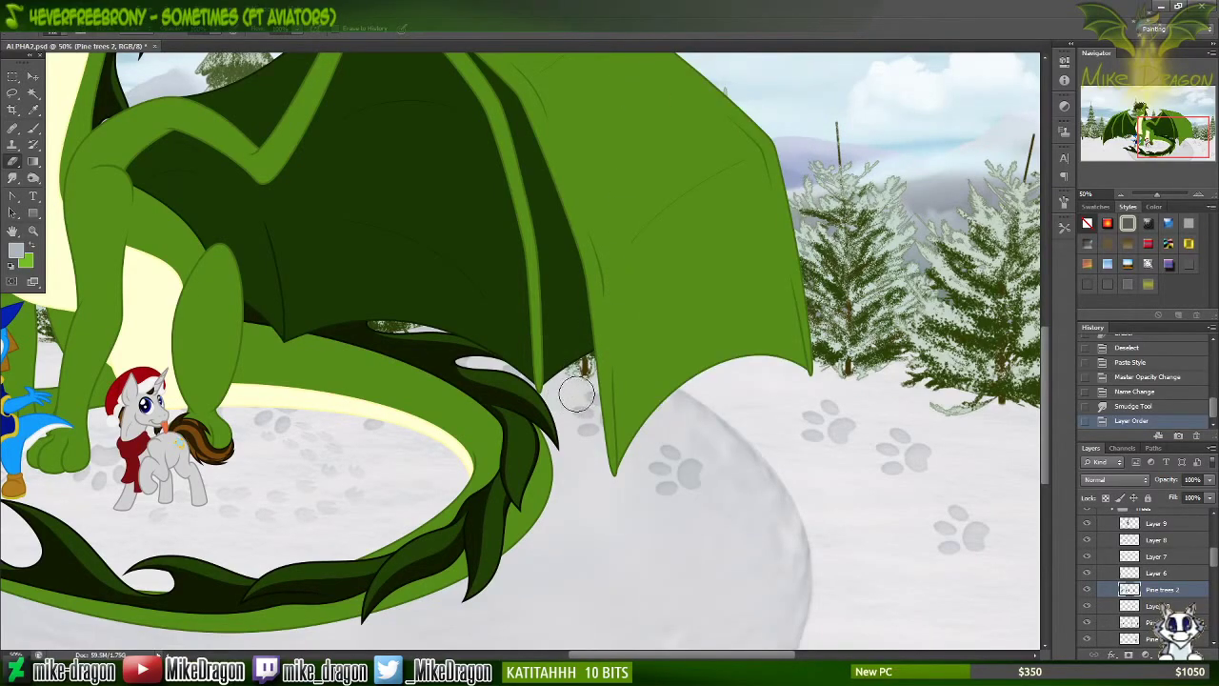
mouse_move(576, 393)
mouse_down()
mouse_move(590, 366)
mouse_move(567, 377)
mouse_move(597, 355)
mouse_move(570, 383)
mouse_up()
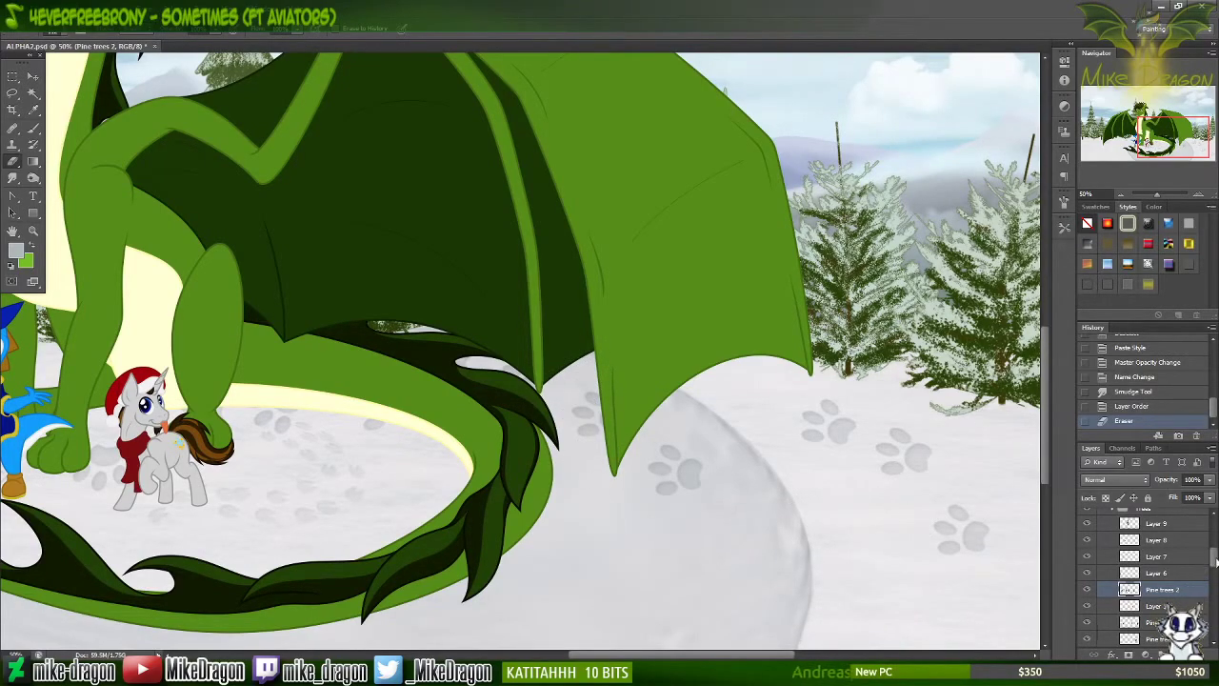
Step: Collapse the Trees group and select the Pawprints layer in the Dragon pawprints group
drag(1215, 563, 1215, 545)
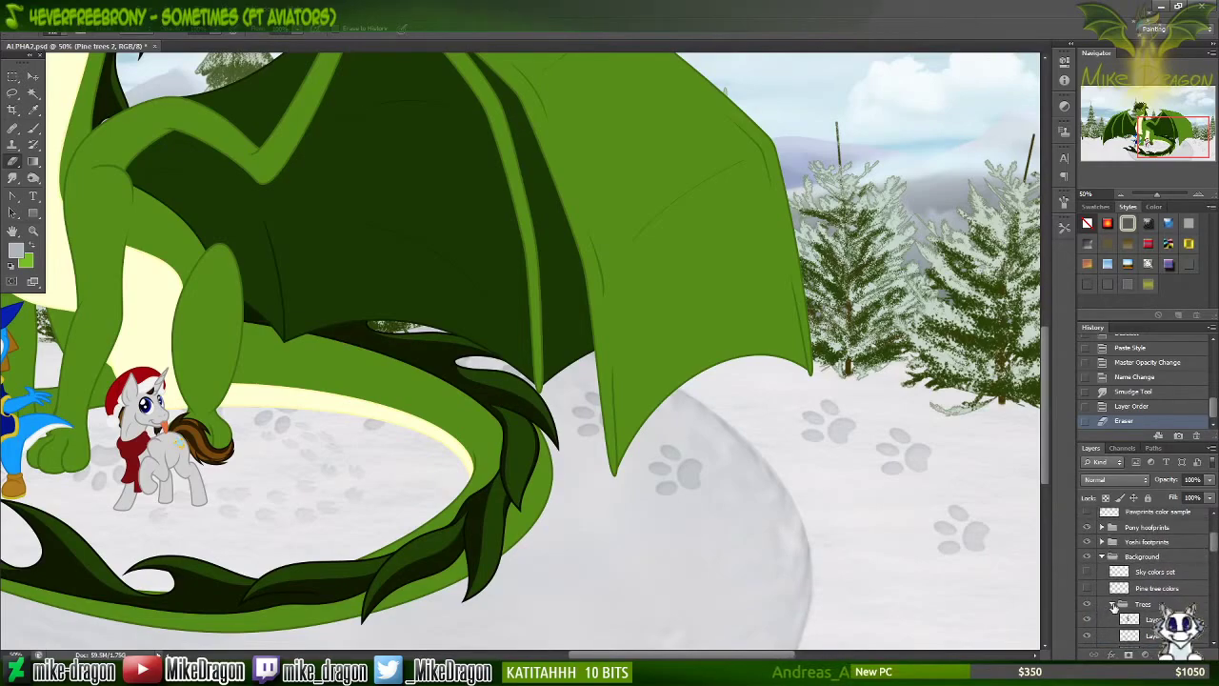
click(1114, 605)
scroll(1143, 571, up, 3)
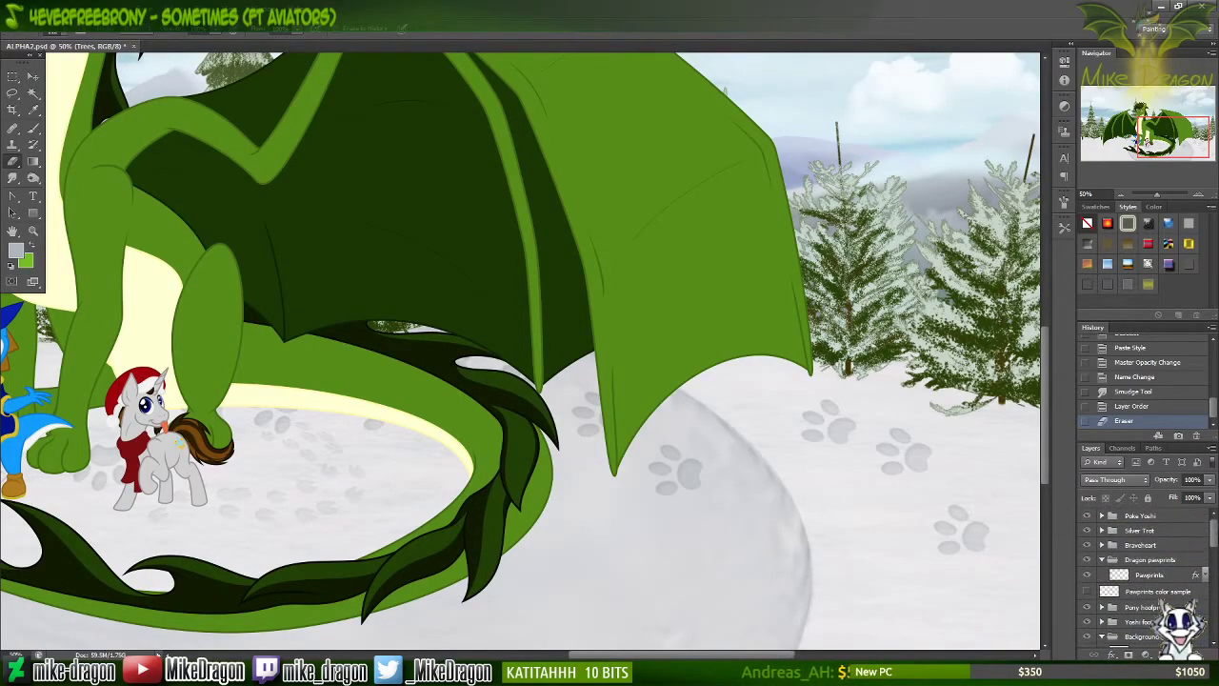
click(1138, 576)
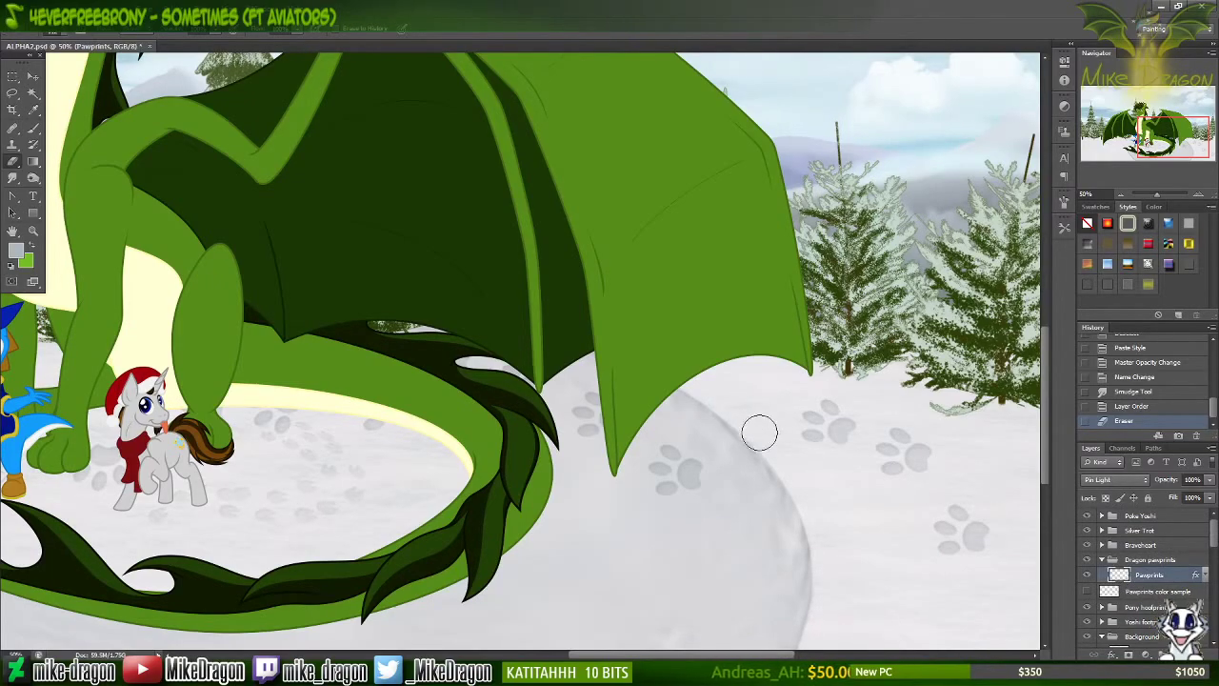
Step: With the Braveheart group temporarily hidden, lasso the three pawprints crossing the tail print below the middle trees and delete them
key(l)
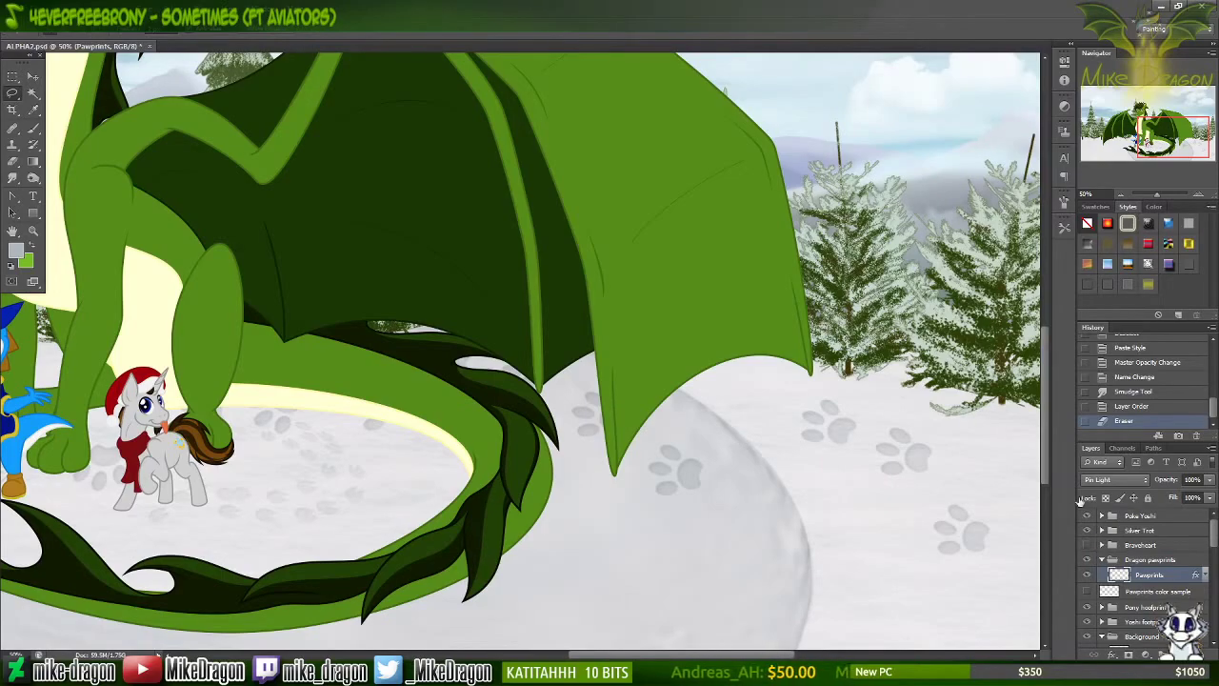
click(1087, 546)
mouse_move(507, 357)
mouse_down()
mouse_move(472, 393)
mouse_move(501, 429)
mouse_up()
key(ctrl+d)
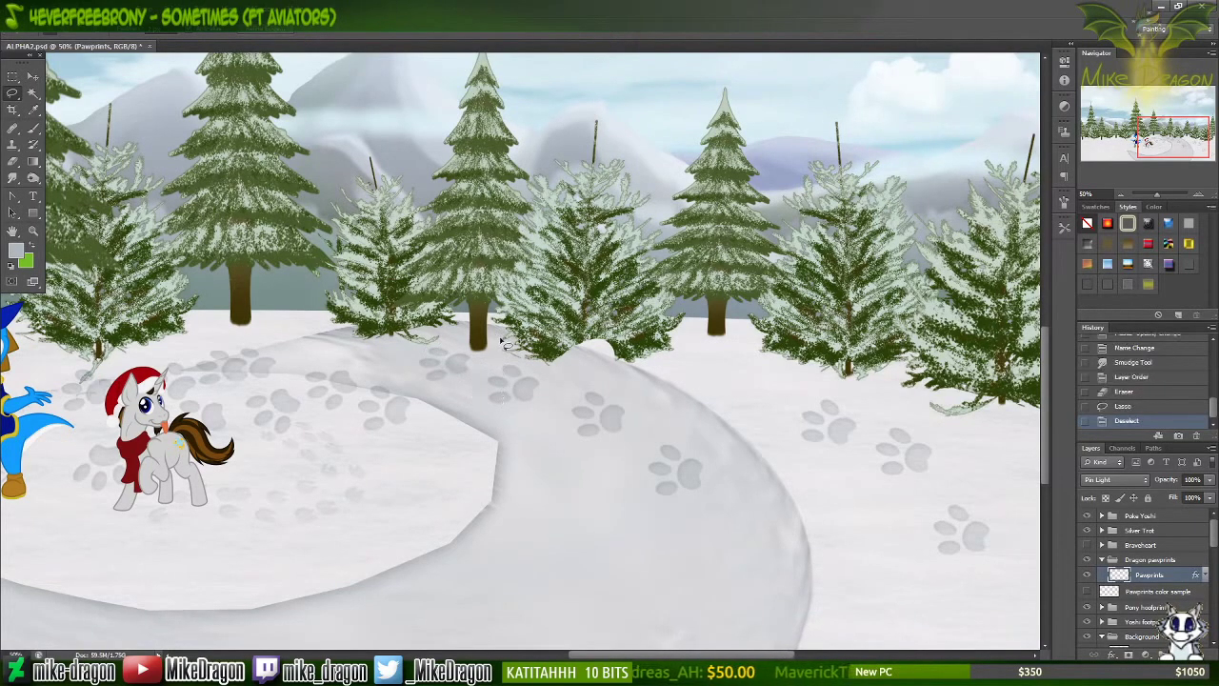
mouse_move(500, 344)
mouse_down()
mouse_move(471, 391)
mouse_move(476, 409)
mouse_move(551, 443)
mouse_move(653, 524)
mouse_move(705, 521)
mouse_move(729, 488)
mouse_move(711, 449)
mouse_move(598, 372)
mouse_move(498, 351)
mouse_up()
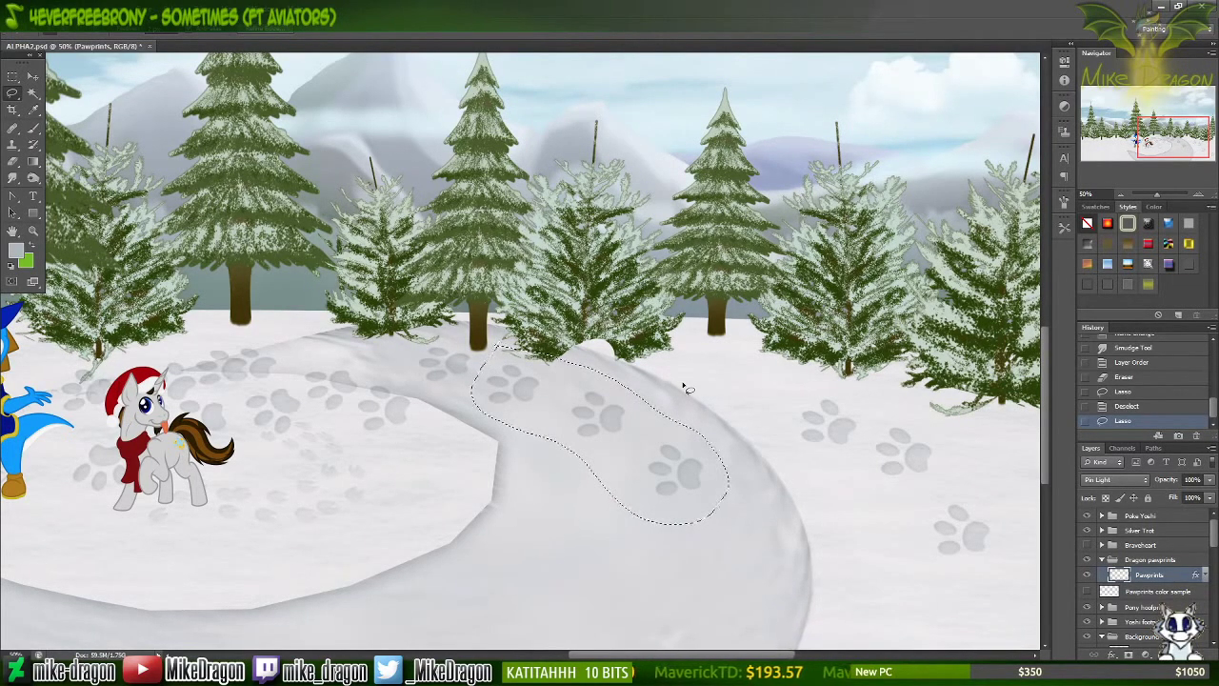
key(Delete)
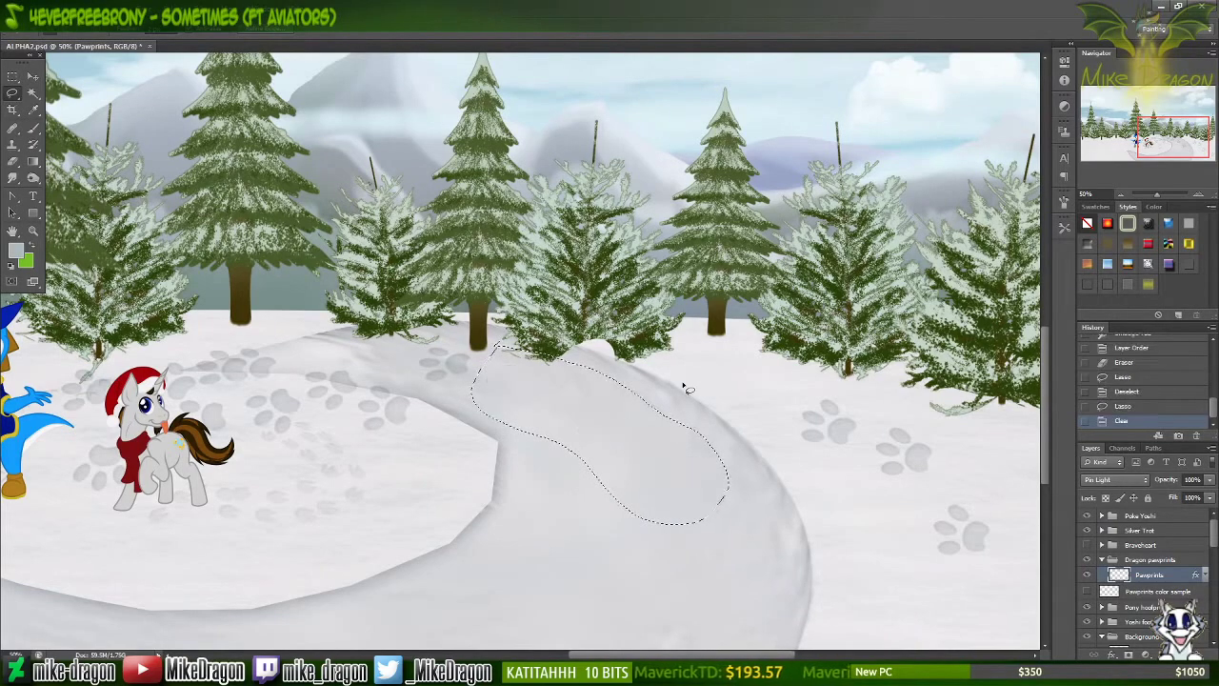
key(ctrl+d)
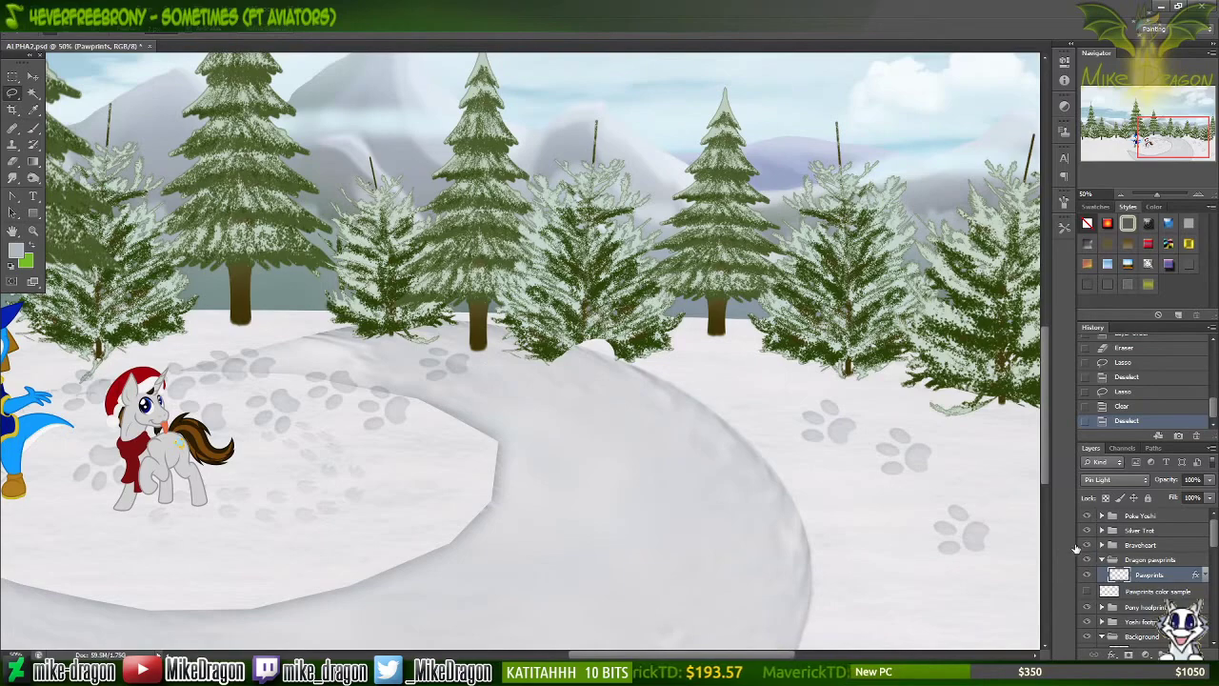
click(1085, 546)
Step: Save the document as a new Photoshop file named ALPHA3 in the Holiday Wishes folder with Maximize Compatibility enabled
key(ctrl+minus)
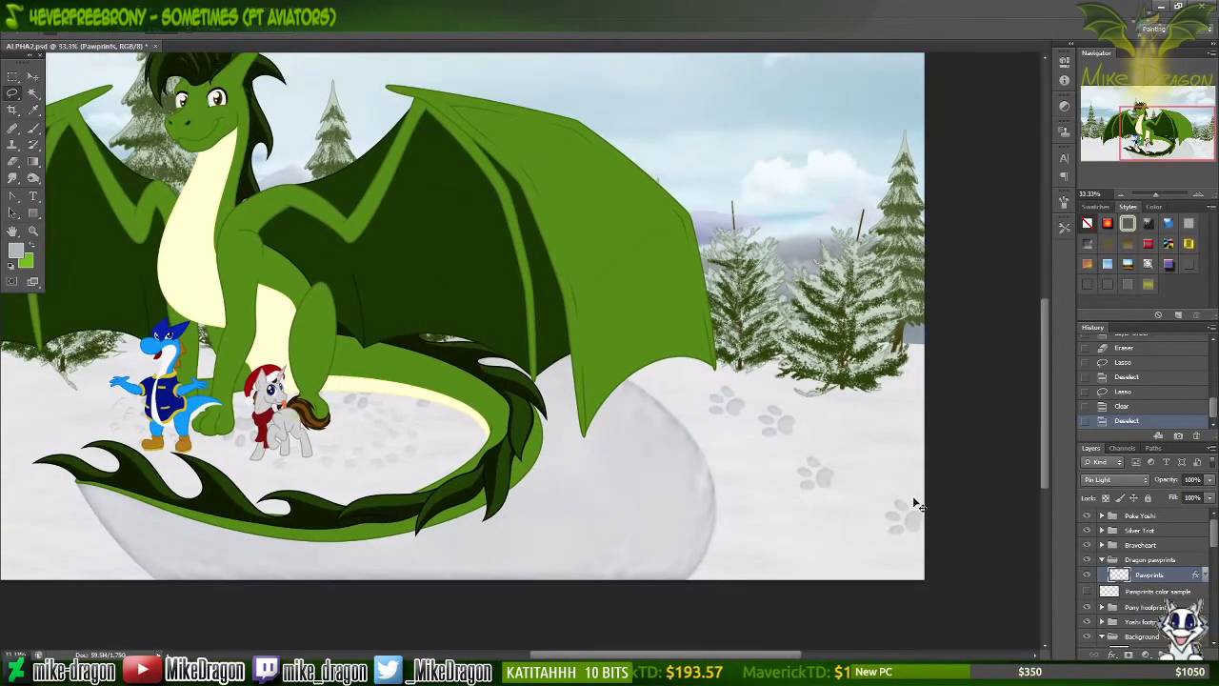
key(ctrl+minus)
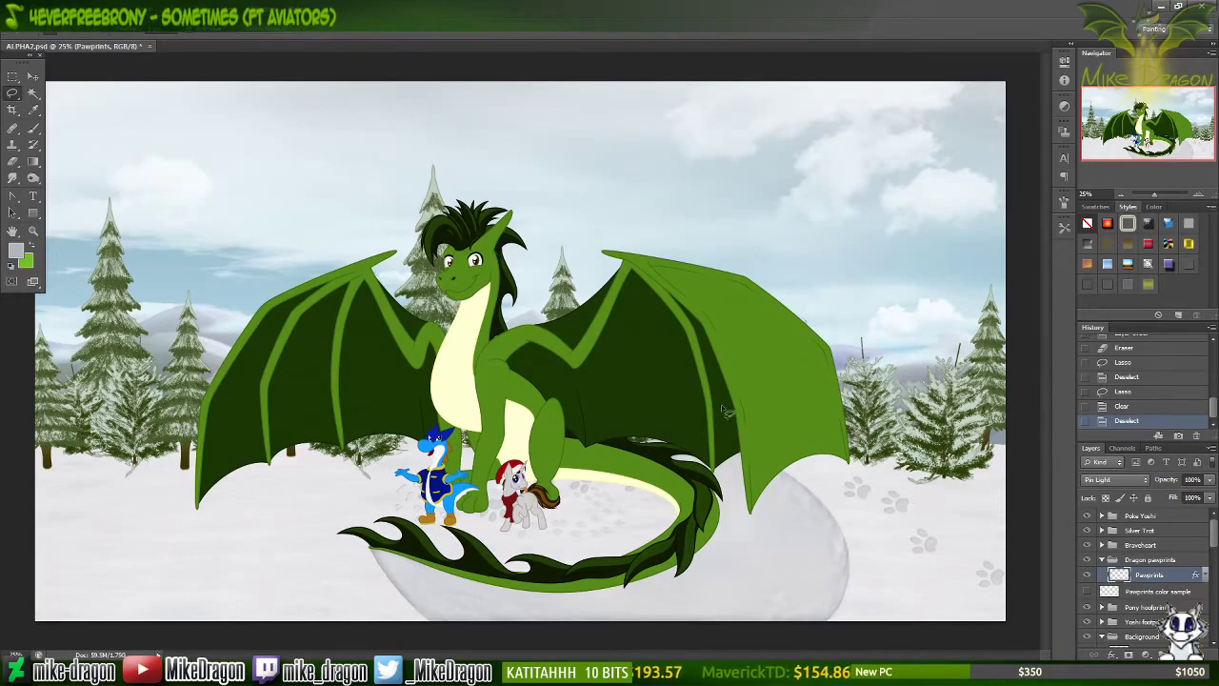
key(alt+f)
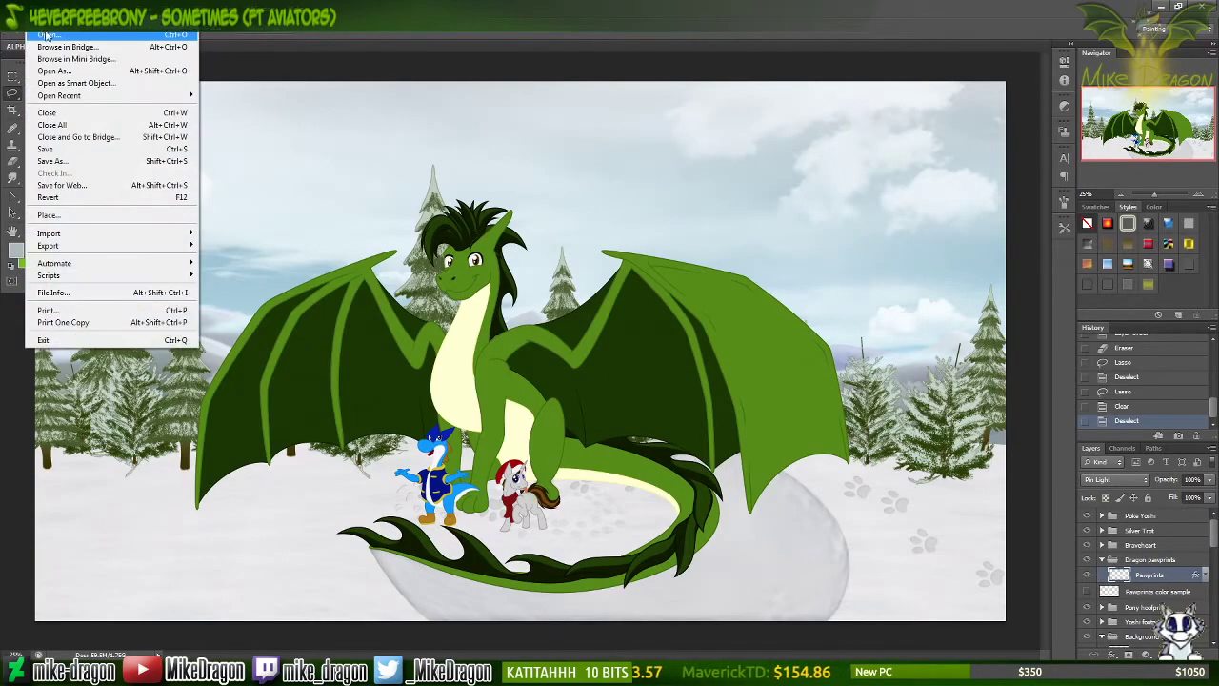
click(85, 164)
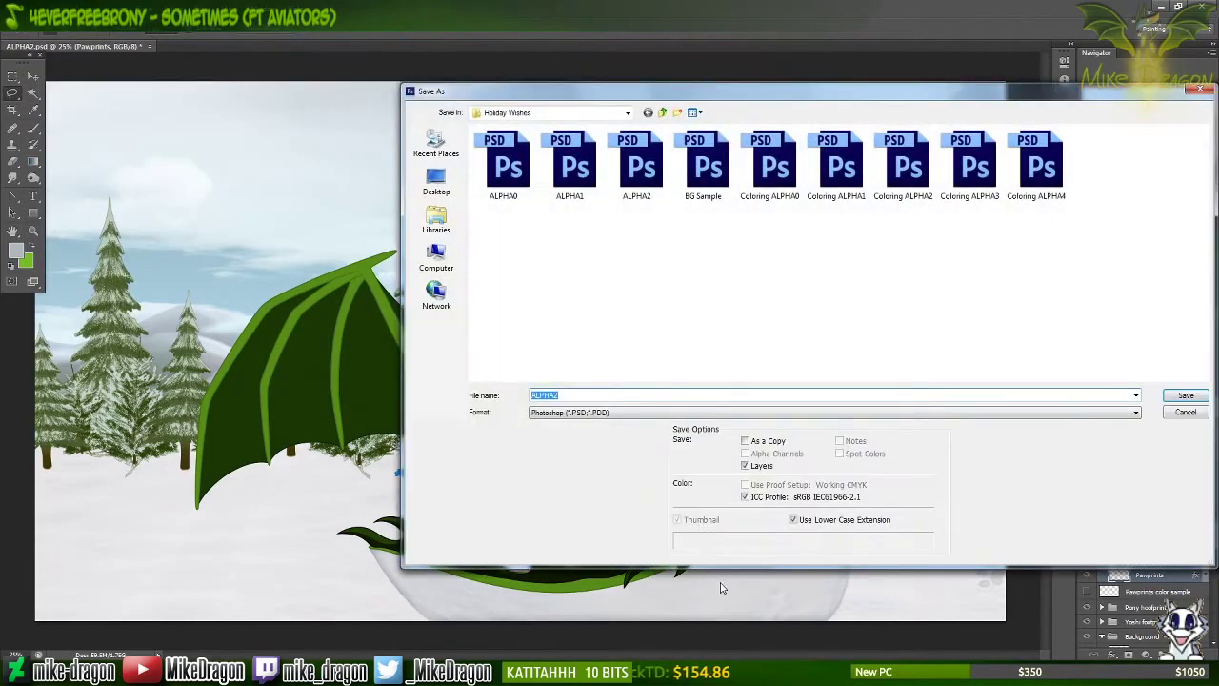
text(ALPHA3)
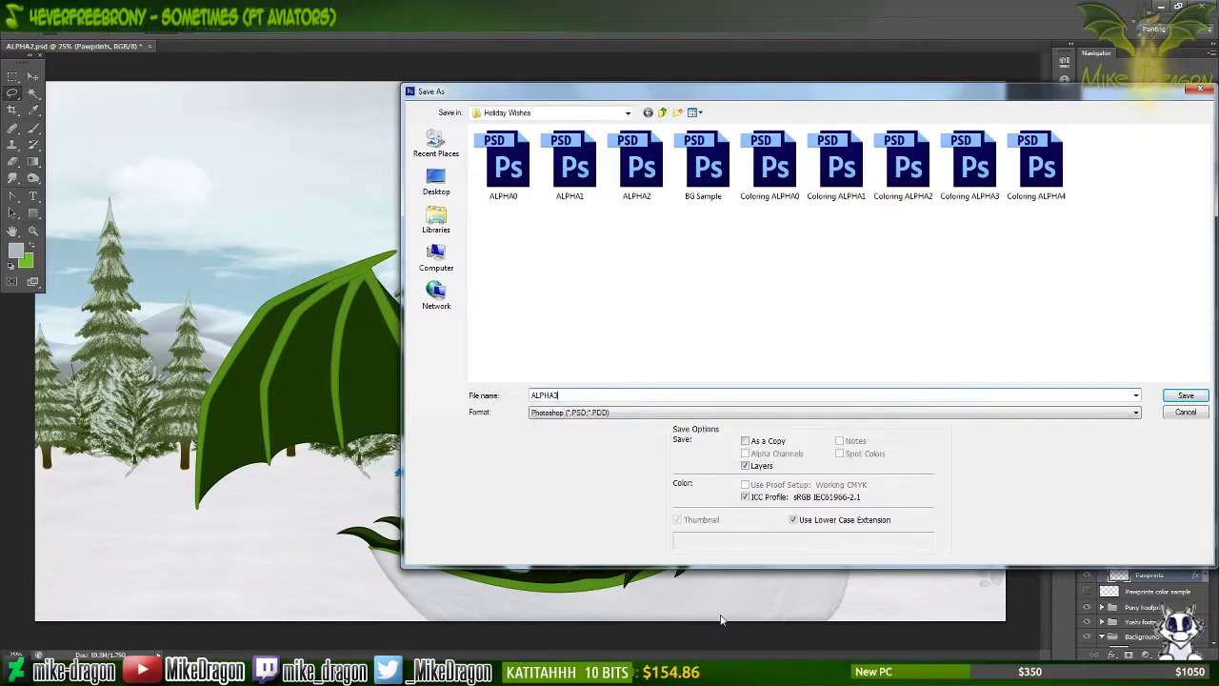
key(Return)
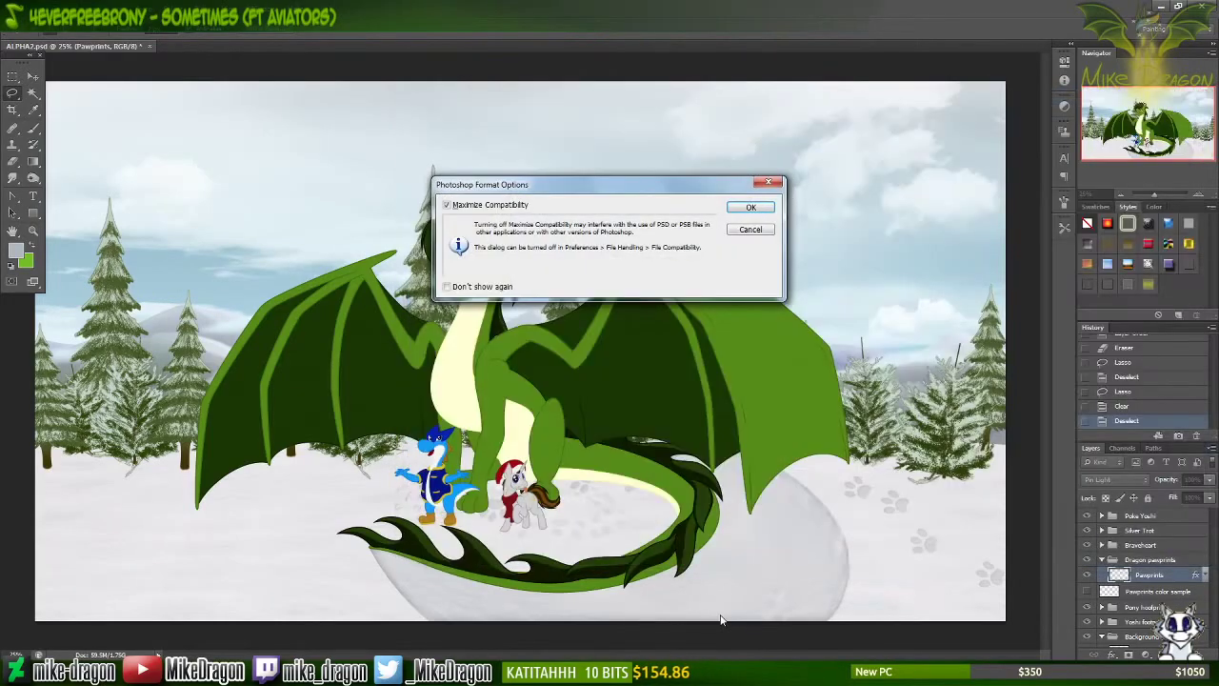
key(Return)
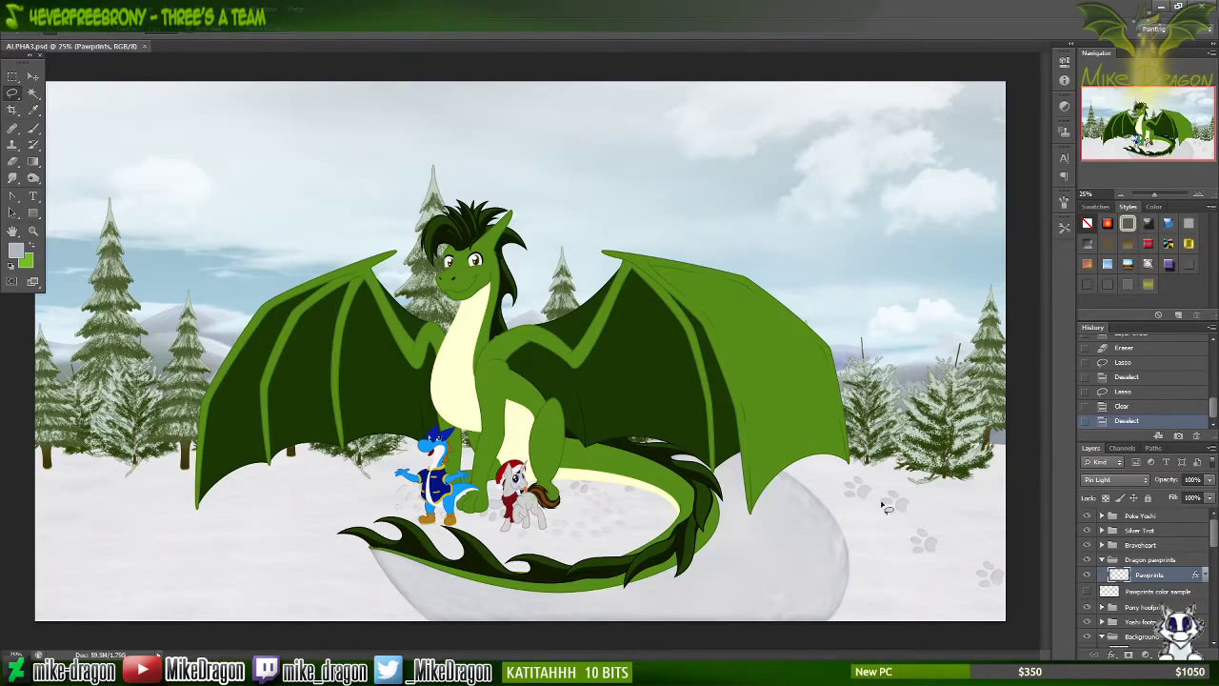
key(ctrl+plus)
key(ctrl+plus)
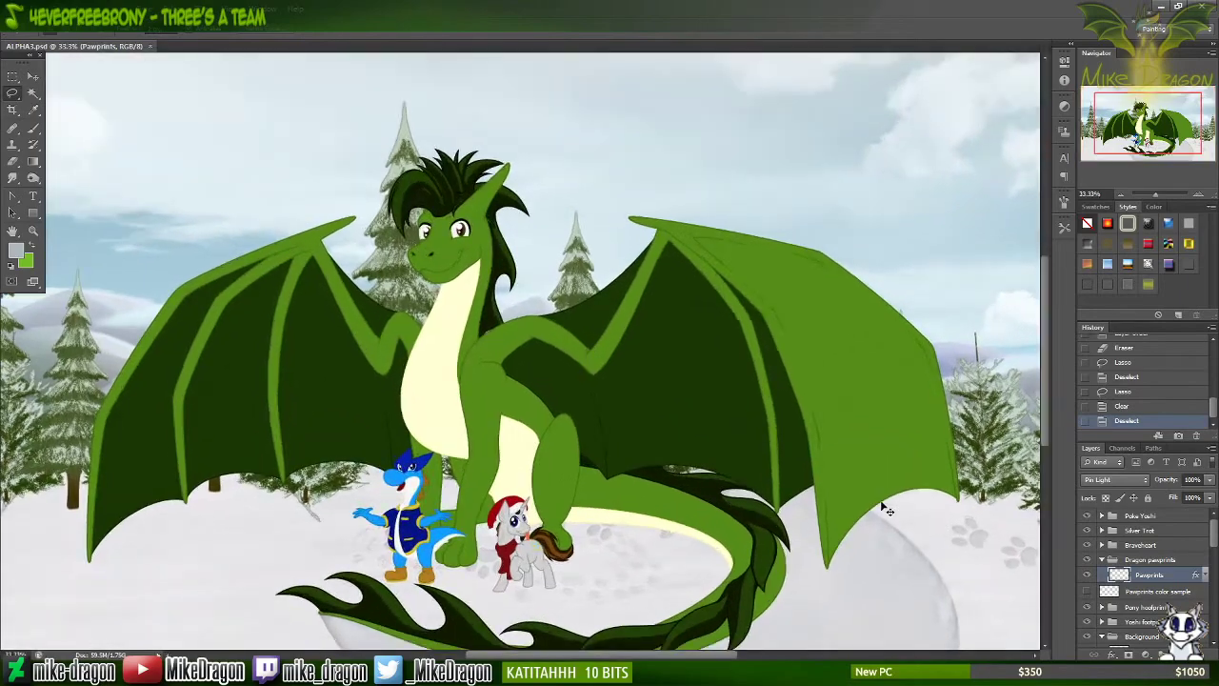
drag(1147, 126, 1155, 138)
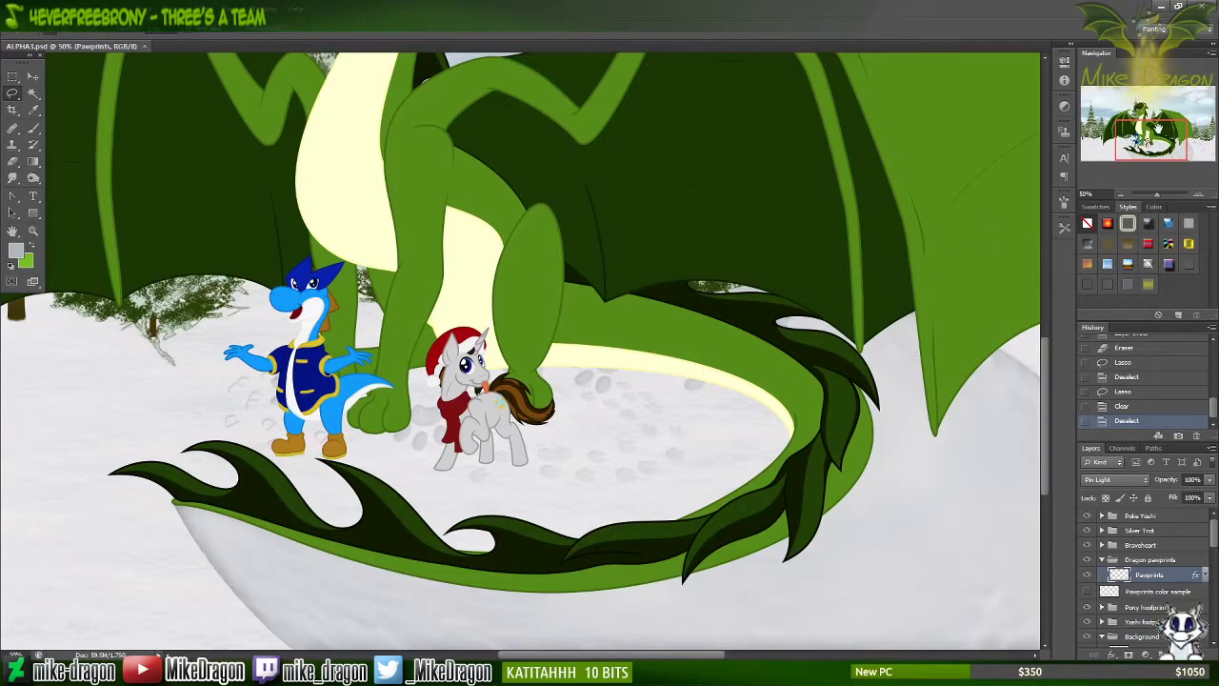
mouse_move(1161, 151)
mouse_down()
mouse_move(1192, 156)
mouse_move(1184, 139)
mouse_move(1155, 141)
mouse_up()
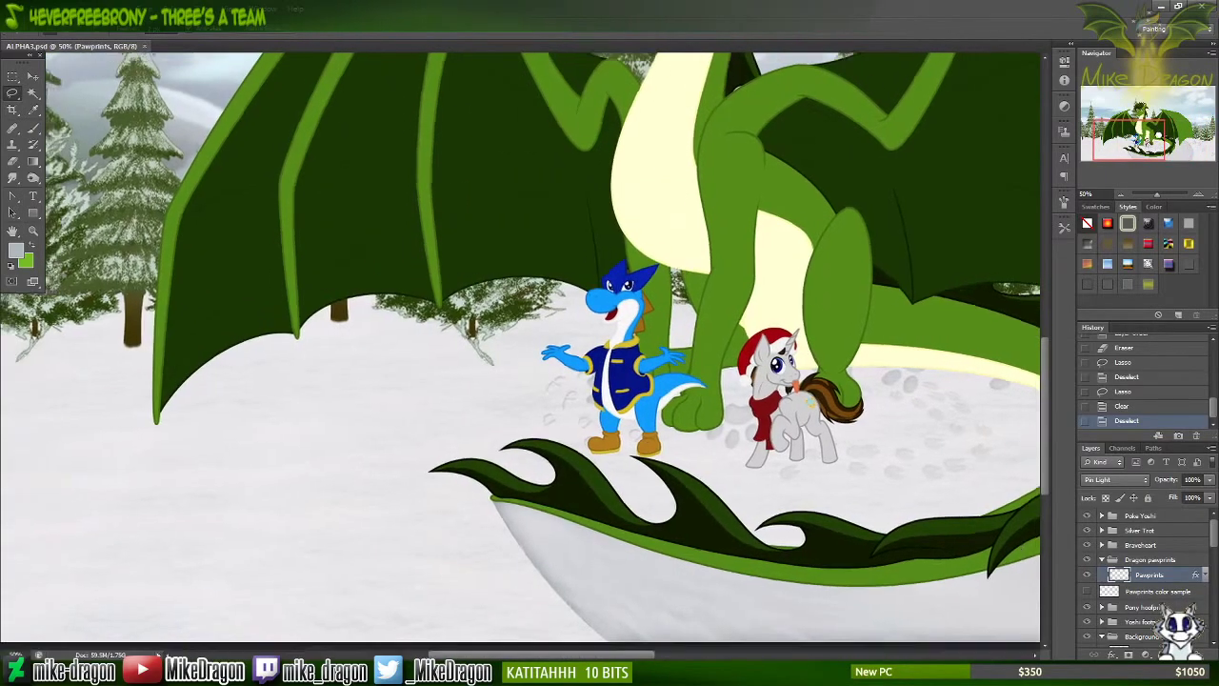
key(ctrl+minus)
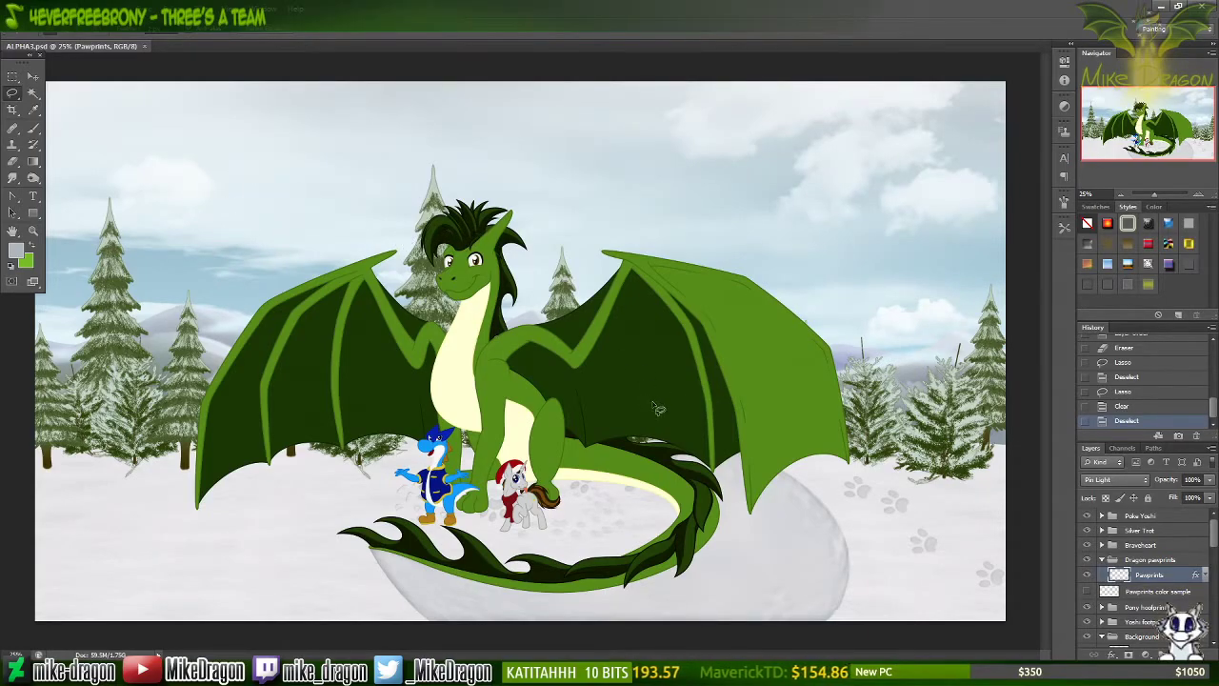
Step: Collapse the Dragon pawprints group and expand the Braveheart group to reach the dragon's lineart and color layers
click(1102, 550)
click(1102, 549)
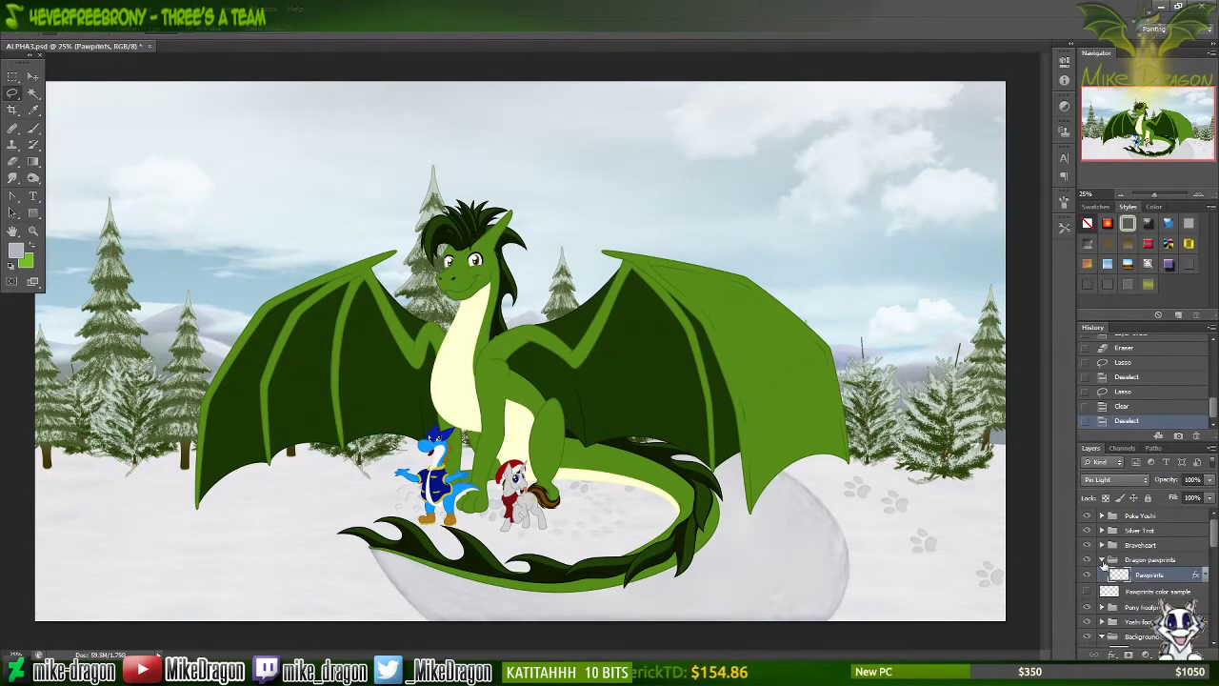
click(1103, 561)
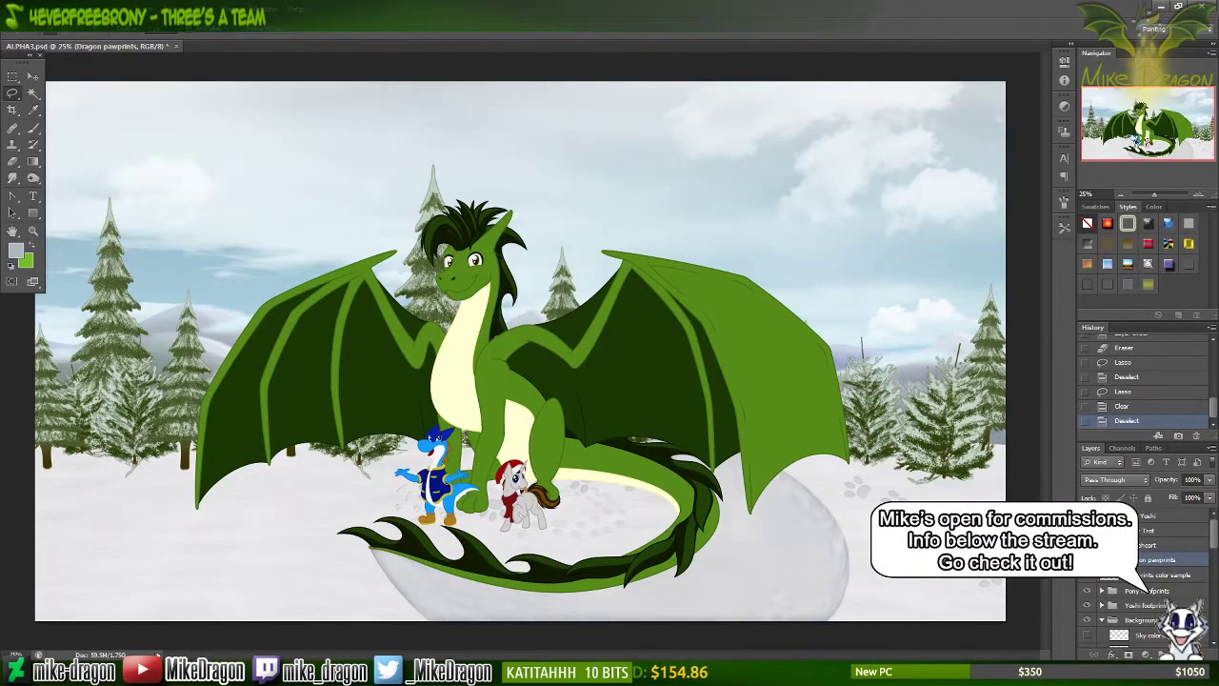
scroll(1143, 581, up, 2)
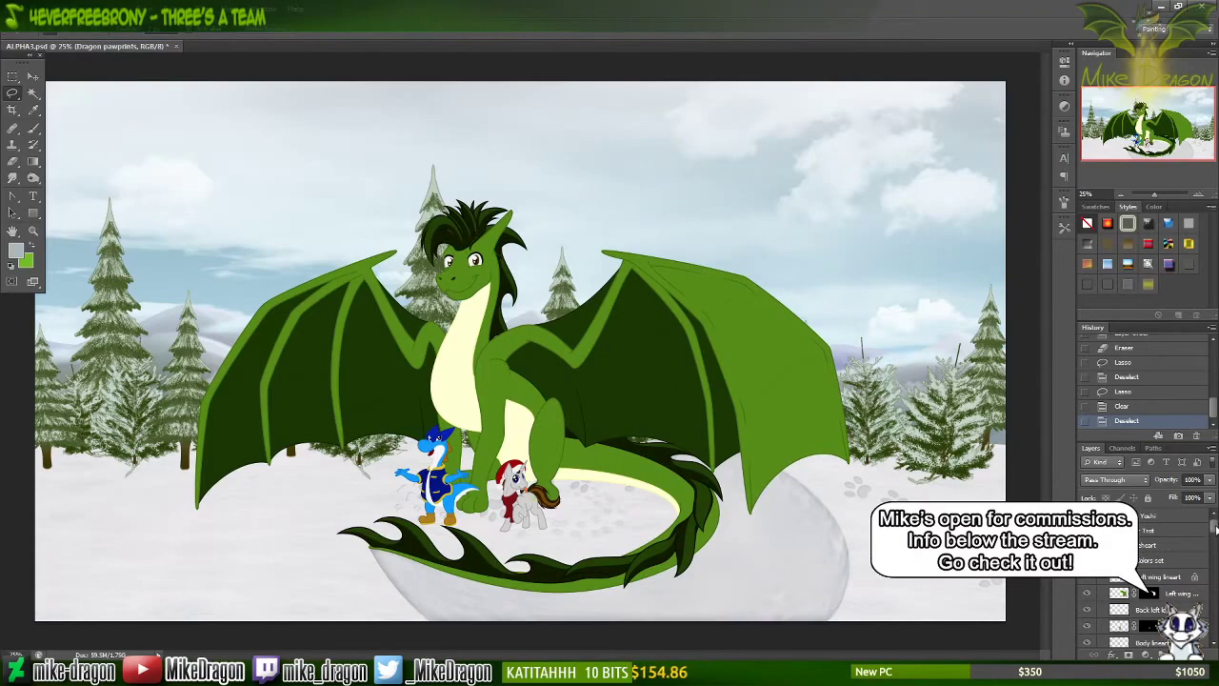
scroll(1215, 530, down, 2)
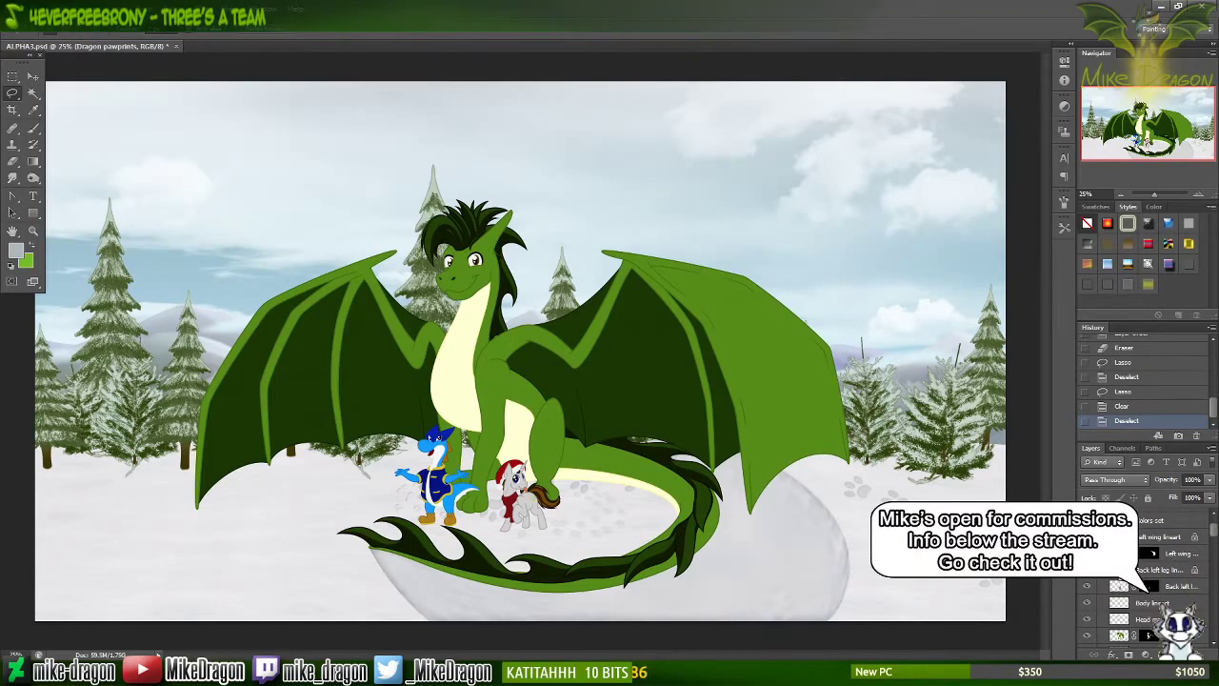
Step: Hide the Body lineart layer and show it again to compare the dragon with and without its body outlines
click(1087, 606)
click(1087, 606)
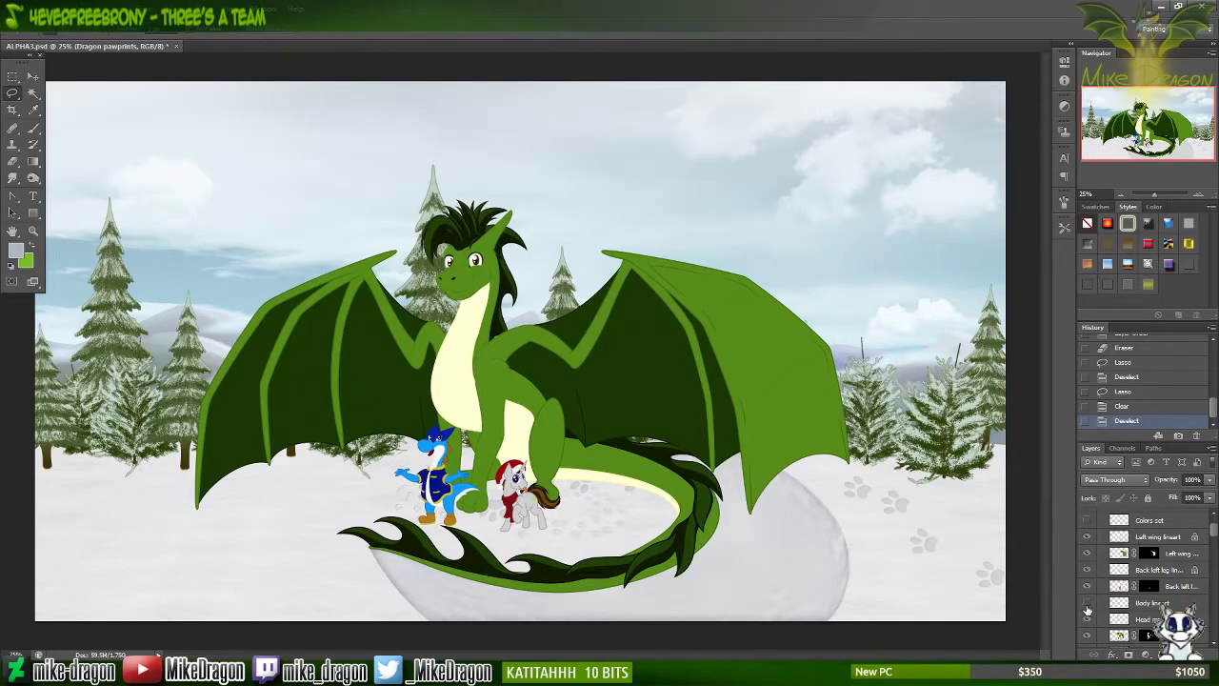
click(1087, 605)
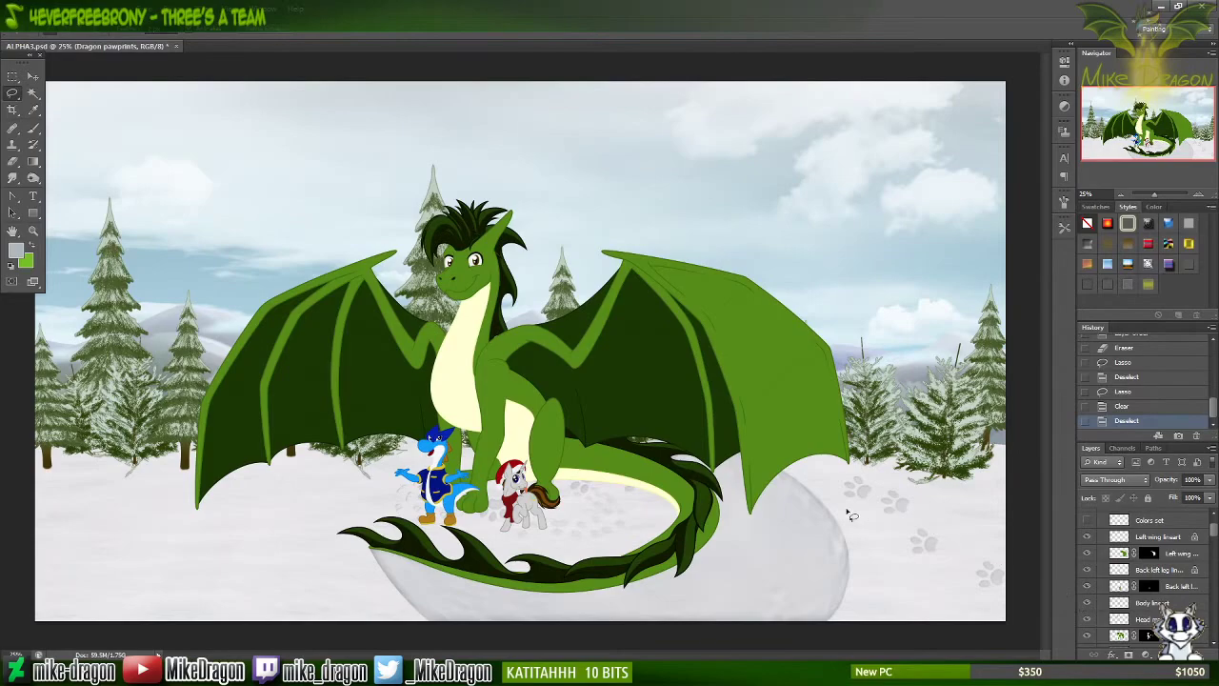
Step: Examine the dragon's face, mane, neck, torso and wing lineart and colors up close, and review the whole figure
key(ctrl+plus)
key(ctrl+plus)
key(ctrl+plus)
key(ctrl+plus)
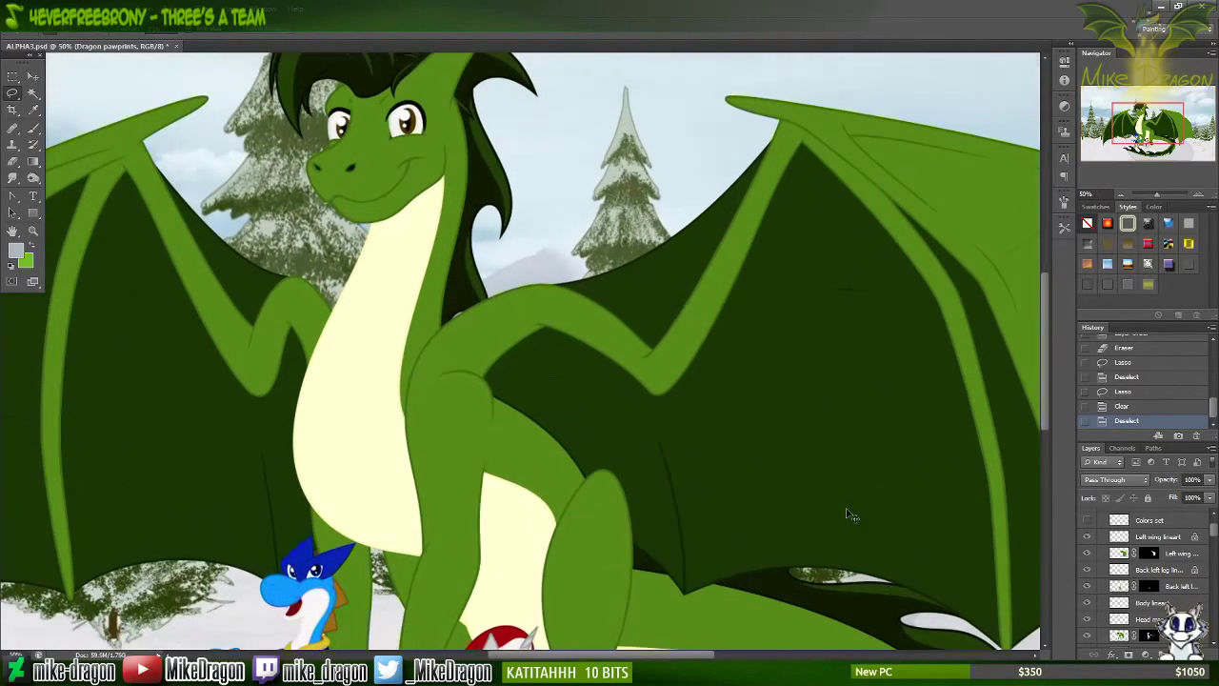
scroll(851, 516, up, 1)
scroll(851, 514, up, 2)
scroll(851, 515, left, 3)
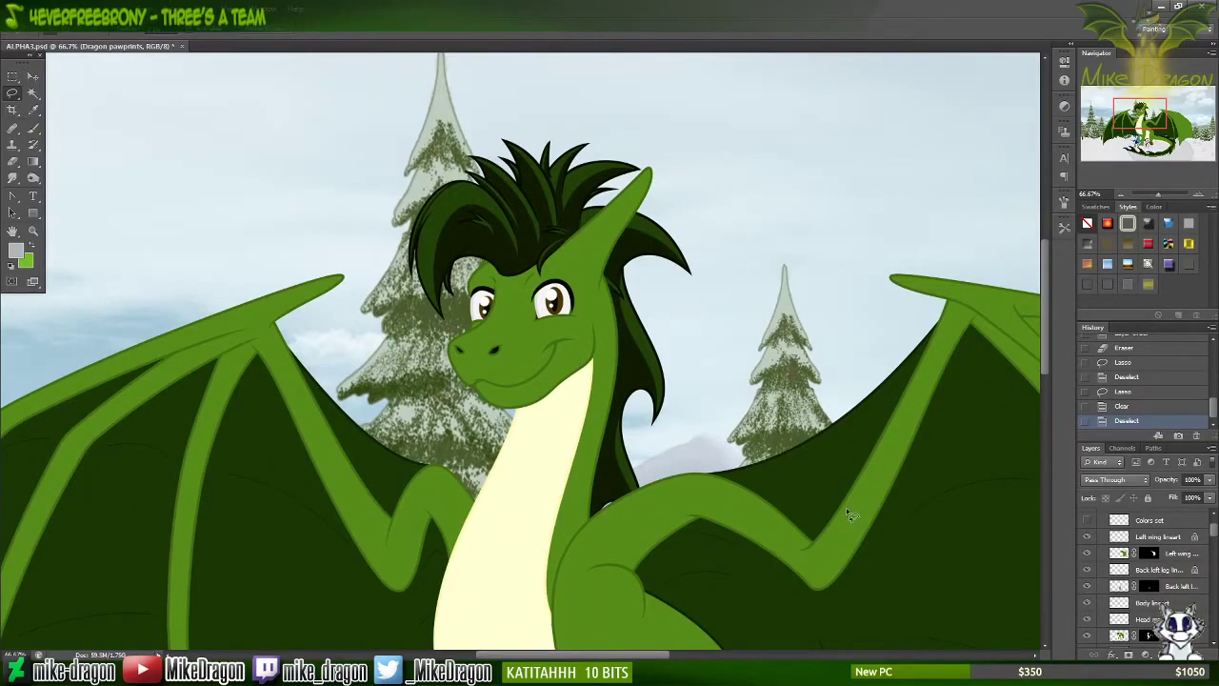
key(ctrl+plus)
key(ctrl+plus)
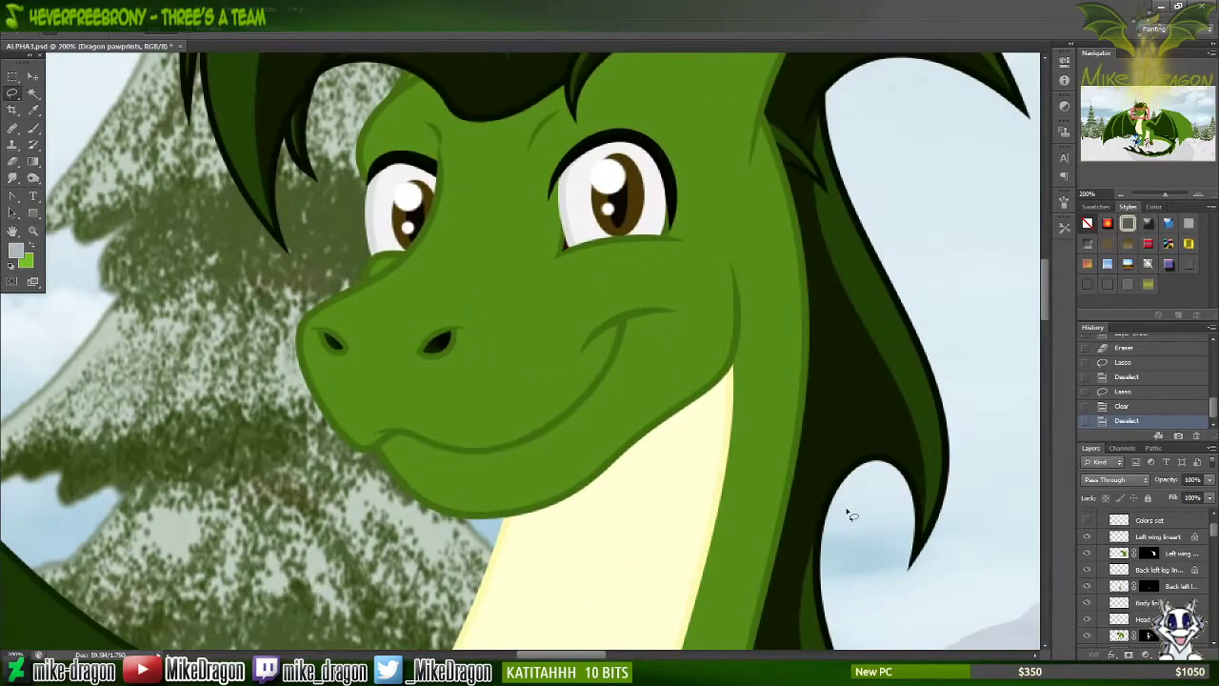
scroll(851, 515, up, 3)
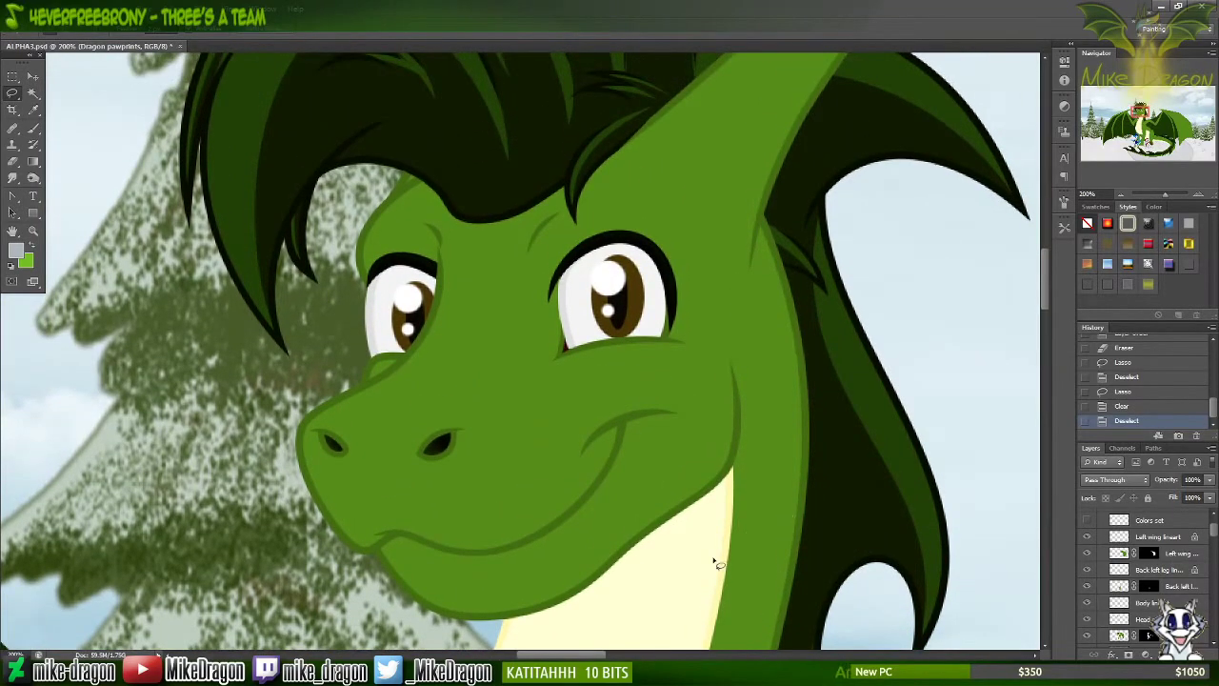
scroll(723, 502, up, 4)
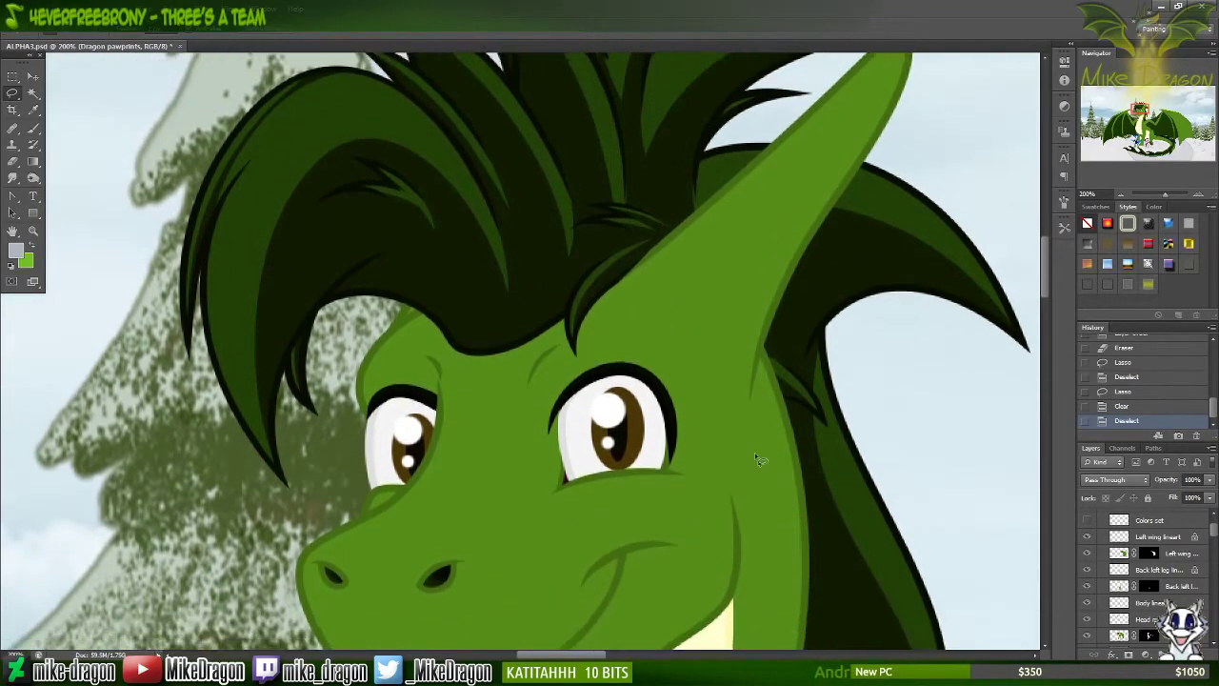
scroll(759, 460, down, 5)
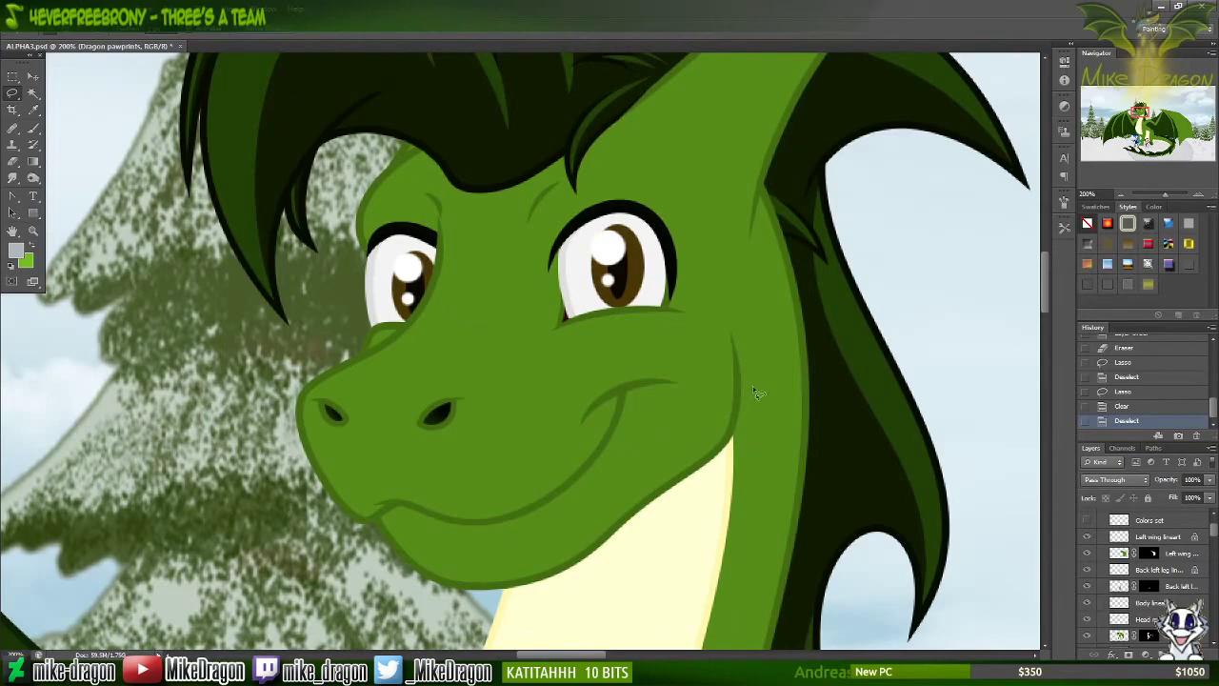
key(ctrl+minus)
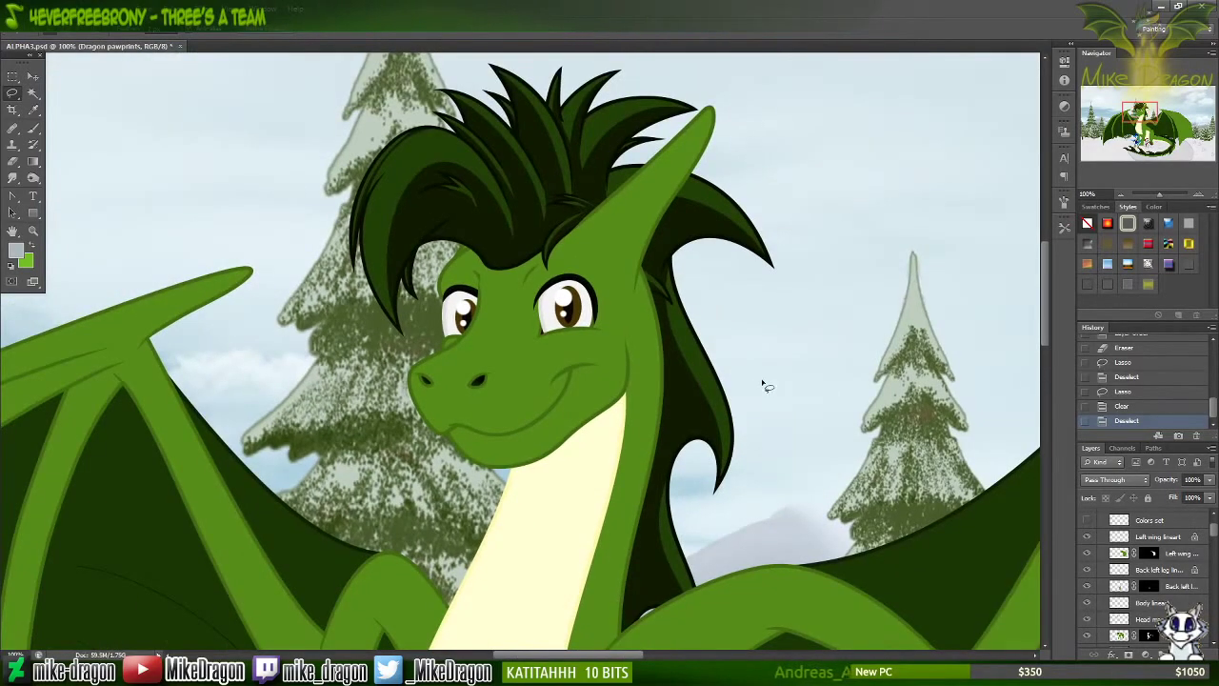
scroll(762, 386, up, 1)
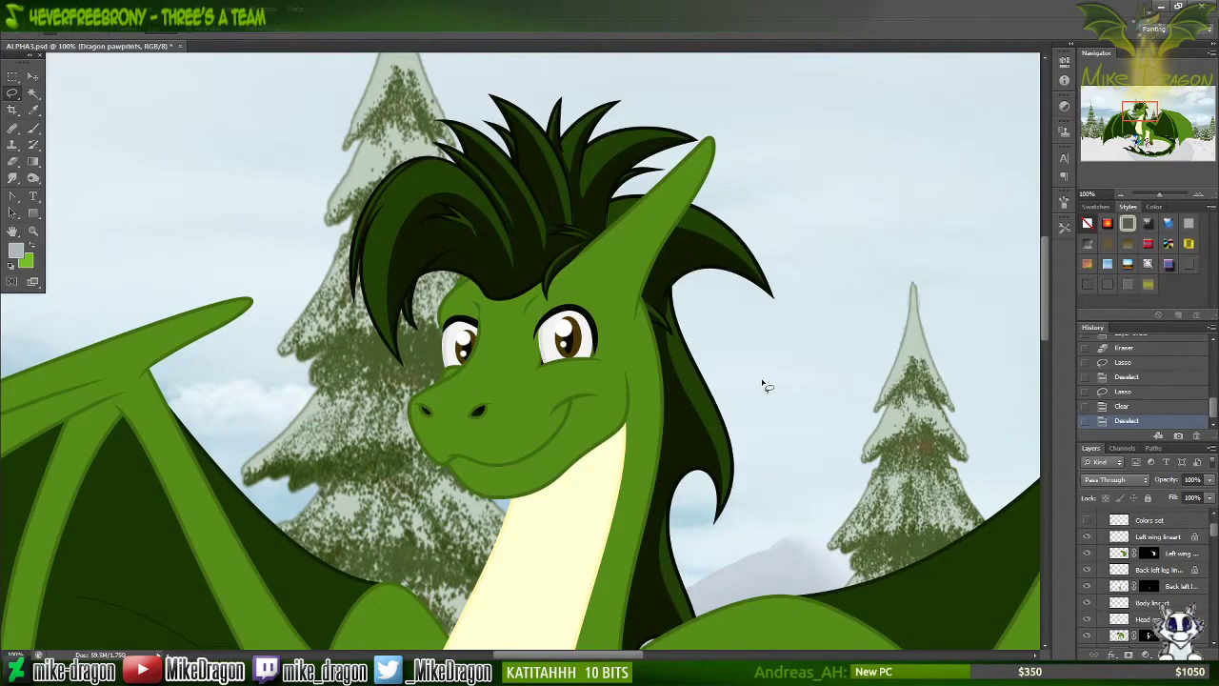
scroll(765, 386, down, 10)
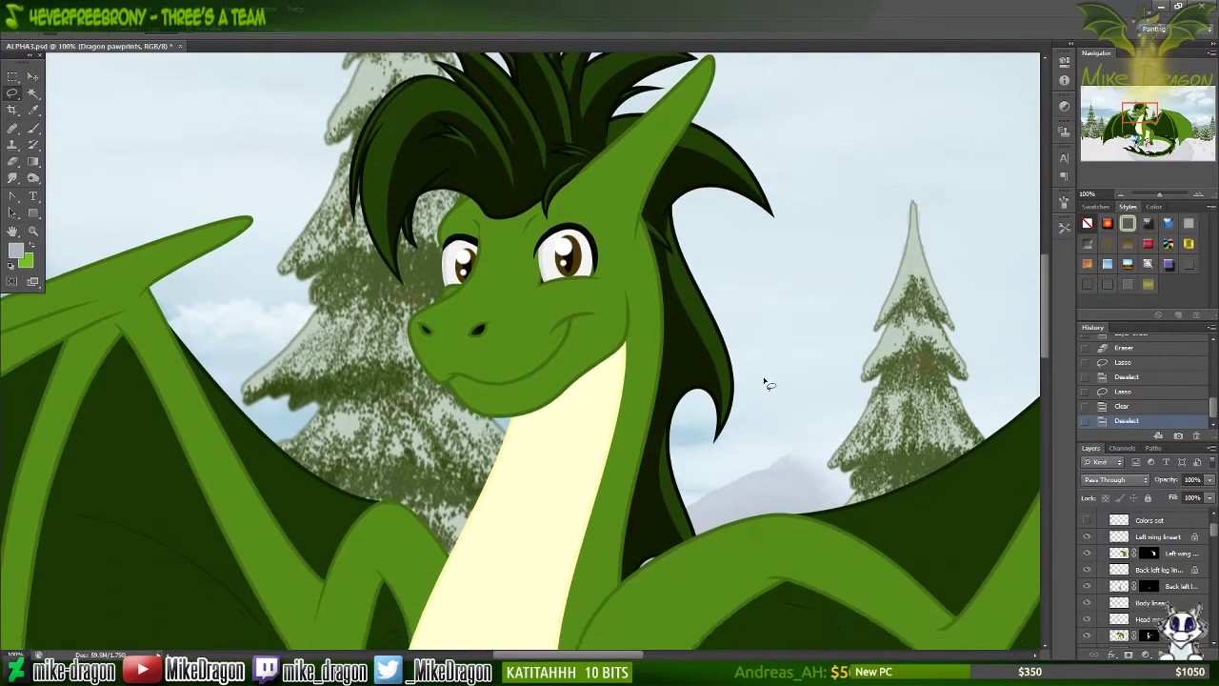
scroll(762, 375, down, 15)
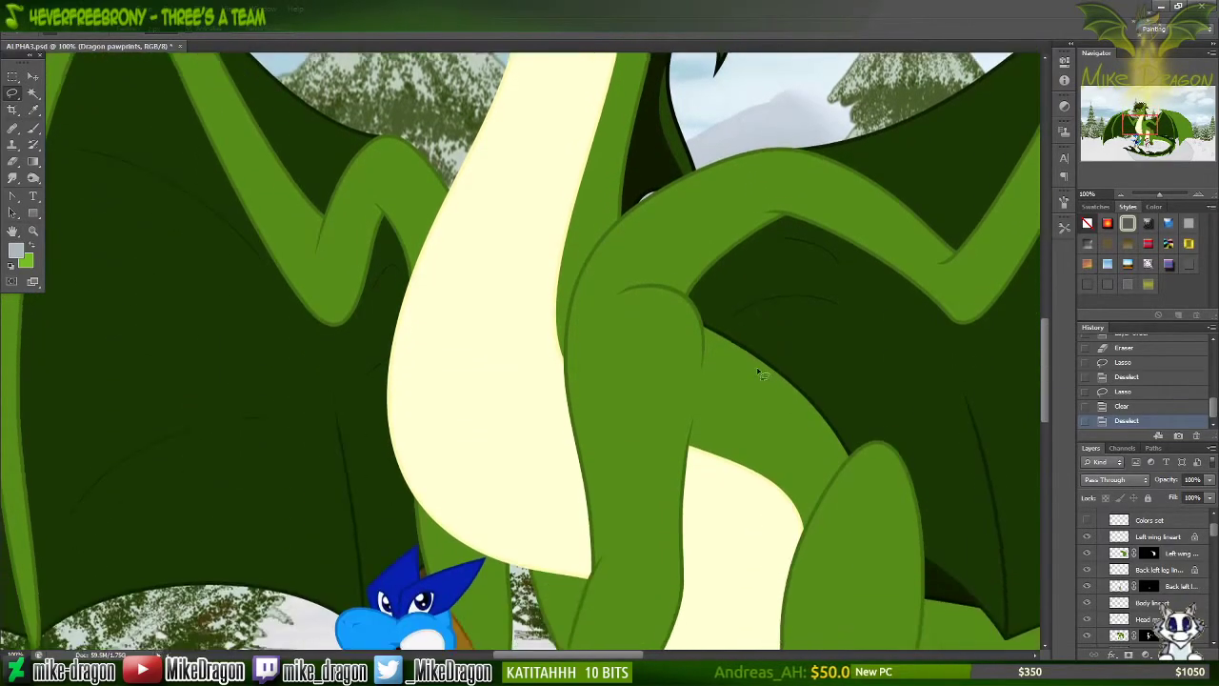
scroll(762, 372, up, 16)
scroll(762, 366, down, 3)
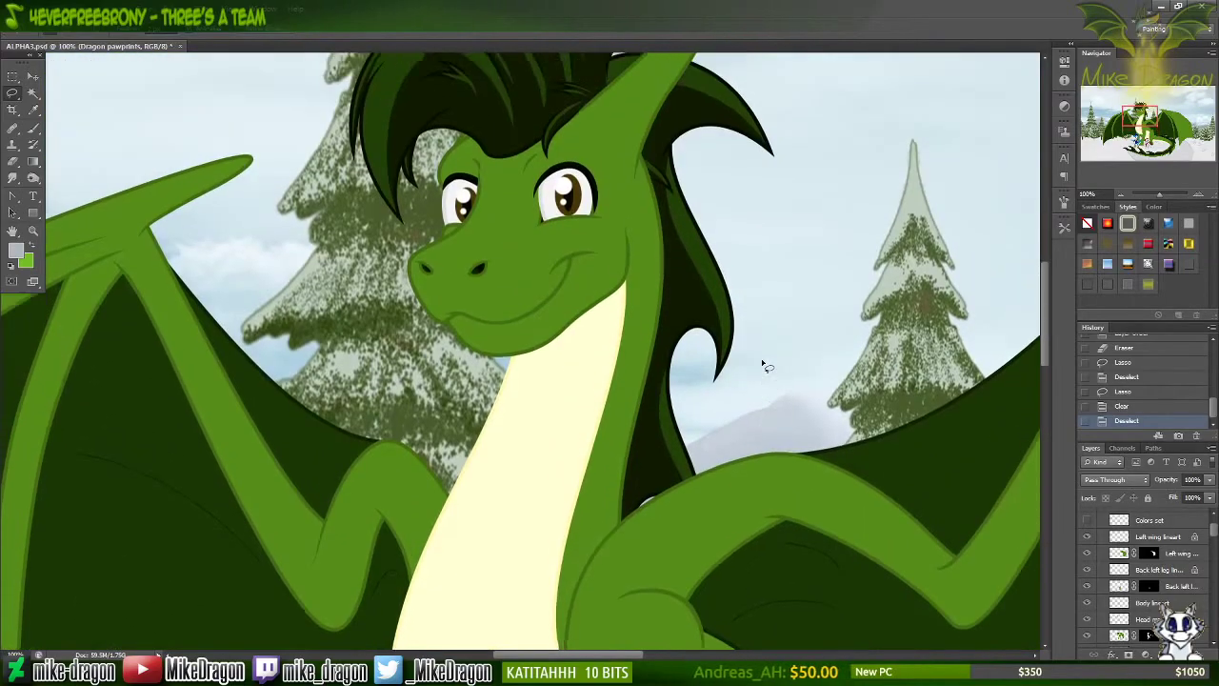
scroll(763, 365, down, 5)
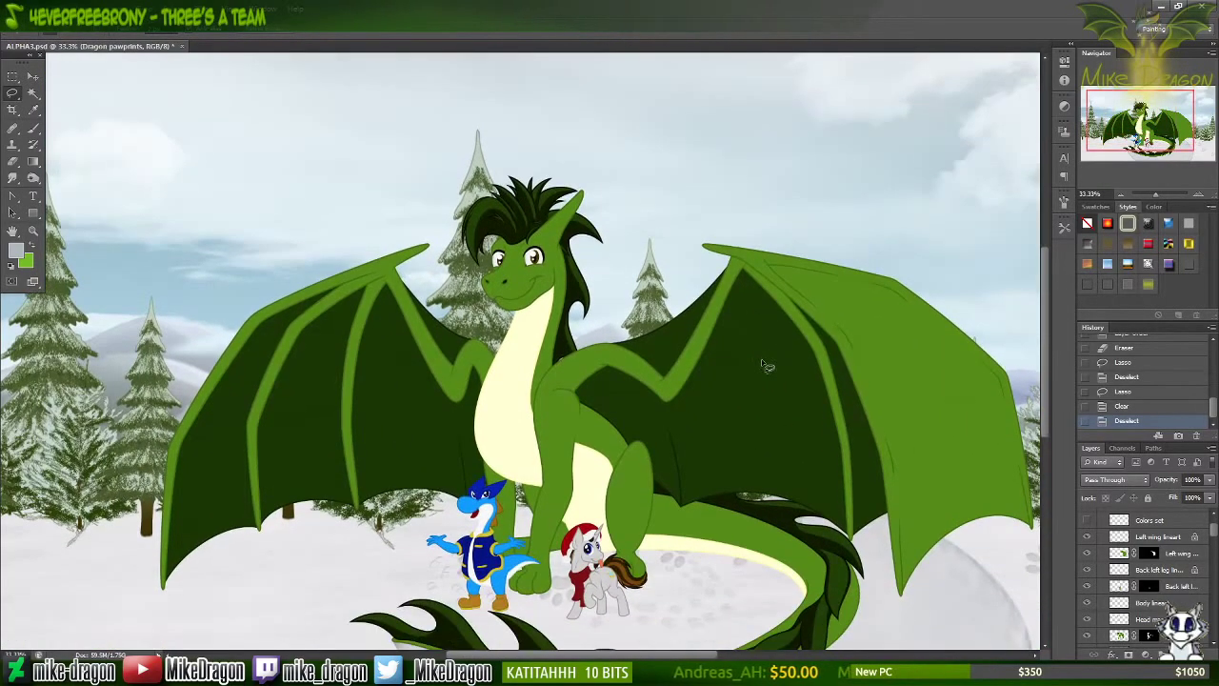
scroll(762, 365, down, 2)
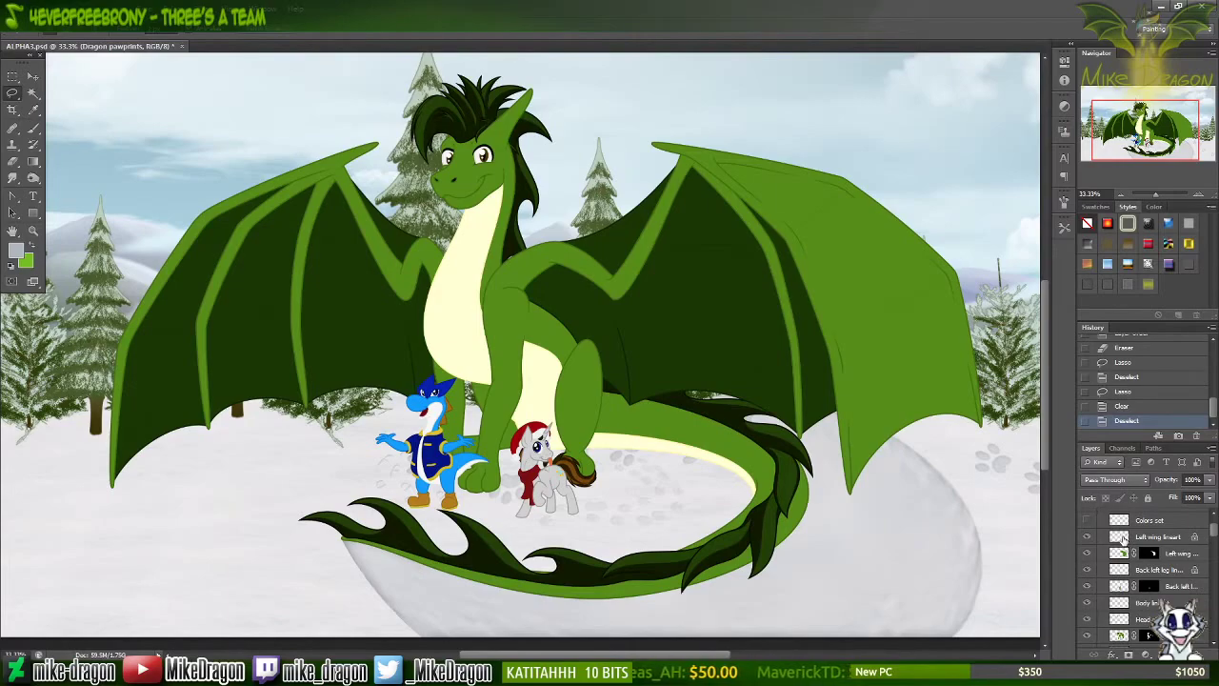
Step: Merge the Left wing lineart layer down into the Left wing color layer, applying the underlying layer mask
click(1086, 540)
click(1087, 539)
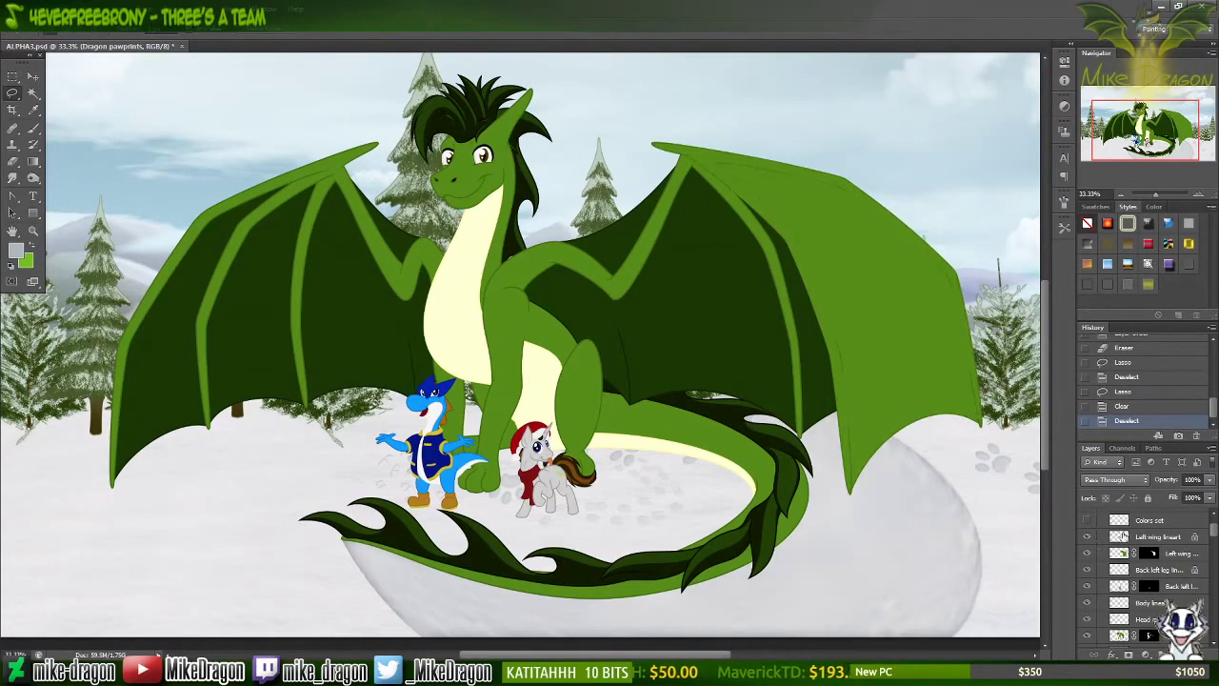
right_click(1147, 541)
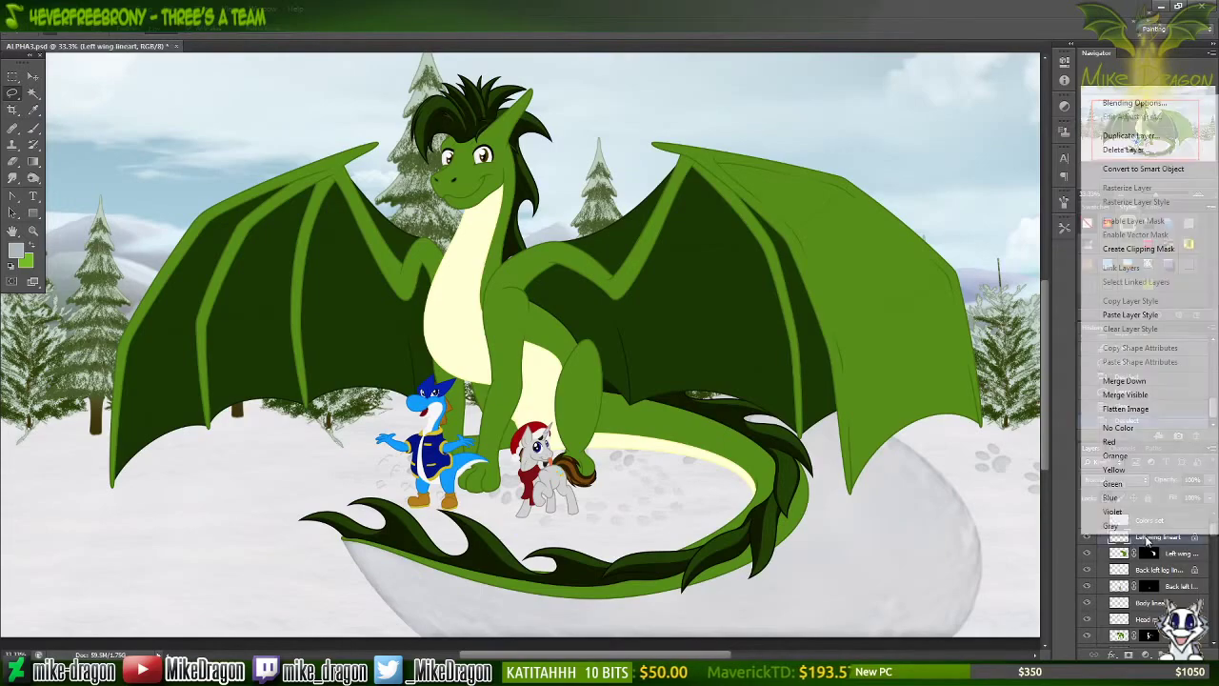
click(1132, 382)
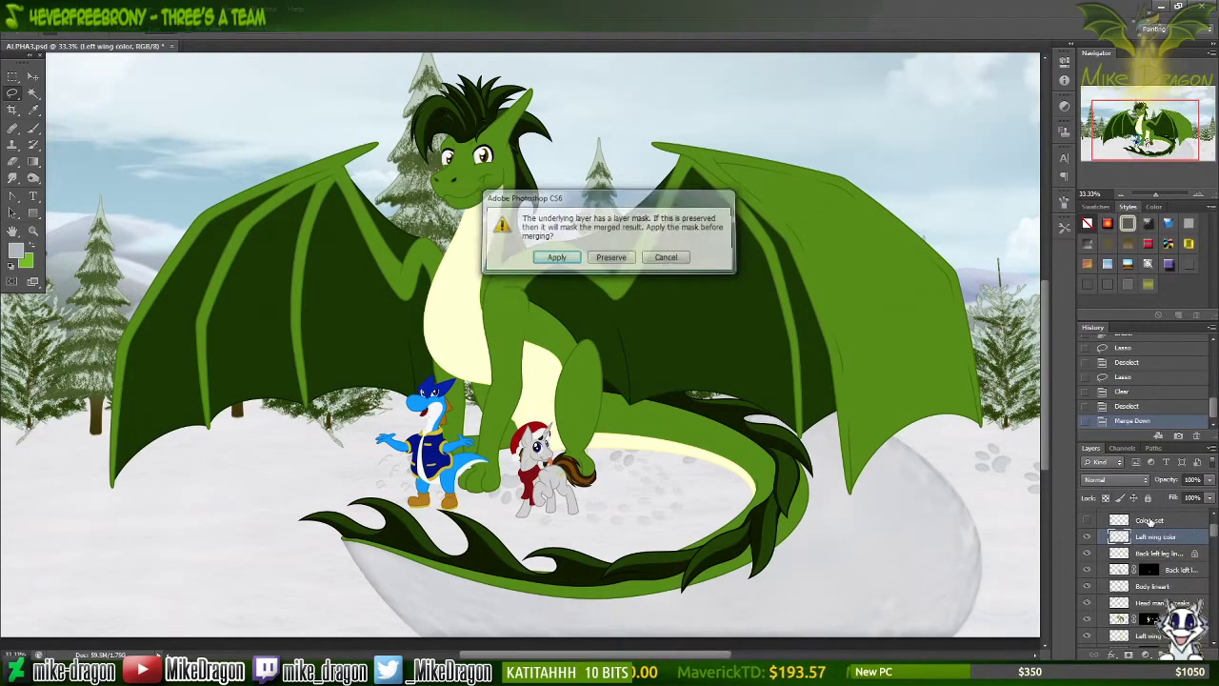
key(Return)
Step: Rename the merged wing layer as Left wing and test the merge by shifting the wing on the canvas
double_click(1148, 537)
key(End)
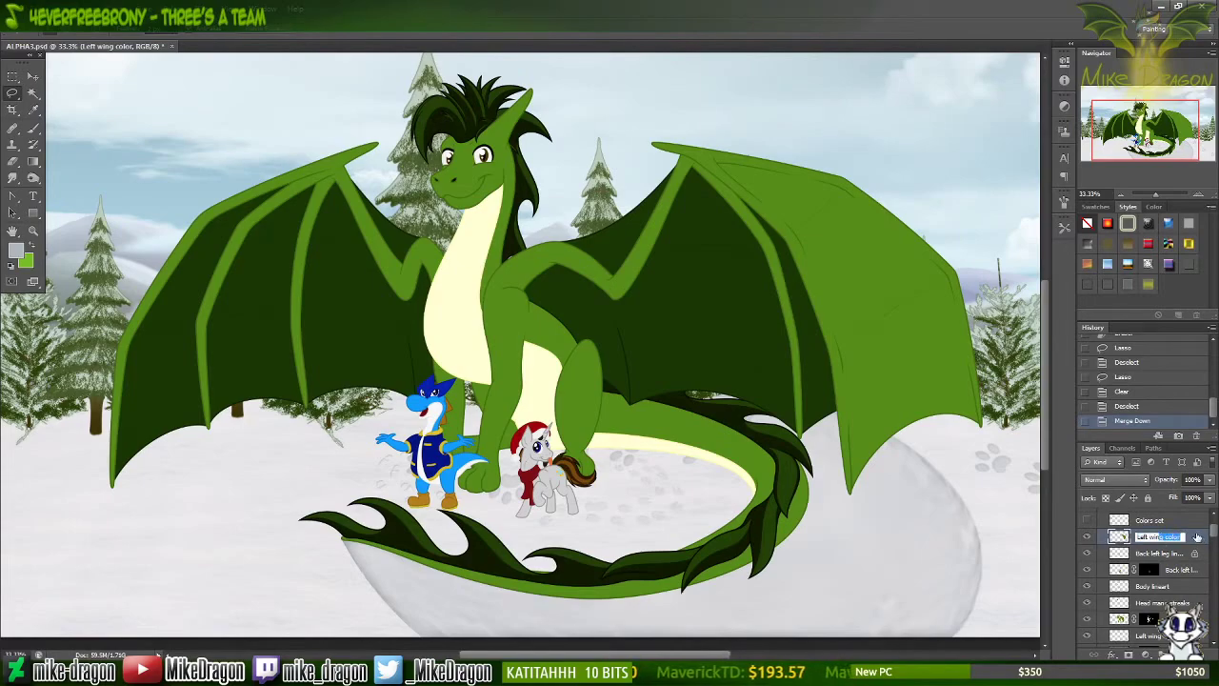
key(BackSpace)
key(BackSpace)
key(BackSpace)
key(BackSpace)
key(BackSpace)
key(BackSpace)
key(Return)
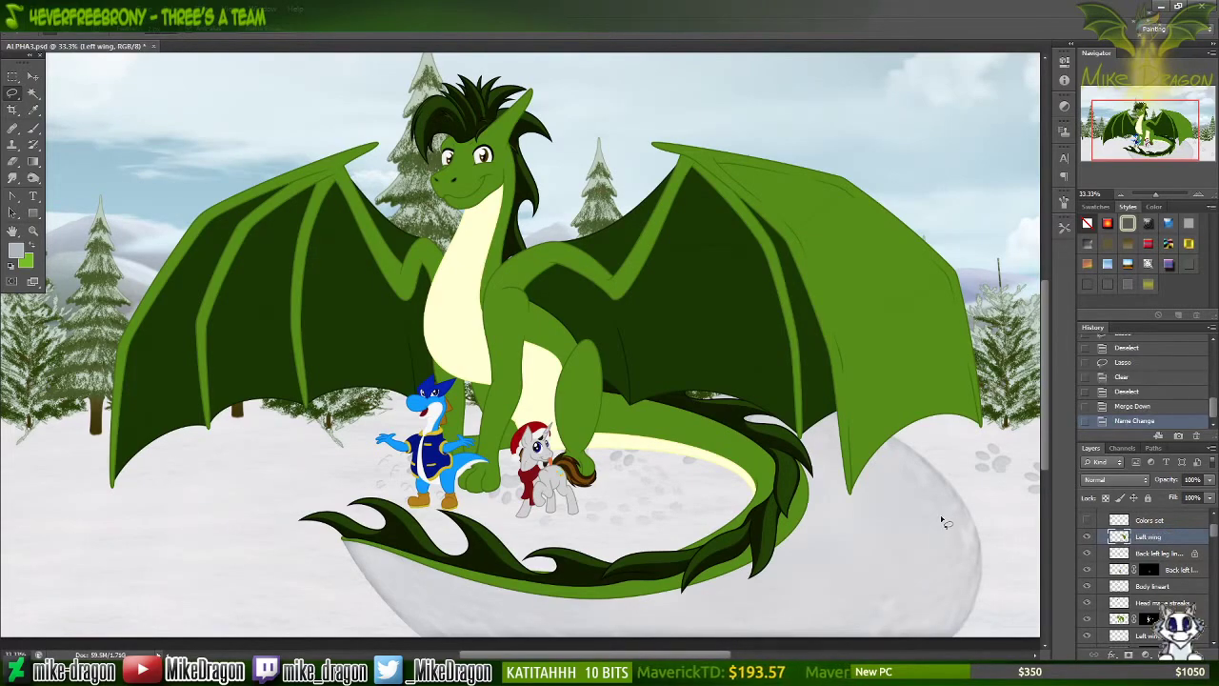
drag(943, 536, 866, 555)
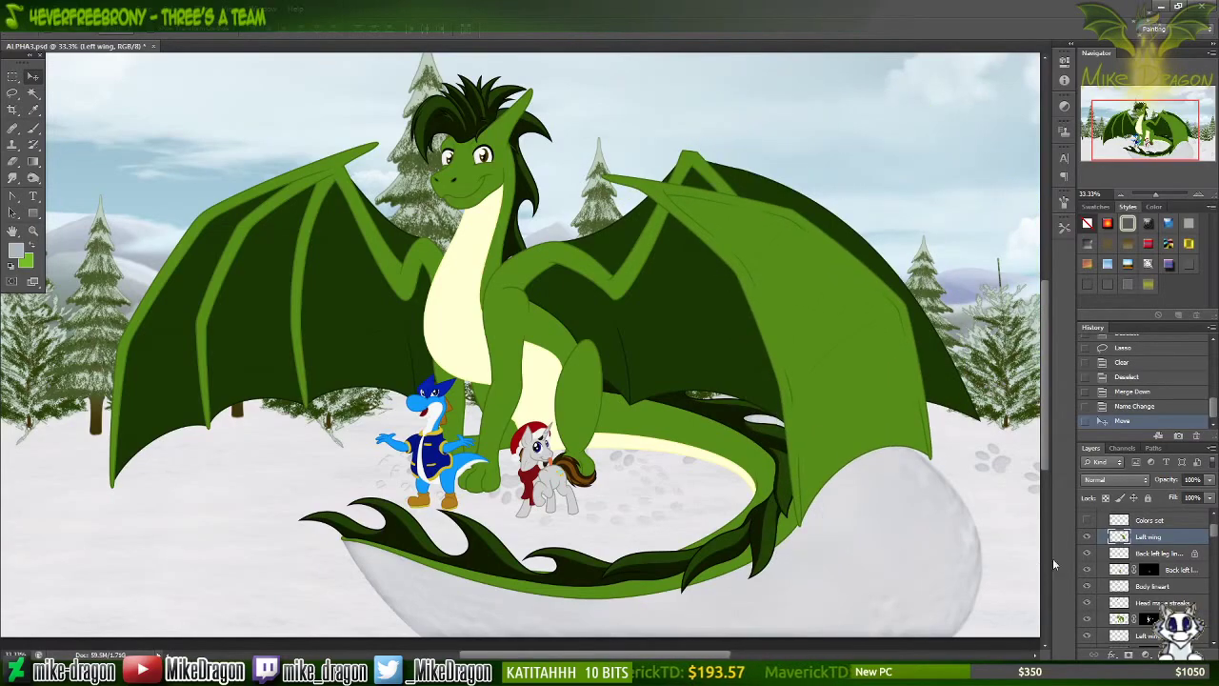
Step: Merge the Back left leg lineart layer down into the leg's color layer, applying its layer mask
click(1161, 554)
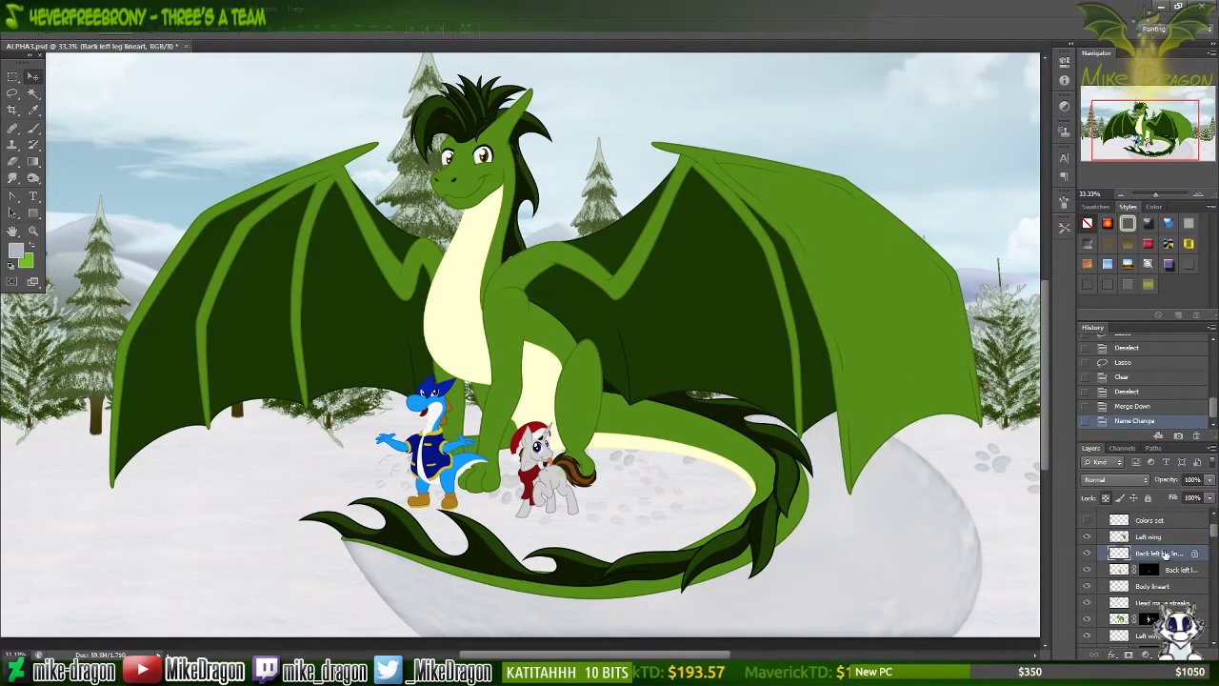
right_click(1164, 554)
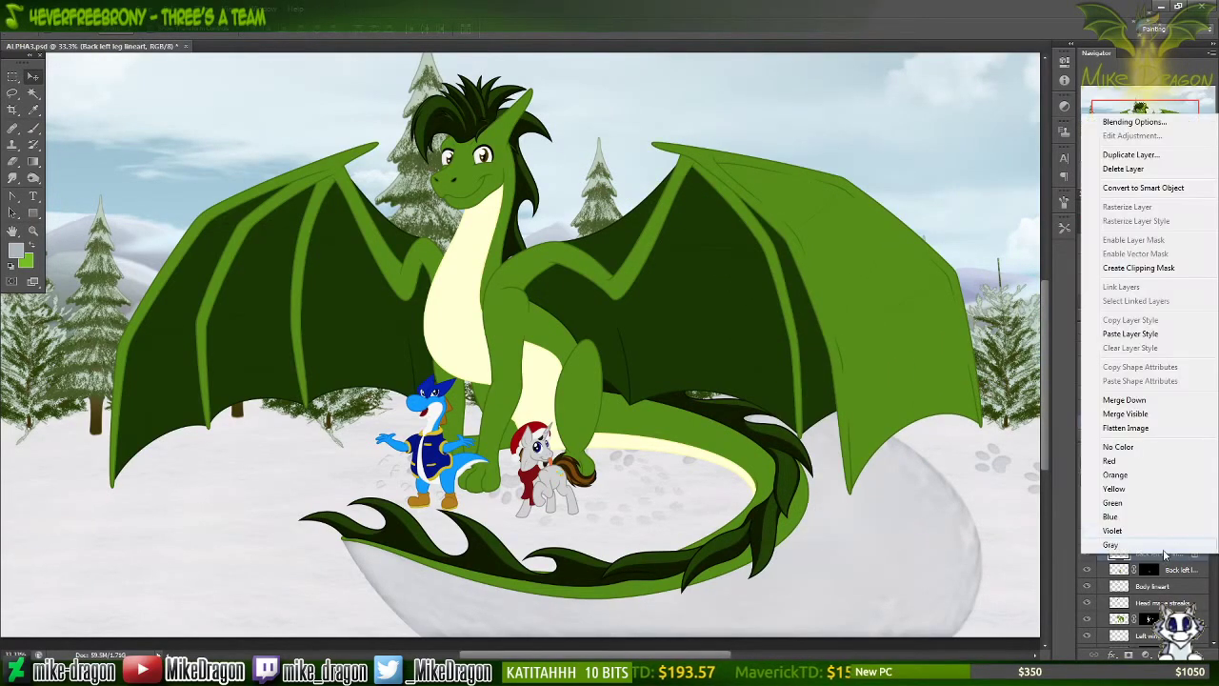
click(1139, 403)
key(Return)
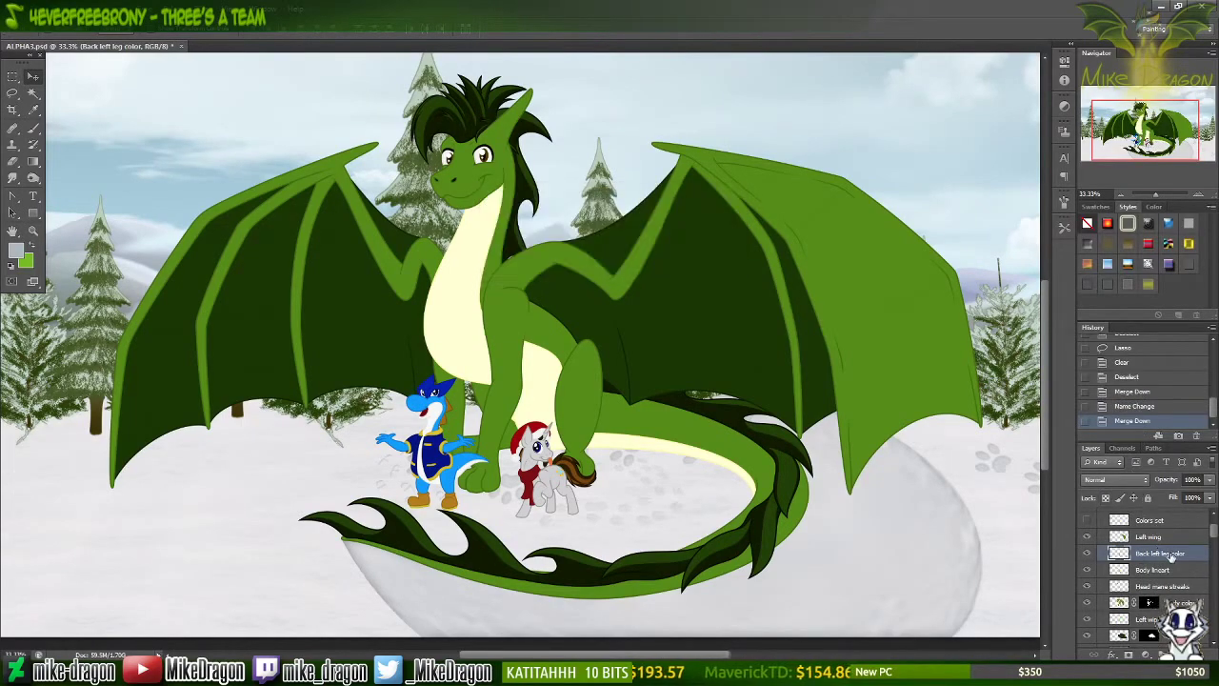
Step: Rename the merged leg layer as Back left leg and test the merge by shifting the leg on the canvas
double_click(1172, 557)
text(Back left leg)
key(Return)
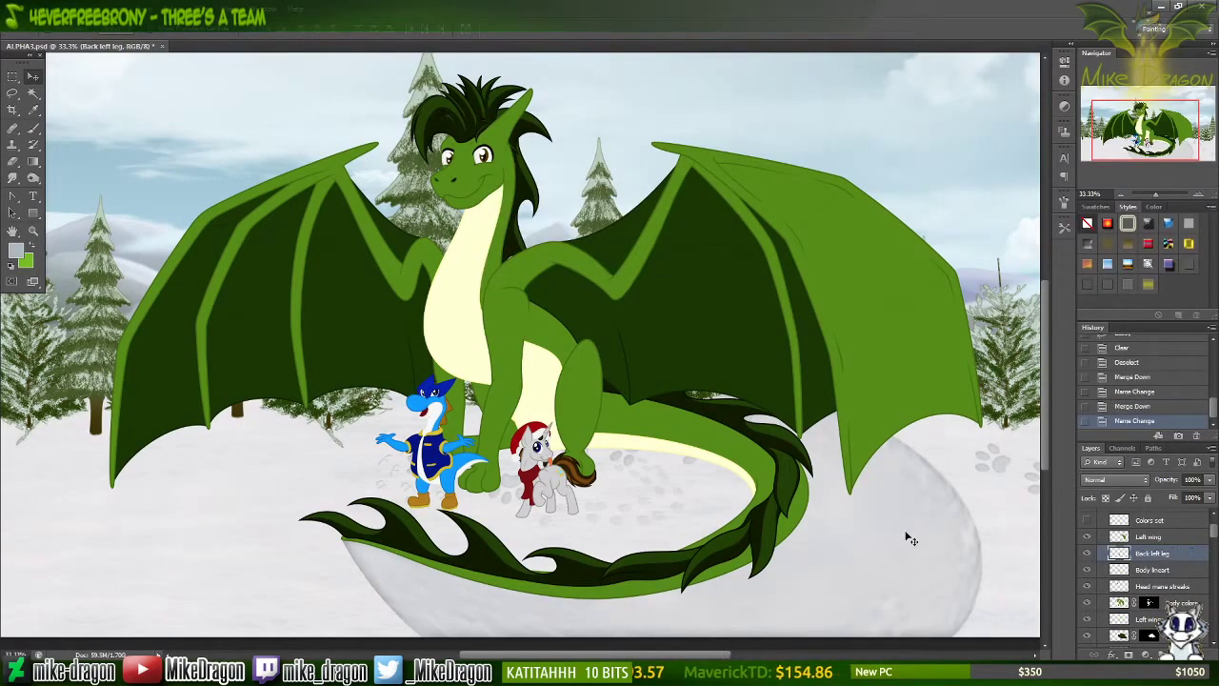
drag(825, 548, 1131, 587)
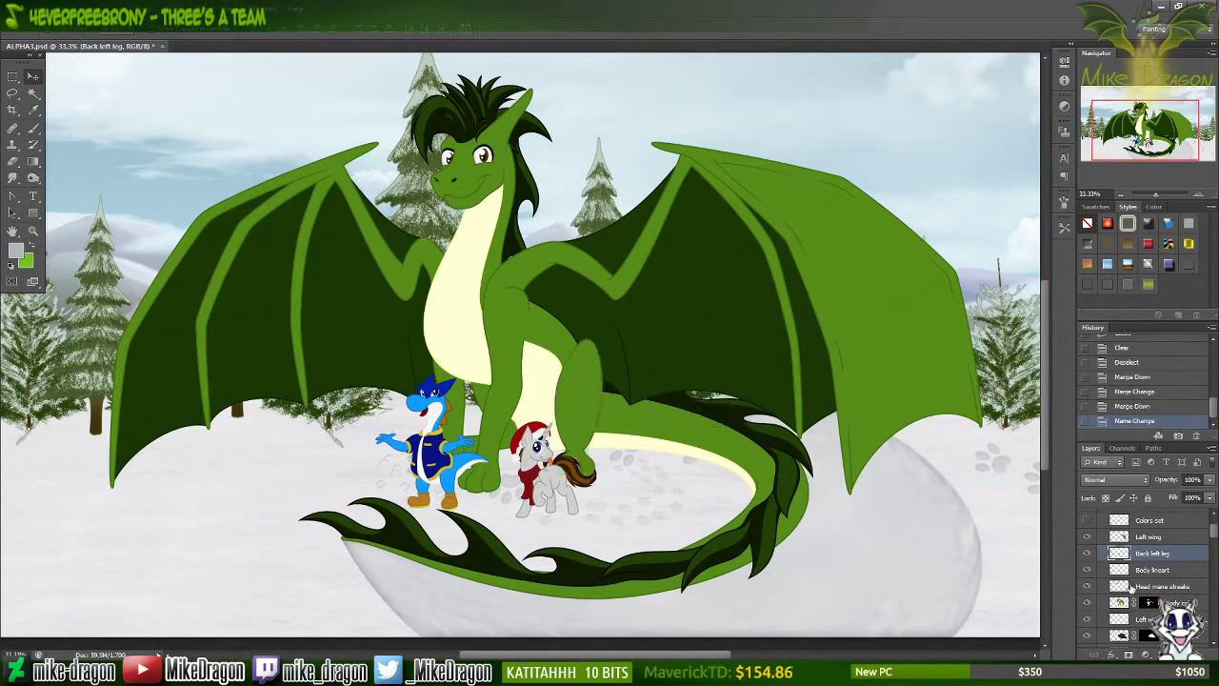
Step: Merge the Body lineart layer down into the Head mane streaks layer
click(1155, 571)
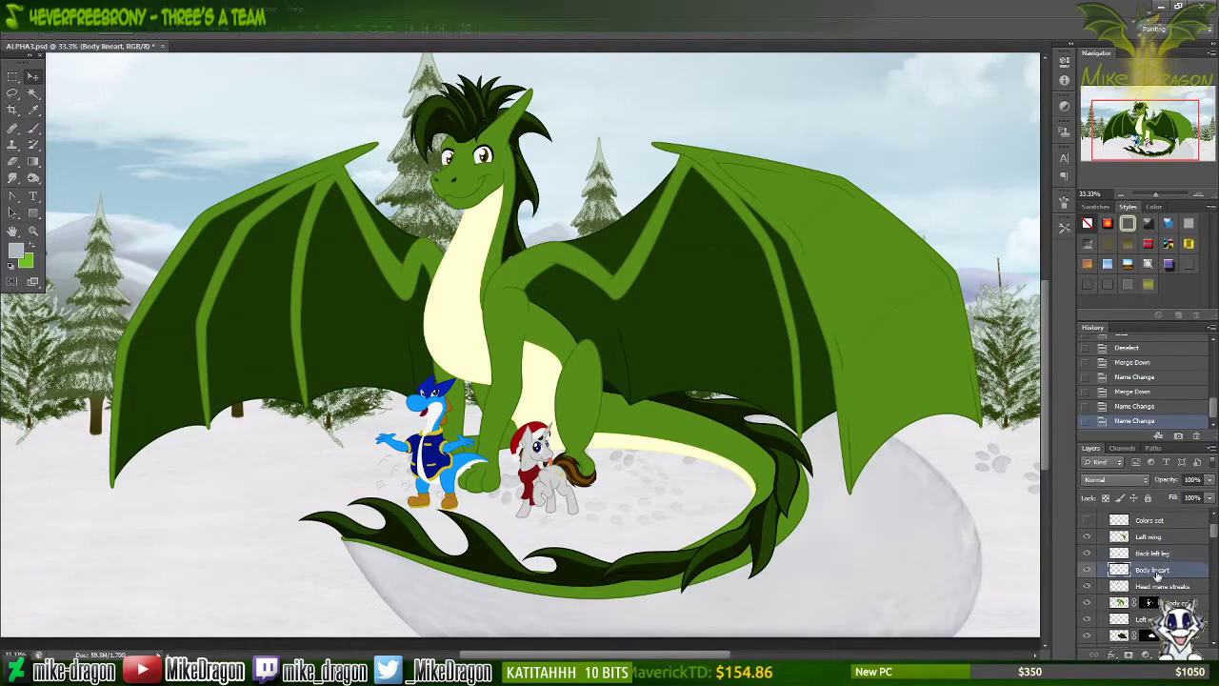
right_click(1157, 571)
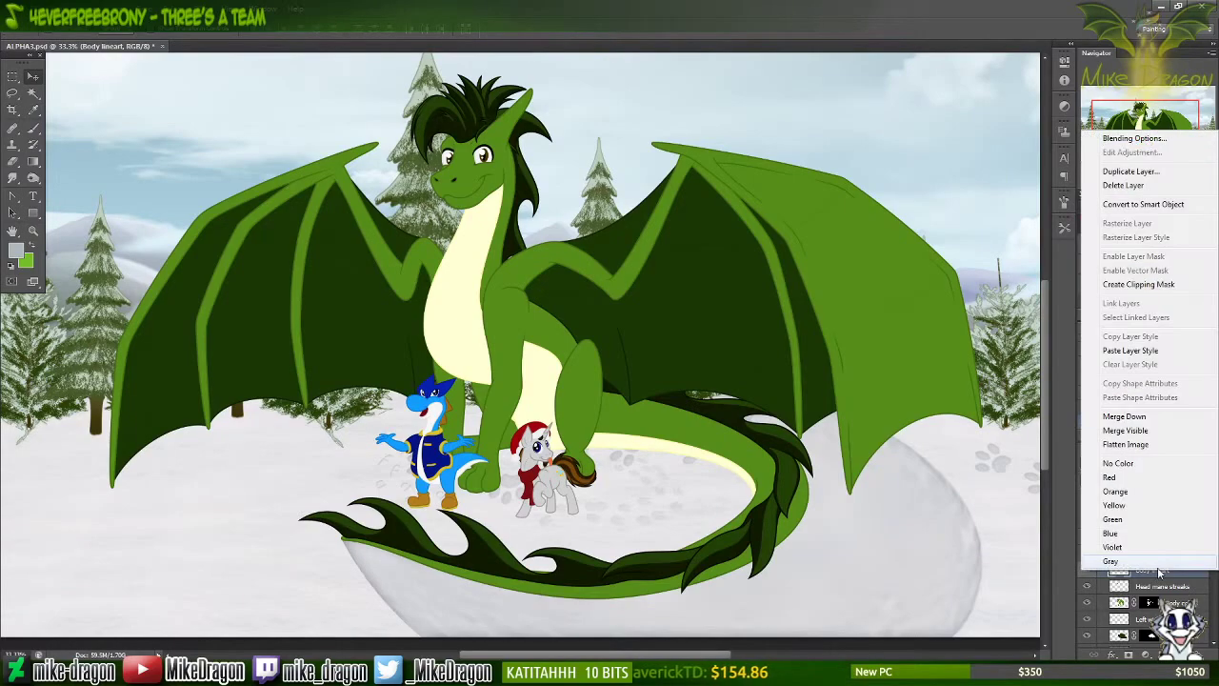
click(1127, 422)
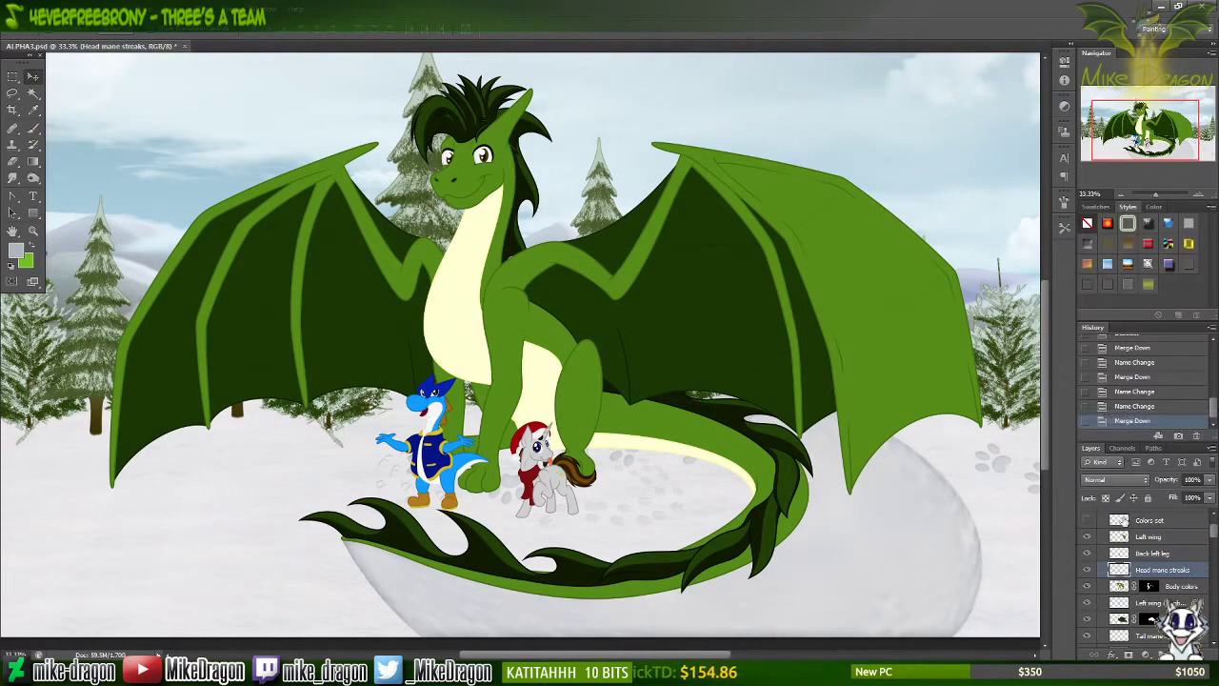
Step: Merge the Head mane streaks layer down into Body colors with its mask applied, and rename the merged layer Body
right_click(1160, 571)
click(1127, 422)
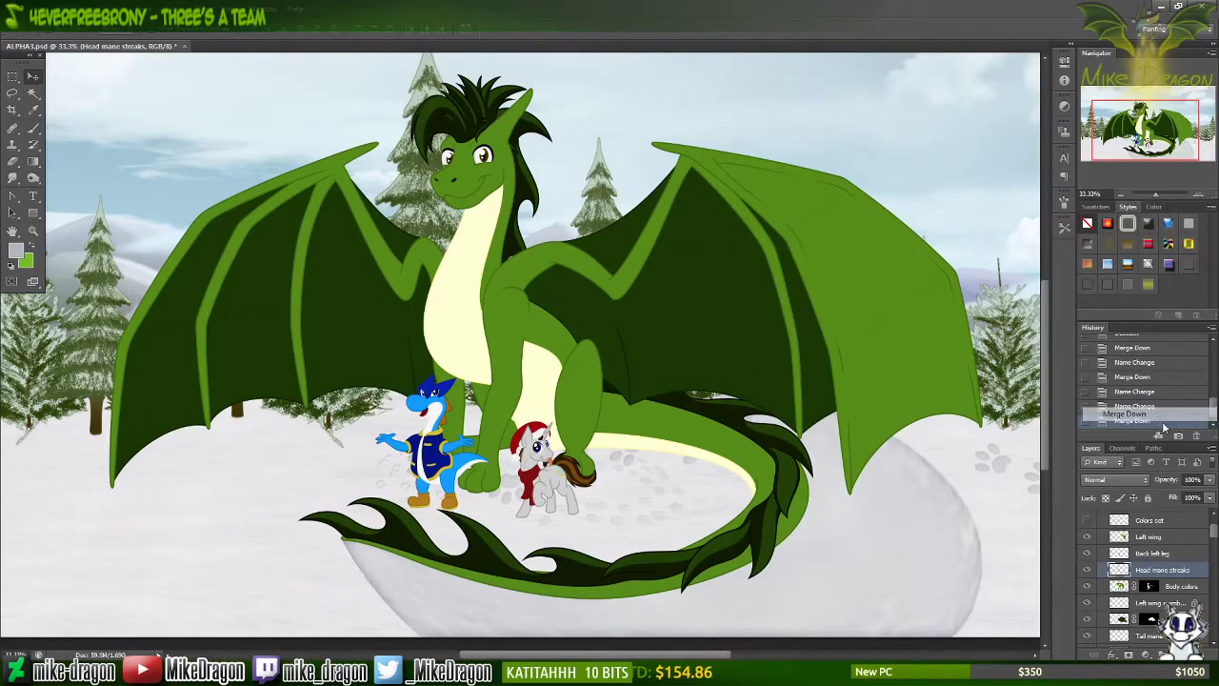
key(Return)
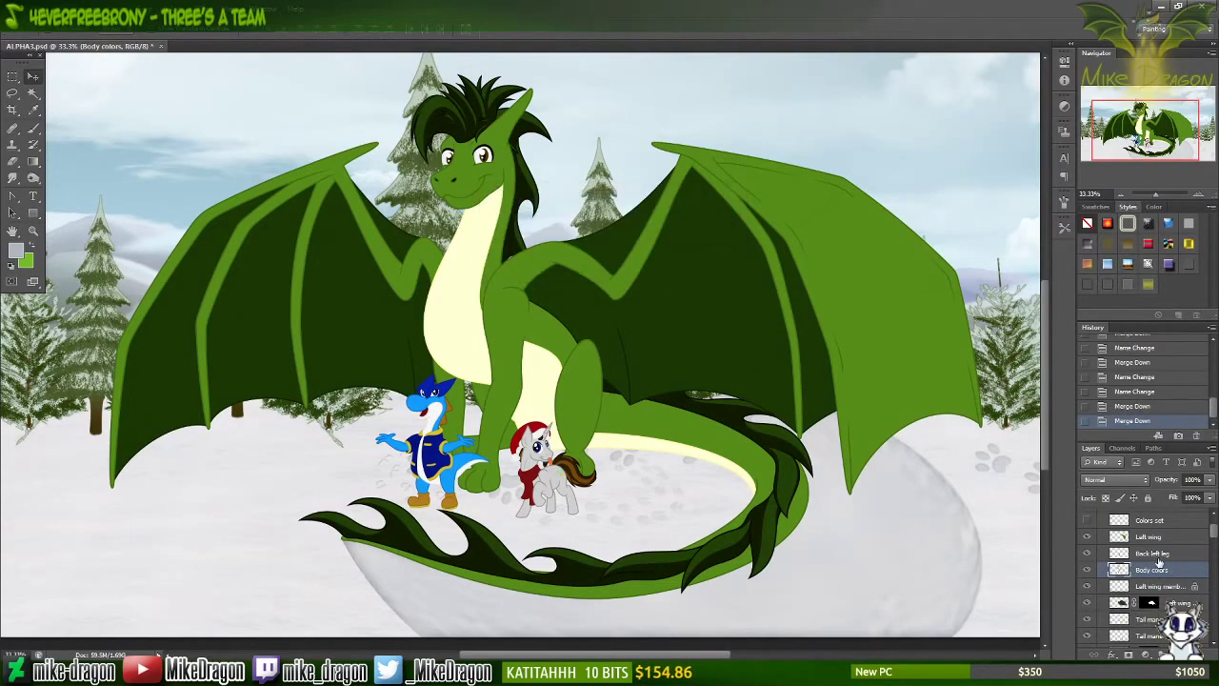
double_click(1155, 569)
text(Body)
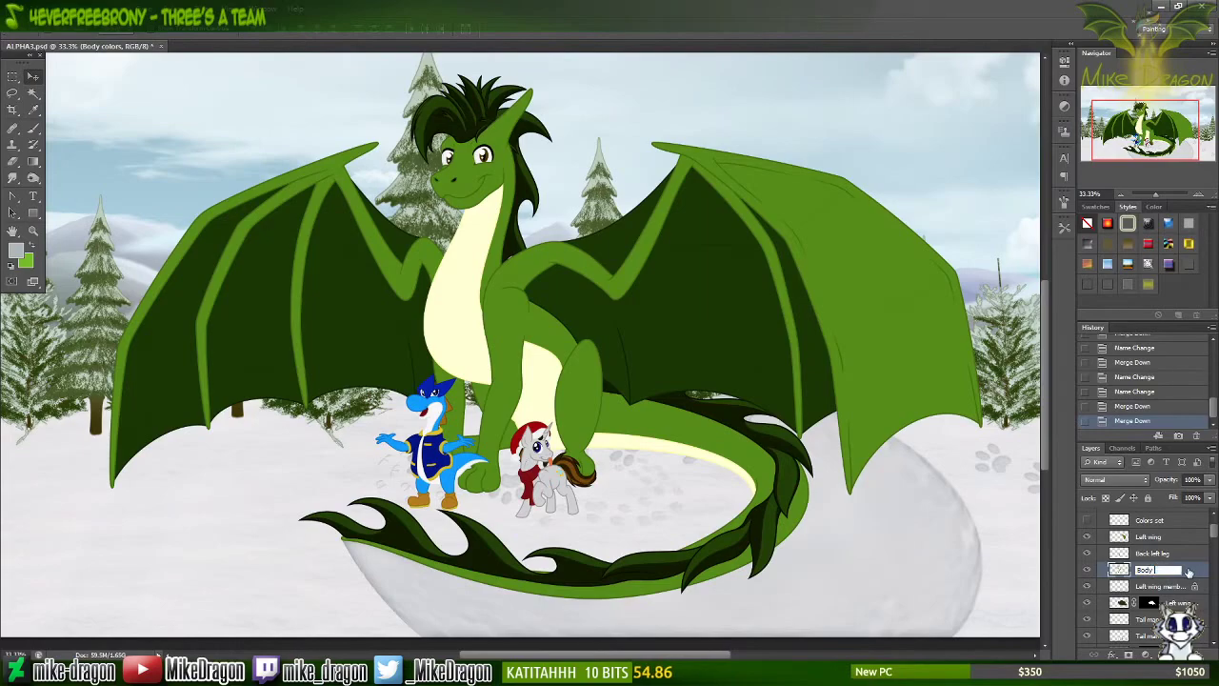
key(Return)
Step: Check the Body layer's contents with a temporary move, and toggle the left wing membrane color layer's visibility to inspect it
drag(592, 467, 310, 560)
key(ctrl+z)
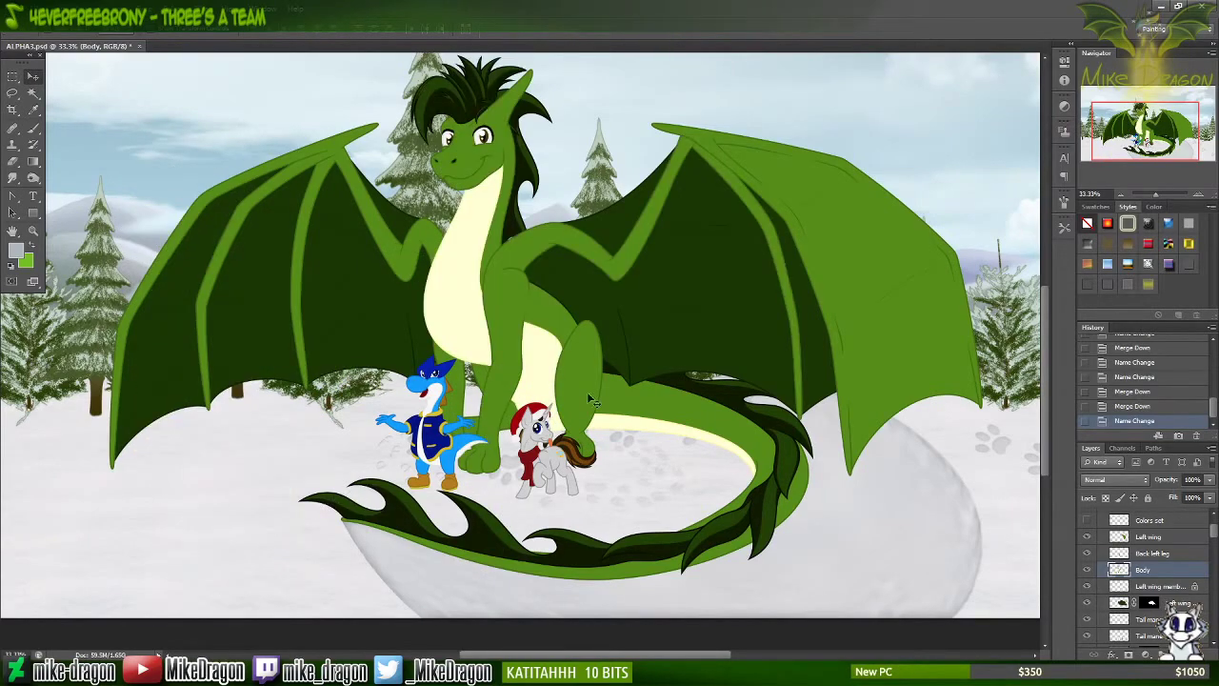
click(1088, 604)
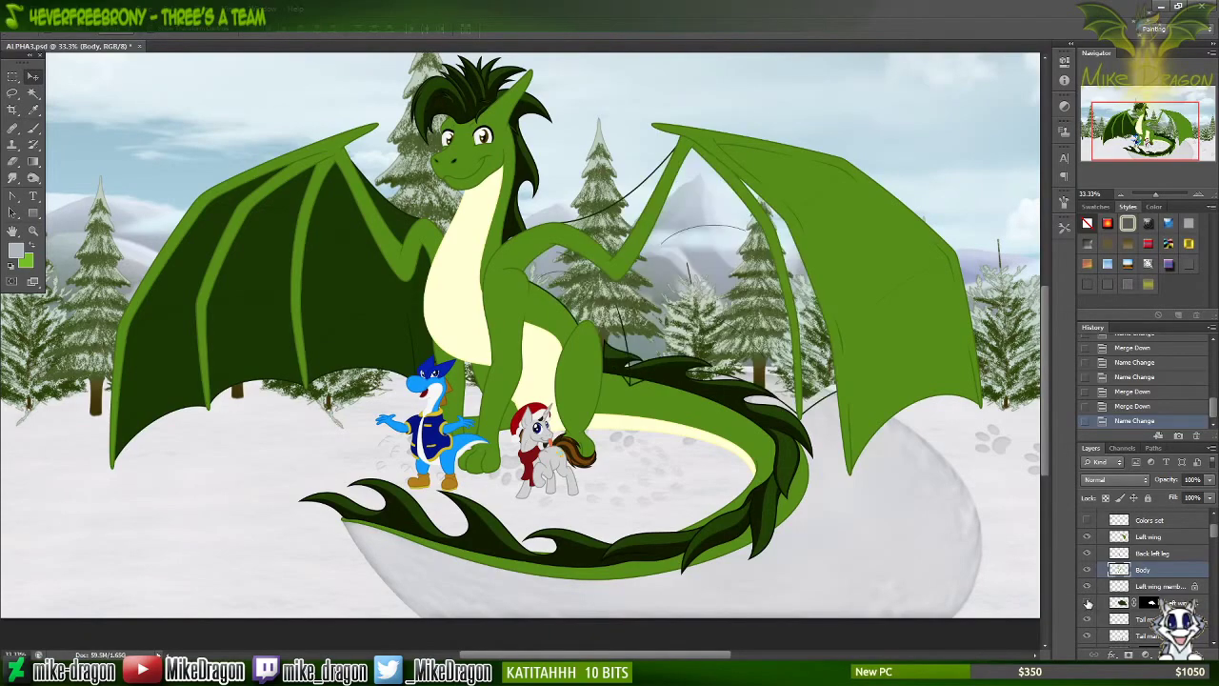
click(1088, 604)
click(1089, 604)
click(1089, 604)
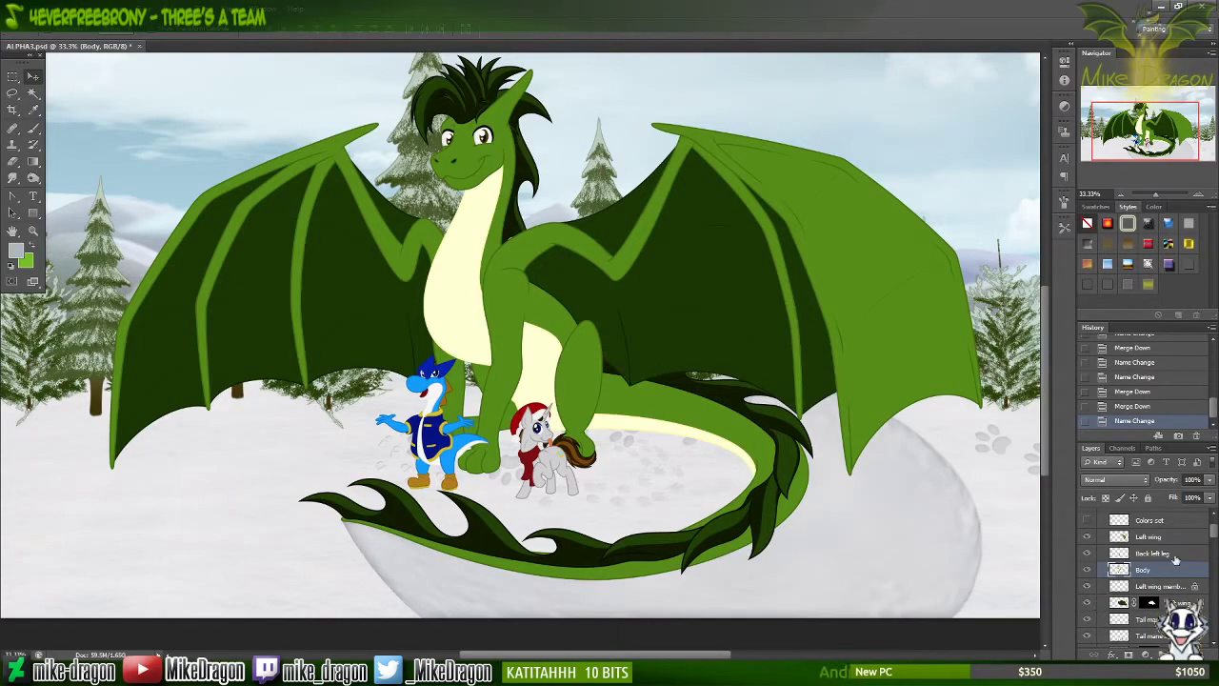
Step: Merge the Body layer down into the left wing membrane lineart and color layers, applying the underlying layer mask
right_click(1148, 570)
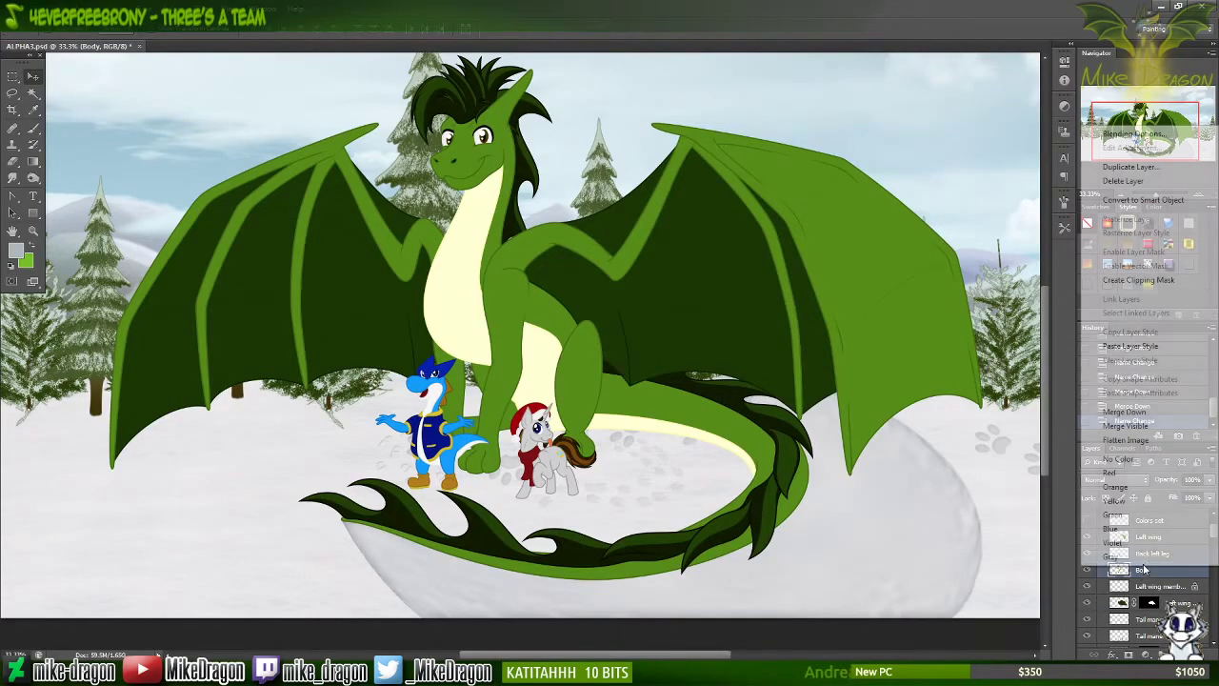
click(1148, 412)
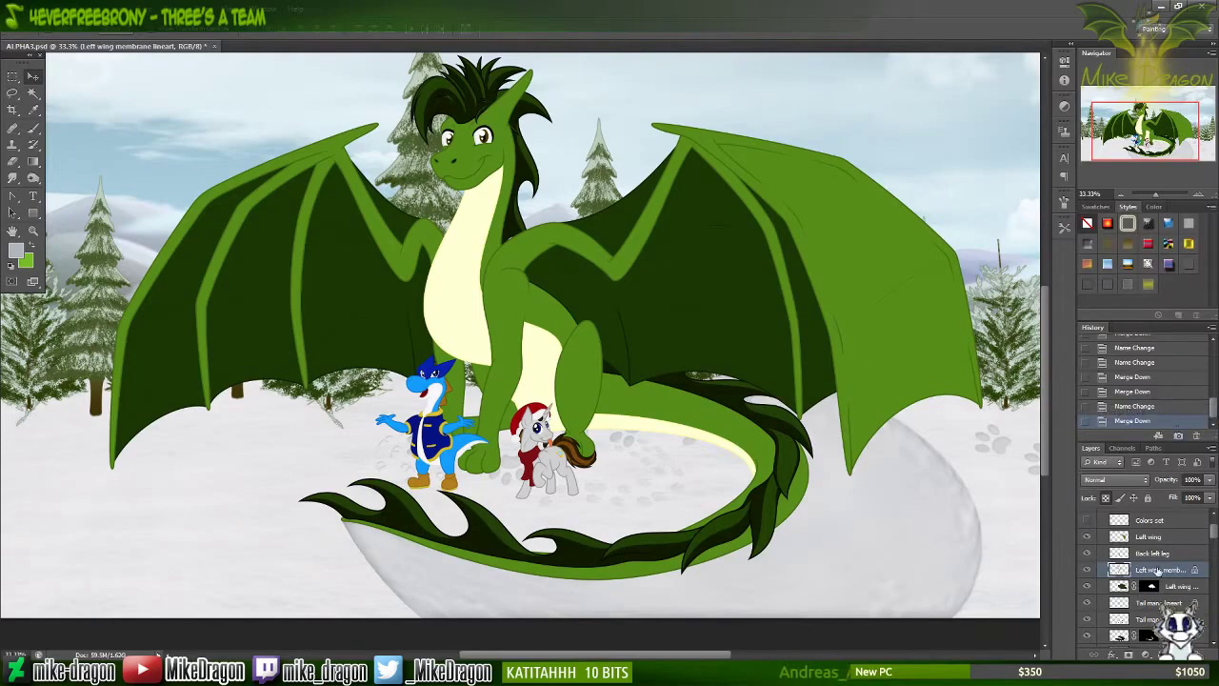
right_click(1161, 570)
click(1148, 411)
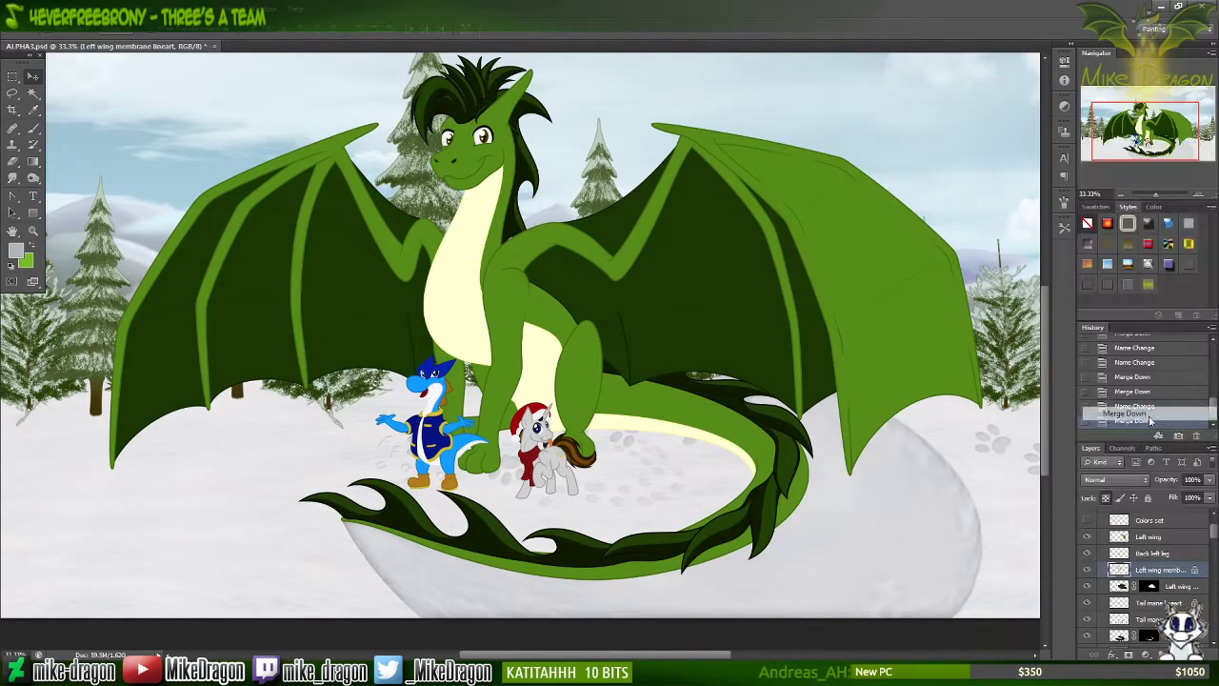
key(Return)
Step: Rename the merged Left wing membrane color layer as Body, checking its contents with a test move that is undone
double_click(1153, 571)
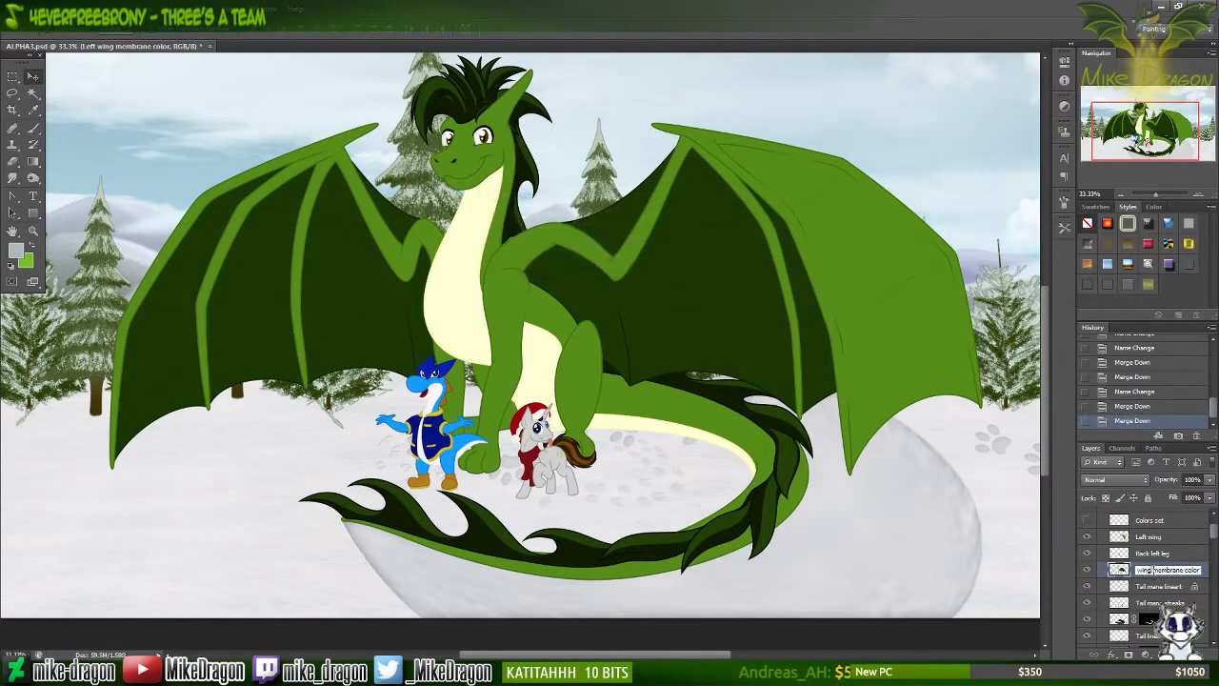
drag(1200, 569, 1125, 570)
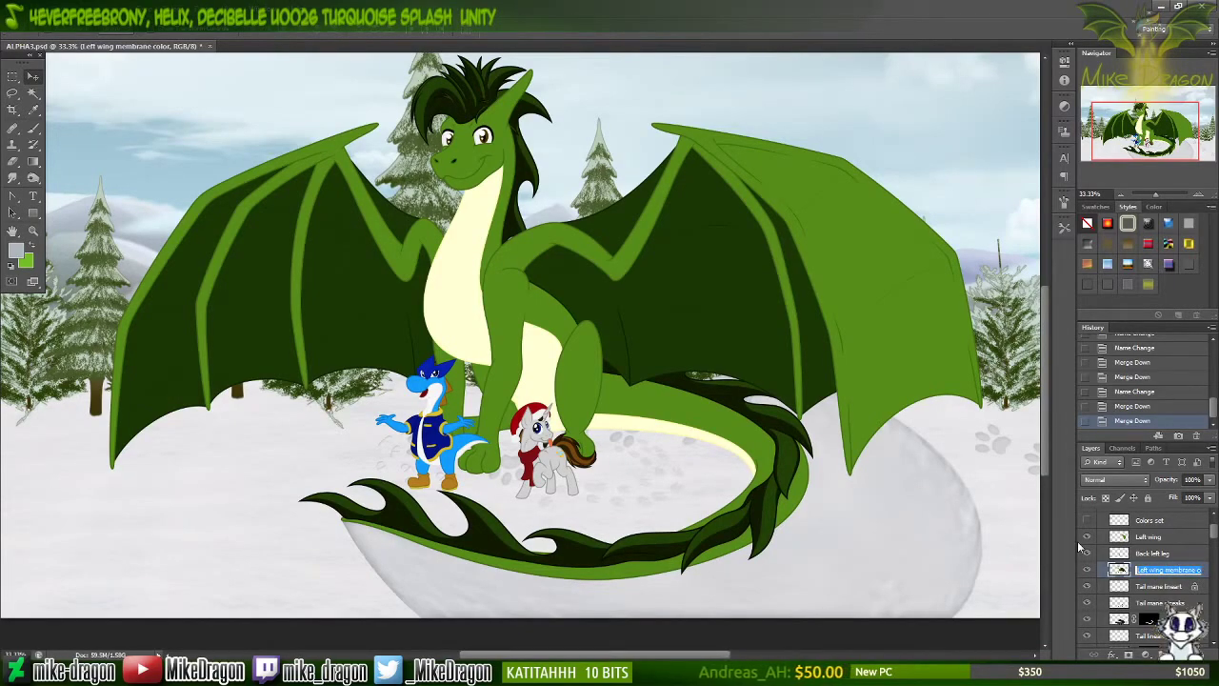
text(Body)
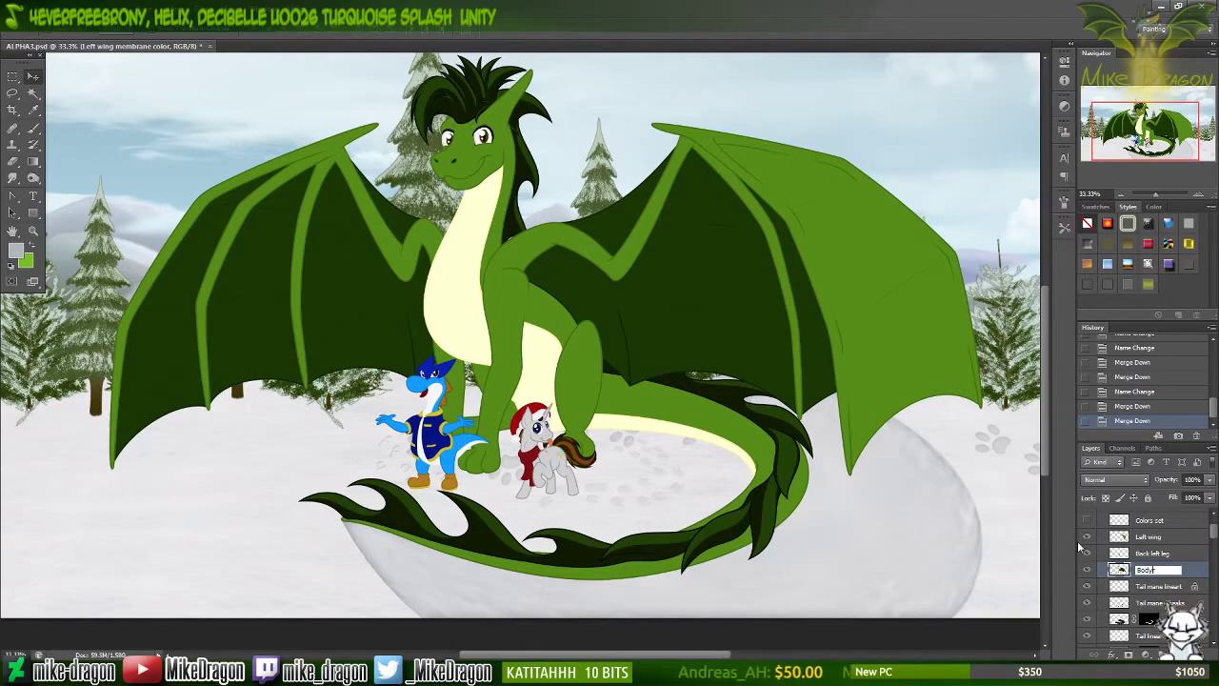
key(Return)
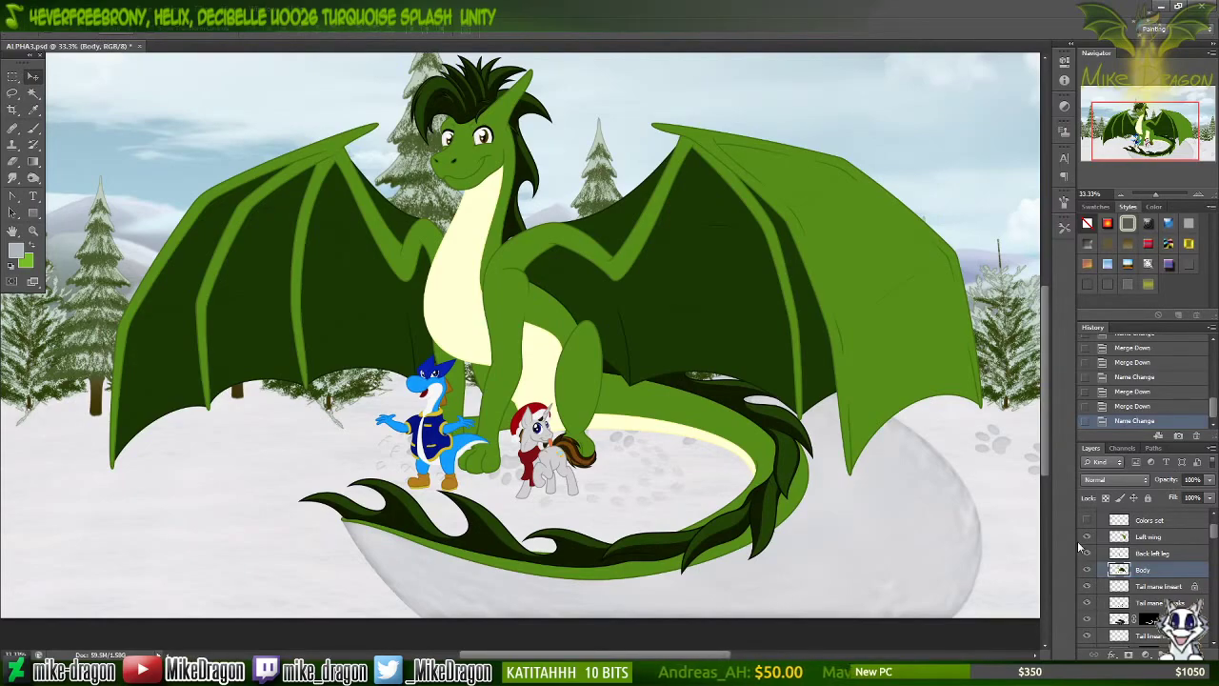
drag(480, 303, 225, 436)
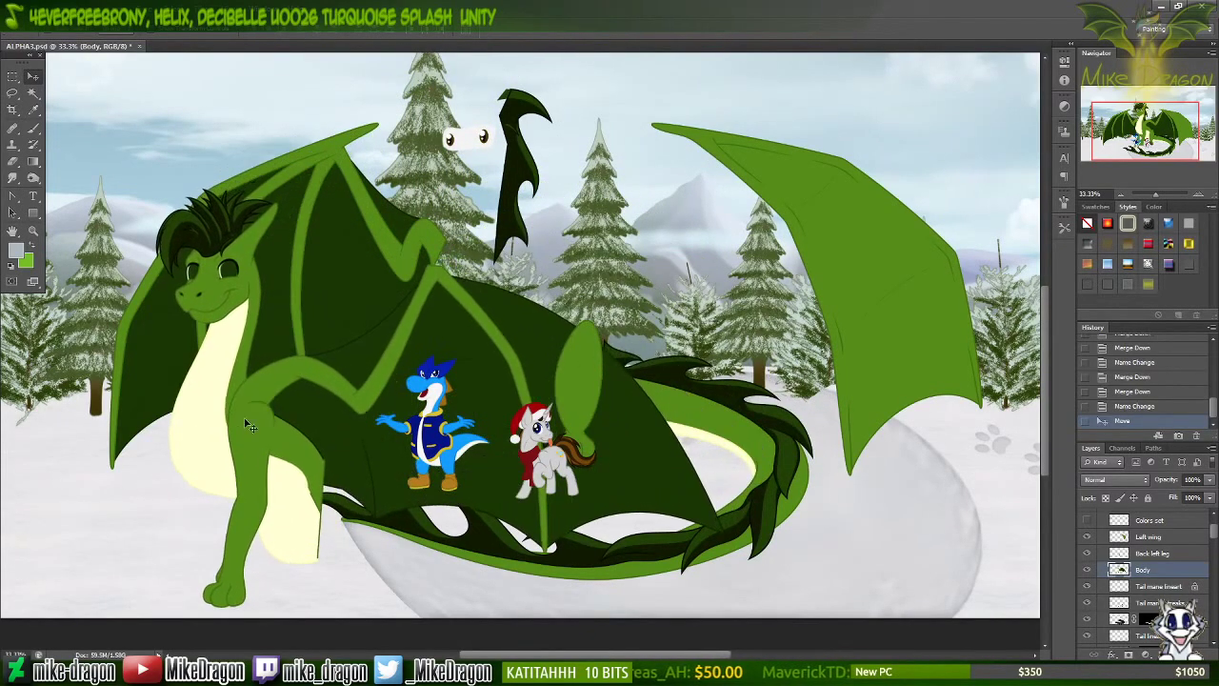
key(ctrl+z)
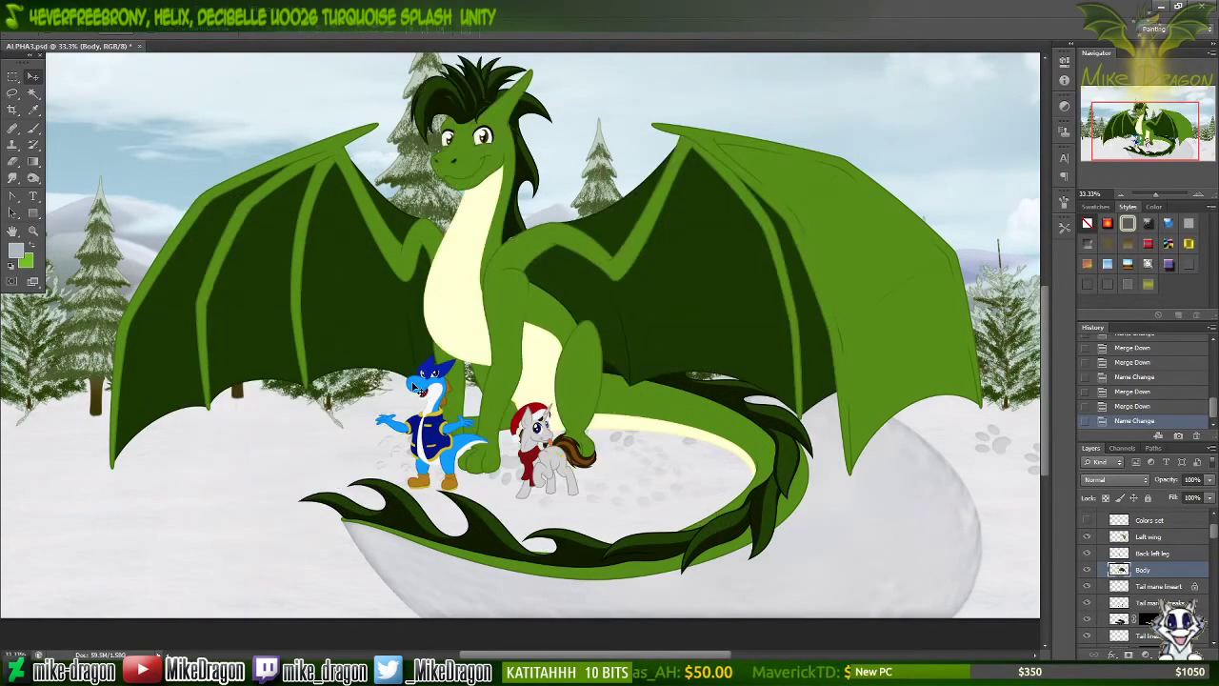
Step: Merge the tail mane lineart and streaks layers down into the tail mane color layer, applying its mask
right_click(1160, 592)
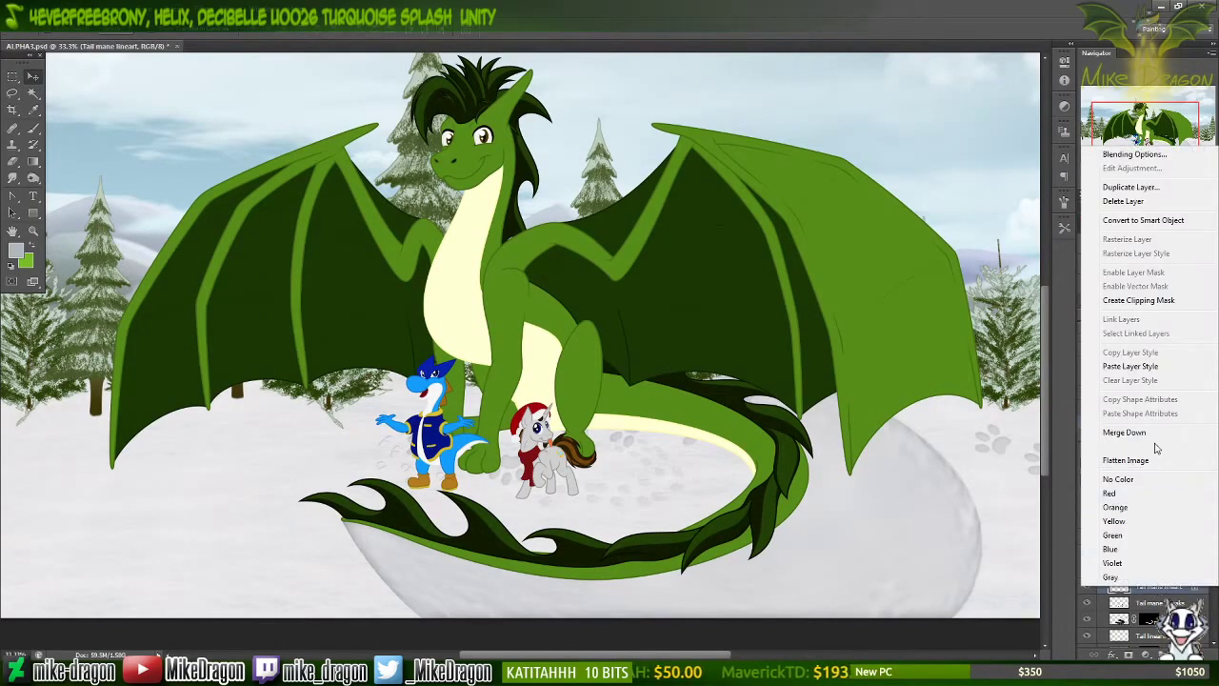
click(1132, 427)
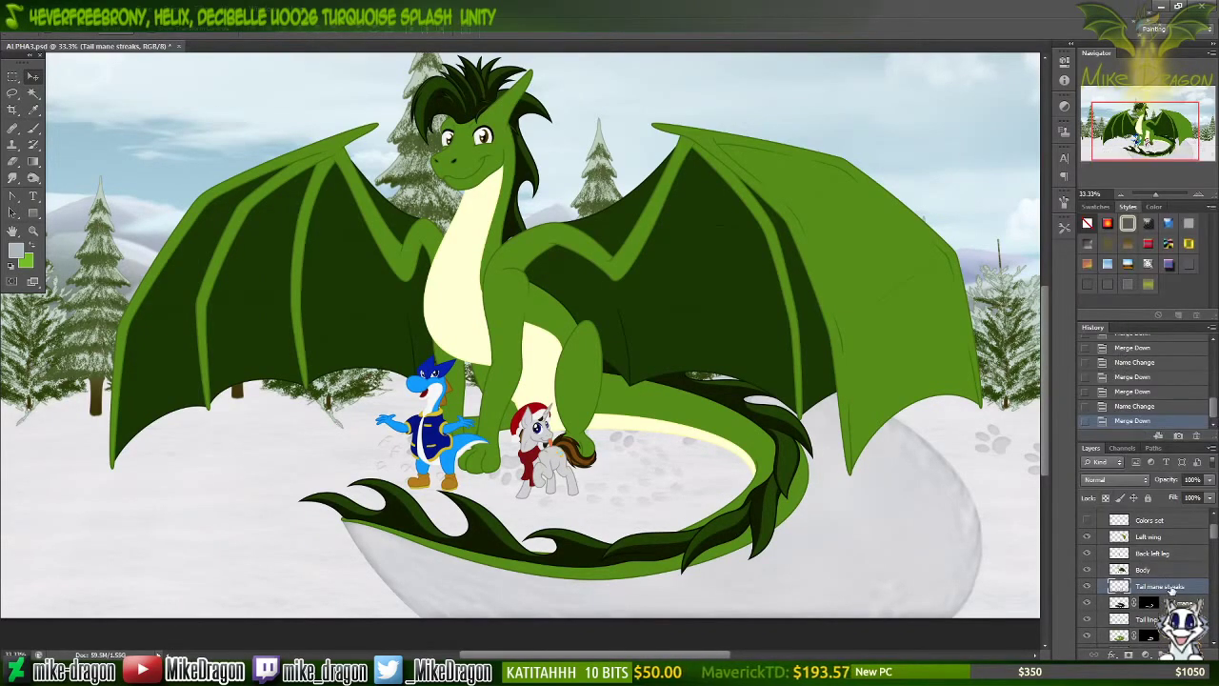
right_click(1172, 591)
click(1164, 430)
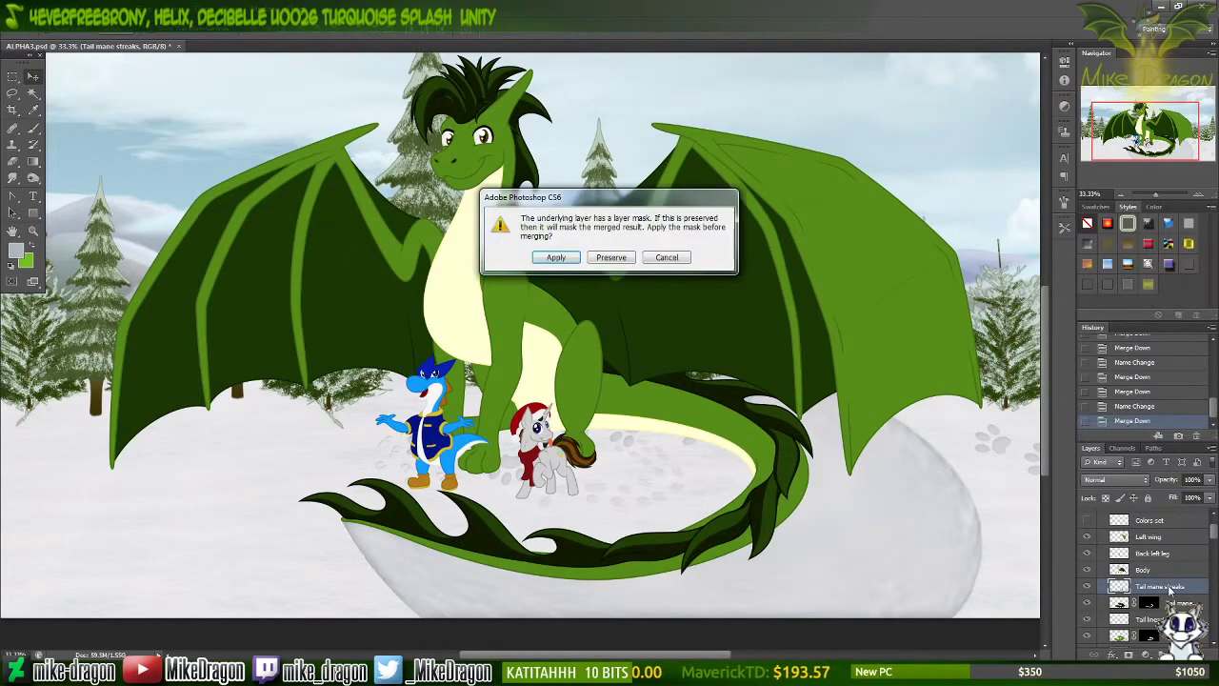
key(Return)
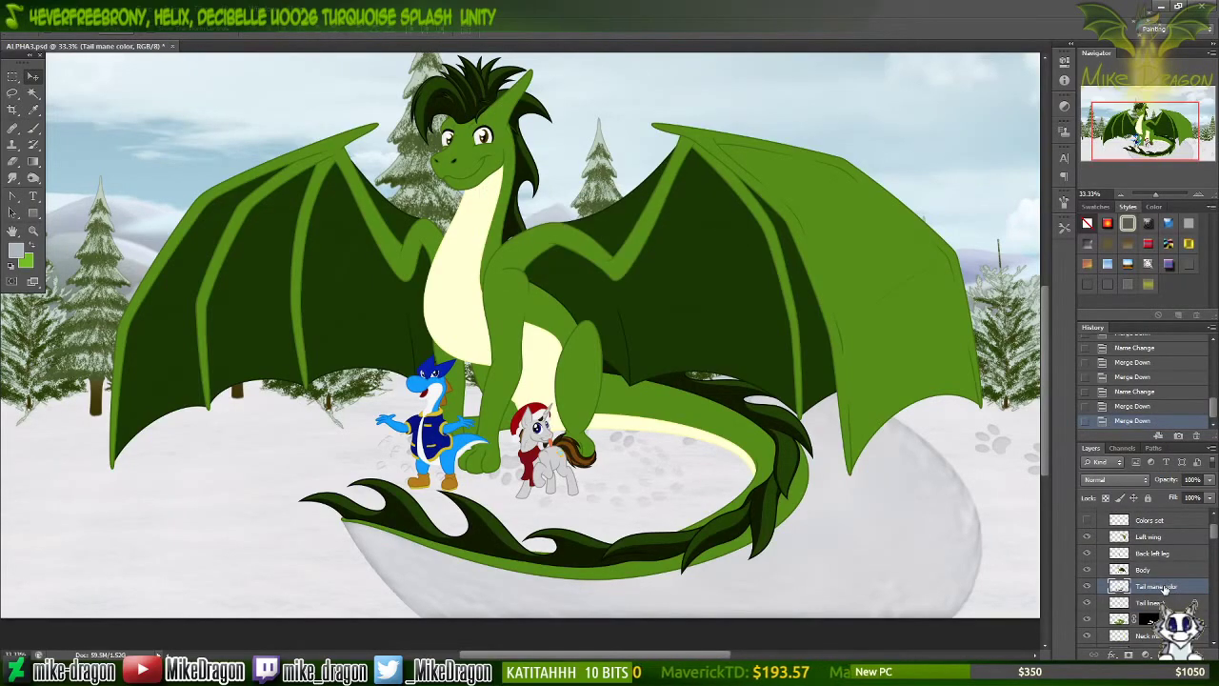
Step: Merge the Tail mane color layer down through Tail lineart into Tail colors, applying the underlying mask
right_click(1170, 591)
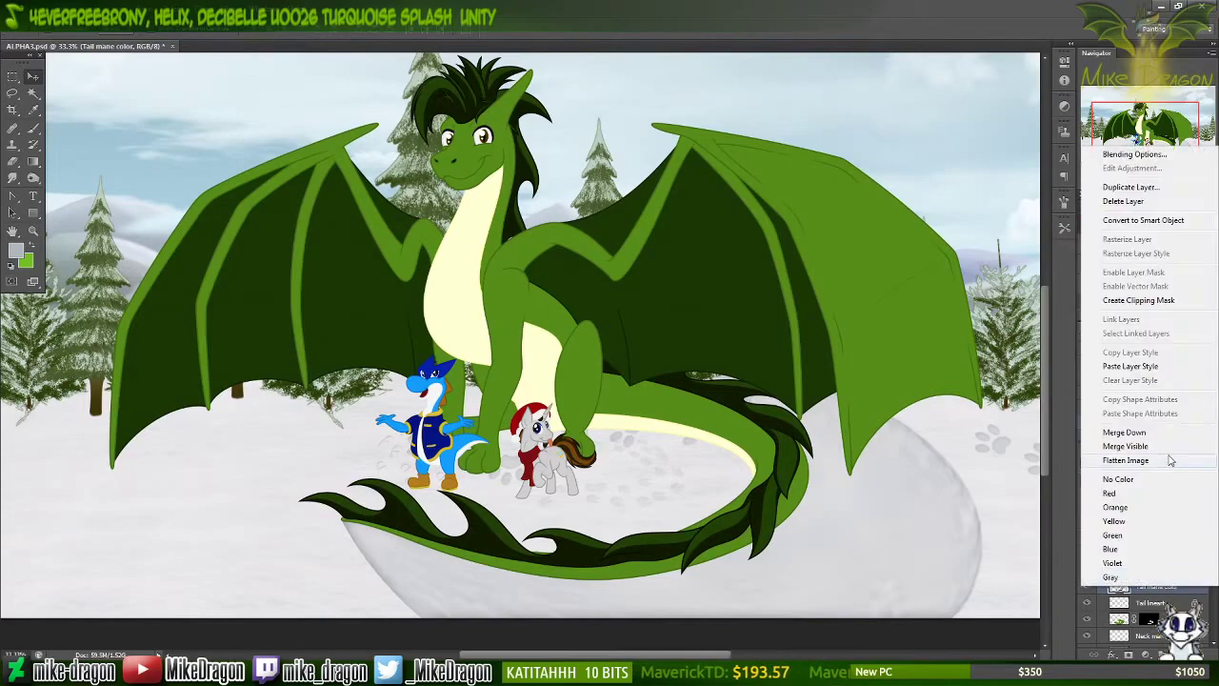
click(1170, 438)
right_click(1165, 583)
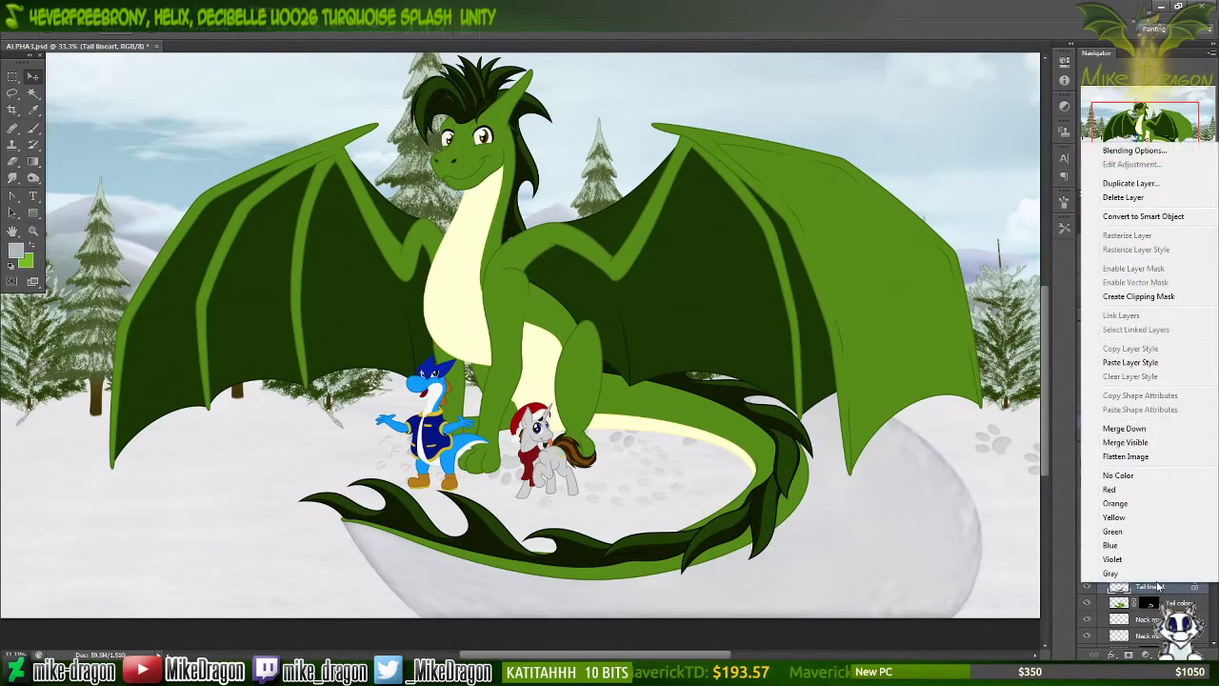
click(1126, 429)
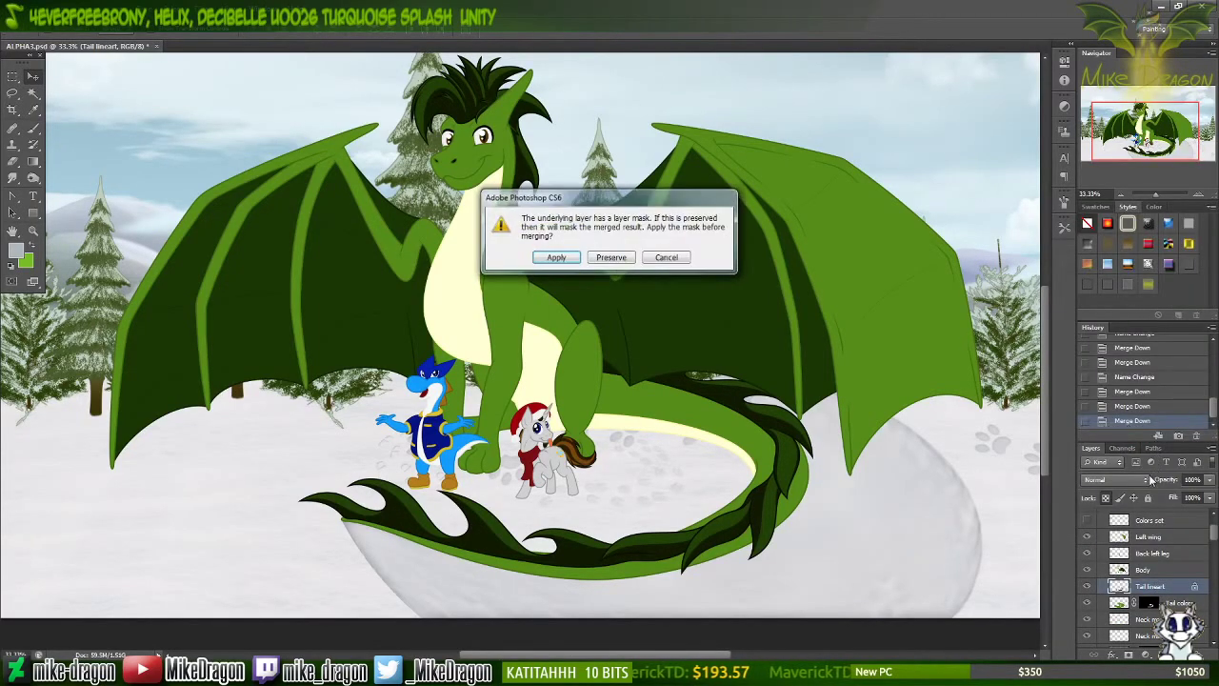
key(Return)
Step: Rename the merged Tail colors layer as Tail and check its contents with a brief test move
double_click(1150, 587)
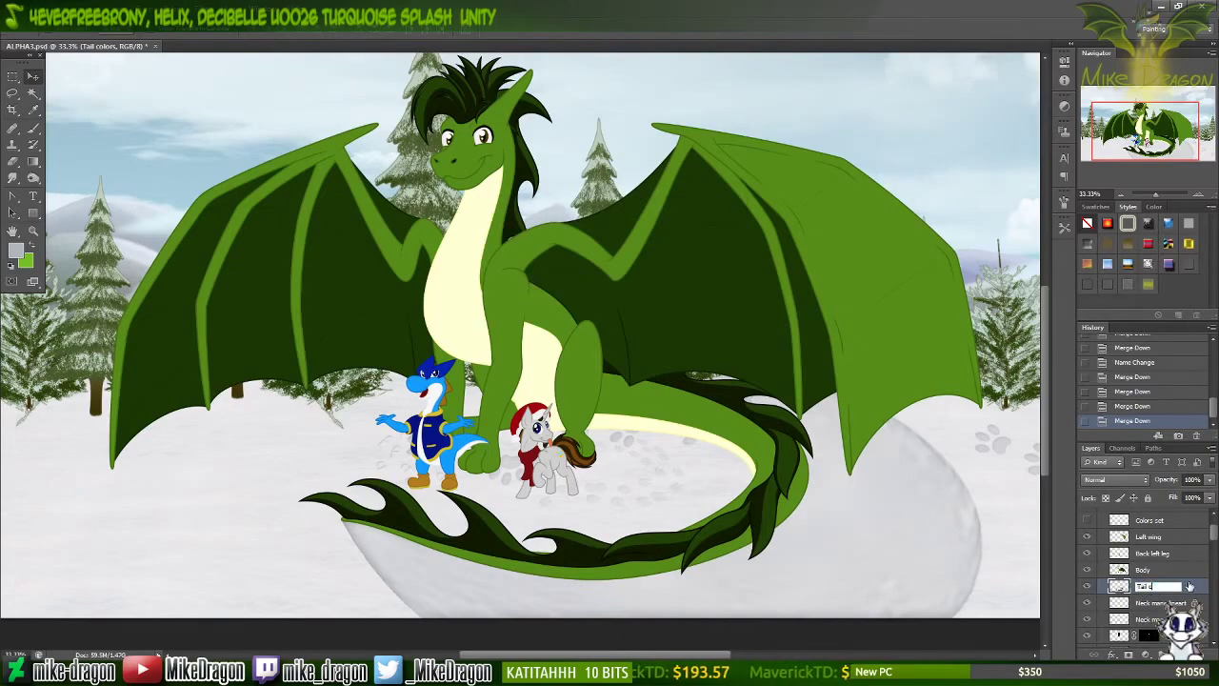
text(Tail)
key(Return)
mouse_move(784, 498)
mouse_down()
mouse_move(823, 524)
mouse_move(882, 520)
mouse_move(962, 543)
mouse_move(919, 510)
mouse_move(333, 504)
mouse_move(536, 517)
mouse_move(772, 504)
mouse_move(805, 524)
mouse_move(823, 514)
mouse_move(783, 497)
mouse_up()
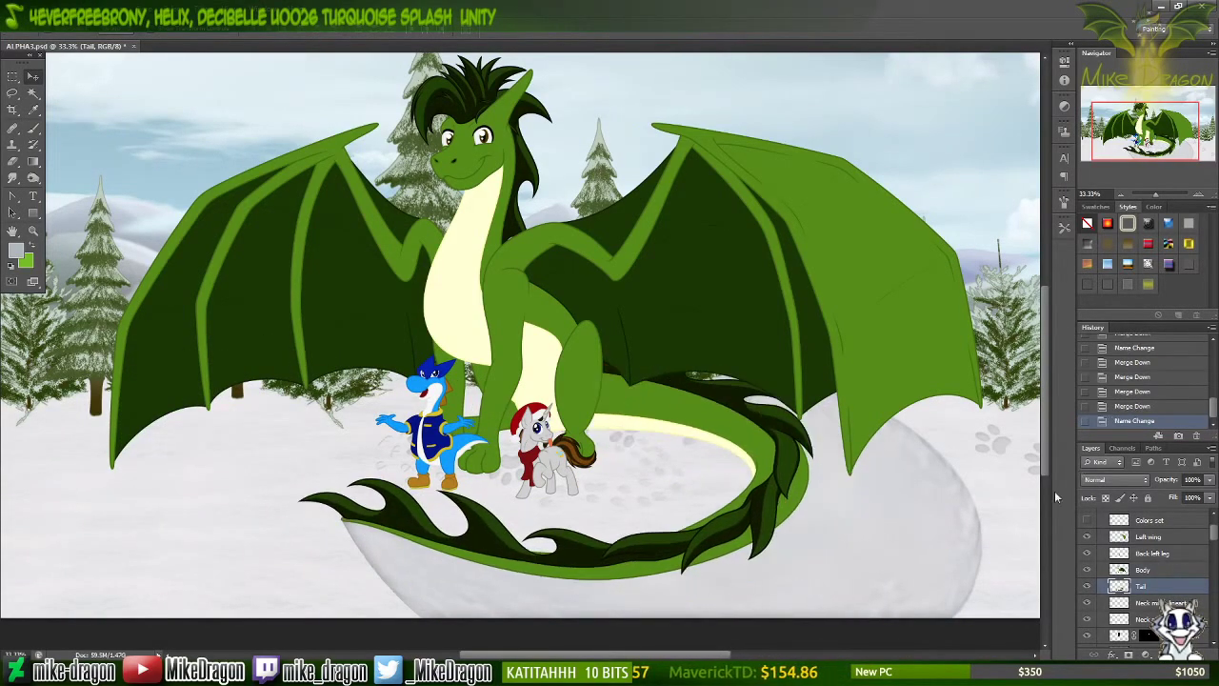
Step: Merge the neck mane lineart and streak layers down into the neck mane color layer, applying its mask
right_click(1155, 602)
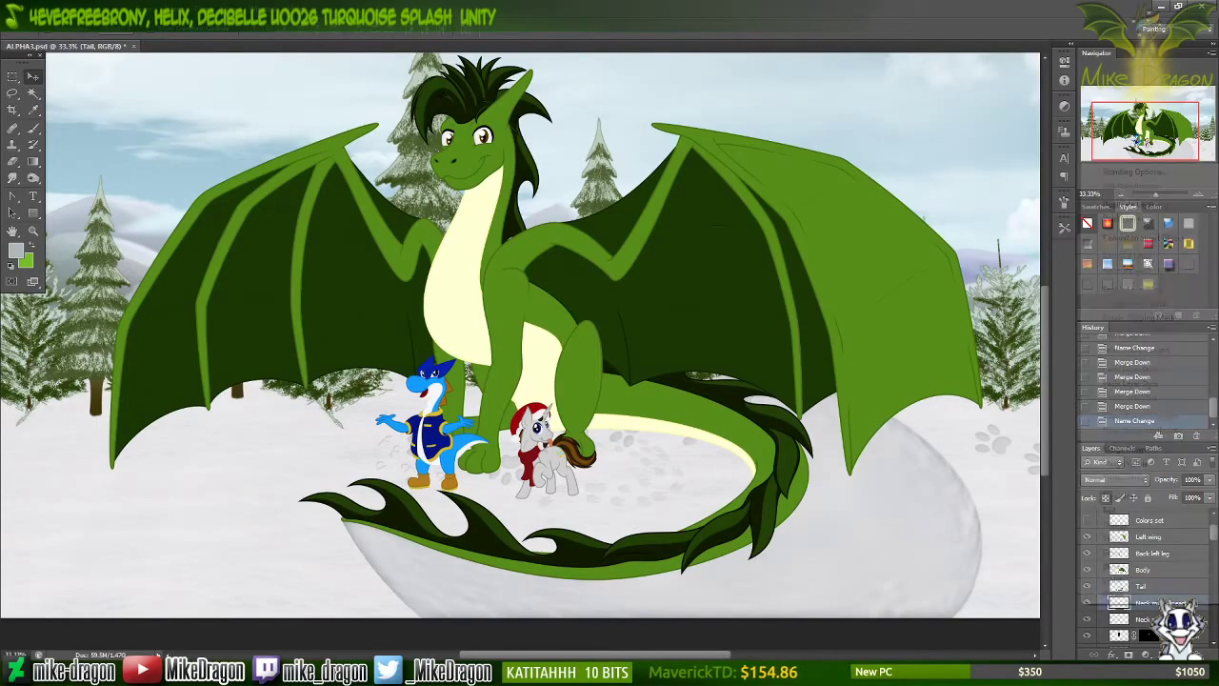
click(1142, 454)
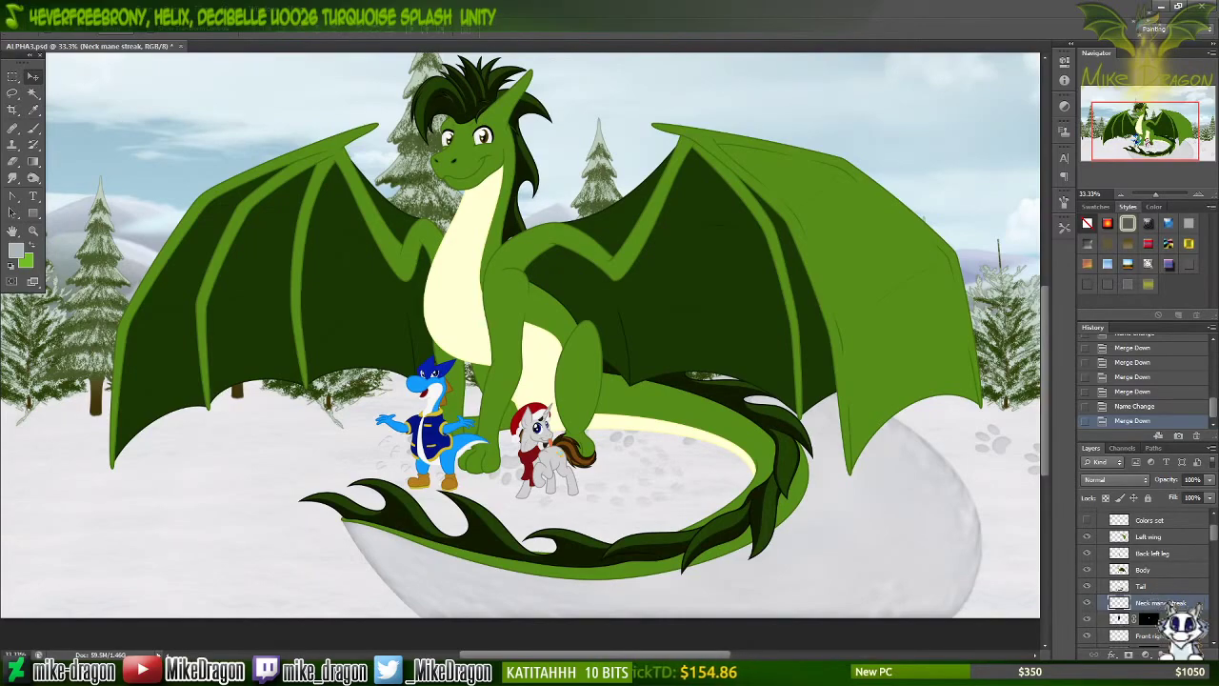
right_click(1155, 603)
click(1156, 453)
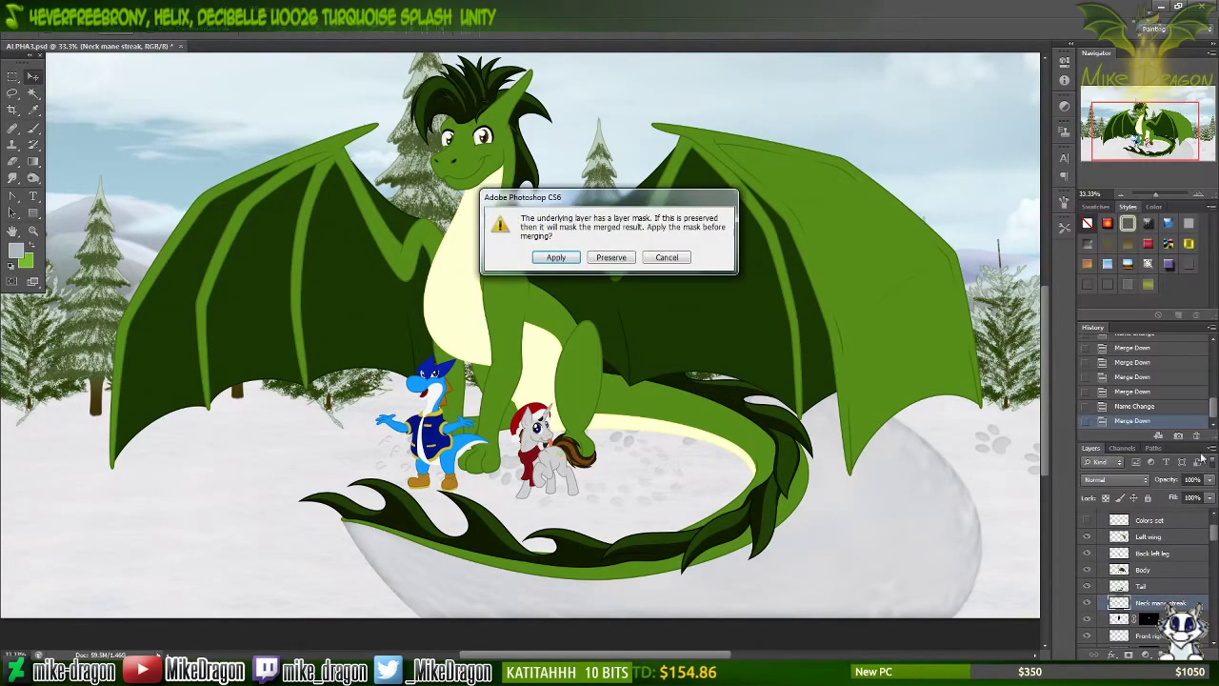
key(Return)
Step: Rename the merged Neck mane color layer as Neck mane and check it with a brief test move
double_click(1159, 604)
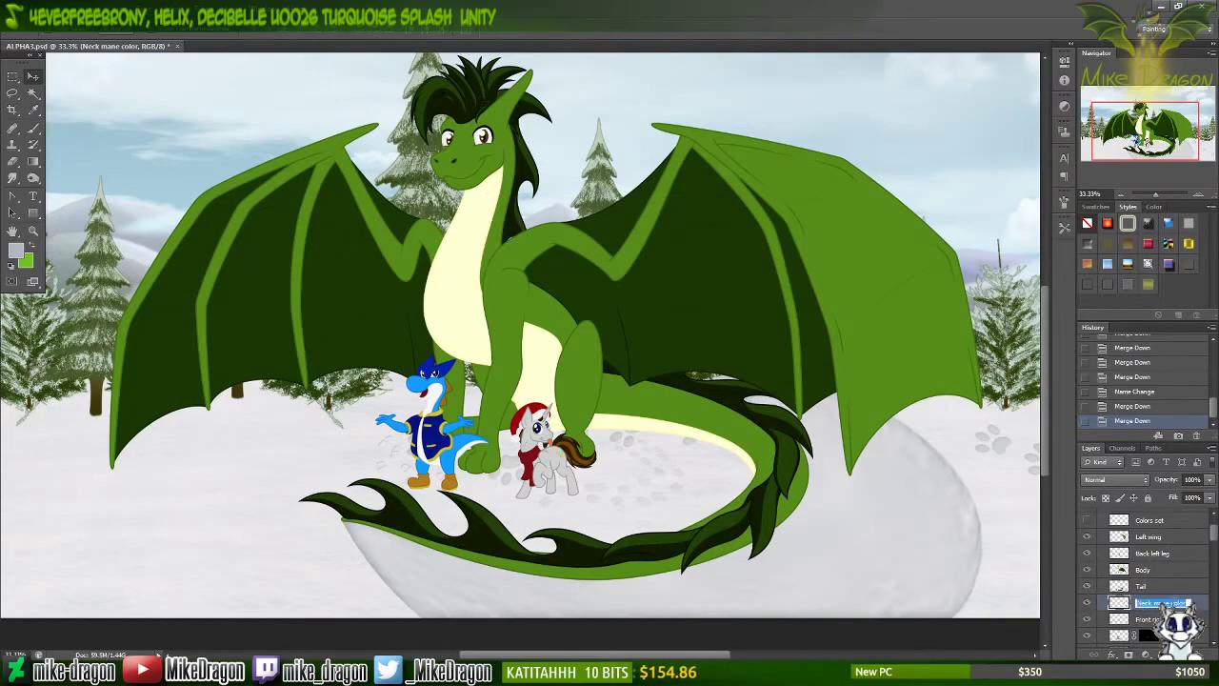
key(BackSpace)
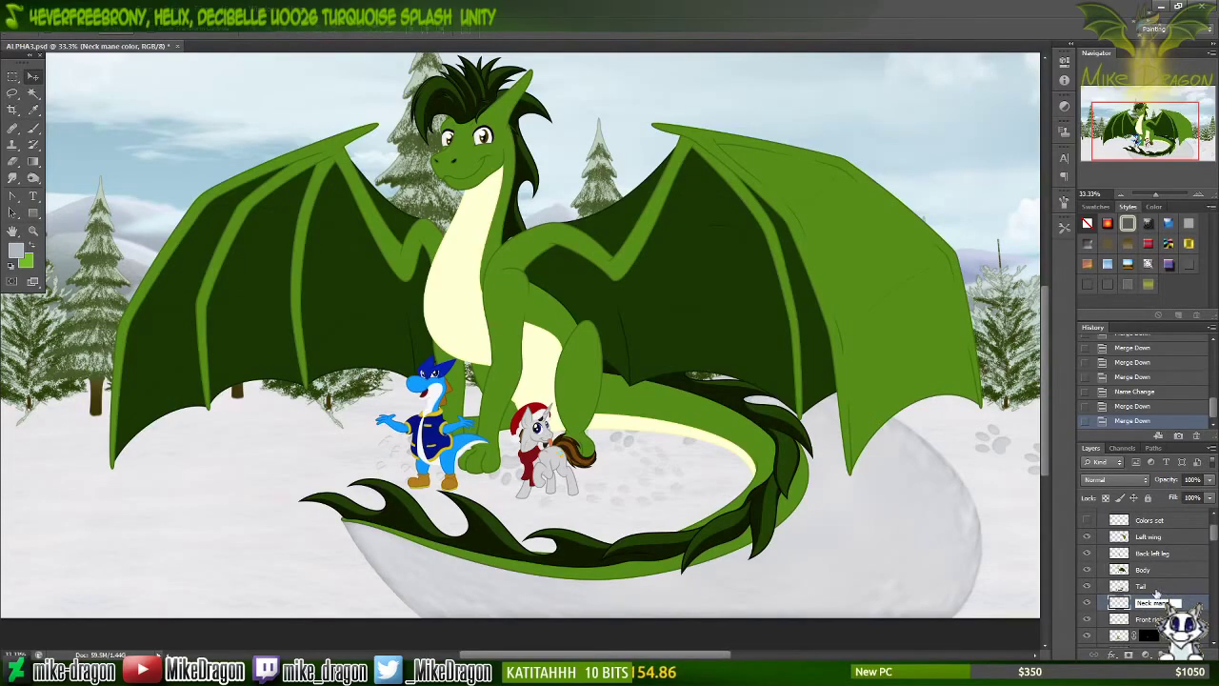
key(Return)
mouse_move(632, 489)
mouse_down()
mouse_move(701, 462)
mouse_move(694, 547)
mouse_move(693, 490)
mouse_move(664, 507)
mouse_move(675, 495)
mouse_move(653, 499)
mouse_up()
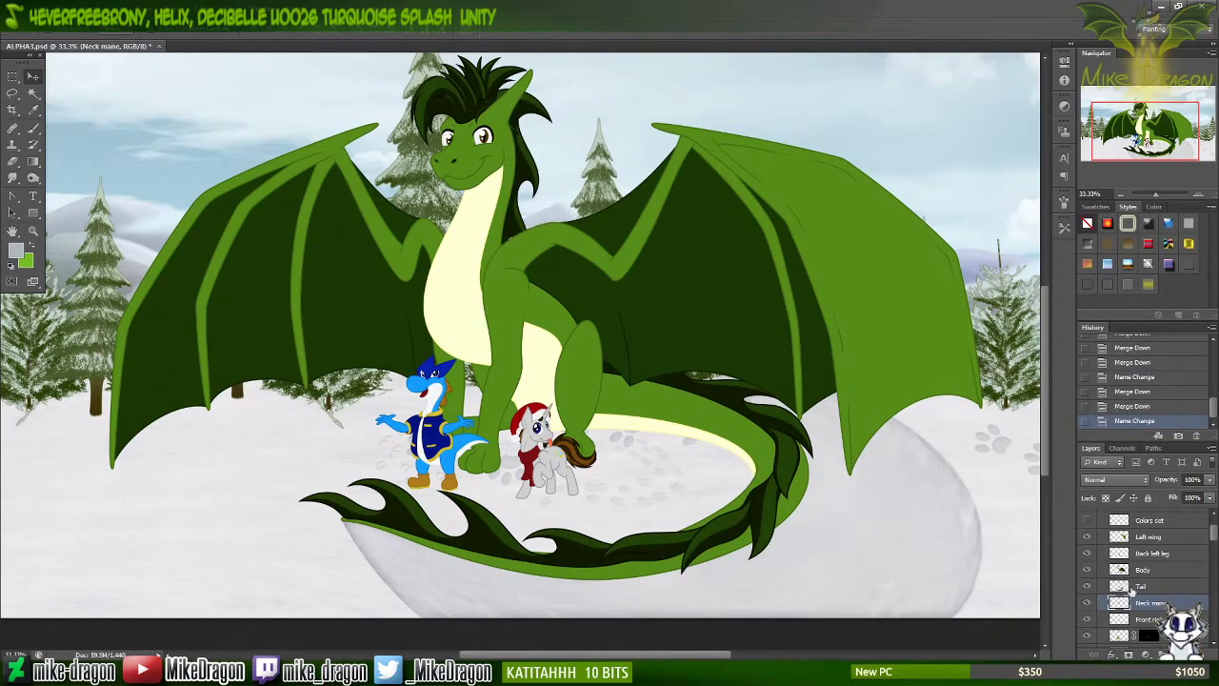
Step: Merge the Front right leg lineart layer down into its color layer, applying the layer mask
scroll(1186, 562, down, 3)
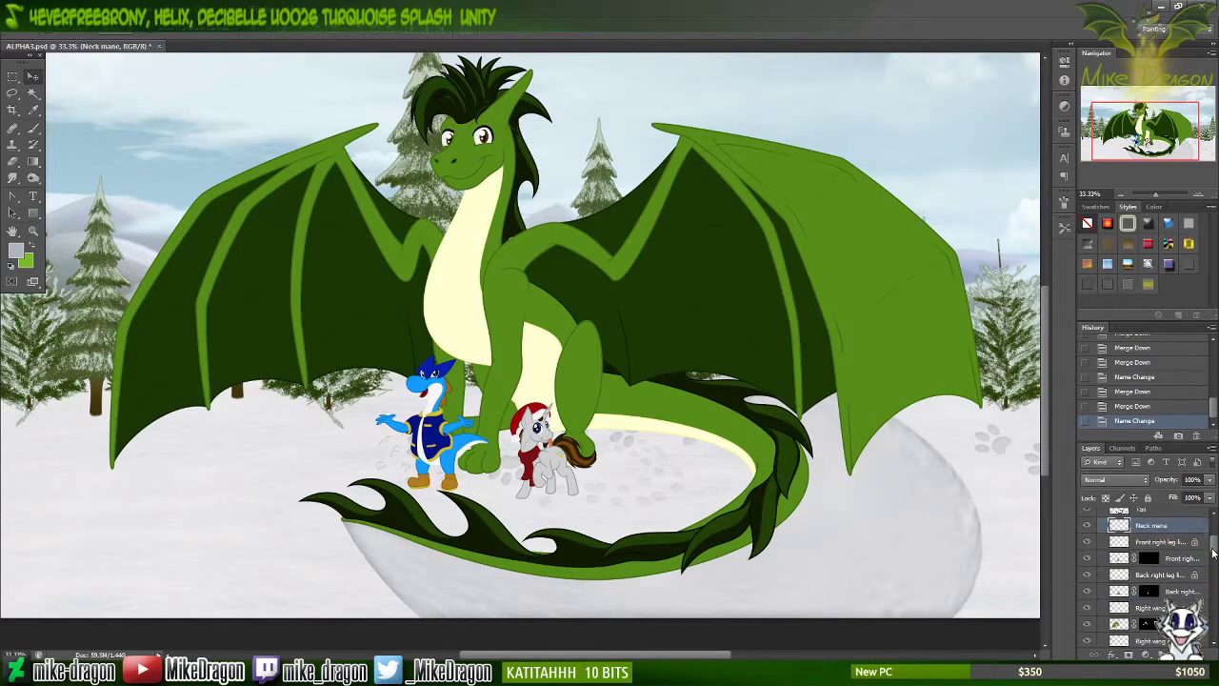
right_click(1172, 535)
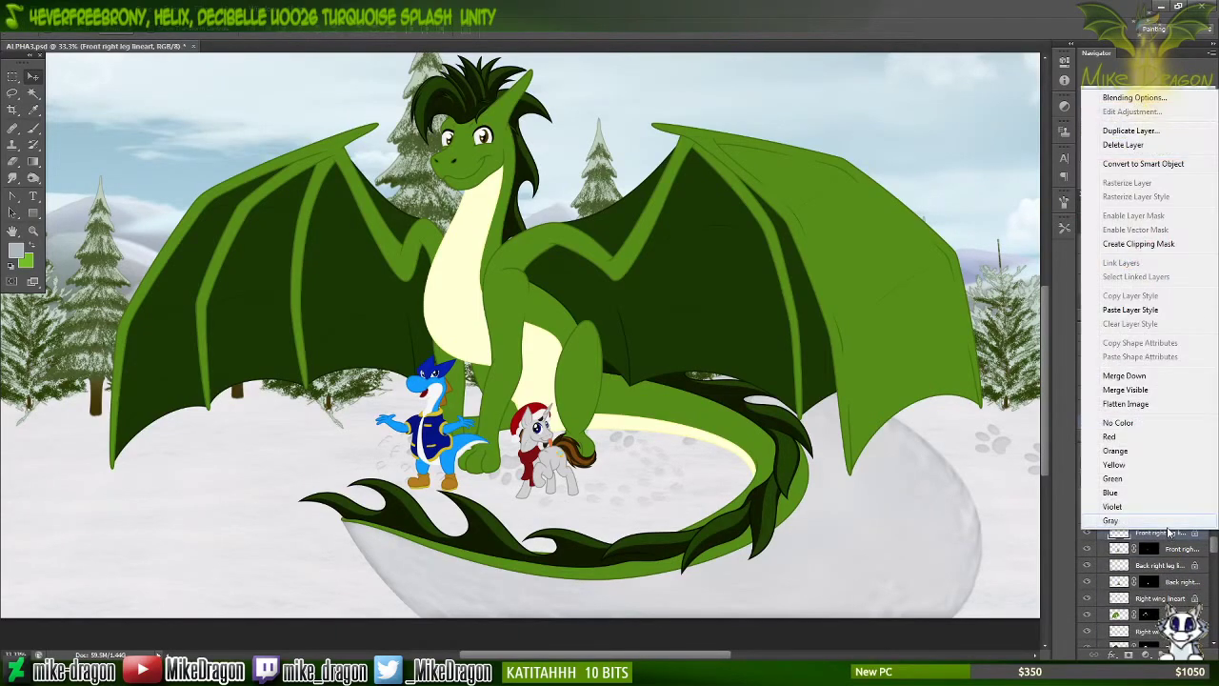
key(Escape)
key(ctrl+e)
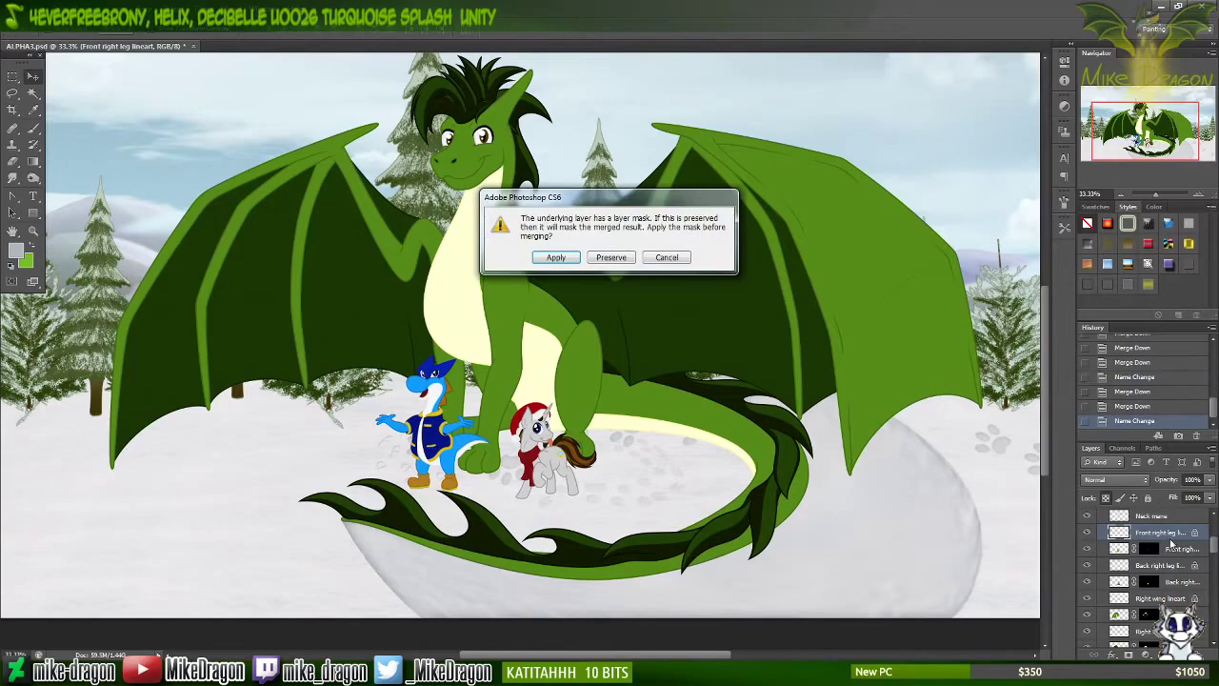
key(Return)
Step: Rename the merged Front right leg color layer as Front right leg and check it with a brief test move
double_click(1164, 532)
text(Front right leg)
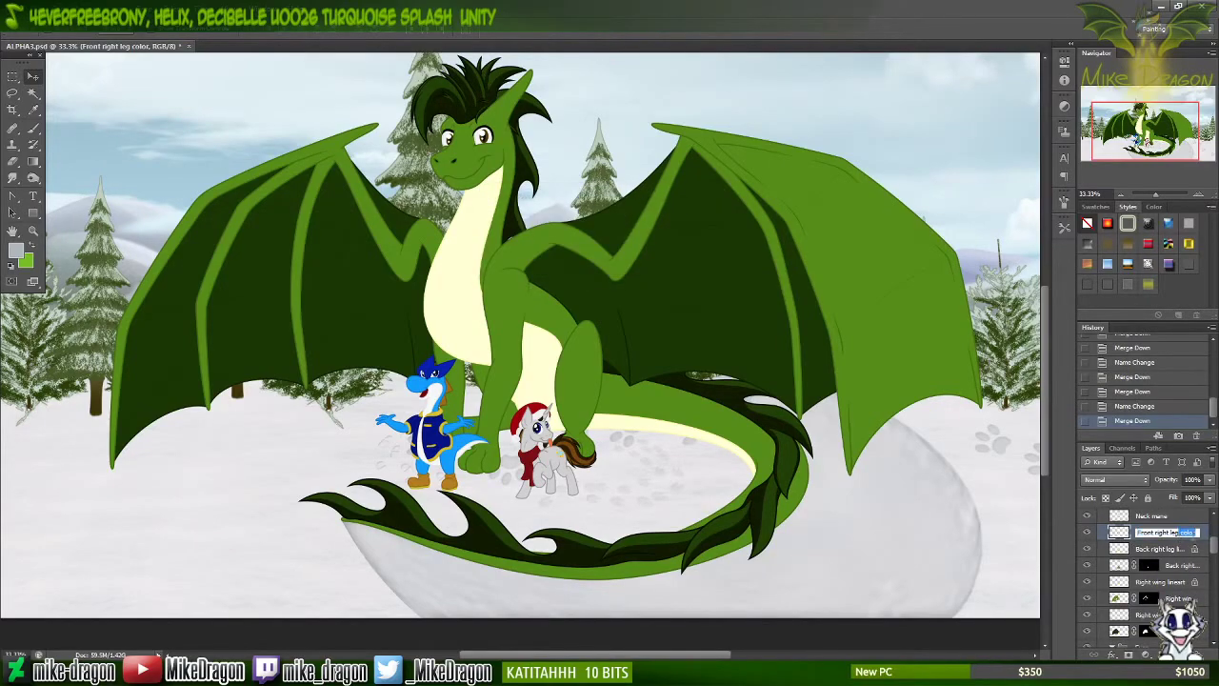
key(Return)
drag(789, 522, 636, 506)
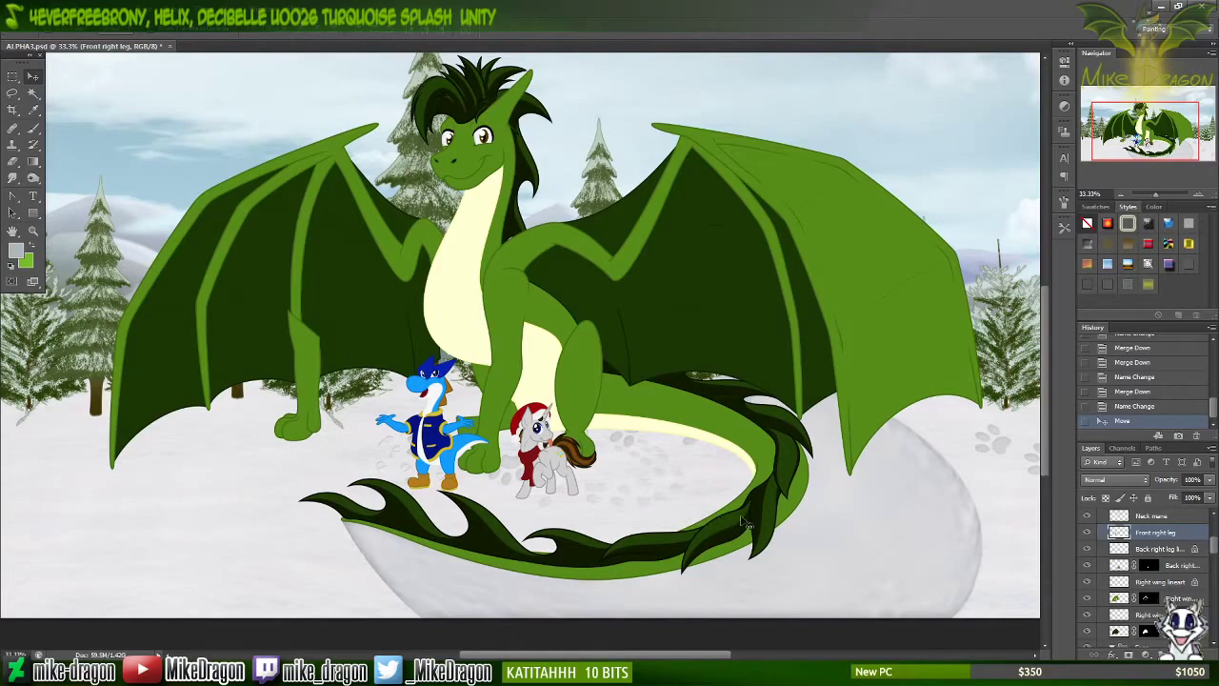
Step: Merge the Back right leg lineart layer down into its color layer, applying the layer mask
right_click(1168, 553)
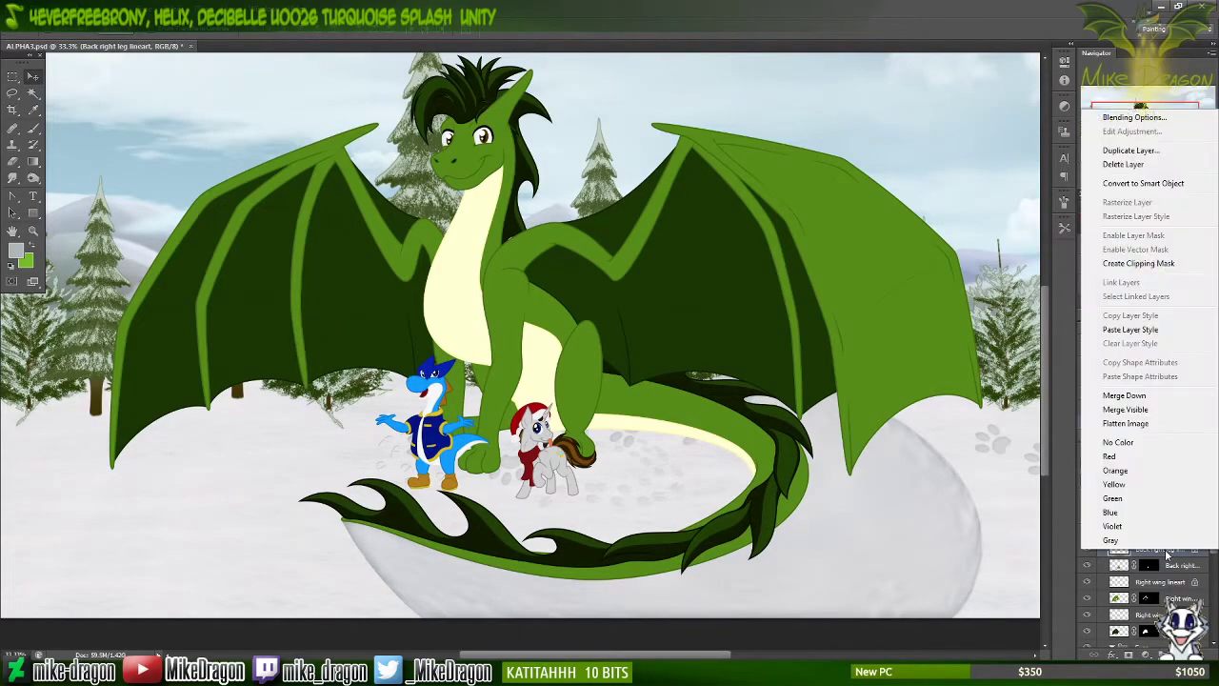
click(1125, 396)
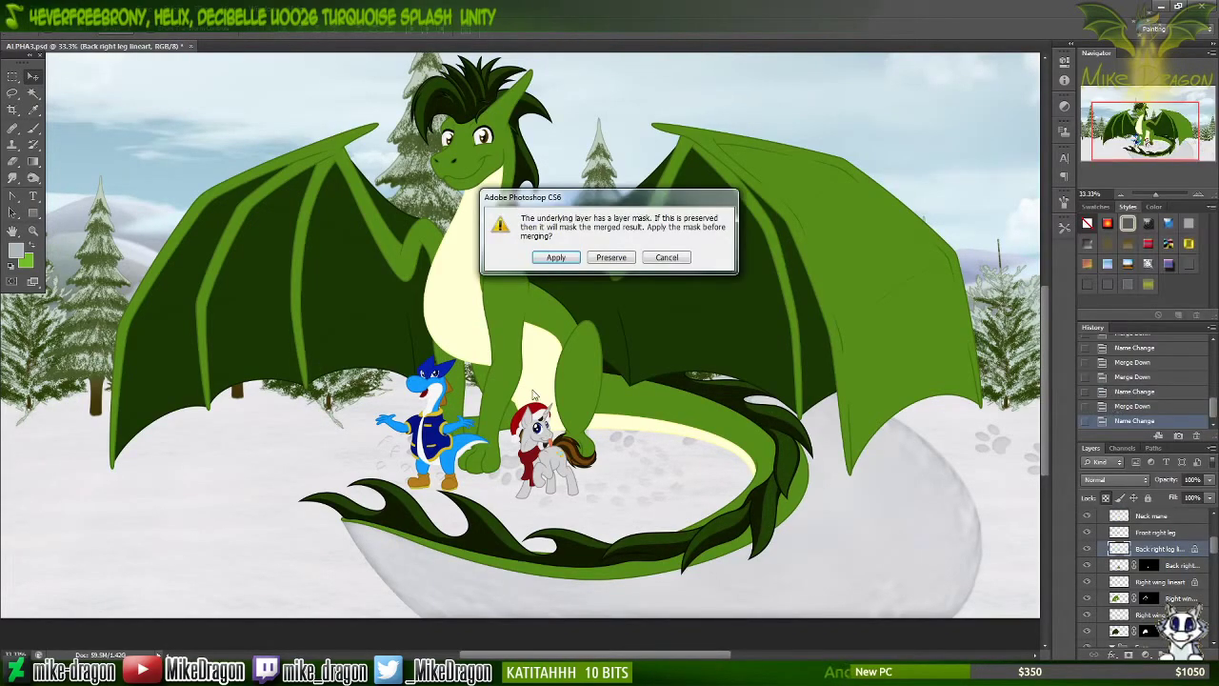
key(Return)
Step: Check the merged Back right leg color layer with an undone test move and rename it as Back right leg
drag(887, 513, 637, 532)
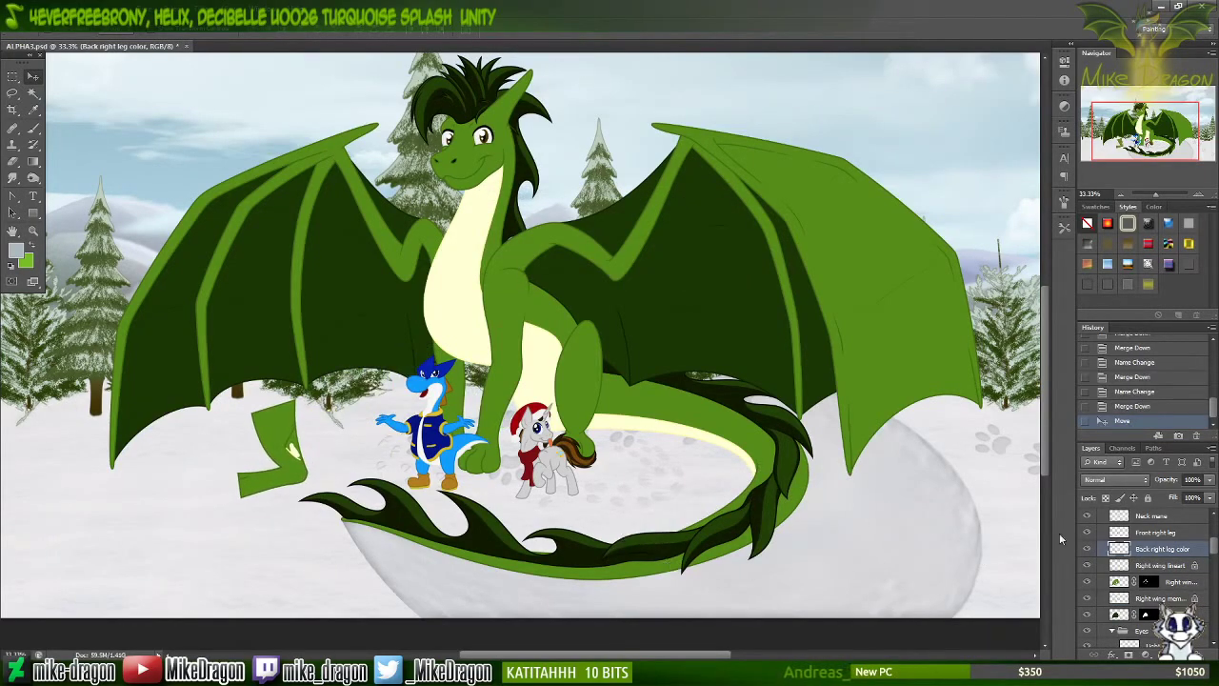
key(ctrl+z)
double_click(1163, 549)
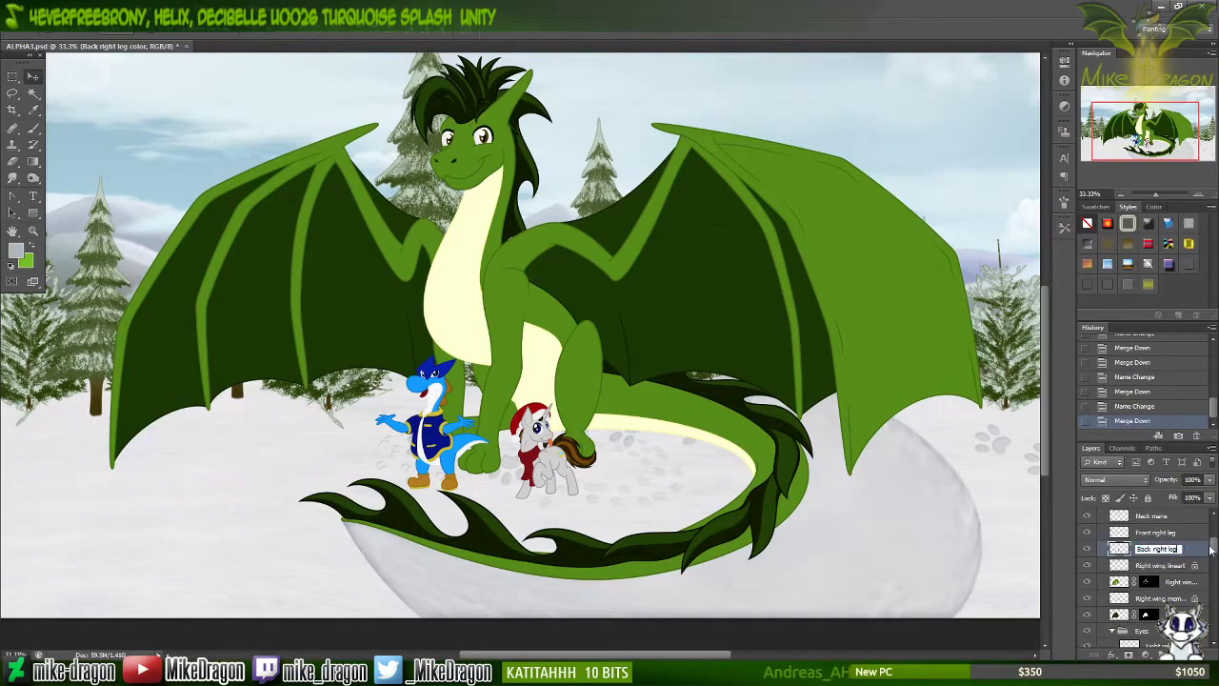
key(Return)
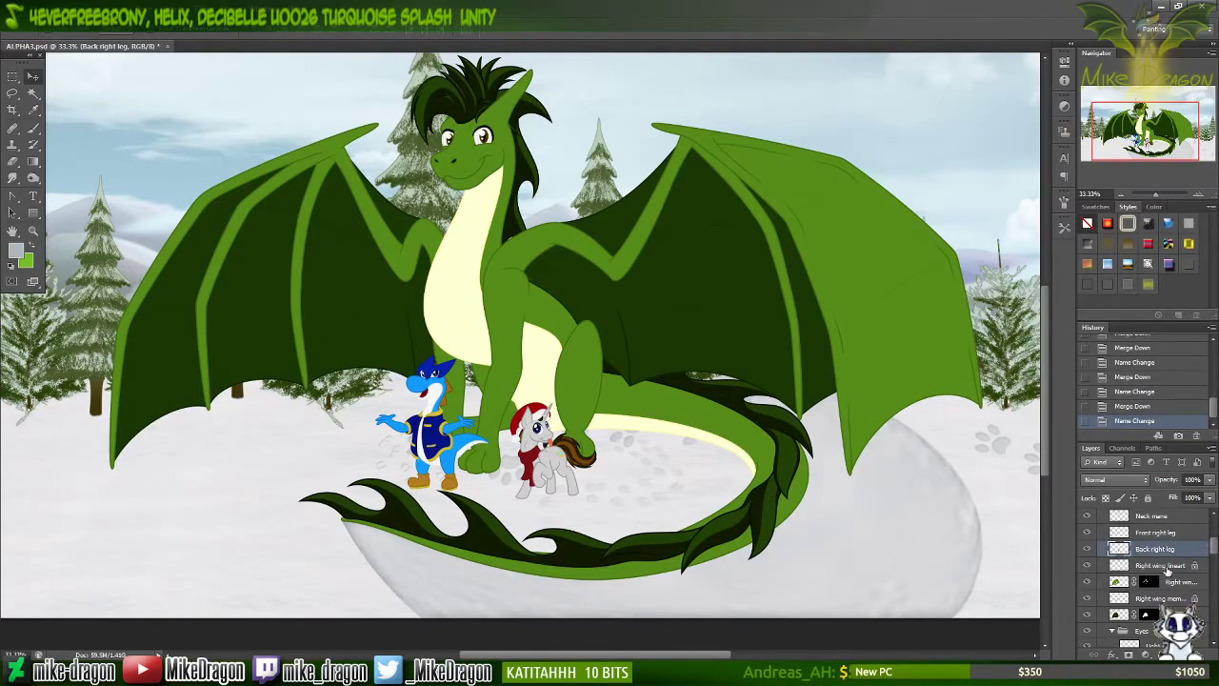
Step: Merge the right wing lineart, color and membrane lineart layers down into the right wing membrane color layer, applying the masks
right_click(1158, 566)
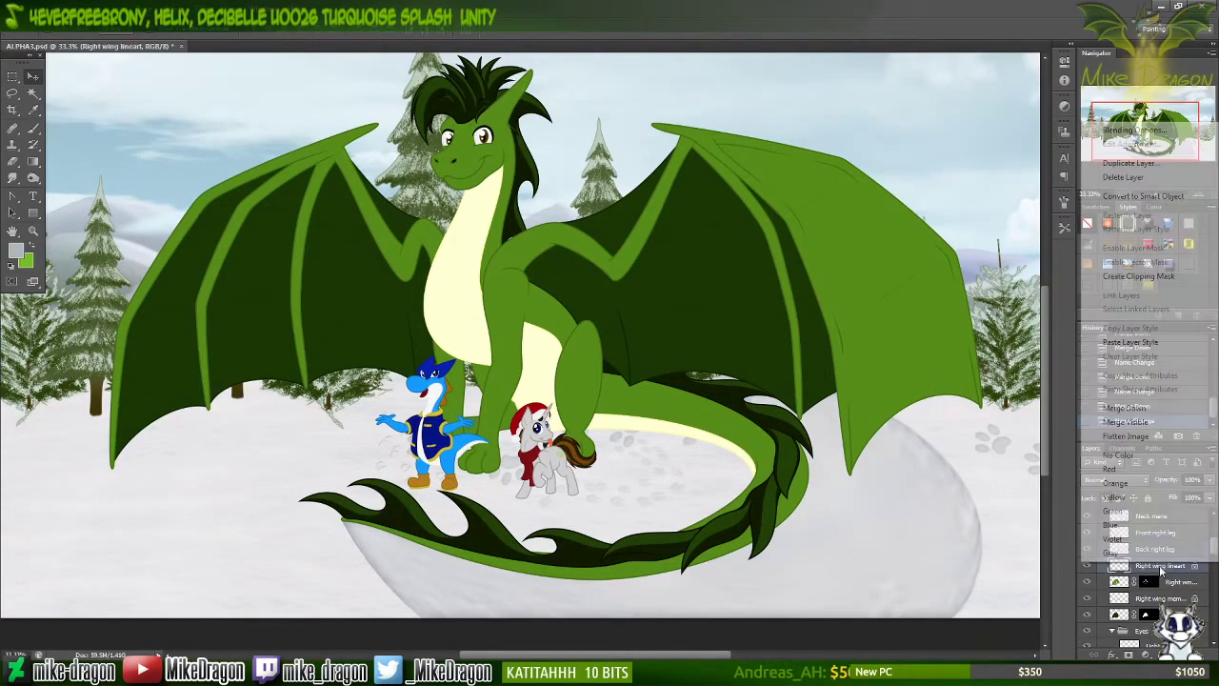
click(1139, 409)
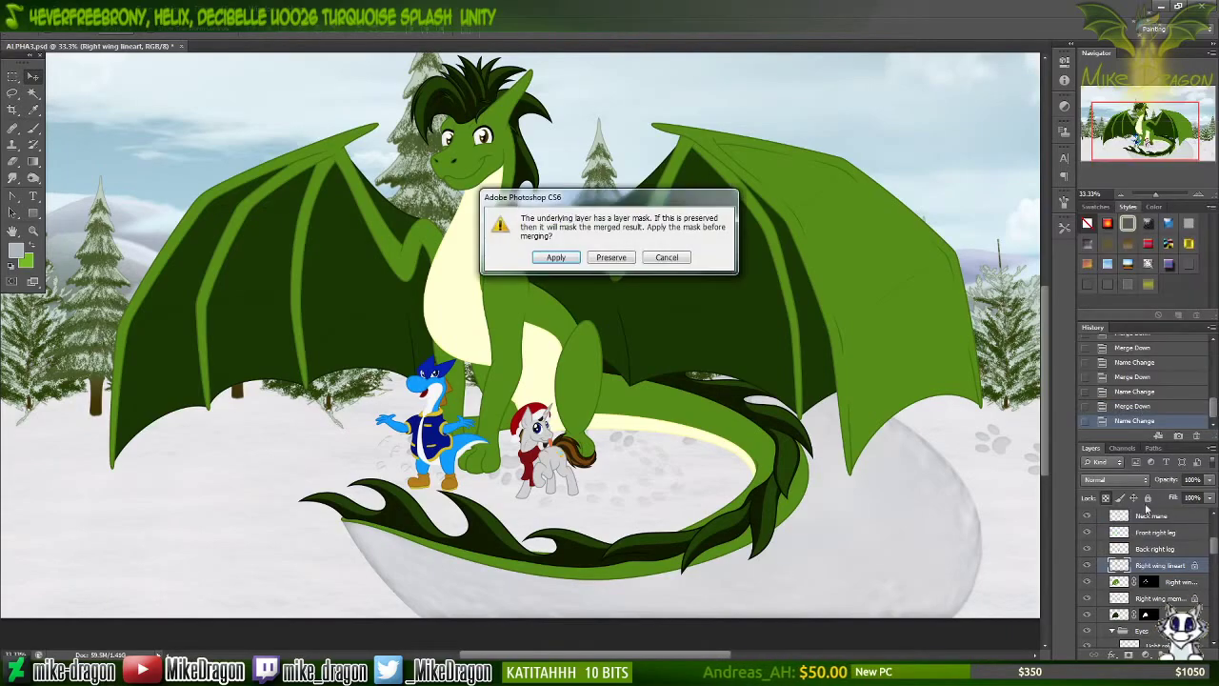
key(Return)
right_click(1172, 568)
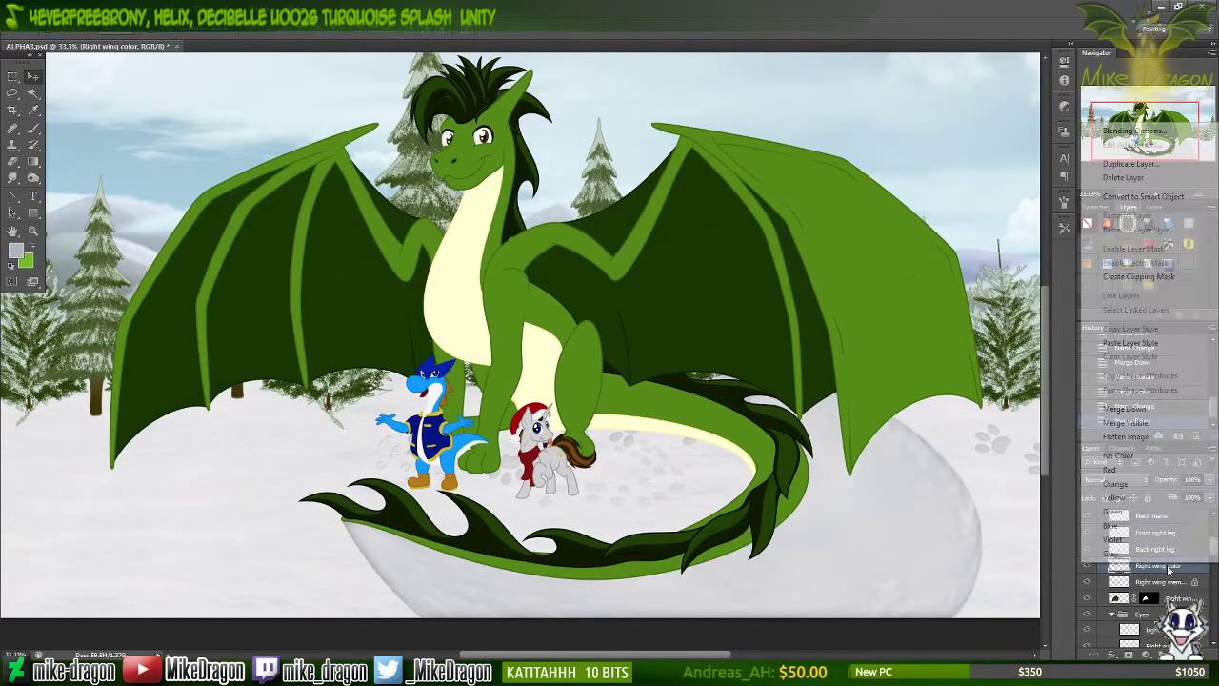
click(1148, 408)
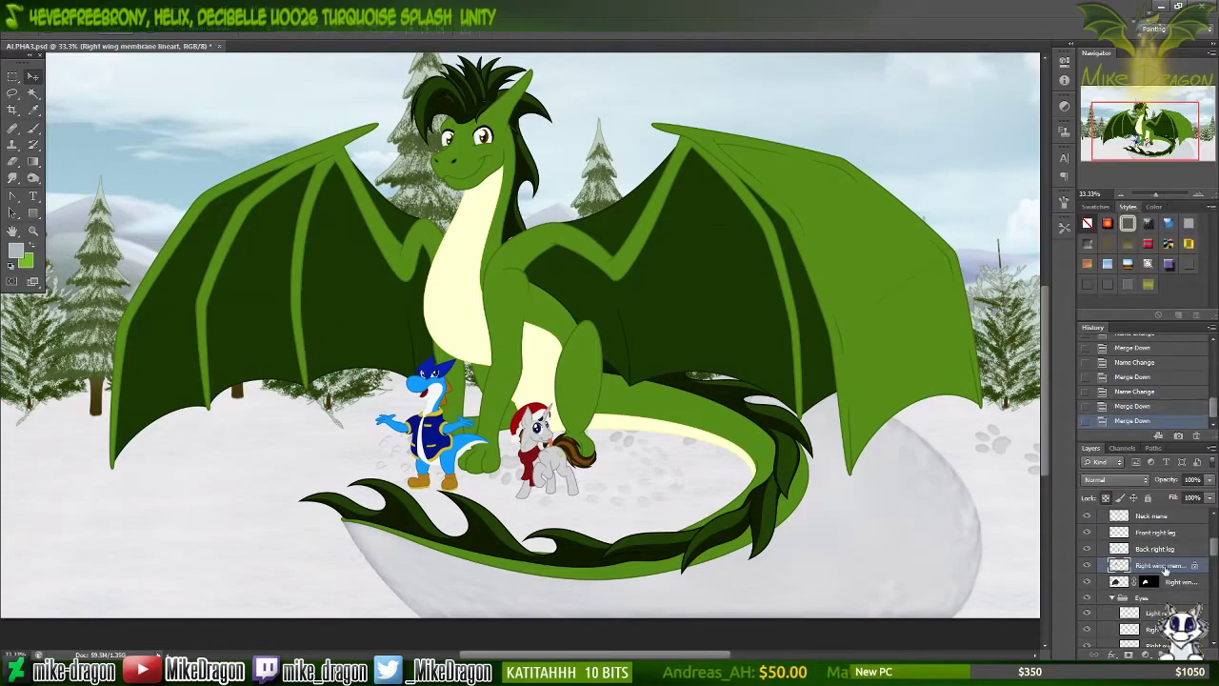
right_click(1170, 569)
click(1126, 411)
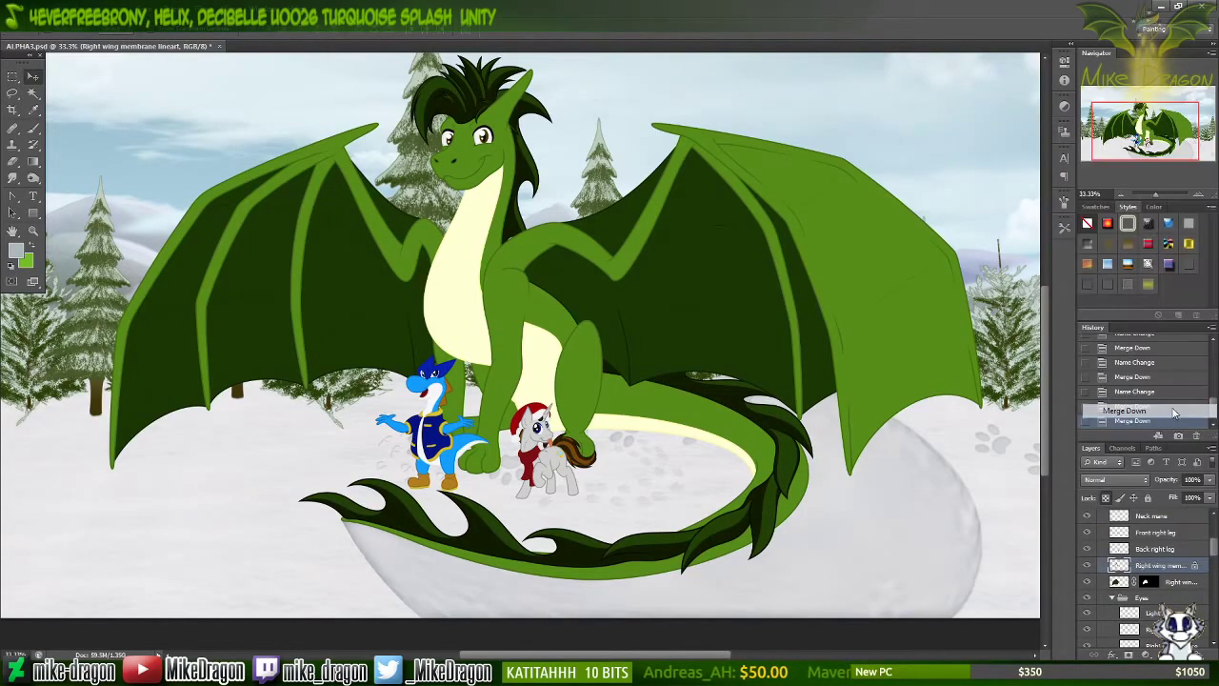
key(Return)
Step: Rename the merged Right wing membrane color layer as Right wing and check it with an undone test move
double_click(1168, 565)
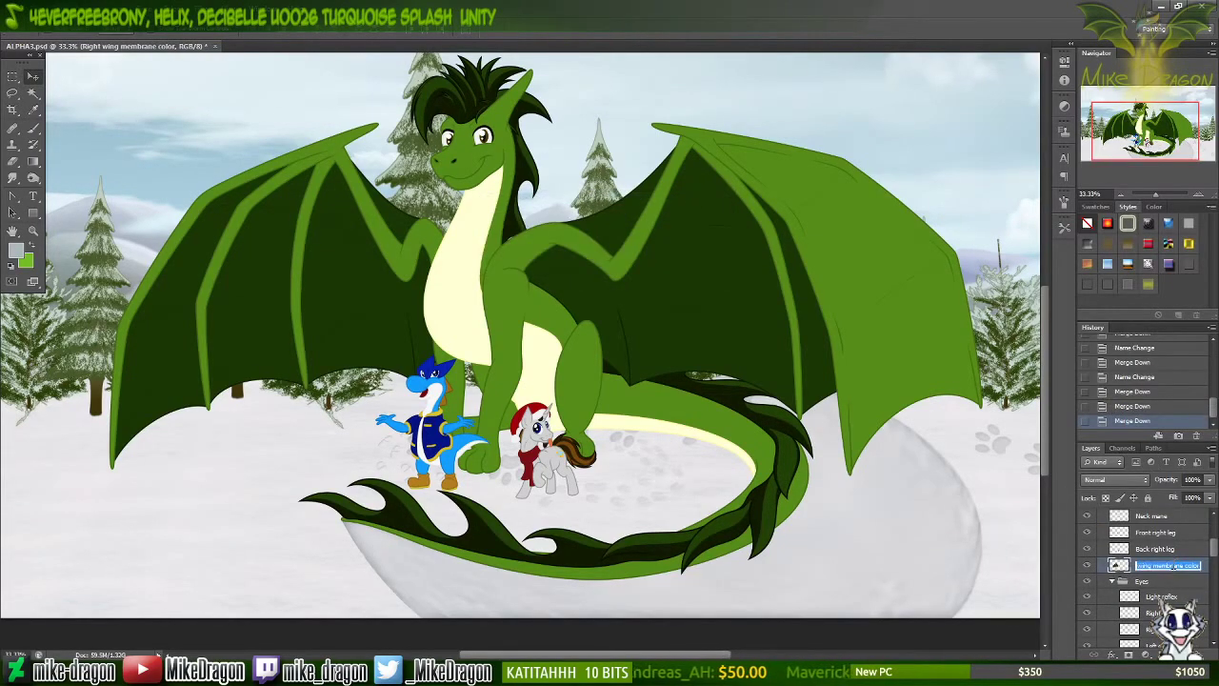
text(Right wing)
key(Return)
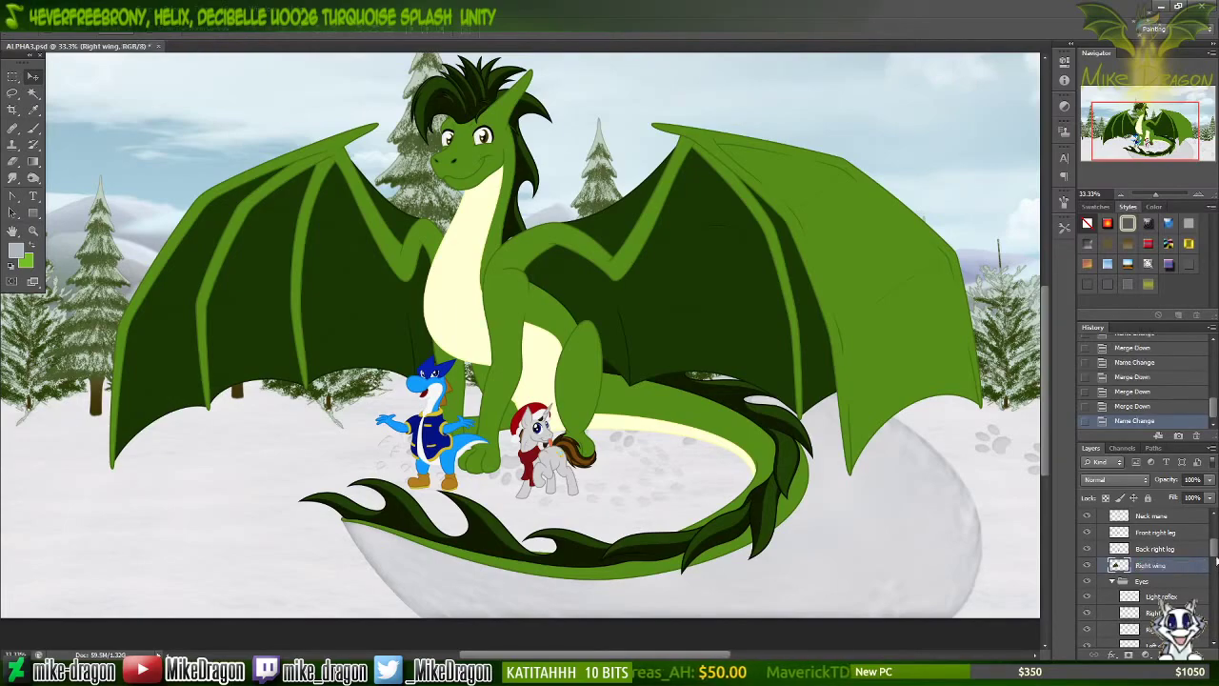
drag(365, 360, 329, 337)
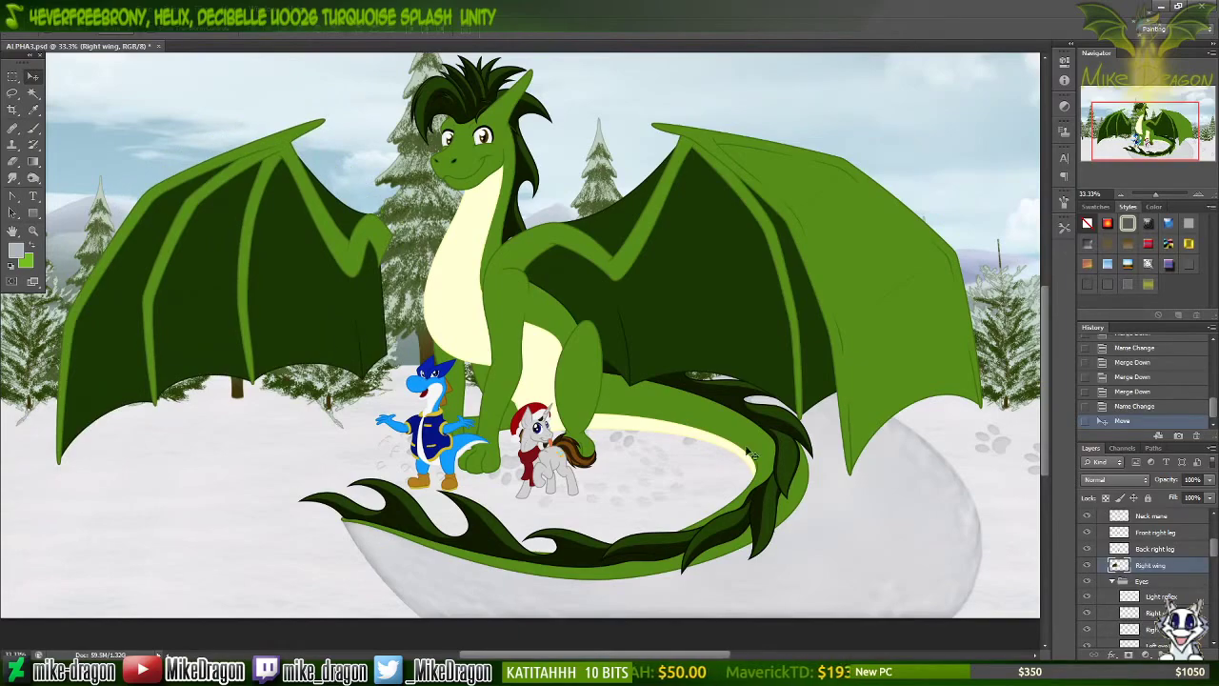
key(ctrl+z)
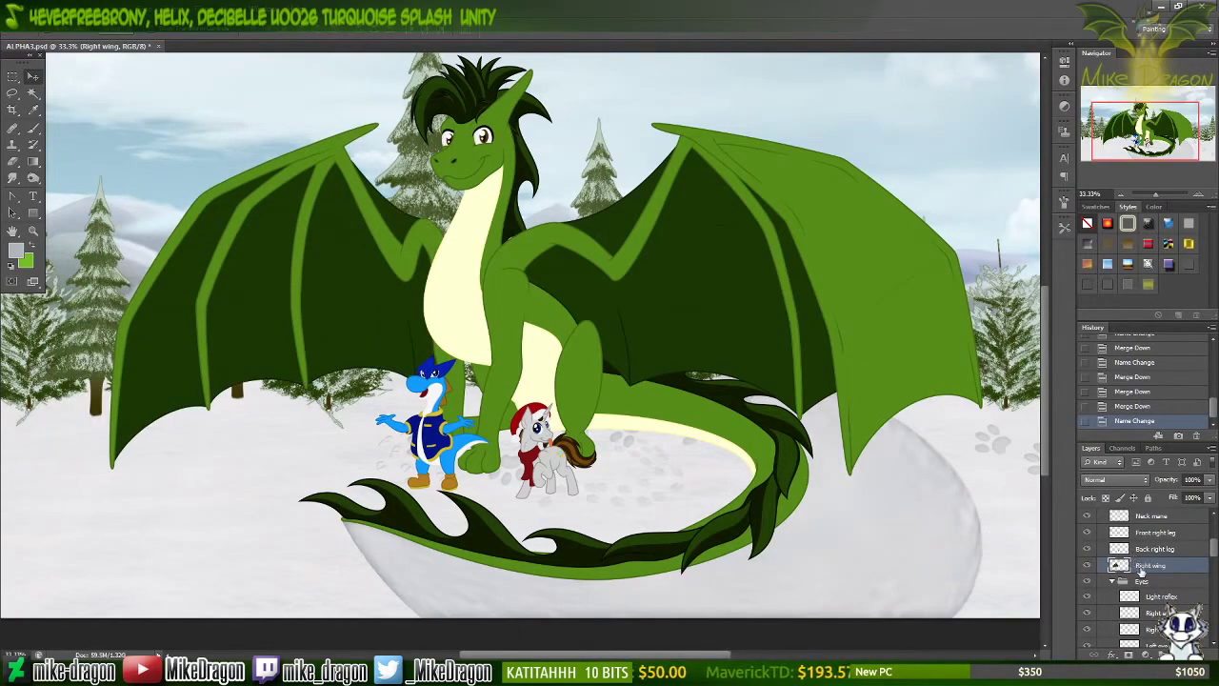
Step: Collapse the finished Braveheart layer group and expand the Silver Trot group
scroll(1198, 548, down, 4)
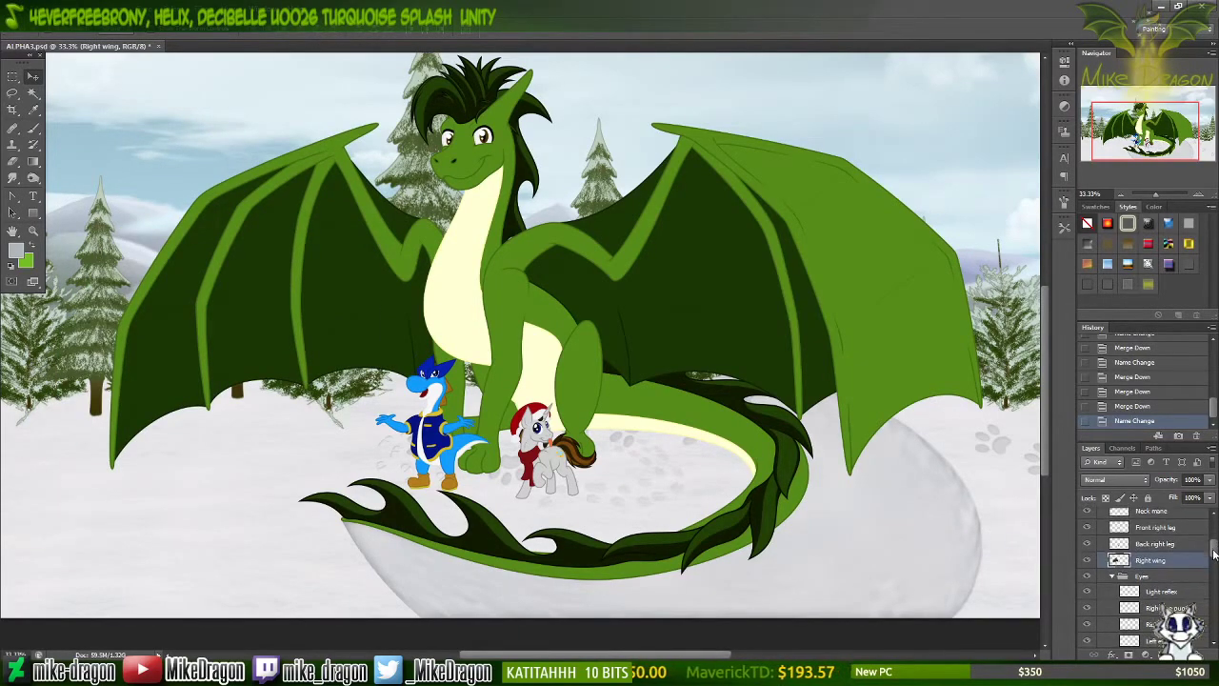
scroll(1169, 607, up, 4)
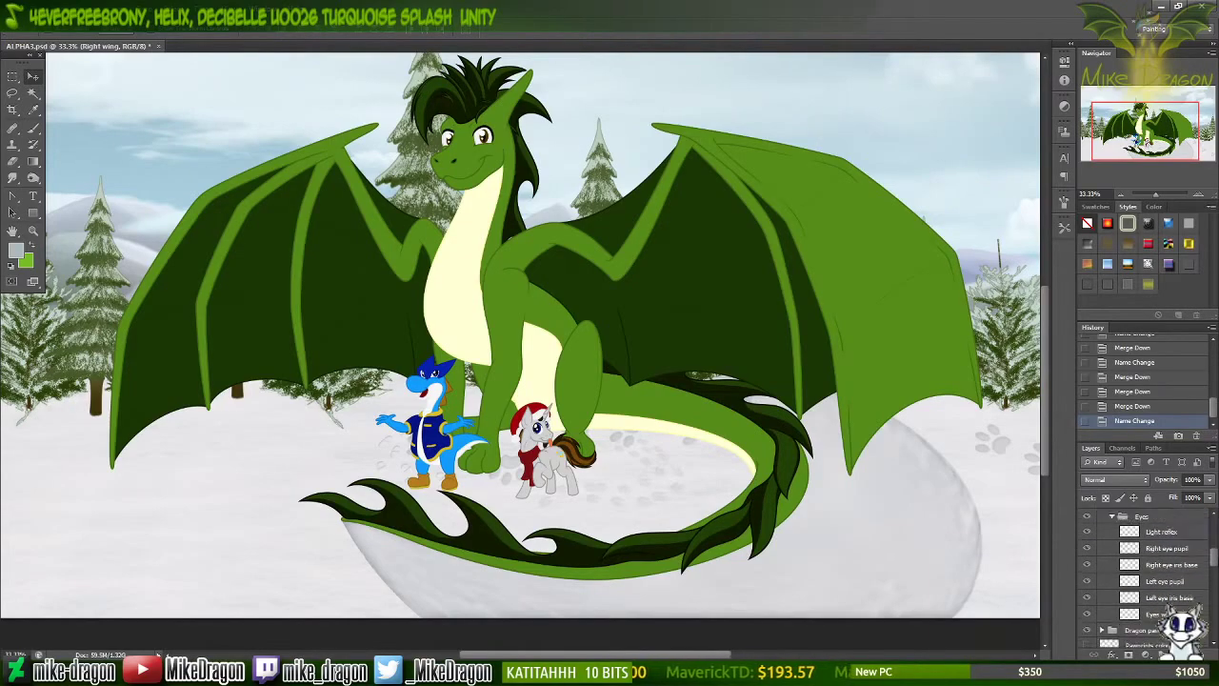
scroll(1170, 606, up, 3)
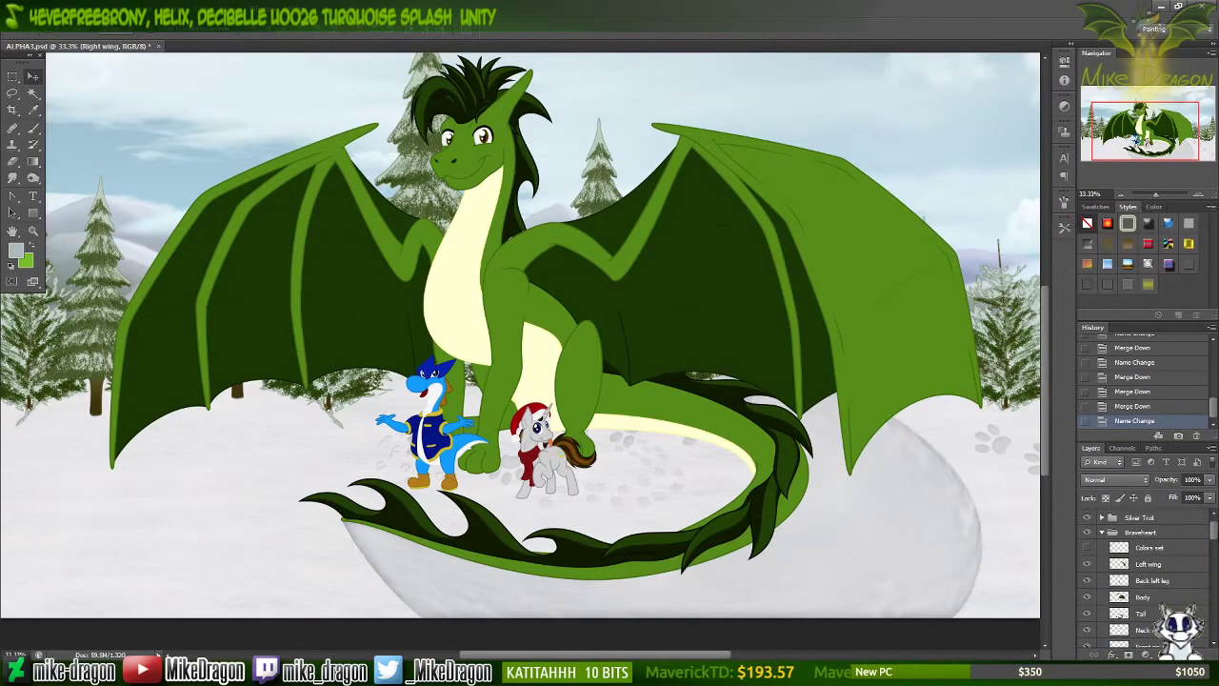
scroll(1148, 572, up, 1)
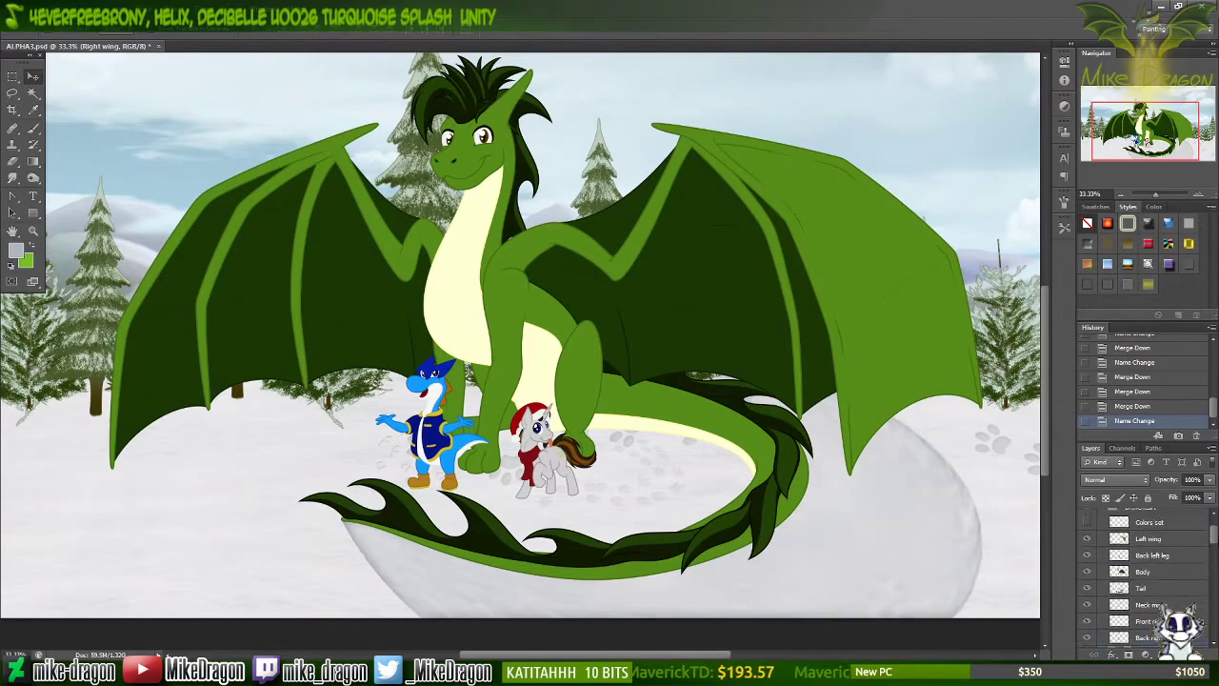
scroll(1124, 543, up, 2)
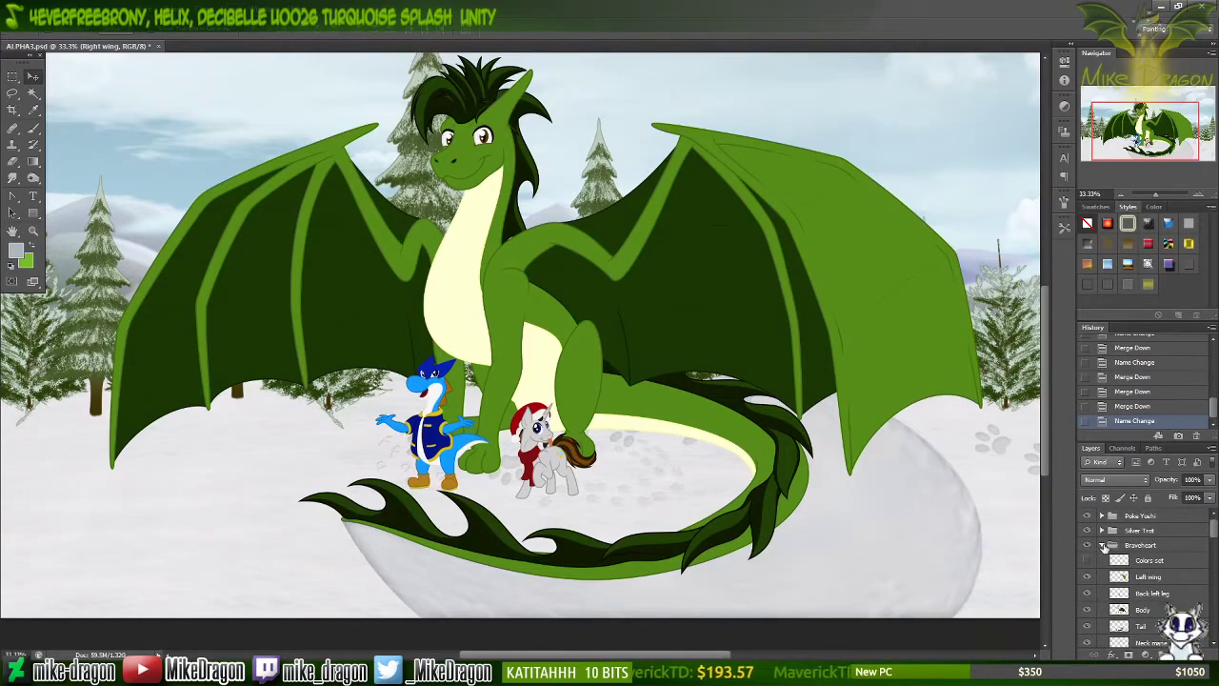
click(1101, 545)
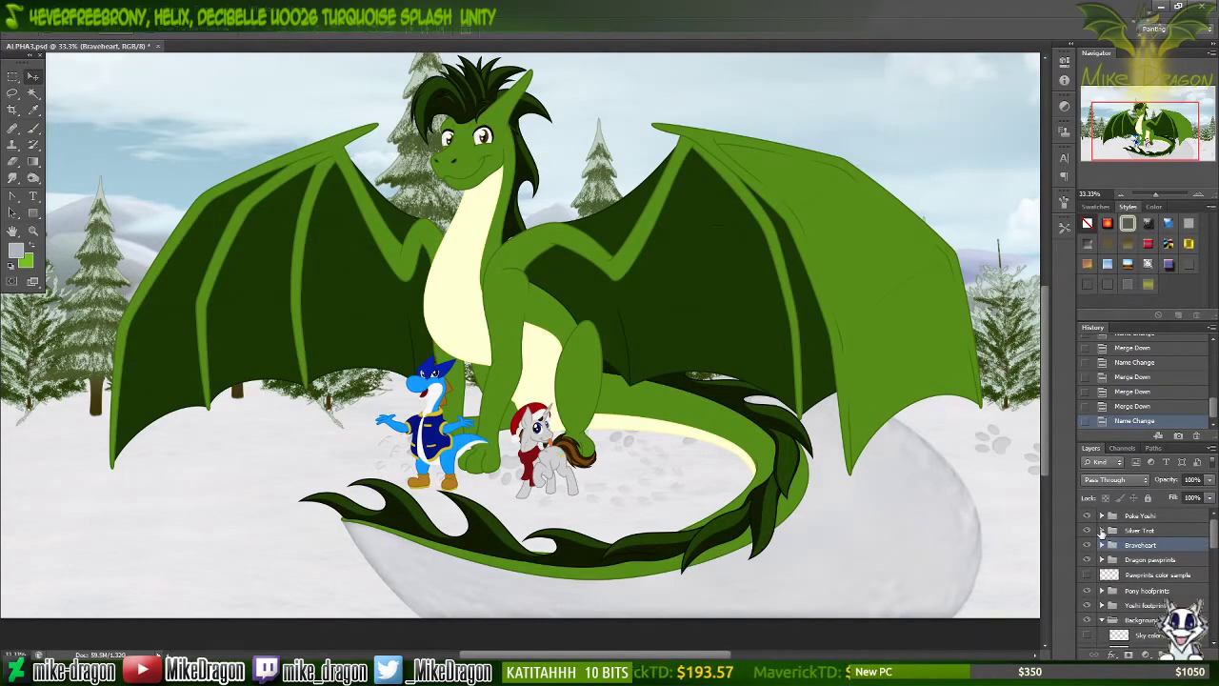
click(1101, 530)
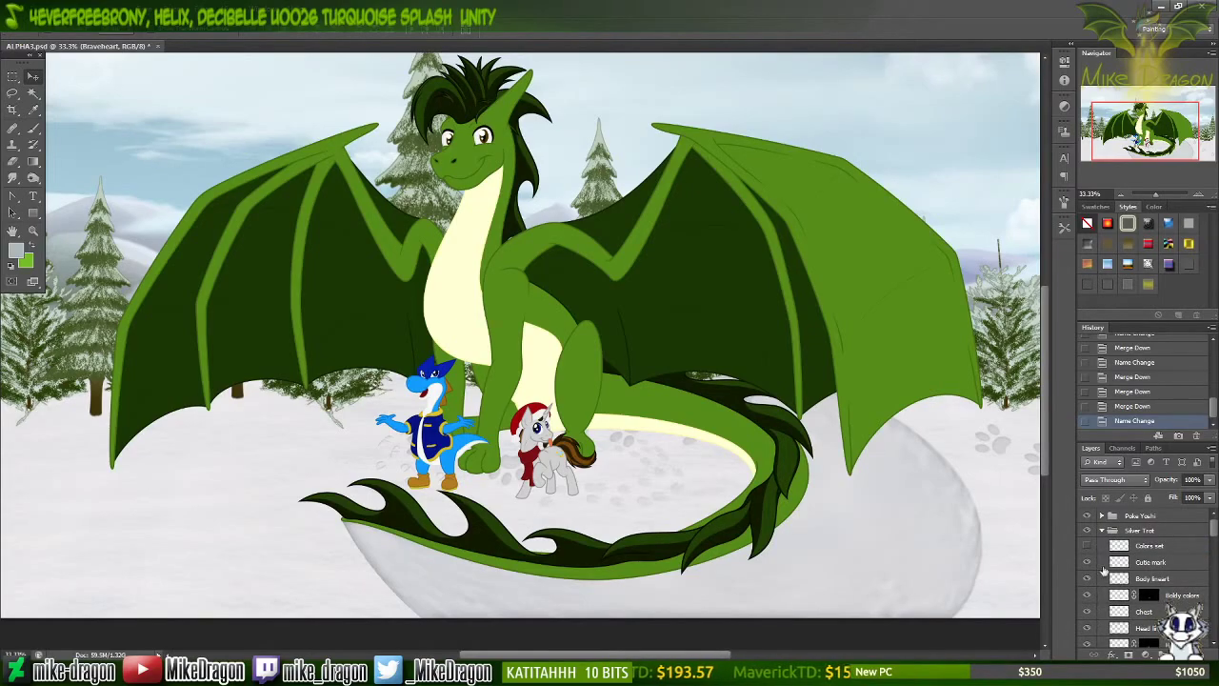
Step: Merge the pony's Body lineart layer in the Silver Trot group down into Boldy colors, applying the layer mask
key(ctrl+plus)
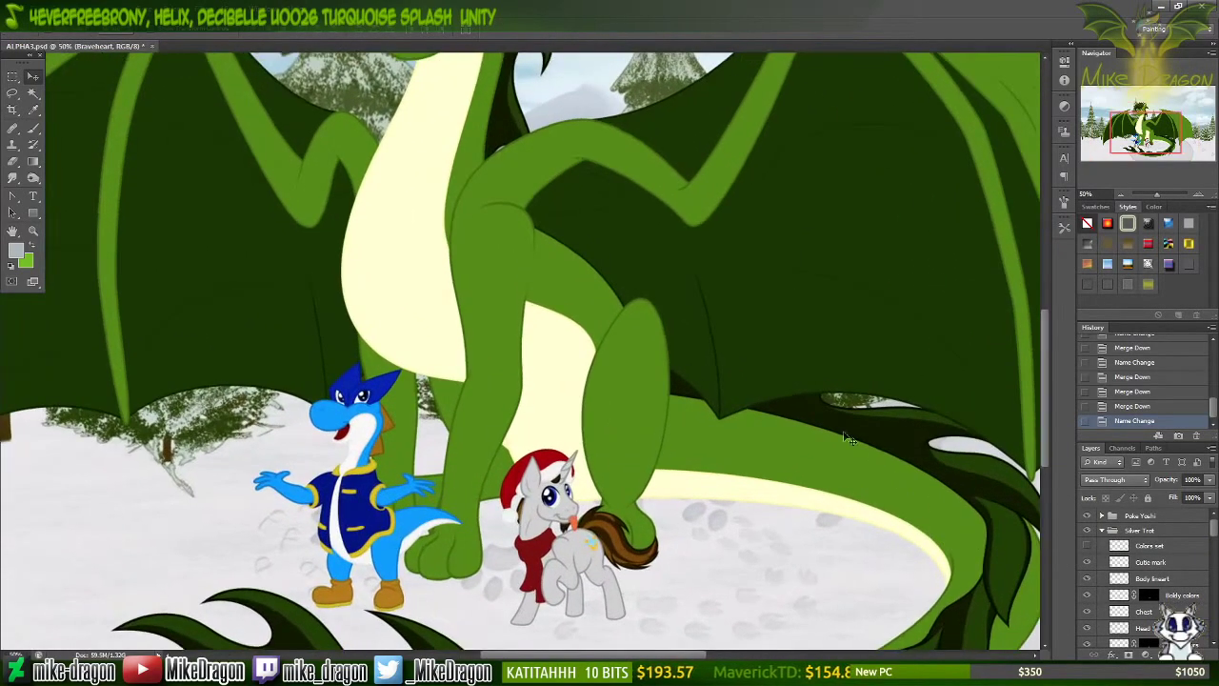
key(ctrl+plus)
scroll(800, 395, down, 2)
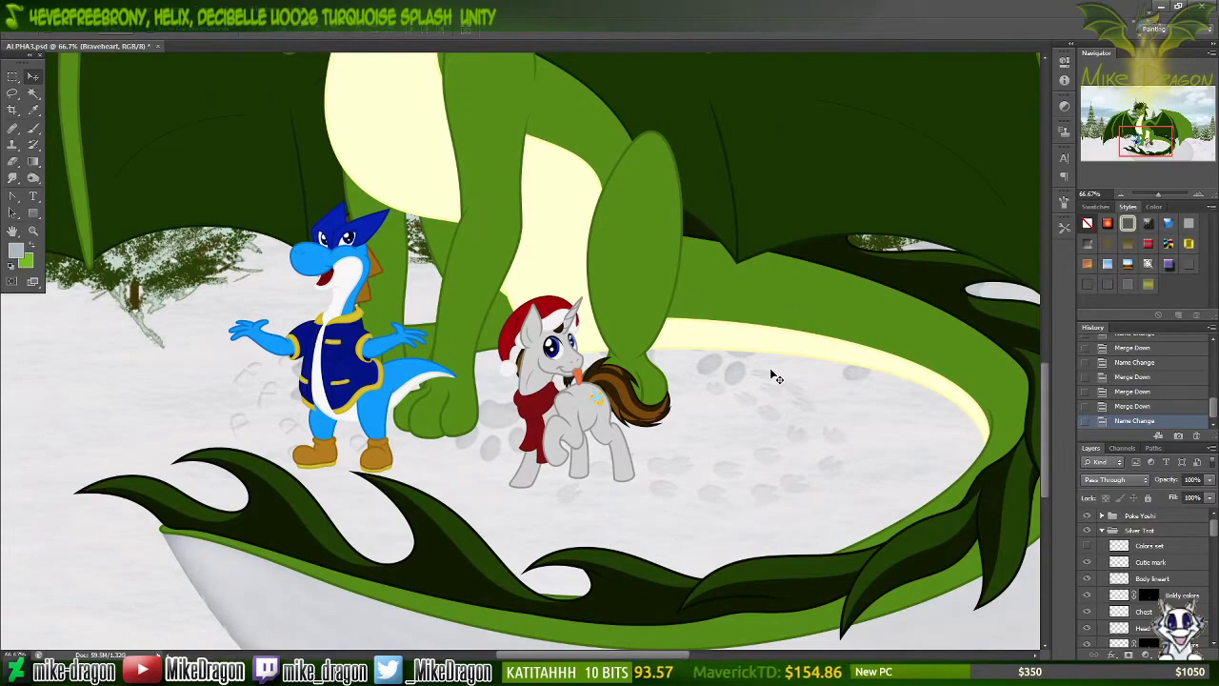
right_click(1154, 582)
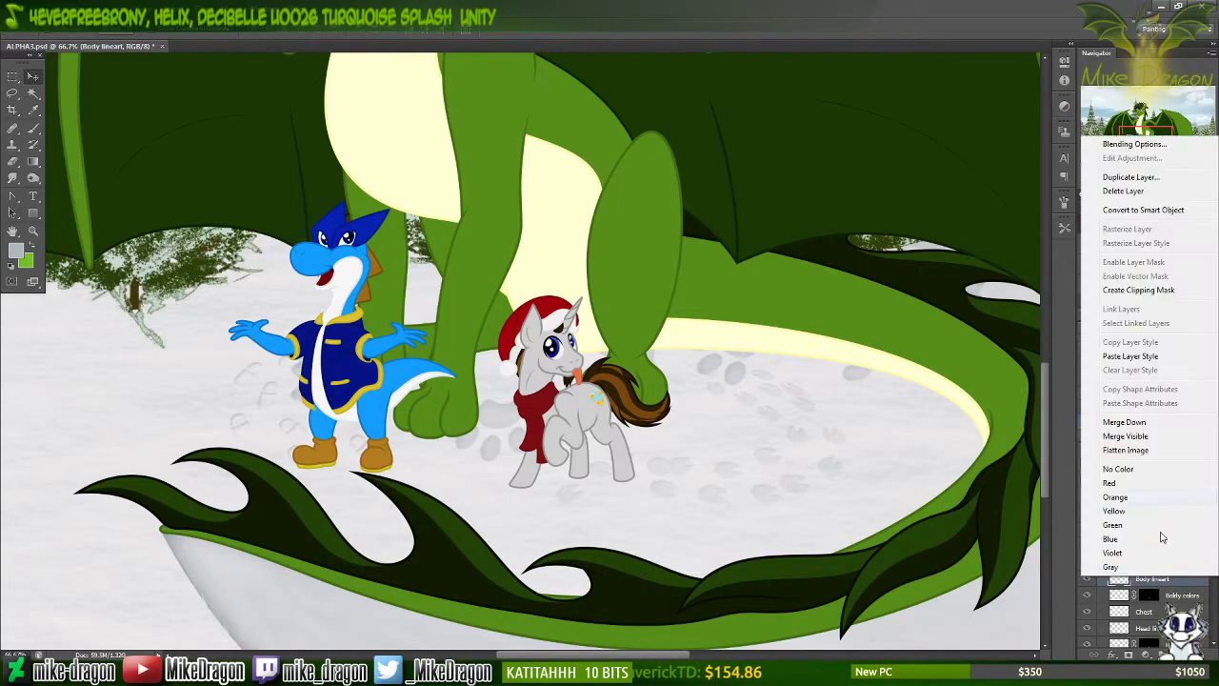
click(1124, 423)
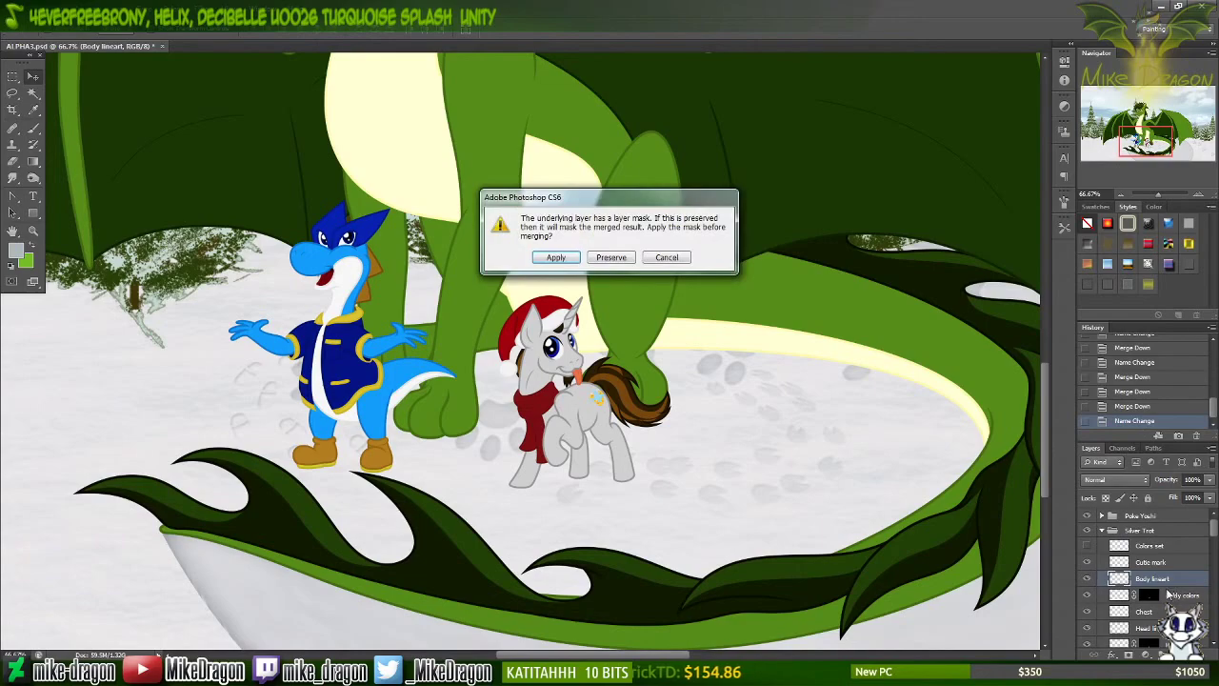
key(Return)
Step: Rename the merged Boldy colors layer as Boldy and check its contents with an undone test move
double_click(1155, 579)
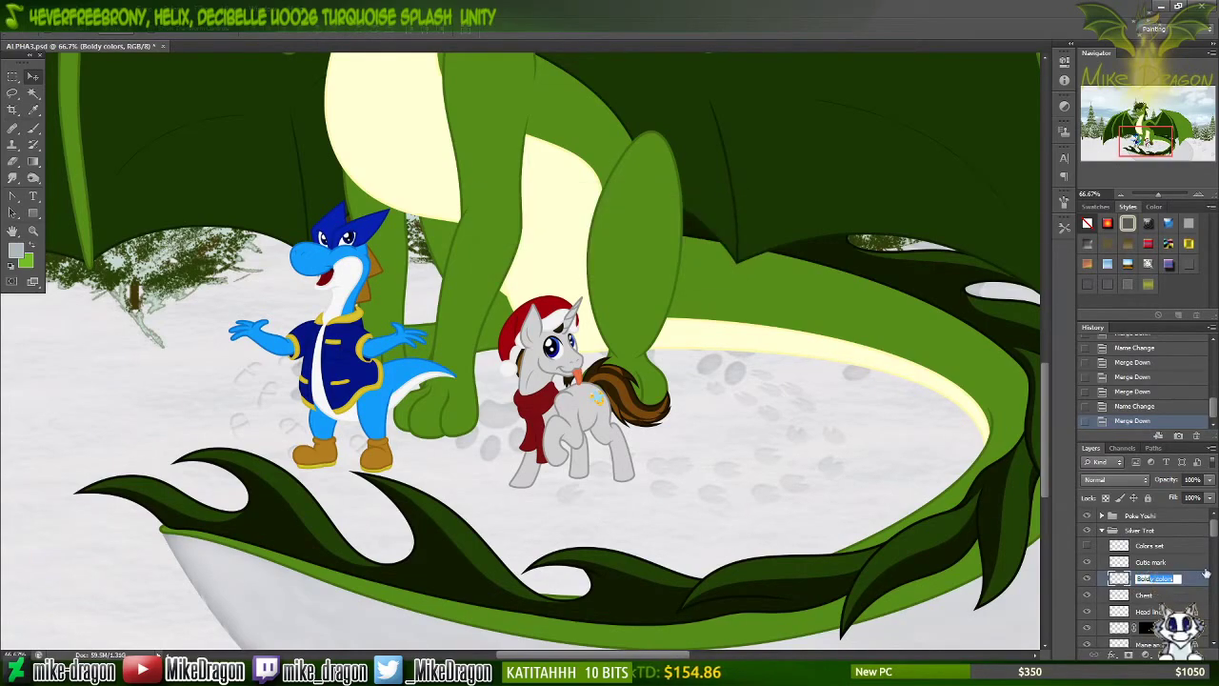
text(Body)
key(Return)
drag(650, 499, 853, 490)
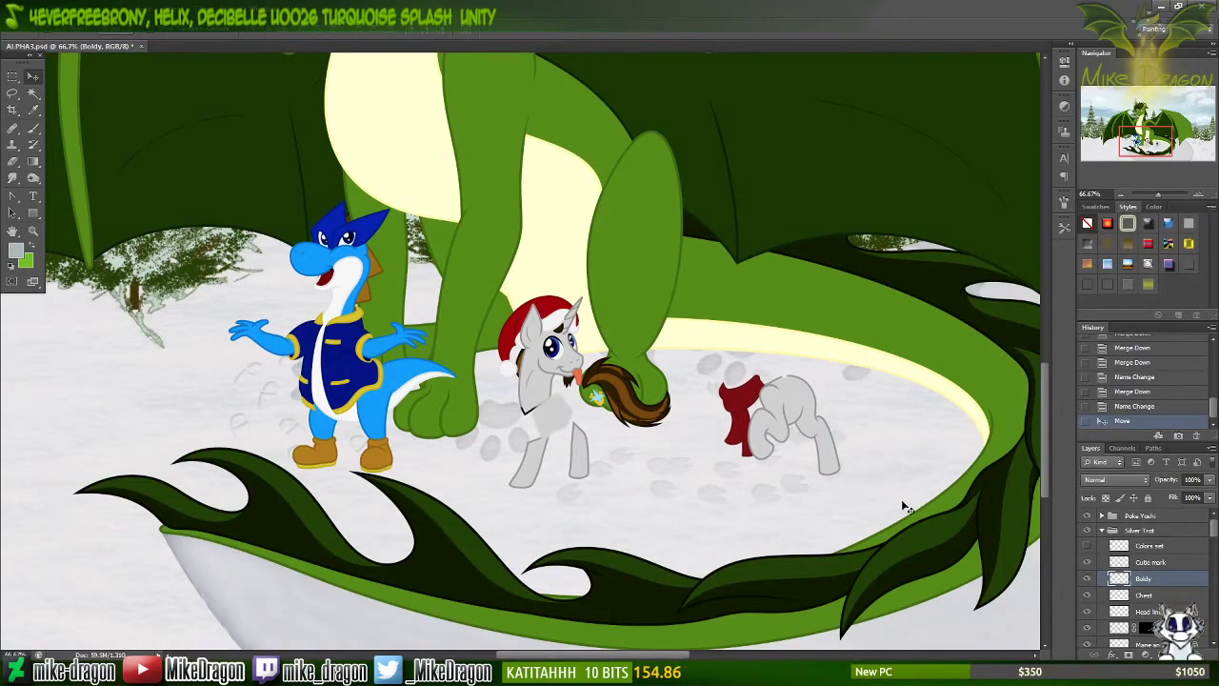
key(ctrl+z)
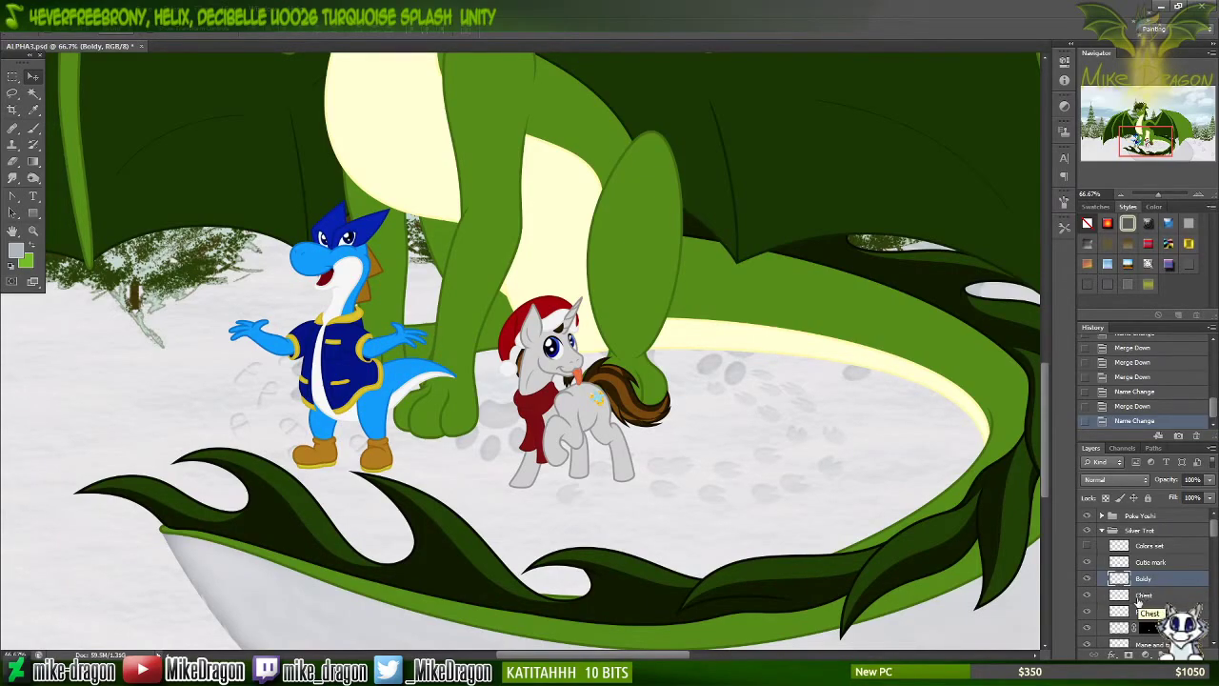
Step: Merge the pony's Head lineart layer down into Head colors, applying the mask, and rename the merged layer as Head
click(1088, 597)
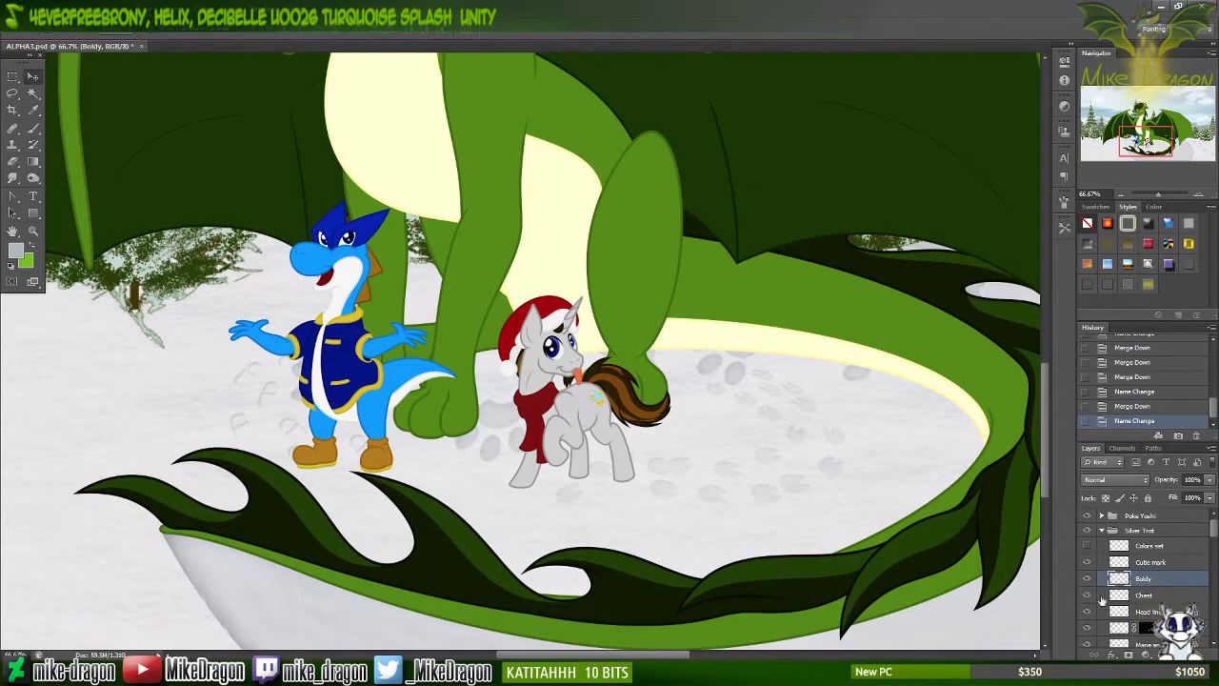
right_click(1148, 612)
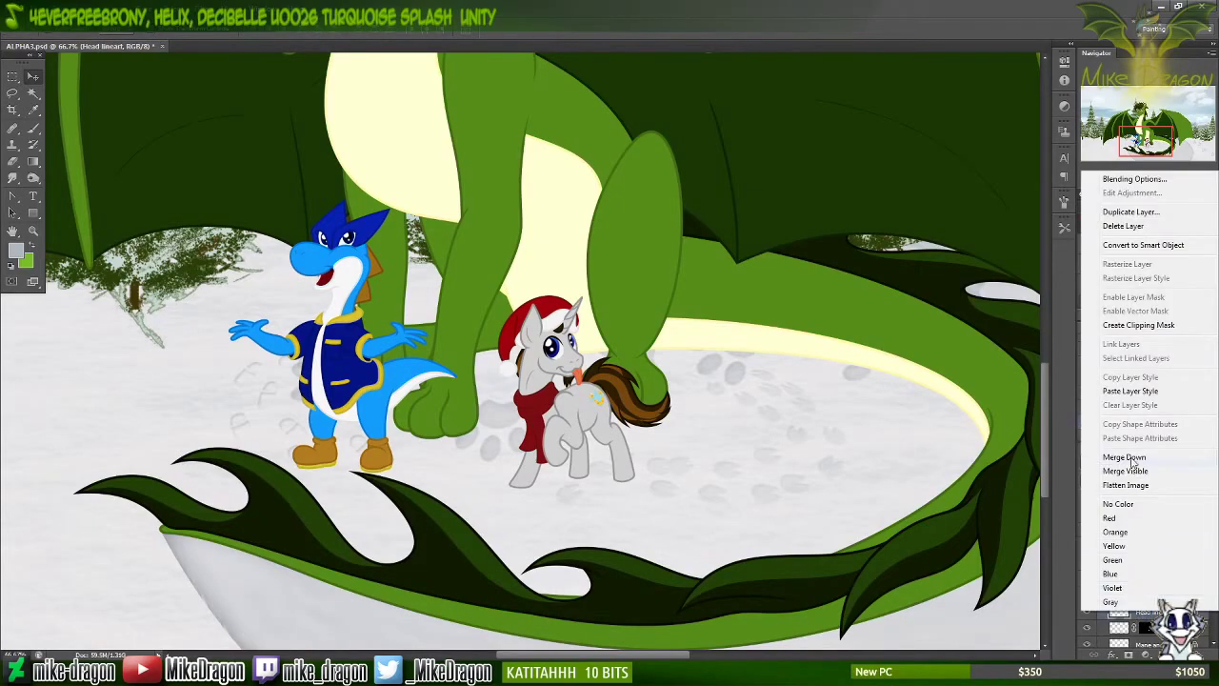
click(1148, 533)
key(Return)
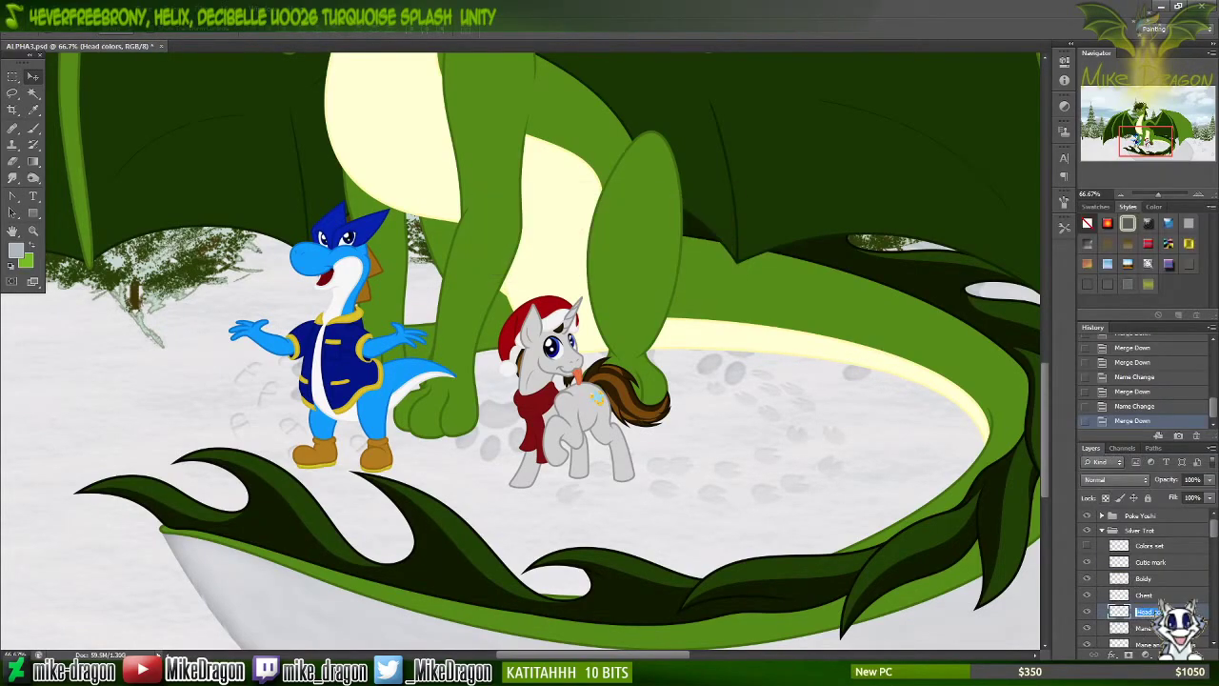
key(Return)
mouse_move(635, 508)
mouse_down()
mouse_move(819, 508)
mouse_move(674, 432)
mouse_move(605, 438)
mouse_move(635, 504)
mouse_up()
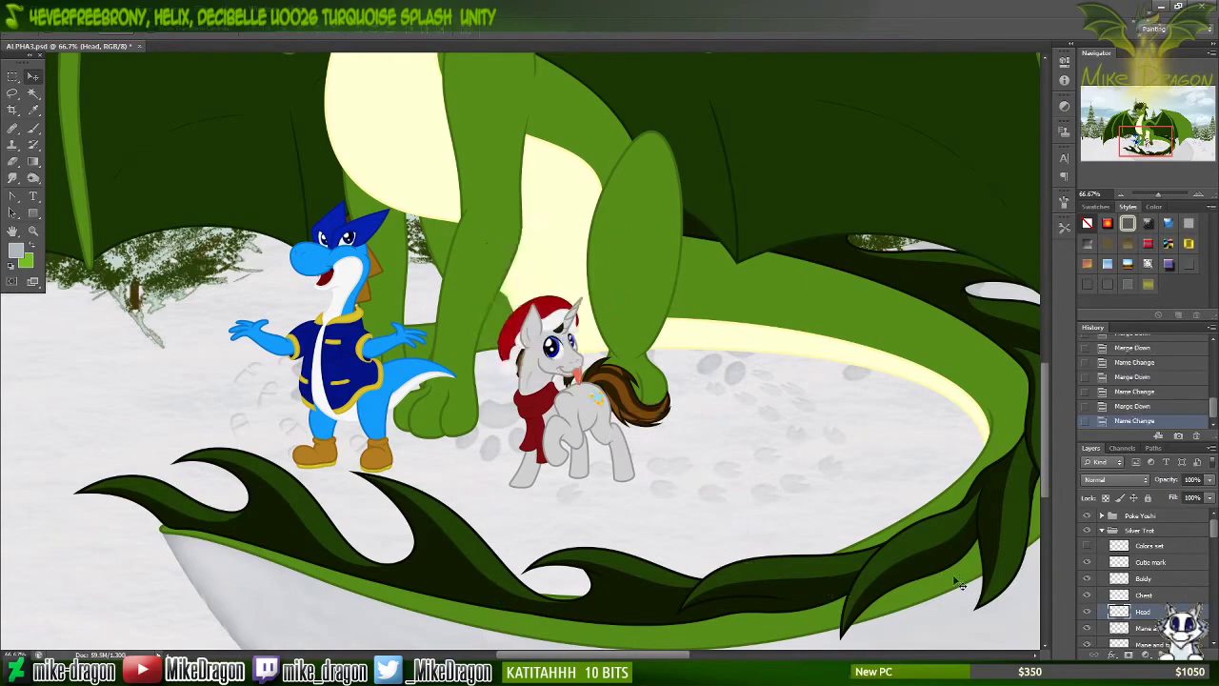
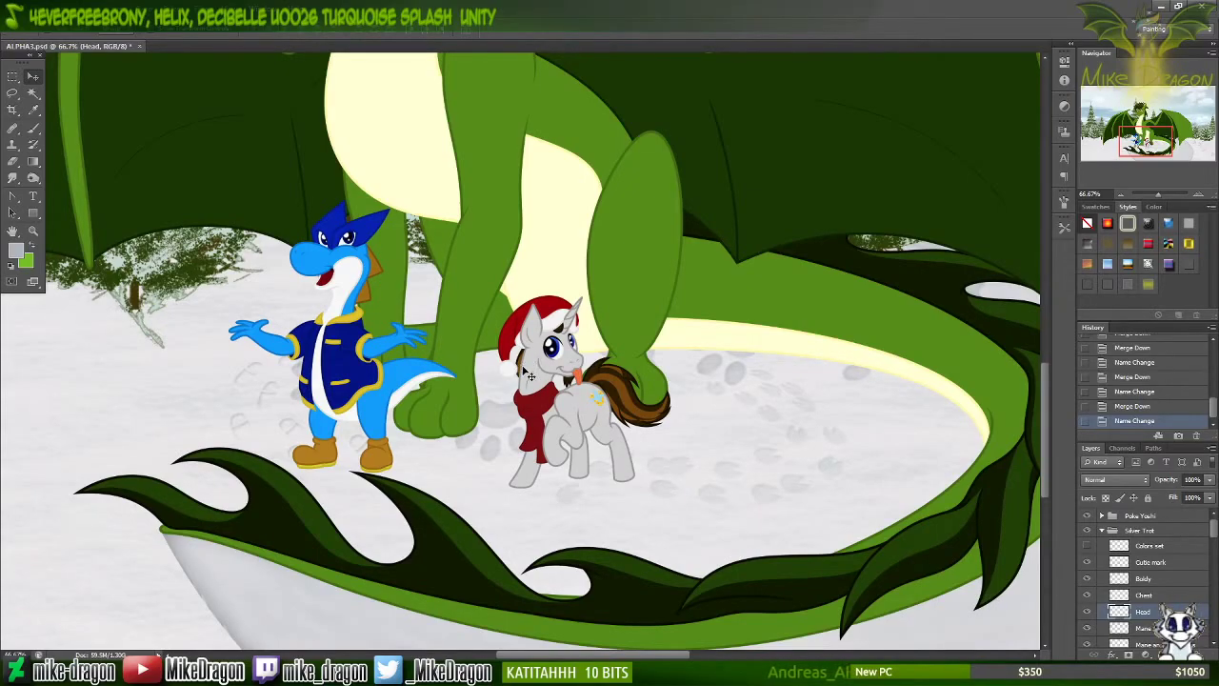
Step: Check the pony's merged Head layer with an undone test move and inspect the head up close
drag(530, 377, 556, 364)
drag(583, 322, 584, 324)
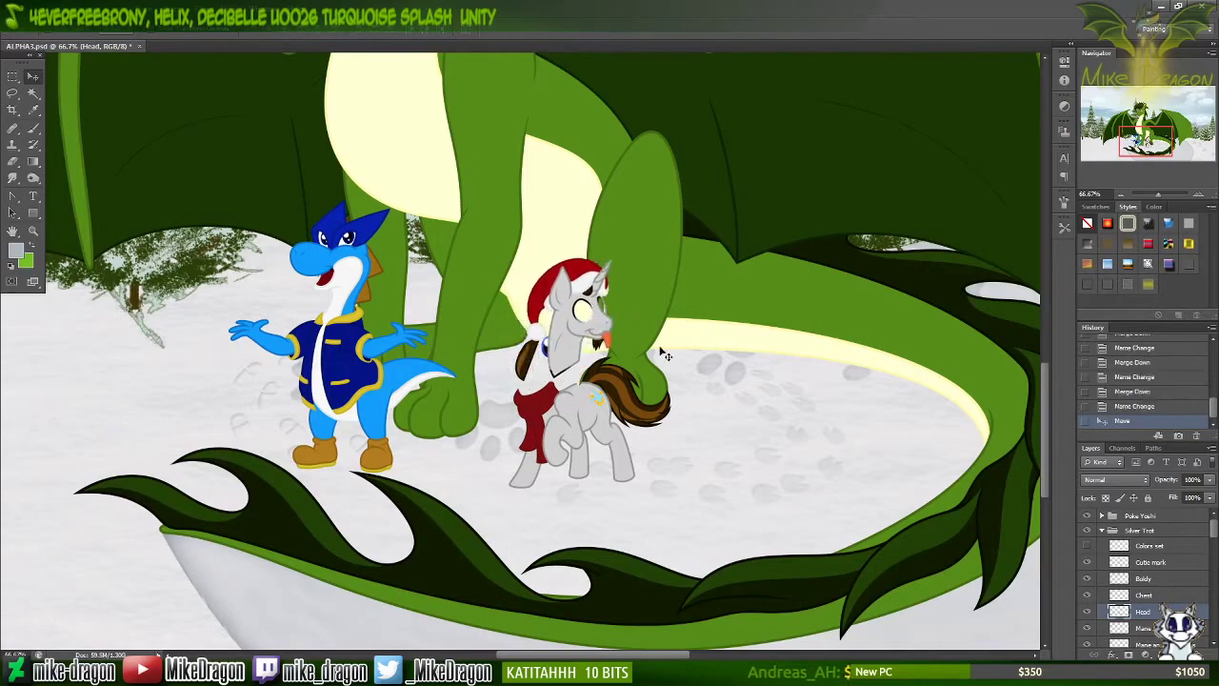
key(ctrl+z)
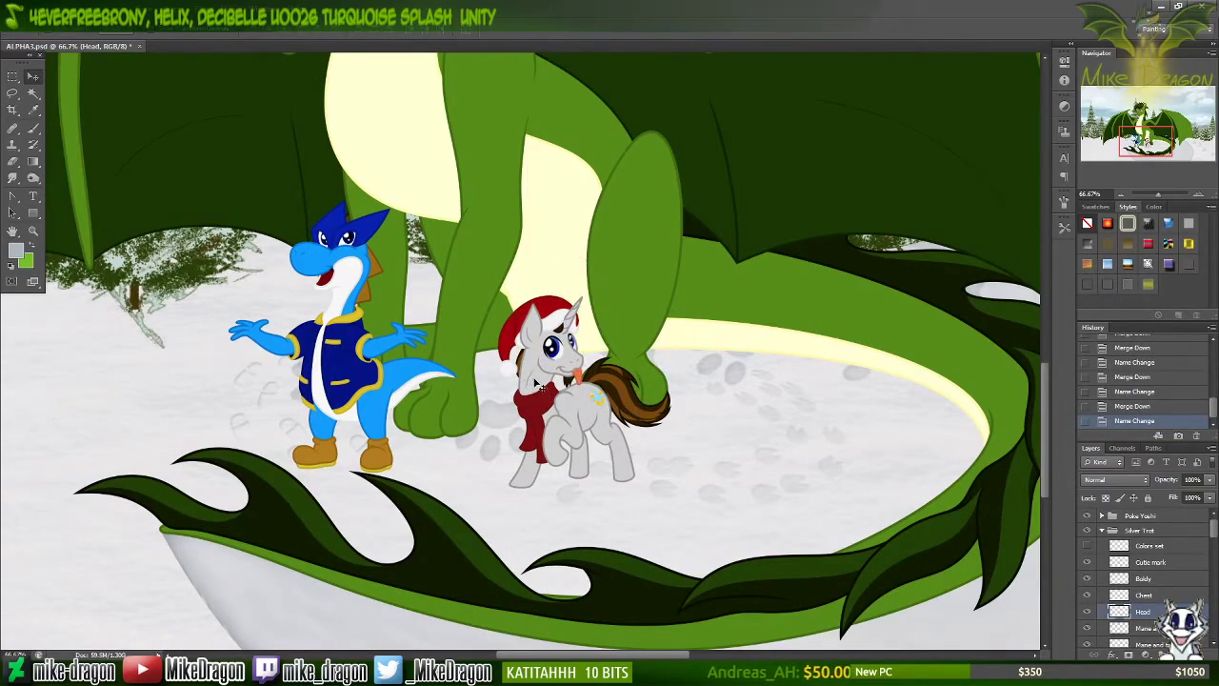
key(ctrl+plus)
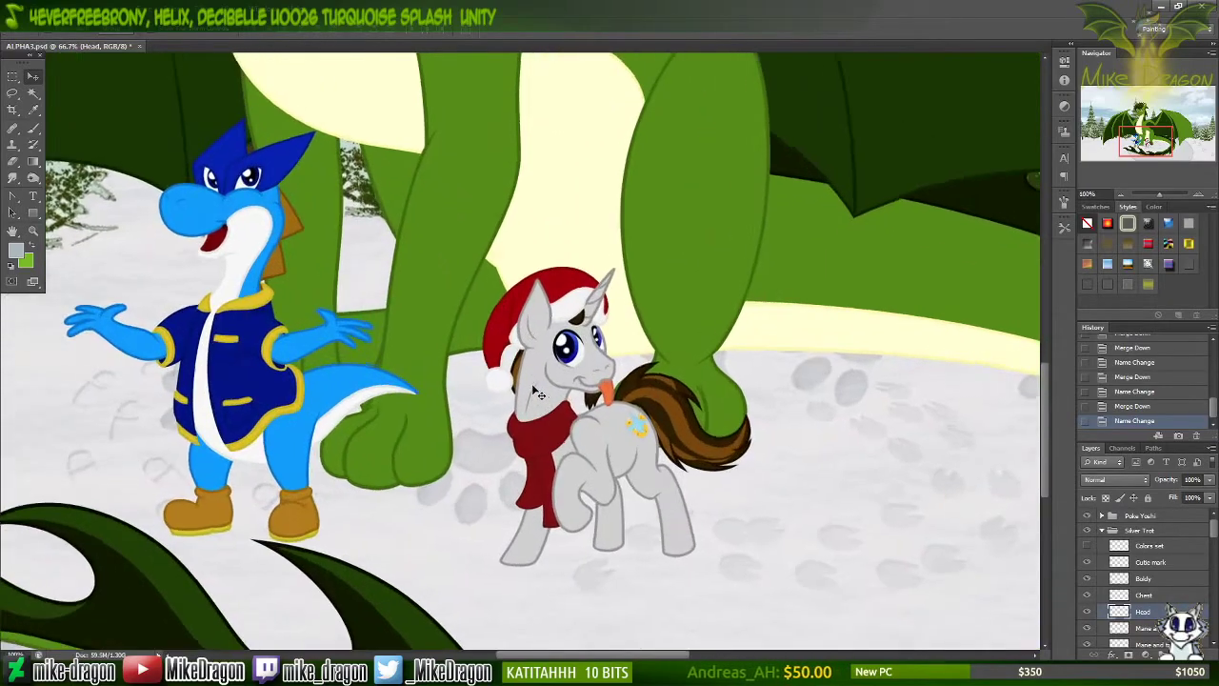
scroll(538, 393, up, 2)
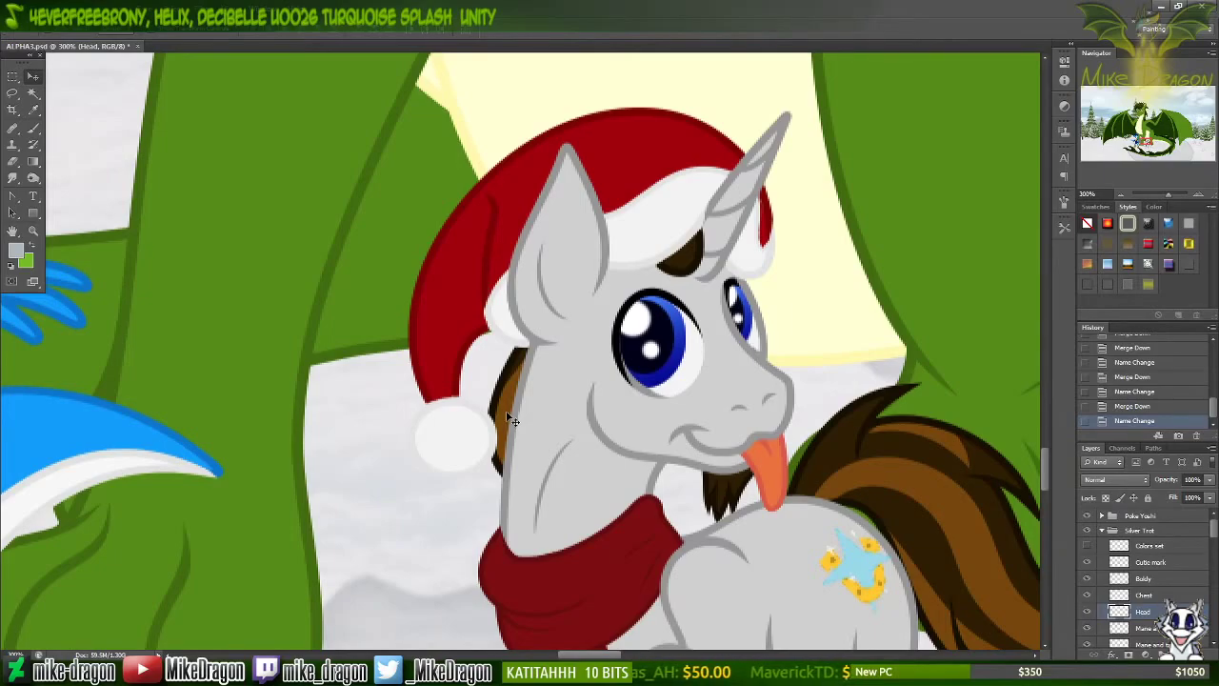
key(ctrl+minus)
key(ctrl+minus)
key(ctrl+minus)
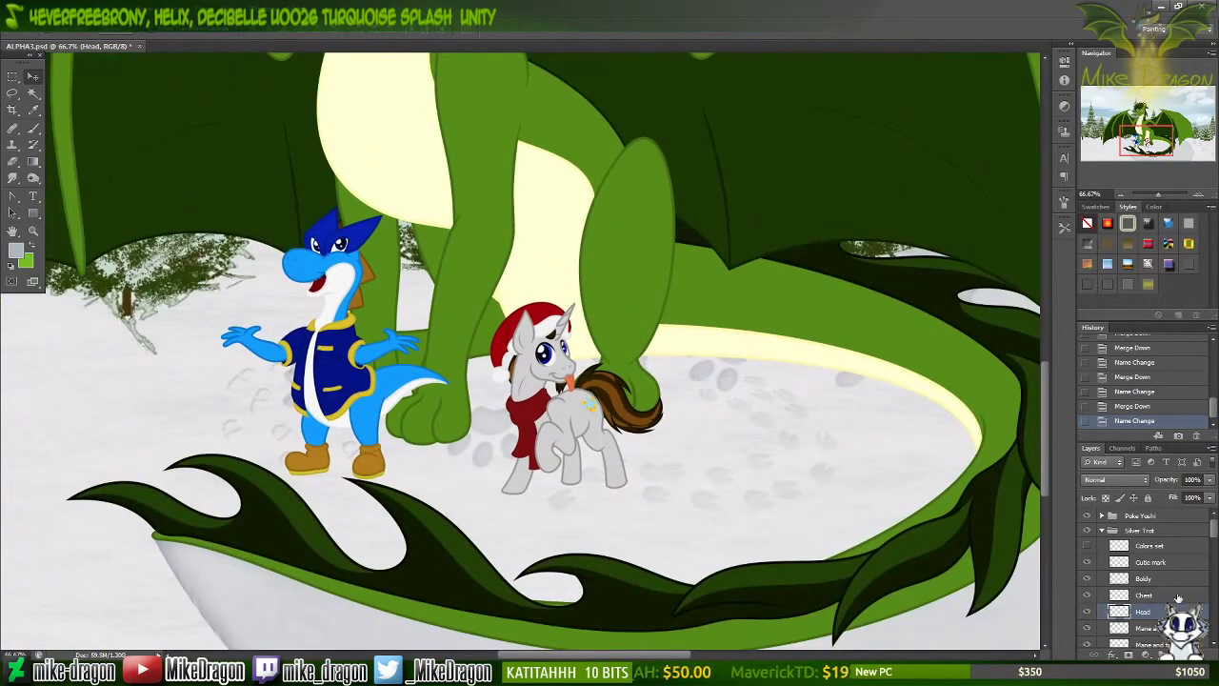
Step: Merge the pony's Mane and tail lineart down through Mane and tail streaks into Mane and tail colors, applying the layer mask
scroll(1139, 577, down, 1)
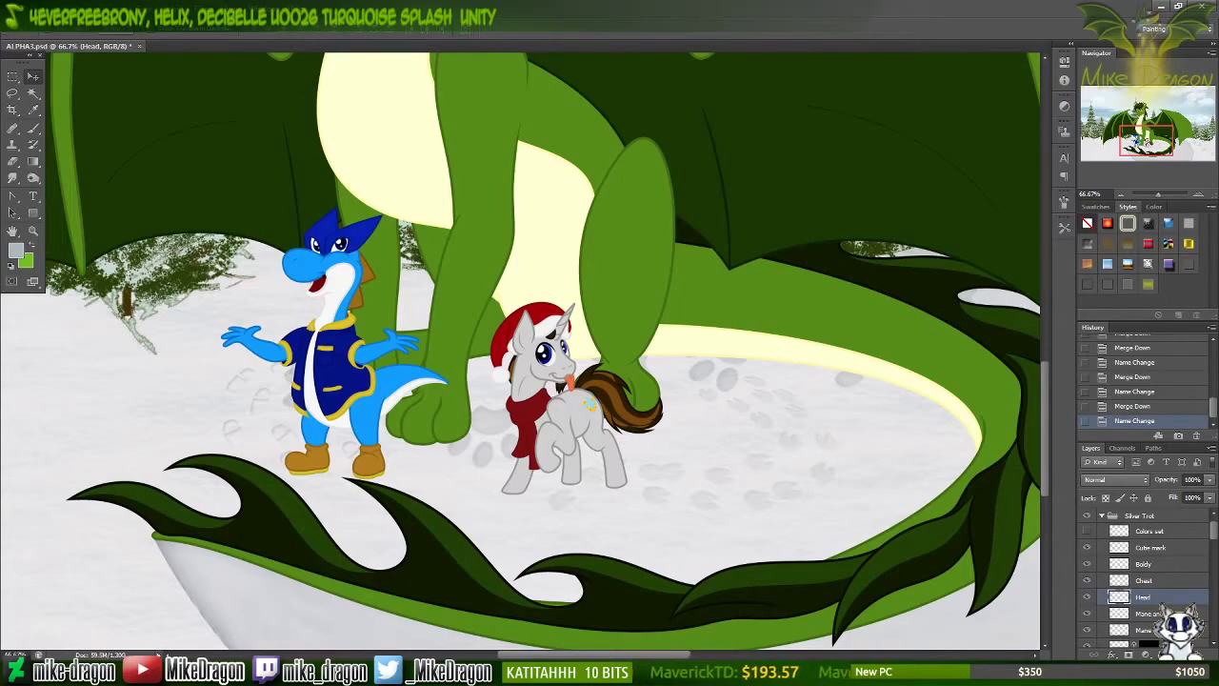
scroll(1143, 581, down, 2)
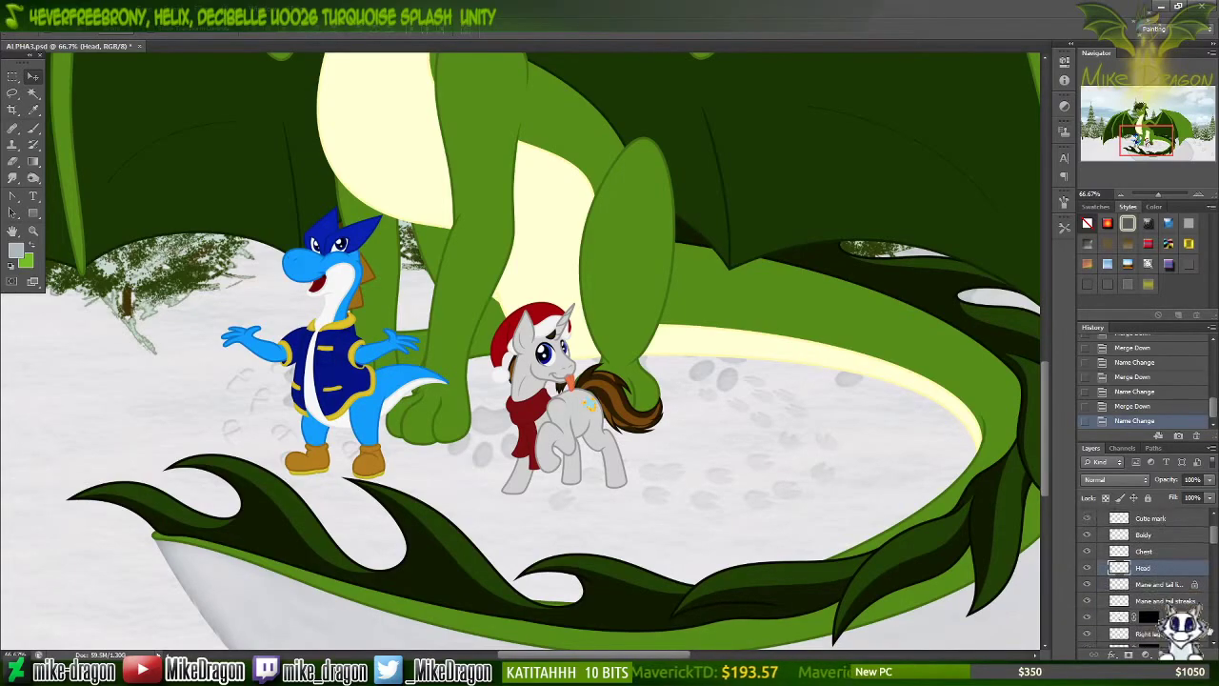
right_click(1149, 590)
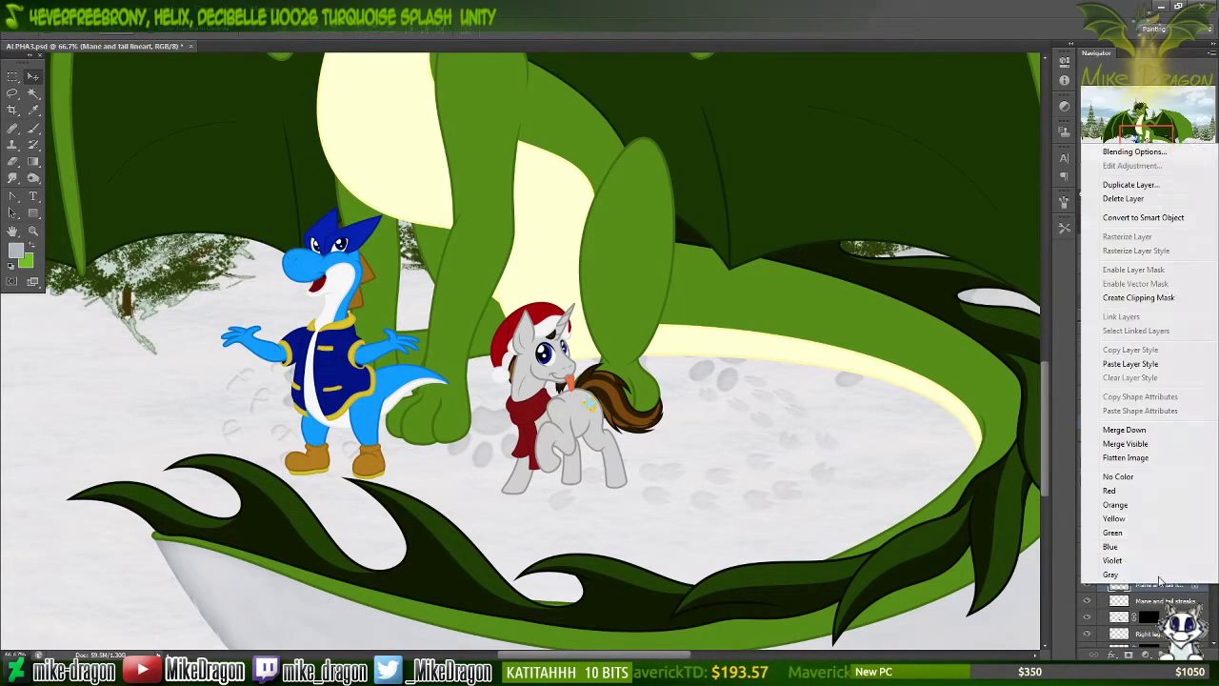
click(1155, 428)
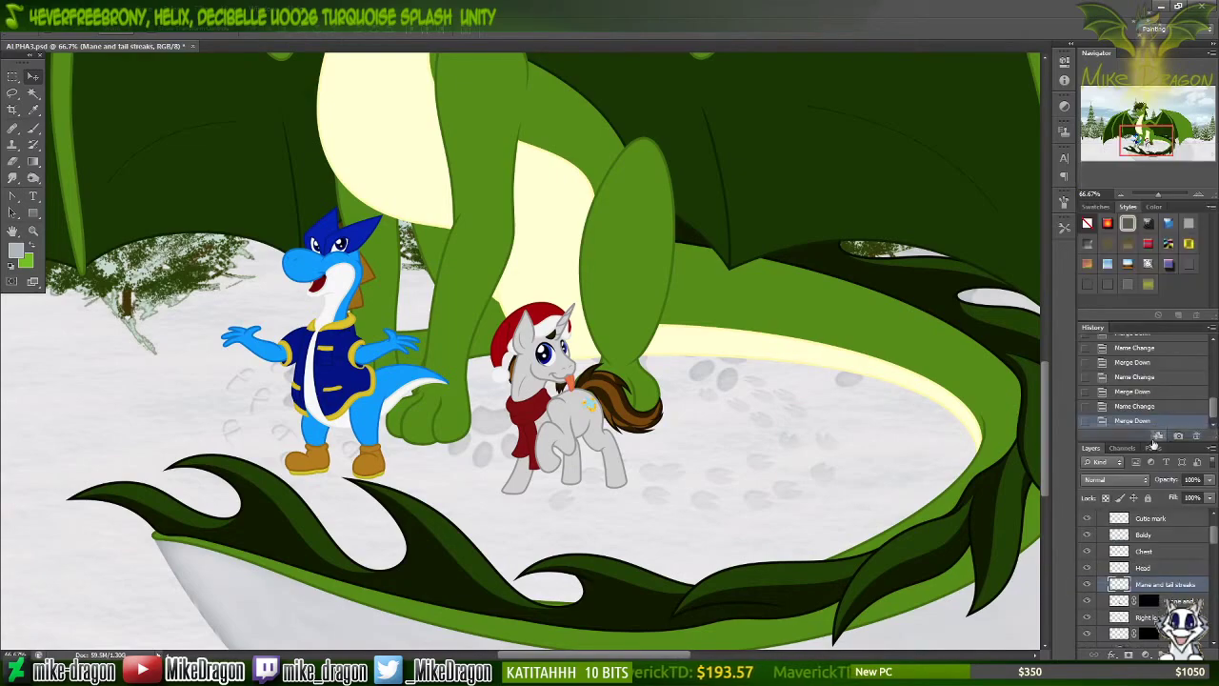
right_click(1162, 585)
click(1162, 429)
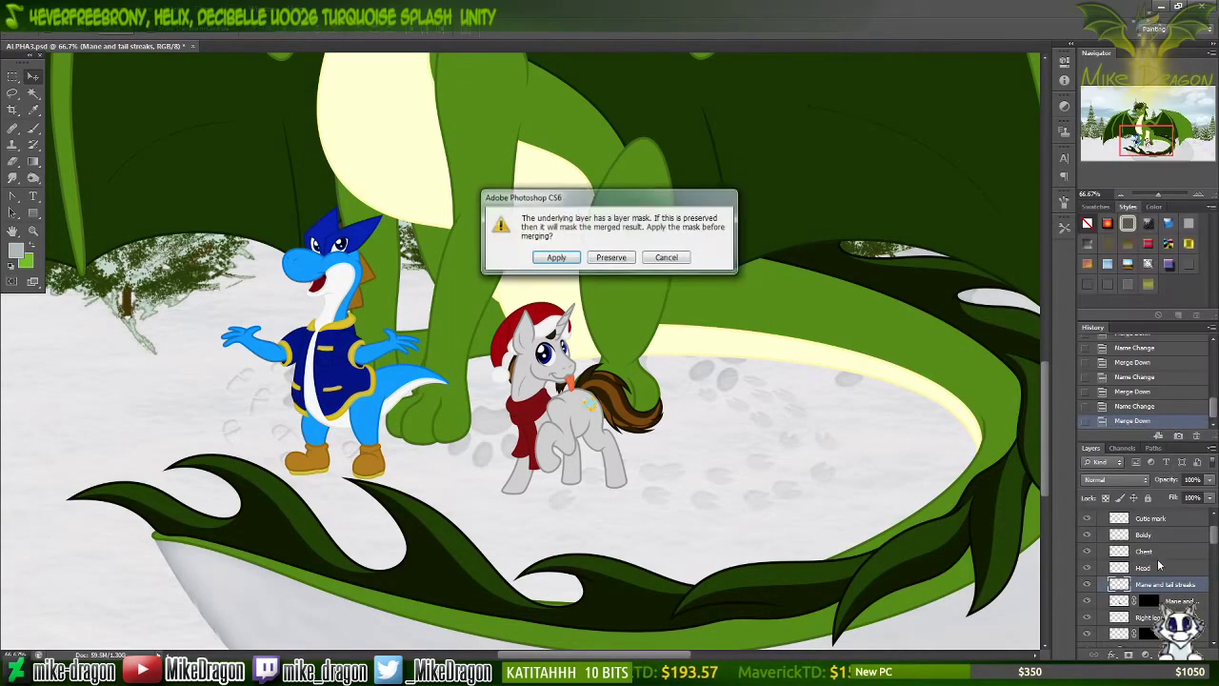
key(Return)
Step: Rename the merged Mane and tail colors layer as Mane and tail and check its contents with an undone test move
double_click(1178, 588)
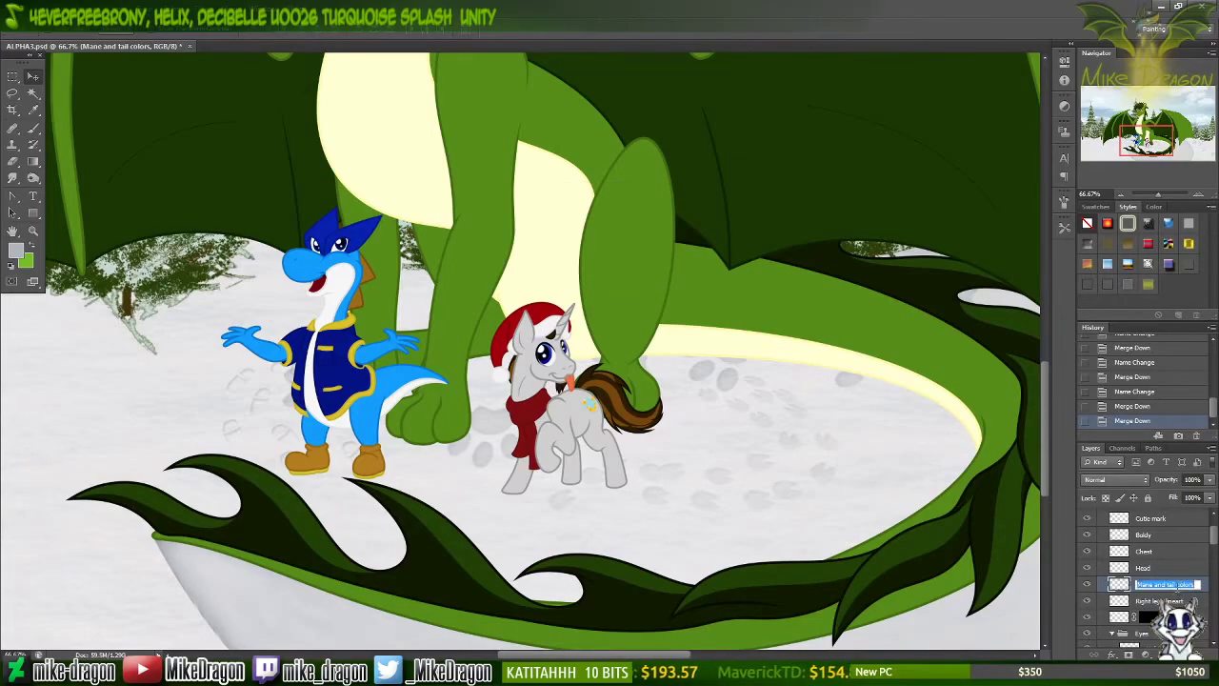
key(End)
key(BackSpace)
key(BackSpace)
key(BackSpace)
key(BackSpace)
key(BackSpace)
key(BackSpace)
key(BackSpace)
key(Return)
drag(600, 510, 773, 446)
key(ctrl+z)
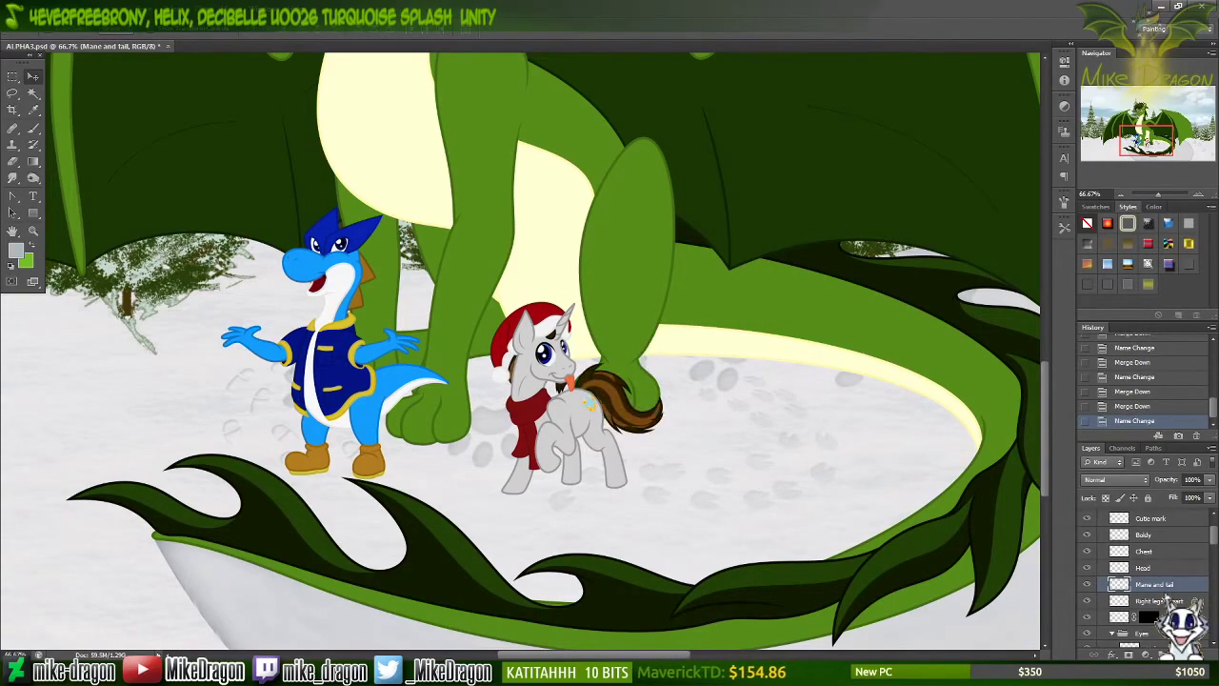
Step: Merge the pony's Right legs lineart layer down into Right legs colors, applying the mask, and rename the merged layer as Right legs
right_click(1166, 600)
click(1150, 446)
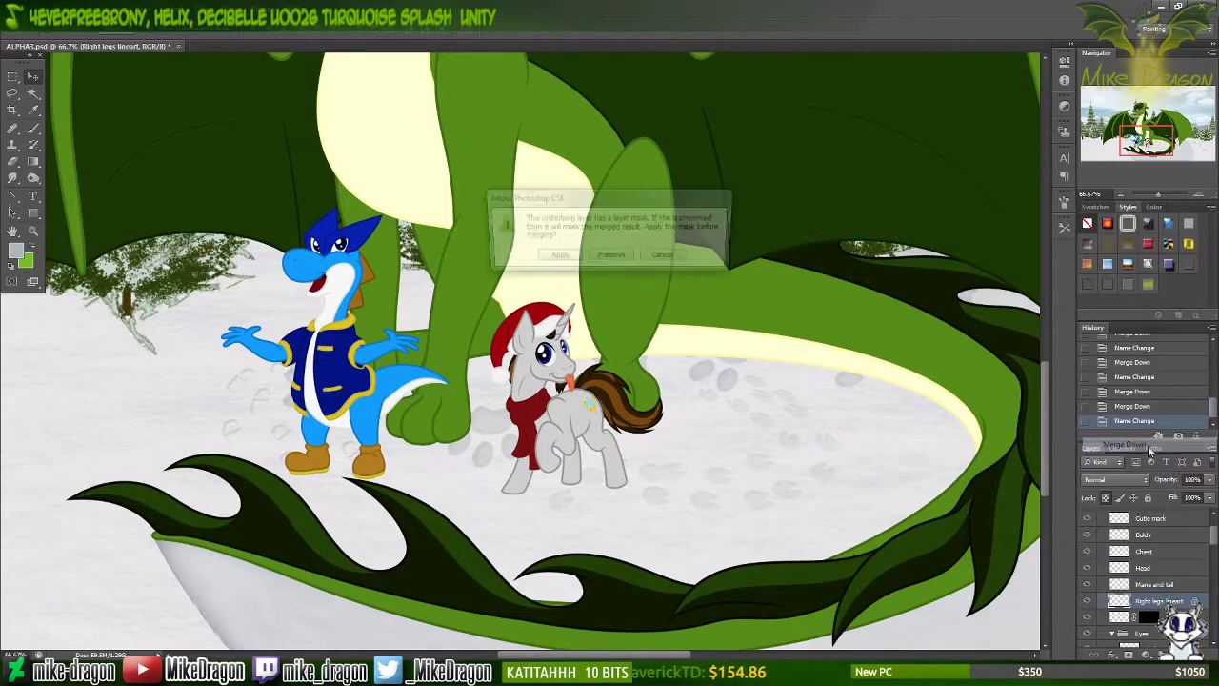
key(Return)
double_click(1157, 601)
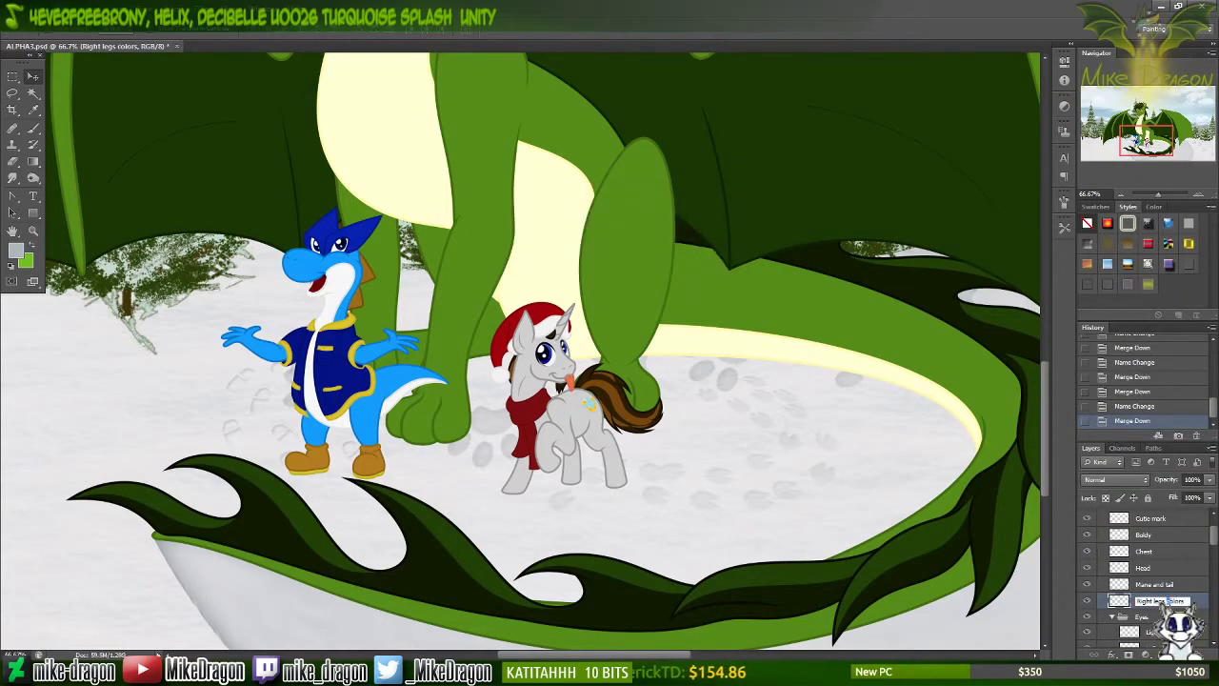
key(BackSpace)
key(BackSpace)
key(BackSpace)
key(BackSpace)
key(BackSpace)
key(BackSpace)
key(BackSpace)
key(Return)
mouse_move(696, 539)
mouse_down()
mouse_move(724, 534)
mouse_move(700, 538)
mouse_up()
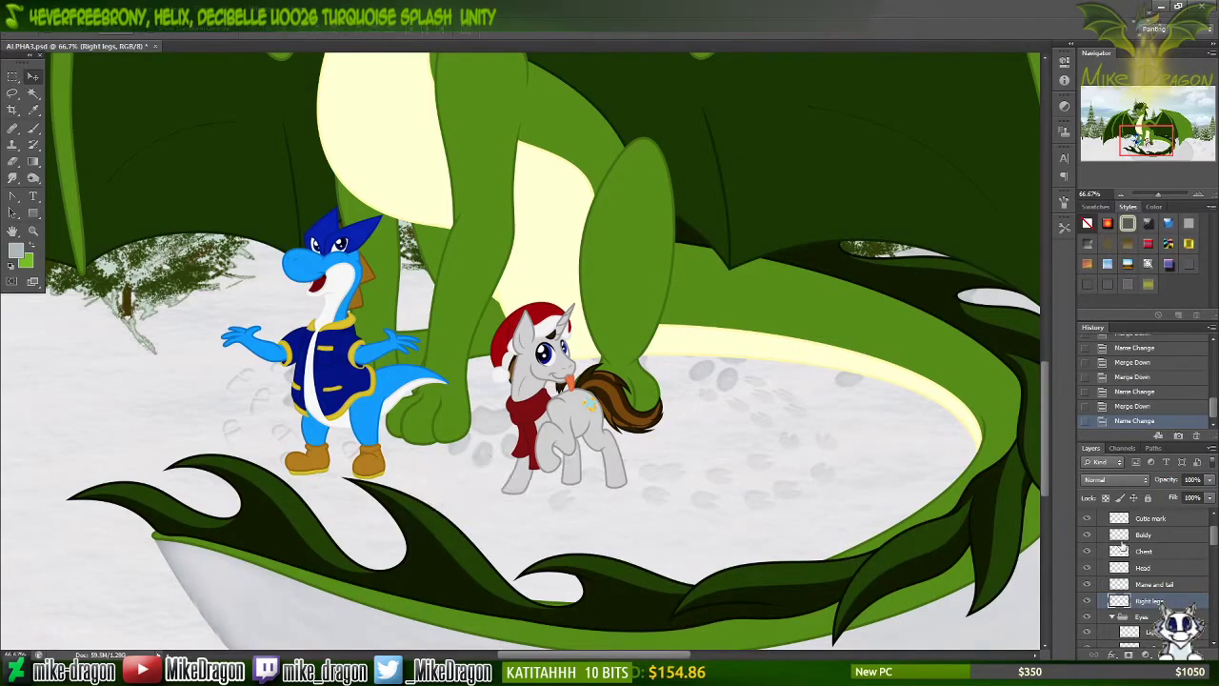
Step: Collapse the finished Silver Trot layer group and expand the Poke Yoshi group
scroll(1215, 536, up, 3)
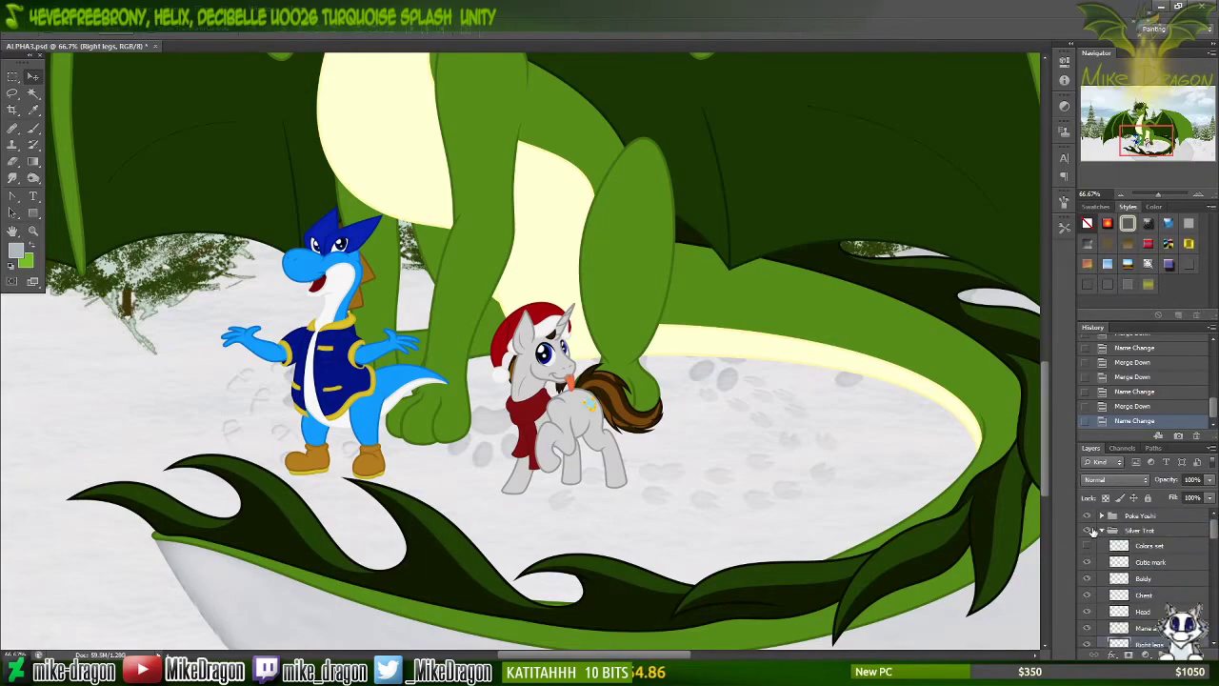
click(1102, 530)
click(1102, 517)
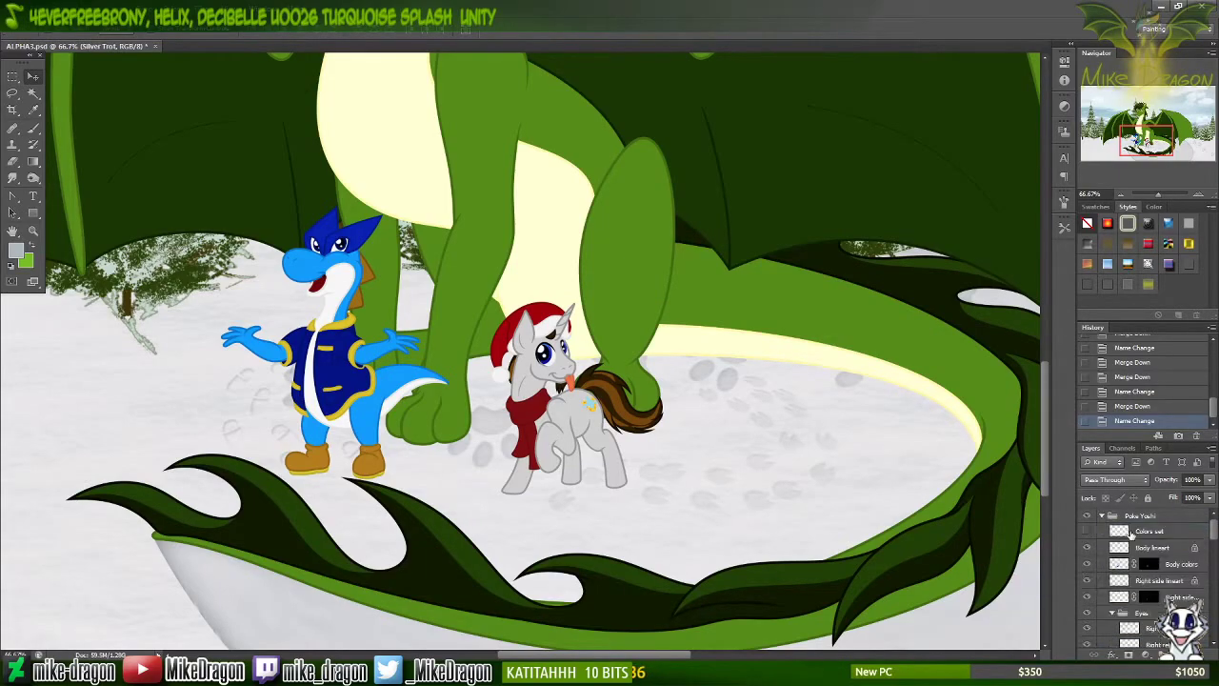
Step: Merge the Body lineart layer in the Poke Yoshi group down into Body colors, applying the mask, and rename the merged layer as Body
right_click(1155, 550)
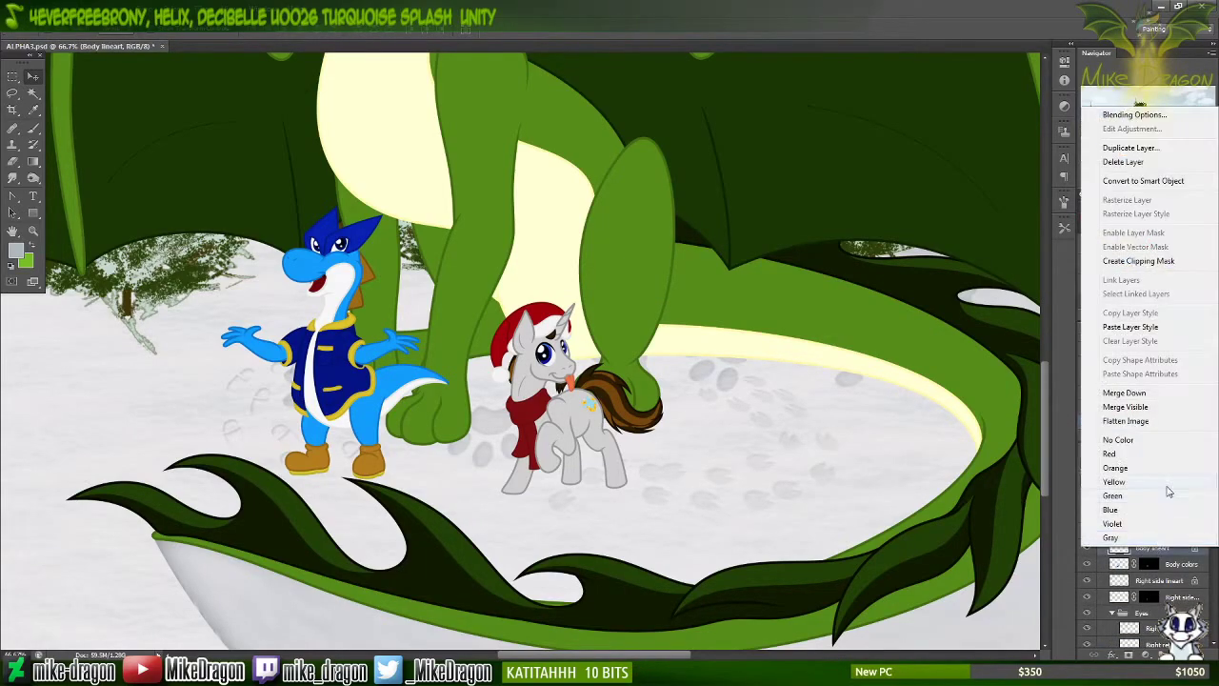
click(1124, 392)
key(Return)
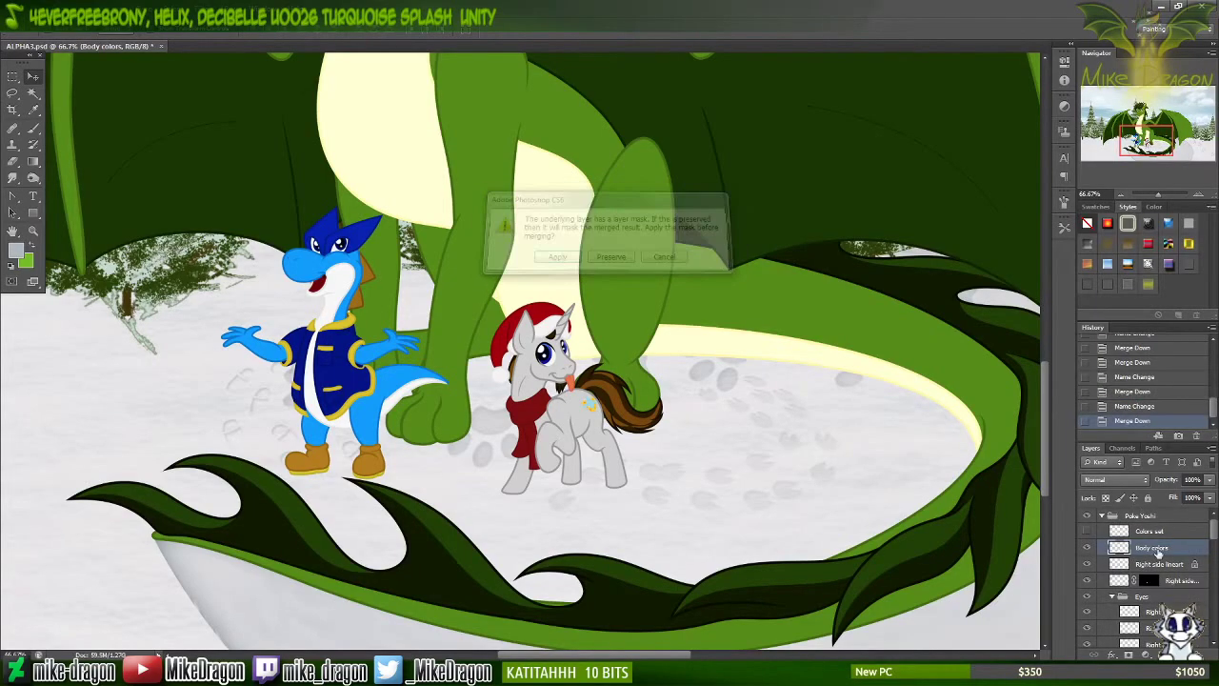
double_click(1156, 548)
key(BackSpace)
key(Return)
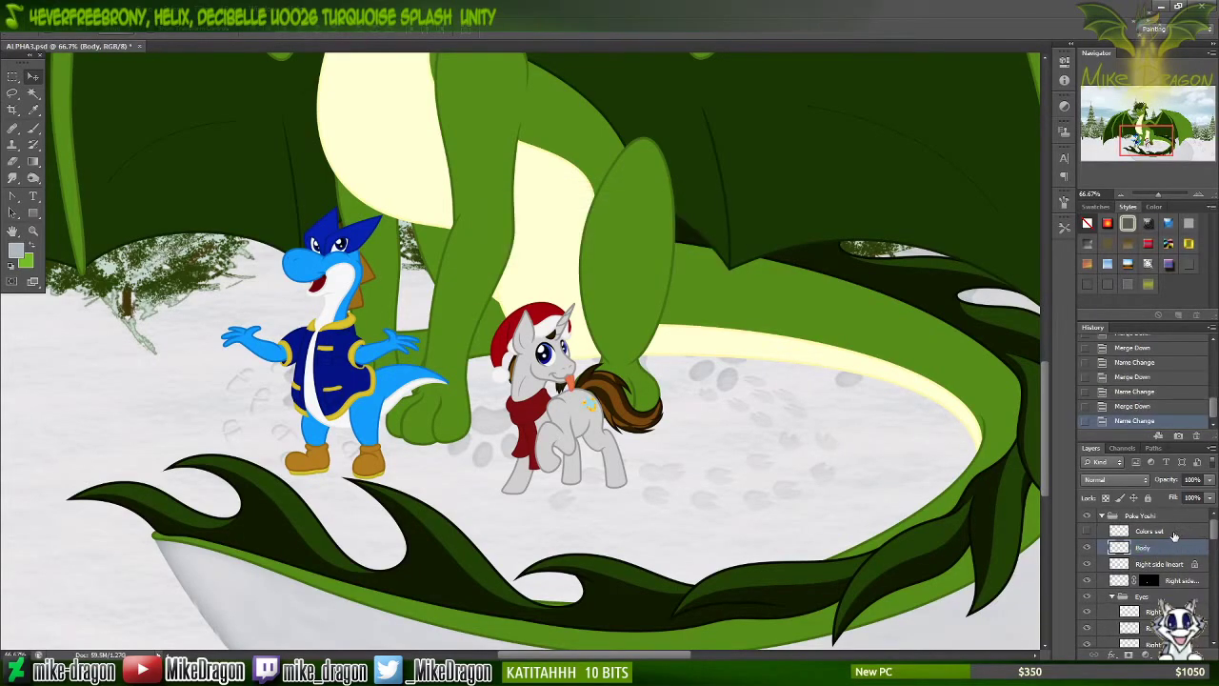
drag(657, 487, 684, 493)
key(ctrl+z)
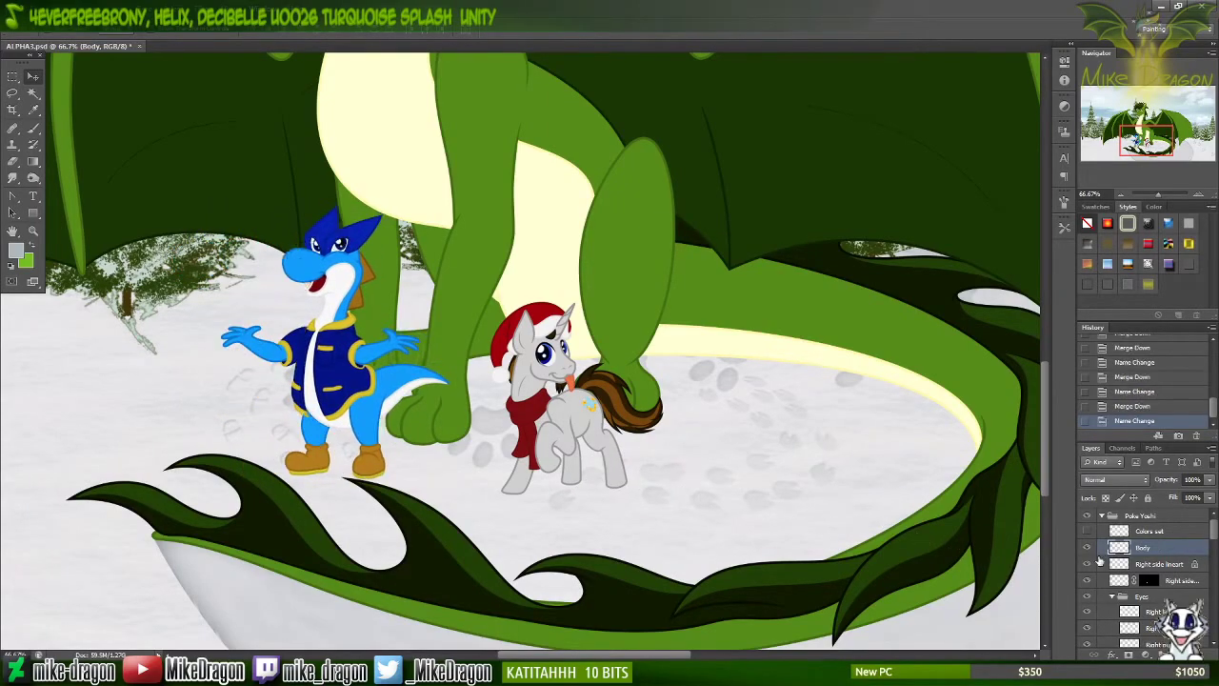
Step: Merge the Poke Yoshi group's Right side lineart down into Right side colors, applying the mask, and rename the merged layer as Right side
right_click(1164, 564)
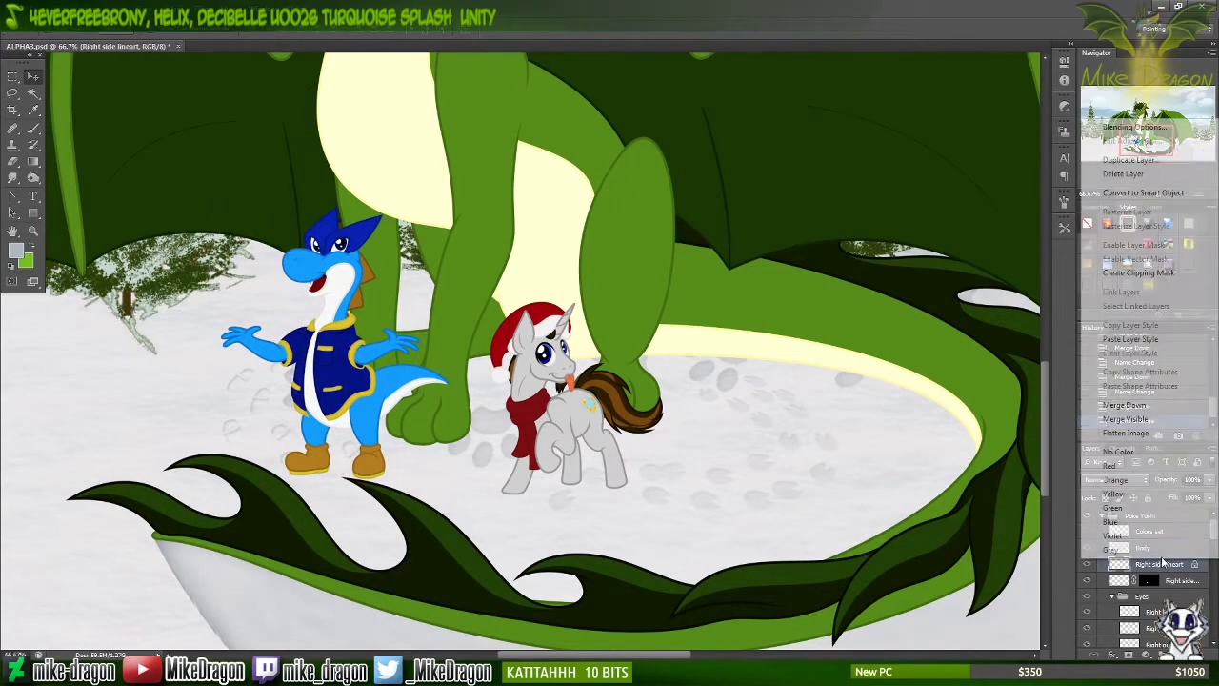
click(1156, 406)
key(Return)
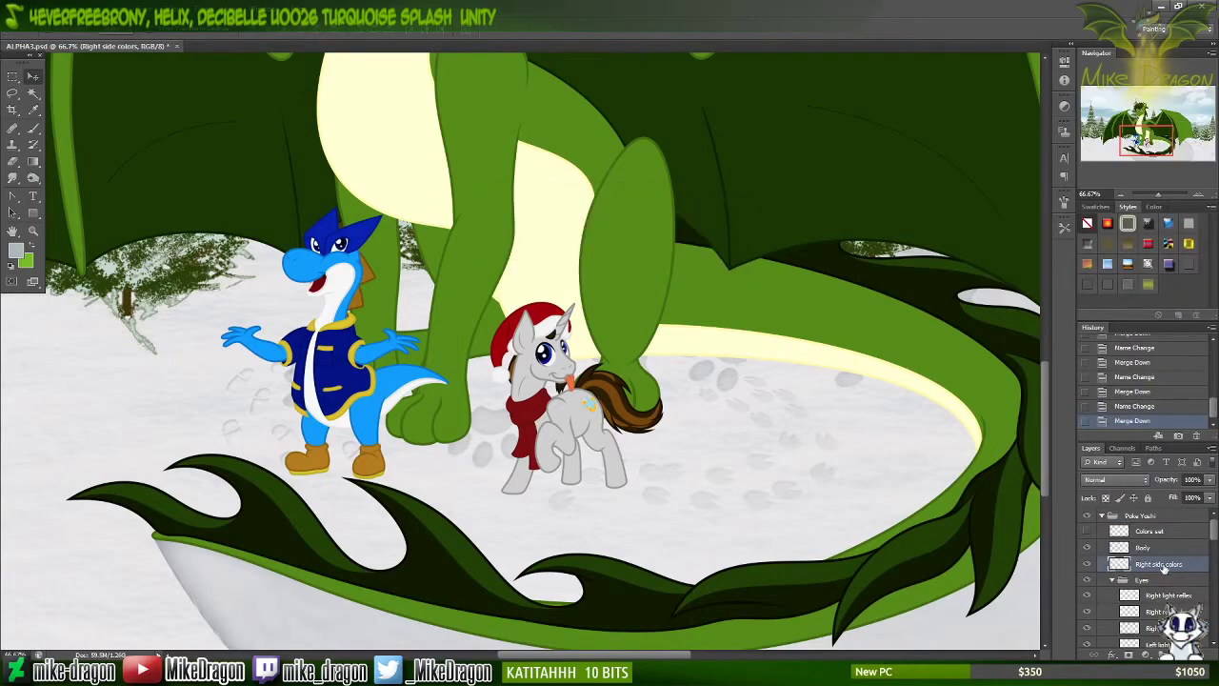
double_click(1162, 564)
drag(1171, 564, 1208, 564)
key(BackSpace)
key(Return)
drag(615, 528, 558, 506)
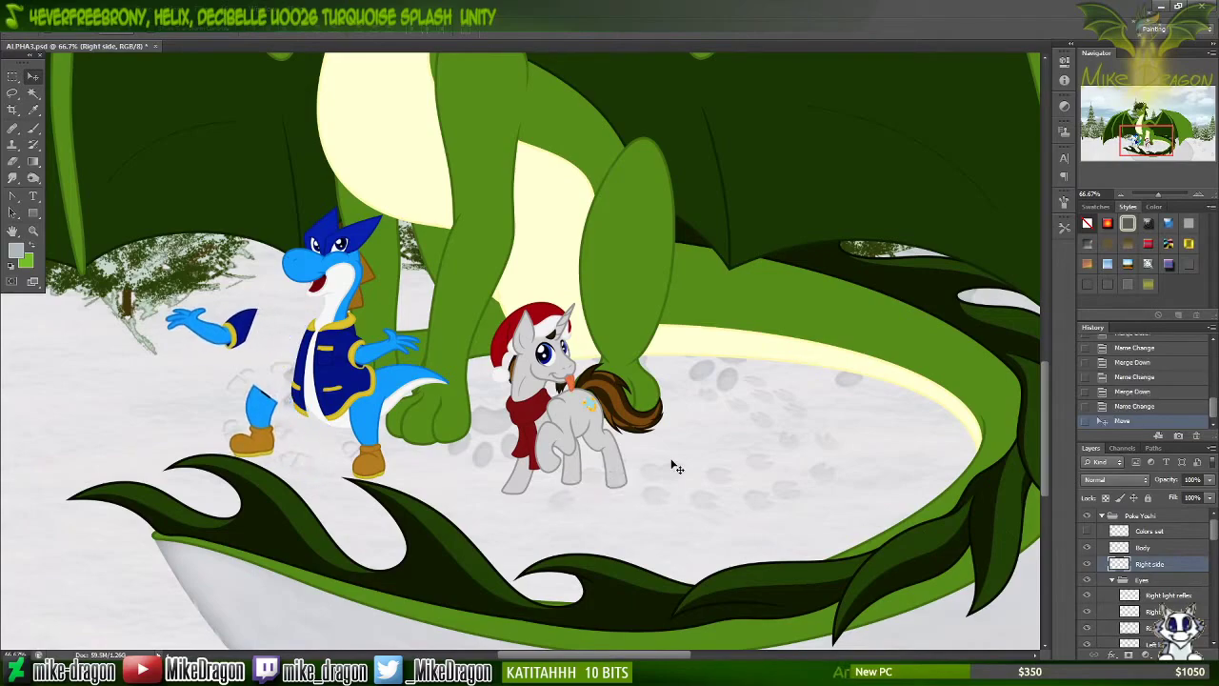
key(ctrl+z)
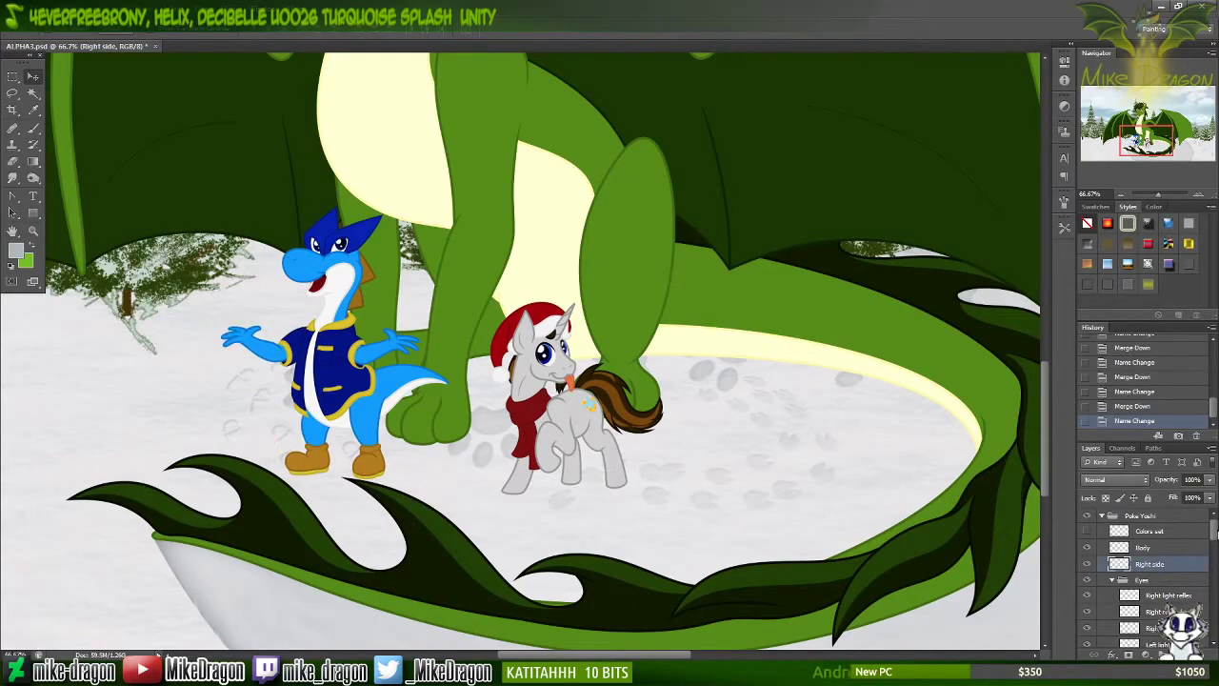
Step: Look through the remaining Poke Yoshi layers, collapse that group and expand the Braveheart group
scroll(1214, 535, down, 3)
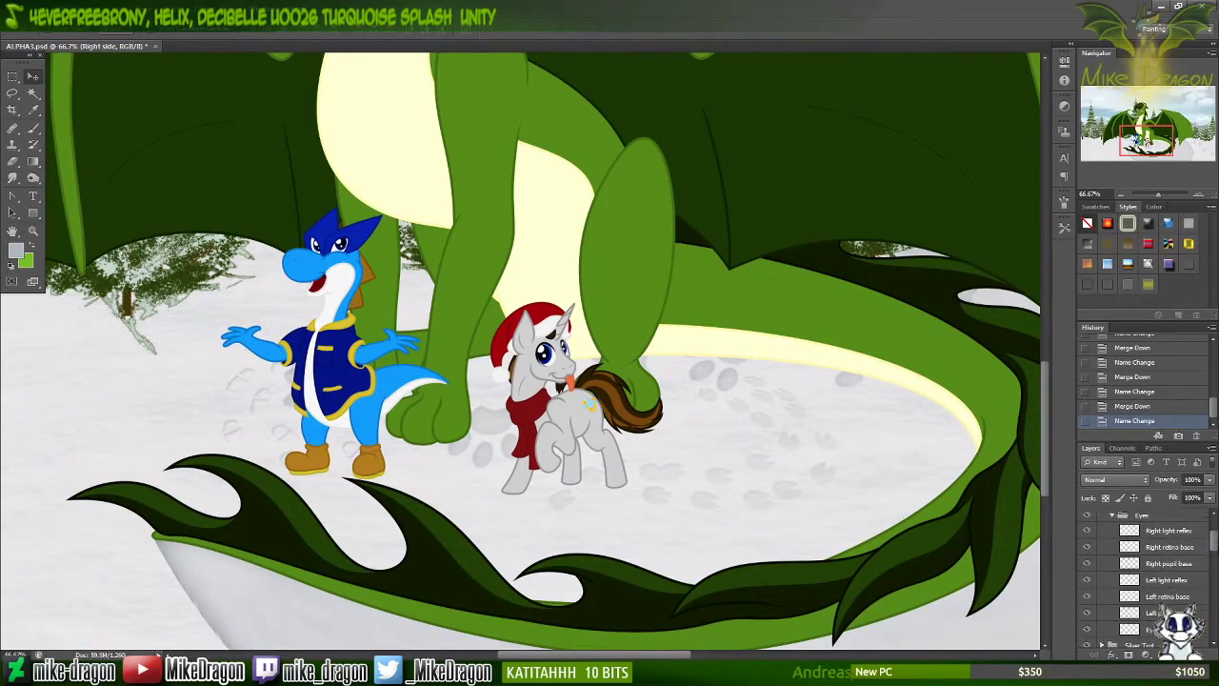
scroll(1148, 576, up, 2)
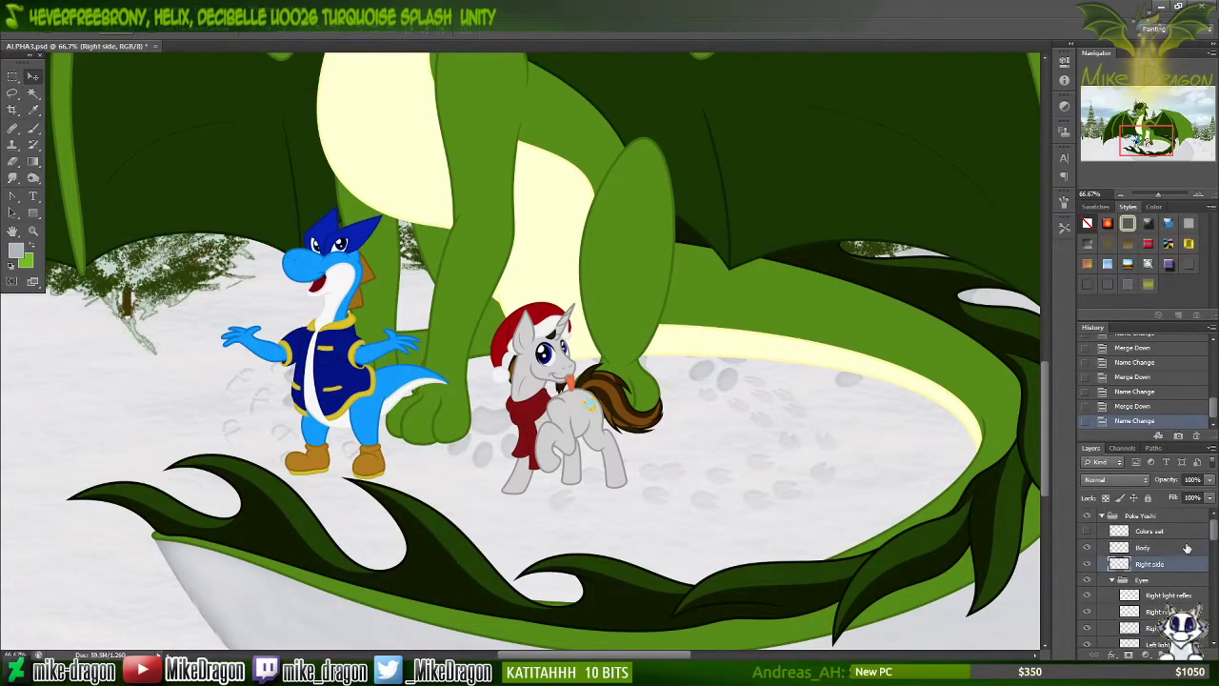
click(1102, 515)
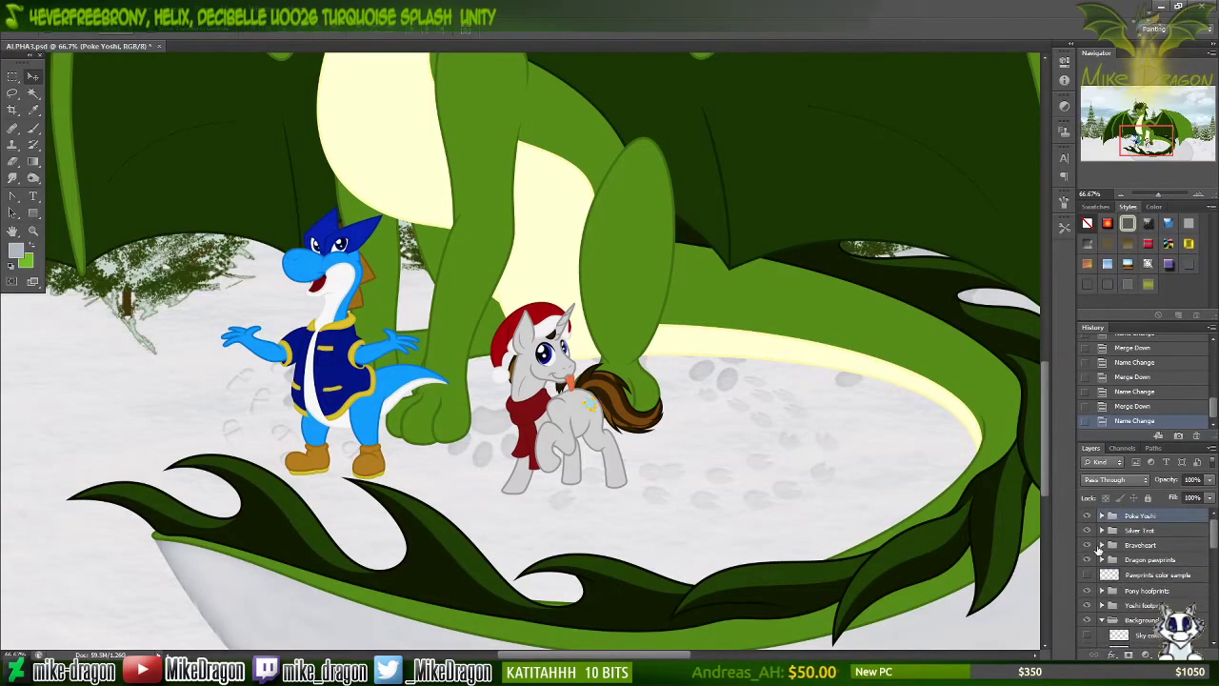
click(1104, 549)
click(1102, 545)
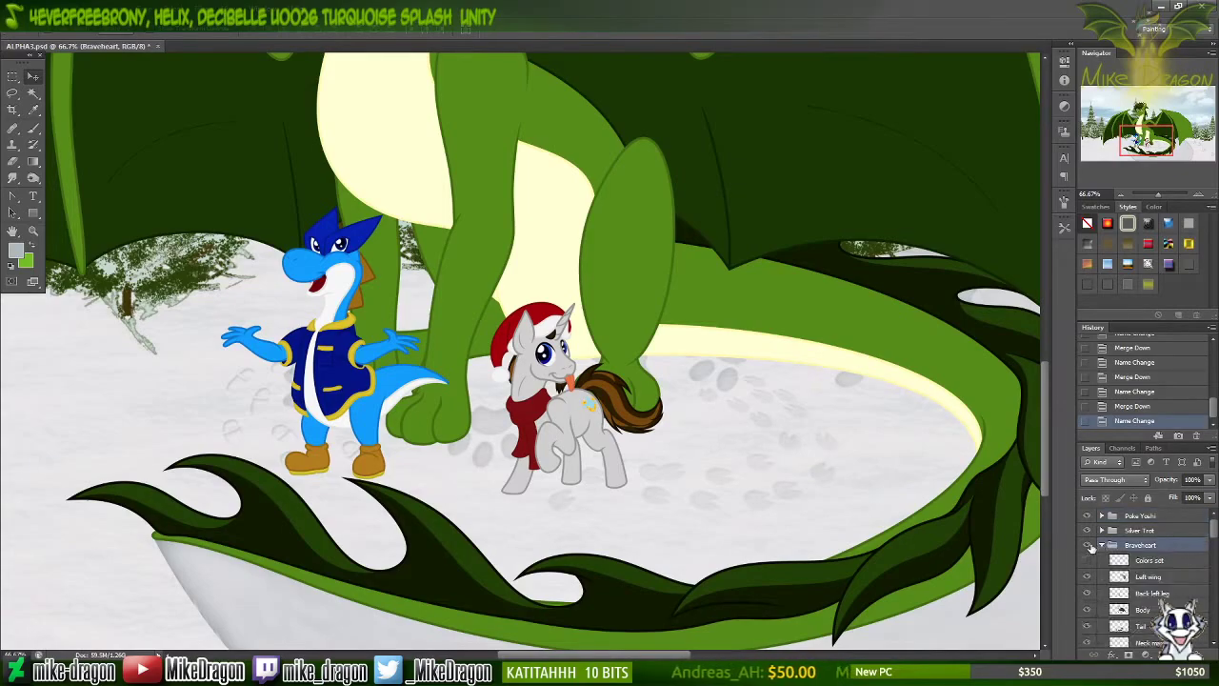
Step: Save the document, and save it again as a new Photoshop file named ALPHA4 with maximized compatibility
key(ctrl+s)
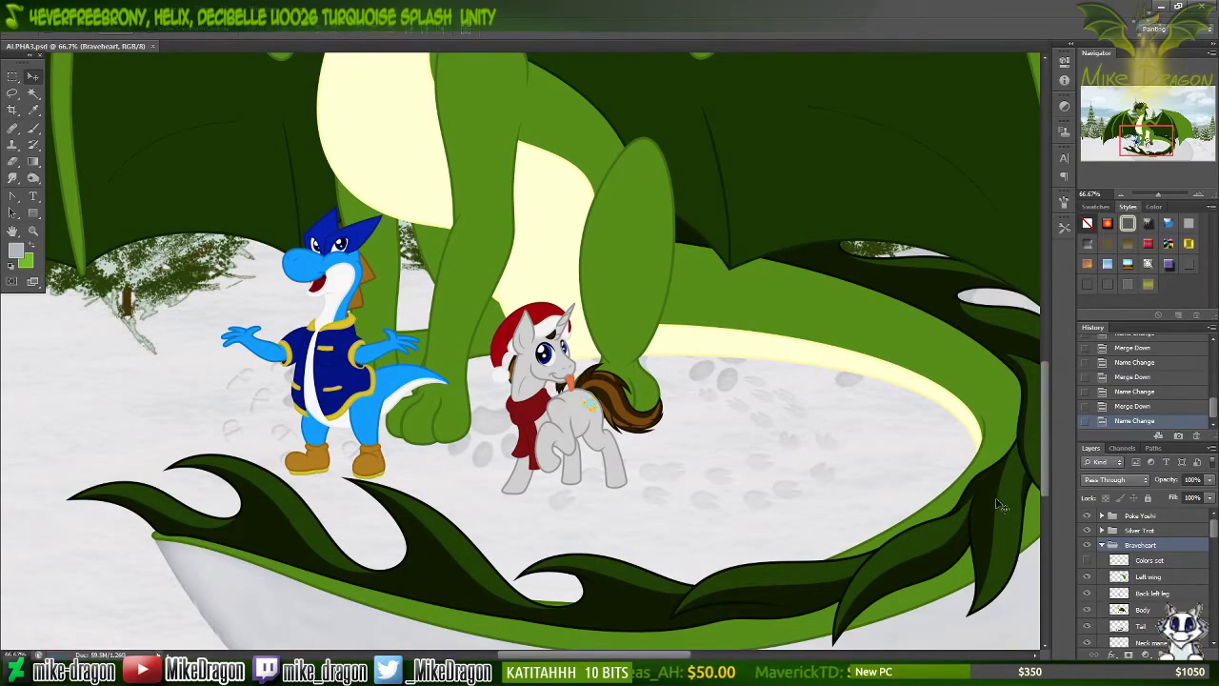
click(21, 8)
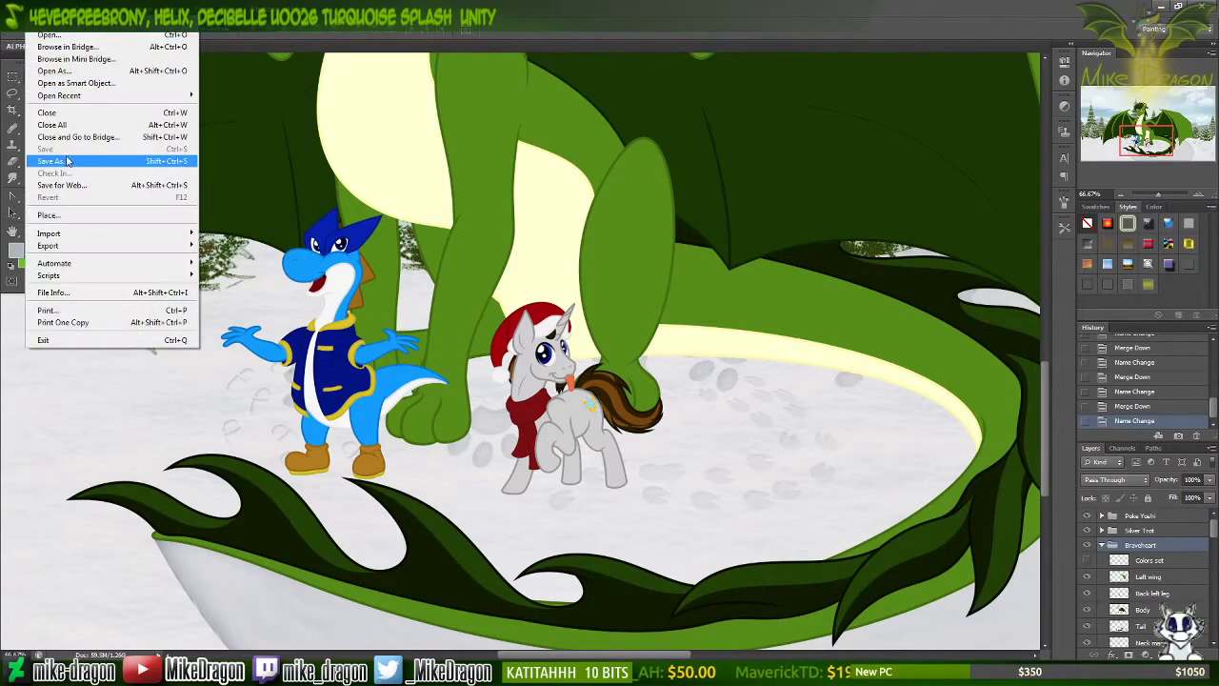
click(71, 161)
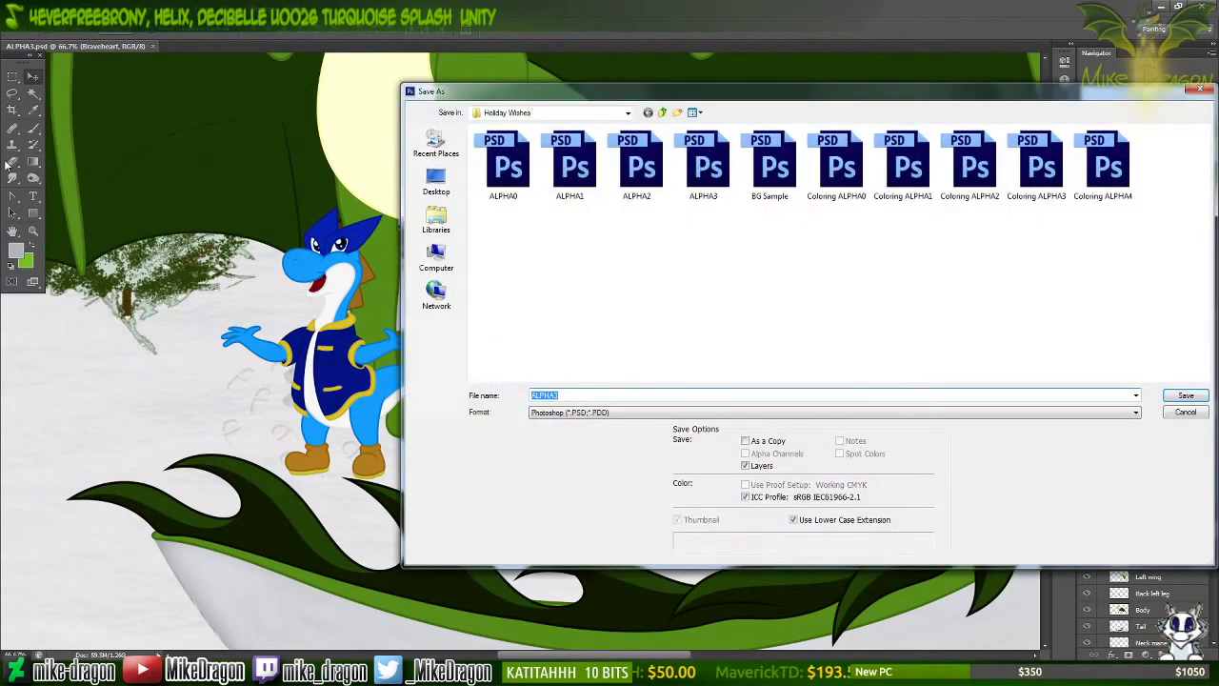
key(End)
text(4)
key(Return)
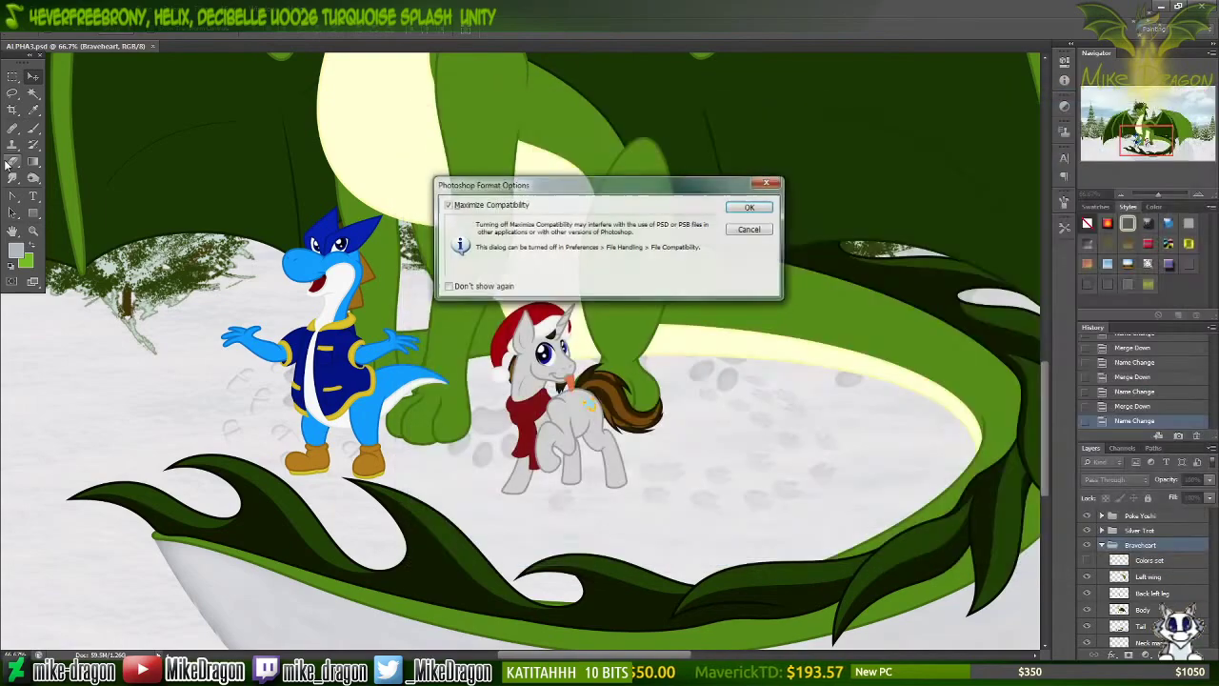
key(Return)
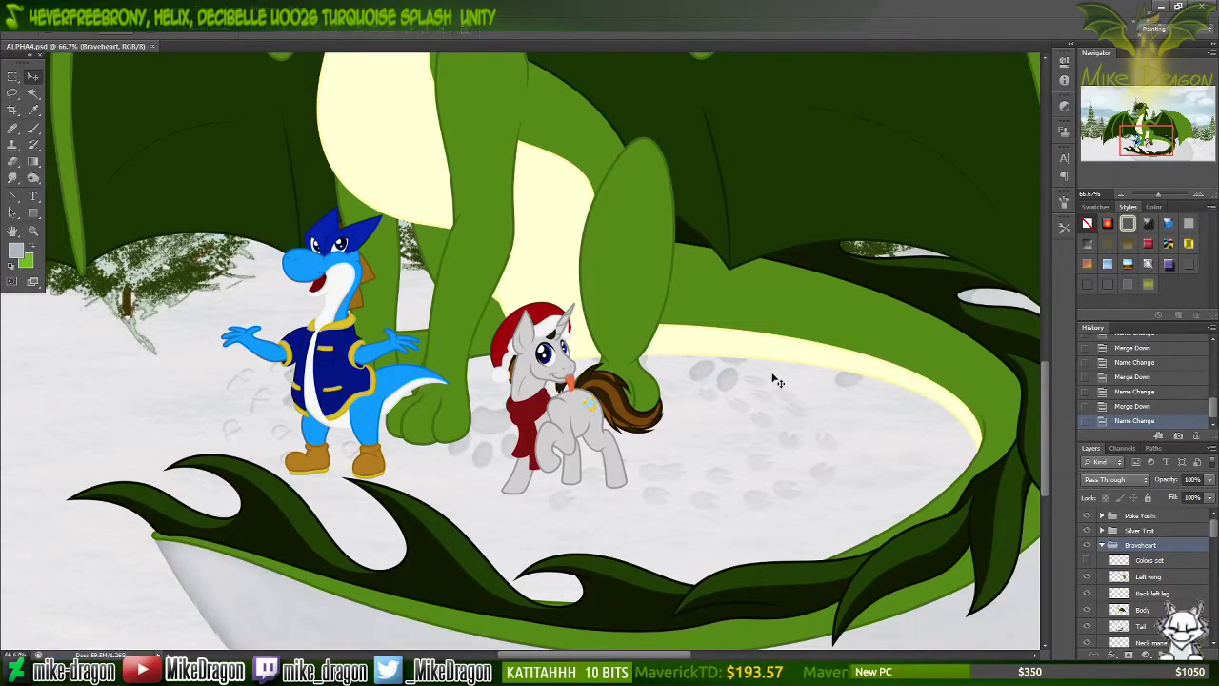
key(ctrl+minus)
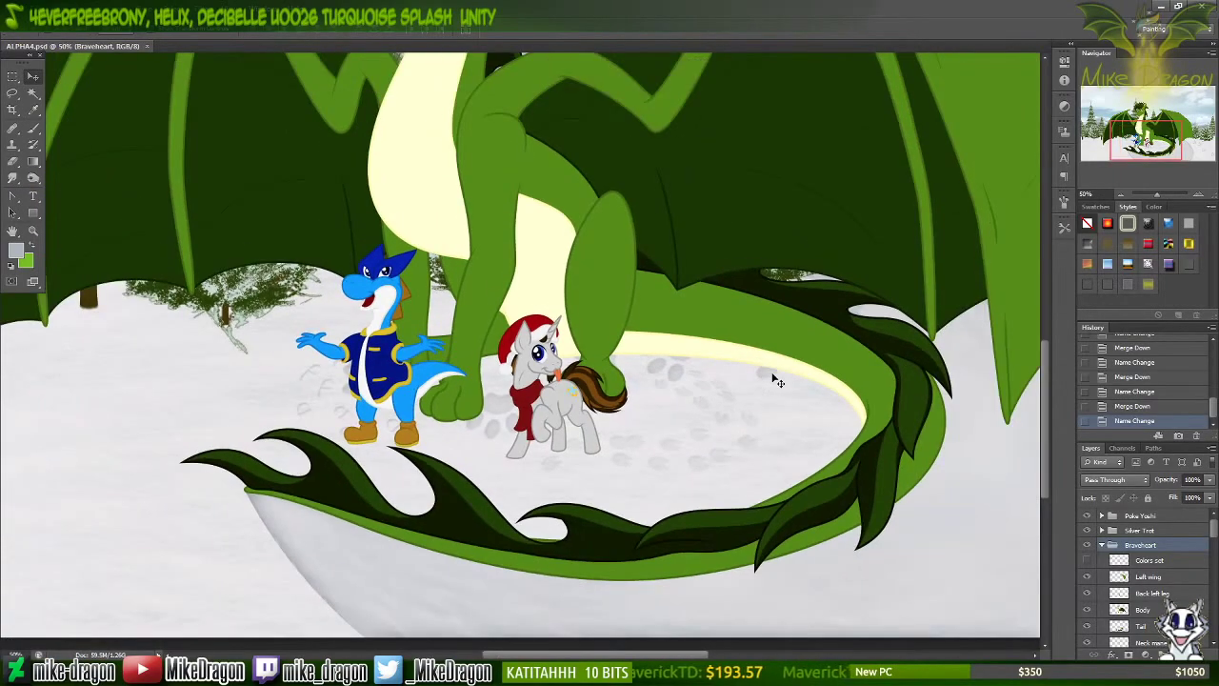
Step: Hide the Poke Yoshi and Silver Trot groups so that the dragon is the only character showing
click(1087, 516)
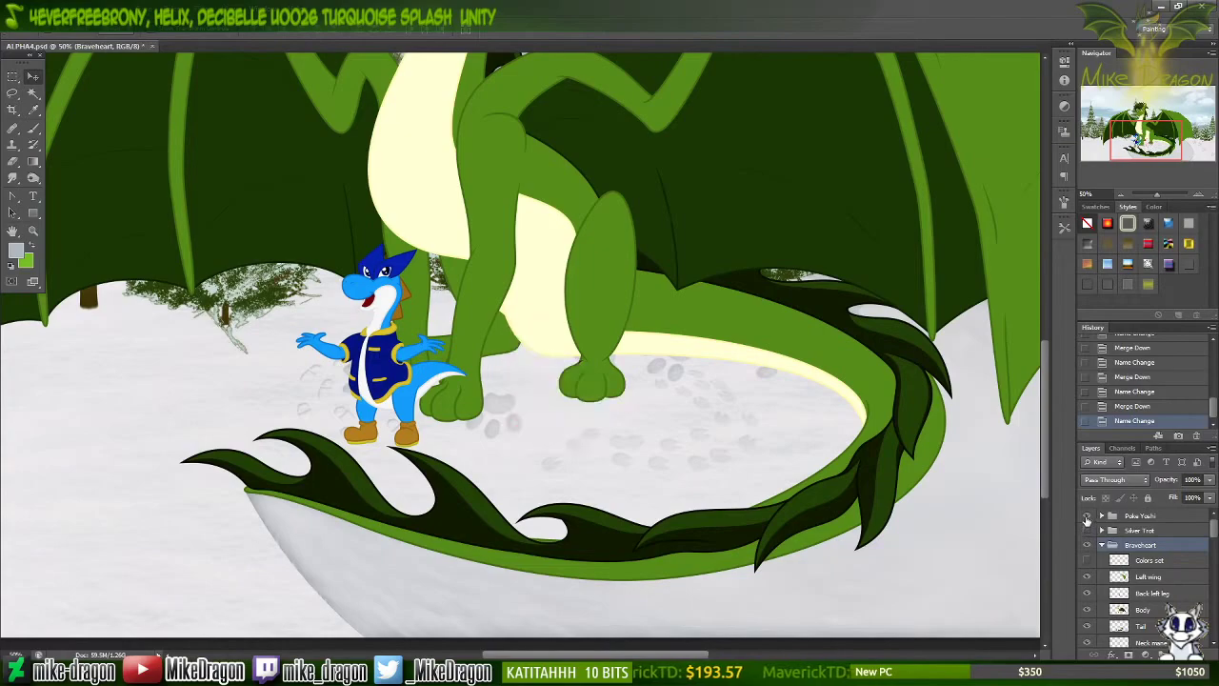
click(1087, 530)
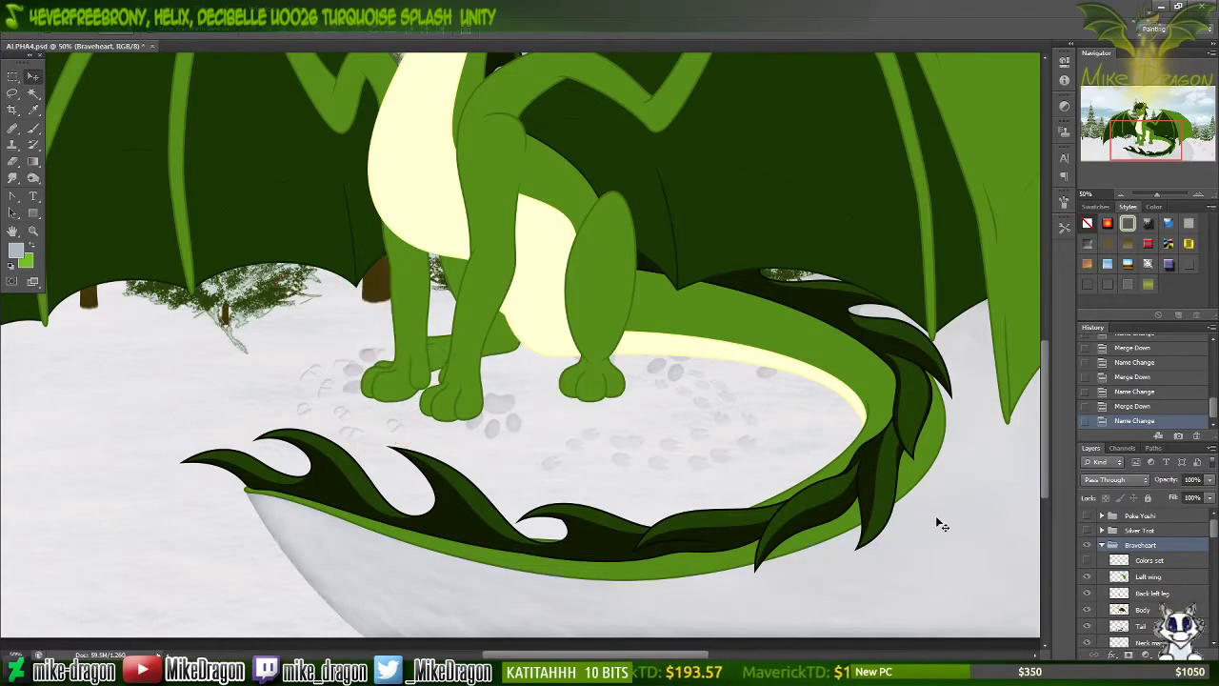
key(ctrl+minus)
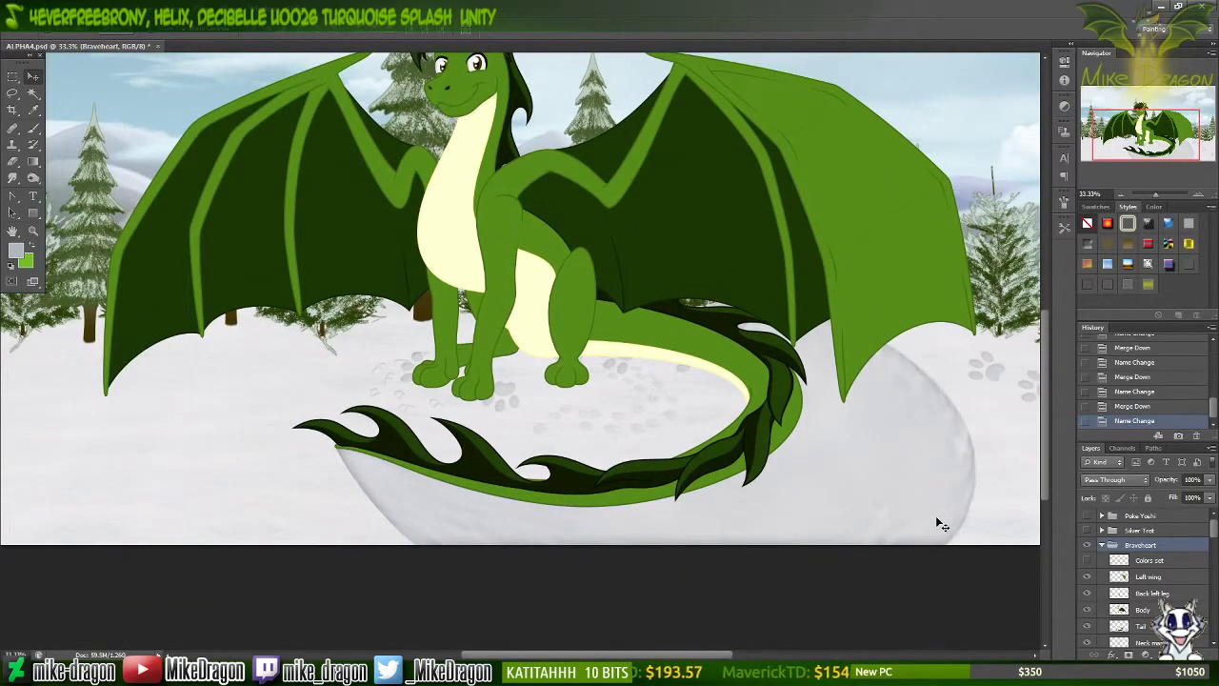
scroll(937, 520, up, 3)
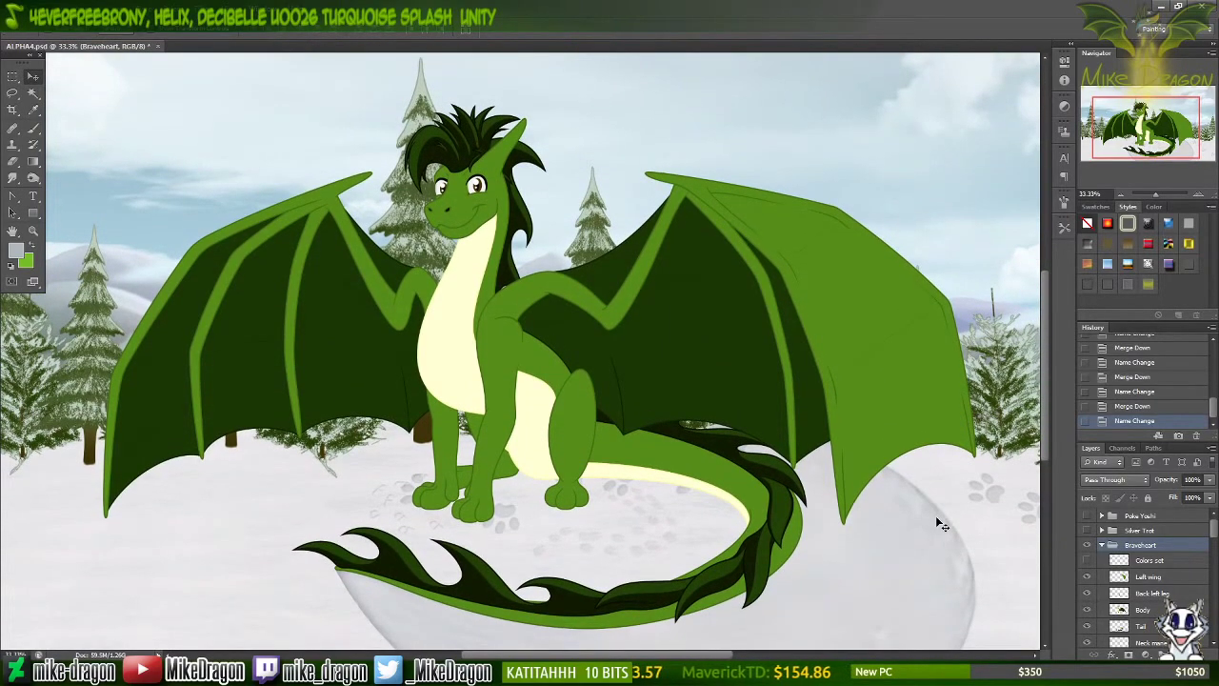
key(ctrl+plus)
scroll(938, 524, up, 2)
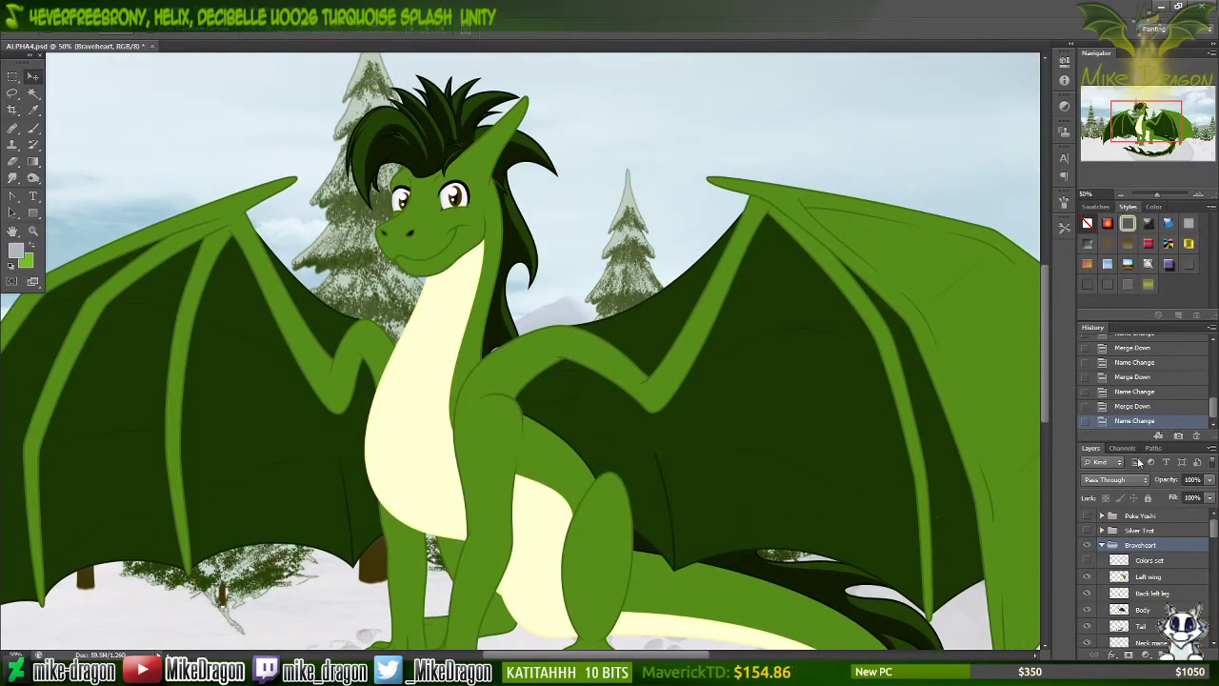
Step: Select the Body layer in the Braveheart group and switch its visibility off and on to check its contents
click(1131, 615)
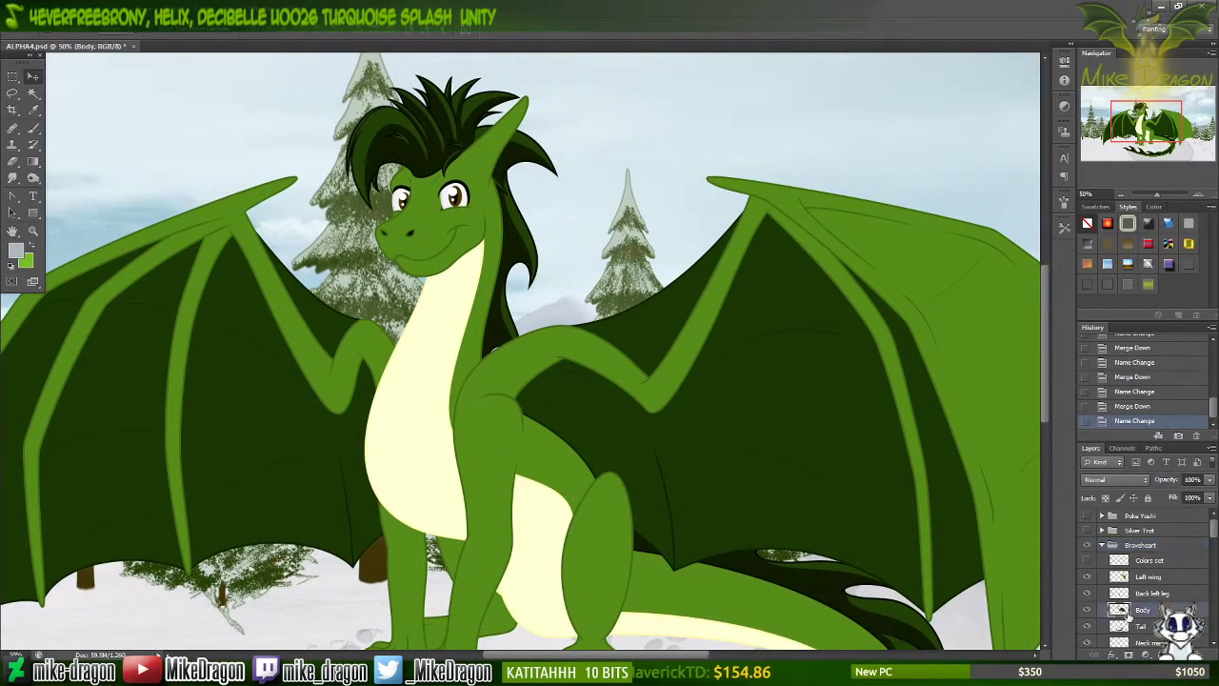
click(1088, 610)
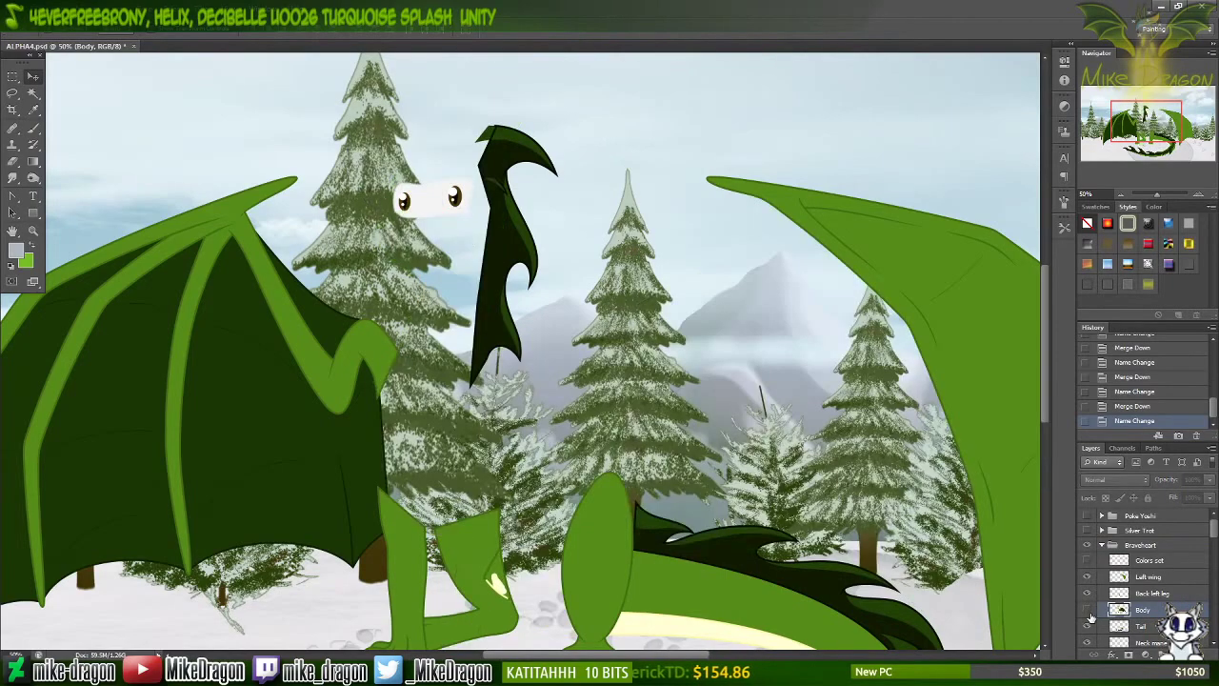
click(1089, 610)
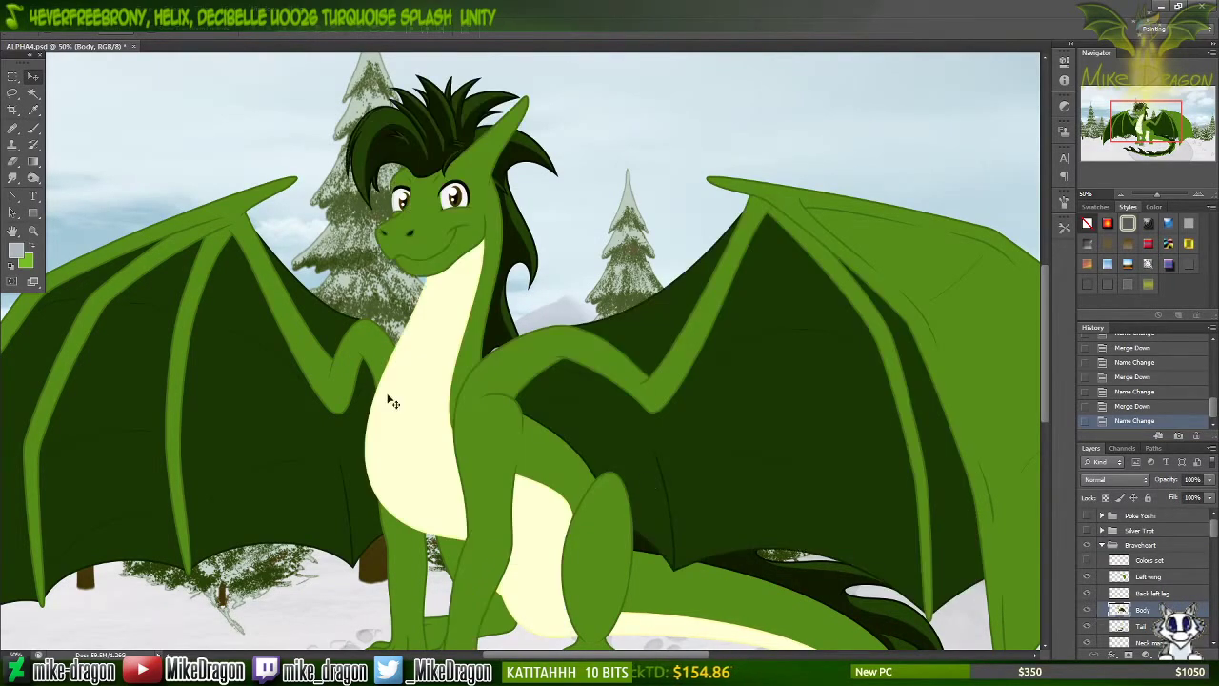
Step: Change from the Burn tool to the Dodge tool and adjust its exposure
click(34, 180)
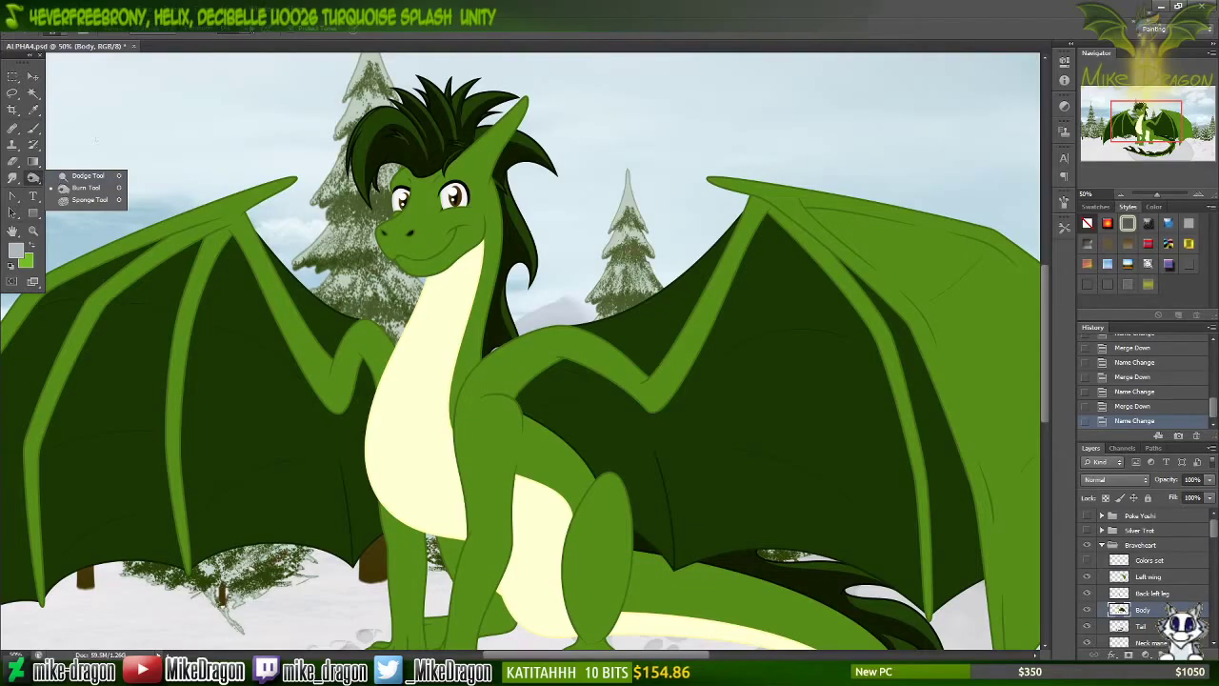
click(246, 34)
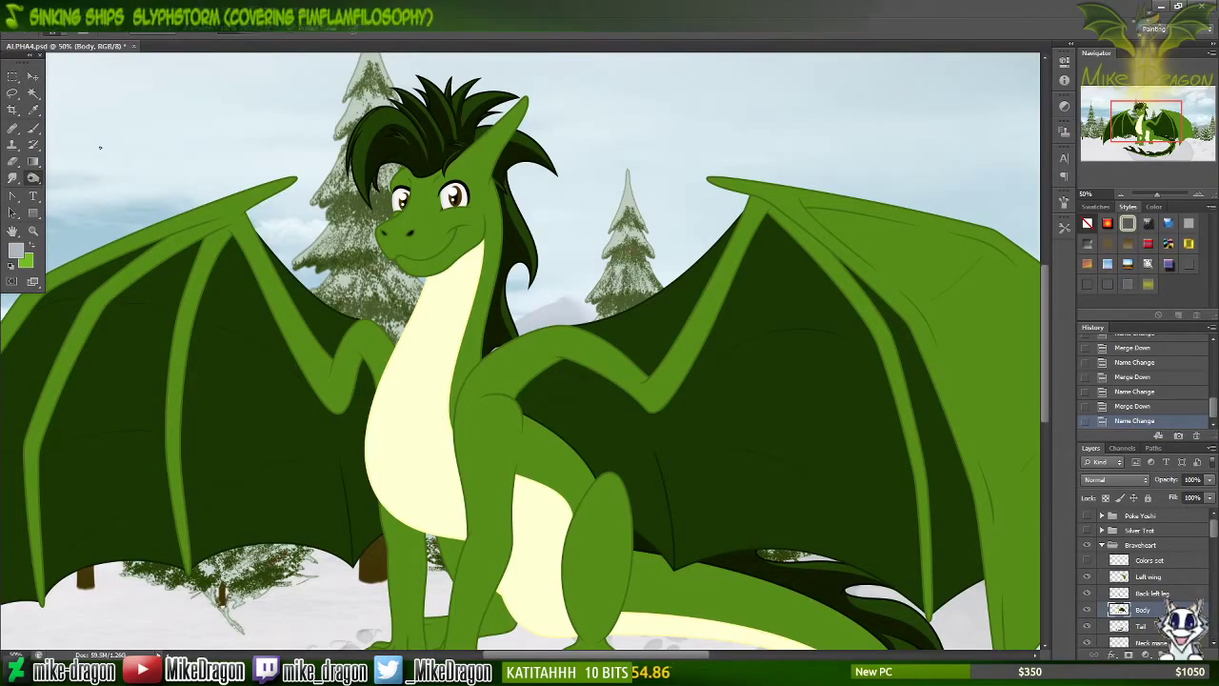
click(37, 183)
click(65, 181)
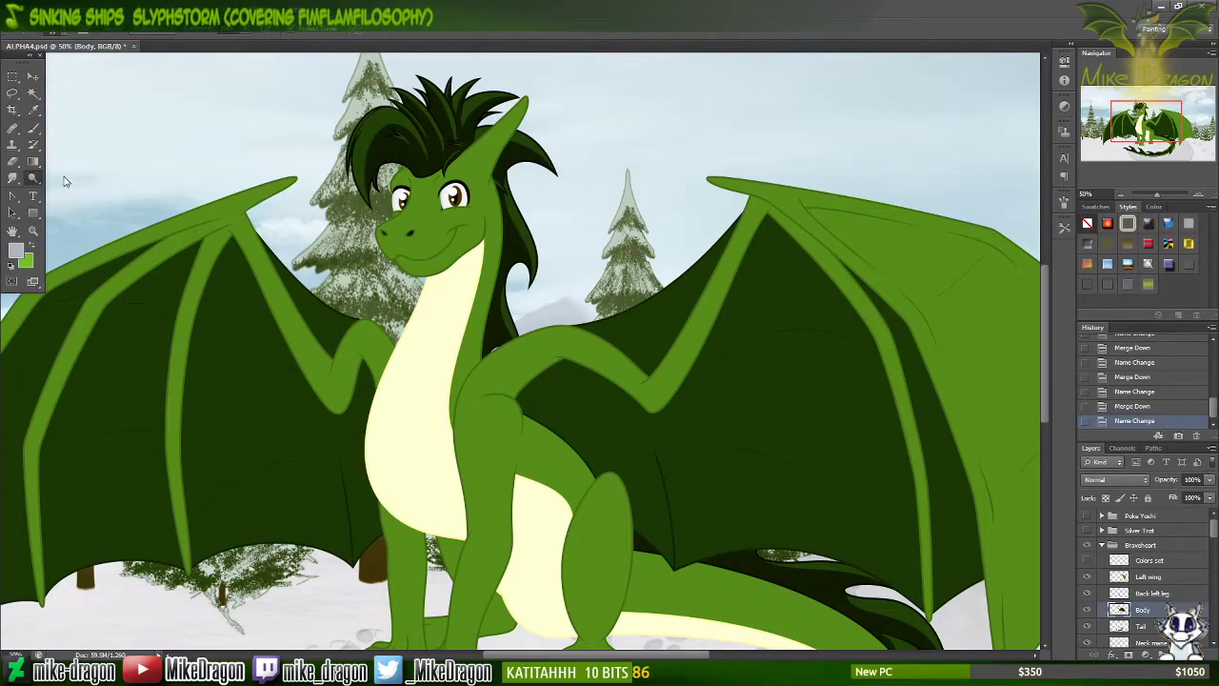
click(252, 34)
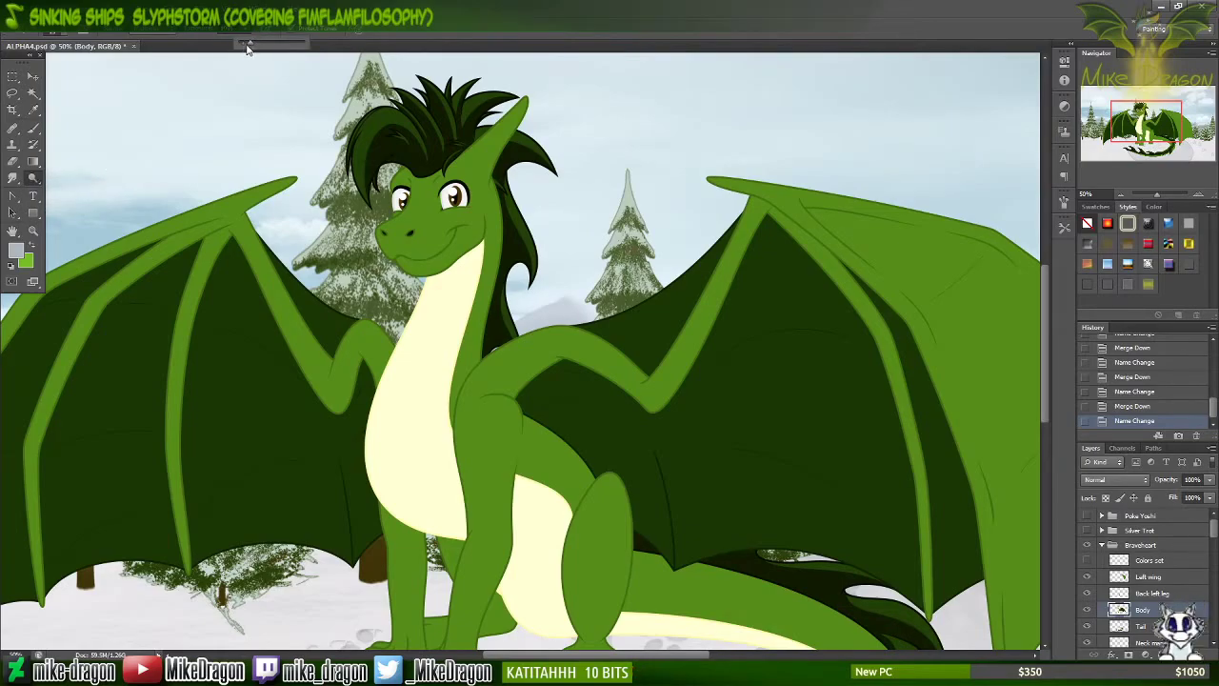
drag(246, 48, 405, 34)
click(443, 29)
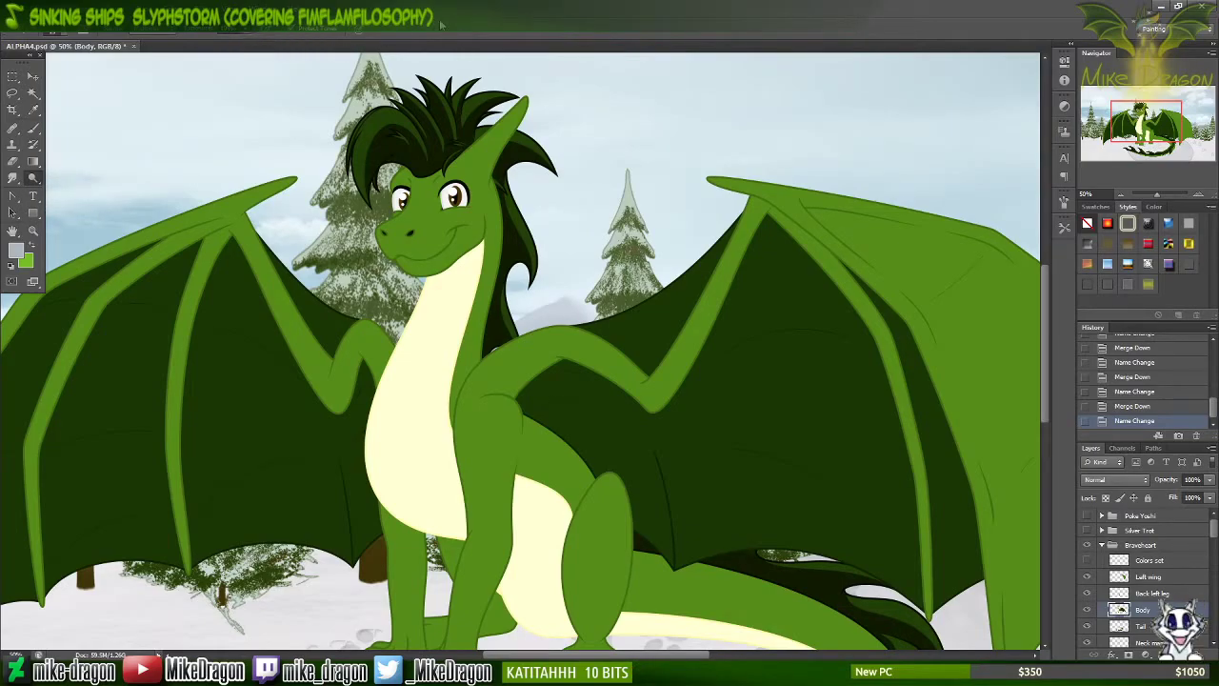
Step: Set the Dodge tool's brush to the soft round 300 px preset with 0% hardness
right_click(287, 167)
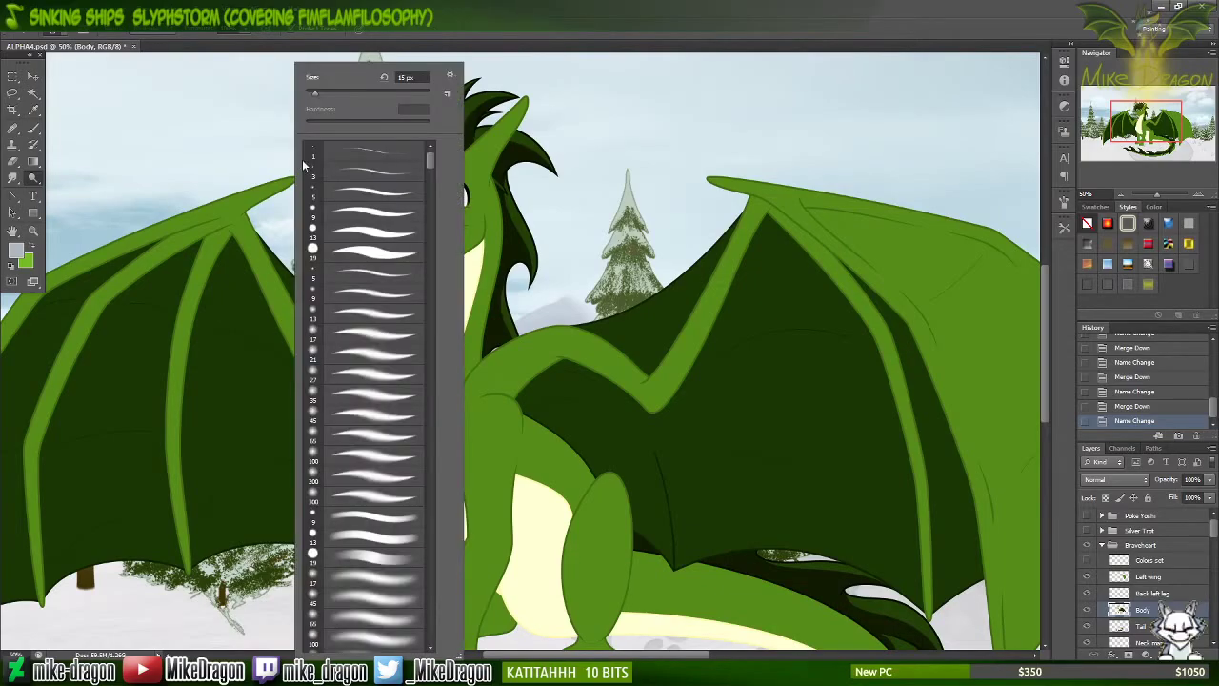
click(401, 77)
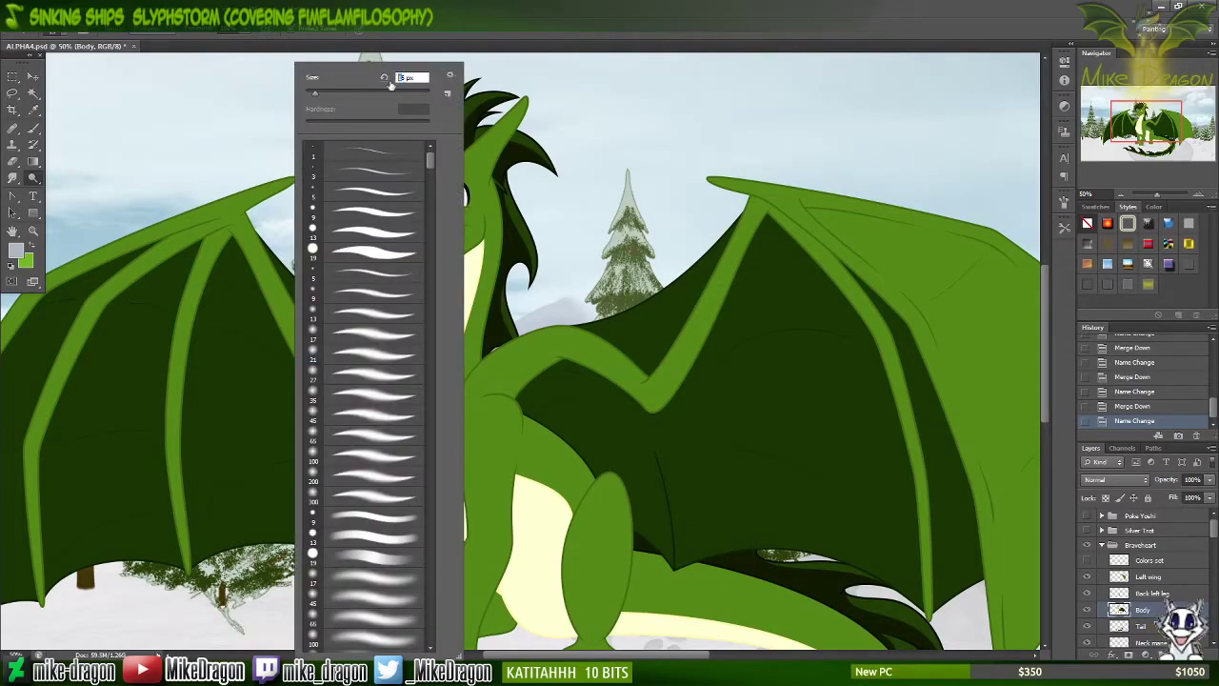
click(340, 497)
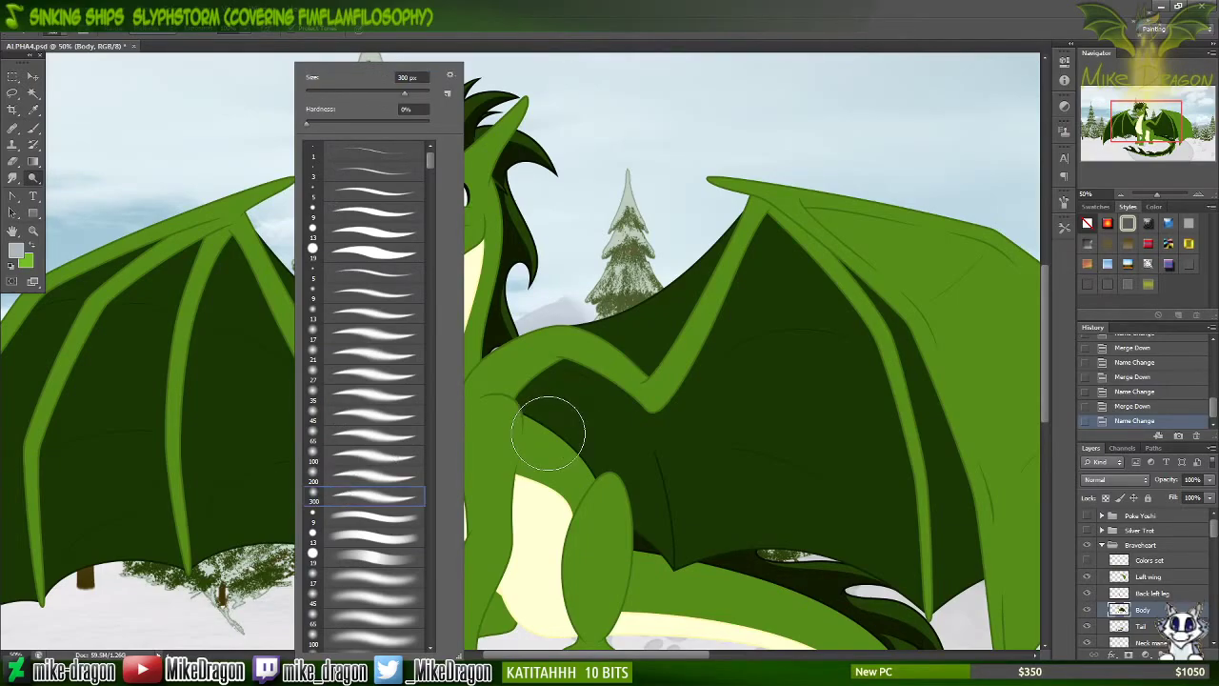
key(Return)
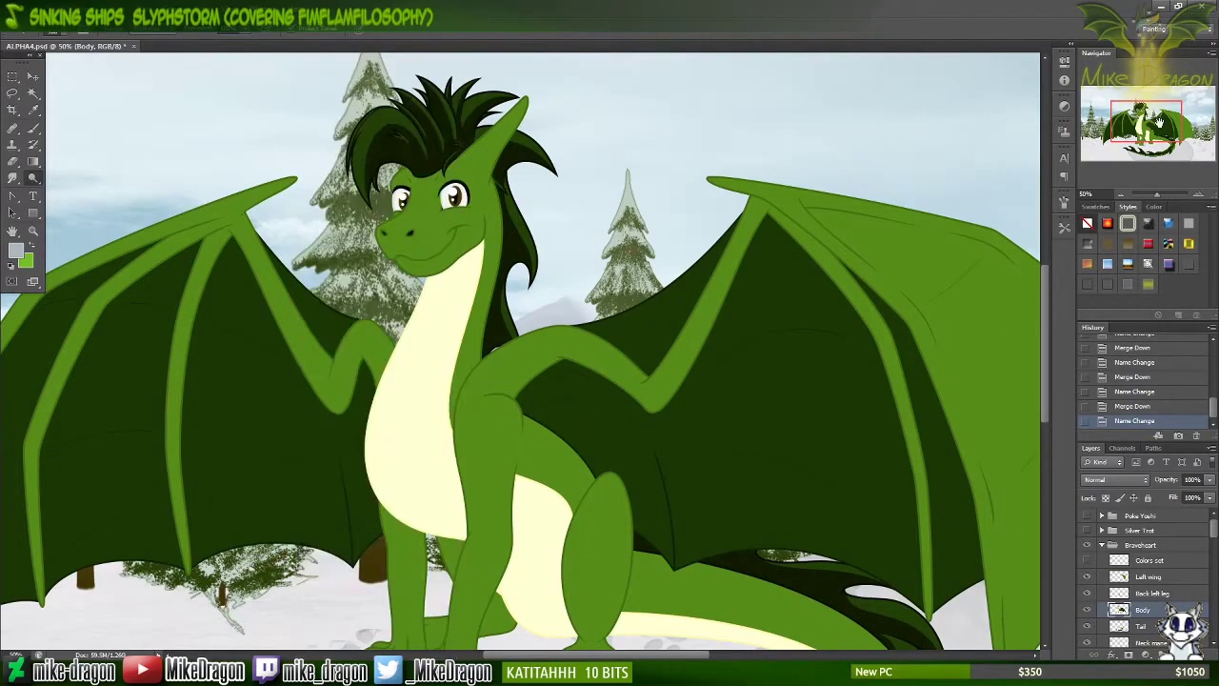
key(ctrl+minus)
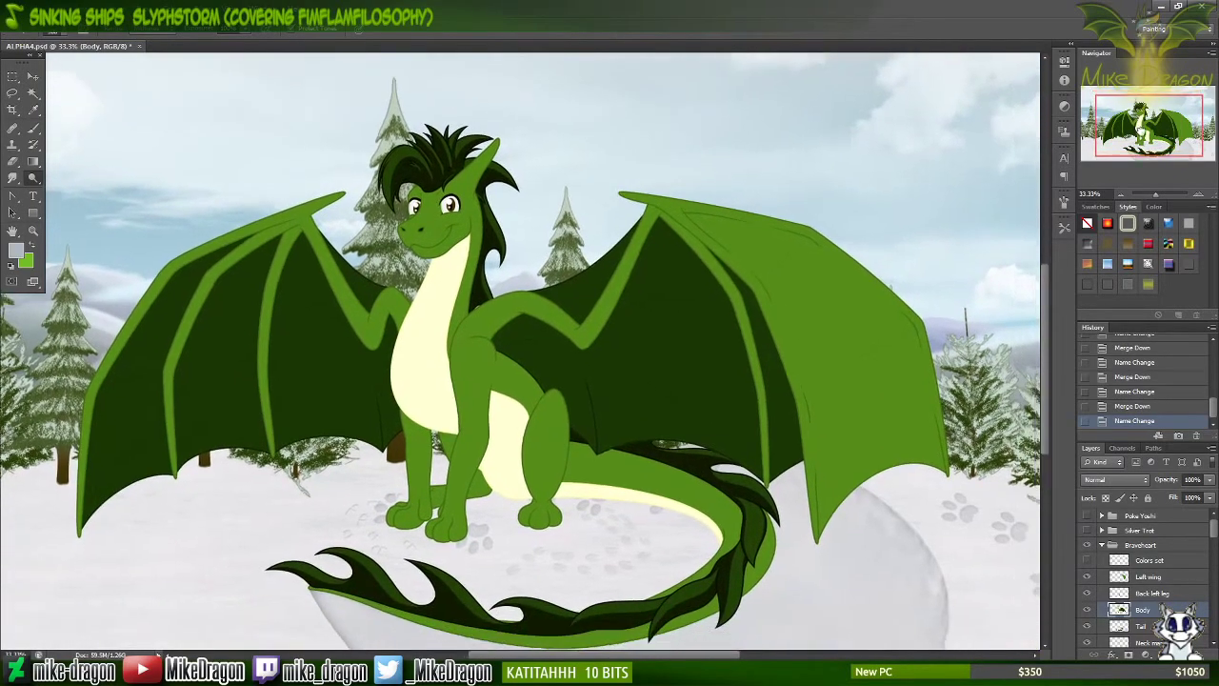
drag(1148, 127, 1128, 139)
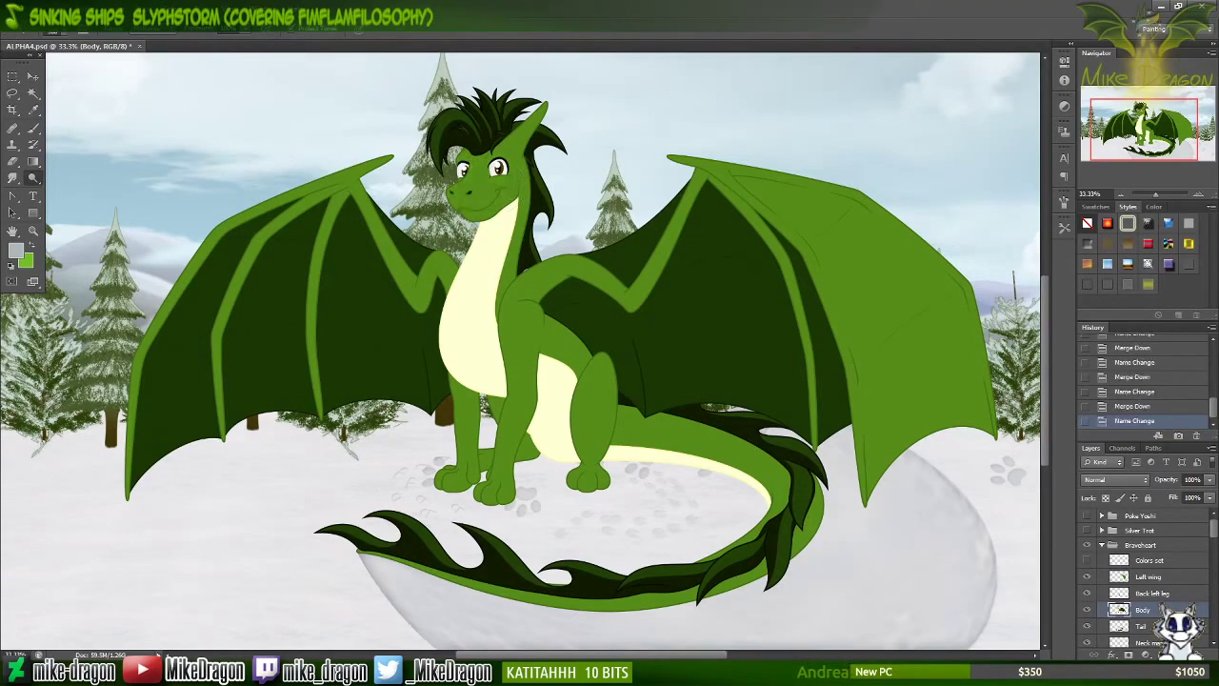
Step: Choose the hard round 19 px preset for the Brush tool, enlarge it, and undo a short test stroke on the dragon's wing
key(b)
right_click(481, 191)
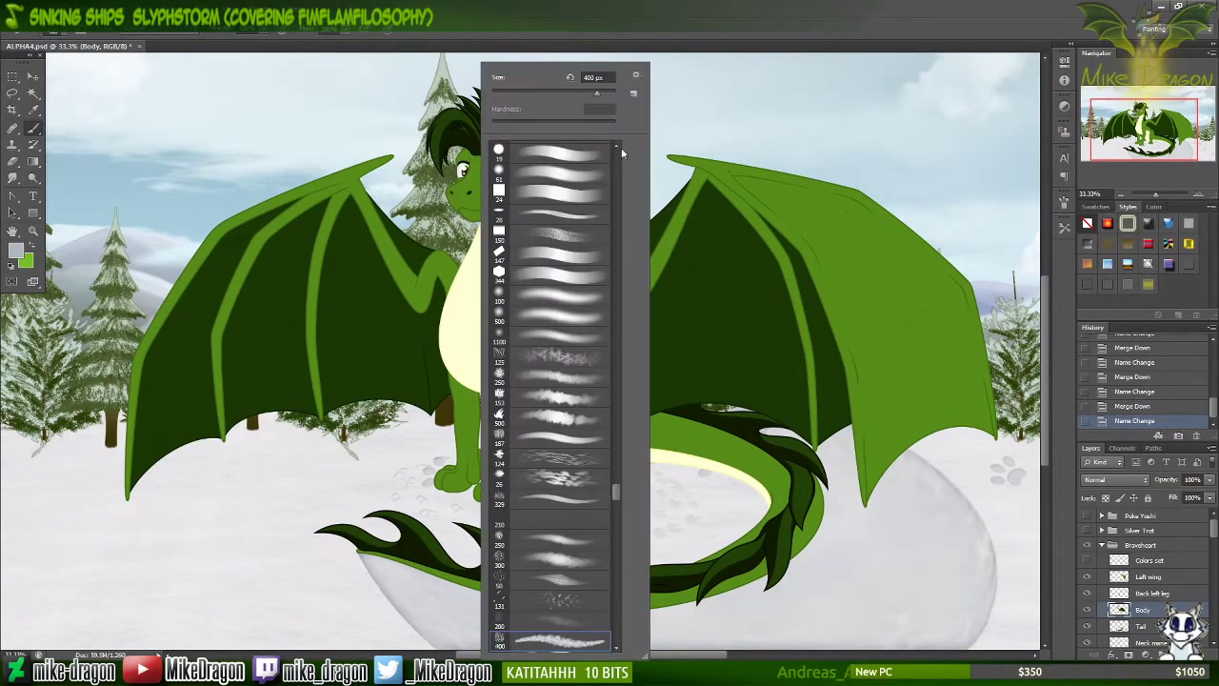
mouse_move(615, 495)
mouse_down()
mouse_move(638, 384)
mouse_move(610, 146)
mouse_up()
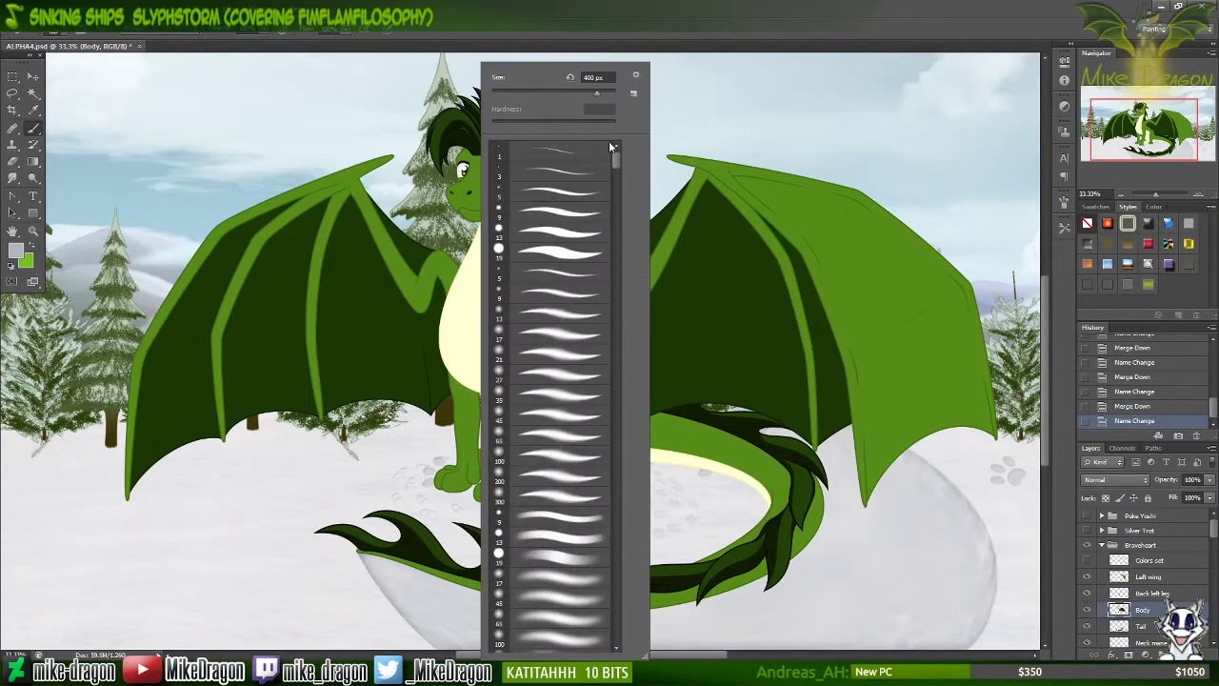
click(531, 255)
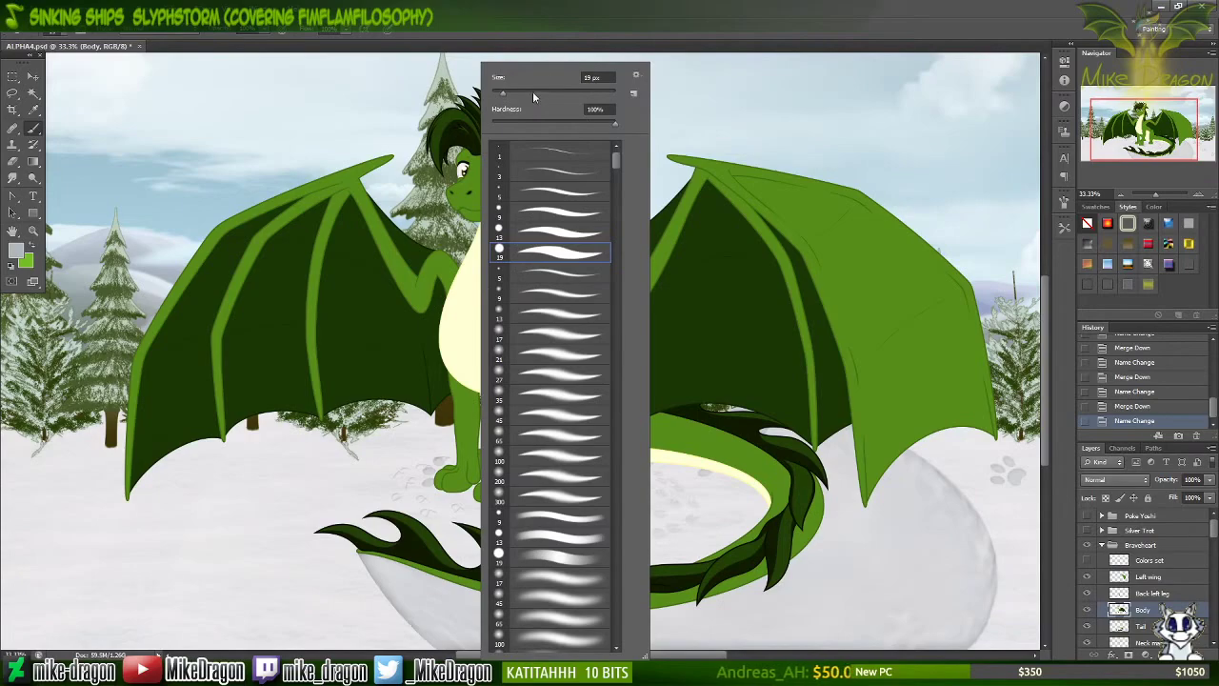
drag(532, 91, 575, 87)
click(573, 18)
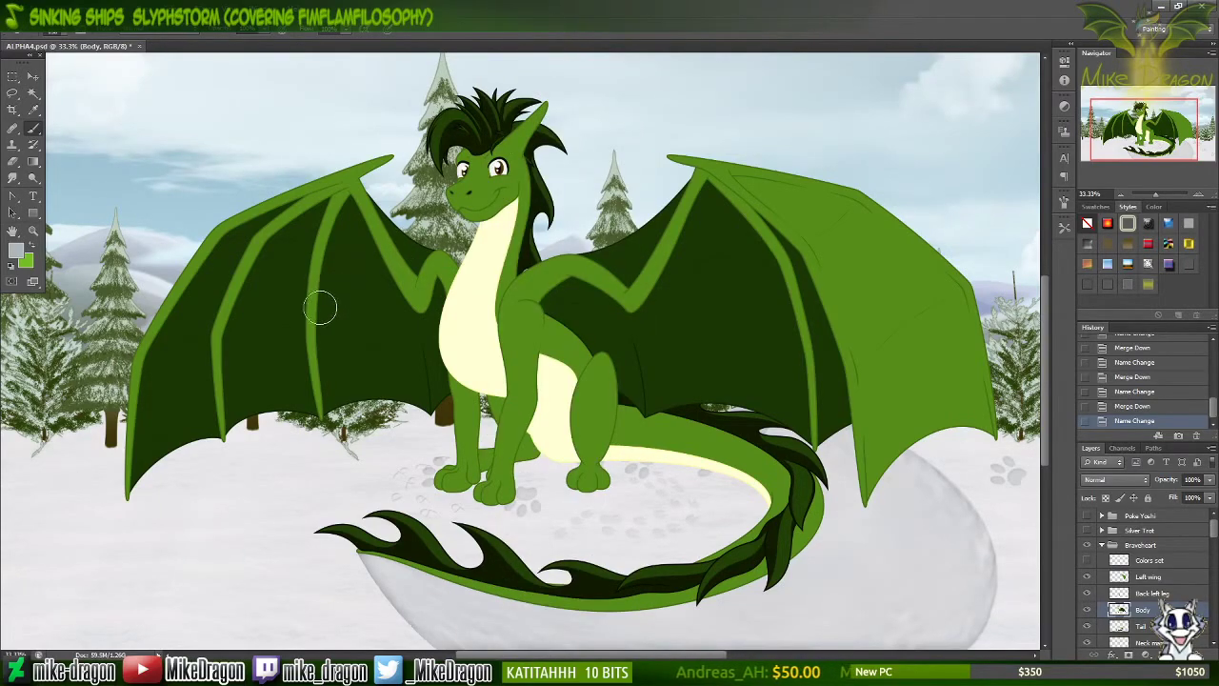
drag(309, 306, 338, 301)
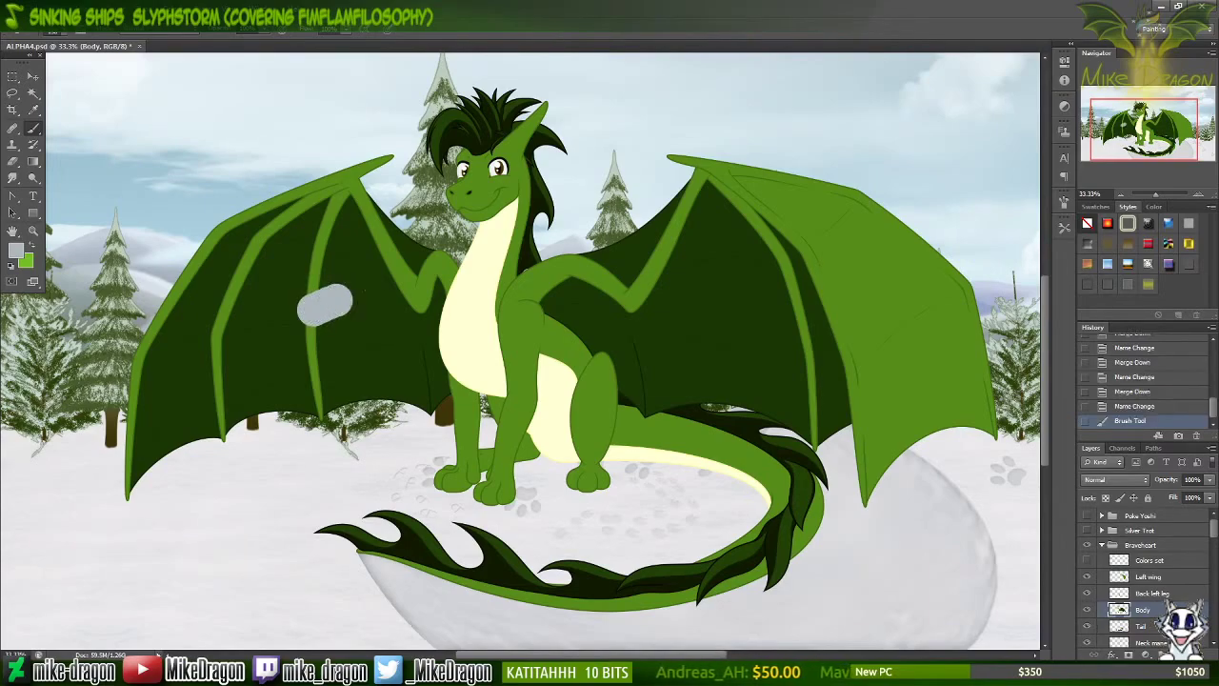
key(ctrl+z)
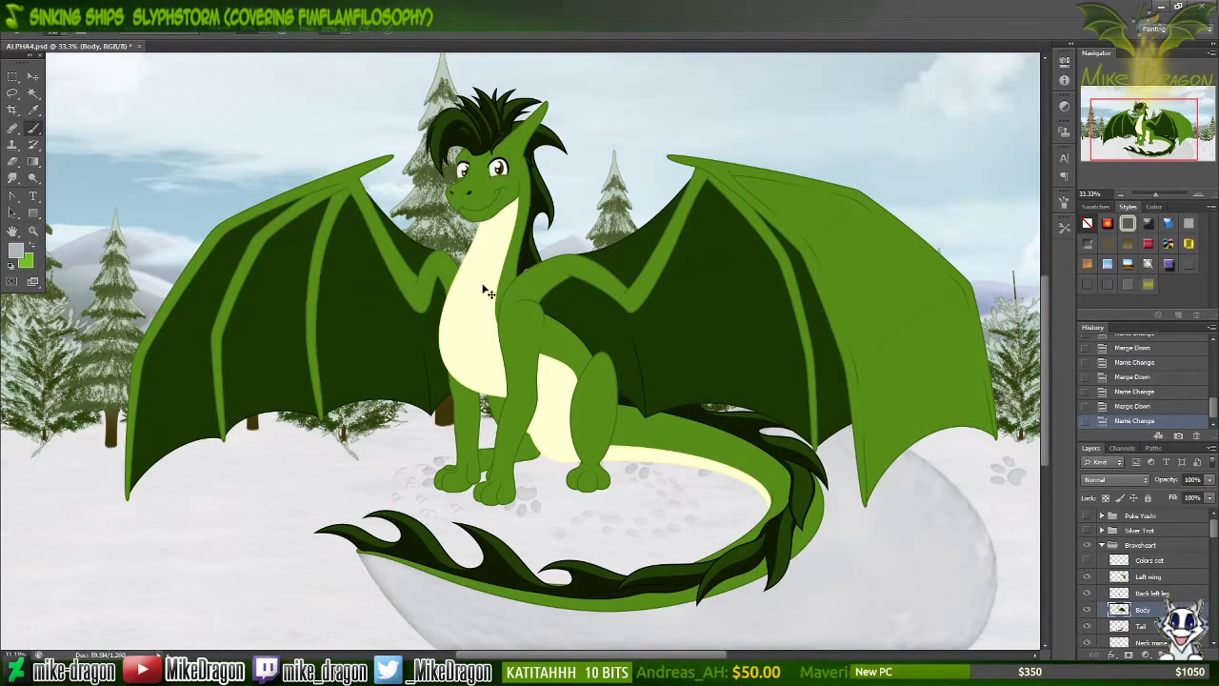
Step: Save the document, close Photoshop, minimize the emulator window, and reopen ALPHA4 from the project folder in the file explorer
key(ctrl+s)
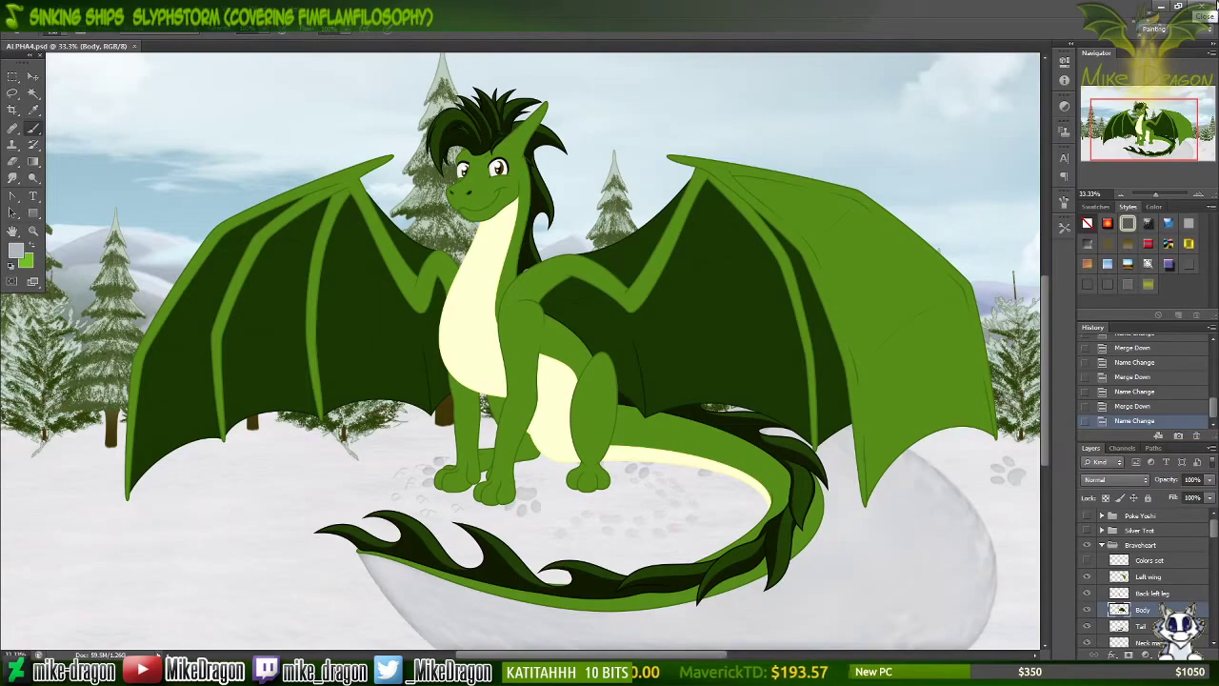
click(1206, 7)
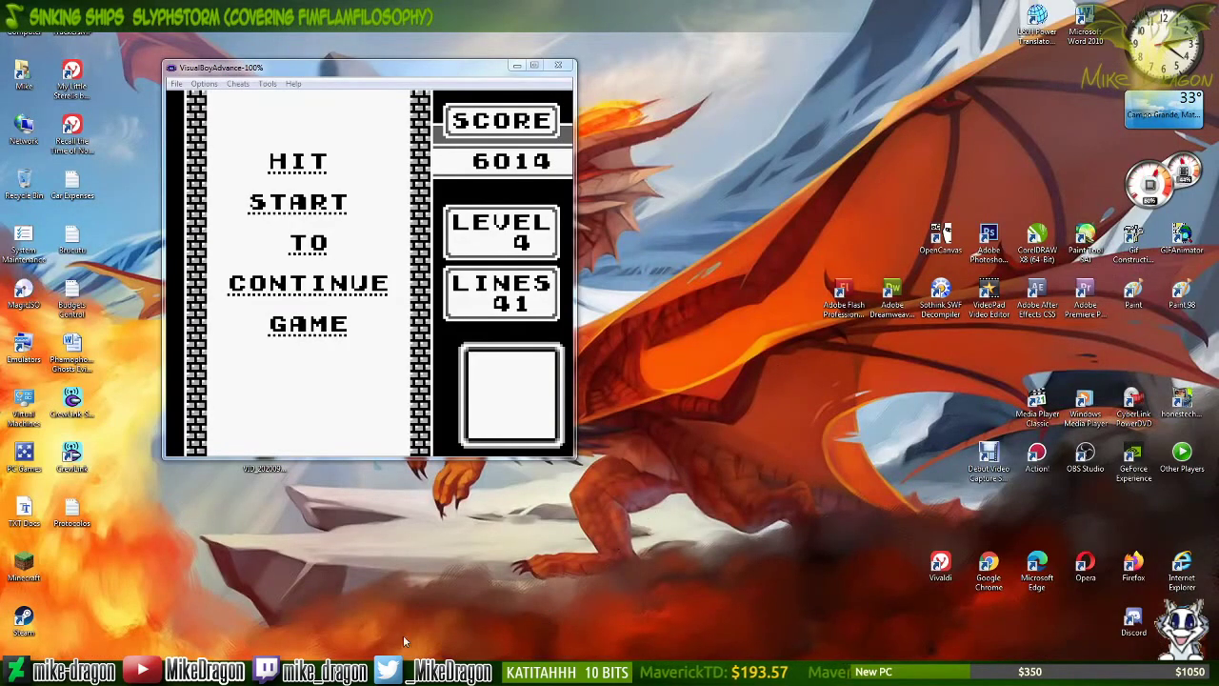
click(517, 65)
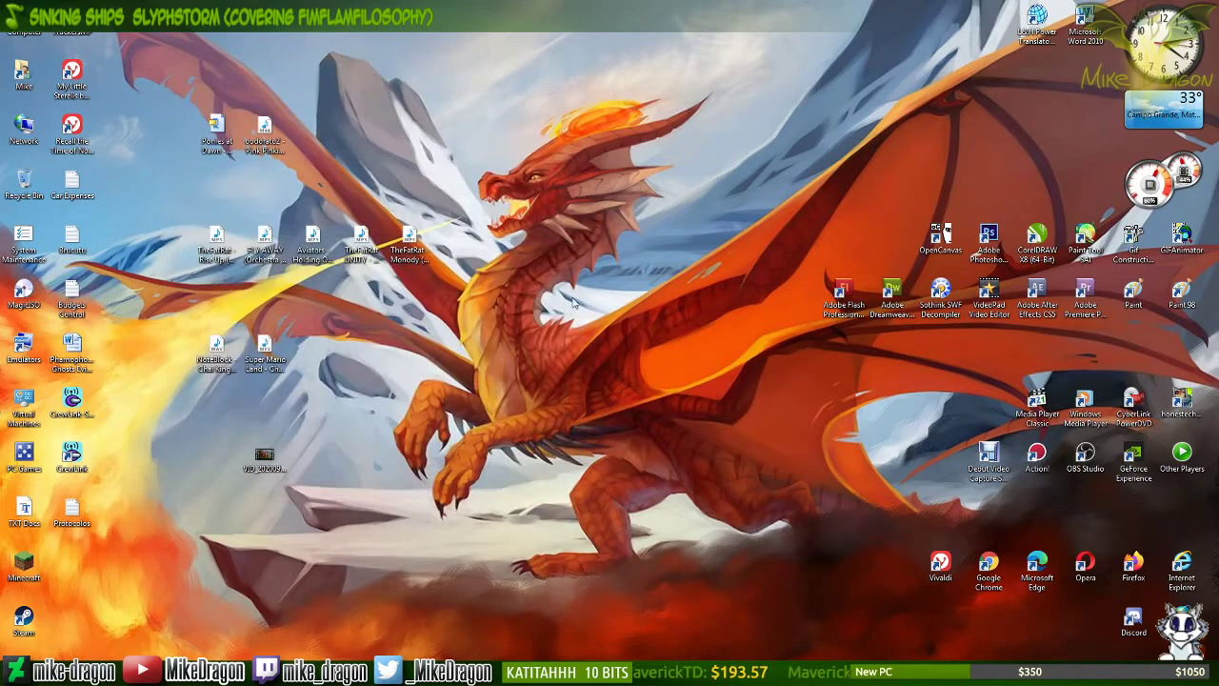
key(alt+Tab)
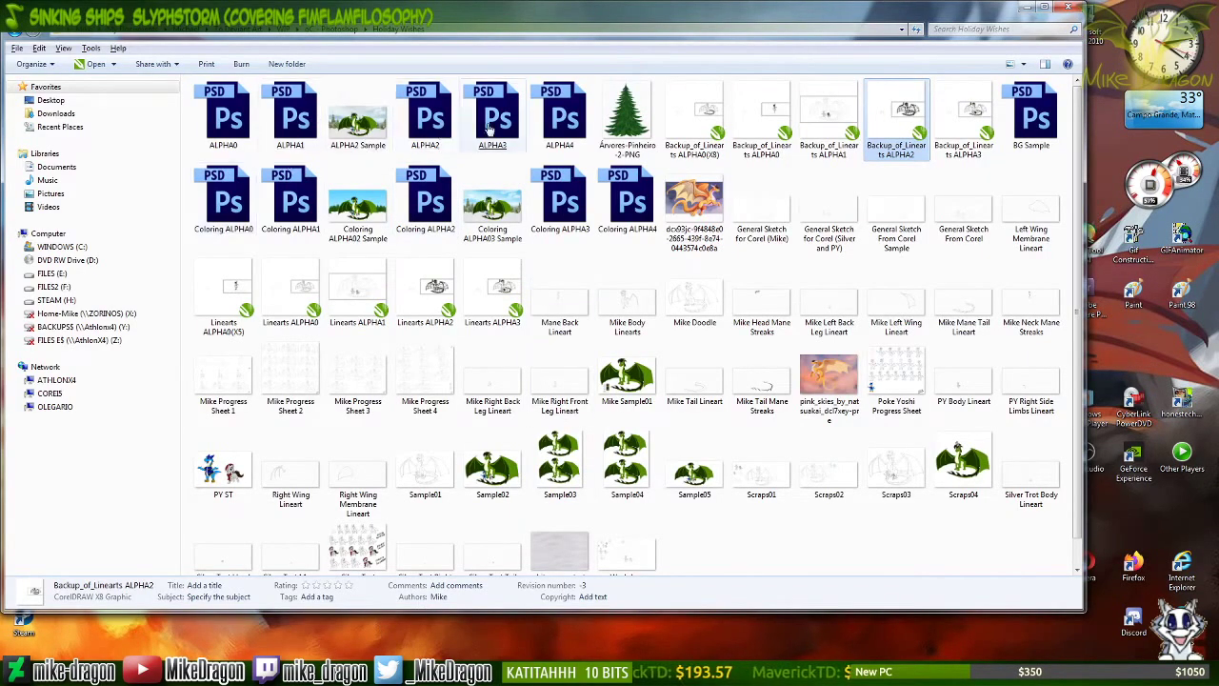
click(558, 138)
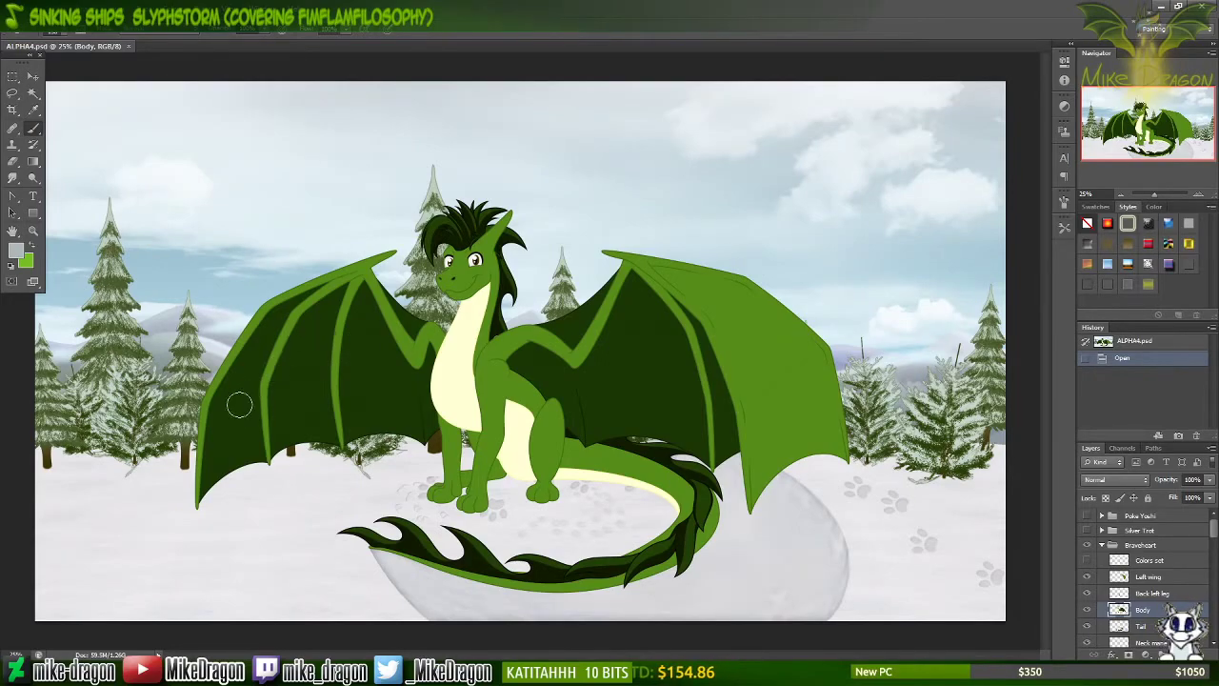
Step: Test the brush's pressure response with a grey stroke of varying width across the dragon's wing, and undo it
drag(293, 398, 318, 385)
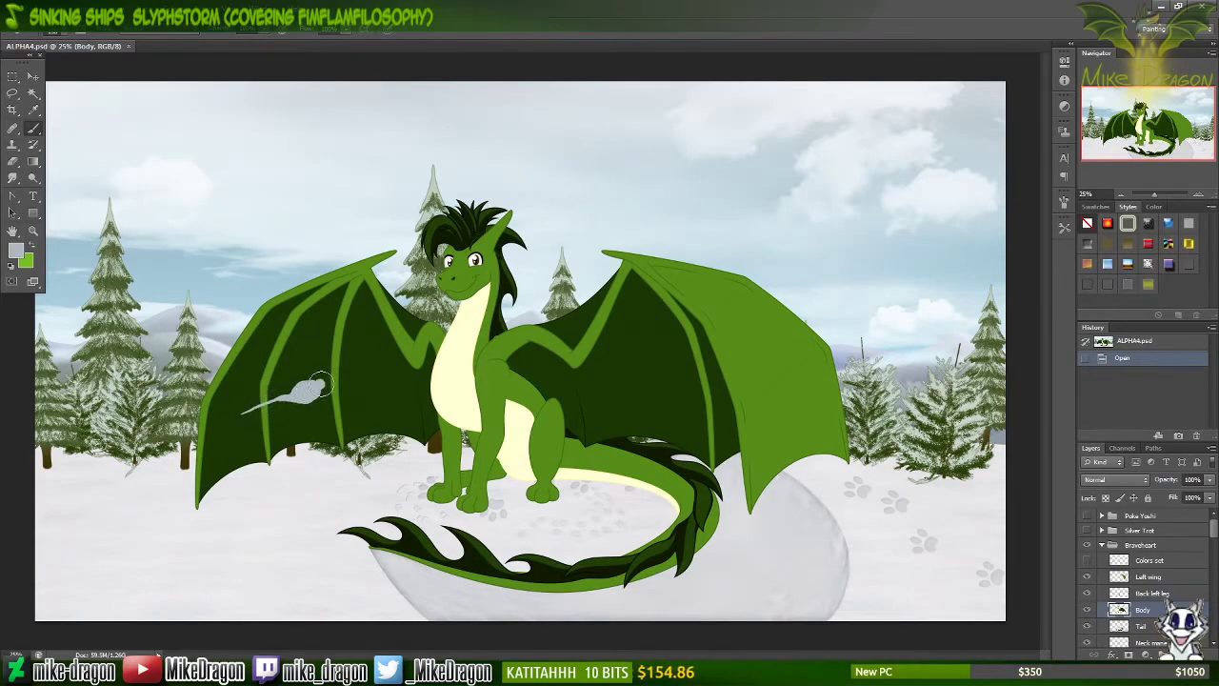
drag(393, 363, 415, 357)
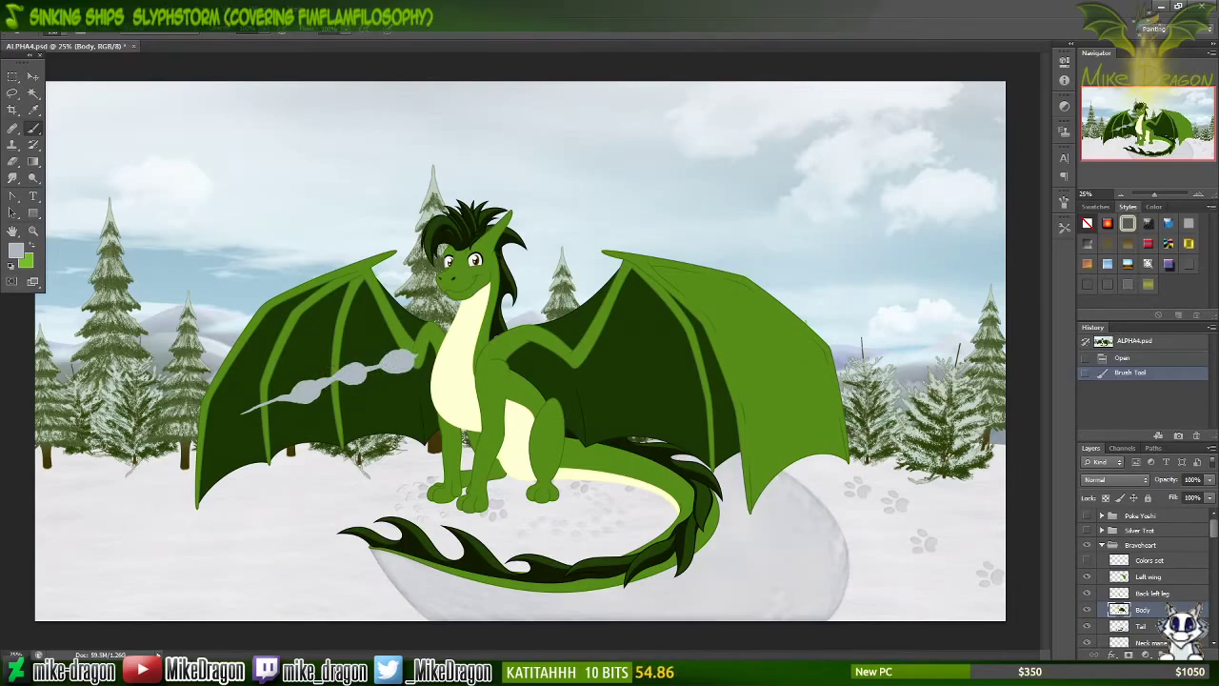
key(ctrl+z)
scroll(589, 311, up, 2)
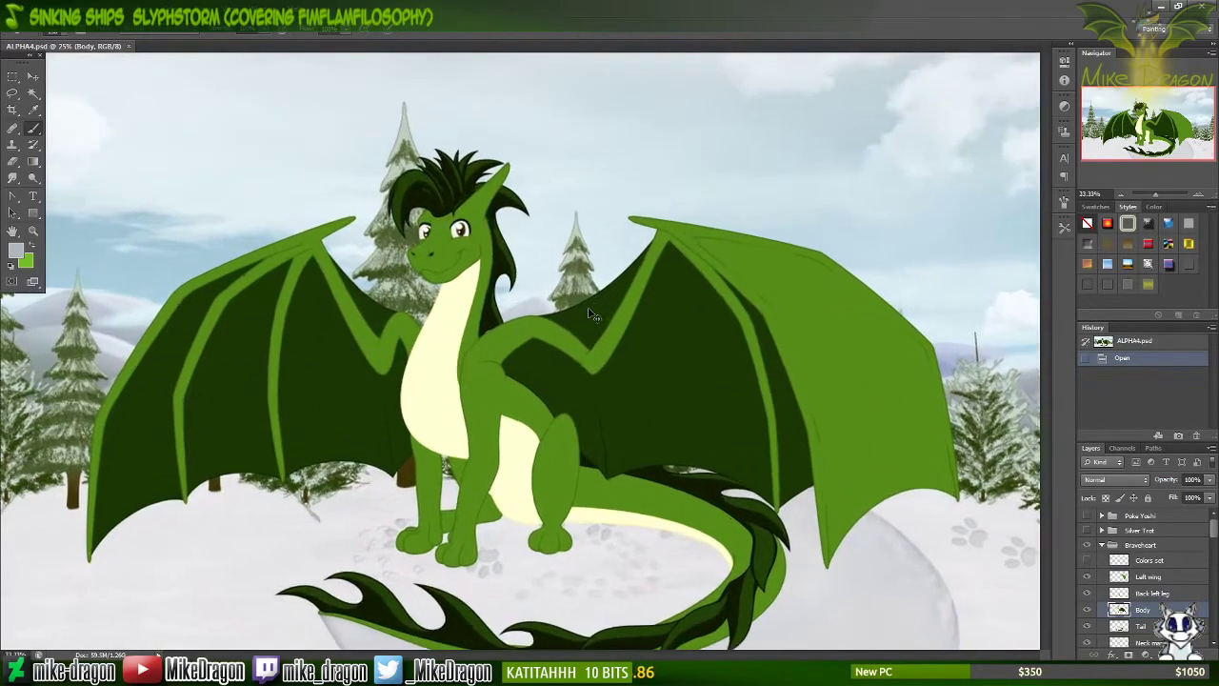
scroll(588, 307, down, 1)
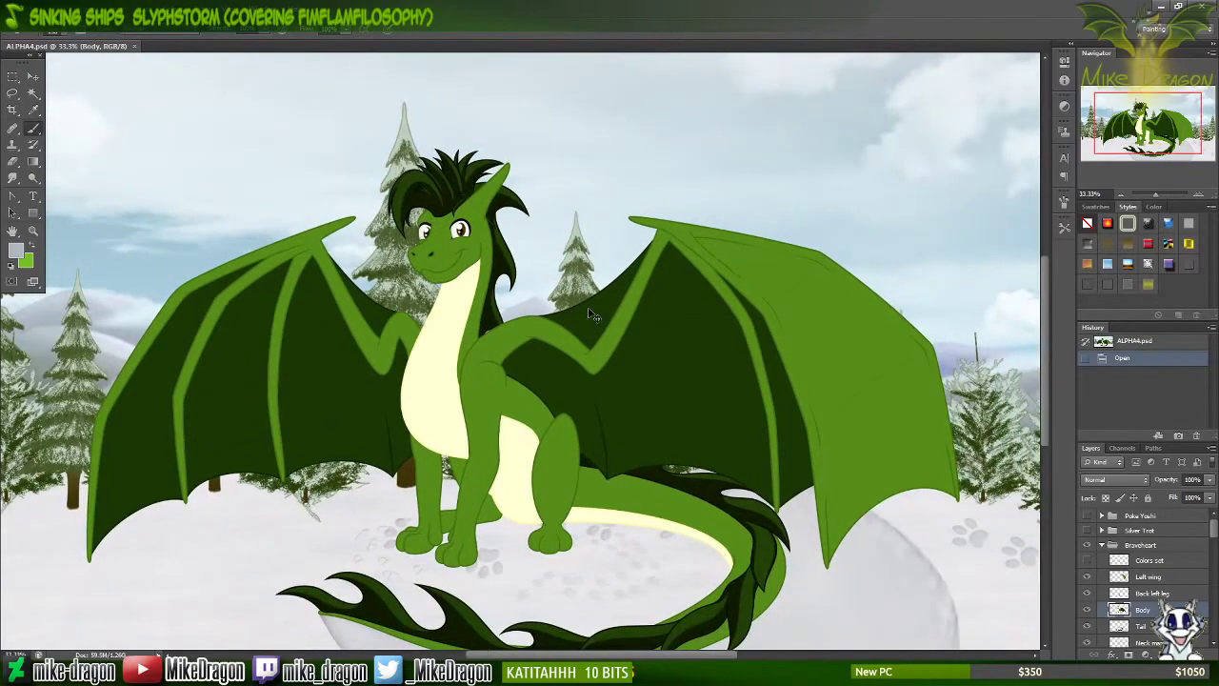
scroll(591, 332, down, 1)
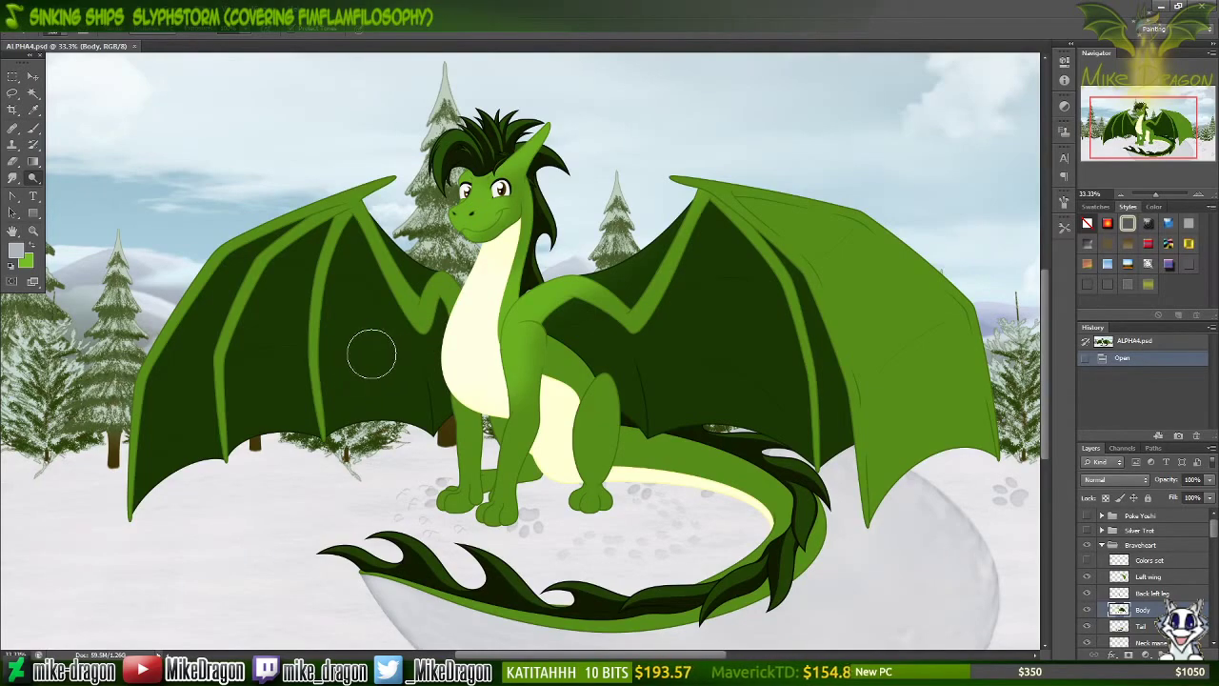
Step: Lighten the dragon's body and front legs on the Body layer with soft Dodge strokes
drag(361, 360, 363, 353)
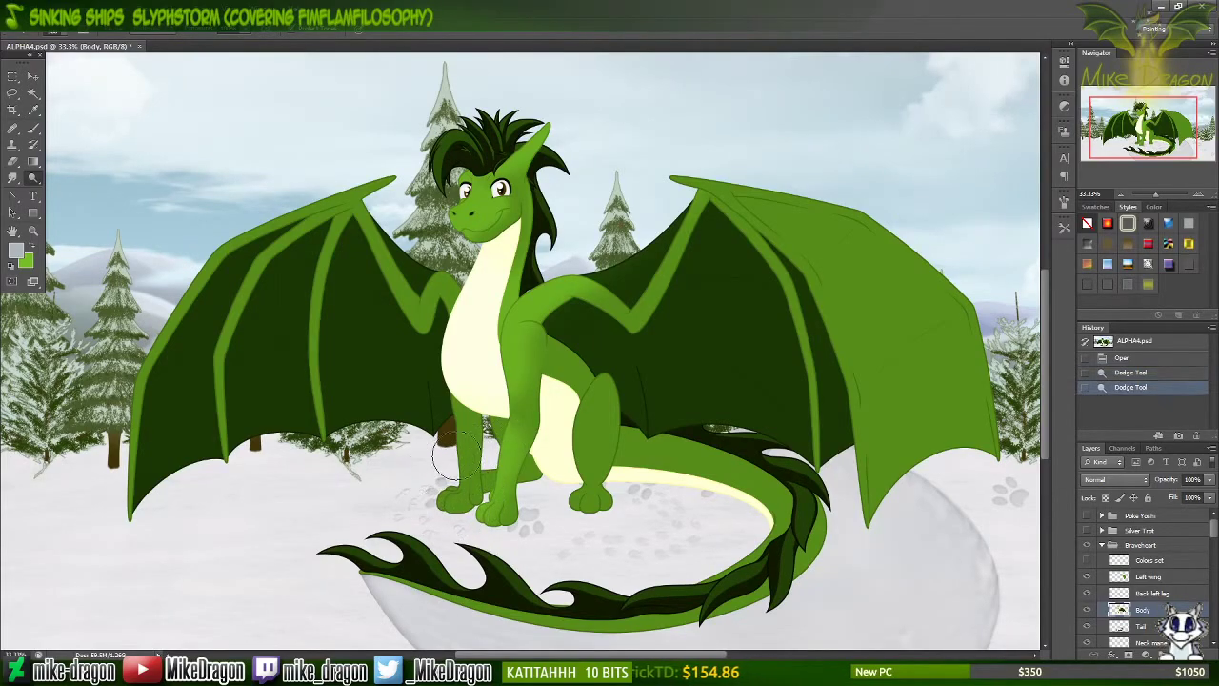
drag(505, 419, 474, 509)
key(ctrl+z)
drag(505, 411, 455, 529)
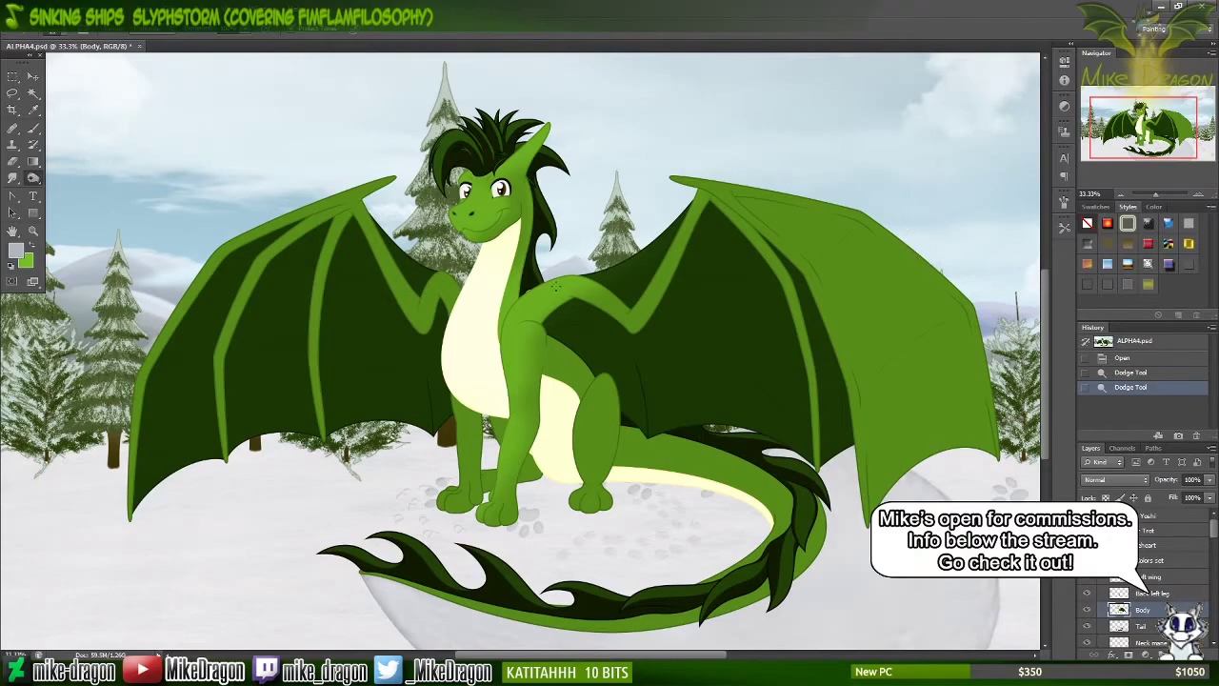
Step: Set the Burn tool to the soft round 300 px preset, enlarge it to 800 px, and darken the dragon's body
right_click(540, 349)
click(553, 498)
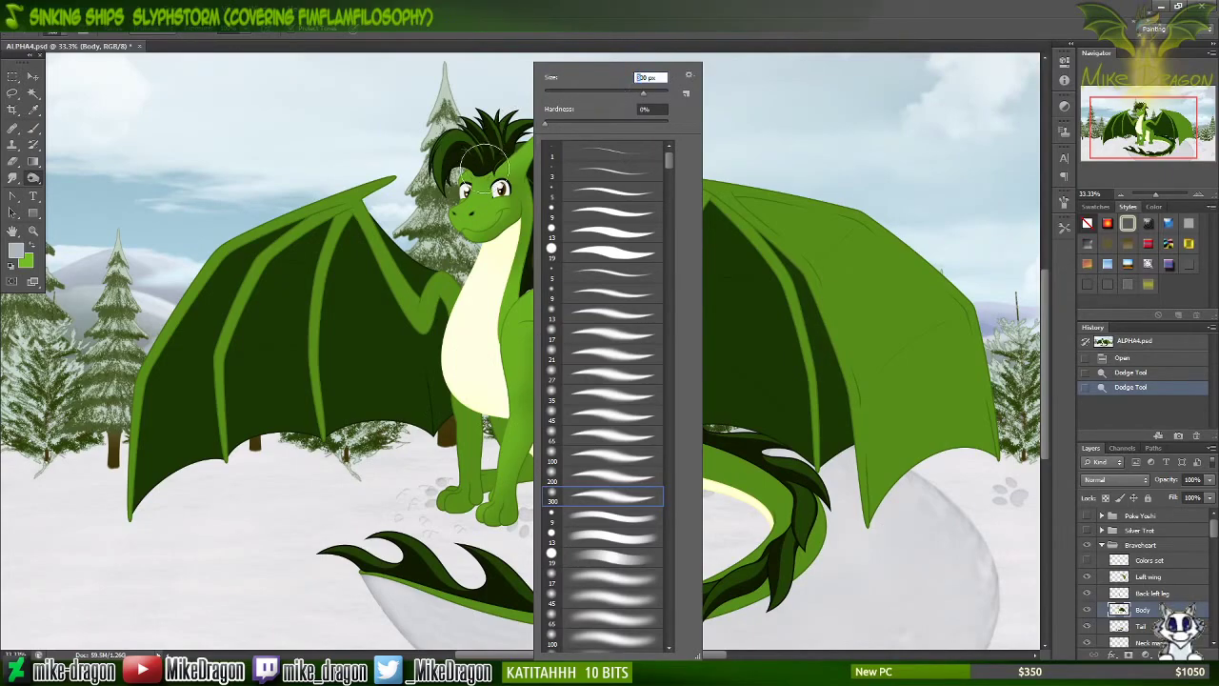
key(bracketright)
key(bracketright)
key(bracketright)
key(bracketright)
key(bracketright)
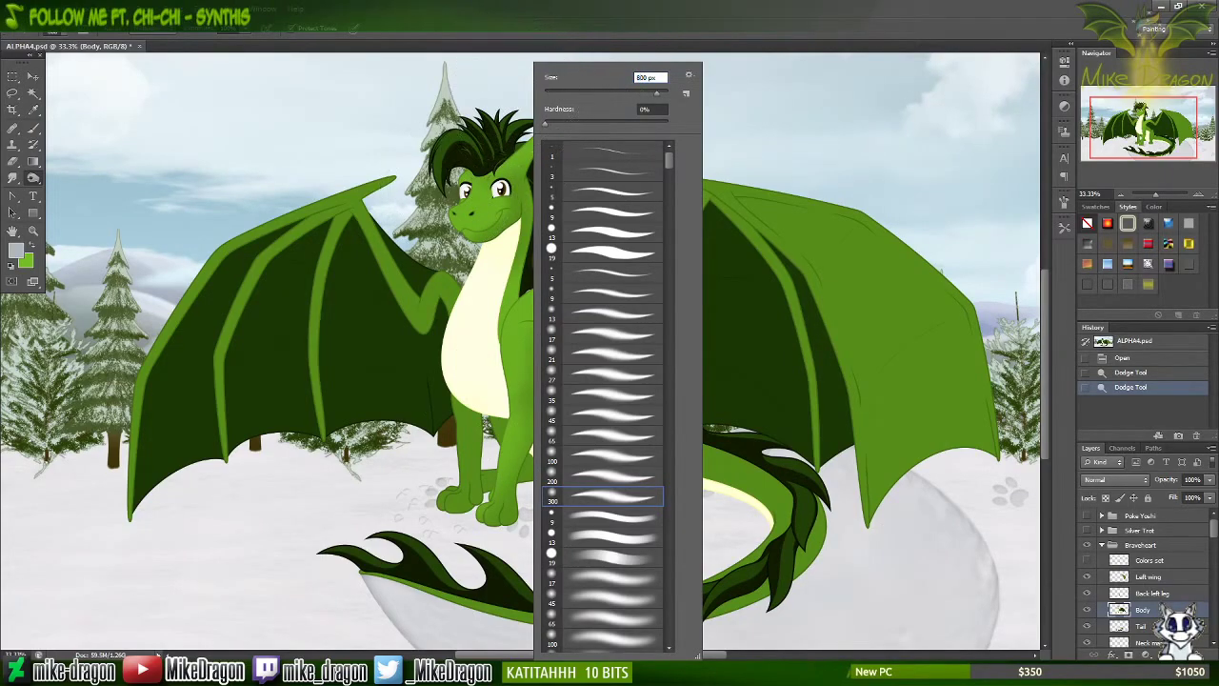
click(530, 16)
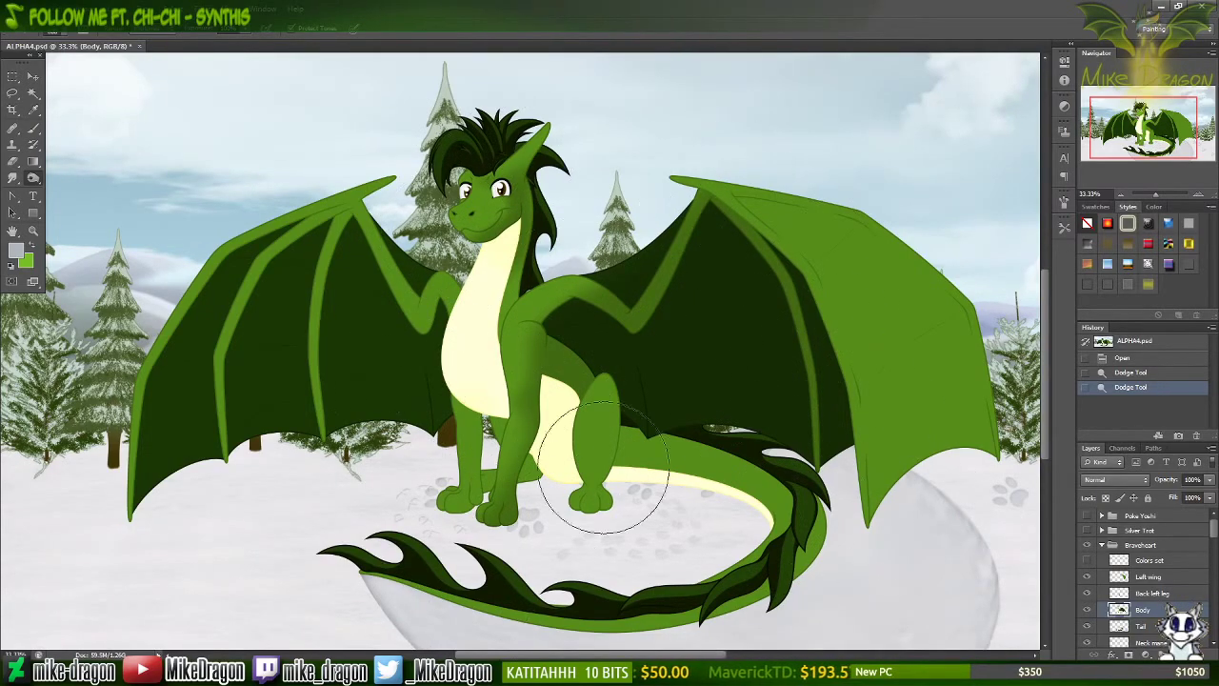
alt+click(776, 524)
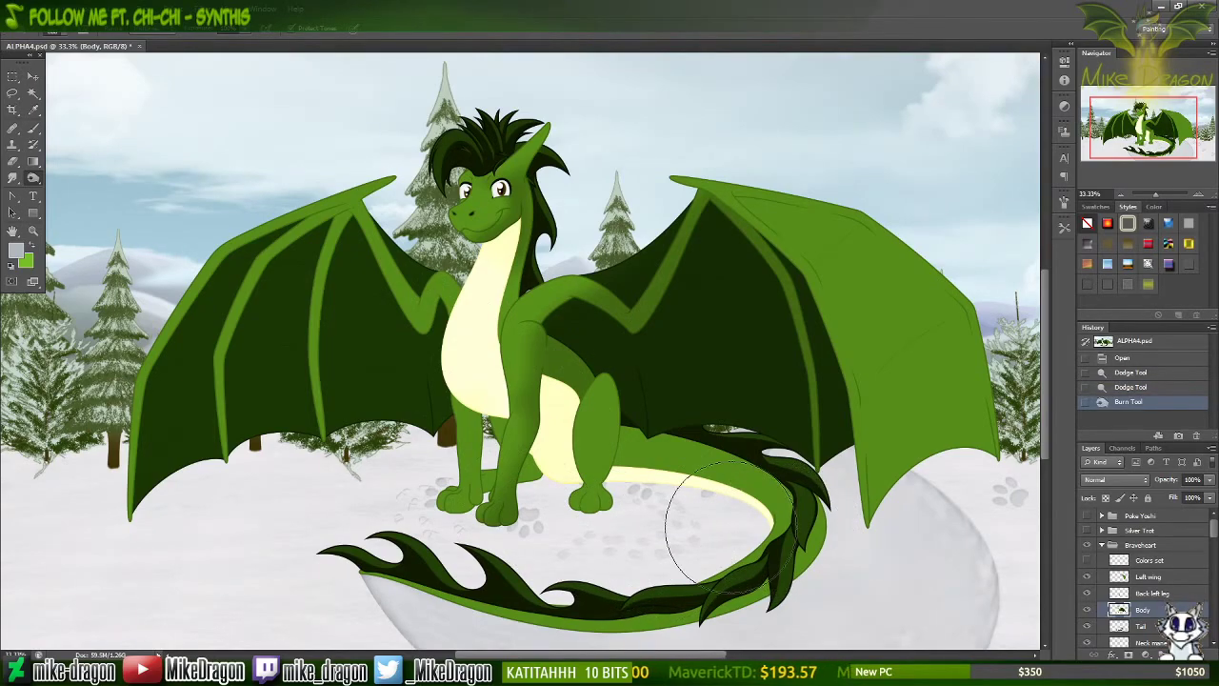
Step: Return to the Dodge tool with a 900 px brush at 0% hardness and lighten the dragon's body on the Body layer
key(bracketleft)
key(bracketleft)
key(bracketleft)
key(bracketleft)
key(bracketleft)
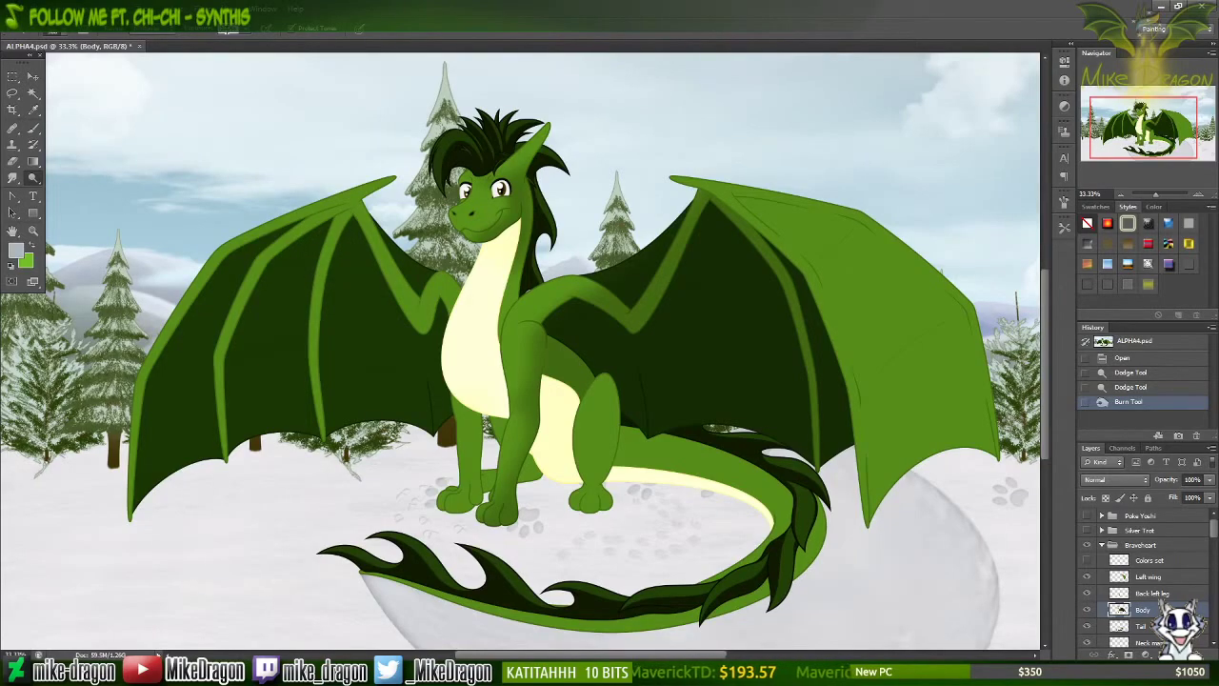
right_click(223, 303)
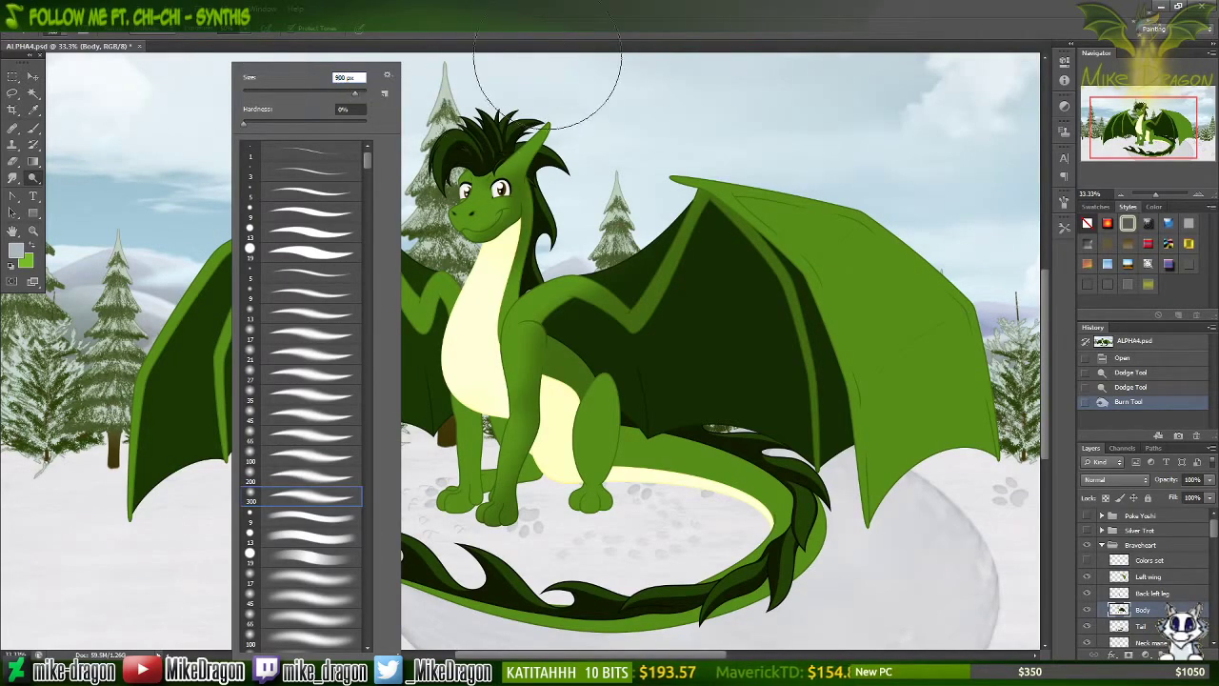
key(Return)
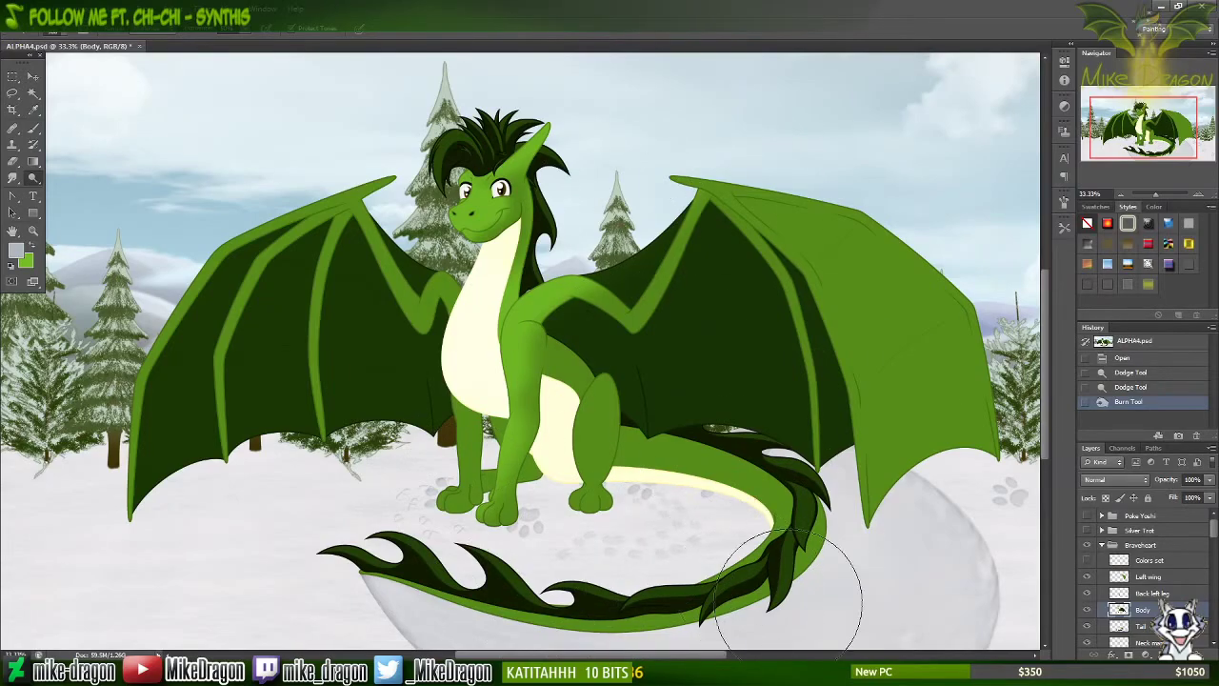
key(bracketleft)
key(bracketleft)
key(bracketleft)
key(bracketleft)
key(bracketleft)
key(bracketleft)
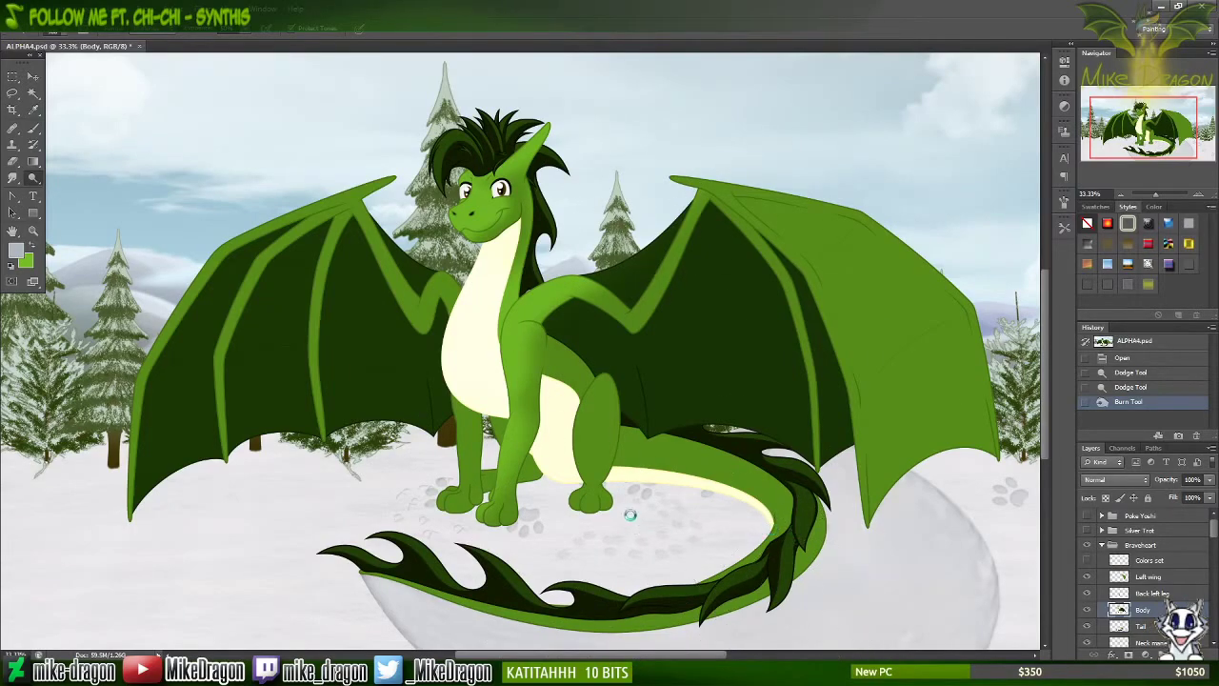
click(696, 495)
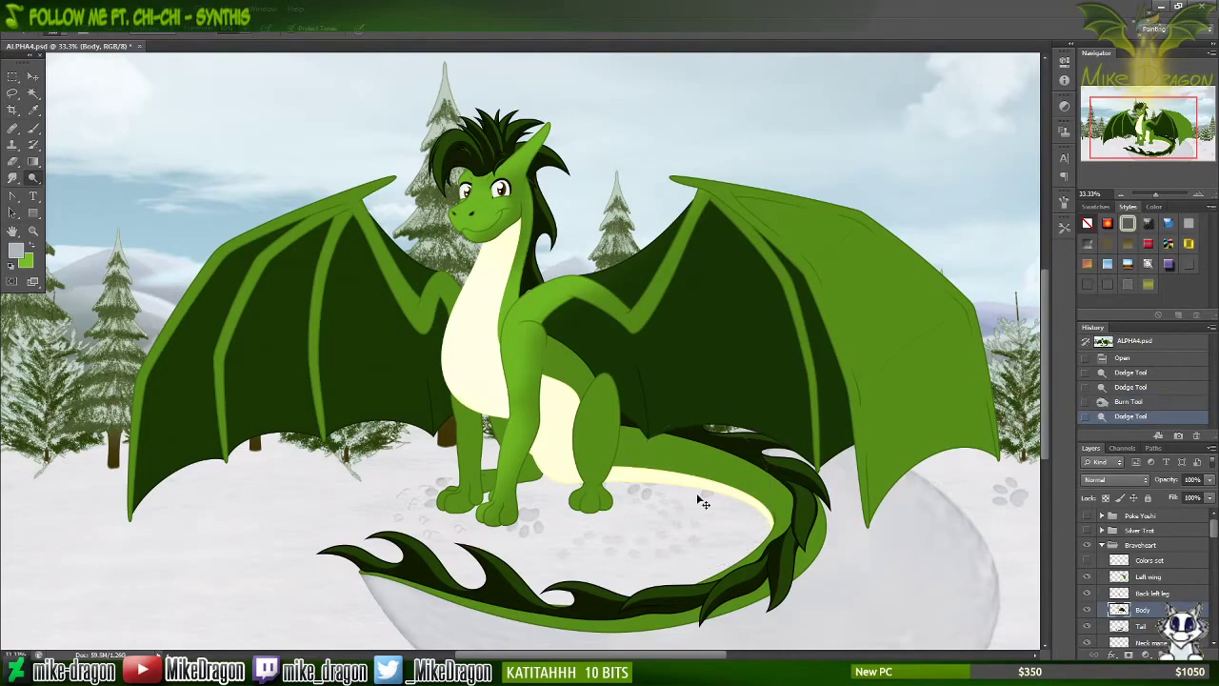
Step: Set the Dodge tool's brush to the soft round 100 px preset for work on the dragon's head
key(ctrl+plus)
scroll(696, 494, up, 3)
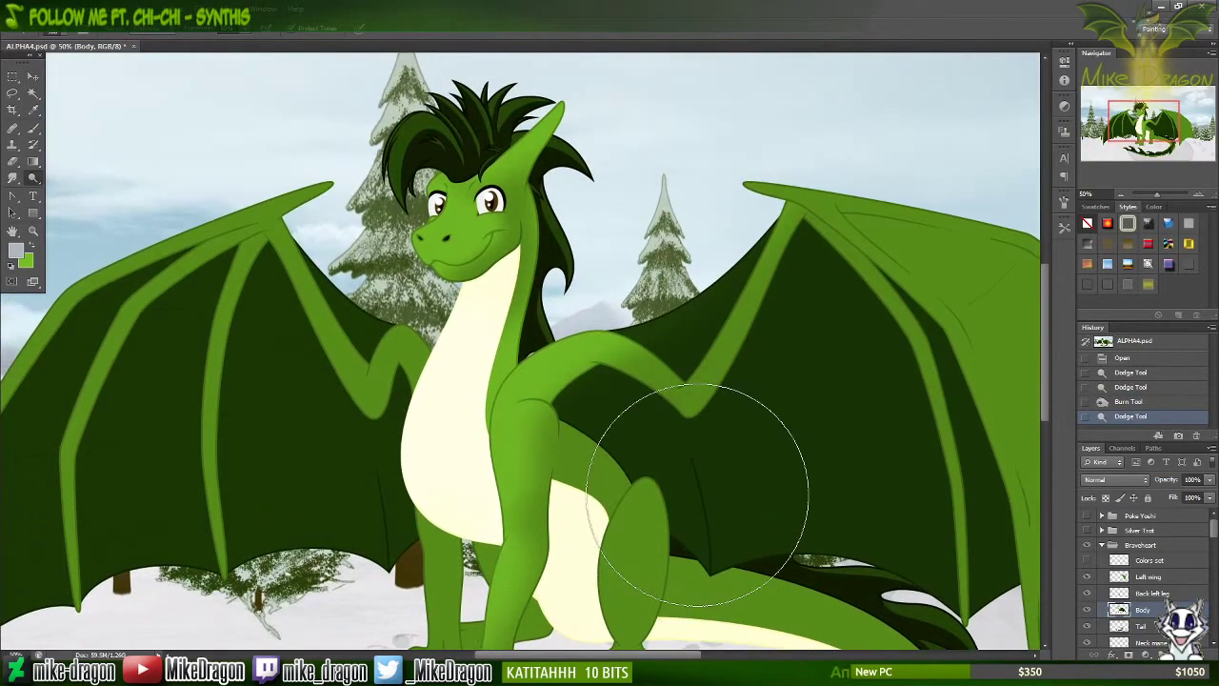
scroll(697, 493, up, 2)
key(ctrl+plus)
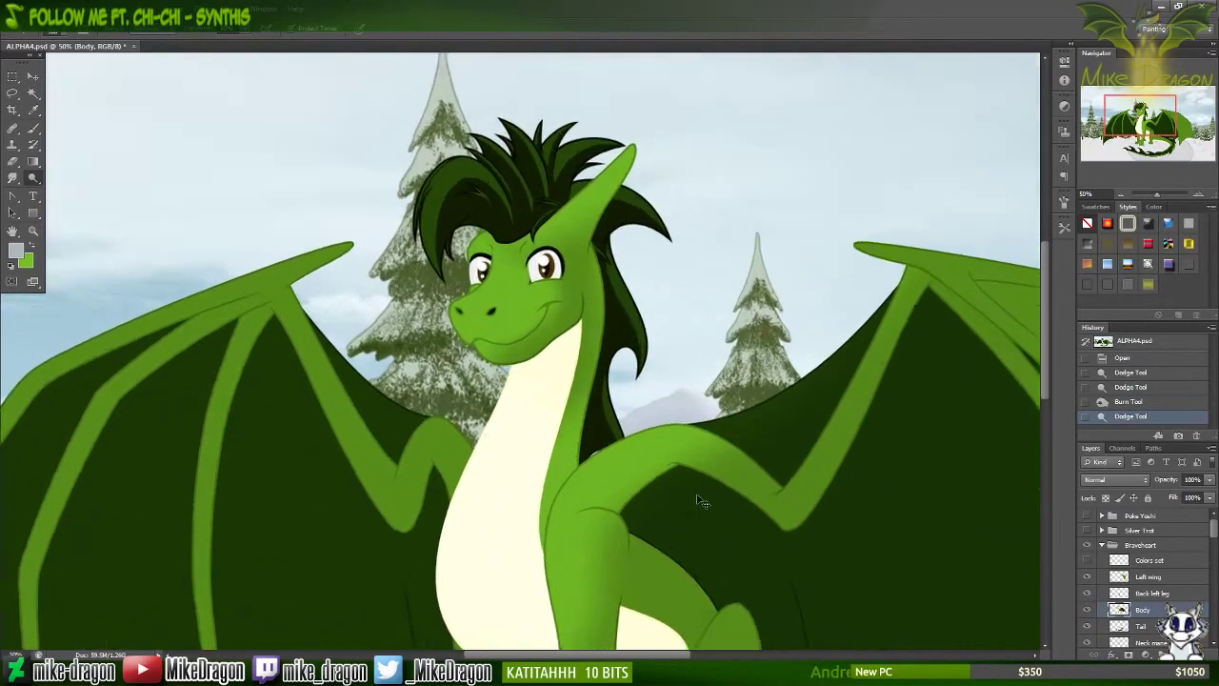
key(ctrl+plus)
scroll(697, 494, up, 3)
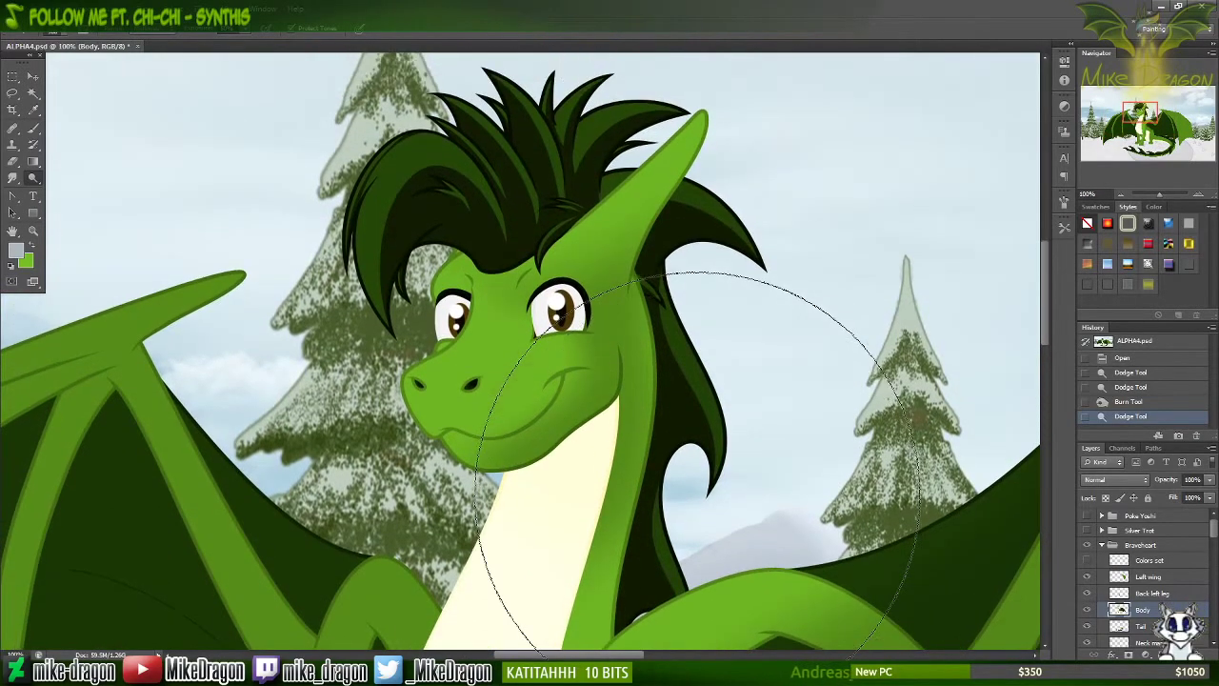
right_click(698, 464)
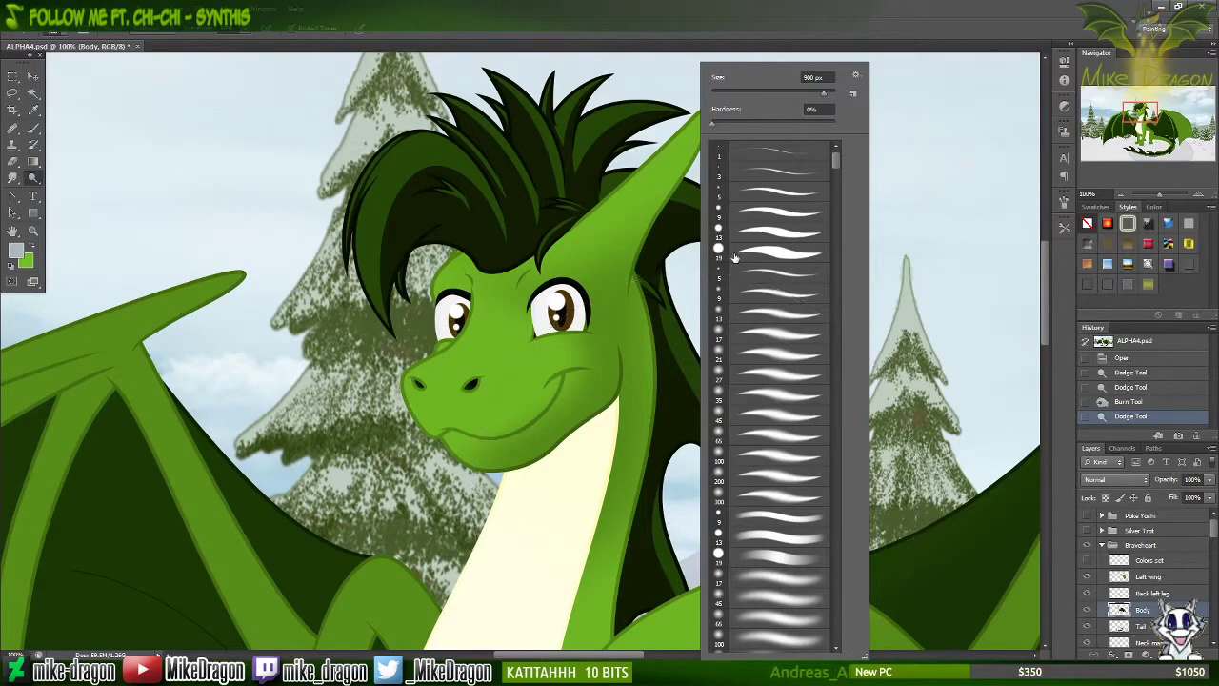
click(736, 455)
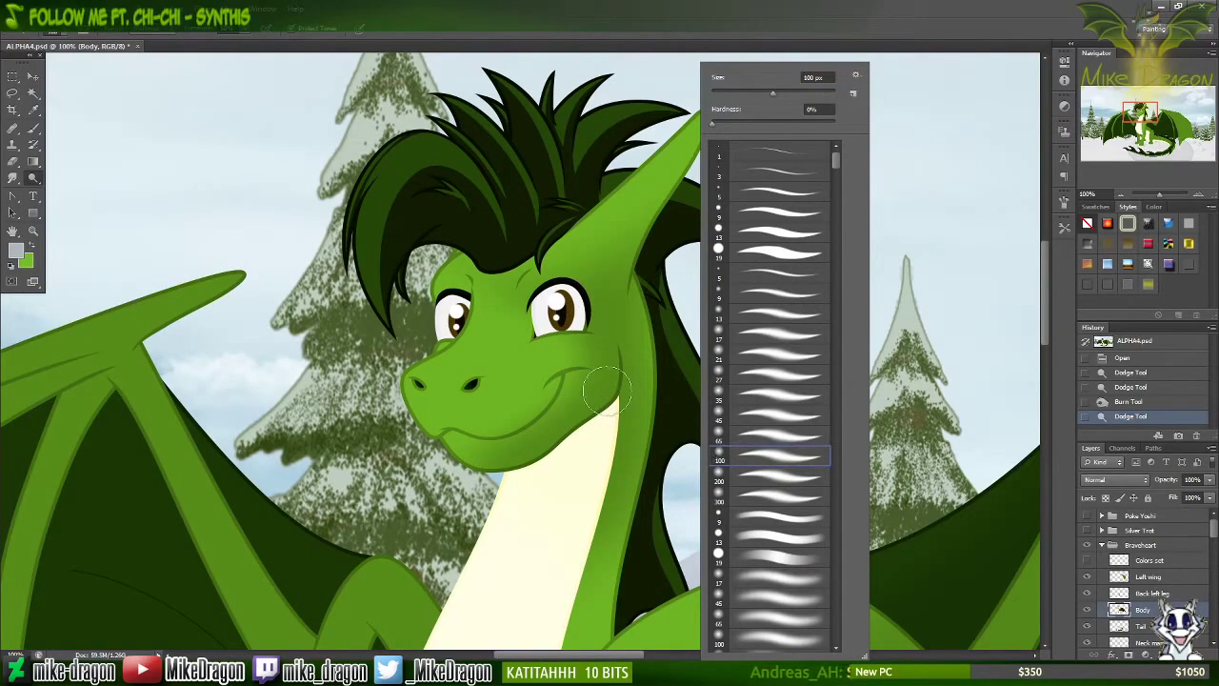
click(486, 28)
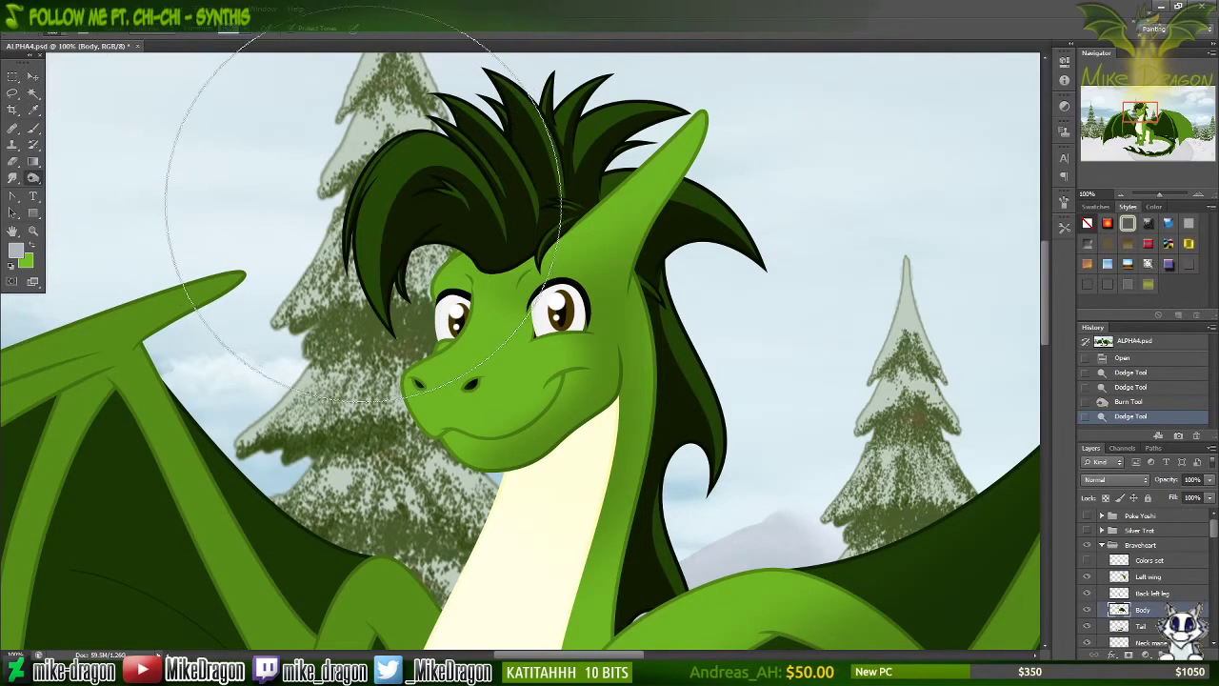
Step: Set the Burn tool's brush to the soft round 100 px preset and darken the areas below the ear and around the jaw
right_click(324, 221)
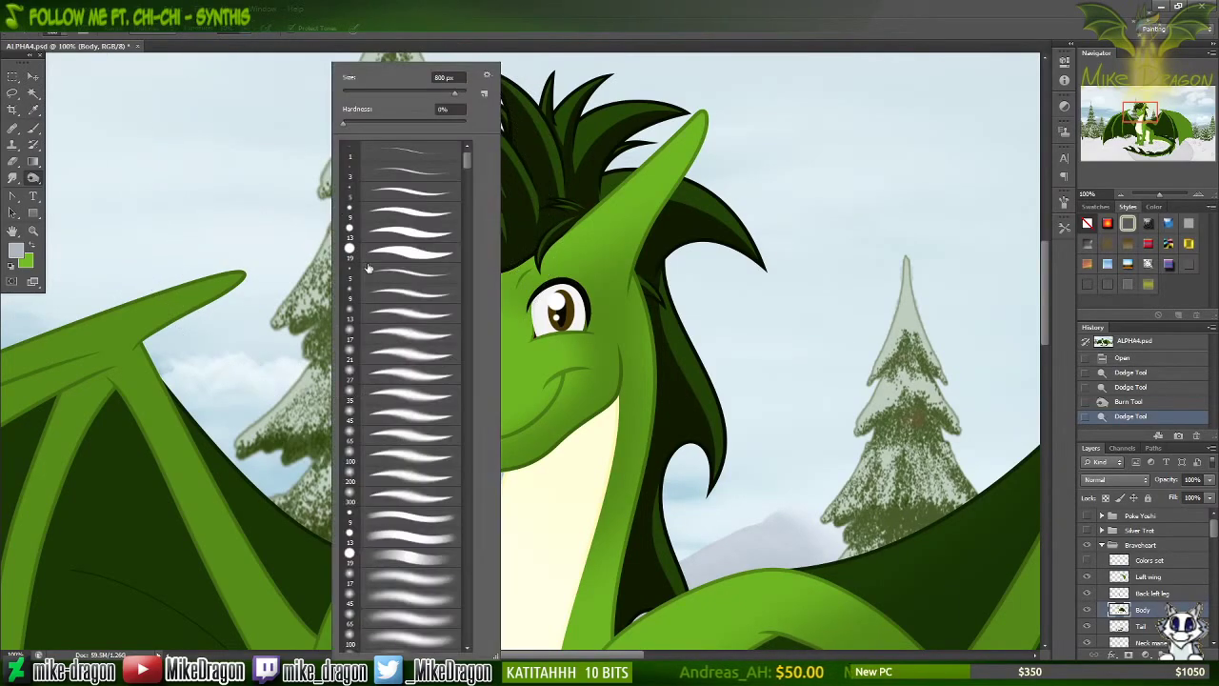
click(368, 456)
click(448, 27)
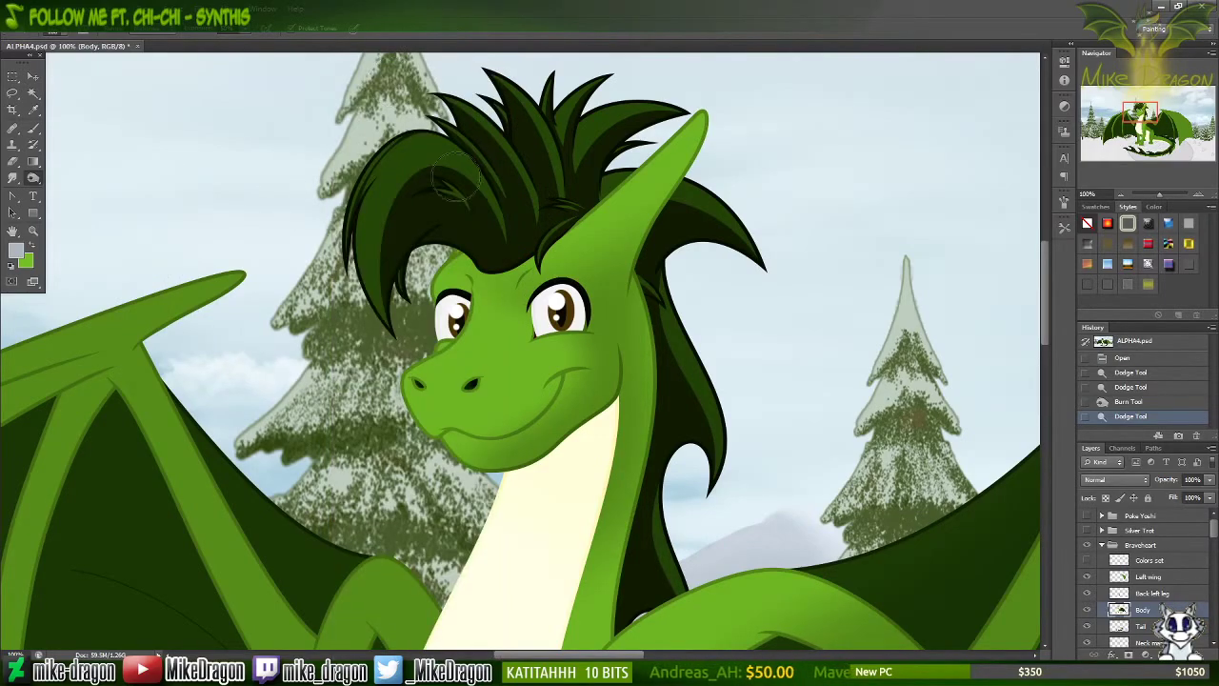
scroll(526, 341, up, 5)
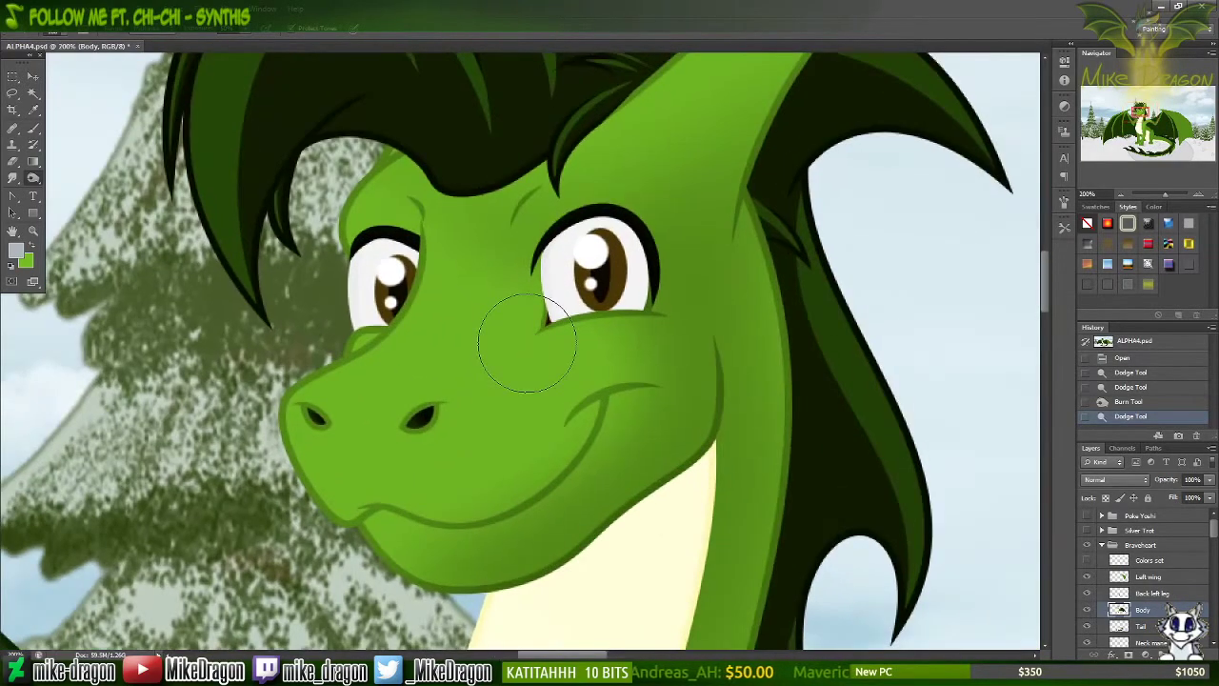
scroll(526, 341, down, 5)
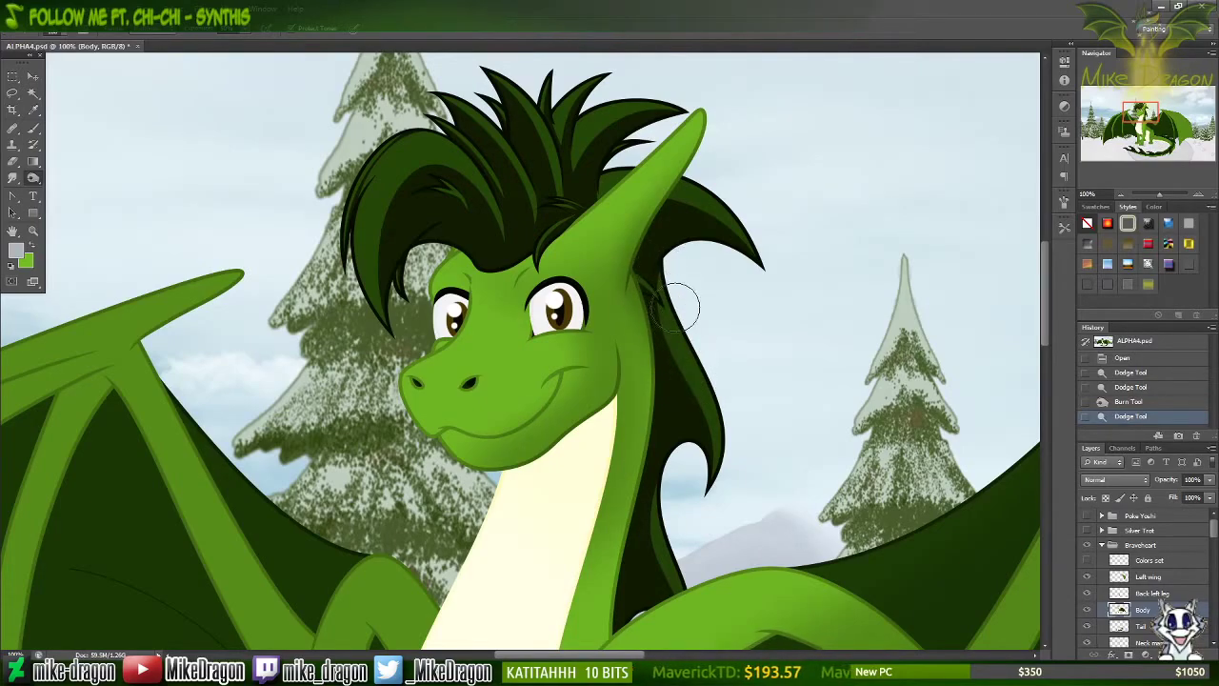
drag(679, 307, 730, 154)
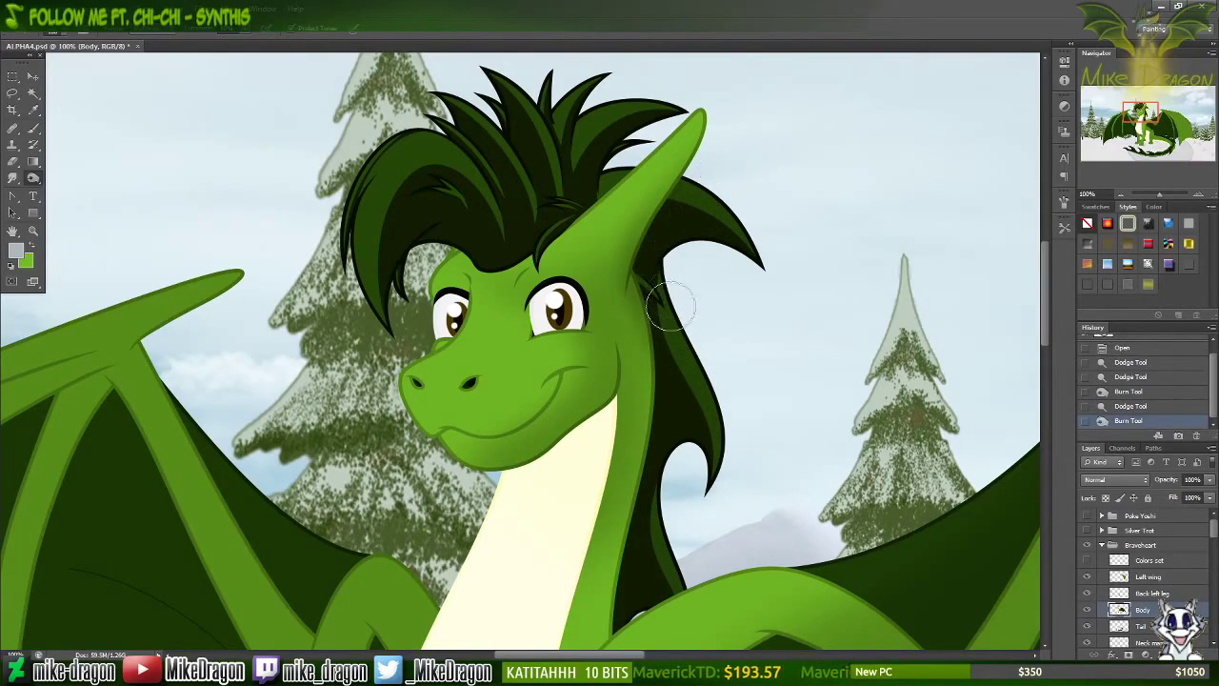
scroll(672, 305, down, 3)
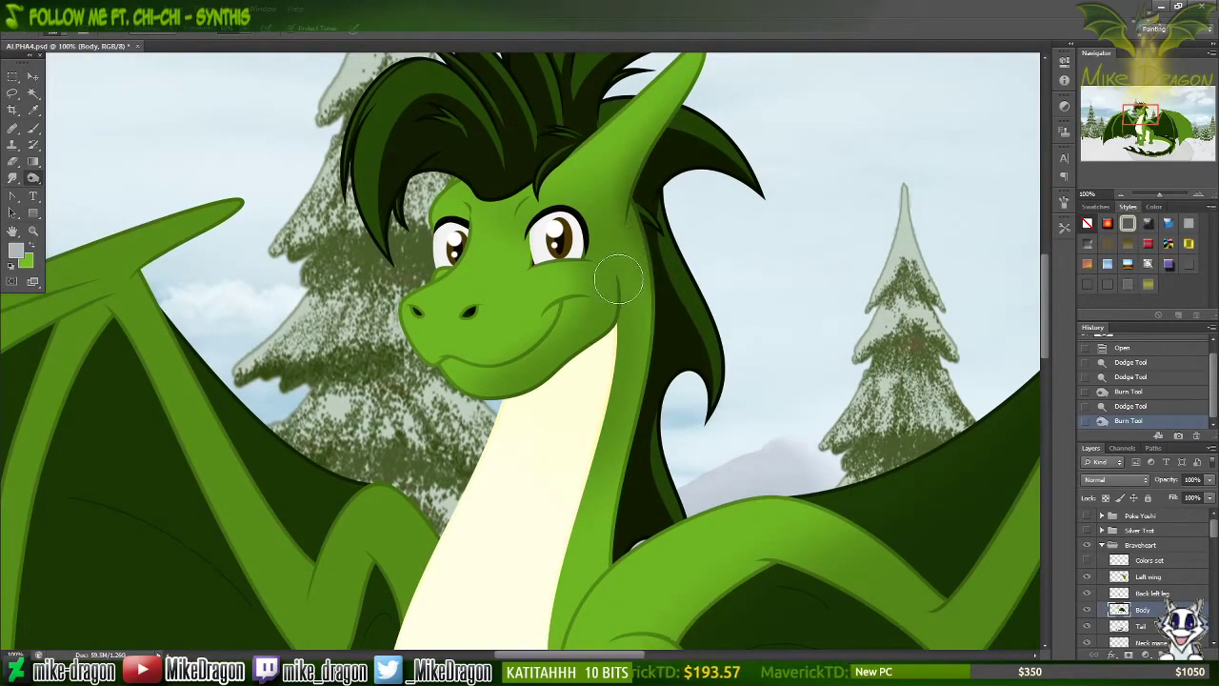
mouse_move(620, 281)
mouse_down()
mouse_move(624, 272)
mouse_move(591, 360)
mouse_move(533, 401)
mouse_move(617, 315)
mouse_move(610, 275)
mouse_move(626, 218)
mouse_move(658, 181)
mouse_move(709, 157)
mouse_move(672, 211)
mouse_move(685, 199)
mouse_up()
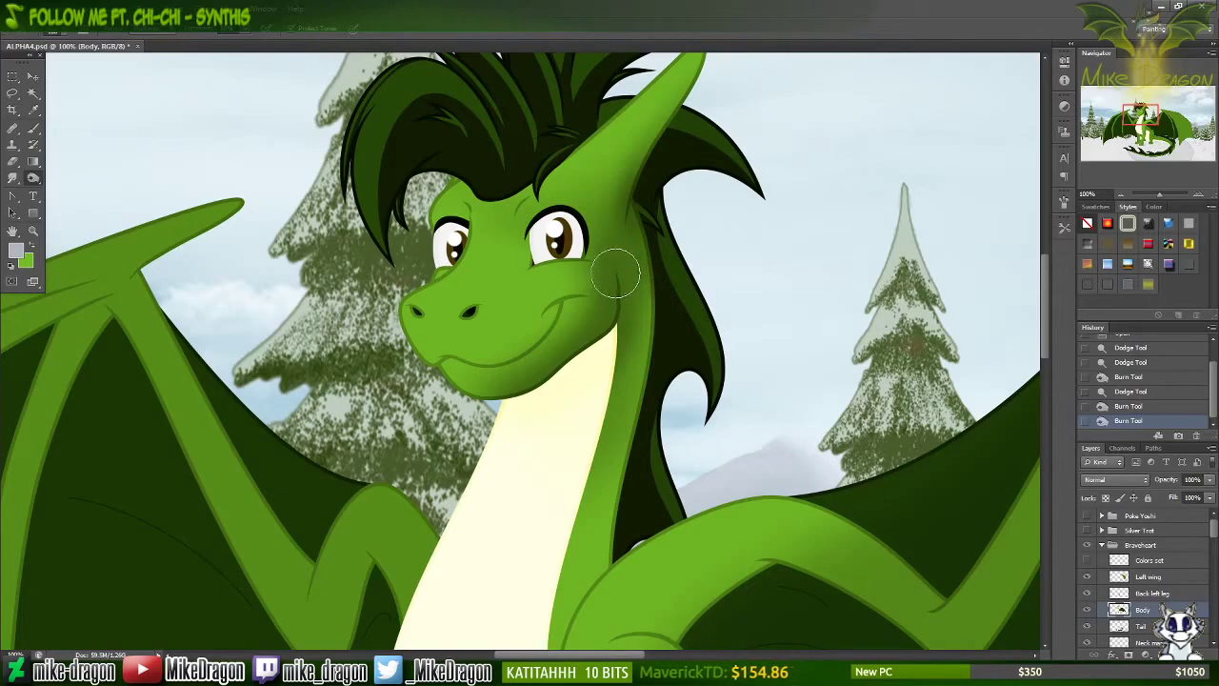
Step: Try further Burn strokes from the back of the cheek along the jawline, and undo them
mouse_move(614, 277)
mouse_down()
mouse_move(613, 338)
mouse_move(582, 362)
mouse_up()
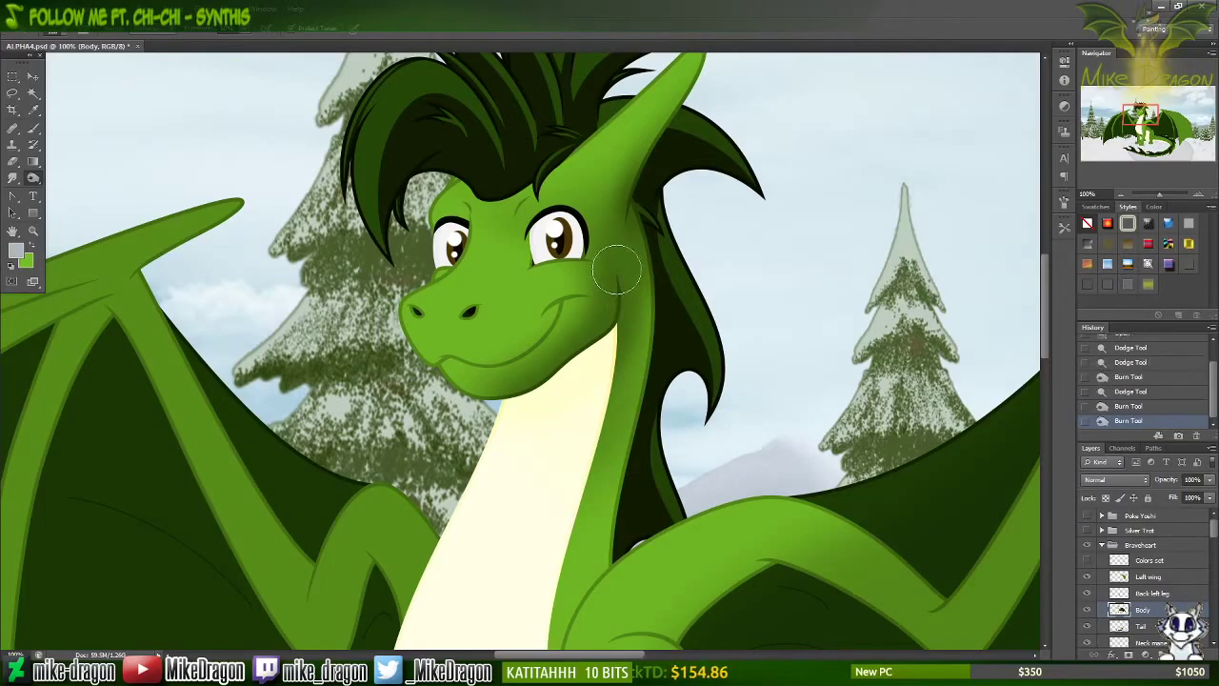
mouse_move(616, 273)
mouse_down()
mouse_move(620, 303)
mouse_move(591, 355)
mouse_up()
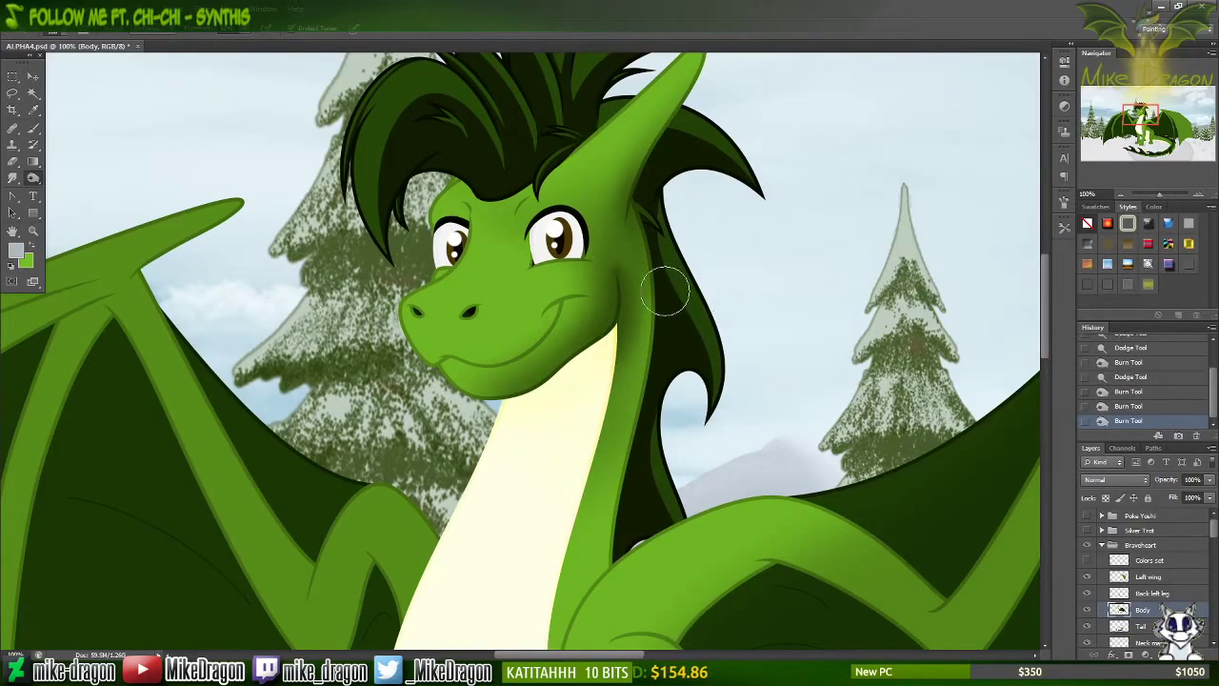
key(ctrl+z)
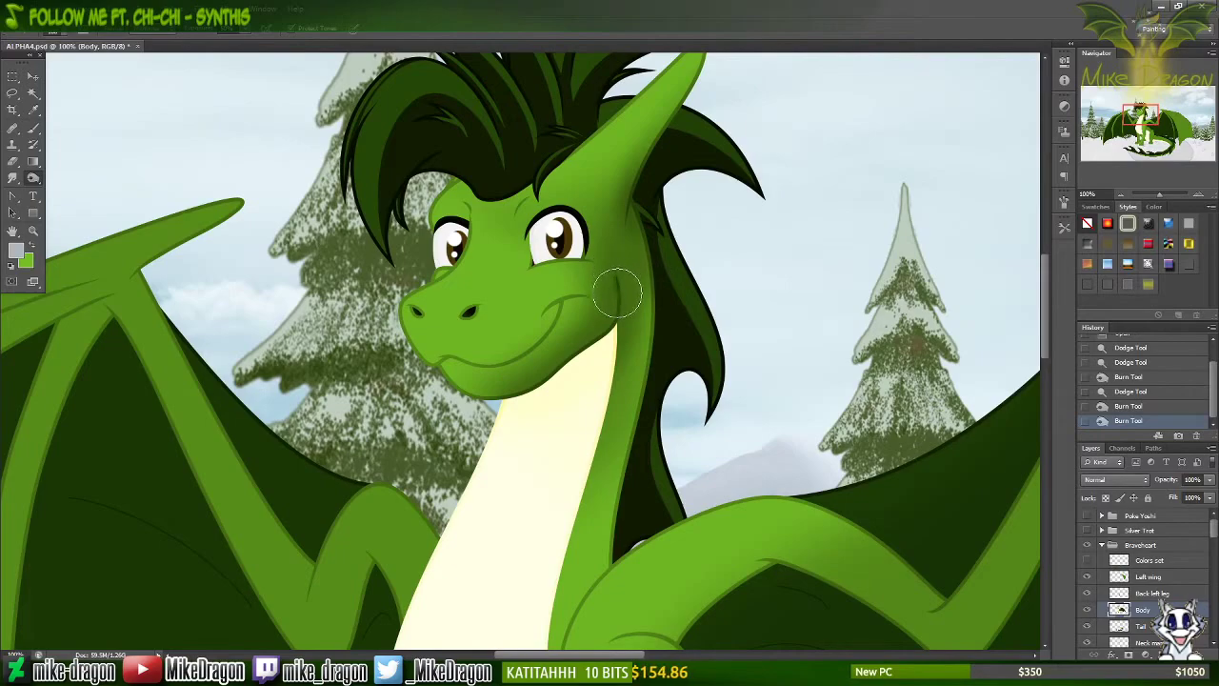
mouse_move(618, 293)
mouse_down()
mouse_move(591, 356)
mouse_move(505, 419)
mouse_up()
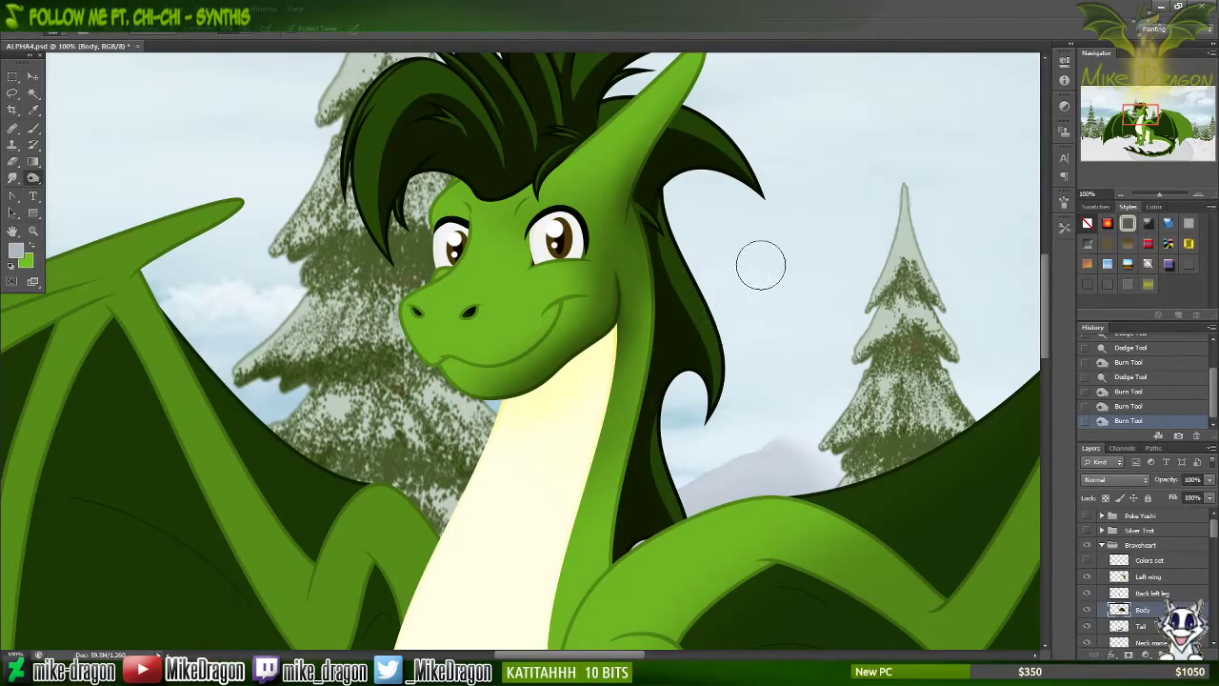
key(ctrl+z)
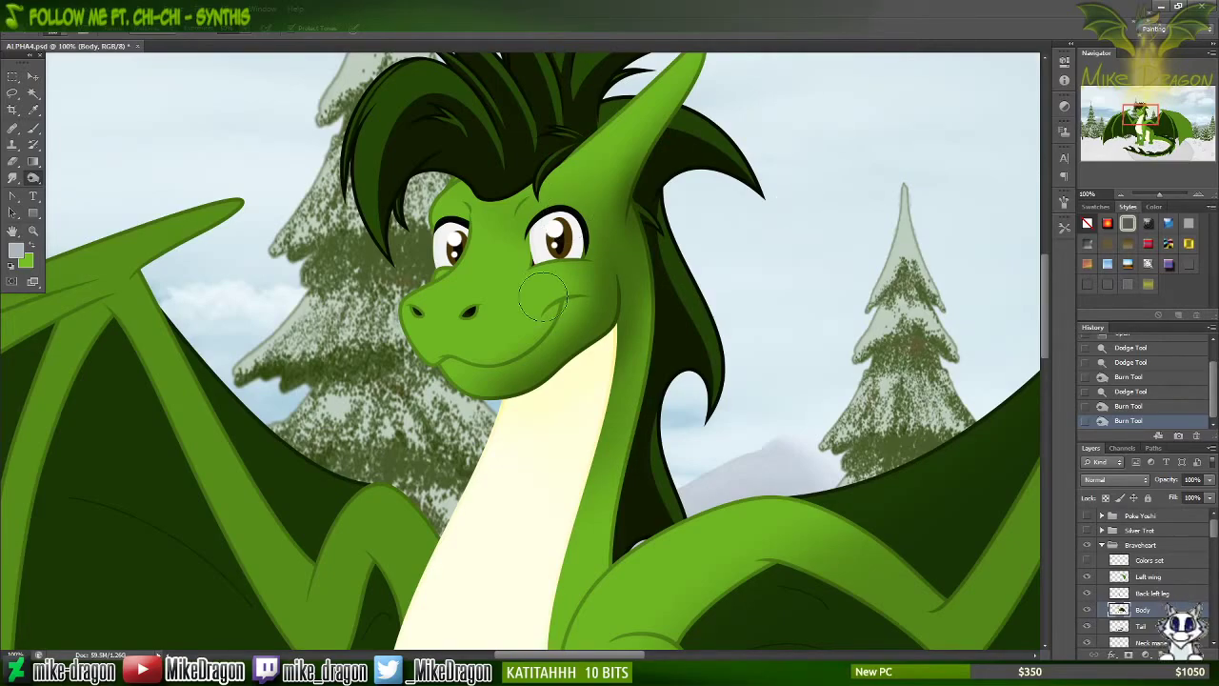
Step: Reduce the Burn tool's brush to the soft round 65 px preset and darken the crease at the back of the dragon's jaw
right_click(602, 362)
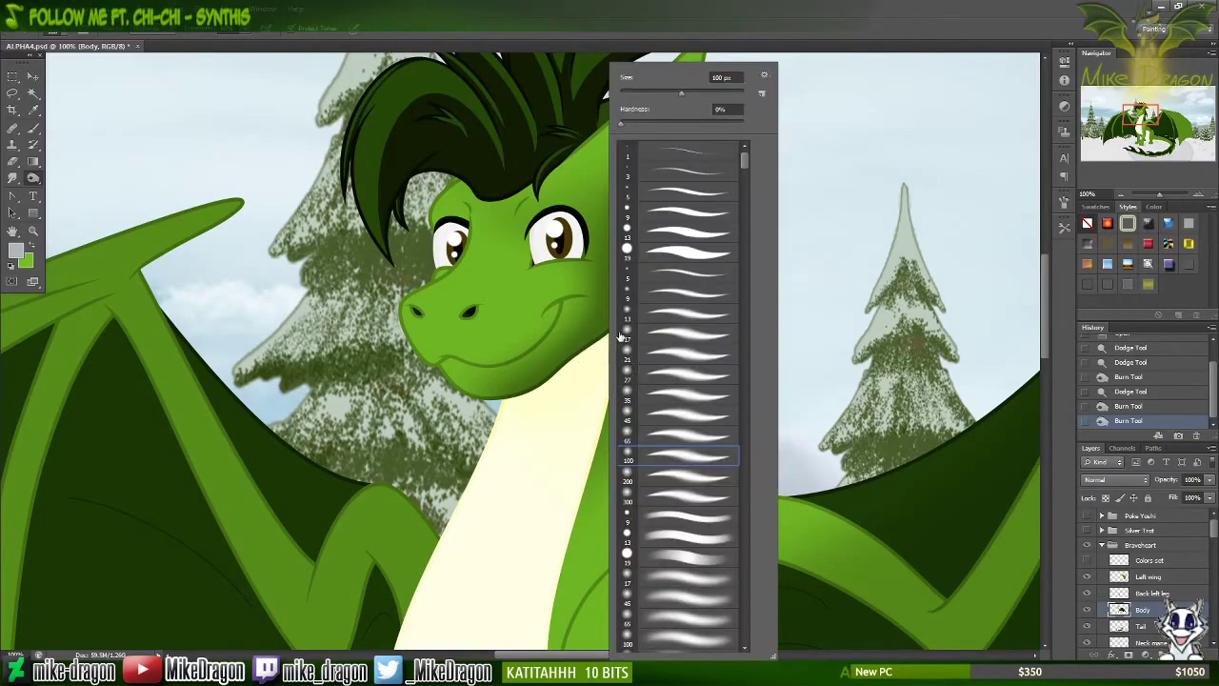
click(631, 435)
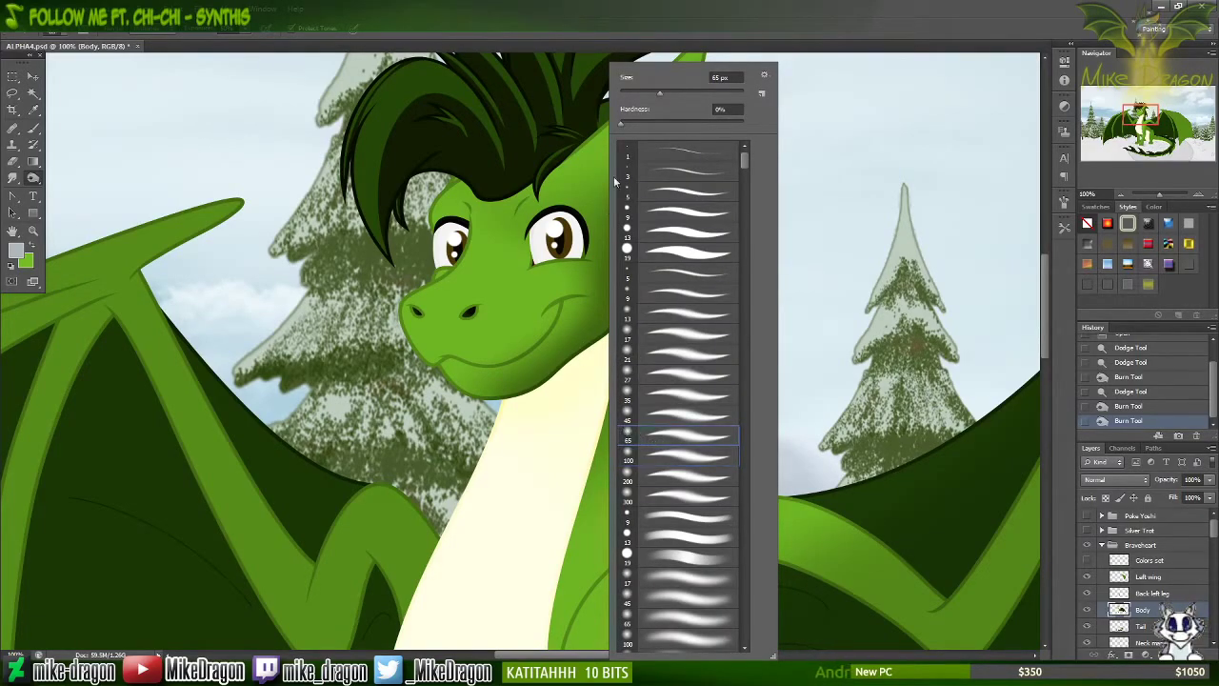
key(Return)
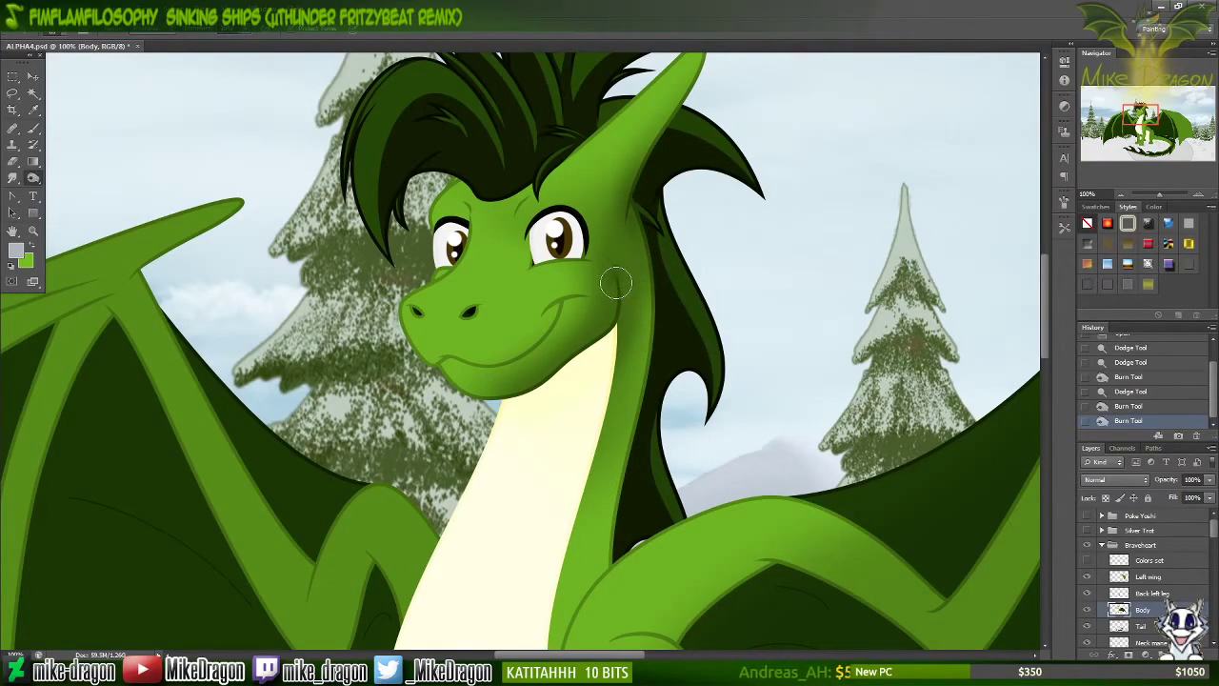
mouse_move(592, 341)
mouse_down()
mouse_move(473, 413)
mouse_move(581, 358)
mouse_up()
key(ctrl+alt+z)
key(ctrl+alt+z)
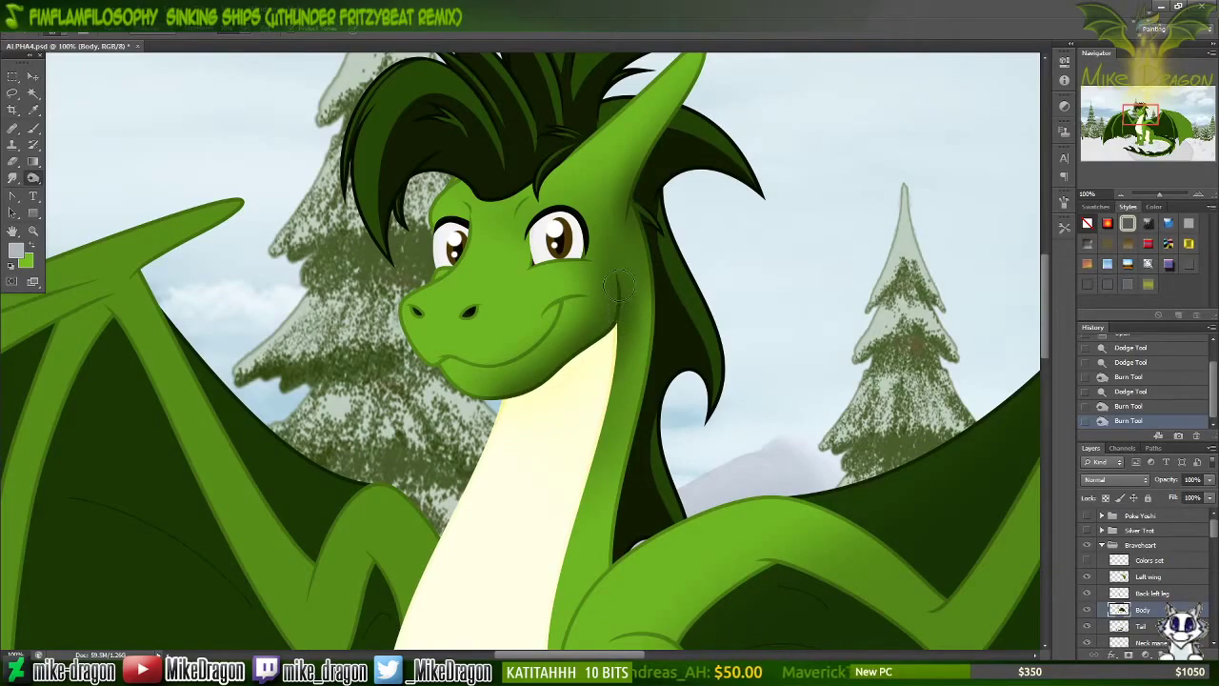
drag(614, 276, 629, 280)
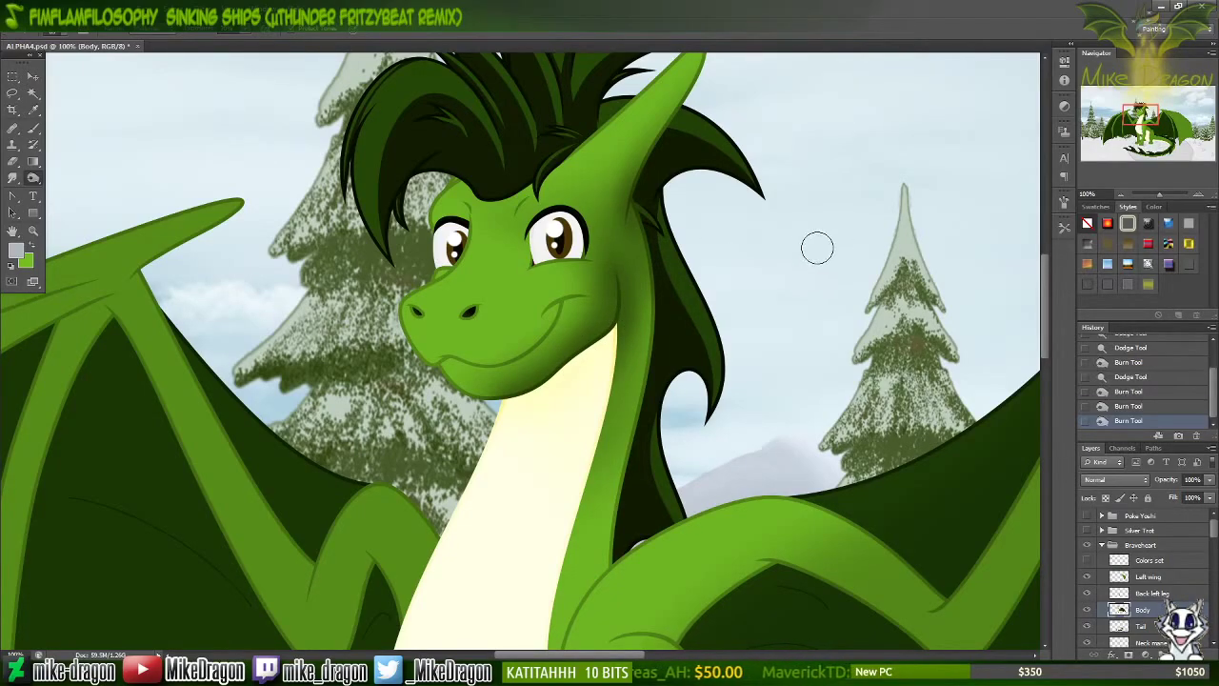
key(ctrl+plus)
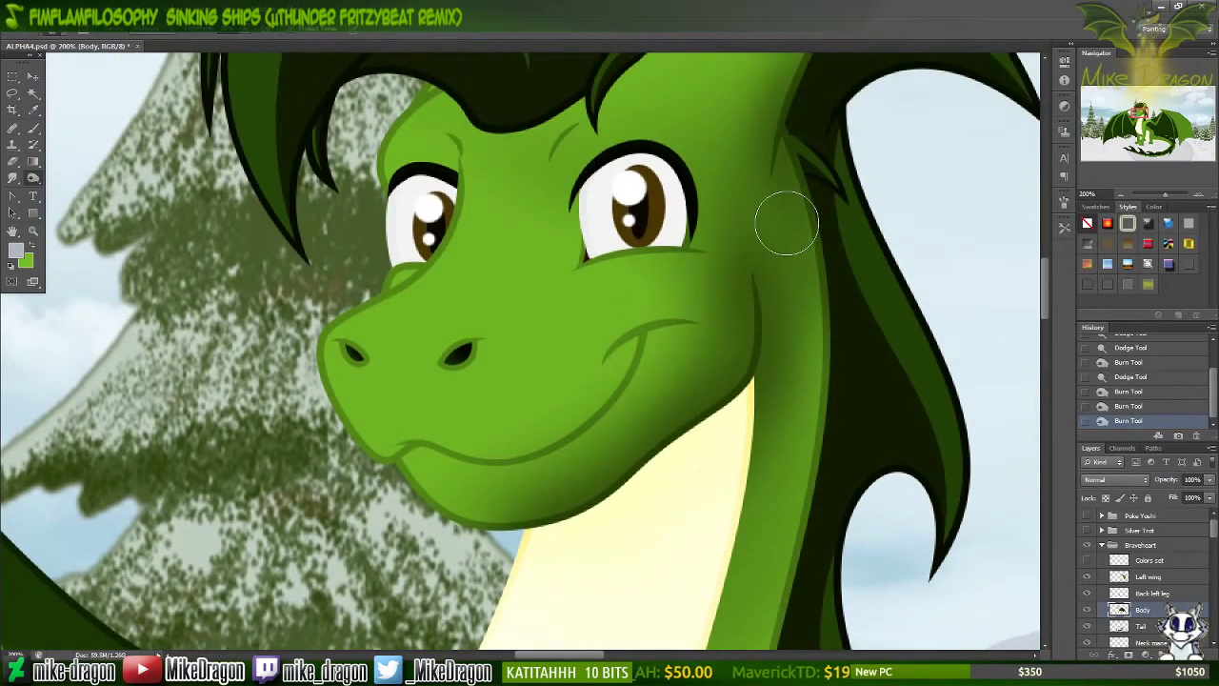
Step: Set the Burn tool's brush to the soft round 27 px preset and darken the cheek crease and the front end of the mouth
right_click(786, 223)
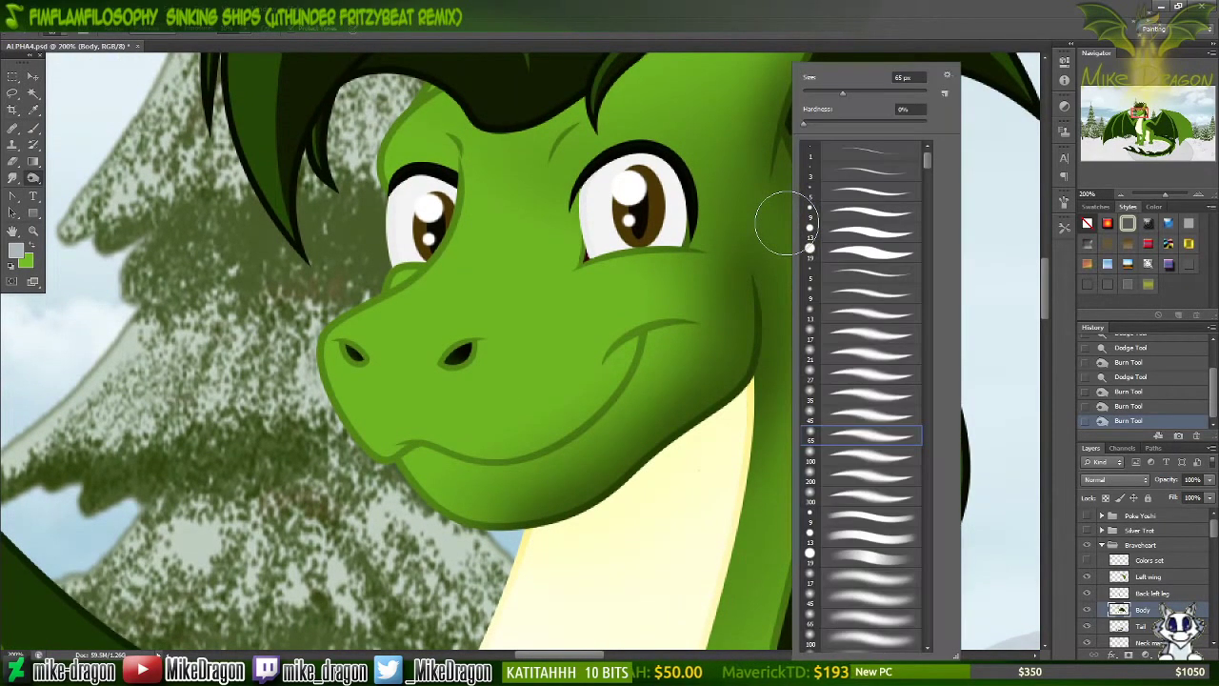
click(811, 396)
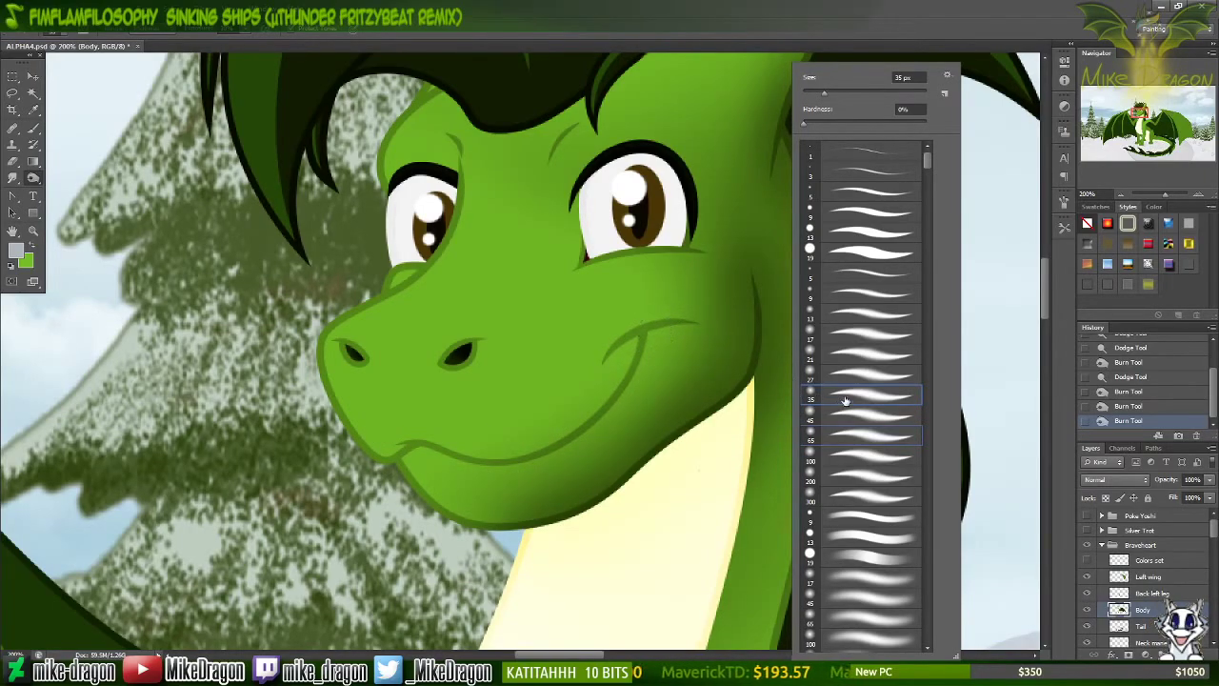
click(816, 380)
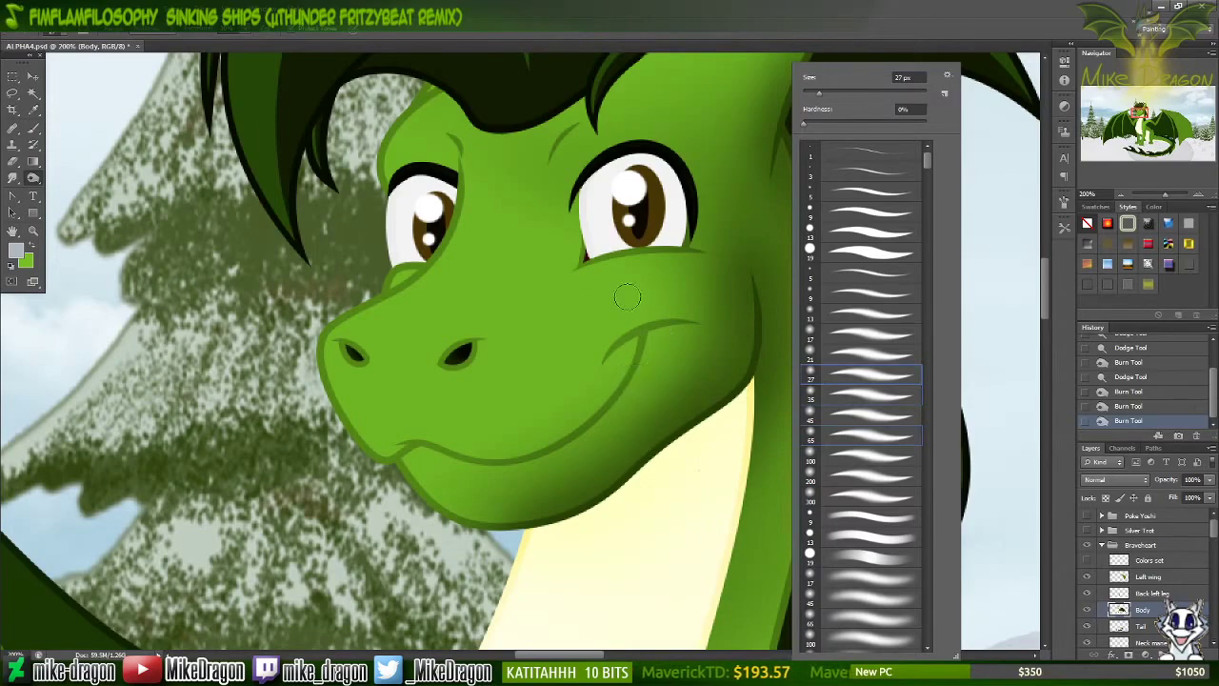
click(431, 35)
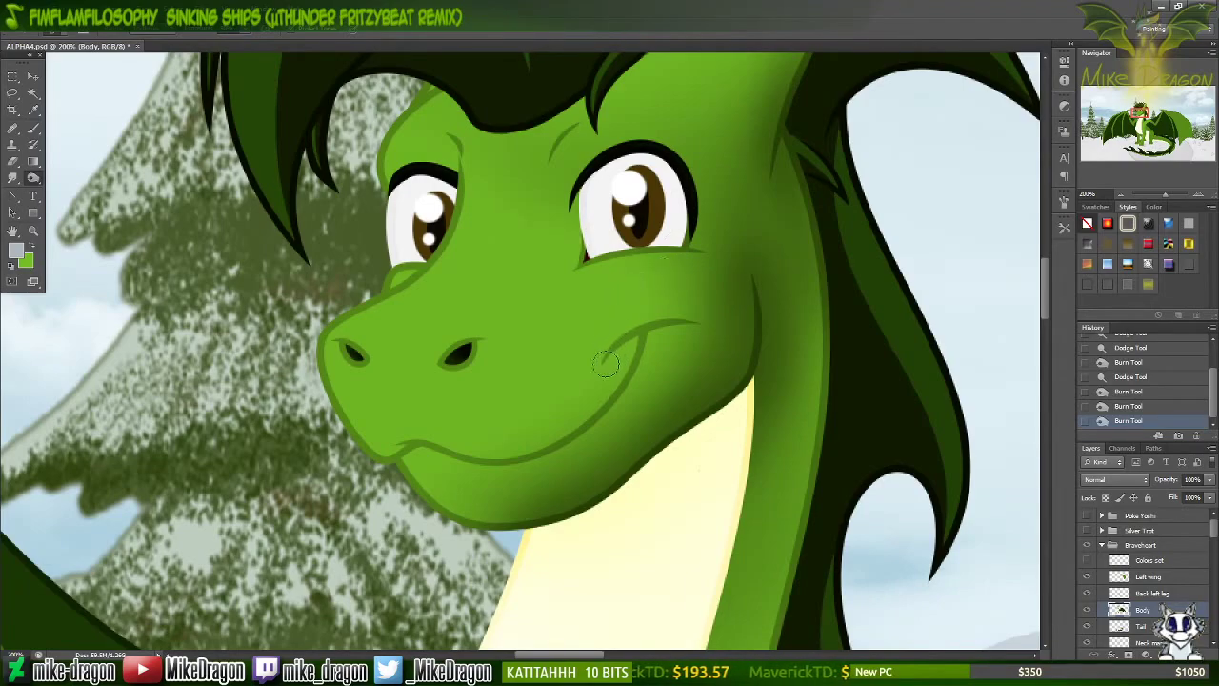
mouse_move(602, 366)
mouse_down()
mouse_move(640, 333)
mouse_move(690, 317)
mouse_up()
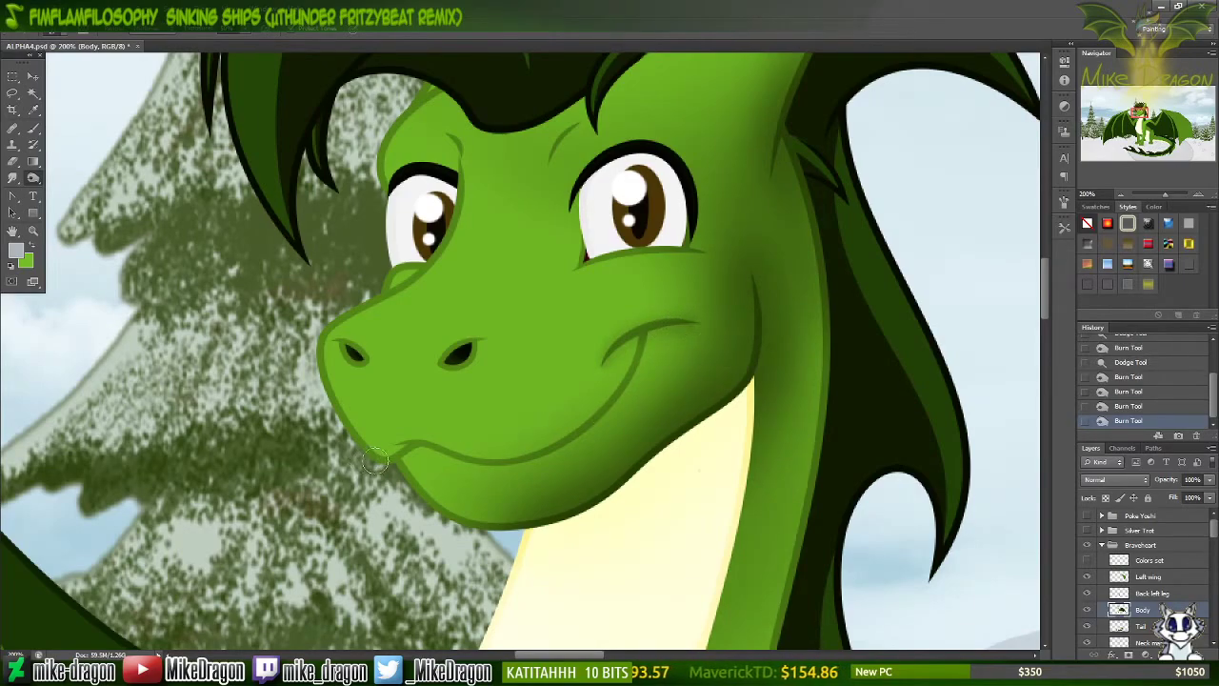
drag(366, 457, 440, 445)
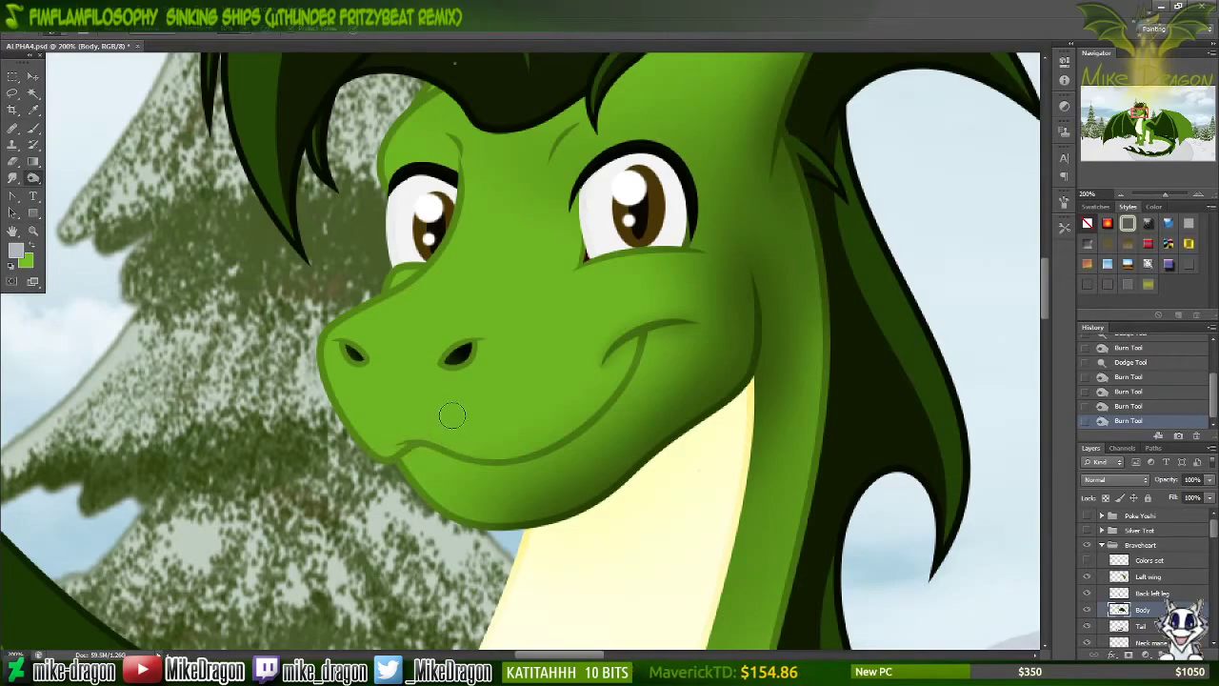
Step: Set the Burn tool's brush to the soft round 45 px preset and shade along the mouth line up to the smile crease
right_click(457, 414)
click(480, 396)
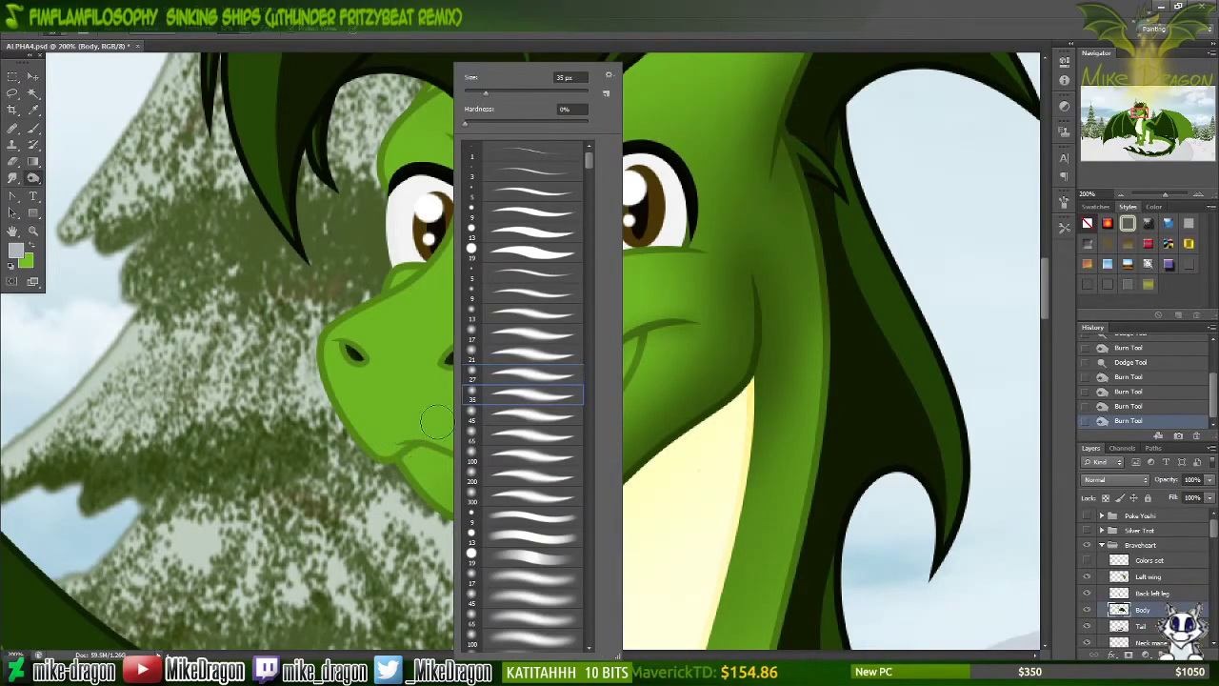
click(476, 417)
click(360, 467)
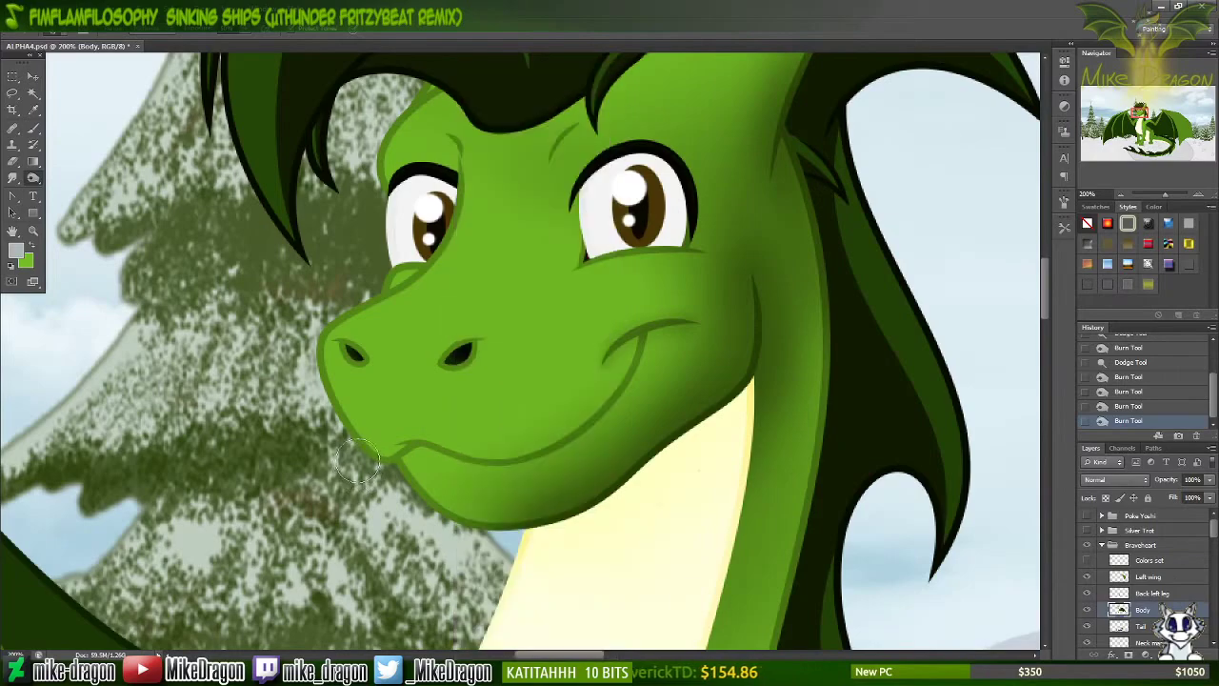
mouse_move(383, 482)
mouse_down()
mouse_move(415, 439)
mouse_move(481, 465)
mouse_move(536, 452)
mouse_move(590, 424)
mouse_move(669, 334)
mouse_up()
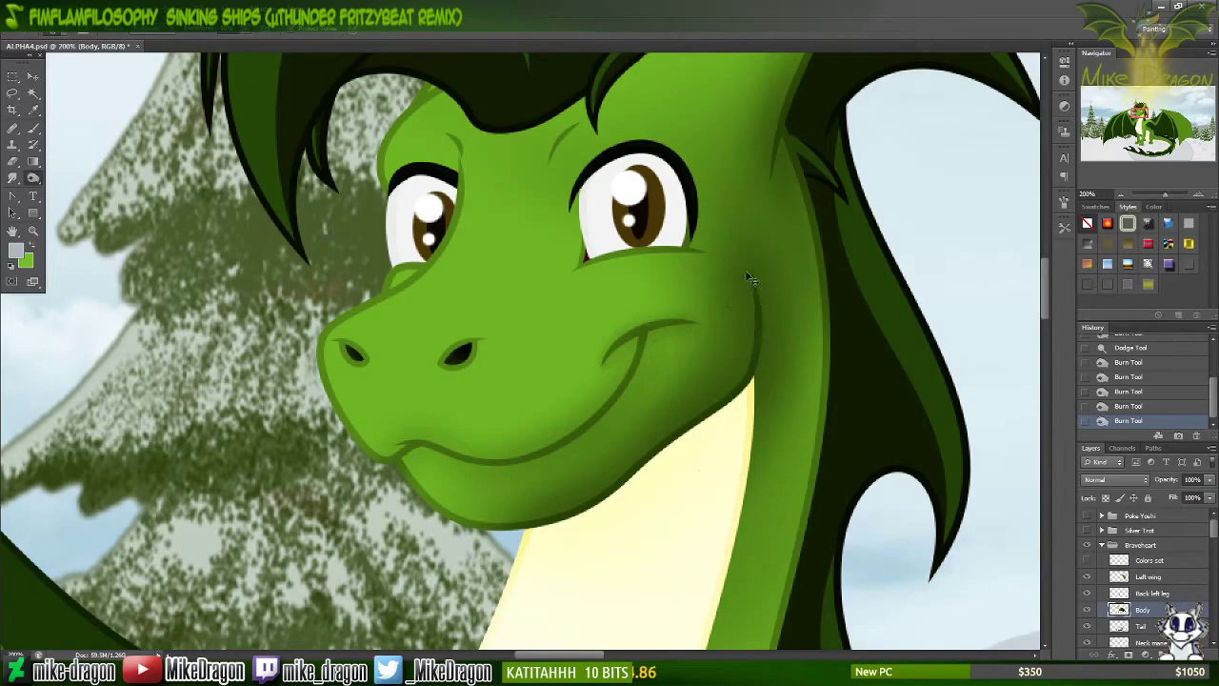
key(ctrl+minus)
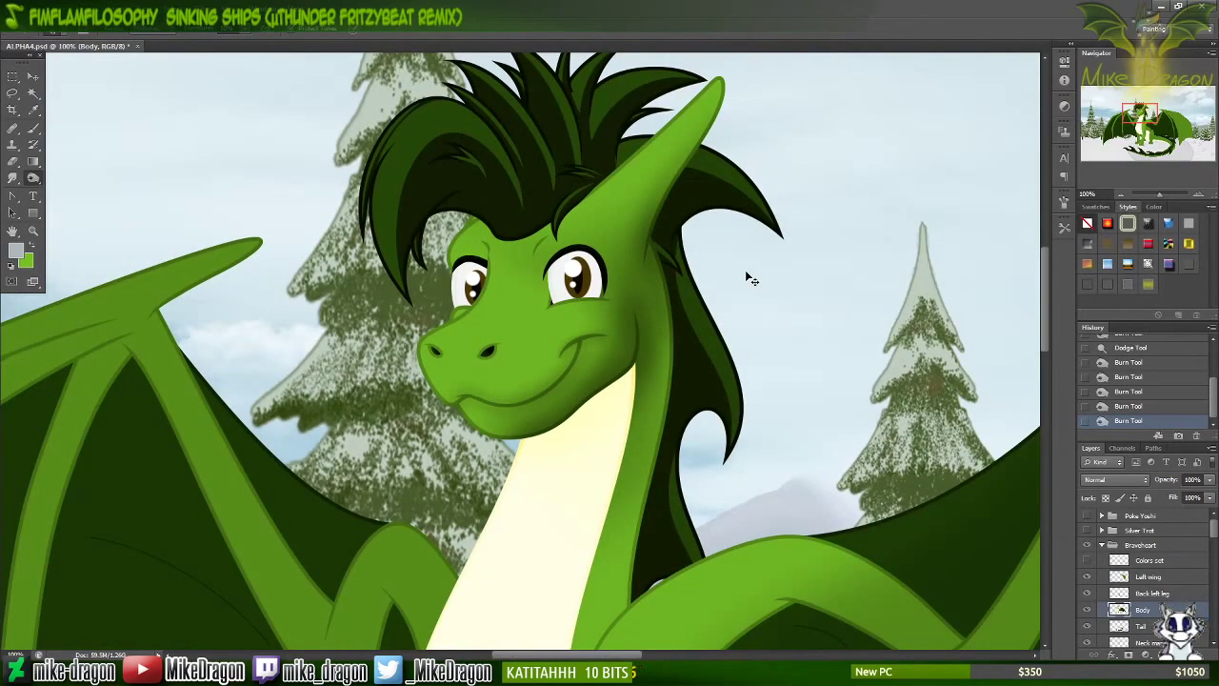
key(ctrl+plus)
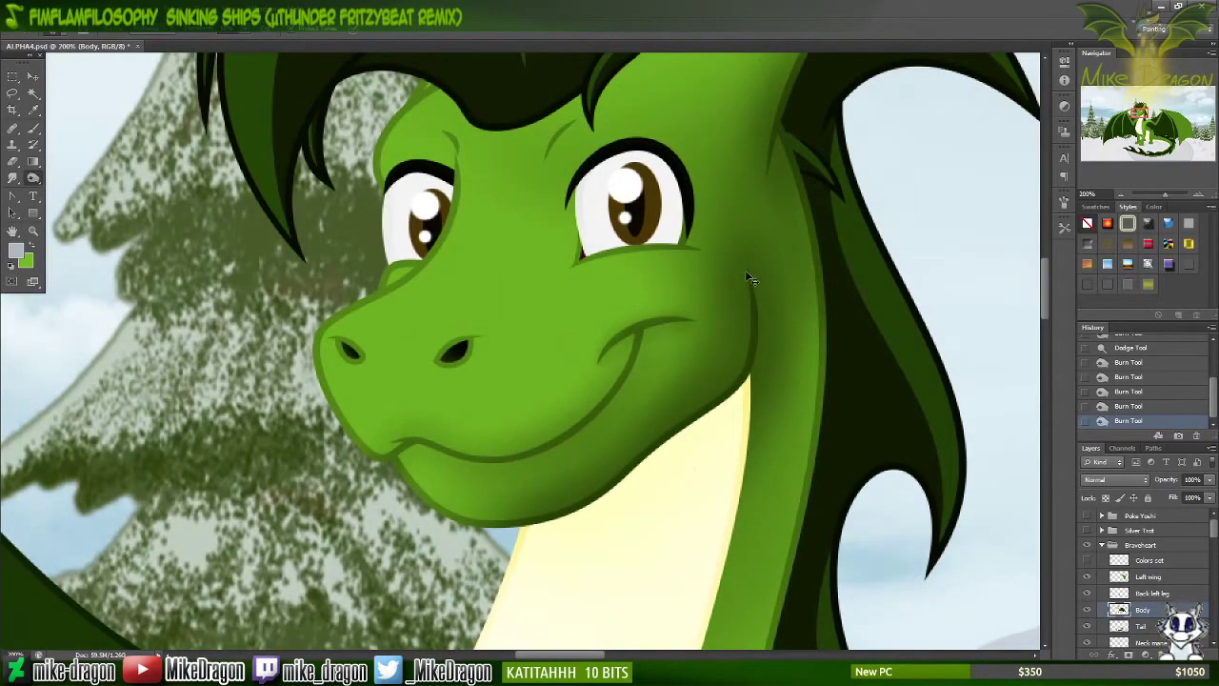
Step: Reduce the Burn tool's brush to the soft round 21 px preset and deepen the shadow along the whole mouth line
right_click(745, 273)
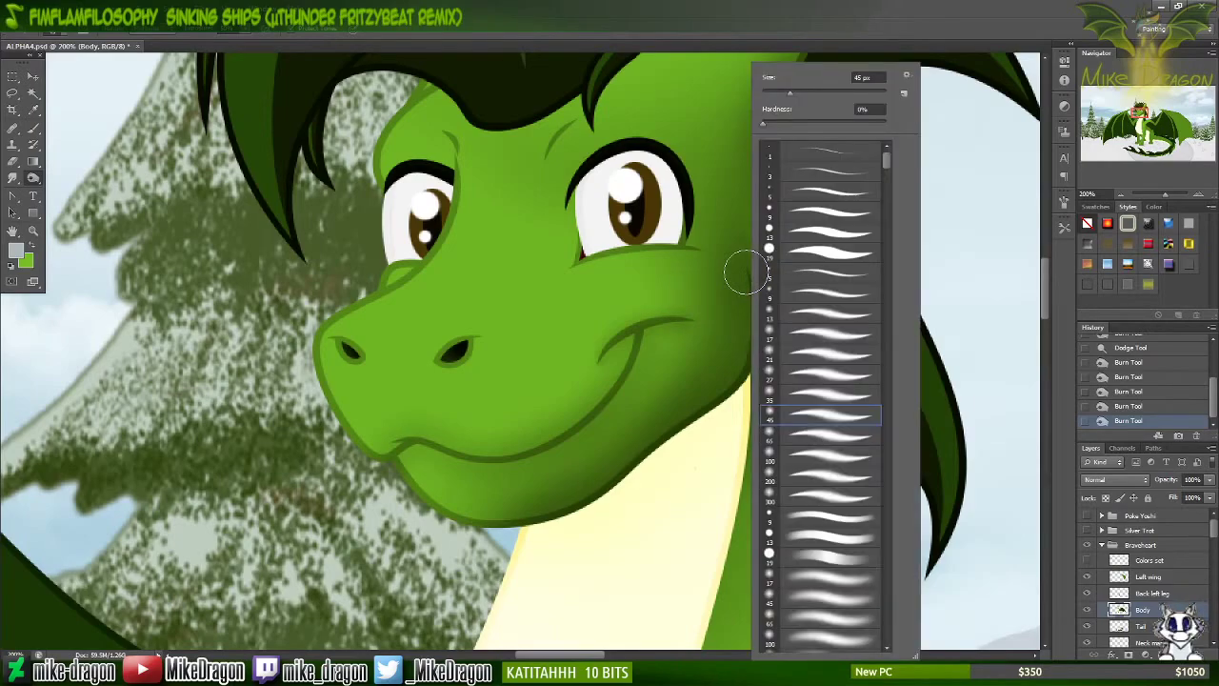
click(776, 378)
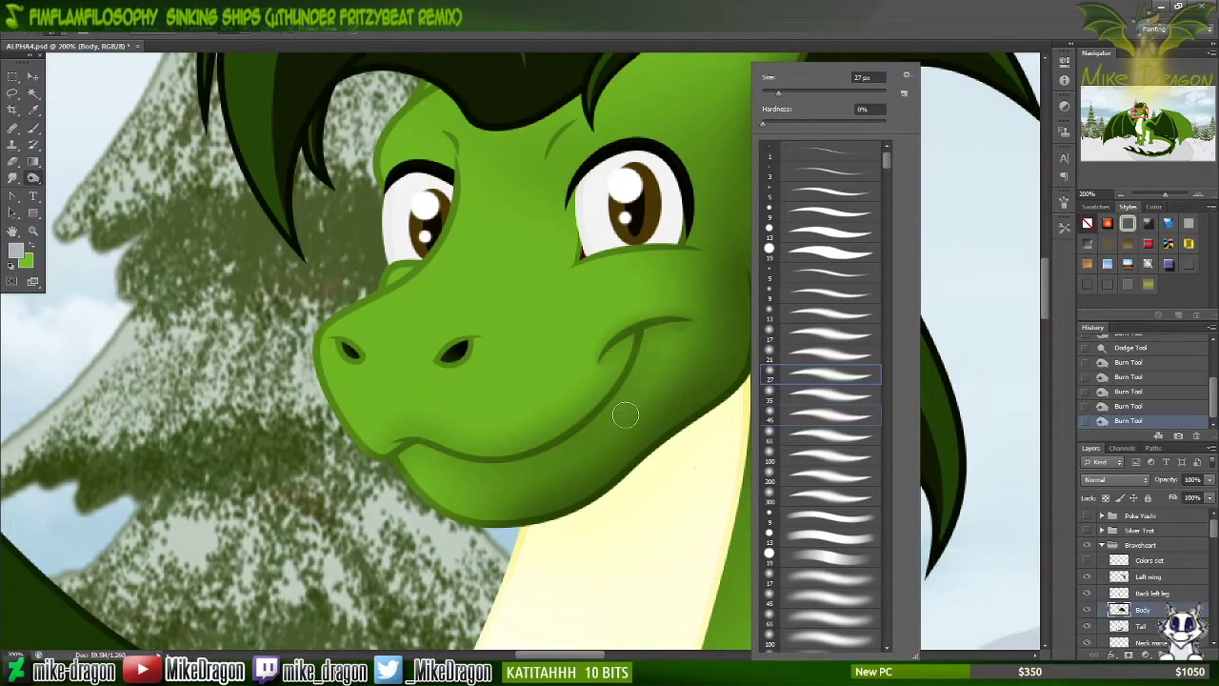
click(774, 358)
click(366, 469)
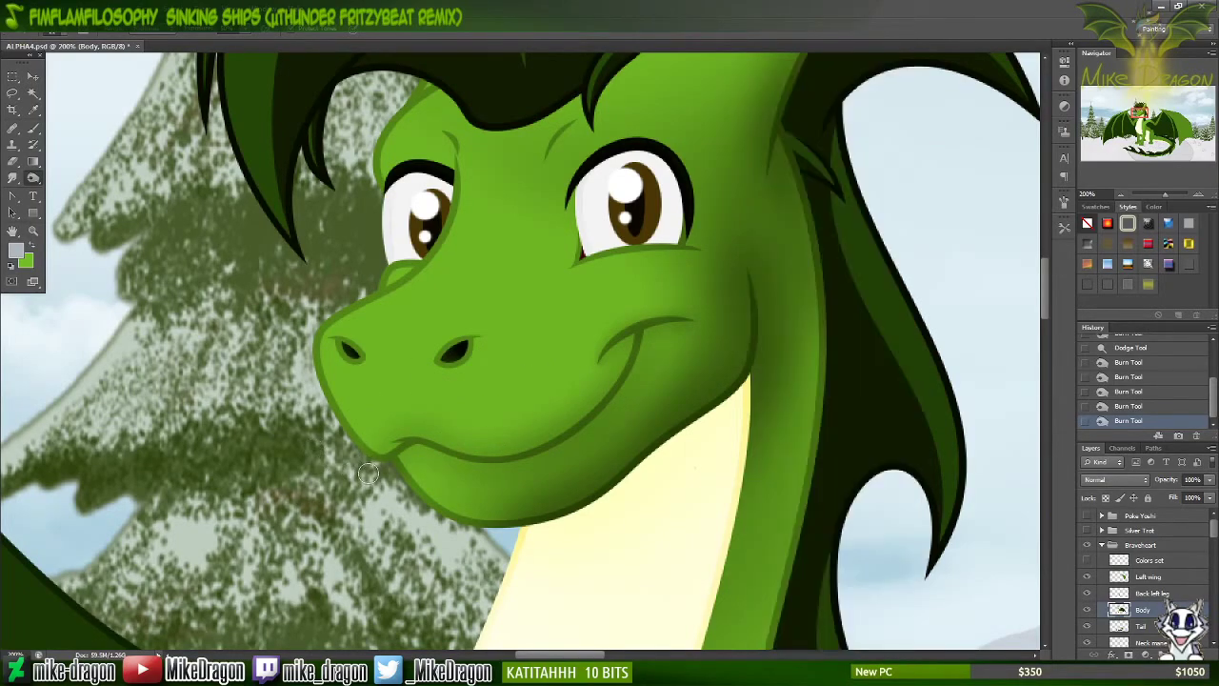
mouse_move(401, 444)
mouse_down()
mouse_move(478, 458)
mouse_move(541, 448)
mouse_move(614, 393)
mouse_move(638, 341)
mouse_move(692, 323)
mouse_up()
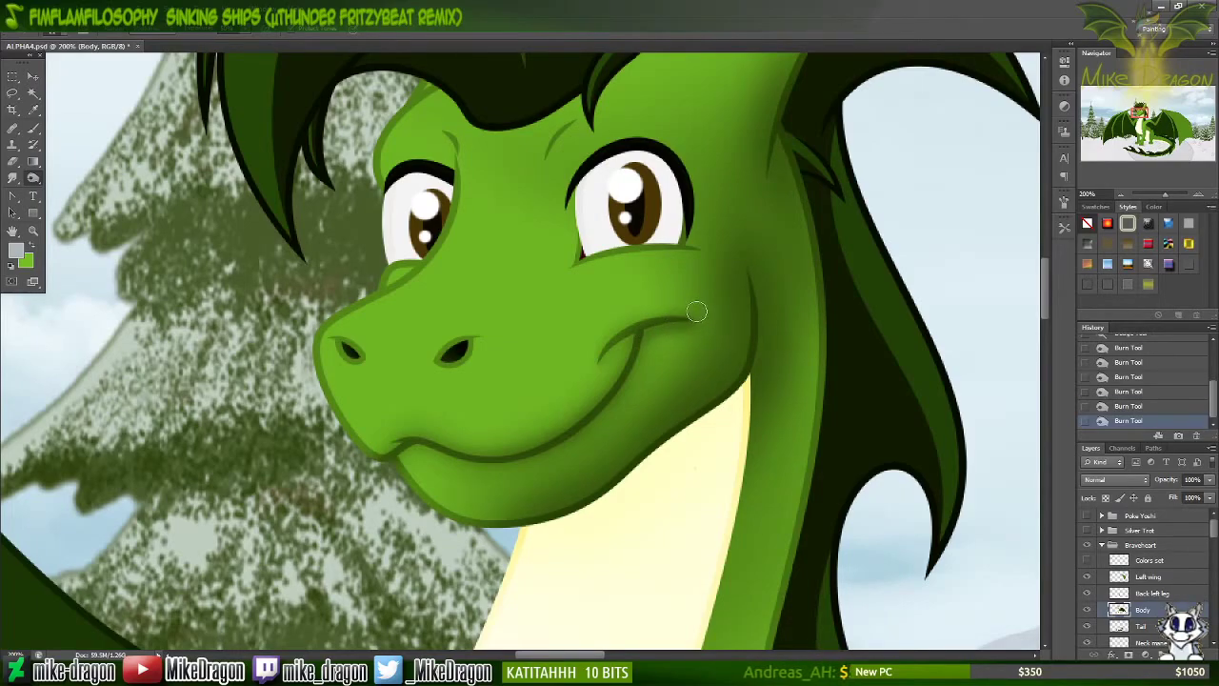
drag(506, 436, 374, 474)
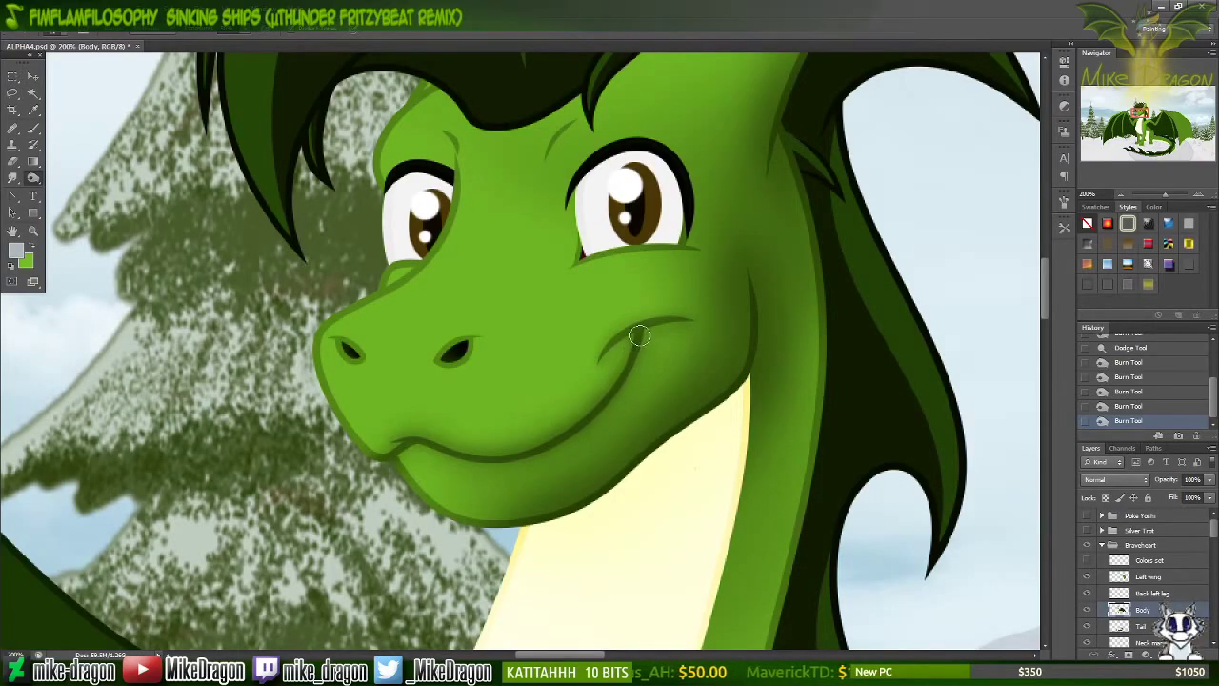
Step: Try a Burn stroke below the smile crease at the corner of the mouth, and undo it
mouse_move(646, 331)
mouse_down()
mouse_move(684, 327)
mouse_move(692, 347)
mouse_up()
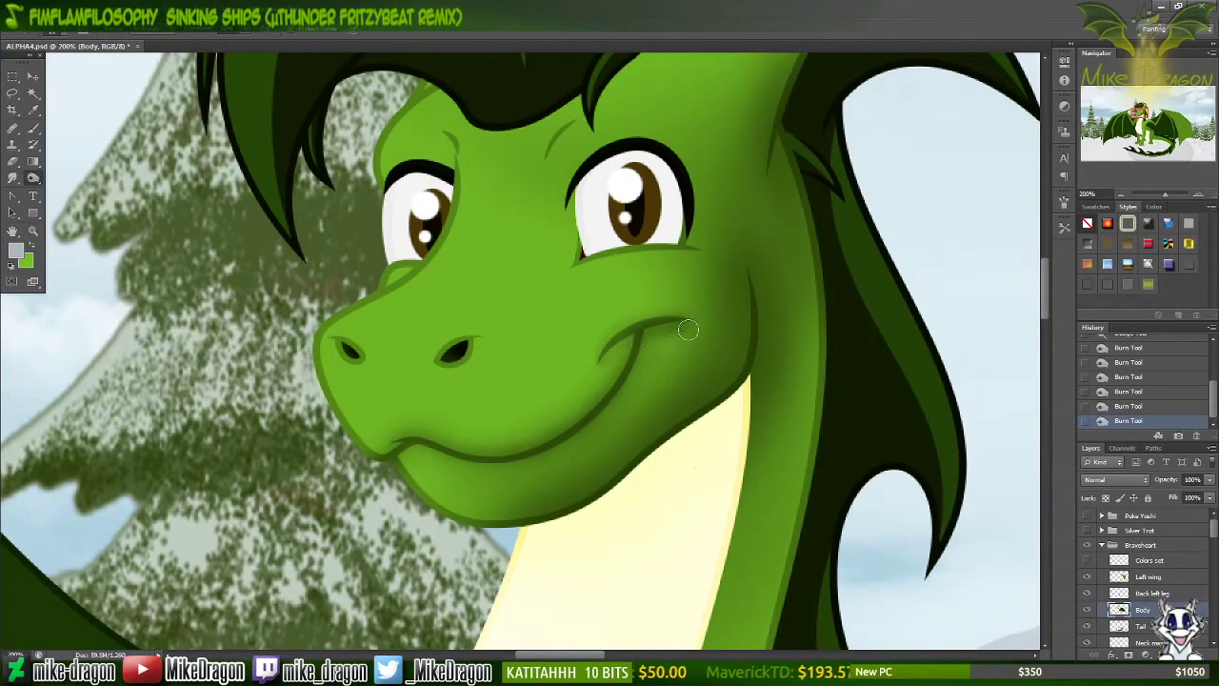
key(ctrl+z)
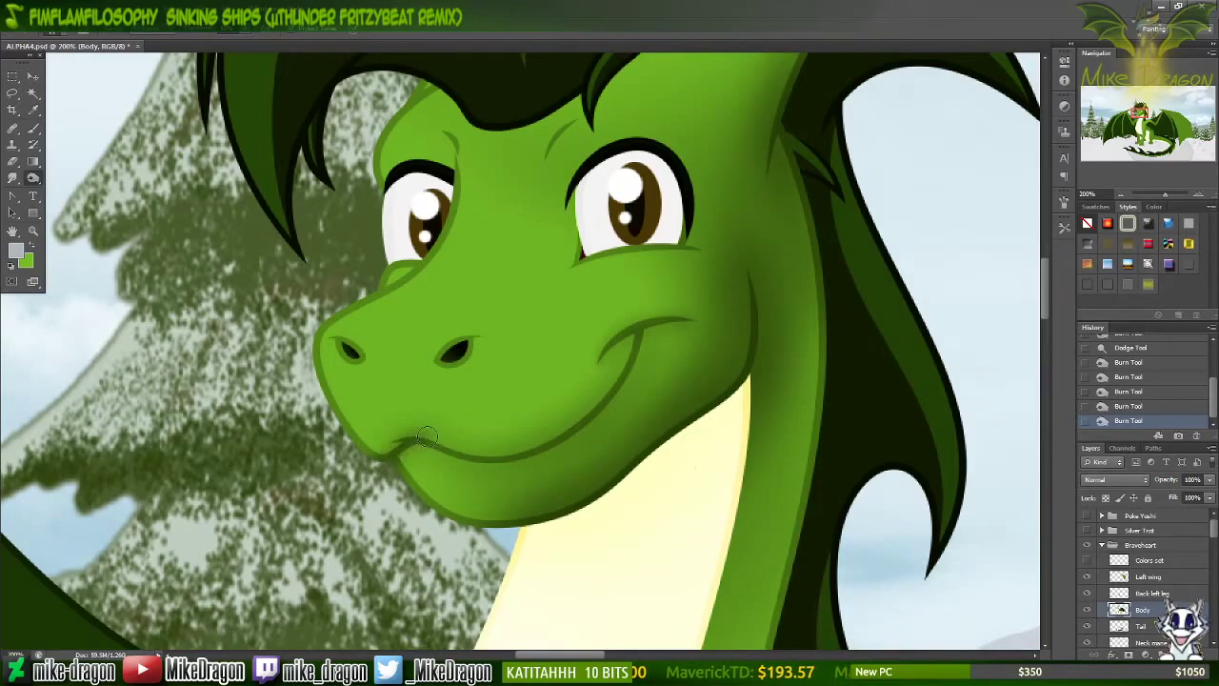
key(ctrl+alt+z)
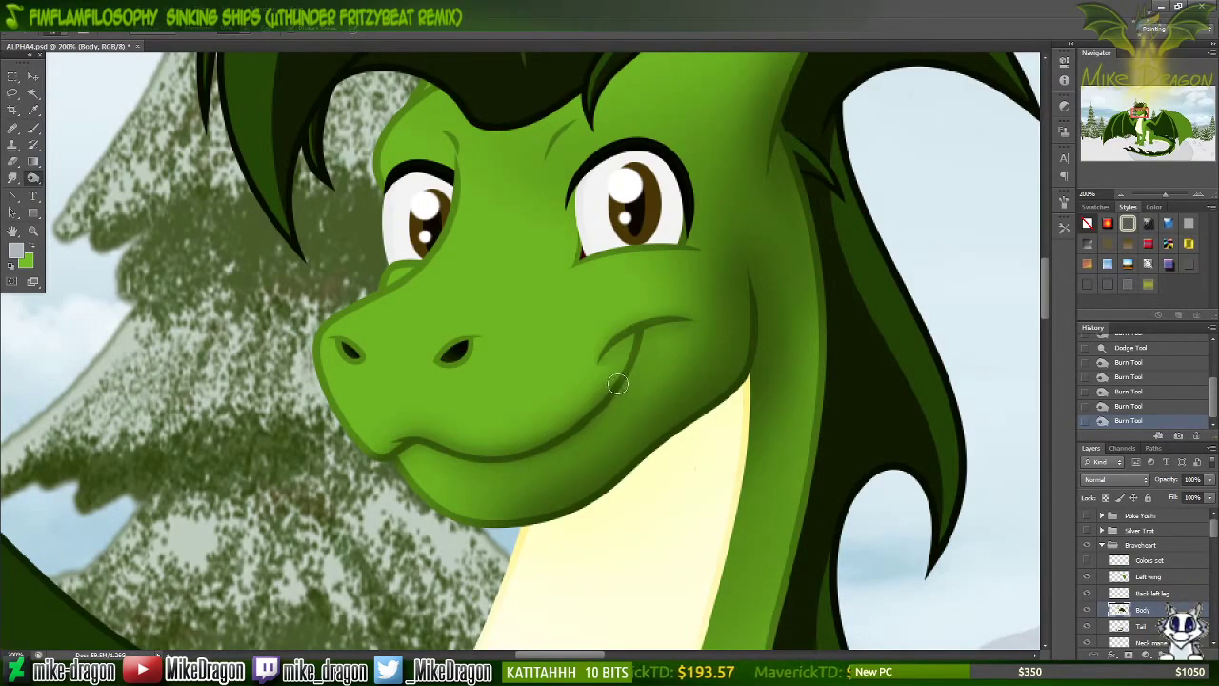
Step: Darken the upper end of the mouth line and the smile crease with Burn strokes, and undo the last stroke
drag(626, 369, 642, 331)
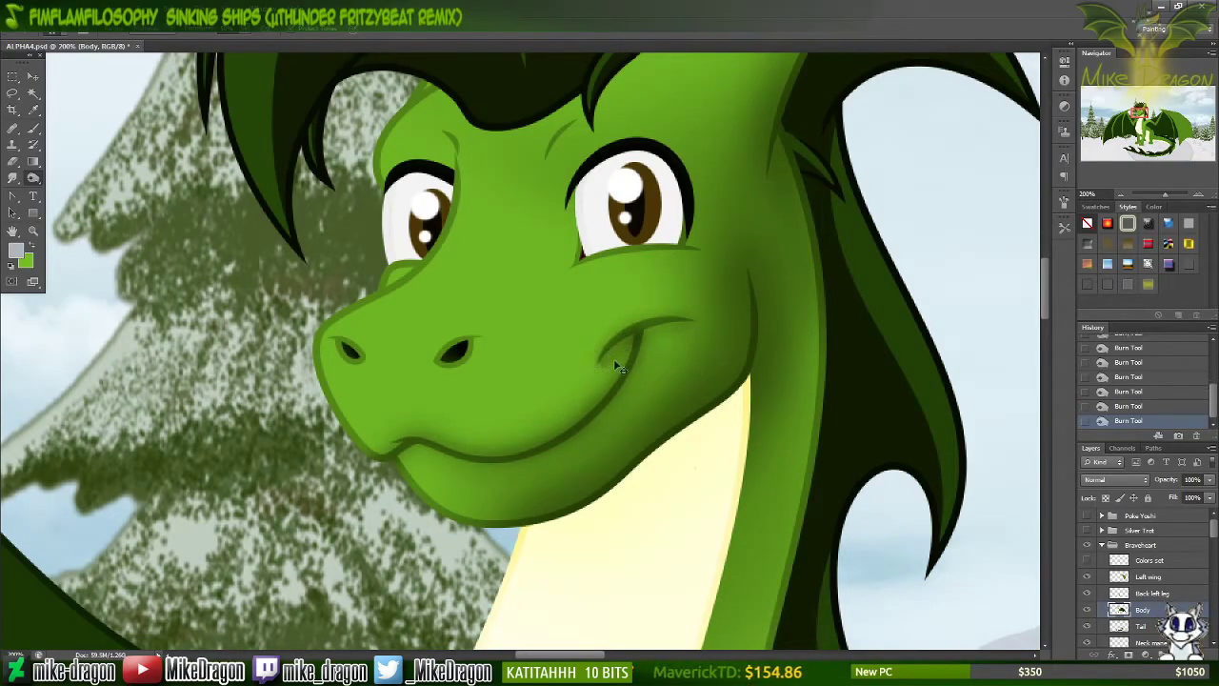
drag(598, 362, 679, 329)
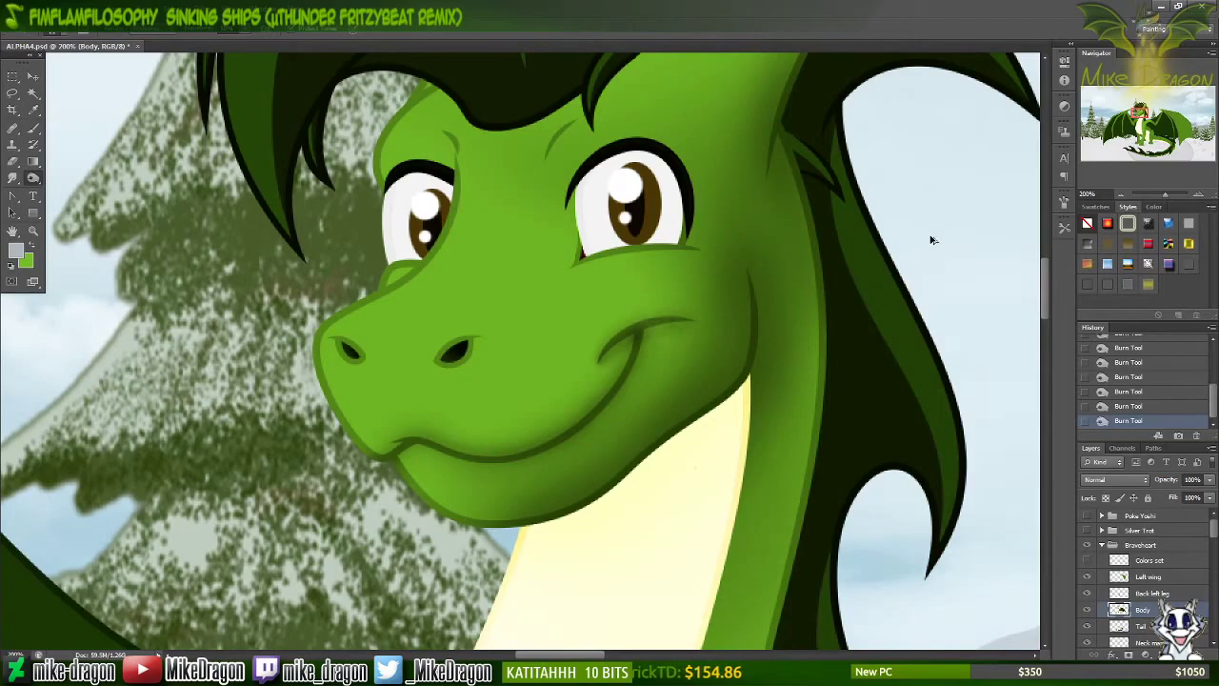
key(ctrl+z)
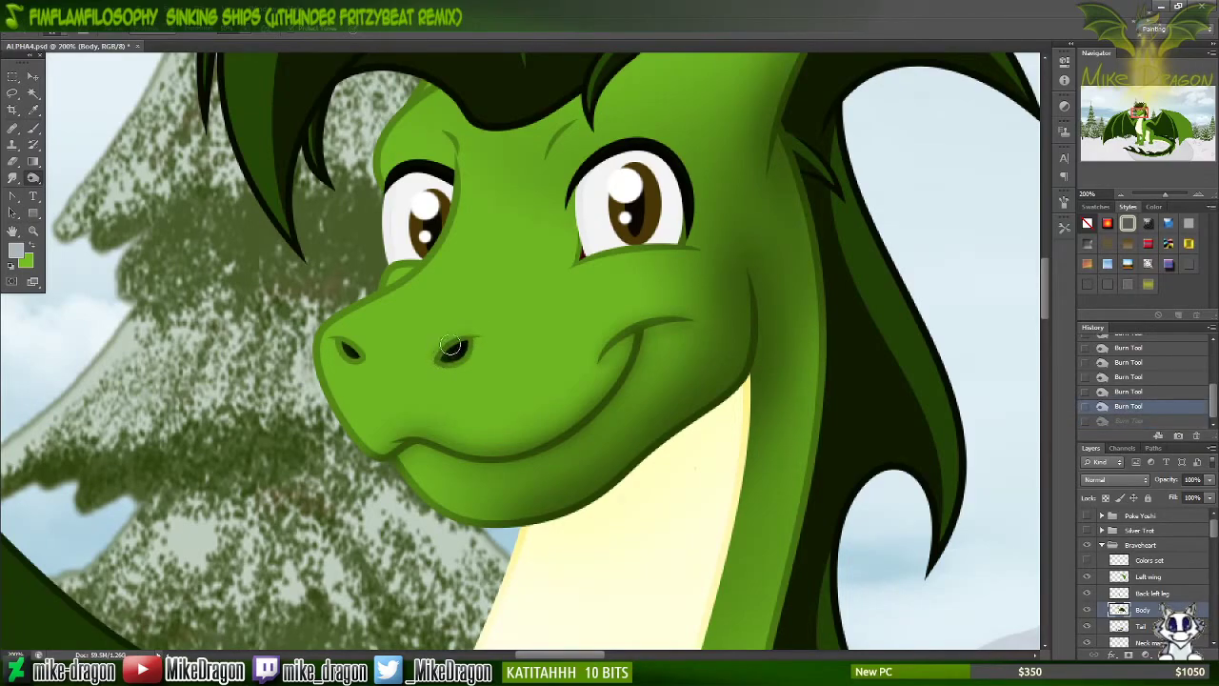
key(ctrl+z)
key(ctrl+z)
key(ctrl+z)
key(ctrl+z)
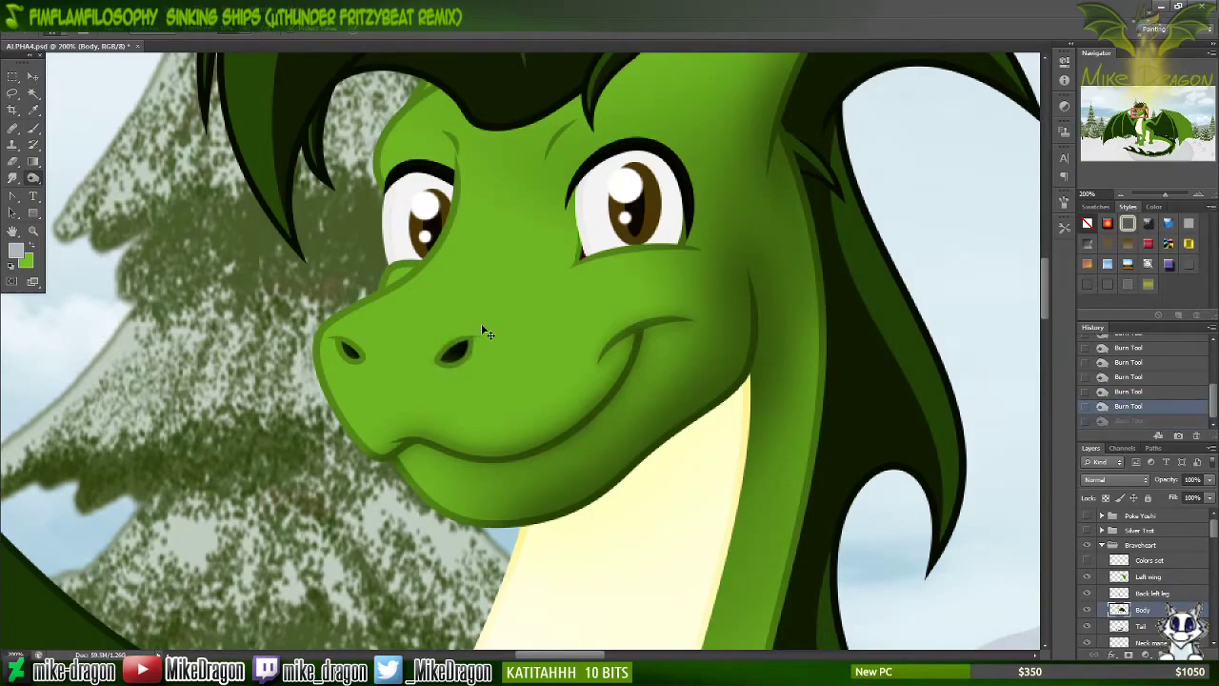
Step: Reduce the Burn tool's brush to the soft round 17 px preset and darken the rims of both nostrils, undoing the excess strokes
key(ctrl+plus)
scroll(481, 323, left, 5)
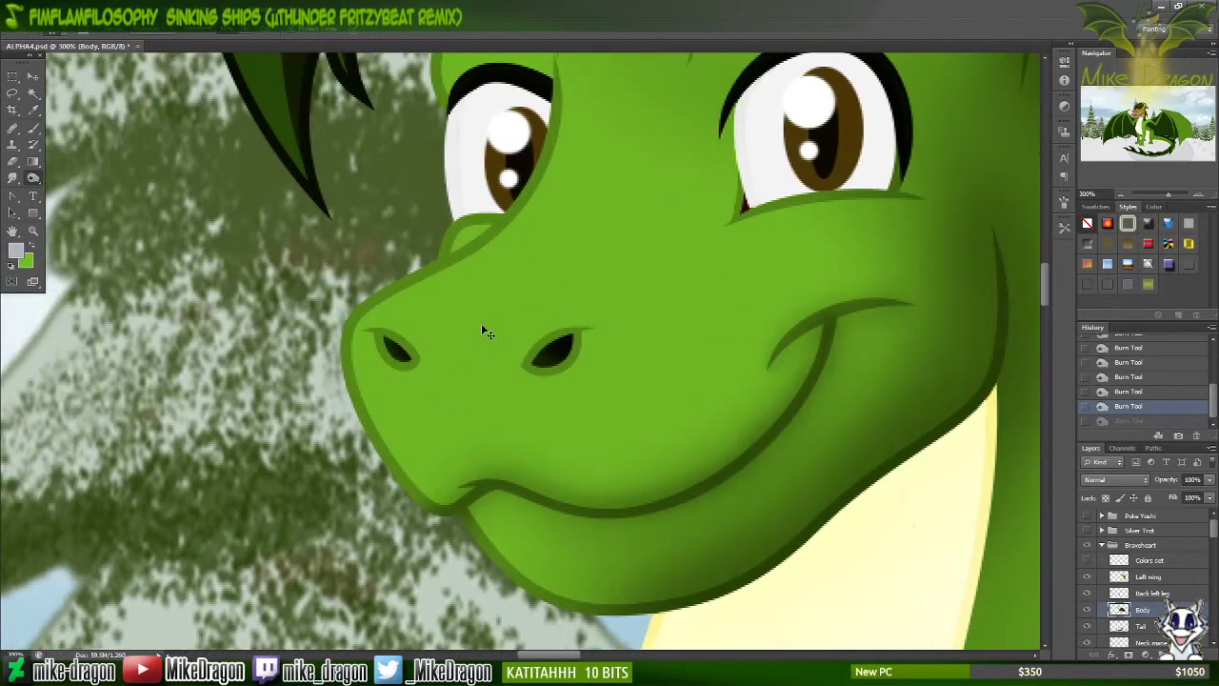
right_click(481, 323)
click(513, 335)
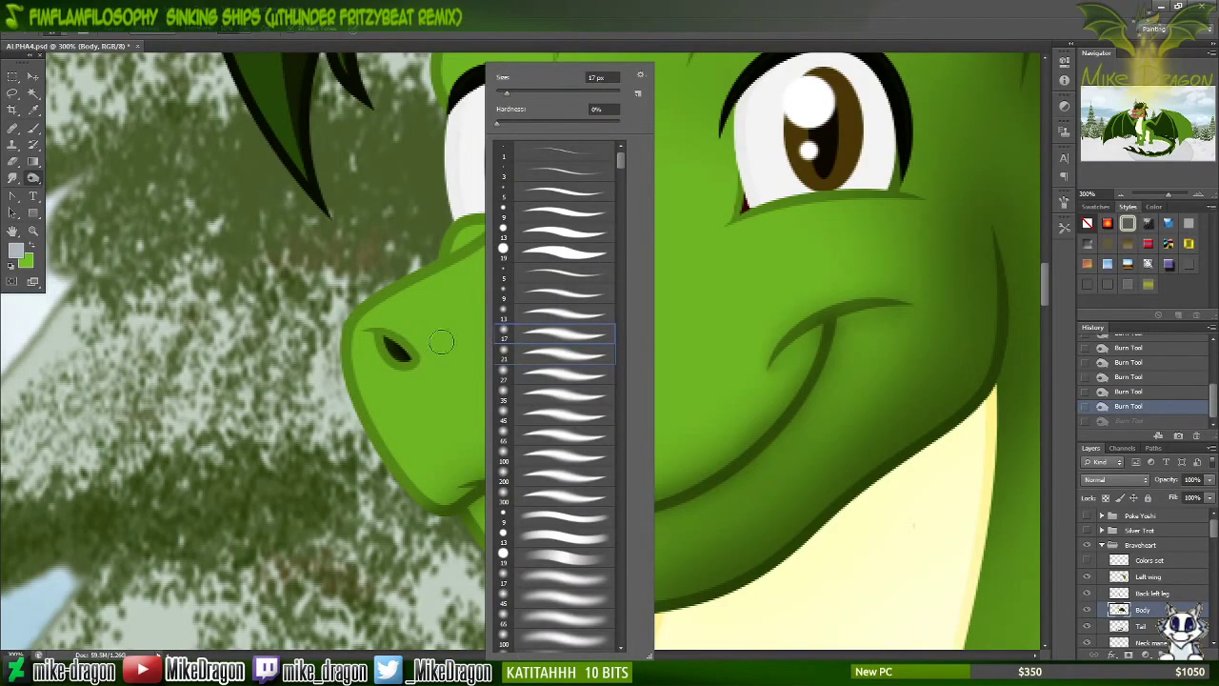
click(577, 32)
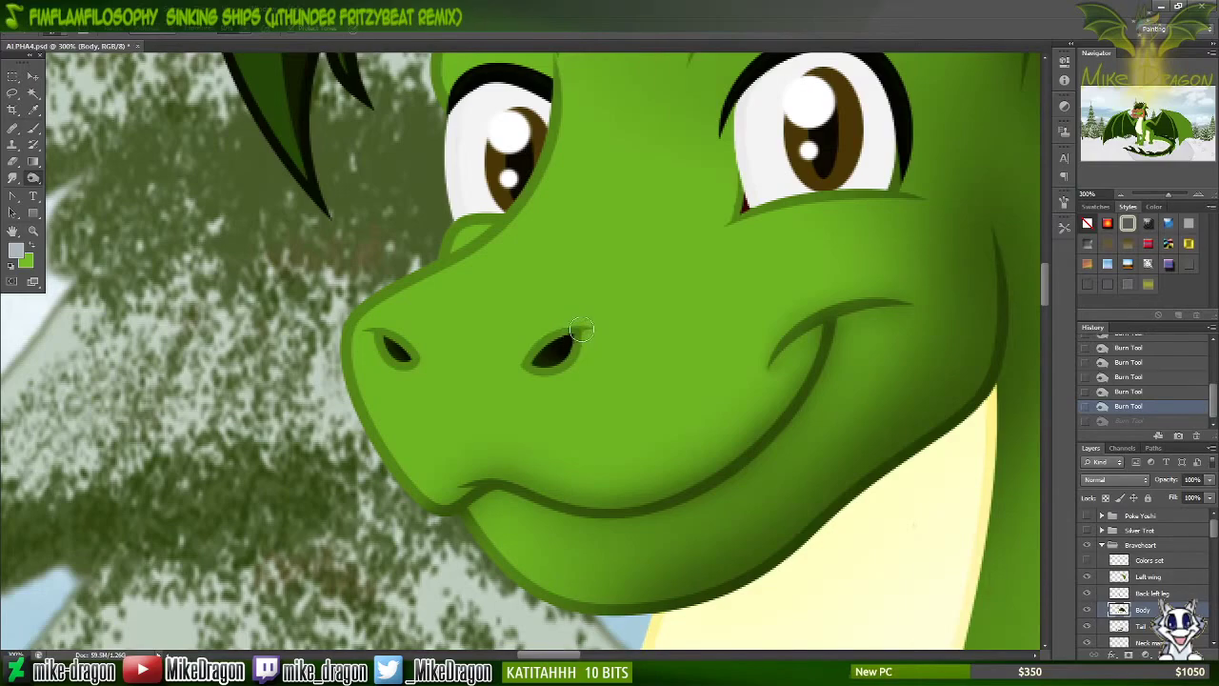
key(ctrl+z)
drag(570, 334, 530, 364)
key(ctrl+z)
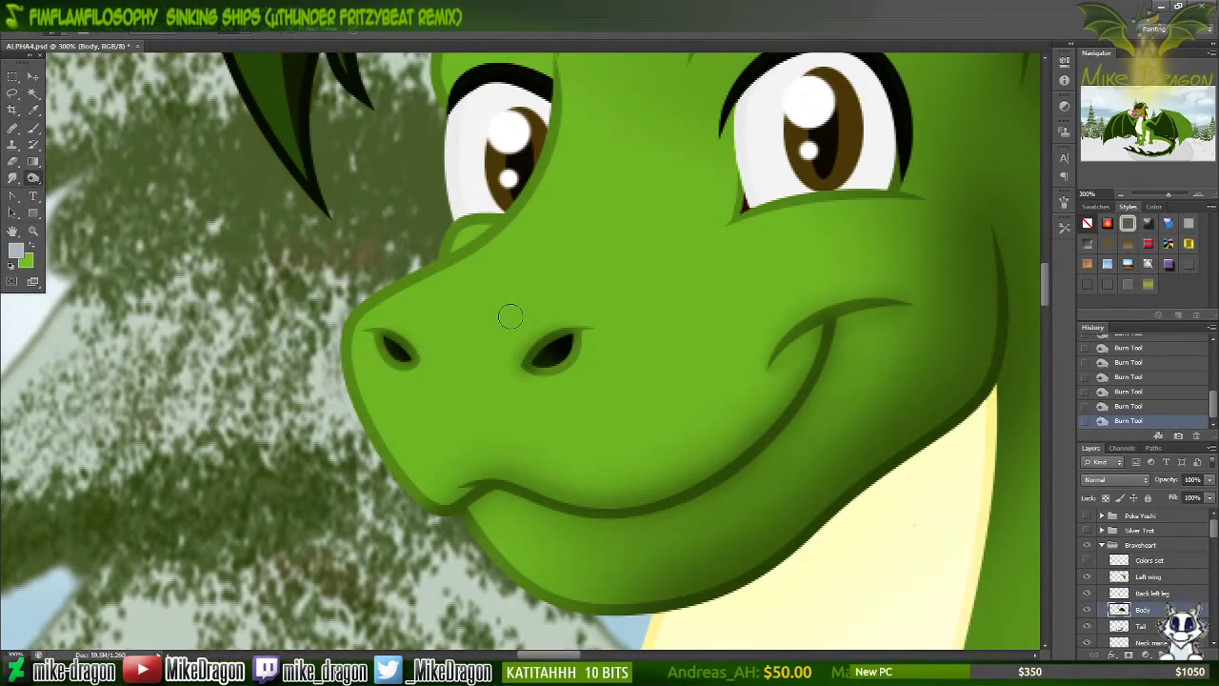
key(ctrl+z)
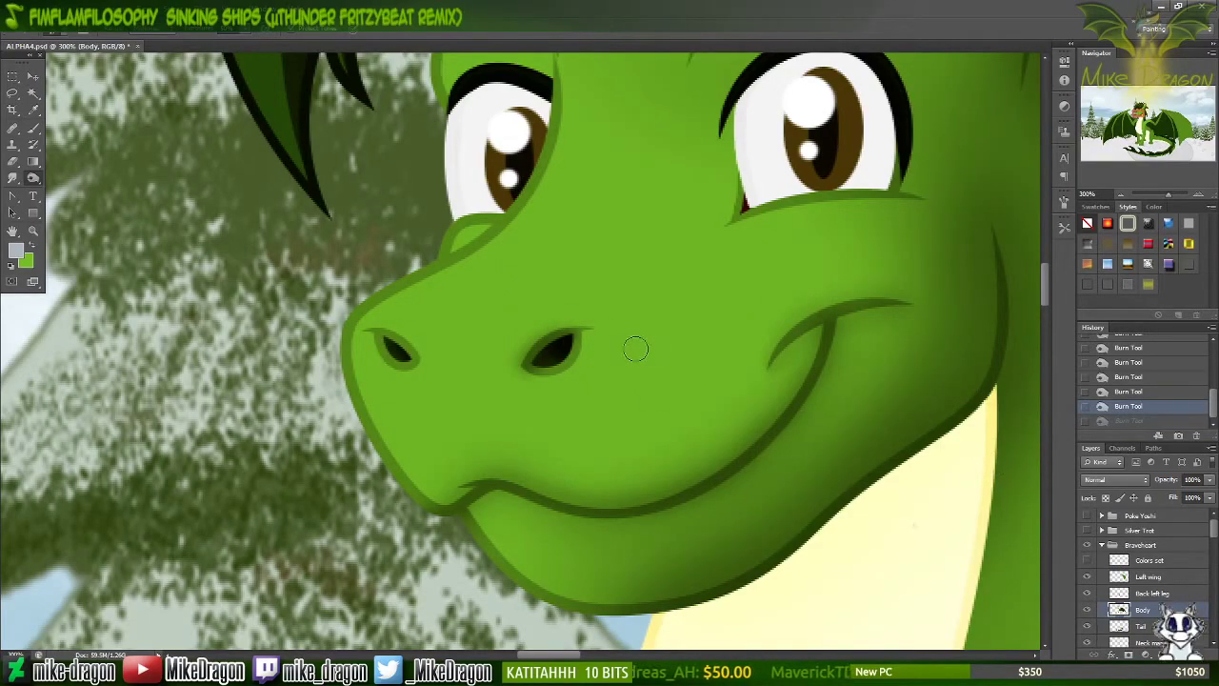
Step: Try short Burn strokes on the skin beside the hair lock above the near eye, undoing each one
scroll(682, 292, up, 3)
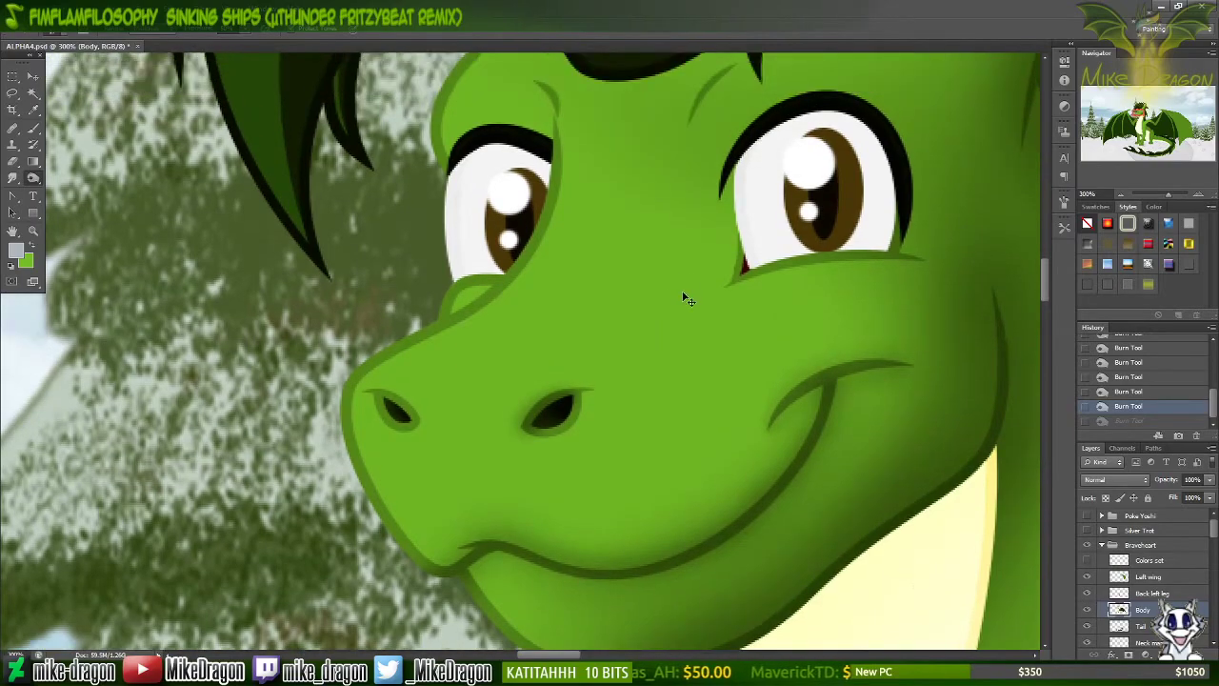
scroll(680, 290, right, 5)
scroll(671, 295, up, 5)
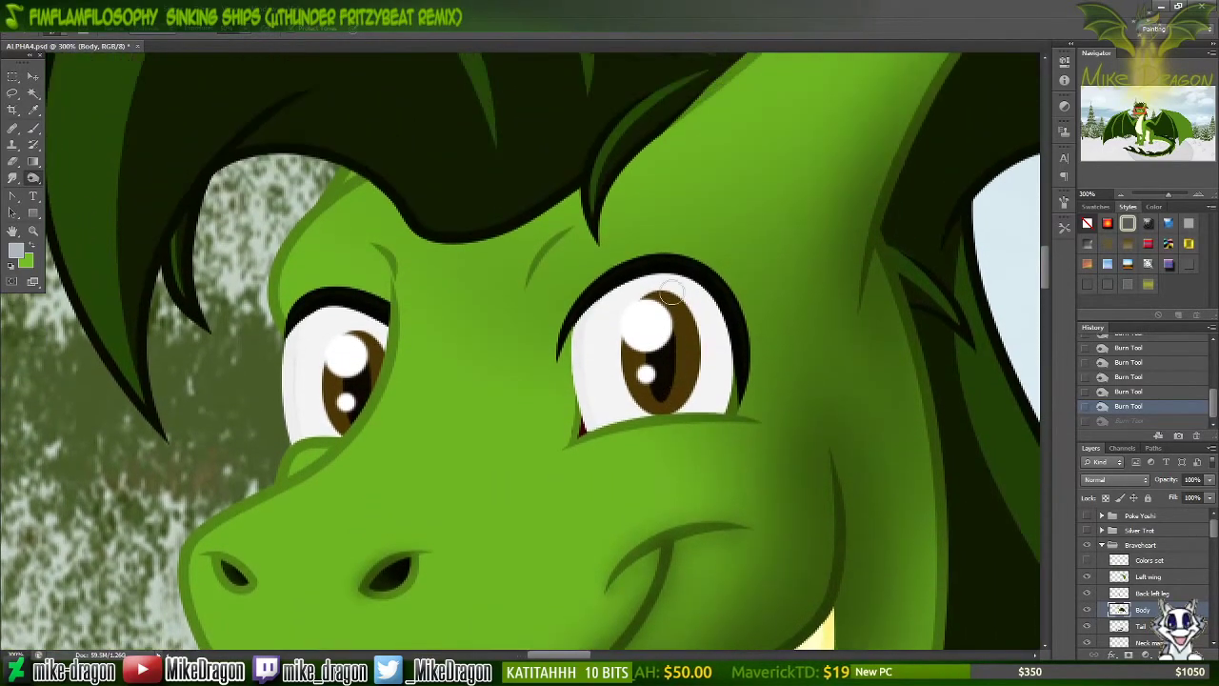
scroll(672, 295, down, 3)
scroll(671, 294, down, 5)
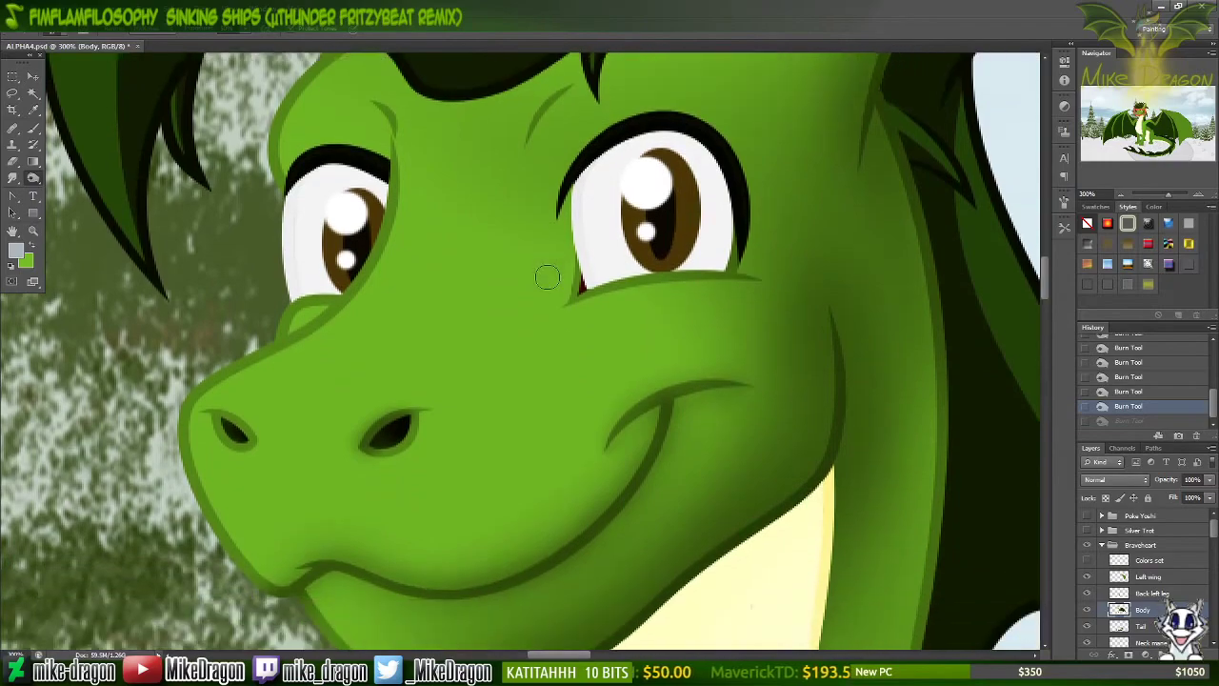
scroll(460, 280, up, 1)
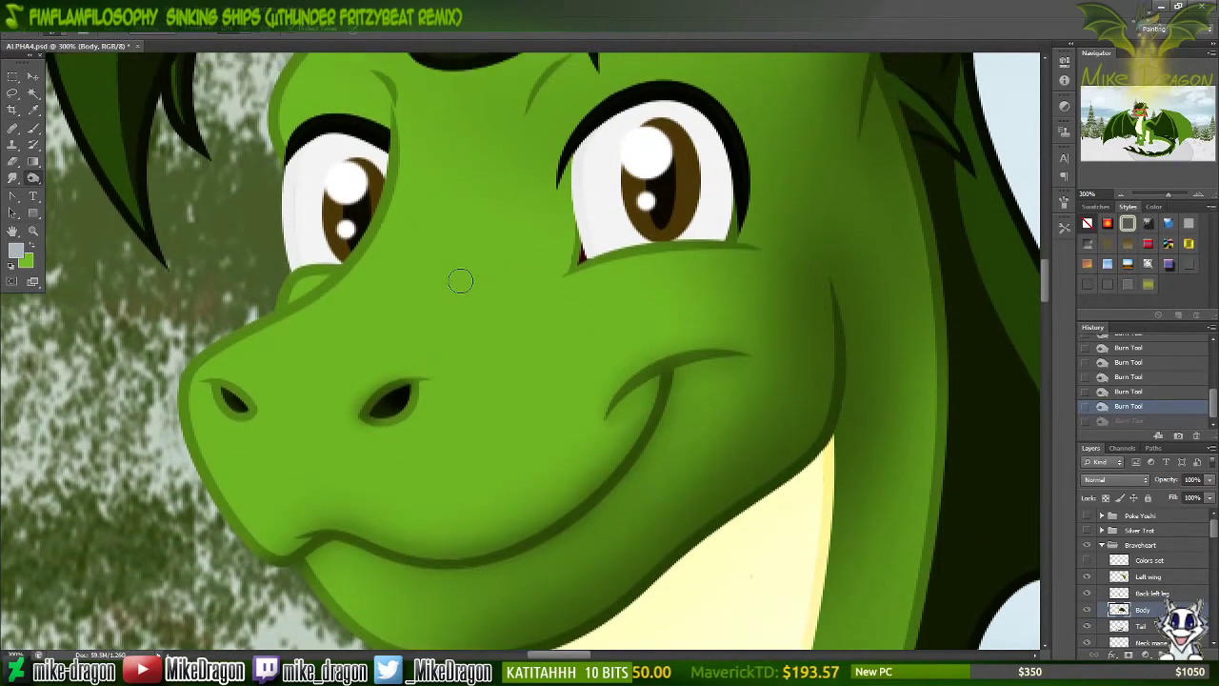
scroll(577, 257, up, 10)
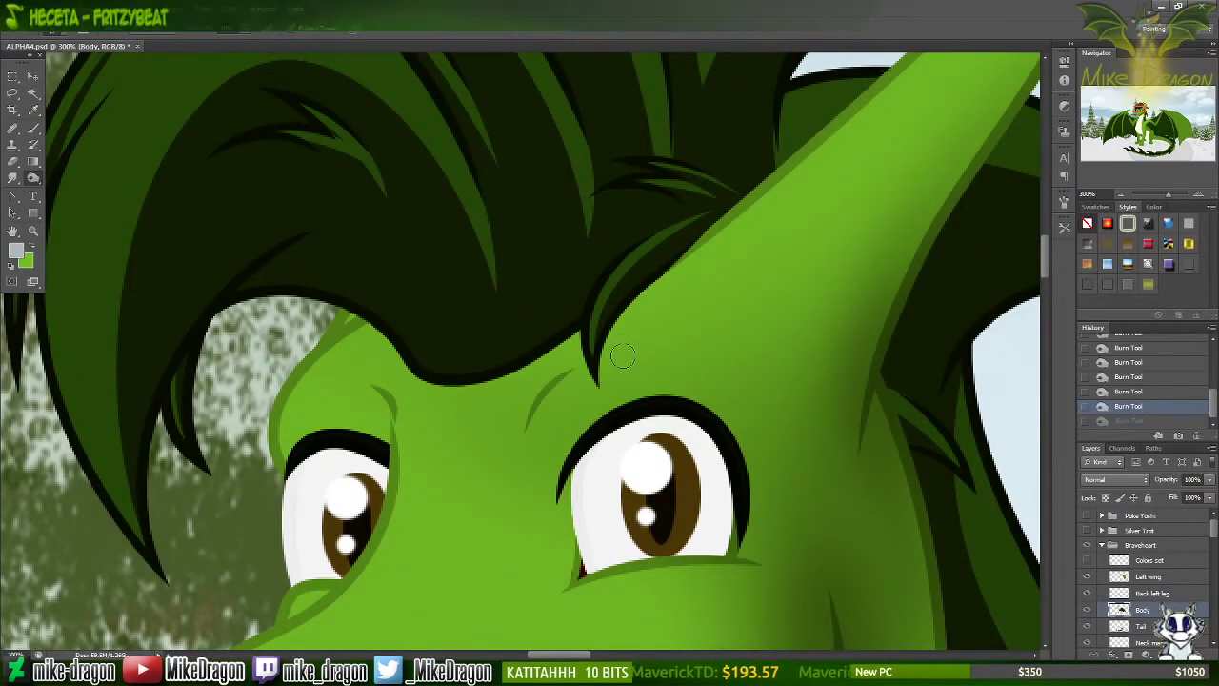
drag(624, 363, 636, 297)
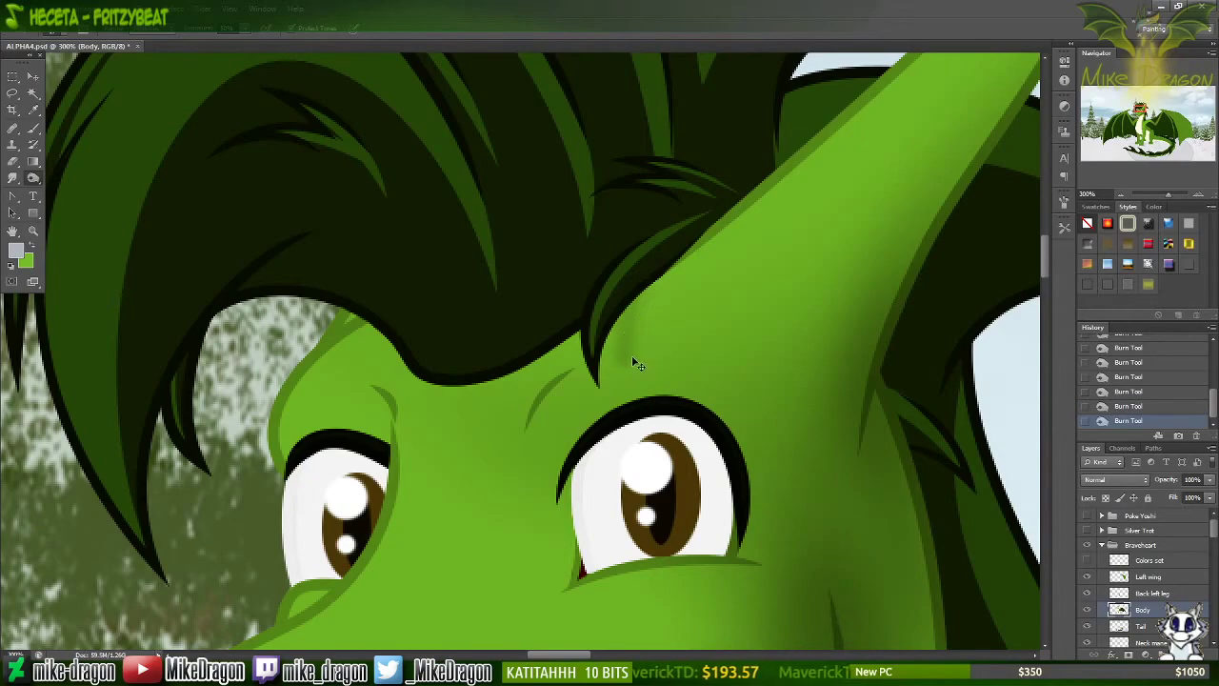
key(ctrl+z)
mouse_move(625, 365)
mouse_down()
mouse_move(655, 306)
mouse_move(631, 361)
mouse_move(655, 269)
mouse_up()
key(ctrl+z)
drag(632, 345, 665, 274)
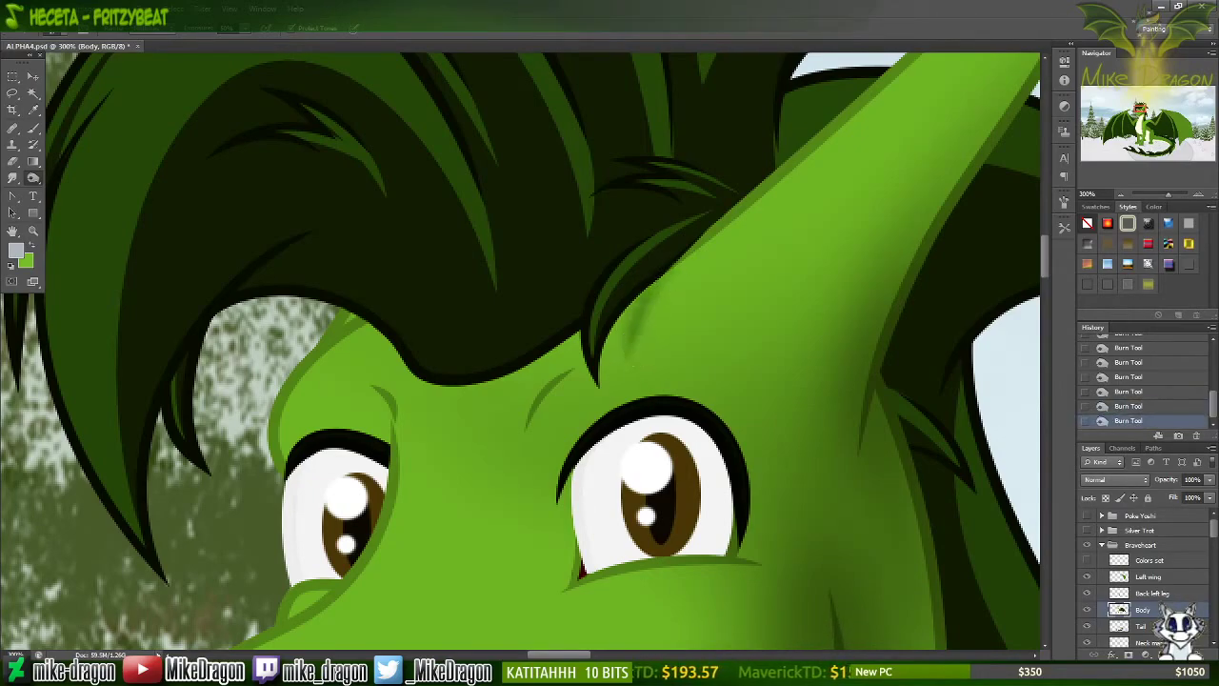
key(ctrl+z)
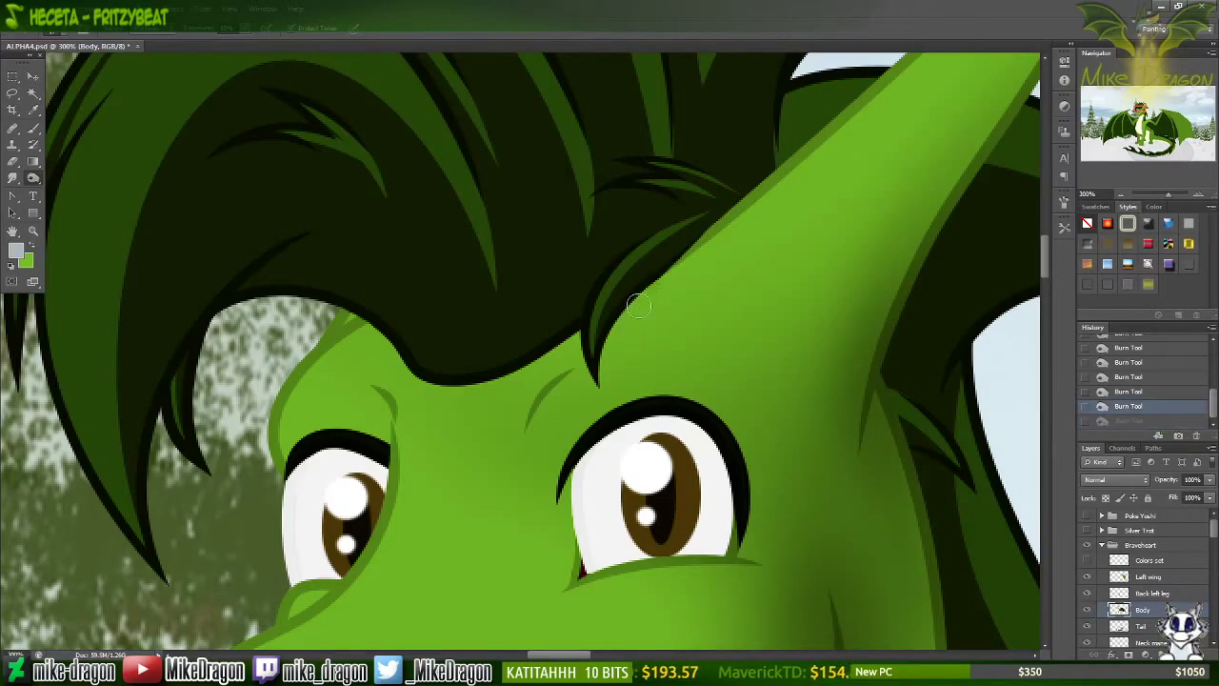
Step: Try a denser Burn shadow from the tip of the hair lock up towards the ear's base, and undo it
key(ctrl+z)
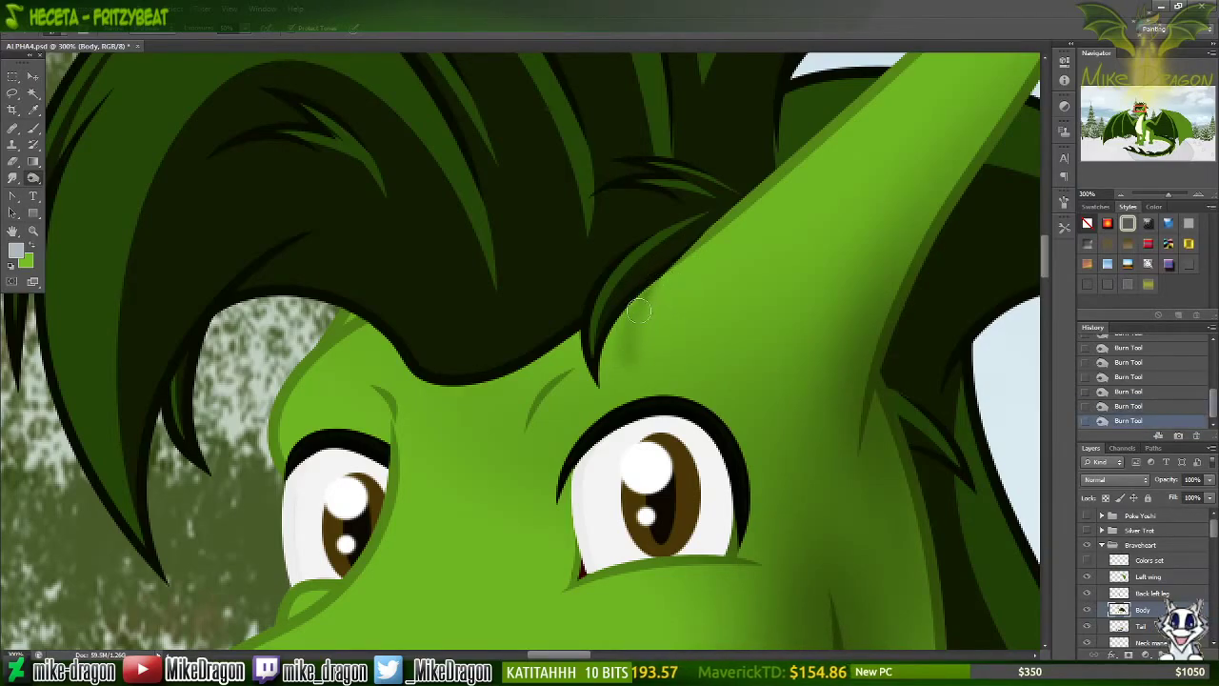
drag(639, 311, 635, 357)
mouse_move(632, 353)
mouse_down()
mouse_move(634, 298)
mouse_move(670, 291)
mouse_up()
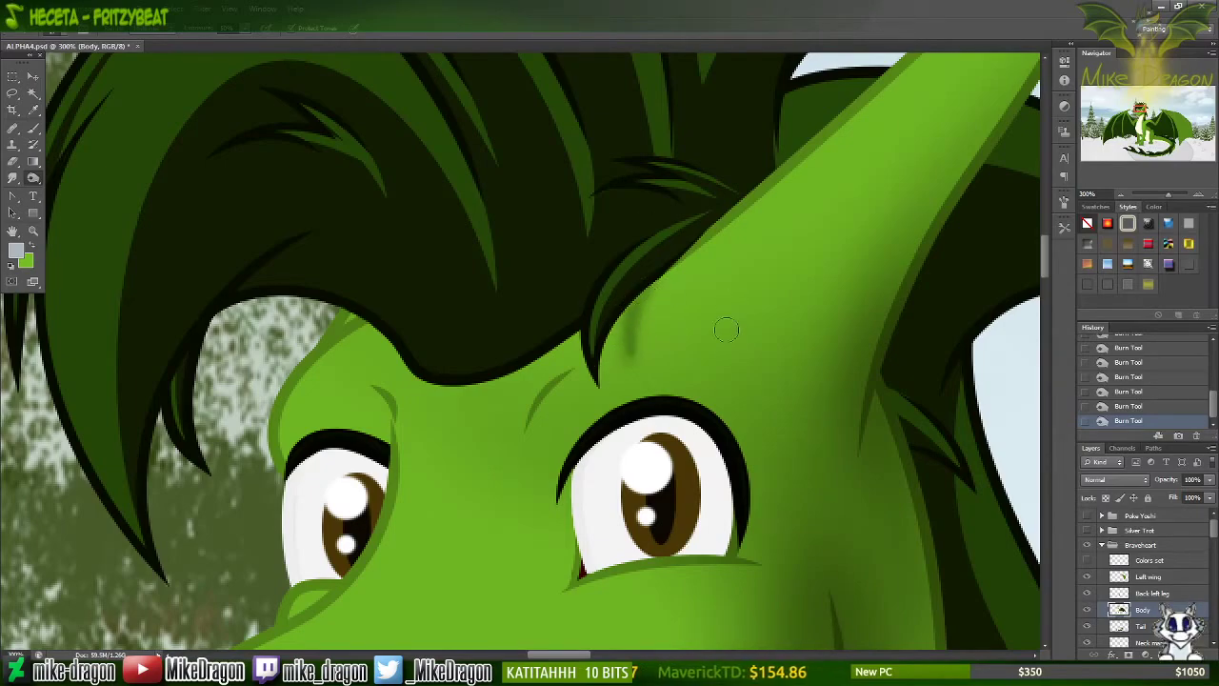
key(ctrl+minus)
key(ctrl+minus)
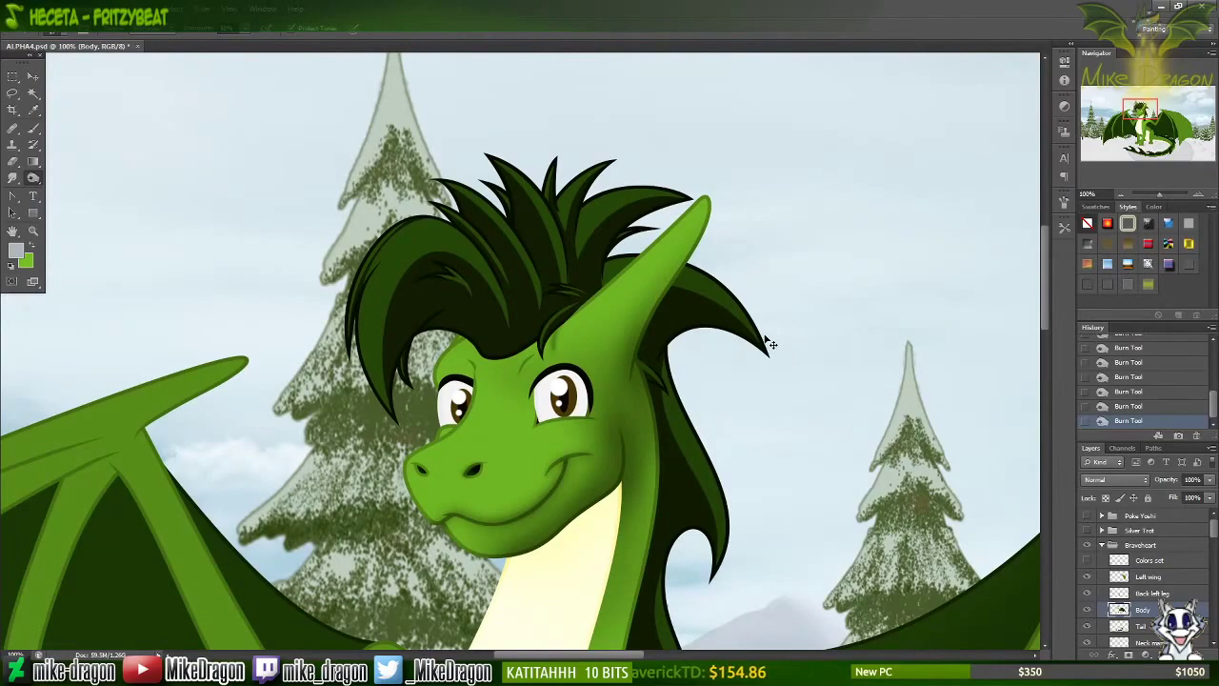
key(ctrl+plus)
key(ctrl+plus)
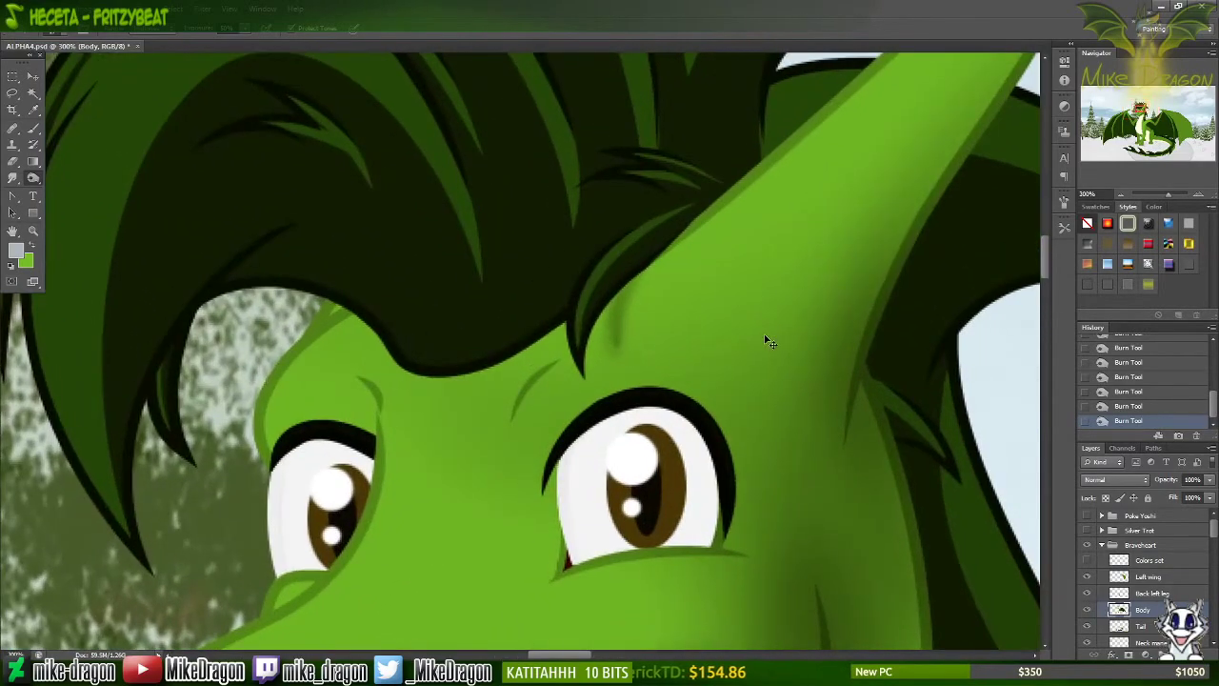
key(ctrl+minus)
key(ctrl+z)
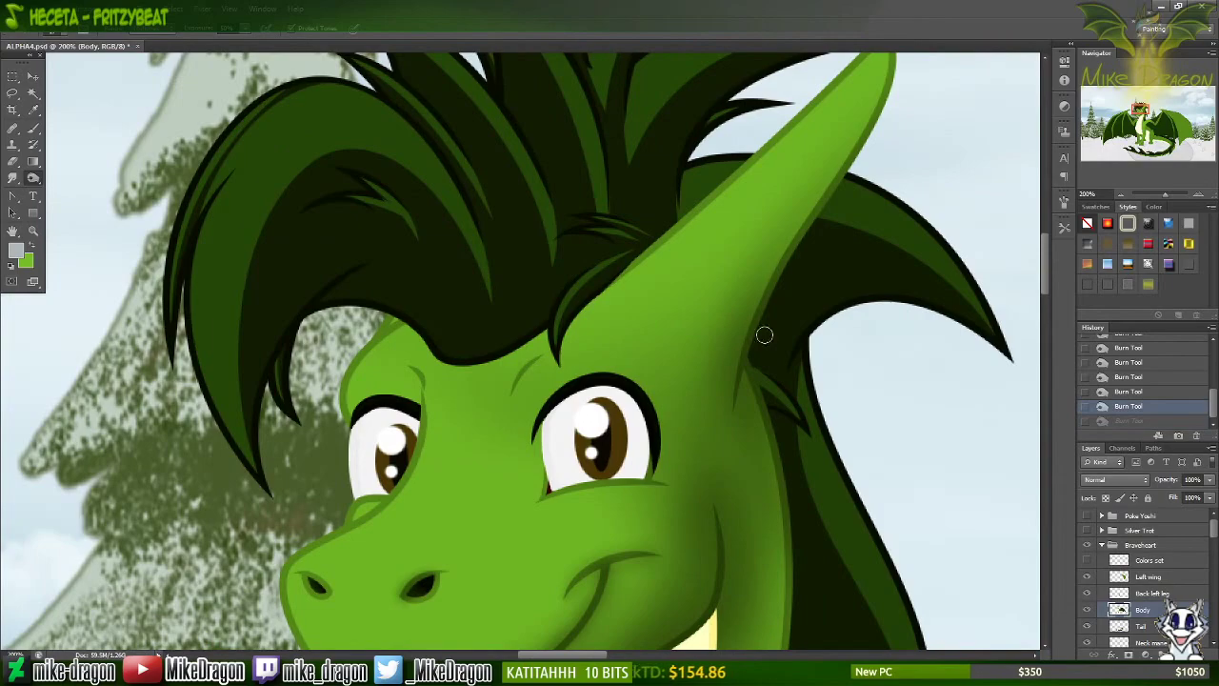
Step: Try Burn strokes close along the outer edge of the hair lock over the near eye, and undo them
scroll(764, 335, down, 3)
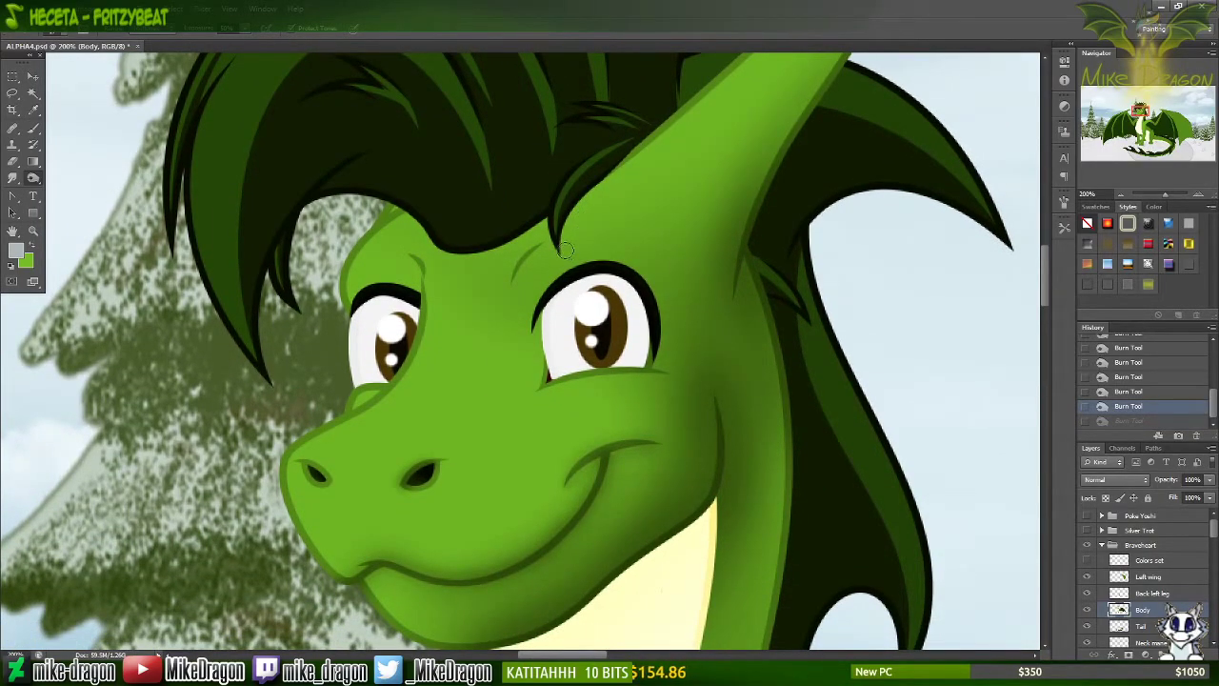
drag(572, 214, 599, 182)
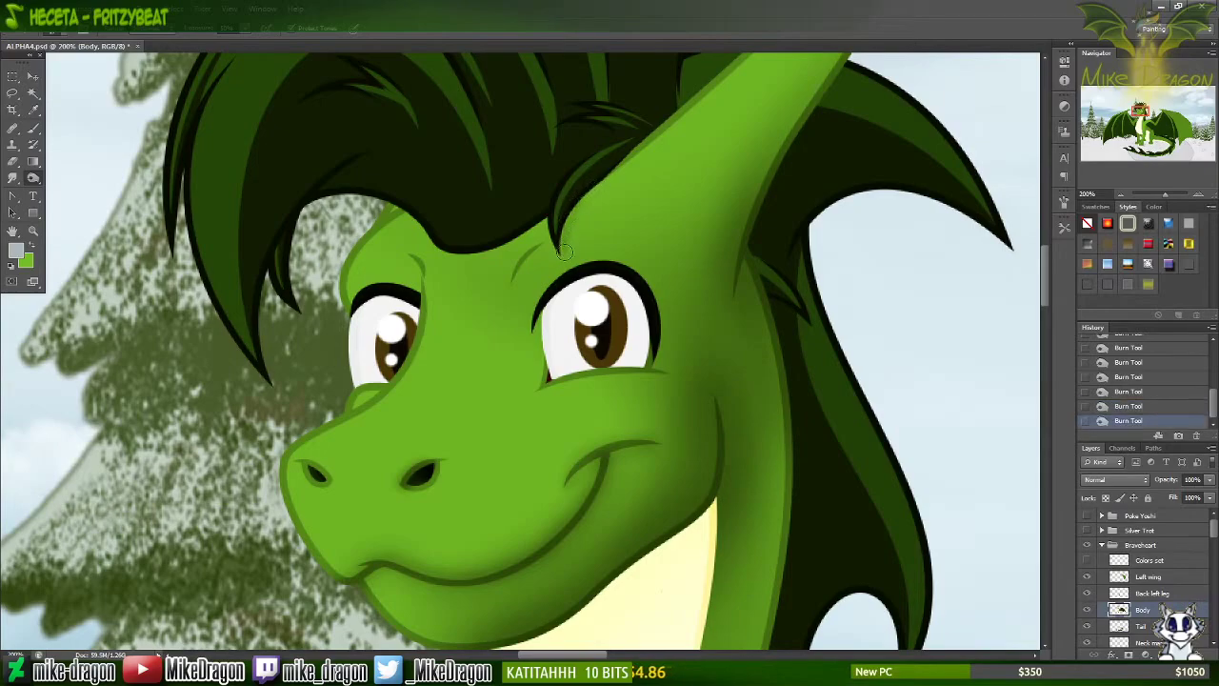
drag(564, 249, 570, 217)
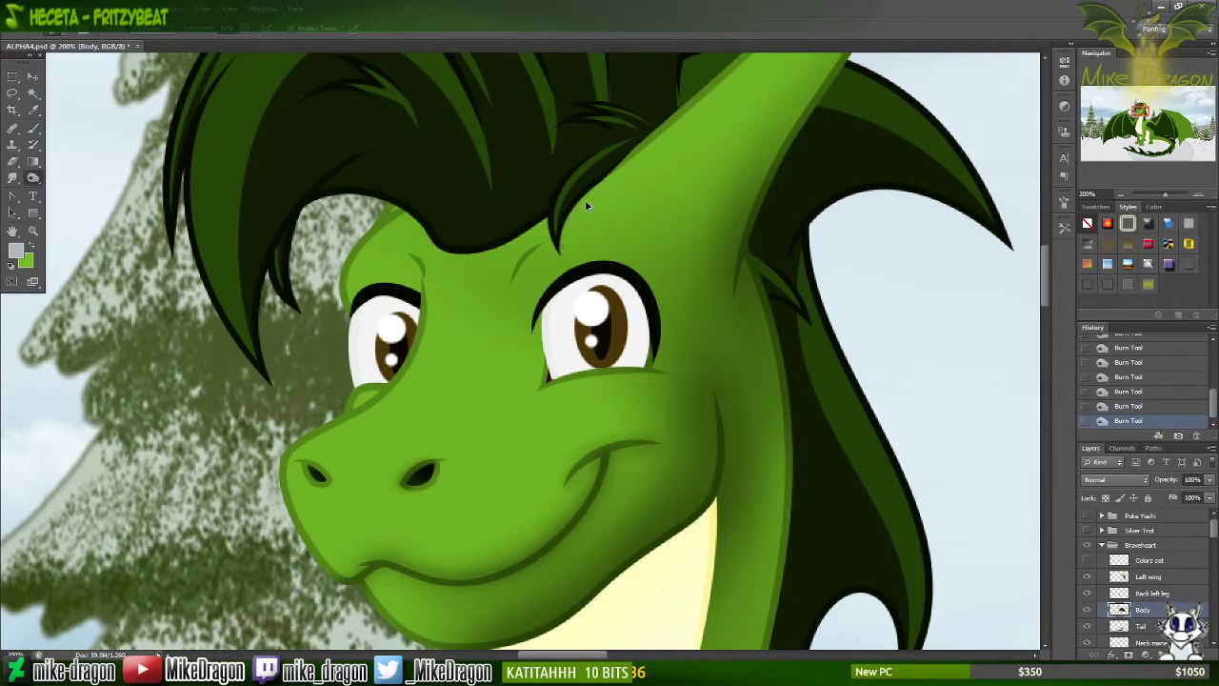
key(ctrl+z)
key(ctrl+z)
key(ctrl+z)
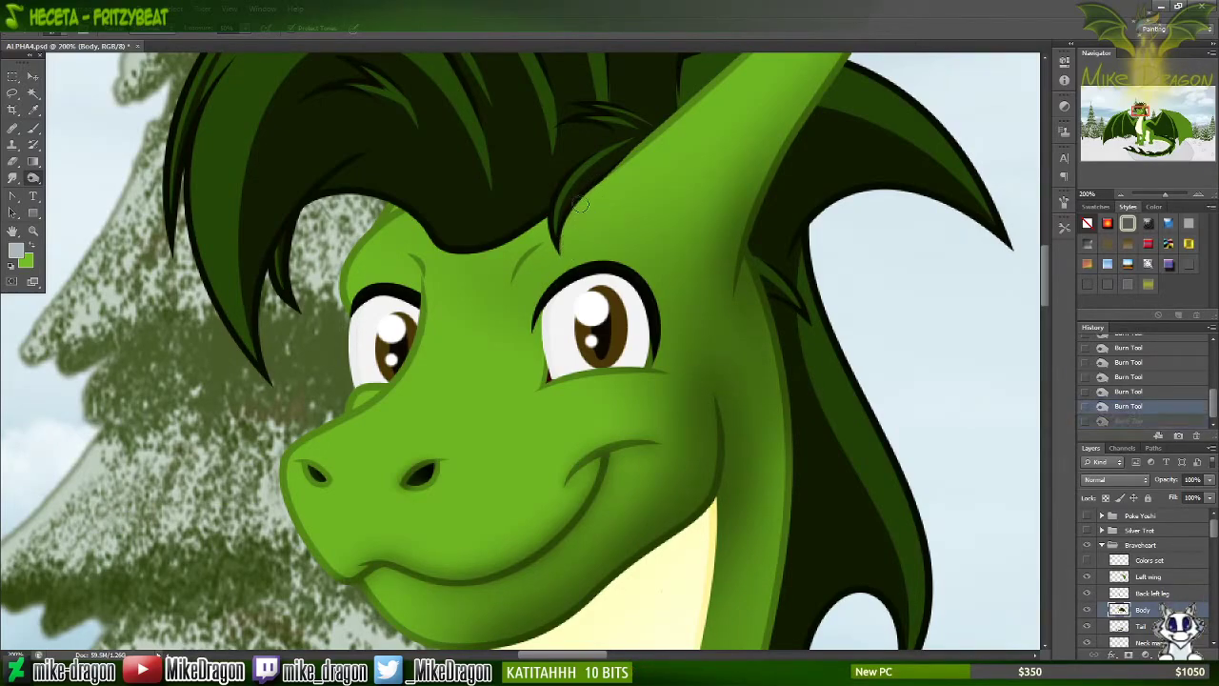
drag(583, 193, 570, 233)
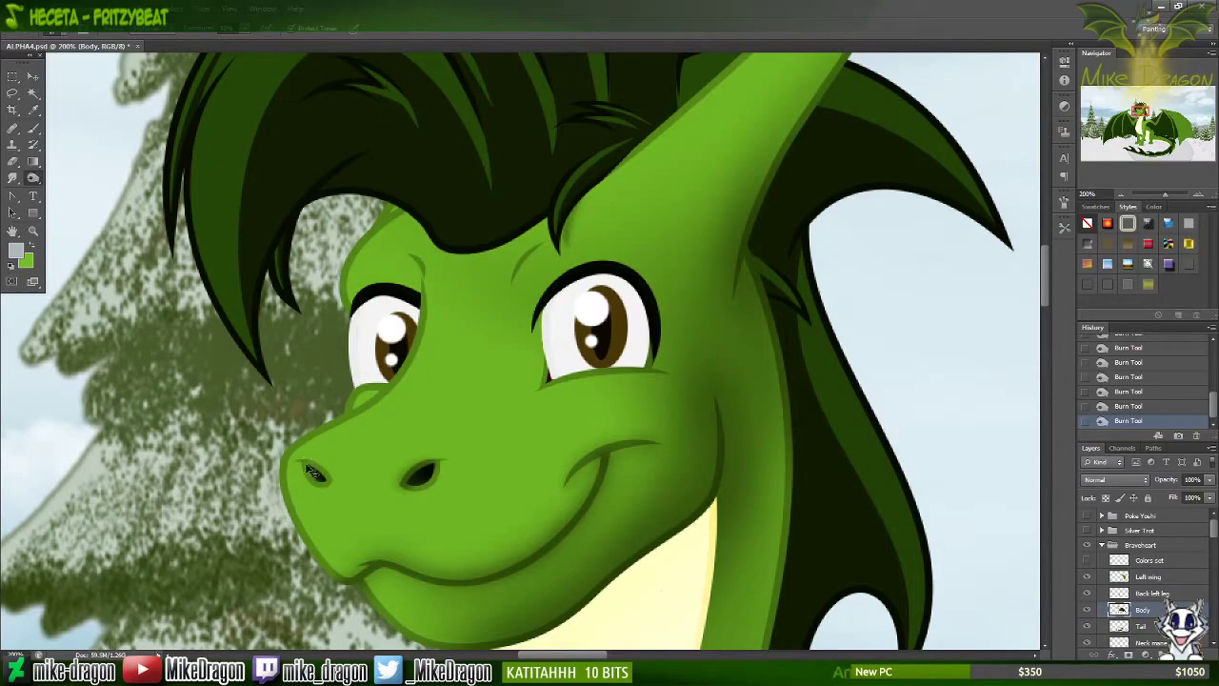
key(ctrl+z)
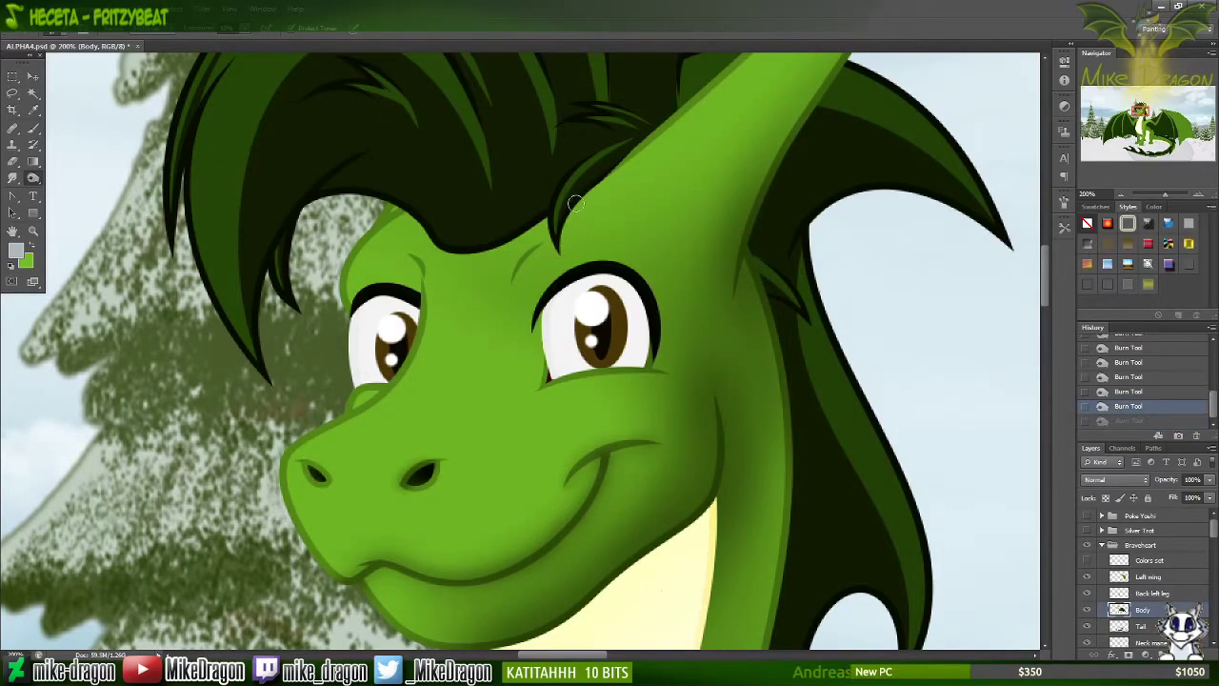
Step: Darken the skin along the hair lock's edge, from above the near eye to the ear's base, with Burn strokes
drag(576, 203, 569, 252)
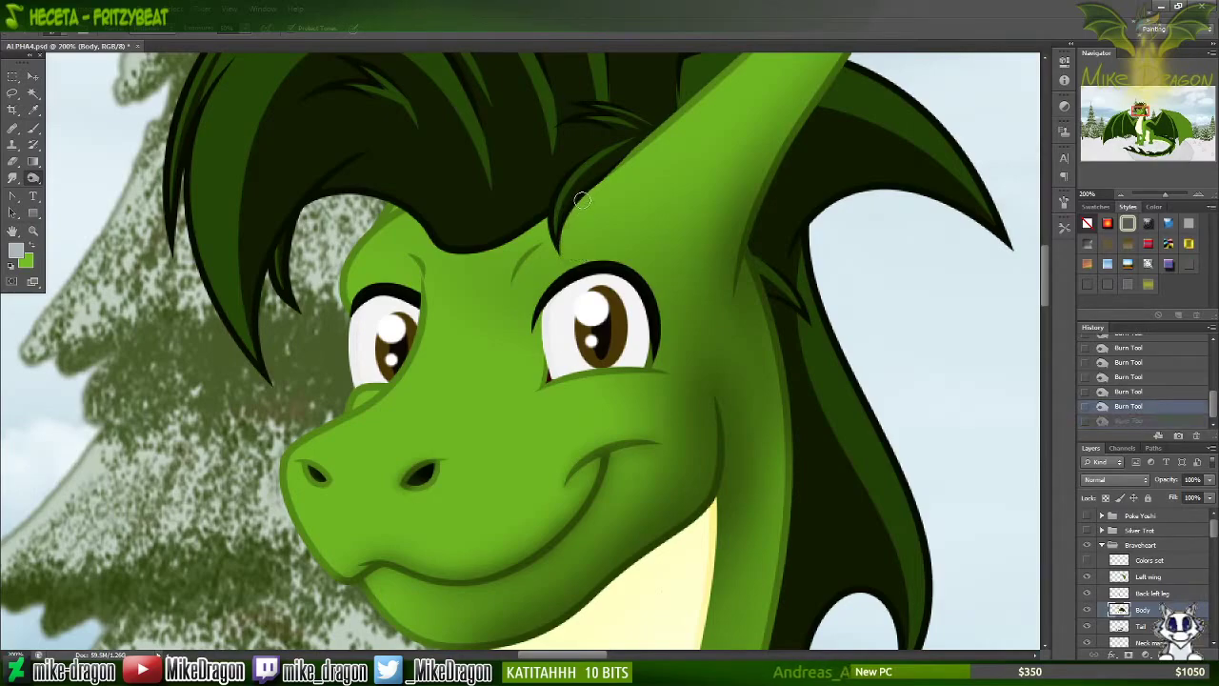
drag(581, 202, 577, 255)
mouse_move(575, 199)
mouse_down()
mouse_move(564, 262)
mouse_move(592, 185)
mouse_up()
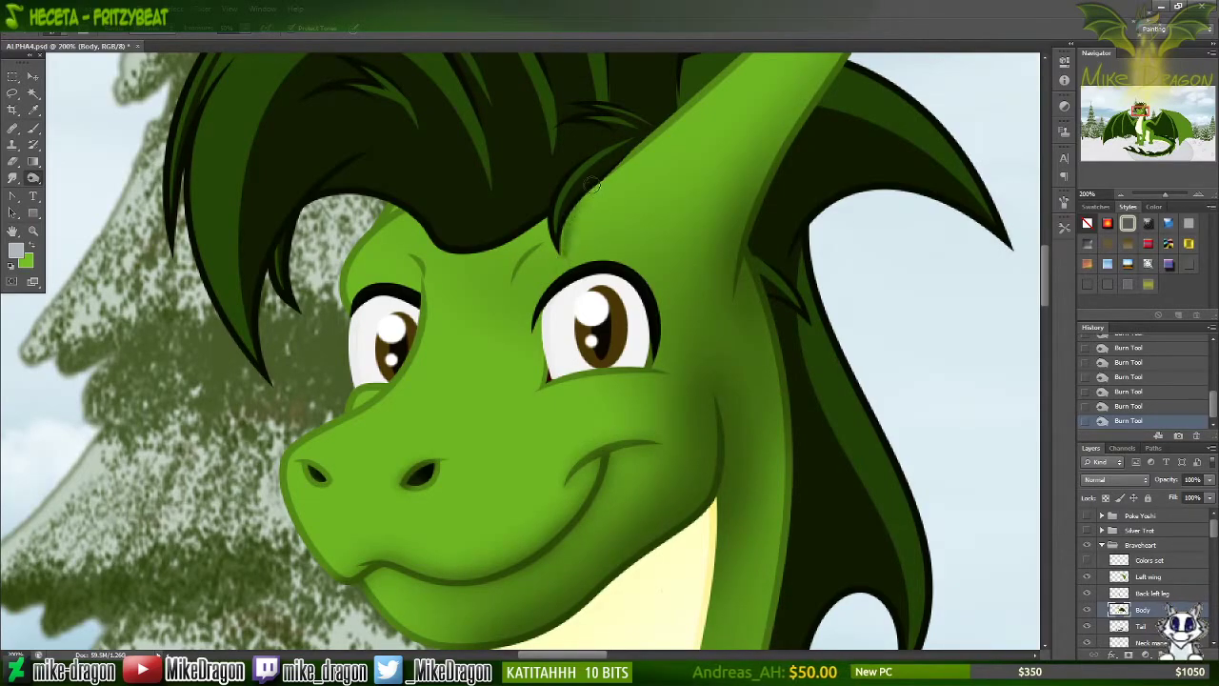
drag(564, 263, 602, 179)
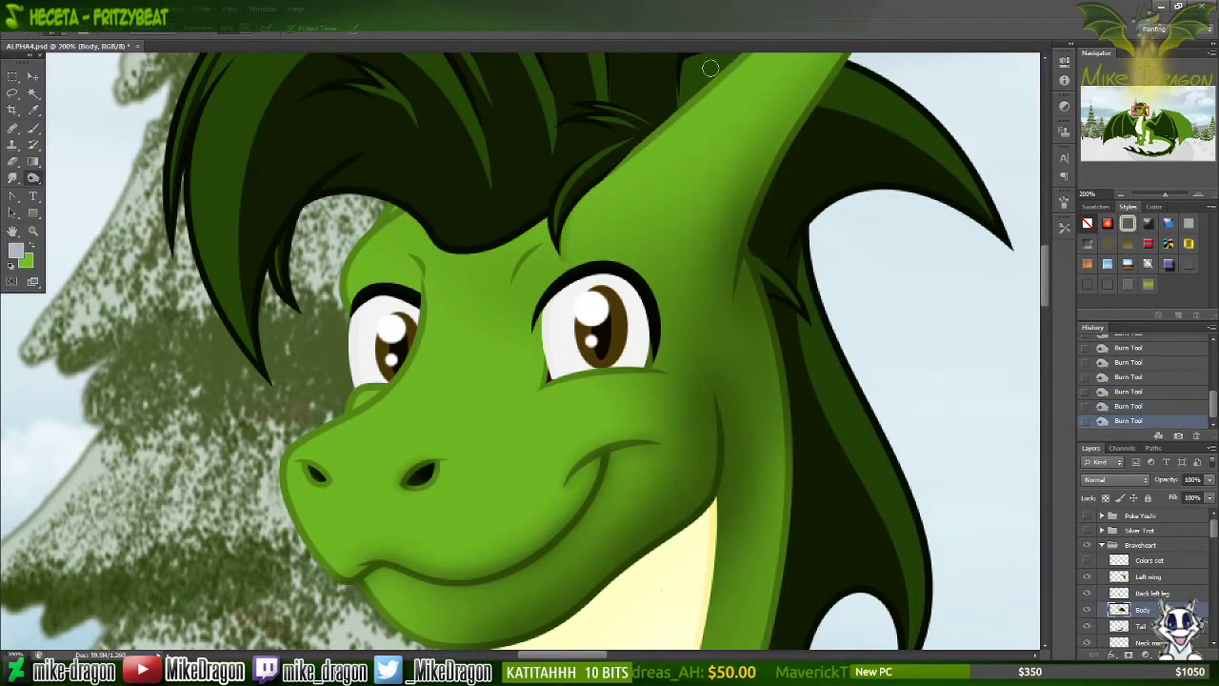
key(ctrl+plus)
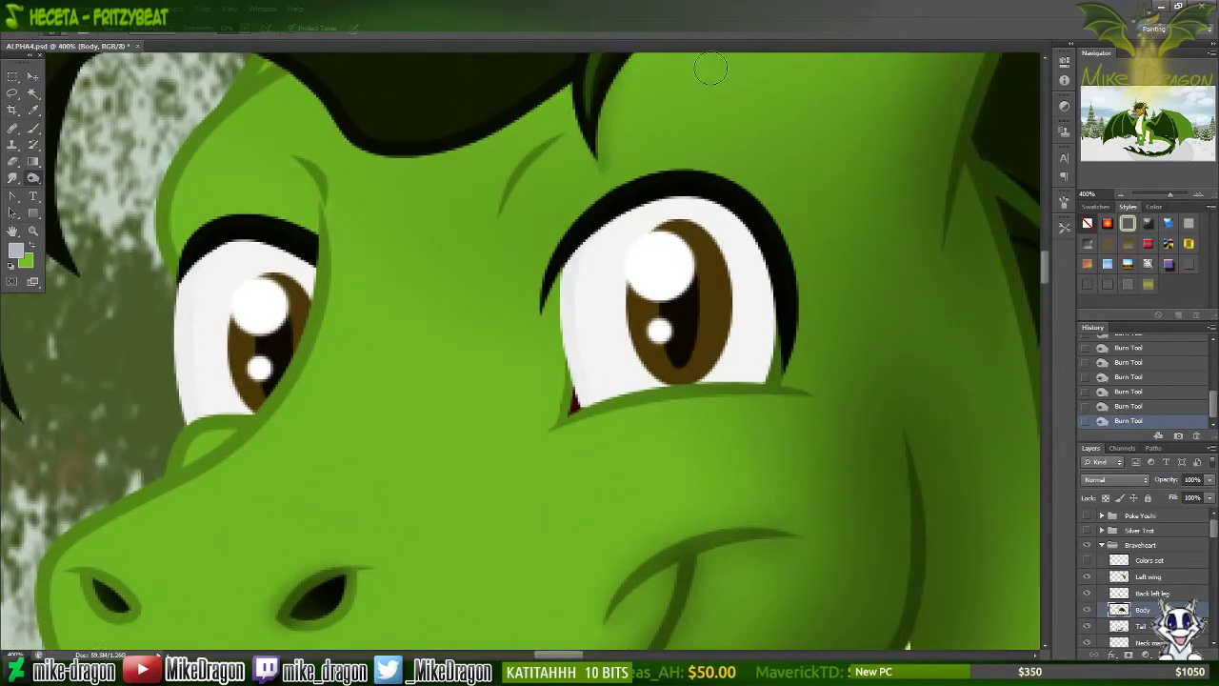
key(ctrl+minus)
key(ctrl+minus)
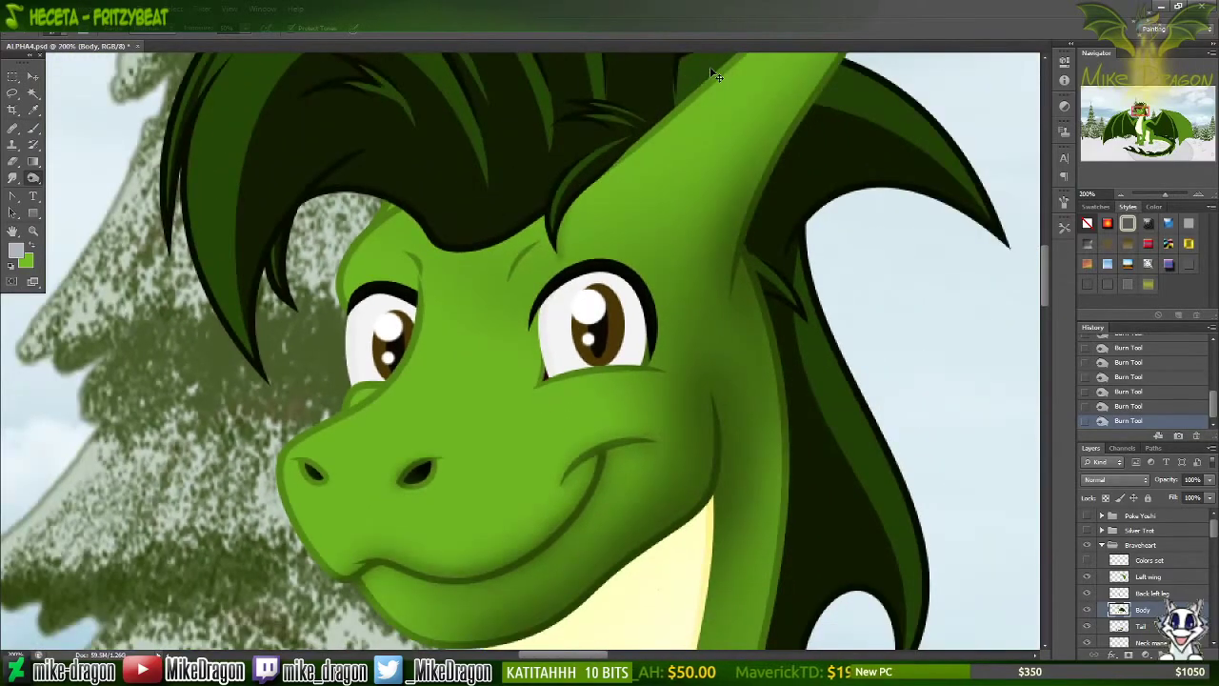
key(ctrl+plus)
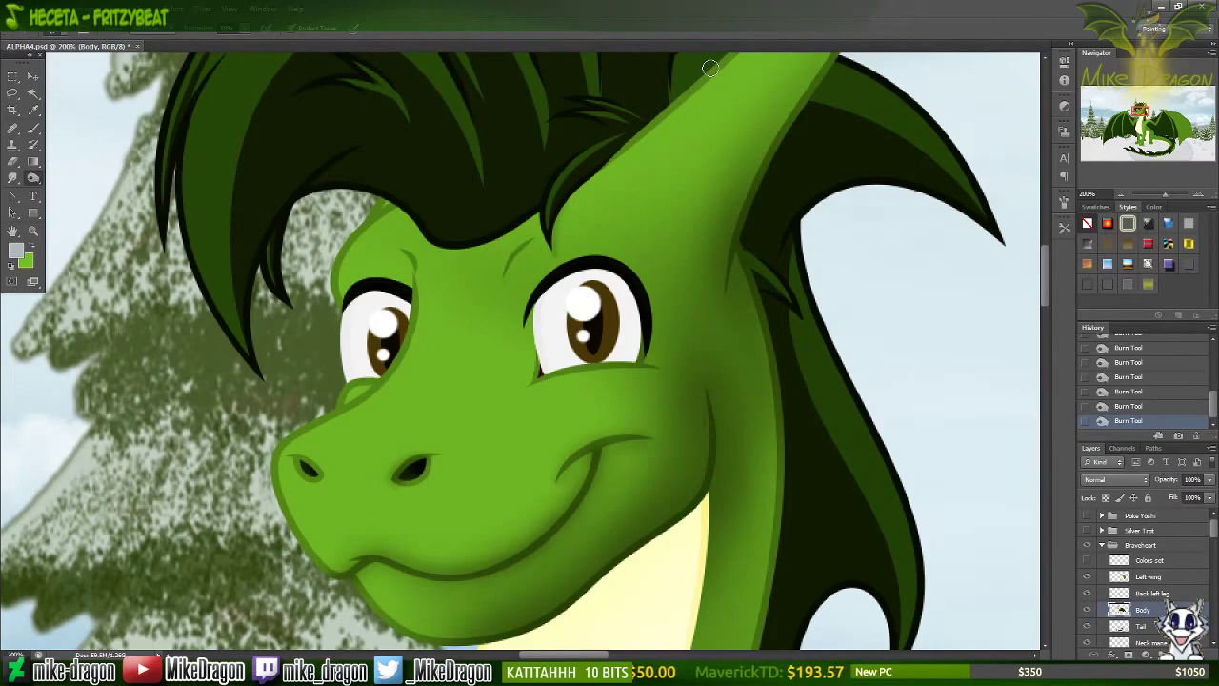
key(ctrl+minus)
key(ctrl+plus)
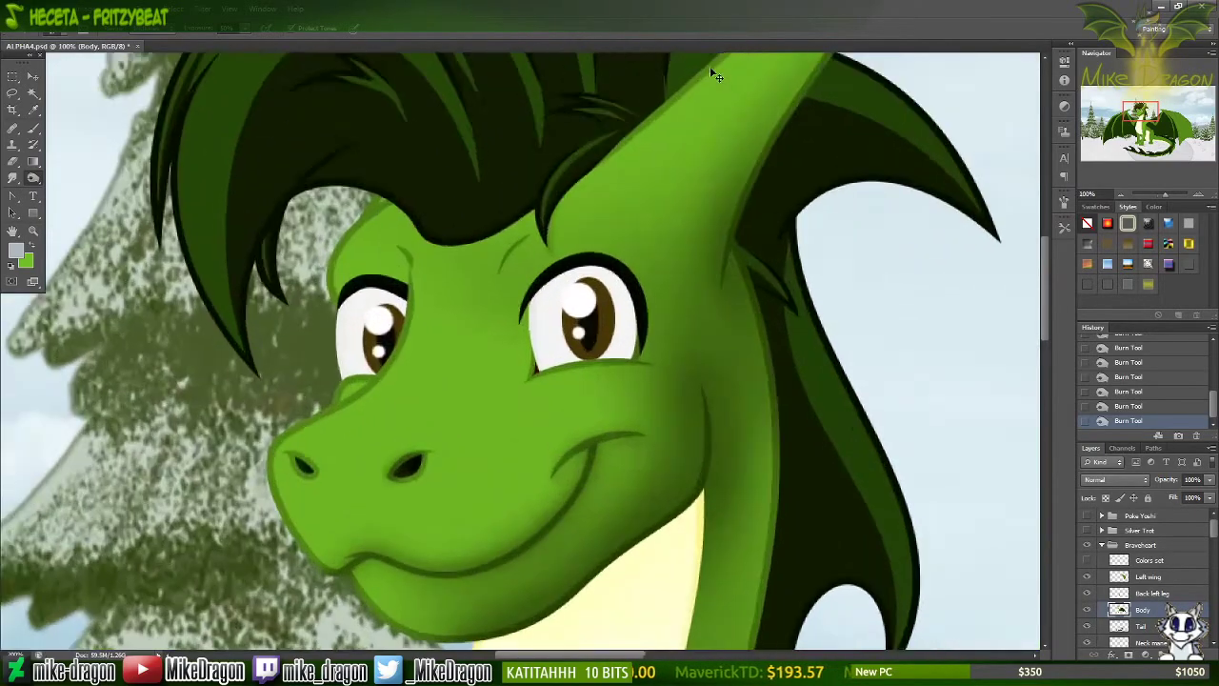
Step: Switch to the Dodge tool with the soft round 45 px brush preset for the hair
scroll(710, 66, up, 5)
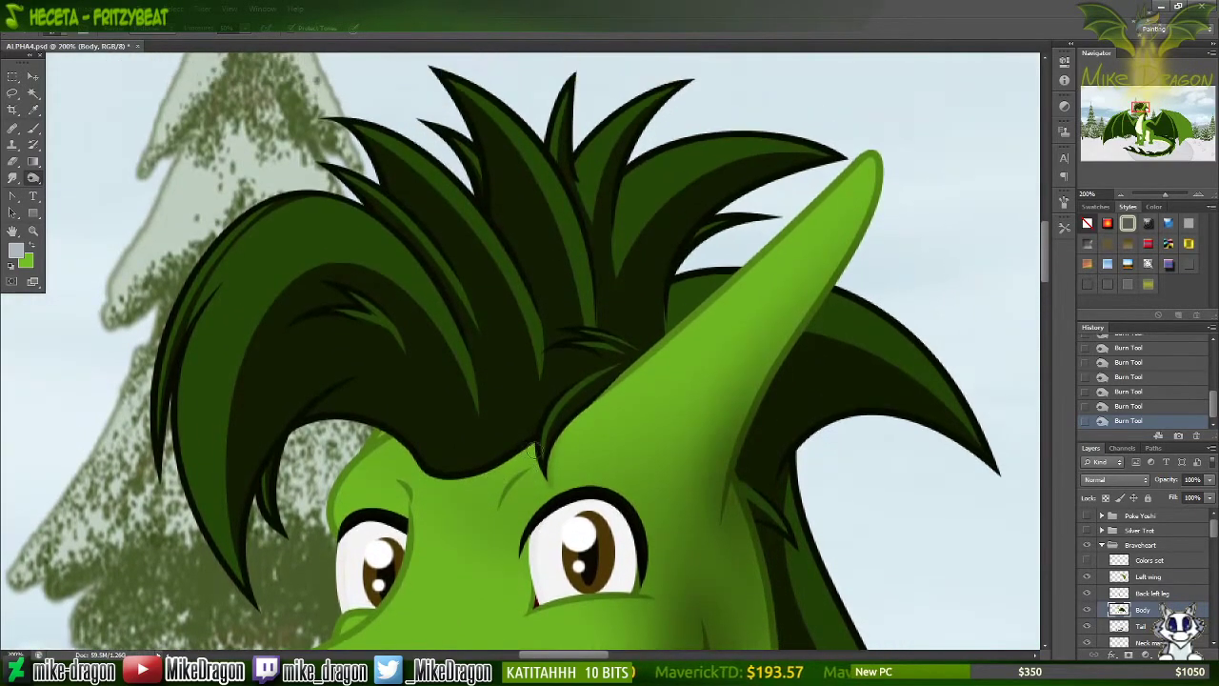
scroll(559, 438, up, 1)
scroll(559, 443, left, 2)
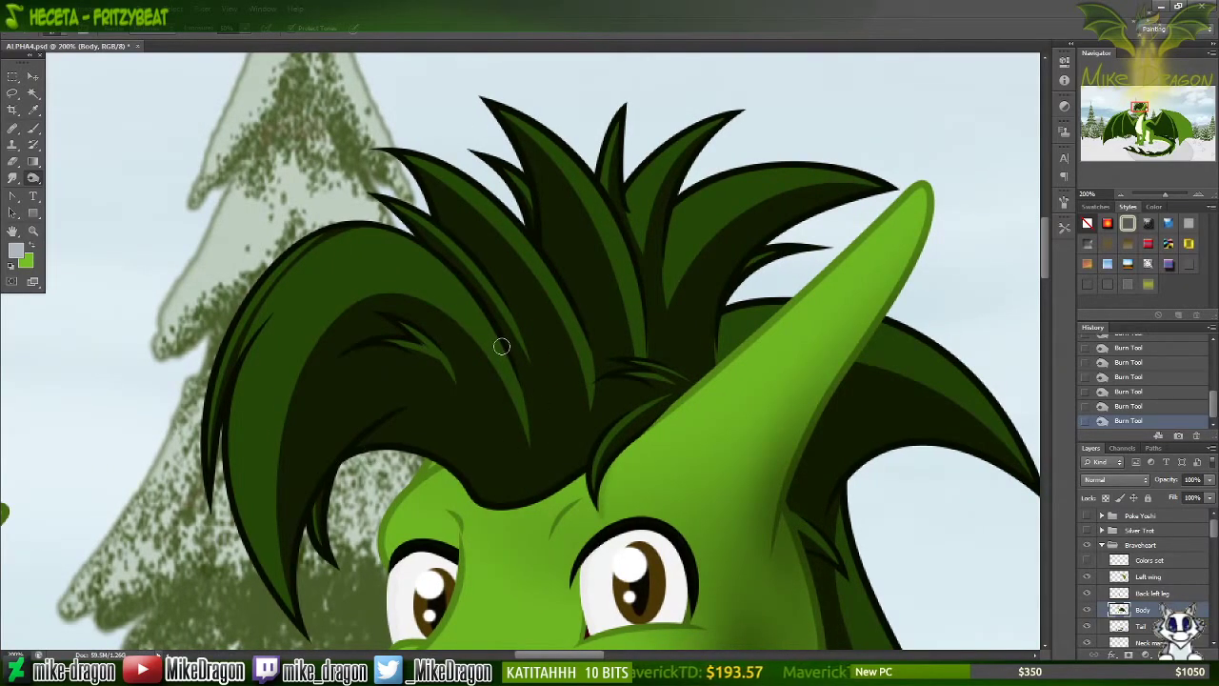
key(bracketright)
key(bracketright)
key(bracketright)
key(bracketright)
key(bracketright)
key(bracketright)
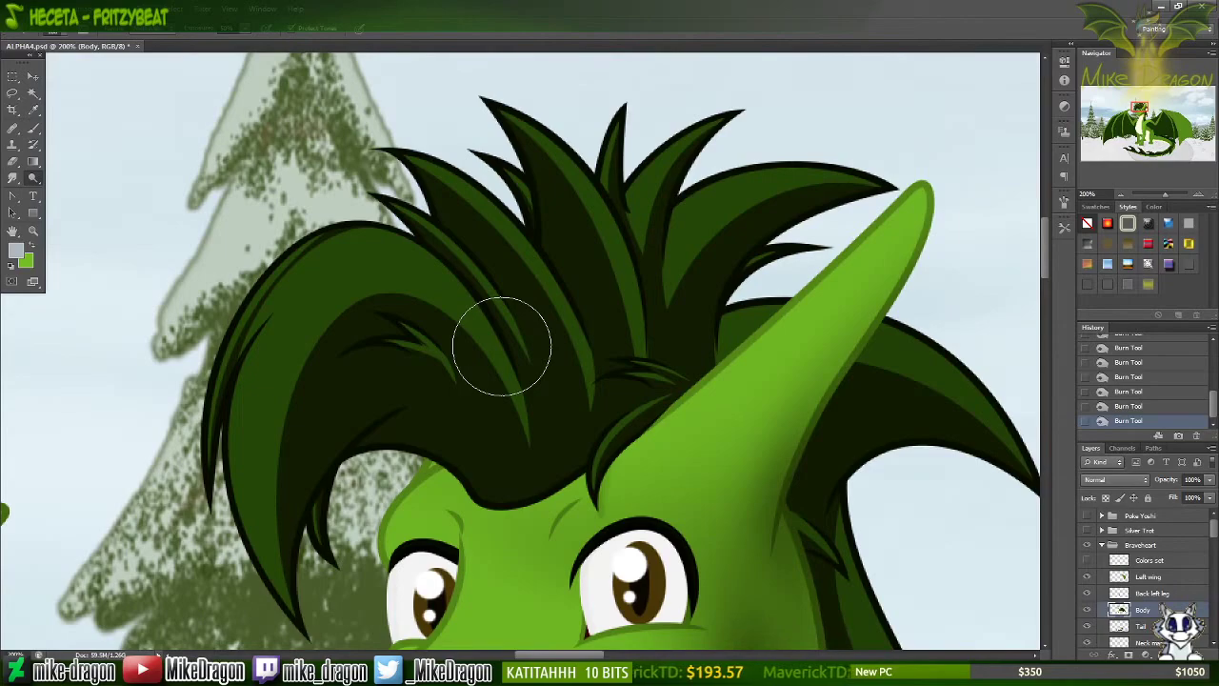
right_click(502, 346)
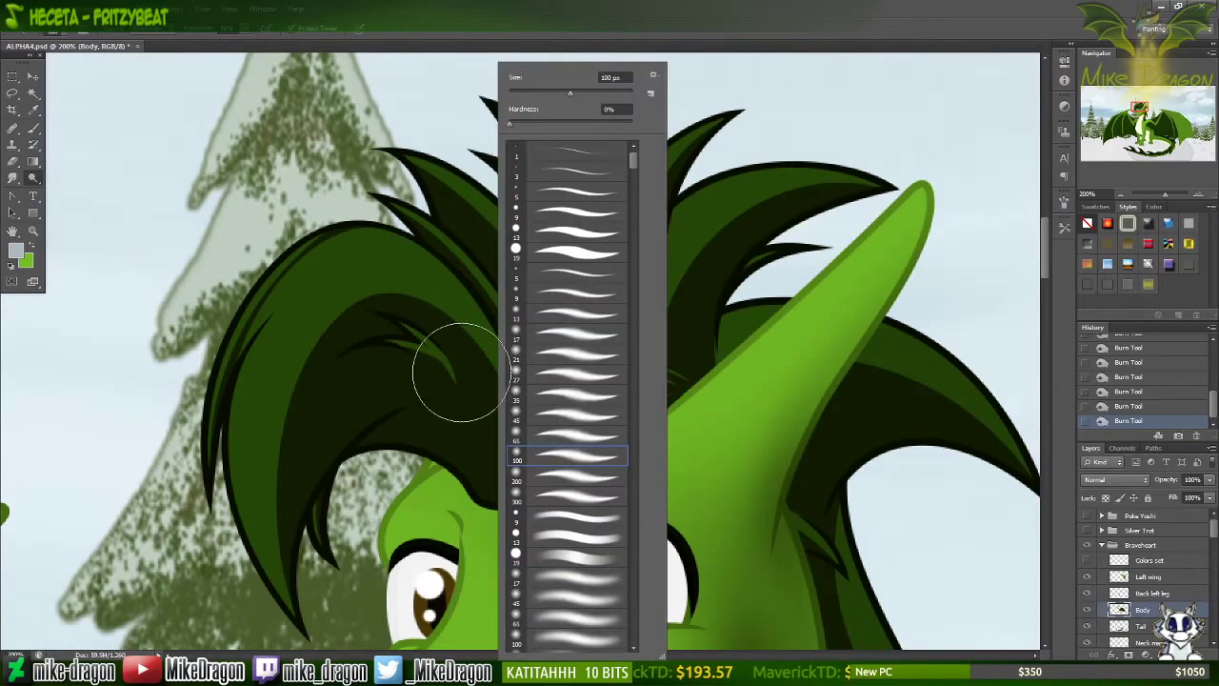
click(530, 436)
click(536, 416)
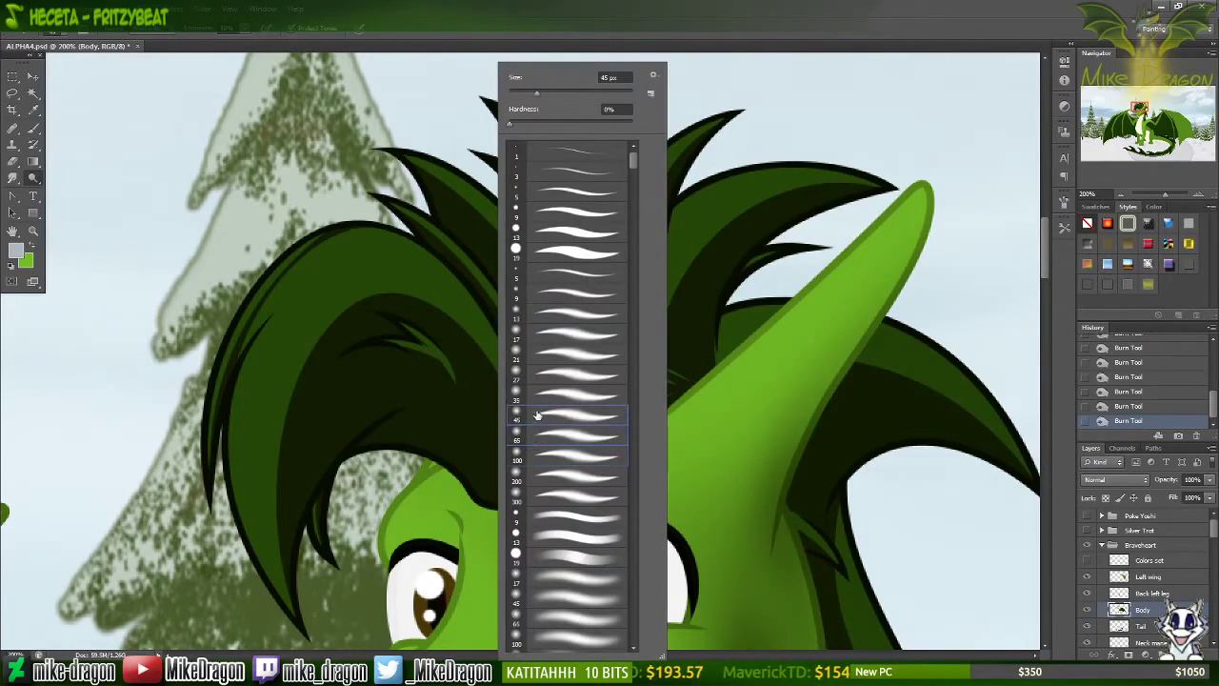
click(540, 32)
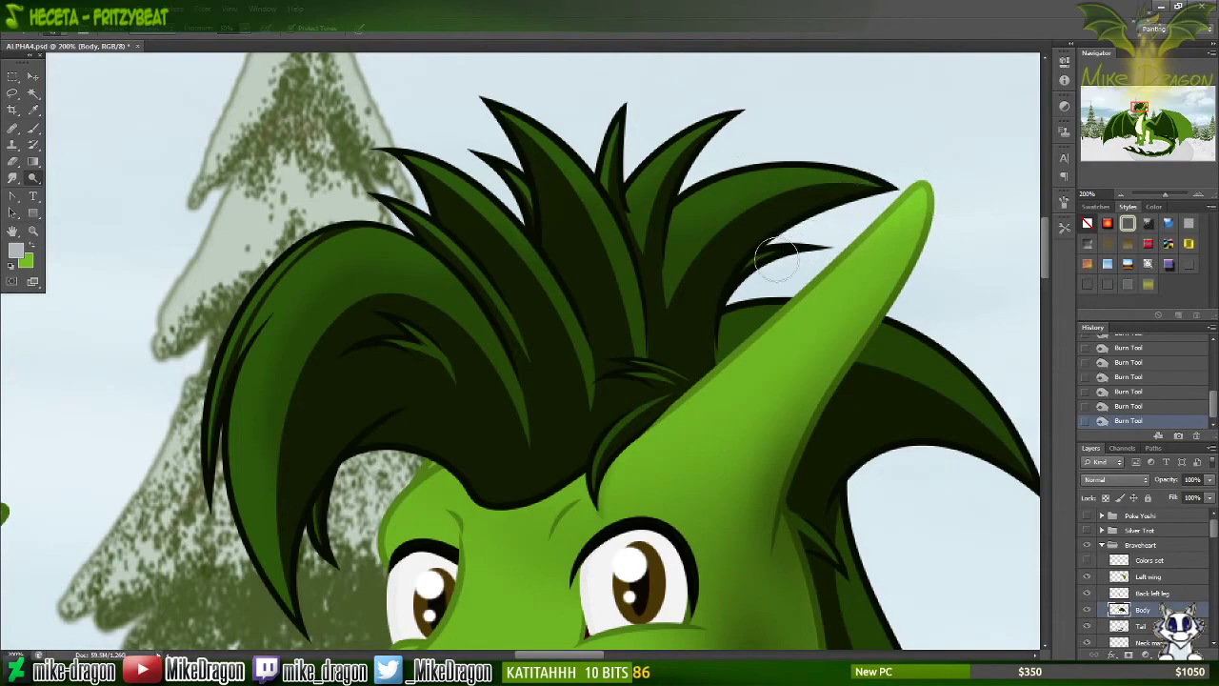
Step: Brighten the hair beside the ear and the outer curve and crest of the large front lock with Dodge strokes
drag(771, 295, 652, 416)
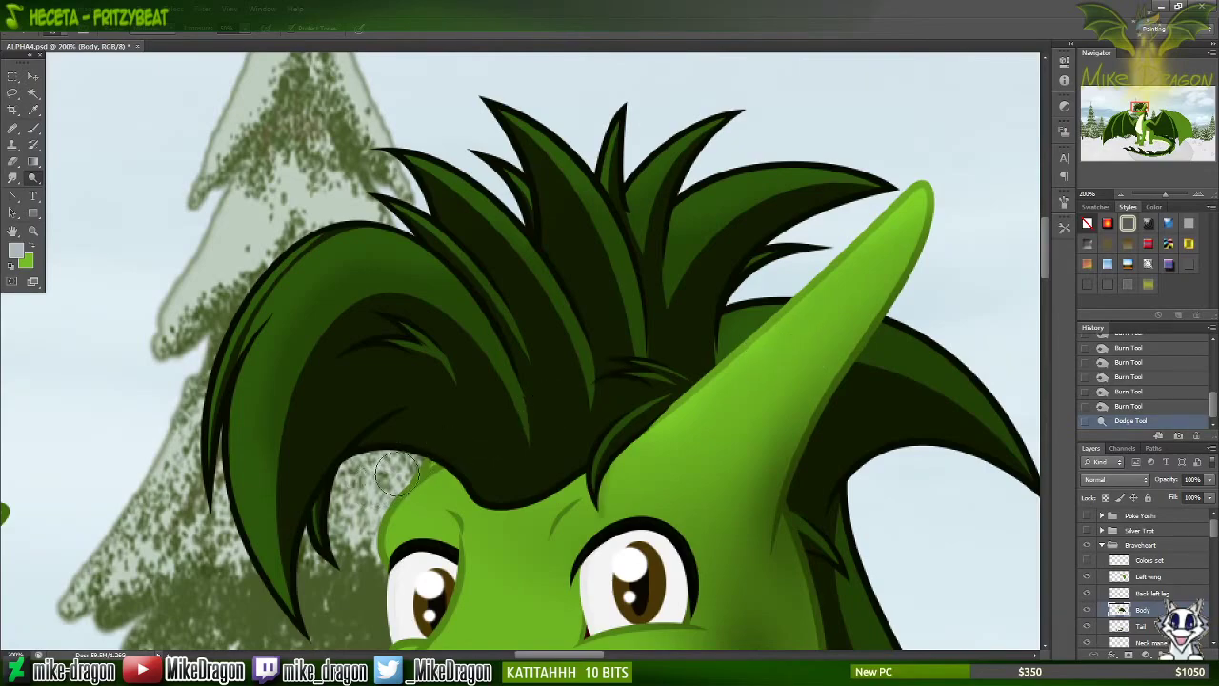
drag(396, 476, 371, 538)
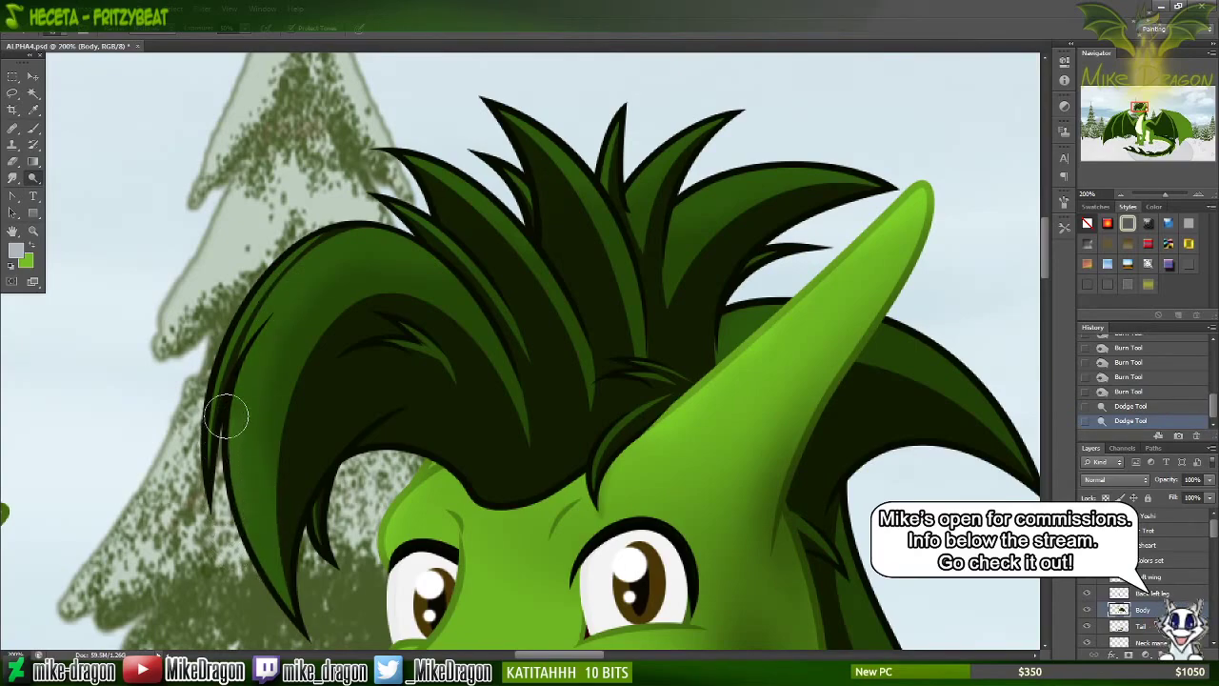
drag(340, 243, 393, 227)
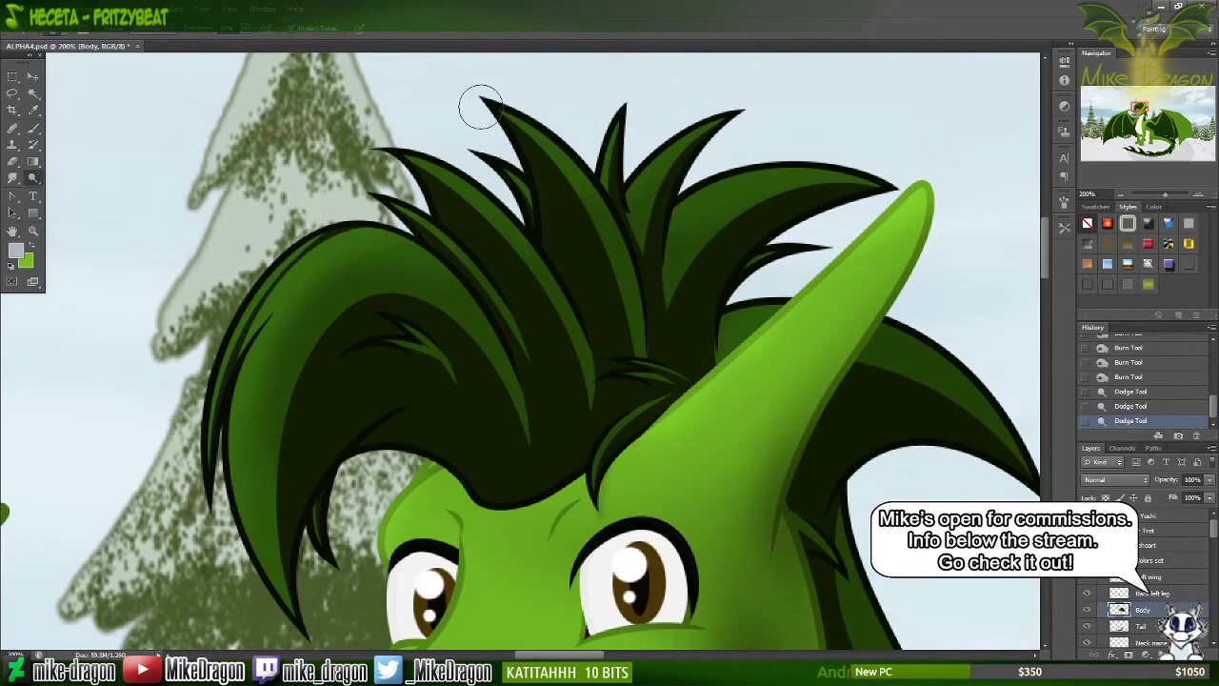
key(ctrl+minus)
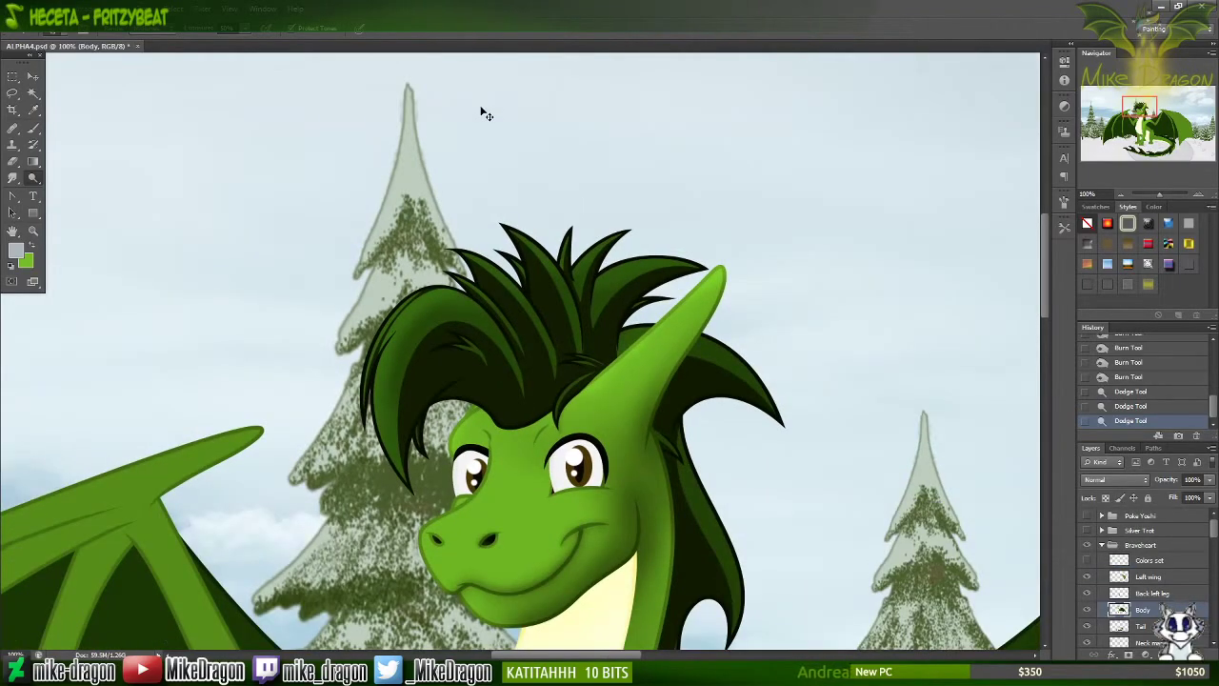
key(ctrl+plus)
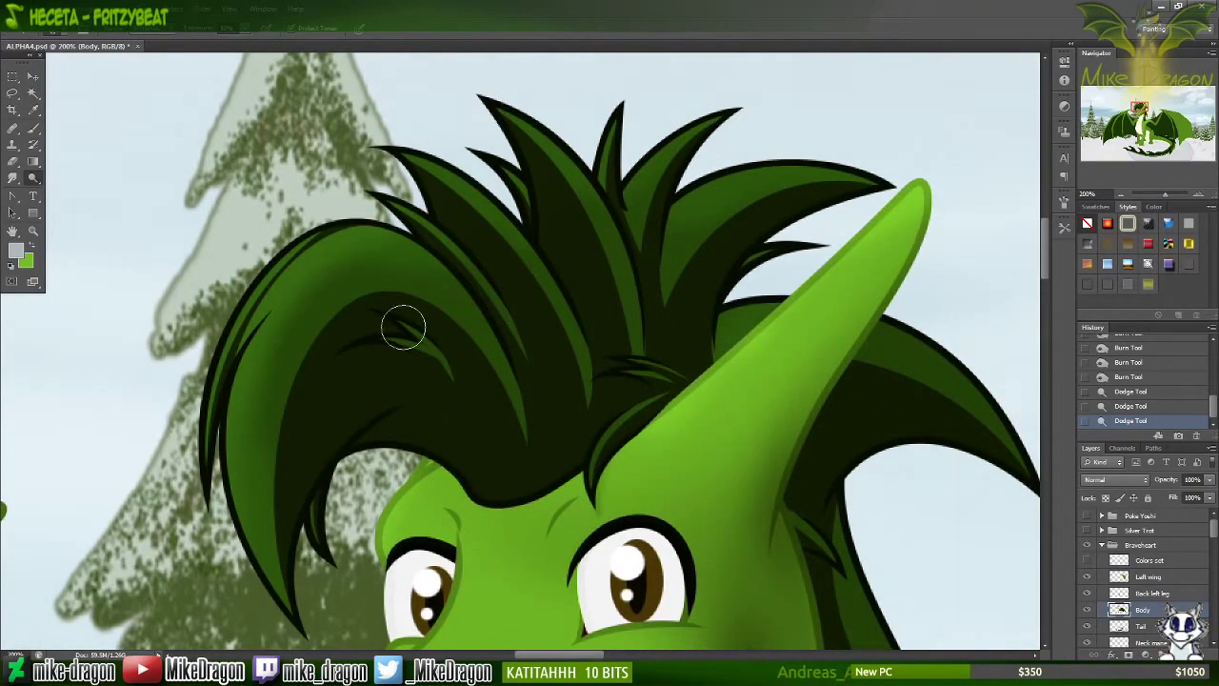
Step: Brighten the small strands inside the front lock and the little tuft beneath it, using the Dodge tool's soft round 21 px preset
right_click(446, 322)
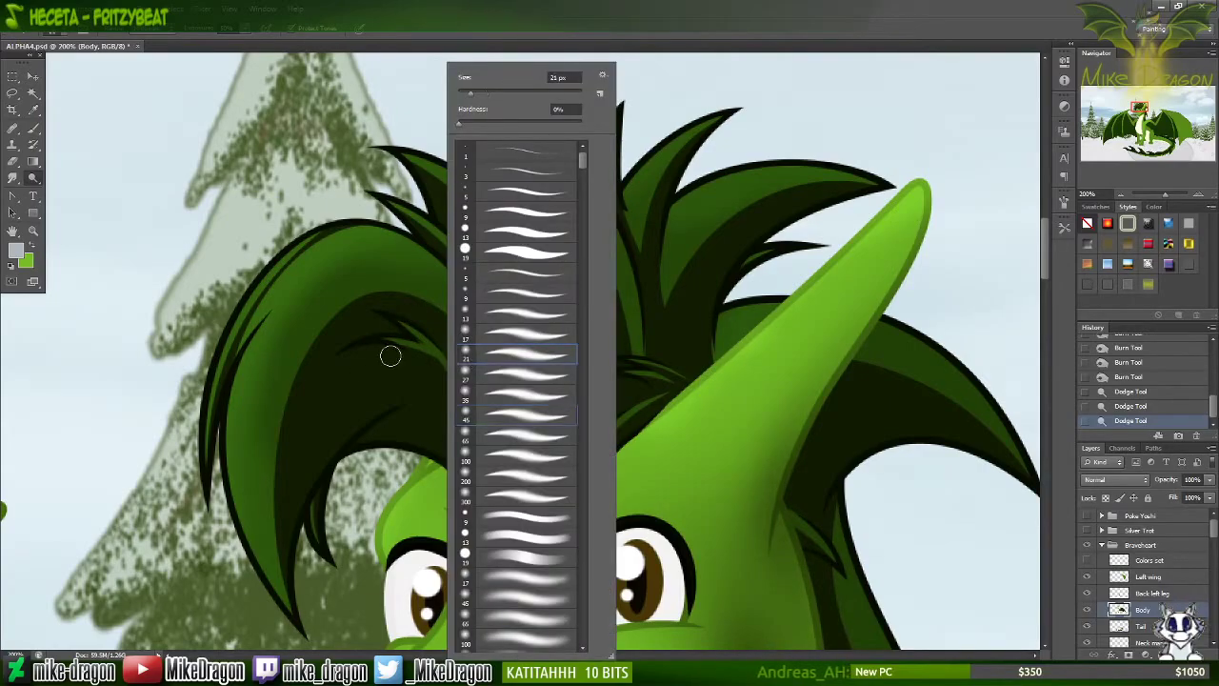
click(539, 42)
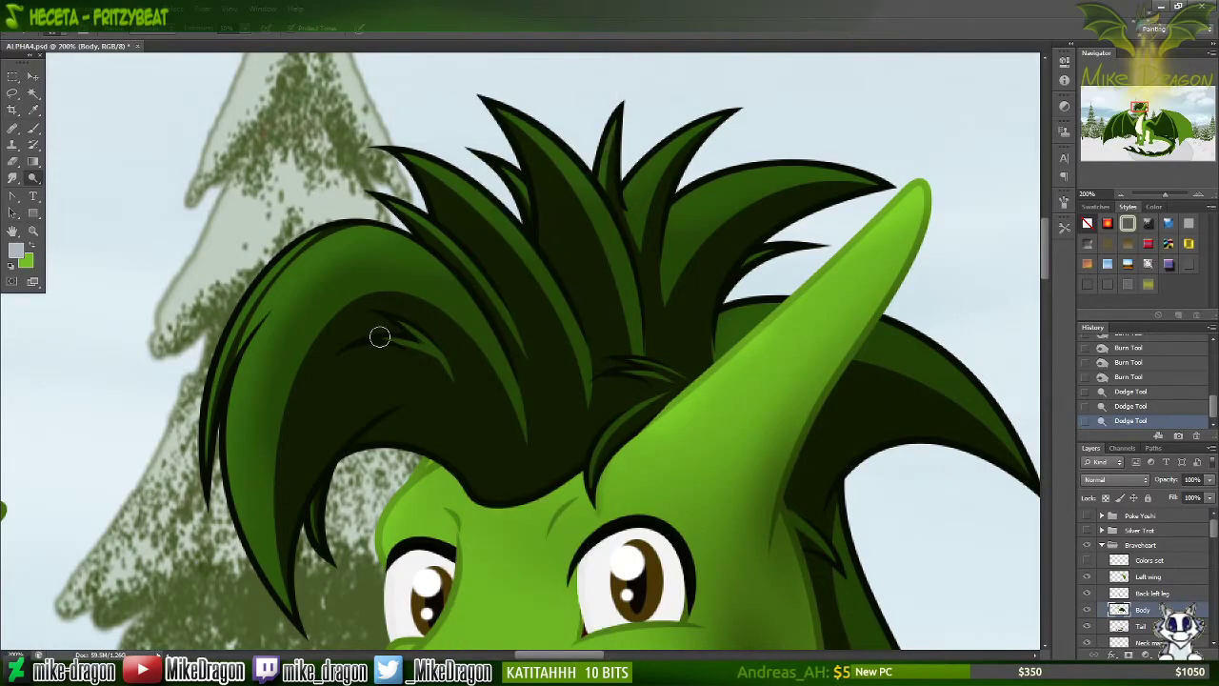
mouse_move(397, 341)
mouse_down()
mouse_move(441, 337)
mouse_move(454, 385)
mouse_up()
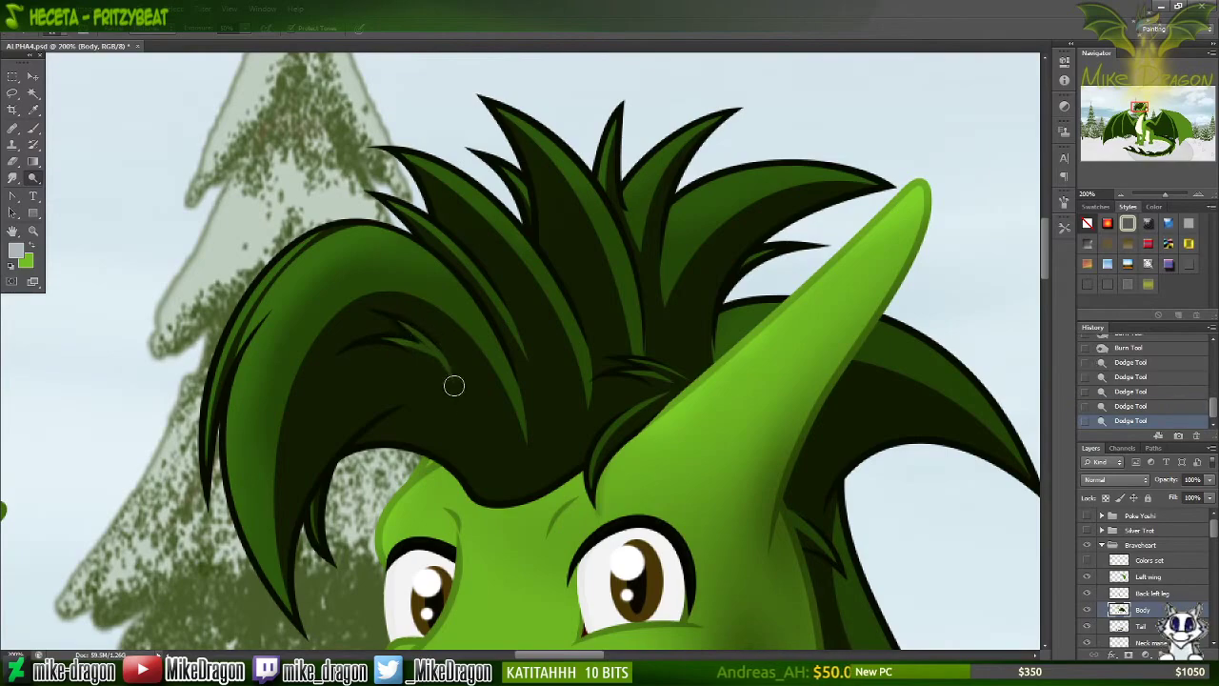
drag(318, 546, 323, 551)
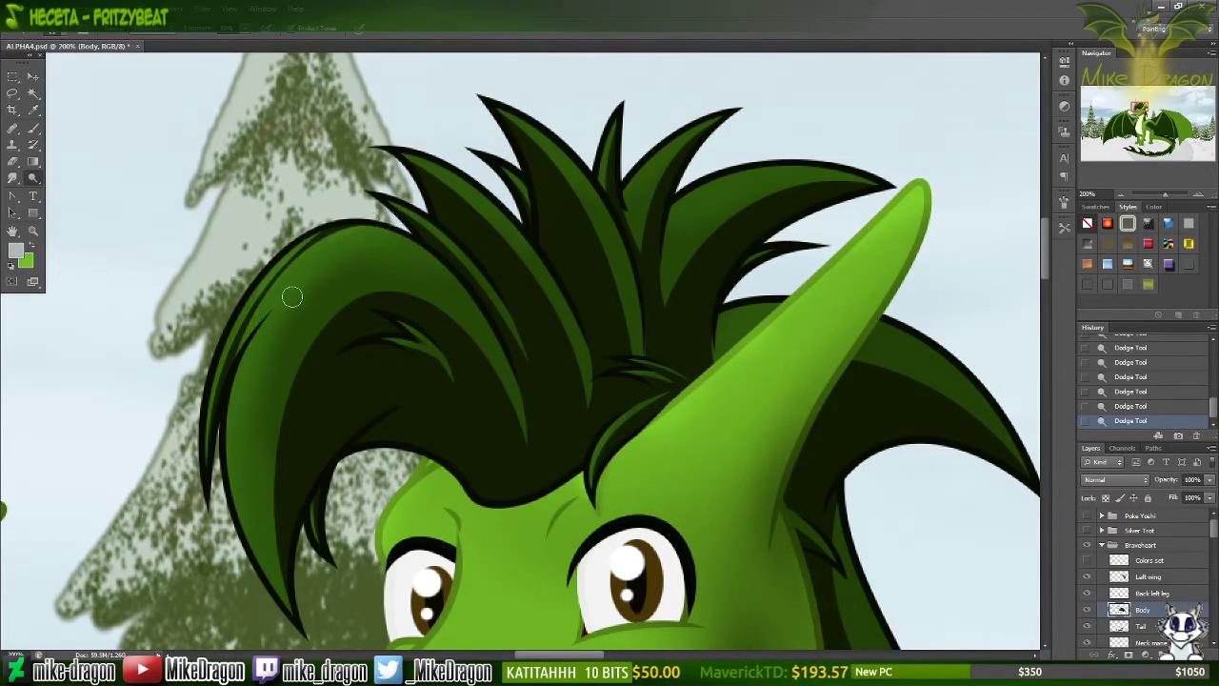
Step: Try thin Dodge highlights sweeping from the crest of the large front lock down its outer curve, and undo them
drag(381, 229, 256, 333)
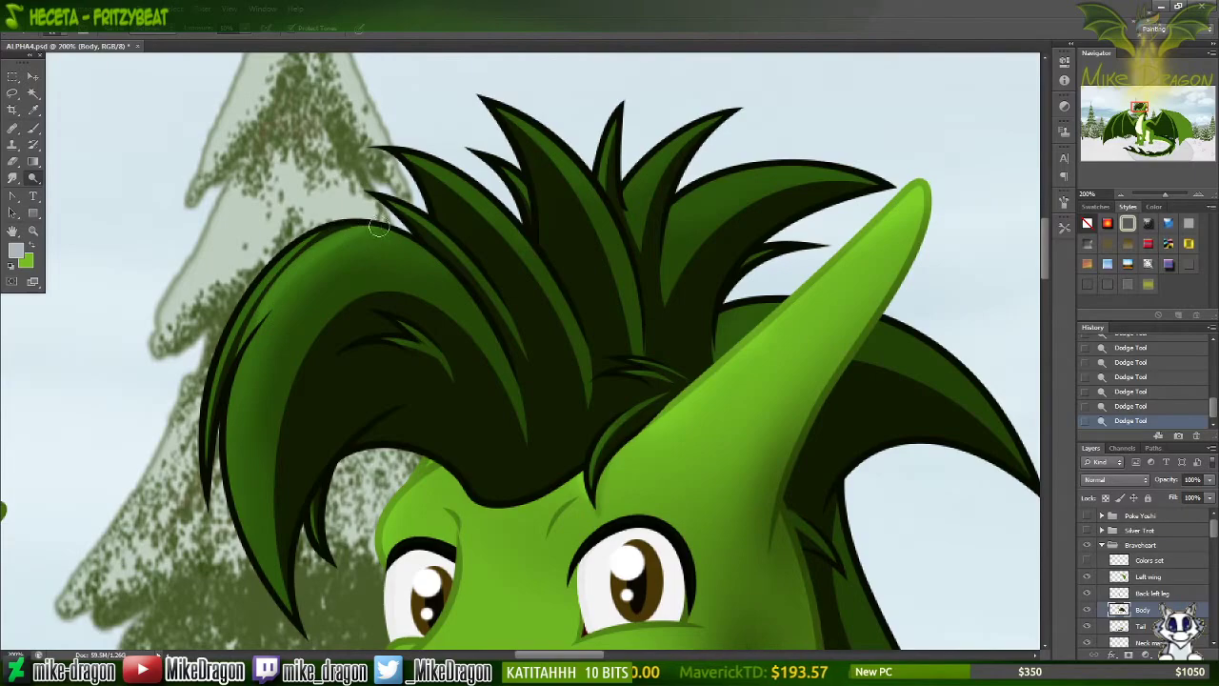
key(ctrl+z)
drag(380, 234, 300, 325)
key(ctrl+z)
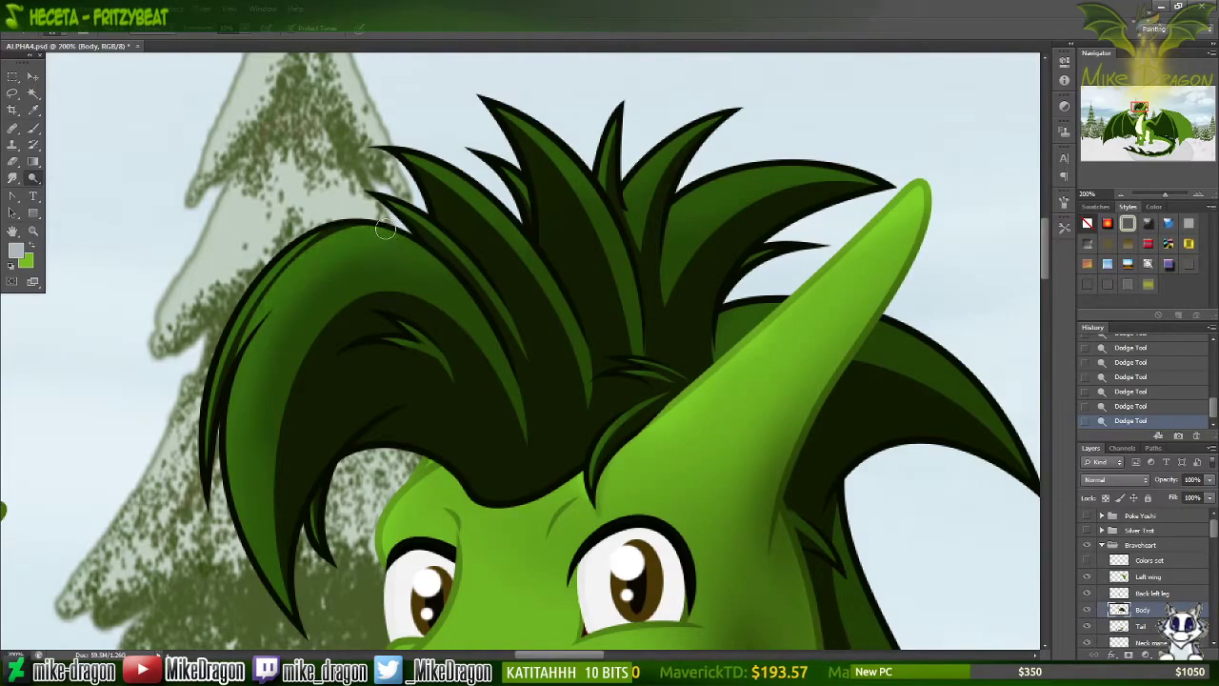
drag(385, 229, 321, 295)
key(ctrl+z)
mouse_move(385, 231)
mouse_down()
mouse_move(303, 269)
mouse_move(269, 327)
mouse_up()
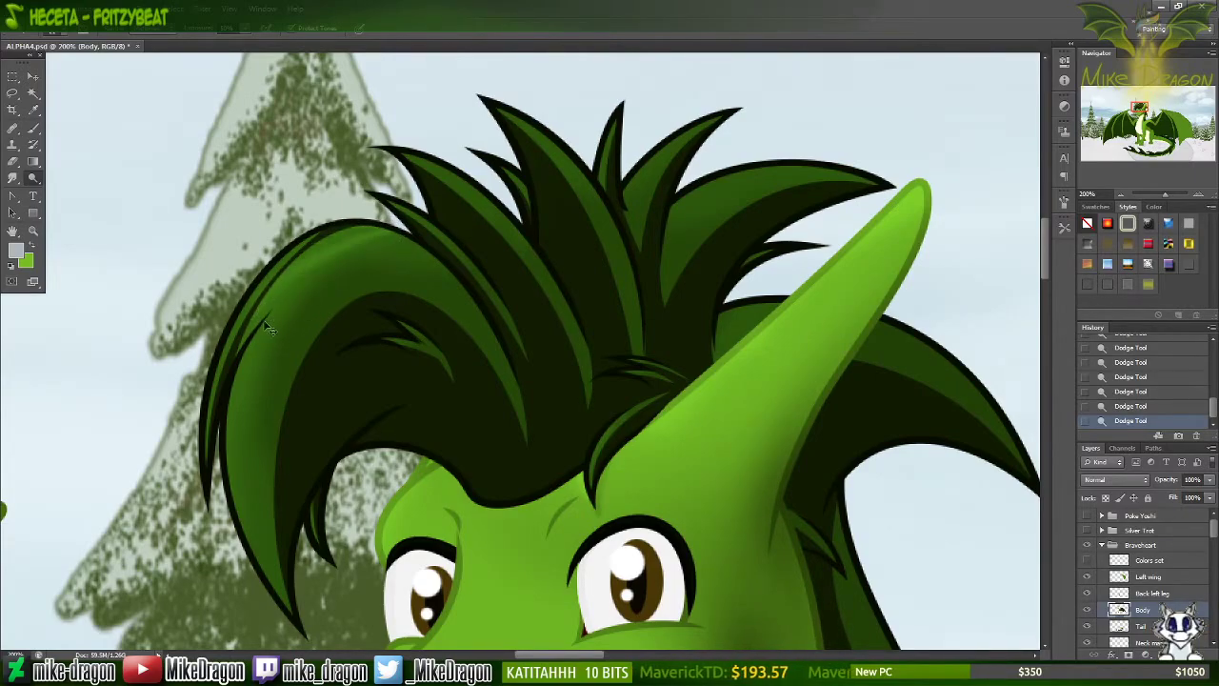
key(ctrl+z)
key(ctrl+z)
key(ctrl+z)
key(ctrl+z)
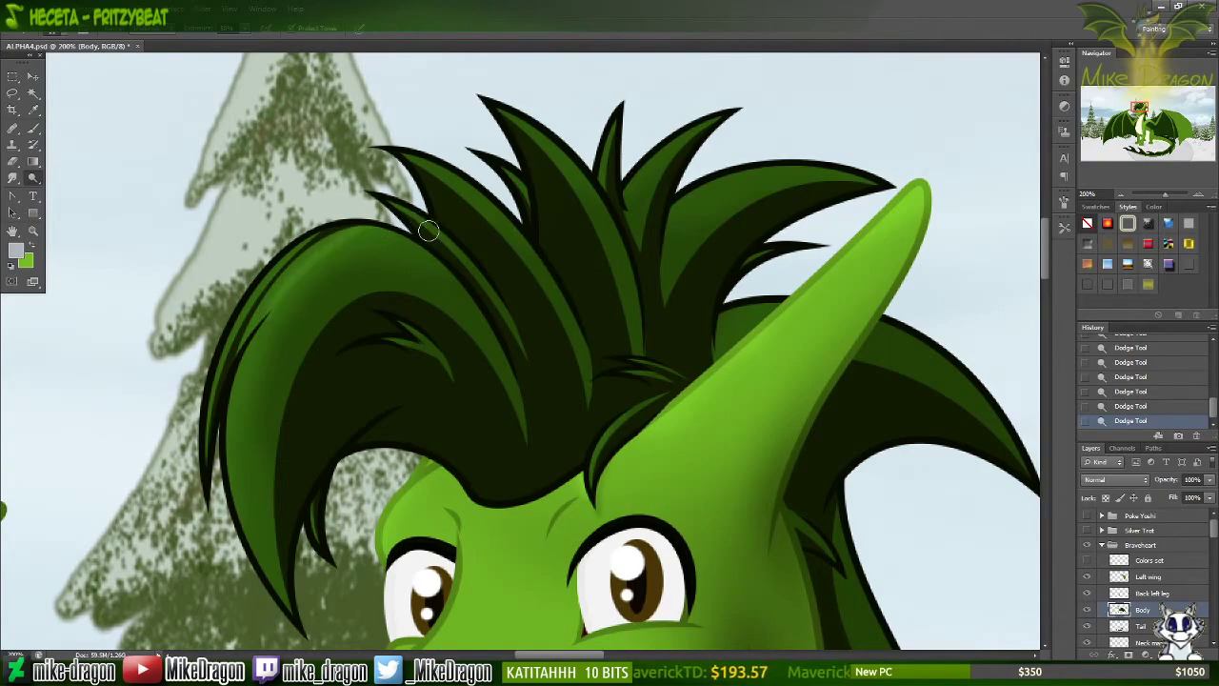
key(ctrl+z)
key(ctrl+z)
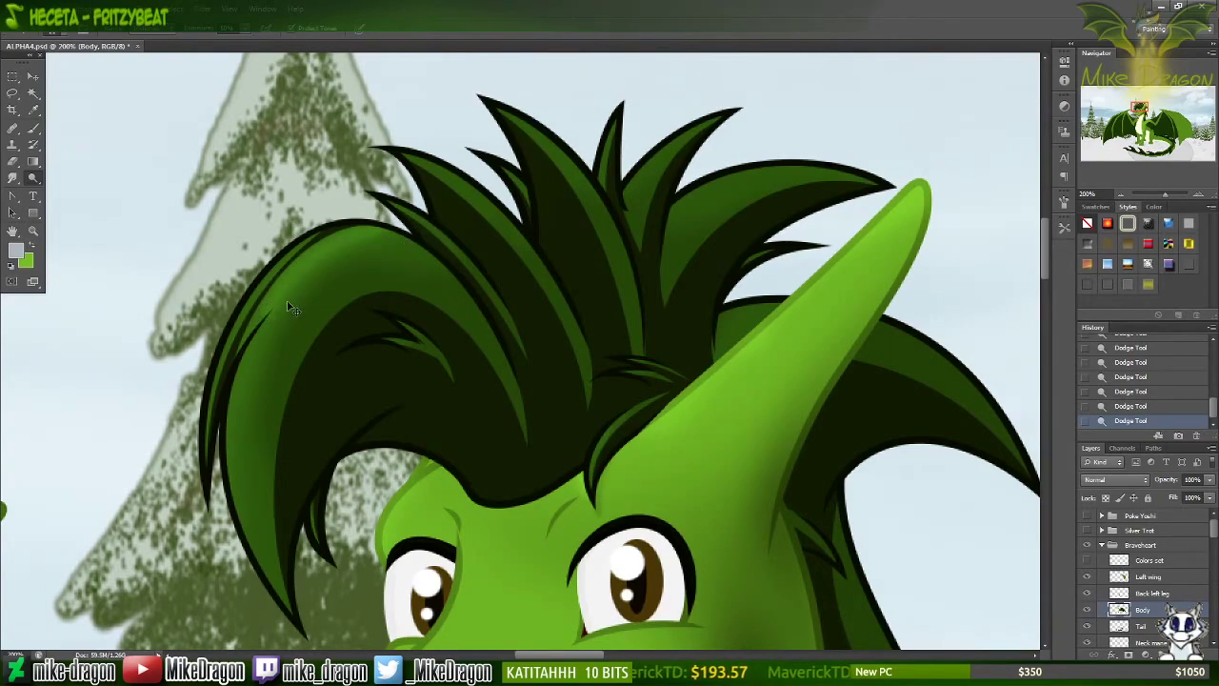
key(ctrl+z)
key(ctrl+z)
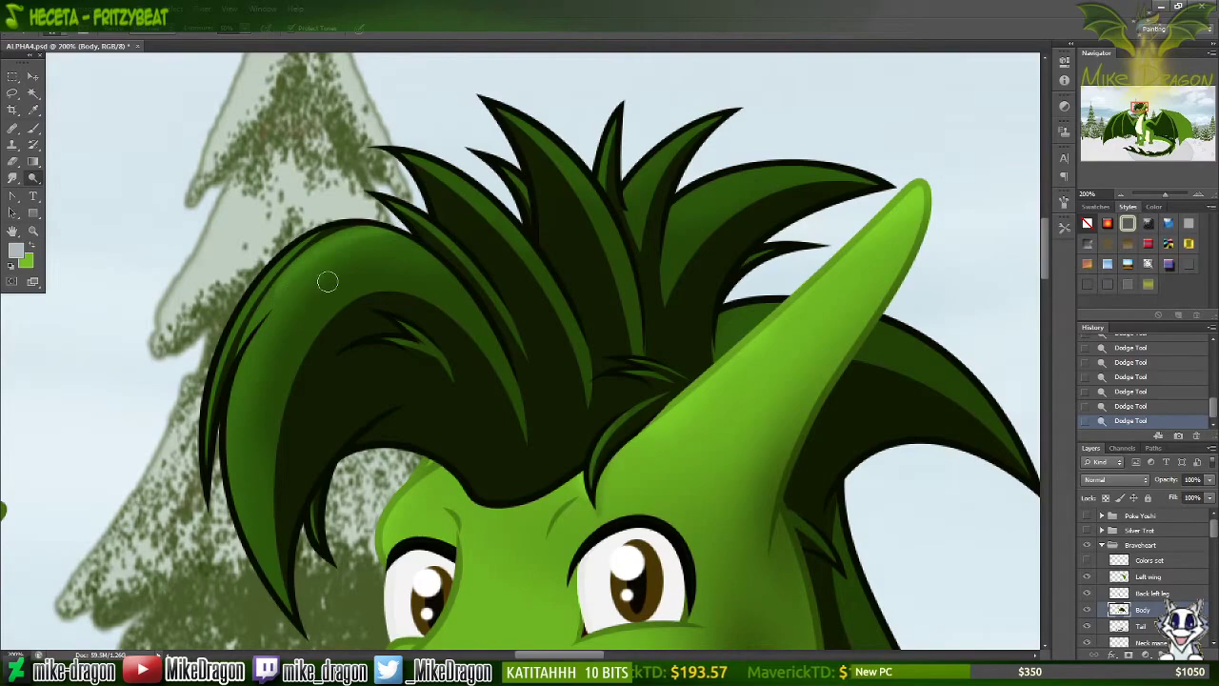
key(ctrl+z)
key(ctrl+z)
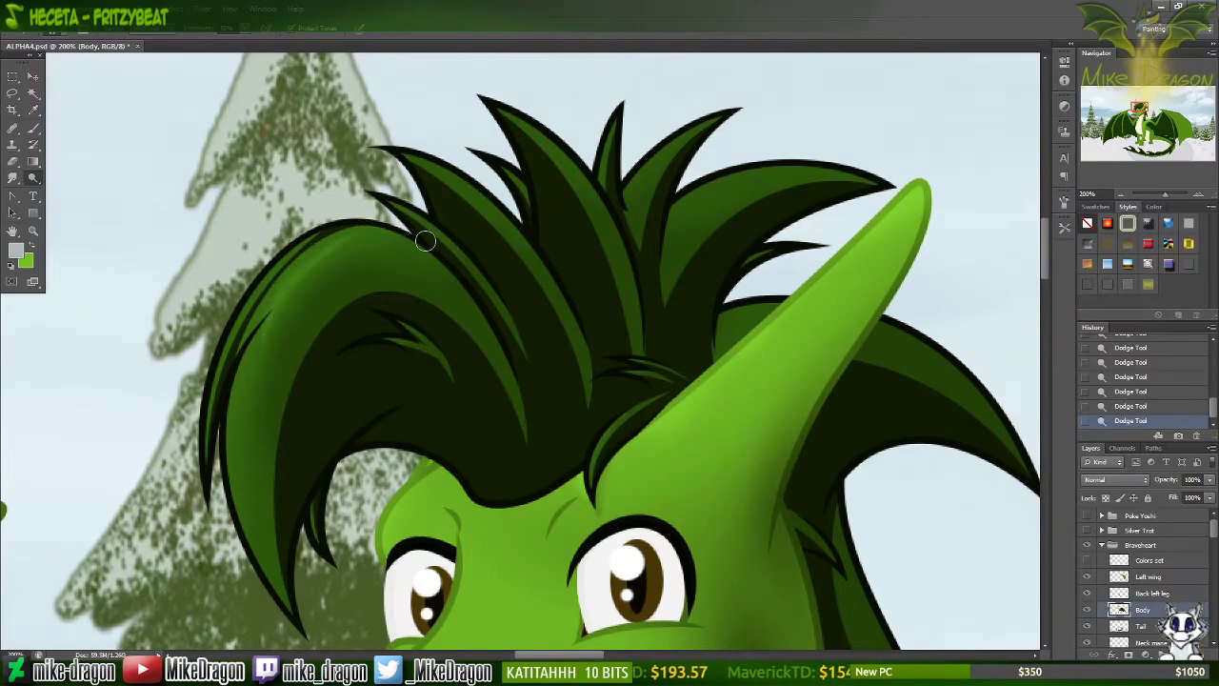
key(ctrl+minus)
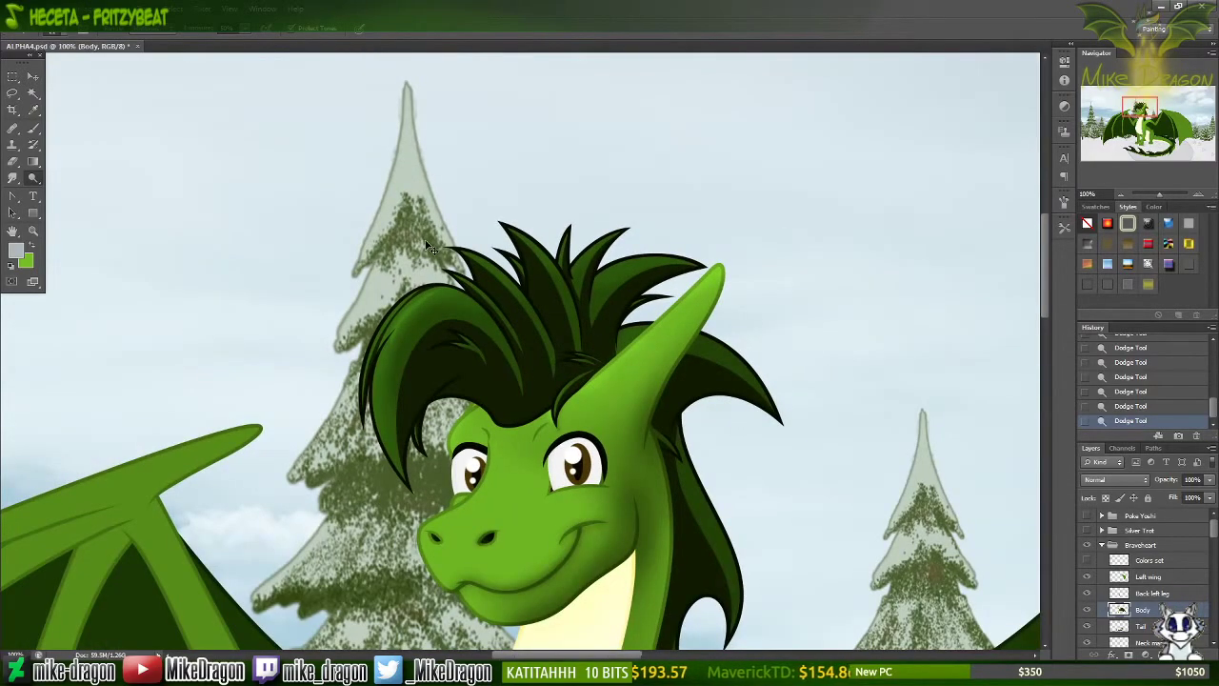
Step: Highlight the cheek below the near eye with Dodge strokes using the soft round 65 px brush preset
key(ctrl+plus)
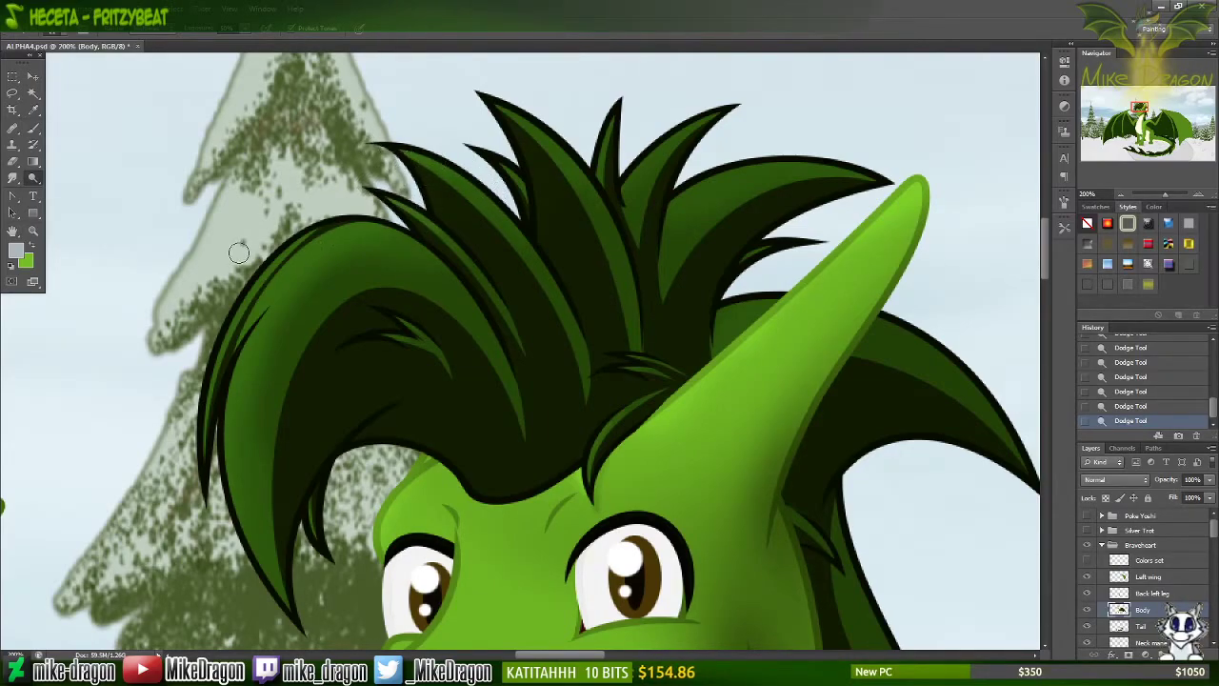
scroll(206, 226, down, 2)
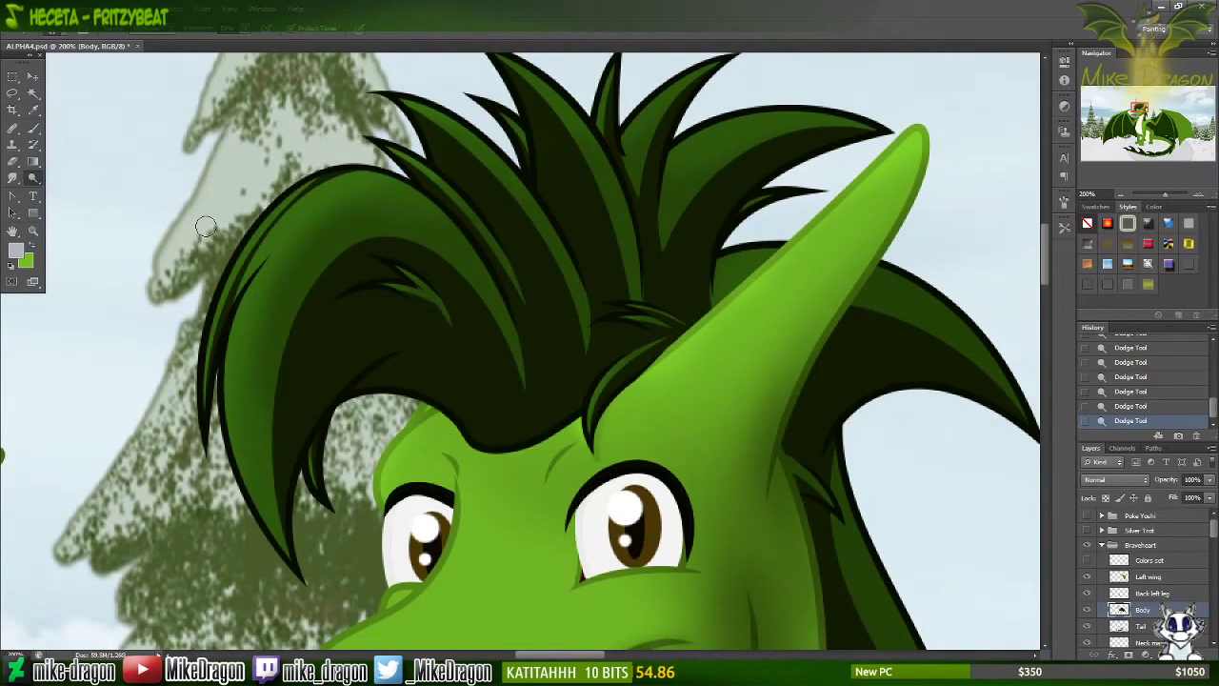
scroll(206, 226, down, 4)
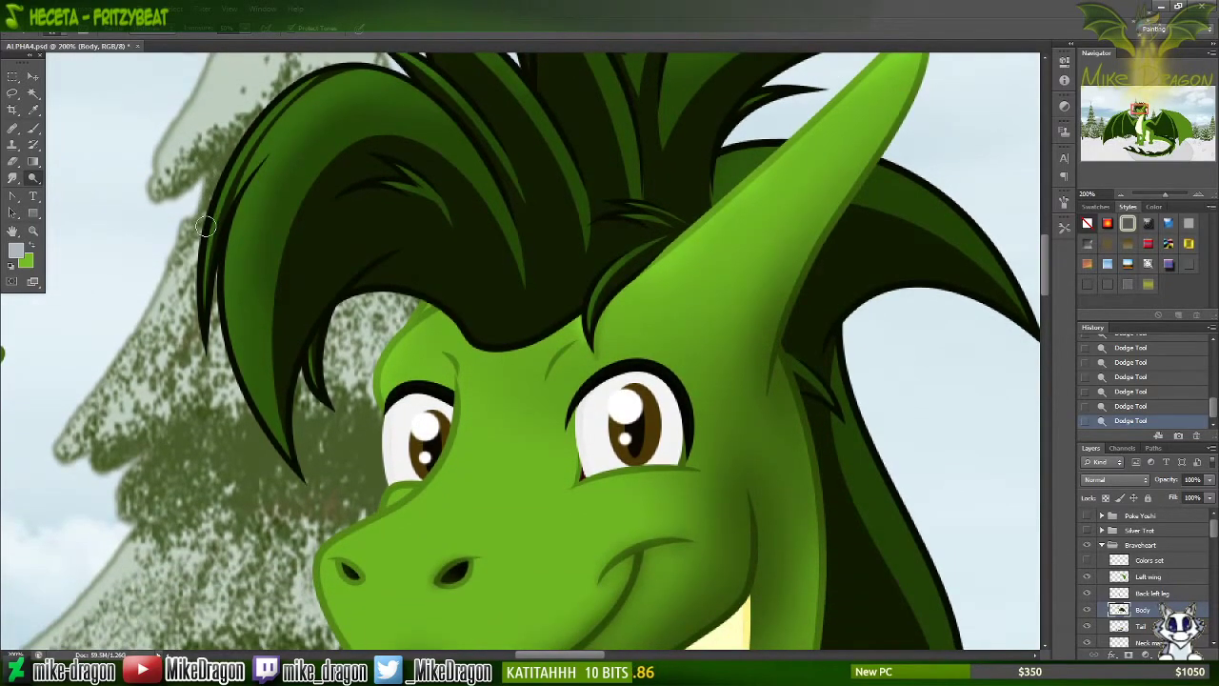
scroll(350, 248, down, 8)
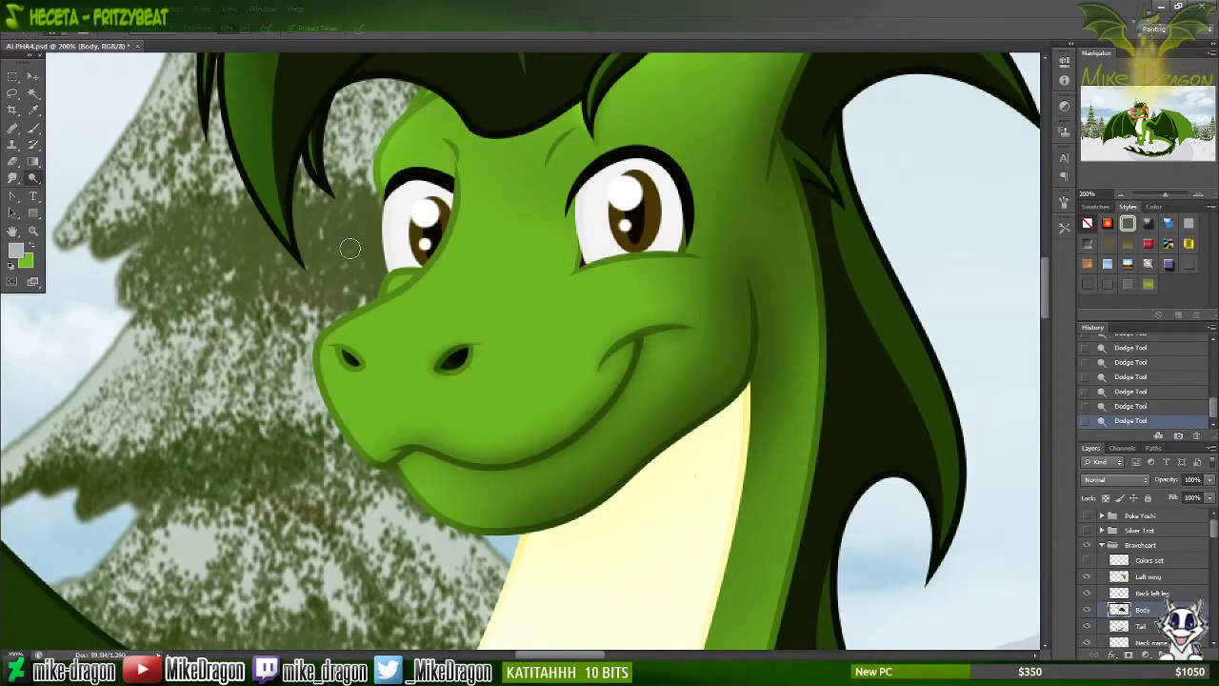
scroll(350, 249, up, 3)
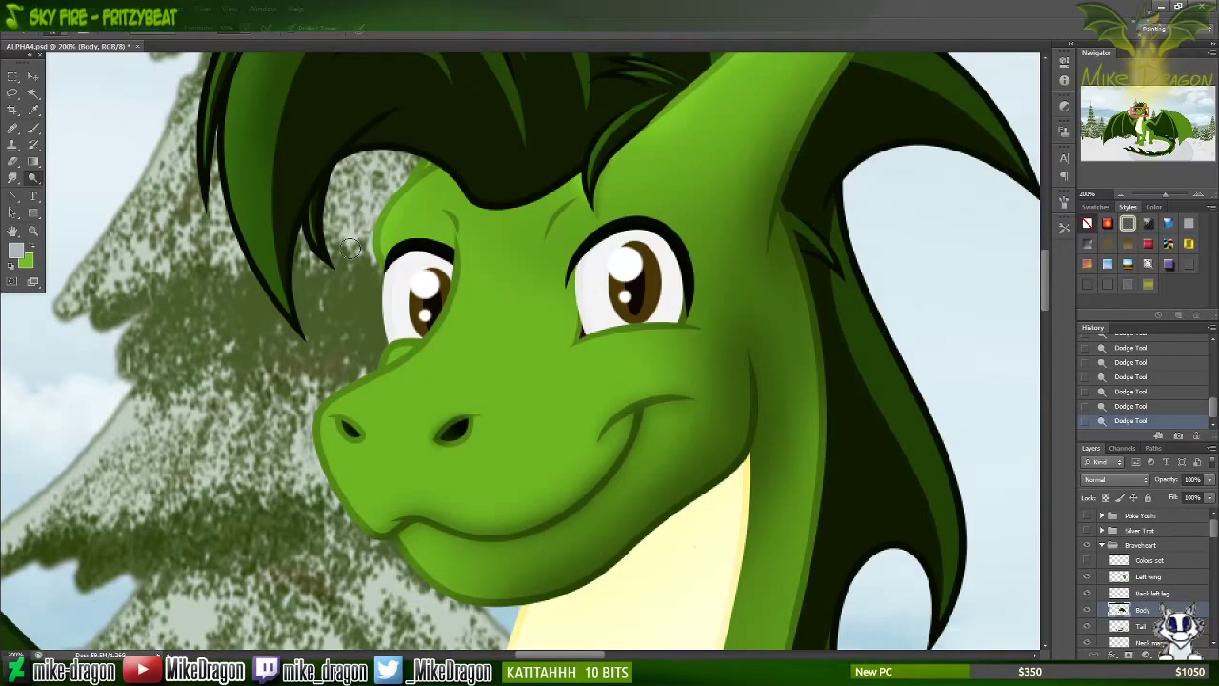
right_click(349, 249)
click(424, 436)
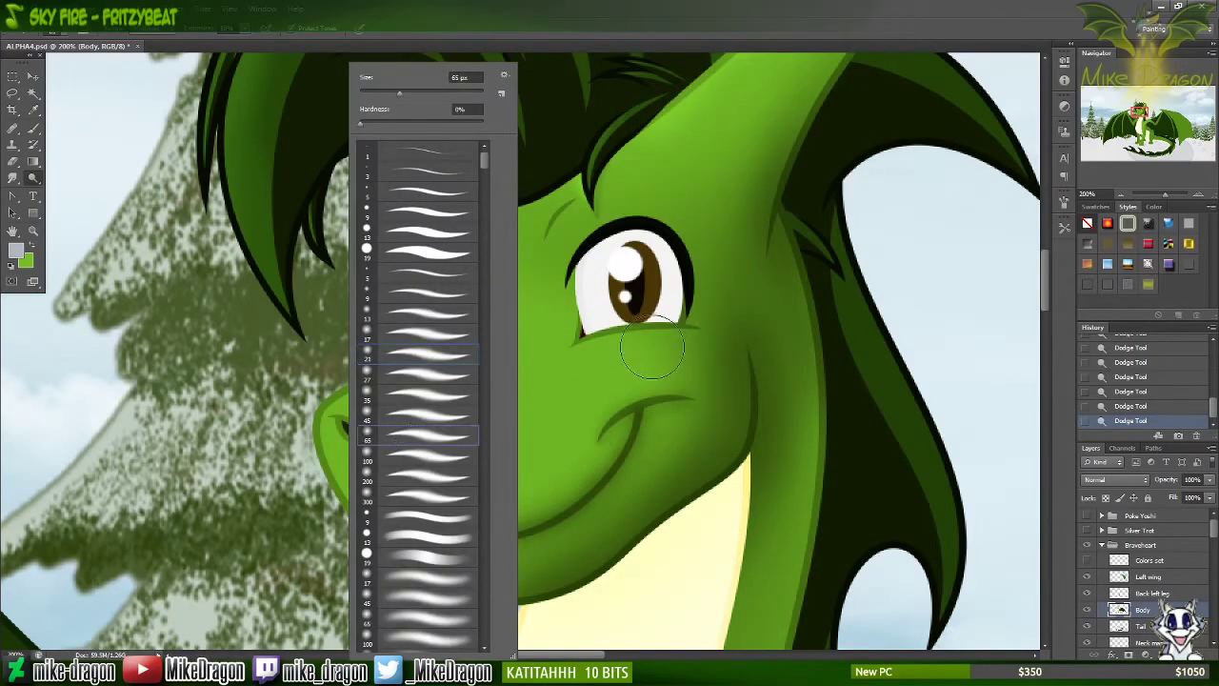
click(424, 415)
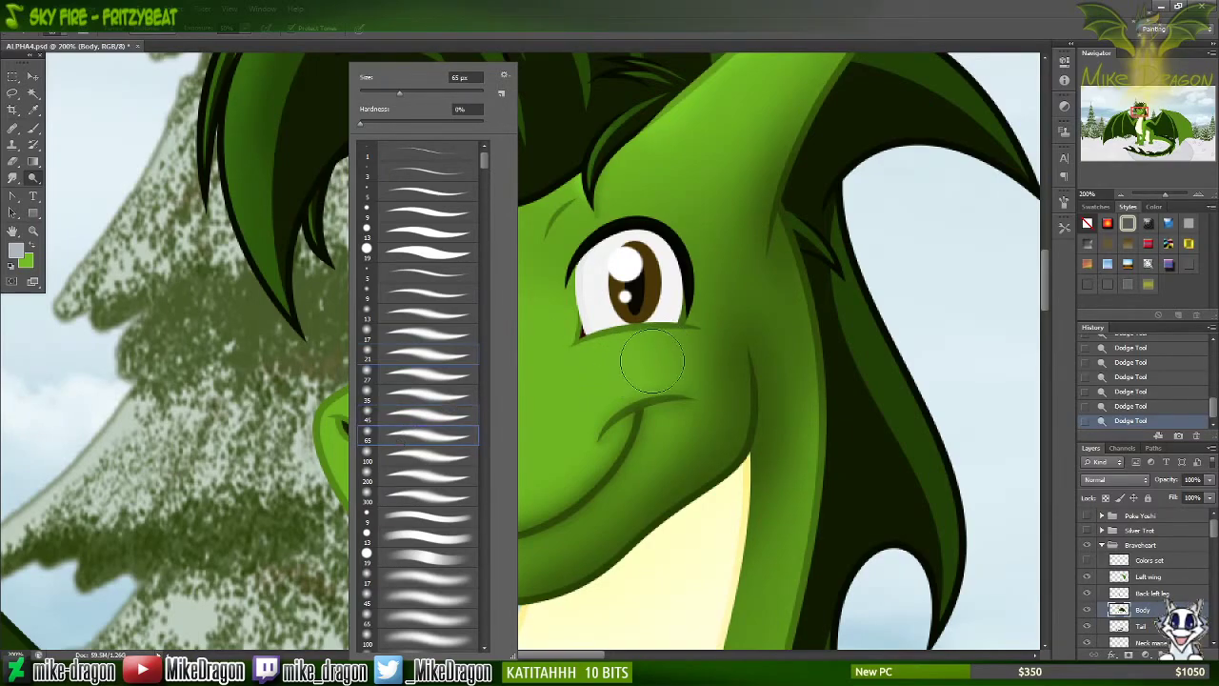
click(588, 133)
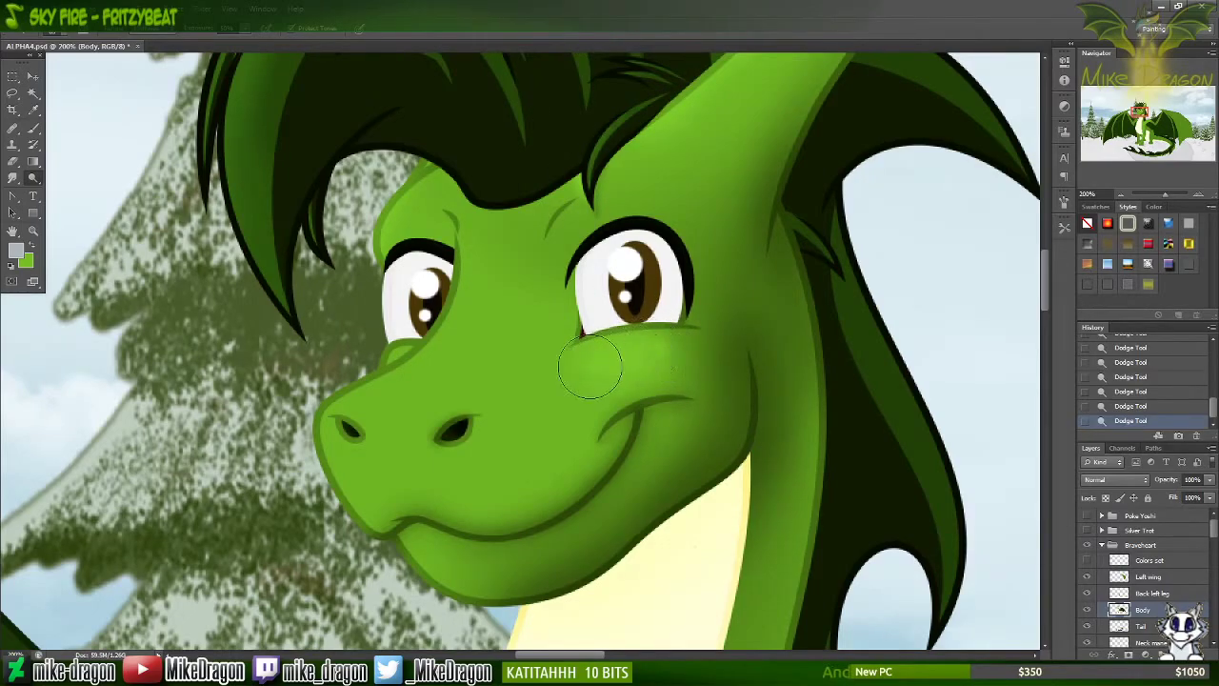
mouse_move(591, 370)
mouse_down()
mouse_move(630, 368)
mouse_move(584, 372)
mouse_move(660, 340)
mouse_move(711, 348)
mouse_move(656, 342)
mouse_move(664, 329)
mouse_move(609, 359)
mouse_up()
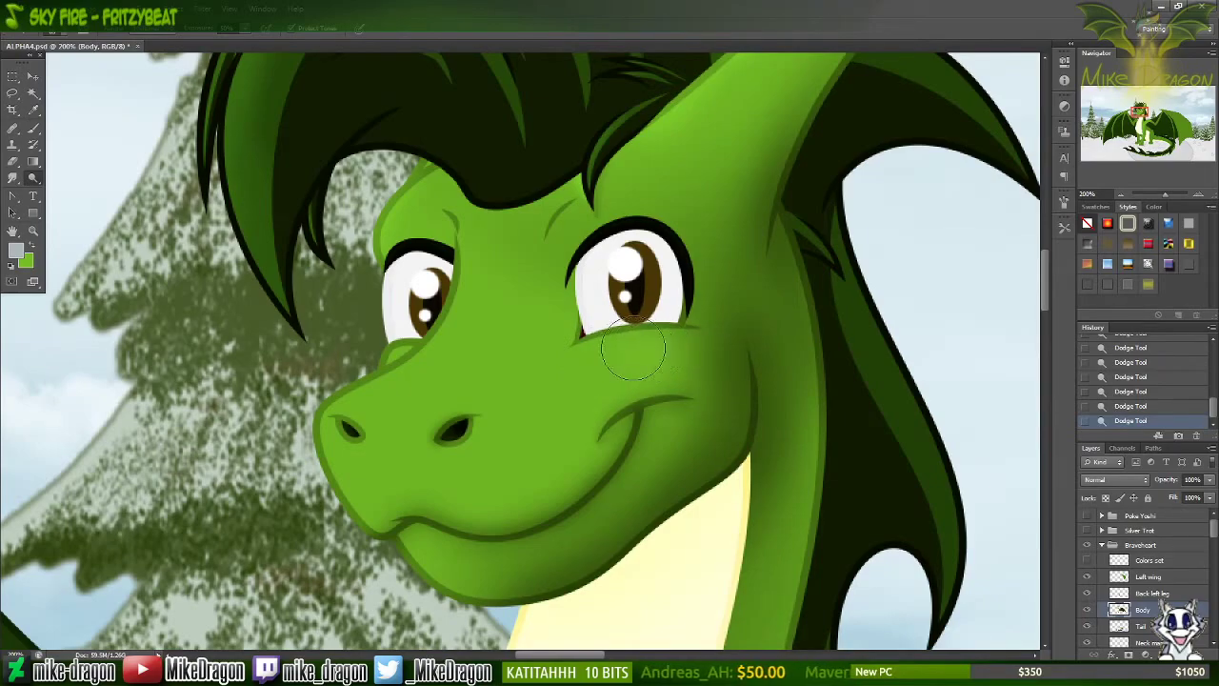
mouse_move(634, 351)
mouse_down()
mouse_move(563, 362)
mouse_move(567, 408)
mouse_up()
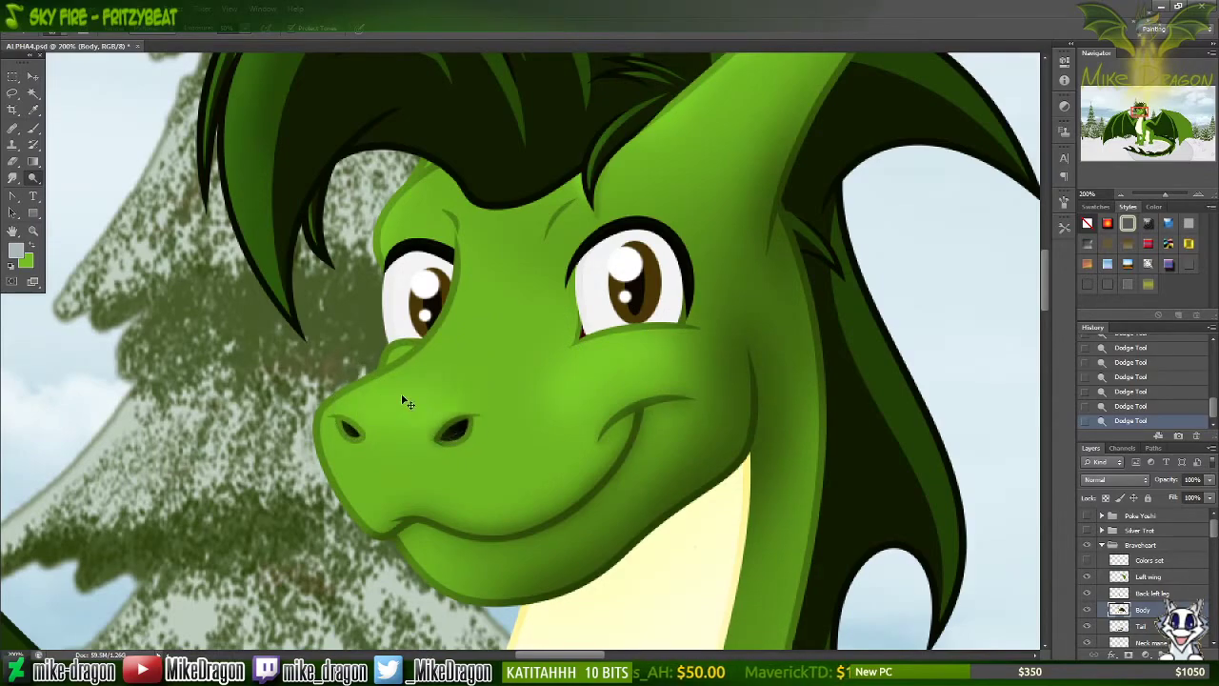
Step: Try Dodge highlights on the muzzle above the nostrils with the soft round 45 px and 65 px brush presets
right_click(402, 395)
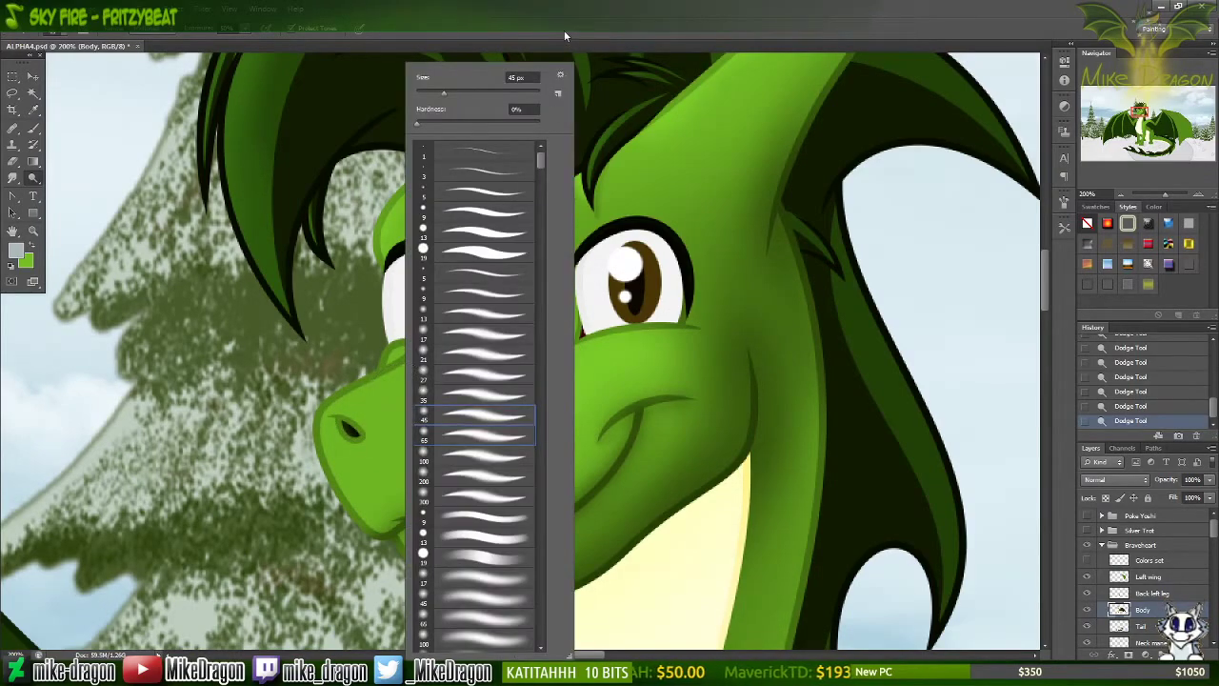
click(565, 36)
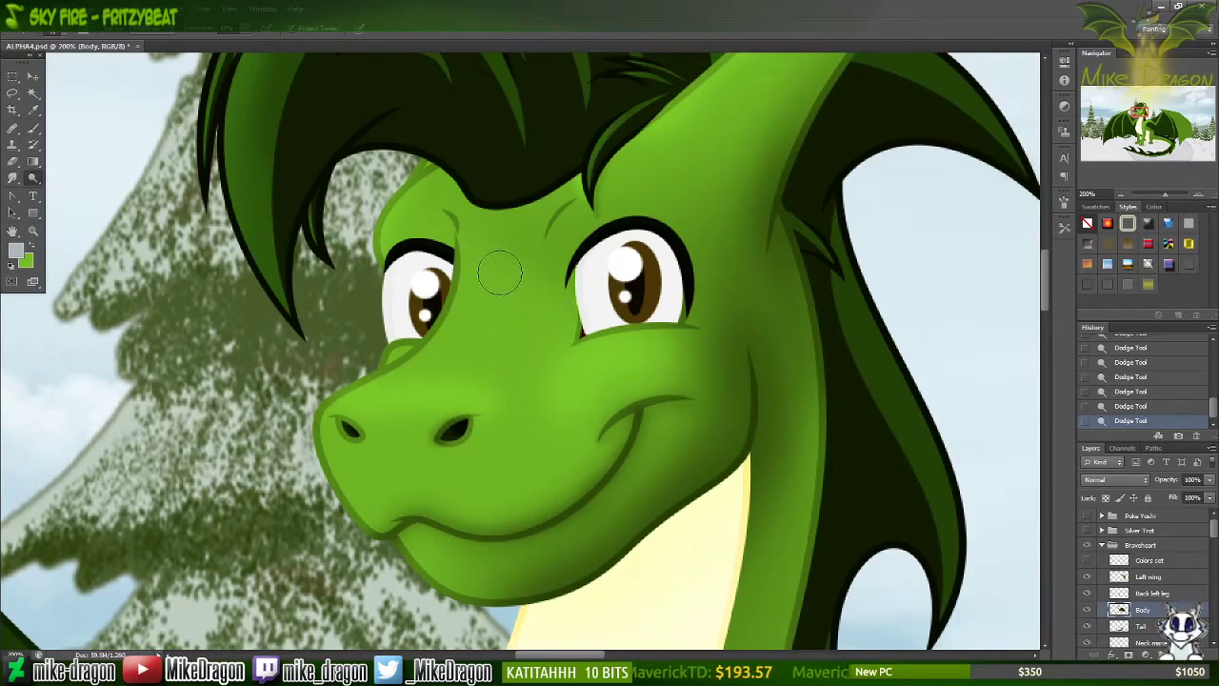
right_click(434, 371)
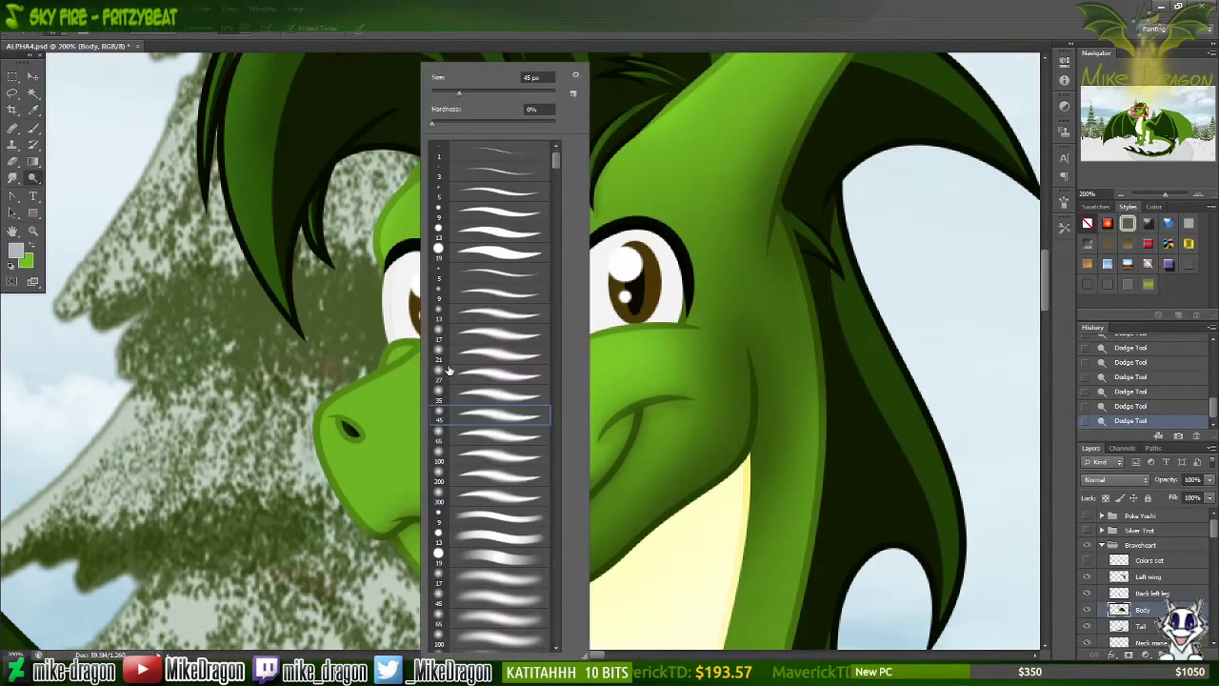
click(357, 390)
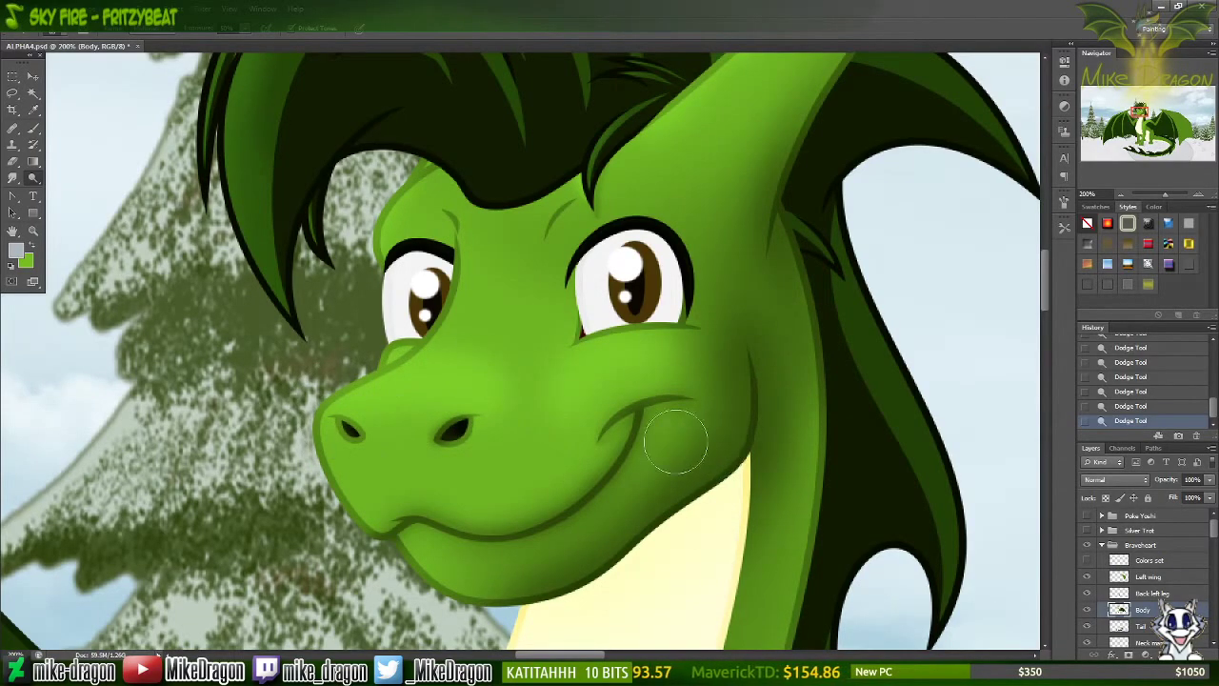
Step: Highlight the top of the muzzle around both nostrils with 65 px Dodge strokes
right_click(385, 395)
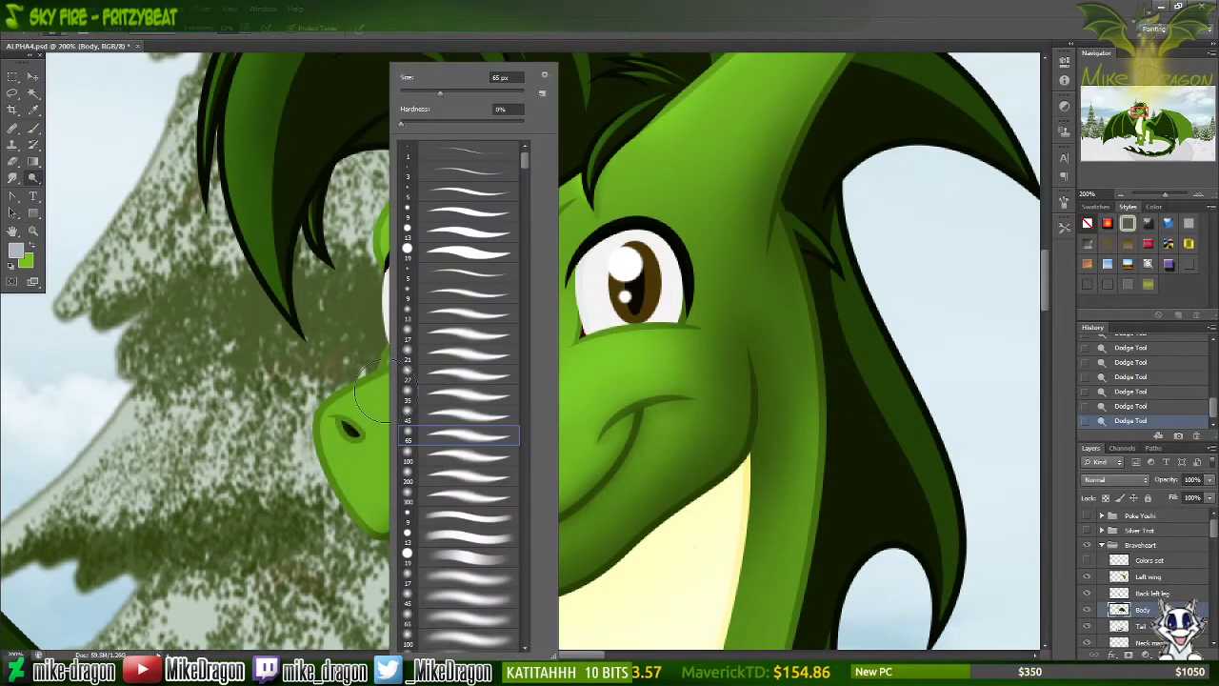
click(278, 342)
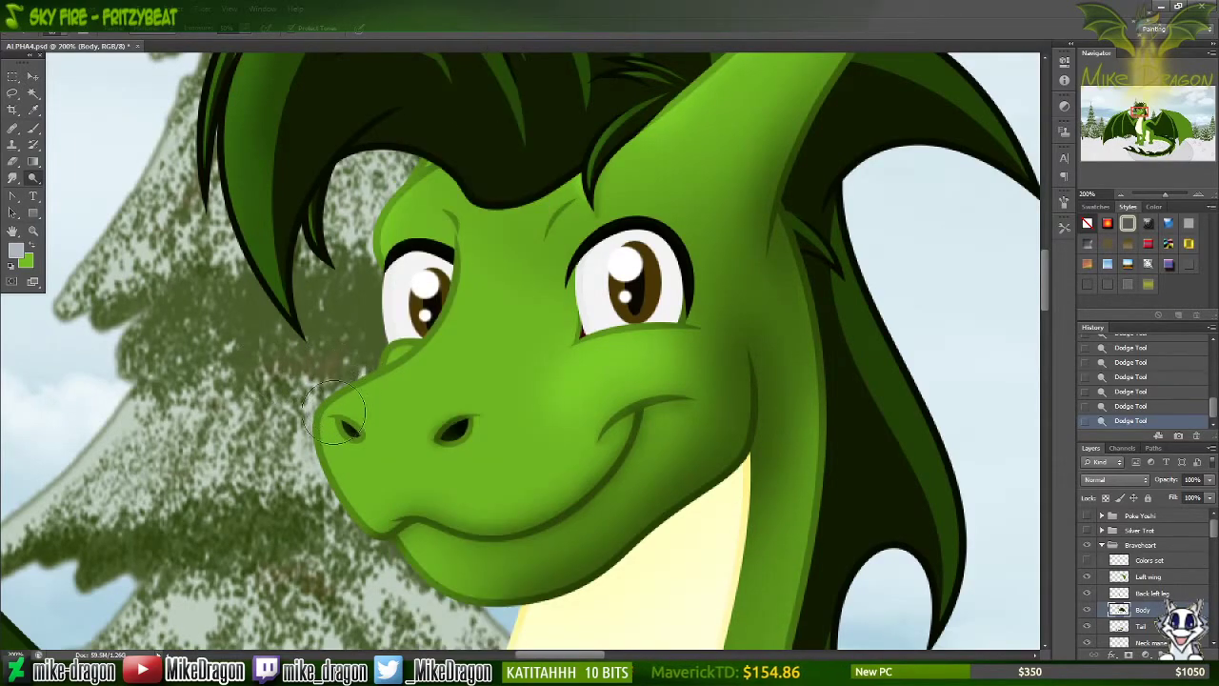
mouse_move(469, 391)
mouse_down()
mouse_move(402, 380)
mouse_move(348, 400)
mouse_up()
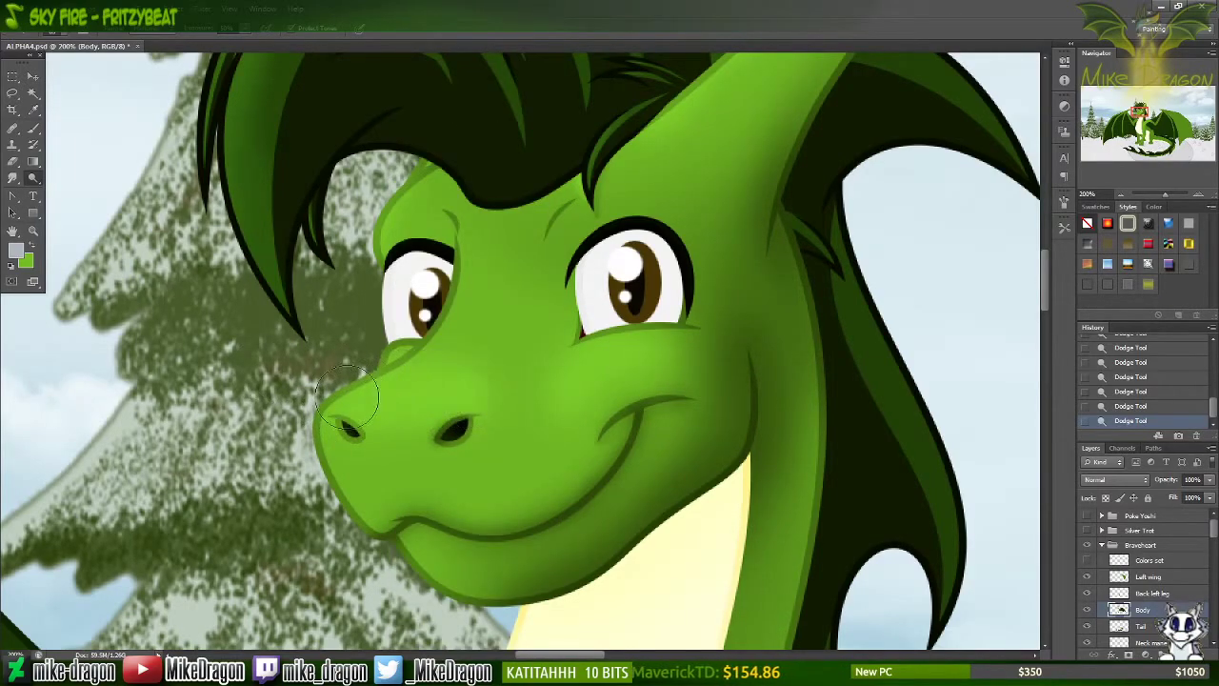
mouse_move(425, 451)
mouse_down()
mouse_move(376, 414)
mouse_move(338, 419)
mouse_move(447, 400)
mouse_move(544, 409)
mouse_move(481, 409)
mouse_move(455, 393)
mouse_move(380, 390)
mouse_move(467, 409)
mouse_move(365, 402)
mouse_up()
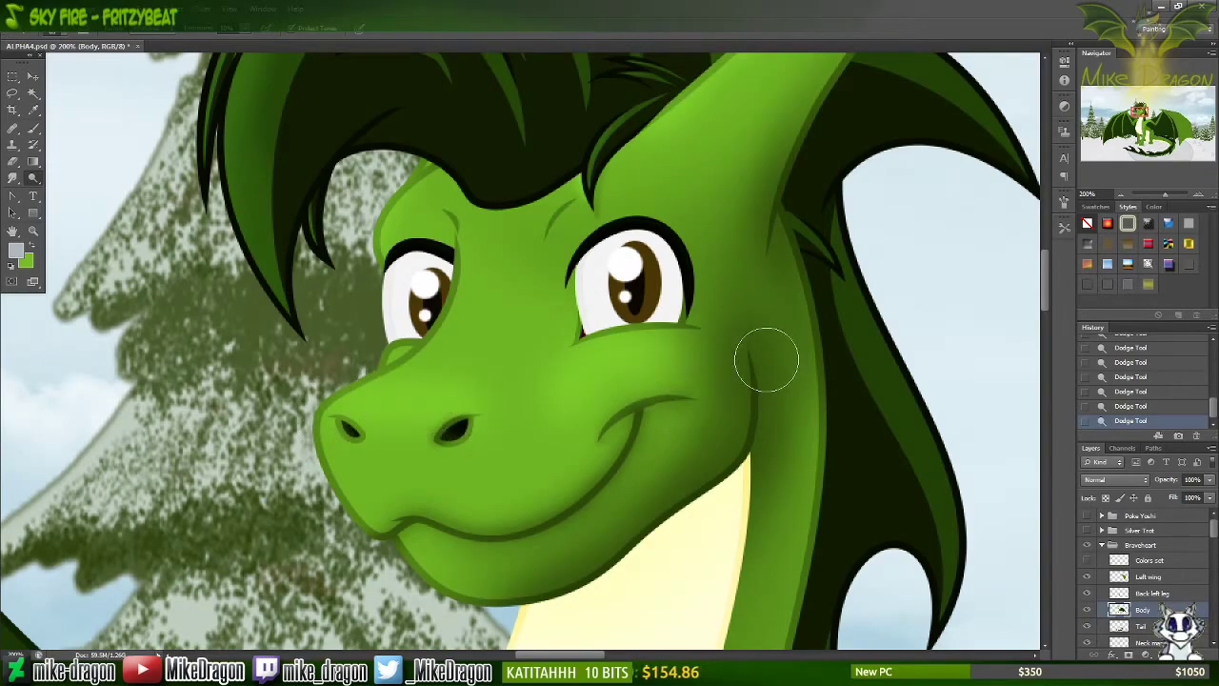
Step: Highlight the brows above both eyes with Dodge strokes using the soft round 27 px brush preset
key(ctrl+minus)
key(ctrl+minus)
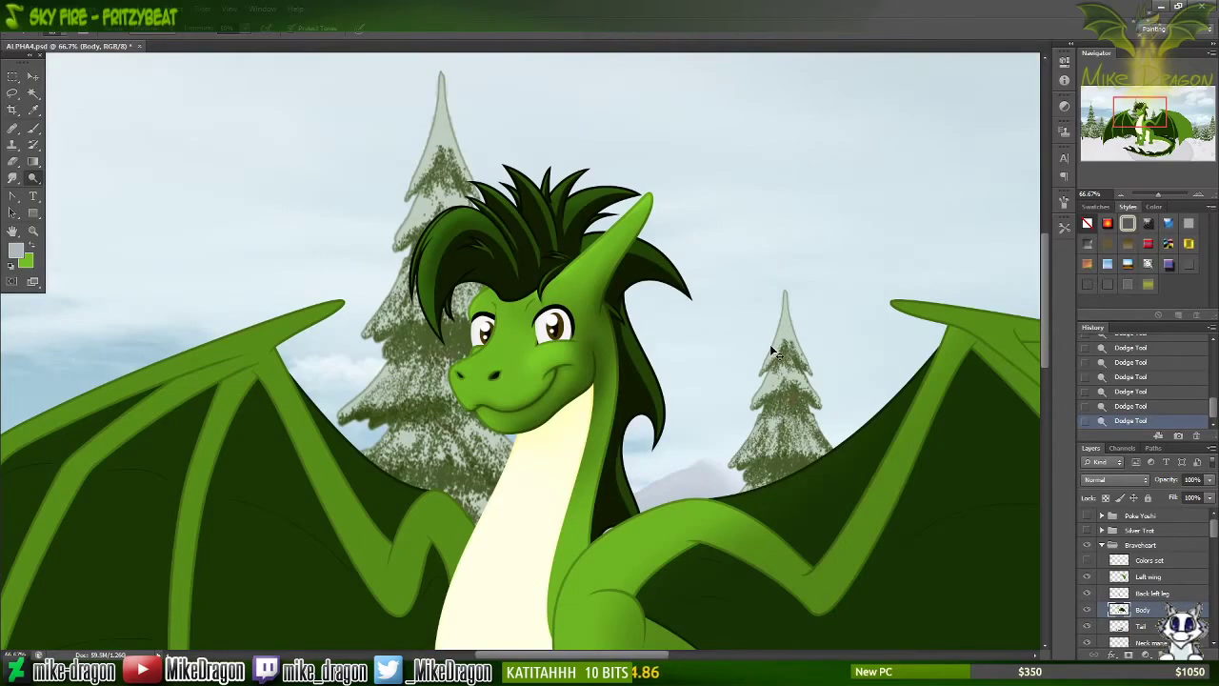
key(ctrl+plus)
key(ctrl+plus)
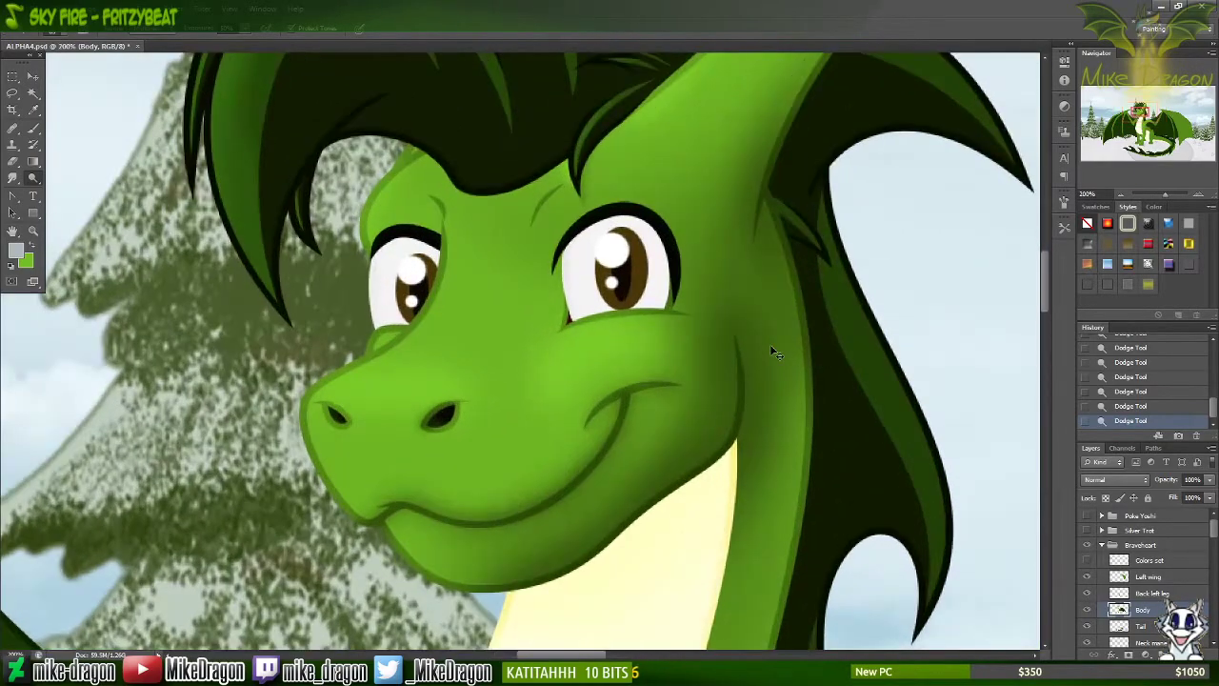
scroll(772, 279, up, 2)
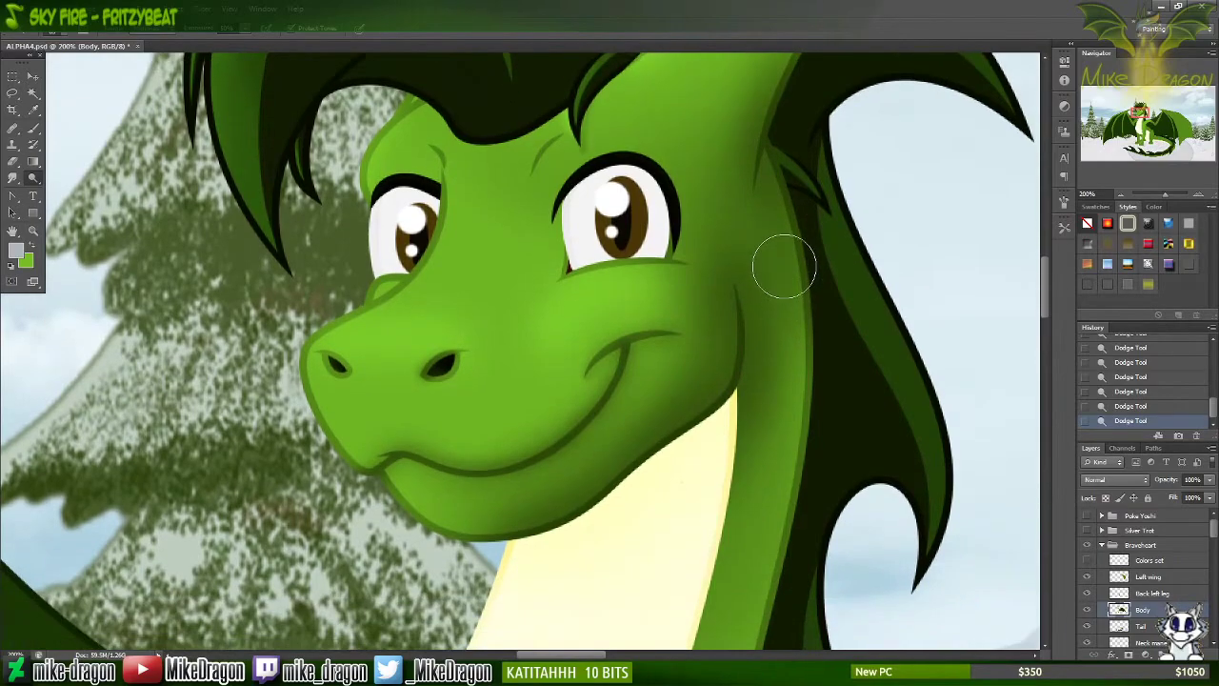
scroll(760, 291, up, 2)
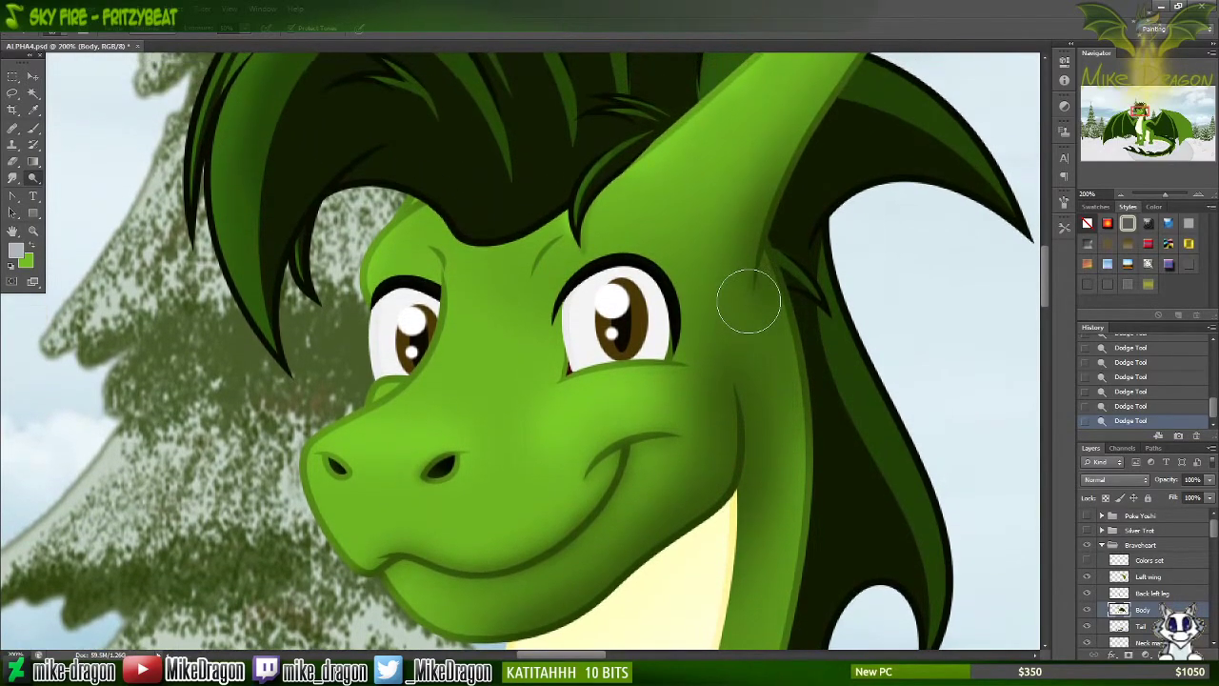
scroll(743, 297, up, 5)
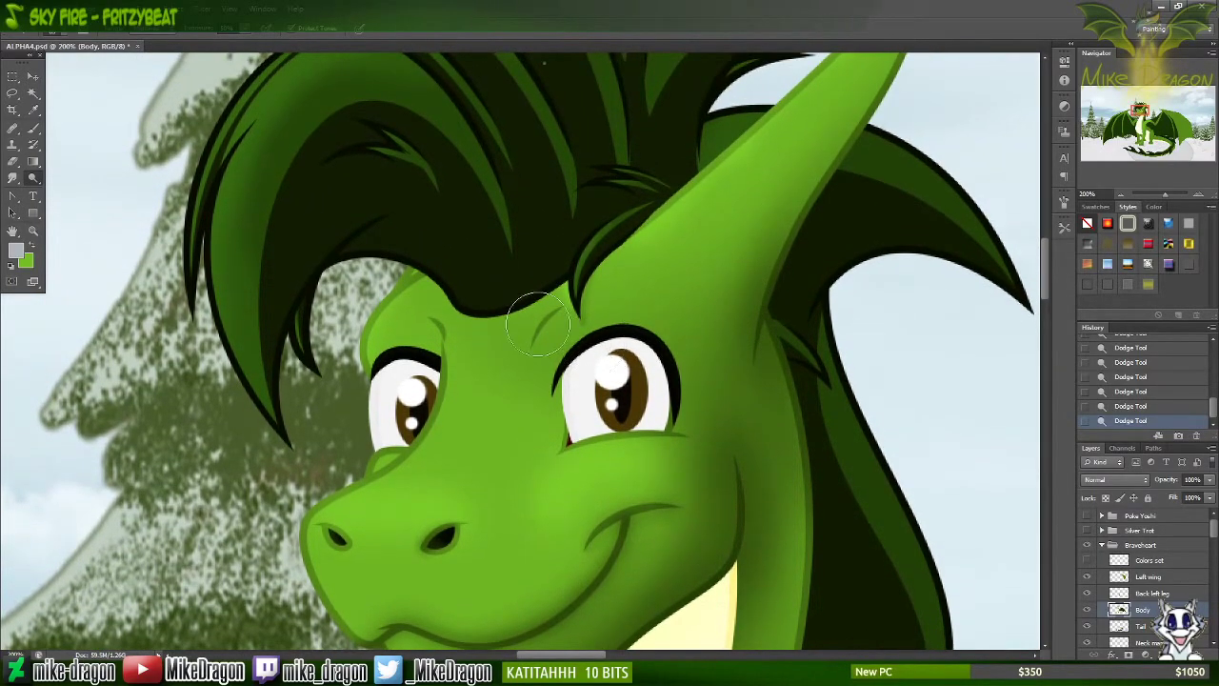
right_click(538, 325)
click(567, 399)
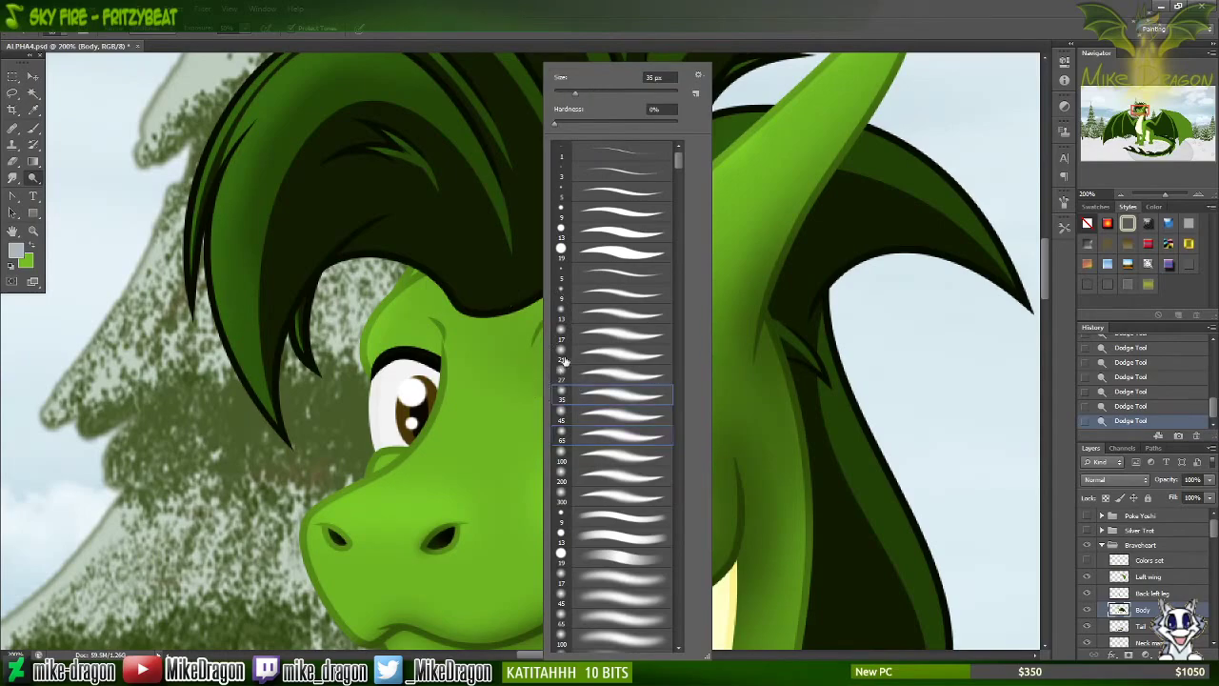
click(564, 369)
click(598, 9)
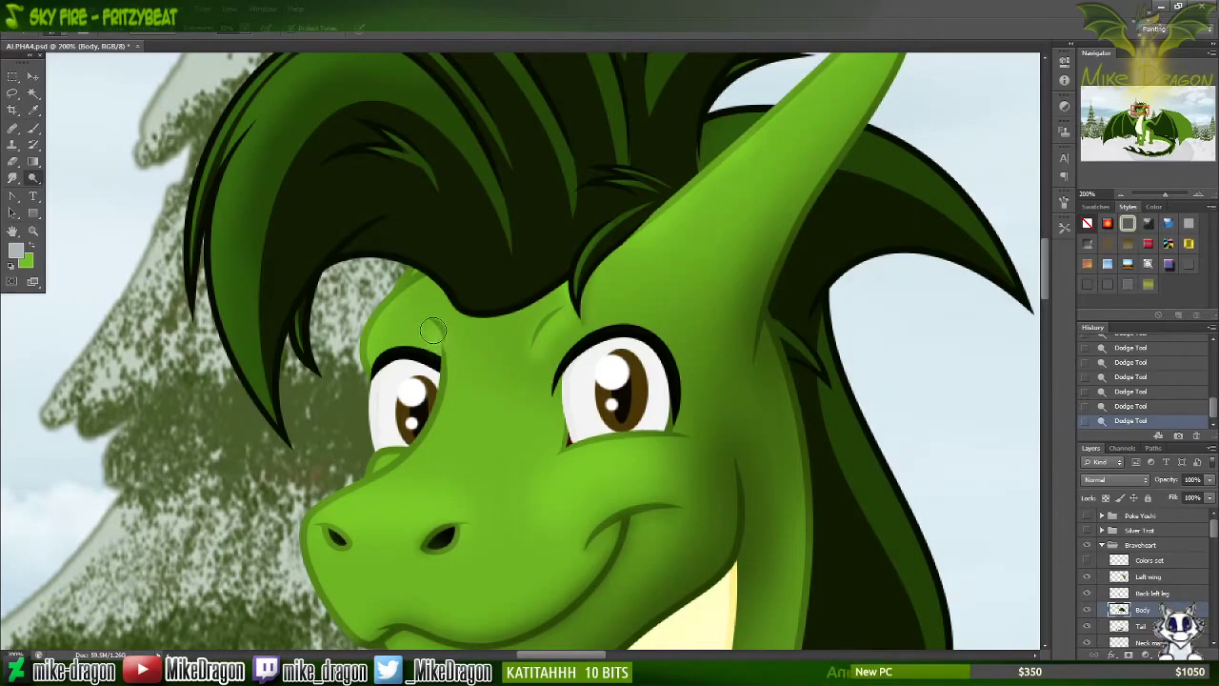
drag(433, 330, 470, 325)
Step: Highlight the forehead and the bridge between the eyes with Dodge strokes using the soft round 45 px brush preset
right_click(457, 420)
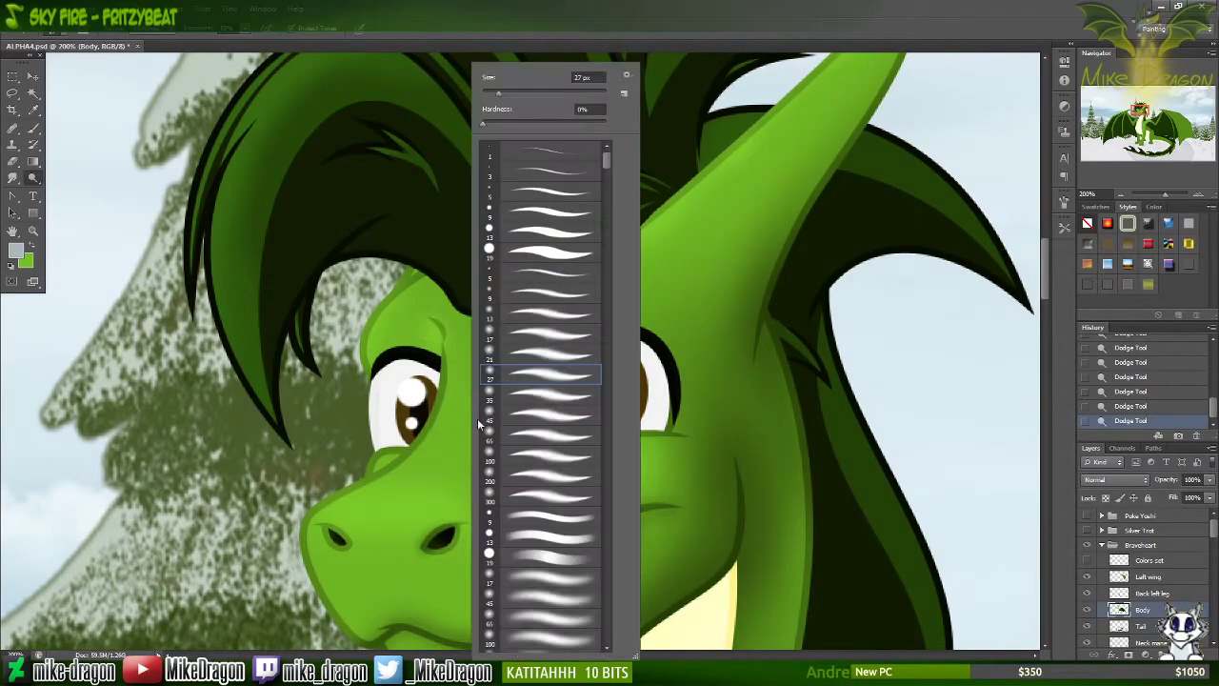
click(488, 436)
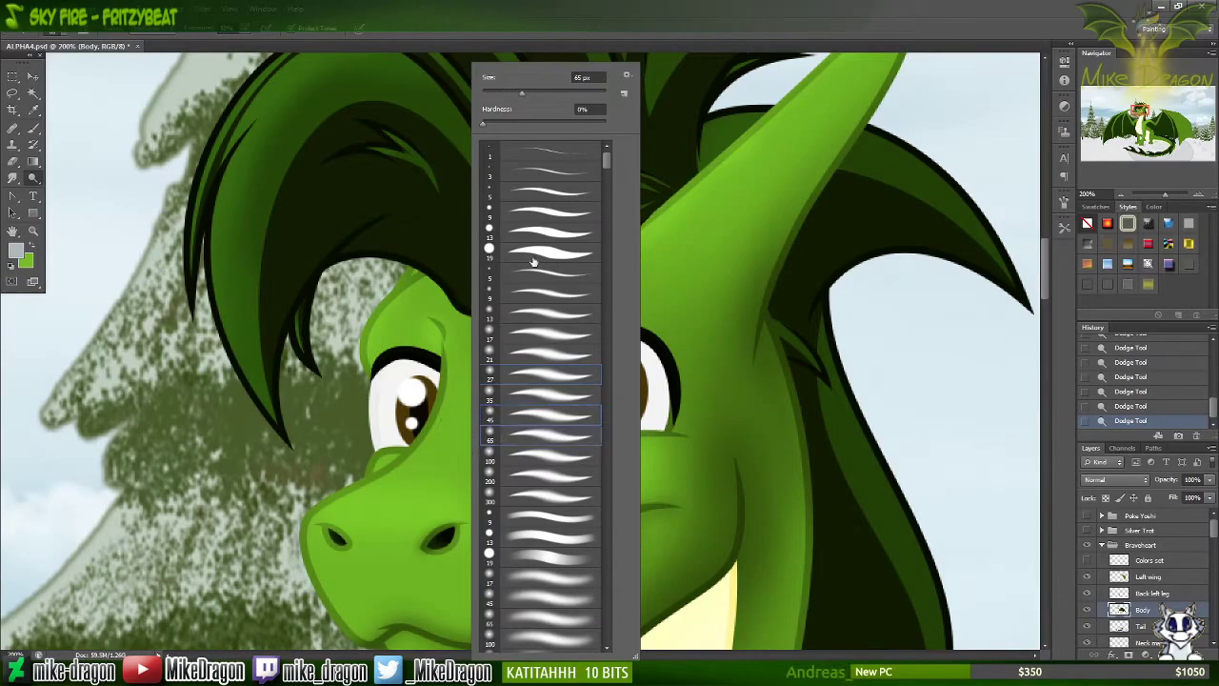
click(586, 25)
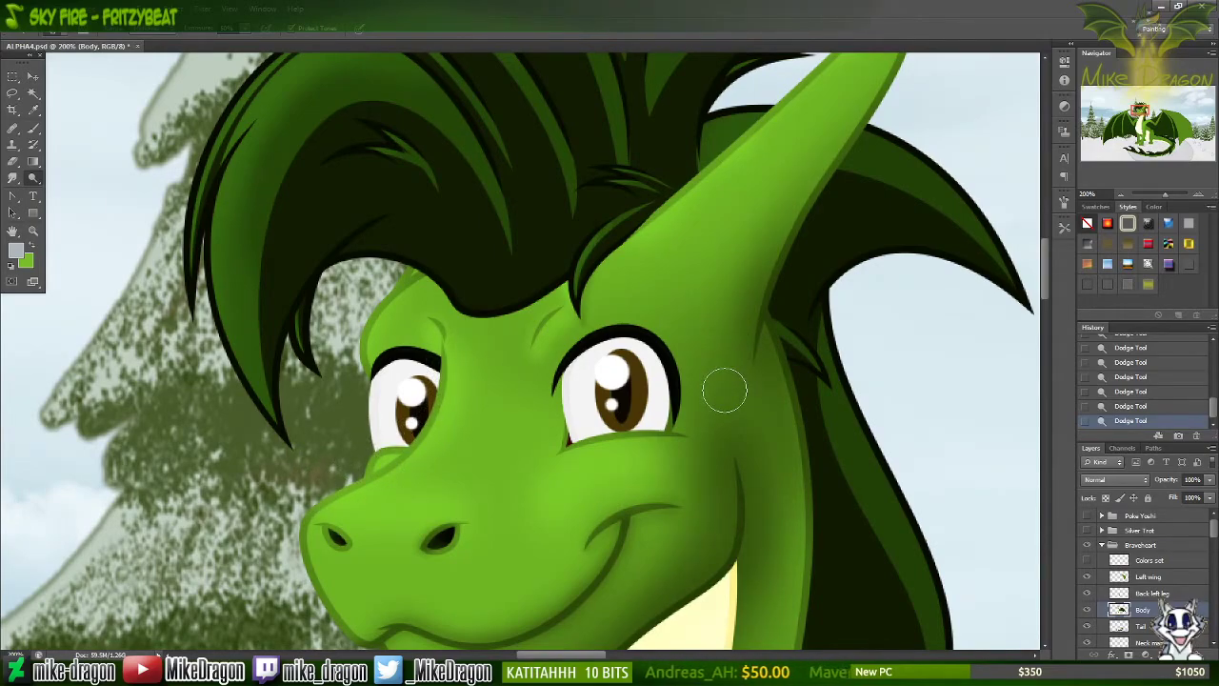
scroll(725, 390, down, 2)
scroll(725, 390, down, 1)
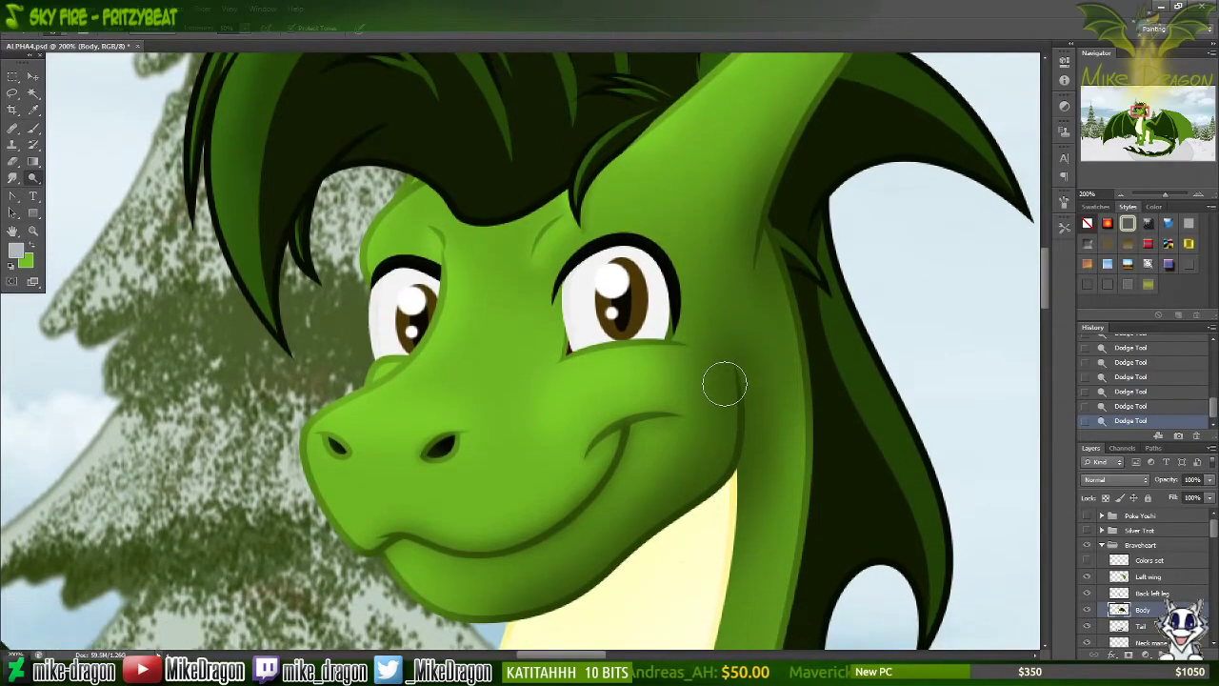
scroll(725, 389, up, 2)
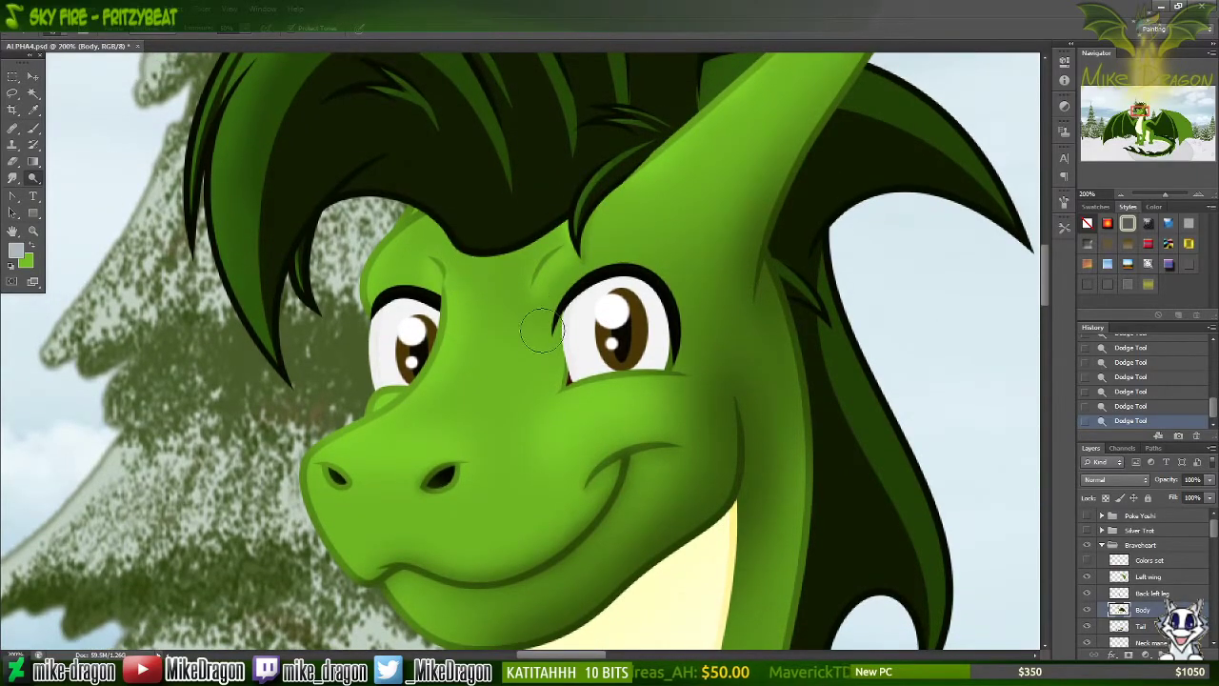
Step: Try Burn shading beside the near eye with the soft round 35 px brush preset
right_click(575, 118)
key(Escape)
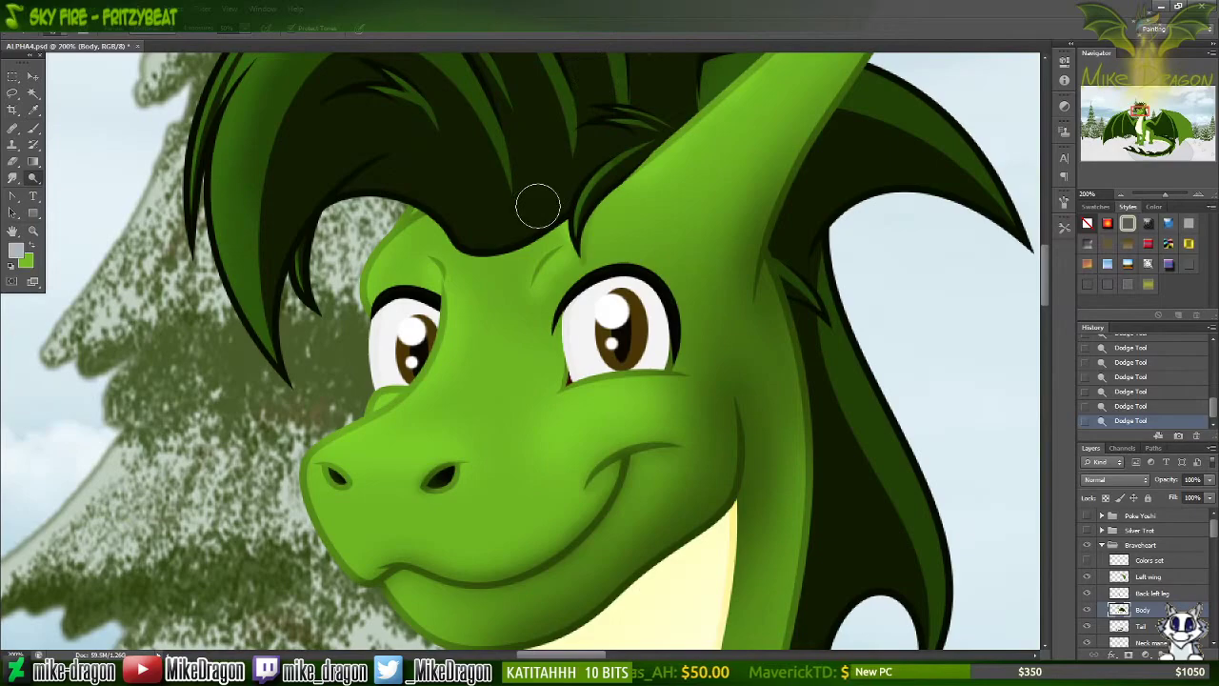
key(bracketleft)
key(bracketleft)
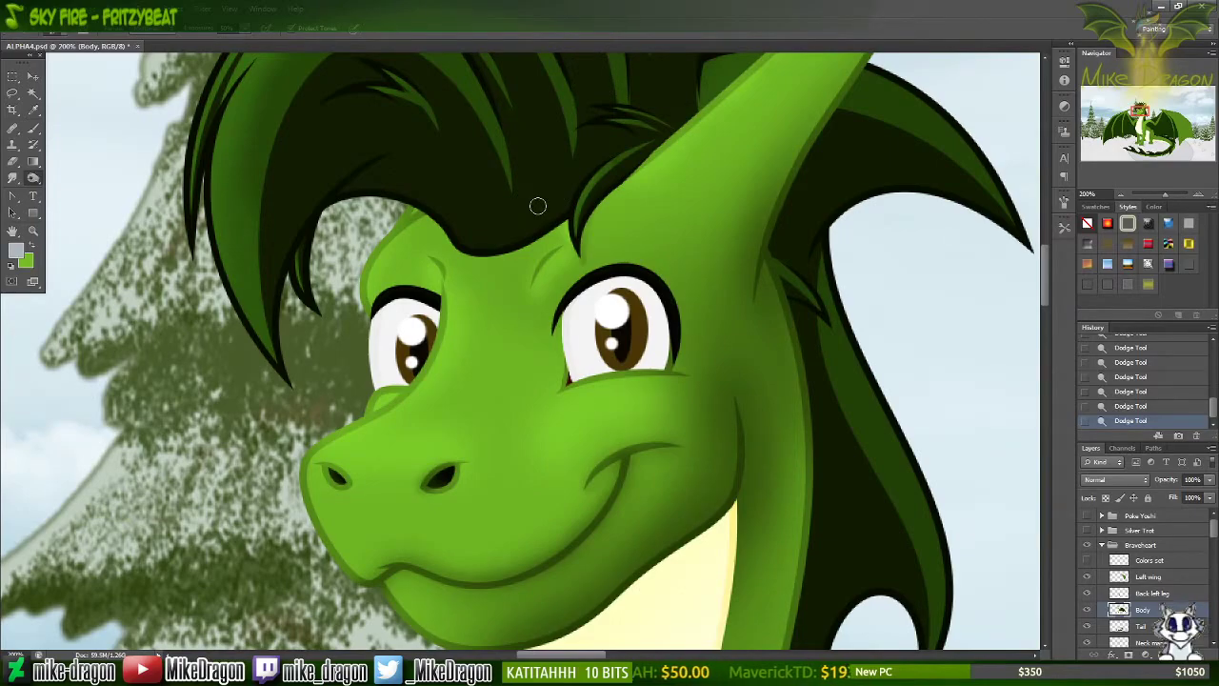
right_click(597, 446)
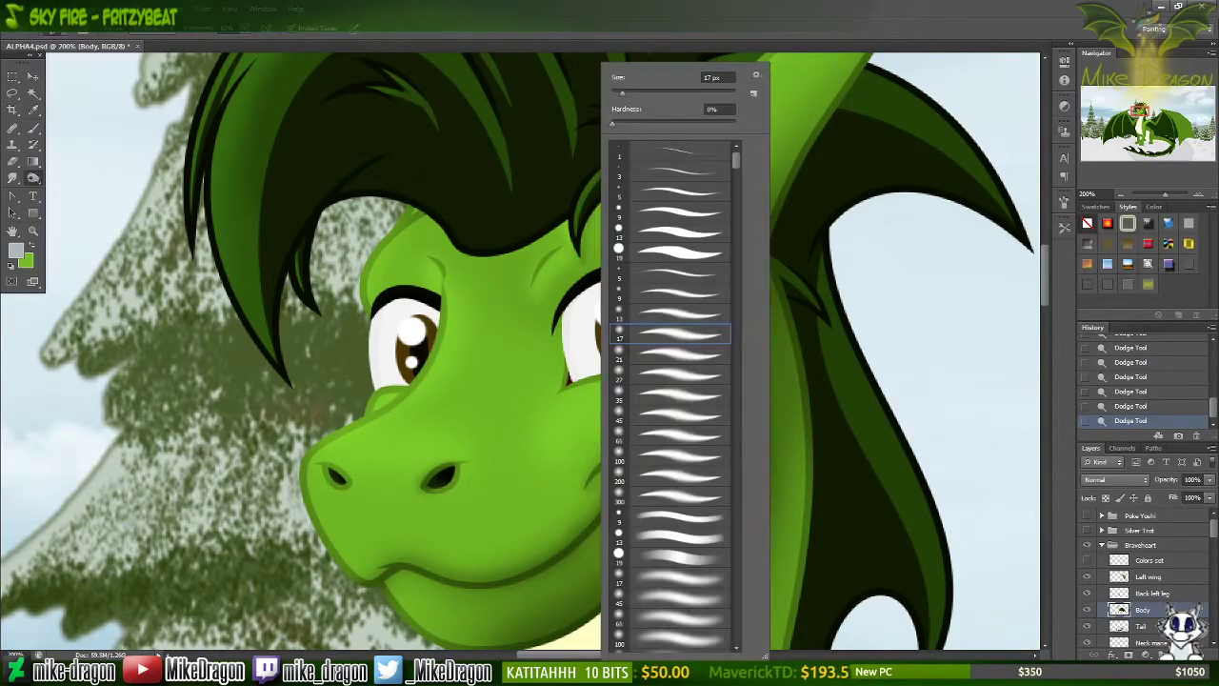
click(638, 412)
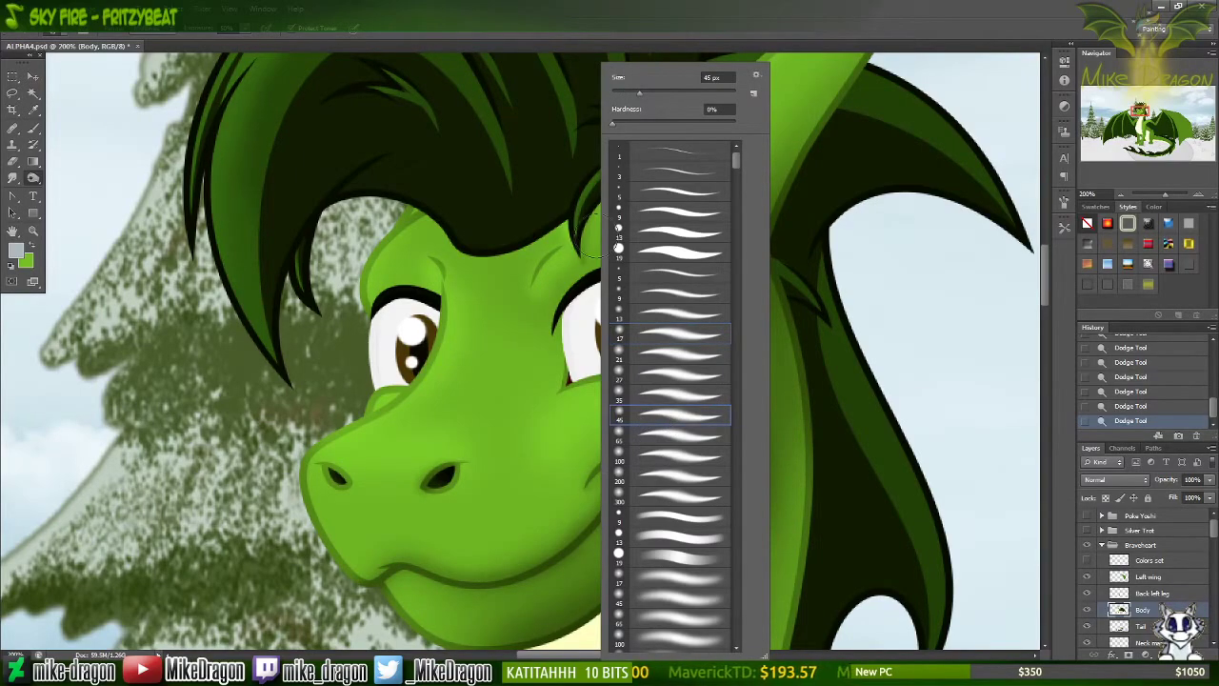
click(539, 14)
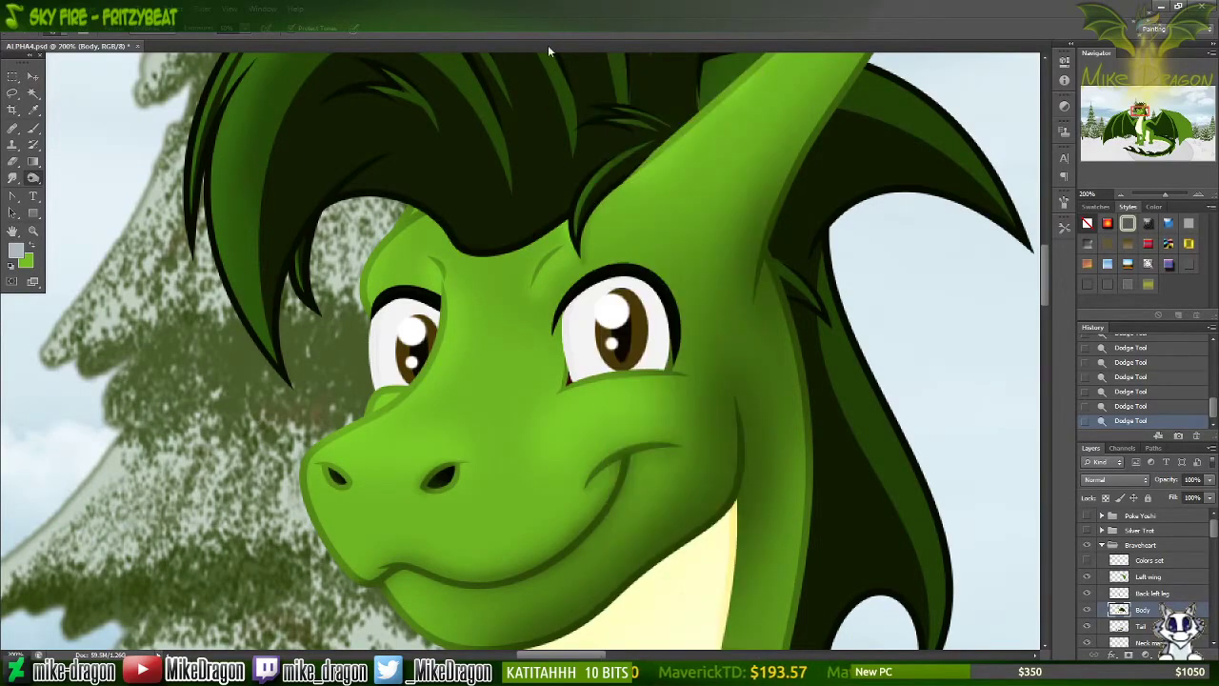
right_click(566, 393)
click(615, 398)
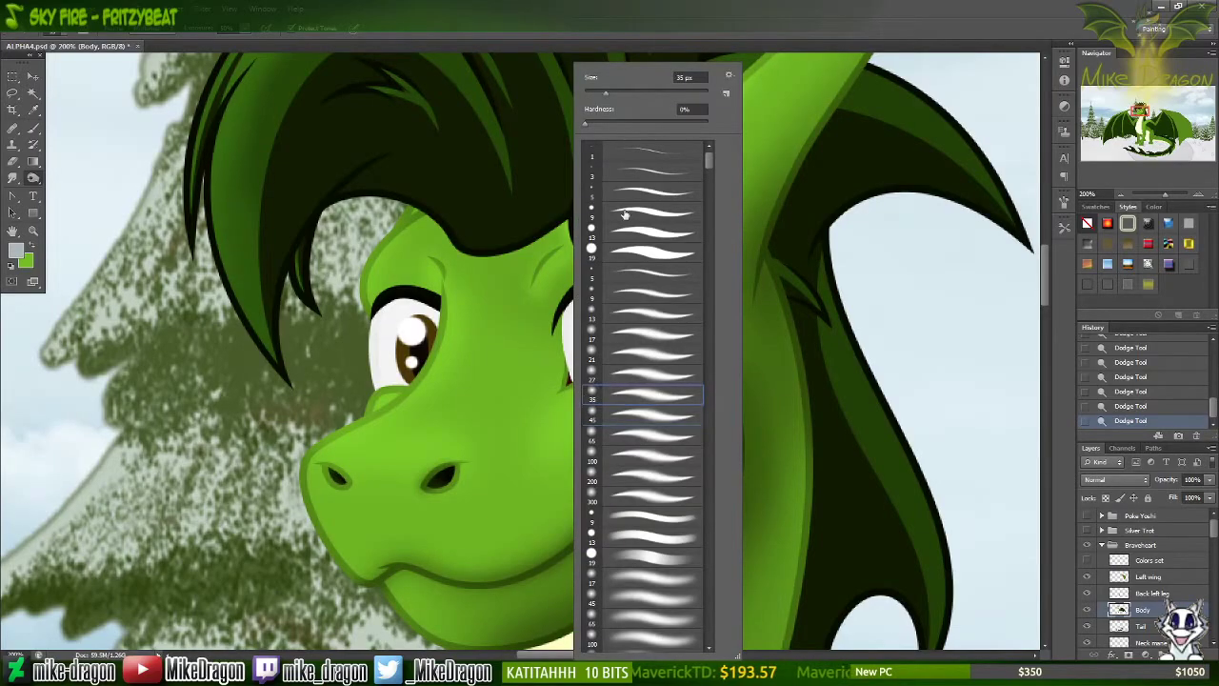
click(536, 28)
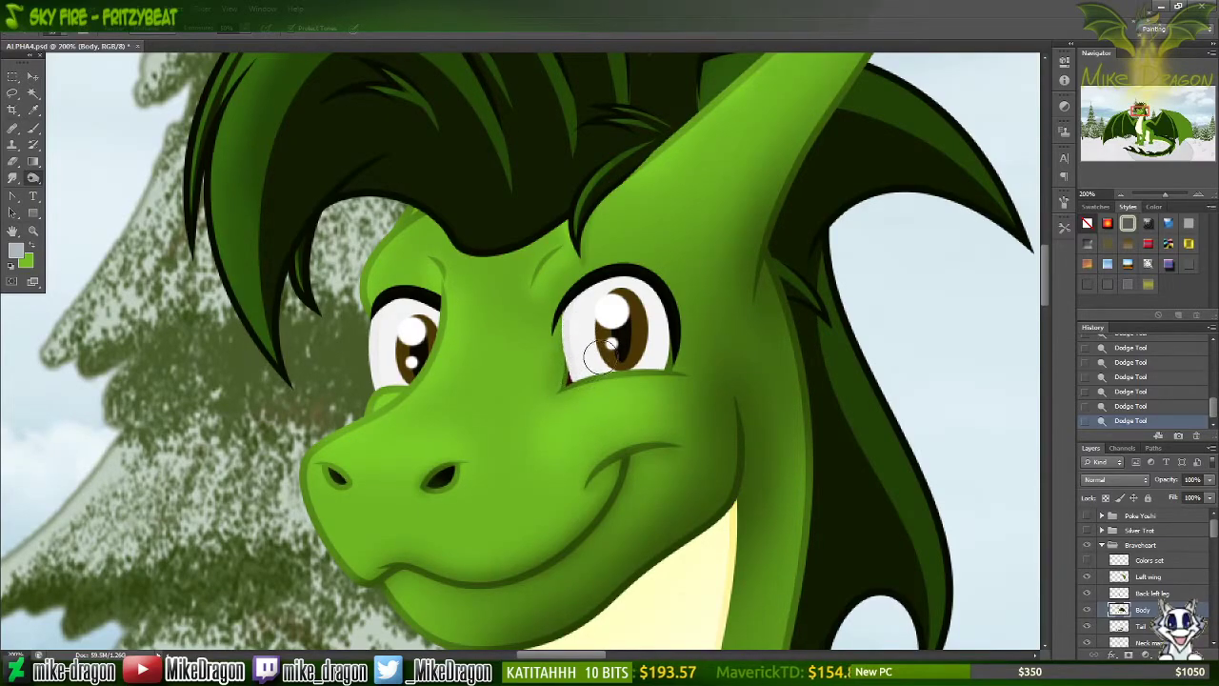
drag(602, 354, 617, 360)
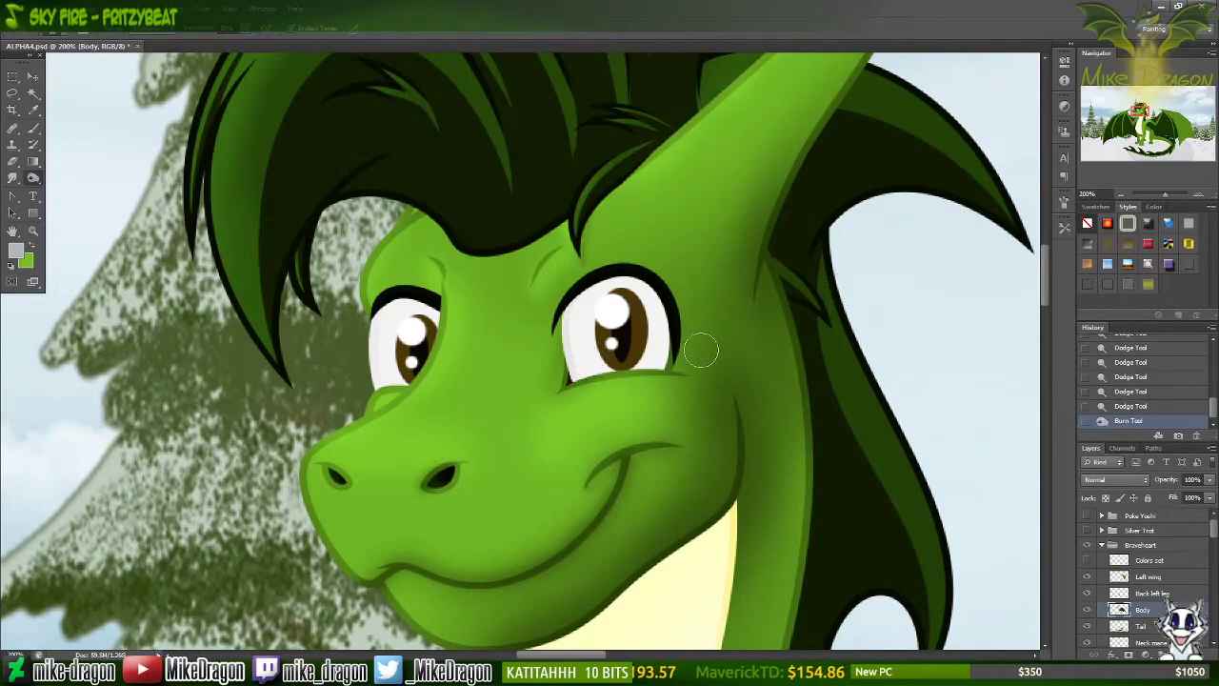
Step: Undo the last Burn stroke and shade the skin around the near eye with Burn strokes using the soft round 27 px brush preset
right_click(702, 345)
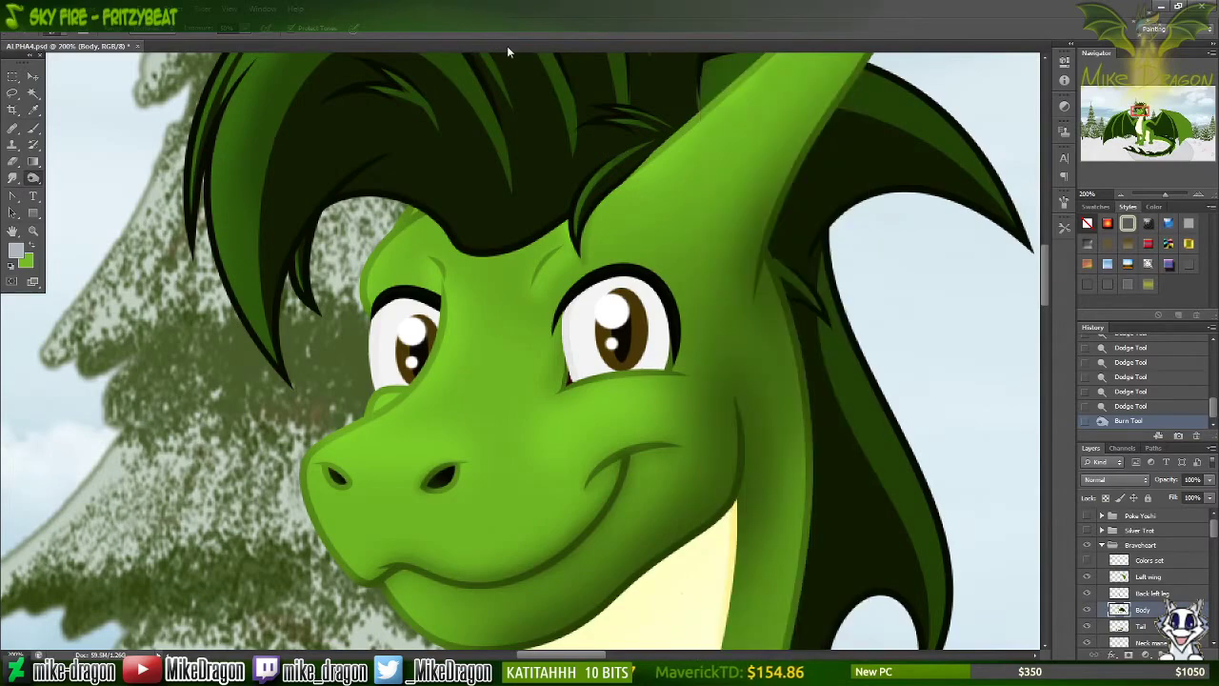
key(ctrl+z)
key(ctrl+plus)
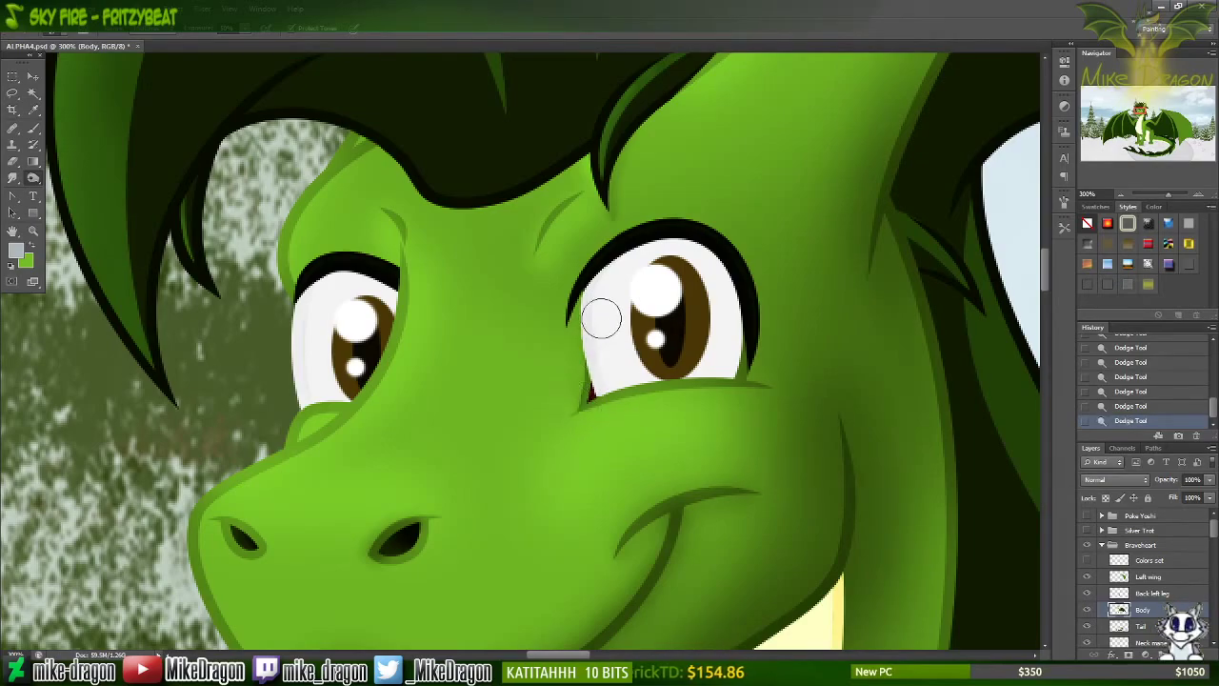
mouse_move(601, 317)
mouse_down()
mouse_move(610, 376)
mouse_move(596, 398)
mouse_move(650, 367)
mouse_up()
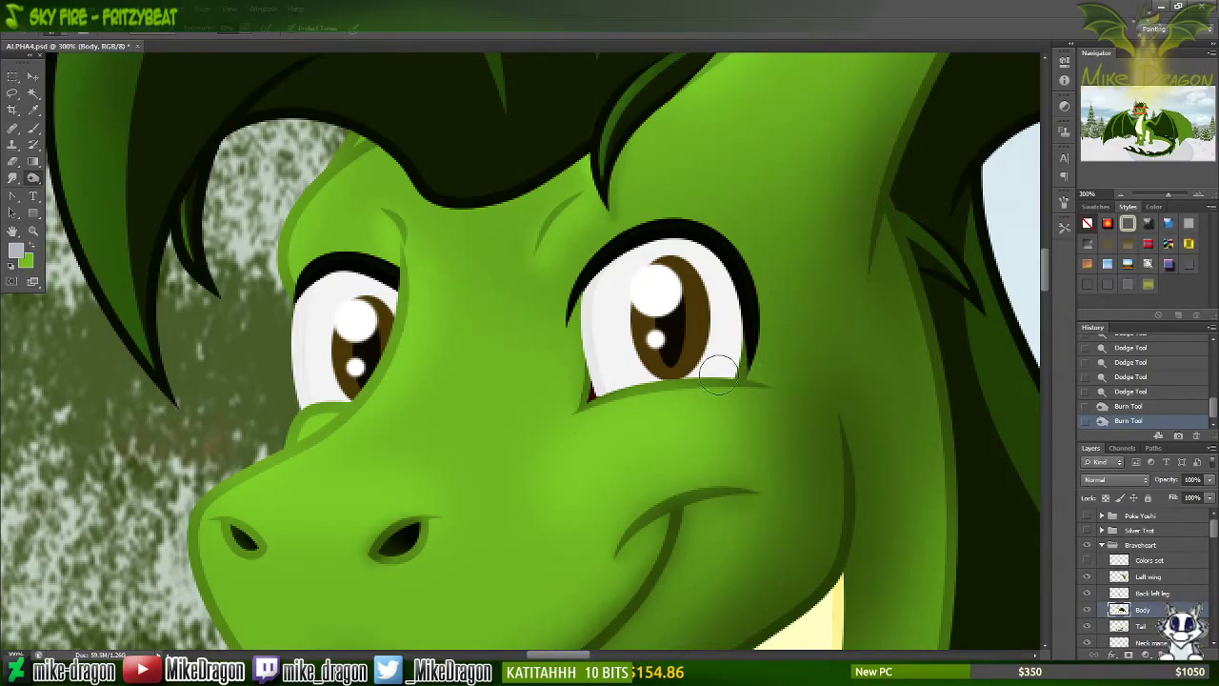
Step: Examine the head's highlights and shadows against the neck, body and wings at several zoom levels
key(ctrl+minus)
key(ctrl+minus)
key(ctrl+minus)
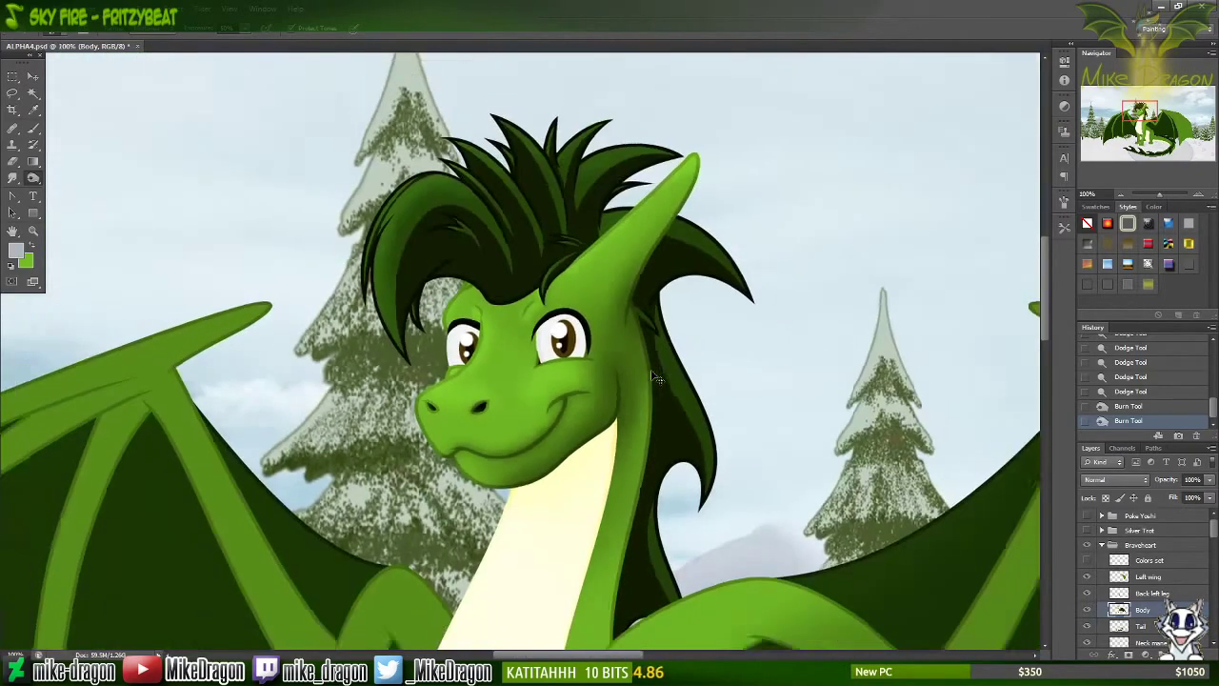
key(ctrl+minus)
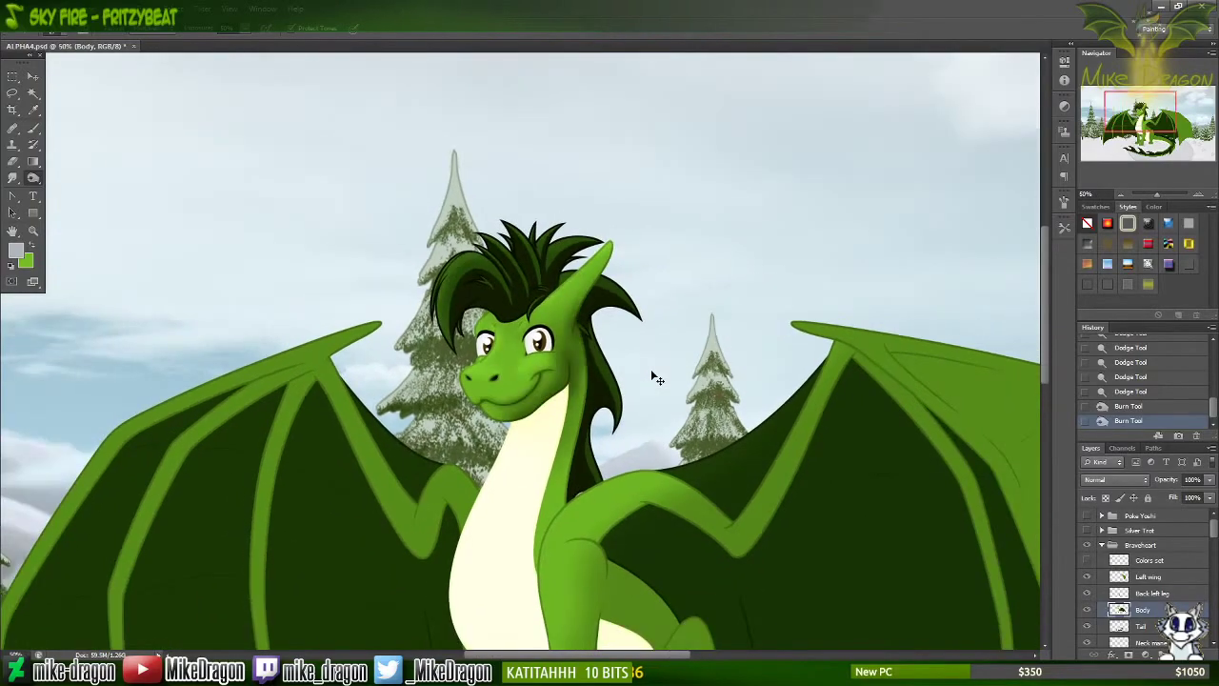
scroll(651, 353, down, 3)
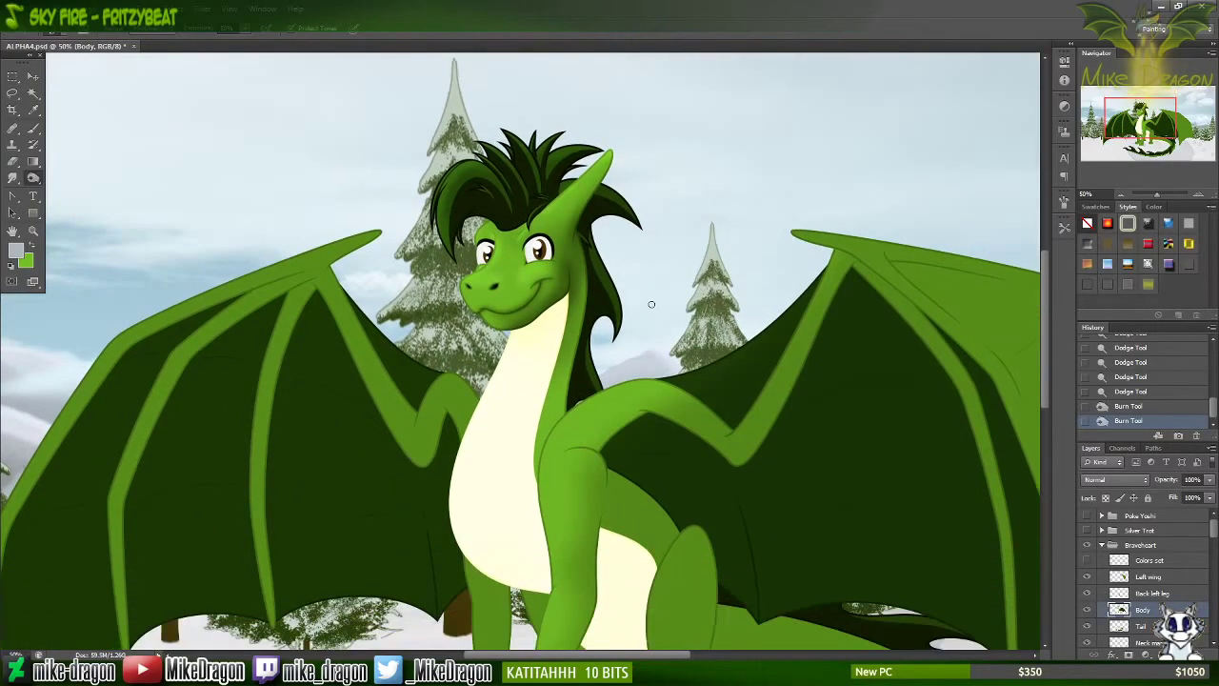
scroll(652, 304, up, 2)
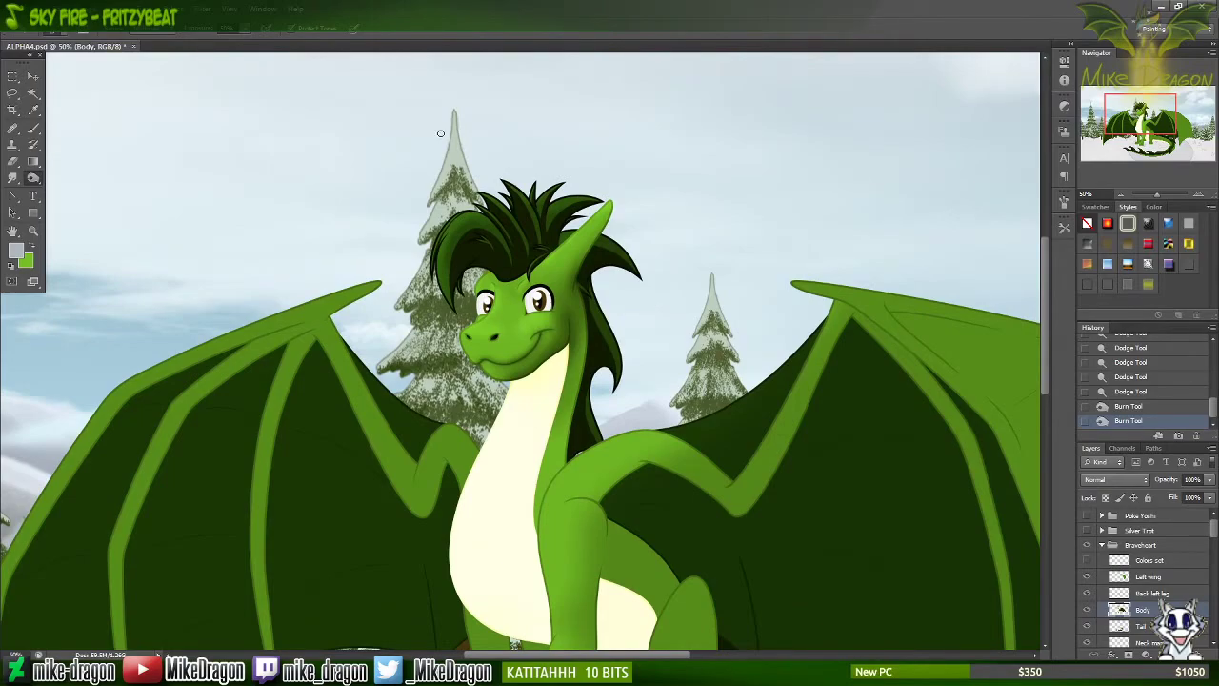
key(ctrl+plus)
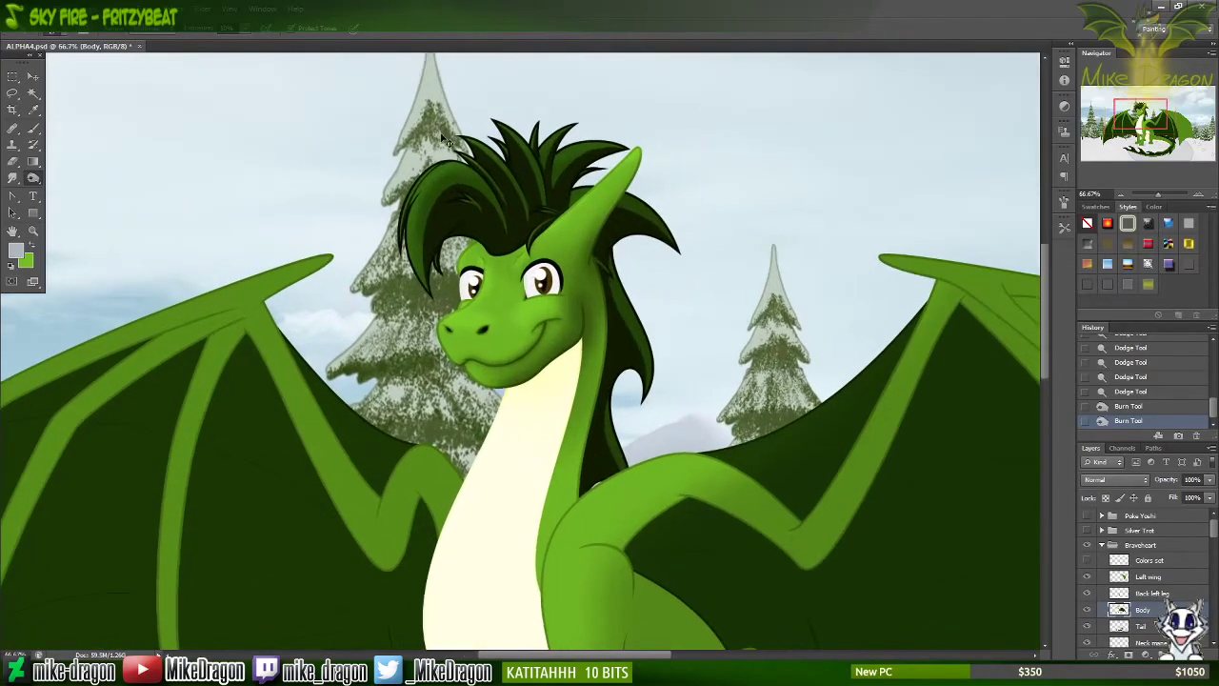
key(ctrl+plus)
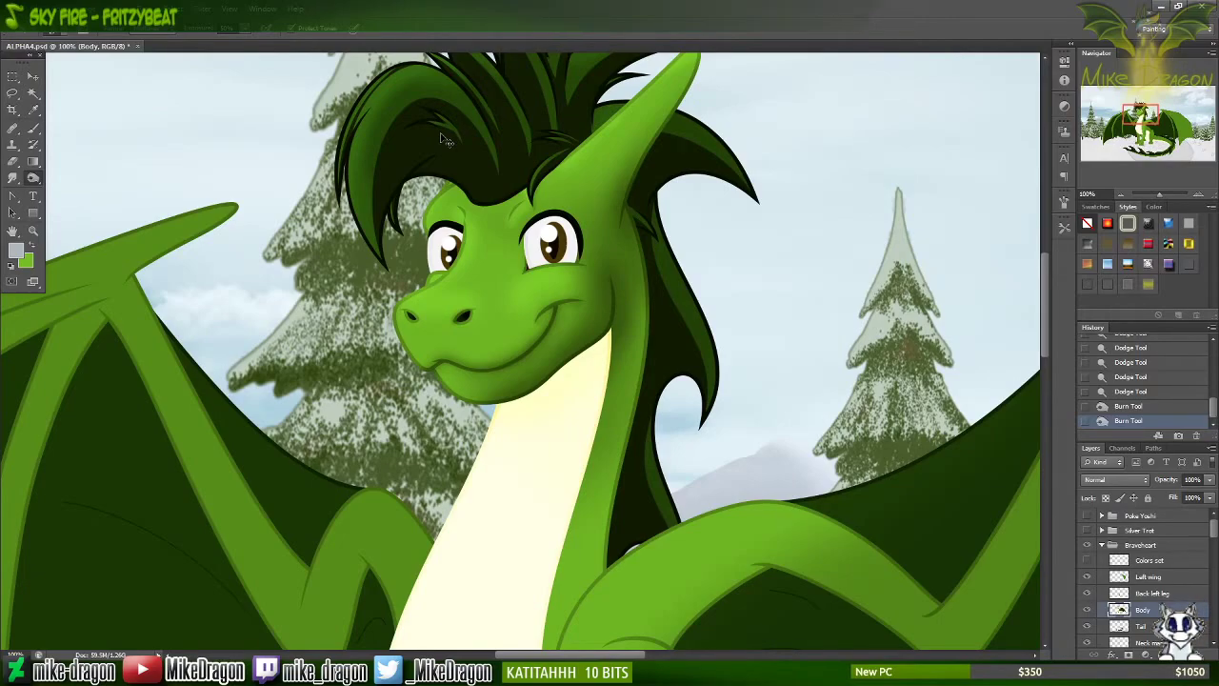
key(ctrl+minus)
key(ctrl+minus)
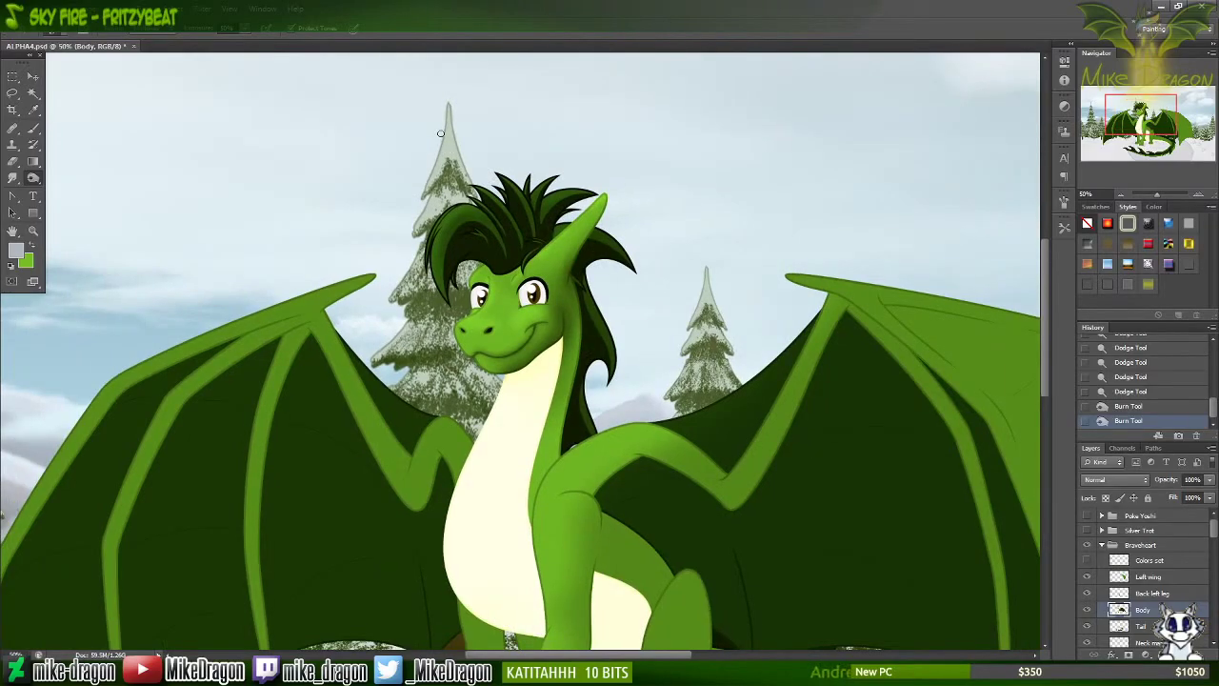
Step: Shade the flank between the near front leg and the hind leg with Burn strokes using the soft round 200 px brush preset
scroll(441, 133, down, 5)
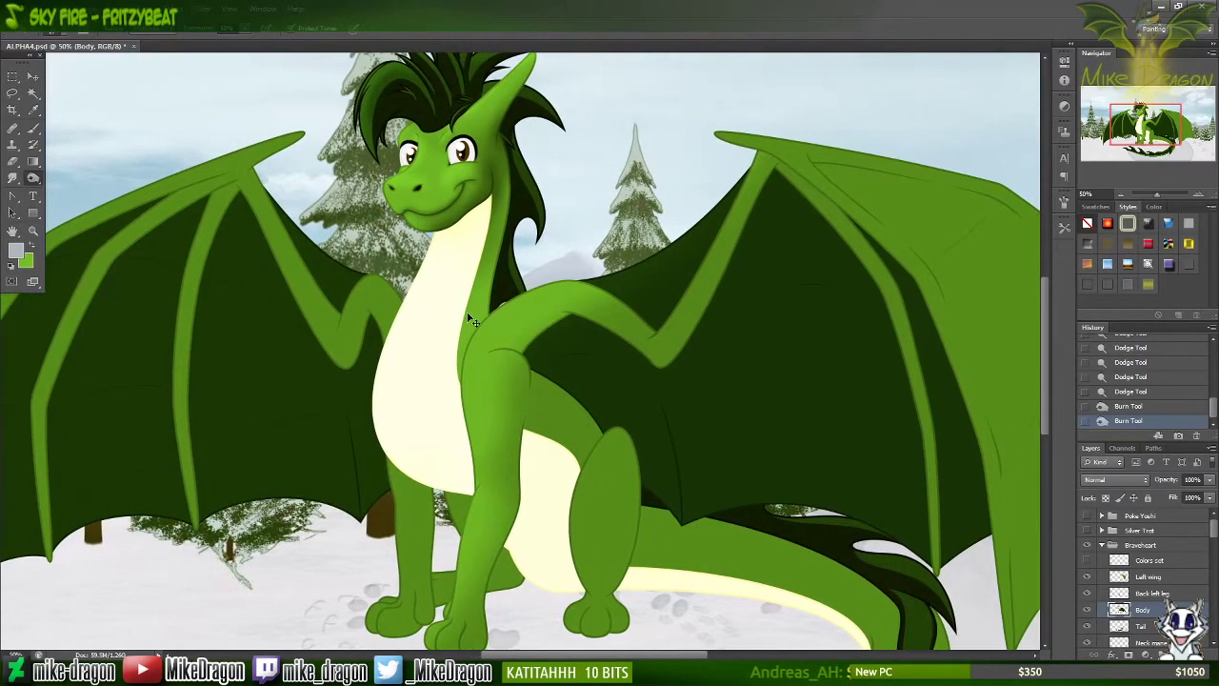
drag(473, 295, 467, 322)
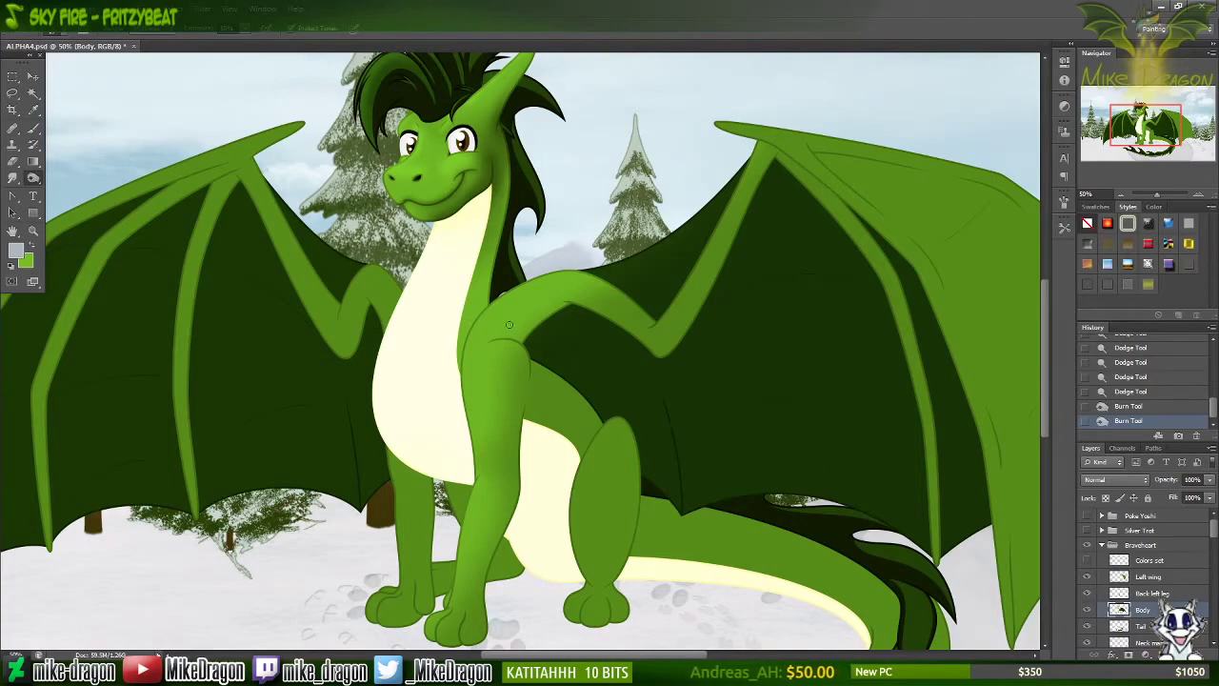
right_click(592, 413)
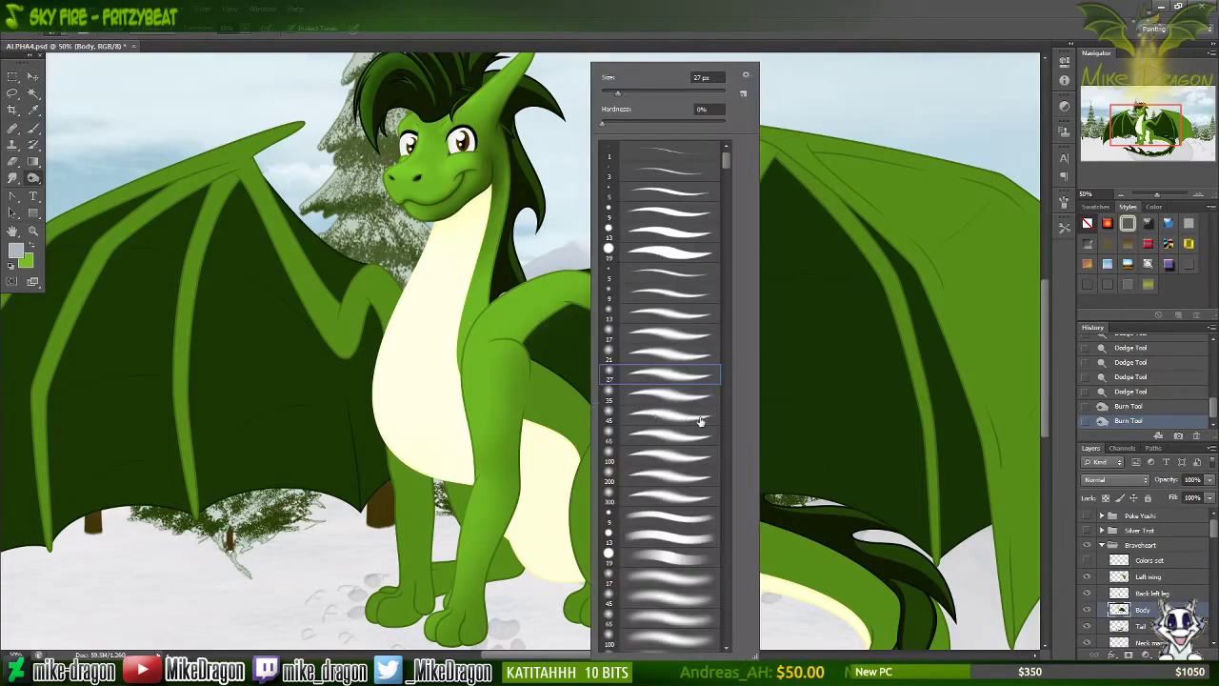
click(621, 485)
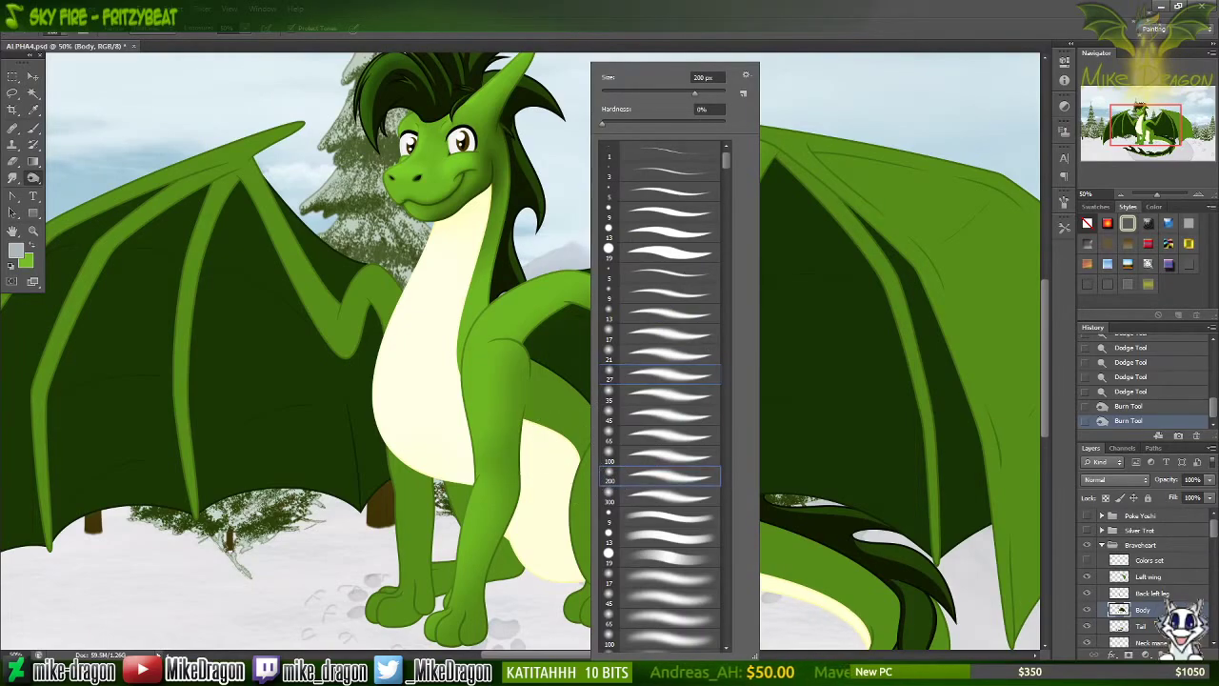
click(433, 17)
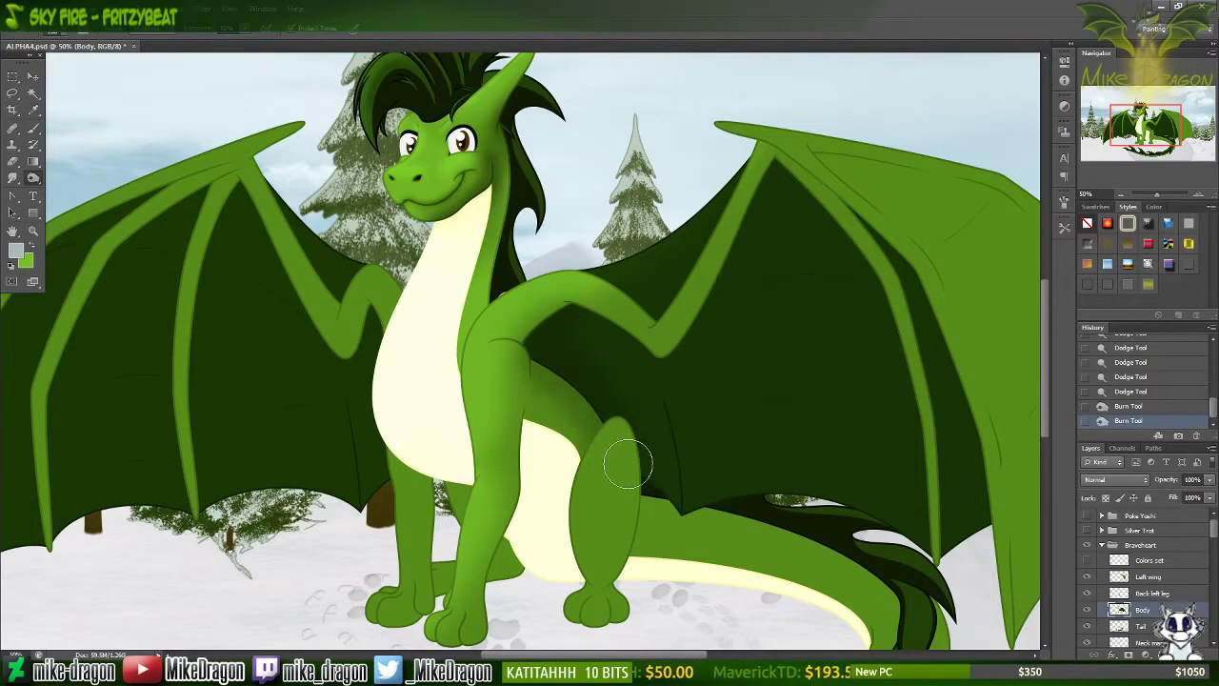
Step: Shade the near wing's membrane below the wing arm and the upper finger bone with Burn strokes, undoing and replacing the first stroke
mouse_move(547, 325)
mouse_down()
mouse_move(579, 313)
mouse_move(655, 366)
mouse_move(735, 264)
mouse_move(783, 169)
mouse_move(844, 234)
mouse_move(890, 329)
mouse_move(934, 463)
mouse_move(939, 551)
mouse_move(950, 455)
mouse_move(903, 271)
mouse_move(828, 171)
mouse_move(953, 324)
mouse_move(1028, 468)
mouse_move(1023, 476)
mouse_move(923, 237)
mouse_move(887, 222)
mouse_up()
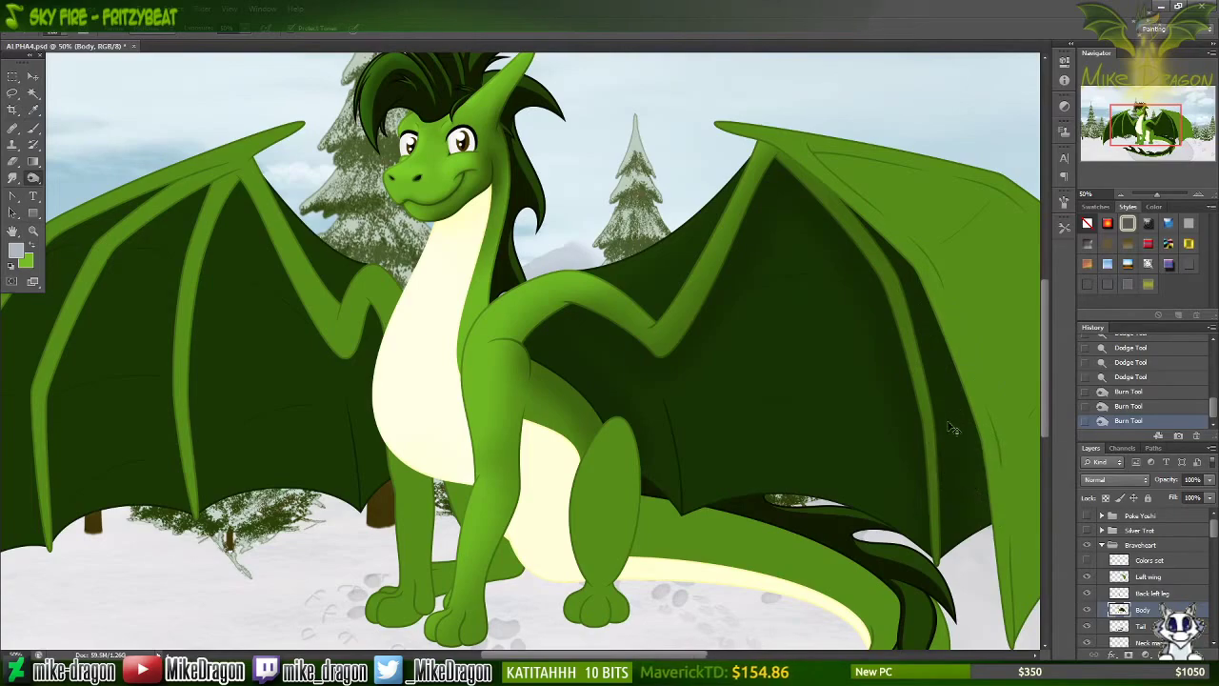
key(ctrl+z)
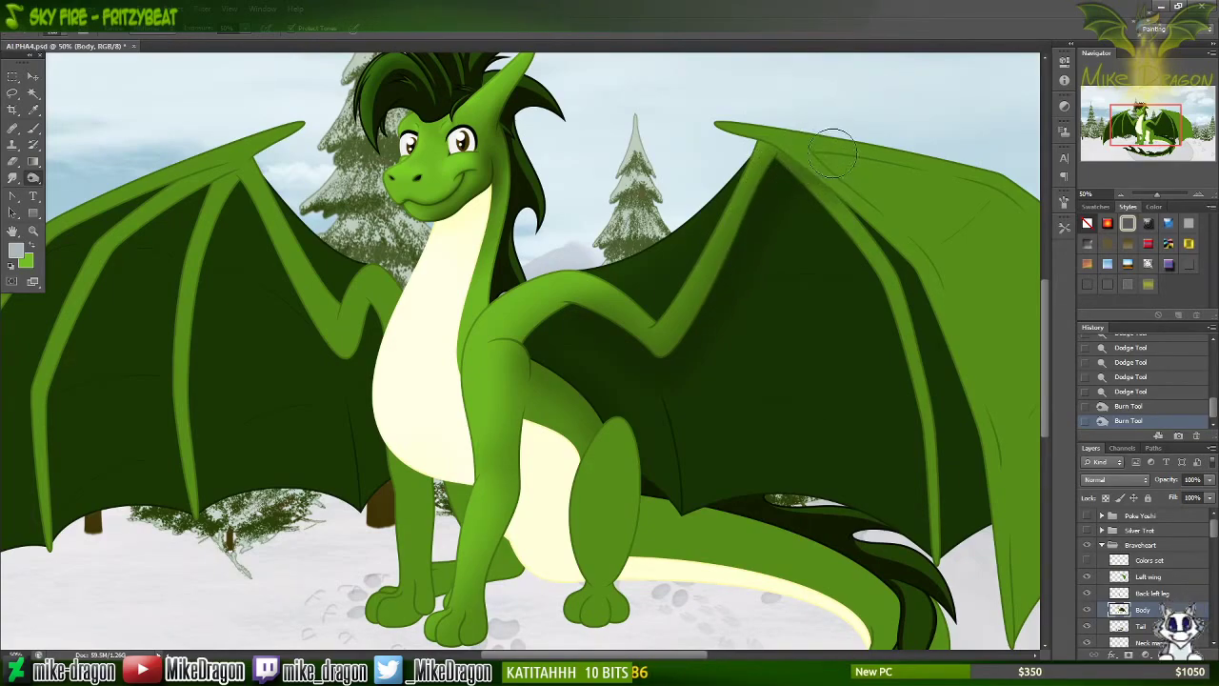
drag(898, 170, 857, 205)
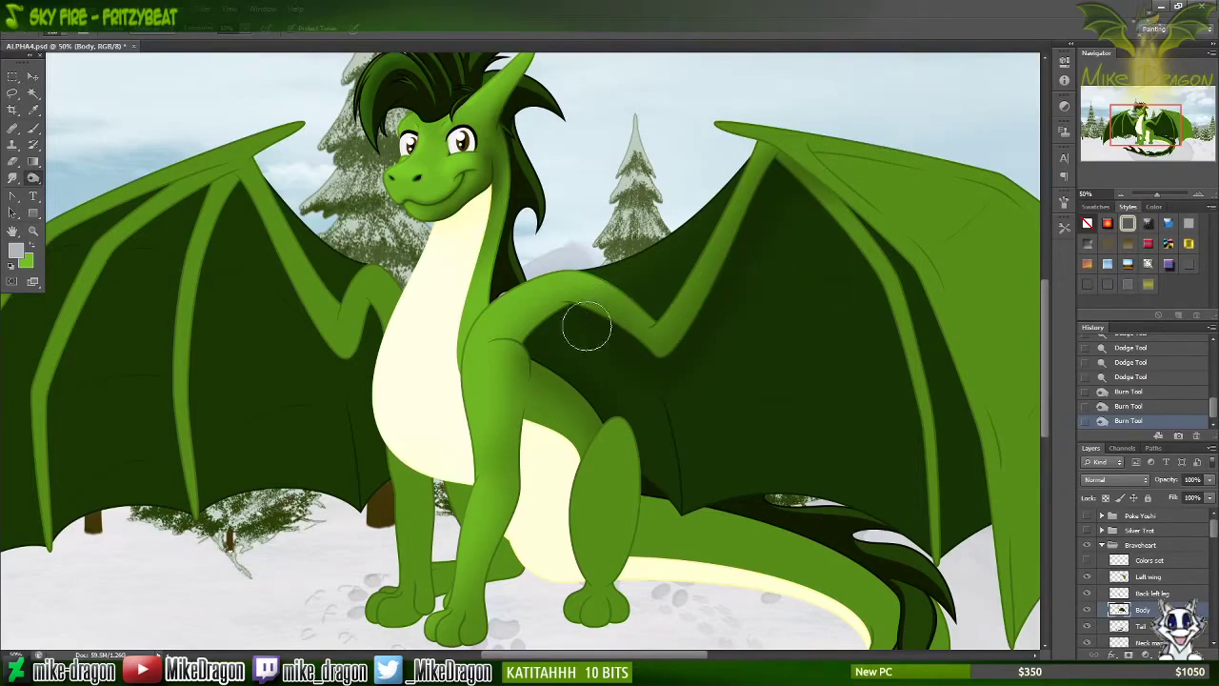
click(612, 372)
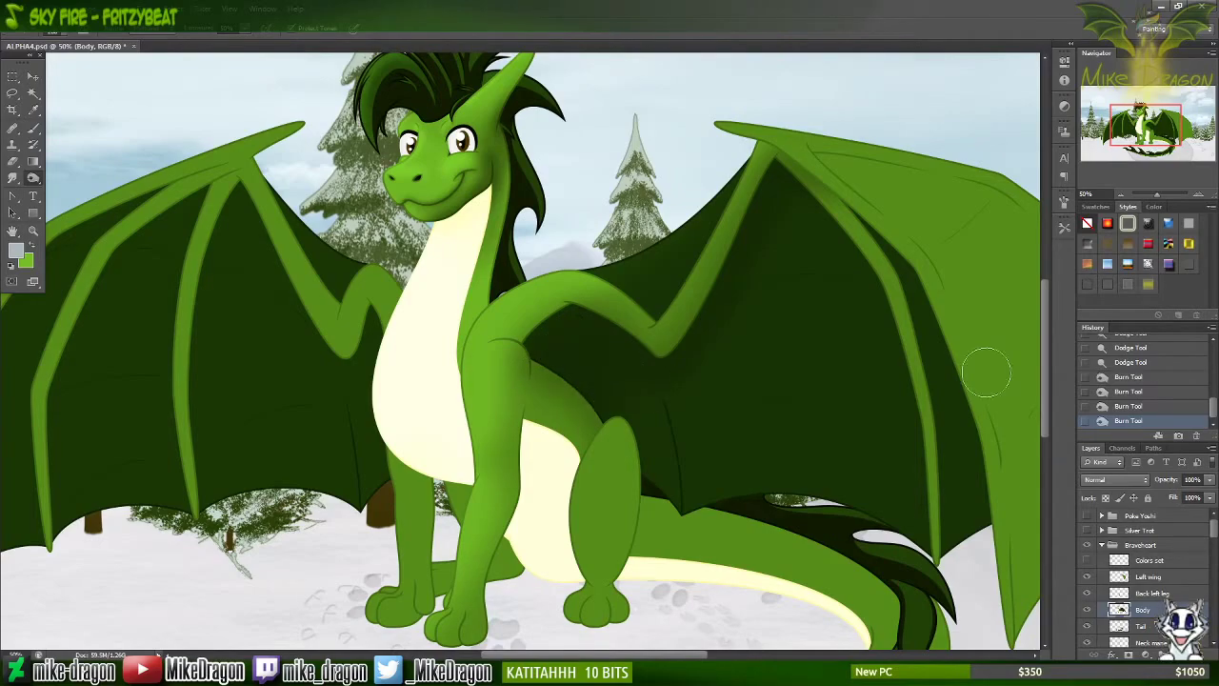
Step: Brighten the near shoulder and the adjoining wing arm with Dodge strokes using a smaller soft round brush
scroll(948, 369, up, 1)
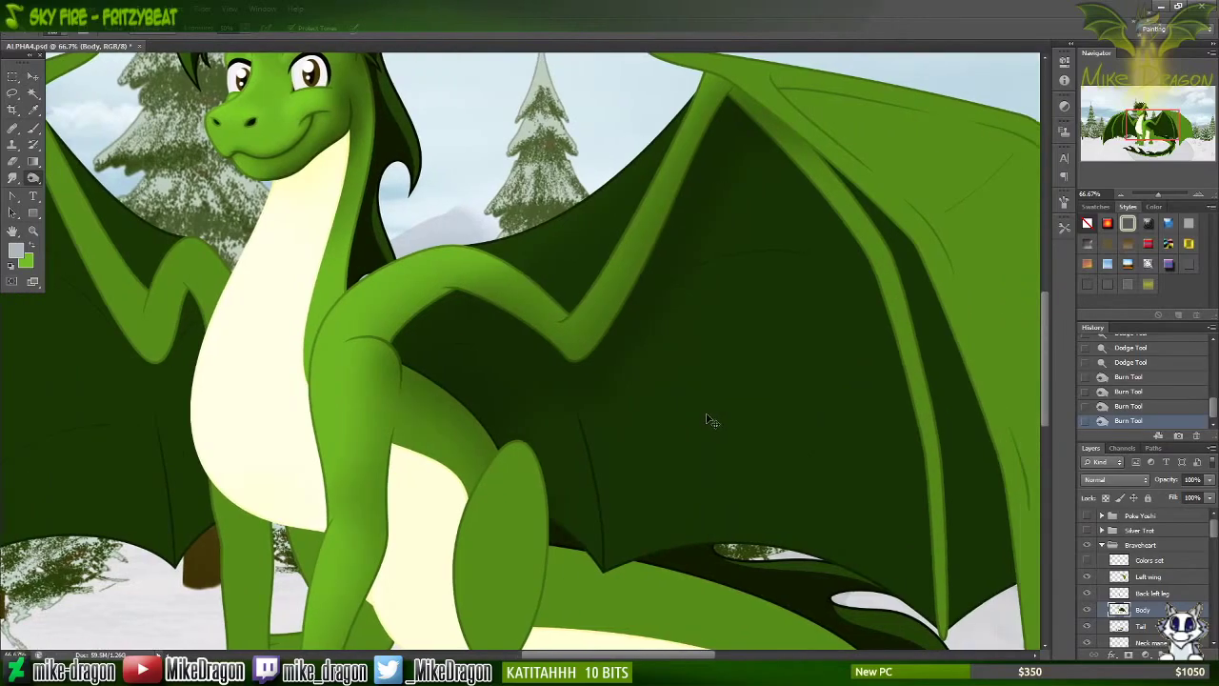
drag(706, 419, 645, 427)
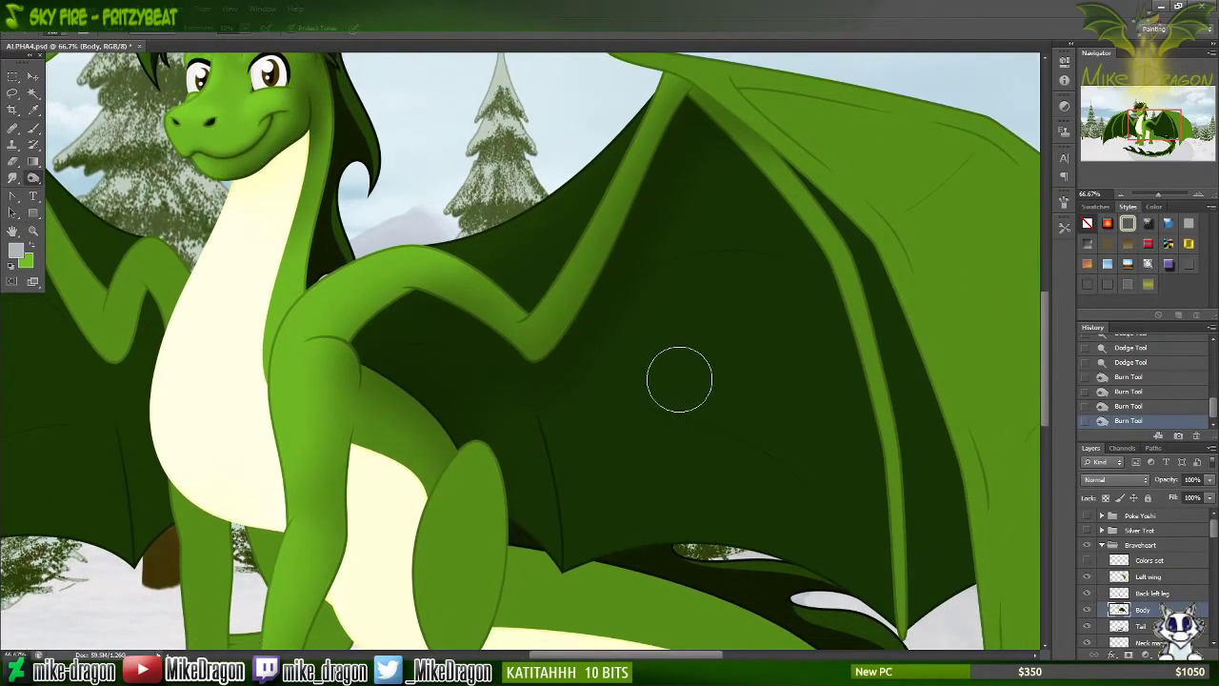
key(bracketleft)
key(bracketleft)
key(bracketleft)
key(bracketleft)
key(bracketleft)
key(bracketleft)
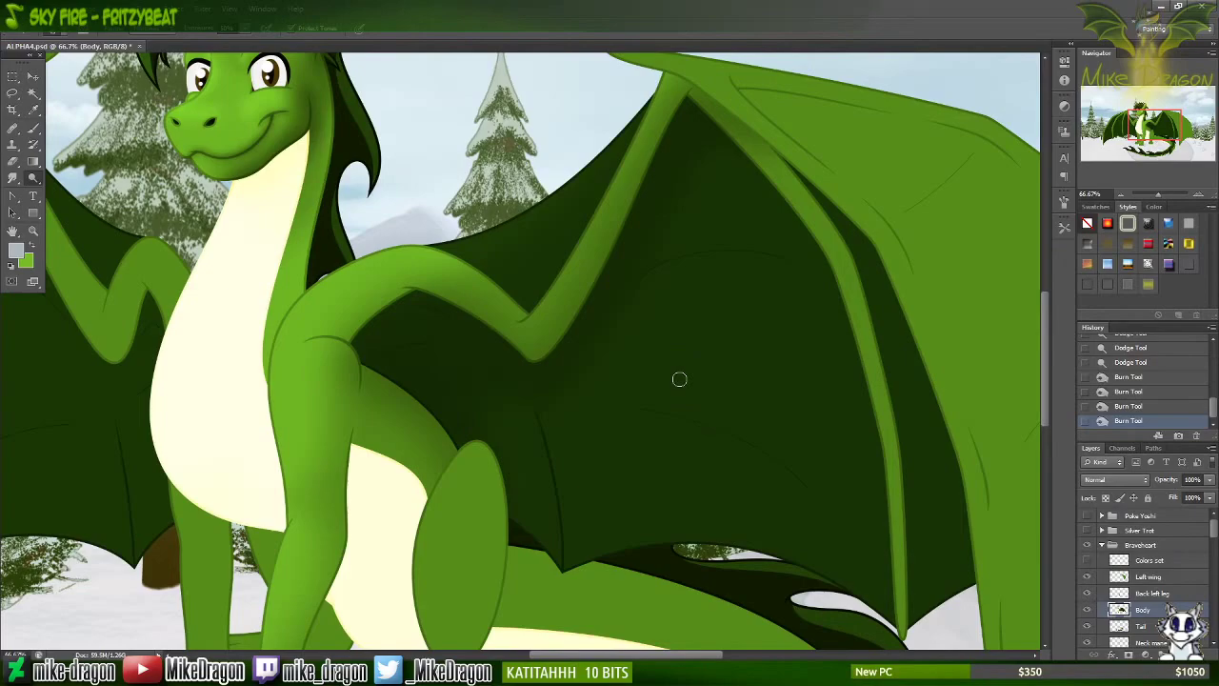
scroll(502, 338, down, 1)
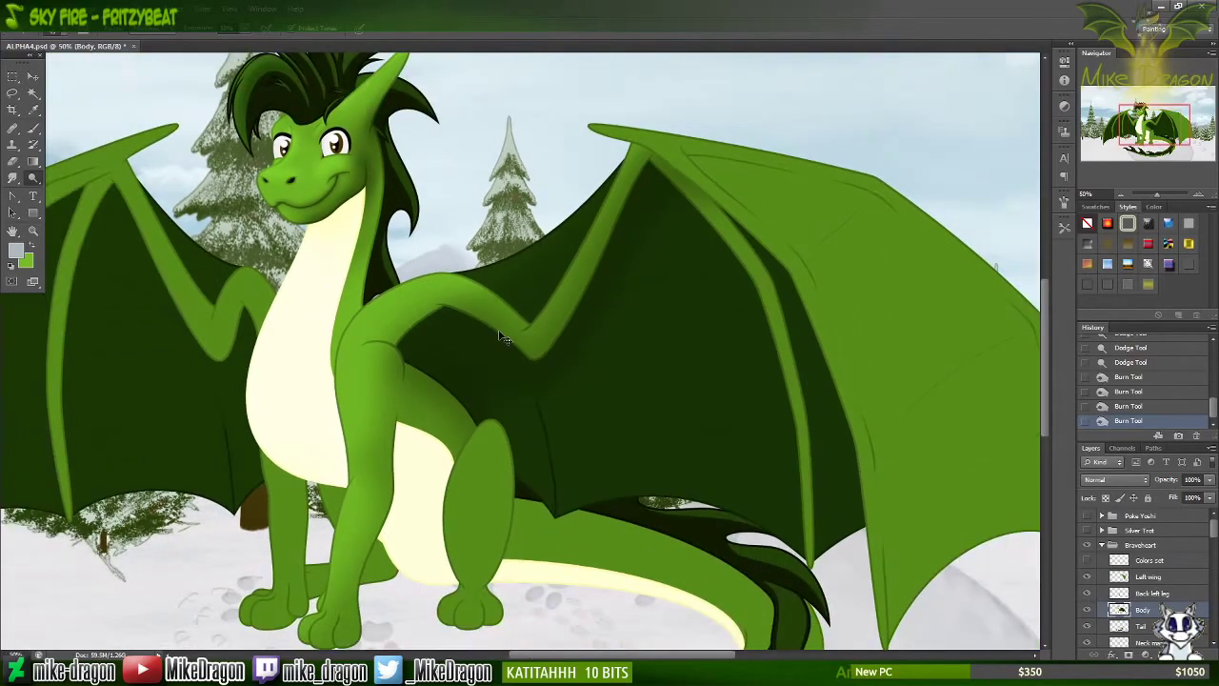
drag(354, 311, 435, 272)
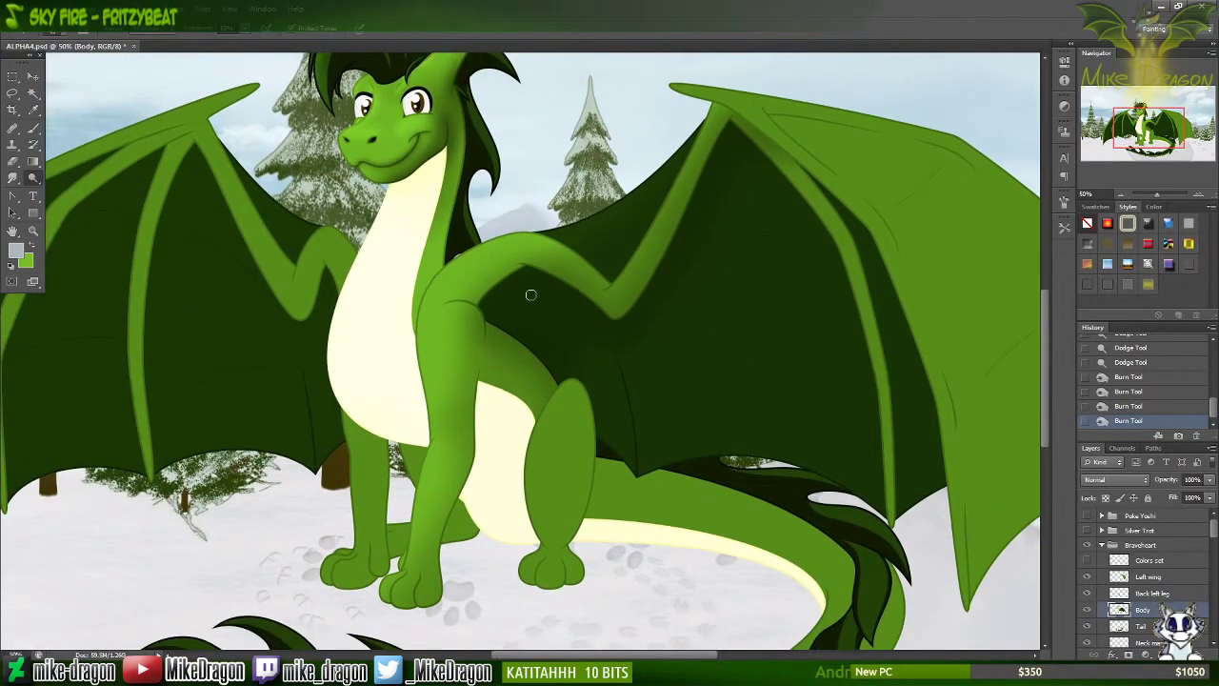
right_click(499, 274)
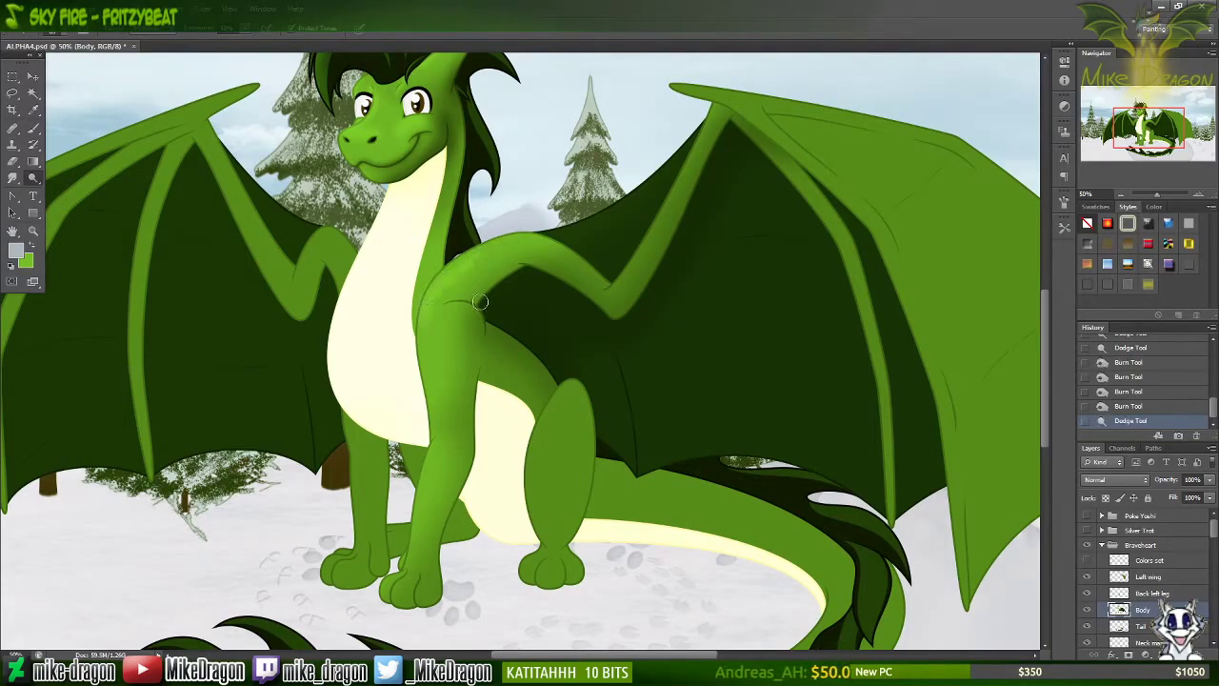
right_click(531, 280)
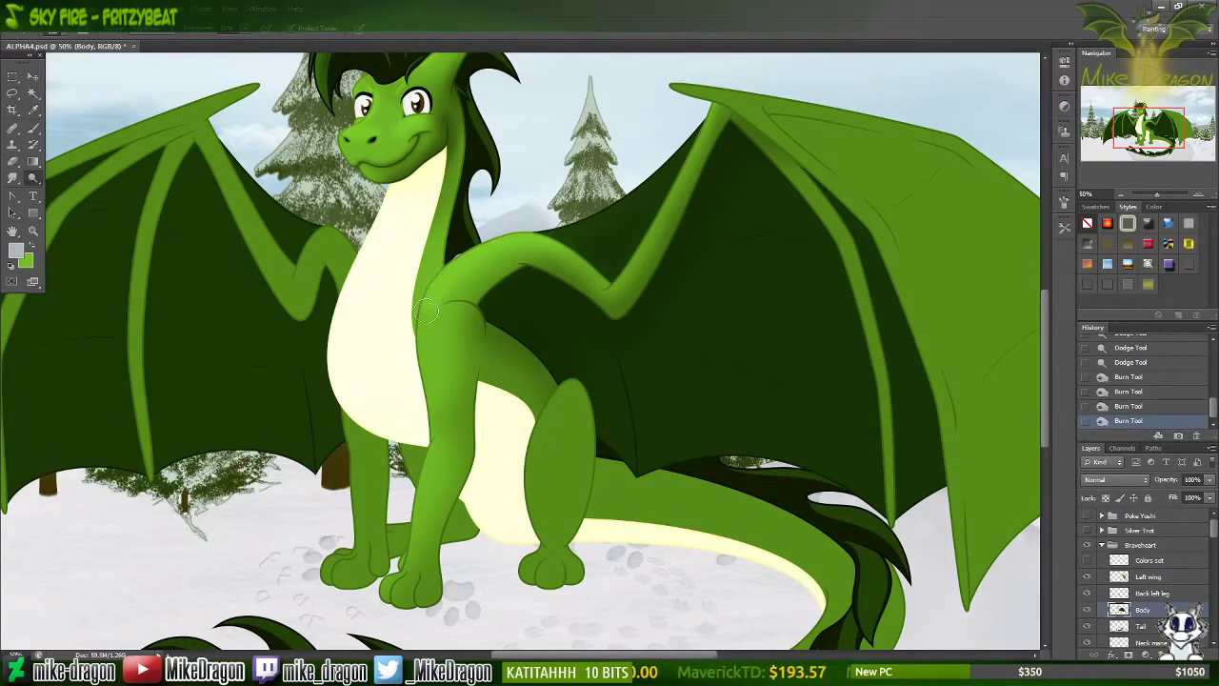
drag(425, 312, 415, 358)
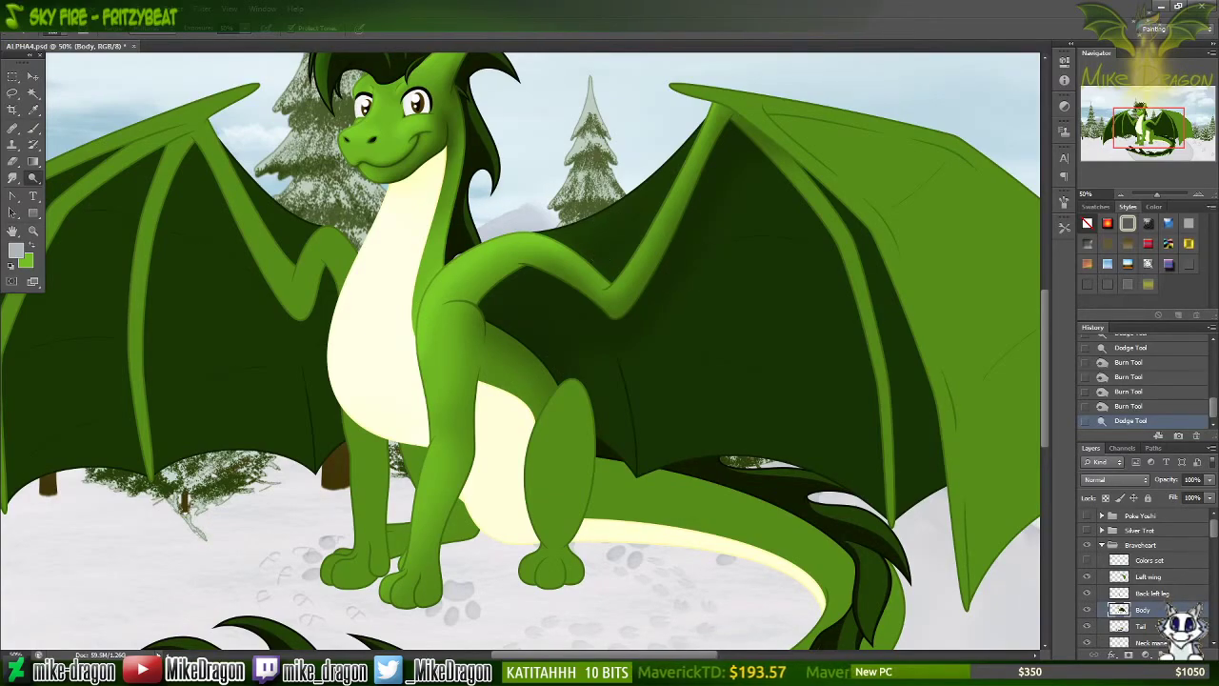
Step: Brighten the near wing's front membrane and bones with Dodge strokes using the soft round 300 px and 100 px brush presets
right_click(657, 225)
click(631, 485)
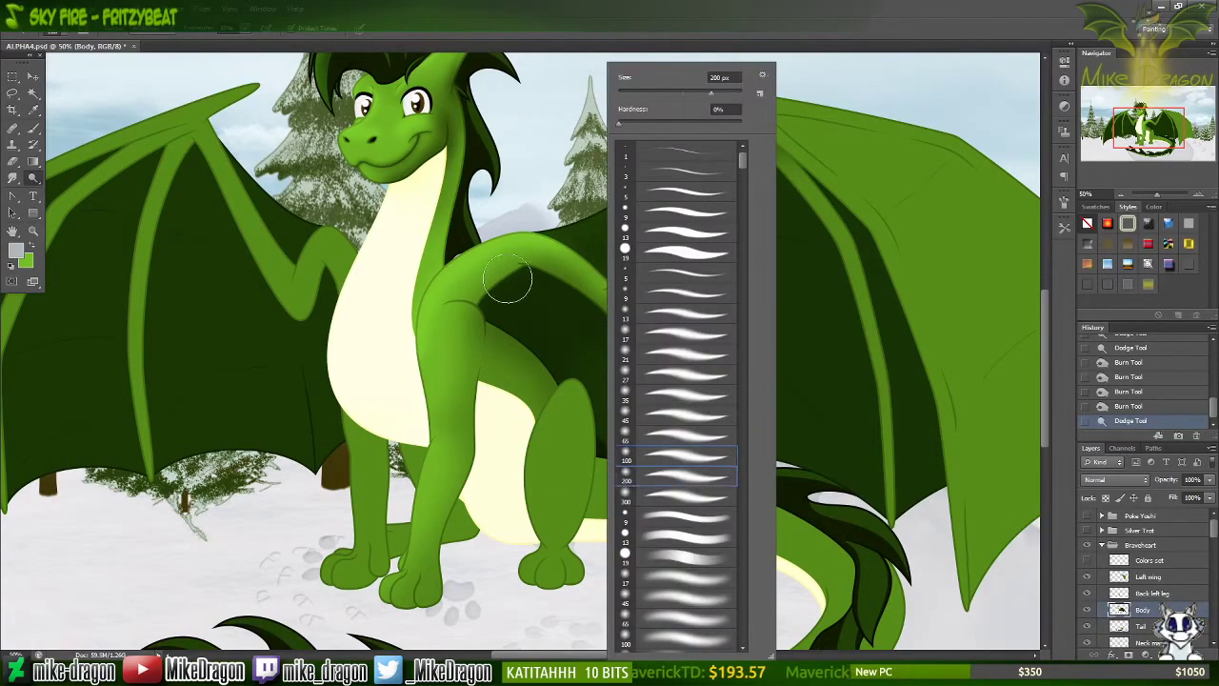
key(Return)
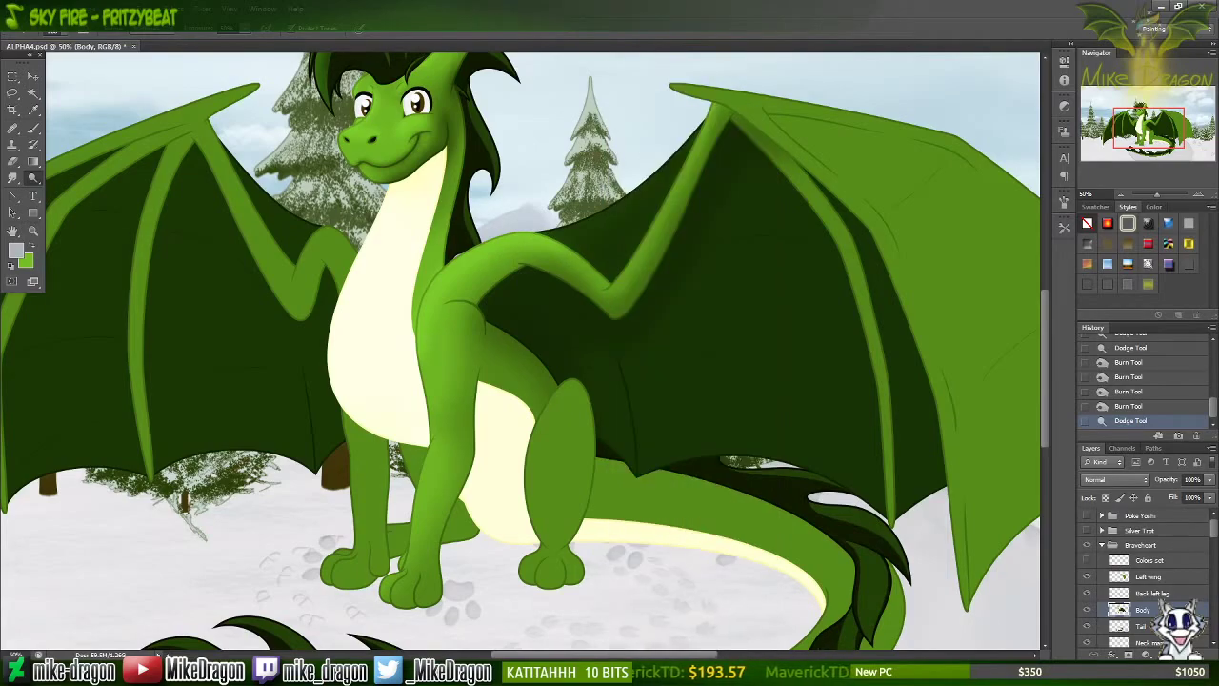
right_click(603, 220)
click(646, 499)
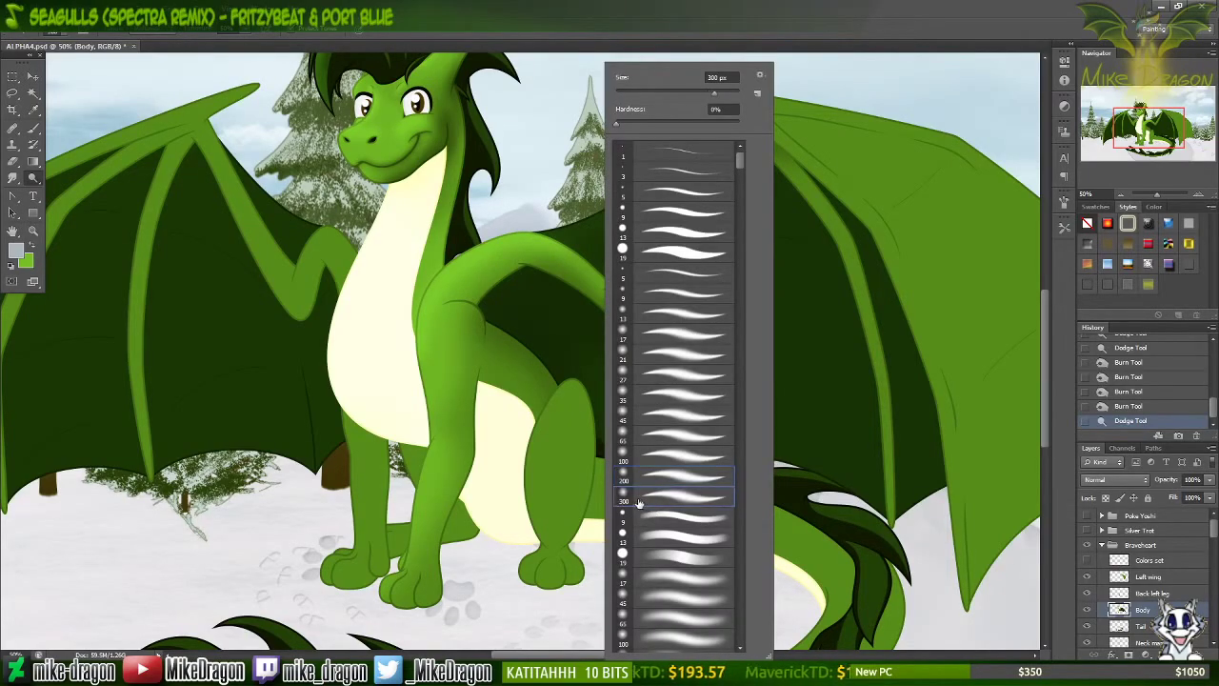
key(Return)
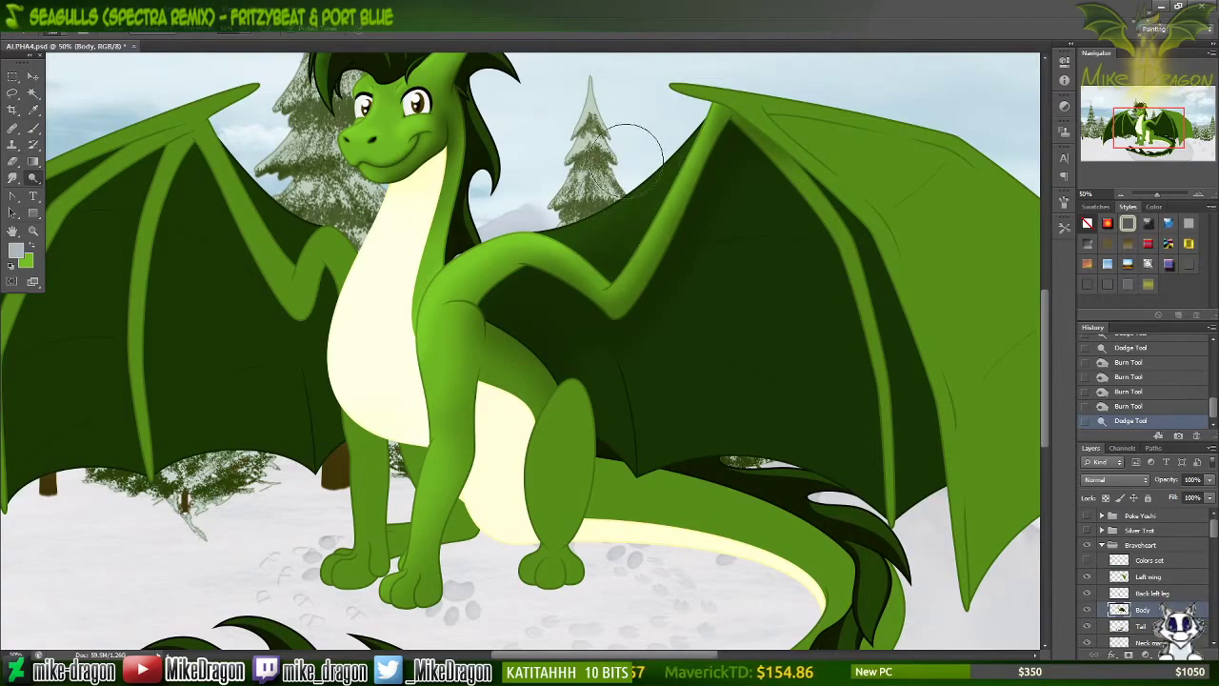
drag(642, 104, 572, 197)
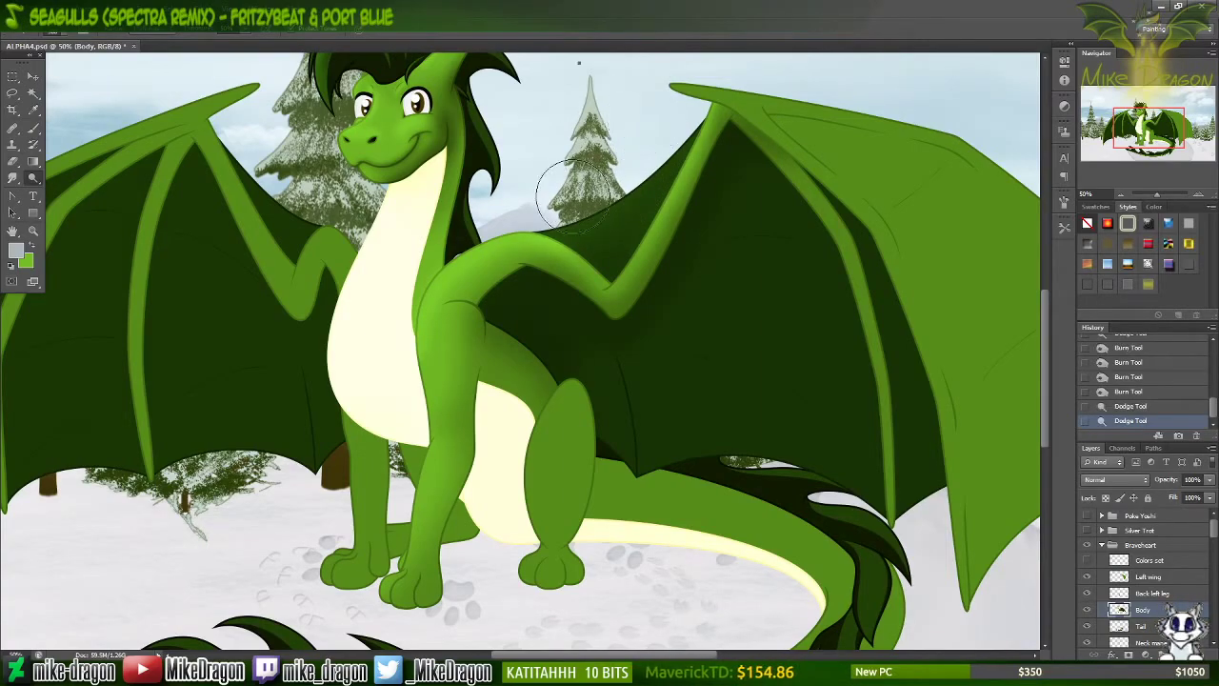
right_click(571, 195)
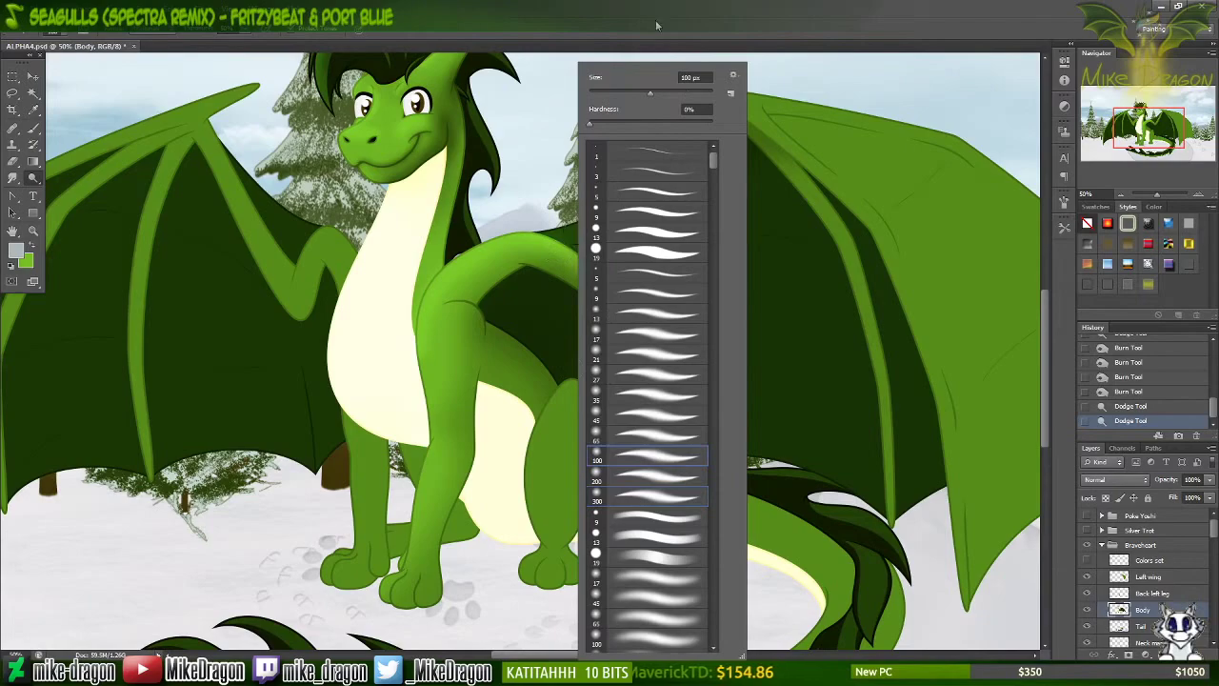
click(657, 26)
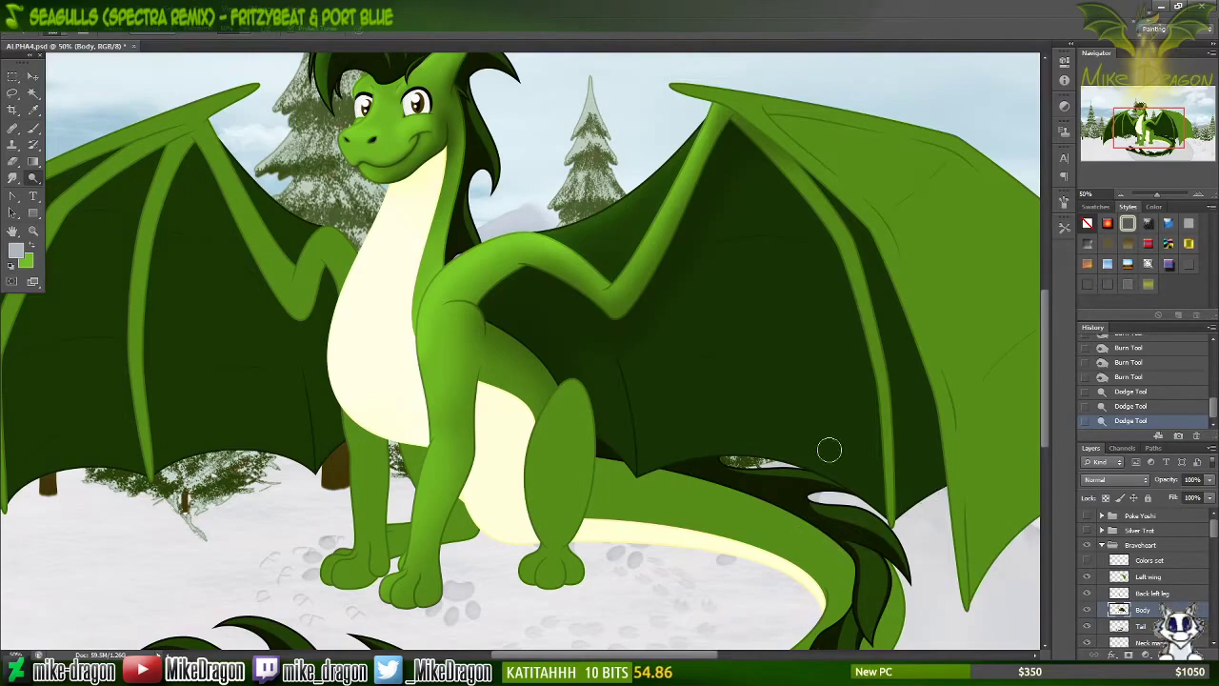
Step: Set the soft round brush size to 600 px and brighten the near wing's large inner membrane with Dodge strokes
right_click(767, 535)
click(789, 491)
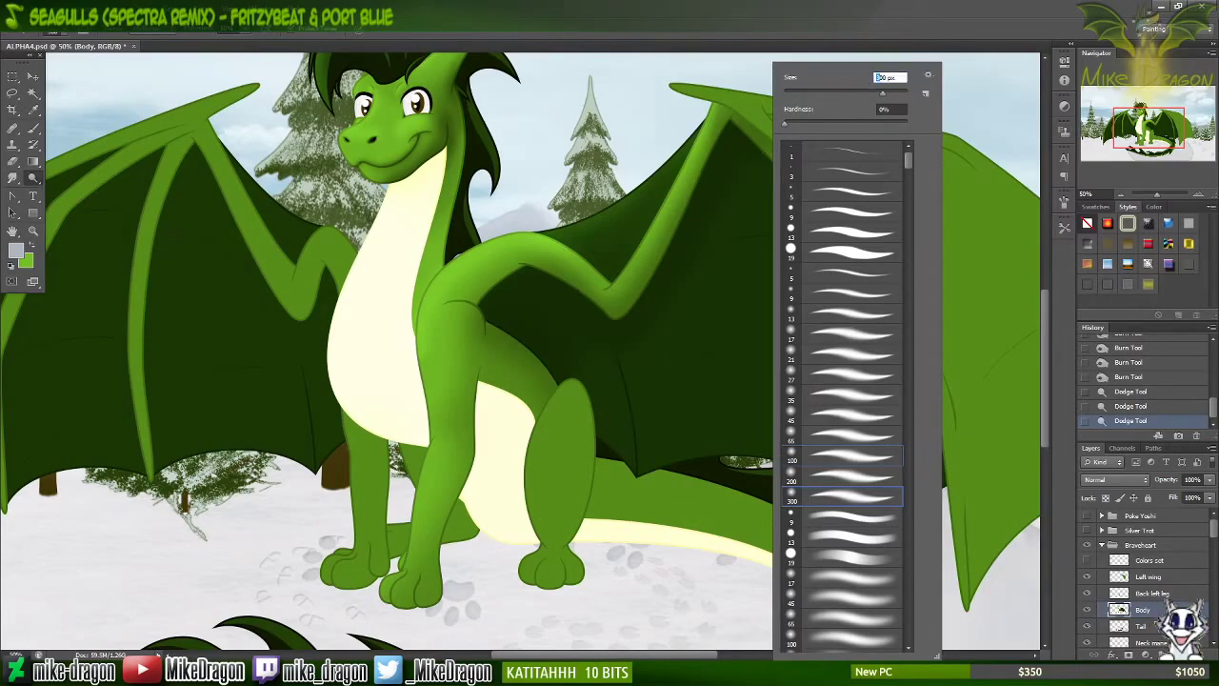
click(733, 71)
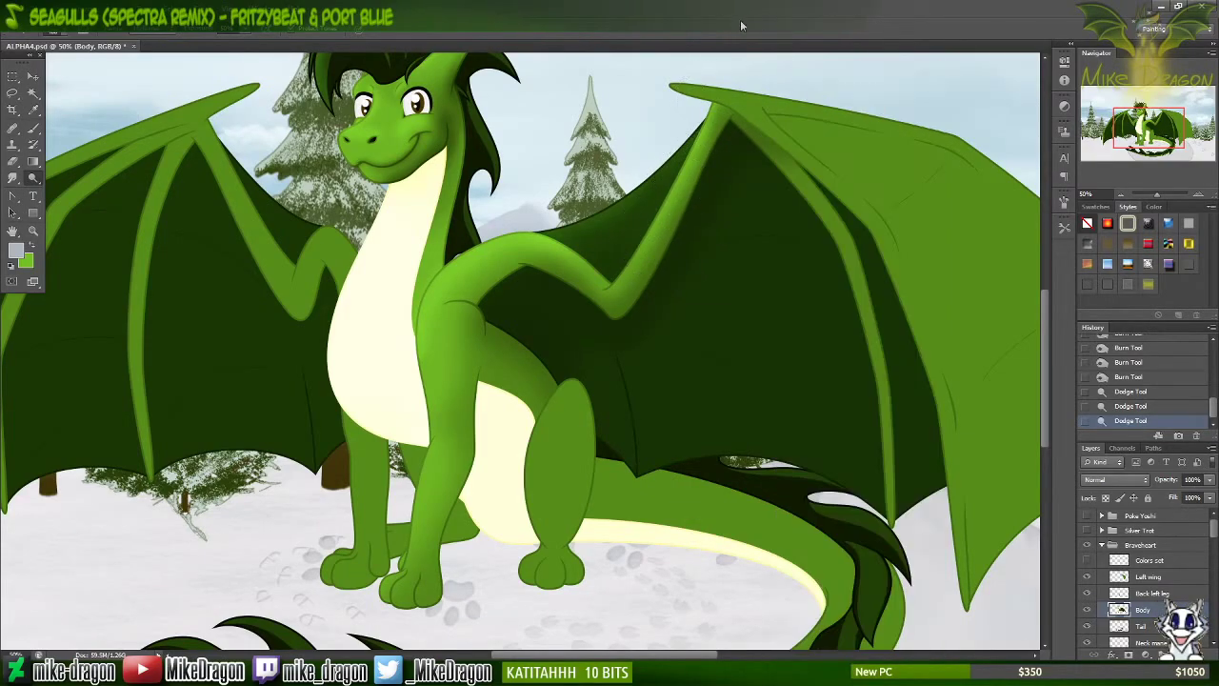
right_click(748, 439)
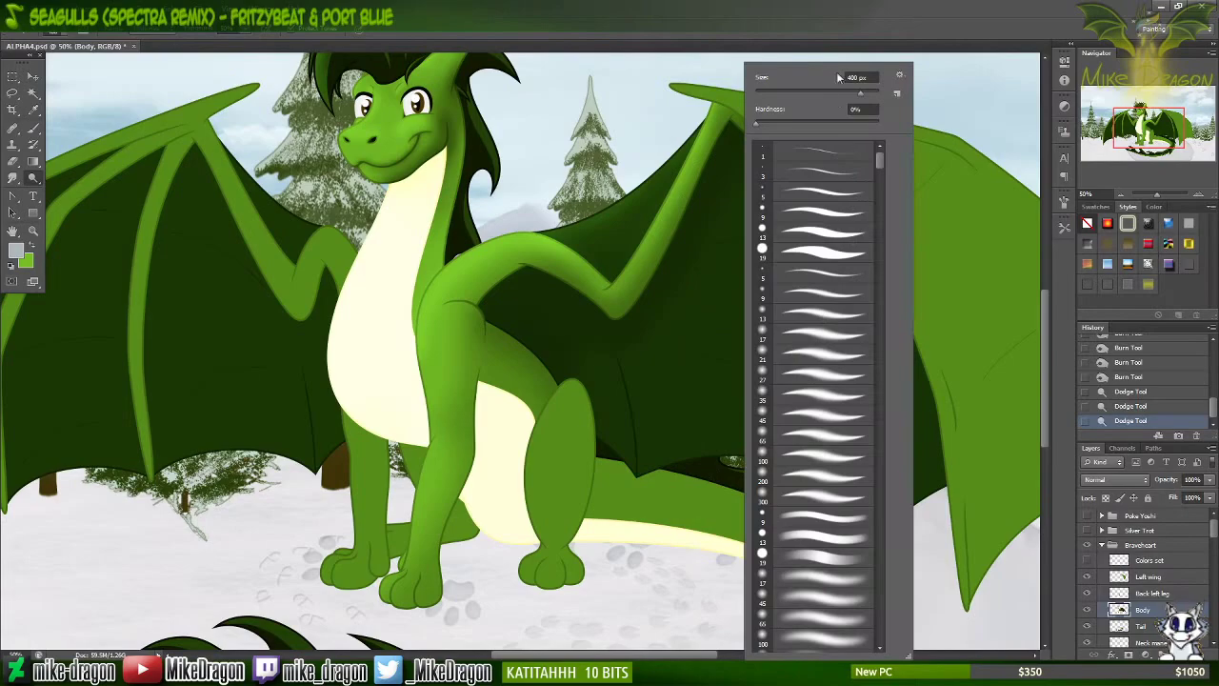
text(600)
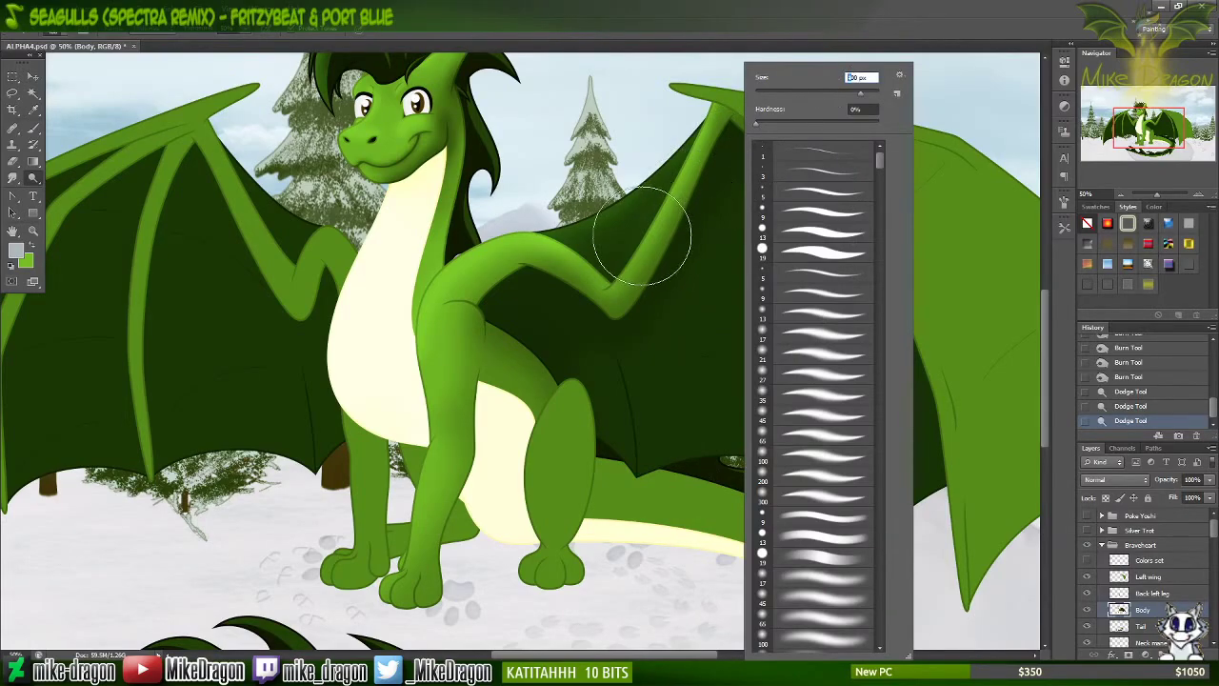
key(Return)
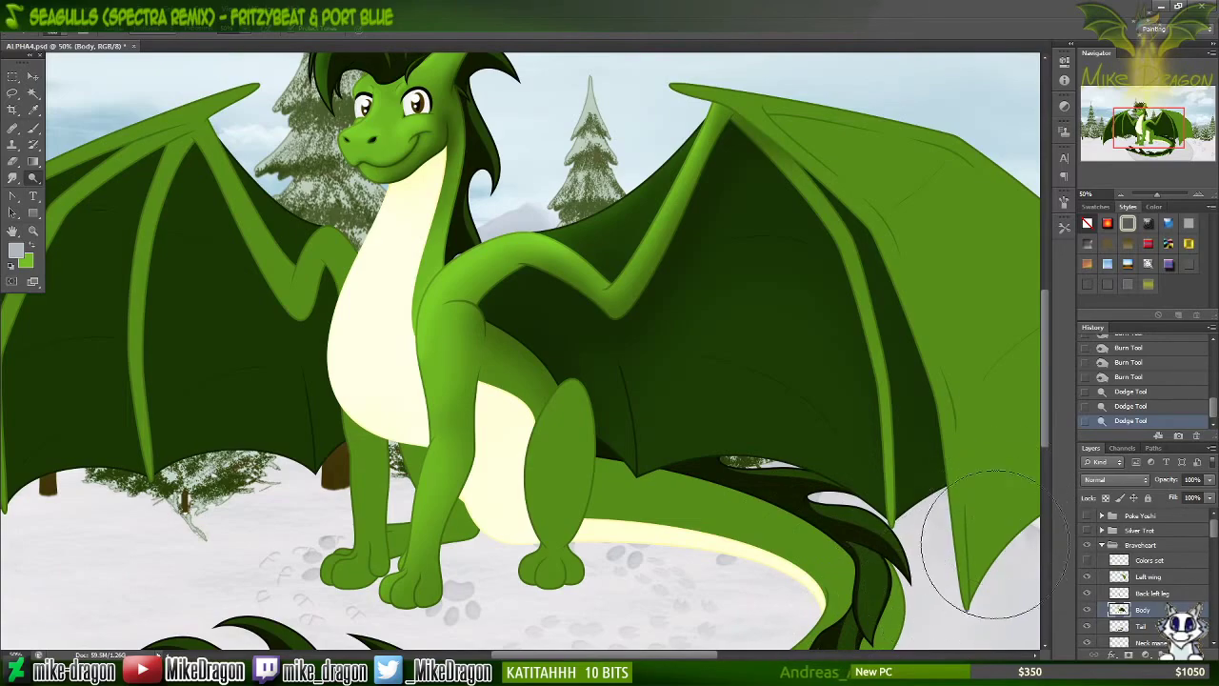
click(974, 589)
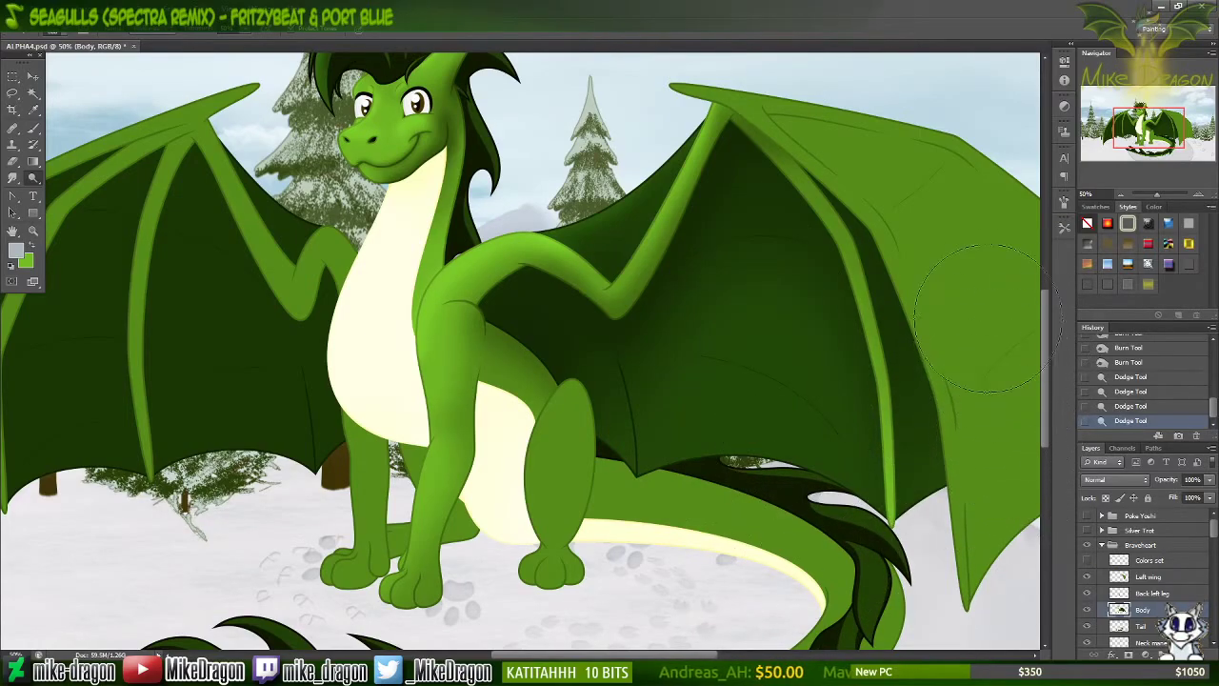
drag(991, 377, 1034, 531)
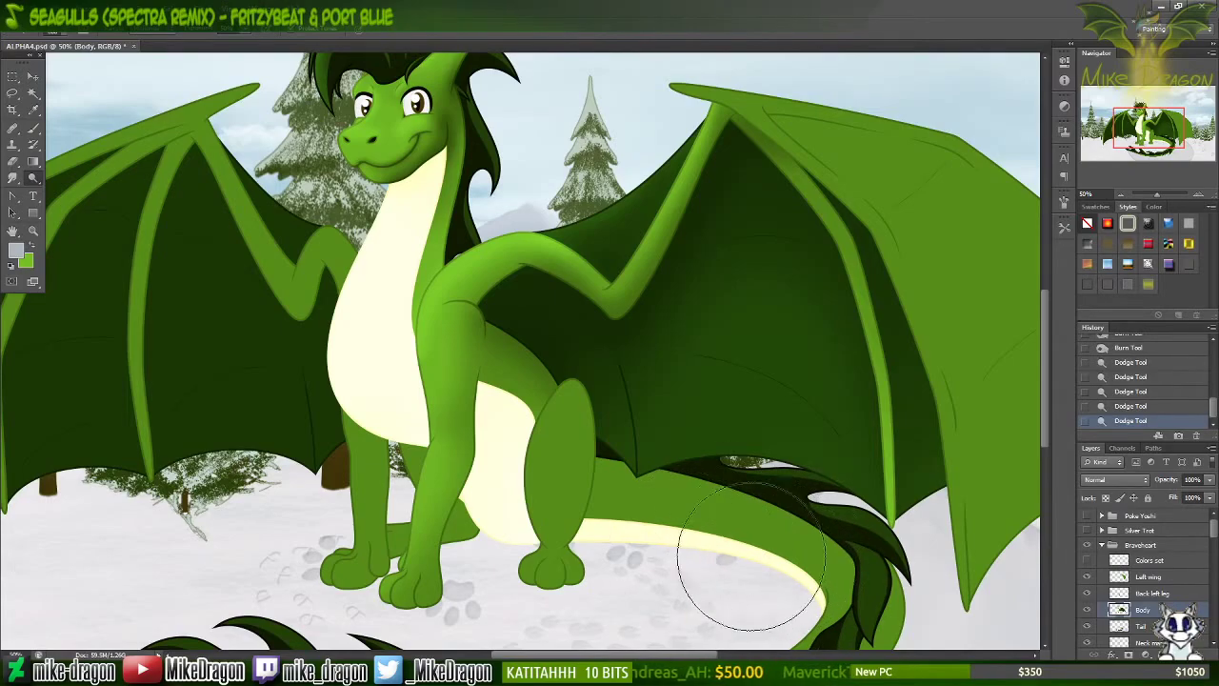
Step: Brighten the lower part of the near wing's membrane with Dodge strokes using the soft round 300 px brush preset
right_click(705, 519)
click(752, 493)
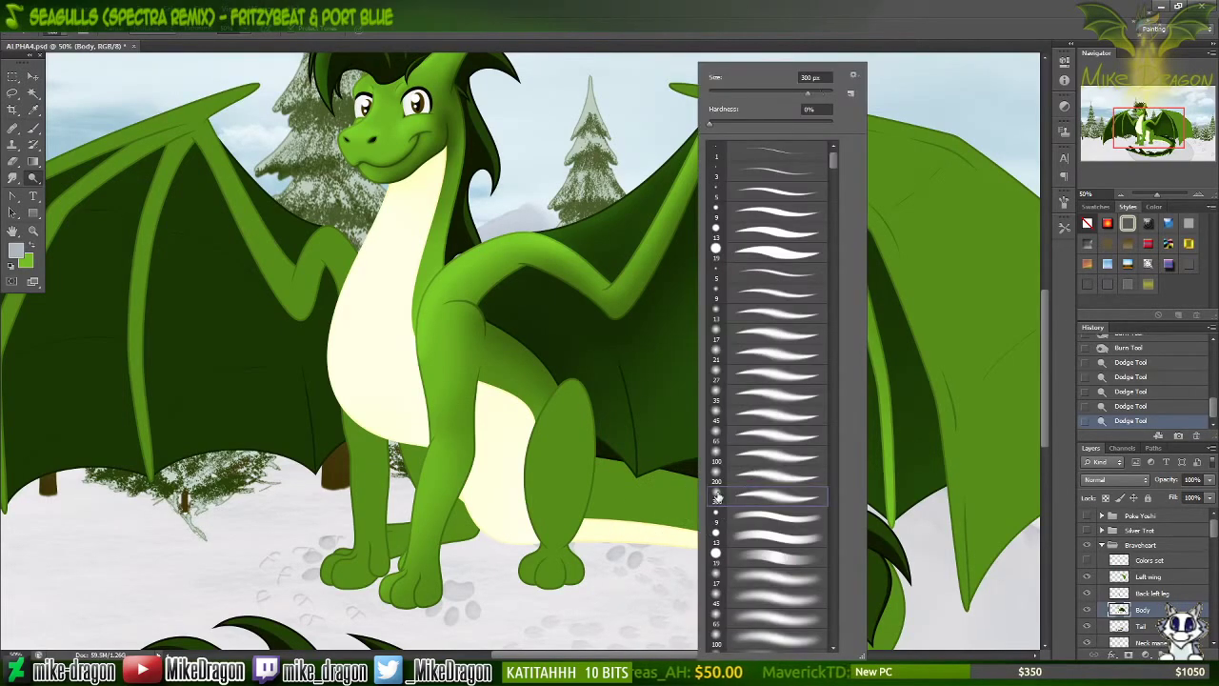
click(601, 28)
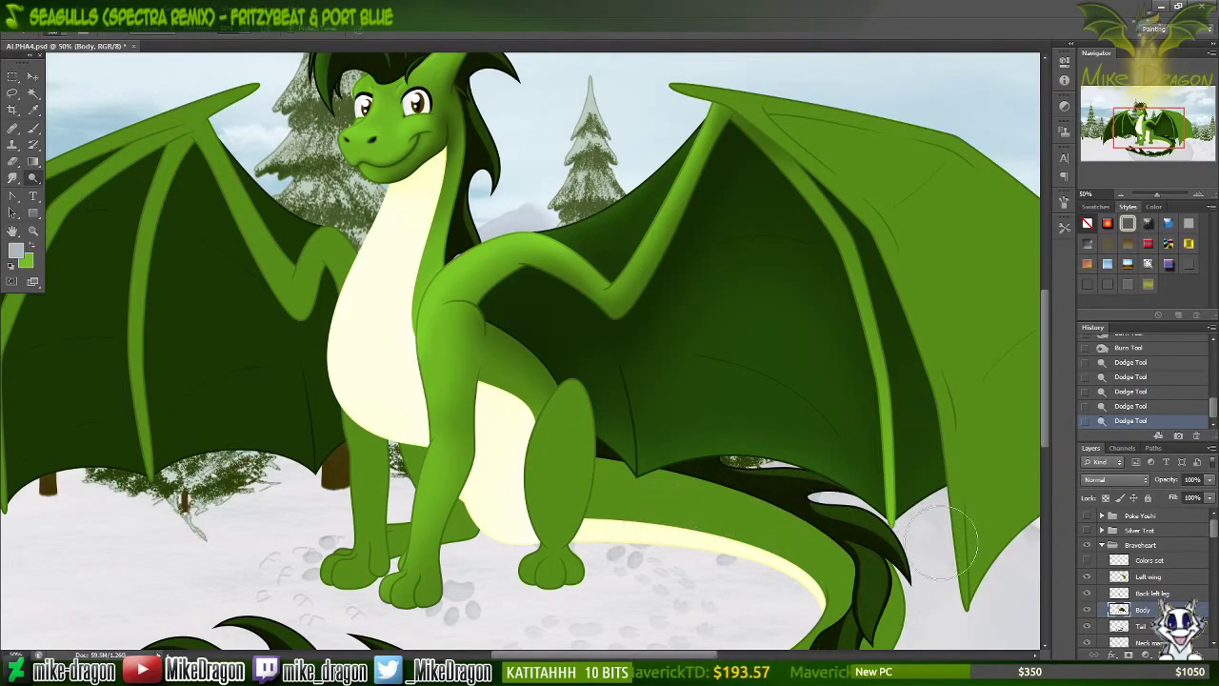
drag(973, 509, 1021, 490)
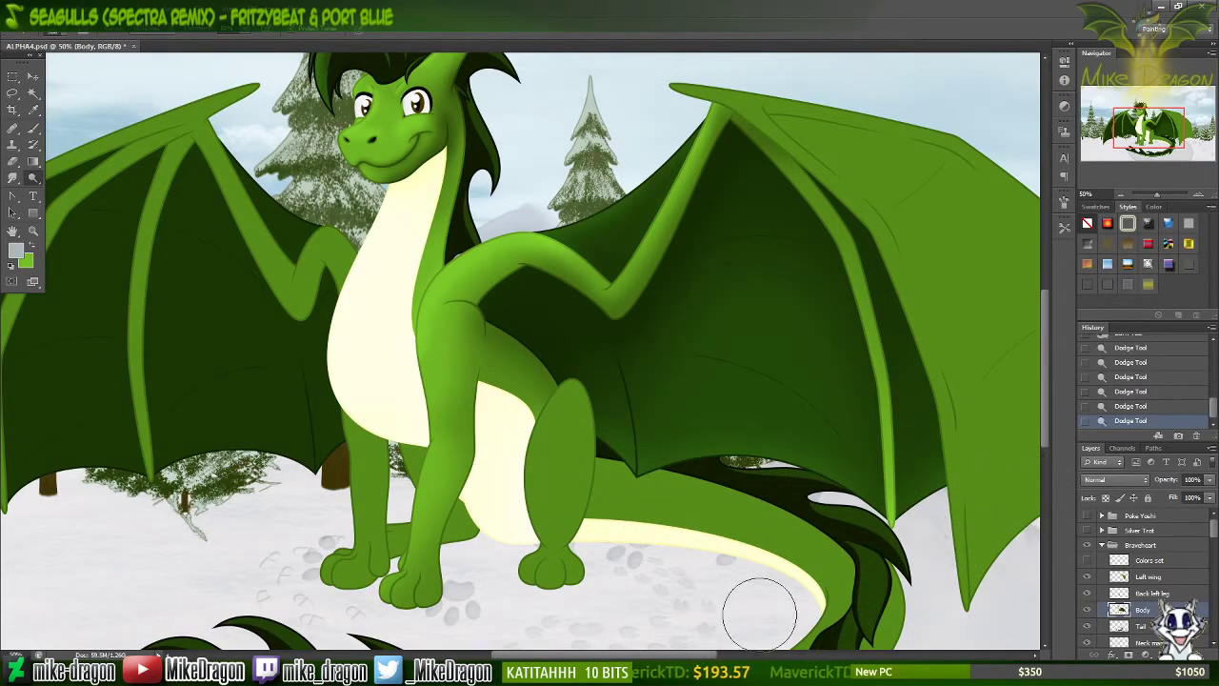
Step: Shade along the near wing's outer finger bone with Burn strokes using the soft round 100 px brush preset, and undo the last stroke
key(bracketleft)
key(bracketleft)
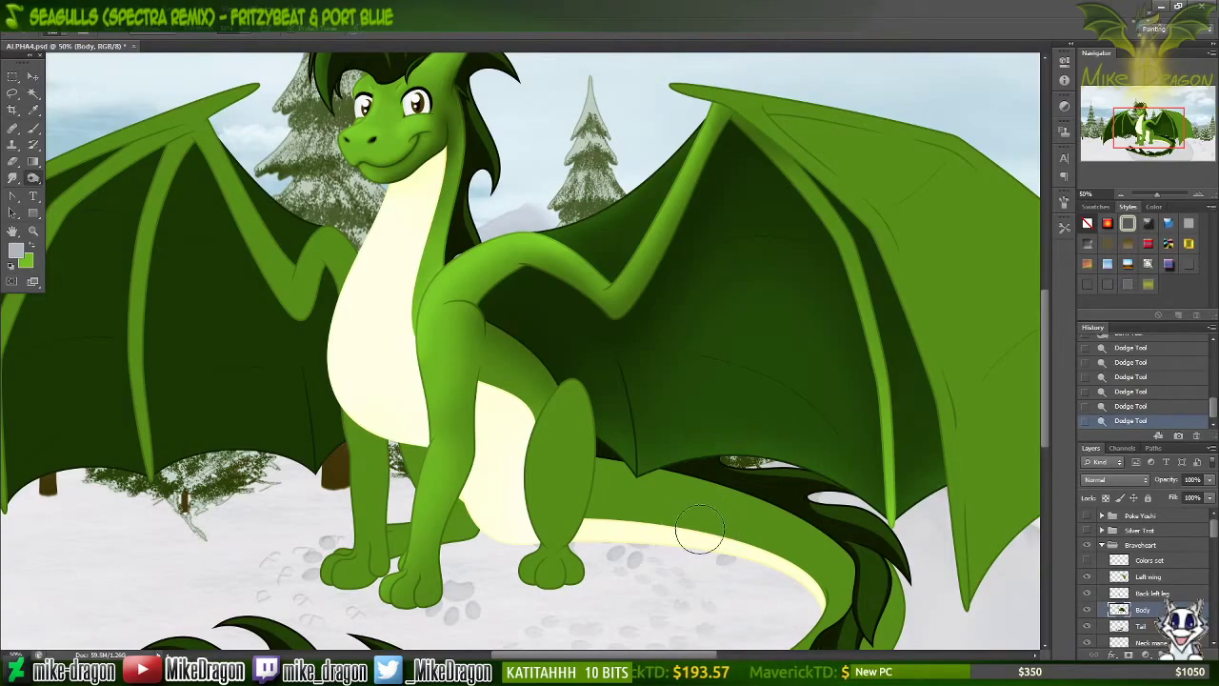
right_click(828, 412)
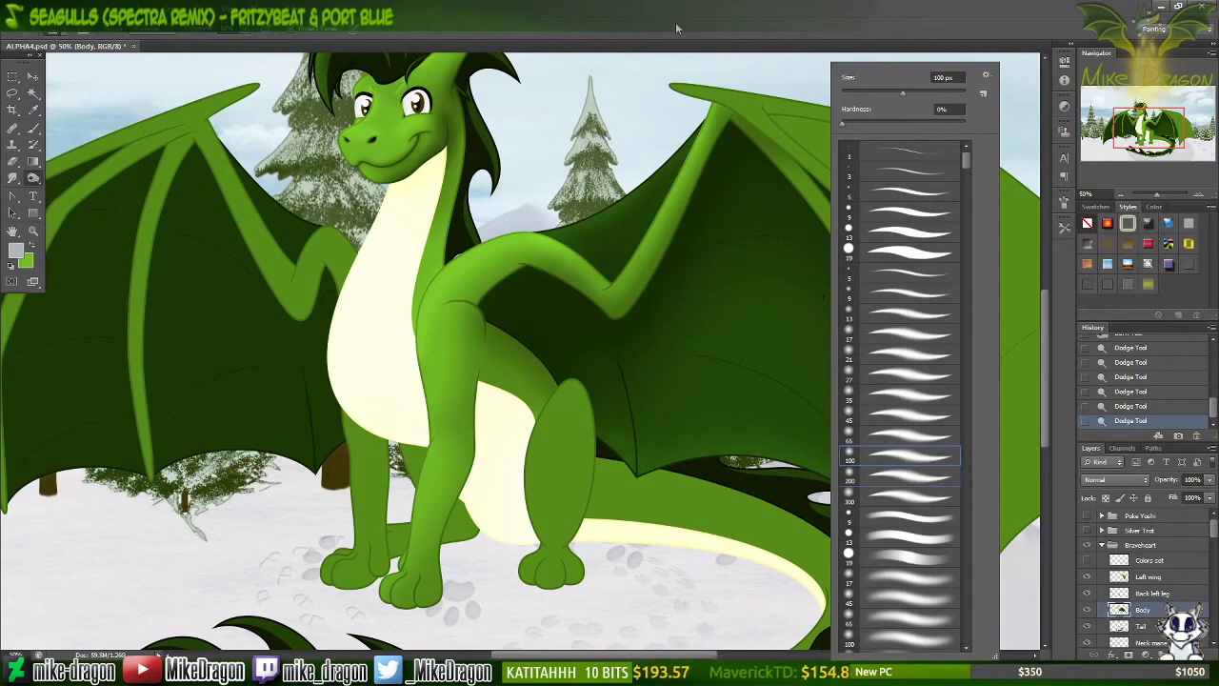
key(Escape)
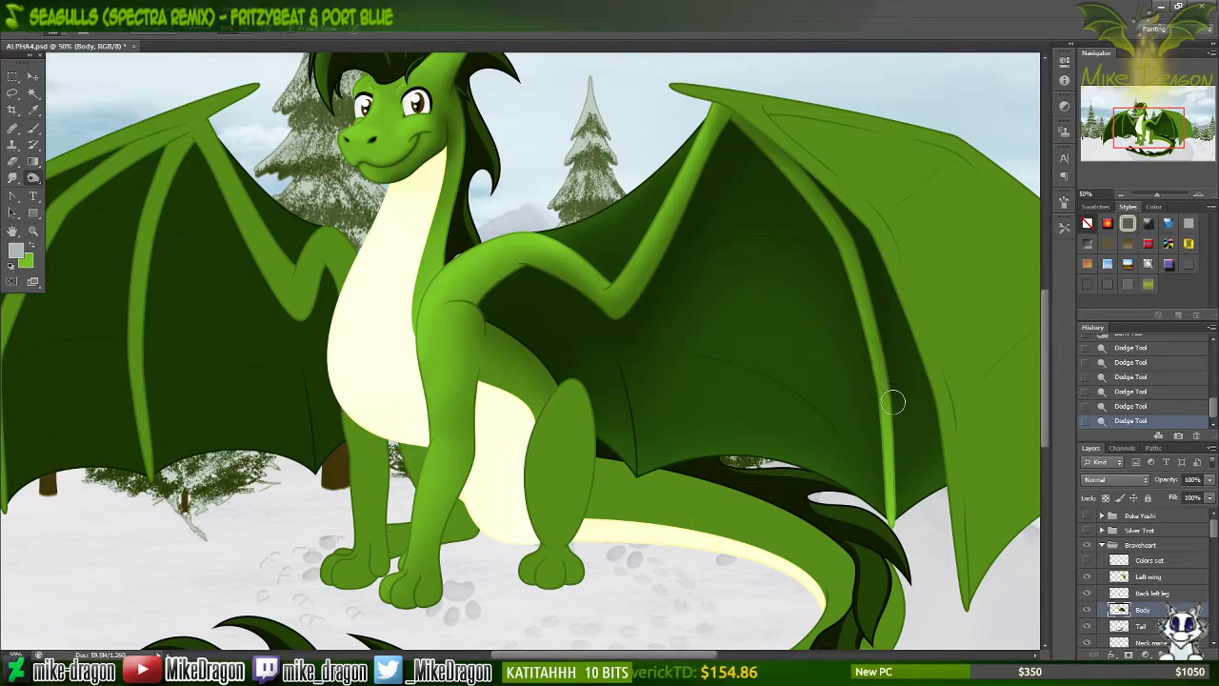
drag(896, 464, 899, 534)
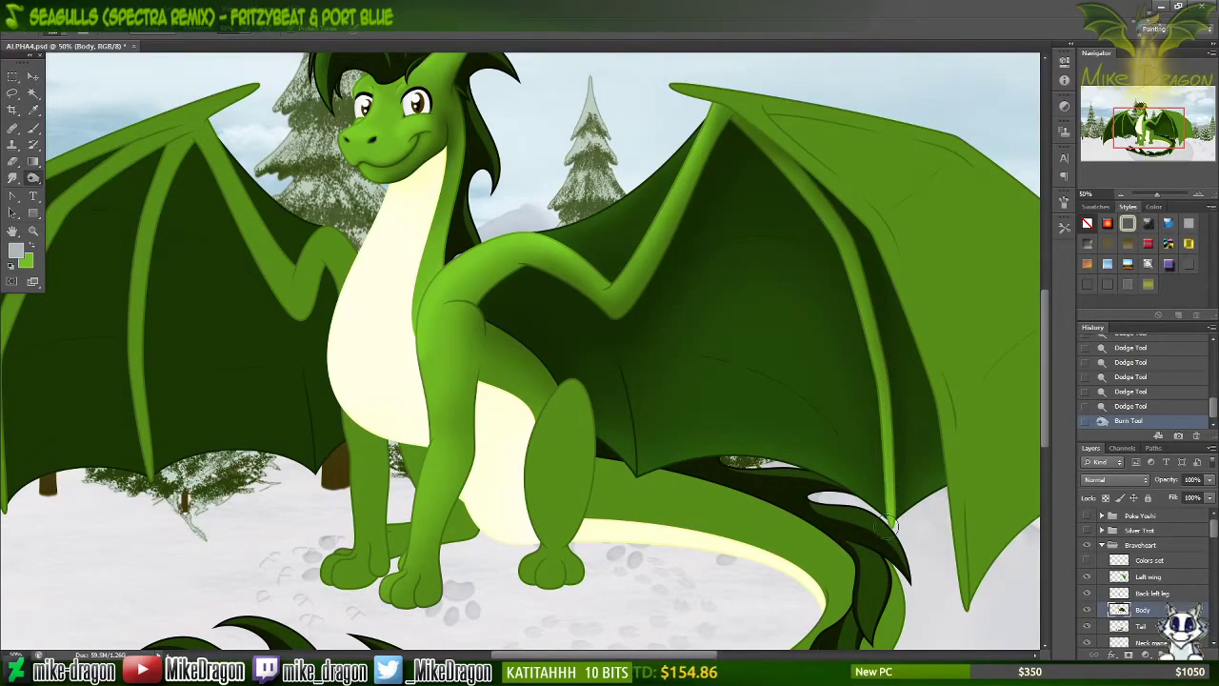
key(ctrl+plus)
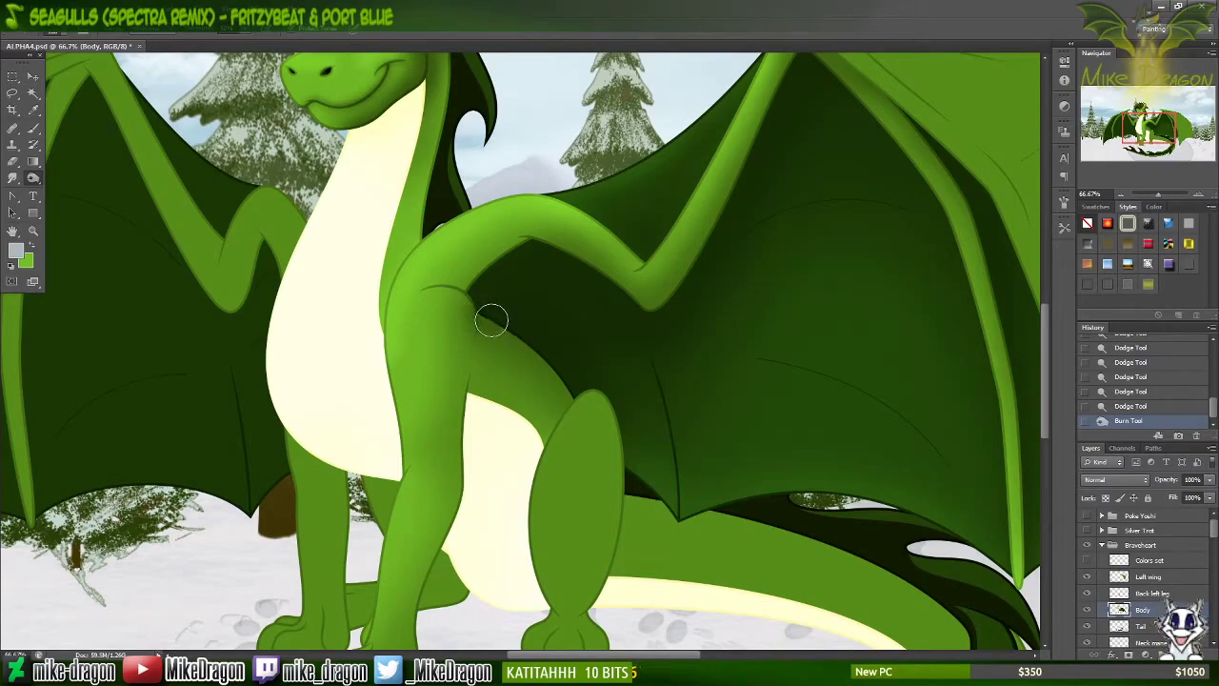
key(ctrl+z)
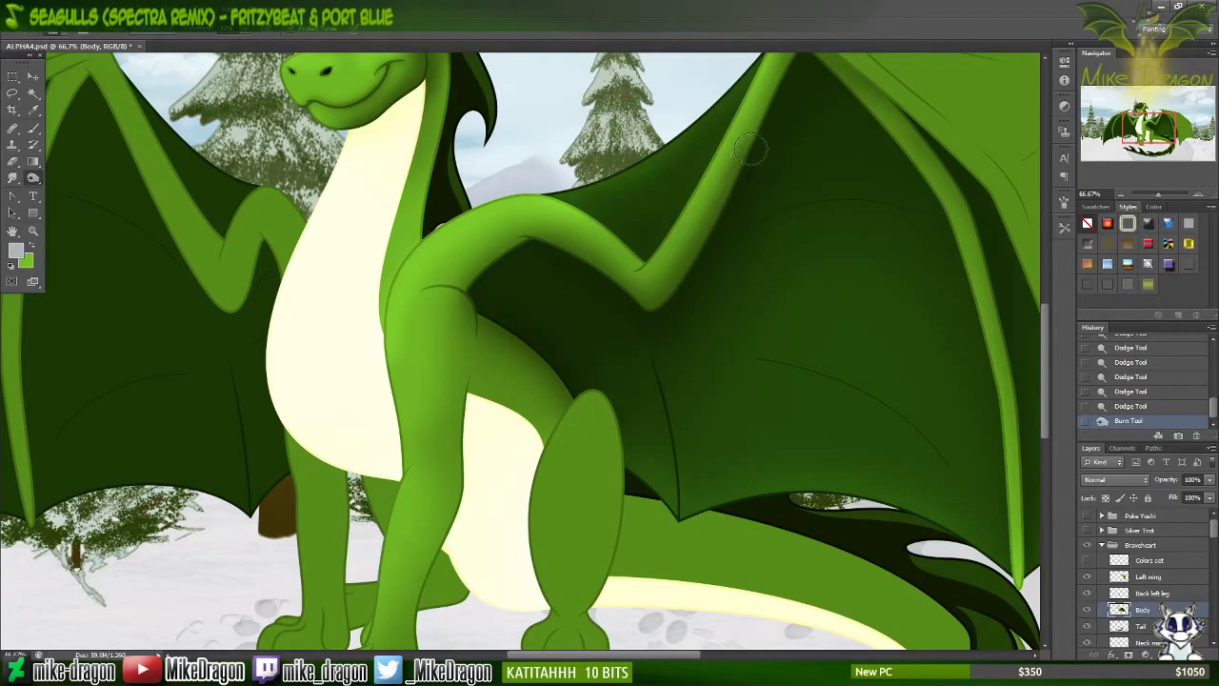
Step: Darken the inner membrane side of the near wing's forearm, between wrist and elbow, with a Burn stroke and check the shading on the whole dragon
click(804, 59)
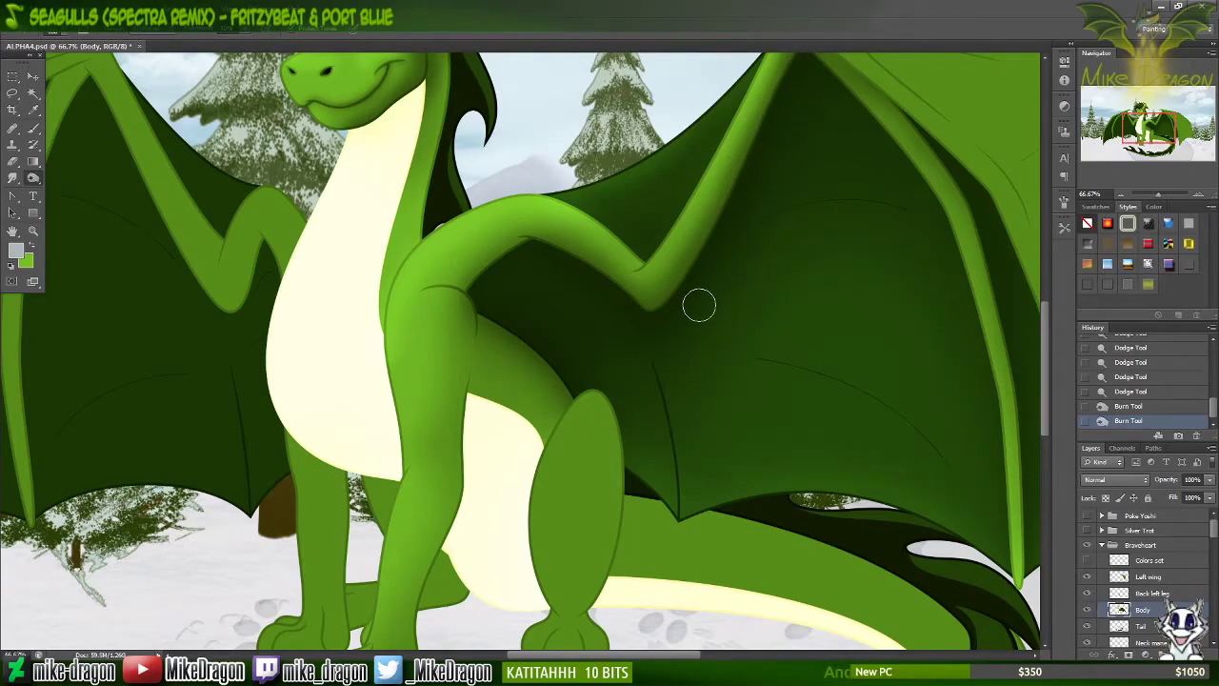
scroll(699, 305, up, 3)
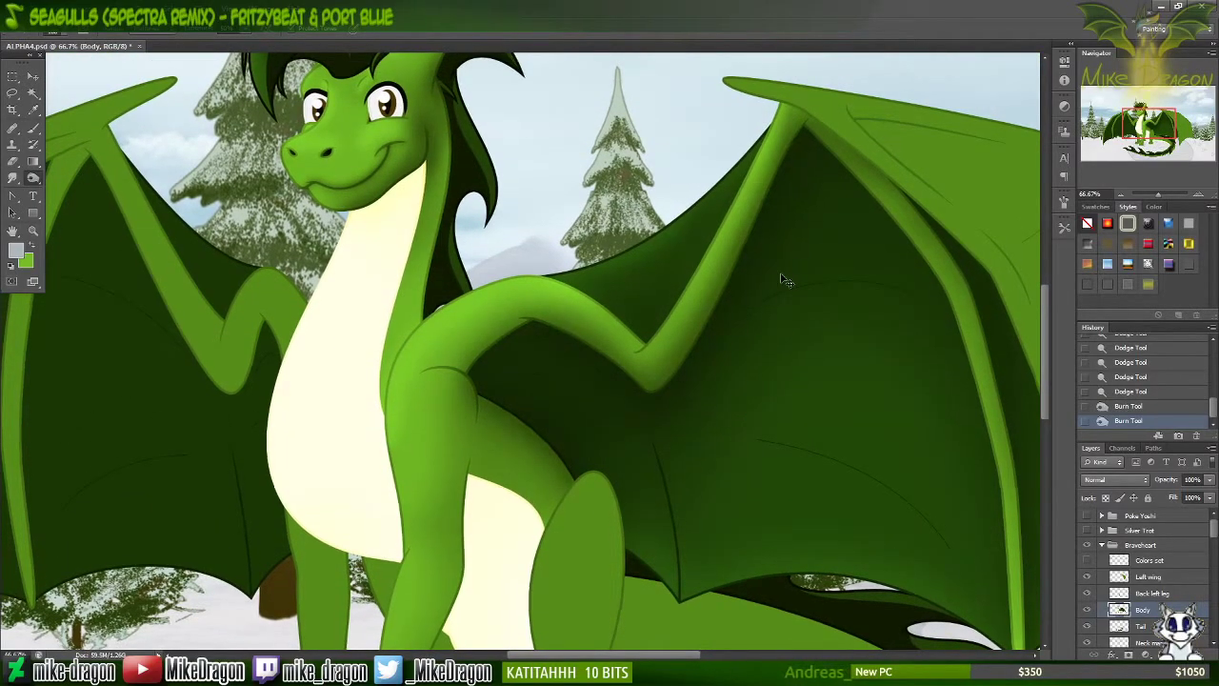
key(ctrl+minus)
key(ctrl+minus)
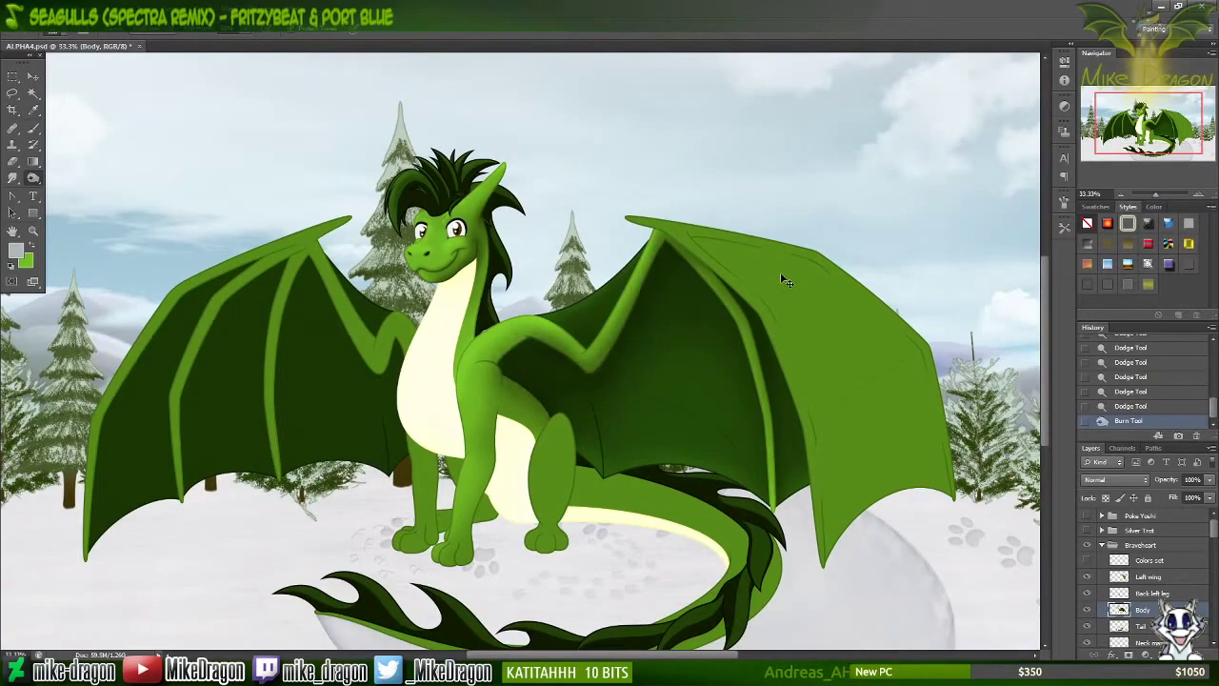
drag(511, 362, 644, 268)
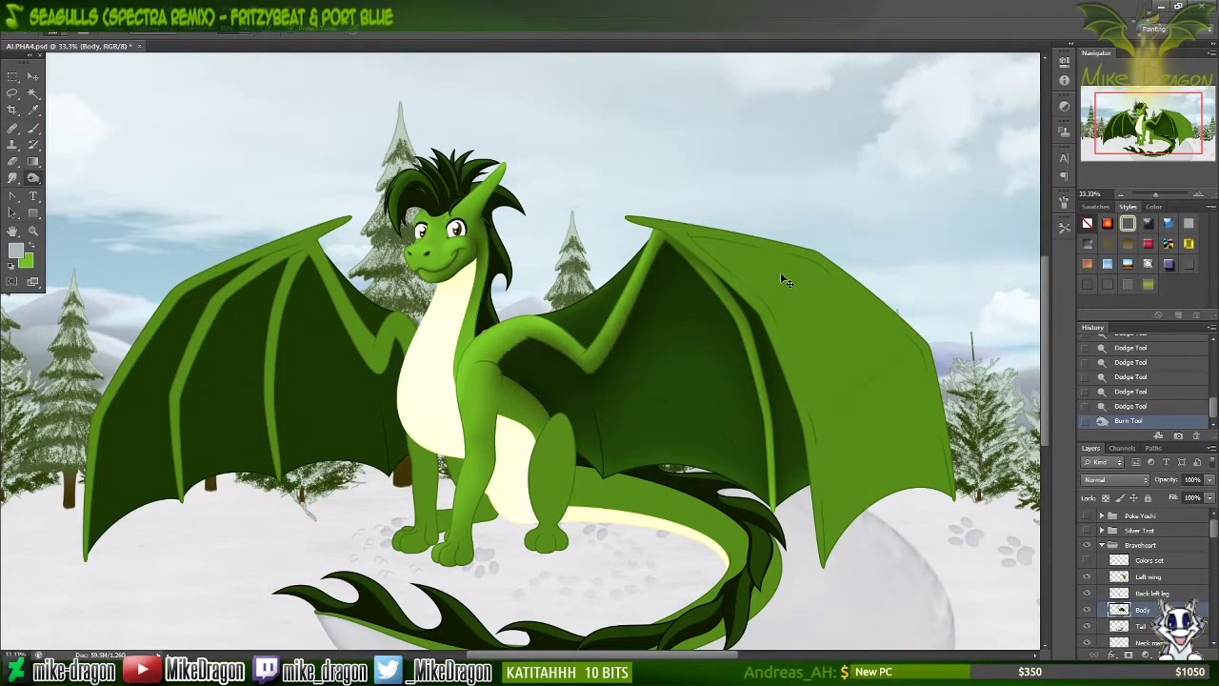
key(ctrl+plus)
key(ctrl+plus)
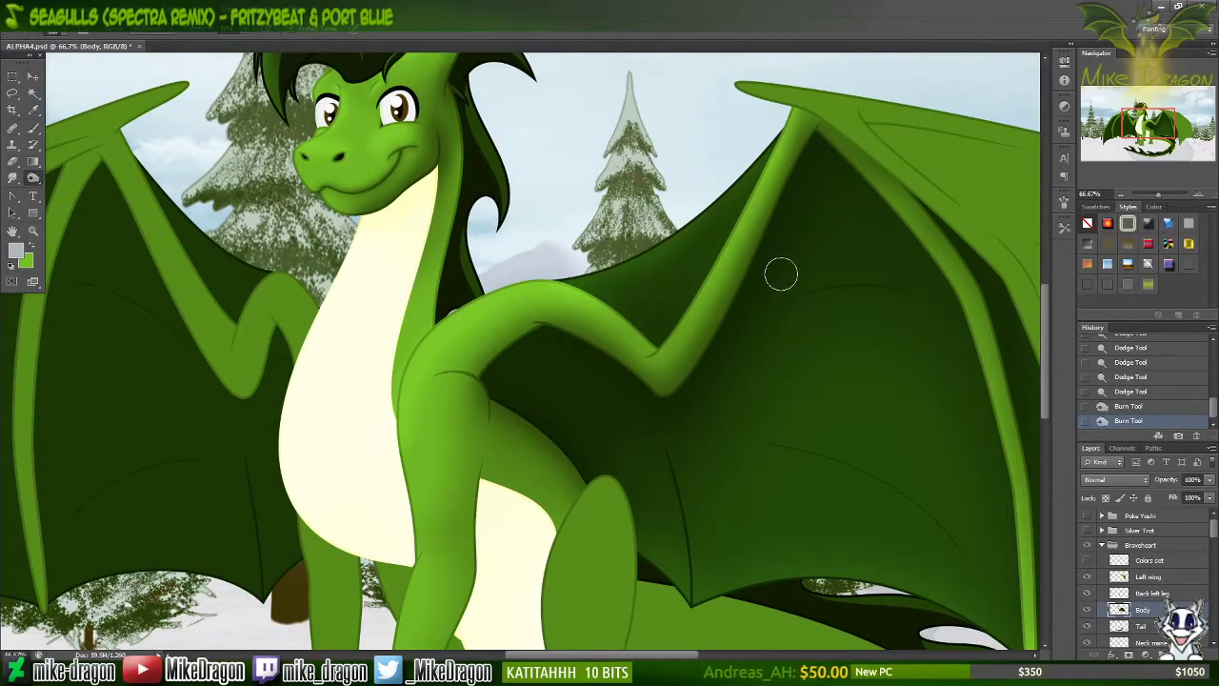
scroll(782, 275, up, 3)
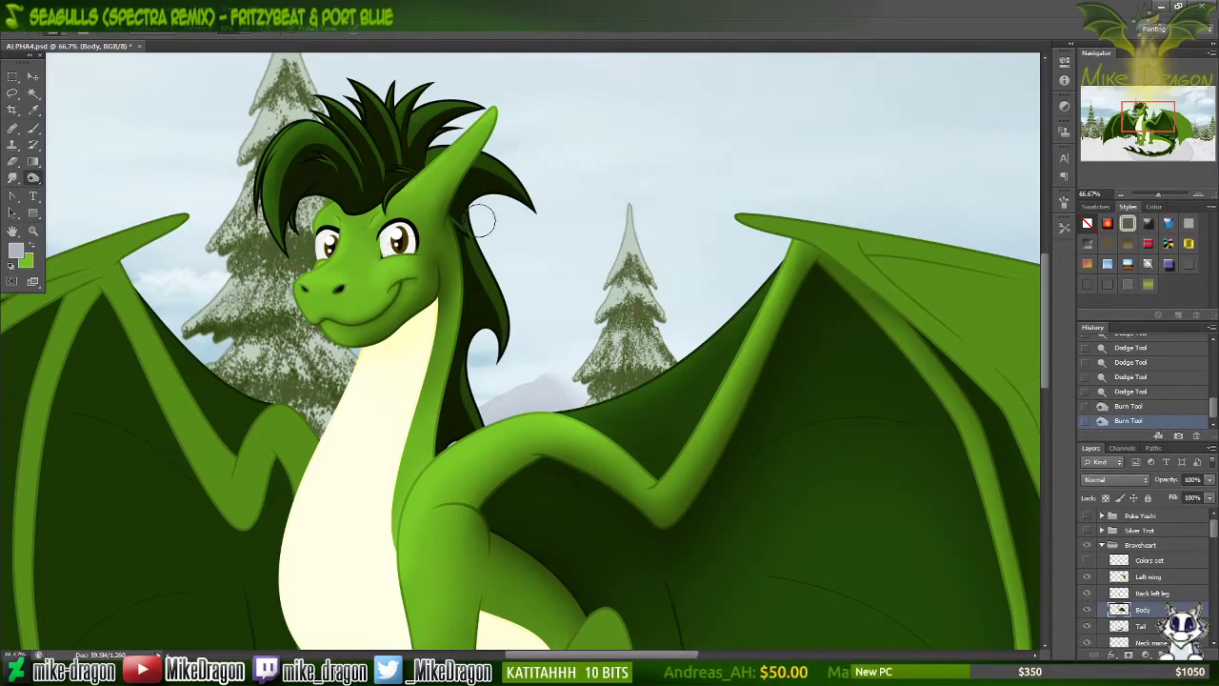
Step: Lighten the dragon's face around the eyes and snout with the Dodge tool, using an enlarged soft brush
key(bracketright)
key(bracketright)
key(bracketright)
key(bracketright)
key(bracketright)
key(bracketright)
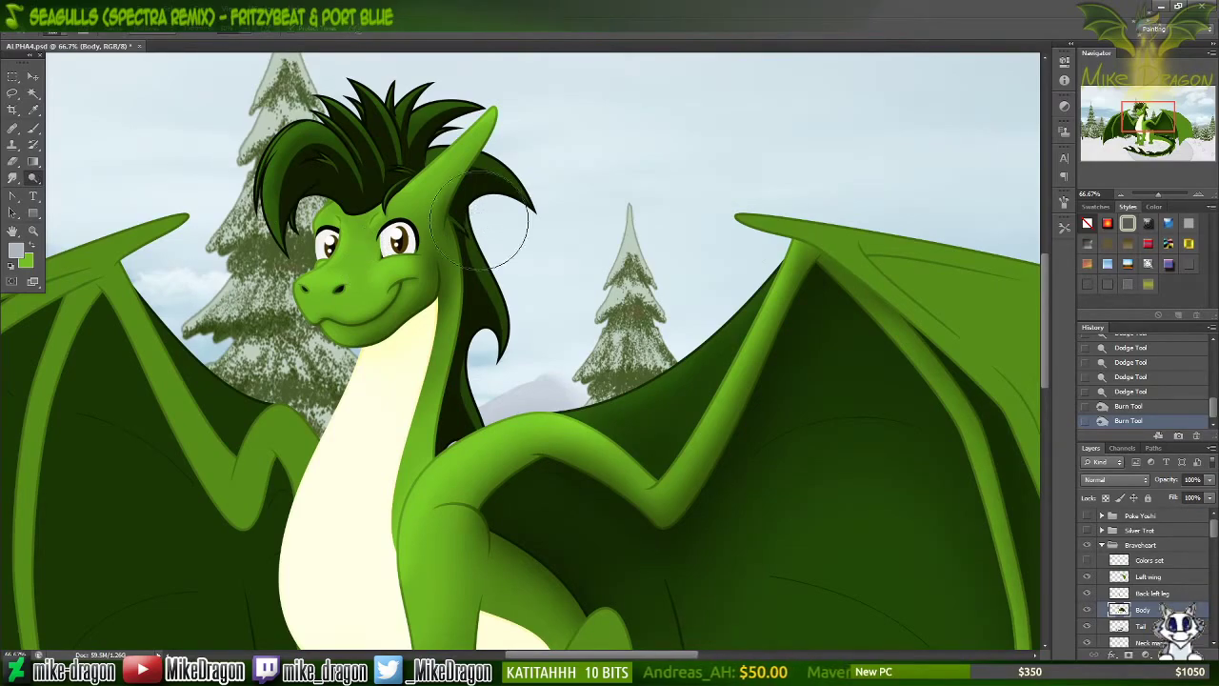
right_click(484, 224)
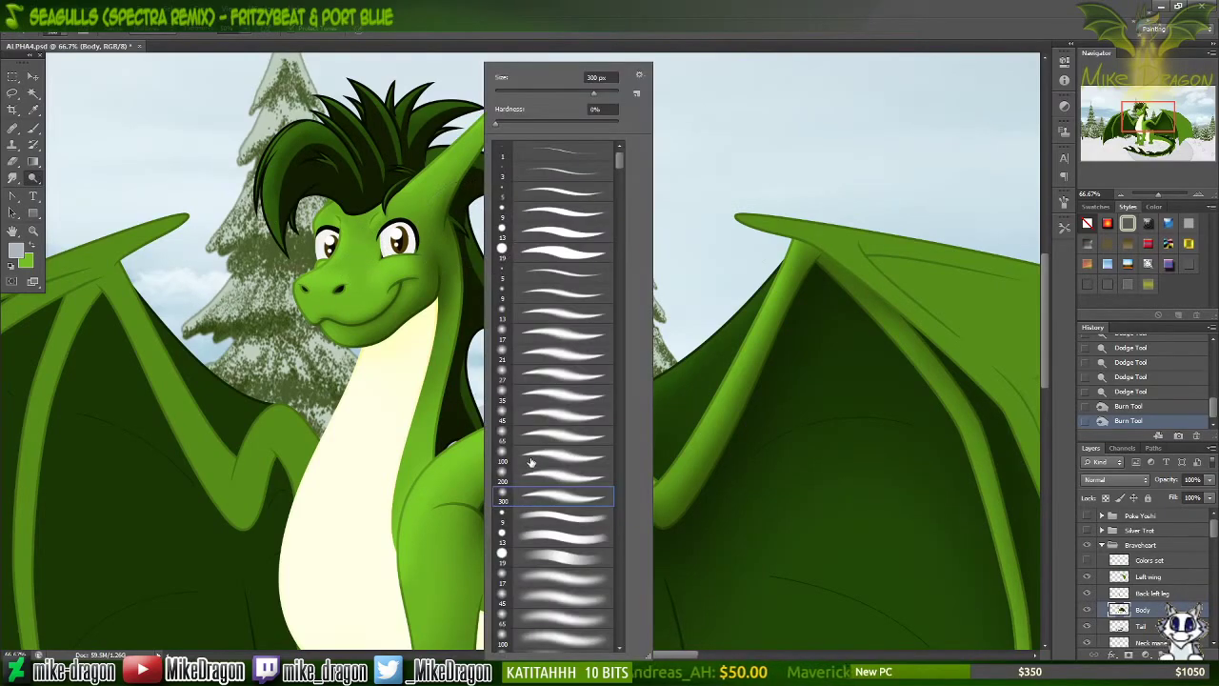
key(Escape)
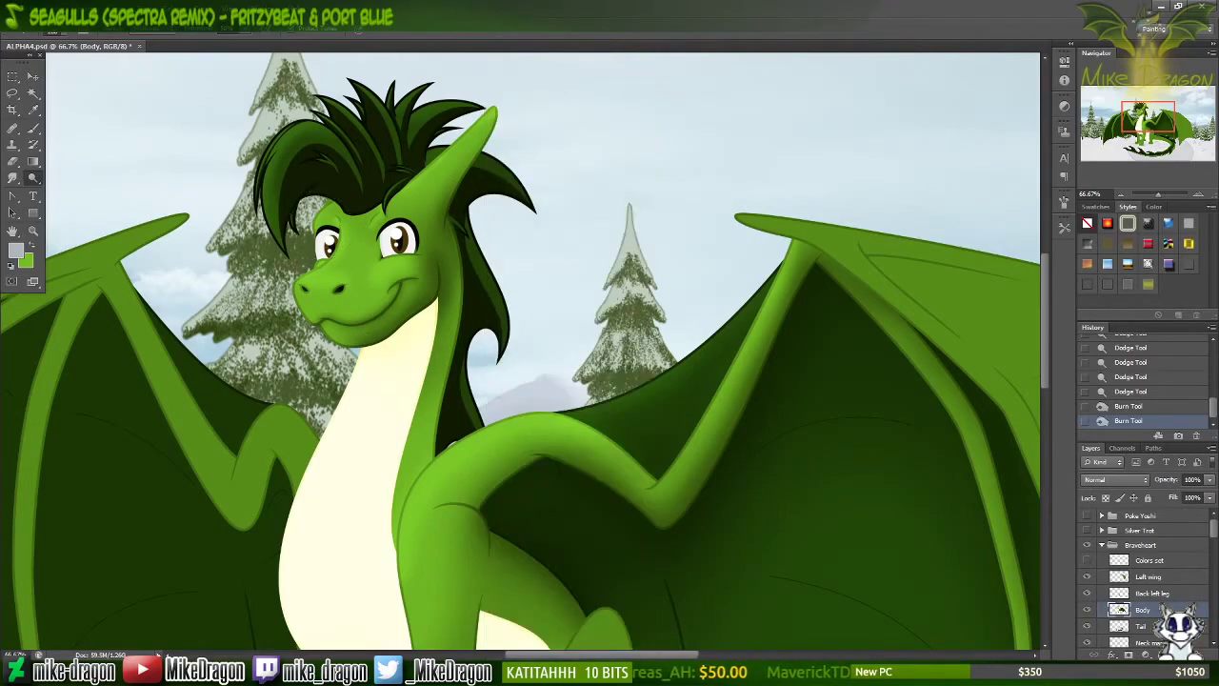
click(348, 257)
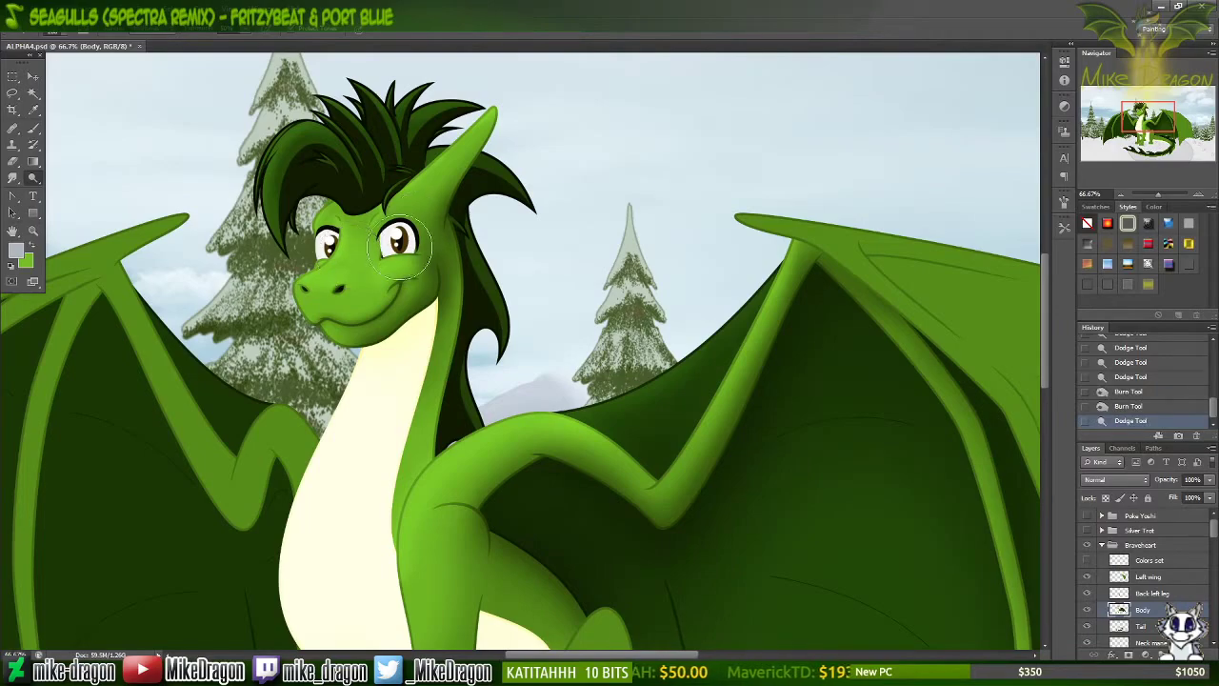
mouse_move(400, 245)
mouse_down()
mouse_move(324, 286)
mouse_move(338, 248)
mouse_move(334, 286)
mouse_up()
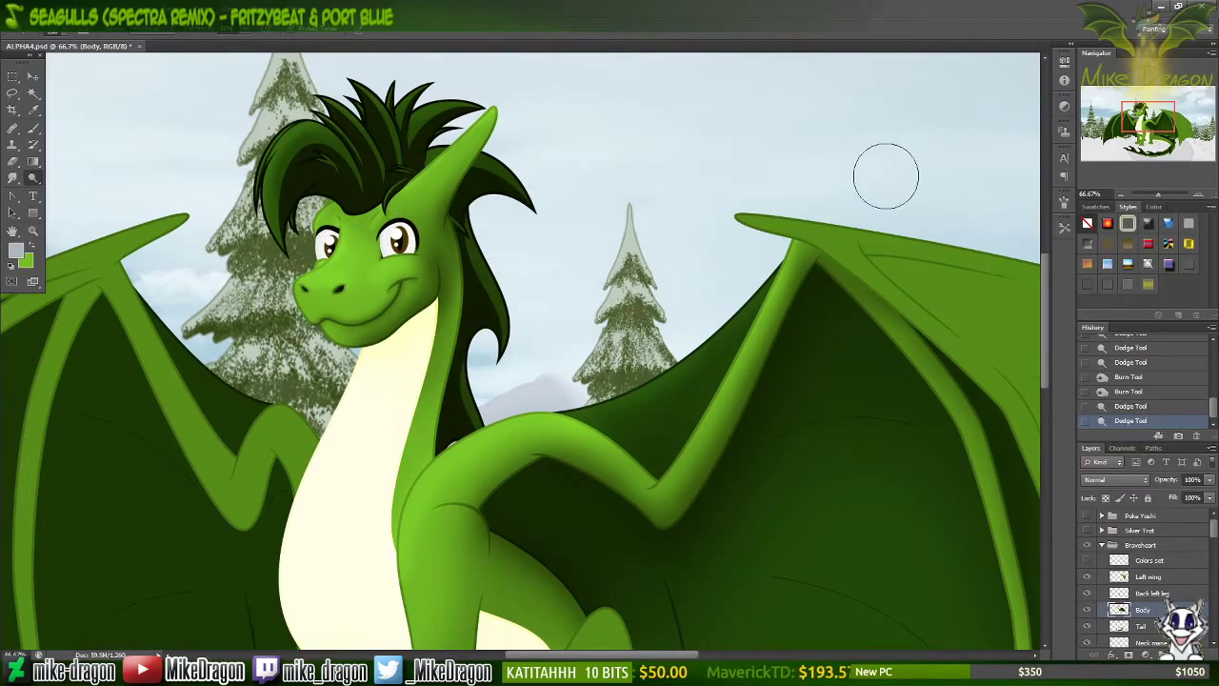
Step: Darken the rear edge of the shaded front leg down to its paw with the Burn tool and a smaller soft brush
scroll(855, 170, down, 1)
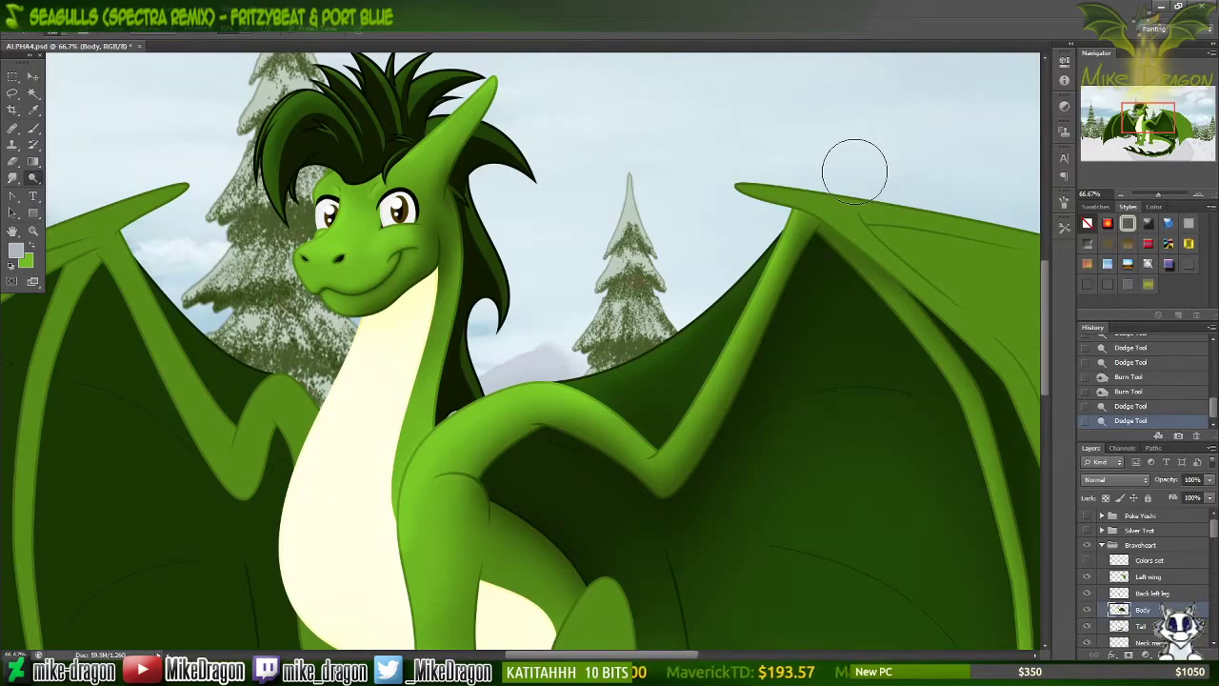
scroll(855, 170, down, 9)
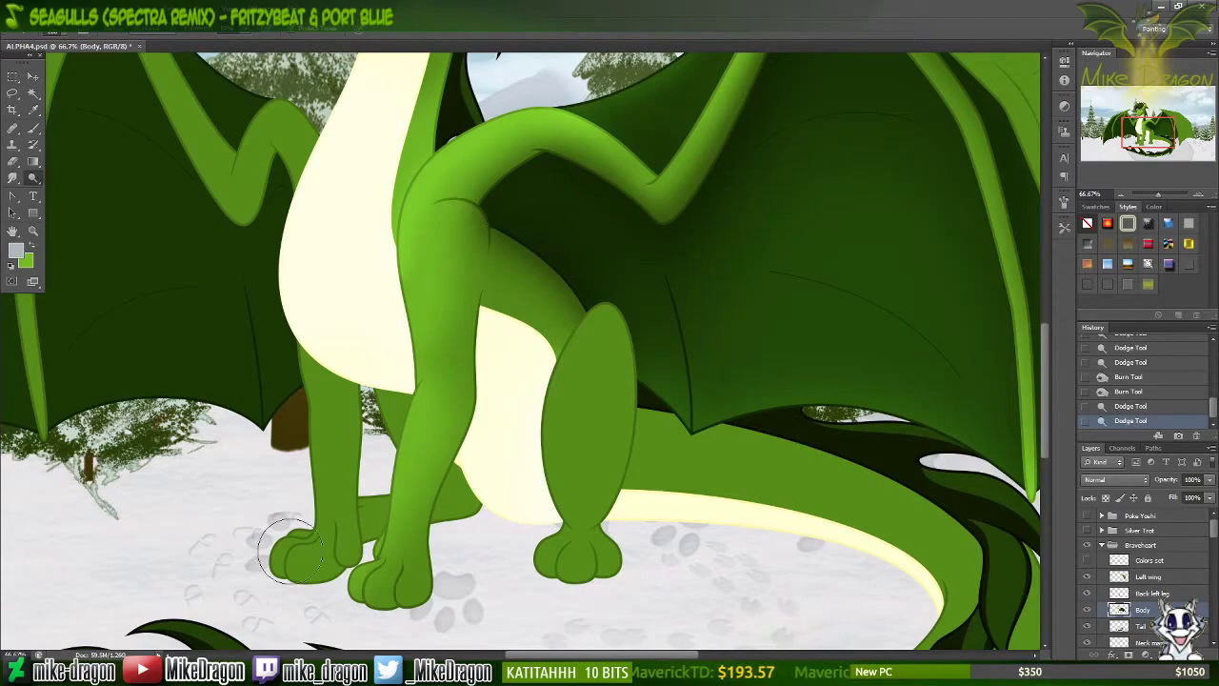
right_click(296, 467)
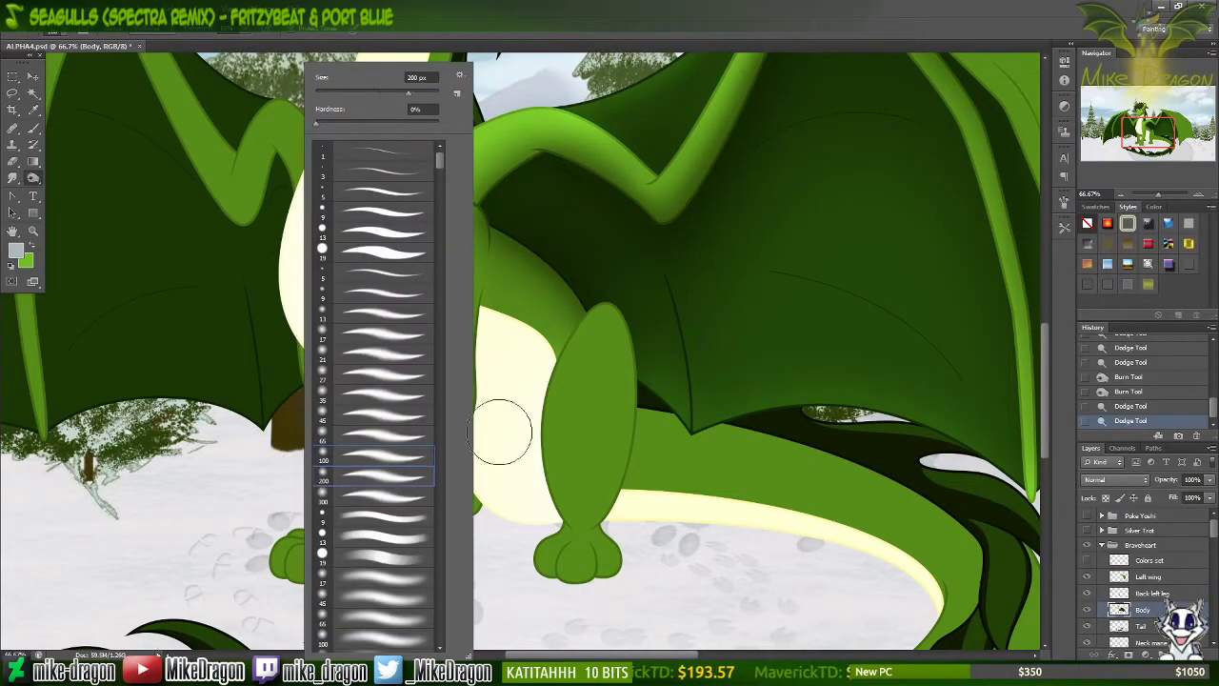
key(Escape)
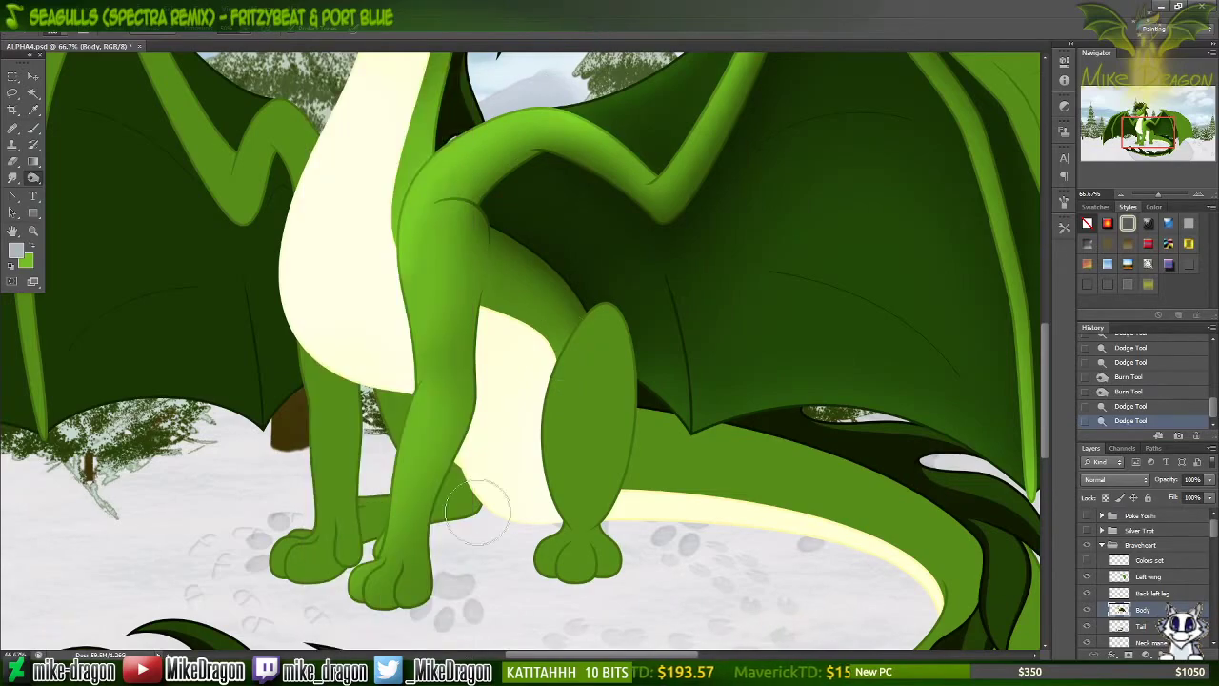
right_click(492, 545)
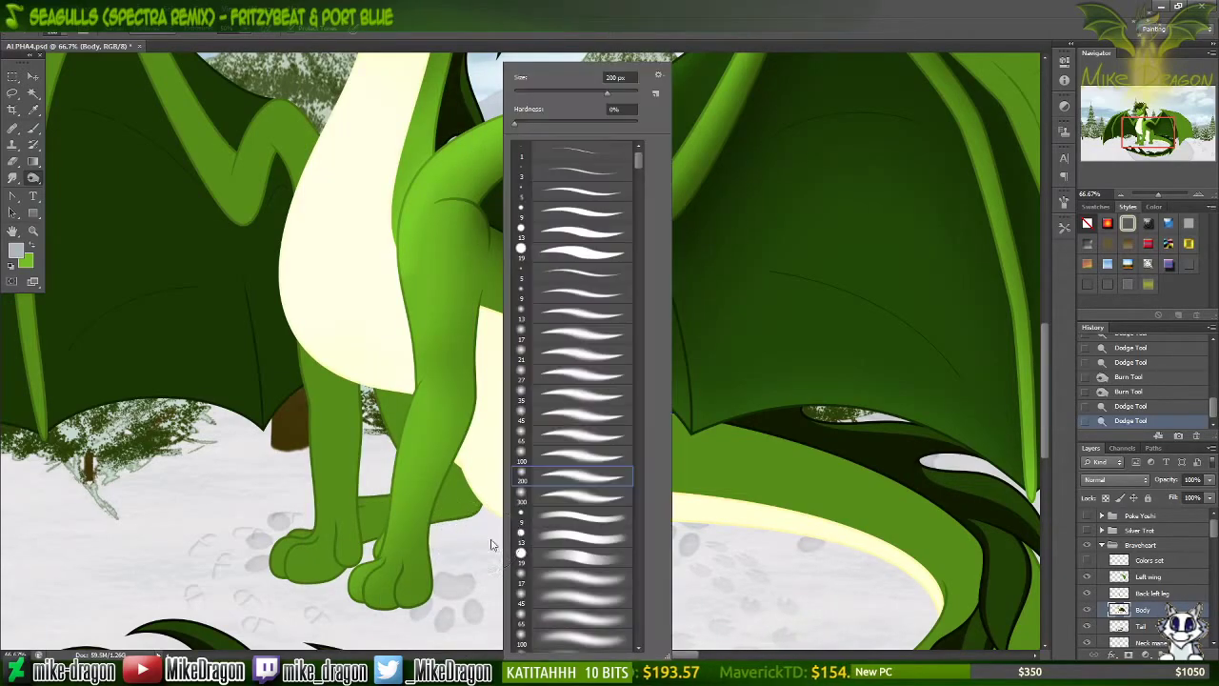
click(522, 461)
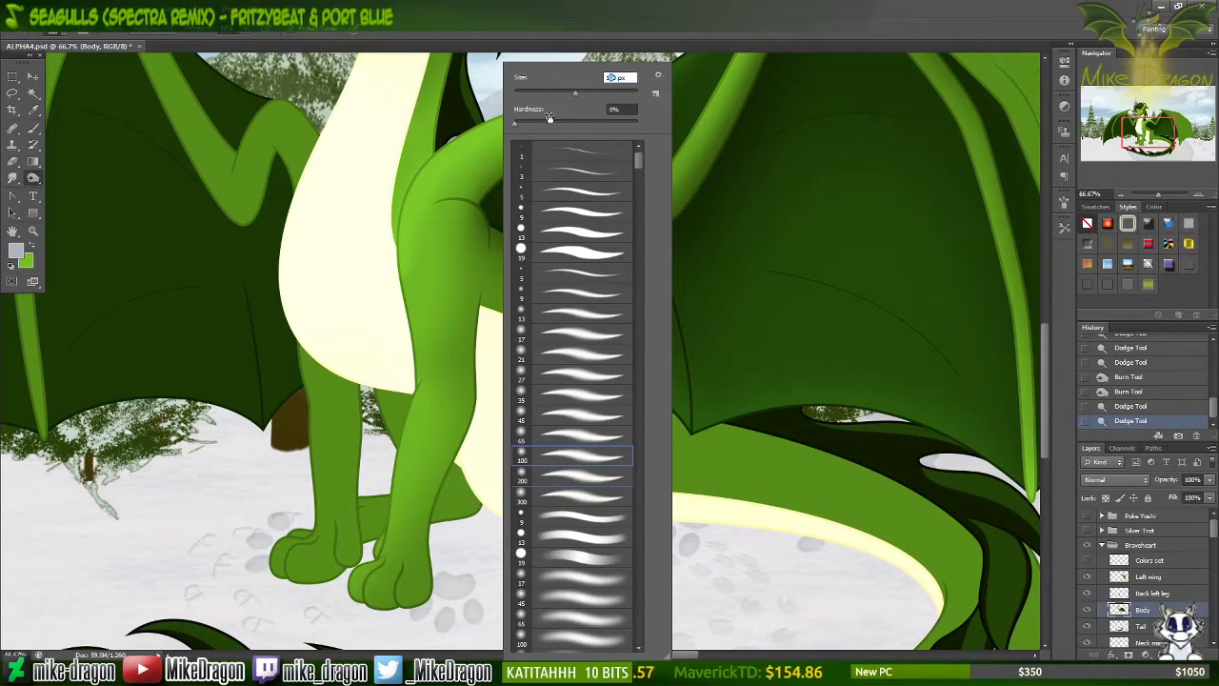
click(541, 26)
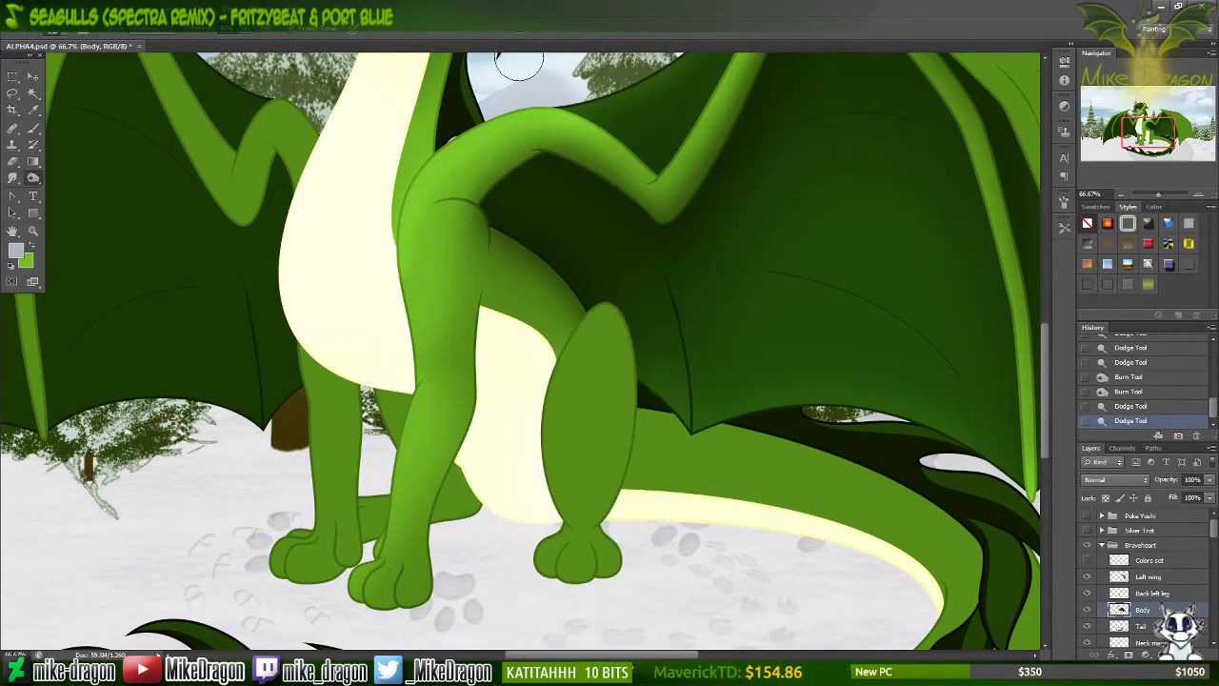
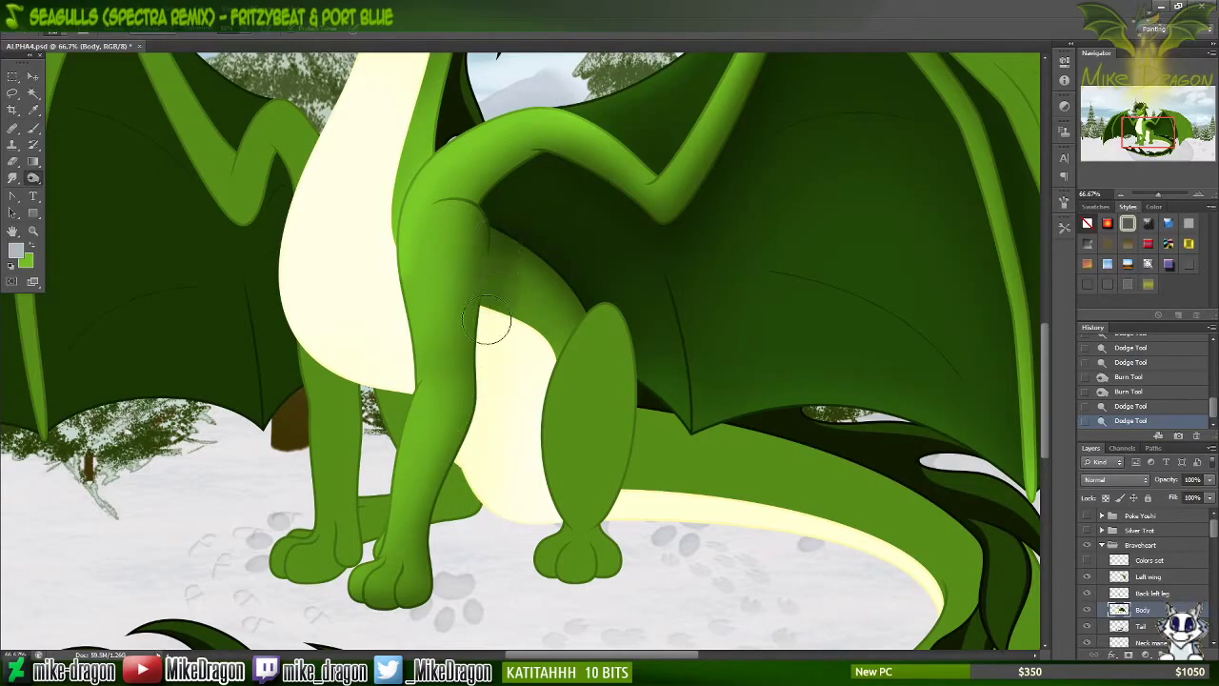
drag(479, 449, 457, 495)
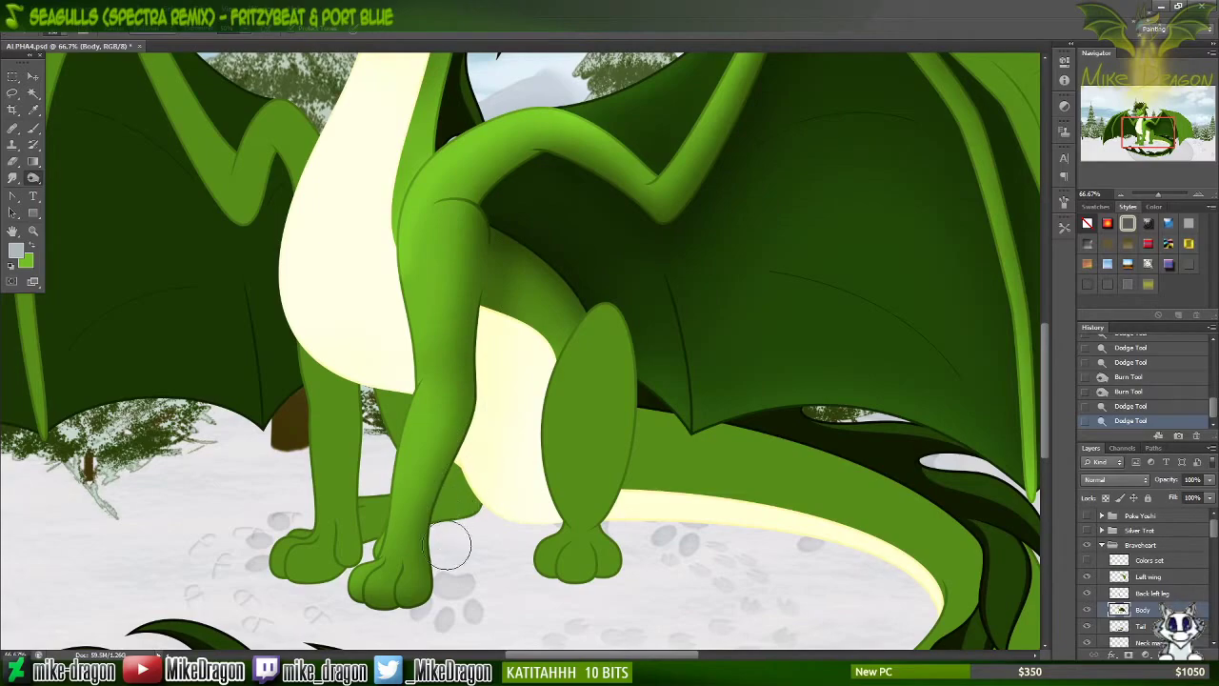
drag(450, 548, 449, 585)
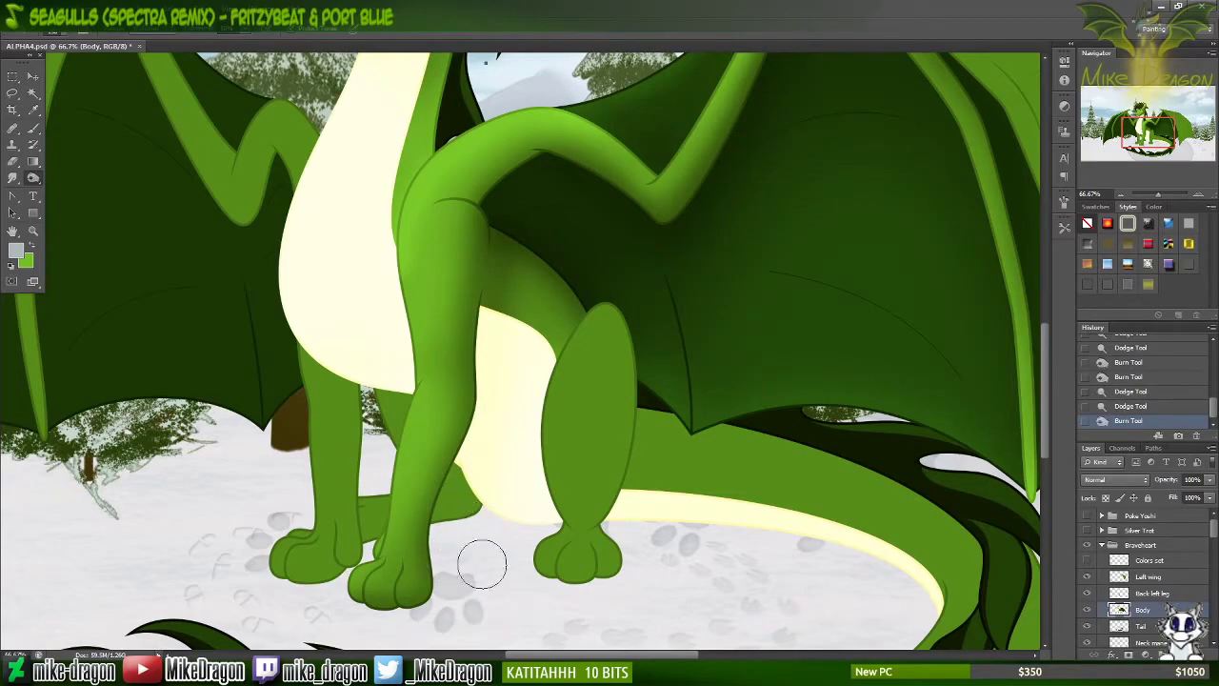
Step: Shade the edges of the cream belly and lower chest with the Burn tool and a 300 px soft brush
right_click(482, 564)
click(539, 499)
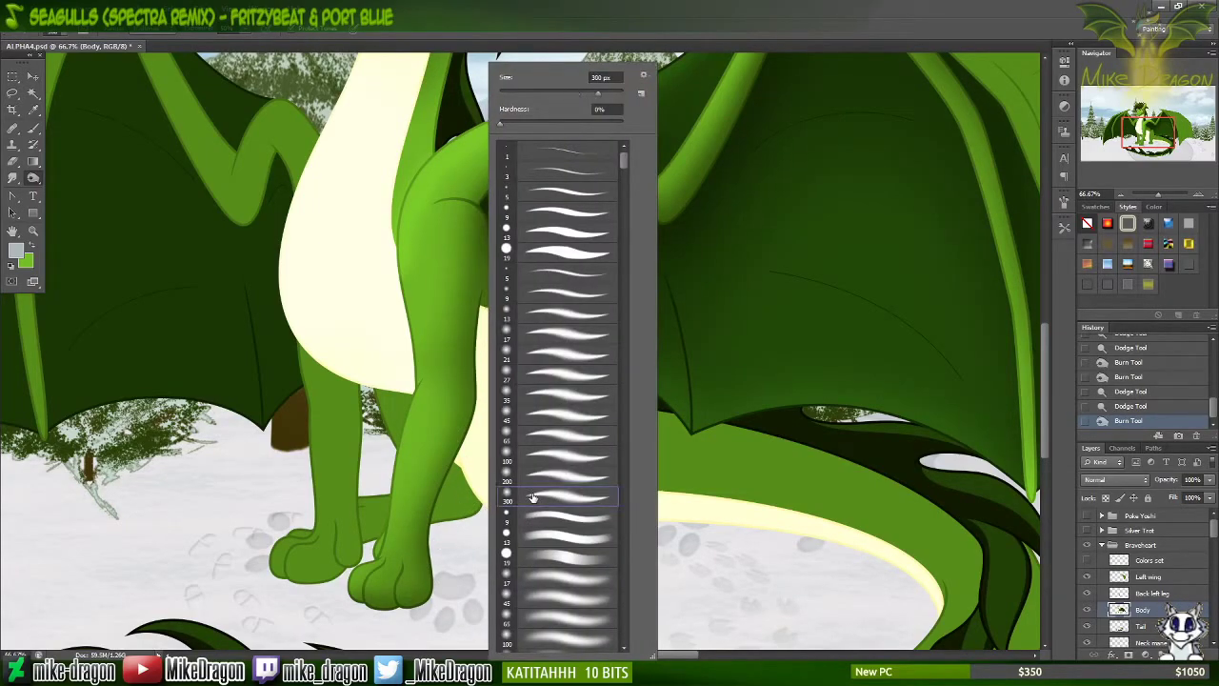
click(483, 37)
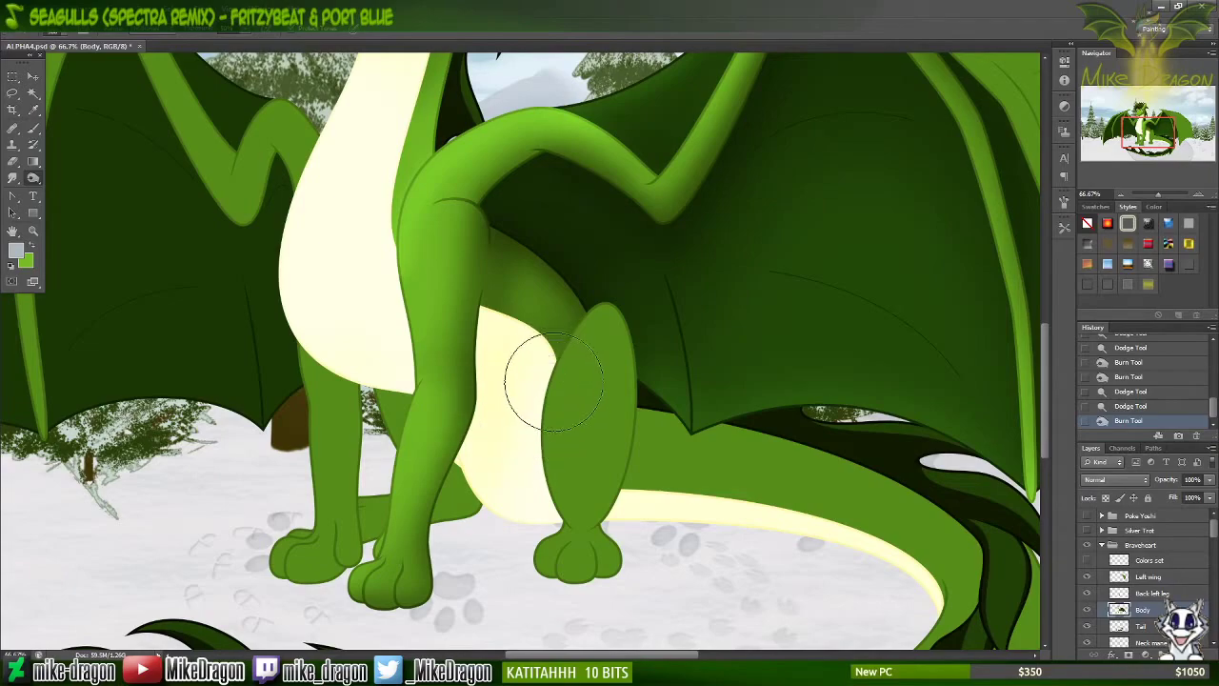
drag(543, 377, 562, 408)
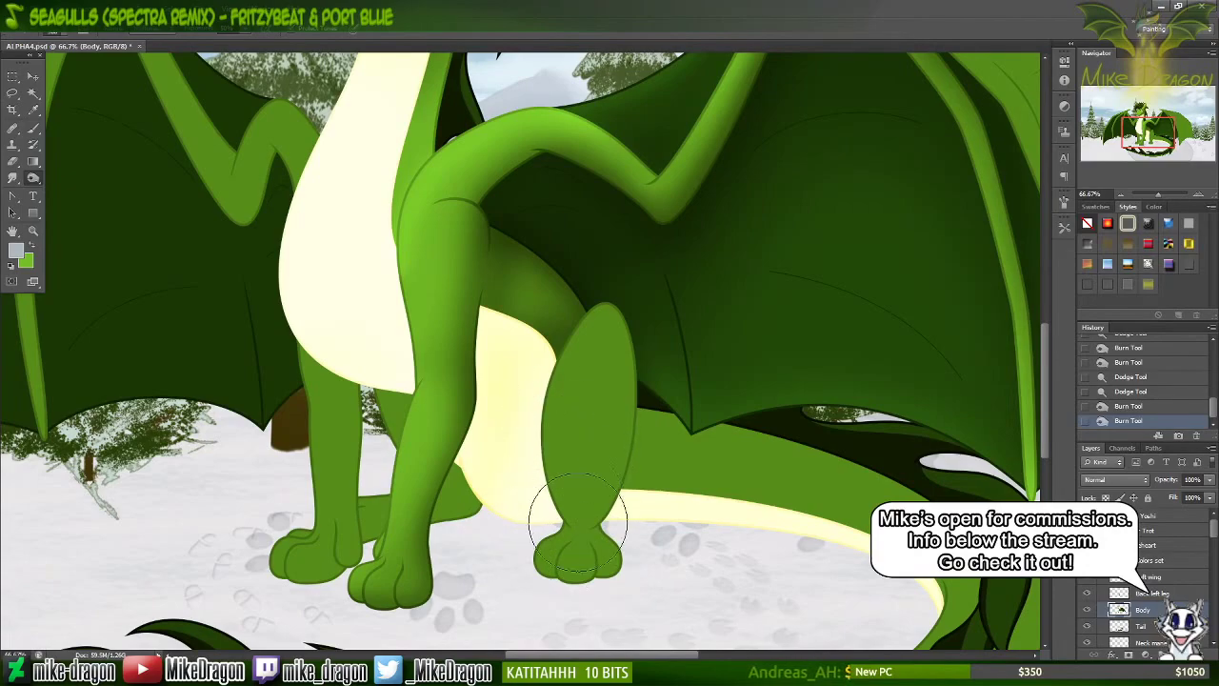
drag(579, 524, 530, 504)
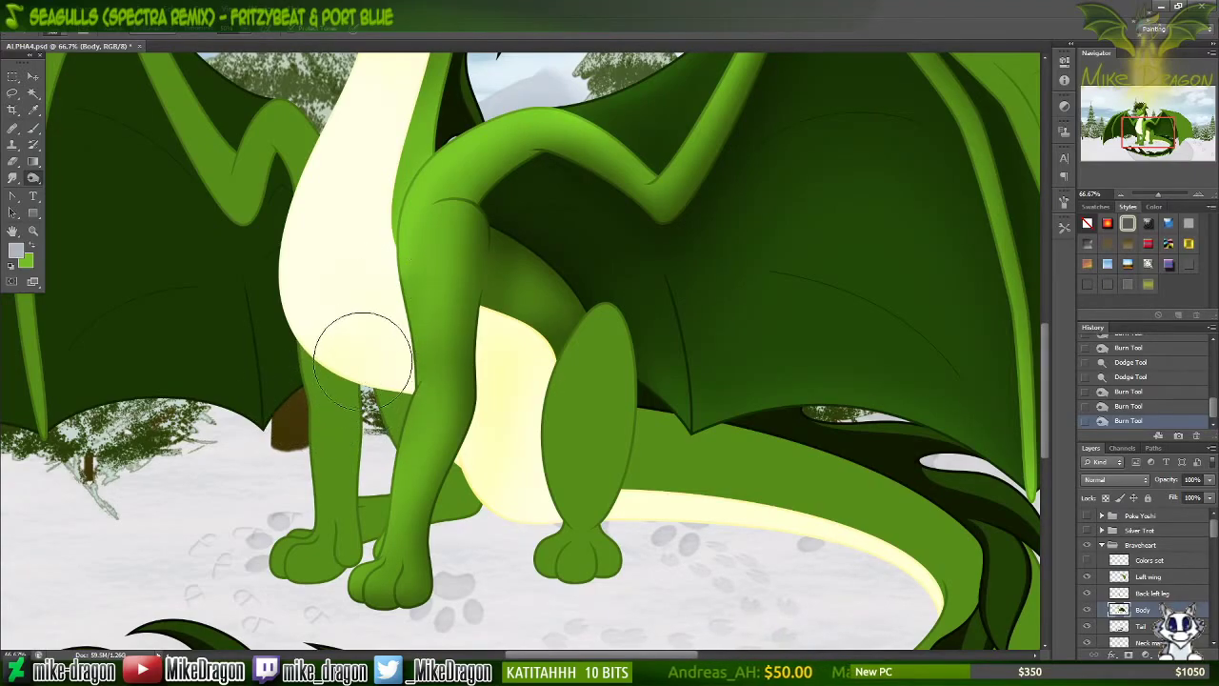
mouse_move(362, 358)
mouse_down()
mouse_move(344, 390)
mouse_move(235, 402)
mouse_move(232, 446)
mouse_move(321, 389)
mouse_move(258, 372)
mouse_up()
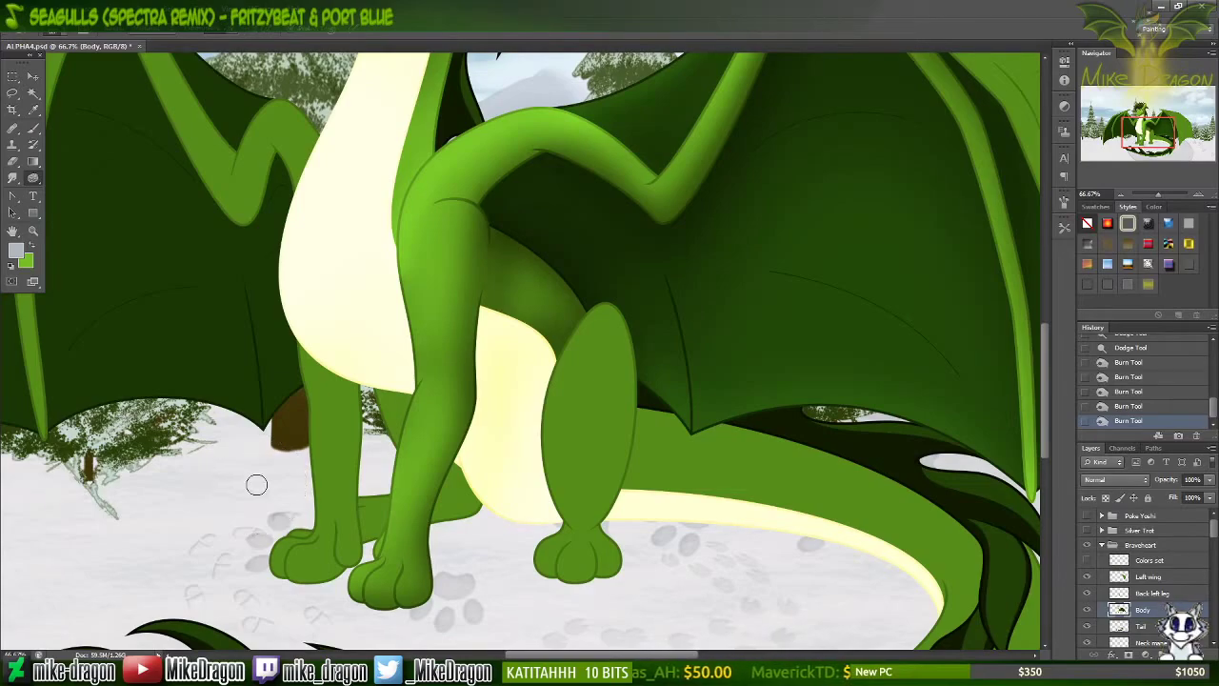
Step: Lighten the front of the shaded foreleg's lower part with the Dodge tool and a 100 px soft brush
right_click(519, 502)
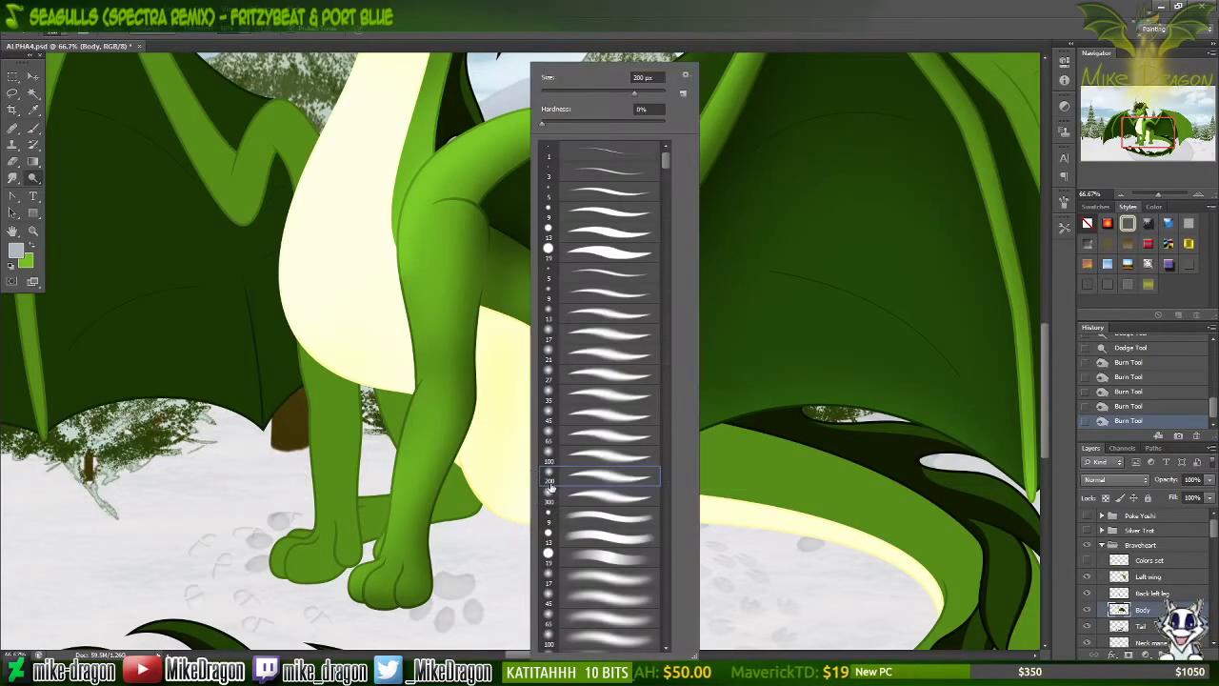
click(564, 459)
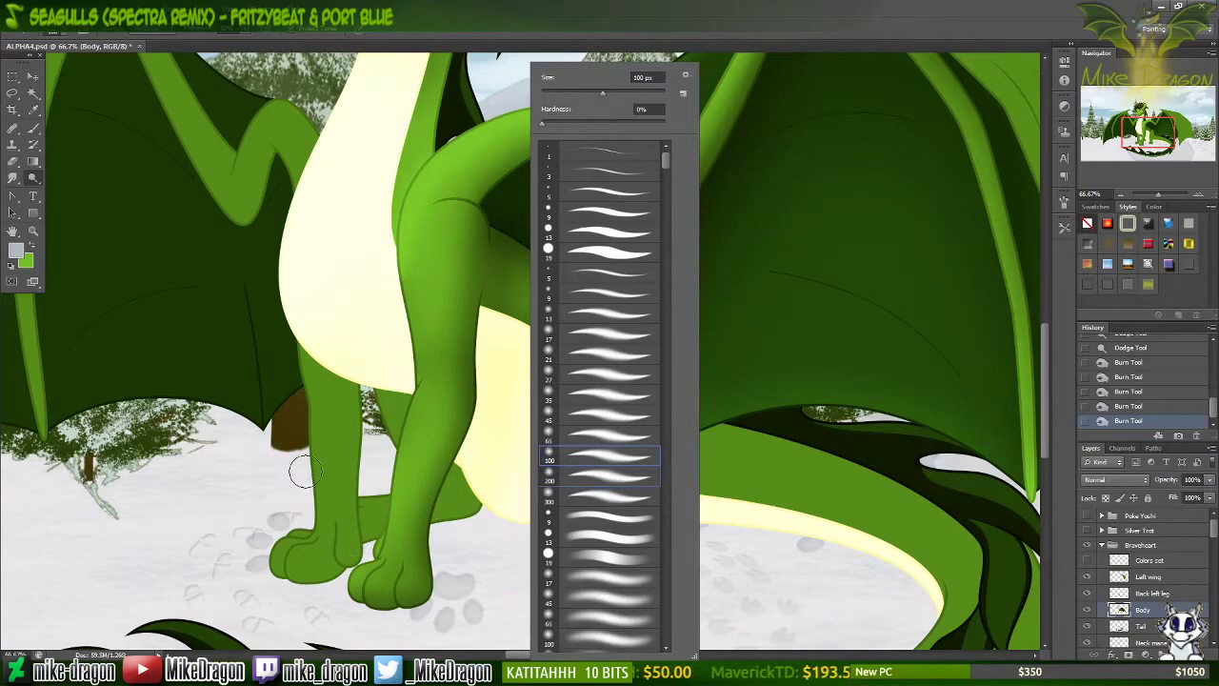
click(370, 536)
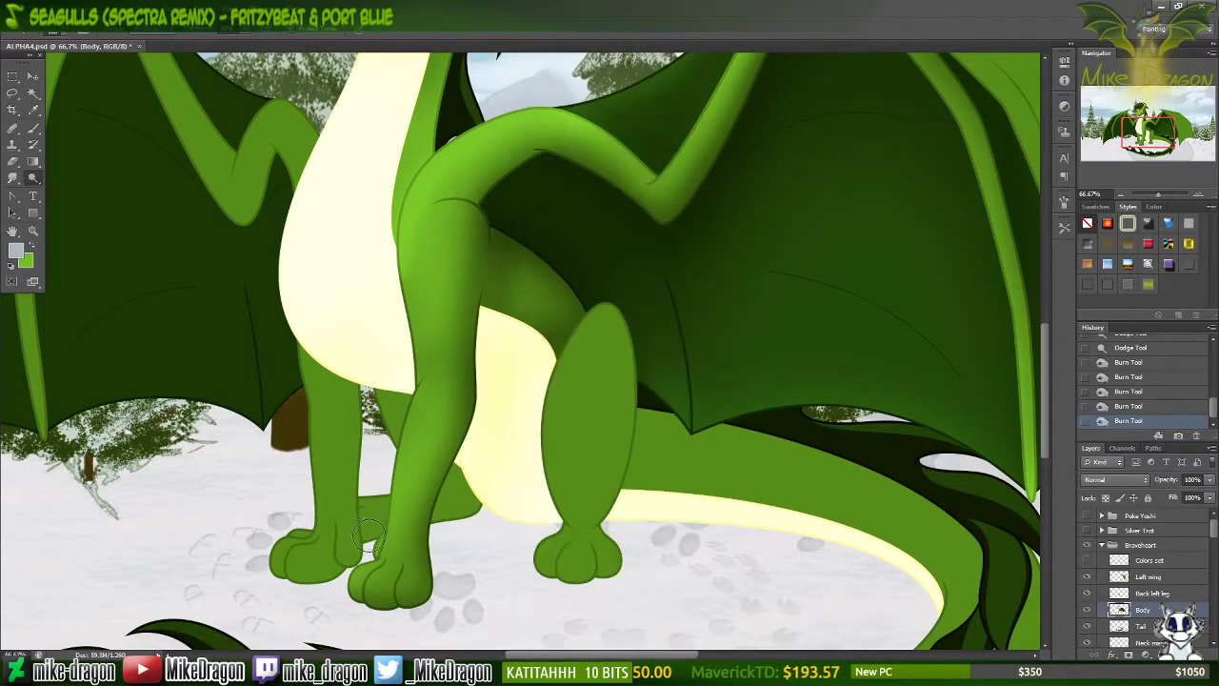
mouse_move(379, 505)
mouse_down()
mouse_move(420, 410)
mouse_move(376, 538)
mouse_move(433, 377)
mouse_up()
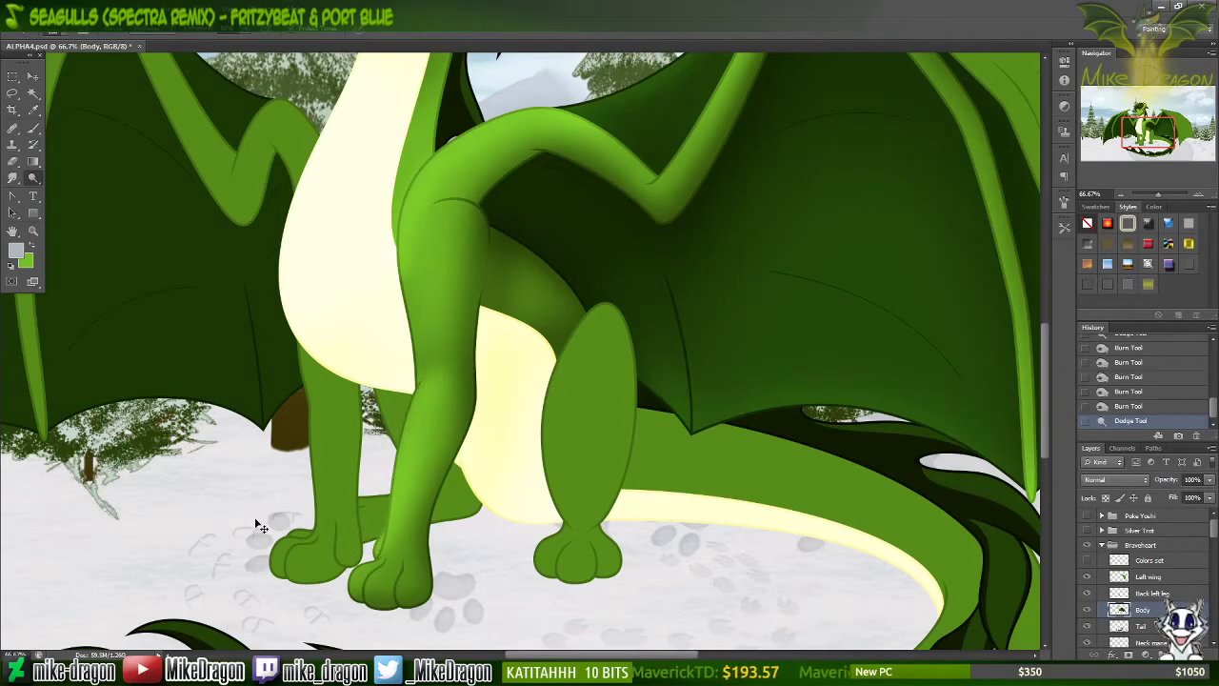
Step: Set the Dodge tool to the 45 px soft brush for detail work on the shaded front paw
key(ctrl+plus)
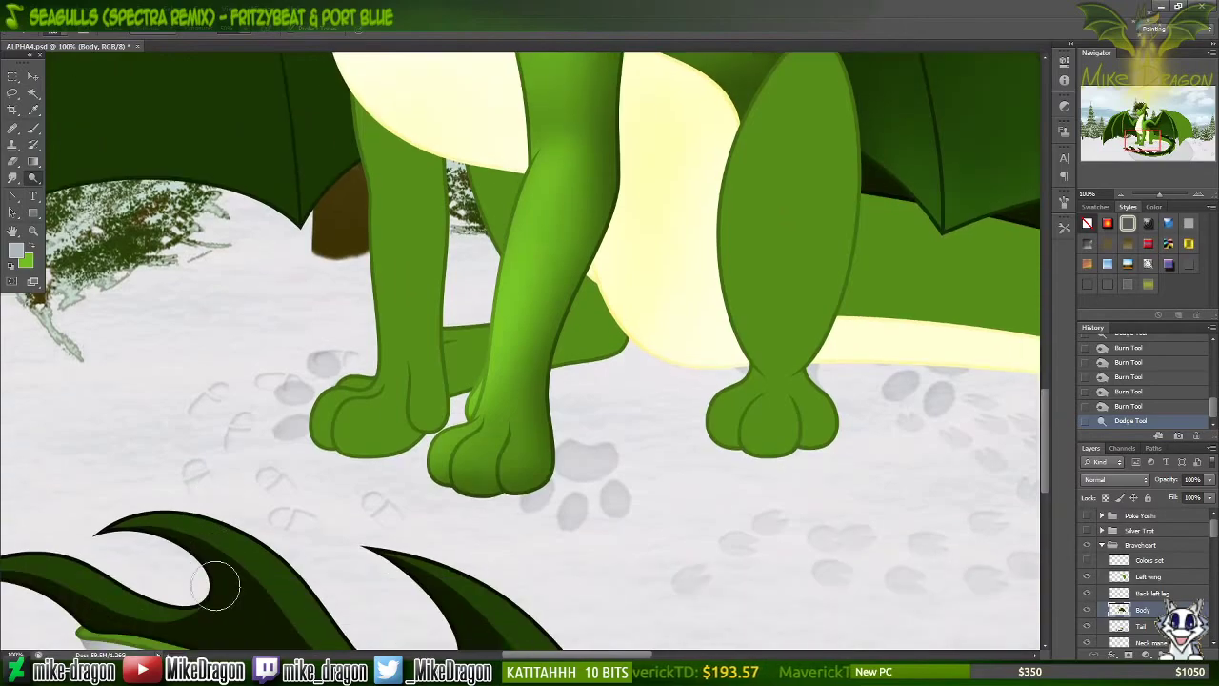
key(ctrl+plus)
right_click(217, 590)
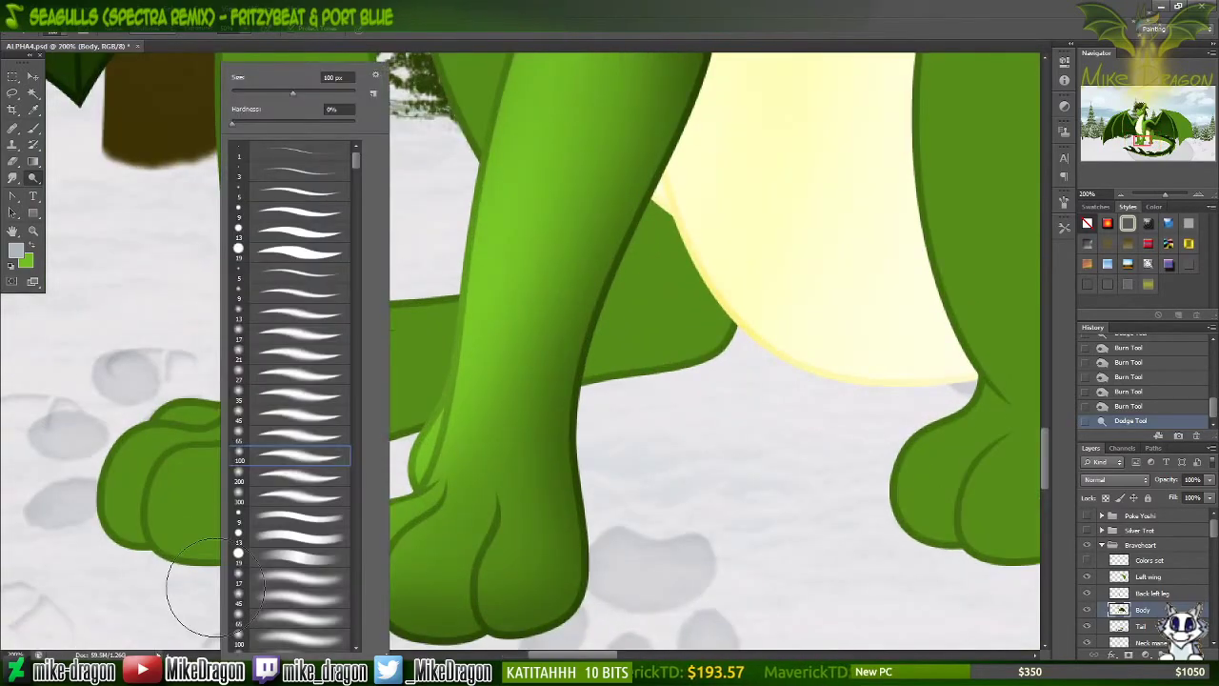
click(281, 412)
click(562, 185)
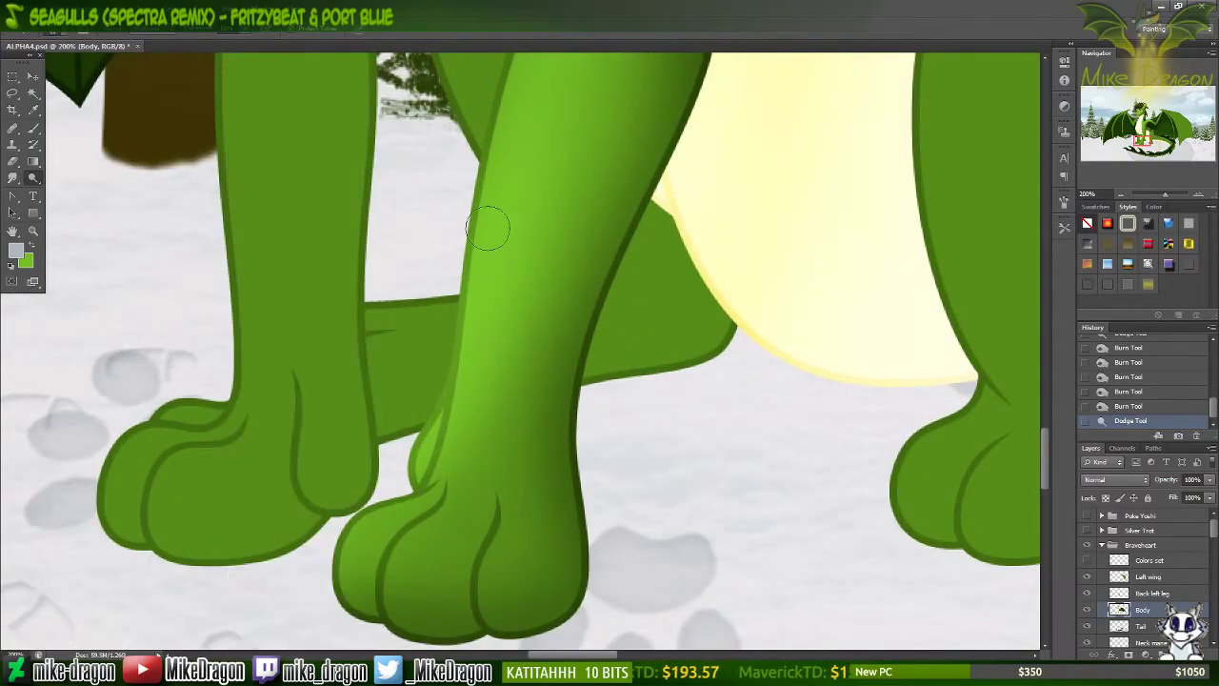
scroll(375, 461, down, 1)
scroll(376, 461, left, 1)
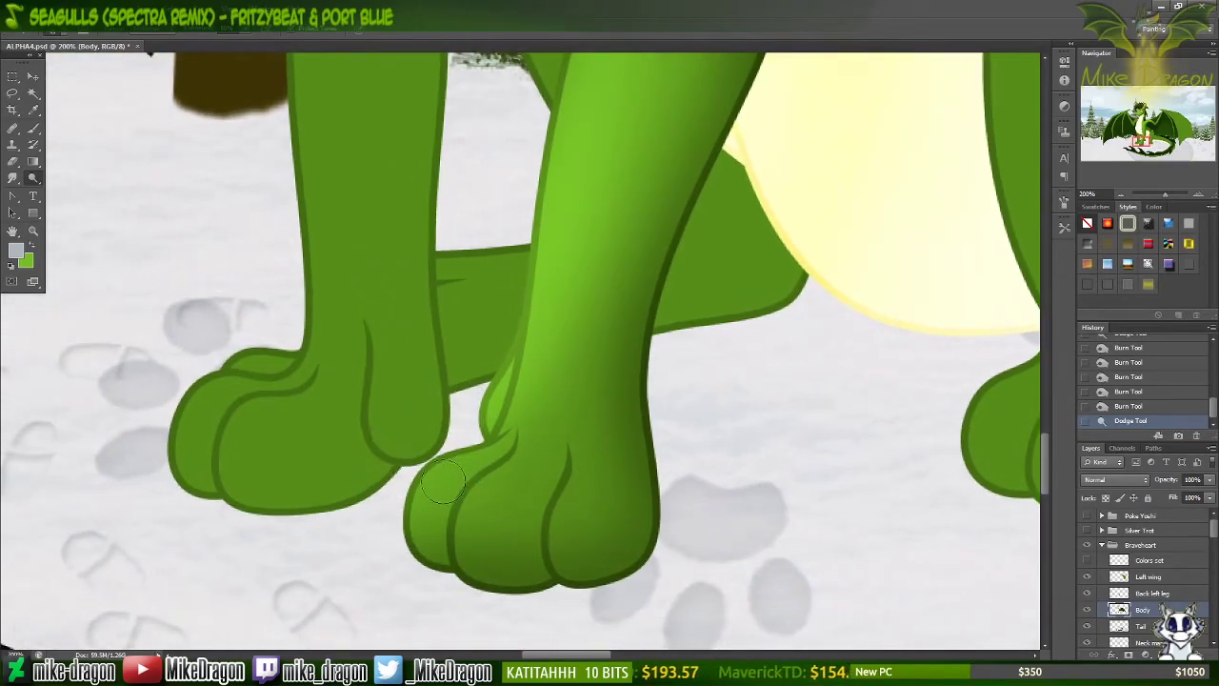
mouse_move(506, 434)
mouse_down()
mouse_move(486, 546)
mouse_move(468, 525)
mouse_move(455, 540)
mouse_move(501, 467)
mouse_move(534, 477)
mouse_up()
key(ctrl+z)
key(ctrl+z)
key(ctrl+z)
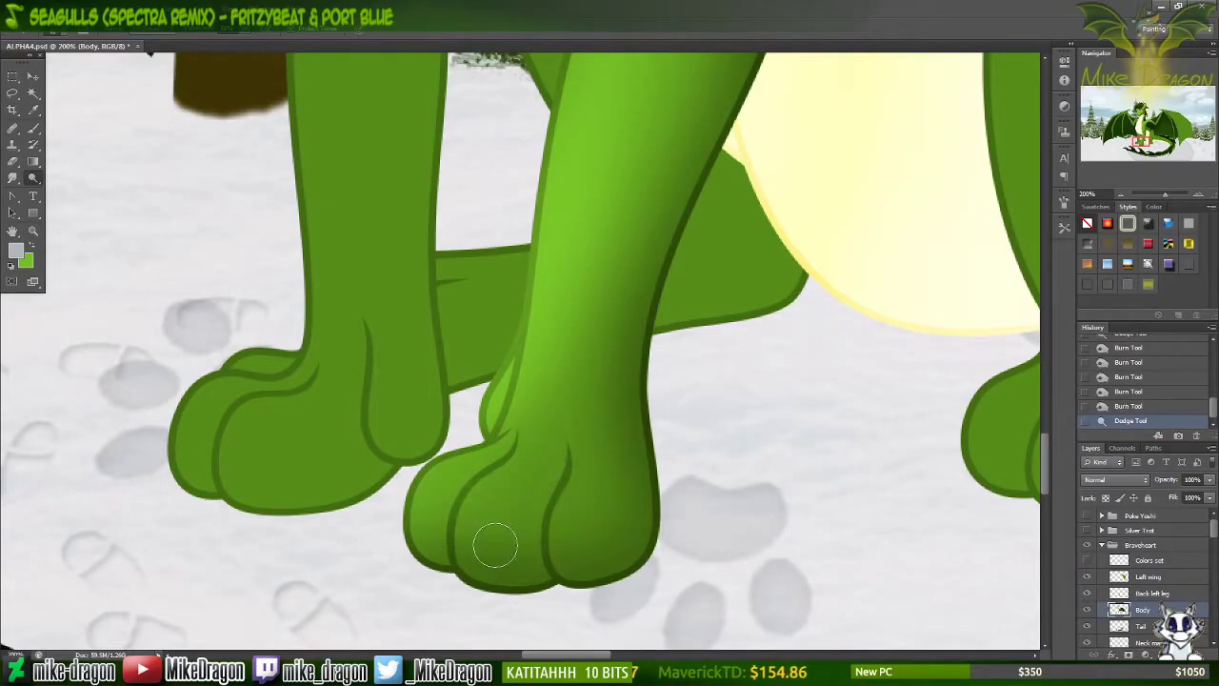
mouse_move(470, 524)
mouse_down()
mouse_move(473, 479)
mouse_move(510, 436)
mouse_up()
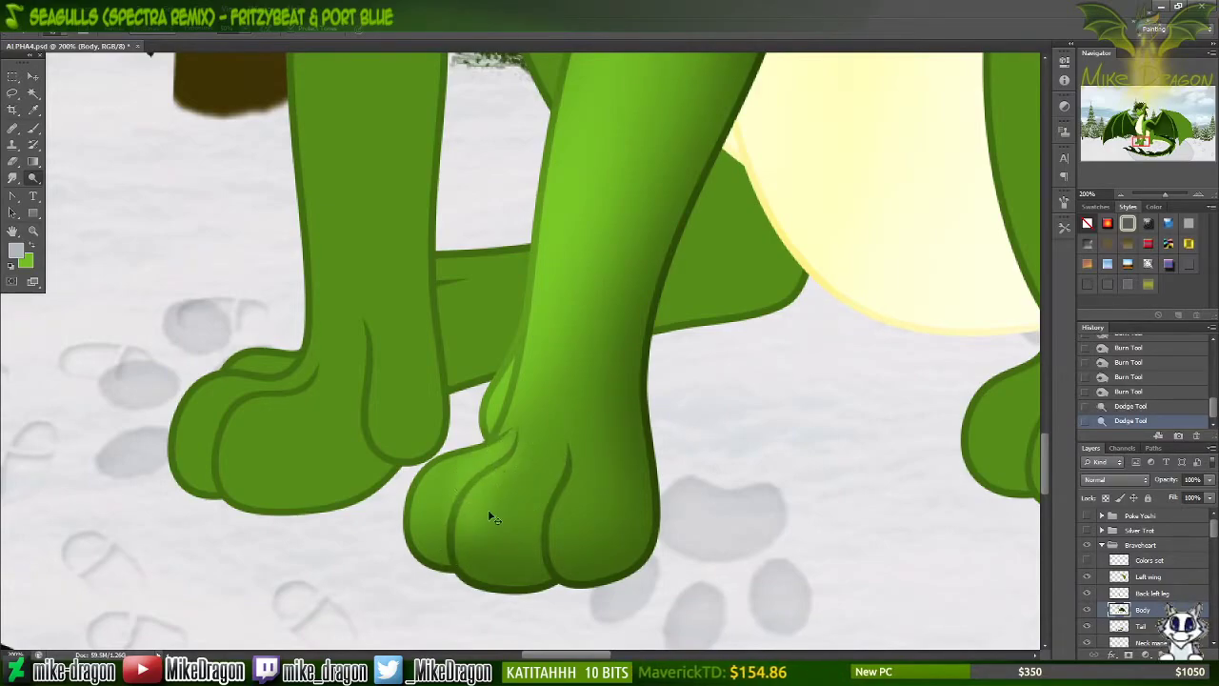
key(ctrl+z)
drag(467, 536, 527, 483)
key(ctrl+z)
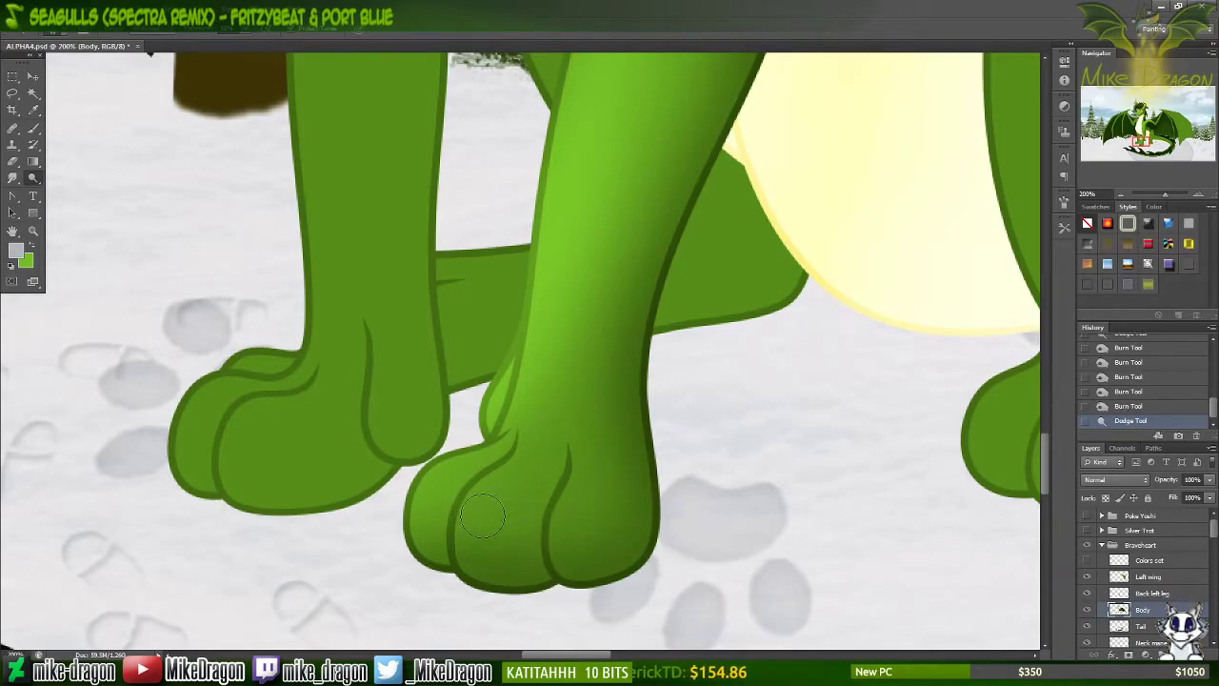
Step: Add highlights to the three toes of the shaded front paw with the Dodge tool, redoing the stroke on the rearmost toe
mouse_move(479, 526)
mouse_down()
mouse_move(523, 467)
mouse_move(539, 471)
mouse_up()
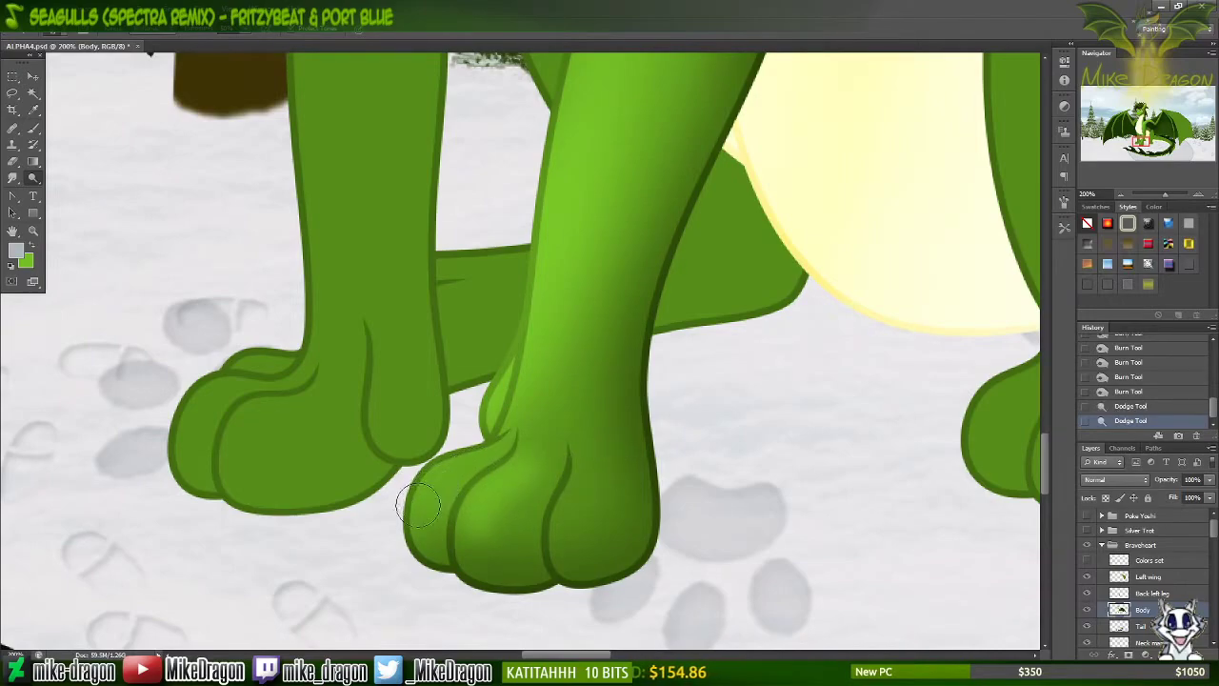
drag(419, 507, 473, 454)
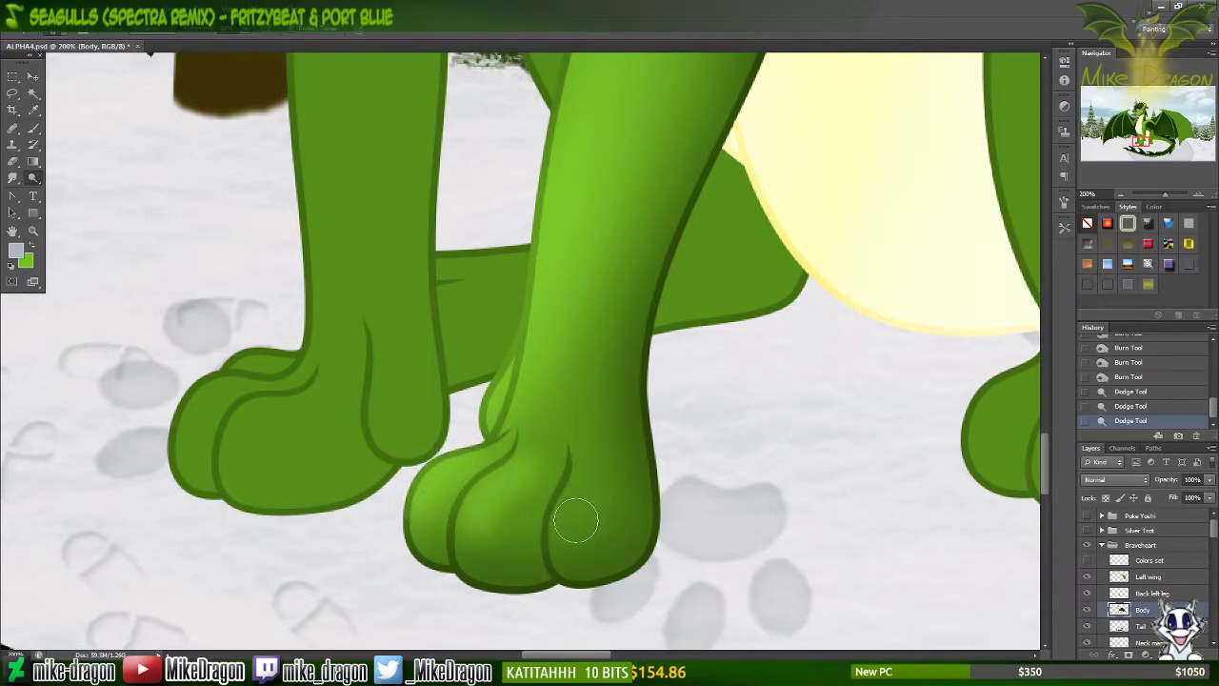
mouse_move(572, 526)
mouse_down()
mouse_move(564, 481)
mouse_move(590, 496)
mouse_up()
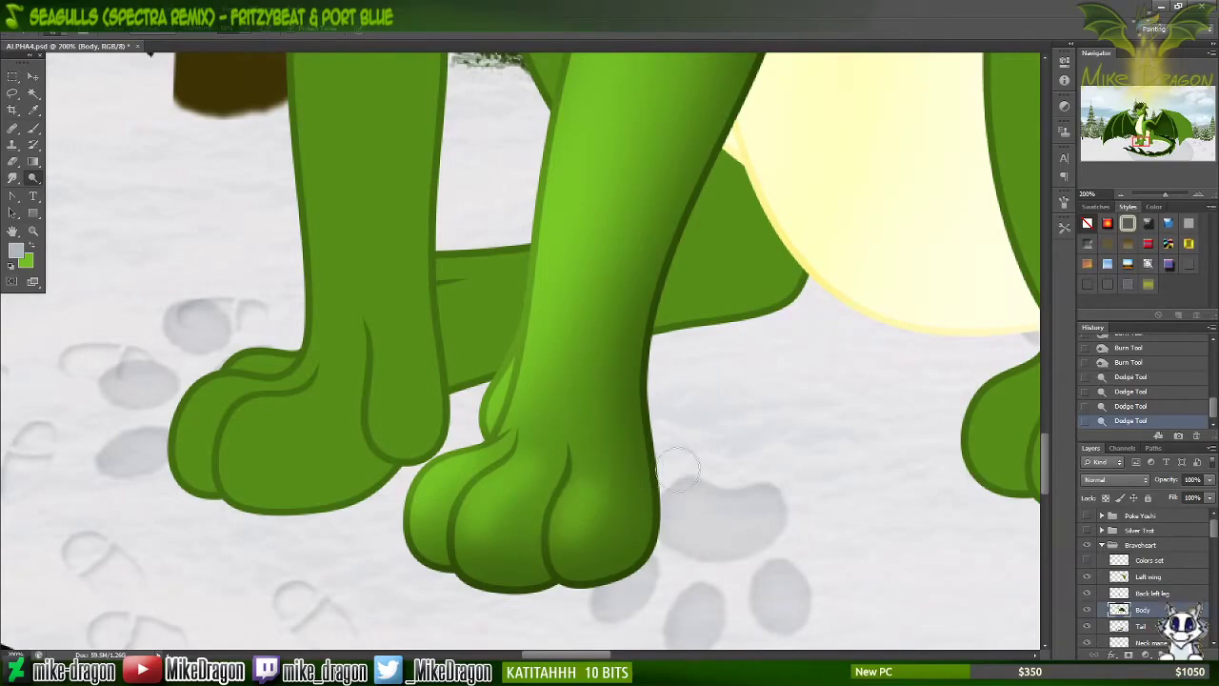
key(ctrl+z)
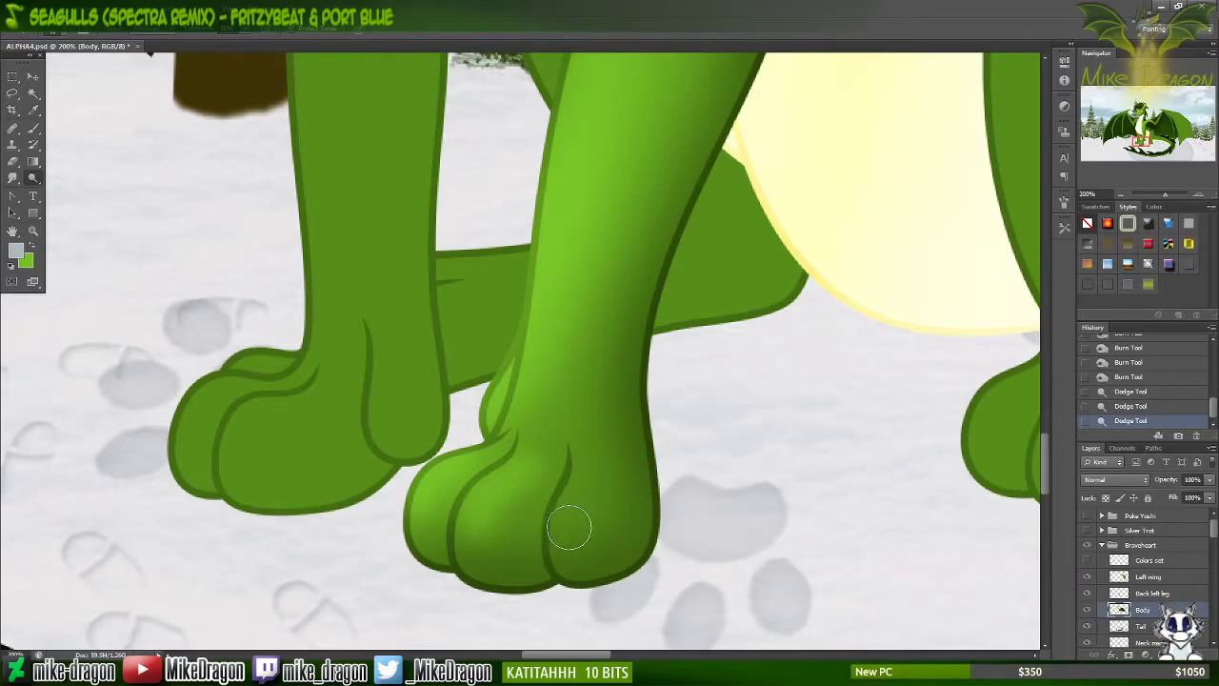
mouse_move(569, 529)
mouse_down()
mouse_move(589, 459)
mouse_move(632, 453)
mouse_move(571, 458)
mouse_up()
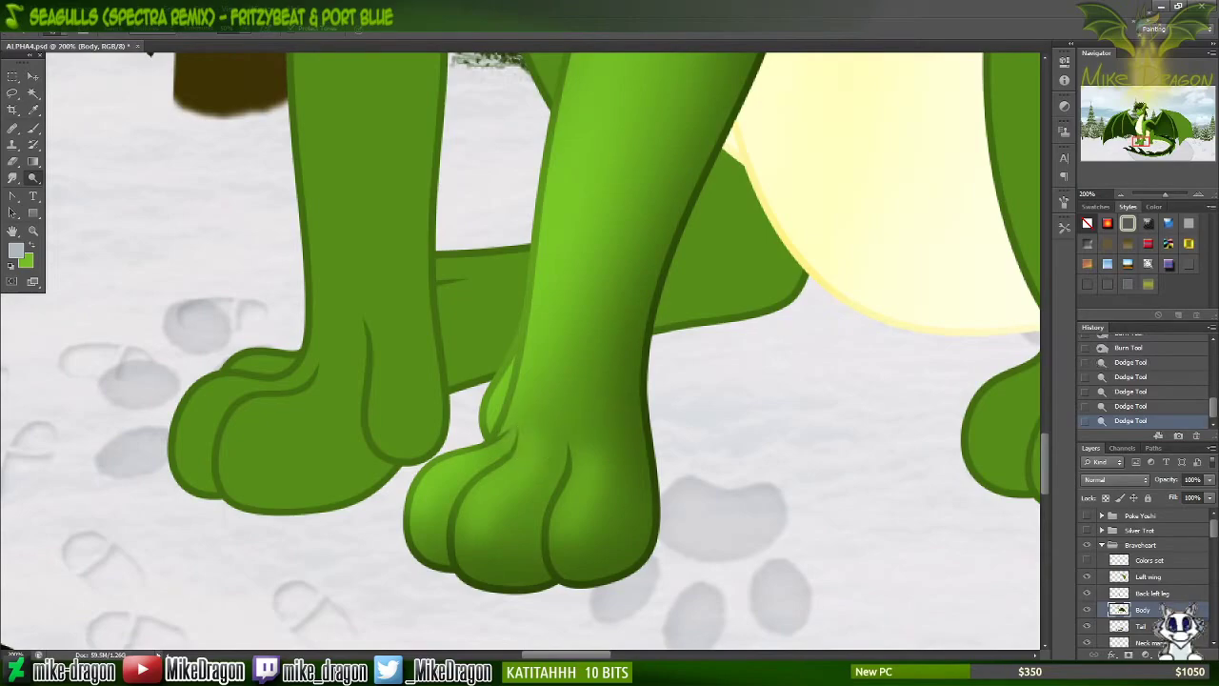
Step: Review the shading on the dragon's body from the front paws up to the head at a reduced zoom
key(ctrl+minus)
key(ctrl+minus)
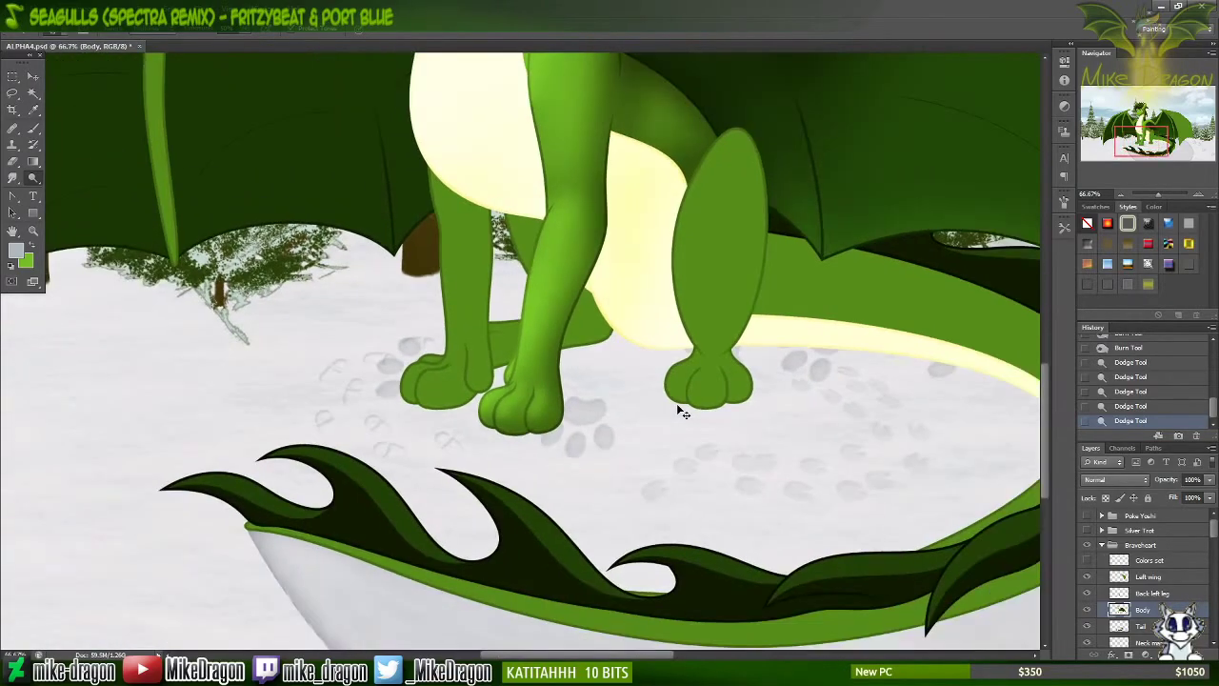
scroll(677, 405, up, 3)
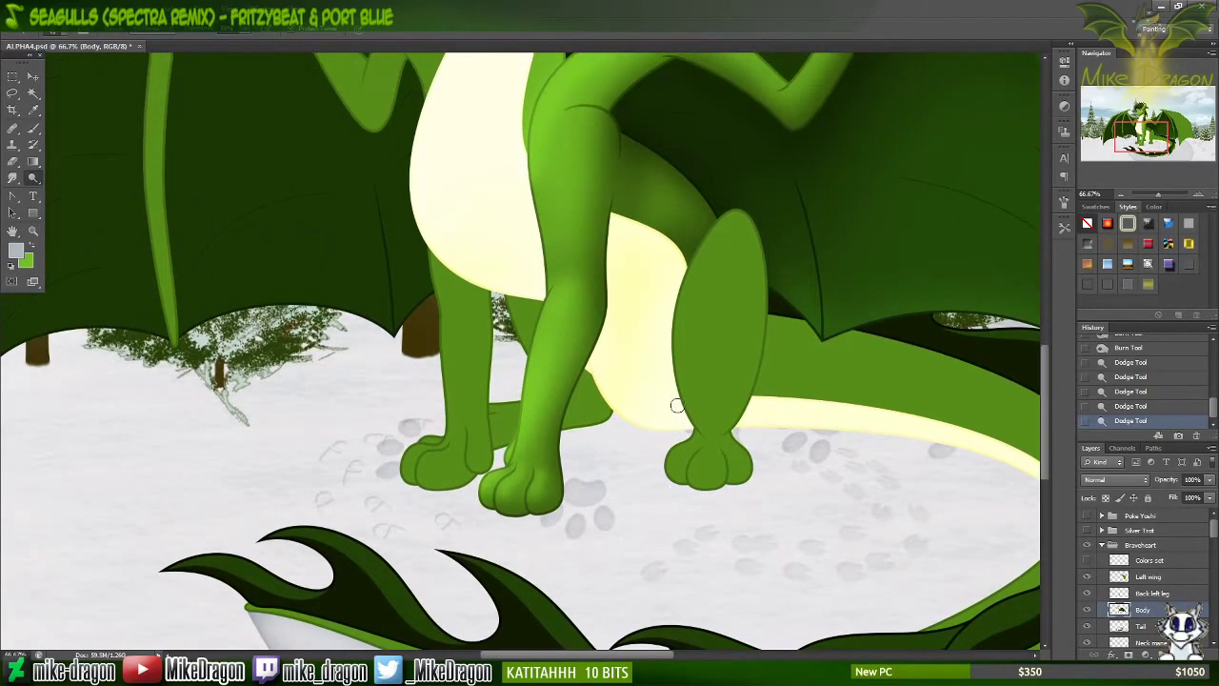
scroll(676, 405, up, 12)
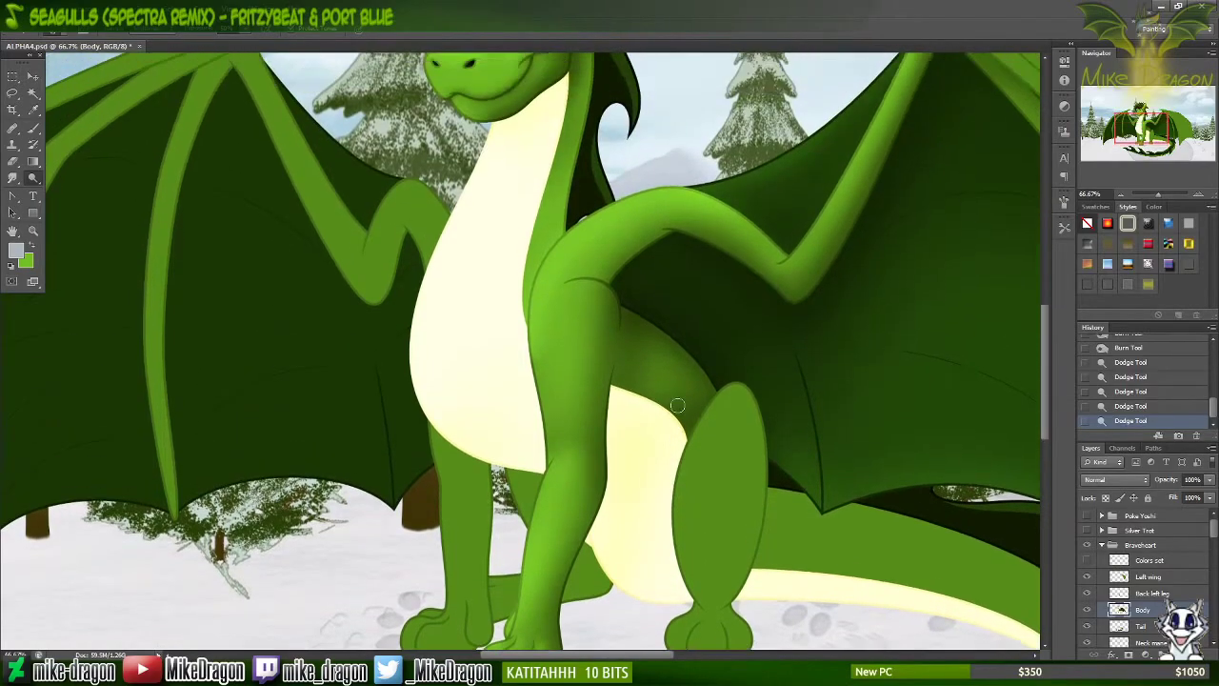
scroll(688, 406, up, 3)
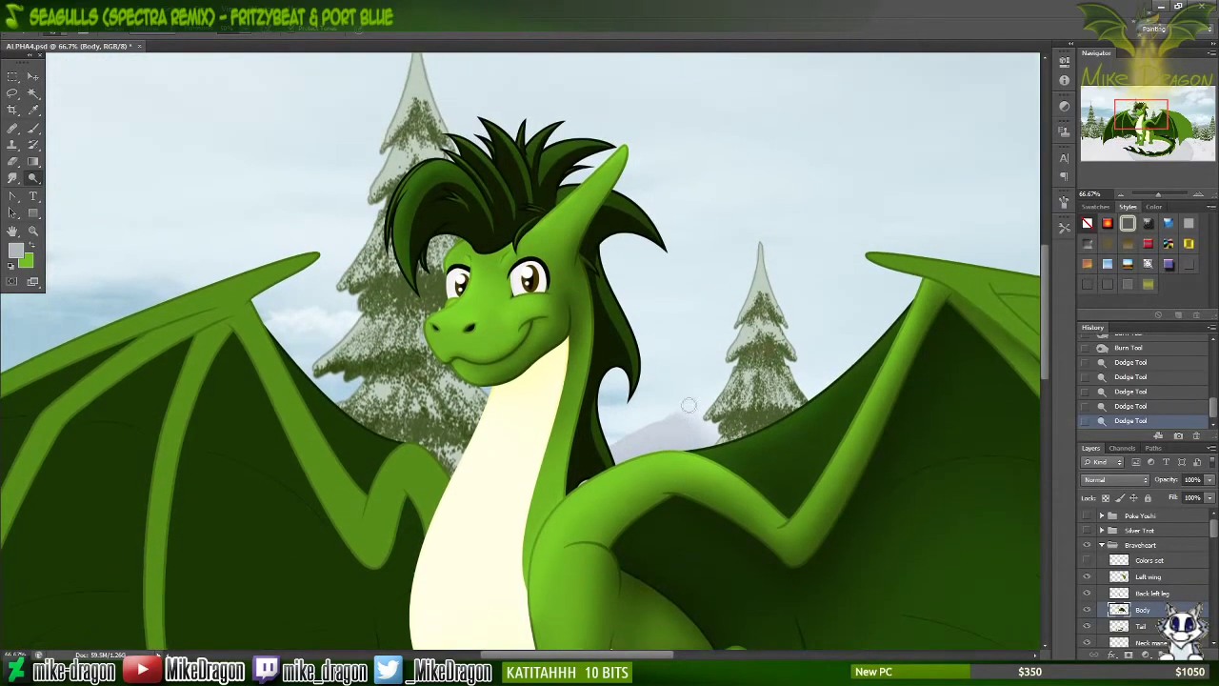
scroll(689, 406, down, 3)
scroll(689, 406, right, 2)
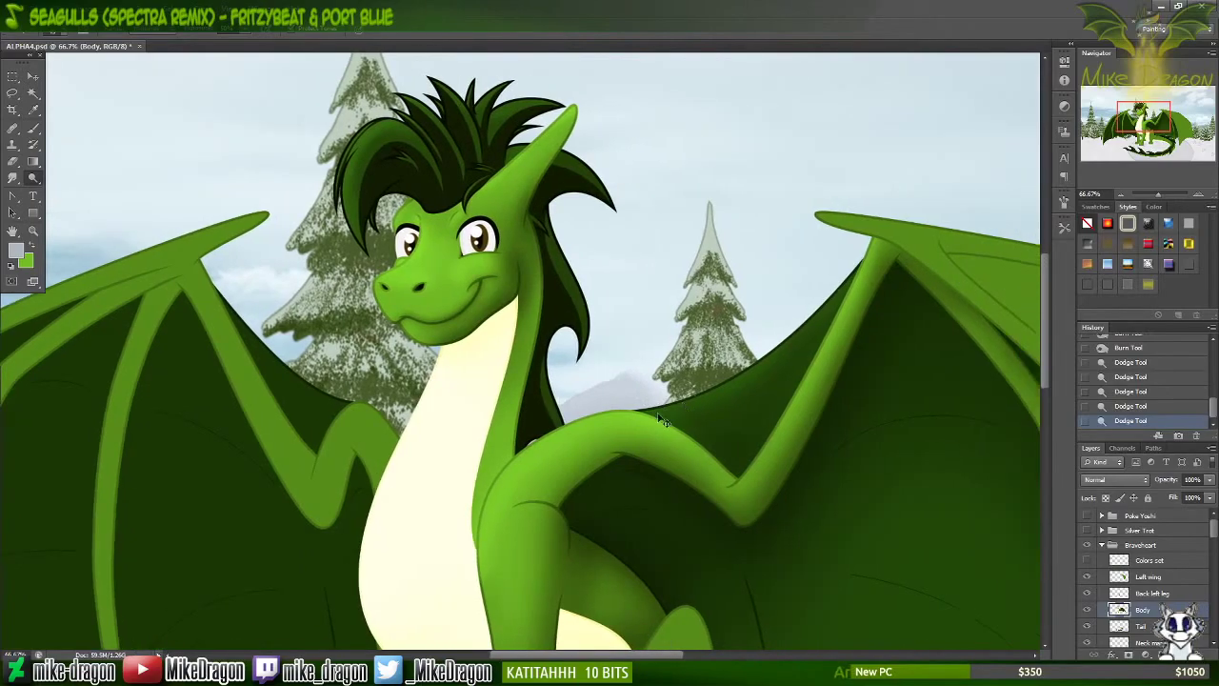
scroll(647, 412, up, 4)
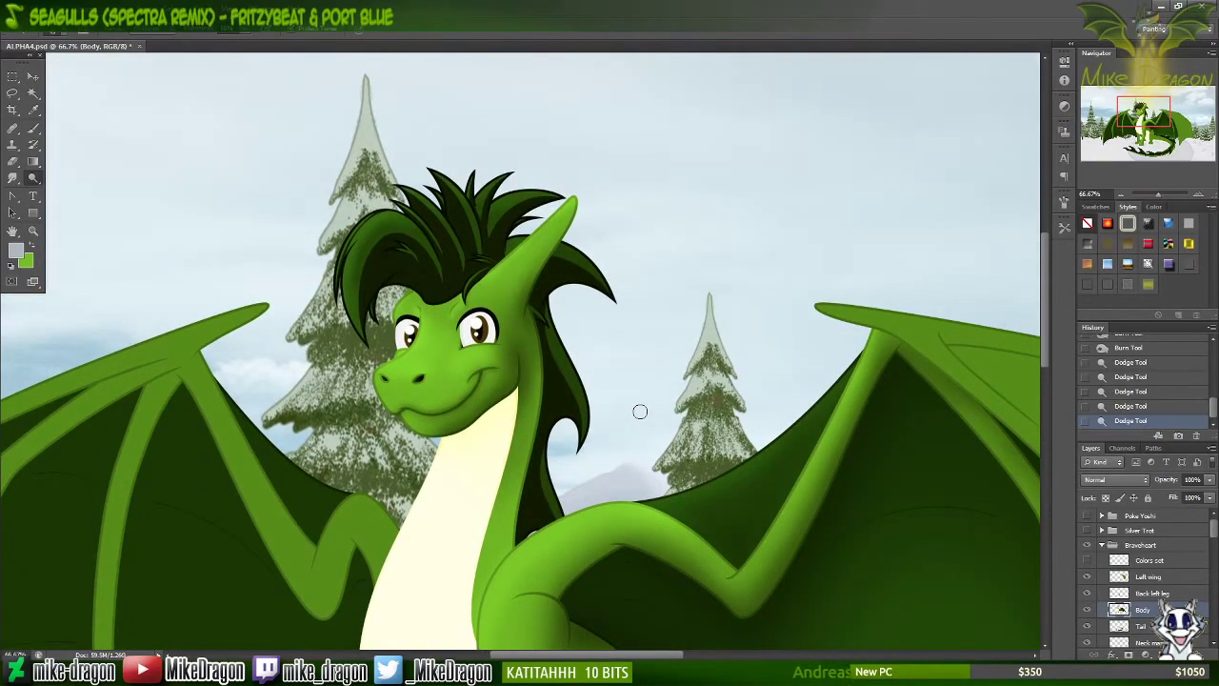
Step: Darken the dragon's face toward the back of the head with the Burn tool and a 400 px soft brush
key(shift+o)
right_click(638, 412)
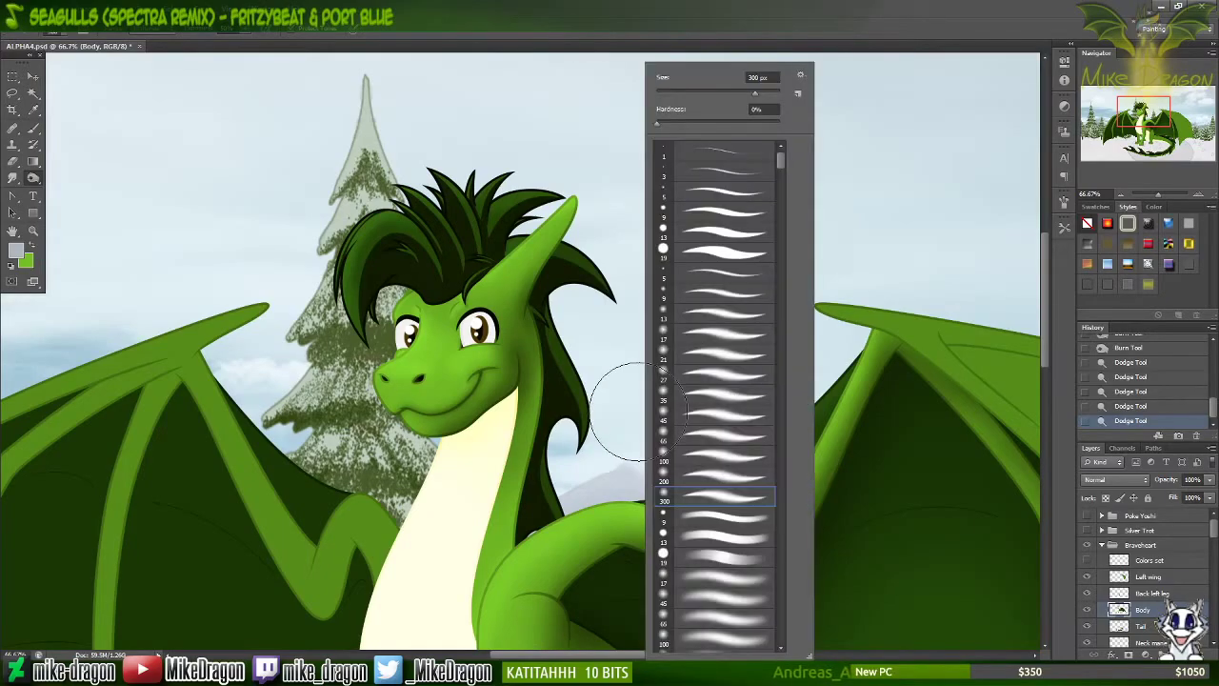
double_click(749, 77)
text(400)
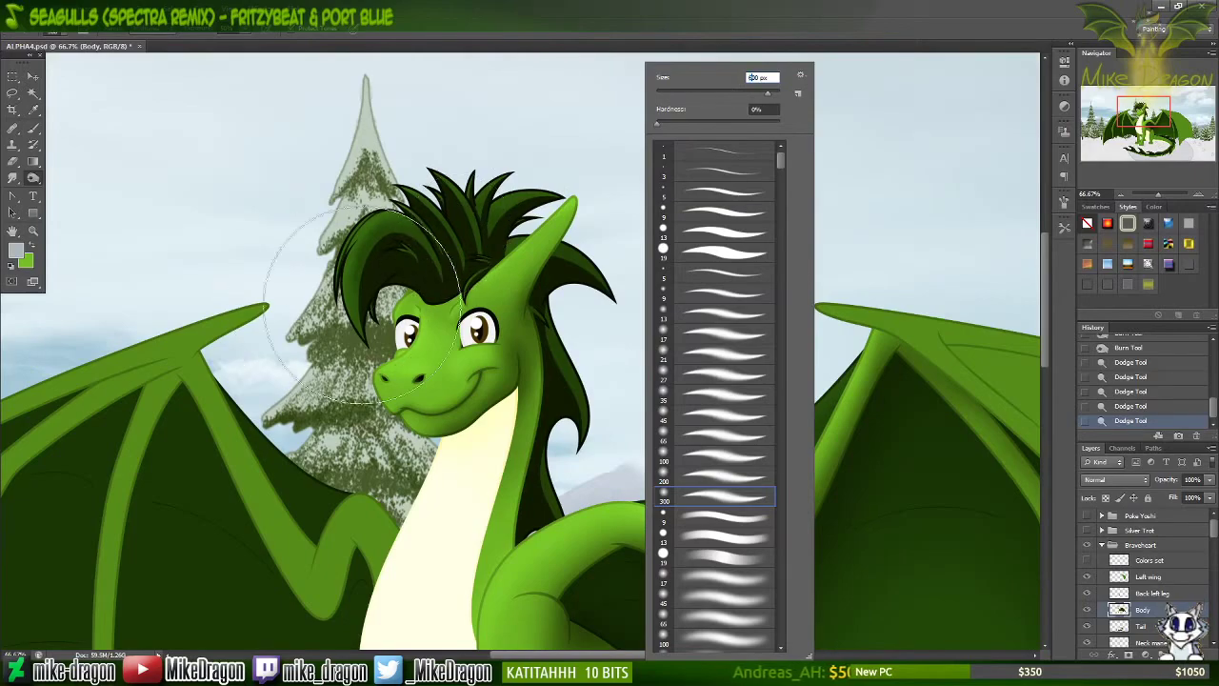
key(Return)
key(Return)
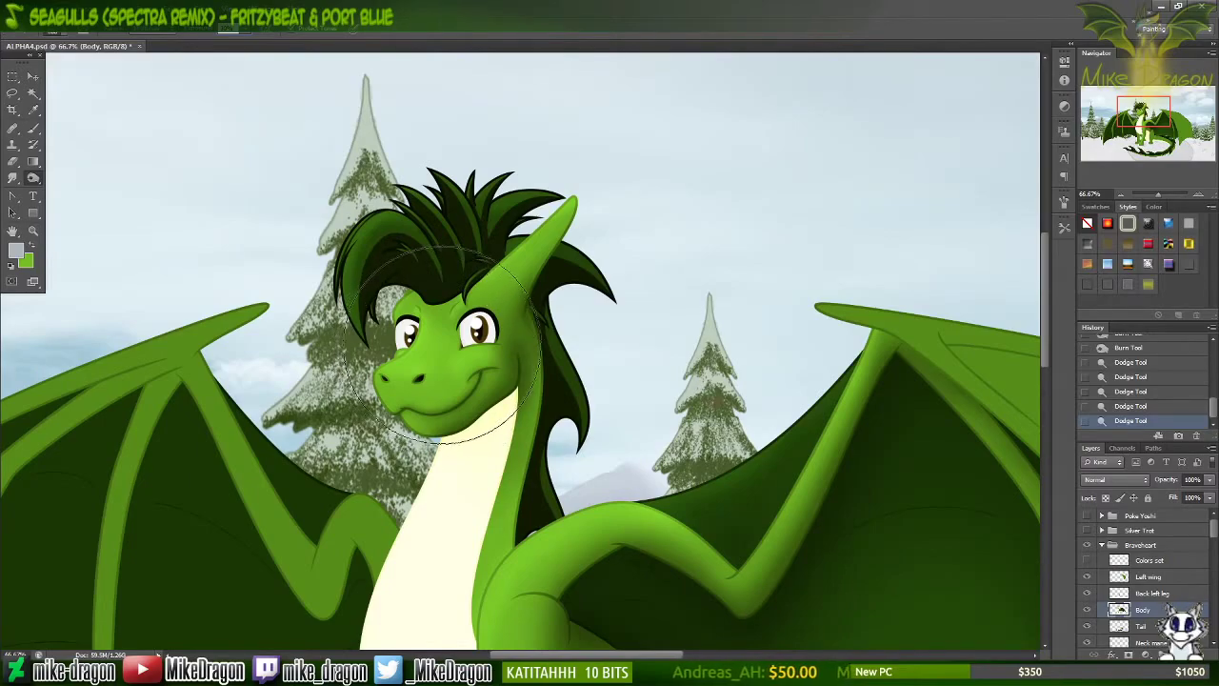
drag(443, 343, 416, 345)
right_click(411, 342)
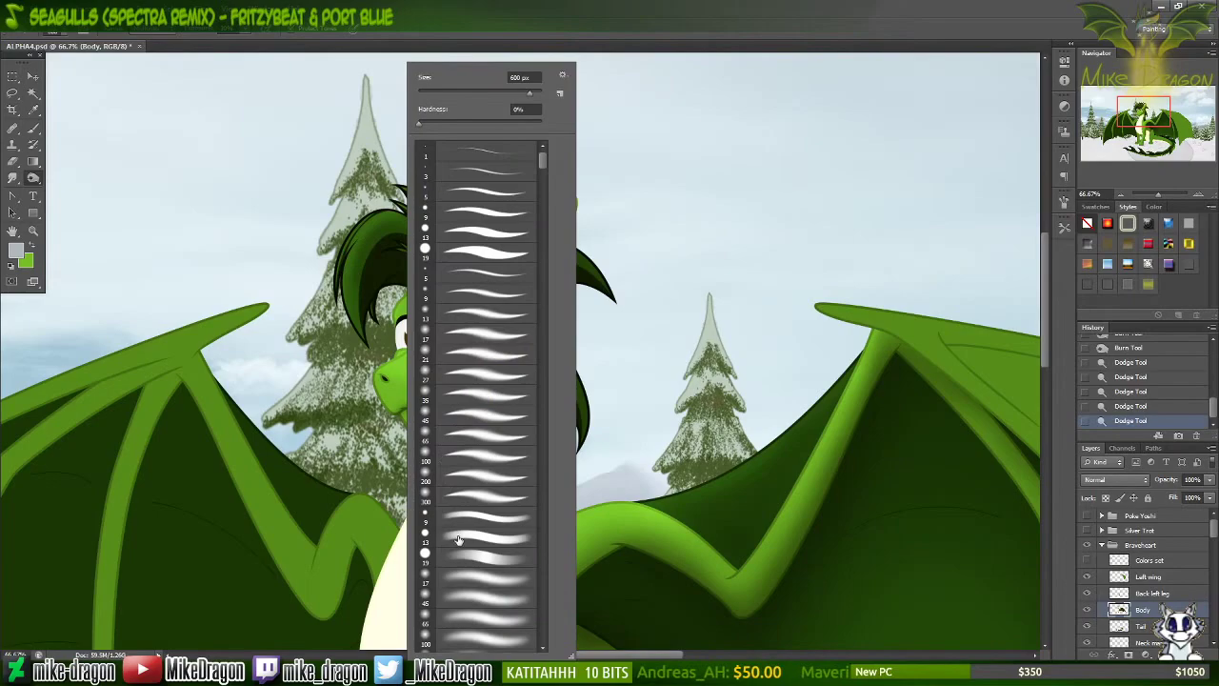
click(519, 77)
text(300)
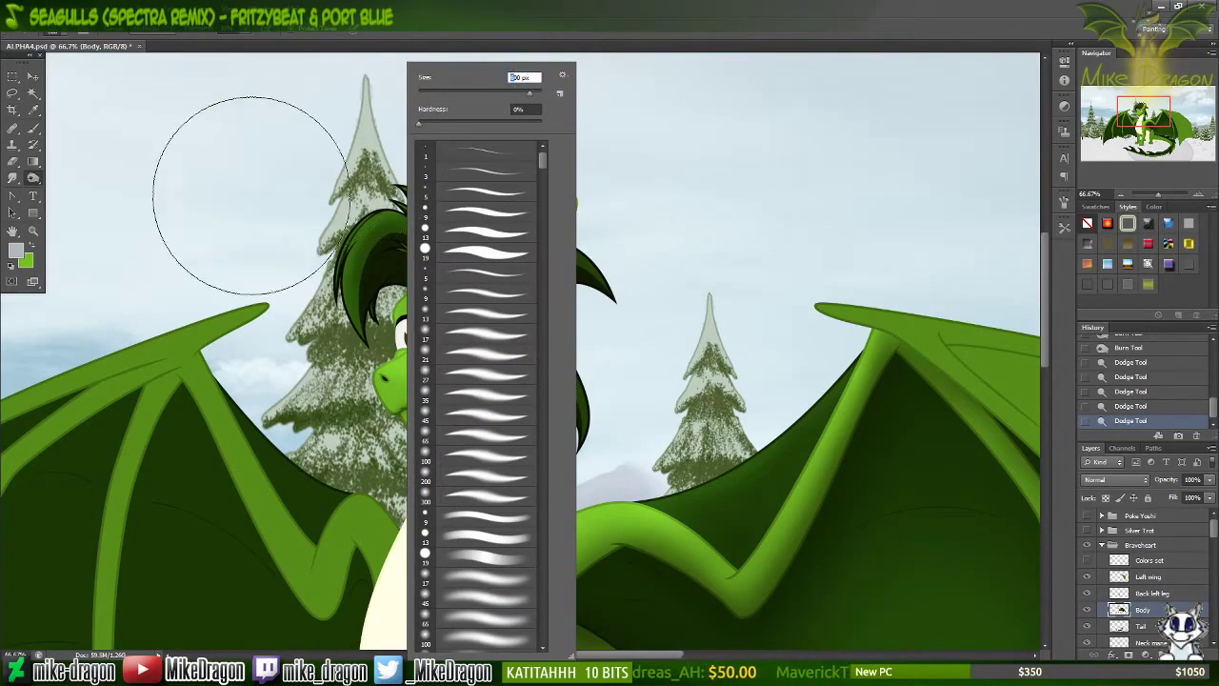
text(200)
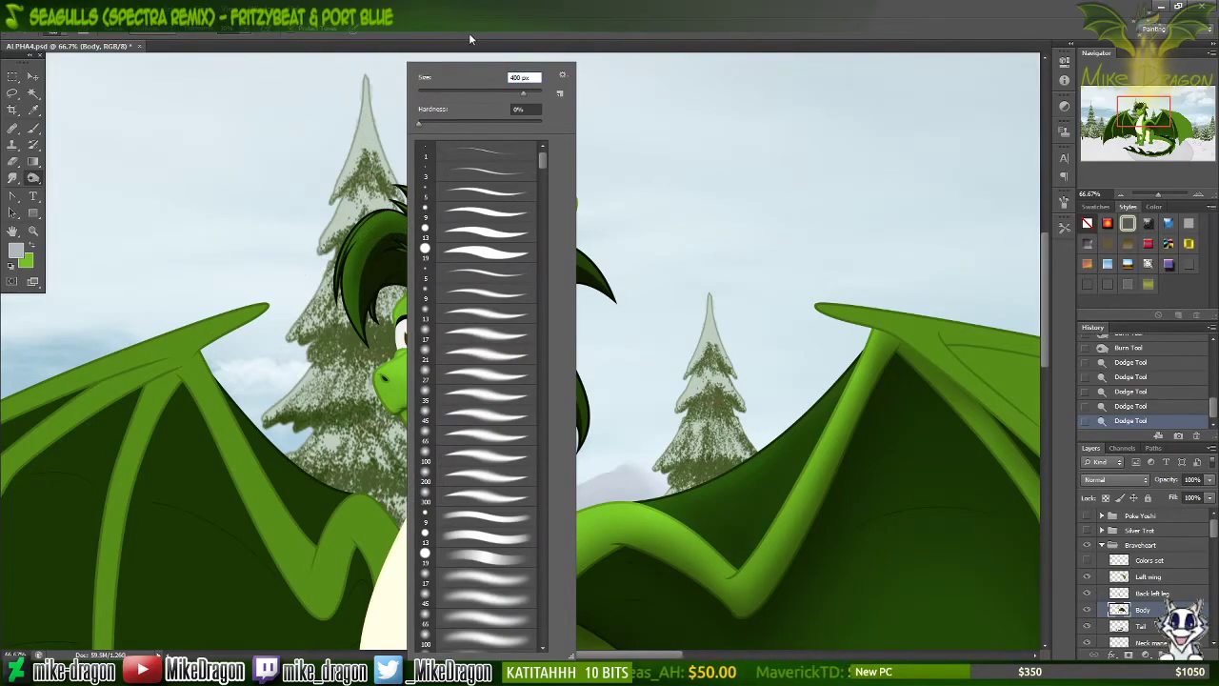
key(Return)
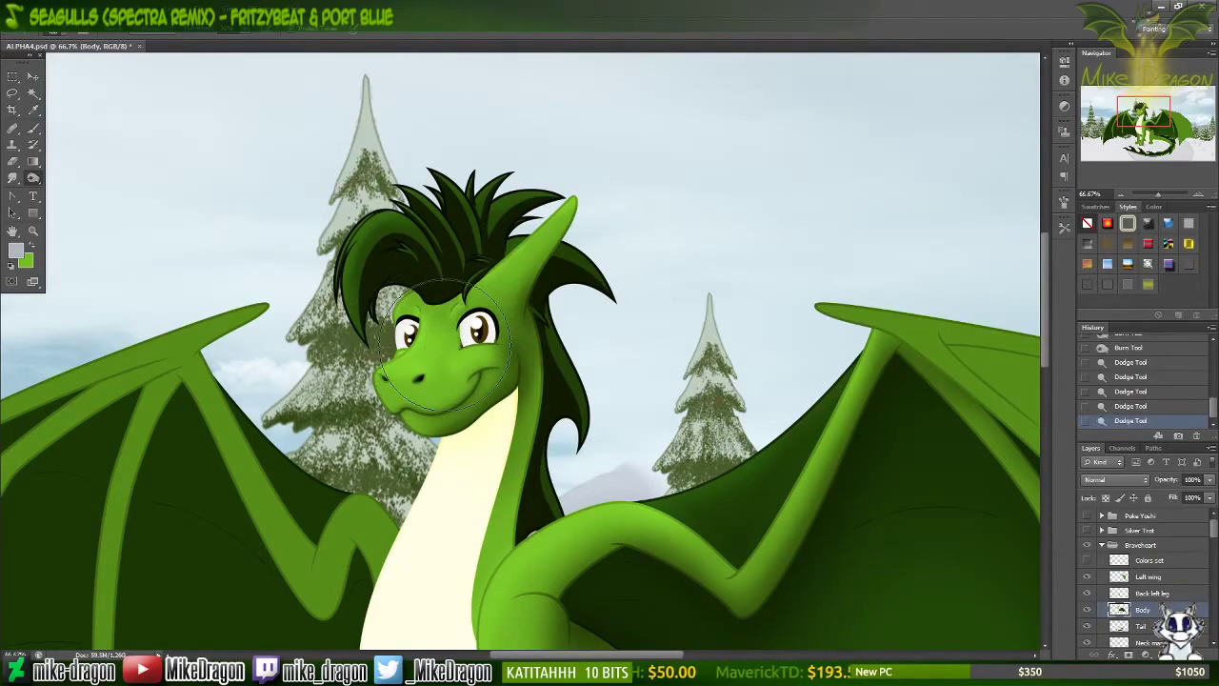
mouse_move(443, 348)
mouse_down()
mouse_move(433, 329)
mouse_move(612, 298)
mouse_move(537, 352)
mouse_up()
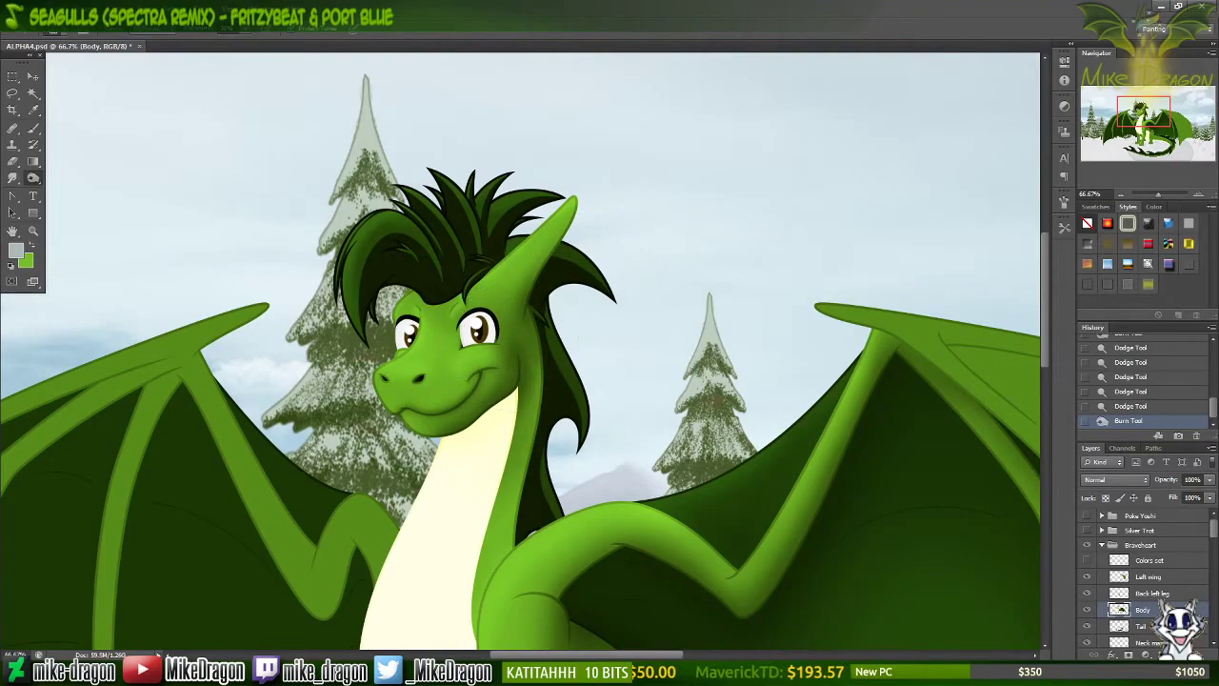
Step: Check the shading across the whole dragon at a smaller zoom and save the document
scroll(619, 266, down, 3)
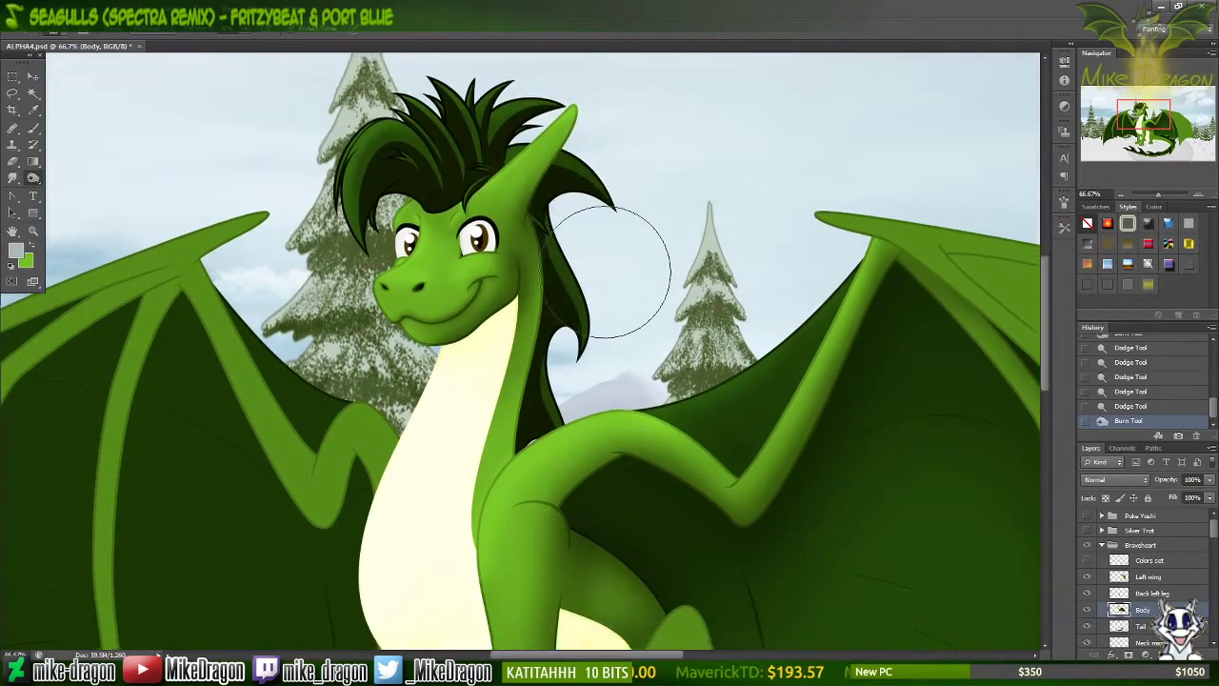
scroll(610, 271, down, 3)
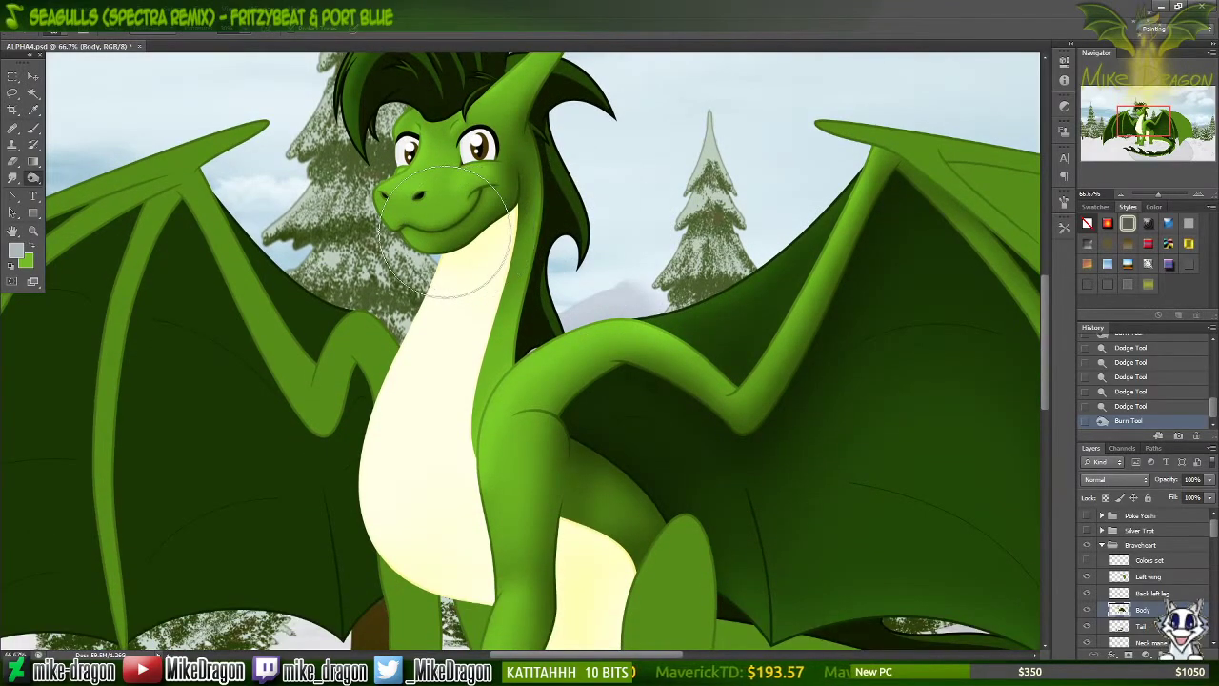
scroll(400, 276, down, 8)
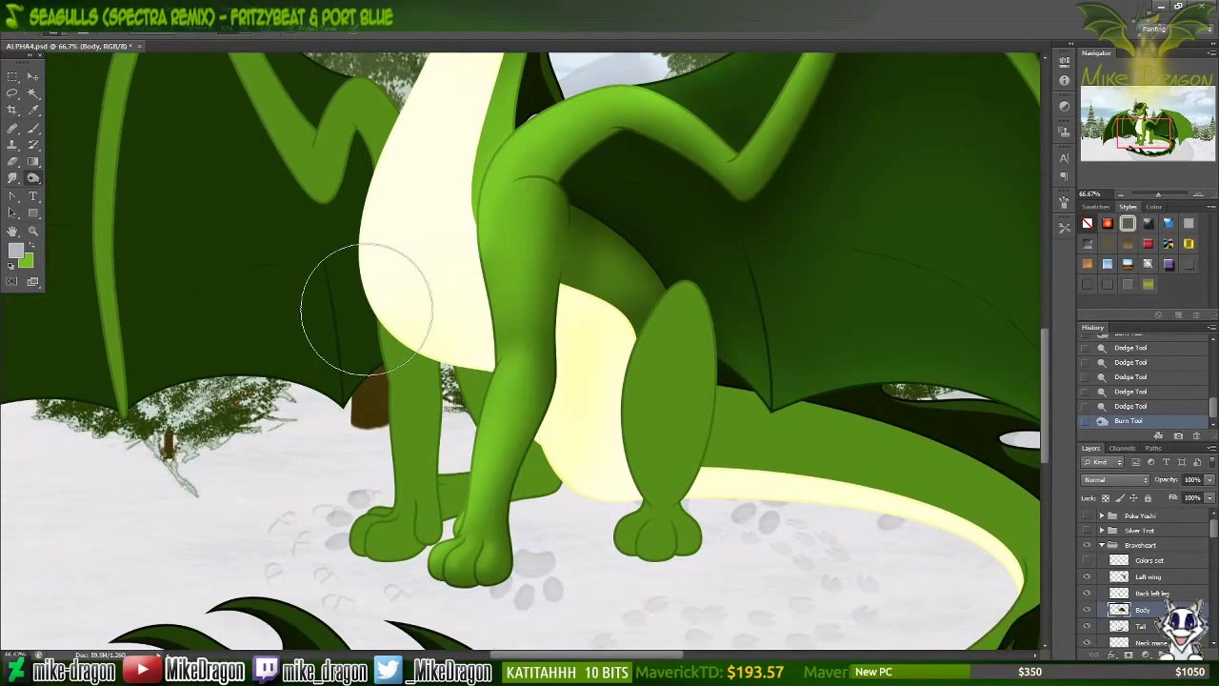
scroll(367, 310, up, 8)
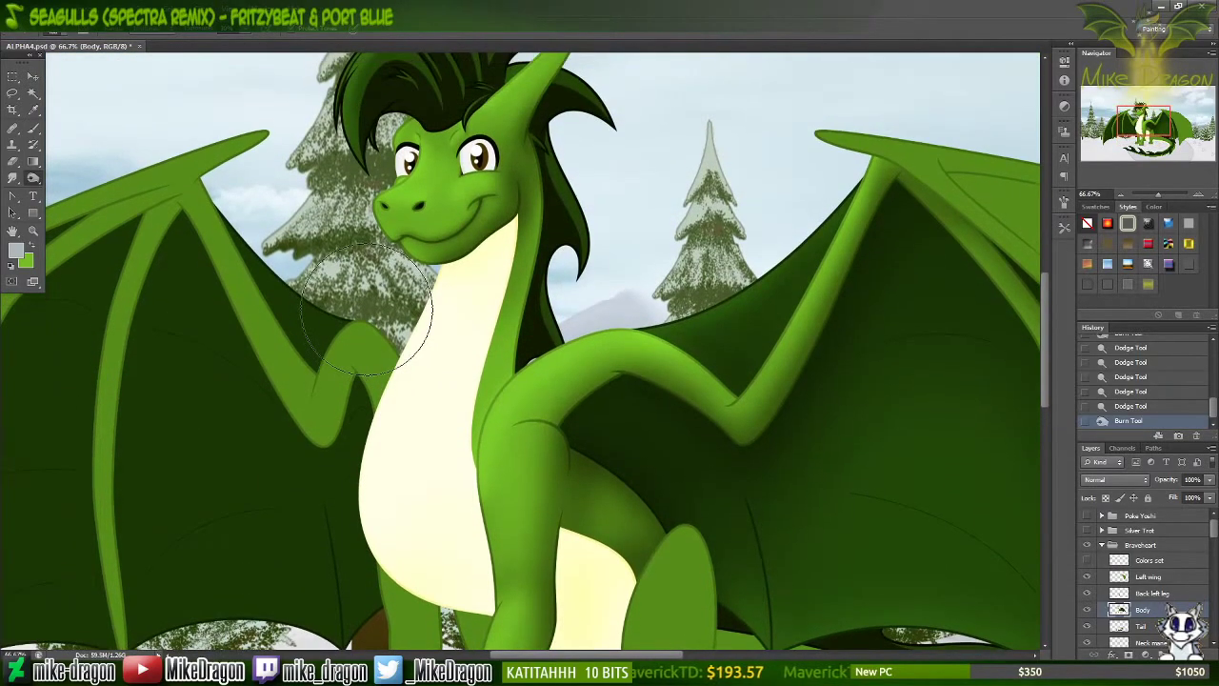
scroll(367, 309, down, 1)
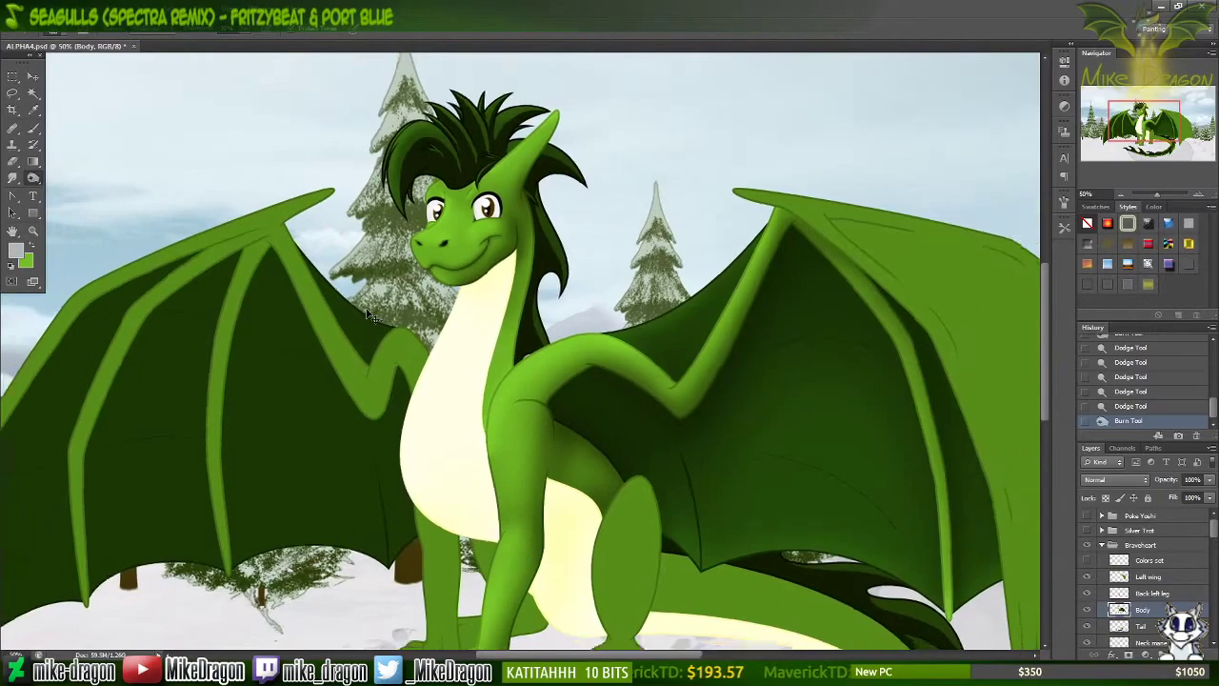
scroll(370, 316, down, 1)
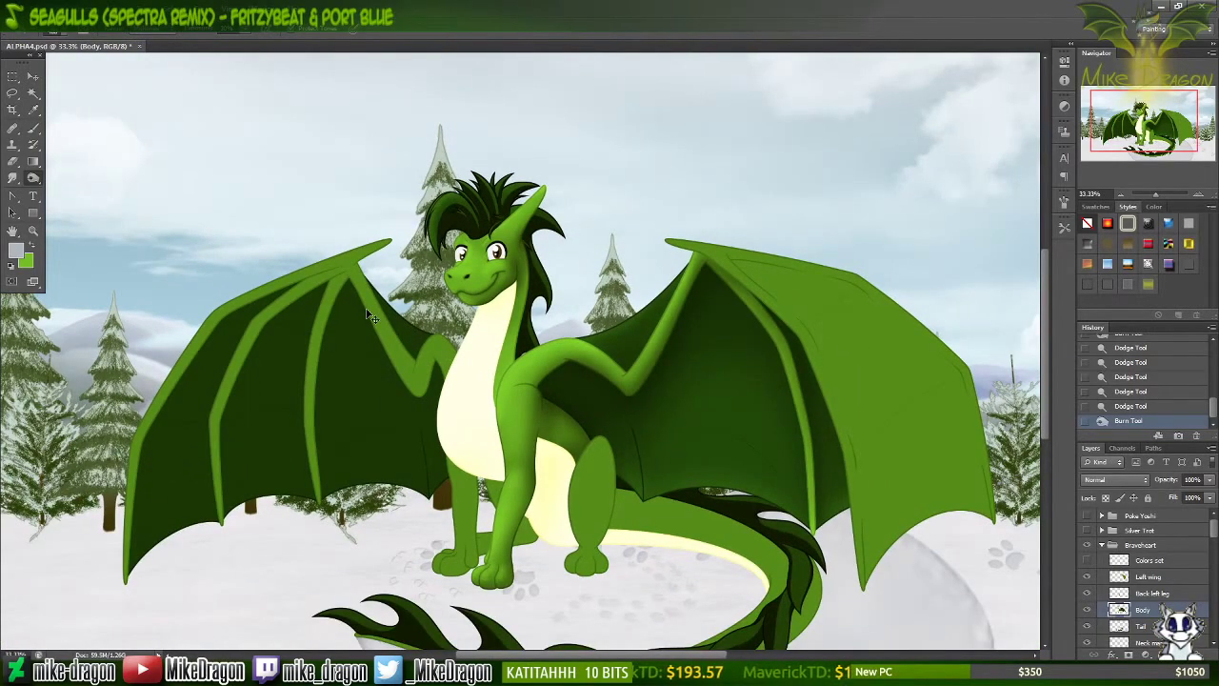
scroll(369, 316, right, 2)
scroll(367, 312, left, 1)
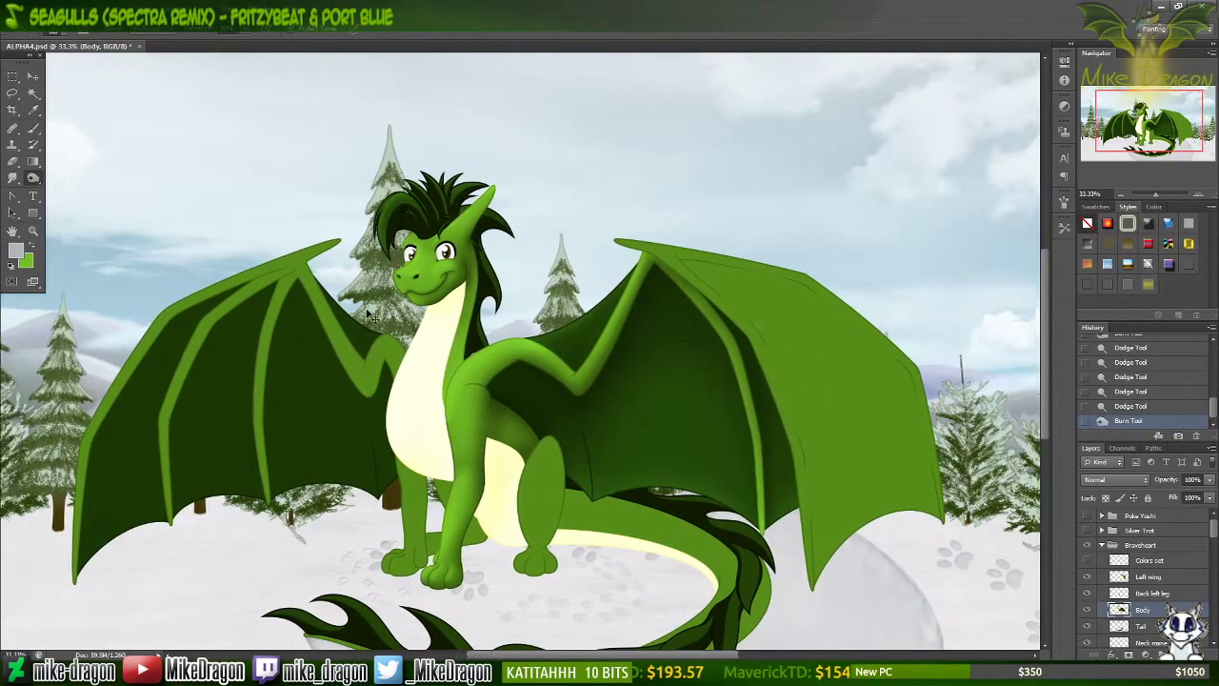
scroll(368, 312, left, 2)
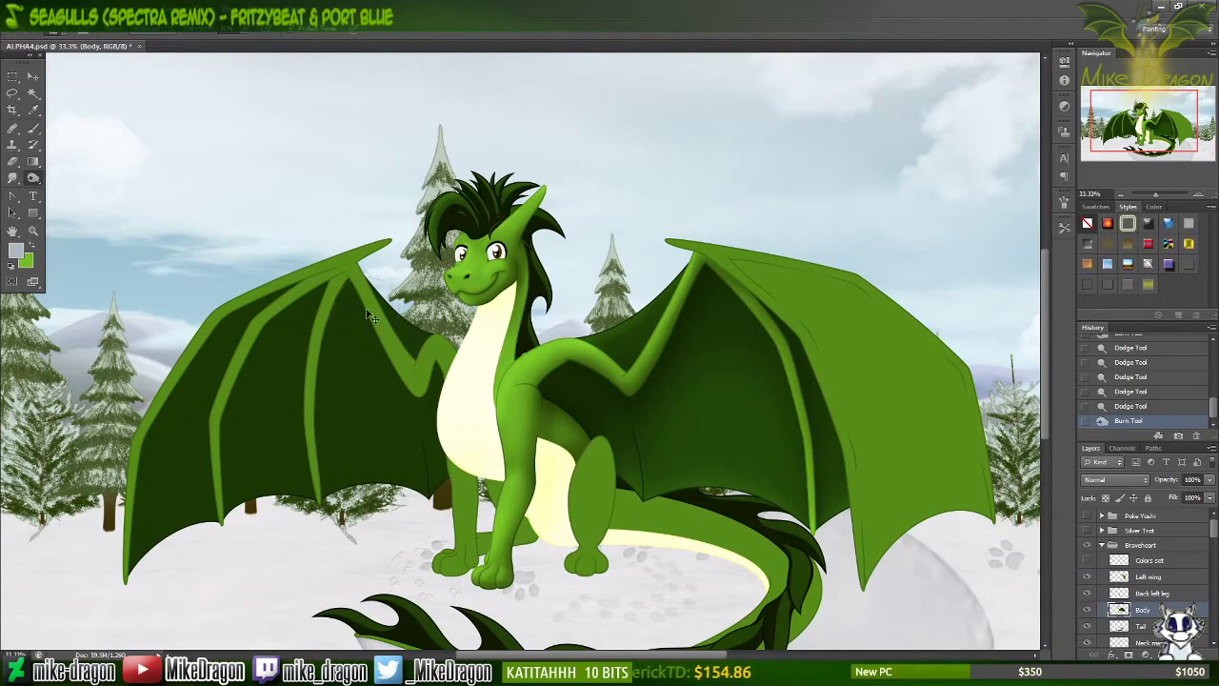
key(ctrl+s)
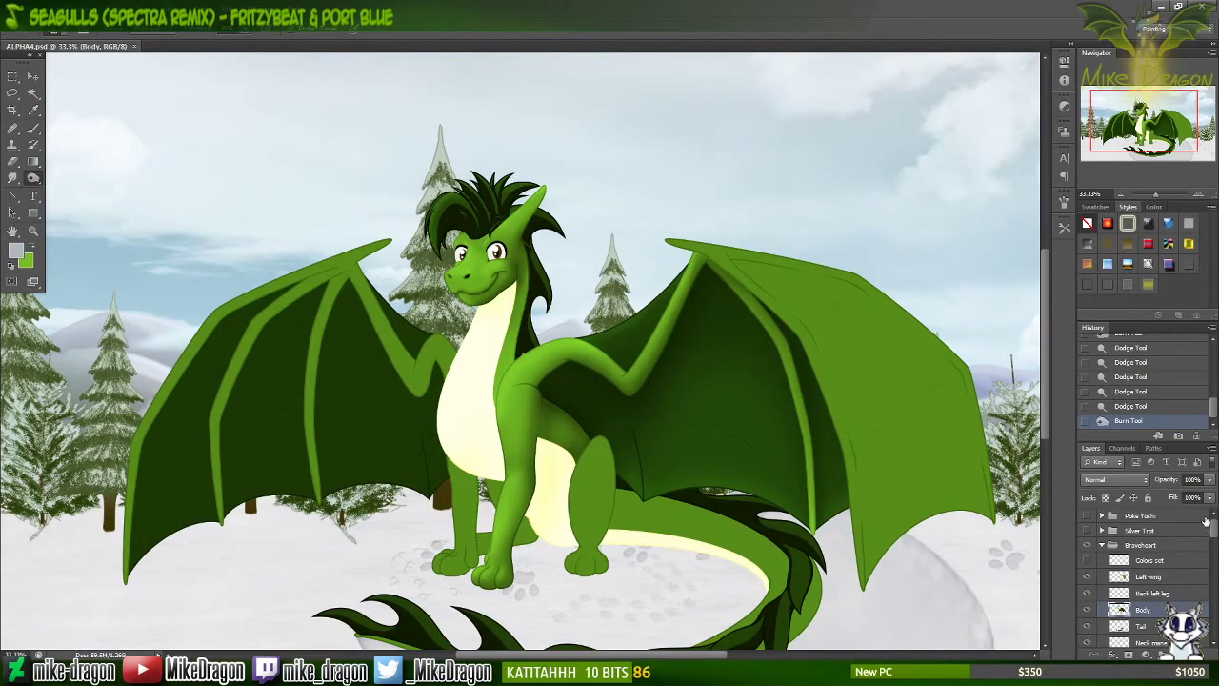
Step: Select the Tail layer and toggle its visibility to check which parts of the dragon it contains
scroll(1134, 589, down, 3)
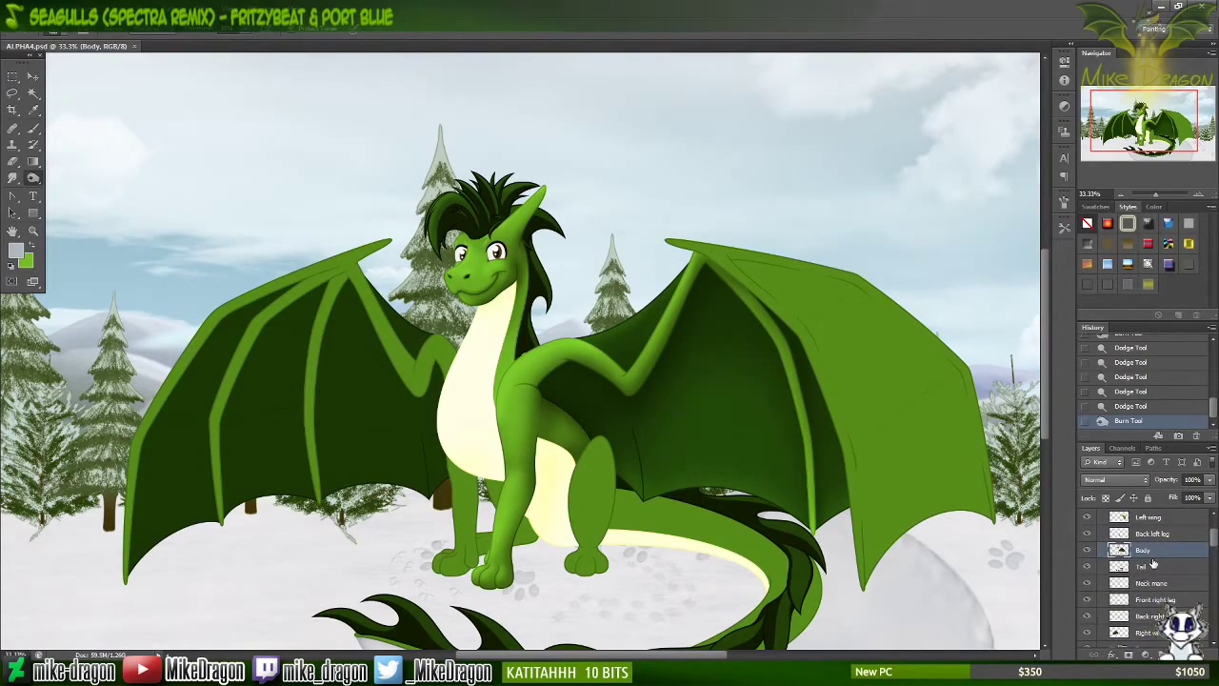
click(1144, 568)
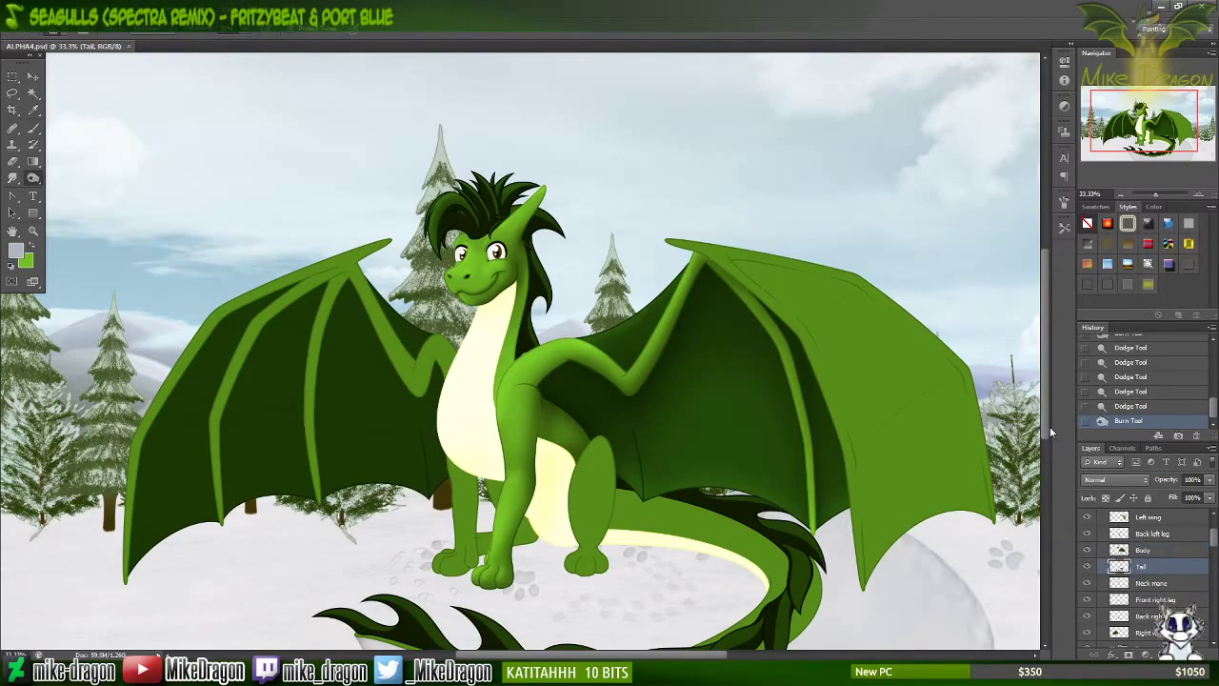
drag(1046, 428, 1046, 452)
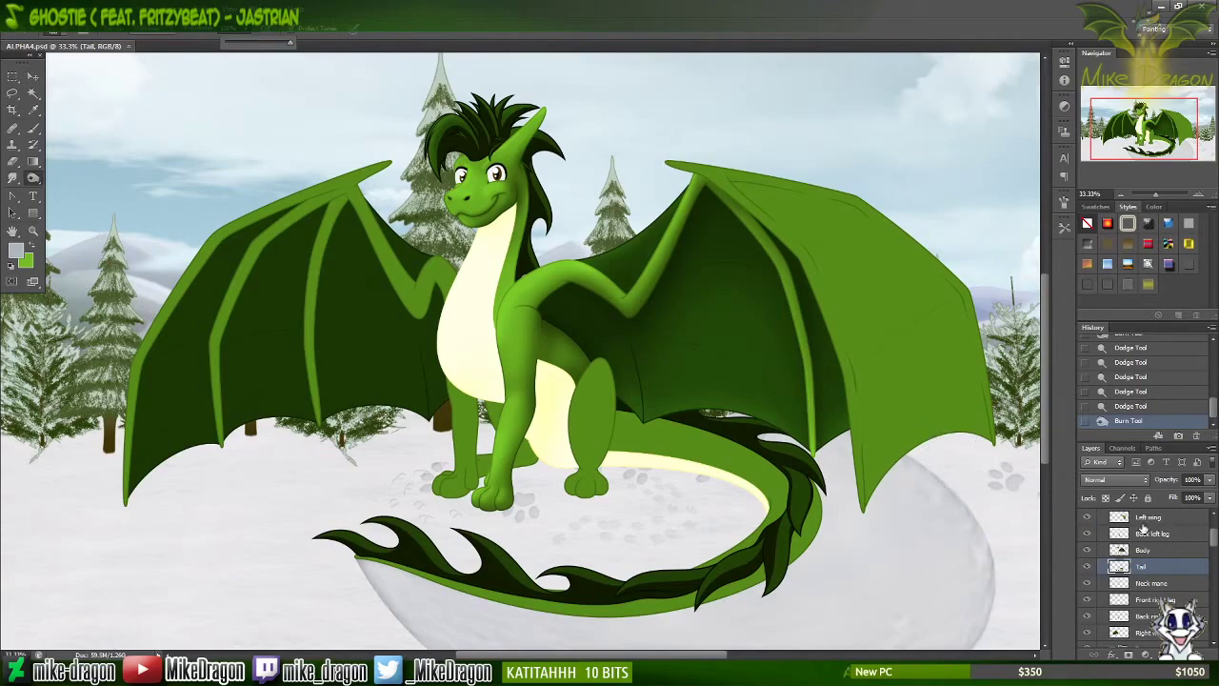
click(1087, 568)
click(1087, 569)
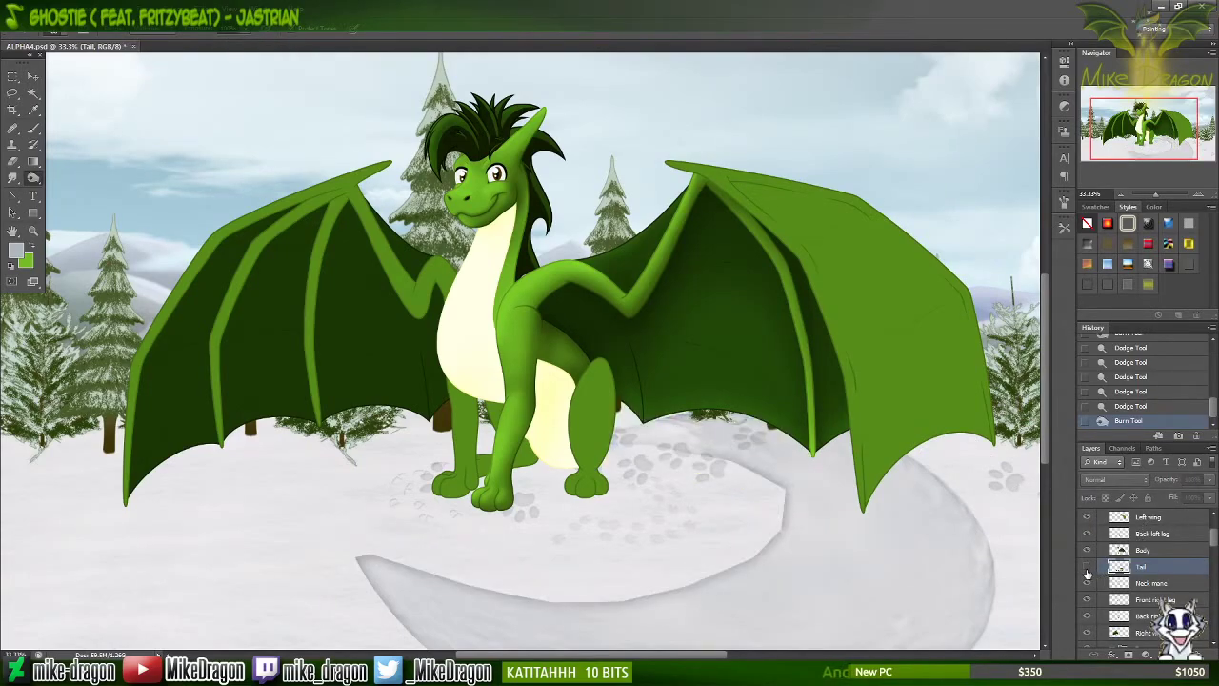
click(1087, 569)
click(1088, 569)
click(1087, 569)
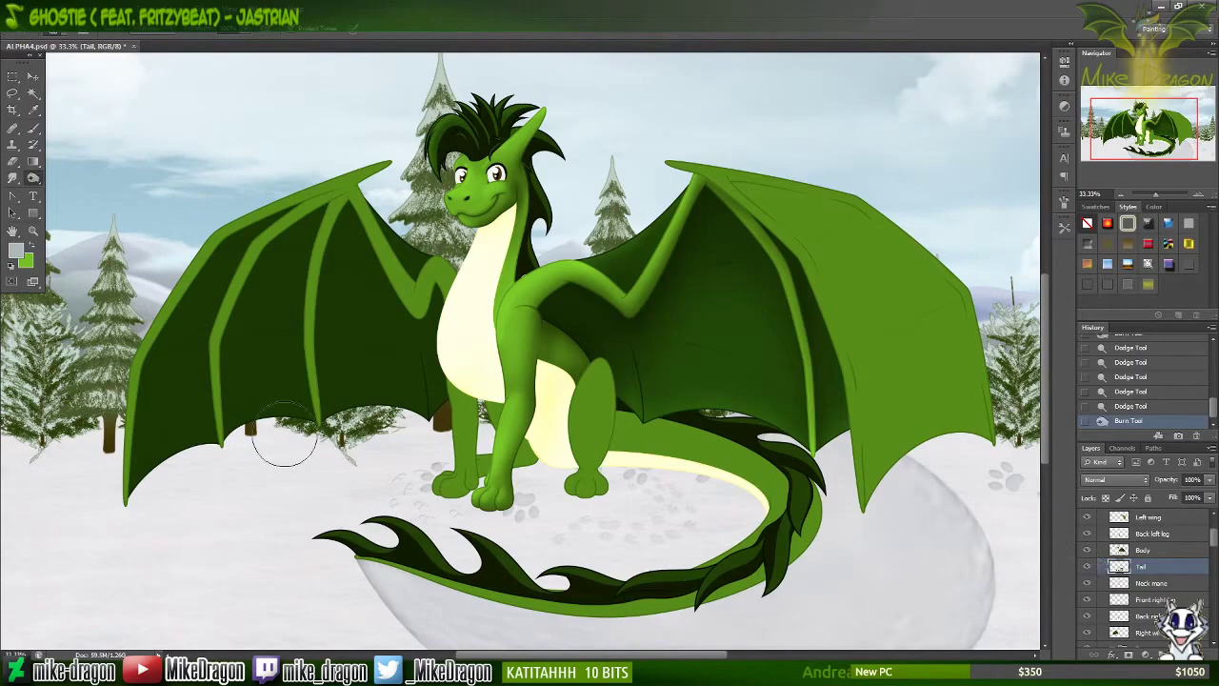
Step: Lighten the dragon's tail between the hind leg and the outer curve with the Dodge tool and a 500 px soft brush
click(33, 179)
click(68, 180)
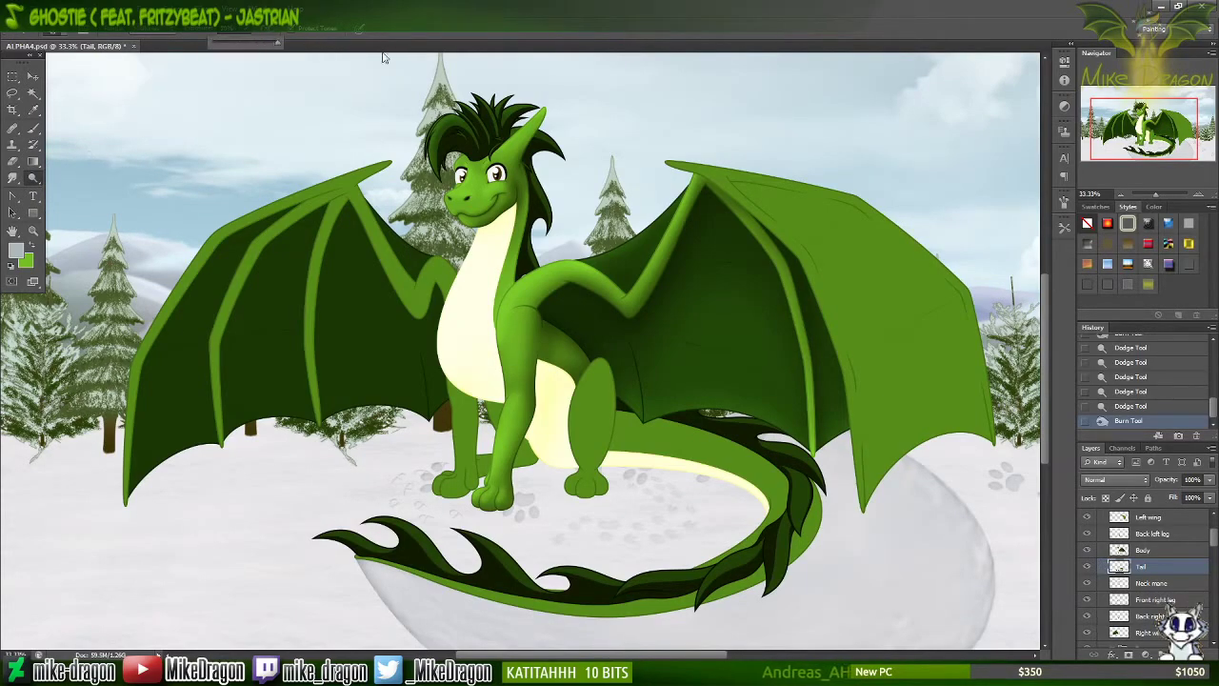
right_click(551, 428)
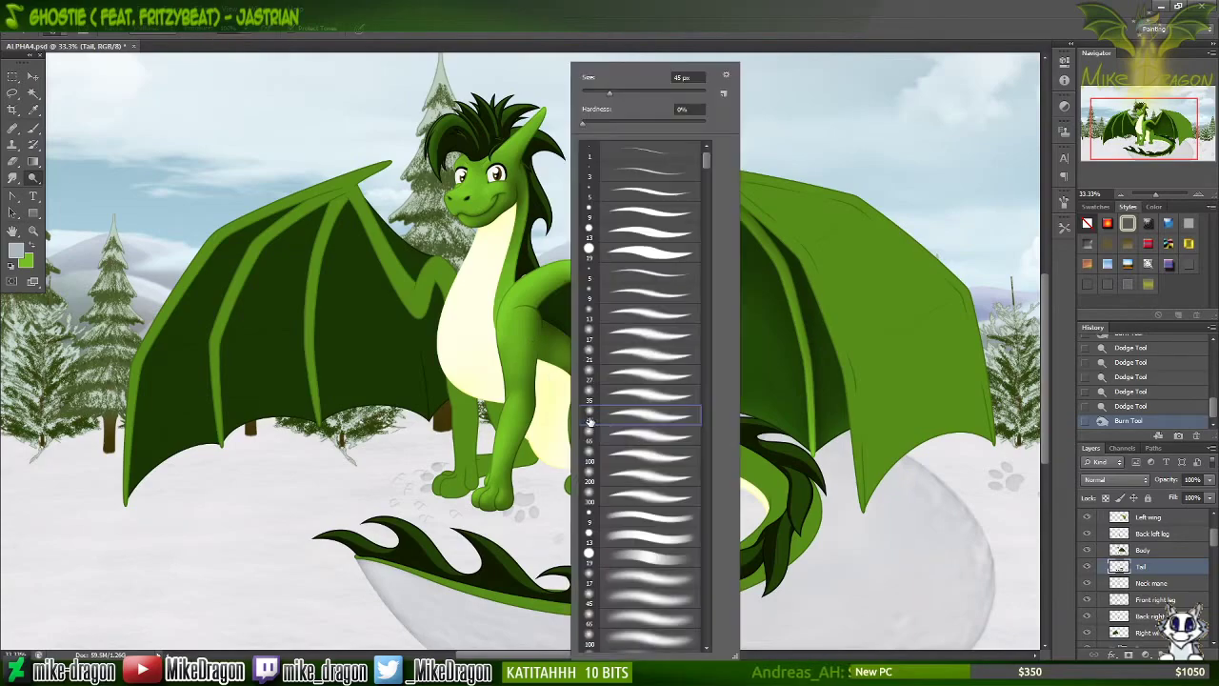
click(614, 497)
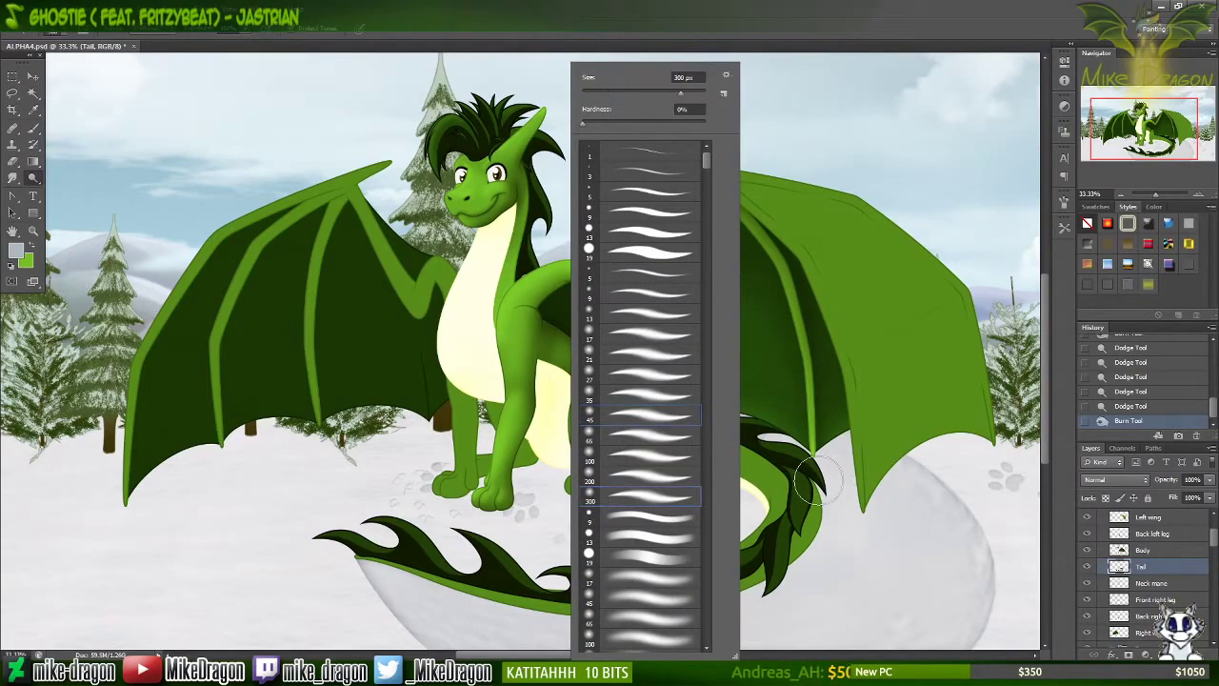
click(730, 19)
mouse_move(724, 392)
mouse_down()
mouse_move(694, 483)
mouse_move(665, 471)
mouse_up()
right_click(713, 429)
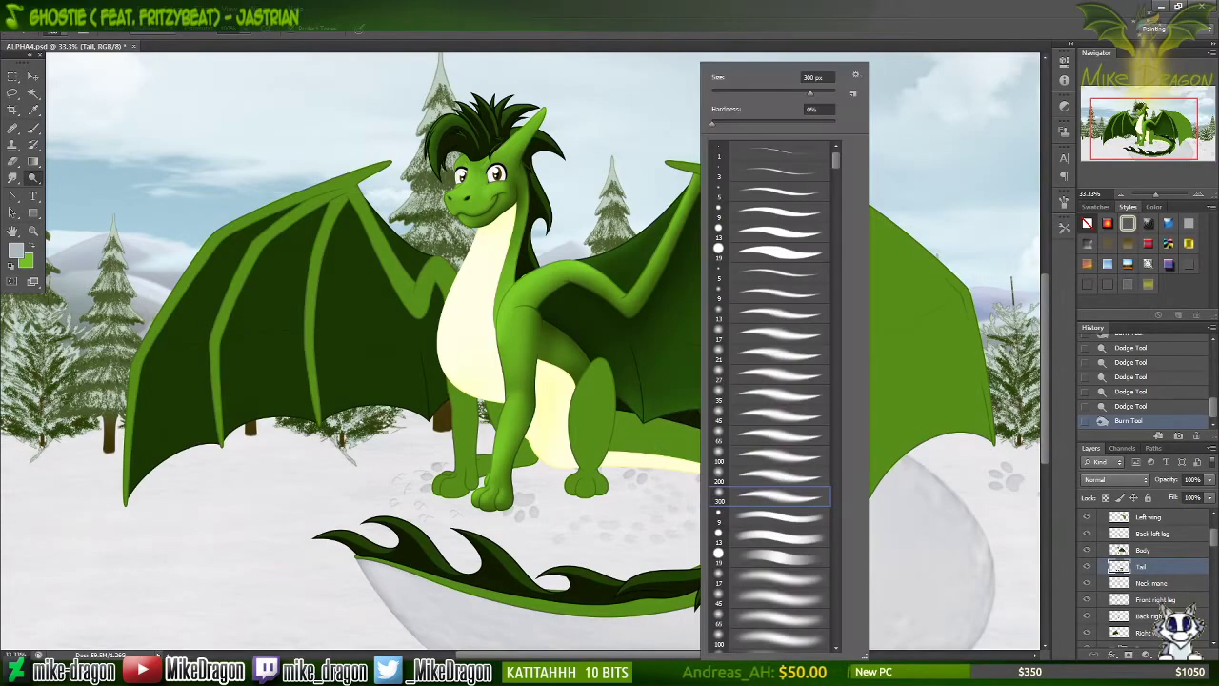
click(811, 78)
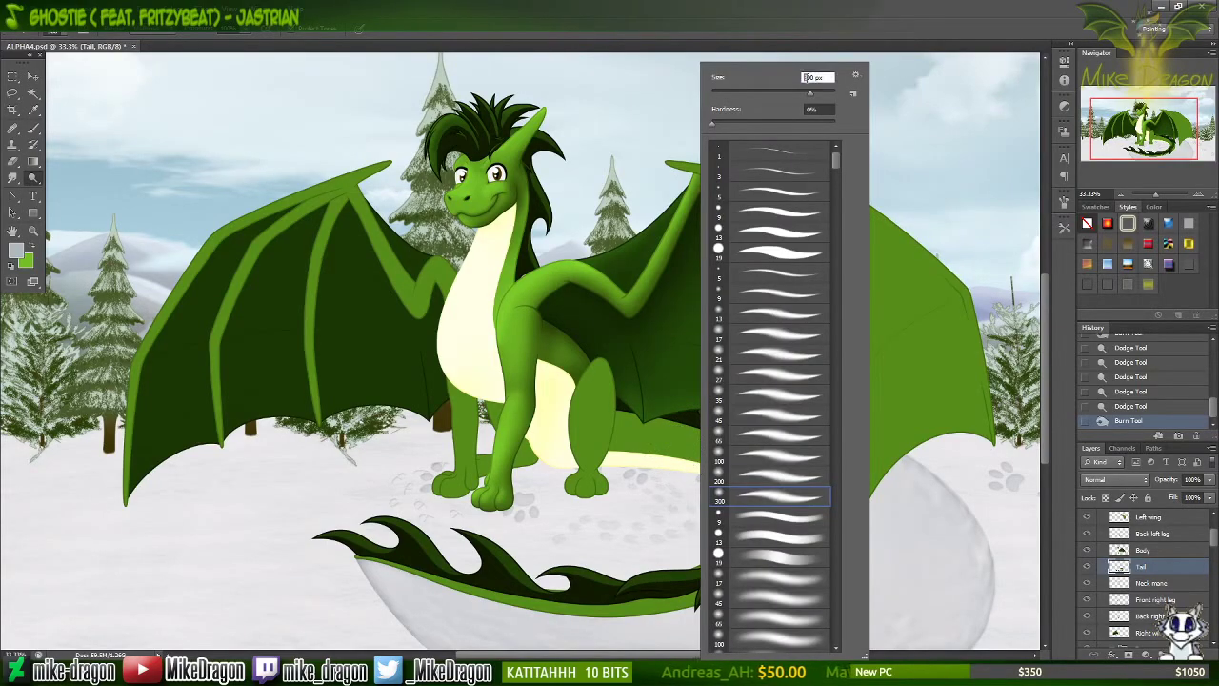
text(400)
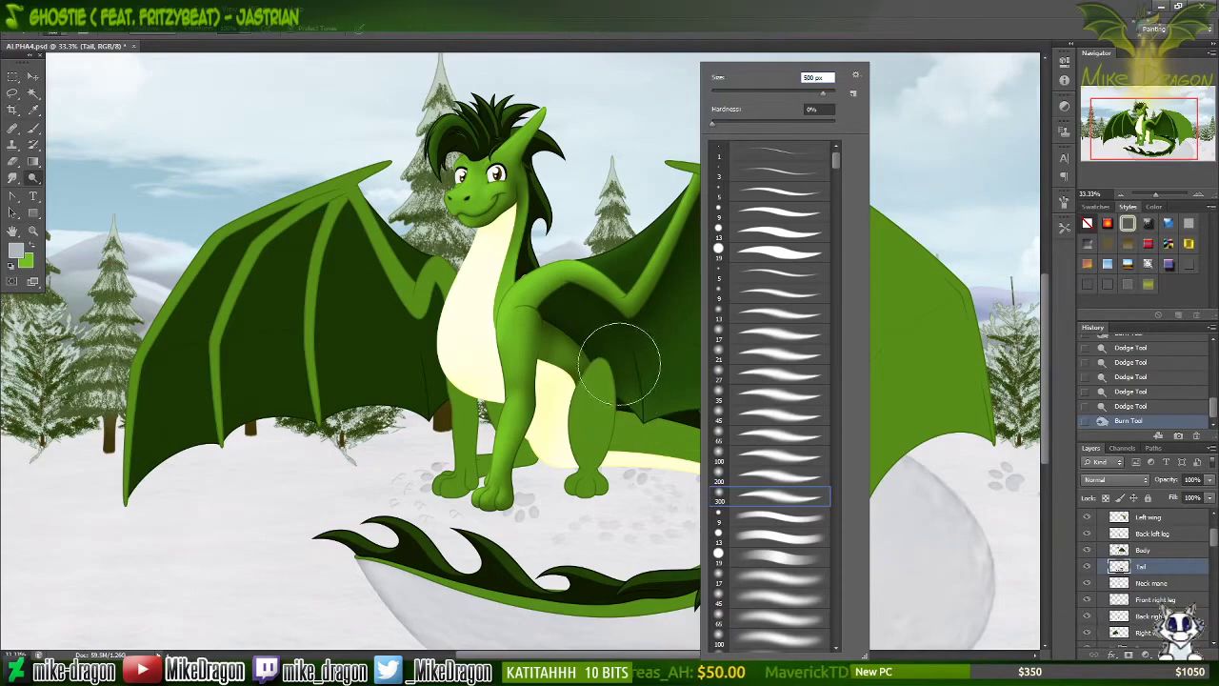
click(631, 185)
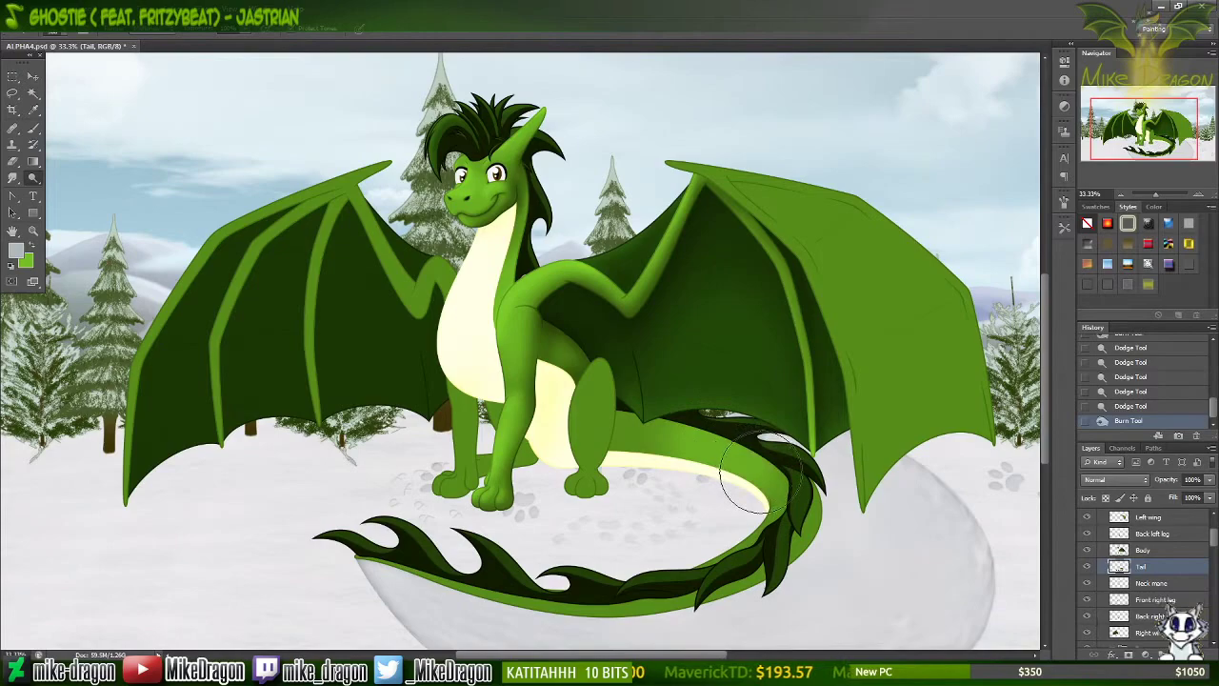
mouse_move(748, 496)
mouse_down()
mouse_move(775, 515)
mouse_move(695, 572)
mouse_move(677, 557)
mouse_move(555, 569)
mouse_move(523, 559)
mouse_move(508, 525)
mouse_move(325, 527)
mouse_move(297, 507)
mouse_move(284, 530)
mouse_move(403, 502)
mouse_move(384, 512)
mouse_move(529, 531)
mouse_move(582, 559)
mouse_move(623, 556)
mouse_move(751, 505)
mouse_move(744, 453)
mouse_move(694, 452)
mouse_move(738, 460)
mouse_move(764, 515)
mouse_move(739, 535)
mouse_move(626, 560)
mouse_move(543, 566)
mouse_move(362, 527)
mouse_move(505, 544)
mouse_move(739, 495)
mouse_move(755, 455)
mouse_up()
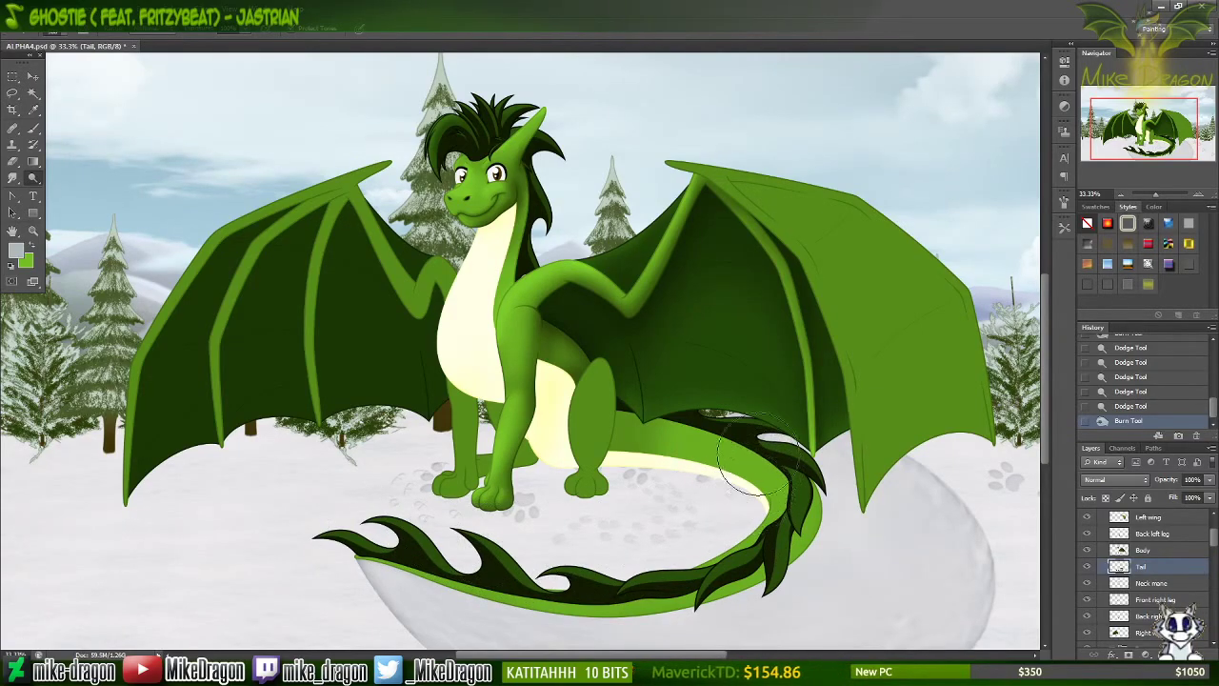
mouse_move(652, 373)
mouse_down()
mouse_move(633, 362)
mouse_move(662, 365)
mouse_move(665, 381)
mouse_move(635, 363)
mouse_move(635, 377)
mouse_move(644, 354)
mouse_move(658, 362)
mouse_up()
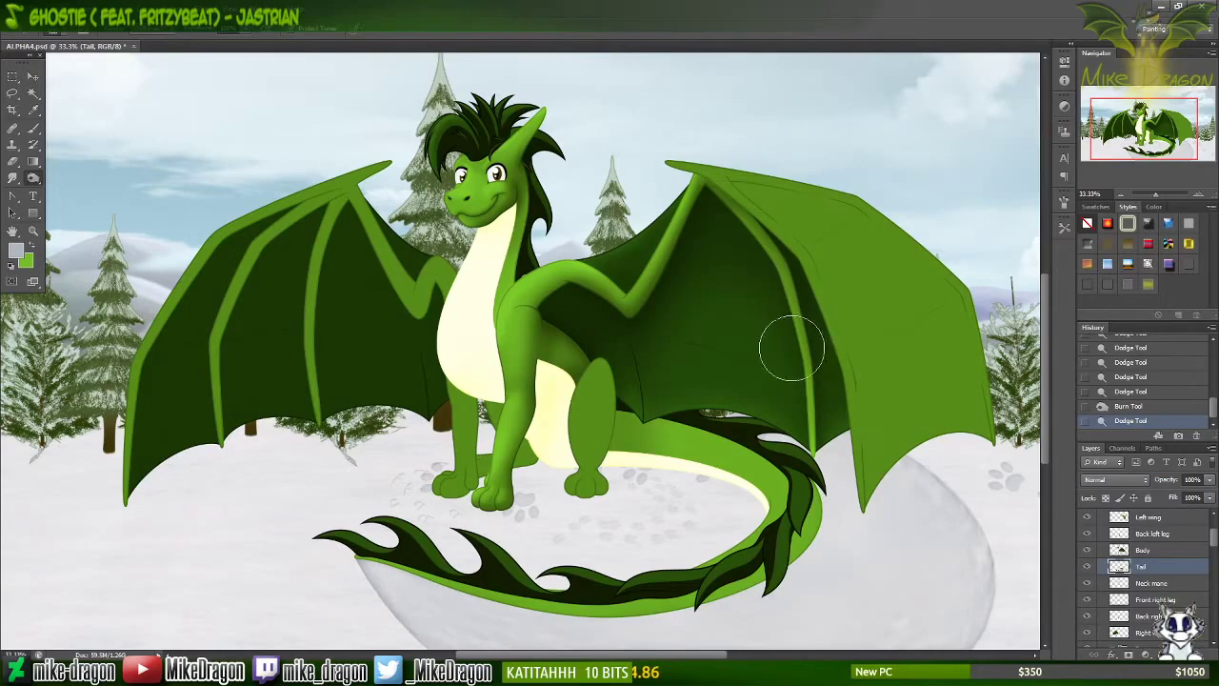
Step: Darken the base of the tail beside the hind leg with the Burn tool and an 800 px soft brush
right_click(606, 520)
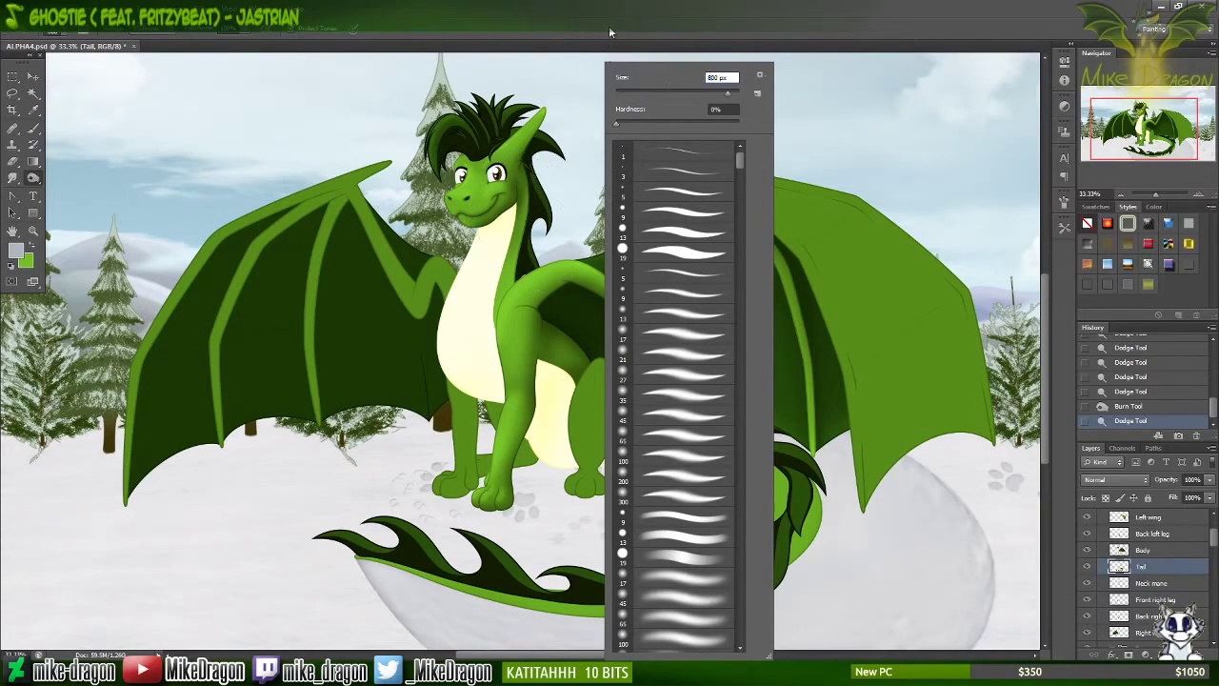
key(Escape)
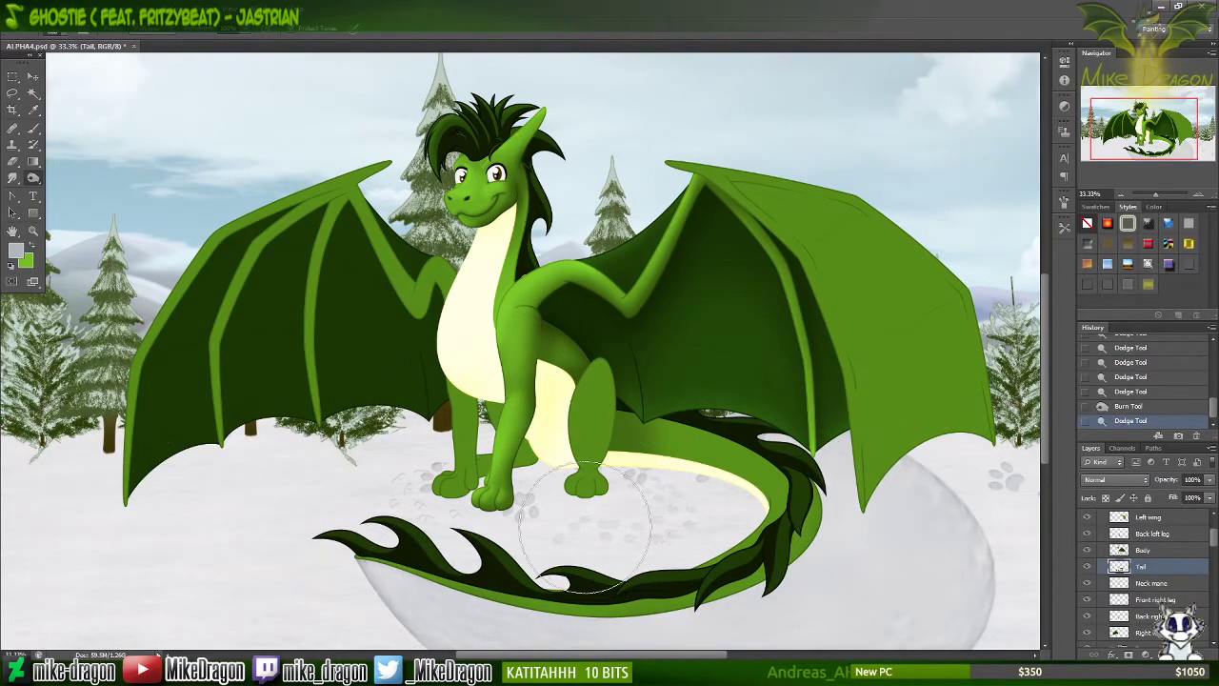
drag(586, 529, 585, 517)
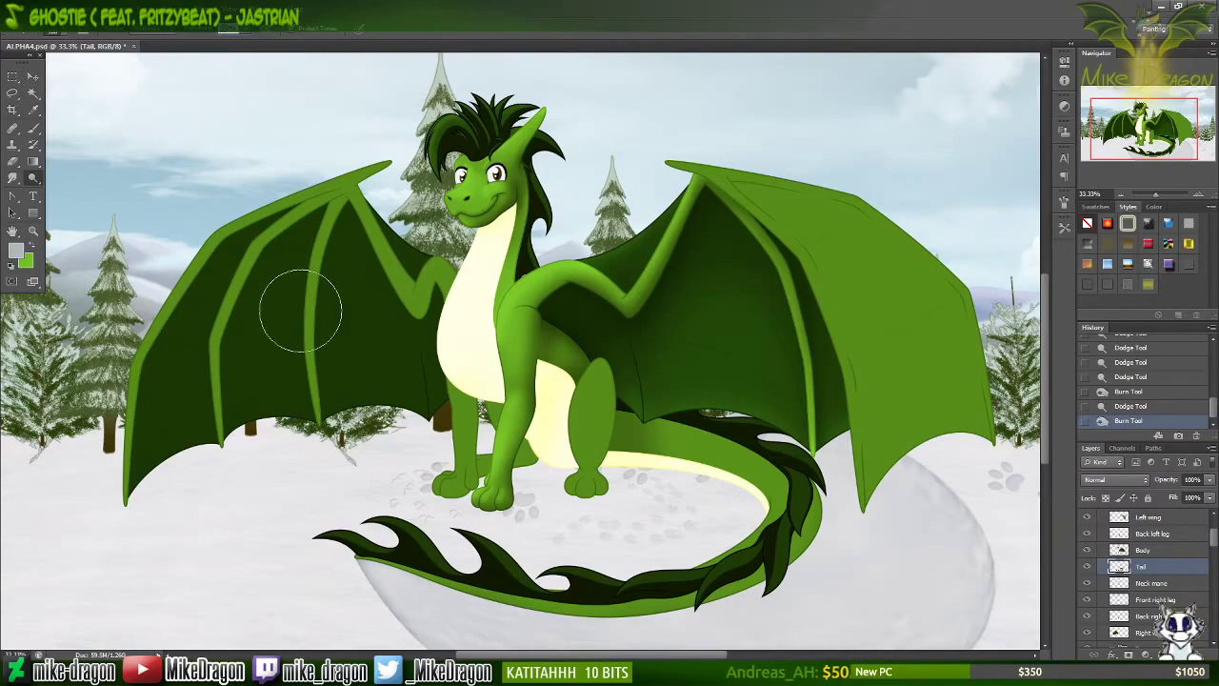
Step: Lighten the tail from the hind leg around its curve with the Dodge tool and an enlarged soft brush
right_click(523, 446)
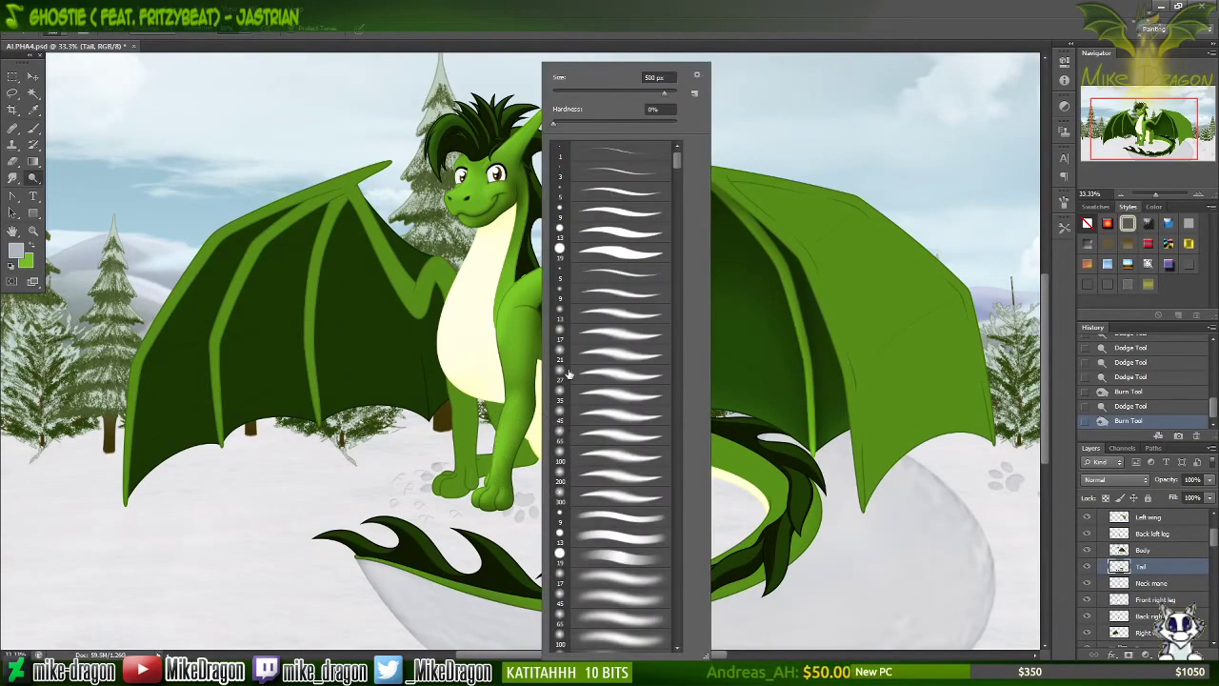
click(648, 77)
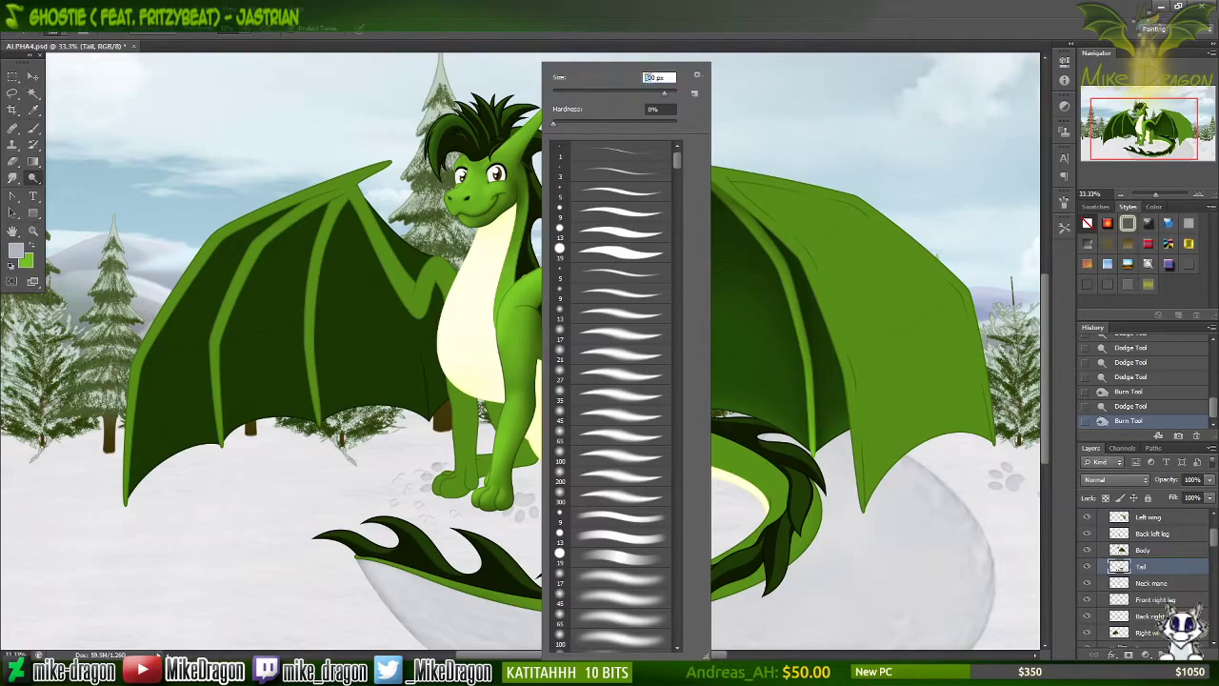
key(Return)
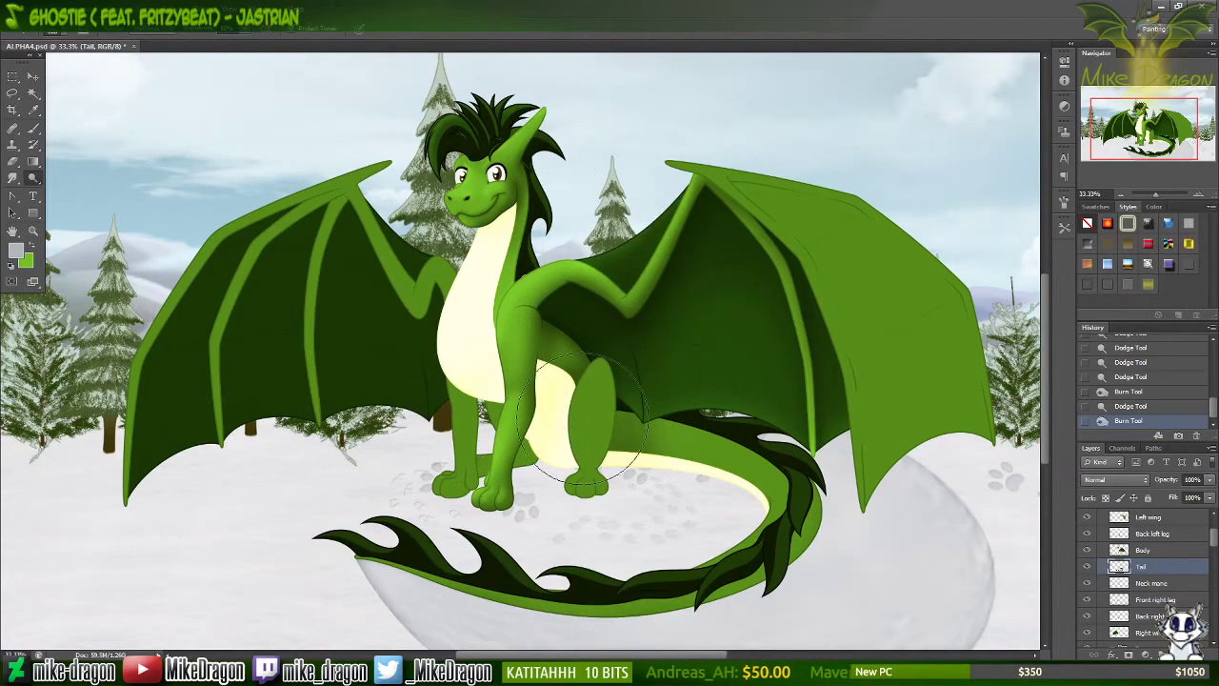
mouse_move(590, 476)
mouse_down()
mouse_move(658, 453)
mouse_move(762, 467)
mouse_move(733, 519)
mouse_up()
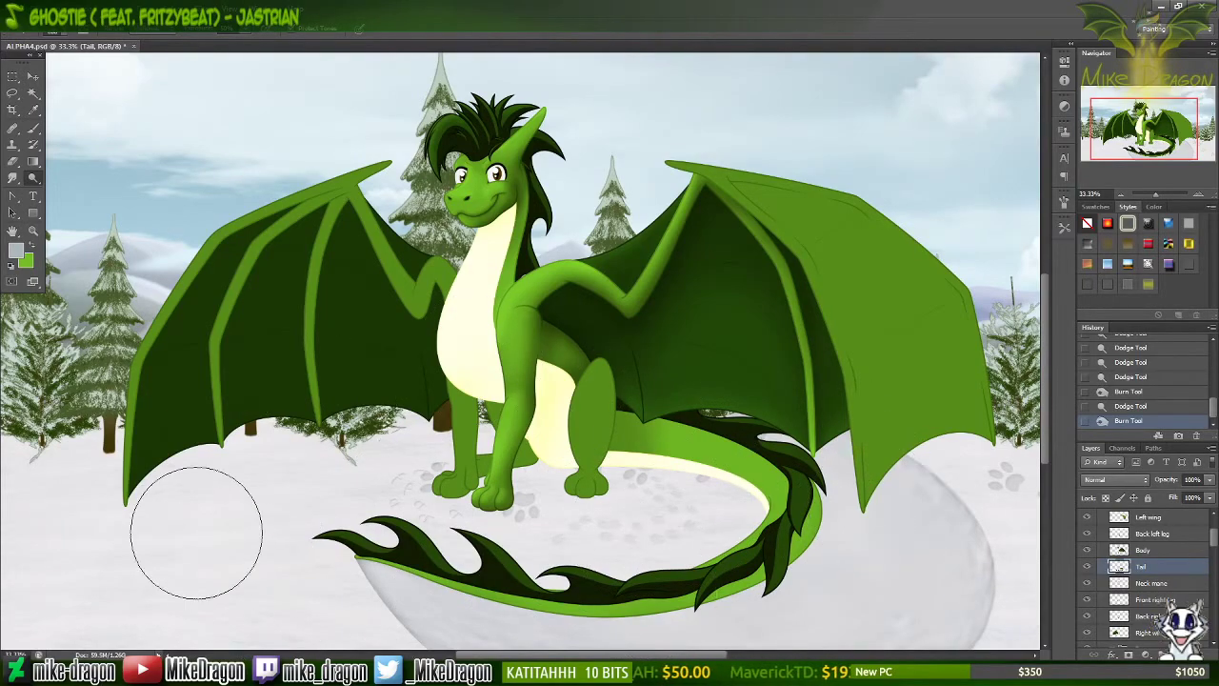
key(bracketleft)
key(bracketleft)
key(bracketleft)
key(bracketleft)
key(bracketleft)
key(bracketleft)
key(bracketleft)
key(bracketleft)
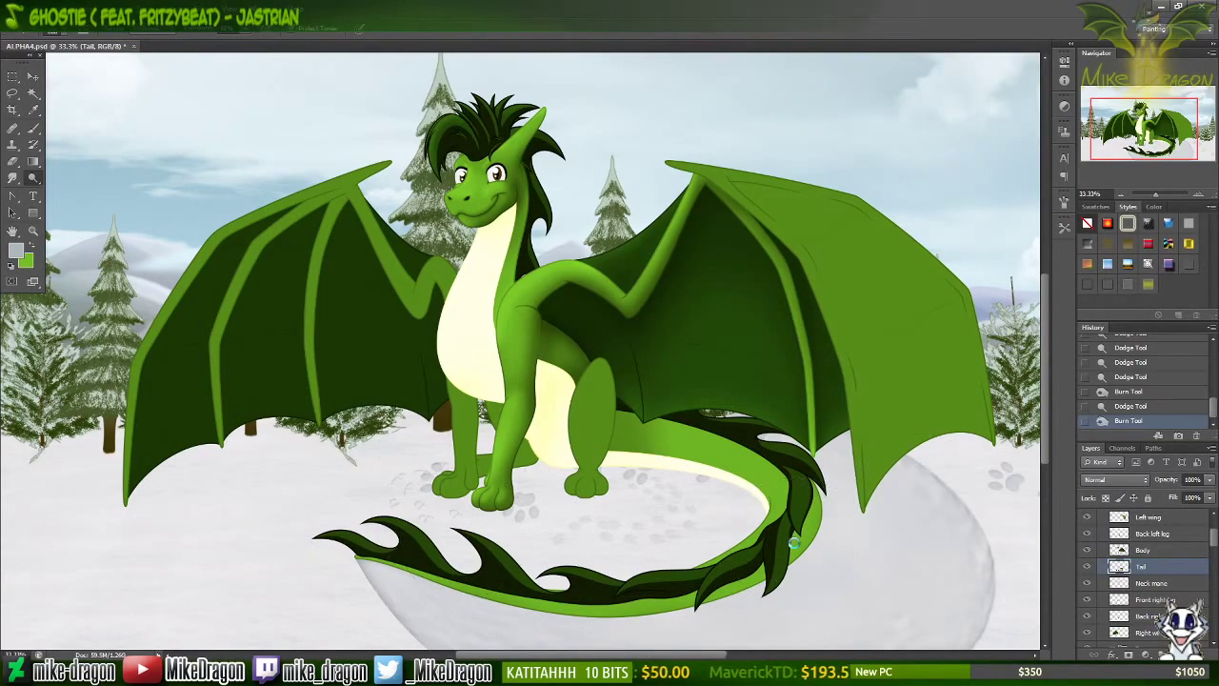
click(795, 541)
key(bracketright)
key(bracketright)
key(bracketright)
key(bracketright)
key(bracketright)
key(bracketright)
key(bracketright)
key(bracketright)
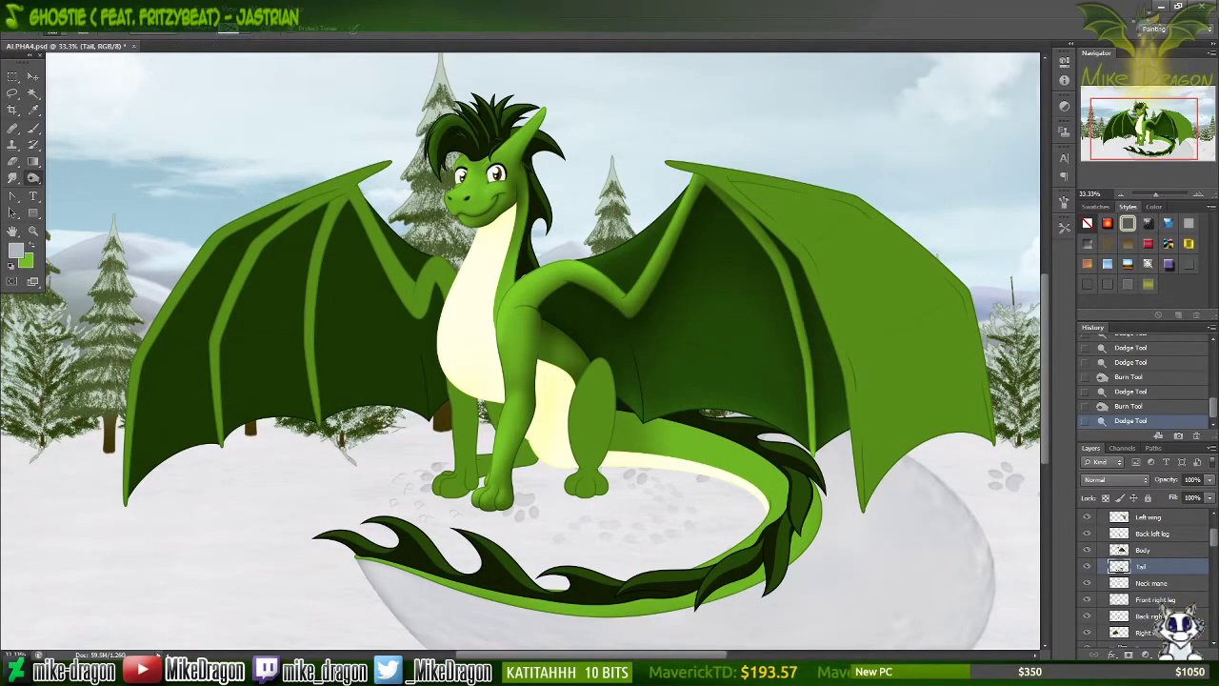
Step: Darken the tail's edges from the outer curve back toward the hind leg with the Burn tool and a 300 px soft brush
right_click(862, 505)
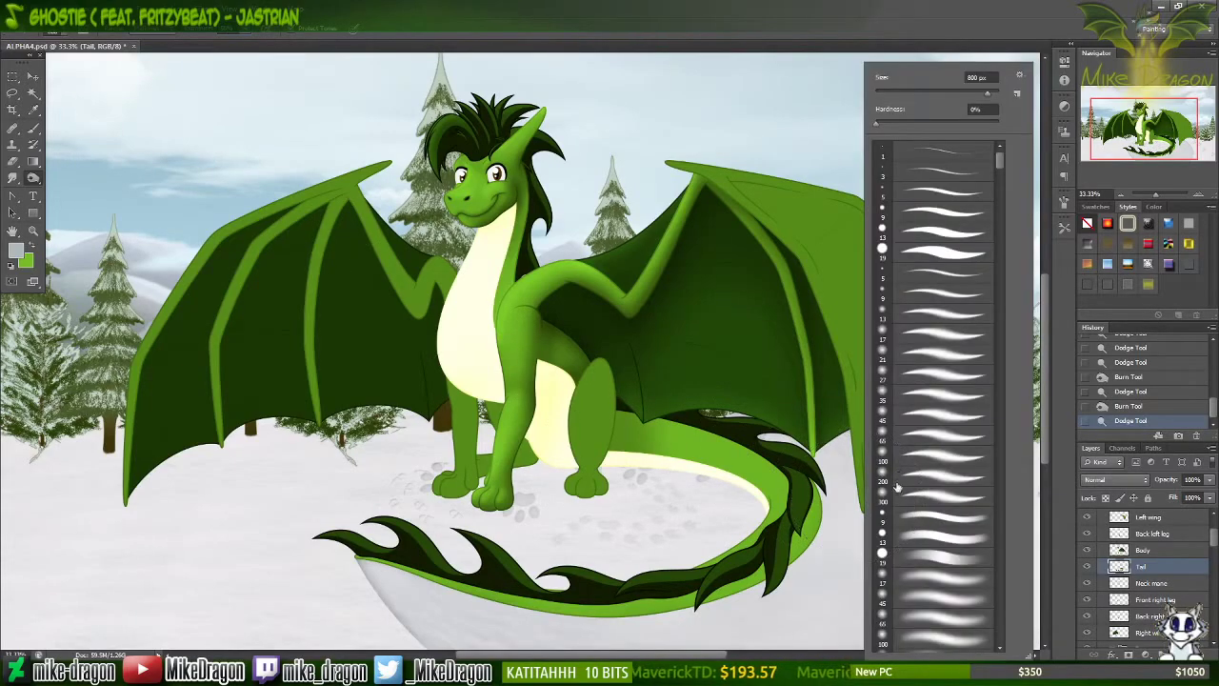
click(901, 495)
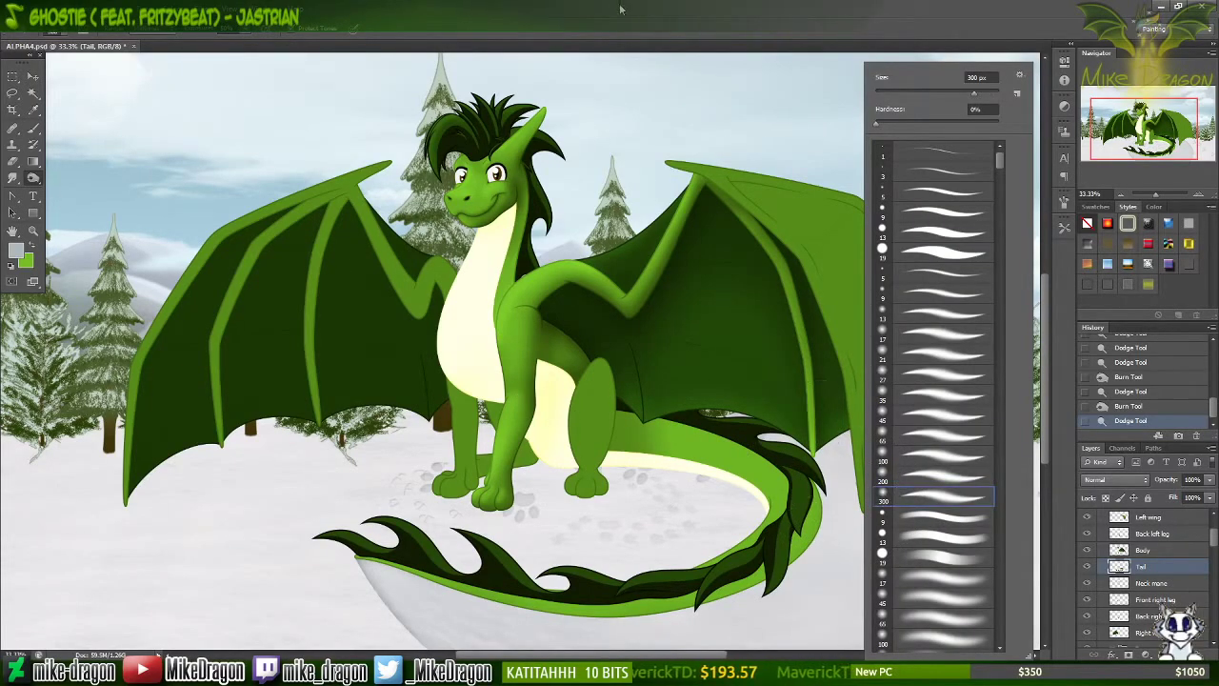
click(623, 38)
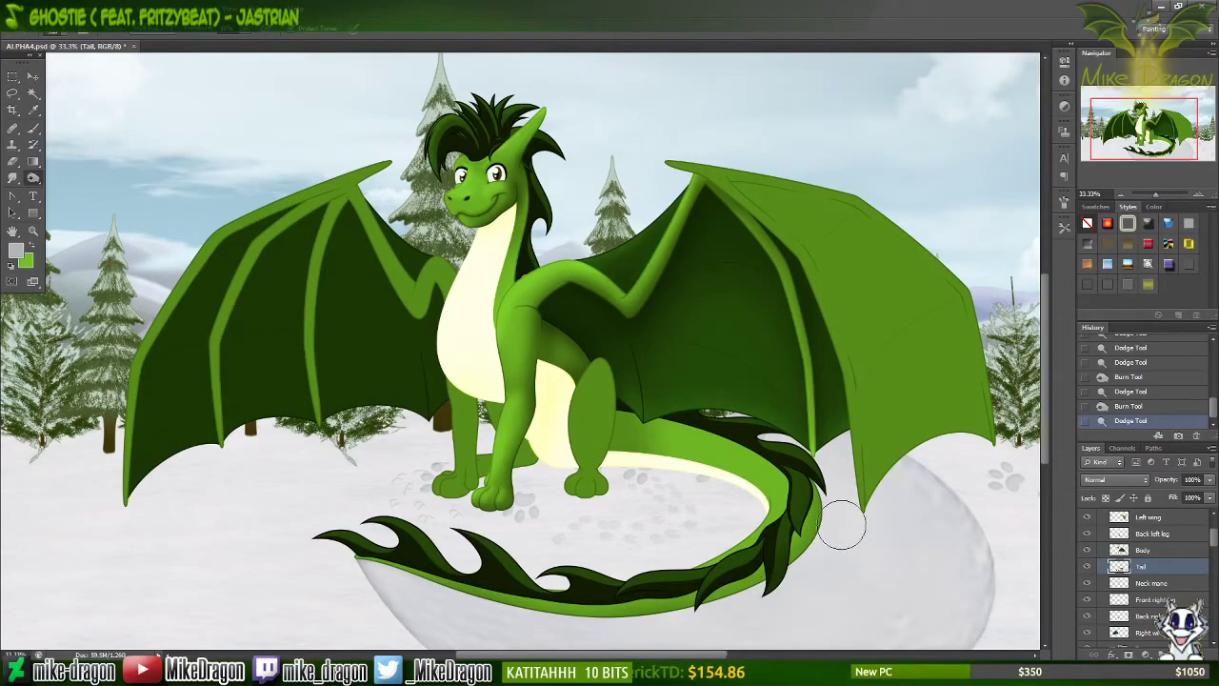
drag(844, 460, 810, 447)
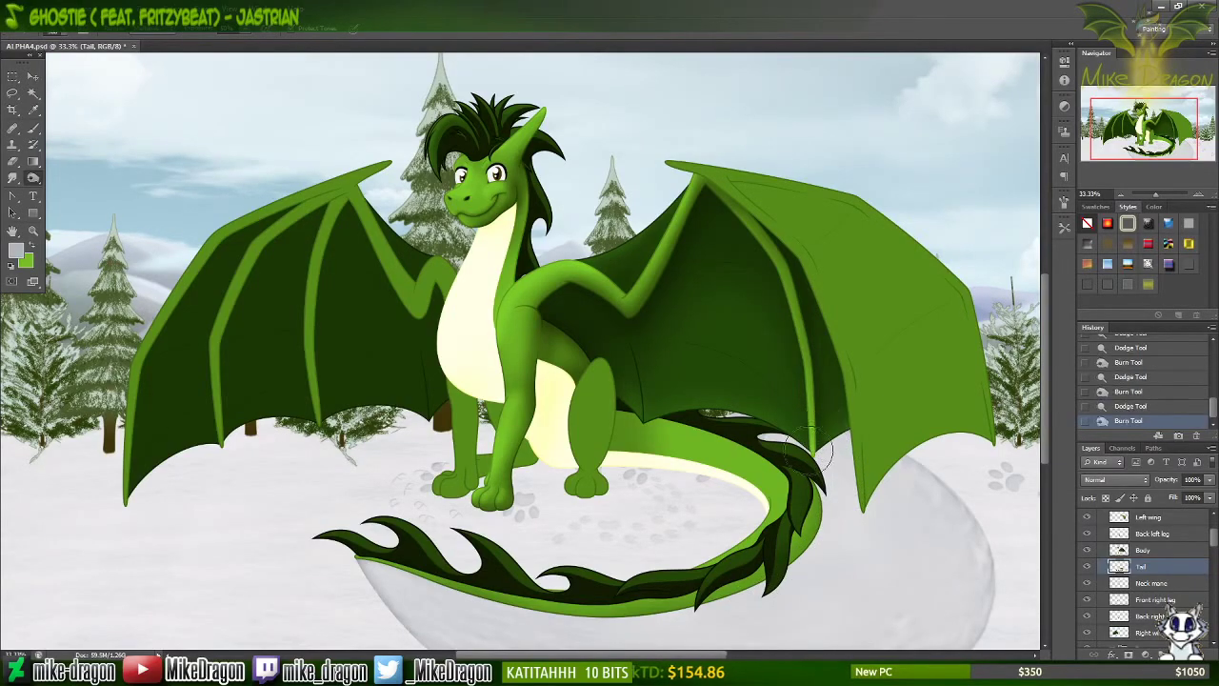
scroll(647, 472, up, 1)
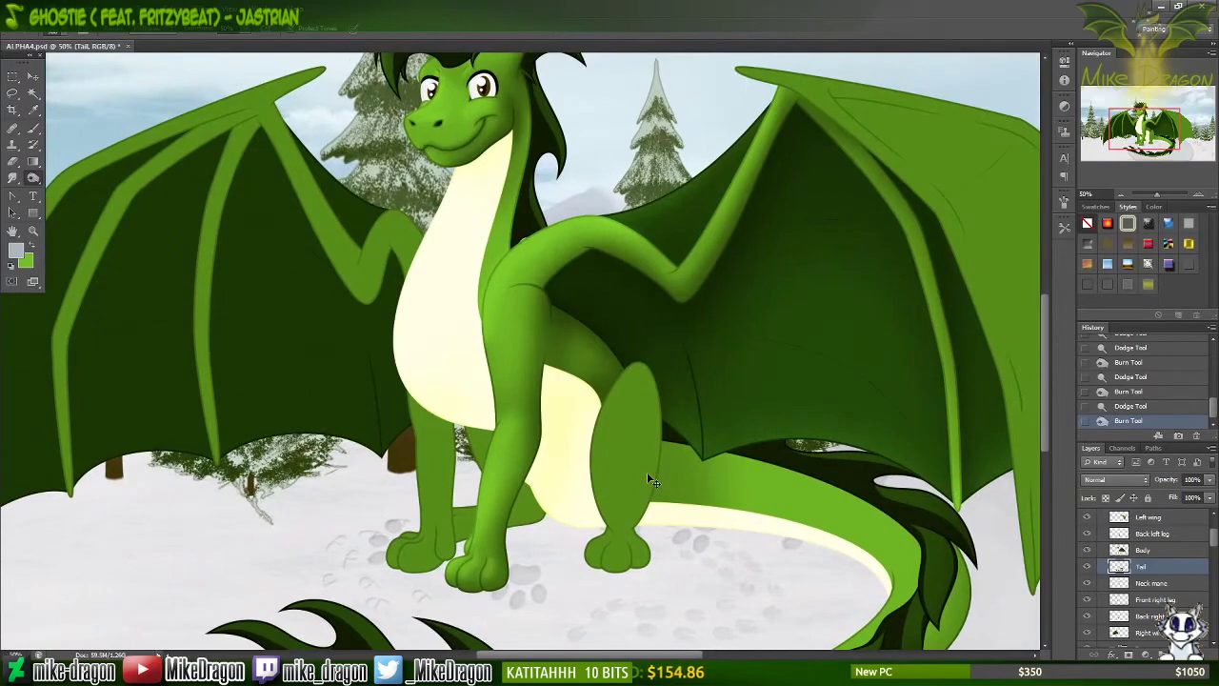
scroll(646, 472, up, 1)
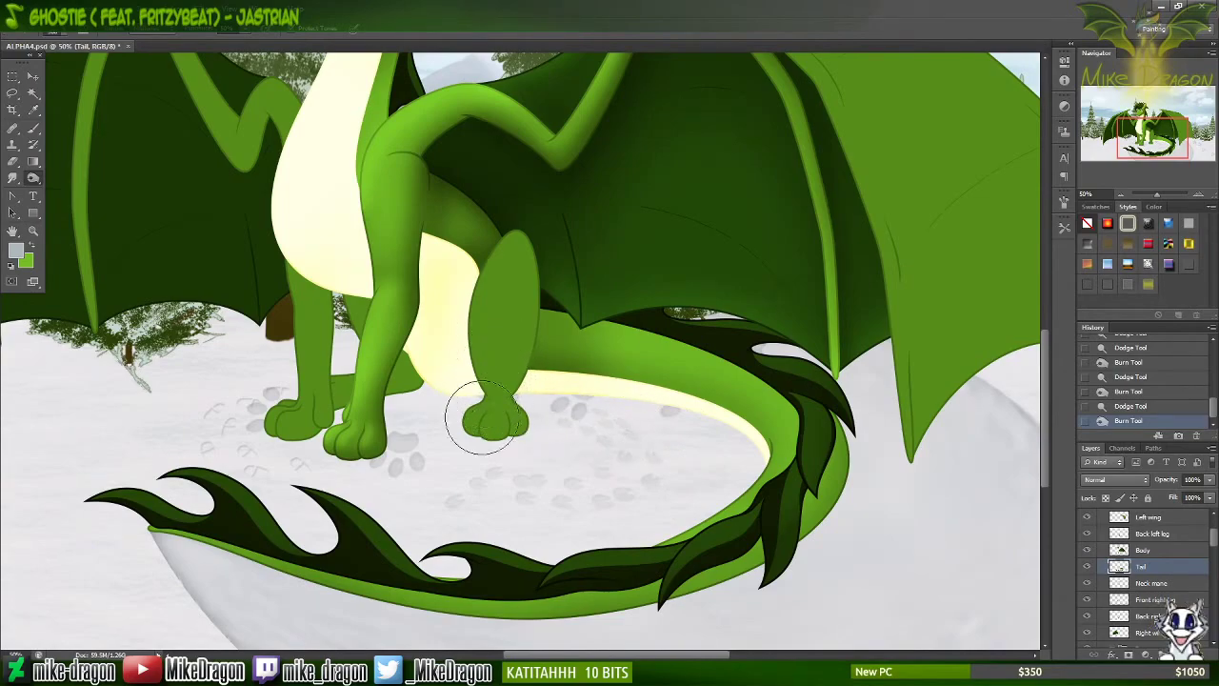
drag(534, 471, 558, 495)
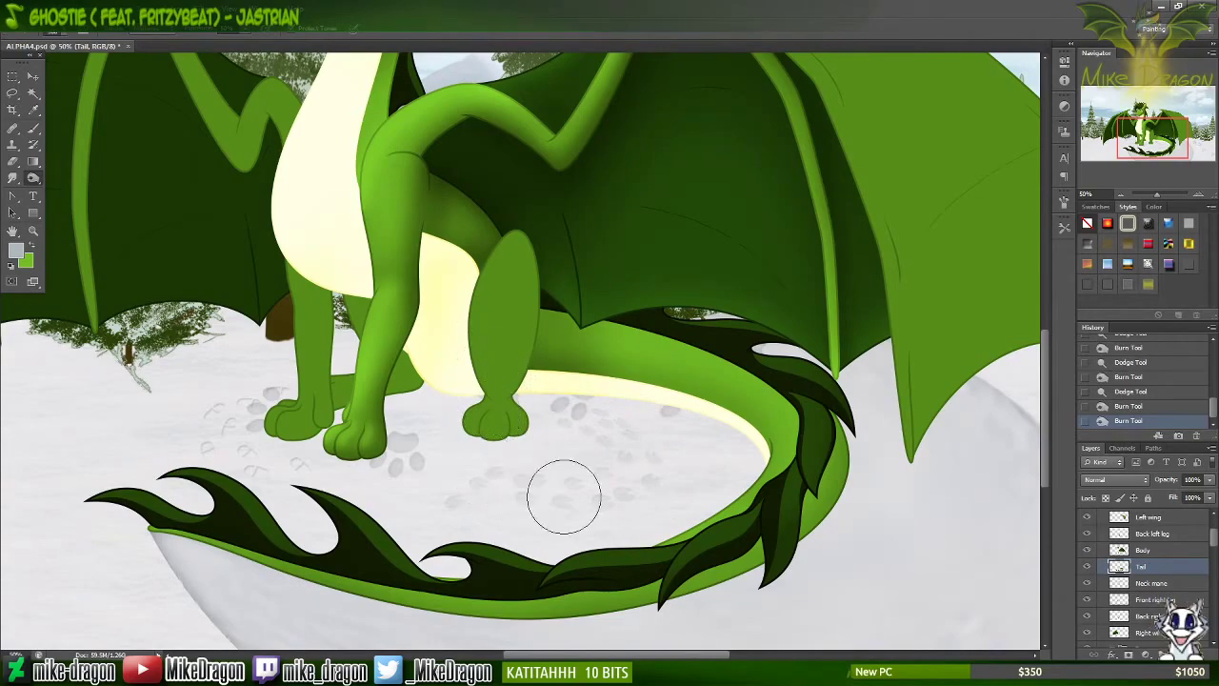
Step: Highlight the upper edges of the dark mane spikes at the tail tip with the Dodge tool and a 65 px soft brush
right_click(588, 436)
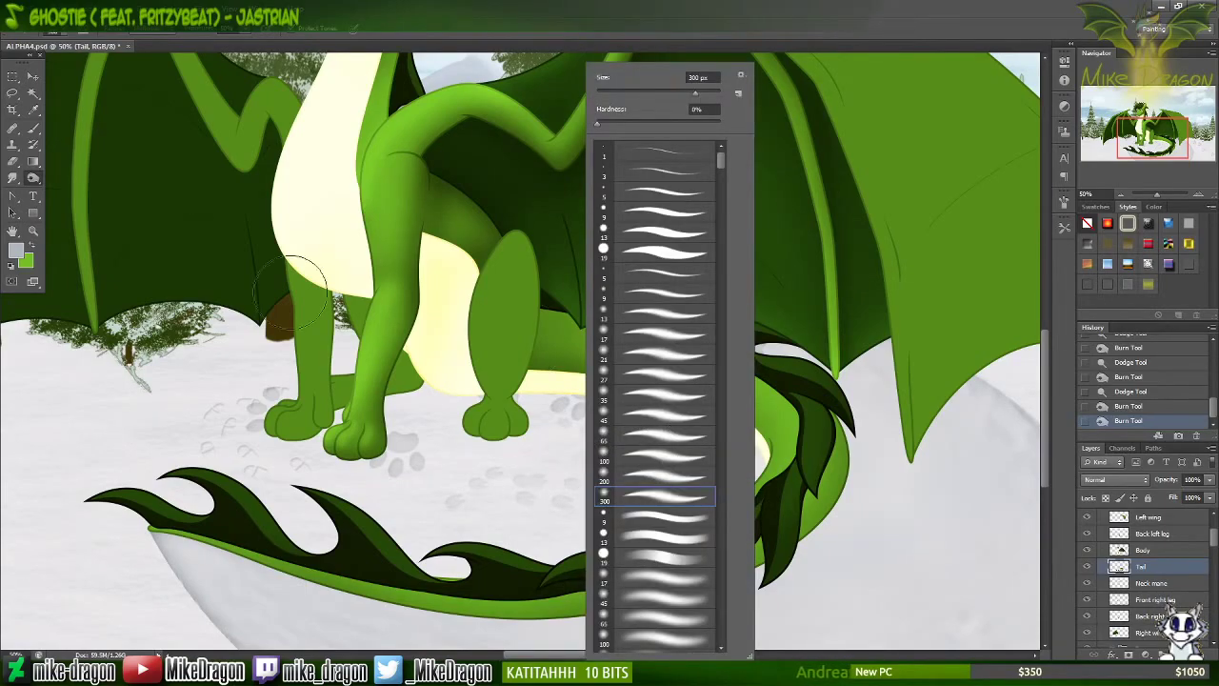
click(32, 178)
right_click(32, 178)
click(67, 183)
right_click(259, 229)
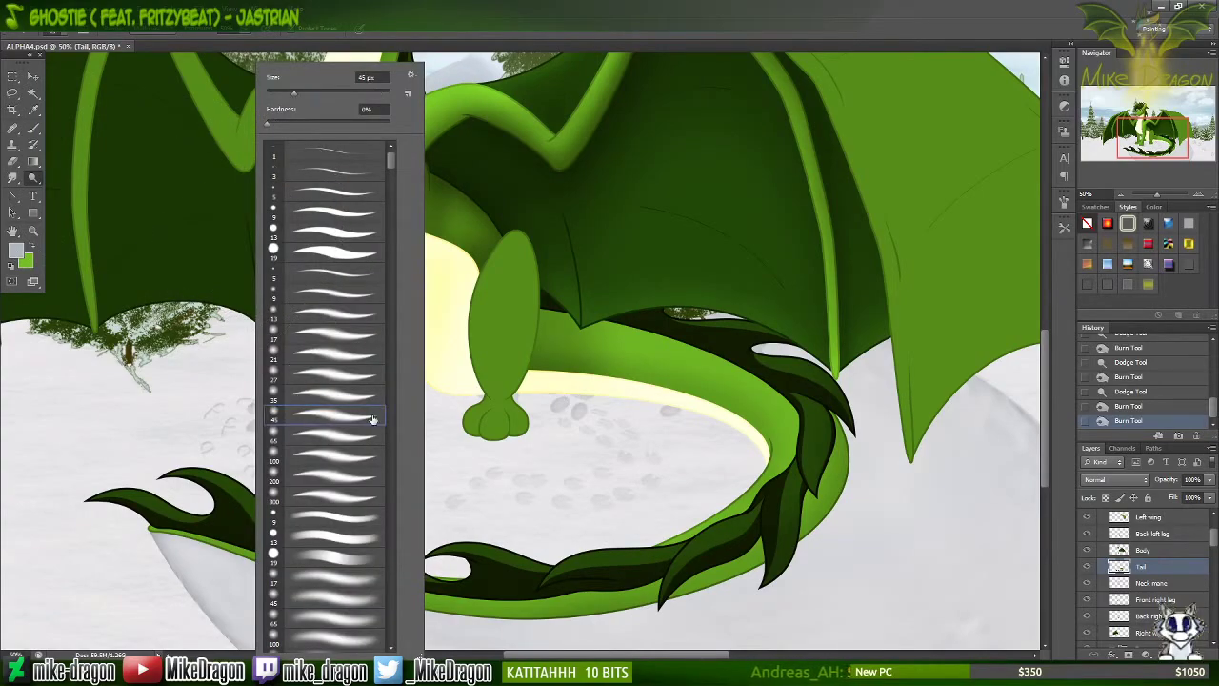
click(316, 438)
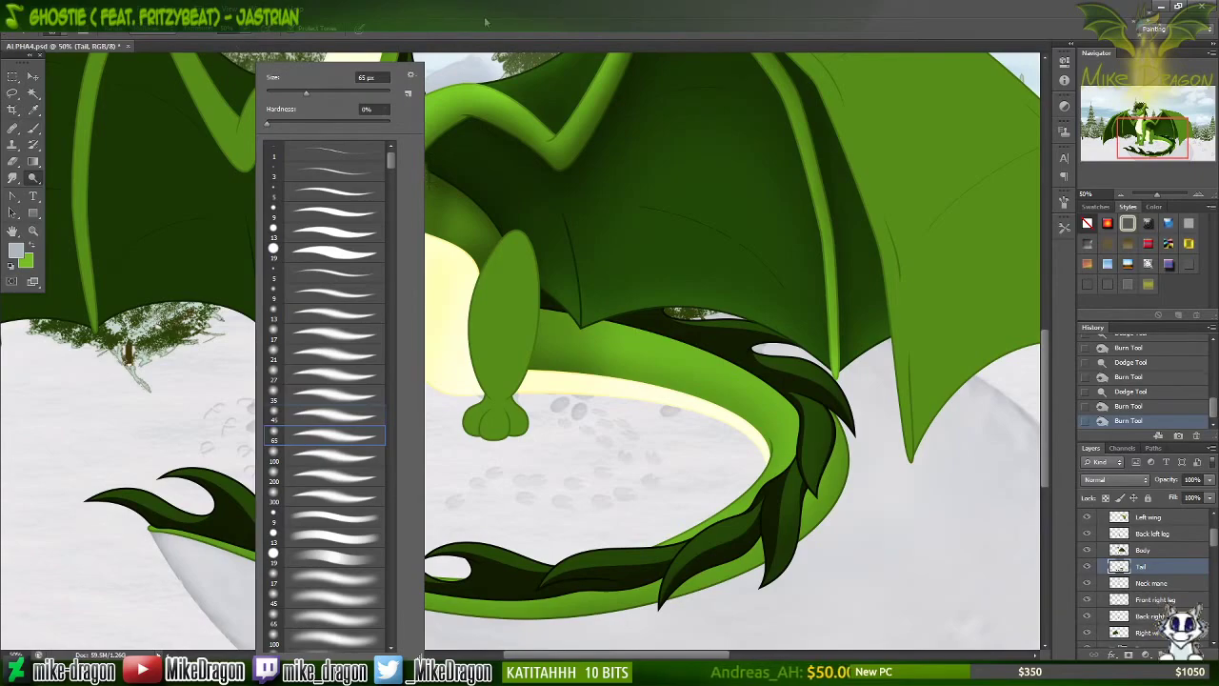
click(431, 47)
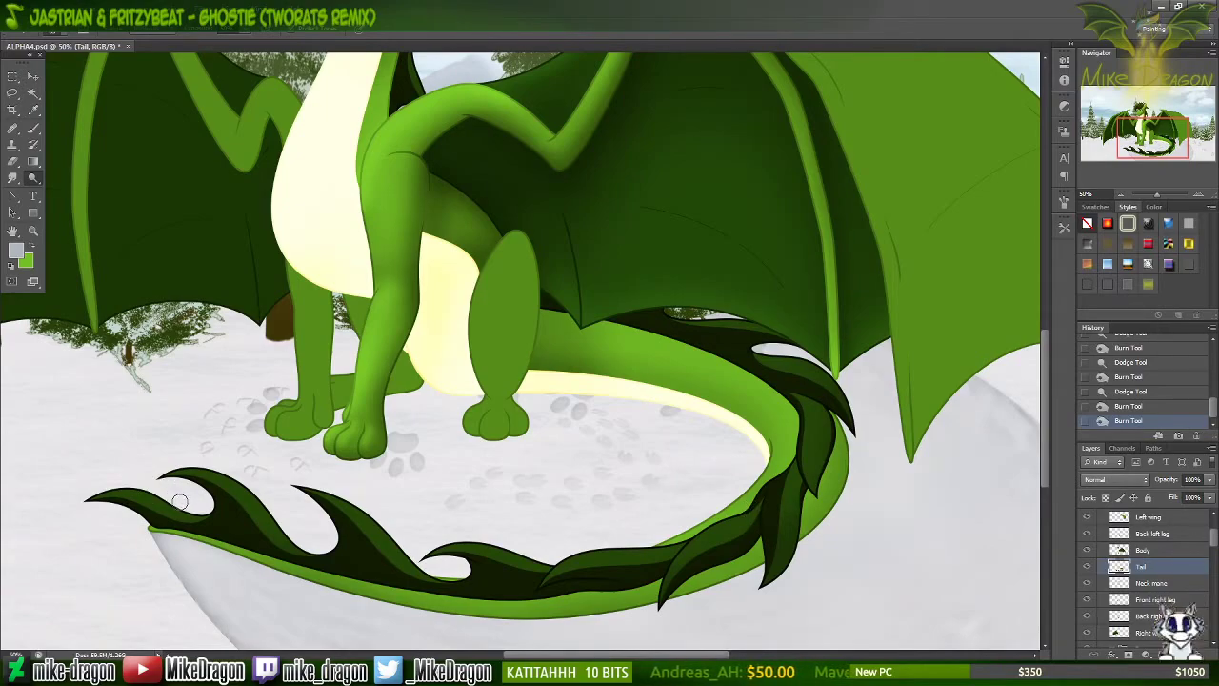
drag(84, 494, 104, 495)
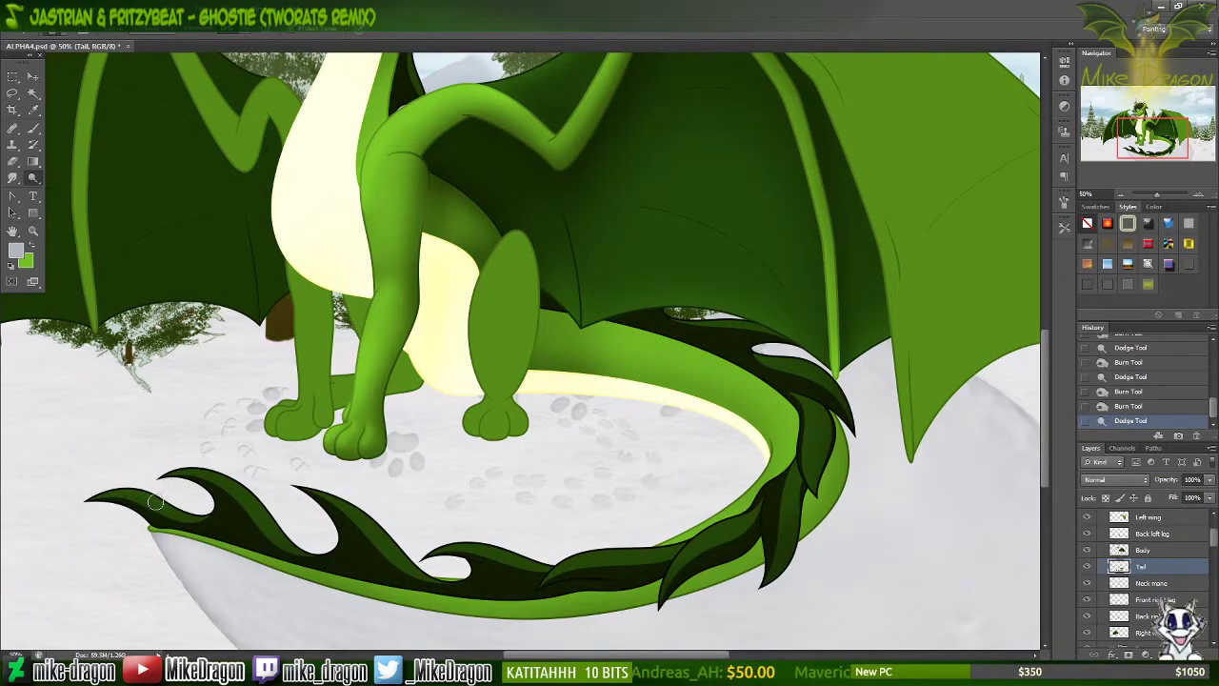
drag(181, 505, 175, 499)
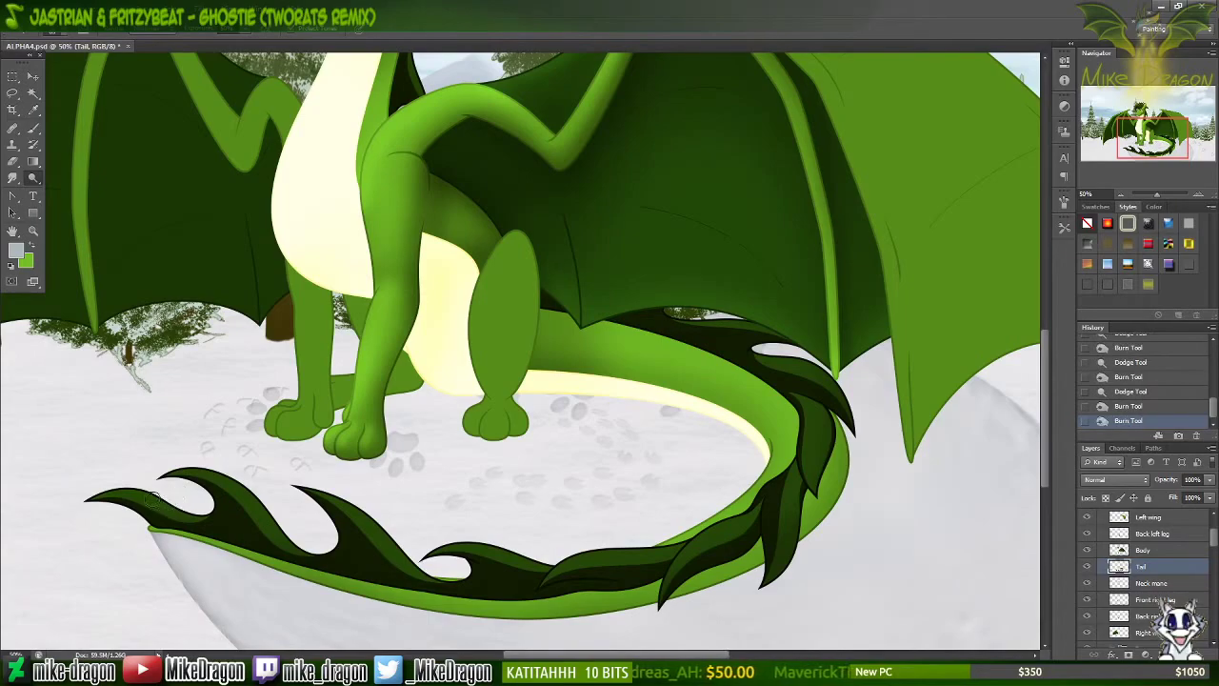
click(103, 490)
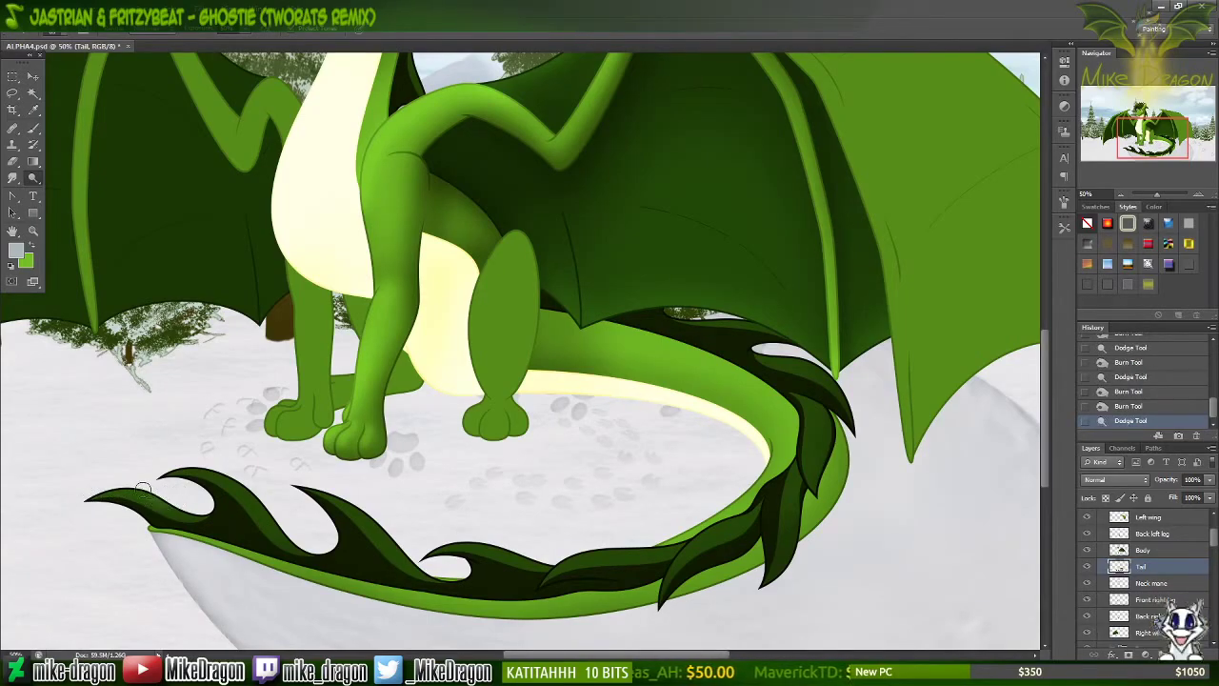
click(96, 493)
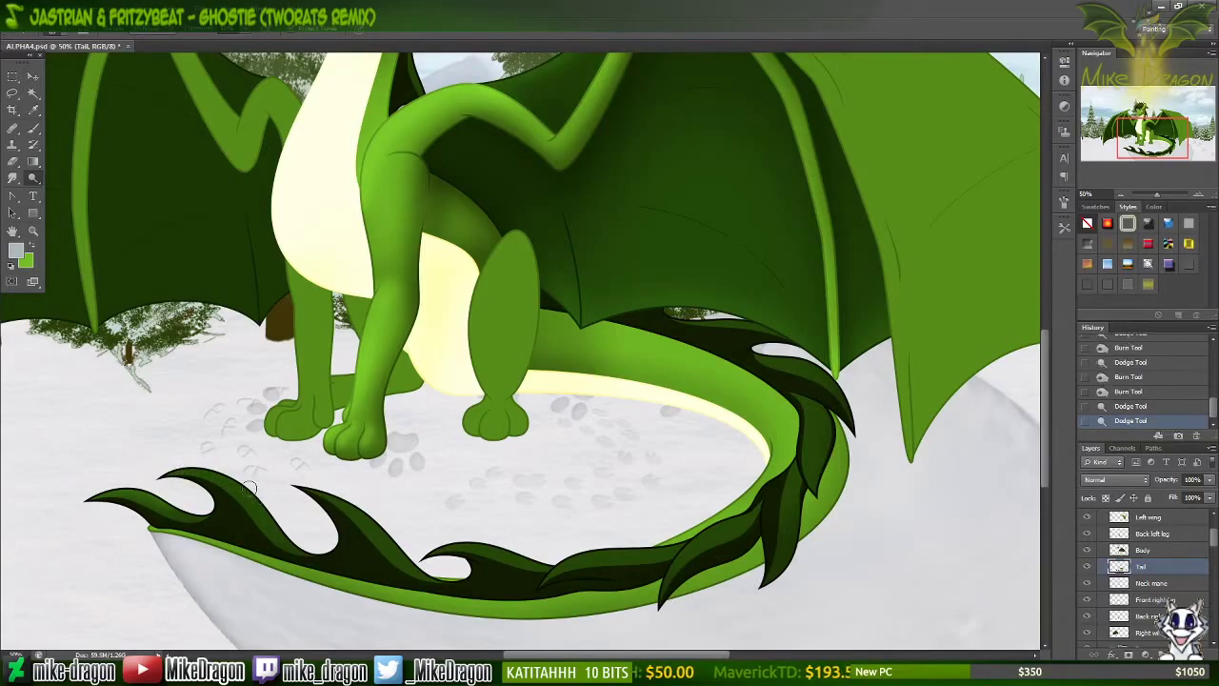
drag(155, 482, 242, 486)
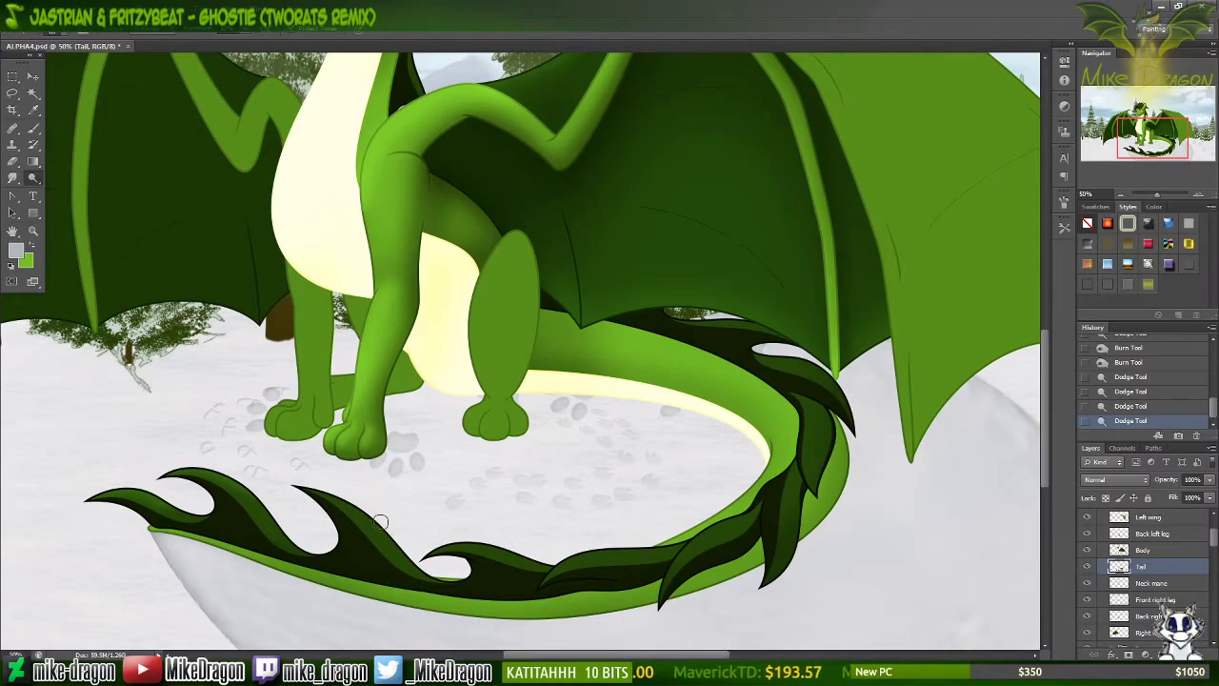
Step: Highlight the dark mane spikes along the lower tail with the Dodge tool and a 100 px soft brush
right_click(419, 451)
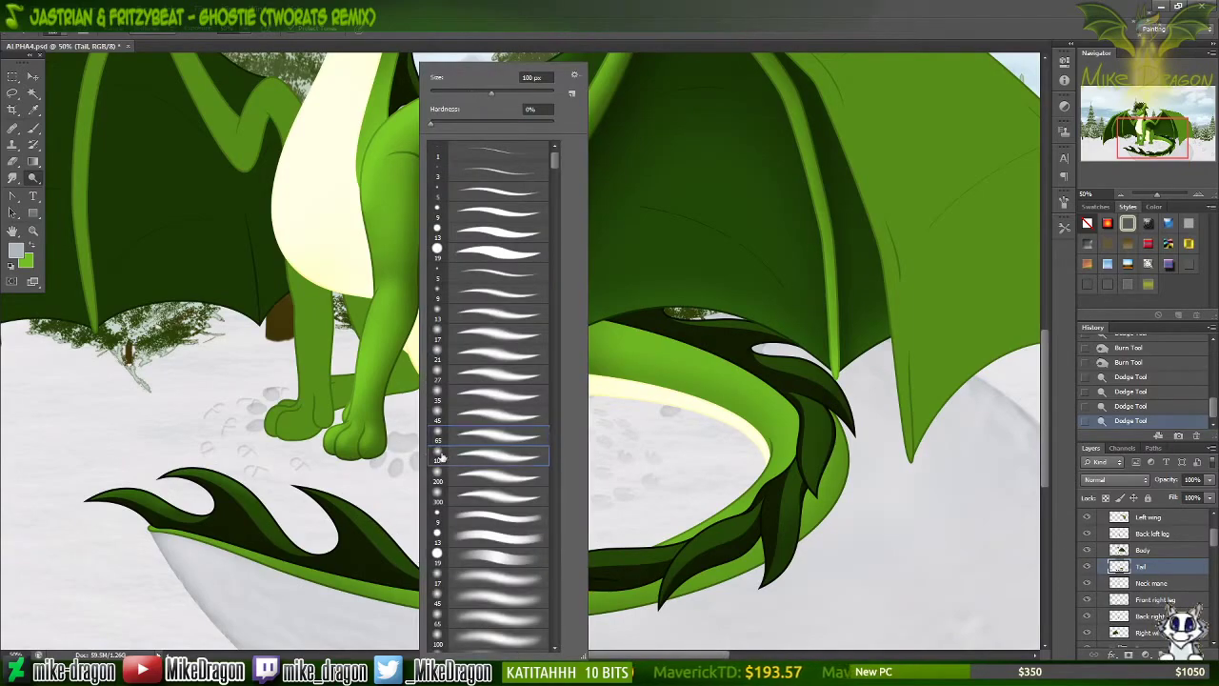
click(399, 512)
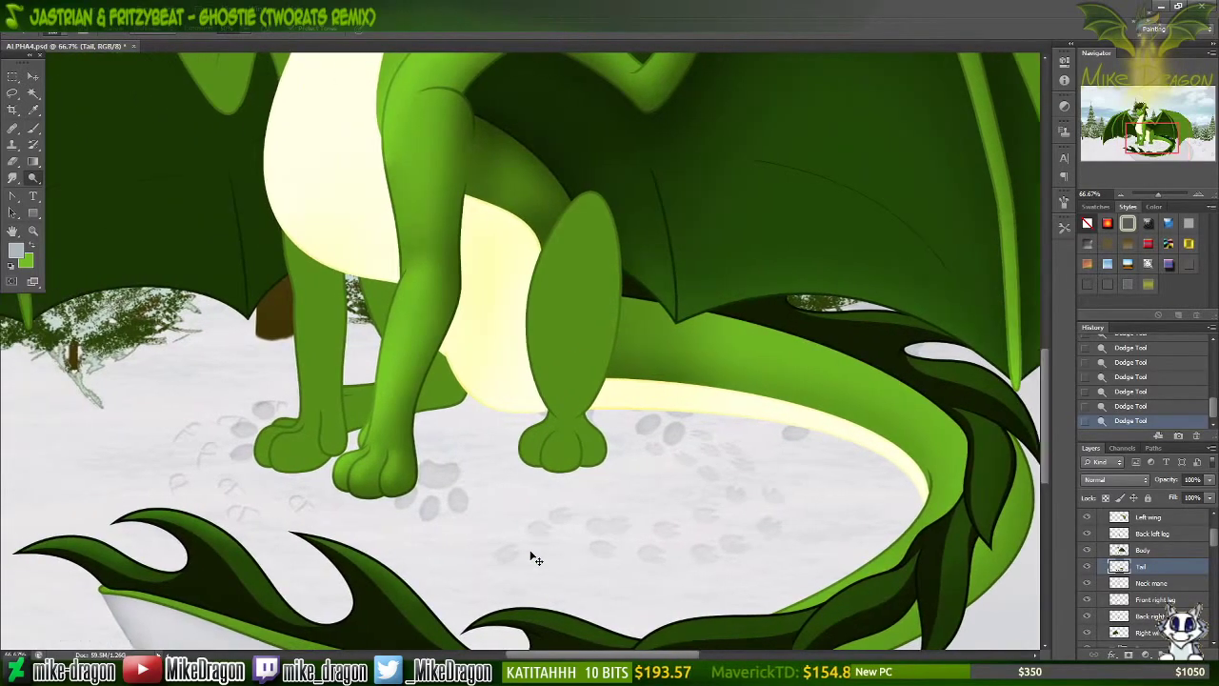
drag(537, 559, 547, 433)
scroll(547, 433, up, 1)
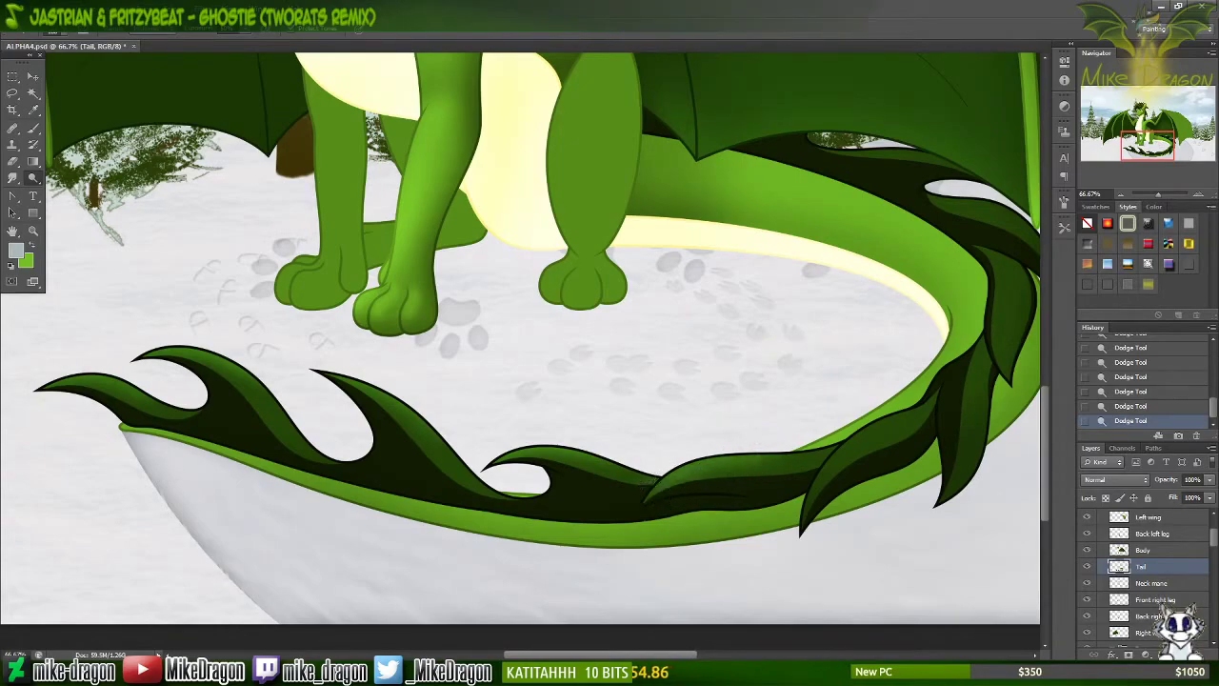
drag(669, 658, 707, 632)
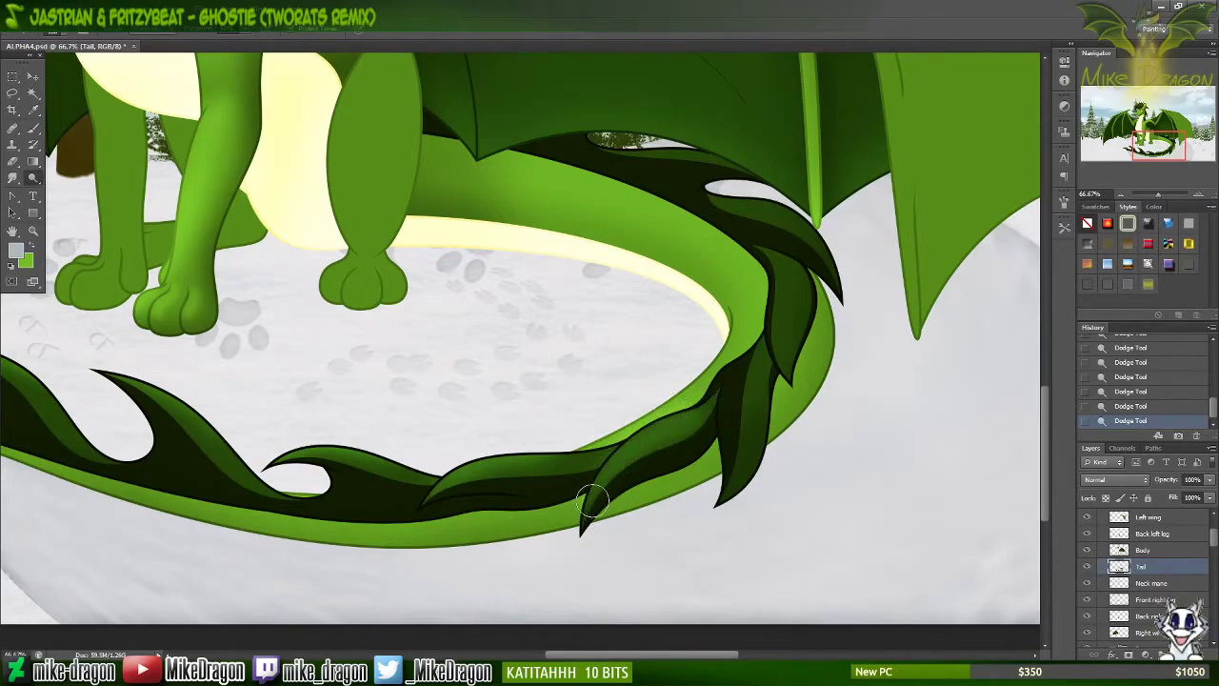
mouse_move(591, 497)
mouse_down()
mouse_move(629, 438)
mouse_move(727, 395)
mouse_move(740, 409)
mouse_move(681, 424)
mouse_up()
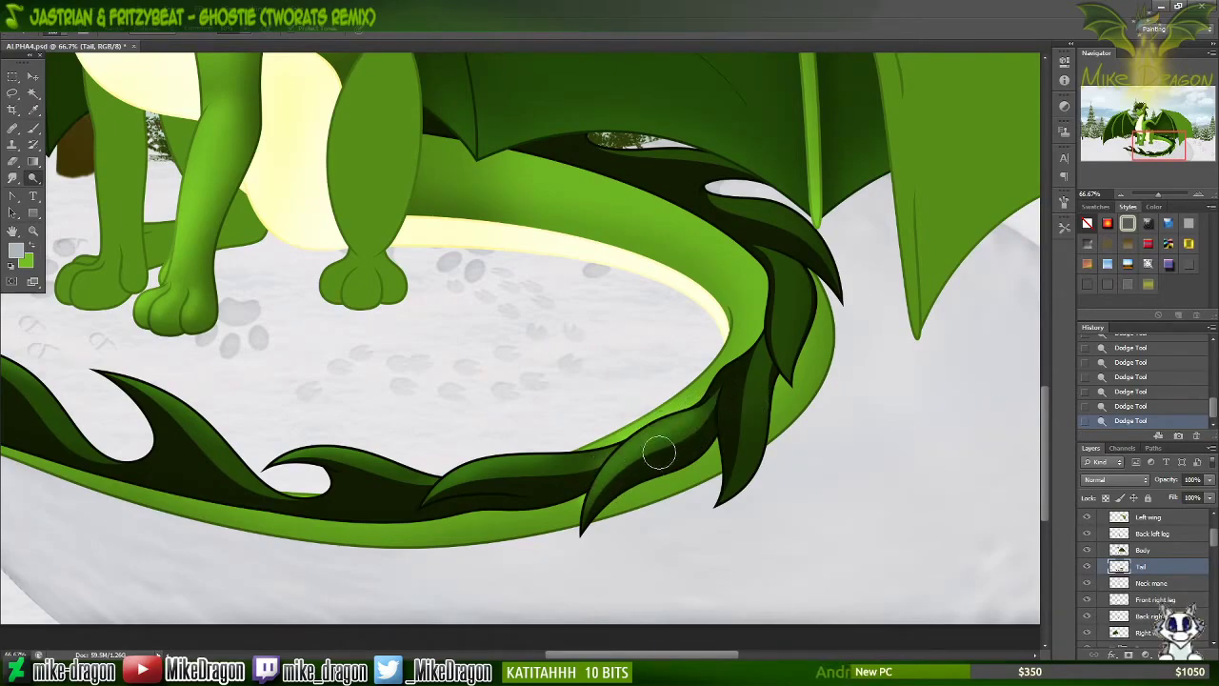
Step: Lighten the upper half of the leaf-shaped mane spike on the lower tail curve with a 65 px soft Dodge brush
right_click(721, 443)
click(732, 439)
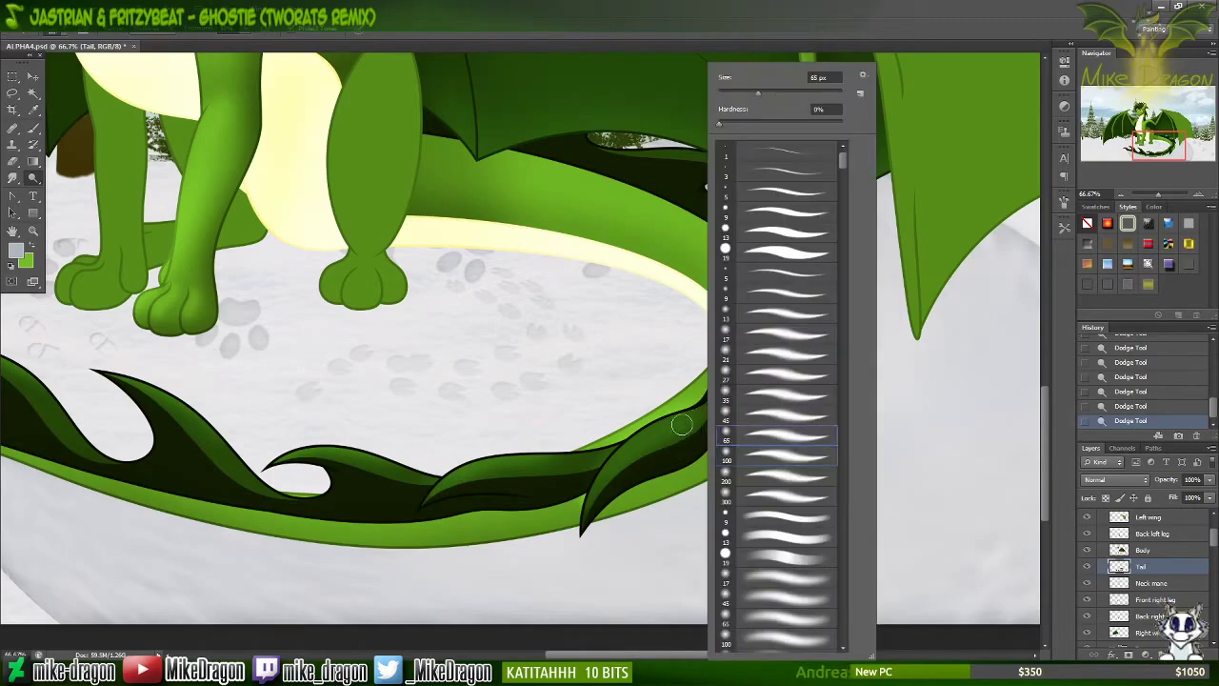
click(695, 408)
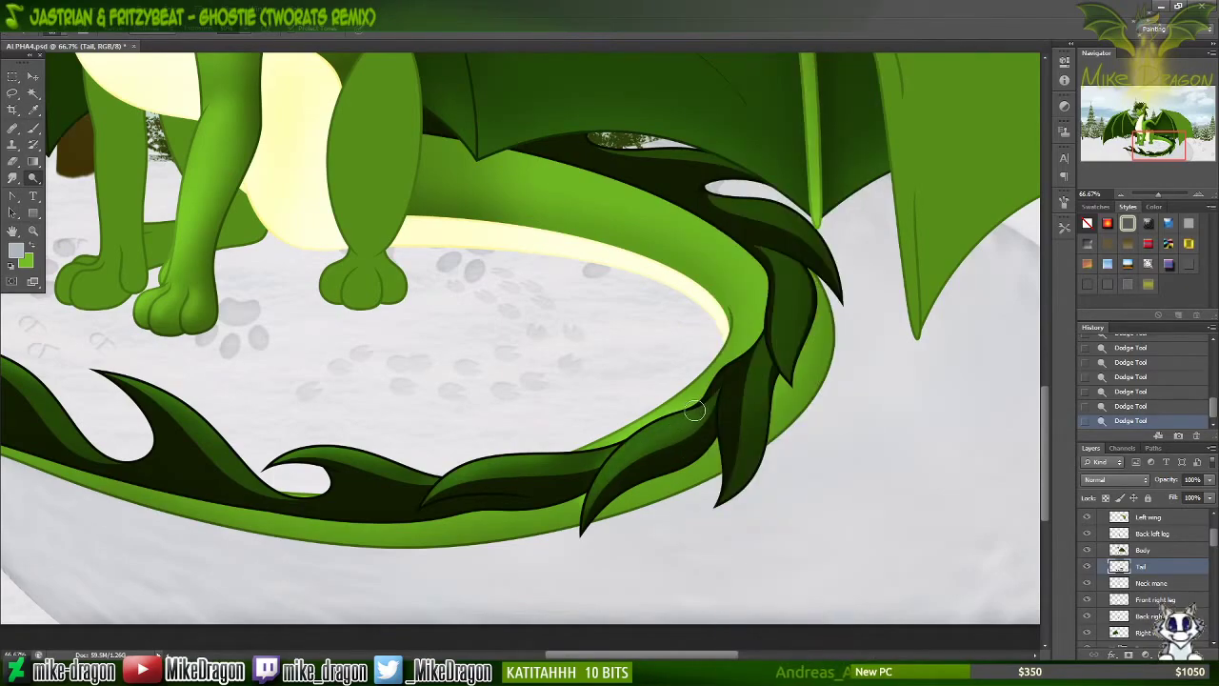
mouse_move(645, 434)
mouse_down()
mouse_move(592, 496)
mouse_move(703, 406)
mouse_move(620, 456)
mouse_move(624, 470)
mouse_move(711, 418)
mouse_move(689, 433)
mouse_move(685, 418)
mouse_move(670, 425)
mouse_move(592, 492)
mouse_up()
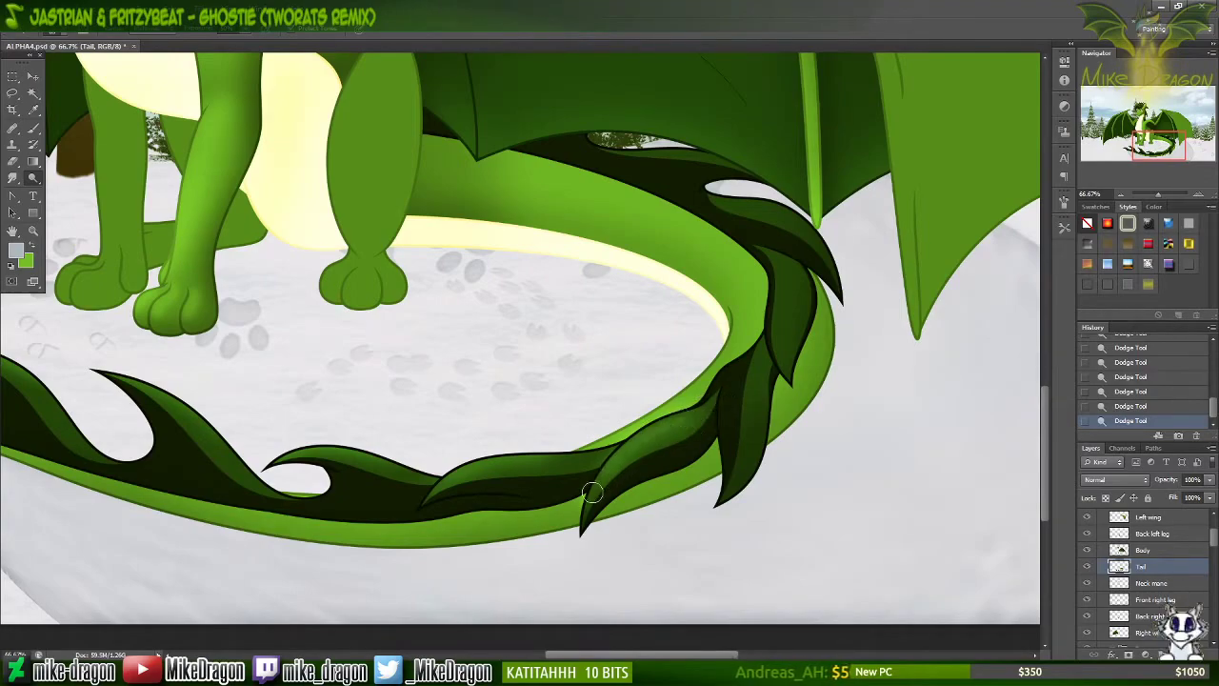
mouse_move(752, 418)
mouse_down()
mouse_move(697, 406)
mouse_move(623, 451)
mouse_move(618, 476)
mouse_up()
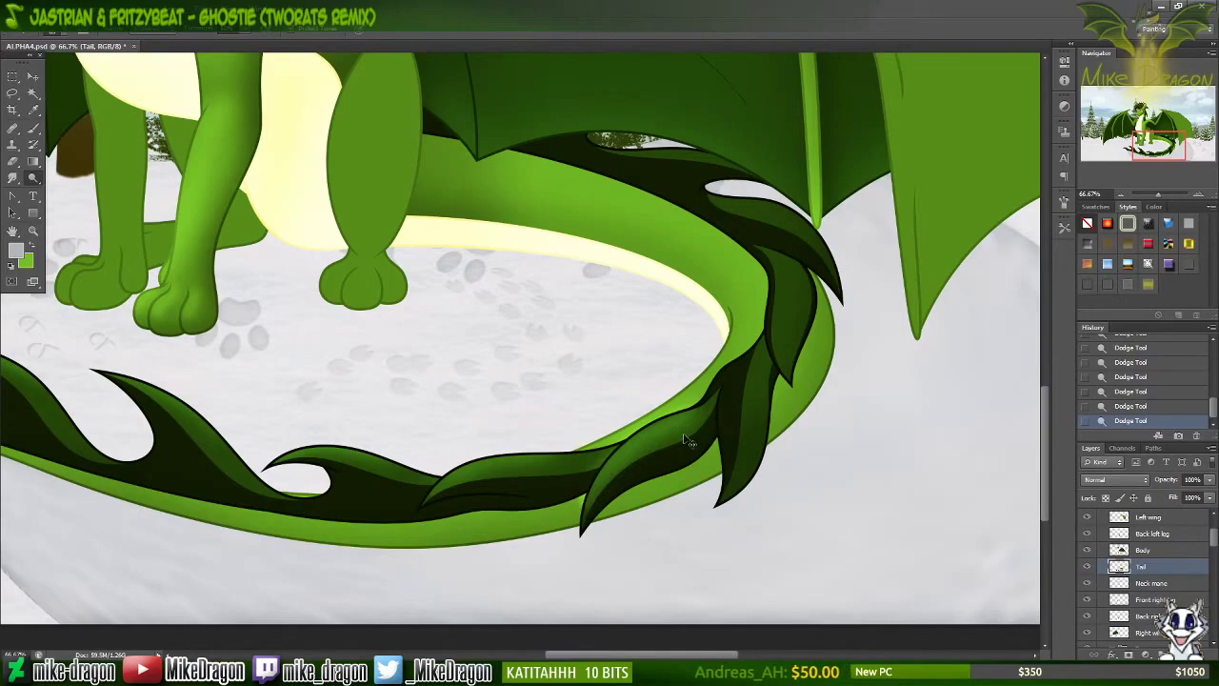
Step: Darken around the base of the lower-curve mane spike with a small Burn brush, and lighten its upper edge with the Dodge tool
key(ctrl+plus)
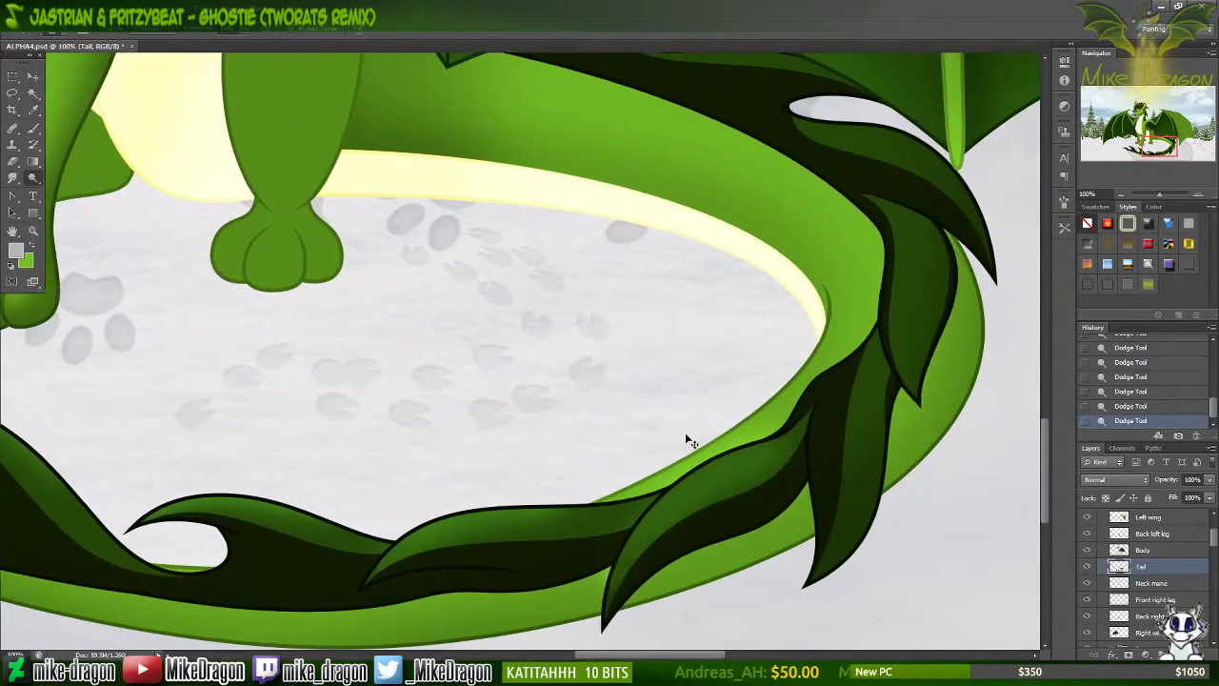
scroll(690, 441, right, 3)
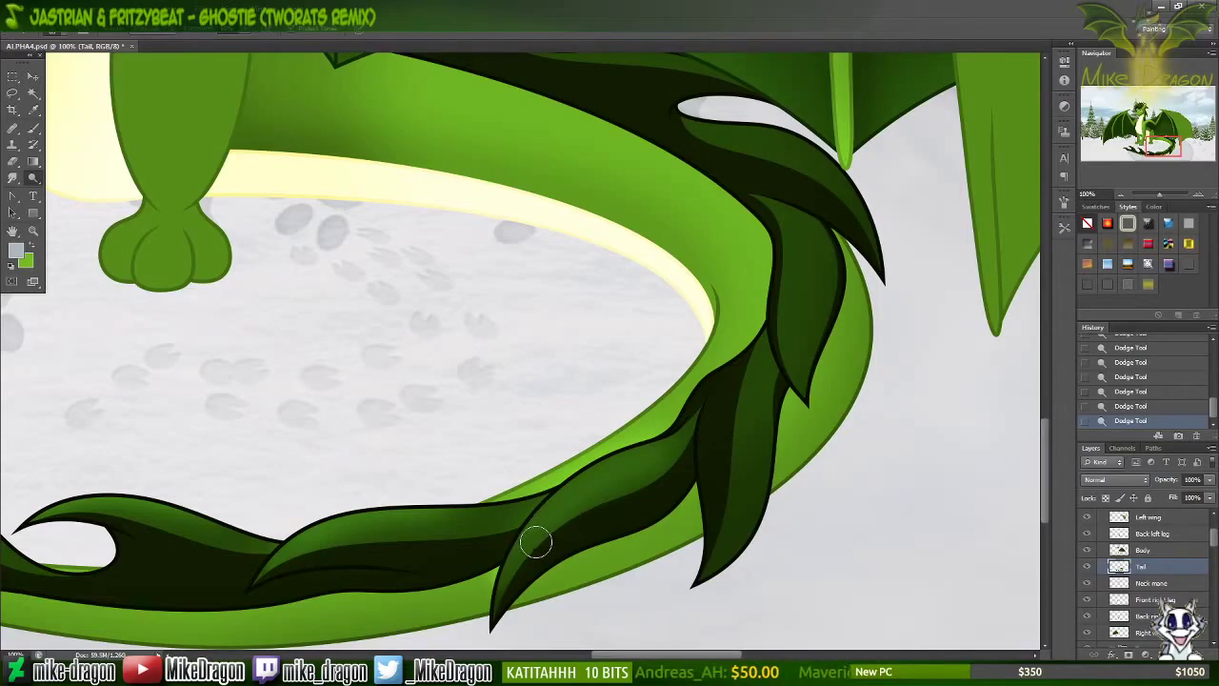
right_click(508, 583)
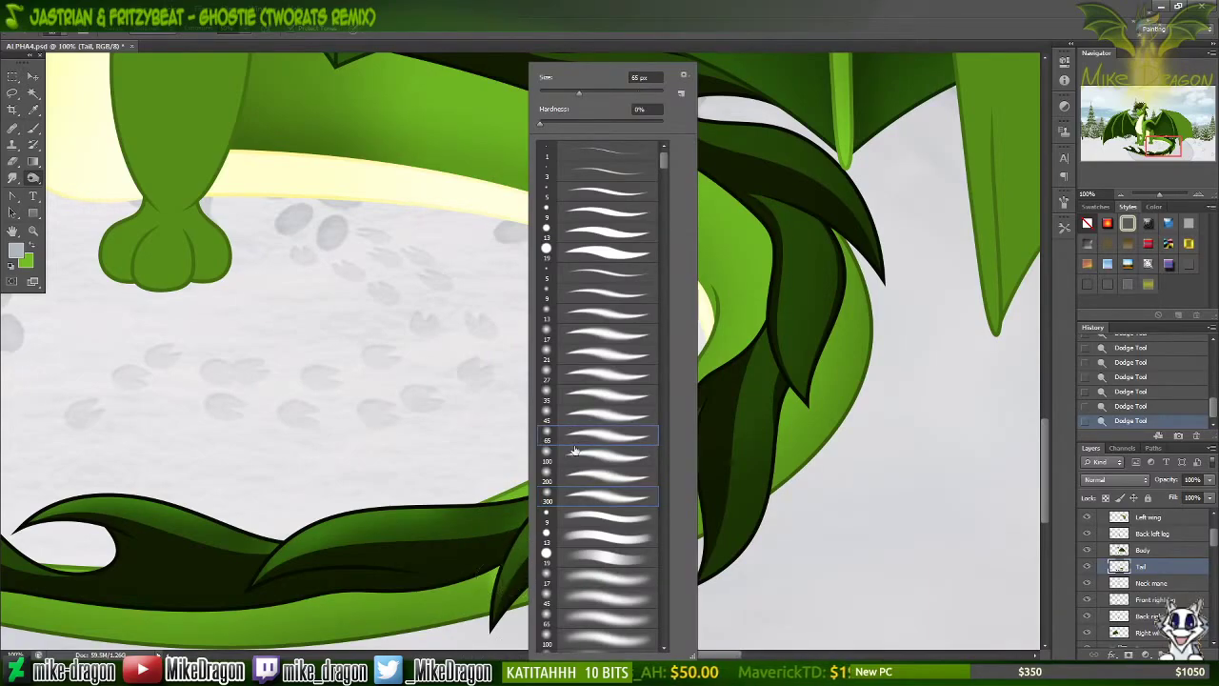
key(bracketleft)
key(bracketleft)
key(Return)
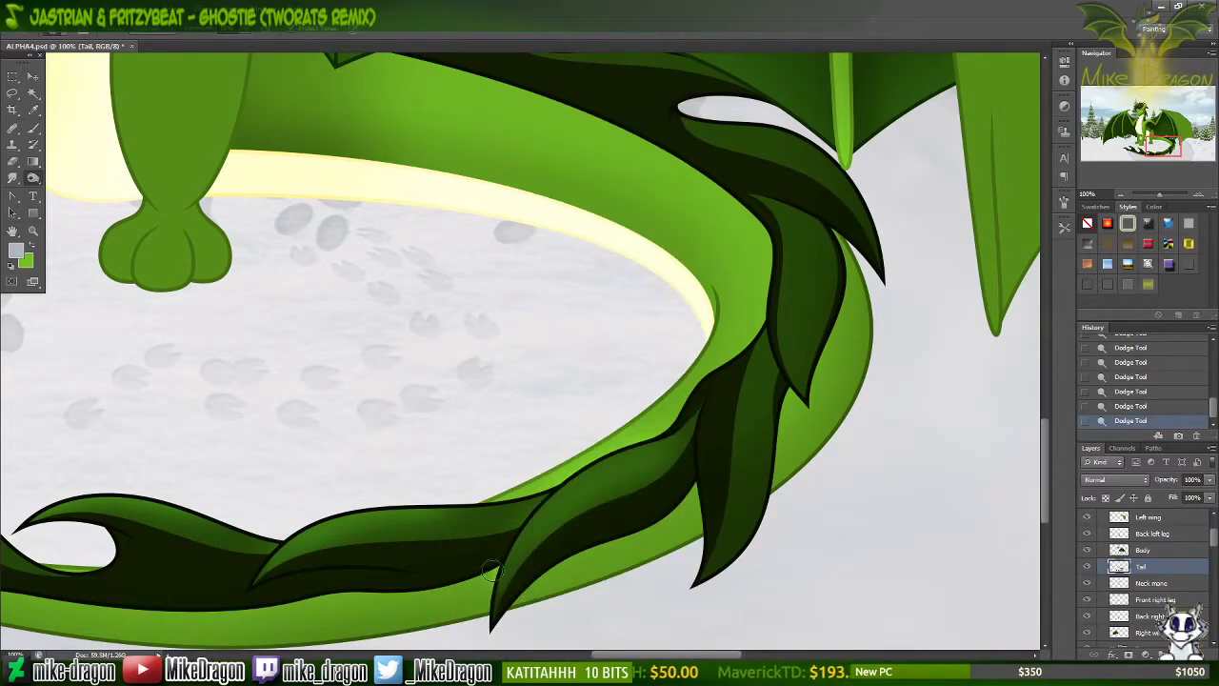
key(ctrl+z)
drag(492, 575, 530, 544)
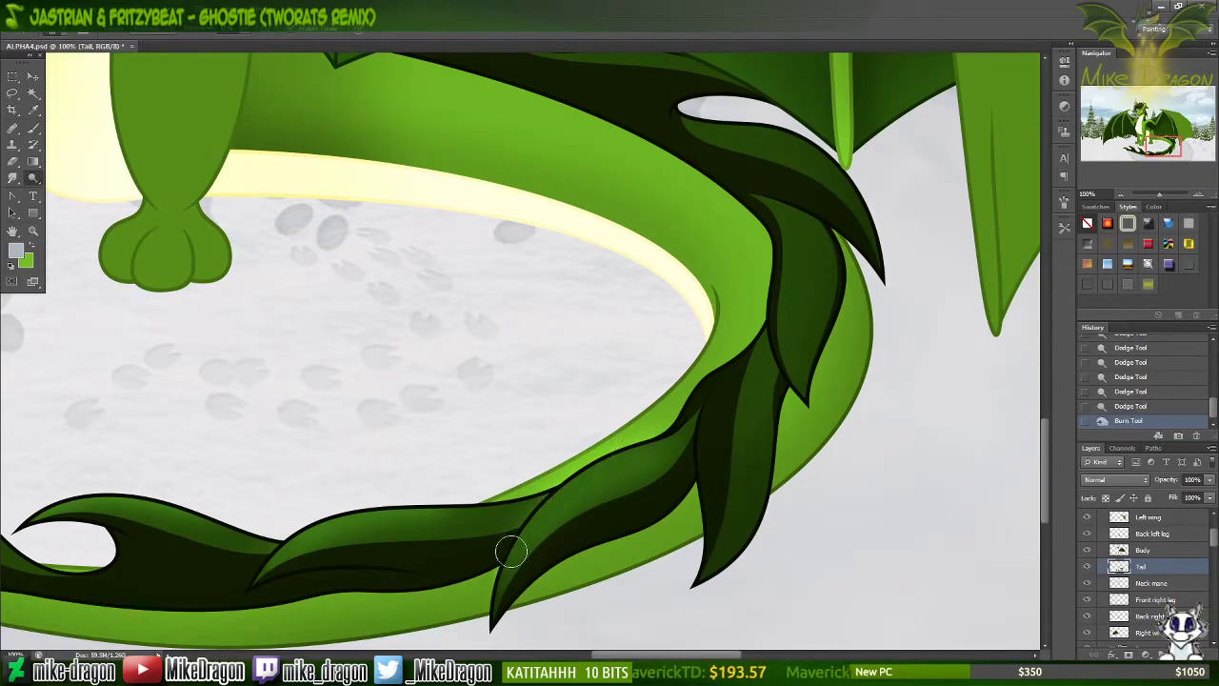
mouse_move(506, 558)
mouse_down()
mouse_move(598, 475)
mouse_move(665, 449)
mouse_move(717, 468)
mouse_move(514, 557)
mouse_move(579, 489)
mouse_move(505, 566)
mouse_move(589, 471)
mouse_move(637, 448)
mouse_move(714, 438)
mouse_move(672, 444)
mouse_up()
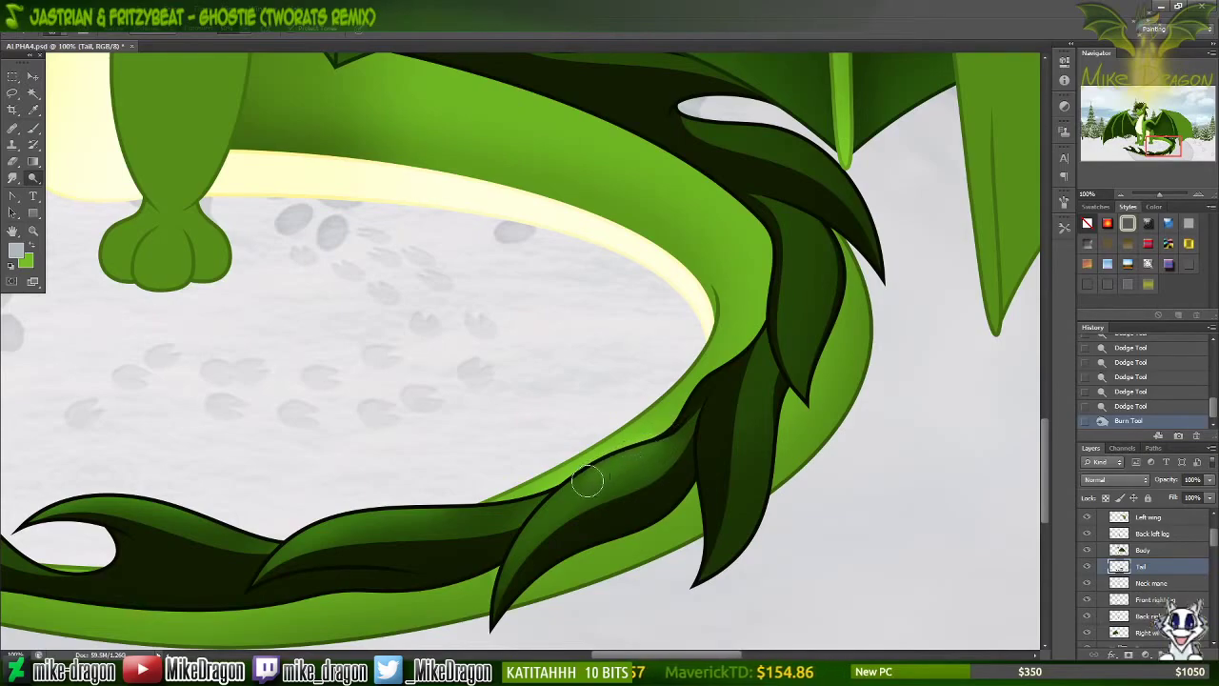
drag(541, 517, 489, 573)
Step: Highlight the lighter half of the downward-pointing mane spike inside the tail's bend with the Dodge tool and a 100 px soft brush
scroll(691, 507, right, 3)
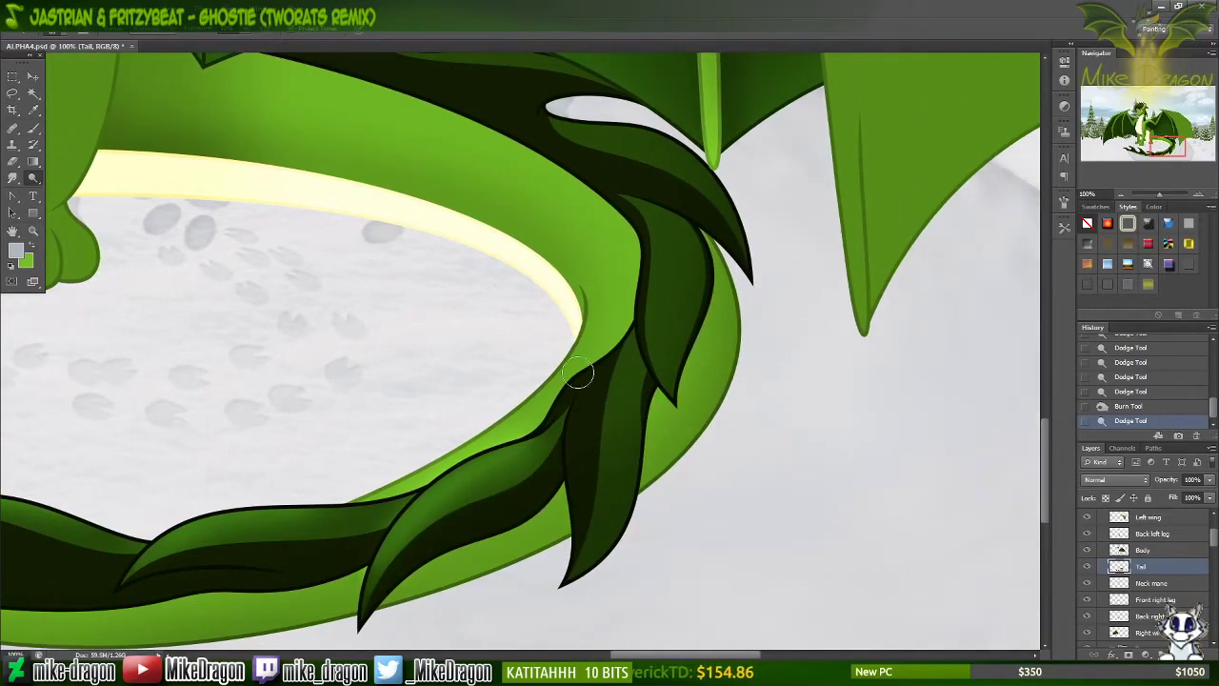
right_click(623, 384)
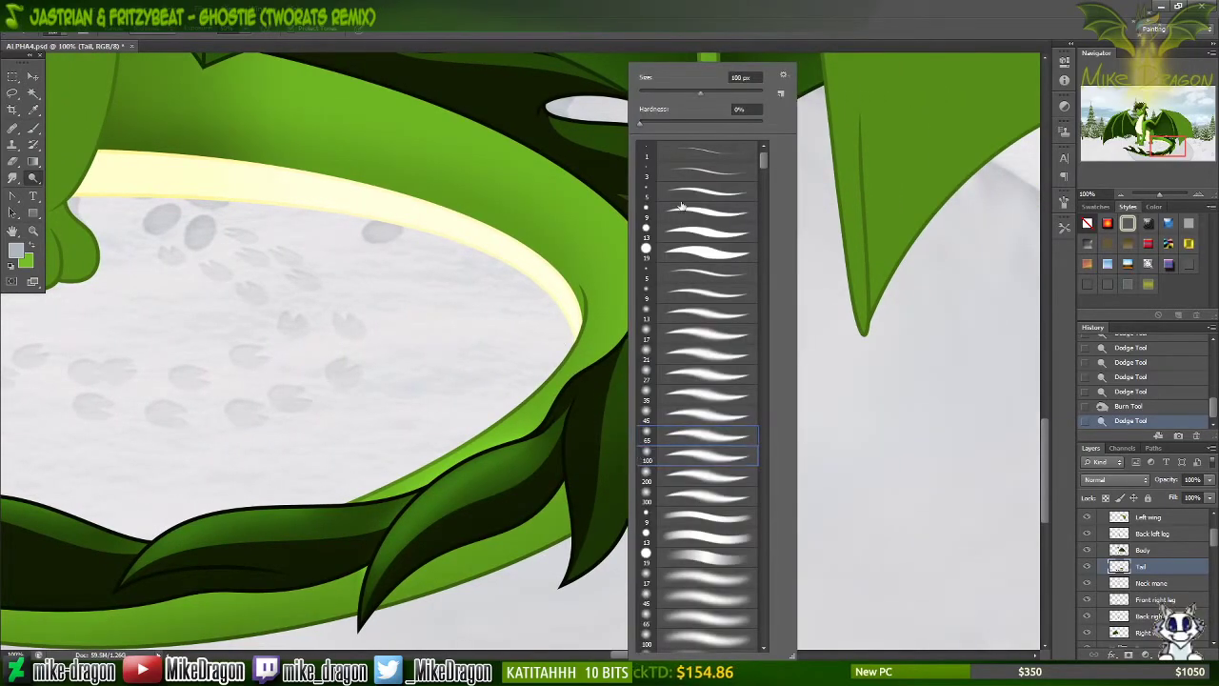
click(692, 26)
mouse_move(559, 296)
mouse_down()
mouse_move(626, 368)
mouse_move(617, 415)
mouse_up()
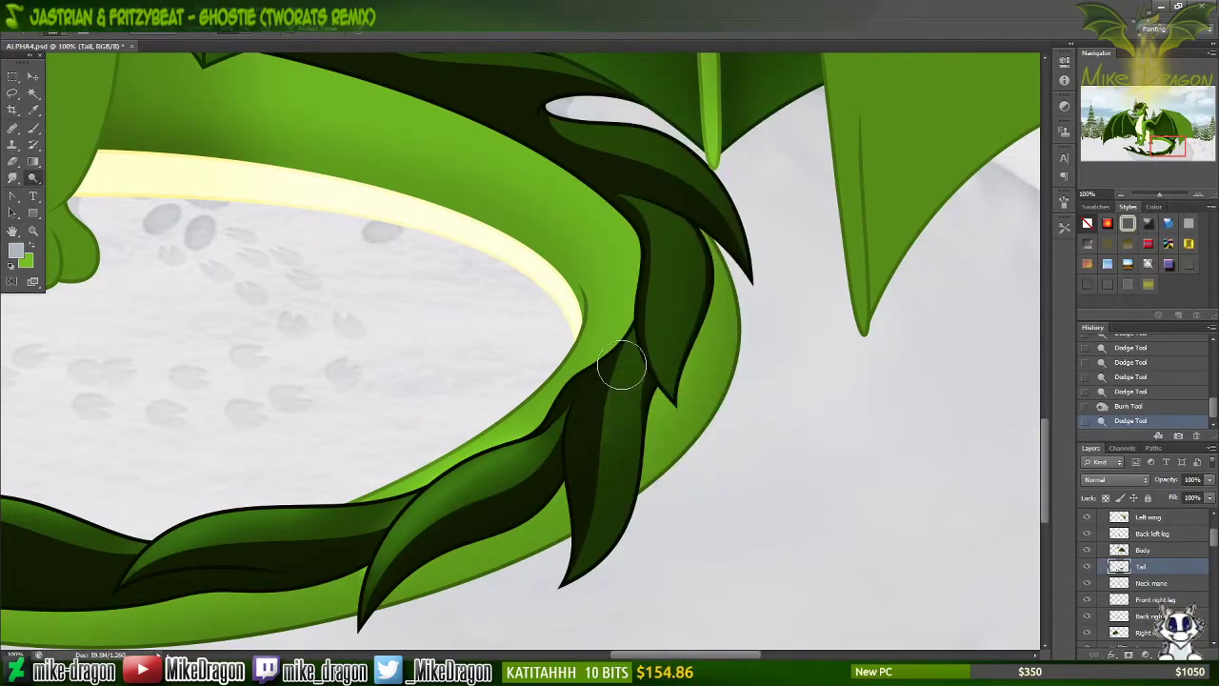
key(ctrl+z)
drag(624, 362, 613, 463)
drag(621, 360, 607, 476)
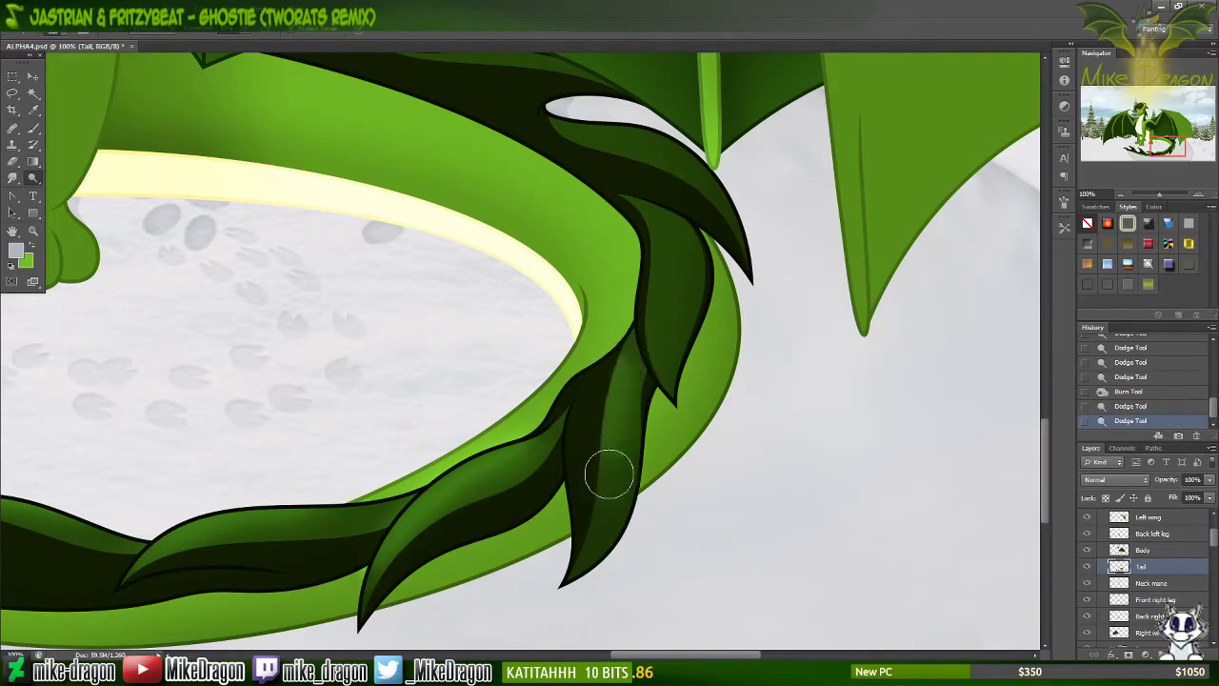
key(ctrl+z)
drag(613, 362, 601, 476)
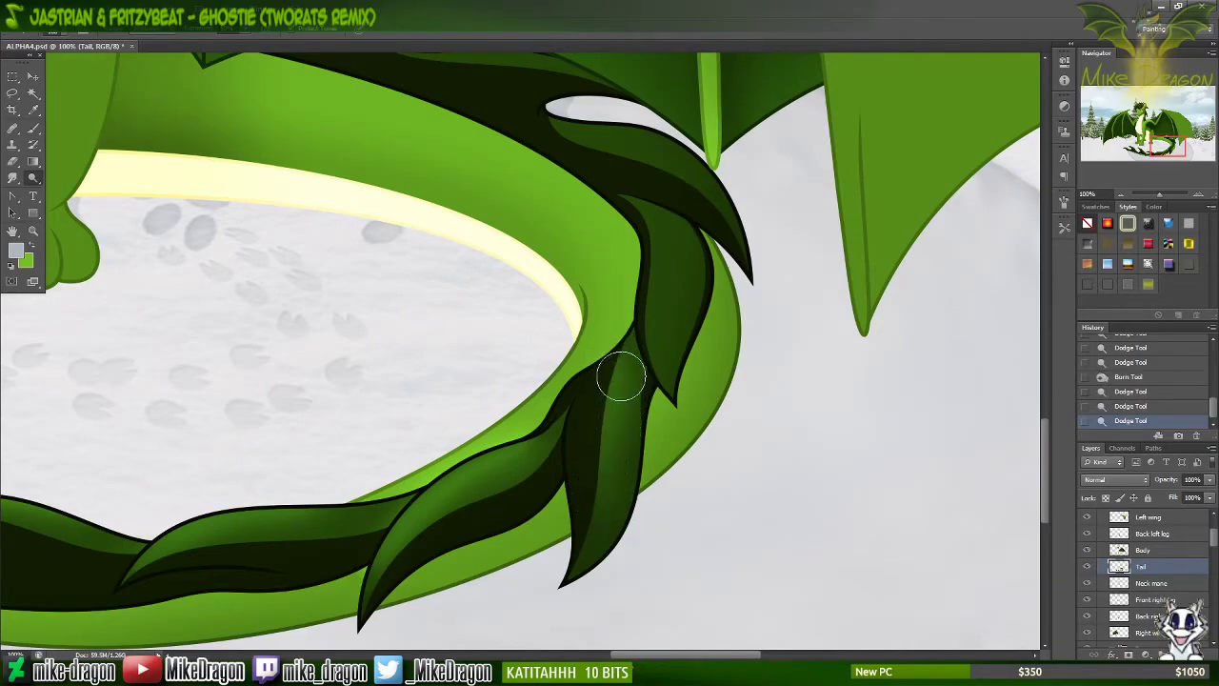
drag(615, 368, 601, 504)
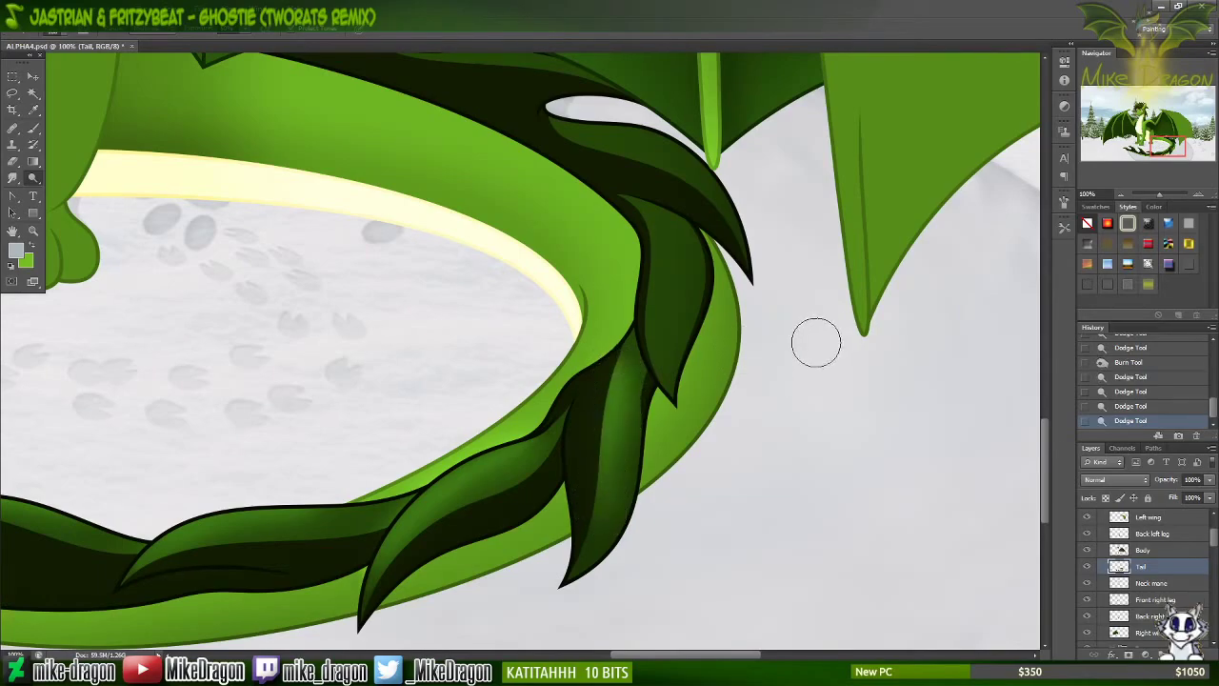
Step: Highlight the centre of the broad mane spike on the tail's outer bend with a 65 px soft Dodge brush
right_click(740, 379)
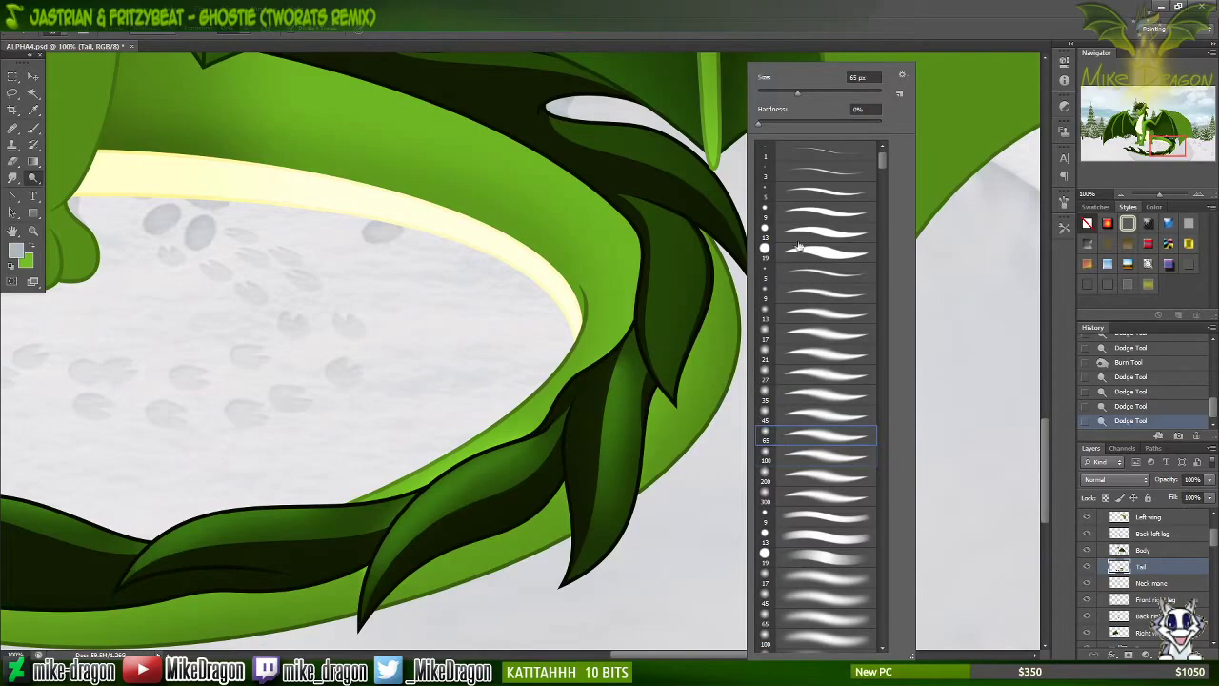
click(761, 18)
scroll(677, 298, up, 5)
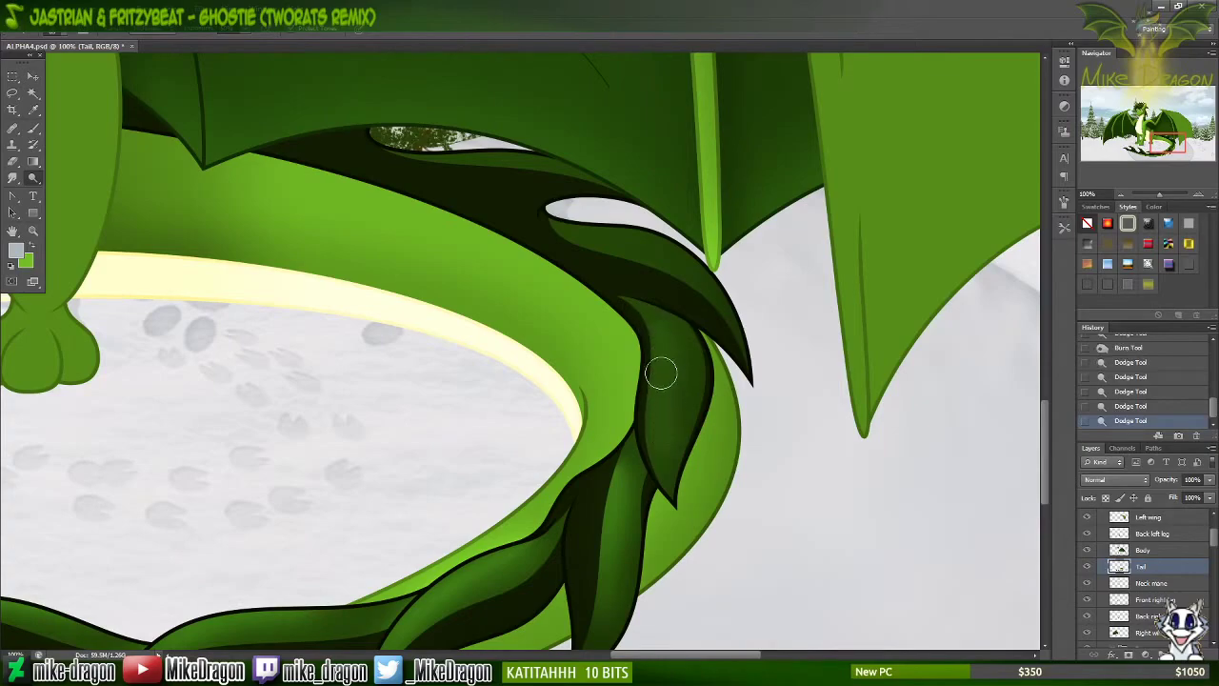
drag(646, 333, 667, 419)
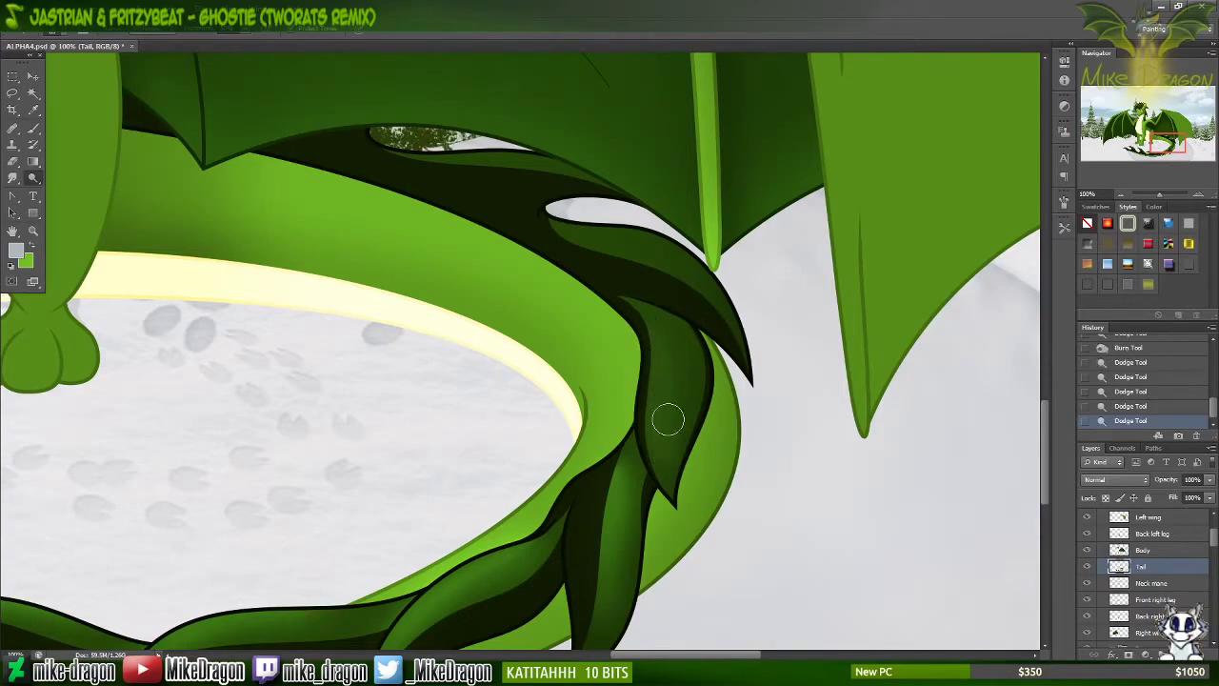
drag(654, 344, 669, 465)
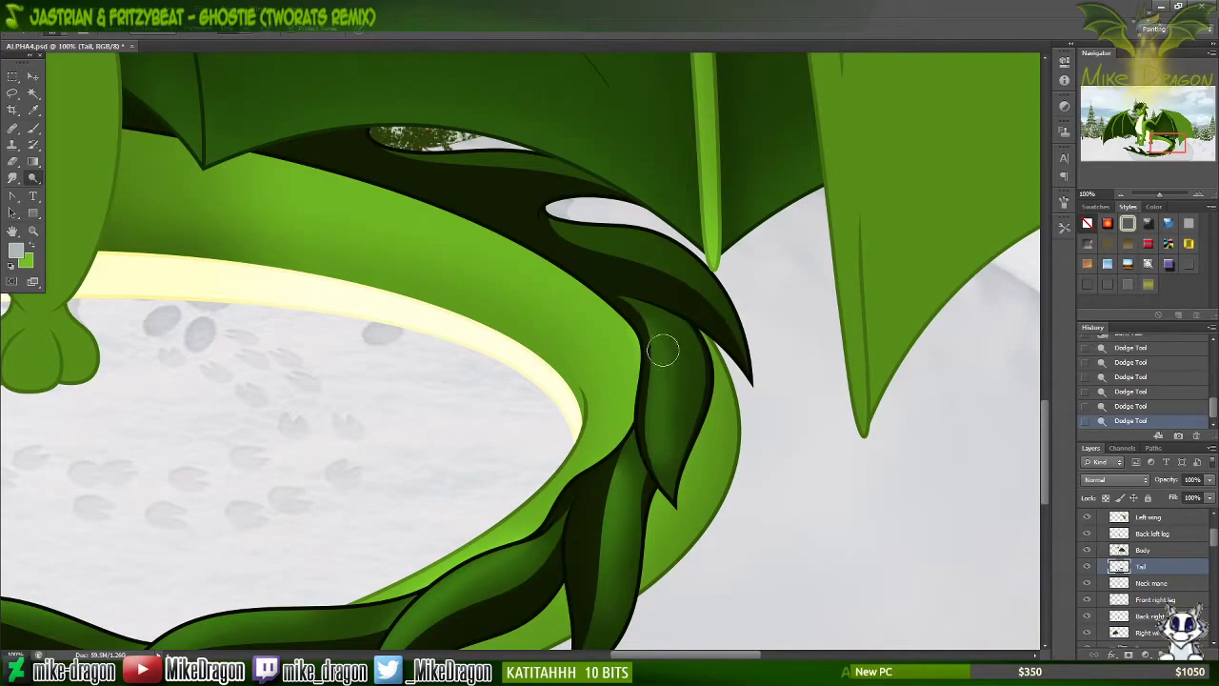
mouse_move(648, 331)
mouse_down()
mouse_move(657, 444)
mouse_move(678, 500)
mouse_up()
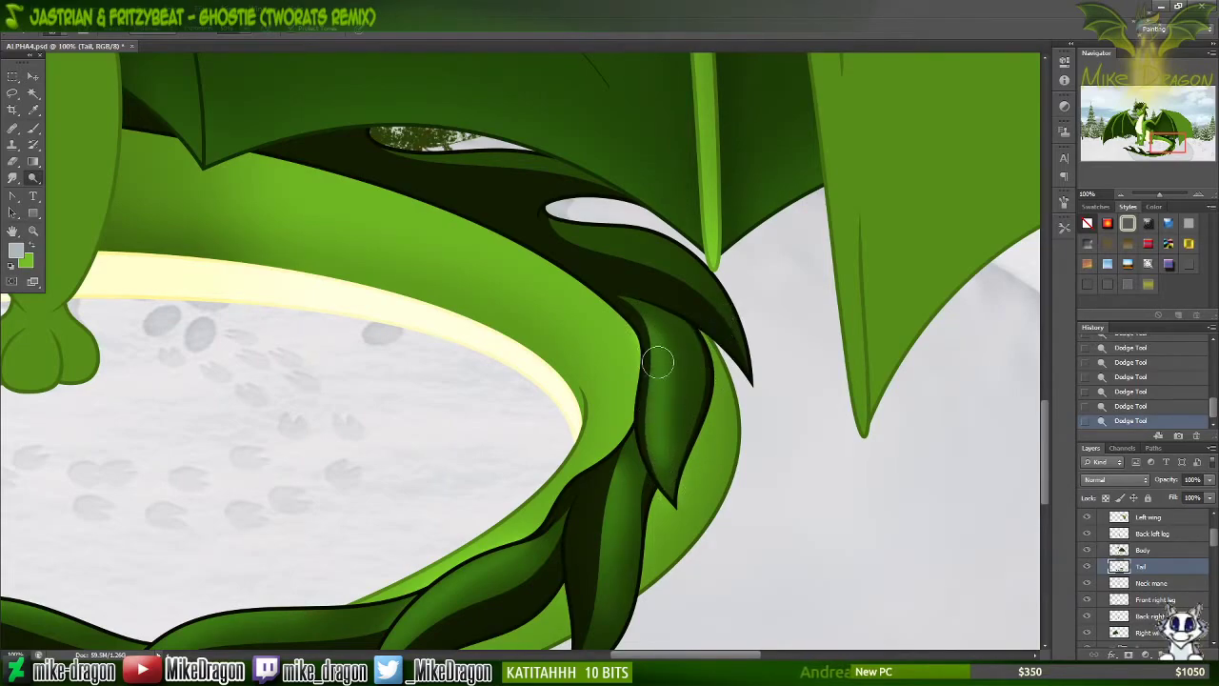
Step: Lighten the upper edge of the curved mane spike just below the wing tip with the Dodge tool
scroll(660, 353, up, 3)
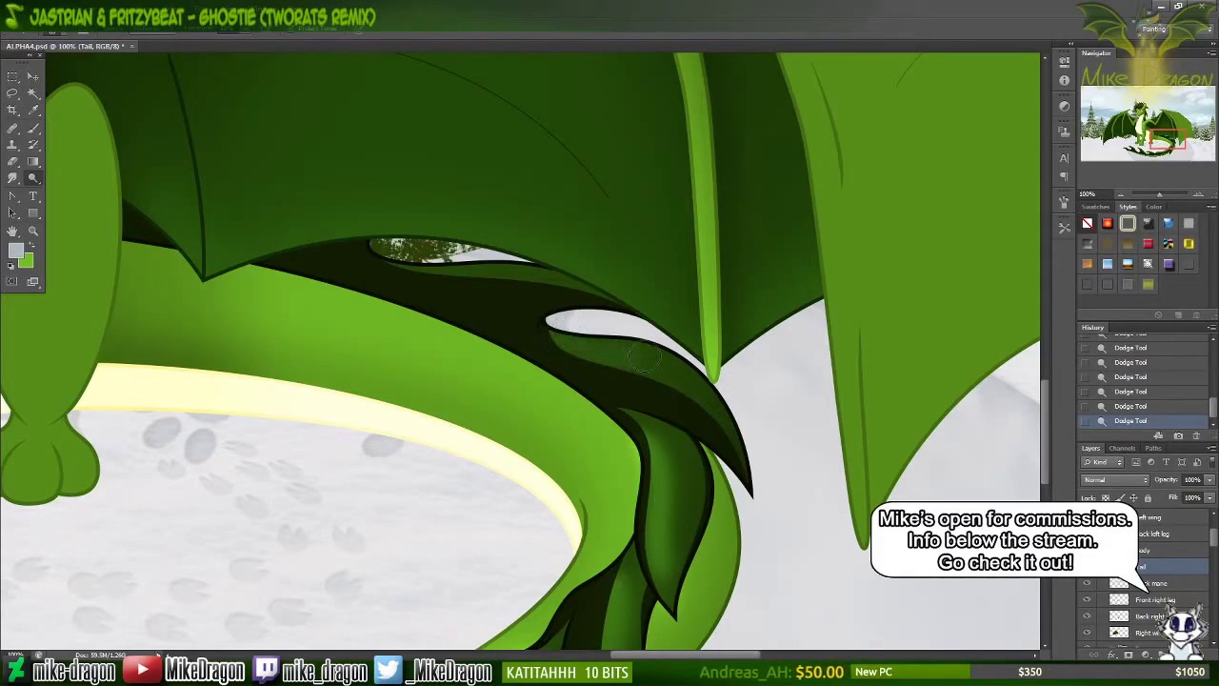
mouse_move(558, 326)
mouse_down()
mouse_move(586, 356)
mouse_move(733, 386)
mouse_move(672, 362)
mouse_up()
drag(575, 336, 681, 365)
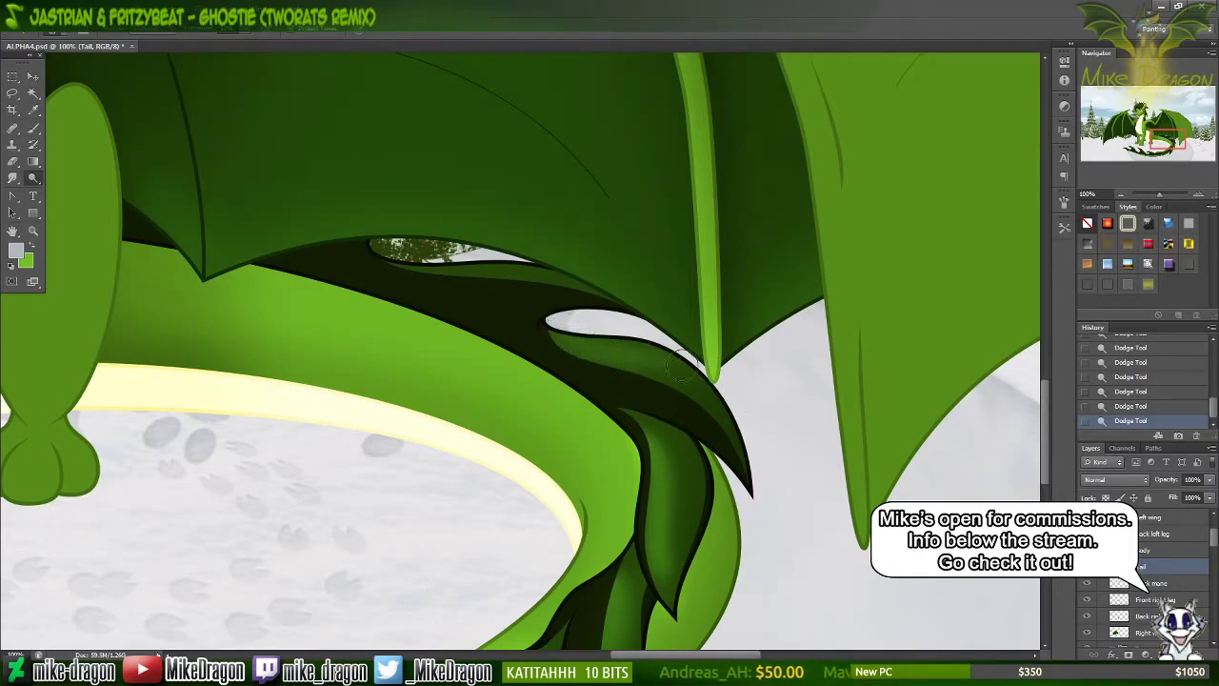
mouse_move(561, 327)
mouse_down()
mouse_move(599, 353)
mouse_move(678, 366)
mouse_move(759, 410)
mouse_up()
Step: Examine the shading of the mane spikes from beneath the wing around the tail's bend and along the lower tail
scroll(822, 436, up, 3)
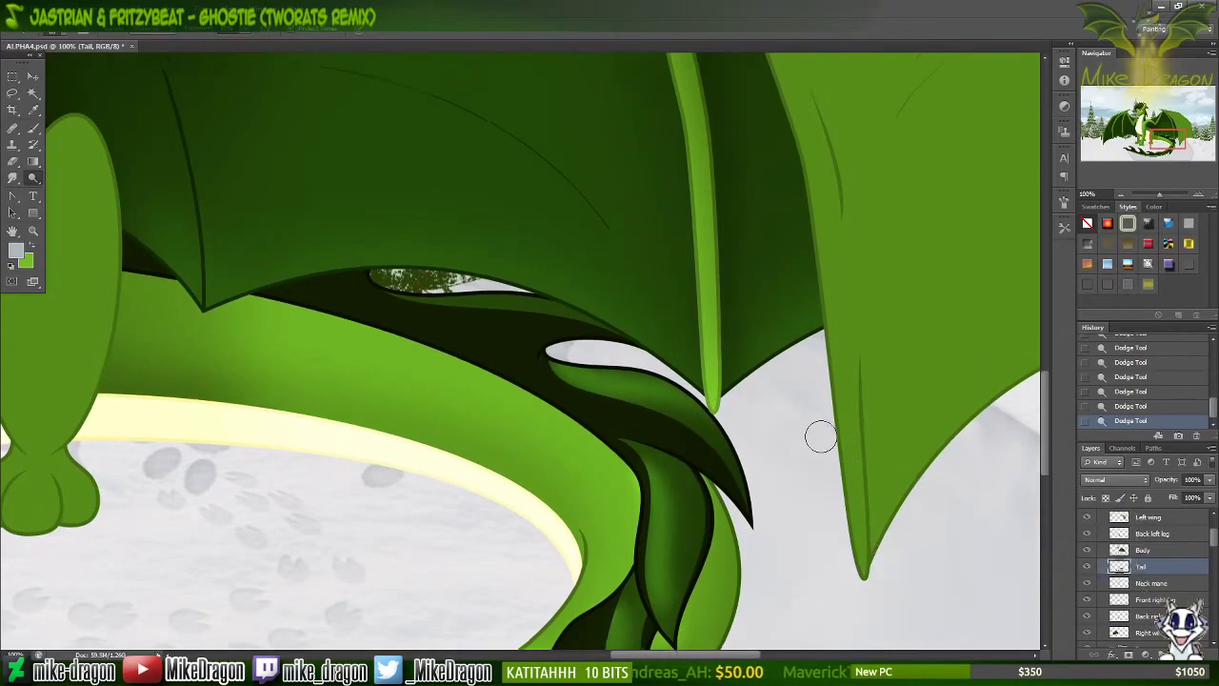
scroll(825, 443, left, 3)
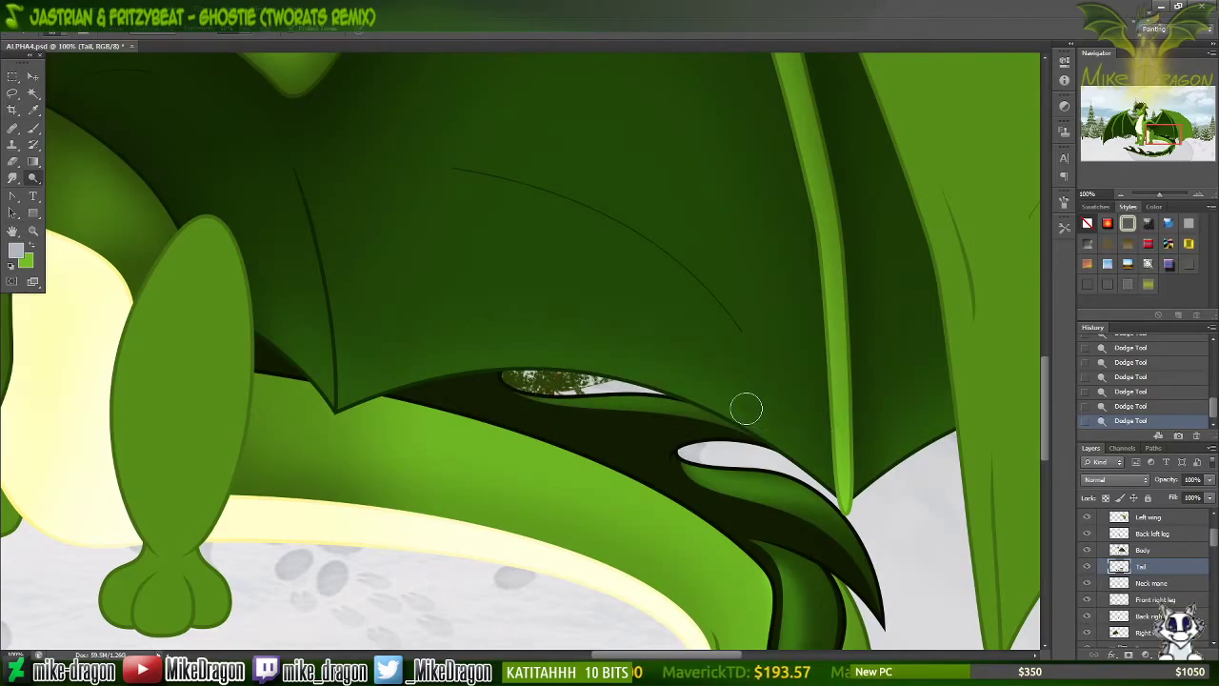
scroll(743, 406, down, 3)
scroll(754, 366, down, 8)
scroll(696, 357, up, 4)
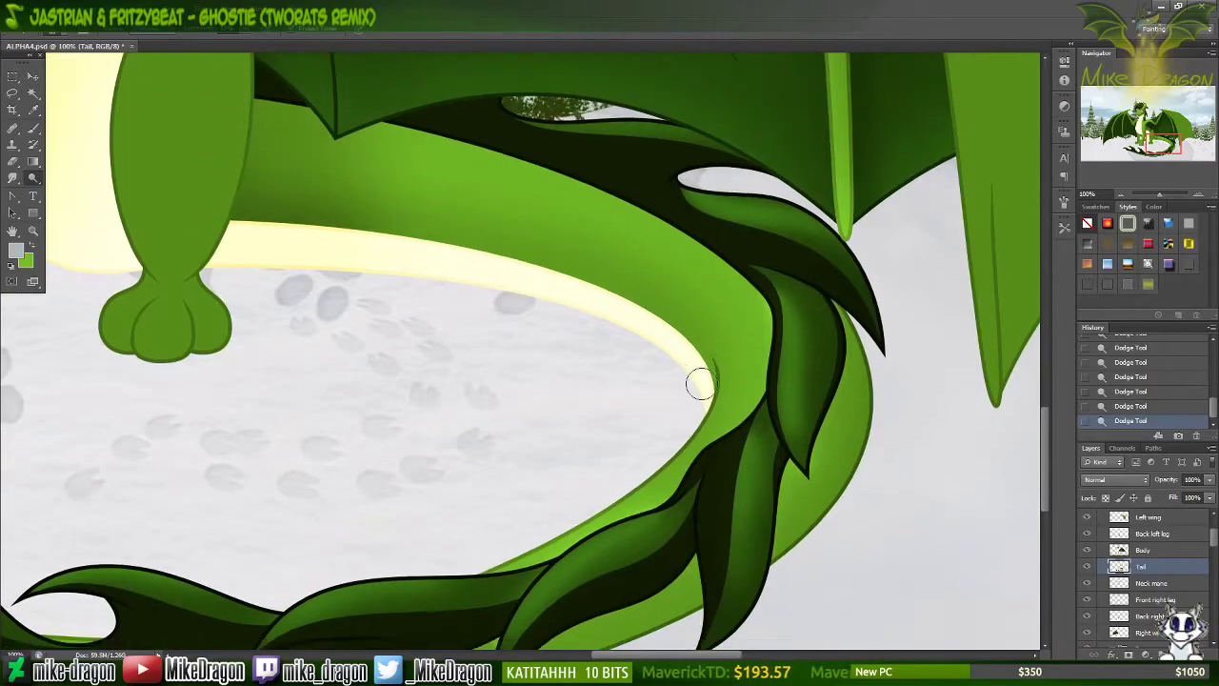
scroll(672, 436, down, 3)
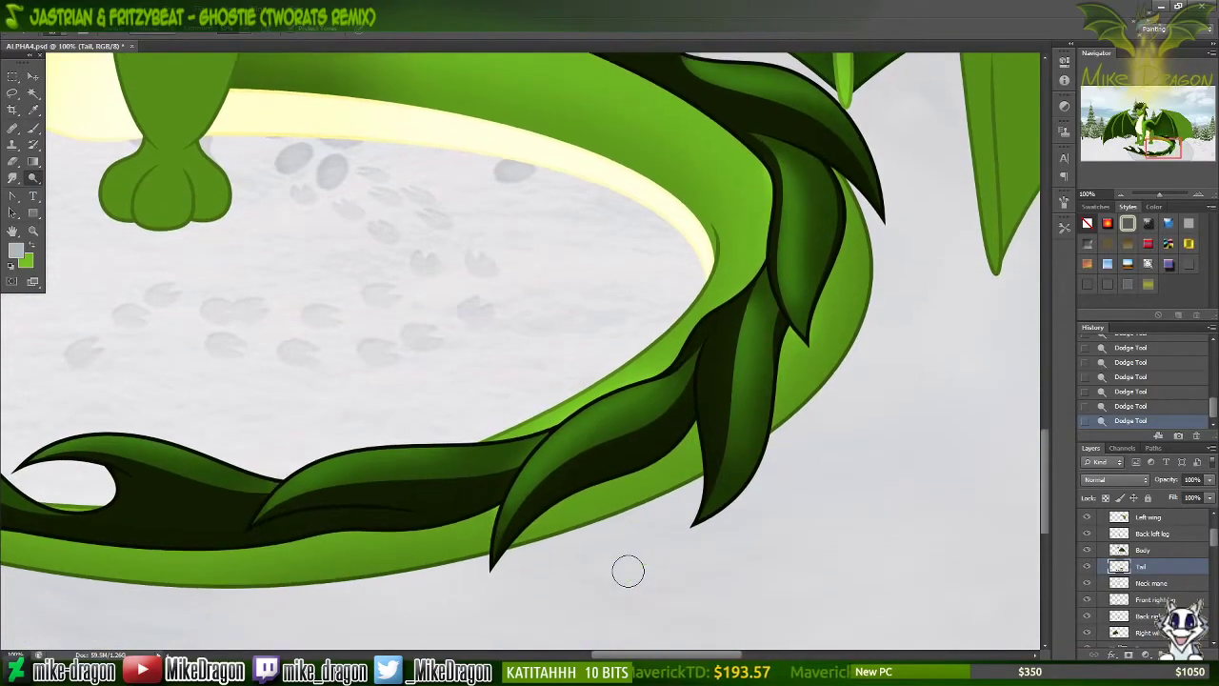
scroll(627, 569, left, 8)
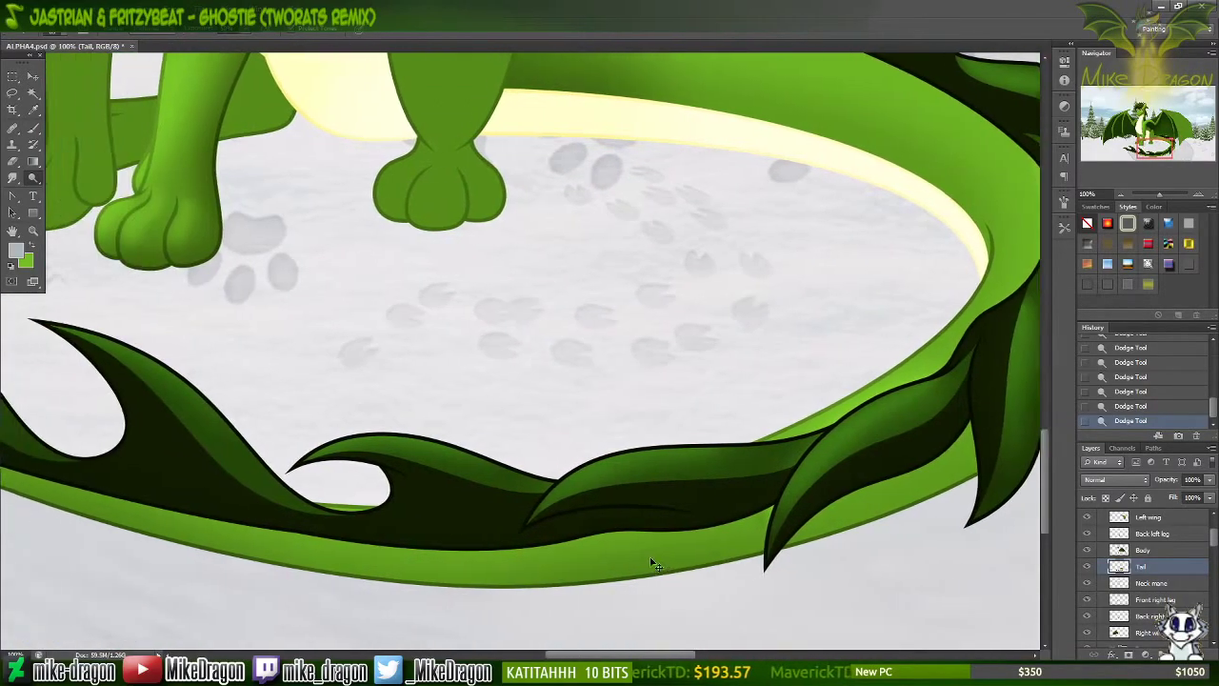
scroll(653, 563, right, 4)
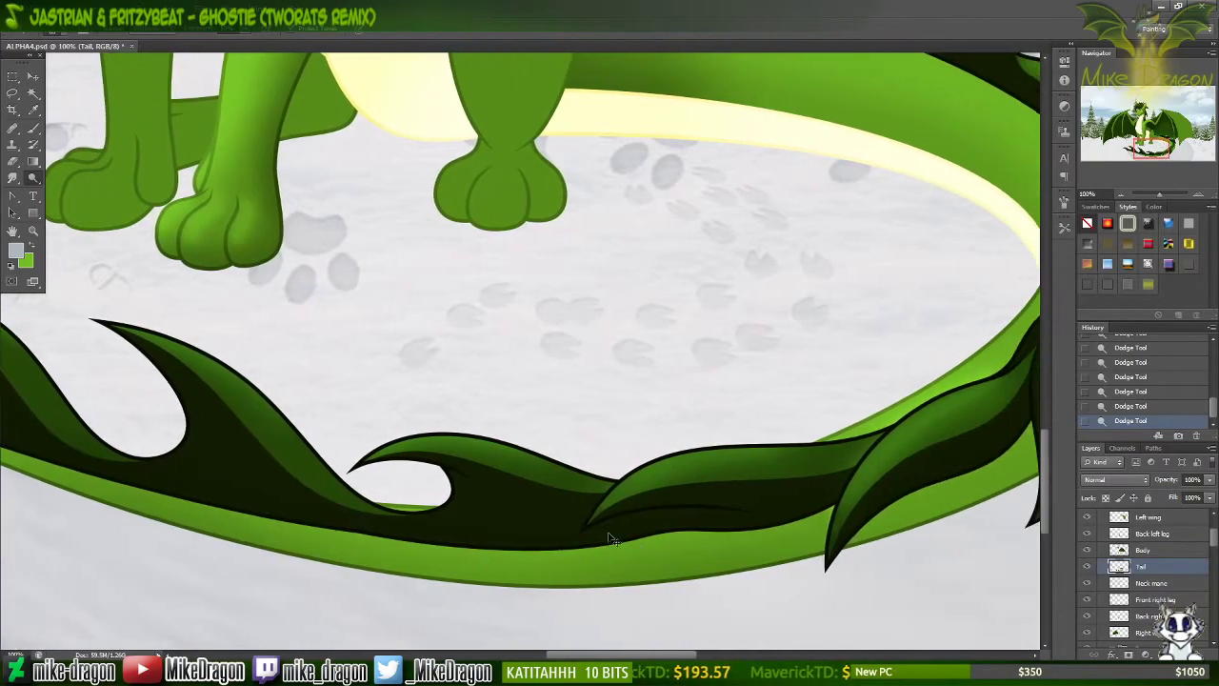
scroll(672, 499, right, 6)
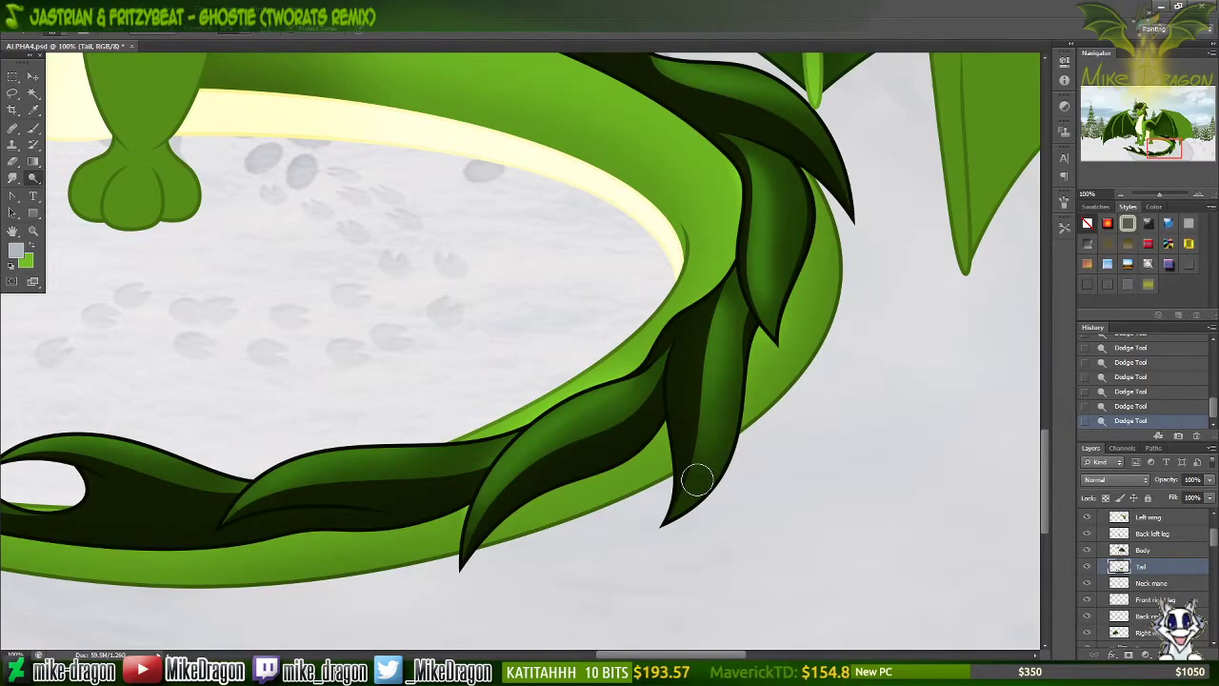
Step: Darken the green tail skin on the outer bend beside and beneath the mane spikes with a 100 px soft Burn brush
key(shift+o)
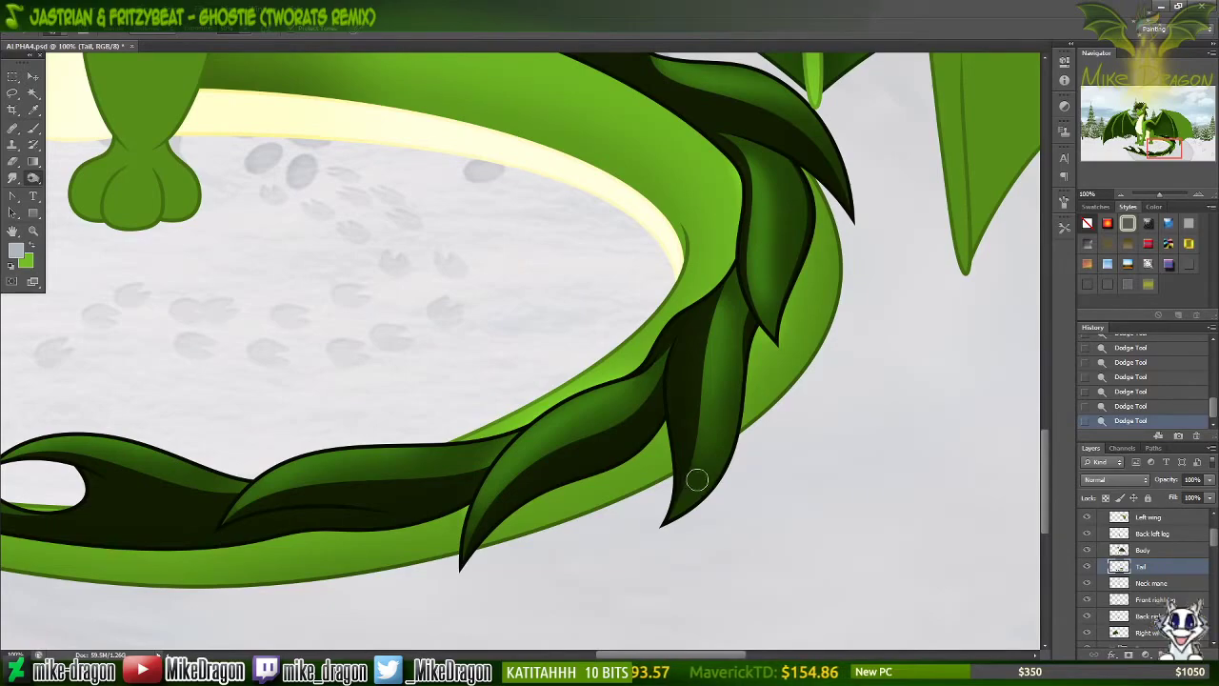
right_click(757, 355)
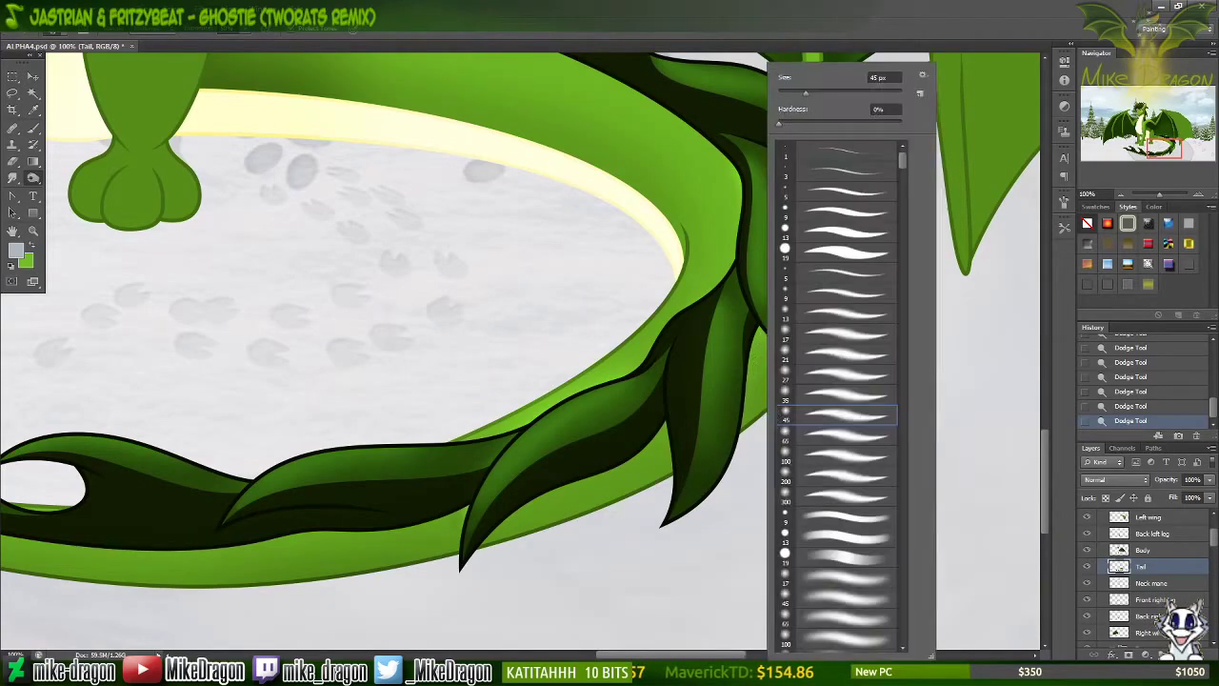
click(787, 456)
click(597, 59)
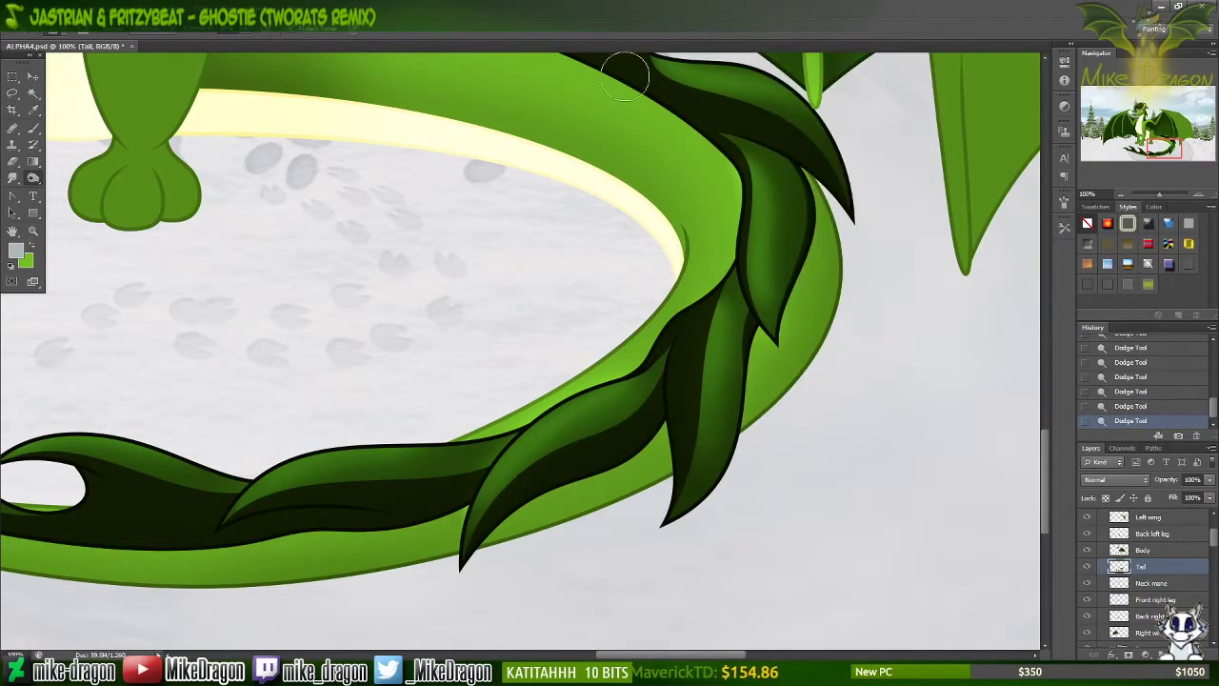
mouse_move(803, 178)
mouse_down()
mouse_move(803, 283)
mouse_move(775, 358)
mouse_move(753, 342)
mouse_move(736, 430)
mouse_move(756, 324)
mouse_move(764, 345)
mouse_move(784, 326)
mouse_move(814, 241)
mouse_move(802, 178)
mouse_move(769, 273)
mouse_up()
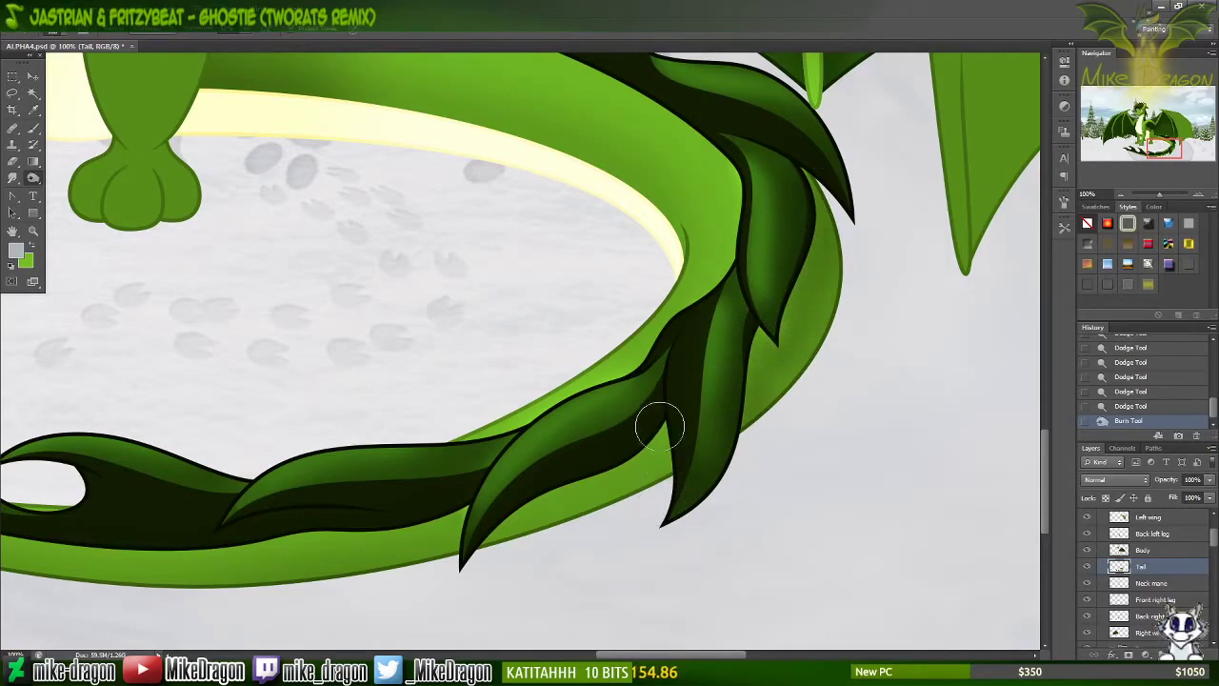
mouse_move(664, 436)
mouse_down()
mouse_move(537, 506)
mouse_move(482, 572)
mouse_move(514, 525)
mouse_move(664, 438)
mouse_move(705, 456)
mouse_up()
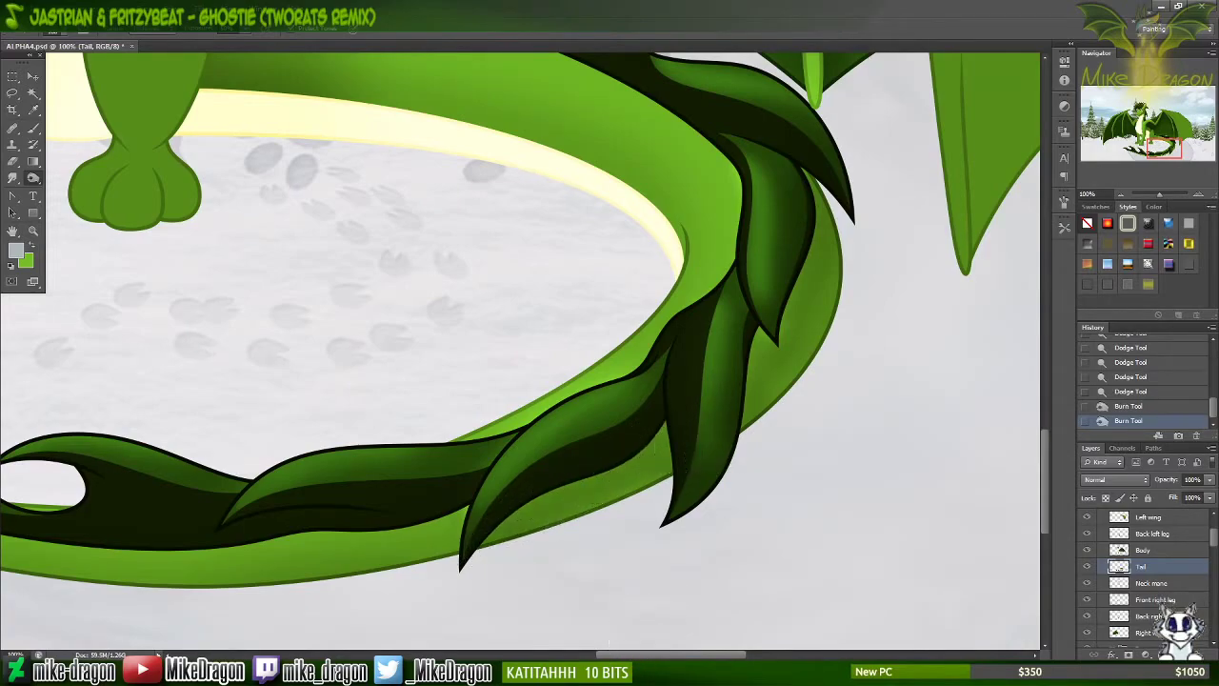
Step: Burn a soft shadow into the green skin along the lower tail beneath the mane spikes with a 65 px brush
drag(690, 655, 616, 656)
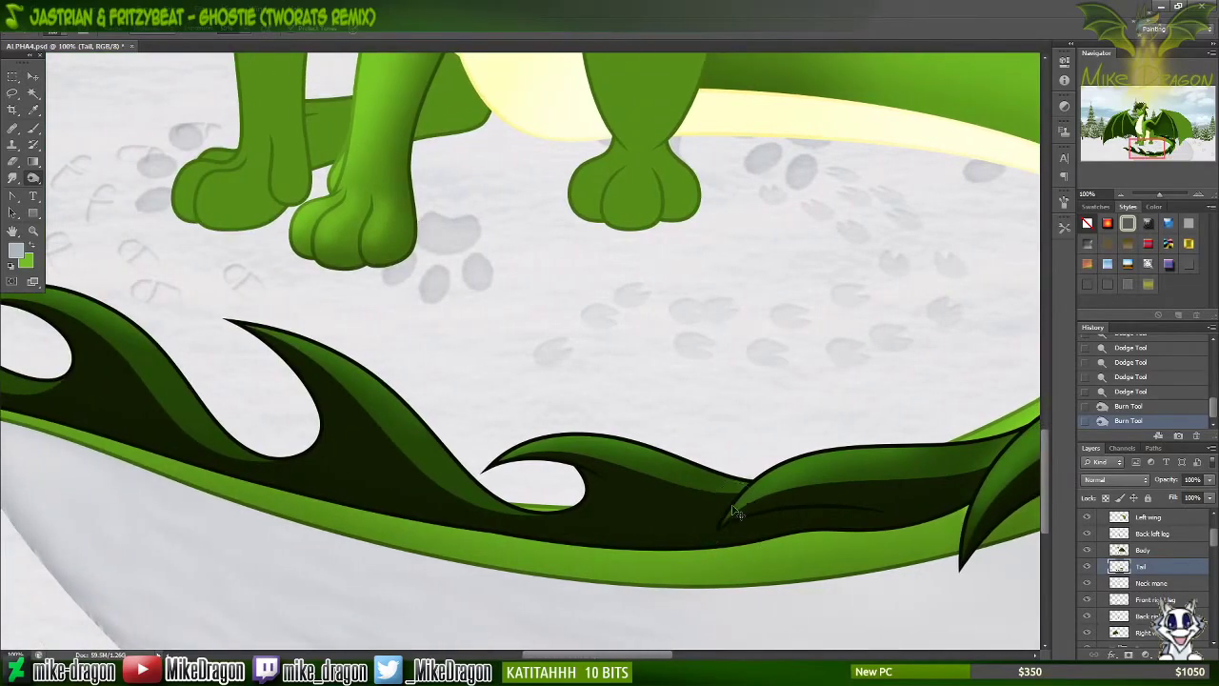
key(ctrl+minus)
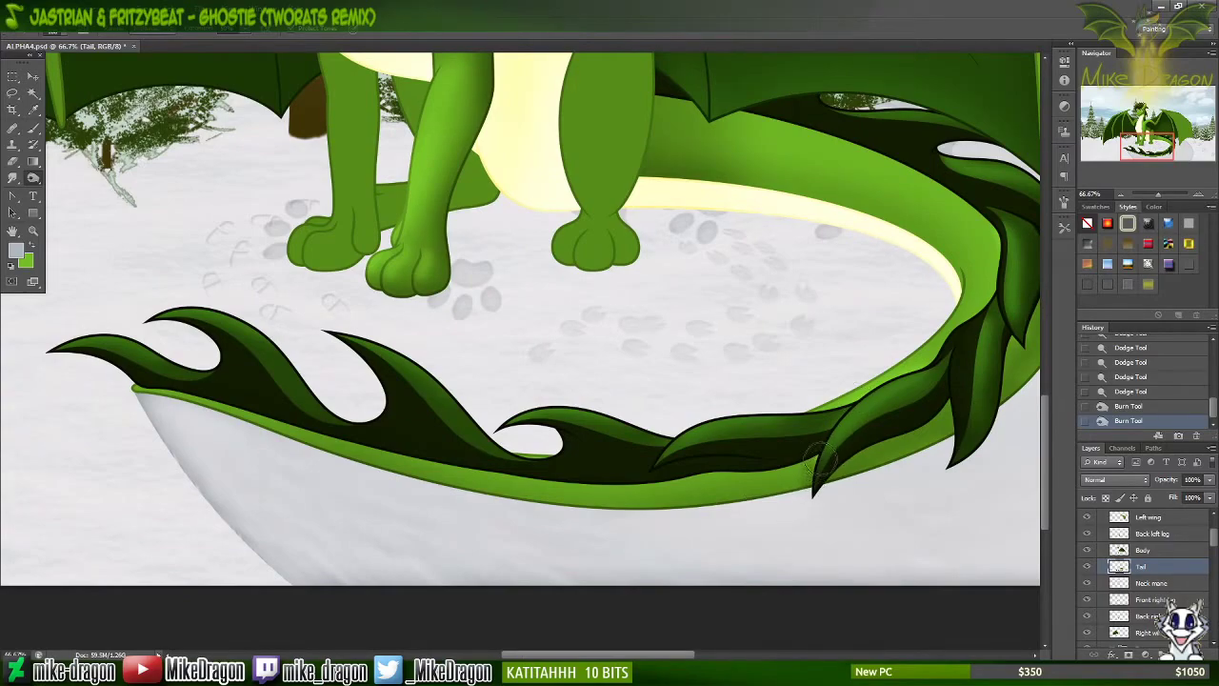
mouse_move(816, 460)
mouse_down()
mouse_move(807, 489)
mouse_move(814, 458)
mouse_move(750, 476)
mouse_move(529, 480)
mouse_move(329, 431)
mouse_move(314, 400)
mouse_up()
key(ctrl+z)
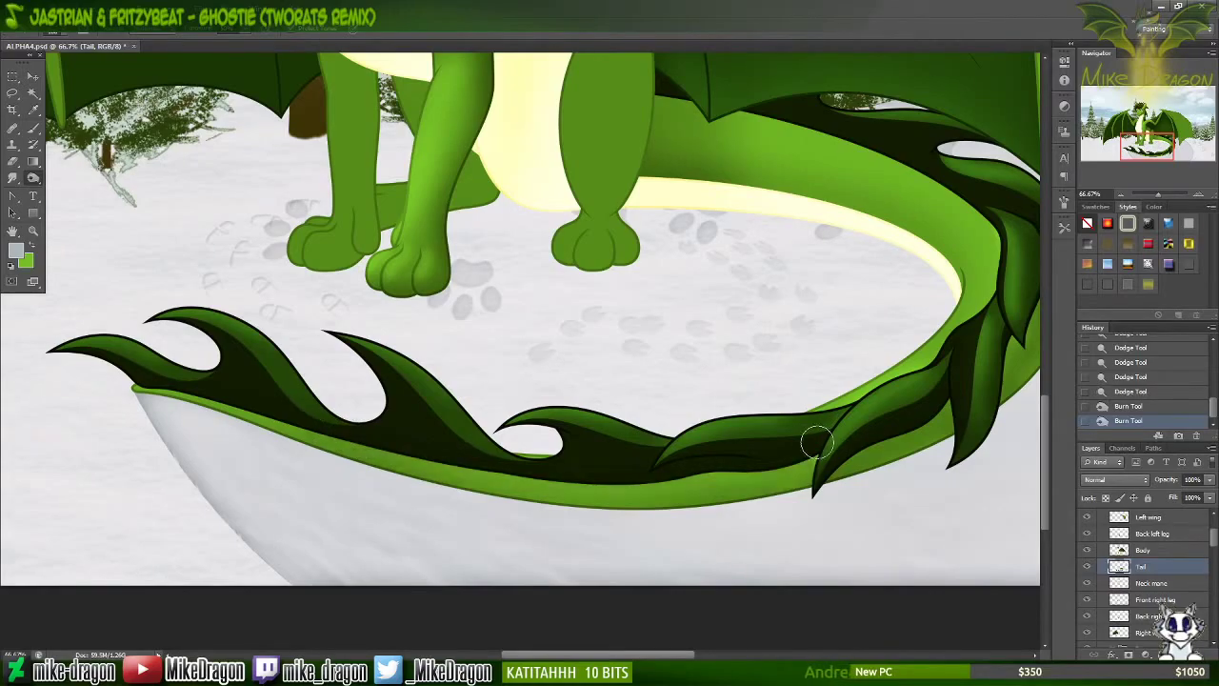
right_click(794, 446)
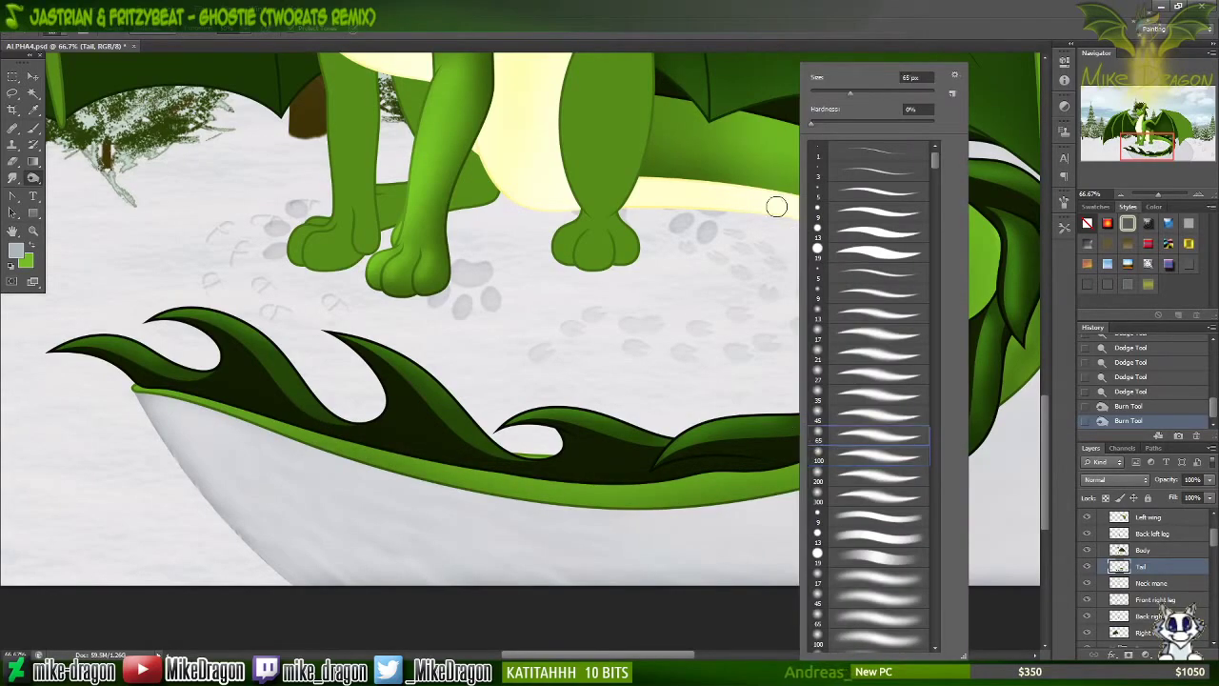
click(686, 36)
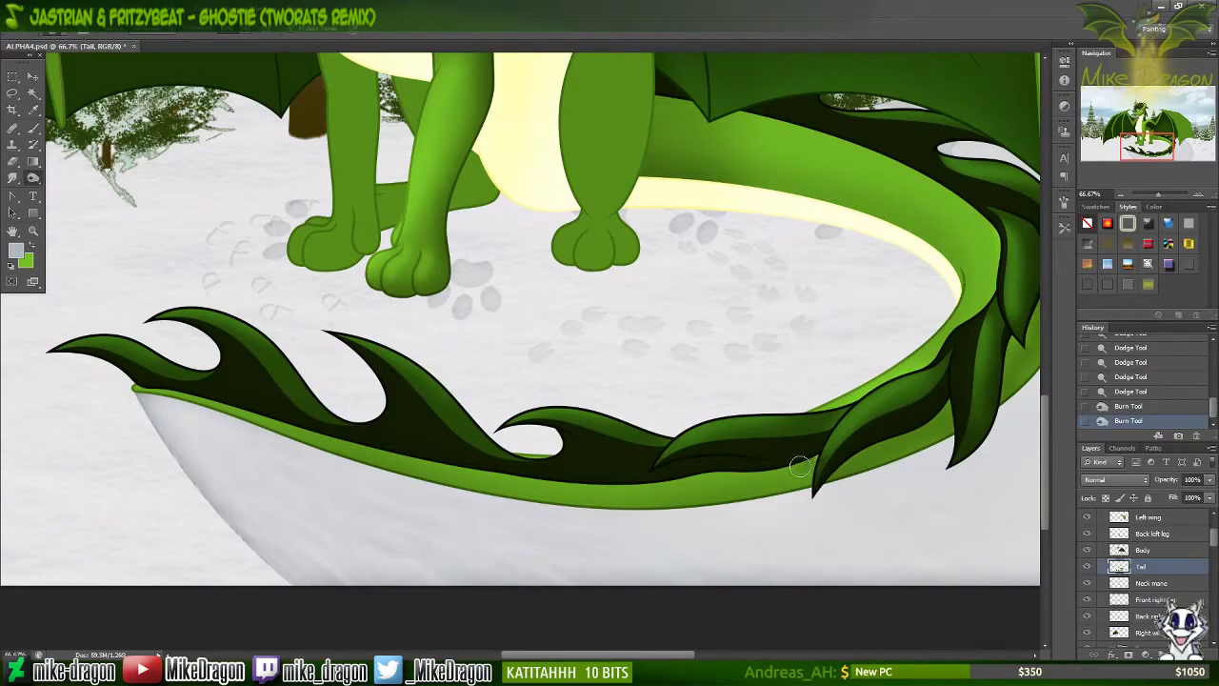
drag(800, 465, 571, 483)
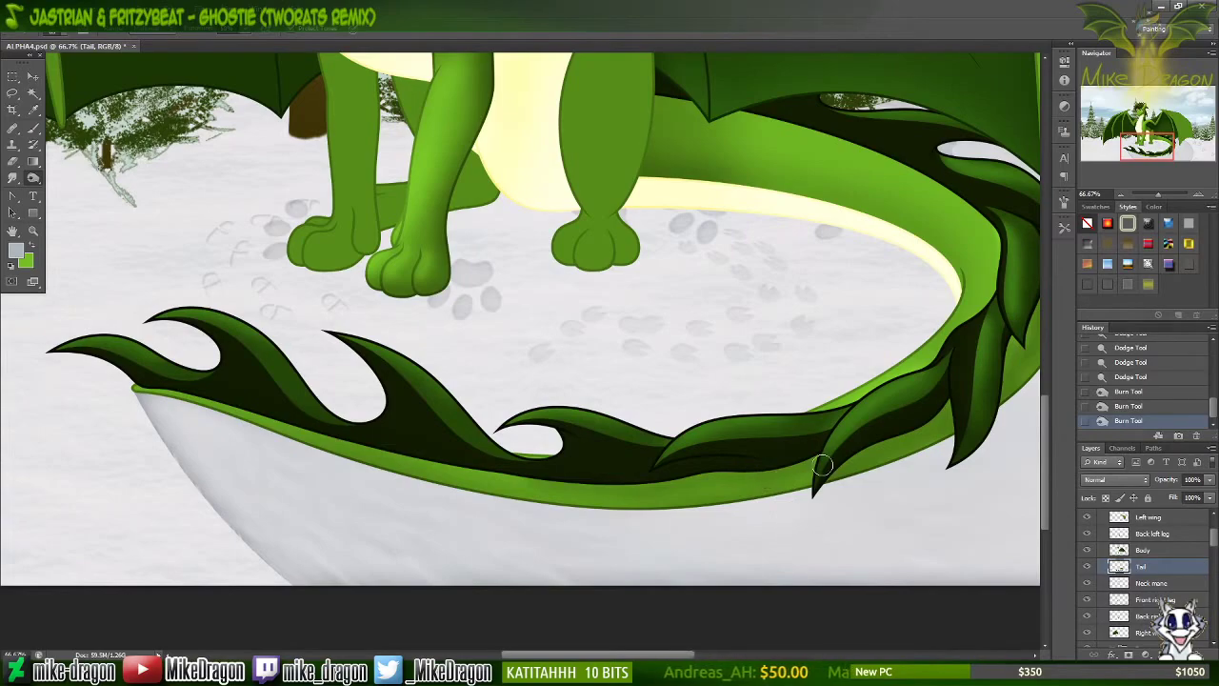
Step: Set the Burn brush to the 300 px soft preset and save the document
key(ctrl+minus)
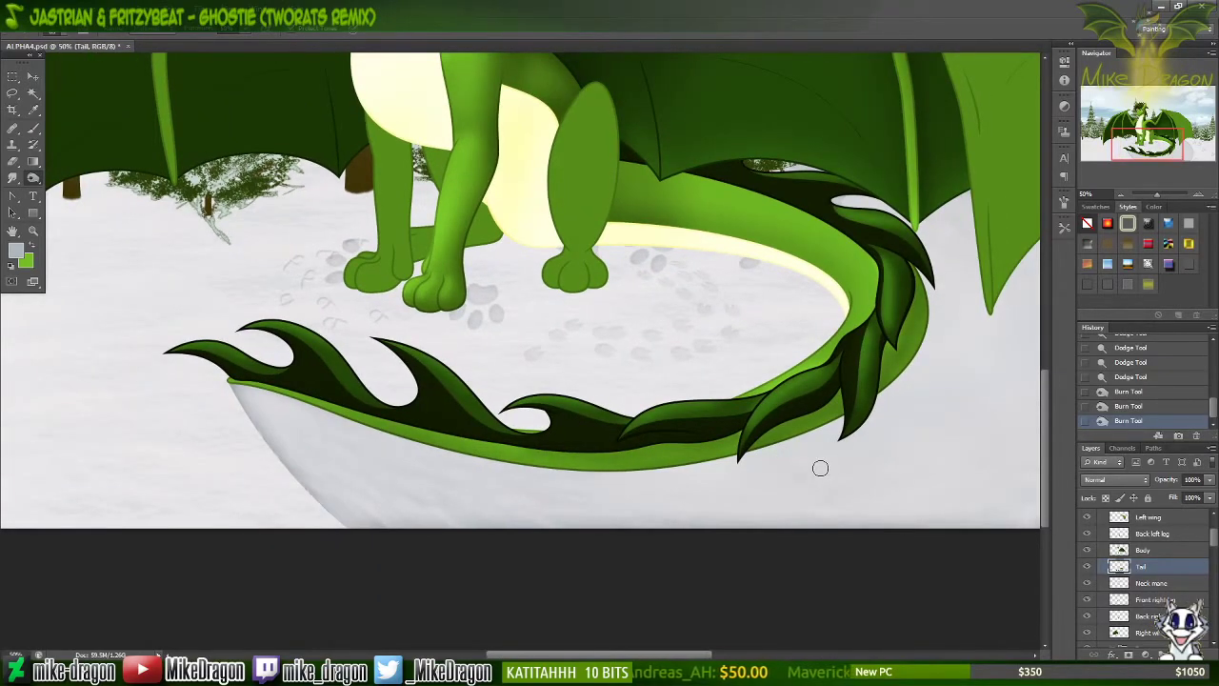
right_click(820, 468)
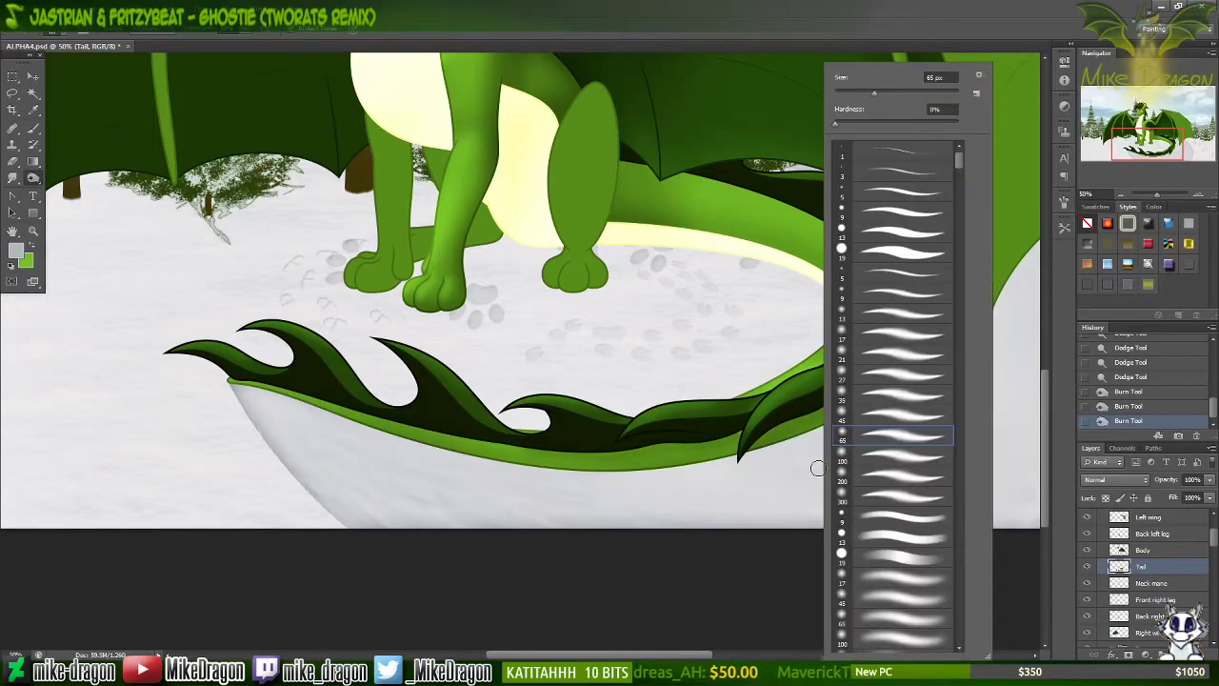
click(867, 490)
click(602, 28)
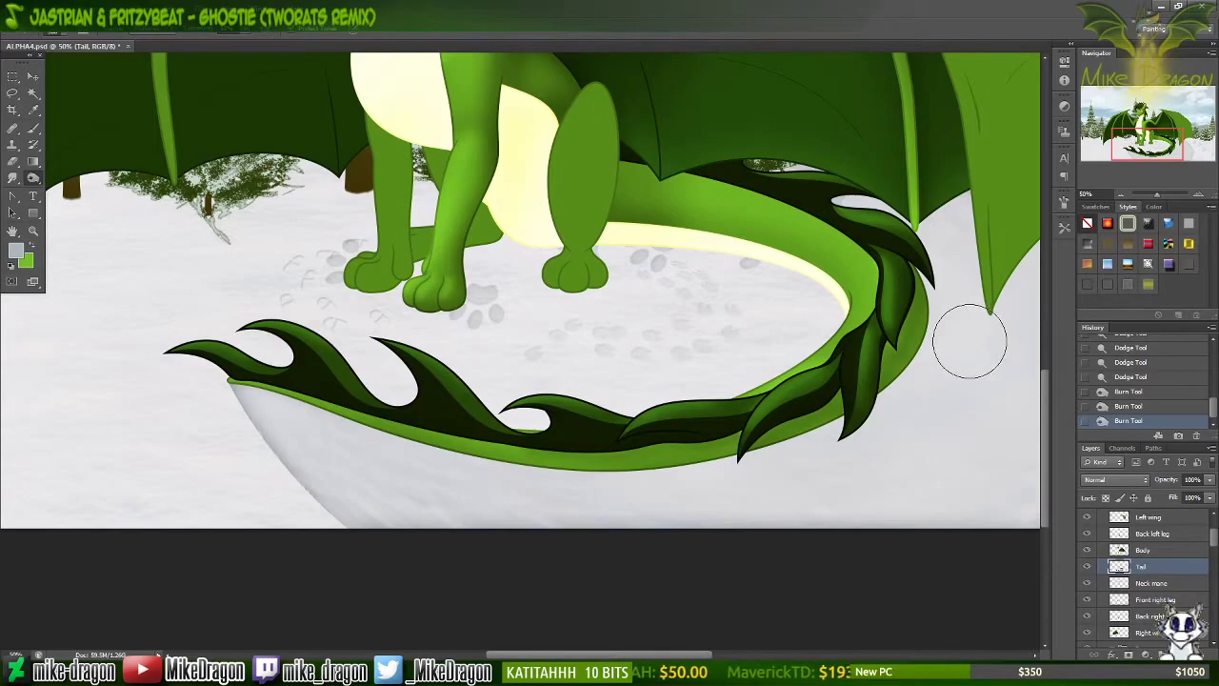
scroll(970, 339, up, 1)
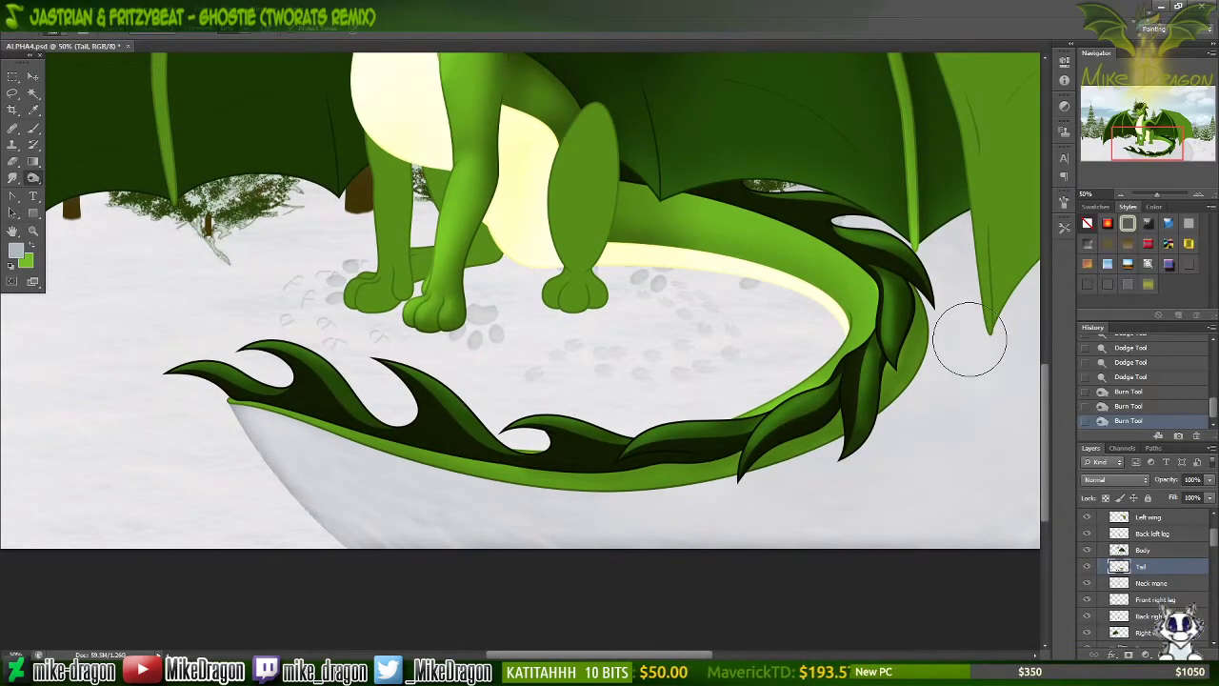
scroll(970, 340, up, 2)
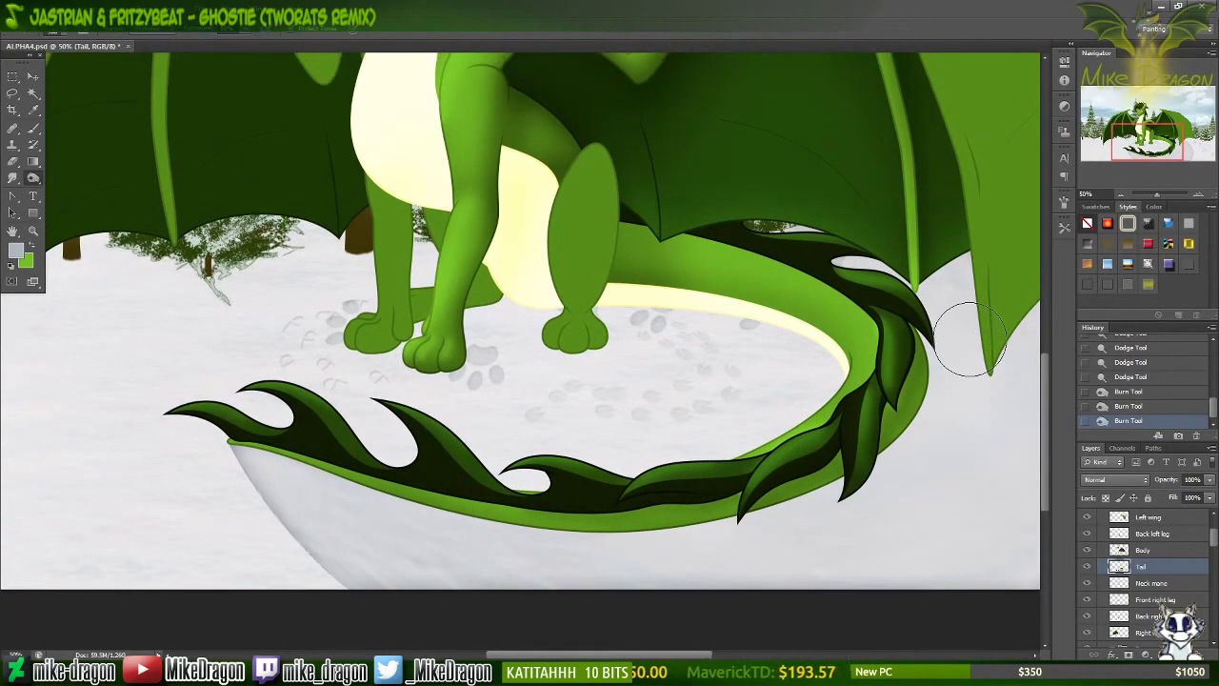
key(ctrl+s)
scroll(970, 339, up, 1)
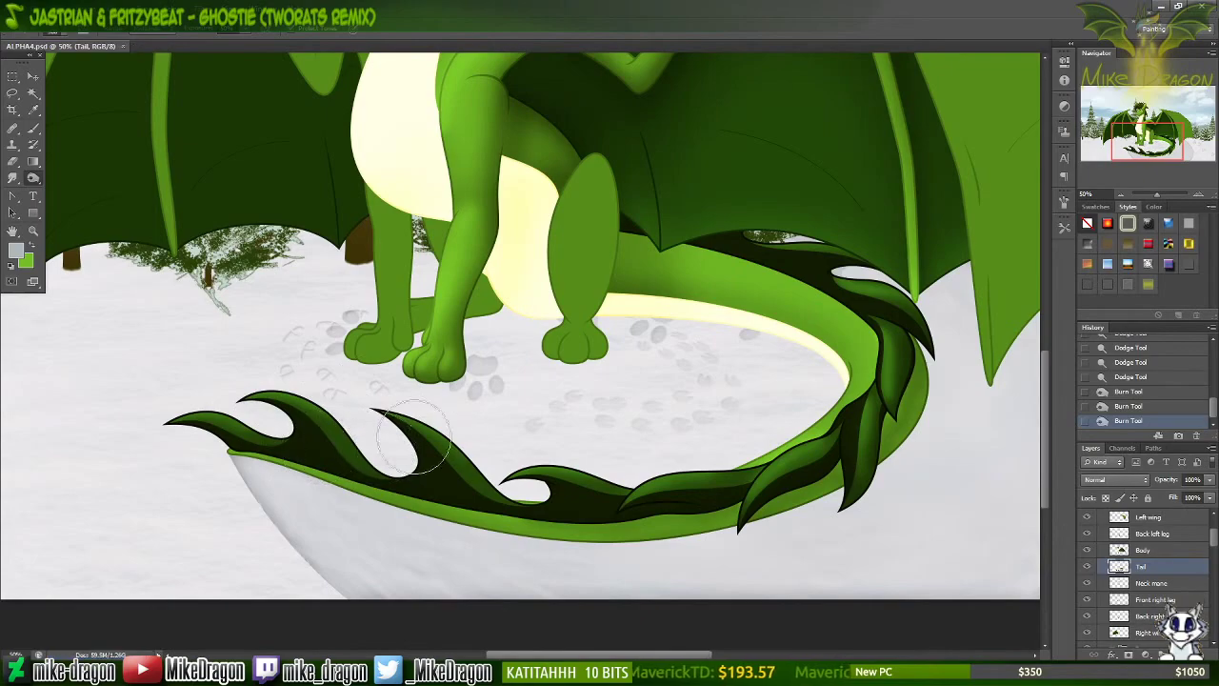
Step: Lighten the upper edges of the mane spikes nearest the tail tip with a 300 px soft Dodge brush
key(bracketleft)
key(bracketleft)
key(bracketleft)
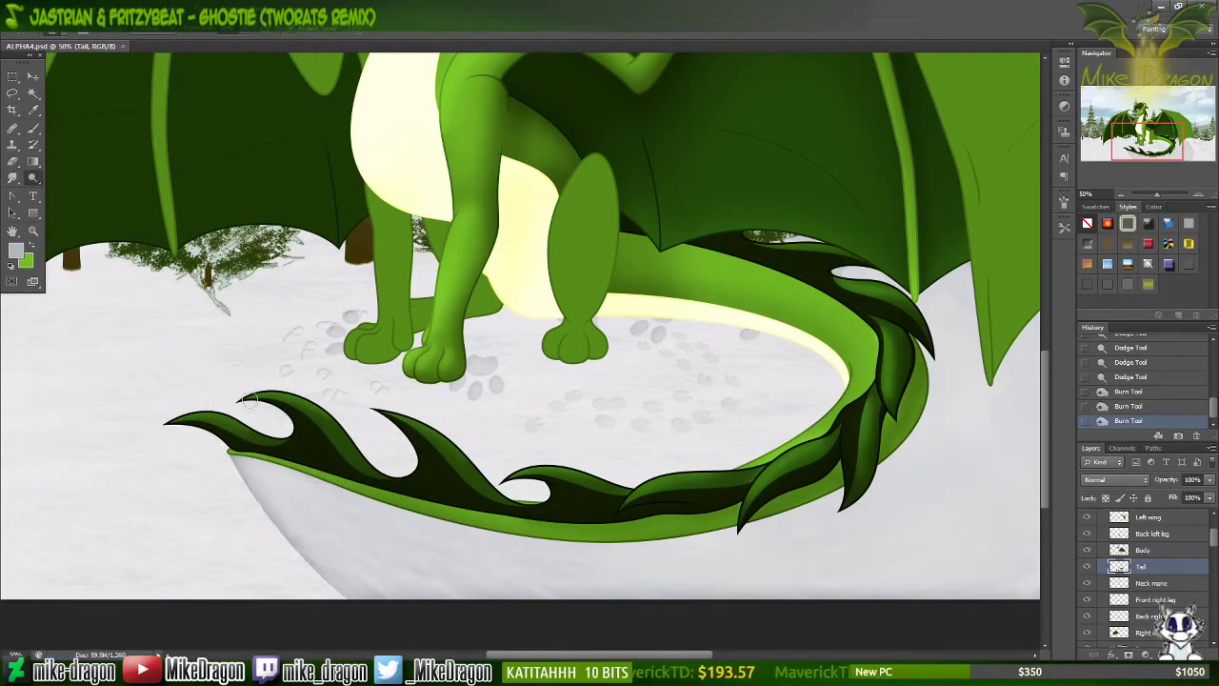
right_click(245, 398)
click(283, 513)
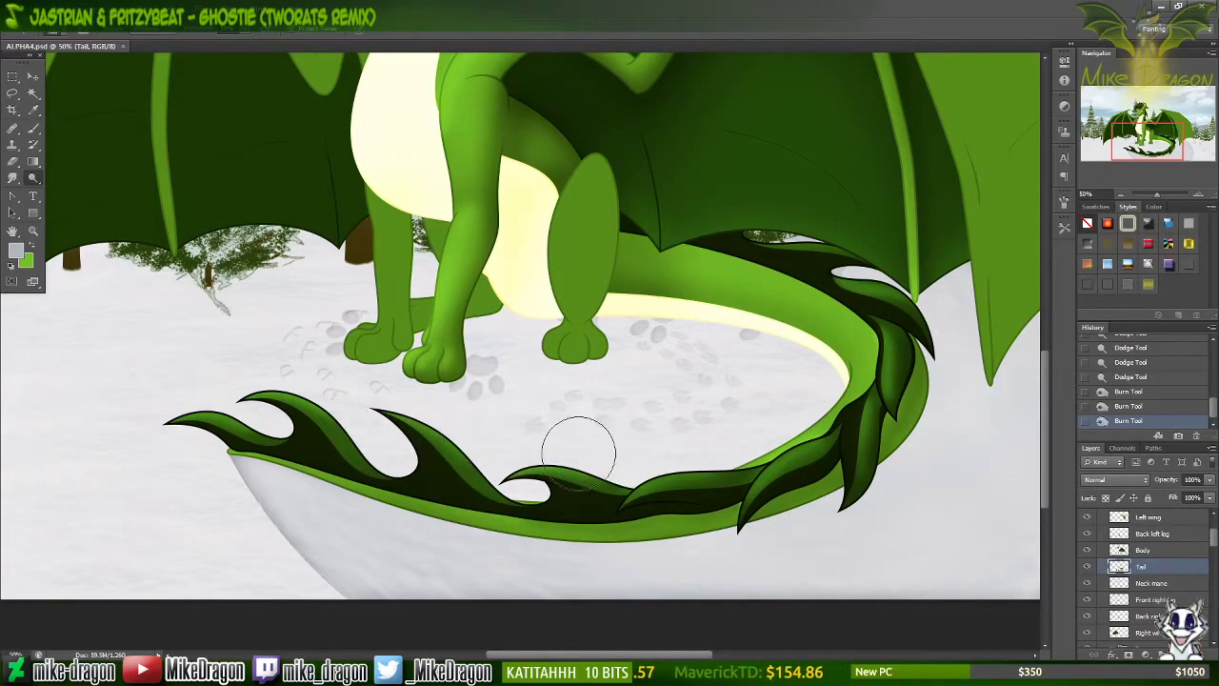
mouse_move(314, 410)
mouse_down()
mouse_move(272, 396)
mouse_move(262, 405)
mouse_up()
Step: Highlight the mane spikes near the tail tip with a 200 px soft Dodge brush and save the document
right_click(198, 368)
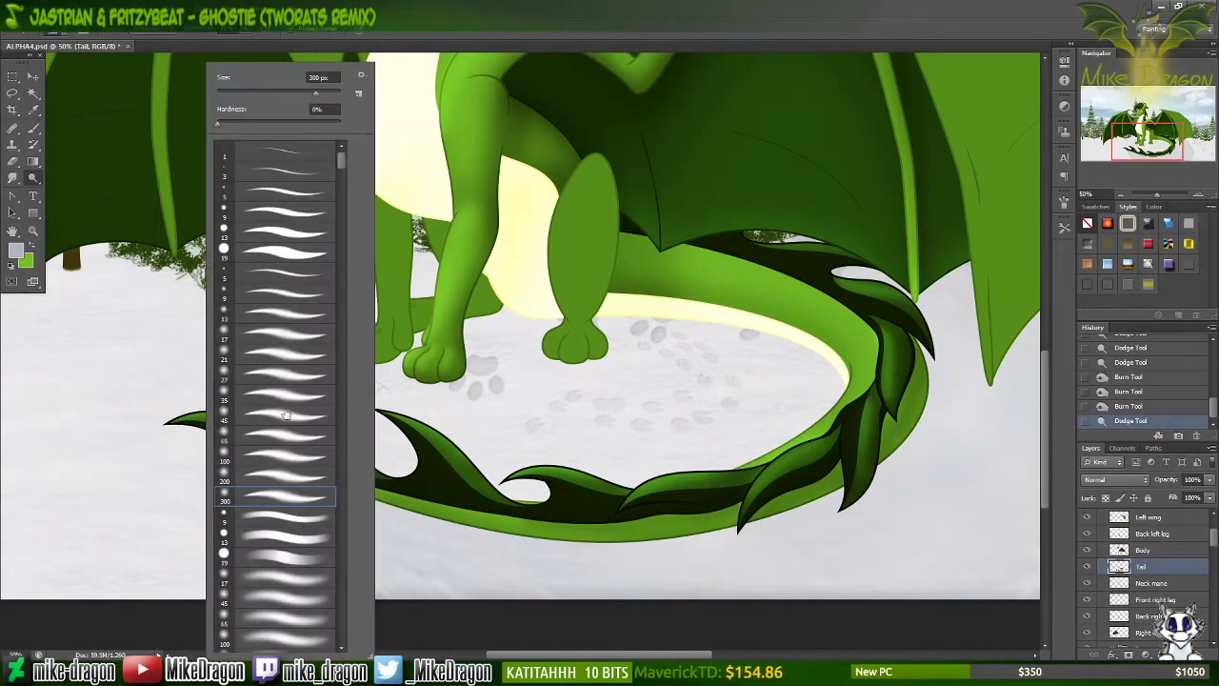
click(233, 476)
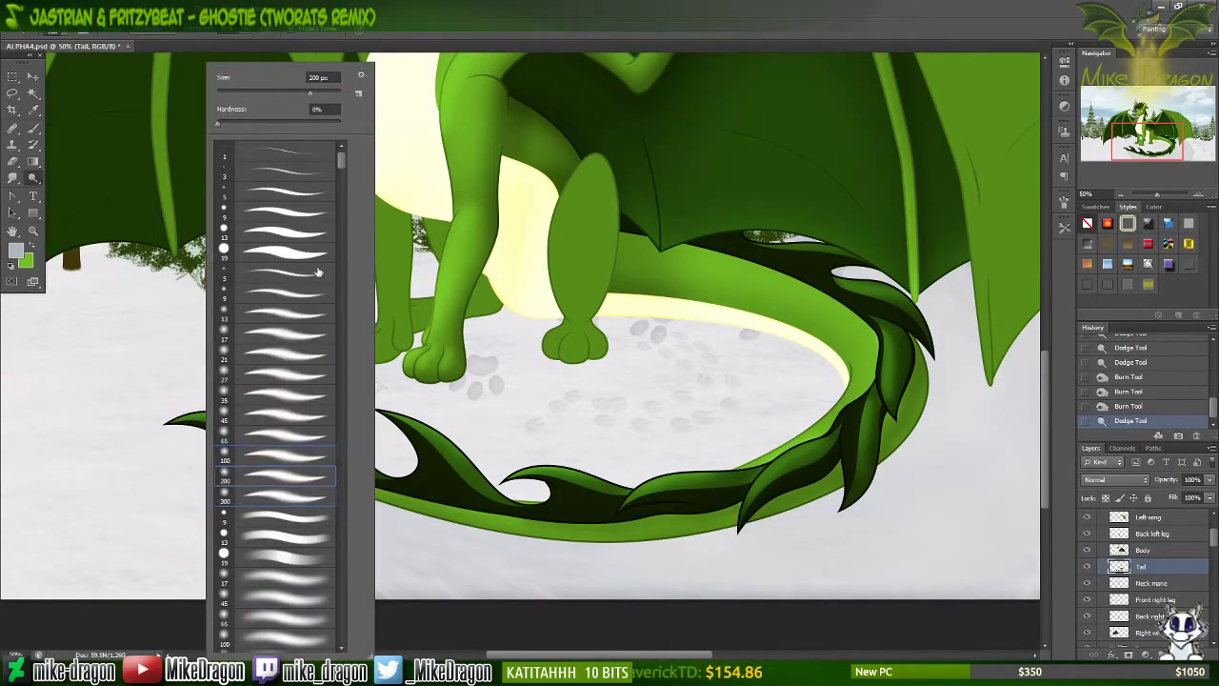
click(482, 35)
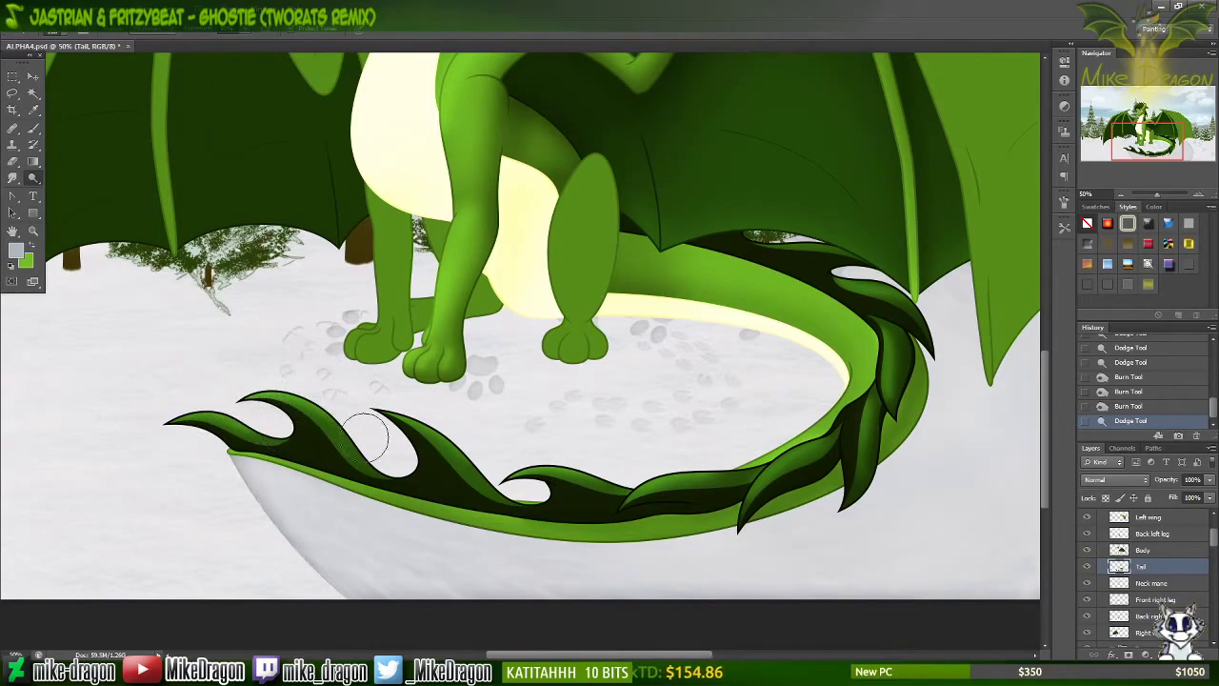
drag(381, 440, 396, 444)
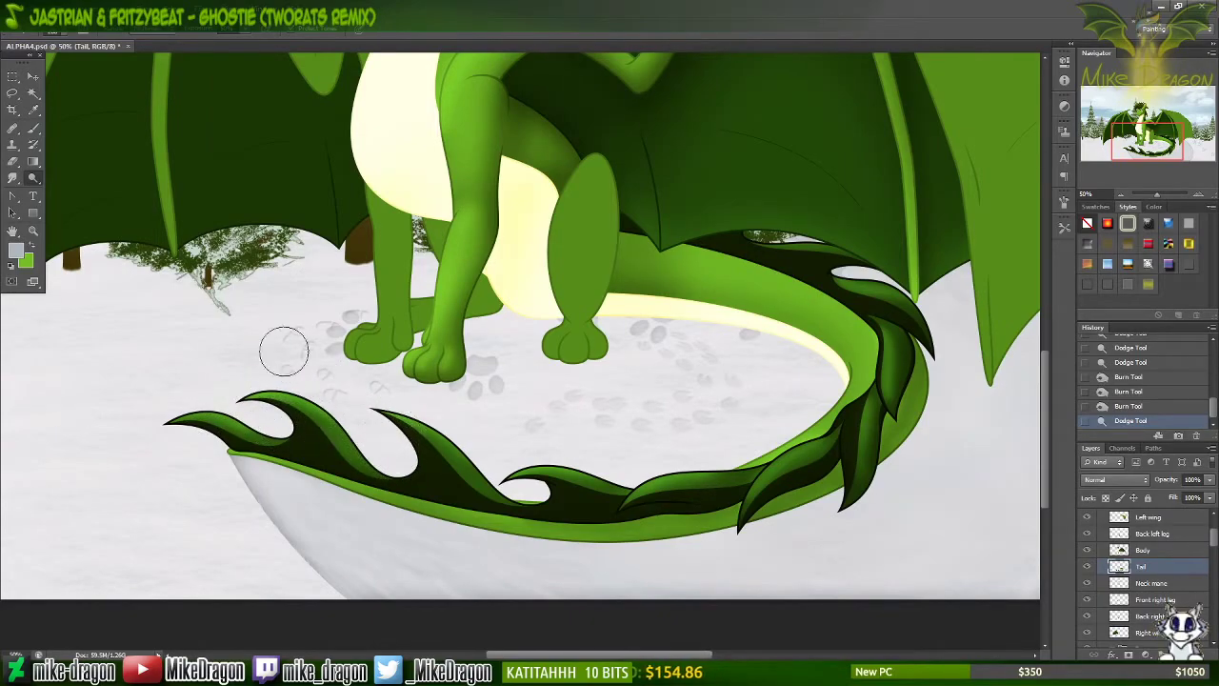
key(ctrl+minus)
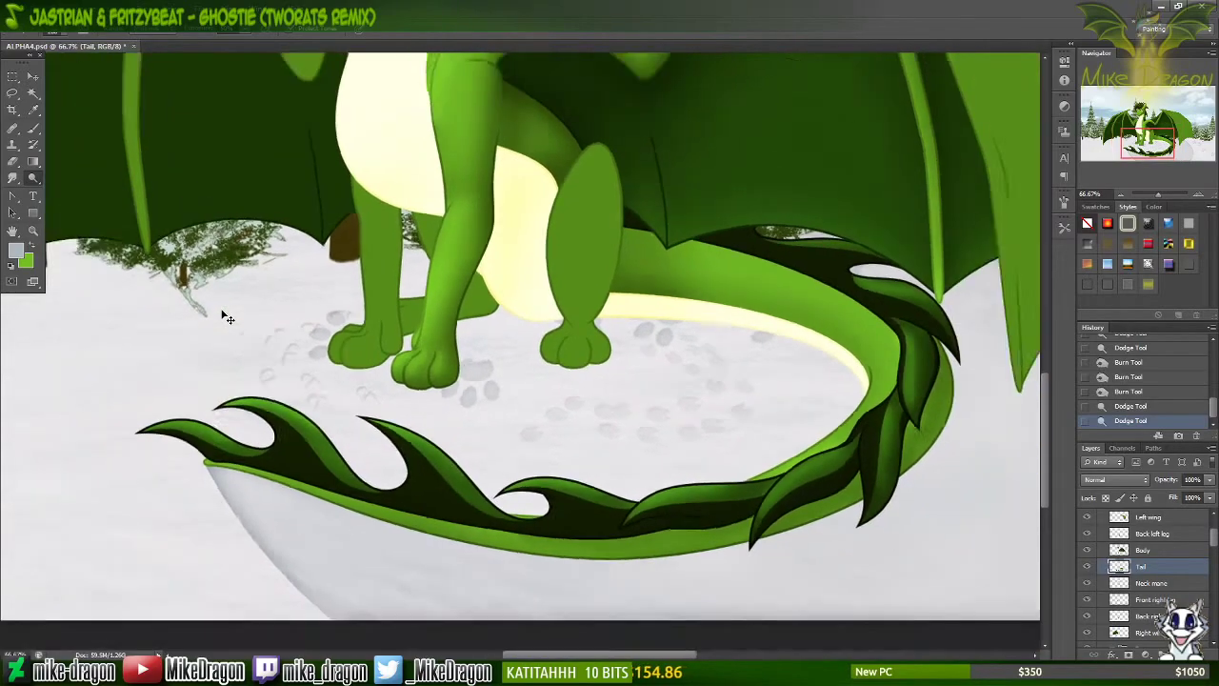
scroll(231, 317, up, 3)
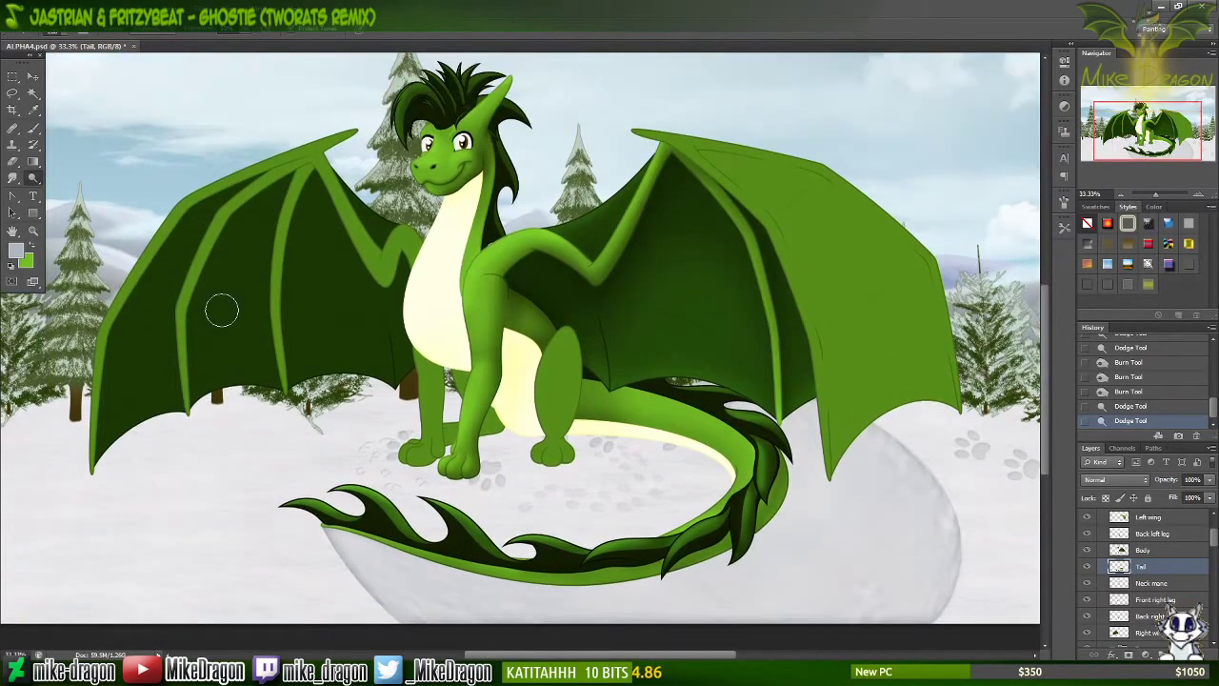
key(ctrl+s)
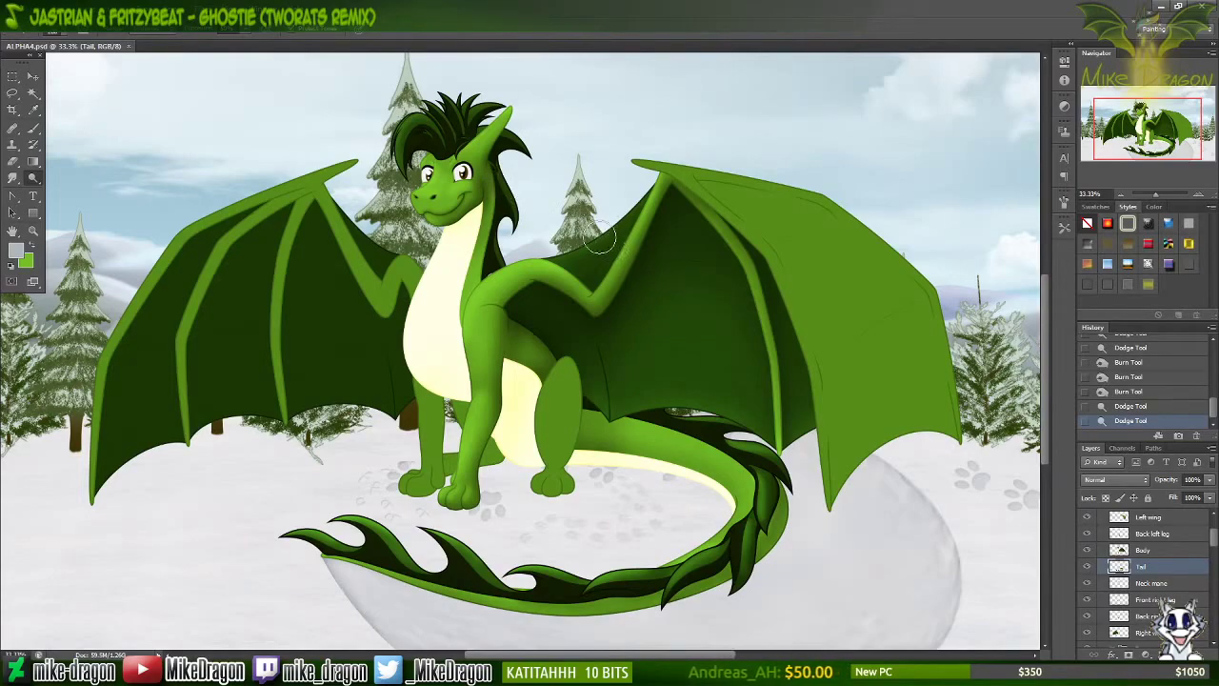
Step: Select the Neck mane layer, choose the Dodge tool and toggle the layer's visibility off and on
scroll(861, 511, down, 2)
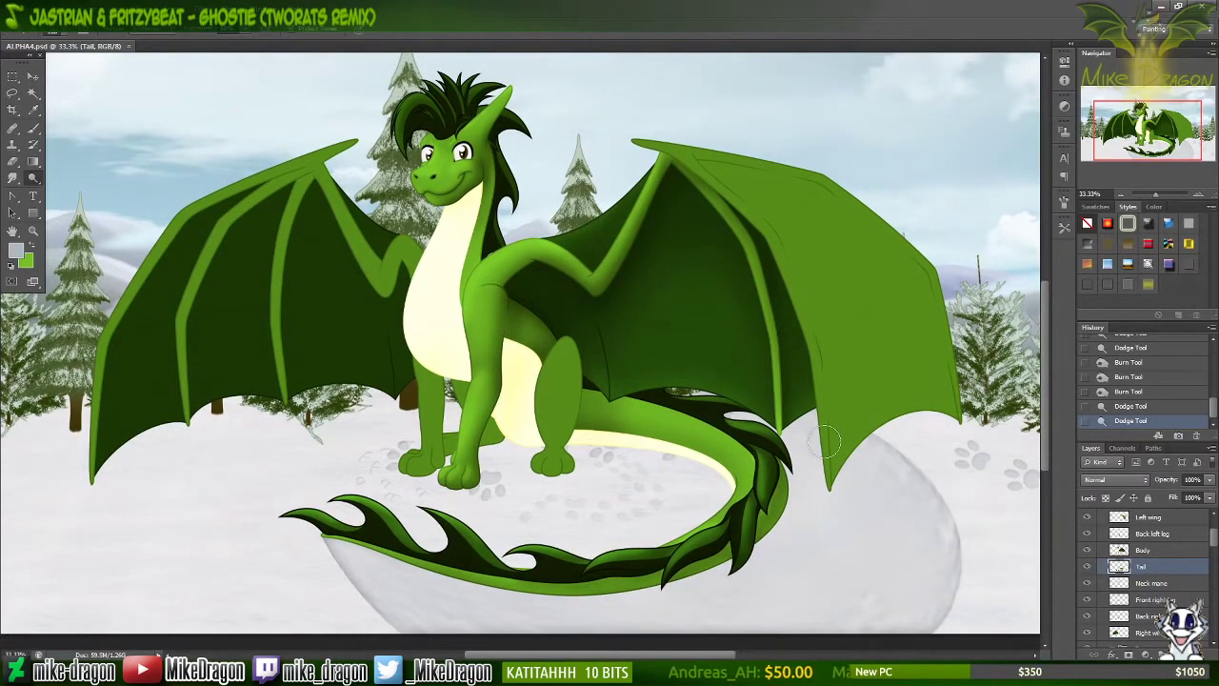
click(1148, 583)
scroll(940, 575, up, 4)
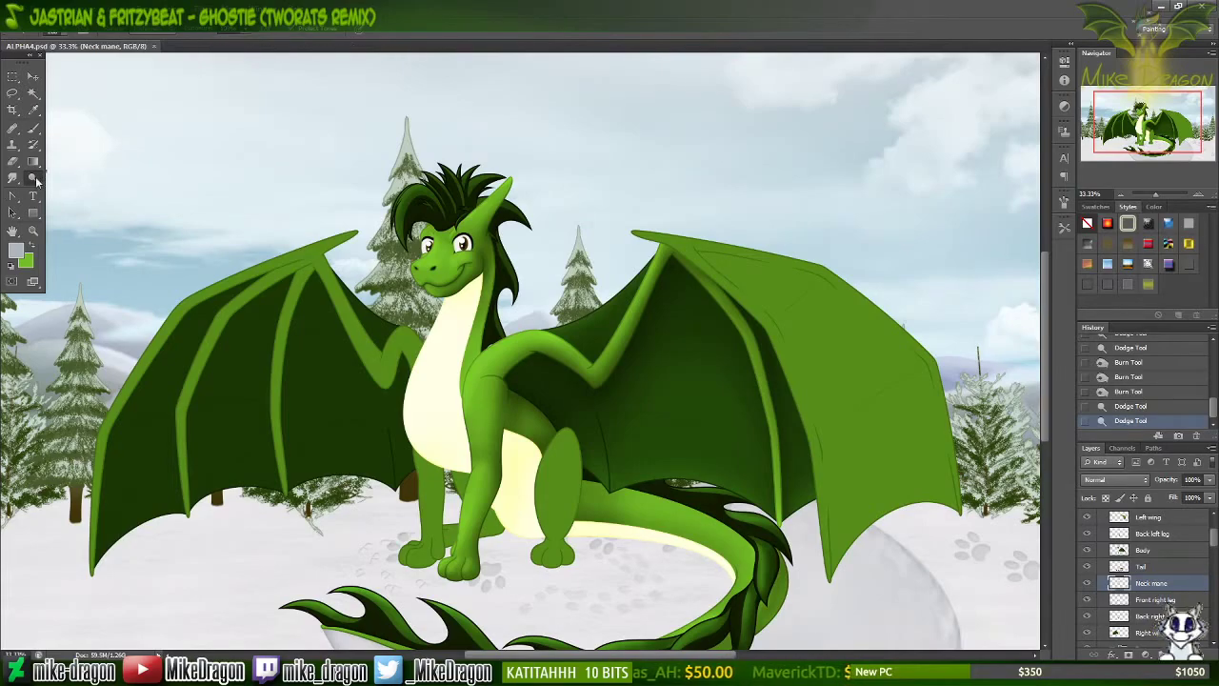
drag(34, 179, 52, 185)
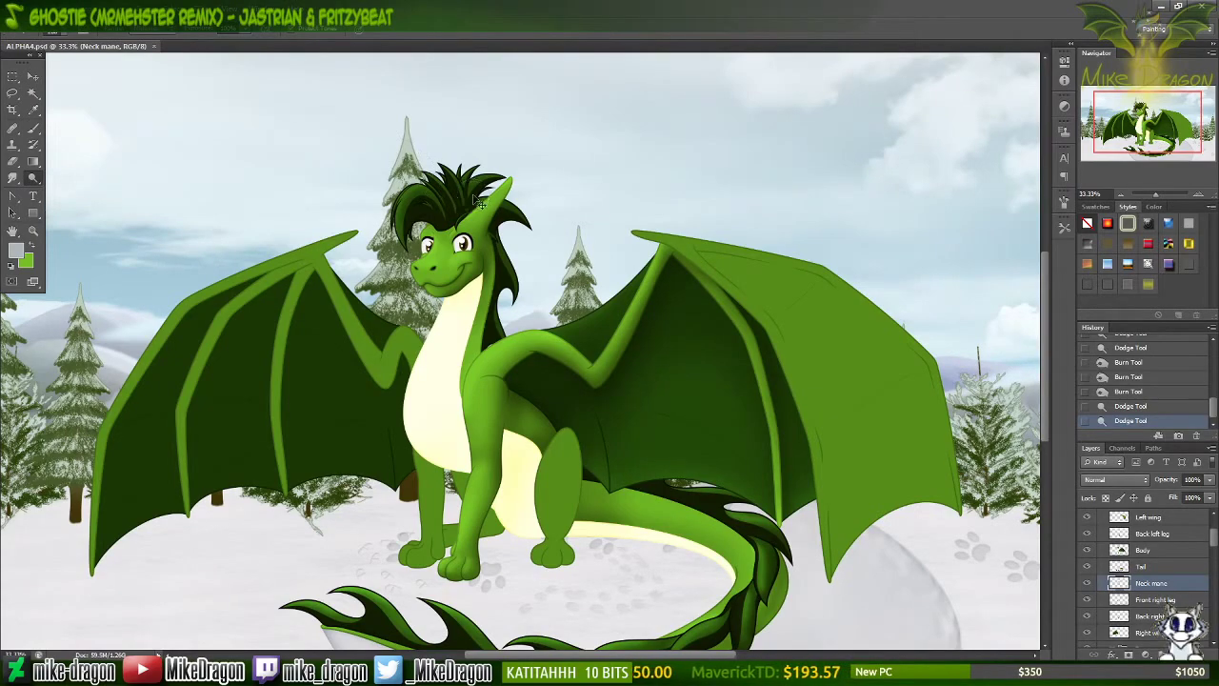
scroll(481, 203, up, 2)
scroll(473, 198, up, 1)
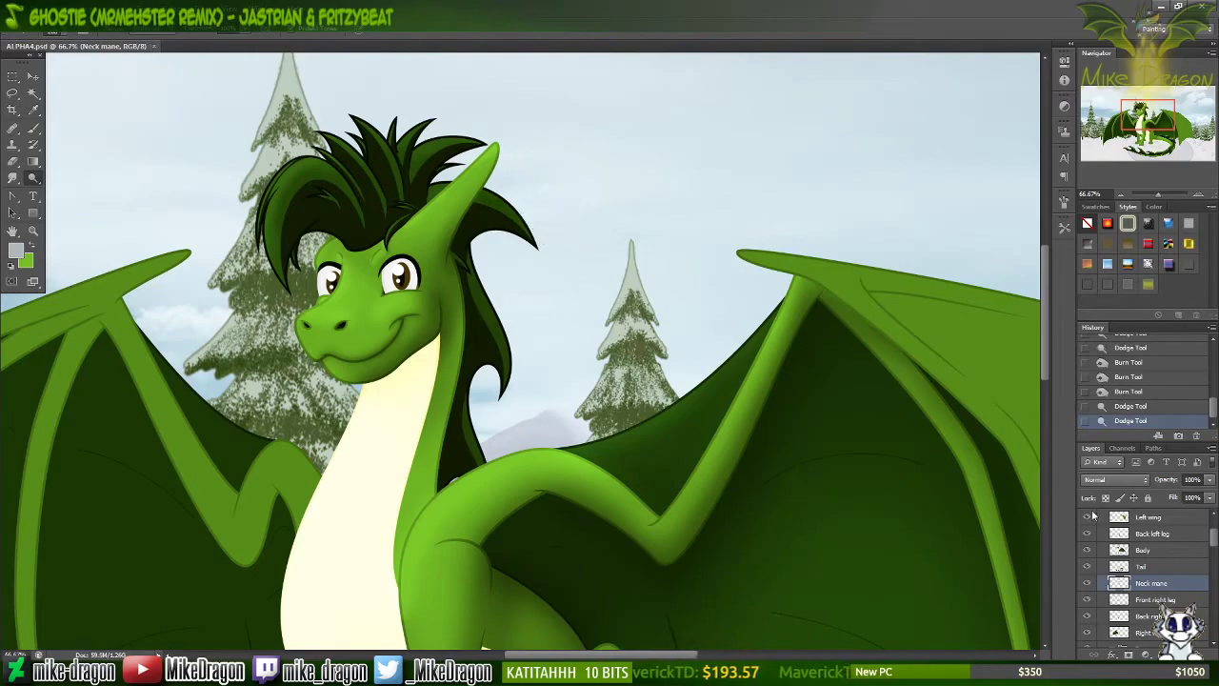
click(1088, 583)
click(1088, 583)
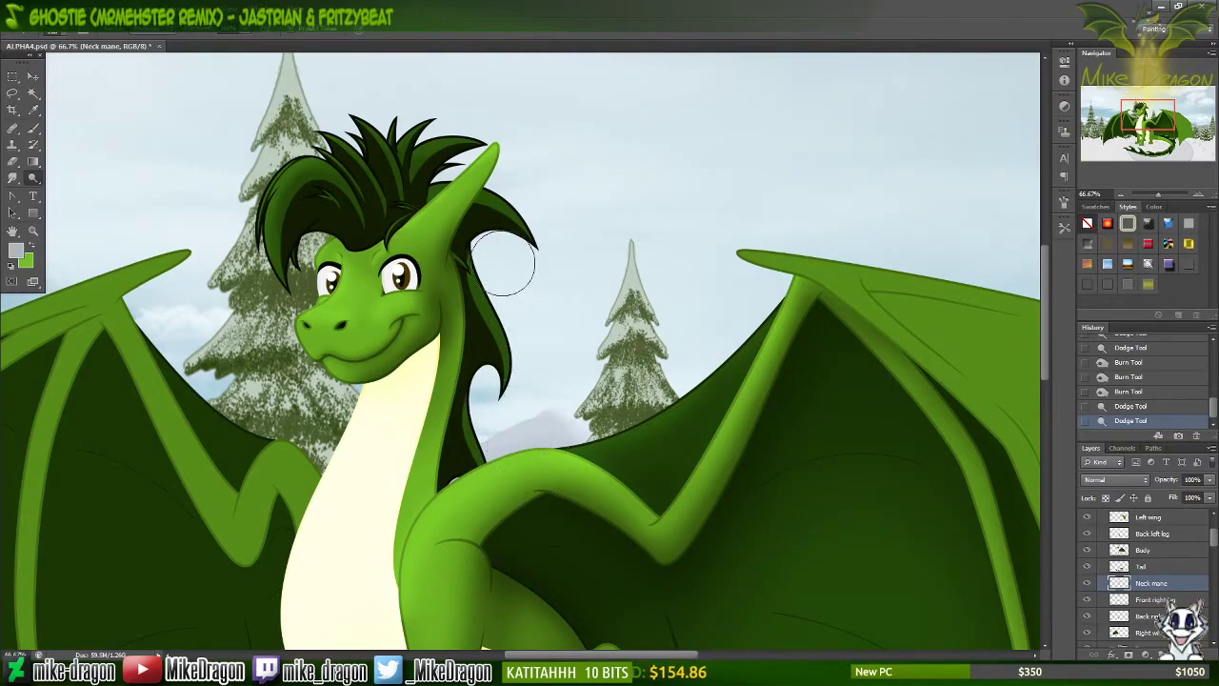
Step: Lighten the outer edge of the neck mane with a 200 px soft Dodge brush and darken its neck side with a 300 px Burn brush
mouse_move(554, 190)
mouse_down()
mouse_move(515, 181)
mouse_move(586, 224)
mouse_up()
key(bracketright)
key(bracketright)
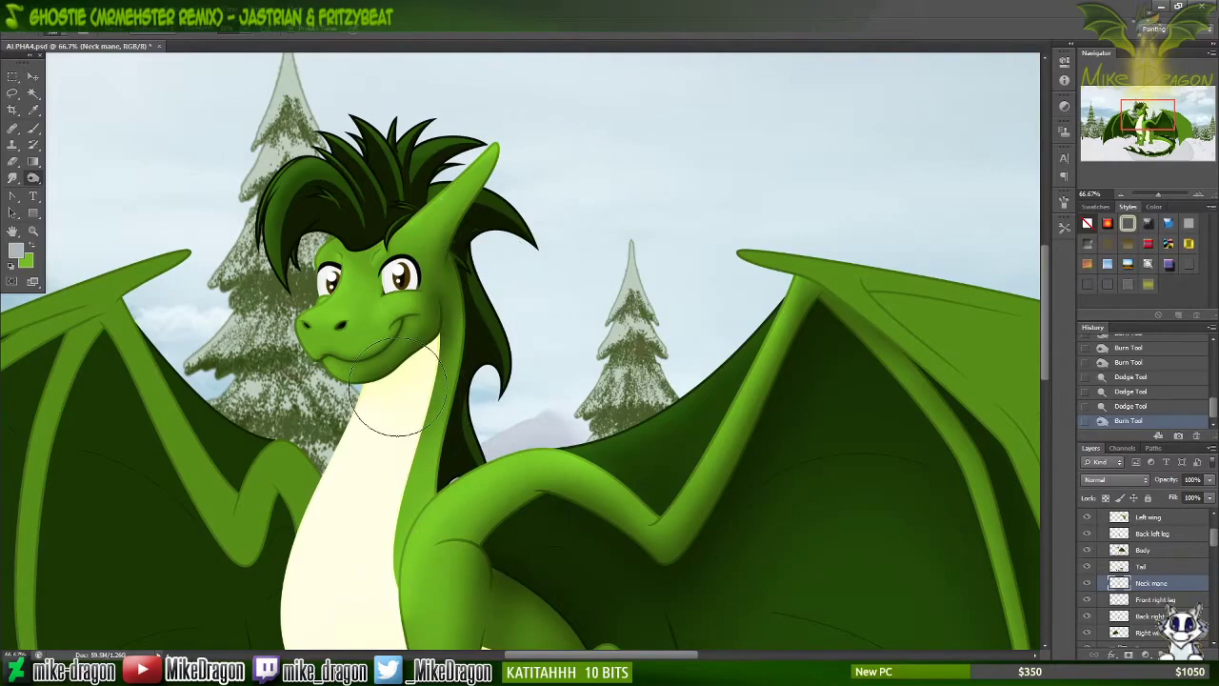
drag(386, 381, 396, 386)
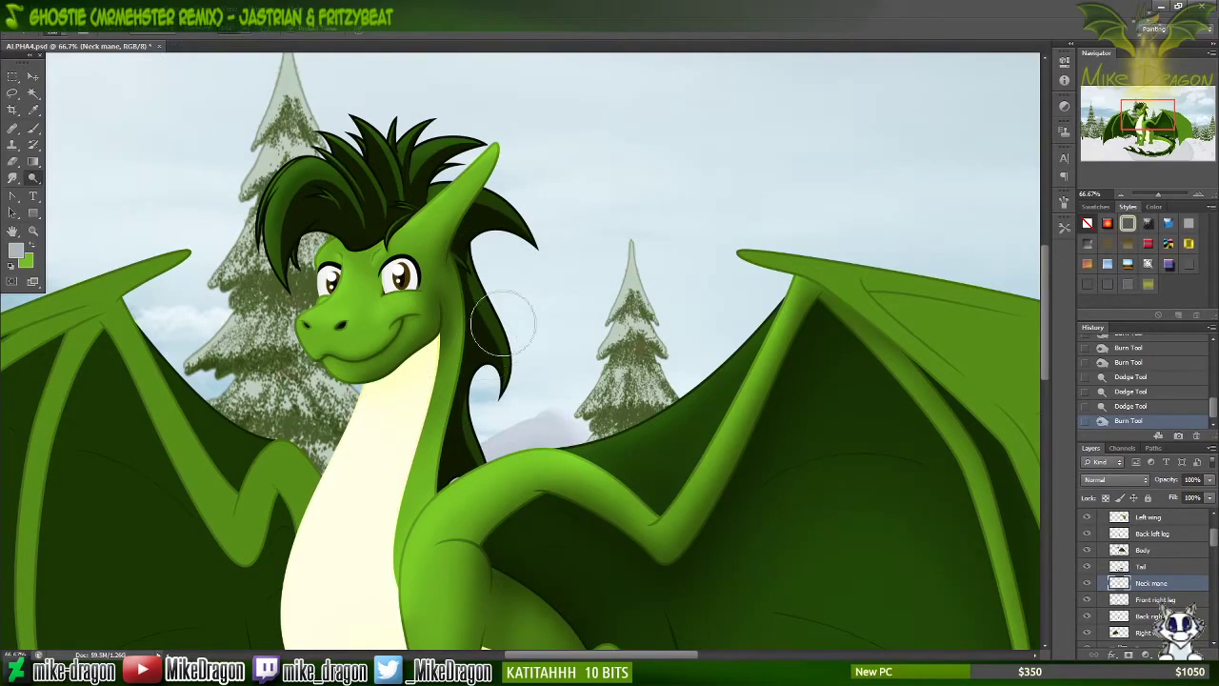
Step: Lighten the outer side of the neck mane with soft Dodge brushes of 300 px and 200 px
right_click(557, 316)
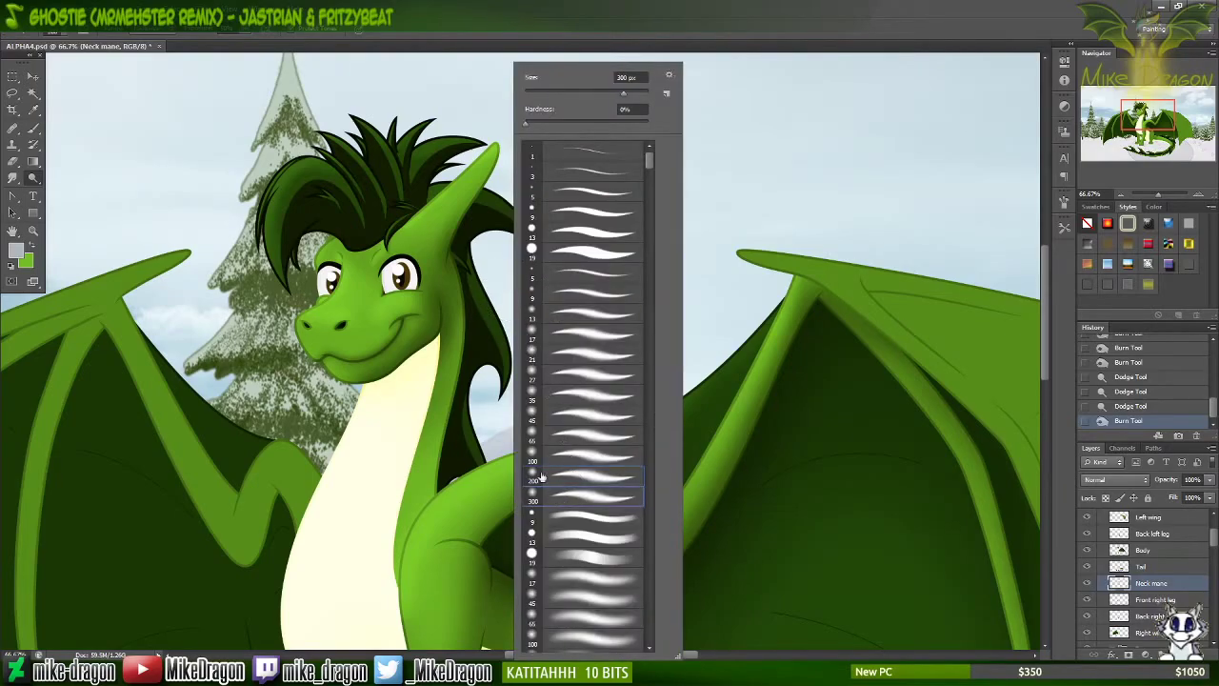
click(396, 186)
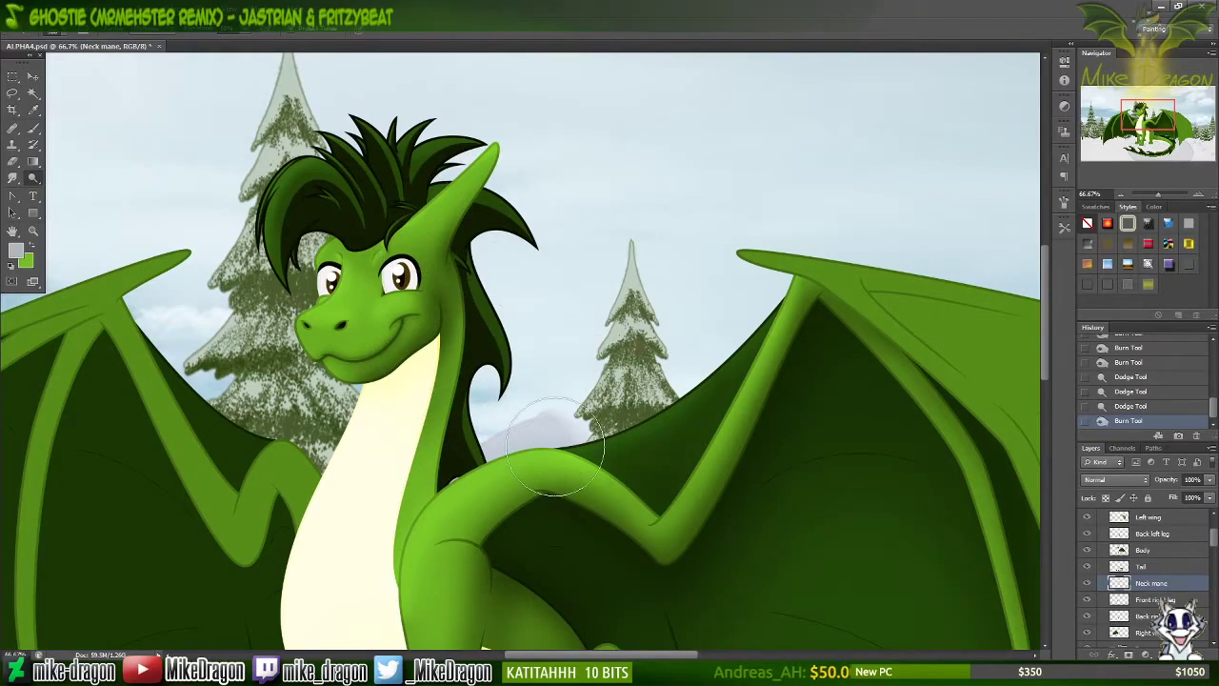
drag(550, 398, 572, 386)
right_click(656, 373)
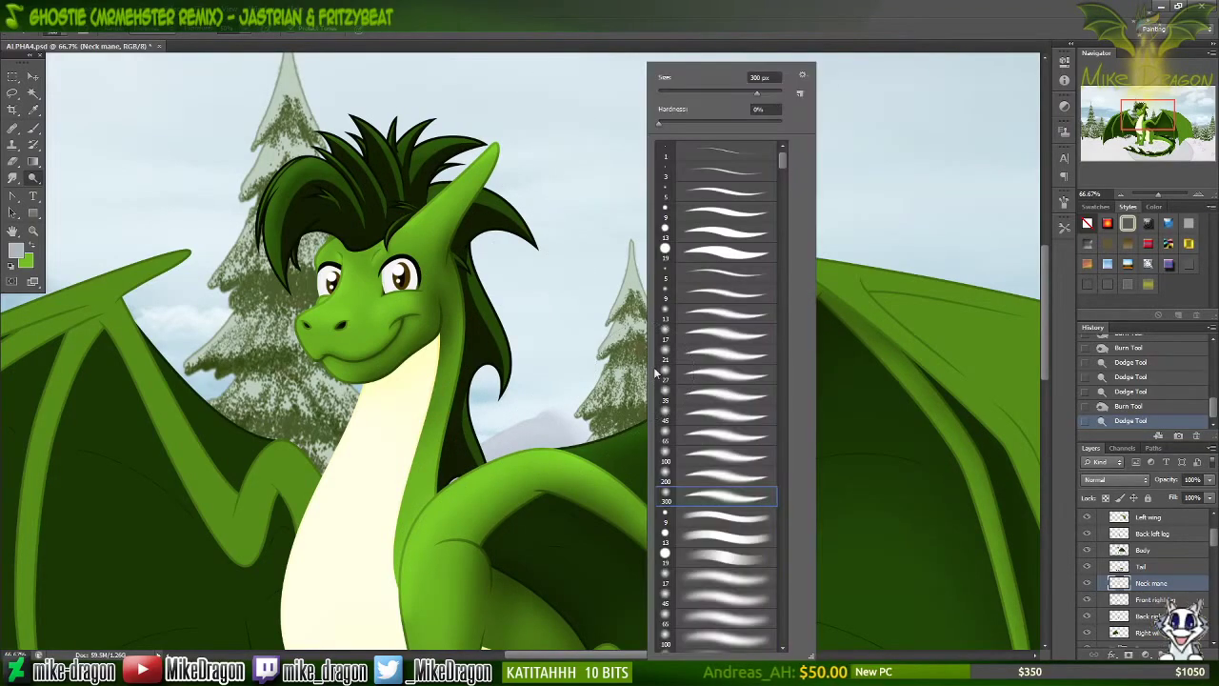
click(669, 466)
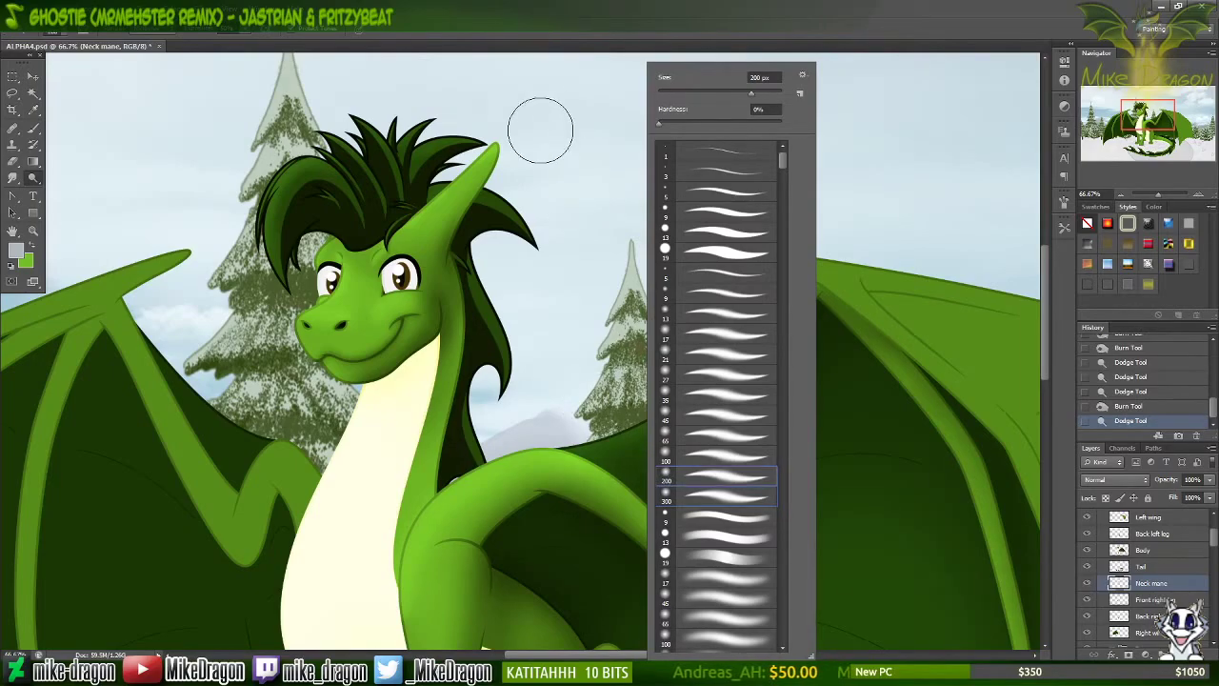
click(476, 147)
mouse_move(477, 147)
mouse_down()
mouse_move(483, 137)
mouse_move(557, 181)
mouse_up()
click(623, 175)
Step: Highlight the outer edges of the neck mane locks, from behind the horn down the neck, with a 100 px soft Dodge brush
right_click(621, 345)
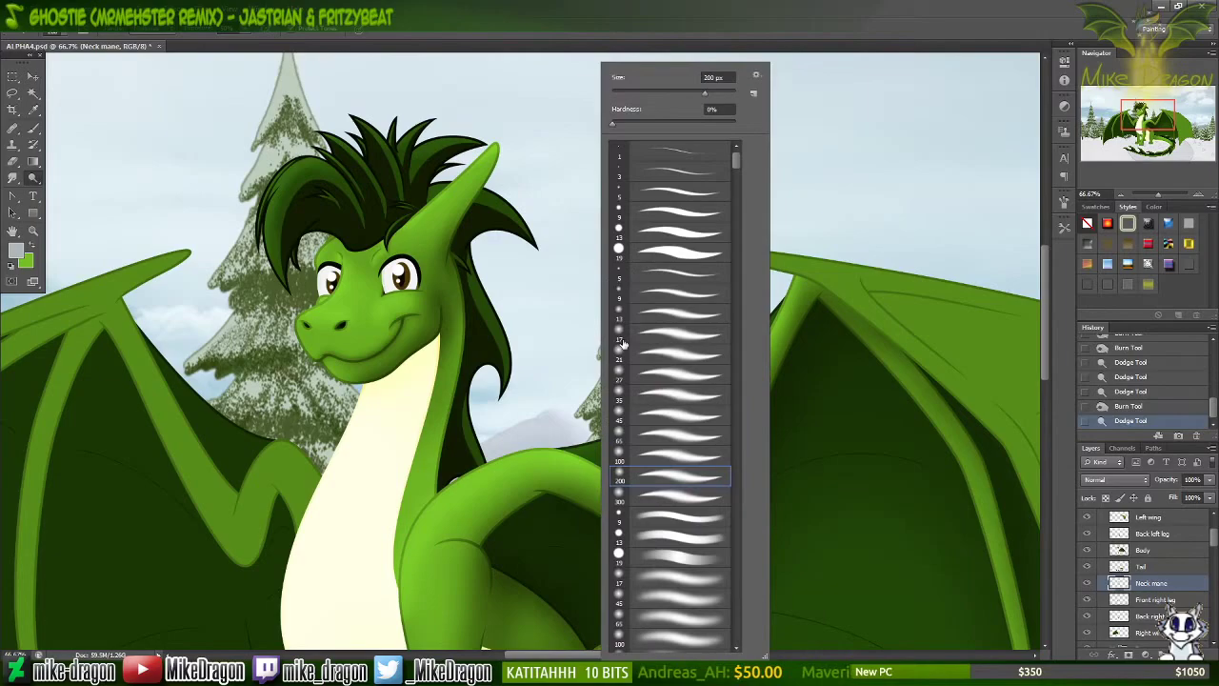
click(642, 458)
click(514, 185)
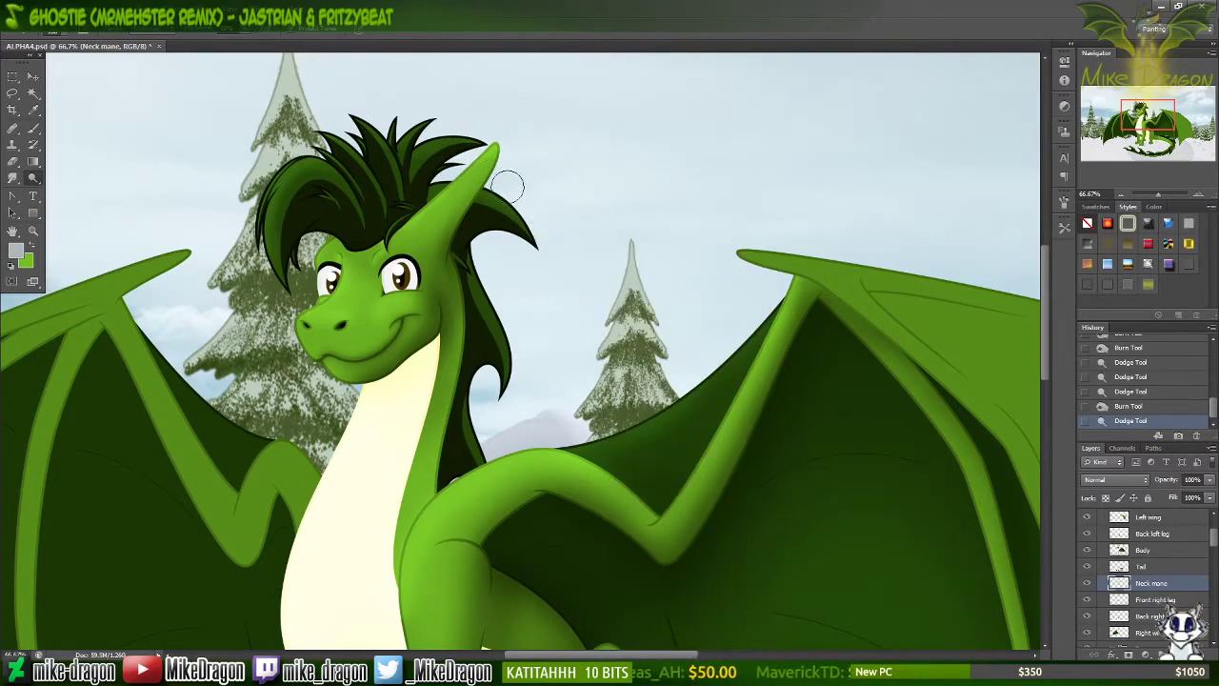
drag(544, 203, 488, 172)
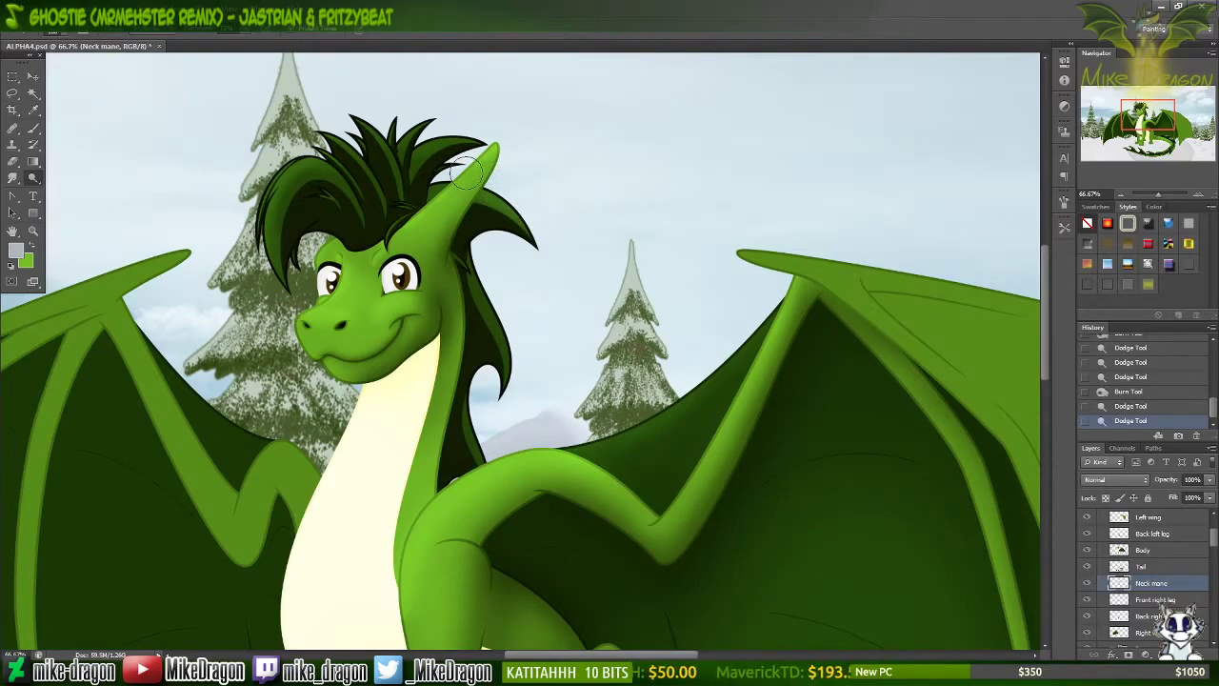
drag(465, 174, 460, 164)
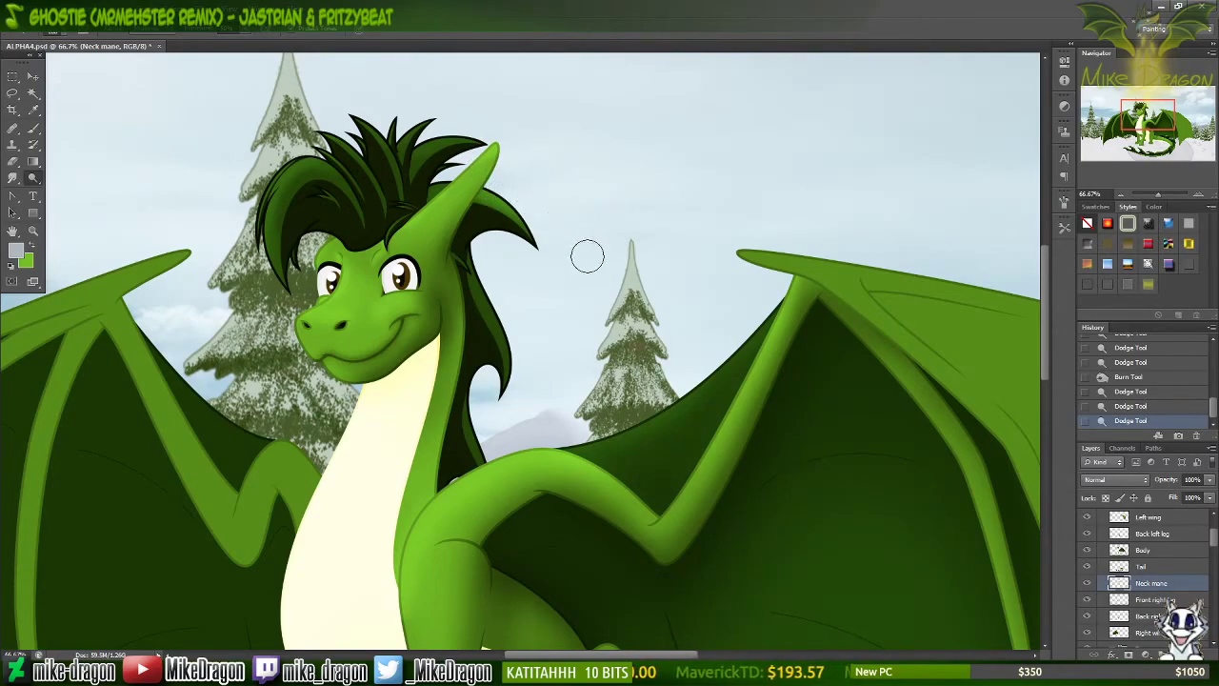
drag(587, 255, 499, 276)
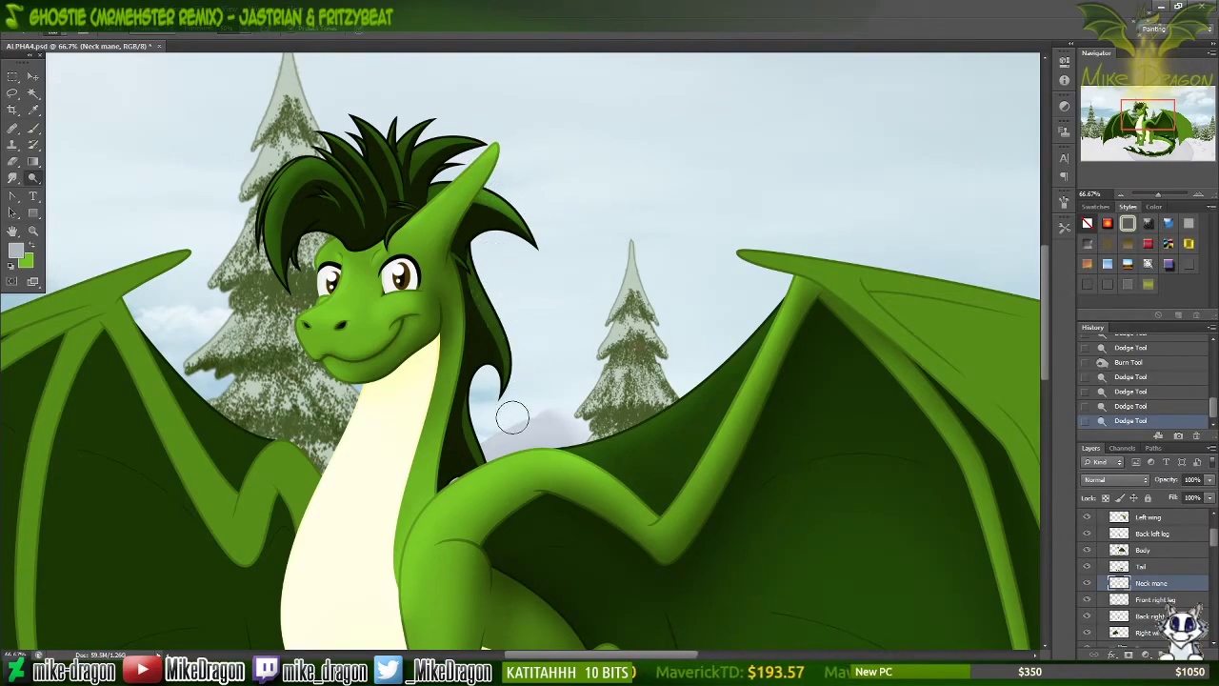
drag(512, 328, 505, 303)
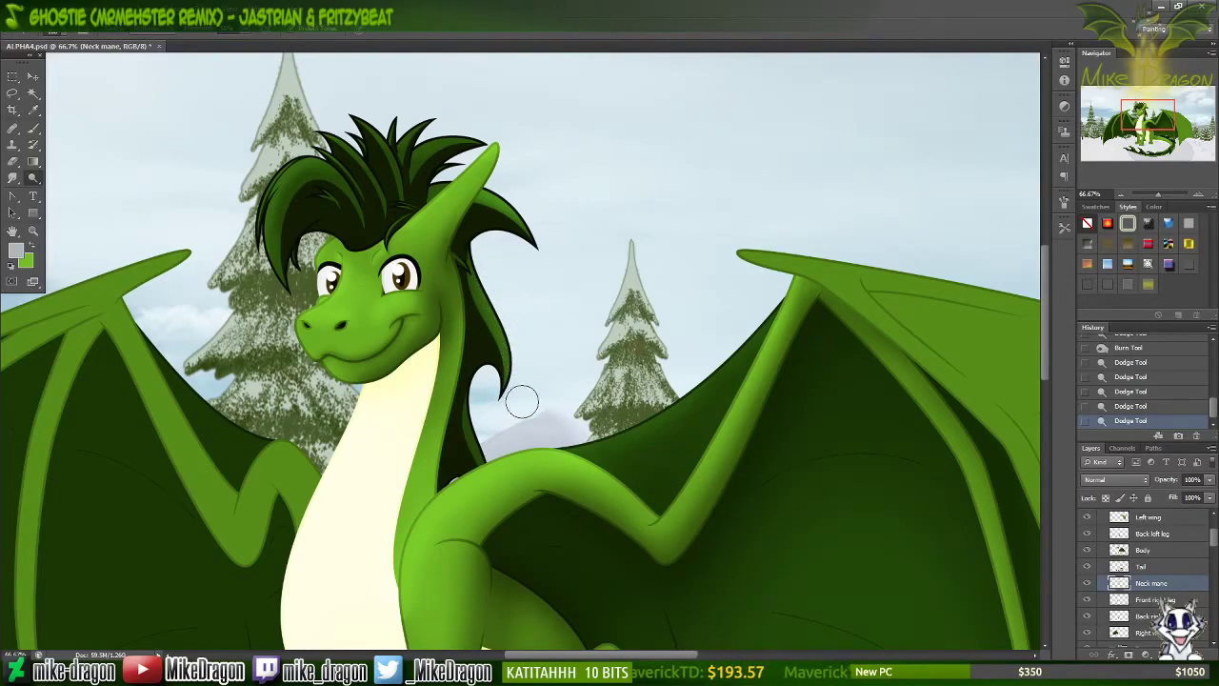
drag(522, 401, 503, 404)
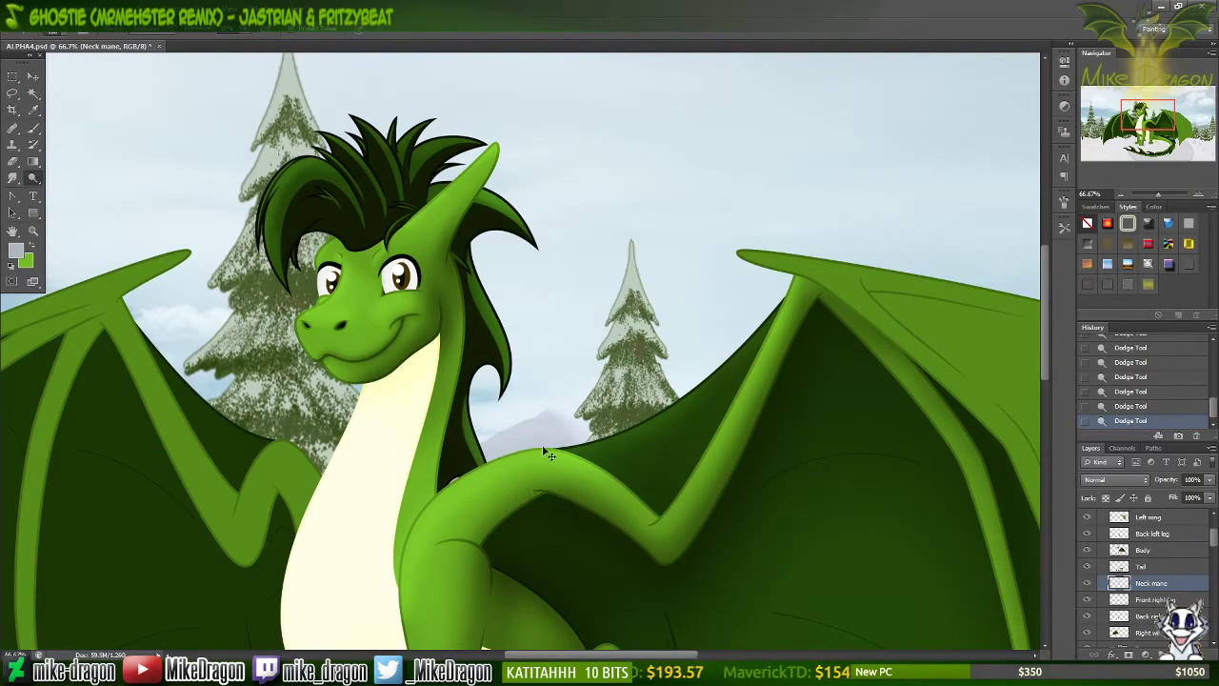
Step: Select the Body layer and set the Dodge brush to the 200 px soft preset
scroll(548, 454, up, 3)
scroll(548, 455, down, 2)
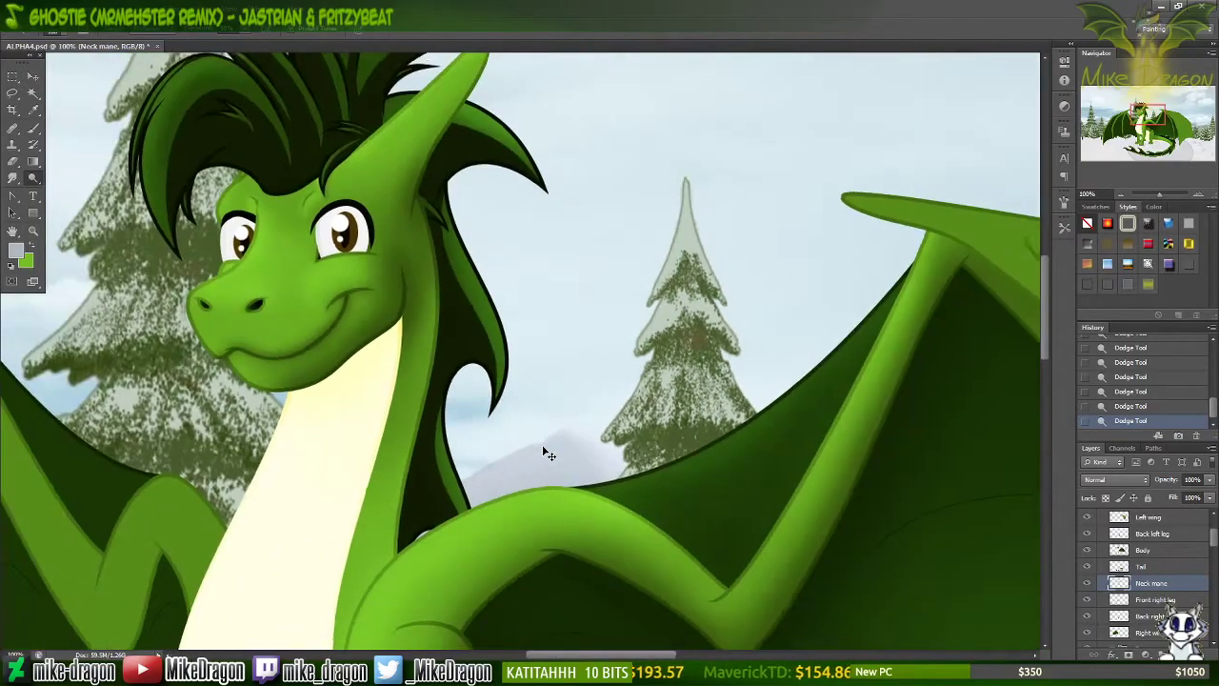
scroll(548, 454, down, 2)
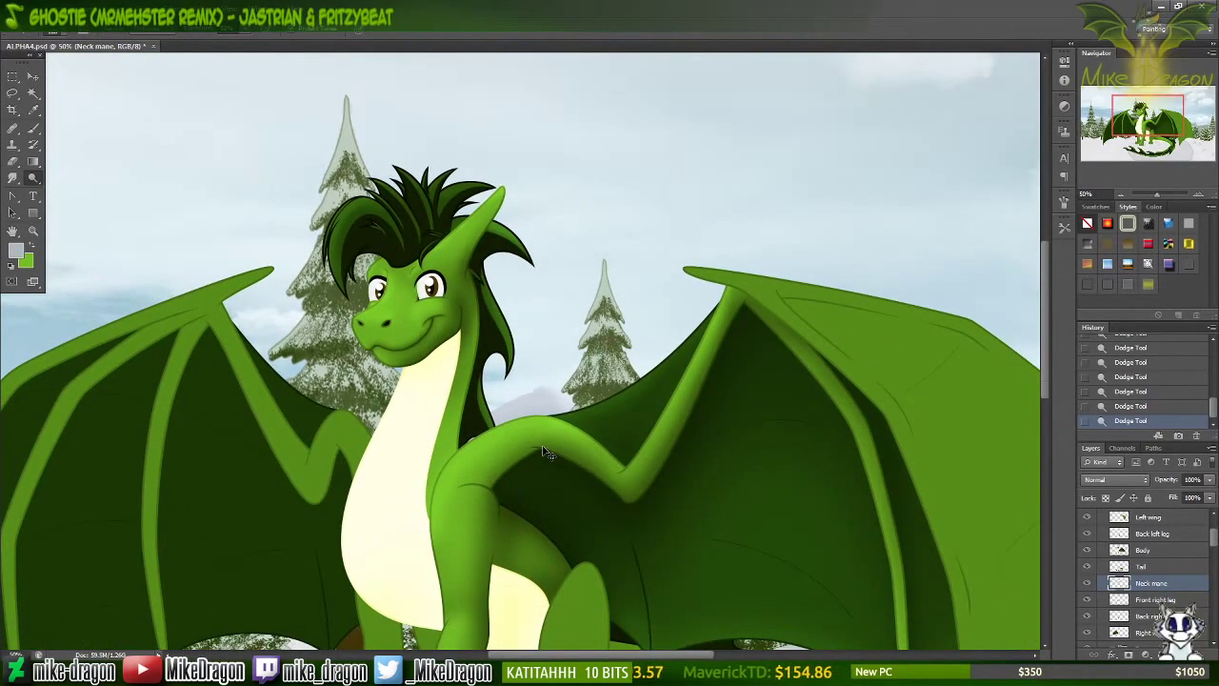
scroll(548, 454, down, 1)
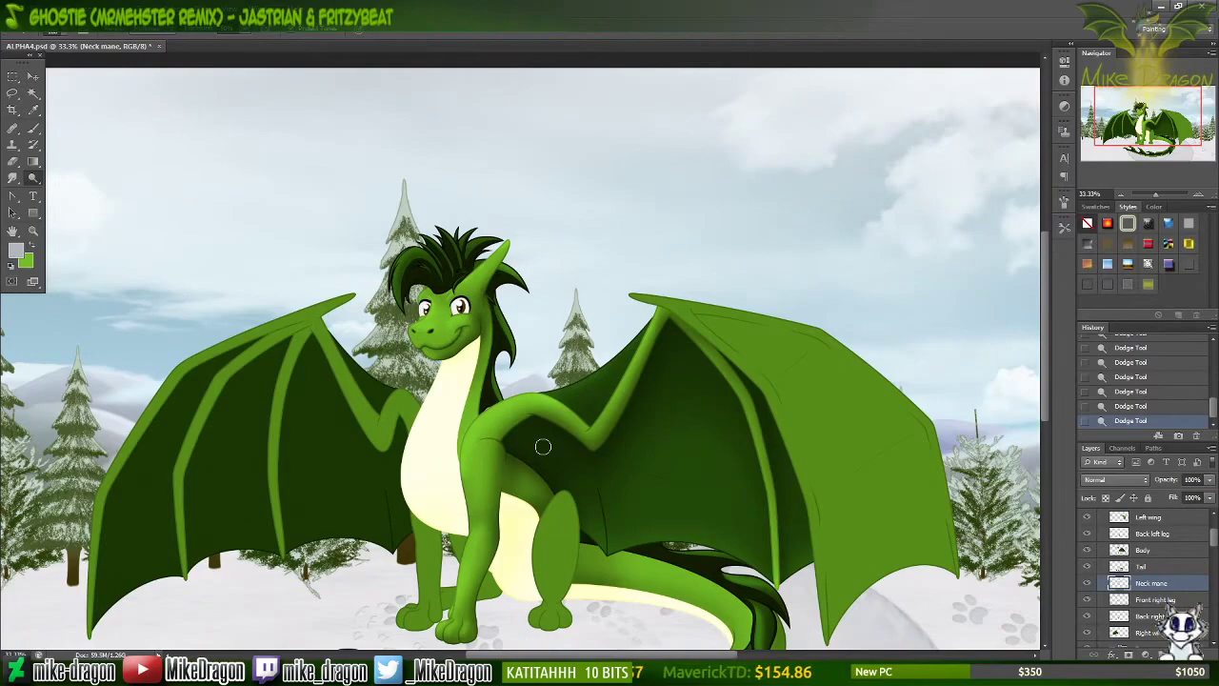
click(1120, 549)
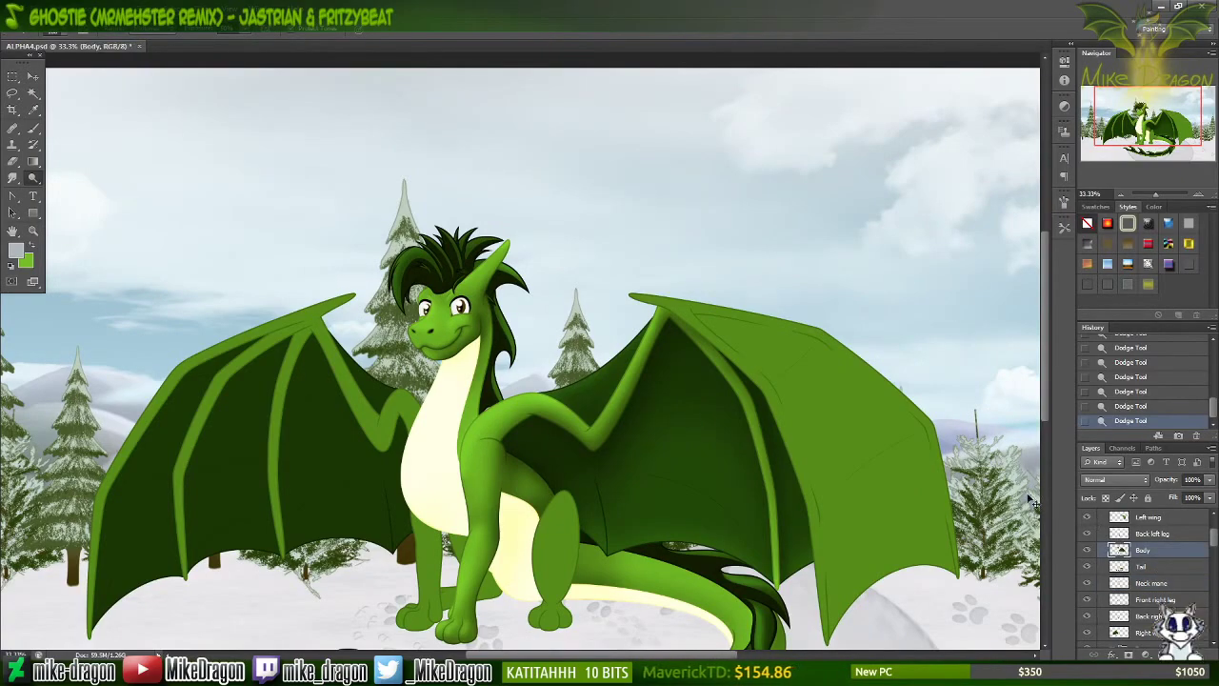
scroll(519, 352, up, 2)
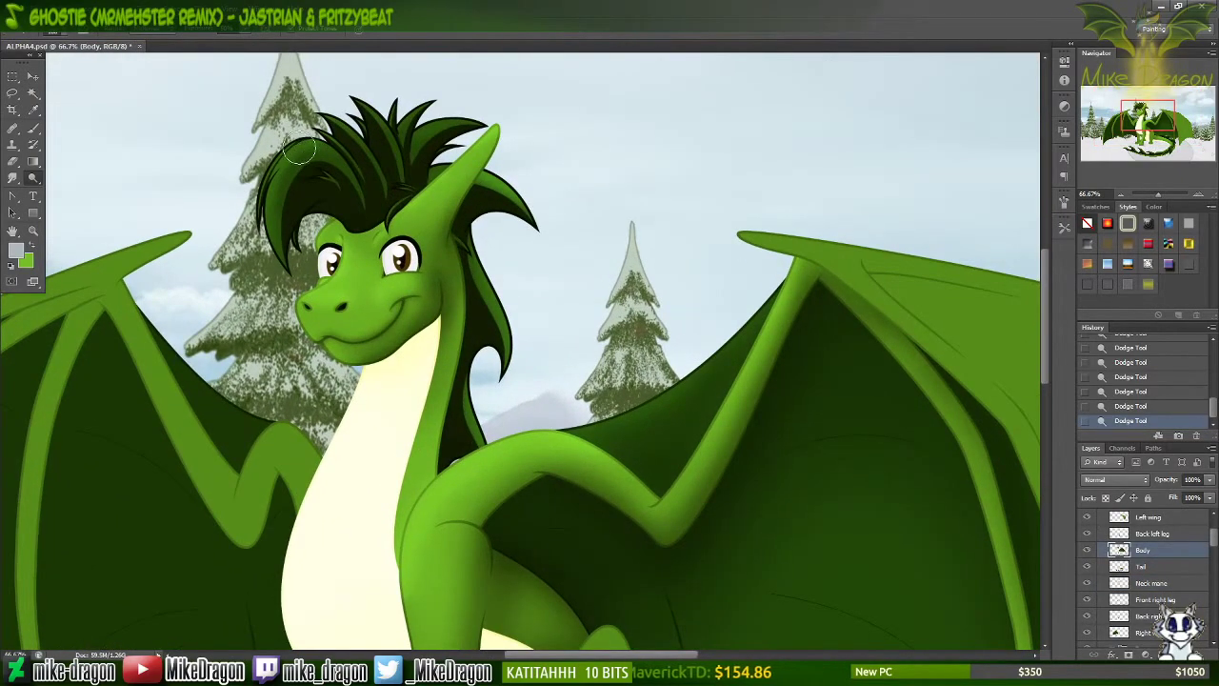
right_click(298, 150)
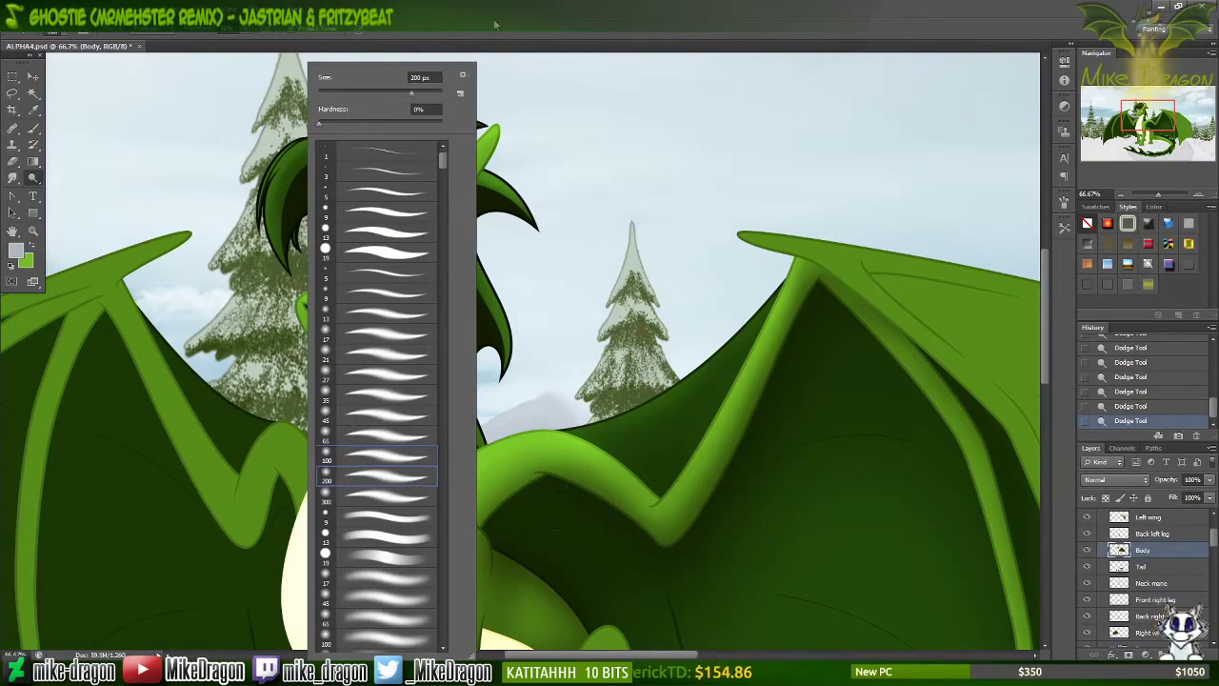
key(Escape)
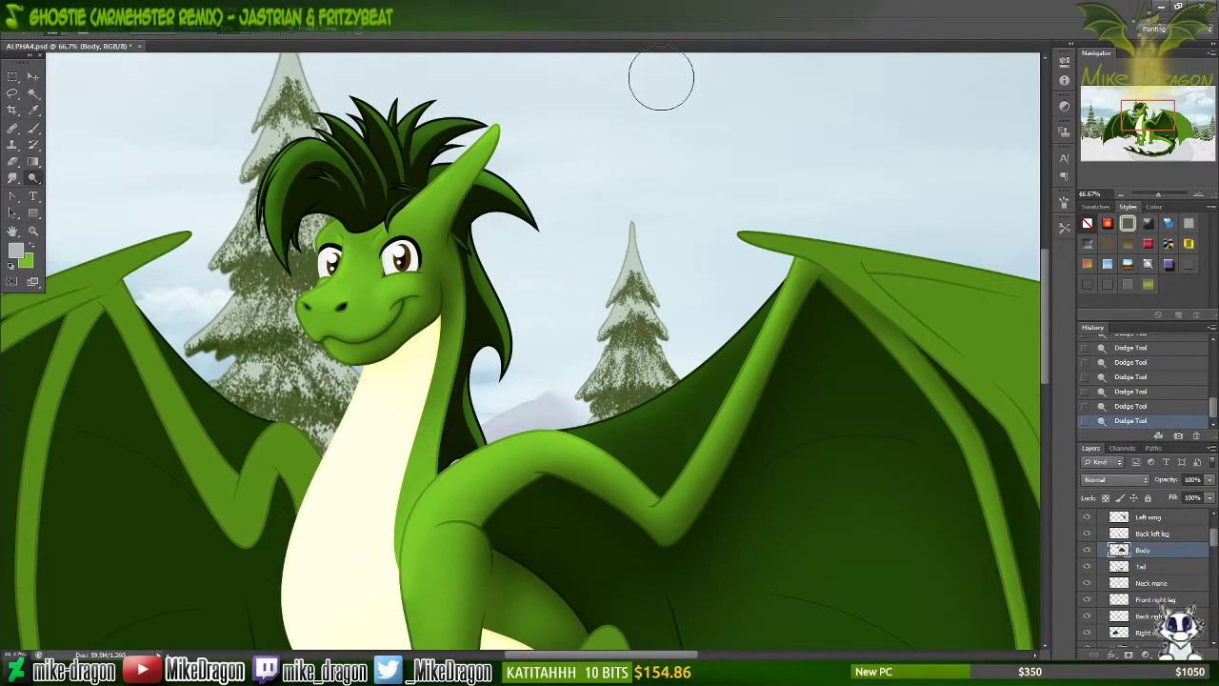
Step: Select the Front right leg layer and darken the leg's inner side with a 300 px soft Burn brush
click(1156, 598)
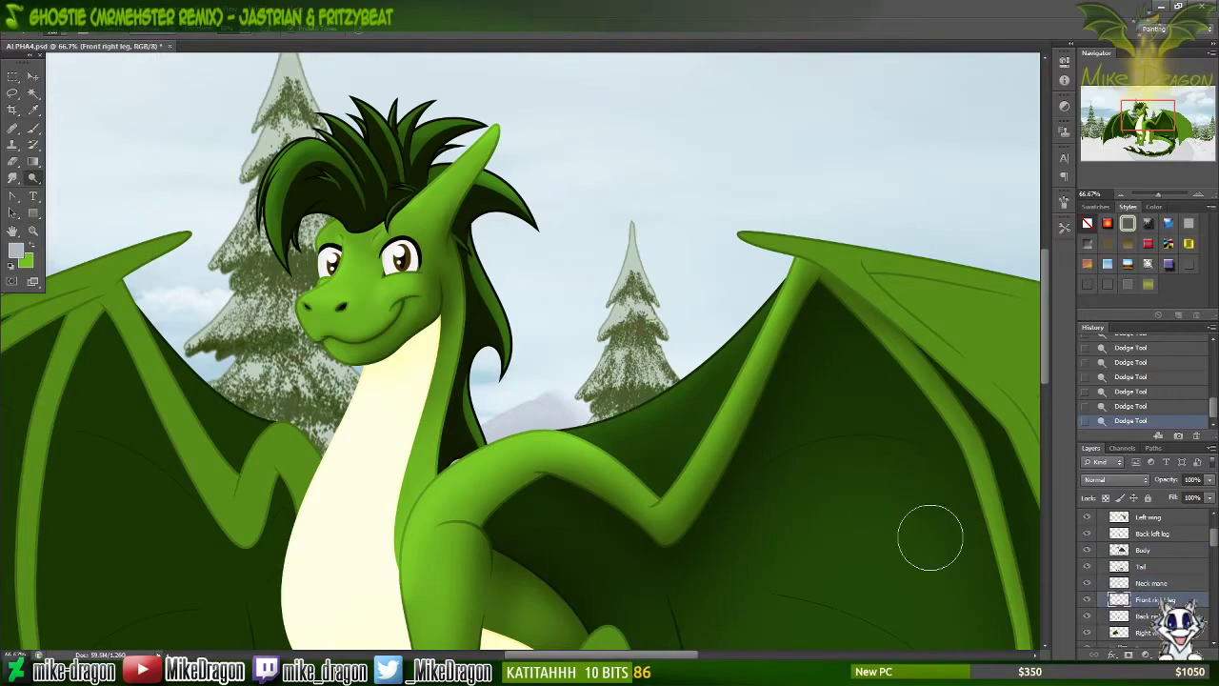
scroll(924, 515, down, 5)
scroll(878, 469, down, 1)
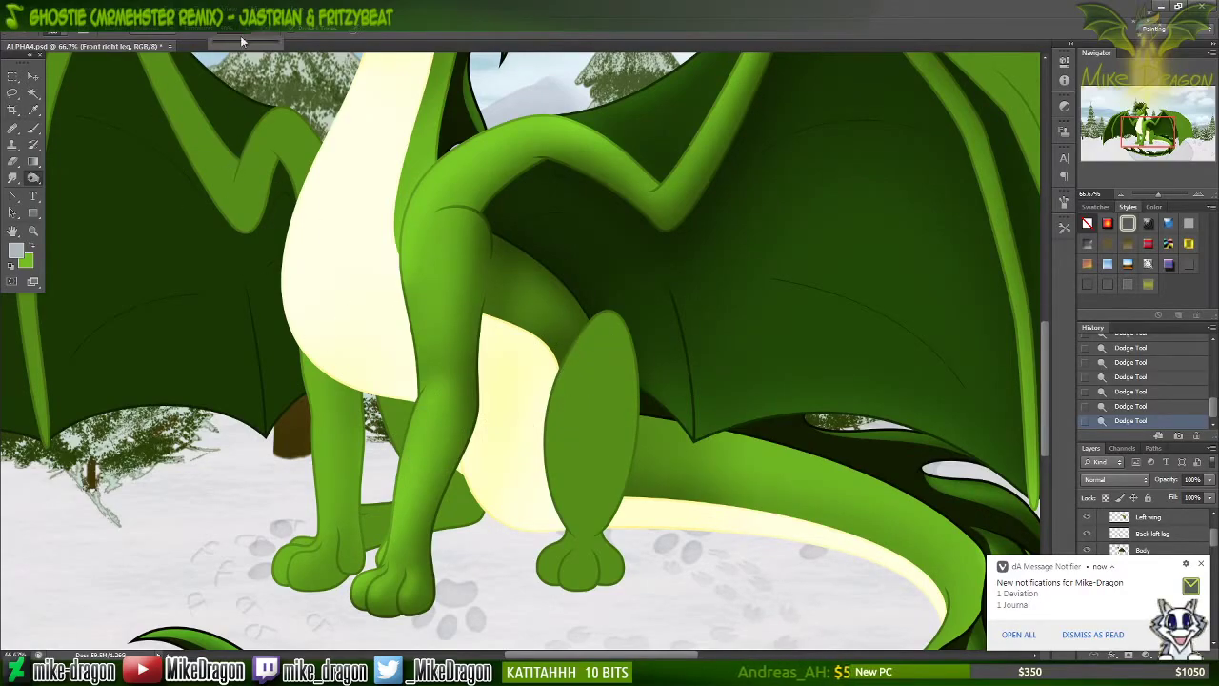
right_click(346, 193)
right_click(348, 355)
key(Escape)
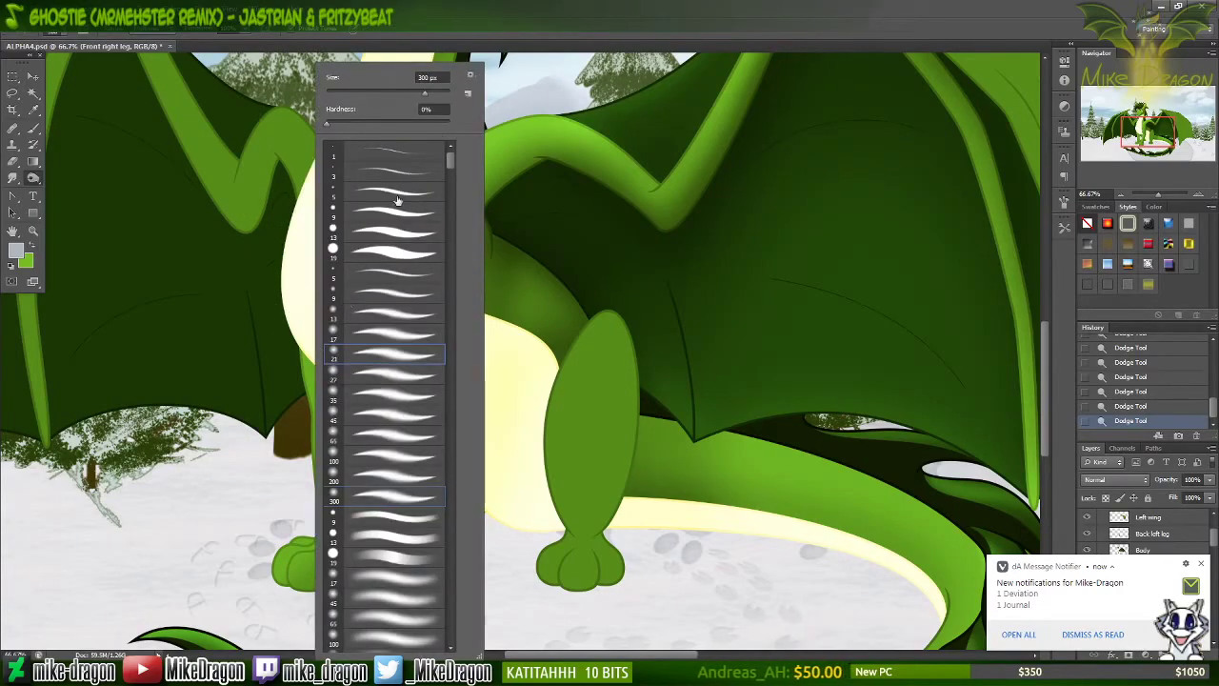
click(205, 310)
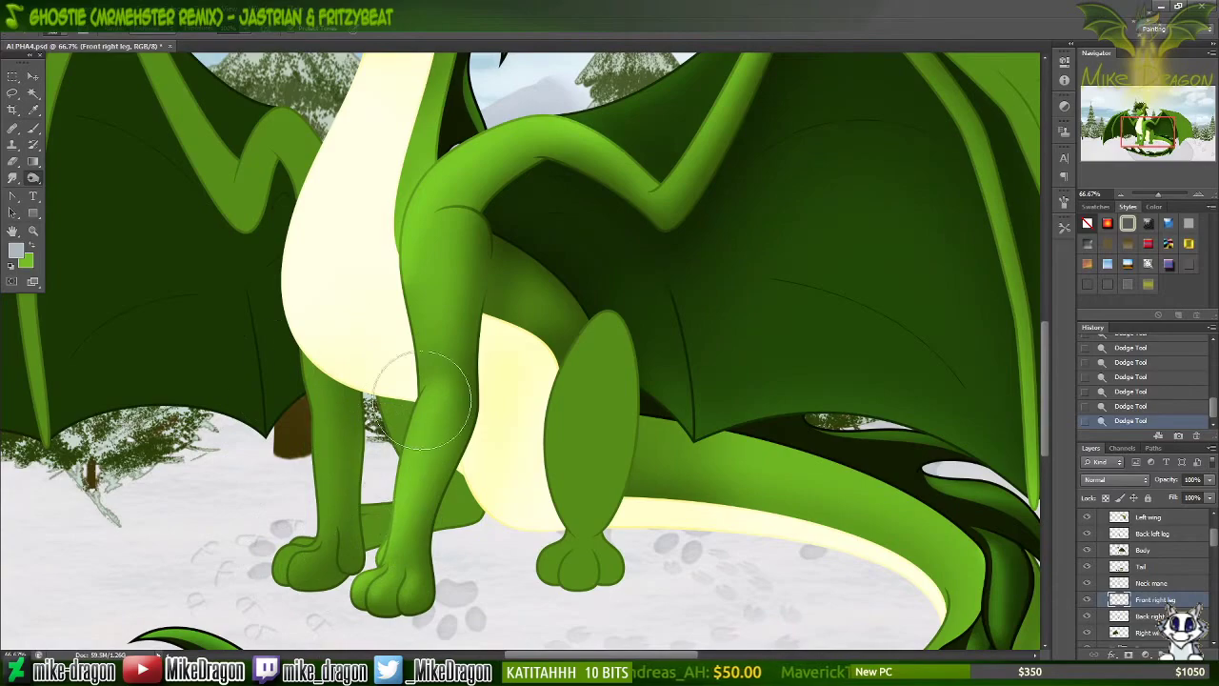
drag(400, 497, 365, 492)
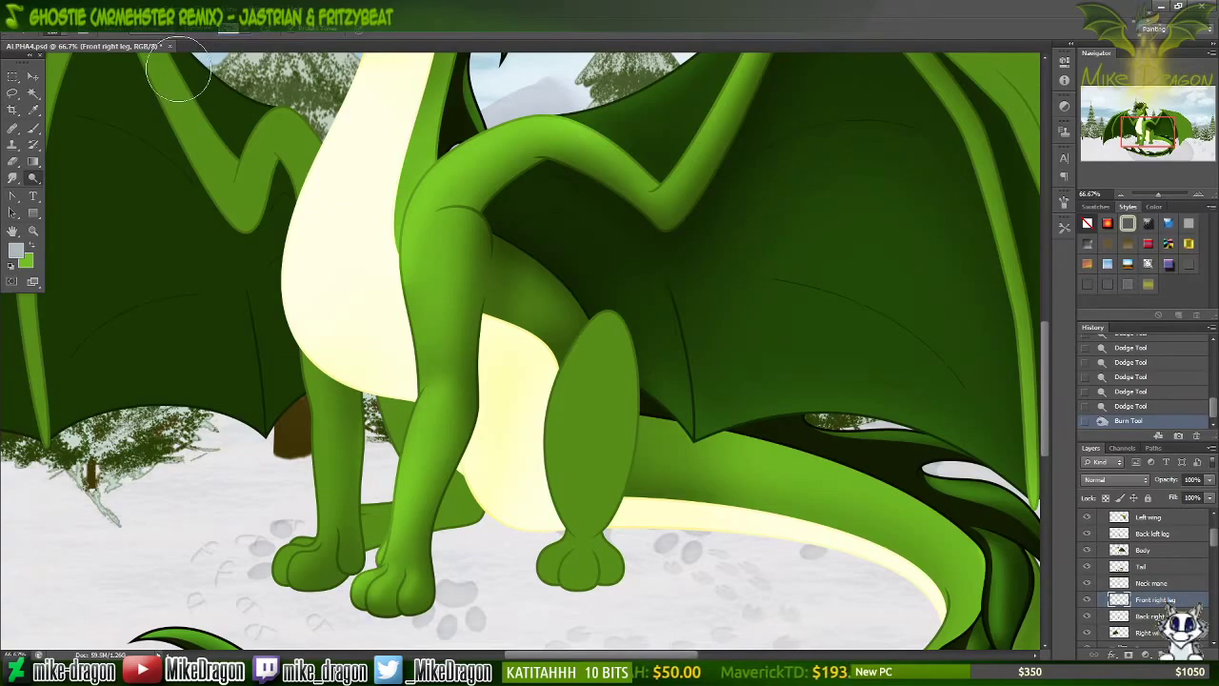
Step: Lighten the outer side of the front right leg with a 300 px soft Dodge brush
key(z)
right_click(566, 400)
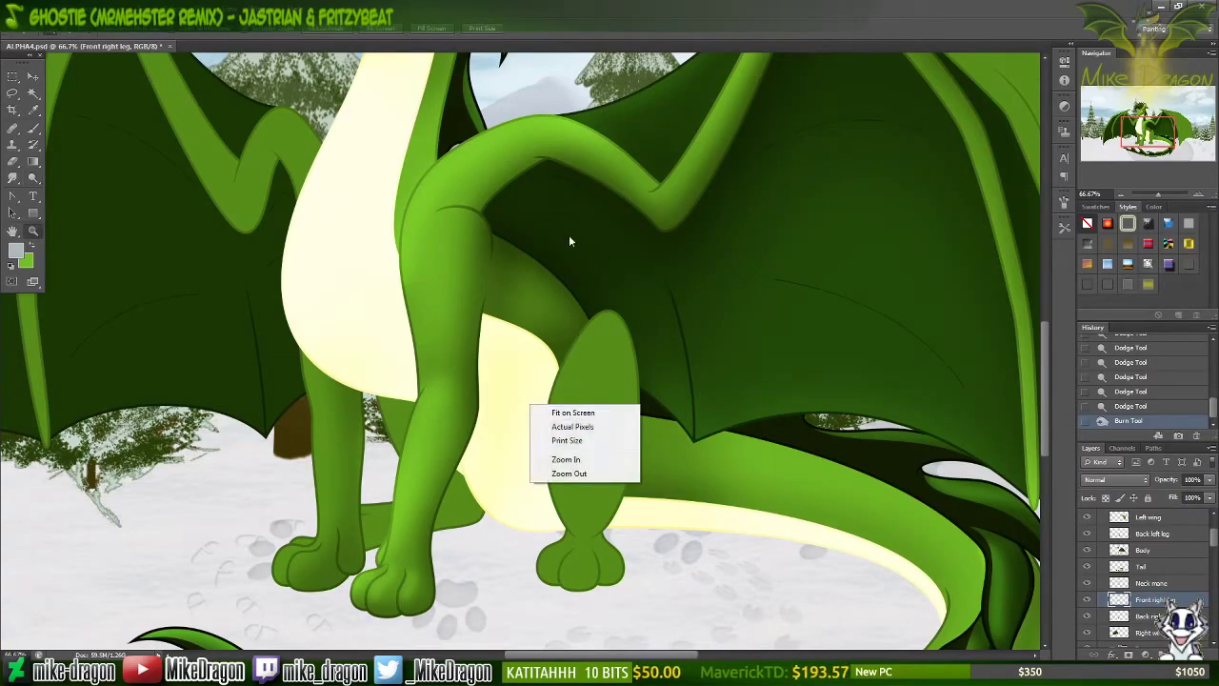
click(584, 32)
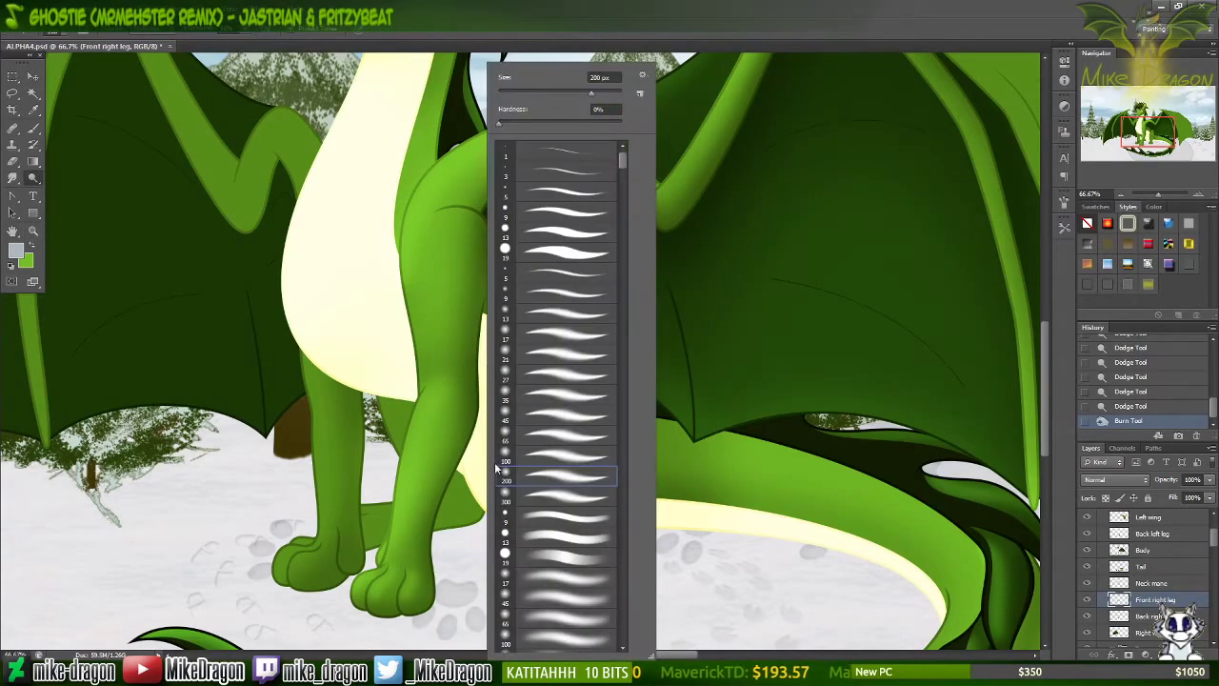
right_click(494, 448)
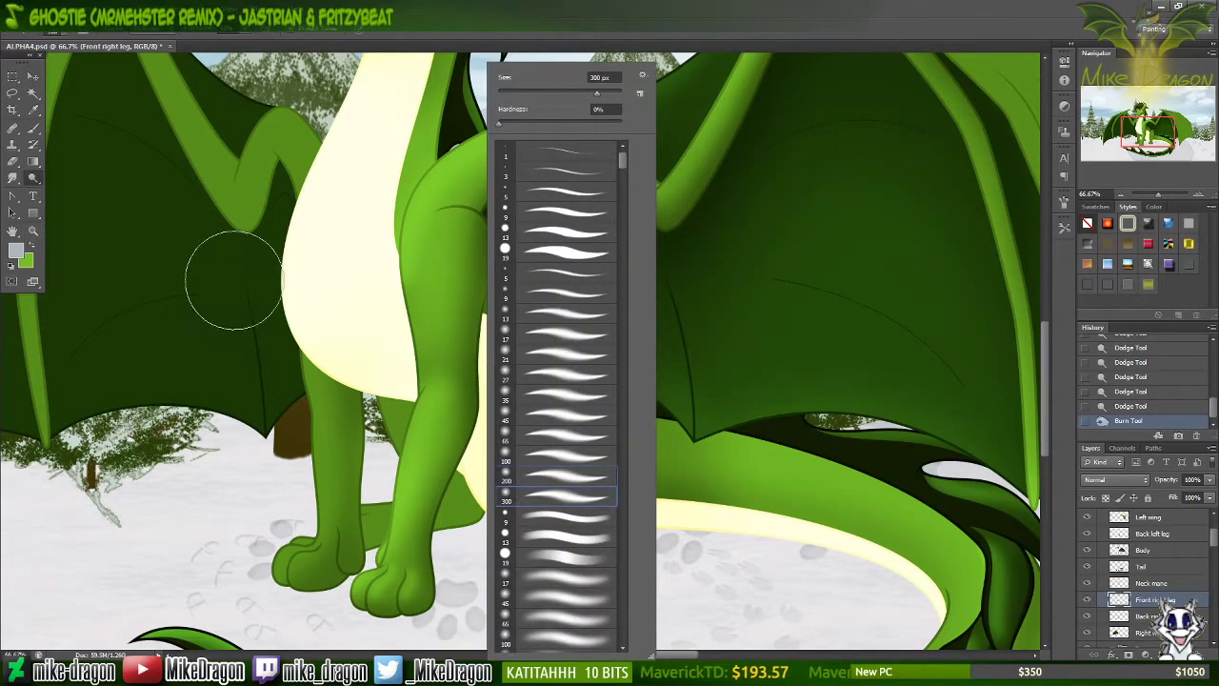
click(231, 330)
mouse_move(338, 374)
mouse_down()
mouse_move(249, 412)
mouse_move(221, 461)
mouse_move(229, 567)
mouse_up()
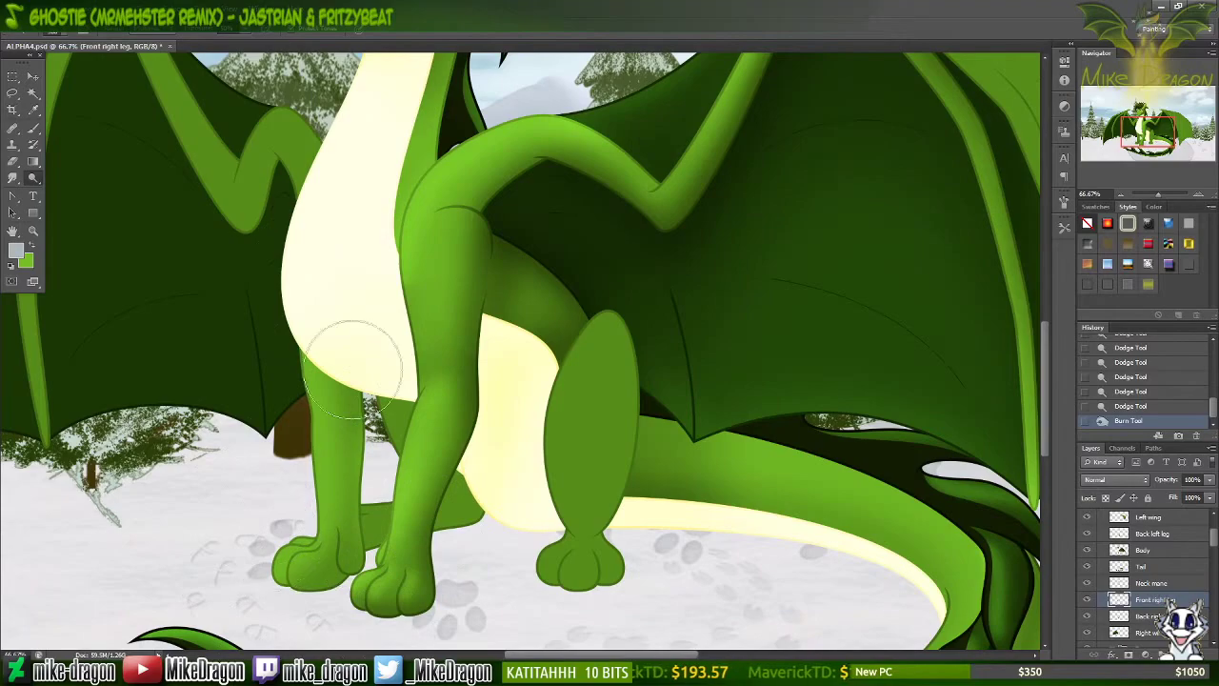
click(327, 225)
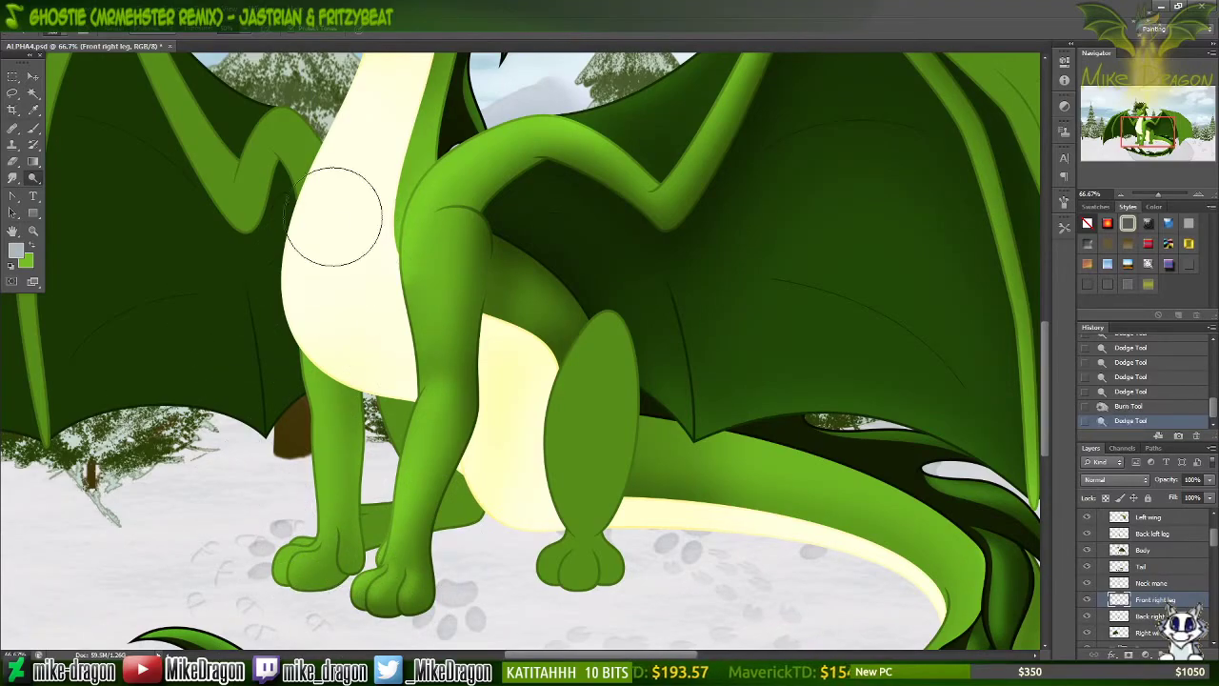
Step: Deepen the shadow along the inner edge of the front right leg with a 200 px soft Burn brush
scroll(336, 222, left, 3)
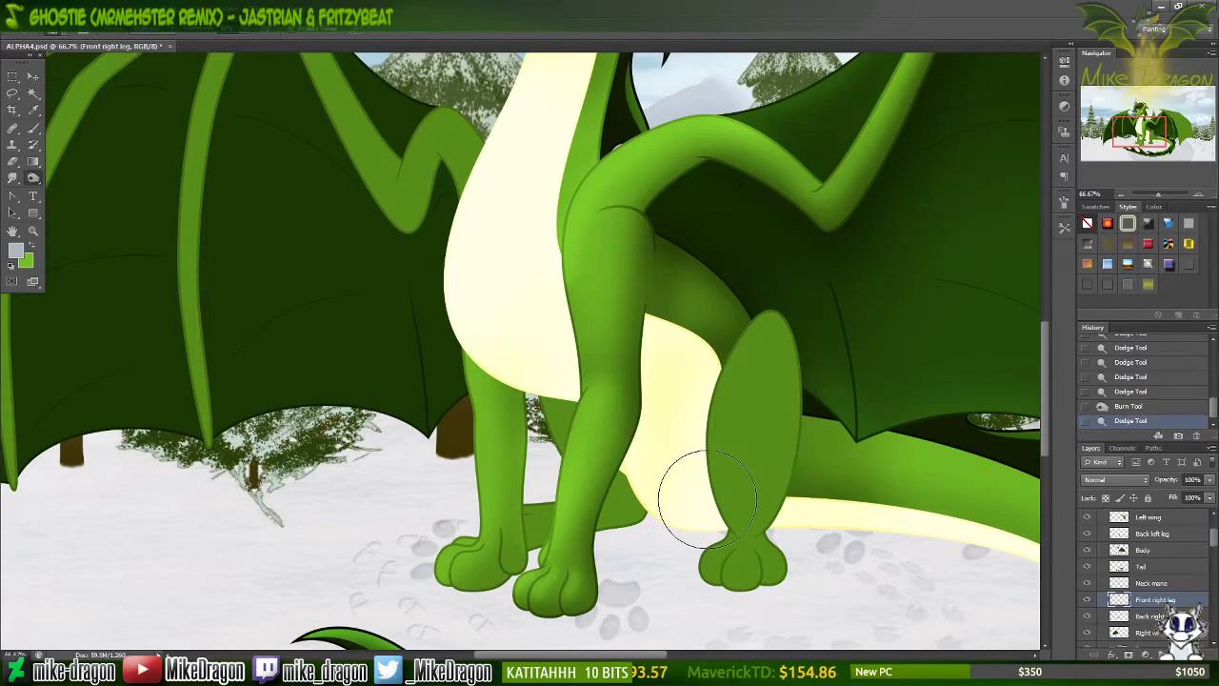
right_click(713, 438)
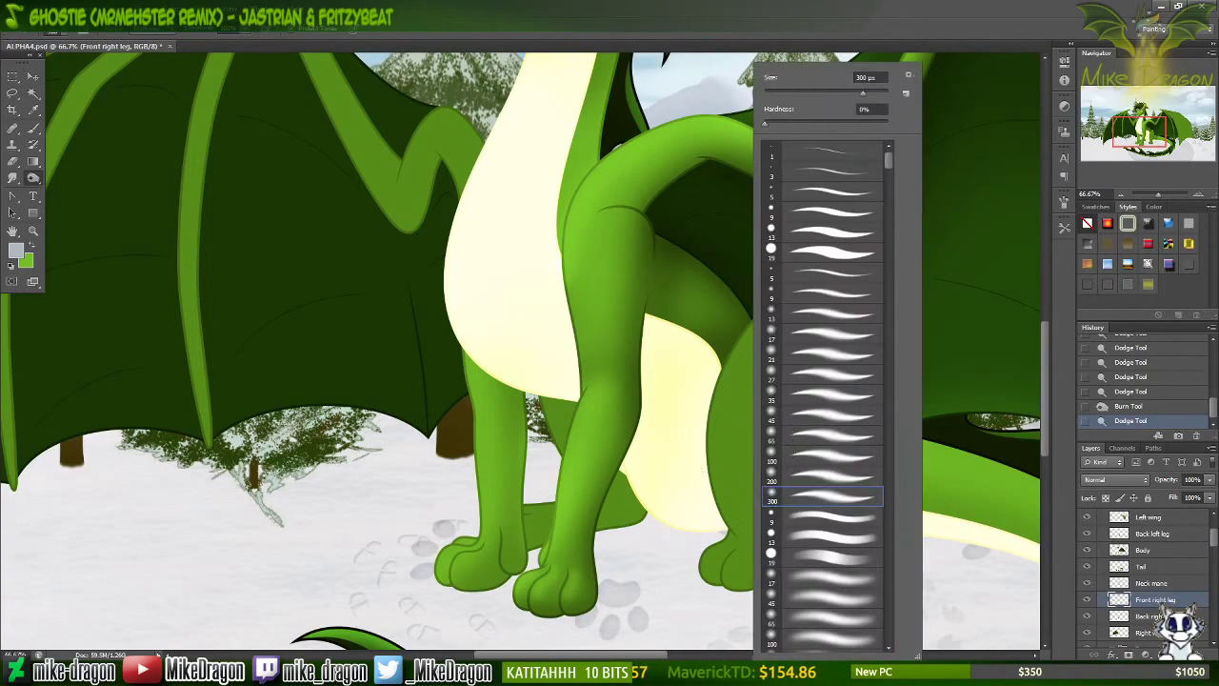
click(774, 463)
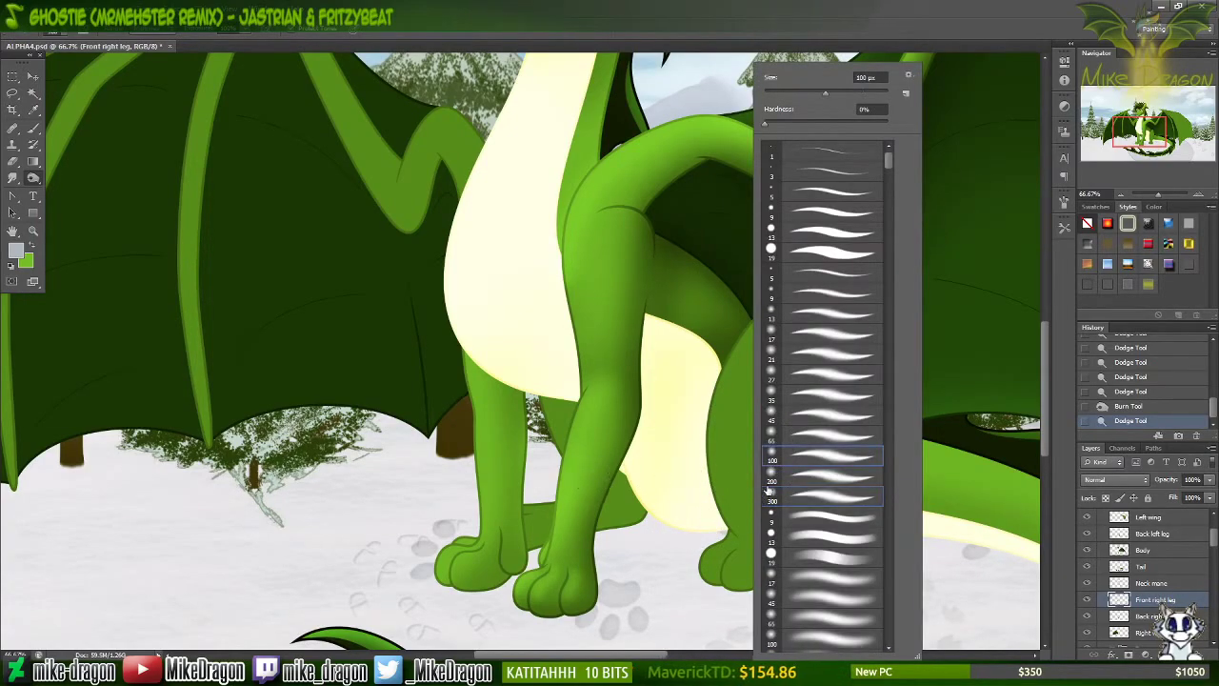
click(217, 35)
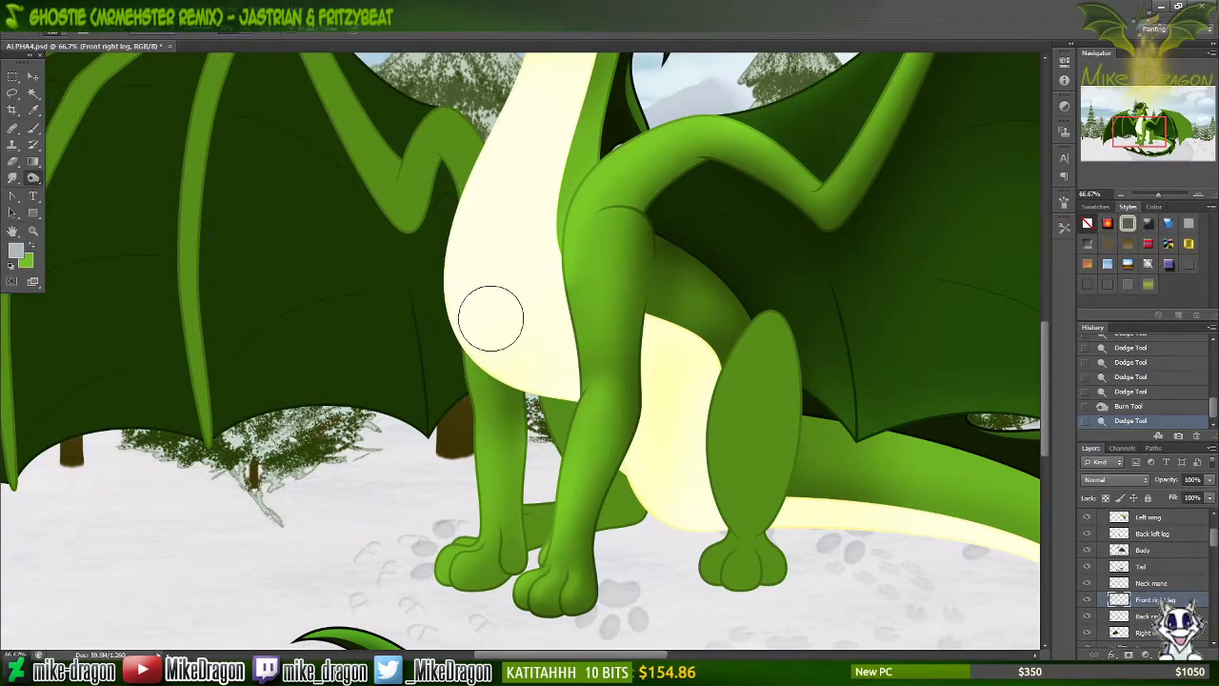
mouse_move(501, 427)
mouse_down()
mouse_move(515, 466)
mouse_move(505, 490)
mouse_move(529, 482)
mouse_up()
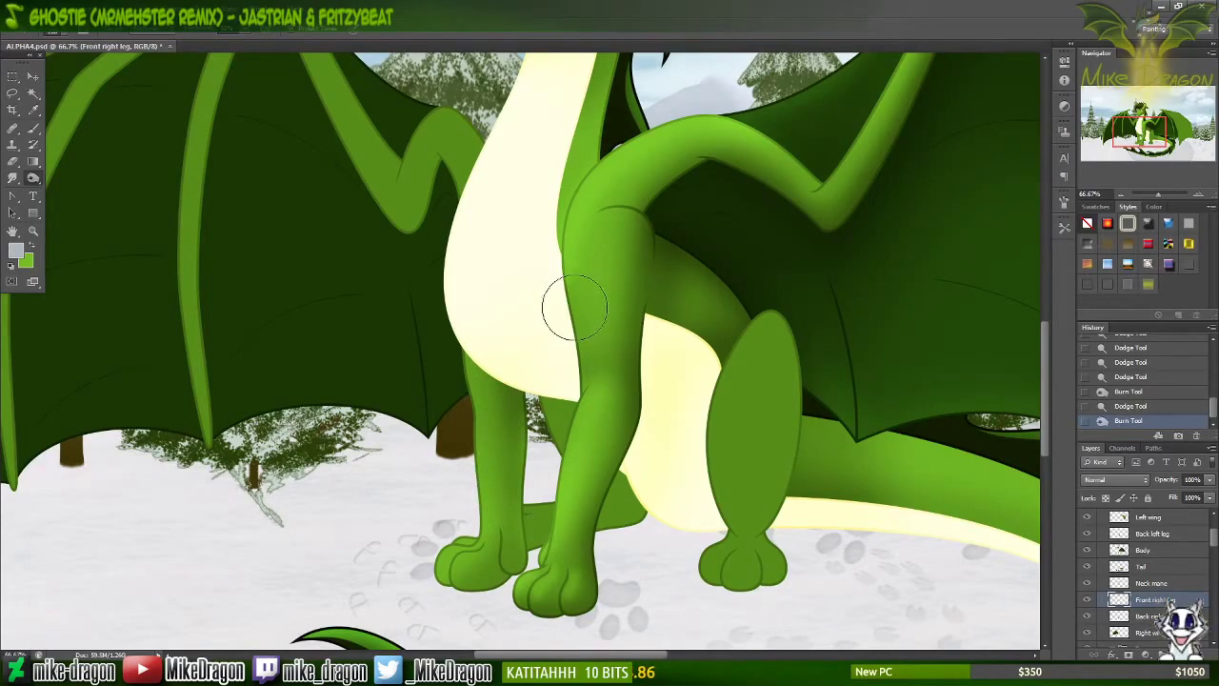
Step: Darken the lower edges of the front right paw's toes with a small soft Burn brush
scroll(555, 300, up, 3)
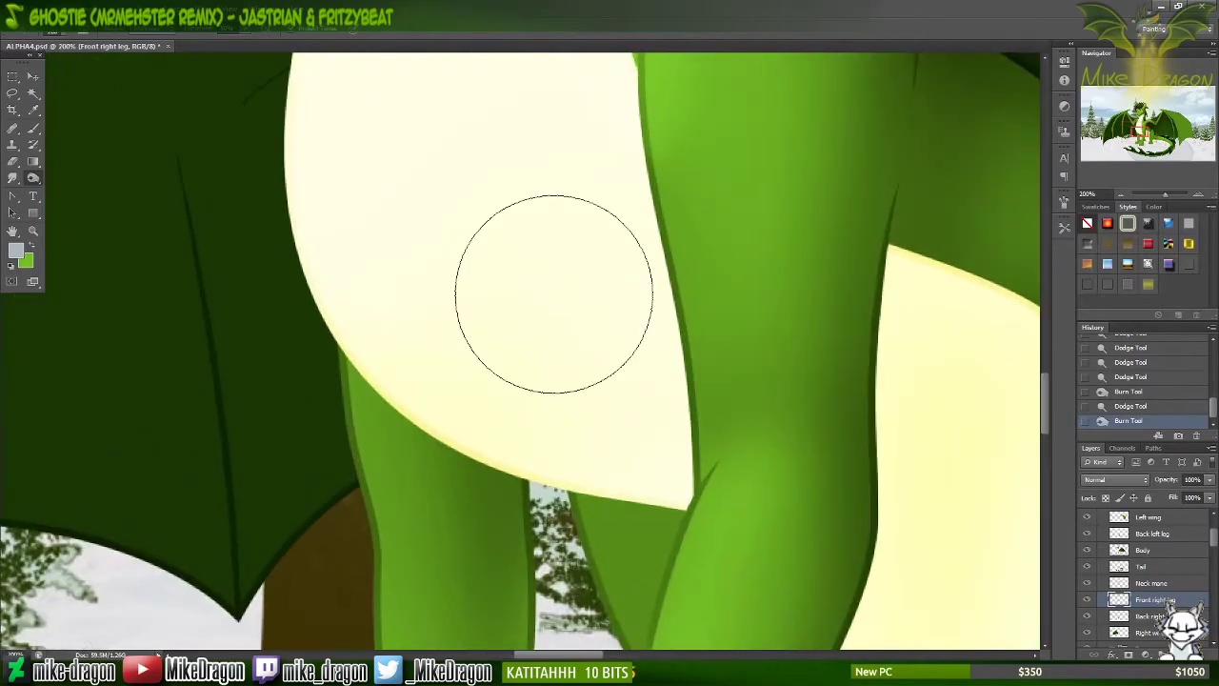
scroll(540, 299, down, 2)
scroll(508, 330, down, 8)
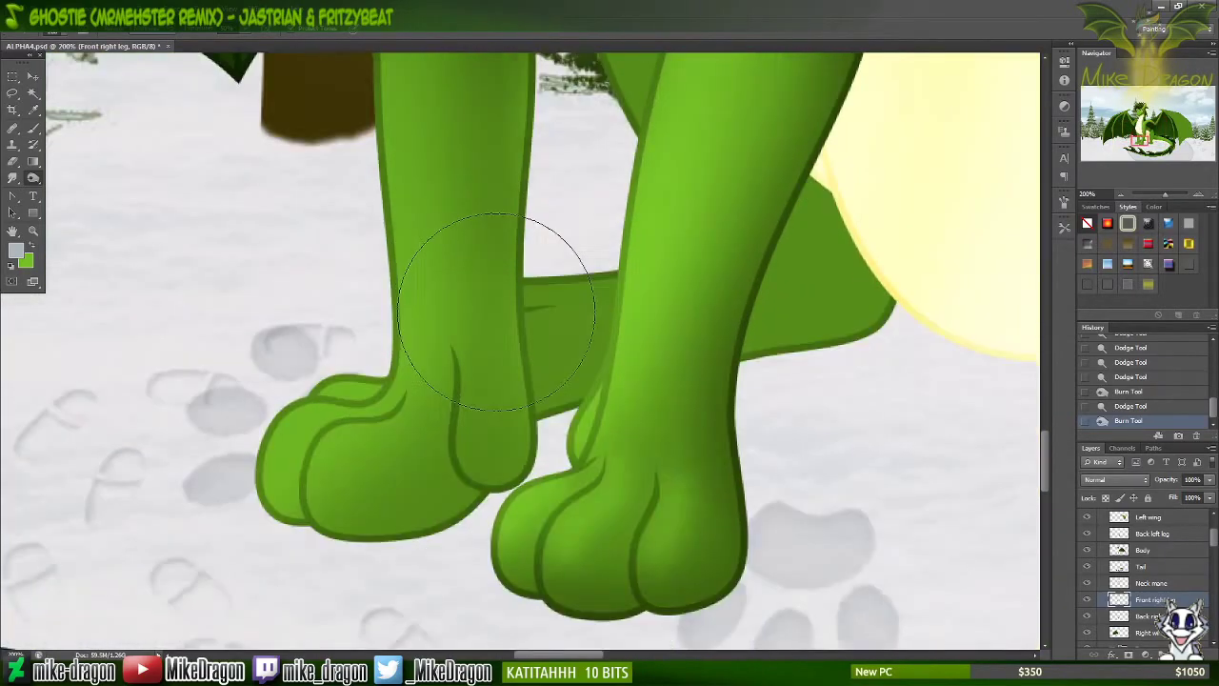
right_click(497, 309)
click(539, 417)
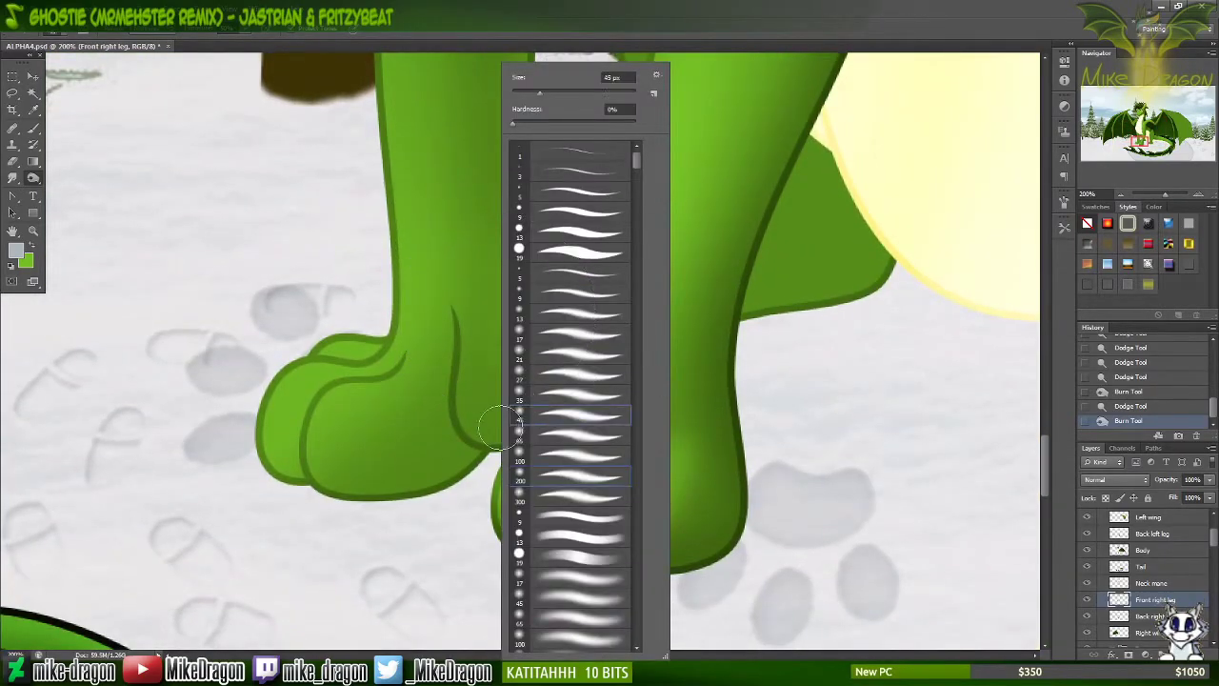
click(523, 457)
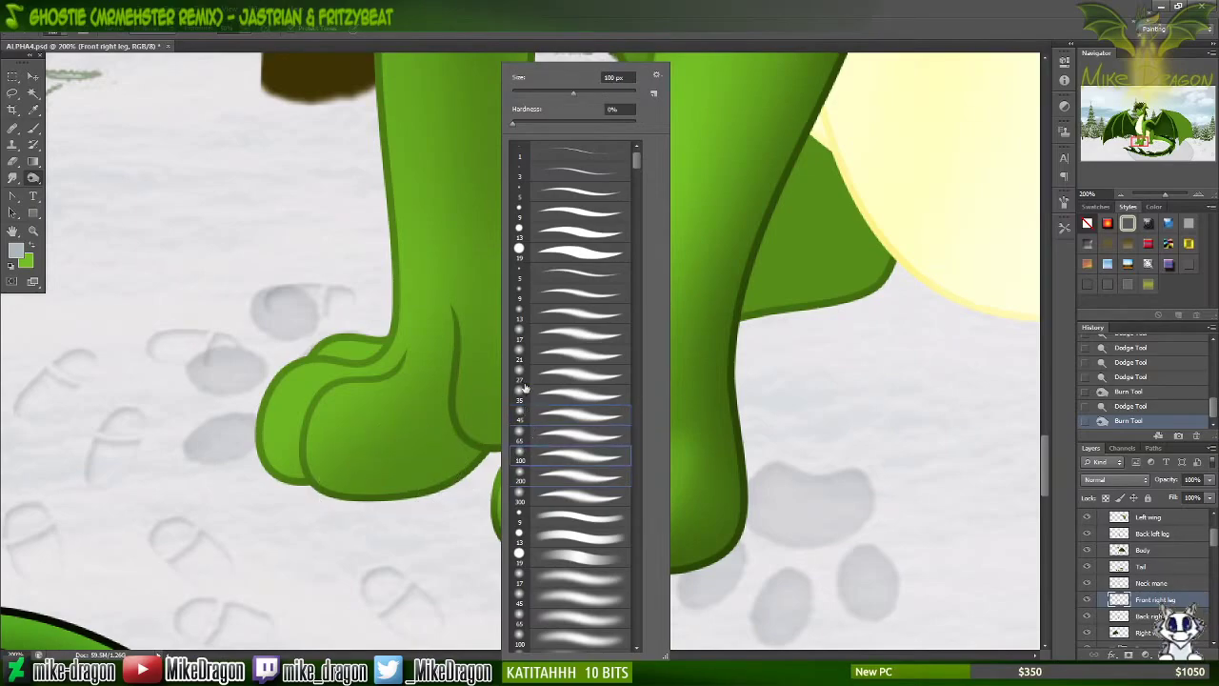
click(571, 31)
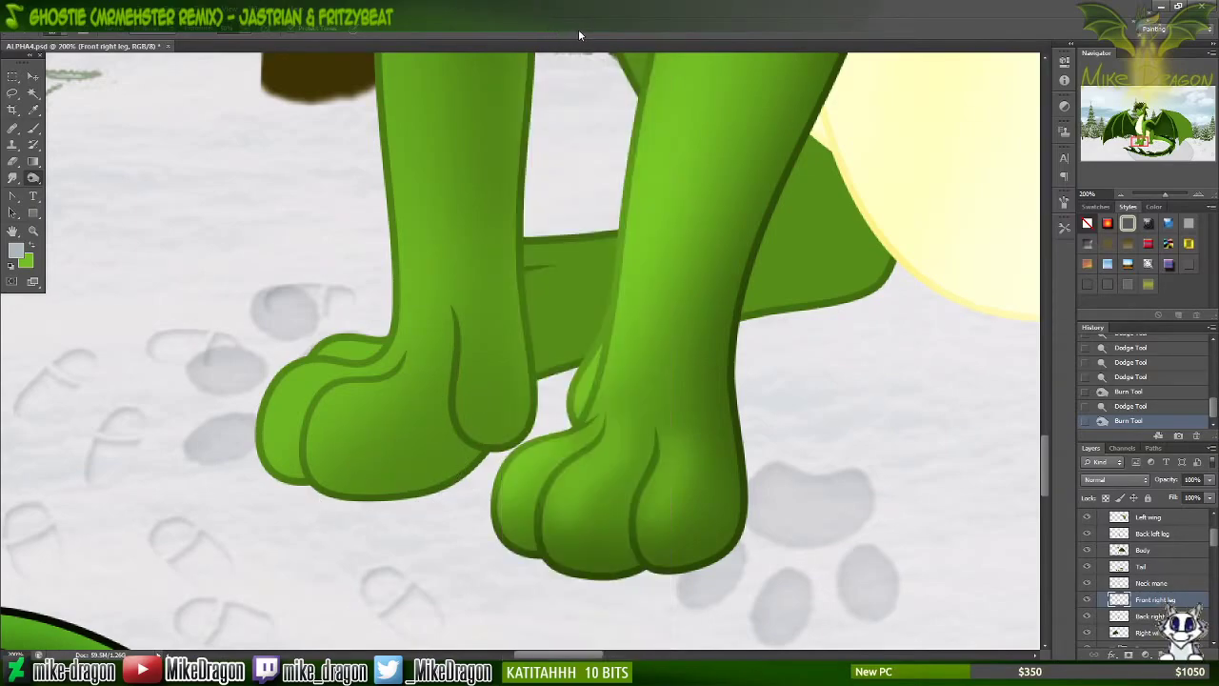
mouse_move(260, 539)
mouse_down()
mouse_move(239, 457)
mouse_move(281, 500)
mouse_move(264, 492)
mouse_move(250, 471)
mouse_move(344, 517)
mouse_move(304, 500)
mouse_move(430, 494)
mouse_move(486, 474)
mouse_move(550, 405)
mouse_up()
drag(560, 359, 568, 343)
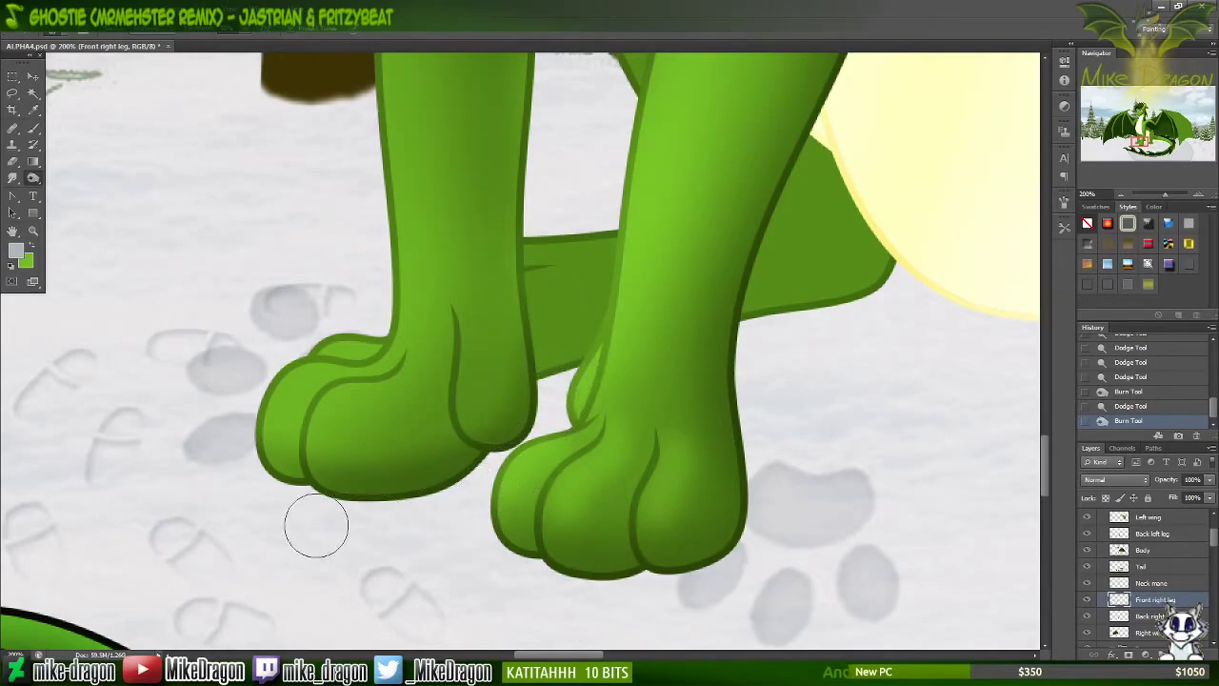
mouse_move(283, 497)
mouse_down()
mouse_move(214, 478)
mouse_move(229, 525)
mouse_up()
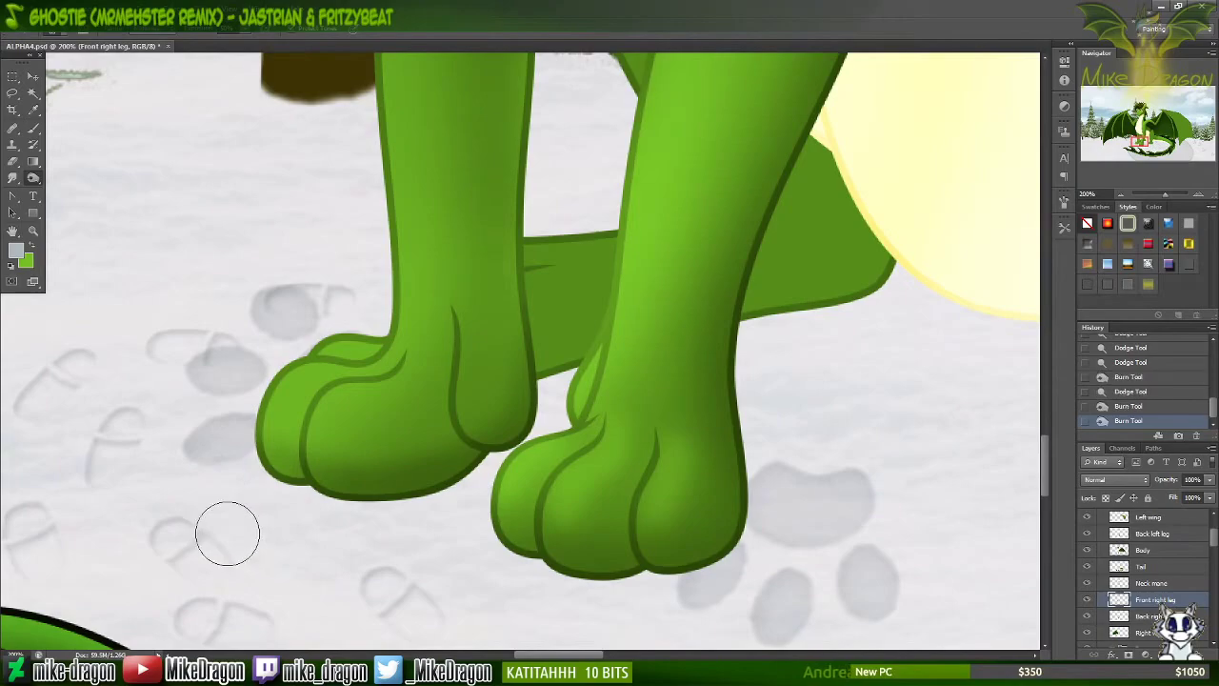
Step: Lighten the outer front of the front right paw with a 300 px soft Dodge brush
key(shift+o)
key(bracketright)
key(bracketright)
key(bracketright)
key(bracketright)
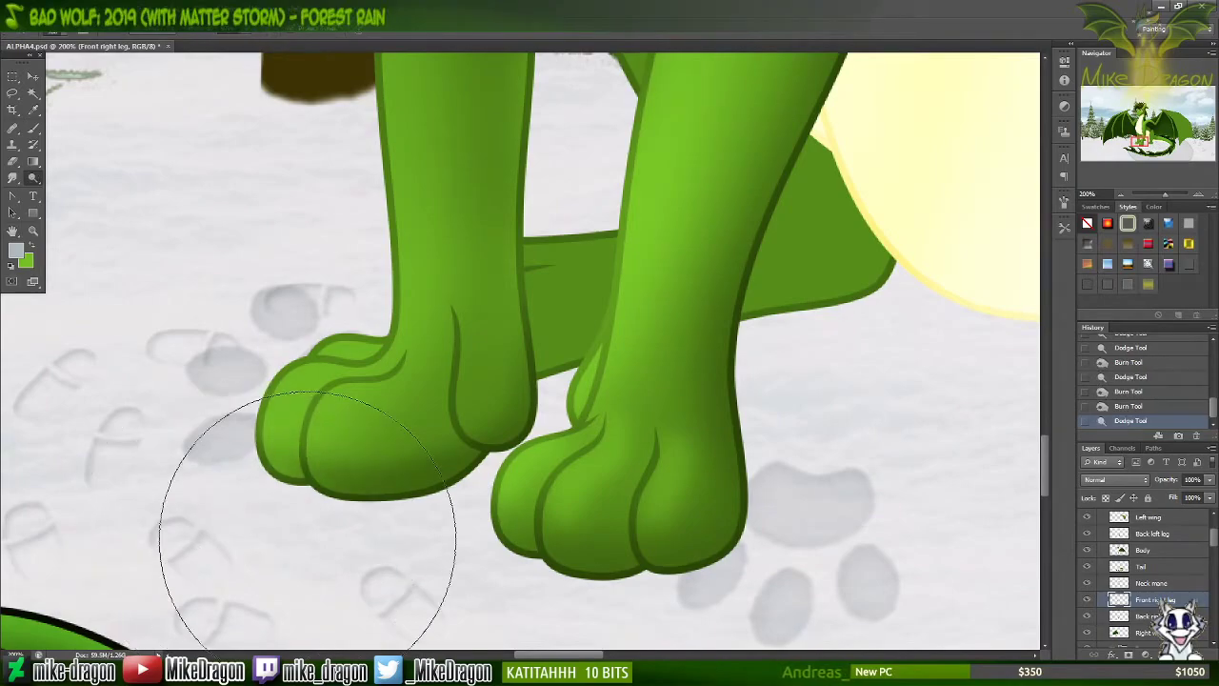
drag(251, 517, 297, 546)
Step: Highlight the tops of the front right paw's large, outer and upper toes with a 45 px soft Dodge brush
right_click(296, 528)
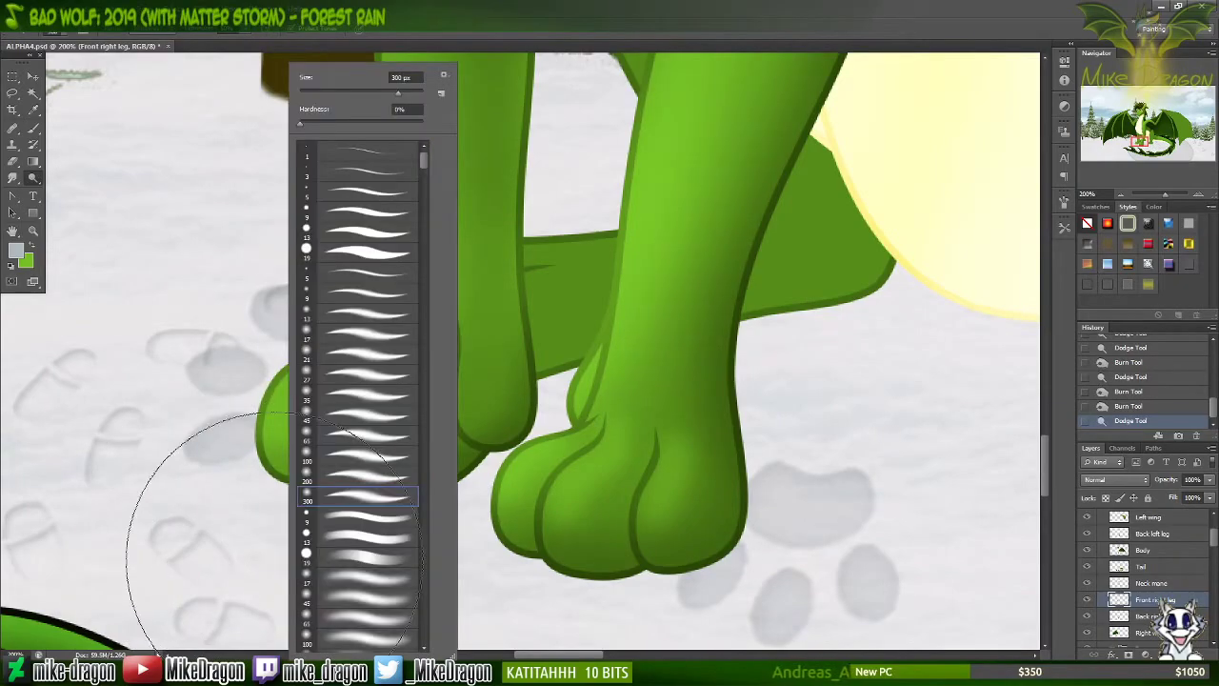
click(338, 395)
click(368, 360)
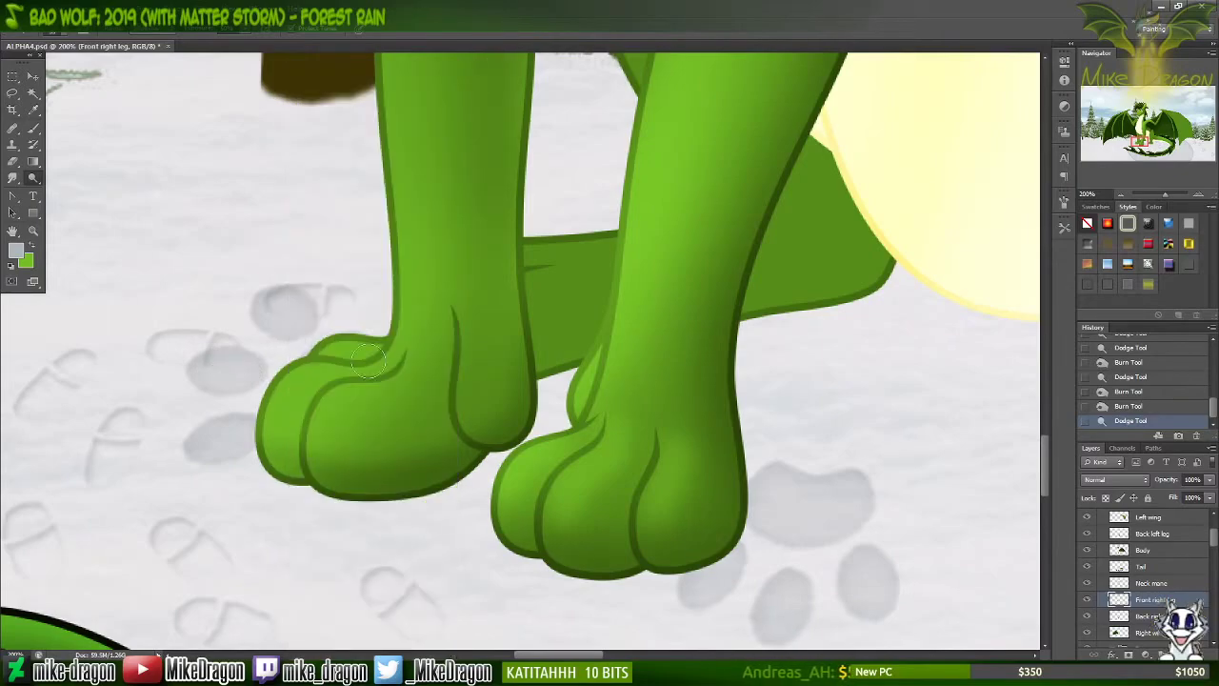
right_click(373, 345)
click(406, 419)
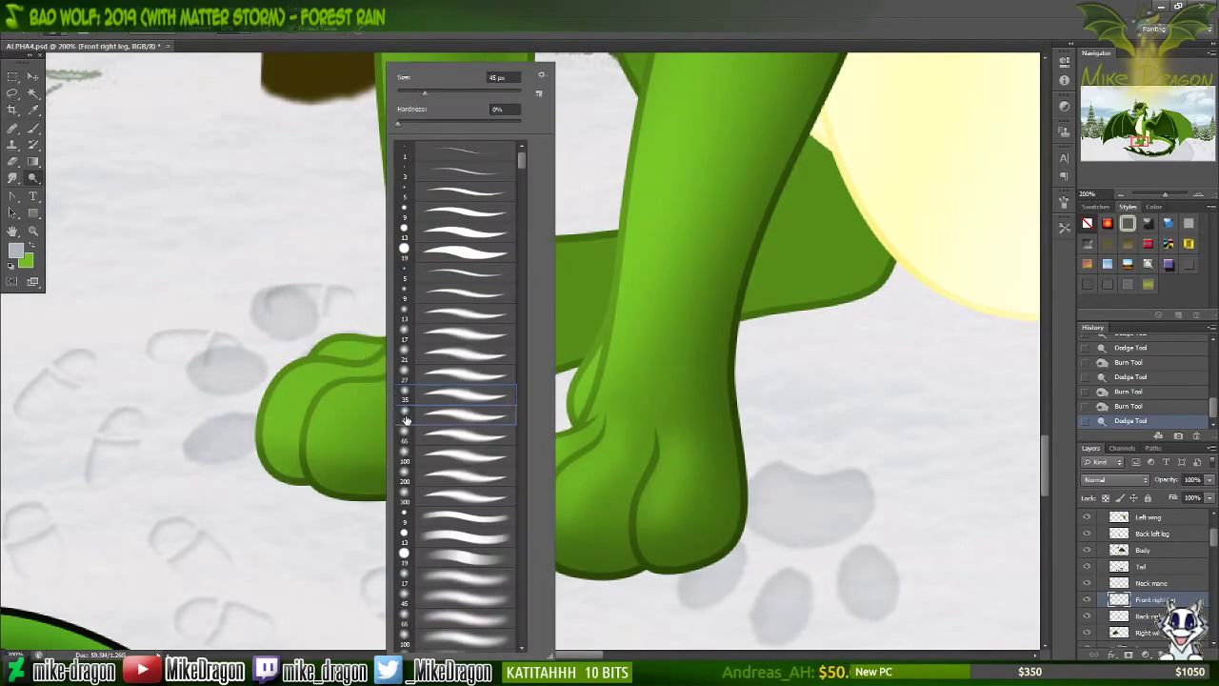
click(473, 21)
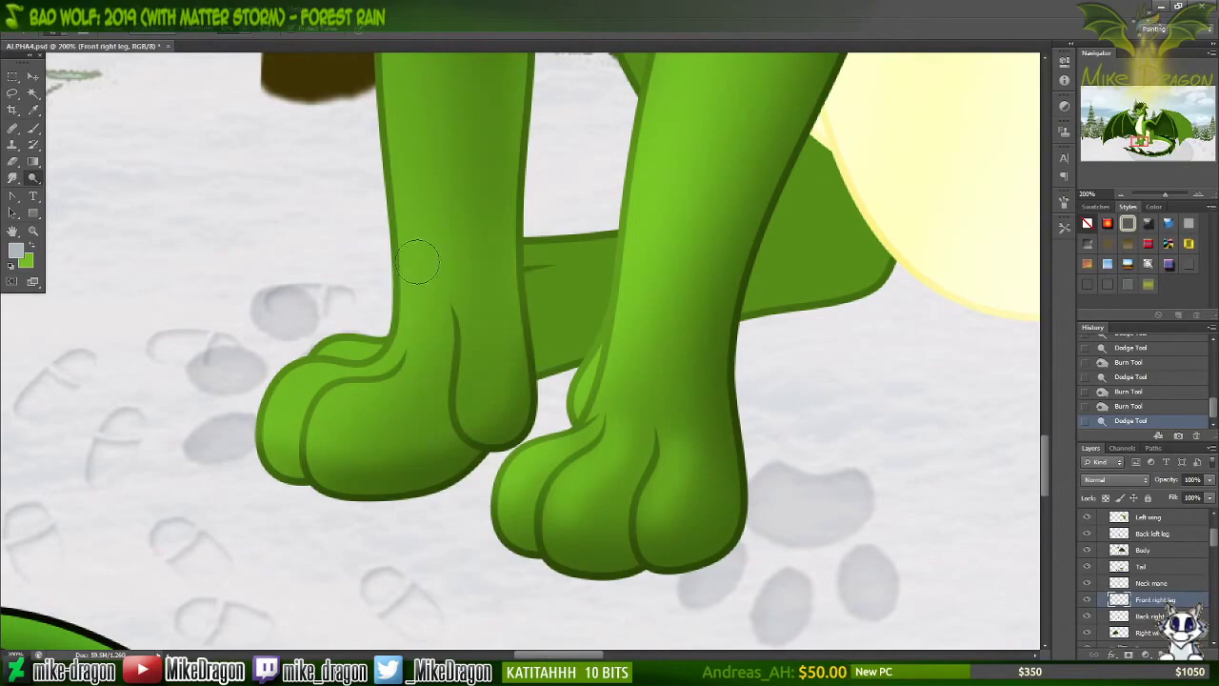
click(631, 514)
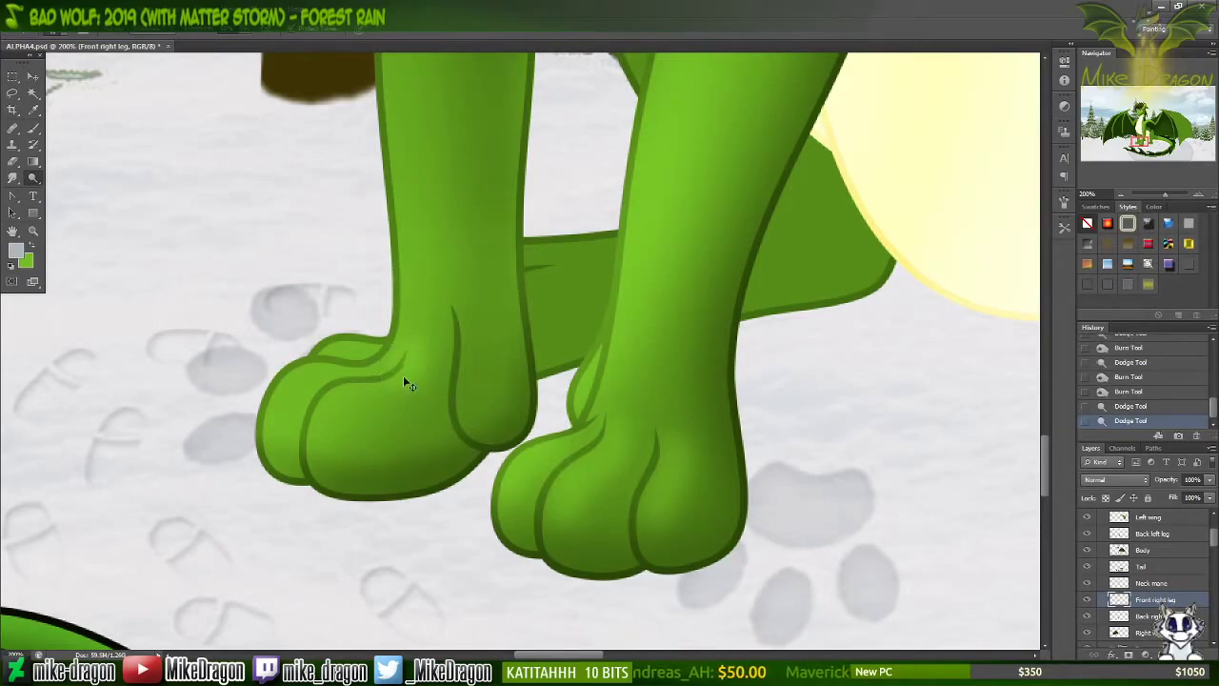
mouse_move(403, 376)
mouse_down()
mouse_move(346, 391)
mouse_move(314, 412)
mouse_move(302, 447)
mouse_up()
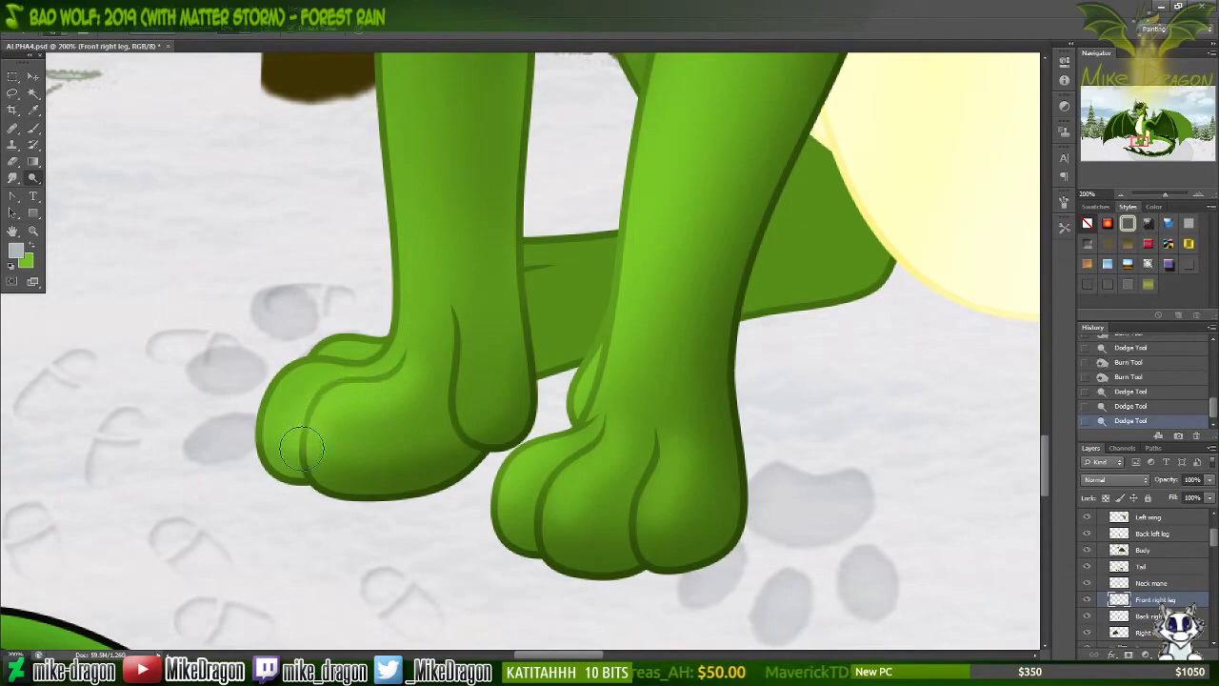
key(ctrl+z)
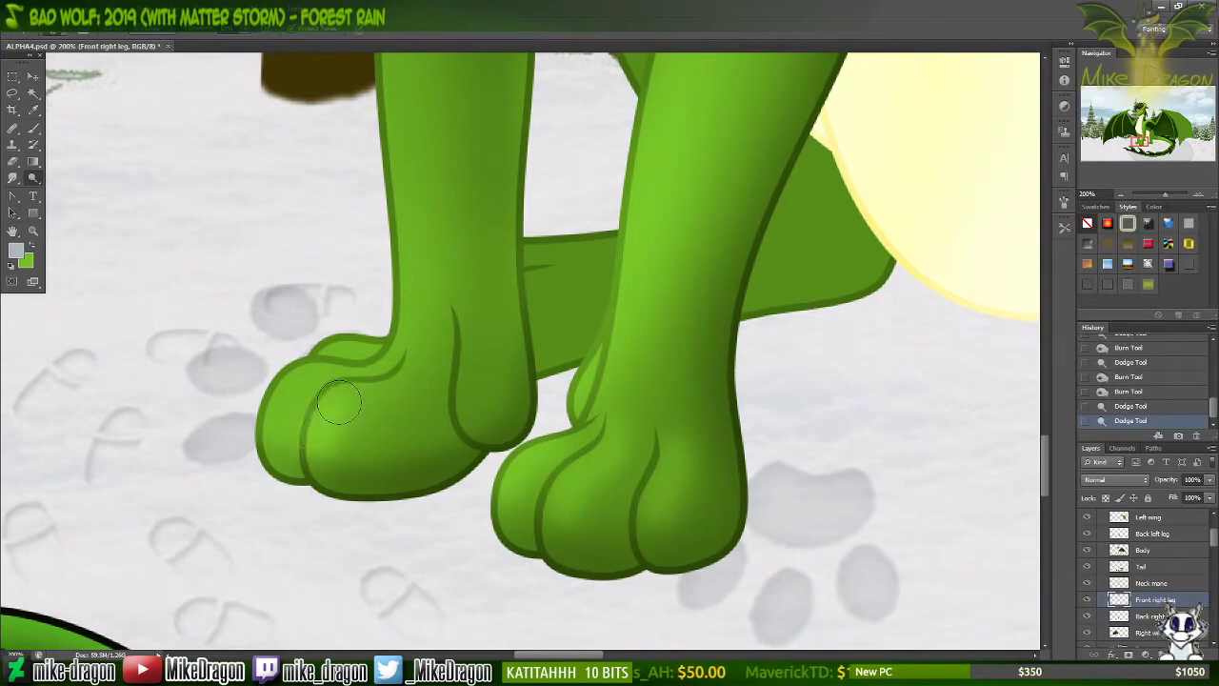
drag(339, 403, 421, 361)
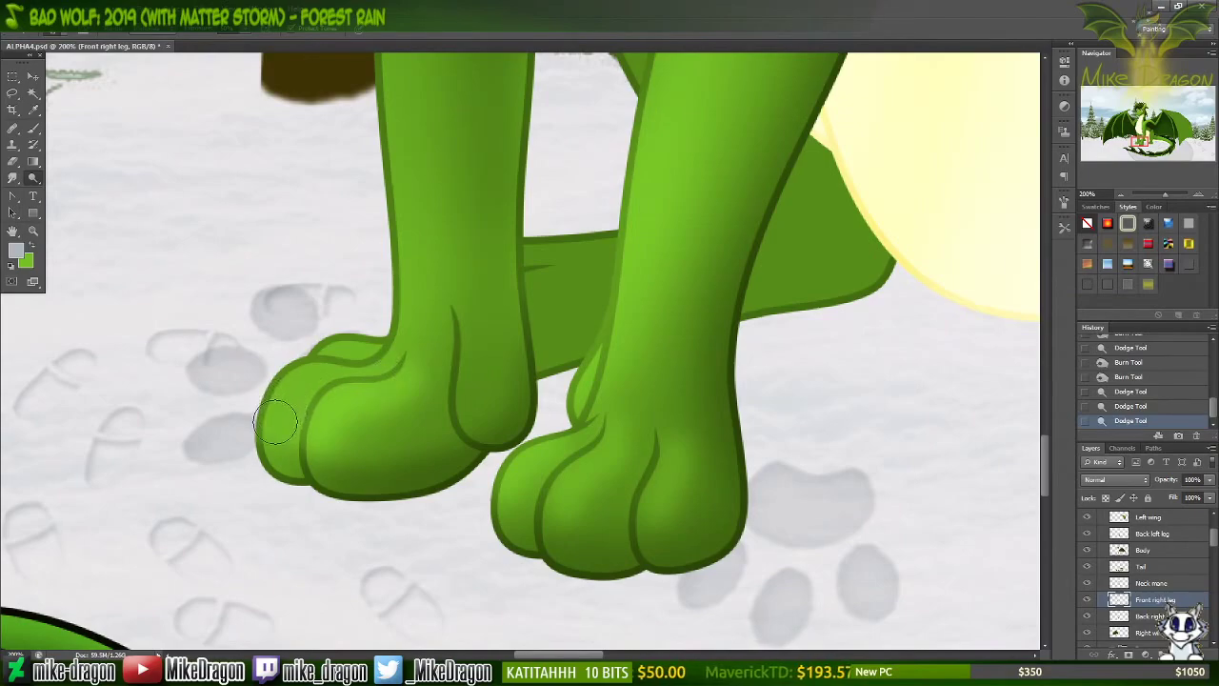
mouse_move(275, 422)
mouse_down()
mouse_move(310, 381)
mouse_move(362, 361)
mouse_move(305, 376)
mouse_move(264, 414)
mouse_move(272, 431)
mouse_up()
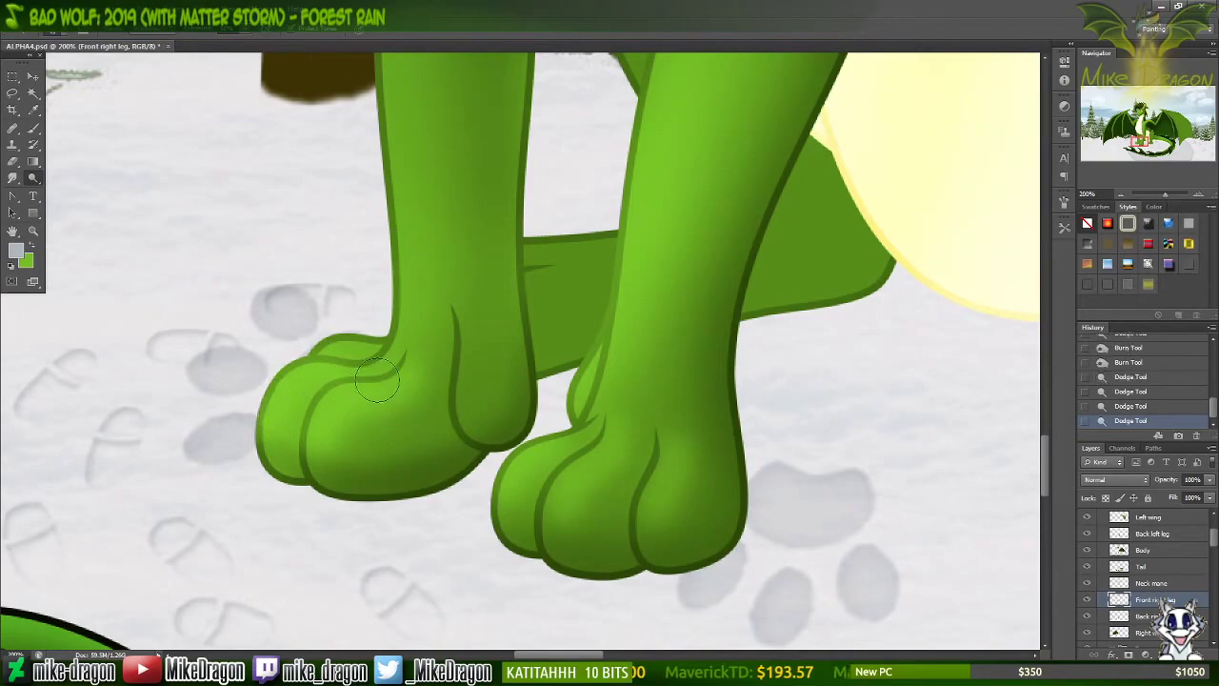
mouse_move(400, 344)
mouse_down()
mouse_move(373, 360)
mouse_move(386, 350)
mouse_move(335, 355)
mouse_up()
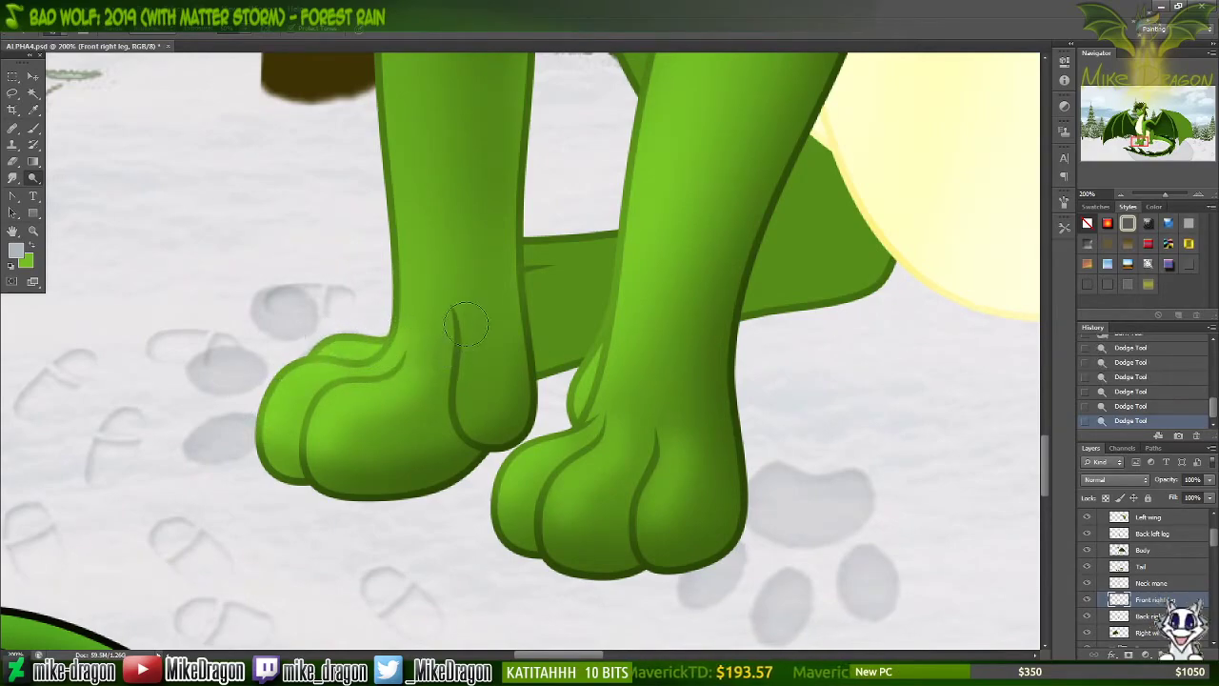
Step: Lighten the inner toe of the front right paw along its crease, from the ankle down, with the 45 px Dodge brush
drag(456, 288, 481, 448)
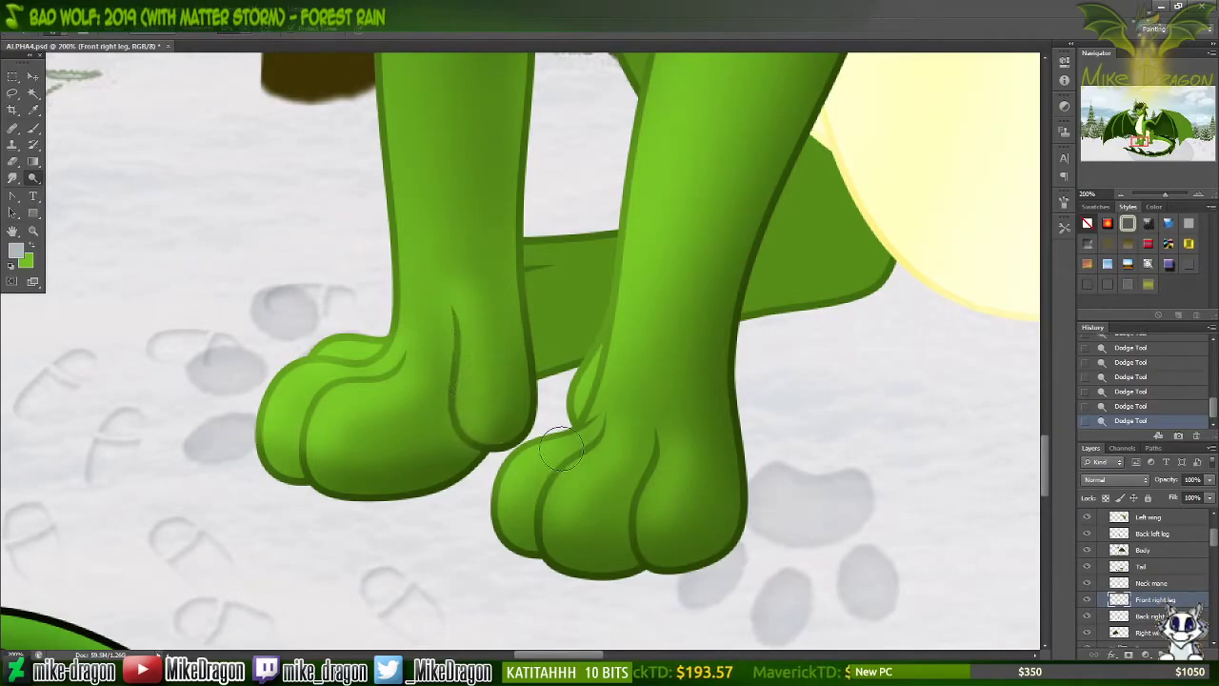
key(ctrl+z)
mouse_move(457, 292)
mouse_down()
mouse_move(474, 327)
mouse_move(479, 419)
mouse_up()
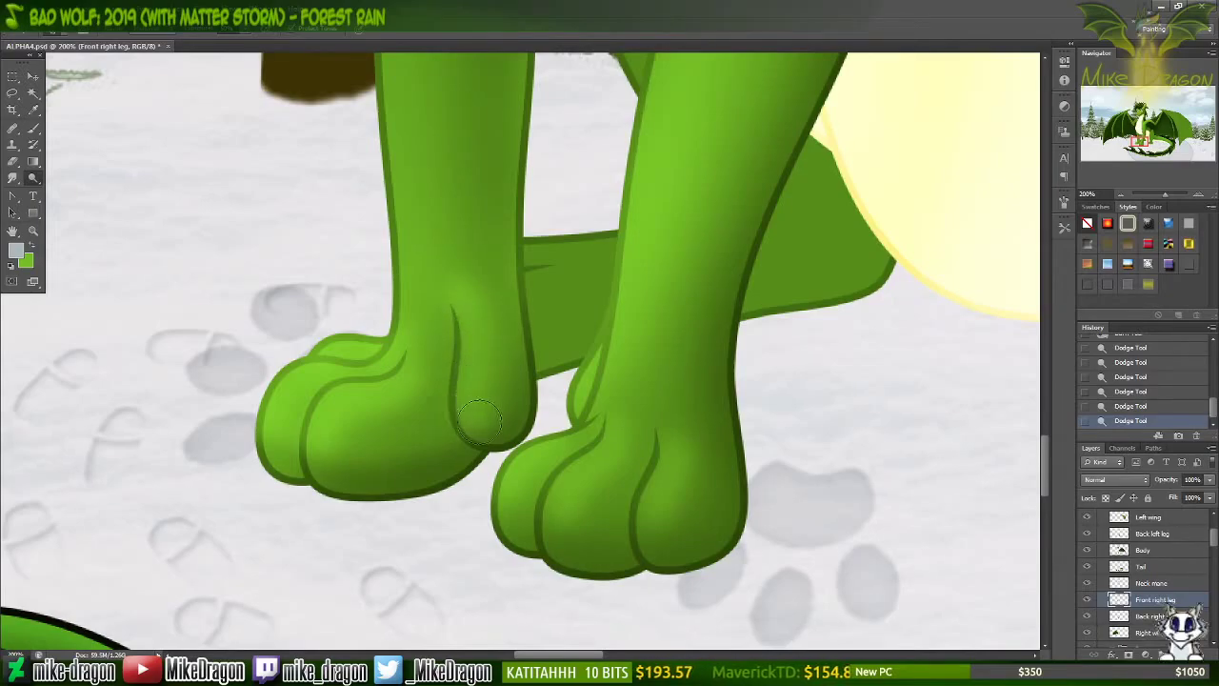
scroll(675, 379, up, 2)
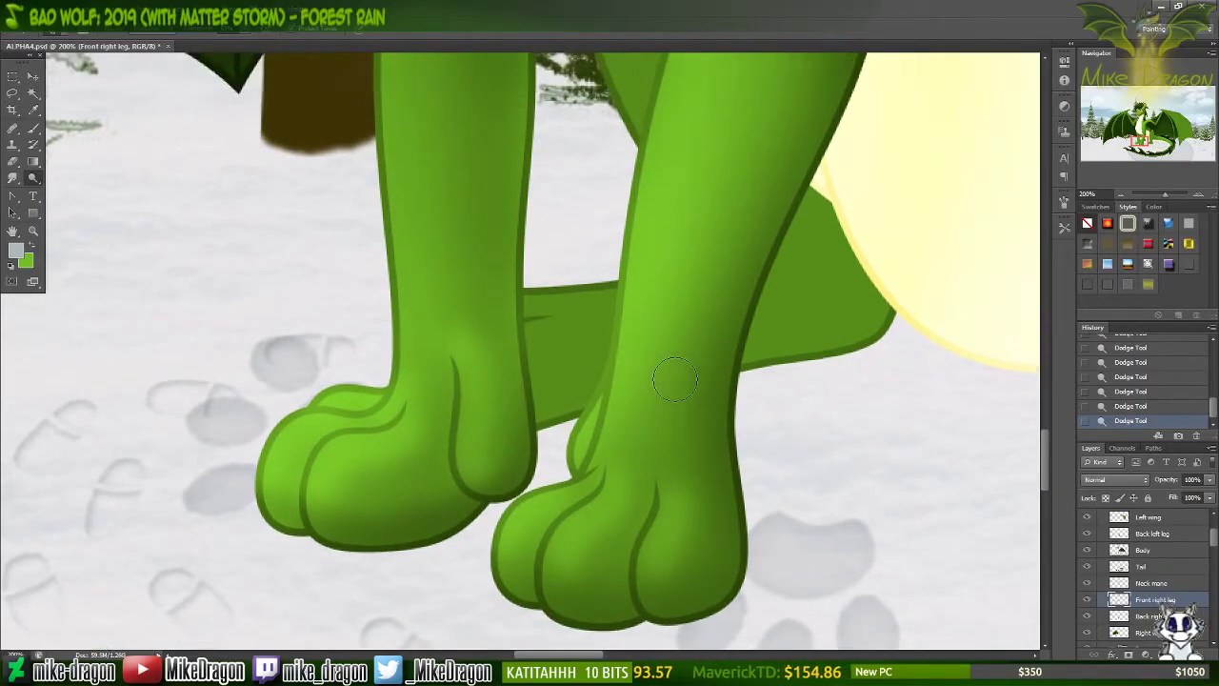
mouse_move(473, 464)
mouse_down()
mouse_move(492, 332)
mouse_move(464, 338)
mouse_move(481, 411)
mouse_move(466, 459)
mouse_up()
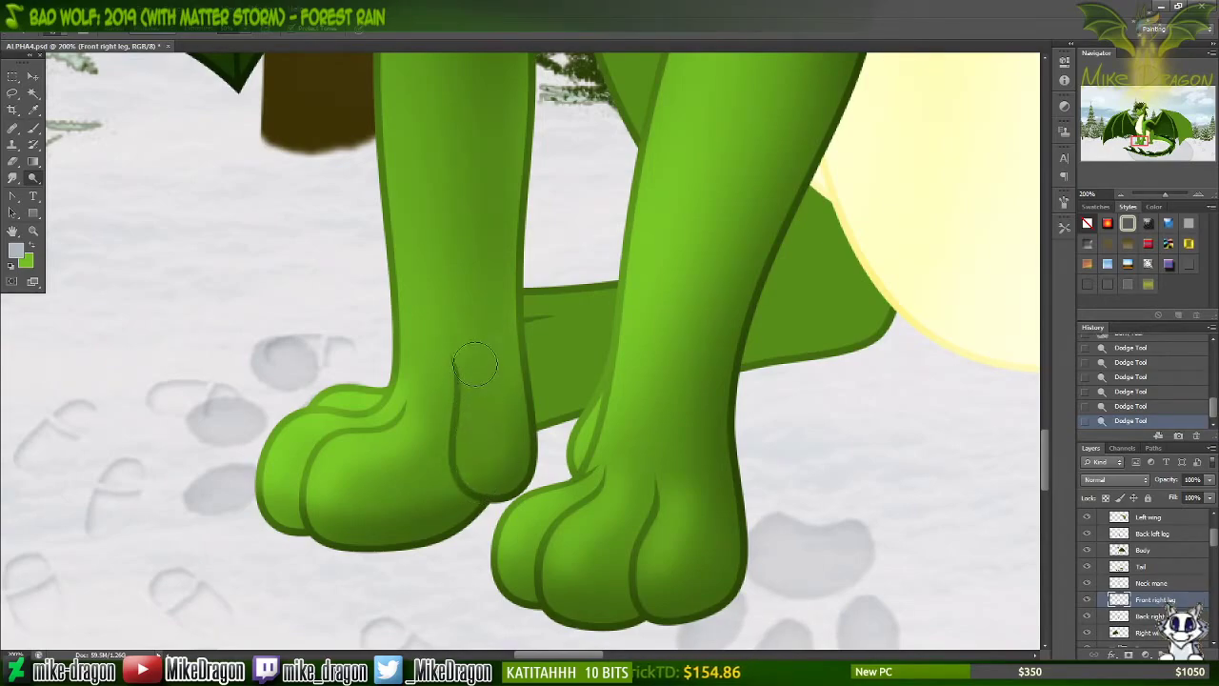
drag(465, 337, 469, 450)
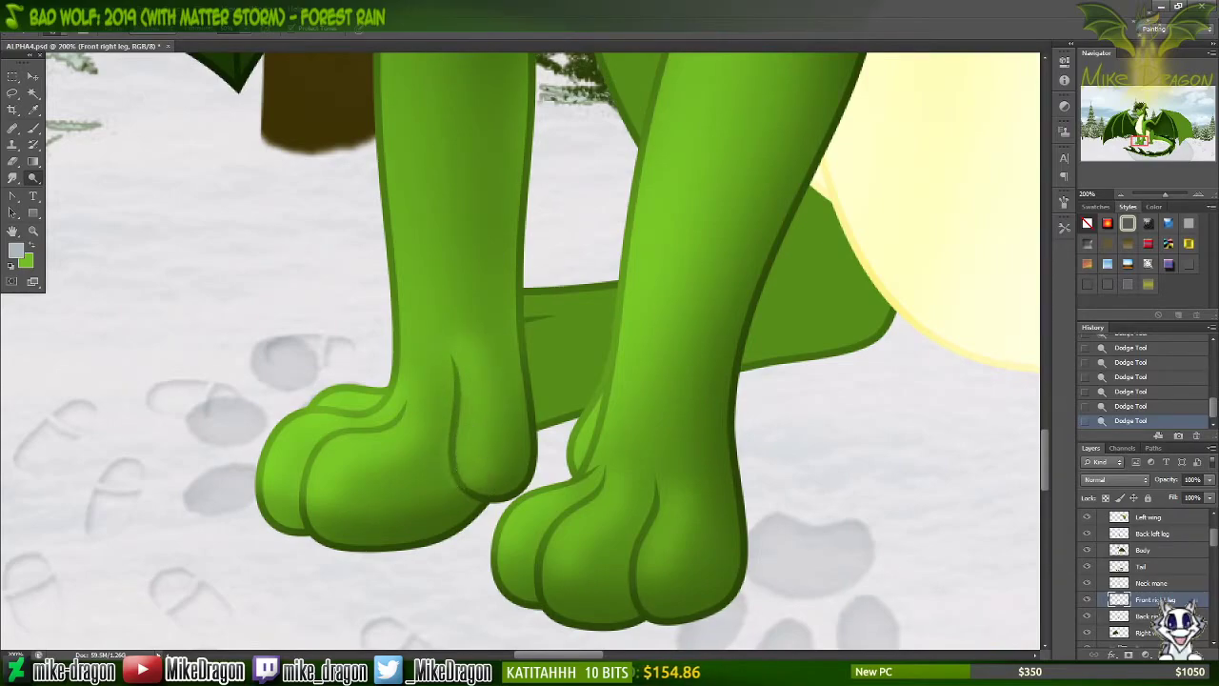
Step: Examine the front right leg and paw shading up close and against the whole dragon
scroll(659, 424, up, 2)
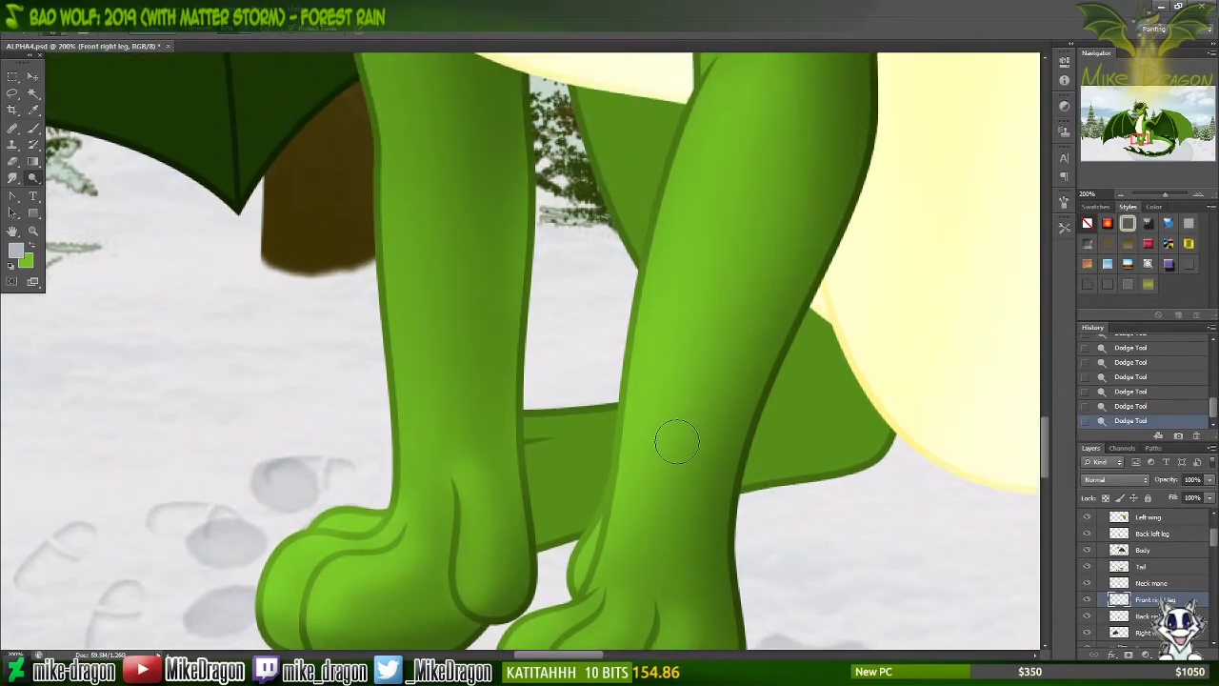
scroll(675, 435, down, 1)
scroll(677, 441, up, 1)
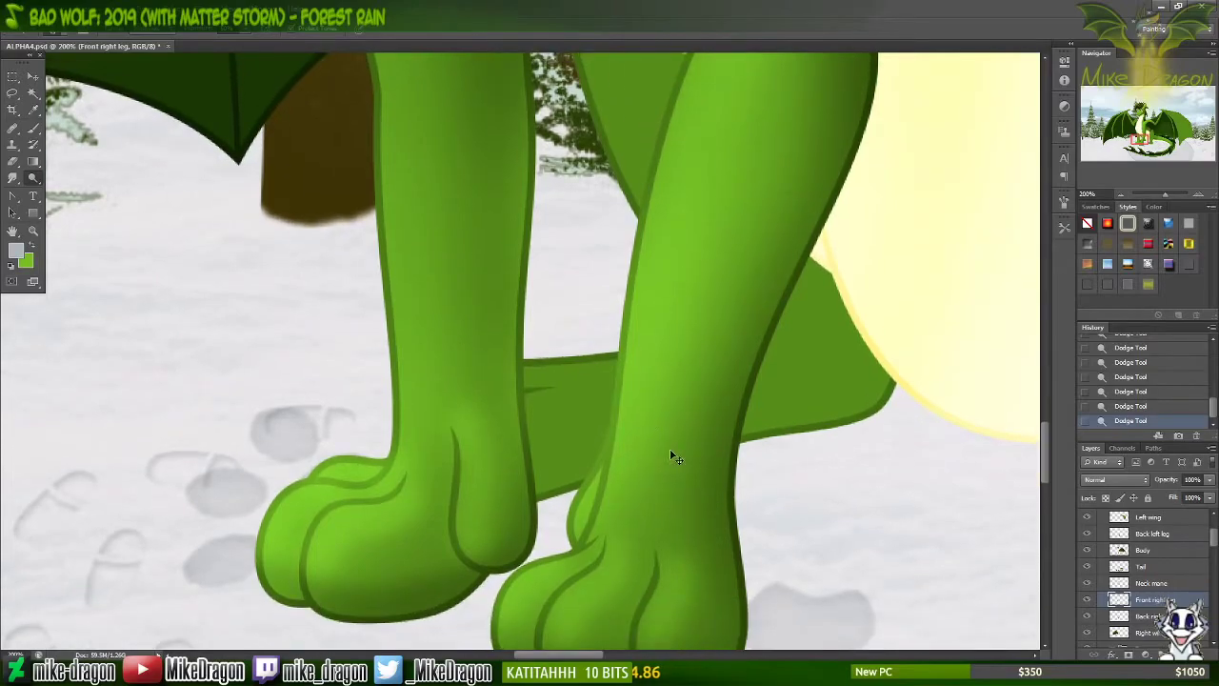
key(ctrl+minus)
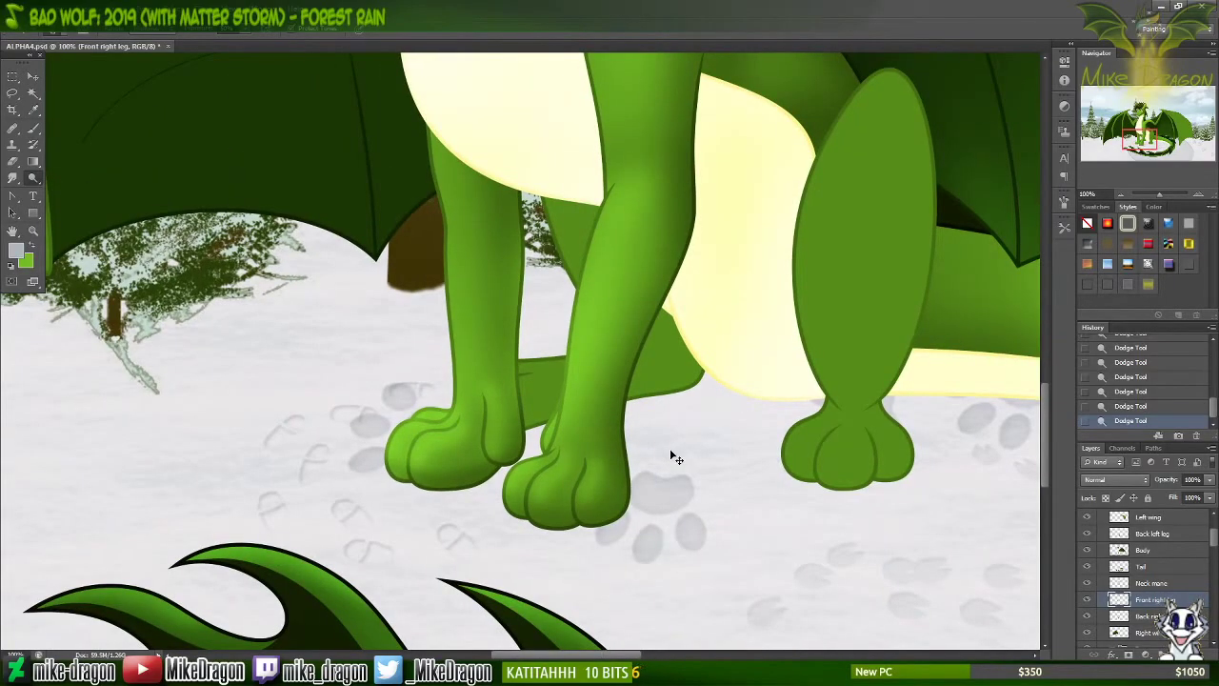
key(ctrl+plus)
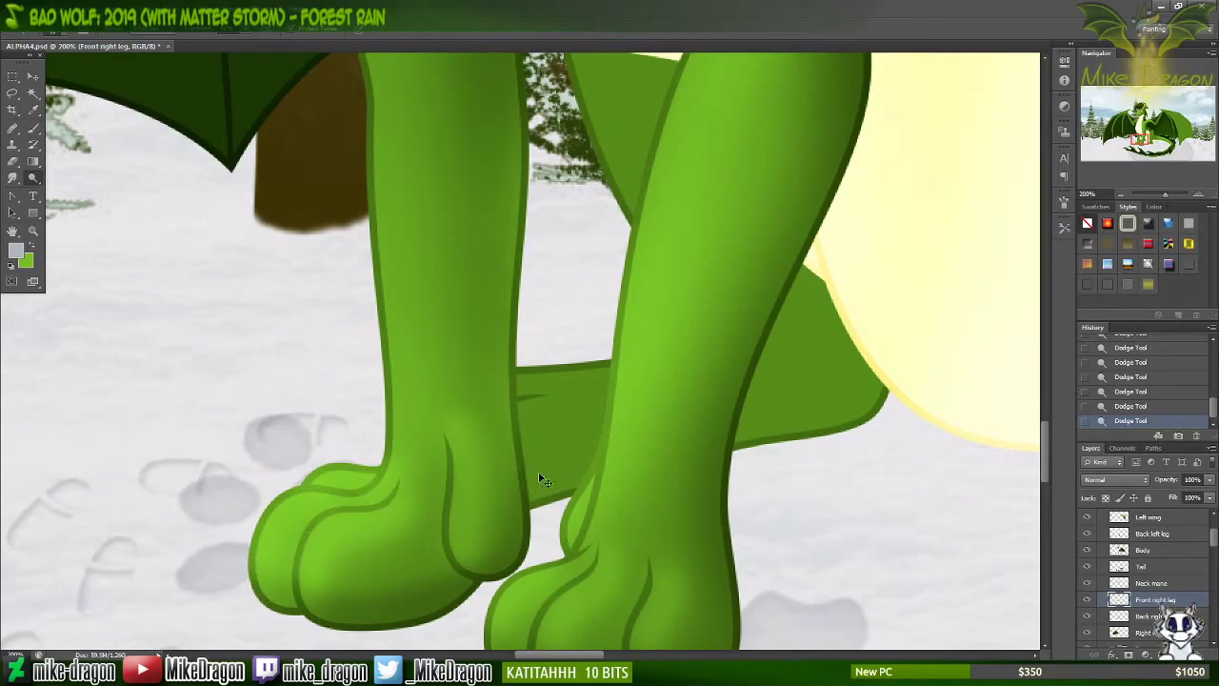
scroll(538, 472, down, 4)
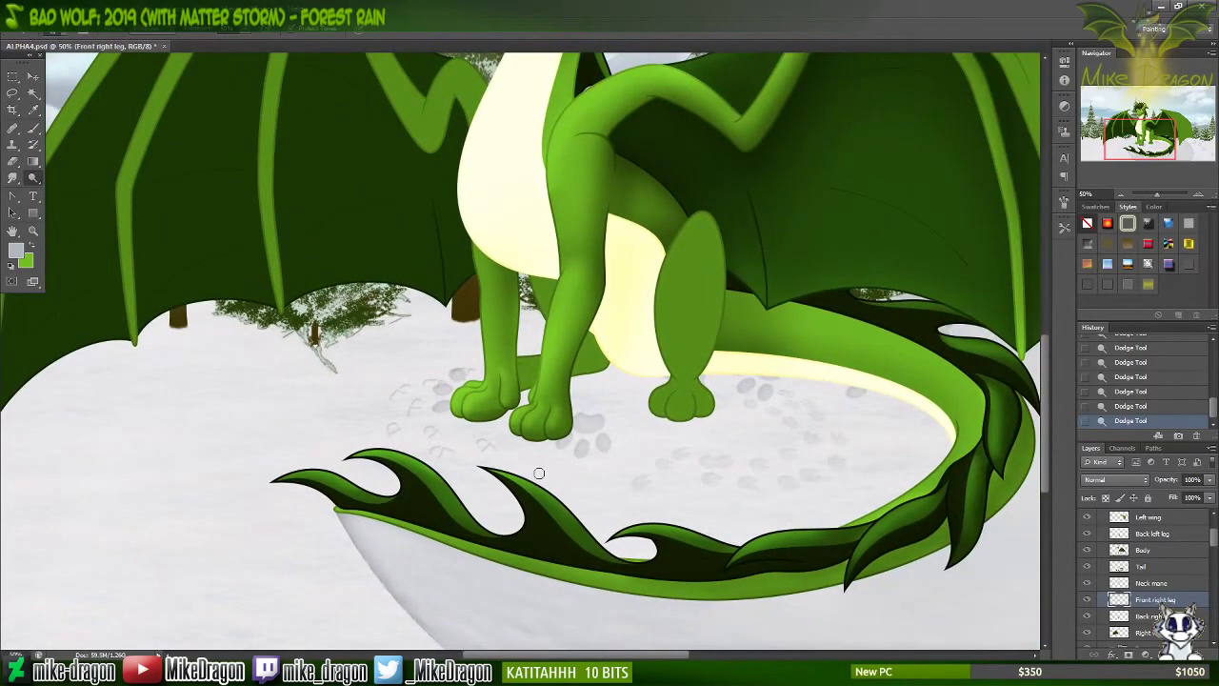
scroll(538, 473, up, 3)
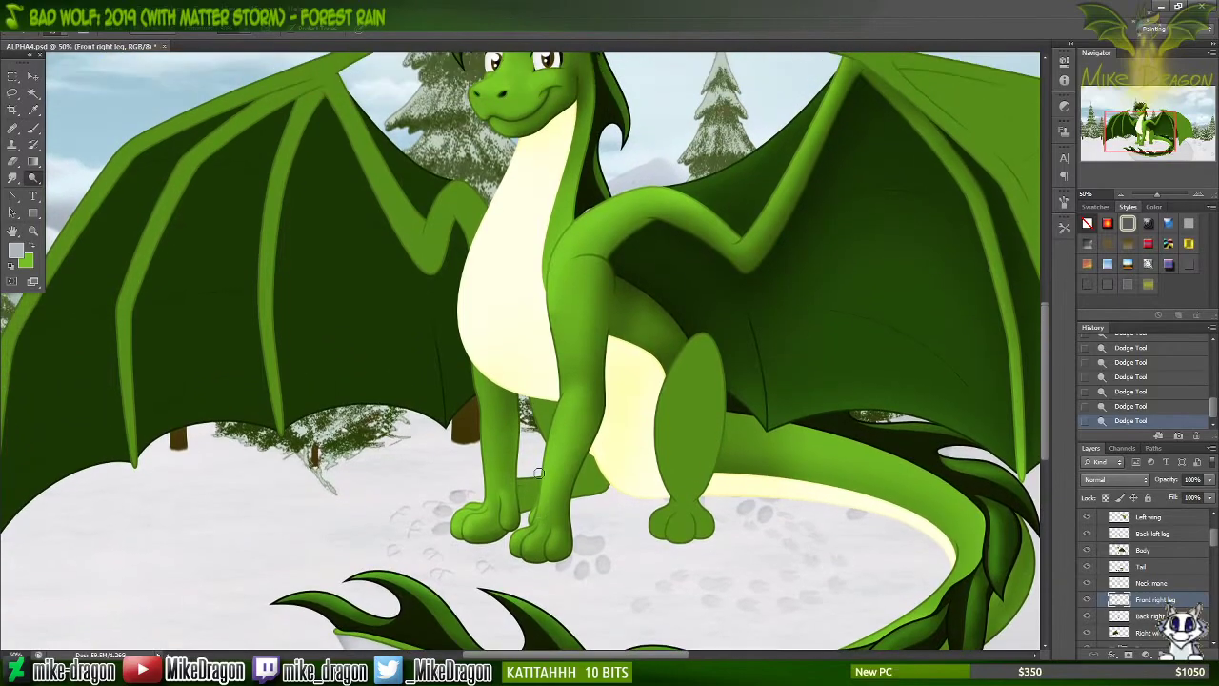
scroll(541, 476, up, 1)
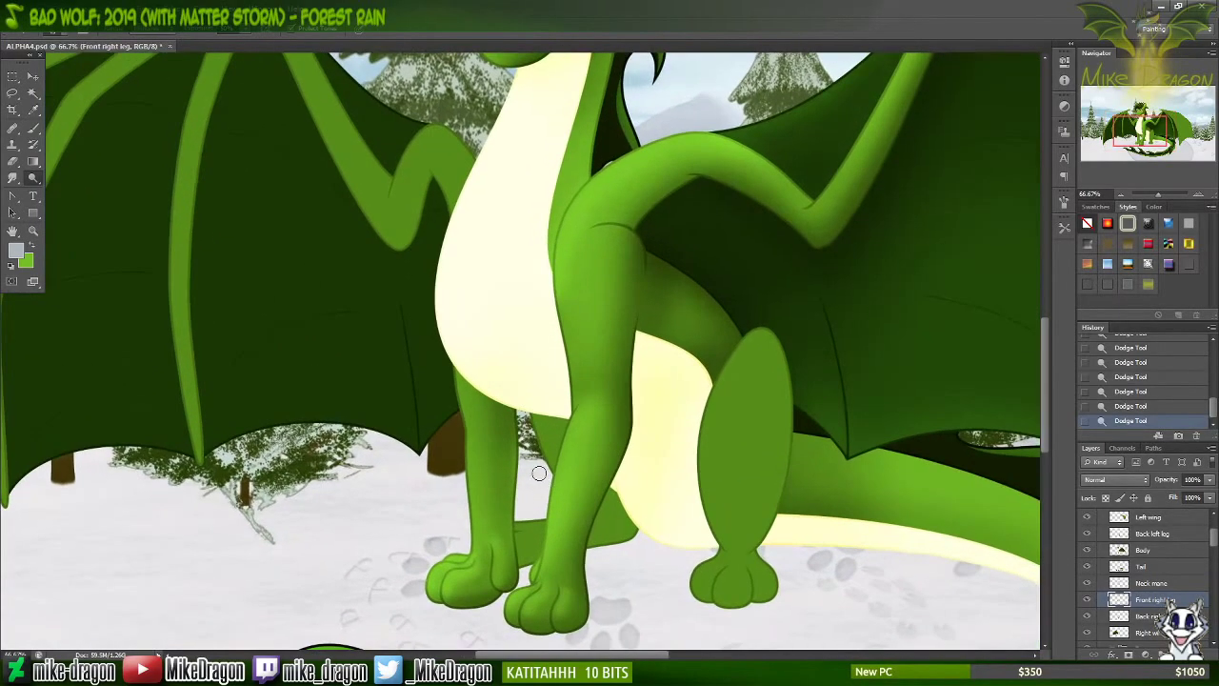
Step: Try larger soft Dodge brush sizes over the front legs, from 100 px to 200 px and back to 150 px
scroll(446, 477, down, 1)
right_click(446, 477)
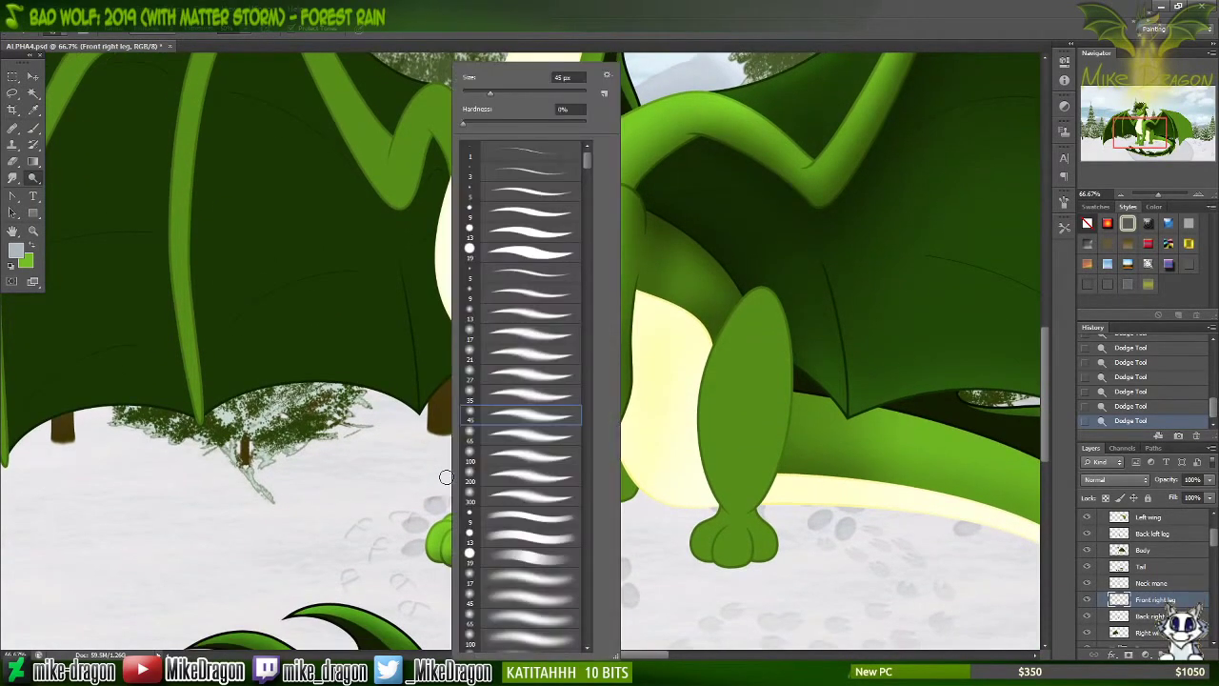
click(496, 458)
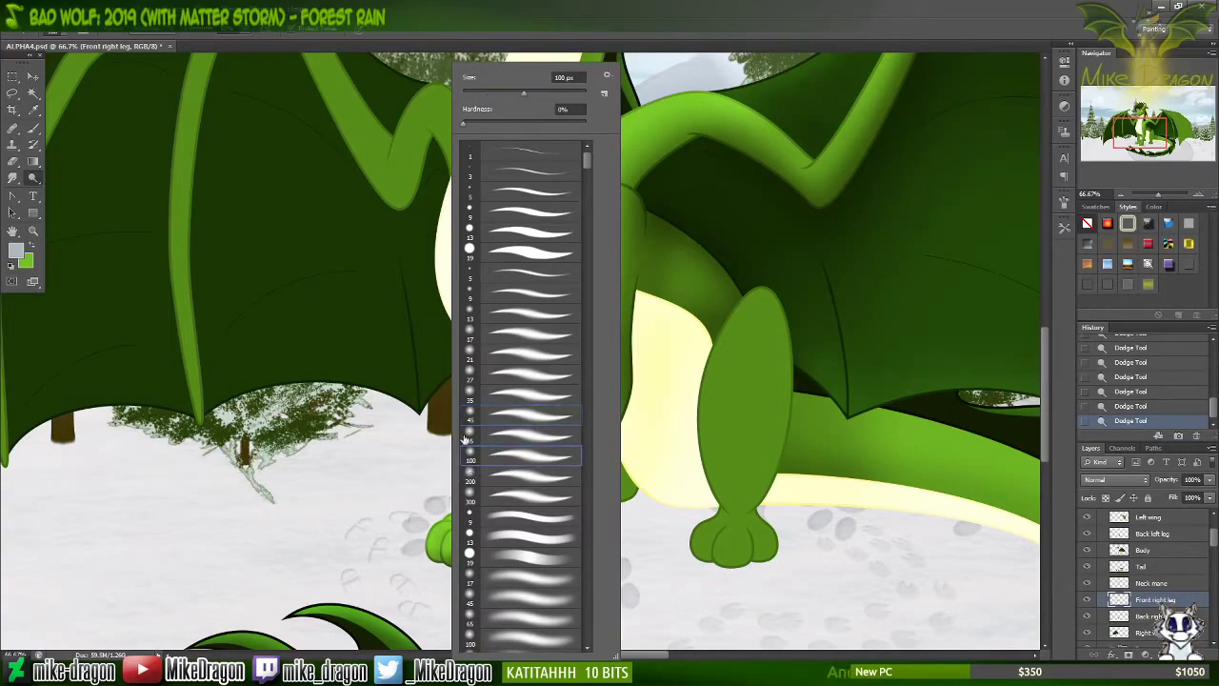
key(Return)
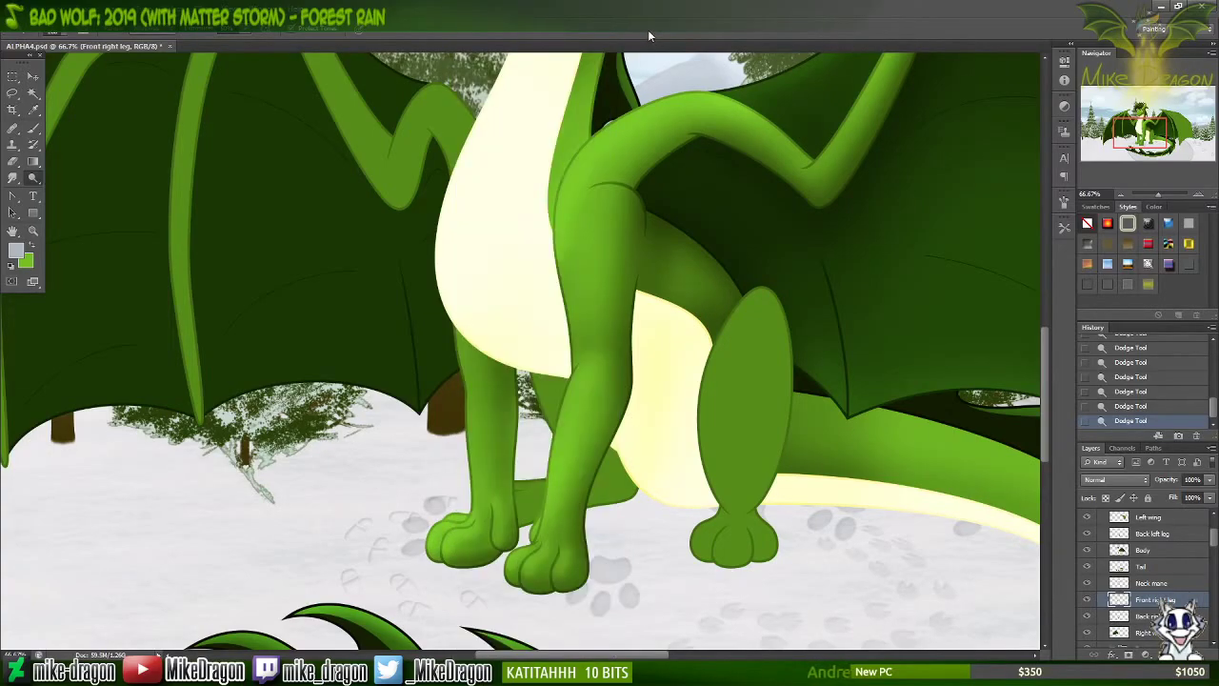
key(ctrl+plus)
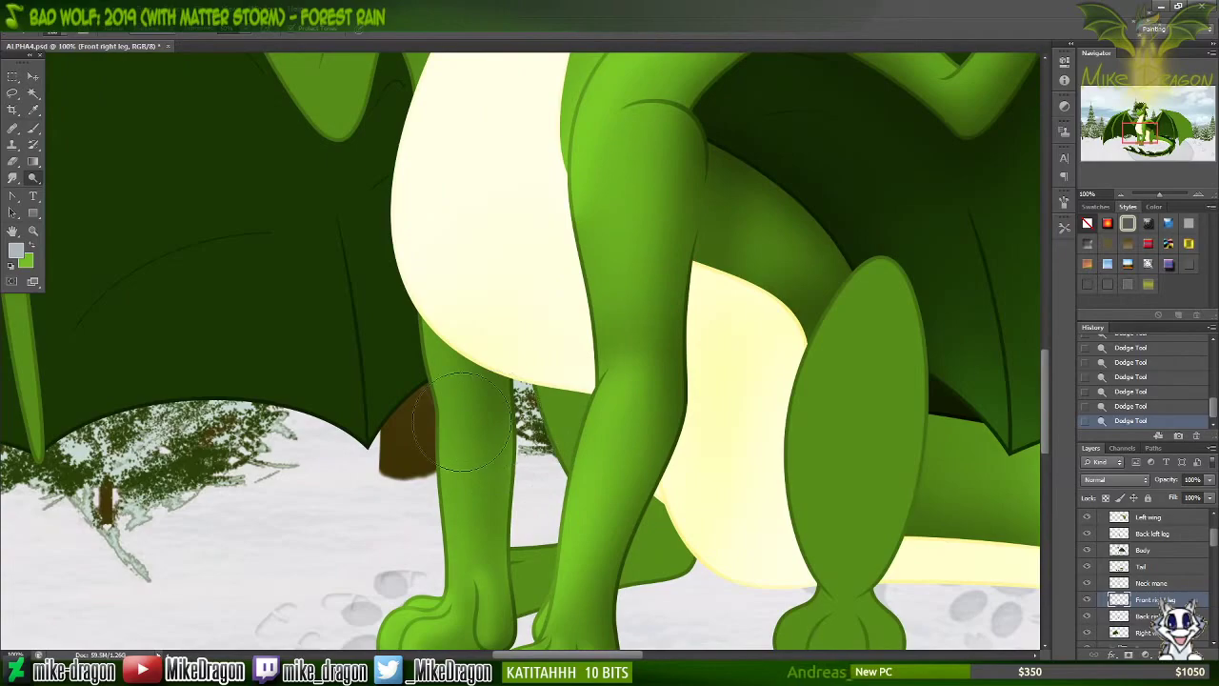
scroll(326, 345, down, 1)
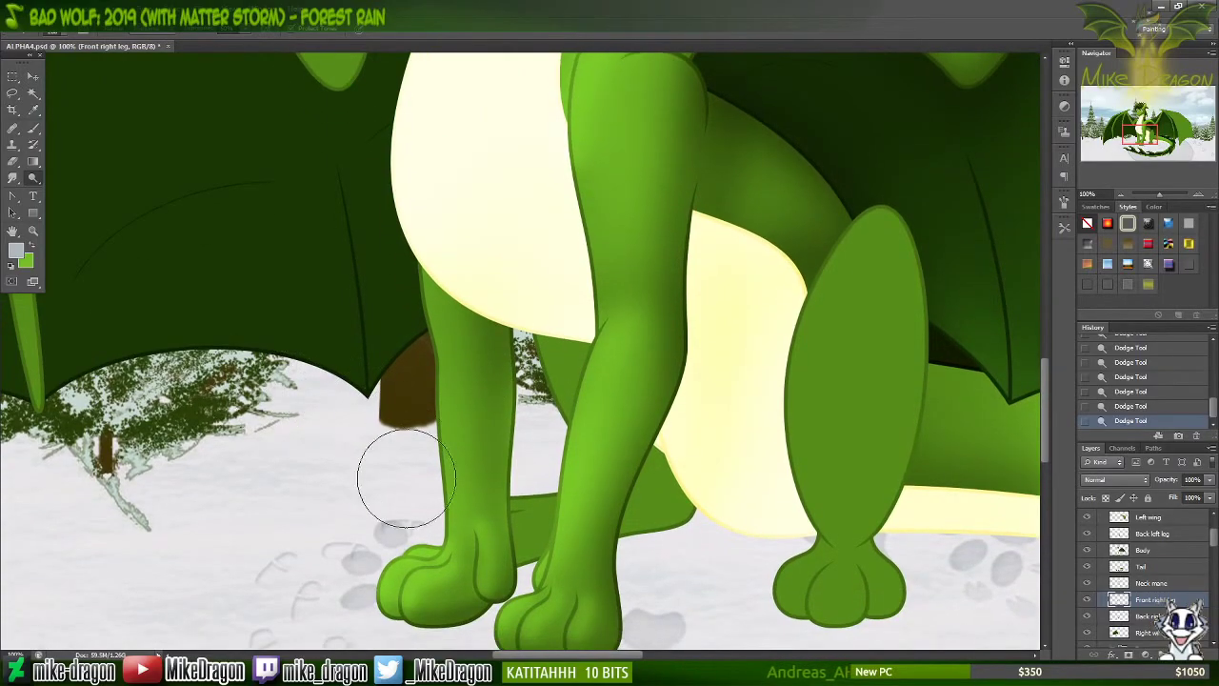
right_click(434, 420)
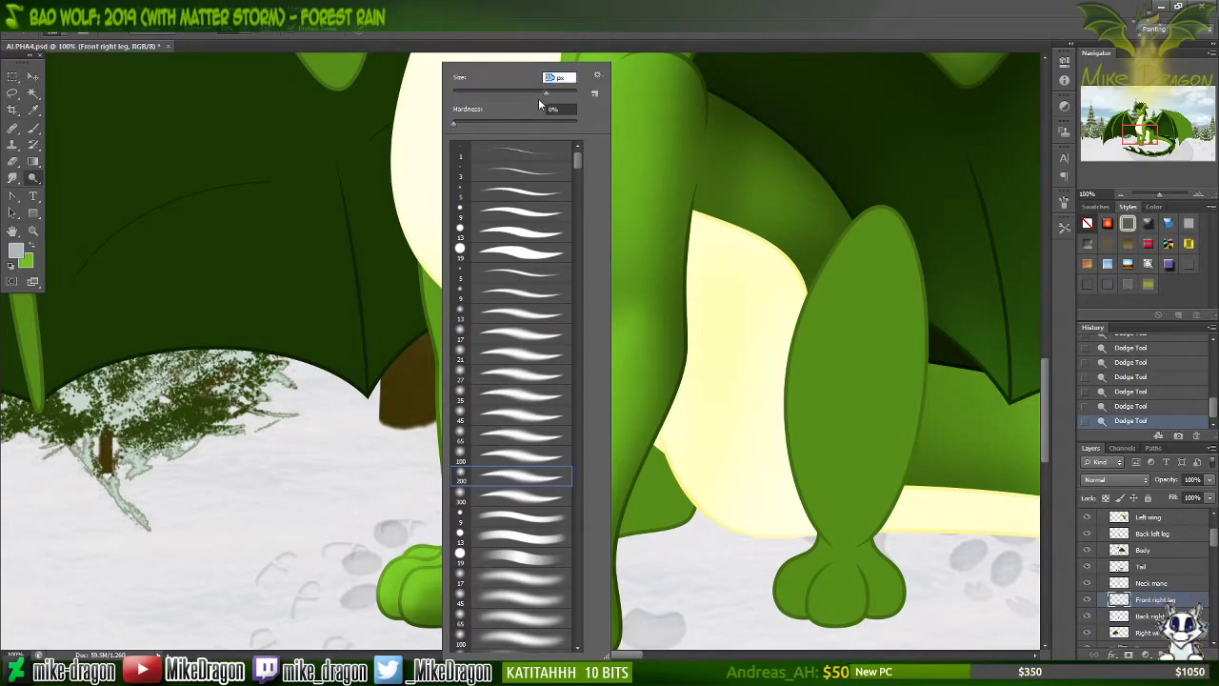
drag(538, 98, 521, 114)
click(546, 53)
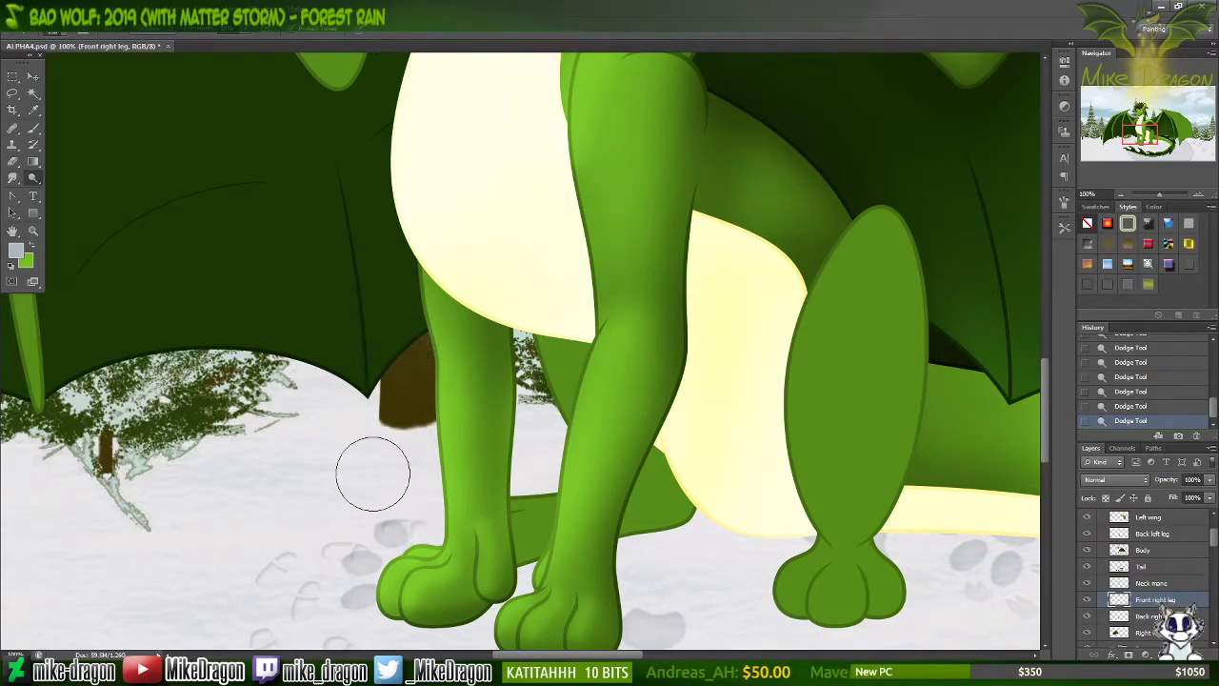
key(ctrl+minus)
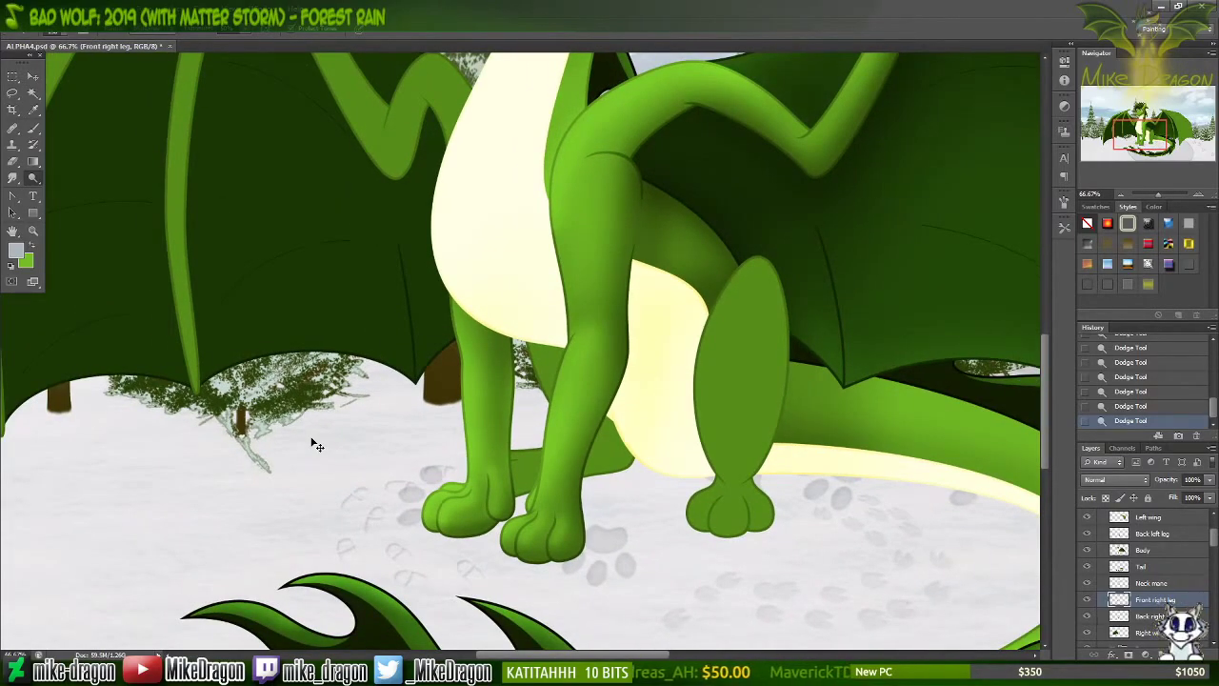
scroll(317, 445, right, 1)
Step: Darken the visible part of the hind leg on the Back right leg layer with a 300 px soft Burn brush
click(1126, 618)
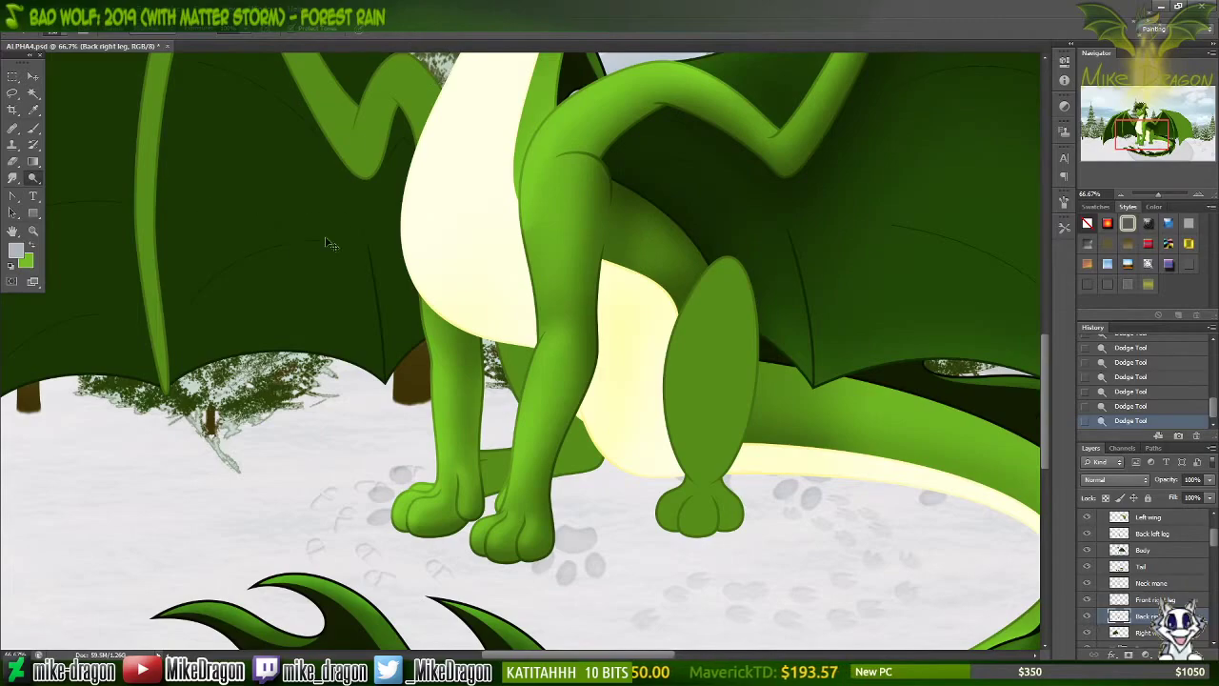
key(ctrl+plus)
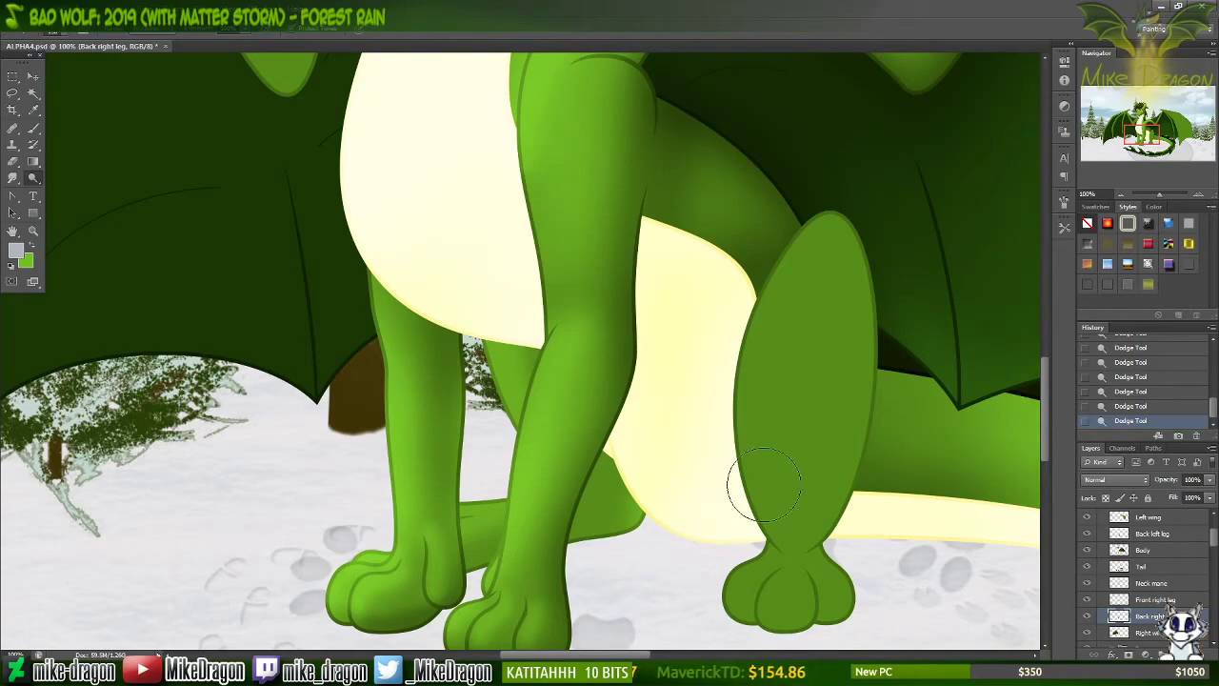
key(bracketleft)
key(bracketleft)
key(bracketleft)
key(bracketleft)
key(bracketleft)
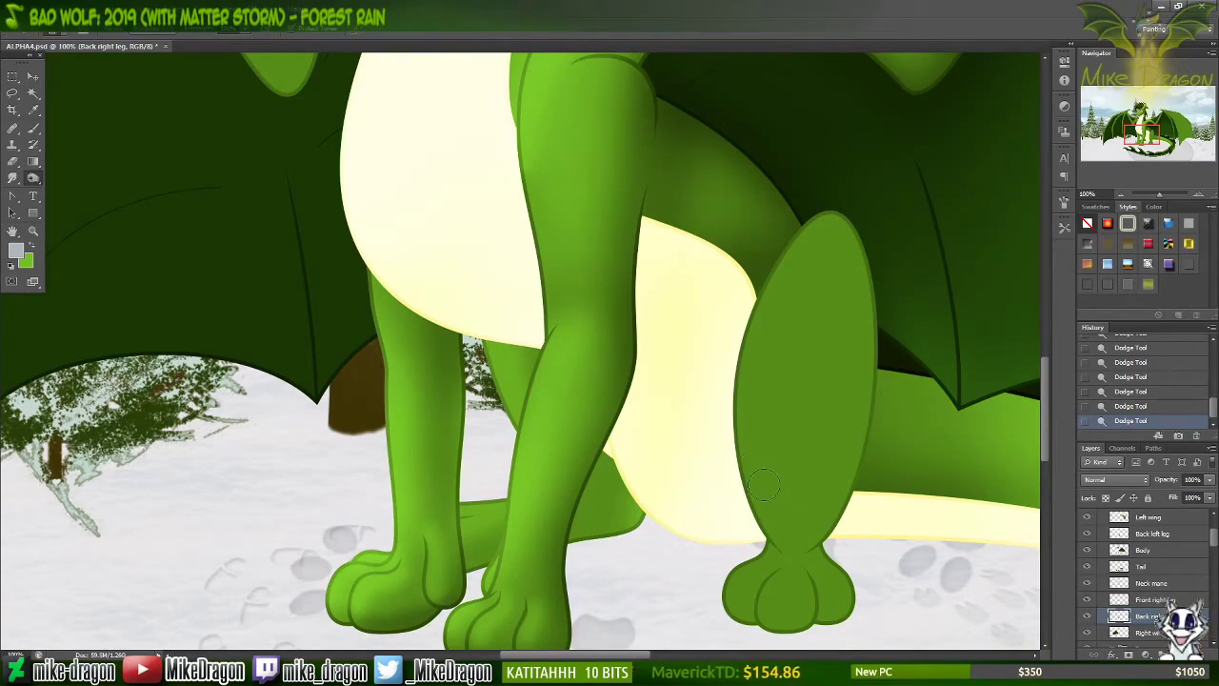
click(242, 35)
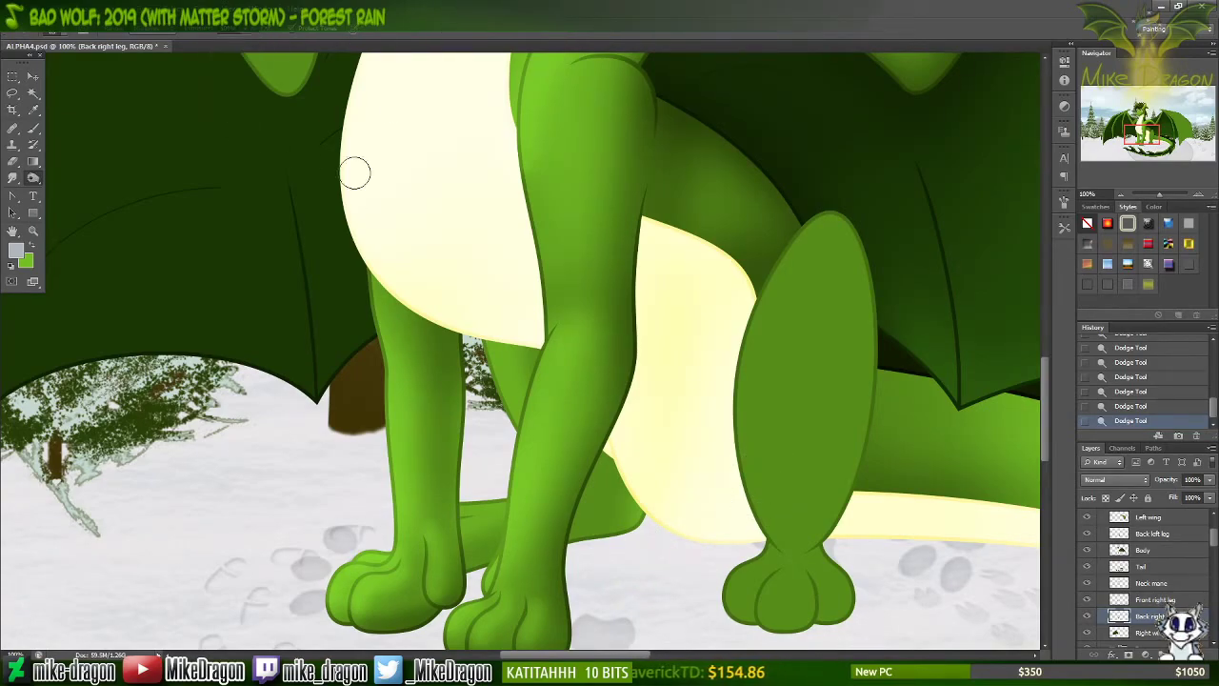
right_click(590, 407)
click(609, 488)
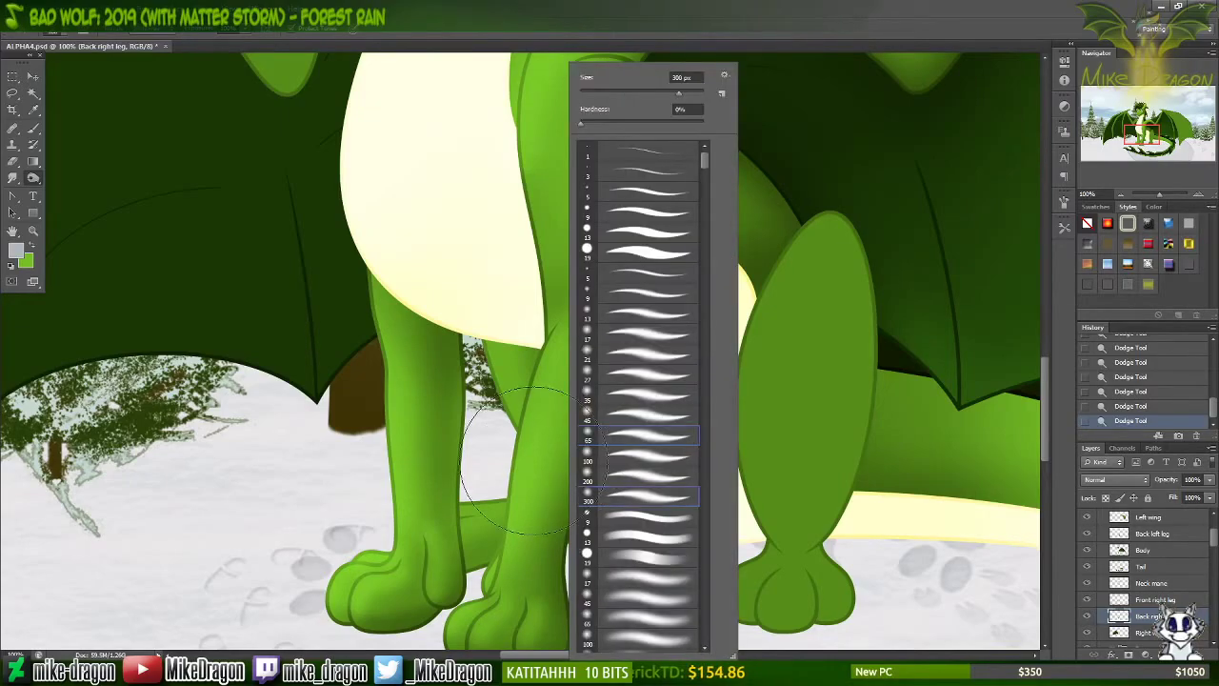
click(368, 286)
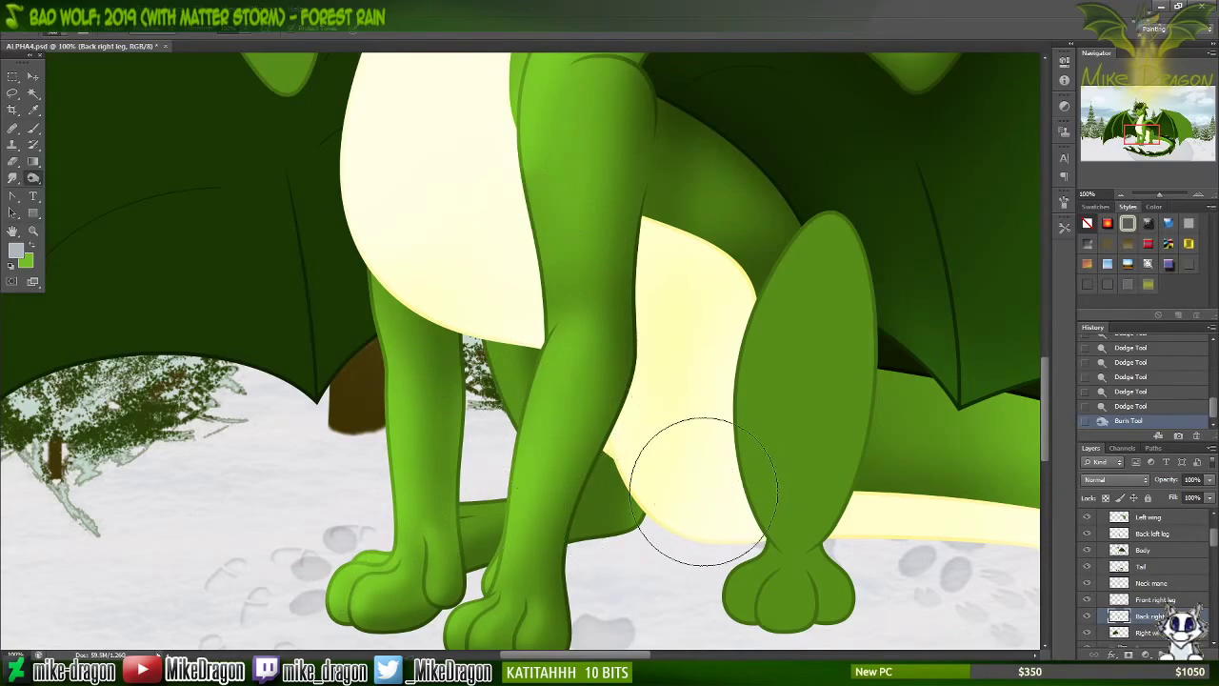
mouse_move(680, 468)
mouse_down()
mouse_move(680, 490)
mouse_move(675, 468)
mouse_move(687, 478)
mouse_up()
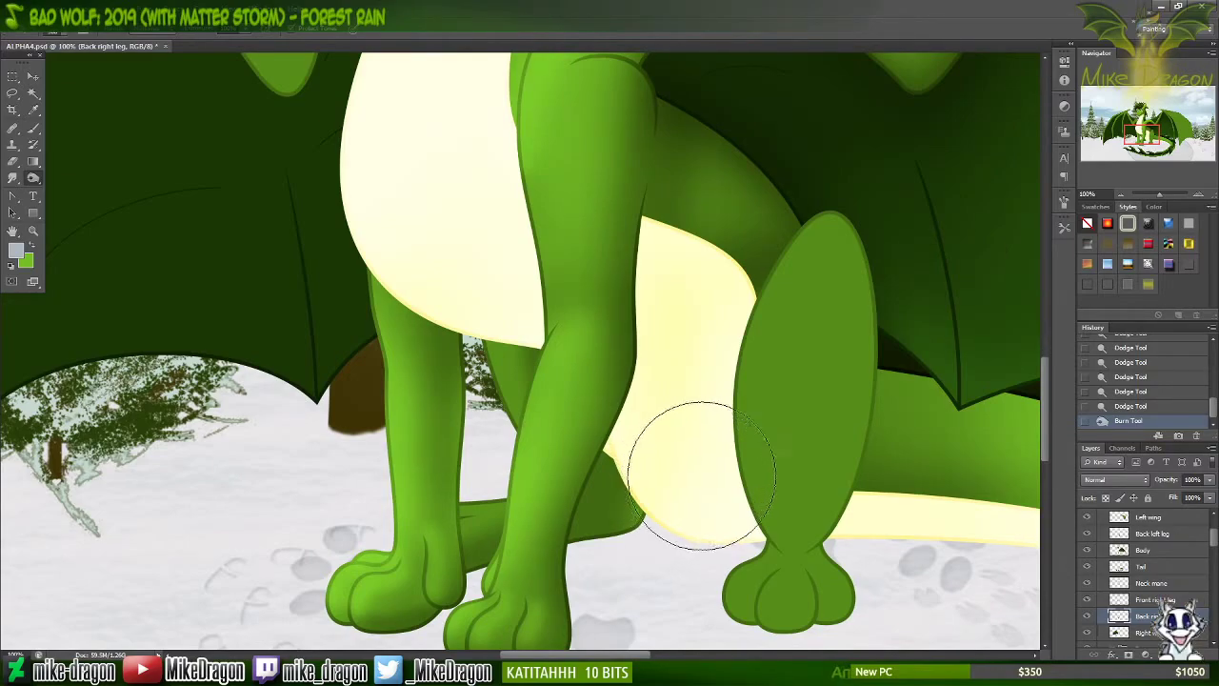
Step: Lighten the back right leg broadly behind the front legs with a 300 px soft Dodge brush
key(bracketleft)
key(bracketleft)
key(bracketleft)
key(bracketleft)
key(bracketleft)
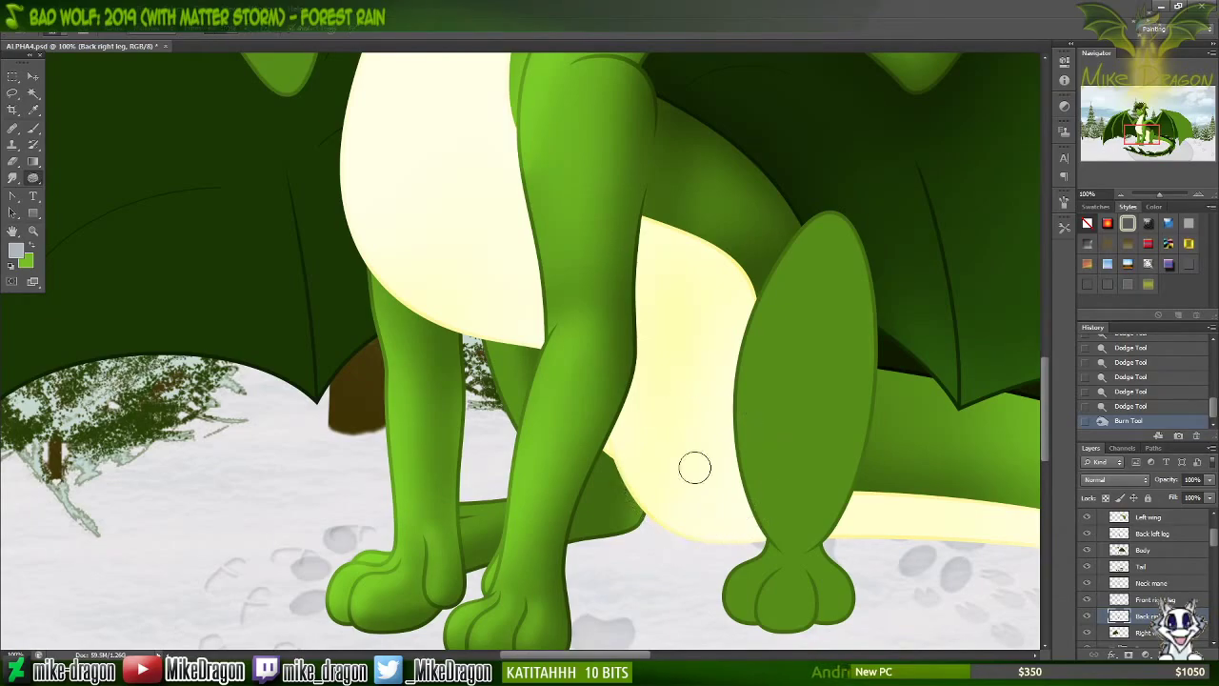
click(237, 33)
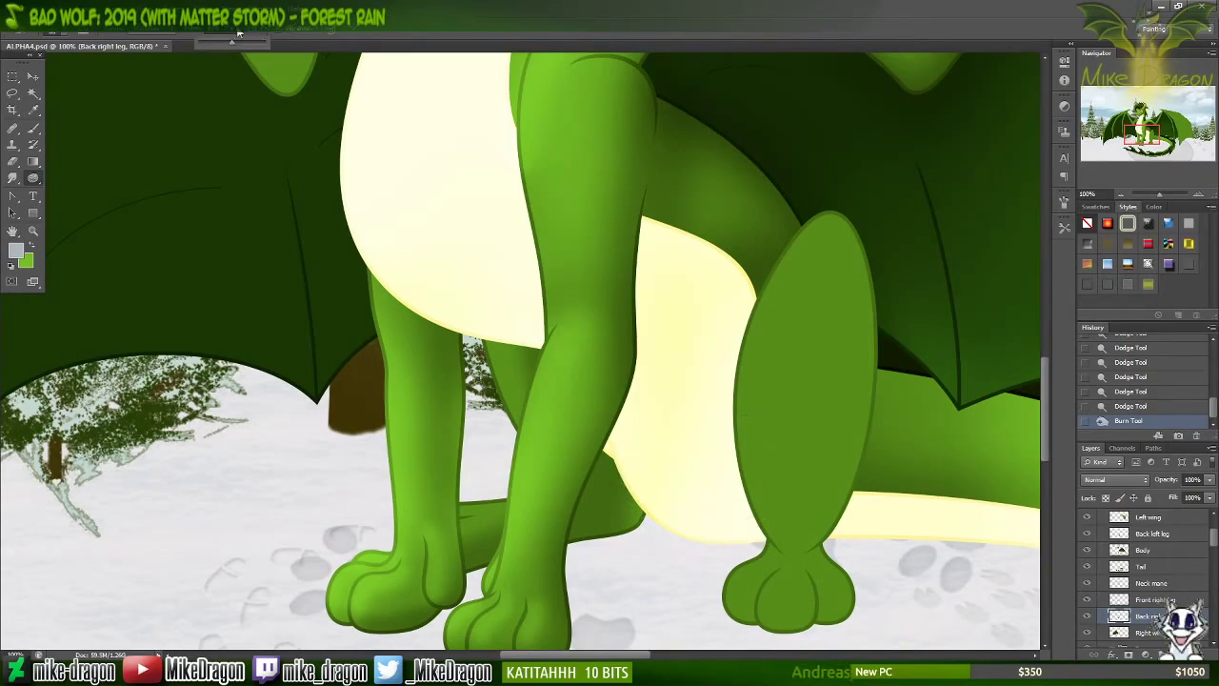
click(410, 24)
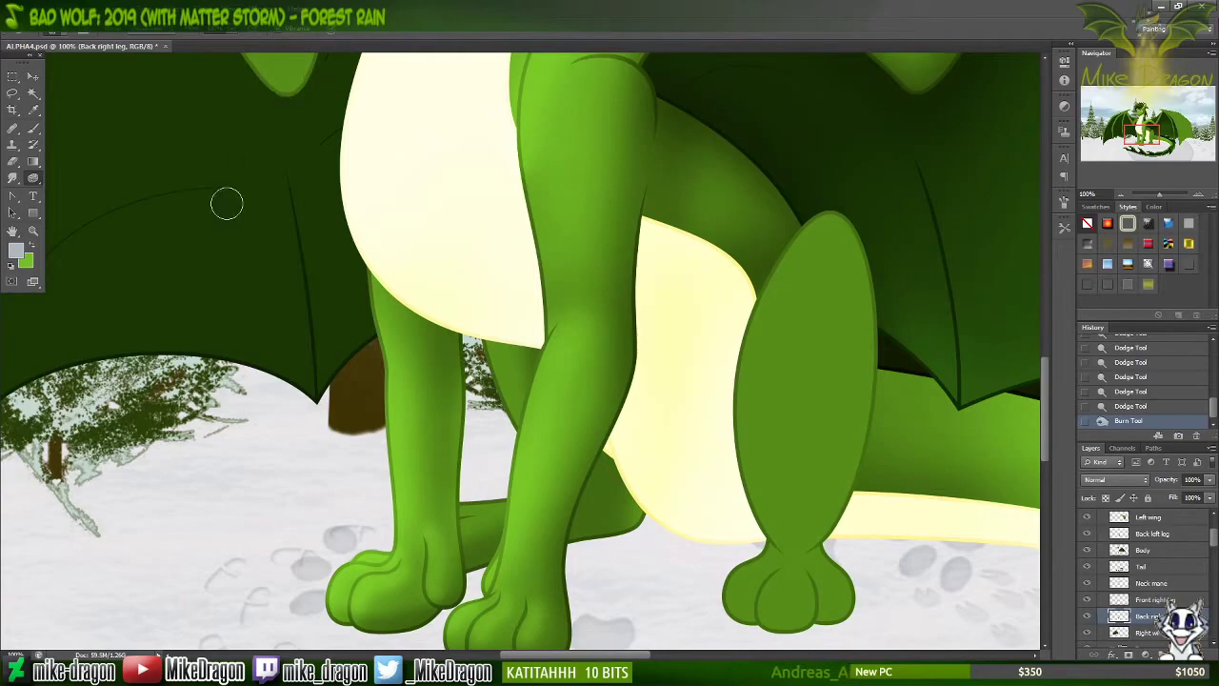
right_click(37, 188)
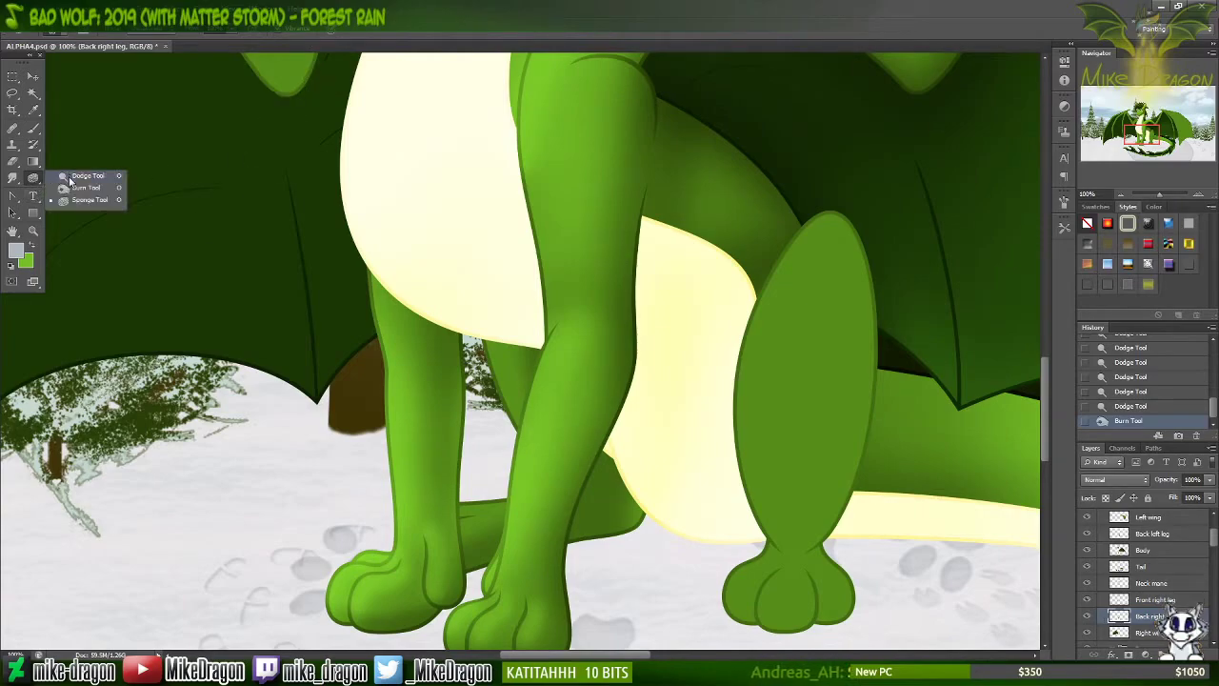
click(67, 174)
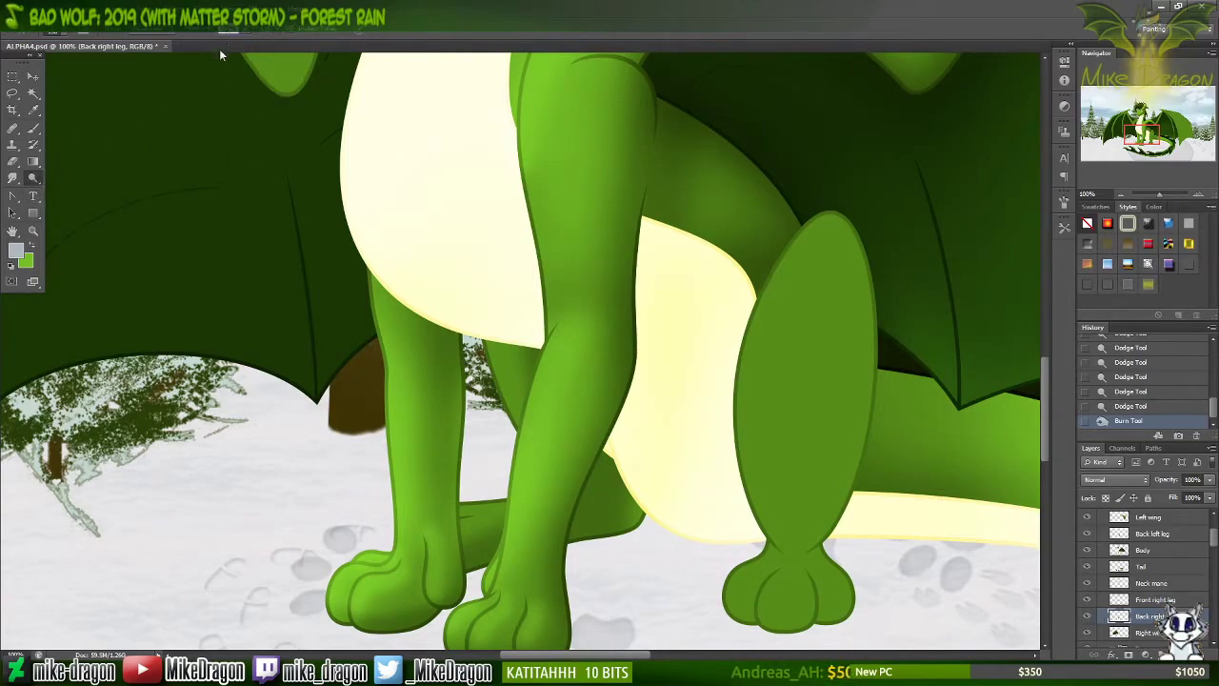
right_click(560, 474)
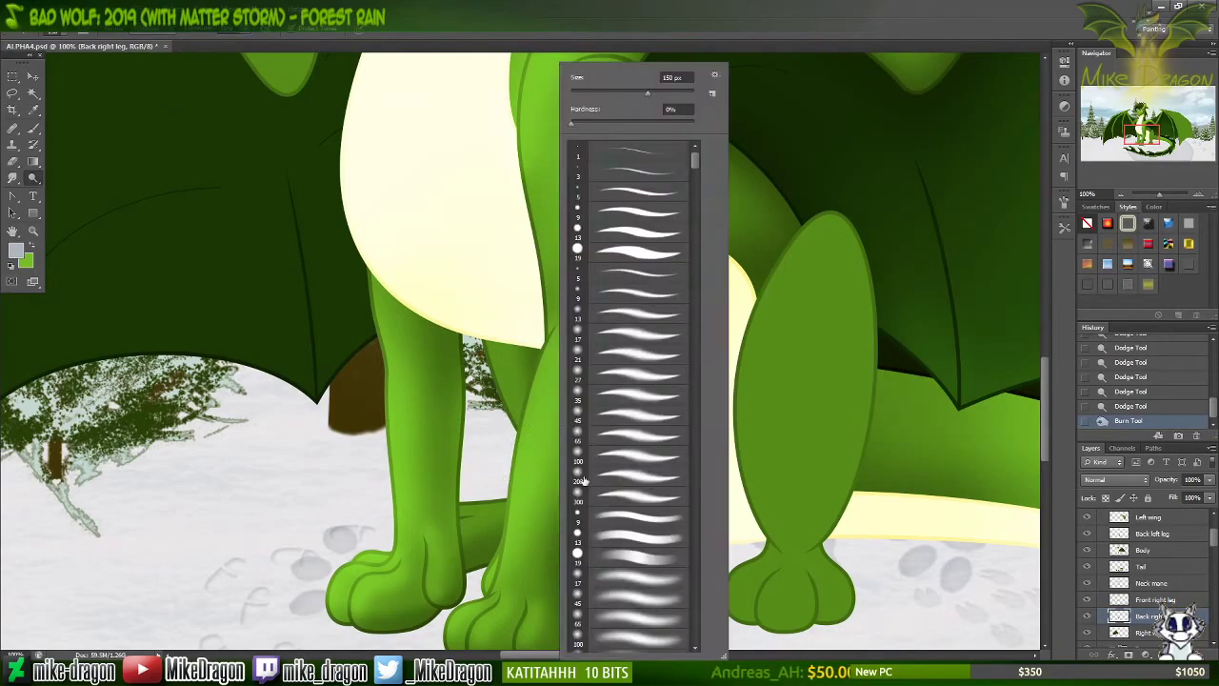
key(Return)
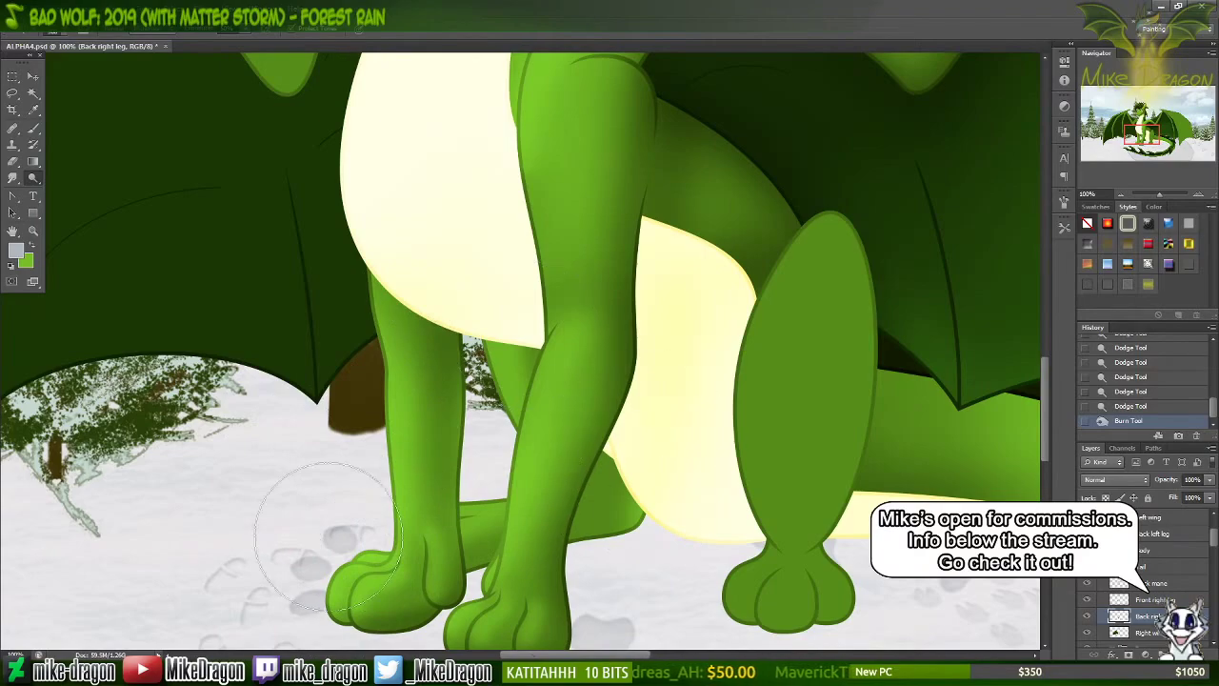
mouse_move(531, 251)
mouse_down()
mouse_move(611, 474)
mouse_move(654, 490)
mouse_up()
Step: Refine the highlights on the back right leg with a 100 px soft Dodge brush
right_click(652, 481)
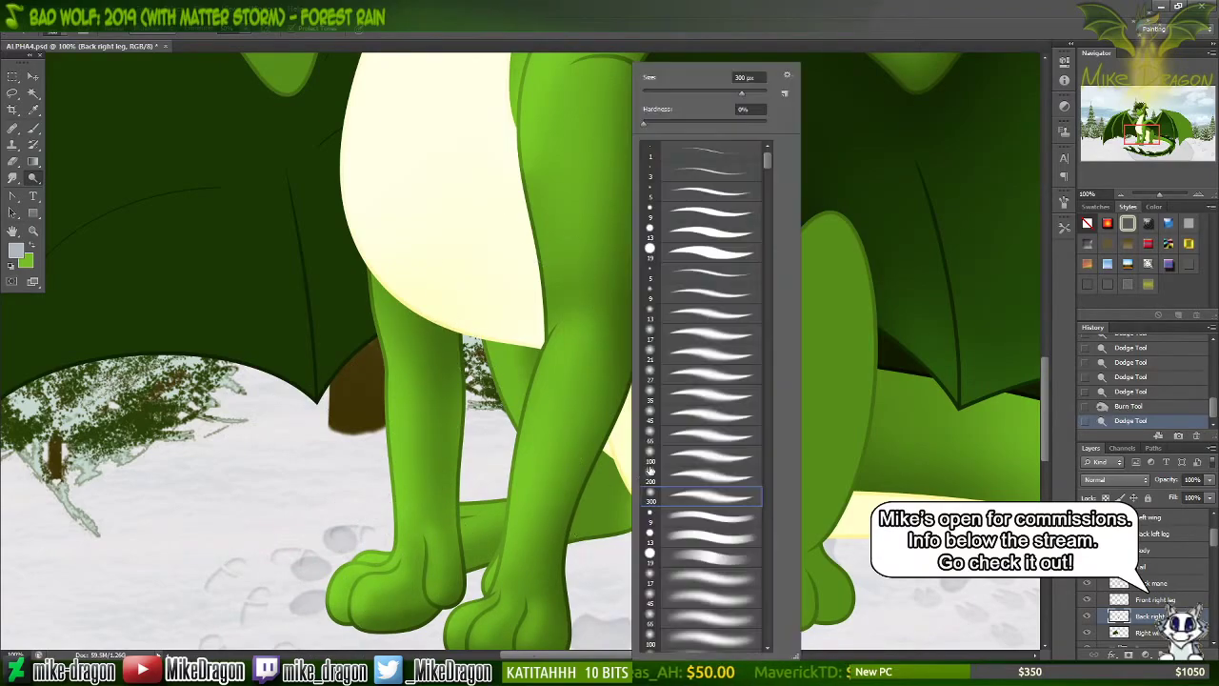
click(655, 457)
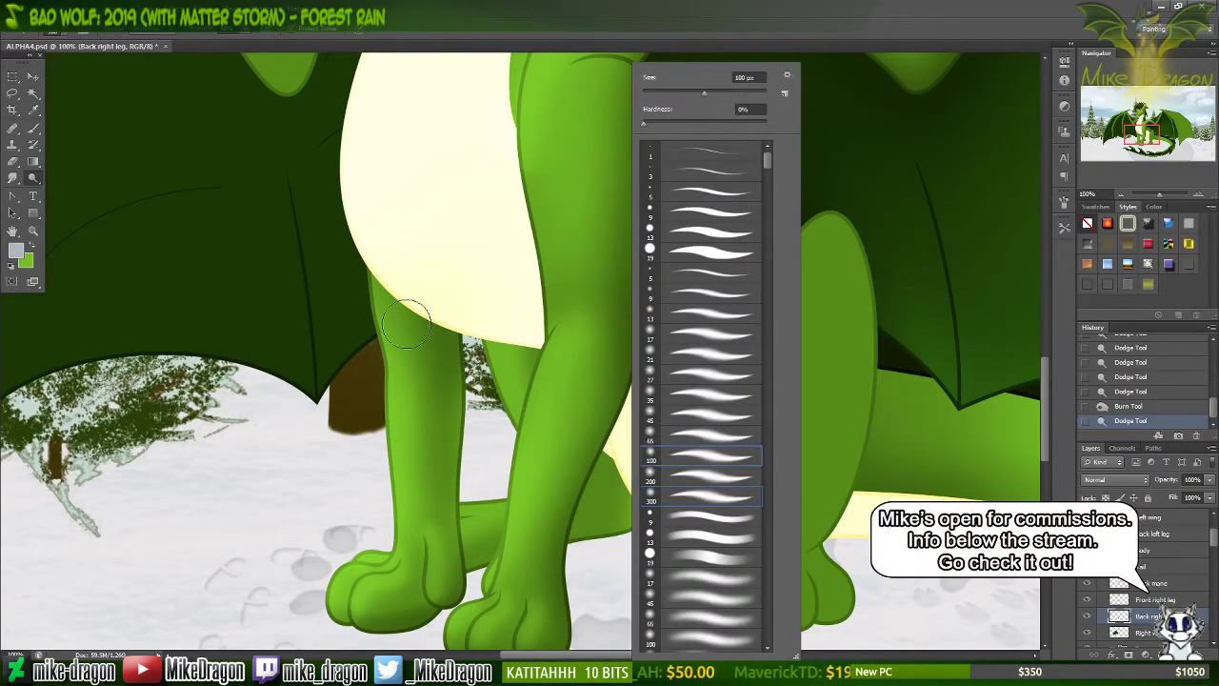
click(464, 303)
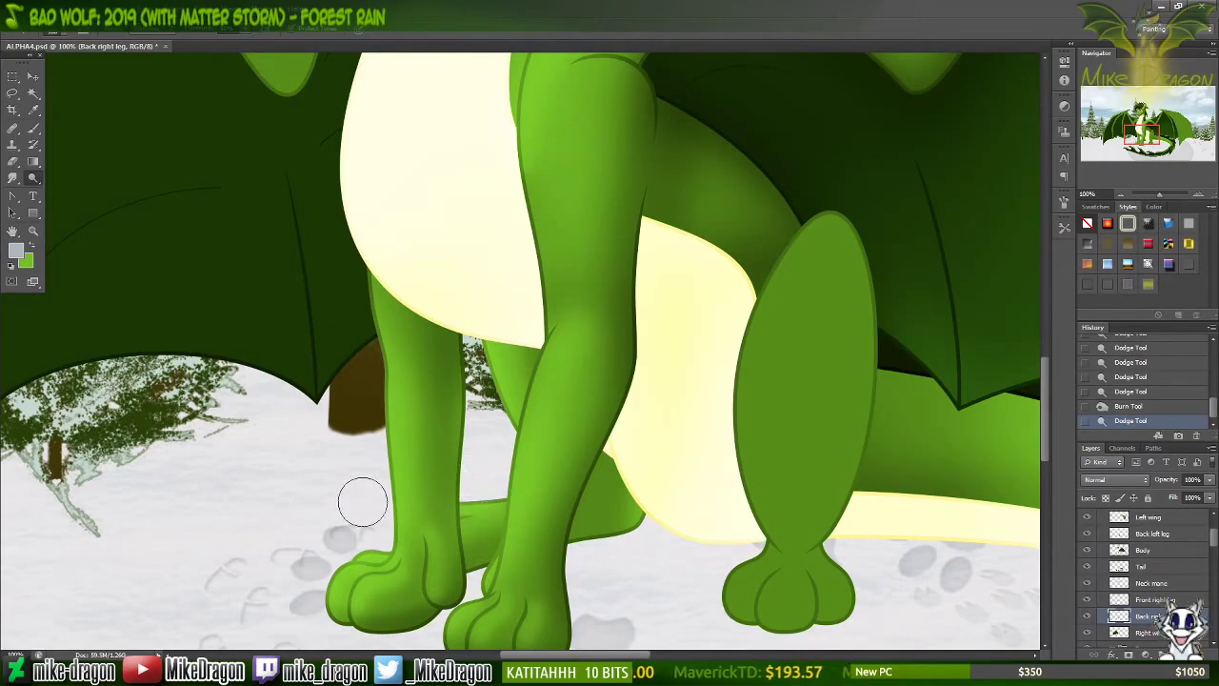
drag(384, 519, 392, 511)
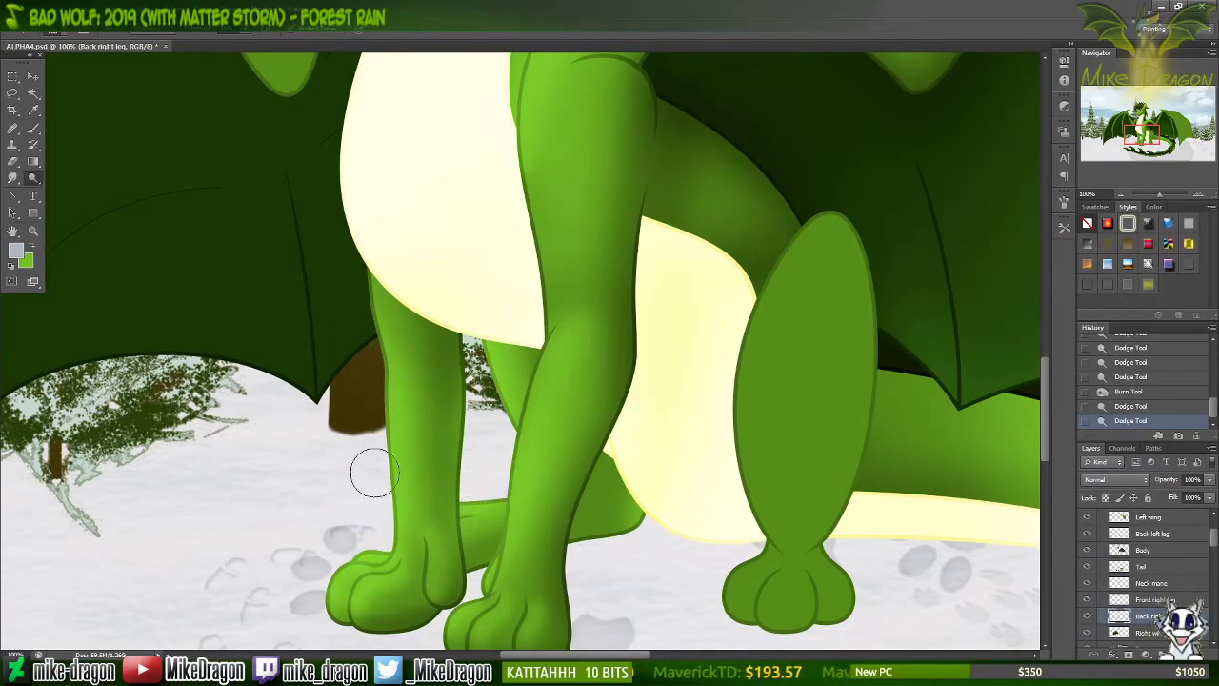
Step: Darken the lower part of the back right leg between the front legs with a 100 px soft Burn brush
key(shift+o)
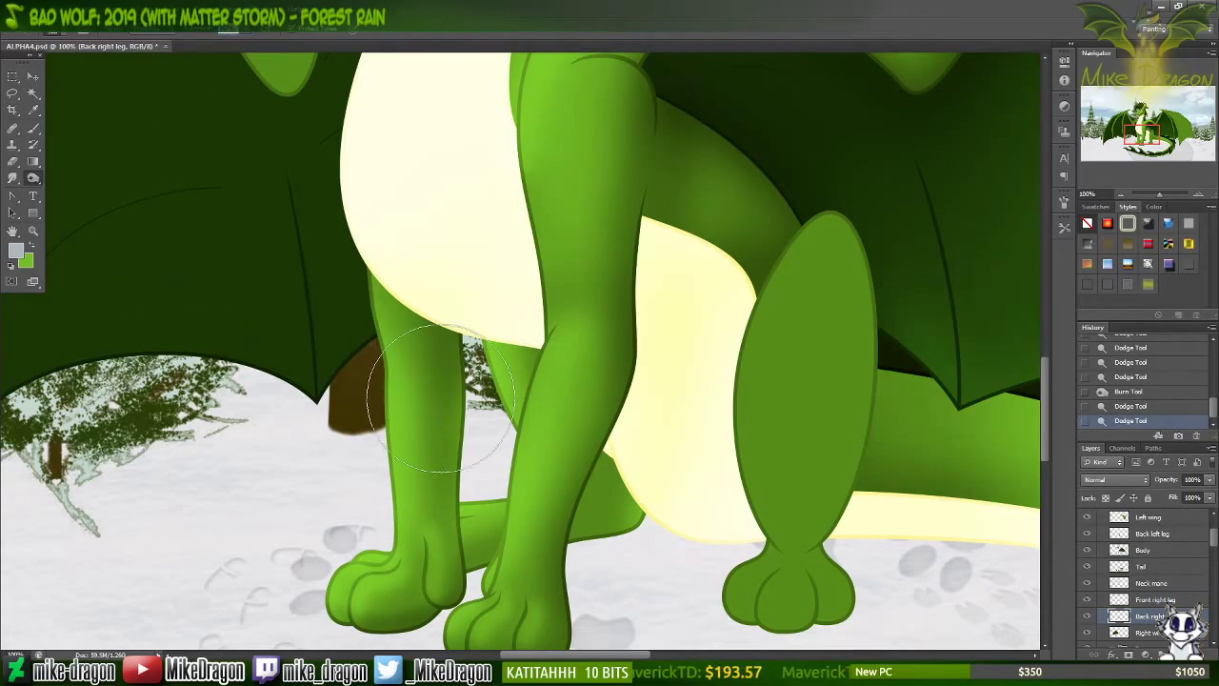
right_click(546, 447)
click(541, 457)
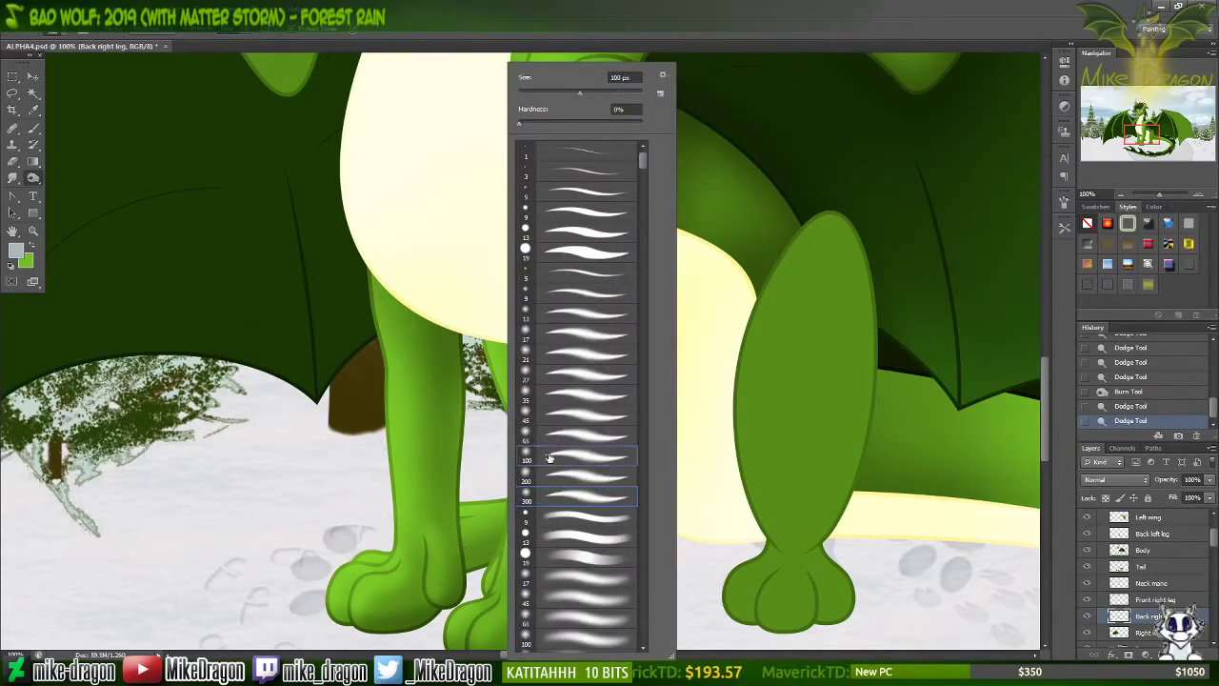
click(508, 31)
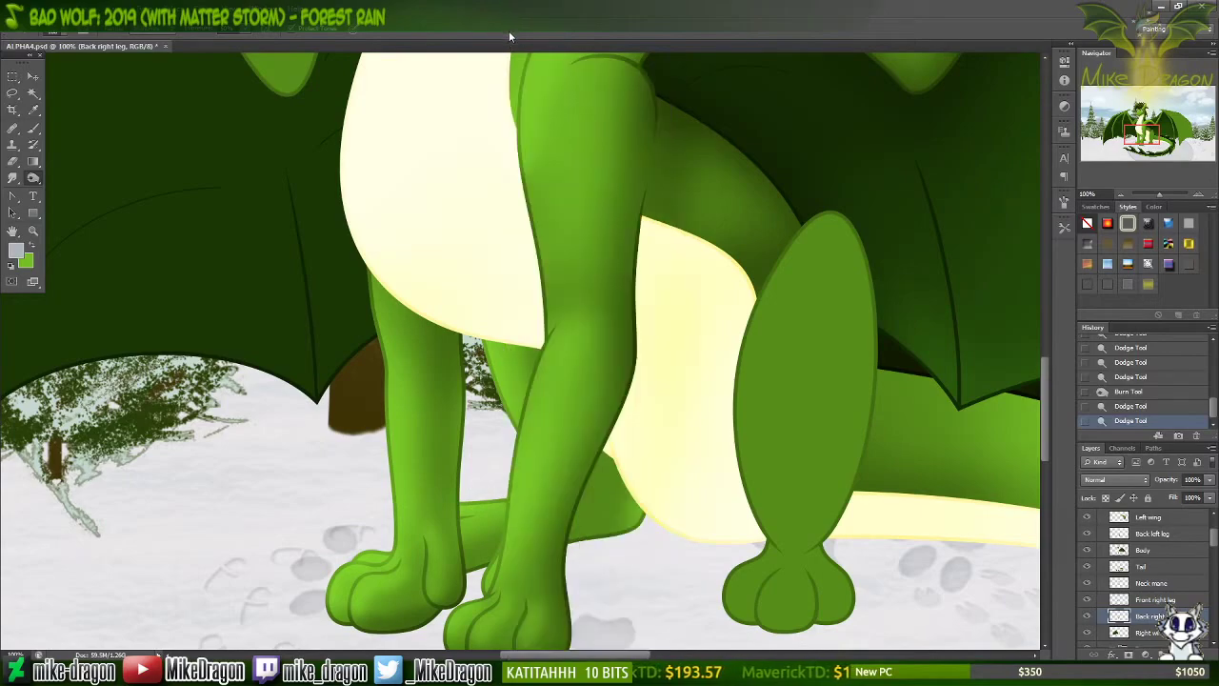
drag(609, 551, 562, 531)
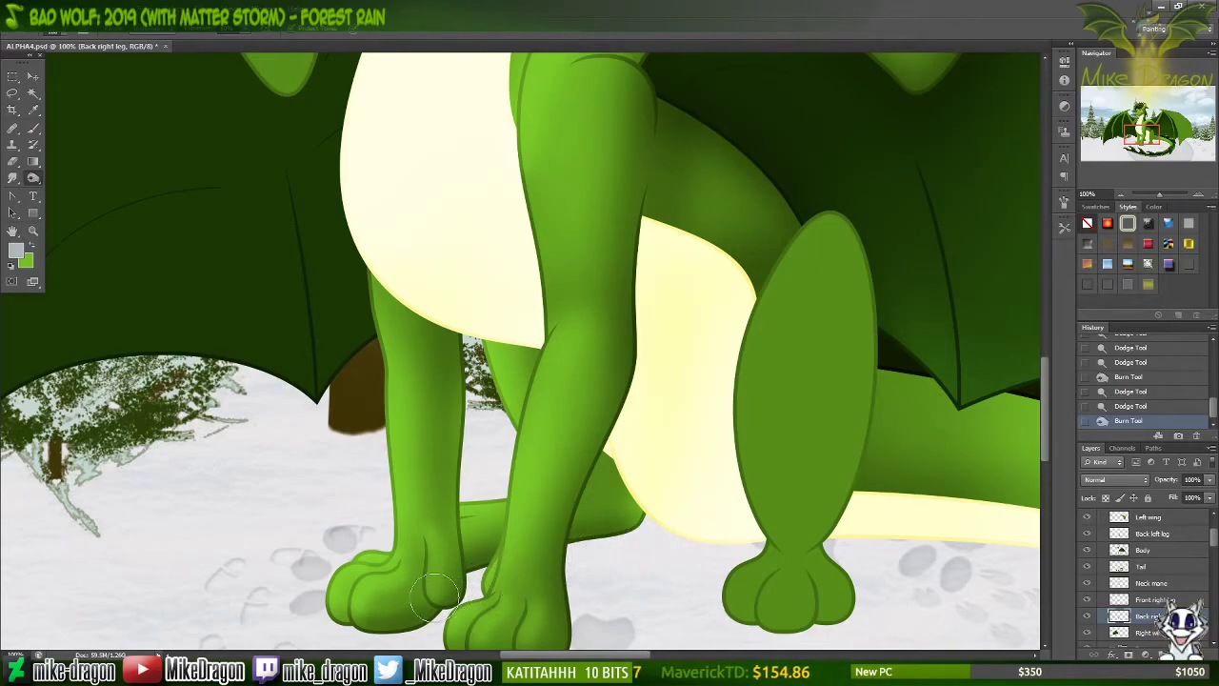
drag(433, 595, 461, 594)
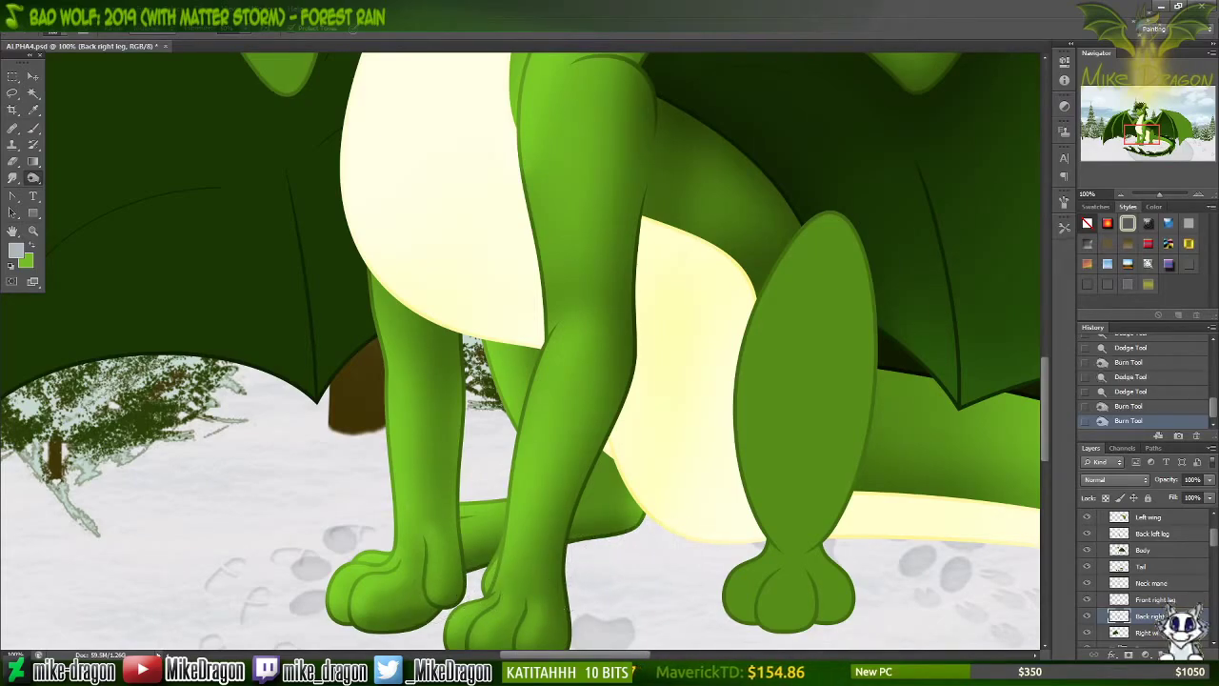
Step: Deepen the shadow on the back right leg beneath the belly and behind the front right leg with a larger soft Burn brush
right_click(759, 448)
key(Escape)
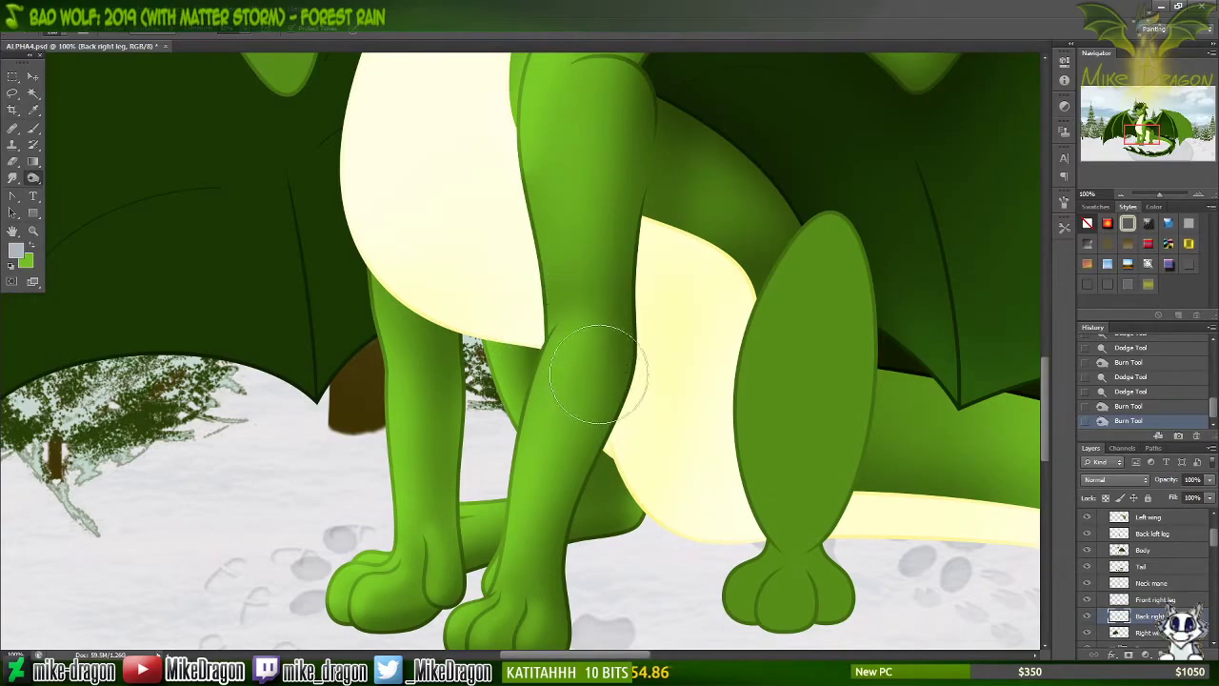
mouse_move(599, 371)
mouse_down()
mouse_move(620, 387)
mouse_move(601, 394)
mouse_move(623, 394)
mouse_up()
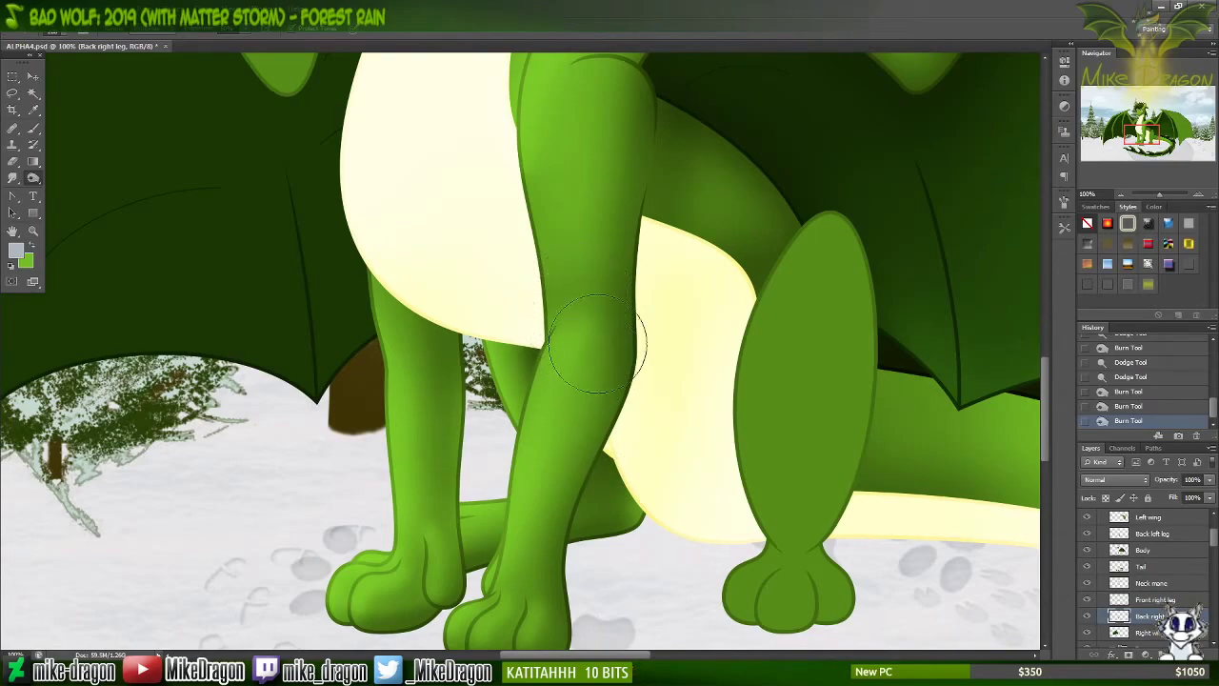
drag(597, 343, 633, 288)
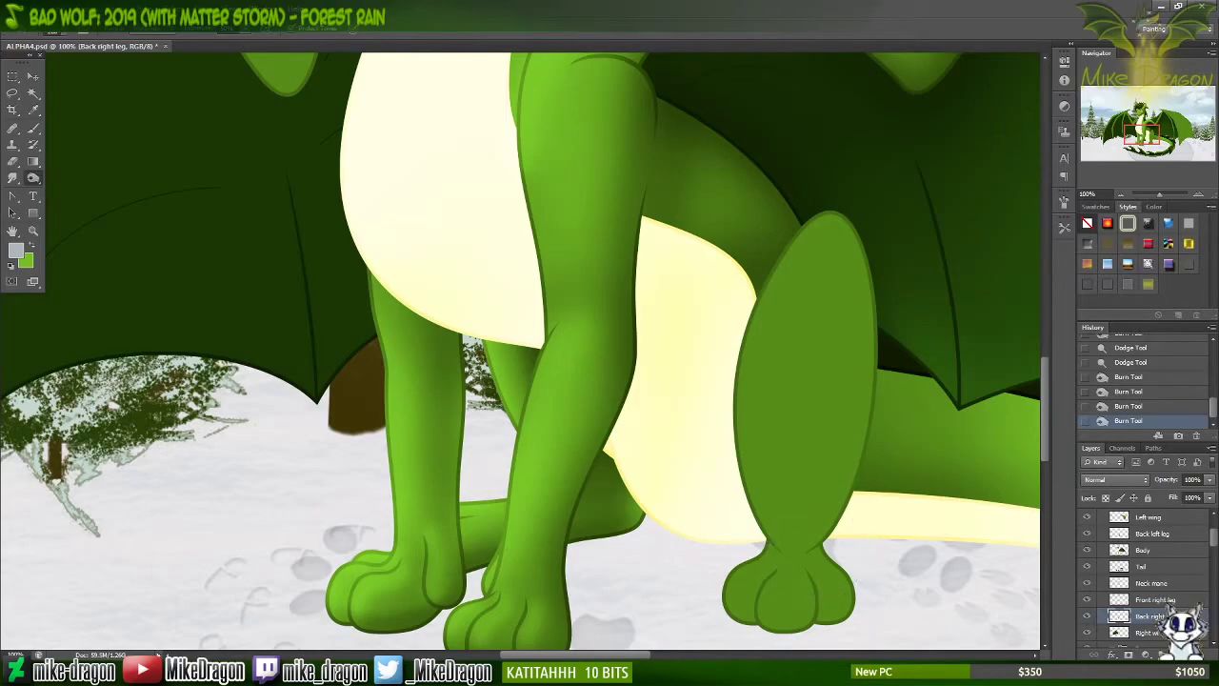
Step: Make the Right wing layer active and save the document
click(1137, 632)
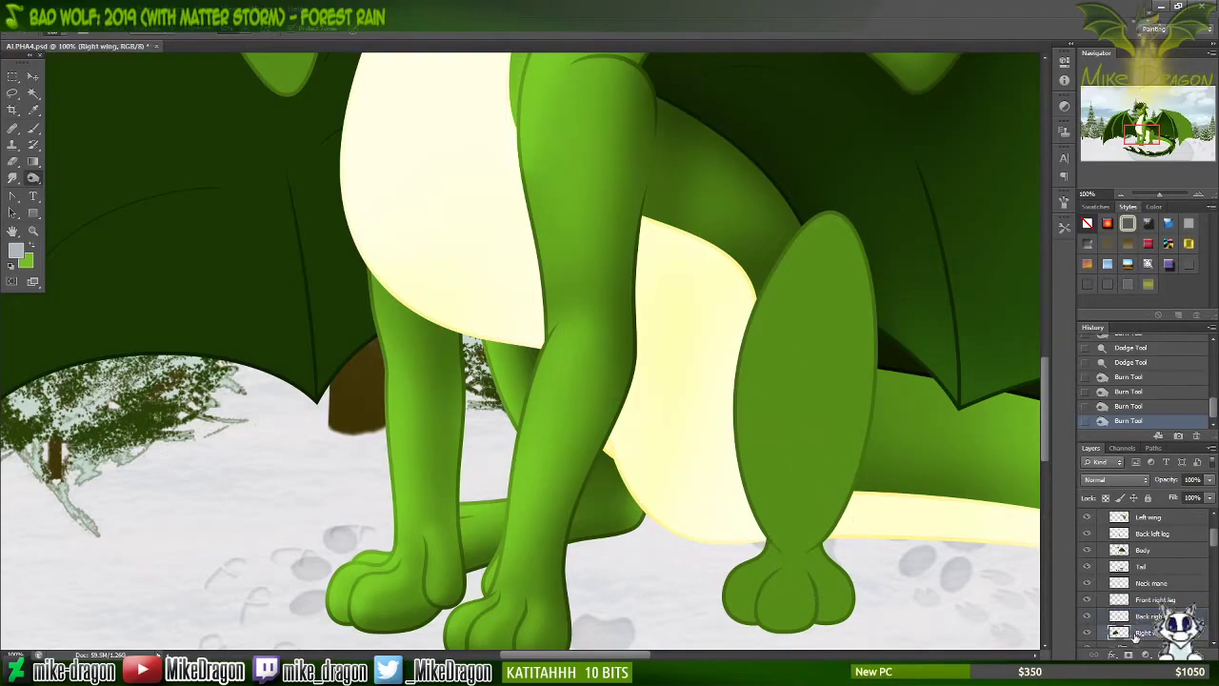
scroll(938, 511, down, 2)
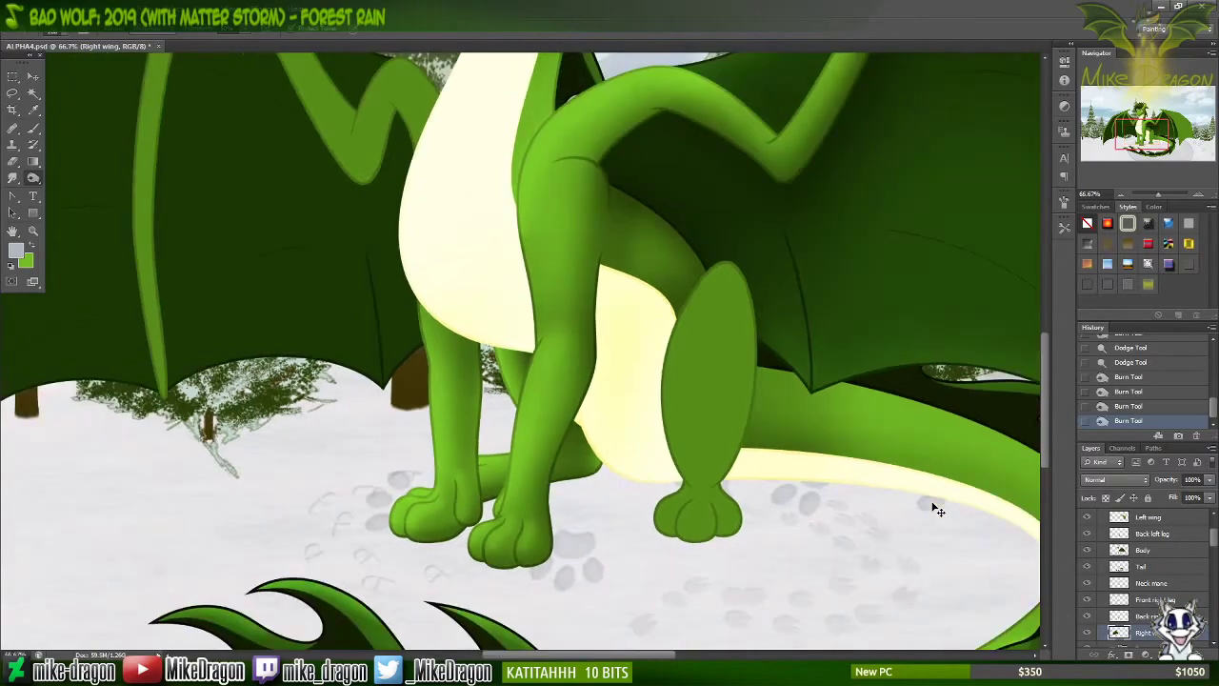
scroll(841, 440, down, 1)
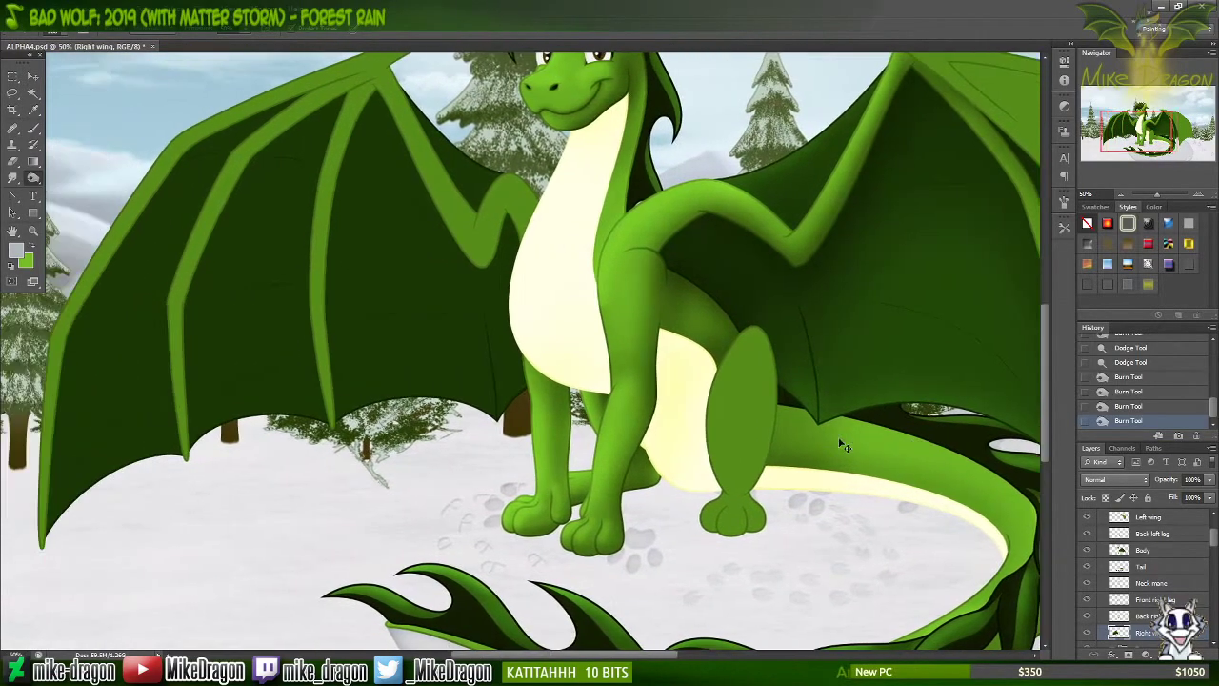
scroll(841, 442, up, 2)
key(ctrl+s)
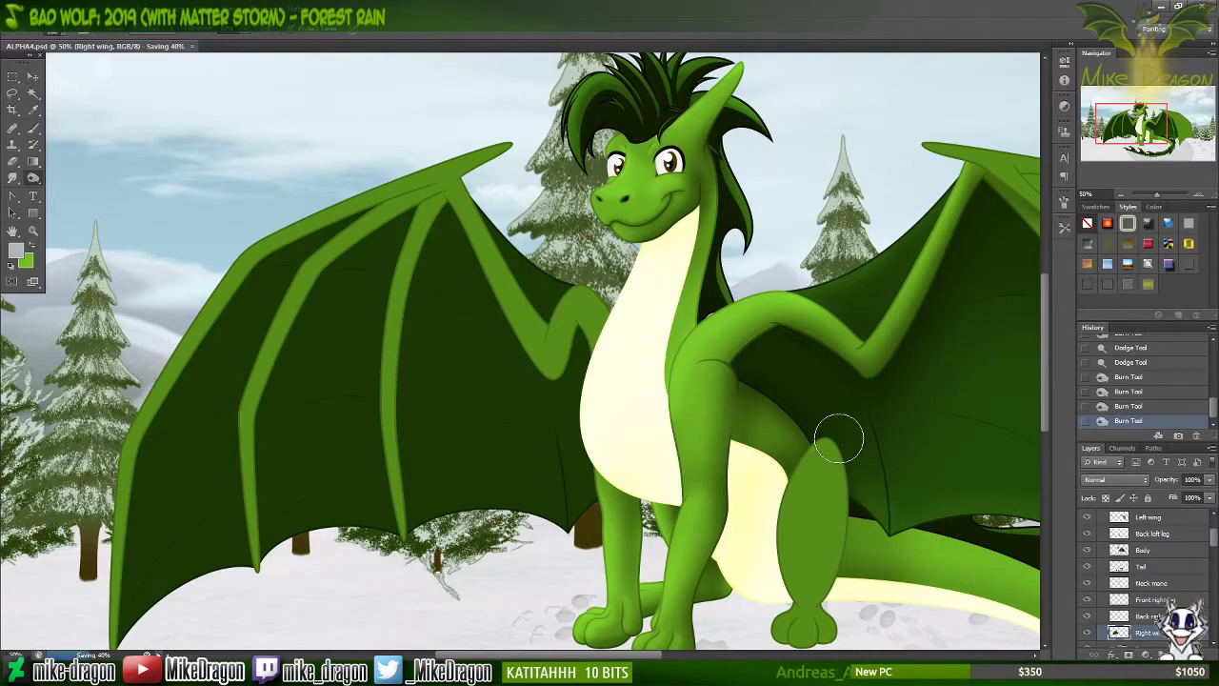
Step: Switch to the Dodge tool with a 200 px soft brush for shading the right wing
scroll(838, 440, left, 2)
scroll(752, 490, down, 1)
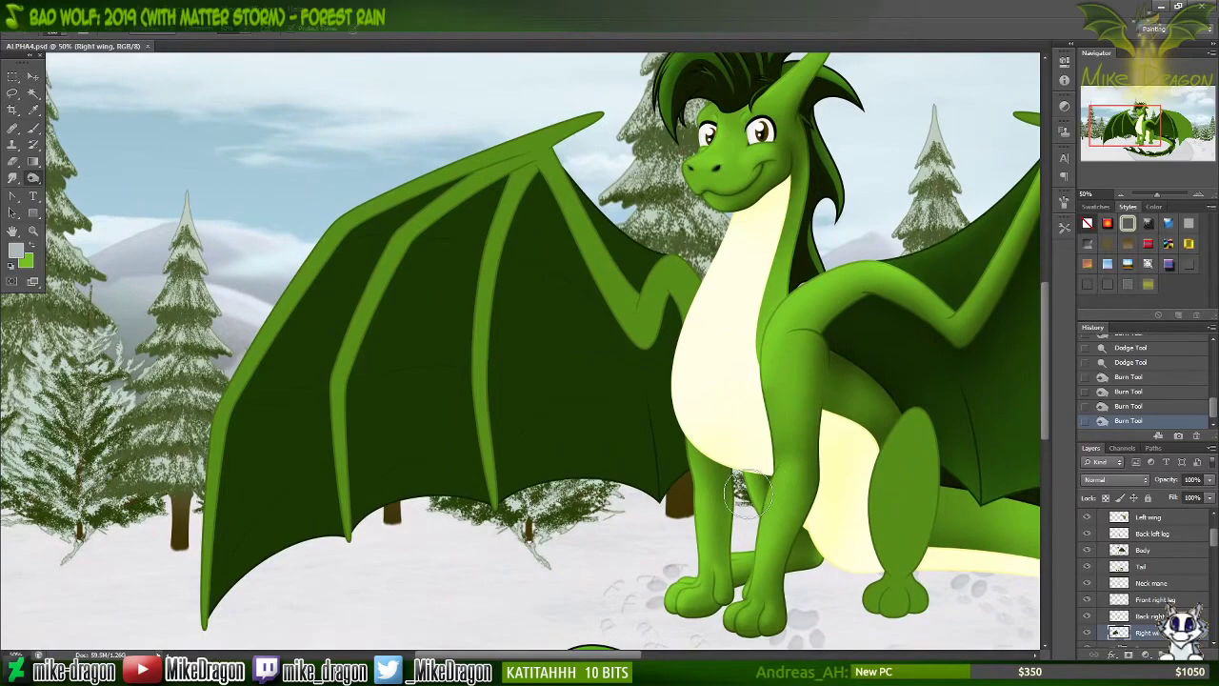
click(33, 184)
click(61, 176)
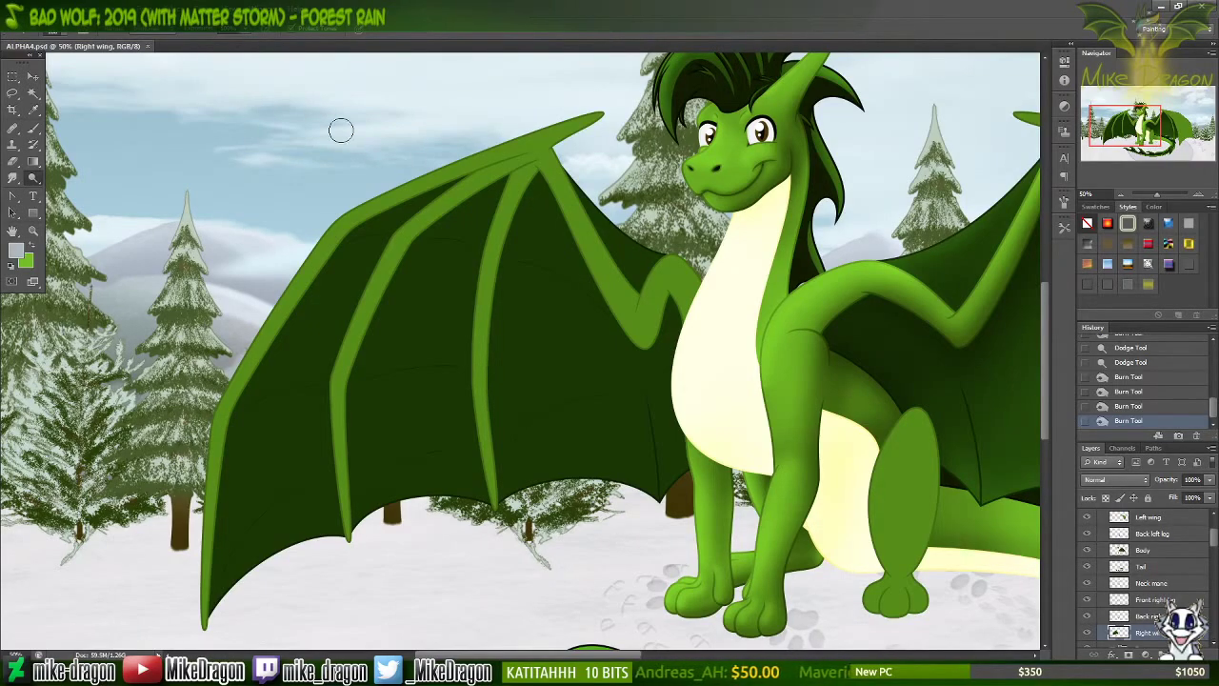
right_click(527, 454)
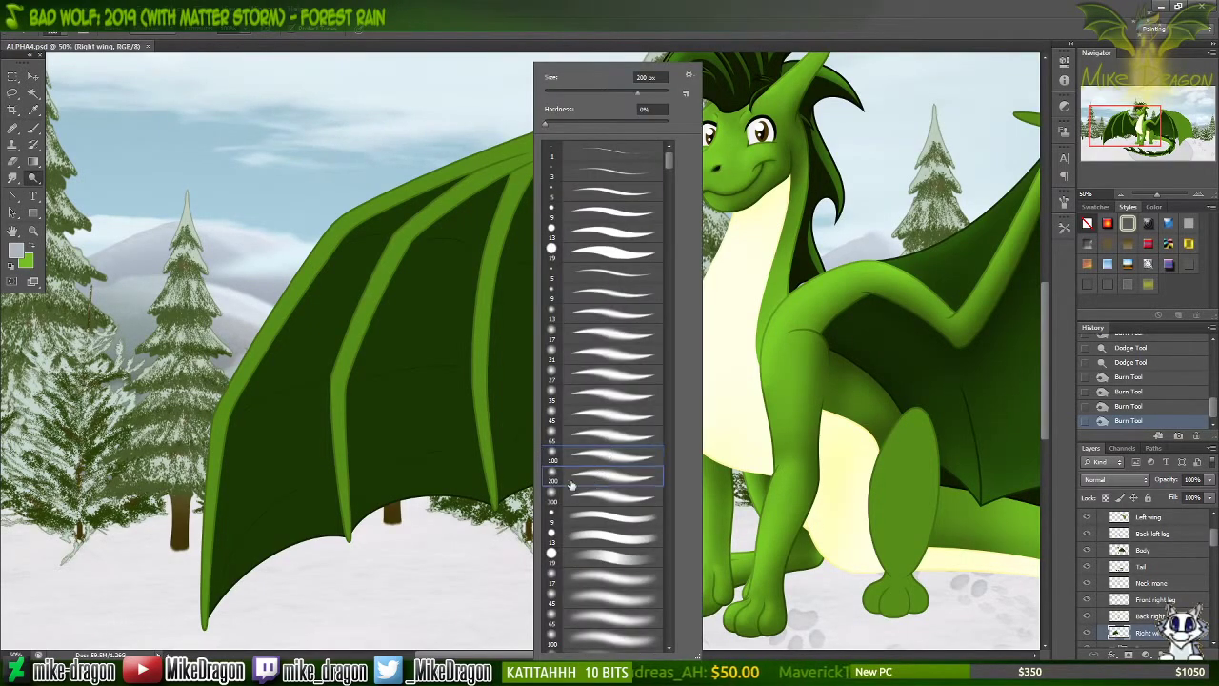
click(633, 34)
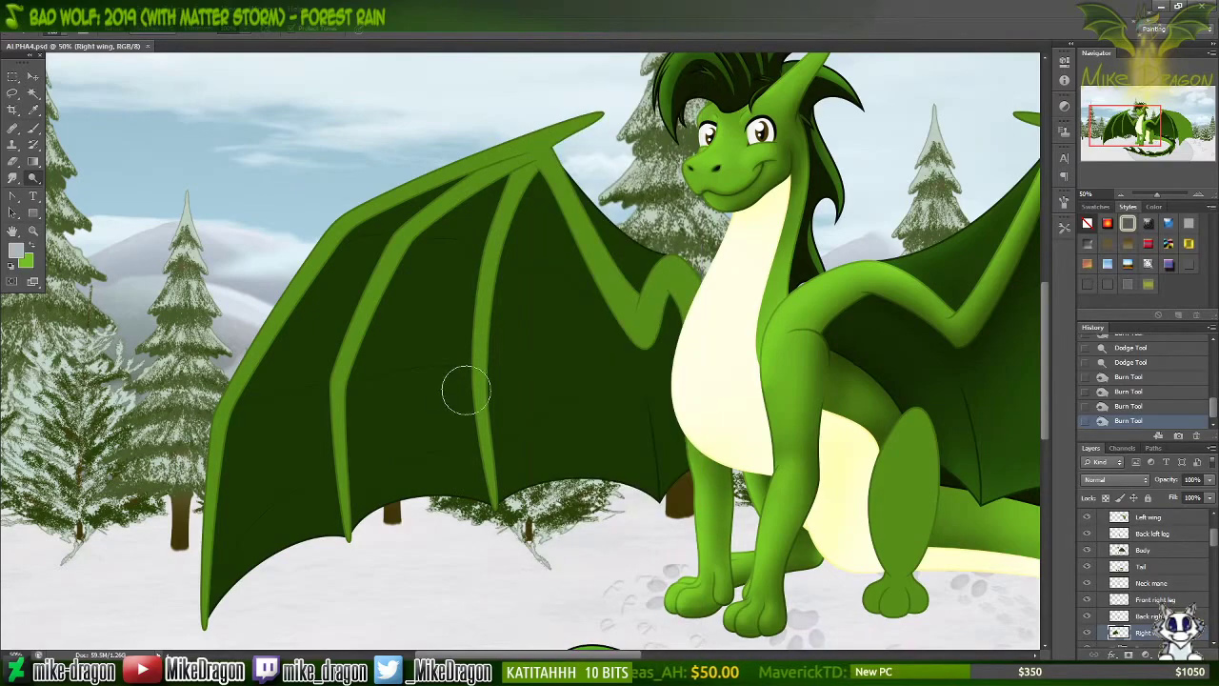
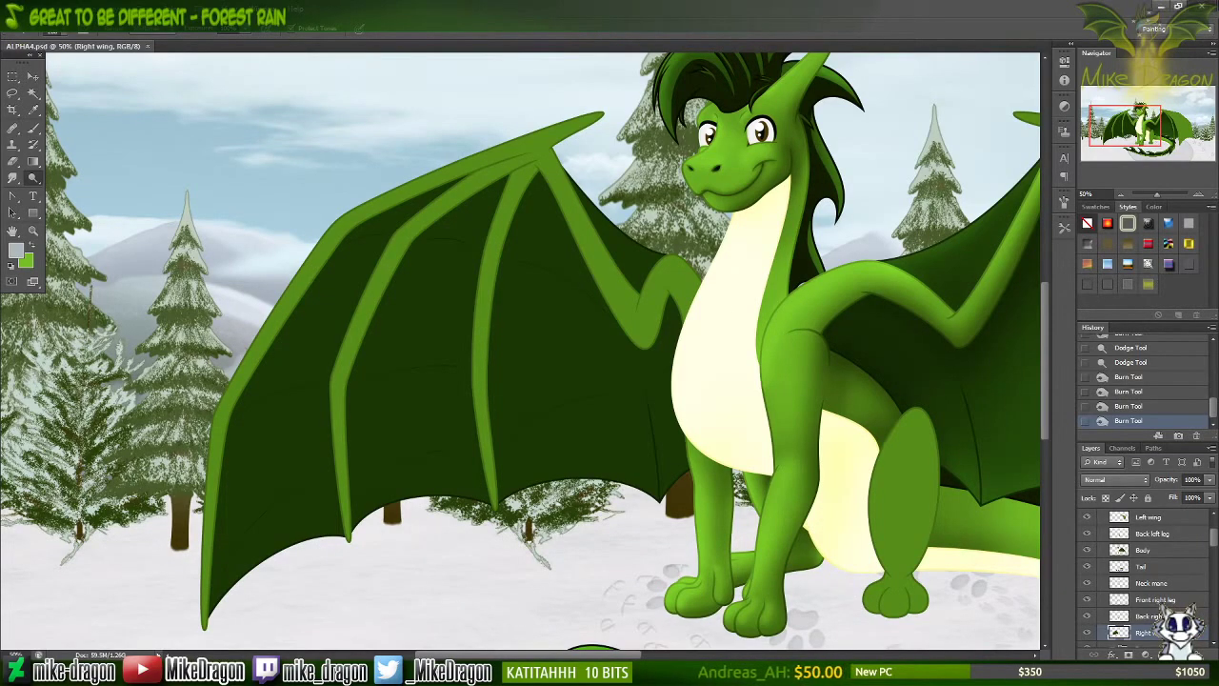
Step: Switch to the Holiday Wishes folder and reopen the ALPHA4 Photoshop document
key(super+d)
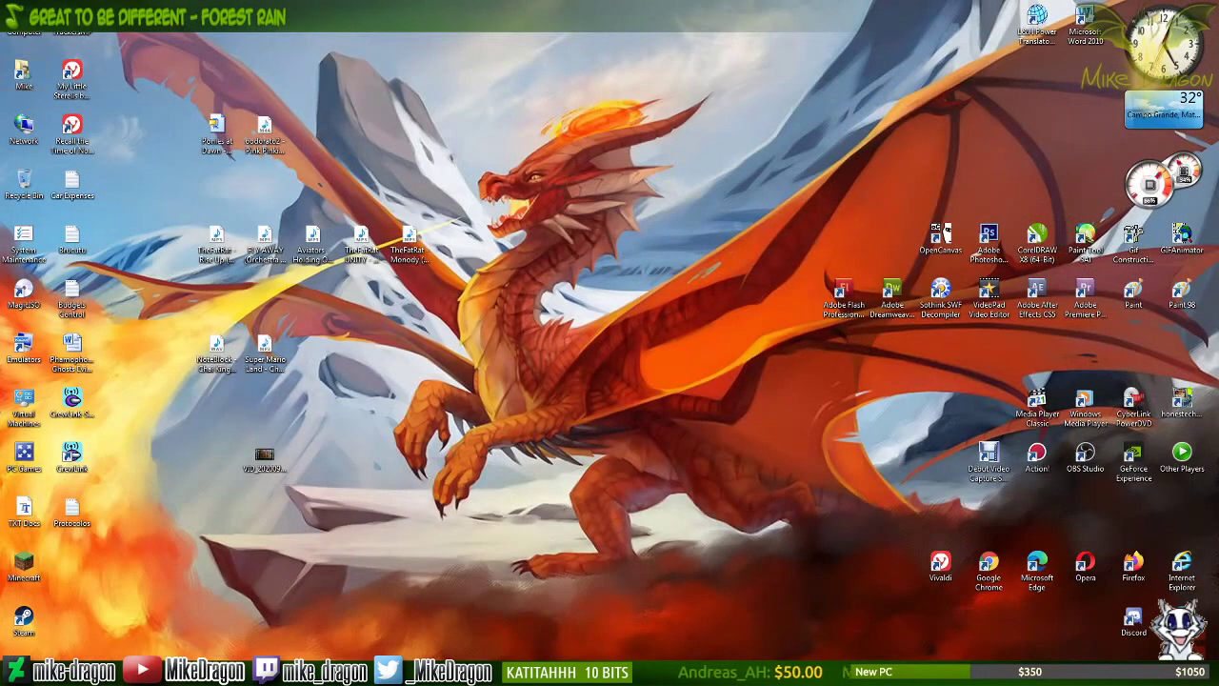
key(alt+Tab)
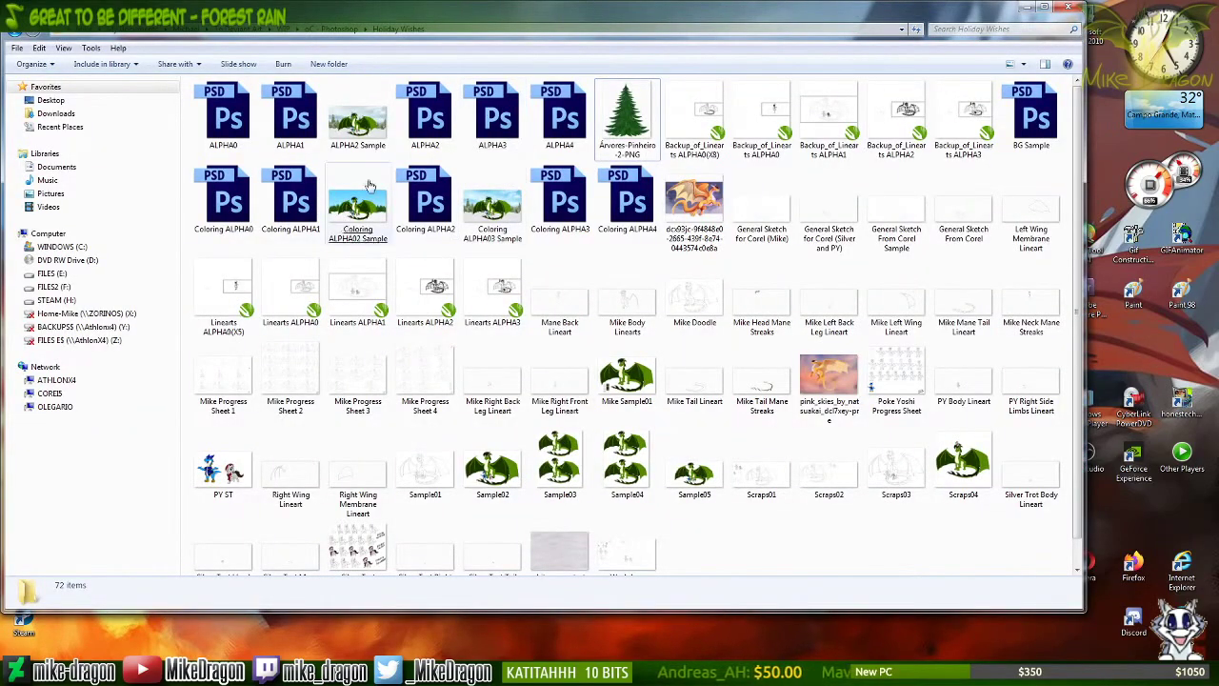
double_click(547, 109)
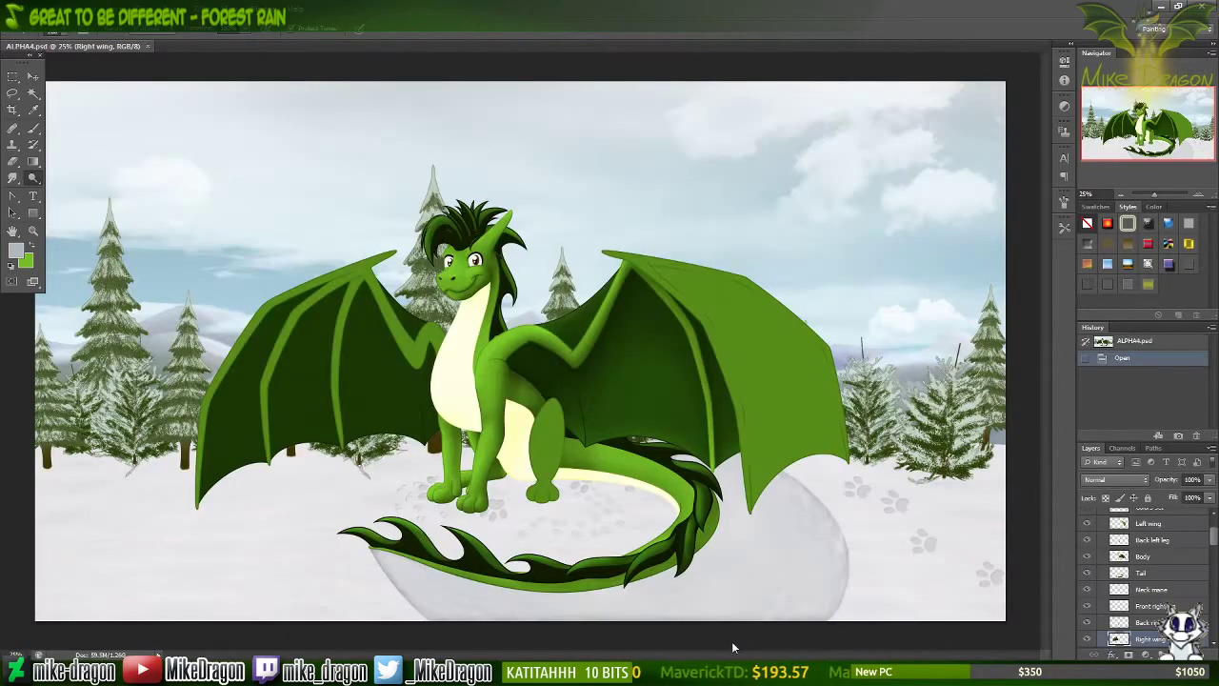
Step: Lighten the edges of the right wing with a 300 px soft Dodge brush
key(ctrl+plus)
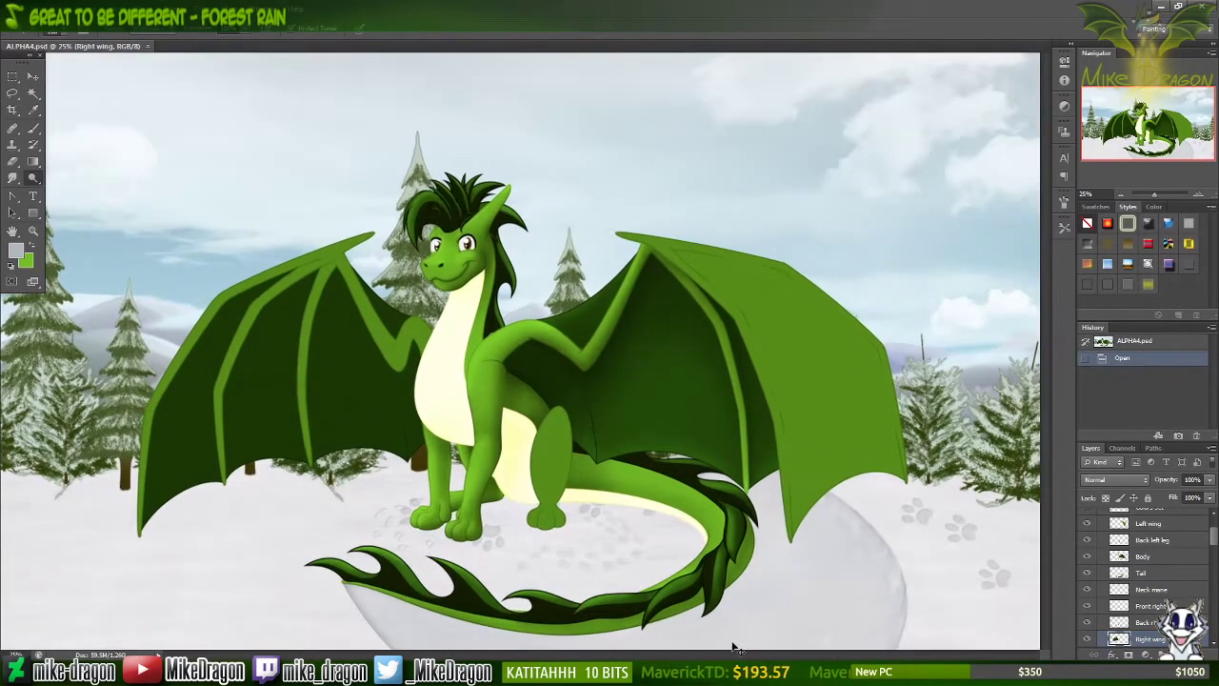
scroll(734, 600, left, 5)
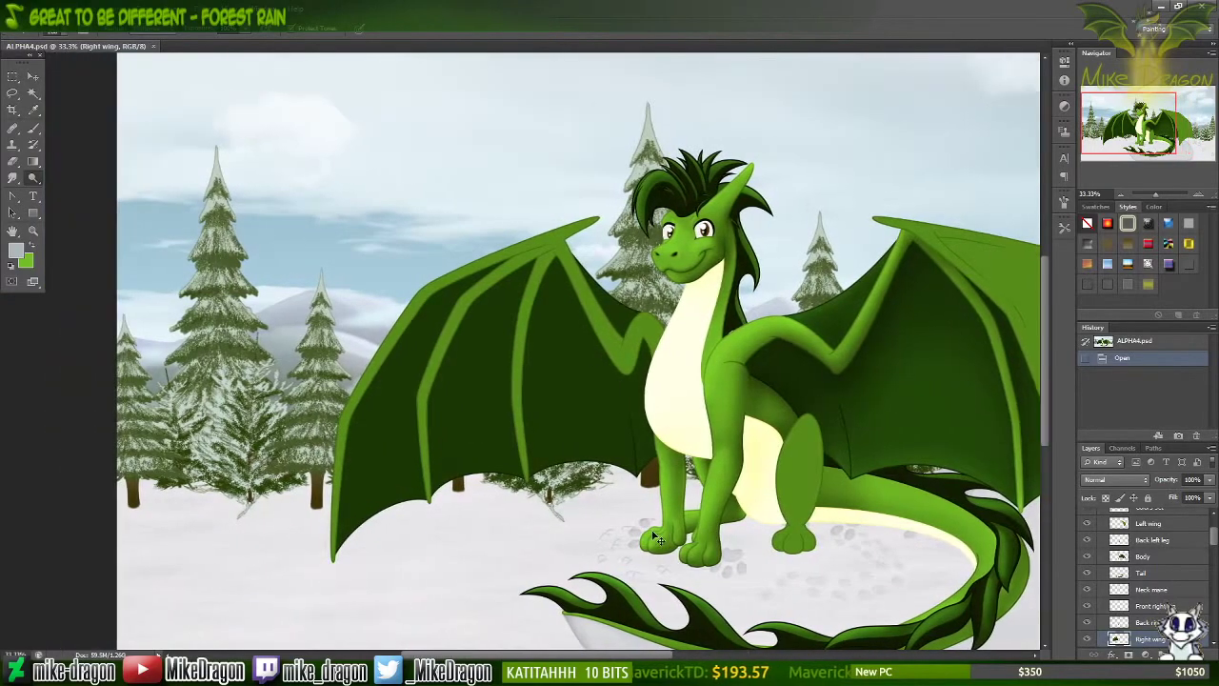
key(ctrl+plus)
scroll(657, 540, left, 2)
scroll(654, 514, down, 3)
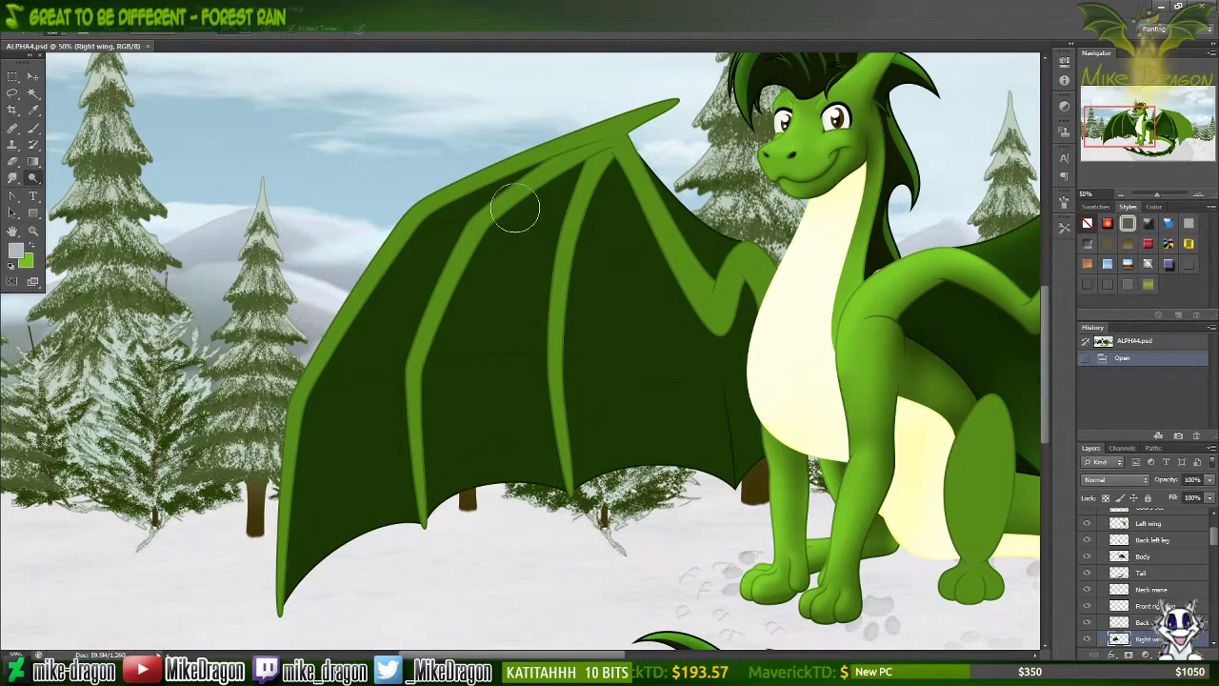
right_click(504, 395)
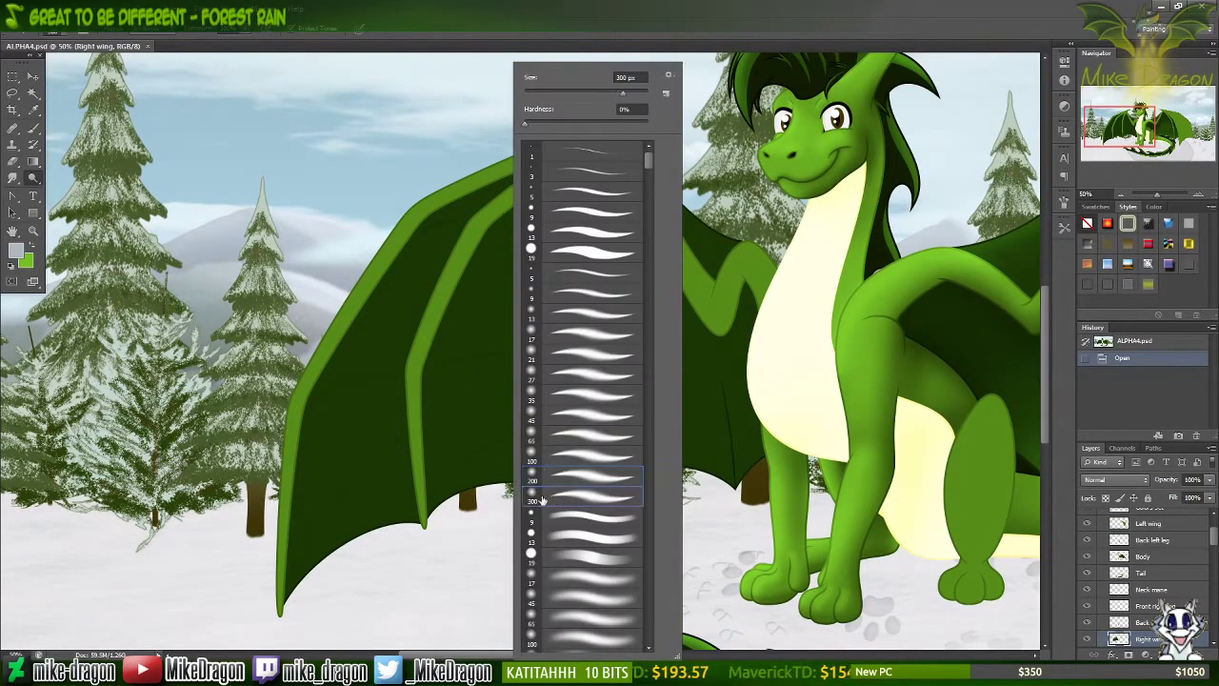
key(Escape)
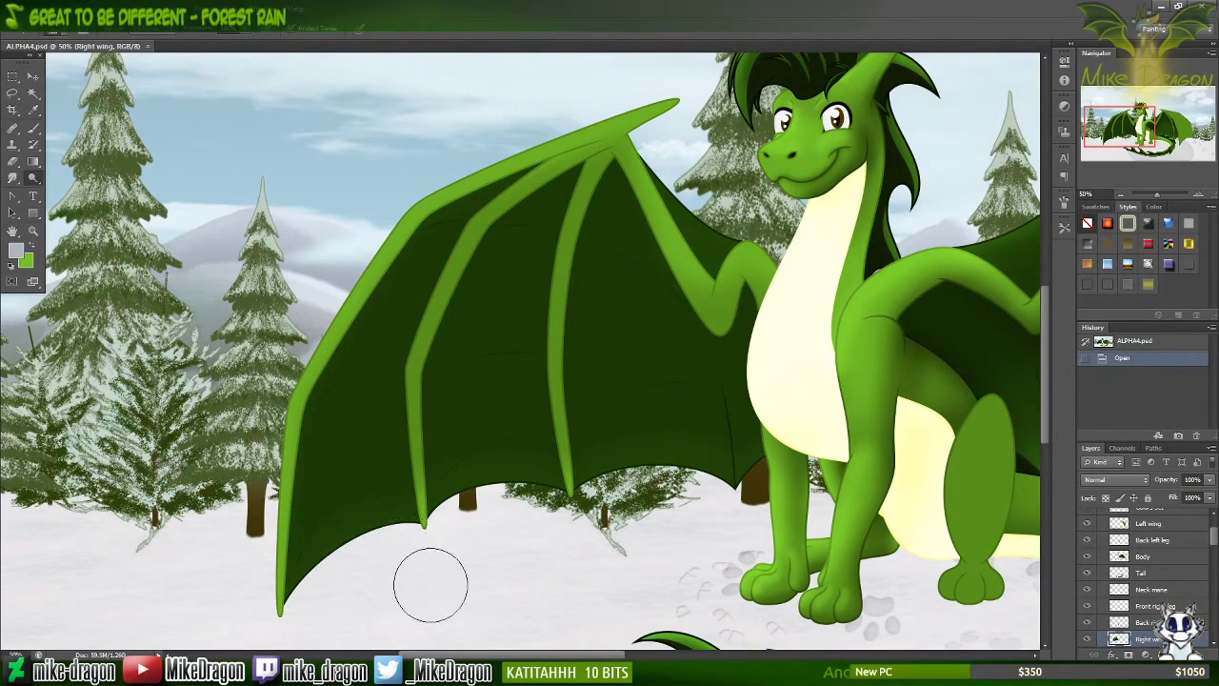
drag(494, 592, 513, 593)
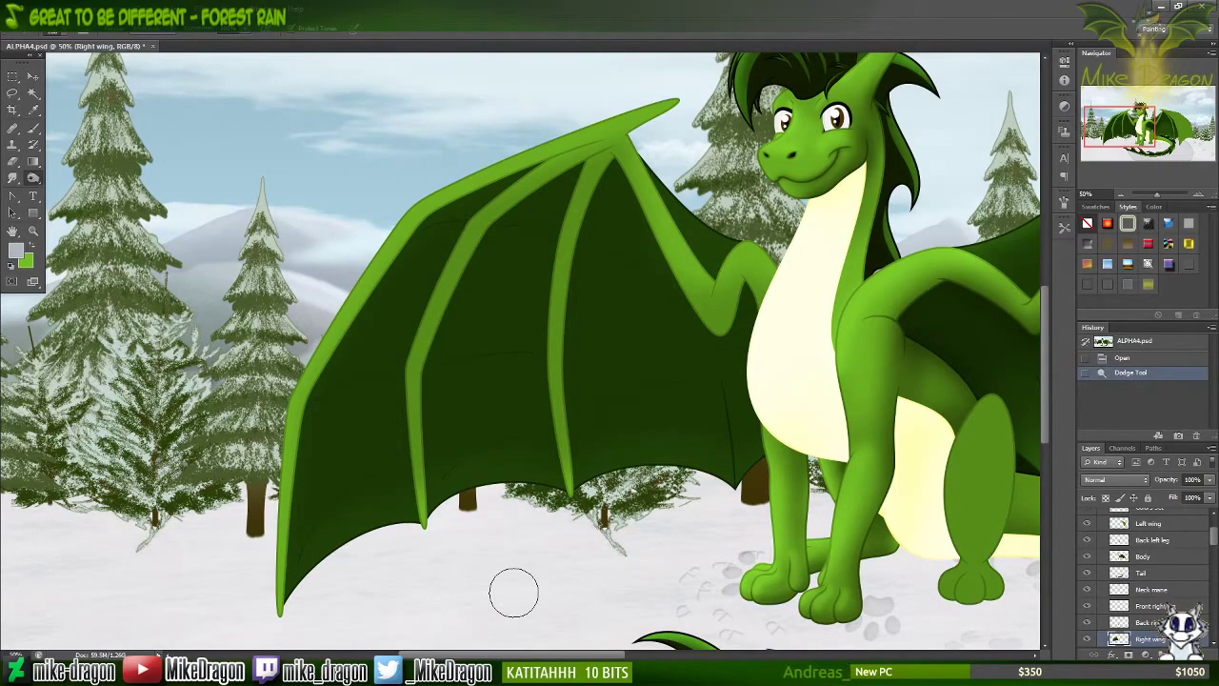
Step: Darken the right wing broadly across its membrane and bones with a 900 px soft Burn brush
right_click(513, 593)
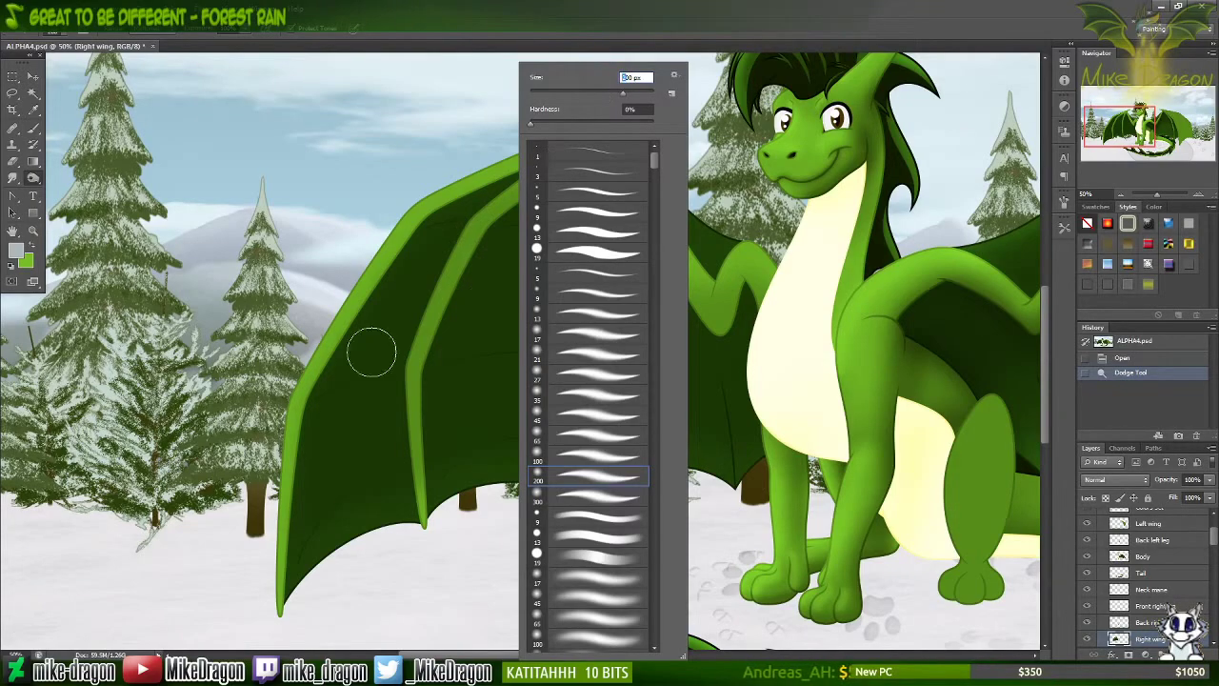
text(800)
key(Return)
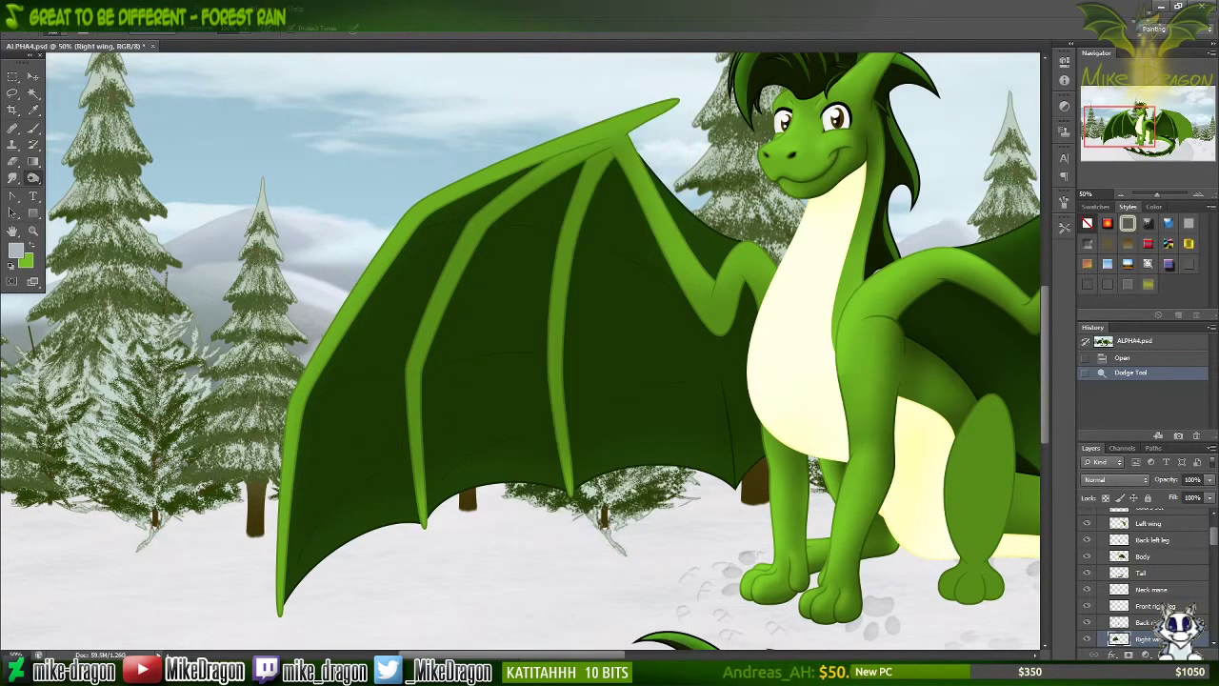
mouse_move(314, 152)
mouse_down()
mouse_move(534, 143)
mouse_move(260, 345)
mouse_move(196, 544)
mouse_move(381, 517)
mouse_move(504, 381)
mouse_move(442, 525)
mouse_up()
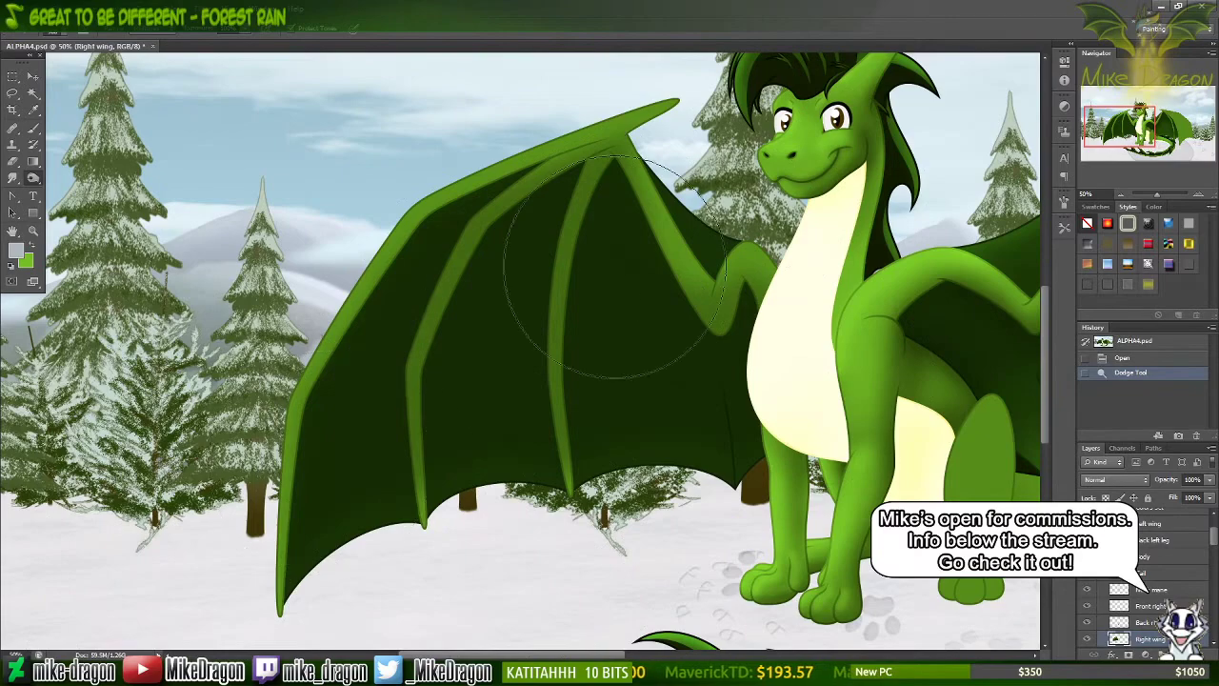
Step: Lighten the right wing broadly with a 1000 px soft Dodge brush, then reduce the brush size
key(shift+o)
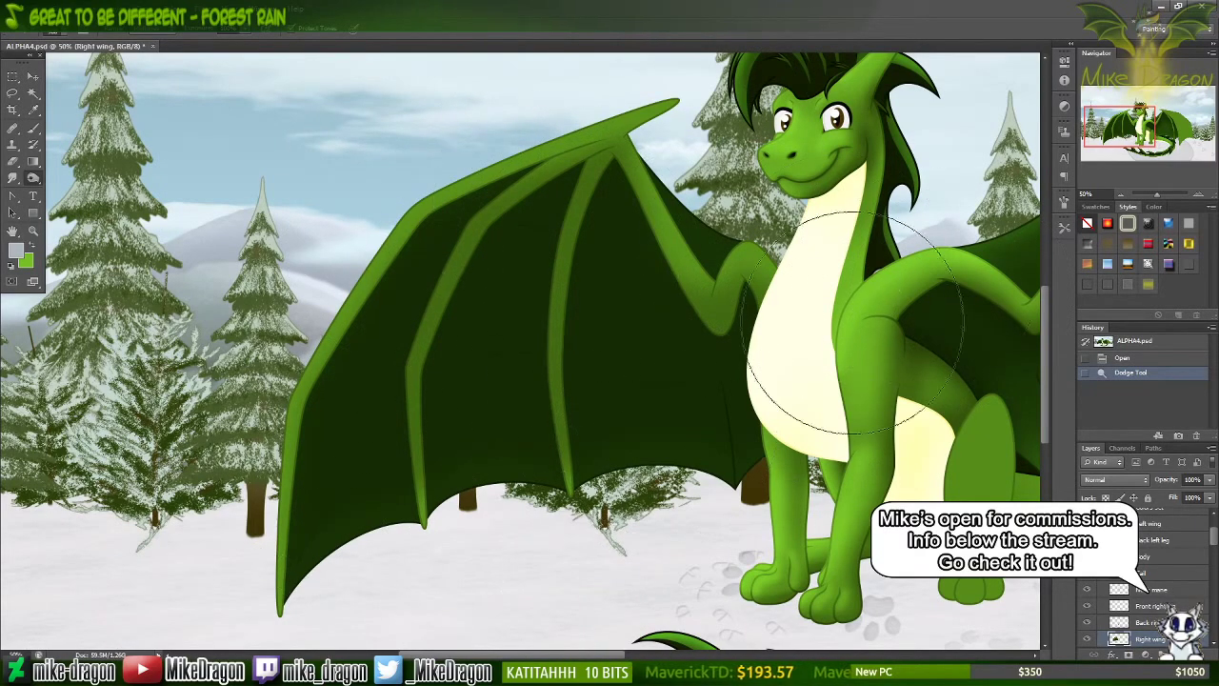
click(687, 567)
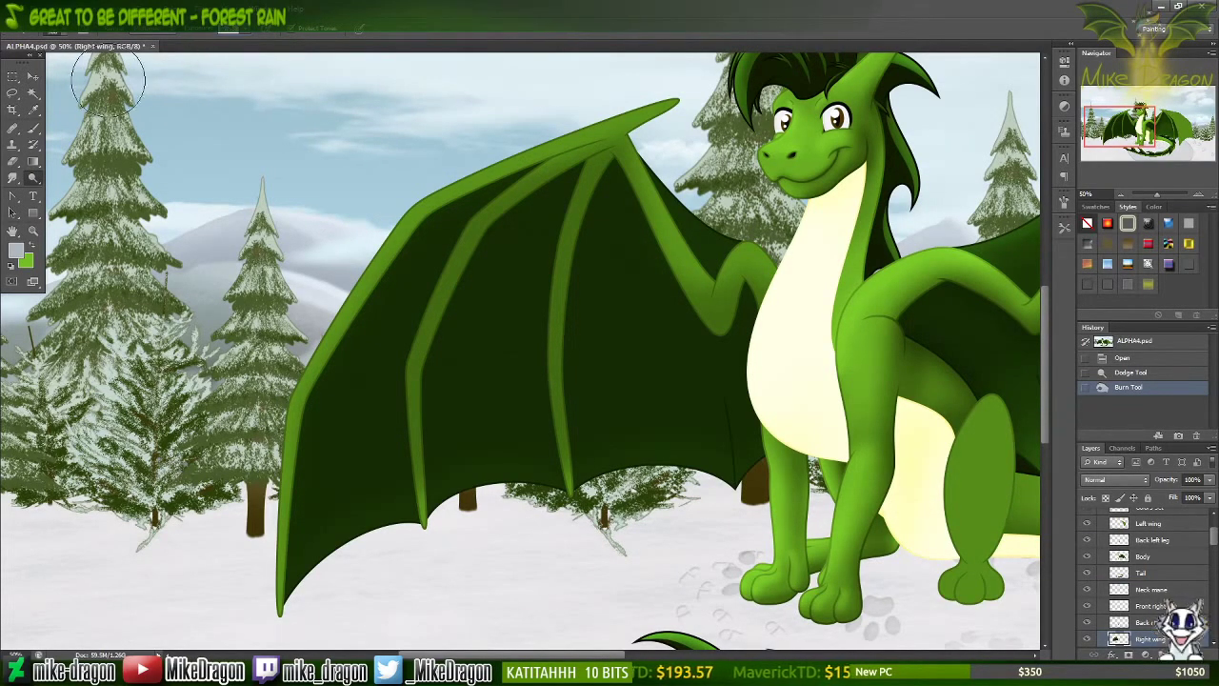
right_click(305, 236)
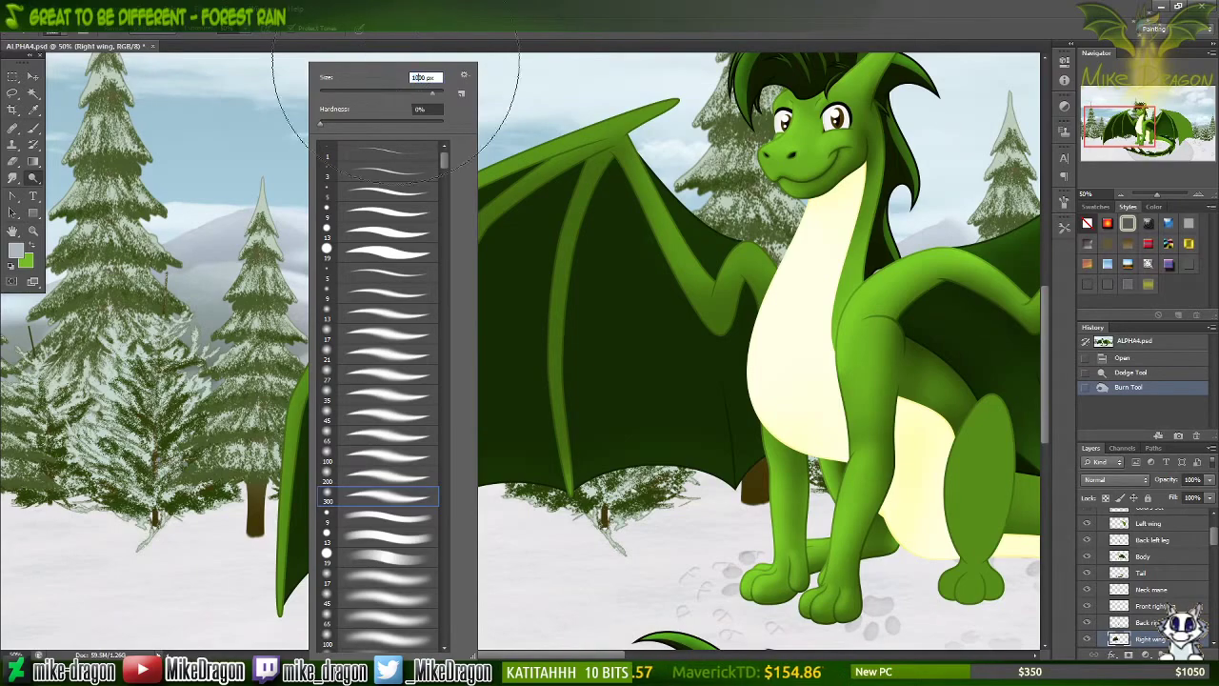
click(874, 139)
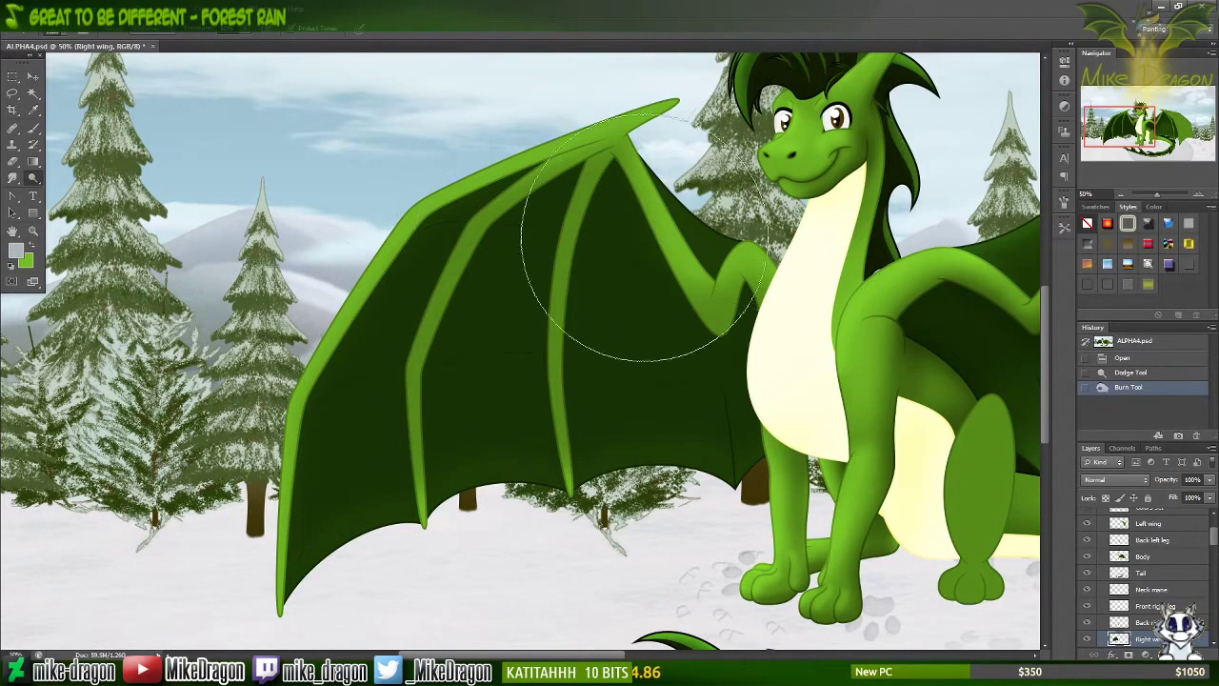
key(bracketleft)
key(bracketleft)
key(bracketleft)
key(bracketleft)
key(bracketleft)
key(bracketleft)
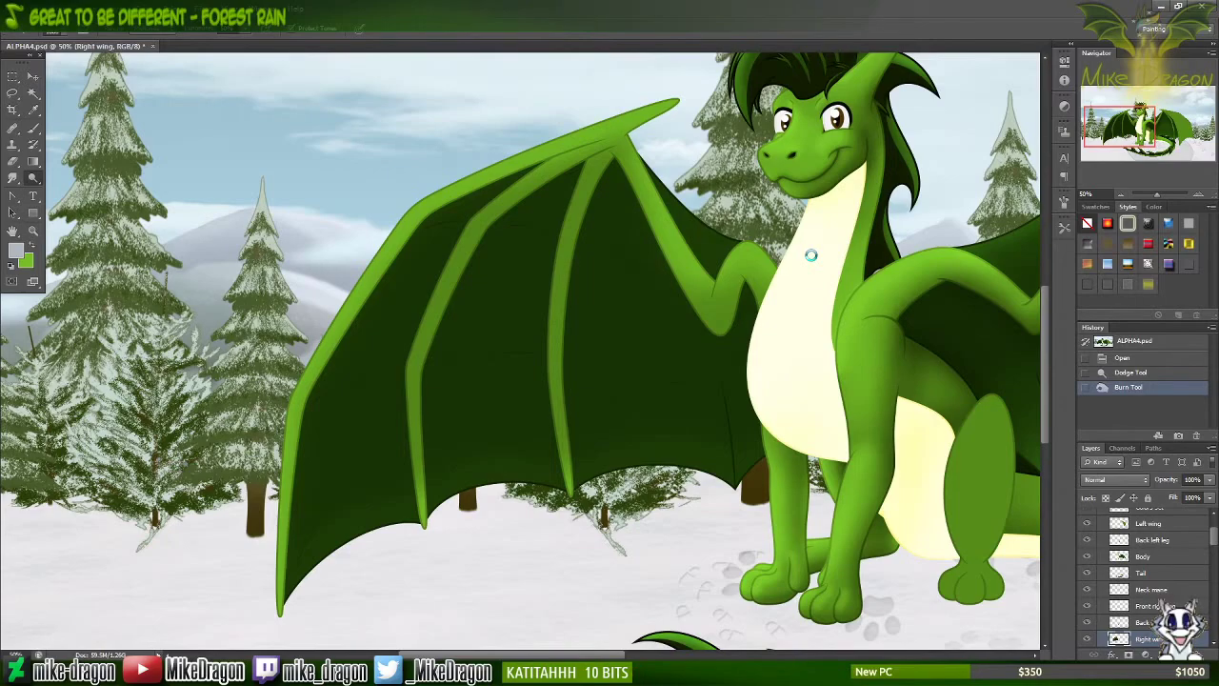
Step: Try to darken the right wing's upper joint, where the finger bones meet, with a 300 px soft Burn brush
key(shift+o)
click(221, 82)
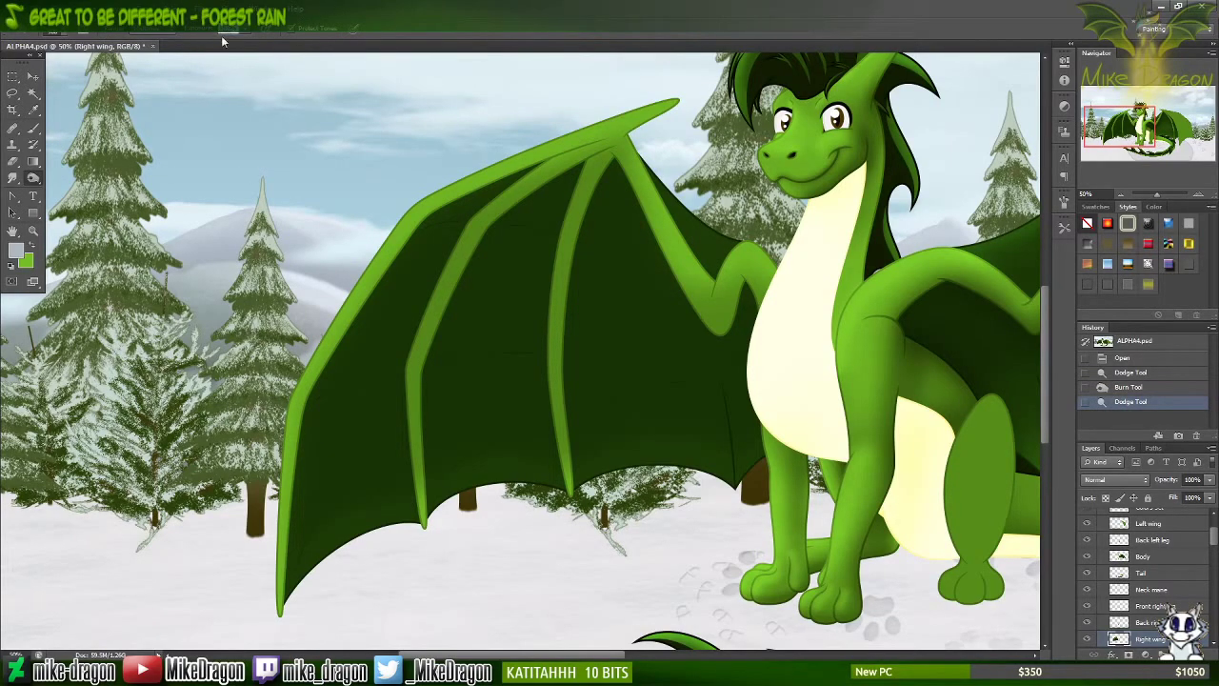
right_click(752, 447)
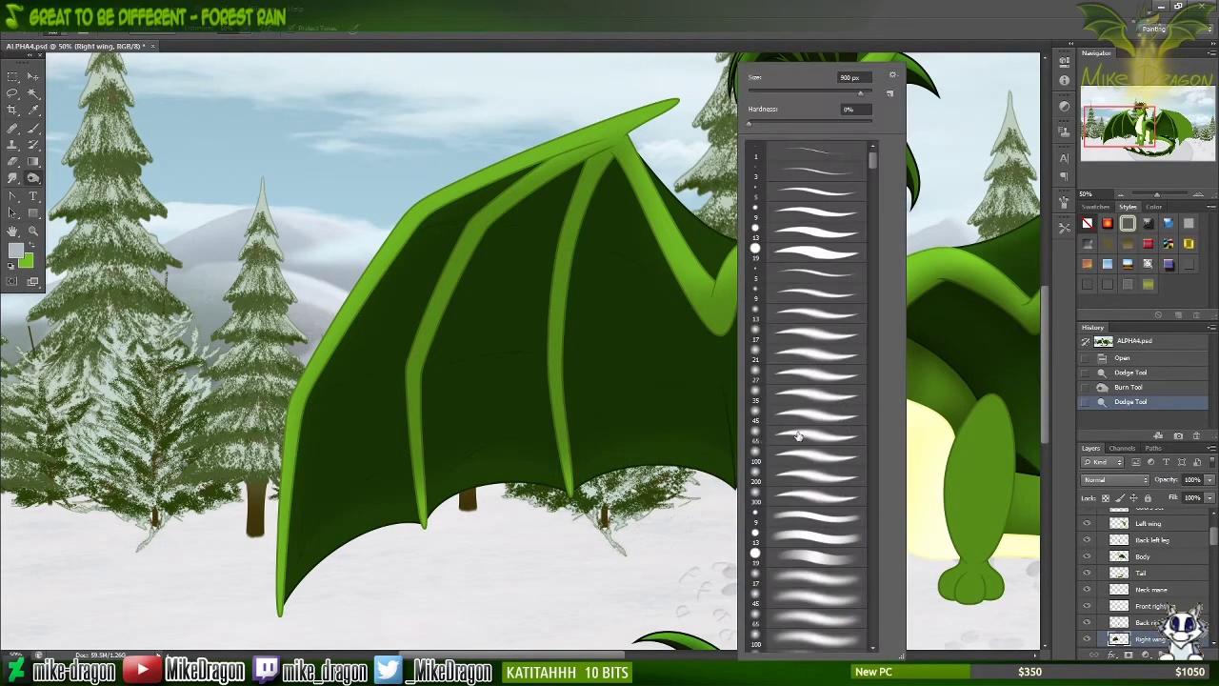
click(771, 480)
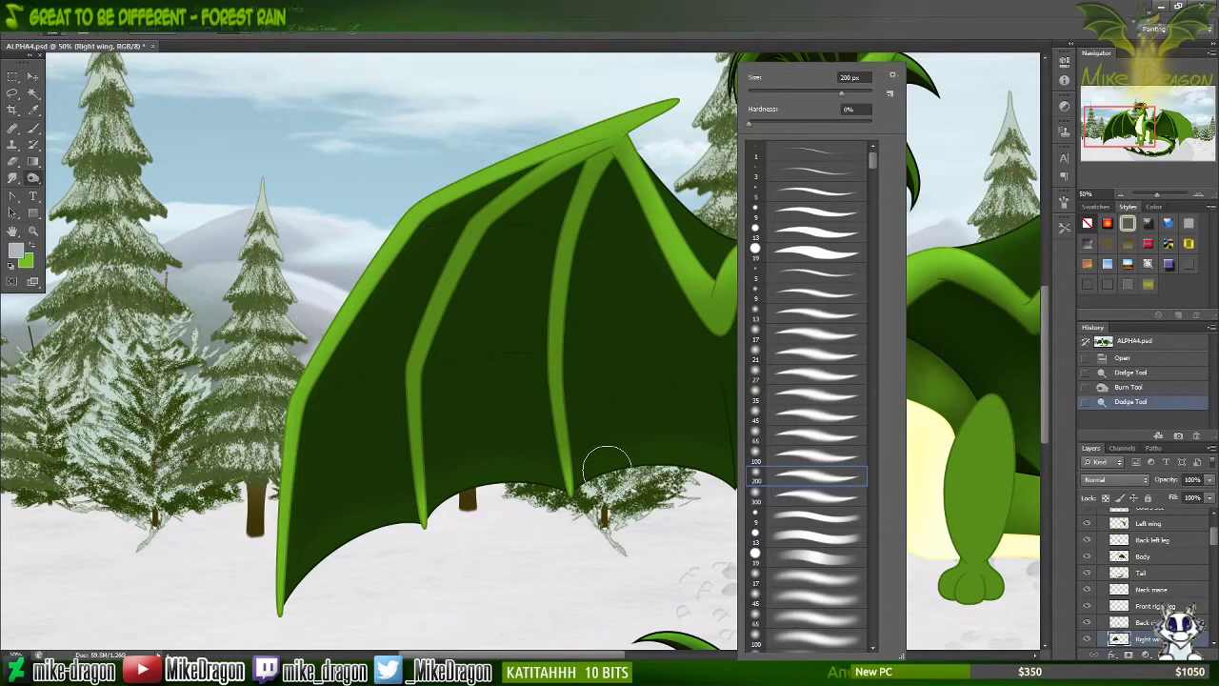
click(607, 35)
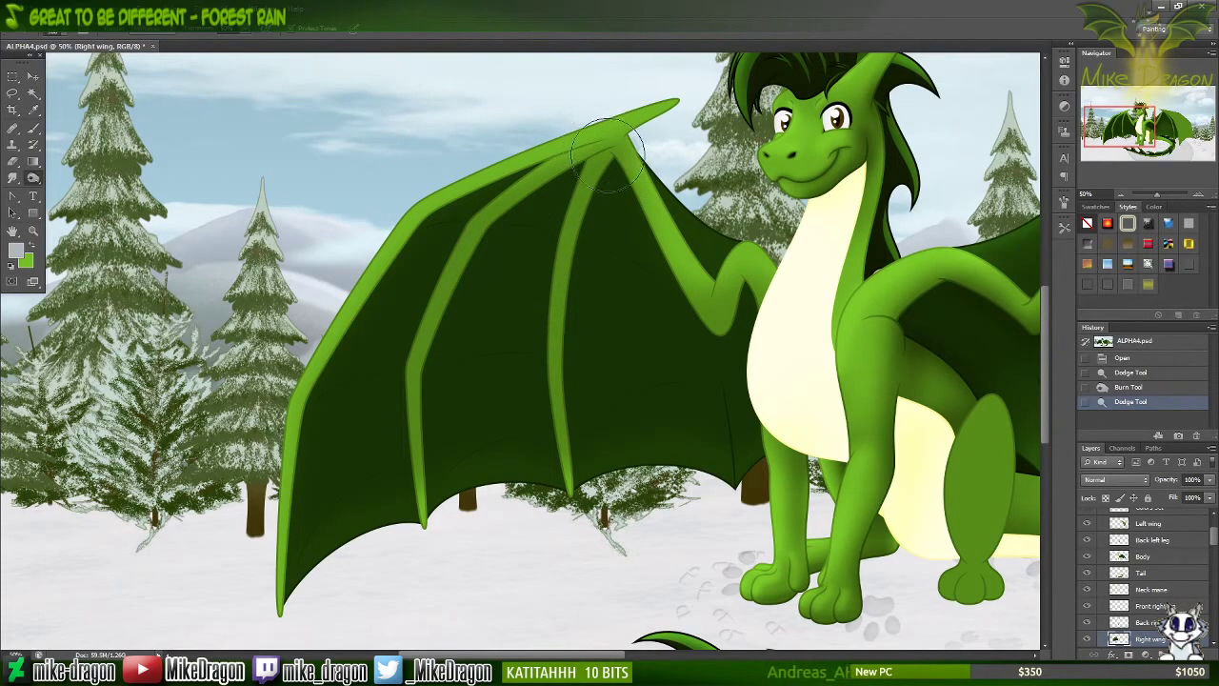
drag(606, 164, 592, 170)
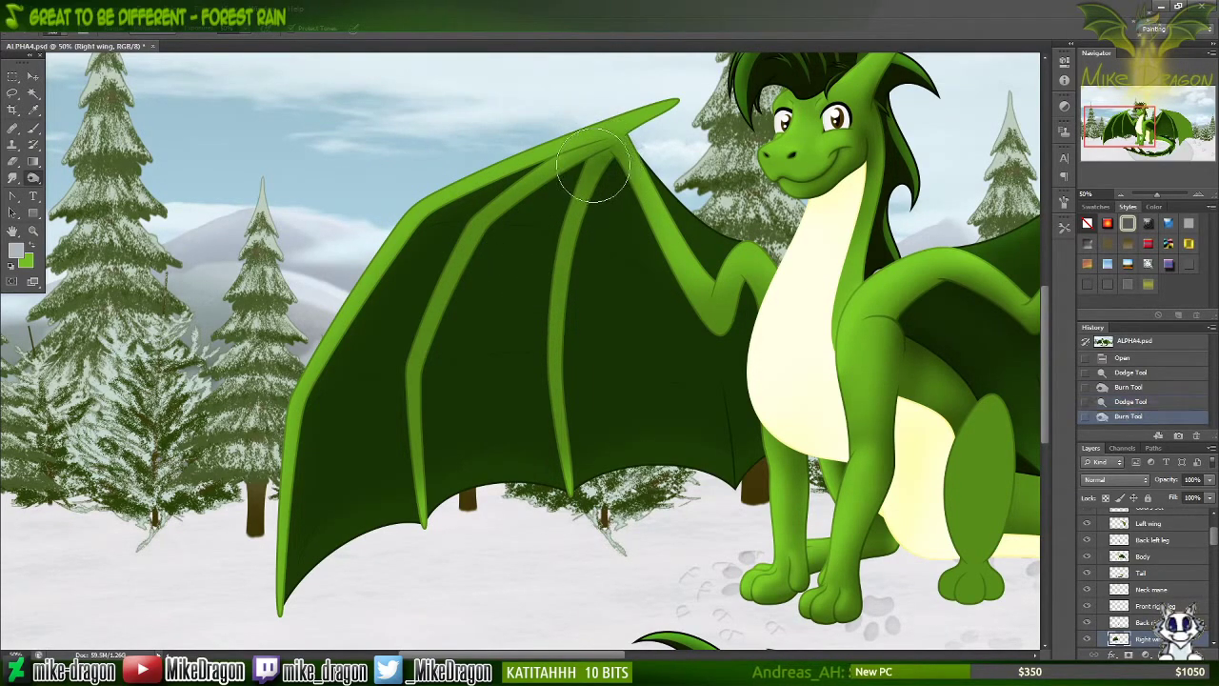
key(ctrl+z)
Step: Darken the finger bones near the right wing's upper joint with a 100 px soft Burn brush
right_click(534, 212)
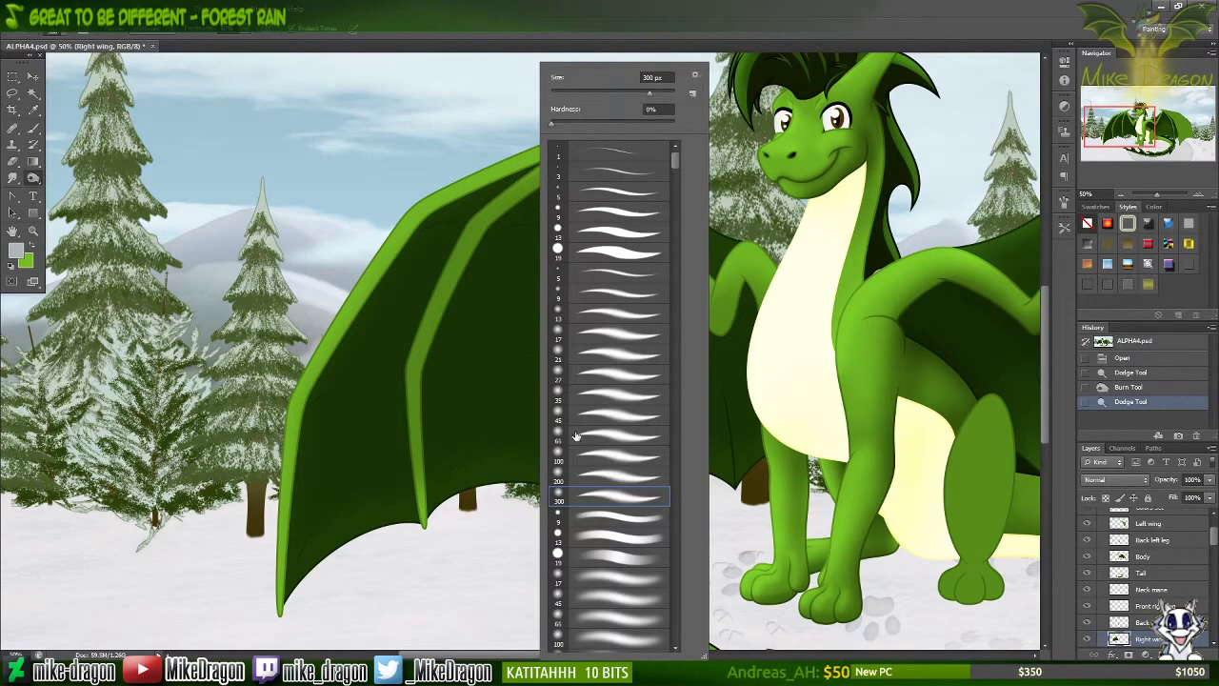
click(562, 29)
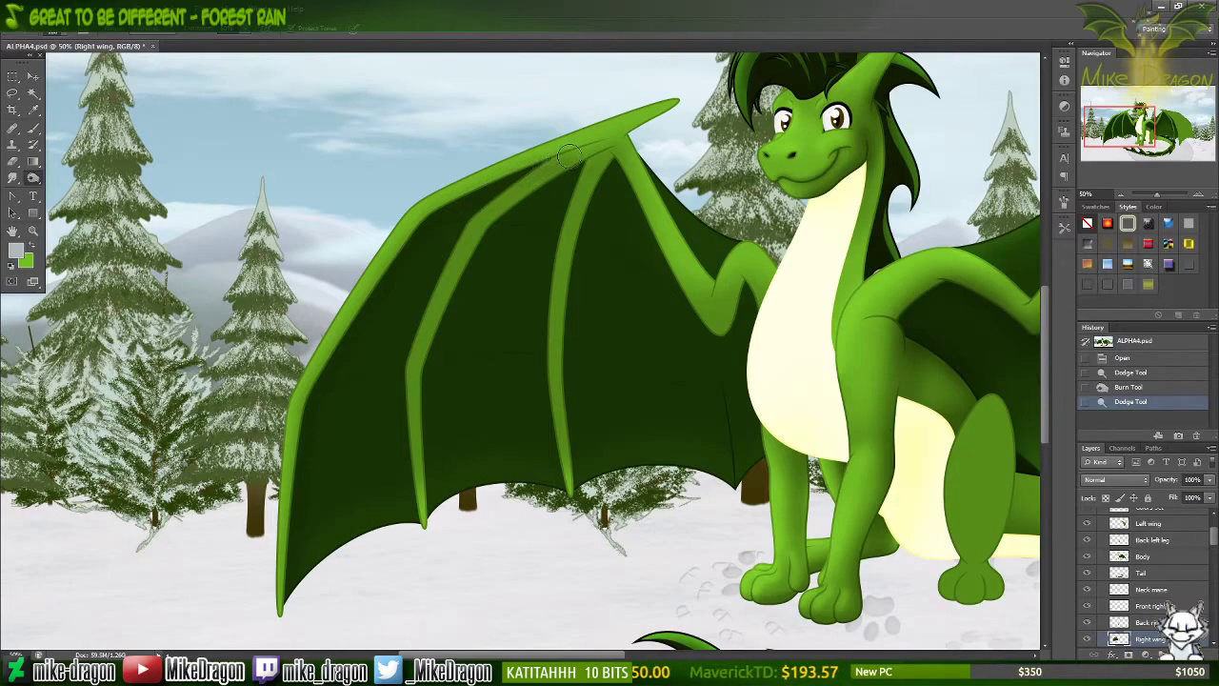
drag(622, 139, 628, 135)
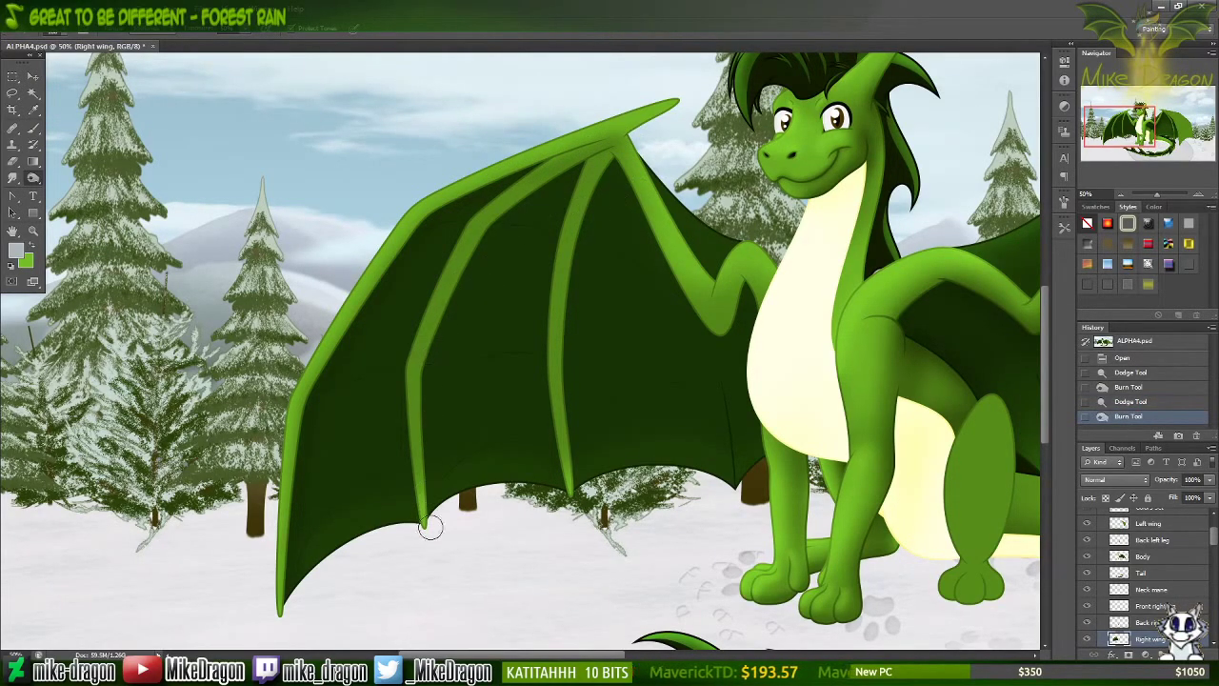
mouse_move(432, 514)
mouse_down()
mouse_move(426, 379)
mouse_move(467, 269)
mouse_move(514, 195)
mouse_up()
key(ctrl+z)
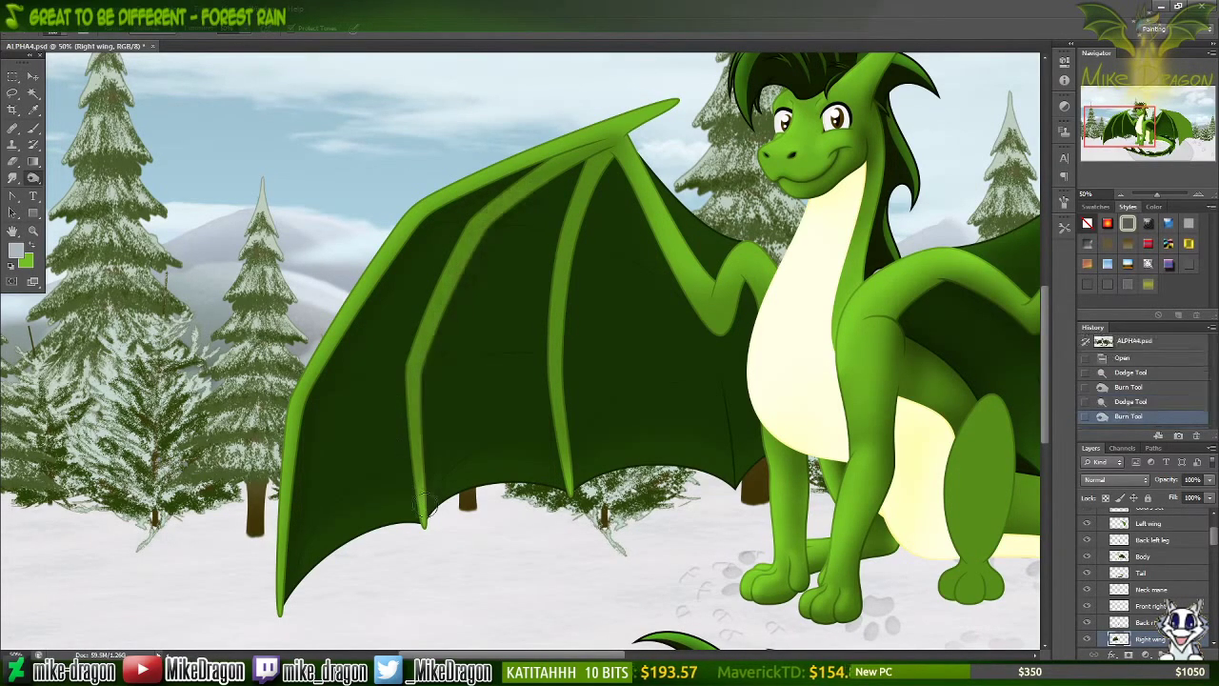
Step: Try to darken the right wing's finger bones from their tips up to the joint with the 100 px Burn brush, and undo the burn strokes
mouse_move(429, 522)
mouse_down()
mouse_move(427, 362)
mouse_move(470, 256)
mouse_move(503, 211)
mouse_move(626, 143)
mouse_up()
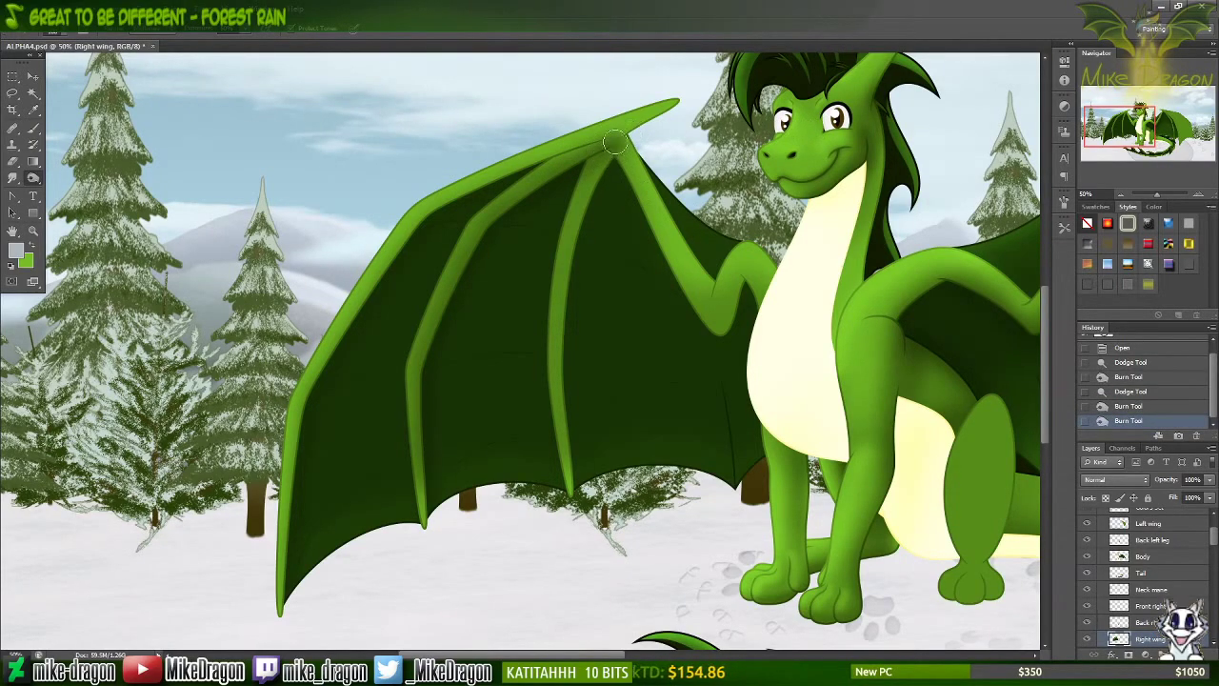
key(ctrl+alt+z)
key(ctrl+alt+z)
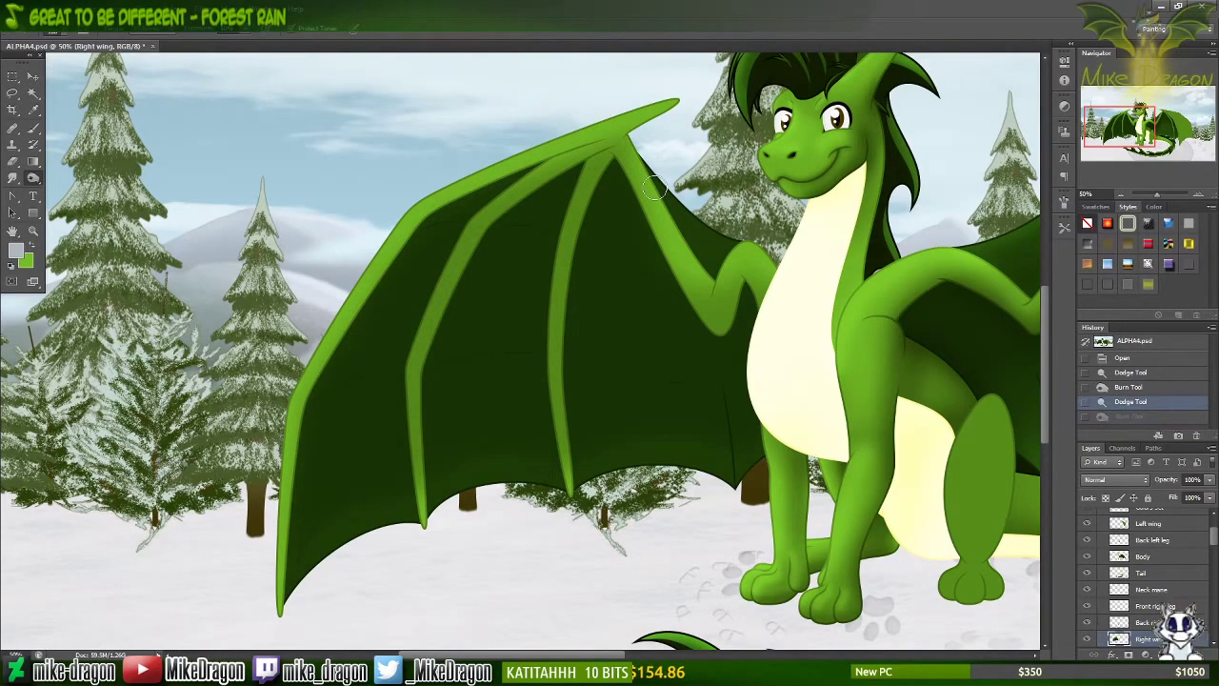
Step: Try to darken the right wing broadly across its membrane and bones with a 900 px soft Burn brush
right_click(667, 346)
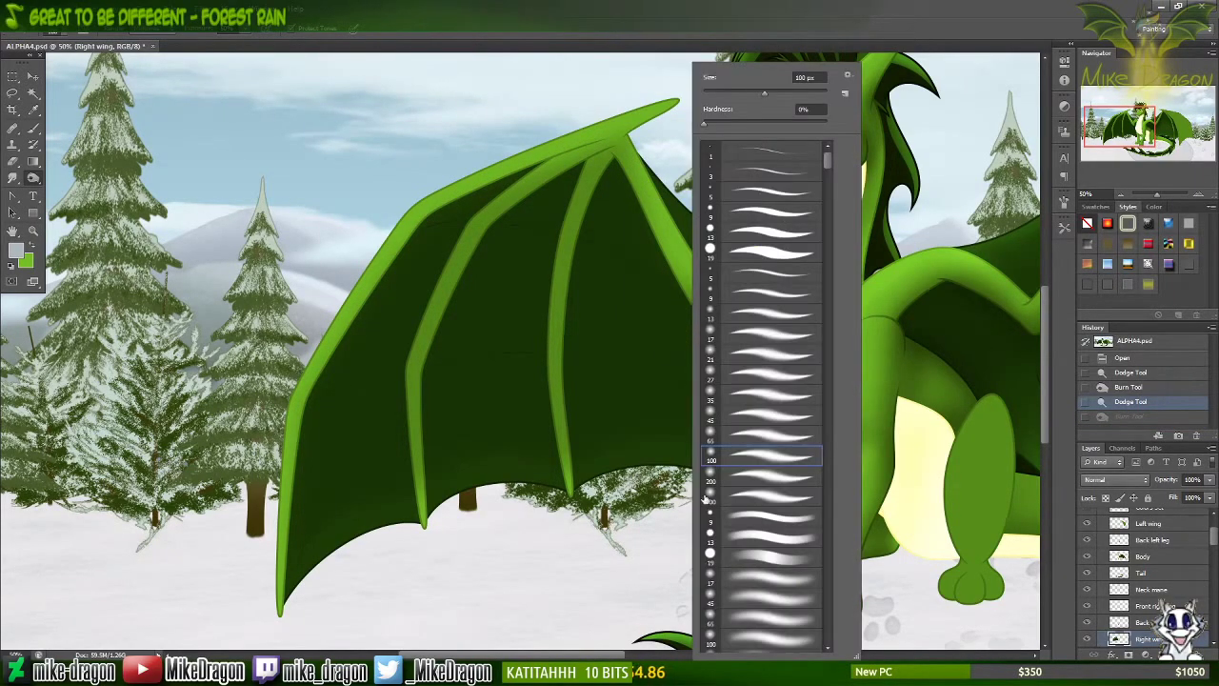
click(707, 496)
double_click(803, 77)
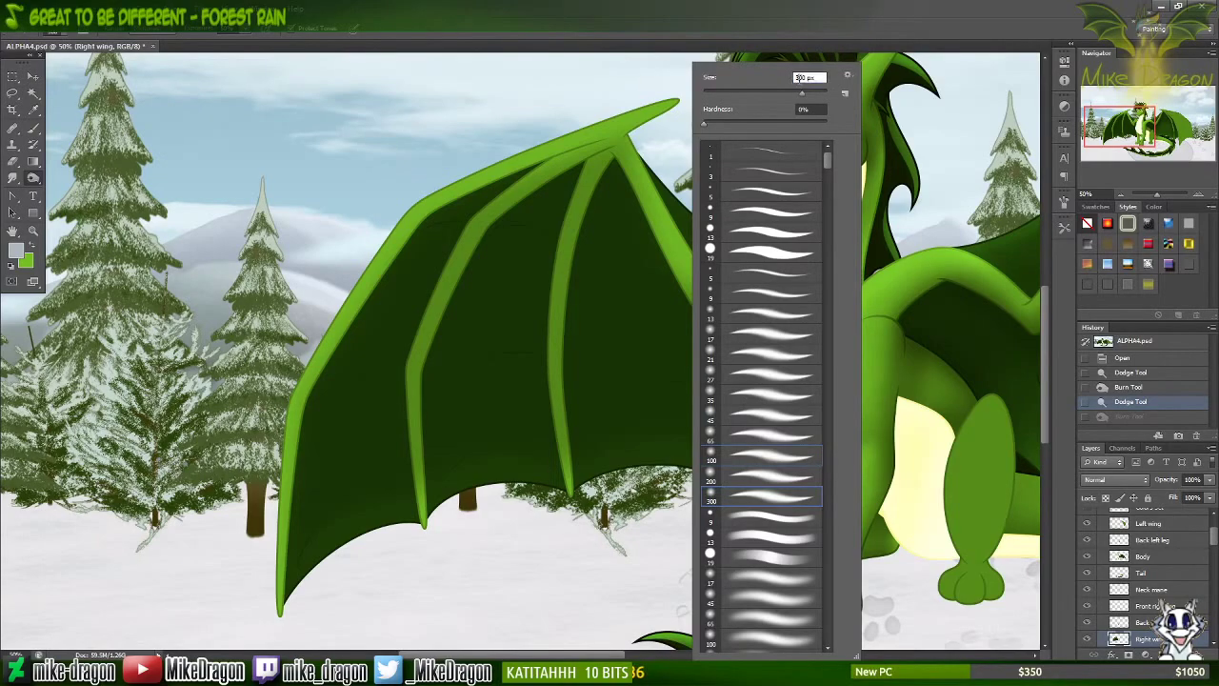
key(Return)
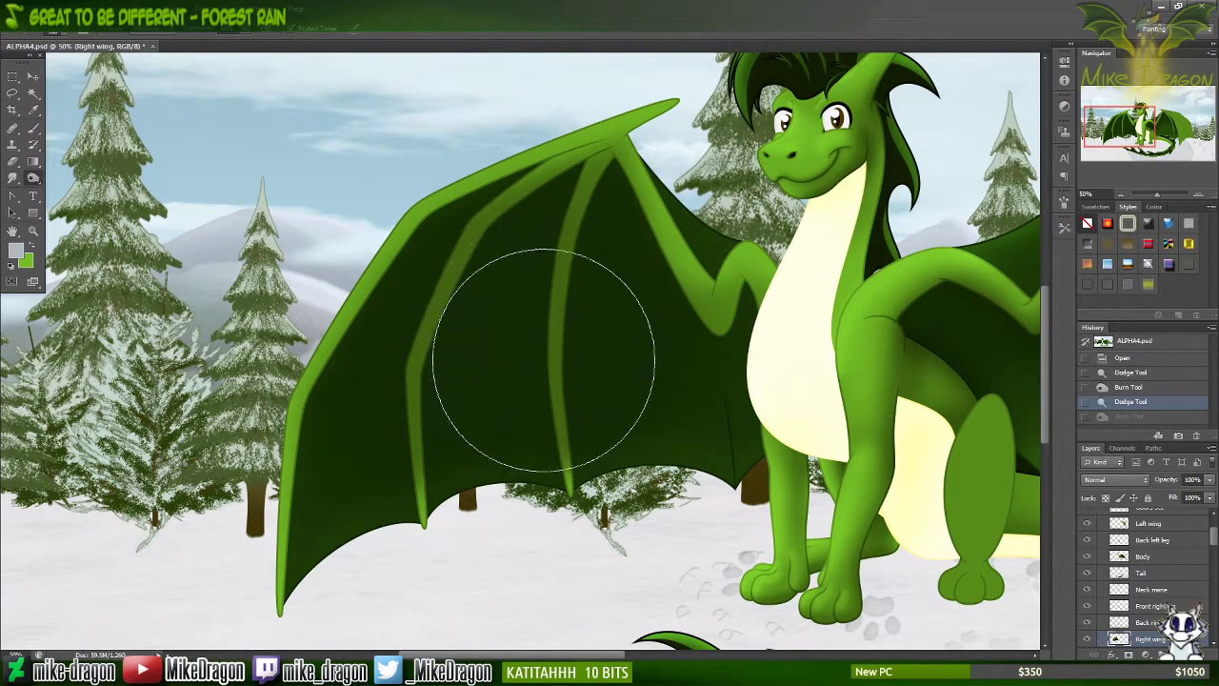
key(ctrl+z)
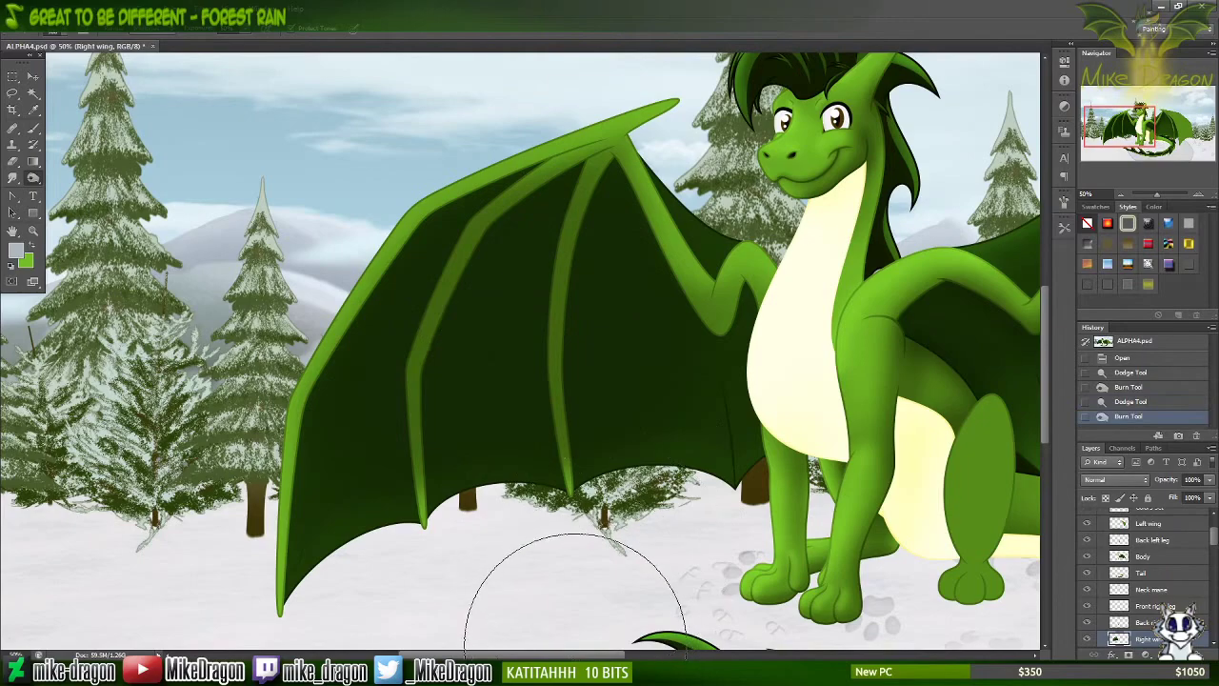
Step: Reduce the Burn brush to the 200 px soft preset
right_click(606, 458)
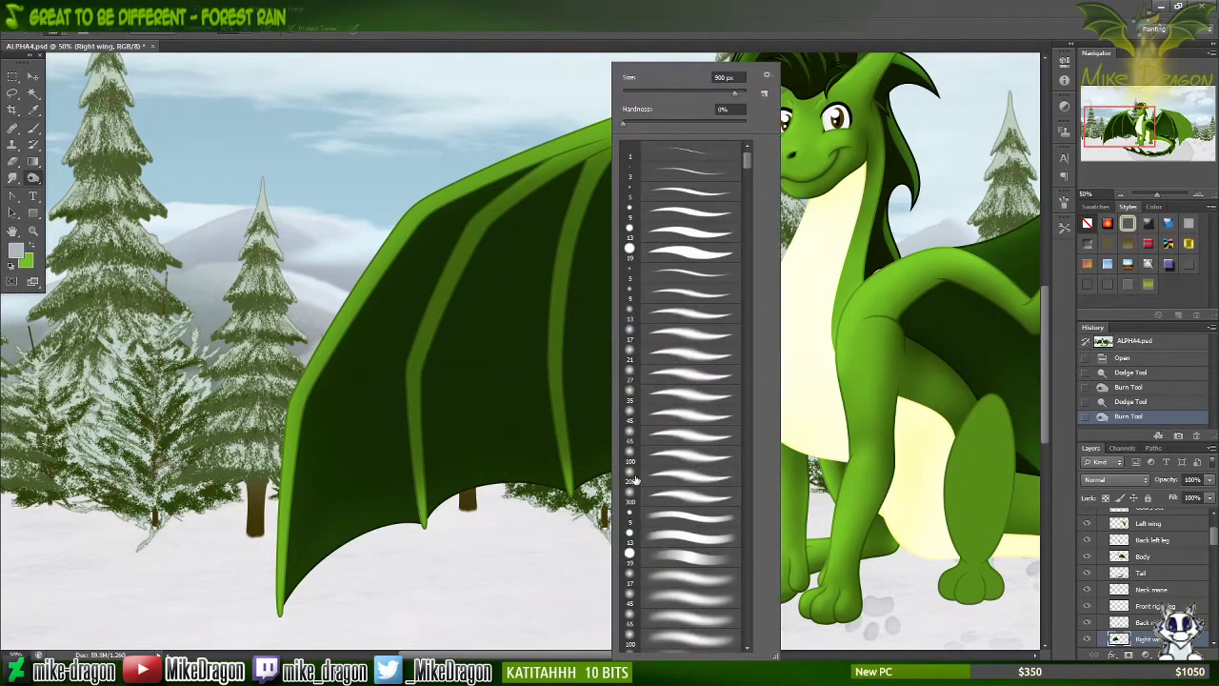
click(640, 457)
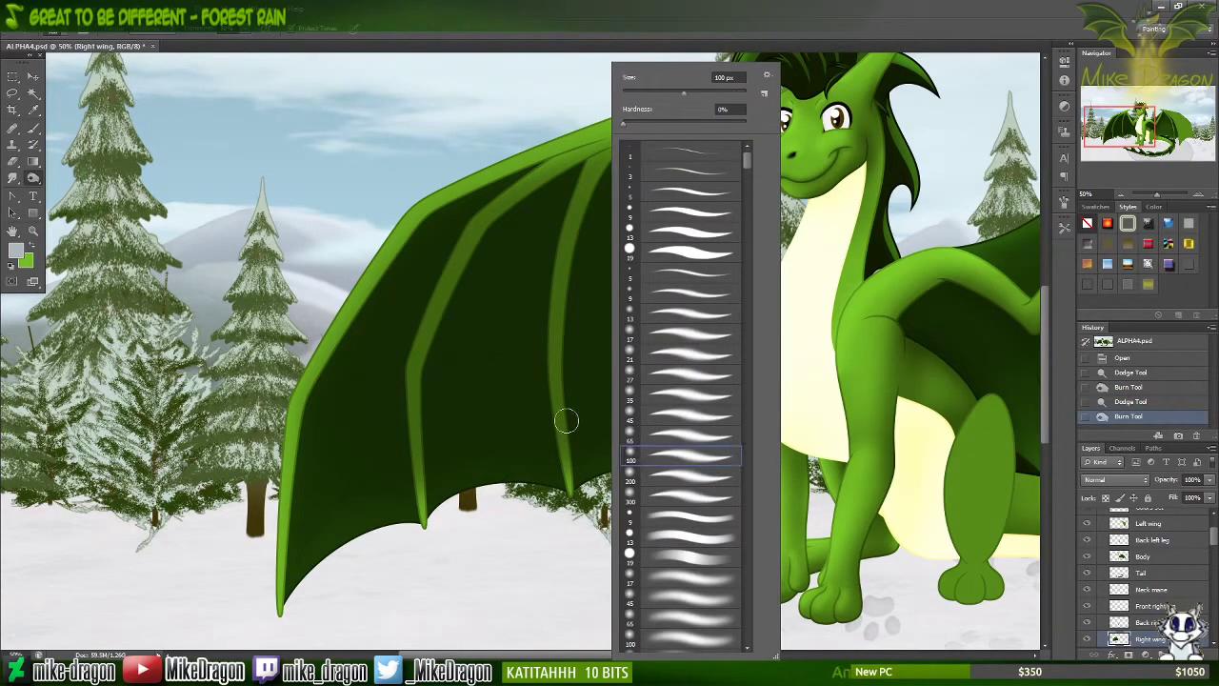
click(667, 477)
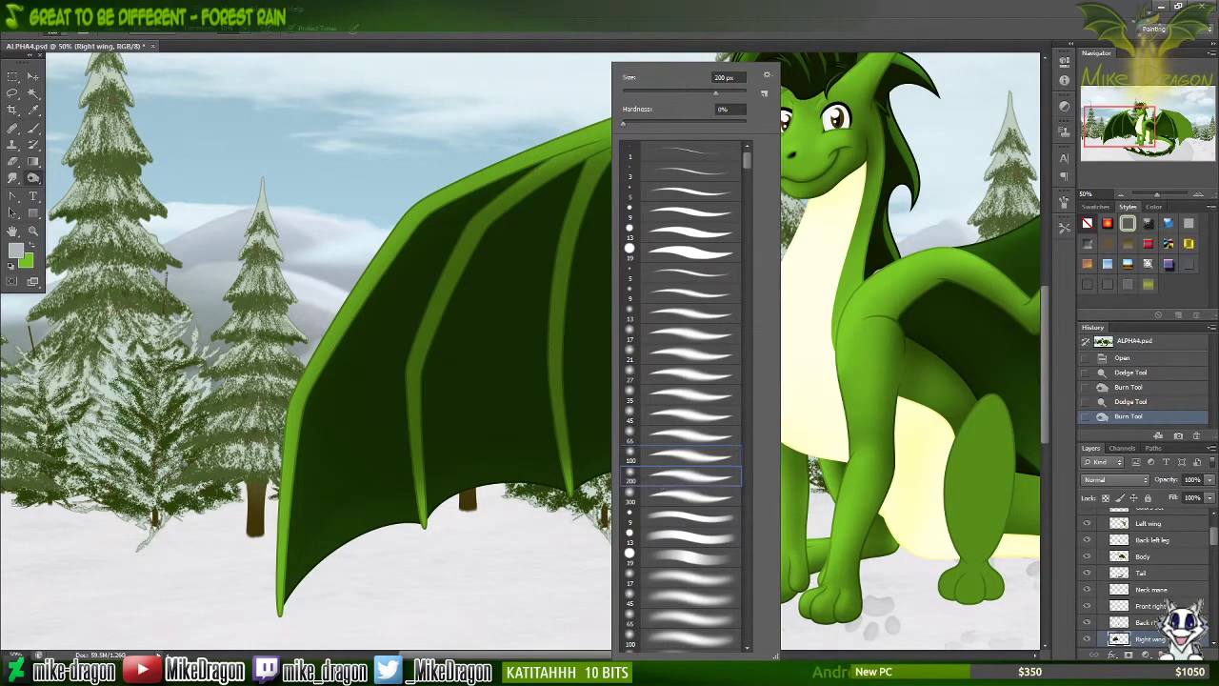
click(550, 20)
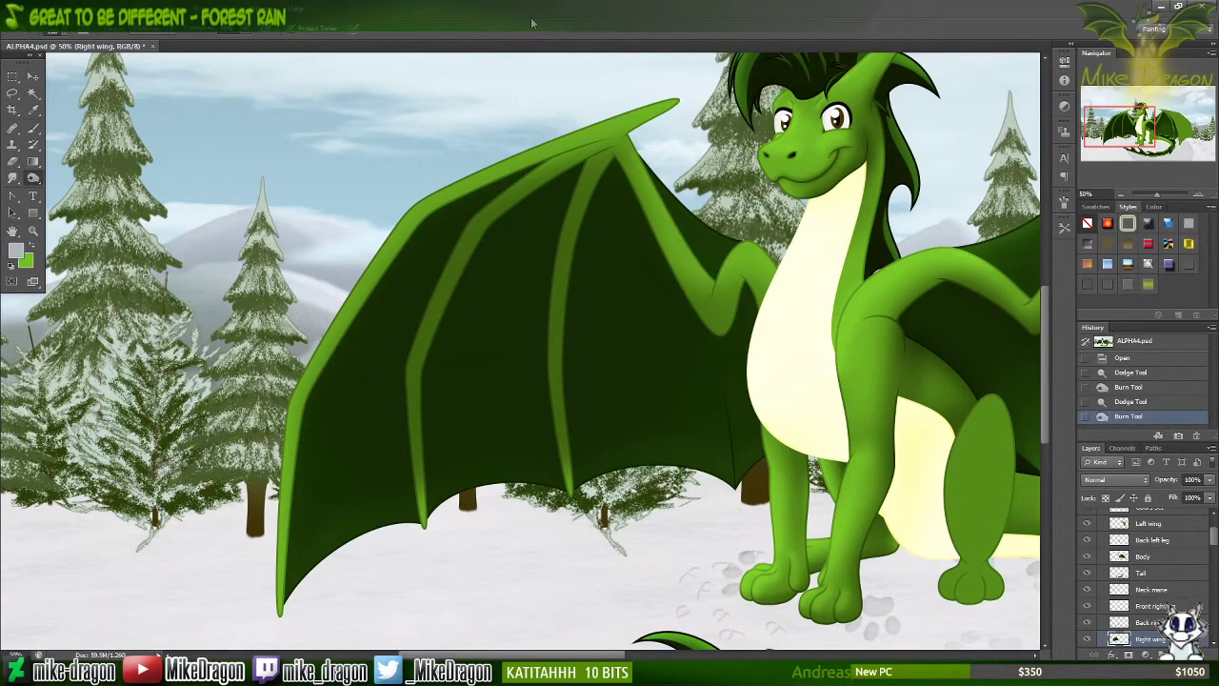
right_click(610, 238)
click(608, 230)
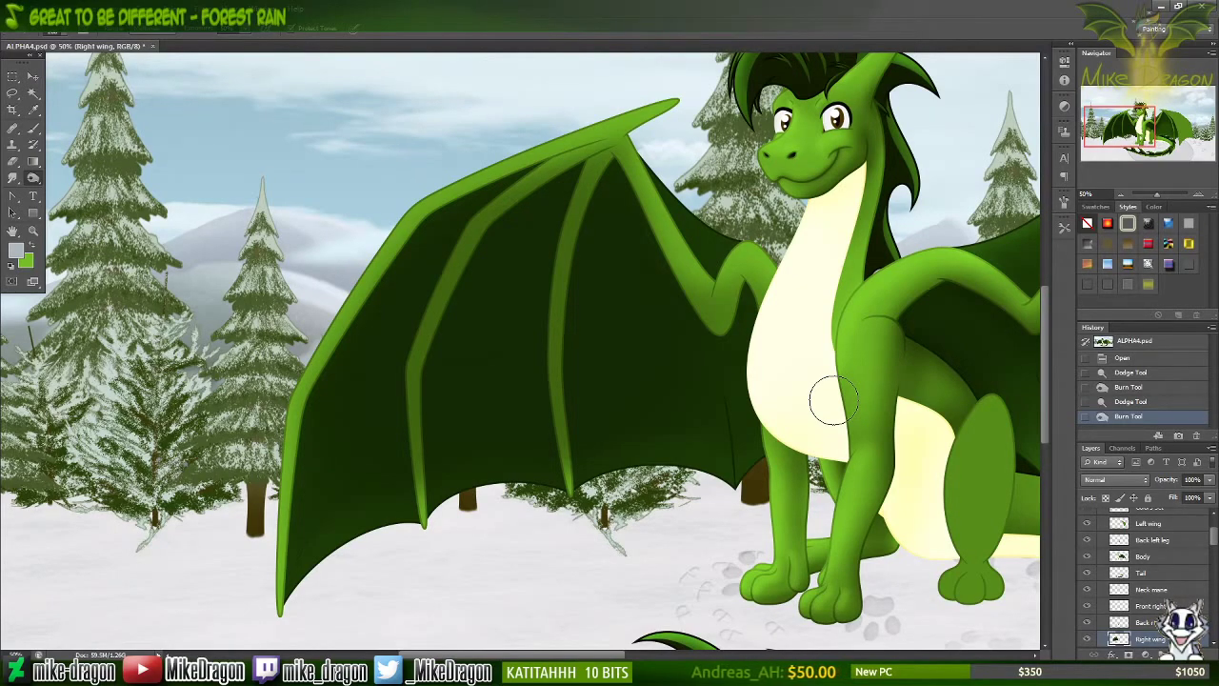
Step: Undo all Dodge and Burn strokes on the right wing, back to the document's opened state
key(ctrl+z)
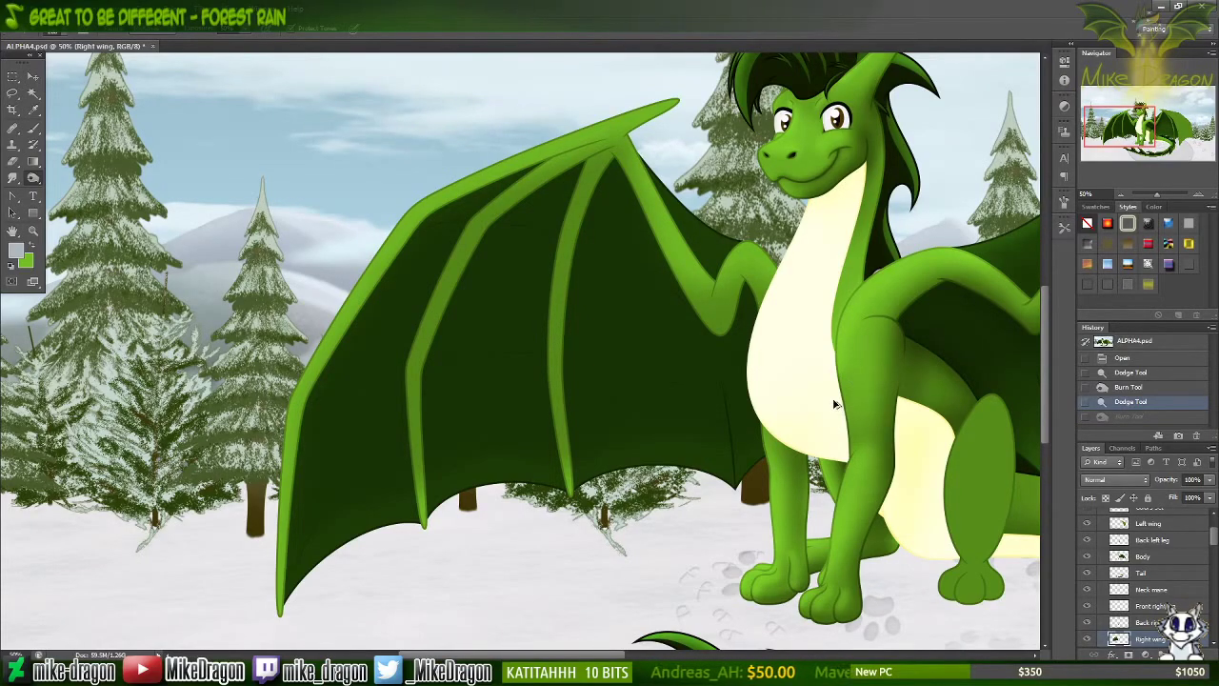
key(ctrl+alt+z)
key(ctrl+alt+z)
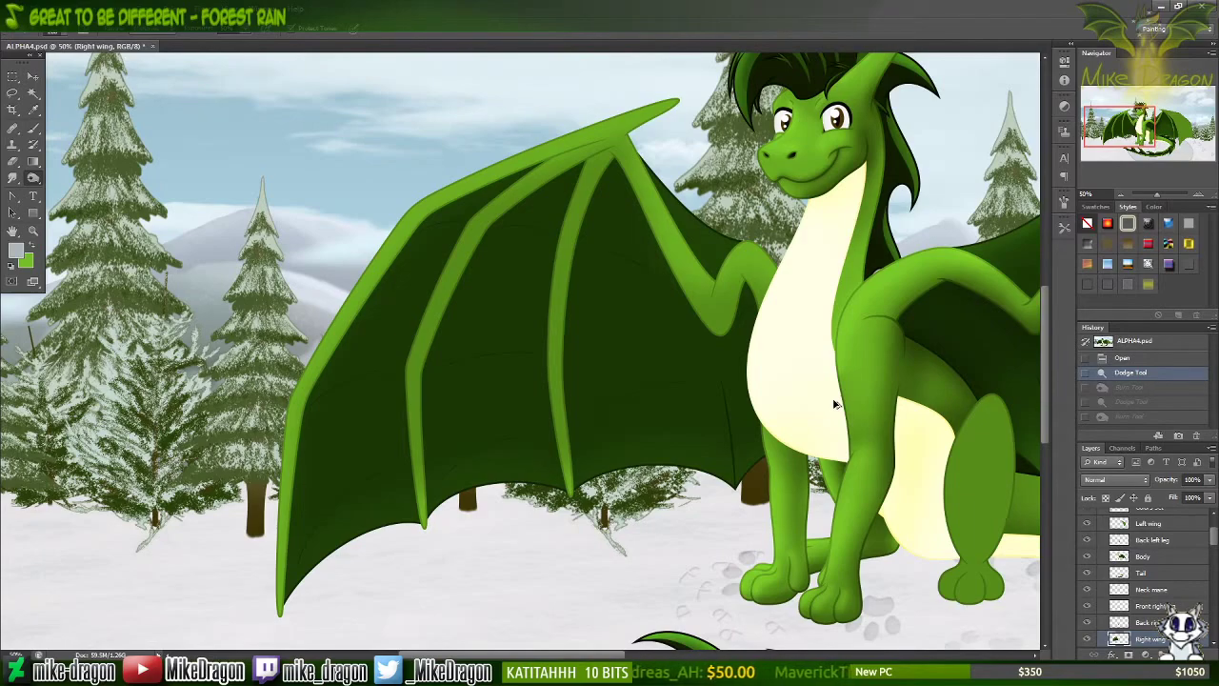
key(ctrl+alt+z)
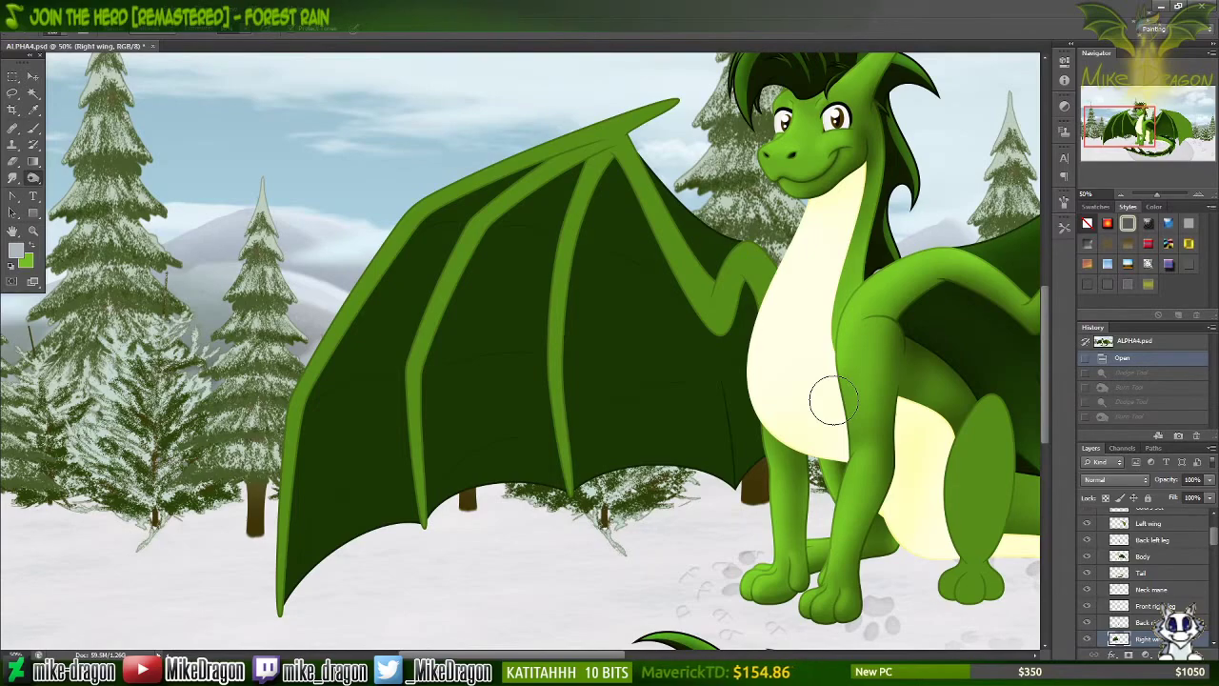
Step: Quit Photoshop without saving the changes to ALPHA4.psd
scroll(833, 400, down, 2)
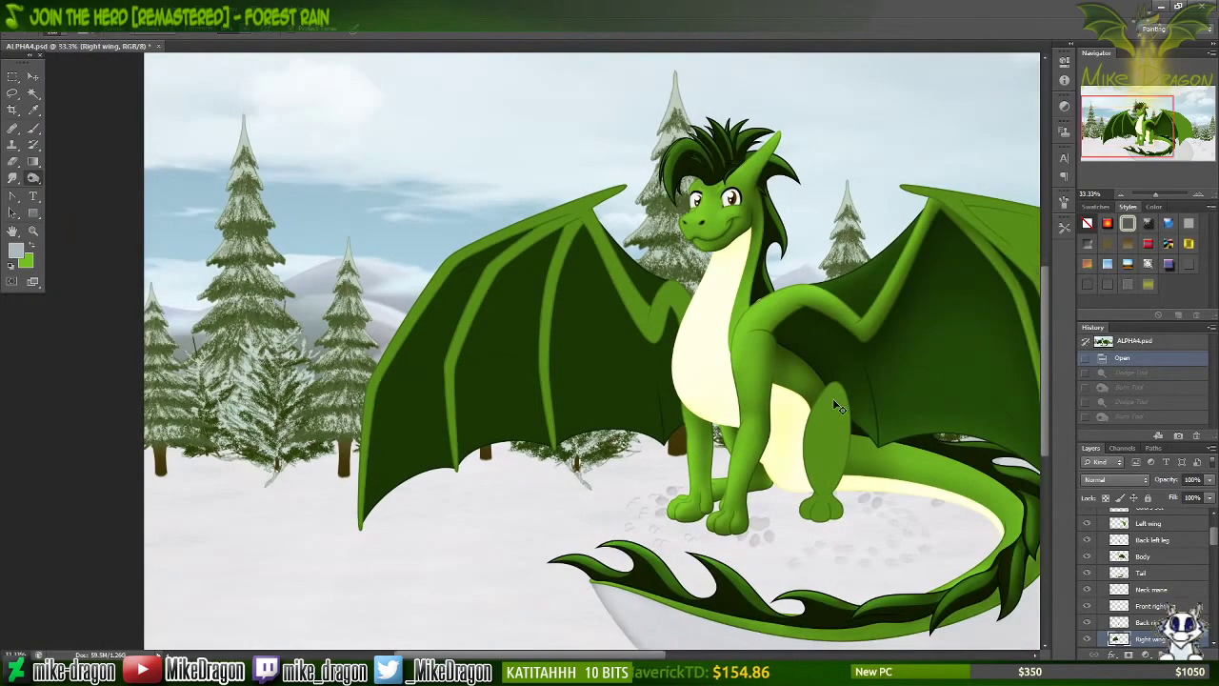
scroll(833, 400, right, 3)
scroll(837, 404, right, 2)
scroll(781, 401, left, 1)
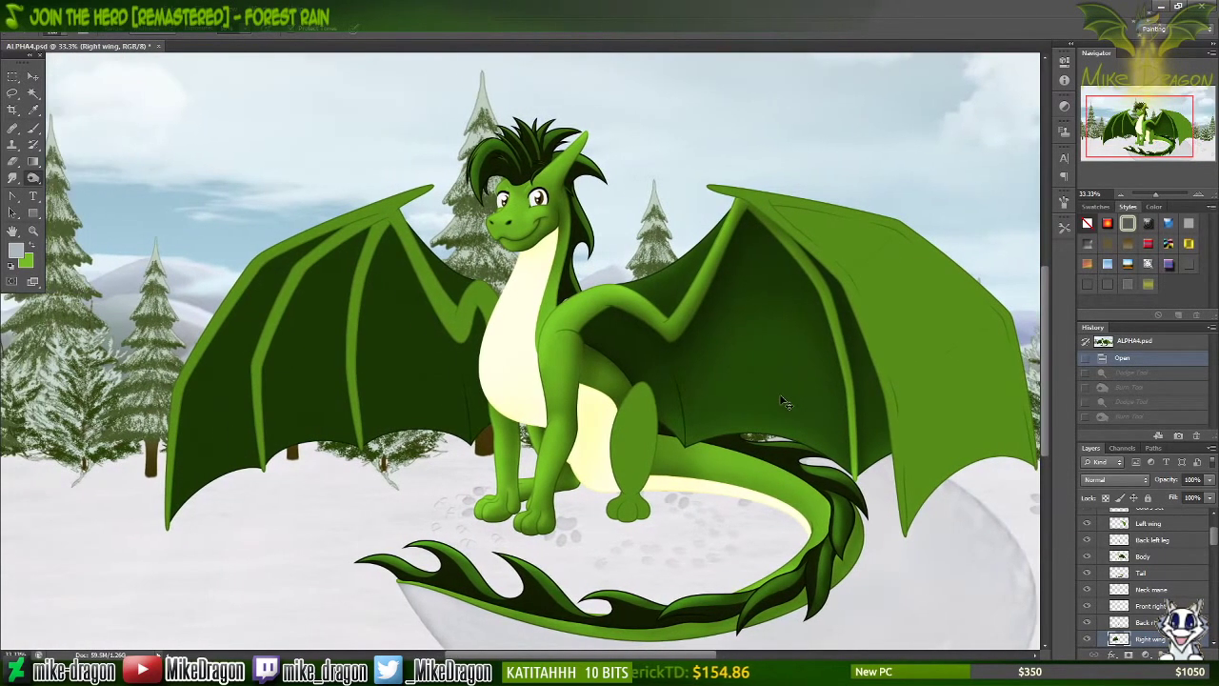
scroll(779, 396, left, 1)
scroll(778, 389, down, 1)
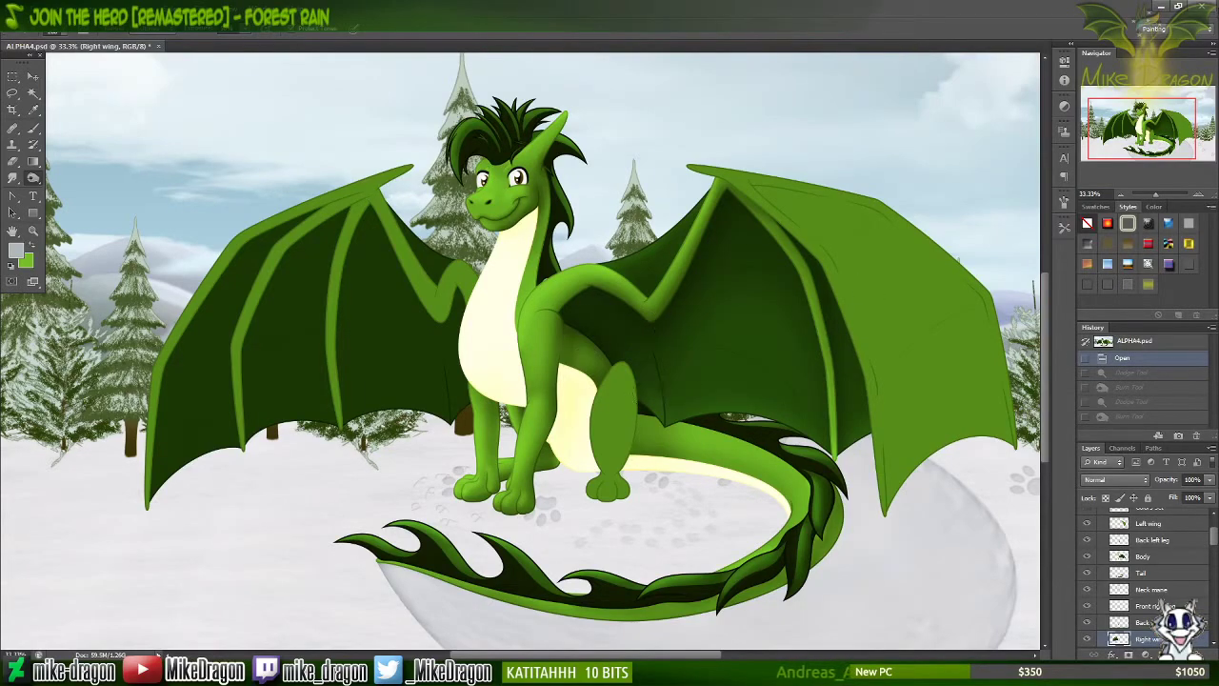
click(1202, 7)
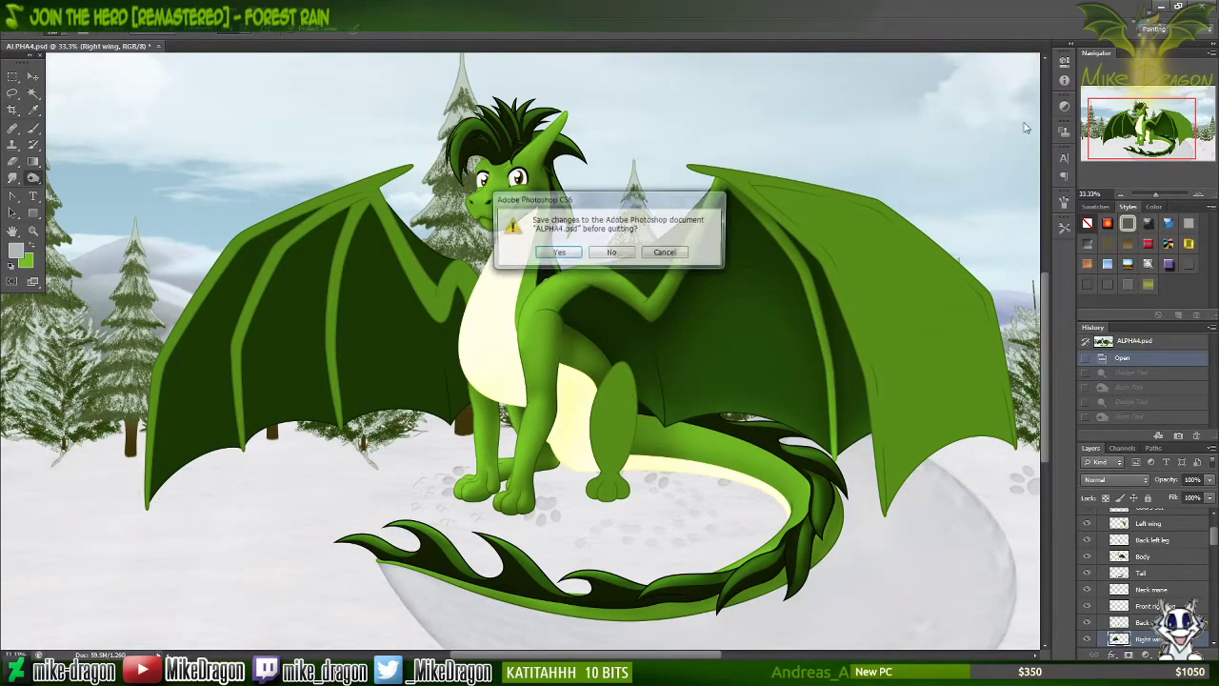
click(613, 253)
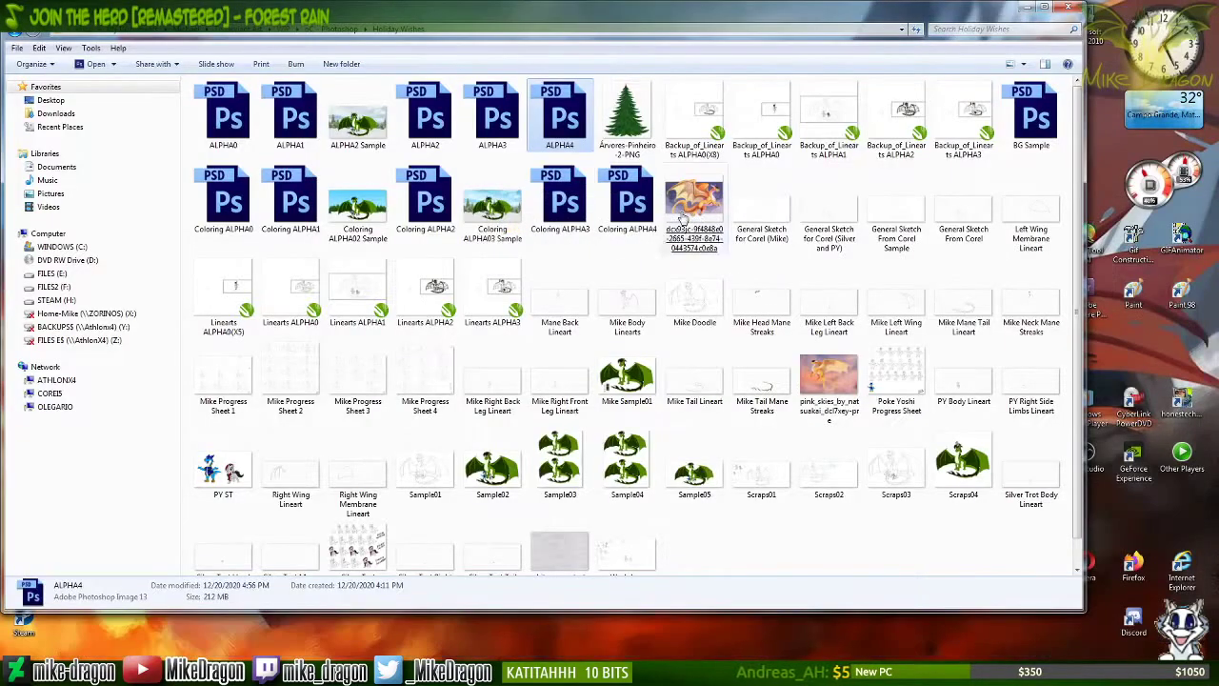
Step: Close the Holiday Wishes folder window and the VisualBoyAdvance emulator
click(1071, 9)
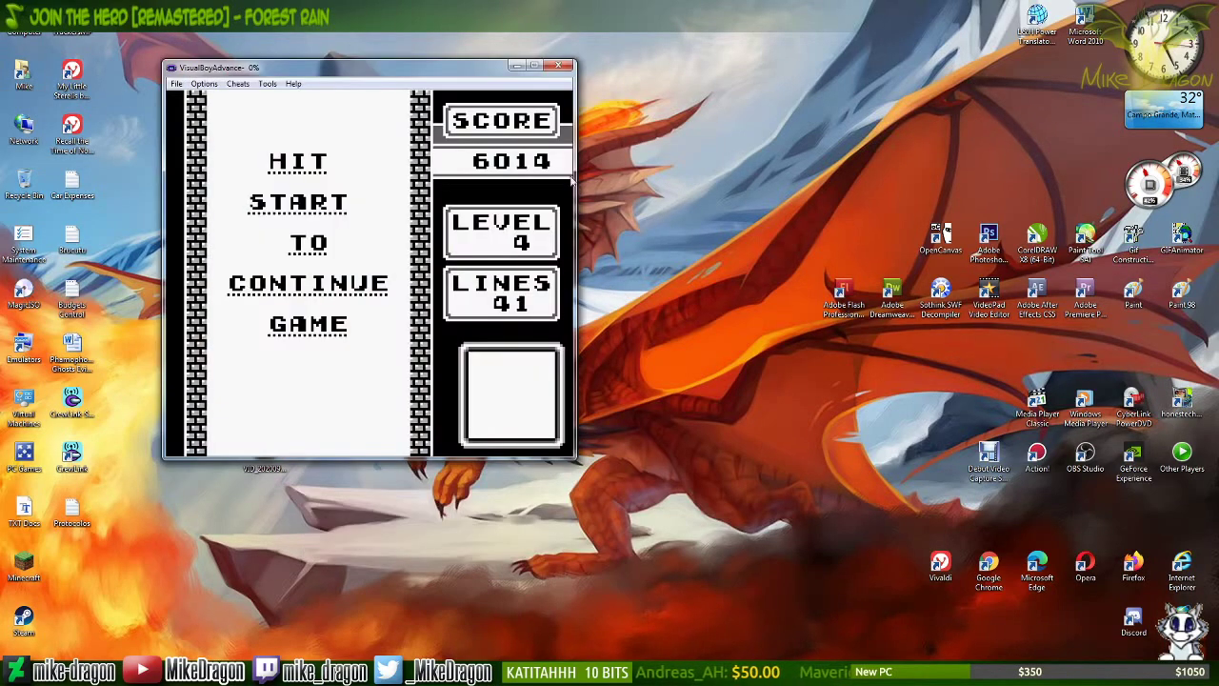
click(577, 74)
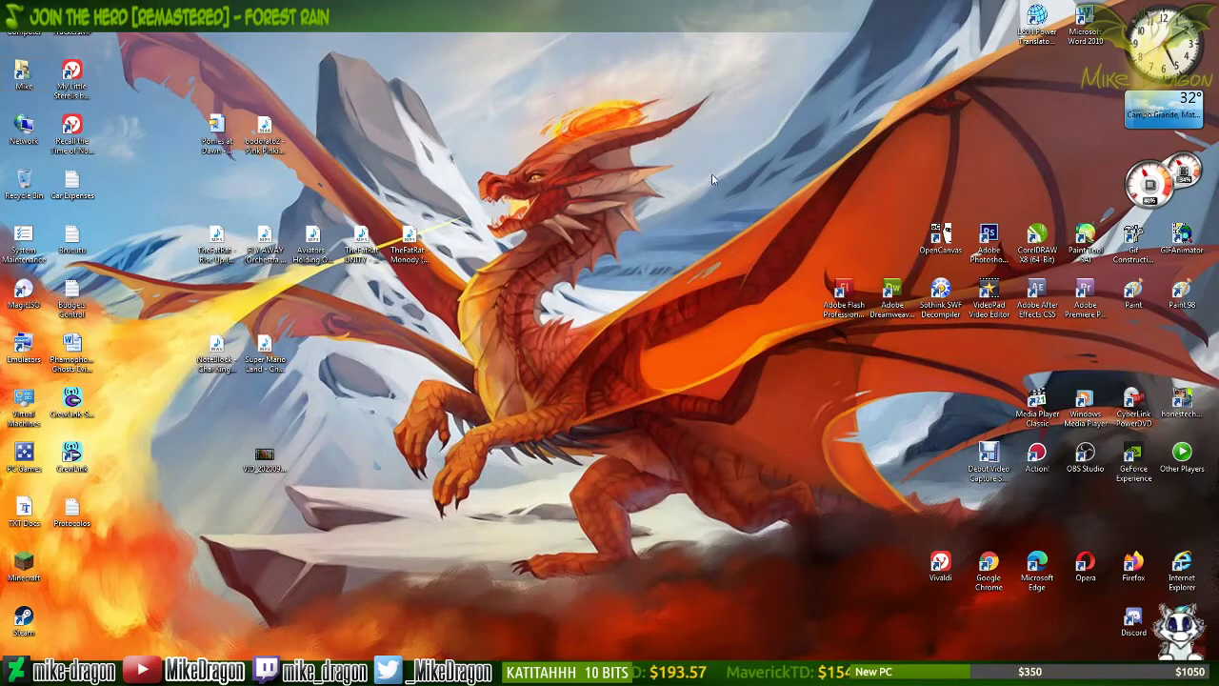
drag(702, 165, 663, 127)
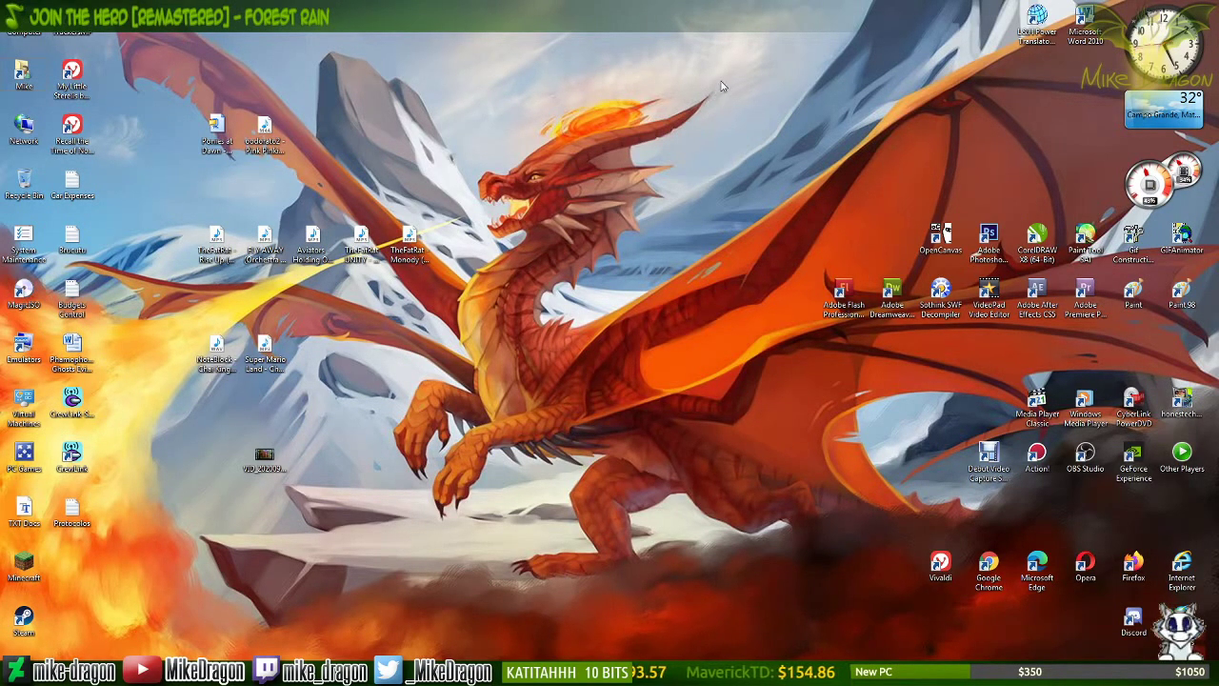
Step: Check the December 2020 dates in the system calendar, and dismiss it
click(1181, 673)
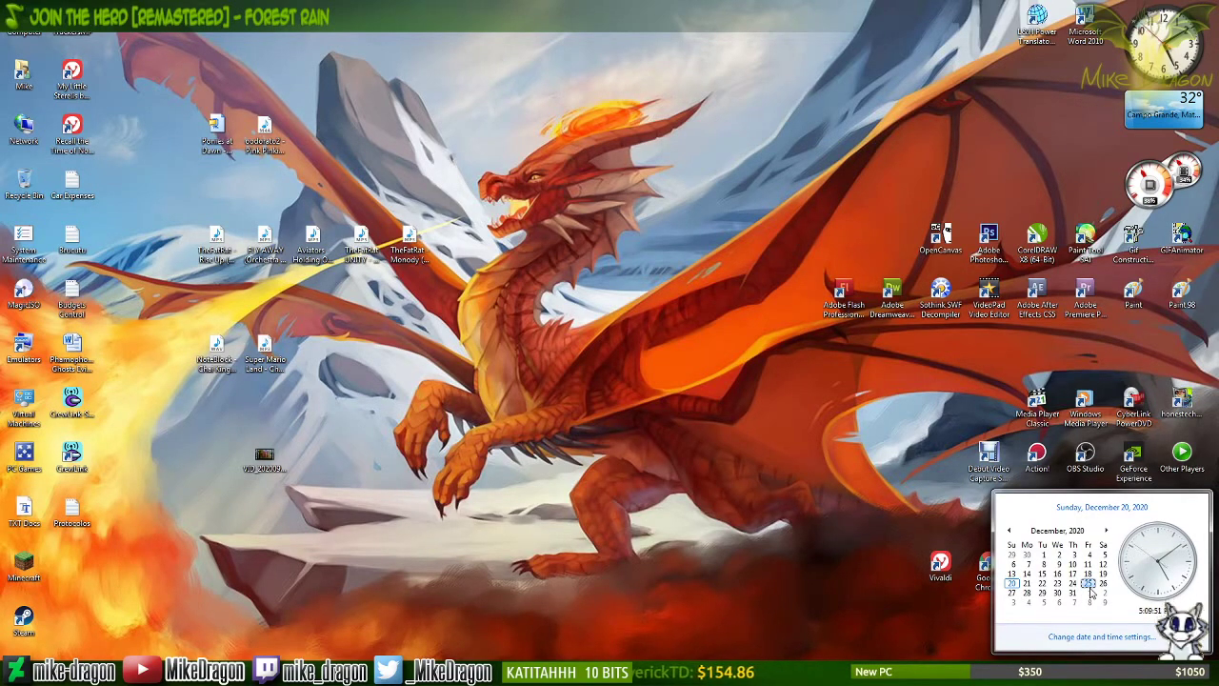
click(799, 584)
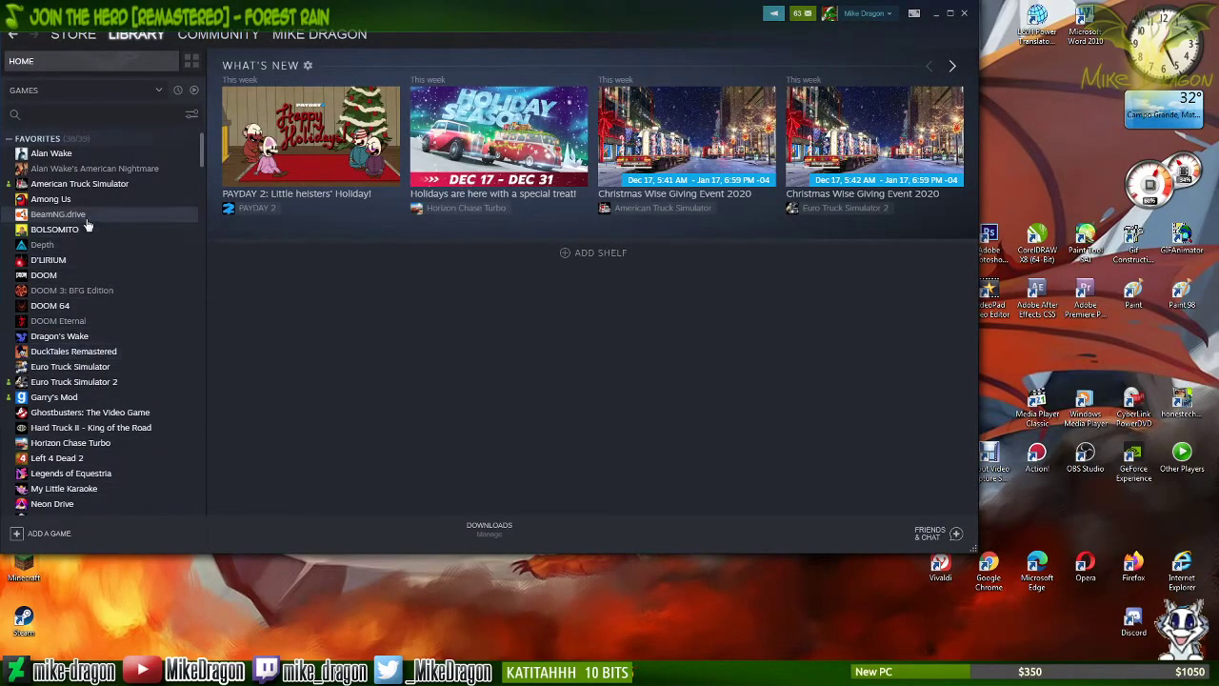
Step: In the Steam library, find PC Building Simulator among the uncategorized games and add it to Favorites
scroll(93, 269, down, 5)
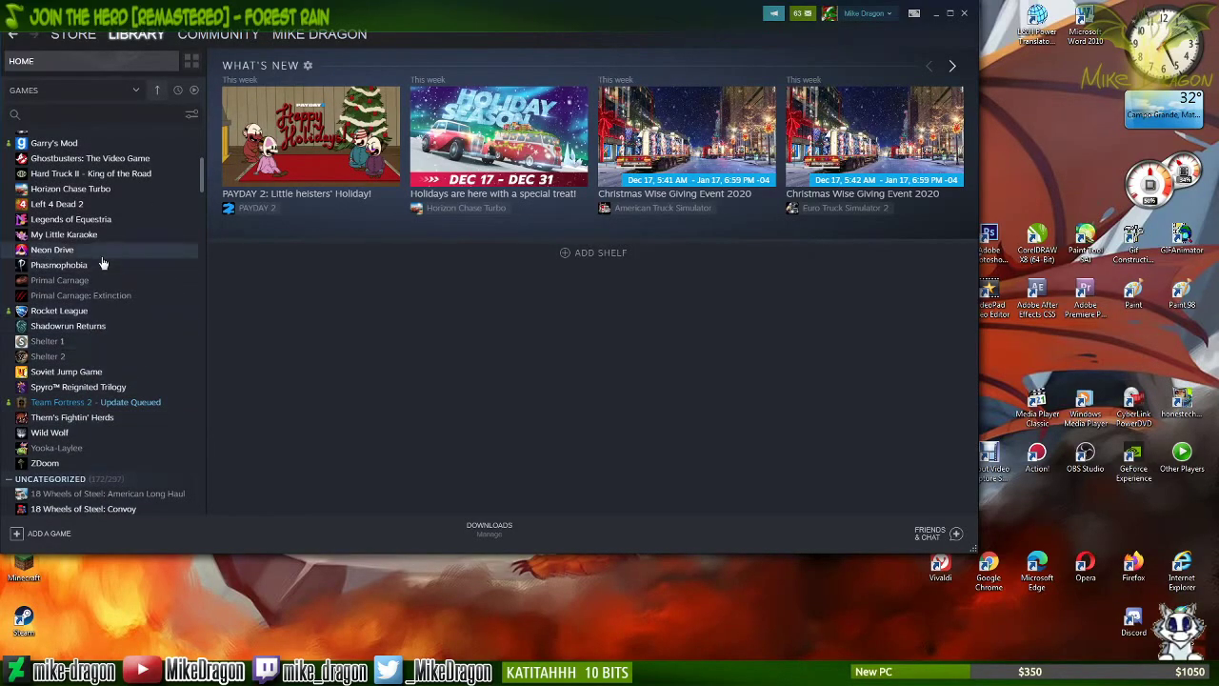
scroll(102, 254, up, 1)
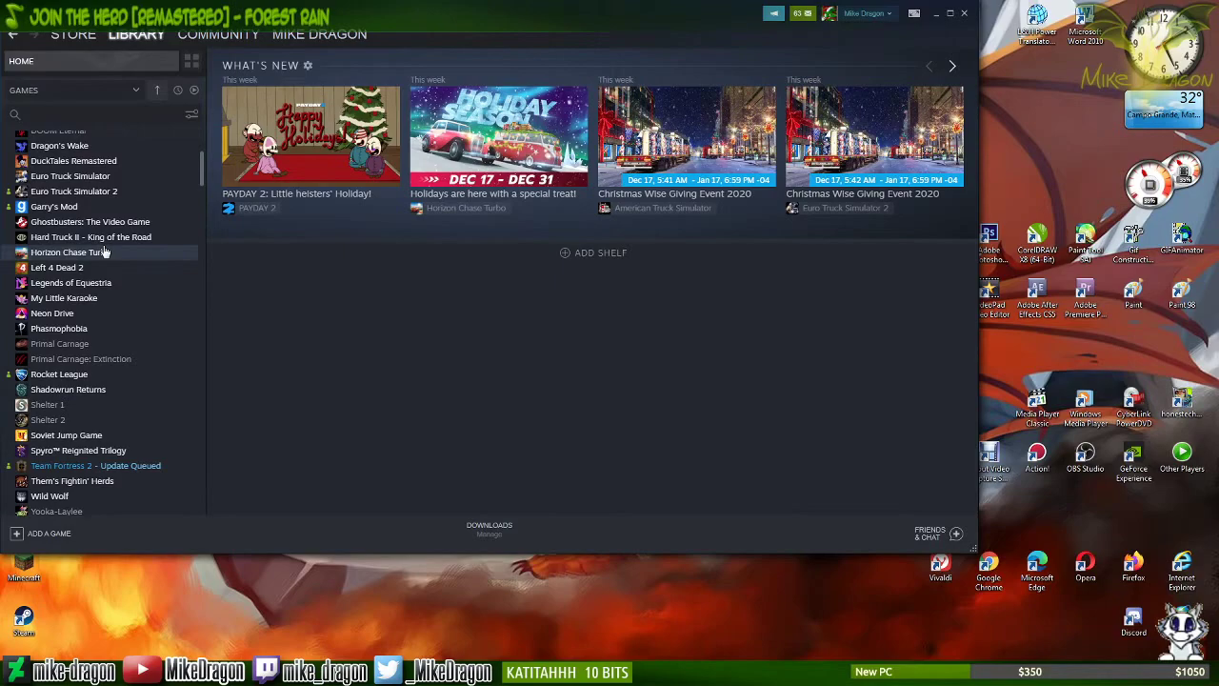
scroll(74, 419, up, 3)
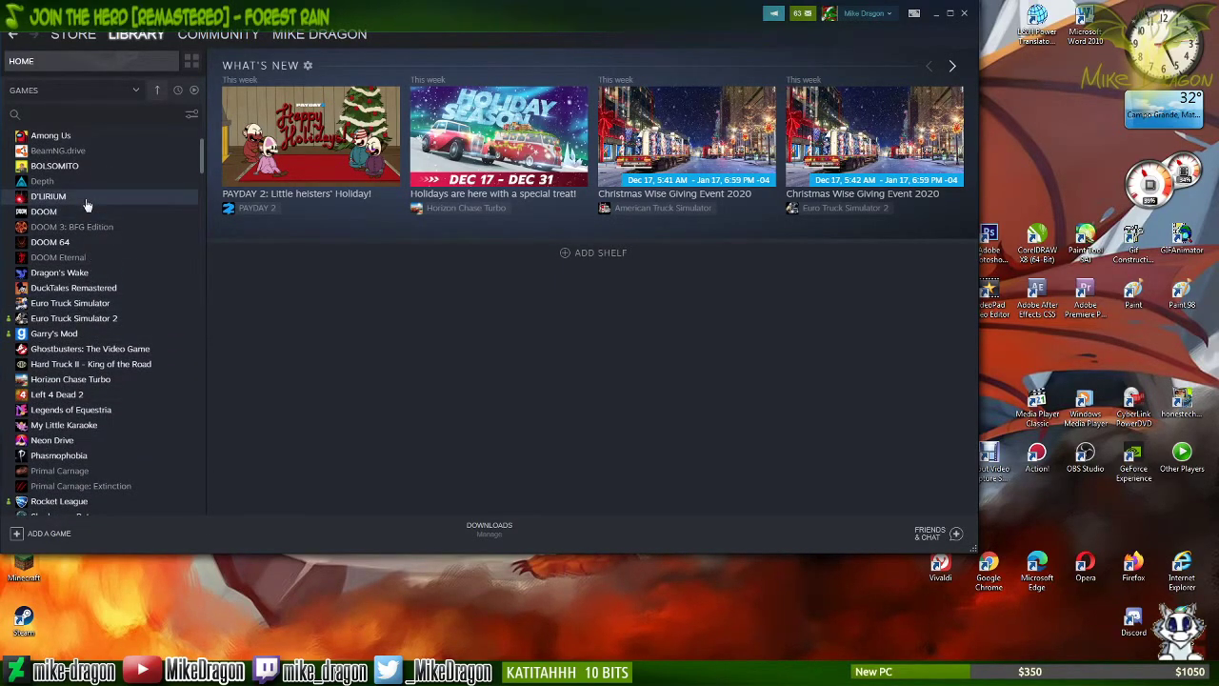
key(p)
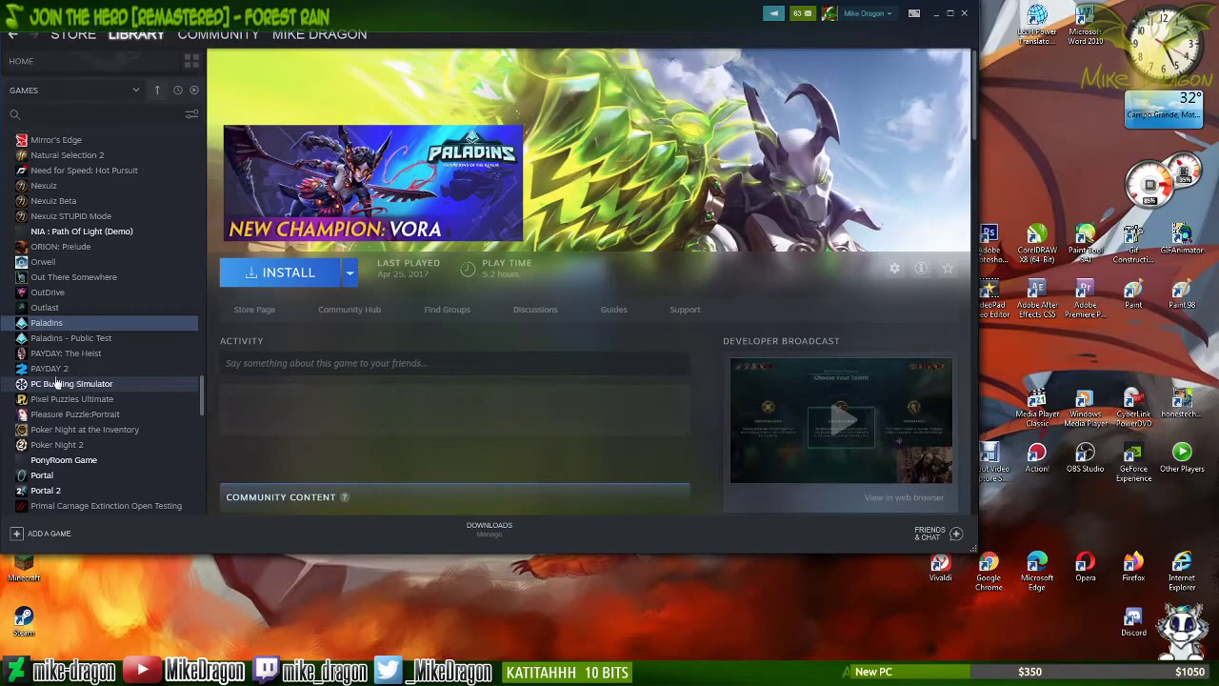
right_click(97, 386)
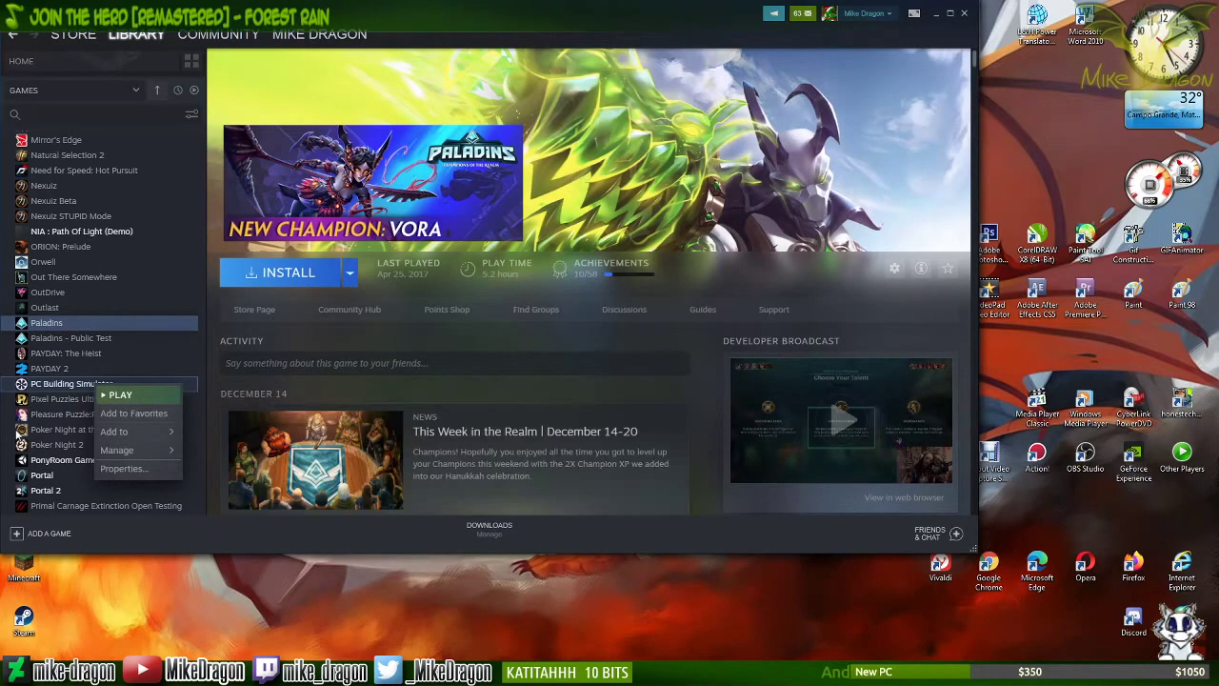
scroll(190, 400, up, 1)
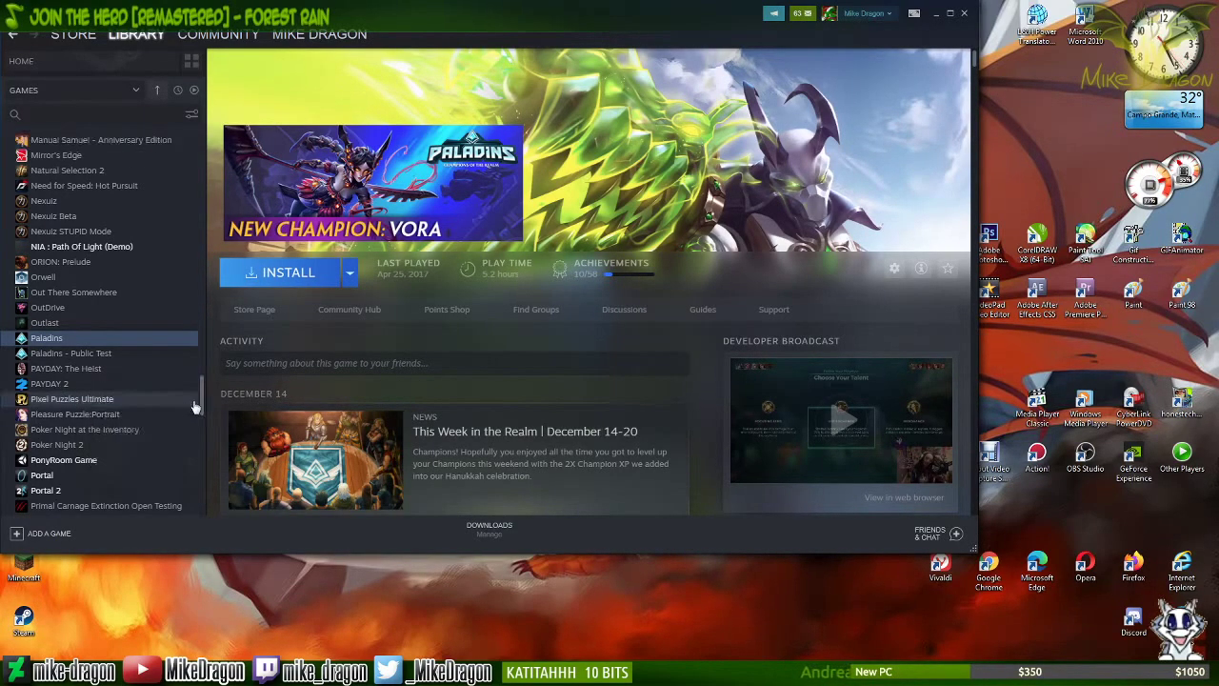
Step: Show PC Building Simulator's library page from the Favorites and look through its activity, friends and achievements
drag(199, 400, 211, 82)
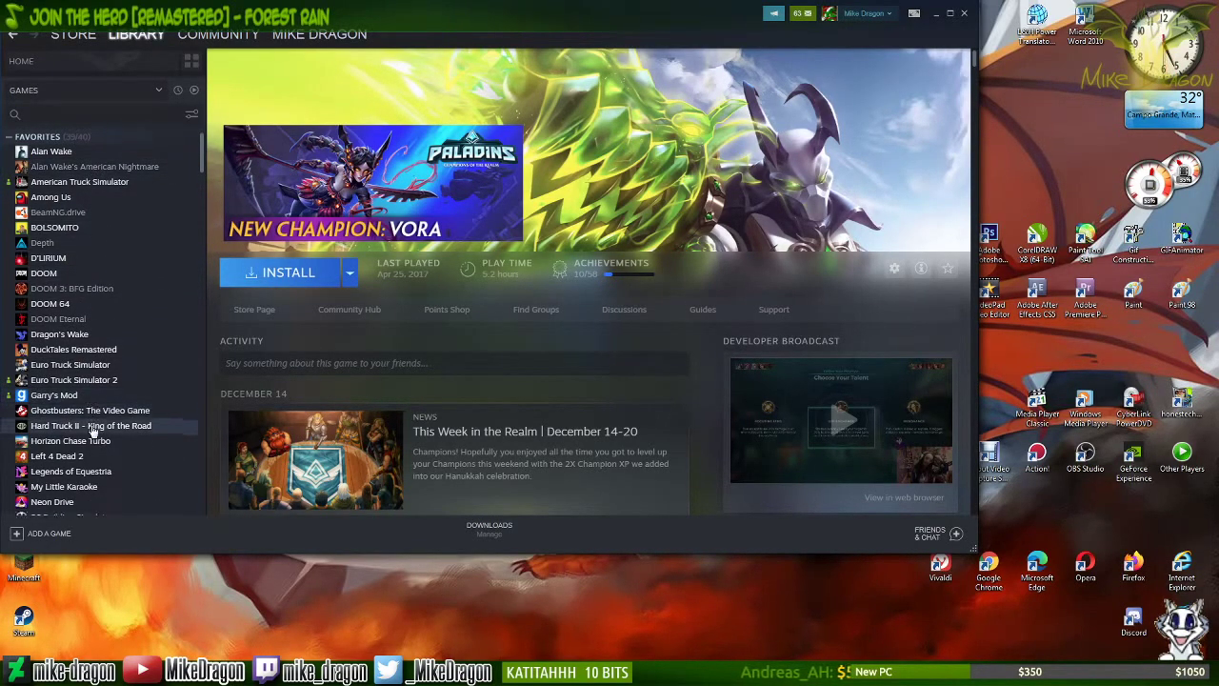
scroll(85, 427, down, 3)
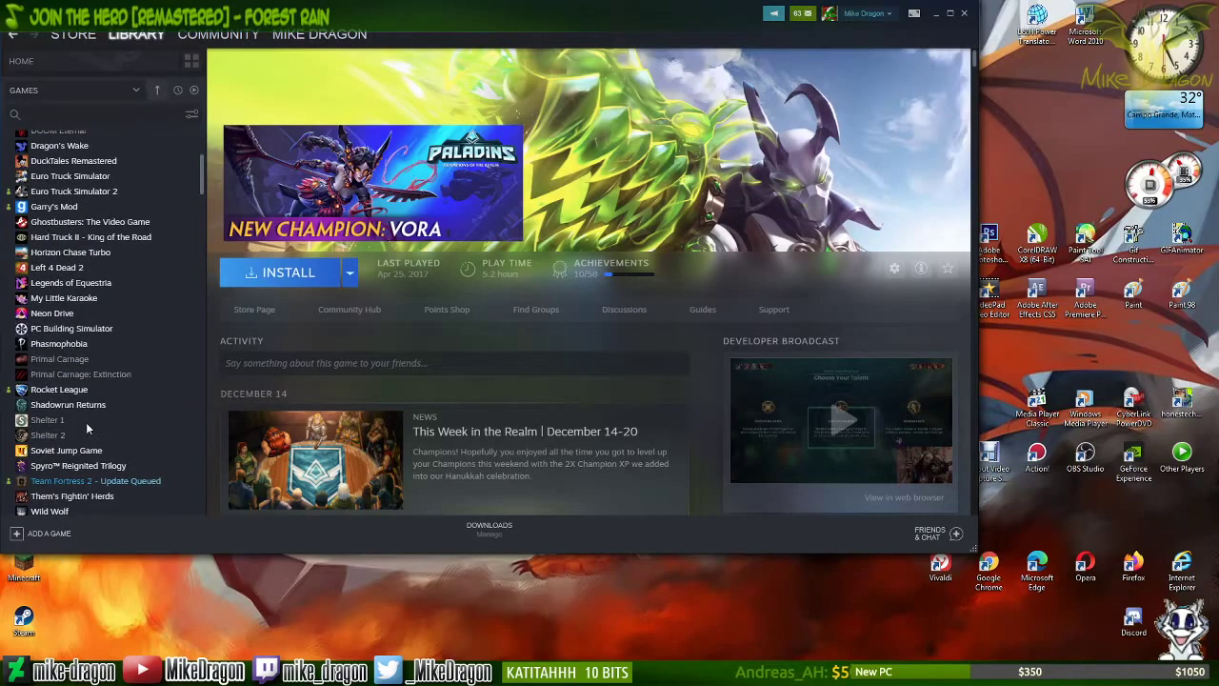
click(67, 331)
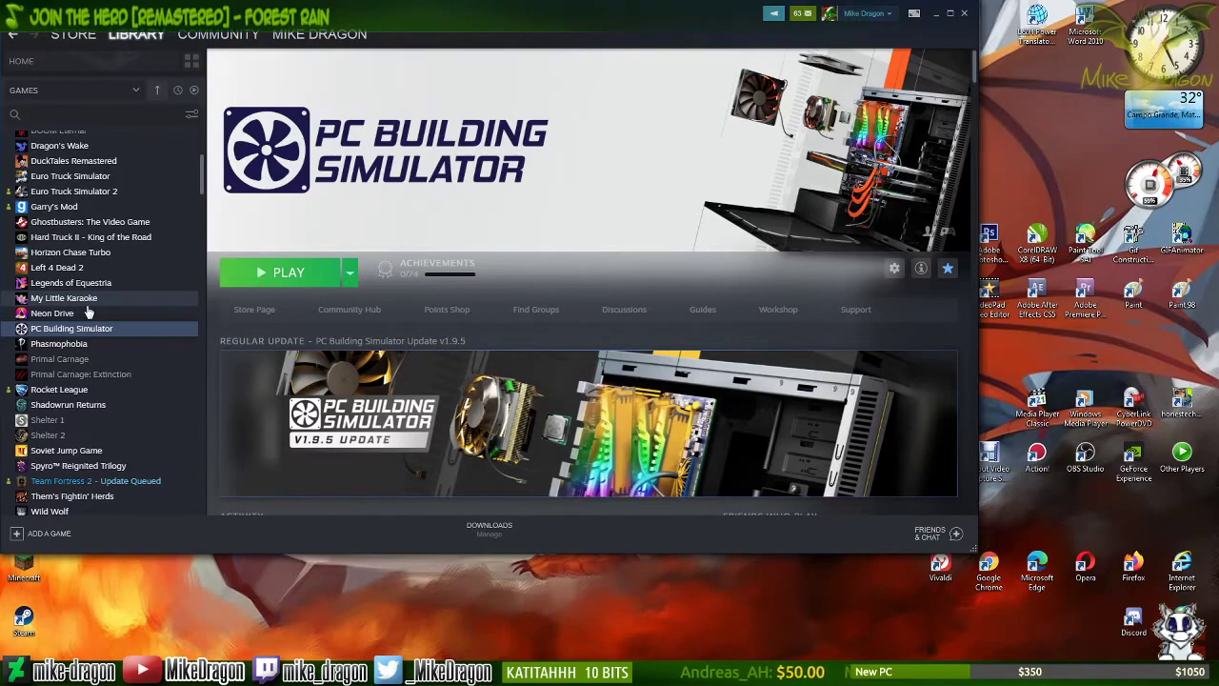
scroll(645, 387, down, 3)
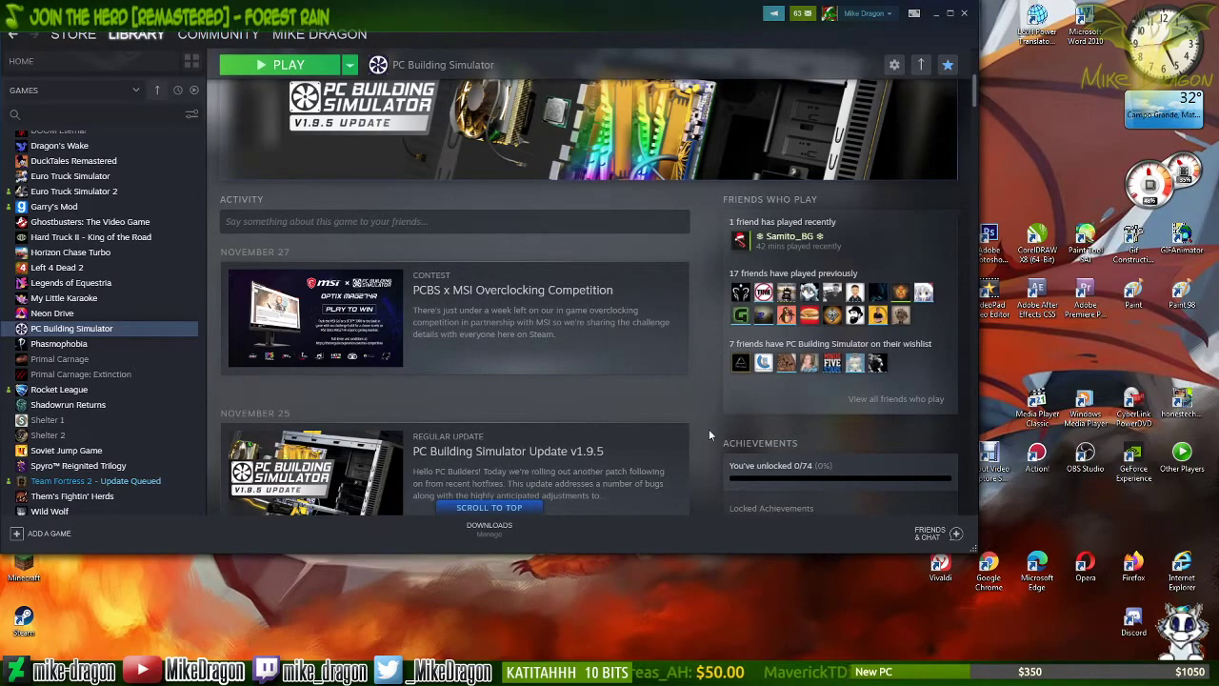
scroll(708, 438, down, 2)
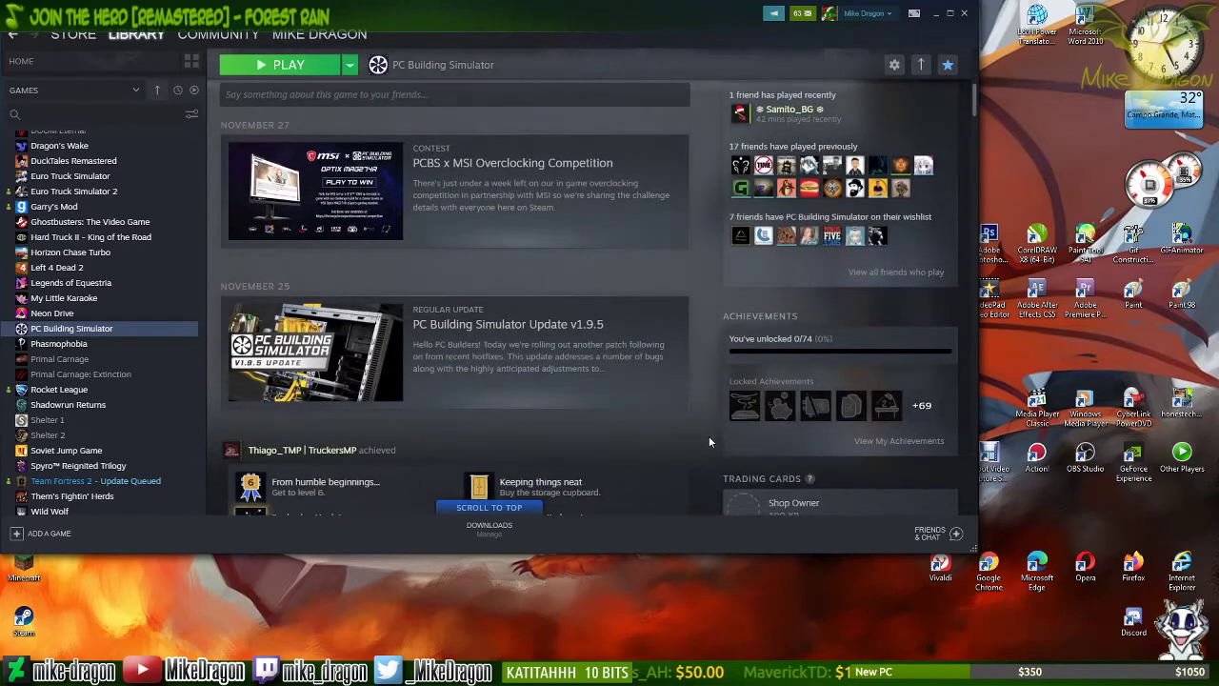
Step: Show D'LIRIUM's library page from the Favorites and look through its activity and friends sections
scroll(709, 435, up, 8)
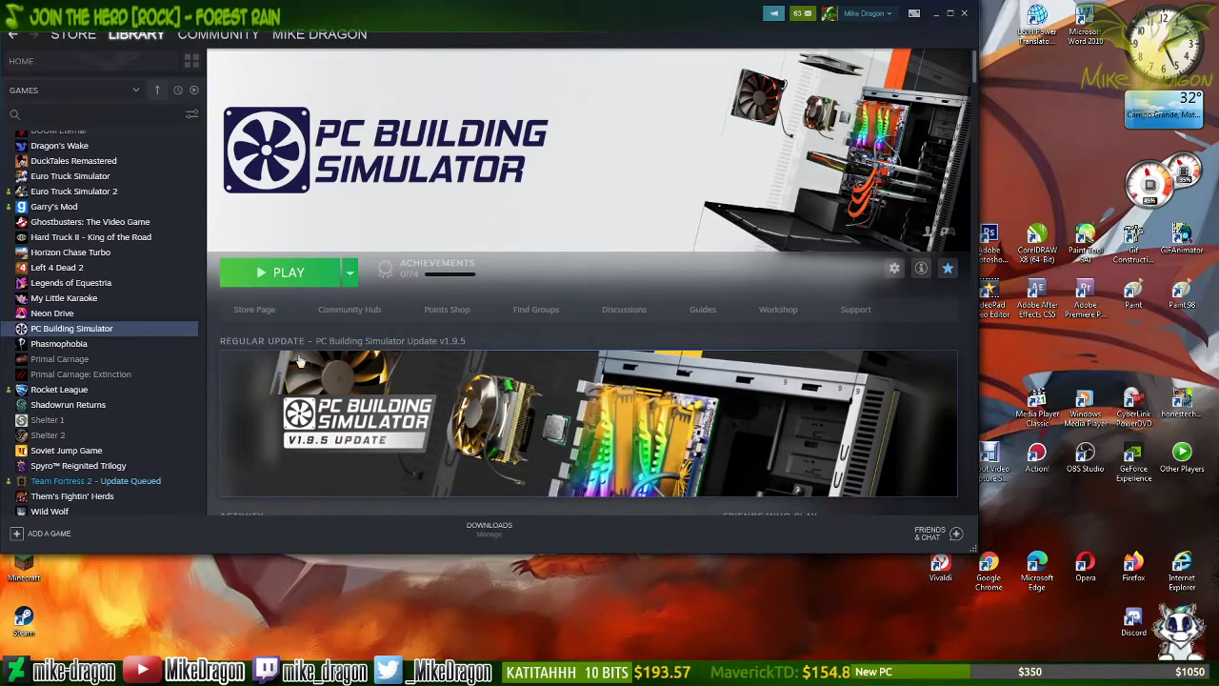
scroll(109, 240, up, 5)
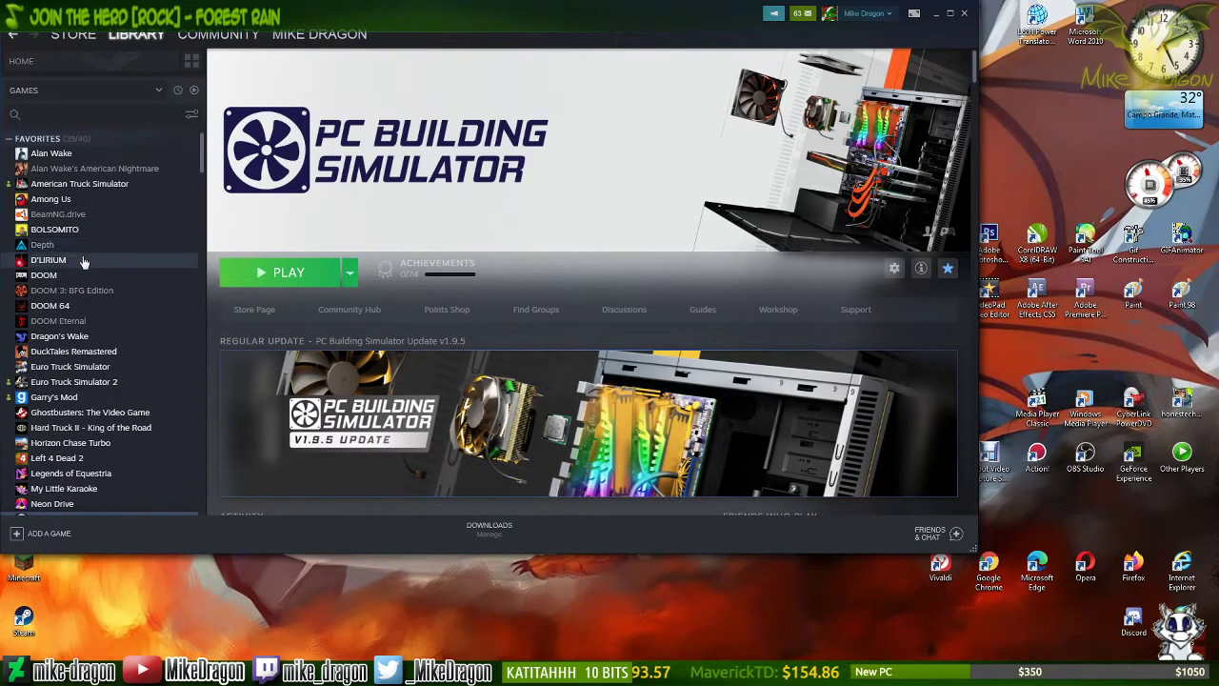
click(65, 261)
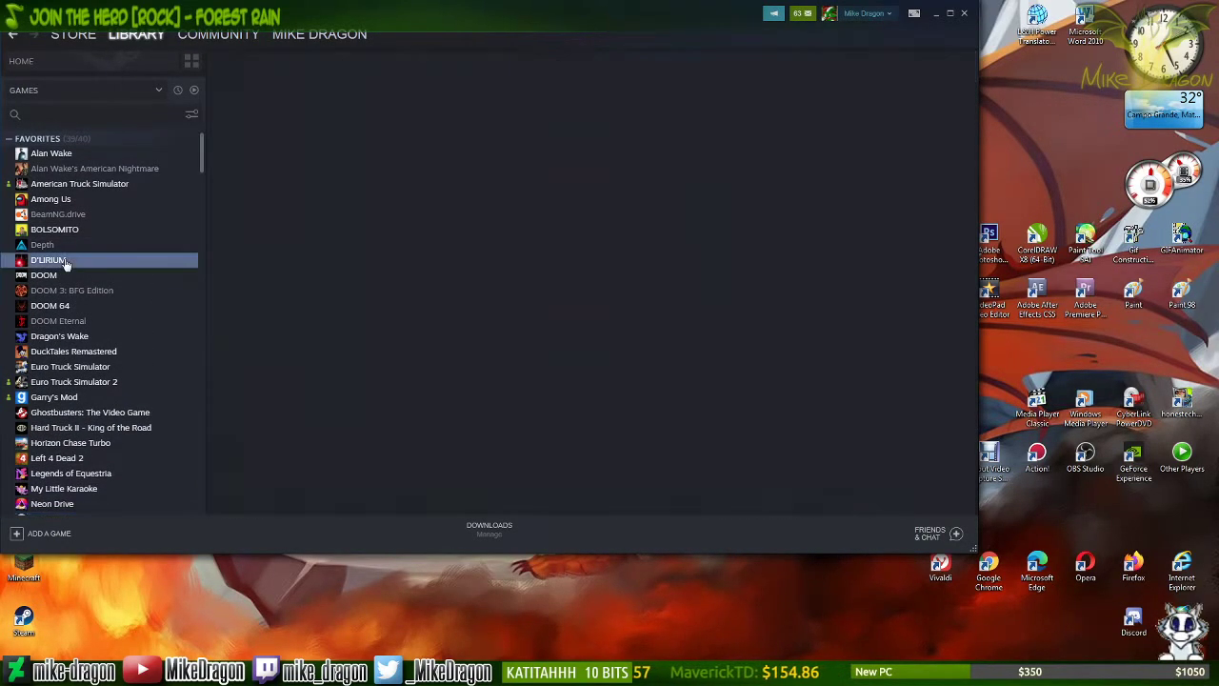
scroll(774, 349, down, 3)
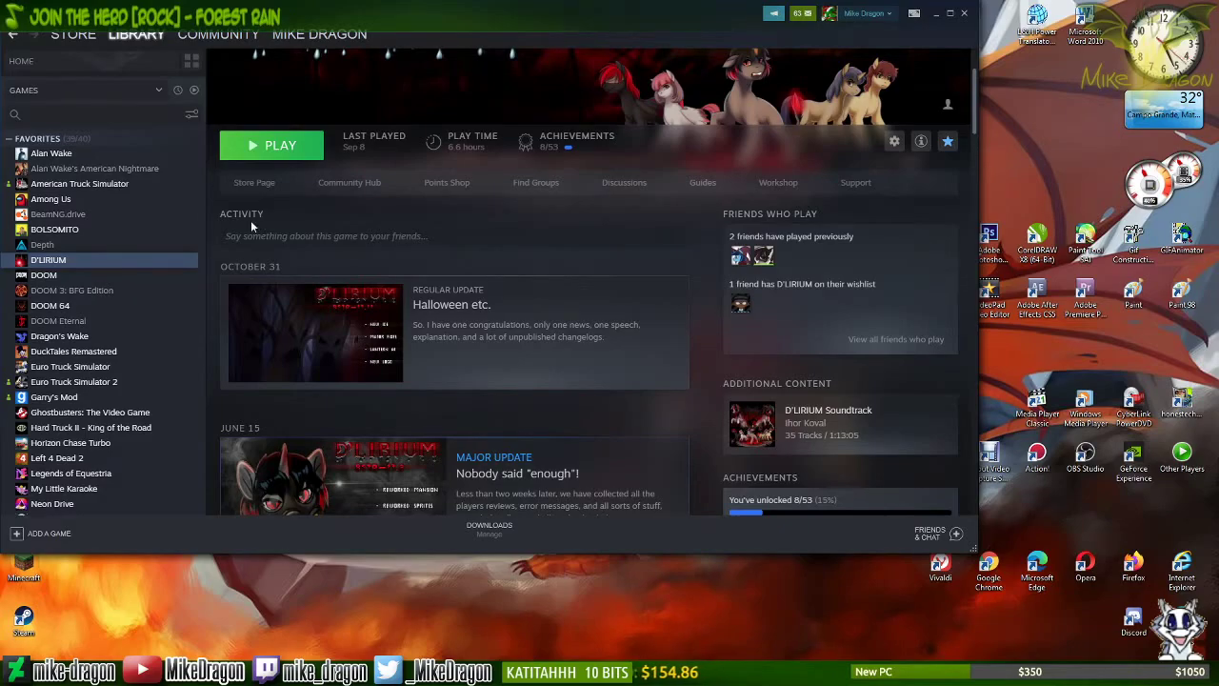
Step: Close the Steam library window to return to the desktop
mouse_move(137, 38)
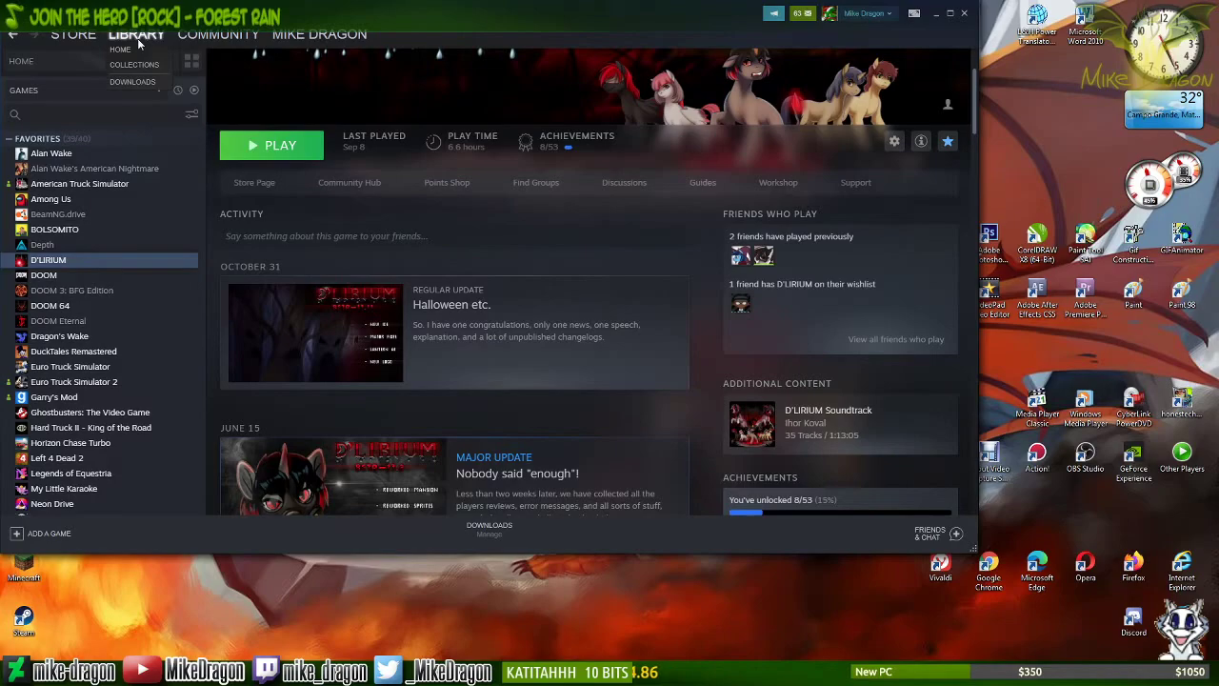
click(138, 38)
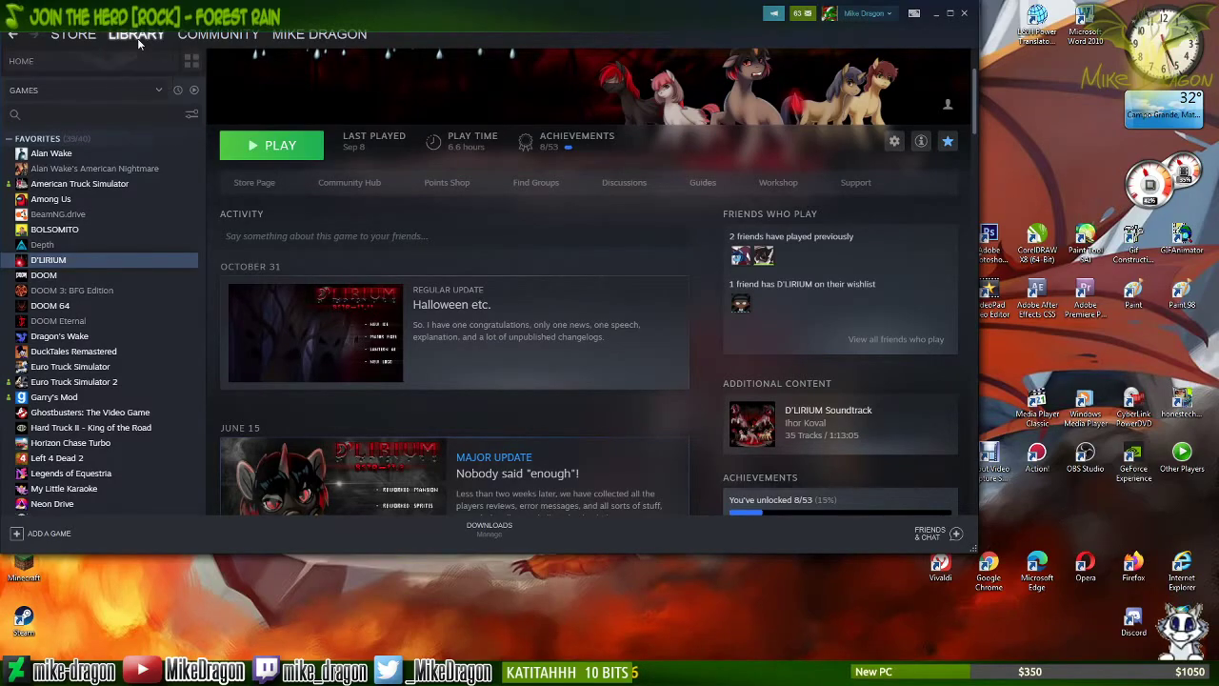
click(964, 14)
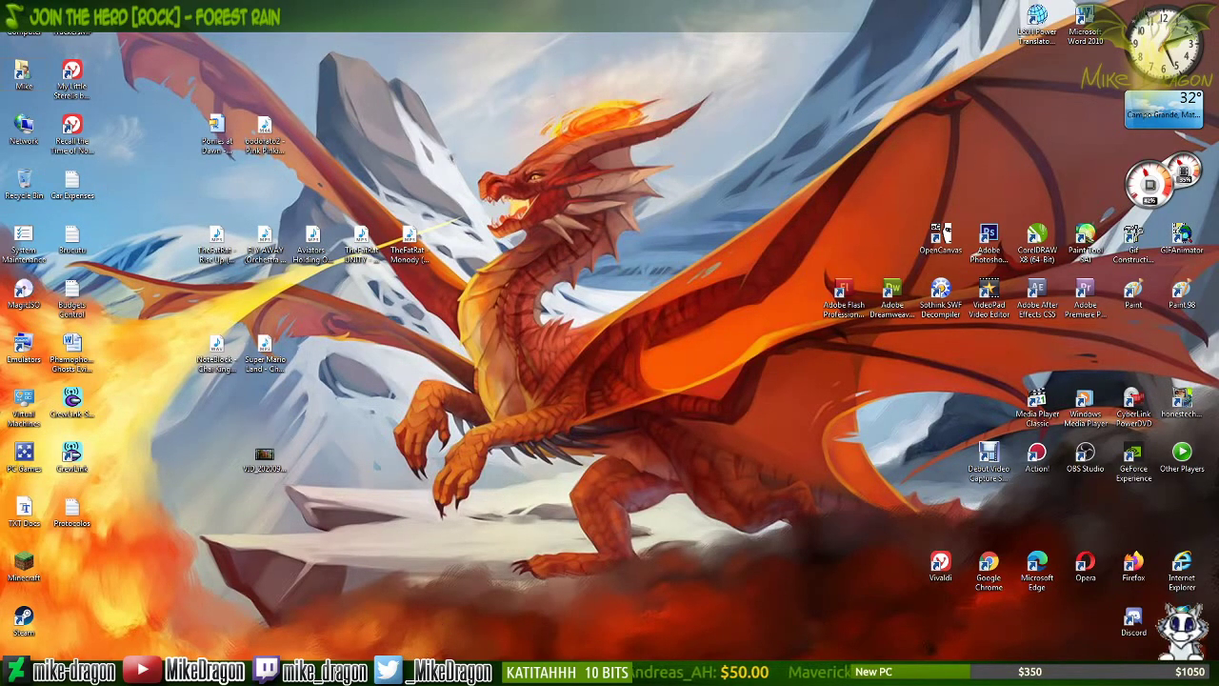
right_click(381, 669)
click(372, 644)
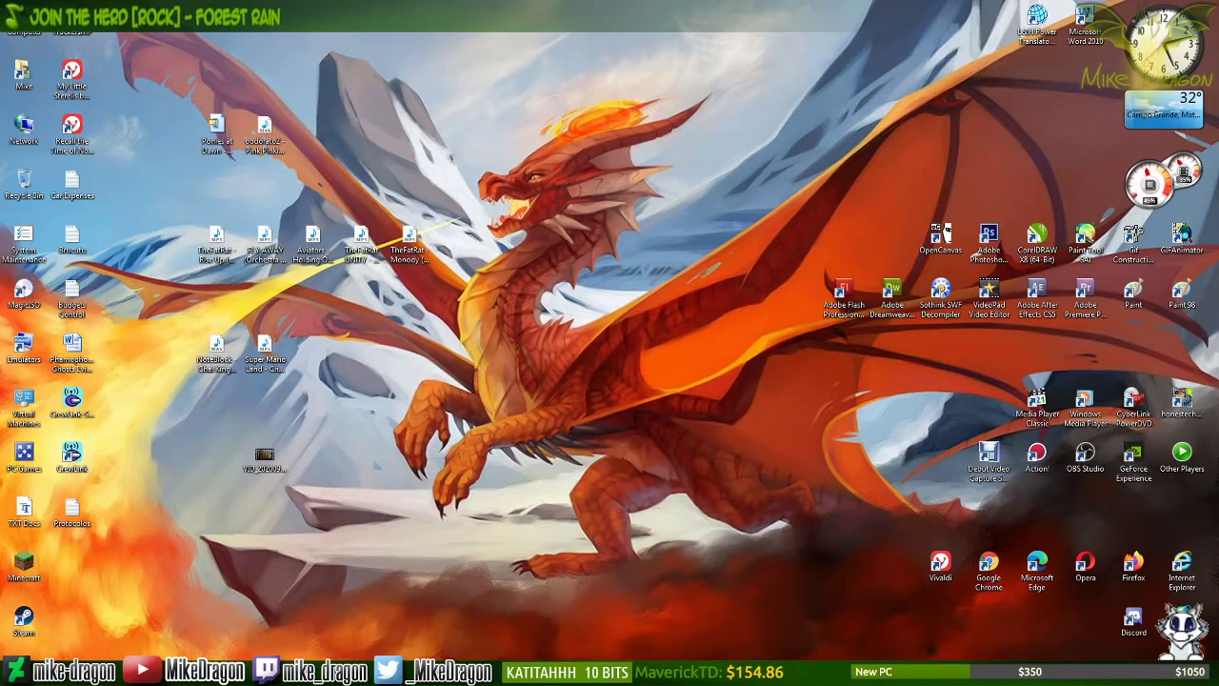
Step: Check the current date and time in the system calendar, and dismiss it
click(1177, 674)
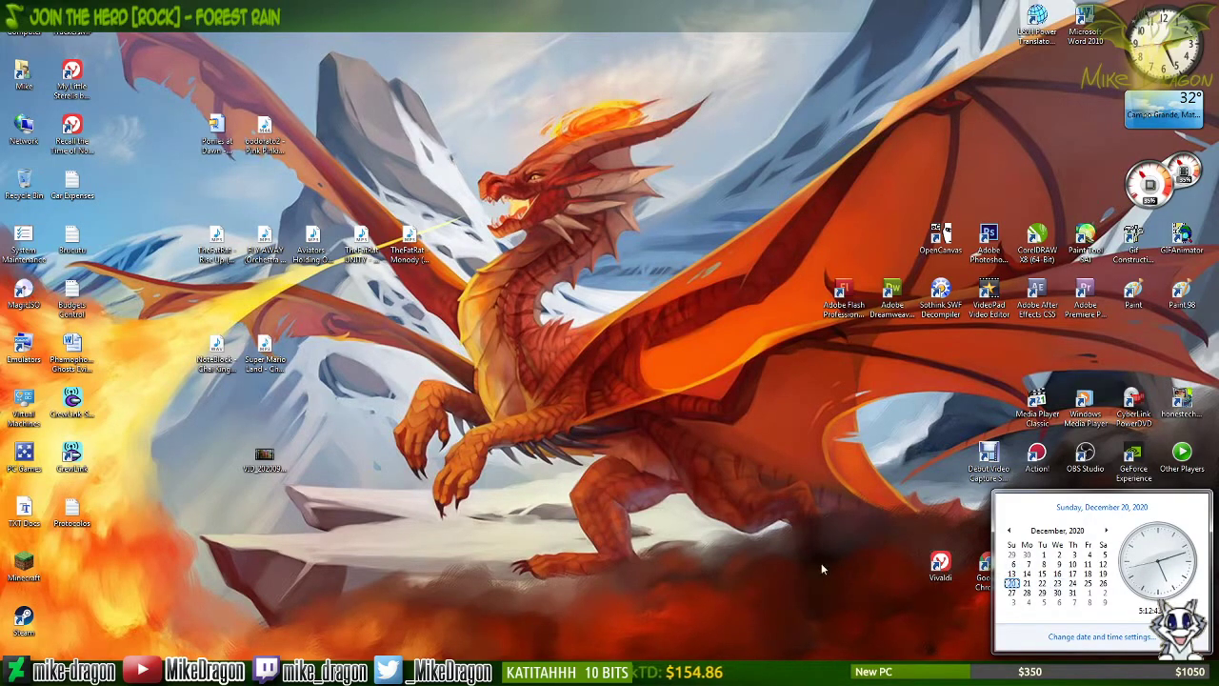
click(672, 619)
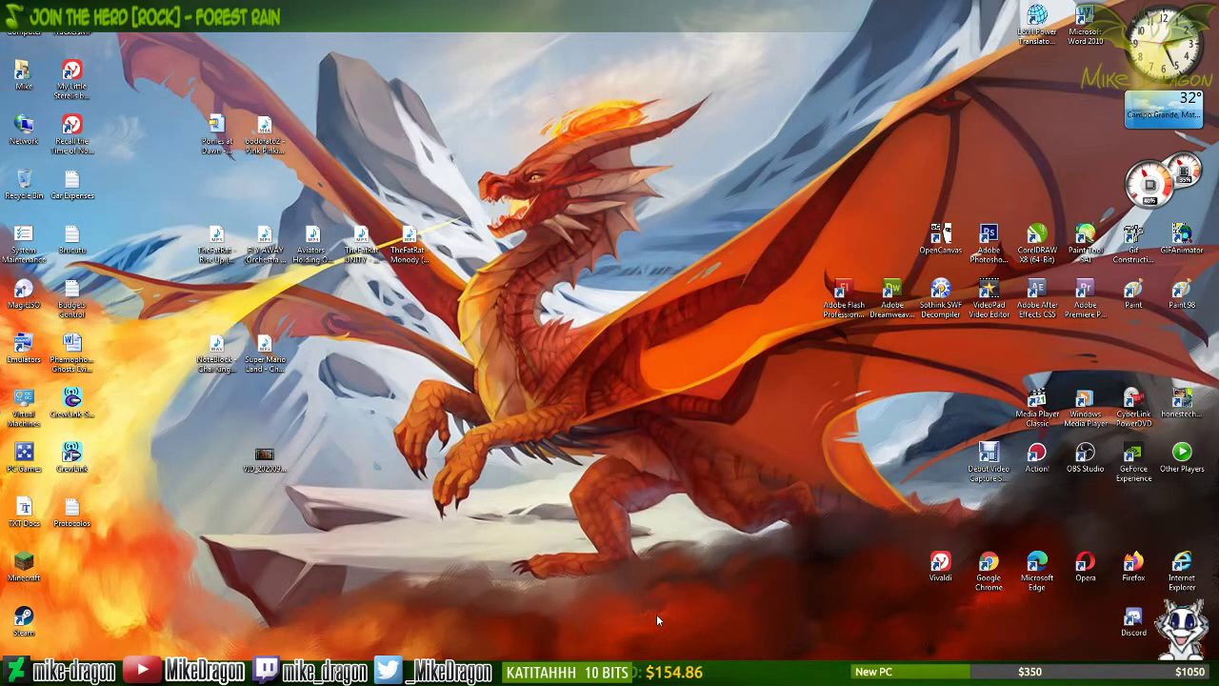